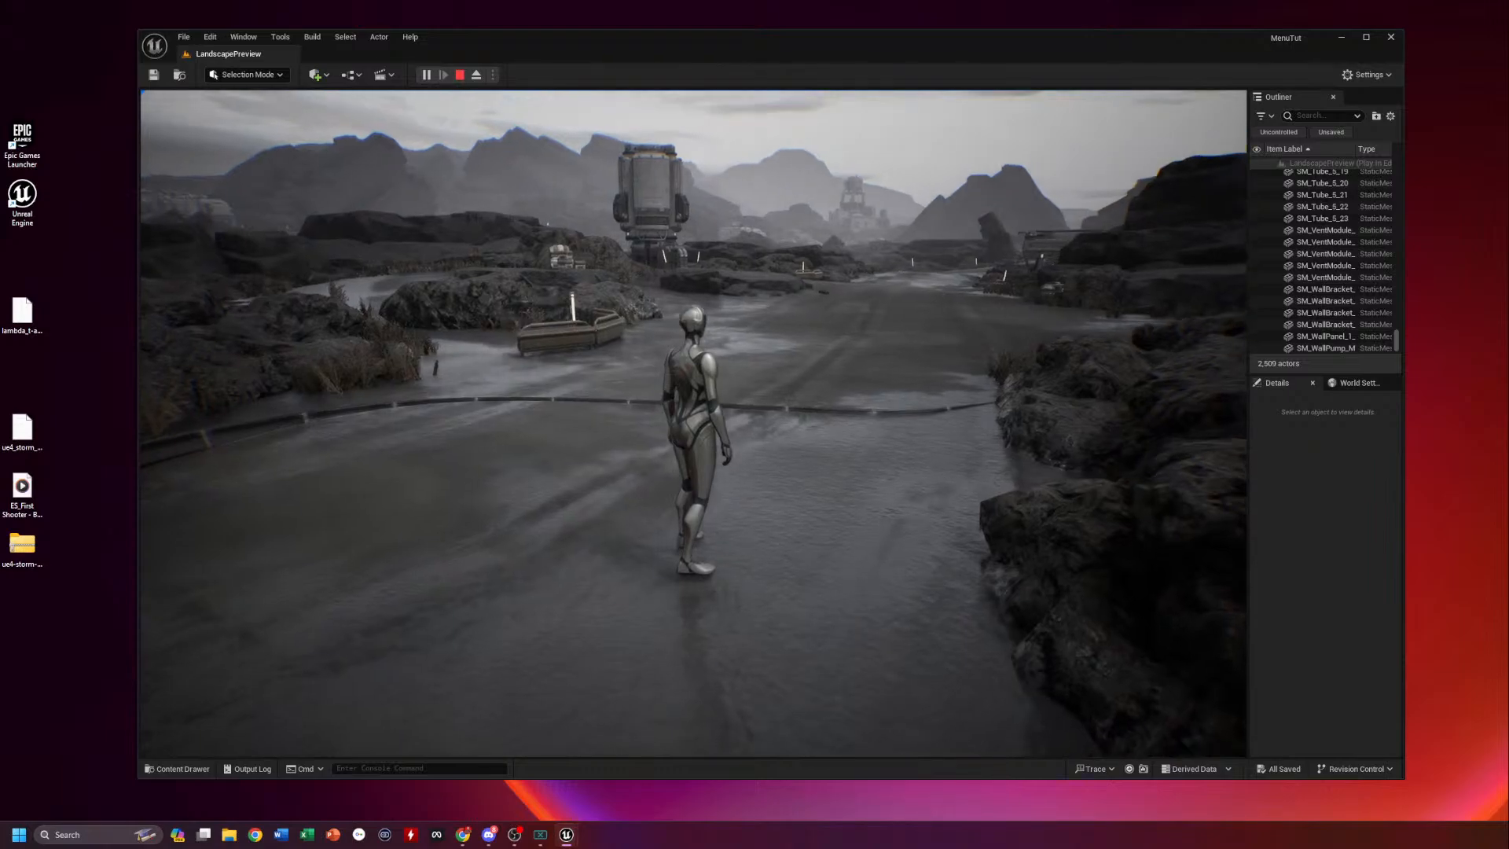
Stop the play session and return to editing the LandscapePreview level
{"action": "key", "text": "Escape"}
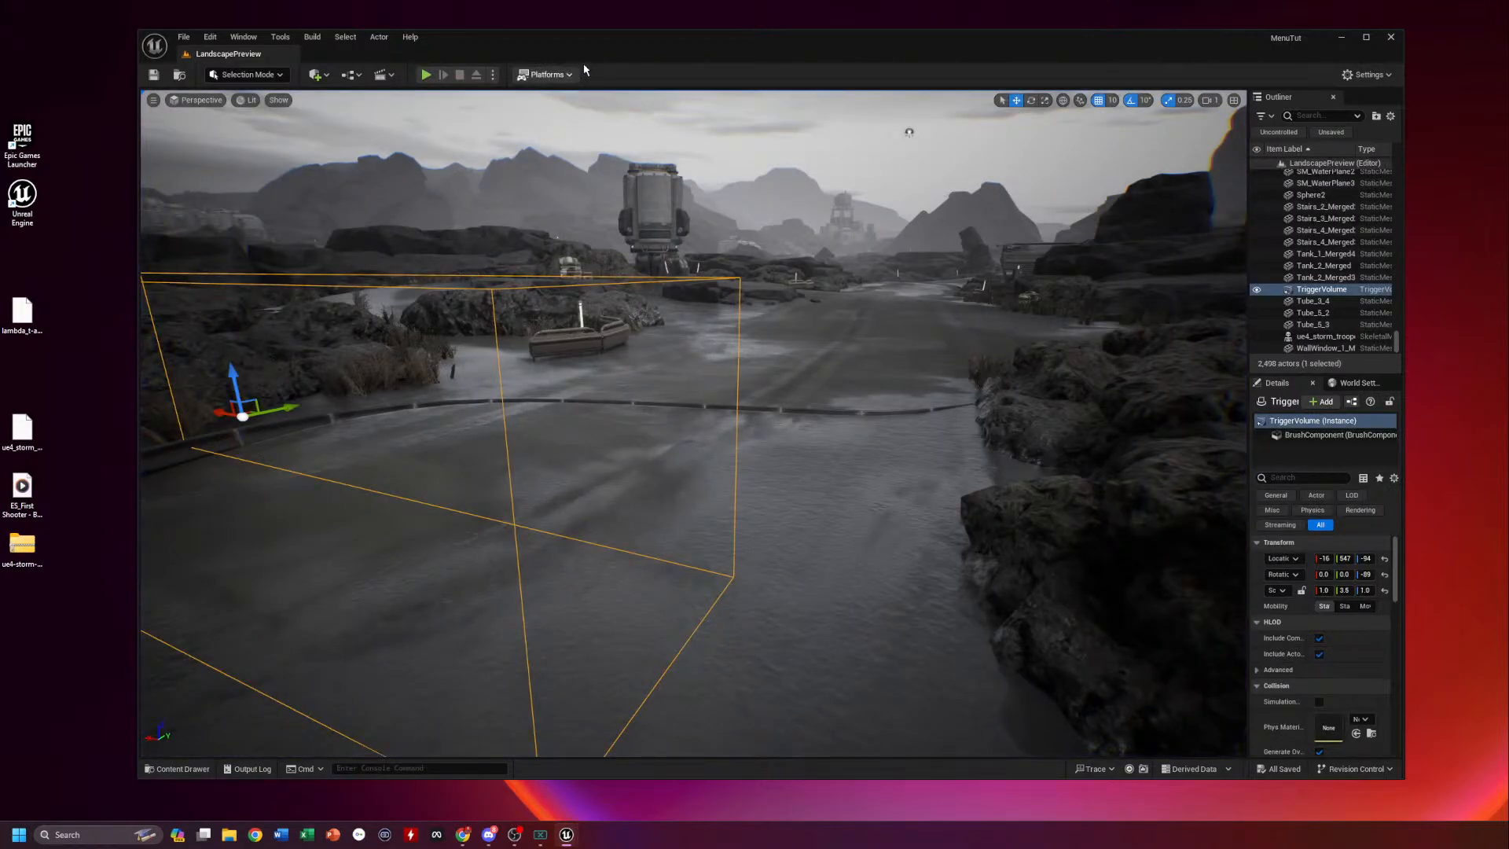
{"action": "left_click_drag", "start_coordinate": [585, 37], "coordinate": [575, 28]}
{"action": "mouse_move", "coordinate": [826, 386]}
{"action": "right_mouse_down"}
{"action": "mouse_move", "coordinate": [804, 448]}
{"action": "mouse_move", "coordinate": [809, 407]}
{"action": "right_mouse_up"}
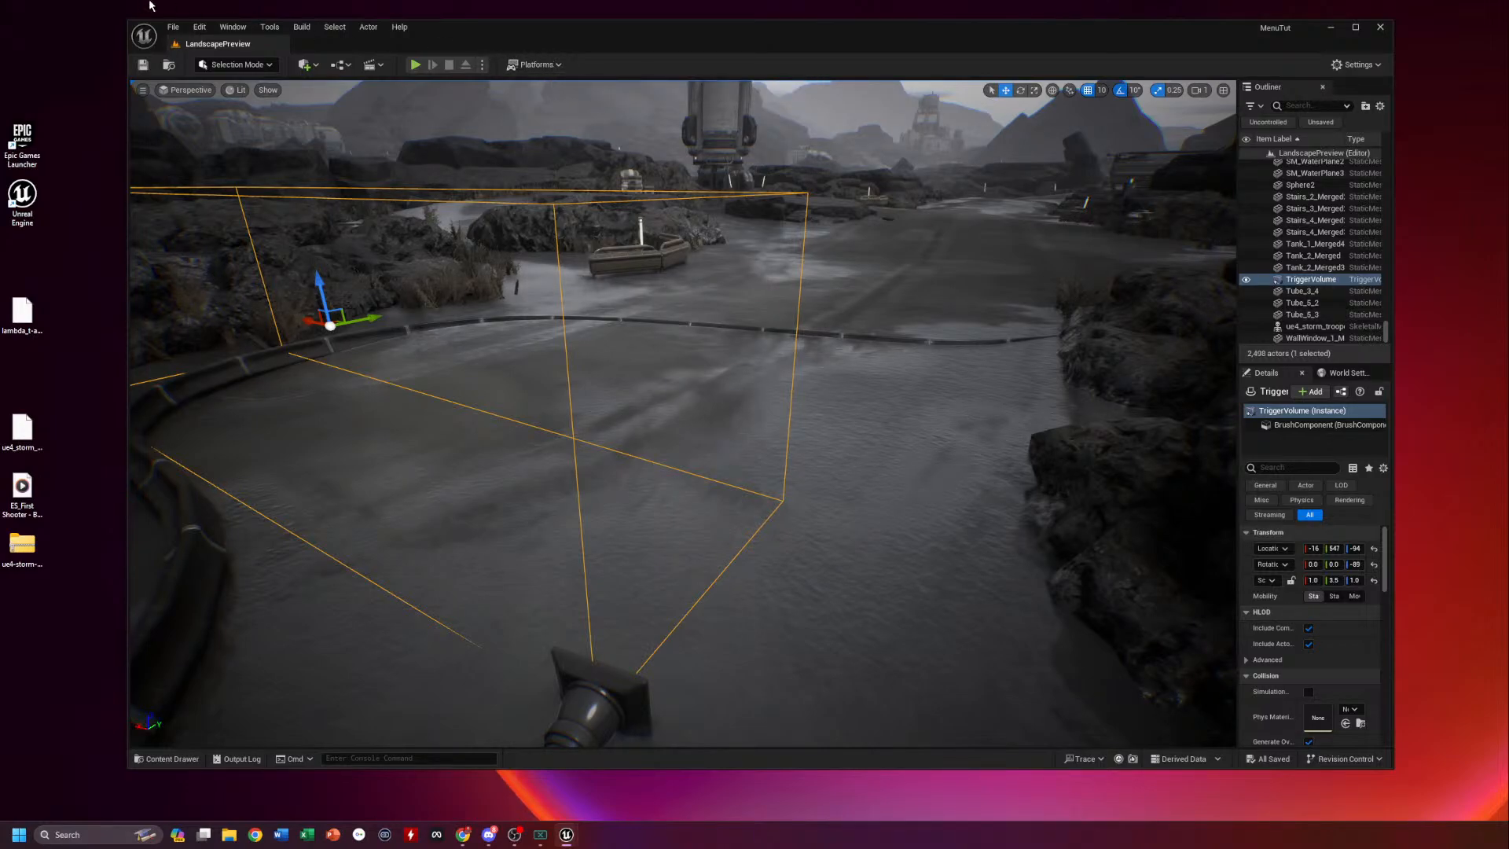
Open the existing AnimationLesson2 project and close its separate Content Browser window
{"action": "left_click", "coordinate": [174, 28]}
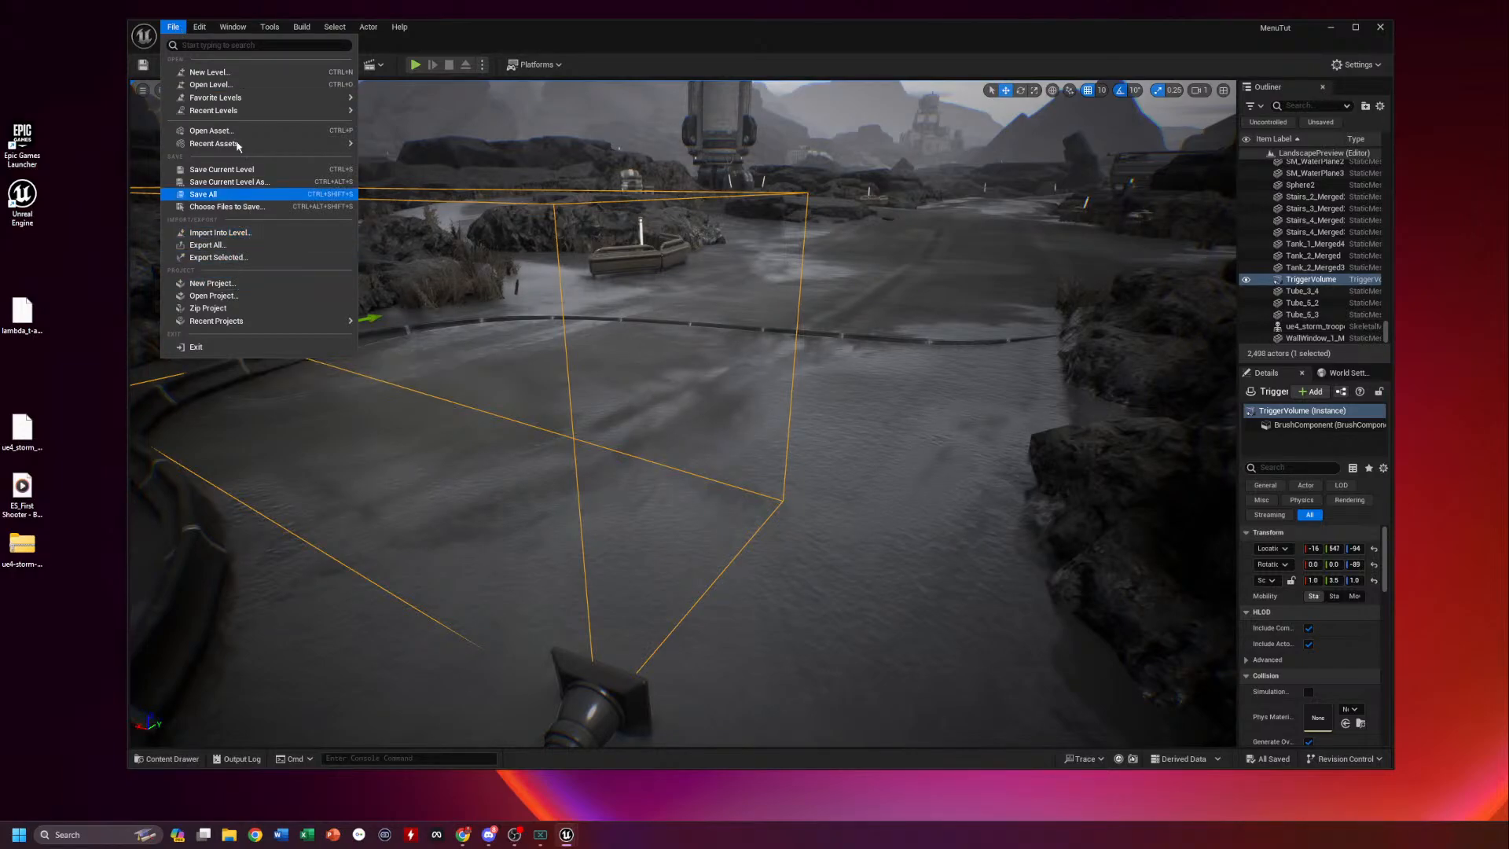
{"action": "left_click", "coordinate": [243, 295]}
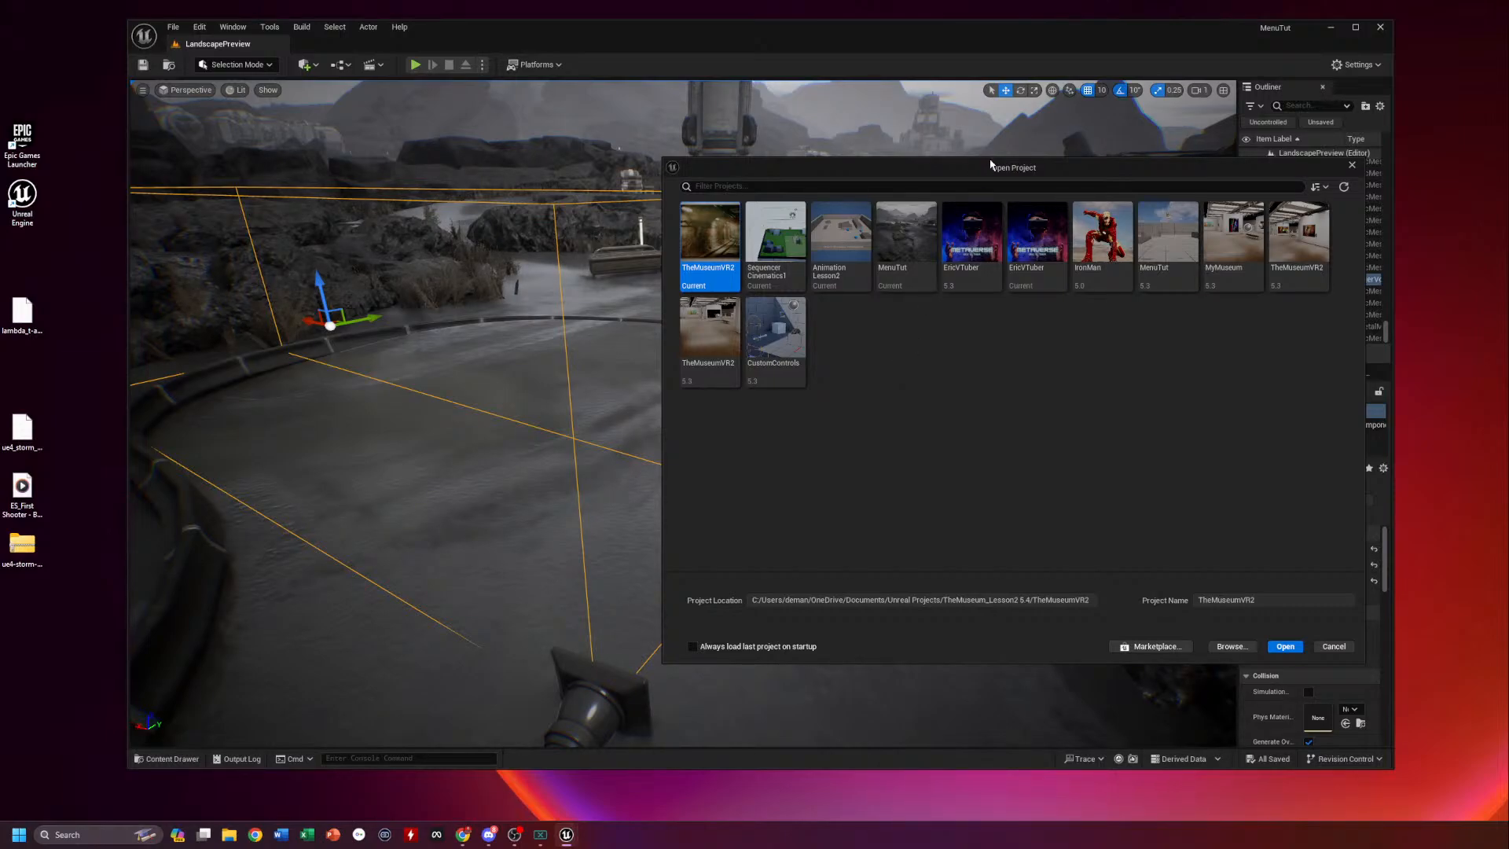
{"action": "left_click_drag", "start_coordinate": [1053, 175], "coordinate": [940, 168]}
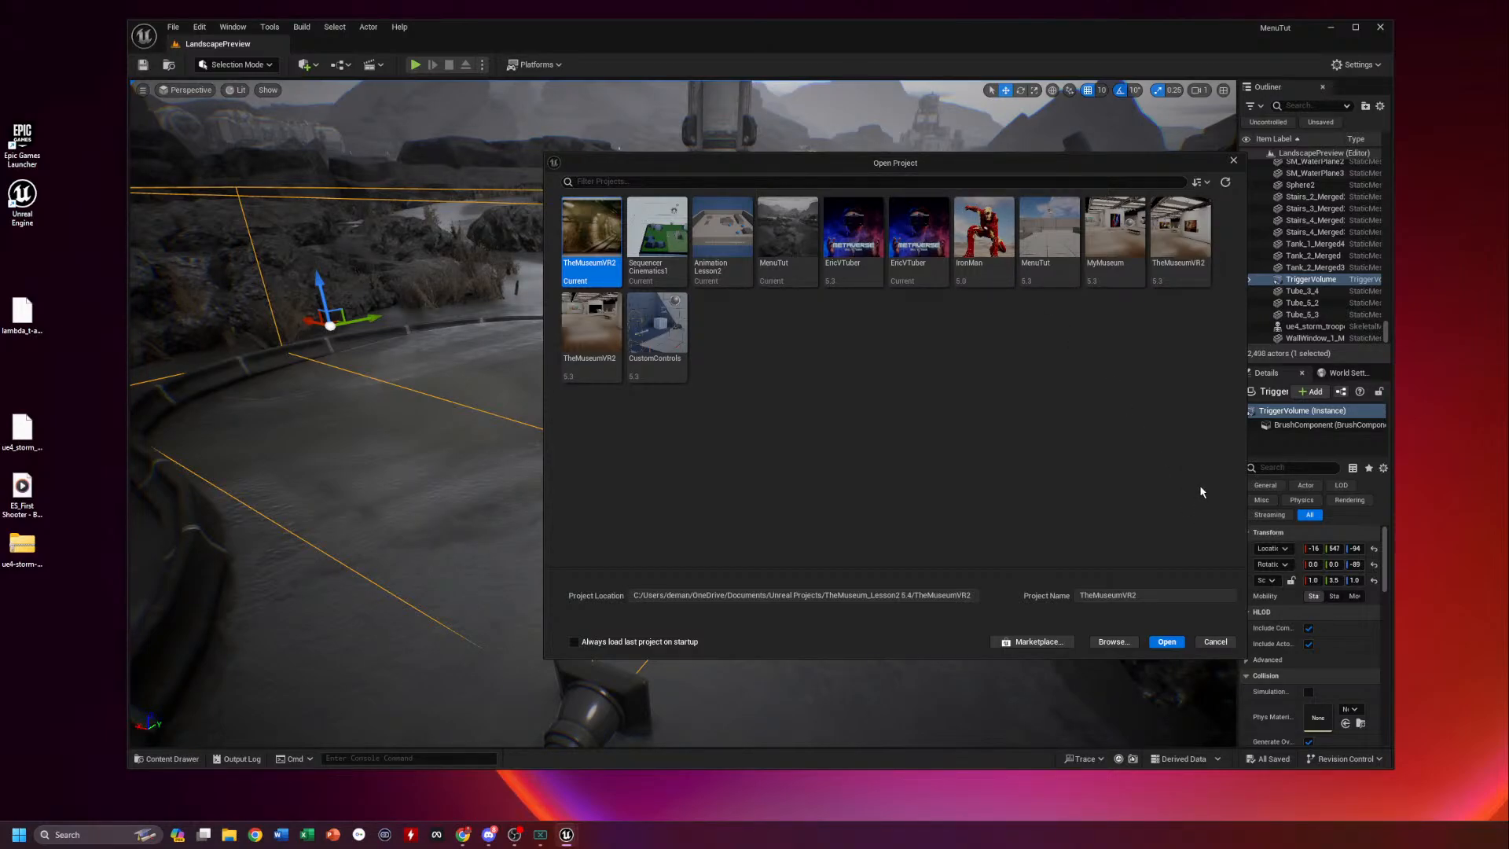
{"action": "left_click_drag", "start_coordinate": [1040, 162], "coordinate": [929, 155]}
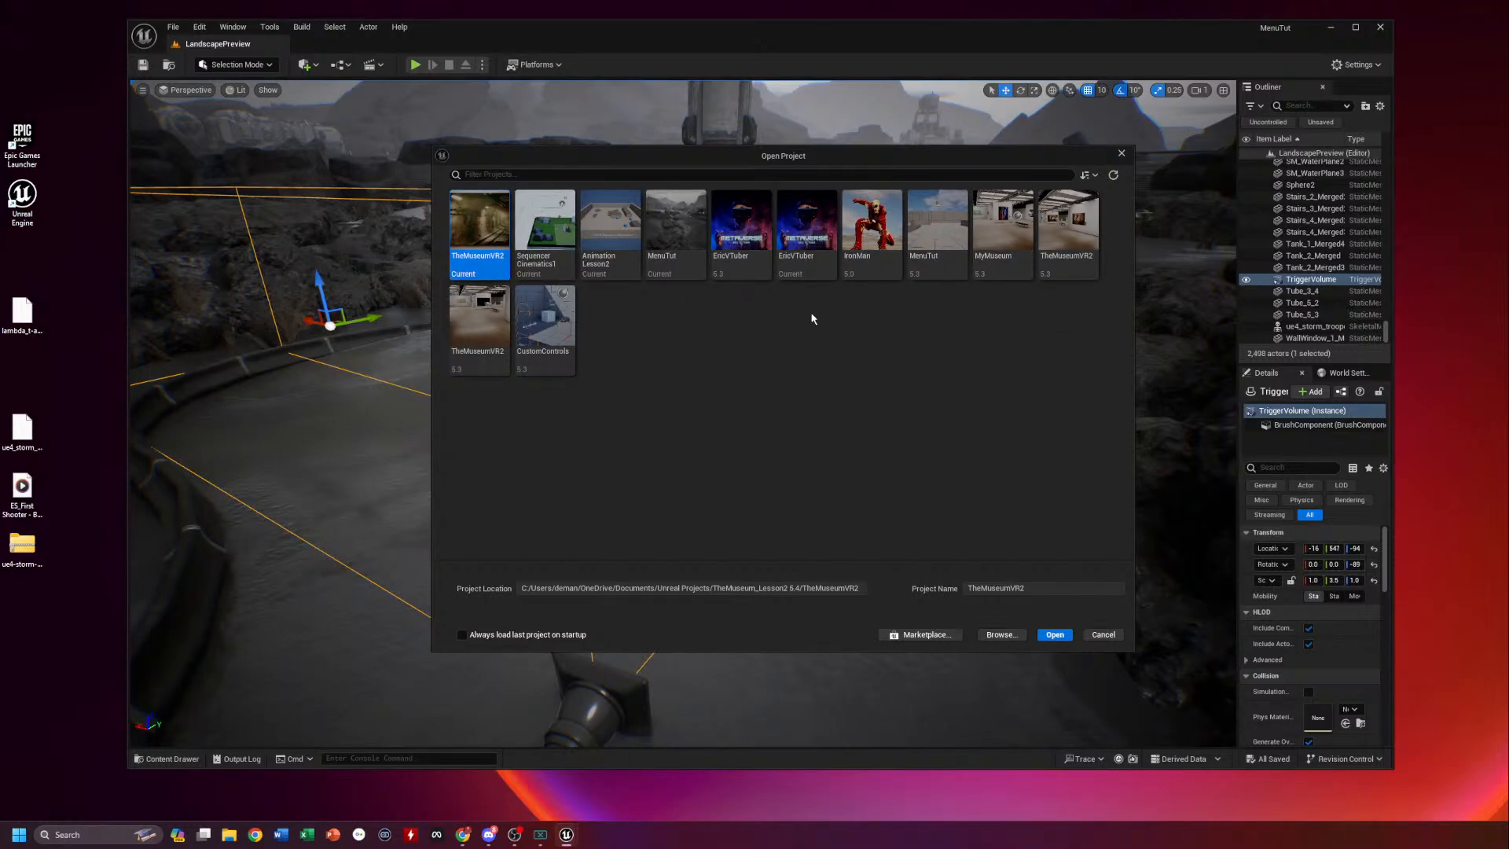
{"action": "double_click", "coordinate": [612, 236]}
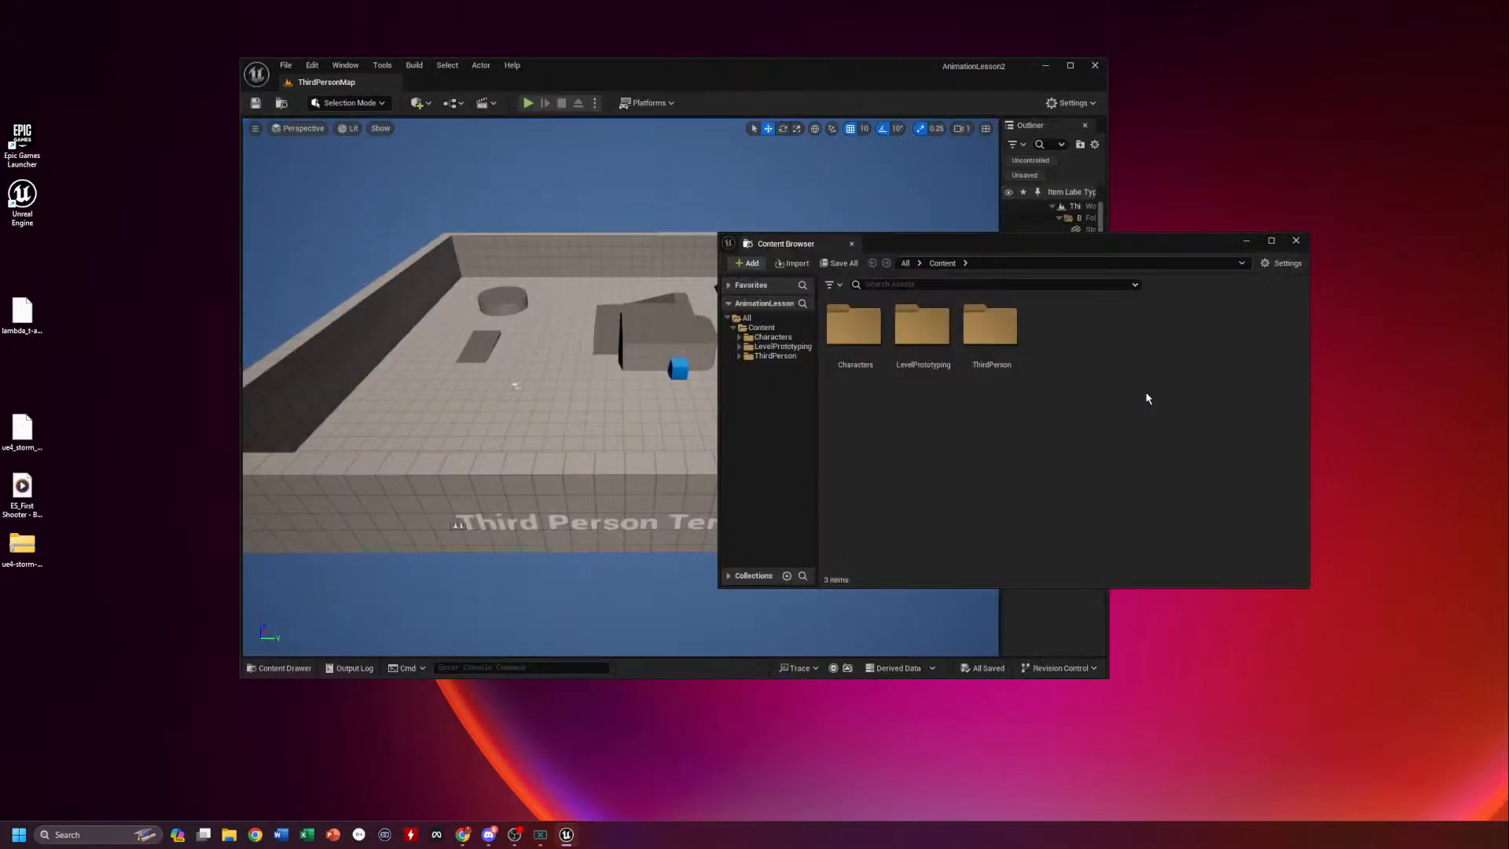
{"action": "left_click", "coordinate": [1296, 241]}
{"action": "left_click", "coordinate": [285, 67]}
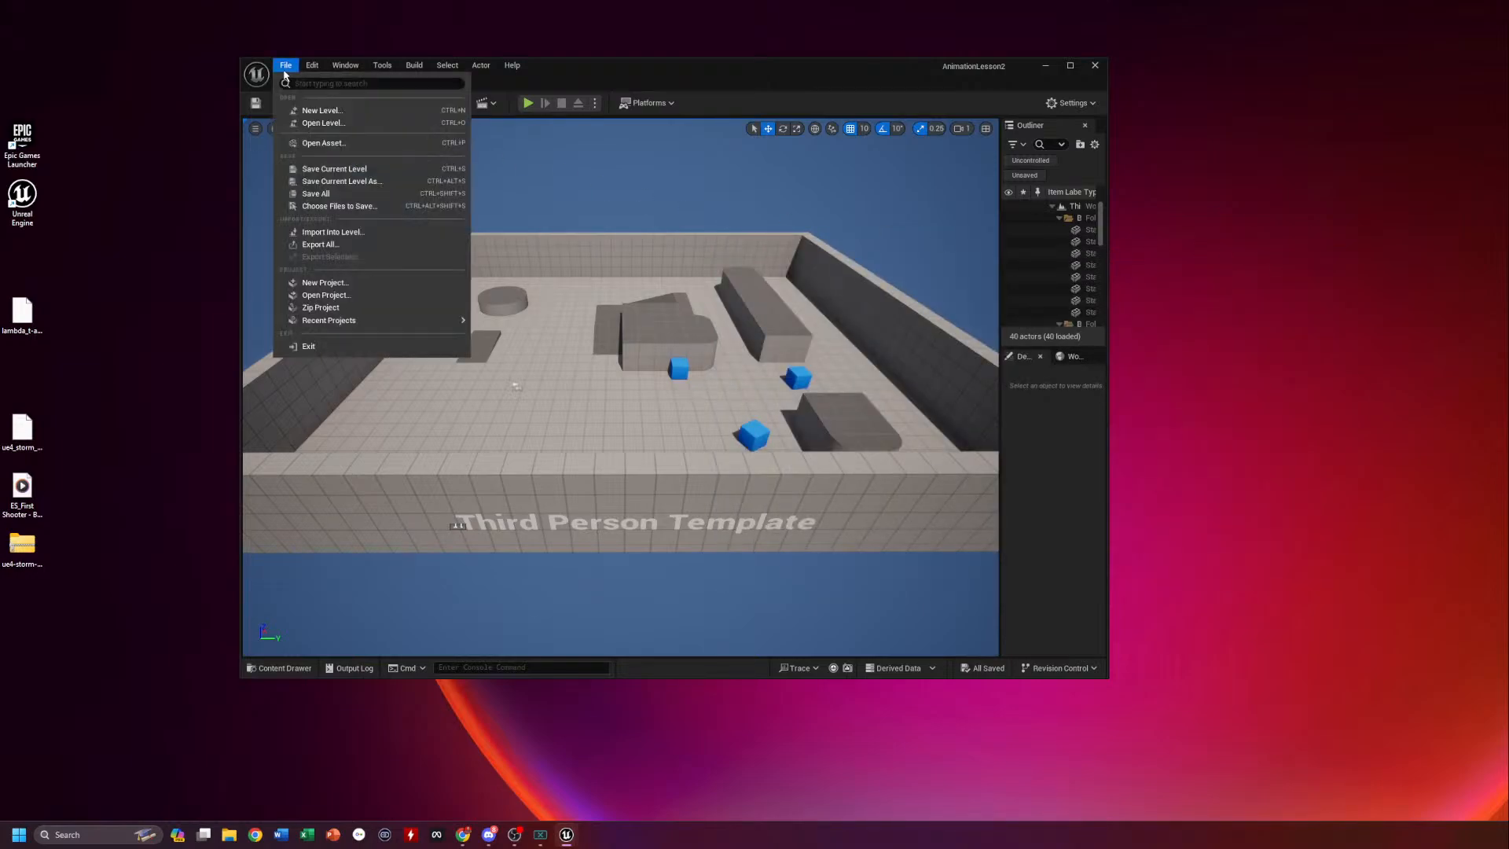
{"action": "mouse_move", "coordinate": [308, 71]}
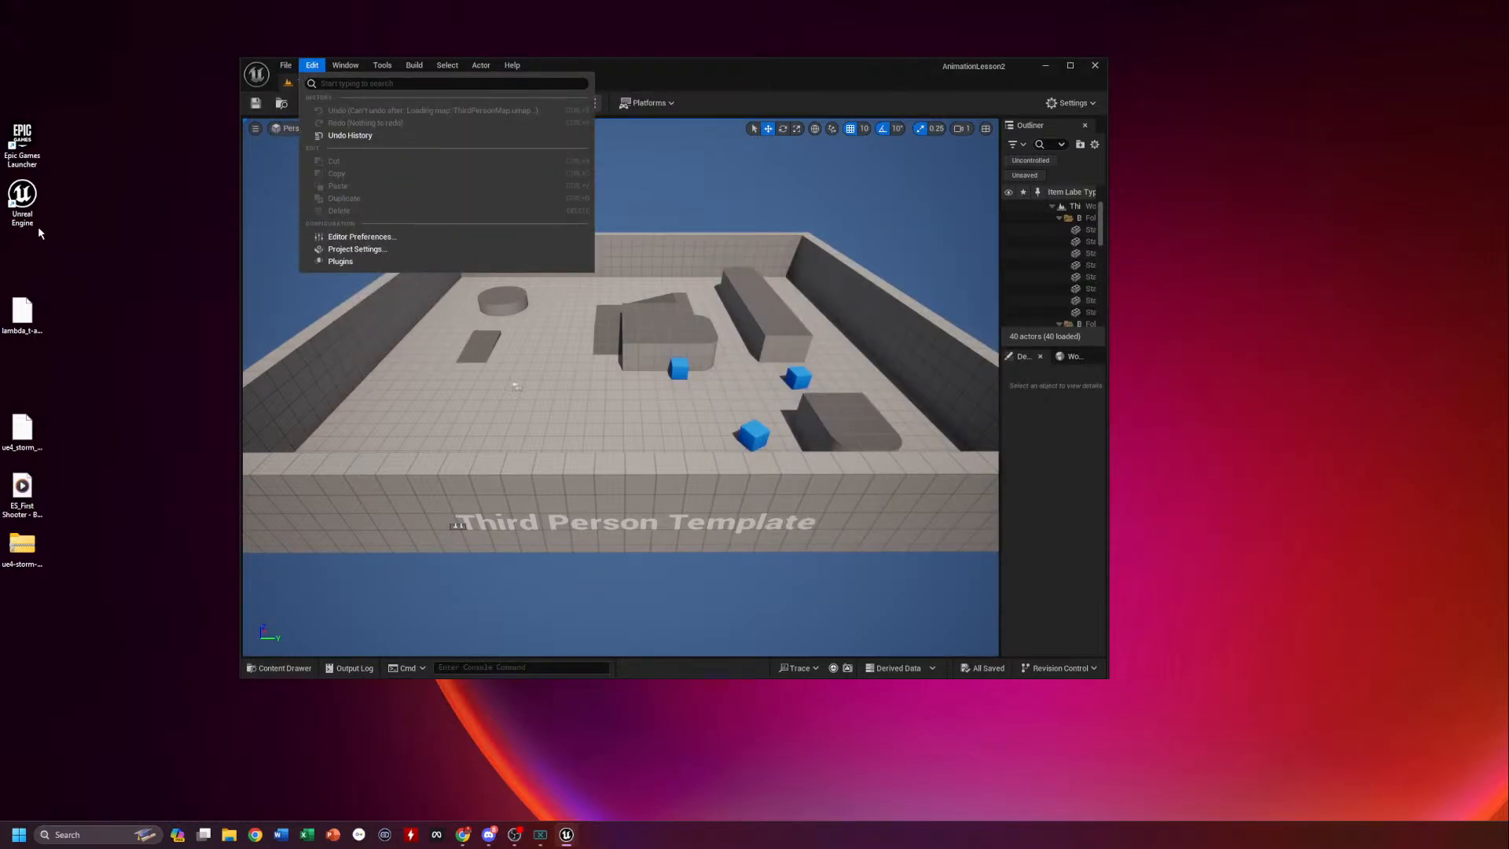
Switch to the Epic Games Launcher and show the Unreal Engine library of engine versions and projects
{"action": "double_click", "coordinate": [22, 140]}
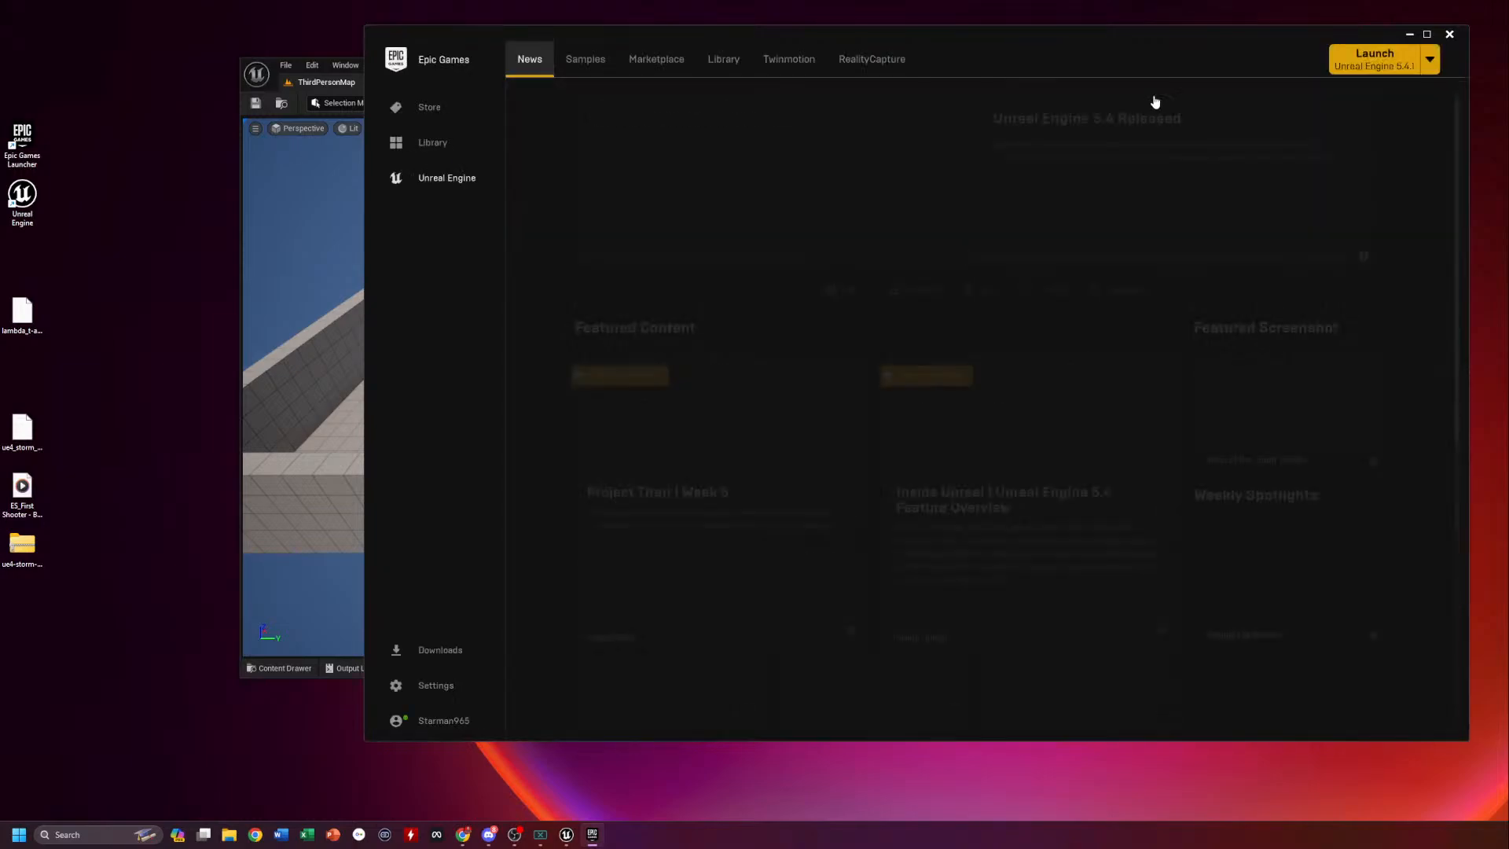
{"action": "left_click_drag", "start_coordinate": [1220, 37], "coordinate": [1046, 51]}
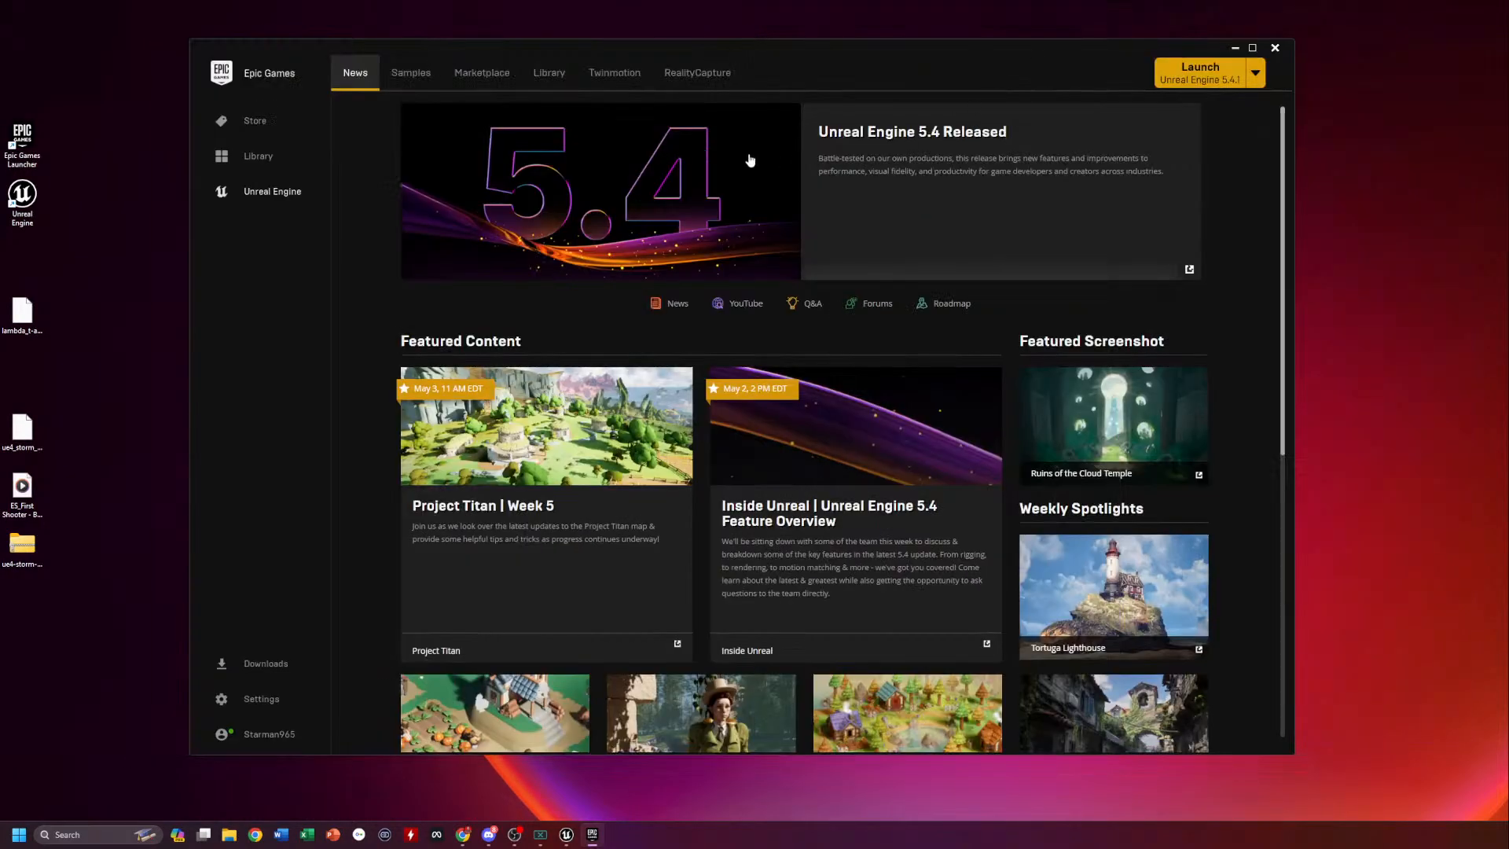
{"action": "left_click", "coordinate": [551, 83]}
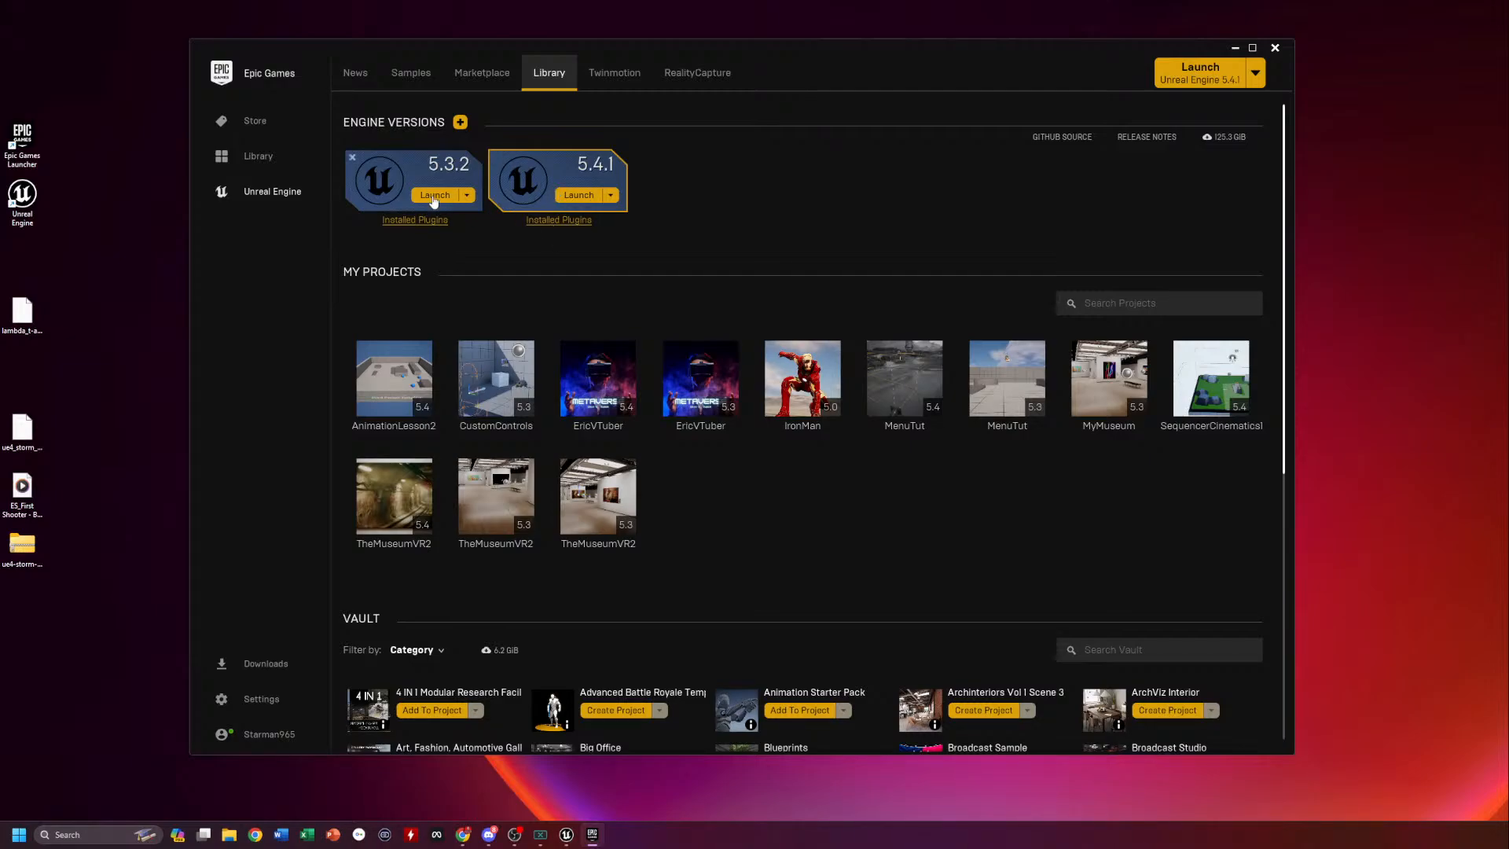
Add a new engine version slot to the library, remove it again, and choose Unreal Engine 5.4.1 as the launch version
{"action": "left_click", "coordinate": [461, 123]}
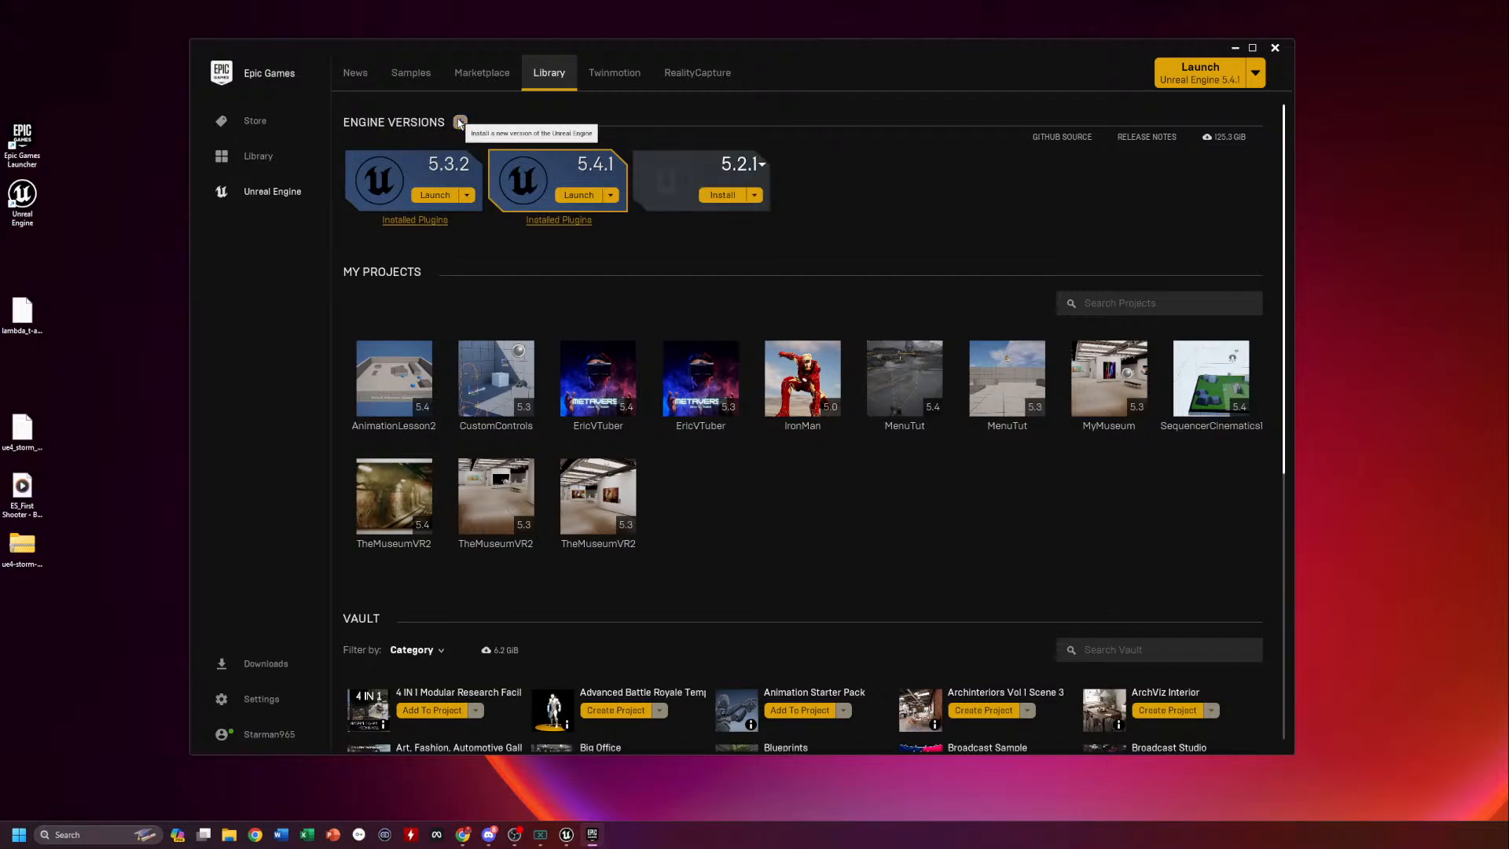
{"action": "left_click", "coordinate": [640, 159]}
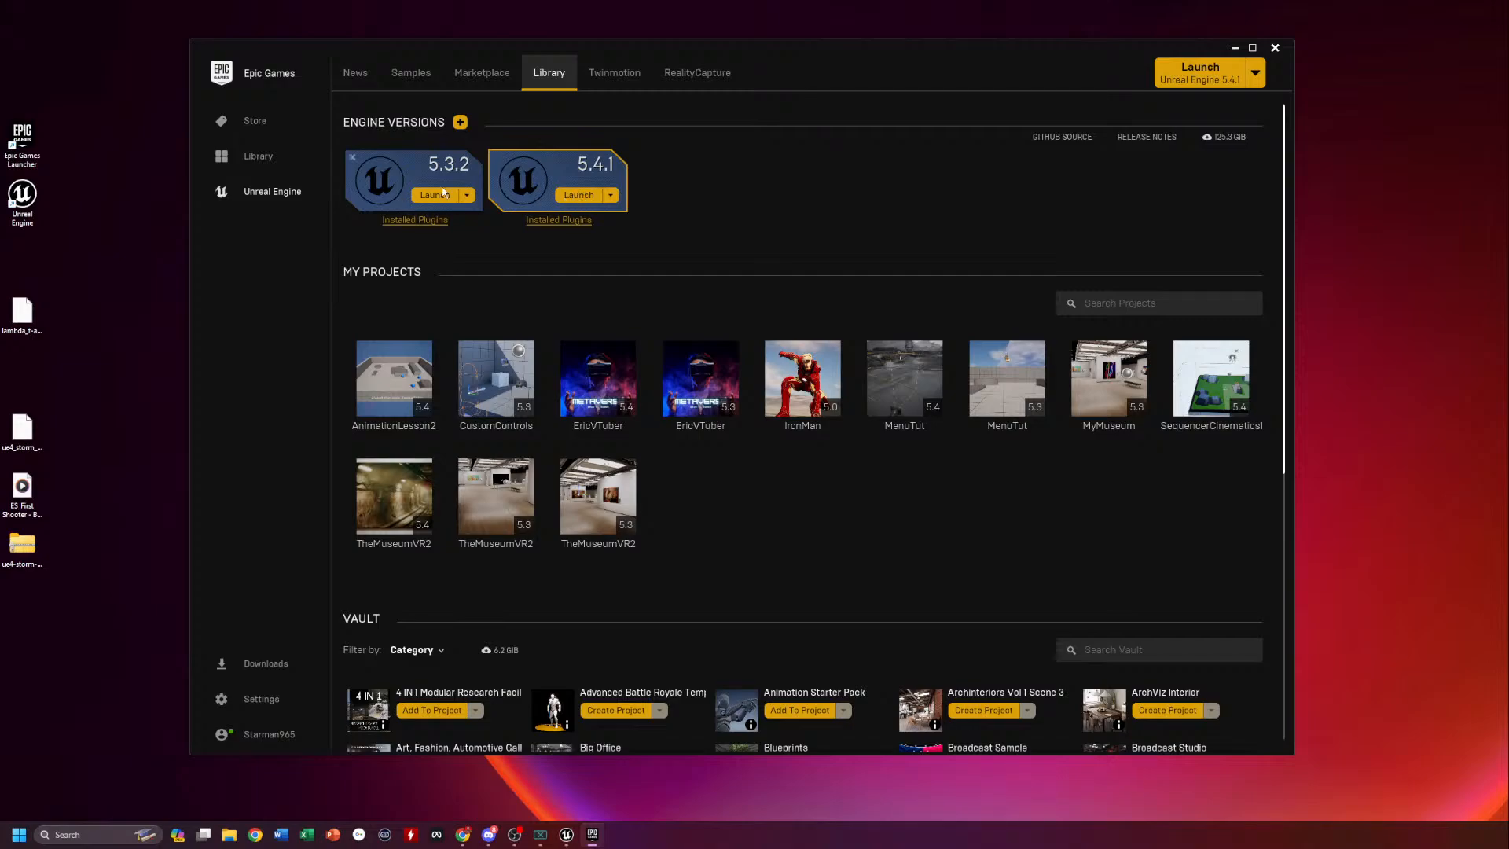
{"action": "left_click", "coordinate": [1256, 75]}
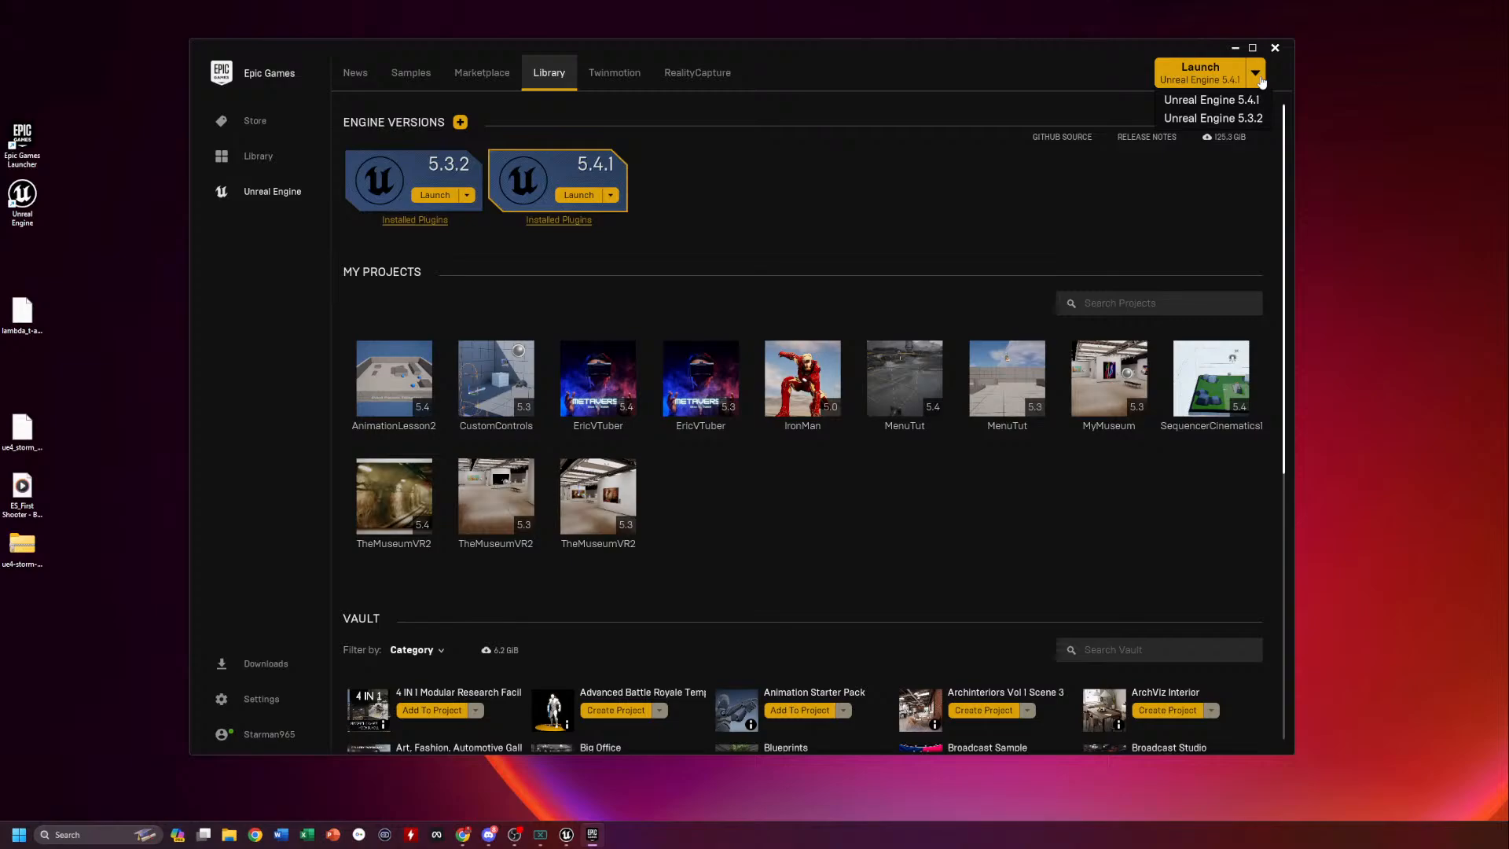
{"action": "left_click", "coordinate": [1200, 106]}
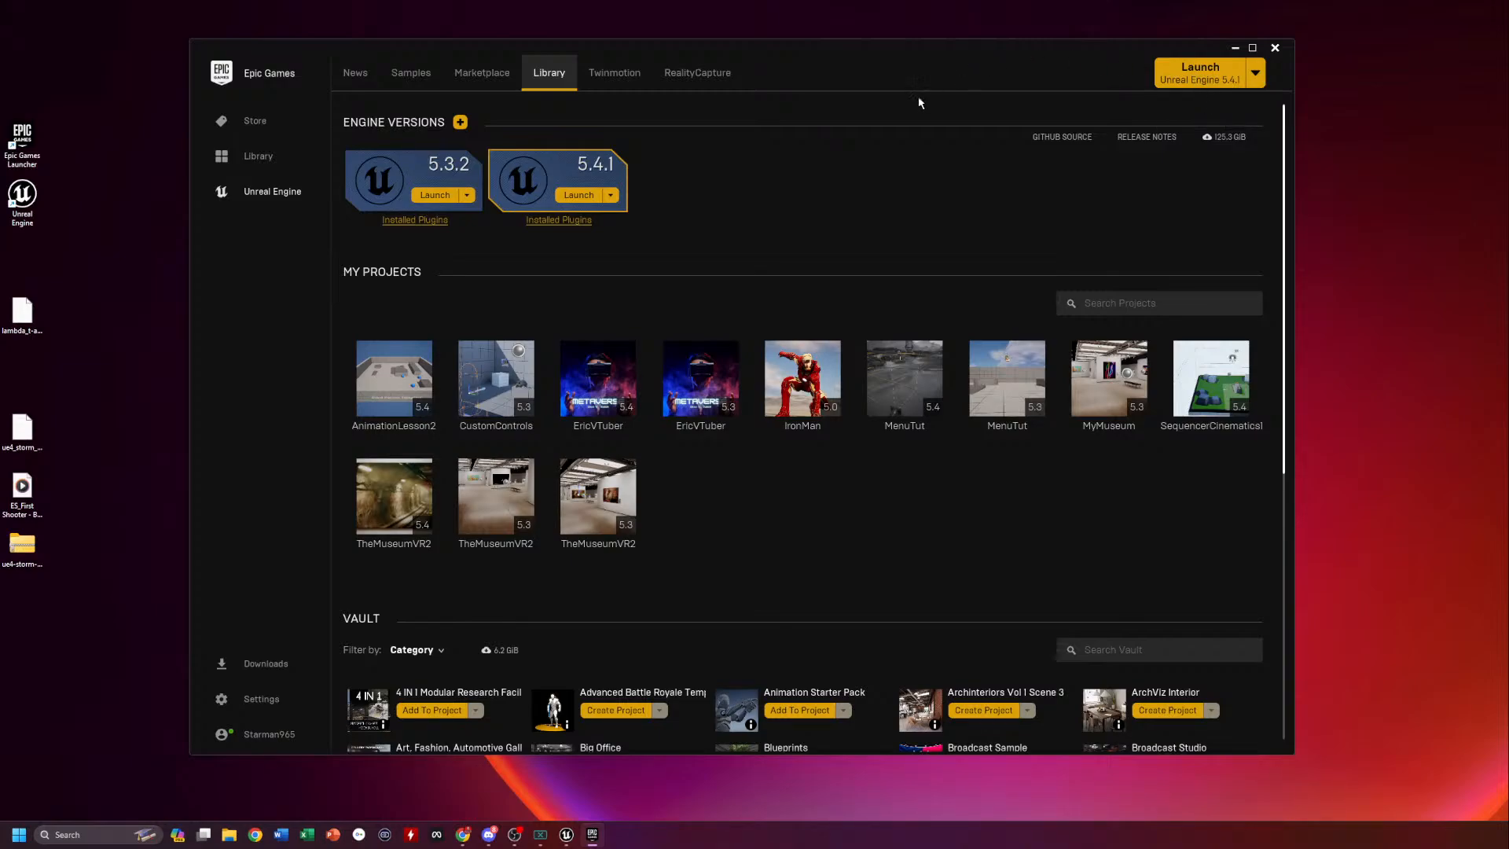
Switch back to the Unreal Editor window of the AnimationLesson2 project
{"action": "left_click", "coordinate": [565, 834]}
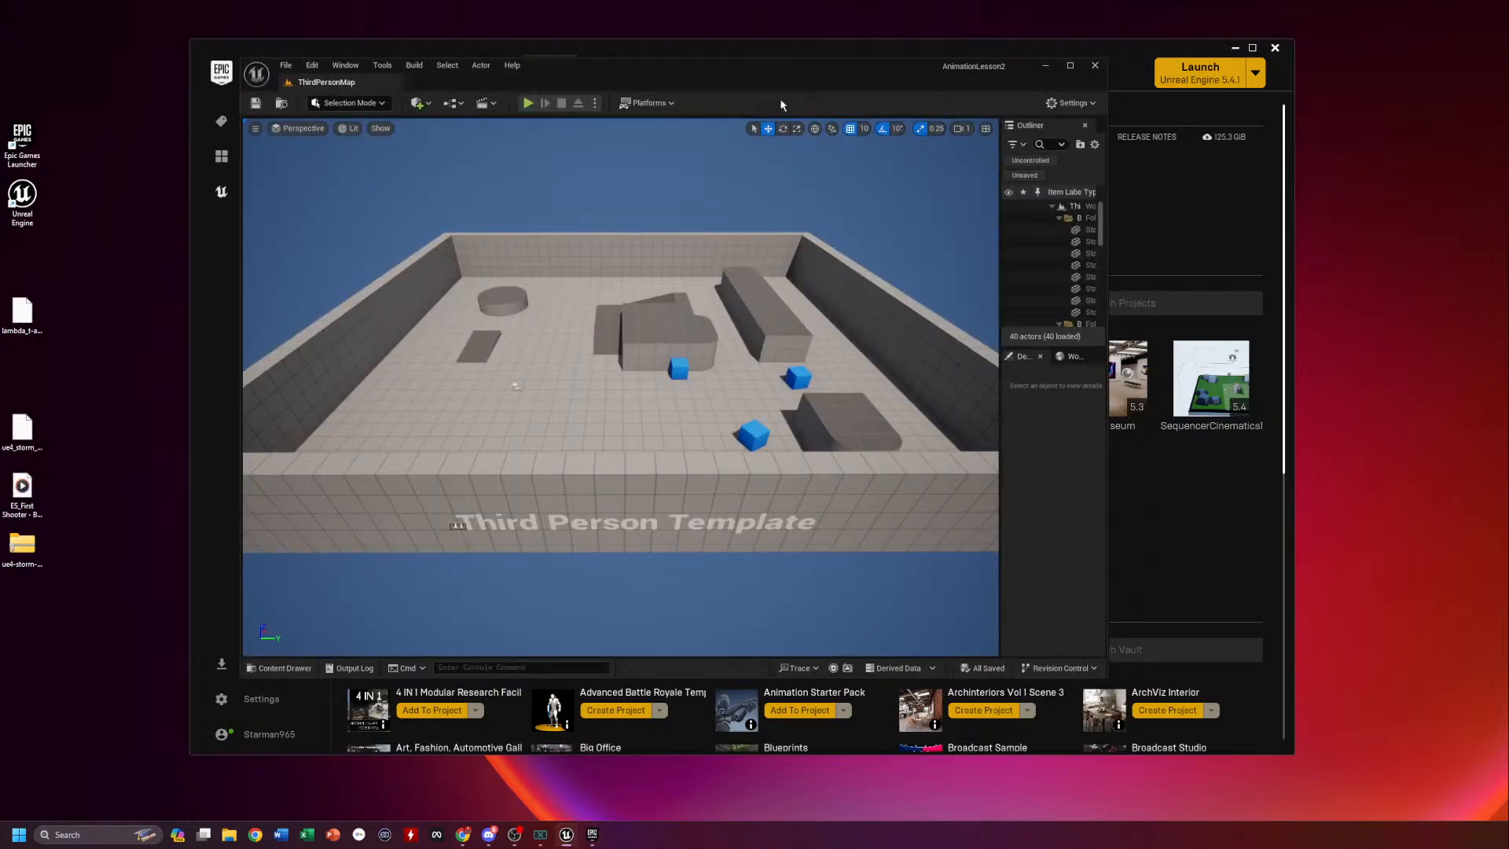
{"action": "left_click", "coordinate": [288, 68]}
{"action": "left_click", "coordinate": [358, 297]}
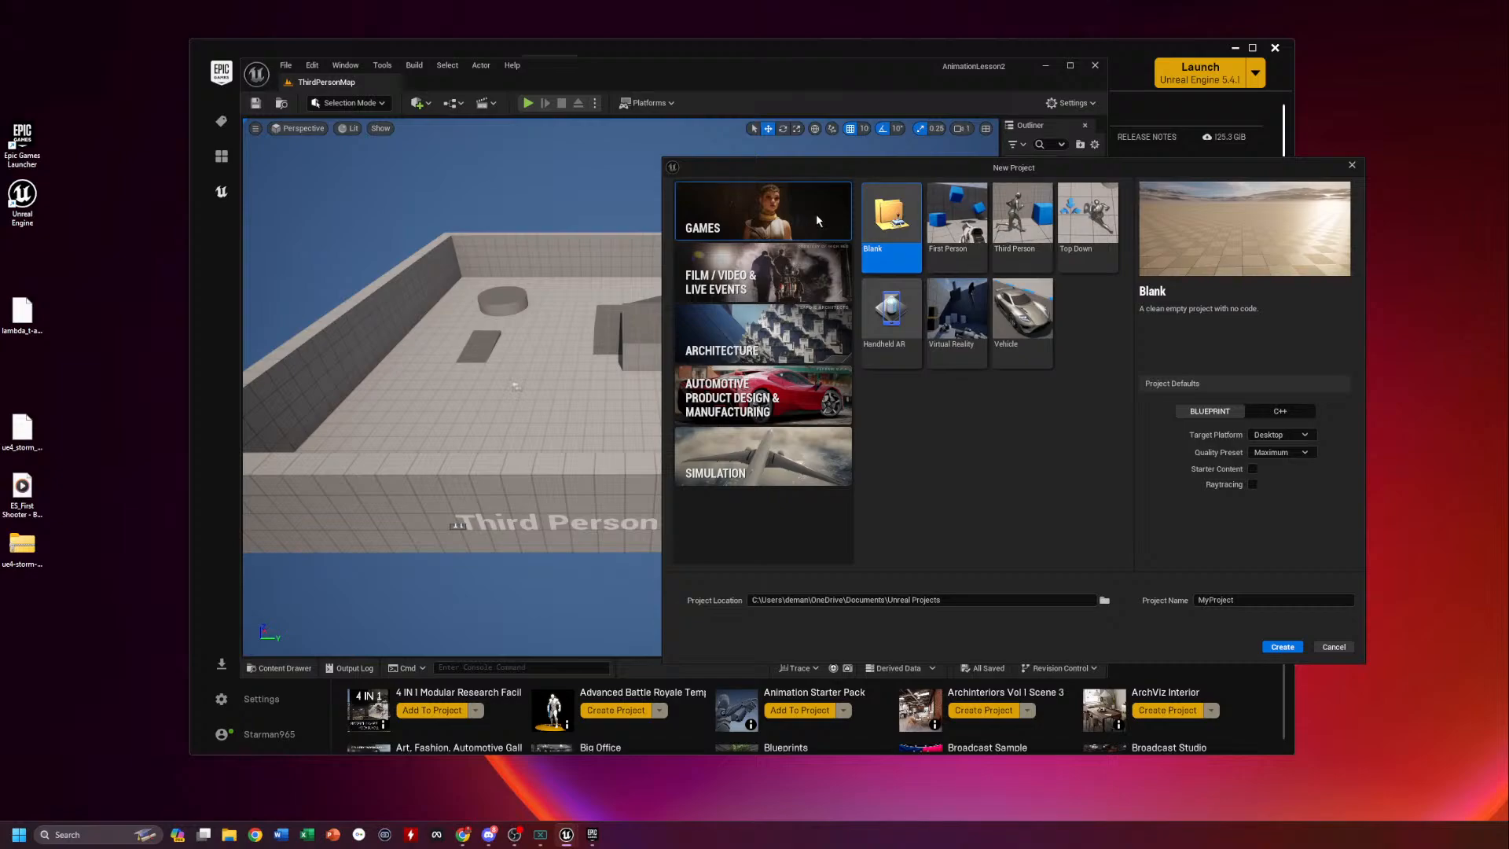
{"action": "left_click", "coordinate": [1035, 217]}
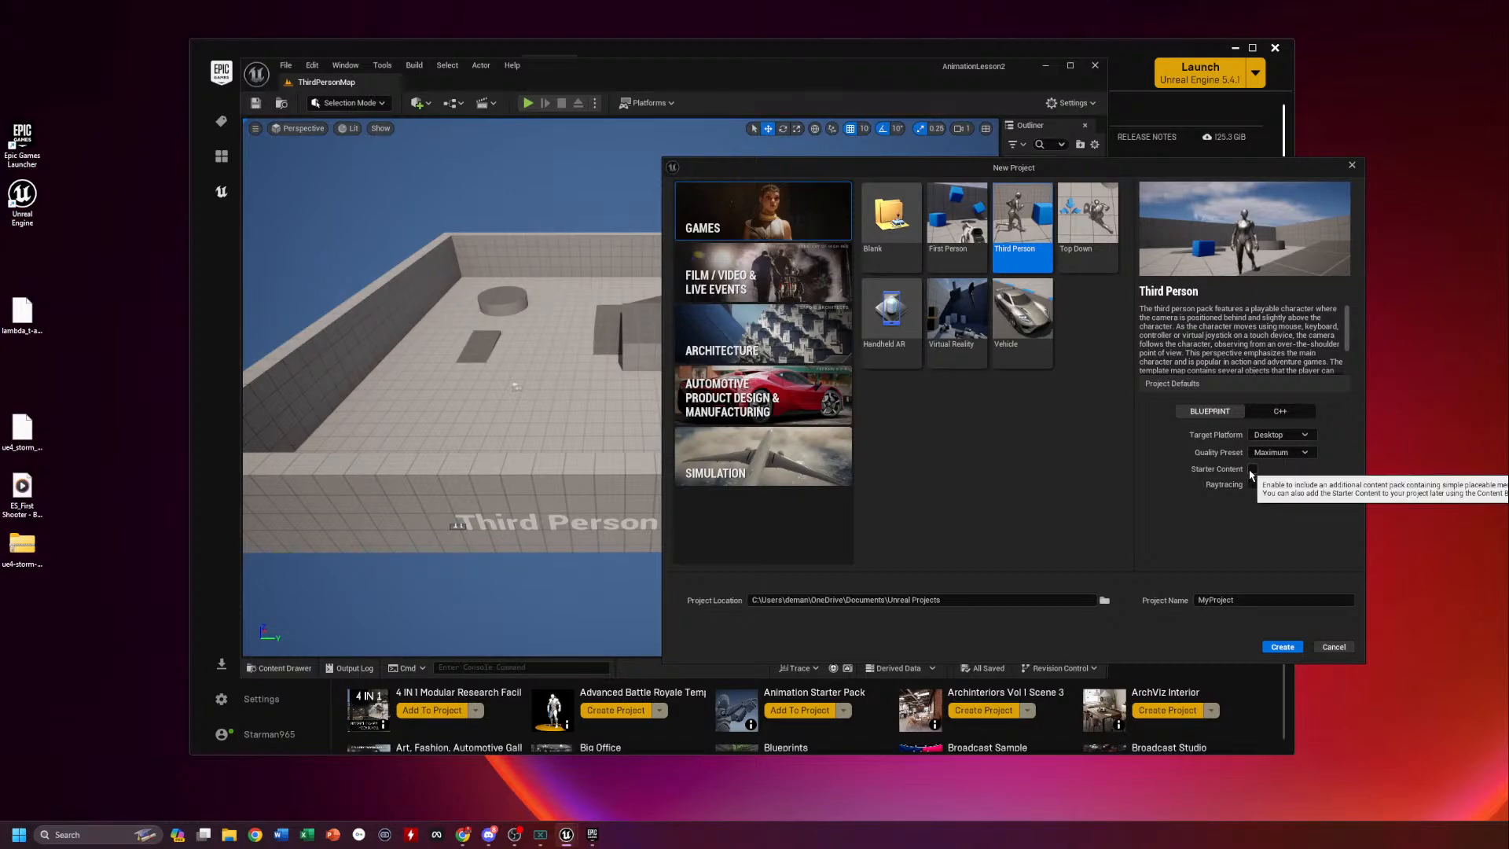
{"action": "left_click", "coordinate": [1238, 601]}
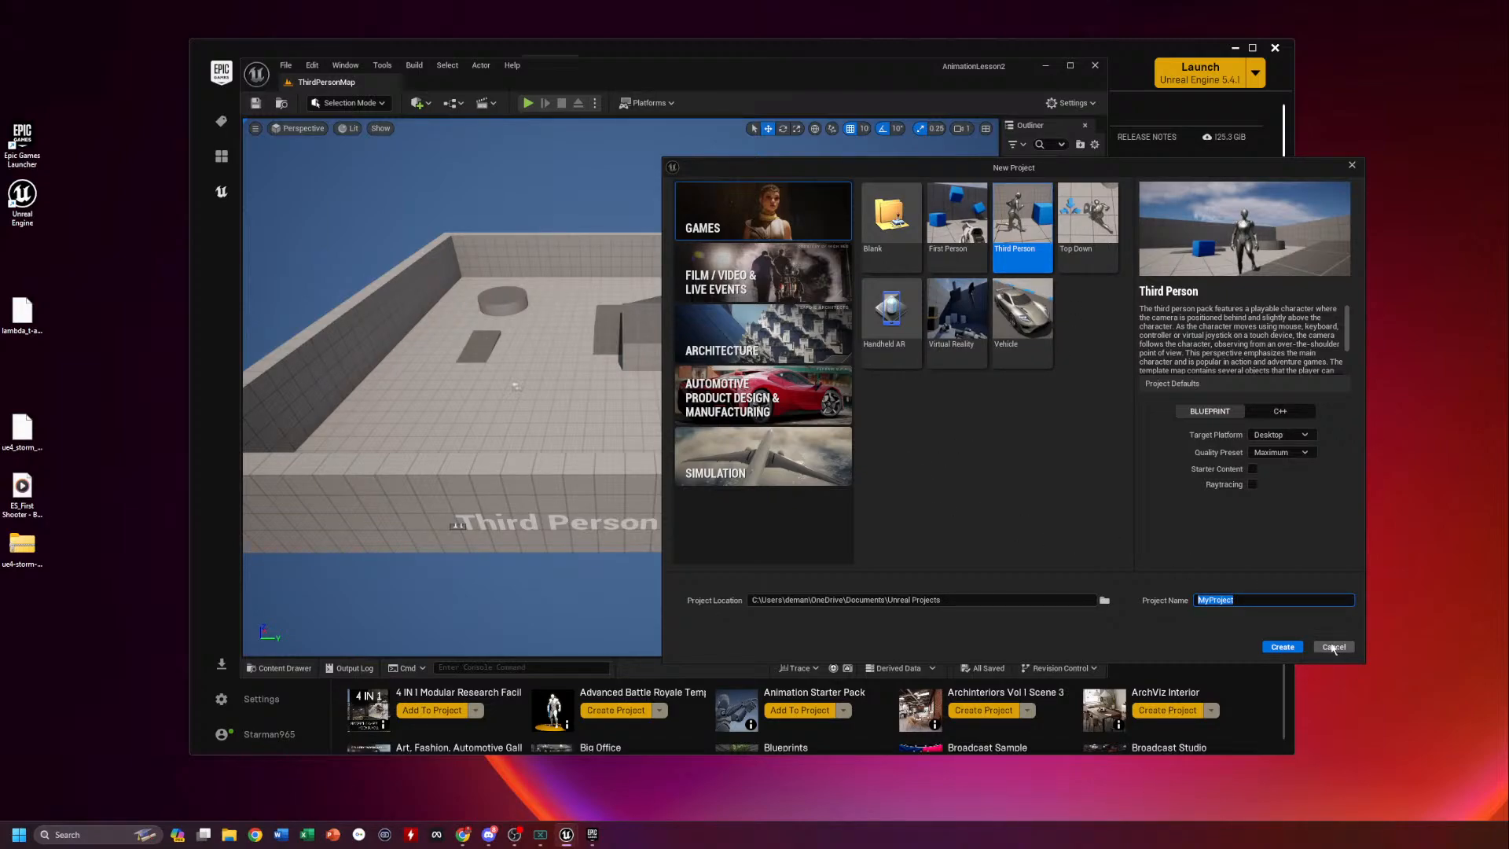
{"action": "left_click", "coordinate": [1331, 650]}
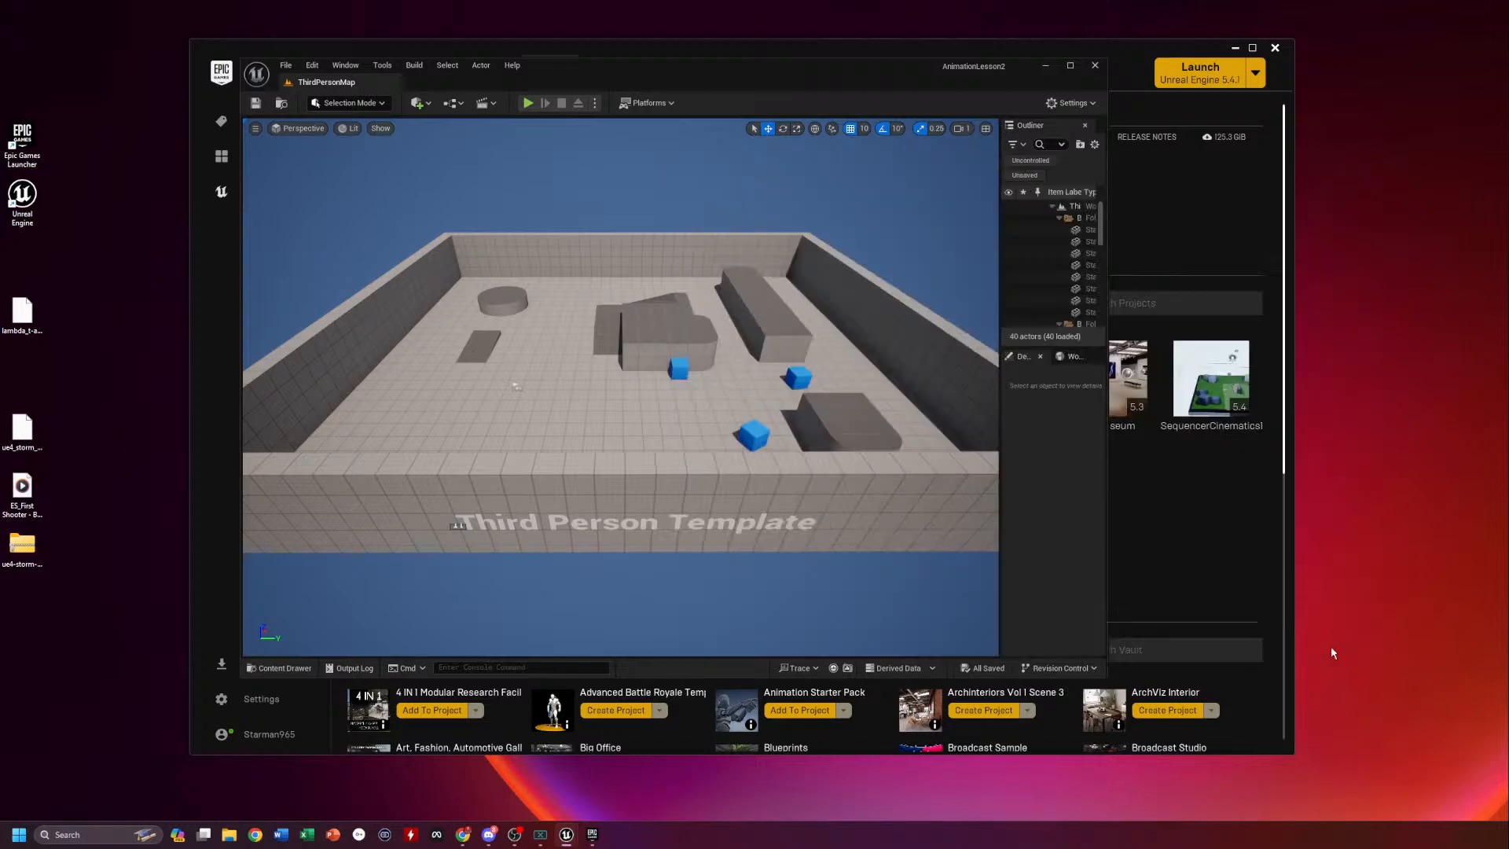
{"action": "right_click_drag", "start_coordinate": [542, 266], "coordinate": [652, 268]}
{"action": "right_click_drag", "start_coordinate": [938, 166], "coordinate": [780, 167]}
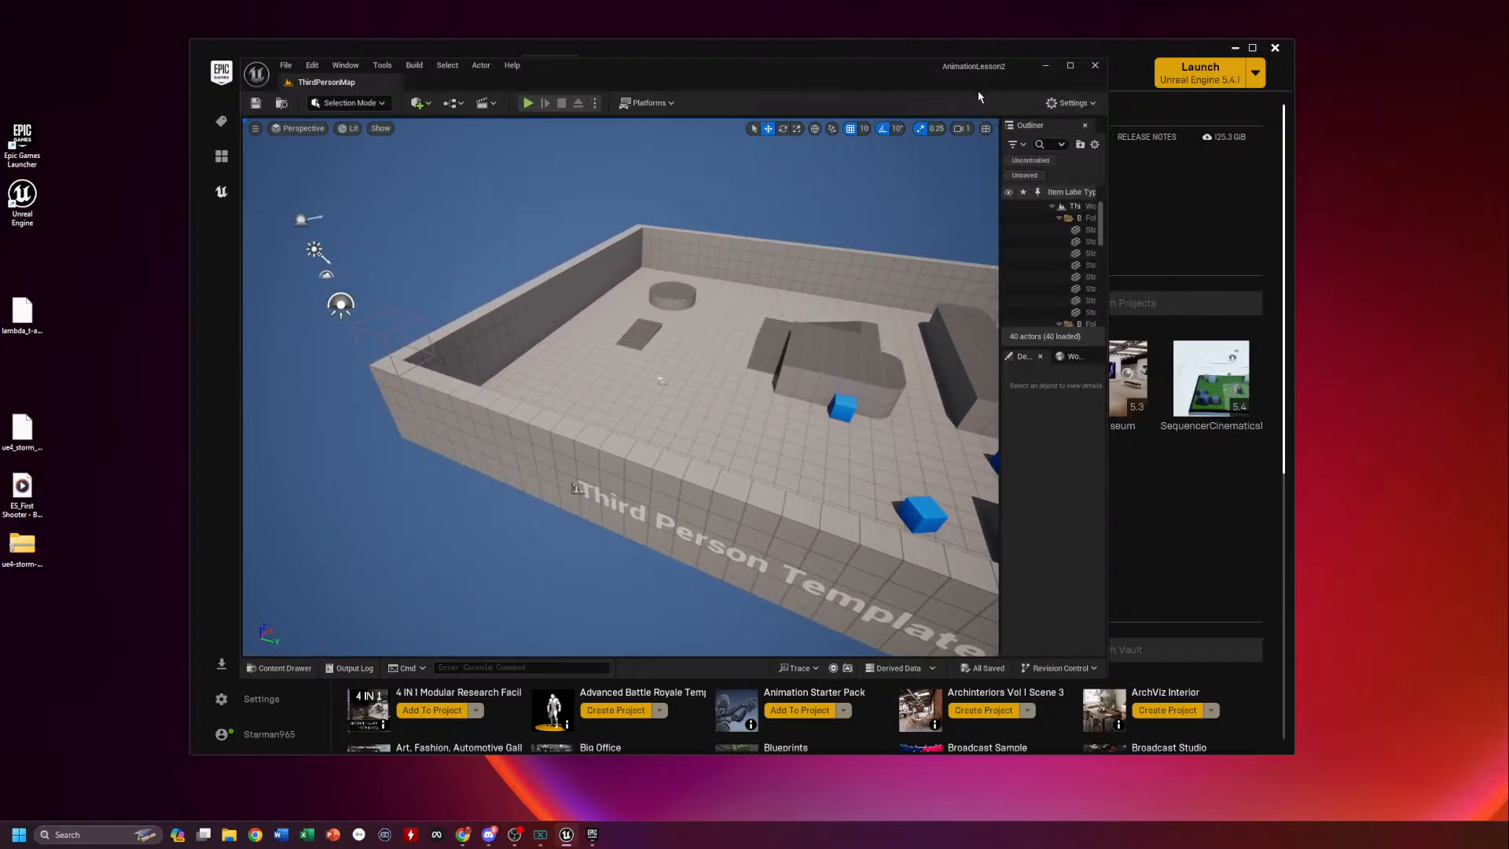
{"action": "left_click_drag", "start_coordinate": [774, 76], "coordinate": [881, 86]}
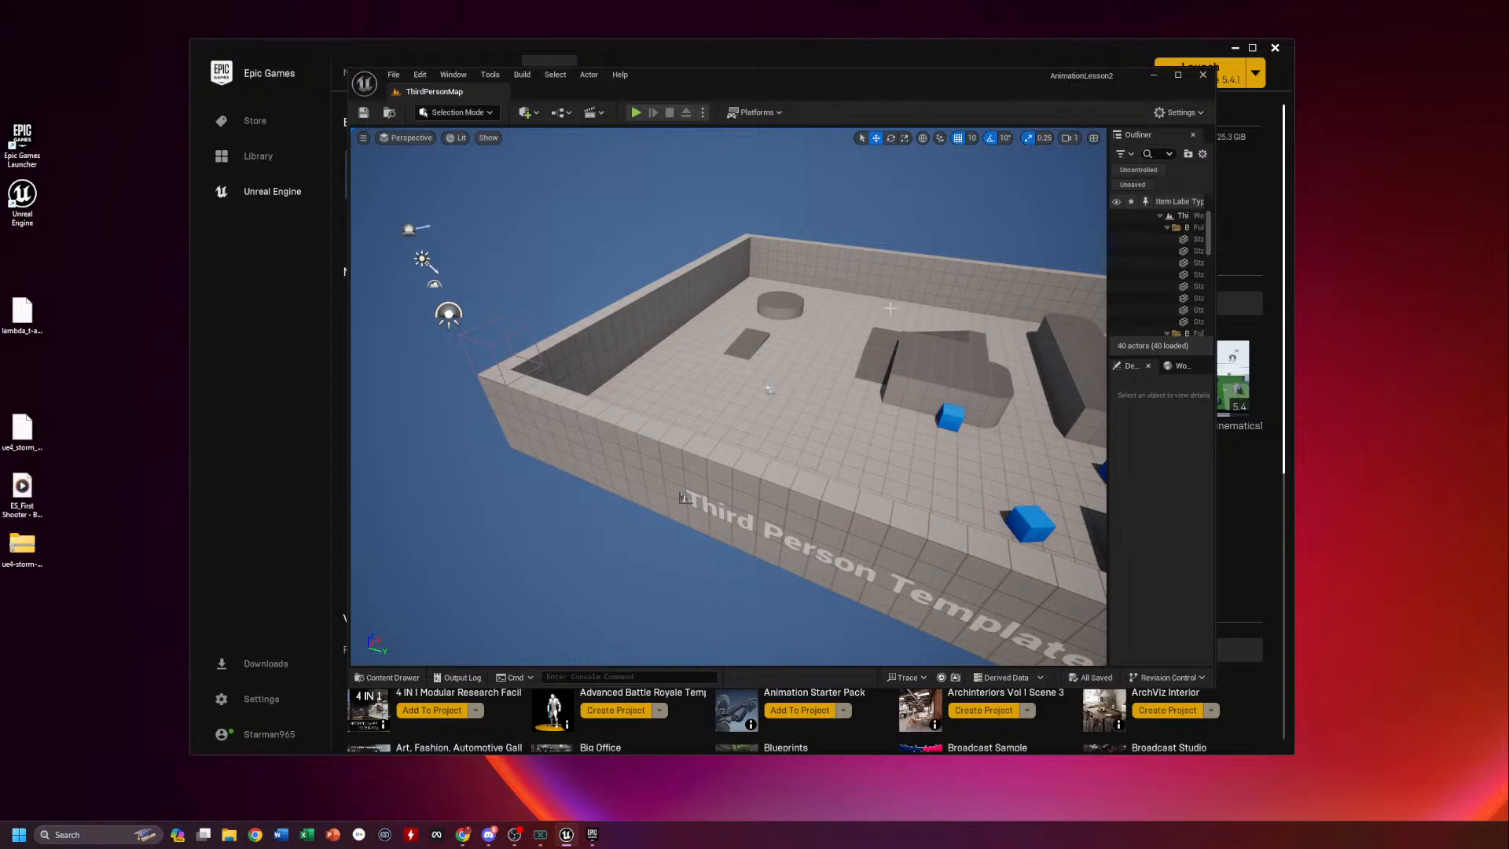
{"action": "mouse_move", "coordinate": [955, 288]}
{"action": "right_mouse_down"}
{"action": "mouse_move", "coordinate": [873, 288]}
{"action": "mouse_move", "coordinate": [1021, 252]}
{"action": "mouse_move", "coordinate": [992, 308]}
{"action": "mouse_move", "coordinate": [946, 257]}
{"action": "mouse_move", "coordinate": [979, 294]}
{"action": "right_mouse_up"}
{"action": "right_click_drag", "start_coordinate": [864, 296], "coordinate": [854, 262]}
{"action": "right_click_drag", "start_coordinate": [871, 372], "coordinate": [885, 402]}
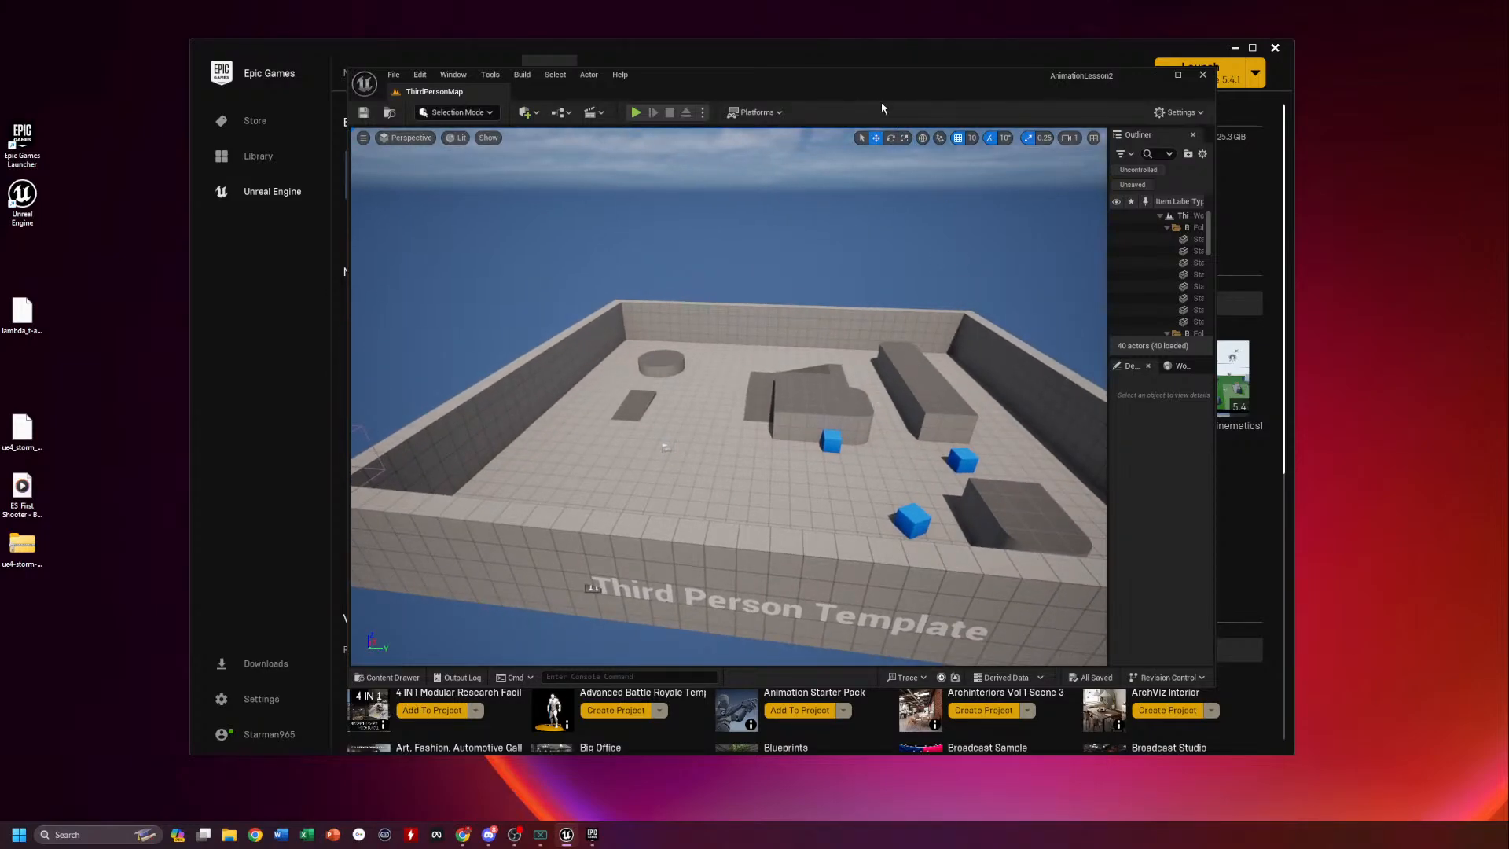
Reposition the AnimationLesson2 editor window and enlarge it
{"action": "left_click_drag", "start_coordinate": [854, 79], "coordinate": [935, 162]}
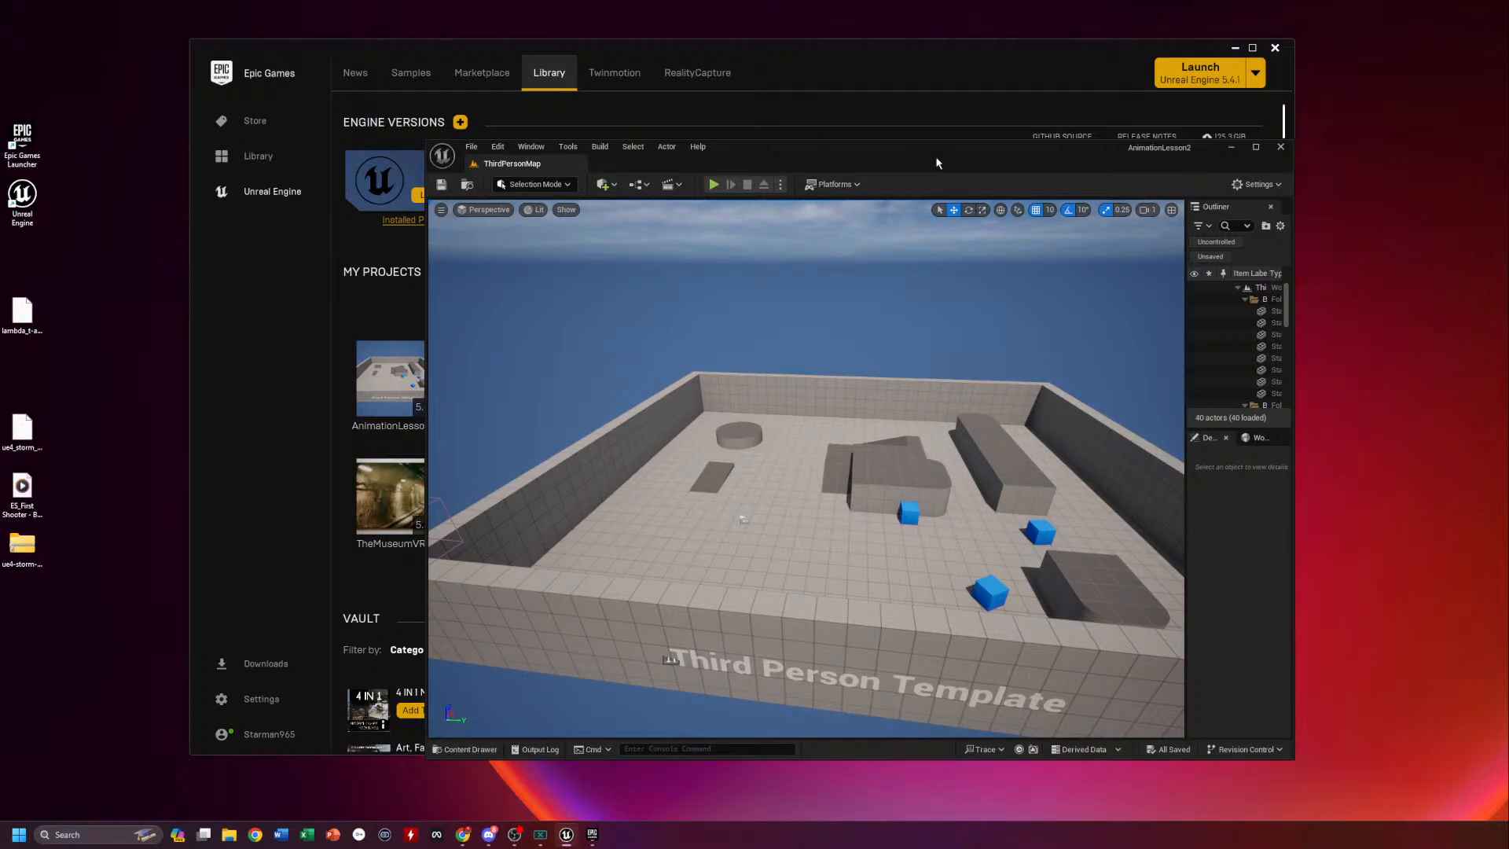
{"action": "left_click_drag", "start_coordinate": [864, 149], "coordinate": [720, 69]}
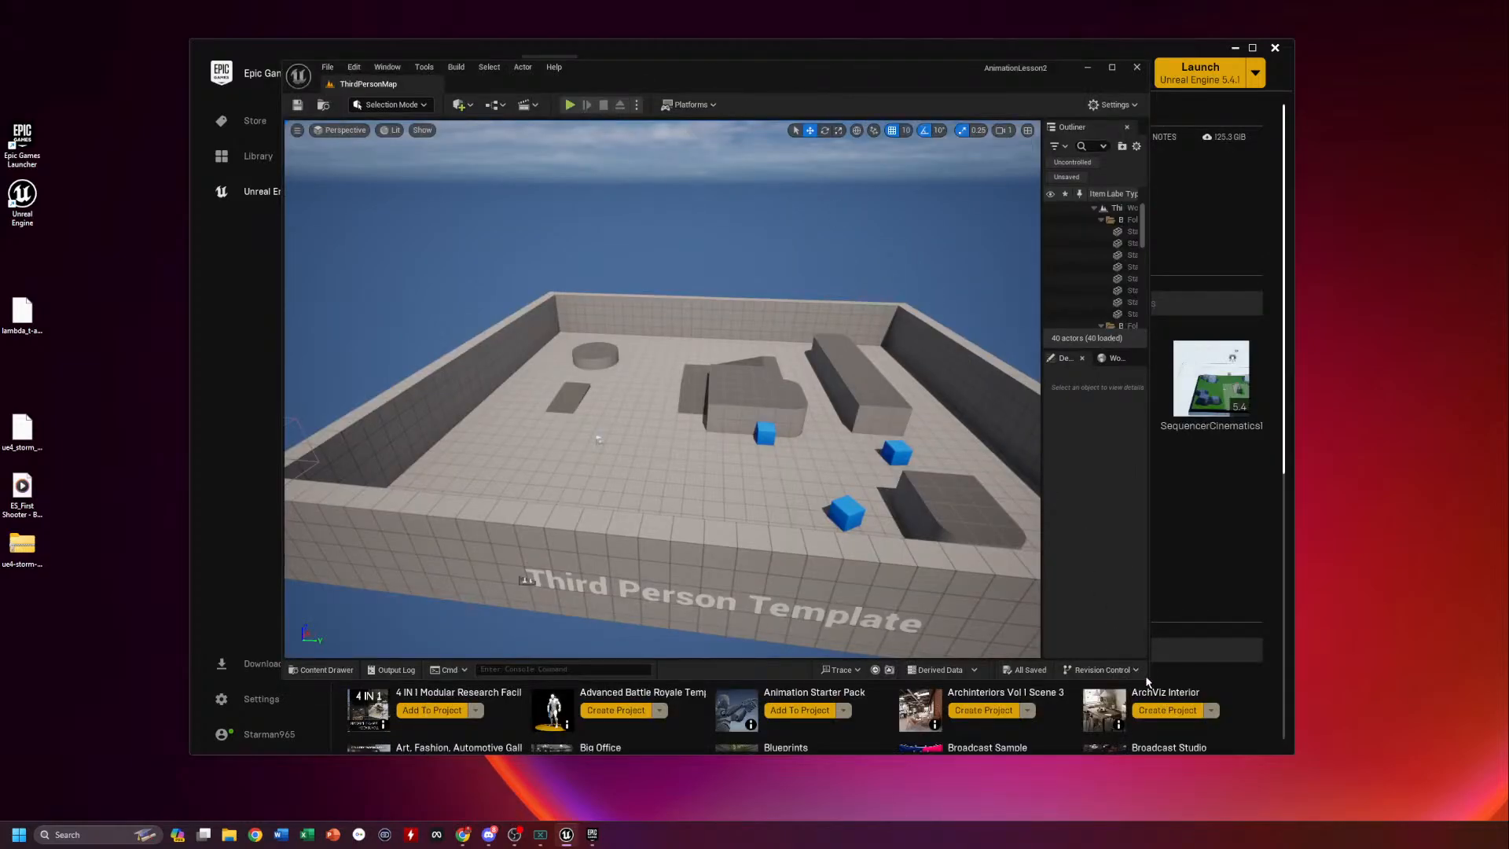
{"action": "left_click_drag", "start_coordinate": [1148, 681], "coordinate": [1334, 759]}
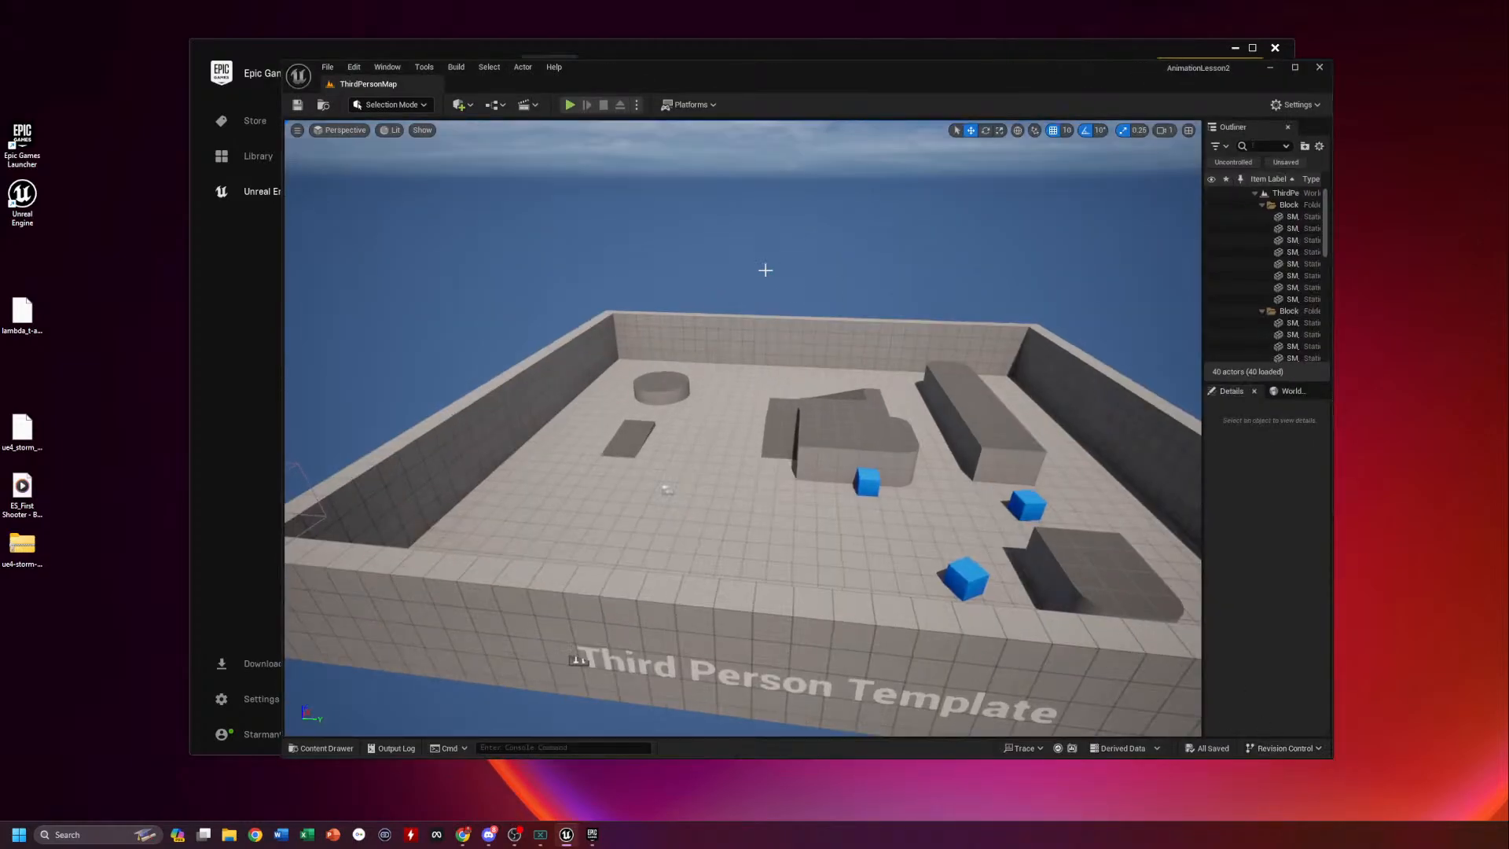
Open the Unreal Engine Marketplace from the editor in the Epic Games Launcher
{"action": "left_click", "coordinate": [385, 67]}
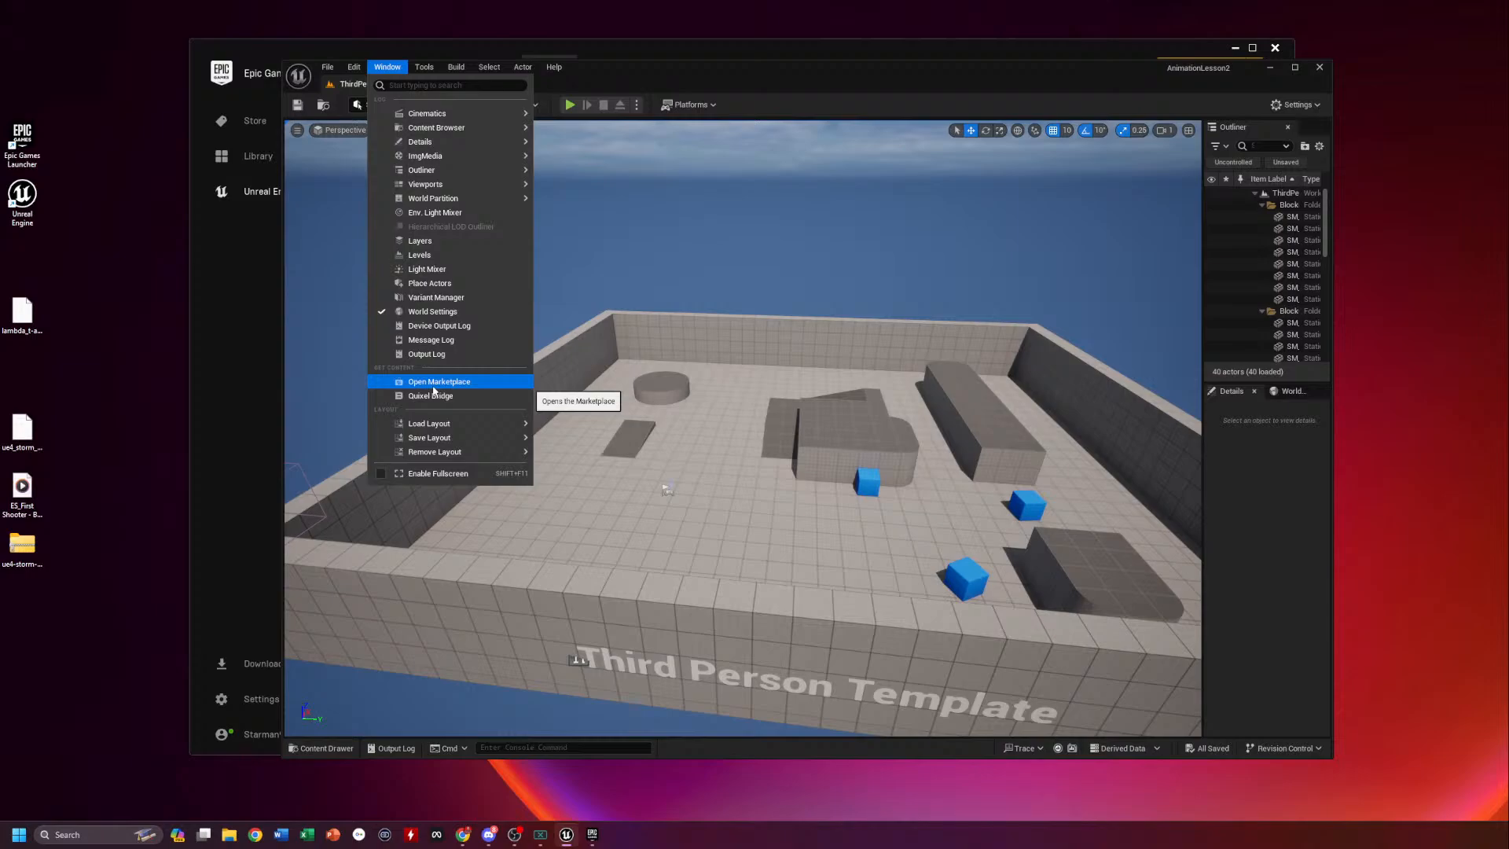
{"action": "left_click", "coordinate": [433, 384]}
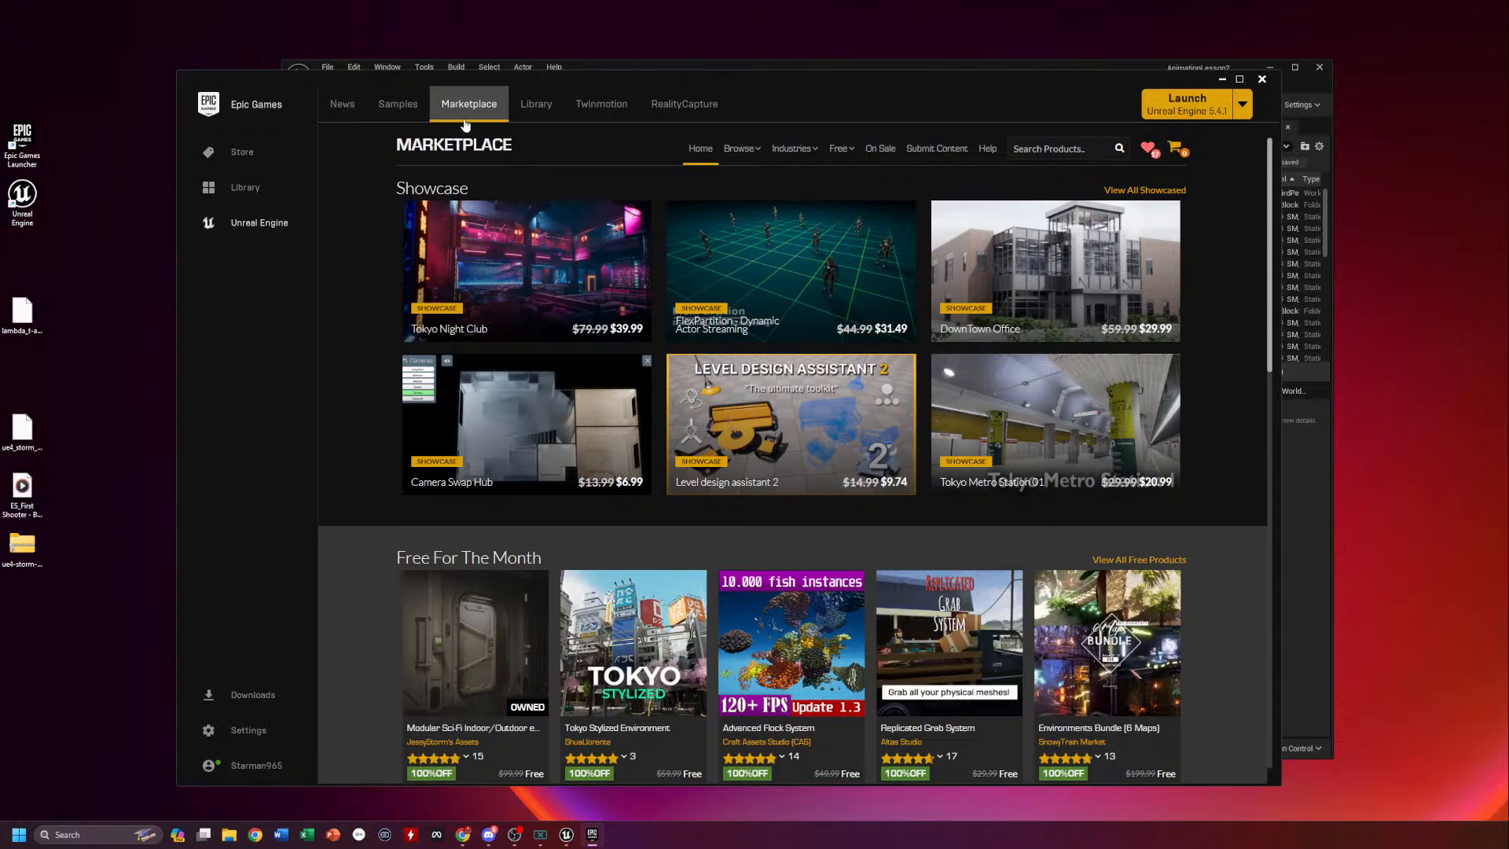
{"action": "left_click_drag", "start_coordinate": [743, 76], "coordinate": [736, 49]}
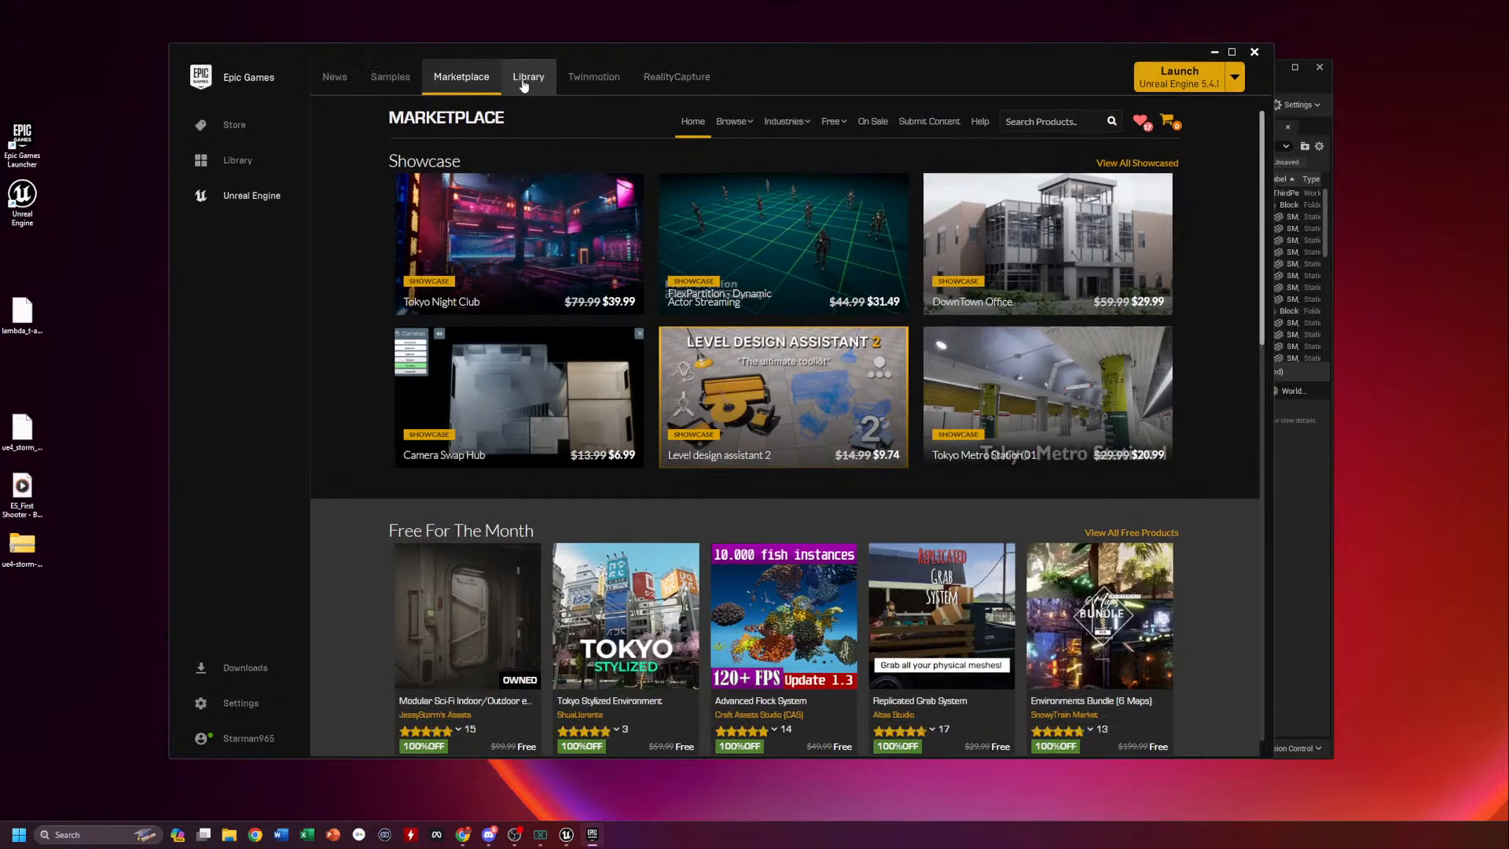
{"action": "left_click", "coordinate": [504, 91]}
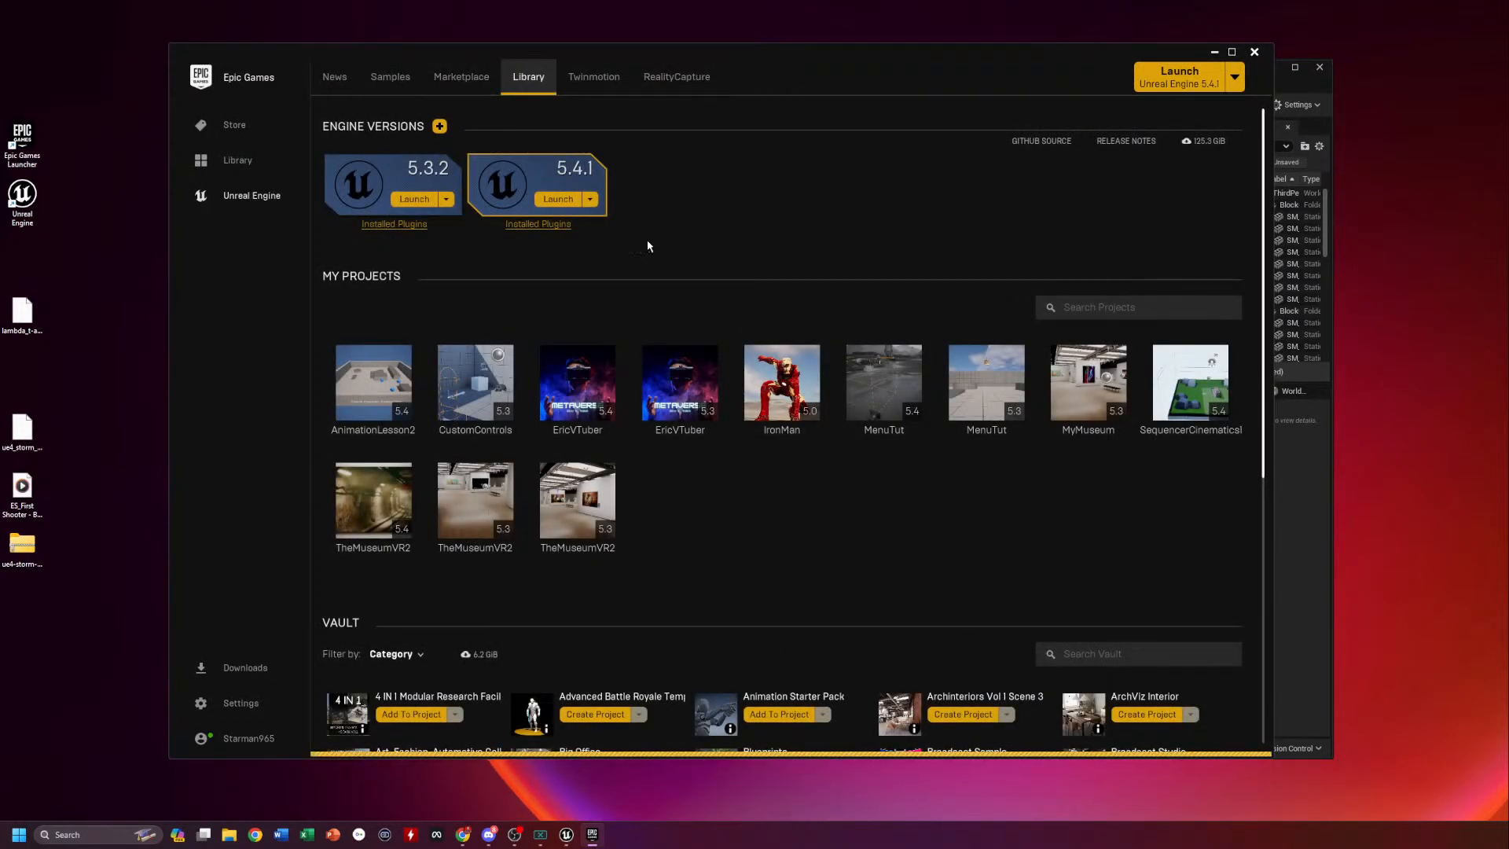
{"action": "left_click", "coordinate": [462, 78]}
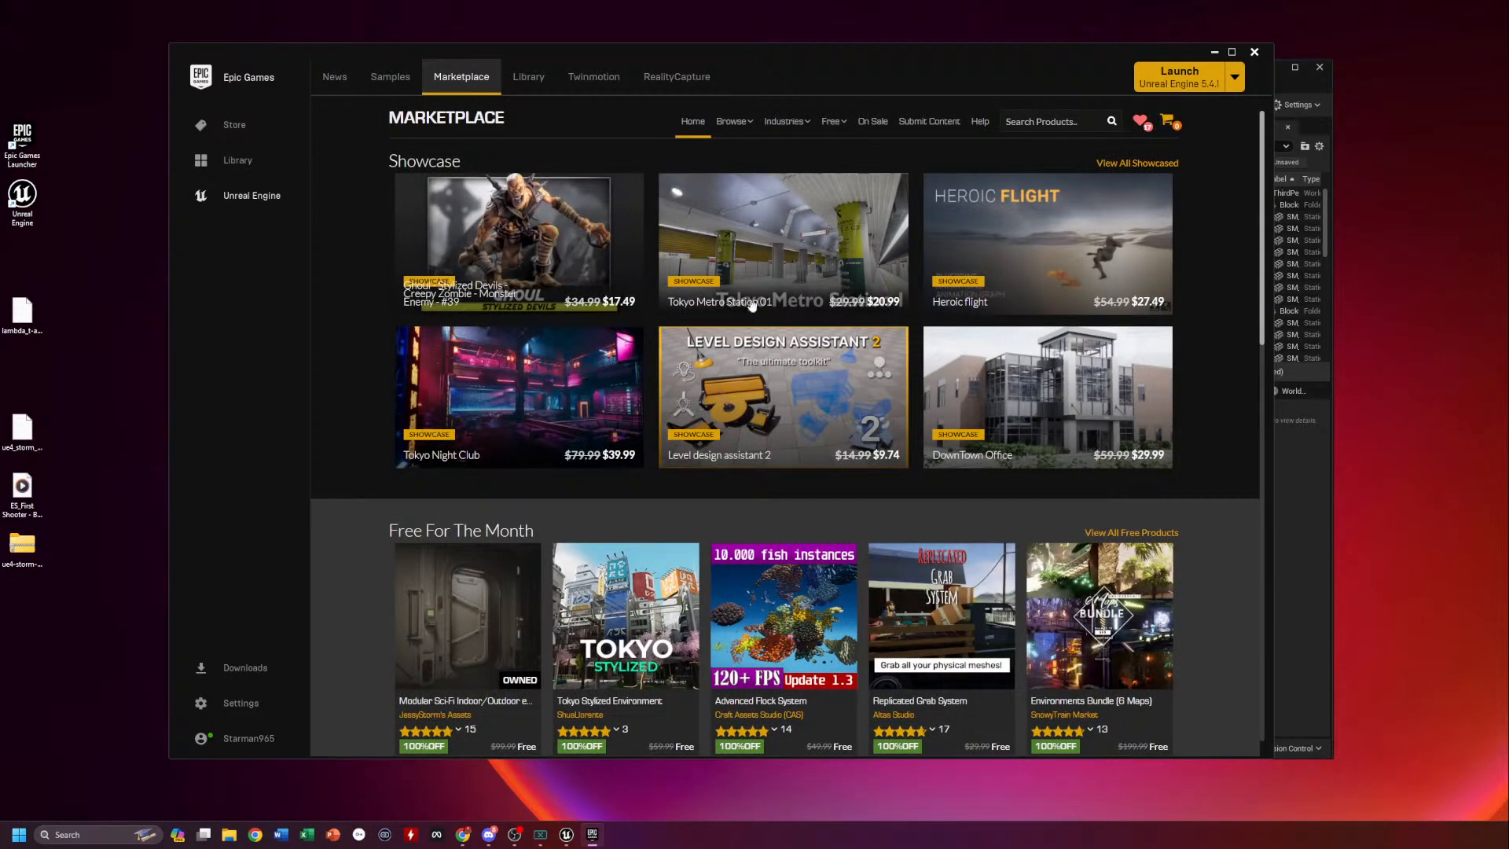
Show the Marketplace's Free For The Month products
{"action": "mouse_move", "coordinate": [815, 419]}
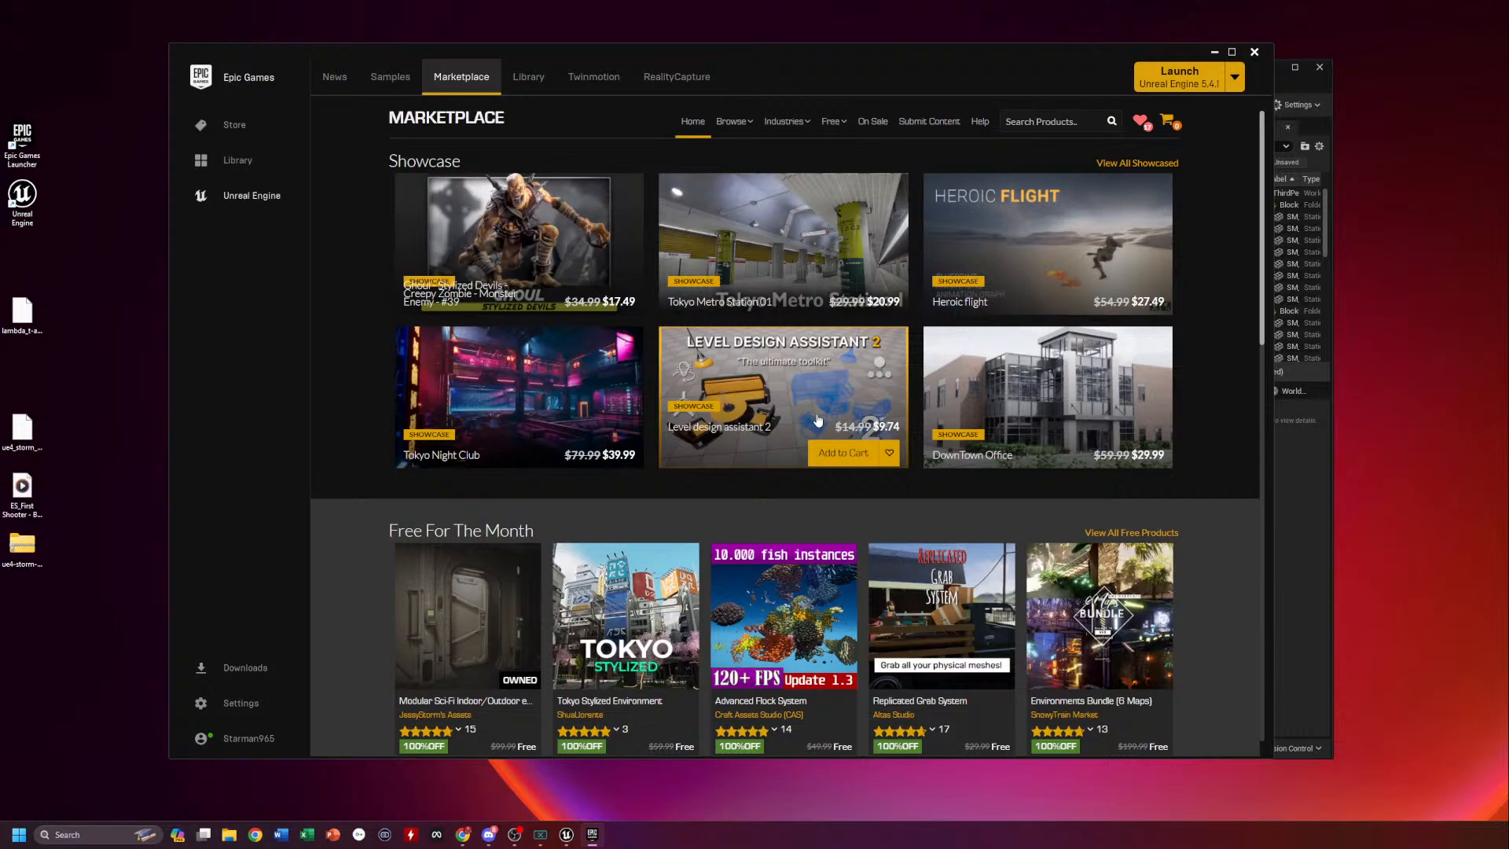
{"action": "mouse_move", "coordinate": [837, 124]}
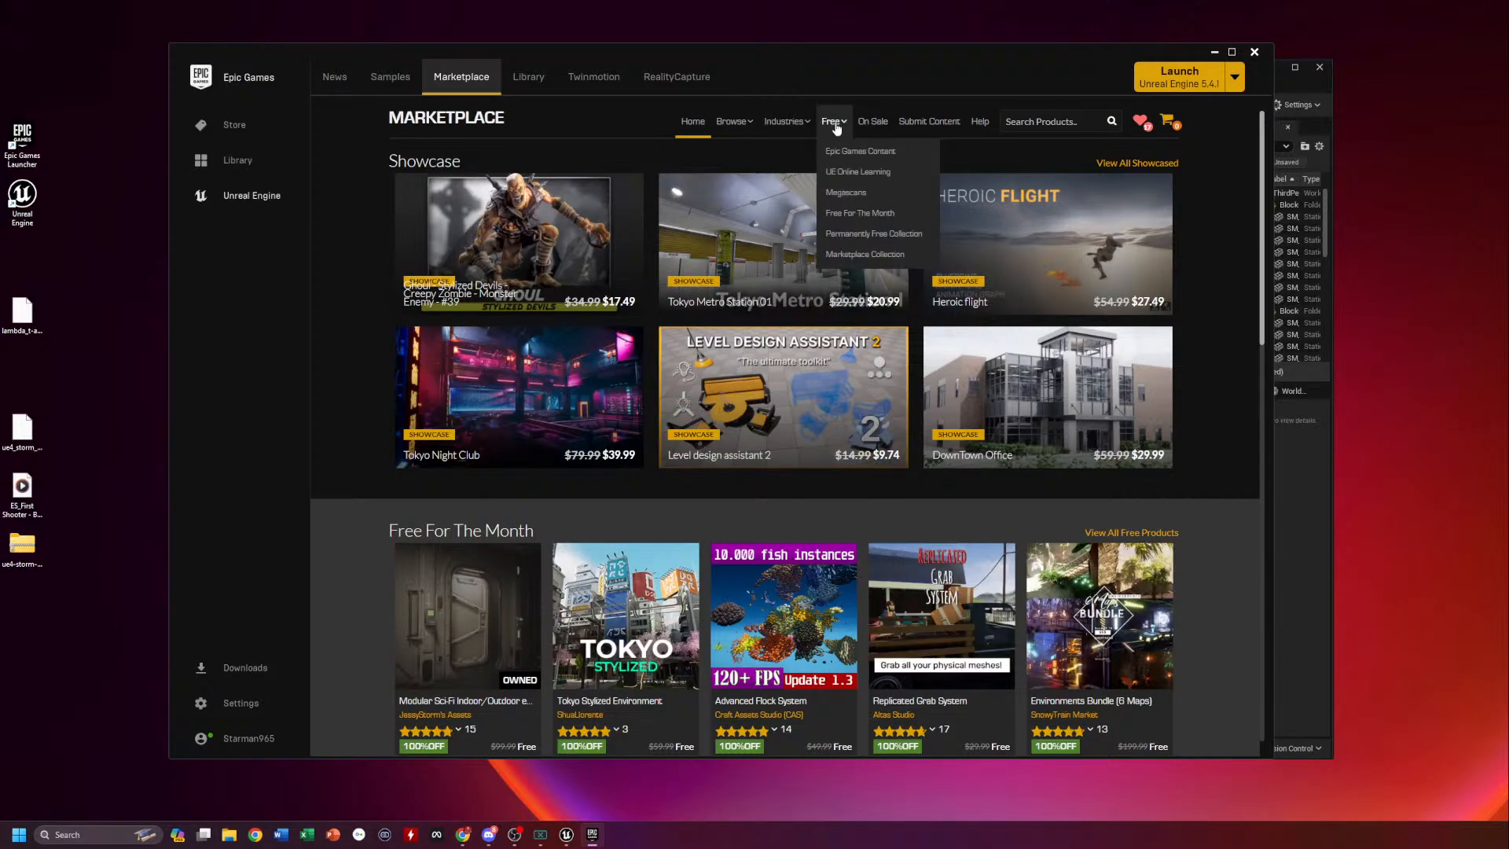
{"action": "left_click", "coordinate": [852, 216]}
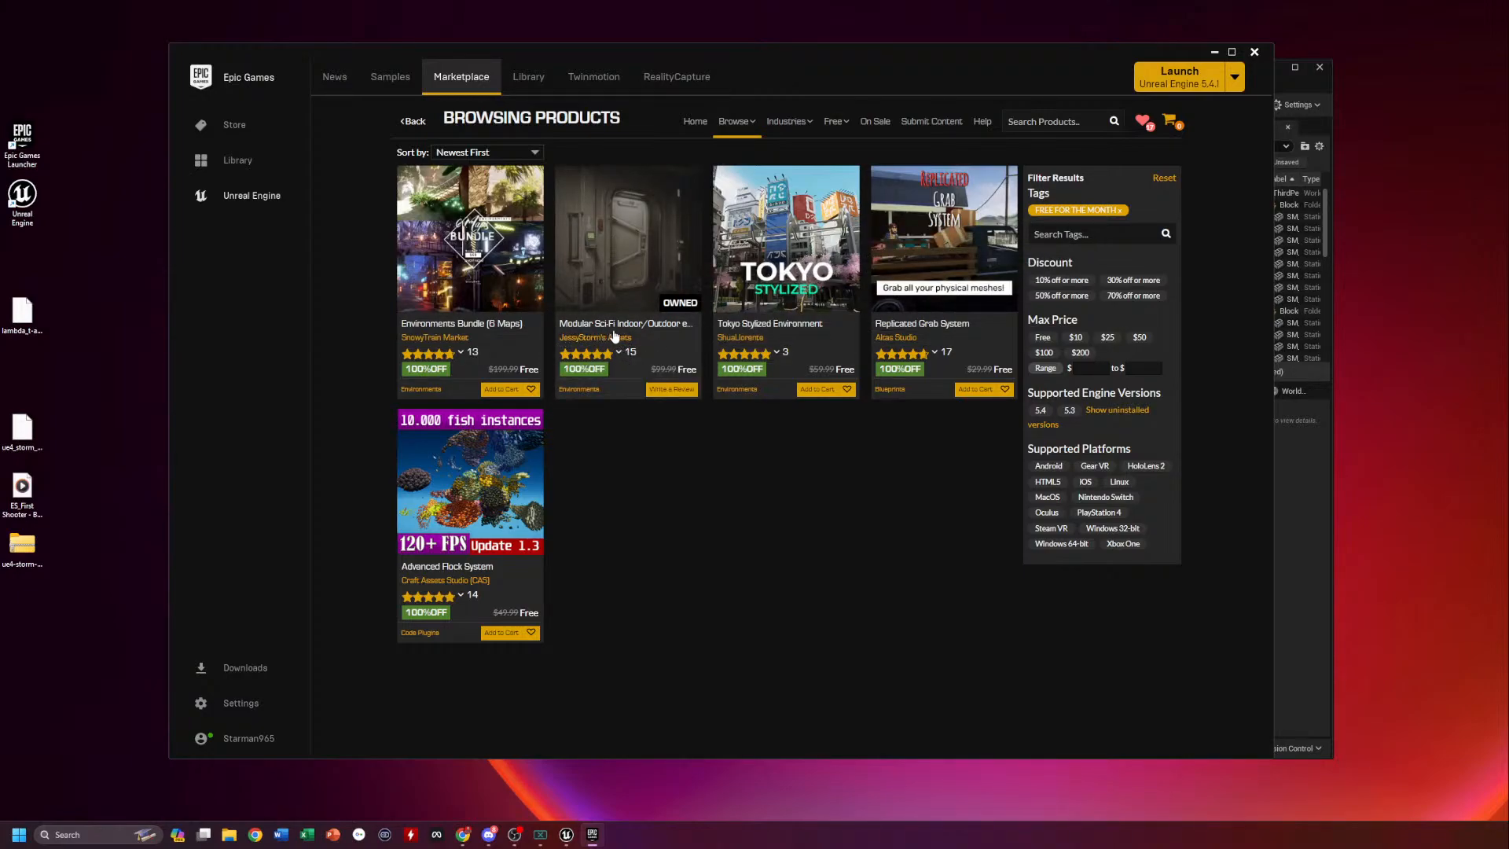
Open the Modular Sci-Fi Indoor/Outdoor environment pack's product page and check its supported engine versions
{"action": "mouse_move", "coordinate": [673, 384]}
{"action": "left_click", "coordinate": [622, 323]}
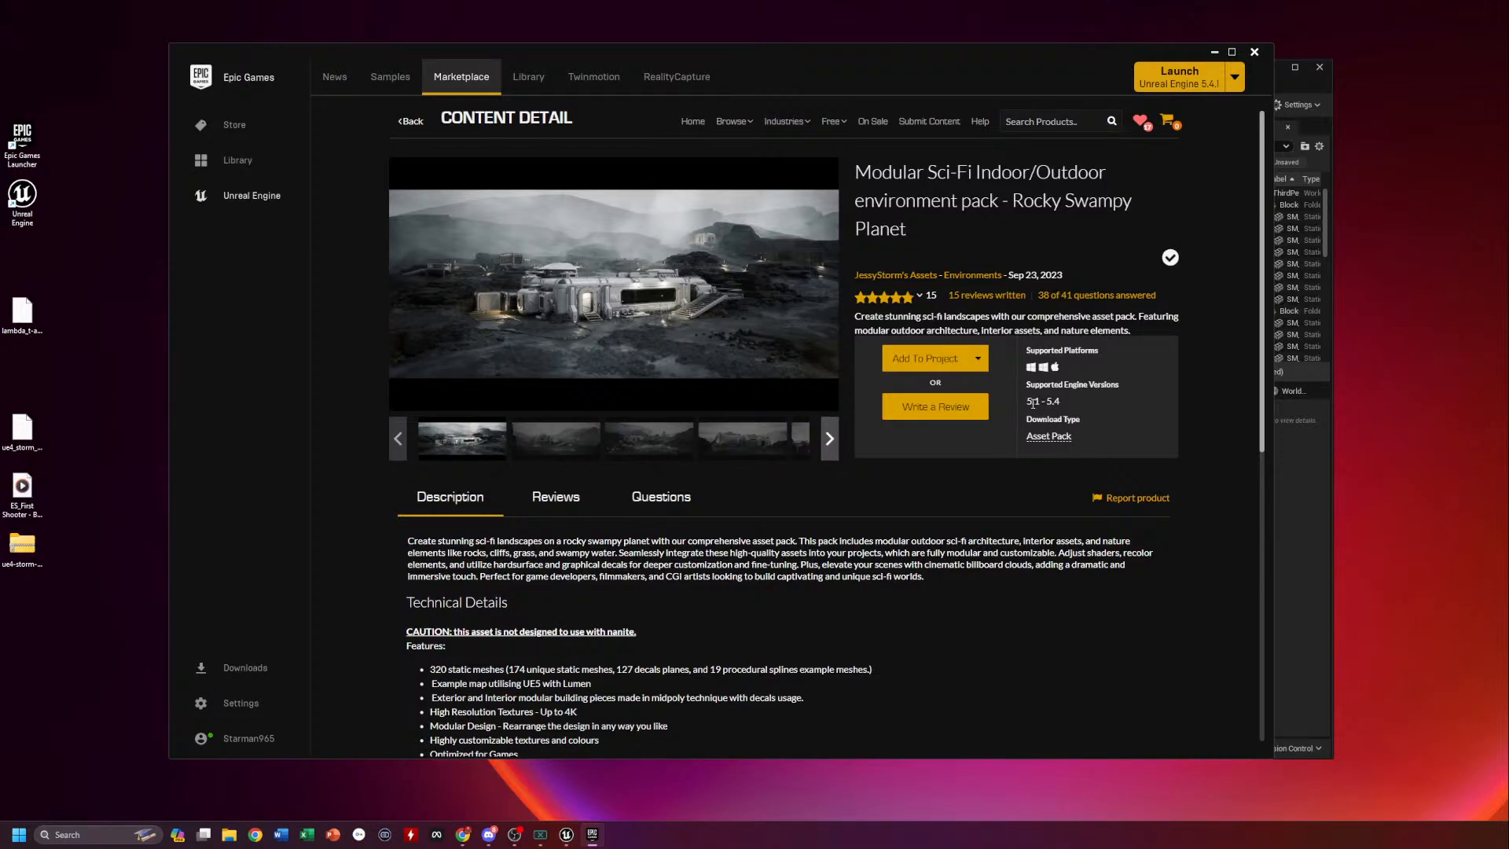
{"action": "left_click_drag", "start_coordinate": [1028, 400], "coordinate": [1065, 402]}
Read the reviews of the Modular Sci-Fi environment pack for comments on engine compatibility and quality
{"action": "left_click", "coordinate": [556, 496]}
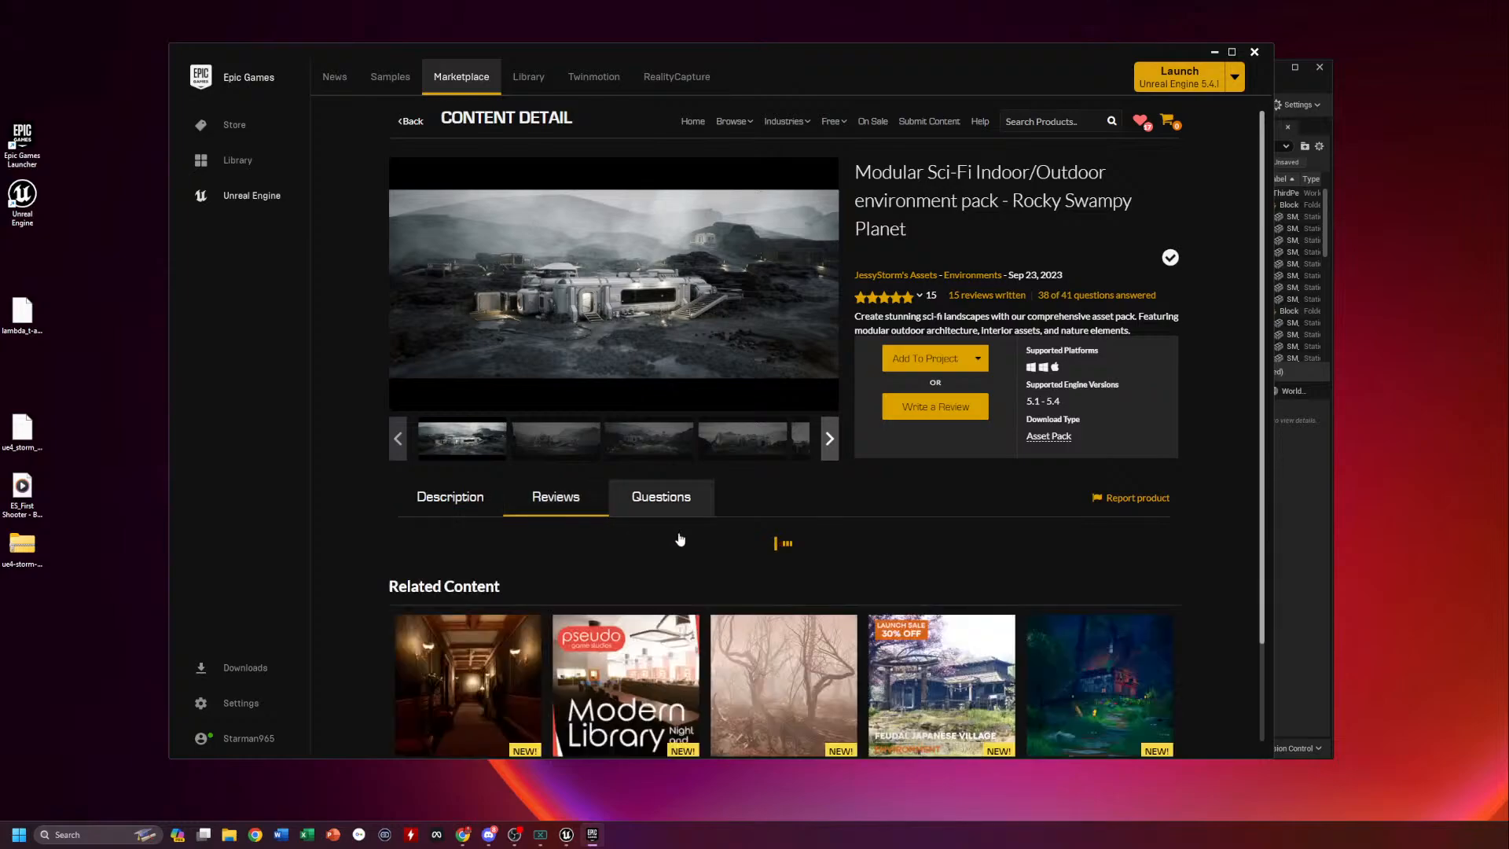
{"action": "scroll", "coordinate": [715, 545], "scroll_direction": "down", "scroll_amount": 1}
{"action": "scroll", "coordinate": [715, 545], "scroll_direction": "down", "scroll_amount": 2}
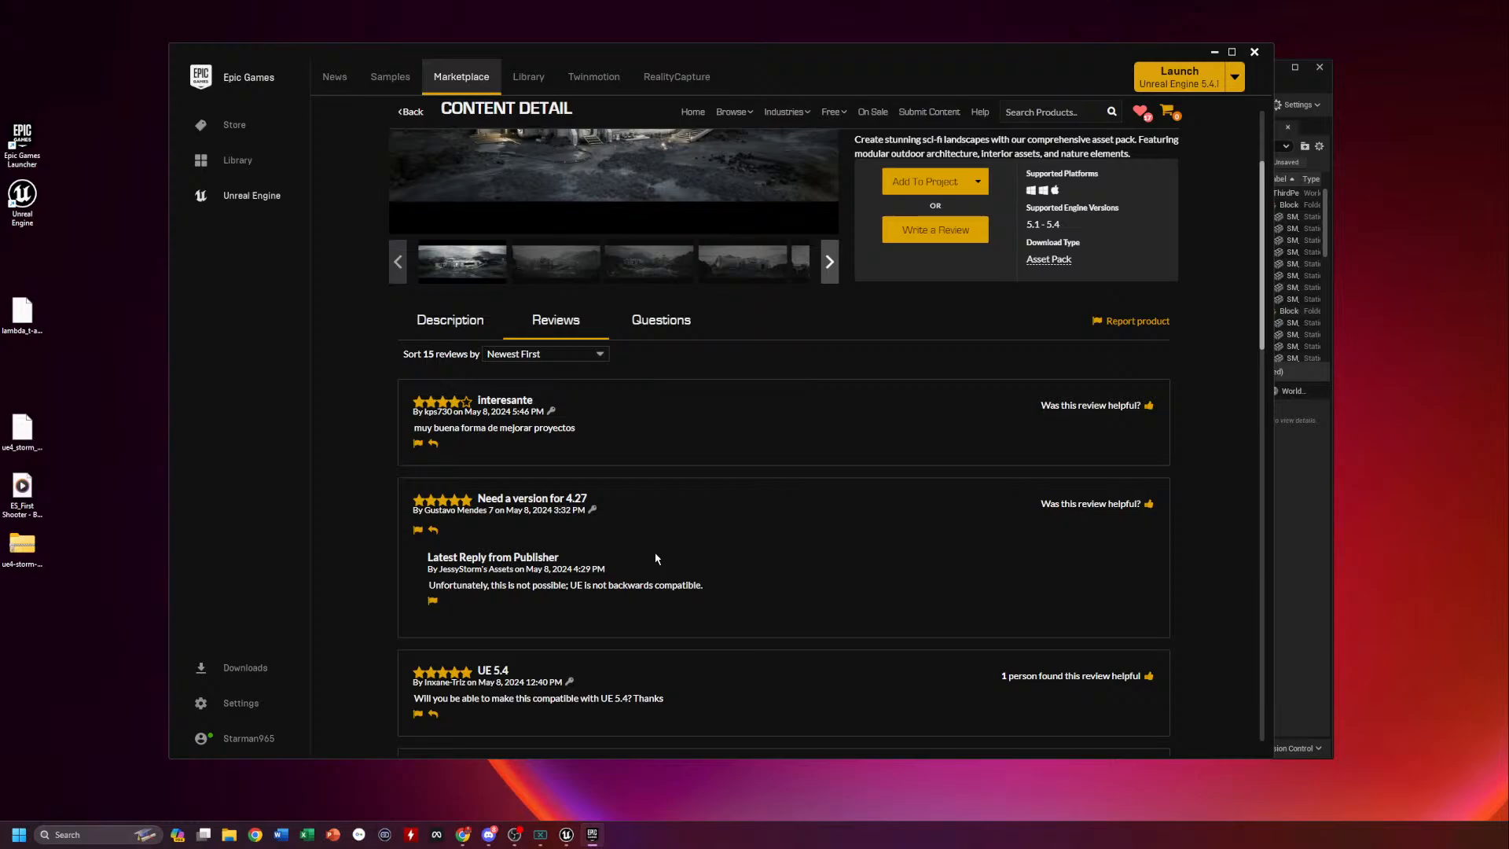
{"action": "scroll", "coordinate": [641, 578], "scroll_direction": "down", "scroll_amount": 1}
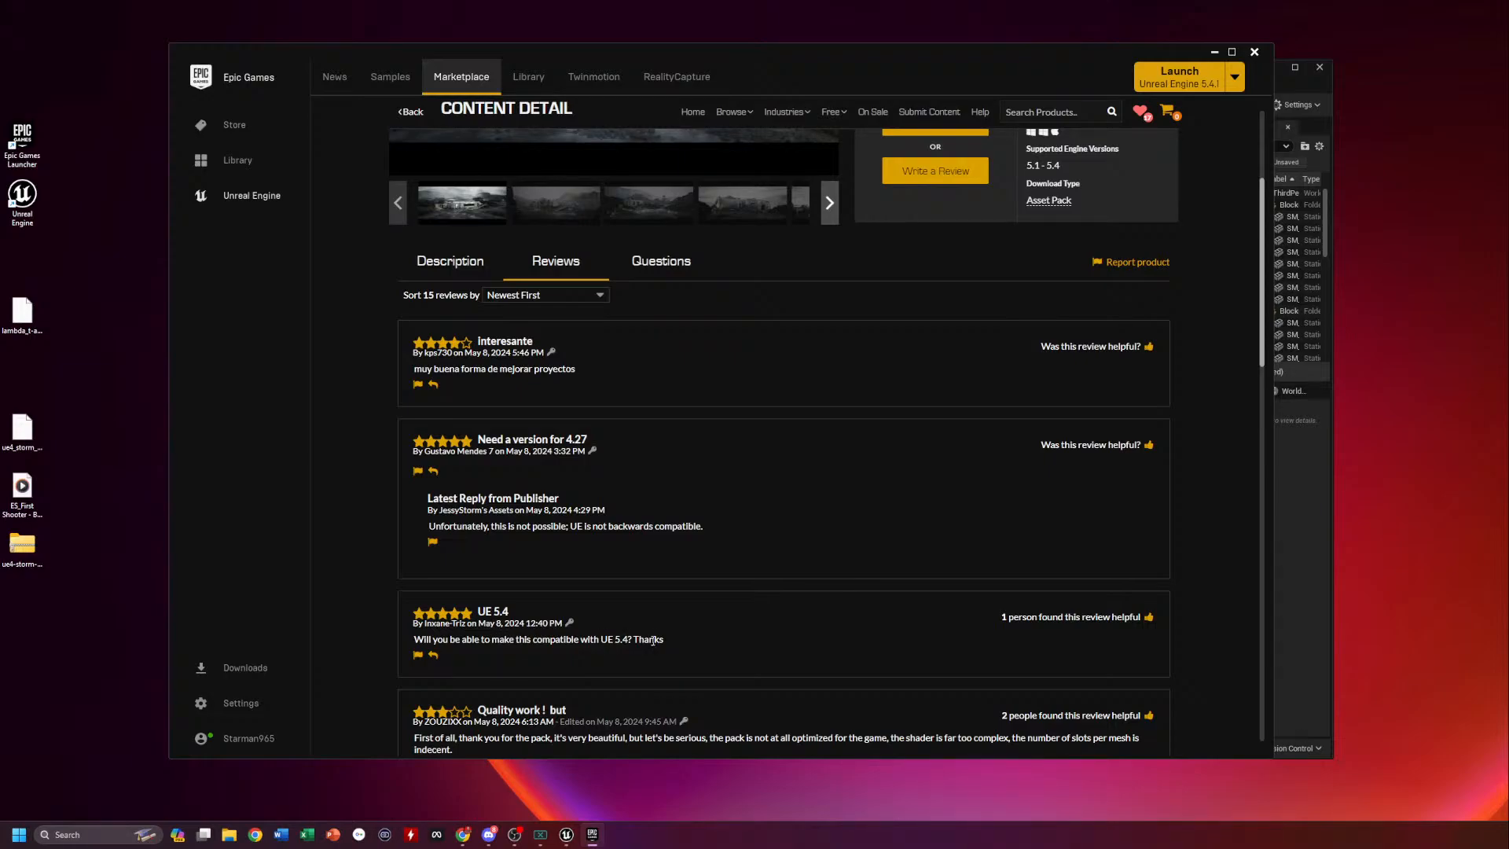
{"action": "scroll", "coordinate": [789, 568], "scroll_direction": "up", "scroll_amount": 3}
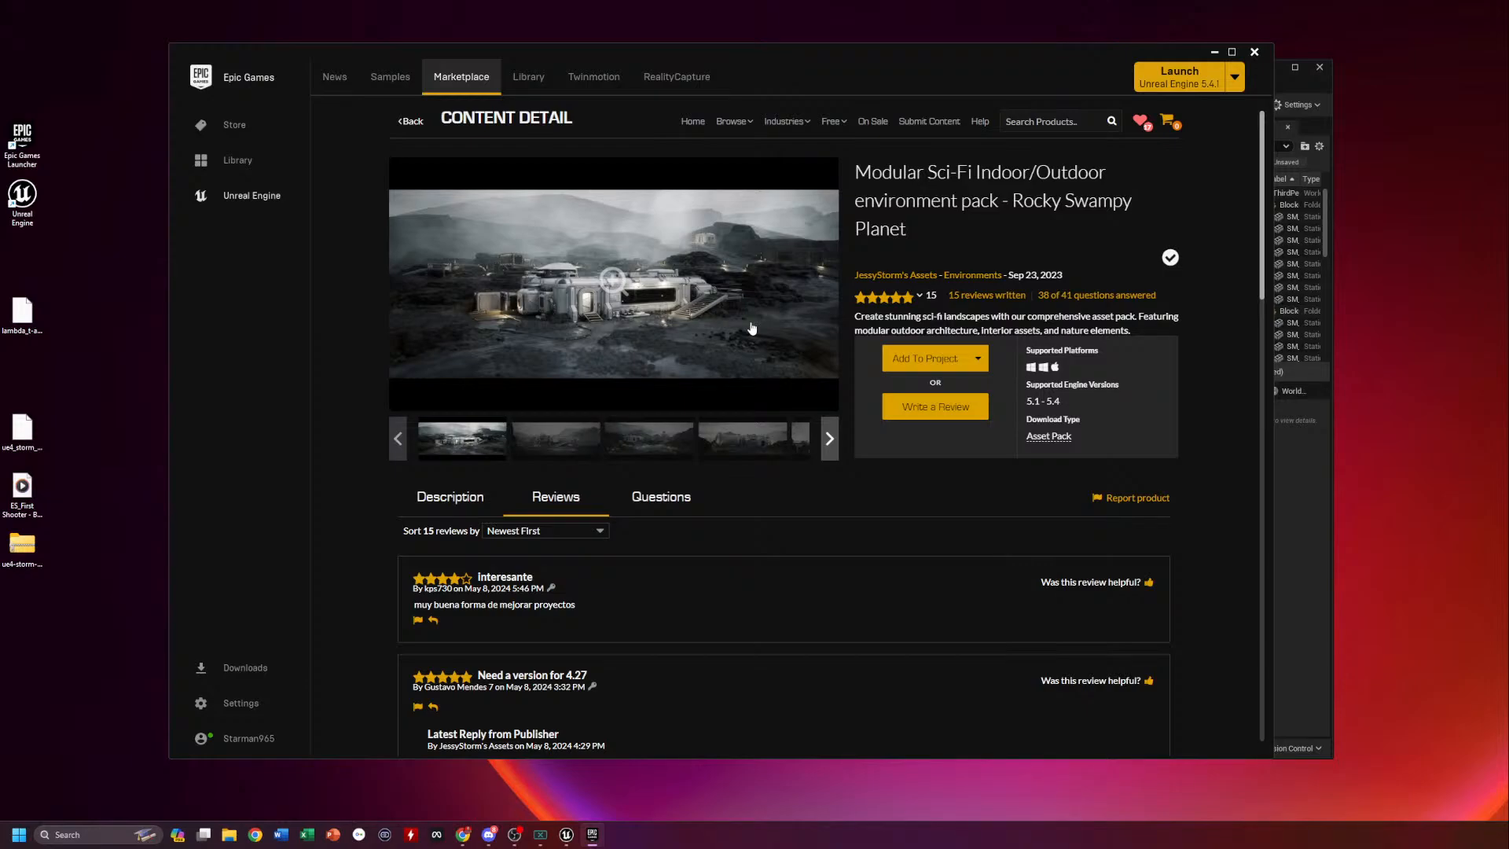
Look through the launcher library's projects and the owned assets in the Vault
{"action": "left_click", "coordinate": [530, 76]}
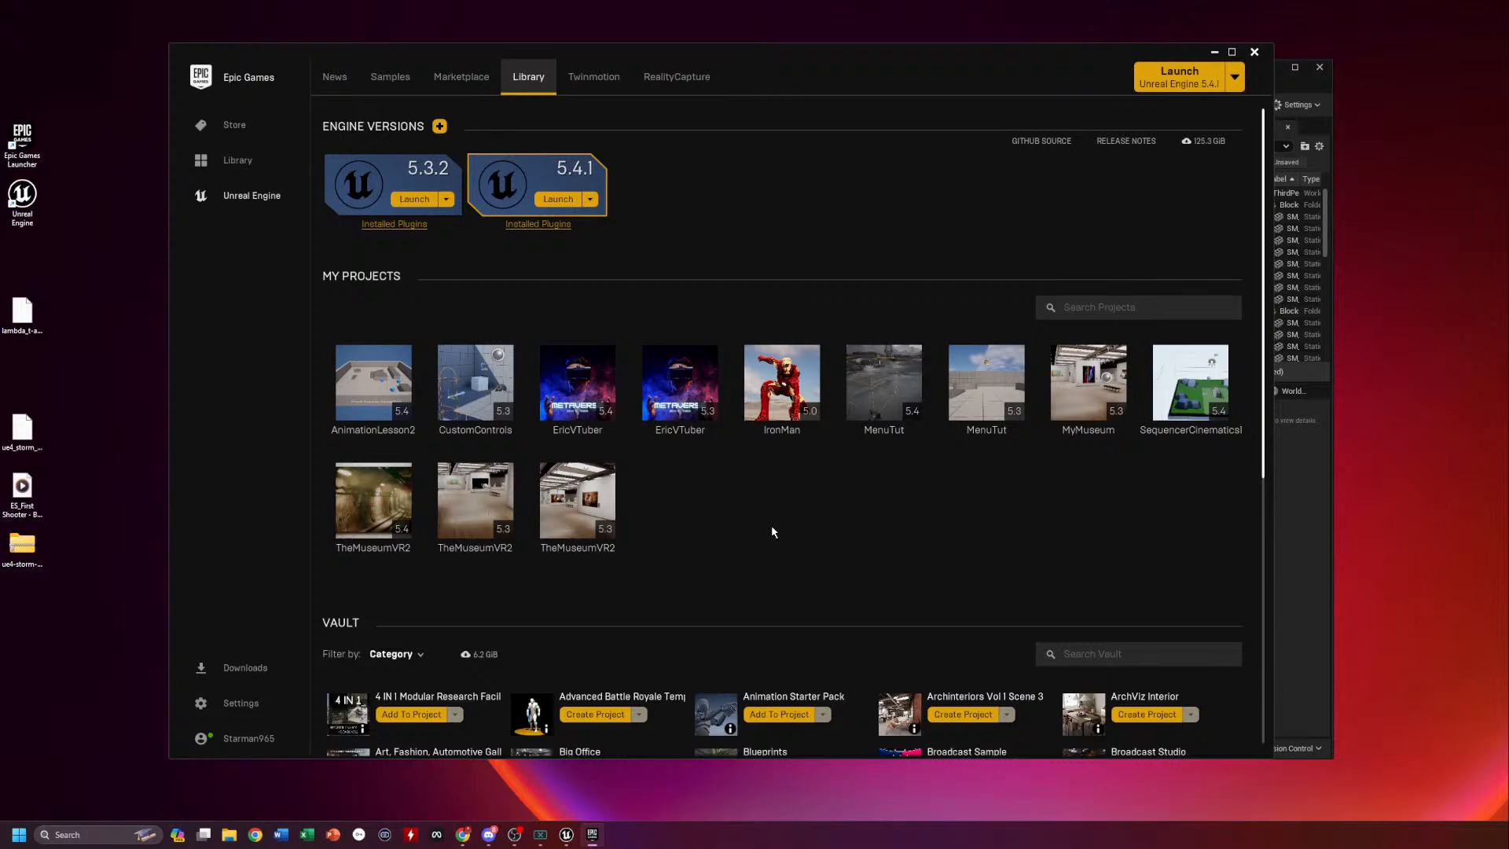
{"action": "scroll", "coordinate": [771, 525], "scroll_direction": "down", "scroll_amount": 3}
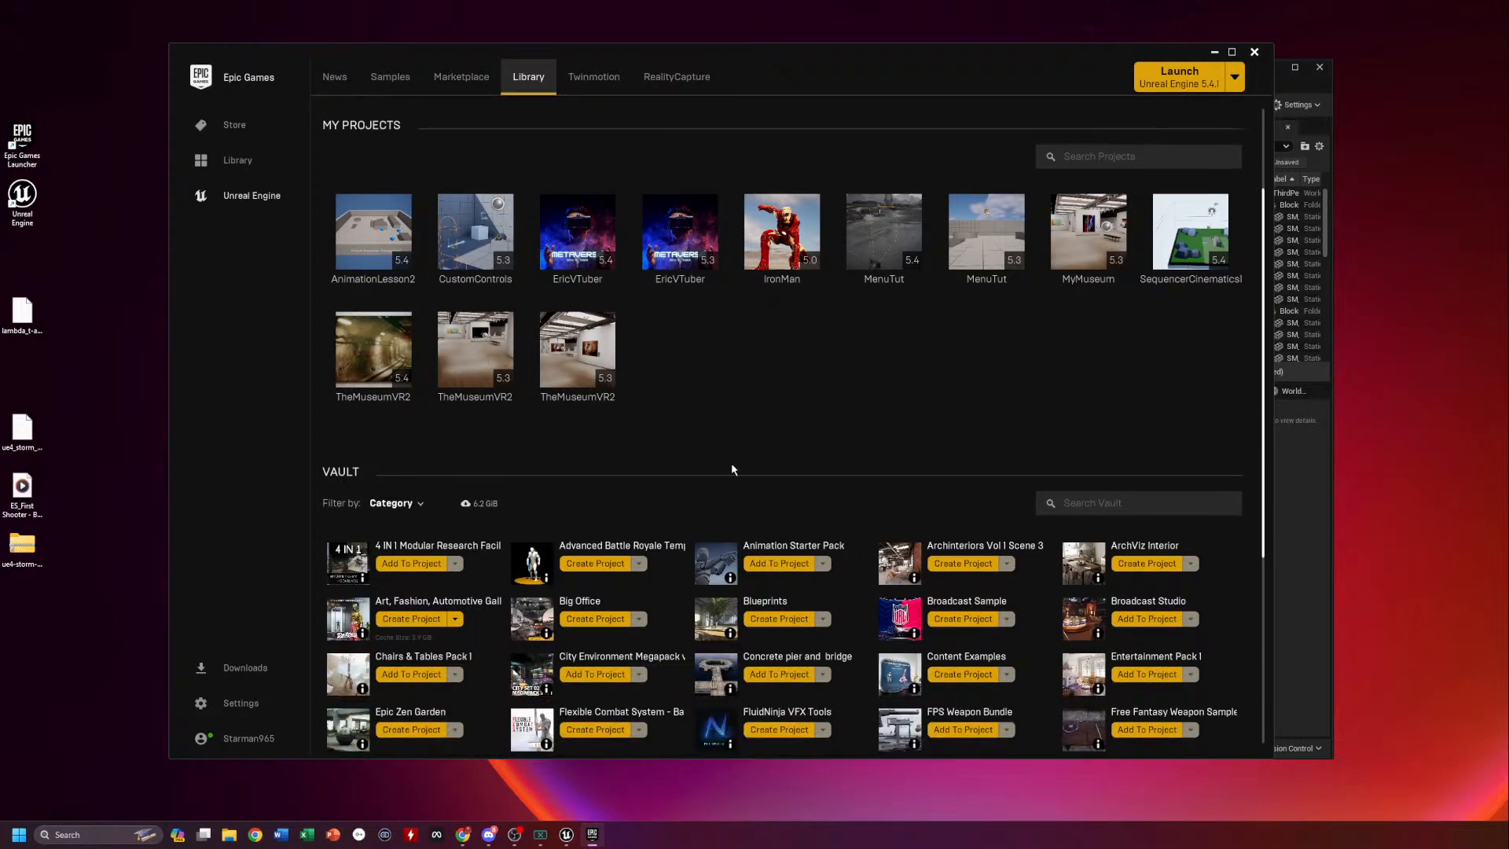
{"action": "scroll", "coordinate": [731, 469], "scroll_direction": "down", "scroll_amount": 4}
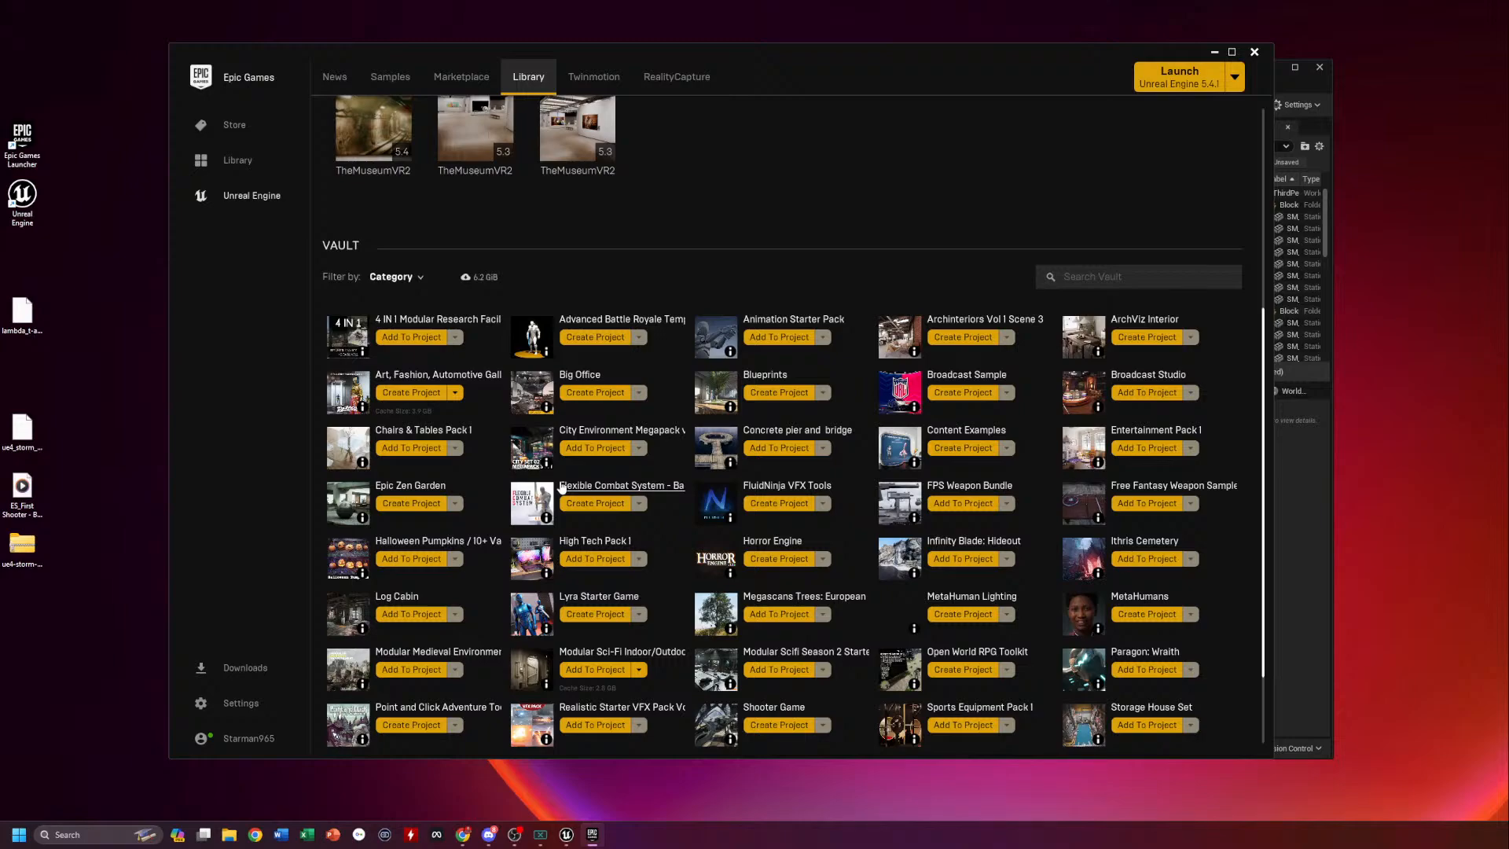
{"action": "scroll", "coordinate": [562, 487], "scroll_direction": "down", "scroll_amount": 1}
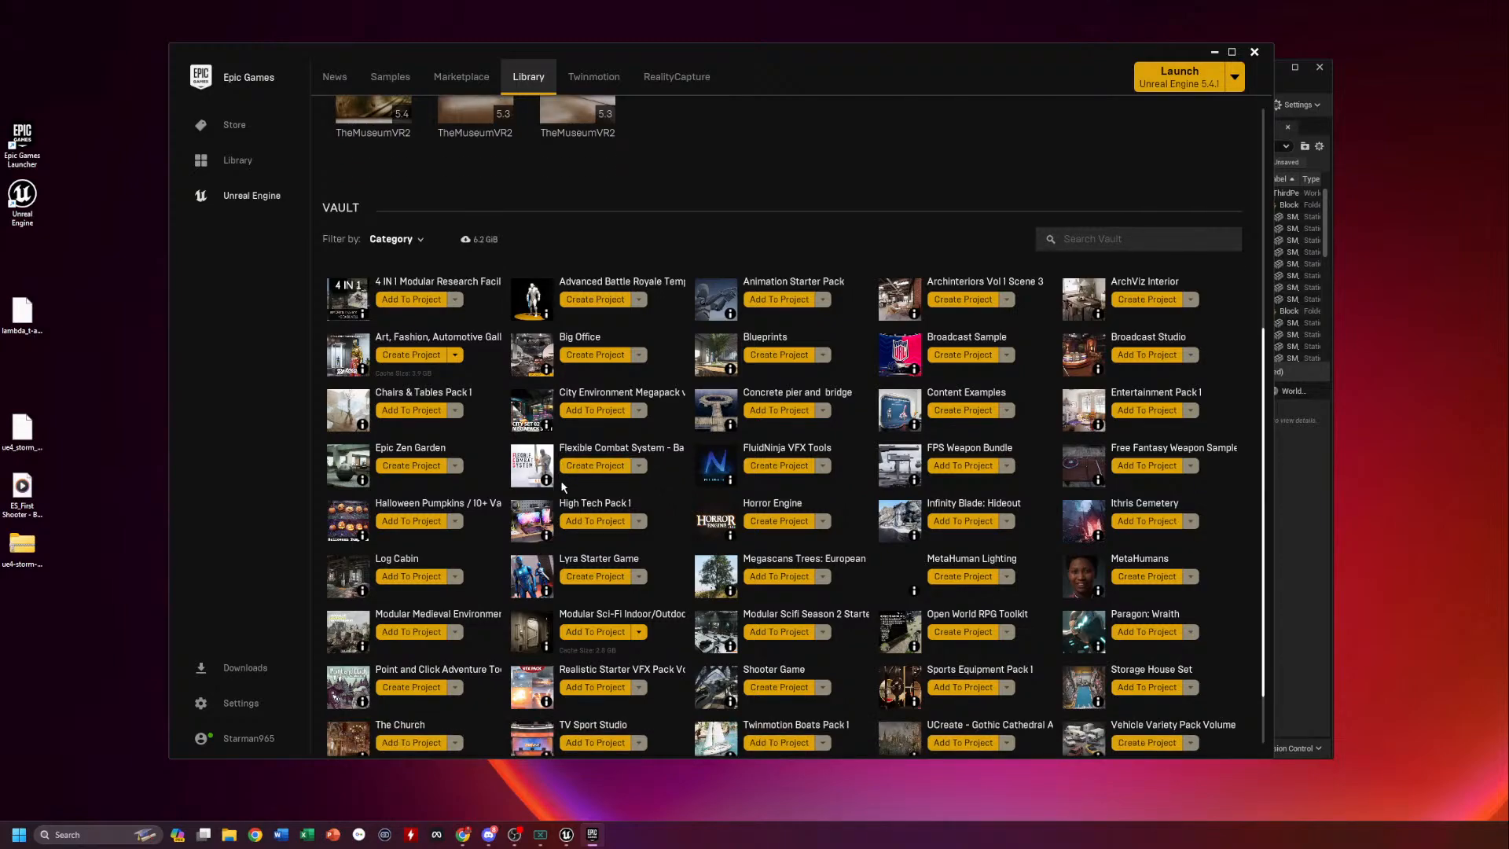
{"action": "scroll", "coordinate": [562, 488], "scroll_direction": "down", "scroll_amount": 1}
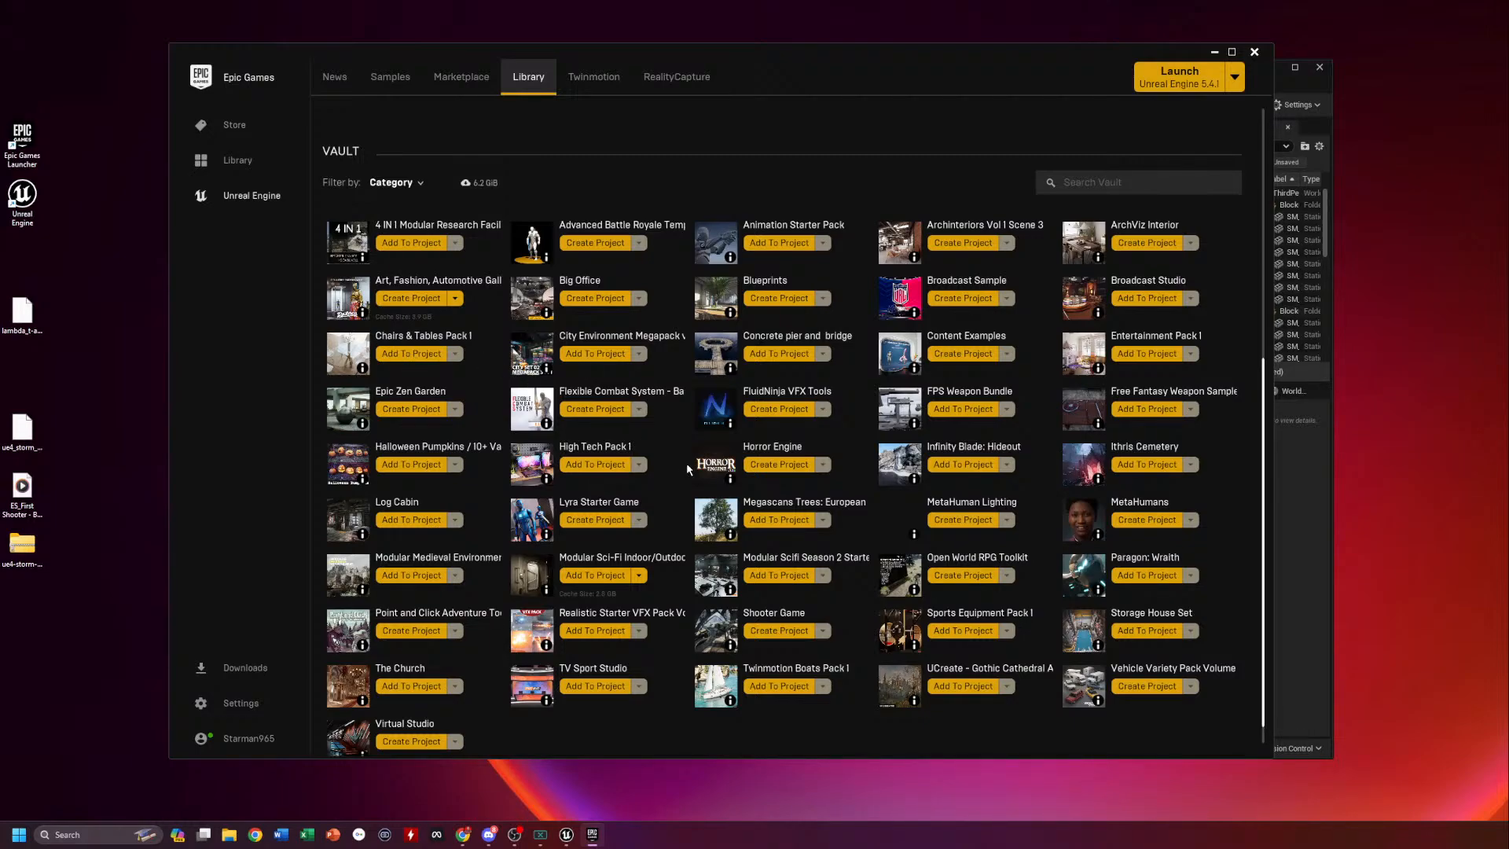
{"action": "scroll", "coordinate": [686, 469], "scroll_direction": "down", "scroll_amount": 1}
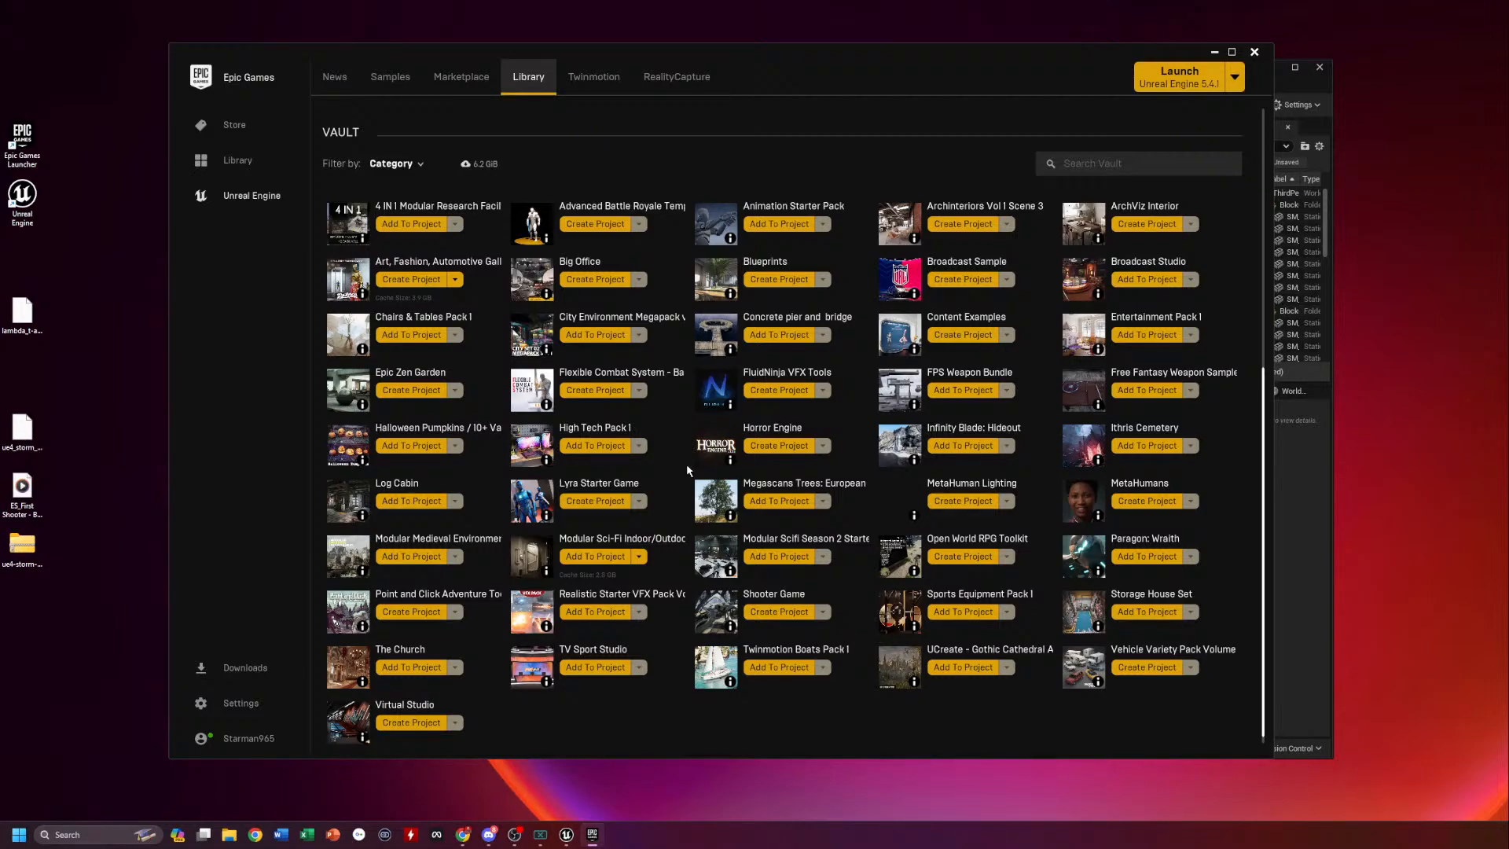
{"action": "scroll", "coordinate": [689, 469], "scroll_direction": "up", "scroll_amount": 6}
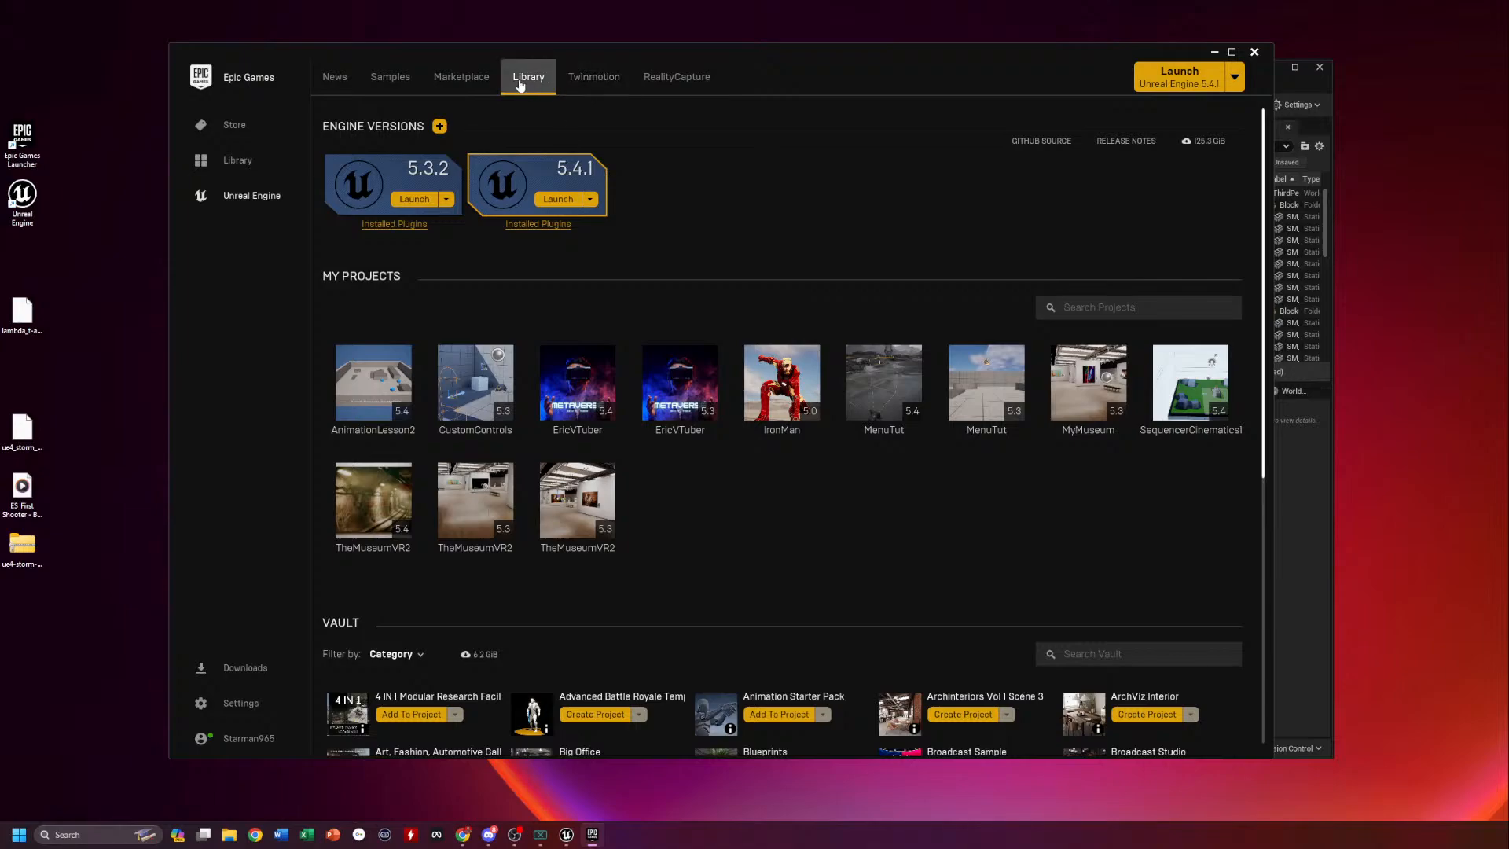
Return to the Marketplace and open the Modular Sci-Fi Indoor/Outdoor pack from the Free For The Month products
{"action": "left_click", "coordinate": [456, 80]}
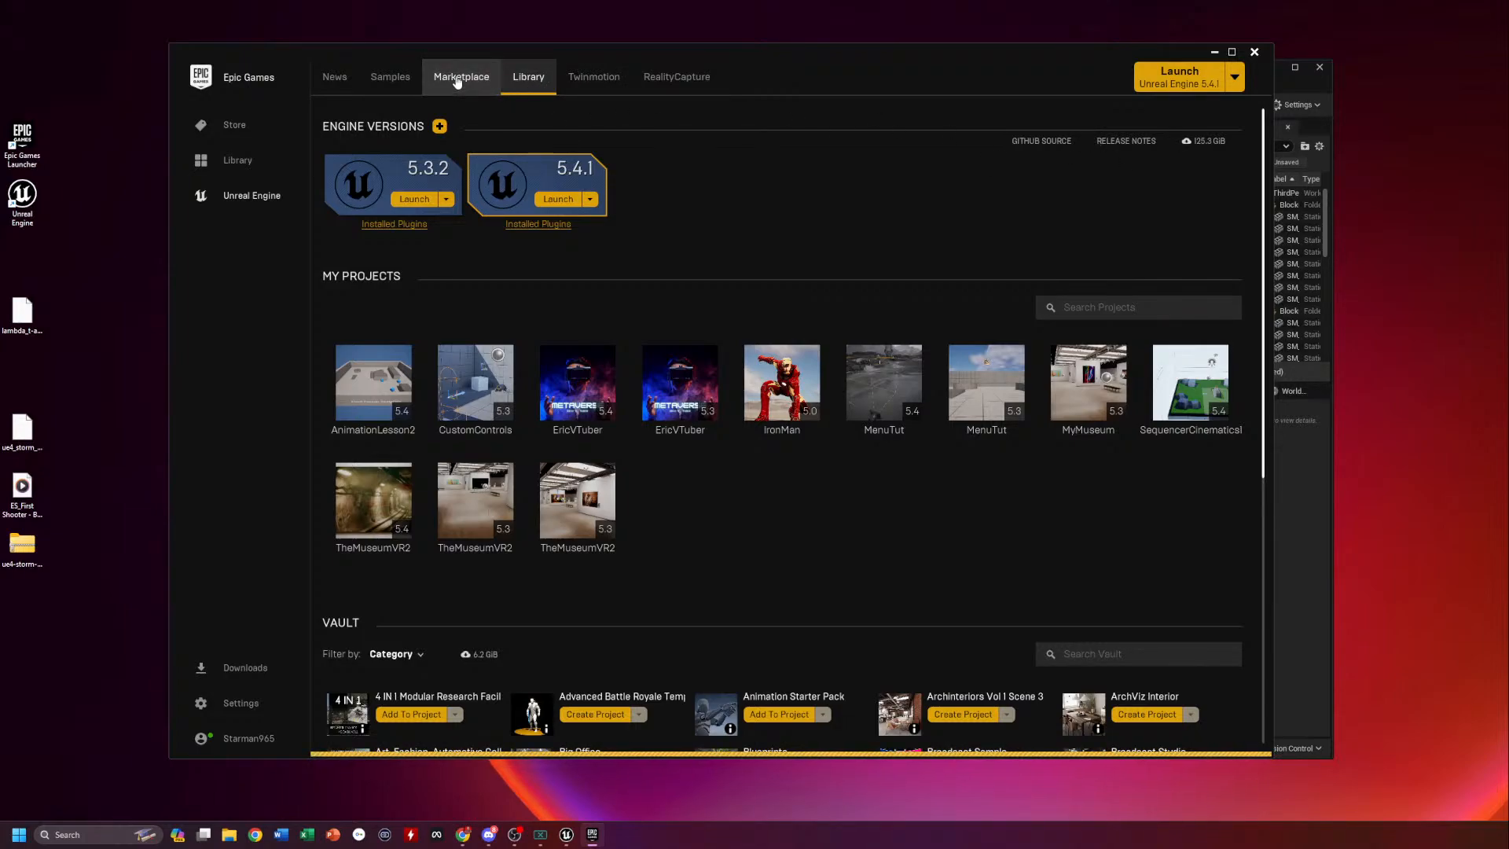
{"action": "mouse_move", "coordinate": [901, 393]}
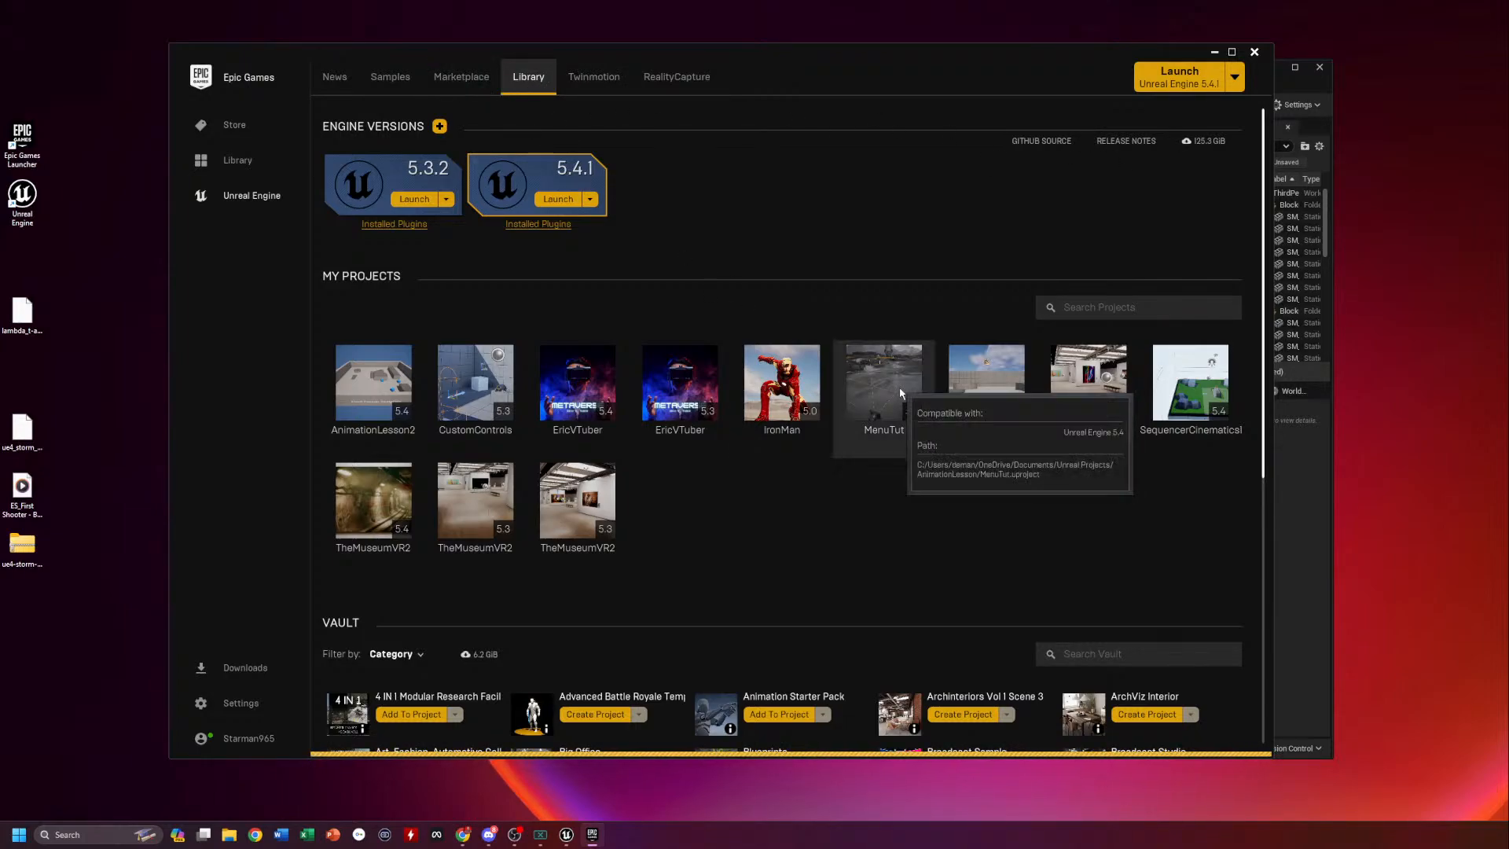
{"action": "left_click", "coordinate": [473, 91]}
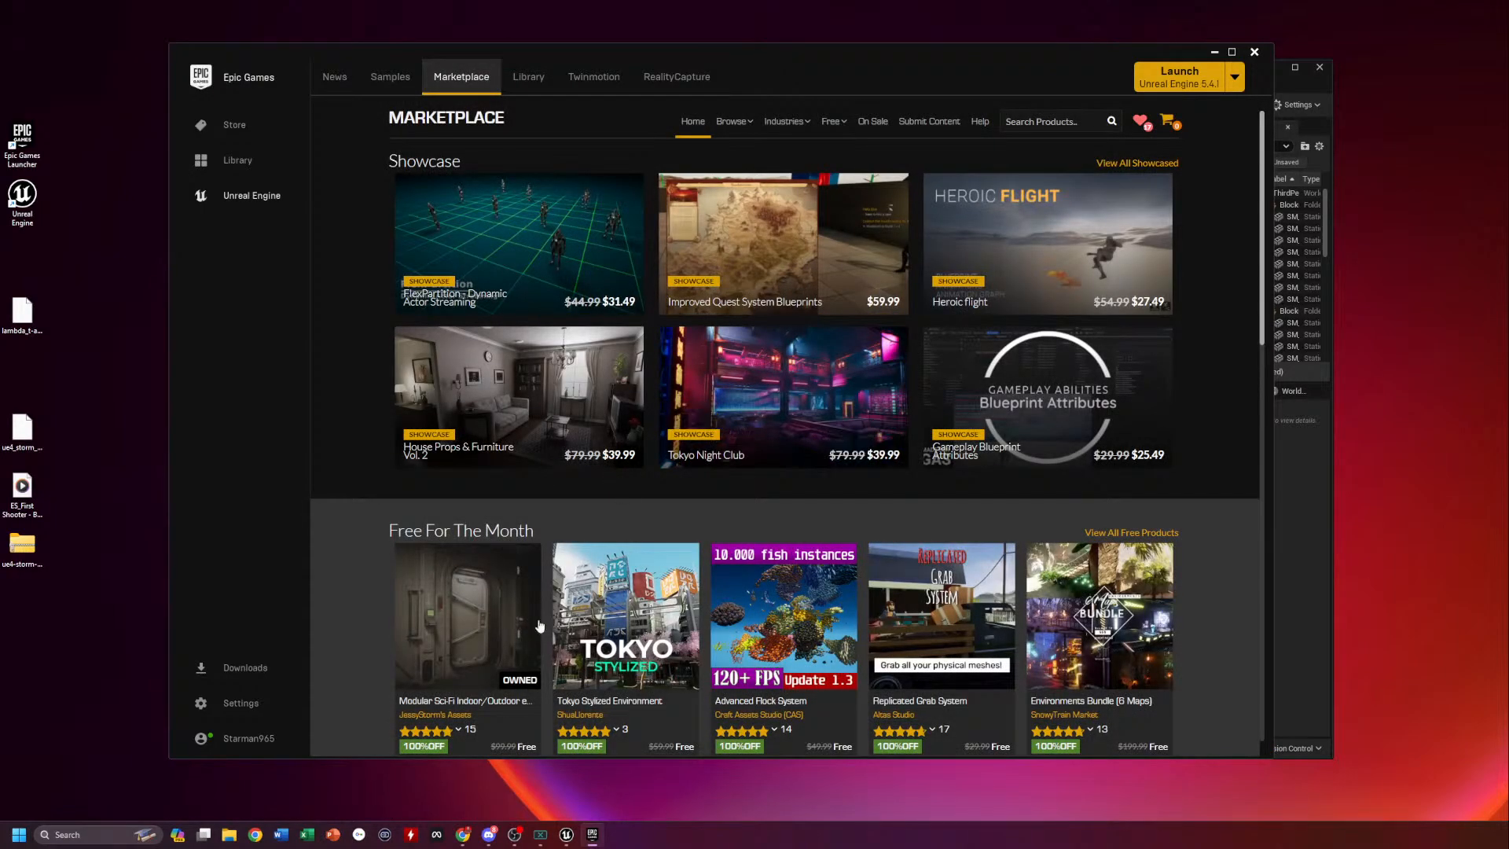
{"action": "scroll", "coordinate": [642, 656], "scroll_direction": "down", "scroll_amount": 1}
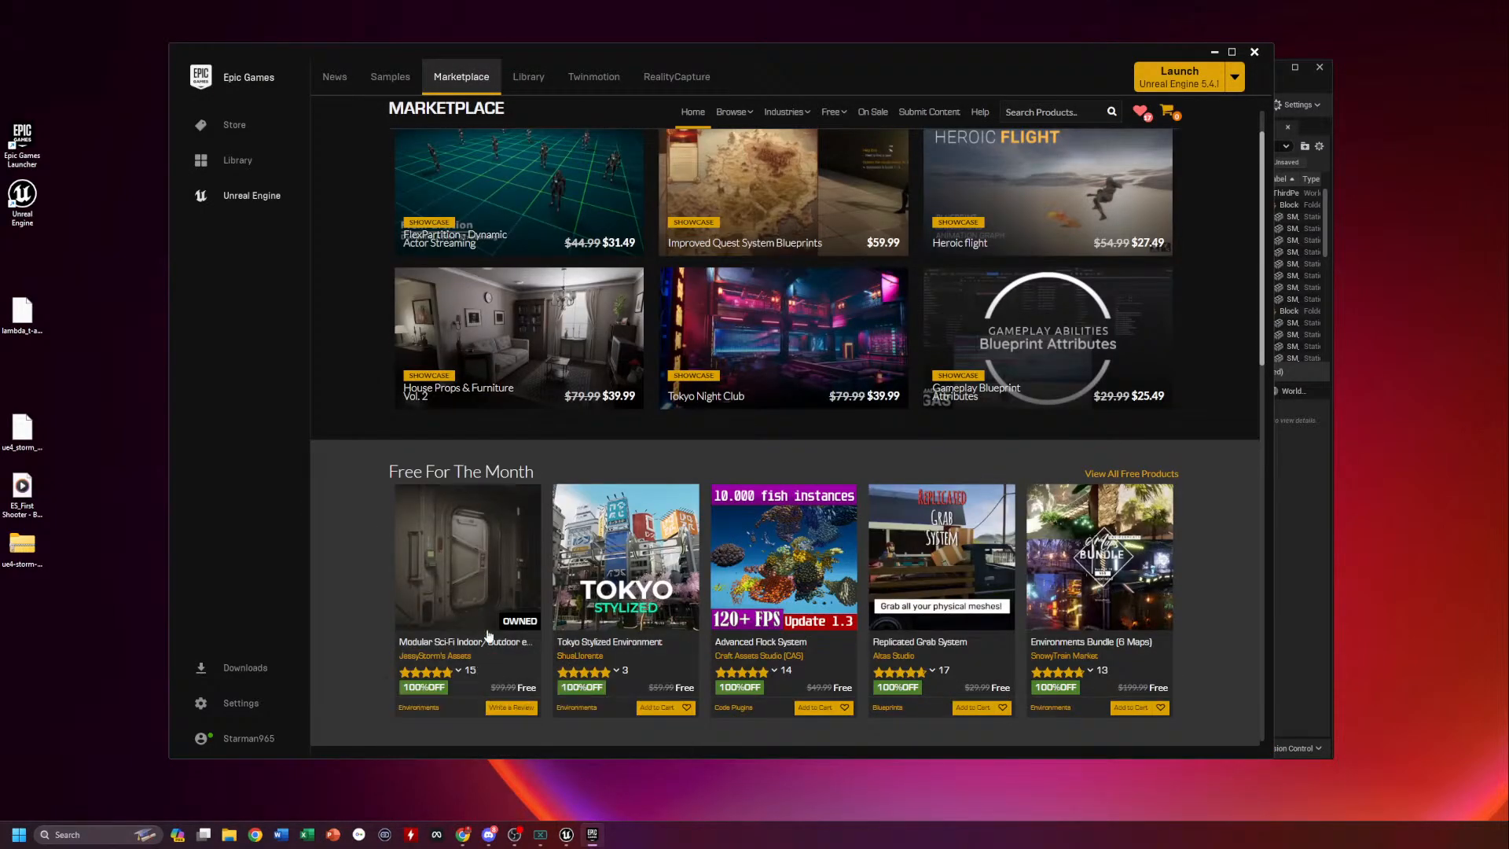
{"action": "left_click", "coordinate": [469, 587]}
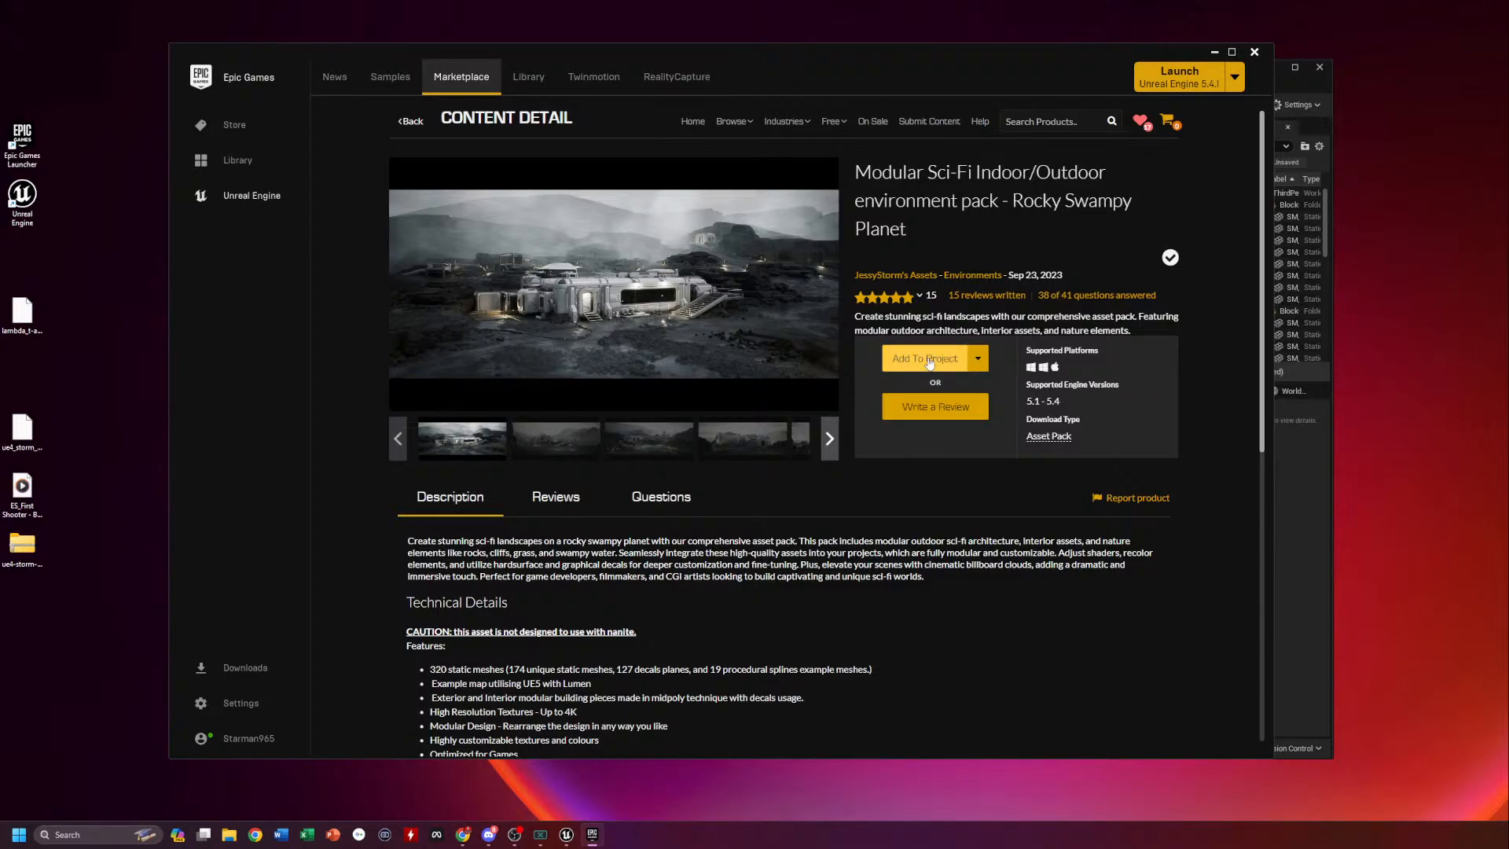
Try to add the Modular Sci-Fi pack to the AnimationLesson2 project, replacing the existing files
{"action": "left_click", "coordinate": [942, 364]}
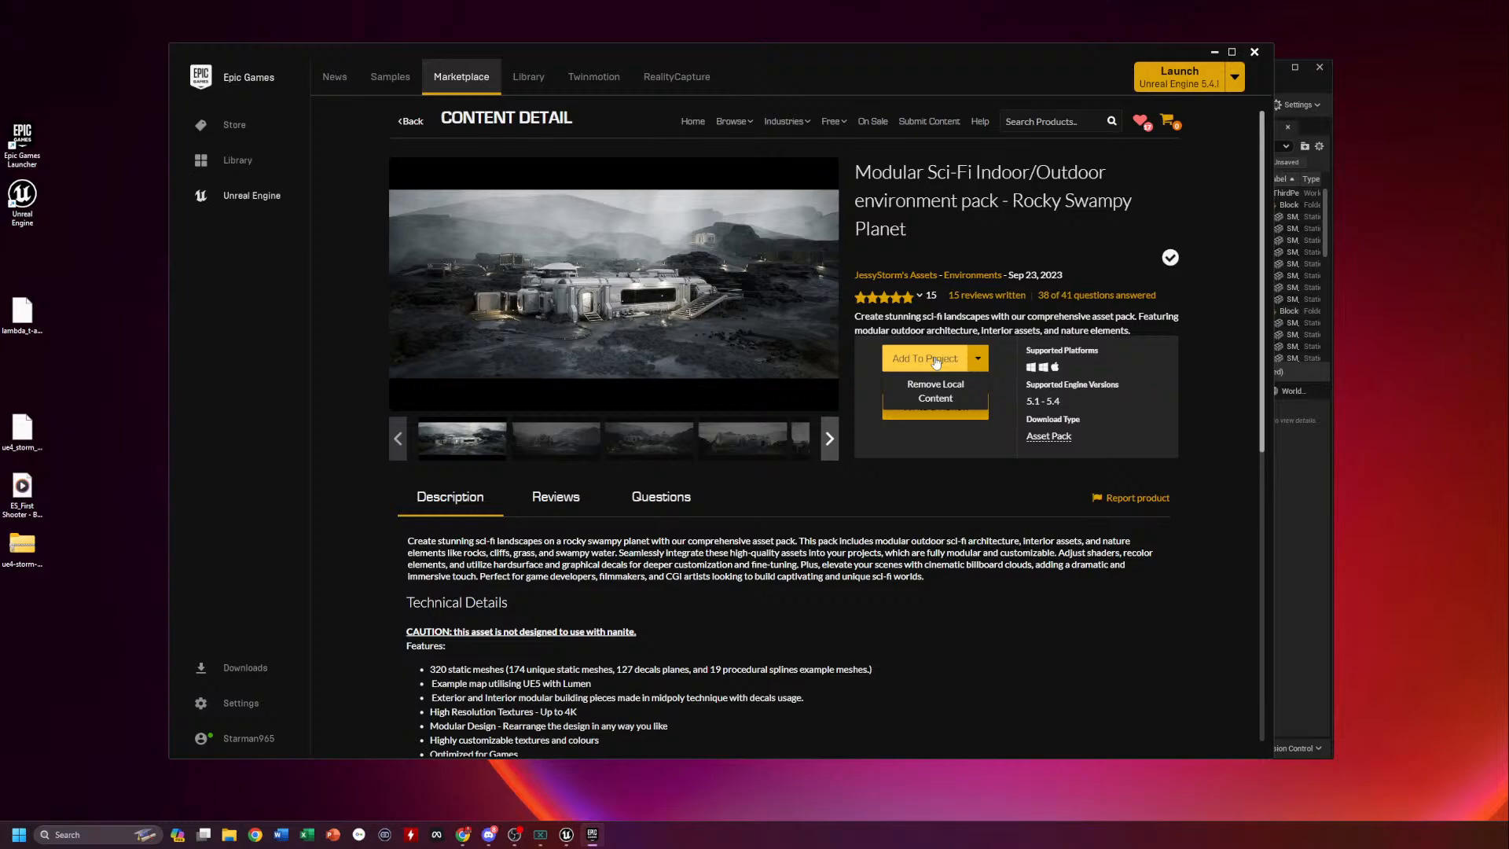
{"action": "left_click", "coordinate": [936, 359]}
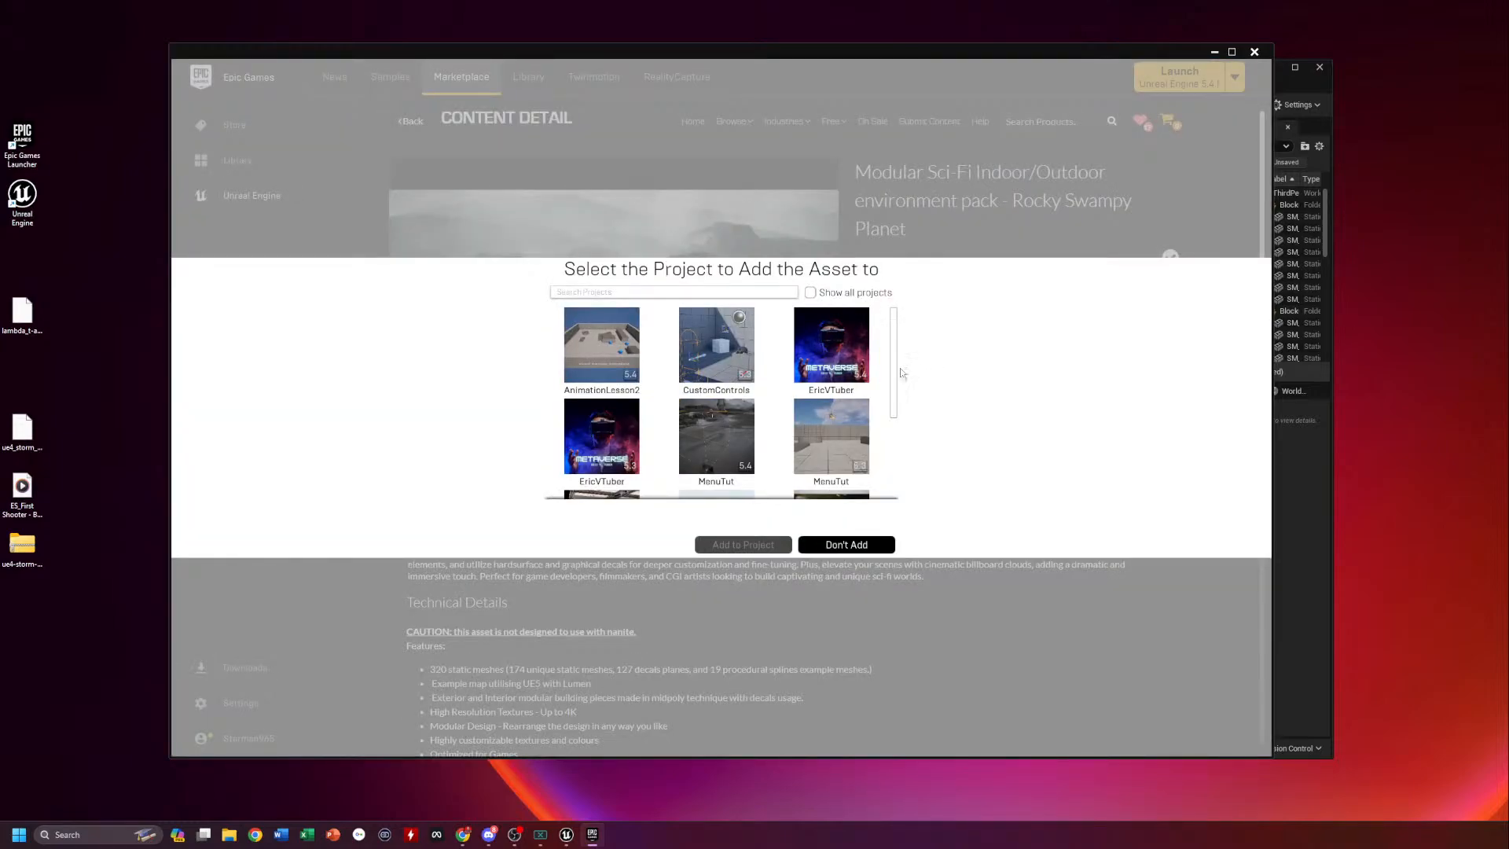
{"action": "left_click", "coordinate": [603, 350]}
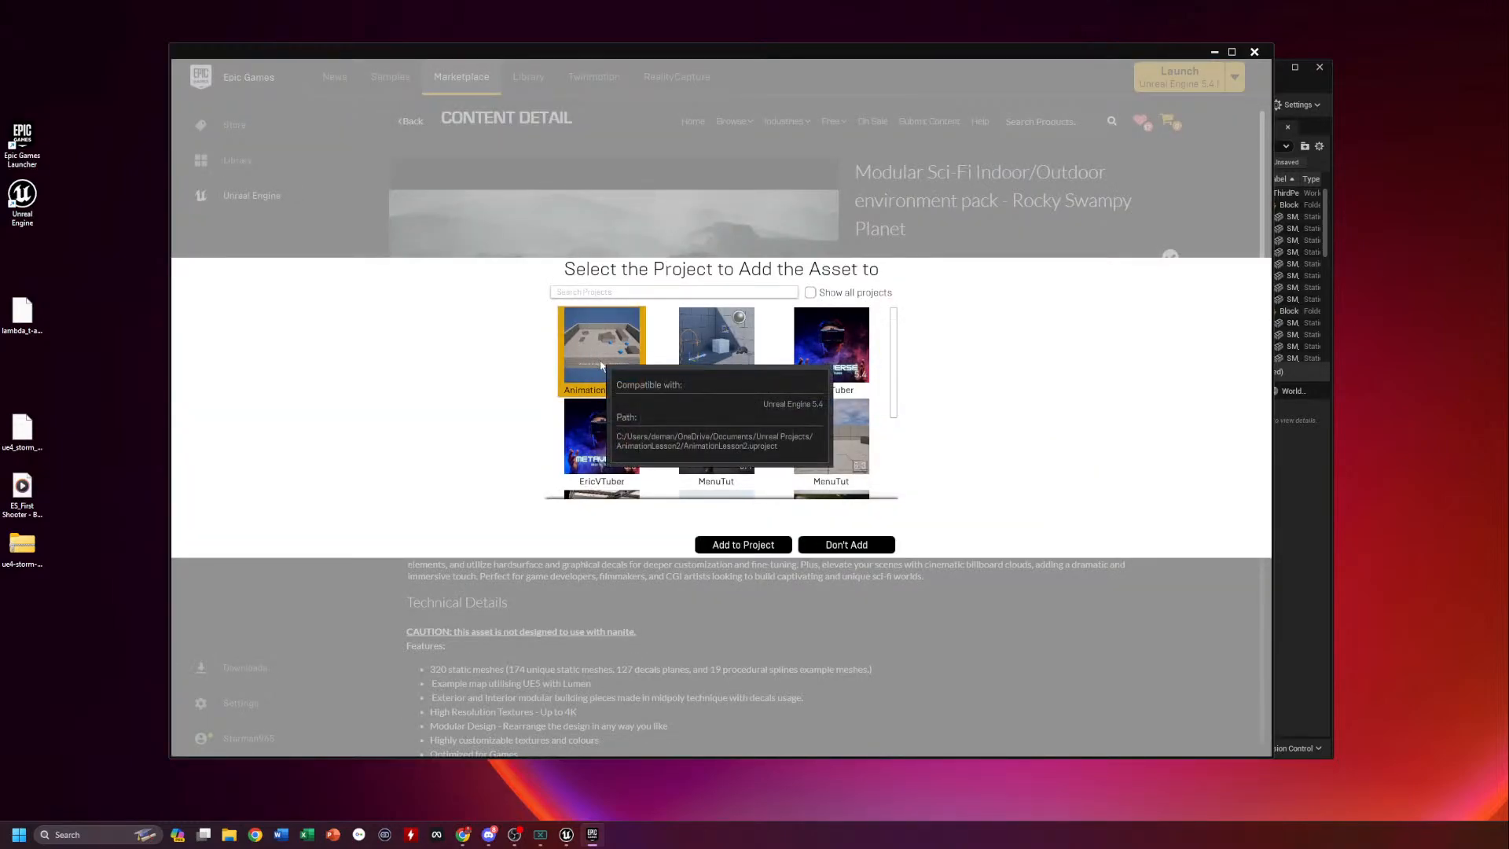
{"action": "left_click", "coordinate": [738, 545]}
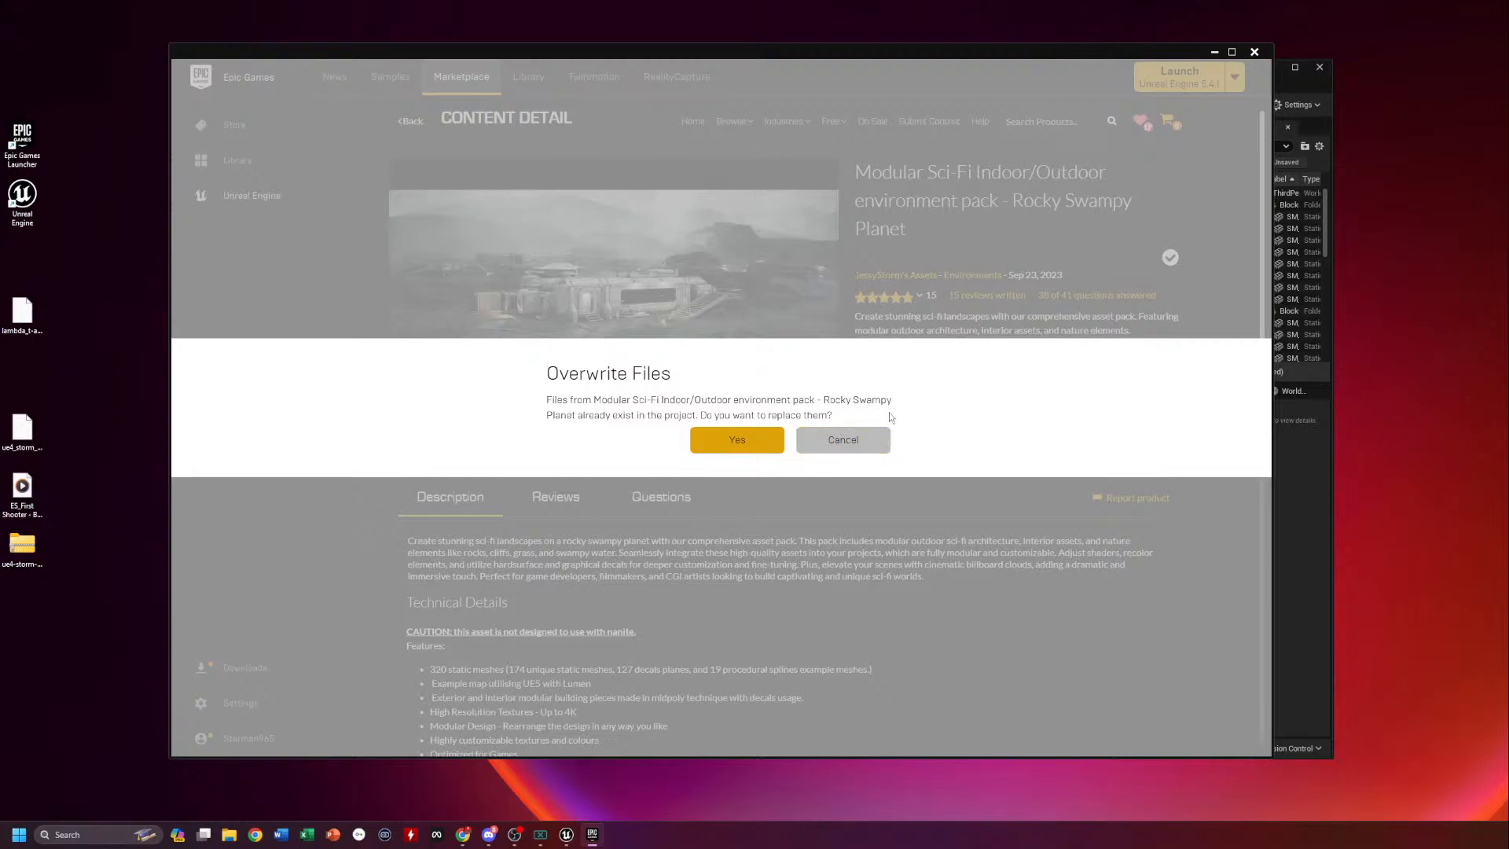
{"action": "left_click", "coordinate": [753, 444]}
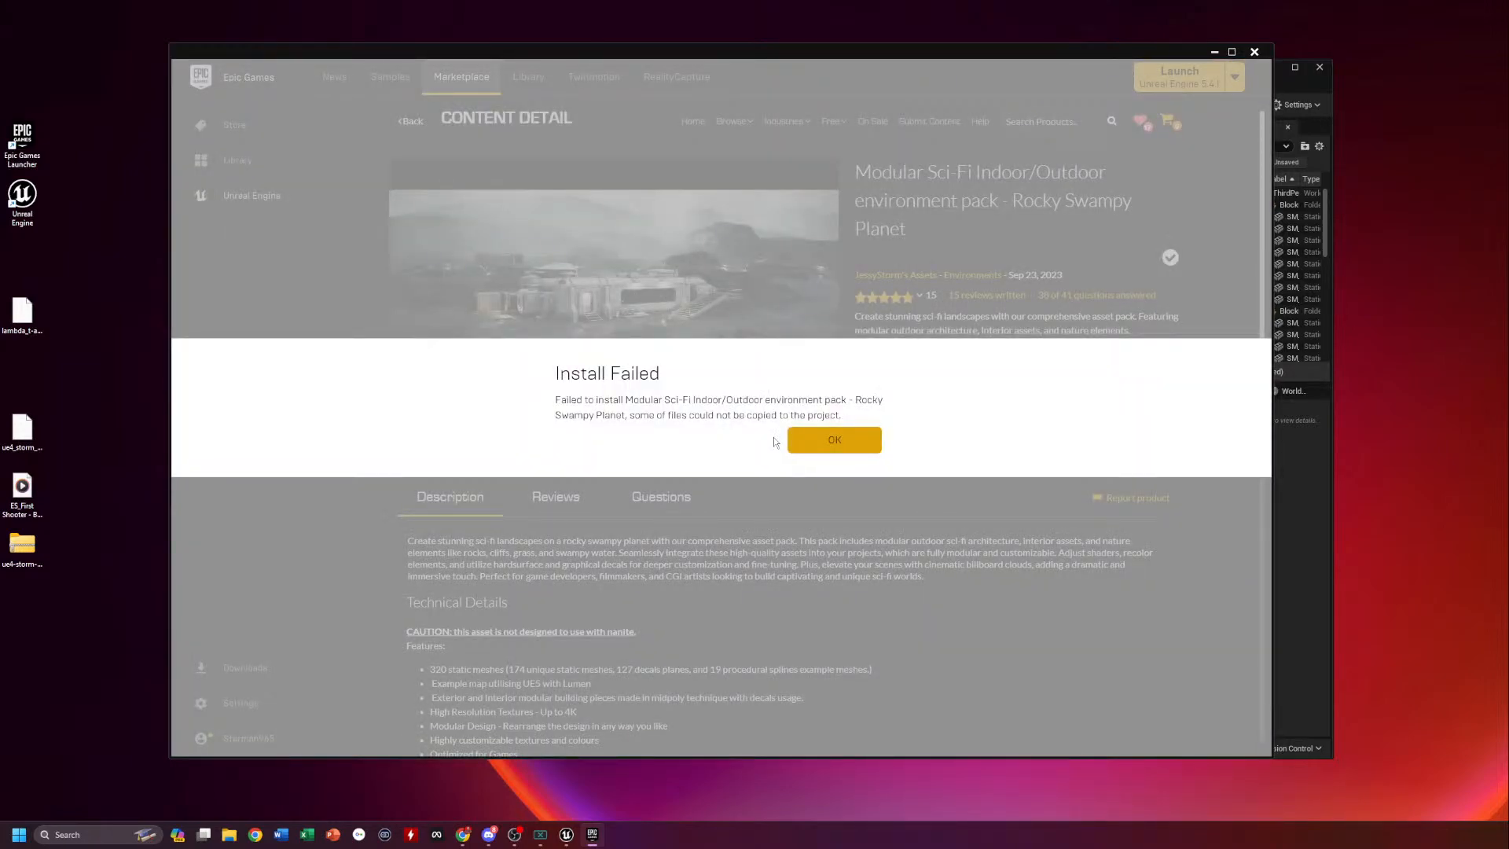
{"action": "left_click", "coordinate": [839, 443]}
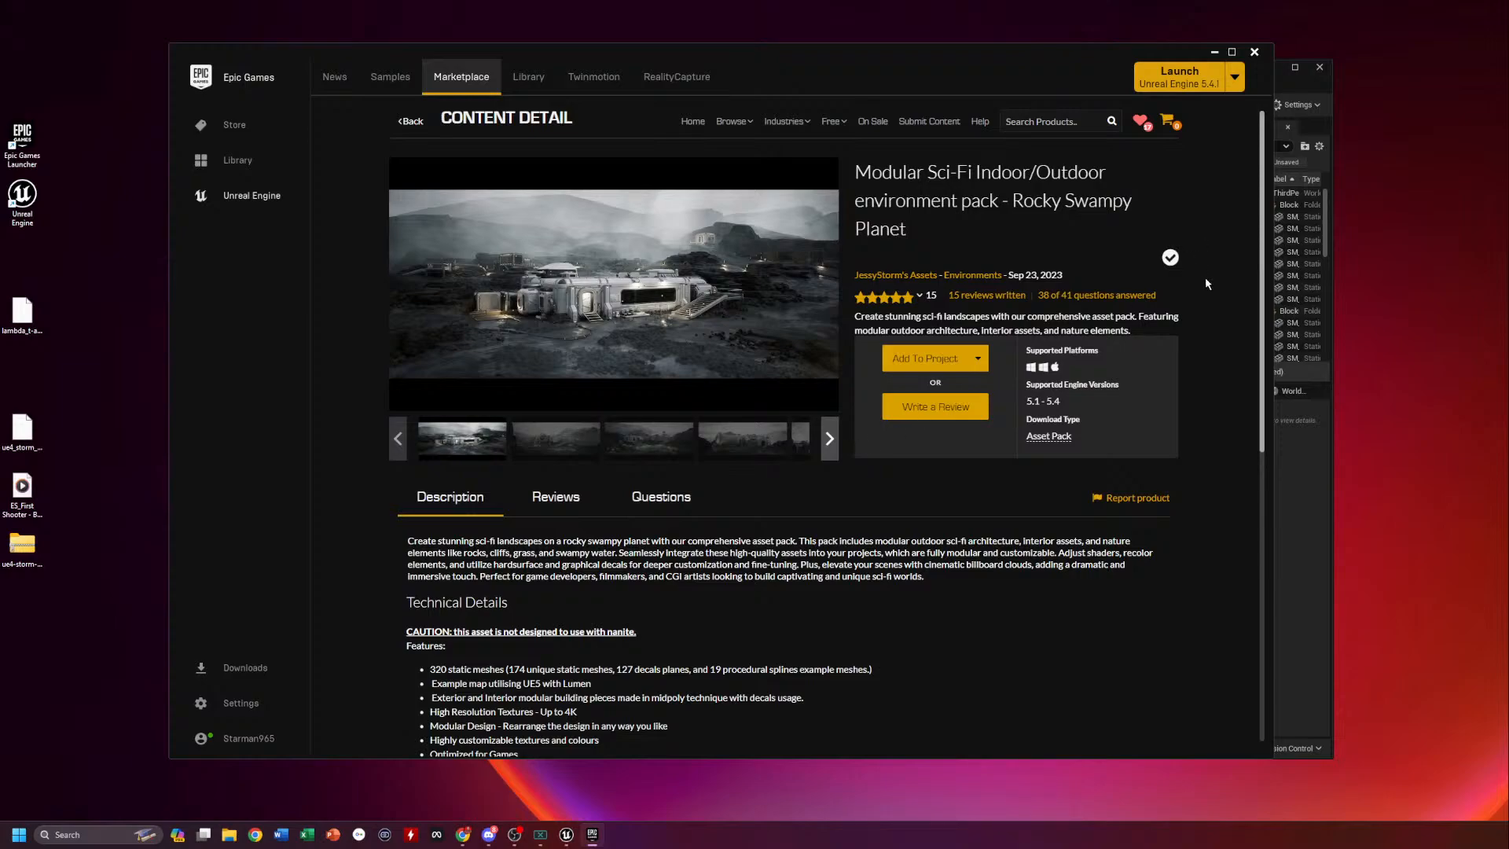
Close the AnimationLesson2 editor and add the Modular Sci-Fi pack to that project, replacing the existing files
{"action": "left_click", "coordinate": [1301, 439]}
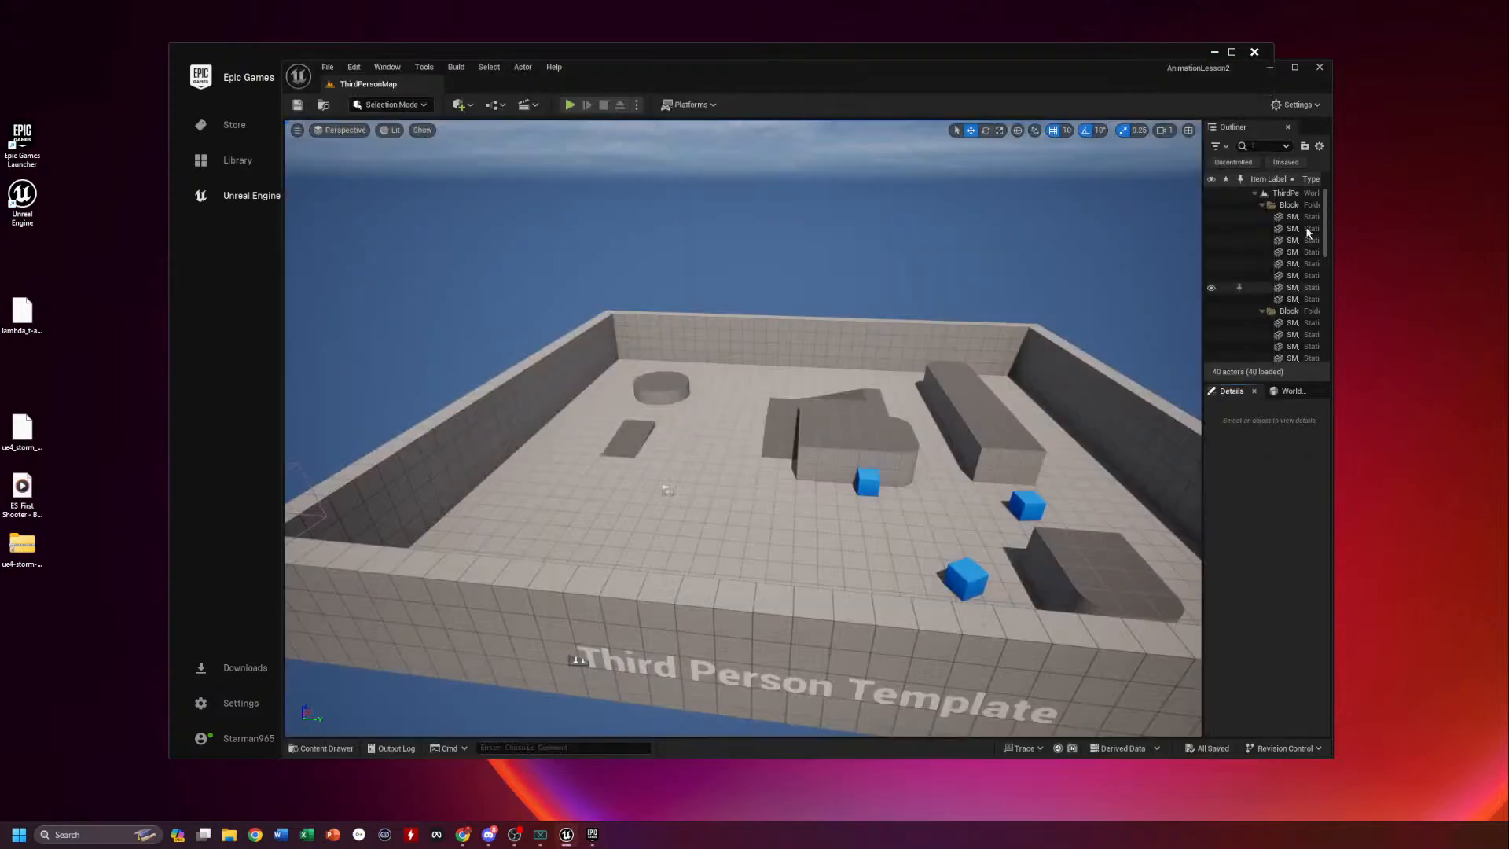
{"action": "left_click", "coordinate": [1319, 68]}
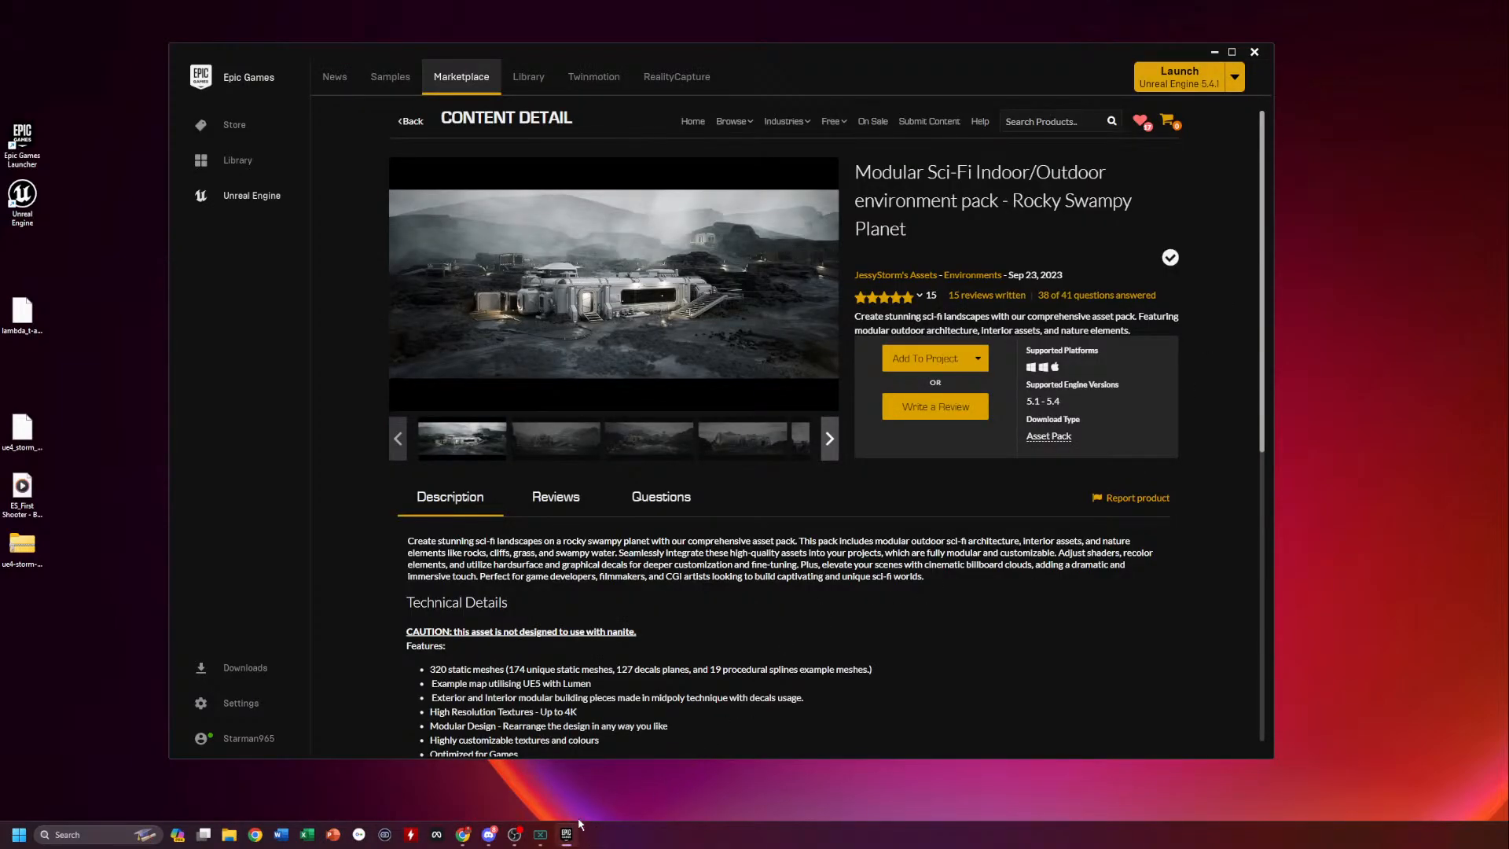
{"action": "left_click", "coordinate": [924, 359]}
{"action": "left_click", "coordinate": [601, 355]}
{"action": "left_click", "coordinate": [766, 546]}
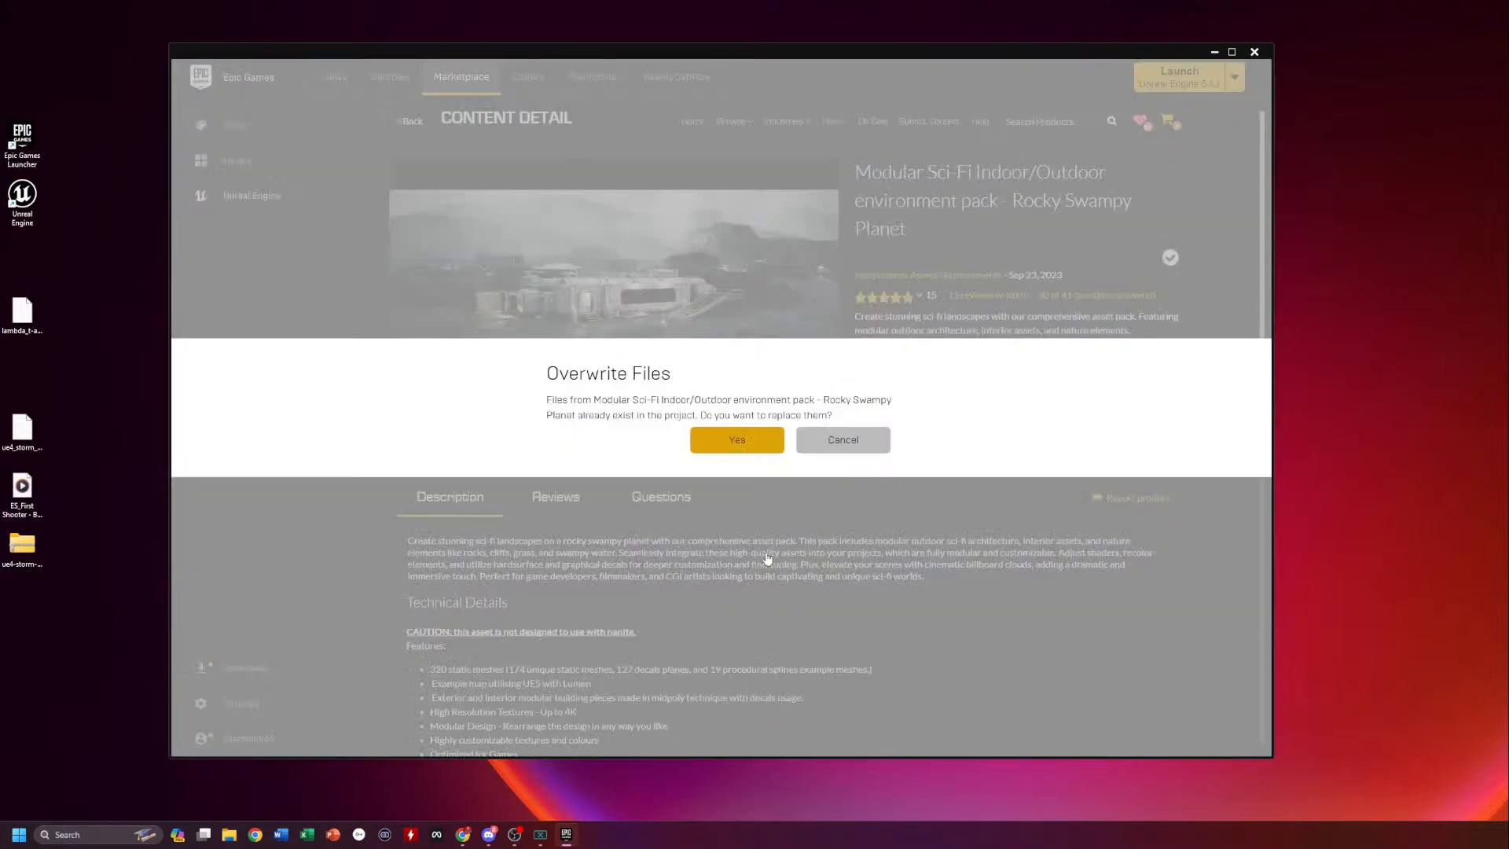
{"action": "left_click", "coordinate": [737, 437]}
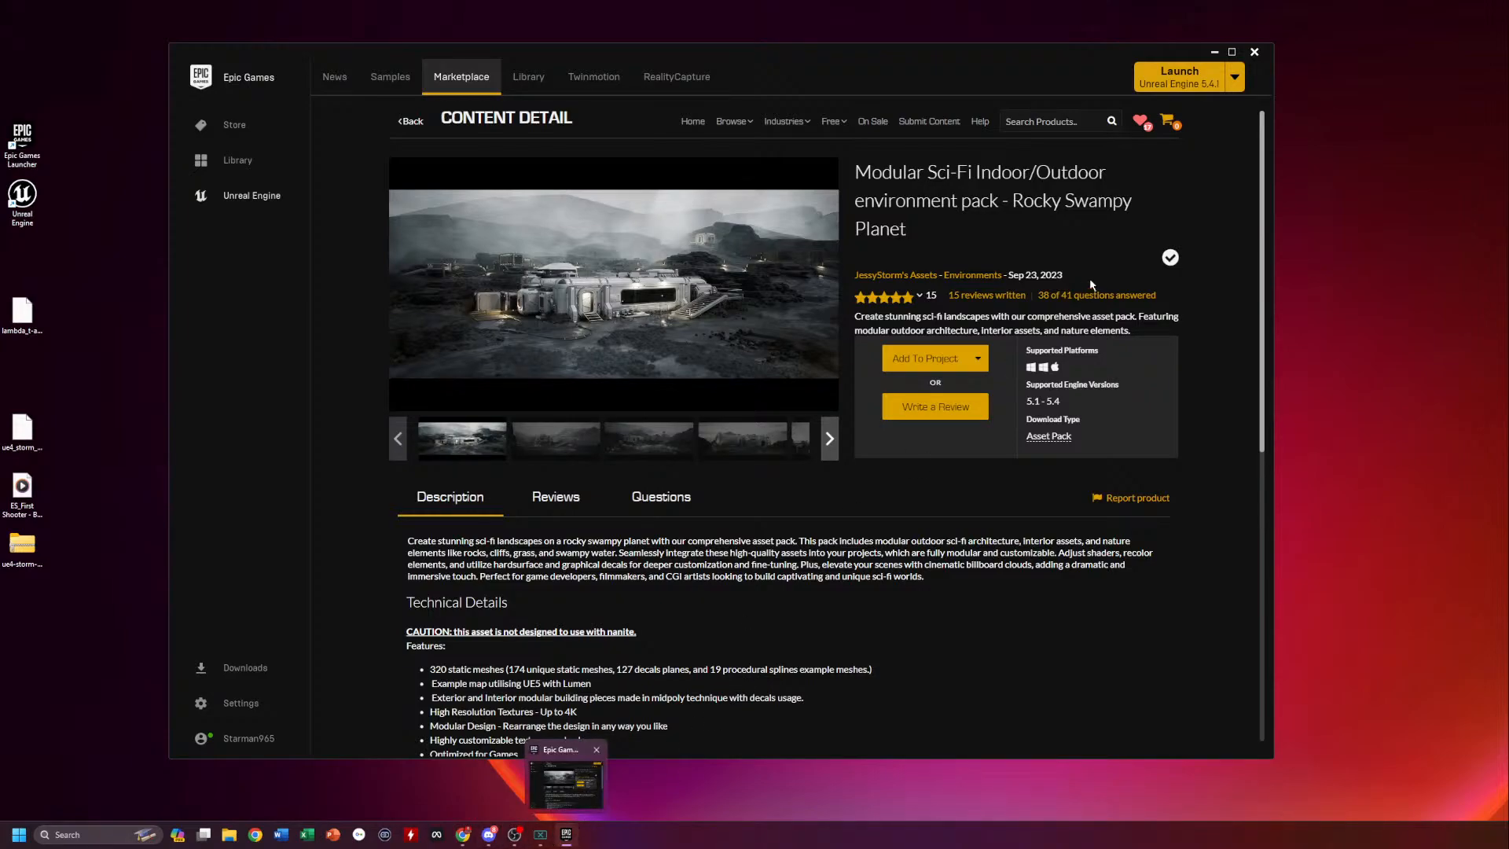
Launch Unreal Engine 5.4.1, then reposition and enlarge the Unreal Project Browser window
{"action": "left_click", "coordinate": [1167, 81]}
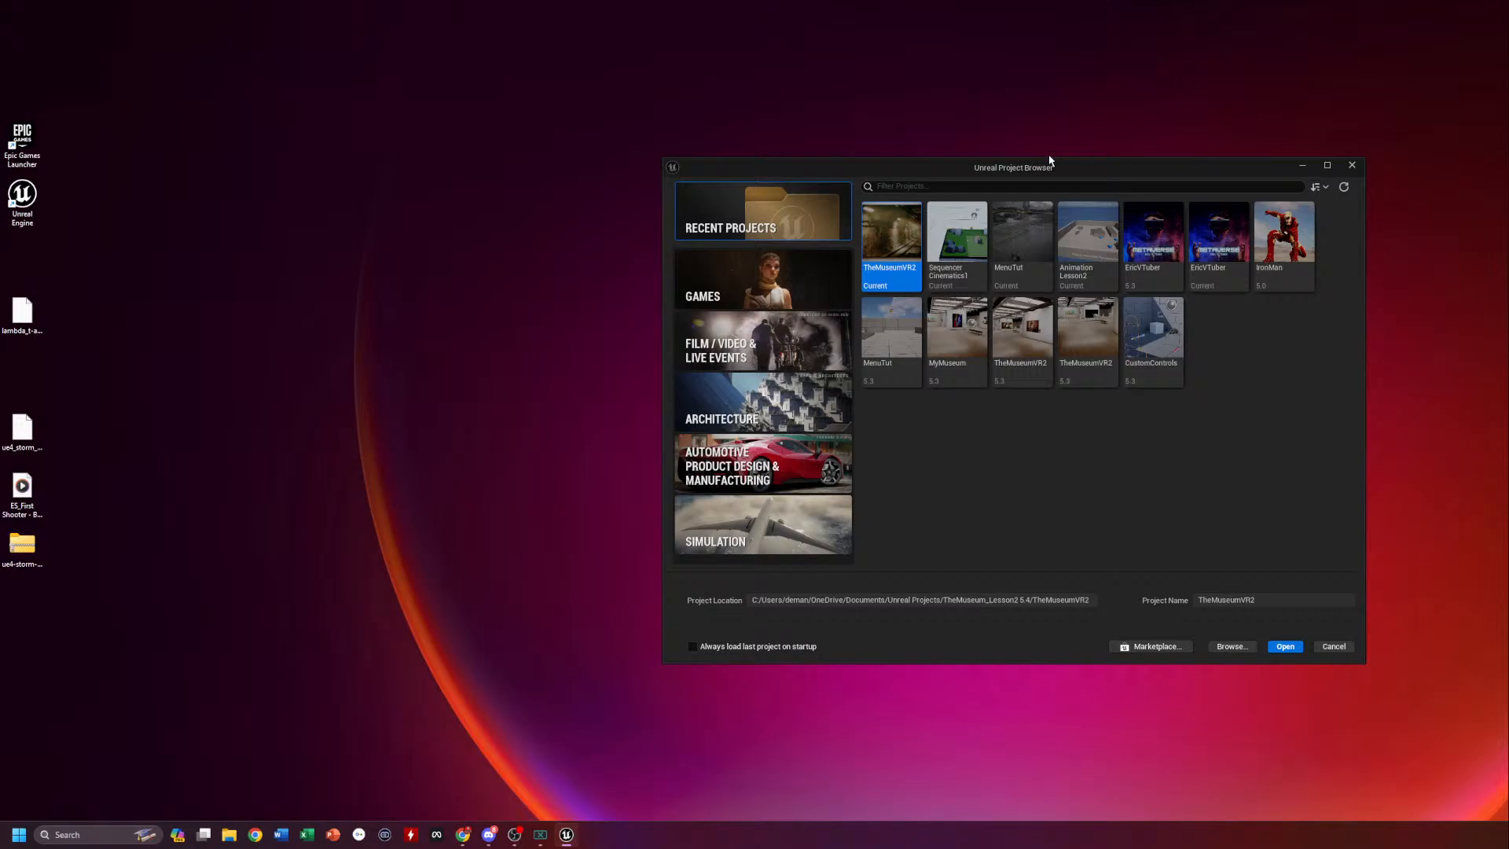
{"action": "left_click_drag", "start_coordinate": [1077, 172], "coordinate": [713, 90]}
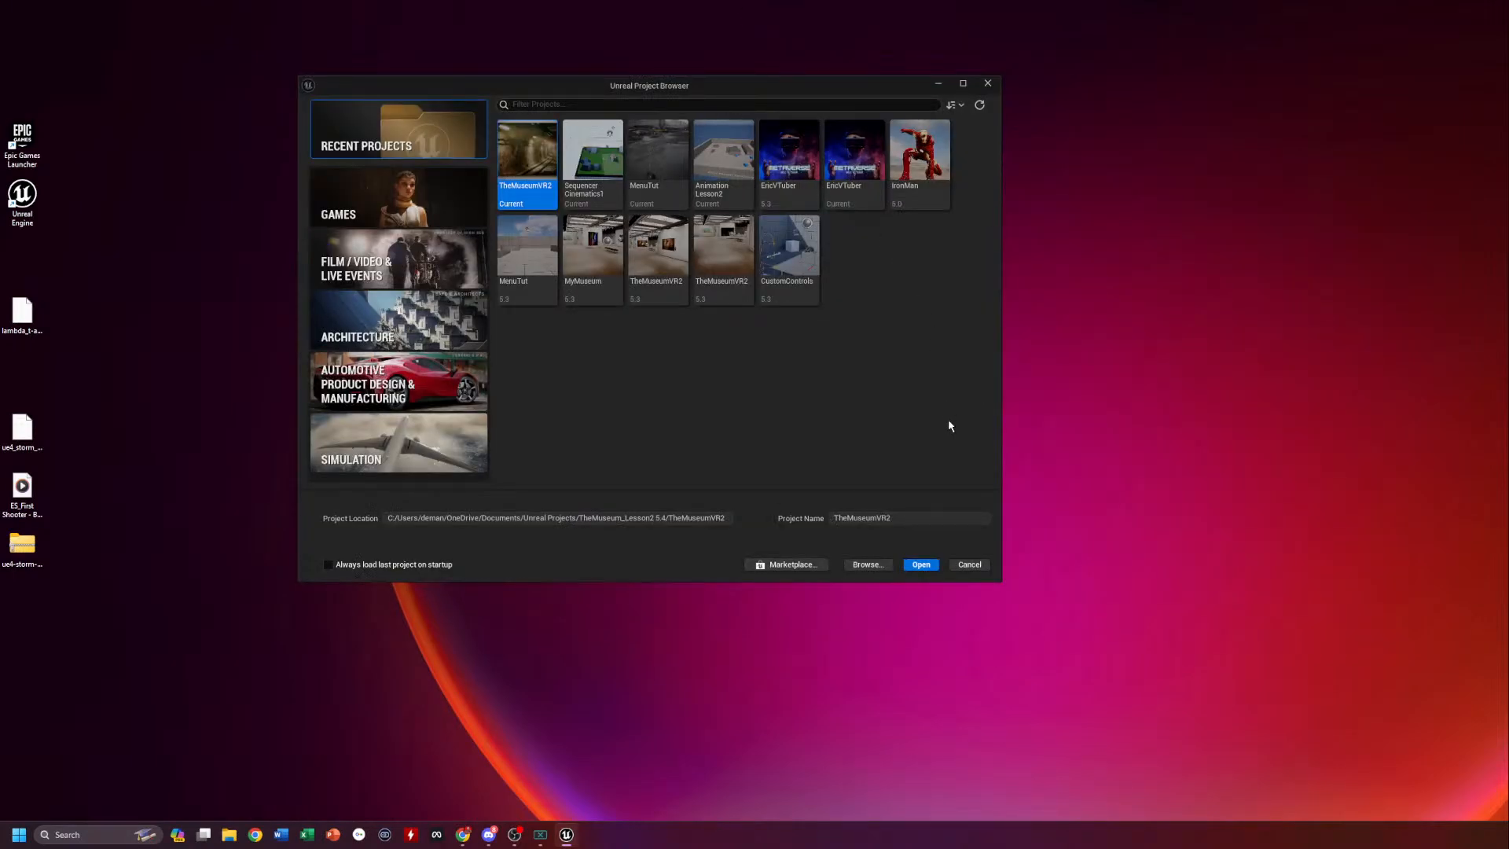
{"action": "left_click_drag", "start_coordinate": [999, 579], "coordinate": [1064, 685]}
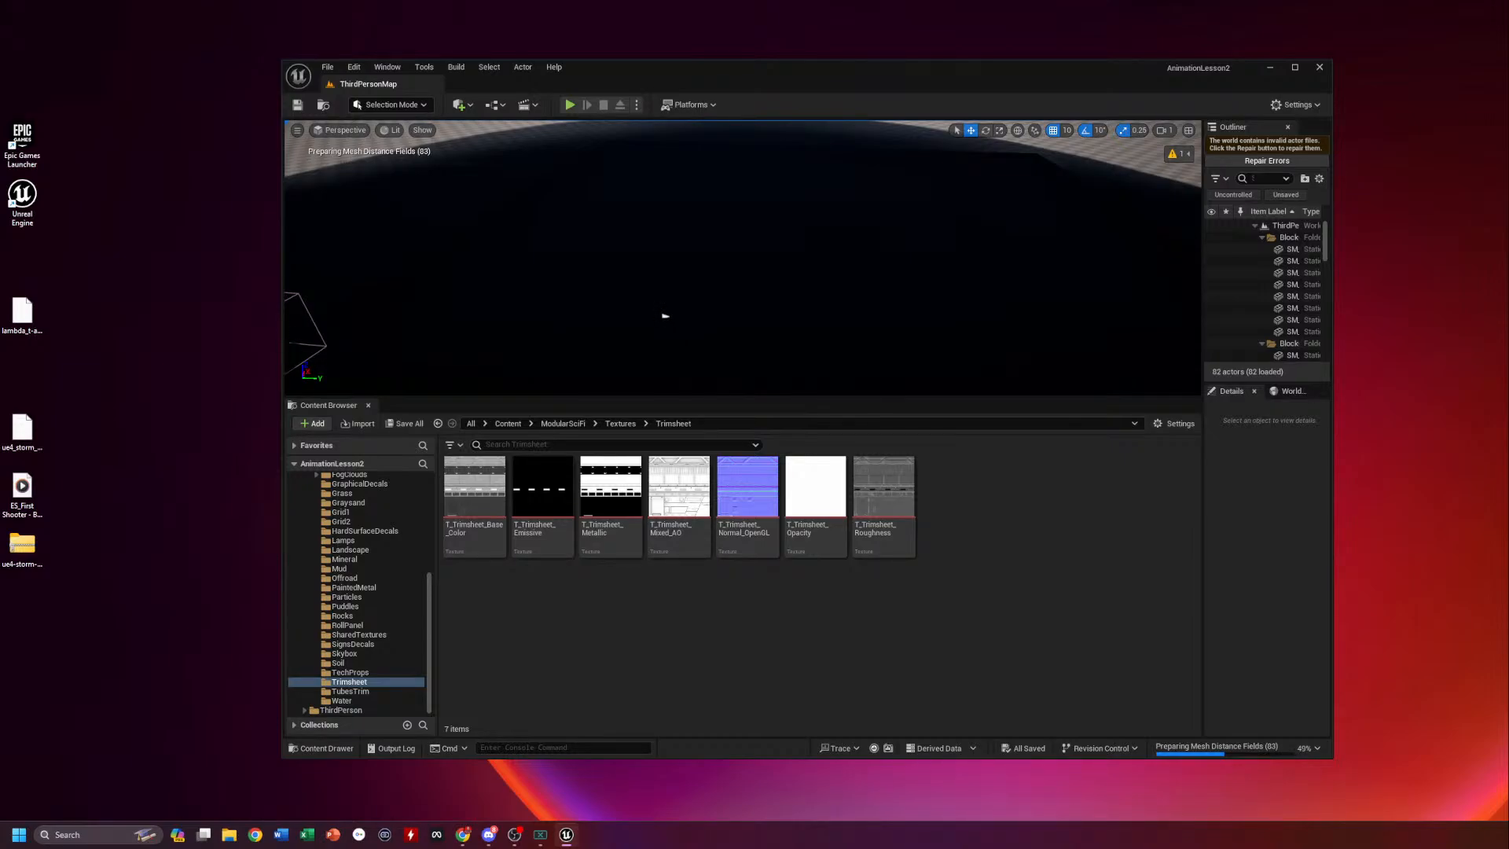
Reposition the AnimationLesson2 editor window and show the ModularSciFi folder's contents in the Content Browser
{"action": "left_click_drag", "start_coordinate": [816, 87], "coordinate": [765, 75]}
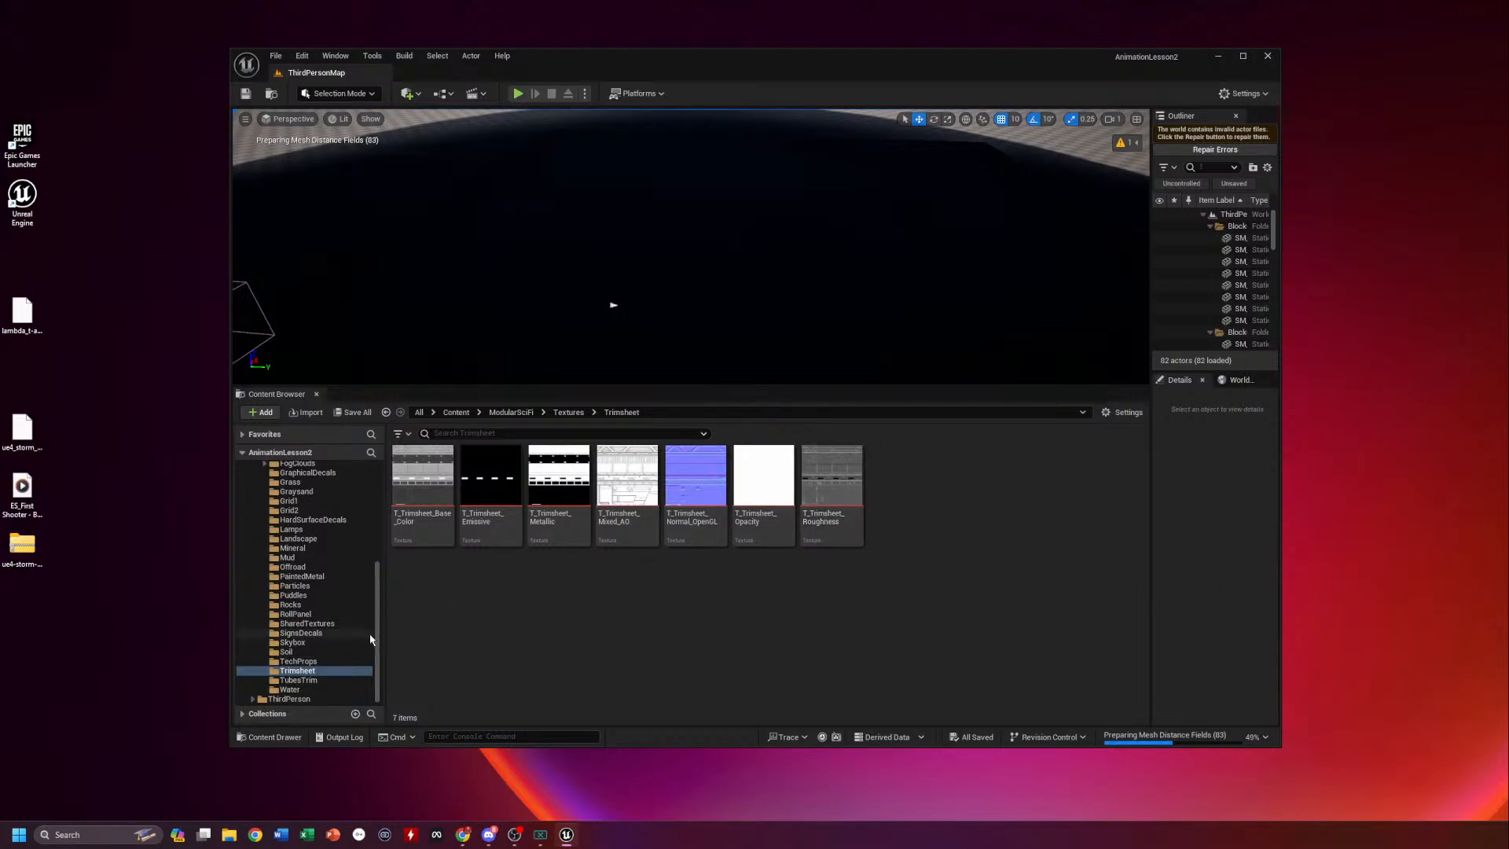
{"action": "left_click_drag", "start_coordinate": [378, 640], "coordinate": [378, 545]}
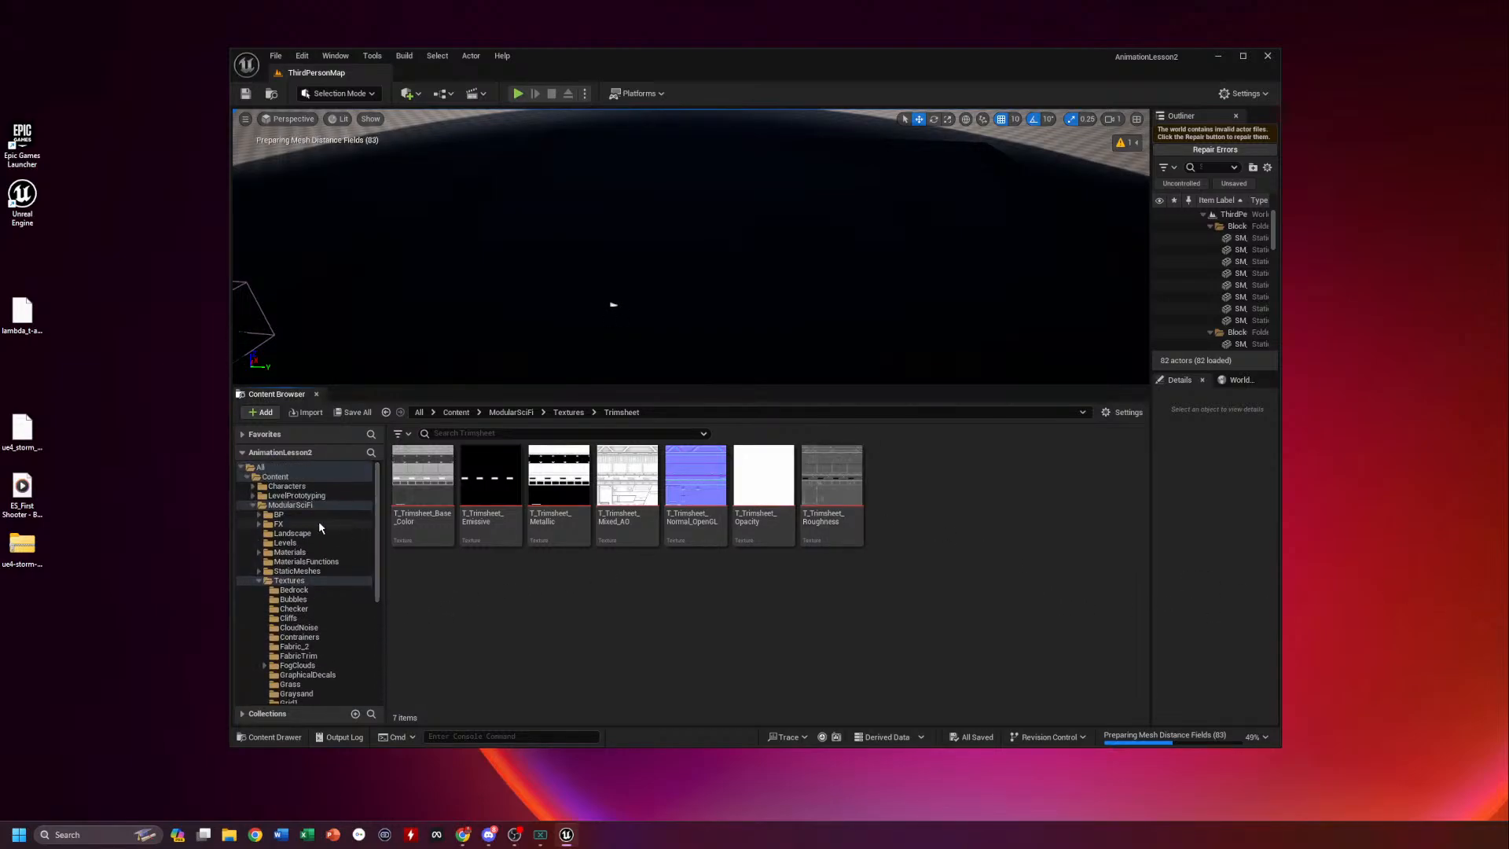
{"action": "double_click", "coordinate": [273, 507]}
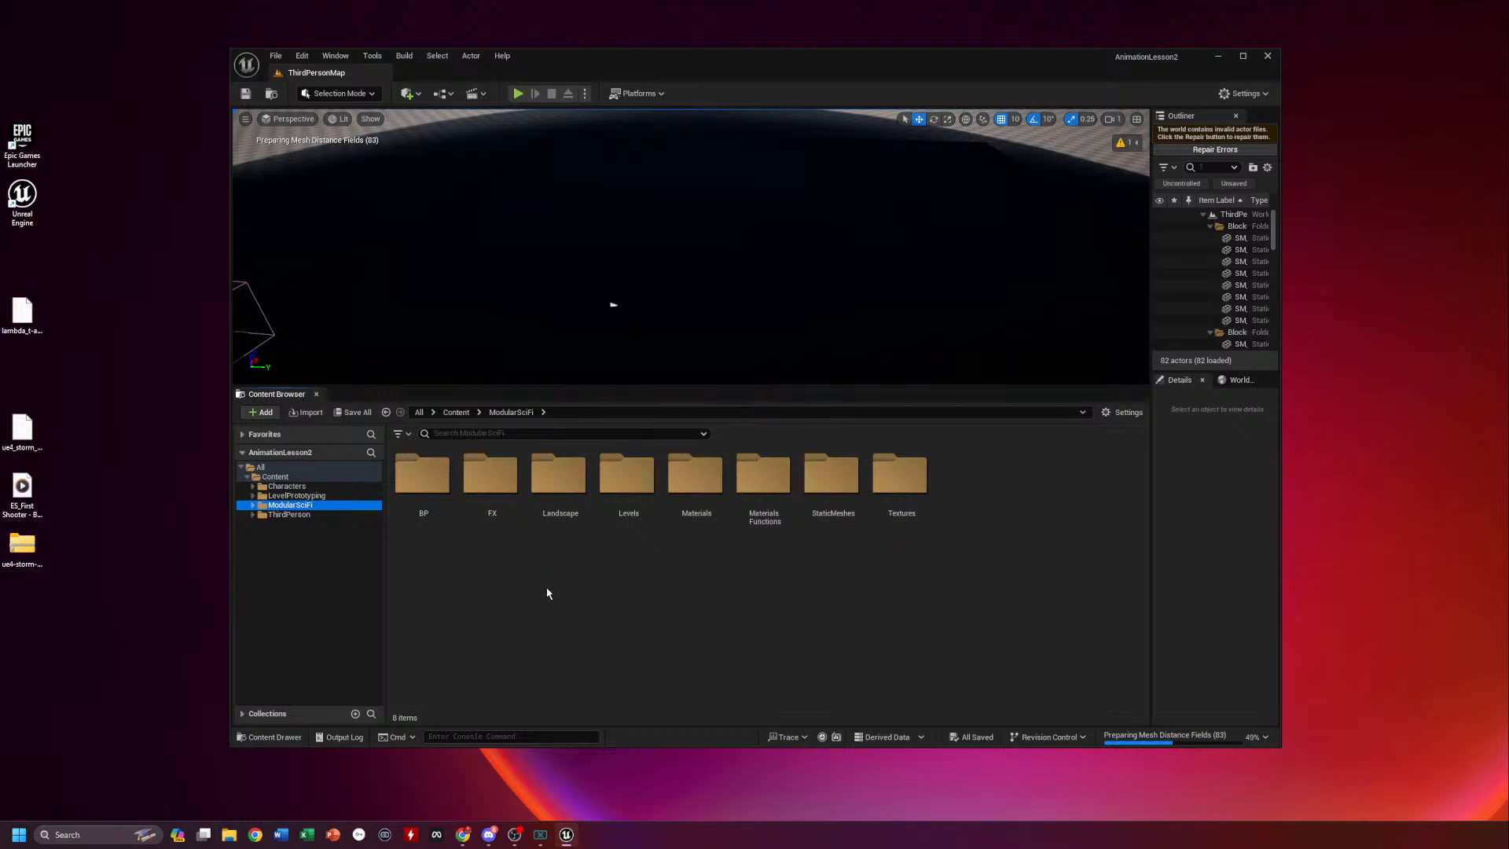
Enlarge the editor window and turn the viewport camera to look around the ThirdPersonMap level
{"action": "right_click_drag", "start_coordinate": [793, 320], "coordinate": [820, 293]}
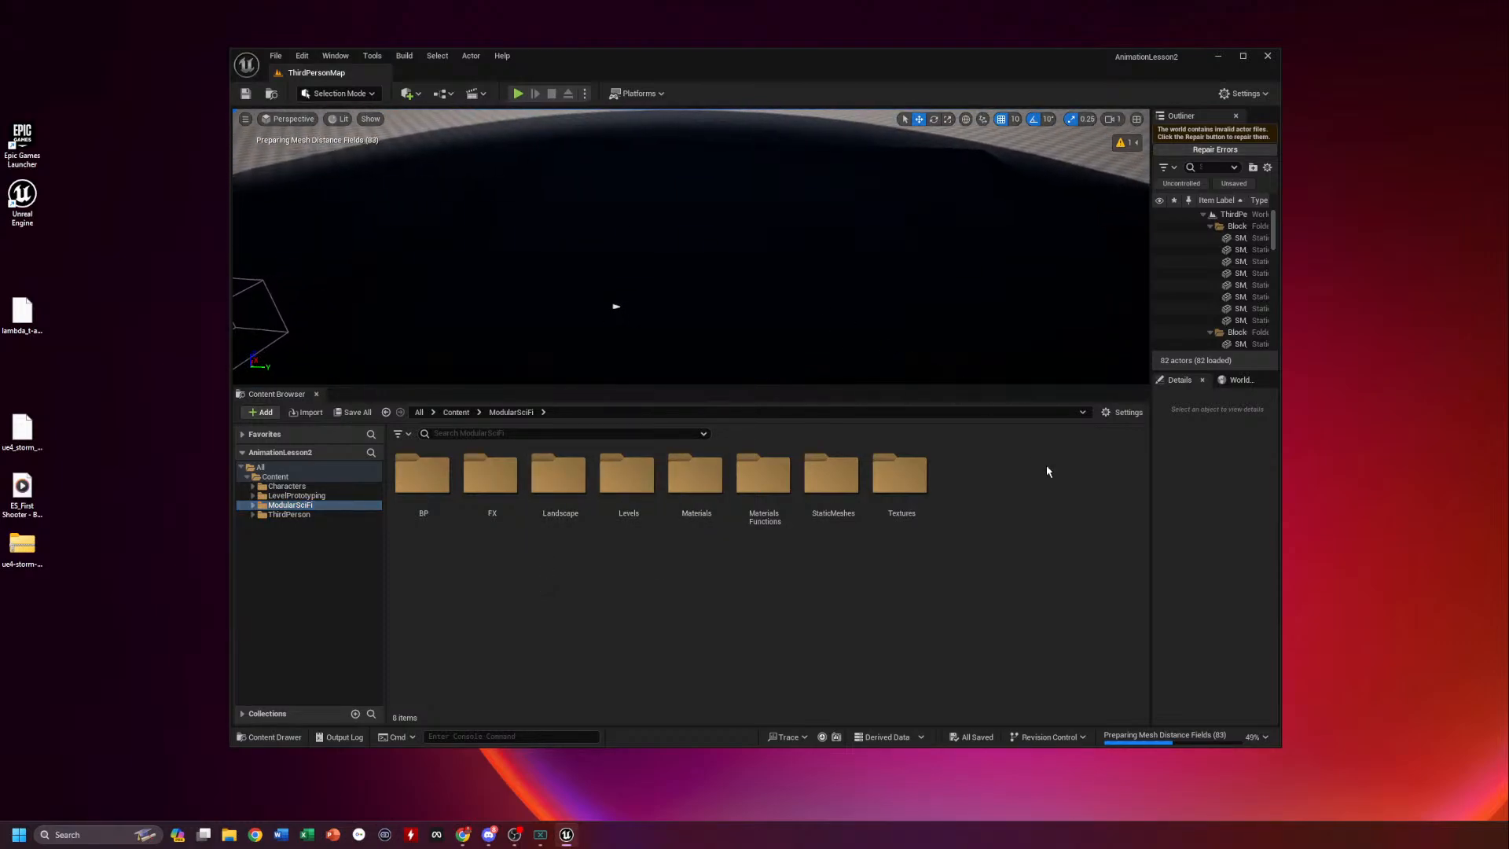
{"action": "left_click_drag", "start_coordinate": [1281, 753], "coordinate": [1457, 797]}
{"action": "mouse_move", "coordinate": [780, 300]}
{"action": "right_mouse_down"}
{"action": "mouse_move", "coordinate": [780, 358]}
{"action": "mouse_move", "coordinate": [795, 349]}
{"action": "mouse_move", "coordinate": [779, 295]}
{"action": "right_mouse_up"}
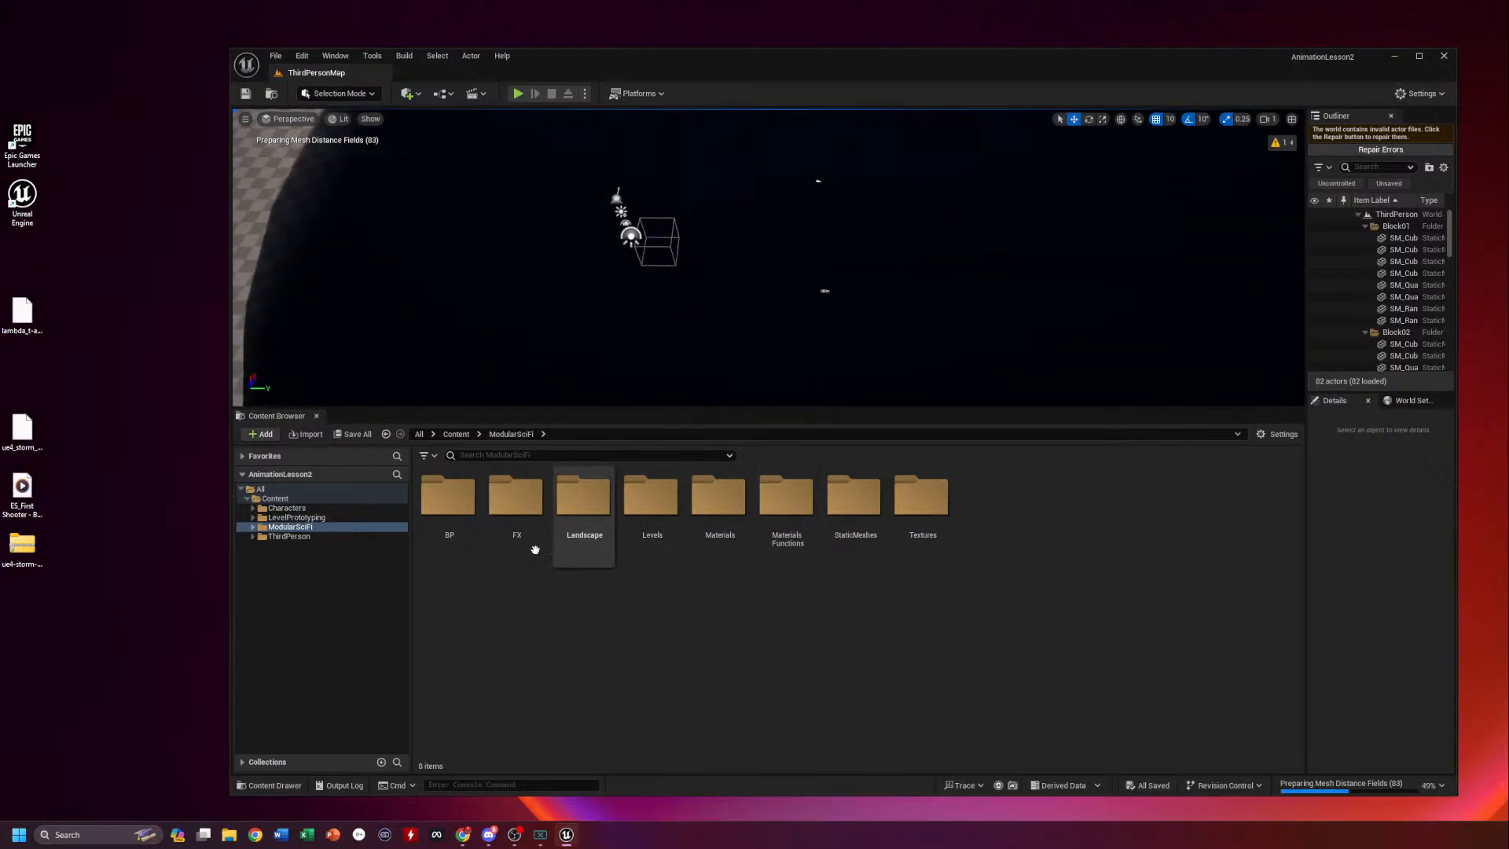
Load the LandscapePreview level from ModularSciFi's Levels folder, look around the scene, and collapse the Textures folder in the Content Browser tree
{"action": "left_click", "coordinate": [281, 528]}
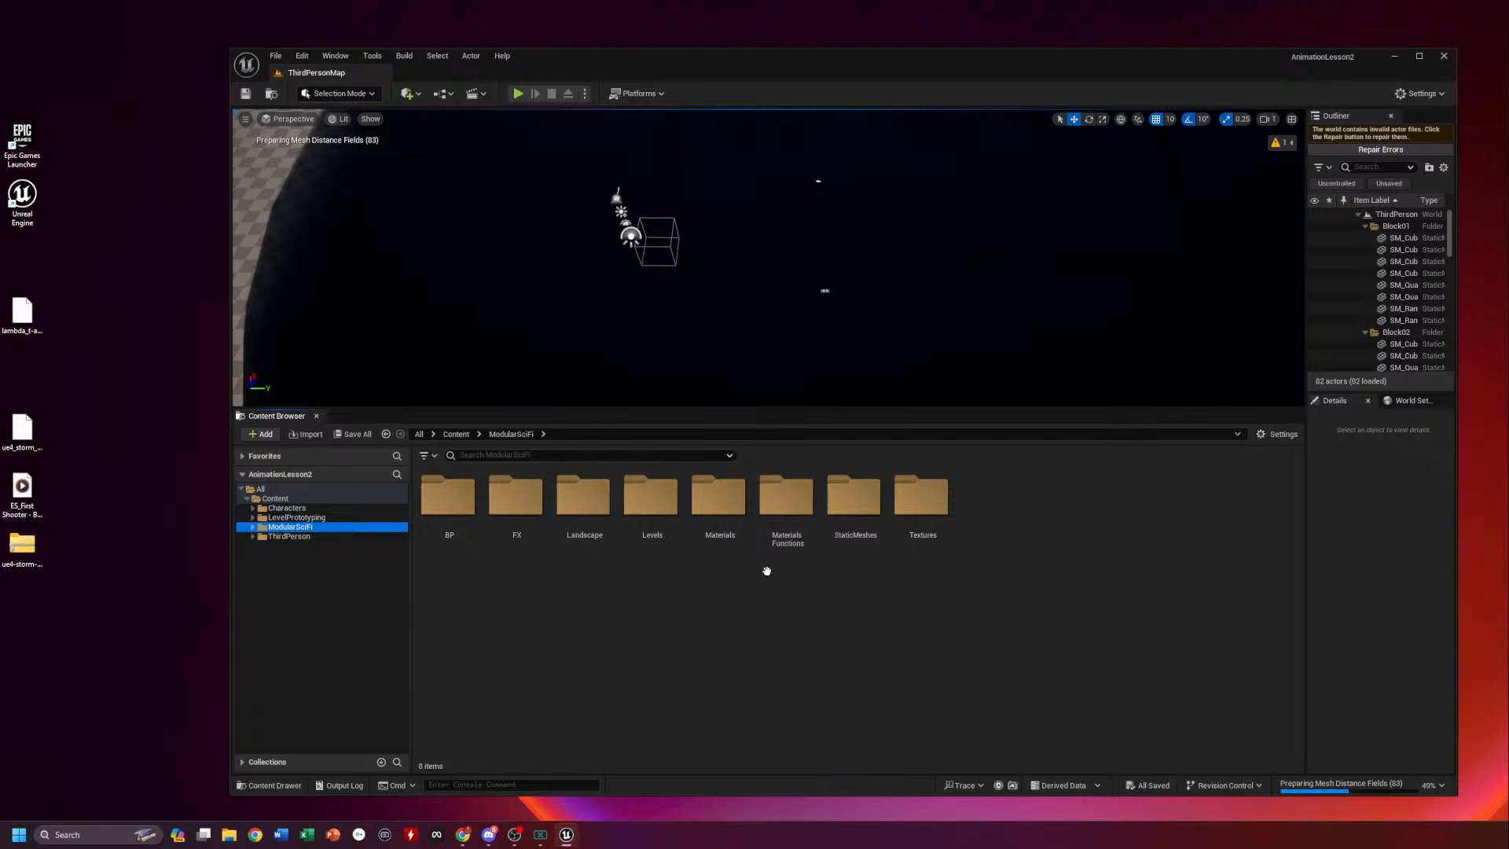
{"action": "double_click", "coordinate": [650, 496]}
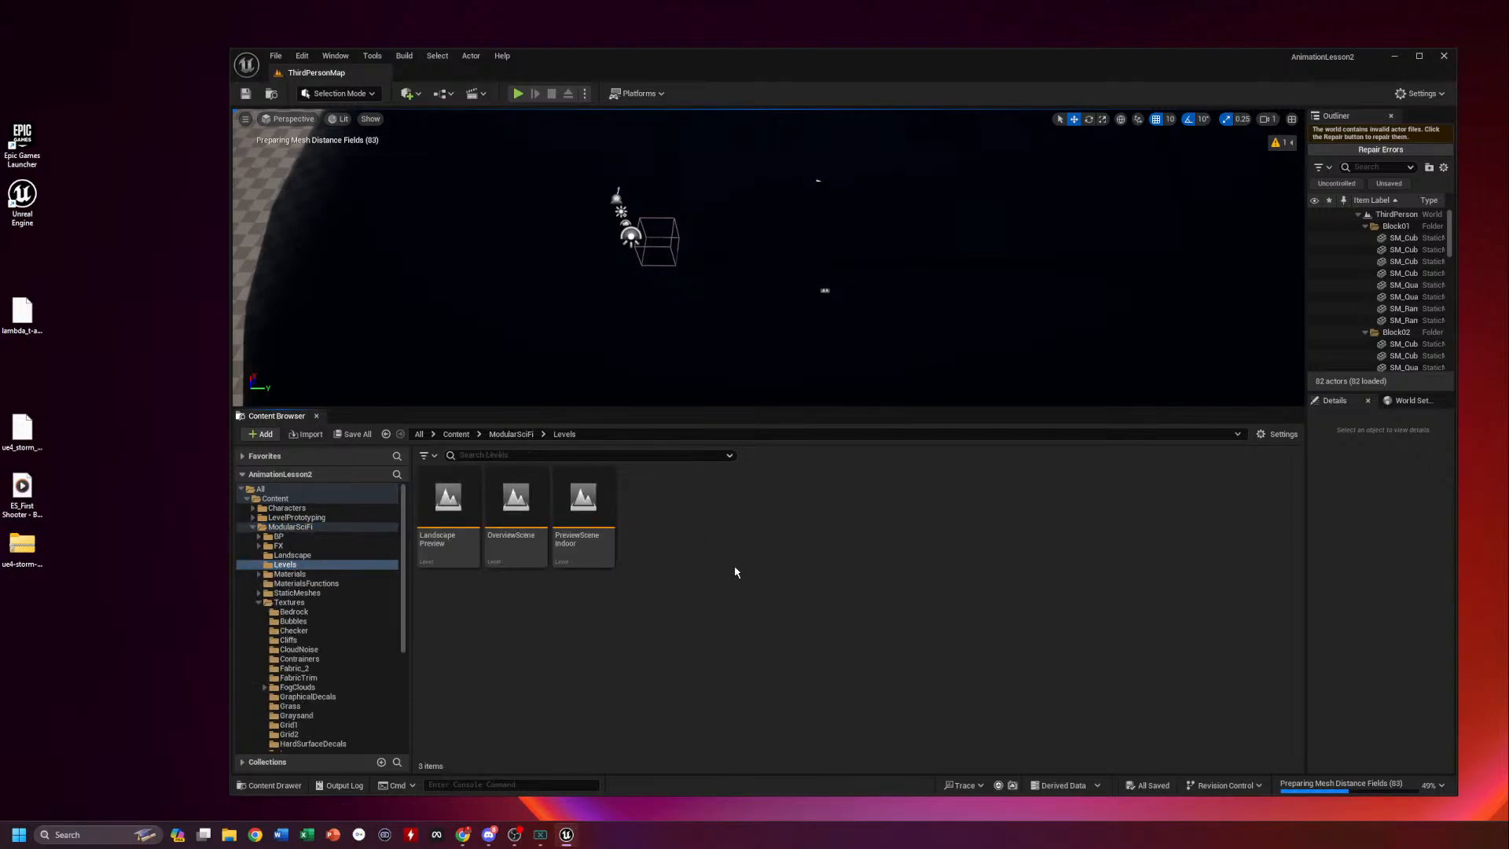
{"action": "double_click", "coordinate": [448, 503]}
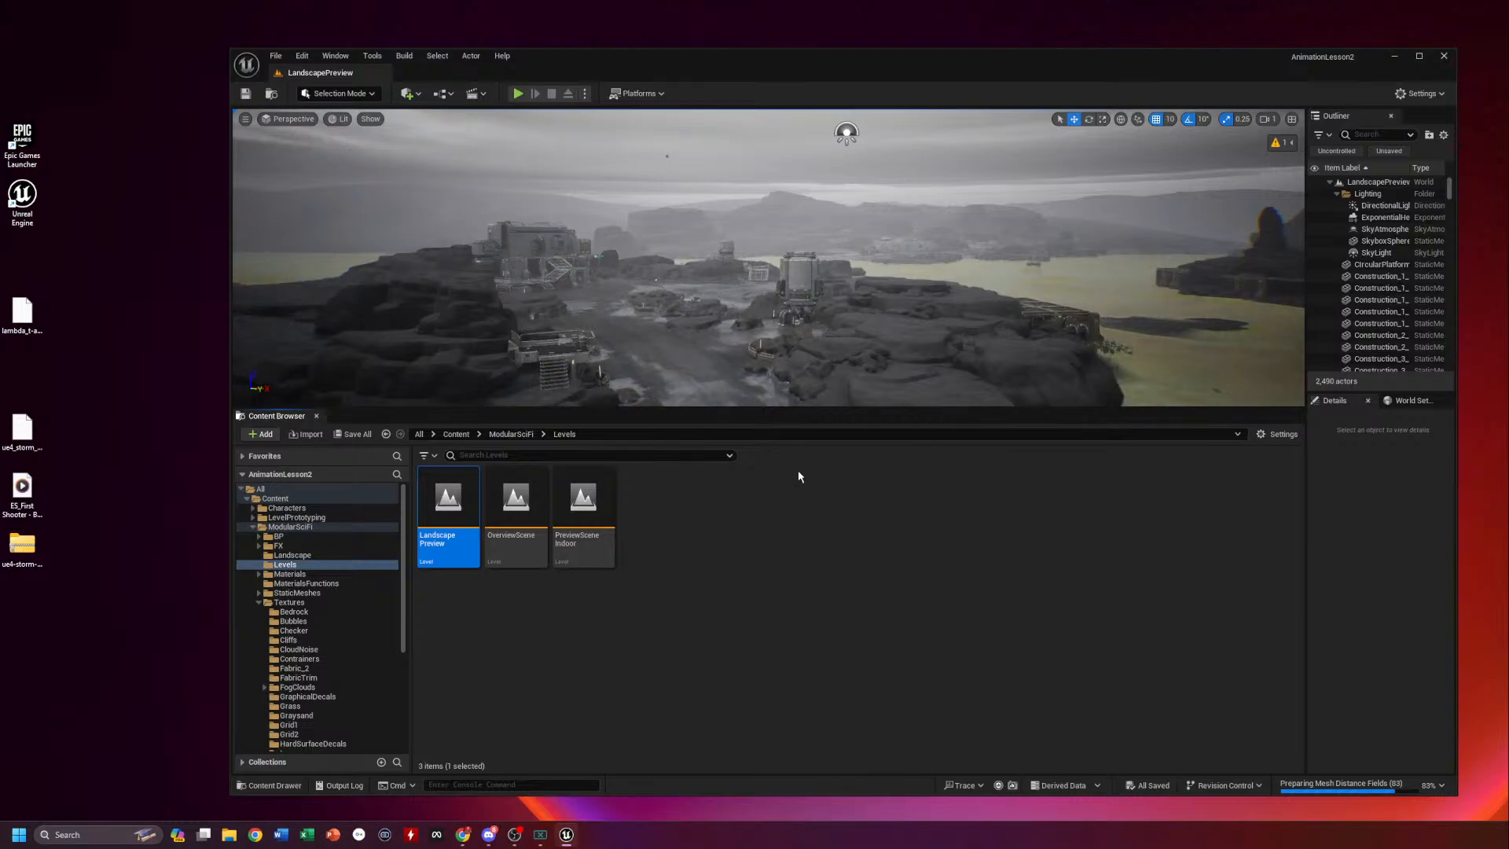
{"action": "left_click_drag", "start_coordinate": [668, 275], "coordinate": [628, 243]}
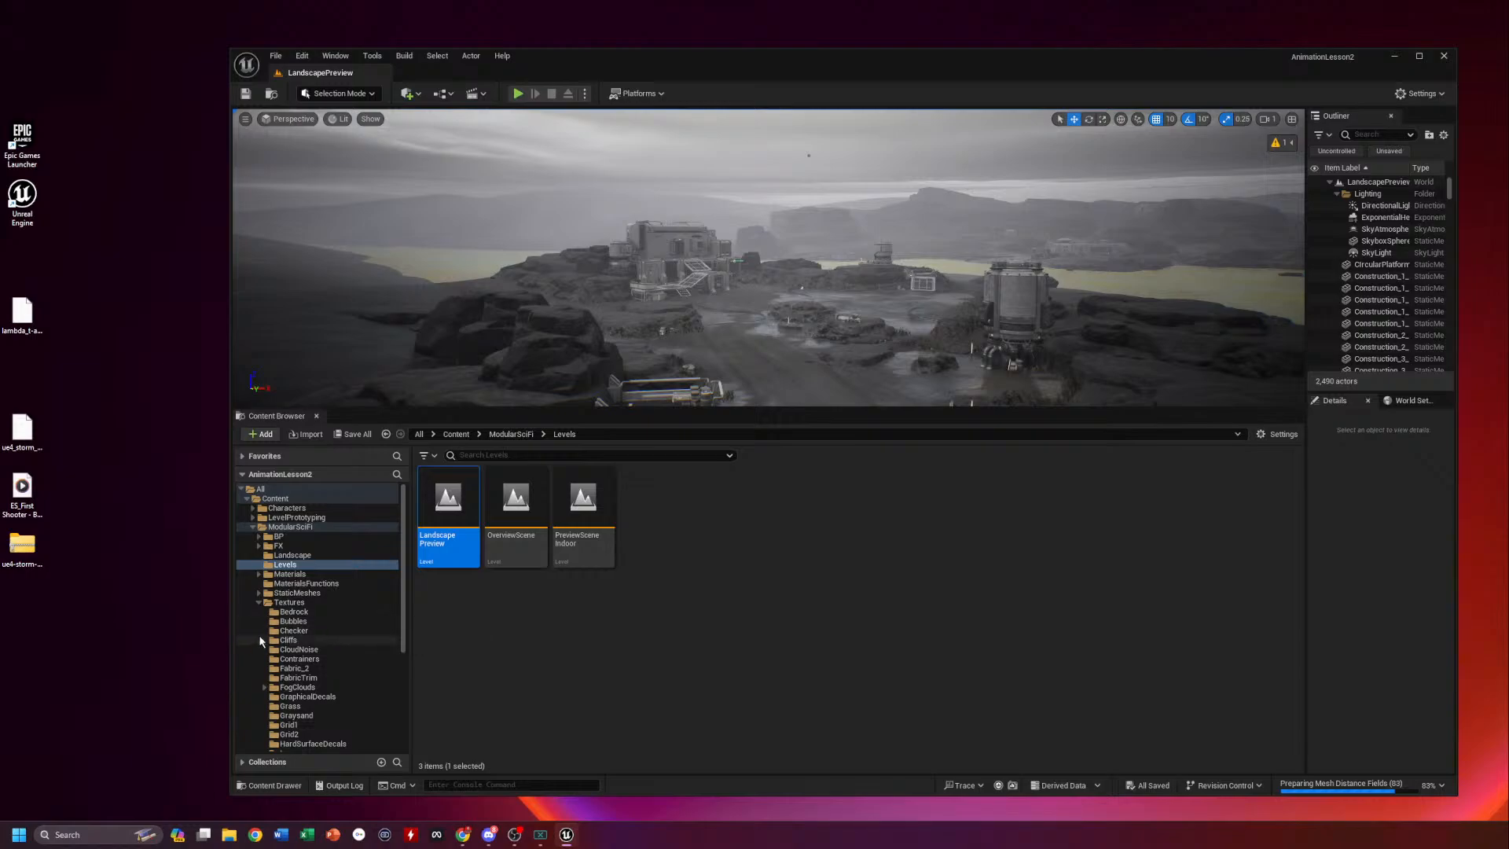
{"action": "left_click", "coordinate": [259, 601]}
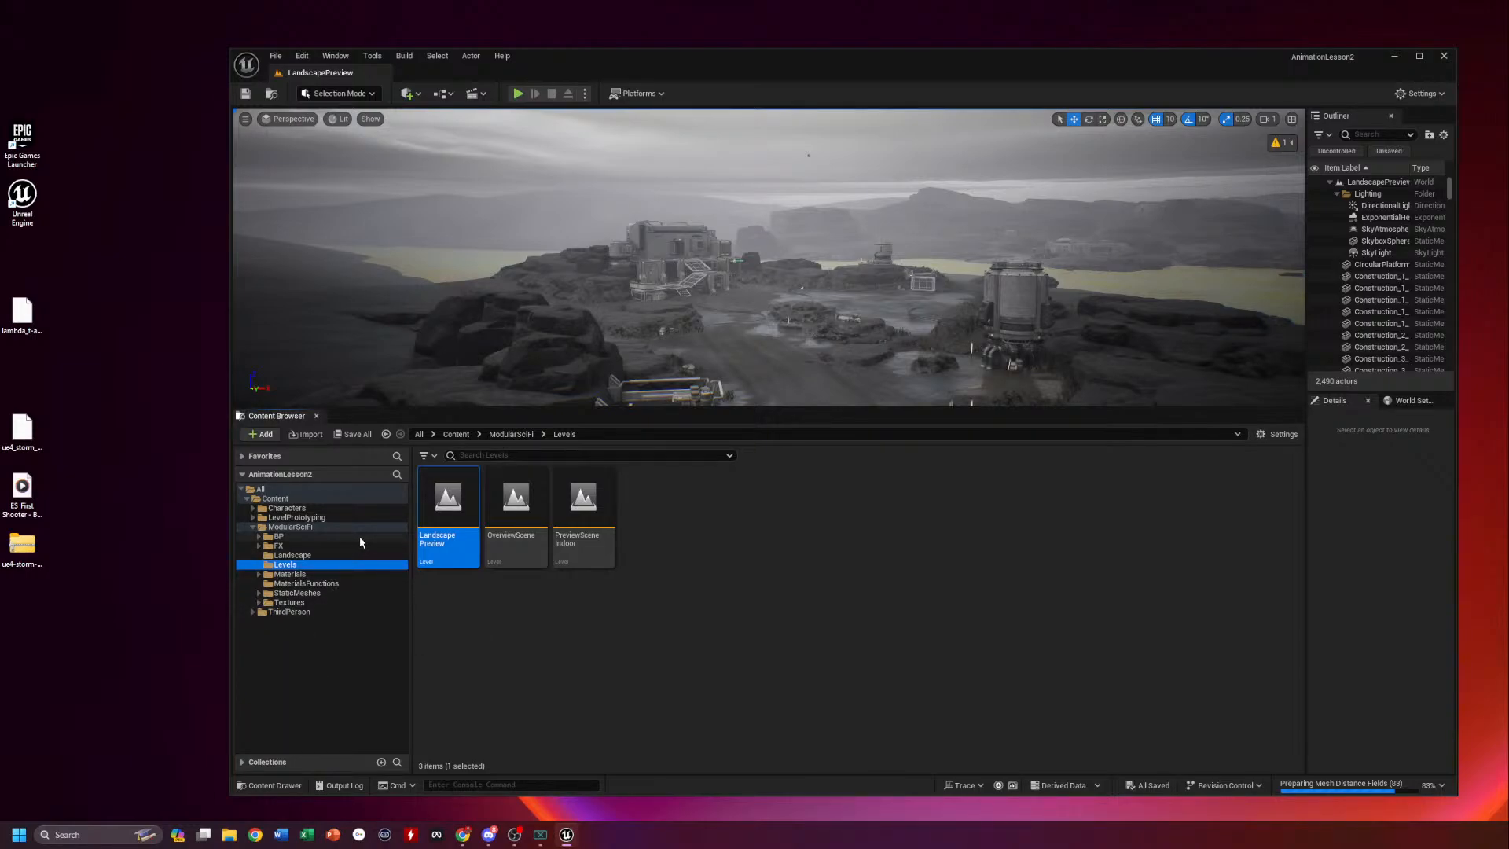
Open the project's Maps & Modes settings and set the Editor Startup Map to LandscapePreview
{"action": "left_click", "coordinate": [276, 59]}
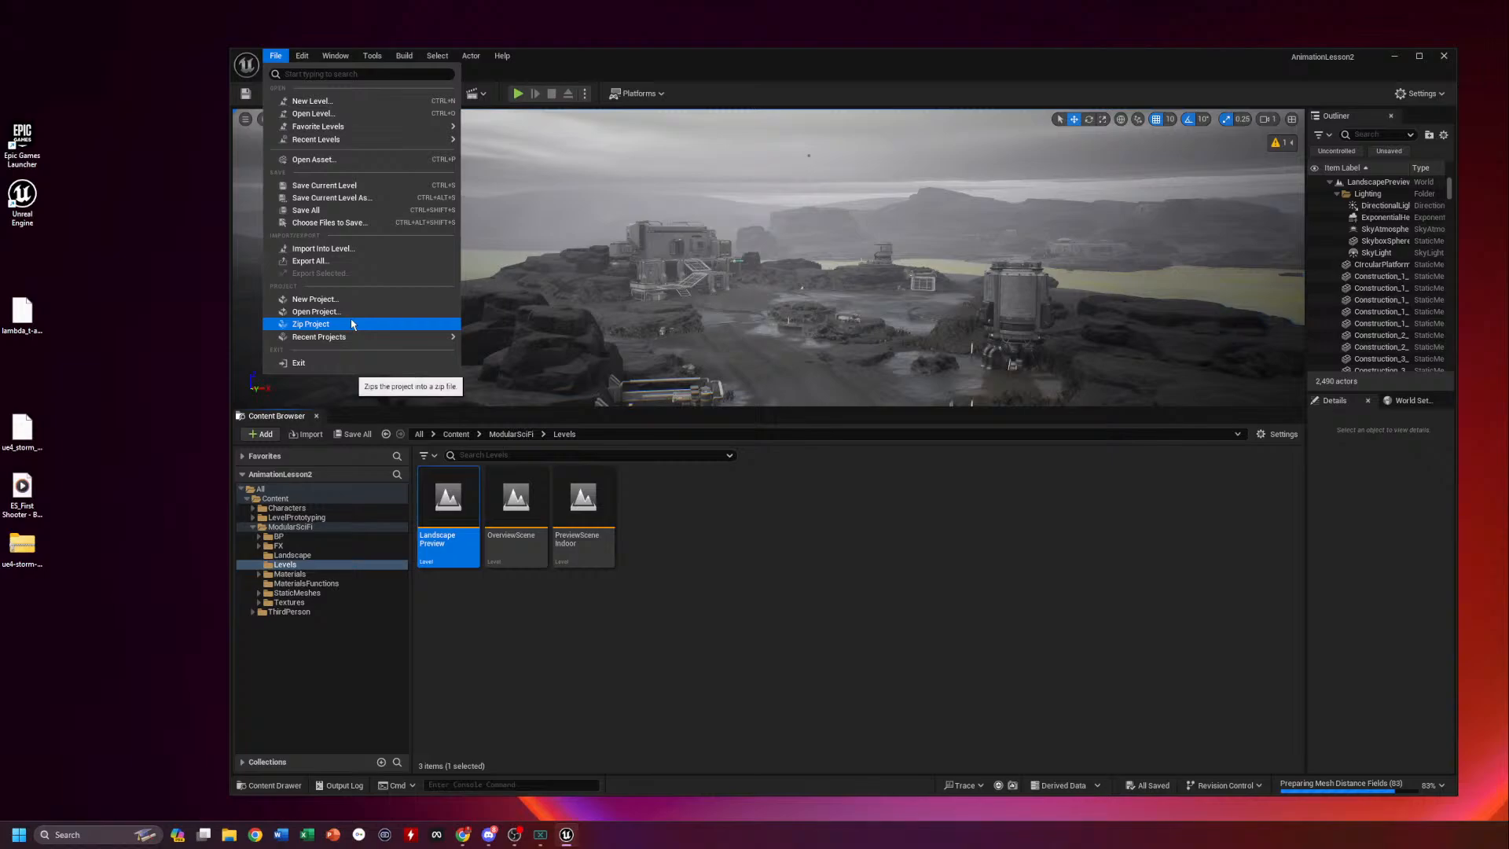
{"action": "mouse_move", "coordinate": [356, 337]}
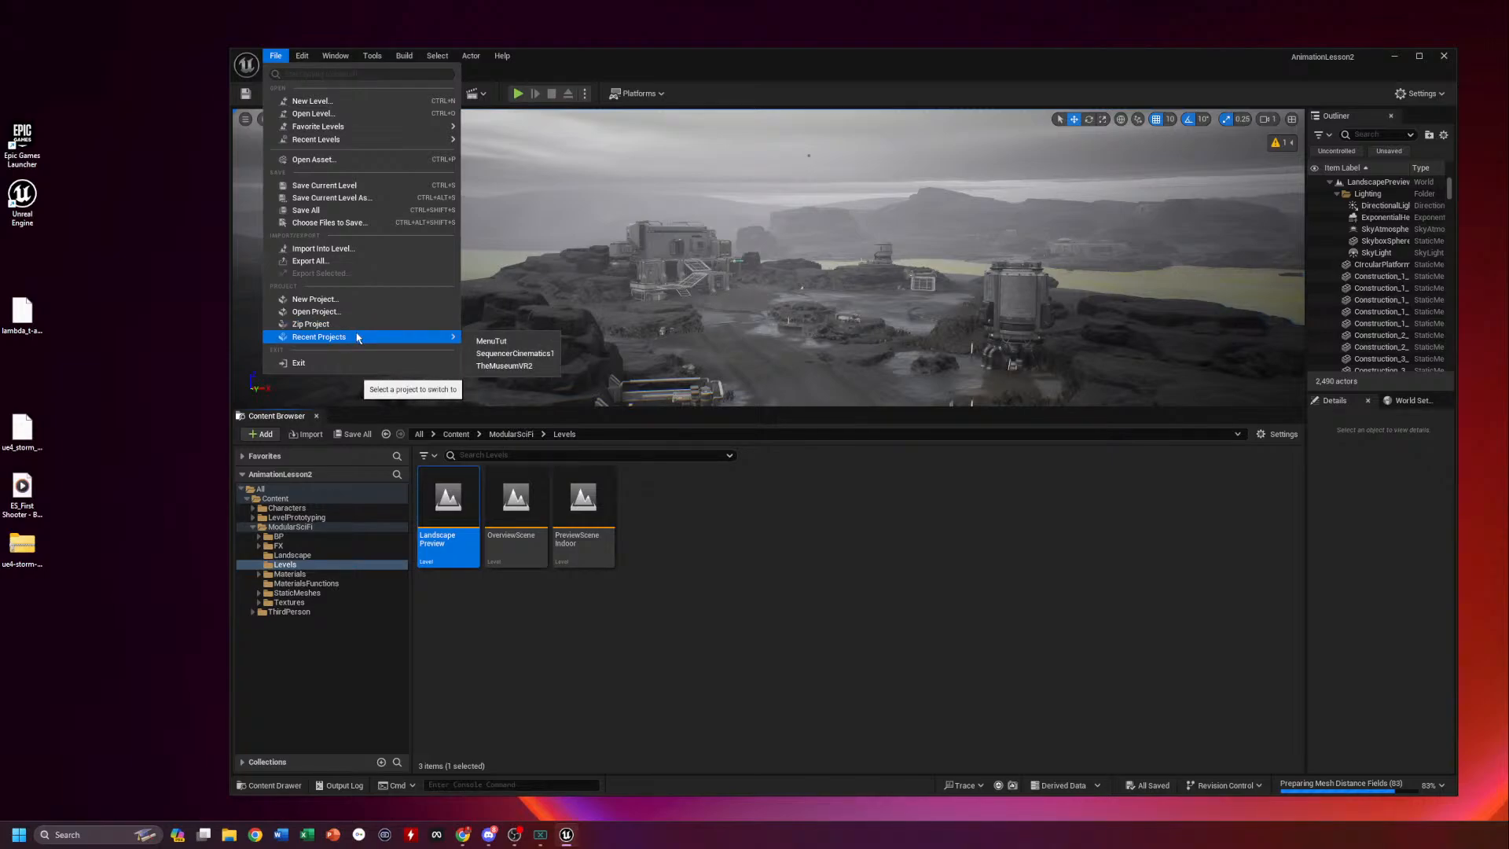
{"action": "left_click", "coordinate": [302, 56]}
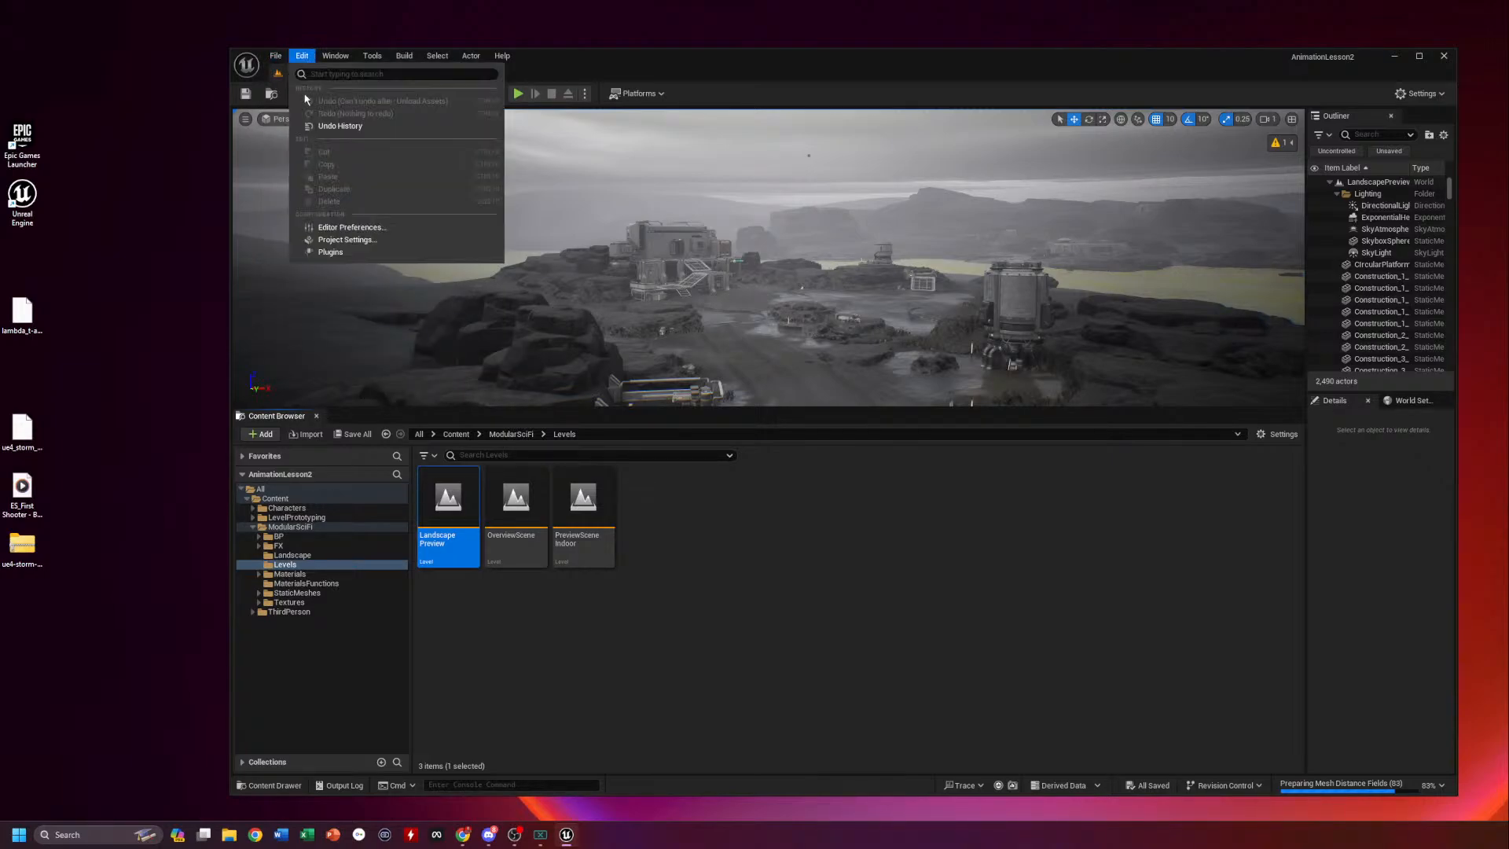
{"action": "left_click", "coordinate": [358, 241]}
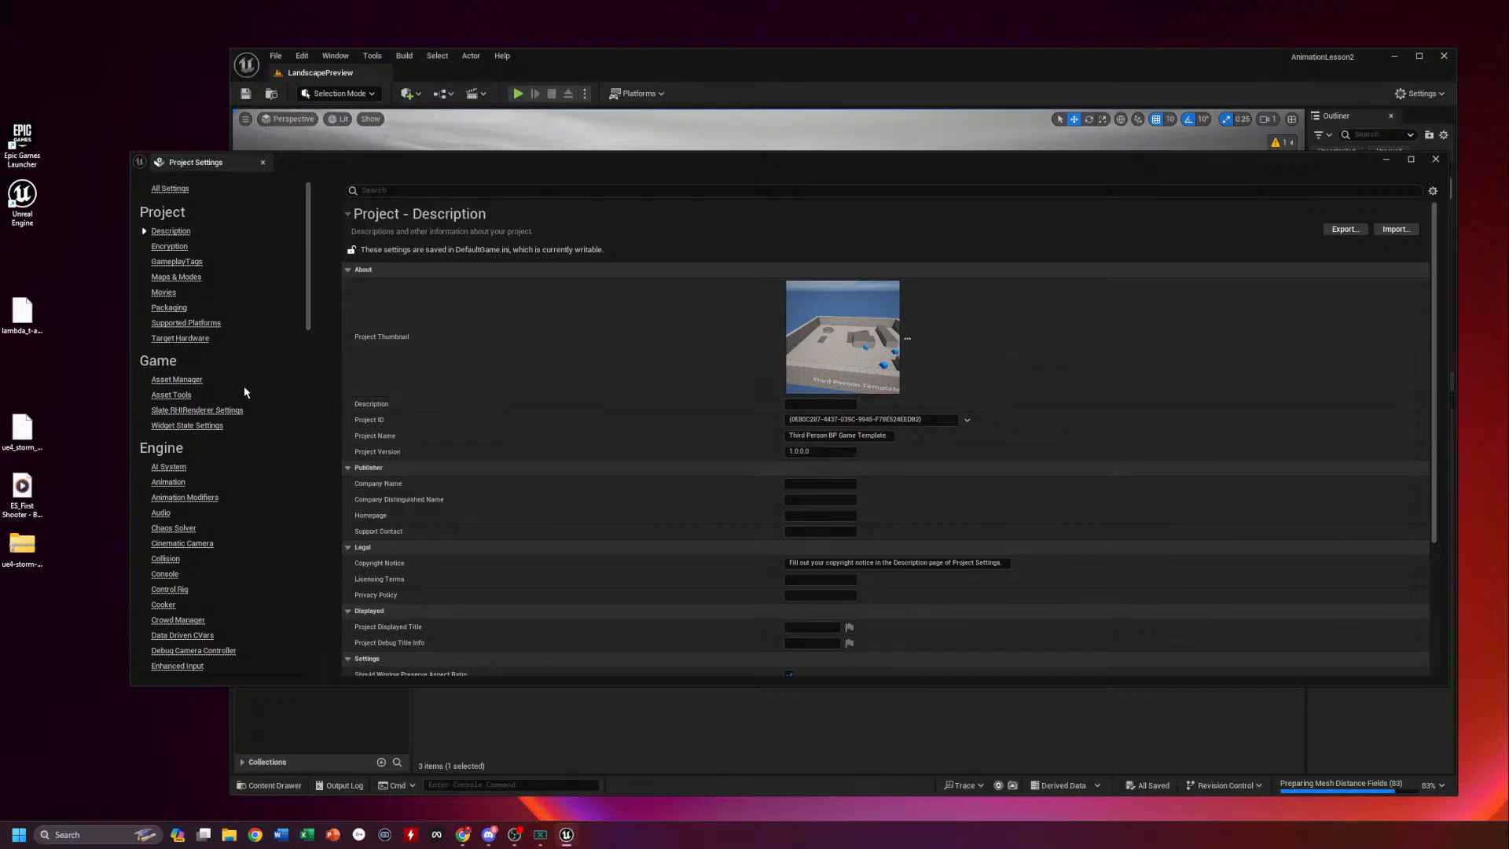
{"action": "left_click", "coordinate": [176, 280]}
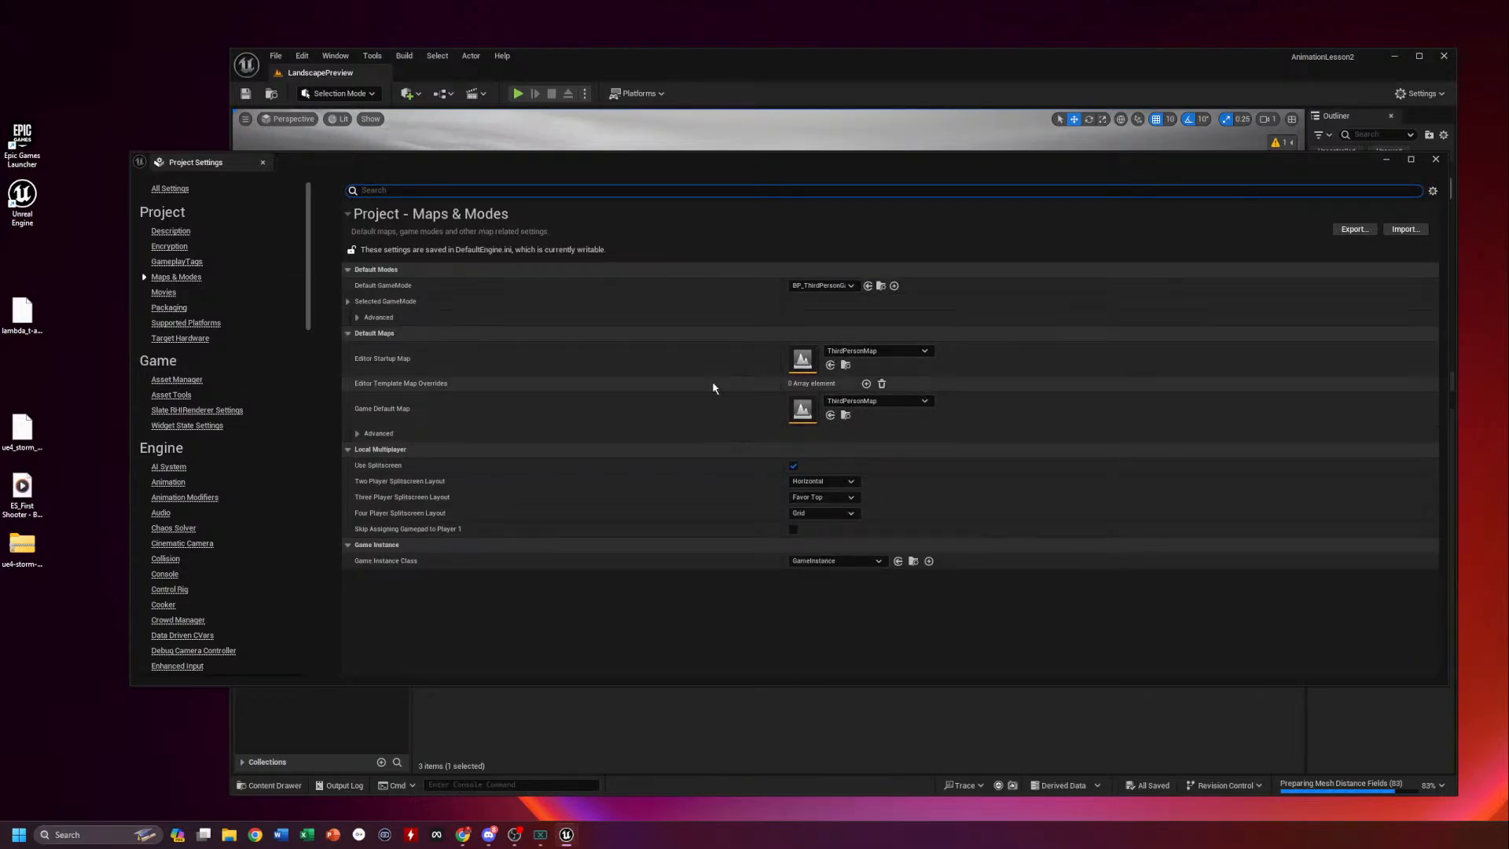
{"action": "left_click", "coordinate": [909, 354]}
{"action": "left_click", "coordinate": [930, 489]}
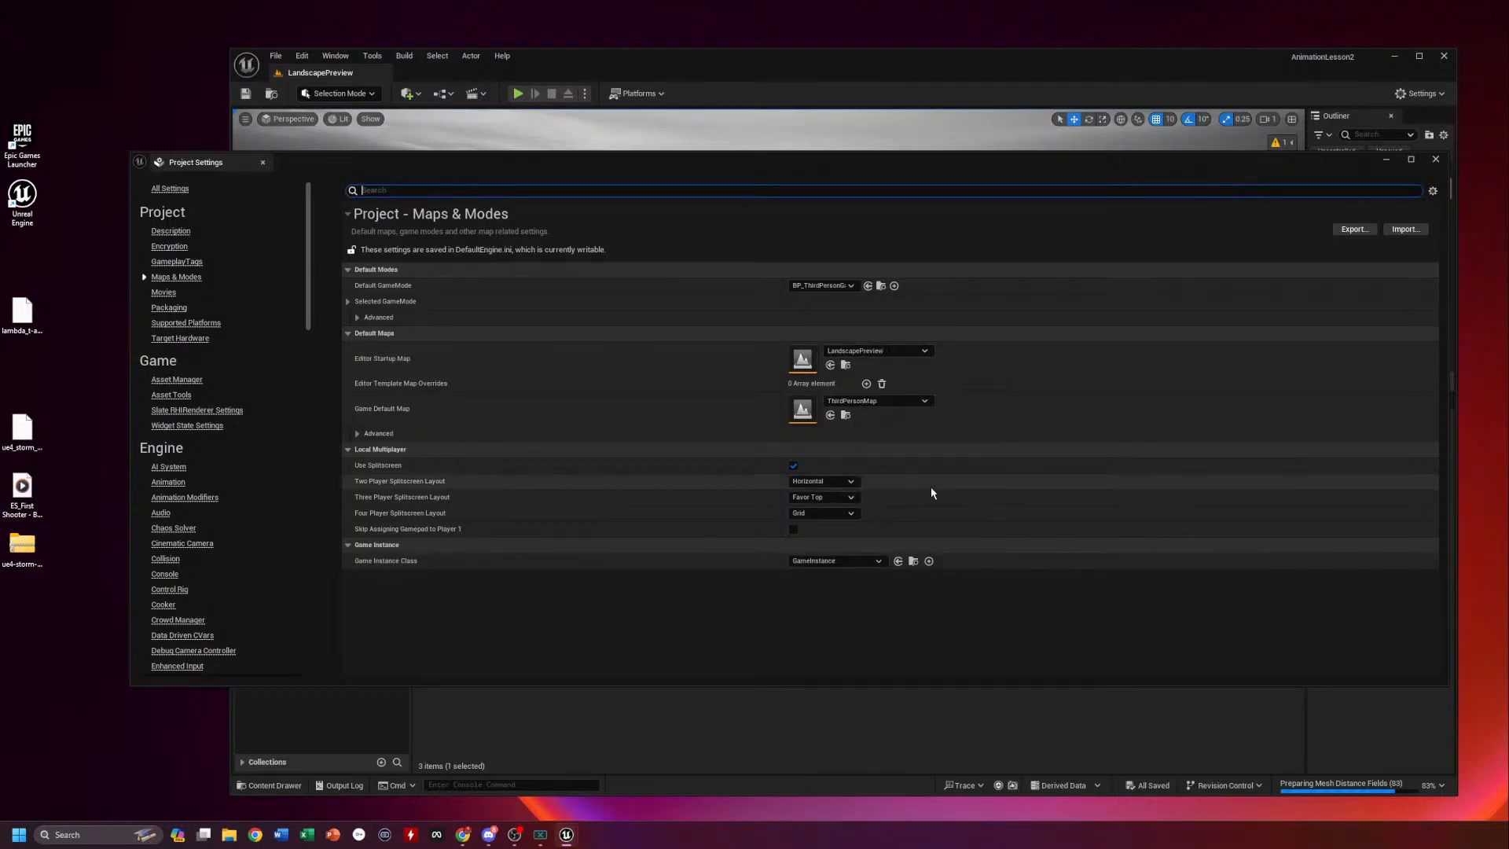
Set the Game Default Map to LandscapePreview, close the Project Settings, and save the current level
{"action": "left_click", "coordinate": [898, 404]}
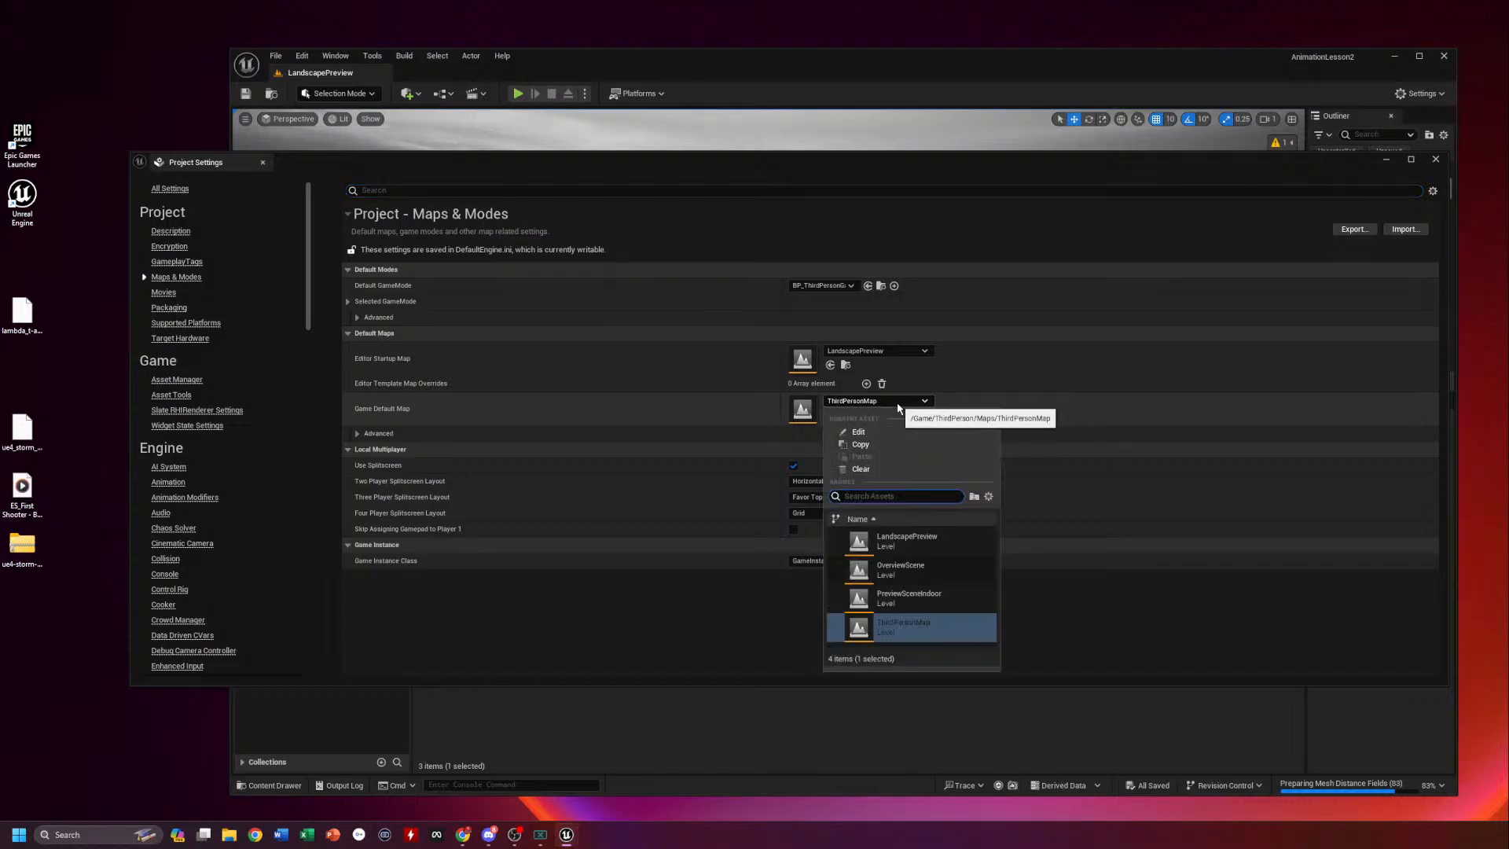
{"action": "left_click", "coordinate": [939, 542]}
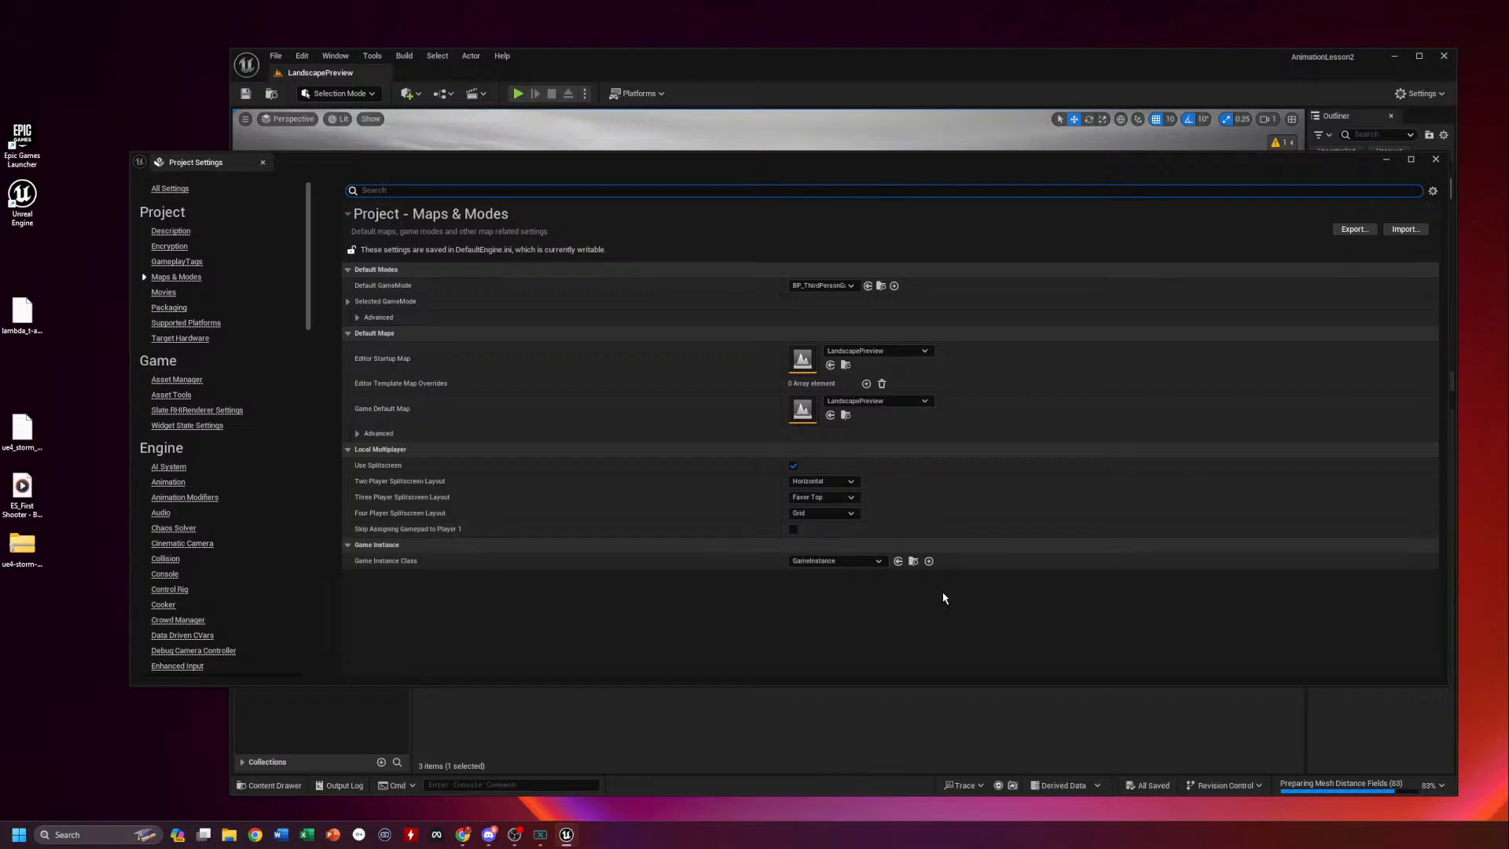
{"action": "left_click", "coordinate": [1434, 158]}
{"action": "left_click", "coordinate": [245, 93]}
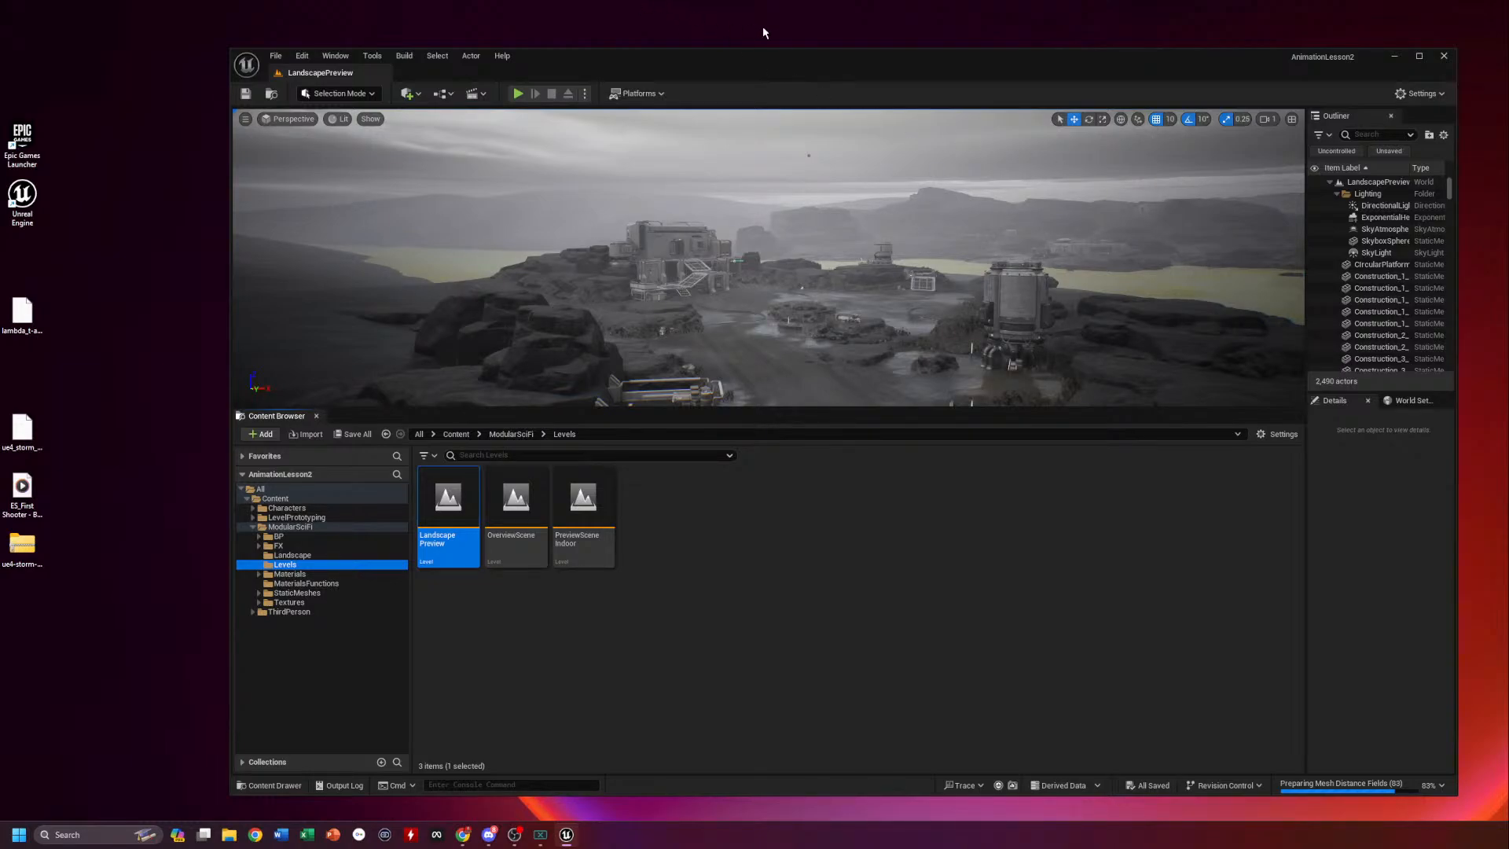
Reposition the AnimationLesson2 editor window on the desktop and make it narrower
{"action": "left_click_drag", "start_coordinate": [805, 59], "coordinate": [749, 47]}
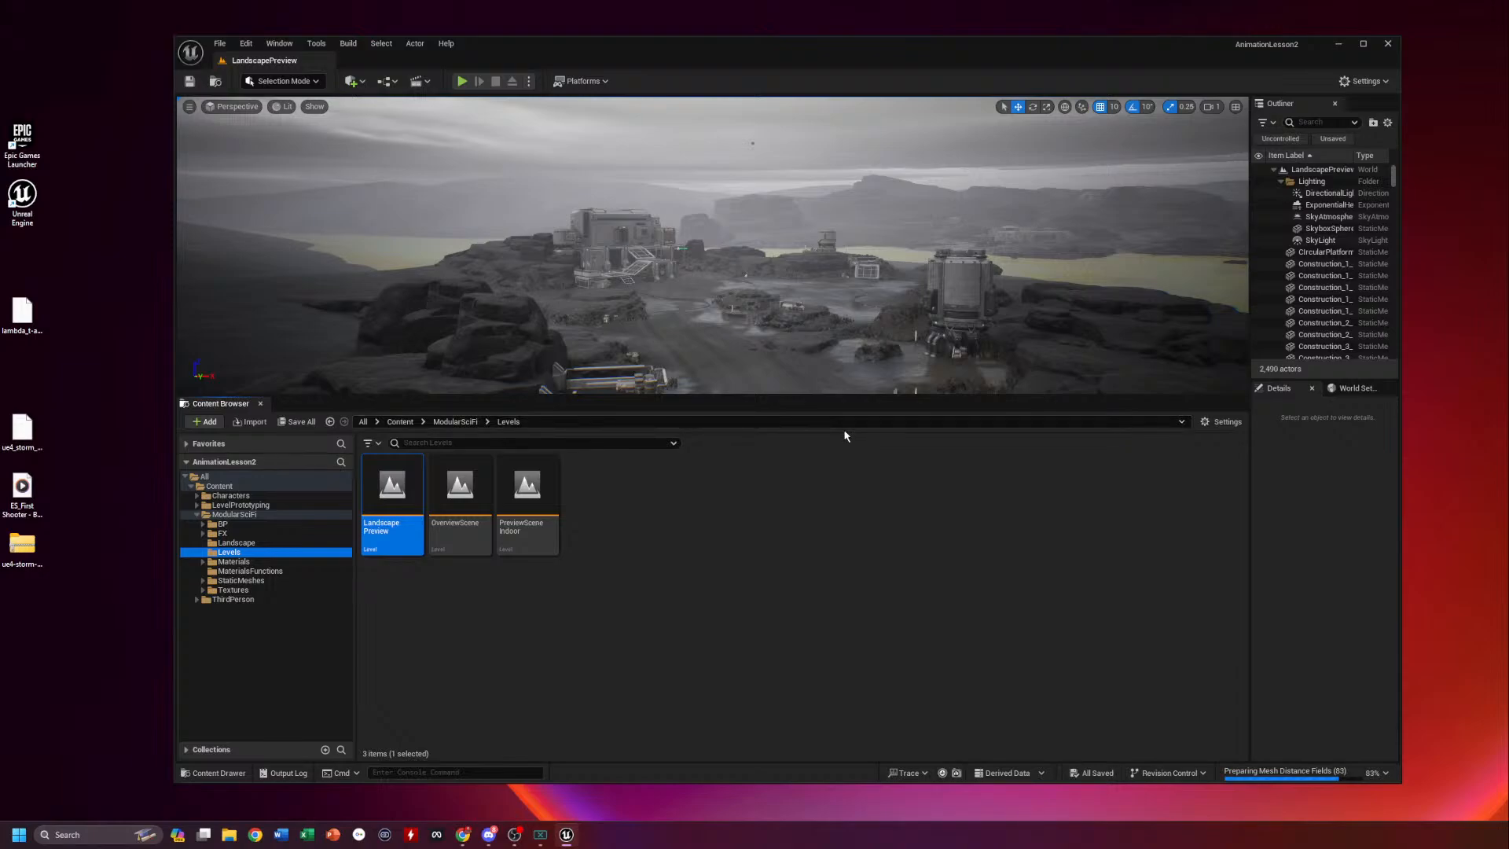
{"action": "mouse_move", "coordinate": [848, 407]}
{"action": "left_mouse_down"}
{"action": "mouse_move", "coordinate": [849, 419]}
{"action": "mouse_move", "coordinate": [830, 391]}
{"action": "left_mouse_up"}
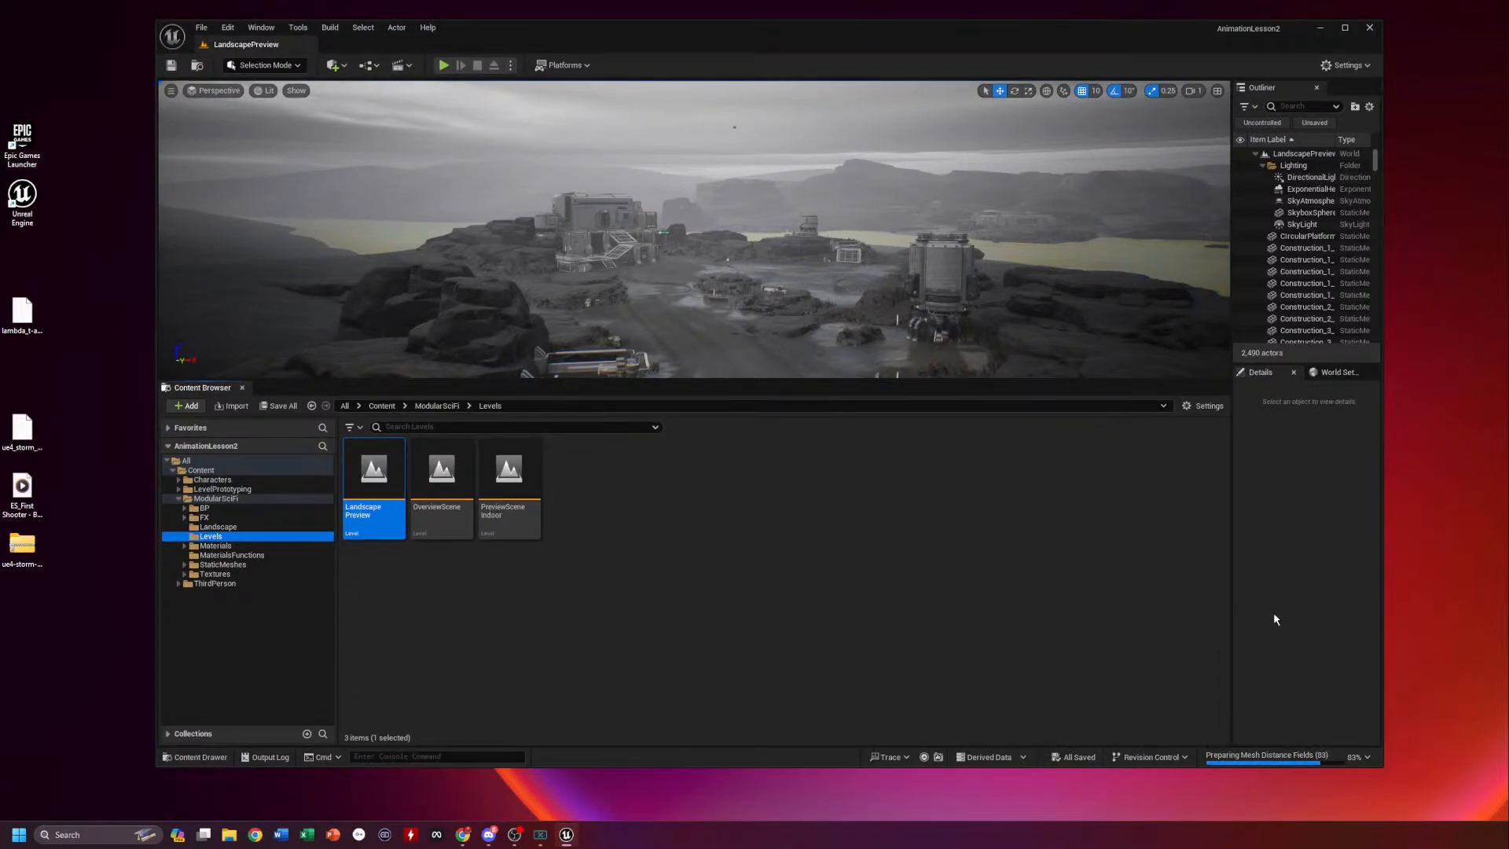
{"action": "left_click_drag", "start_coordinate": [1382, 610], "coordinate": [1213, 603]}
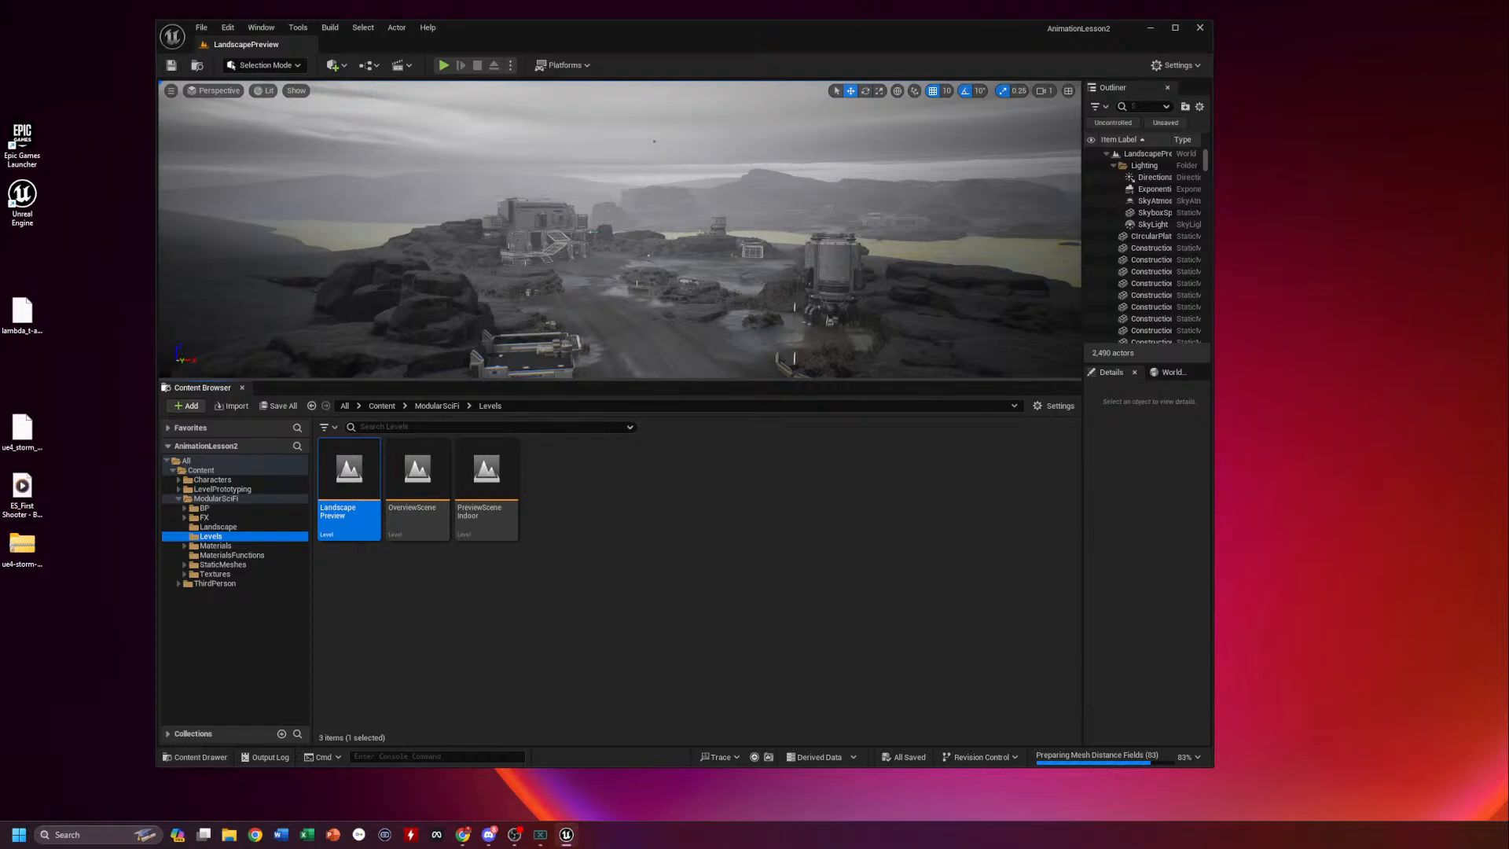
{"action": "left_click_drag", "start_coordinate": [624, 49], "coordinate": [717, 70]}
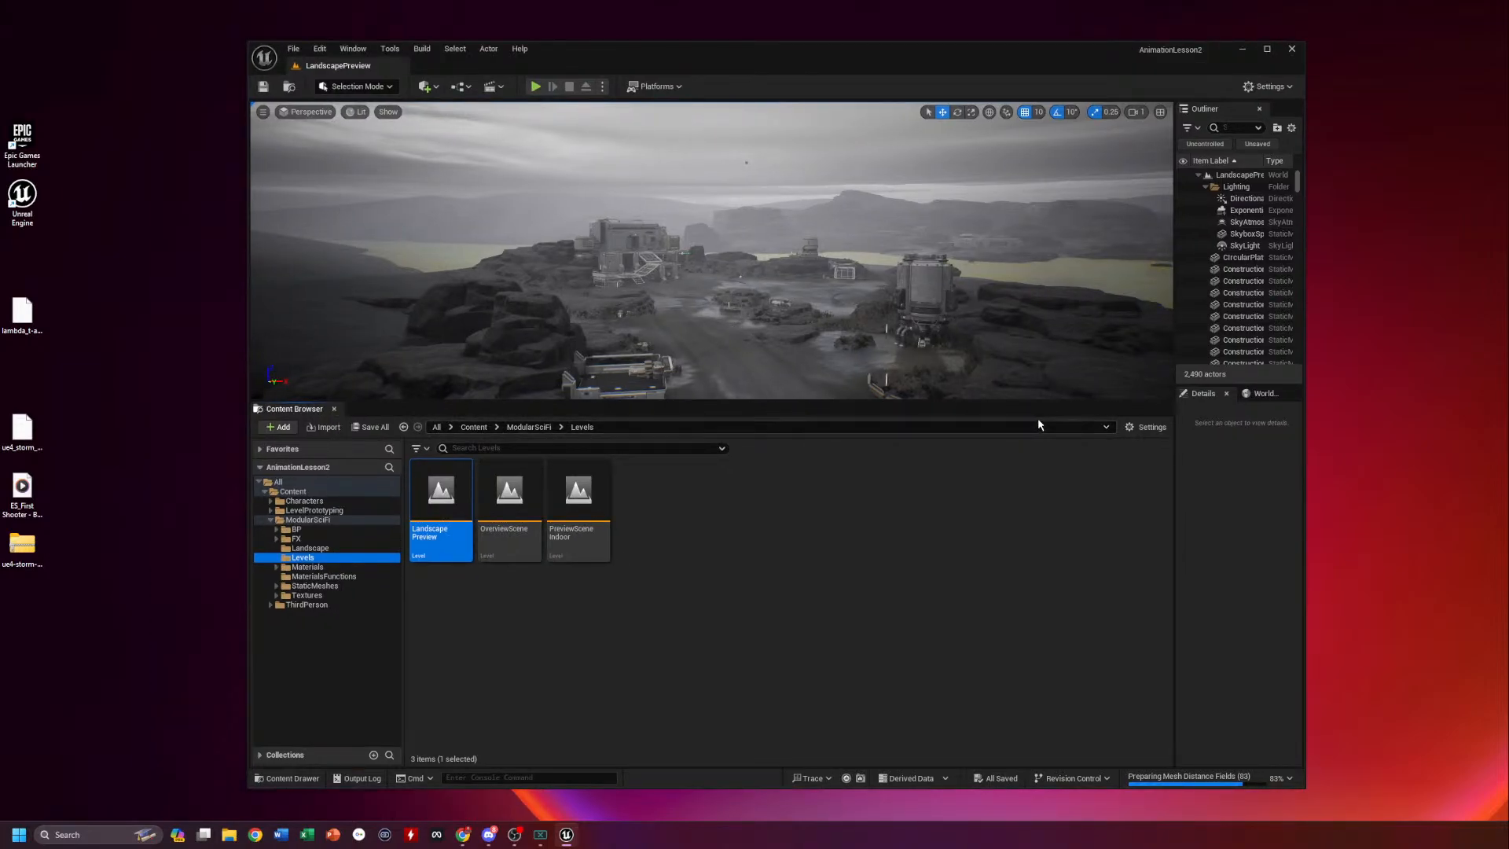
{"action": "left_click_drag", "start_coordinate": [987, 57], "coordinate": [922, 43]}
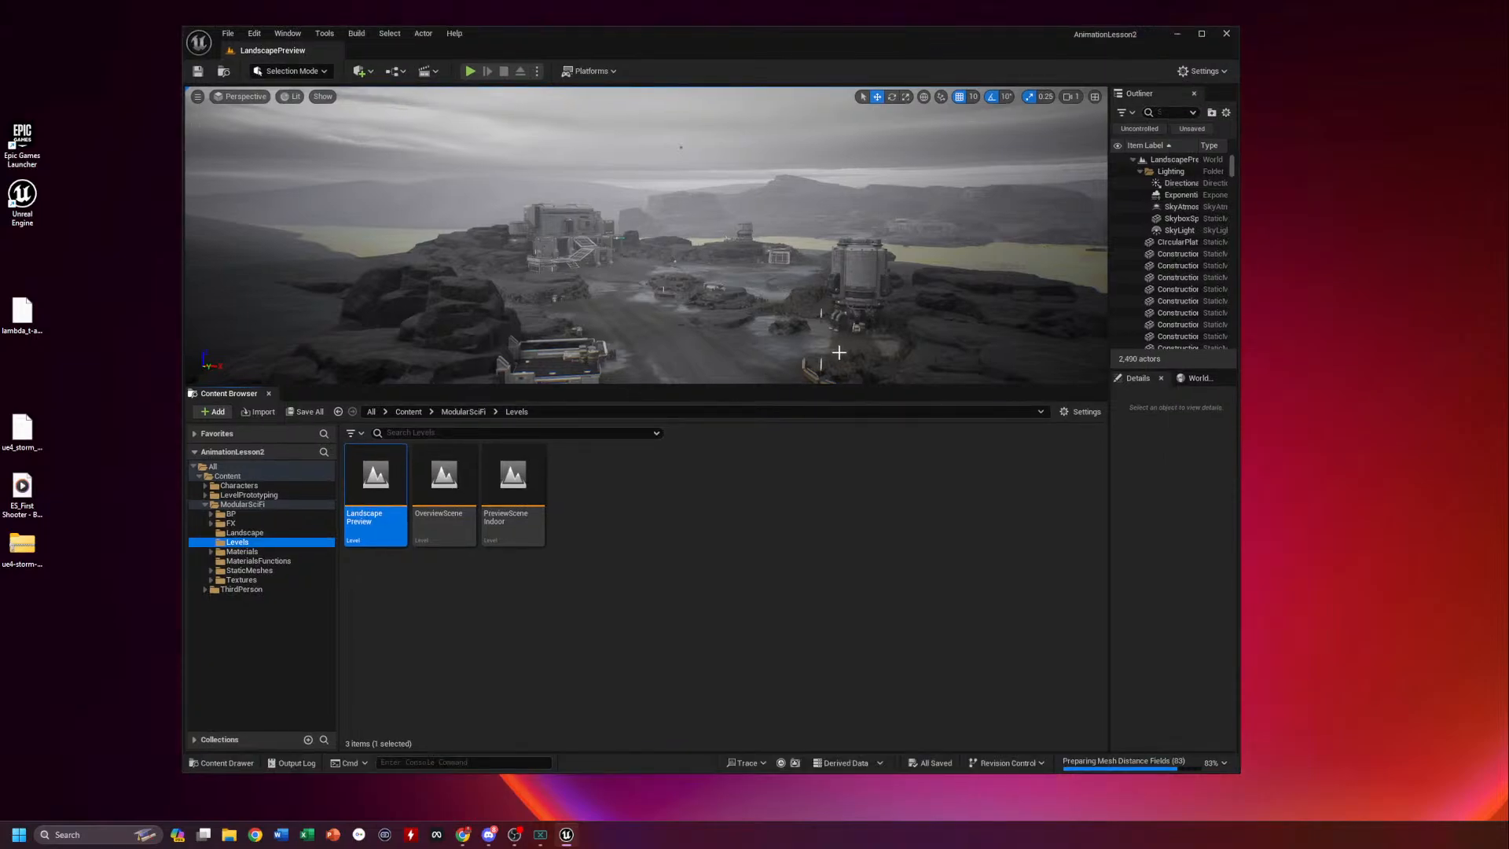
Switch to Google Chrome with the last listed profile, reposition its window, and open Sketchfab's Lambda T-A Shuttle model page
{"action": "left_click", "coordinate": [255, 835]}
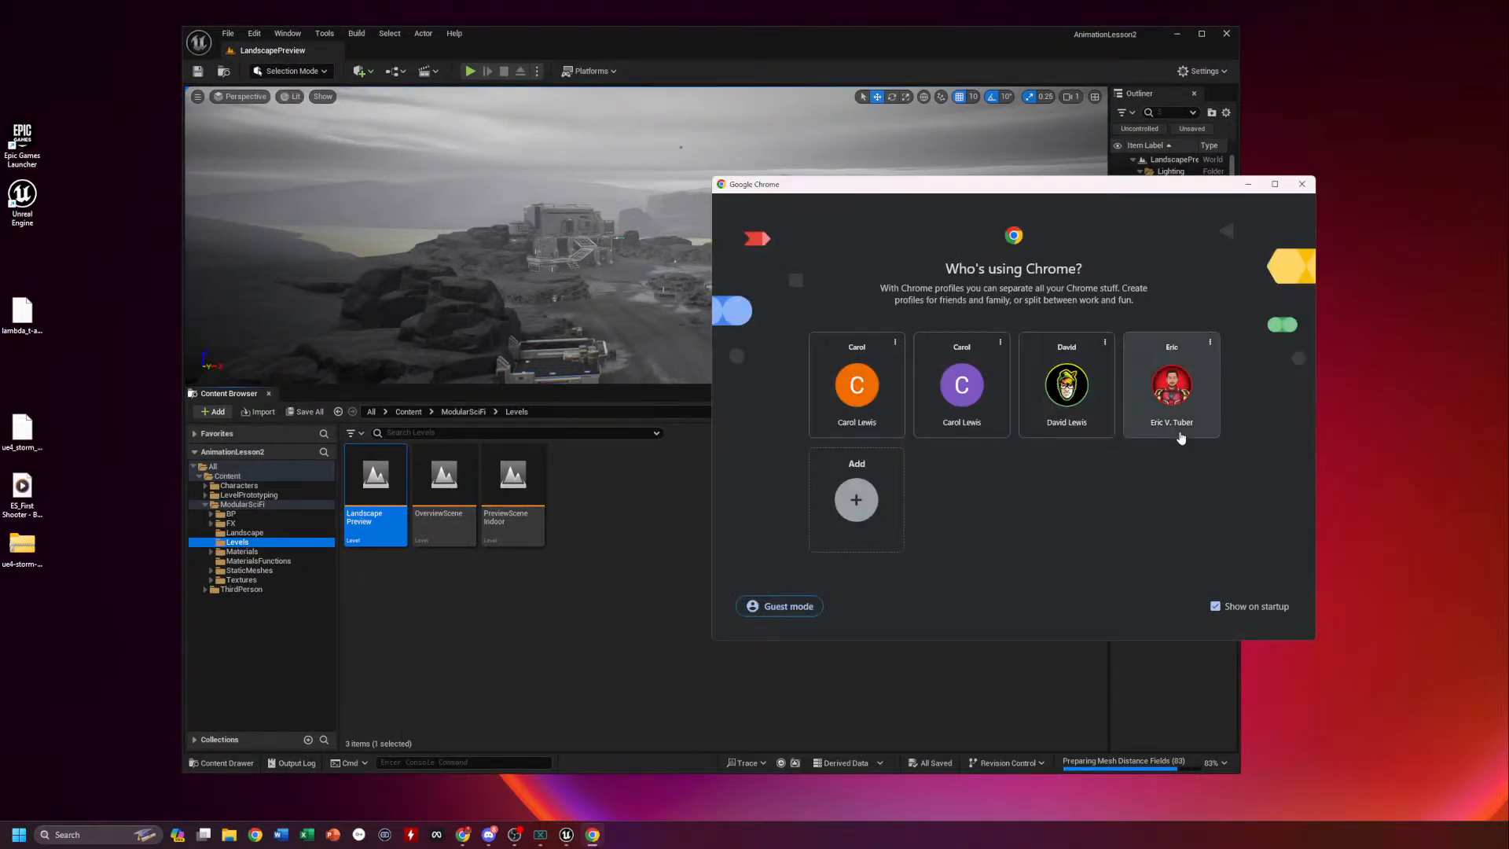
{"action": "left_click", "coordinate": [1171, 389]}
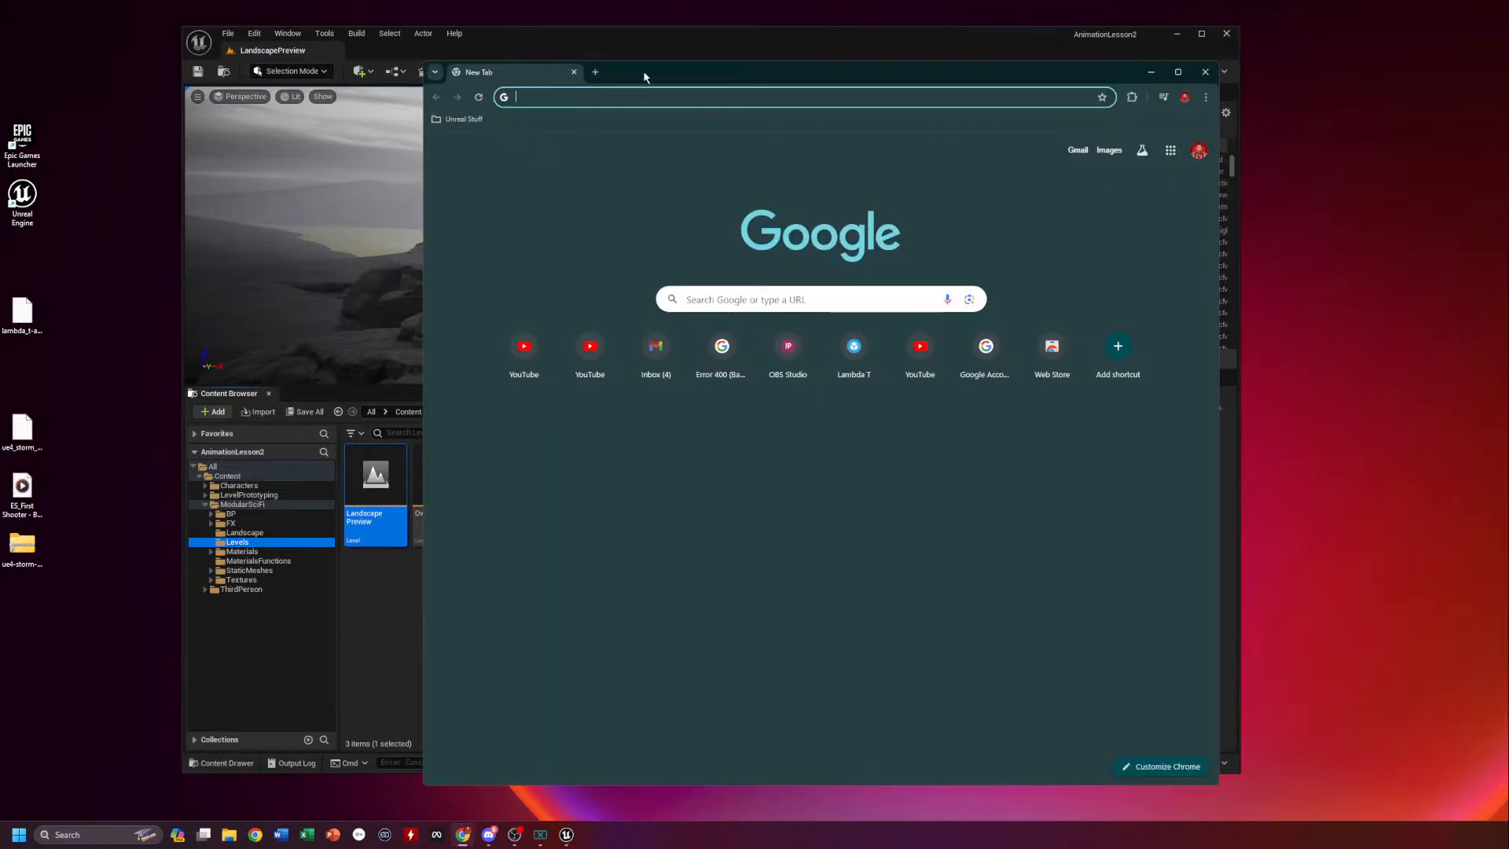
{"action": "left_click_drag", "start_coordinate": [656, 76], "coordinate": [555, 81]}
{"action": "type", "text": "sk"}
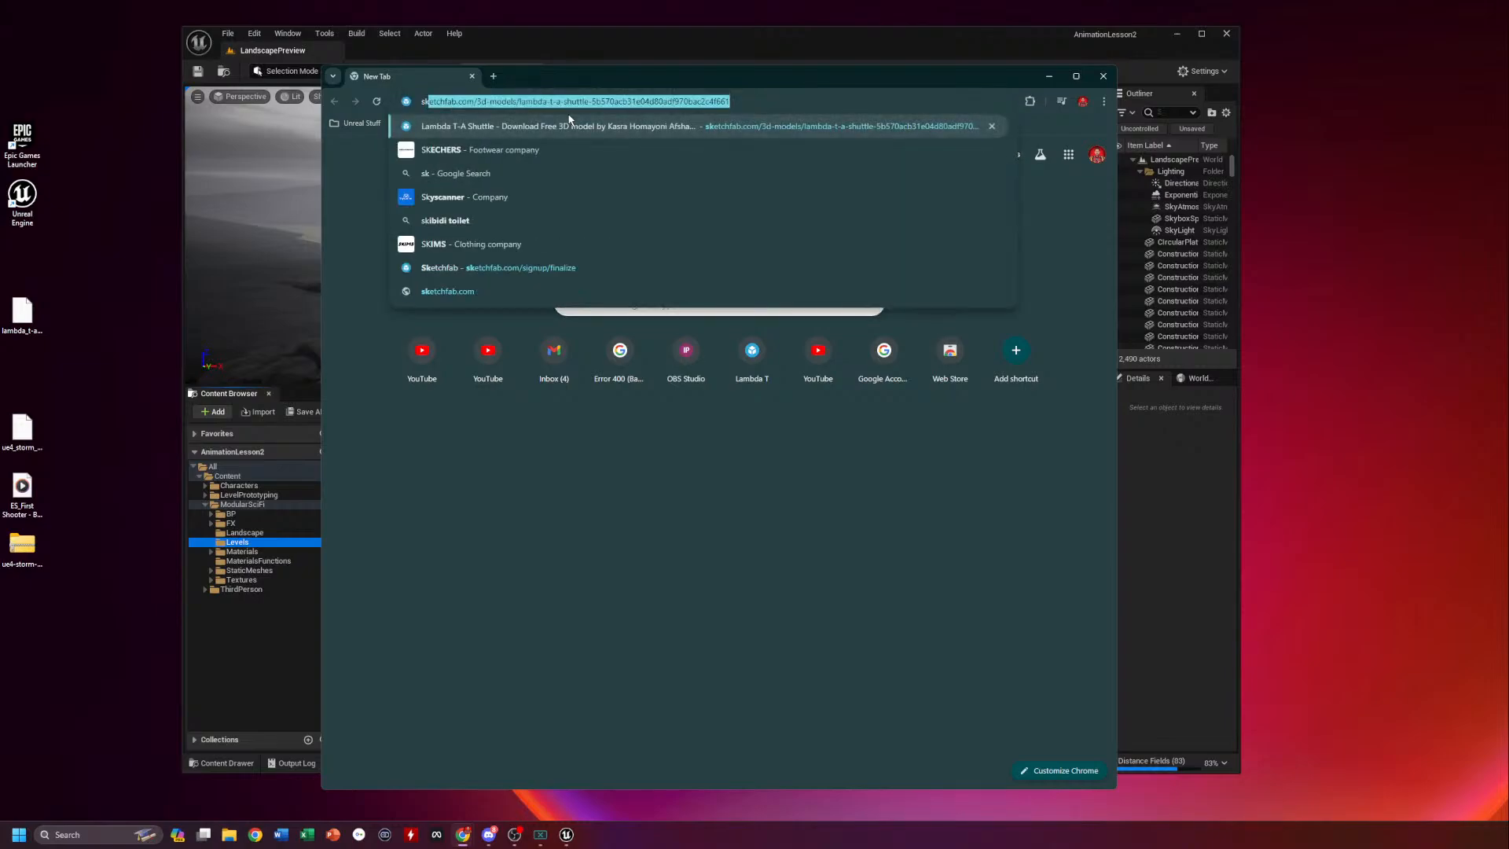
{"action": "key", "text": "Return"}
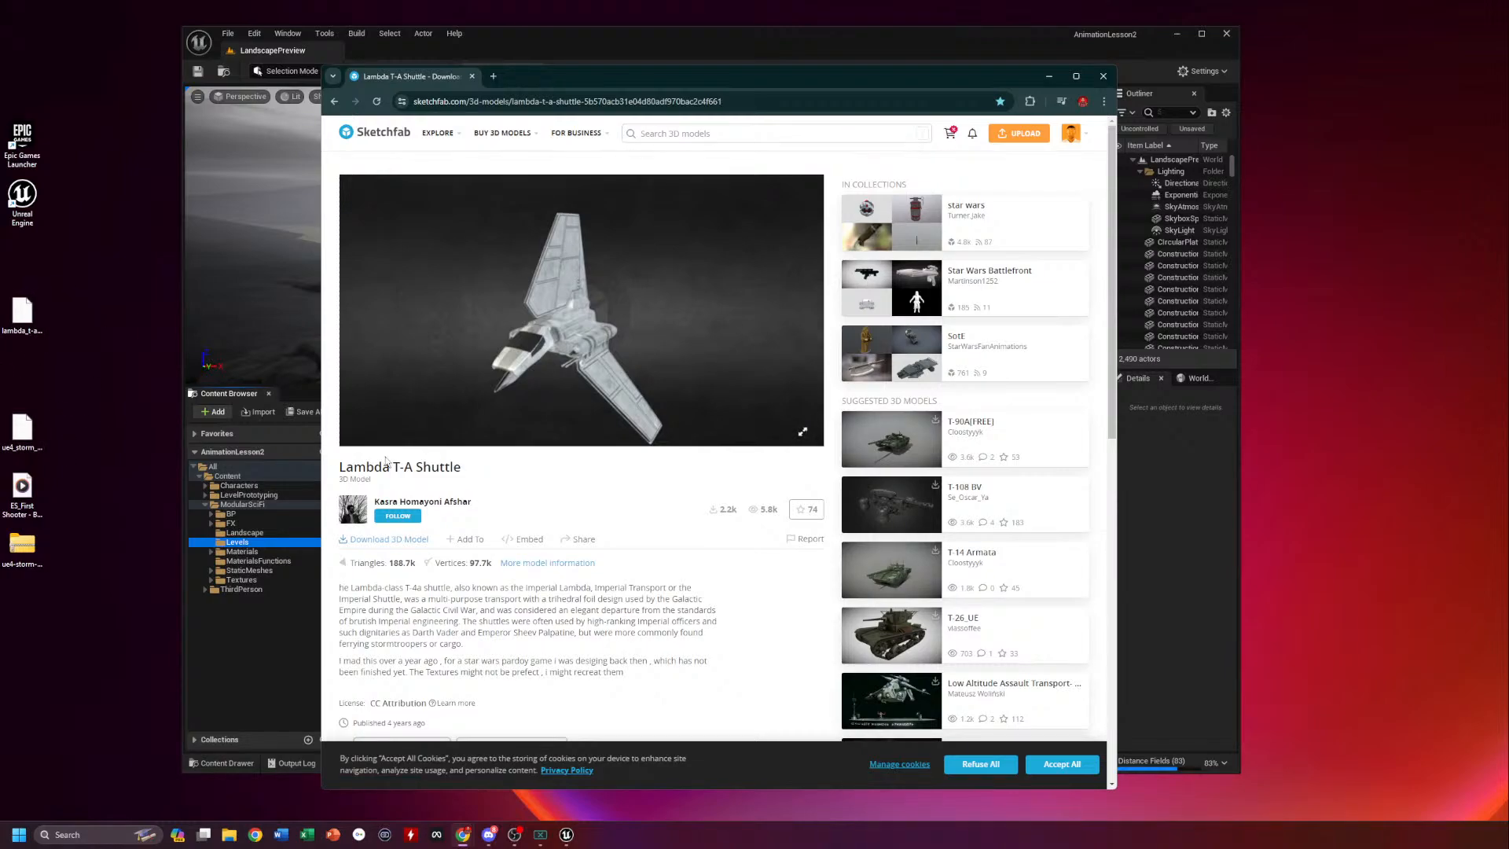
Review the available download formats for the Lambda T-A Shuttle model, then dismiss the download options
{"action": "left_click", "coordinate": [397, 542]}
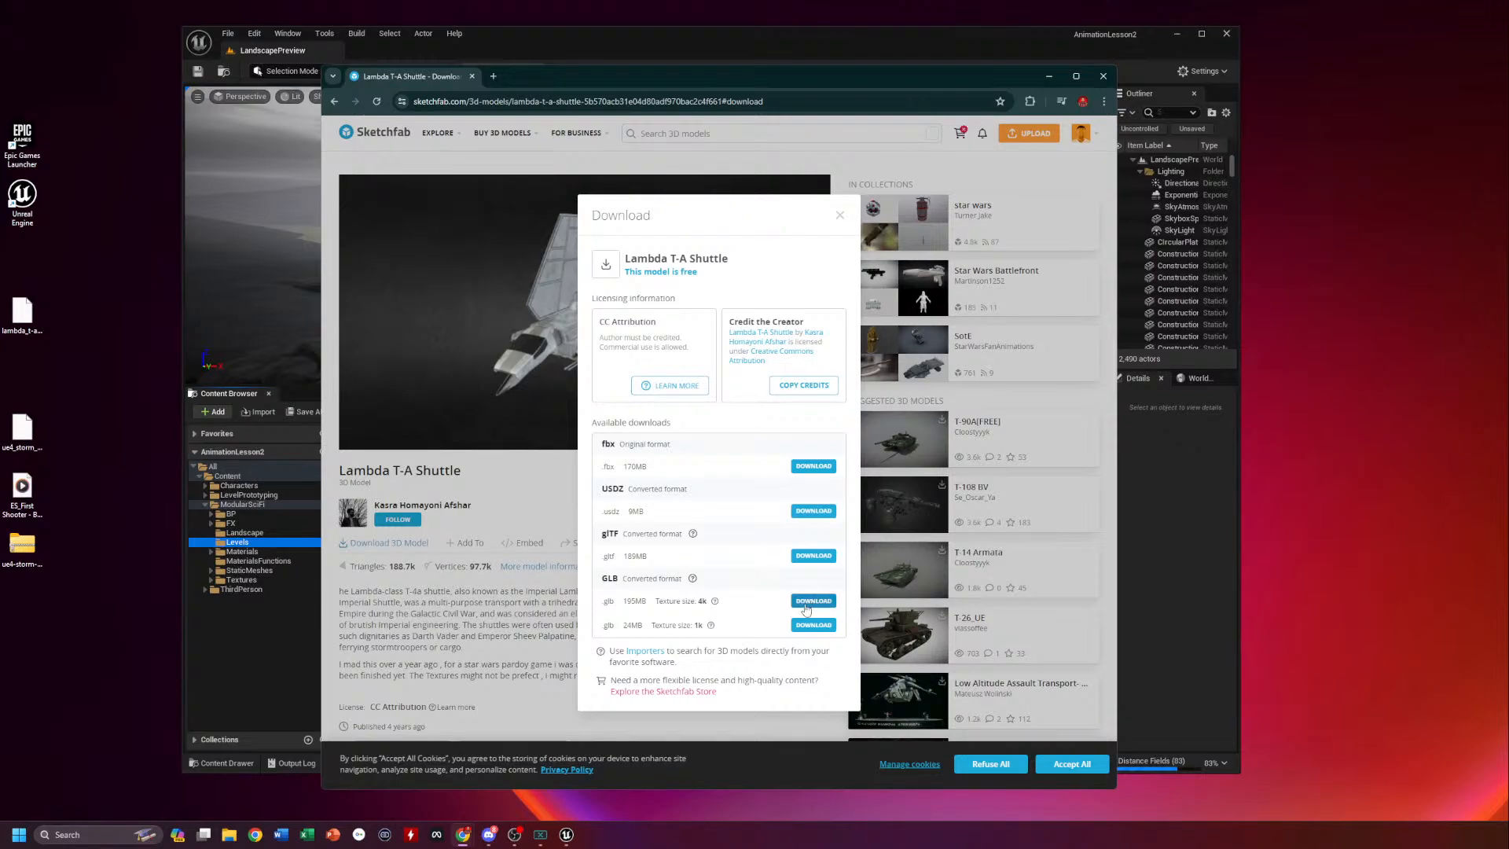
{"action": "key", "text": "ctrl+l"}
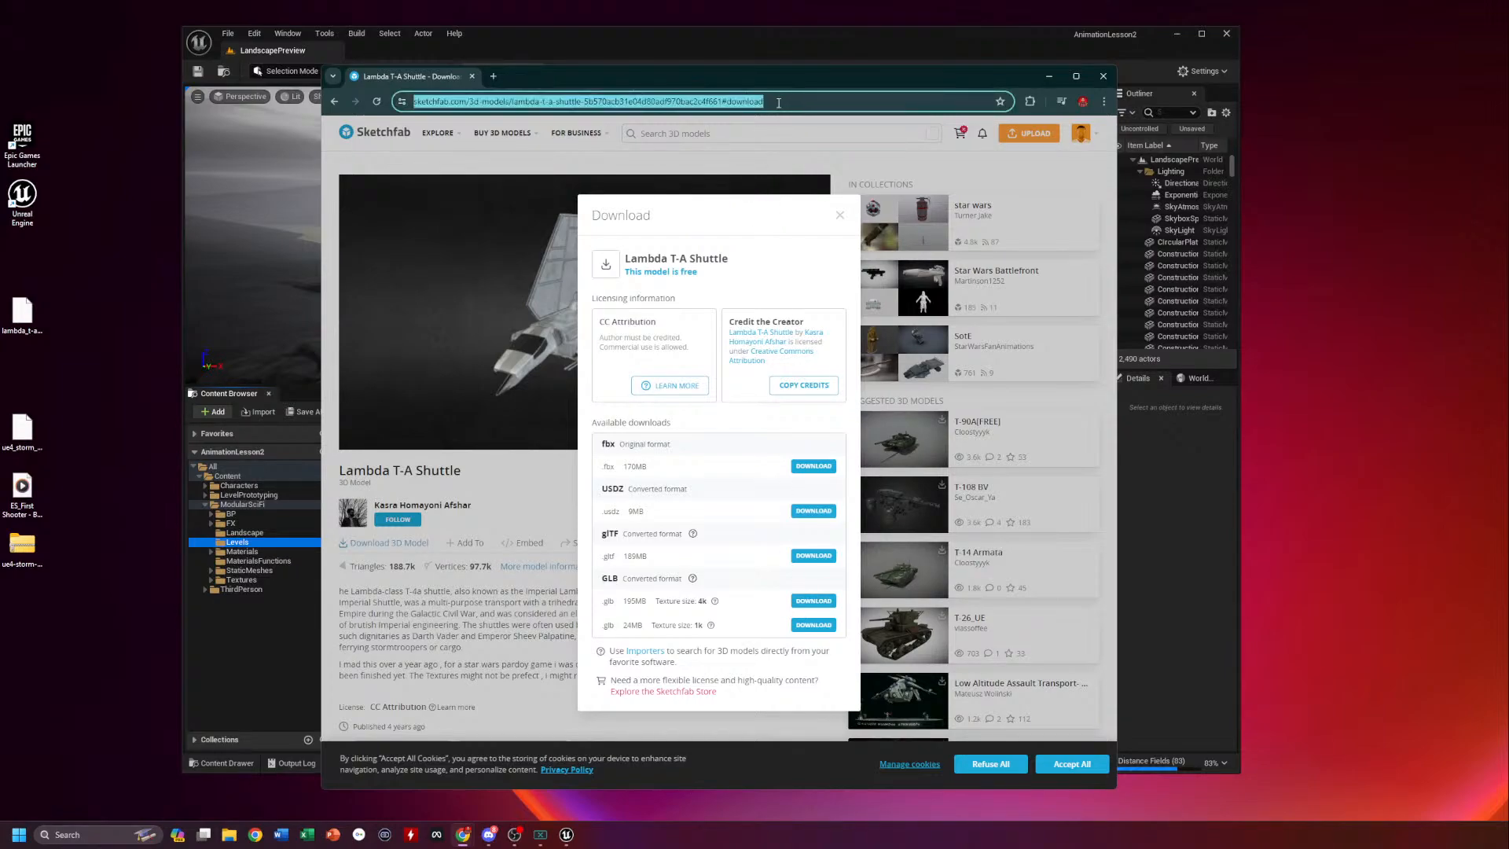
{"action": "left_click", "coordinate": [838, 214]}
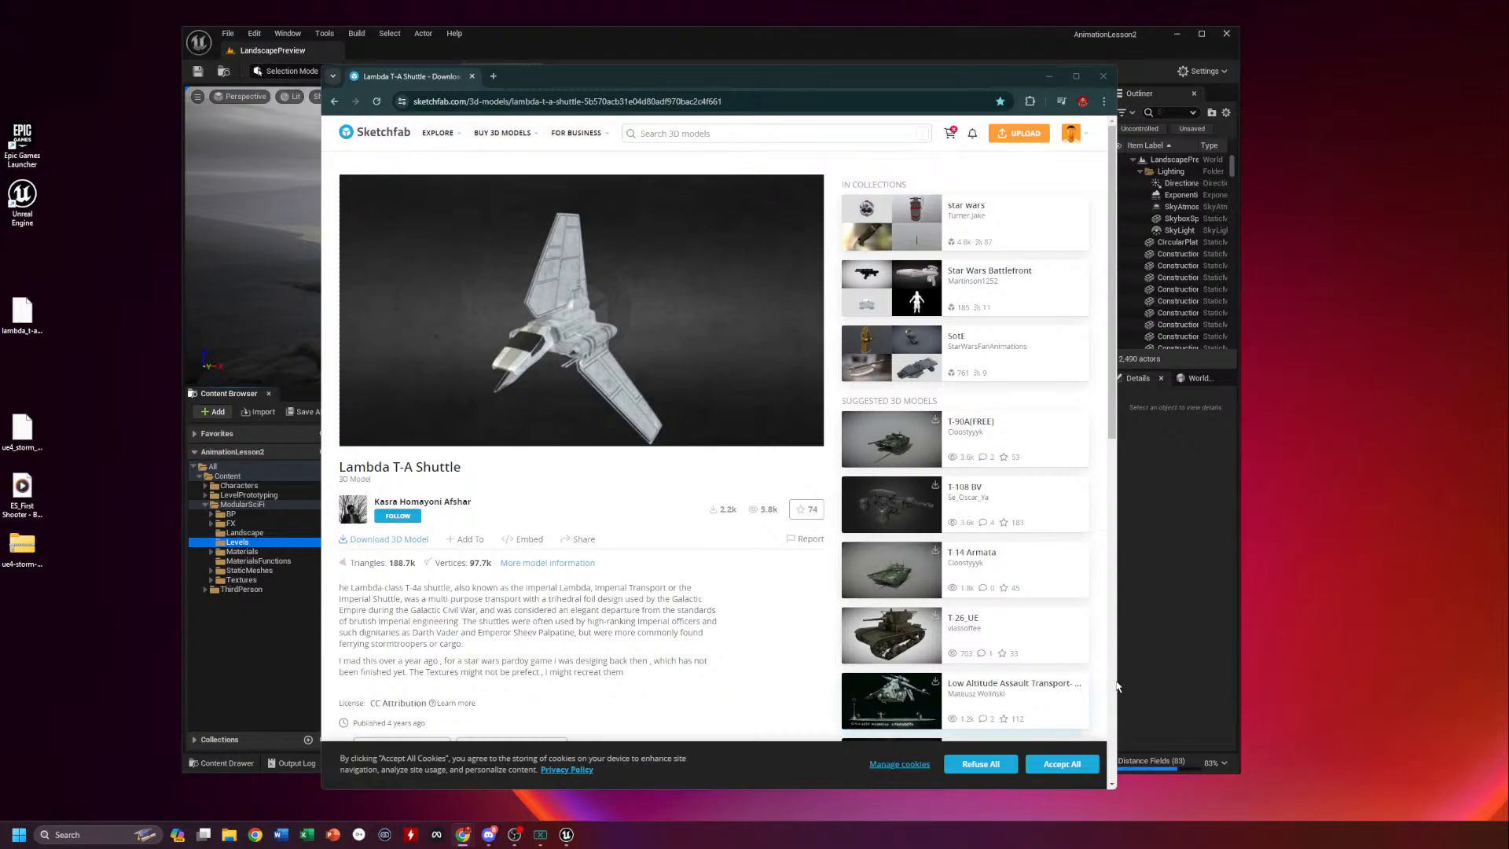
Search Sketchfab's 3D models for "storm tropper", correcting the misspelled first word of the query
{"action": "left_click", "coordinate": [688, 133]}
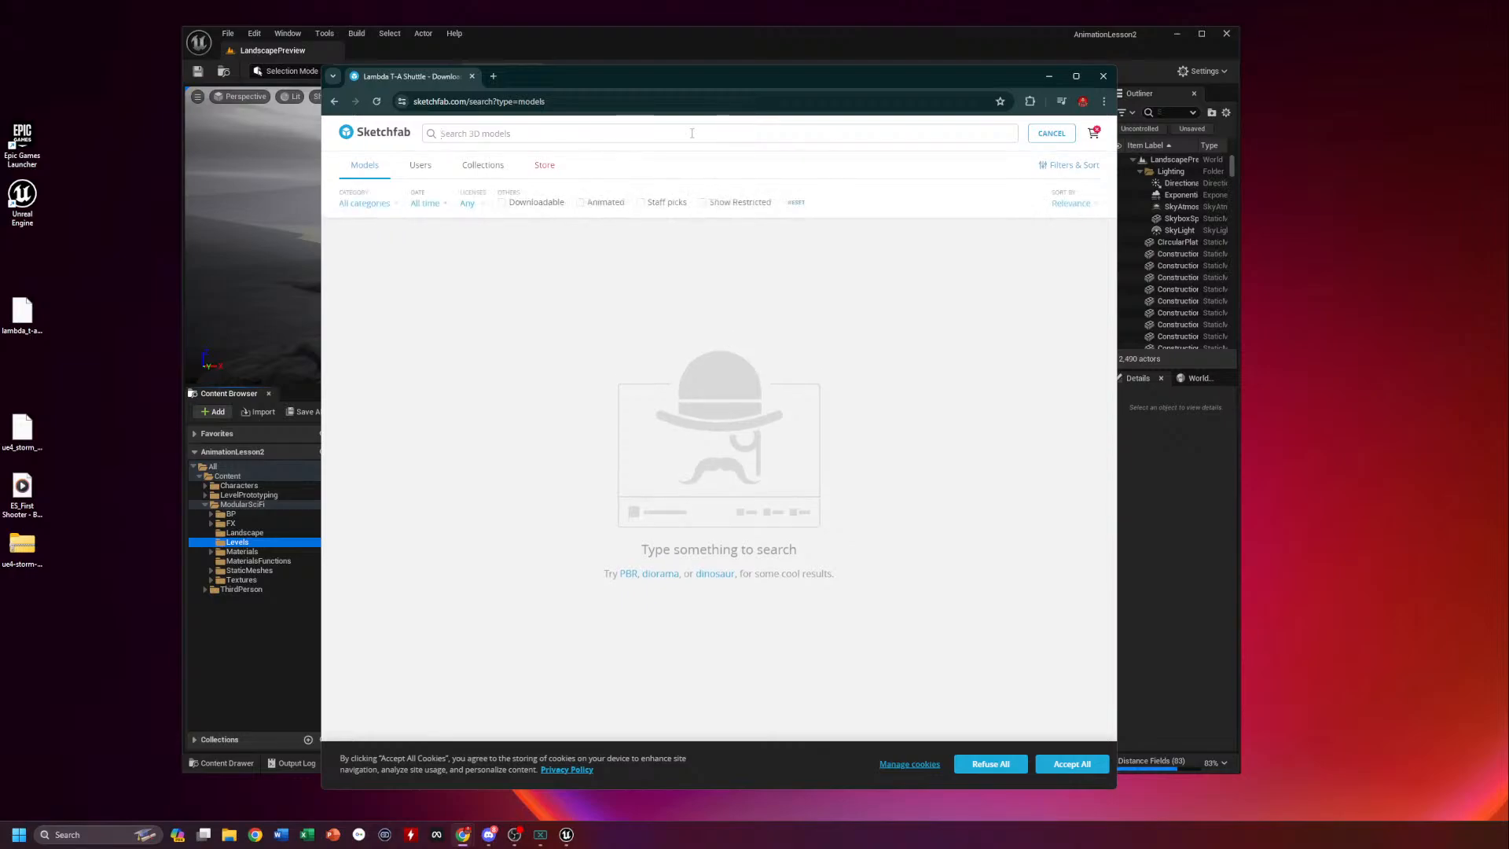
{"action": "type", "text": "strom tropper"}
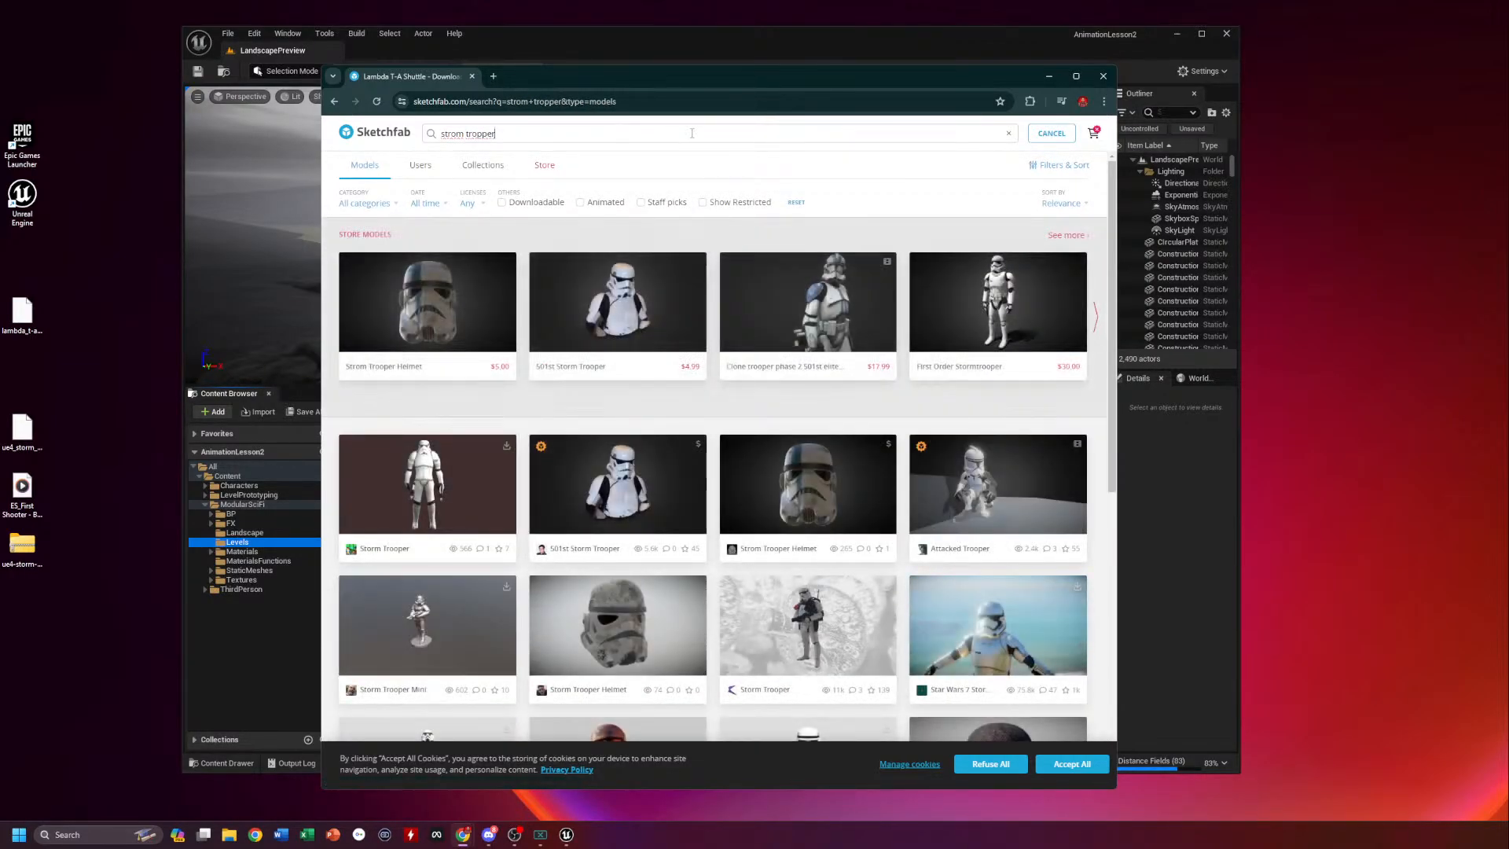
{"action": "double_click", "coordinate": [452, 133]}
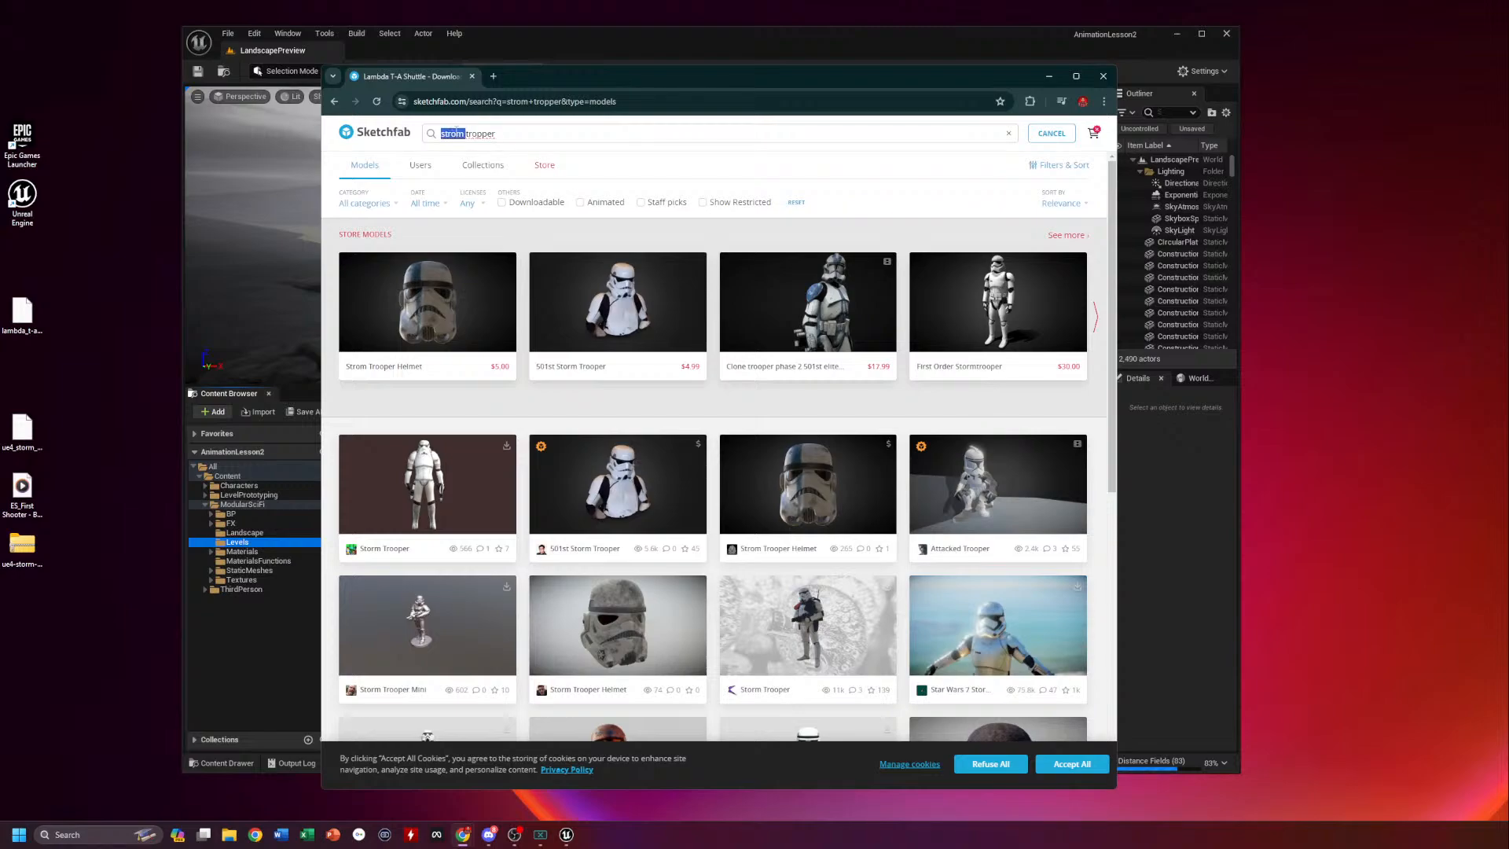
{"action": "type", "text": "st"}
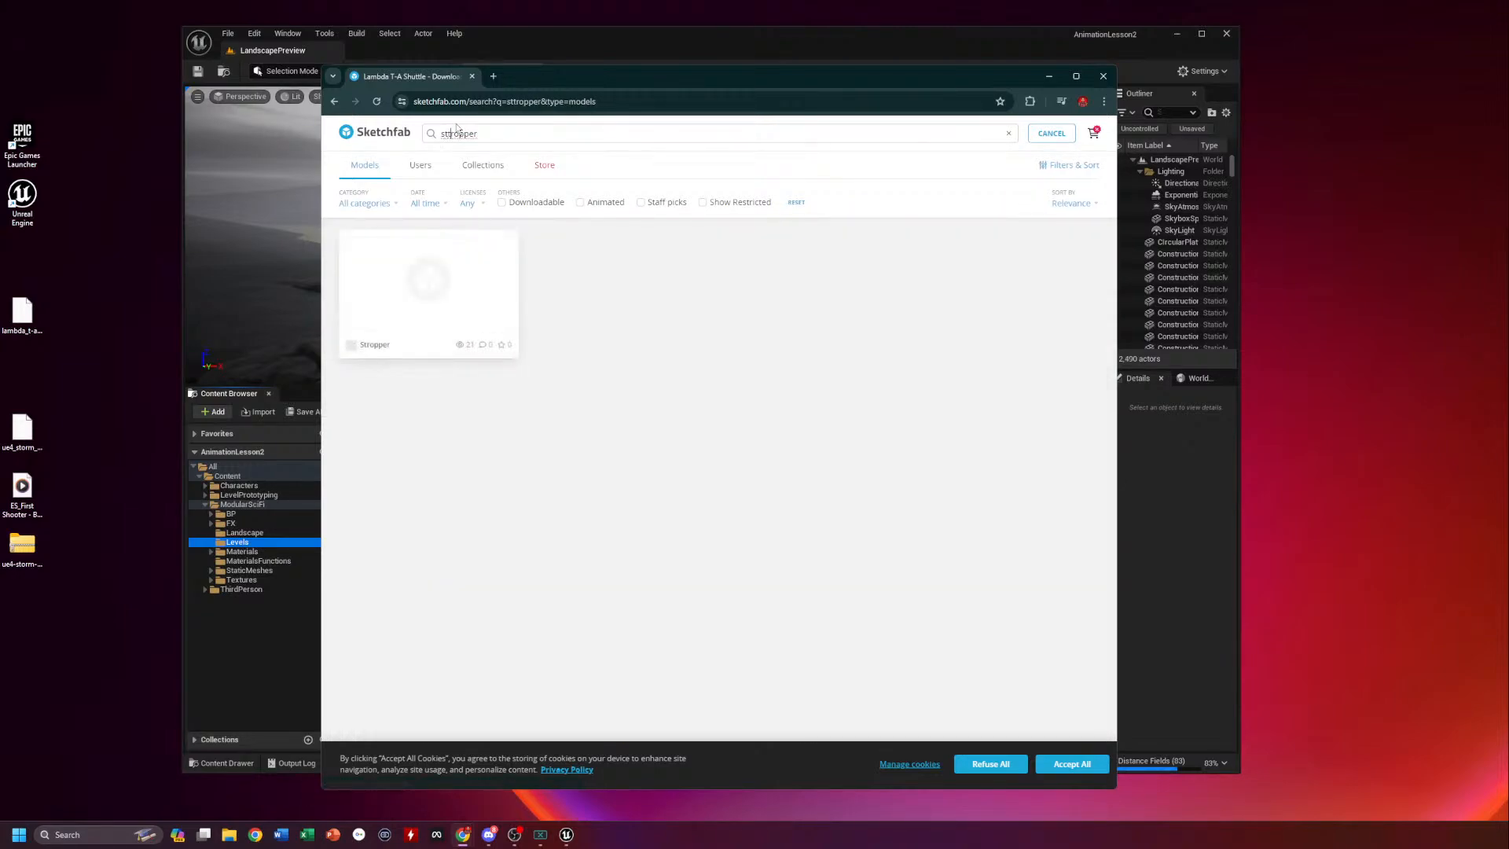
{"action": "key", "text": "Delete"}
{"action": "key", "text": "Delete"}
{"action": "type", "text": "orm"}
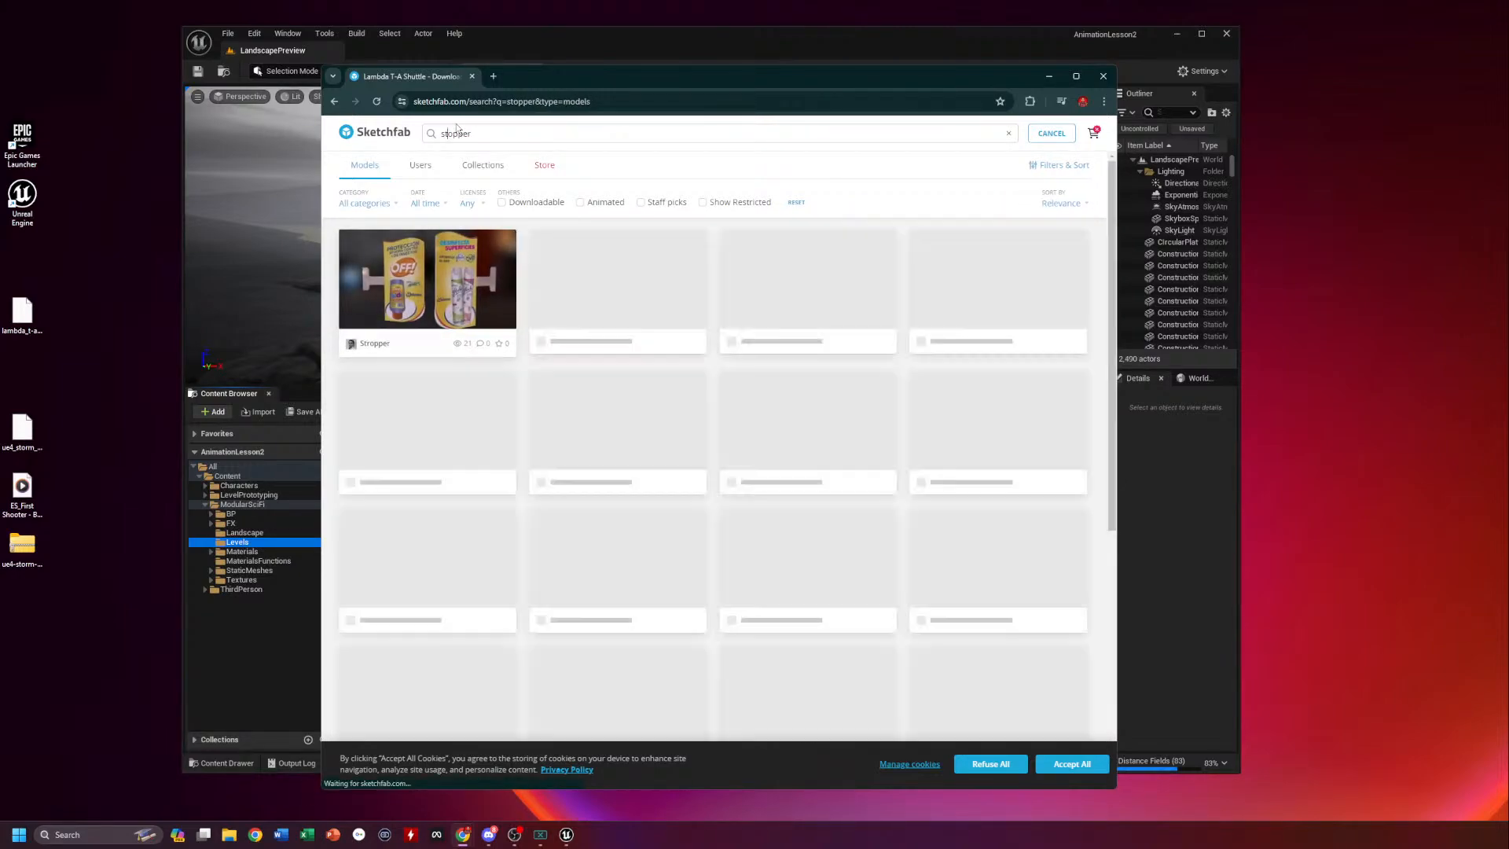
{"action": "type", "text": " tr"}
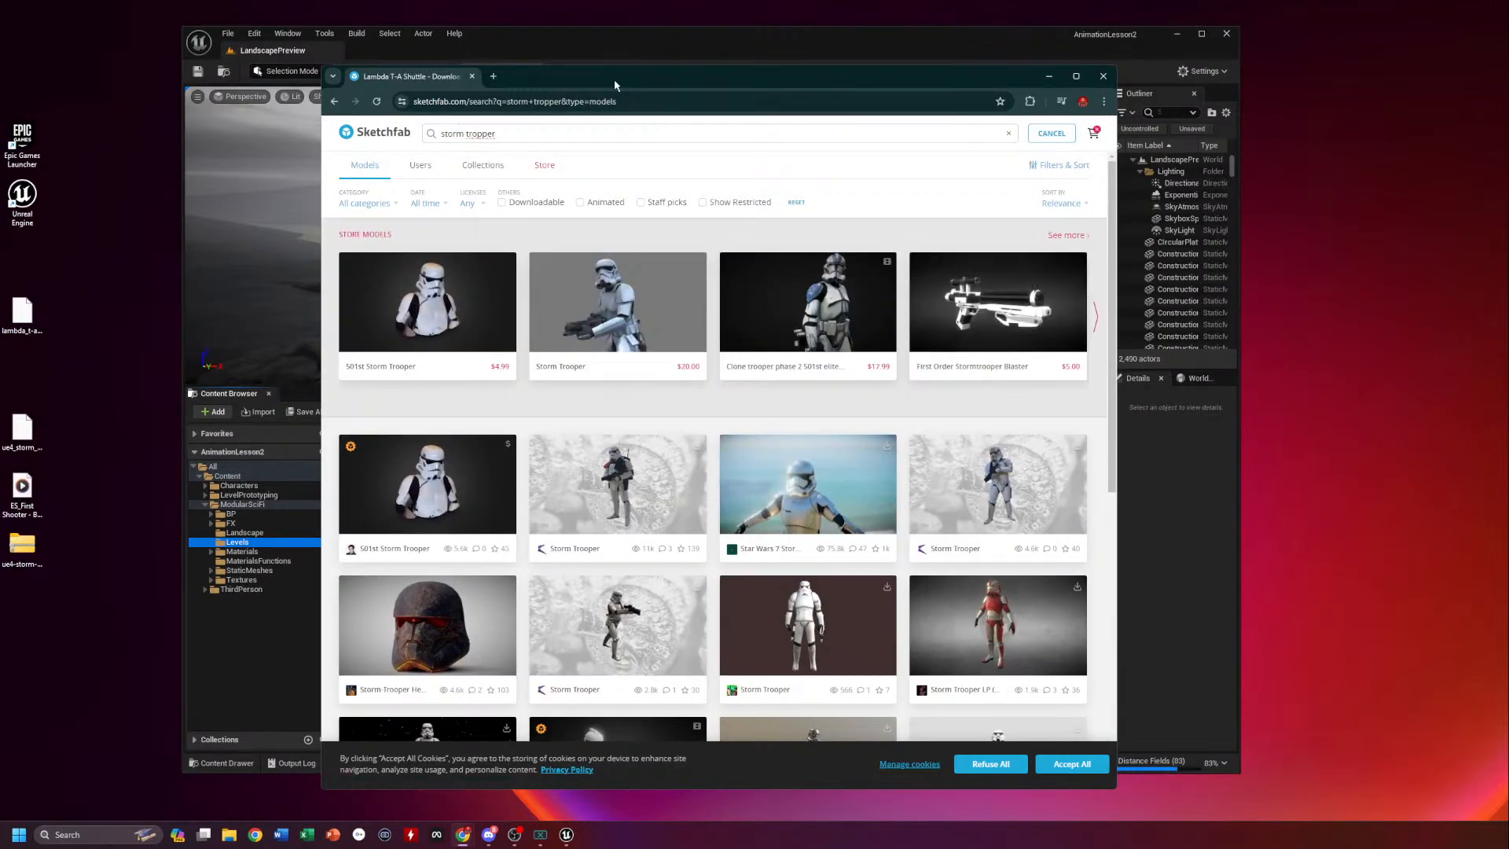
Open the [UE4] Storm Trooper (Rigged + Game Ready) model from the search results and show its available download formats
{"action": "scroll", "coordinate": [606, 361], "scroll_direction": "down", "scroll_amount": 2}
{"action": "scroll", "coordinate": [641, 428], "scroll_direction": "down", "scroll_amount": 1}
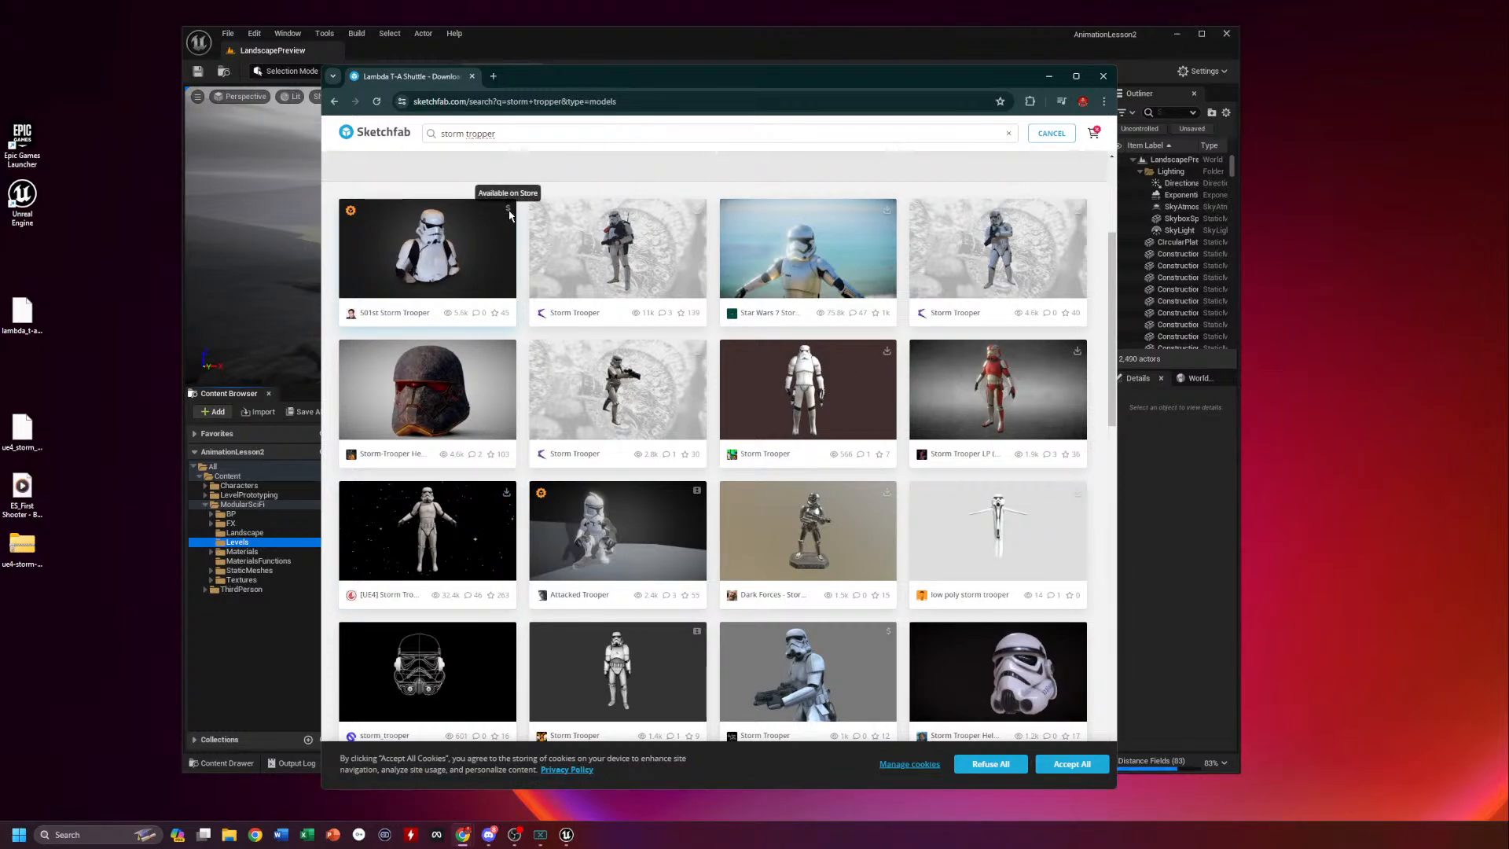
{"action": "left_click", "coordinate": [483, 534]}
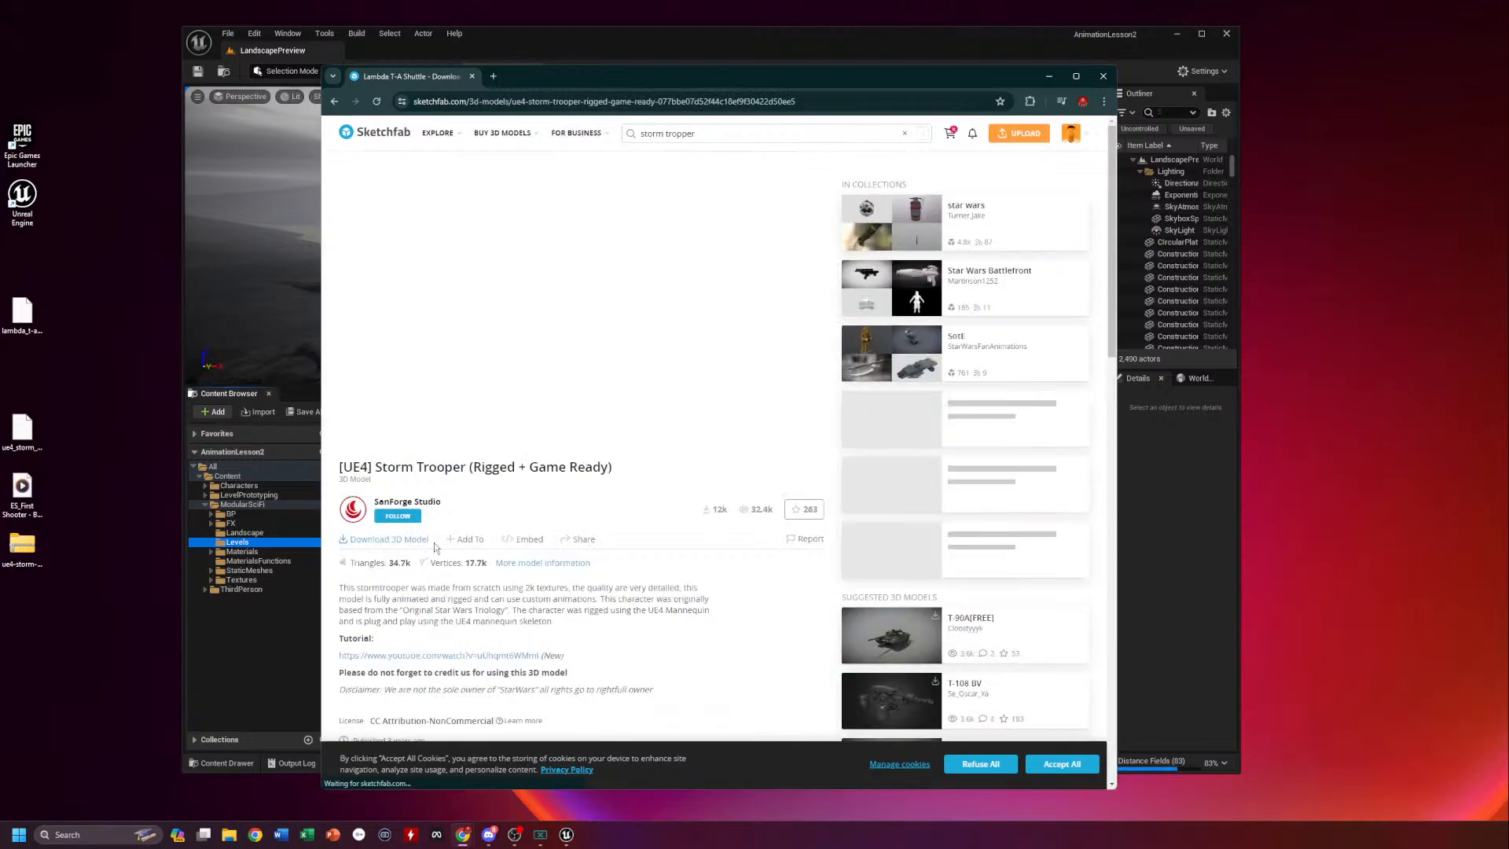
{"action": "left_click", "coordinate": [389, 484]}
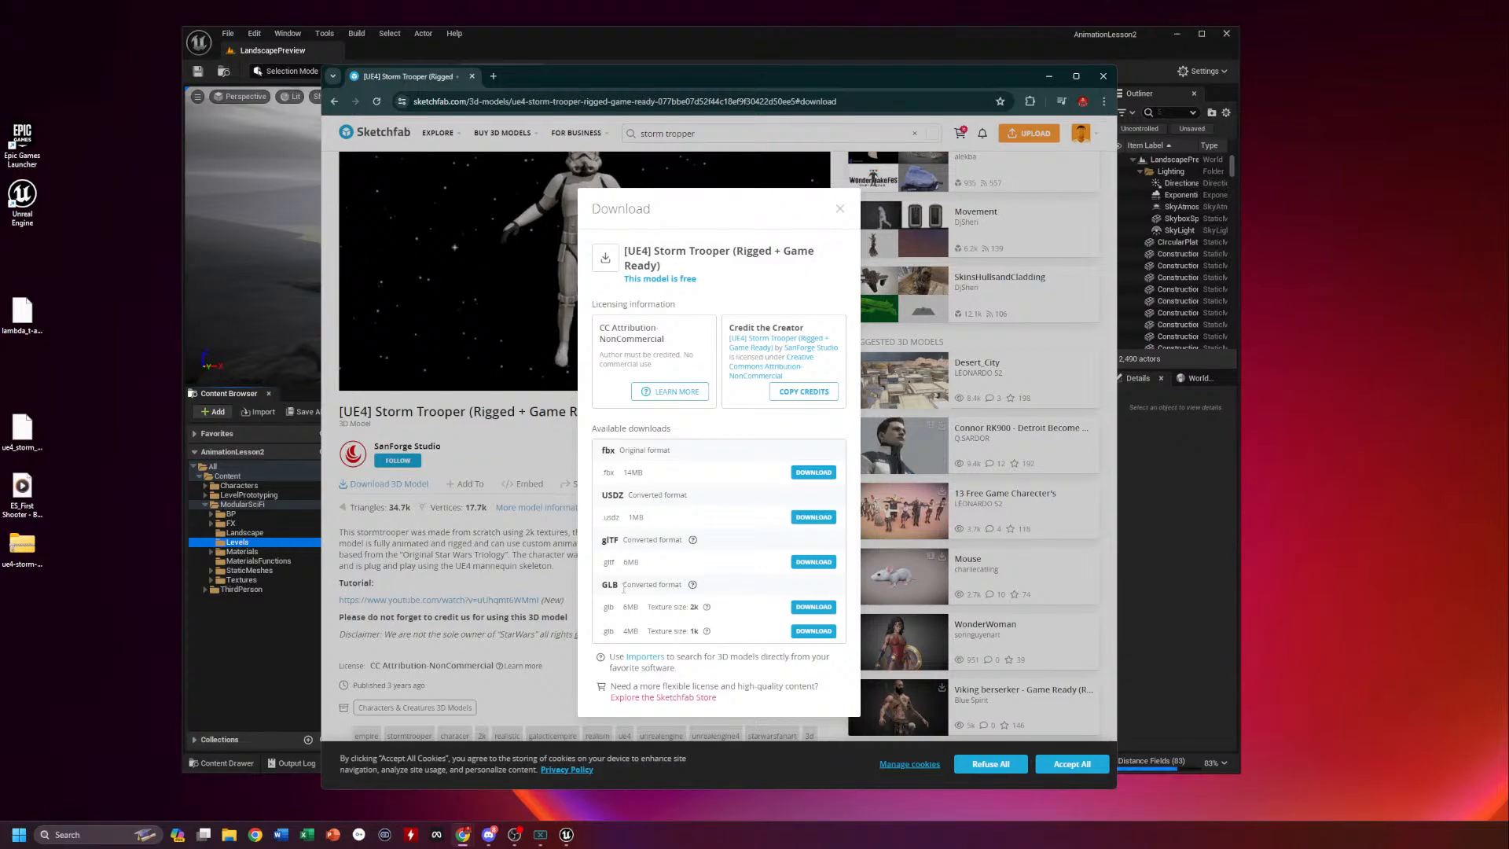
Dismiss the storm trooper download options, return to Unreal Editor, and place the shuttle and storm trooper GLB files beside its repositioned window
{"action": "left_click", "coordinate": [839, 210]}
{"action": "left_click", "coordinate": [1049, 77]}
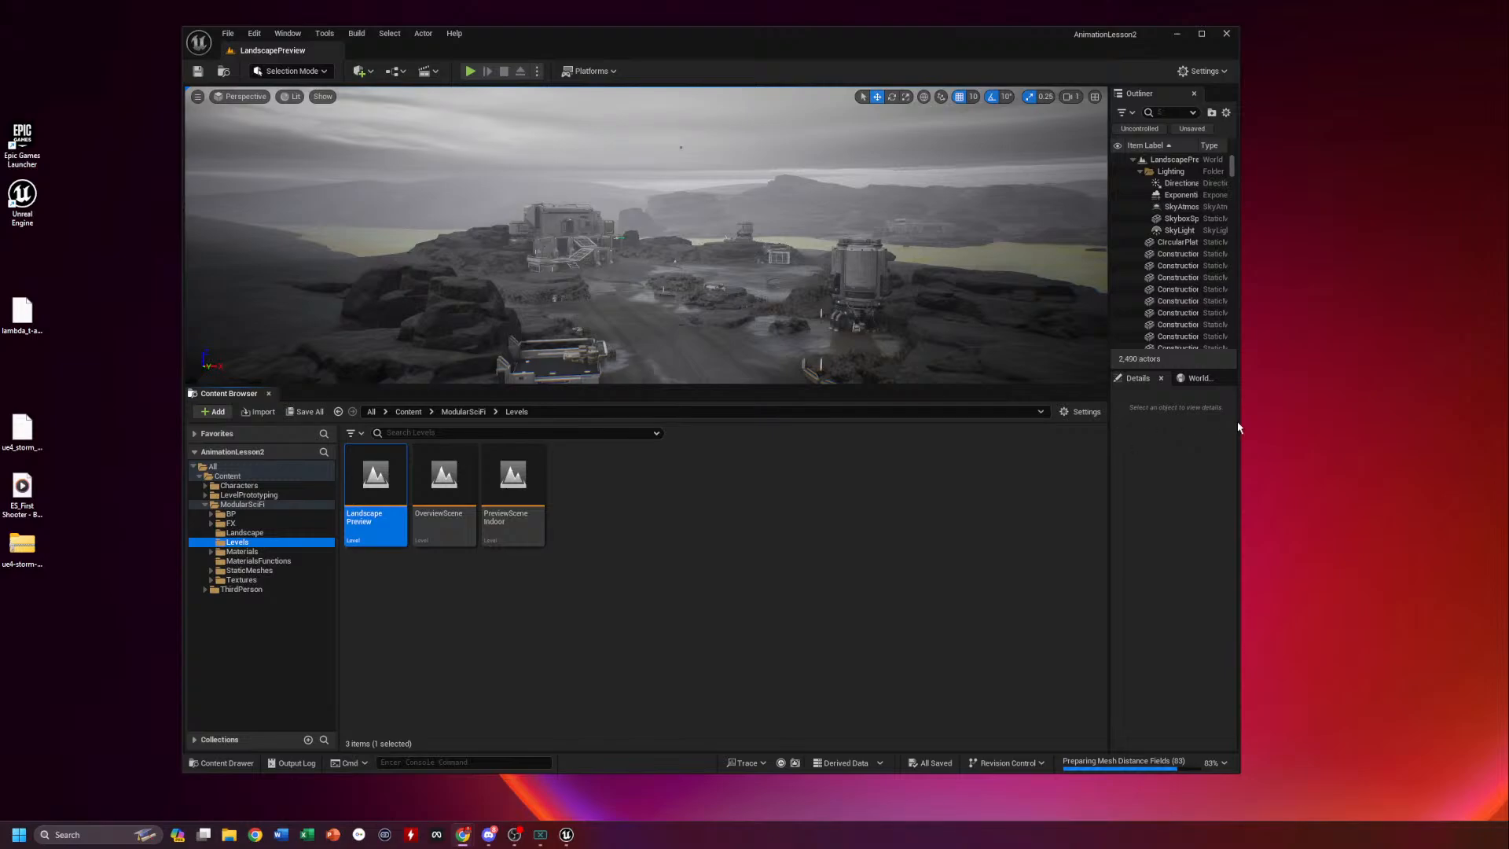
{"action": "left_click_drag", "start_coordinate": [725, 46], "coordinate": [803, 49]}
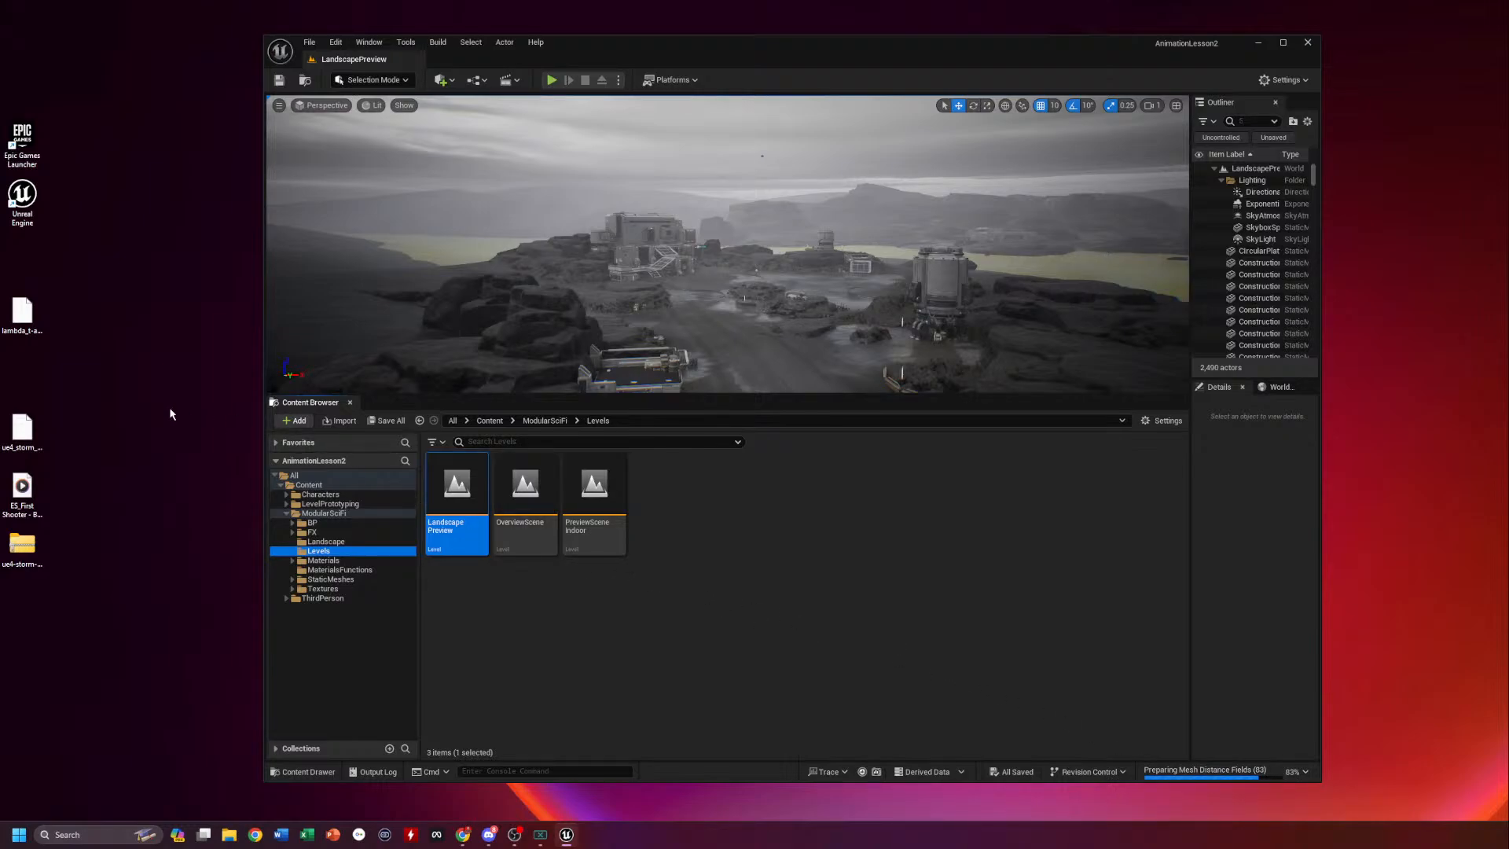
{"action": "left_click_drag", "start_coordinate": [22, 314], "coordinate": [111, 318]}
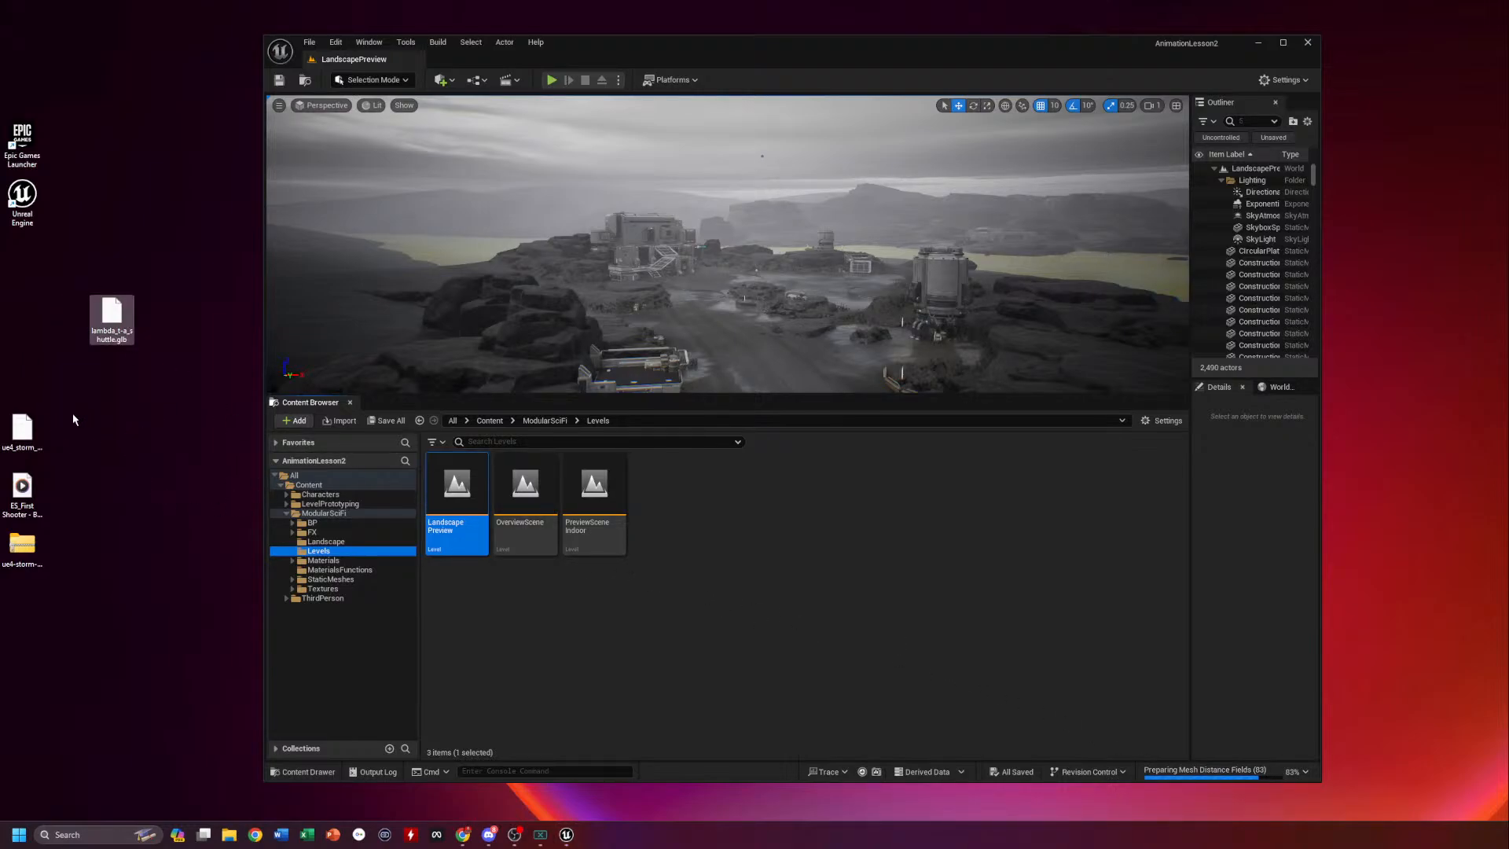
{"action": "left_click_drag", "start_coordinate": [23, 428], "coordinate": [111, 380]}
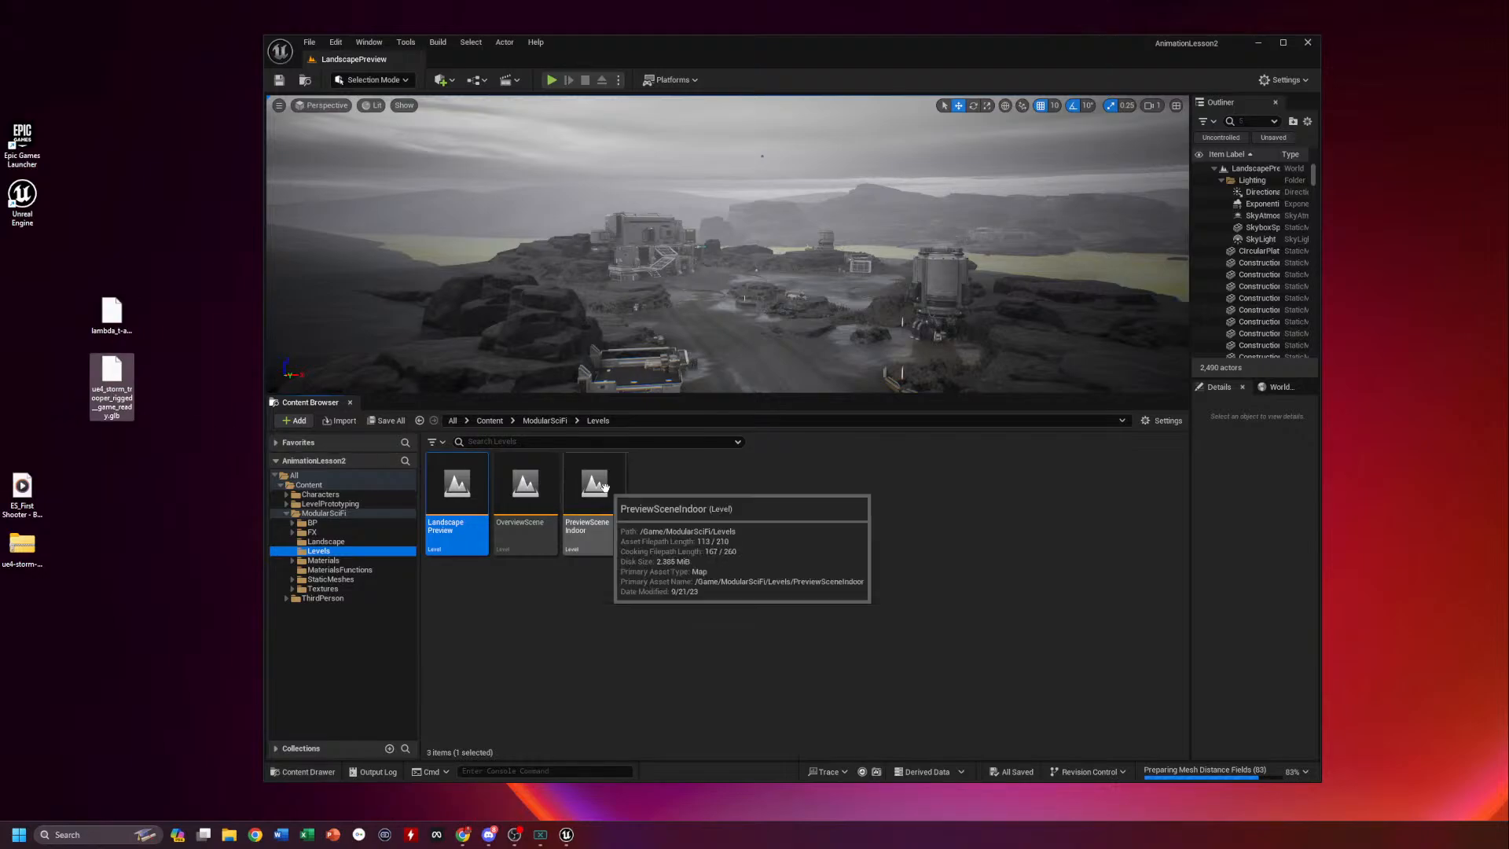
Show the ModularSciFi folder's contents with its subfolders collapsed, and widen the editor window and its Outliner and Details area
{"action": "double_click", "coordinate": [321, 513]}
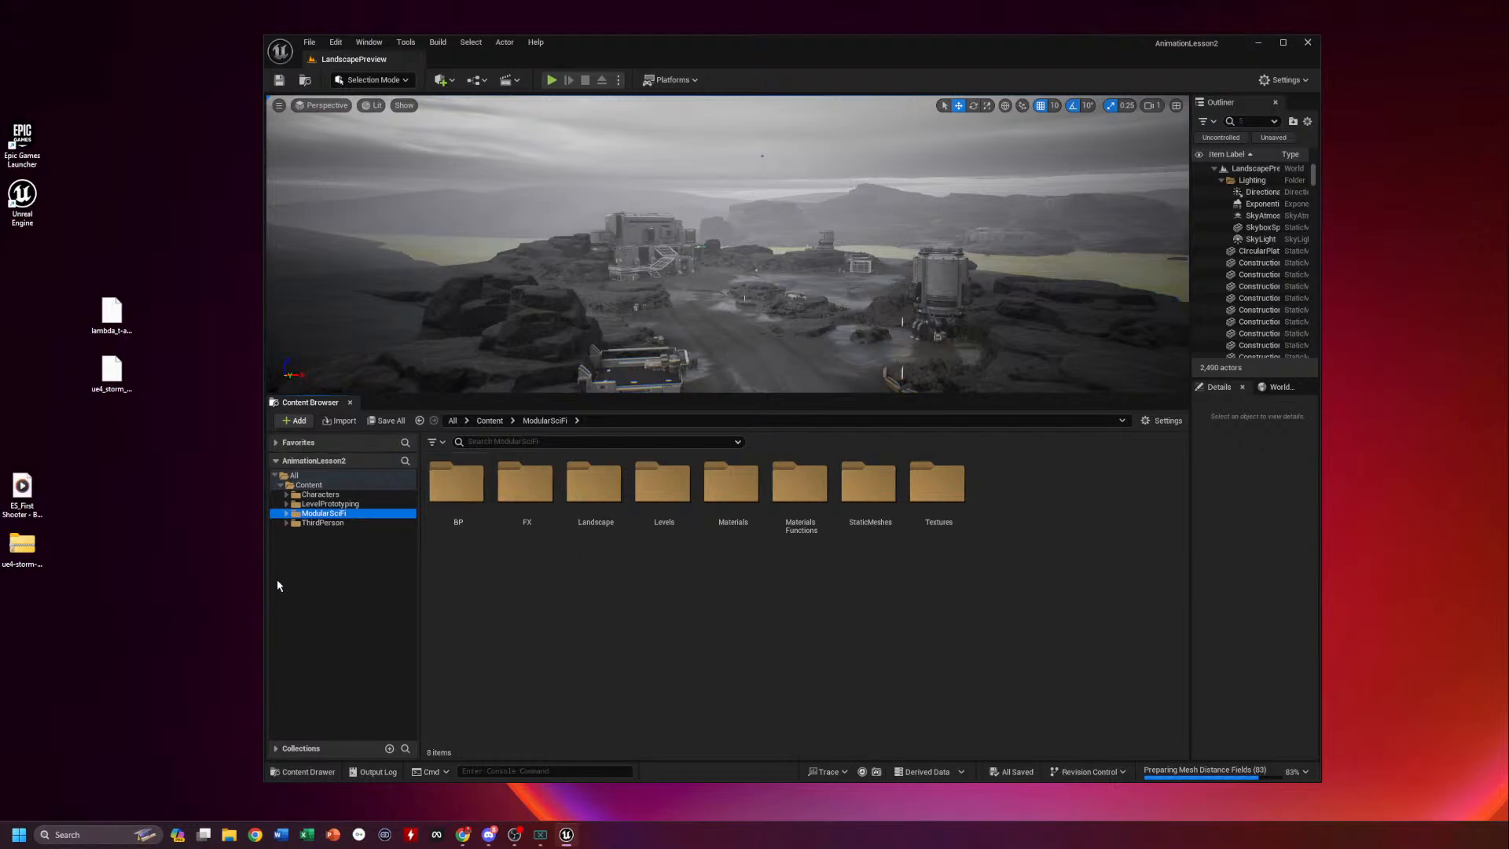
{"action": "left_click_drag", "start_coordinate": [1321, 275], "coordinate": [1508, 277]}
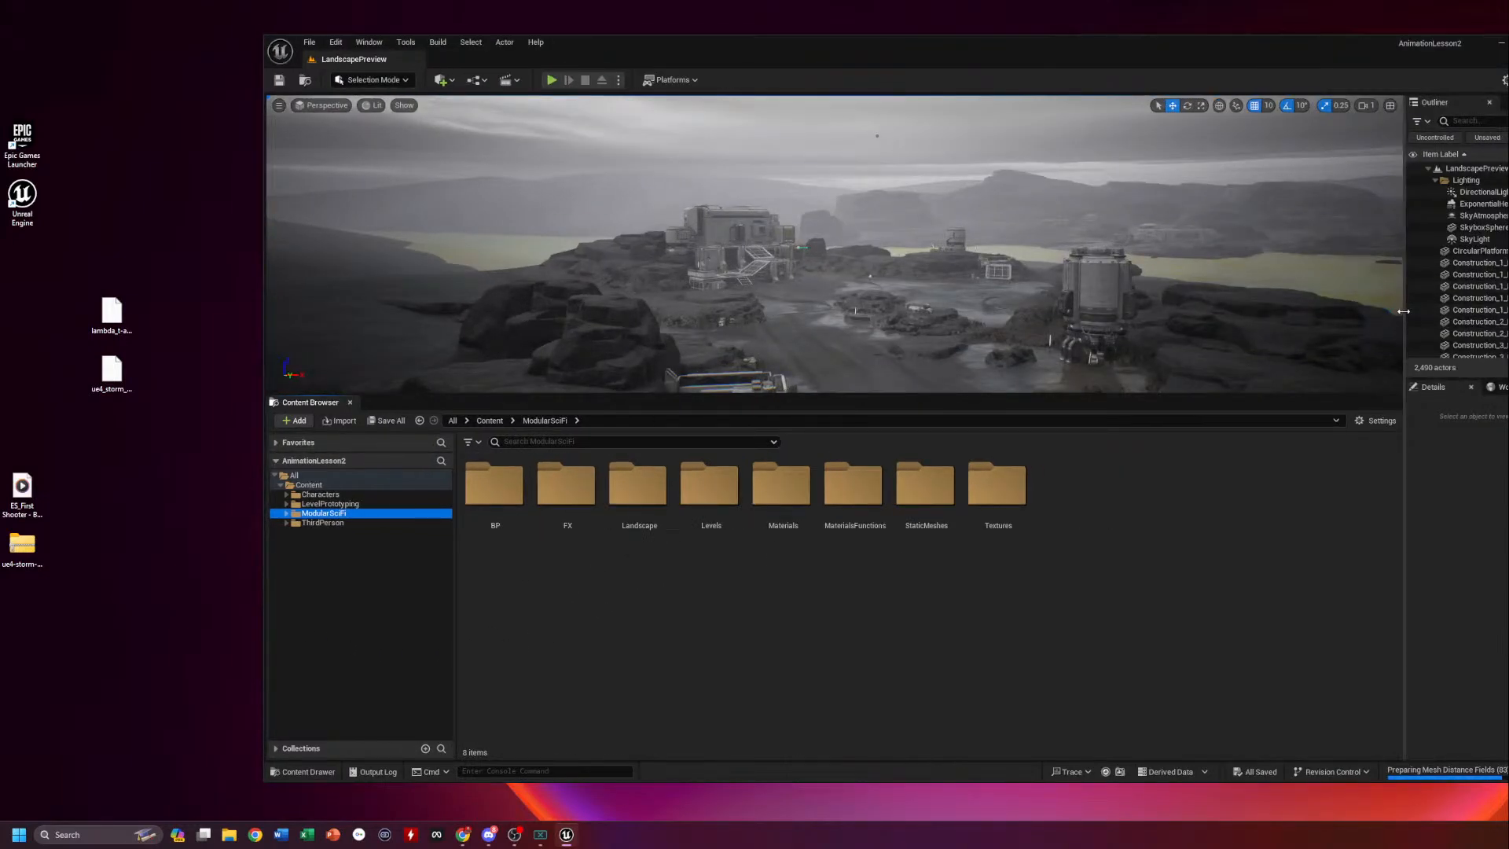
{"action": "left_click_drag", "start_coordinate": [1300, 320], "coordinate": [1155, 334]}
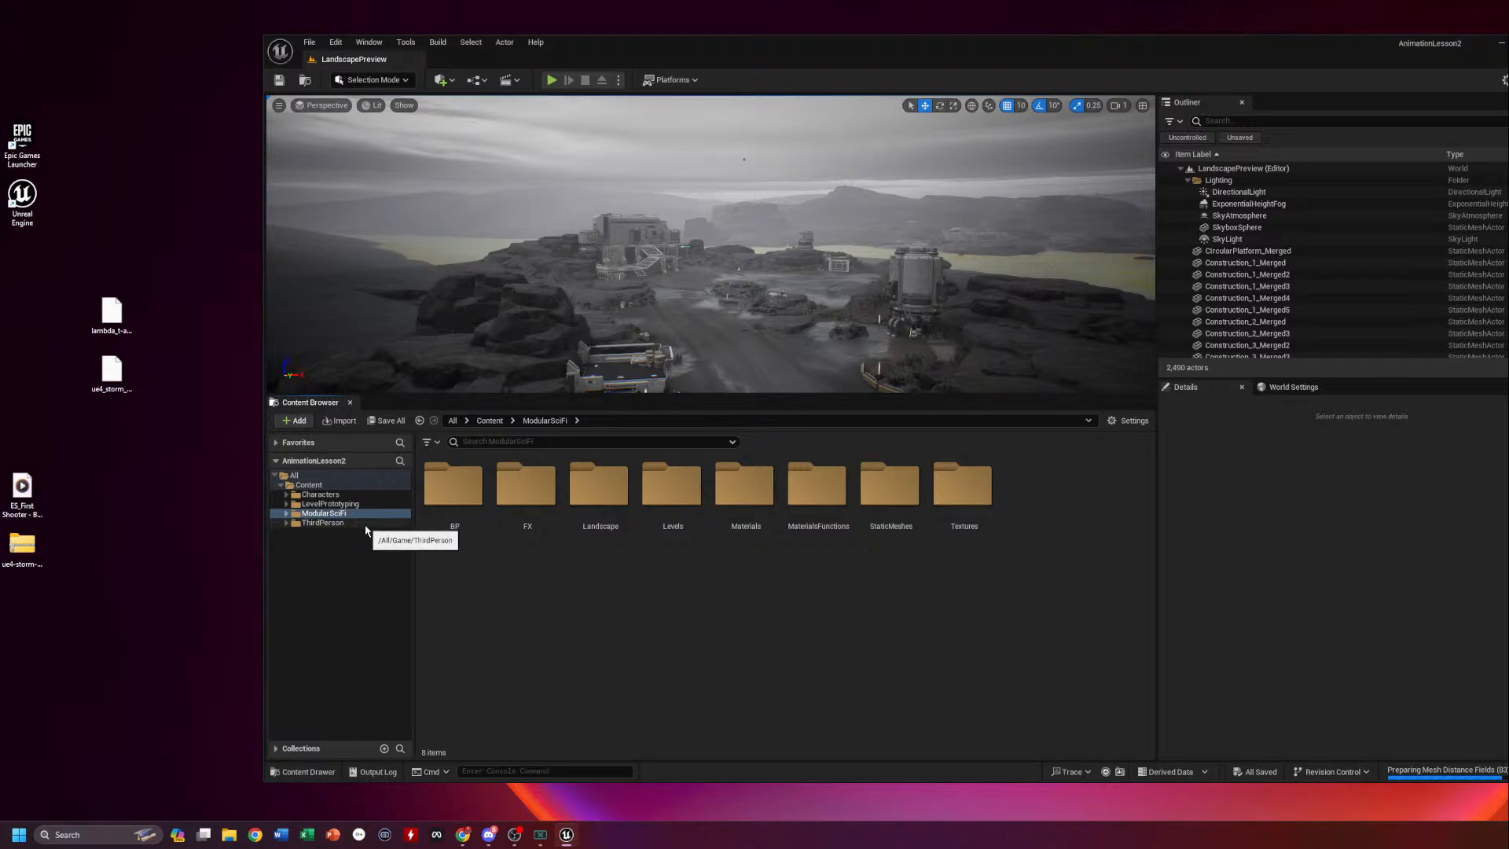
{"action": "left_click", "coordinate": [369, 43]}
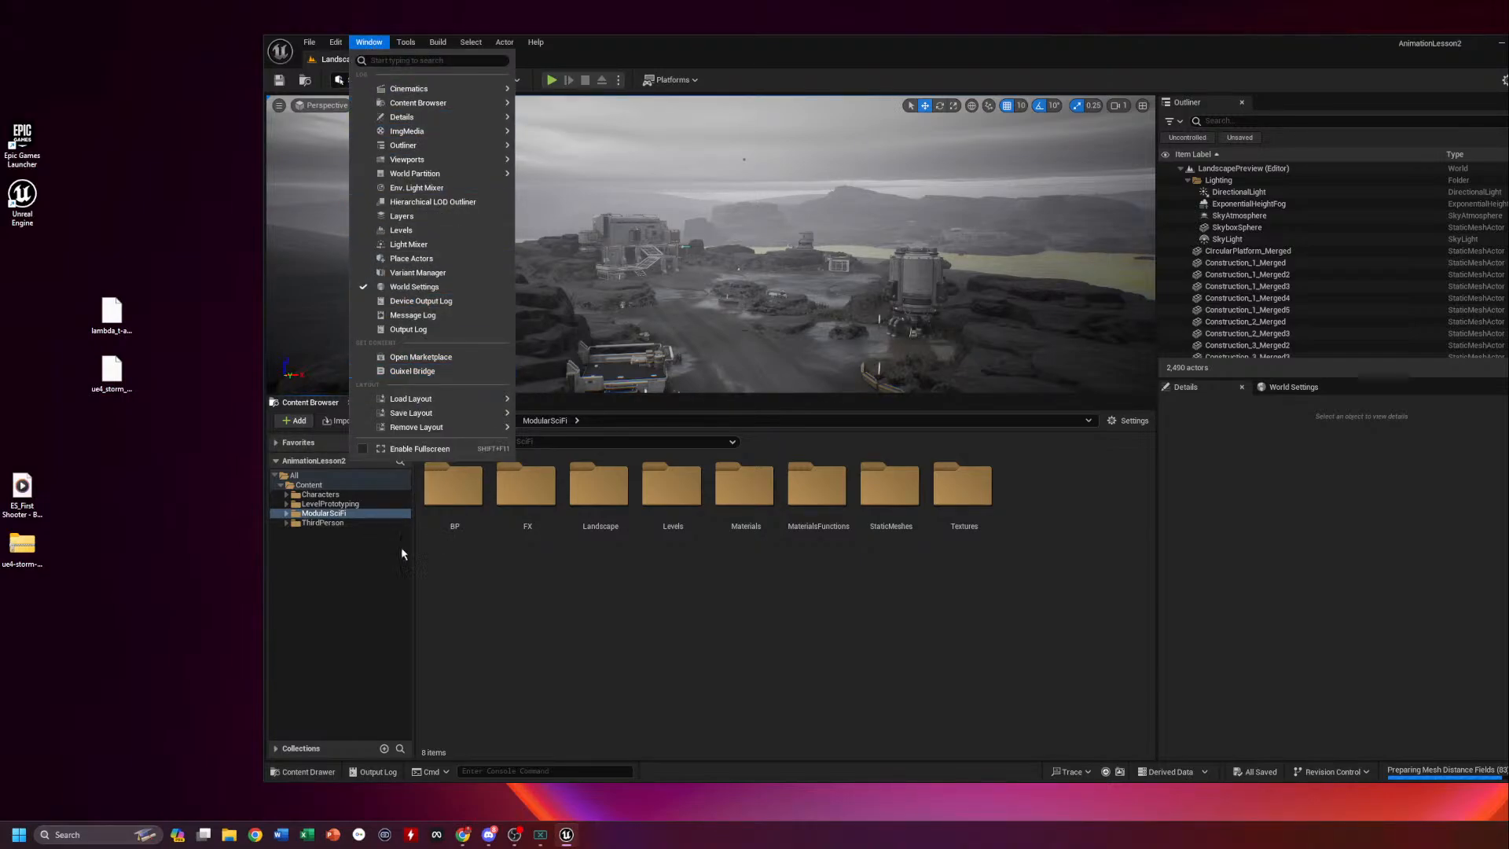
{"action": "left_click", "coordinate": [373, 616]}
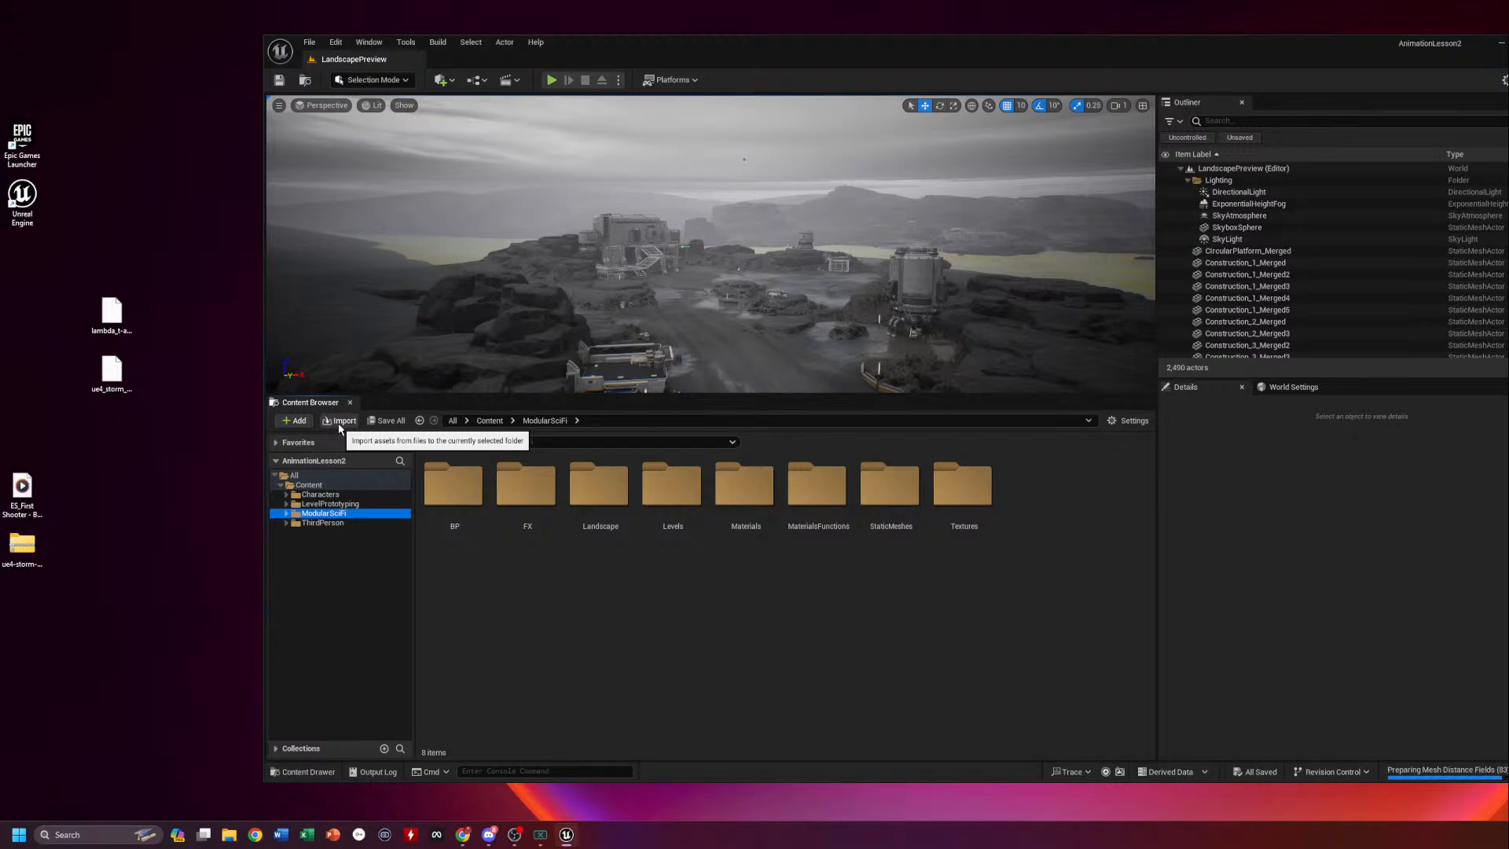
{"action": "left_click", "coordinate": [297, 422]}
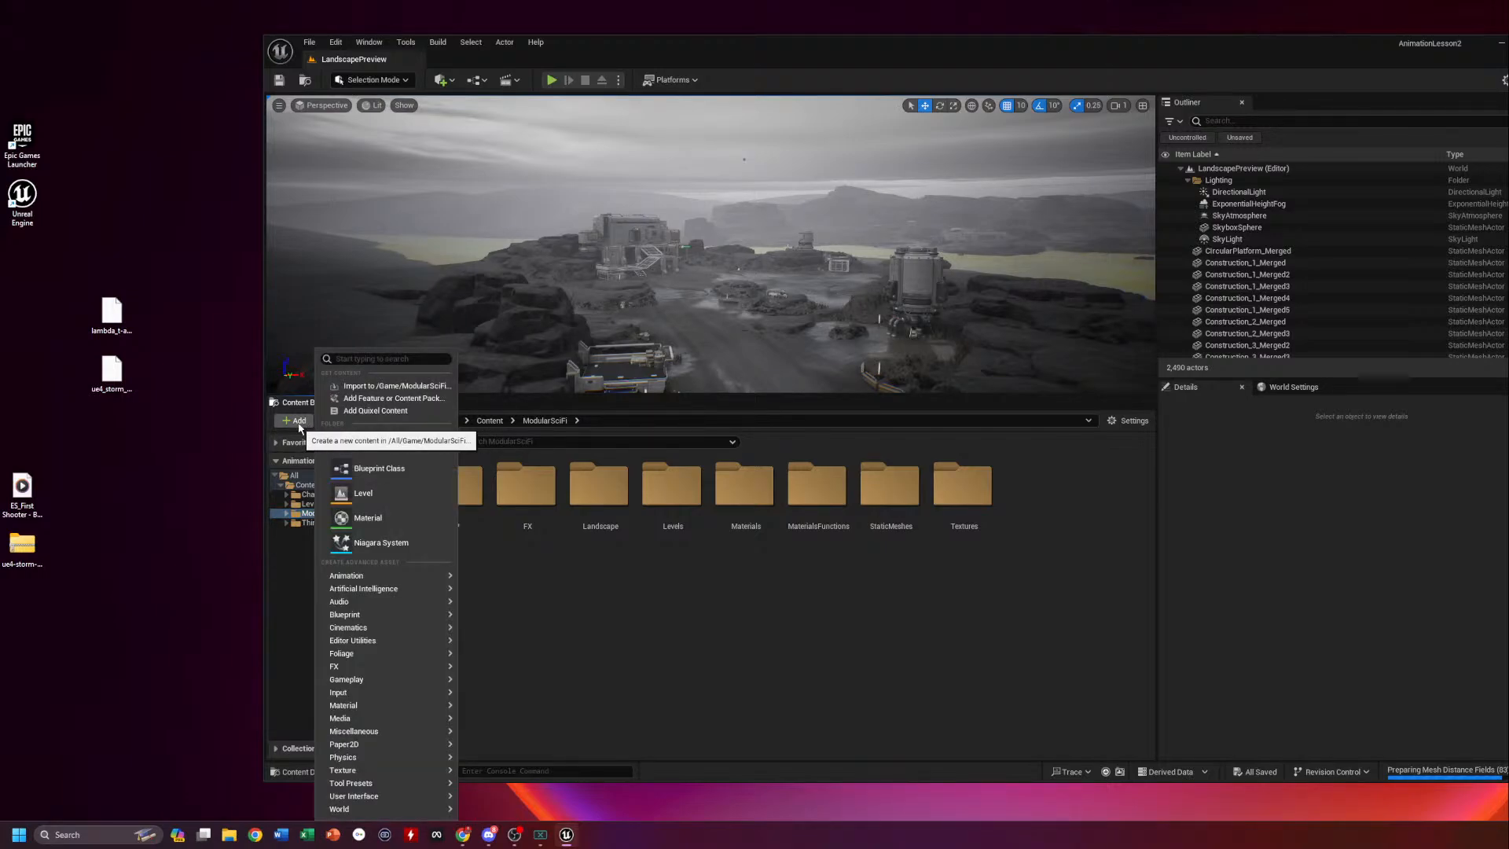
{"action": "left_click", "coordinate": [386, 398]}
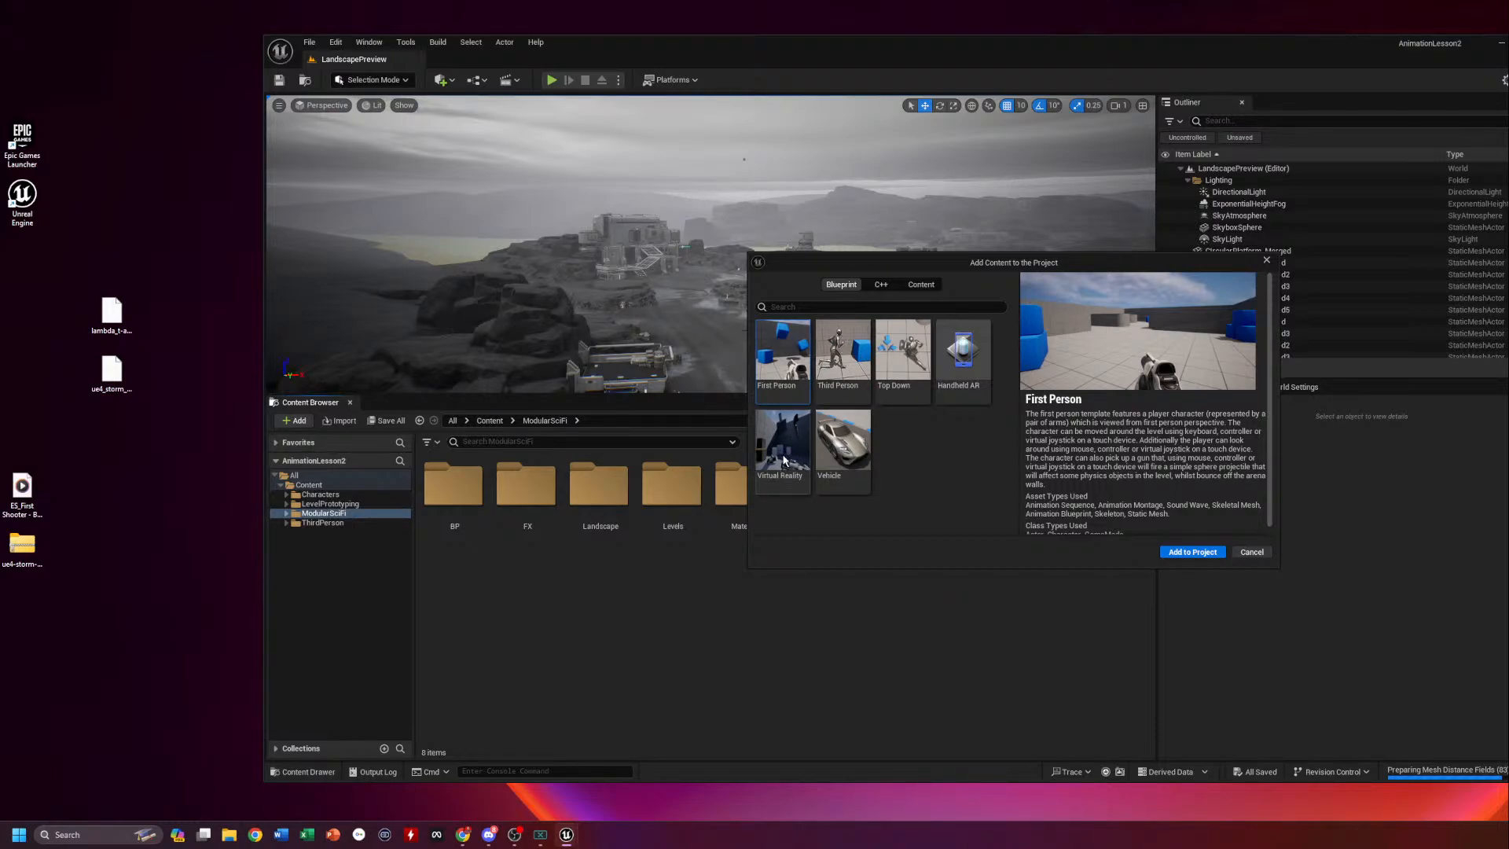
{"action": "left_click", "coordinate": [1261, 552]}
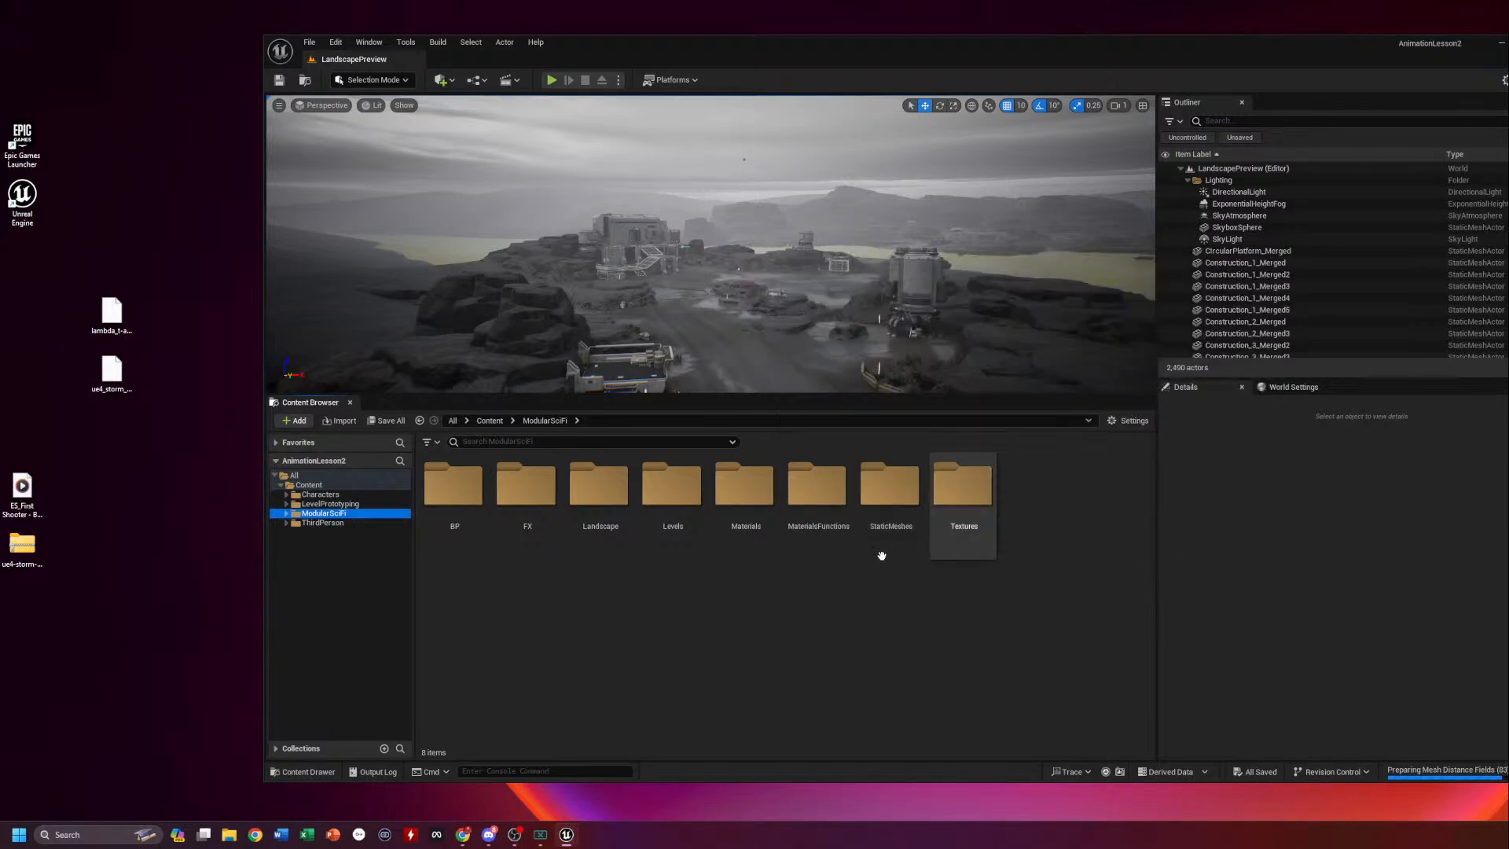
{"action": "left_click", "coordinate": [291, 422]}
{"action": "left_click", "coordinate": [560, 666]}
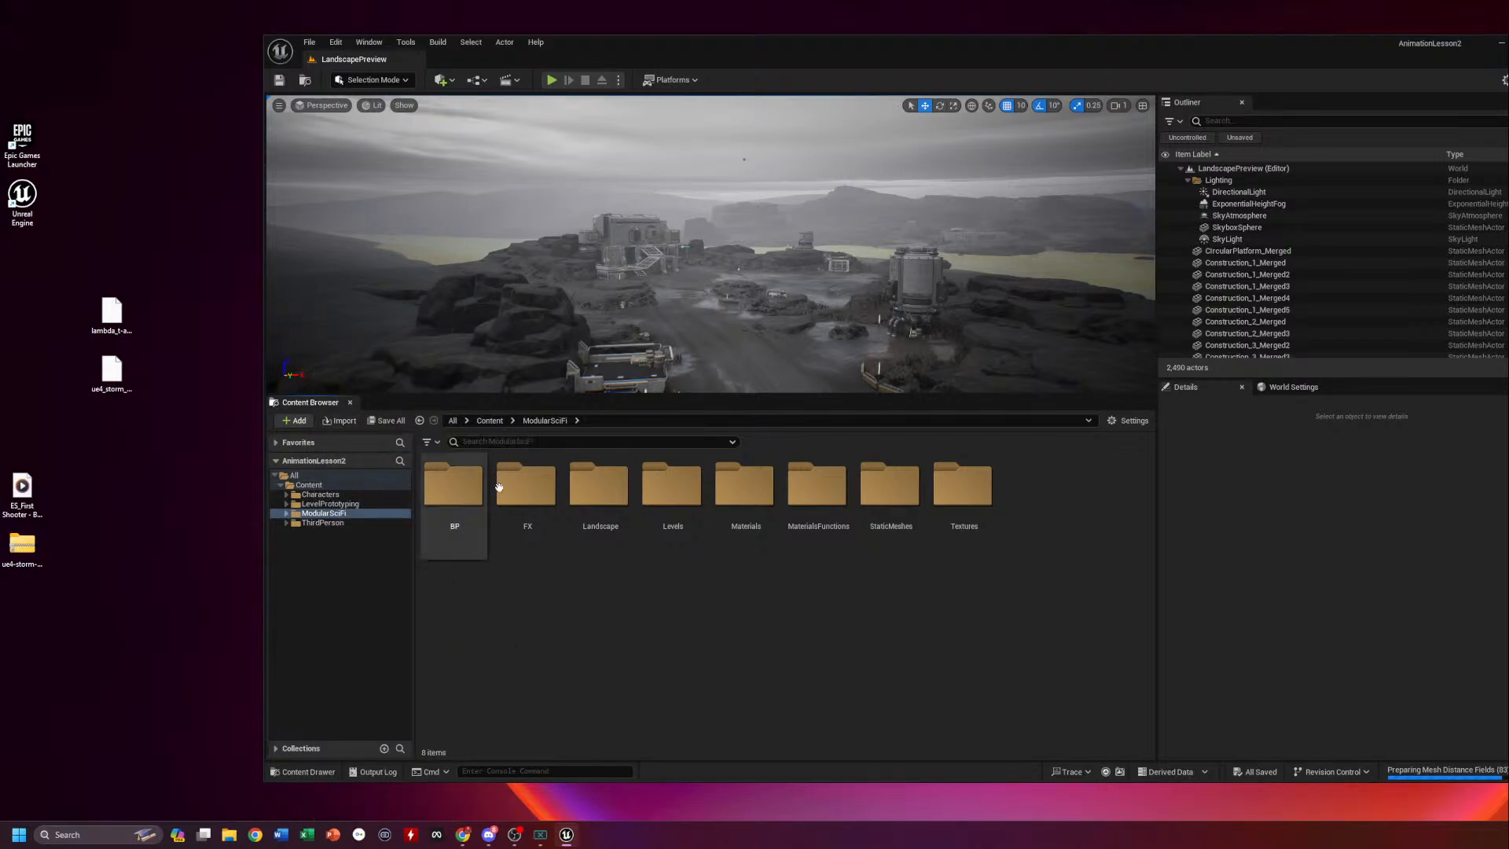
Create a Sound Attenuation asset in the Content folder, keeping its default name
{"action": "left_click", "coordinate": [314, 484]}
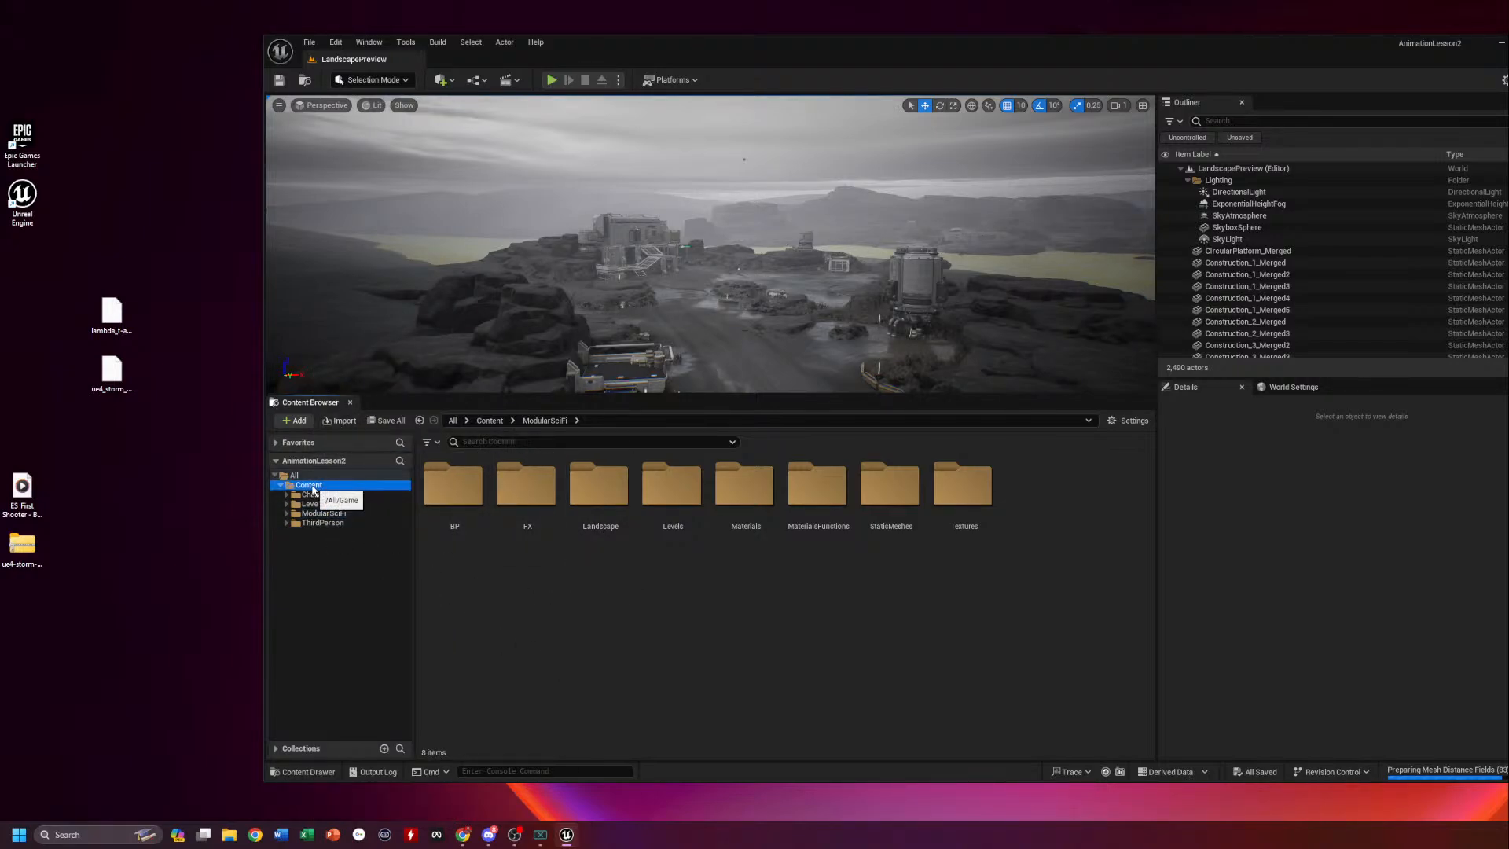
{"action": "right_click", "coordinate": [313, 486]}
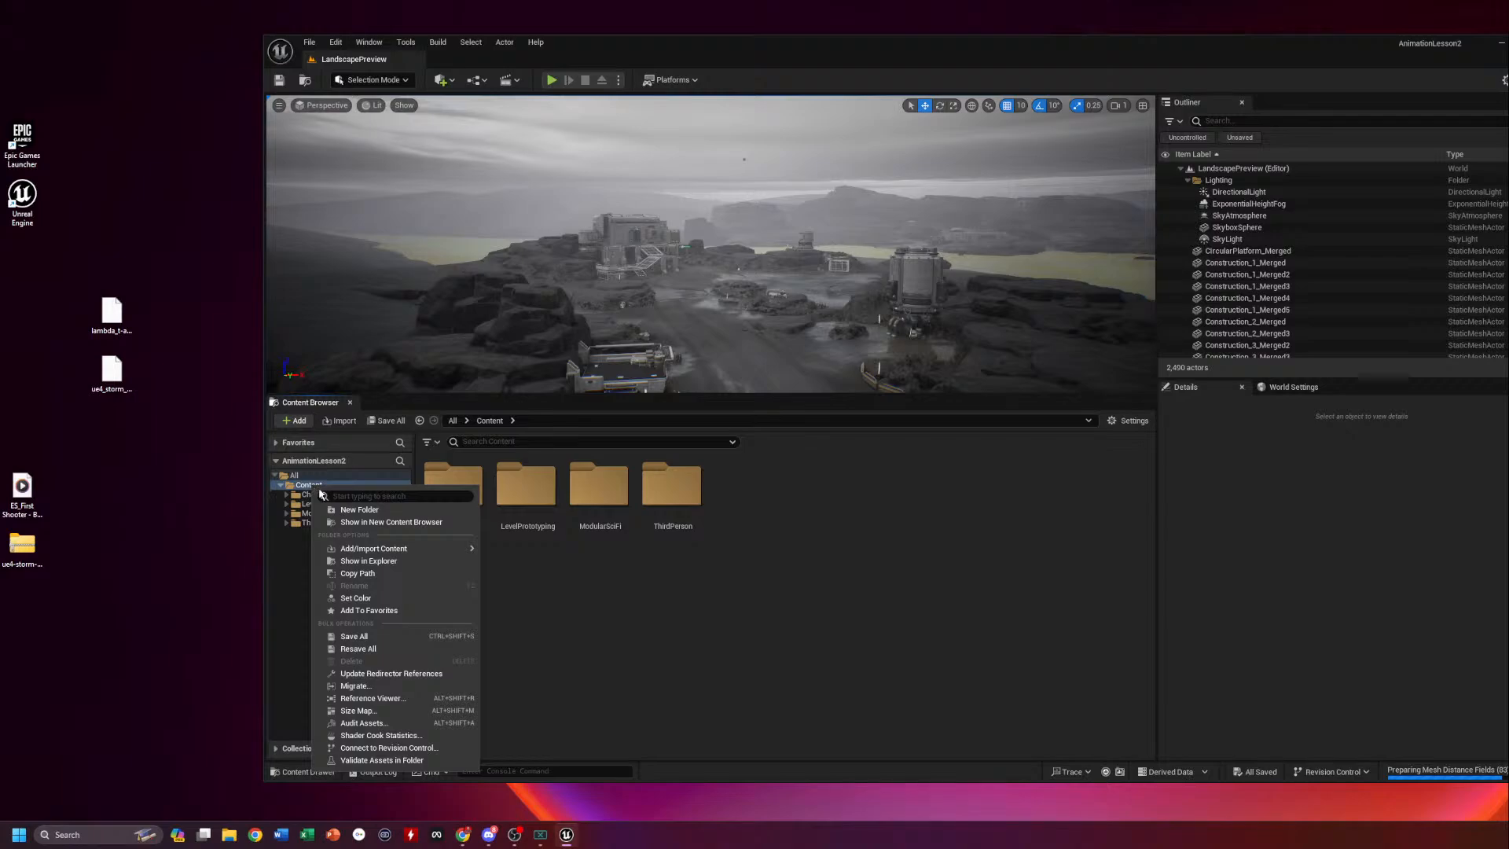
{"action": "mouse_move", "coordinate": [374, 548]}
{"action": "mouse_move", "coordinate": [509, 603]}
{"action": "left_click", "coordinate": [691, 638]}
{"action": "key", "text": "Return"}
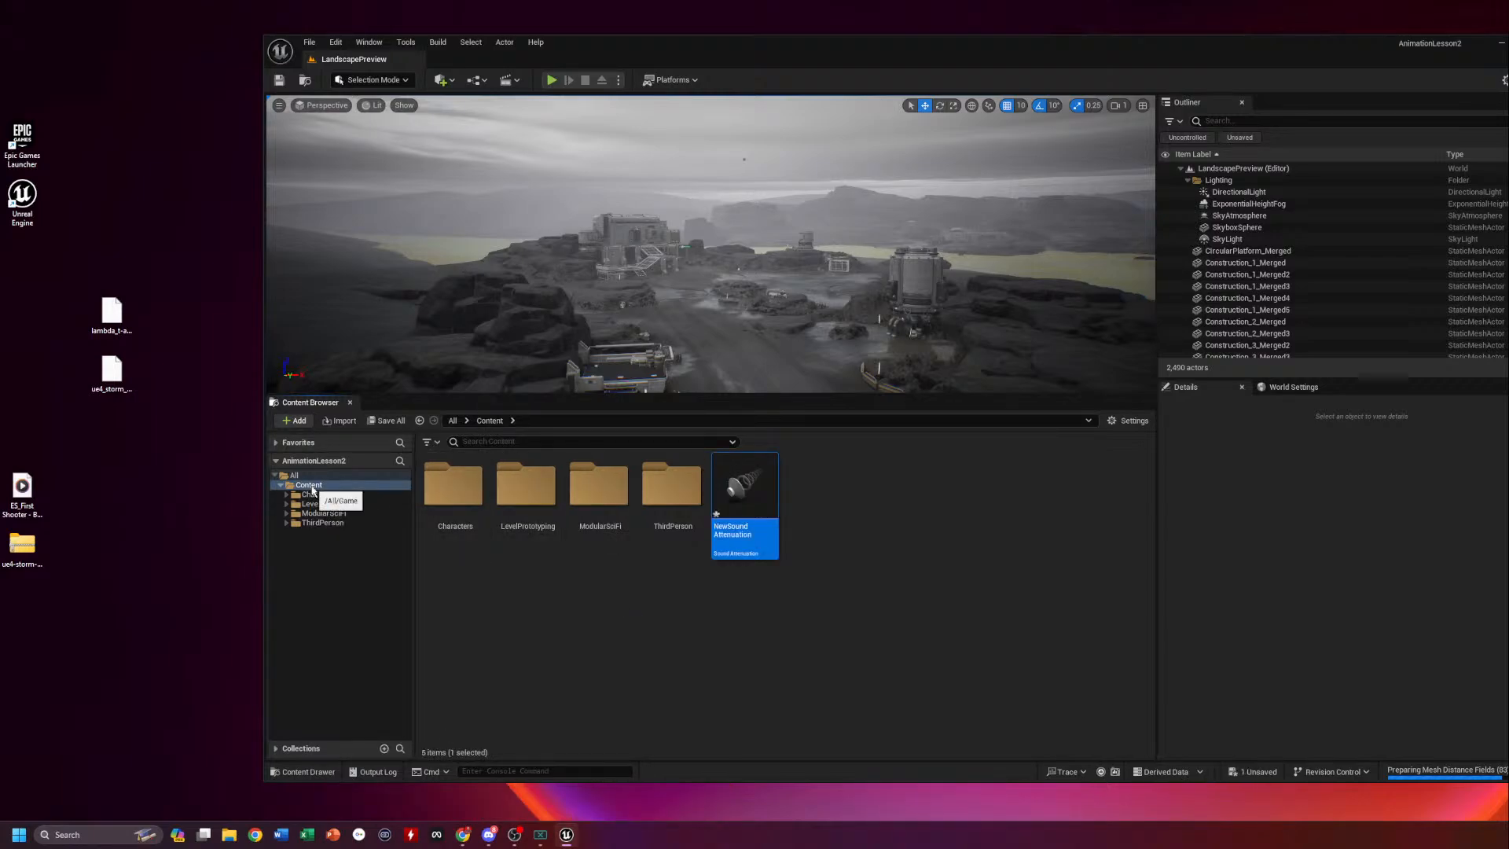
Create a new folder named CustomAssets inside the Content folder
{"action": "right_click", "coordinate": [312, 490]}
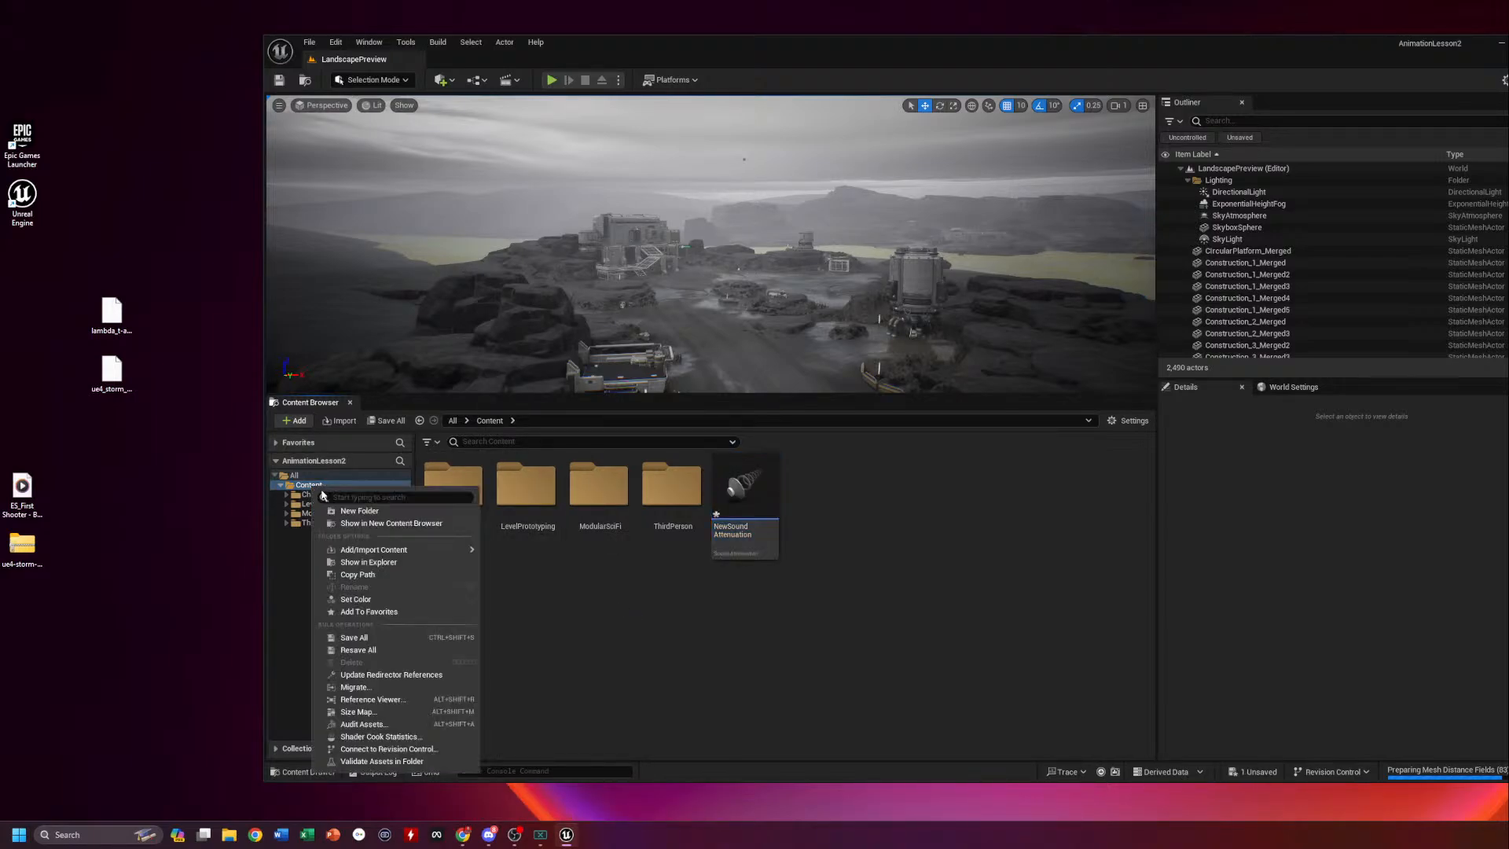
{"action": "left_click", "coordinate": [356, 514]}
{"action": "type", "text": "CustomA"}
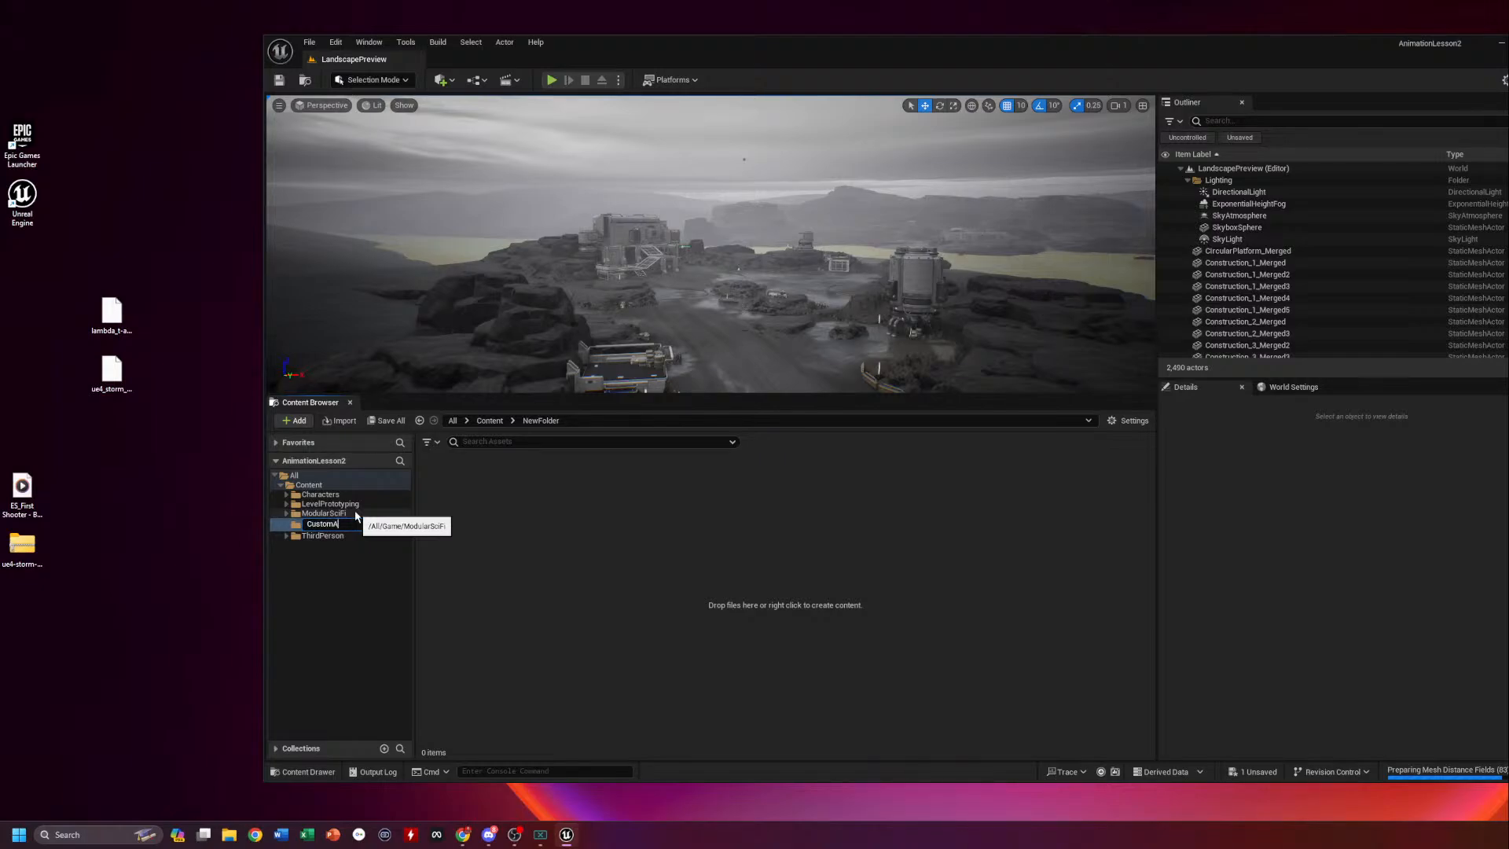
{"action": "type", "text": "ssets"}
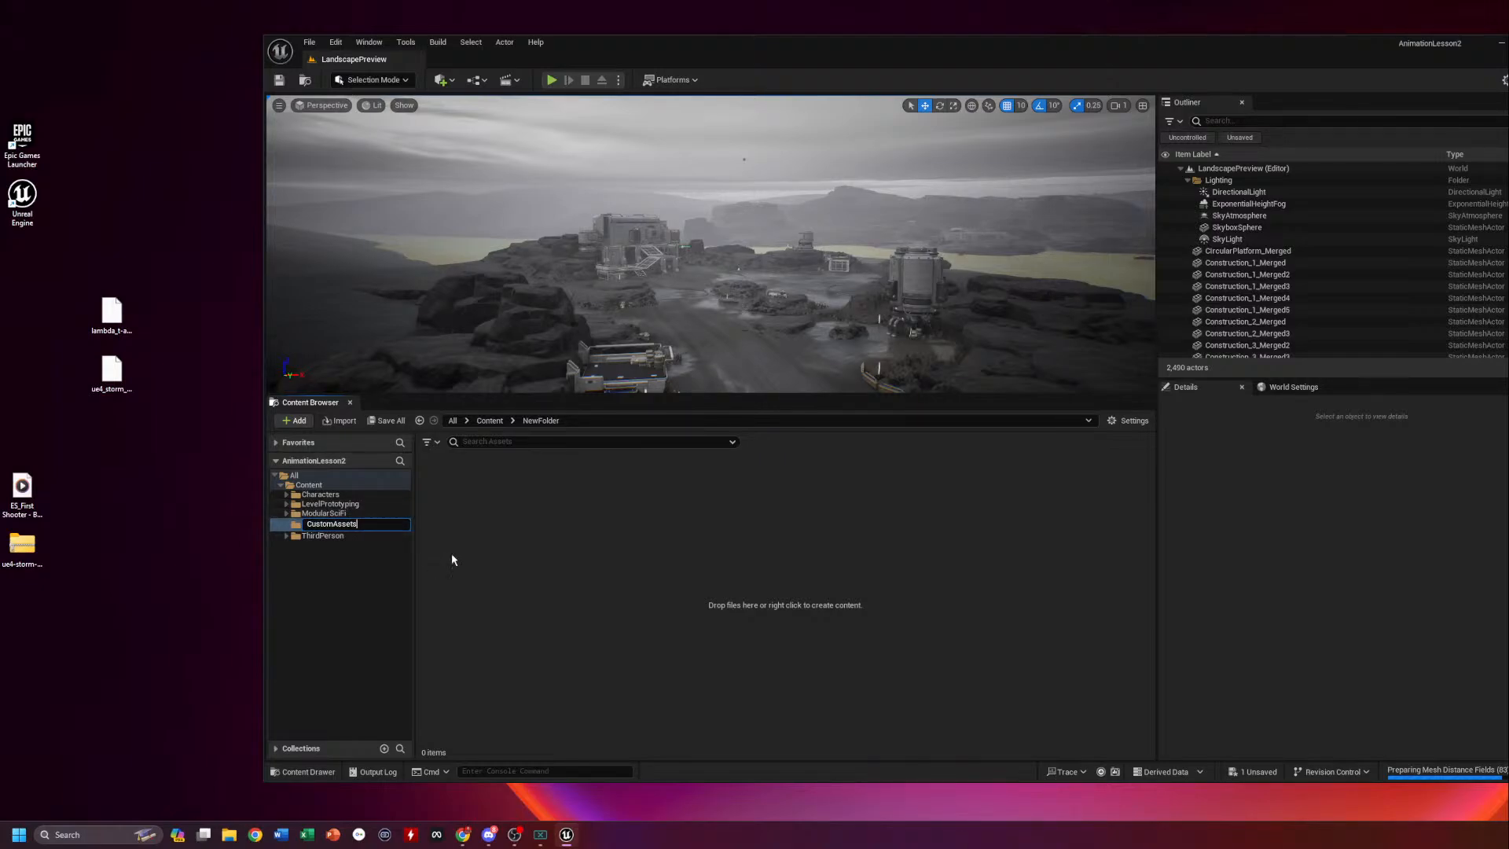
{"action": "key", "text": "Return"}
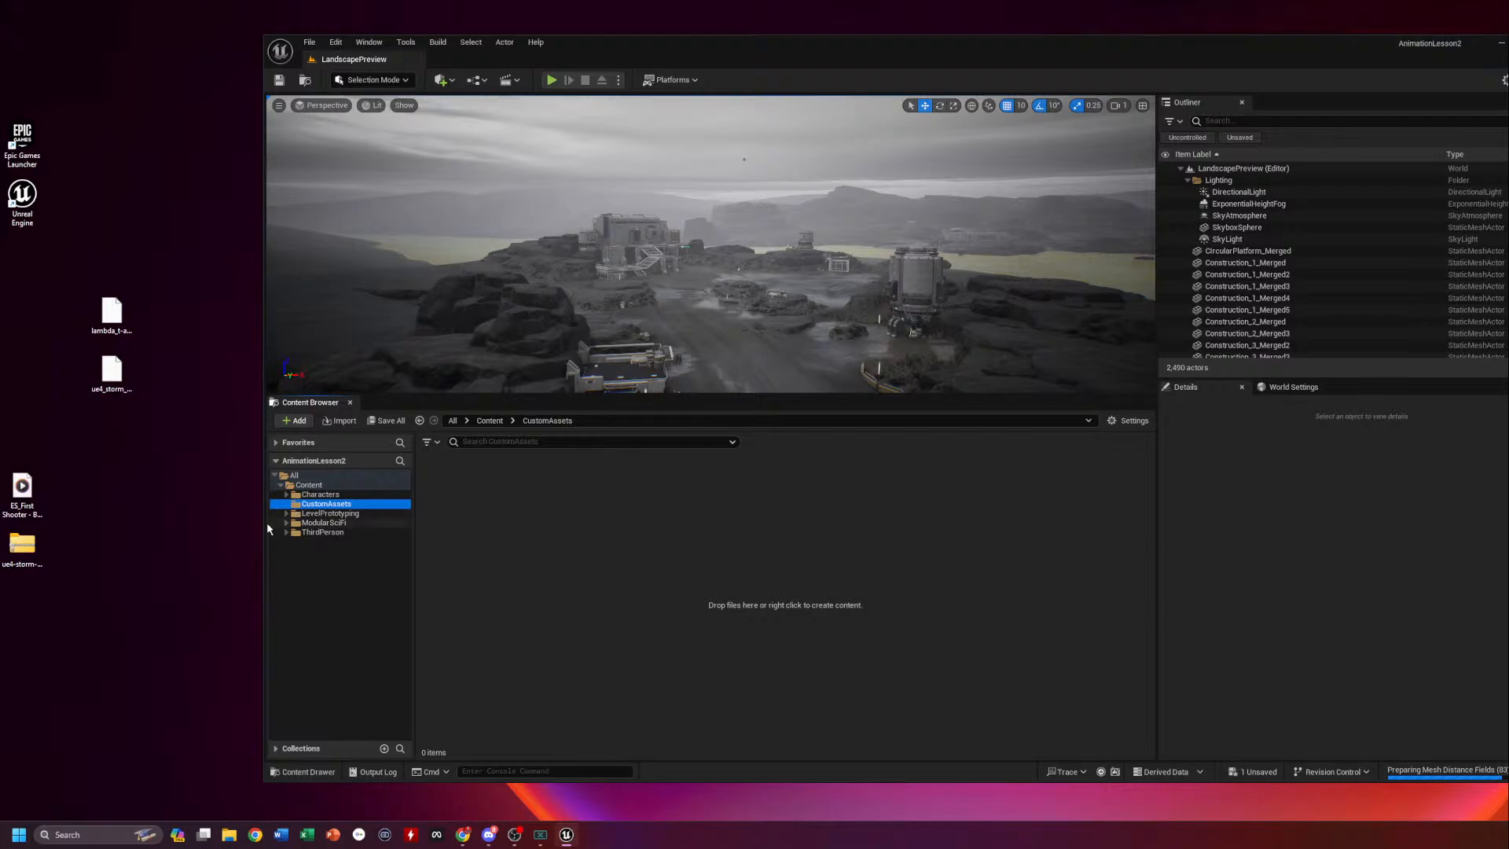
Import lambda_t-a_shuttle.glb from the desktop into CustomAssets, reviewing the import options and keeping the default pipeline settings
{"action": "left_click_drag", "start_coordinate": [114, 318], "coordinate": [493, 559]}
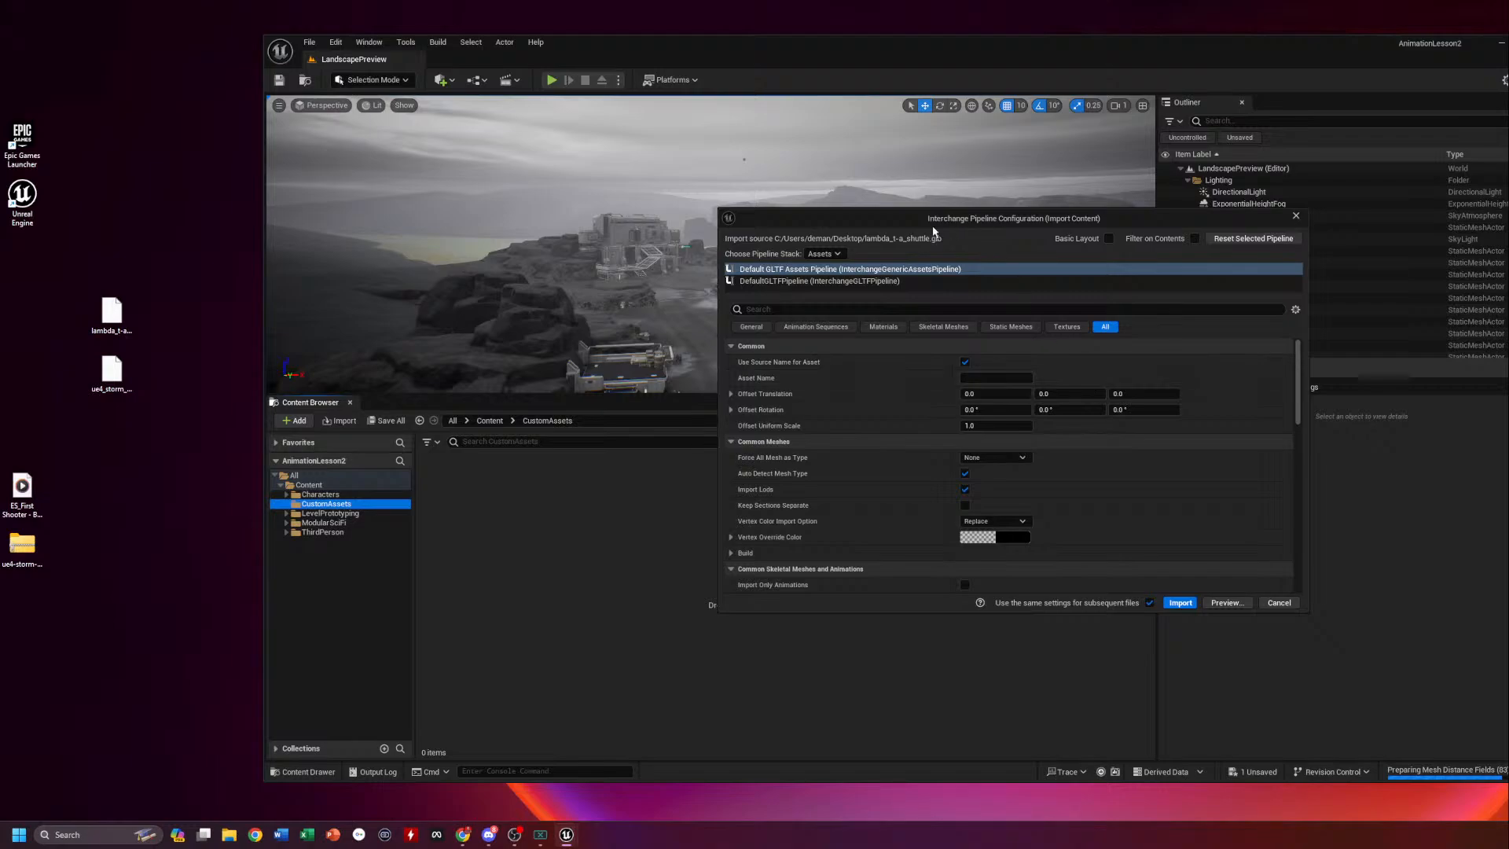
{"action": "left_click_drag", "start_coordinate": [909, 220], "coordinate": [784, 216]}
{"action": "scroll", "coordinate": [921, 539], "scroll_direction": "down", "scroll_amount": 3}
{"action": "scroll", "coordinate": [921, 544], "scroll_direction": "down", "scroll_amount": 2}
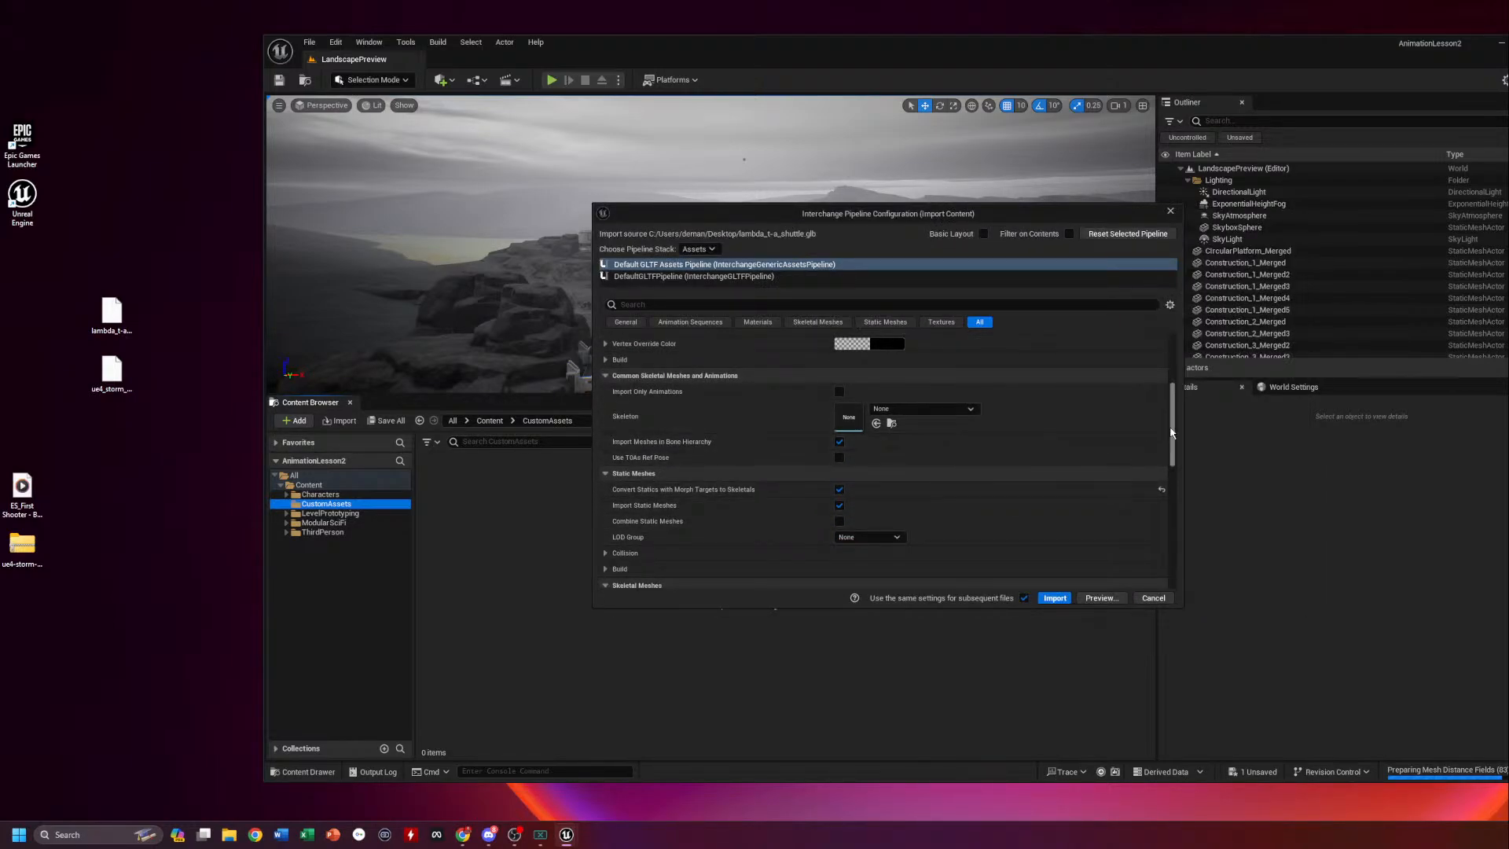
{"action": "left_click_drag", "start_coordinate": [1170, 432], "coordinate": [1155, 334]}
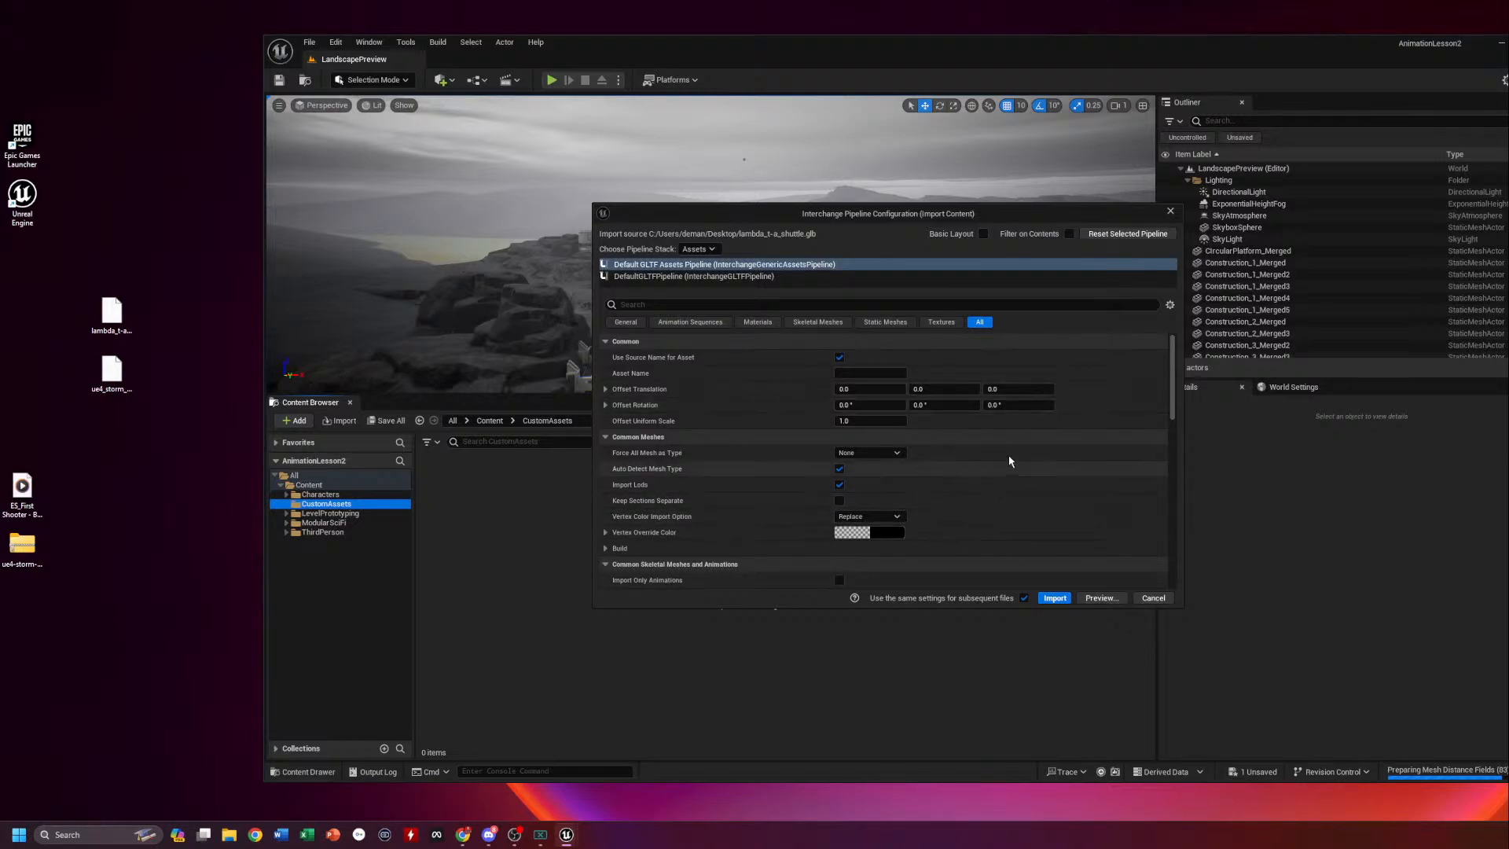
{"action": "scroll", "coordinate": [939, 499], "scroll_direction": "down", "scroll_amount": 4}
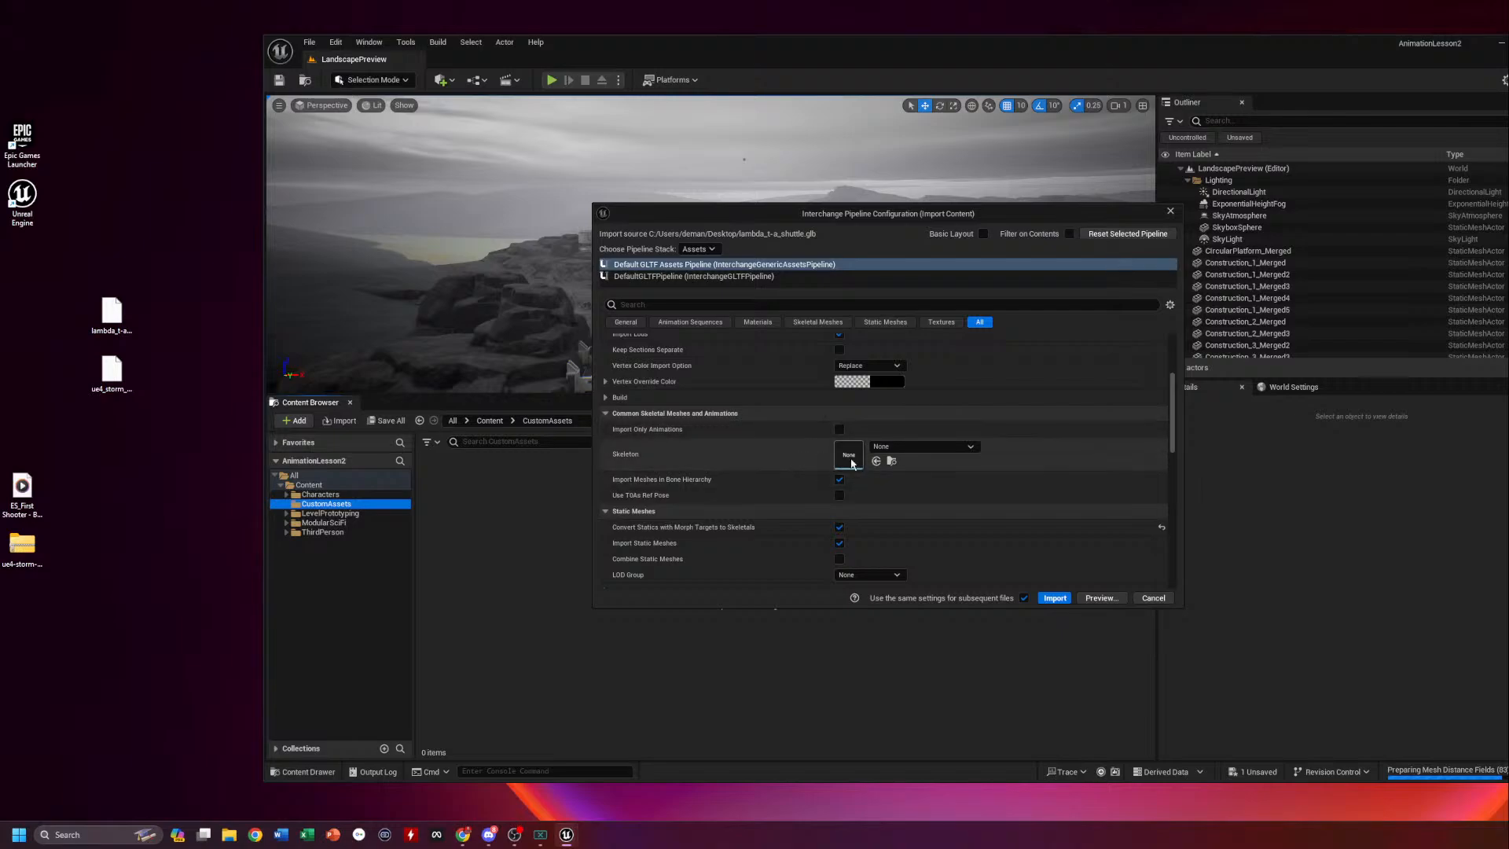
{"action": "left_click", "coordinate": [1055, 599]}
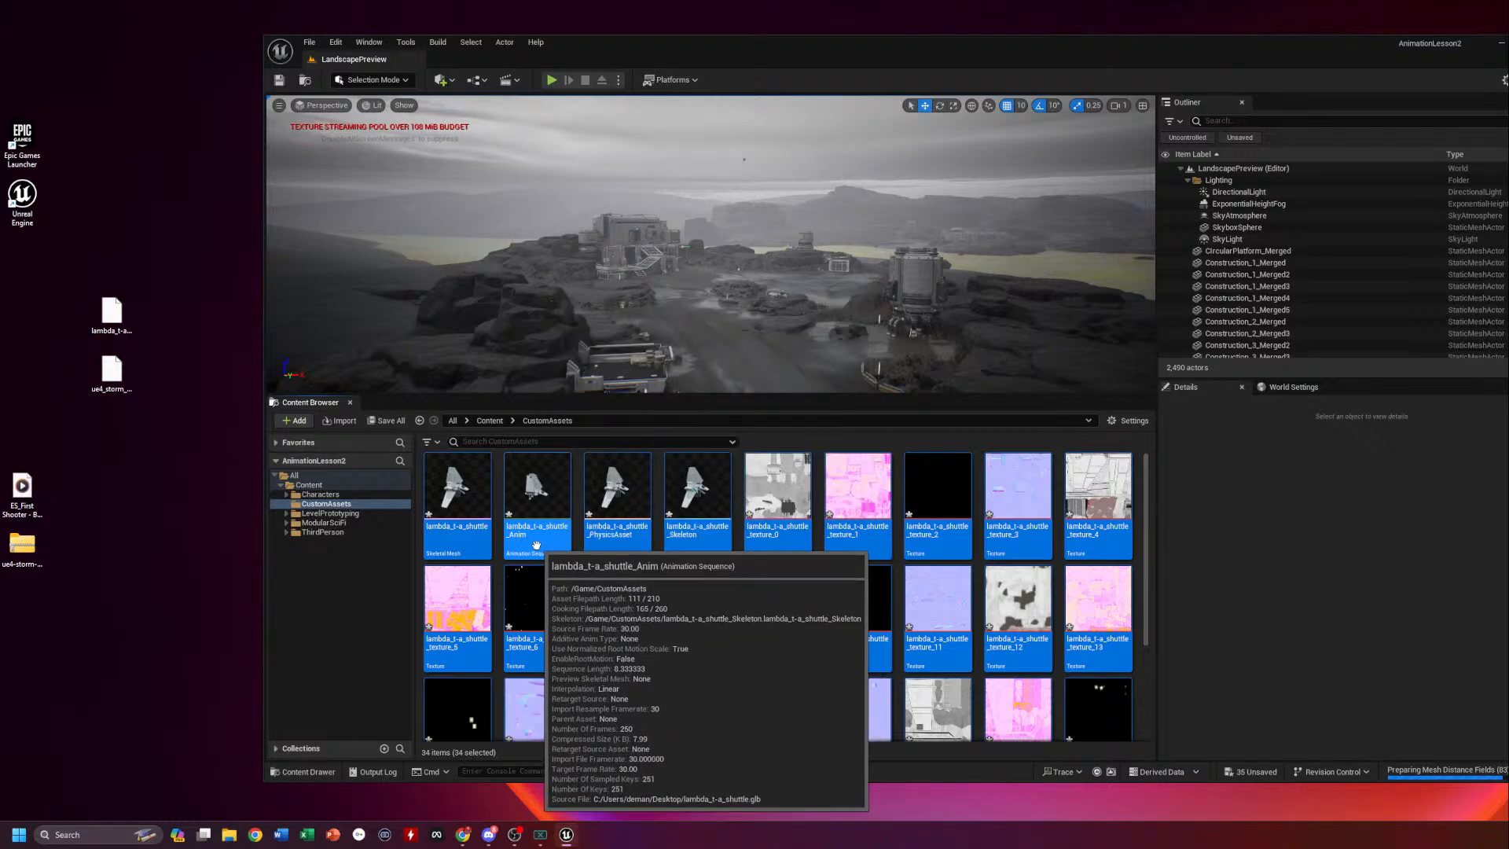
Look through the imported shuttle assets, then import ue4_storm_trooper_rigged__game_ready.glb from the desktop into CustomAssets with the default pipeline settings
{"action": "left_click", "coordinate": [473, 504]}
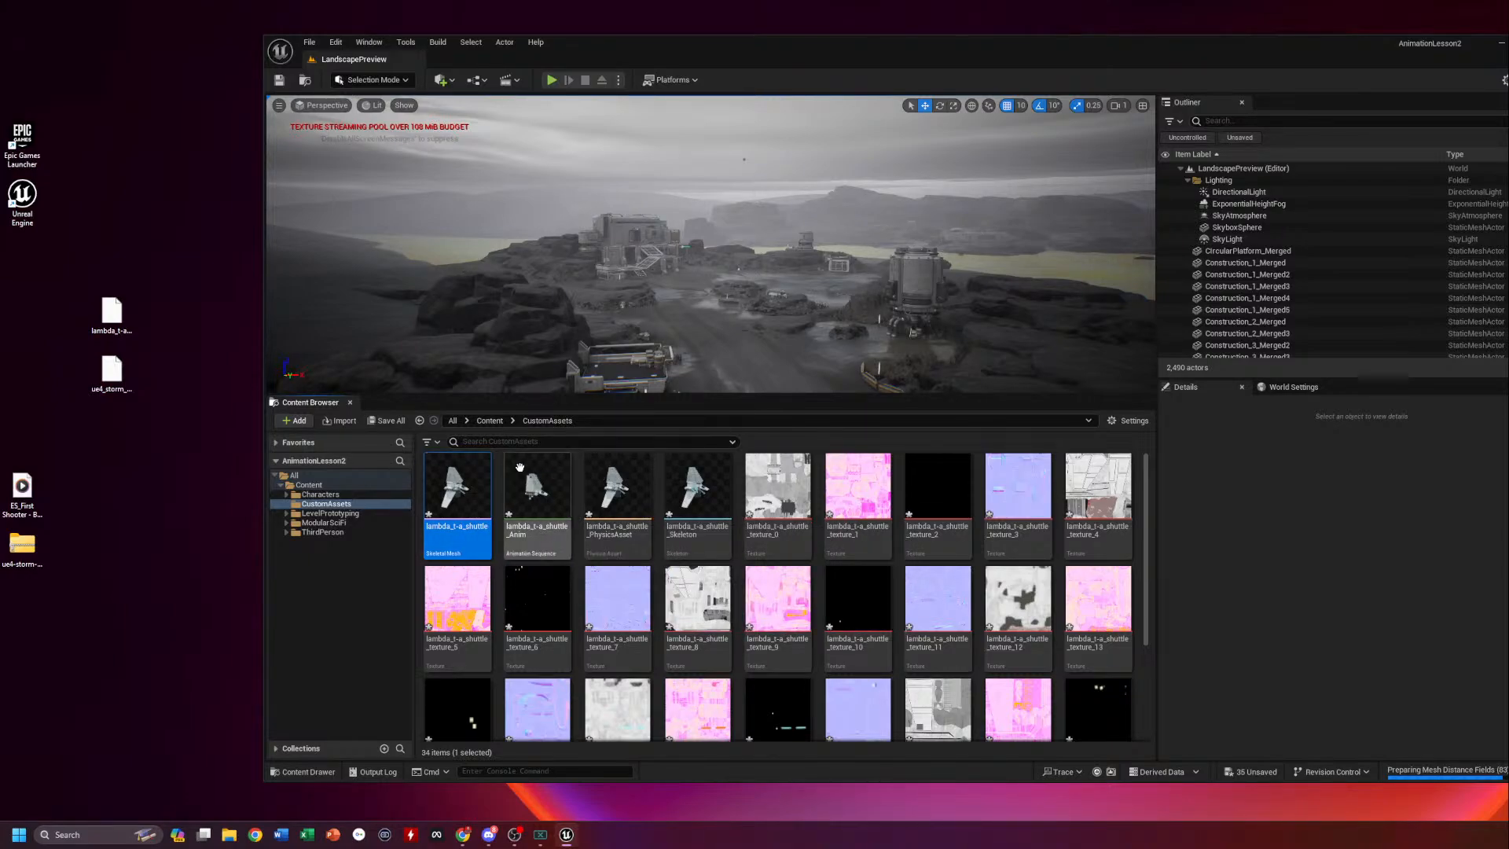
{"action": "left_click", "coordinate": [489, 420]}
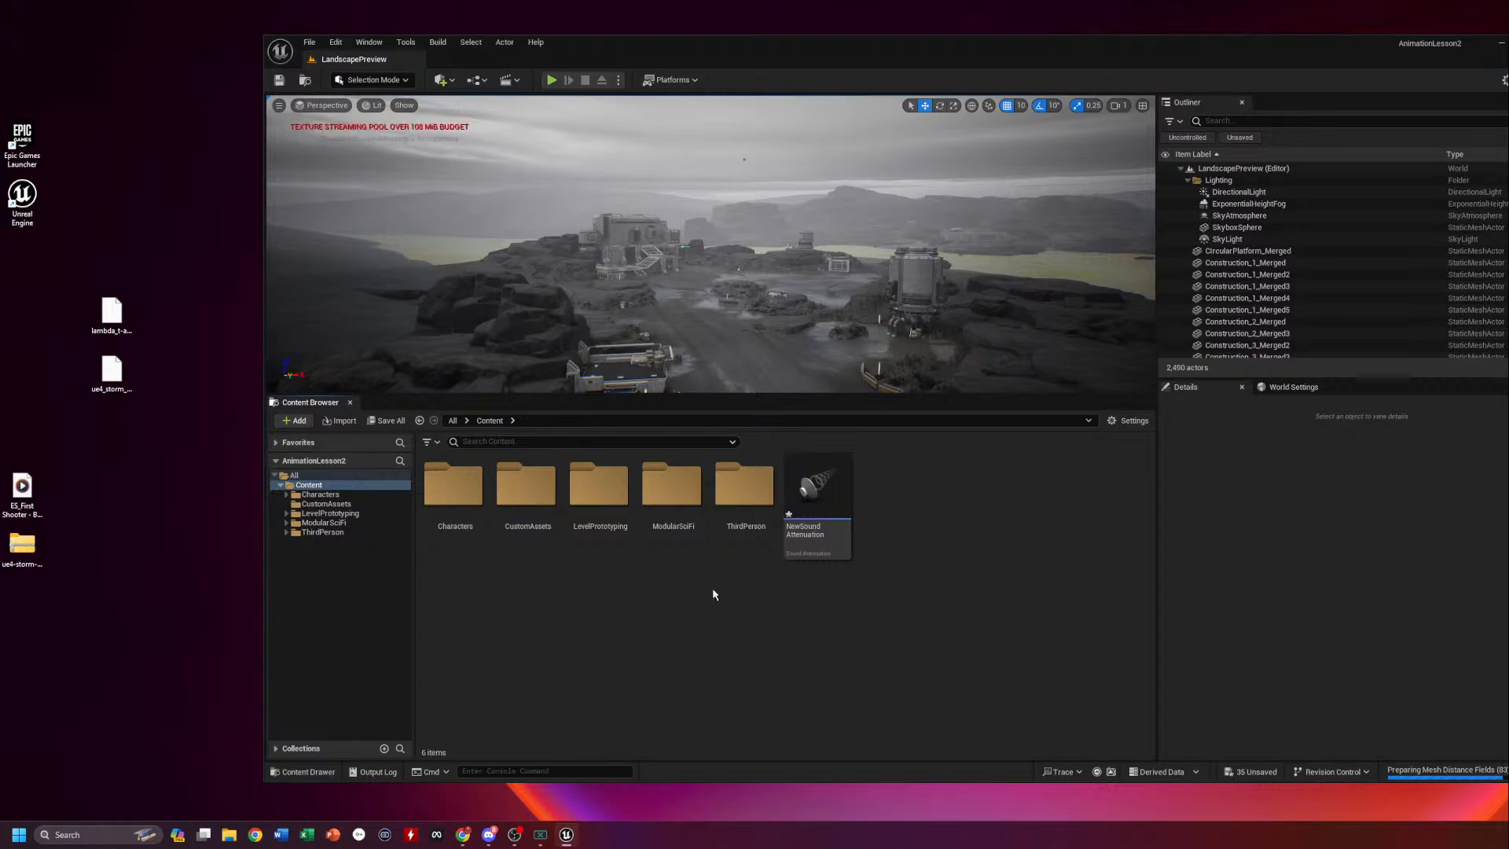
{"action": "double_click", "coordinate": [519, 493]}
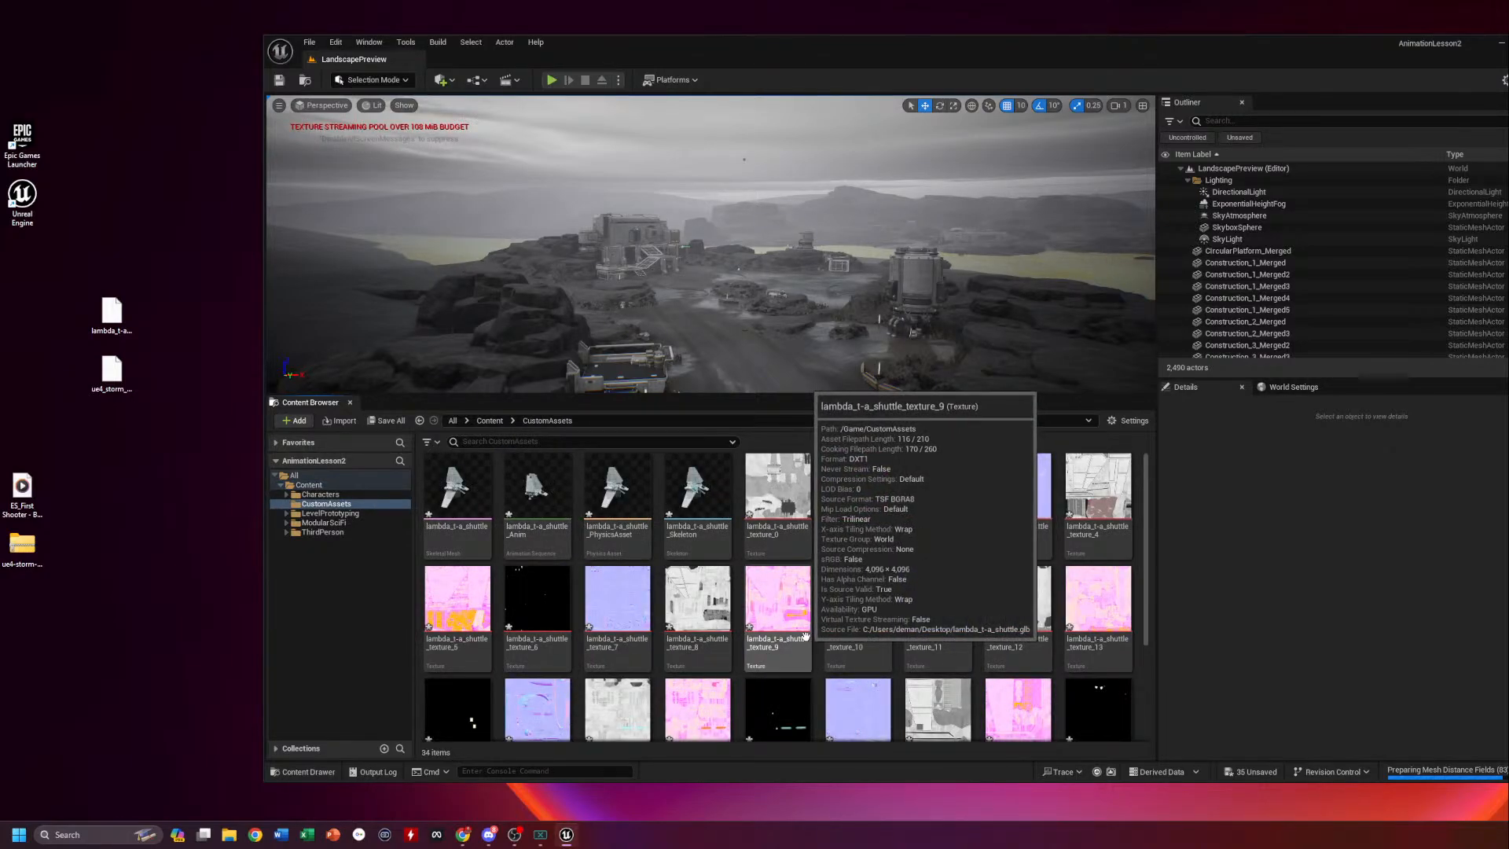
{"action": "scroll", "coordinate": [1094, 717], "scroll_direction": "down", "scroll_amount": 3}
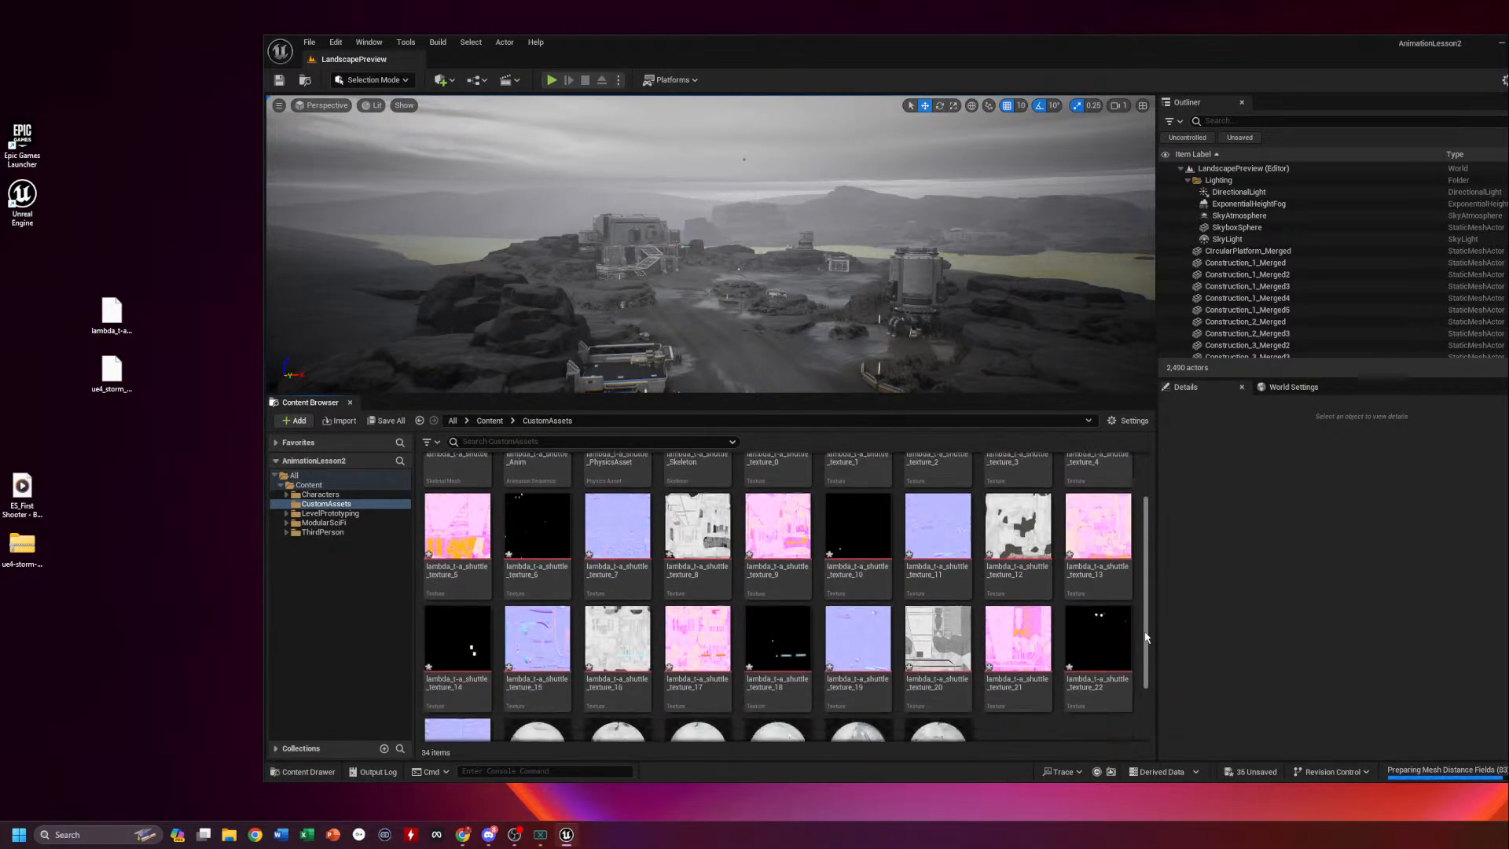
{"action": "left_click_drag", "start_coordinate": [112, 369], "coordinate": [1033, 690]}
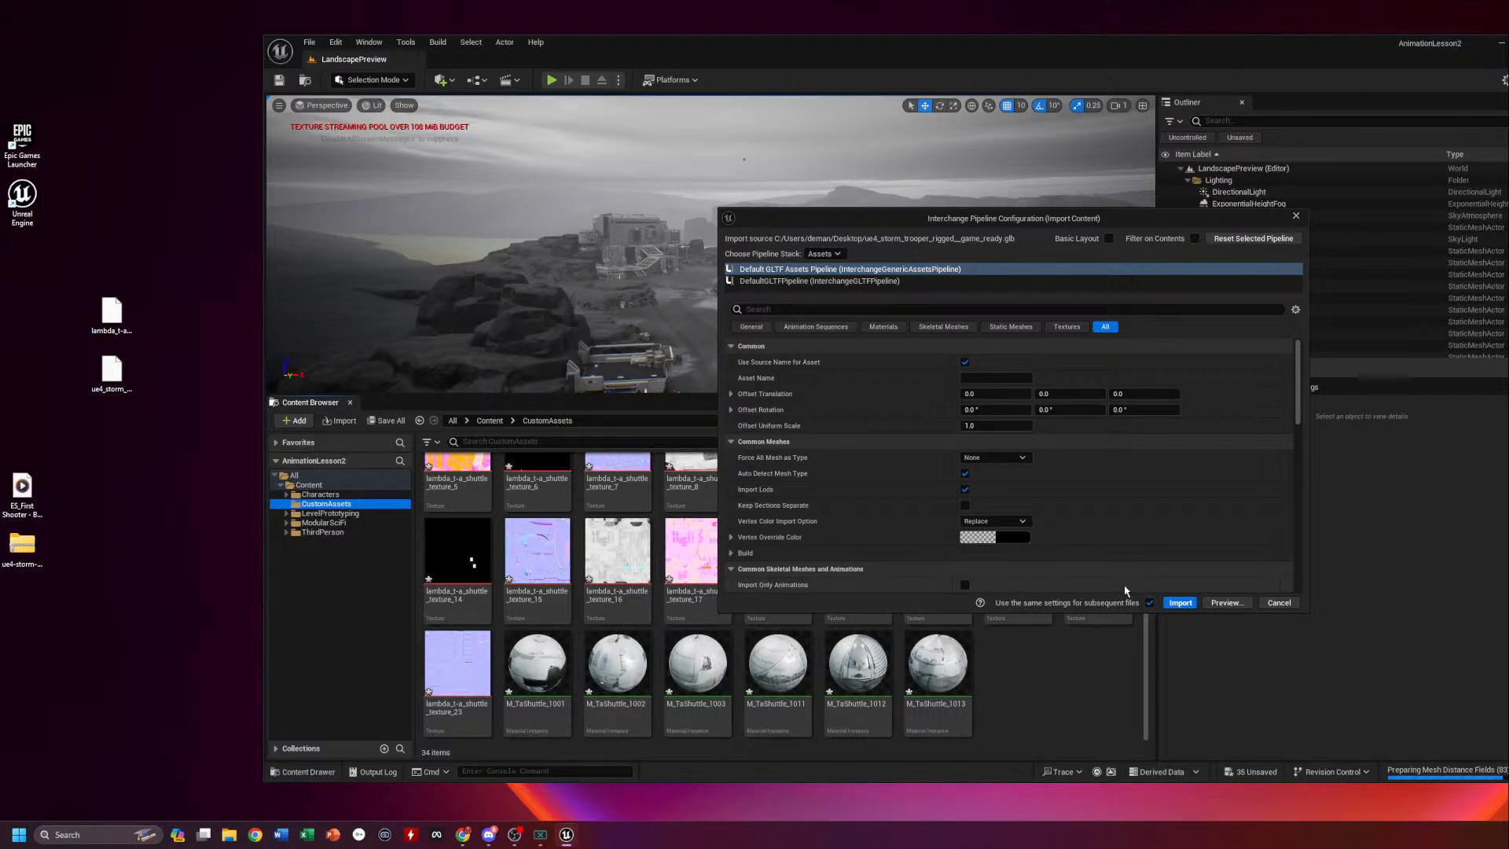
{"action": "left_click", "coordinate": [1181, 603]}
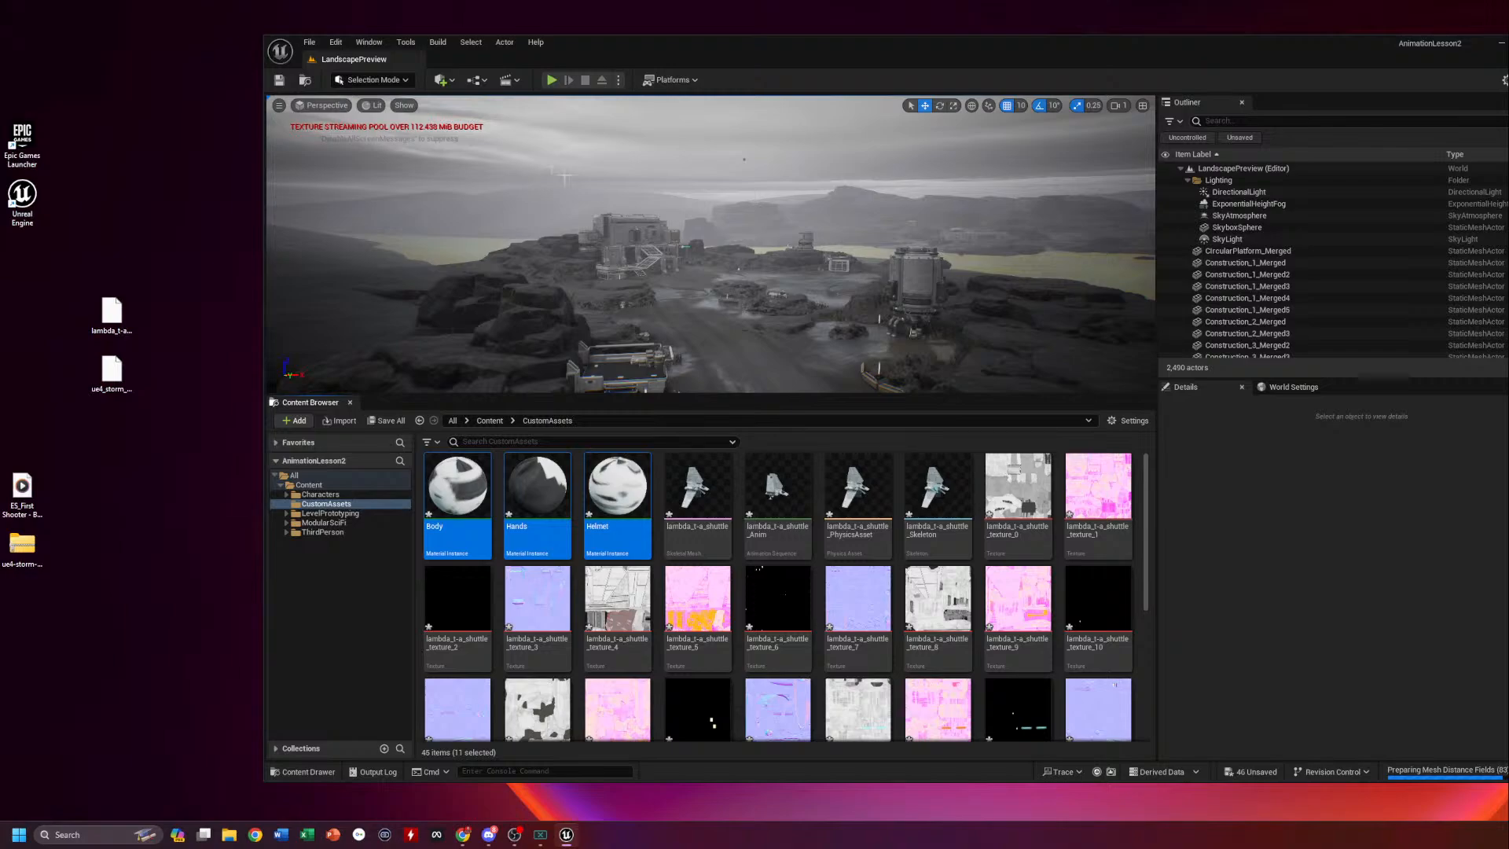
Move both GLB files back into the desktop's icon column and select the Projector2 actor in the level viewport
{"action": "left_click_drag", "start_coordinate": [174, 289], "coordinate": [88, 413]}
{"action": "left_click_drag", "start_coordinate": [113, 315], "coordinate": [38, 313]}
{"action": "left_click", "coordinate": [525, 276]}
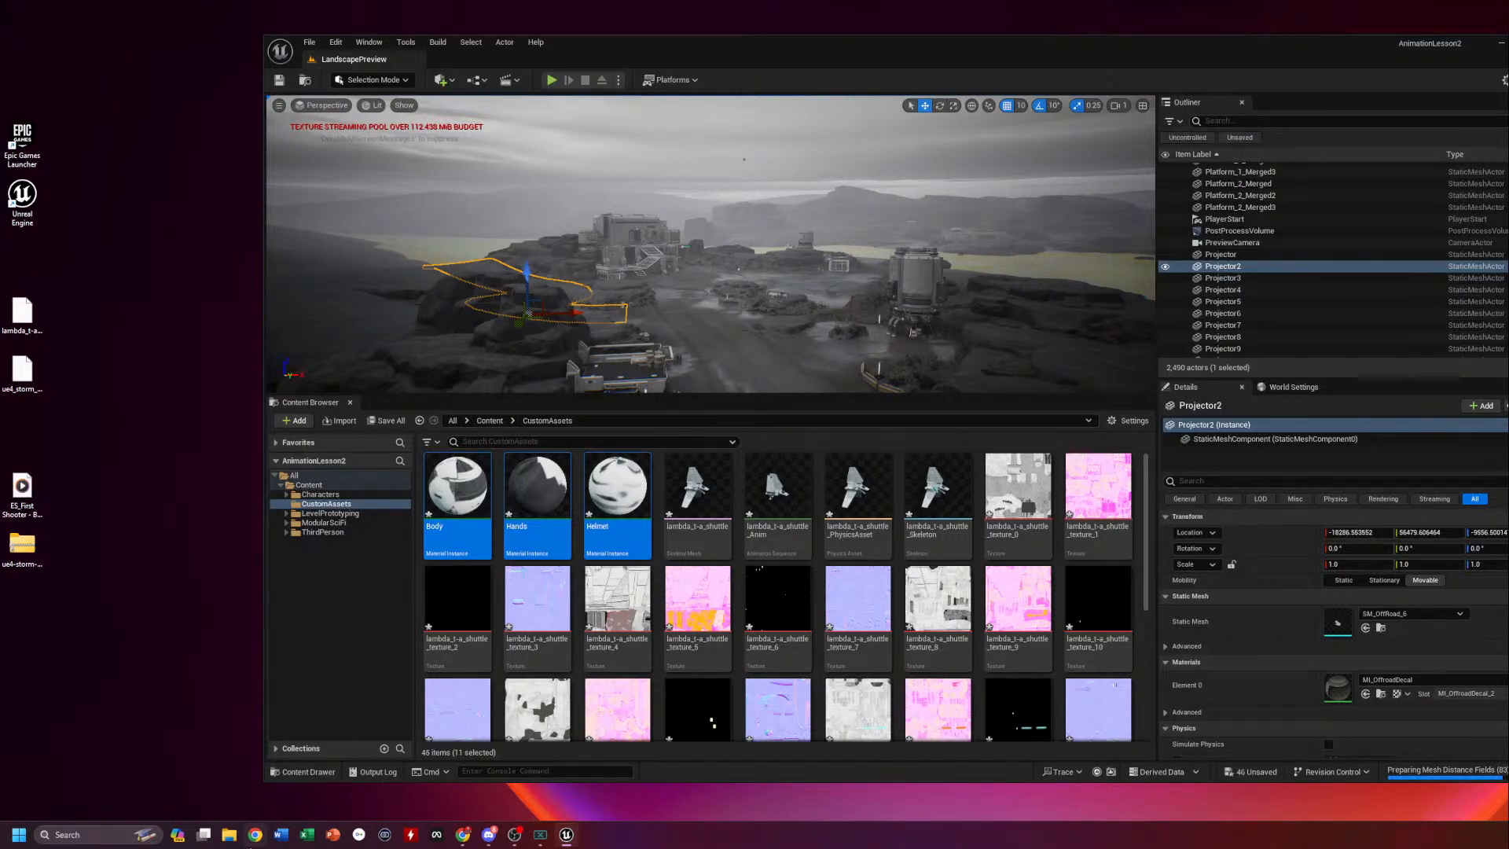
Revisit the storm trooper's Sketchfab page in Google Chrome, then return to Unreal Editor
{"action": "mouse_move", "coordinate": [465, 836]}
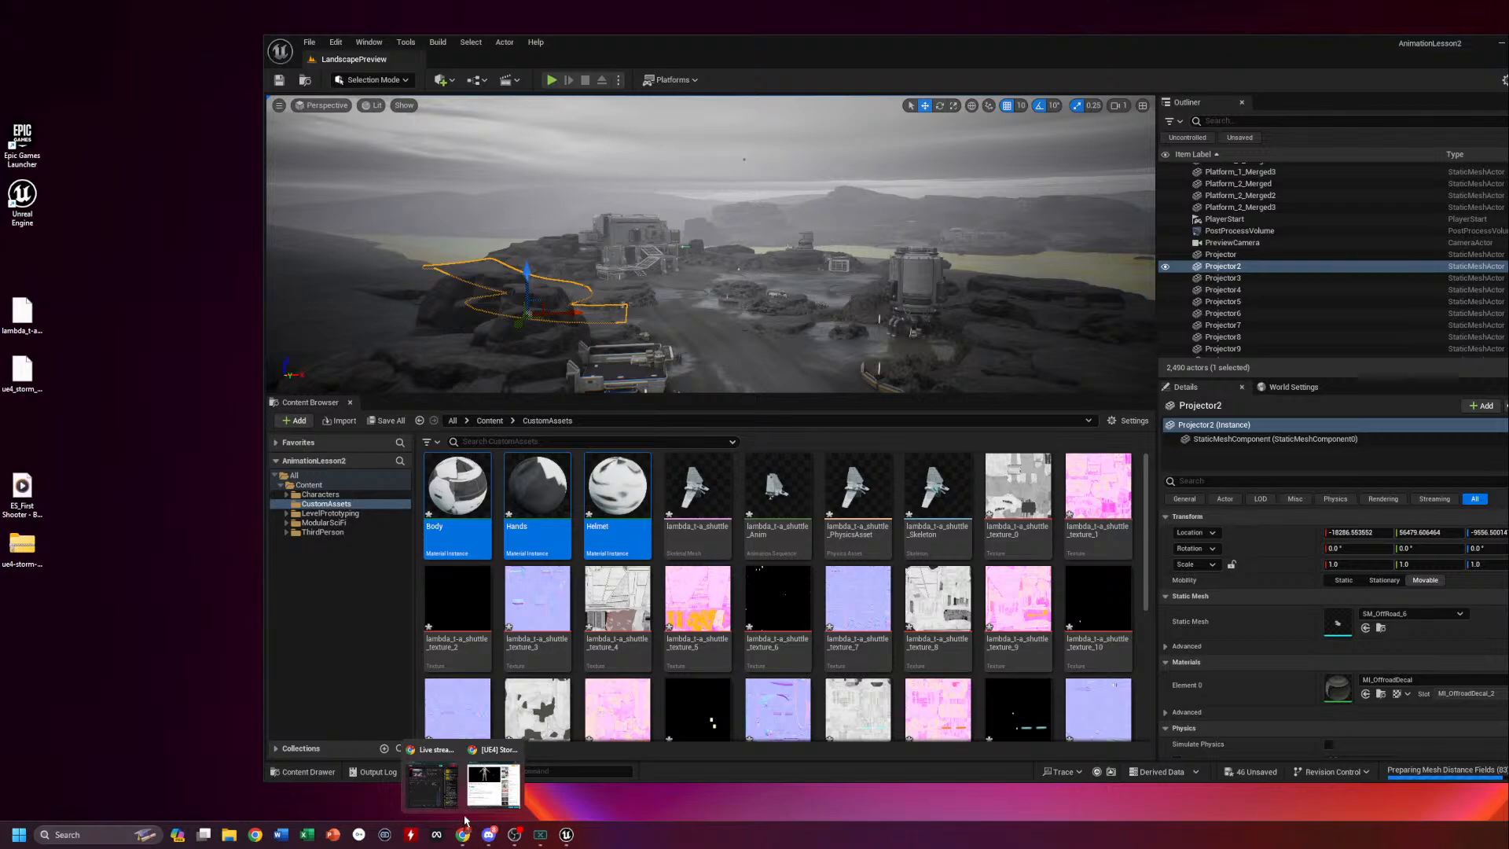
{"action": "left_click", "coordinate": [494, 778]}
{"action": "left_click", "coordinate": [628, 102]}
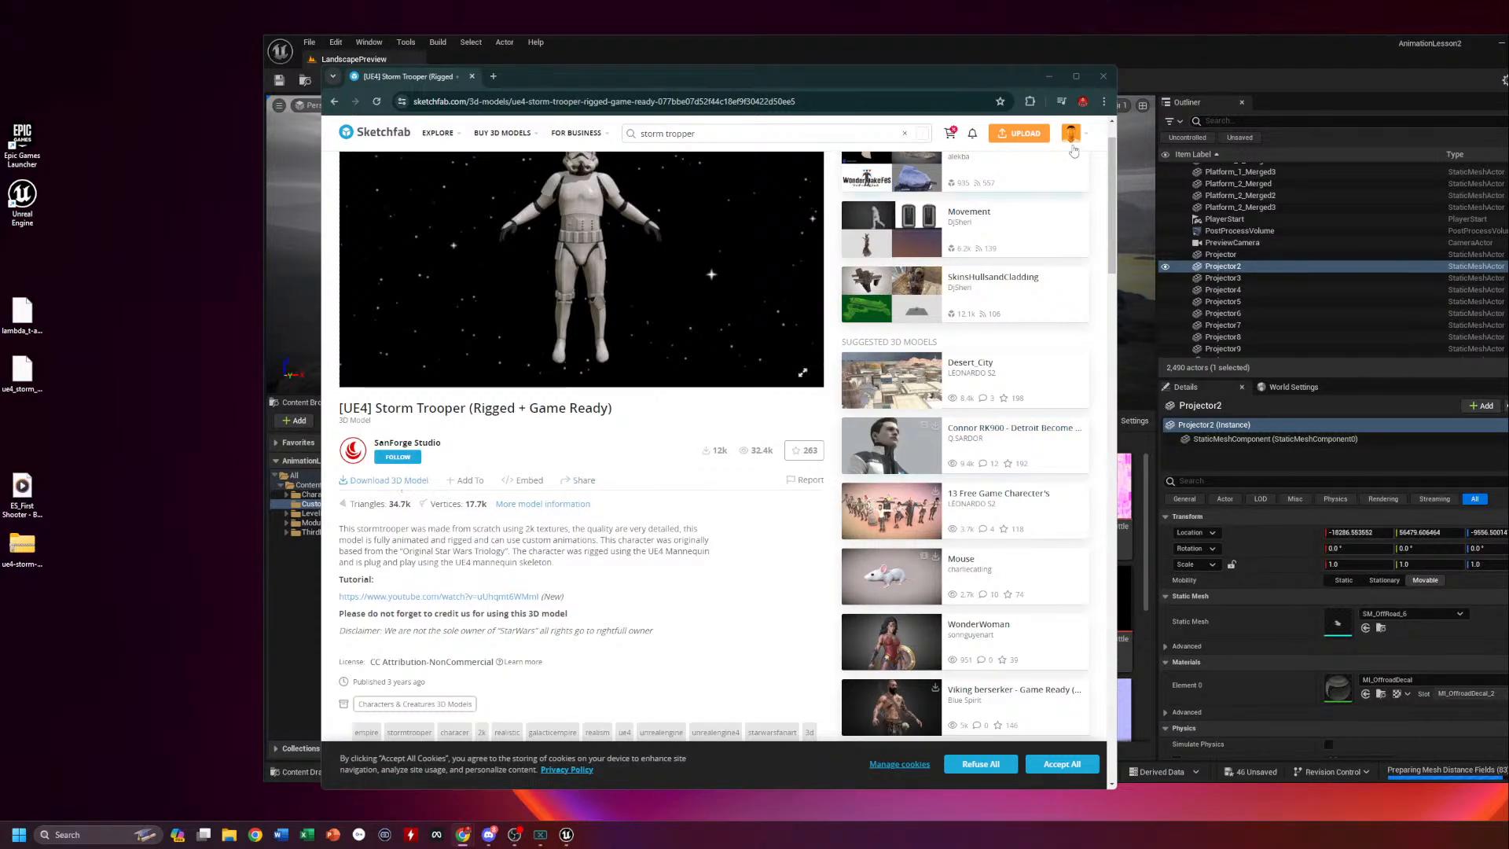
{"action": "left_click", "coordinate": [1049, 77]}
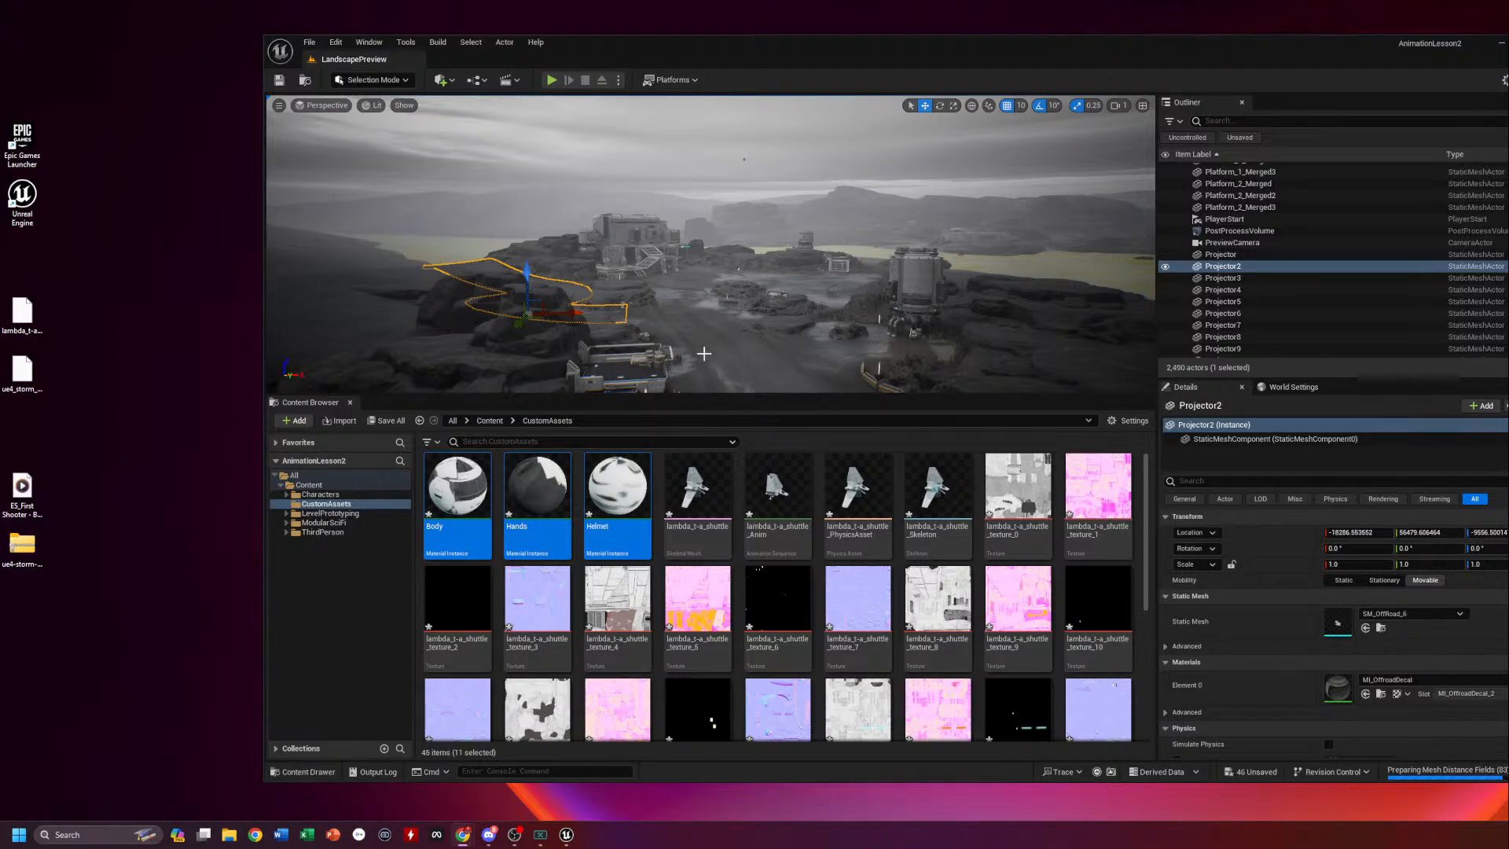
Switch to Google Chrome and open a new browser window over the Unreal Editor
{"action": "left_click", "coordinate": [419, 292]}
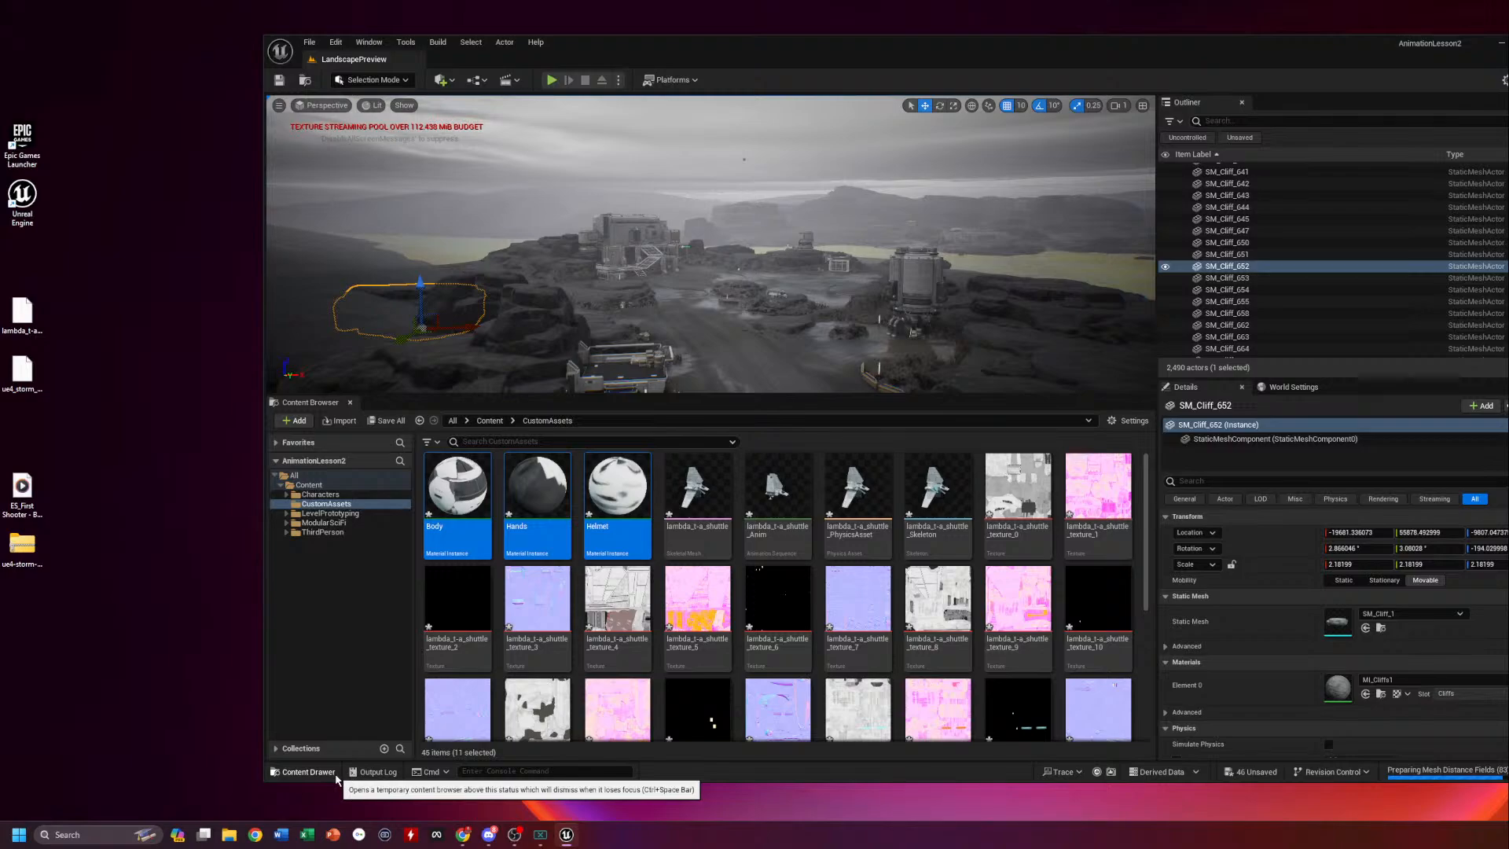
{"action": "left_click", "coordinate": [256, 840]}
{"action": "left_click", "coordinate": [1187, 391]}
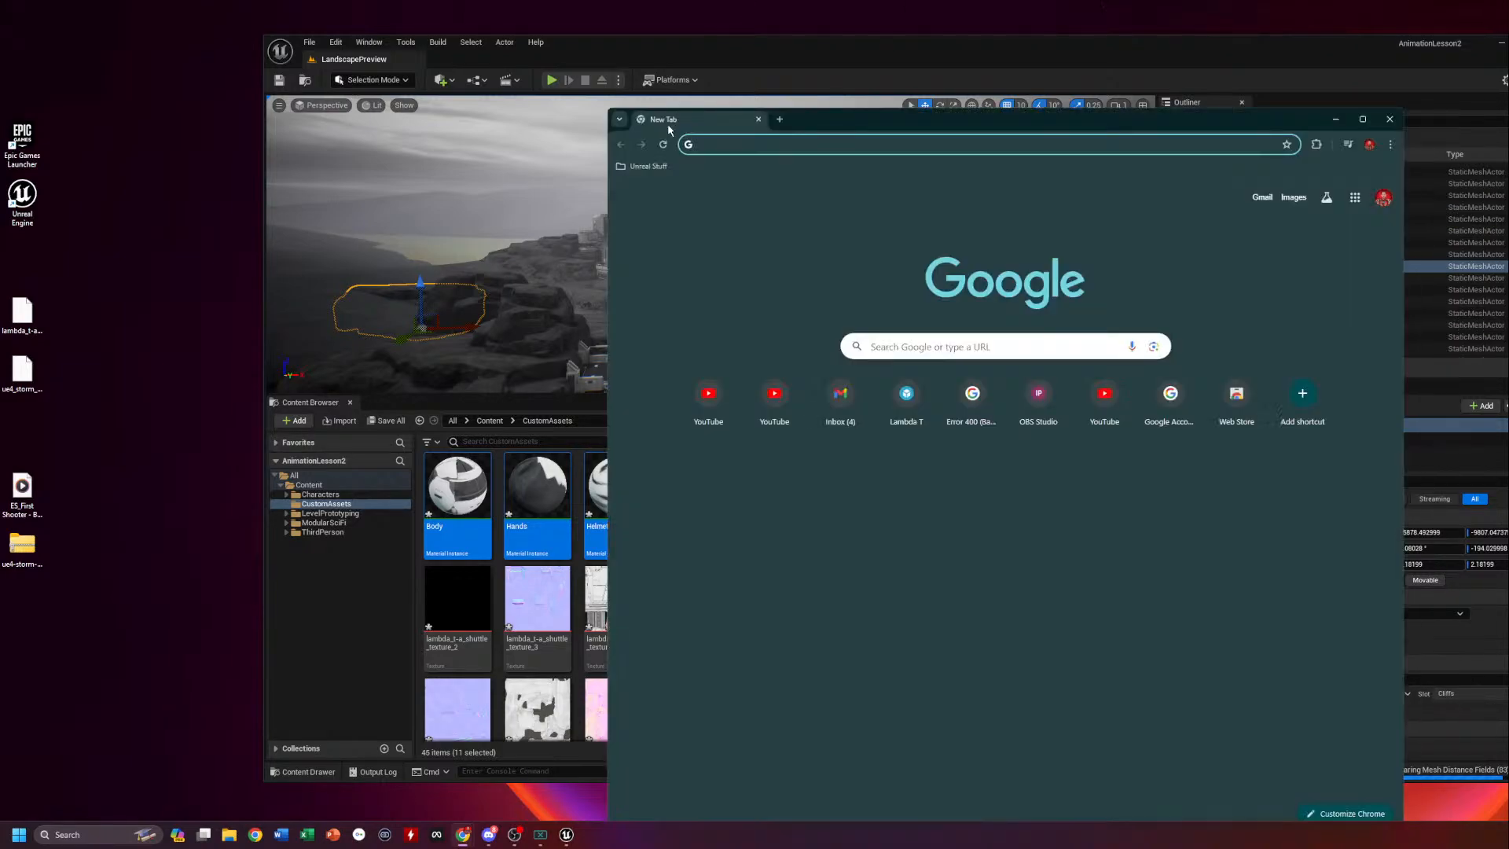
Search Google for "how to get rid of the streaming pool error unreal engine 5"
{"action": "type", "text": "how"}
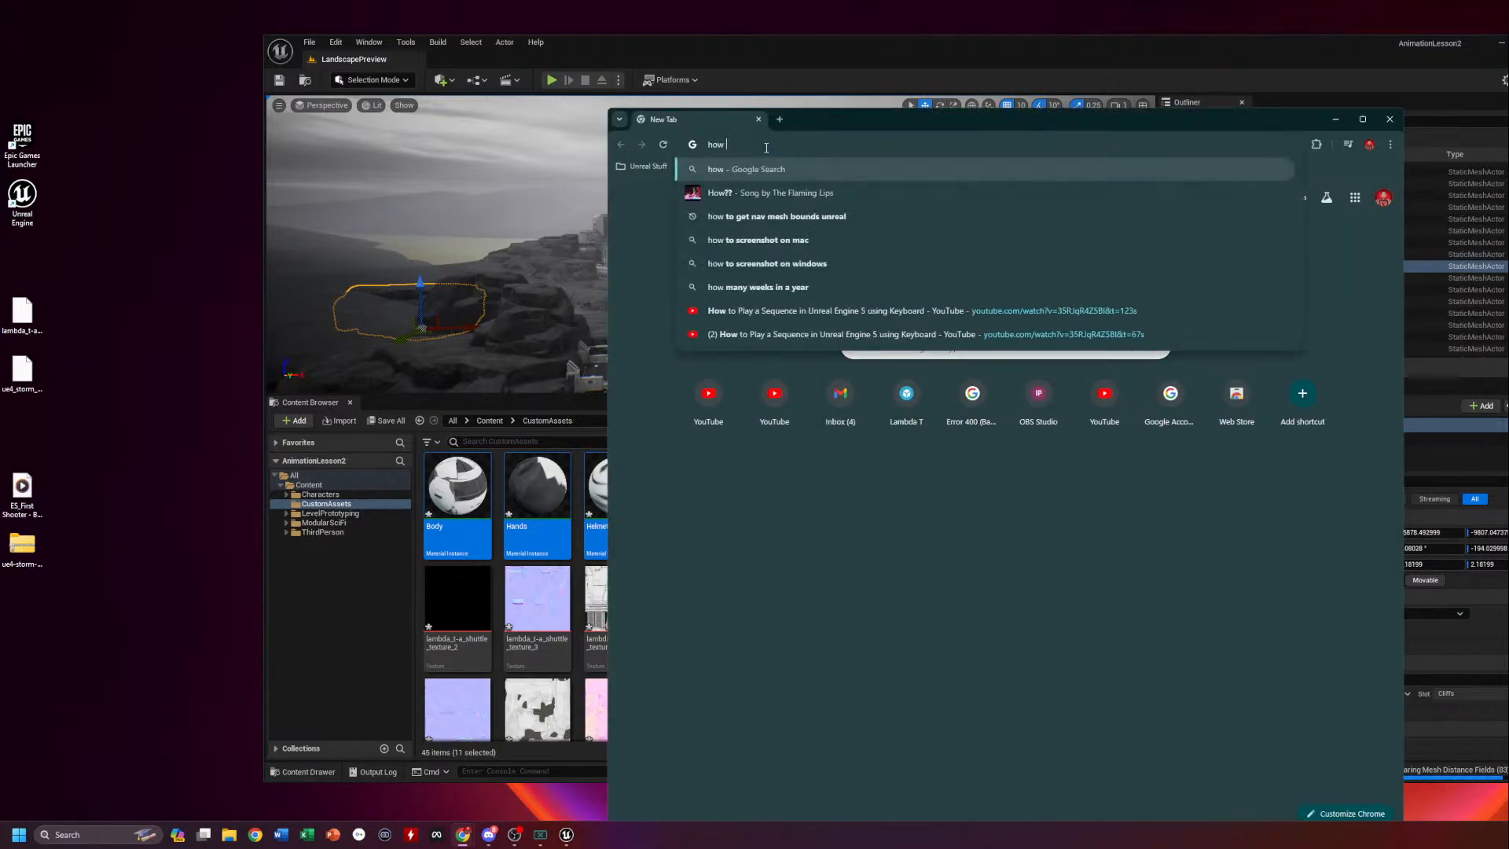
{"action": "left_click", "coordinate": [943, 380]}
{"action": "left_click", "coordinate": [938, 353]}
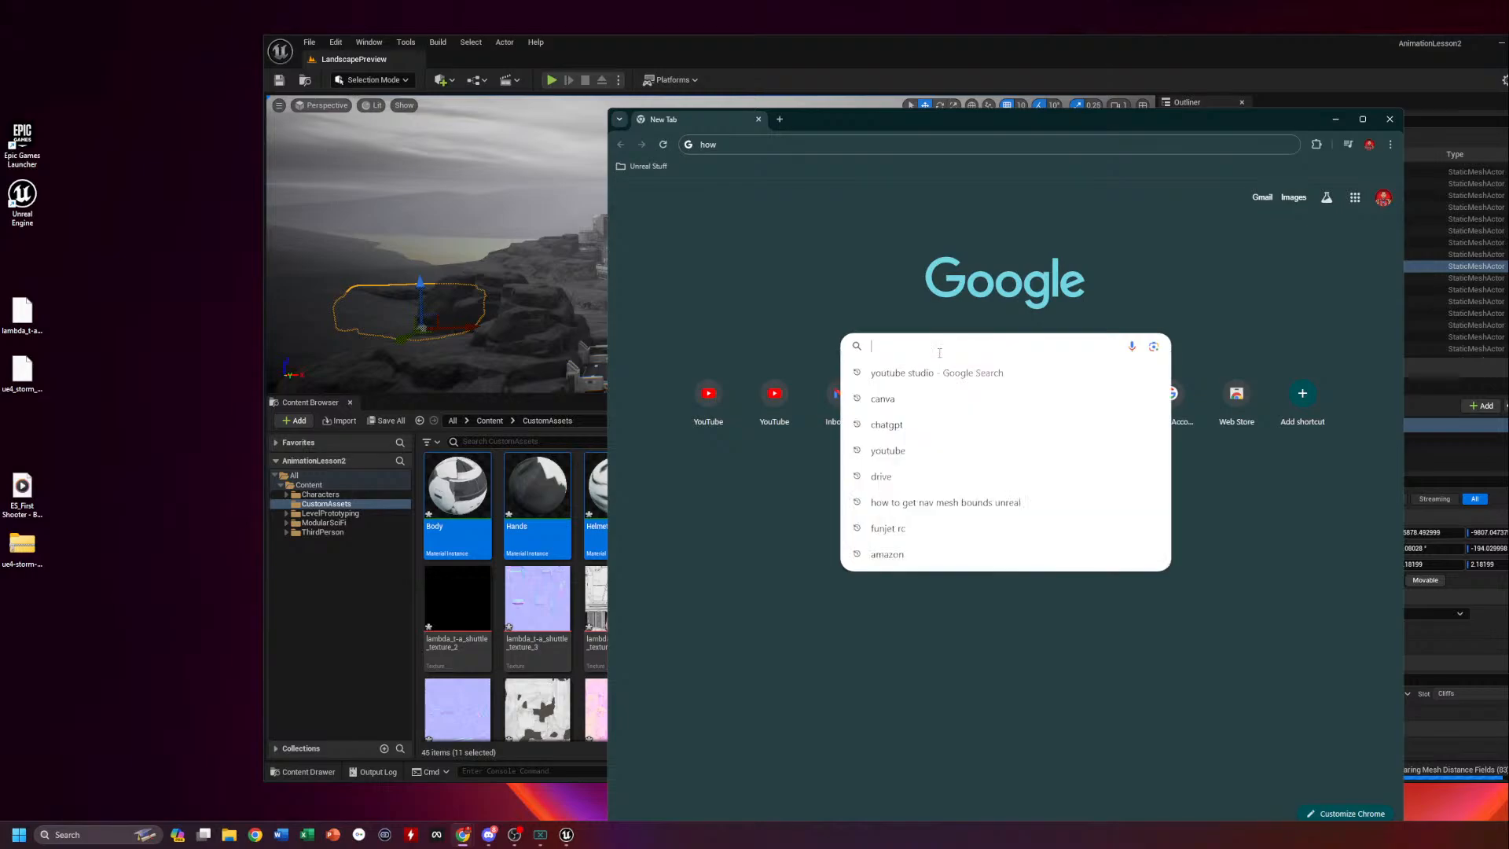
{"action": "type", "text": "how to get"}
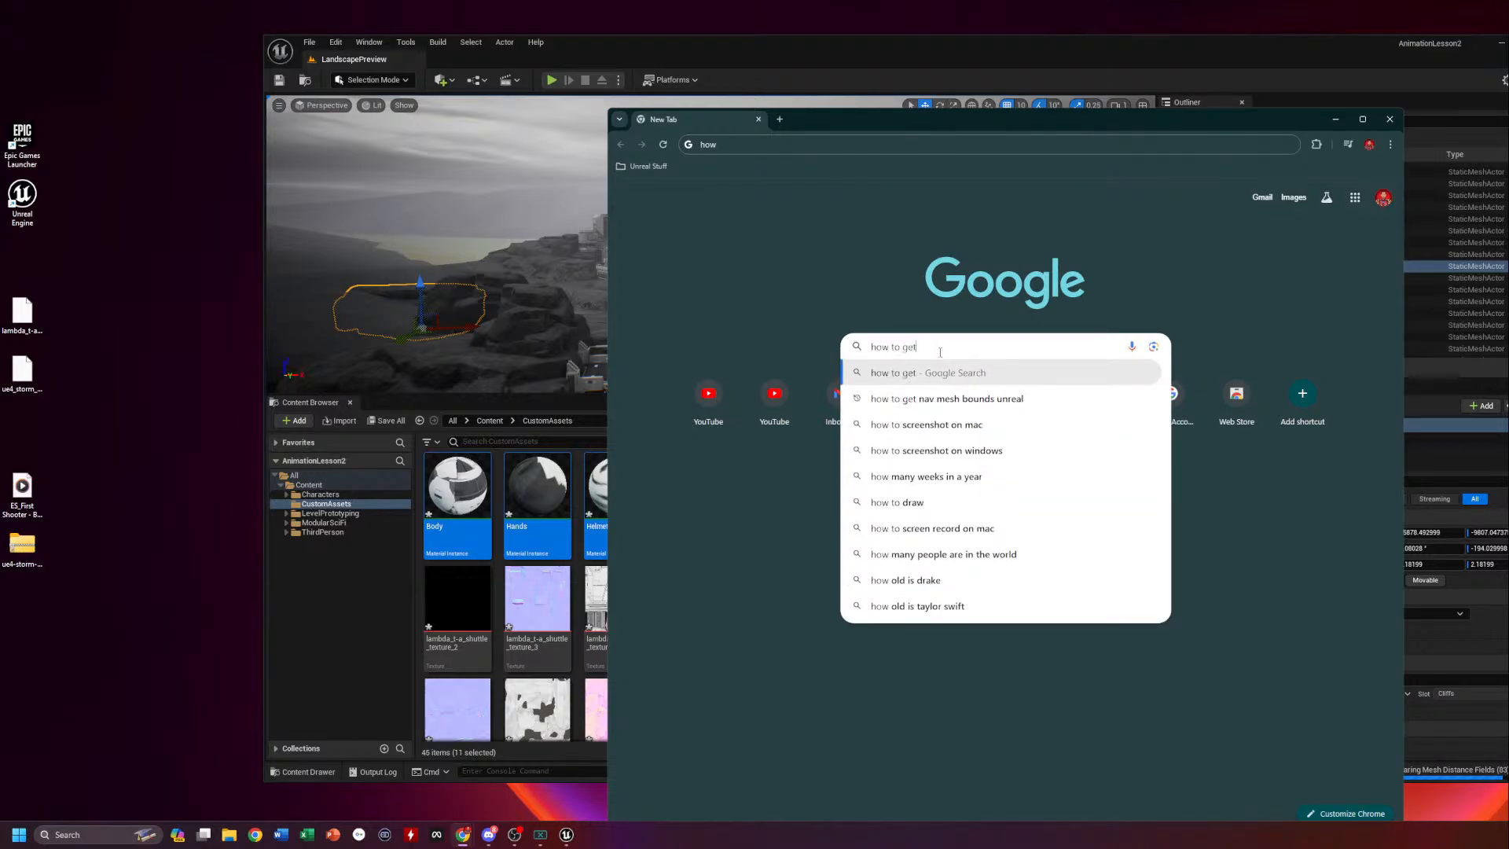
{"action": "type", "text": " rid of the str"}
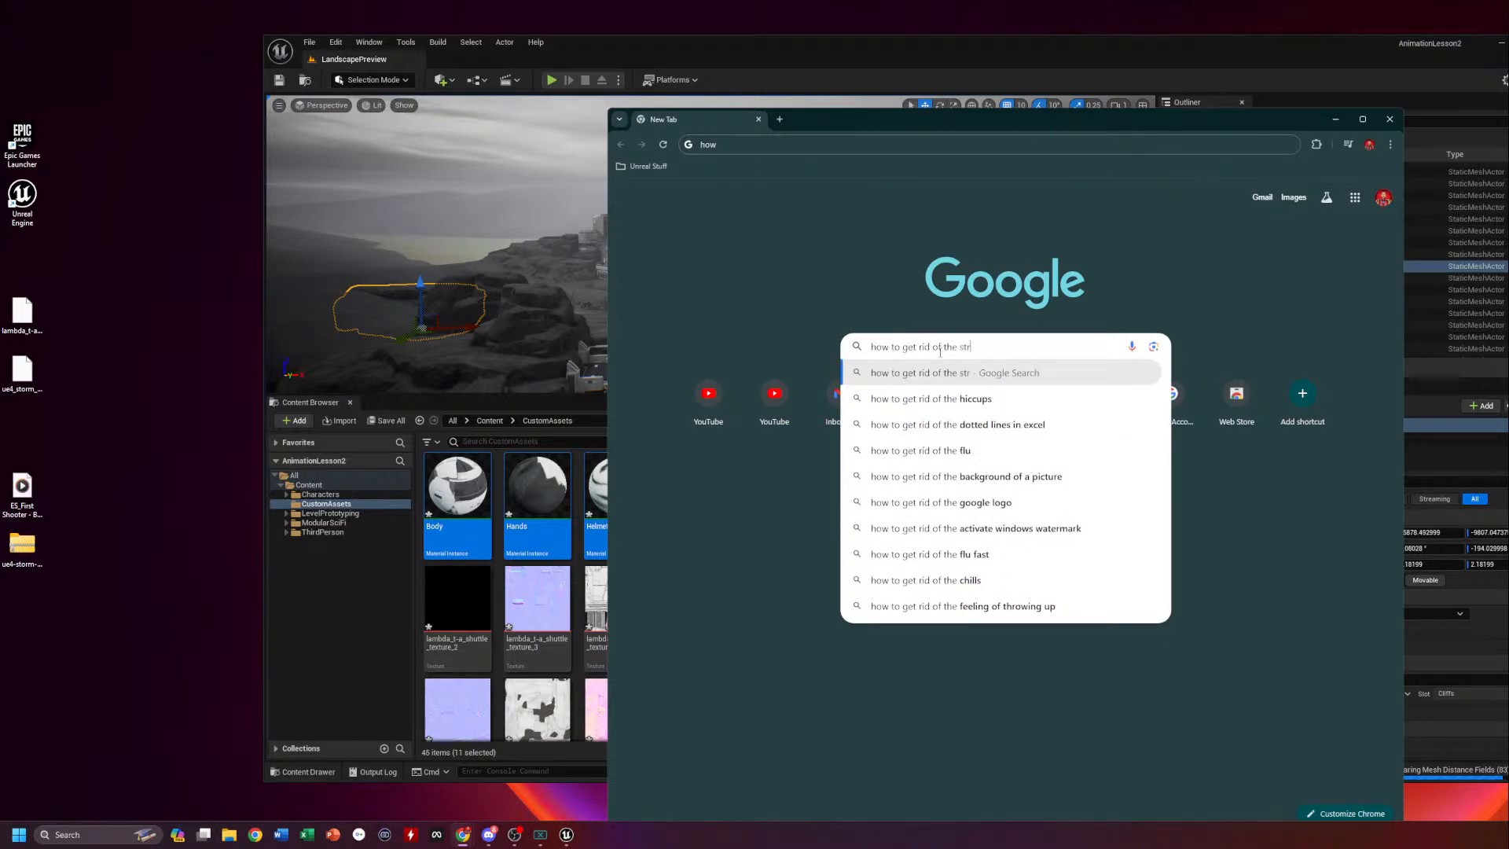
{"action": "type", "text": "eaming"}
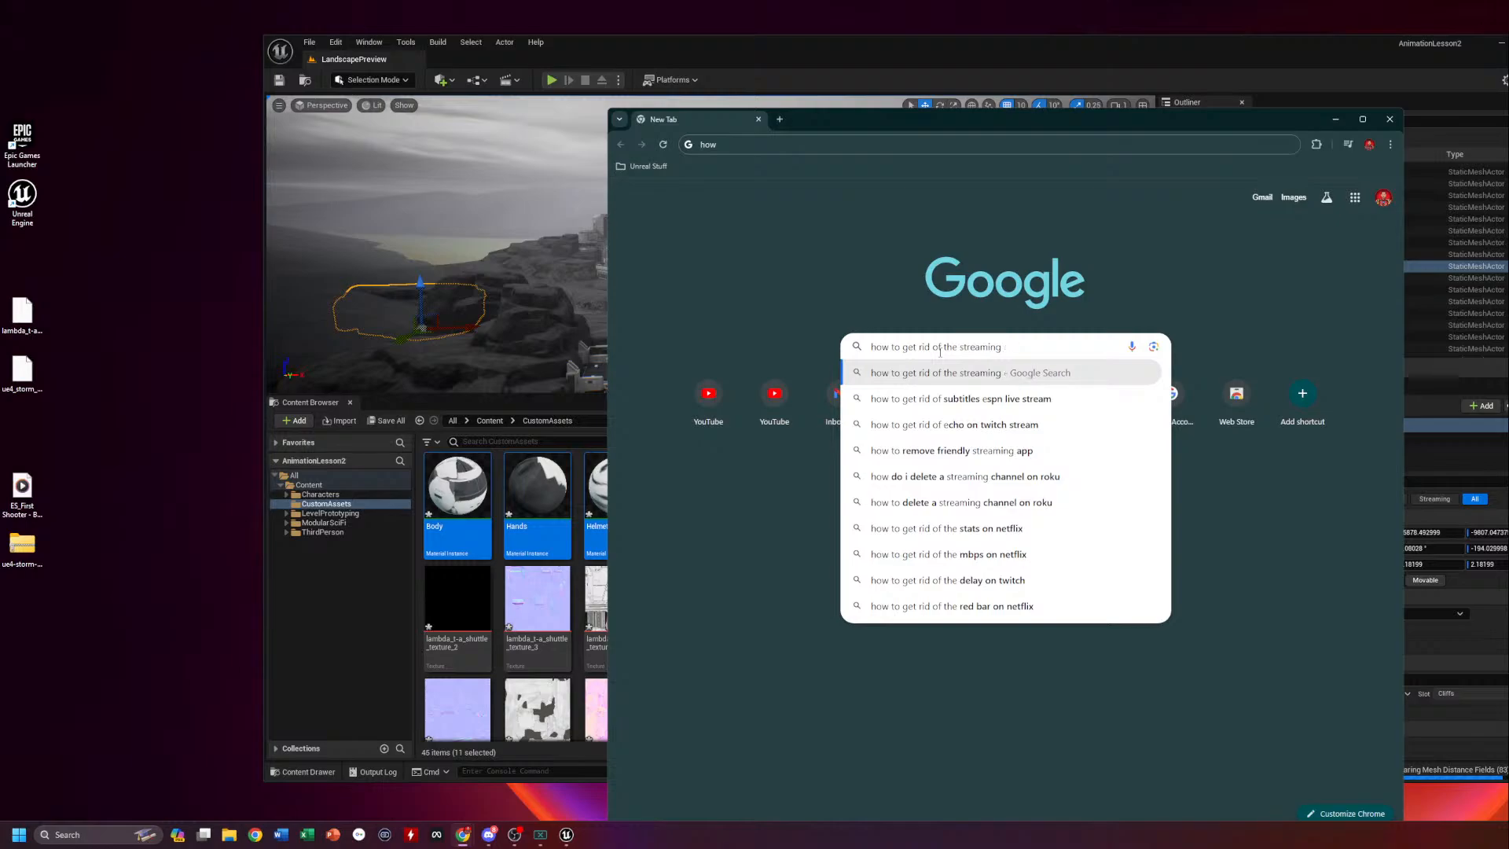
{"action": "left_click", "coordinate": [404, 168]}
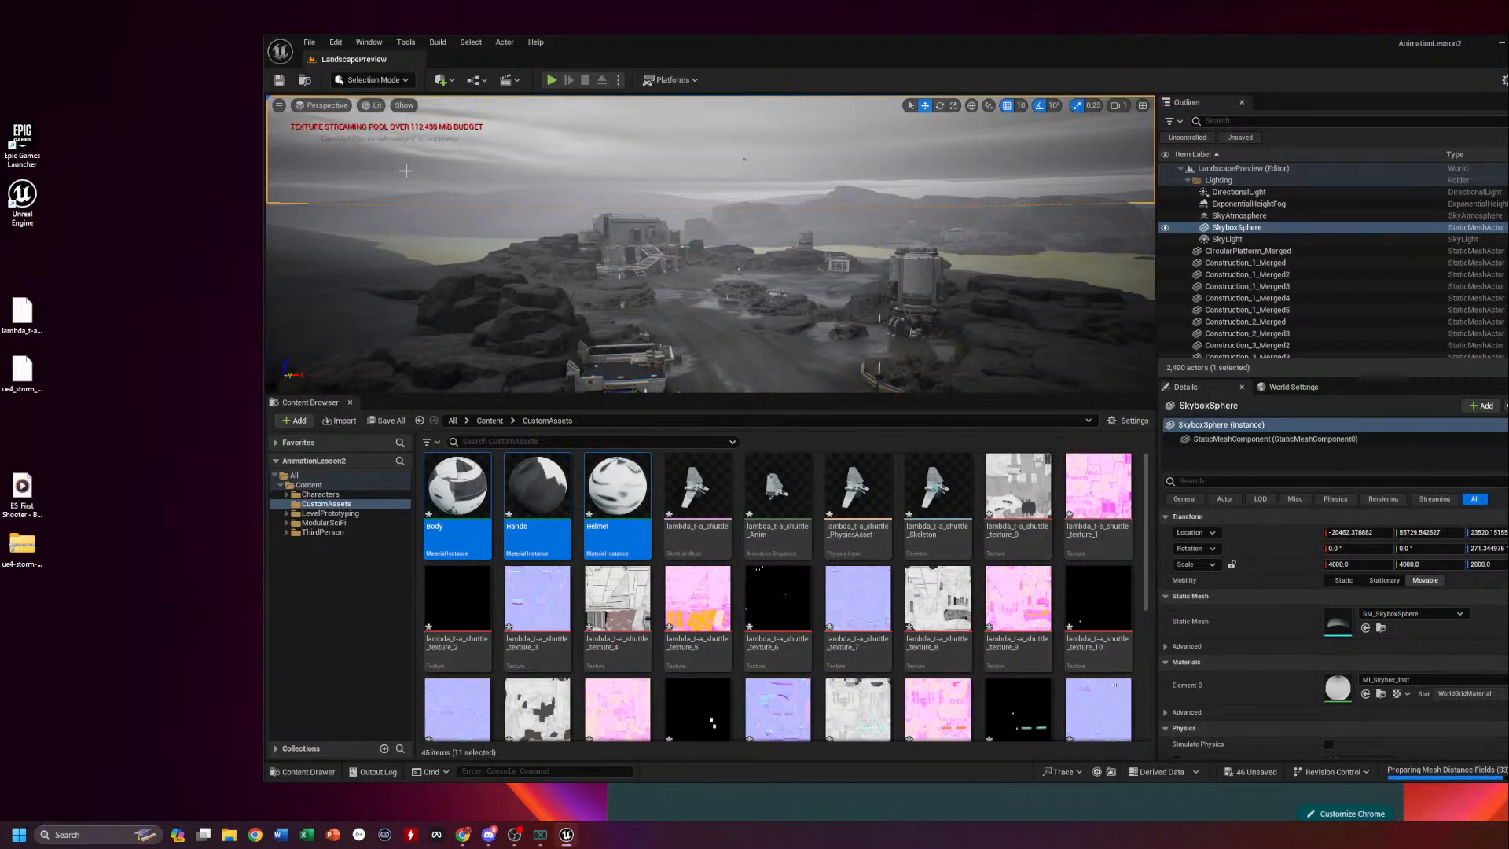
{"action": "mouse_move", "coordinate": [463, 835]}
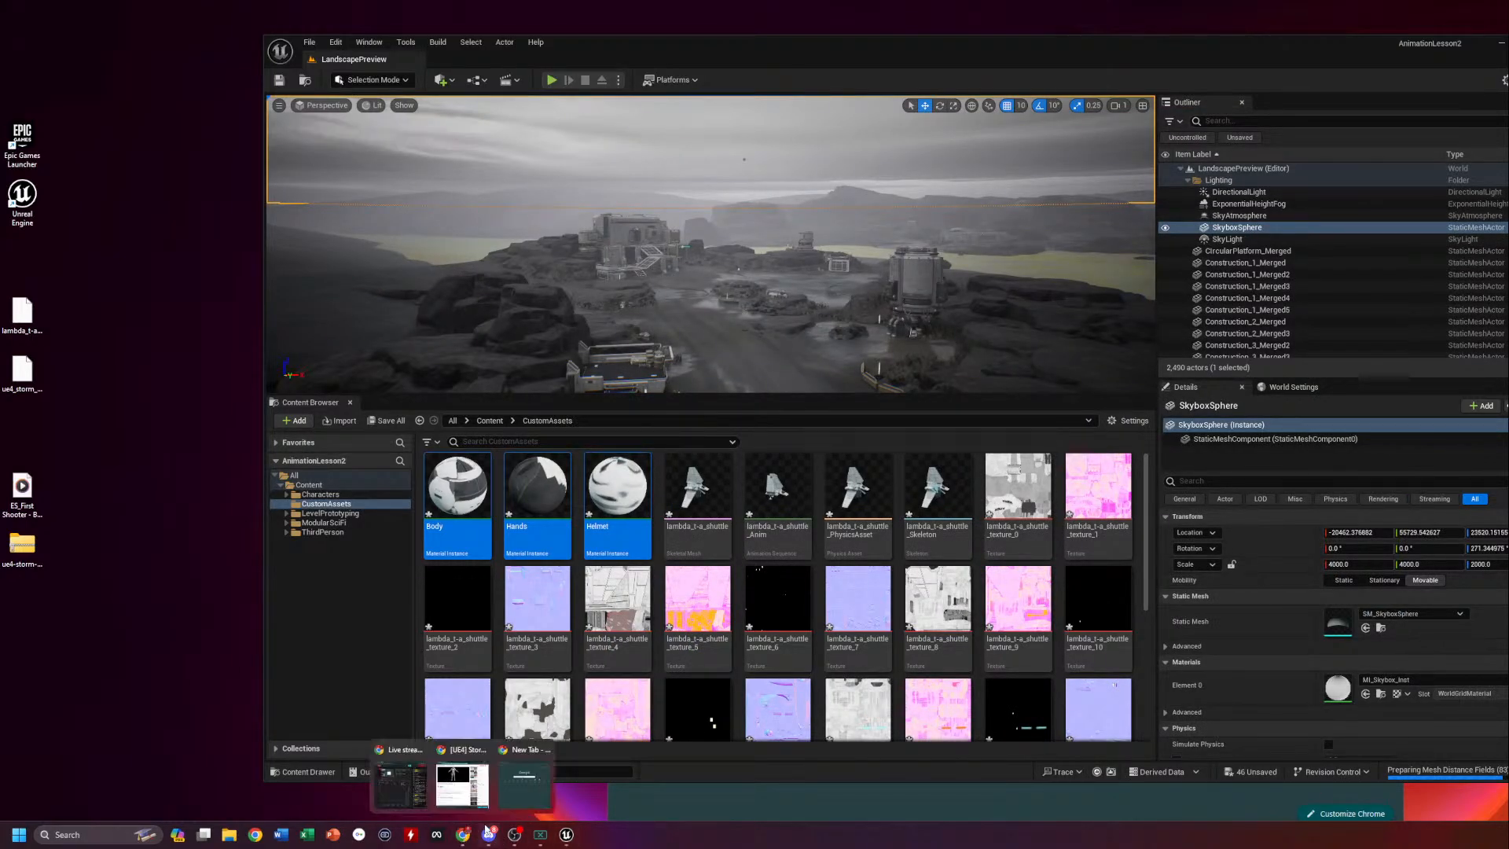
{"action": "left_click", "coordinate": [506, 808]}
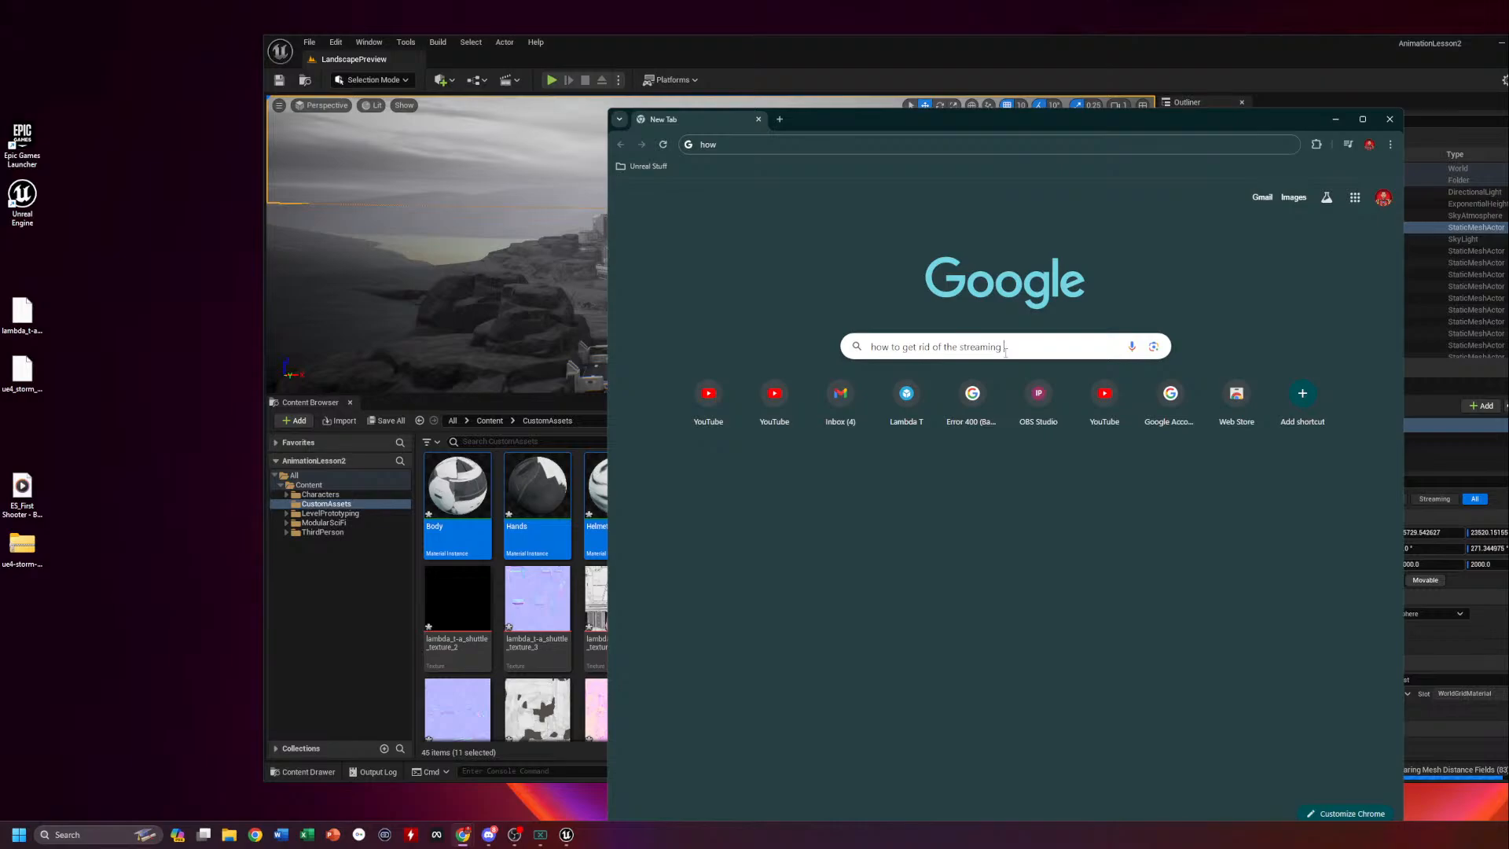
{"action": "type", "text": "pool error en"}
{"action": "key", "text": "BackSpace"}
{"action": "key", "text": "BackSpace"}
{"action": "type", "text": "unreal engine 5"}
{"action": "key", "text": "Down"}
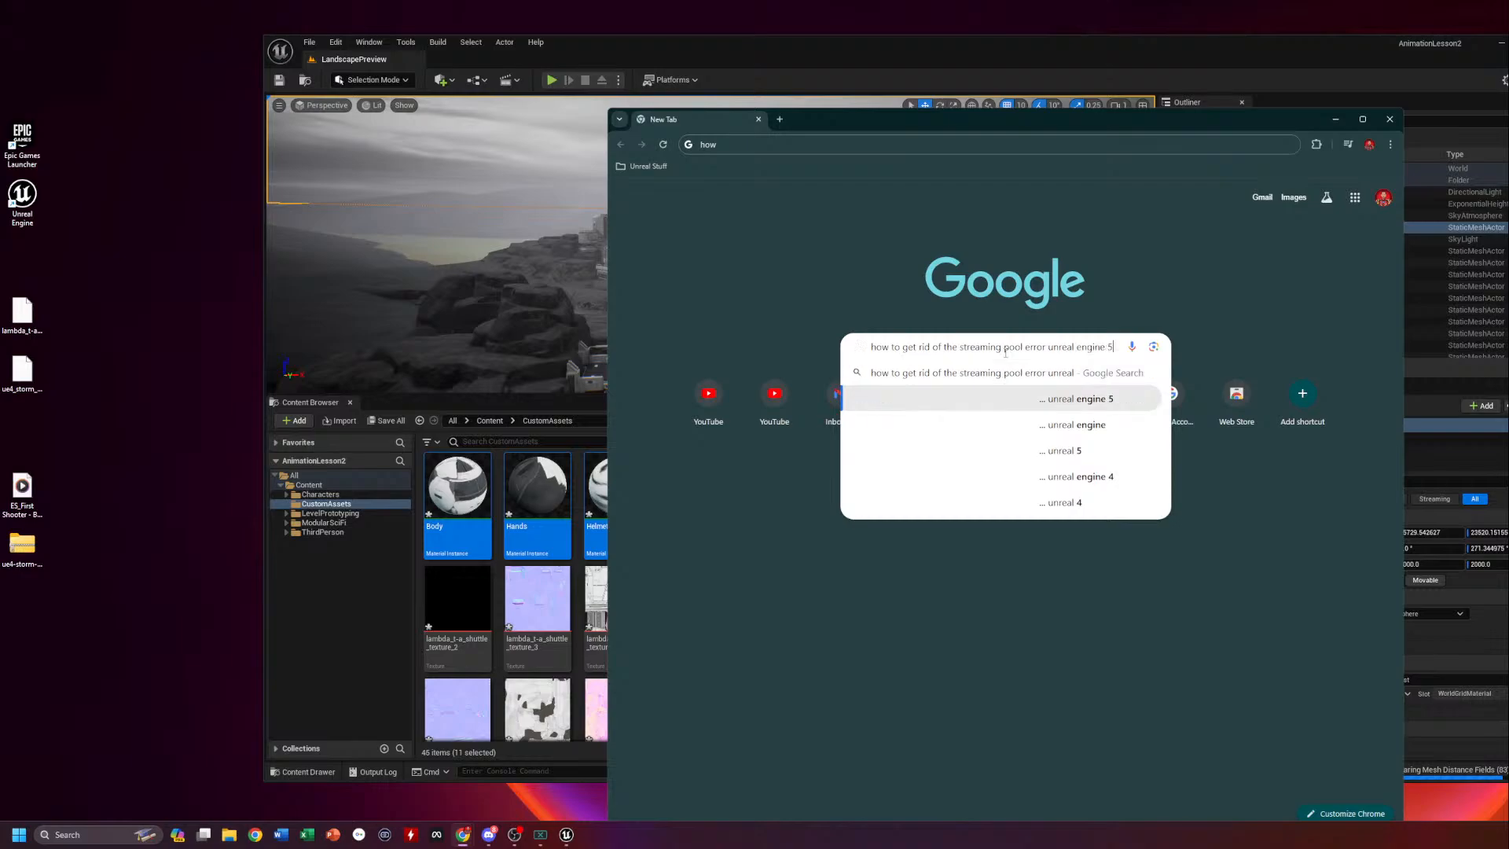
{"action": "key", "text": "Return"}
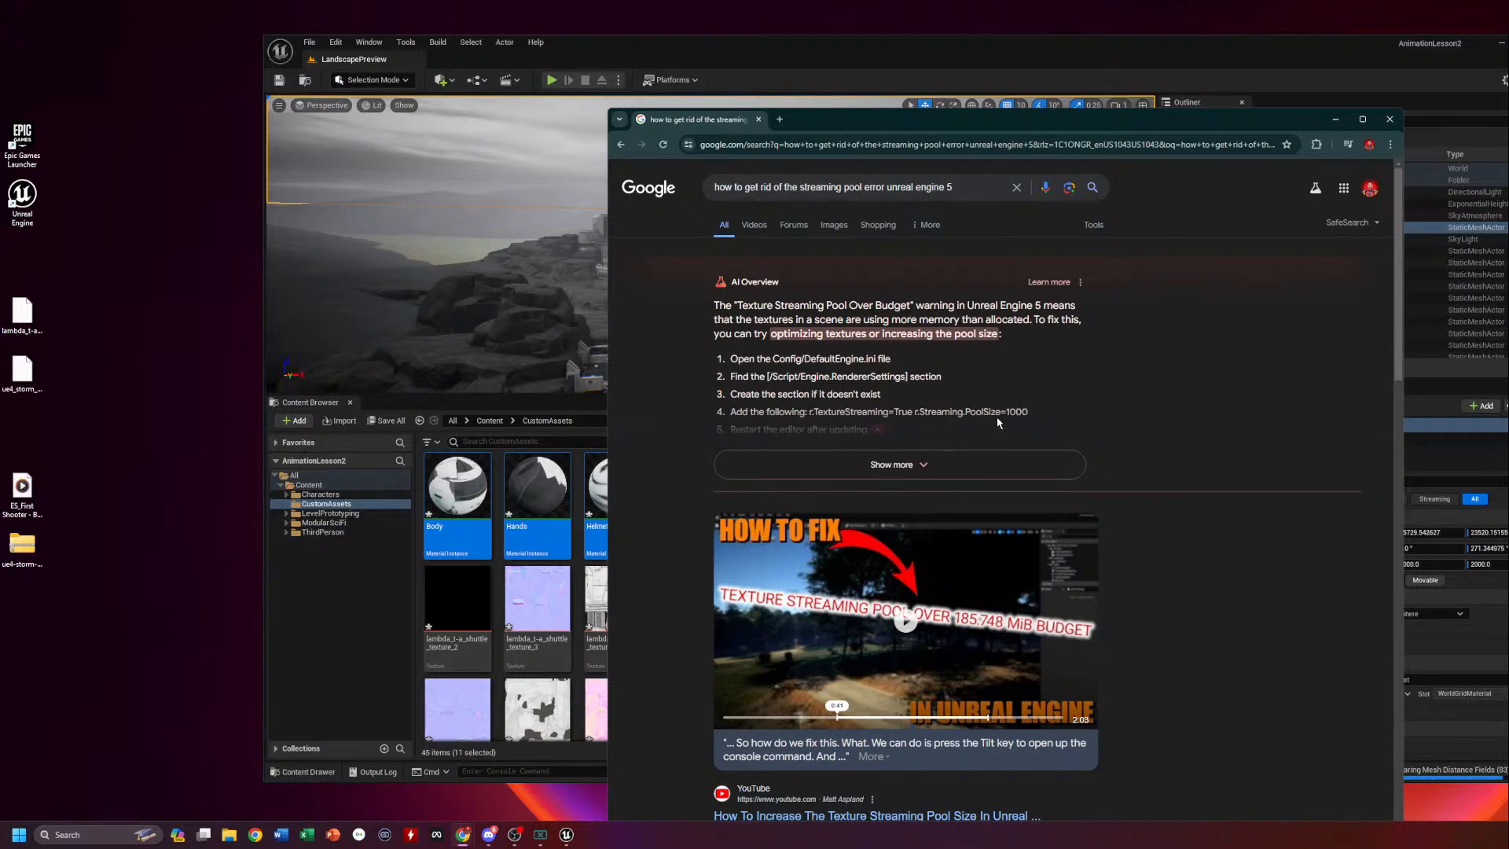
Read the suggested texture streaming pool size fix in the search results, then move the Chrome window off the Unreal Editor
{"action": "scroll", "coordinate": [1167, 613], "scroll_direction": "down", "scroll_amount": 1}
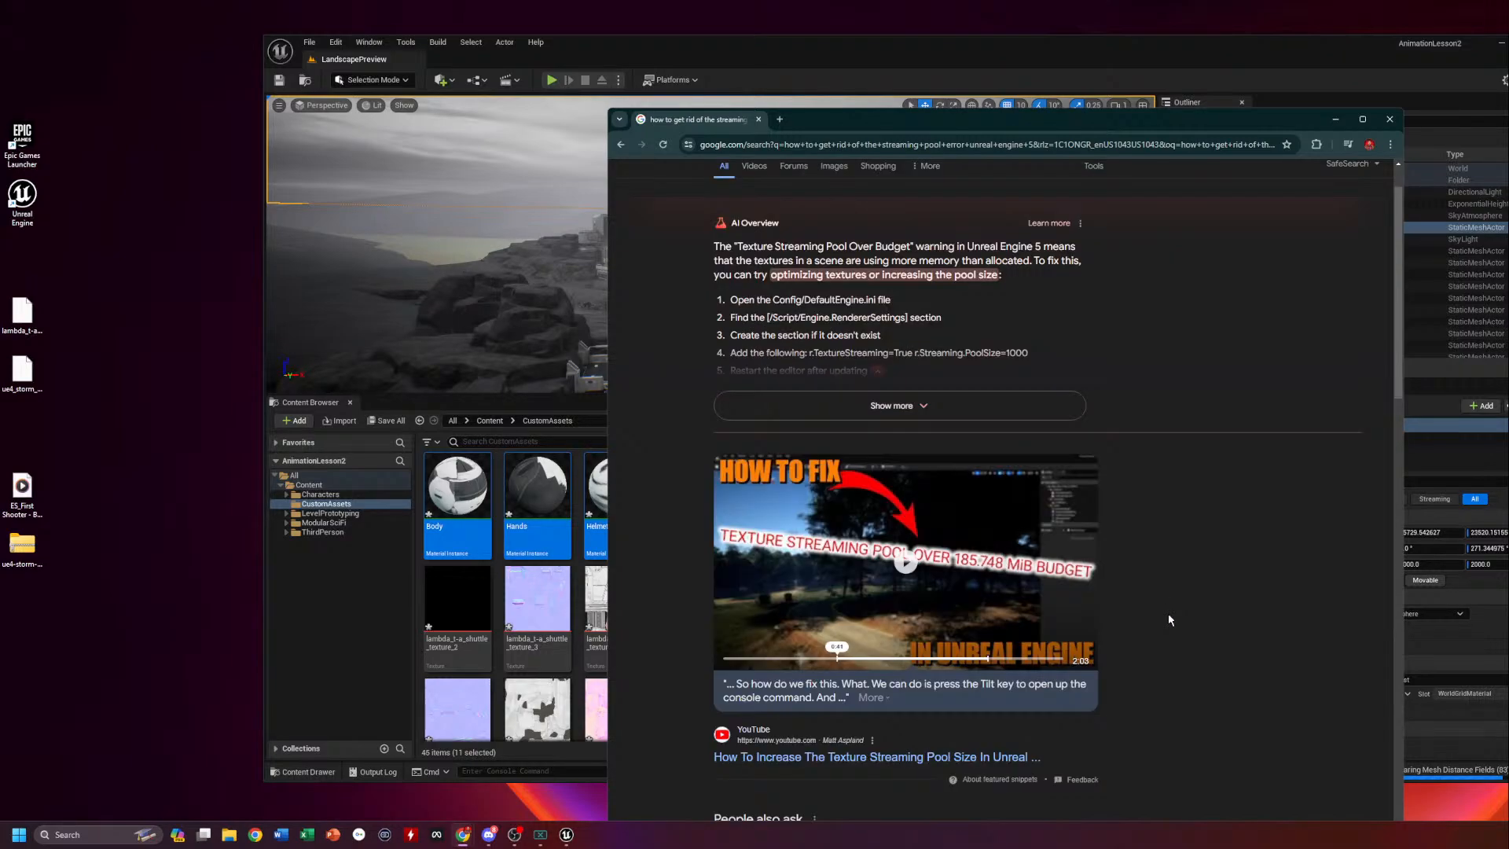
{"action": "scroll", "coordinate": [1168, 617], "scroll_direction": "up", "scroll_amount": 1}
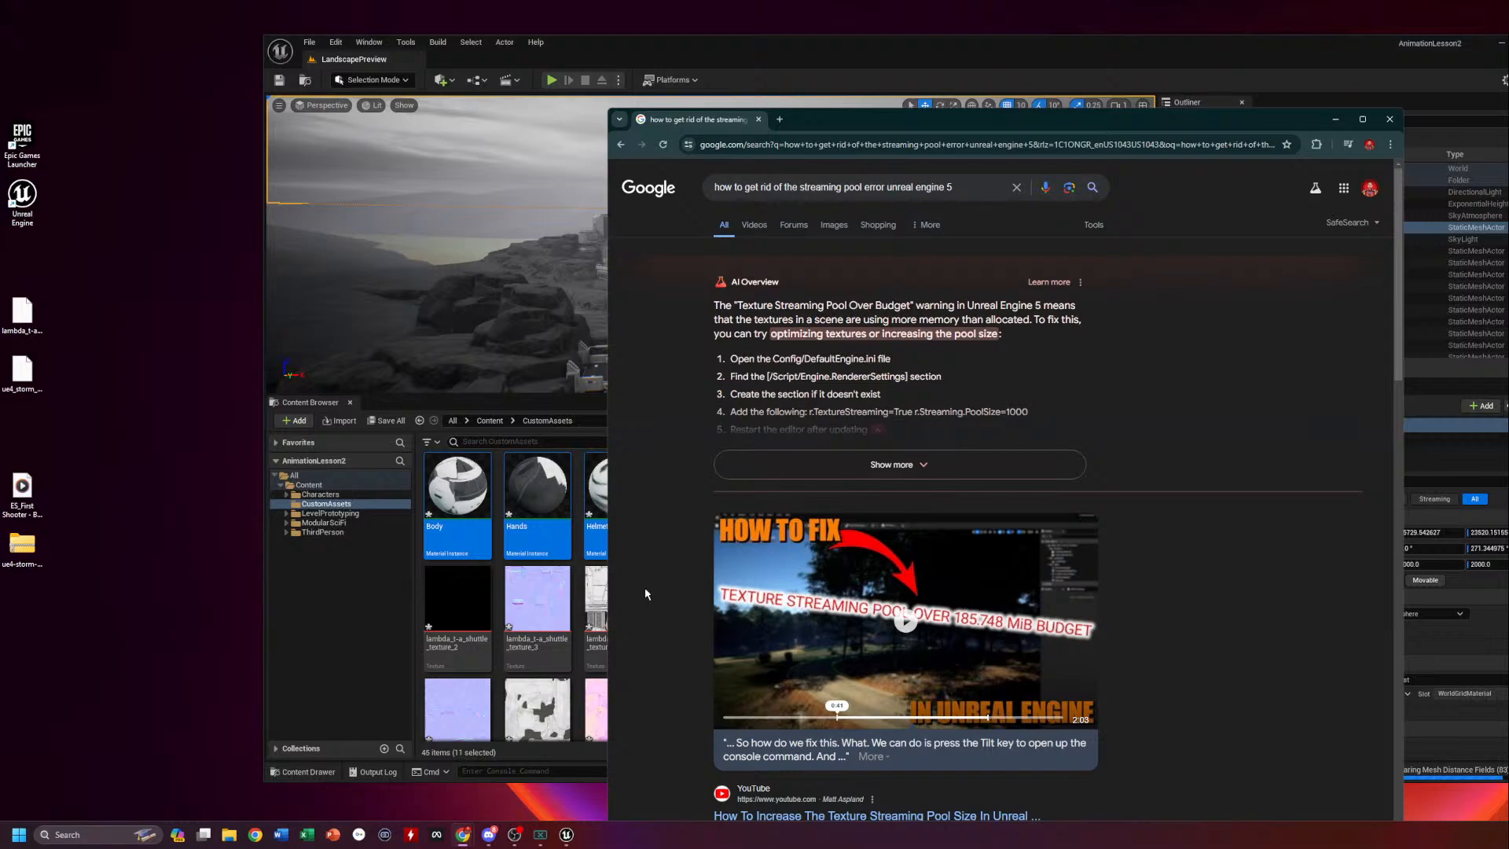
{"action": "left_click", "coordinate": [547, 770]}
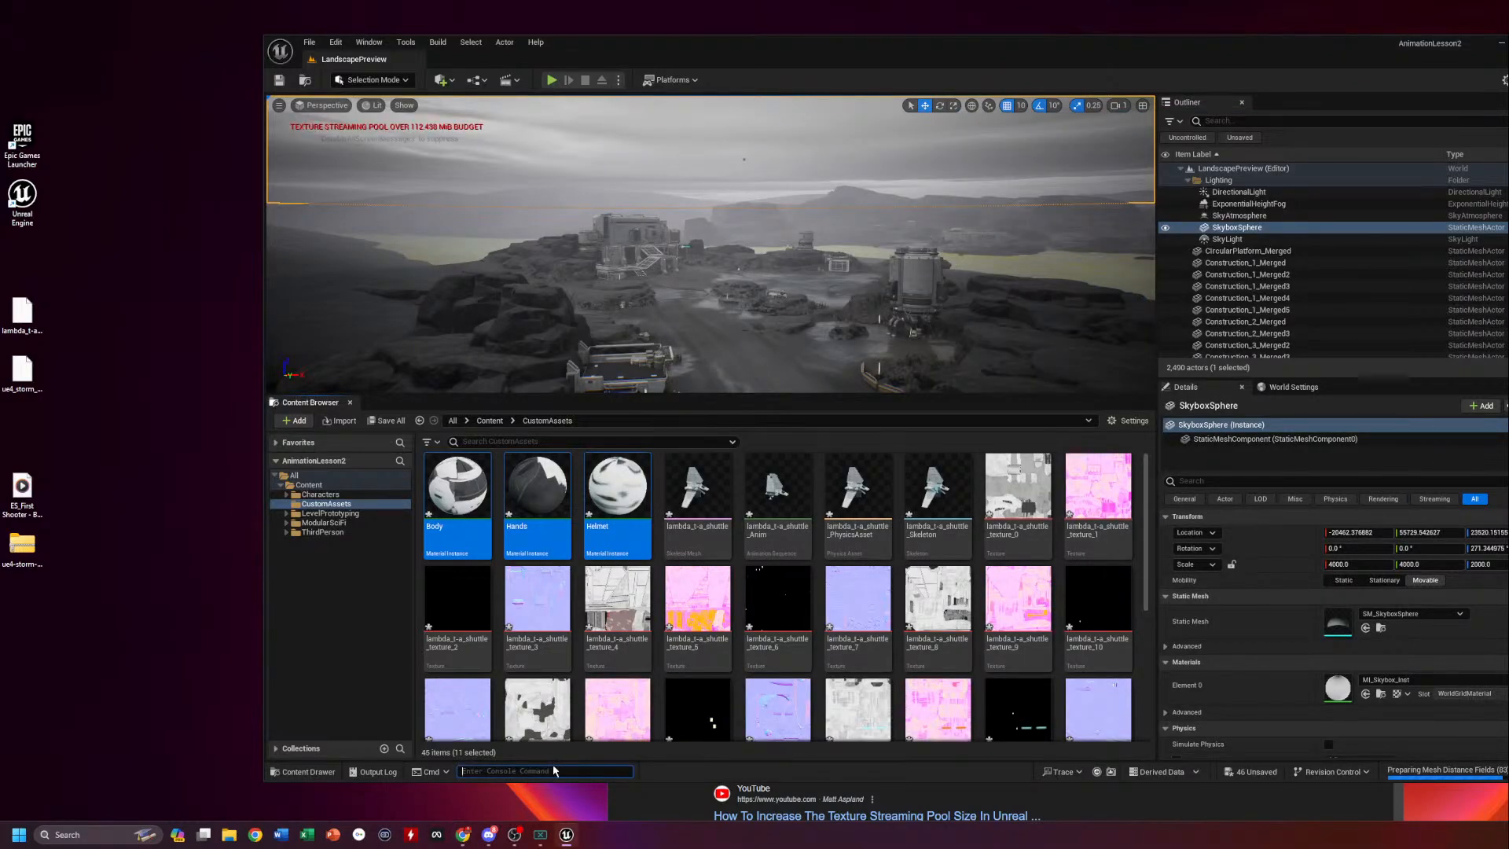
{"action": "mouse_move", "coordinate": [463, 837]}
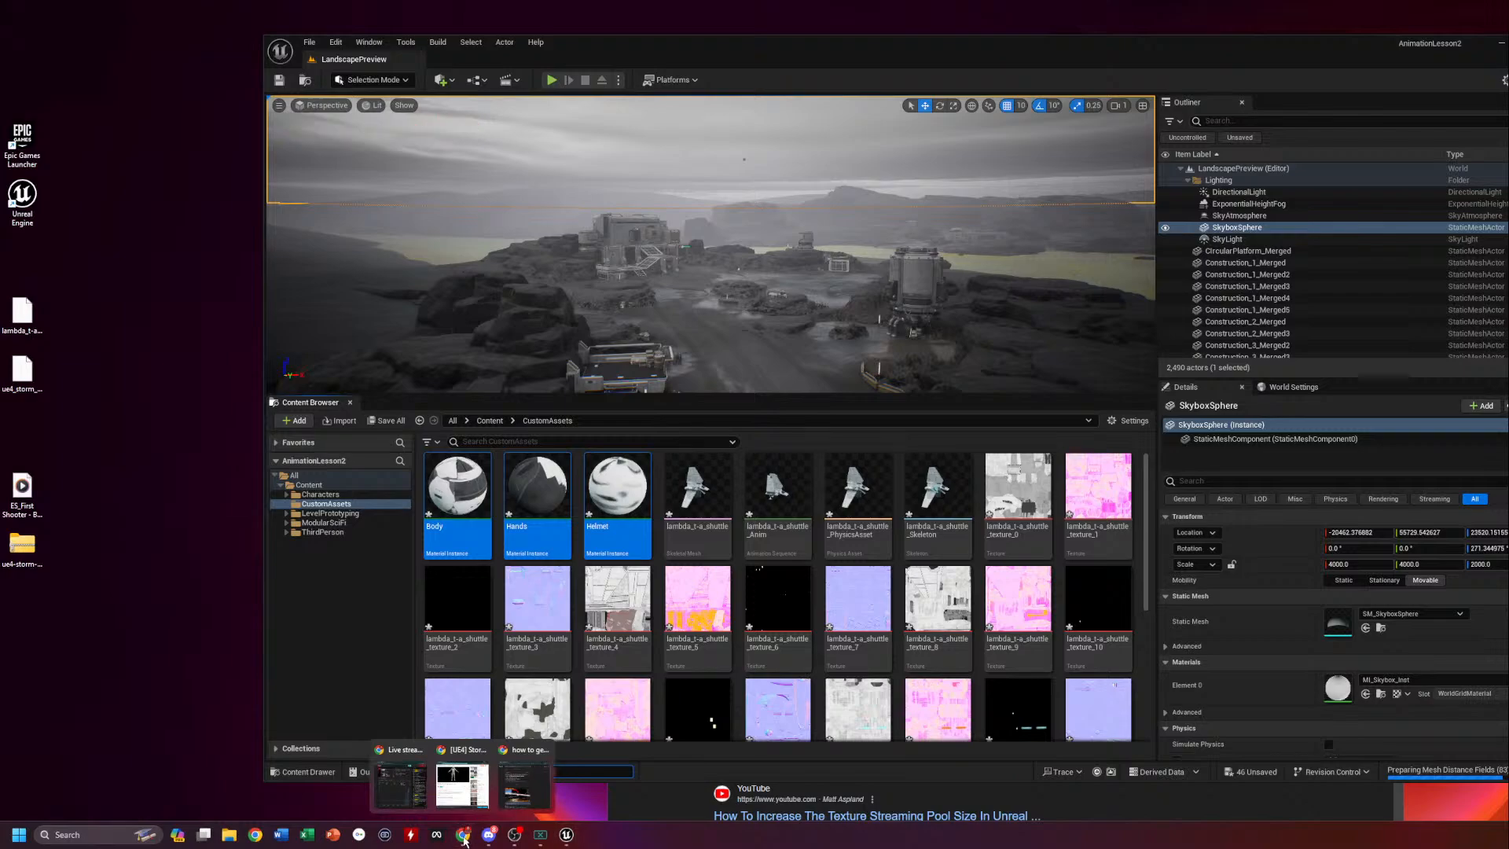
{"action": "left_click", "coordinate": [524, 790]}
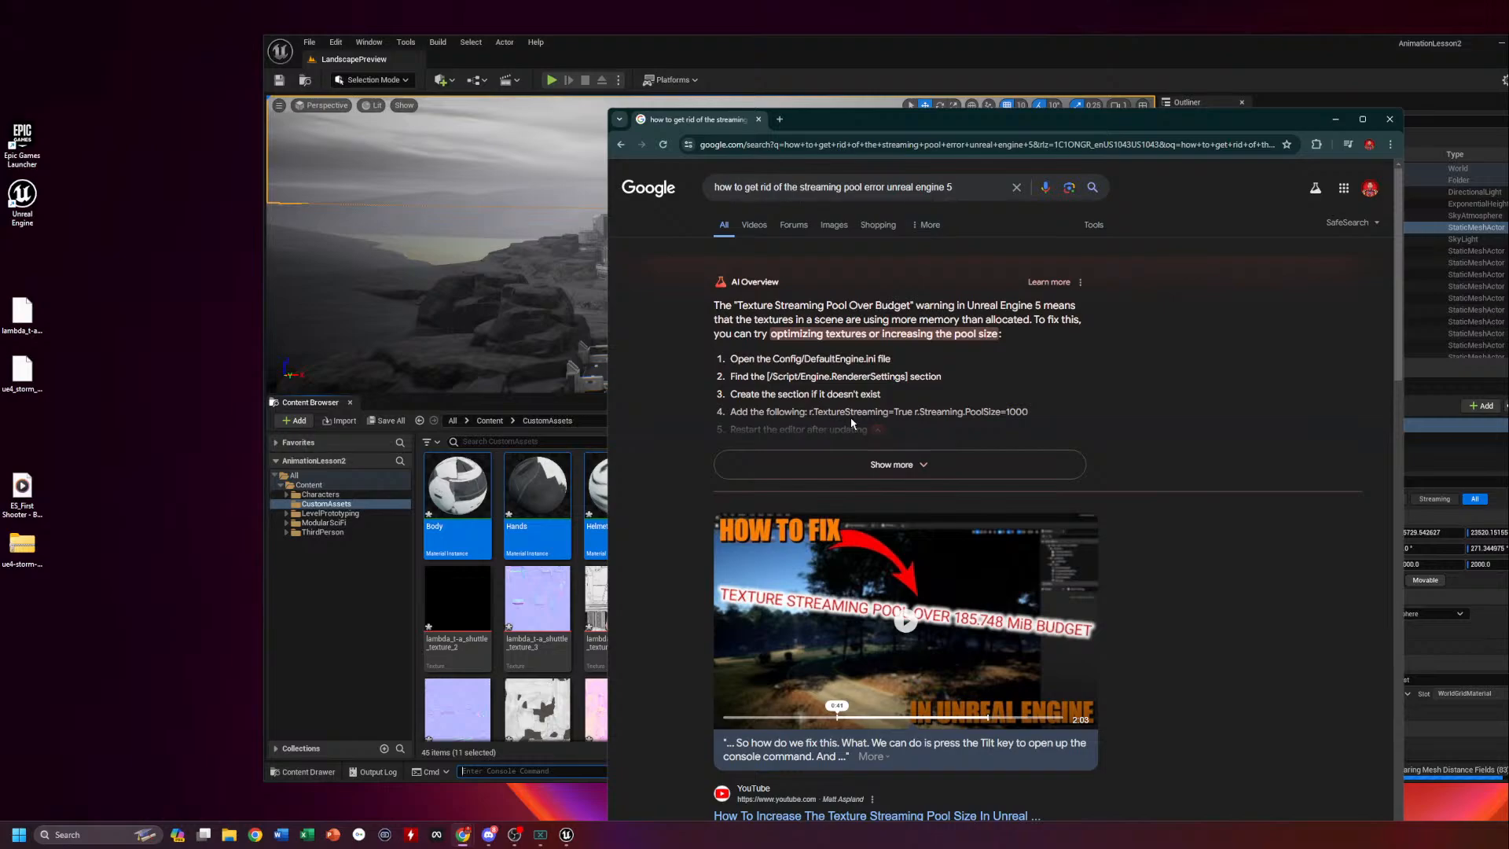
{"action": "left_click_drag", "start_coordinate": [998, 120], "coordinate": [1508, 121]}
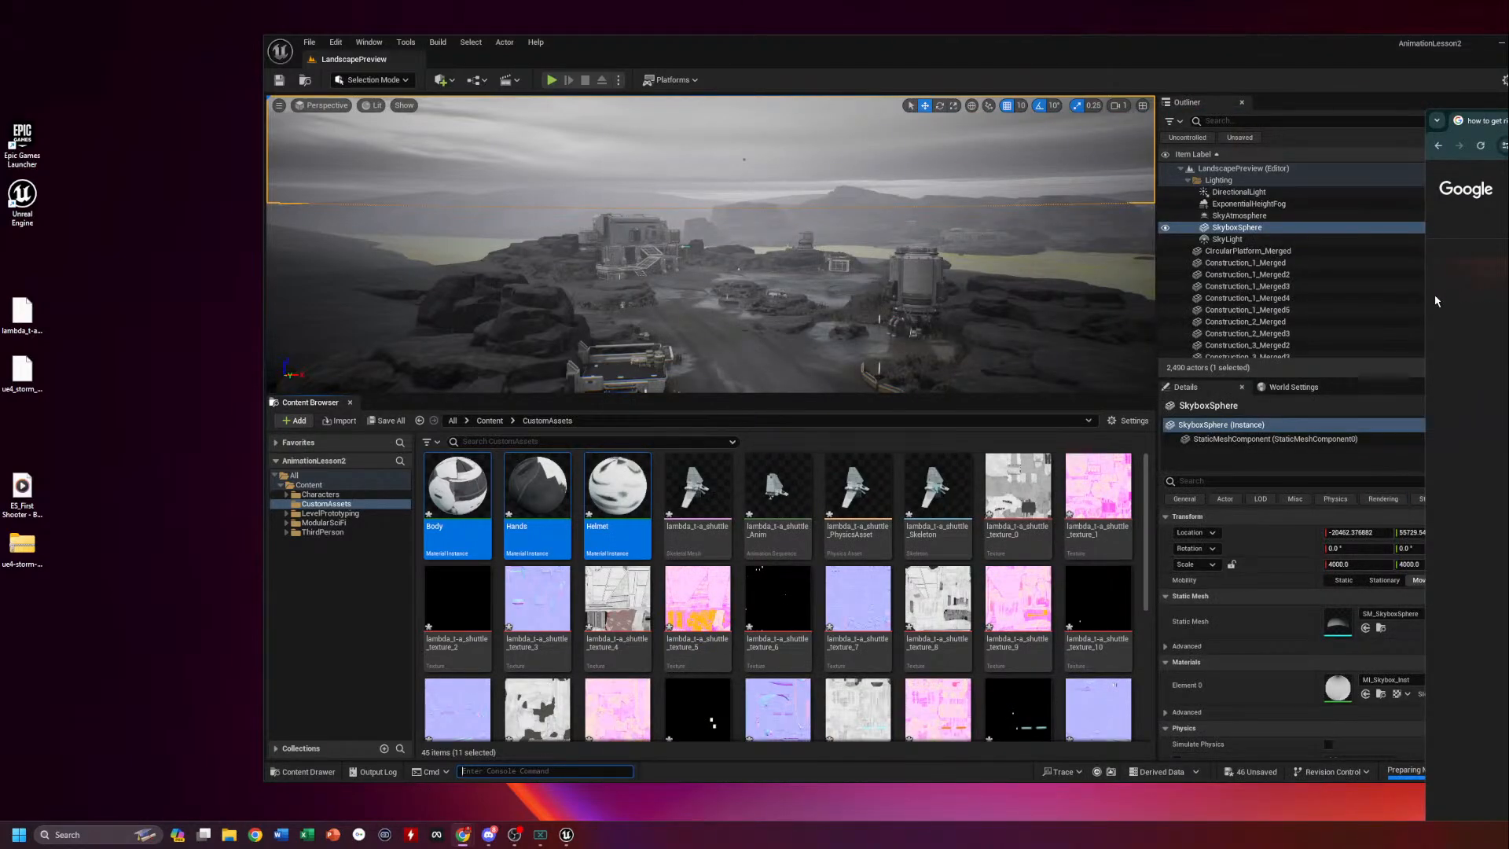
{"action": "left_click_drag", "start_coordinate": [1423, 302], "coordinate": [1508, 302]}
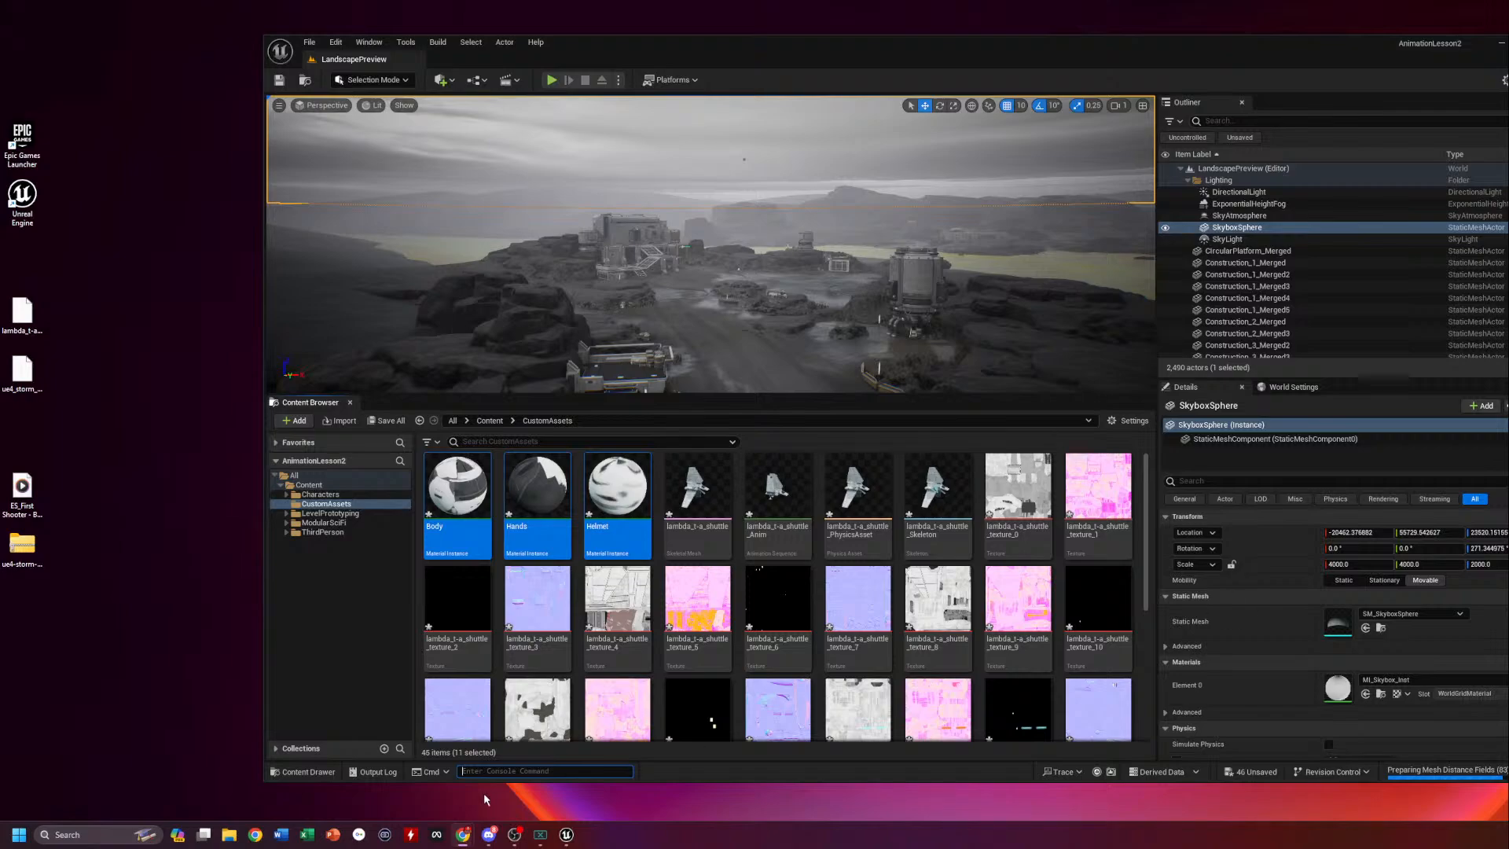
{"action": "type", "text": "r.."}
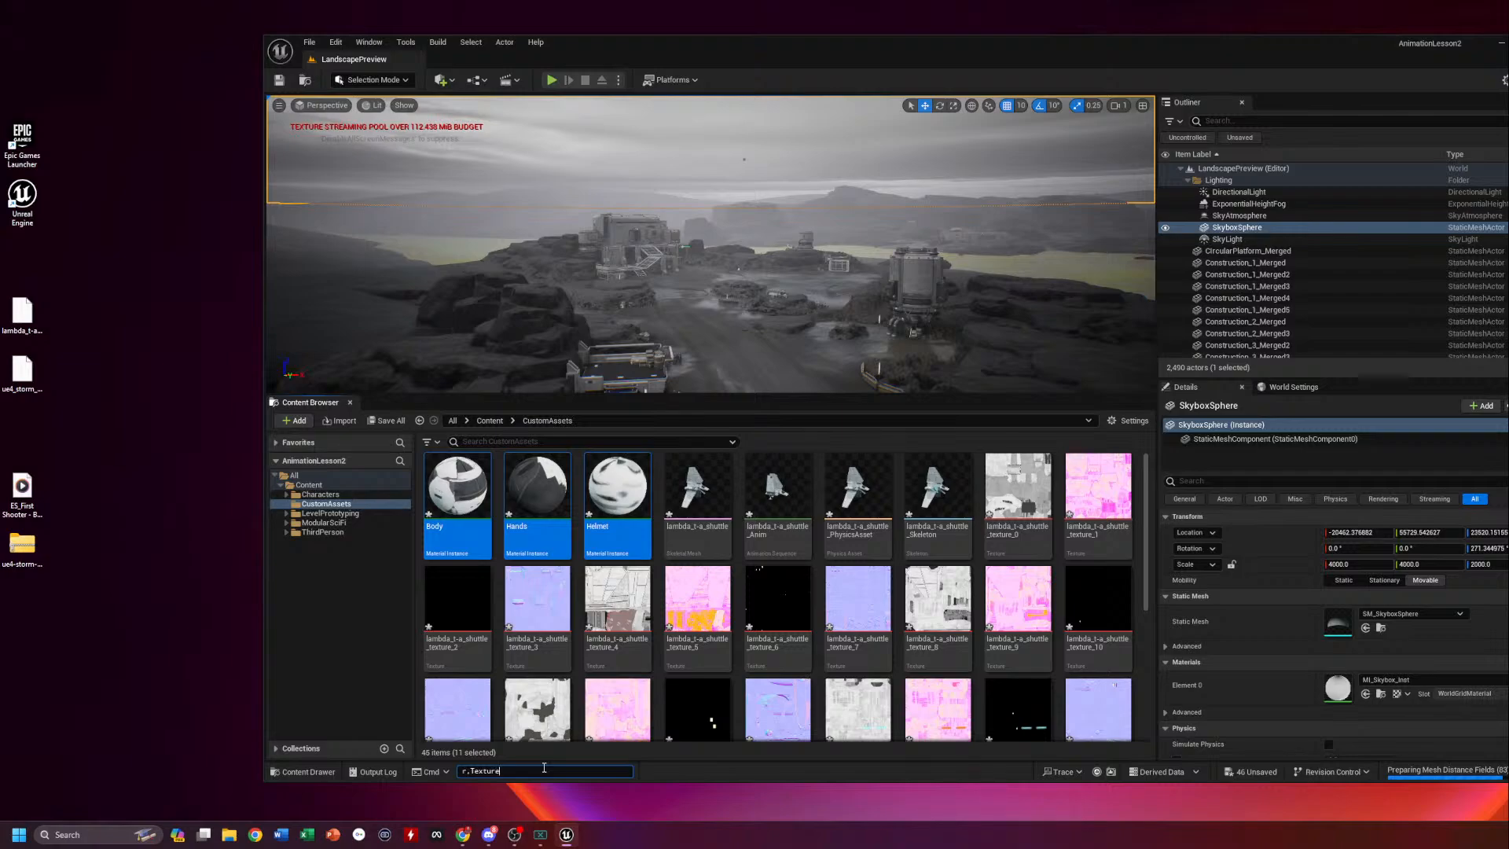
{"action": "type", "text": "Streamin"}
{"action": "key", "text": "BackSpace"}
{"action": "key", "text": "BackSpace"}
{"action": "key", "text": "BackSpace"}
{"action": "key", "text": "BackSpace"}
{"action": "key", "text": "BackSpace"}
{"action": "key", "text": "BackSpace"}
{"action": "key", "text": "BackSpace"}
{"action": "key", "text": "BackSpace"}
{"action": "key", "text": "BackSpace"}
{"action": "key", "text": "BackSpace"}
{"action": "key", "text": "BackSpace"}
{"action": "key", "text": "BackSpace"}
{"action": "key", "text": "BackSpace"}
{"action": "key", "text": "BackSpace"}
{"action": "key", "text": "BackSpace"}
{"action": "key", "text": "BackSpace"}
{"action": "key", "text": "BackSpace"}
{"action": "key", "text": "BackSpace"}
{"action": "key", "text": "BackSpace"}
{"action": "key", "text": "BackSpace"}
Try to enlarge the texture streaming pool with the console command r.Streaming.PoolSize=8000
{"action": "type", "text": "r."}
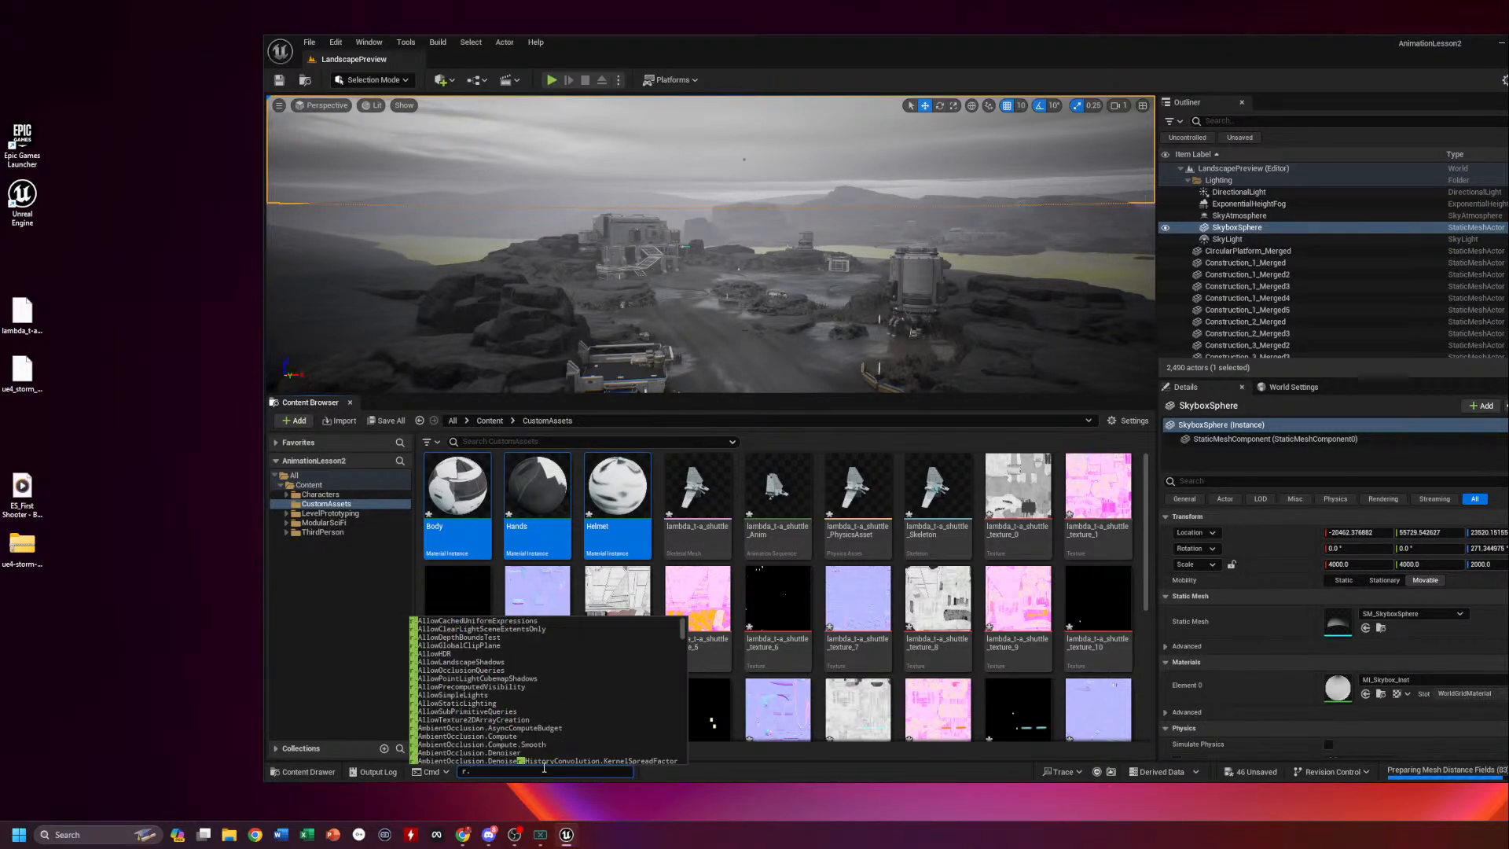
{"action": "type", "text": "Stream"}
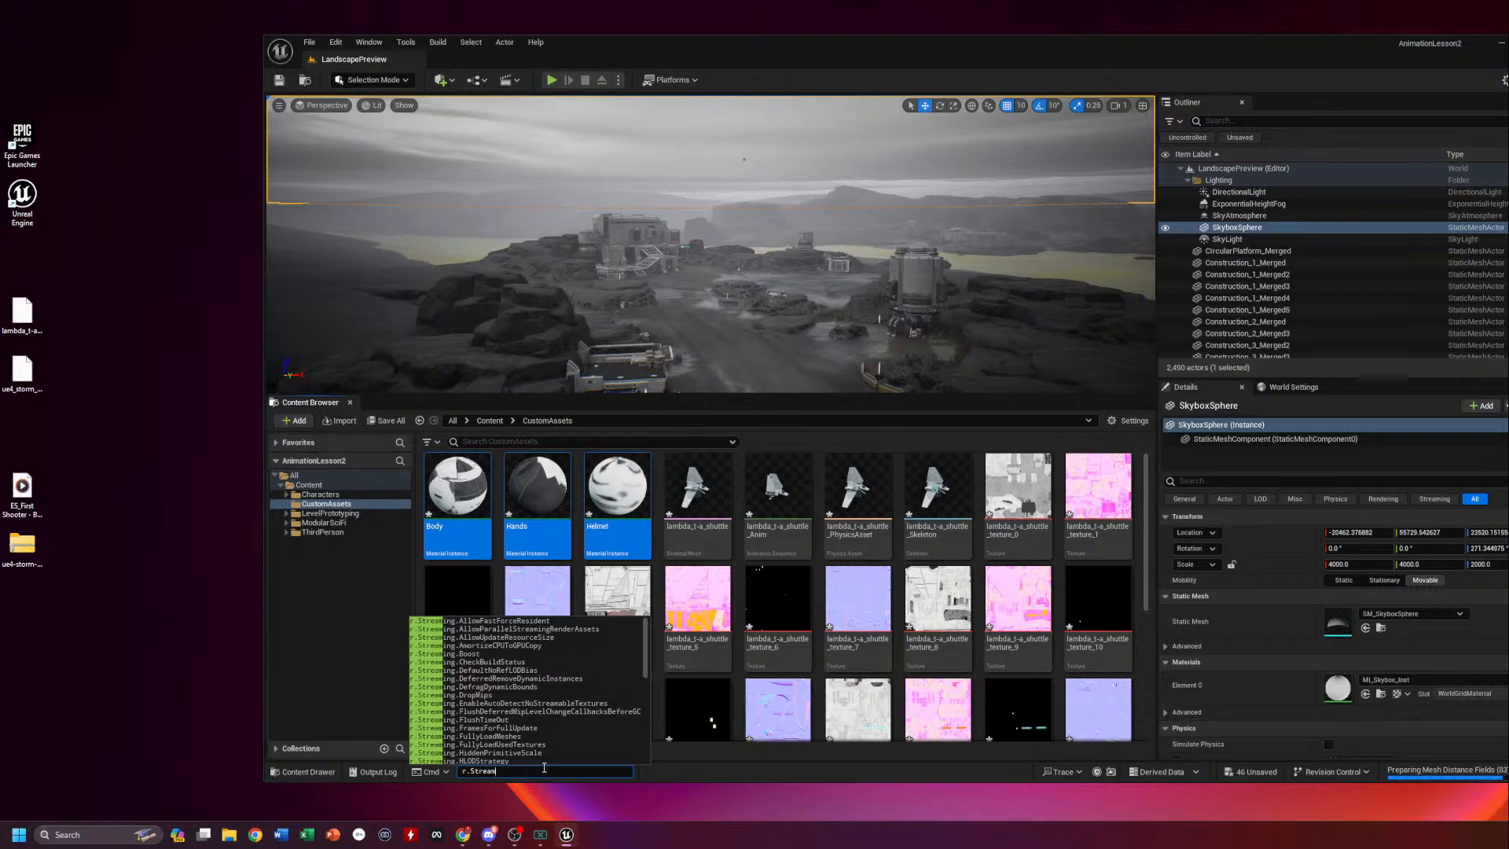
{"action": "type", "text": "in"}
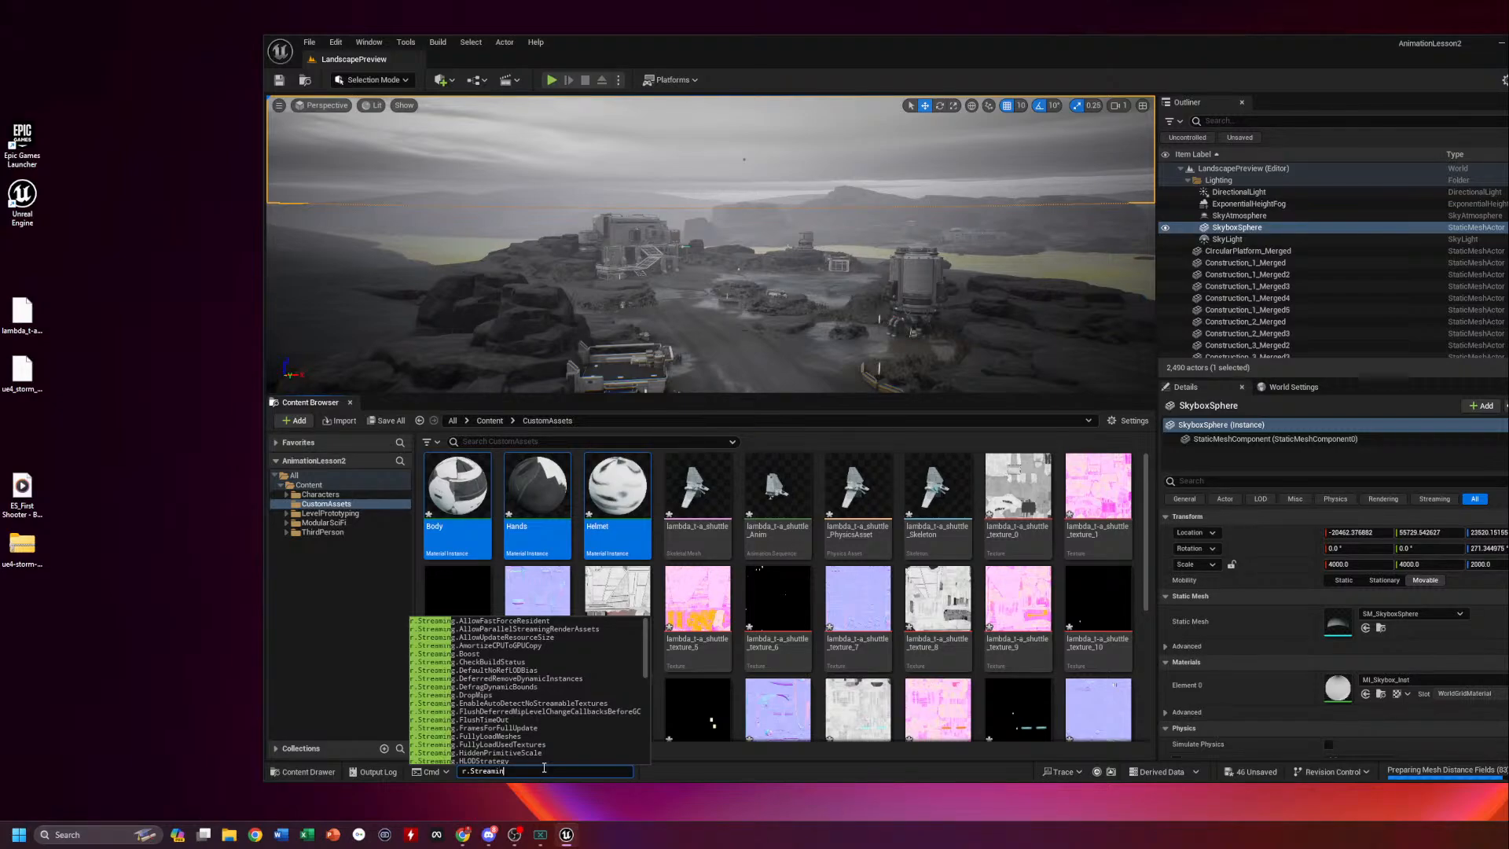
{"action": "type", "text": "g."}
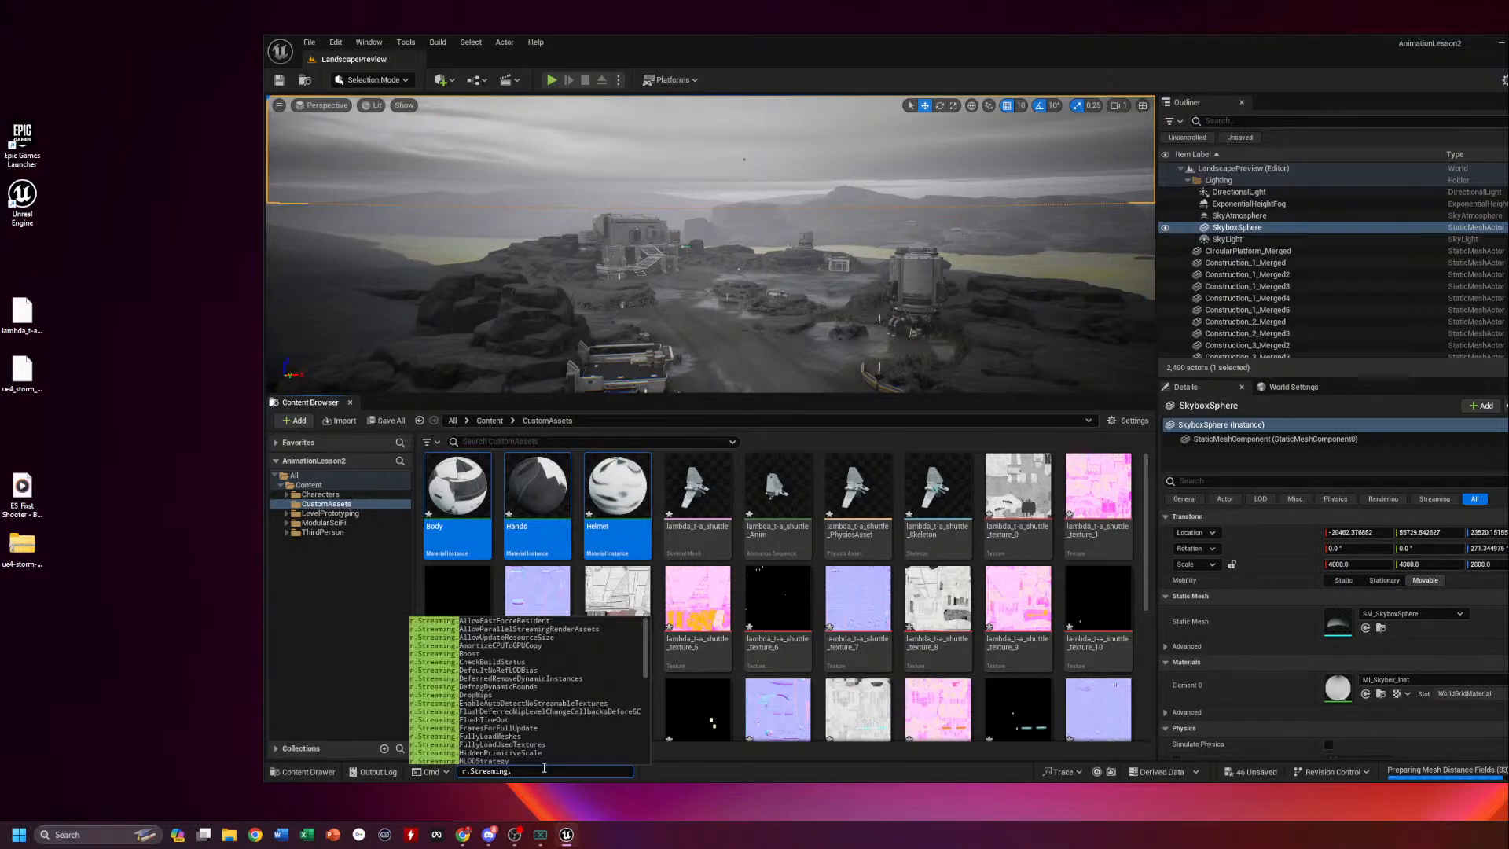
{"action": "type", "text": "PoolS"}
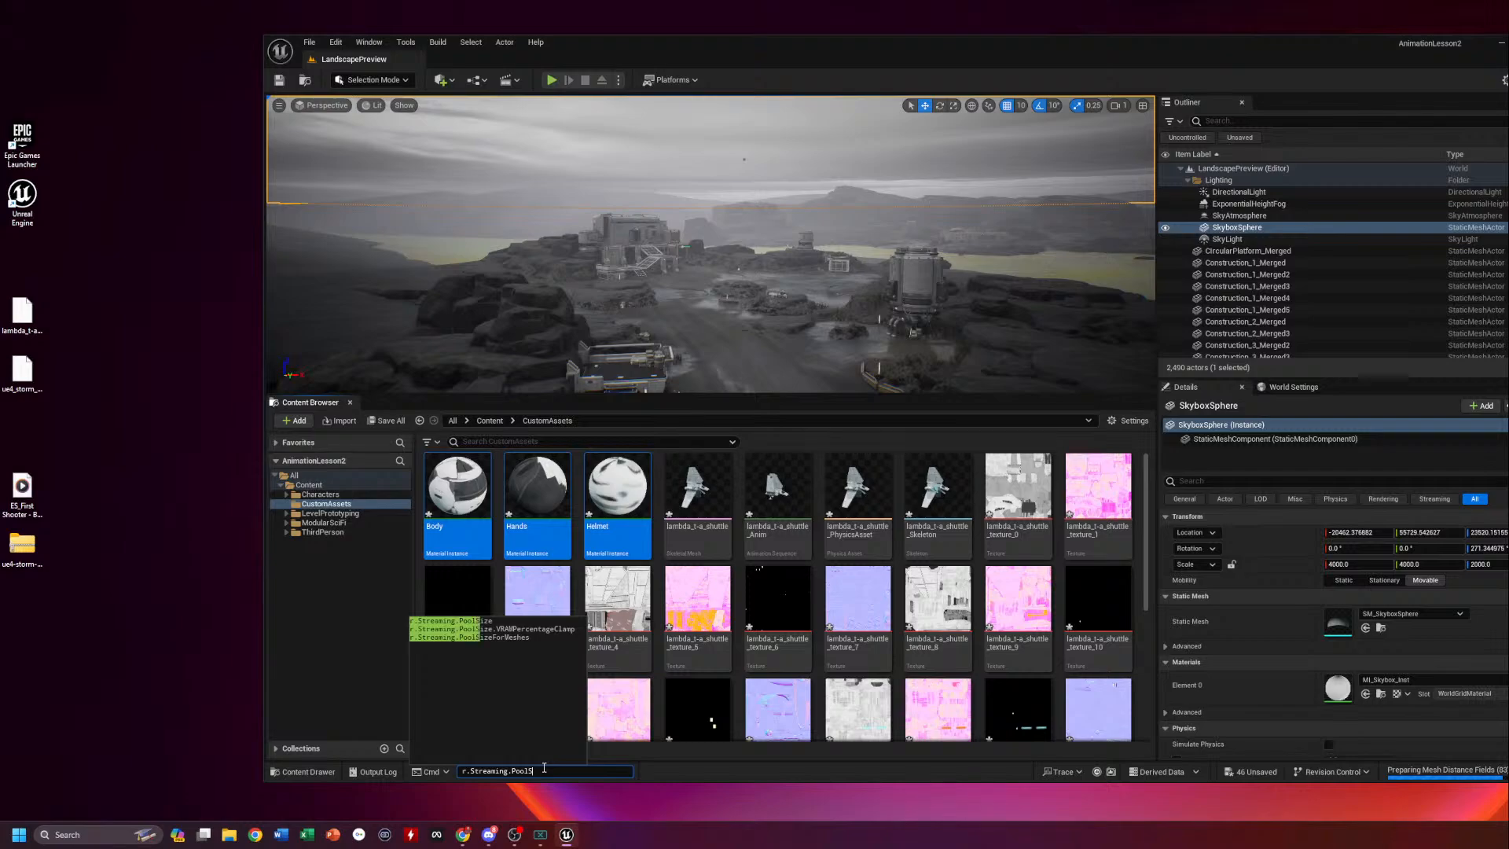
{"action": "type", "text": "ize="}
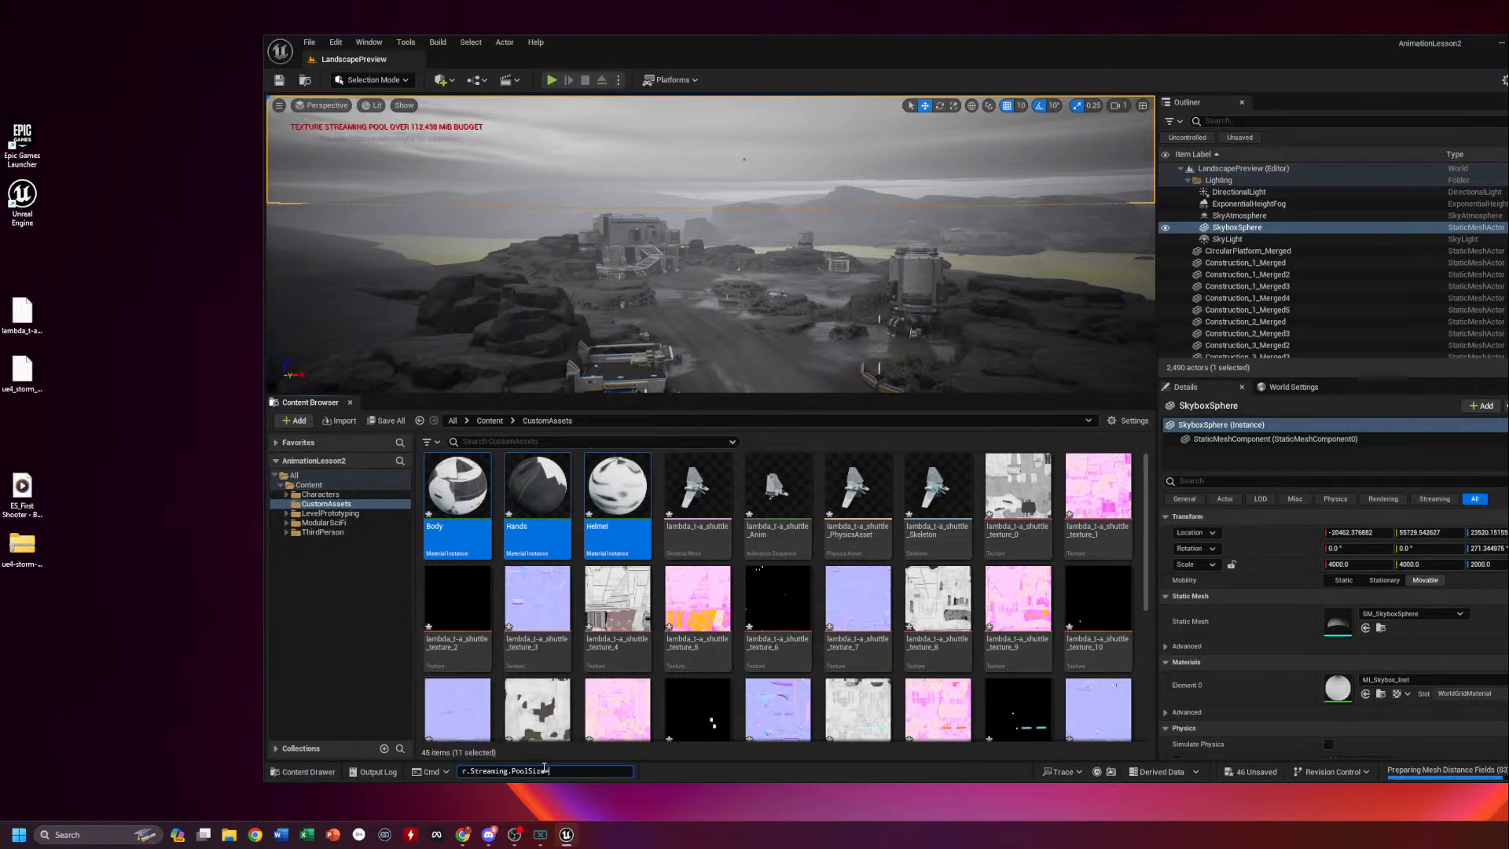
{"action": "type", "text": "8000"}
{"action": "key", "text": "Return"}
{"action": "left_click", "coordinate": [503, 305]}
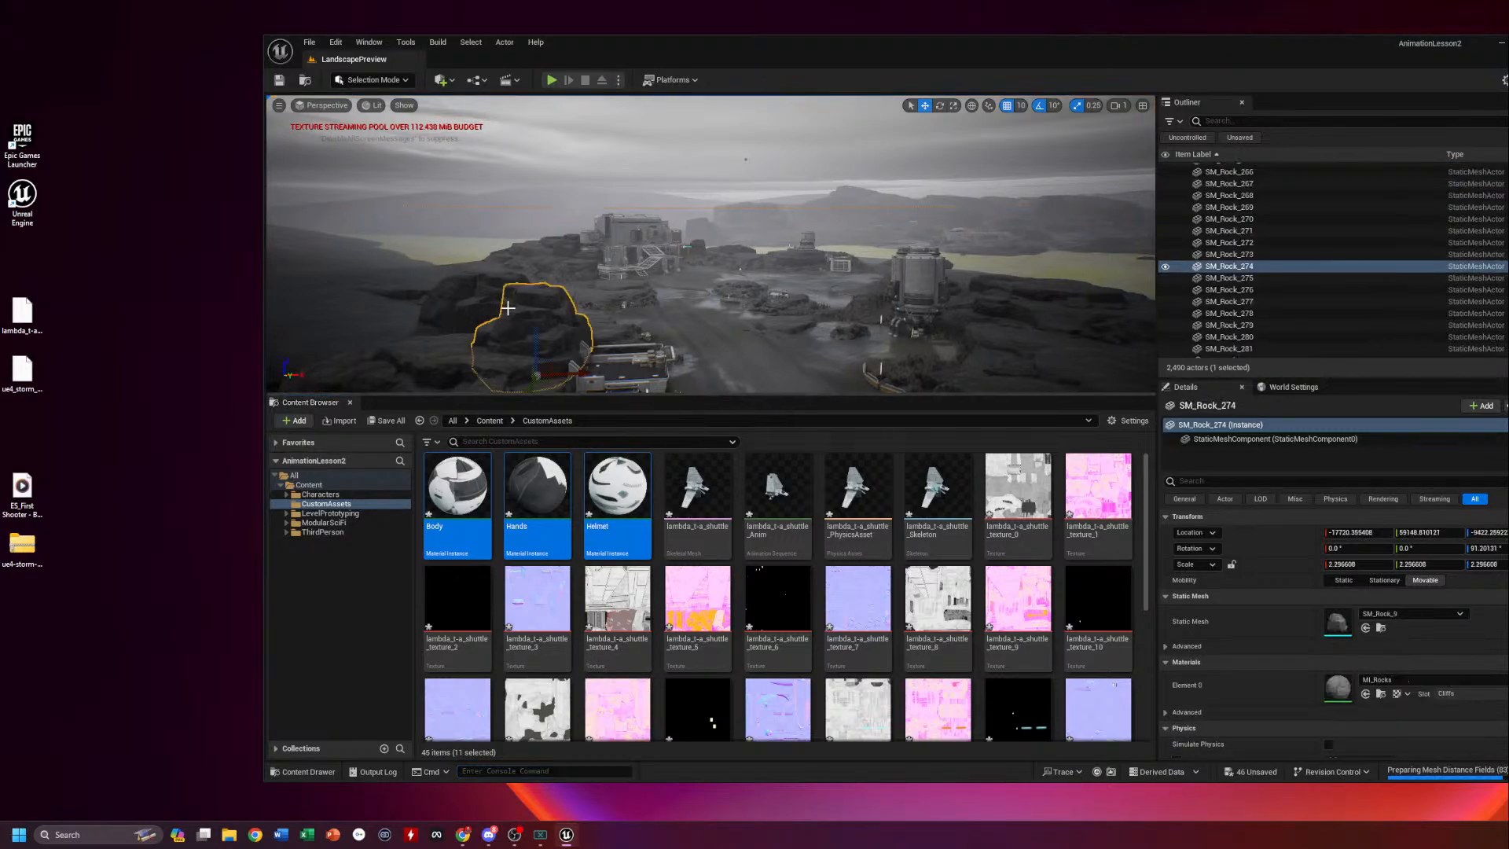
Rerun the r.Streaming.PoolSize console command with a space instead of the equals sign before the value, then select the Projector2 actor
{"action": "left_click", "coordinate": [546, 771]}
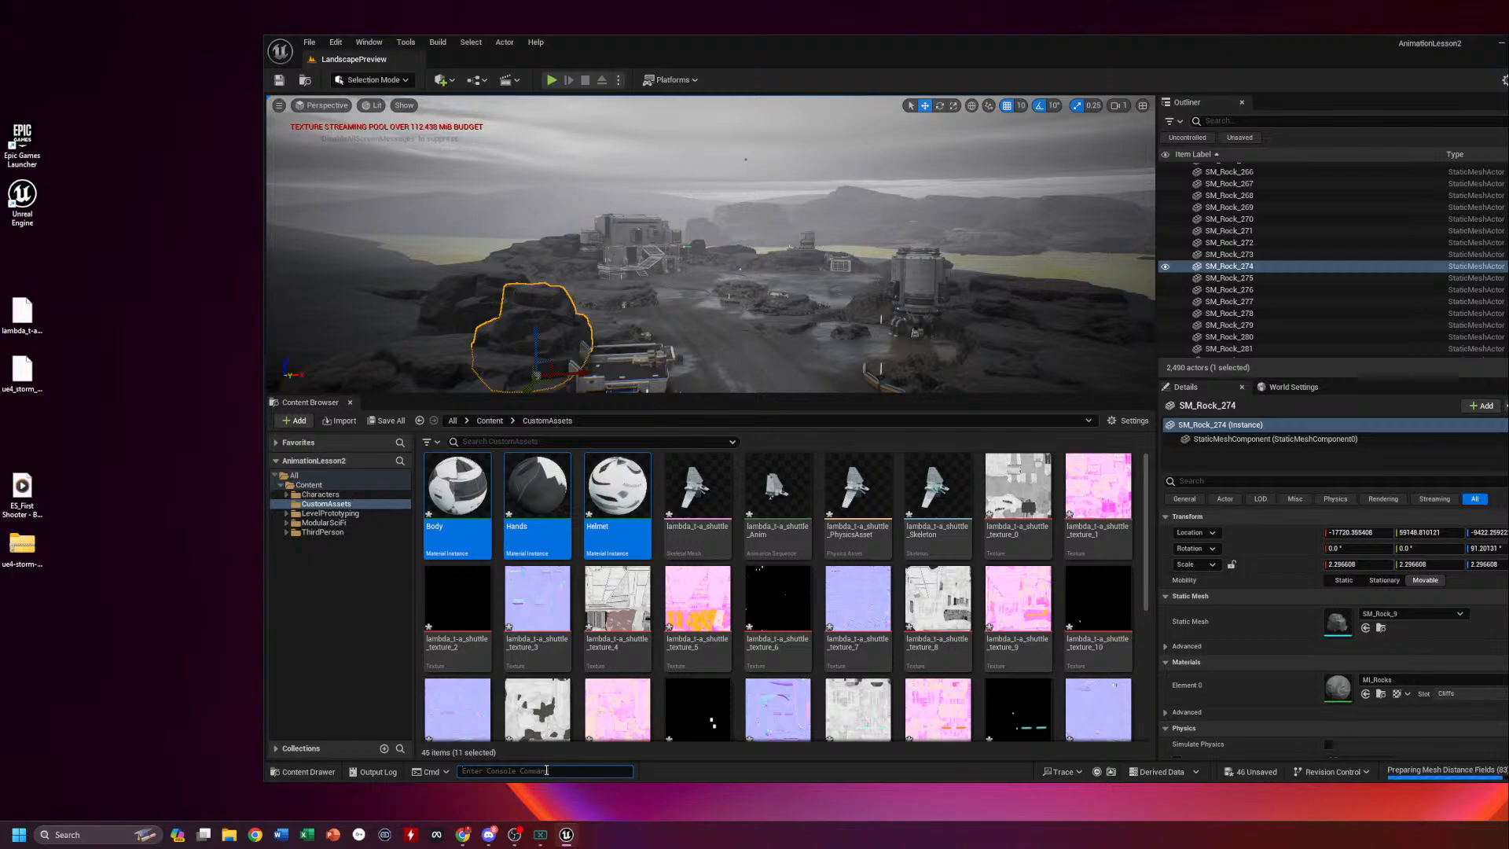
{"action": "type", "text": "r.S"}
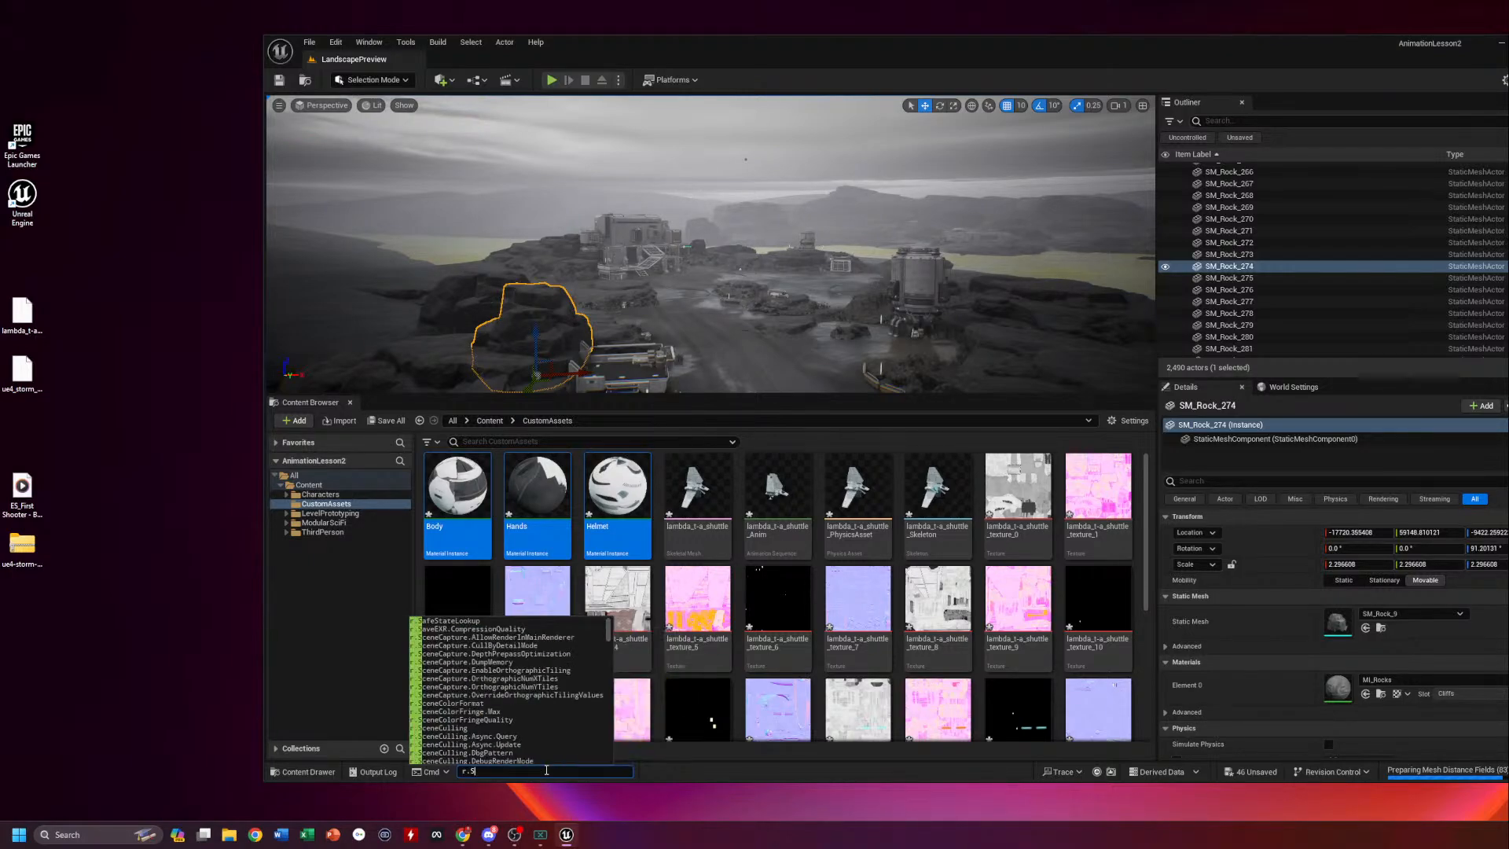
{"action": "type", "text": "treaming"}
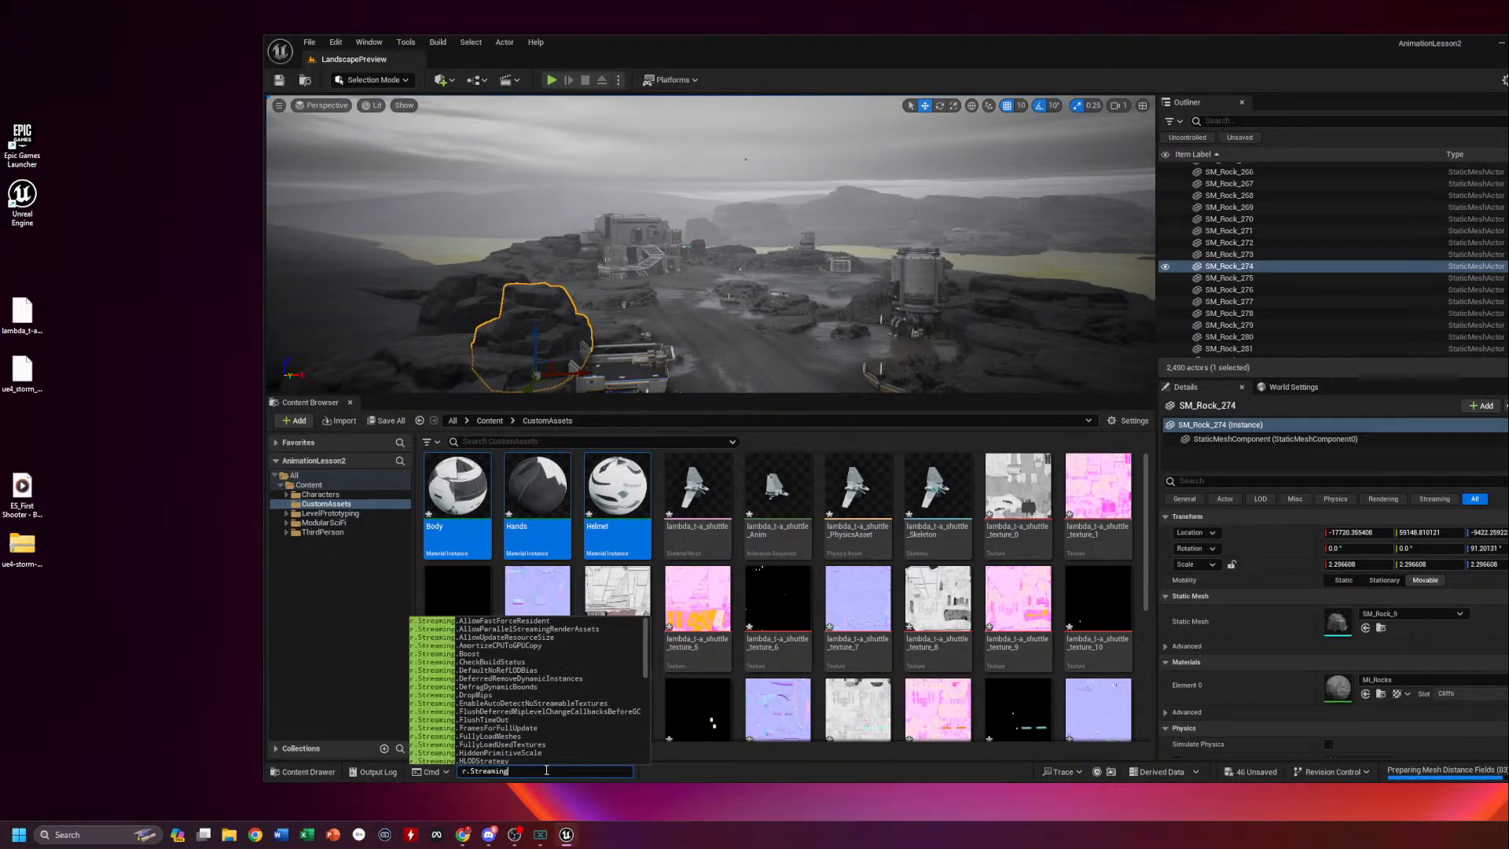
{"action": "type", "text": "Pool"}
{"action": "key", "text": "BackSpace"}
{"action": "type", "text": ".Po"}
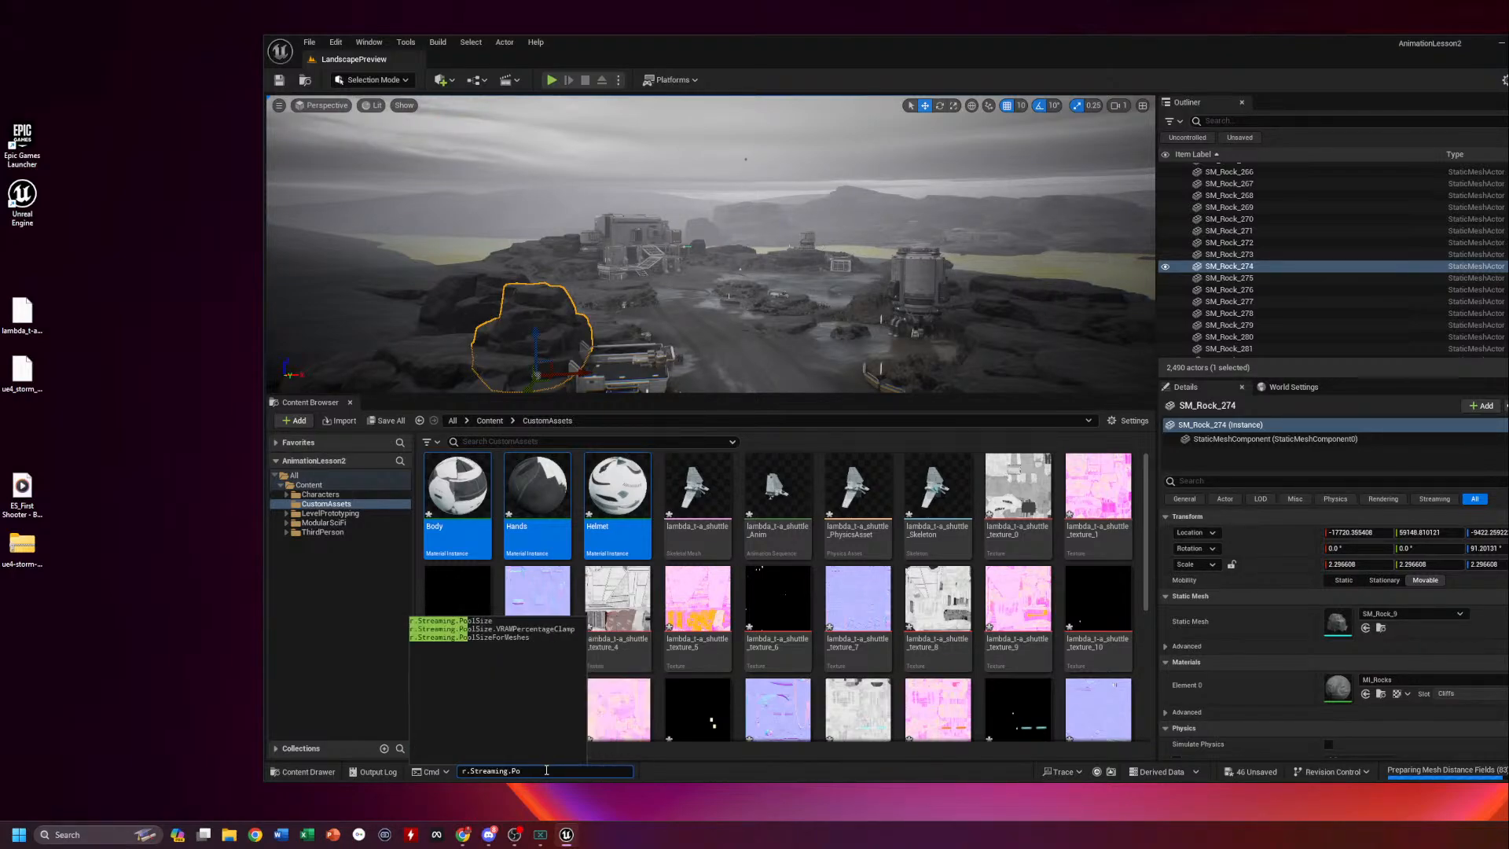
{"action": "left_click", "coordinate": [503, 621]}
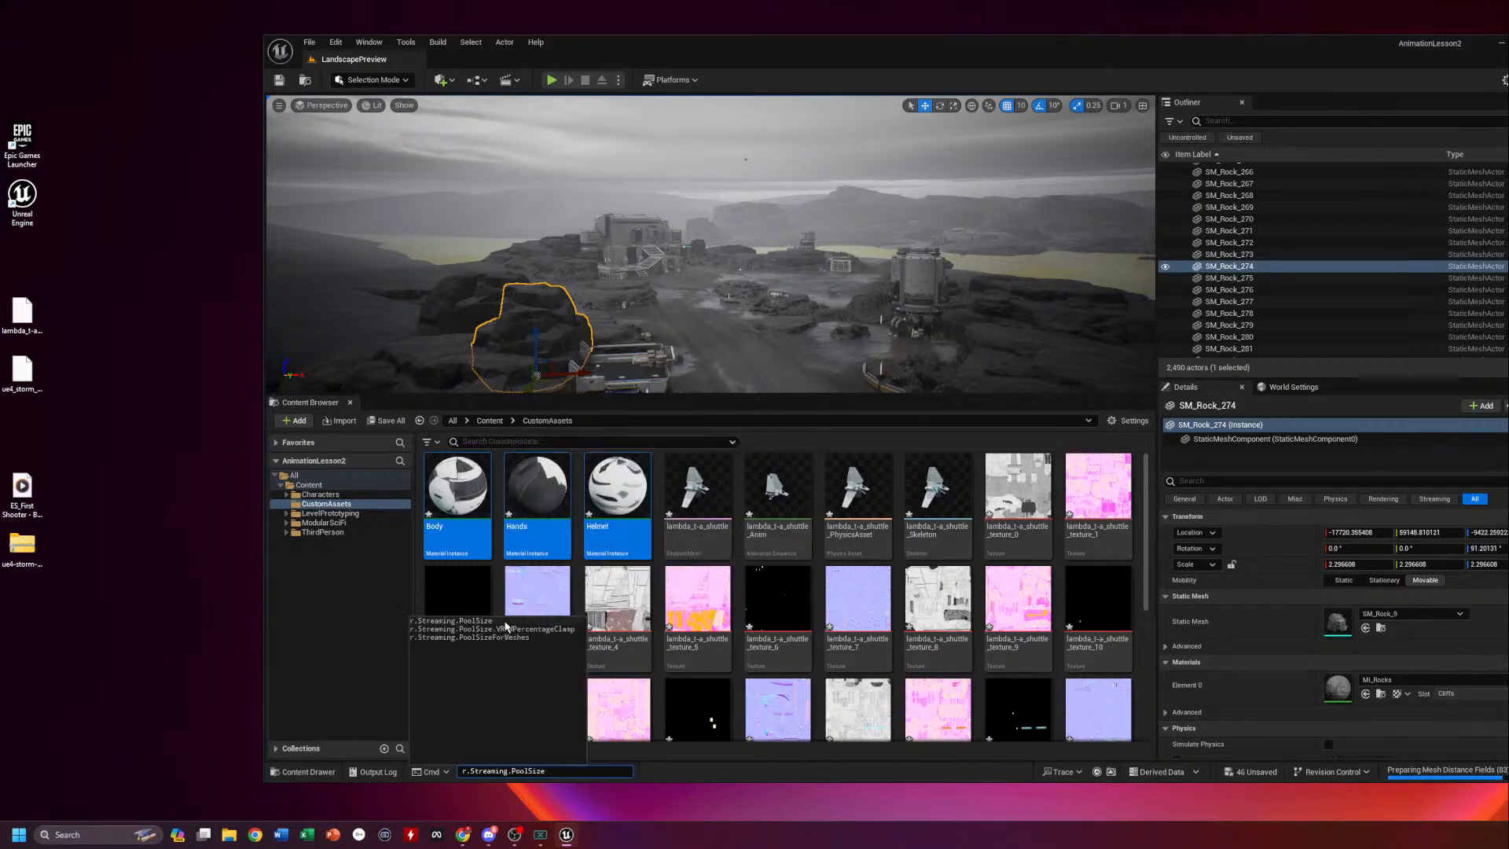
{"action": "type", "text": "80"}
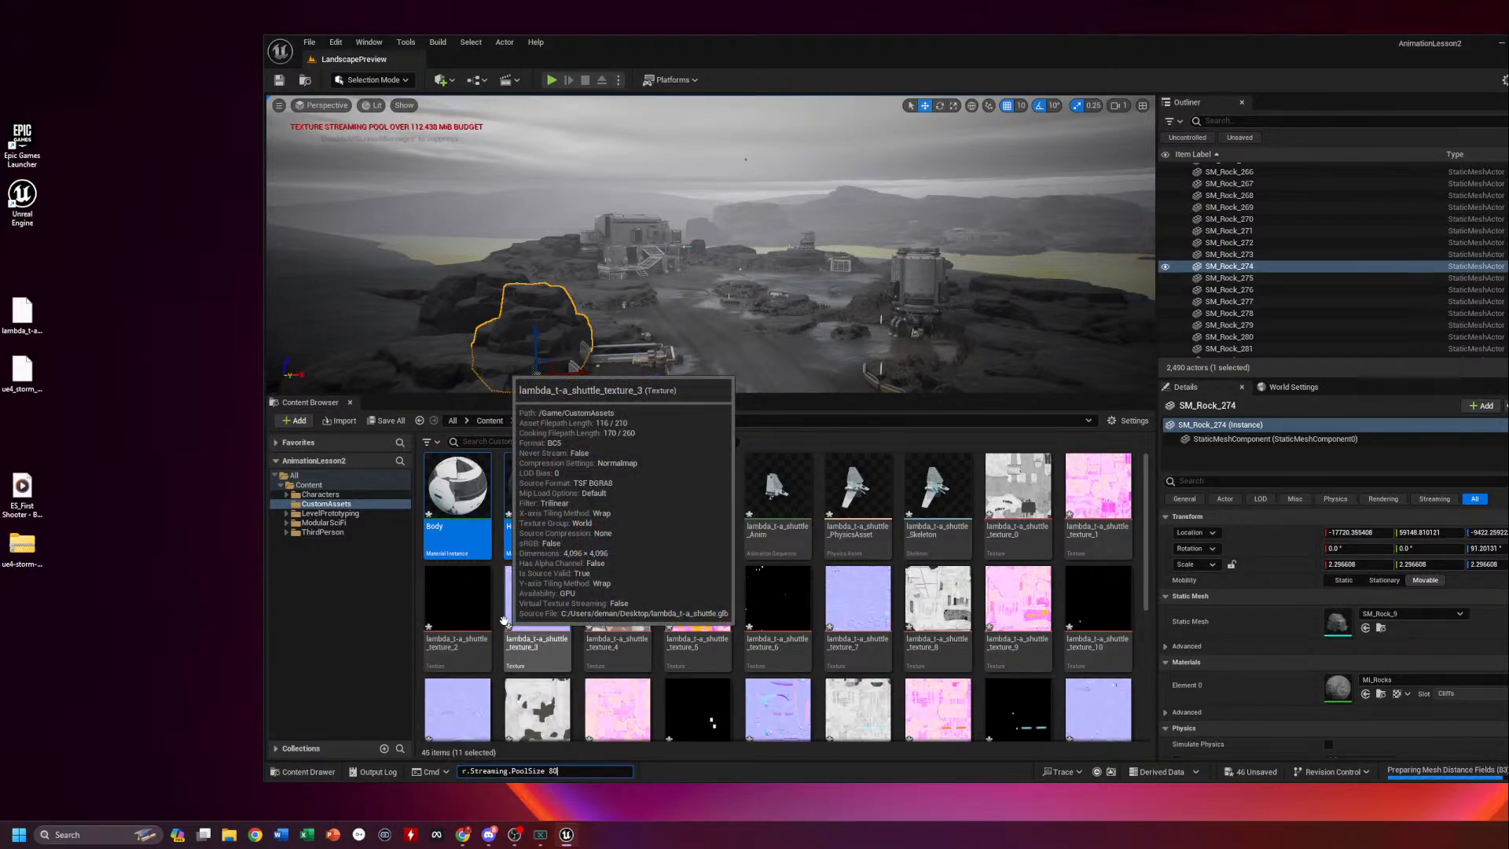
{"action": "key", "text": "Return"}
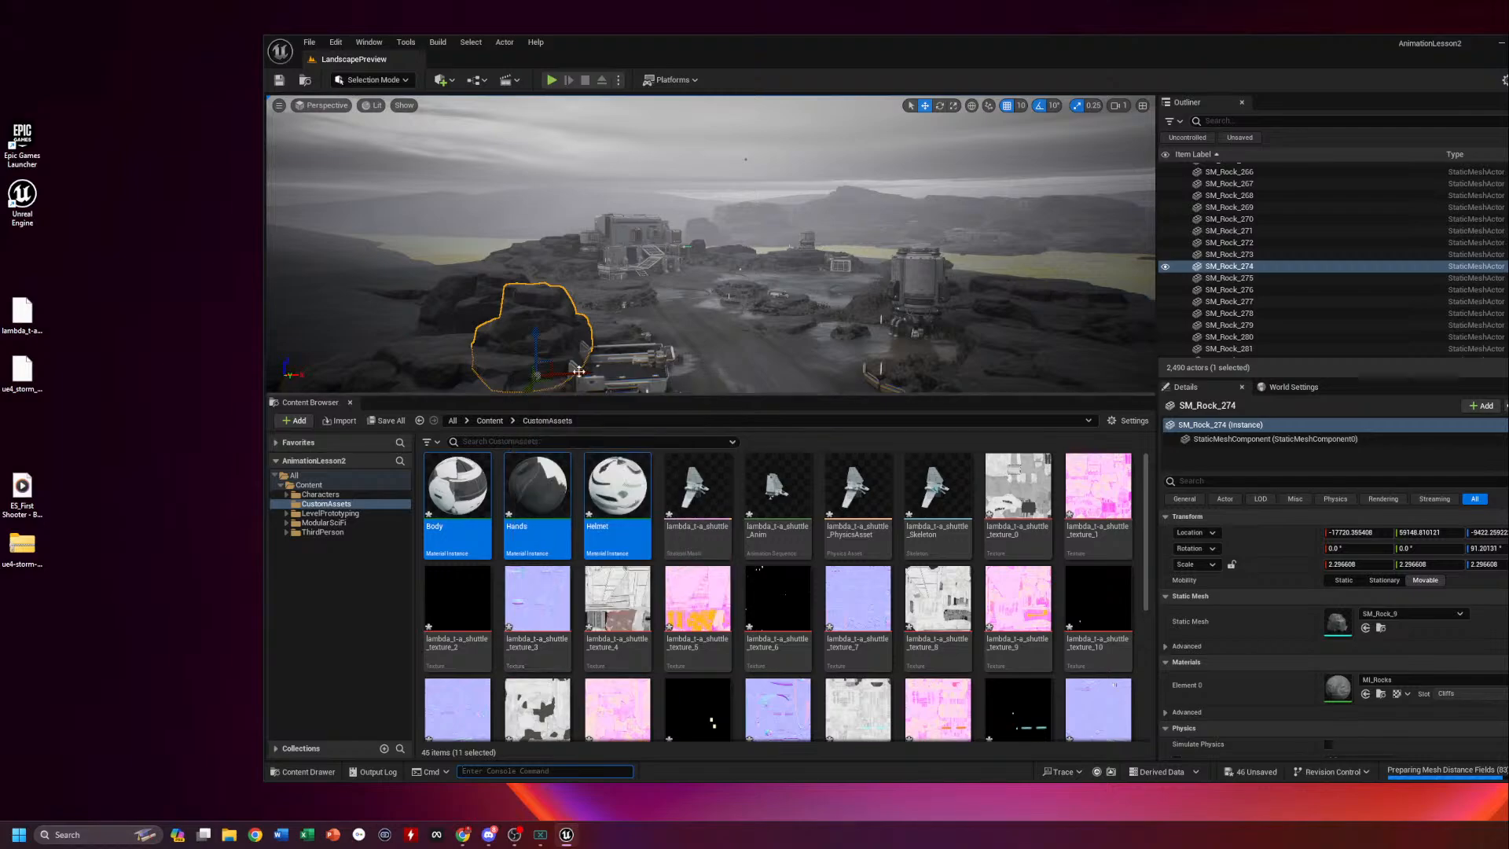
{"action": "left_click", "coordinate": [477, 269]}
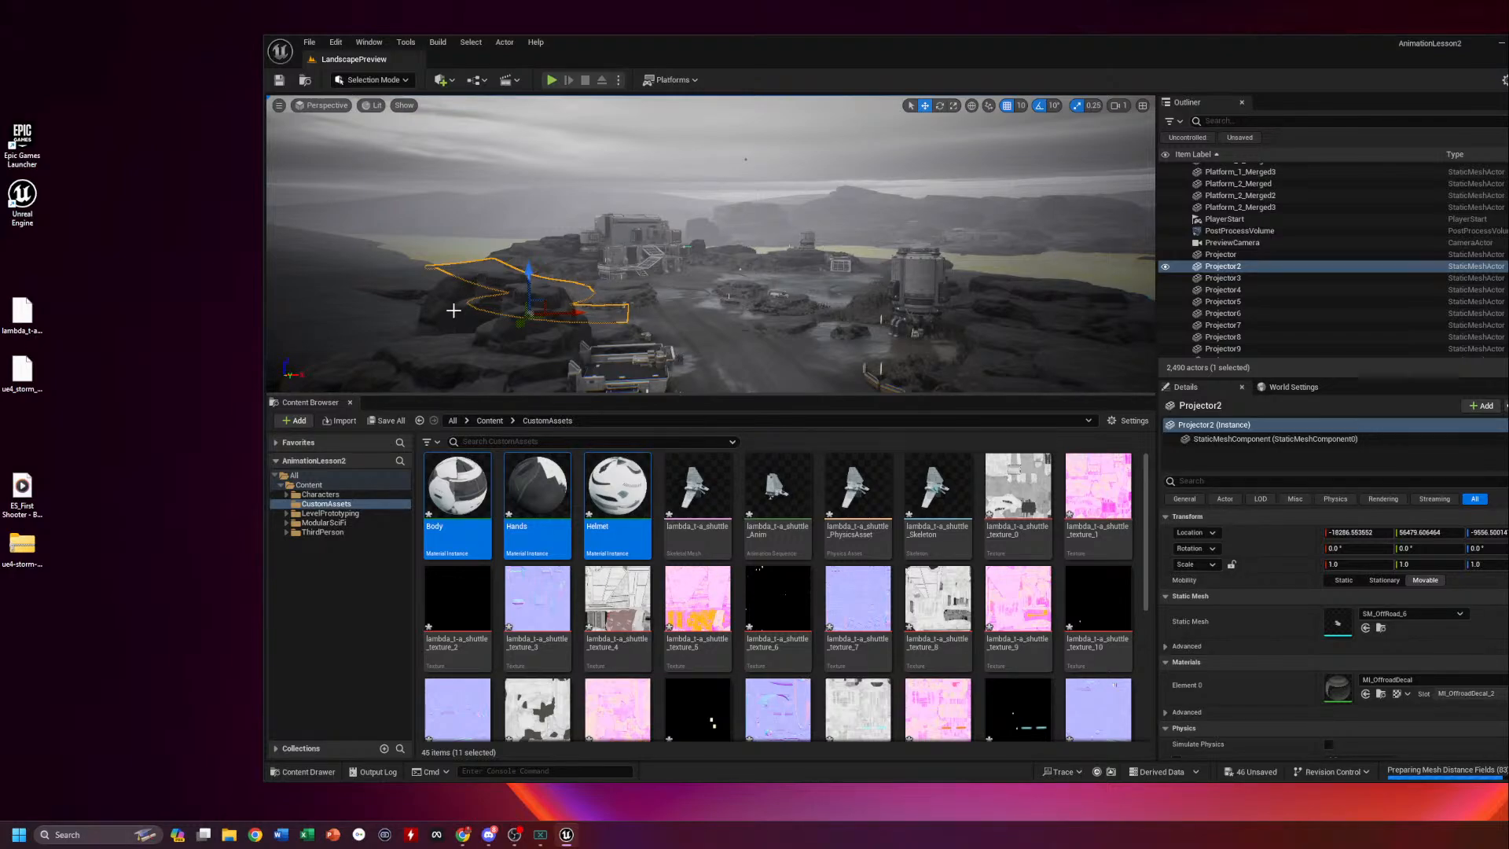
Bring the whole editor window onto the screen and place the lambda_t-a_shuttle skeletal mesh in the rocky landscape
{"action": "mouse_move", "coordinate": [714, 300]}
{"action": "right_mouse_down"}
{"action": "mouse_move", "coordinate": [801, 301]}
{"action": "mouse_move", "coordinate": [730, 307]}
{"action": "right_mouse_up"}
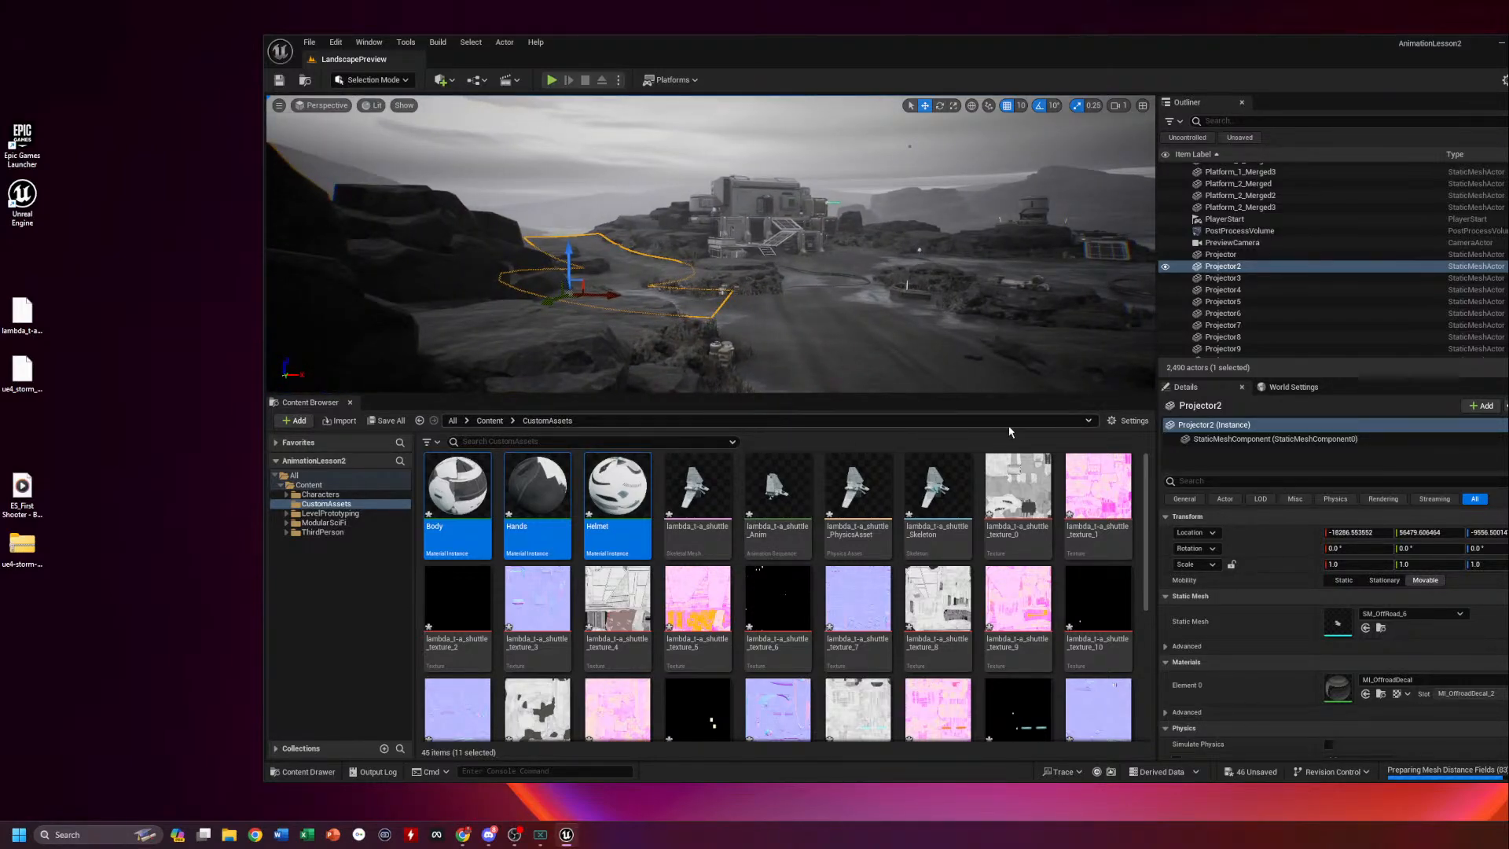
{"action": "key", "text": "w"}
{"action": "right_click_drag", "start_coordinate": [700, 314], "coordinate": [1120, 346]}
{"action": "key", "text": "s"}
{"action": "key", "text": "w"}
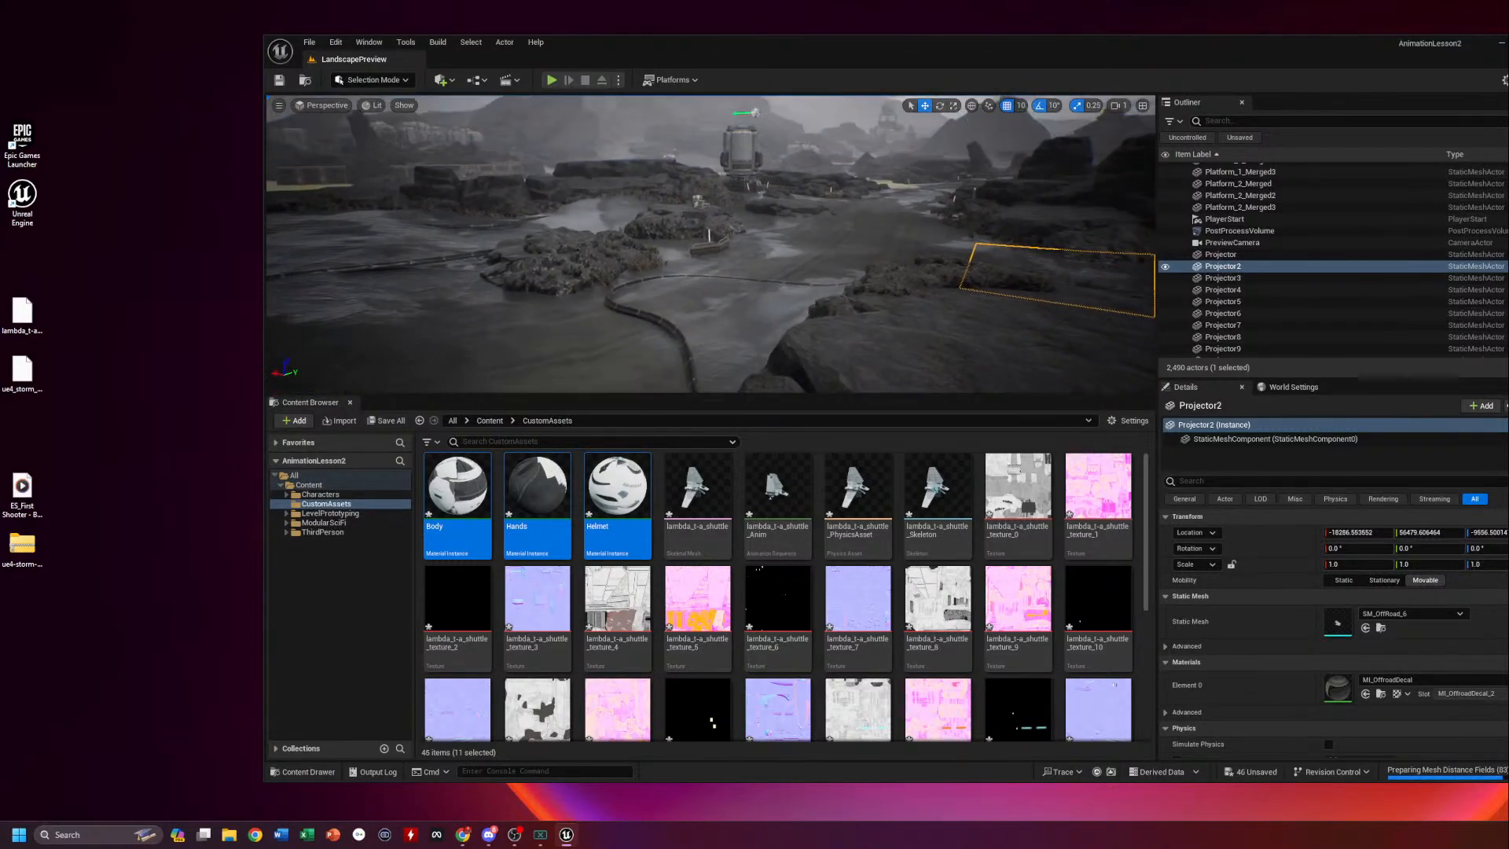
{"action": "right_click_drag", "start_coordinate": [855, 255], "coordinate": [857, 227]}
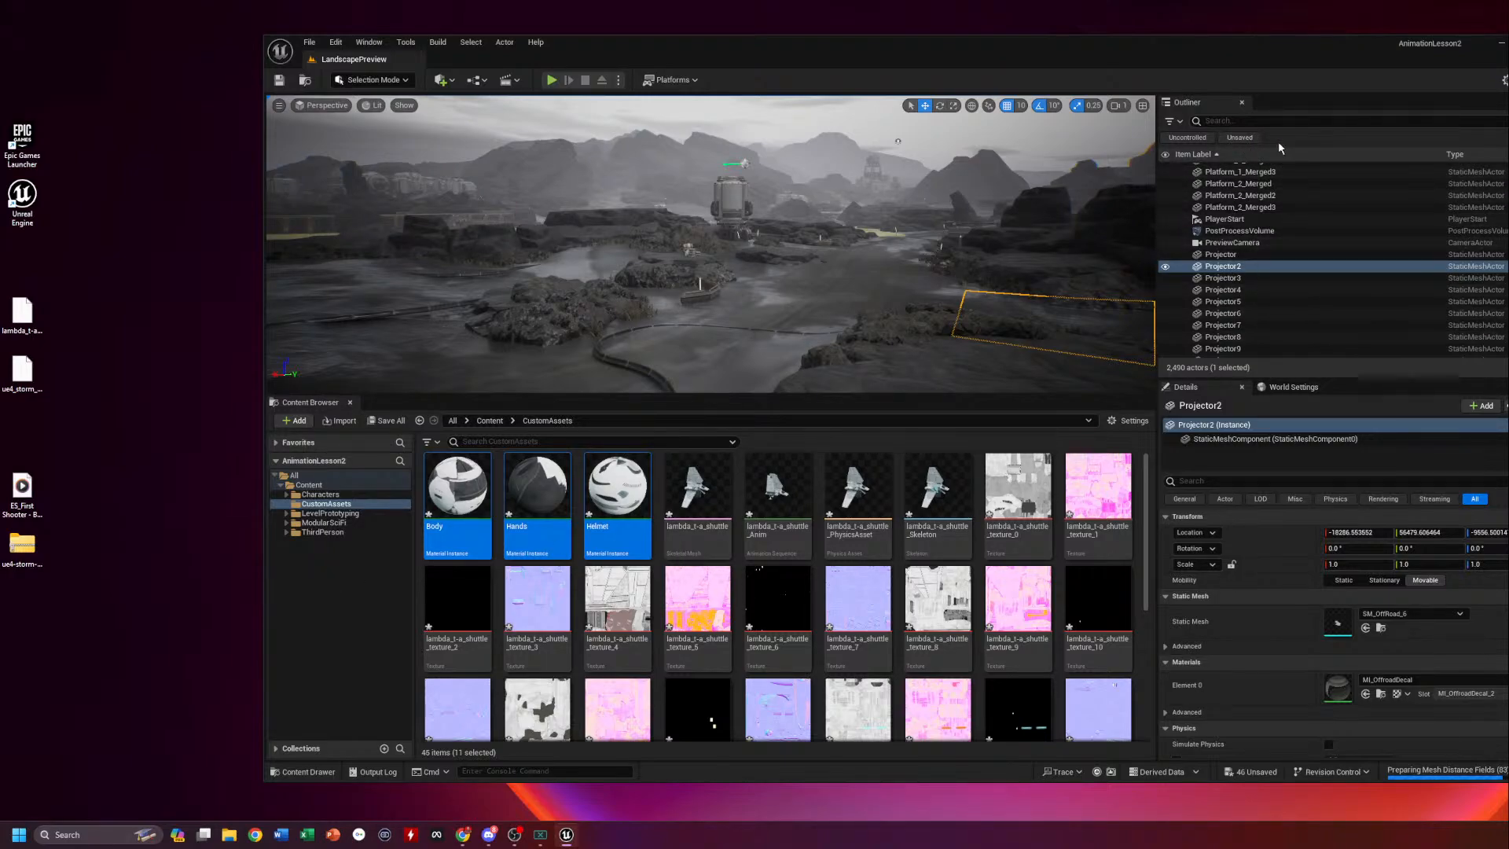
{"action": "left_click_drag", "start_coordinate": [1257, 52], "coordinate": [1103, 53]}
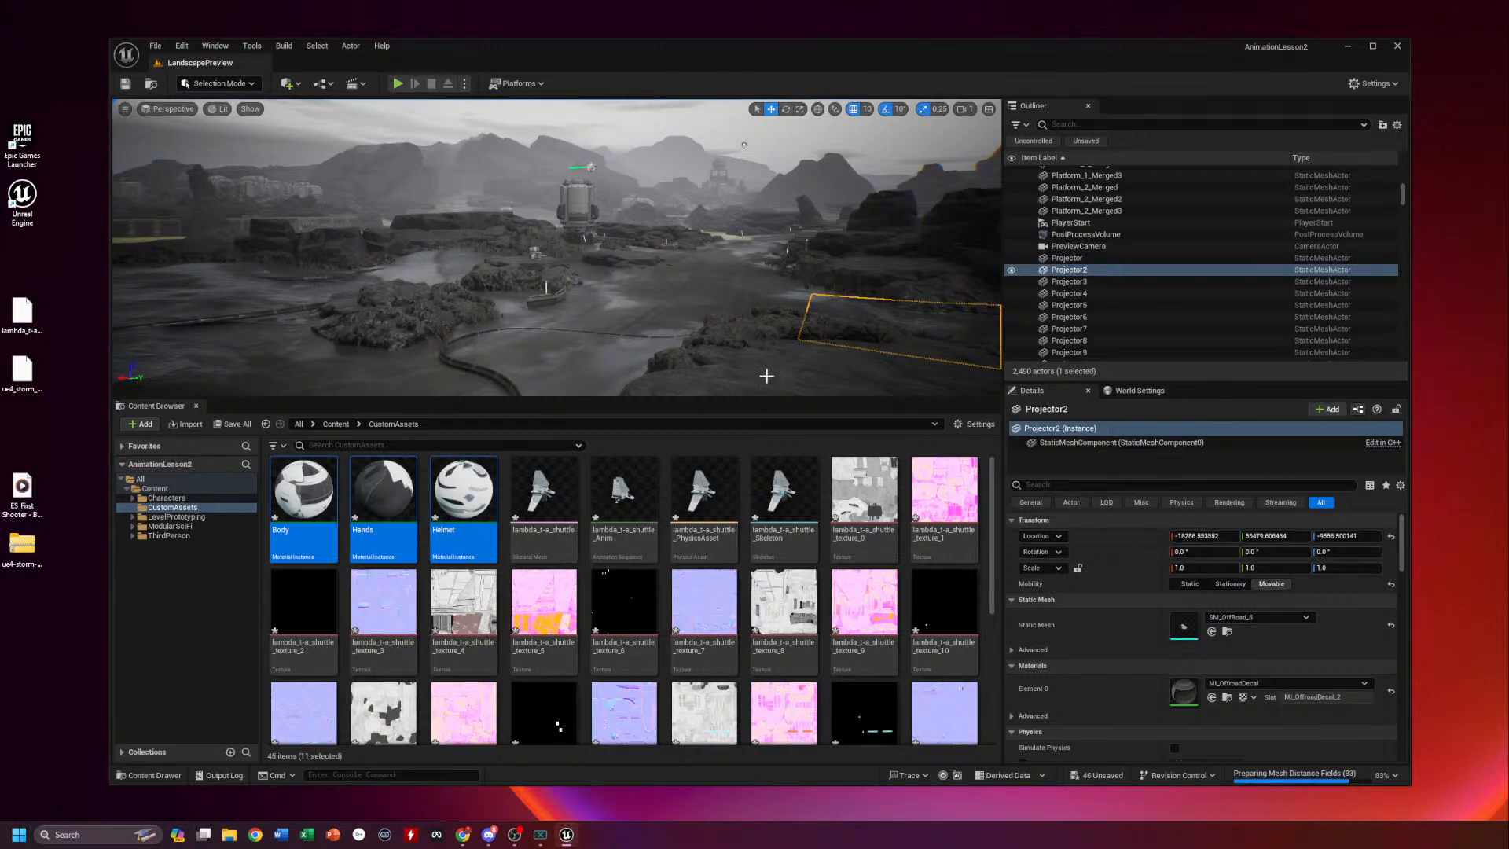
{"action": "left_click", "coordinate": [544, 499]}
{"action": "left_click_drag", "start_coordinate": [544, 500], "coordinate": [617, 304]}
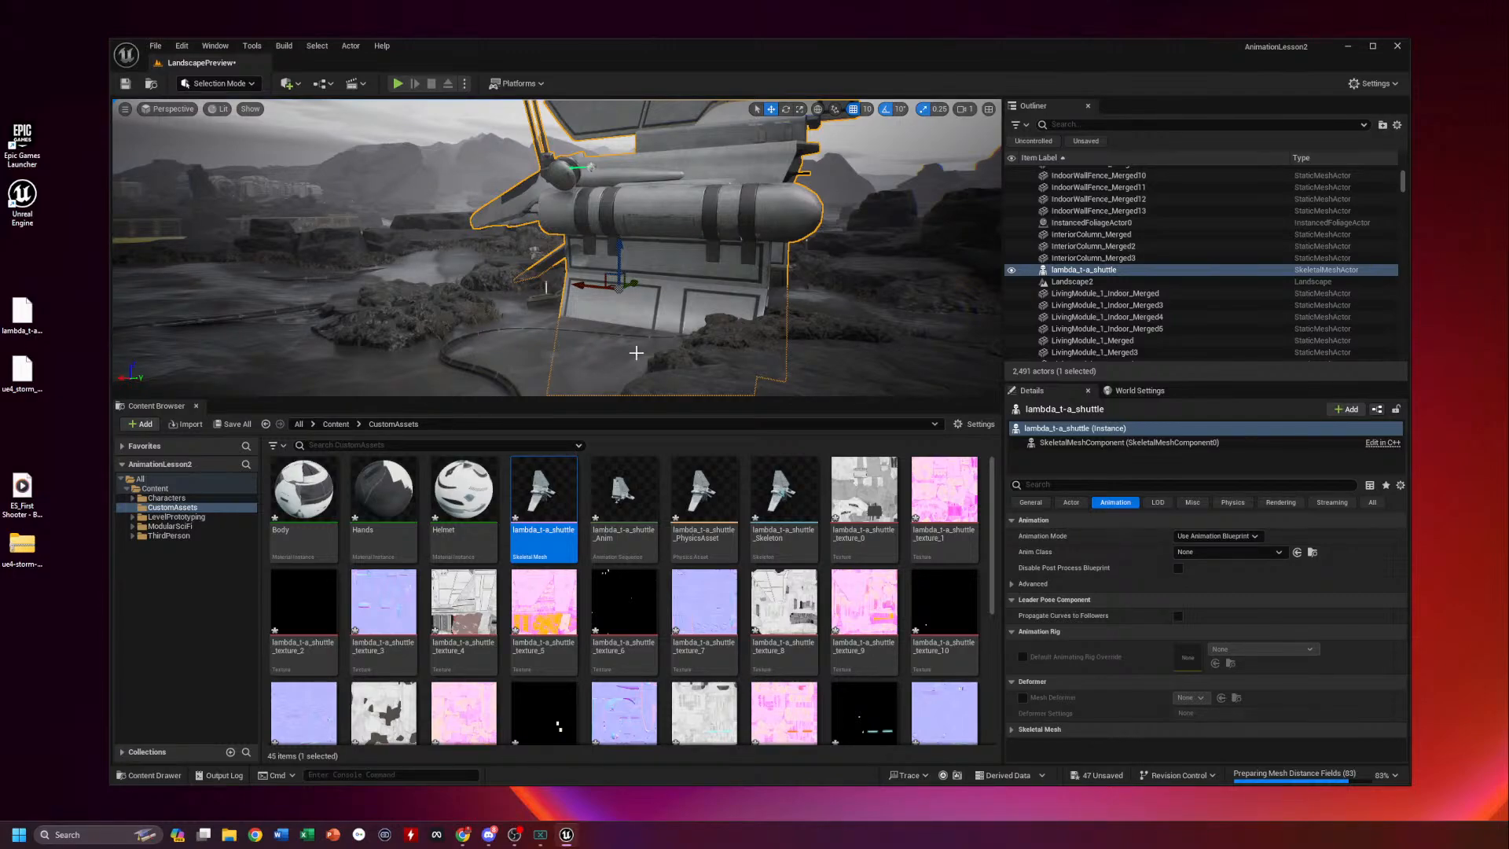
Set the viewport camera speed to 3 and frame the whole shuttle from its front and above
{"action": "scroll", "coordinate": [626, 357], "scroll_direction": "down", "scroll_amount": 10}
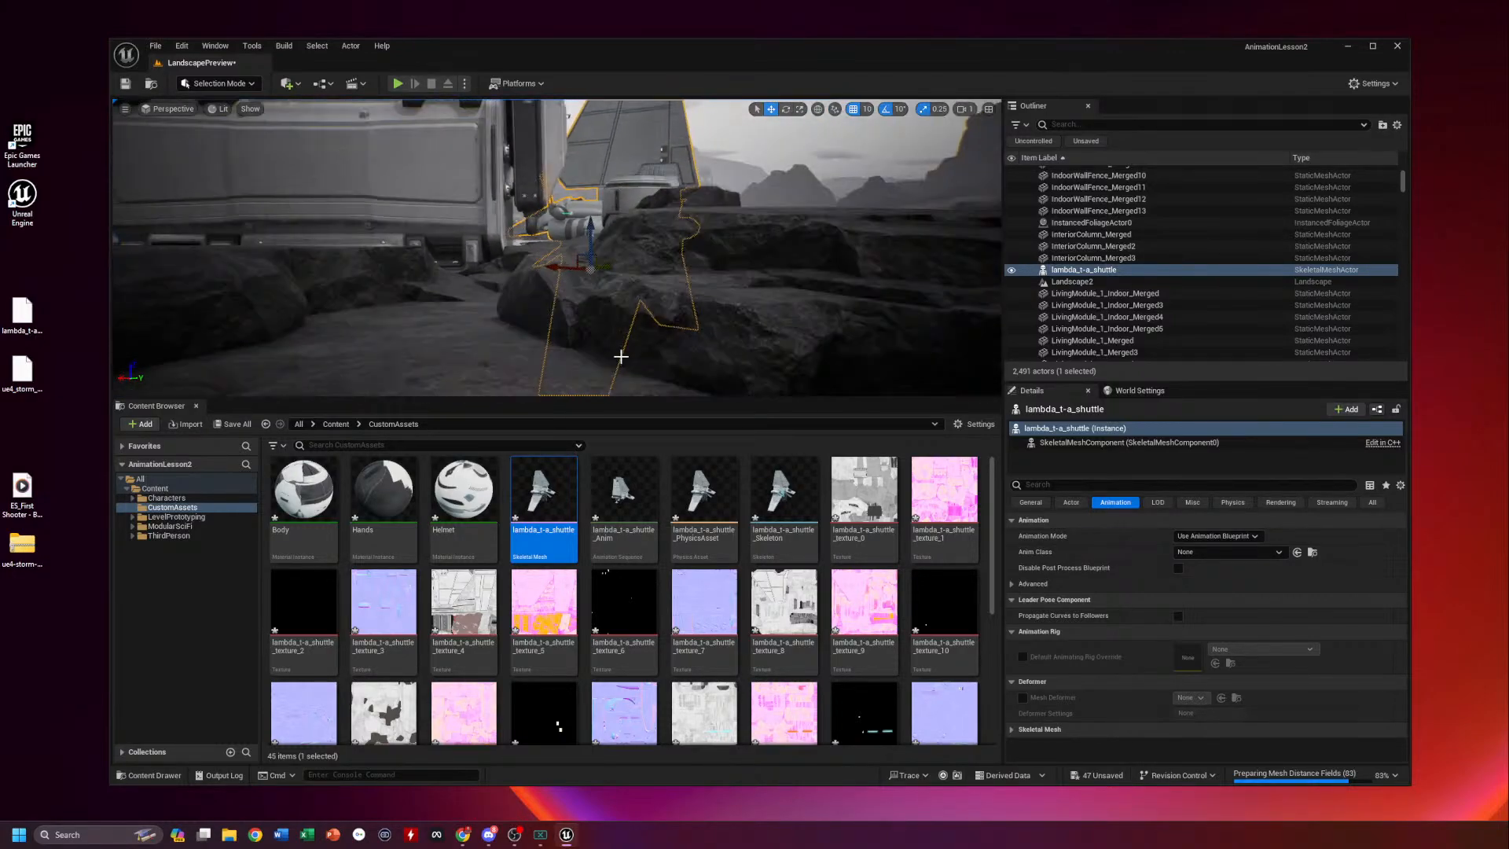
{"action": "scroll", "coordinate": [683, 262], "scroll_direction": "up", "scroll_amount": 8}
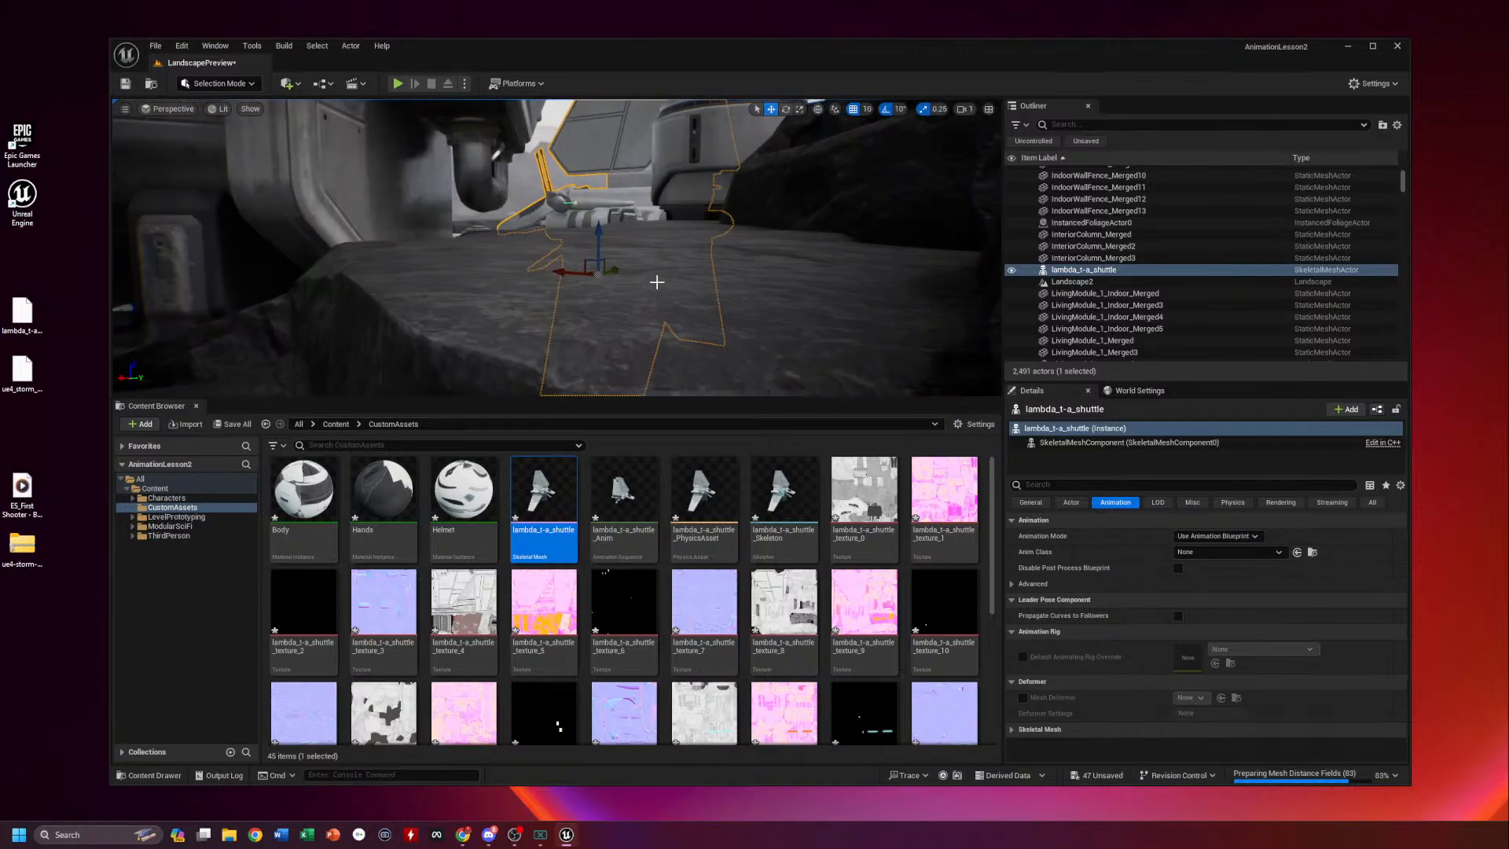
{"action": "scroll", "coordinate": [657, 281], "scroll_direction": "up", "scroll_amount": 8}
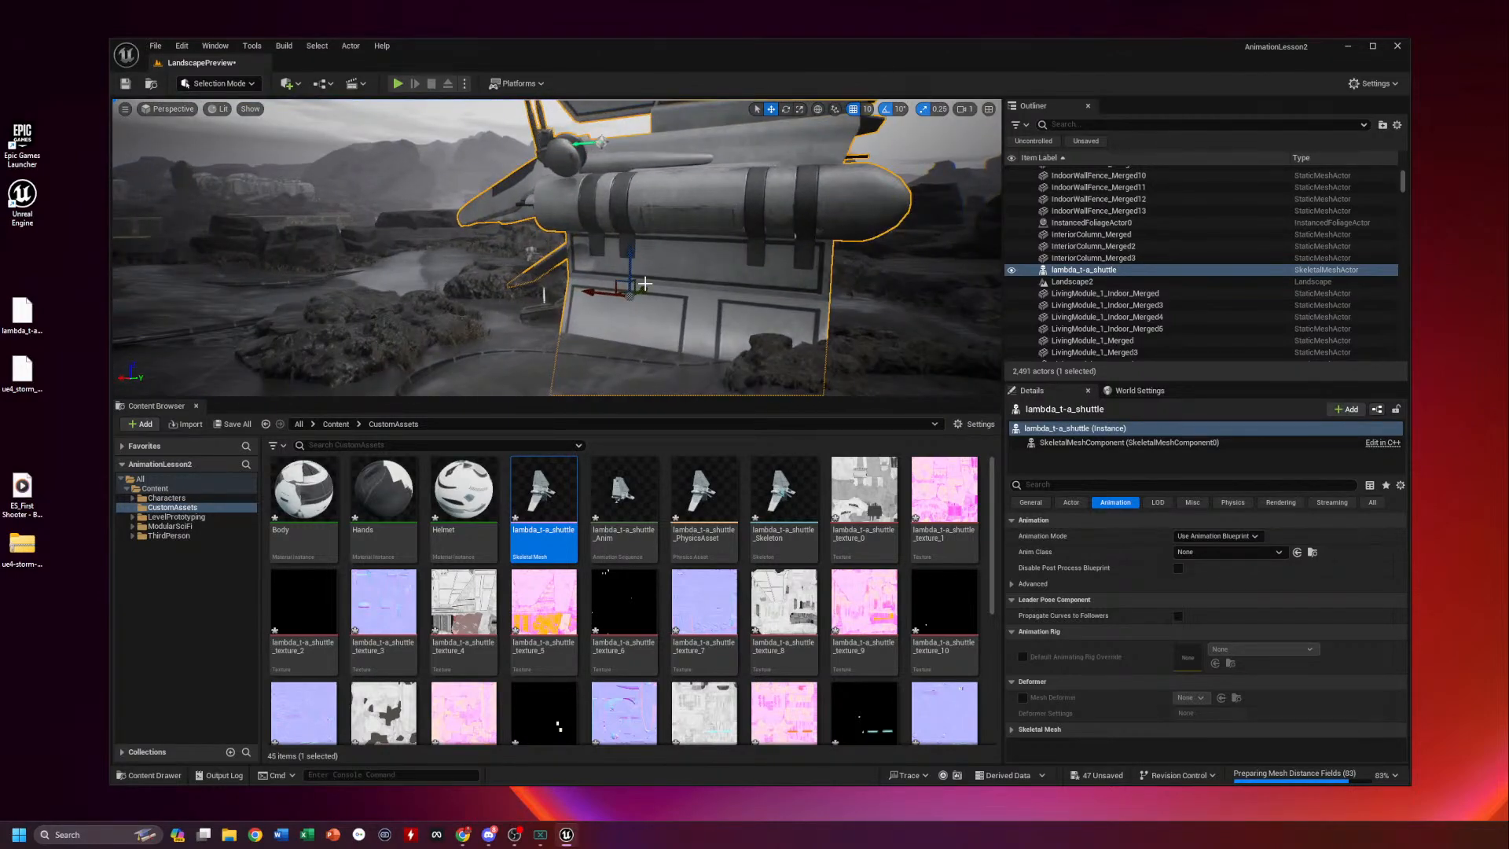
{"action": "mouse_move", "coordinate": [644, 283]}
{"action": "right_mouse_down"}
{"action": "mouse_move", "coordinate": [755, 279]}
{"action": "mouse_move", "coordinate": [617, 279]}
{"action": "mouse_move", "coordinate": [659, 292]}
{"action": "right_mouse_up"}
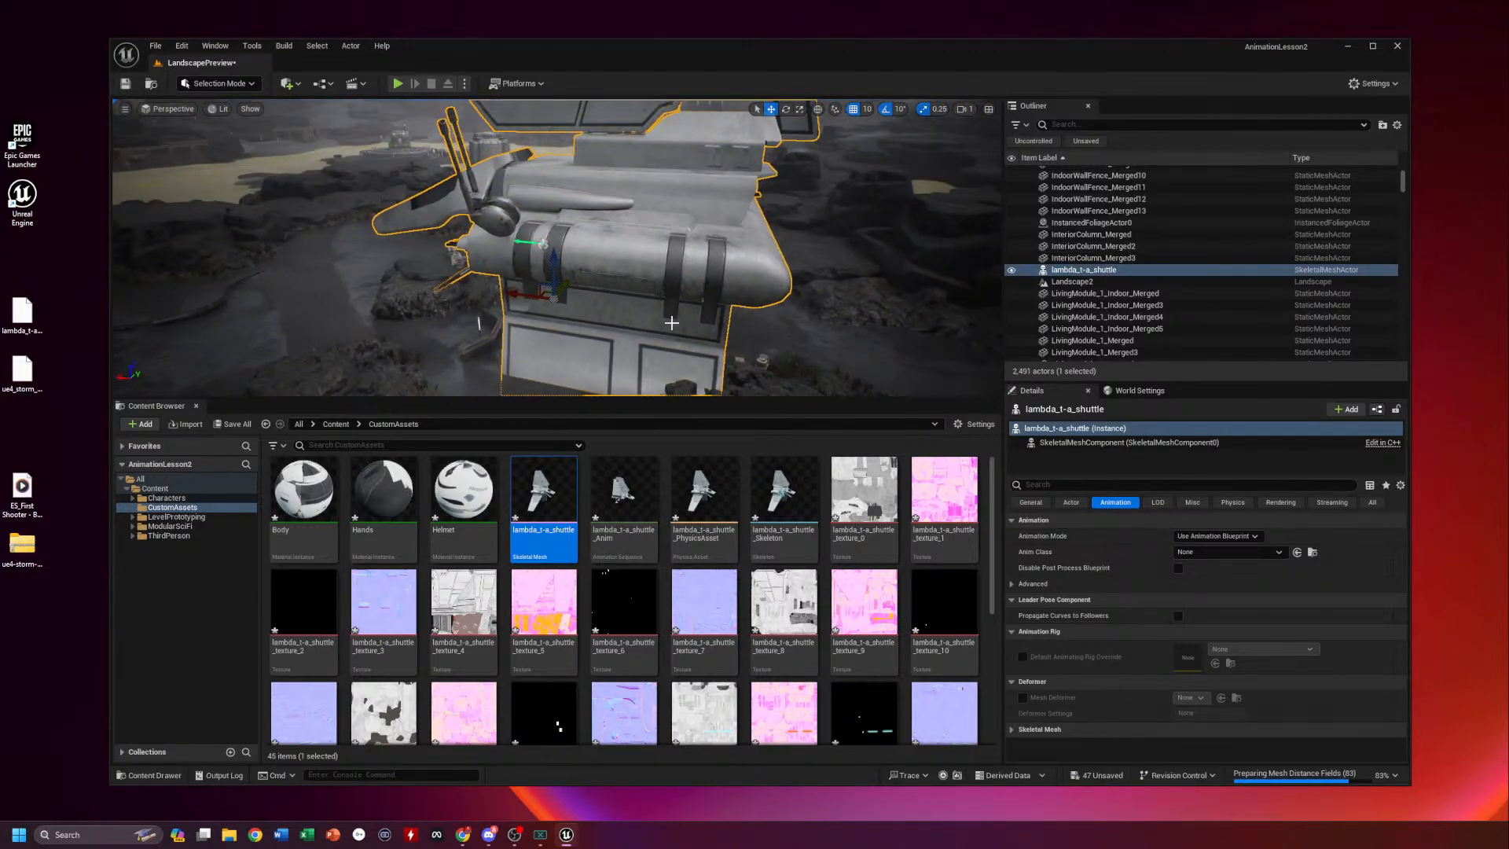
{"action": "left_click", "coordinate": [964, 110]}
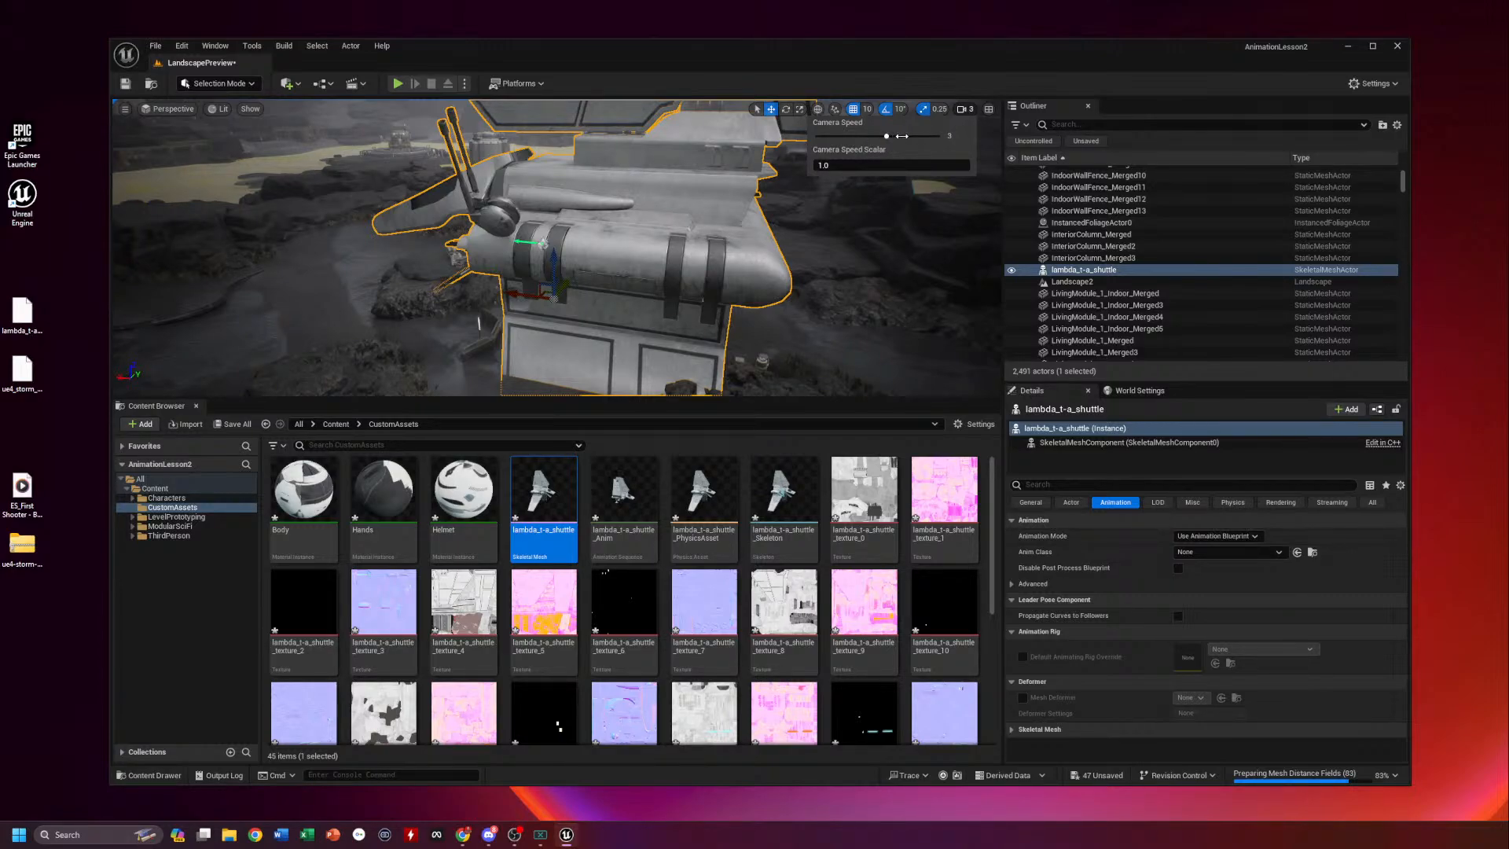
{"action": "left_click", "coordinate": [897, 275]}
{"action": "right_click_drag", "start_coordinate": [882, 290], "coordinate": [821, 284]}
{"action": "left_click", "coordinate": [723, 220]}
{"action": "right_click_drag", "start_coordinate": [718, 296], "coordinate": [717, 295]}
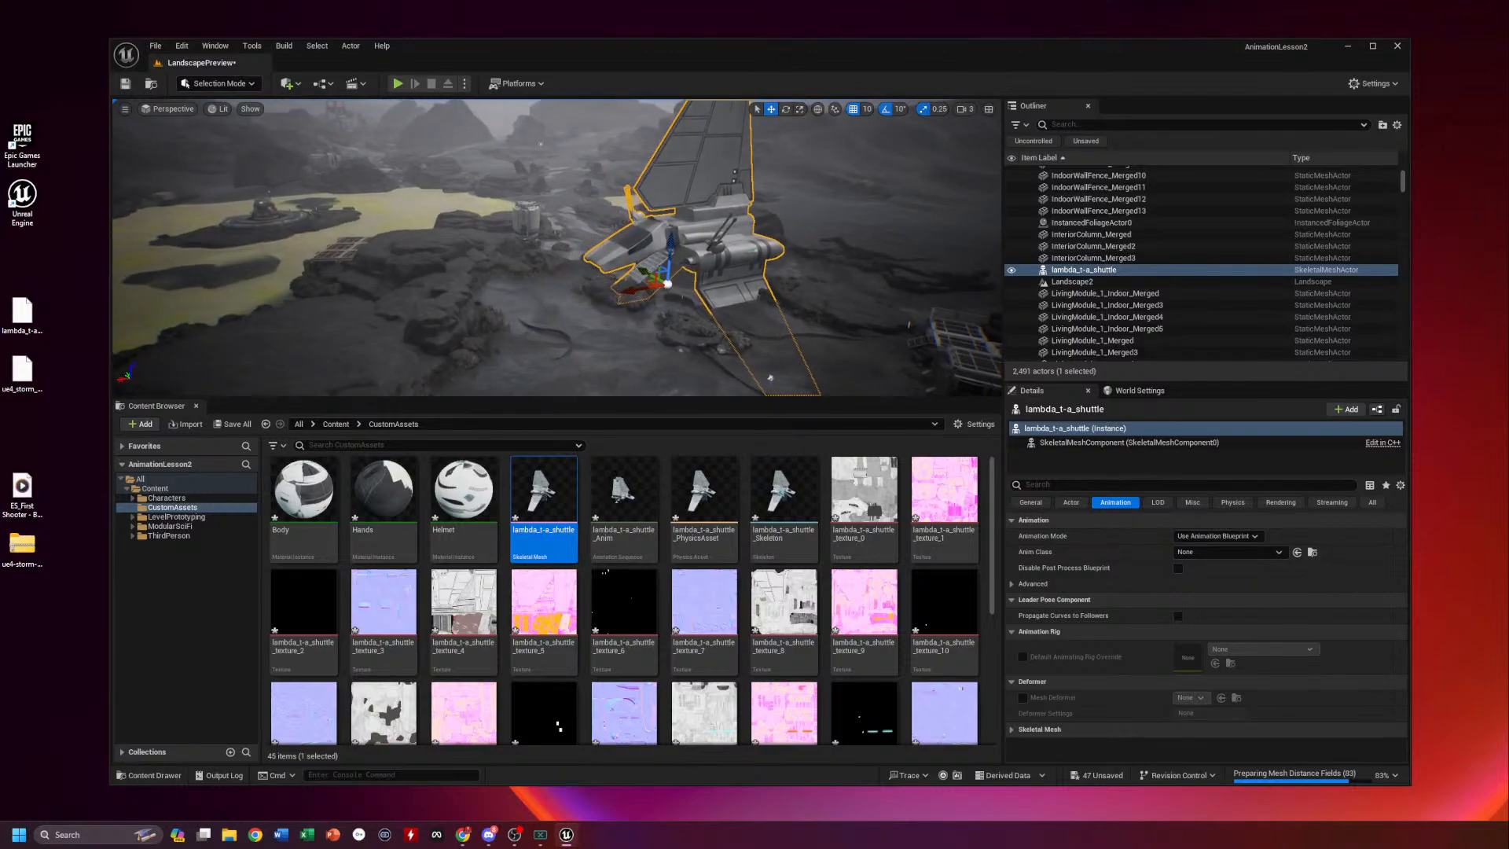
{"action": "right_click_drag", "start_coordinate": [721, 342], "coordinate": [731, 349]}
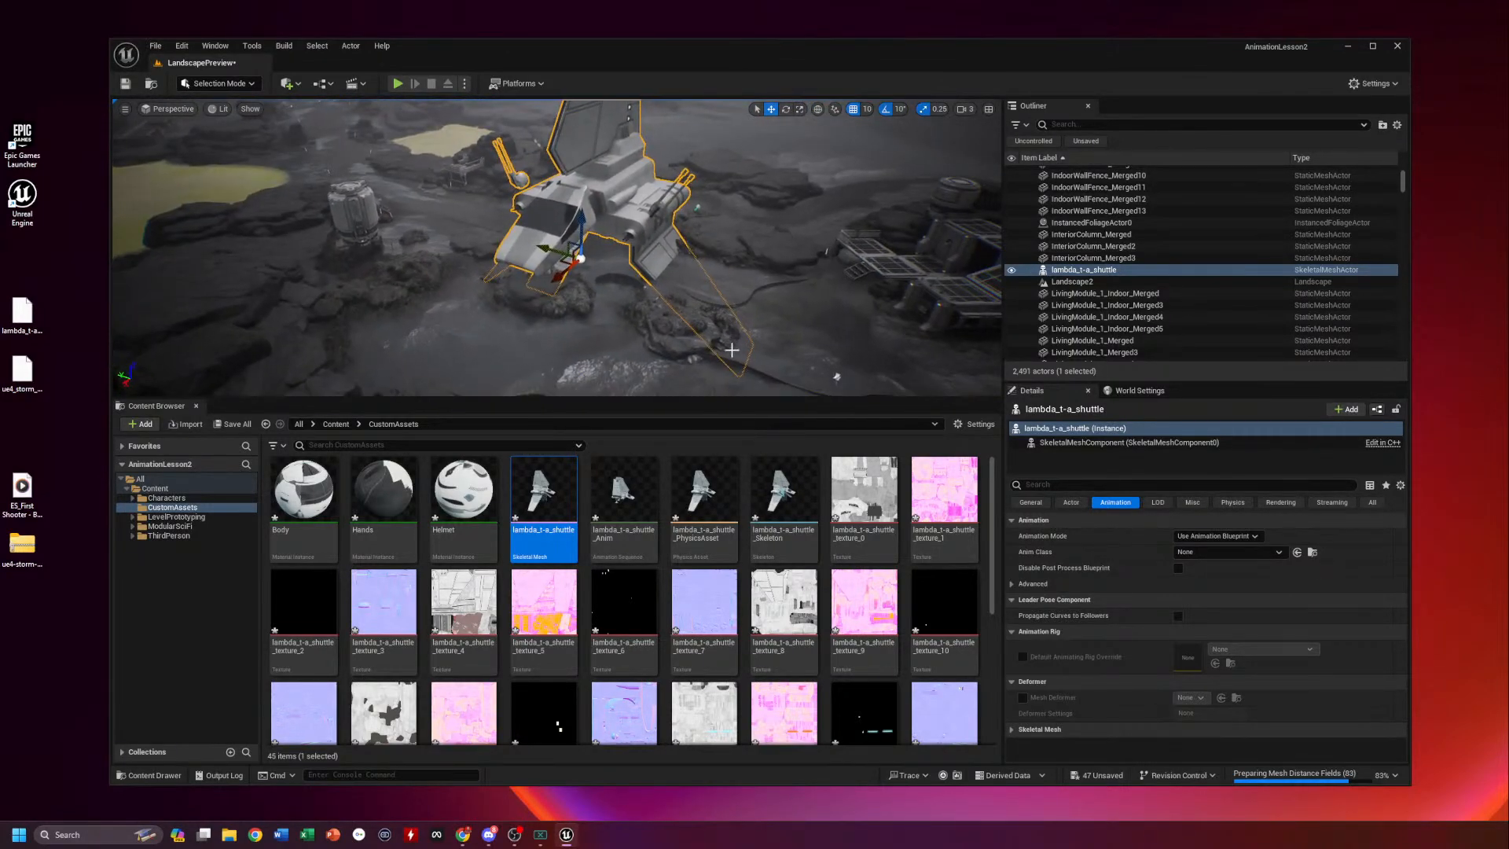
Scale the shuttle down uniformly in all axes and raise it above the ground
{"action": "left_click", "coordinate": [799, 111]}
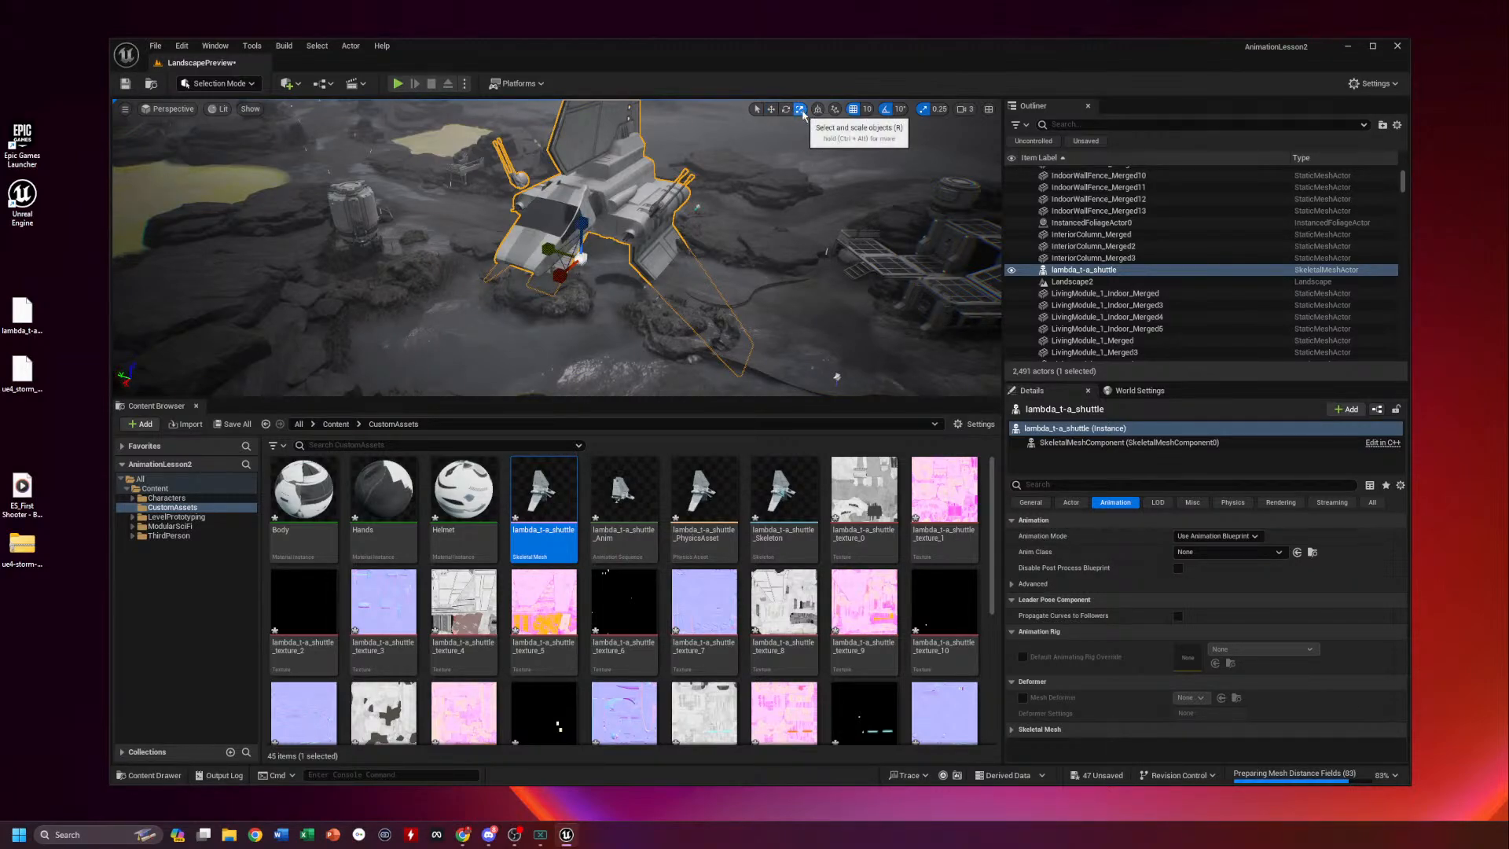
{"action": "mouse_move", "coordinate": [583, 258]}
{"action": "left_mouse_down"}
{"action": "mouse_move", "coordinate": [555, 273]}
{"action": "mouse_move", "coordinate": [570, 266]}
{"action": "left_mouse_up"}
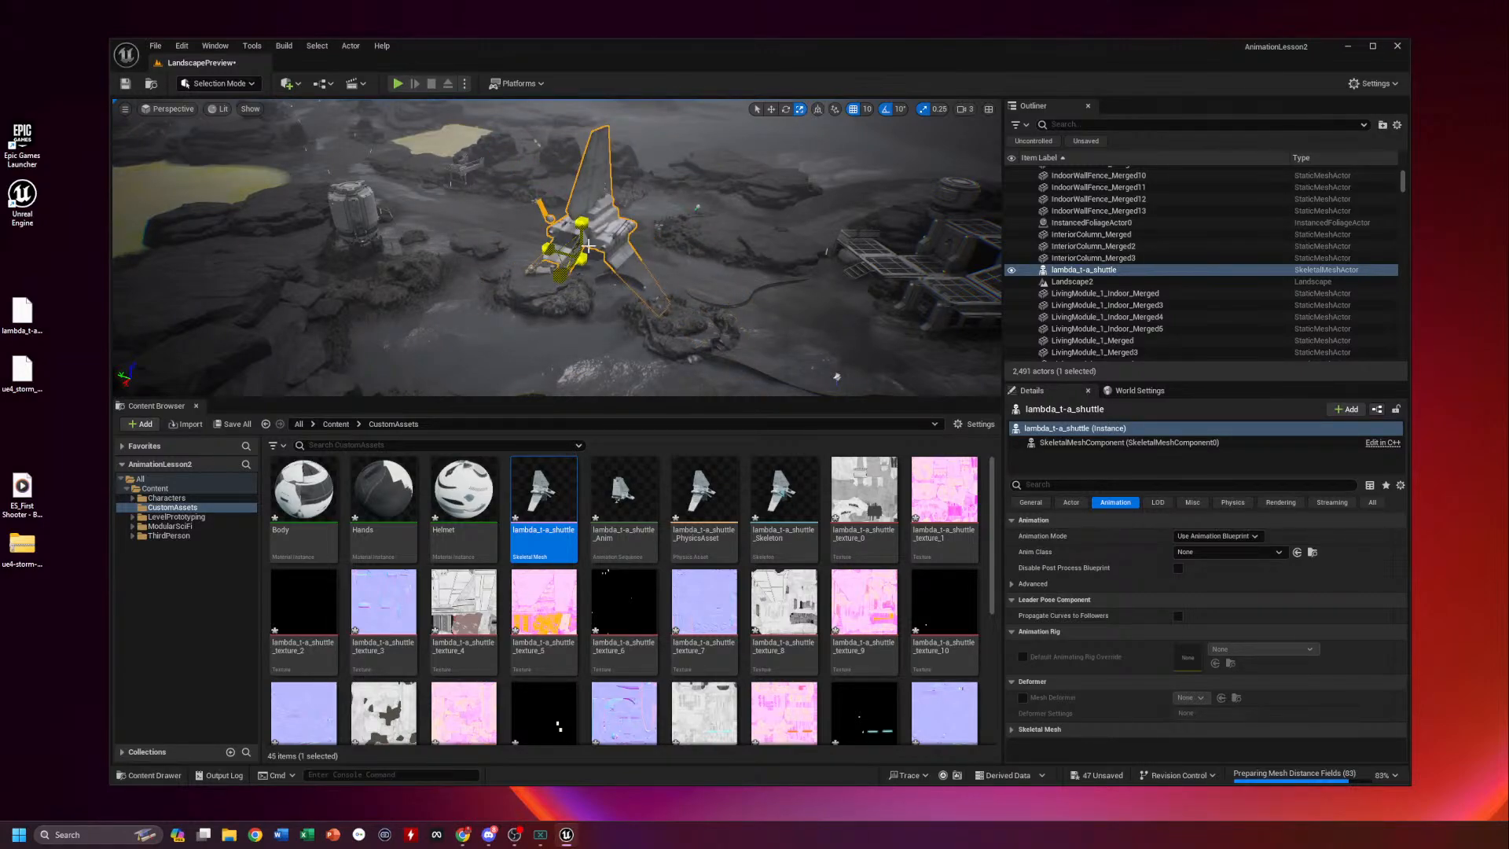
{"action": "left_click", "coordinate": [770, 108]}
{"action": "left_click_drag", "start_coordinate": [583, 193], "coordinate": [583, 173]}
Rotate the shuttle about its vertical axis and shift it horizontally over the landscape
{"action": "left_click", "coordinate": [787, 112]}
{"action": "left_click_drag", "start_coordinate": [628, 234], "coordinate": [652, 225]}
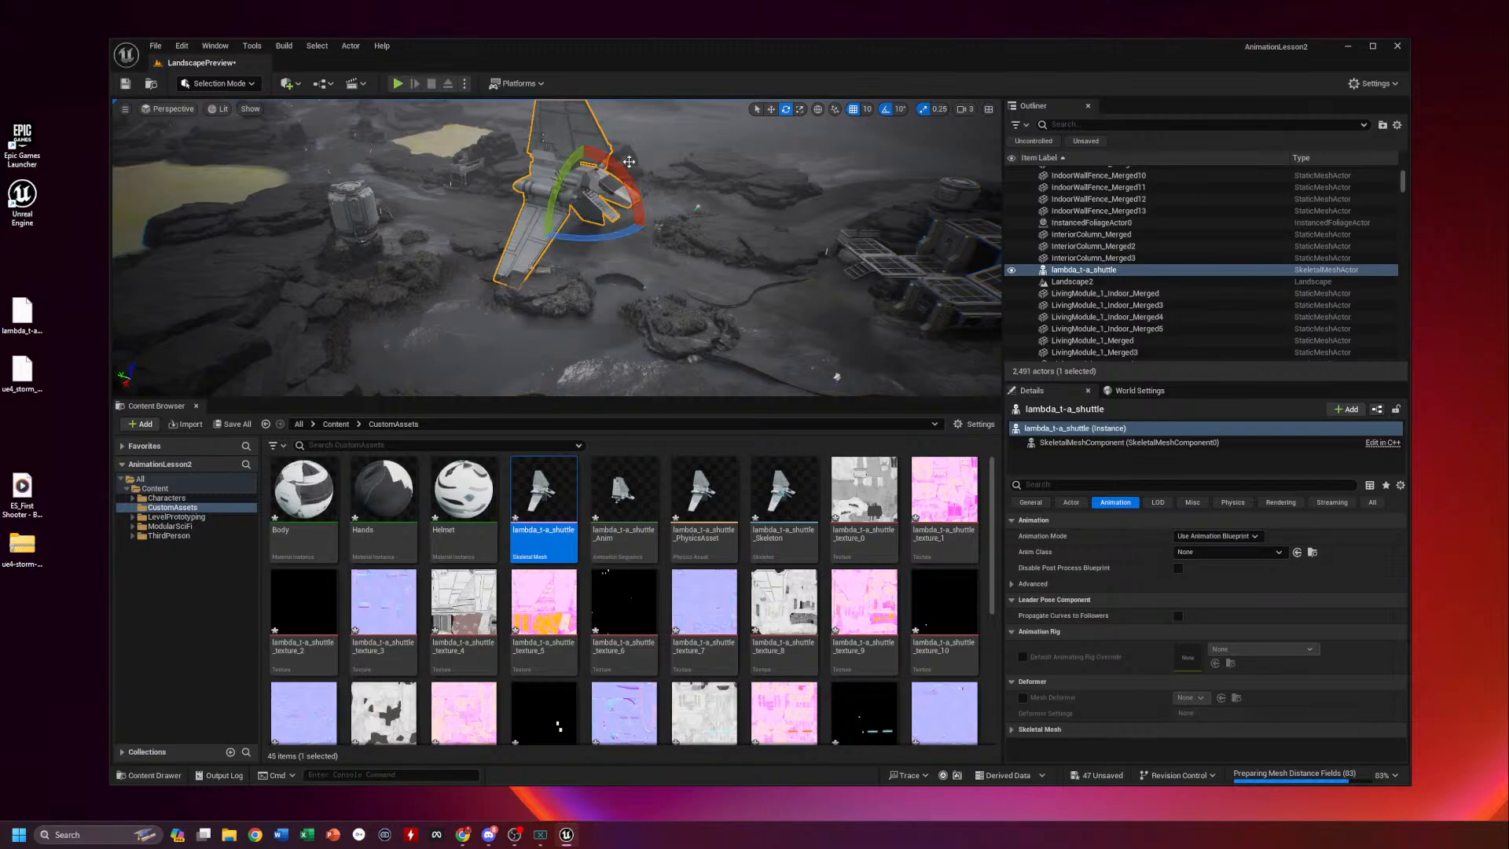
{"action": "left_click", "coordinate": [770, 112]}
{"action": "key", "text": "w"}
{"action": "right_click_drag", "start_coordinate": [692, 228], "coordinate": [686, 339]}
{"action": "left_click_drag", "start_coordinate": [595, 223], "coordinate": [677, 228]}
{"action": "right_click_drag", "start_coordinate": [735, 314], "coordinate": [809, 300]}
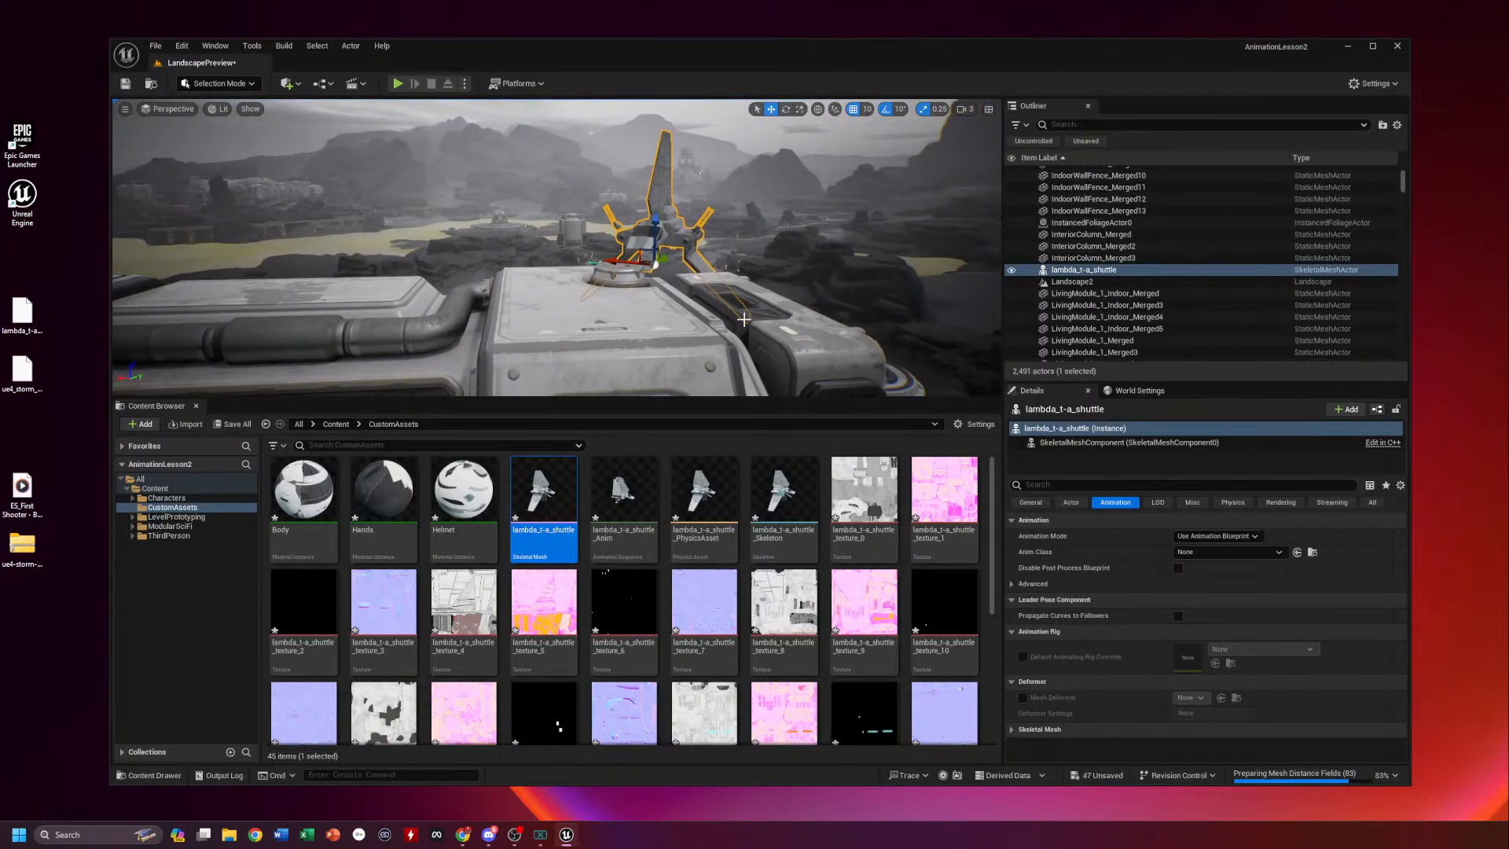
Find the existing PlayerStart actor by searching the level for "player" and delete it
{"action": "left_click", "coordinate": [1051, 123]}
{"action": "type", "text": "player"}
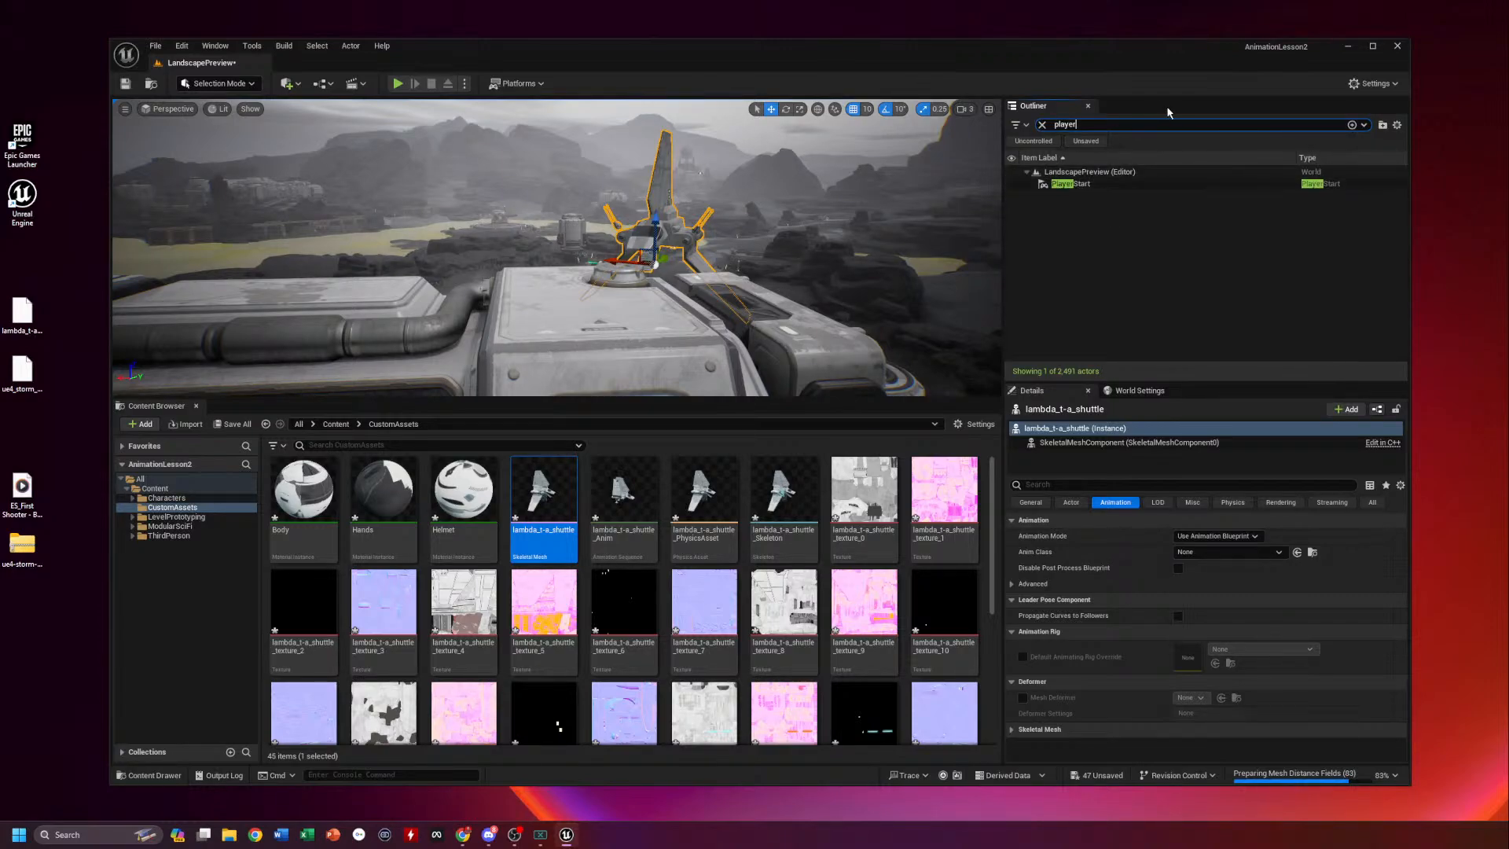
{"action": "left_click", "coordinate": [1078, 186]}
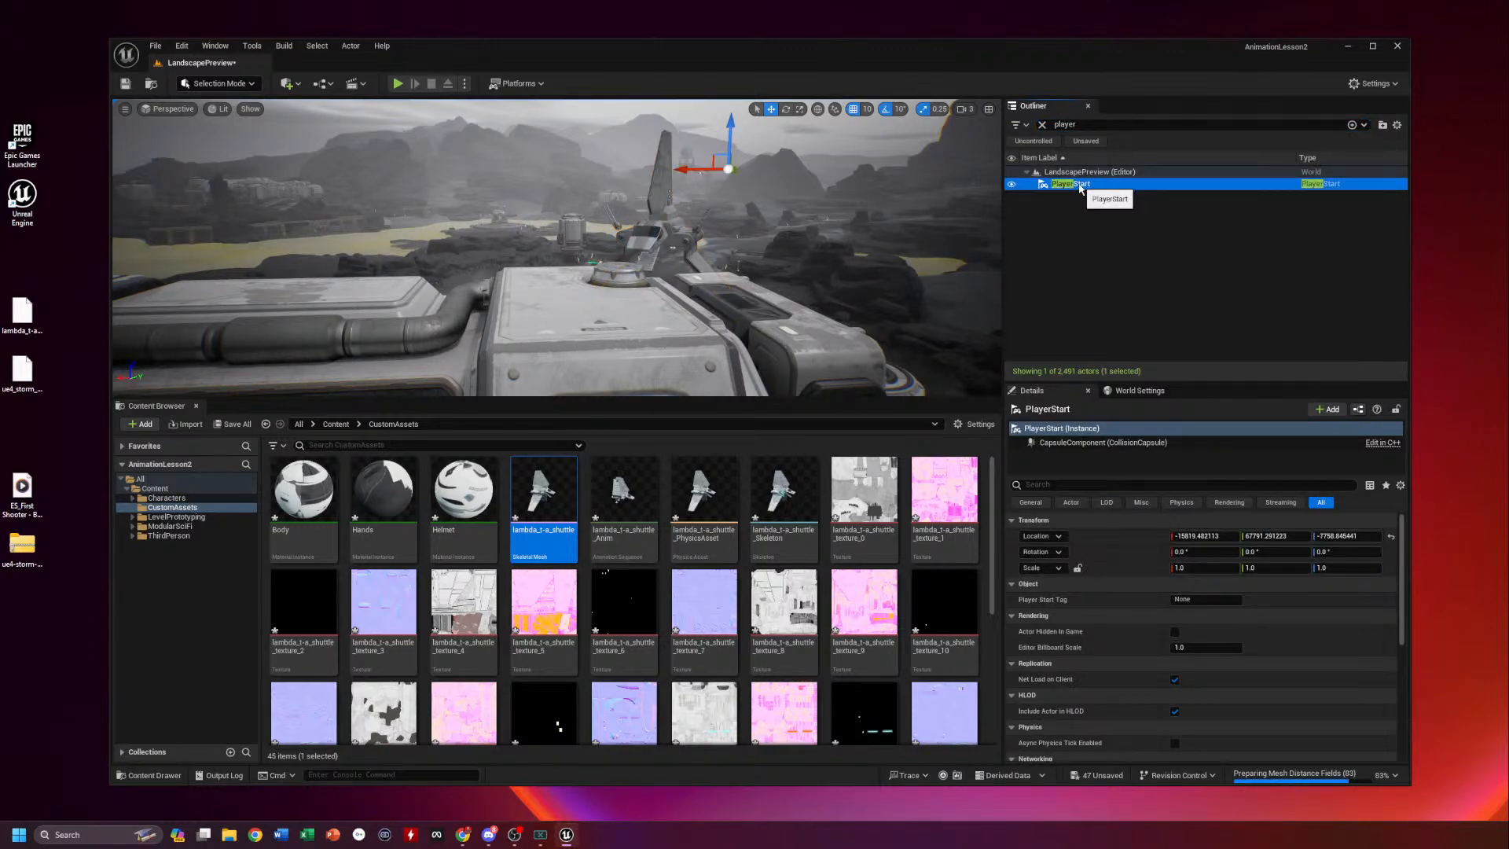
{"action": "double_click", "coordinate": [1060, 190]}
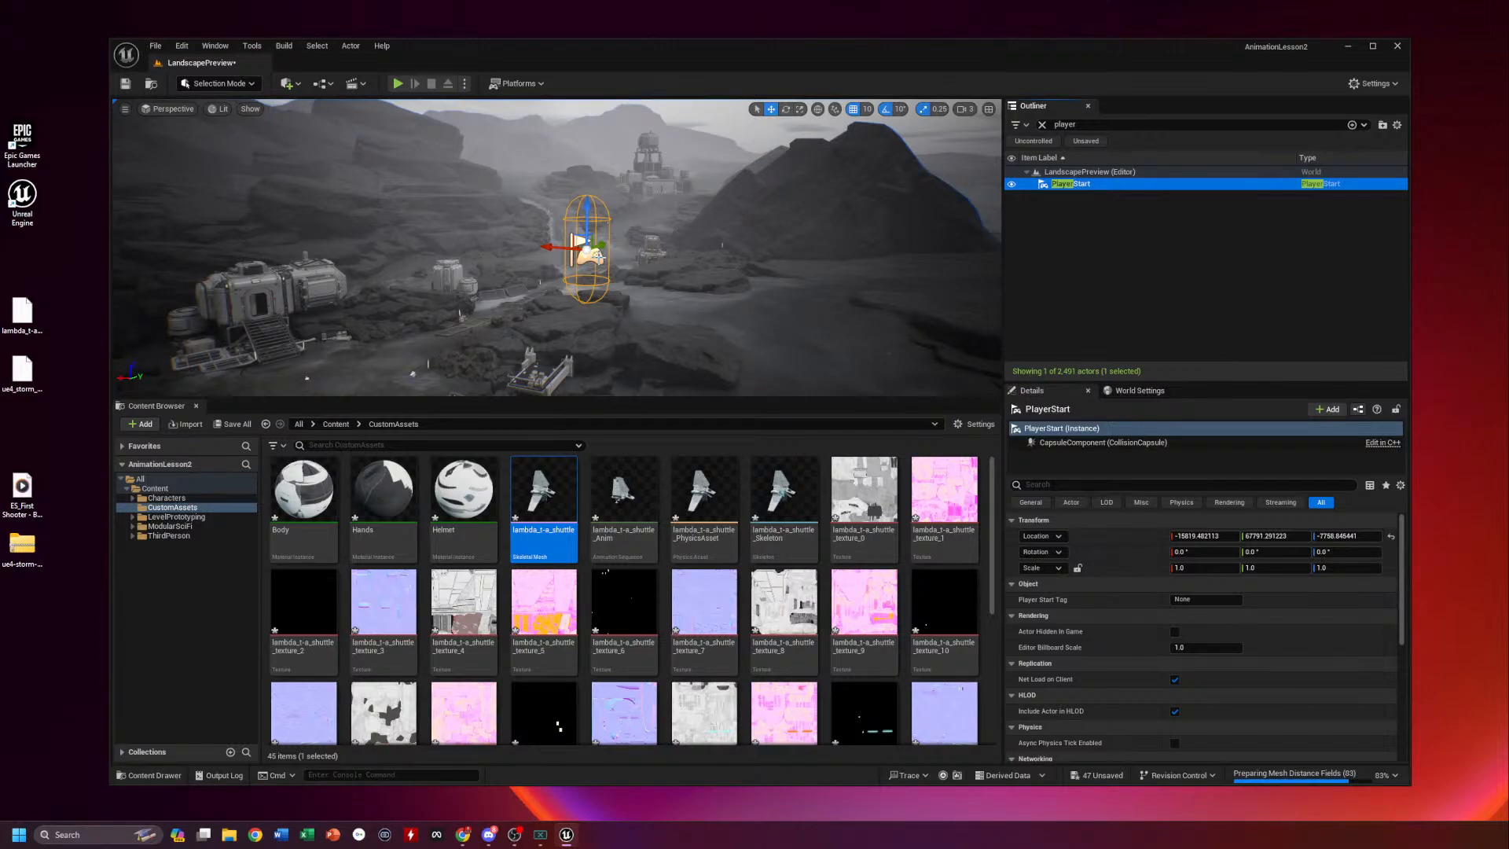
{"action": "left_click", "coordinate": [1077, 183]}
{"action": "key", "text": "BackSpace"}
{"action": "key", "text": "Escape"}
{"action": "key", "text": "Delete"}
Add a new Player Start above the base's grated platform and snap it down onto the platform floor
{"action": "right_click_drag", "start_coordinate": [694, 276], "coordinate": [525, 236]}
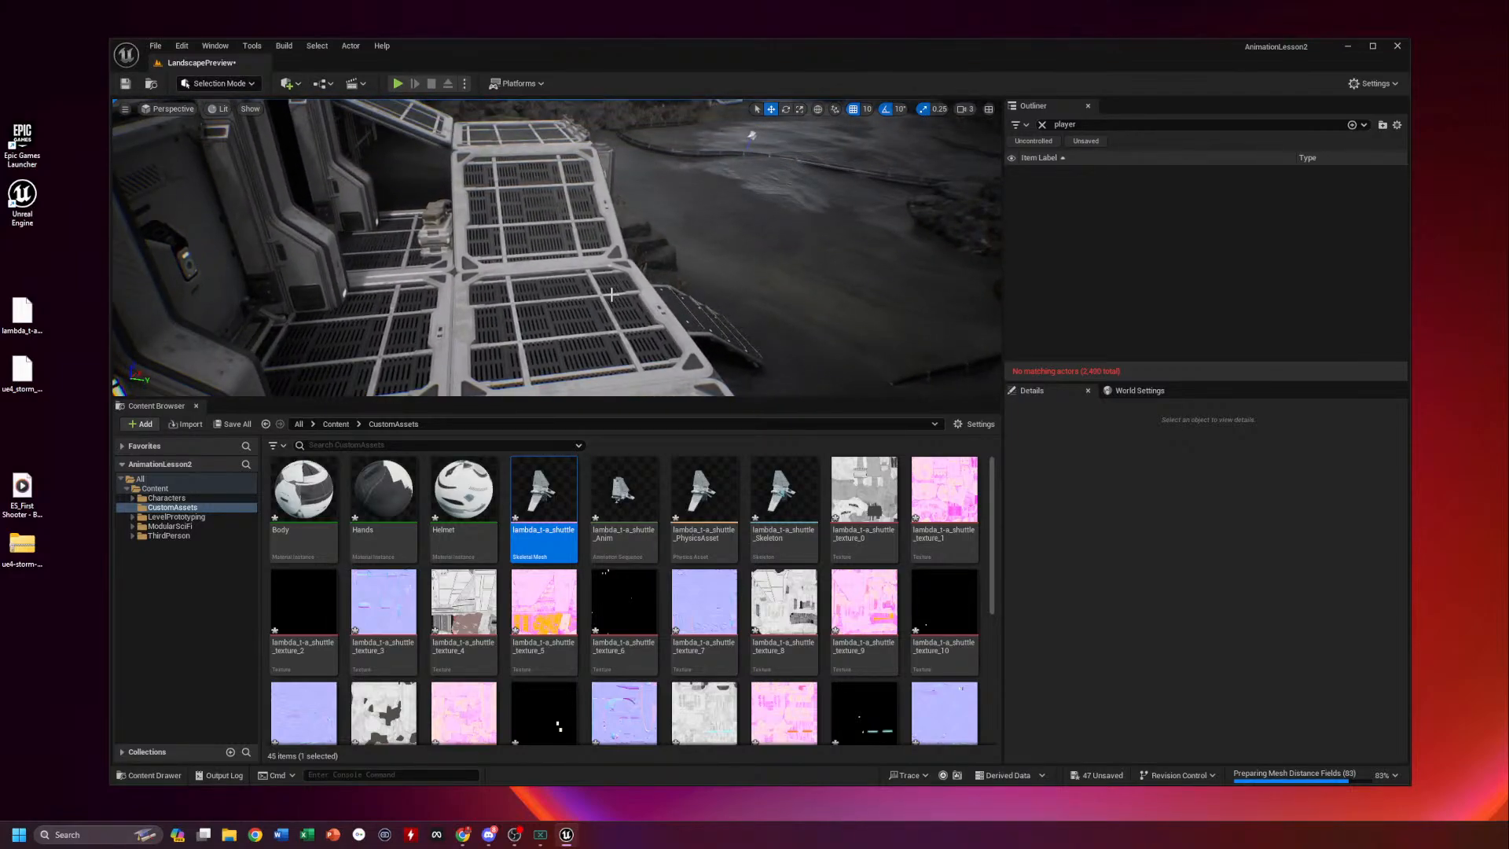
{"action": "left_click", "coordinate": [292, 83]}
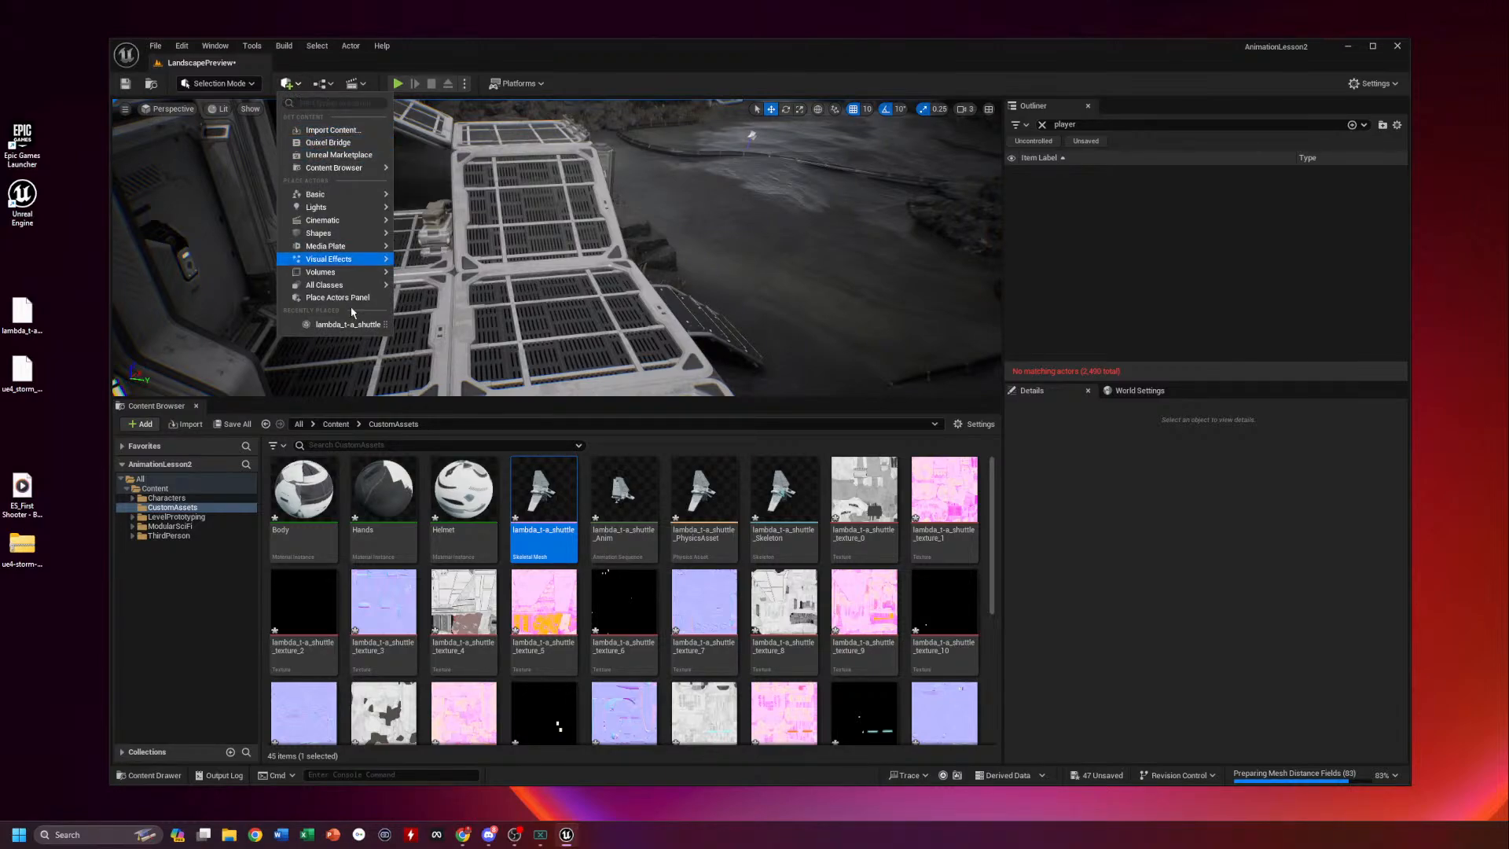
{"action": "mouse_move", "coordinate": [343, 199]}
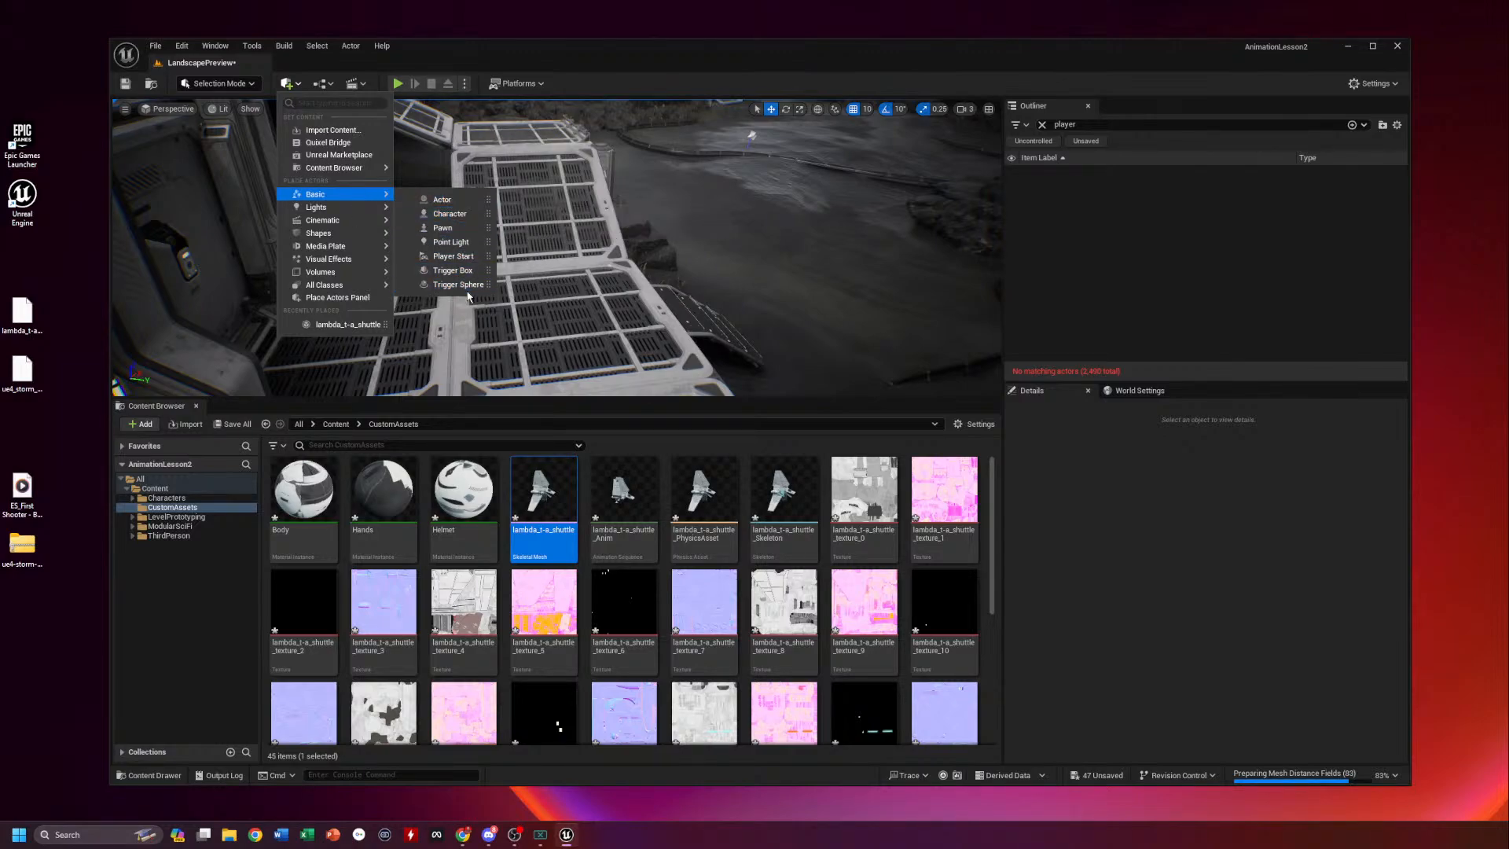
{"action": "left_click", "coordinate": [467, 256]}
{"action": "left_click_drag", "start_coordinate": [601, 257], "coordinate": [593, 108]}
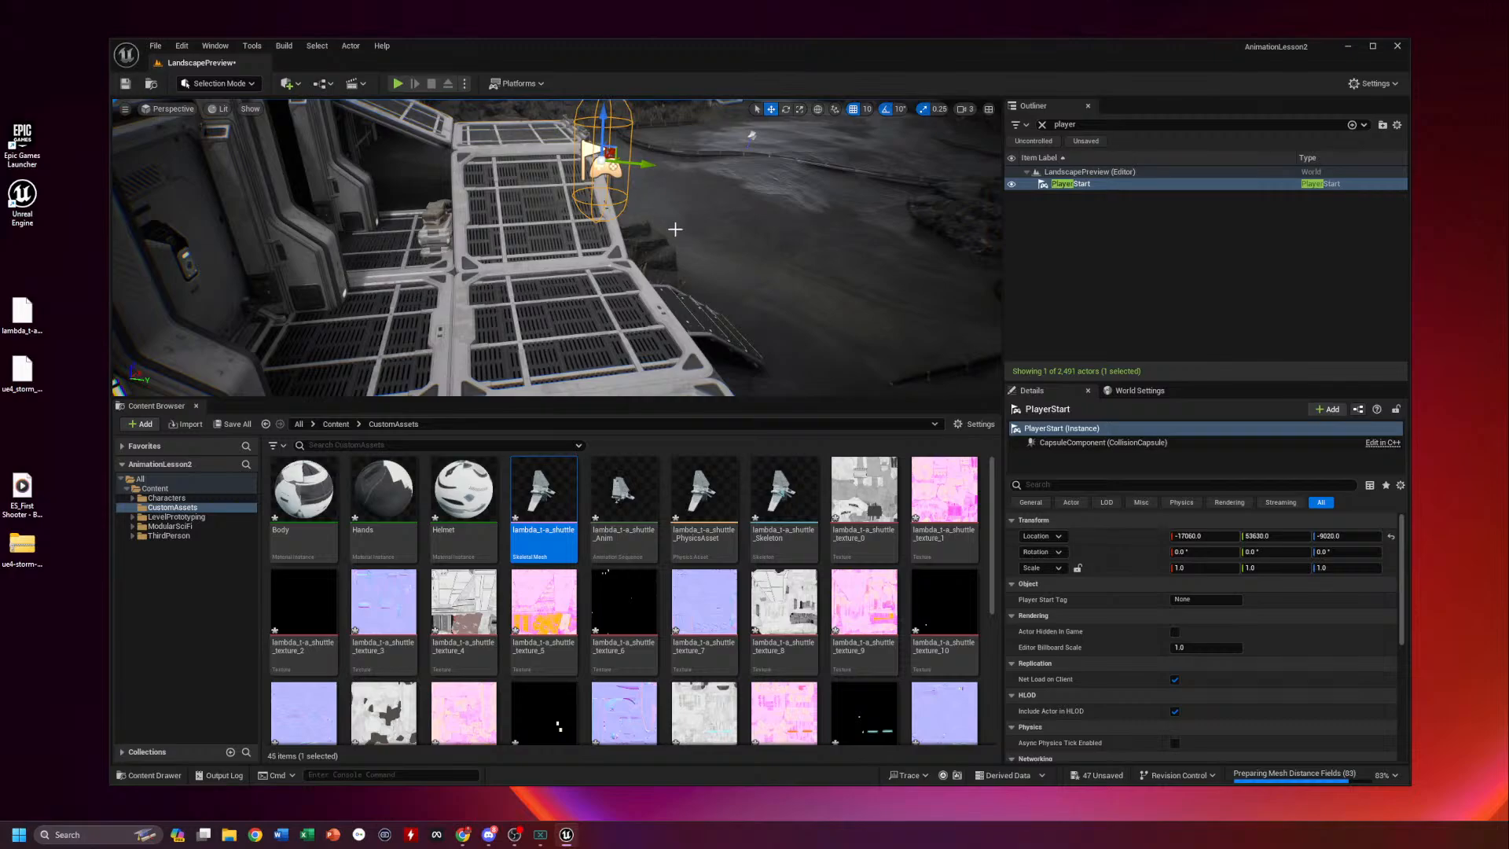
{"action": "key", "text": "End"}
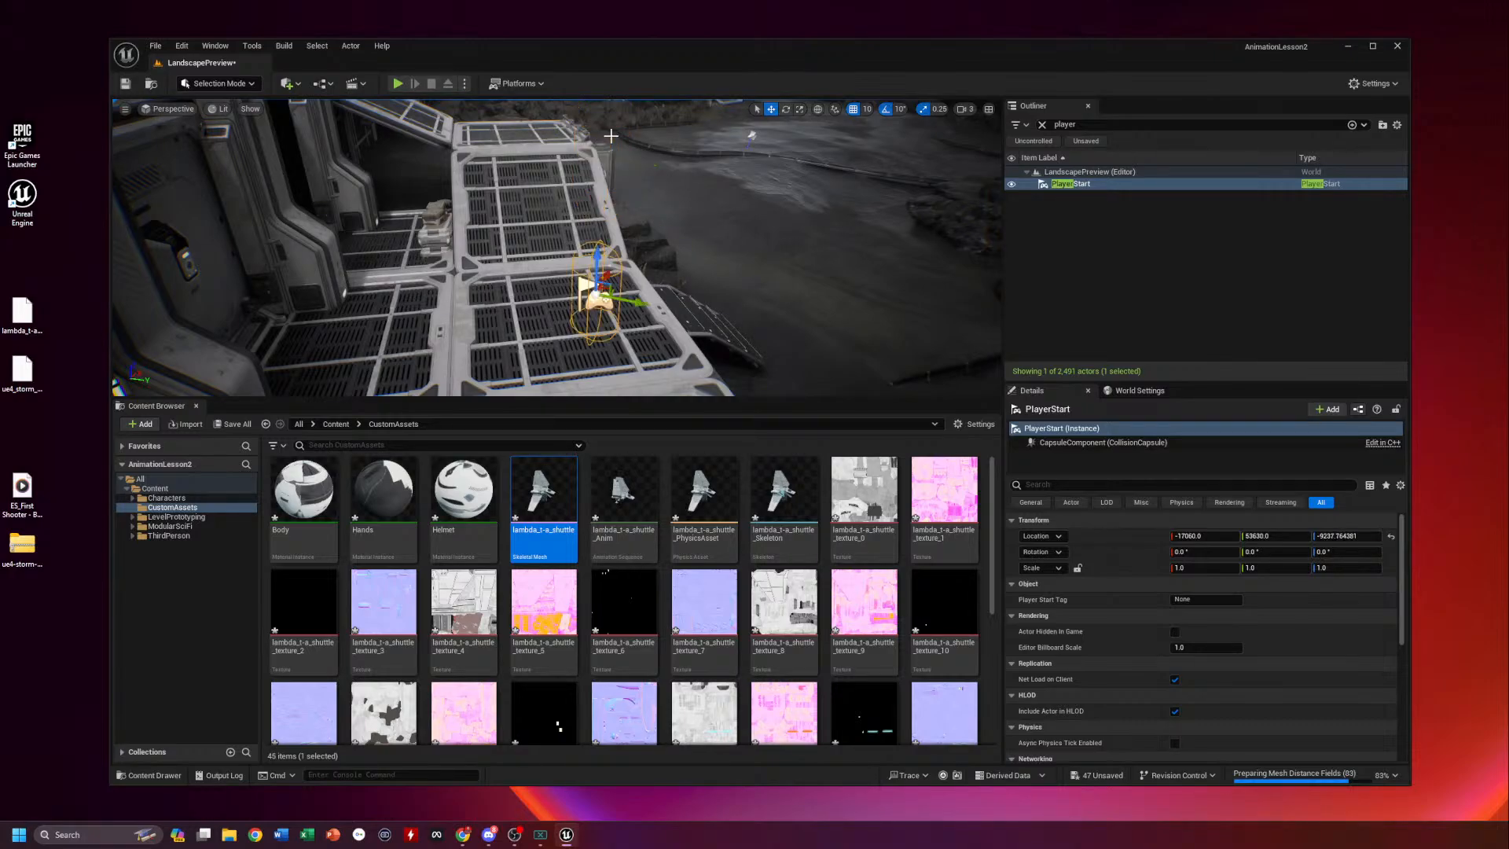
Play the level to check the character's spawn position on the platform, then stop the session
{"action": "right_click_drag", "start_coordinate": [610, 135], "coordinate": [754, 183]}
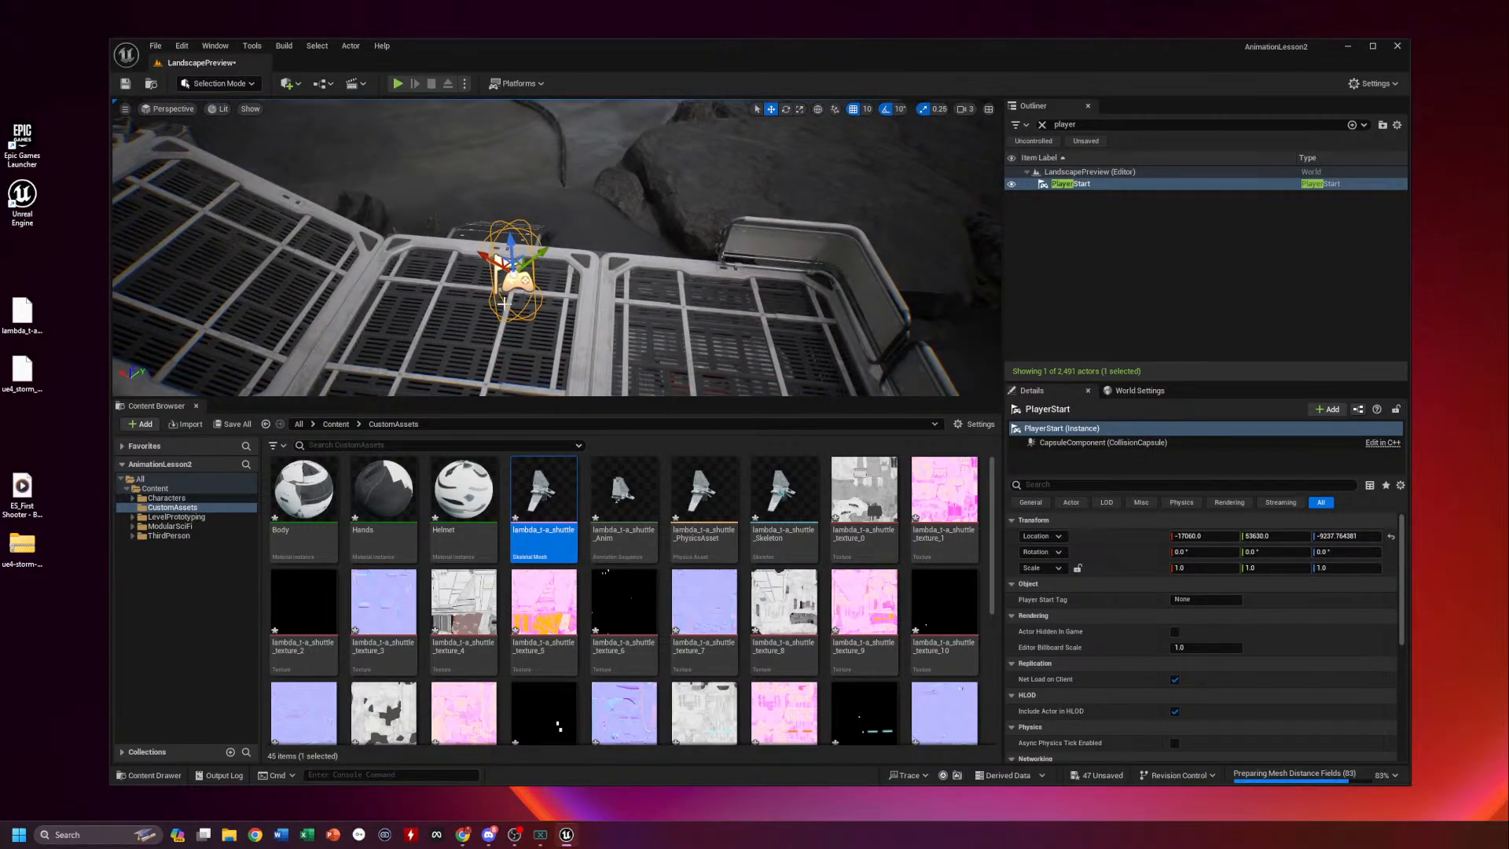
{"action": "left_click", "coordinate": [397, 83]}
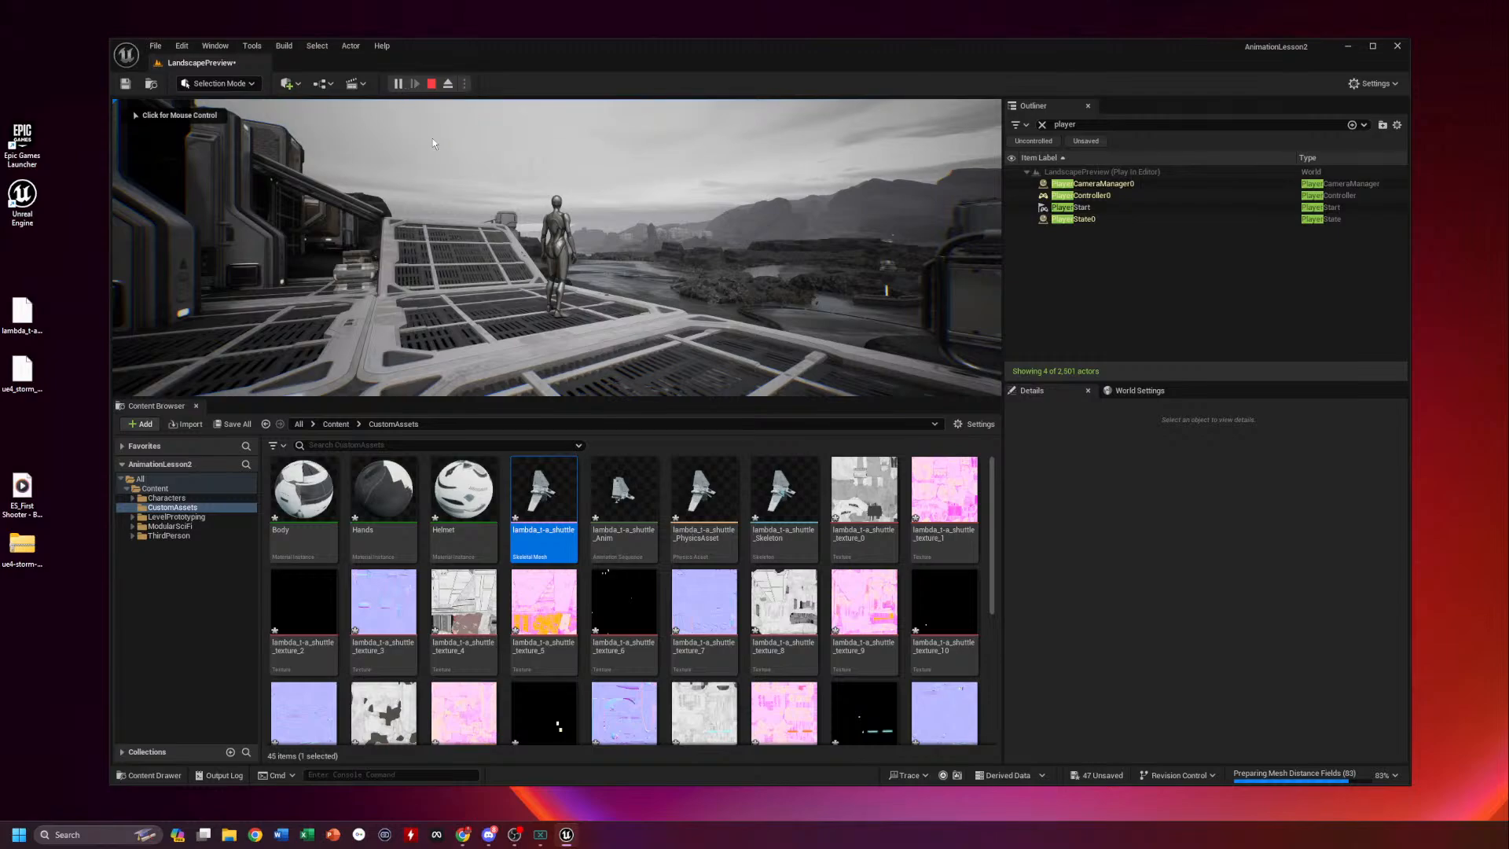
{"action": "left_click", "coordinate": [431, 83]}
Rotate the Player Start about 80° around its vertical axis toward the shuttle, then play-test the level again
{"action": "mouse_move", "coordinate": [590, 323]}
{"action": "right_mouse_down"}
{"action": "mouse_move", "coordinate": [601, 318]}
{"action": "mouse_move", "coordinate": [595, 338]}
{"action": "mouse_move", "coordinate": [590, 324]}
{"action": "right_mouse_up"}
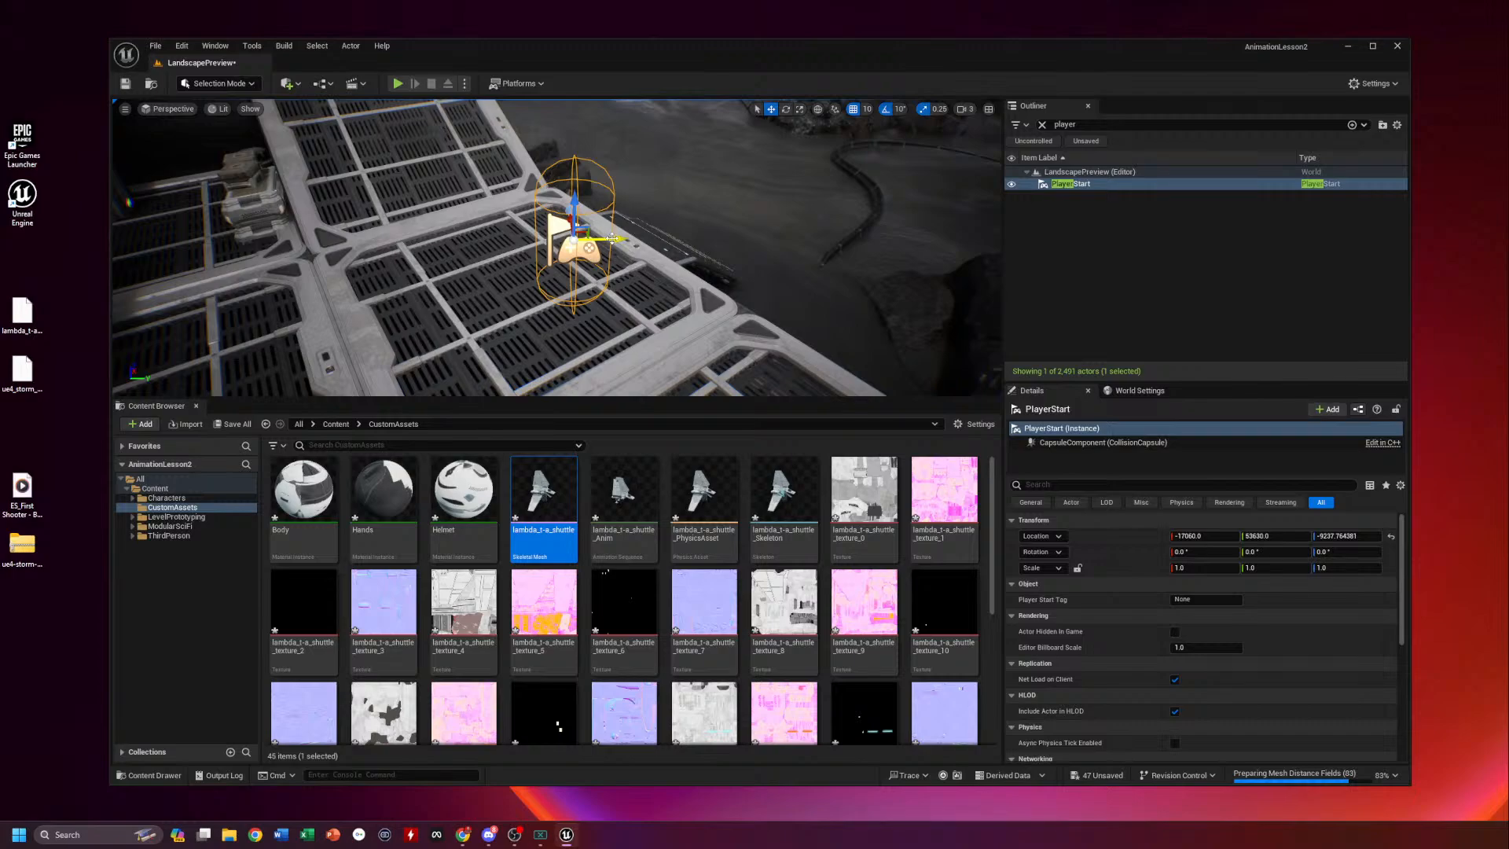
{"action": "left_click", "coordinate": [610, 239]}
{"action": "left_click", "coordinate": [581, 232]}
{"action": "left_click", "coordinate": [785, 110]}
{"action": "left_click_drag", "start_coordinate": [547, 274], "coordinate": [621, 259]}
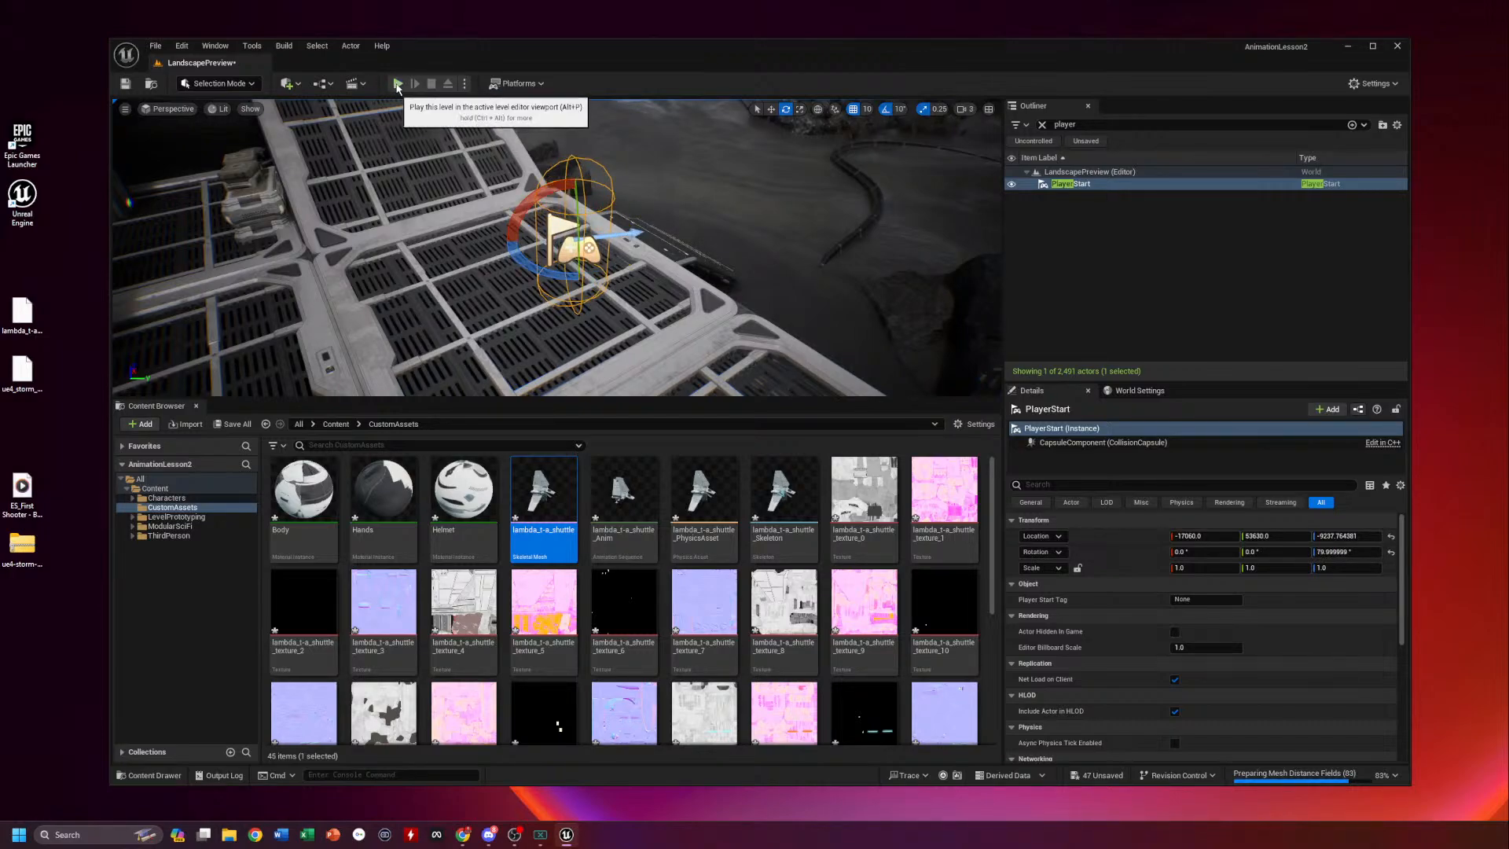
{"action": "key", "text": "Escape"}
{"action": "left_click", "coordinate": [398, 83]}
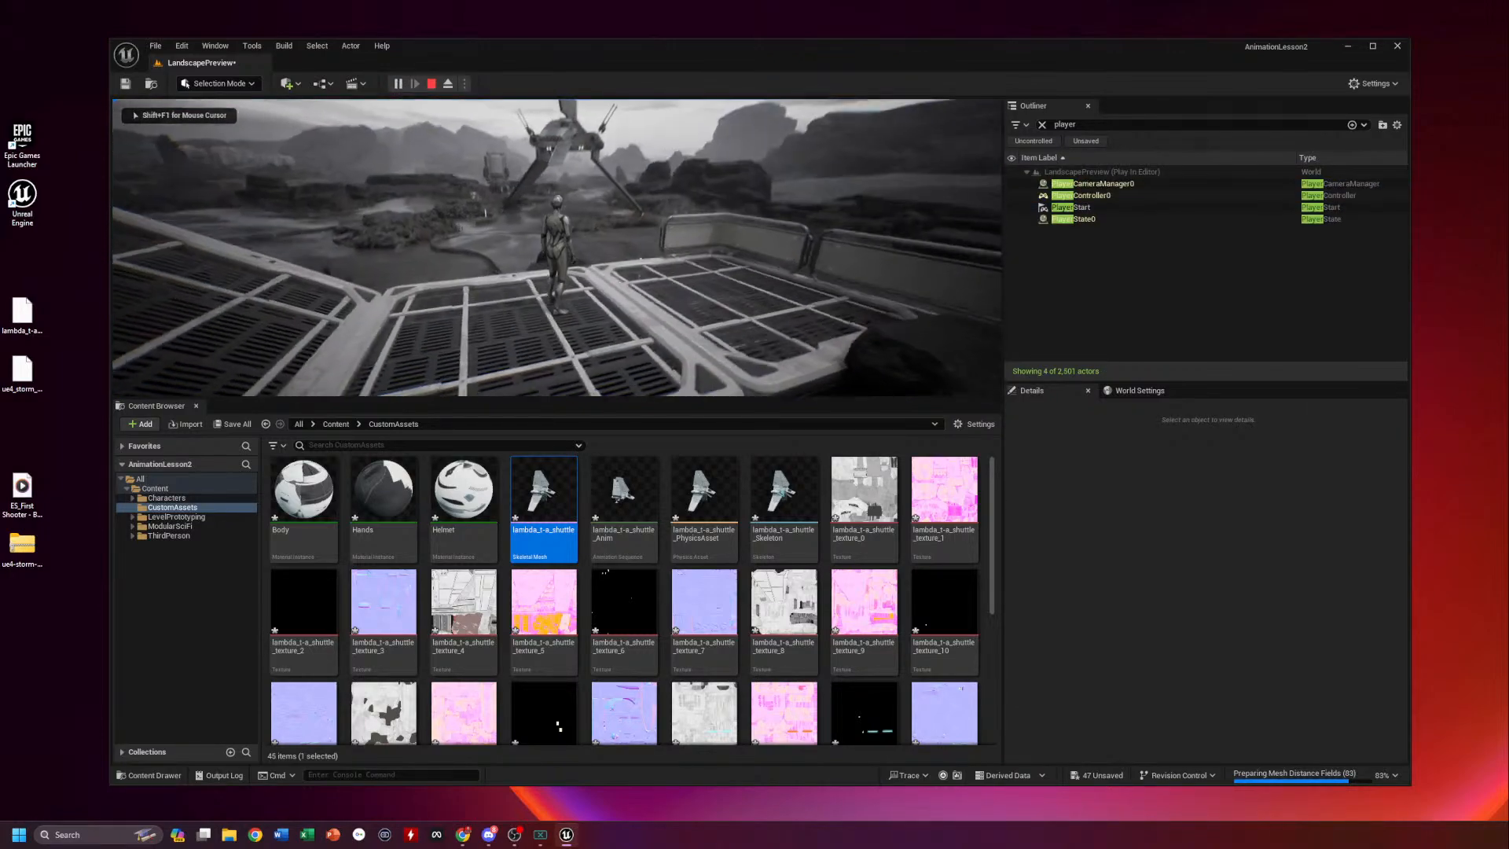
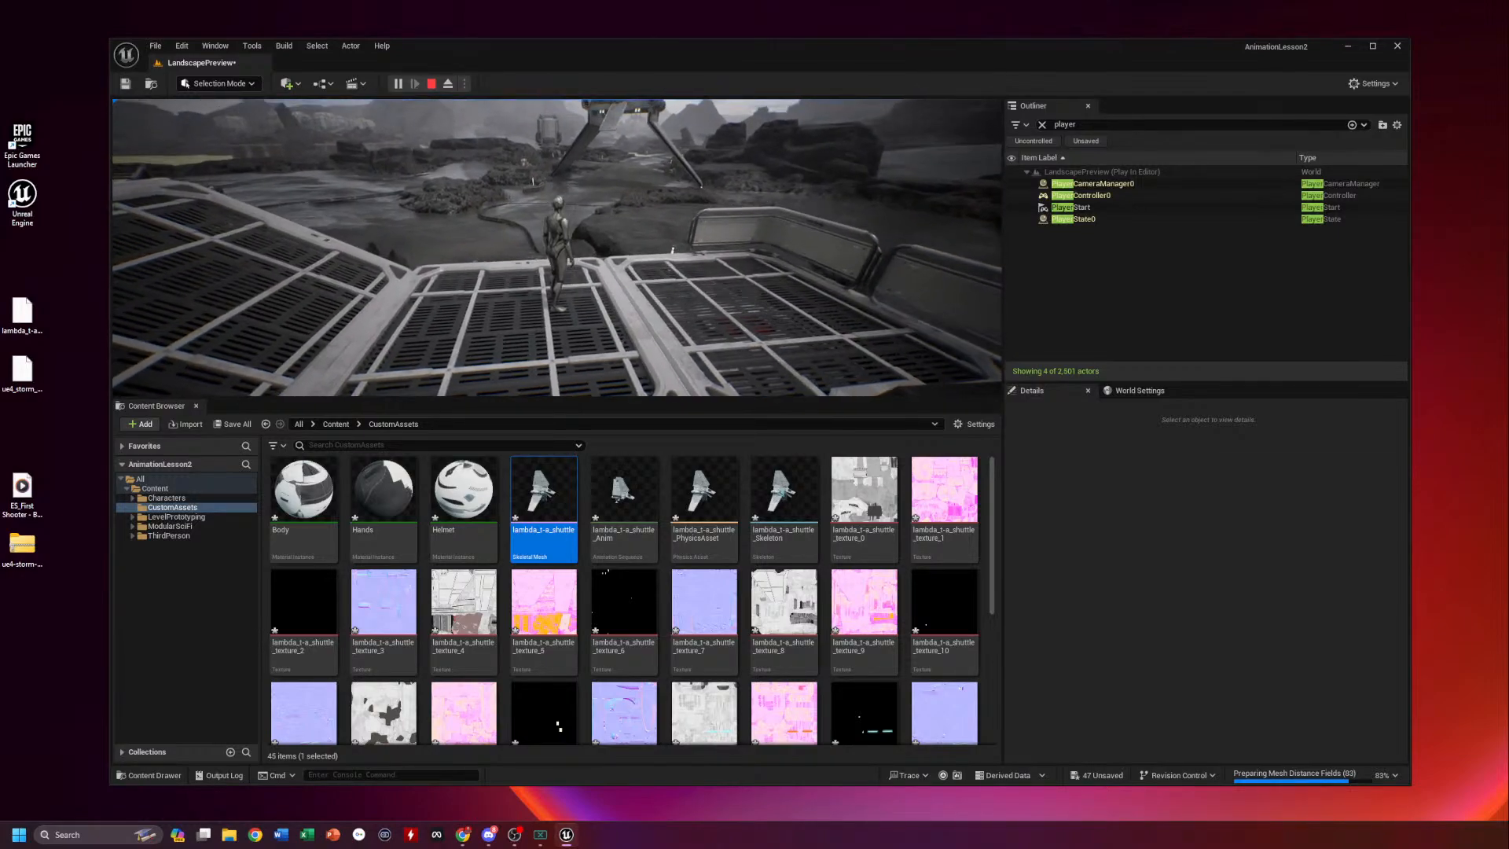
{"action": "key", "text": "Escape"}
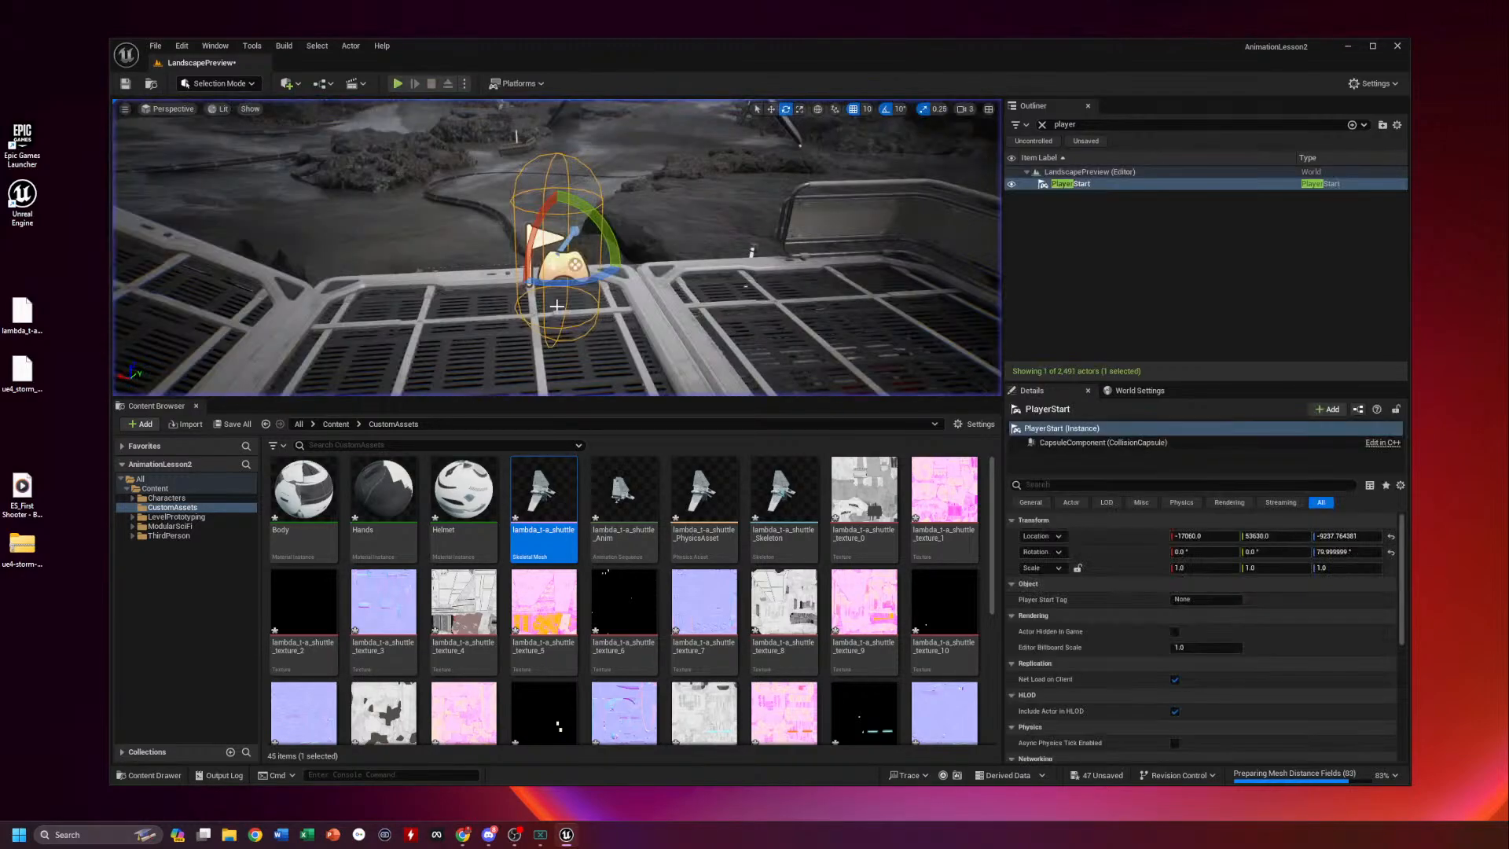
Select the lambda_t-a_shuttle in the level, enlarge the details area and show only its animation properties
{"action": "right_click_drag", "start_coordinate": [641, 313], "coordinate": [644, 194]}
{"action": "left_click", "coordinate": [644, 194]}
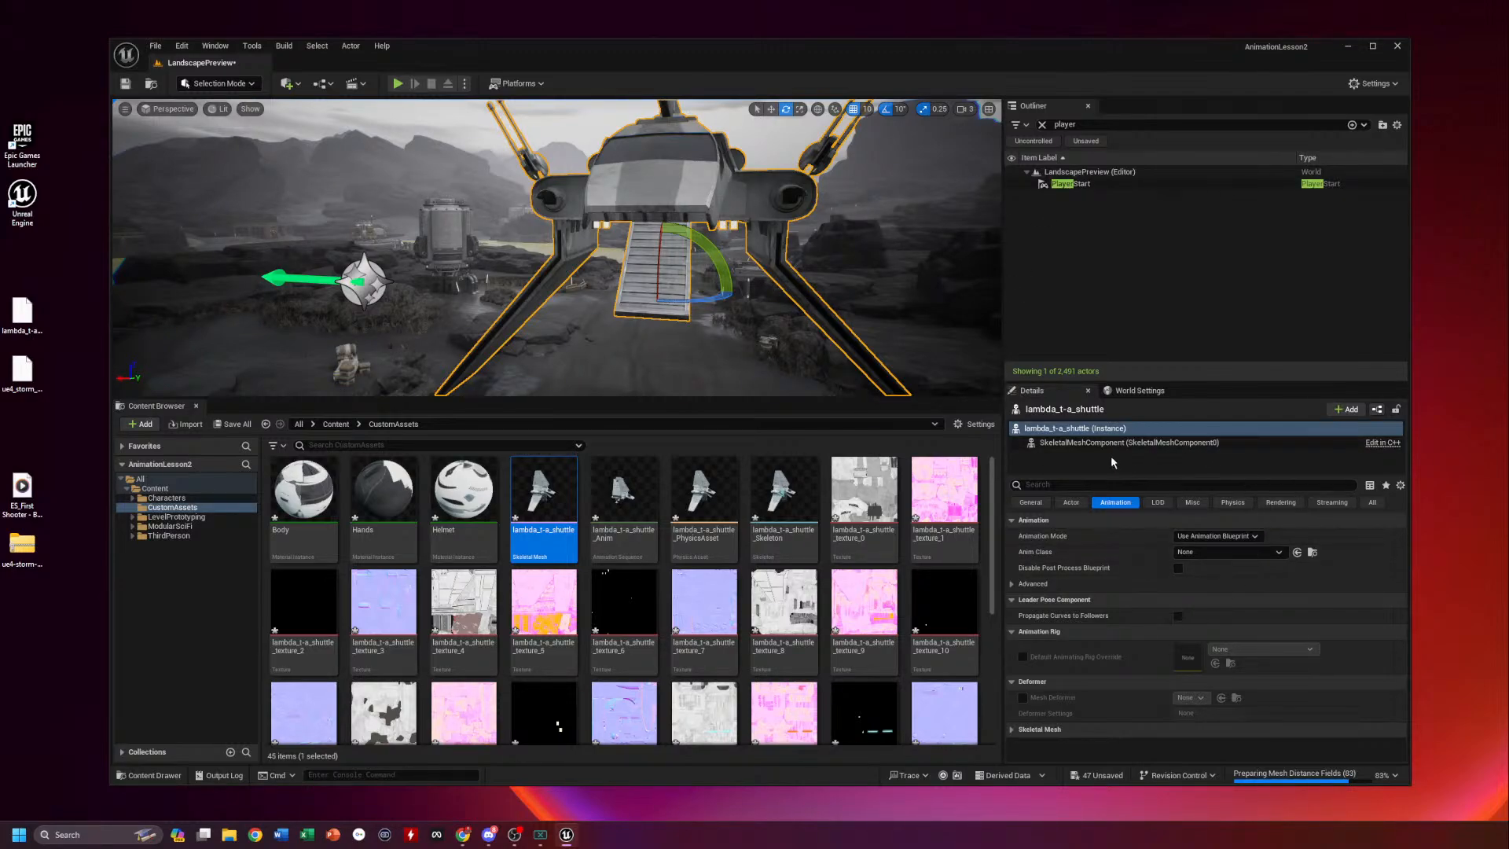
{"action": "left_click_drag", "start_coordinate": [1111, 381], "coordinate": [1111, 276]}
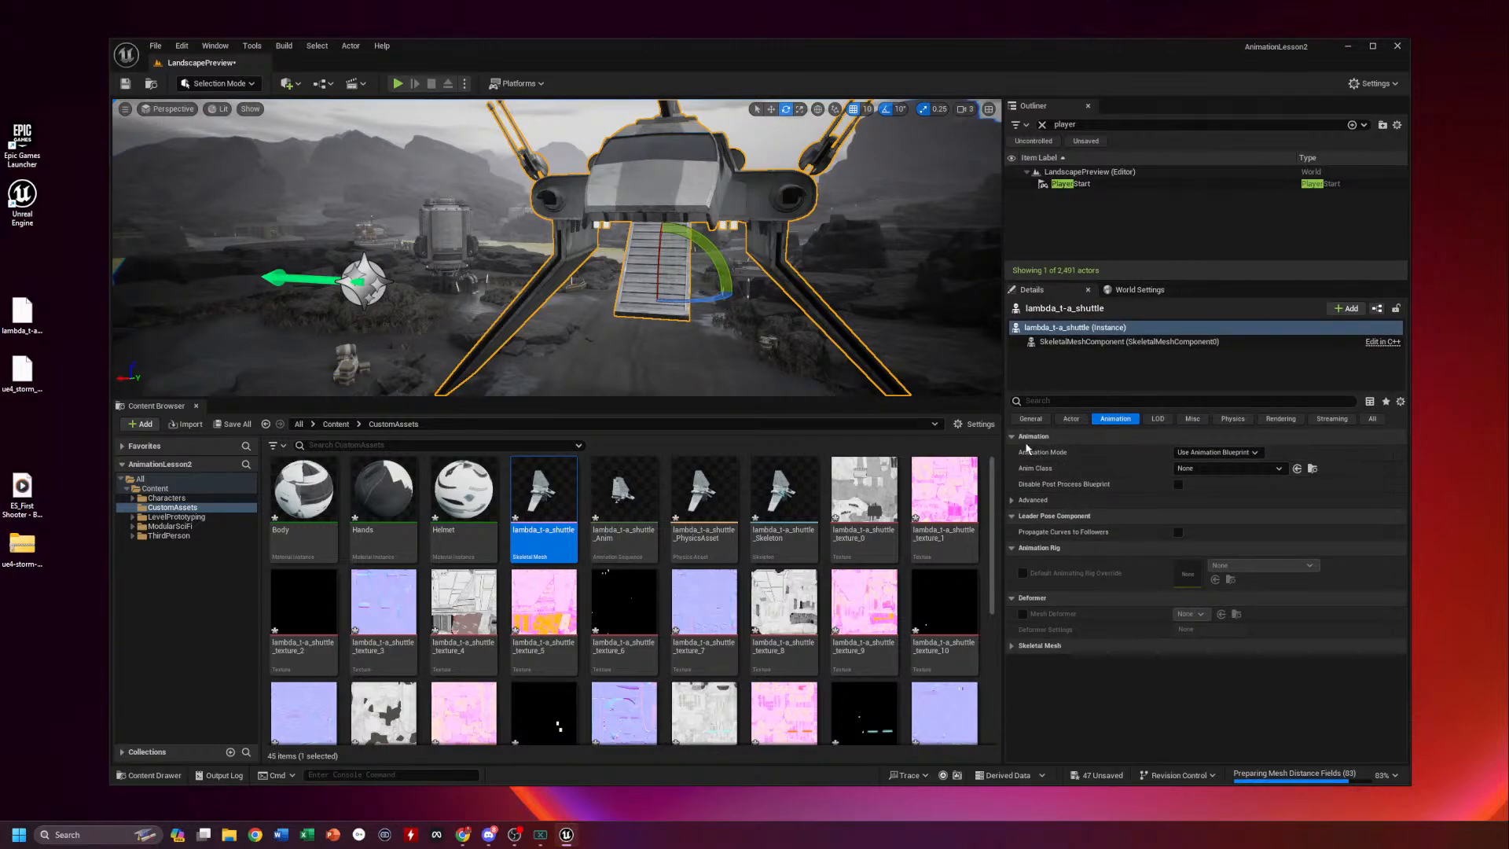
{"action": "left_click", "coordinate": [1030, 418]}
{"action": "left_click", "coordinate": [1072, 419]}
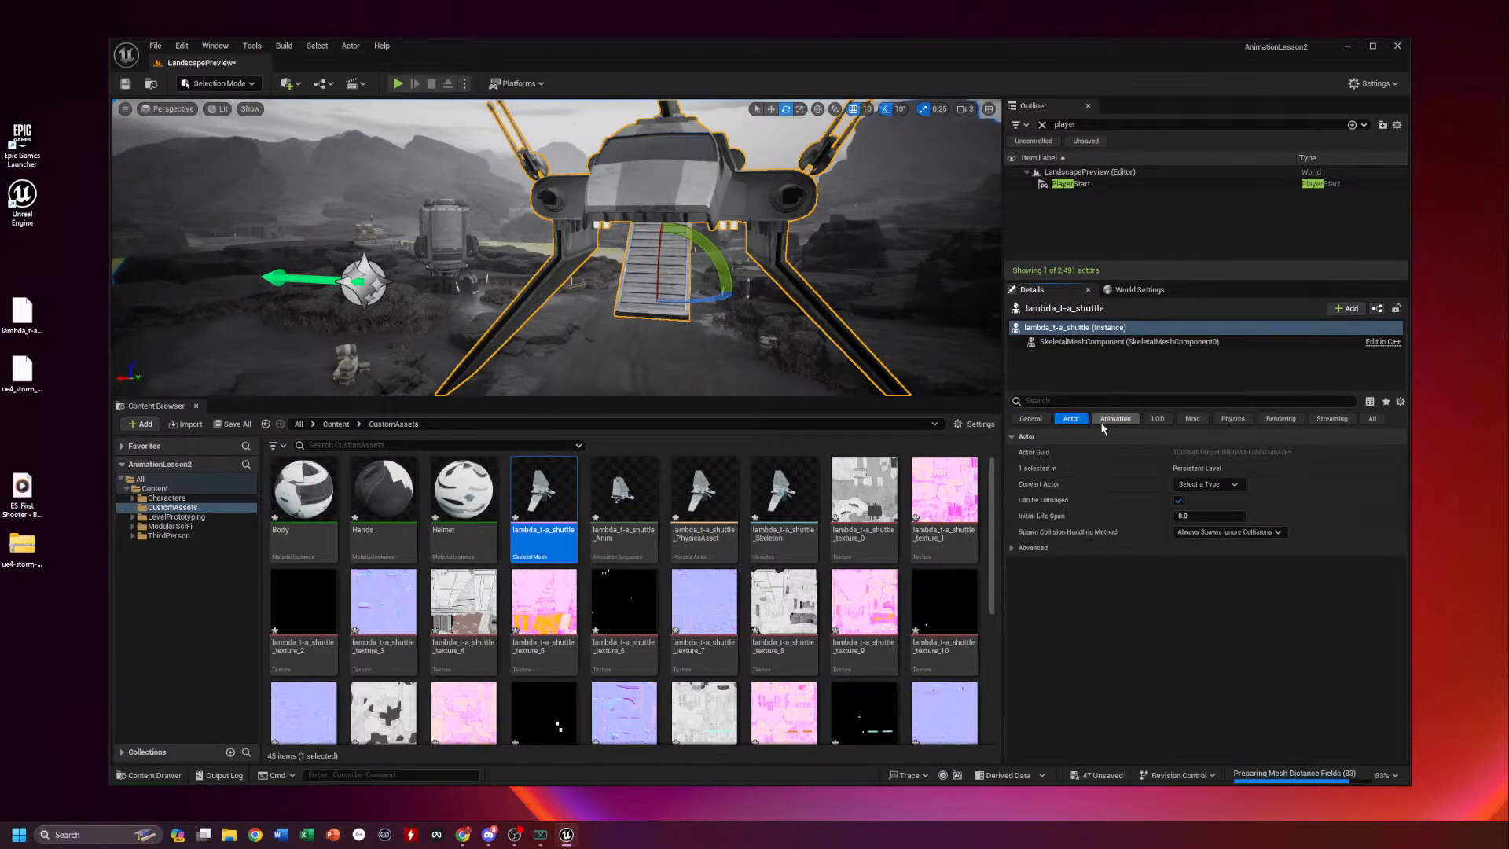
{"action": "left_click", "coordinate": [1108, 422]}
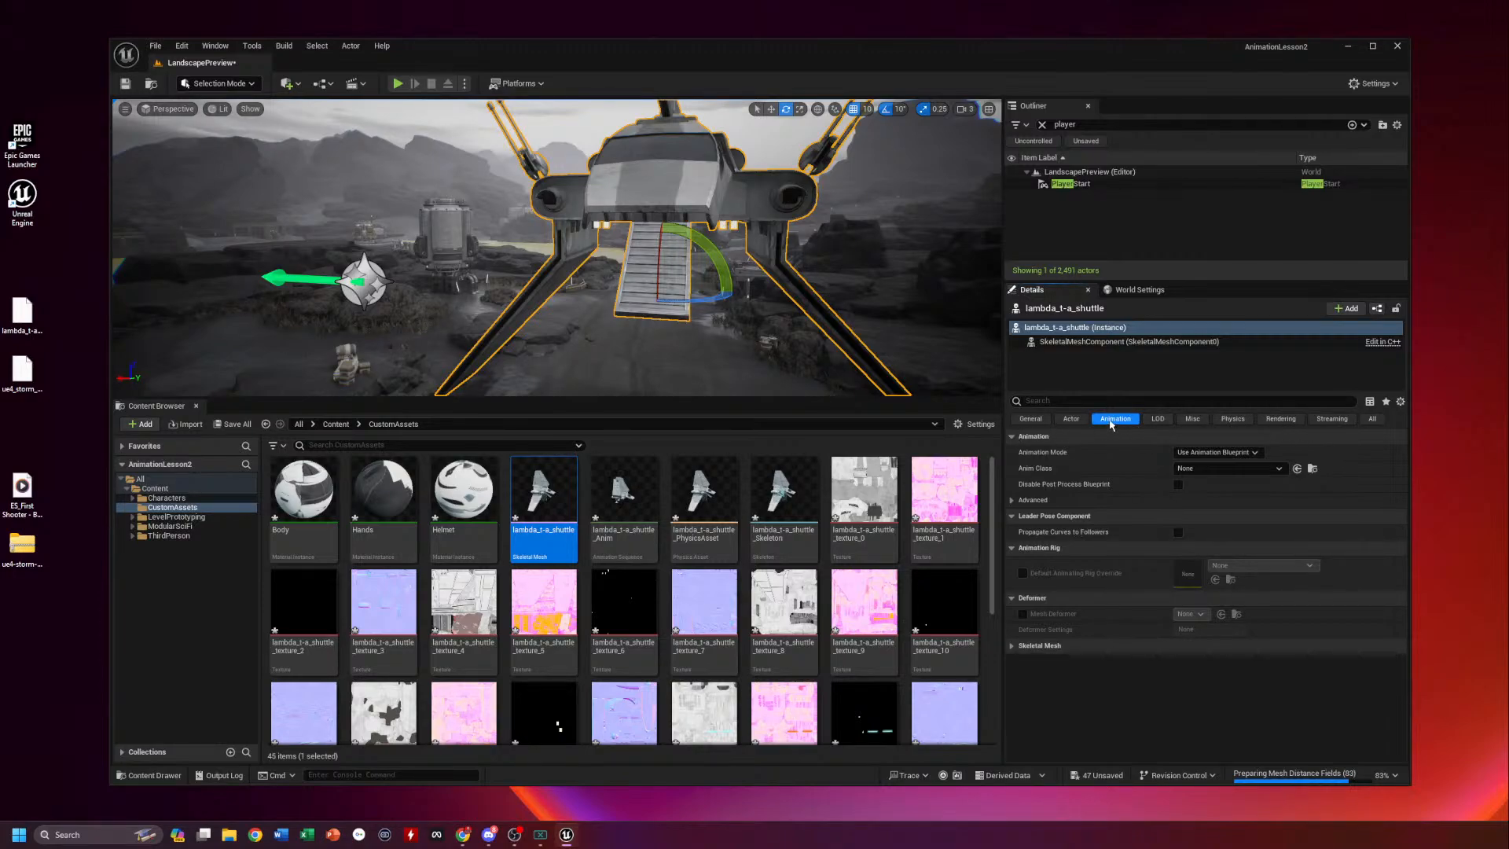
Search all of the shuttle's properties for "animation", clear the search and look through the available Anim Class options
{"action": "left_click", "coordinate": [1372, 418]}
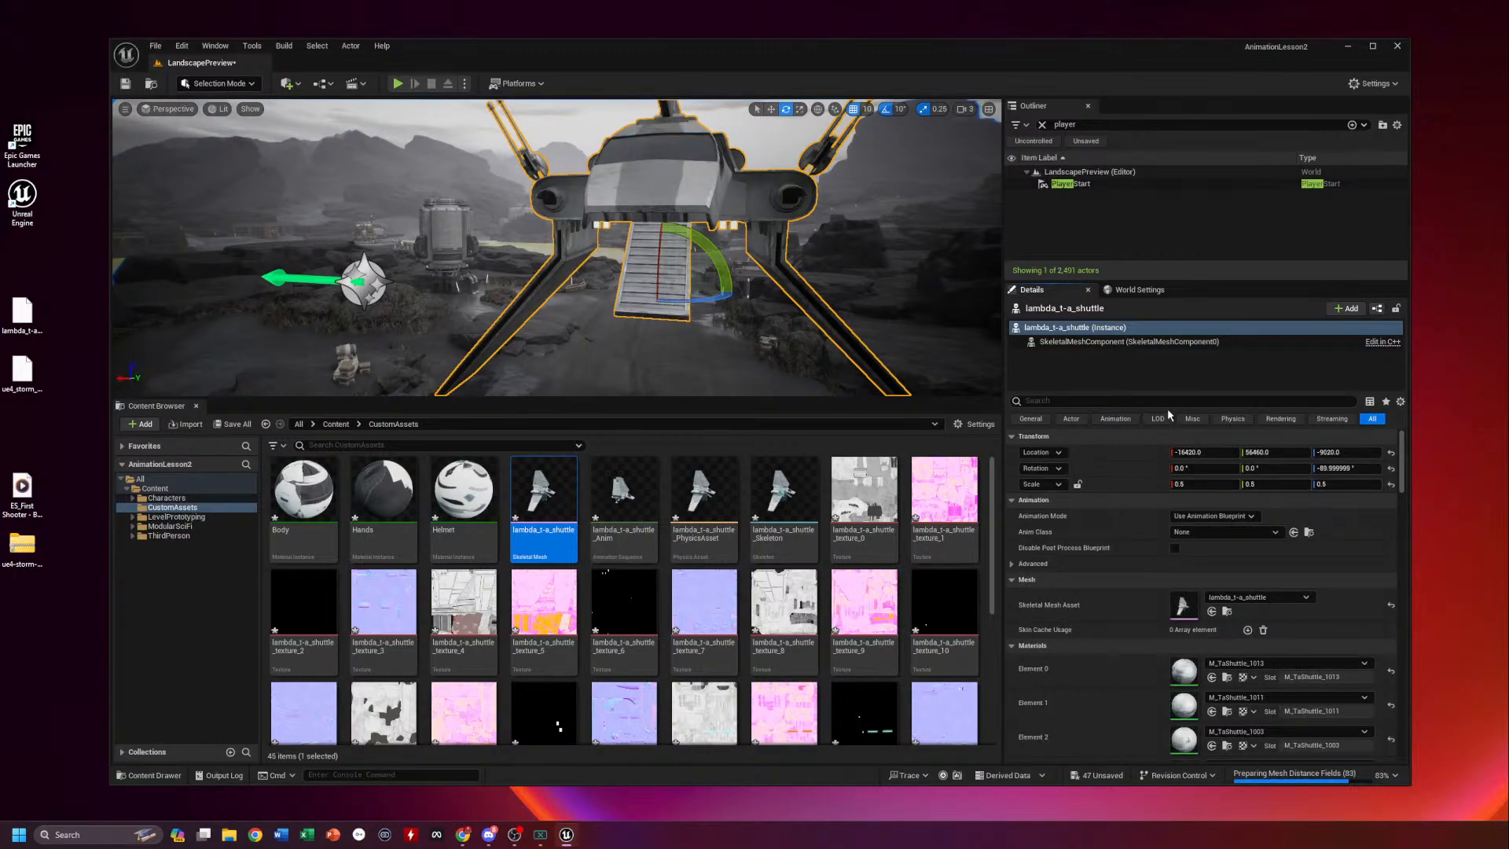
{"action": "type", "text": "animation"}
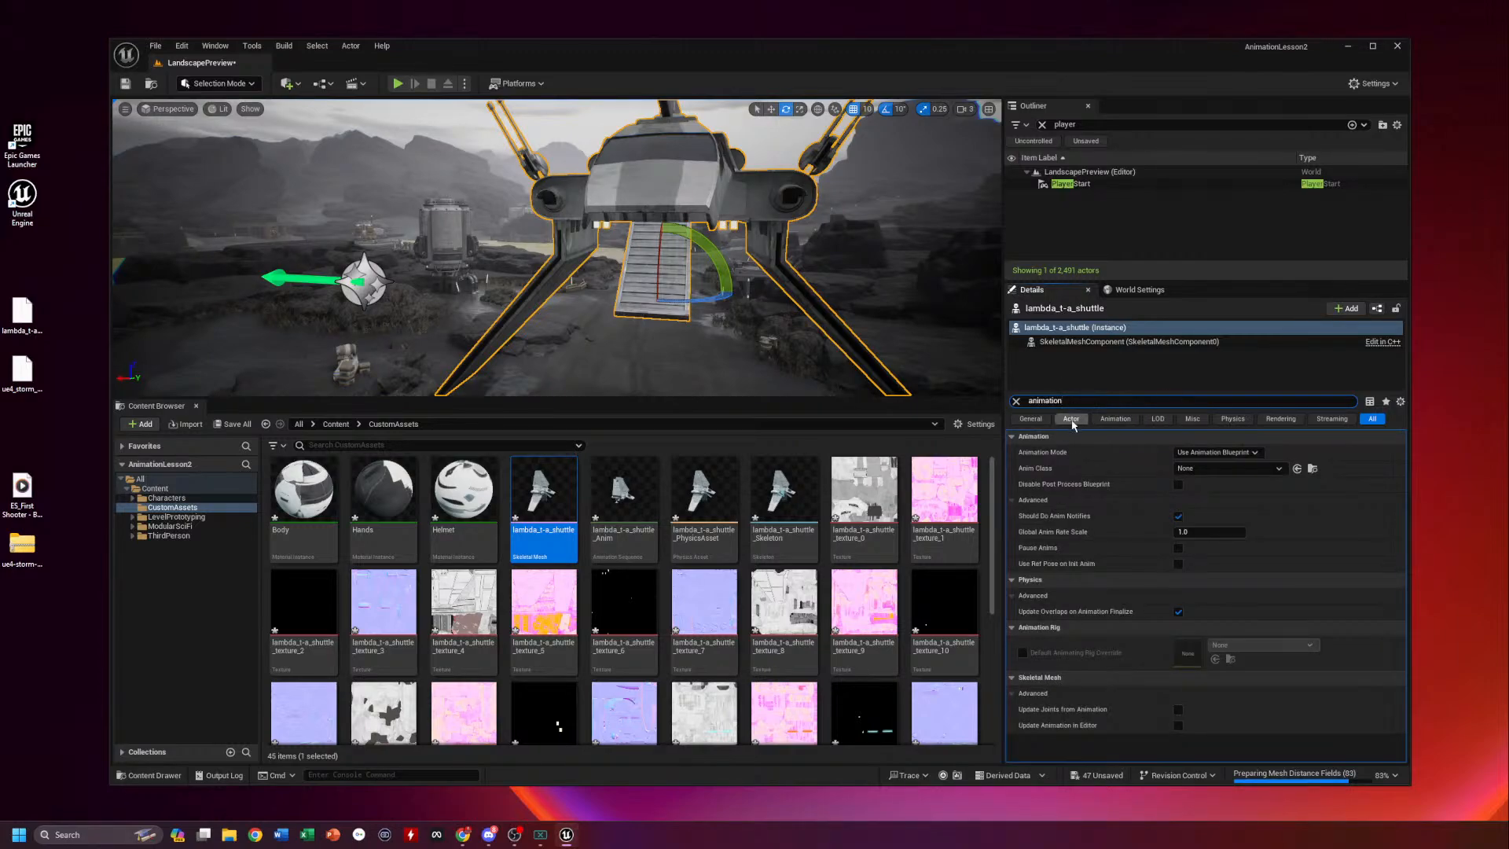
{"action": "left_click", "coordinate": [1115, 418]}
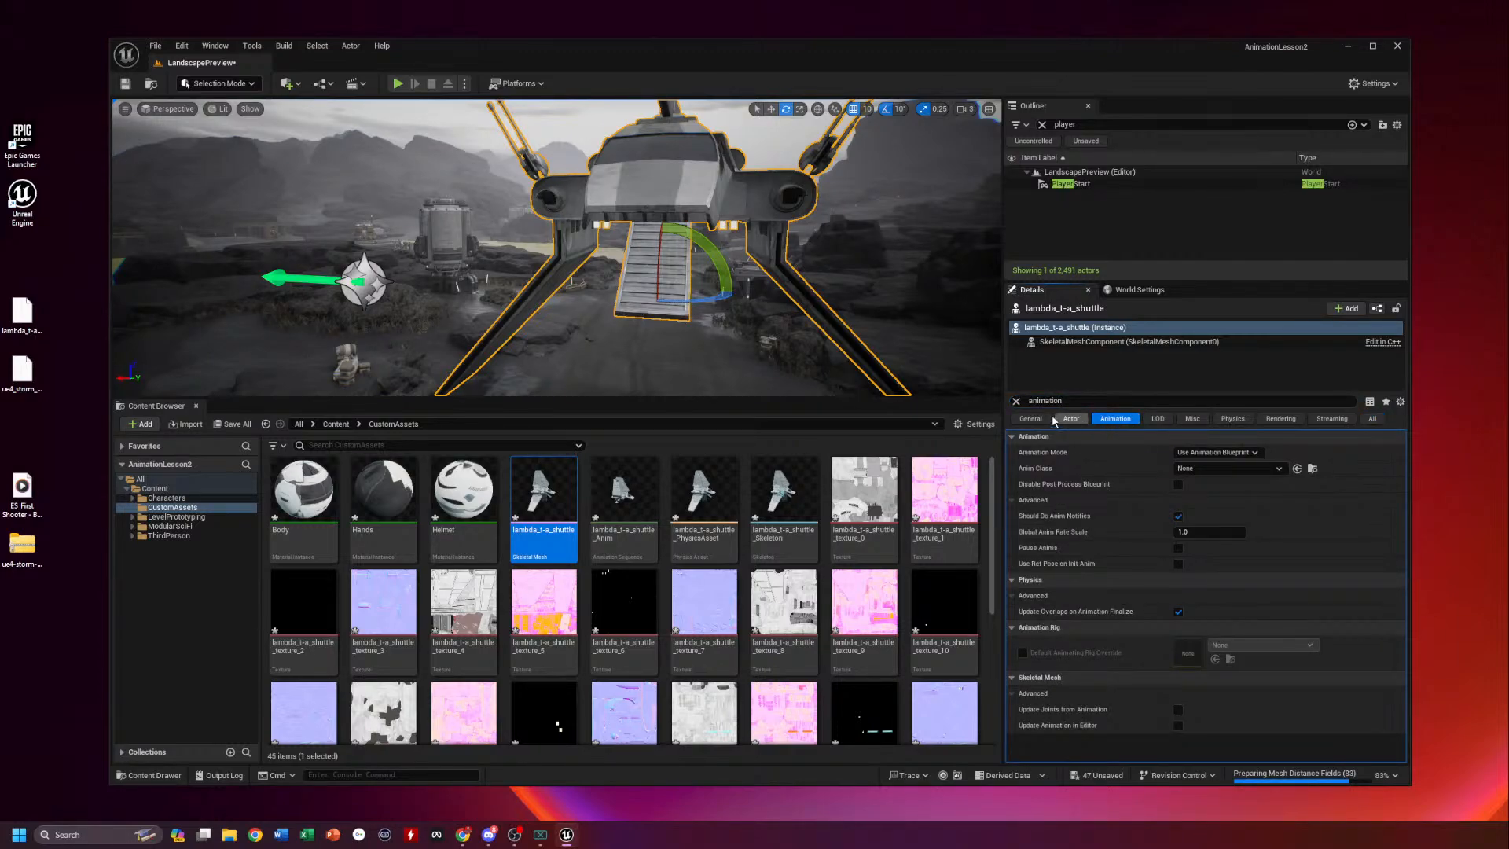
{"action": "left_click", "coordinate": [1016, 401]}
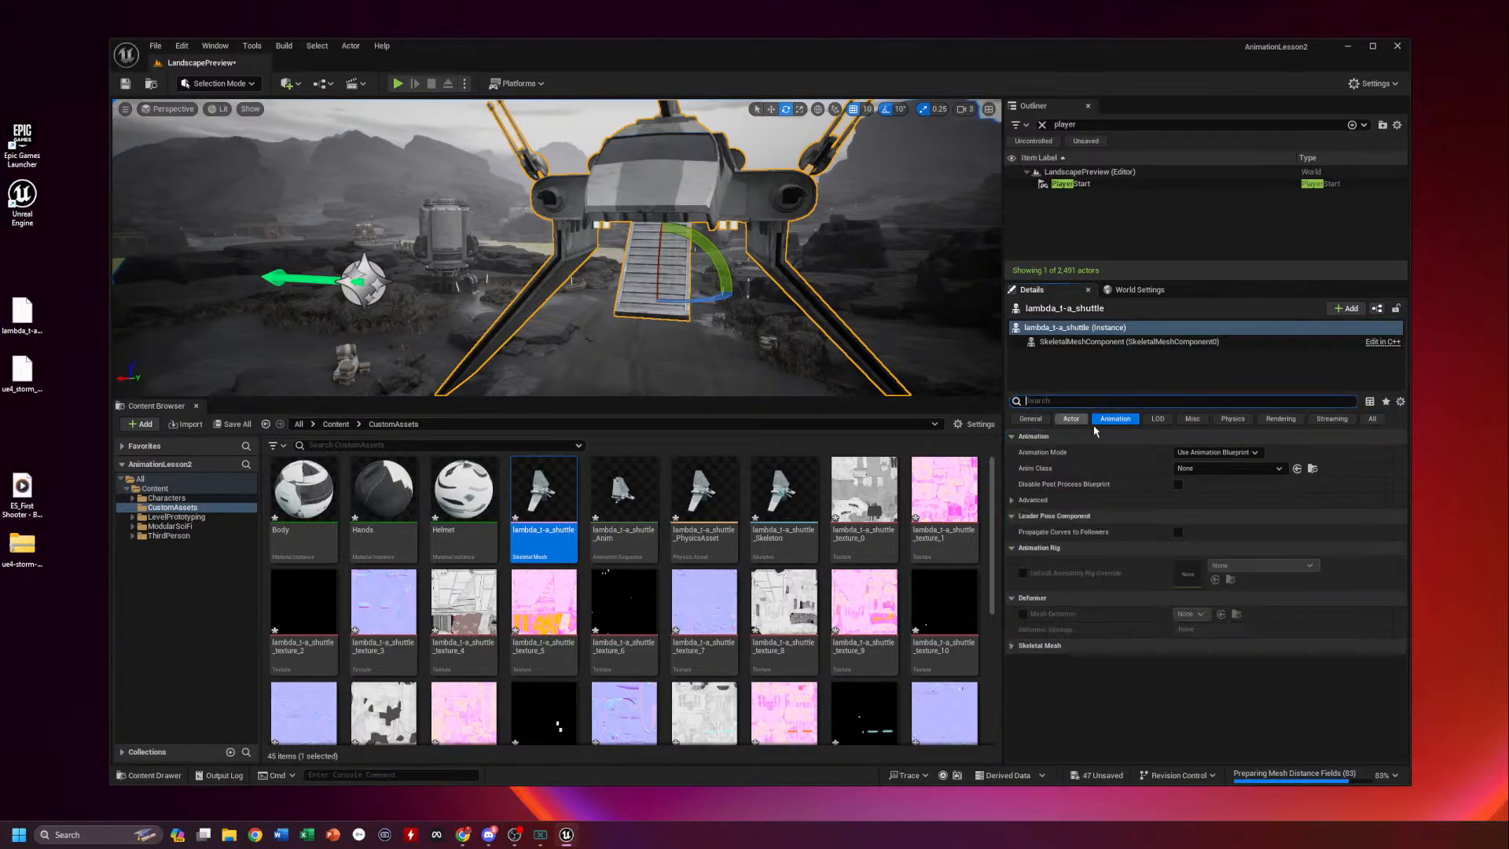
{"action": "left_click", "coordinate": [1238, 468]}
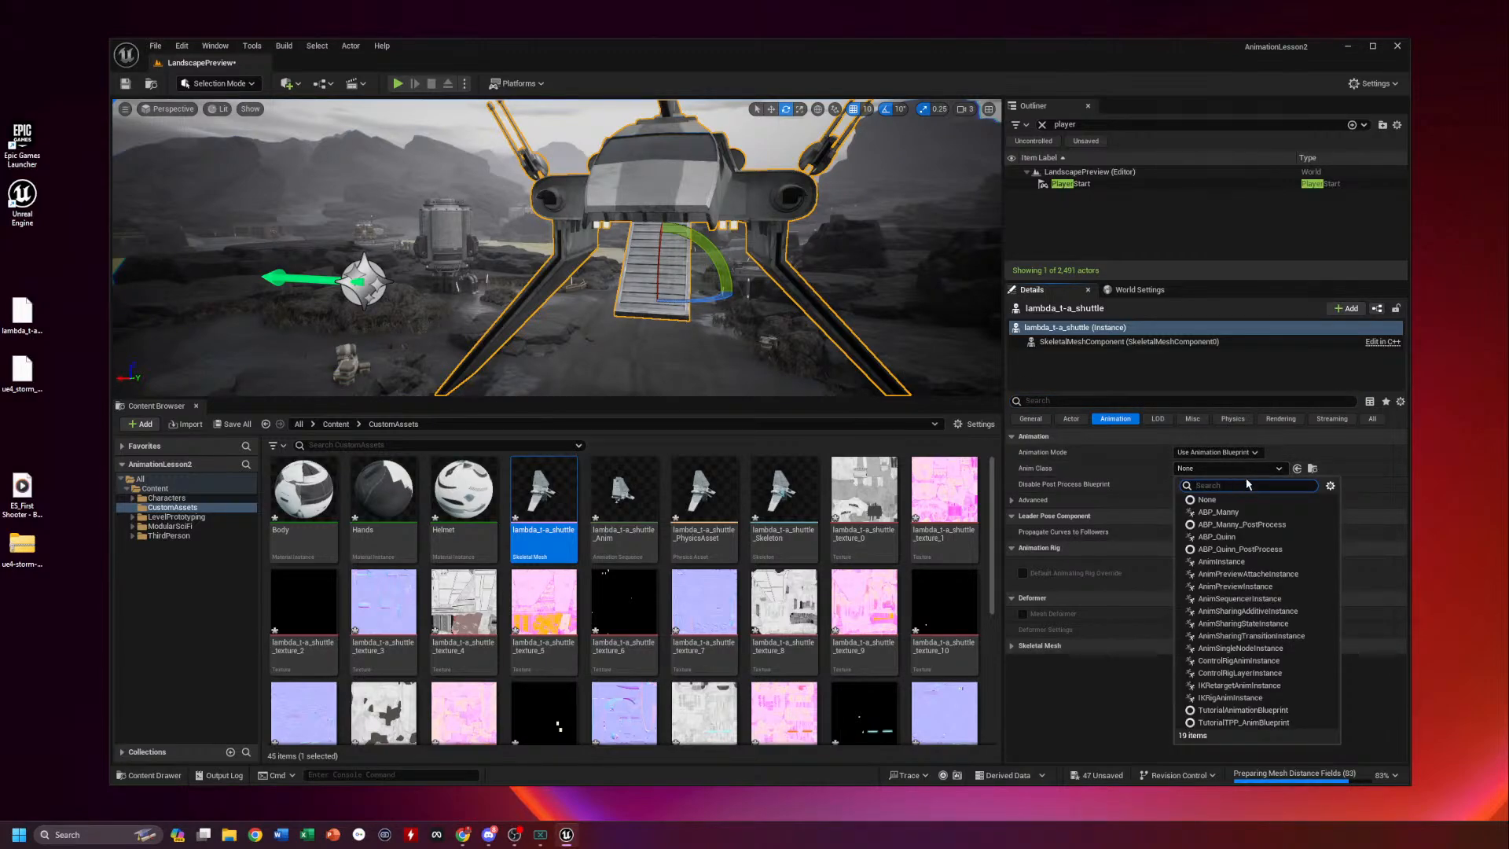
{"action": "left_click", "coordinate": [1136, 476]}
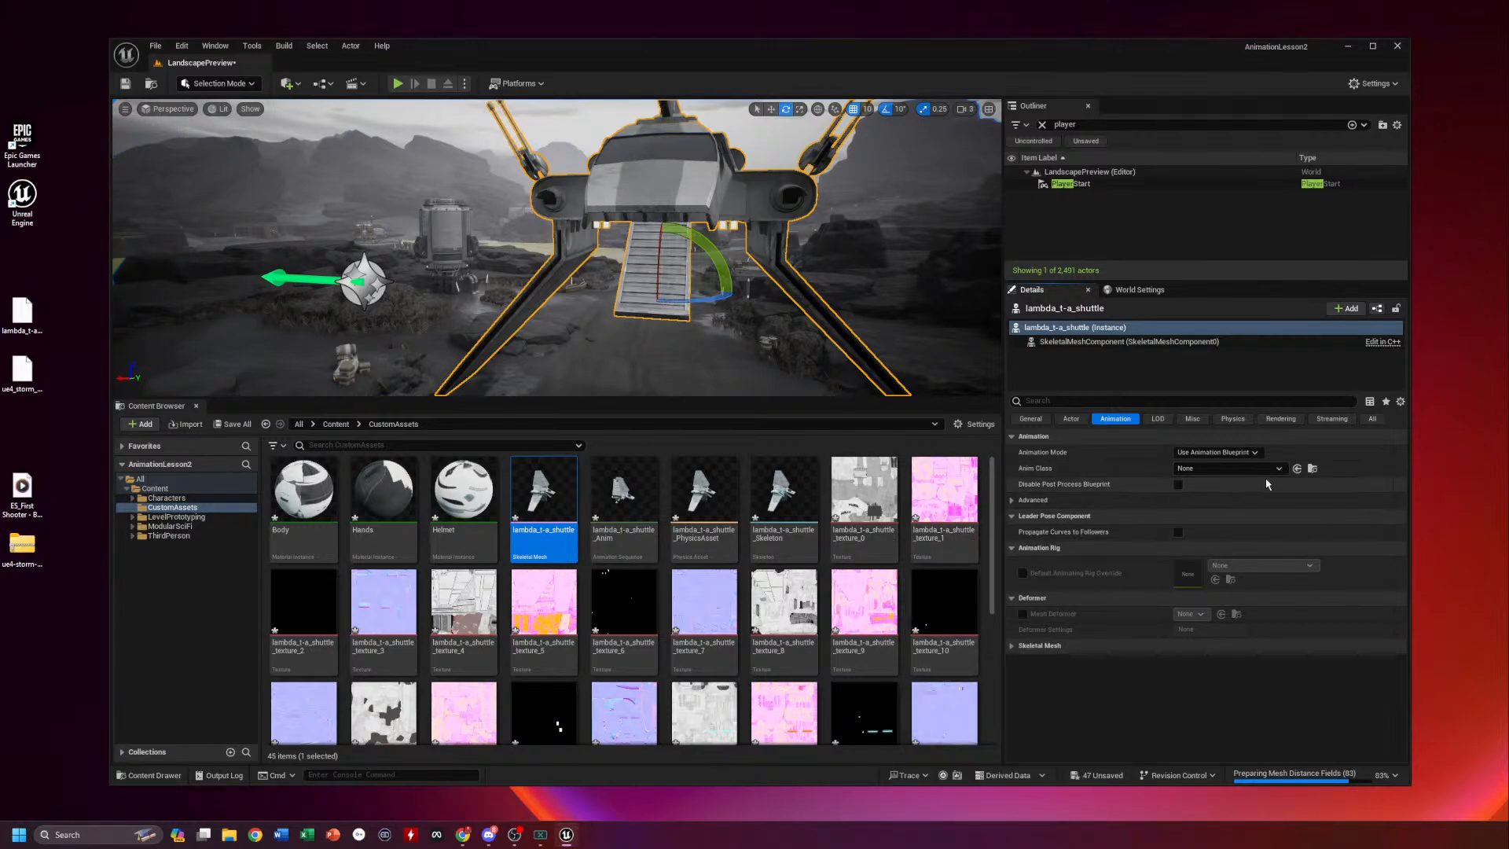
Set the shuttle's Animation Mode to Use Animation Asset and assign lambda_t-a_shuttle_Anim as the animation to play
{"action": "left_click", "coordinate": [1222, 452]}
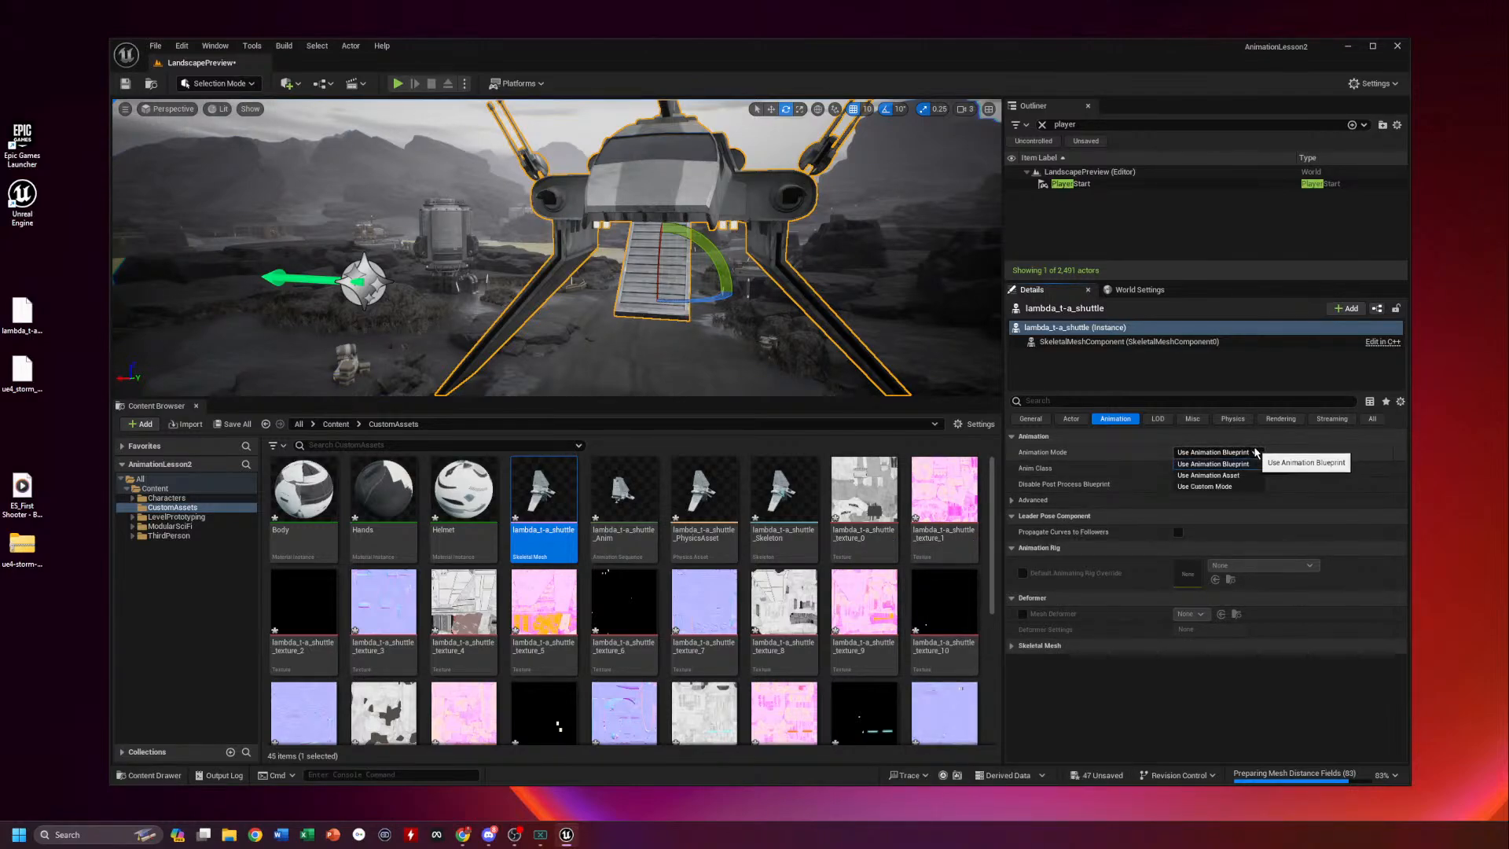
{"action": "left_click", "coordinate": [1214, 474]}
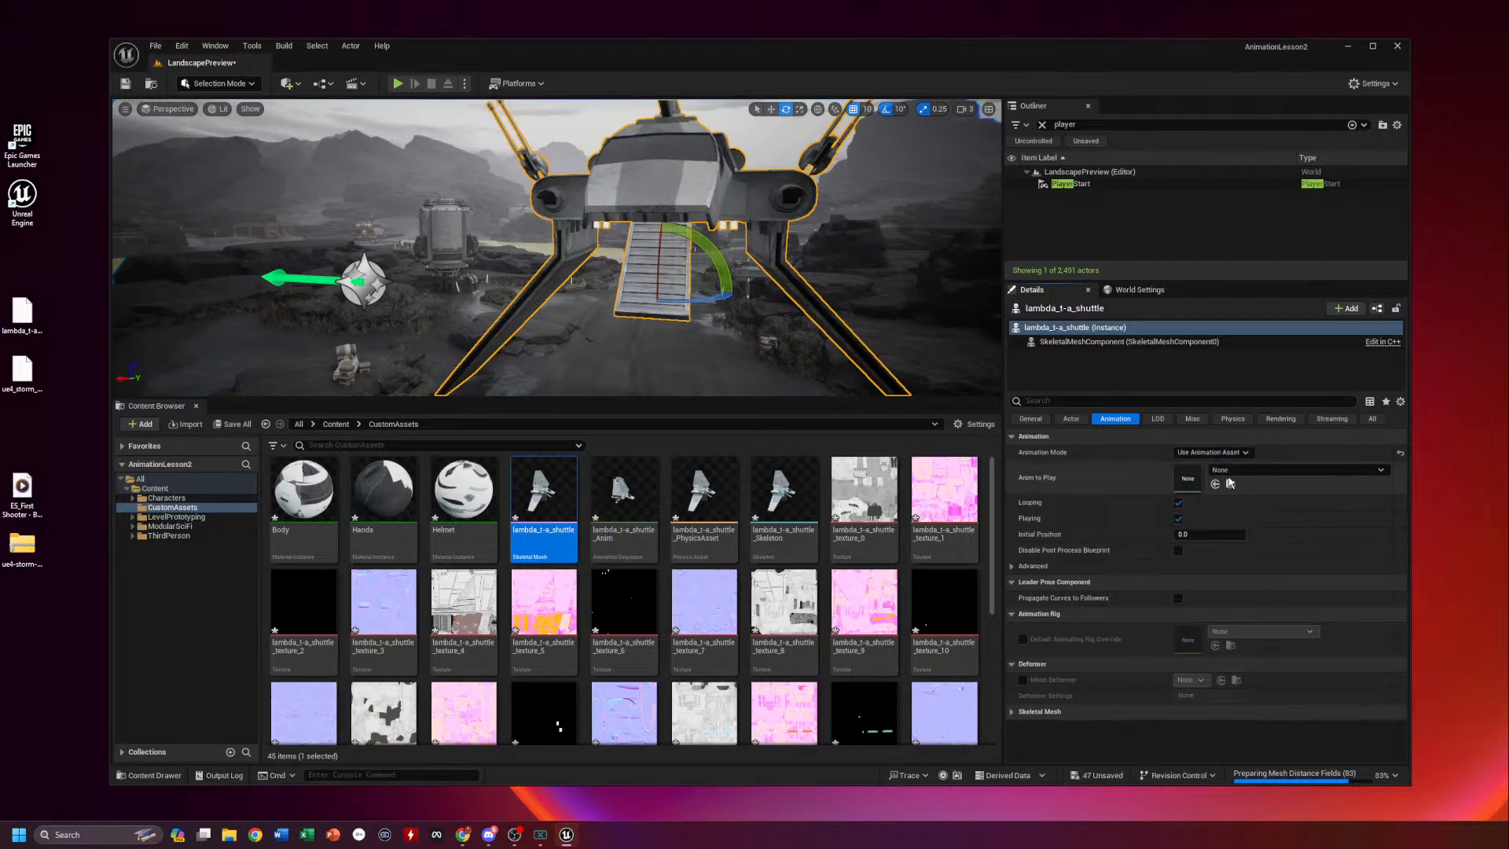
{"action": "left_click", "coordinate": [1257, 470]}
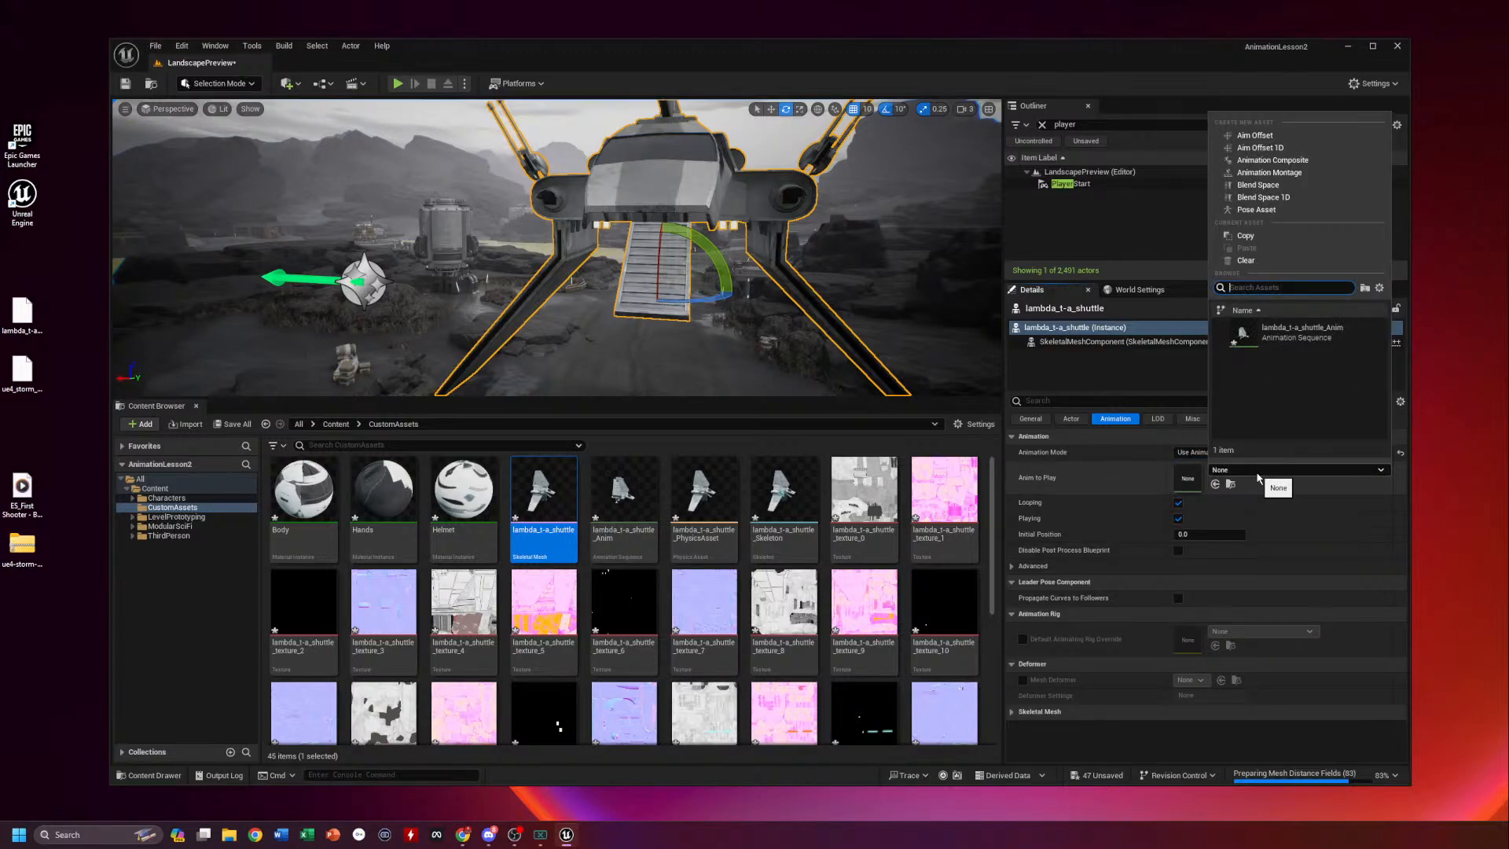
{"action": "left_click", "coordinate": [1167, 454]}
{"action": "left_click", "coordinate": [1214, 452]}
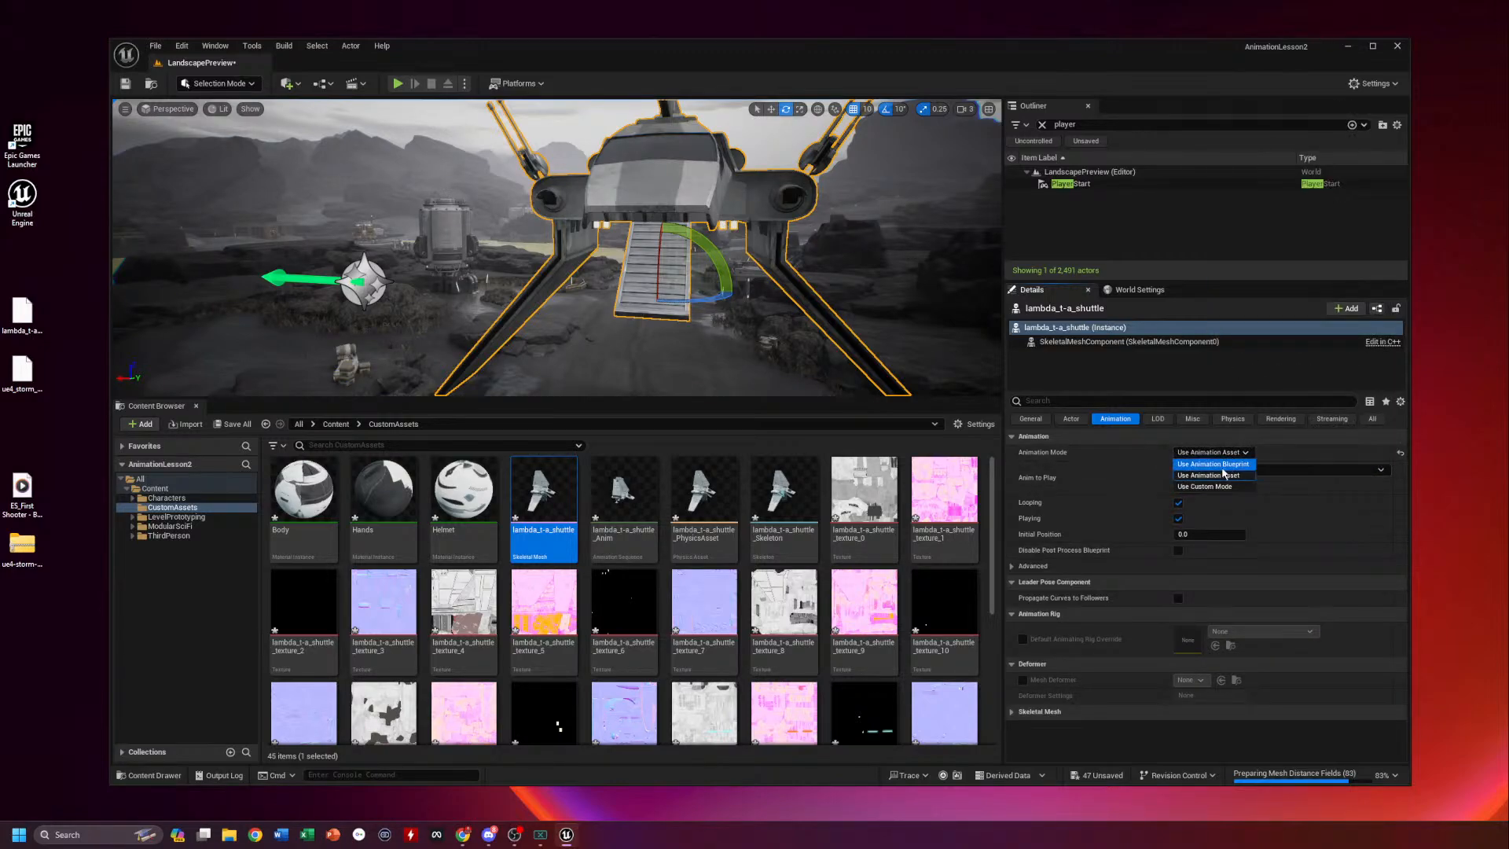
{"action": "left_click", "coordinate": [1235, 476]}
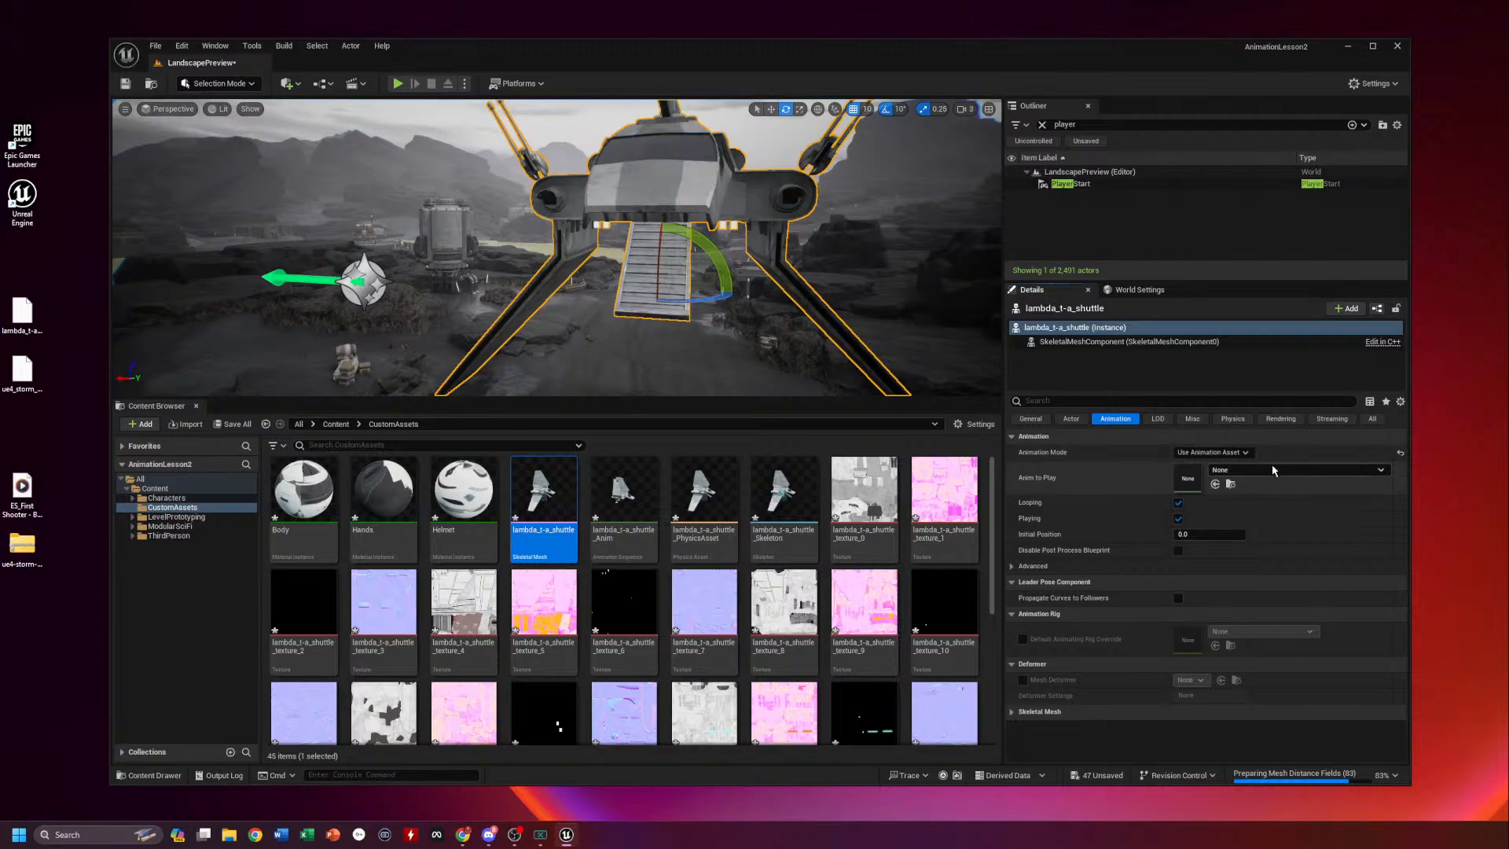
{"action": "left_click", "coordinate": [1278, 471]}
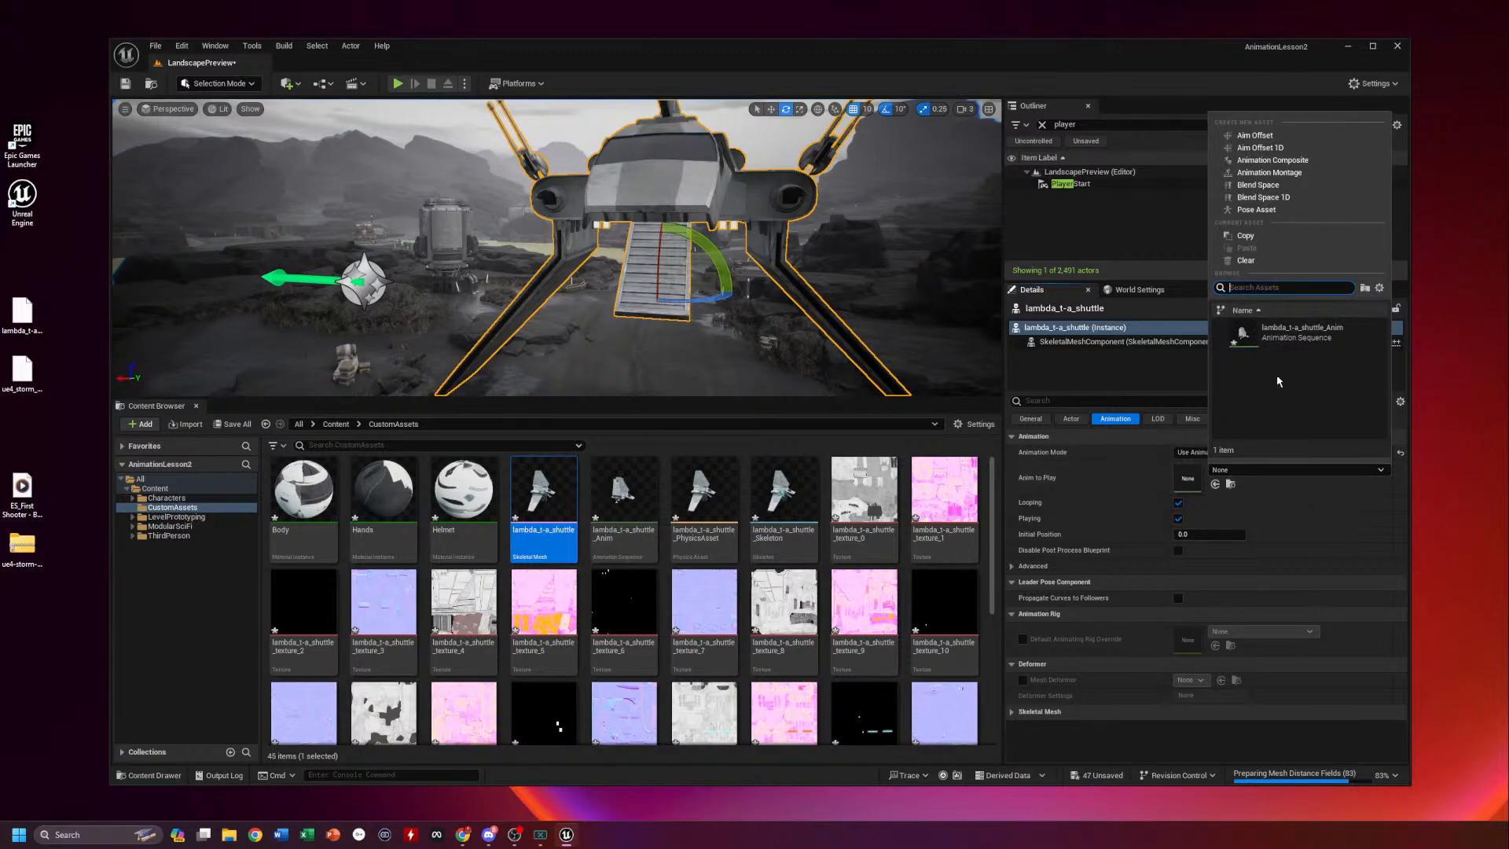
{"action": "left_click", "coordinate": [1277, 333]}
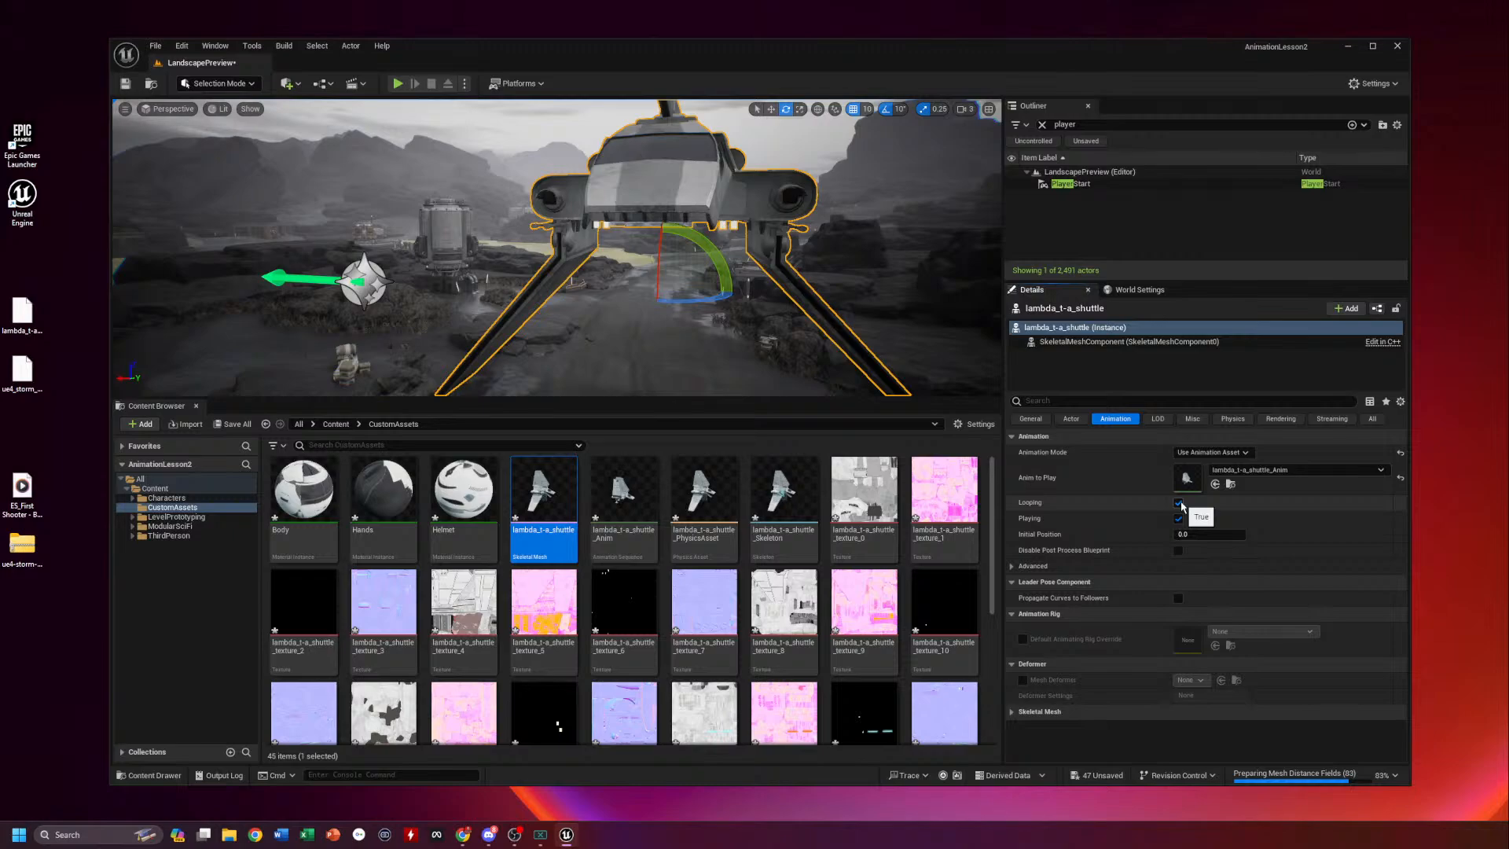
Turn off looping for the shuttle's animation and play the level to check how it runs
{"action": "left_click", "coordinate": [1179, 503]}
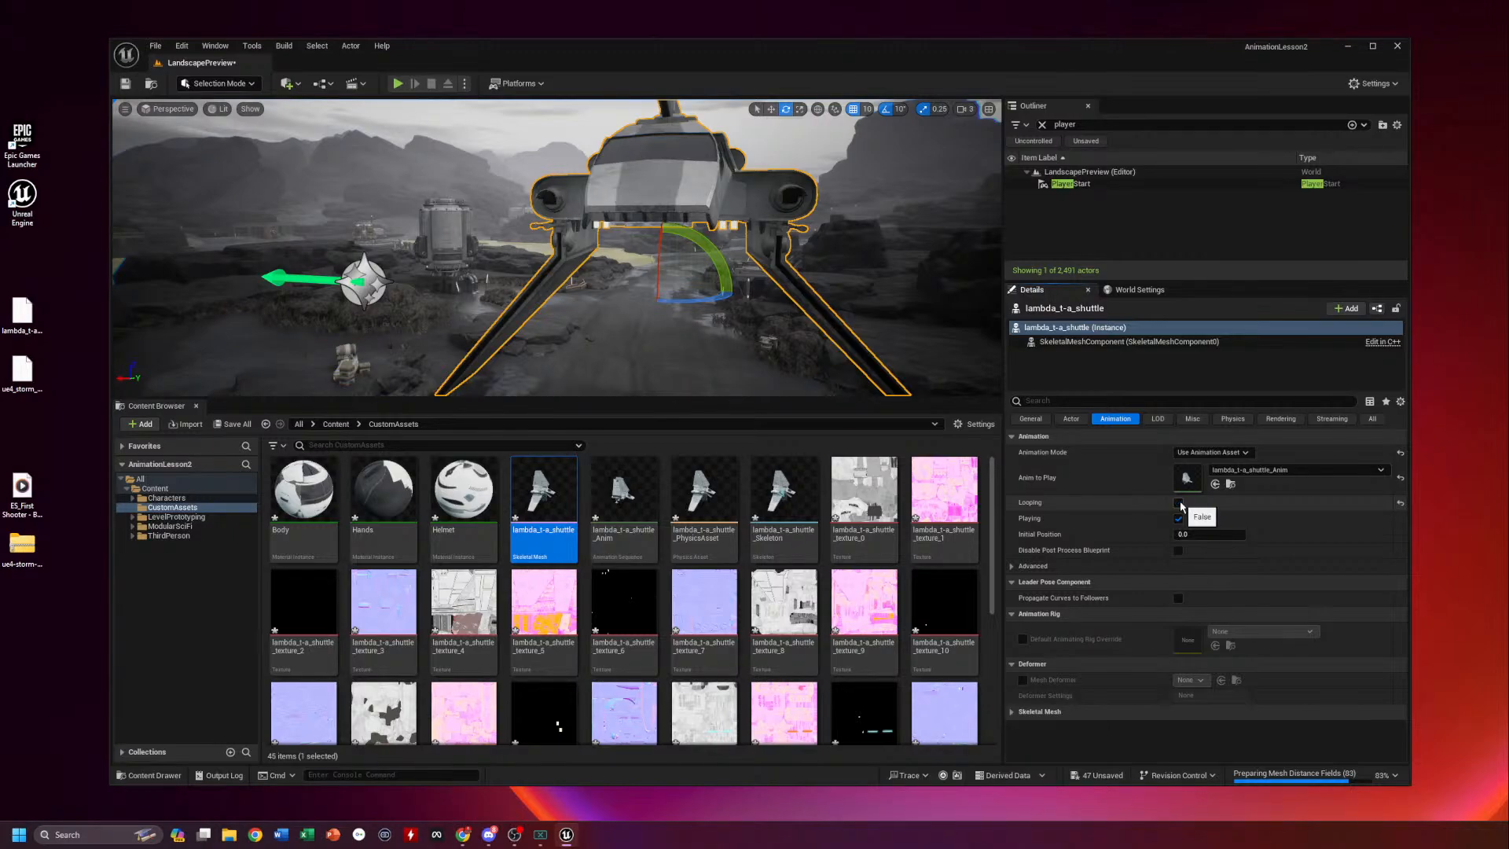
{"action": "left_click", "coordinate": [398, 84]}
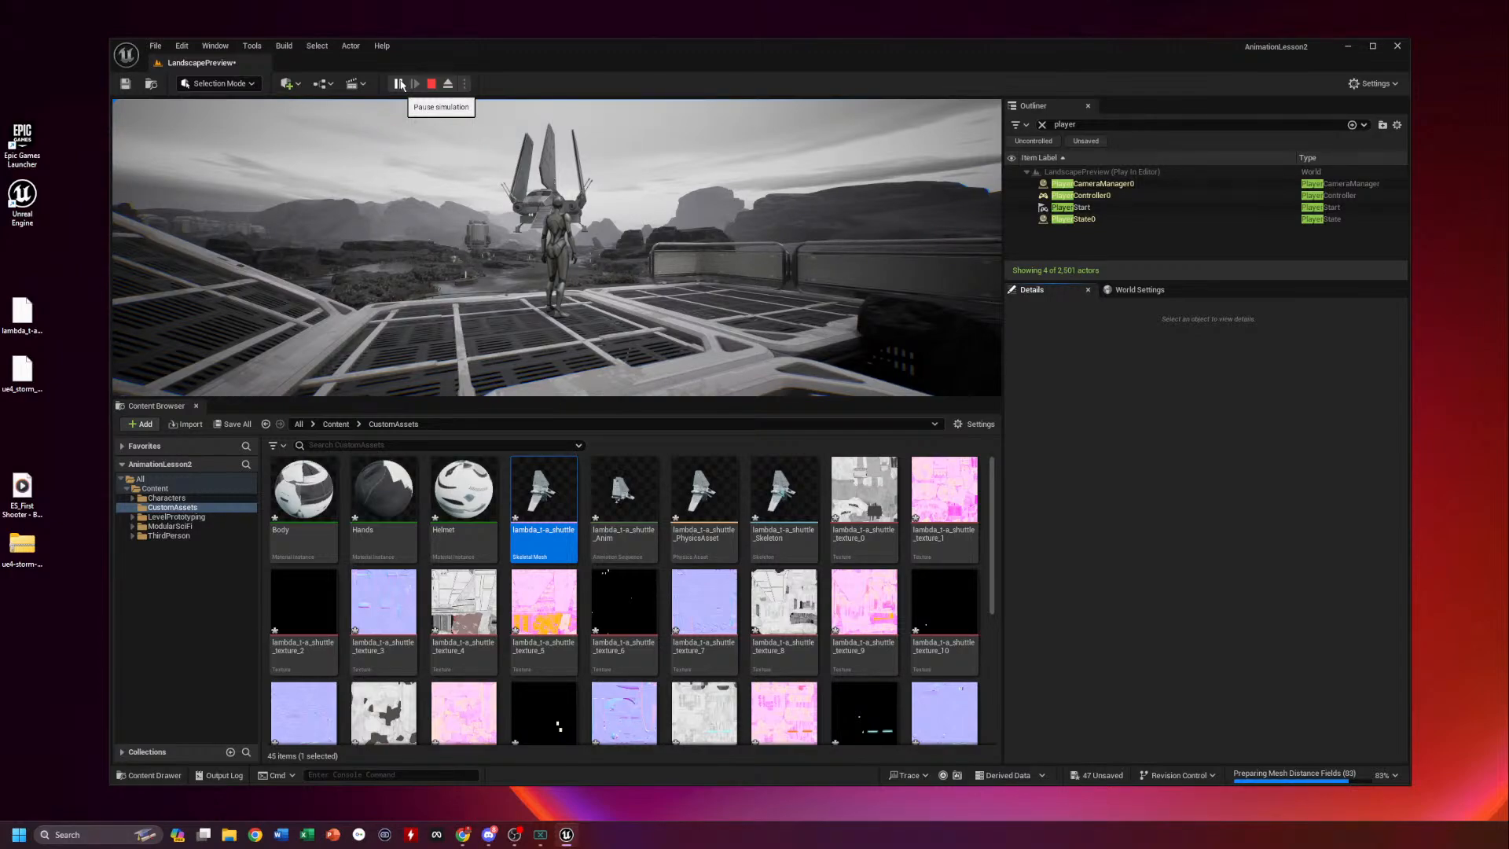
{"action": "left_click_drag", "start_coordinate": [1508, 86], "coordinate": [1507, 58]}
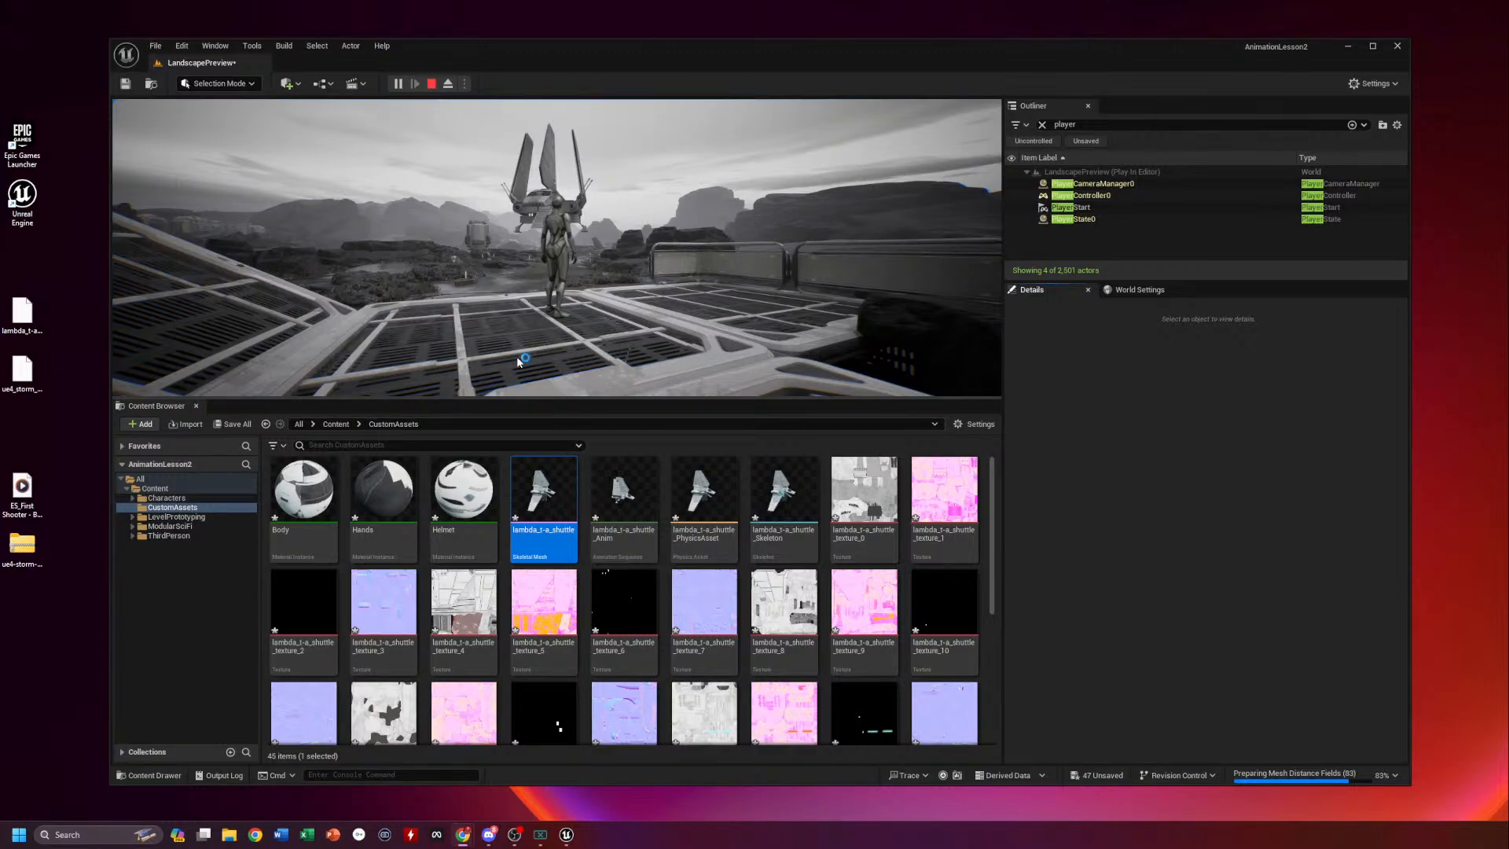
Create a new folder named CustomMusic inside the Content folder
{"action": "left_click", "coordinate": [155, 488]}
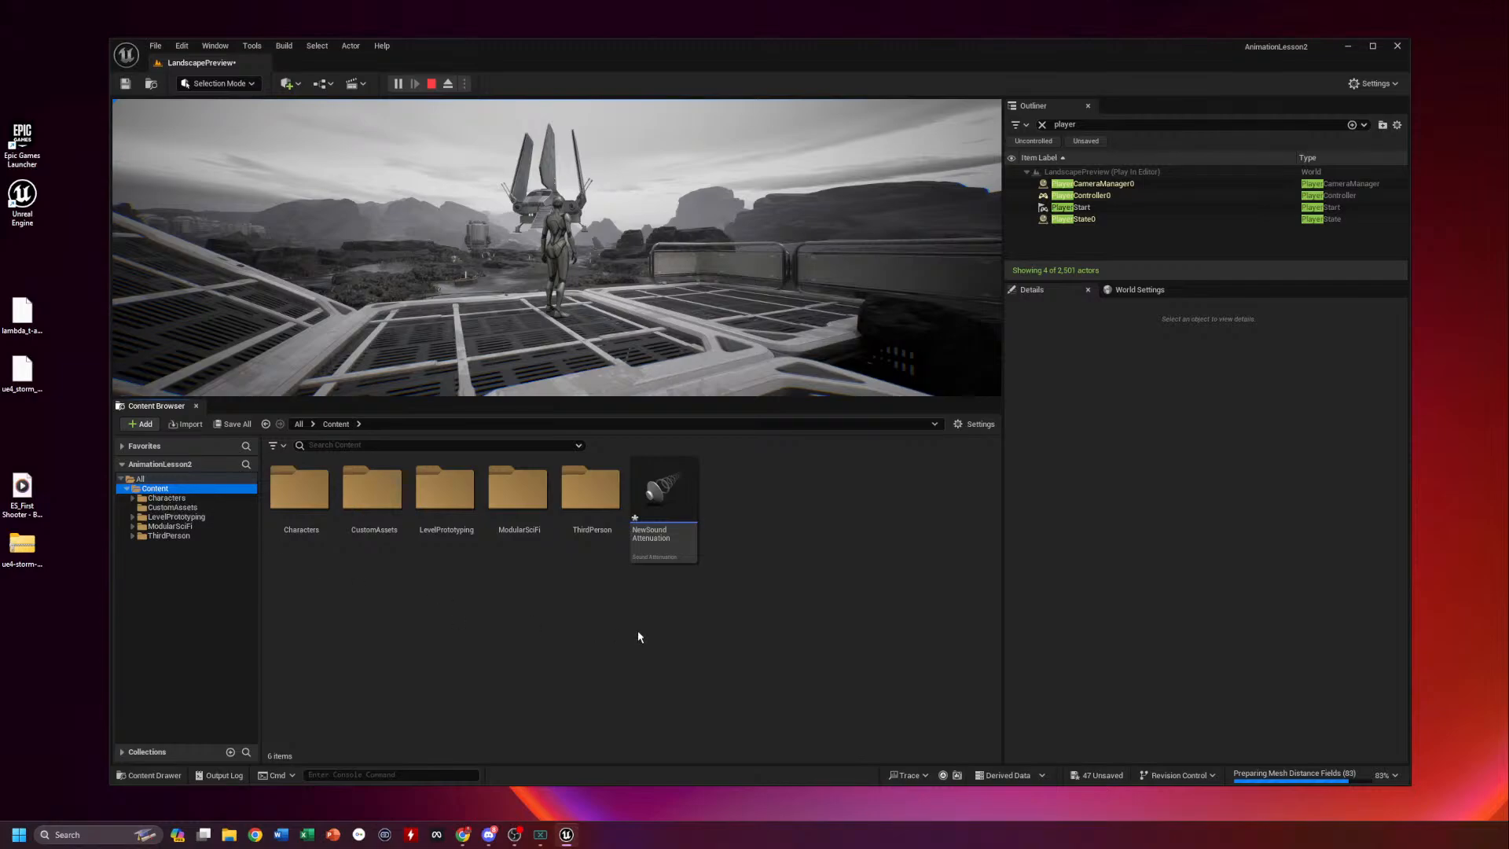
{"action": "right_click", "coordinate": [322, 612]}
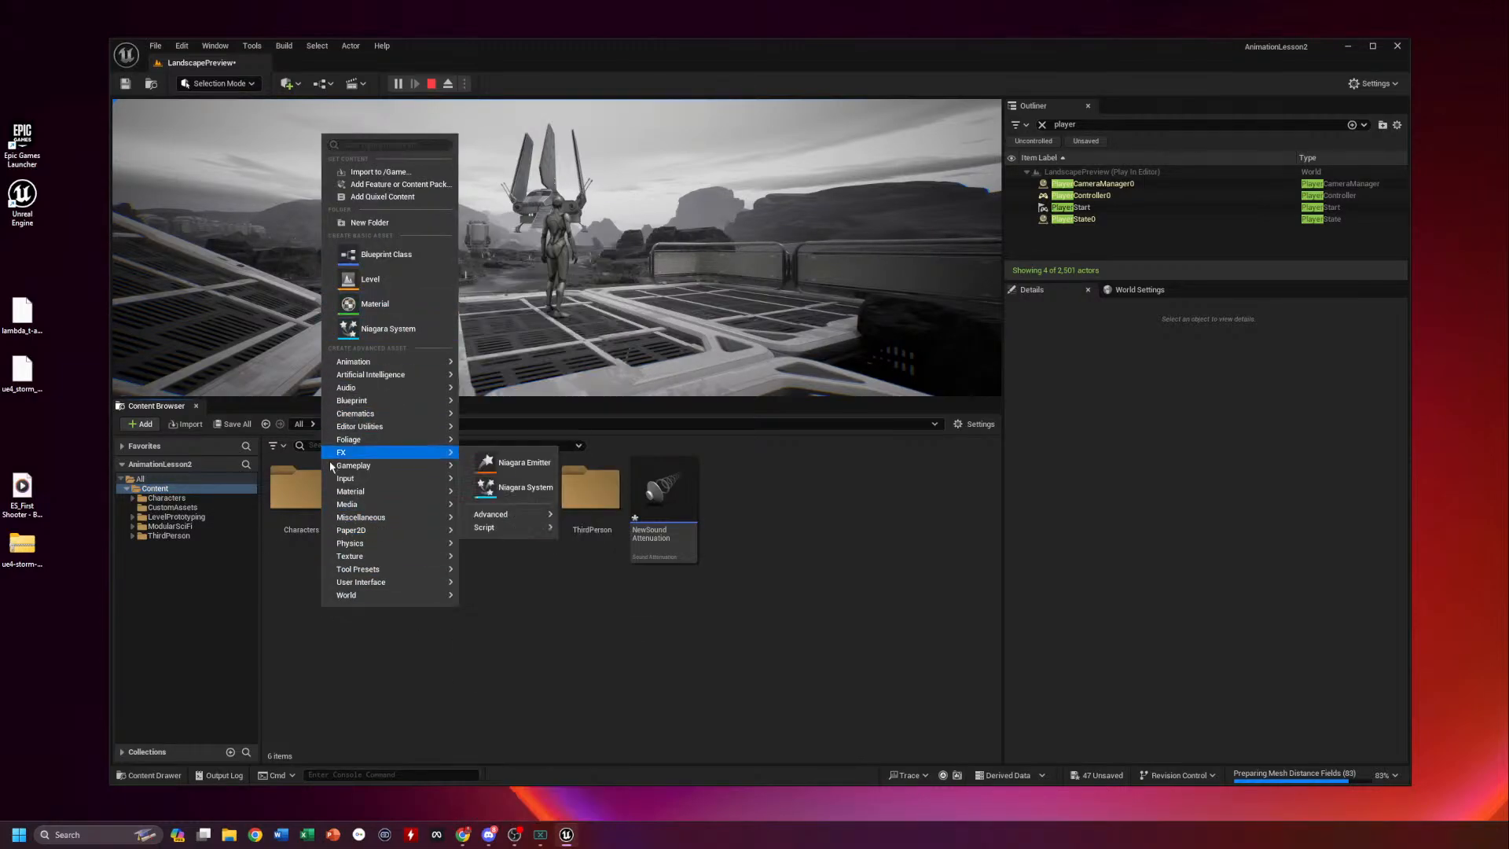
{"action": "left_click", "coordinate": [284, 690]}
{"action": "right_click", "coordinate": [171, 493]}
{"action": "left_click", "coordinate": [222, 517]}
{"action": "type", "text": "CustomMus"}
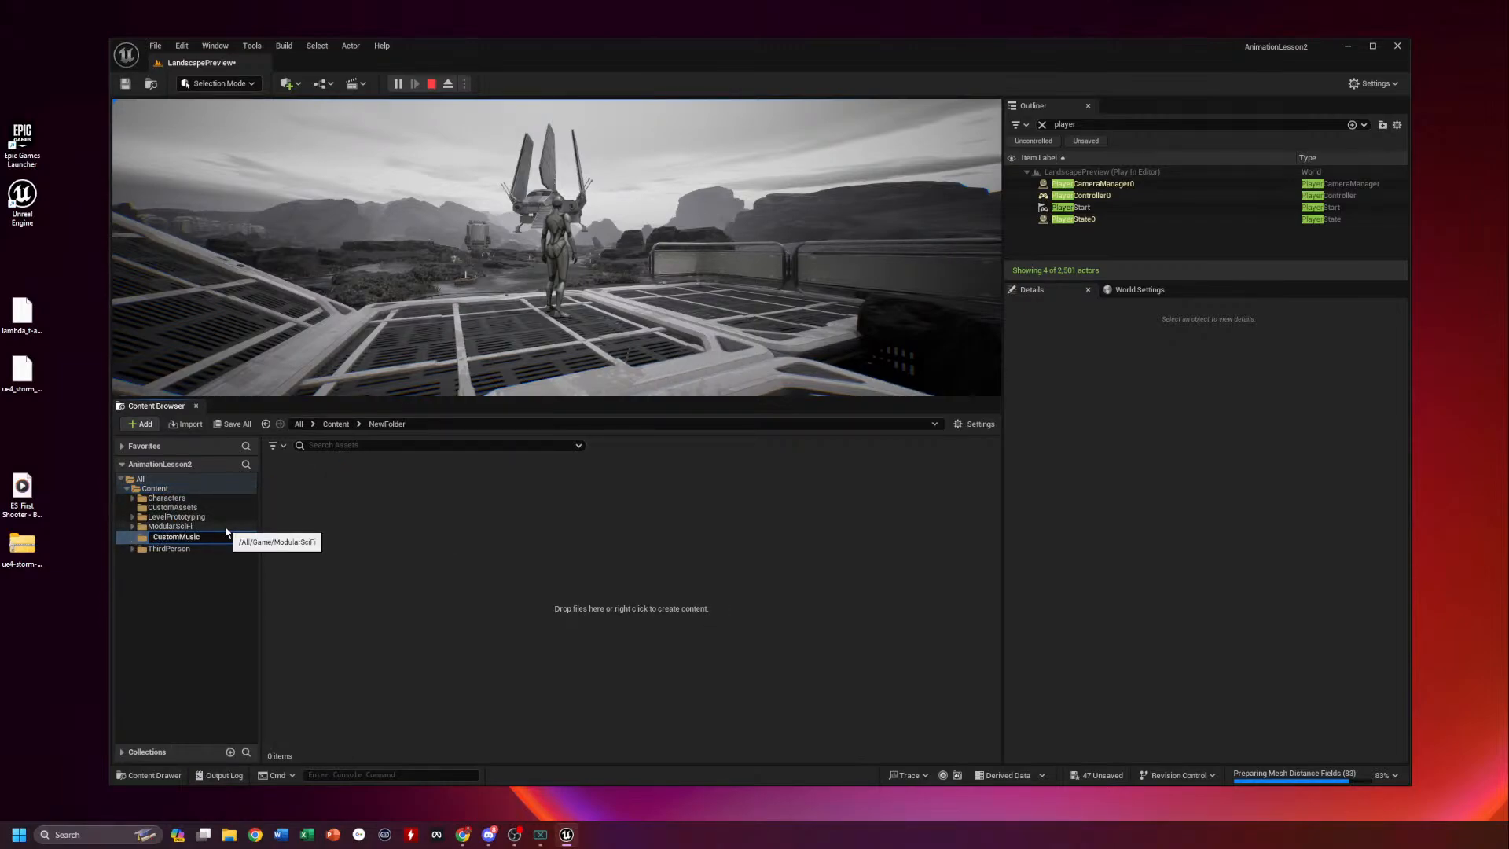
{"action": "type", "text": "ic"}
{"action": "key", "text": "Return"}
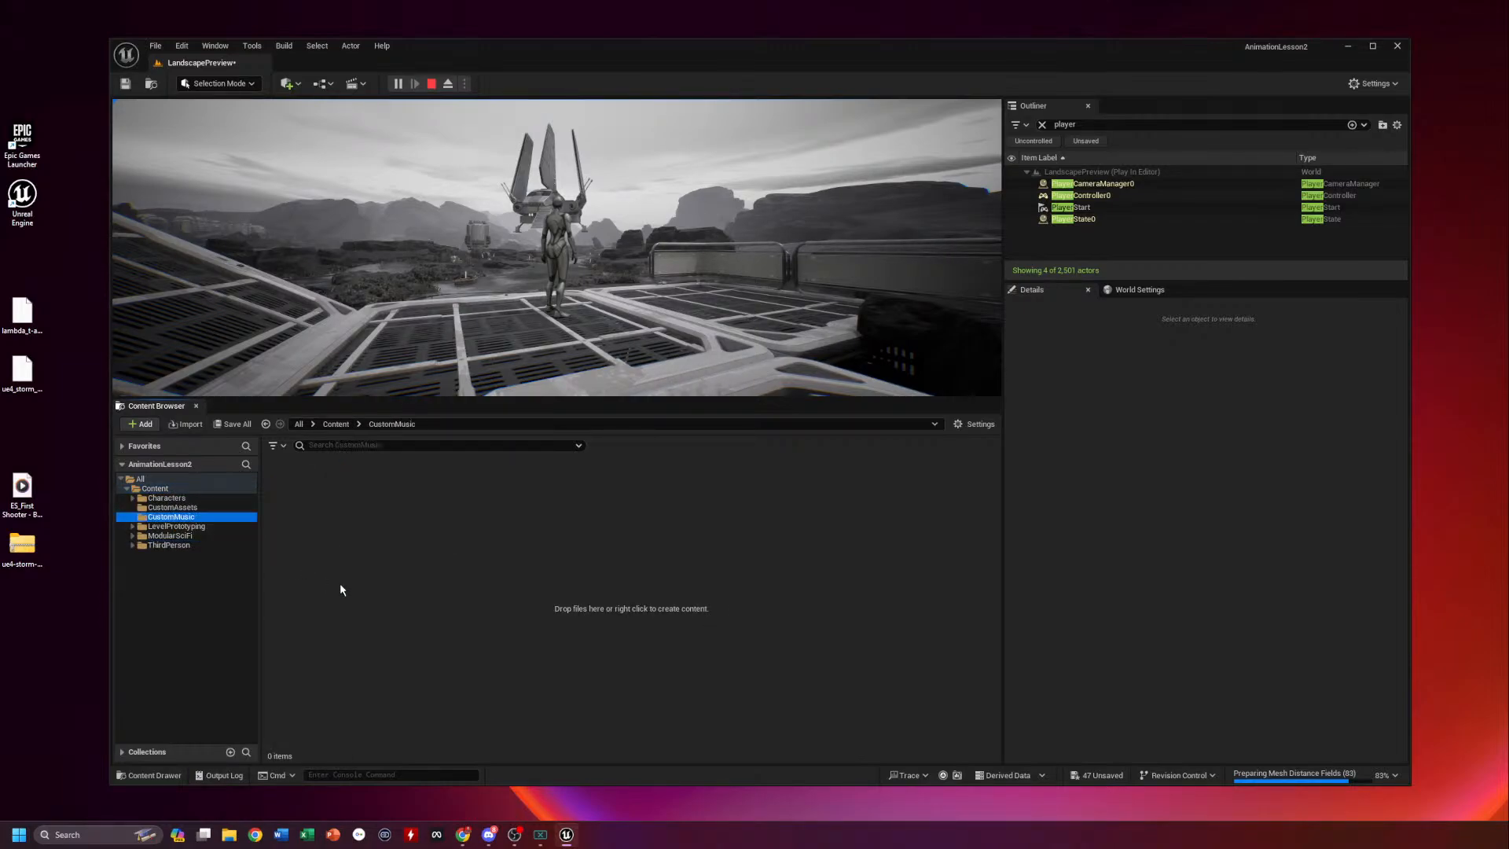
Create another new folder named Animations inside the Content folder
{"action": "left_click", "coordinate": [149, 491]}
{"action": "right_click", "coordinate": [150, 491]}
{"action": "left_click", "coordinate": [197, 517]}
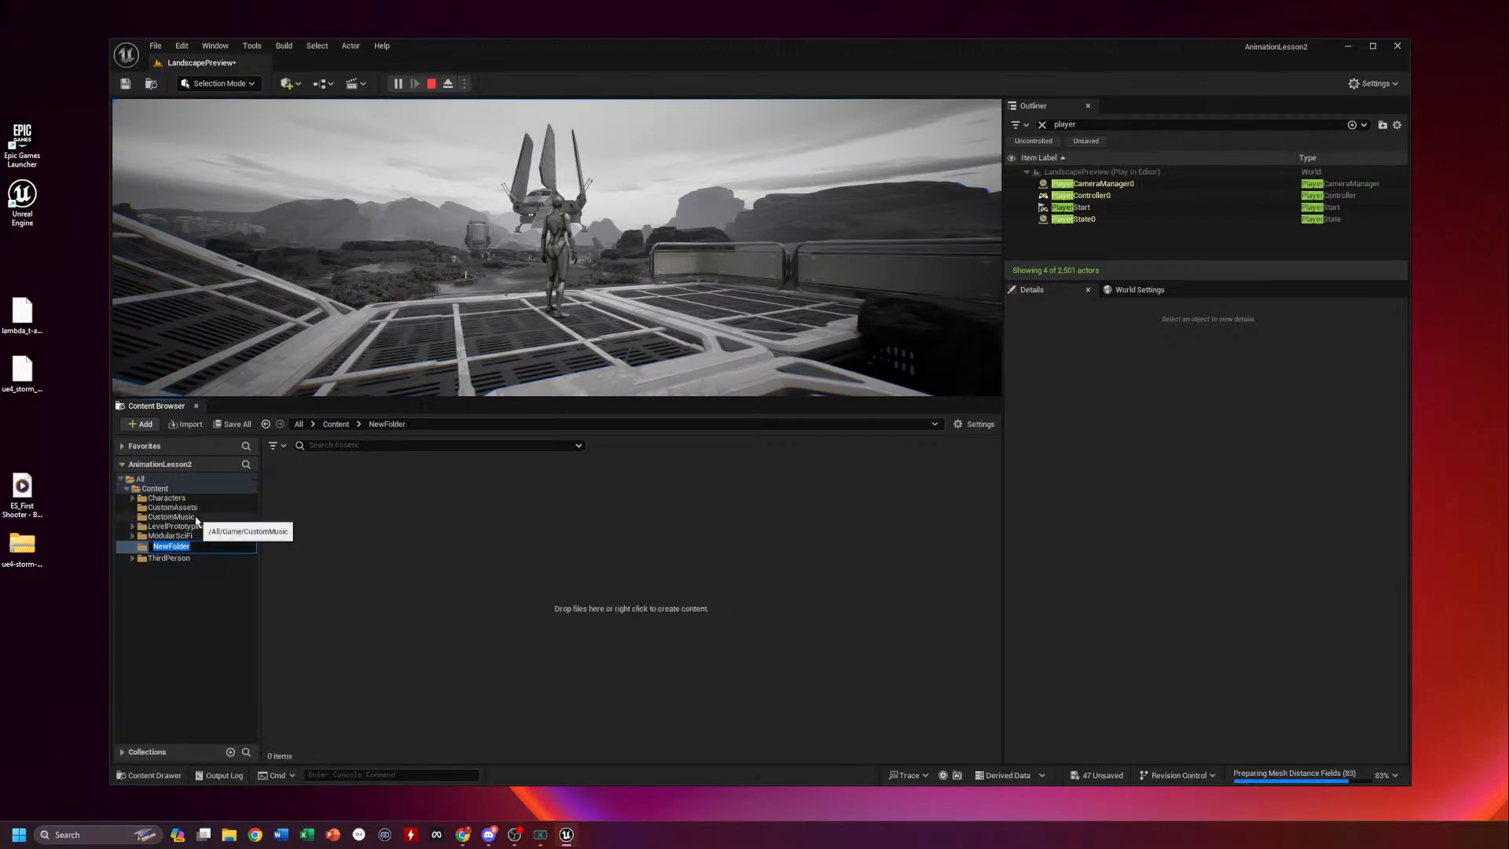
{"action": "type", "text": "Animations"}
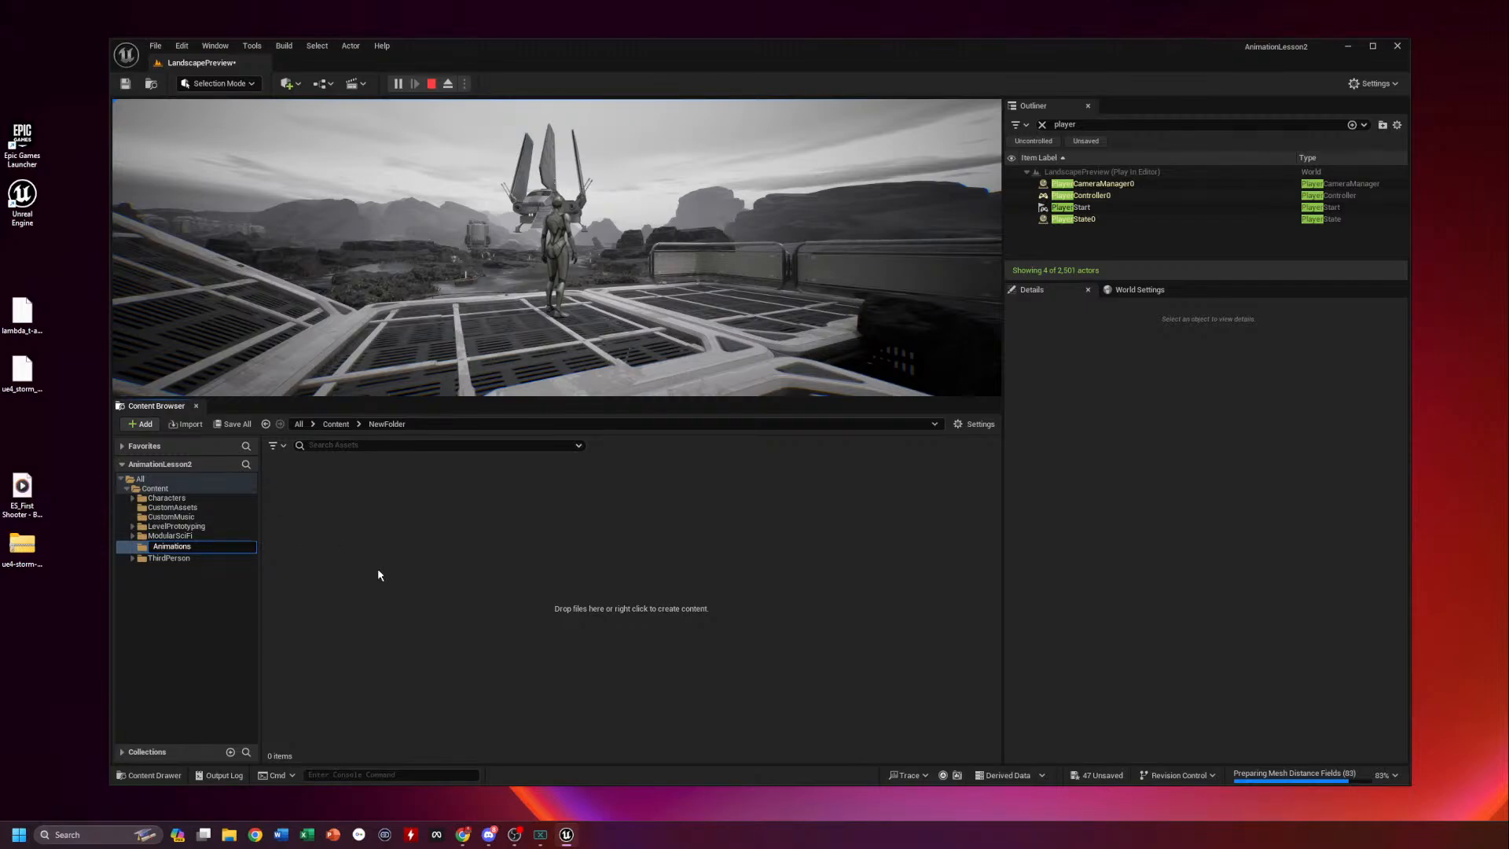
{"action": "key", "text": "Return"}
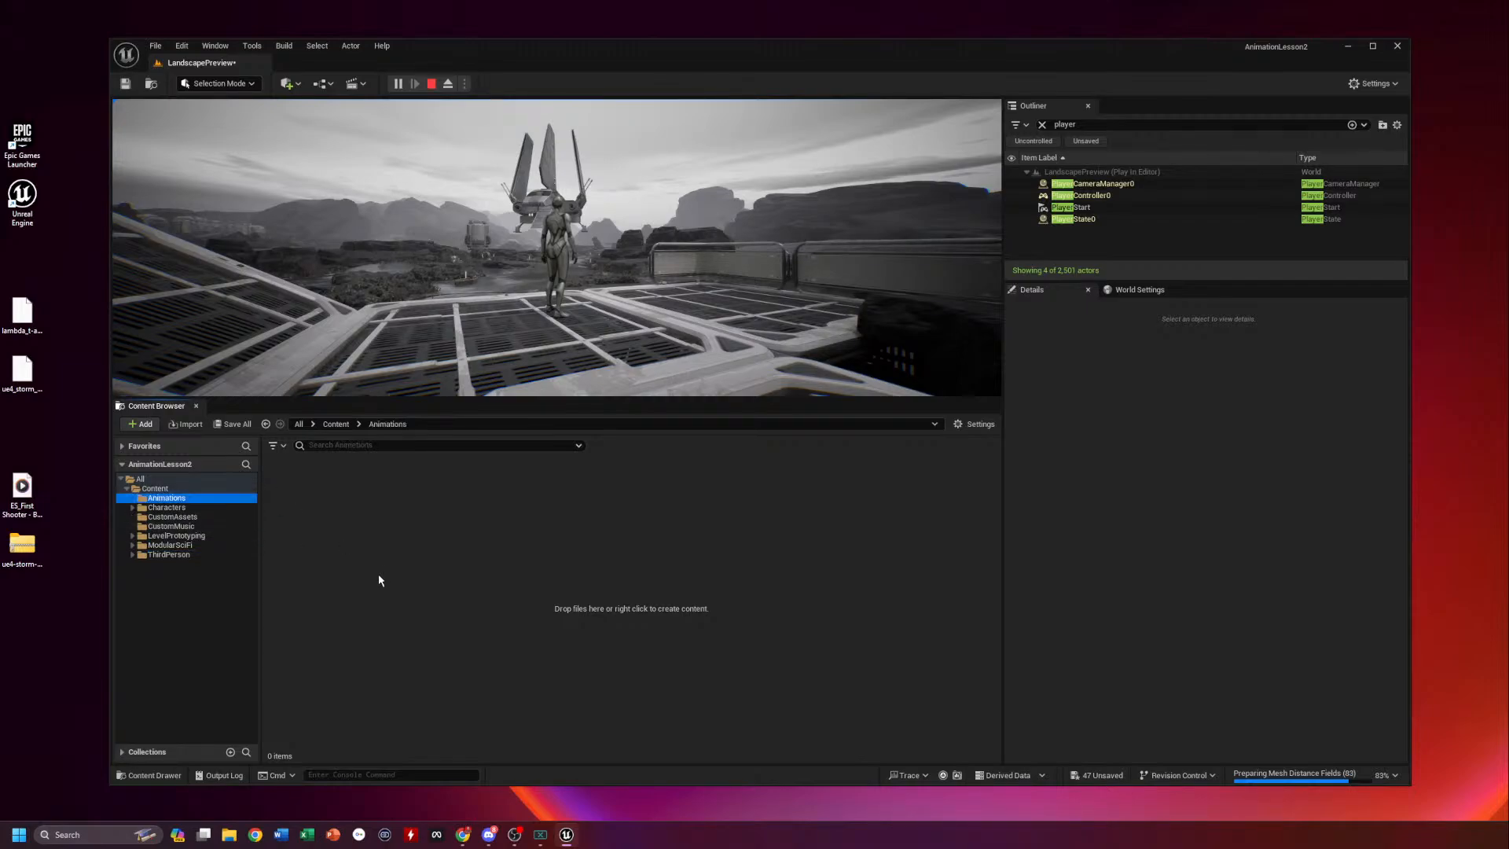
Check the contents of the CustomMusic and CustomAssets folders
{"action": "left_click", "coordinate": [169, 517]}
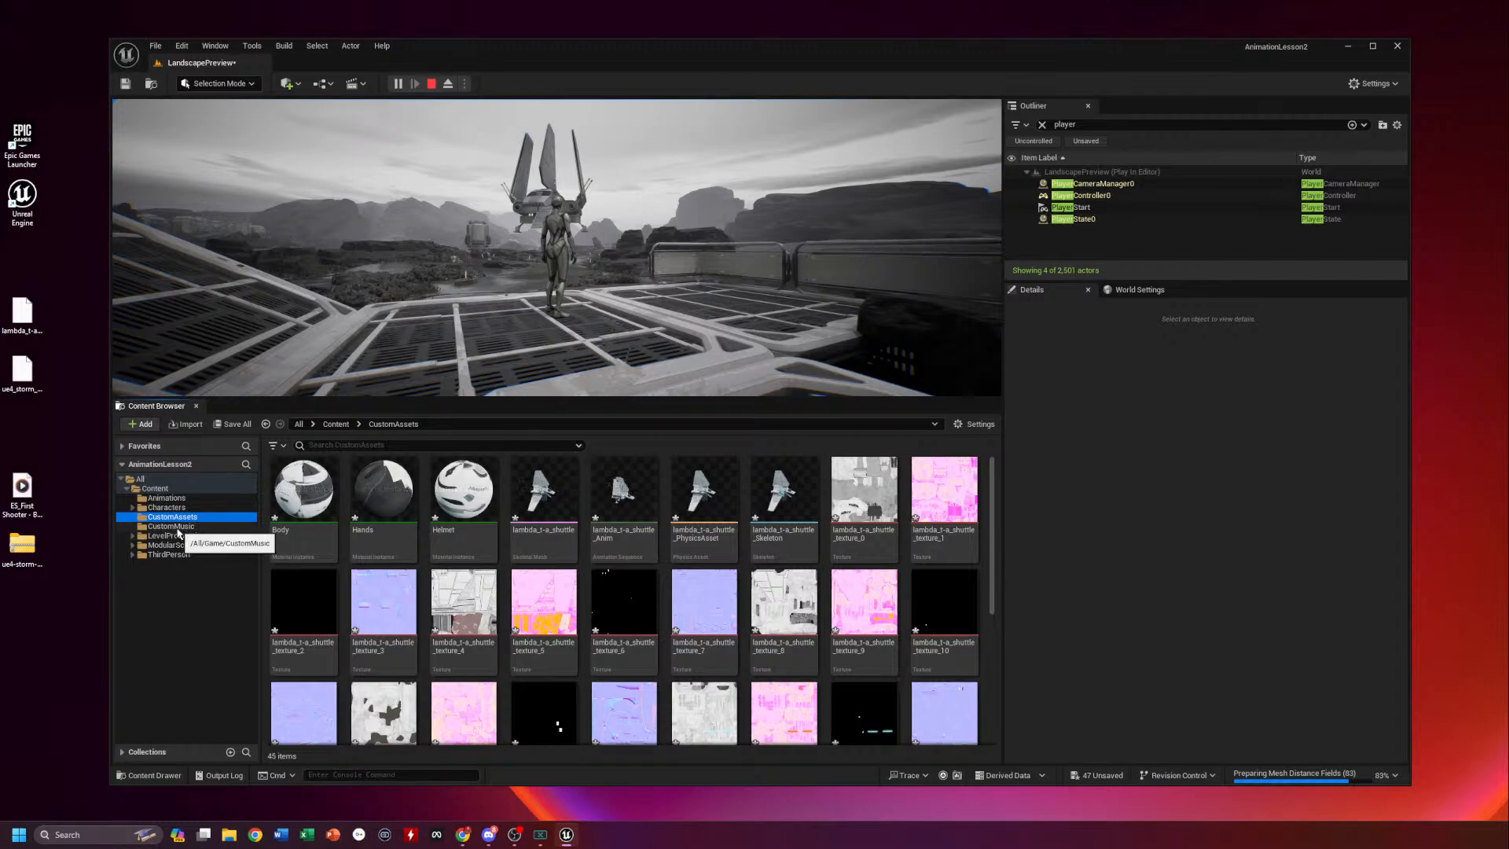
{"action": "left_click", "coordinate": [173, 526]}
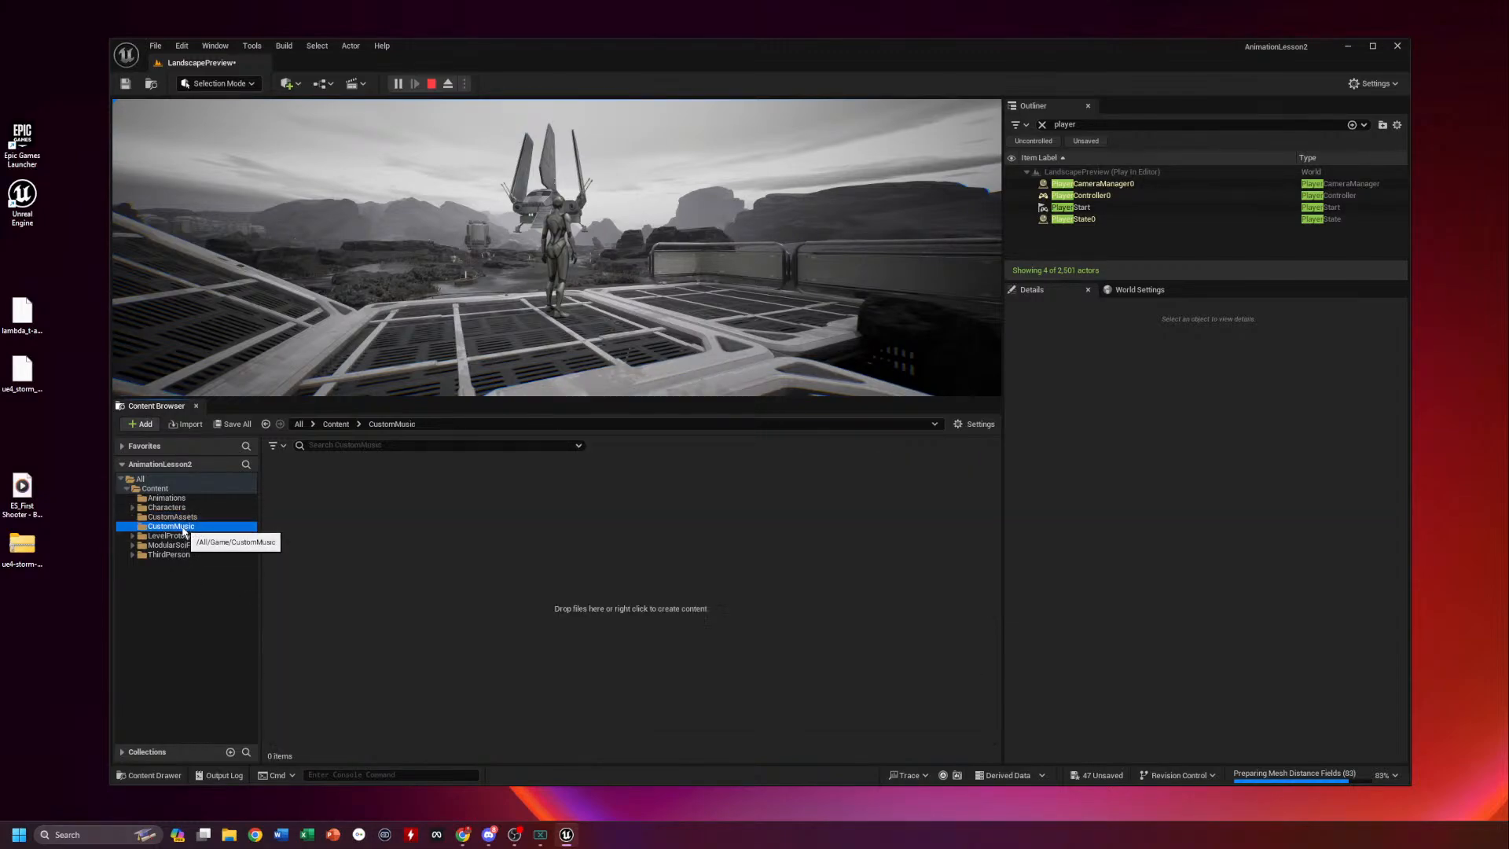
{"action": "left_click", "coordinate": [176, 516]}
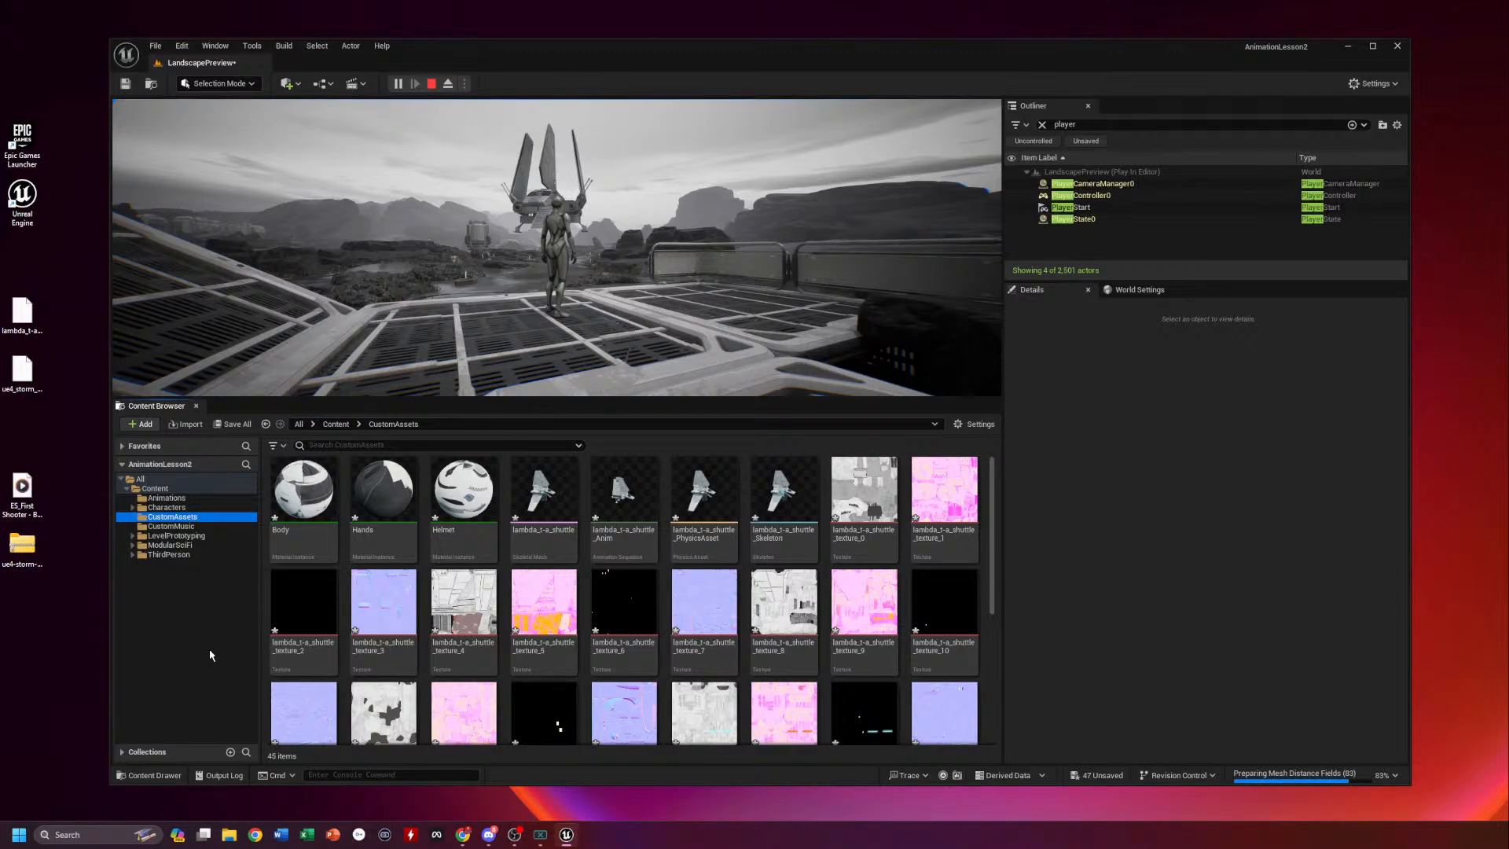
Stop the play session, enlarge the viewport and bring the whole shuttle into view
{"action": "left_click", "coordinate": [432, 84]}
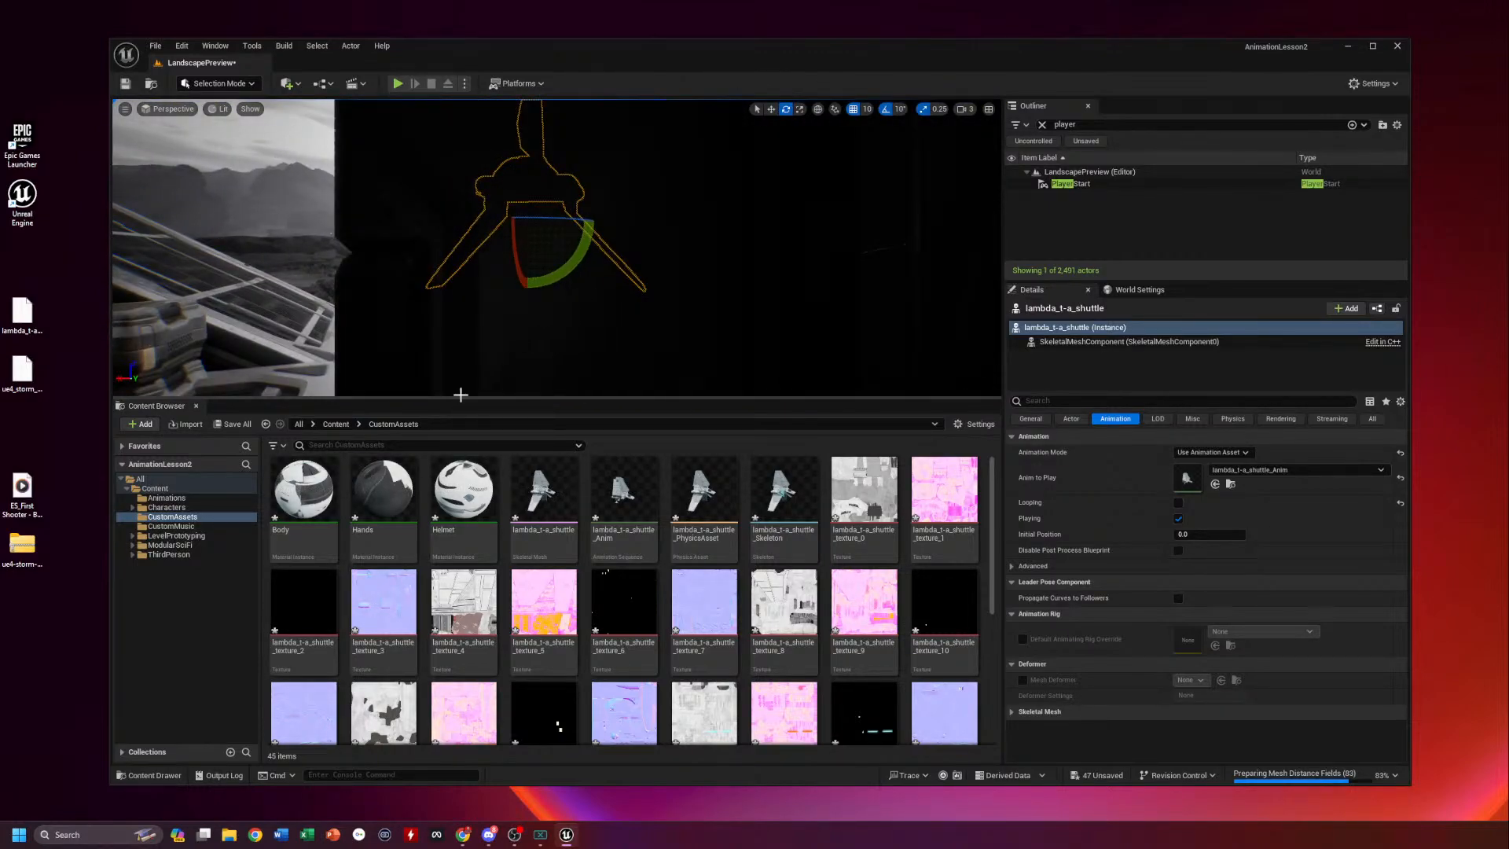
{"action": "left_click_drag", "start_coordinate": [465, 397], "coordinate": [462, 576]}
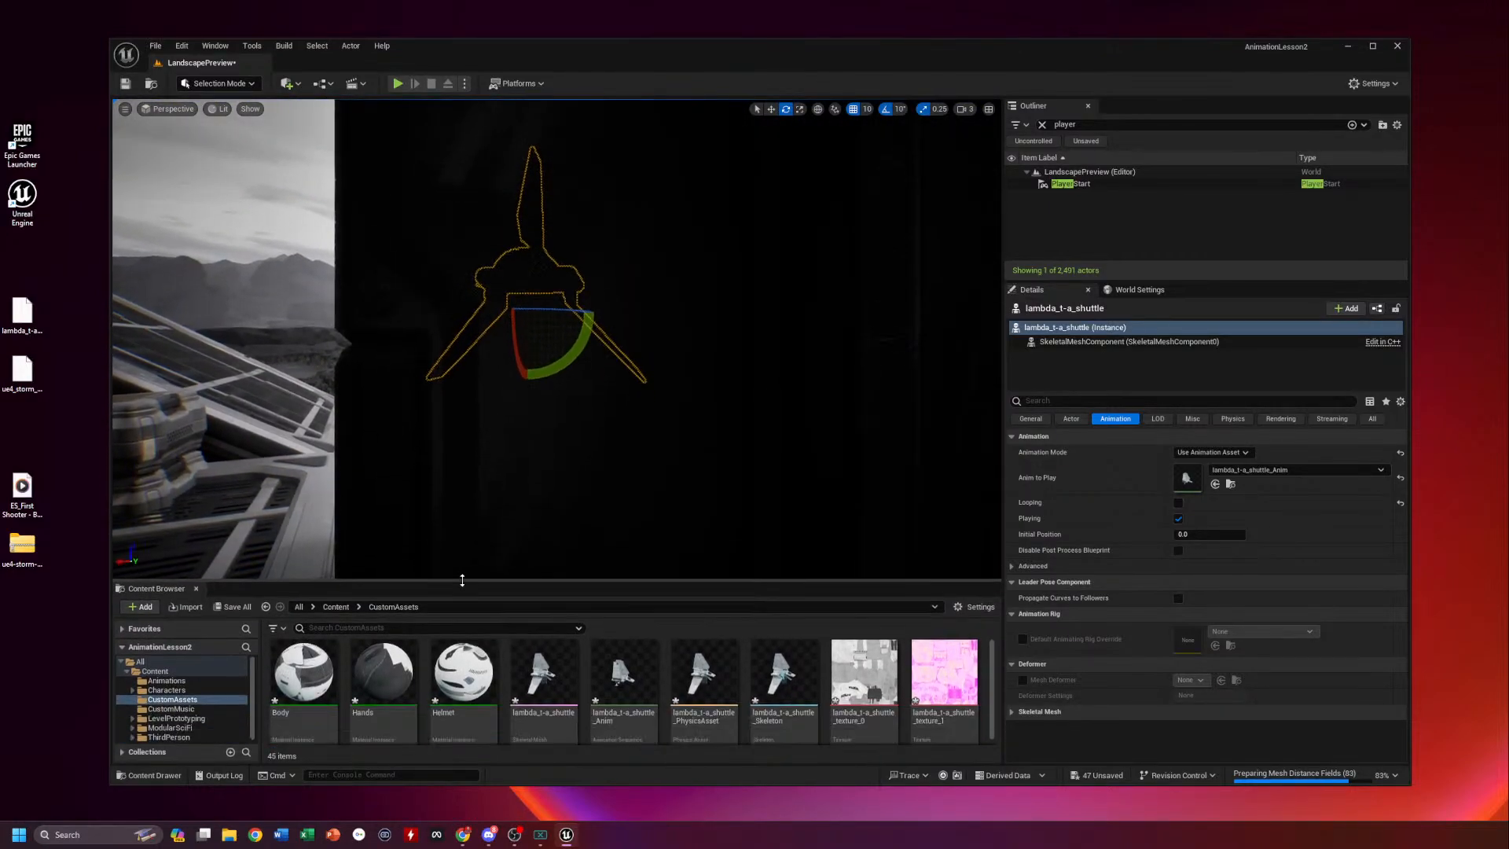
{"action": "left_click_drag", "start_coordinate": [1003, 497], "coordinate": [1171, 480]}
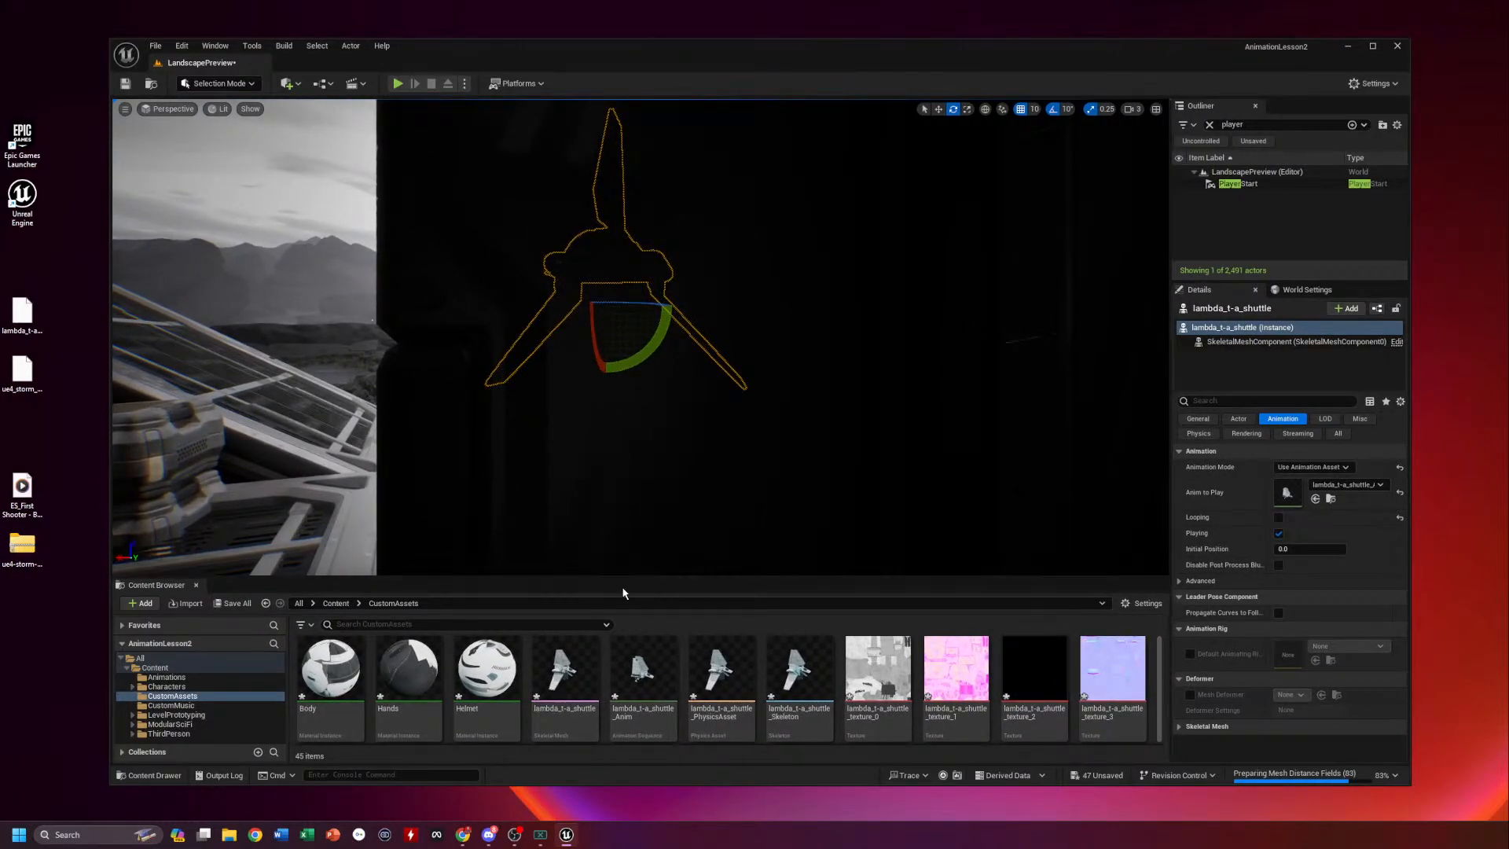
{"action": "left_click_drag", "start_coordinate": [626, 577], "coordinate": [630, 531]}
{"action": "key", "text": "w"}
{"action": "right_click_drag", "start_coordinate": [597, 491], "coordinate": [597, 479]}
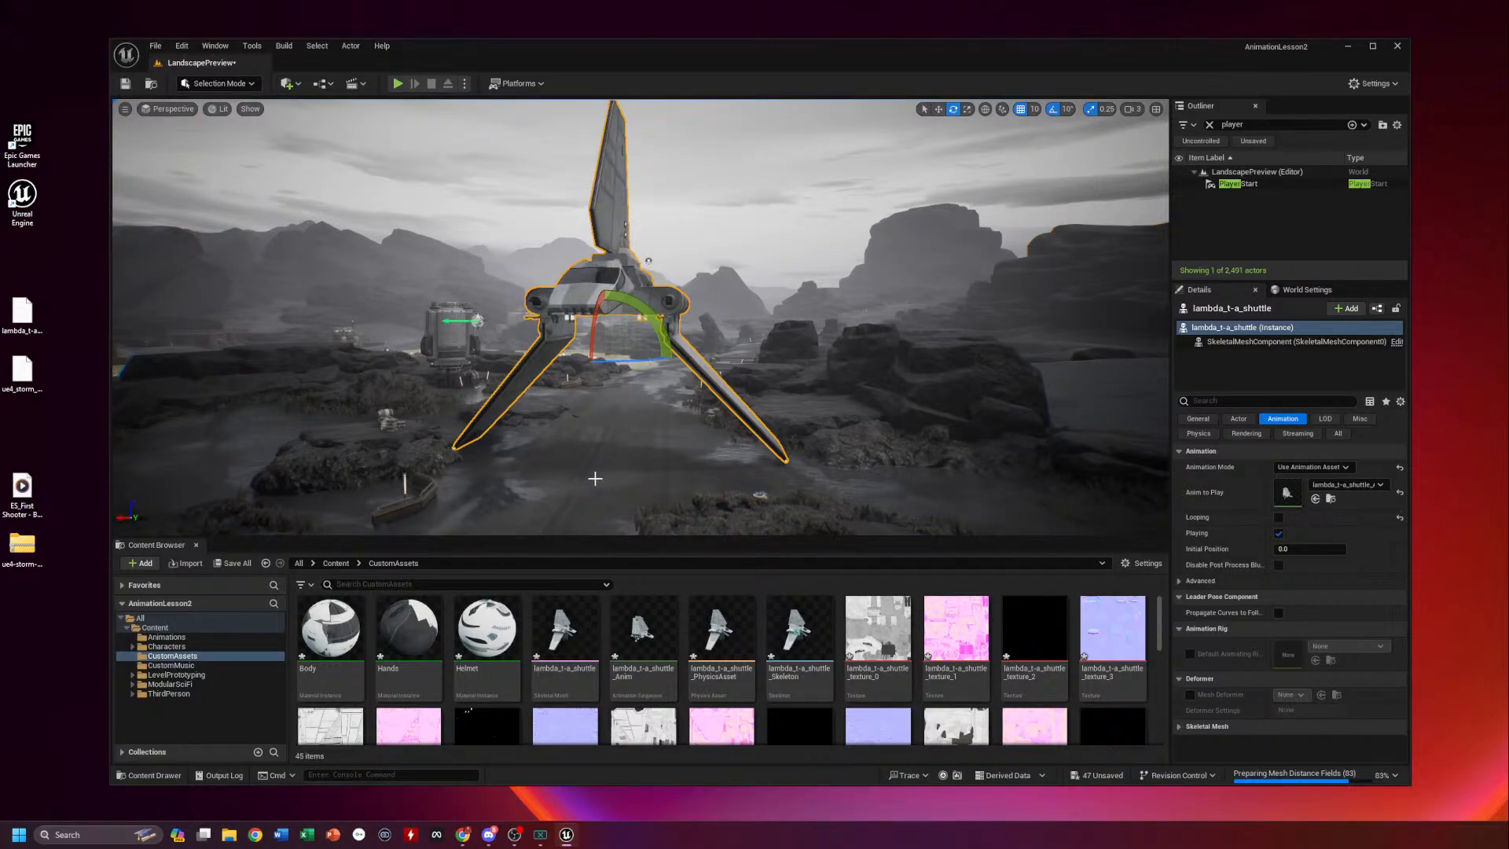
Add a level sequence to the level, saved in the Animations folder as TheArrival
{"action": "left_click", "coordinate": [286, 92]}
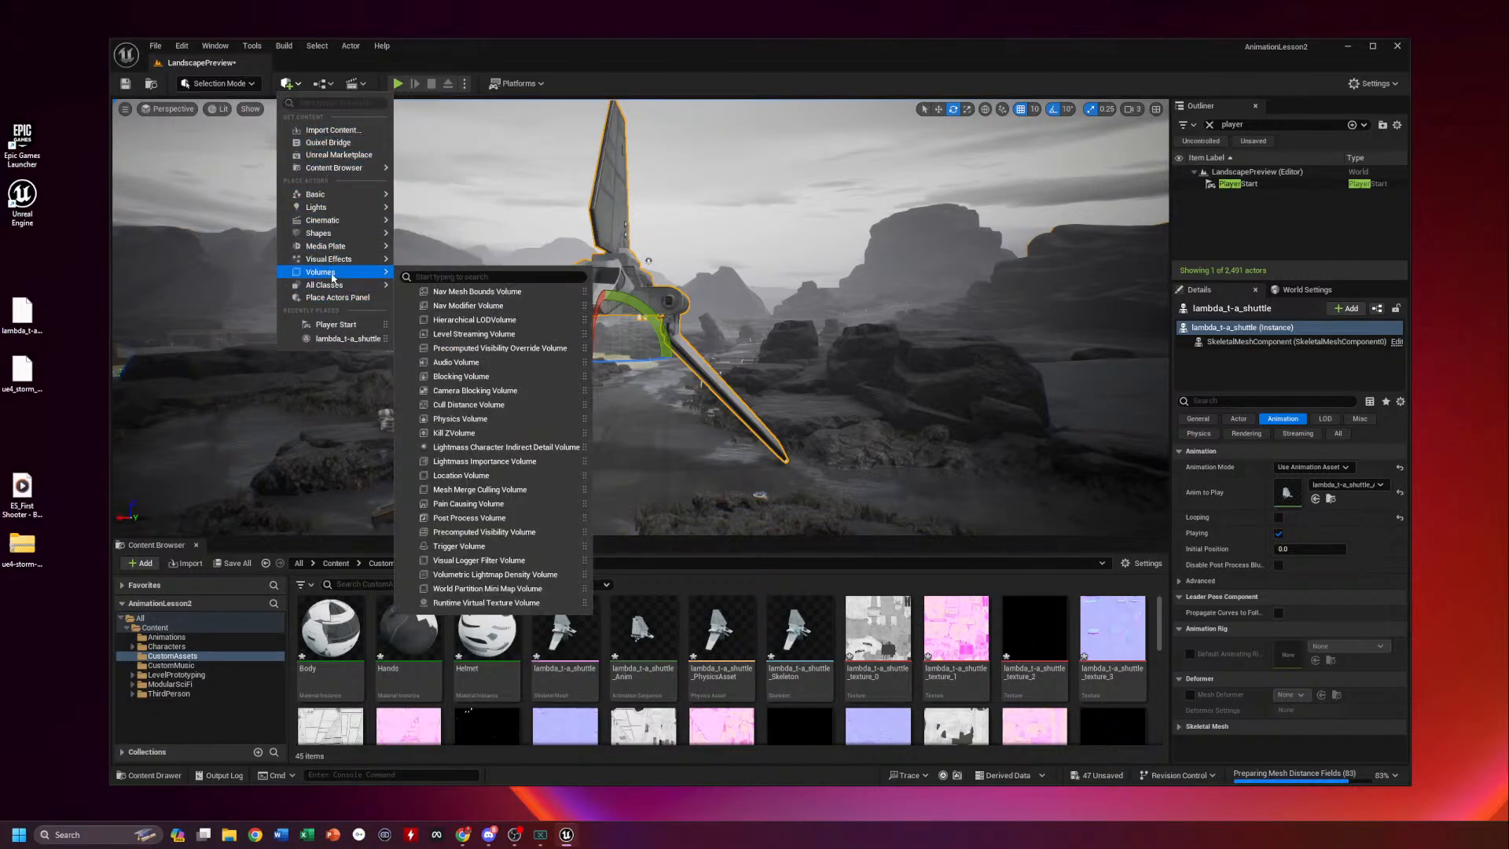
{"action": "left_click", "coordinate": [320, 84]}
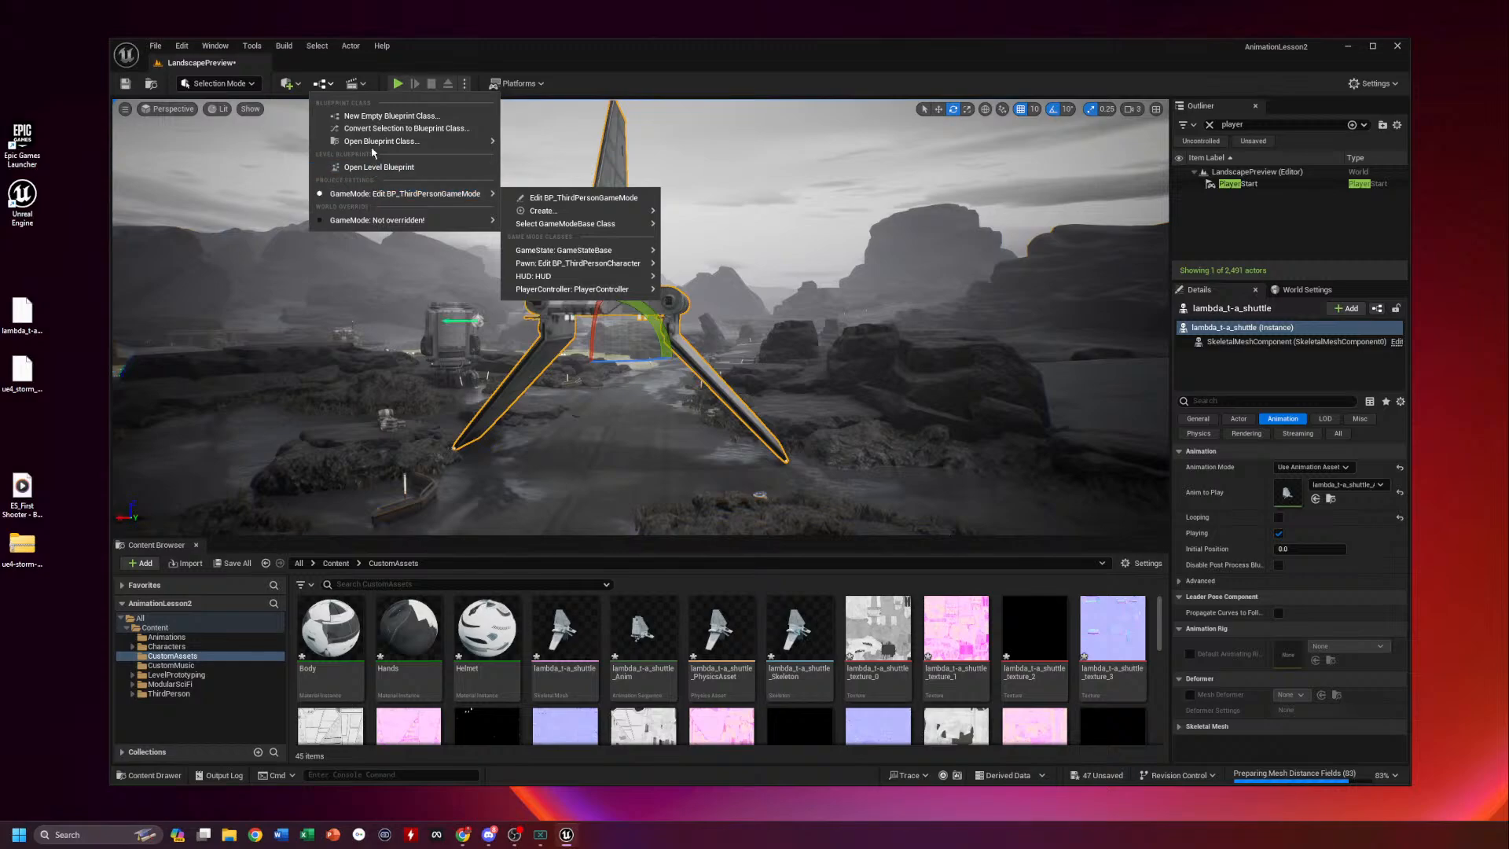
{"action": "left_click", "coordinate": [355, 83]}
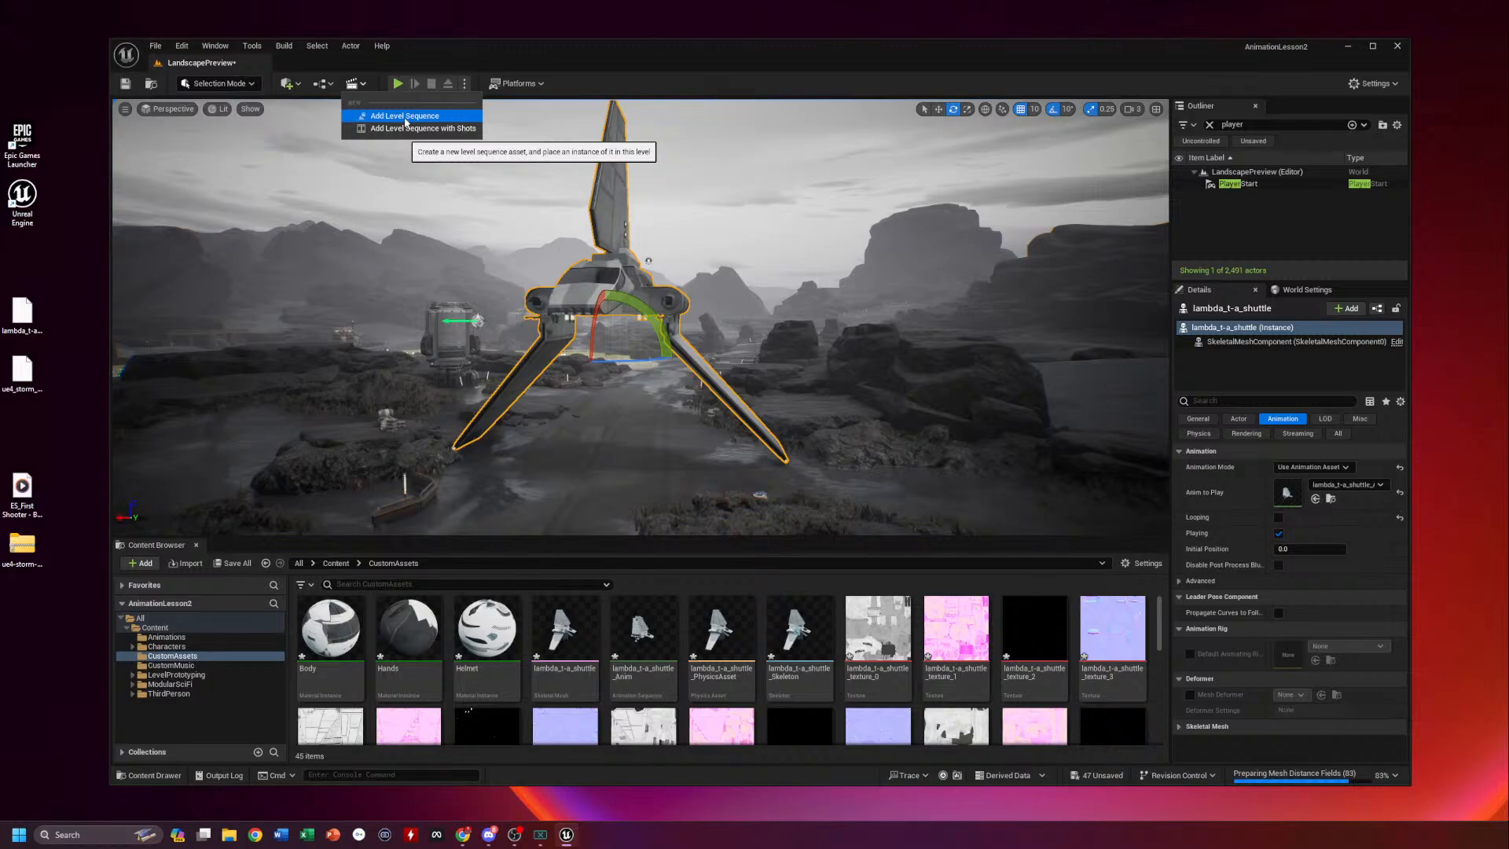
{"action": "left_click", "coordinate": [406, 117]}
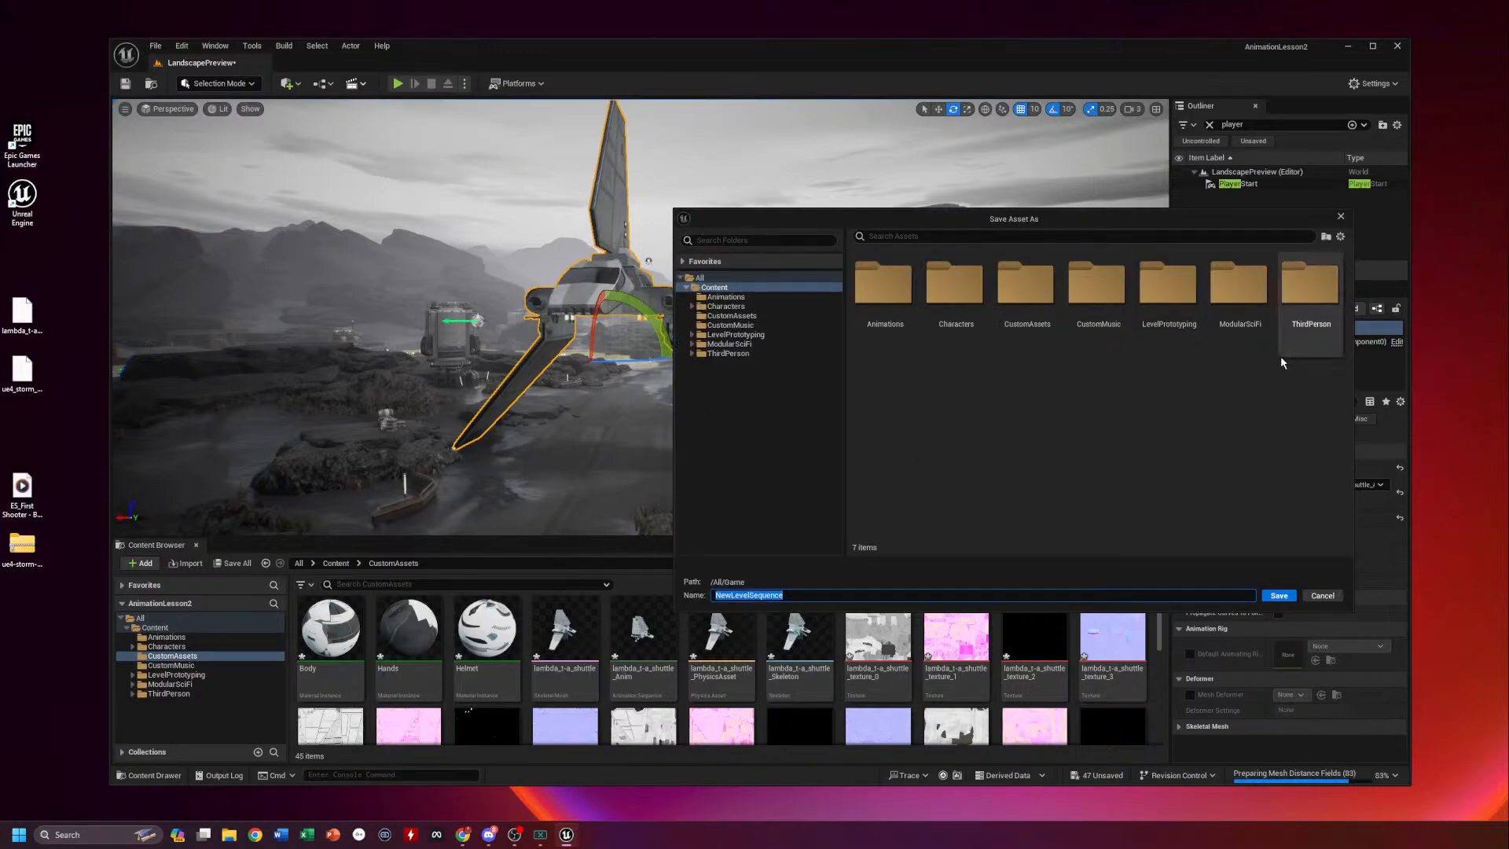
{"action": "double_click", "coordinate": [882, 294]}
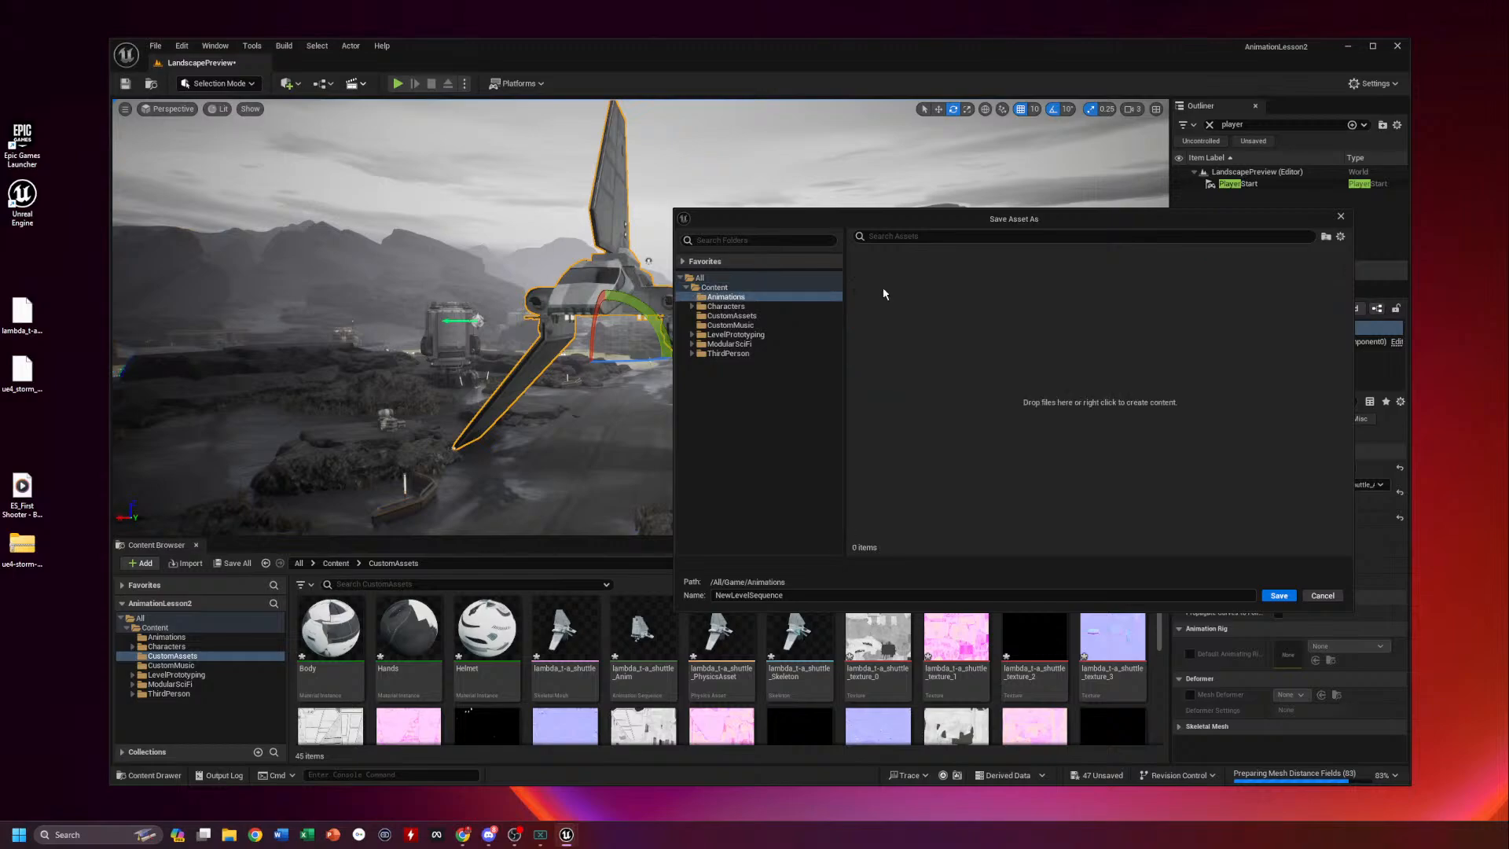
{"action": "left_click", "coordinate": [807, 596]}
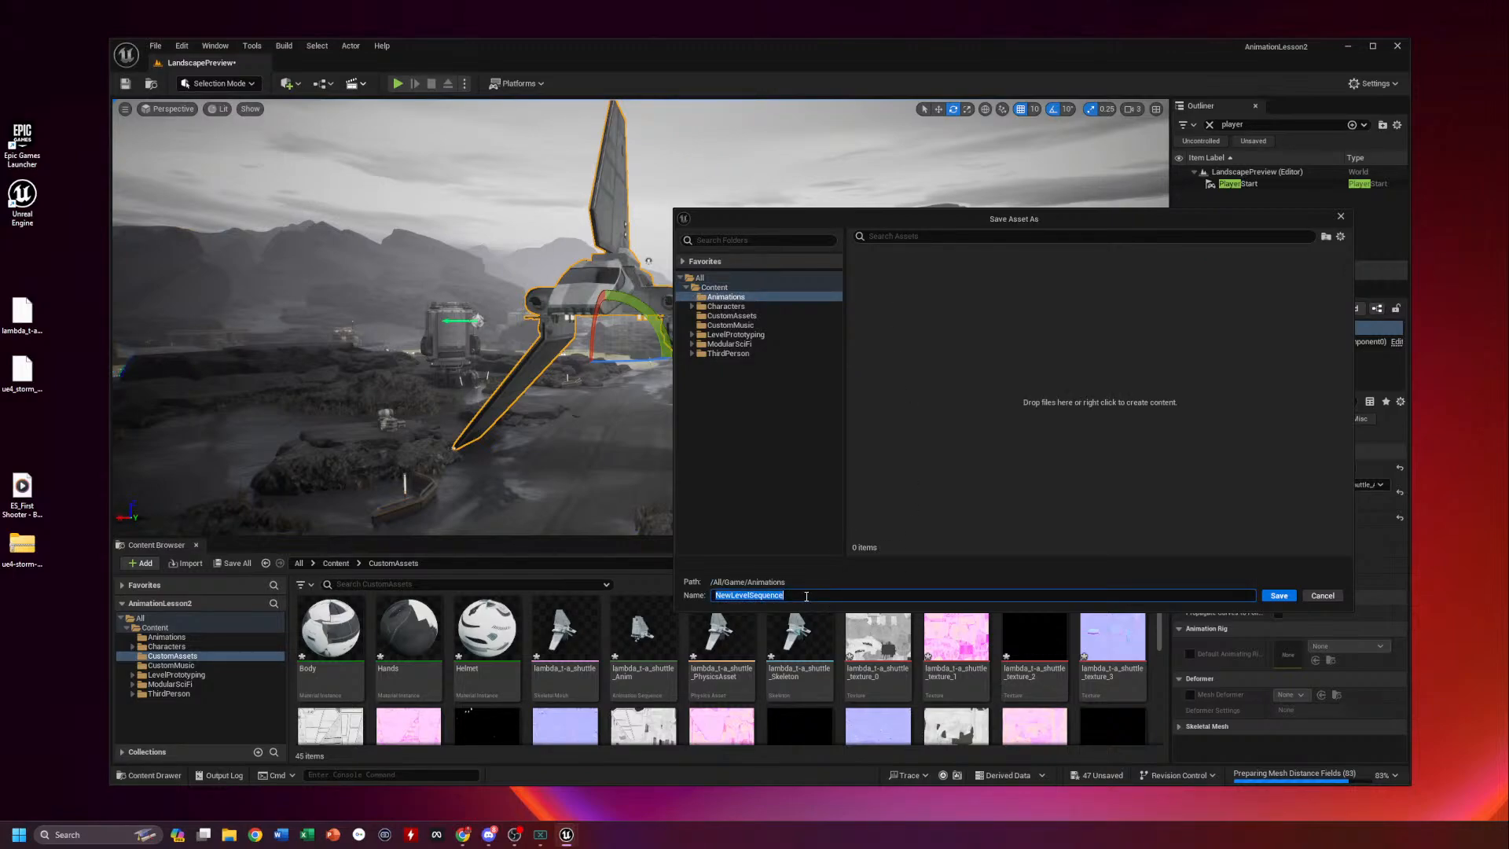
{"action": "type", "text": "TheArrival"}
{"action": "left_click", "coordinate": [1279, 595]}
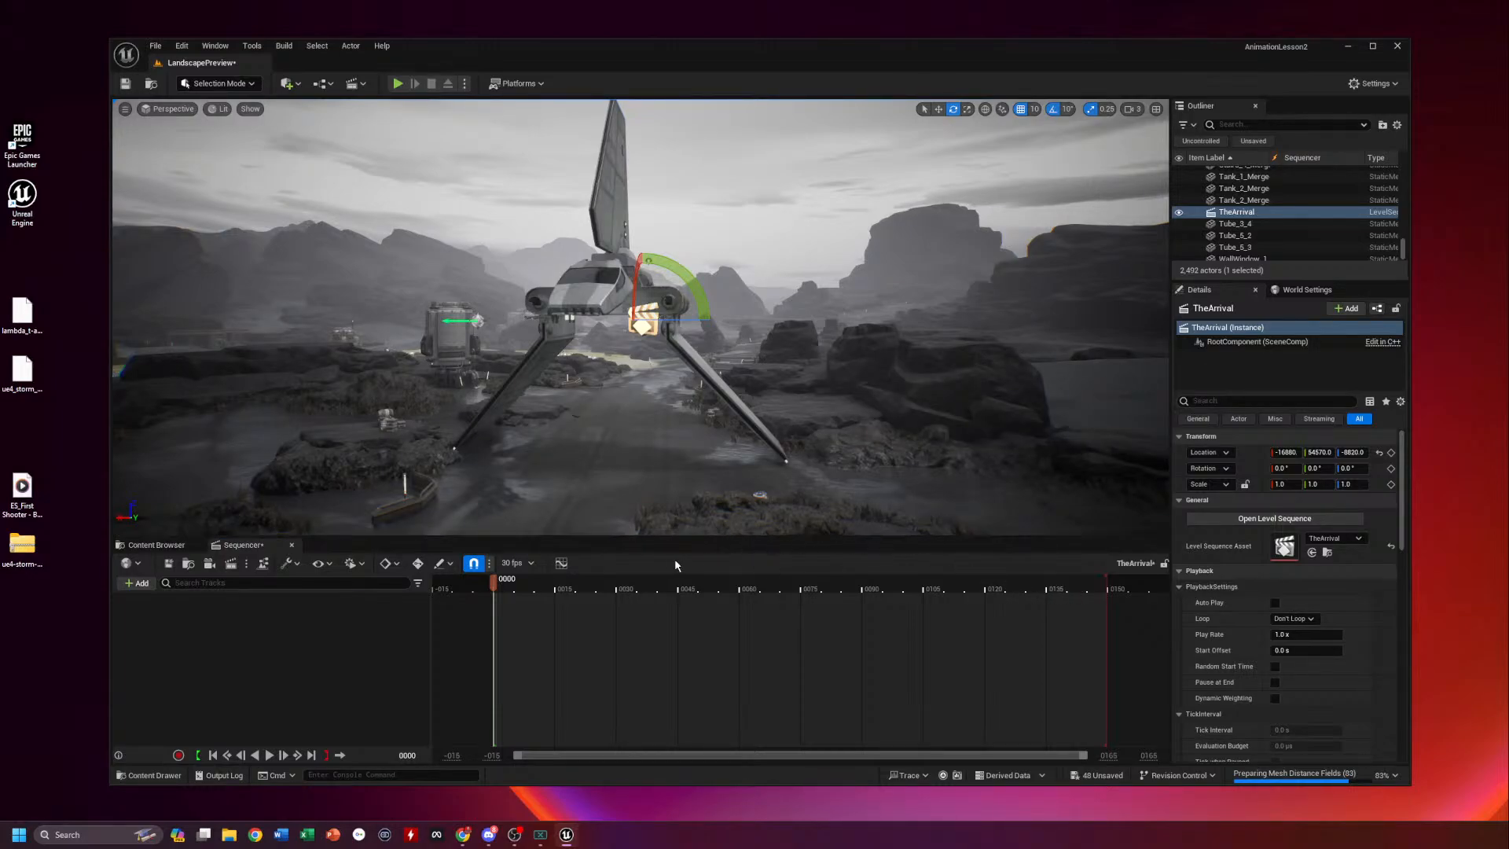
Try the move, rotate and scale gizmos on TheArrival, ending with the move gizmo active
{"action": "left_click_drag", "start_coordinate": [611, 463], "coordinate": [575, 440]}
{"action": "right_click_drag", "start_coordinate": [575, 440], "coordinate": [610, 462]}
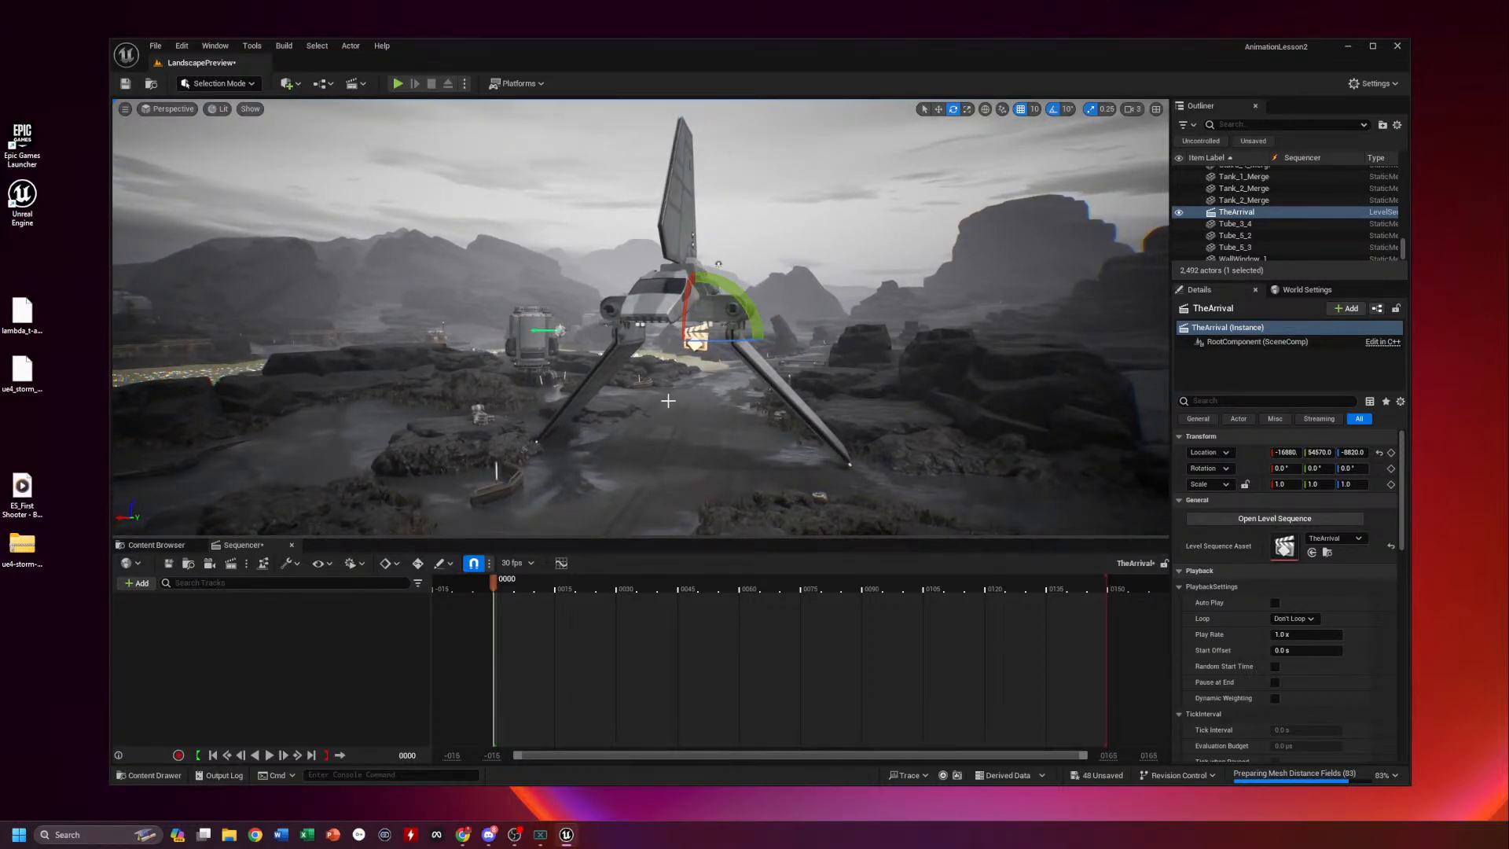
{"action": "left_click", "coordinate": [939, 110]}
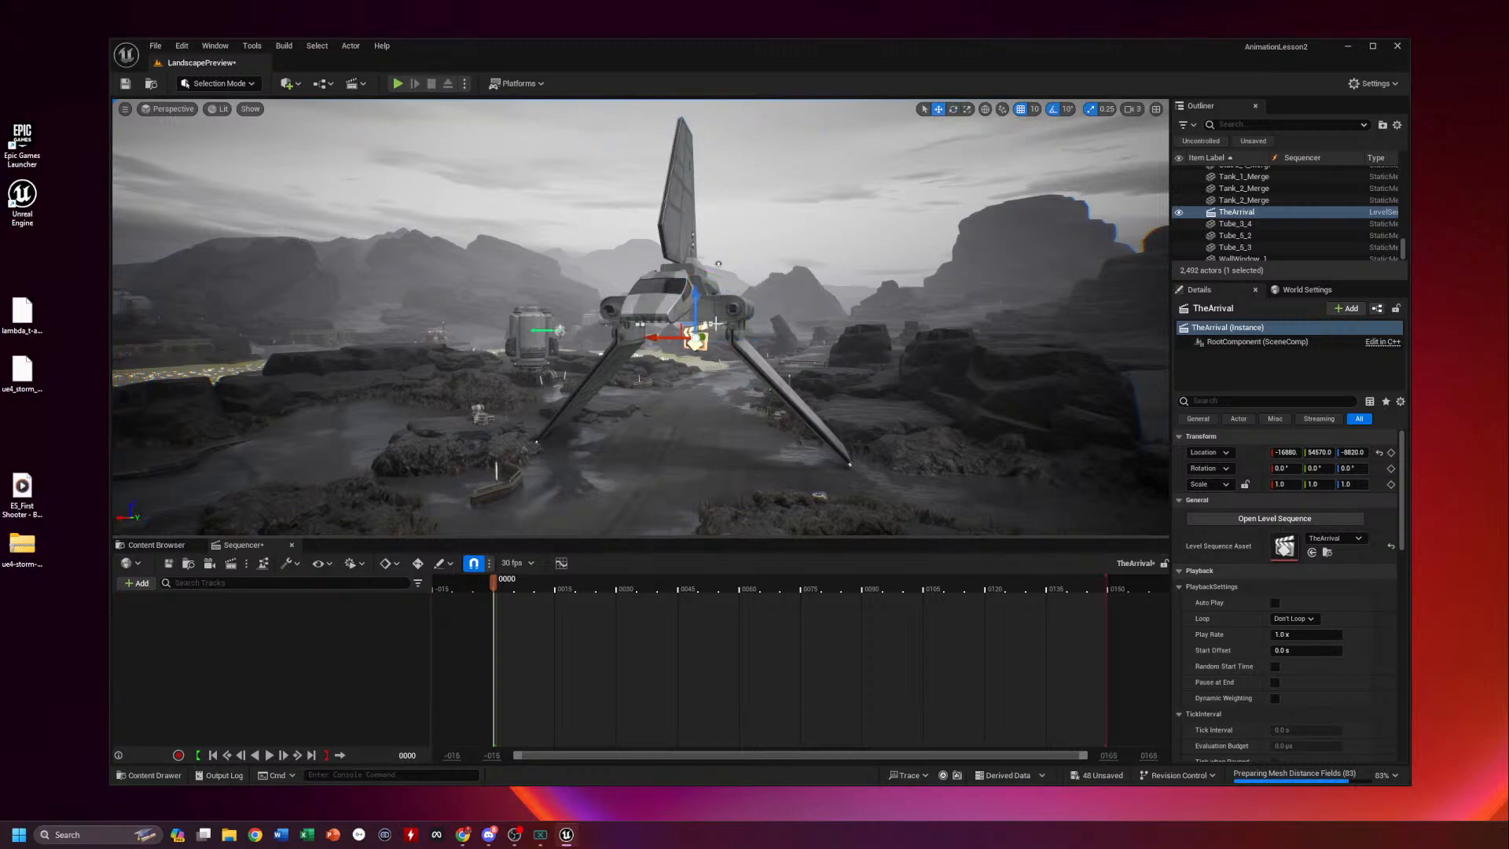
{"action": "left_click", "coordinate": [953, 109]}
{"action": "left_click", "coordinate": [968, 110]}
{"action": "left_click", "coordinate": [953, 113]}
{"action": "left_click", "coordinate": [938, 112]}
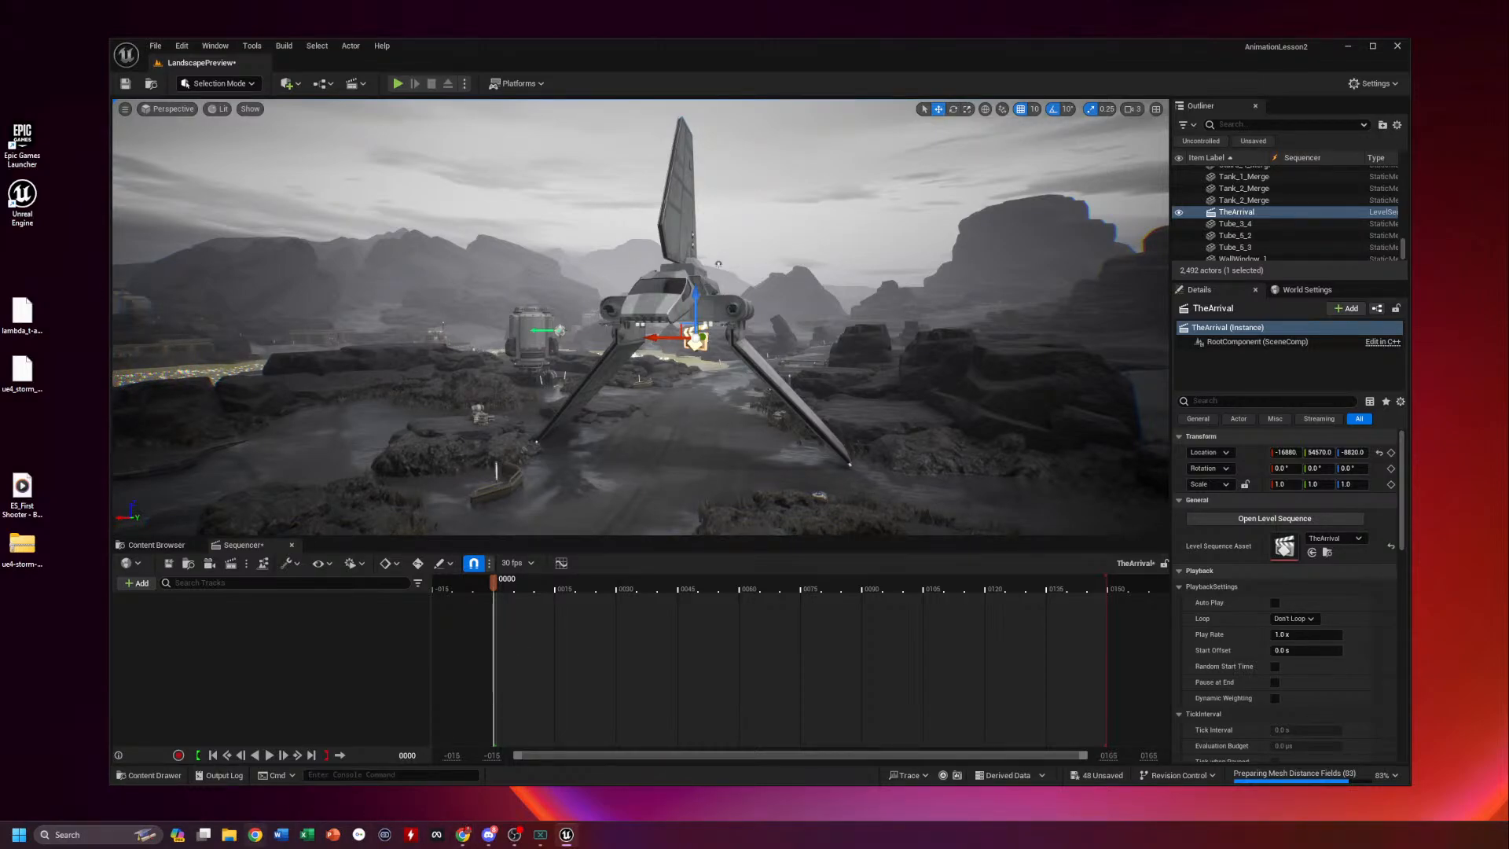
Open Logitech G HUB, review the G502 X PLUS button assignments and close the app
{"action": "left_click", "coordinate": [97, 838]}
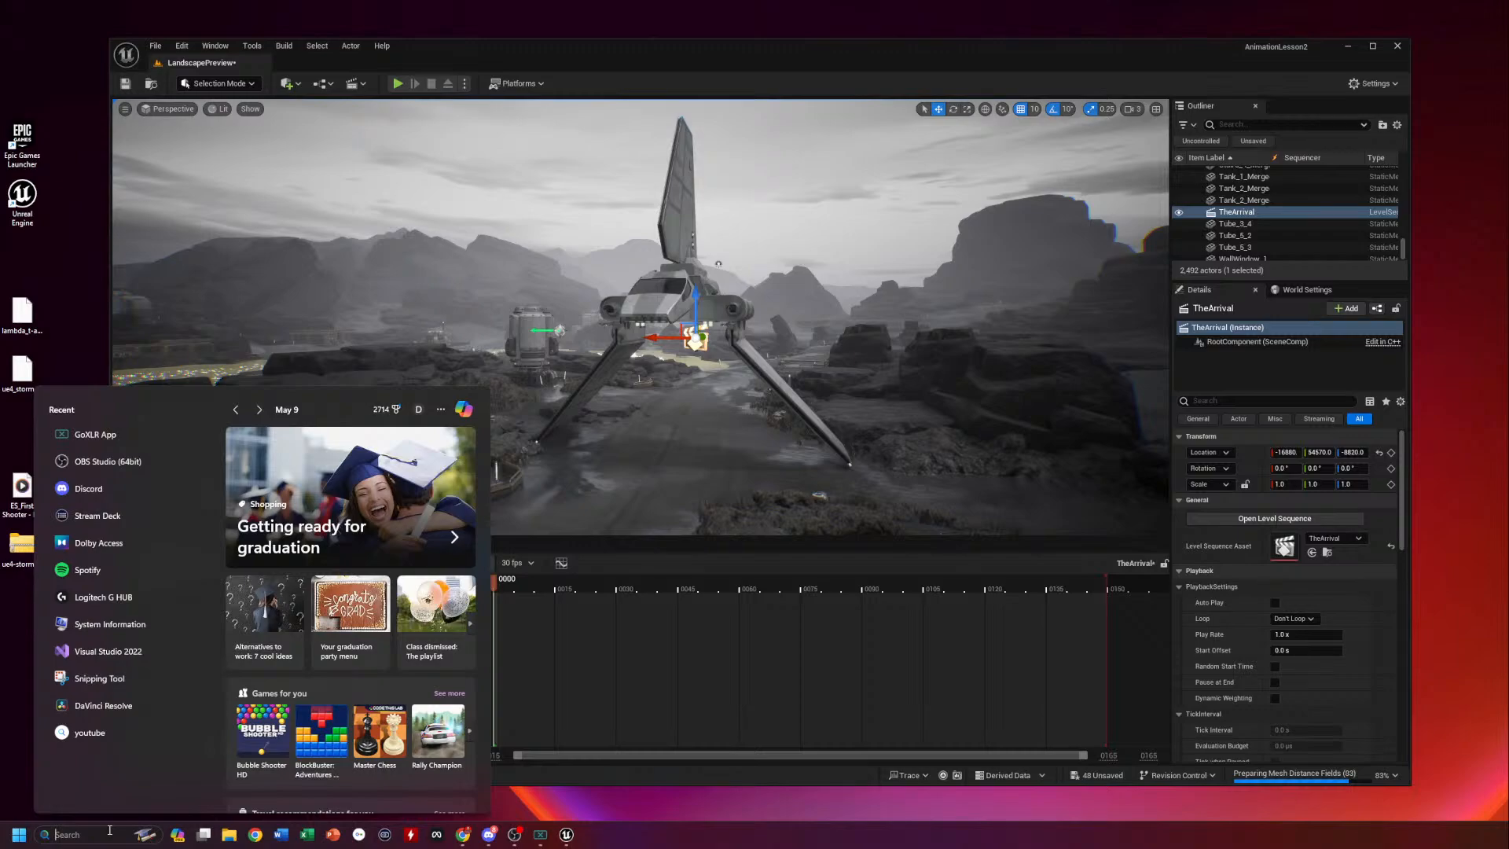
{"action": "key", "text": "Escape"}
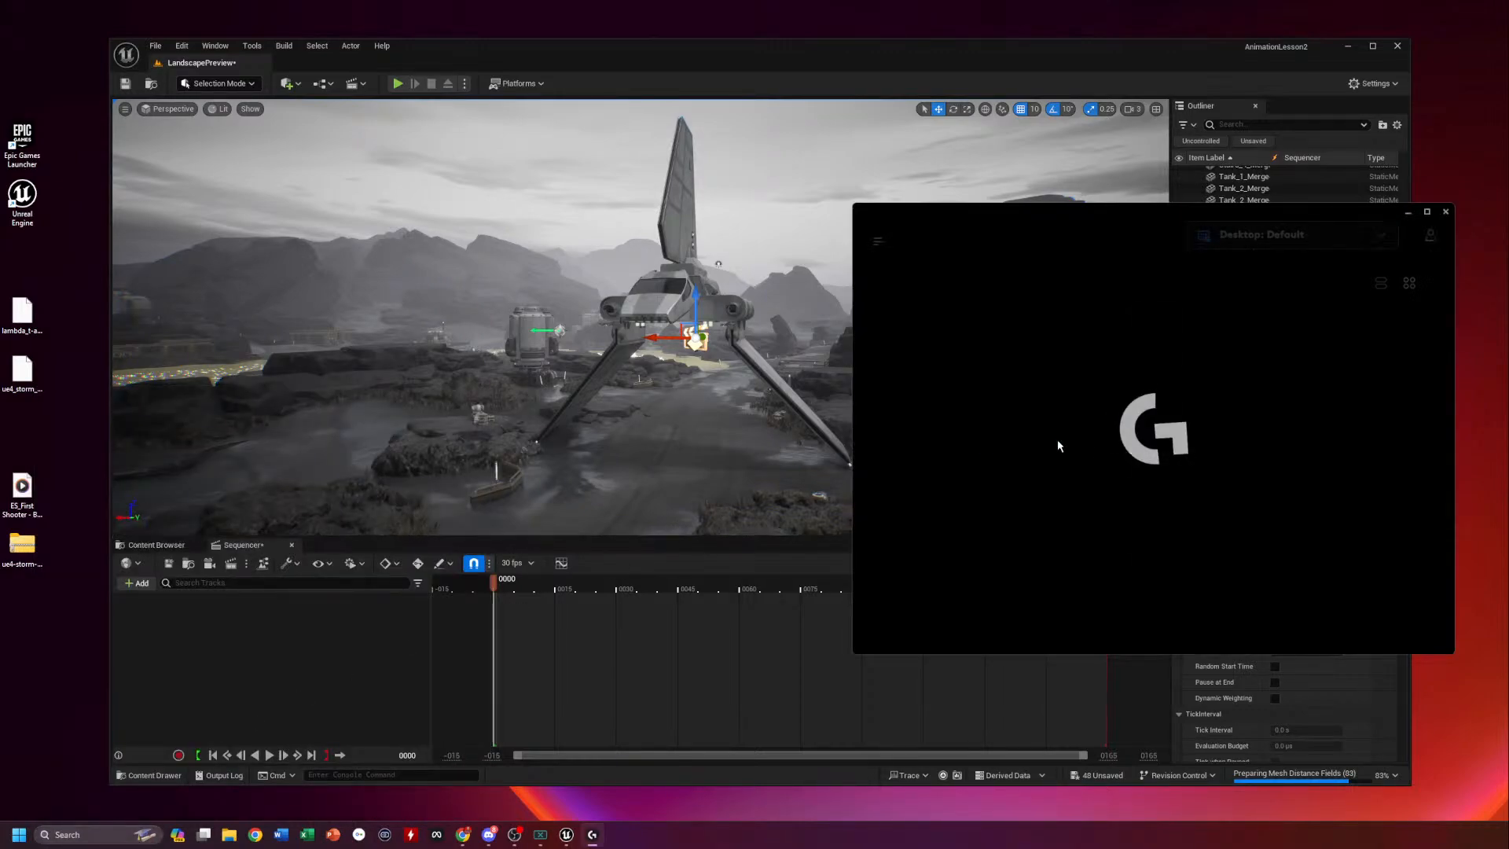
{"action": "left_click", "coordinate": [1147, 405]}
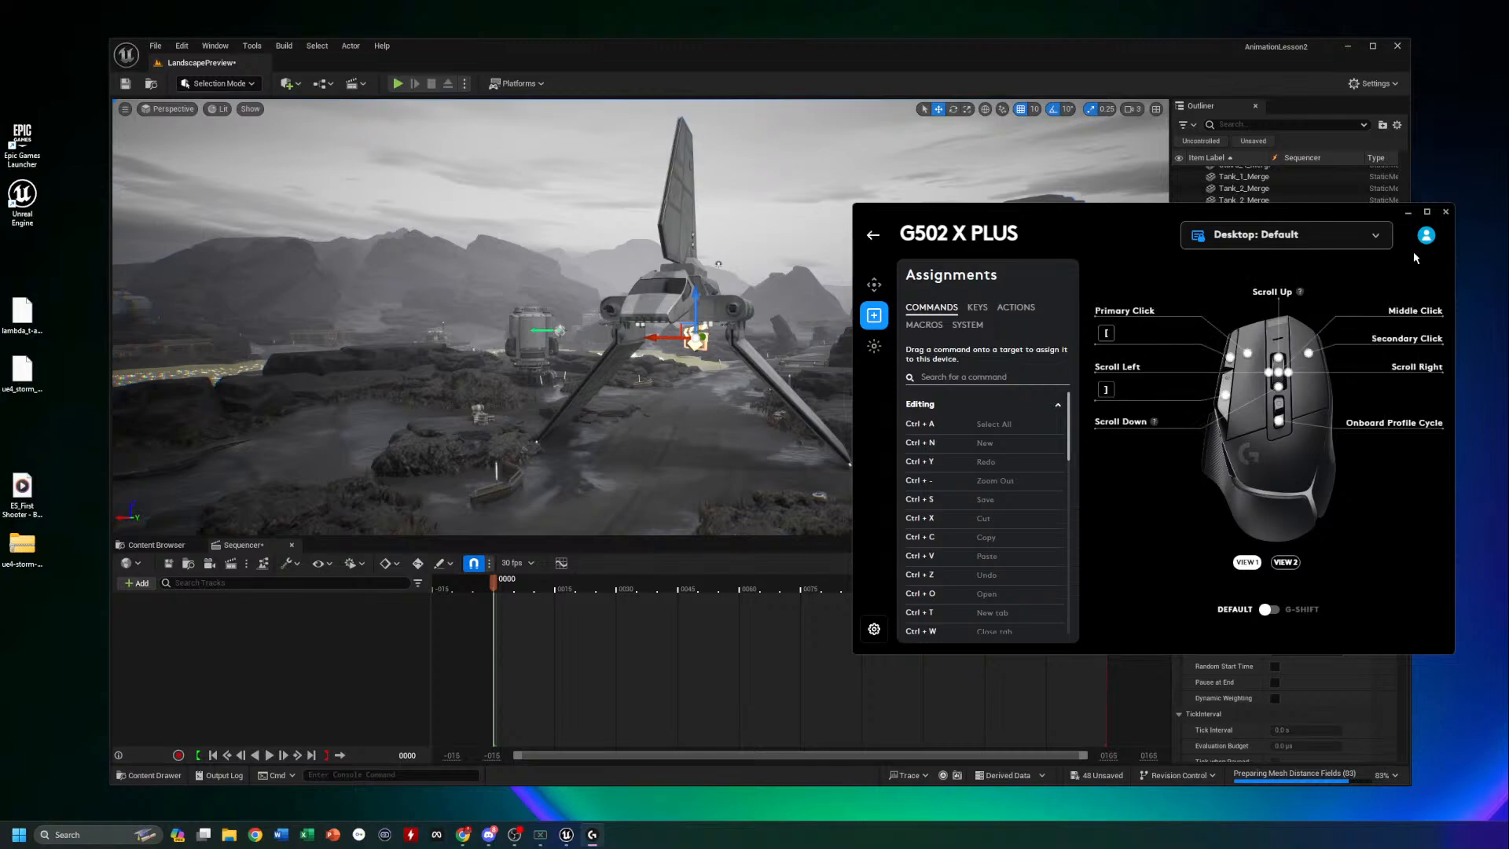
{"action": "left_click", "coordinate": [1445, 212]}
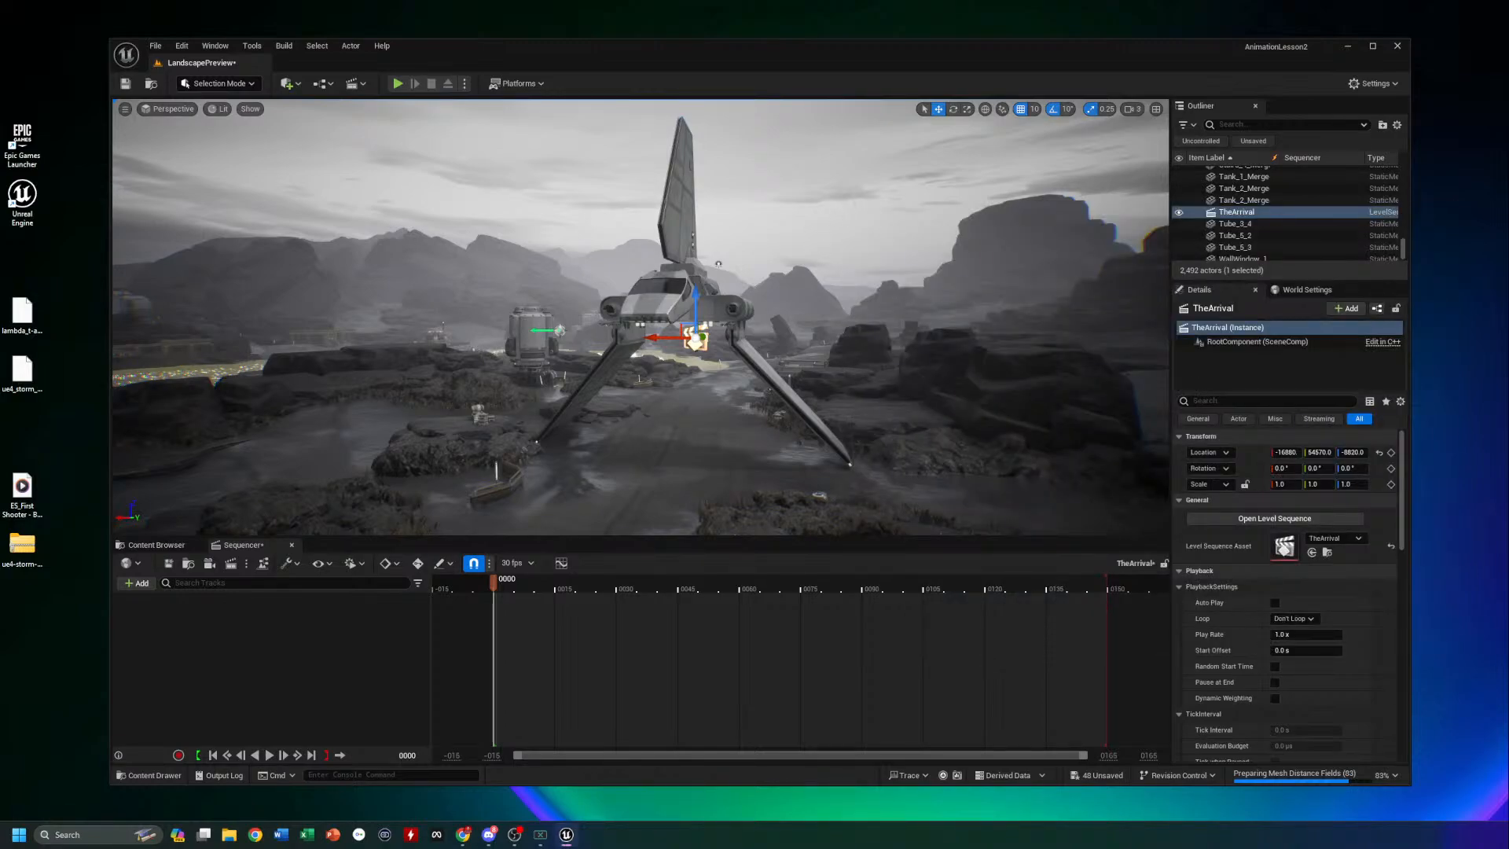
{"action": "right_click_drag", "start_coordinate": [640, 318], "coordinate": [636, 385]}
{"action": "right_click_drag", "start_coordinate": [628, 526], "coordinate": [628, 440]}
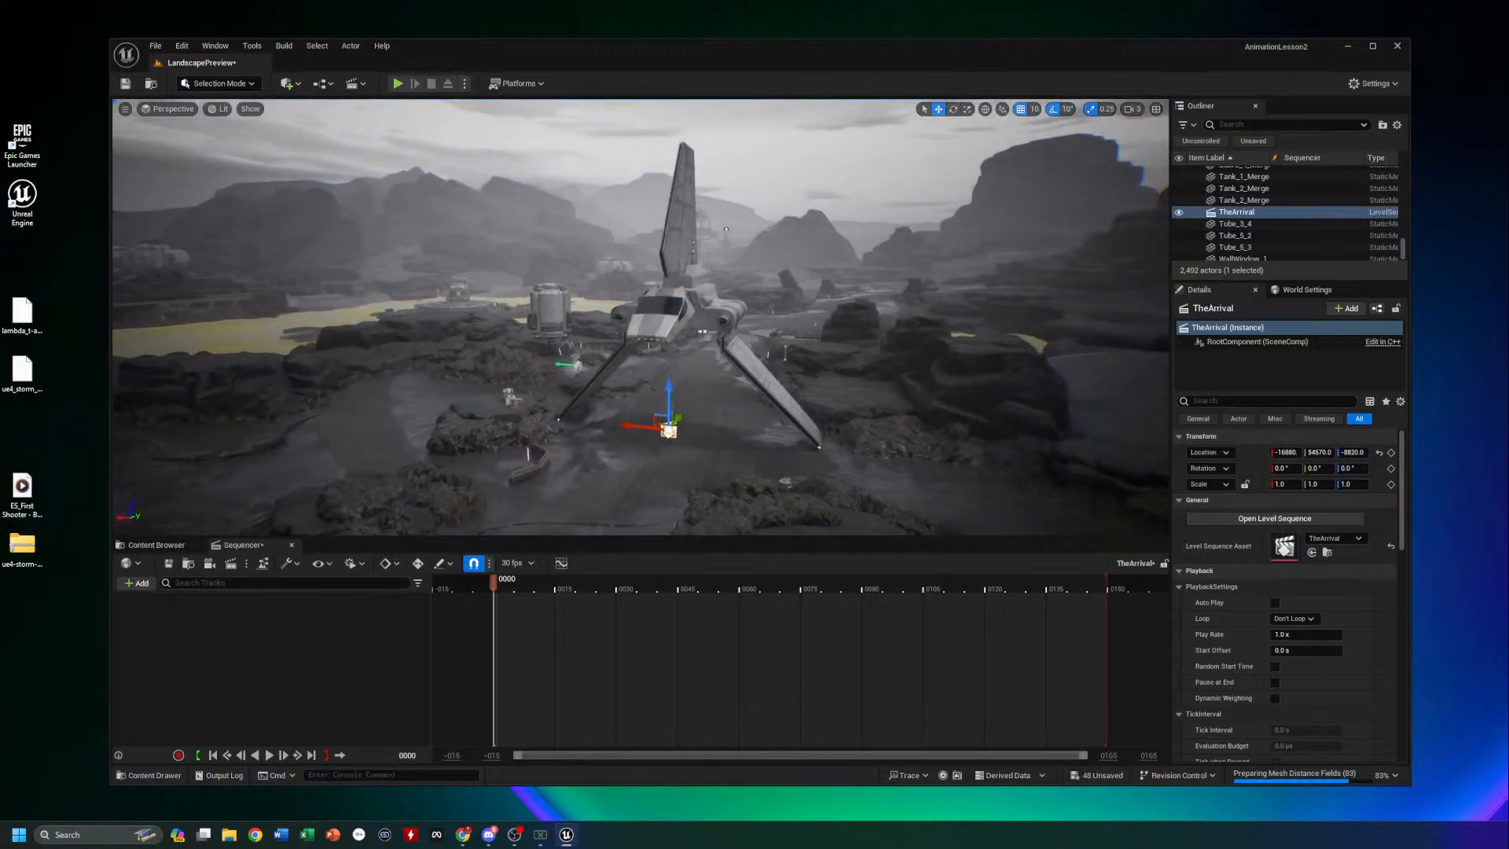
{"action": "left_click", "coordinate": [160, 545]}
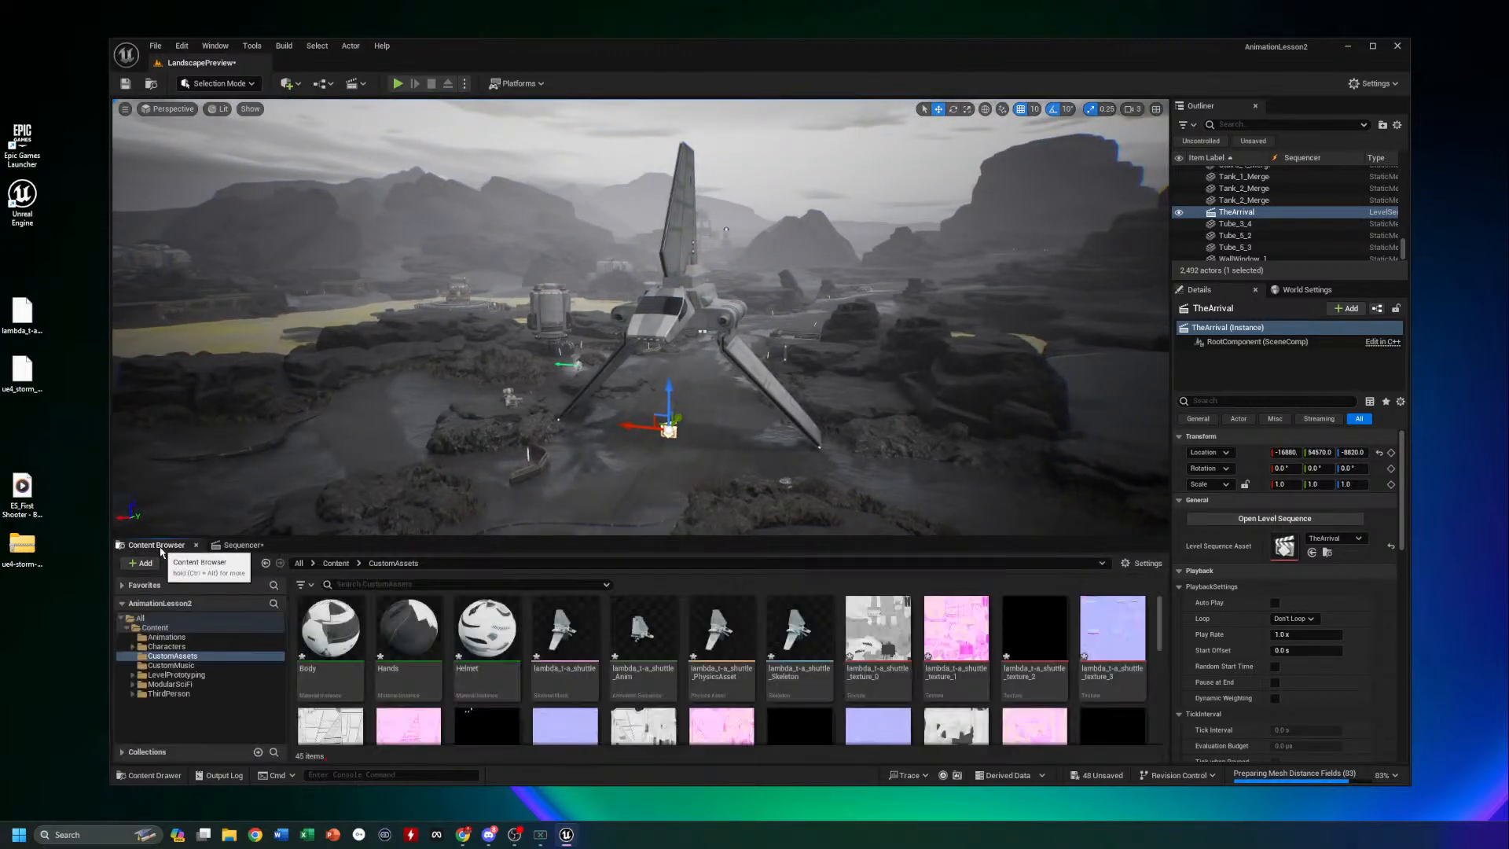
{"action": "left_click", "coordinate": [235, 546]}
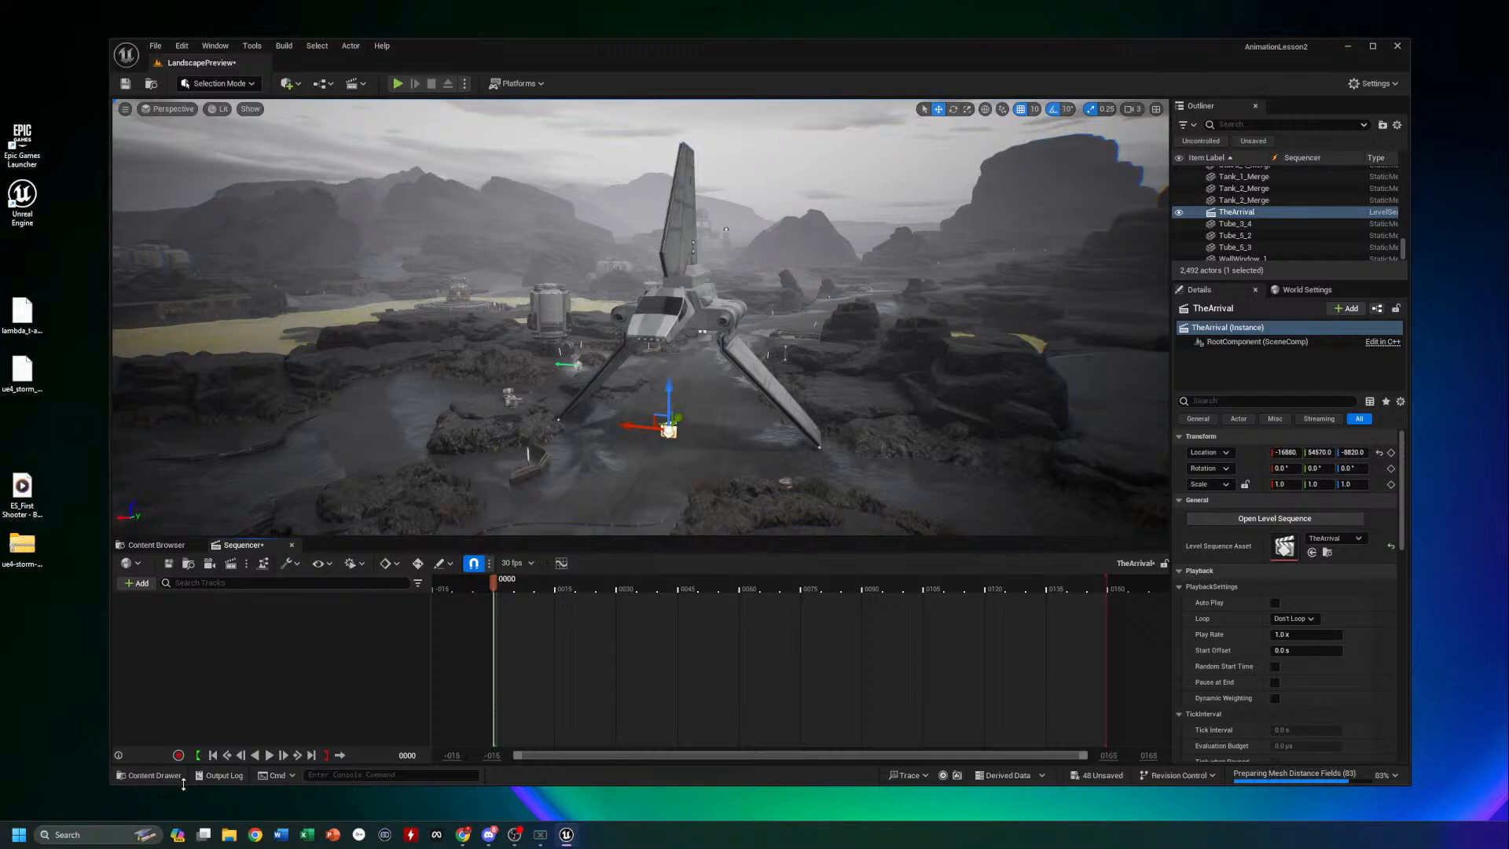
Switch to DaVinci Resolve, open the VR_Tutorial_2024 project and shrink its window to fit the desktop
{"action": "left_click", "coordinate": [84, 836]}
{"action": "type", "text": "da"}
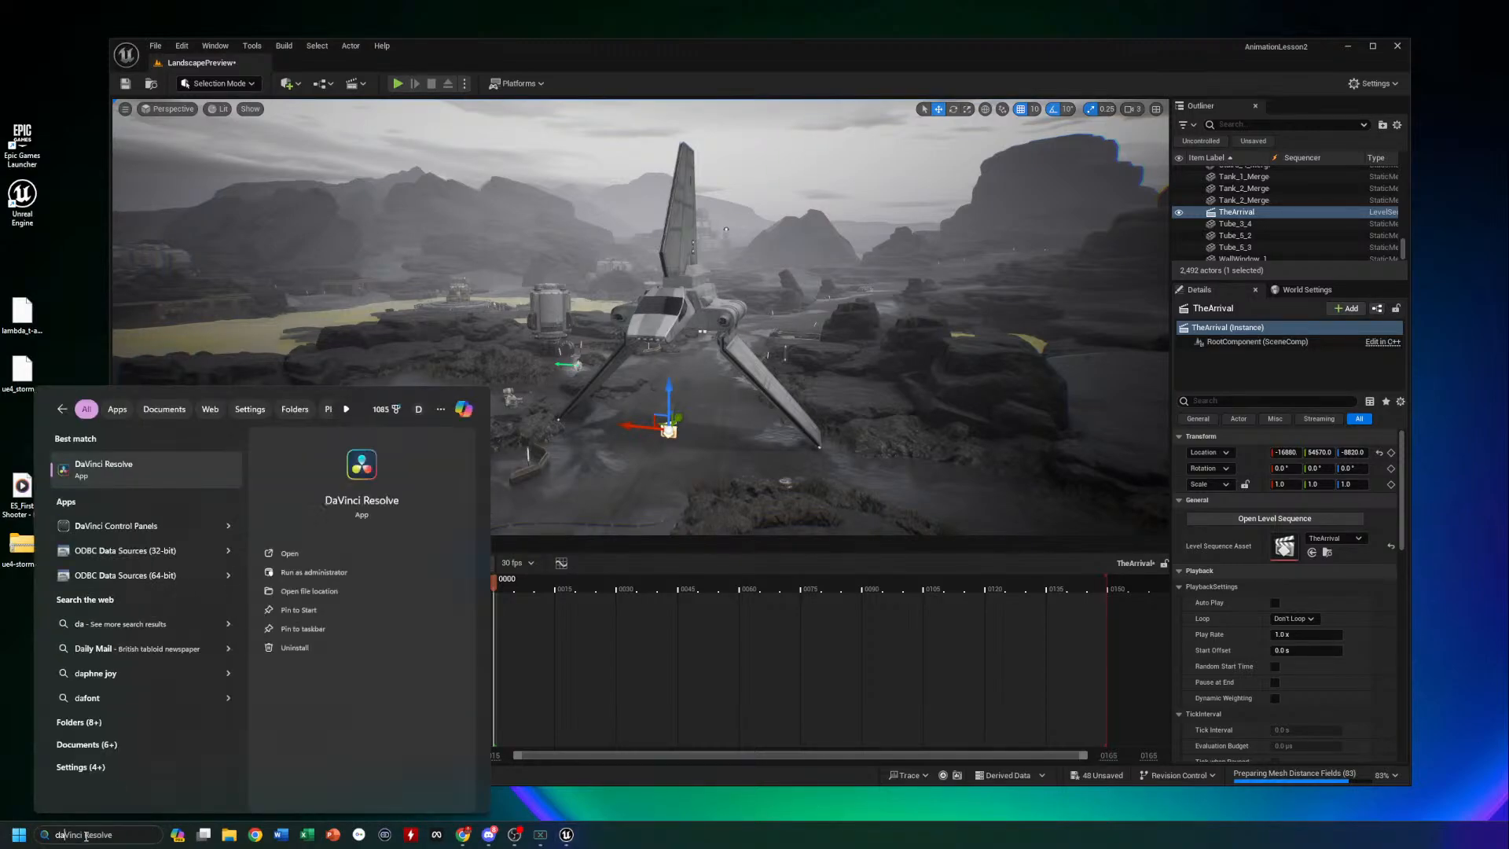
{"action": "key", "text": "Escape"}
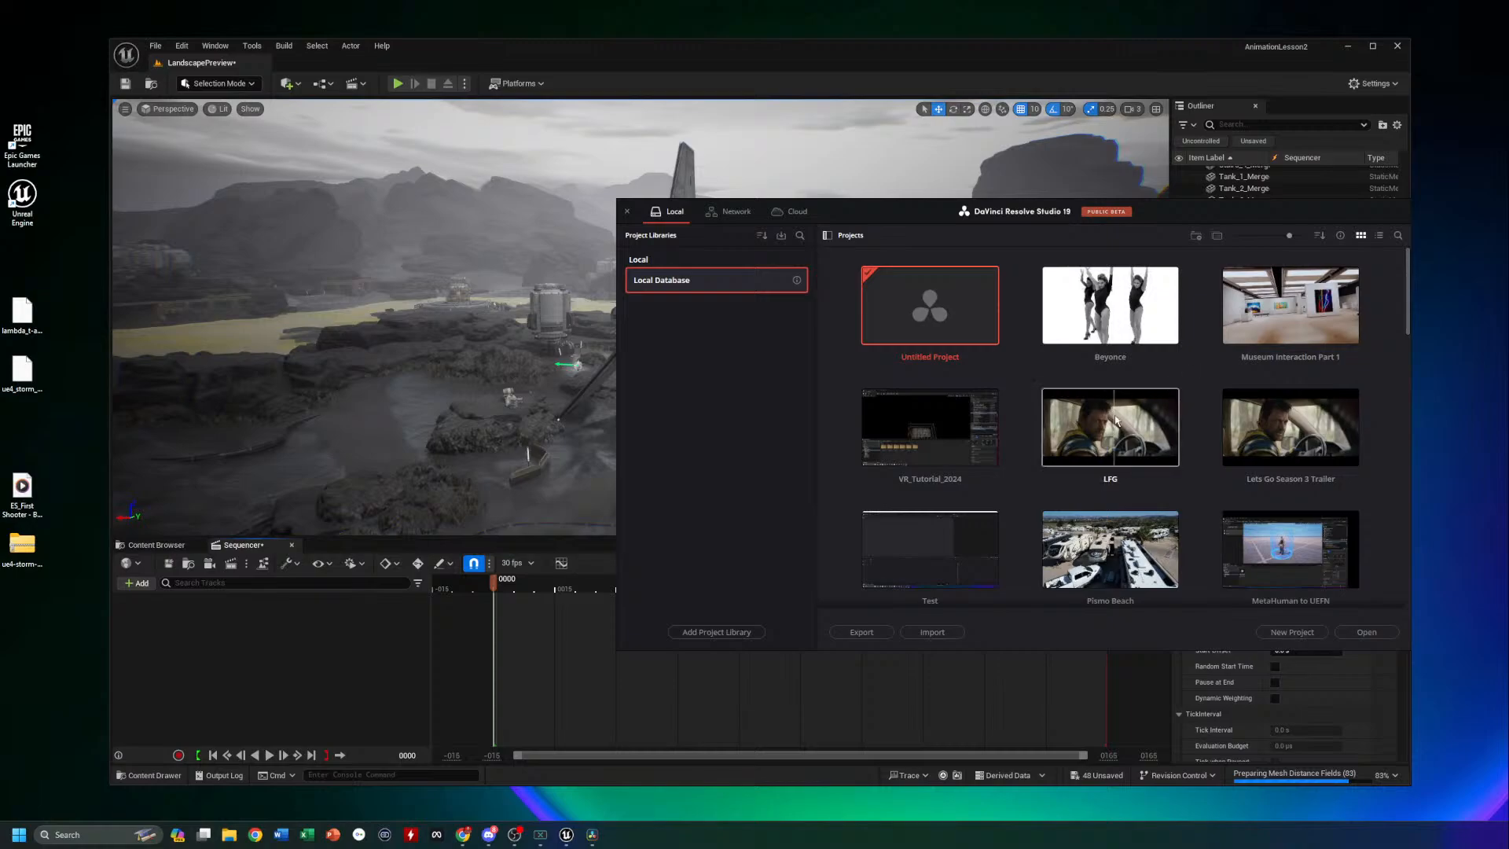
{"action": "double_click", "coordinate": [890, 420]}
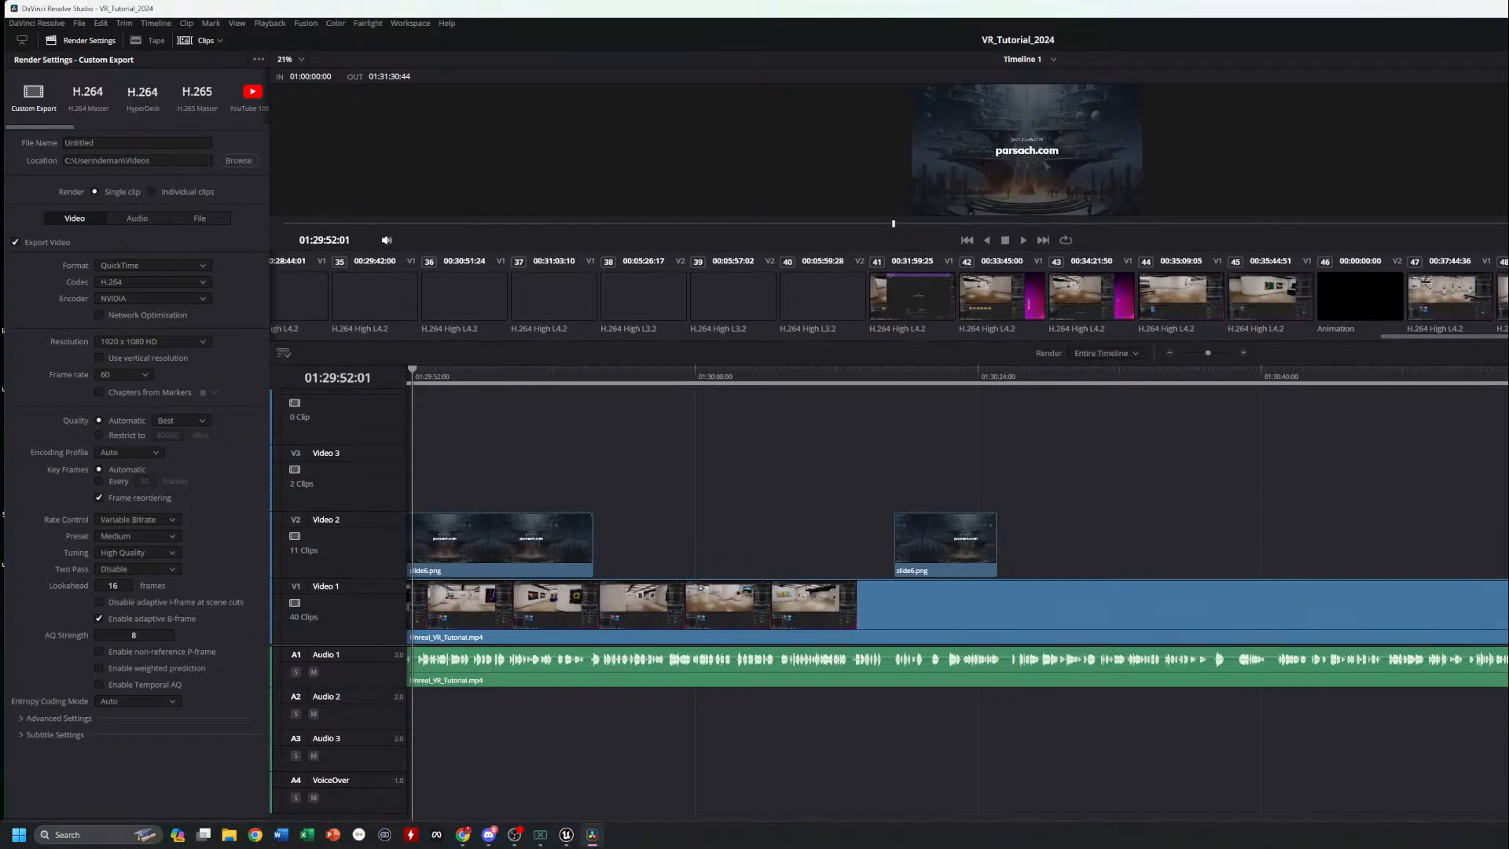
{"action": "left_click_drag", "start_coordinate": [1507, 40], "coordinate": [1507, 36]}
{"action": "left_click_drag", "start_coordinate": [1508, 182], "coordinate": [842, 182]}
{"action": "left_click_drag", "start_coordinate": [529, 44], "coordinate": [850, 91]}
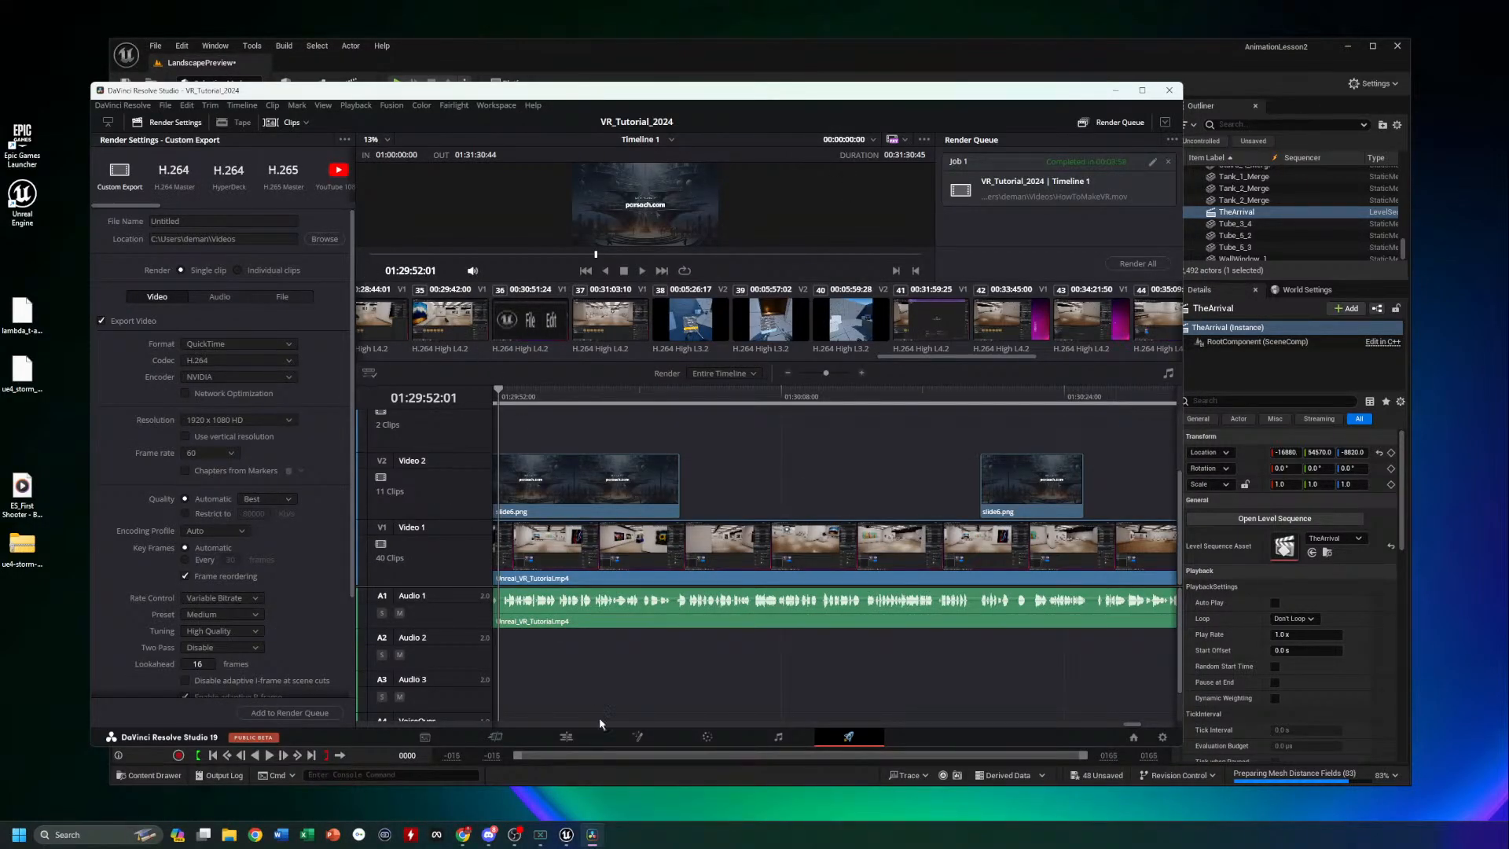
Show the project on the Edit page and scrub Timeline 1 to just before the vr2.mp4 clips
{"action": "left_click", "coordinate": [565, 736]}
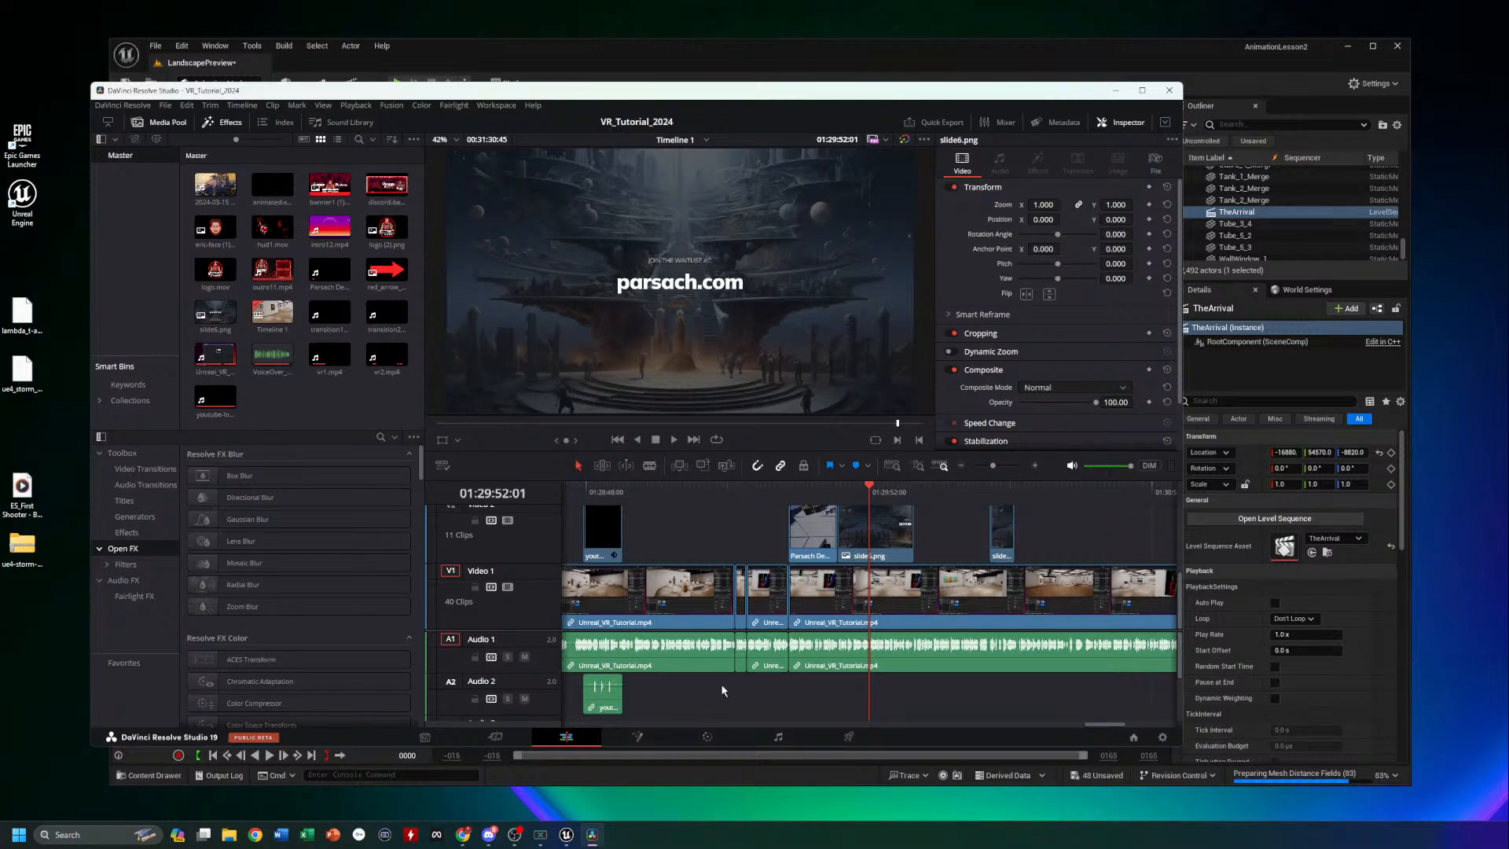
{"action": "left_click_drag", "start_coordinate": [870, 491], "coordinate": [917, 502]}
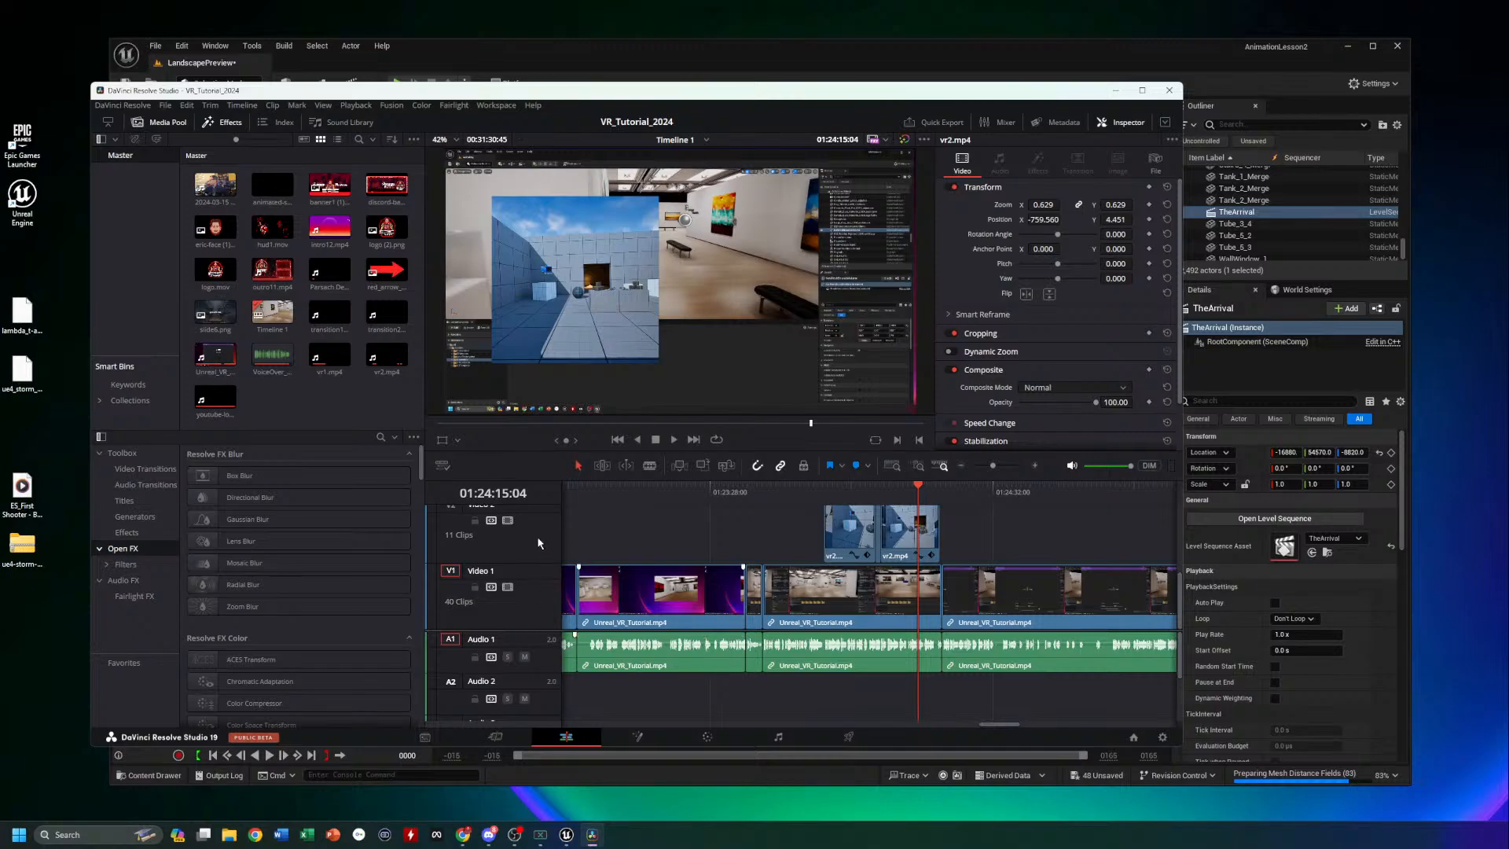
{"action": "scroll", "coordinate": [586, 576], "scroll_direction": "up", "scroll_amount": 3}
{"action": "scroll", "coordinate": [585, 572], "scroll_direction": "down", "scroll_amount": 3}
{"action": "left_click_drag", "start_coordinate": [912, 498], "coordinate": [764, 496]}
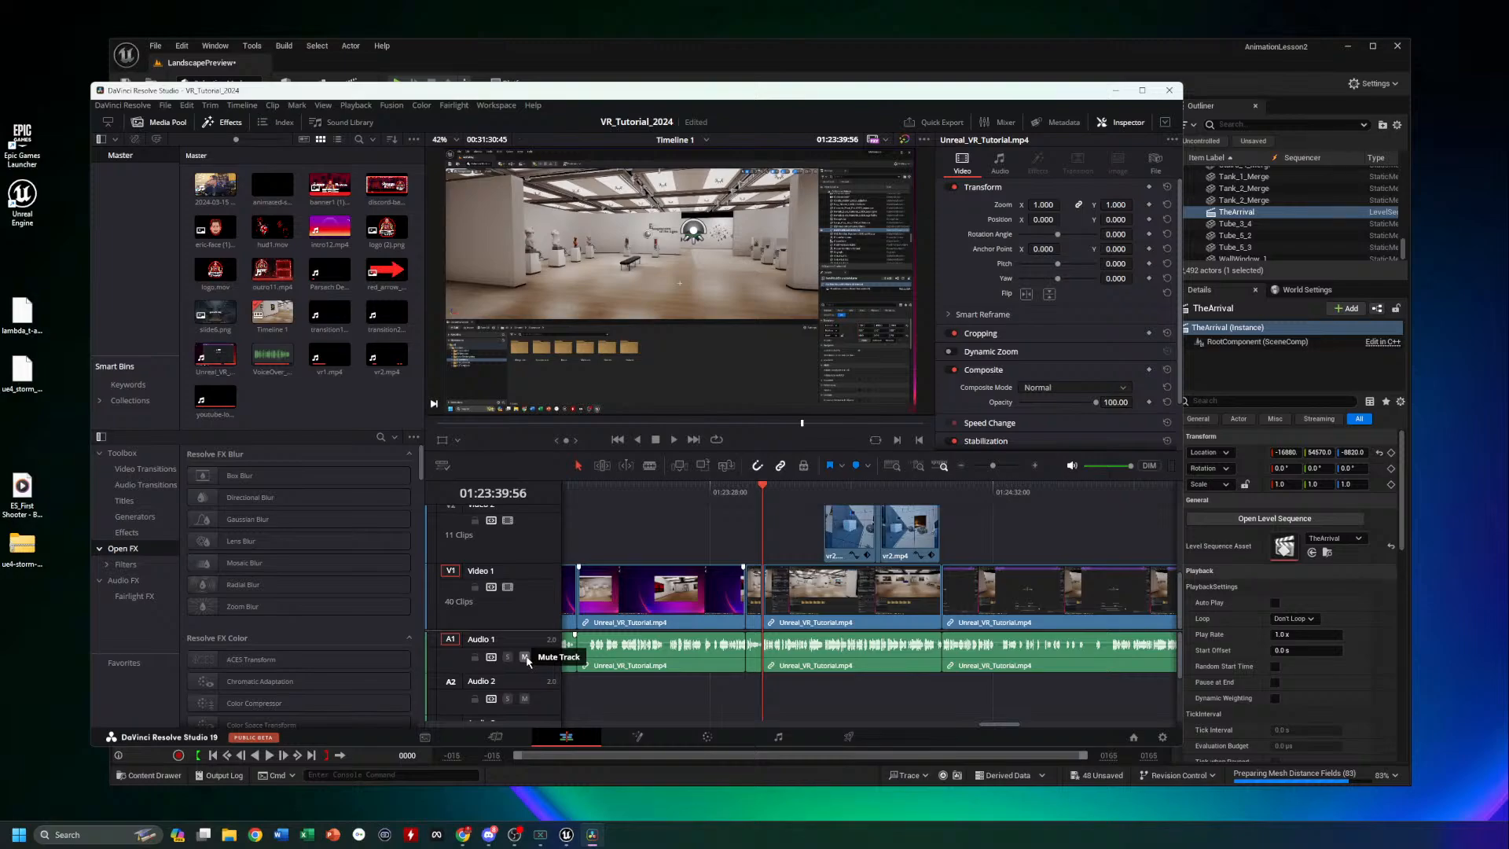
Play the timeline with Audio 1 muted through the end of the vr2.mp4 clips, and close DaVinci Resolve
{"action": "key", "text": "space"}
{"action": "left_click", "coordinate": [525, 657]}
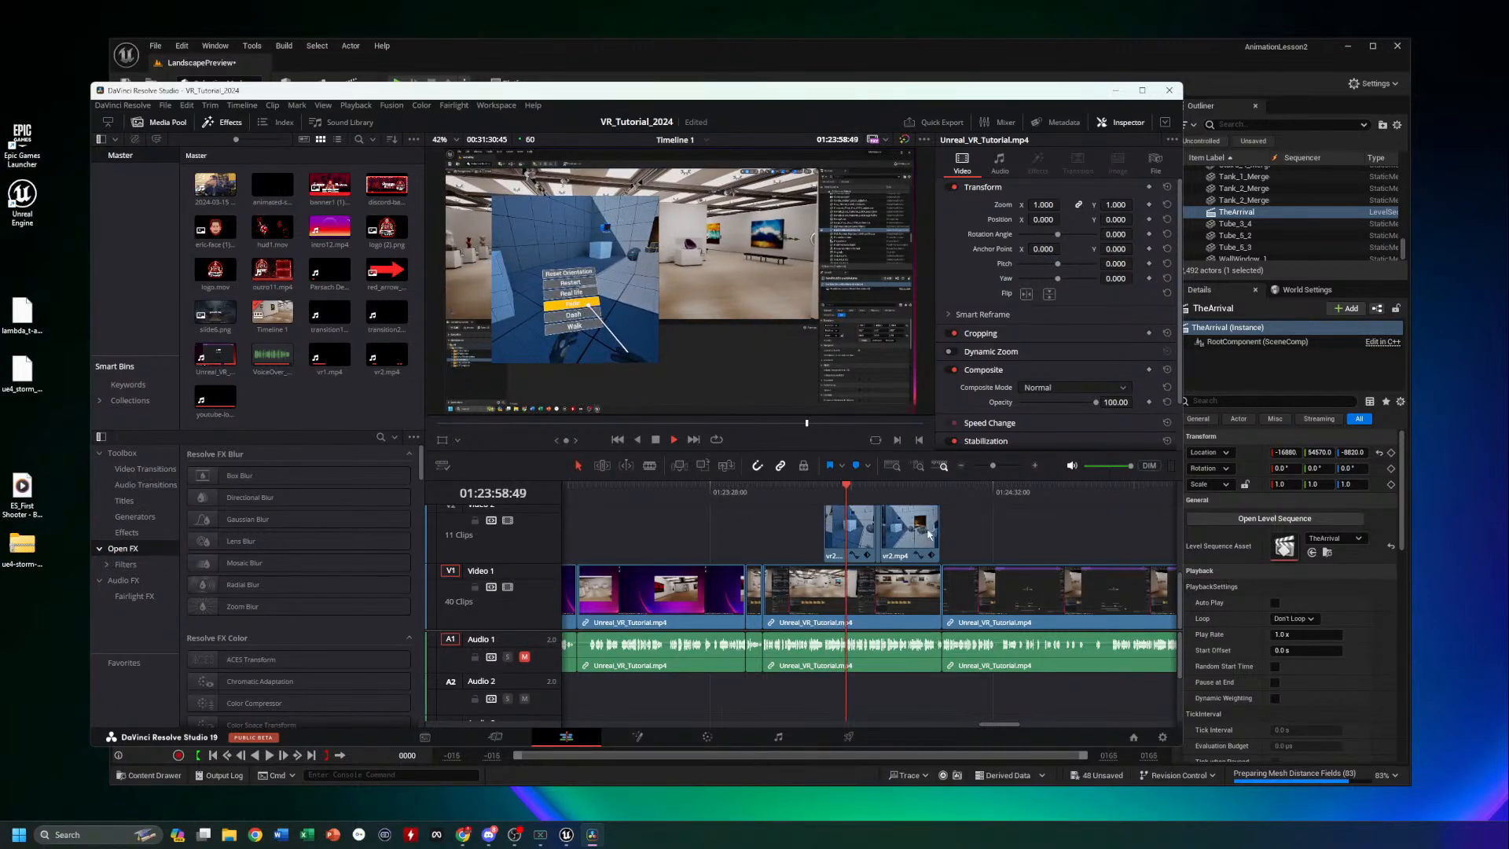
{"action": "left_click", "coordinate": [929, 494]}
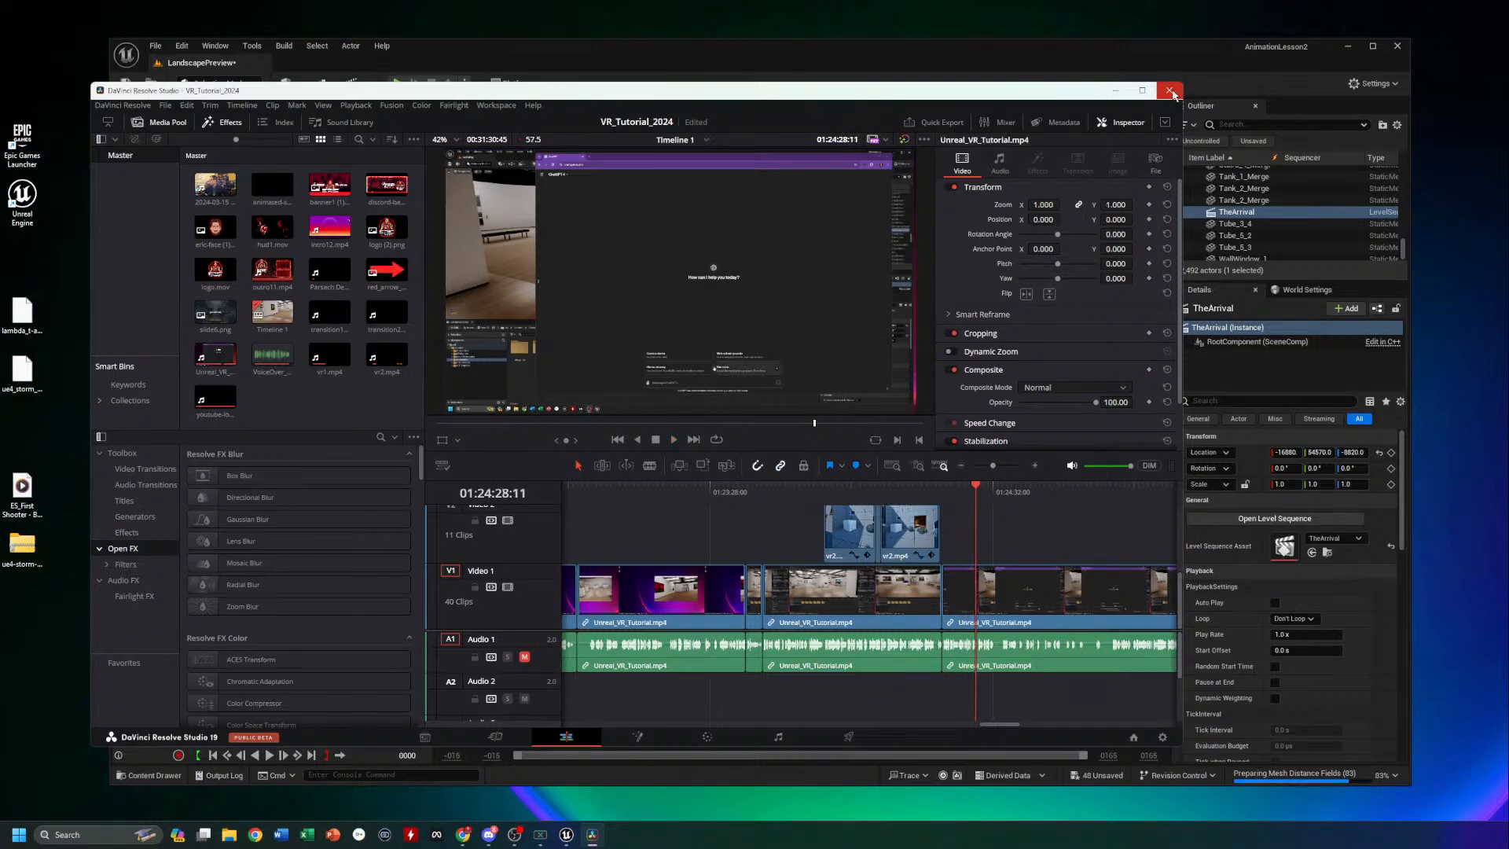
{"action": "left_click", "coordinate": [1170, 91]}
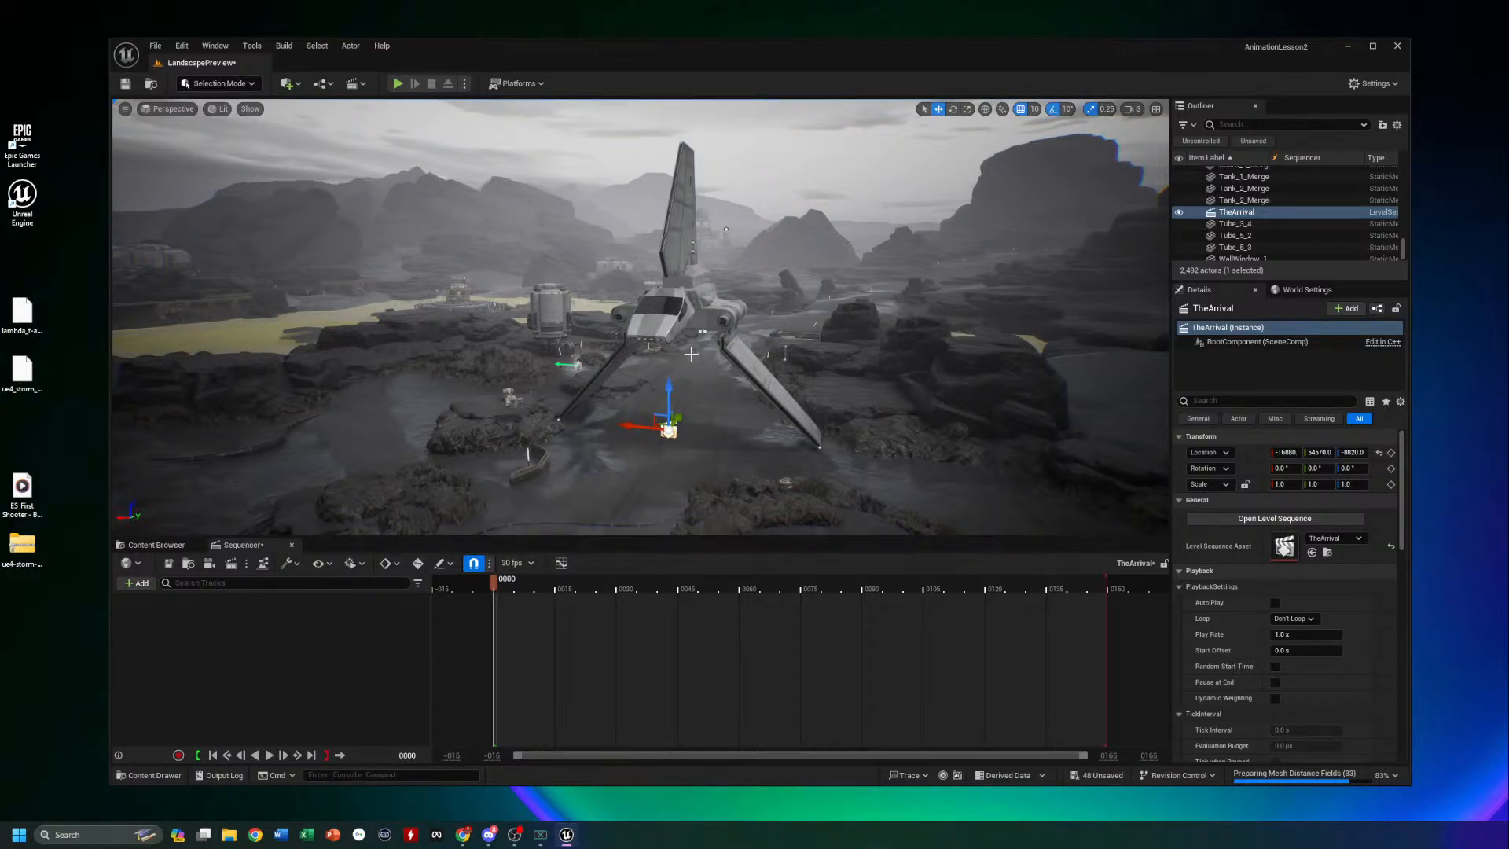
Select the lambda_t-a_shuttle actor in the level
{"action": "left_click", "coordinate": [657, 318]}
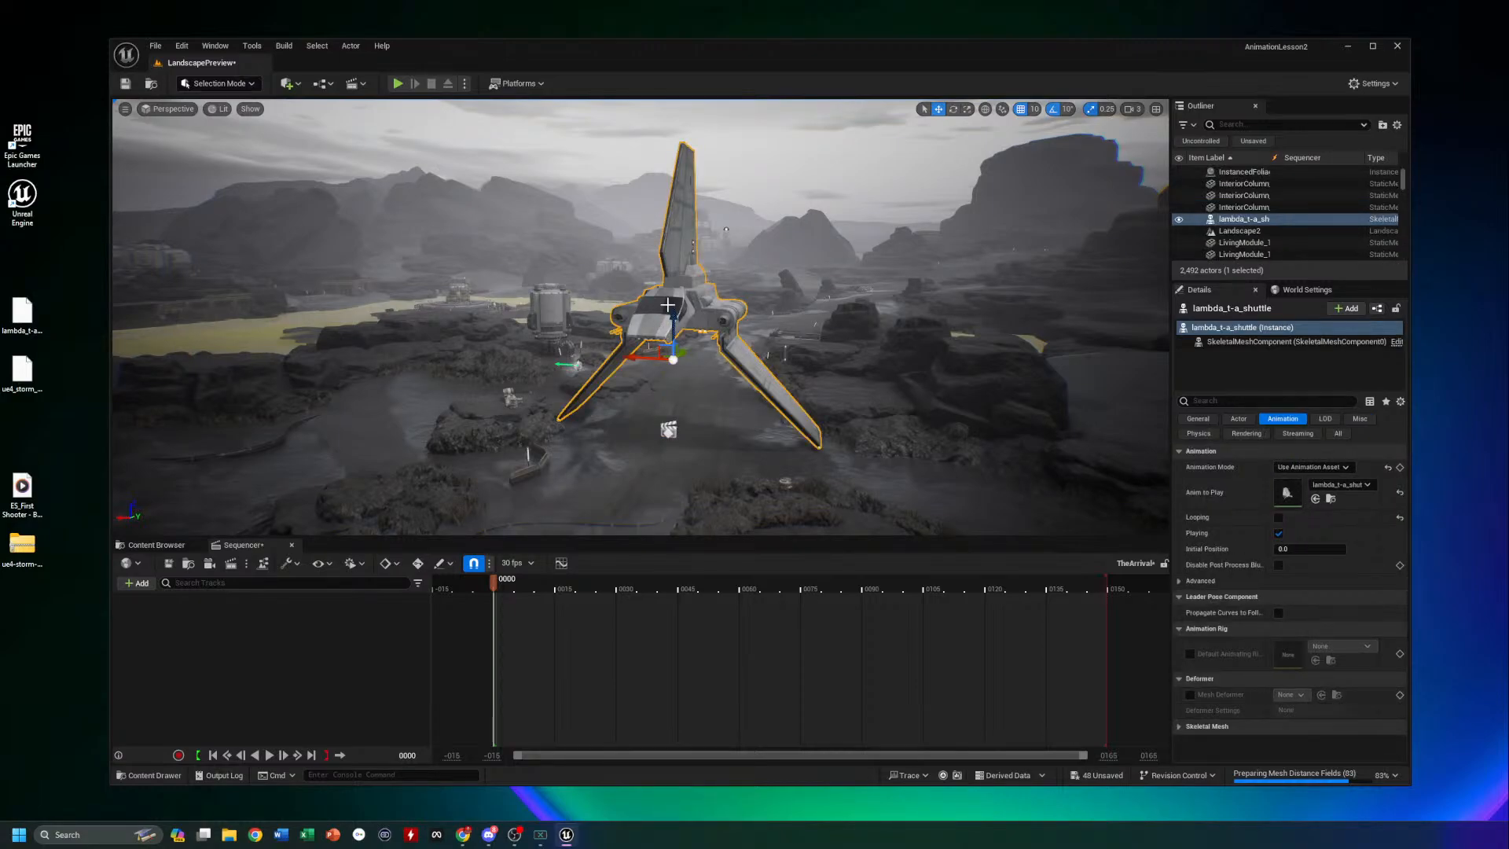
{"action": "left_click", "coordinate": [1229, 220]}
{"action": "mouse_move", "coordinate": [1229, 222]}
{"action": "left_mouse_down"}
{"action": "mouse_move", "coordinate": [1094, 261]}
{"action": "mouse_move", "coordinate": [597, 491]}
{"action": "mouse_move", "coordinate": [367, 650]}
{"action": "mouse_move", "coordinate": [993, 298]}
{"action": "mouse_move", "coordinate": [1218, 223]}
{"action": "left_mouse_up"}
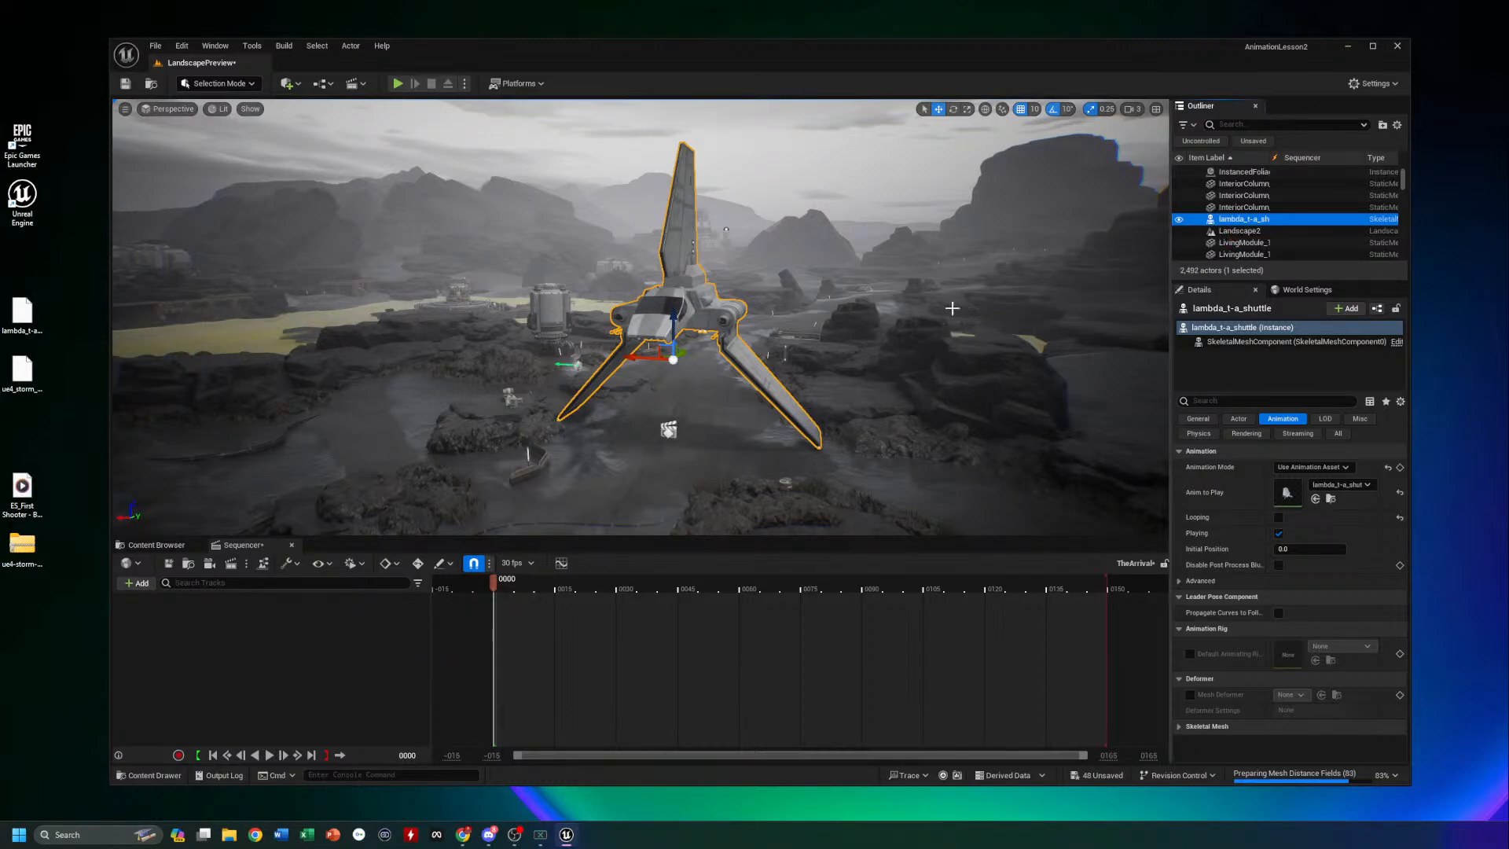
{"action": "left_click", "coordinate": [139, 585]}
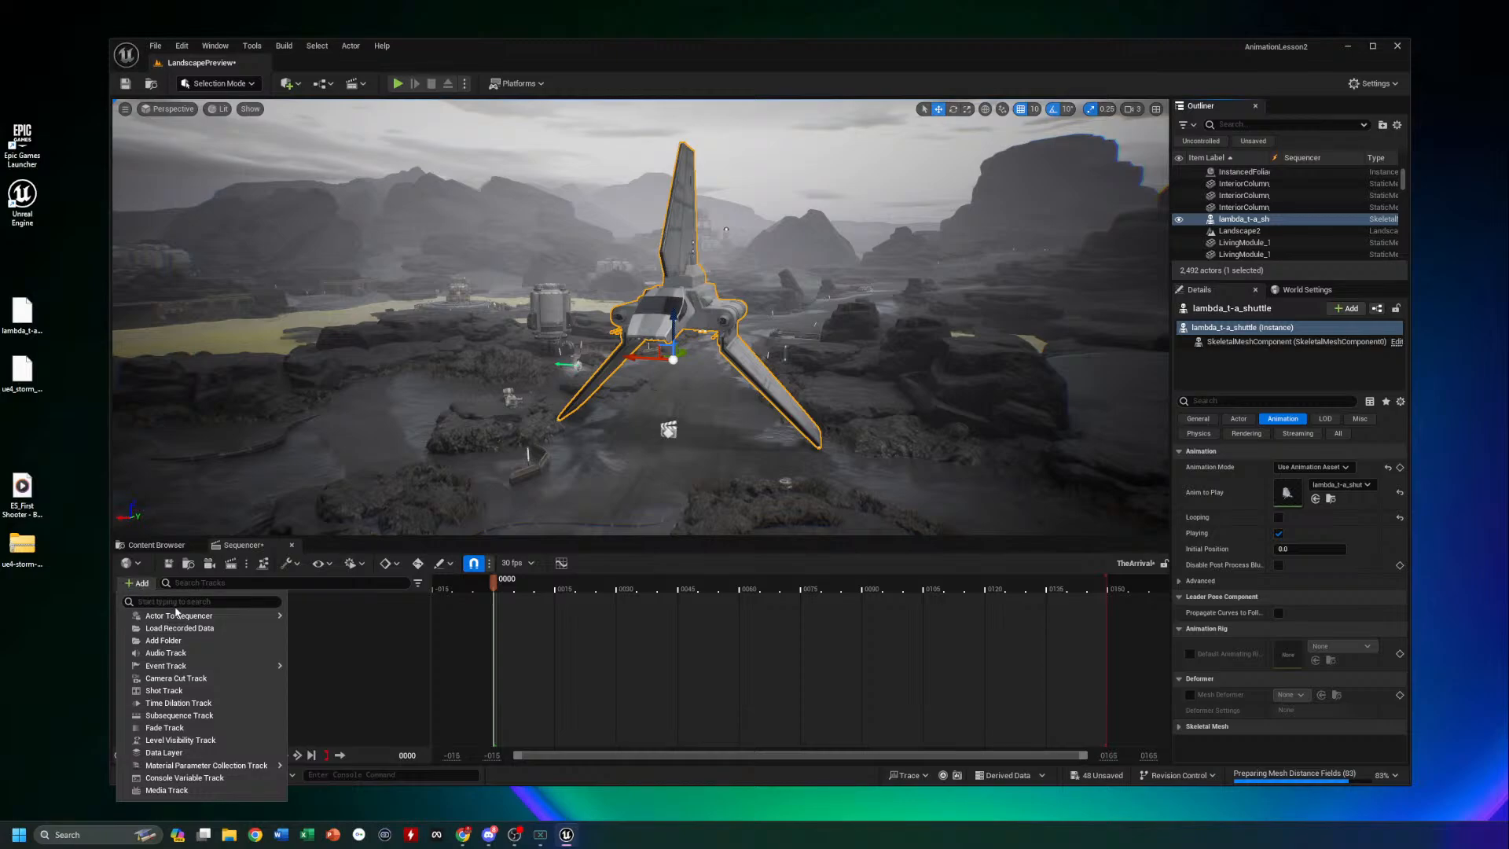
{"action": "mouse_move", "coordinate": [196, 620]}
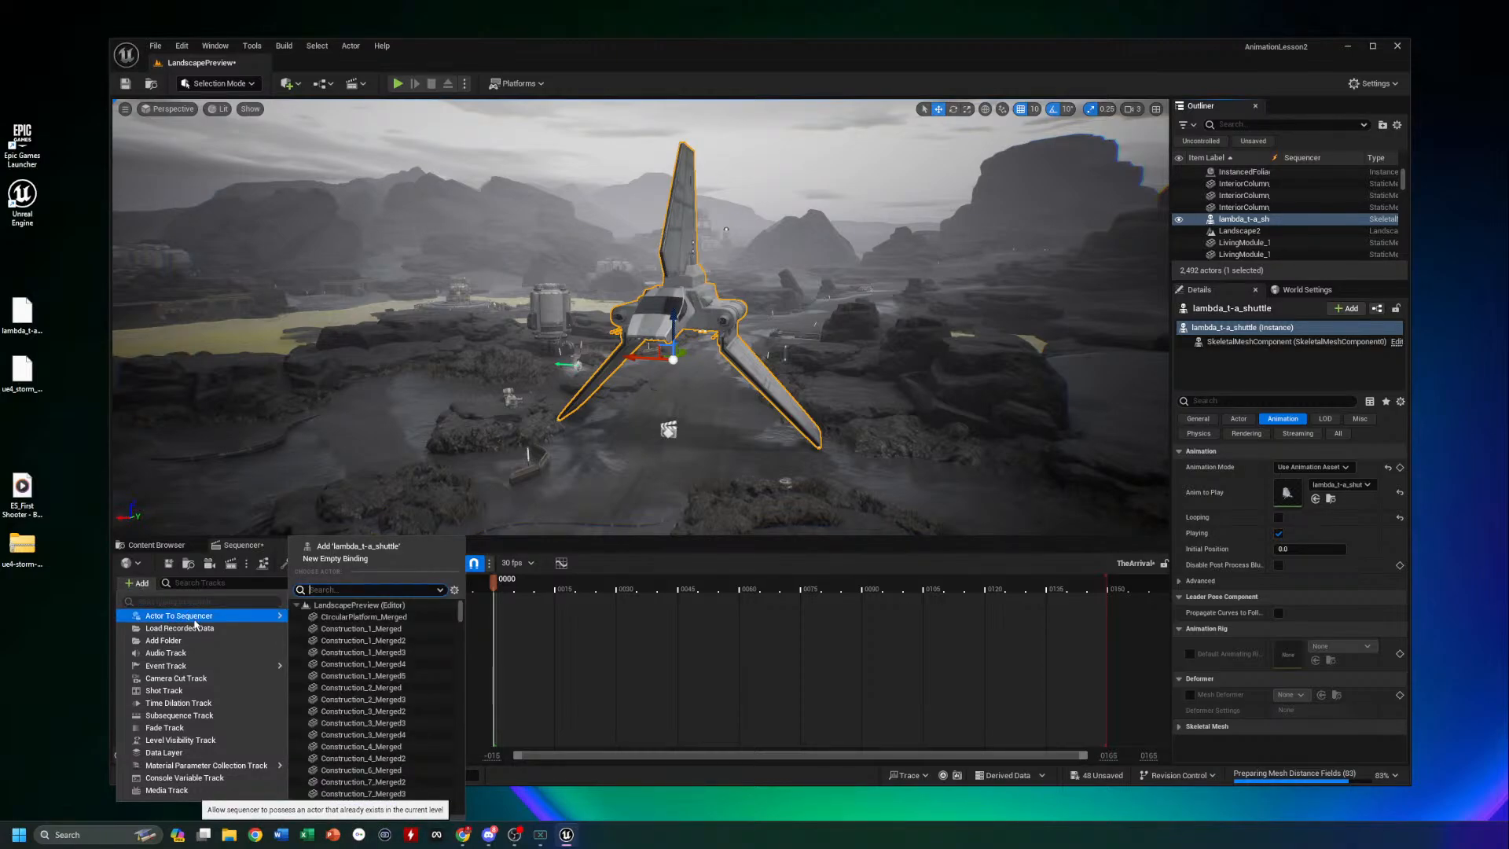
{"action": "left_click", "coordinate": [191, 602]}
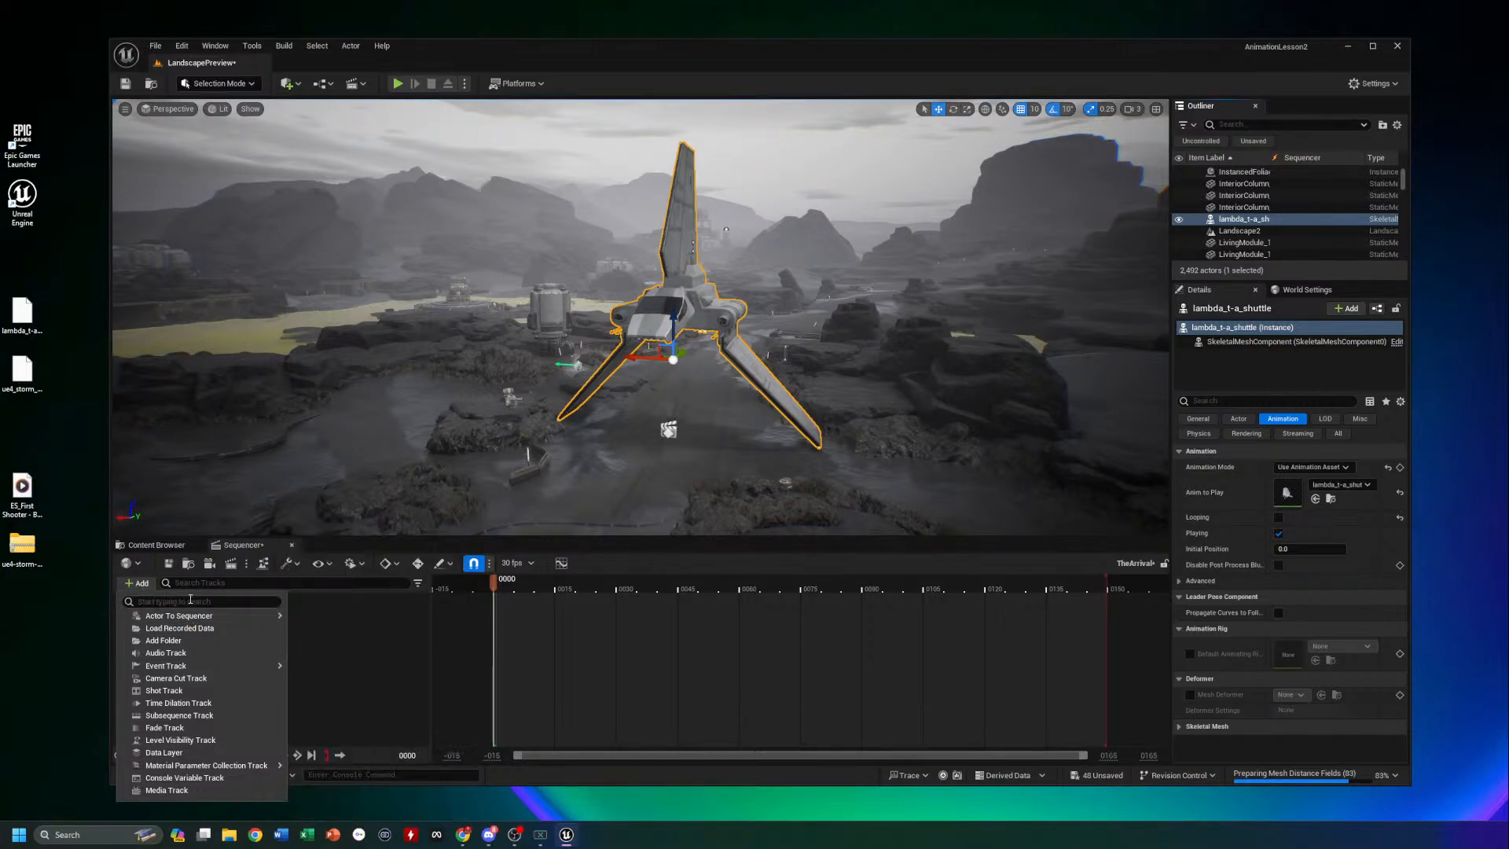
{"action": "mouse_move", "coordinate": [213, 618]}
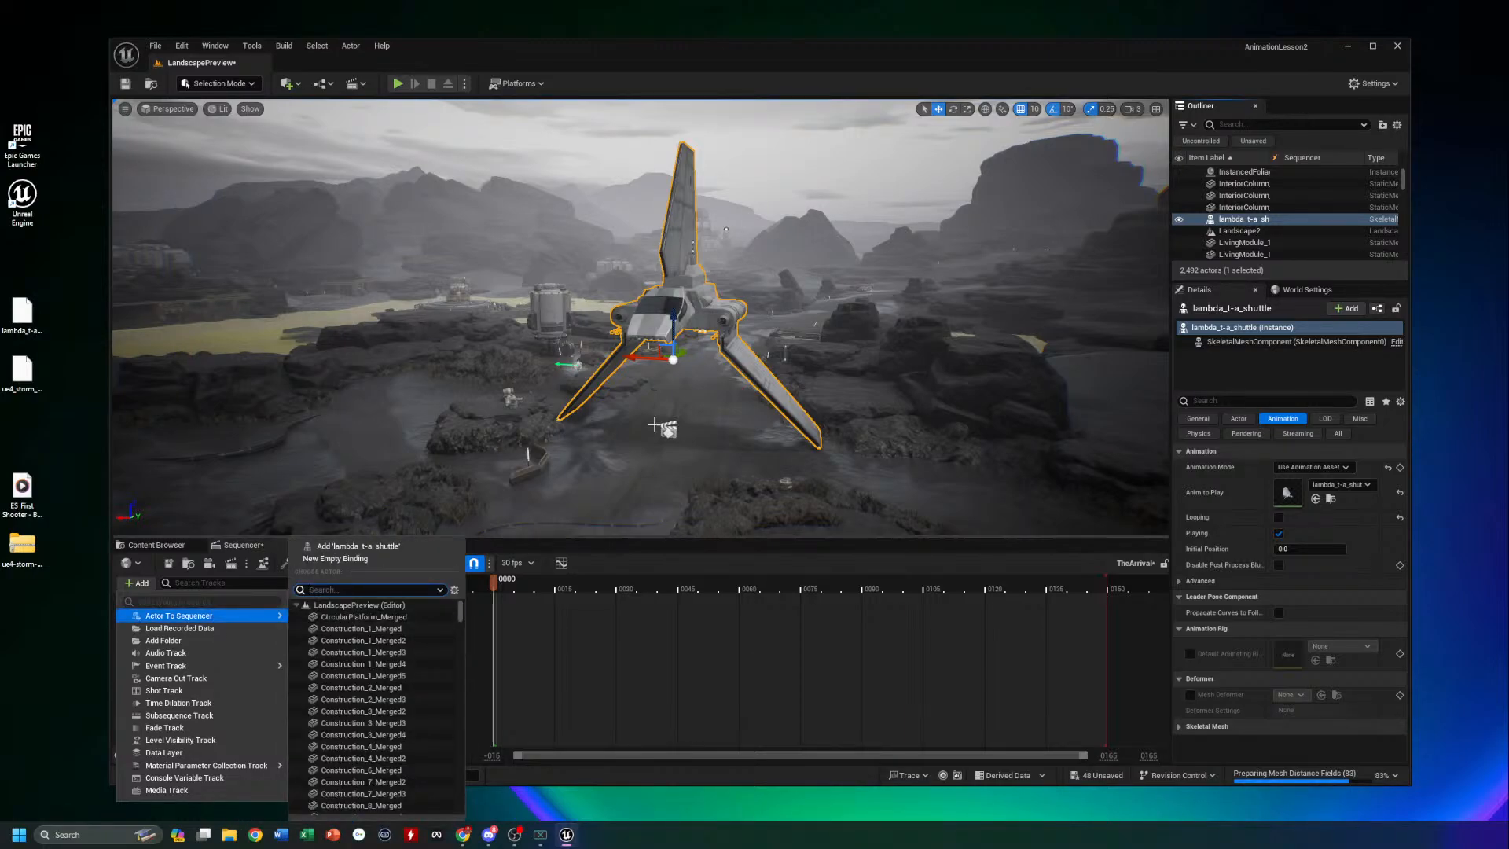
{"action": "left_click", "coordinate": [714, 305]}
{"action": "left_click", "coordinate": [1235, 220]}
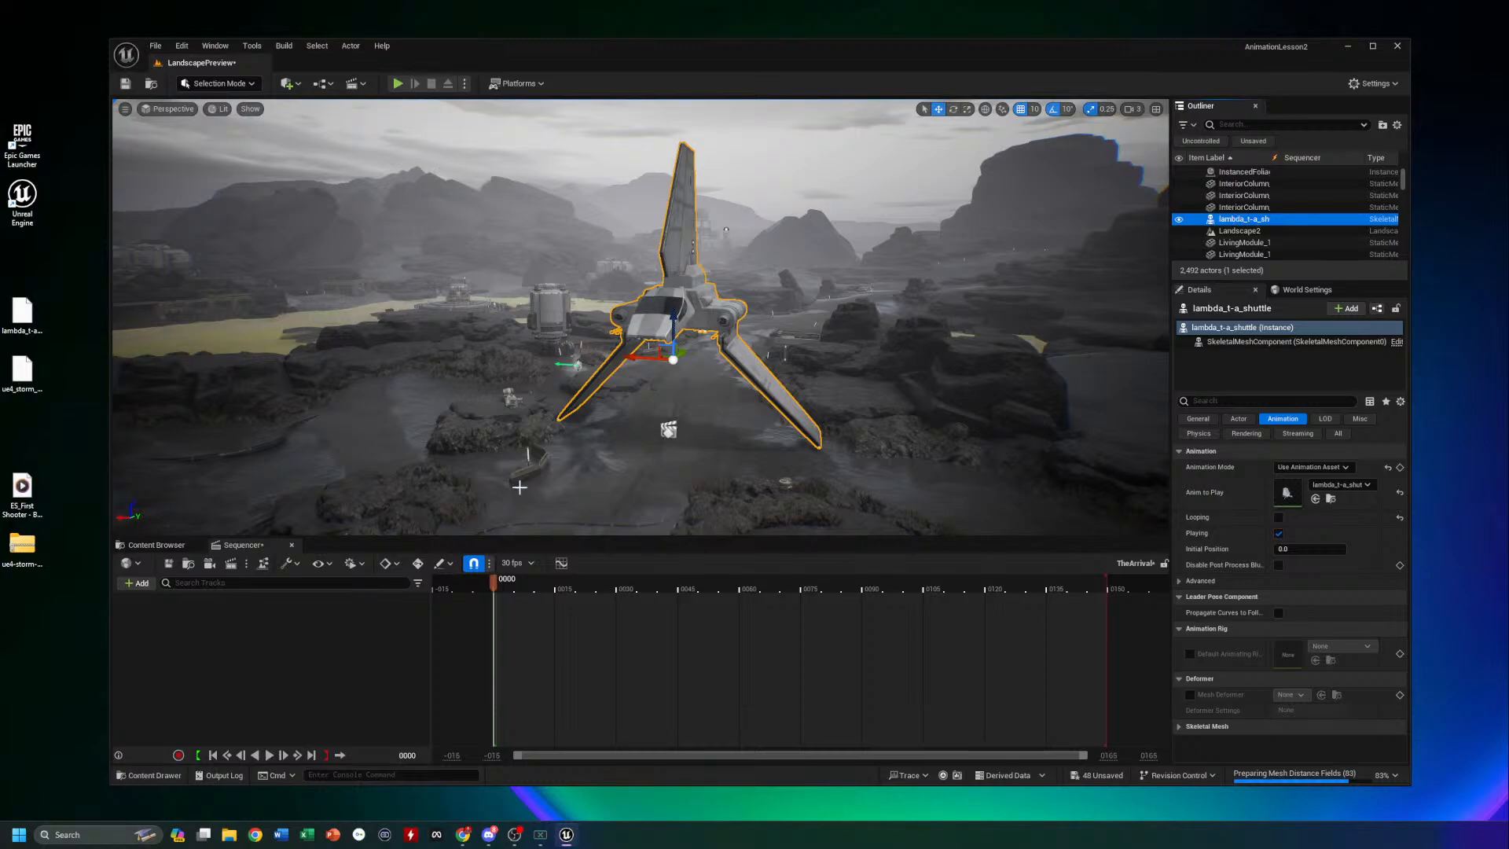
{"action": "left_click", "coordinate": [139, 583]}
{"action": "mouse_move", "coordinate": [175, 617]}
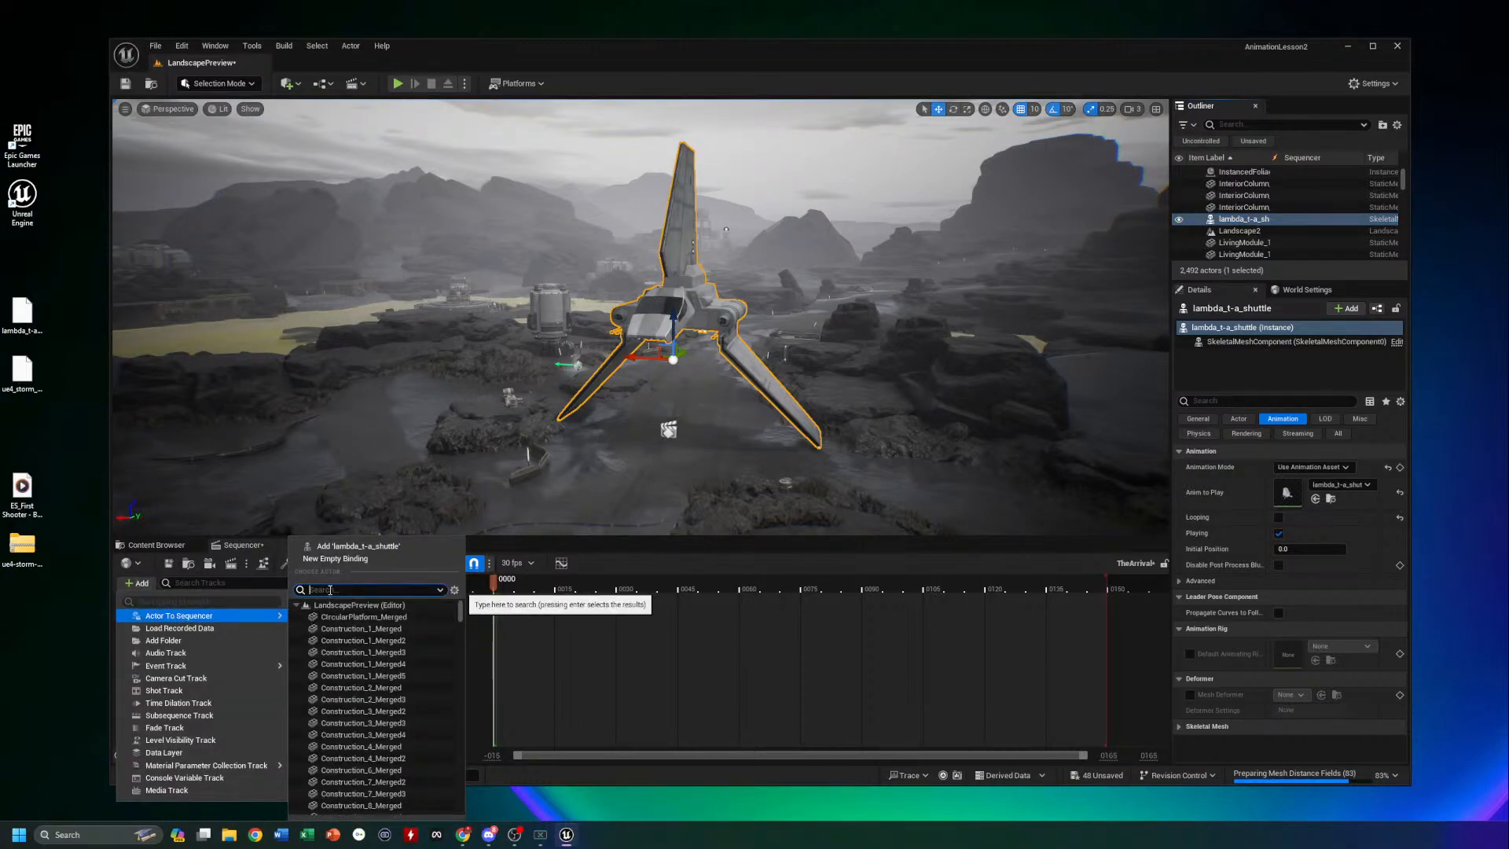
{"action": "type", "text": "lam"}
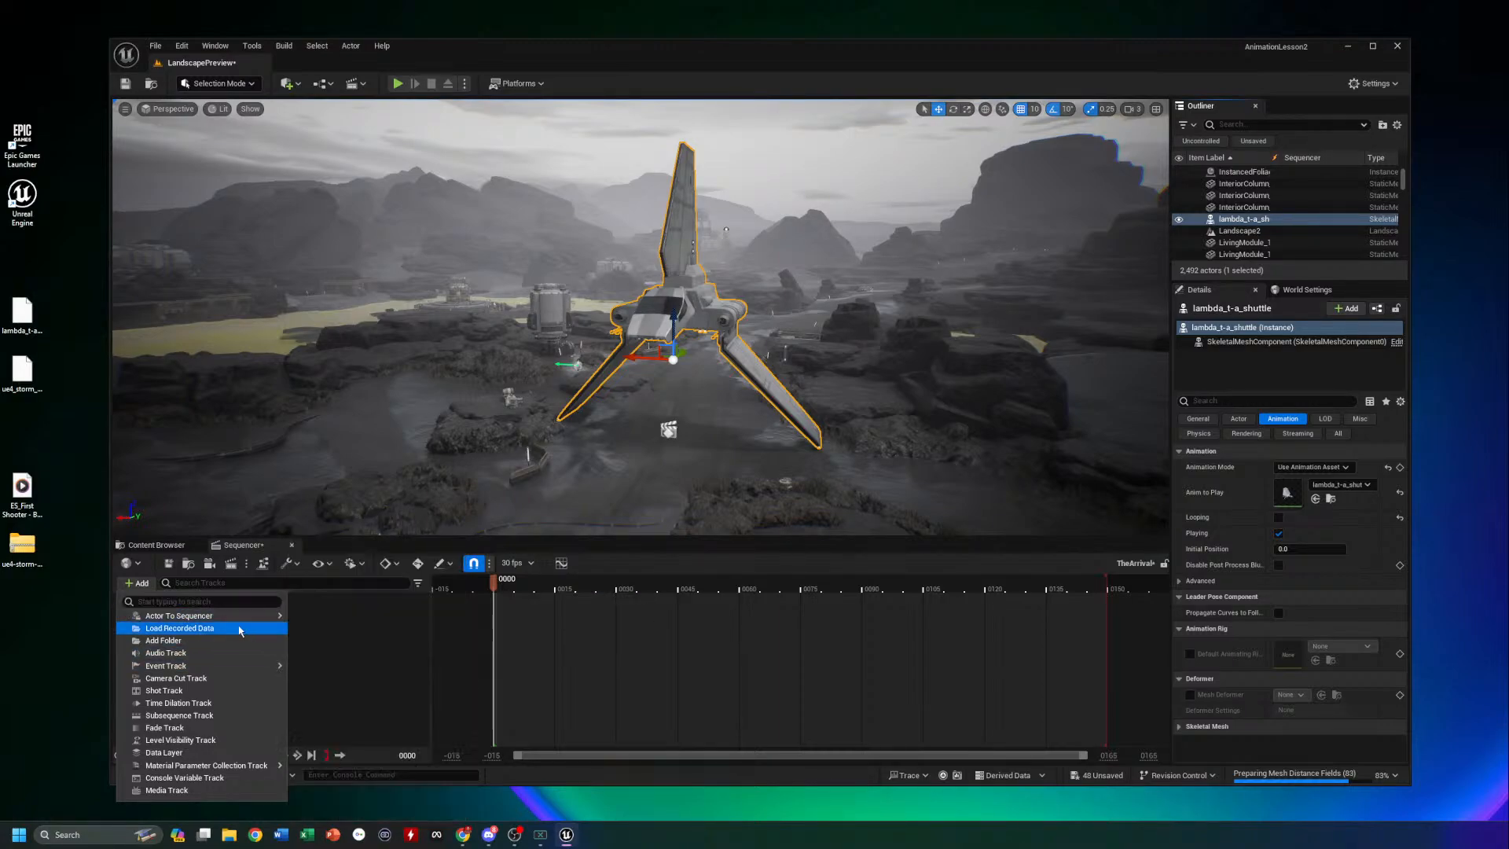
{"action": "mouse_move", "coordinate": [260, 615]}
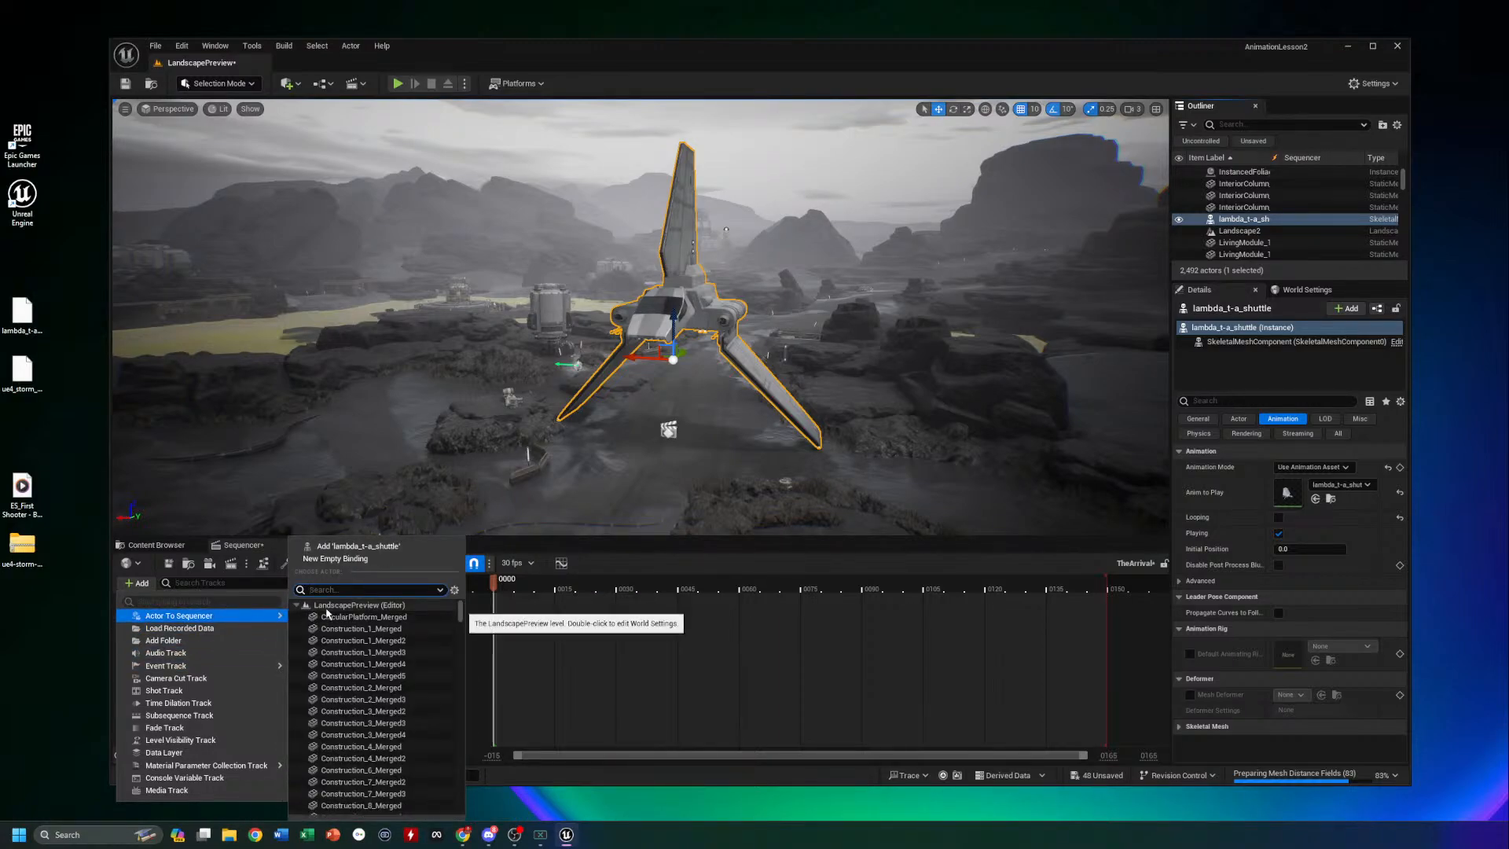
{"action": "type", "text": "lam"}
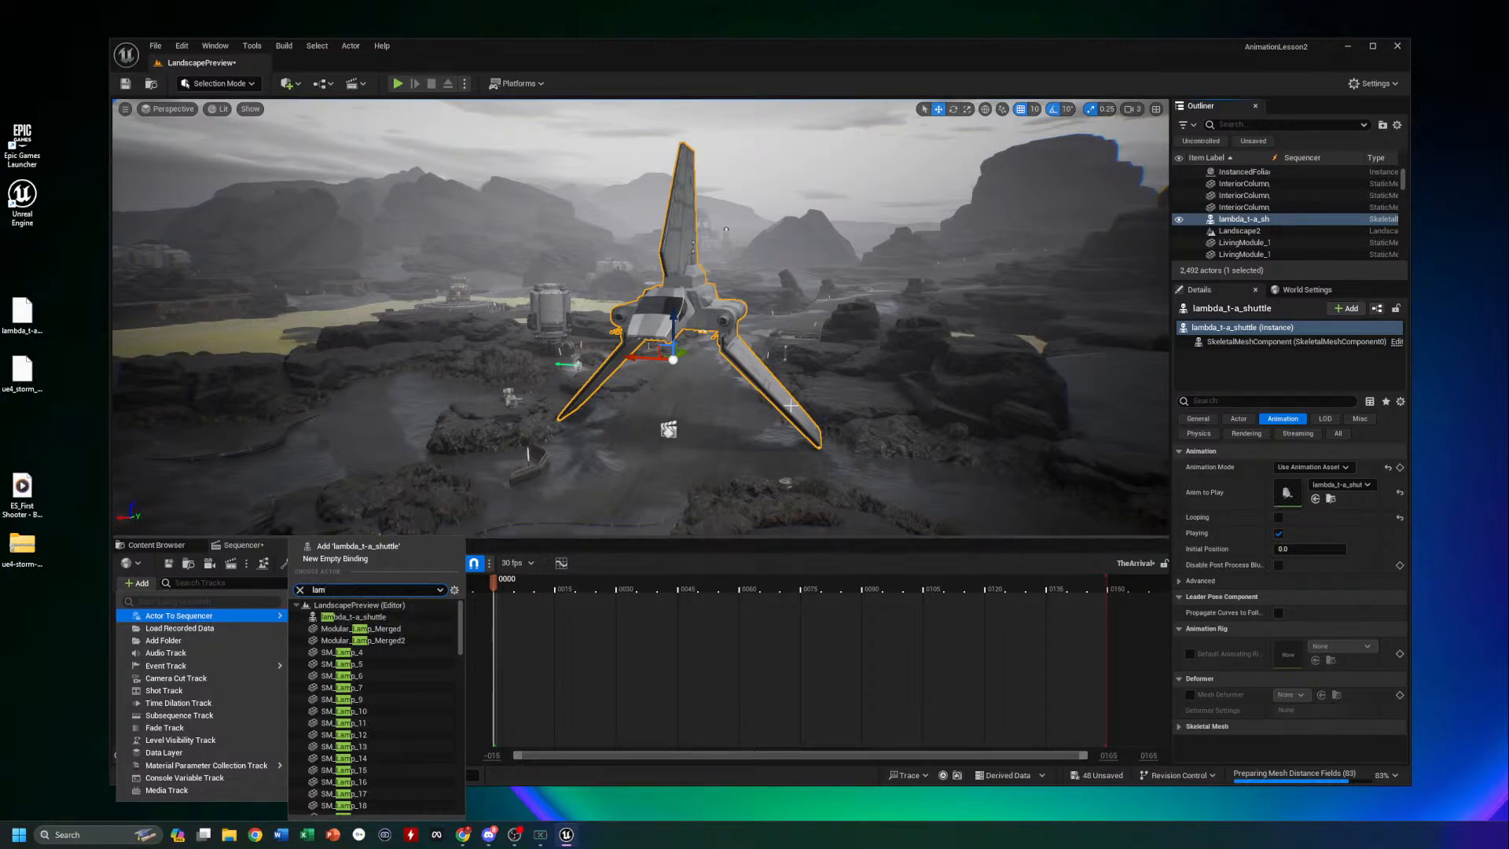
{"action": "left_click", "coordinate": [1231, 225]}
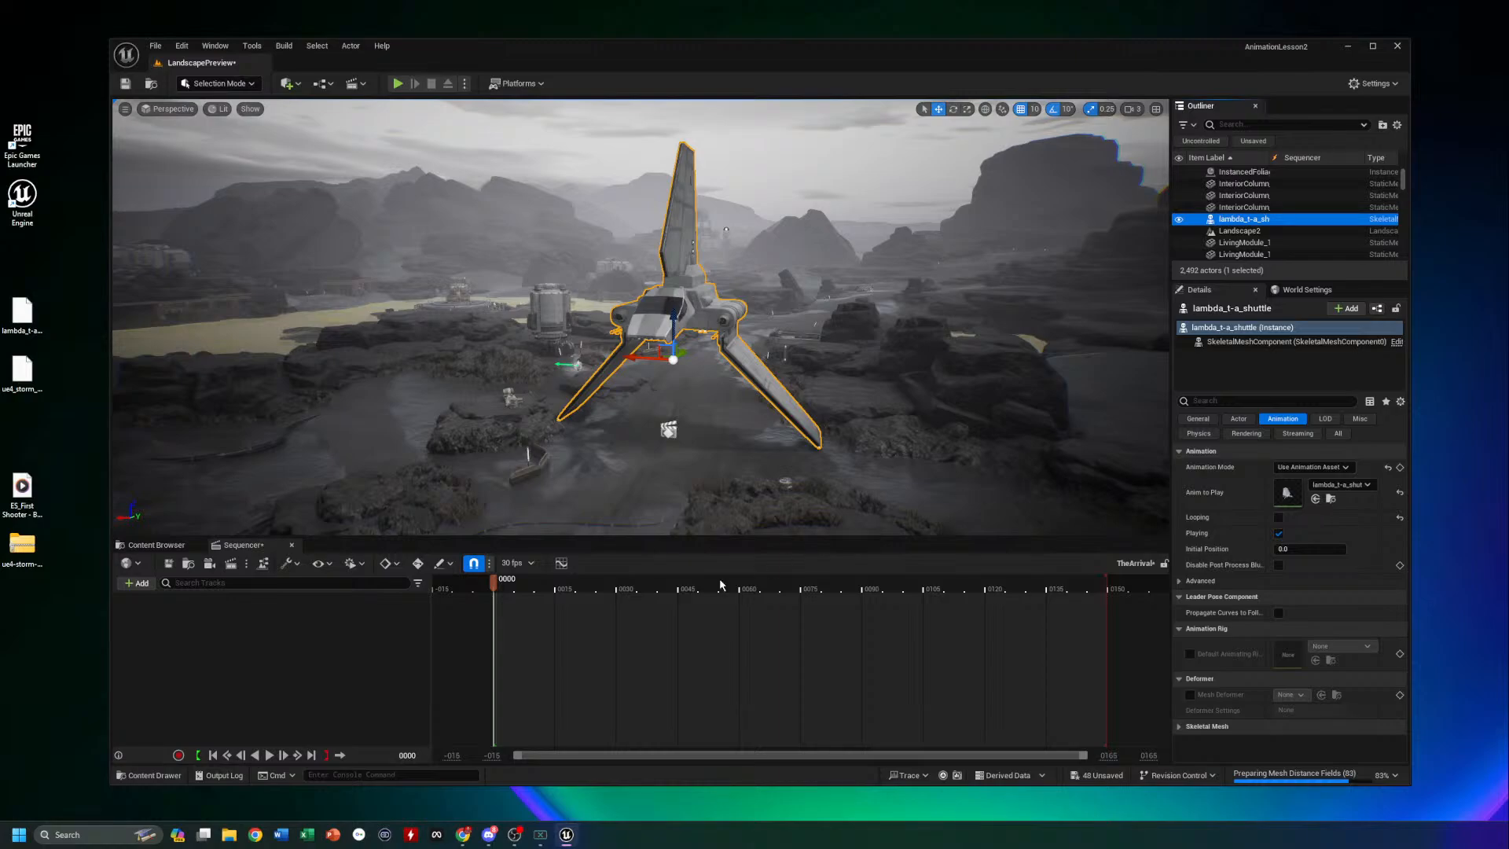
Switch to Discord, decline the new audio device, view the main-chat channel and minimize the window
{"action": "left_click", "coordinate": [489, 835]}
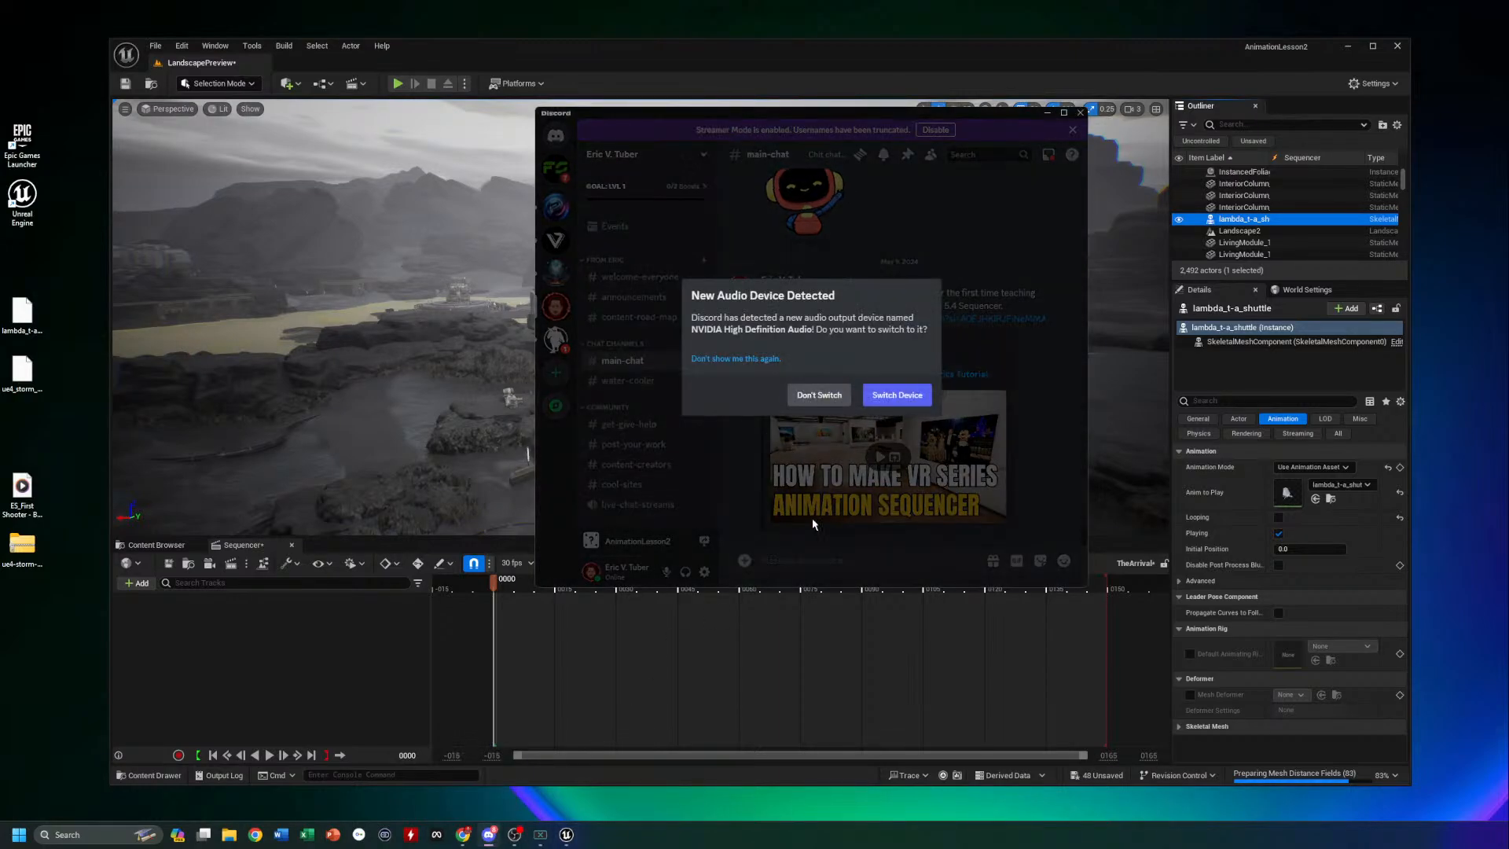
{"action": "left_click", "coordinate": [822, 396]}
{"action": "left_click_drag", "start_coordinate": [687, 120], "coordinate": [576, 131]}
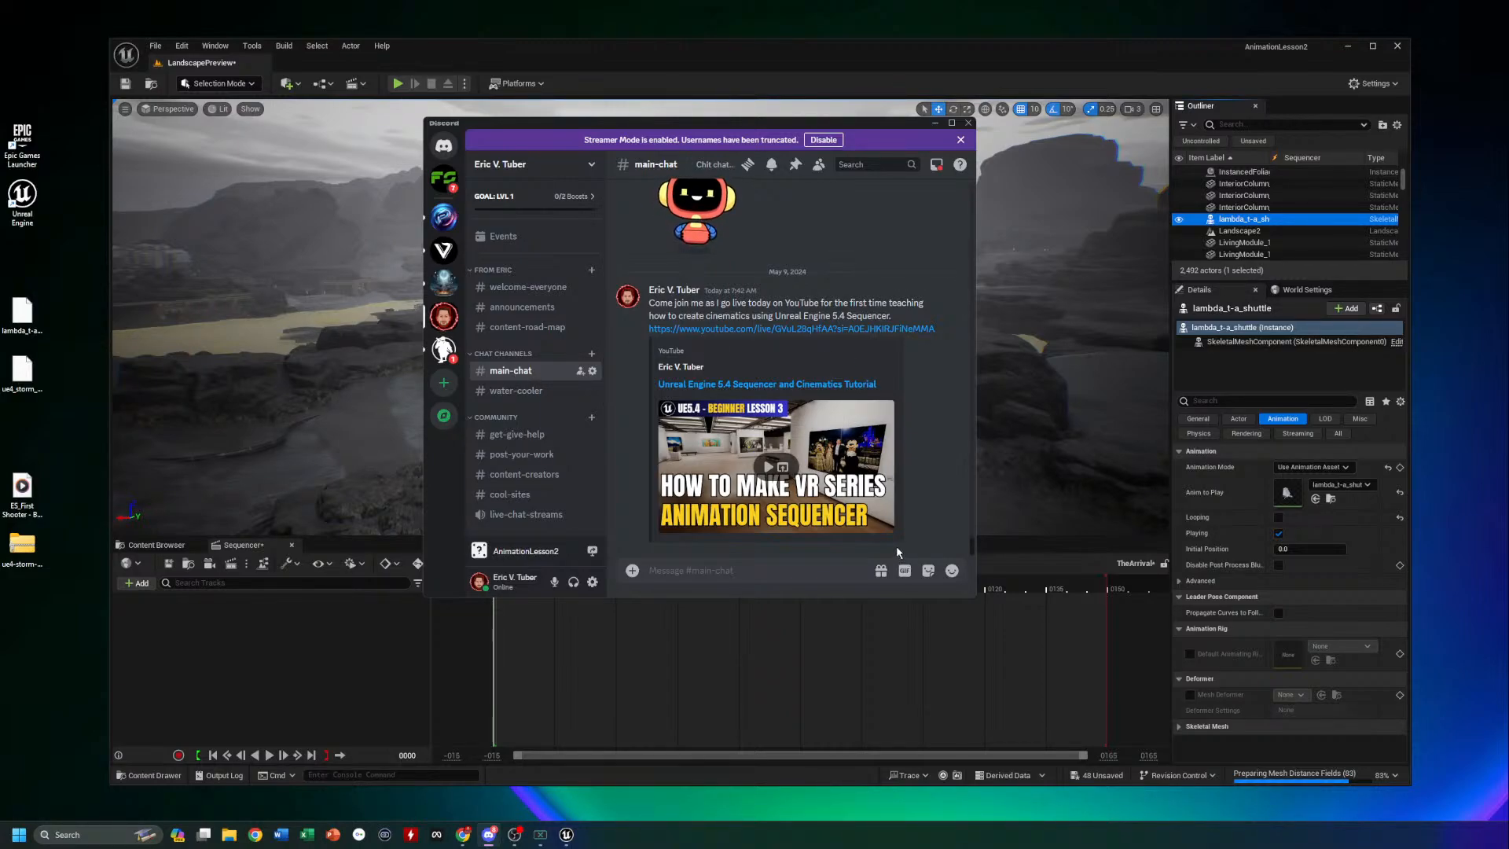
{"action": "left_click", "coordinate": [935, 124]}
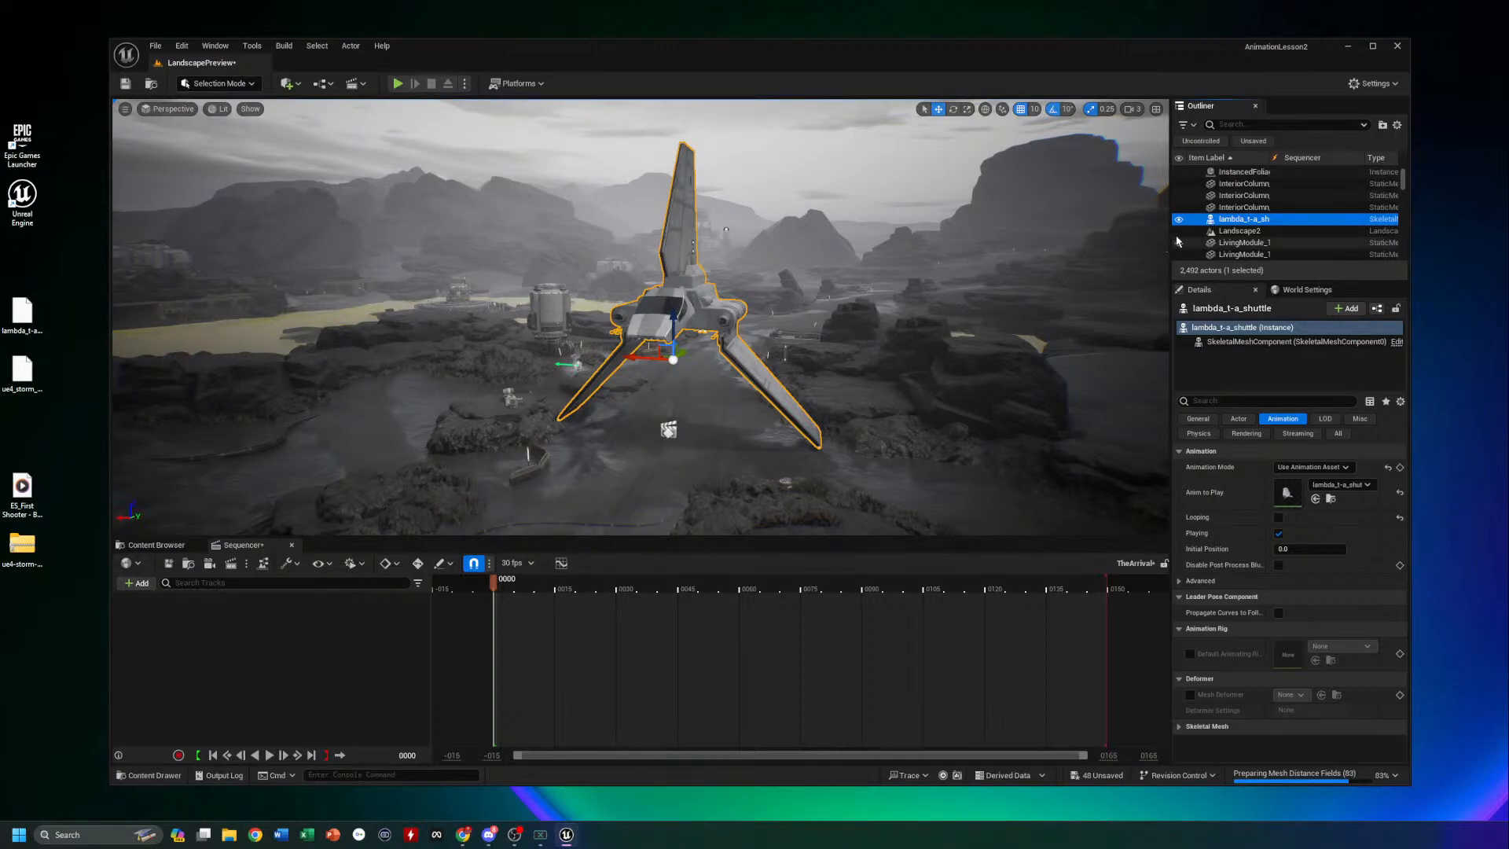
Add the lambda_t-a_shuttle actor to TheArrival and shorten the sequence's playback range to end at frame 120
{"action": "left_click_drag", "start_coordinate": [1243, 218], "coordinate": [236, 668]}
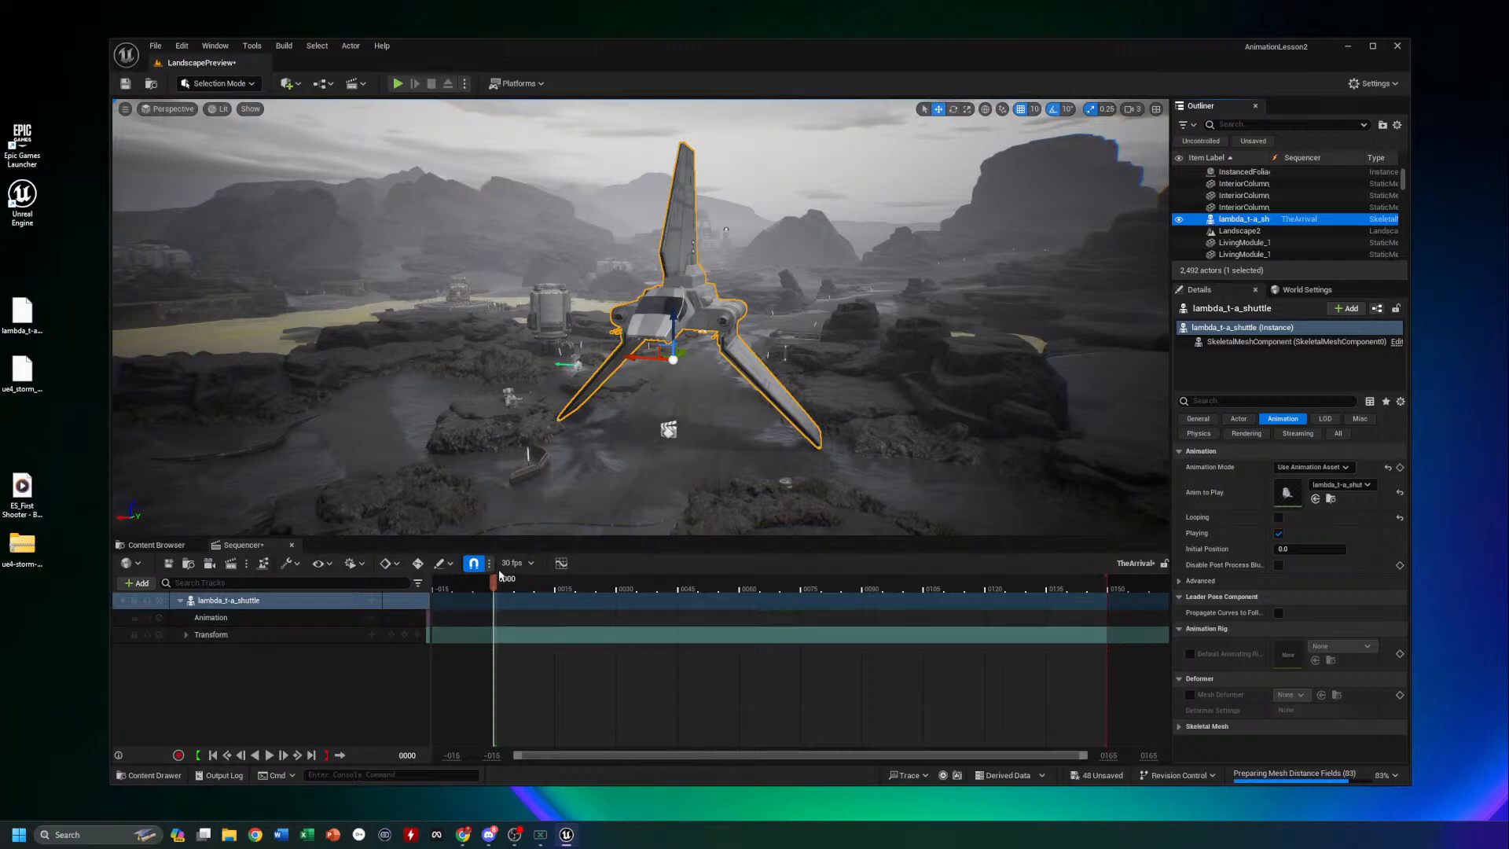
{"action": "left_click", "coordinate": [531, 563]}
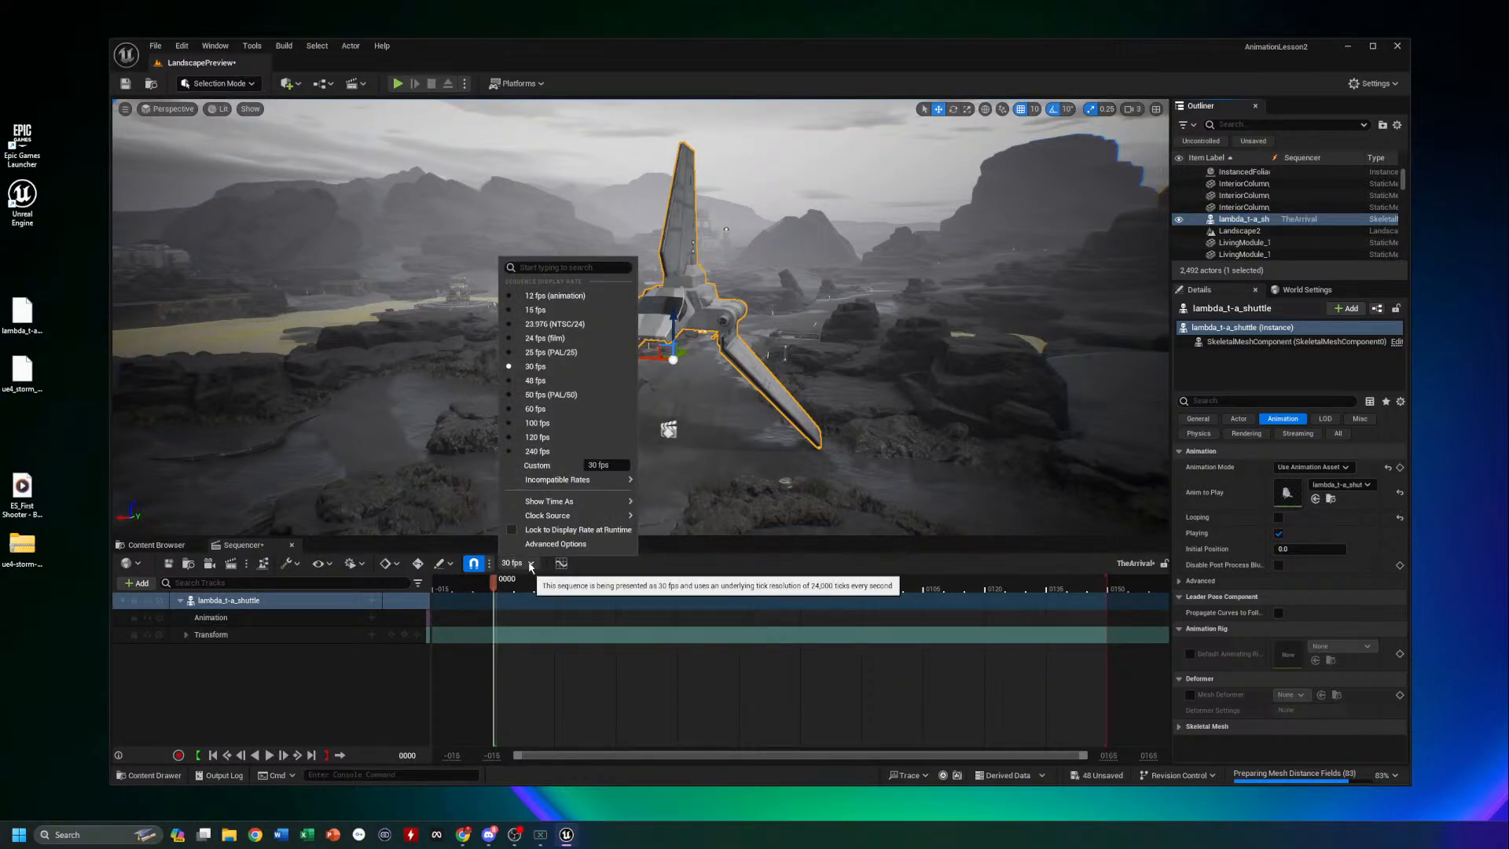
{"action": "left_click", "coordinate": [664, 567]}
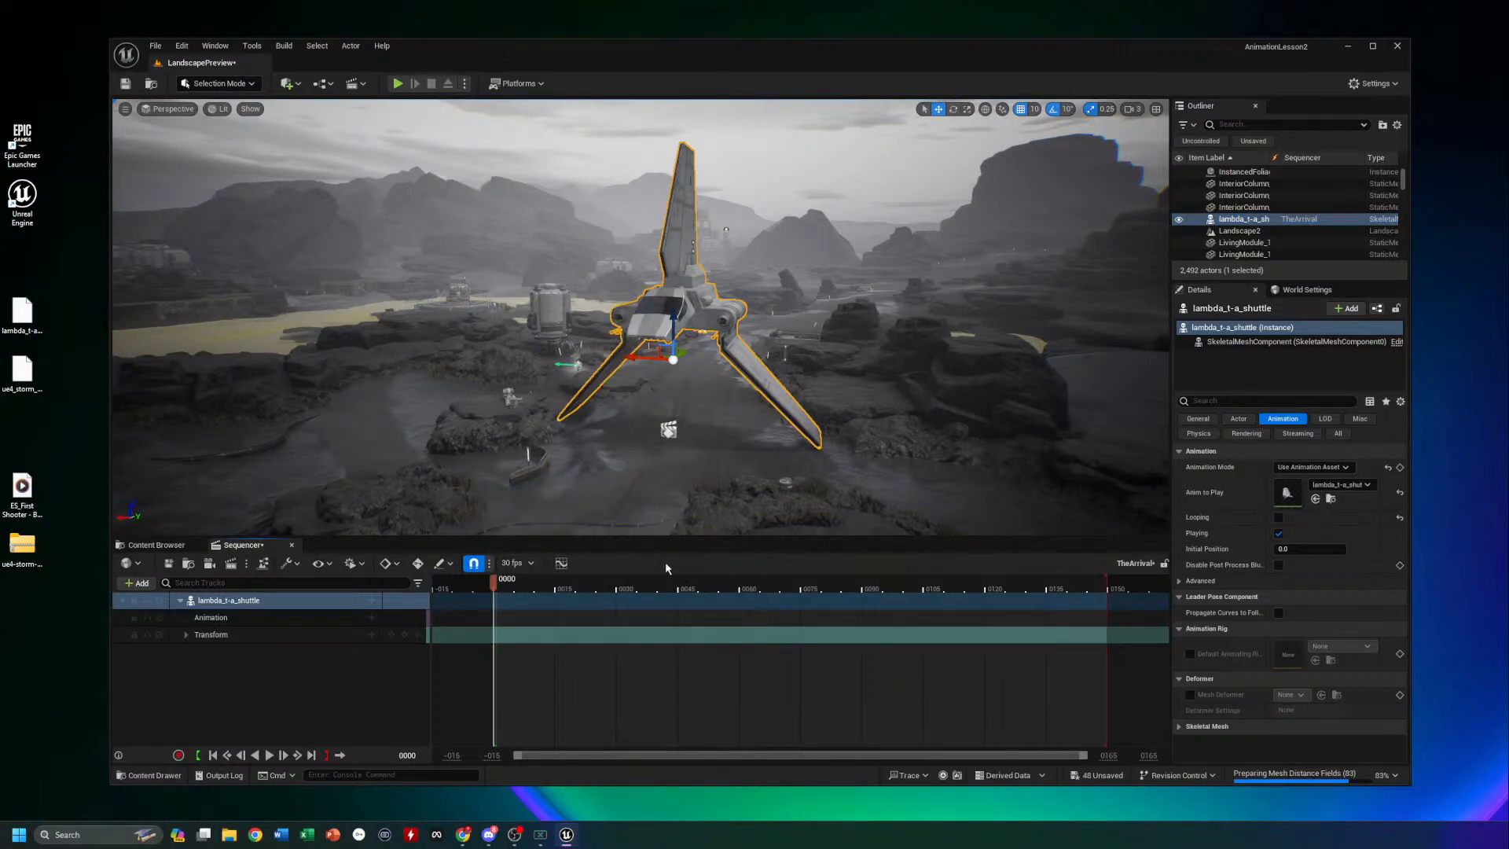
{"action": "right_click", "coordinate": [557, 586]}
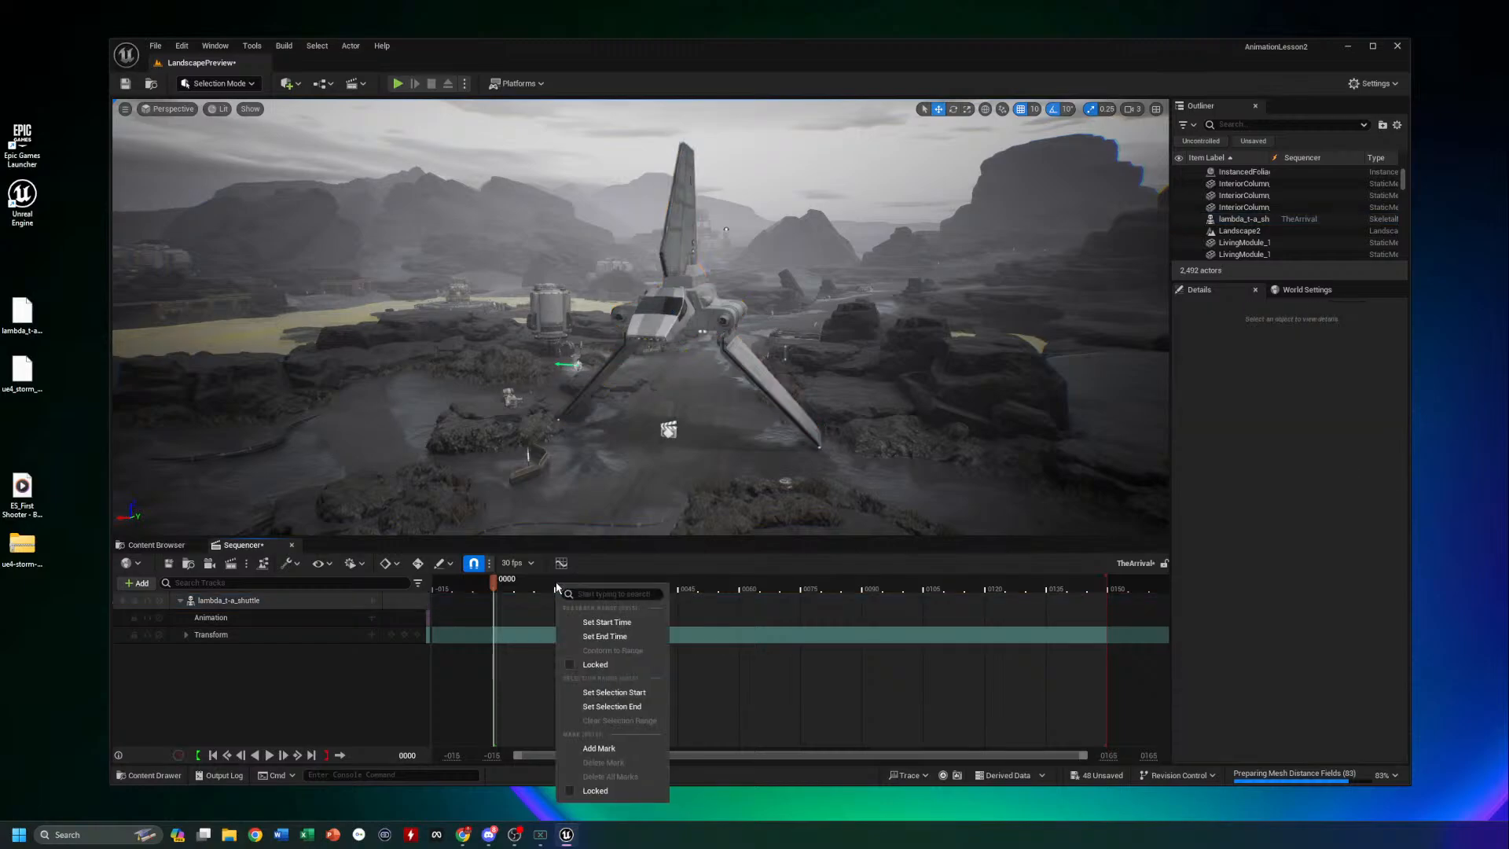
{"action": "left_click", "coordinate": [609, 564]}
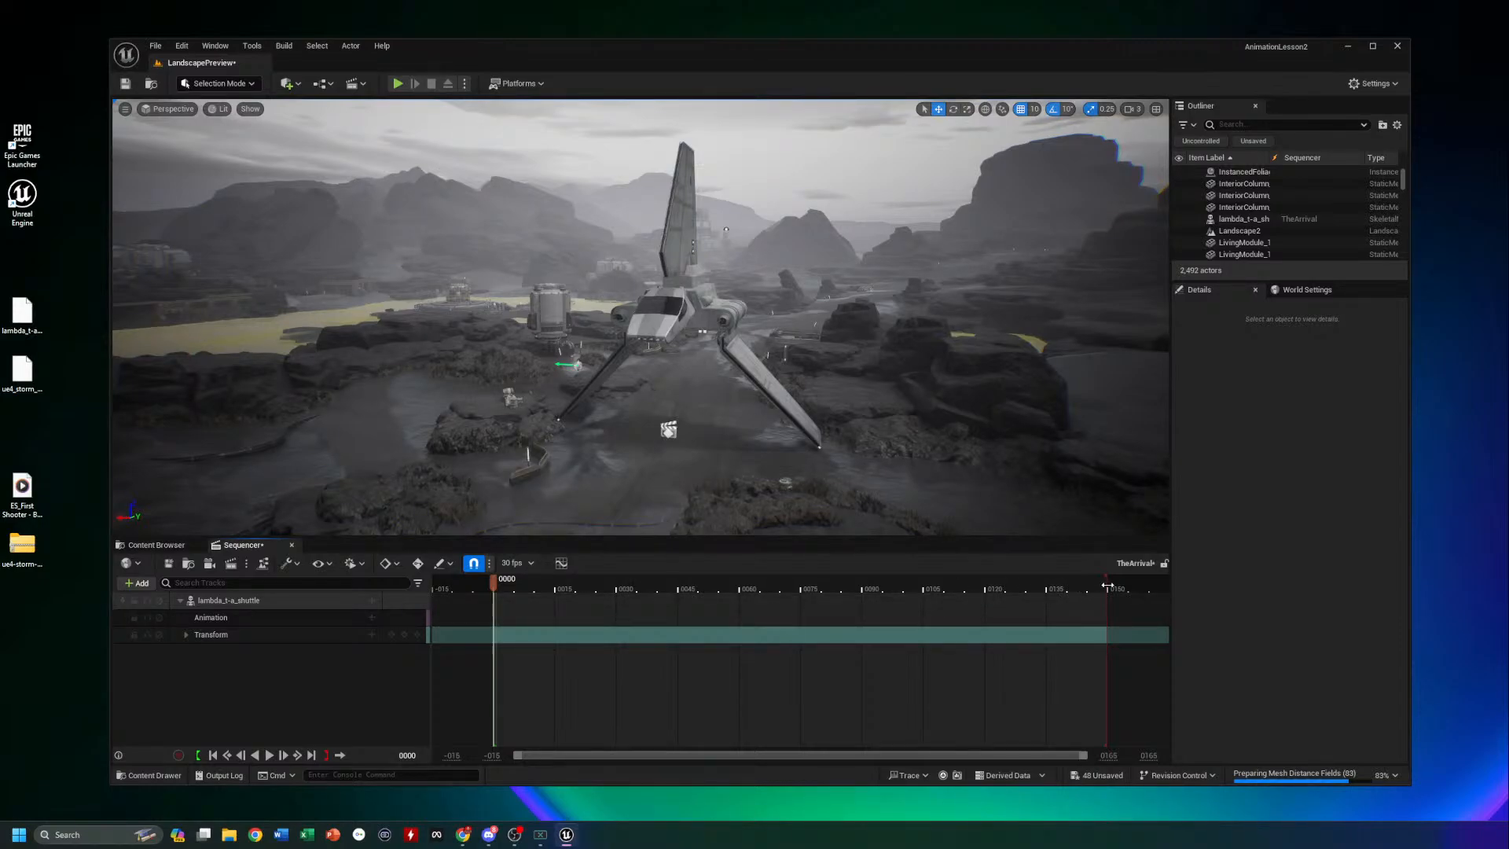
{"action": "left_click_drag", "start_coordinate": [1107, 586], "coordinate": [984, 586]}
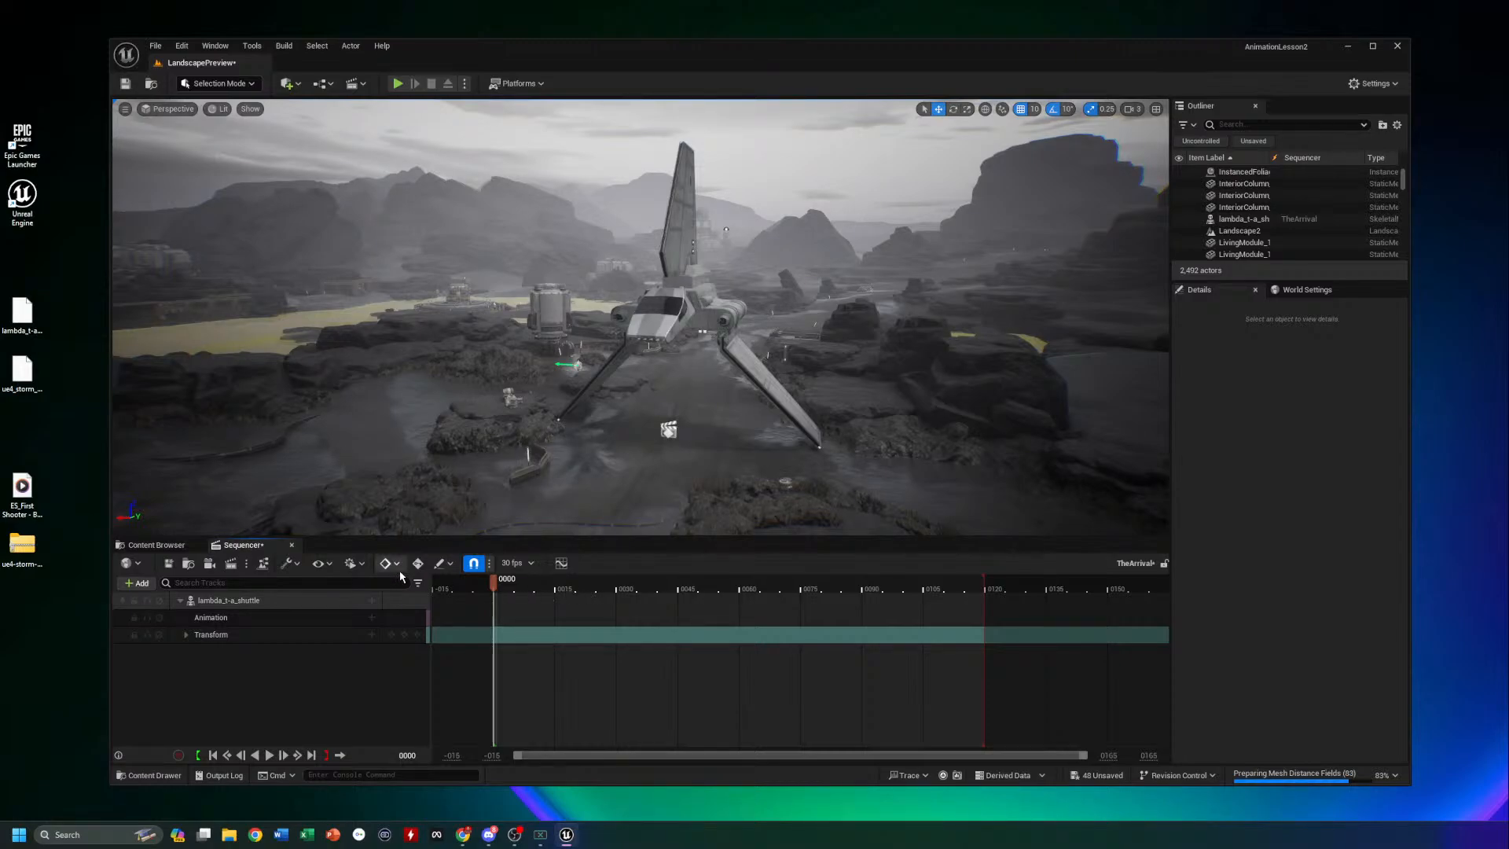
{"action": "left_click", "coordinate": [451, 565]}
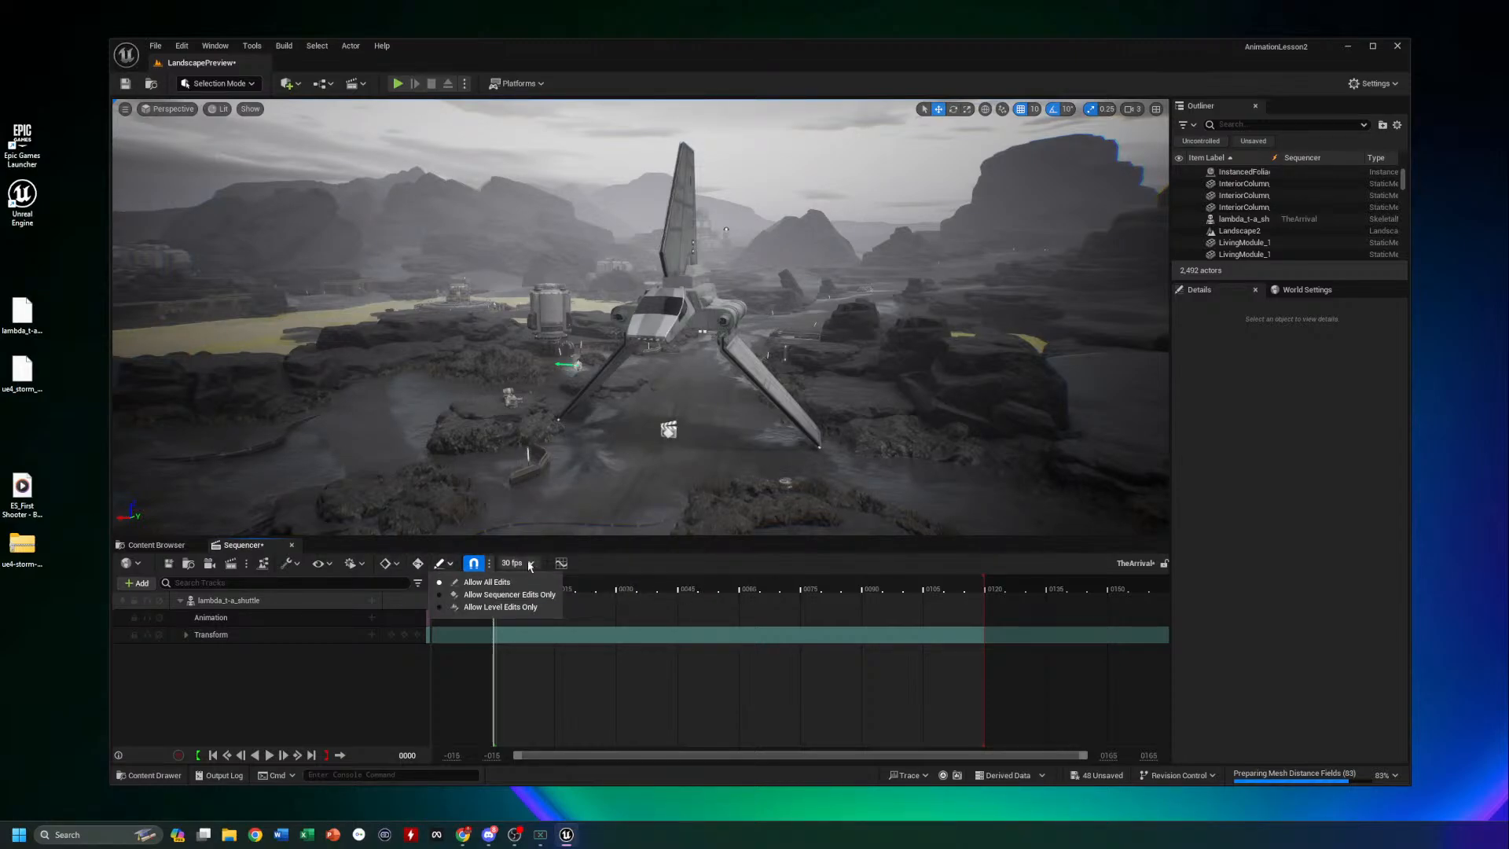
{"action": "left_click", "coordinate": [627, 567]}
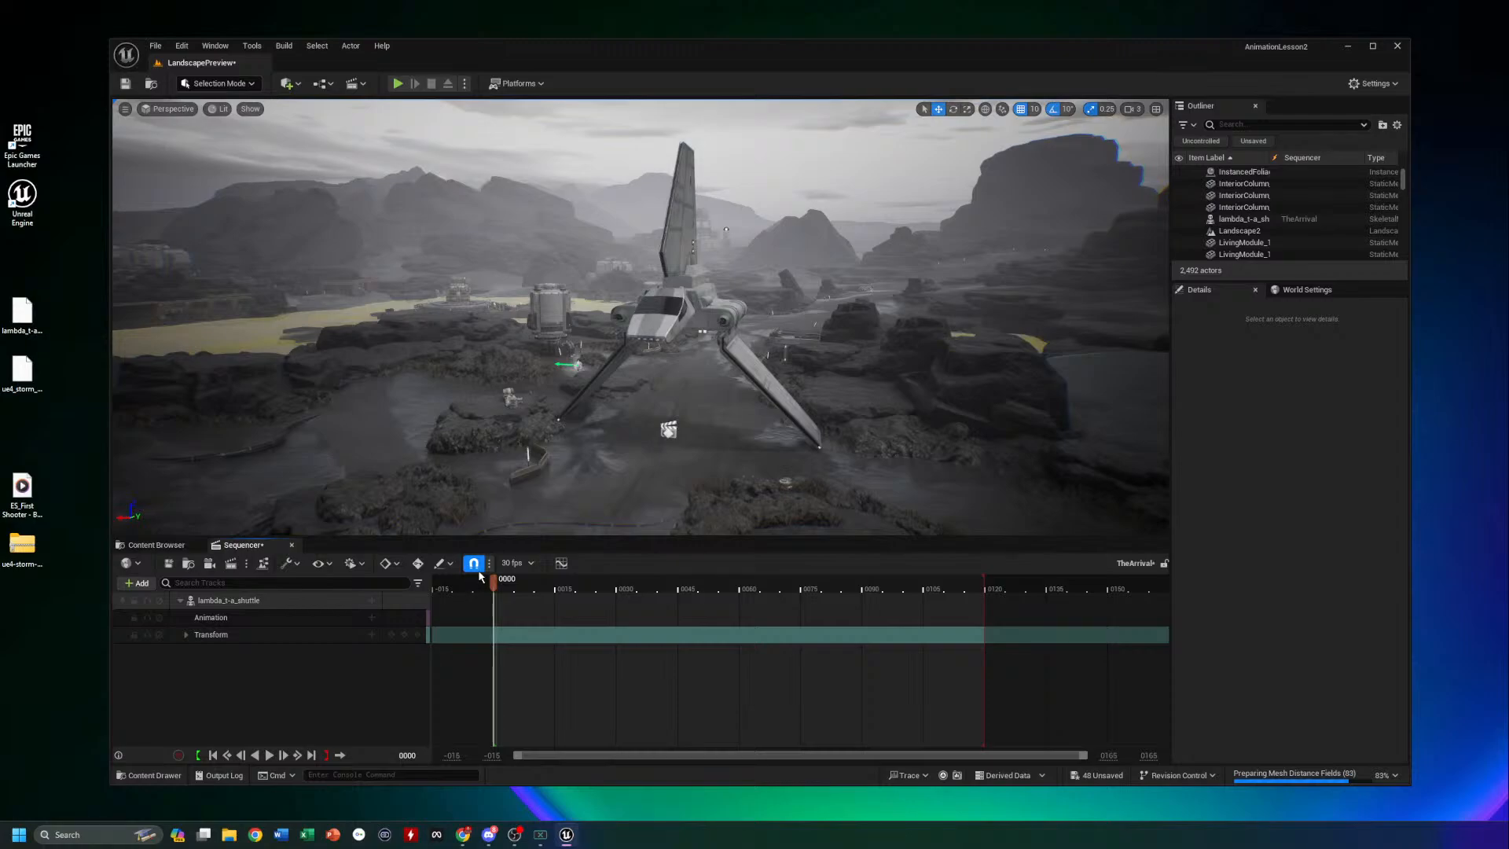
{"action": "left_click", "coordinate": [490, 564]}
{"action": "left_click", "coordinate": [655, 572]}
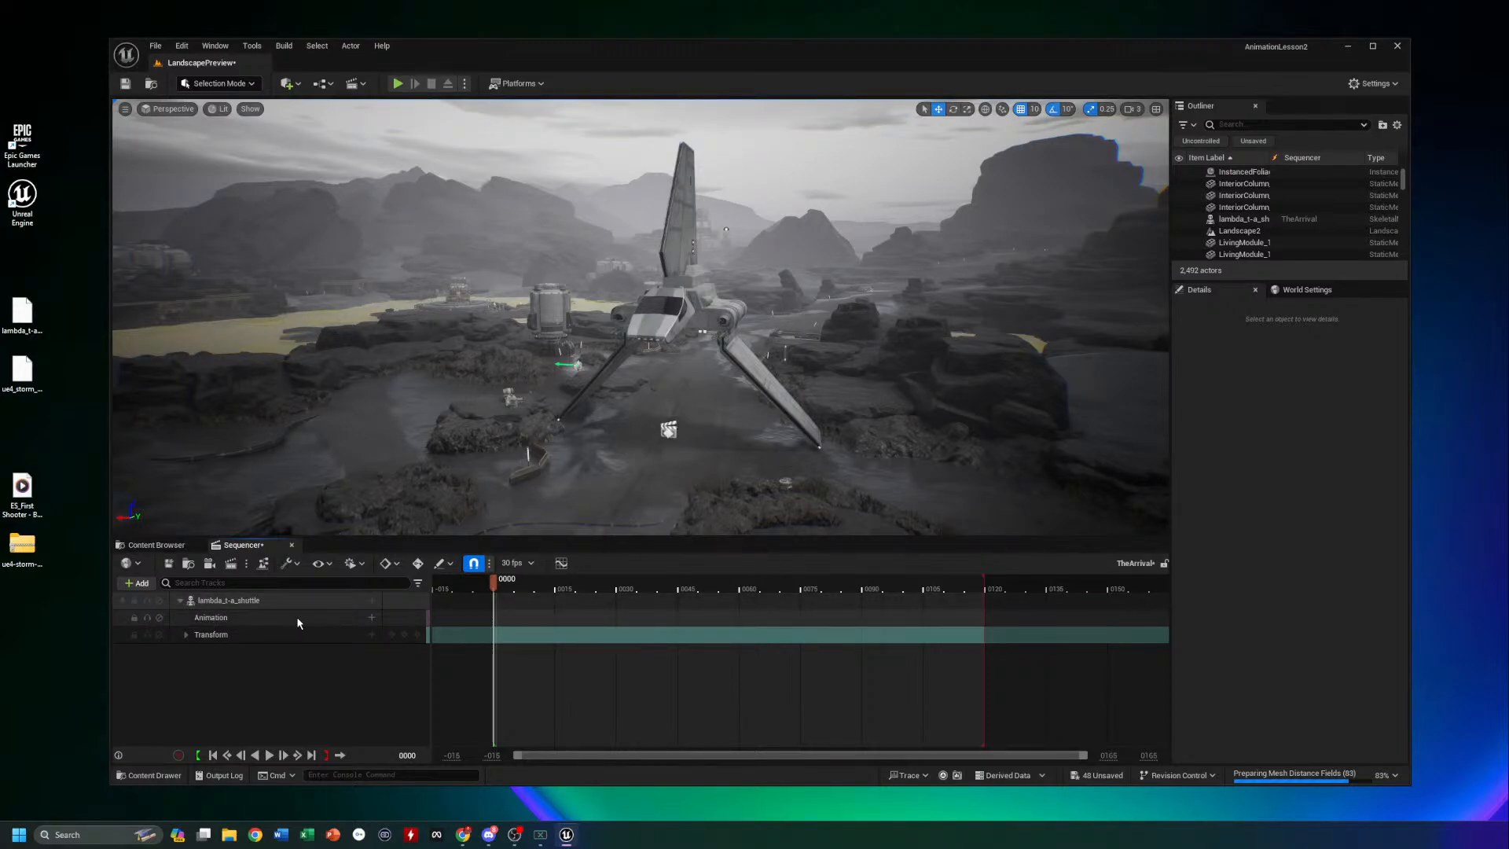
Raise the shuttle into the air to a Z location of about -7990 and key its Location at frame 0
{"action": "left_click", "coordinate": [187, 635]}
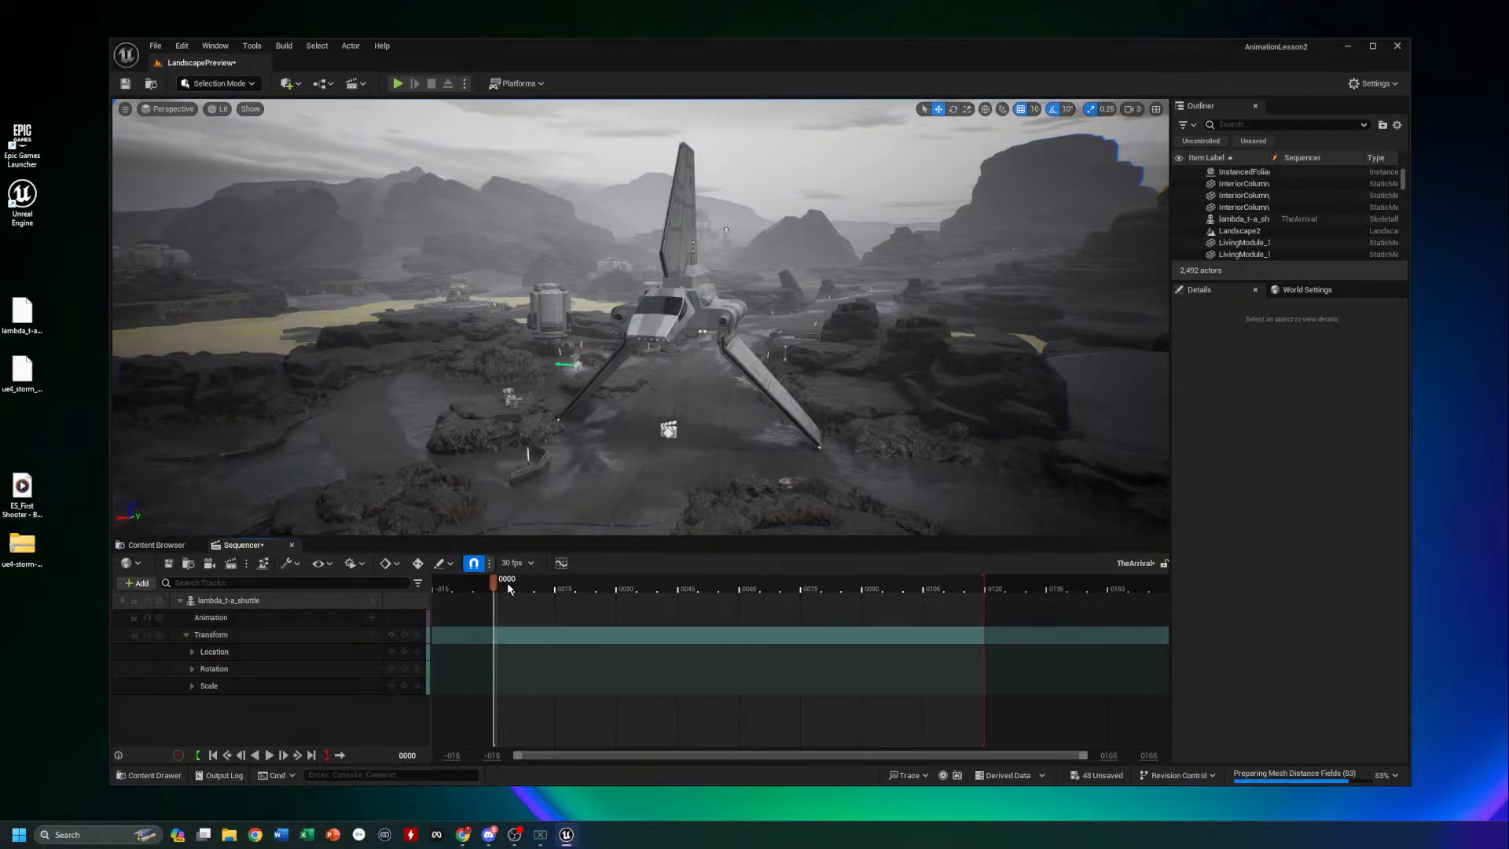
{"action": "left_click", "coordinate": [695, 314]}
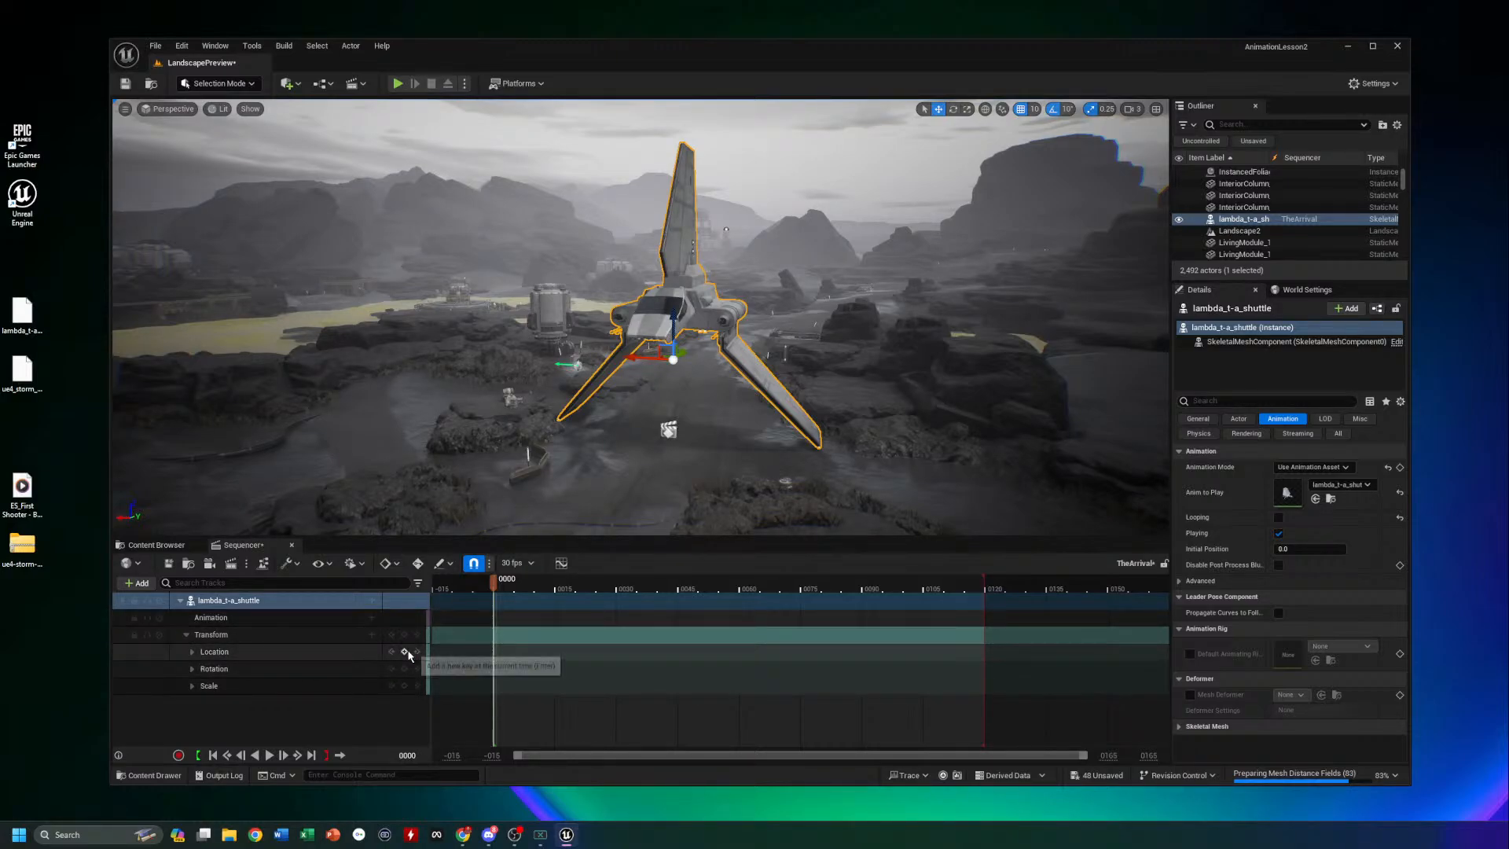
{"action": "left_click_drag", "start_coordinate": [676, 330], "coordinate": [689, 151]}
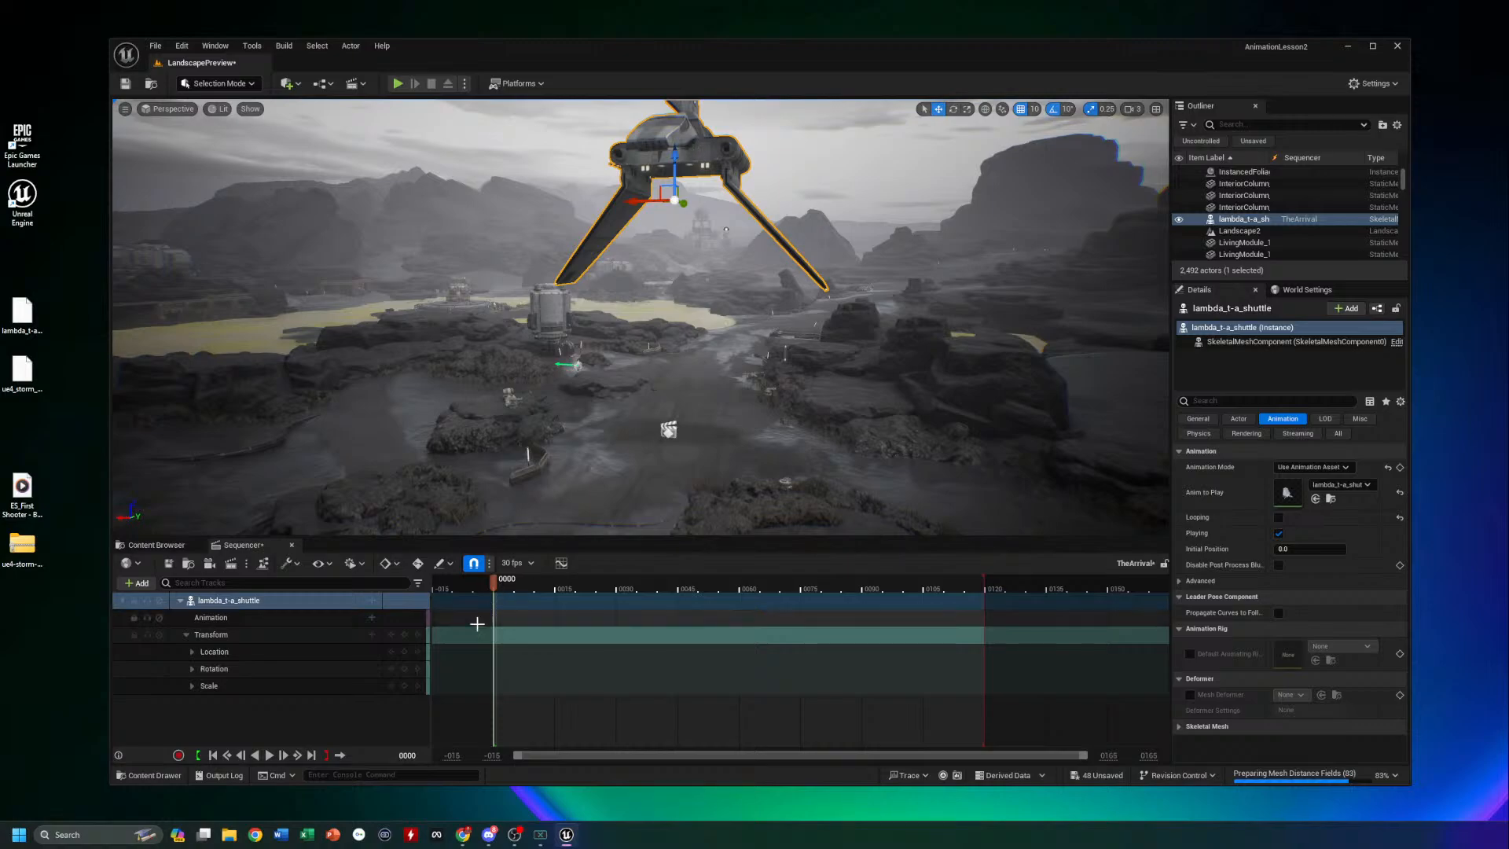
{"action": "key", "text": "space"}
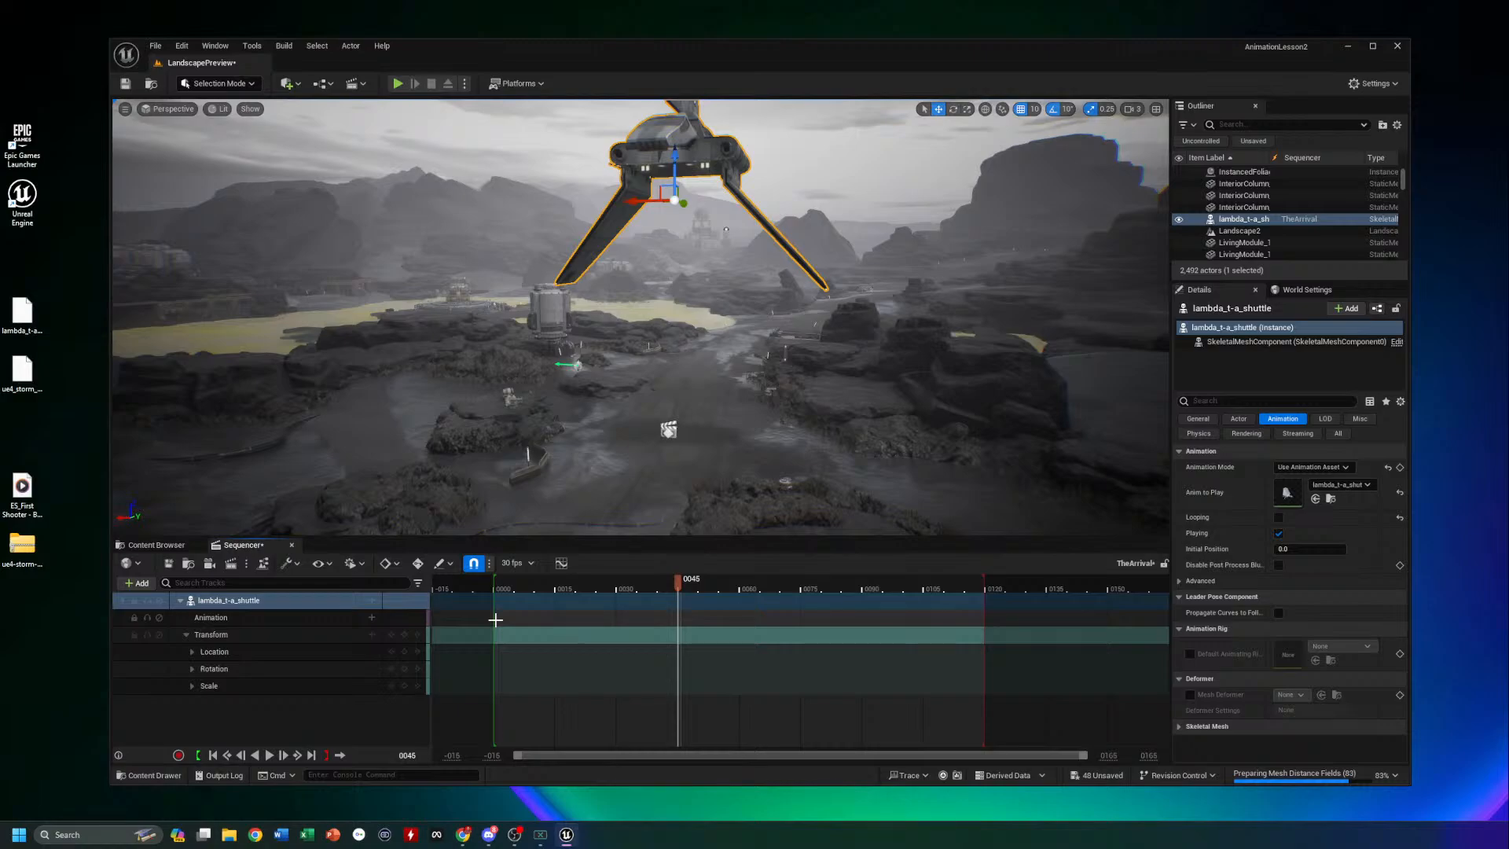
{"action": "left_click_drag", "start_coordinate": [681, 588], "coordinate": [496, 587]}
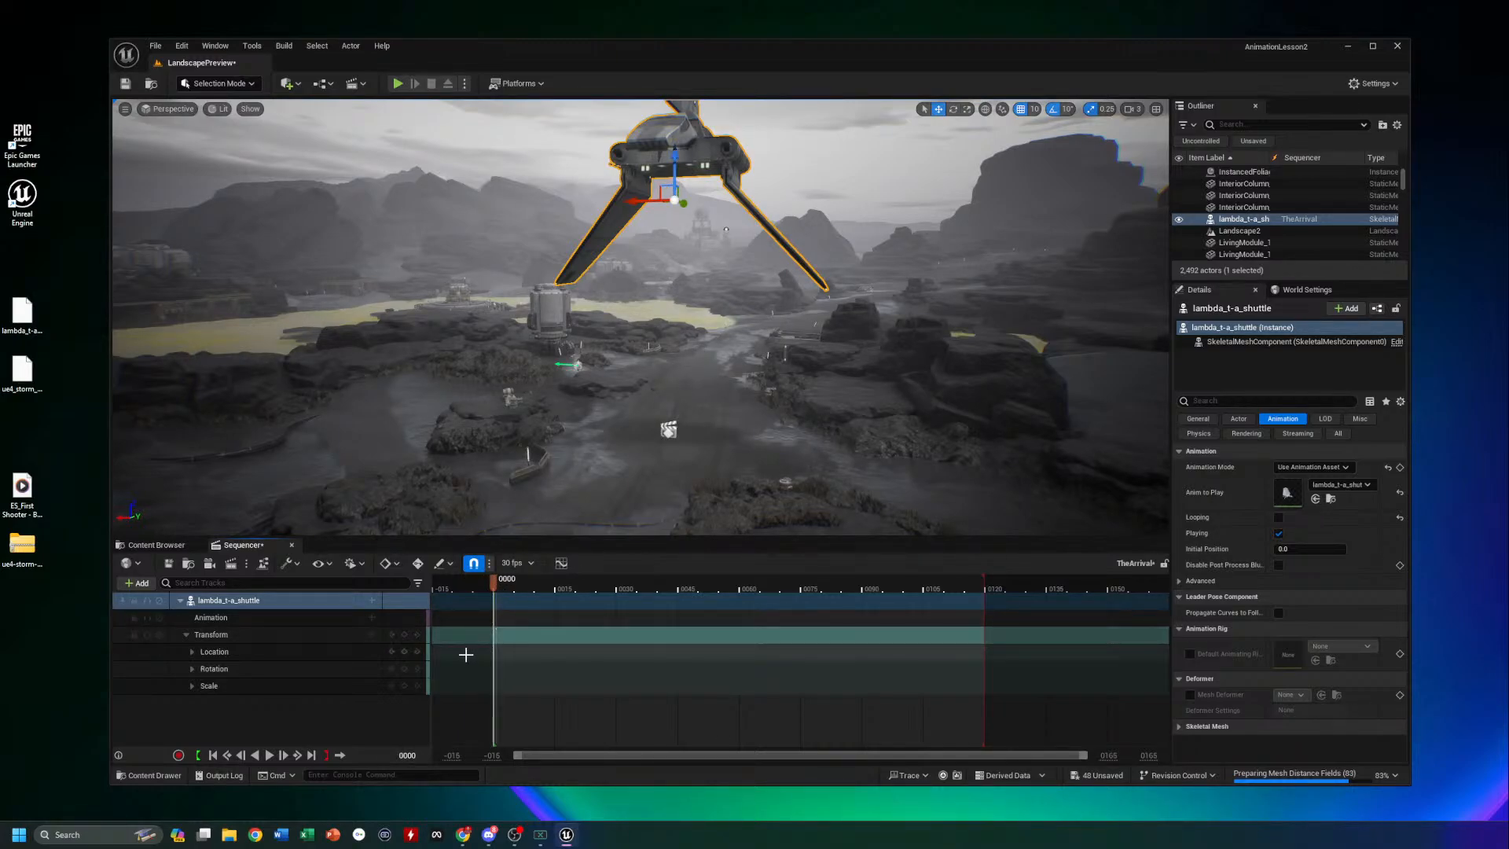
{"action": "left_click", "coordinate": [192, 652]}
{"action": "left_click", "coordinate": [191, 651]}
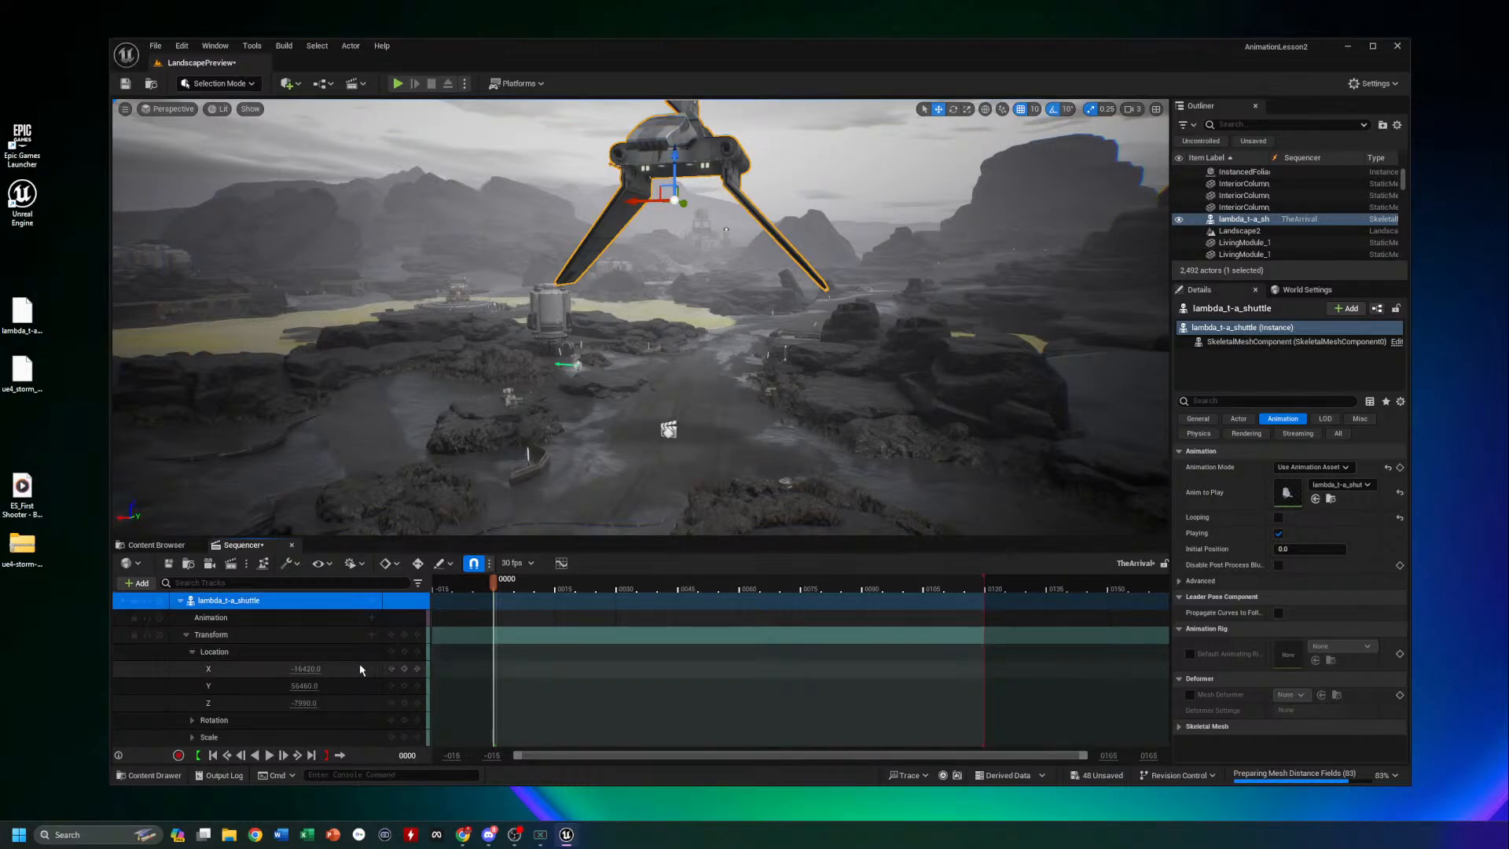
{"action": "left_click", "coordinate": [404, 653]}
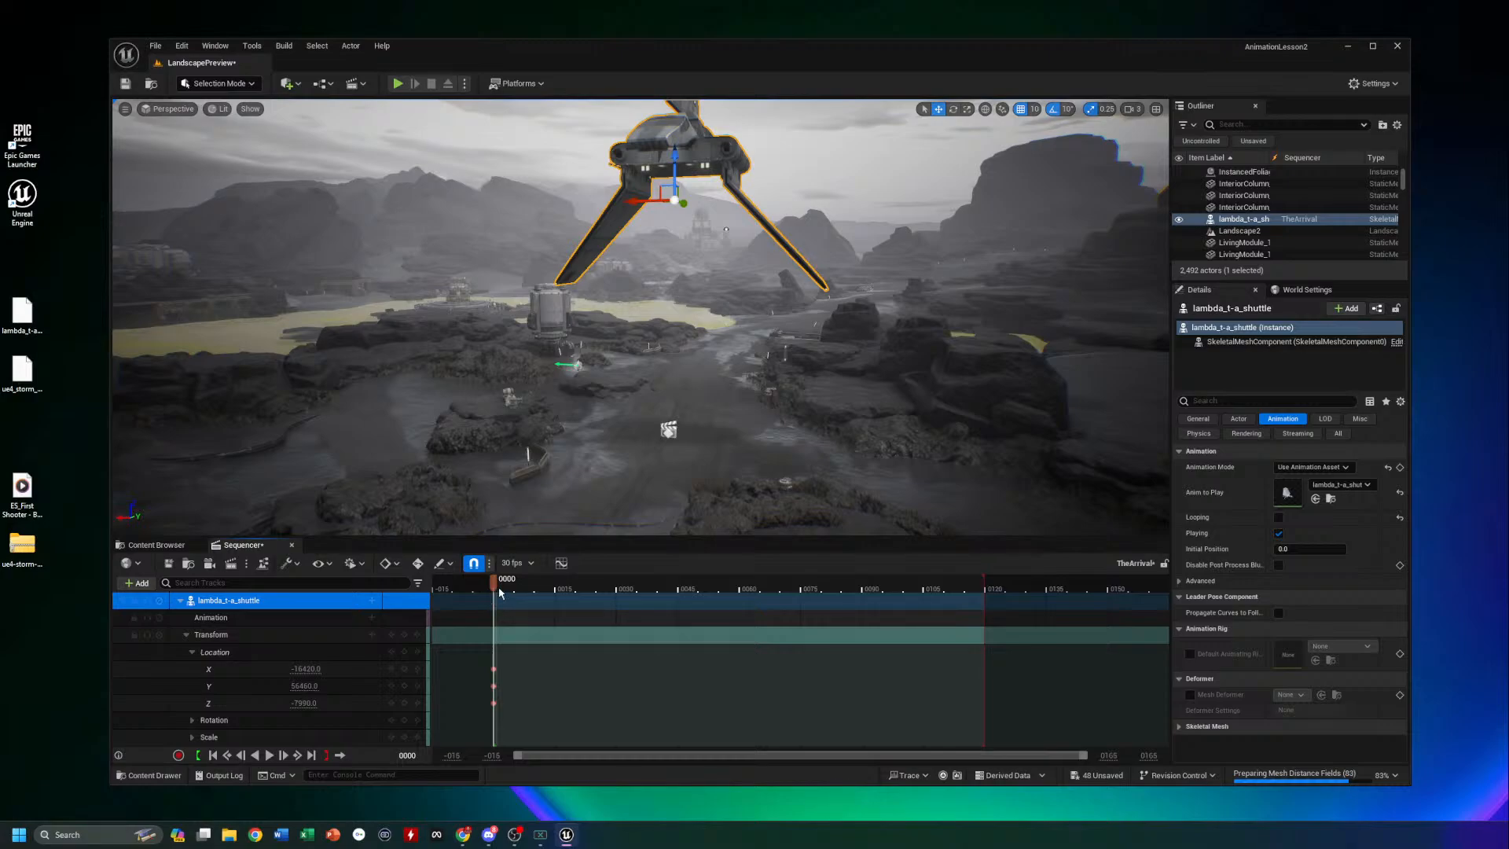
Lower the shuttle to a Z location of about -9070 at frame 121 and key its Location there
{"action": "left_click_drag", "start_coordinate": [494, 583], "coordinate": [990, 611]}
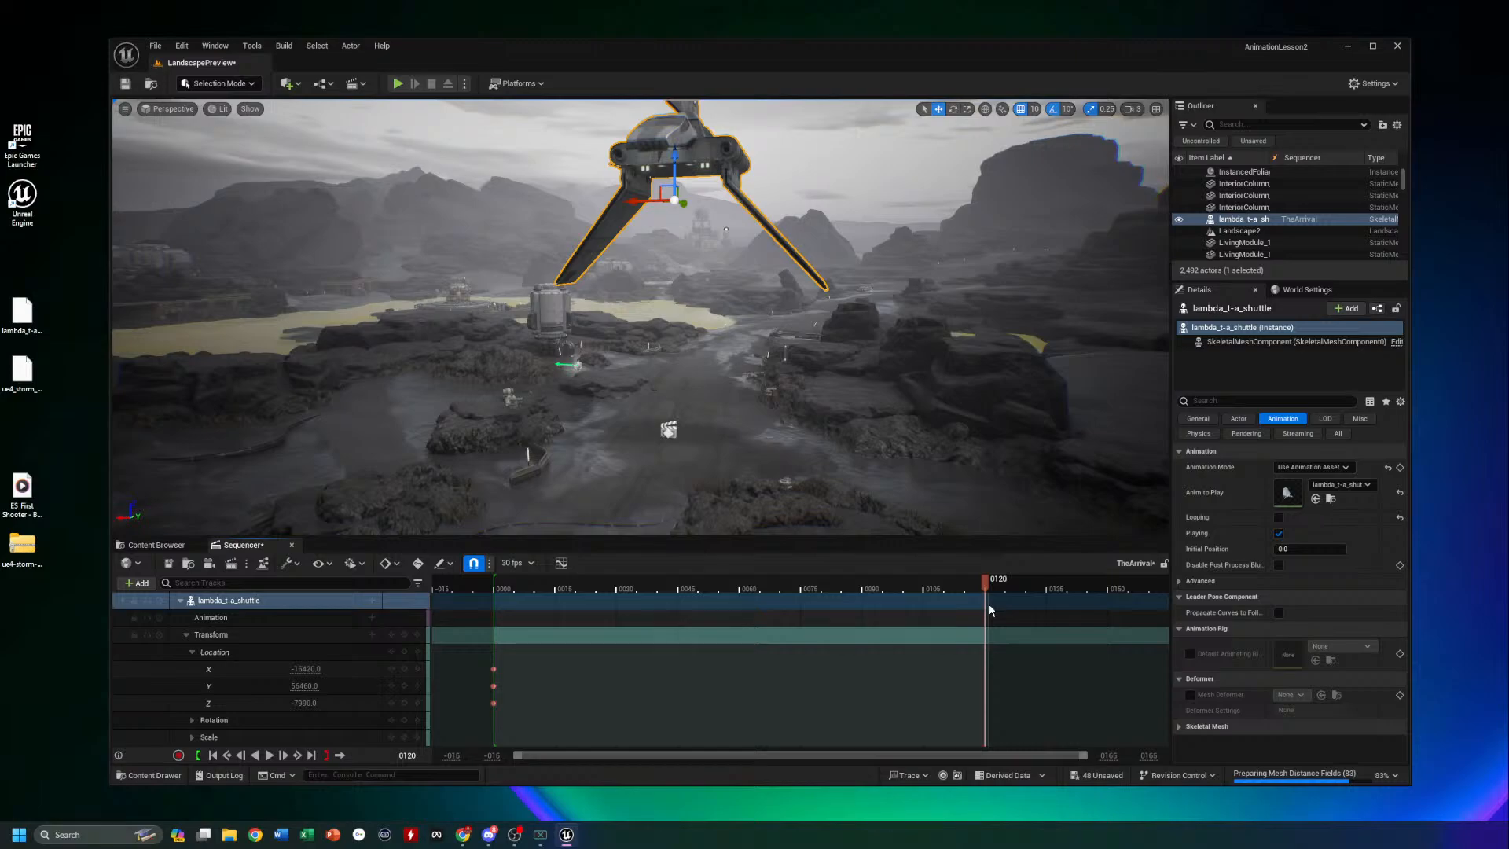
{"action": "left_click_drag", "start_coordinate": [989, 606], "coordinate": [991, 608]}
{"action": "left_click_drag", "start_coordinate": [674, 157], "coordinate": [664, 323]}
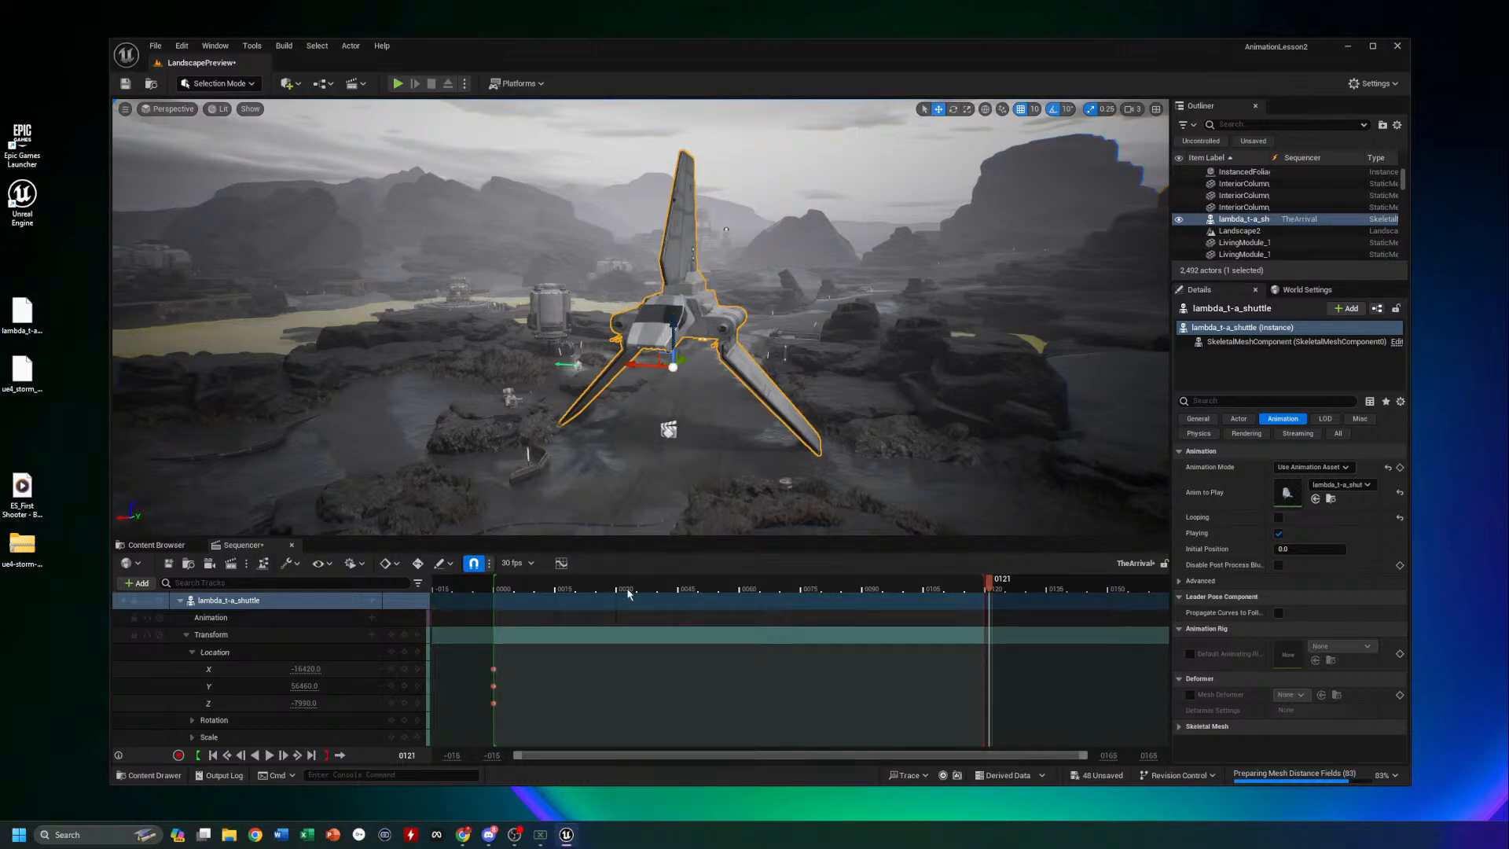
{"action": "left_click", "coordinate": [405, 652]}
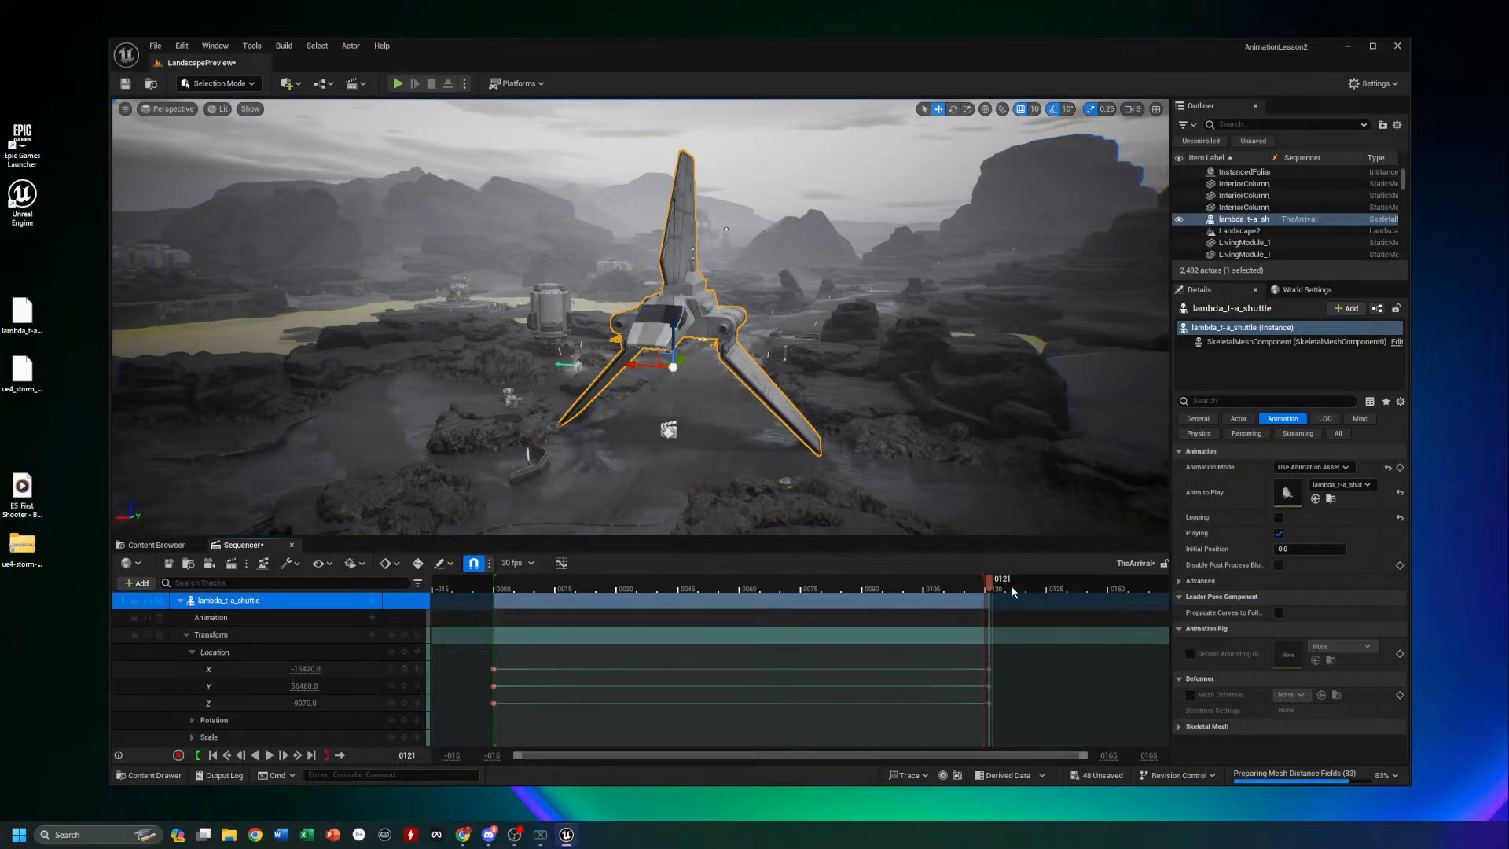
Preview the shuttle's descent from the start of TheArrival, and run and stop a play test of the level
{"action": "left_click_drag", "start_coordinate": [993, 583], "coordinate": [497, 583]}
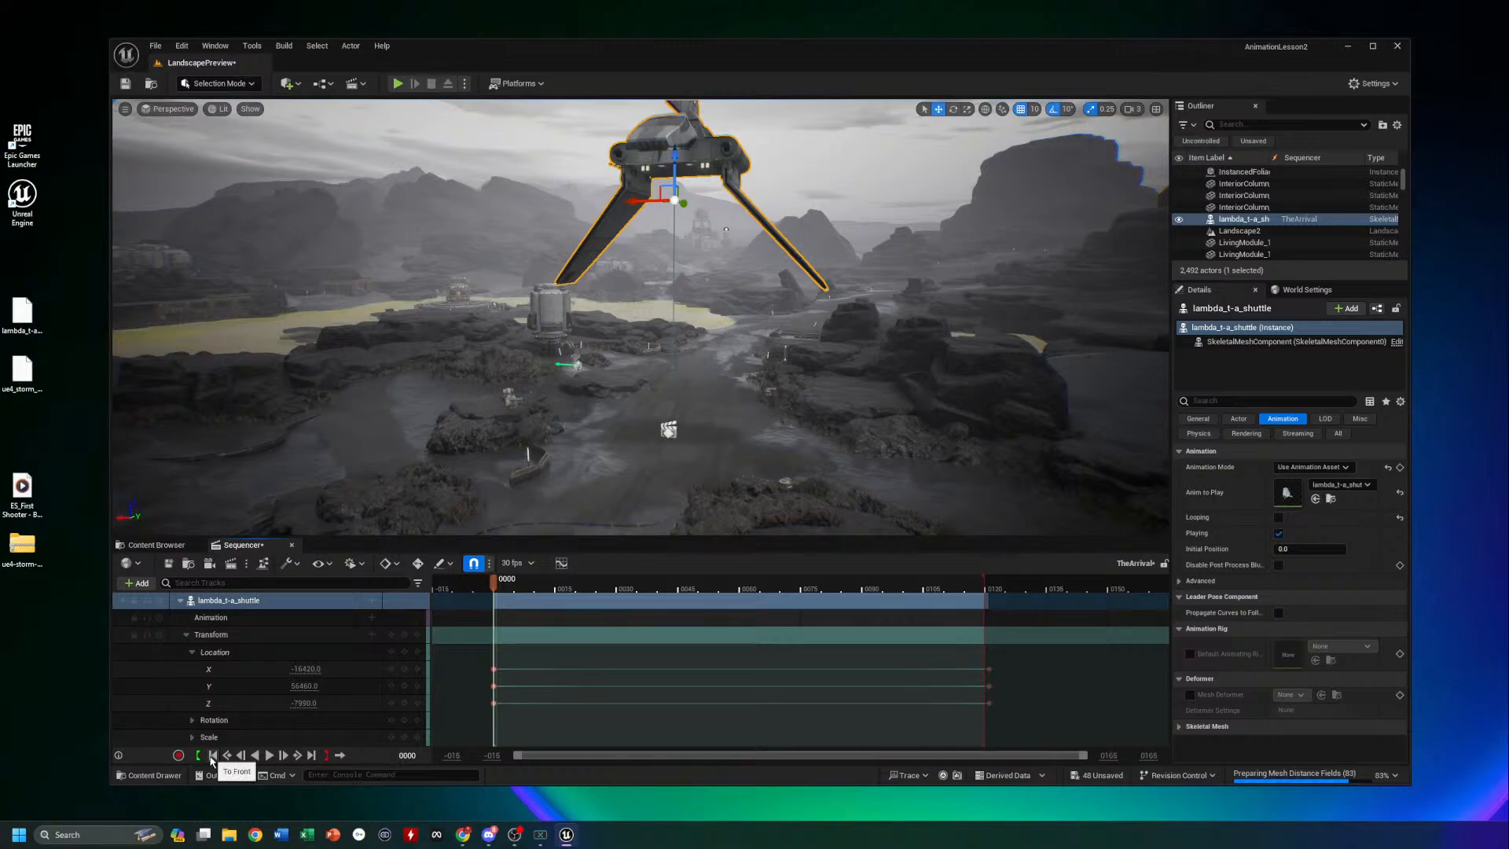
{"action": "left_click", "coordinate": [311, 755]}
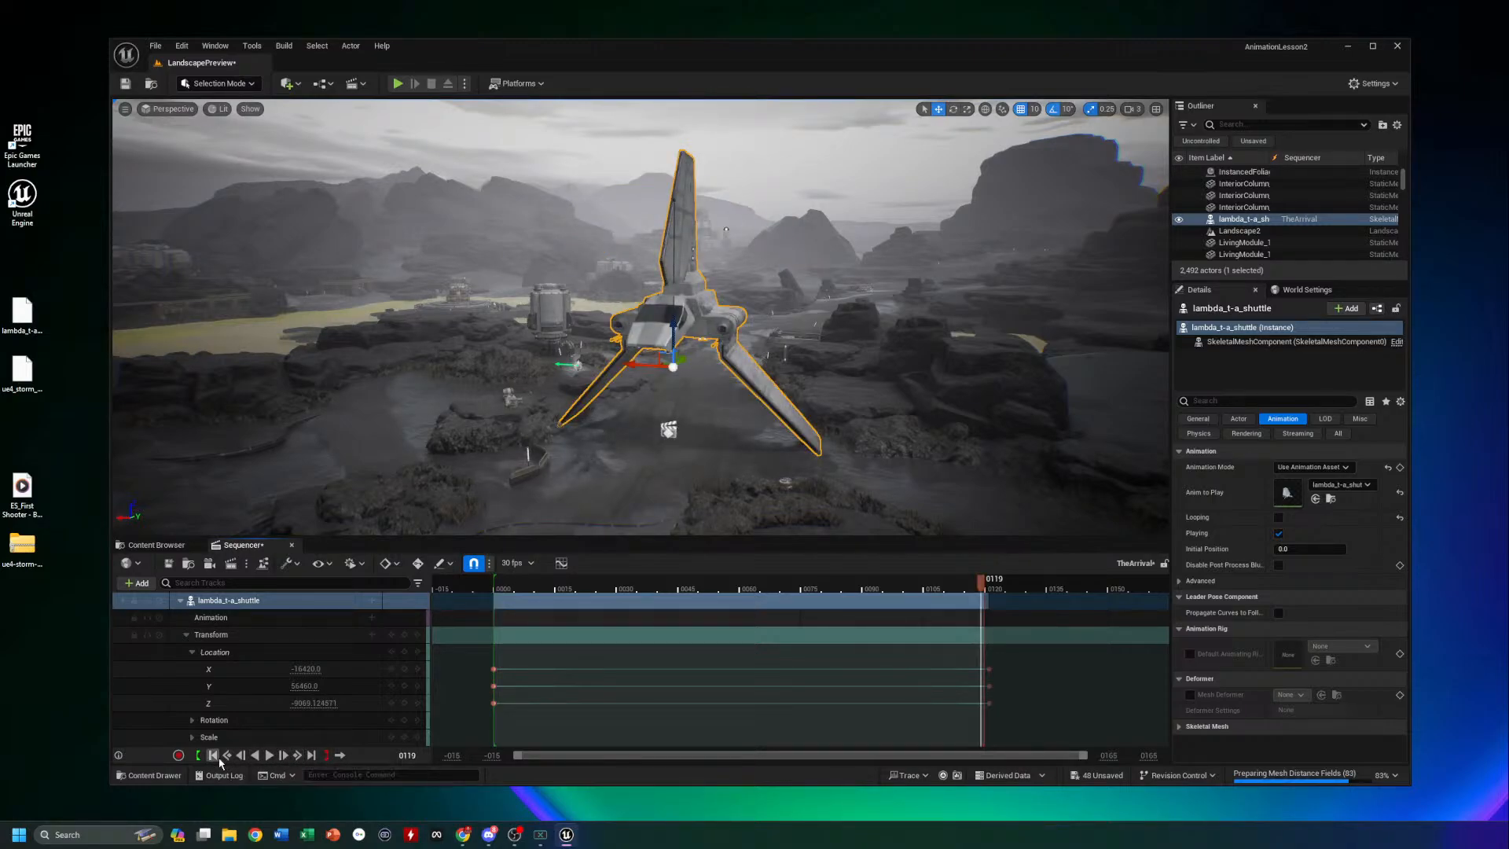
{"action": "left_click", "coordinate": [213, 754]}
{"action": "left_click", "coordinate": [270, 755]}
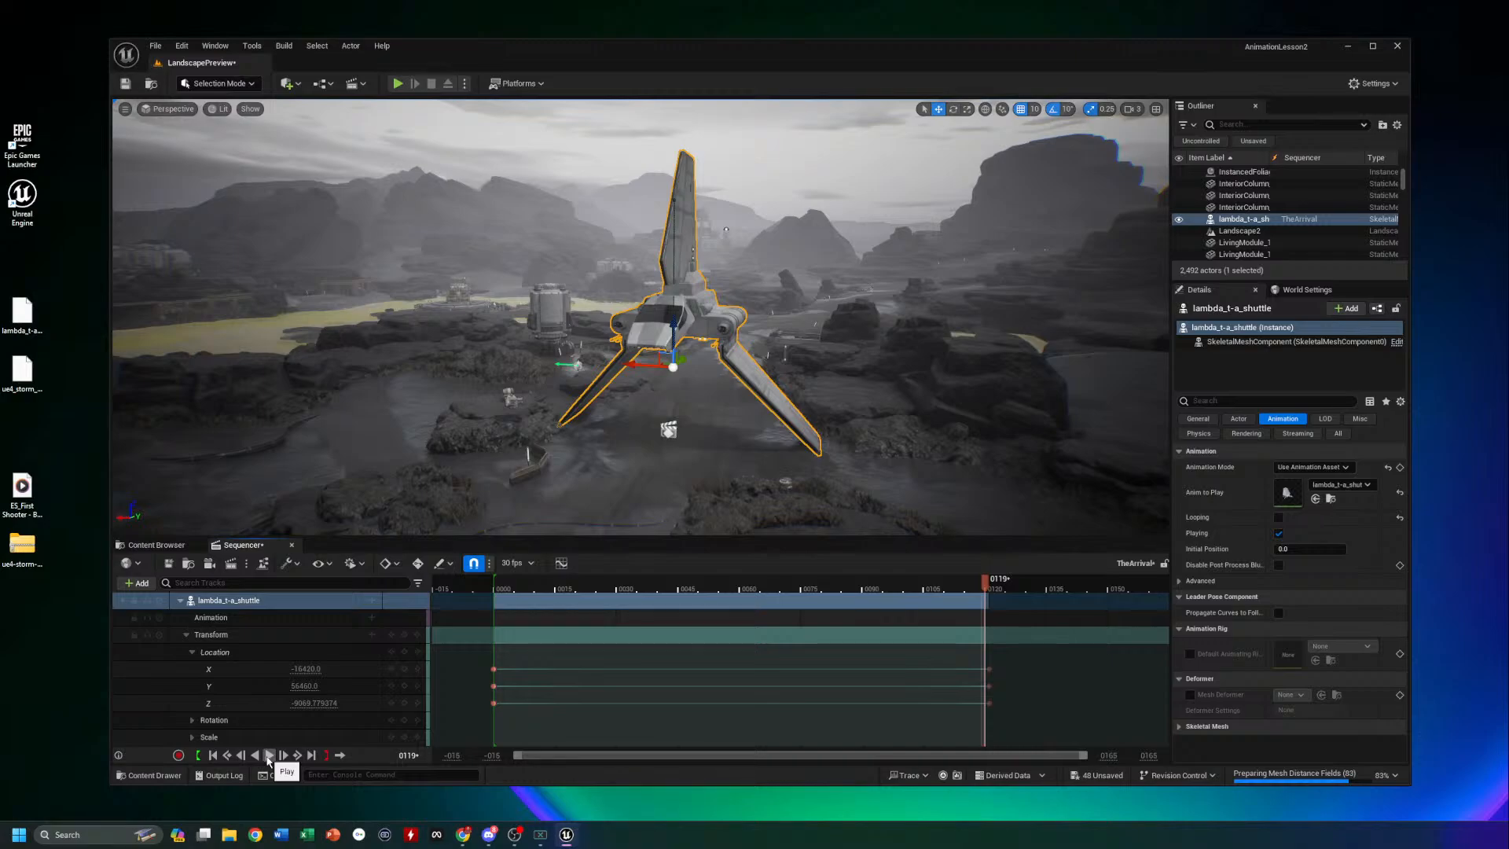
{"action": "left_click", "coordinate": [399, 84]}
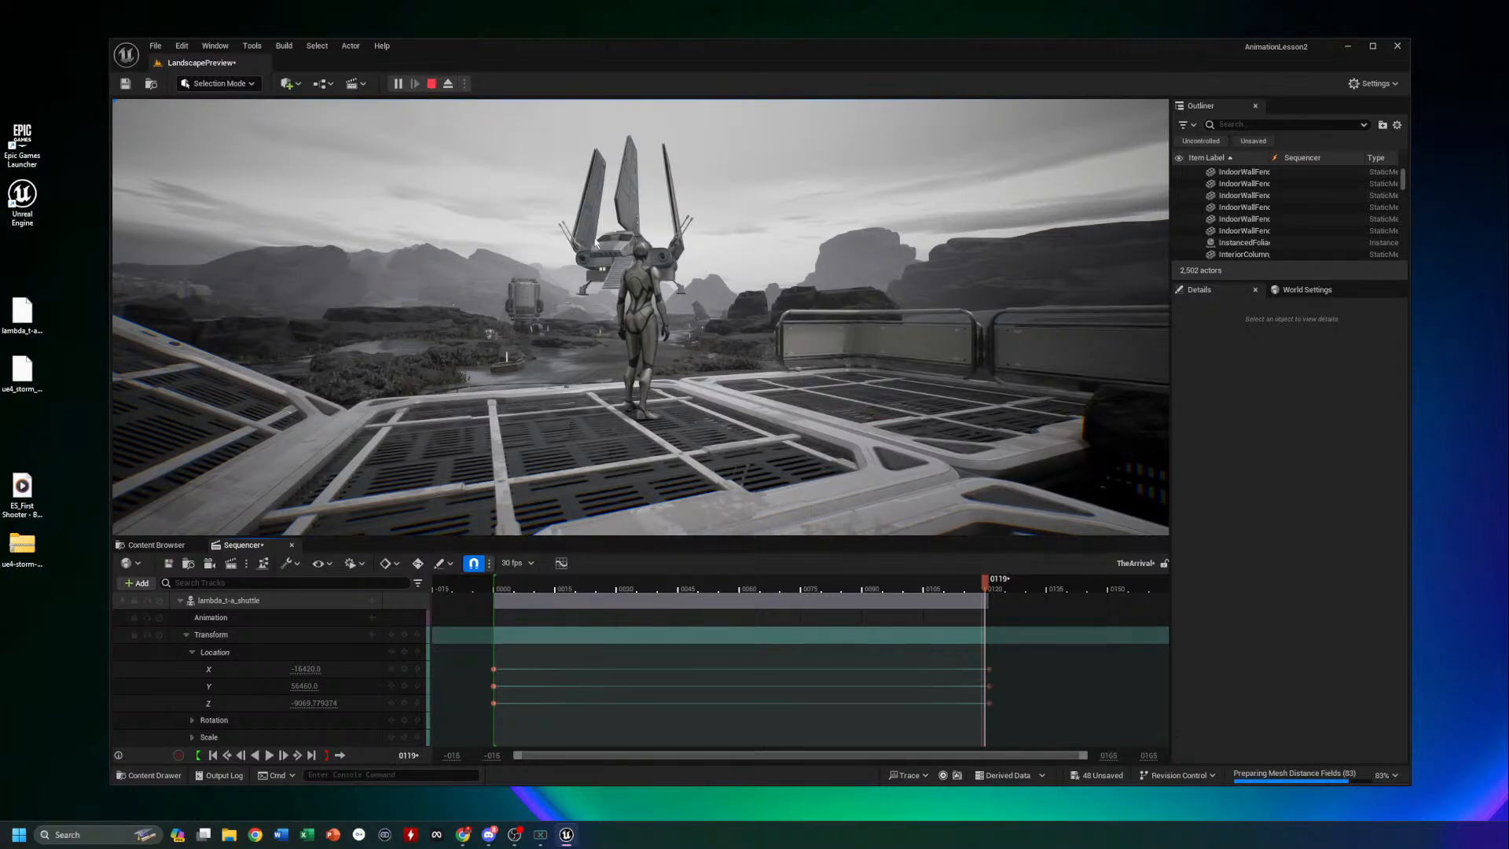
{"action": "left_click", "coordinate": [431, 84]}
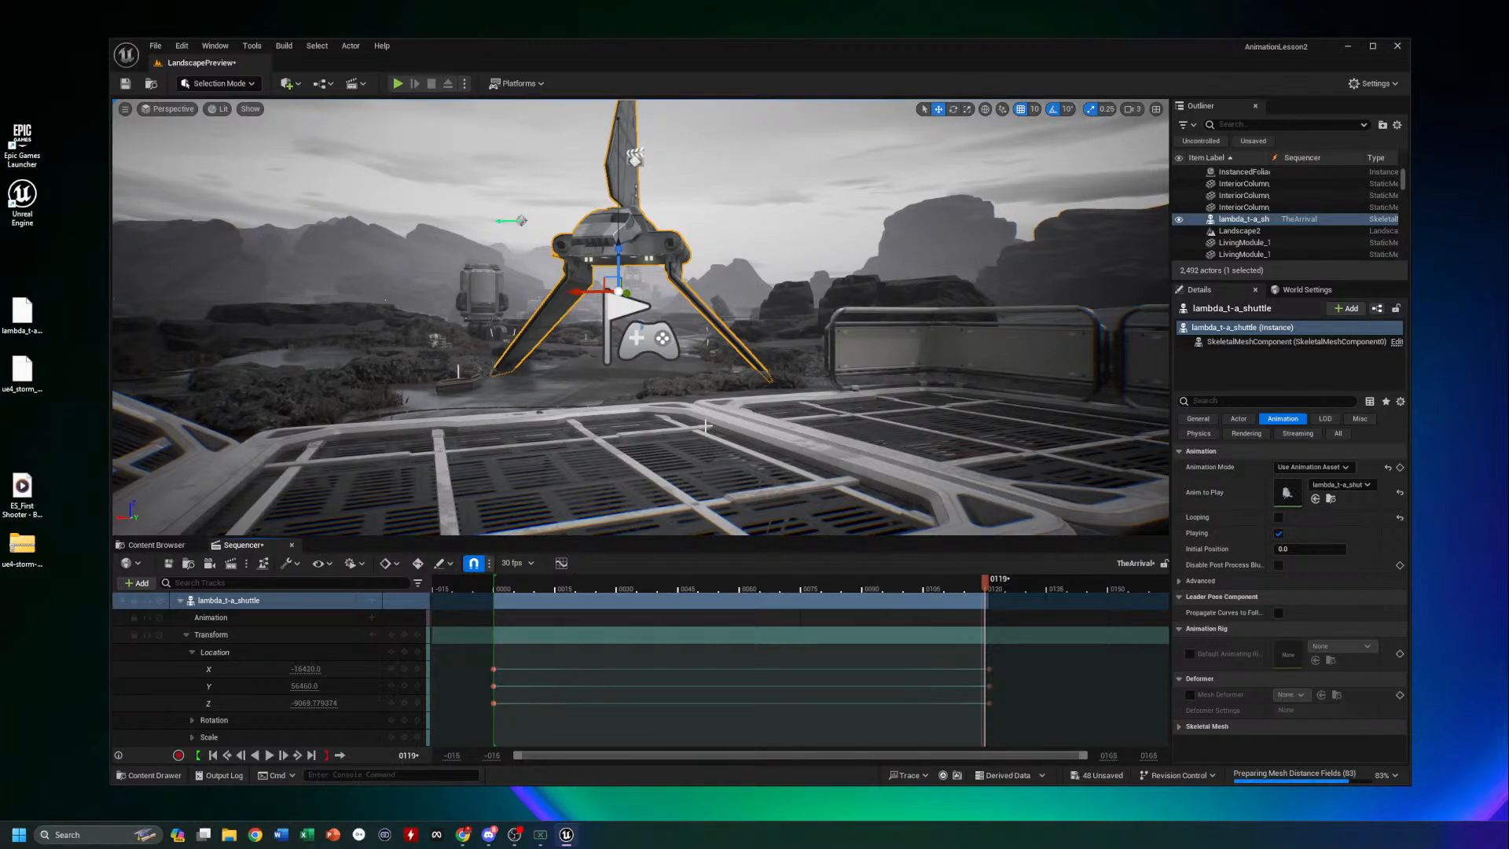
Examine the list of background mesh preparation tasks and close it
{"action": "left_click", "coordinate": [1392, 777]}
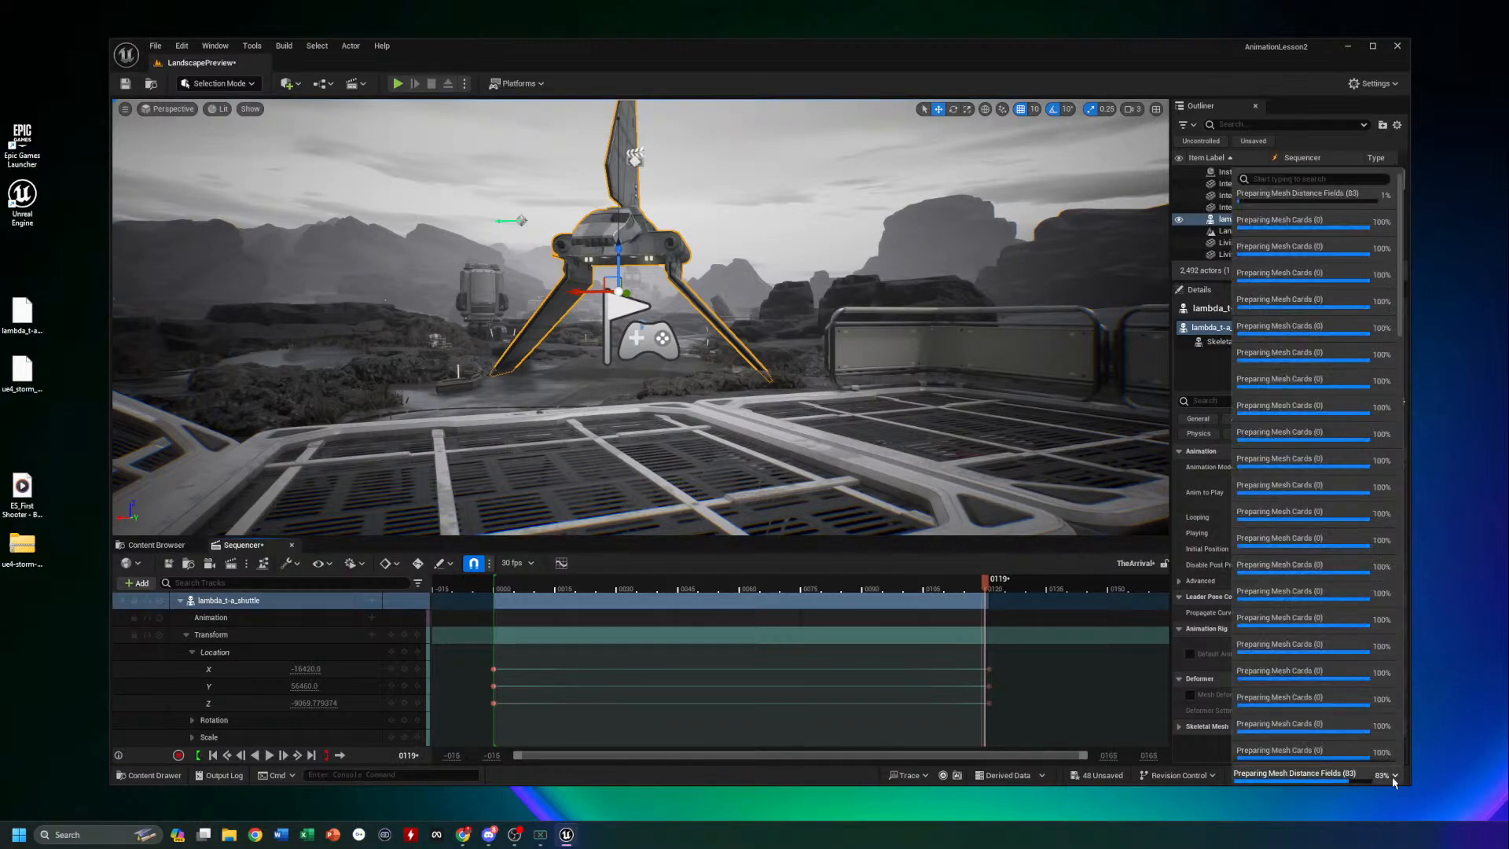
{"action": "scroll", "coordinate": [1360, 667], "scroll_direction": "down", "scroll_amount": 1}
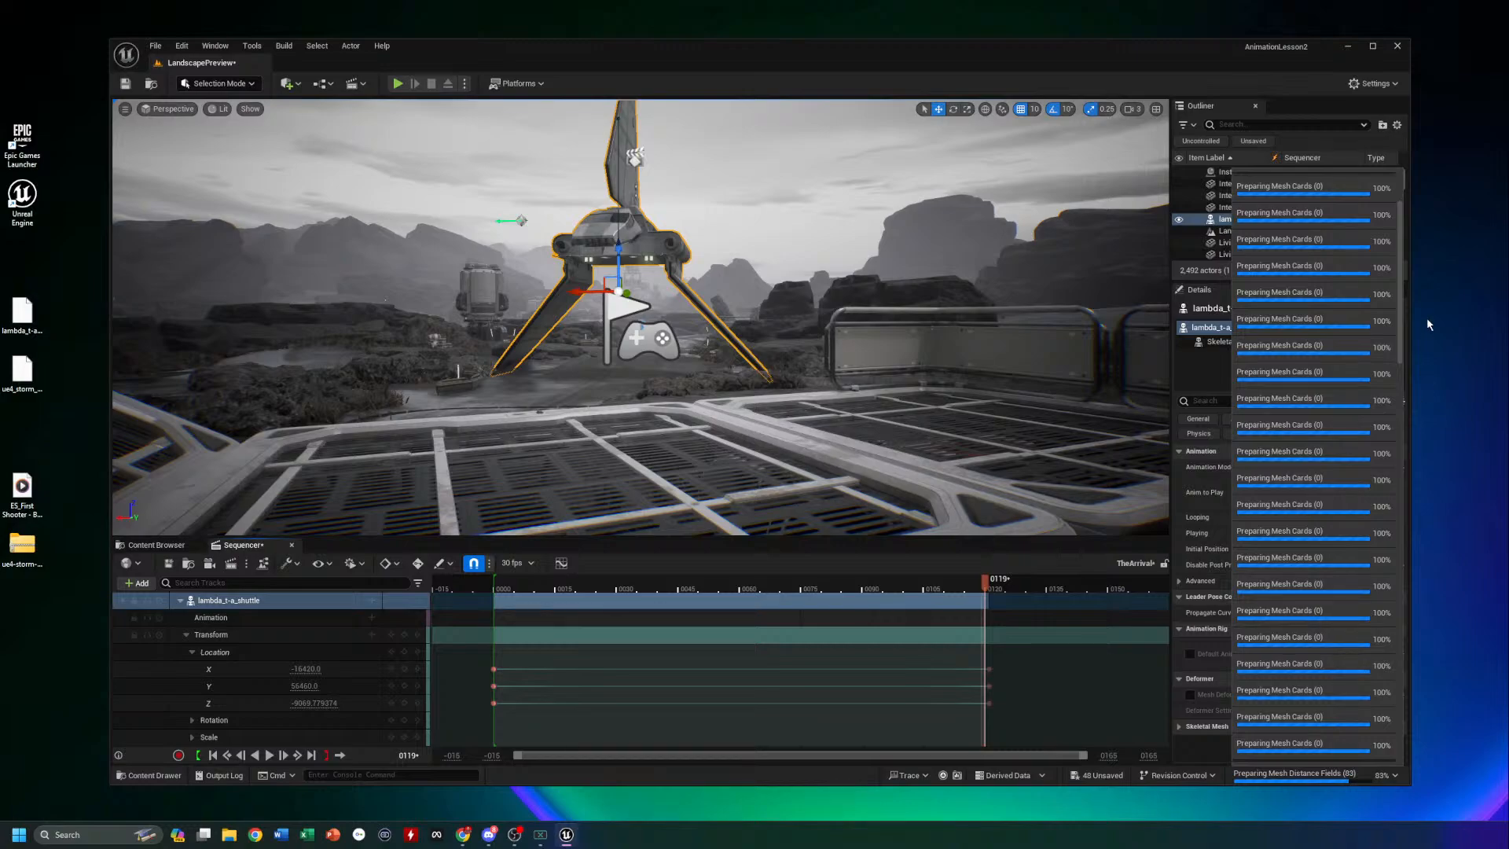
{"action": "left_click_drag", "start_coordinate": [1400, 327], "coordinate": [1396, 233]}
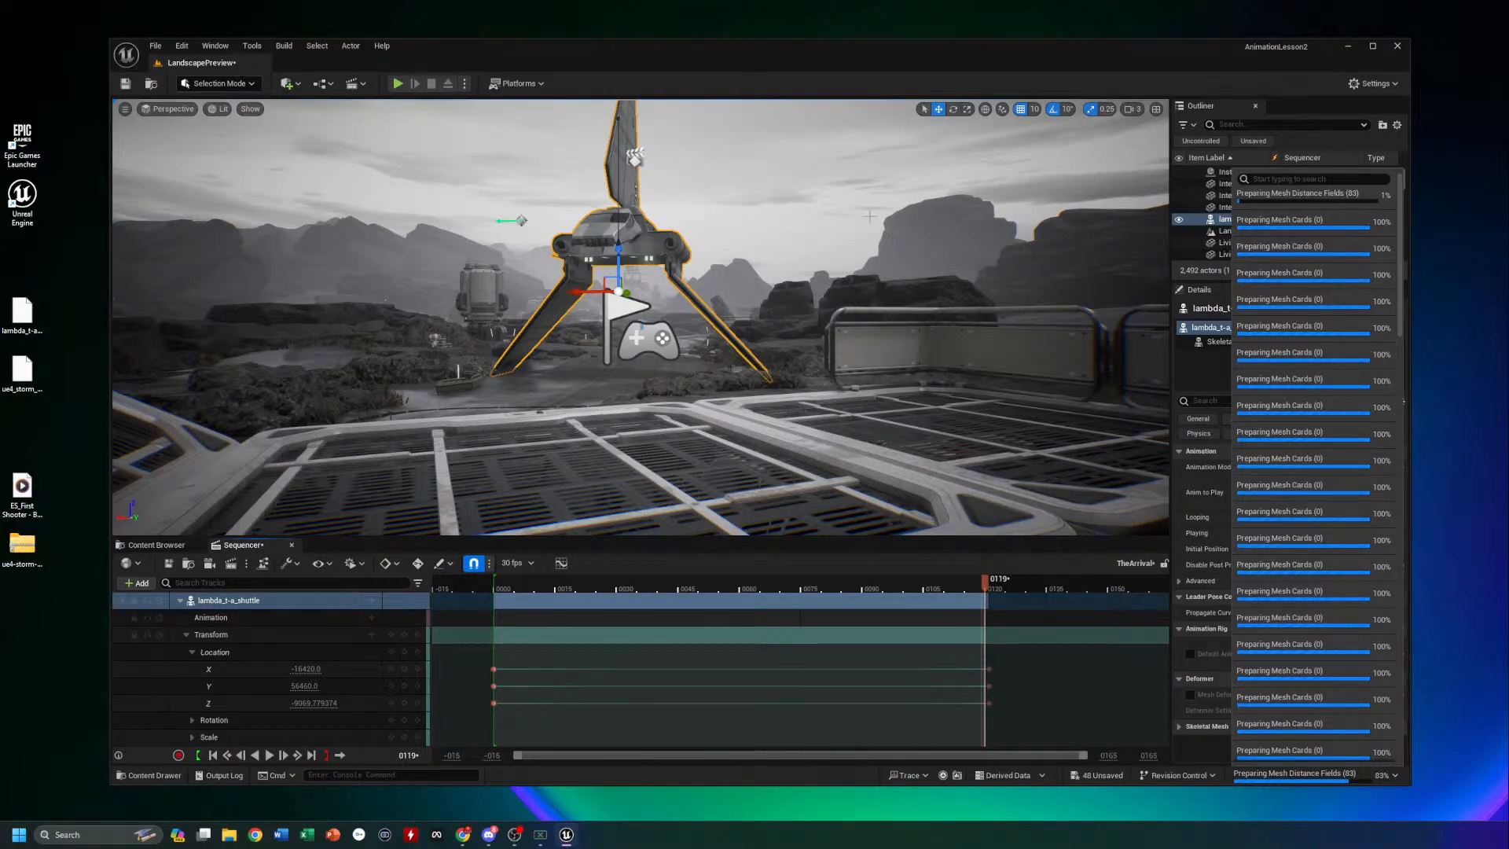
{"action": "left_click", "coordinate": [730, 56]}
Save the level and restart the editor with the AnimationLesson2 project through the Epic Games Launcher
{"action": "left_click", "coordinate": [125, 83]}
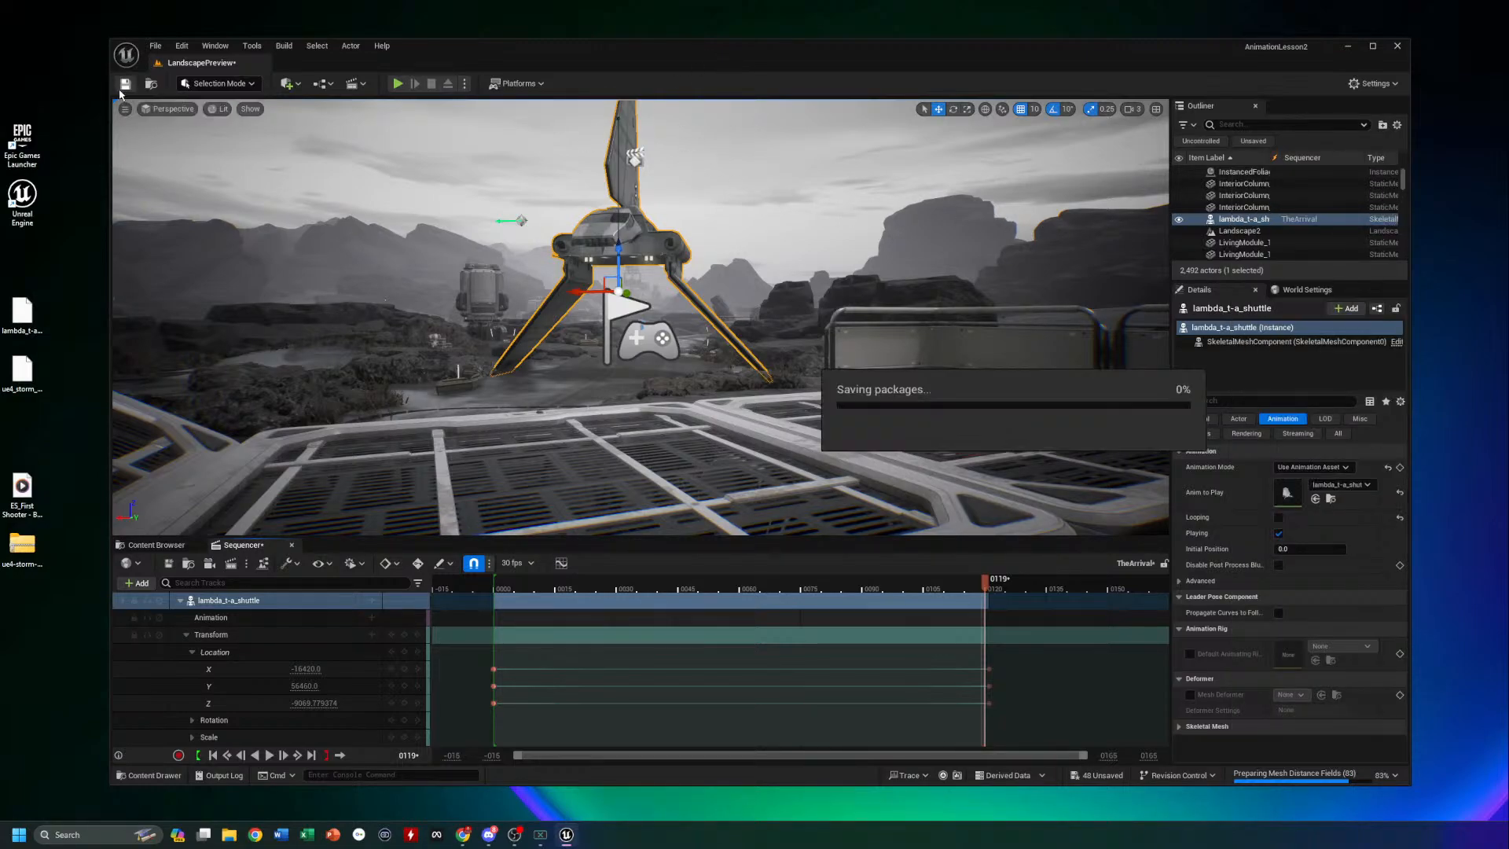
{"action": "left_click", "coordinate": [1397, 47]}
{"action": "left_click", "coordinate": [1047, 543]}
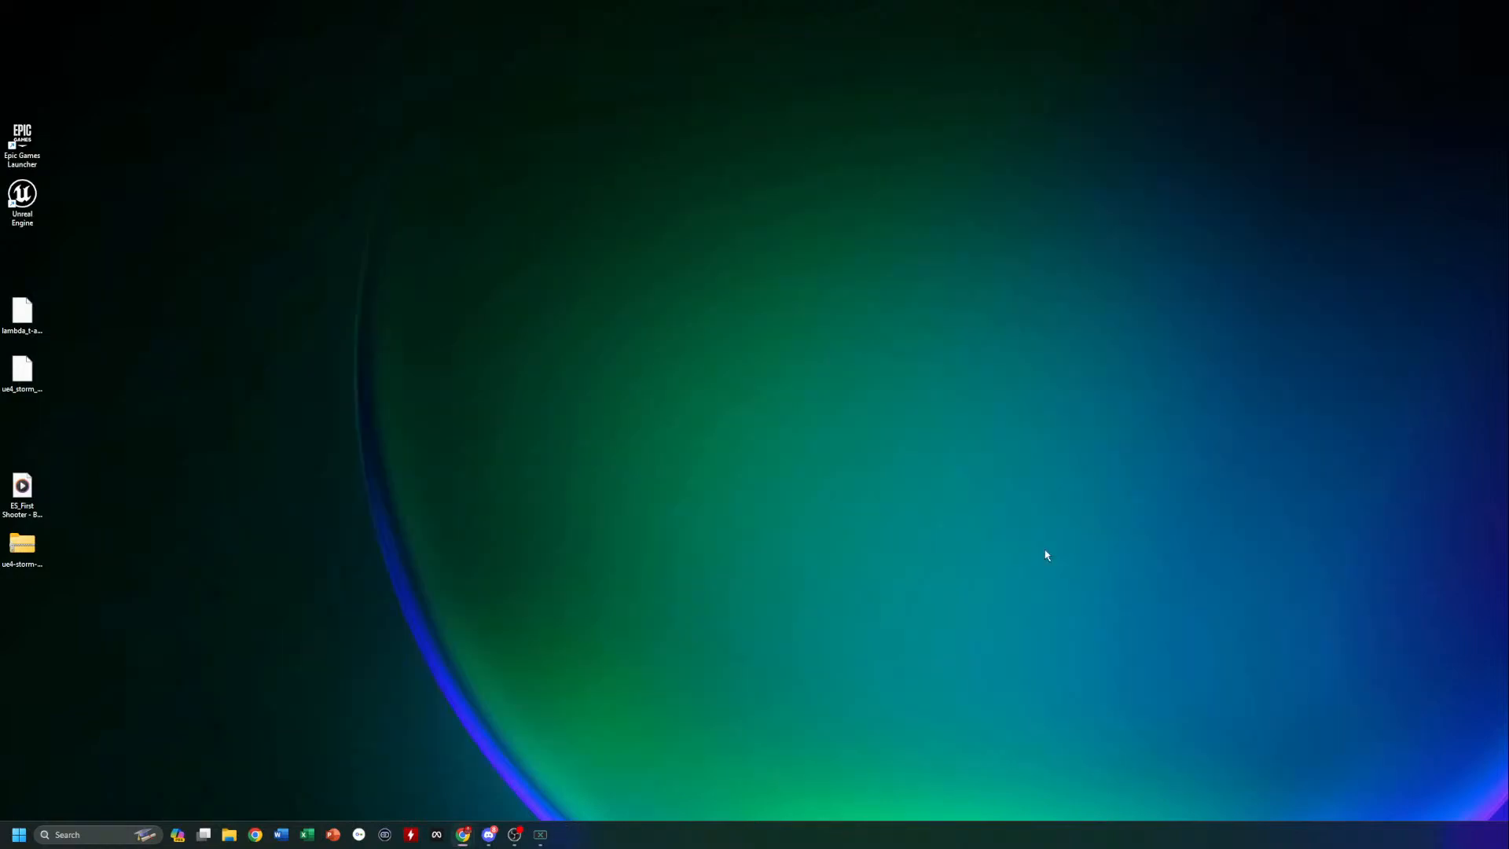
{"action": "double_click", "coordinate": [30, 136]}
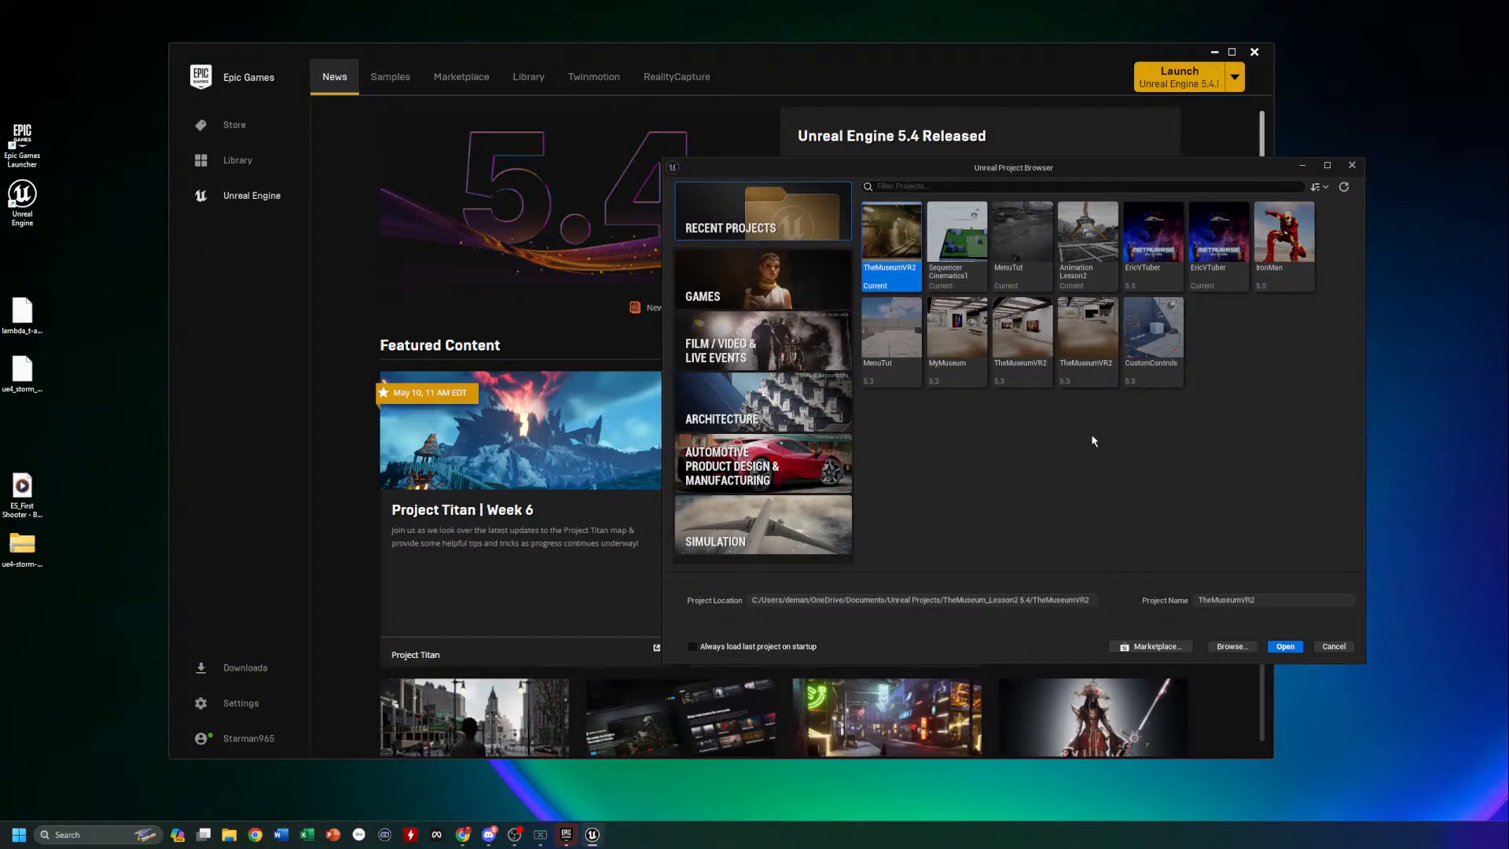
{"action": "double_click", "coordinate": [1087, 236]}
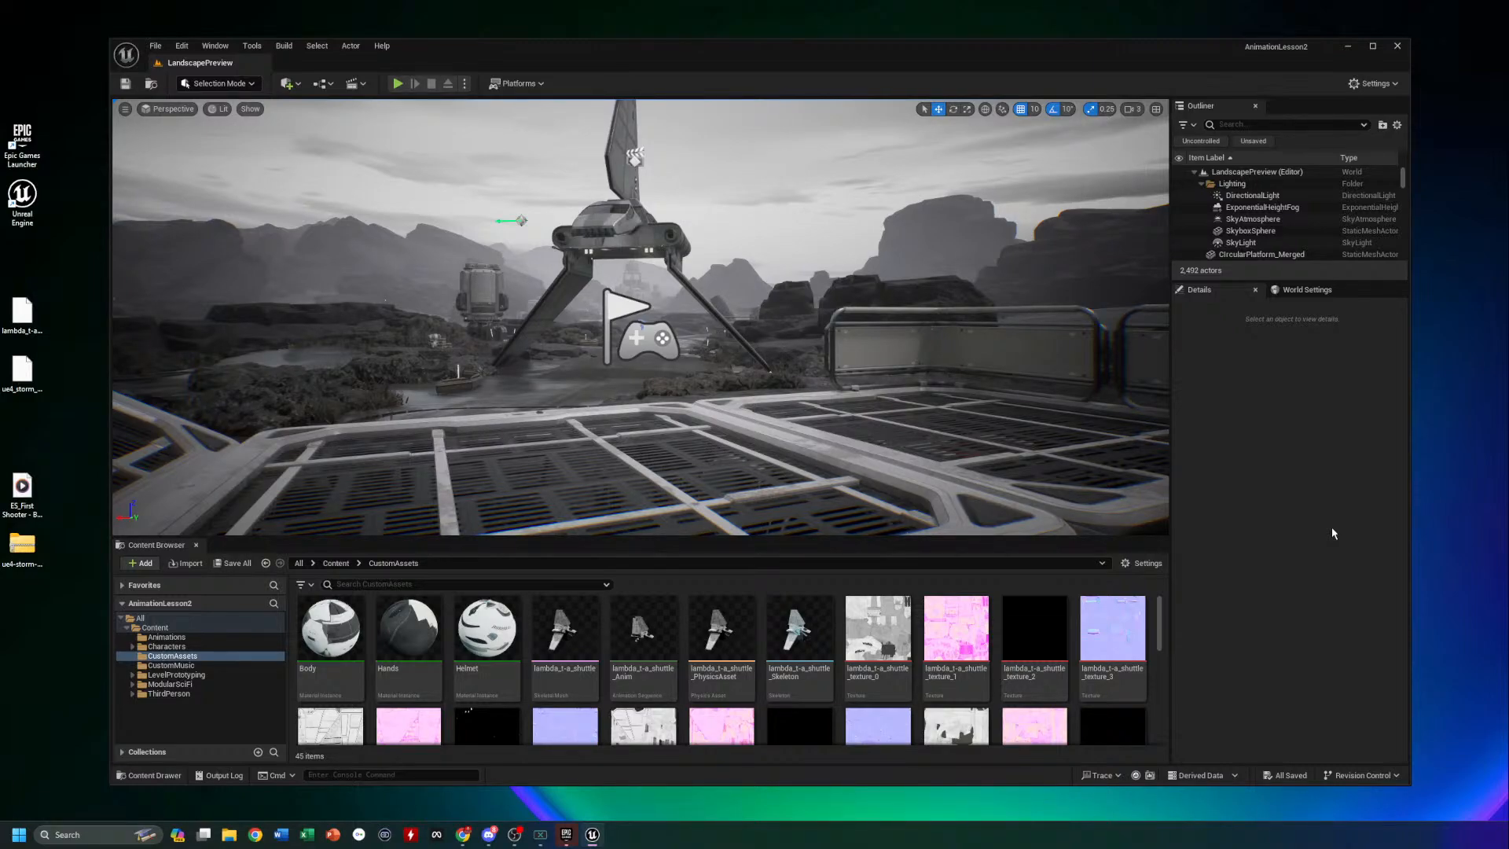
Play-test the level in the viewport and end the play session
{"action": "left_click", "coordinate": [398, 83]}
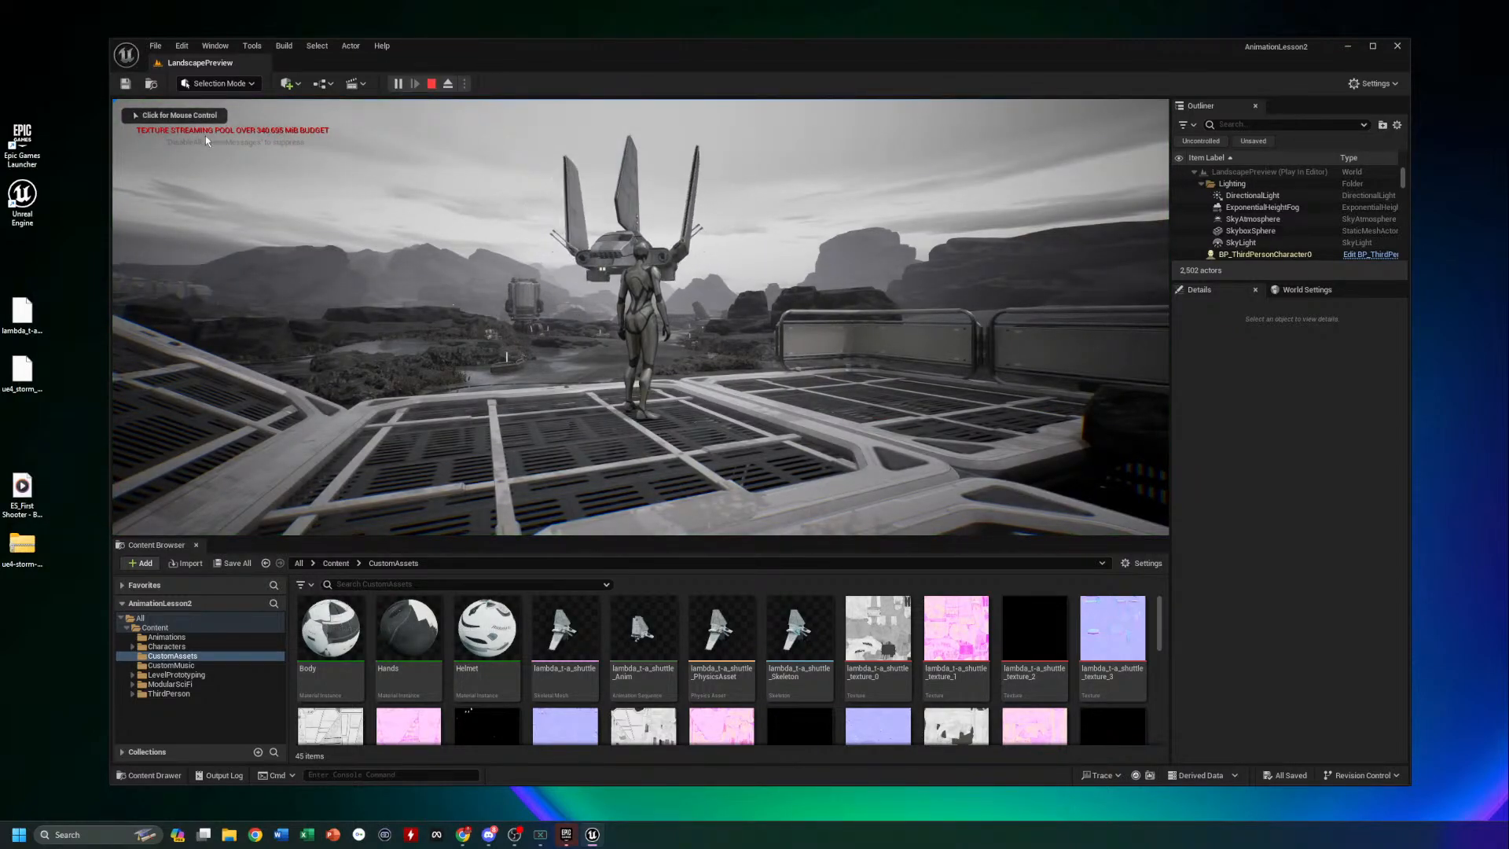
{"action": "left_click", "coordinate": [432, 84]}
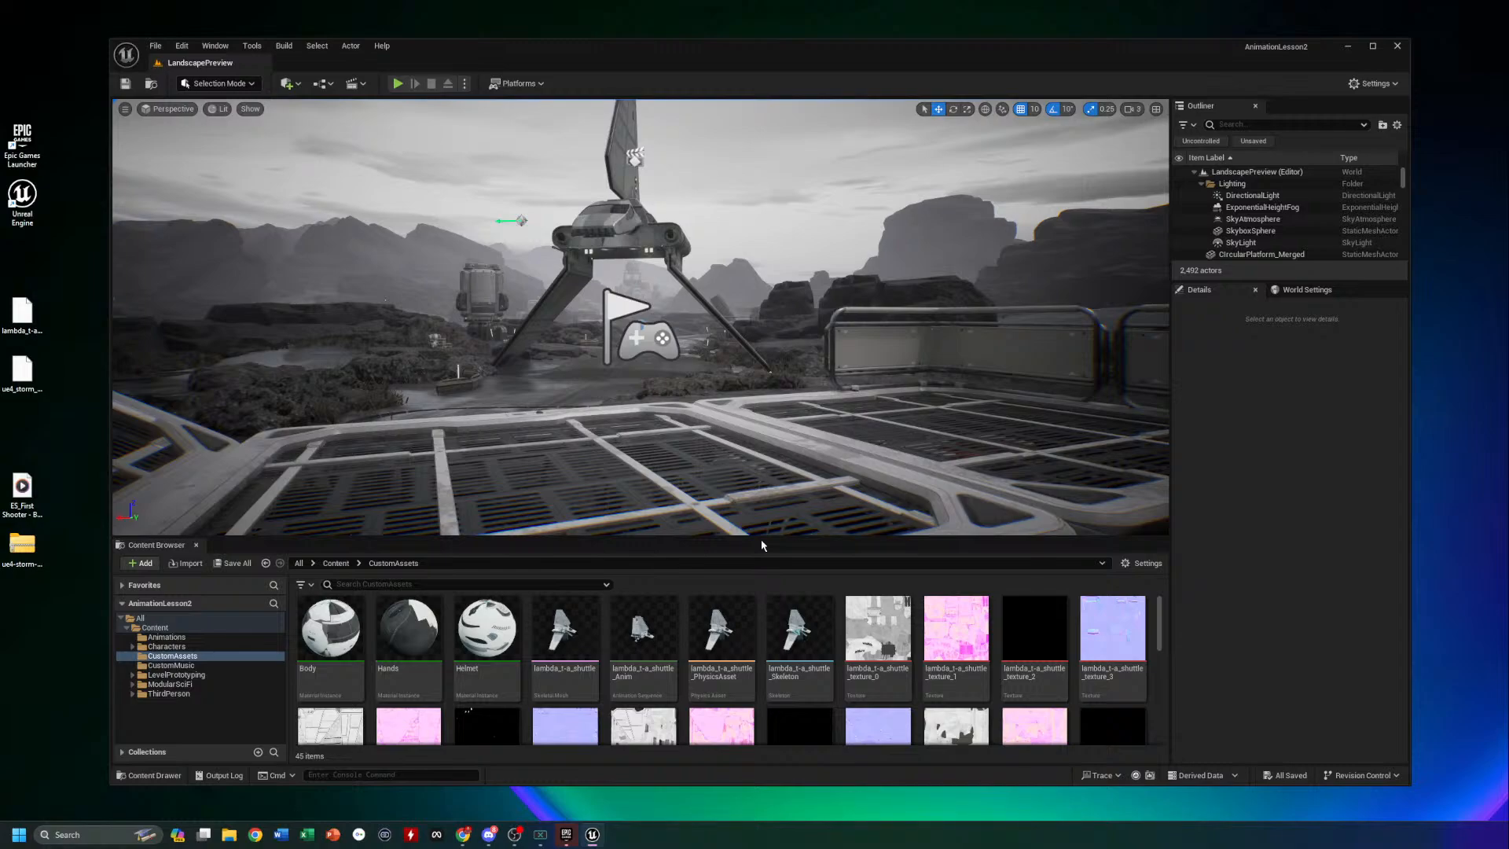
{"action": "scroll", "coordinate": [791, 504], "scroll_direction": "up", "scroll_amount": 5}
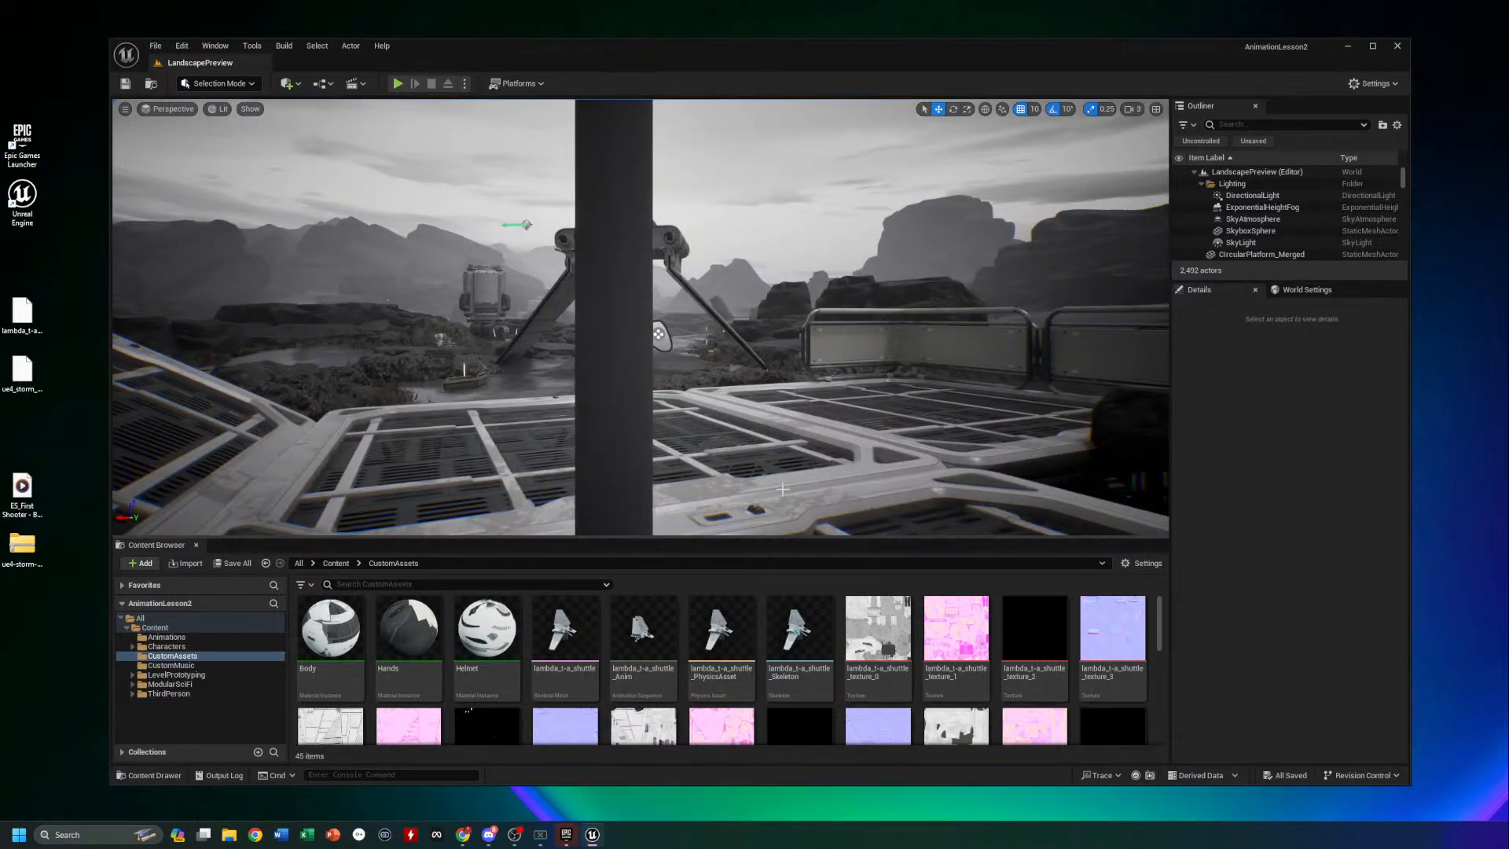
Open the existing level sequence TheArrival for editing and play it back
{"action": "left_click", "coordinate": [172, 637]}
{"action": "mouse_move", "coordinate": [320, 631]}
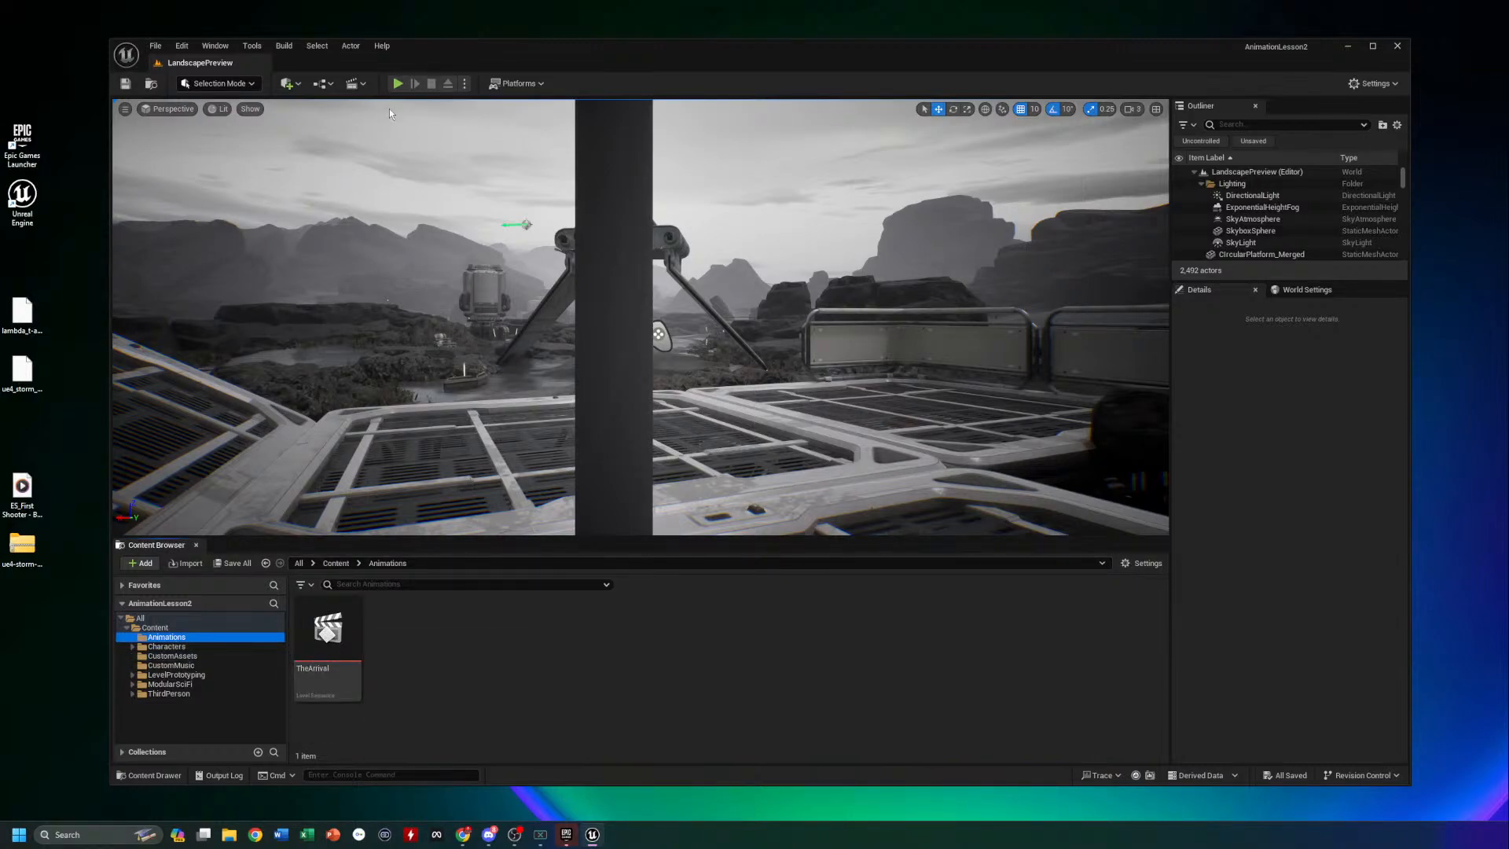
{"action": "left_click", "coordinate": [364, 84]}
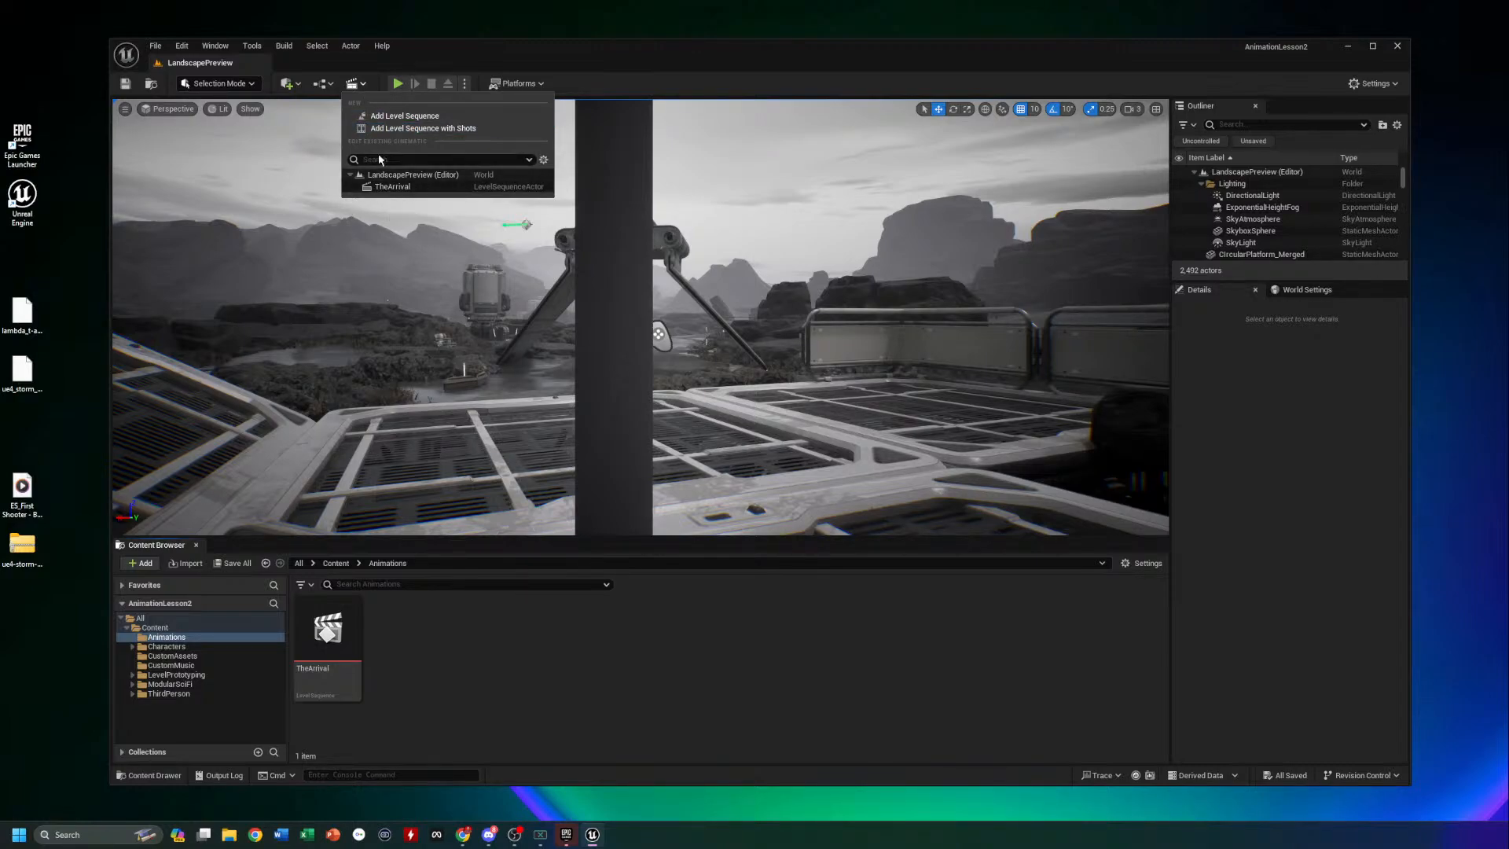
{"action": "left_click", "coordinate": [362, 84]}
{"action": "left_click", "coordinate": [362, 84]}
{"action": "left_click", "coordinate": [413, 189]}
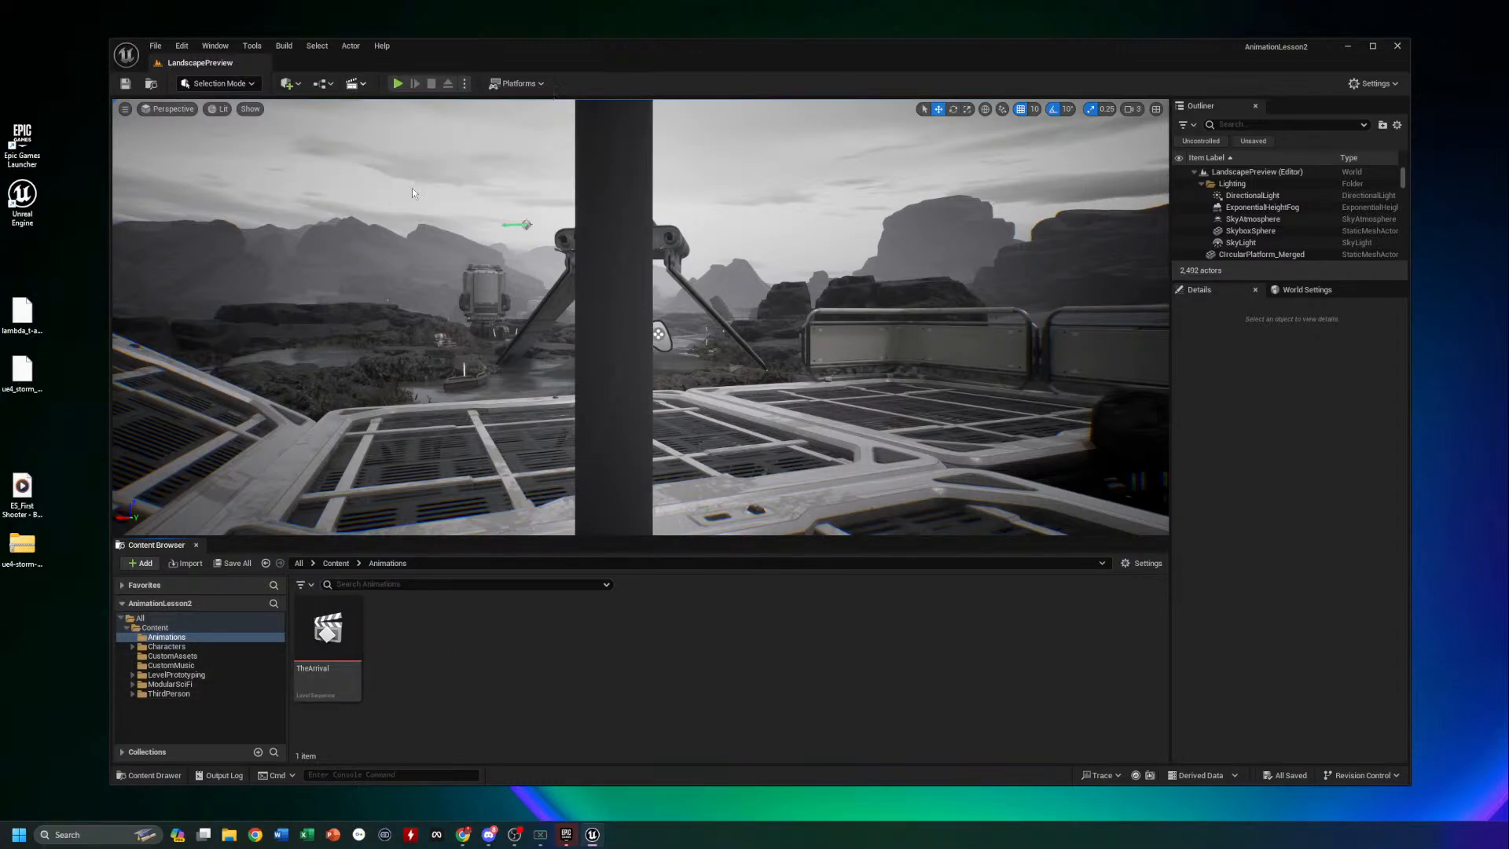
{"action": "left_click_drag", "start_coordinate": [700, 513], "coordinate": [644, 437]}
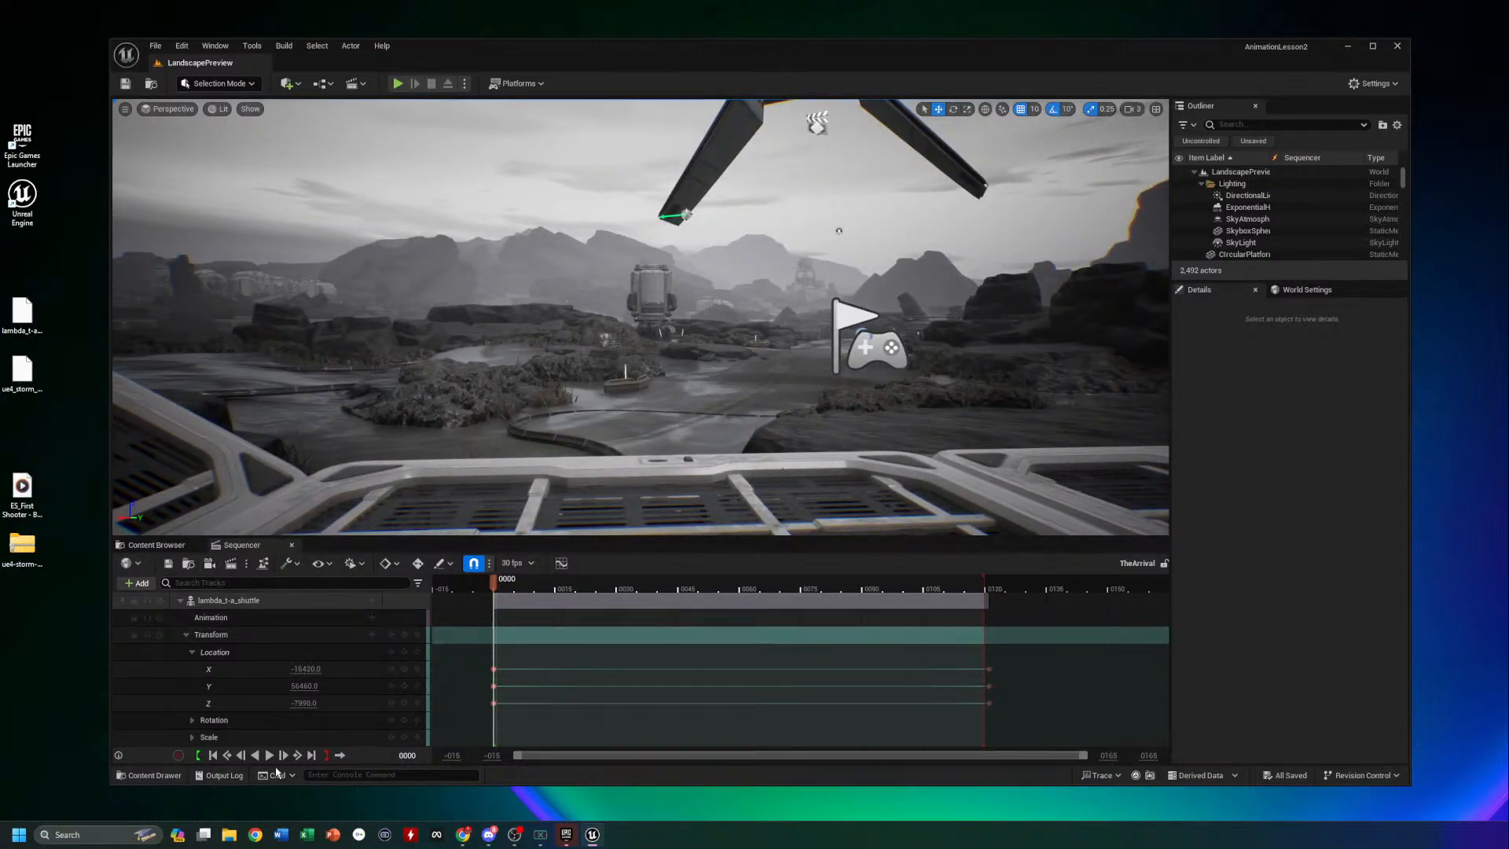
{"action": "left_click", "coordinate": [269, 755]}
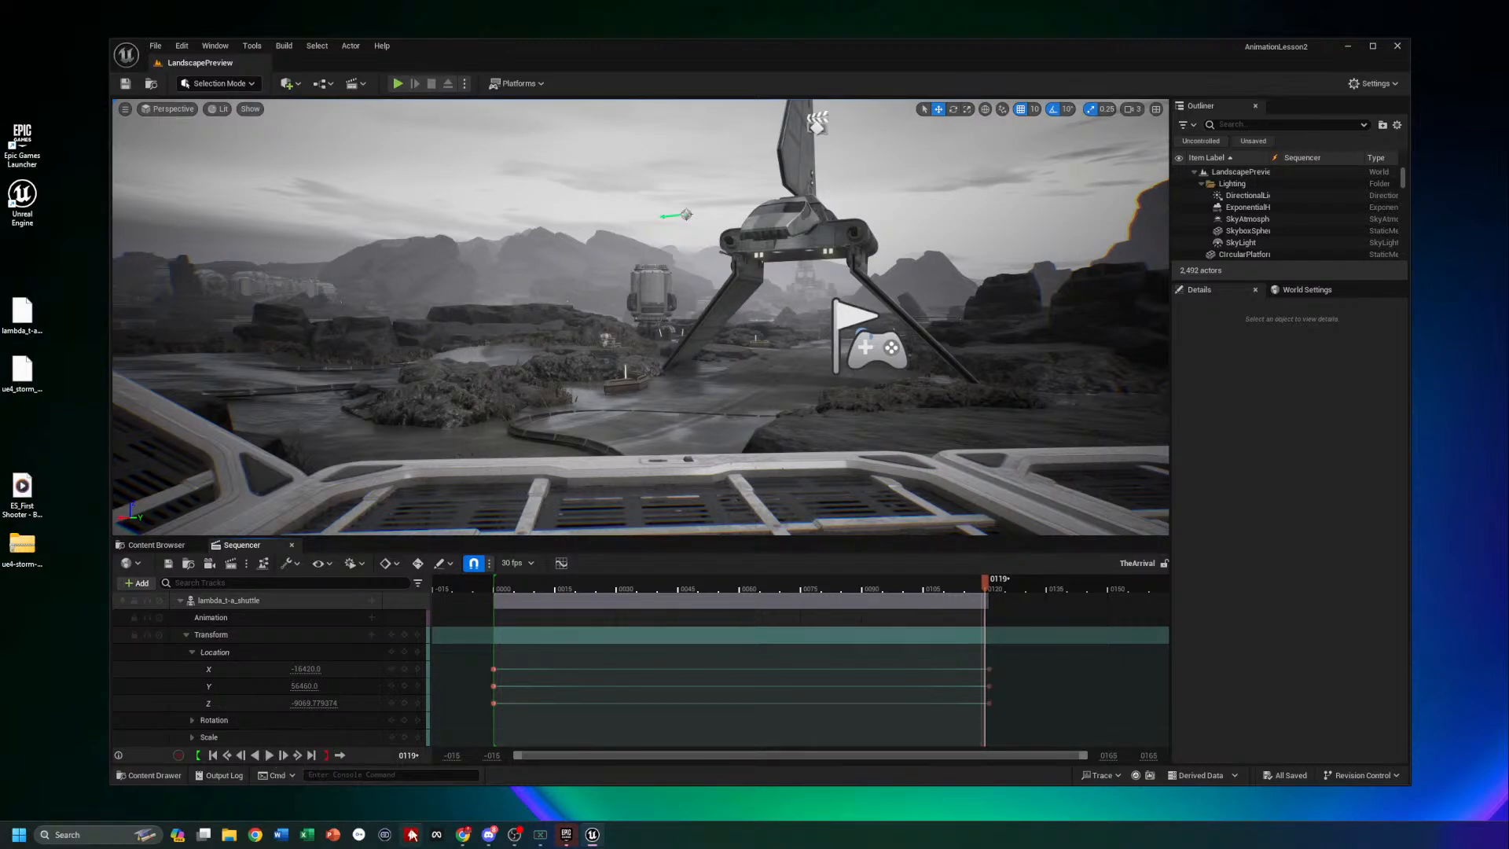
Add lambda_t-a_shuttle_Anim to the shuttle's Animation track at frame 0 and remove the misplaced copy at the sequence's end
{"action": "left_click", "coordinate": [372, 619]}
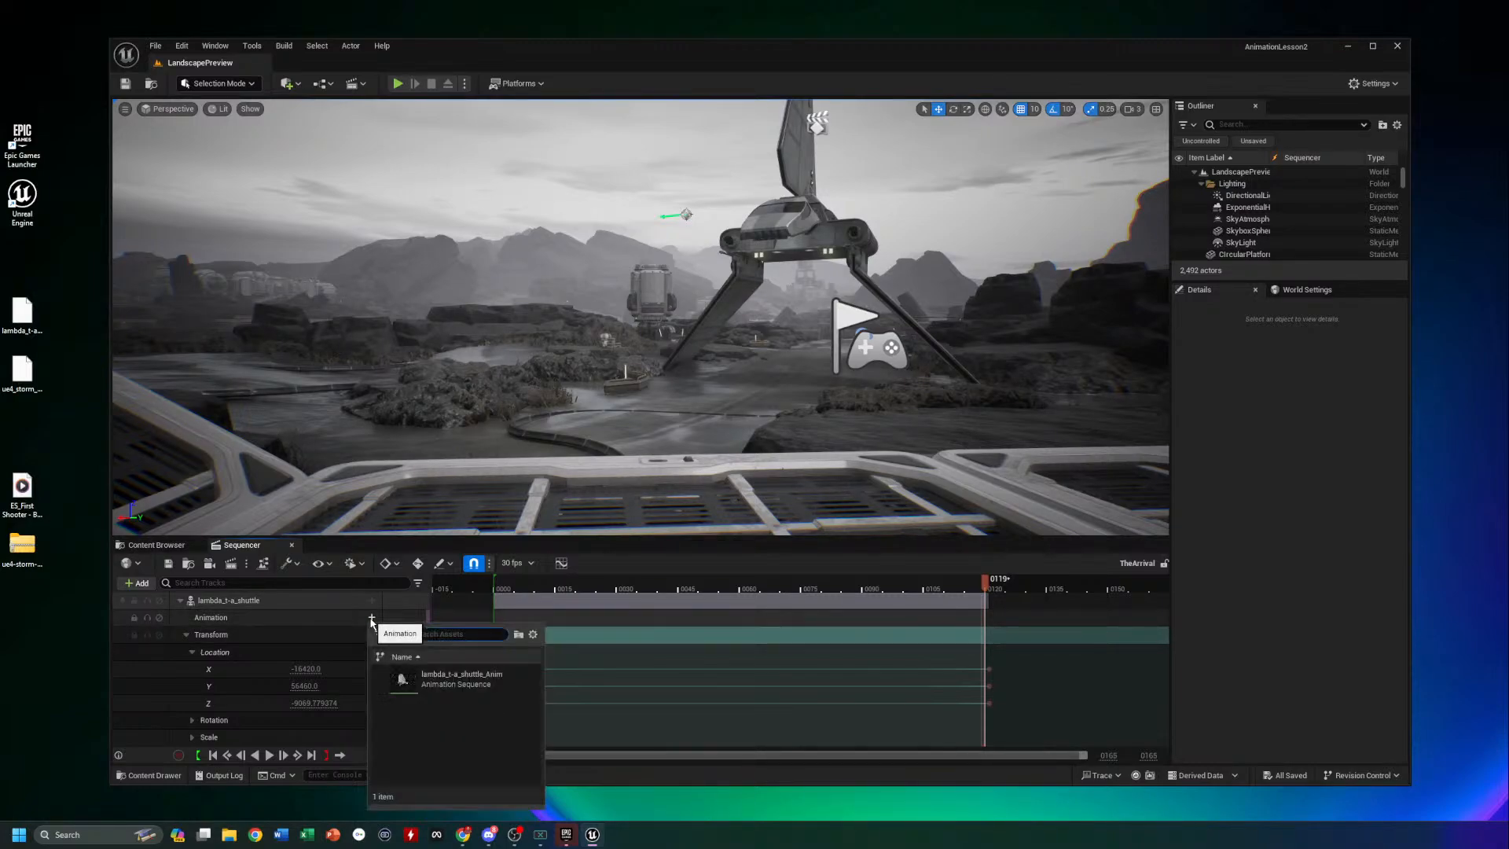
{"action": "left_click", "coordinate": [461, 678]}
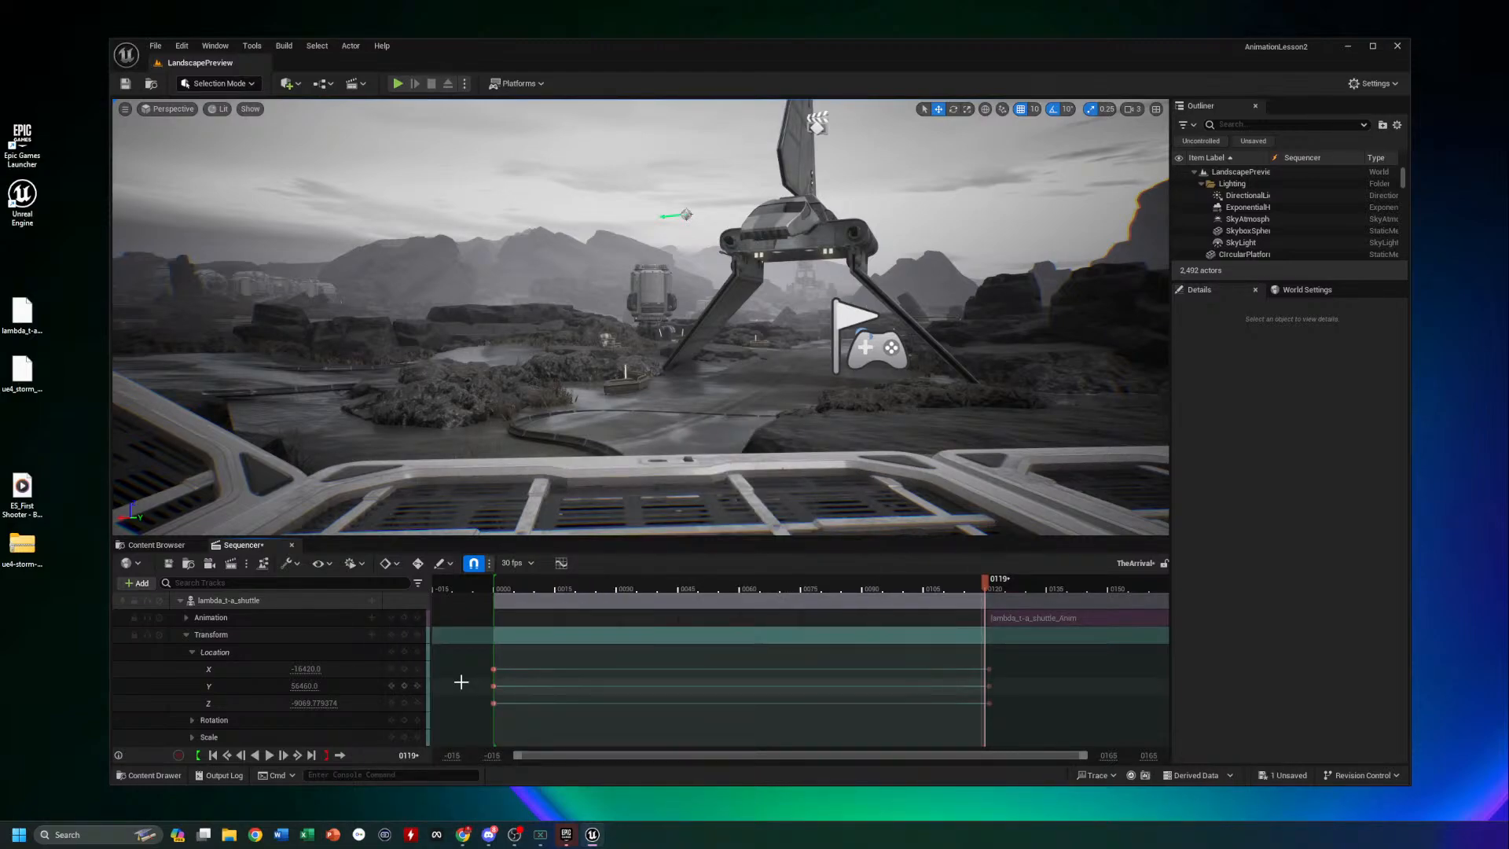
{"action": "left_click_drag", "start_coordinate": [972, 593], "coordinate": [496, 605]}
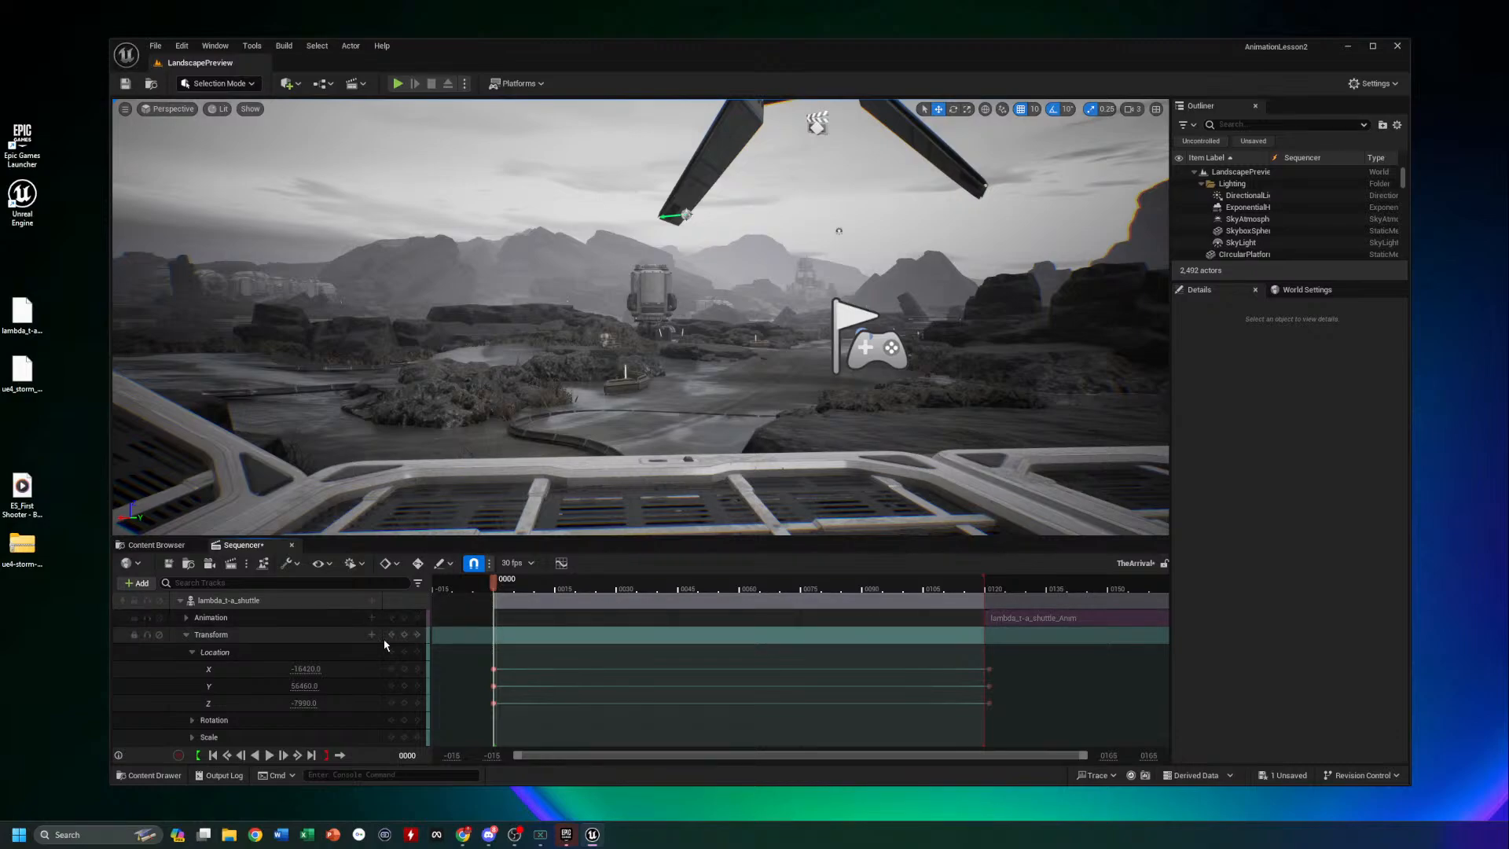
{"action": "left_click", "coordinate": [373, 618]}
{"action": "left_click", "coordinate": [472, 675]}
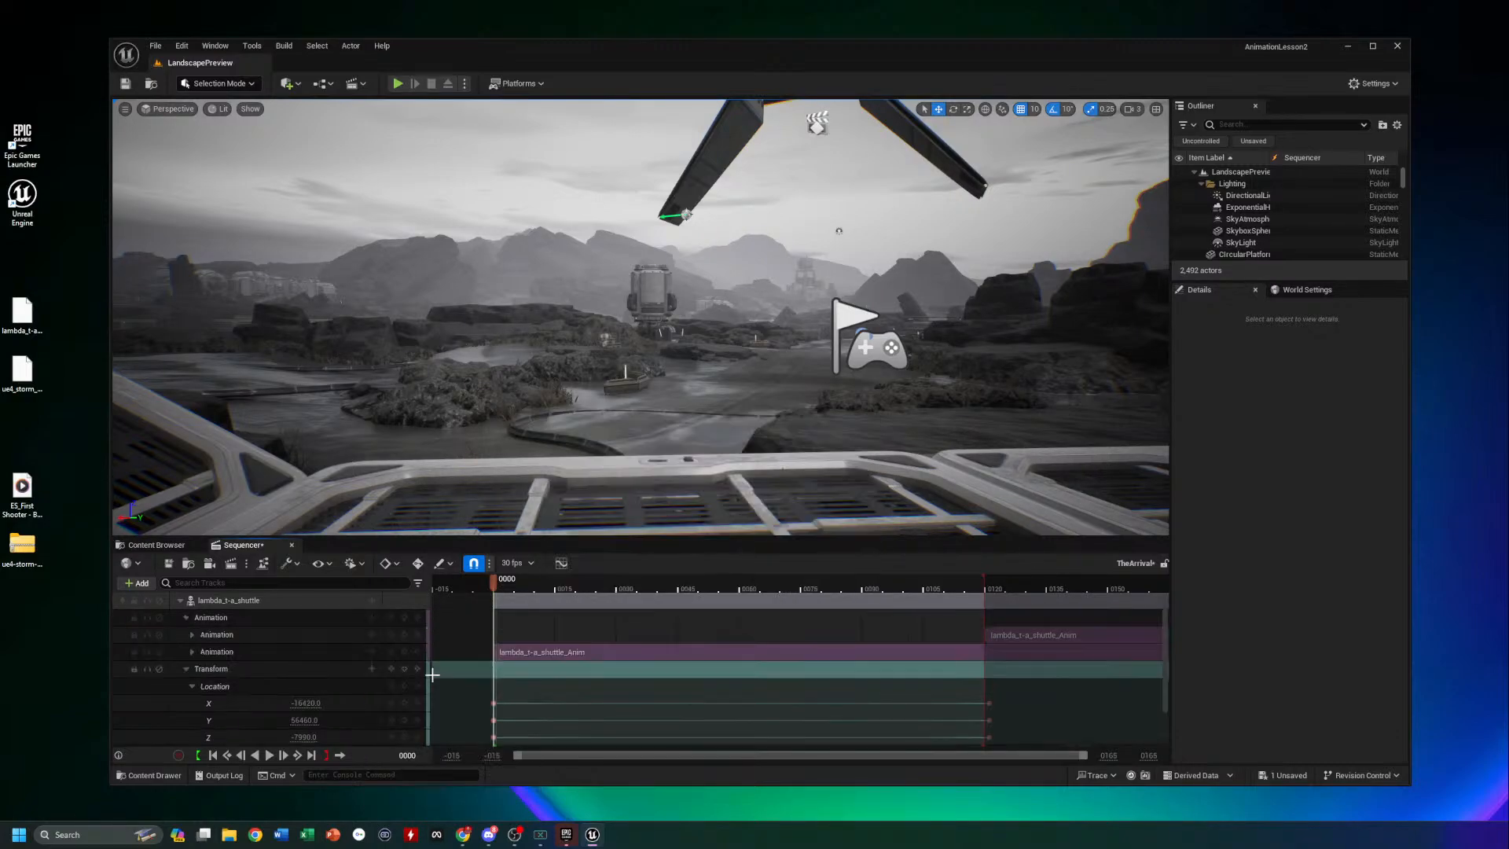
{"action": "left_click", "coordinate": [249, 652]}
{"action": "key", "text": "Delete"}
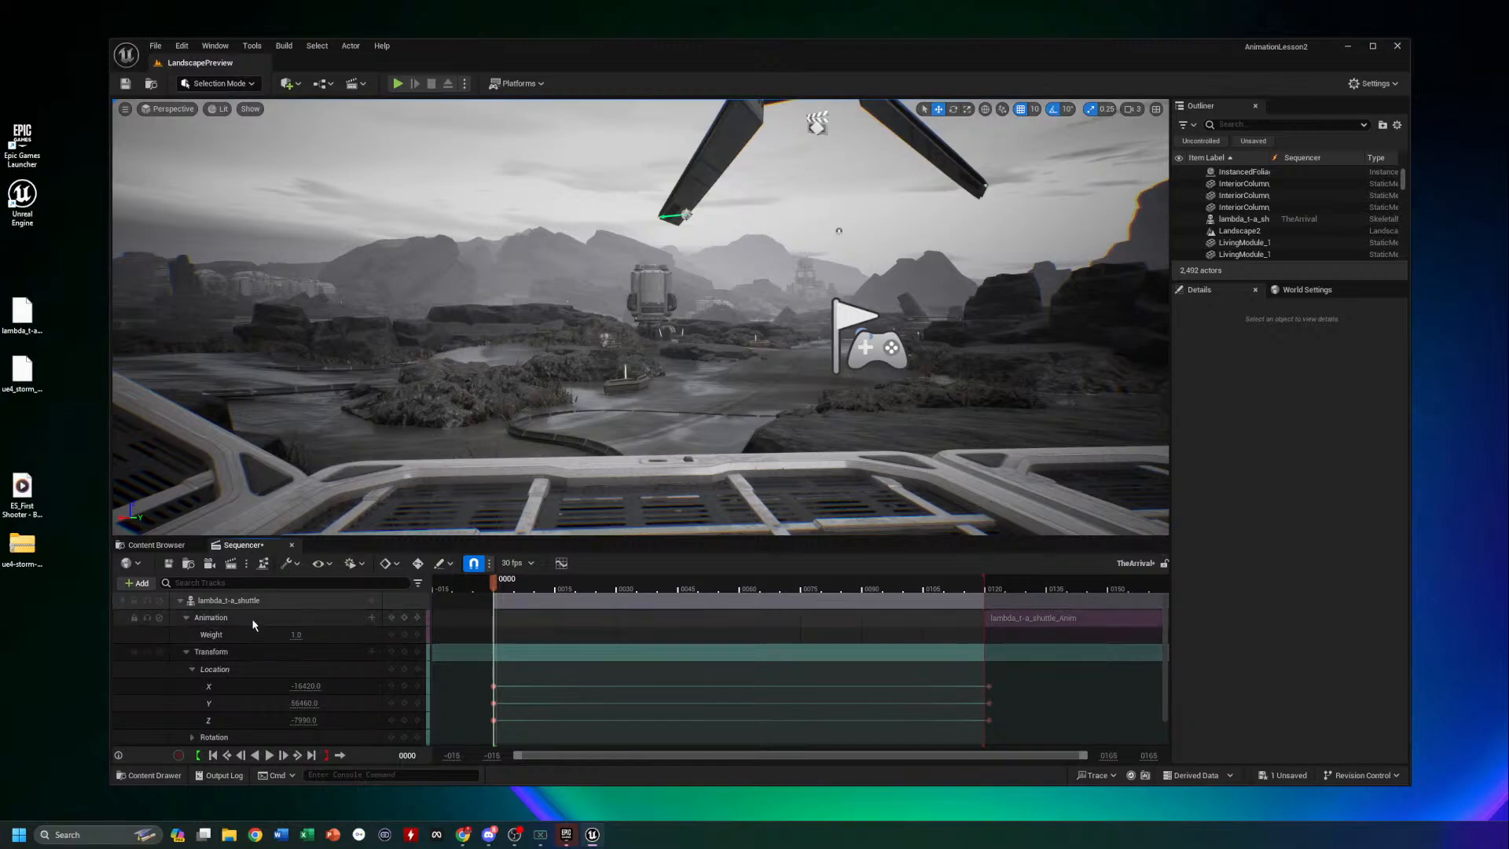
{"action": "left_click", "coordinate": [343, 617]}
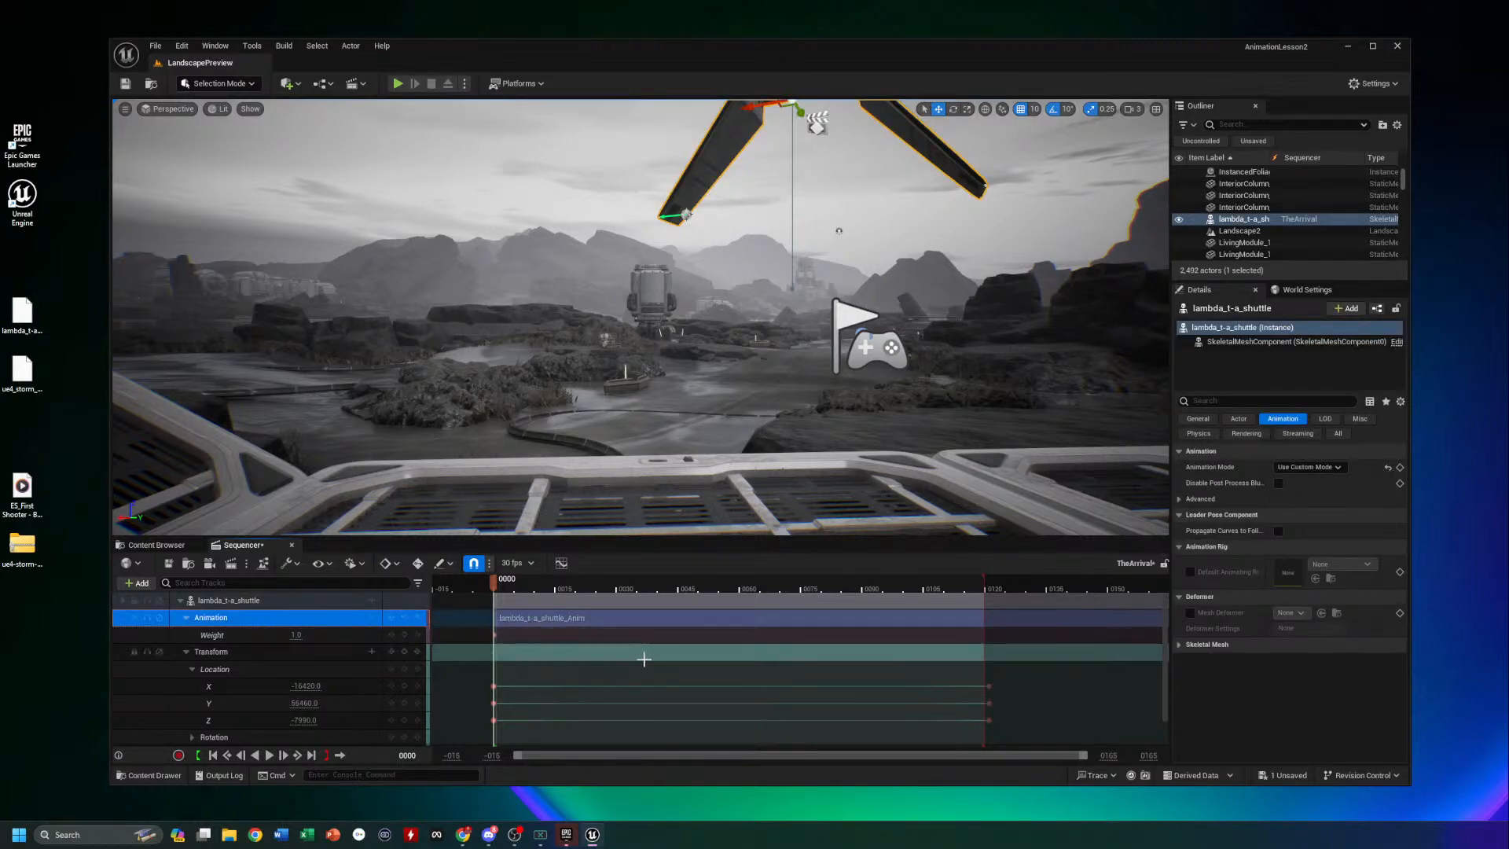
Play the sequence from the start twice to review the shuttle's descent with its animation
{"action": "key", "text": "space"}
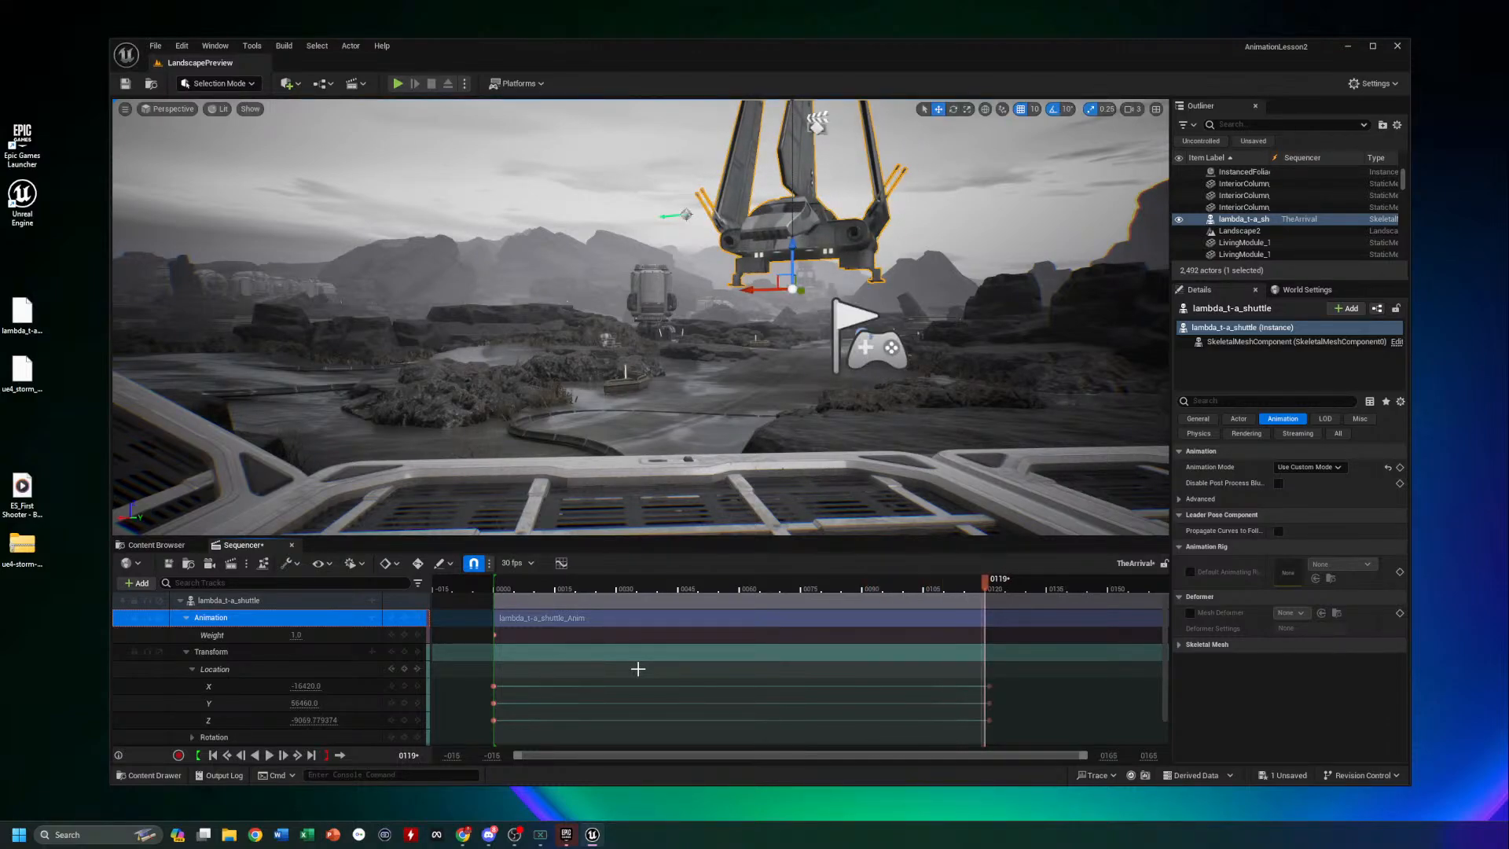
{"action": "left_click_drag", "start_coordinate": [988, 591], "coordinate": [495, 610]}
{"action": "key", "text": "space"}
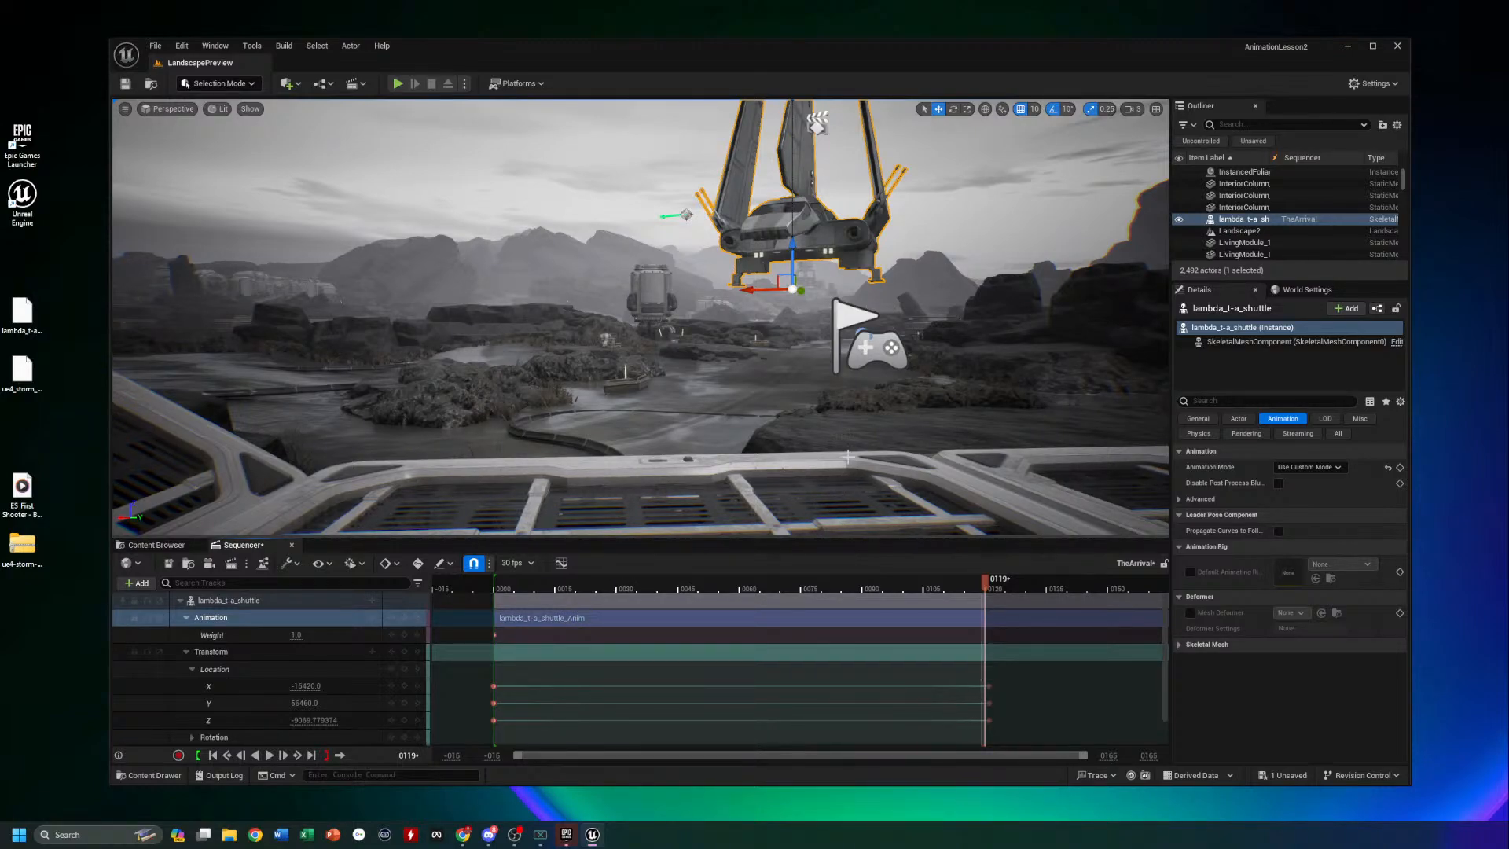
Delete the shuttle's X, Y and Z location keys at frame 121
{"action": "left_click", "coordinate": [990, 685]}
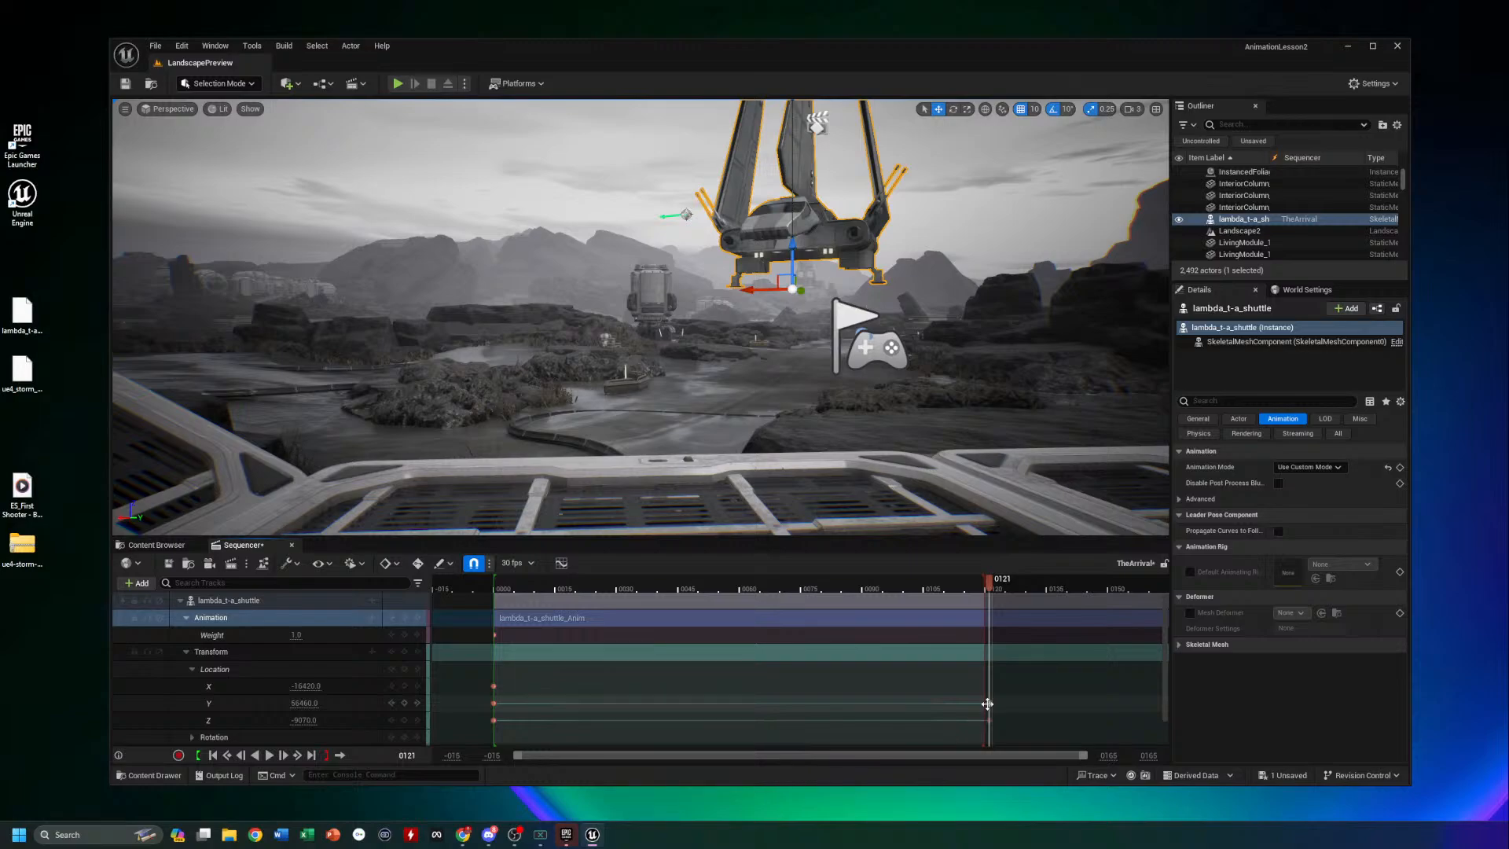
{"action": "key", "text": "Delete"}
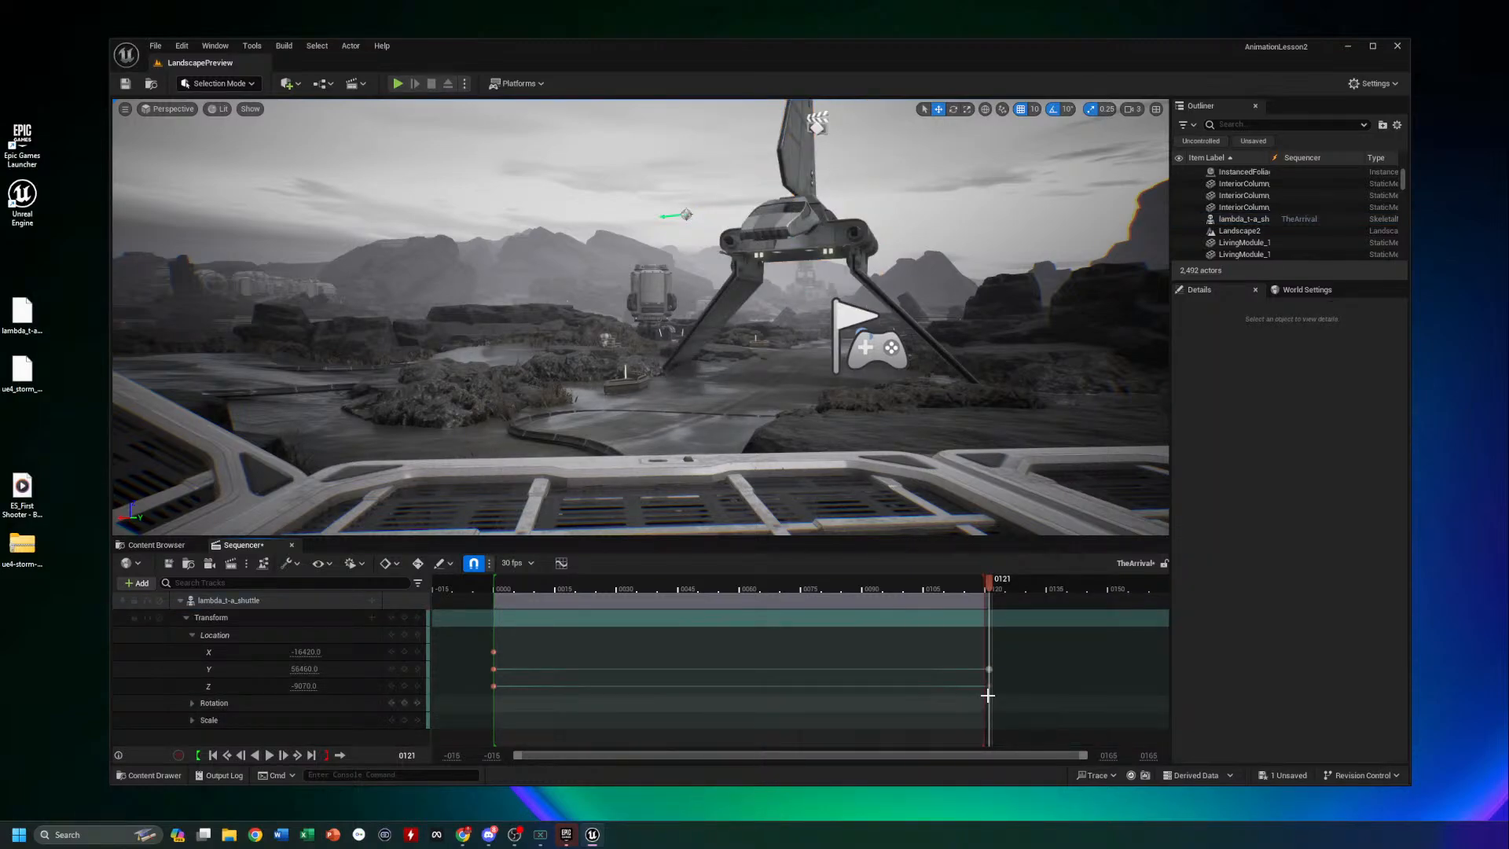
{"action": "key", "text": "ctrl+z"}
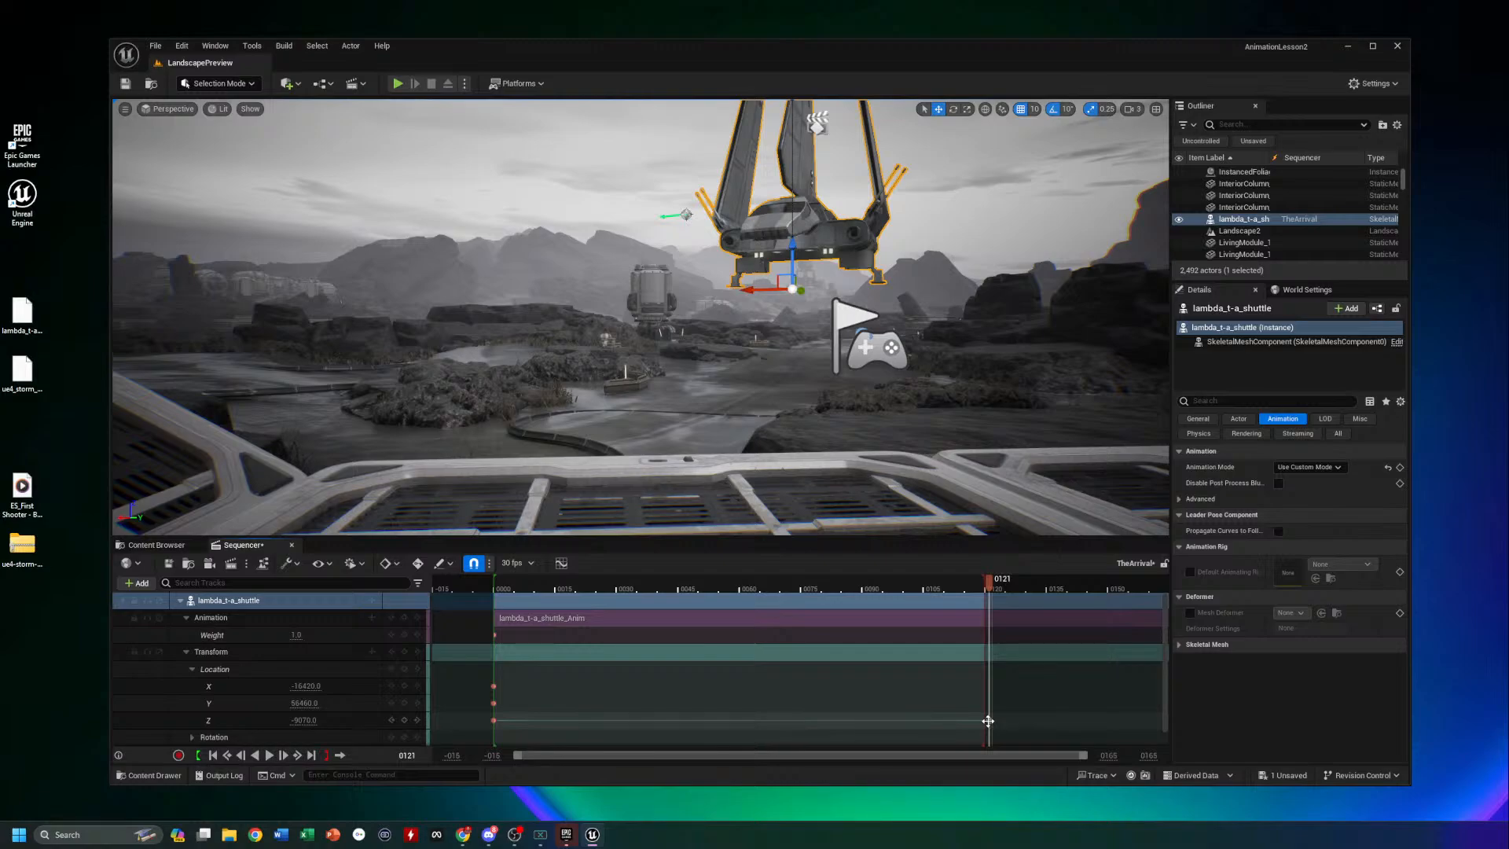
{"action": "right_click", "coordinate": [988, 721]}
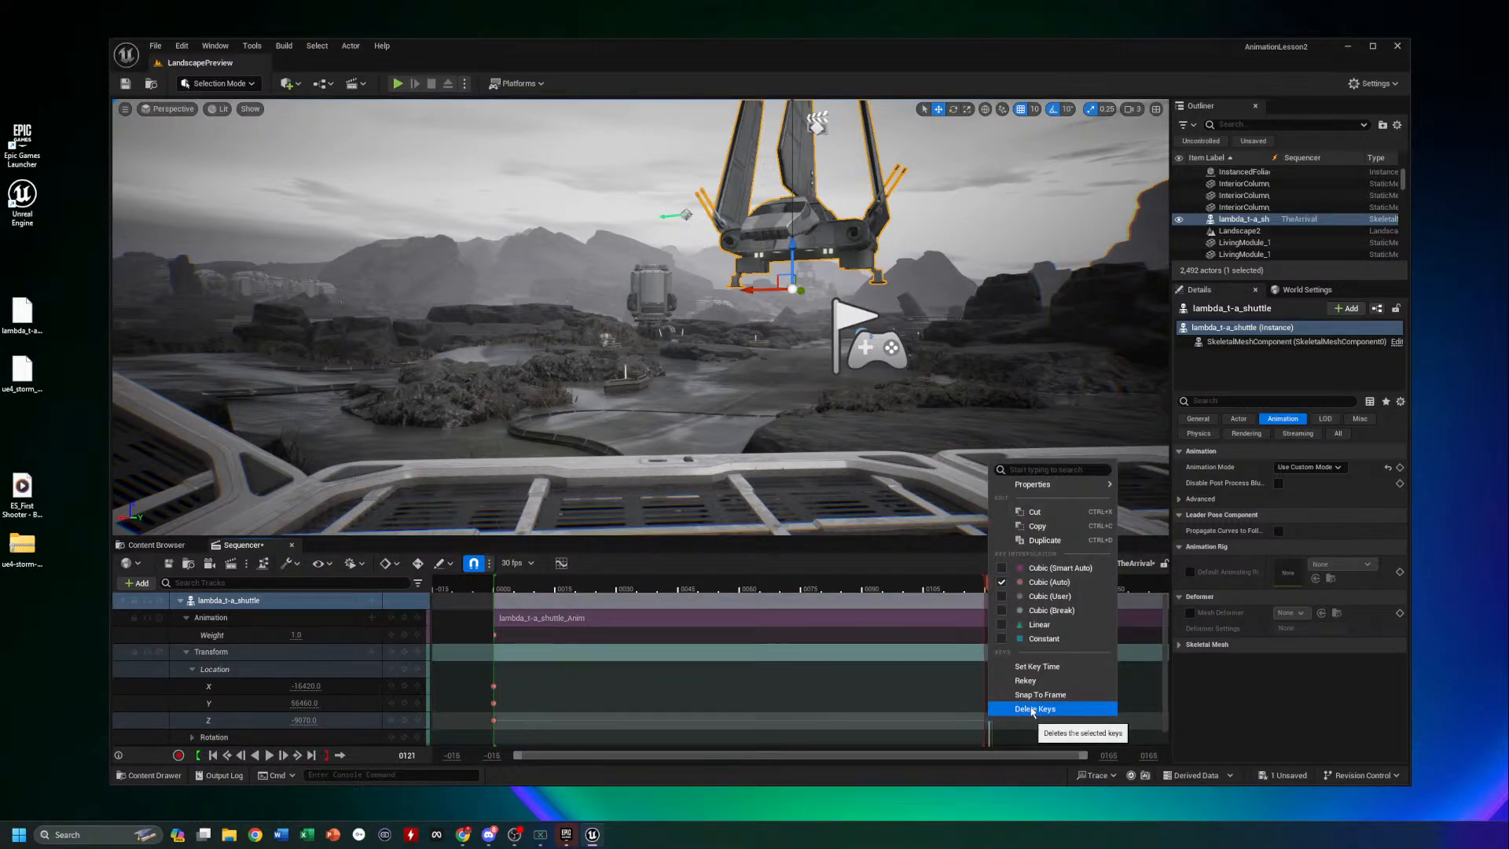
{"action": "left_click", "coordinate": [1012, 710]}
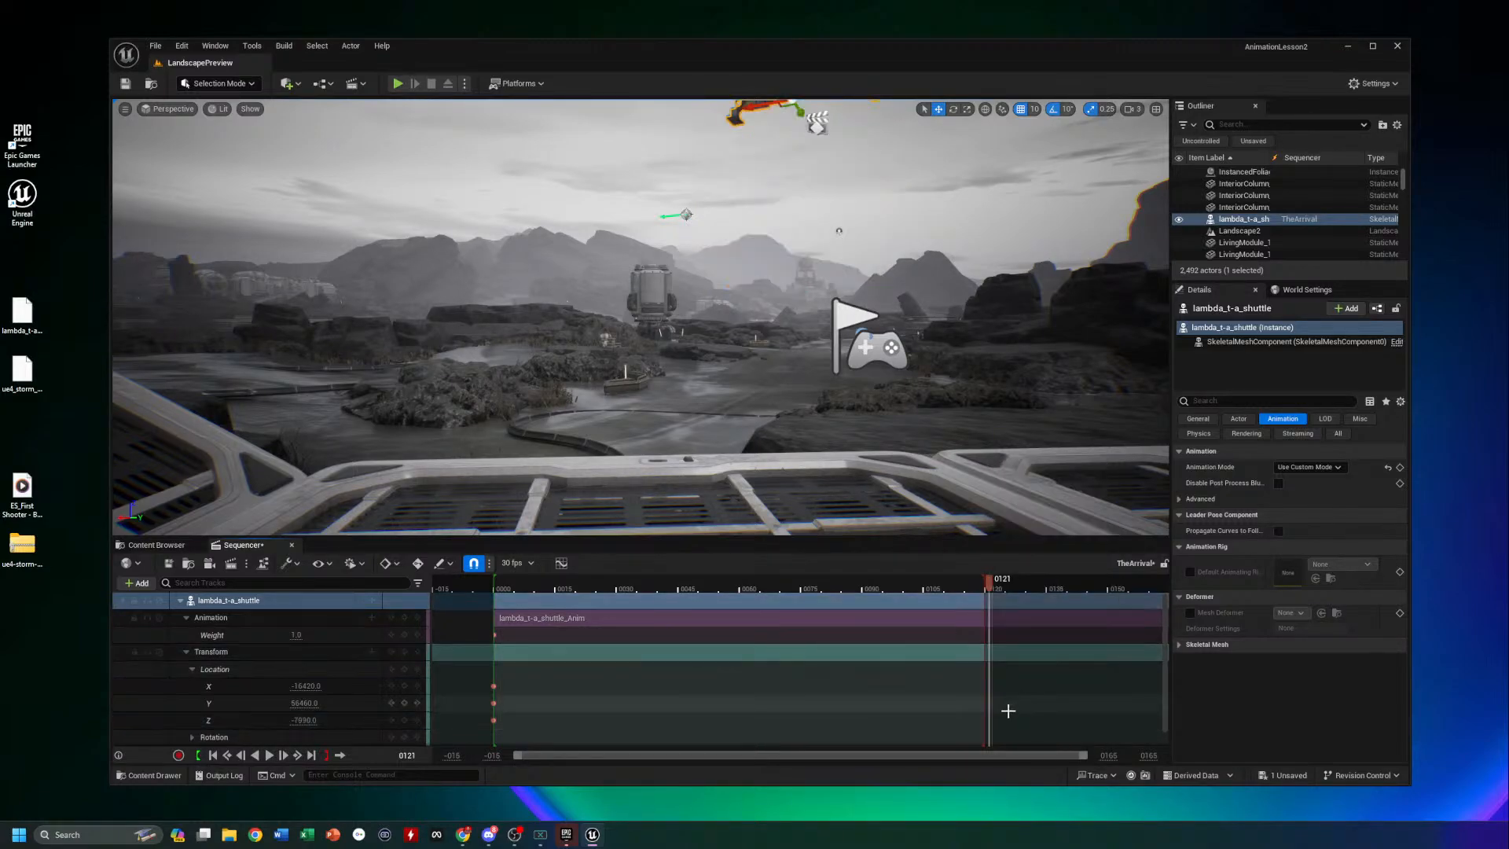
Try to lower the shuttle to the ground at frame 120 and preview the motion from the start
{"action": "left_click_drag", "start_coordinate": [987, 589], "coordinate": [988, 642]}
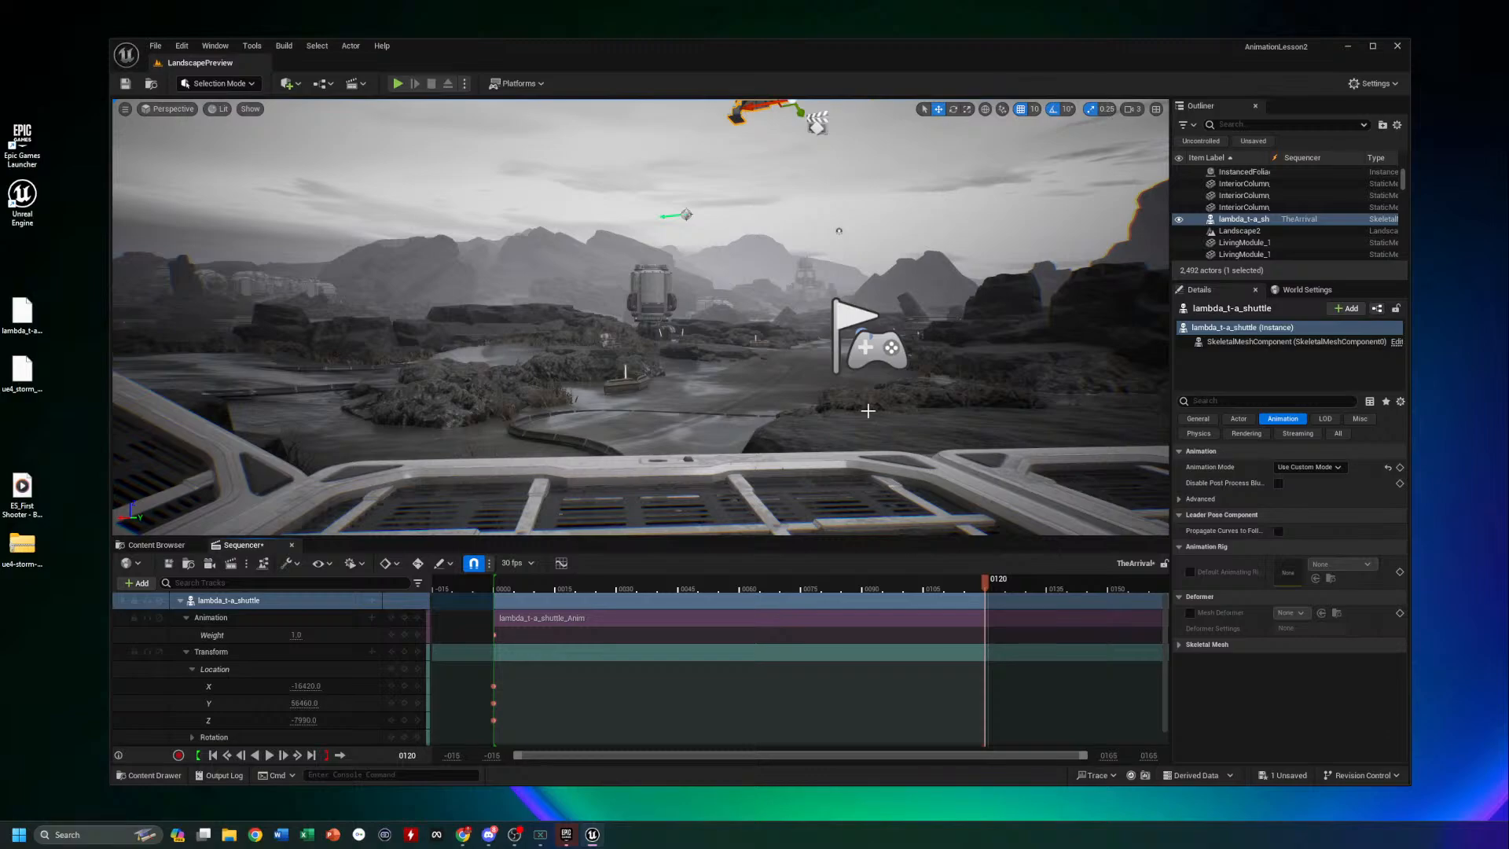
{"action": "right_click_drag", "start_coordinate": [833, 184], "coordinate": [840, 216]}
{"action": "key", "text": "e"}
{"action": "left_click_drag", "start_coordinate": [785, 117], "coordinate": [791, 404]}
{"action": "right_click_drag", "start_coordinate": [896, 467], "coordinate": [862, 495]}
{"action": "left_click_drag", "start_coordinate": [982, 589], "coordinate": [518, 602]}
{"action": "key", "text": "space"}
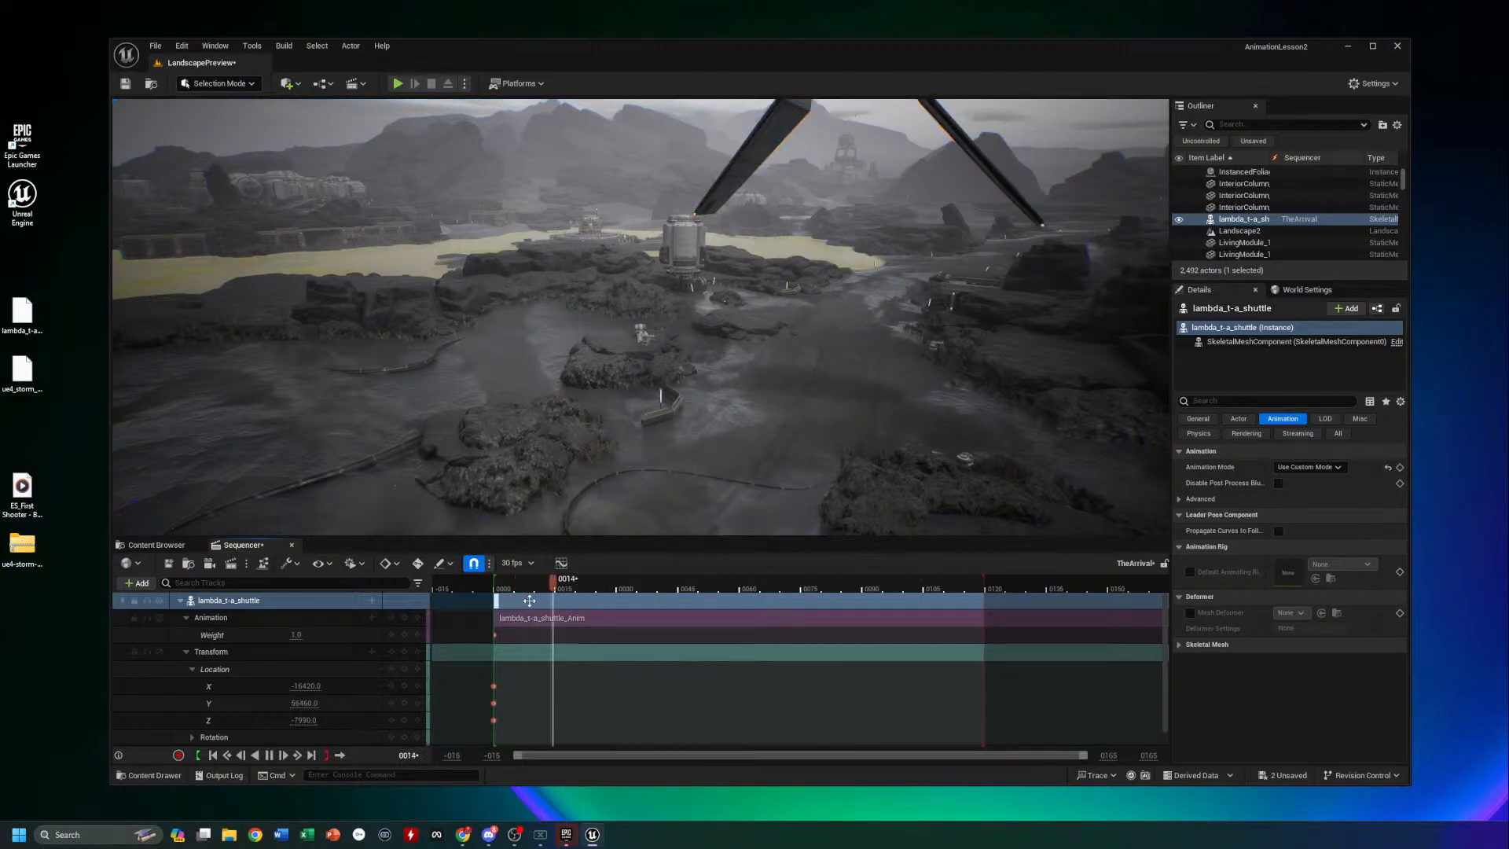
Lower the shuttle to a Z location of about -9560 at frame 120, key its location and return to frame 0
{"action": "left_click_drag", "start_coordinate": [665, 583], "coordinate": [989, 594]}
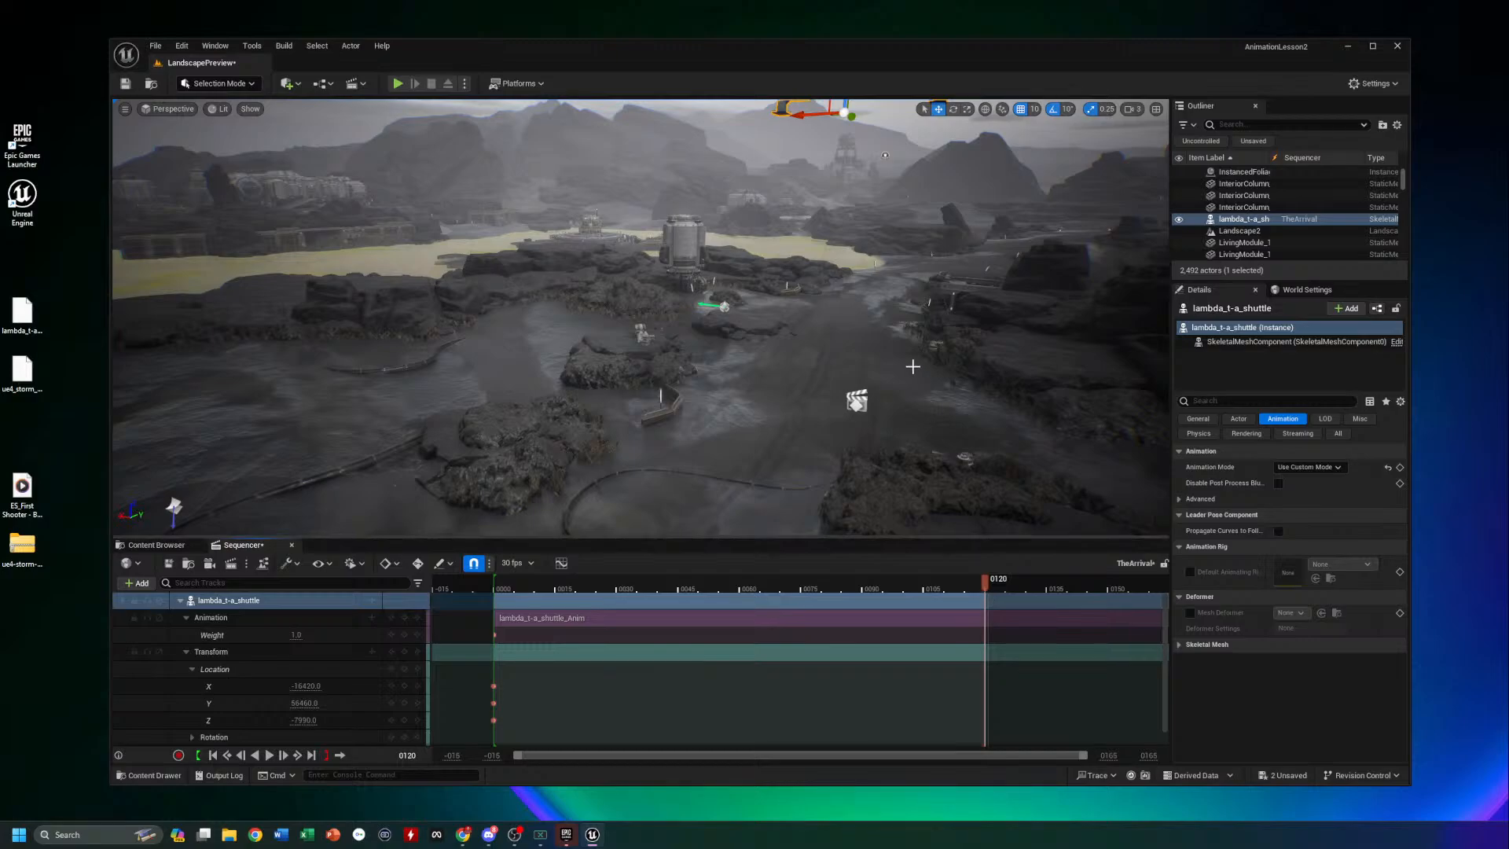
{"action": "left_click_drag", "start_coordinate": [846, 107], "coordinate": [857, 407]}
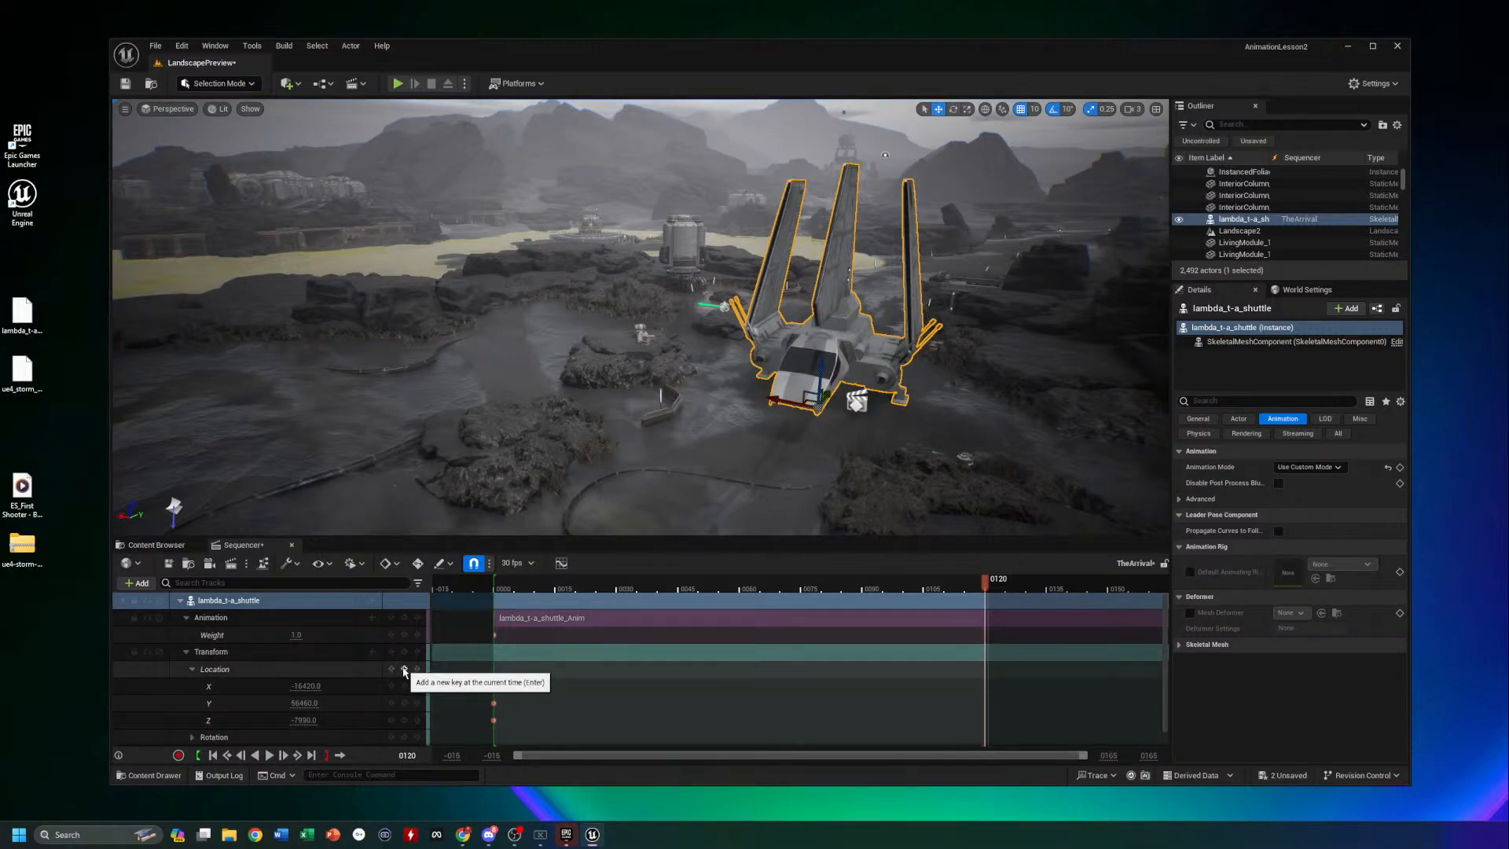
{"action": "left_click", "coordinate": [406, 669]}
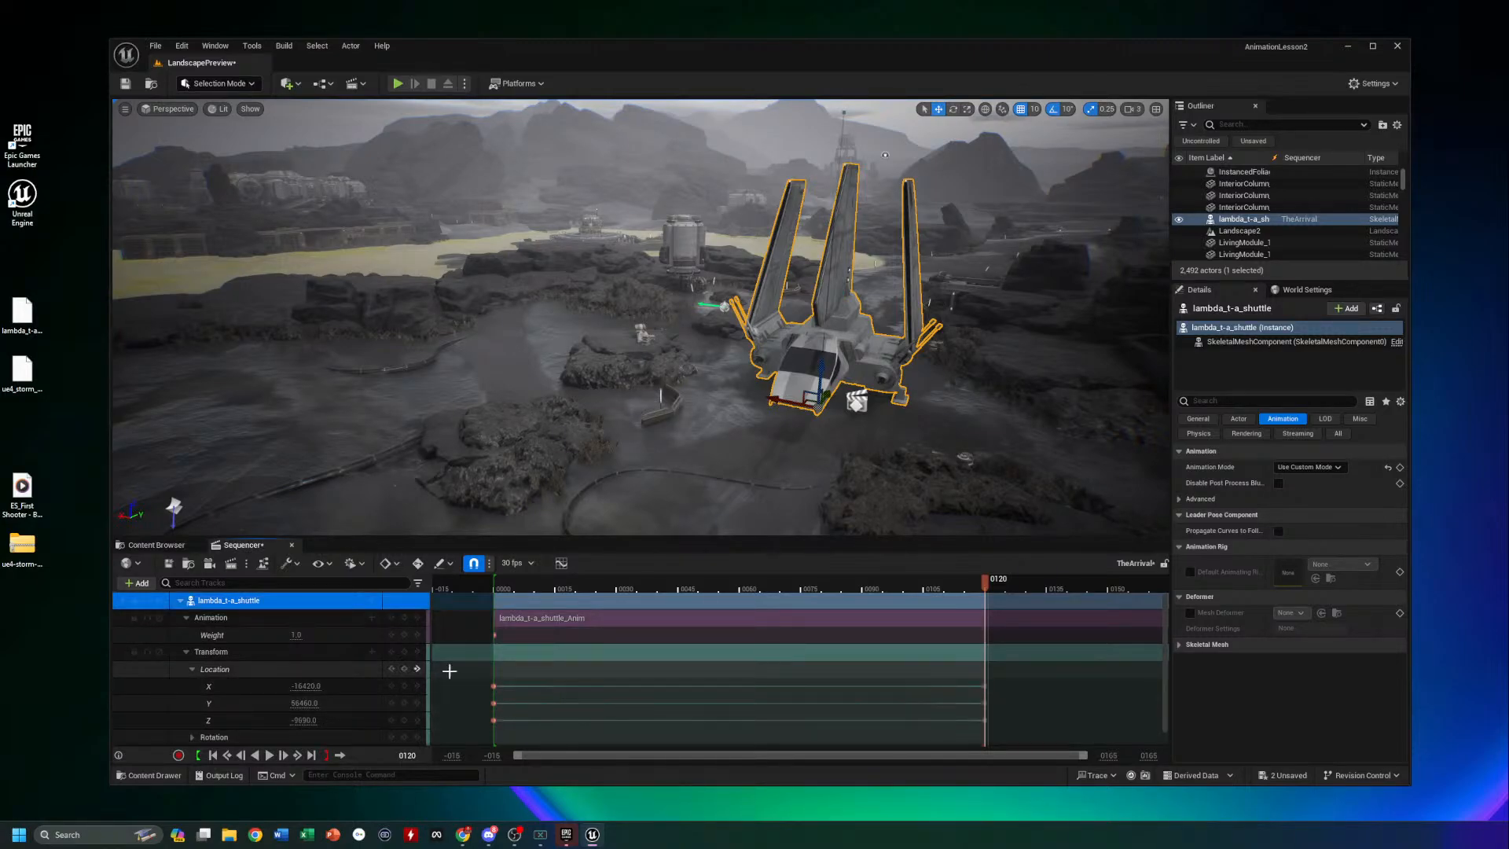
{"action": "left_click_drag", "start_coordinate": [982, 585], "coordinate": [989, 625]}
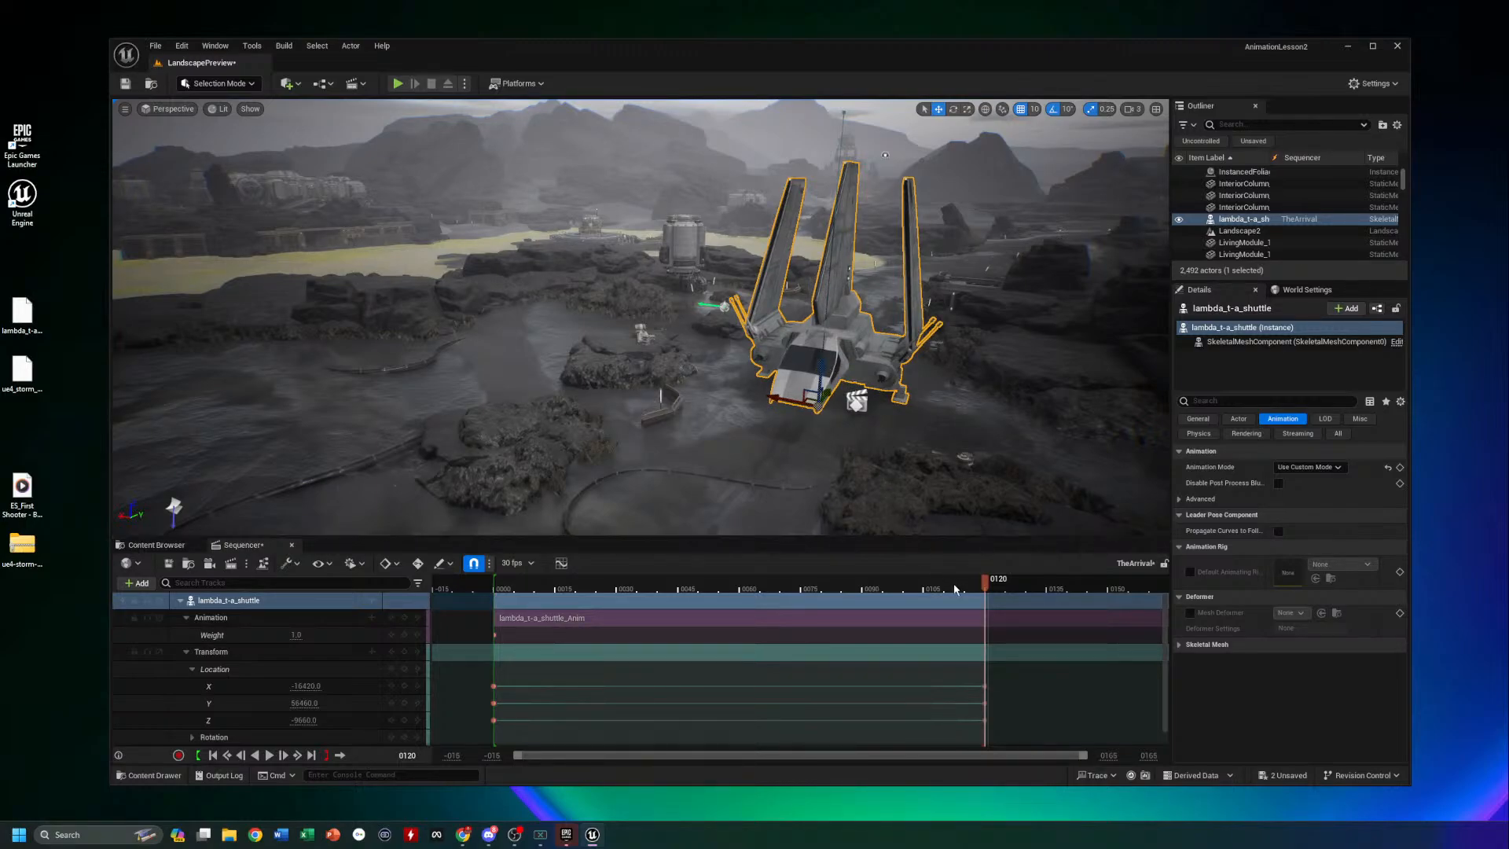
{"action": "left_click_drag", "start_coordinate": [983, 585], "coordinate": [500, 597]}
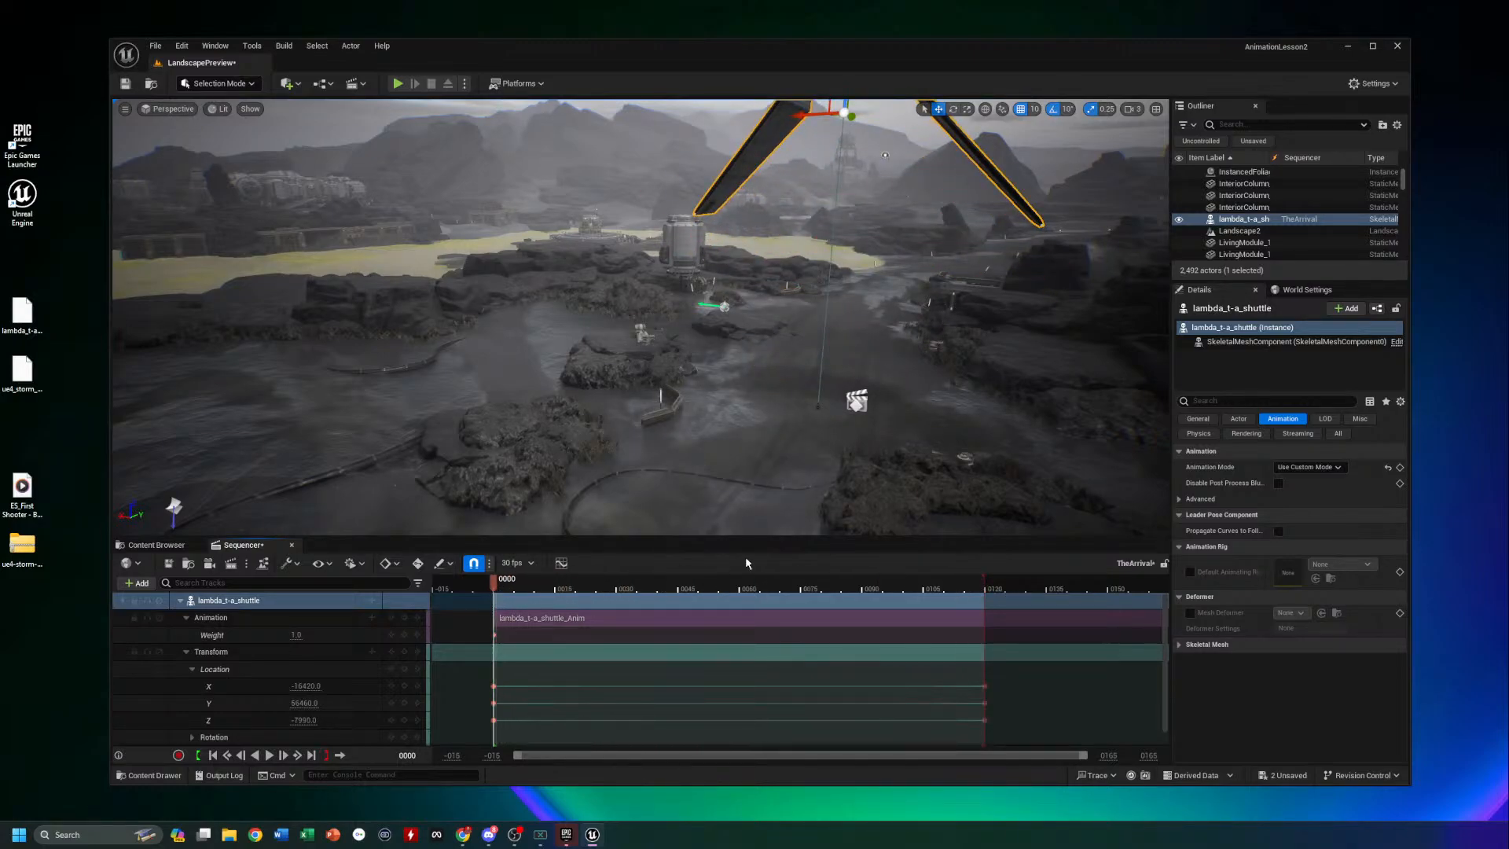
Play the shuttle's landing from the start to review it and return the sequence to frame 0
{"action": "key", "text": "space"}
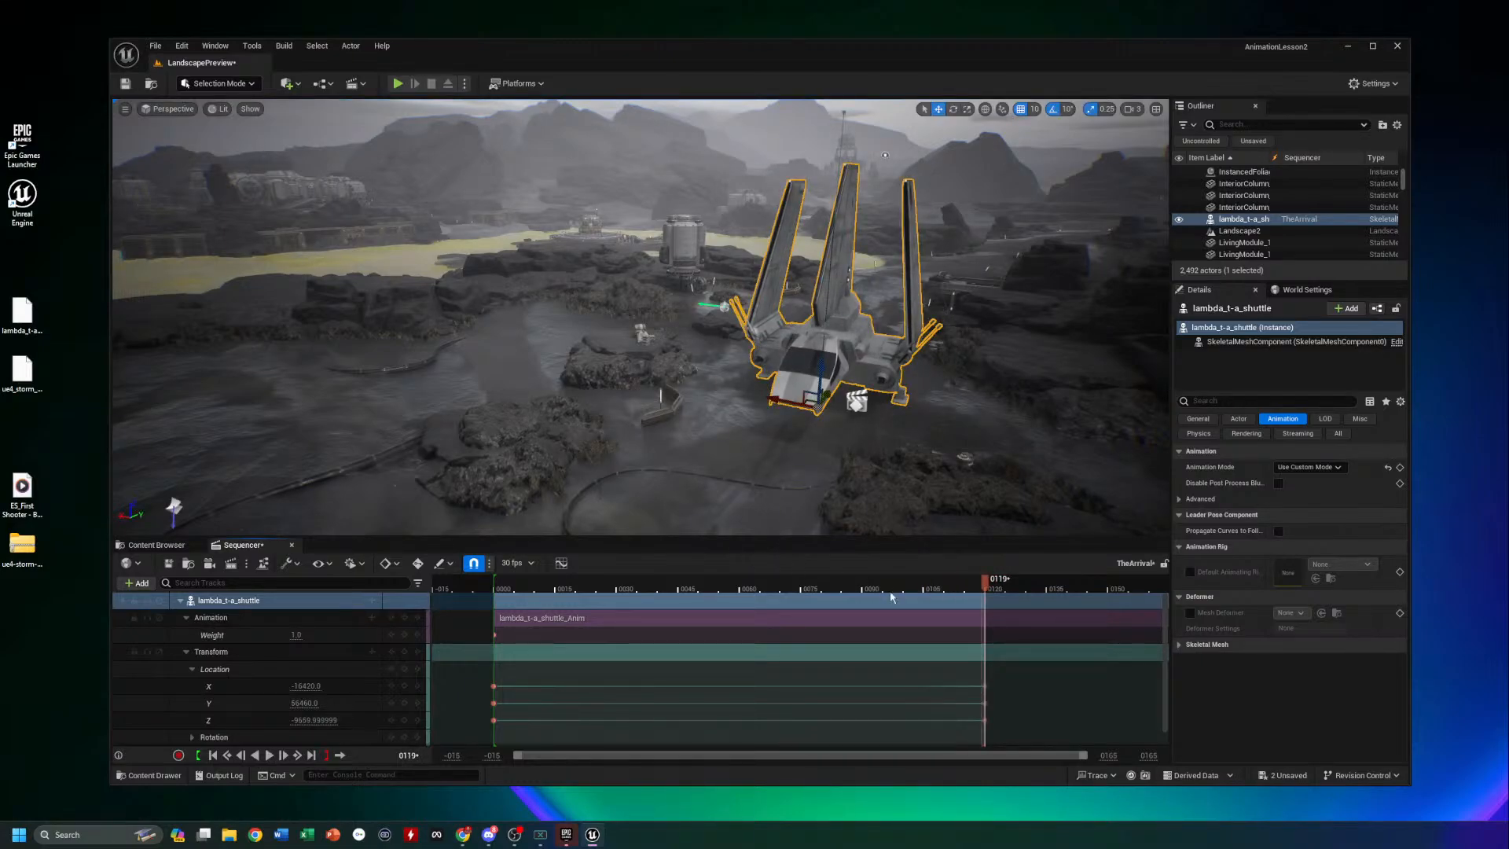
{"action": "left_click_drag", "start_coordinate": [985, 585], "coordinate": [494, 592]}
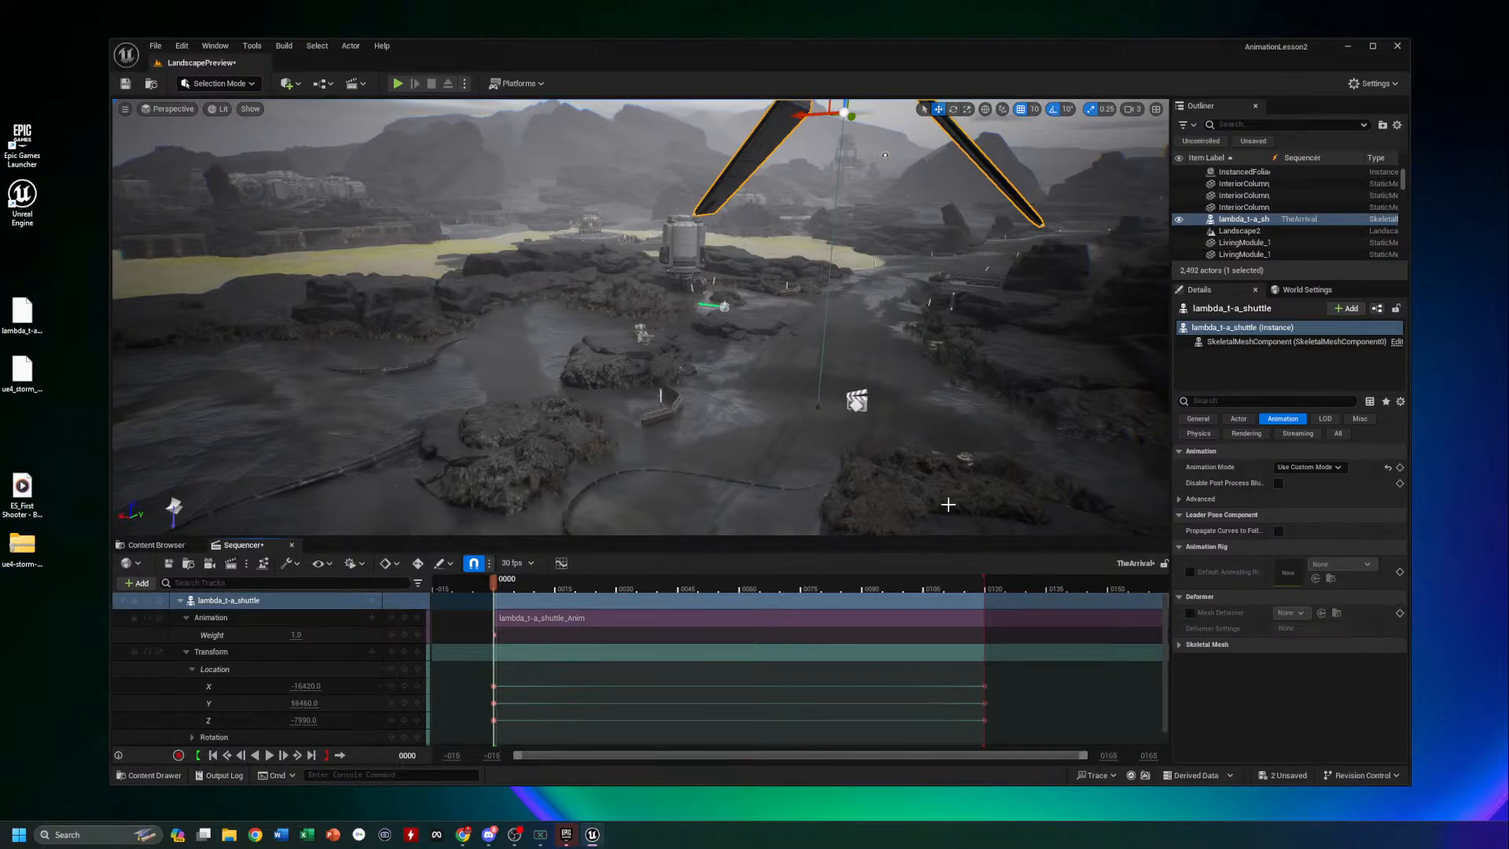
Collapse the shuttle's Transform and Animation tracks and bring the hovering shuttle and landing area into view
{"action": "mouse_move", "coordinate": [815, 426]}
{"action": "right_mouse_down"}
{"action": "mouse_move", "coordinate": [862, 445]}
{"action": "mouse_move", "coordinate": [809, 430]}
{"action": "right_mouse_up"}
{"action": "key", "text": "s"}
{"action": "left_click", "coordinate": [186, 651]}
{"action": "left_click", "coordinate": [185, 618]}
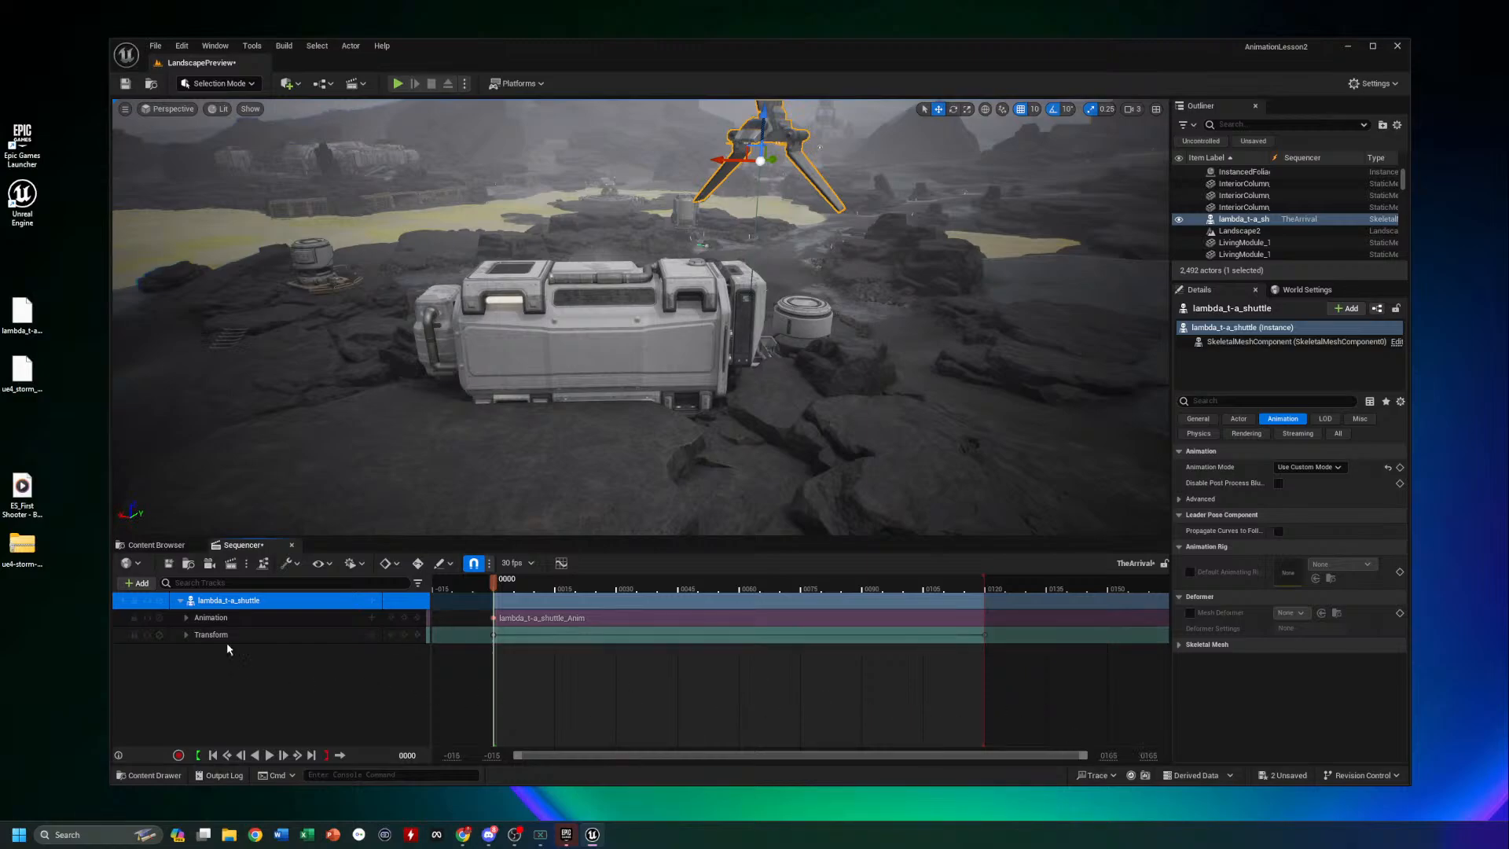
{"action": "mouse_move", "coordinate": [755, 352]}
{"action": "right_mouse_down"}
{"action": "mouse_move", "coordinate": [755, 368]}
{"action": "mouse_move", "coordinate": [873, 381]}
{"action": "mouse_move", "coordinate": [762, 368]}
{"action": "mouse_move", "coordinate": [793, 390]}
{"action": "mouse_move", "coordinate": [763, 346]}
{"action": "right_mouse_up"}
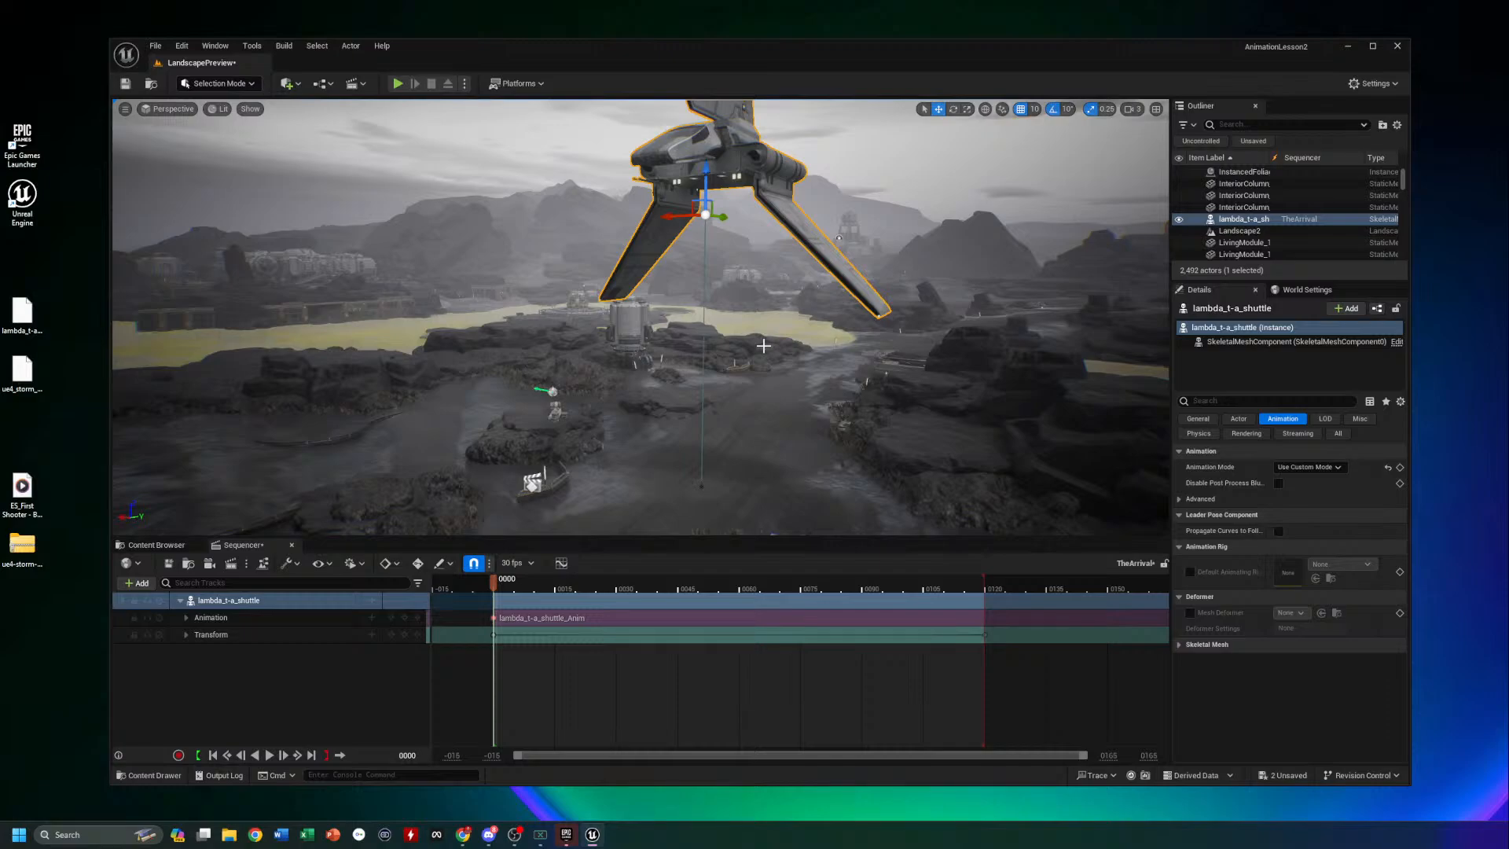
Switch to Google Chrome with one of the saved profiles and search the web for "apple ipad intro"
{"action": "left_click", "coordinate": [256, 836]}
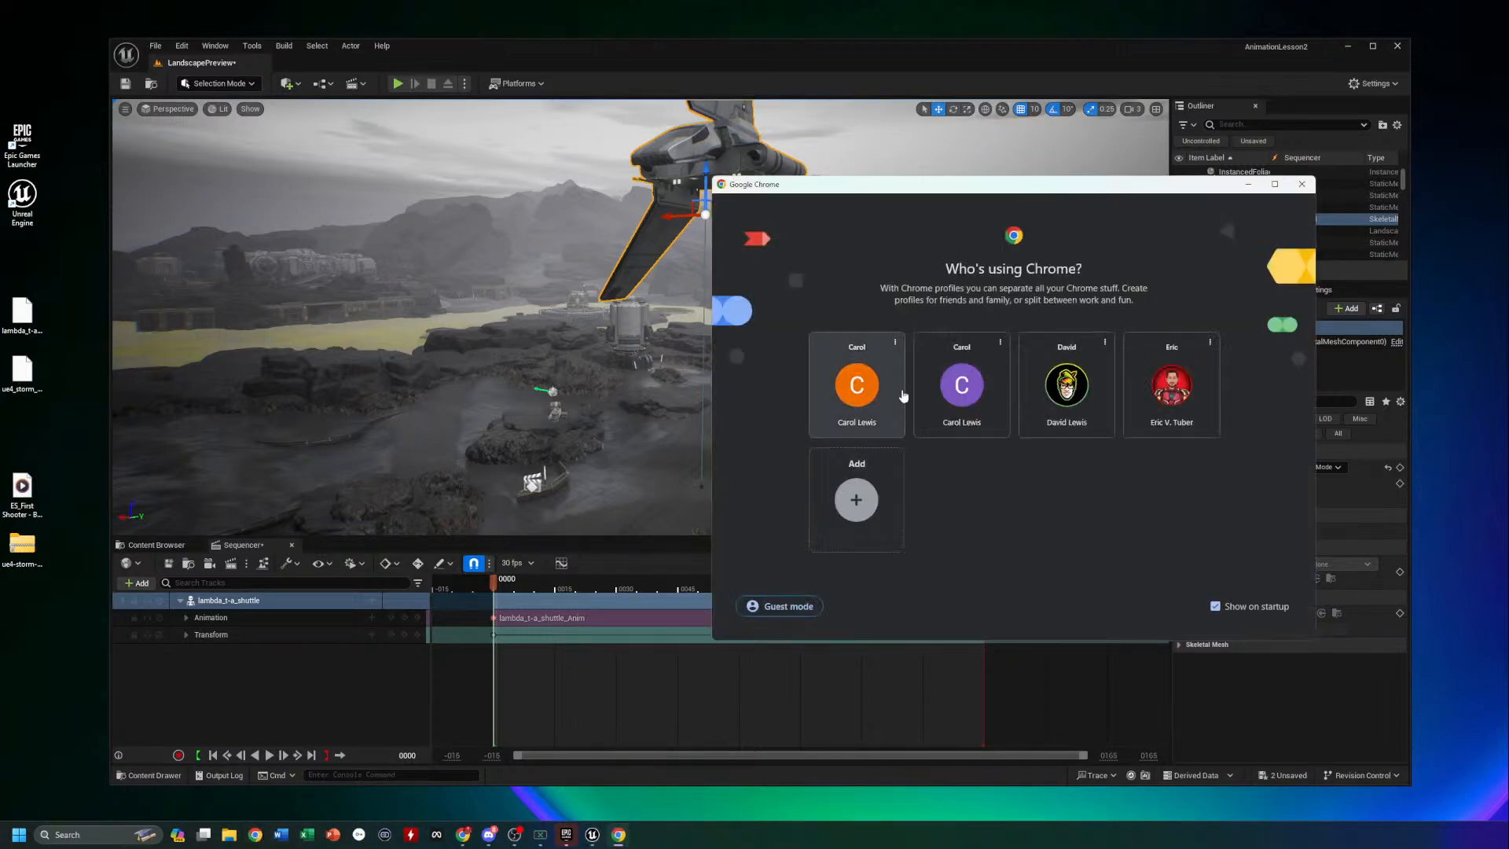
{"action": "left_click", "coordinate": [1183, 395]}
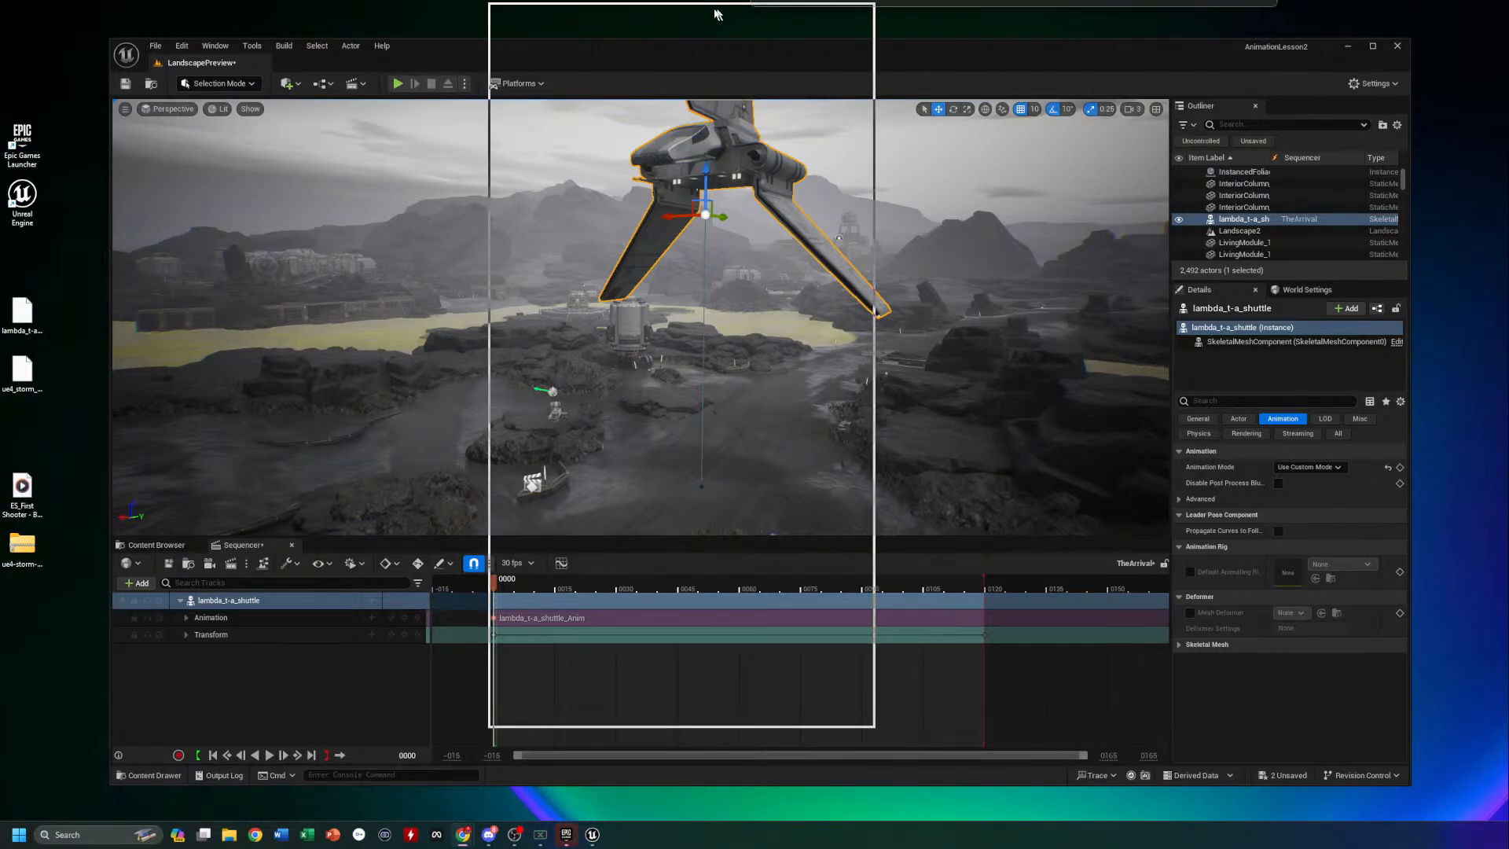
{"action": "left_click_drag", "start_coordinate": [867, 316], "coordinate": [1499, 314]}
{"action": "left_click", "coordinate": [847, 44]}
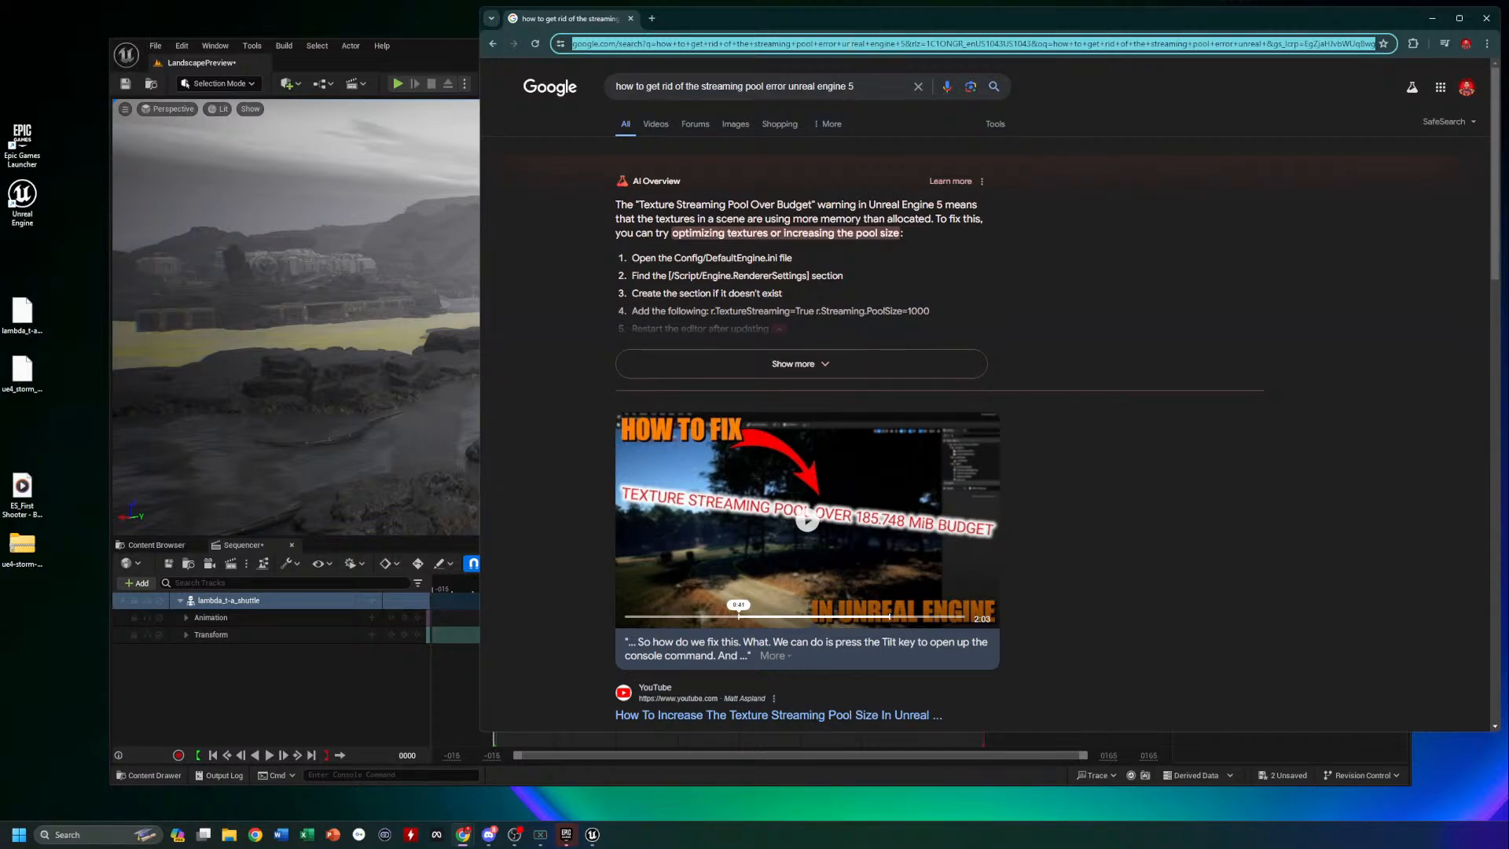
{"action": "type", "text": "apple i"}
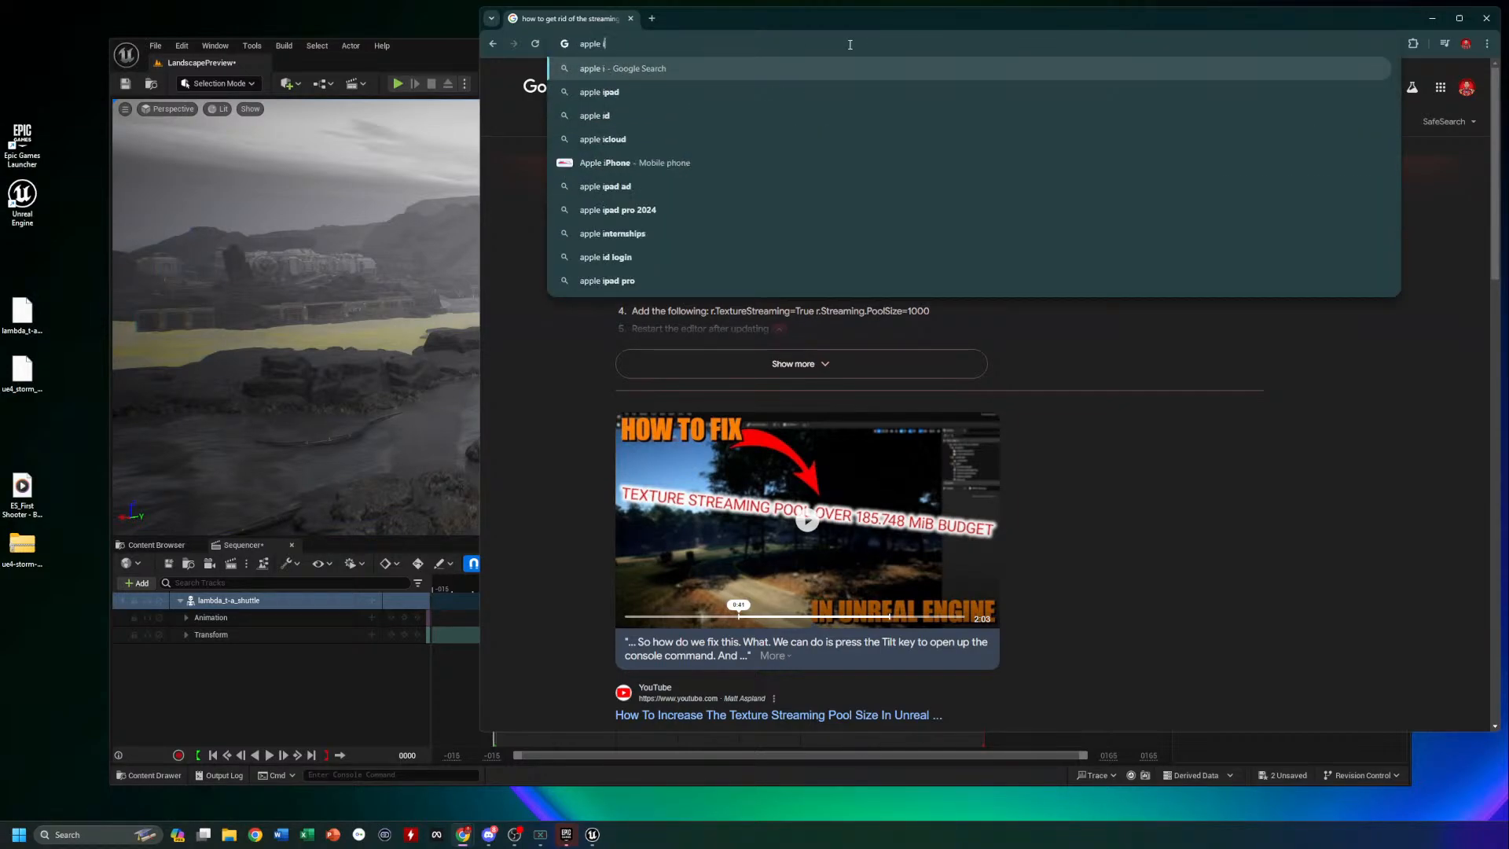
{"action": "type", "text": "pad intro"}
{"action": "key", "text": "Return"}
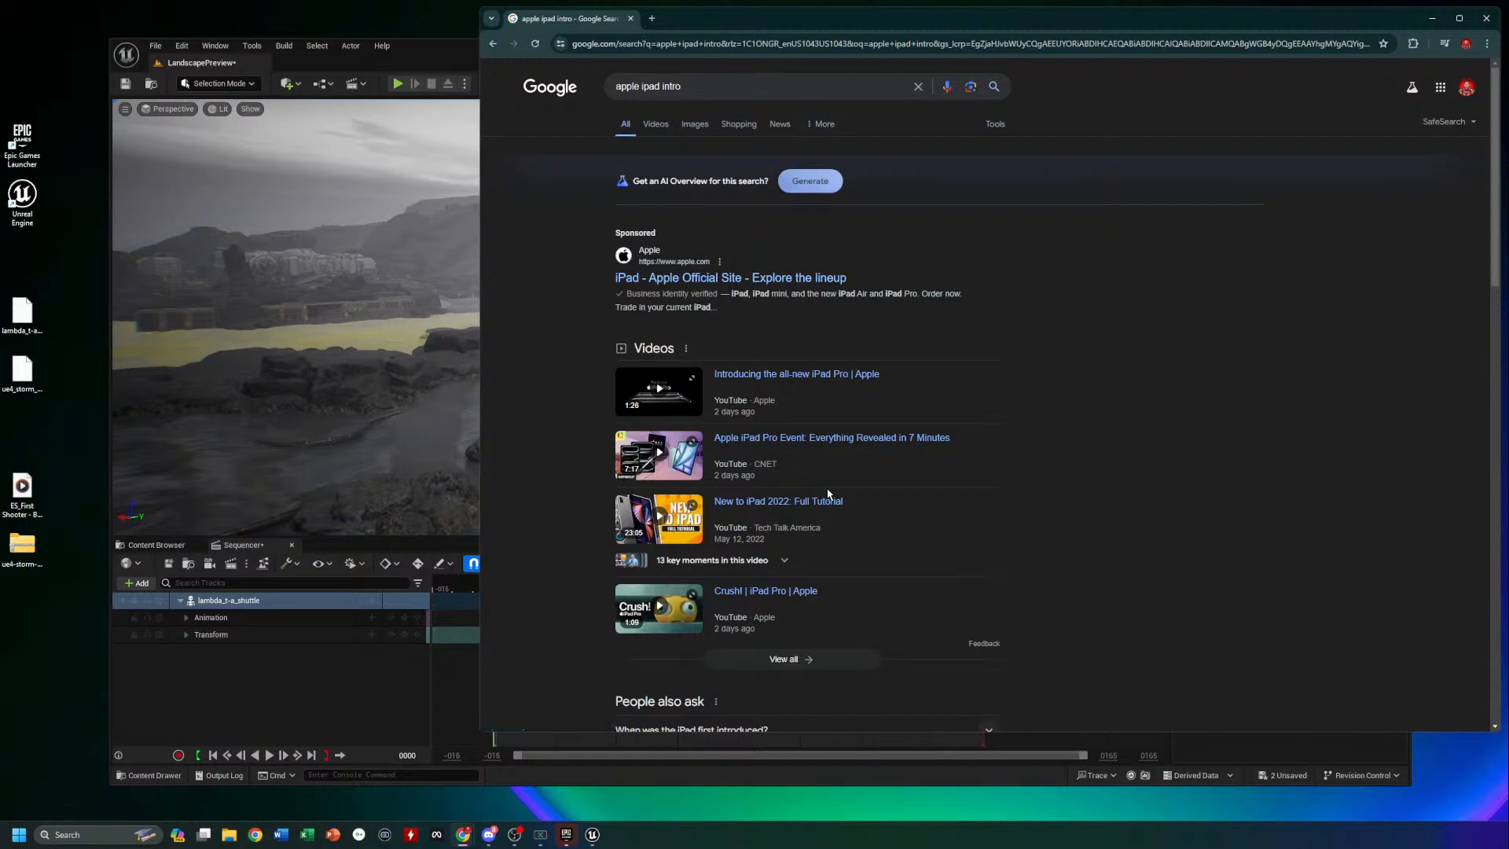
Look through Apple's official iPad page for an intro animation and return to the search results
{"action": "left_click", "coordinate": [688, 280]}
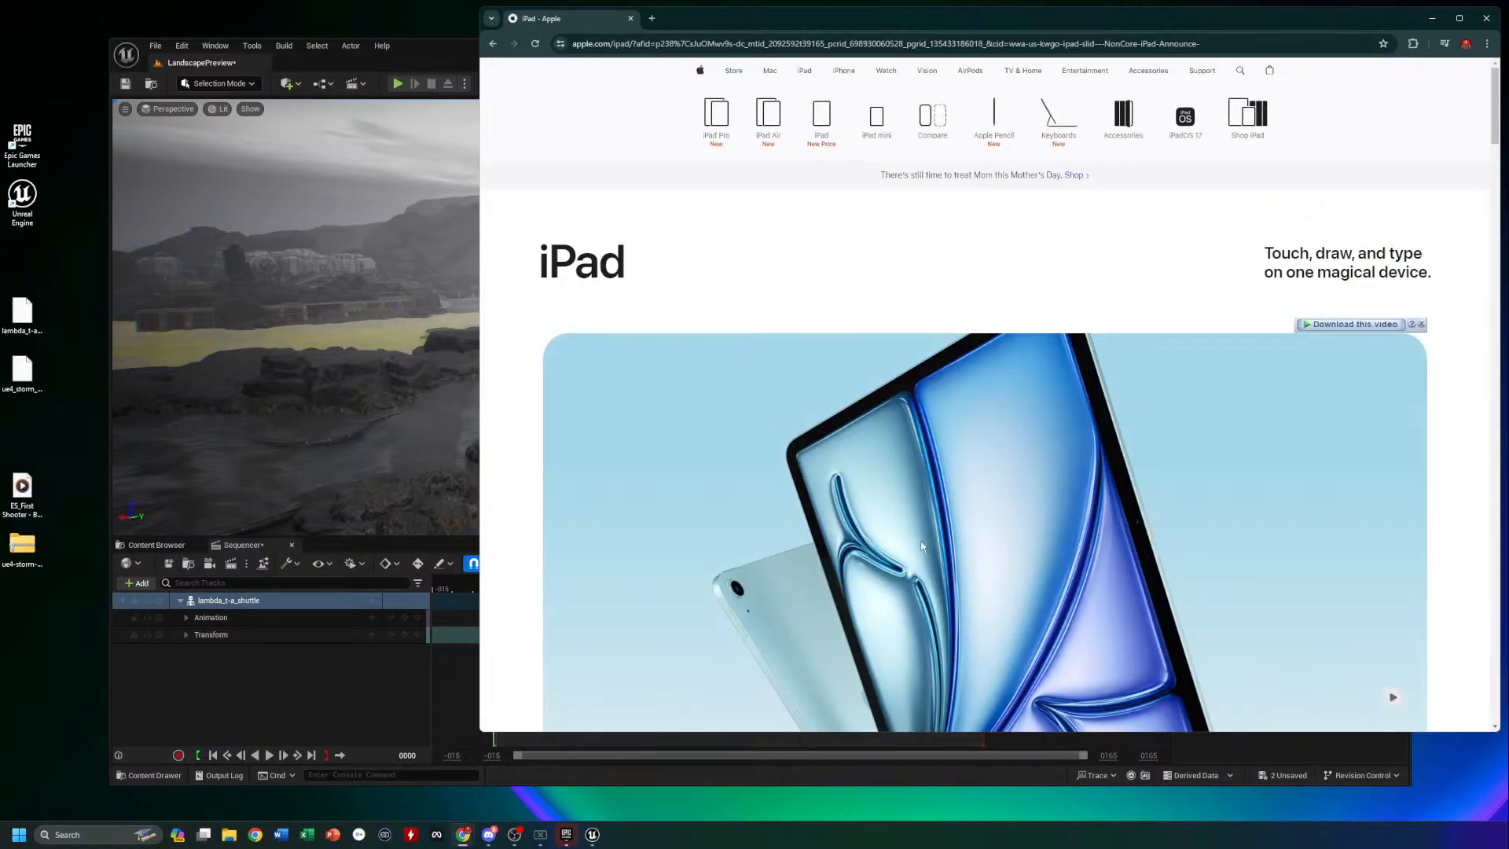
{"action": "scroll", "coordinate": [960, 468], "scroll_direction": "down", "scroll_amount": 5}
{"action": "scroll", "coordinate": [965, 481], "scroll_direction": "down", "scroll_amount": 3}
{"action": "scroll", "coordinate": [964, 480], "scroll_direction": "up", "scroll_amount": 5}
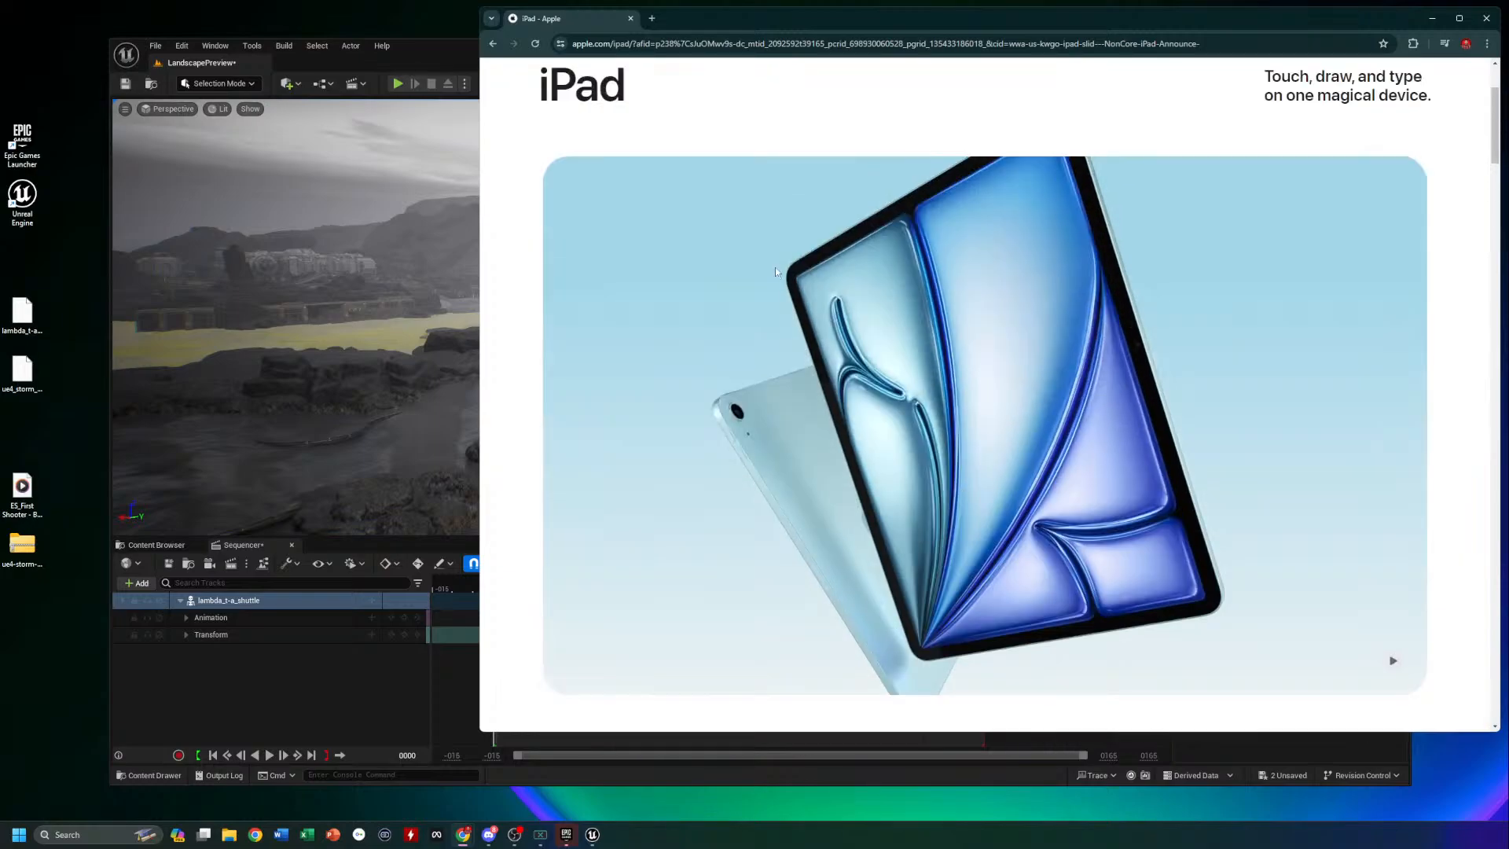
{"action": "left_click", "coordinate": [493, 44]}
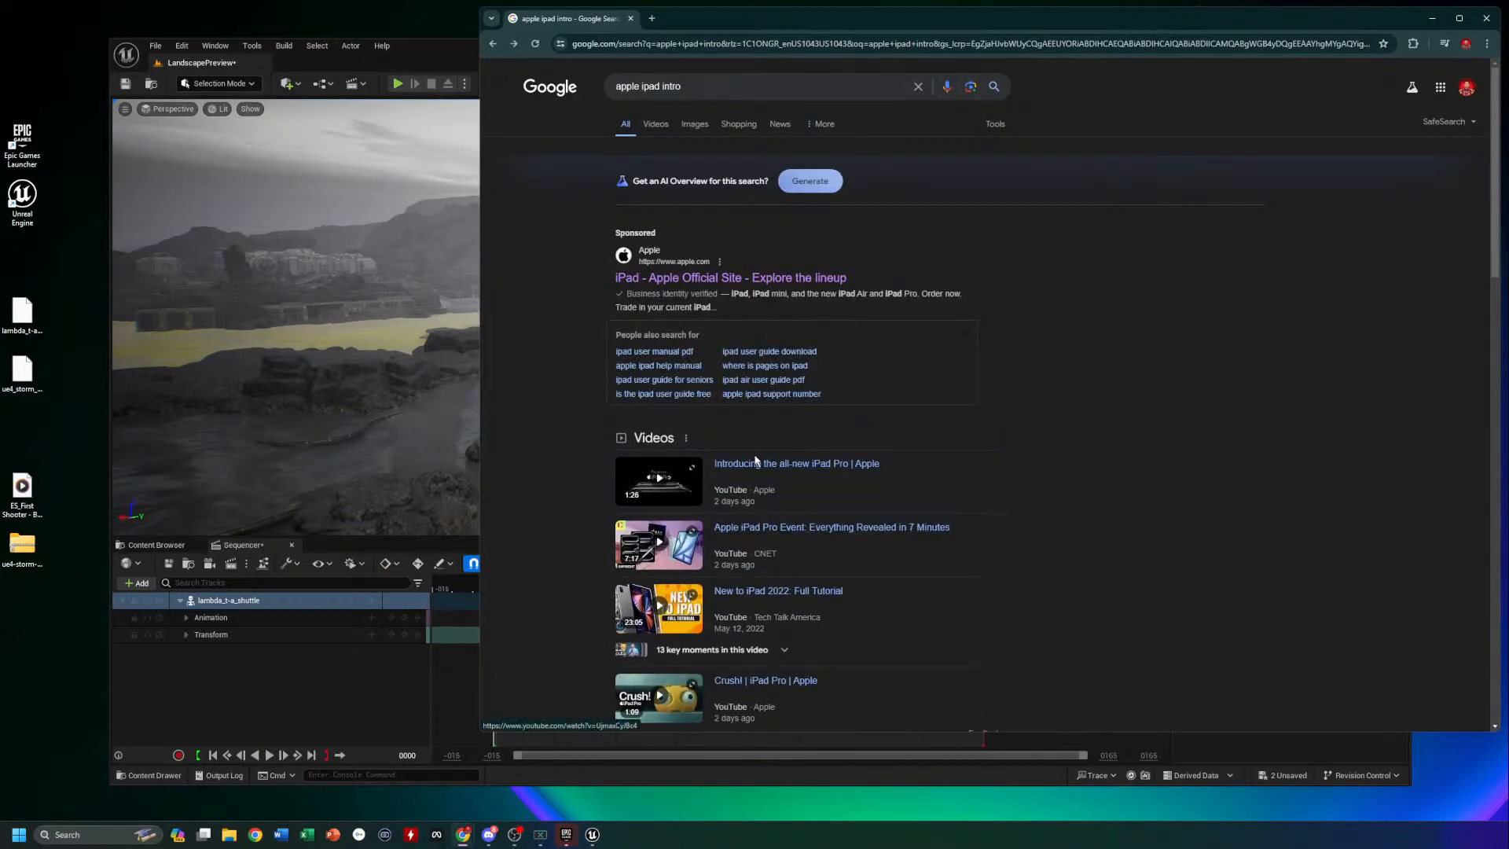
Open the CNET video "Apple iPad Pro Event: Everything Revealed in 7 Minutes", skim it and return to the results
{"action": "left_click", "coordinate": [789, 530]}
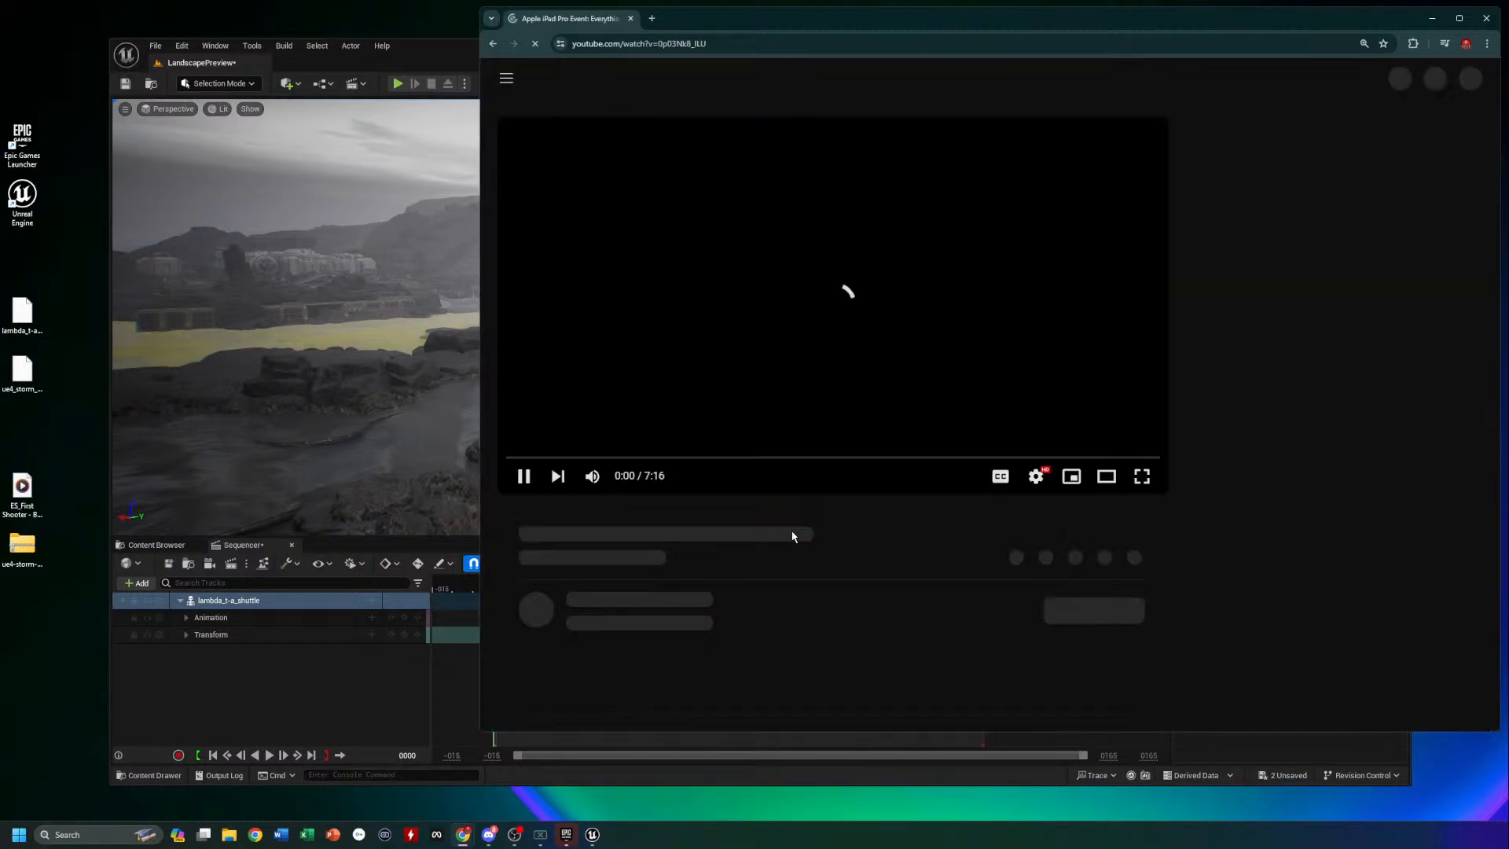
{"action": "left_click_drag", "start_coordinate": [542, 454], "coordinate": [582, 455]}
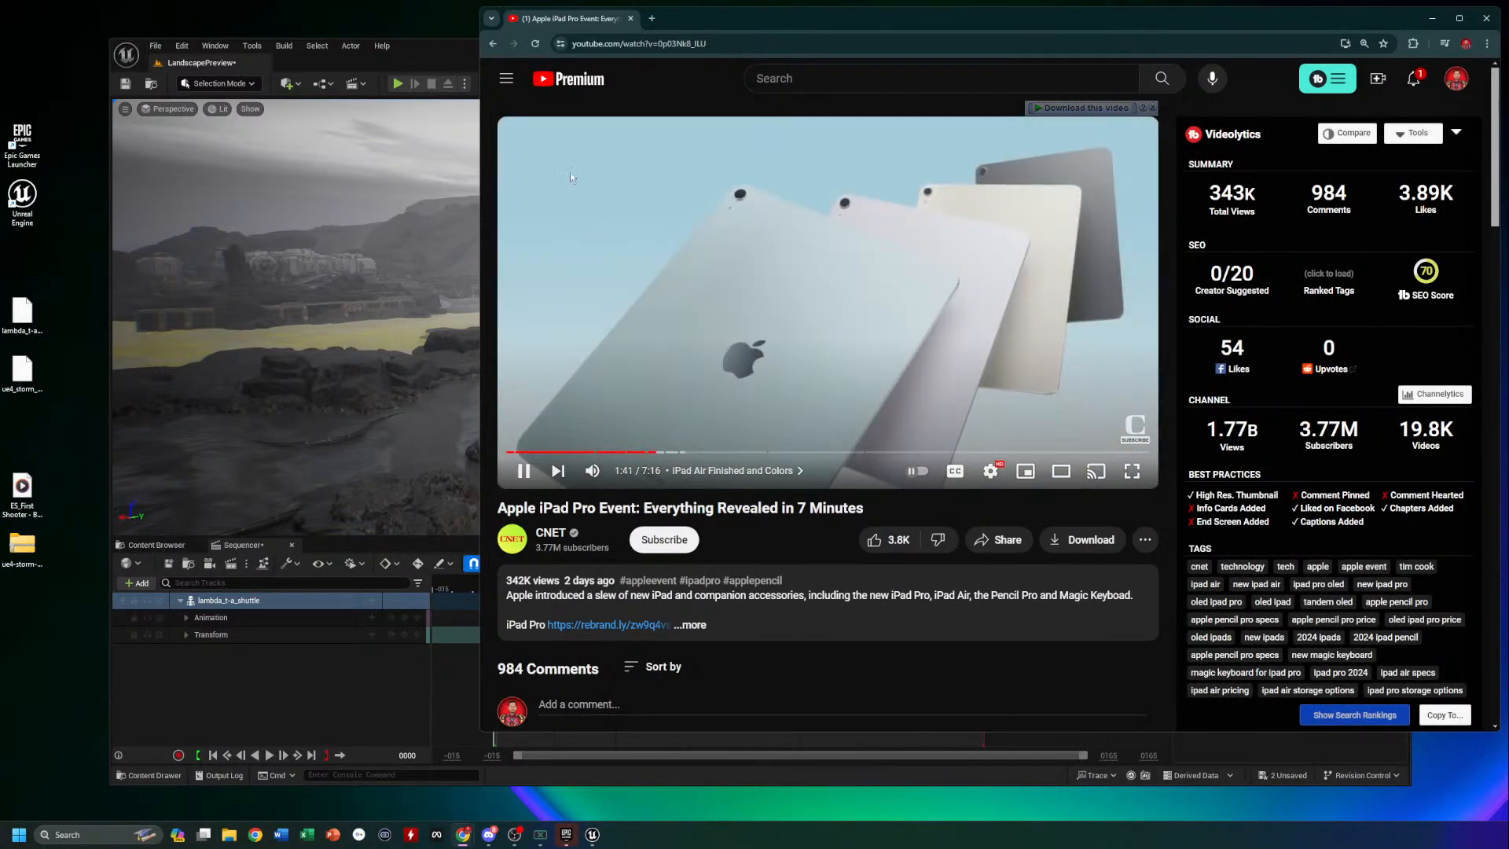
{"action": "left_click", "coordinate": [493, 43]}
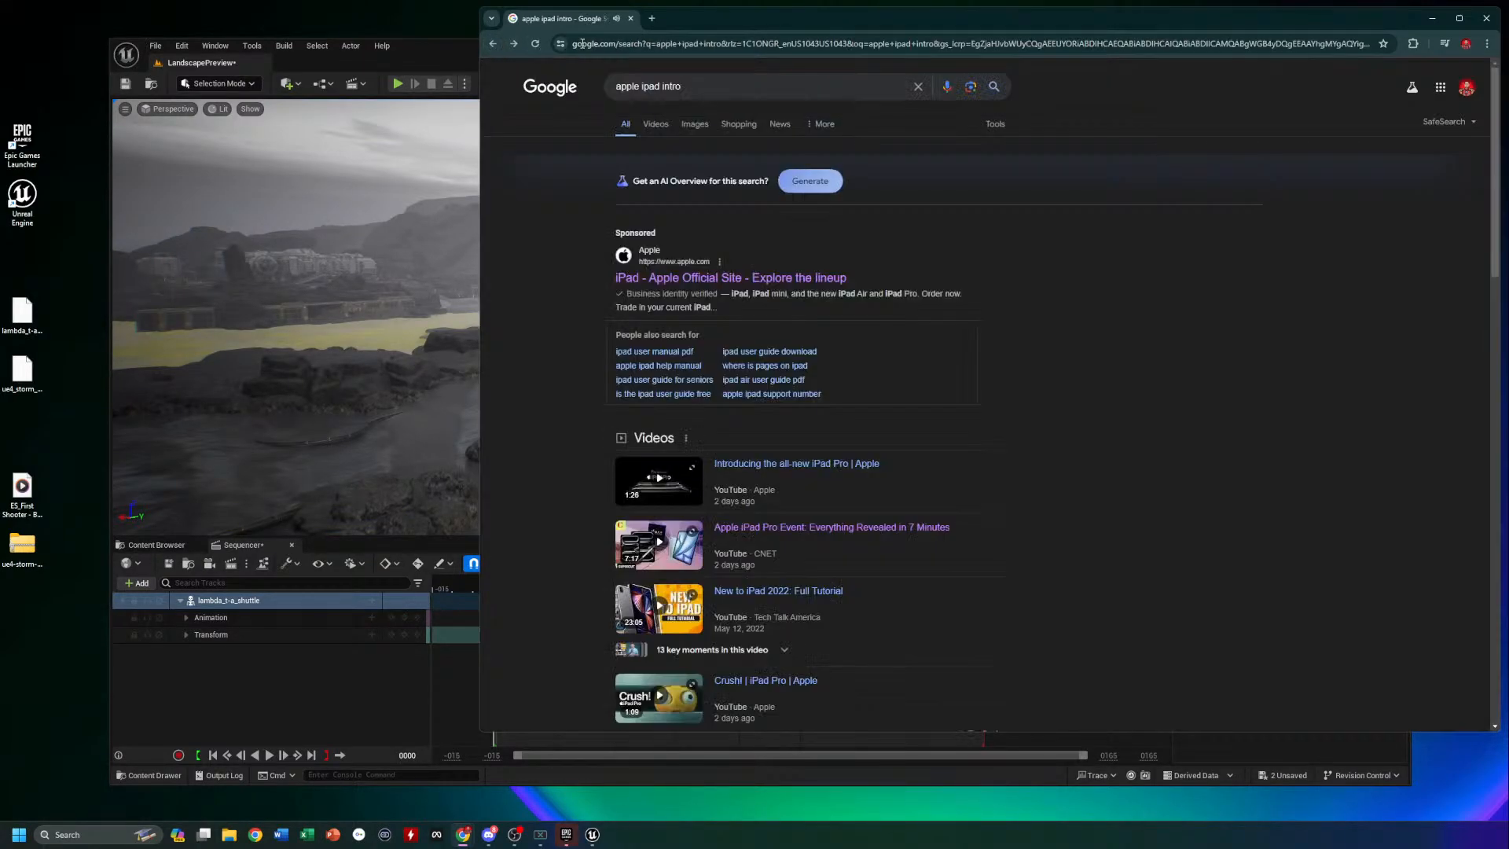
Repeat the "apple ipad intro" search and browse all of its video results
{"action": "left_click", "coordinate": [697, 87]}
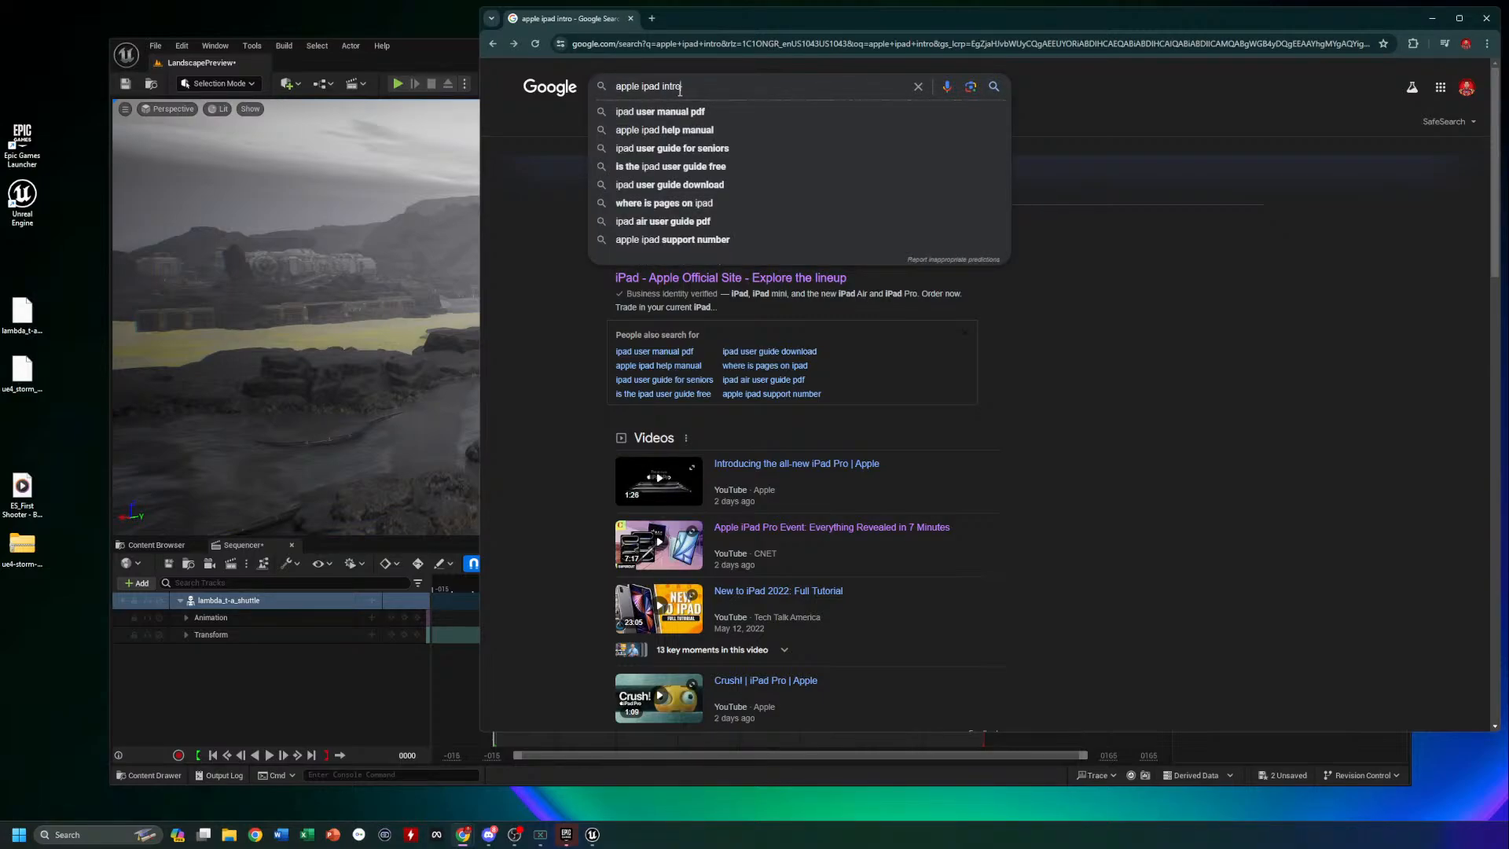
{"action": "key", "text": "Return"}
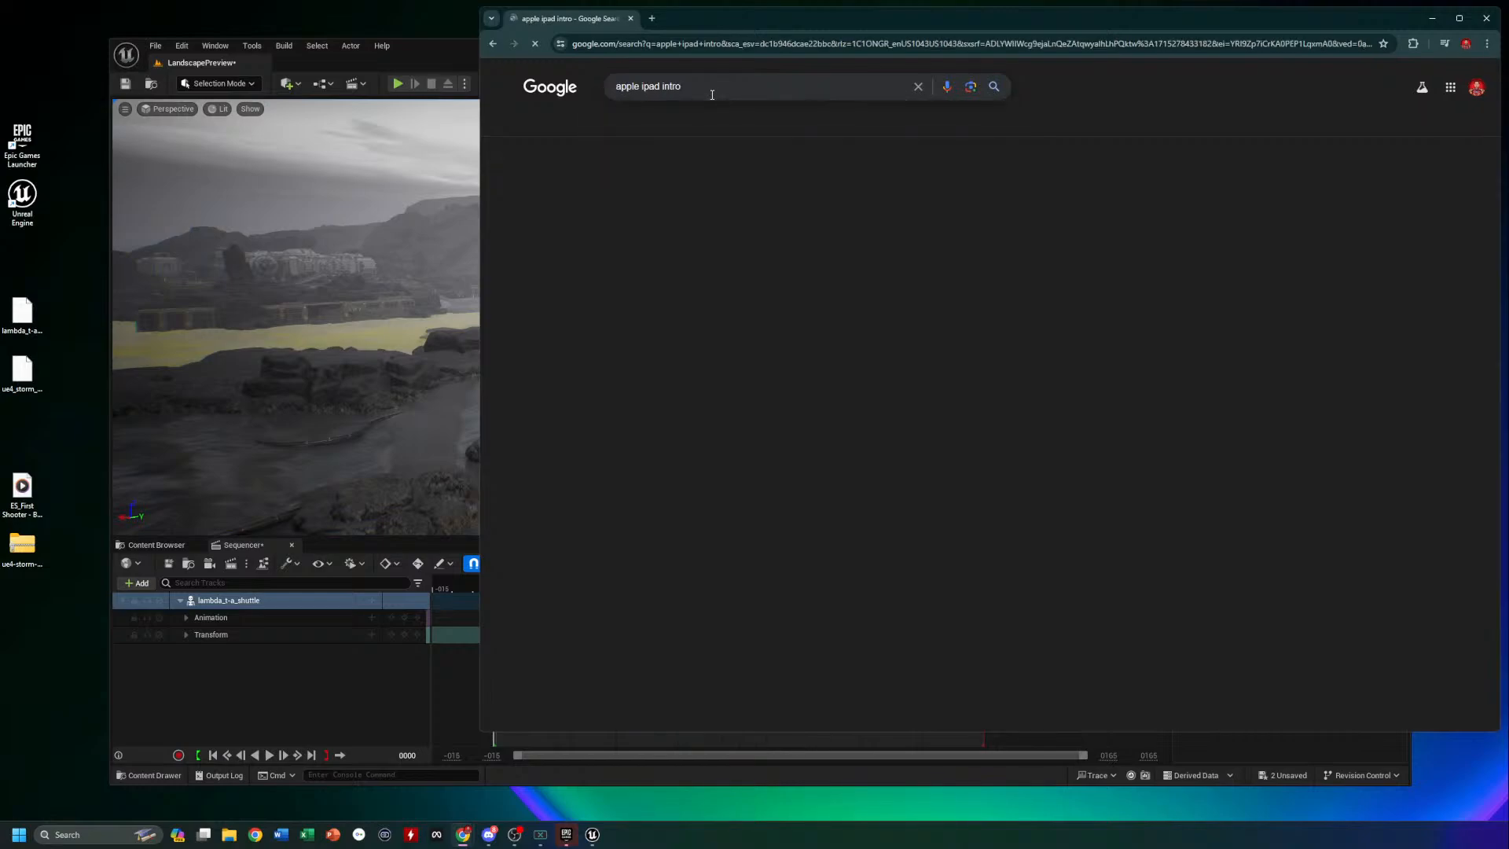
{"action": "scroll", "coordinate": [816, 710], "scroll_direction": "down", "scroll_amount": 3}
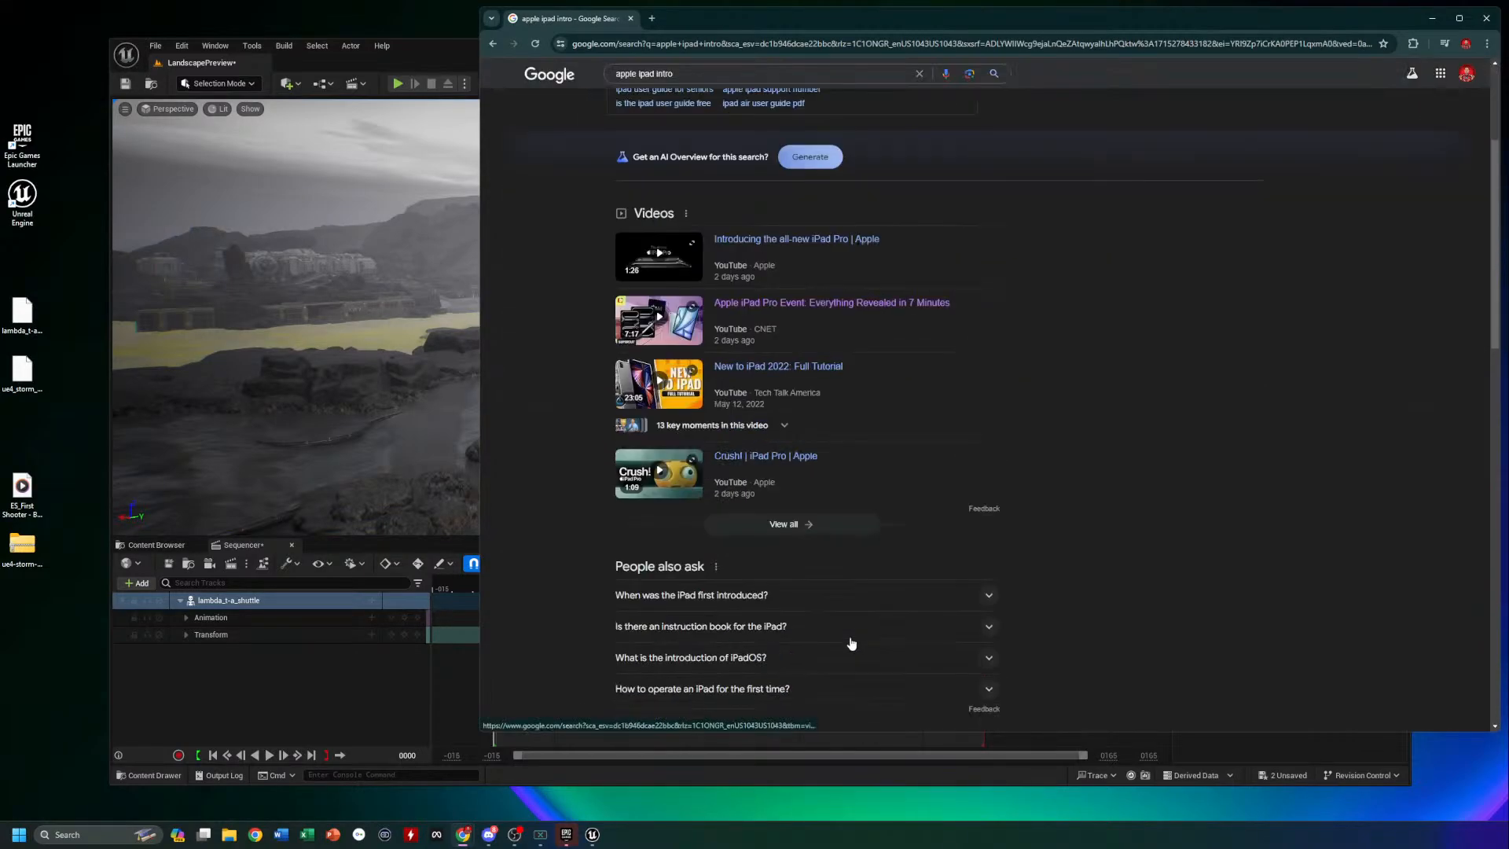
{"action": "left_click", "coordinate": [856, 523]}
{"action": "scroll", "coordinate": [921, 526], "scroll_direction": "down", "scroll_amount": 3}
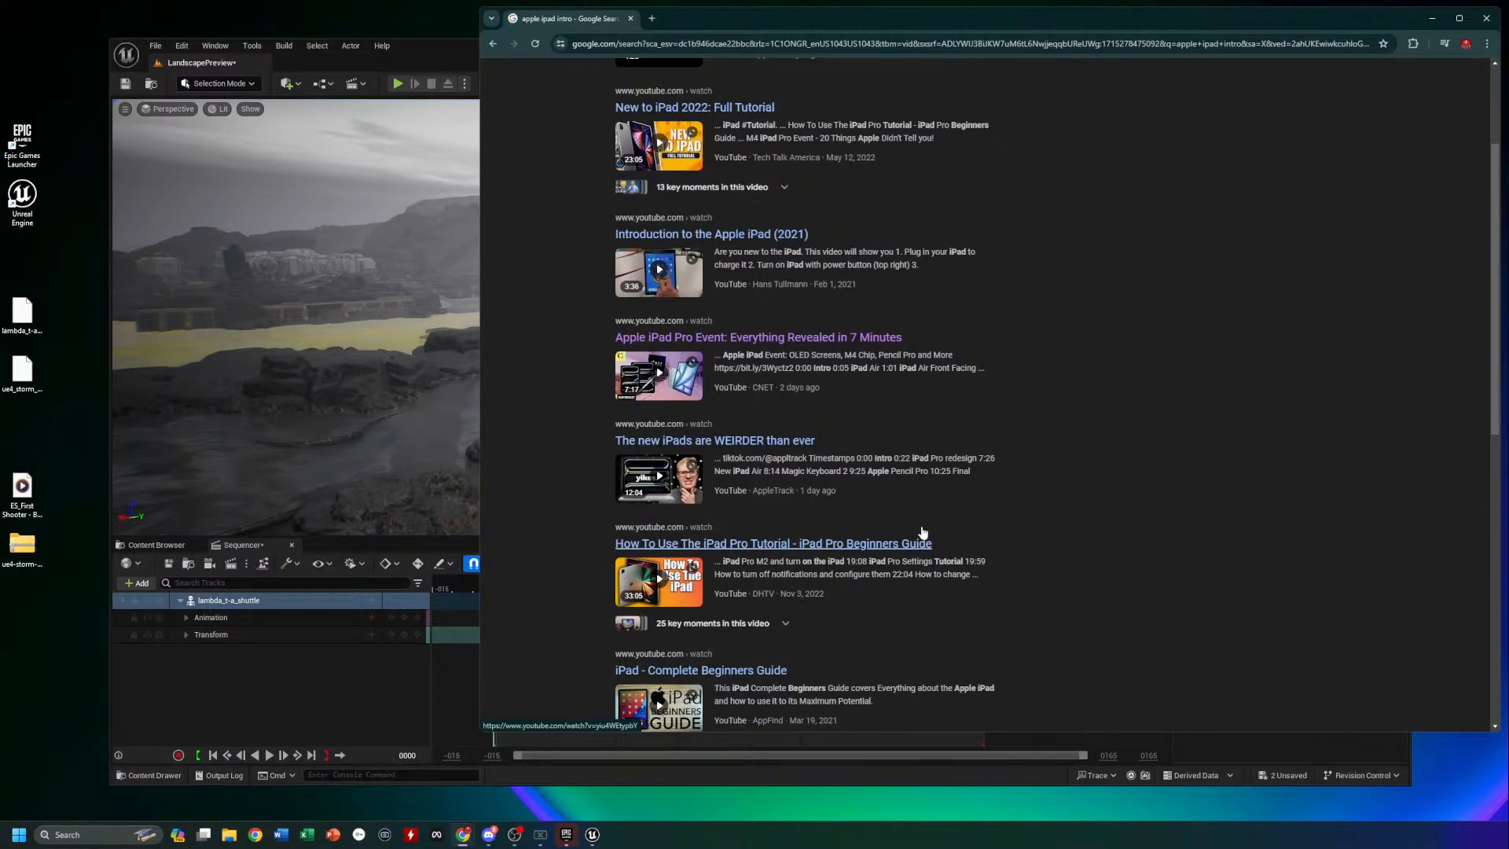
{"action": "scroll", "coordinate": [945, 524], "scroll_direction": "down", "scroll_amount": 3}
{"action": "scroll", "coordinate": [945, 523], "scroll_direction": "up", "scroll_amount": 2}
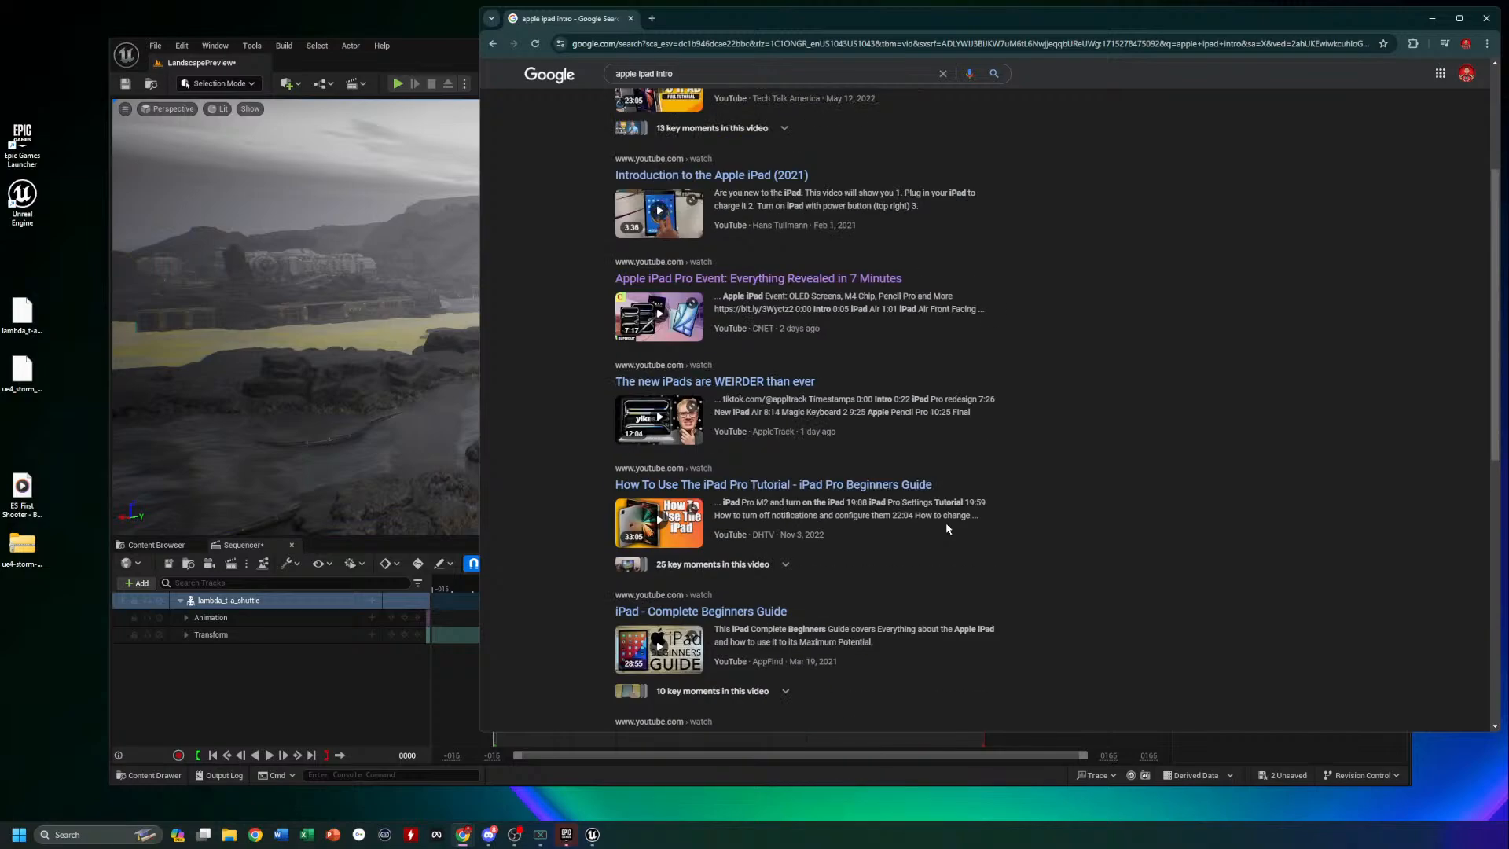
{"action": "scroll", "coordinate": [946, 528], "scroll_direction": "up", "scroll_amount": 1}
{"action": "scroll", "coordinate": [946, 528], "scroll_direction": "up", "scroll_amount": 2}
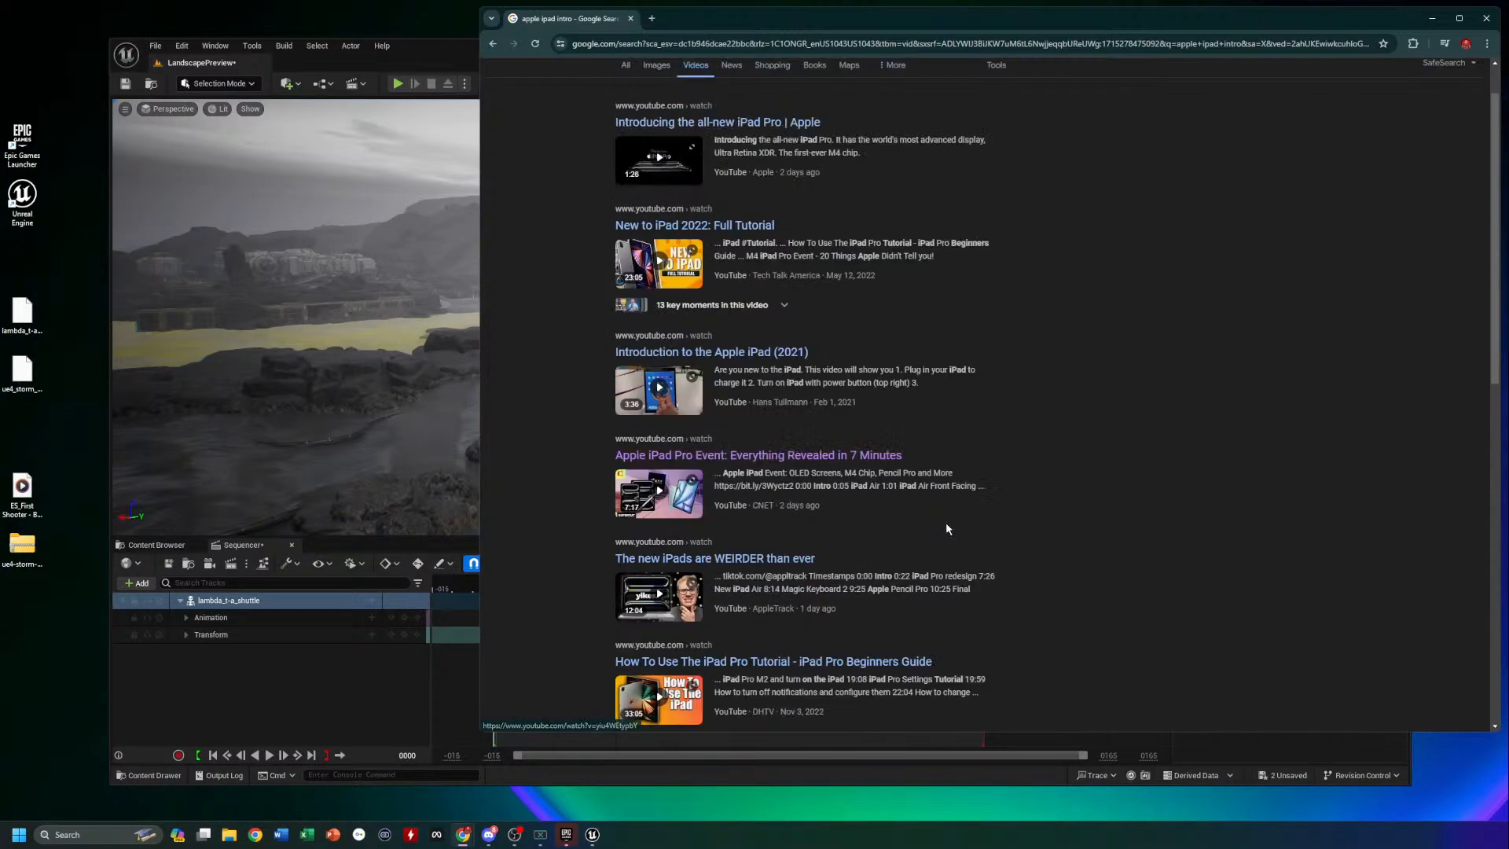
{"action": "scroll", "coordinate": [945, 522], "scroll_direction": "up", "scroll_amount": 1}
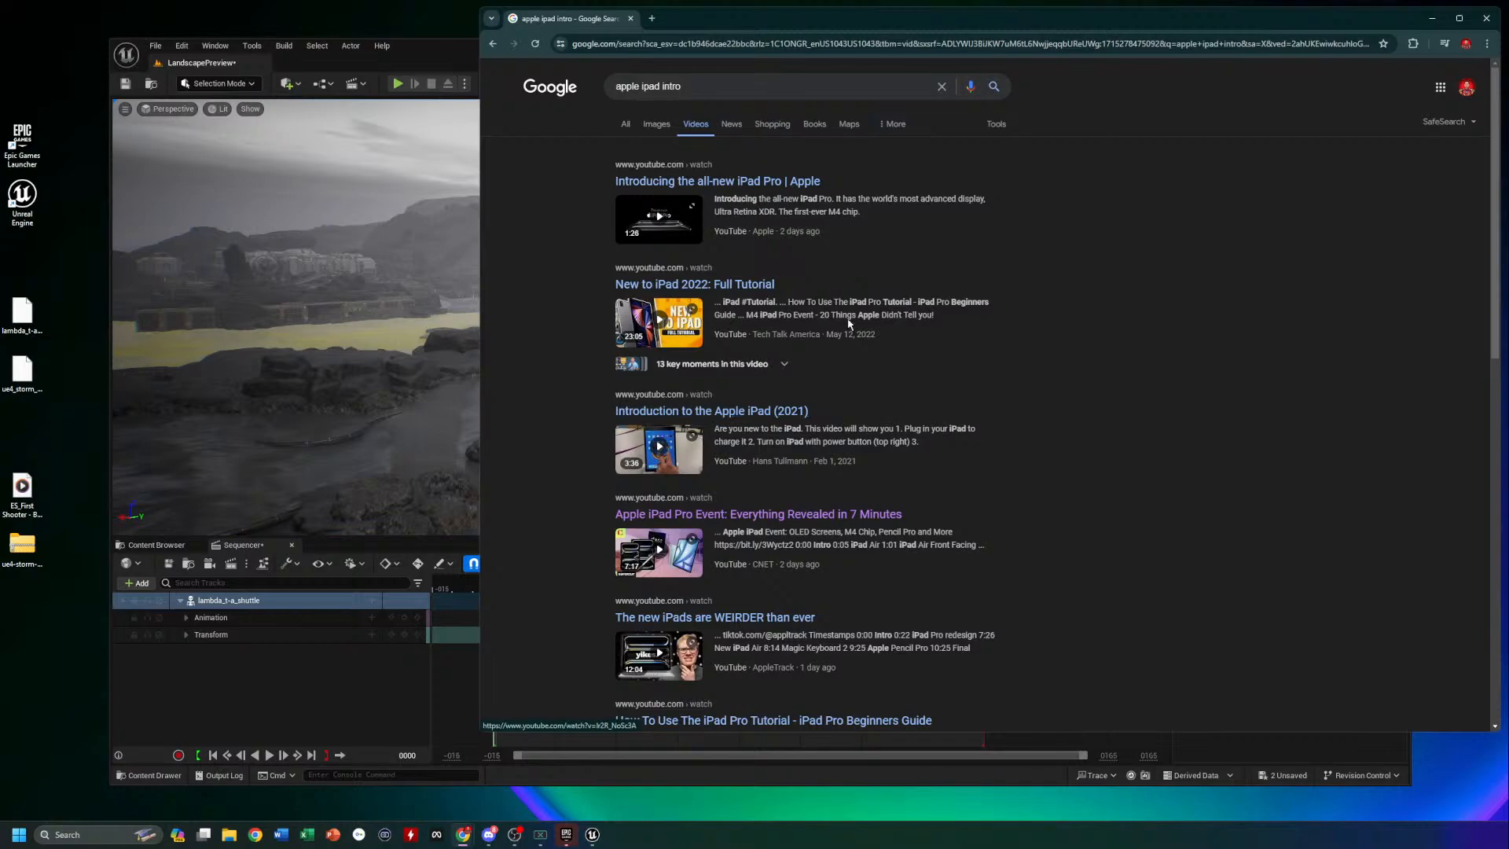
Open Apple's "Introducing the all-new iPad Pro" video, skip to about 0:28 and close the browser
{"action": "left_click", "coordinate": [703, 188]}
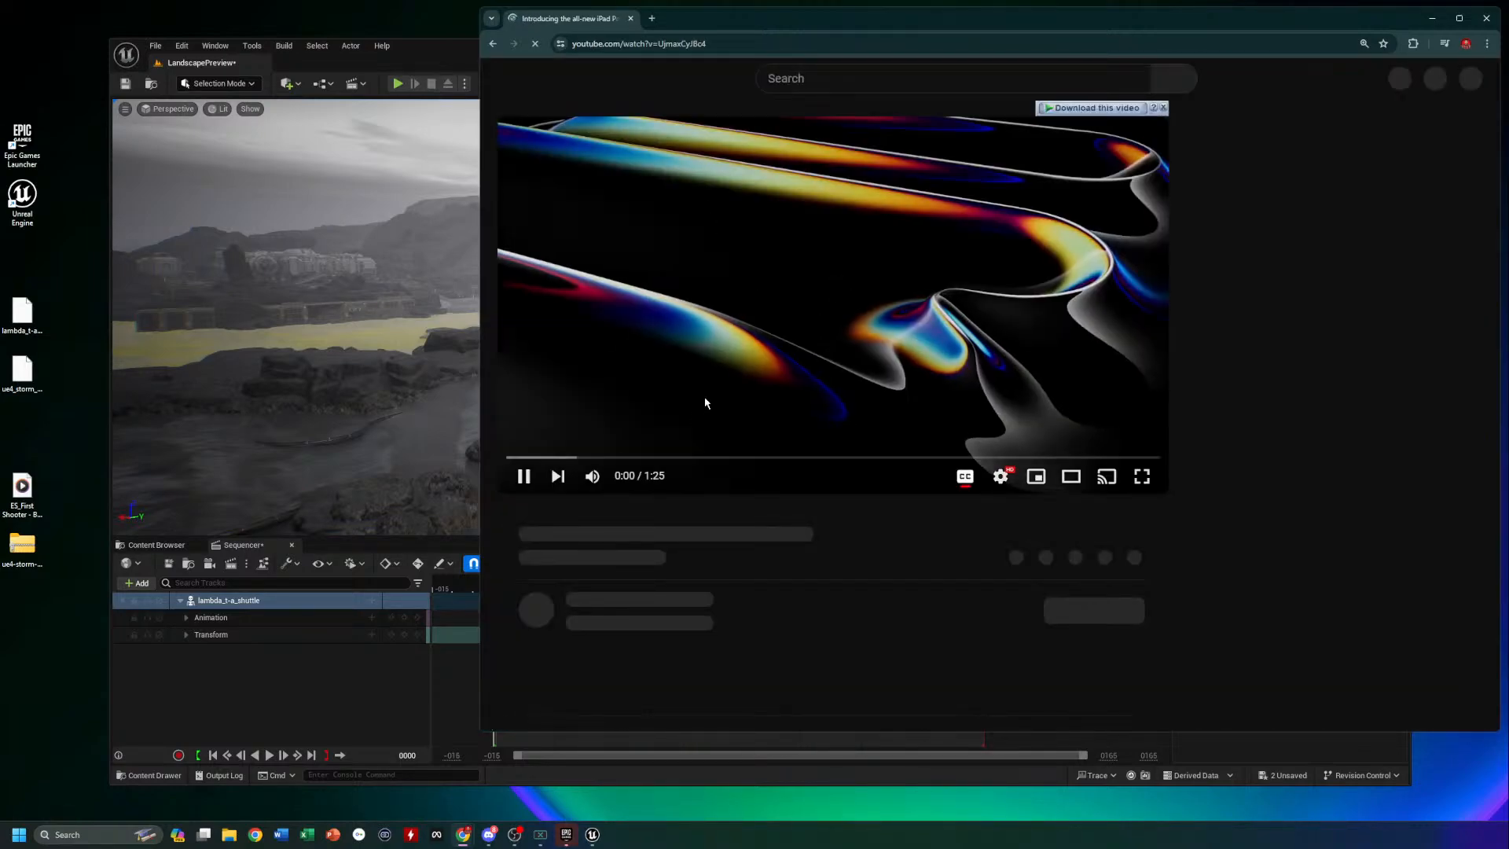
{"action": "left_click_drag", "start_coordinate": [664, 454], "coordinate": [719, 454]}
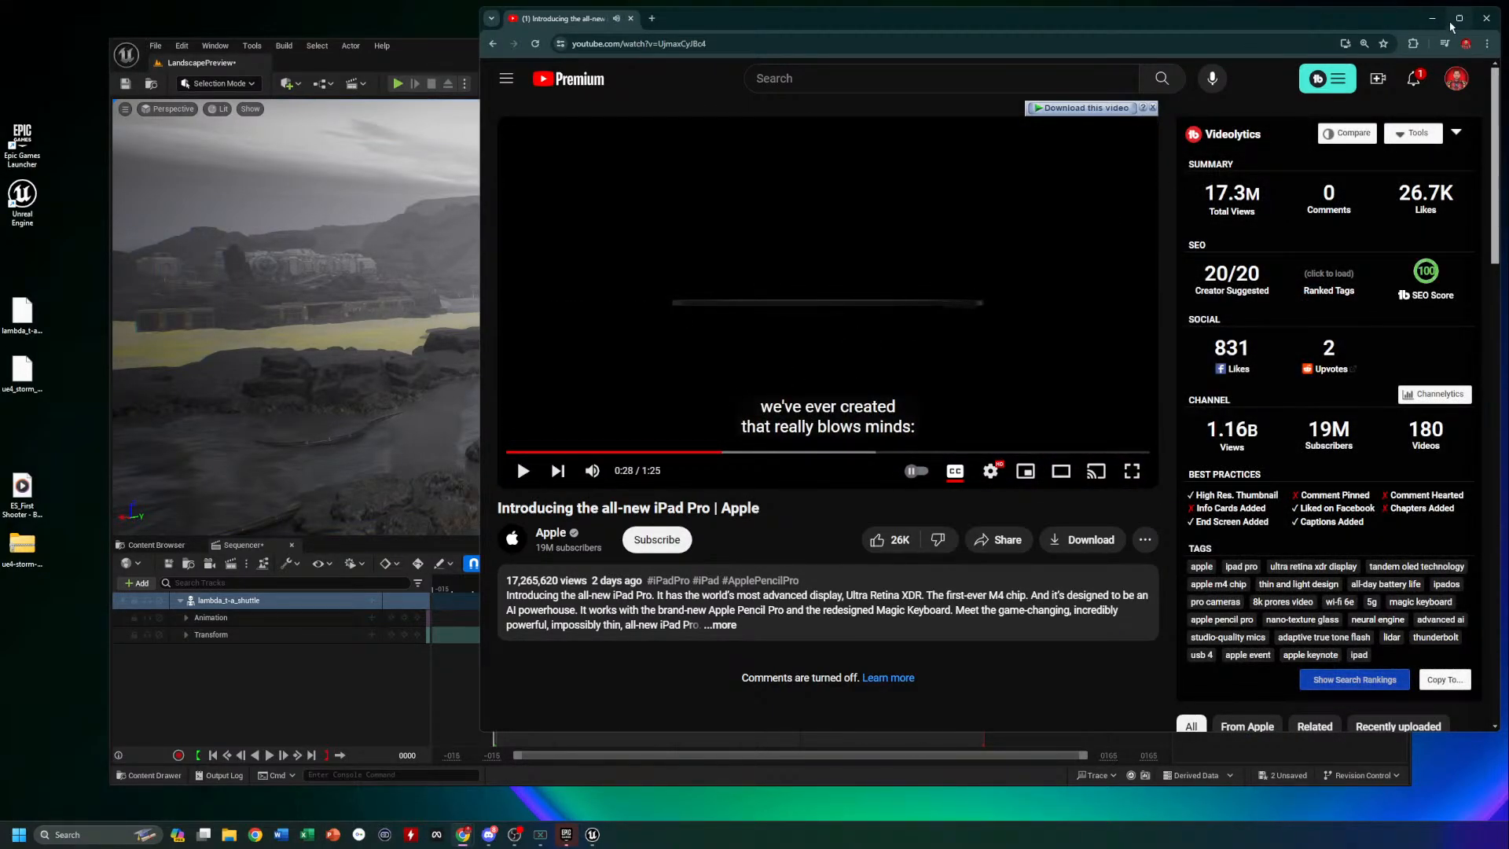
{"action": "left_click", "coordinate": [1486, 18]}
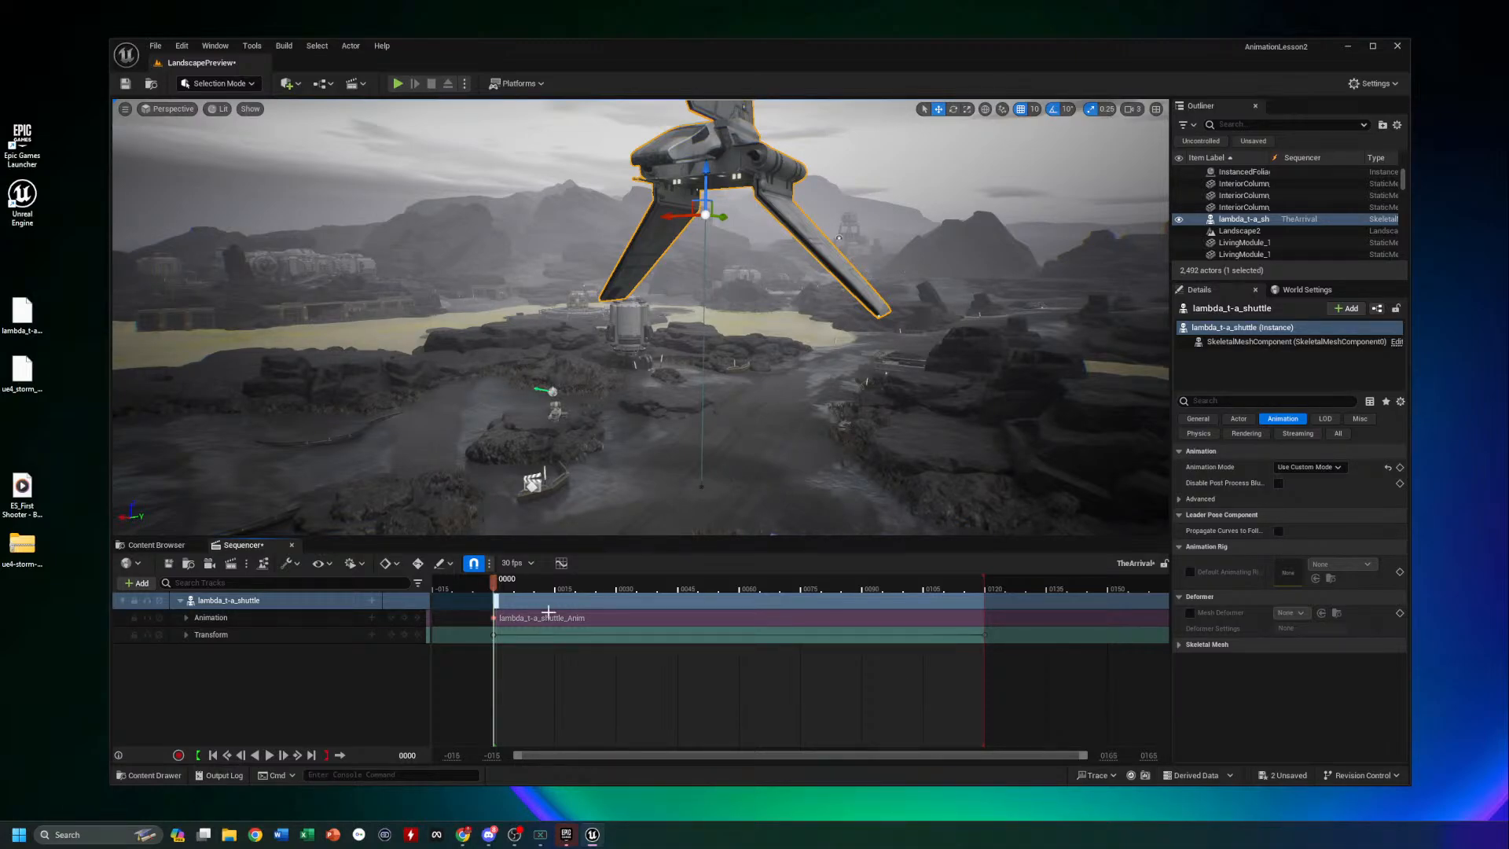
Move the sequence to frame 120 and add a Cine Camera Actor near the landed shuttle
{"action": "left_click_drag", "start_coordinate": [493, 580], "coordinate": [989, 586]}
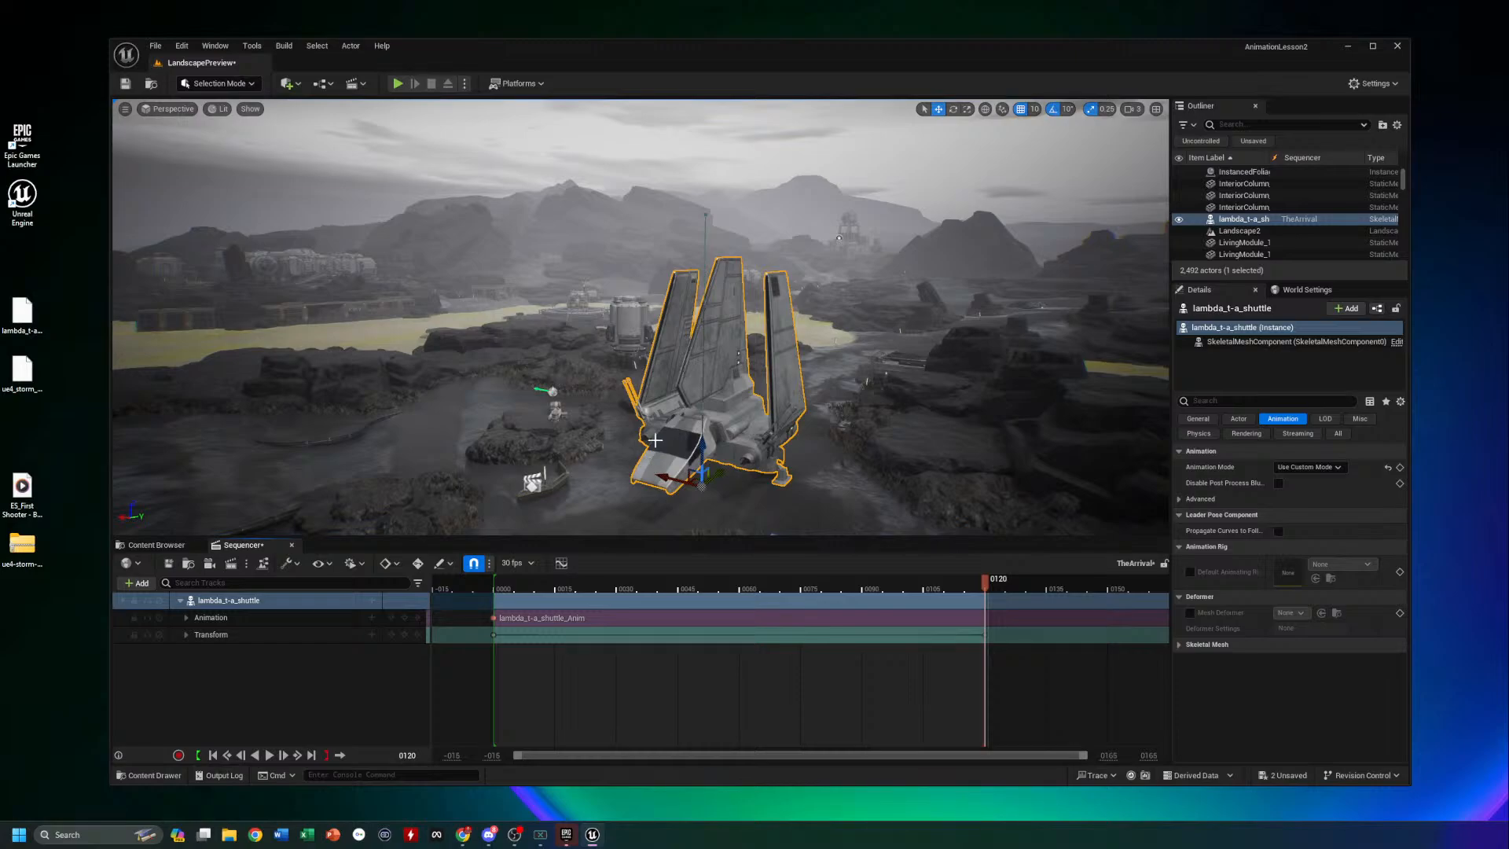
{"action": "mouse_move", "coordinate": [638, 439]}
{"action": "right_mouse_down"}
{"action": "mouse_move", "coordinate": [685, 459]}
{"action": "mouse_move", "coordinate": [680, 503]}
{"action": "mouse_move", "coordinate": [628, 509]}
{"action": "mouse_move", "coordinate": [633, 435]}
{"action": "right_mouse_up"}
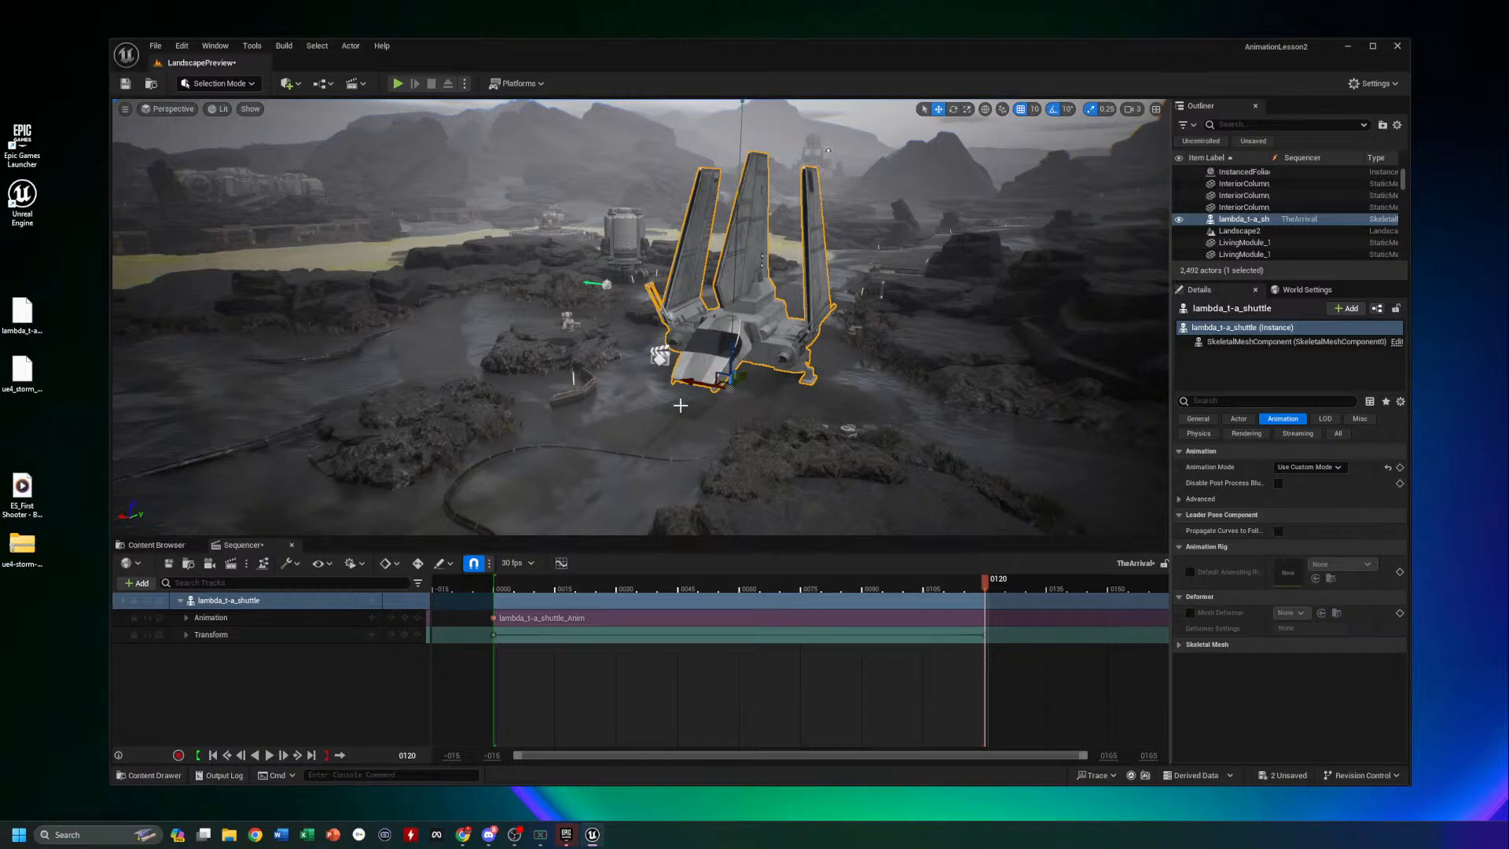
{"action": "left_click", "coordinate": [299, 84]}
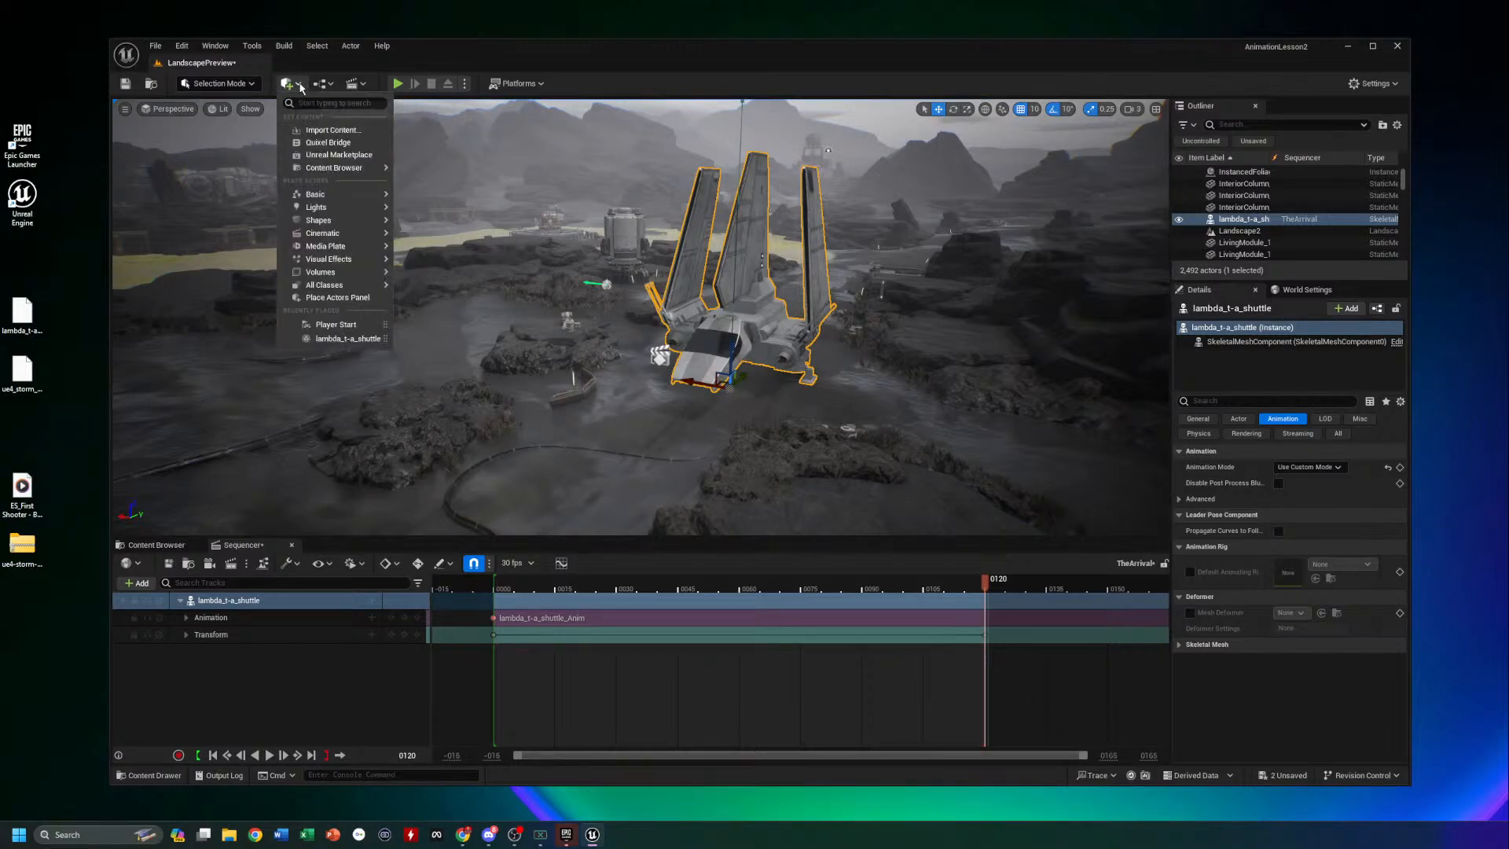
{"action": "mouse_move", "coordinate": [346, 248]}
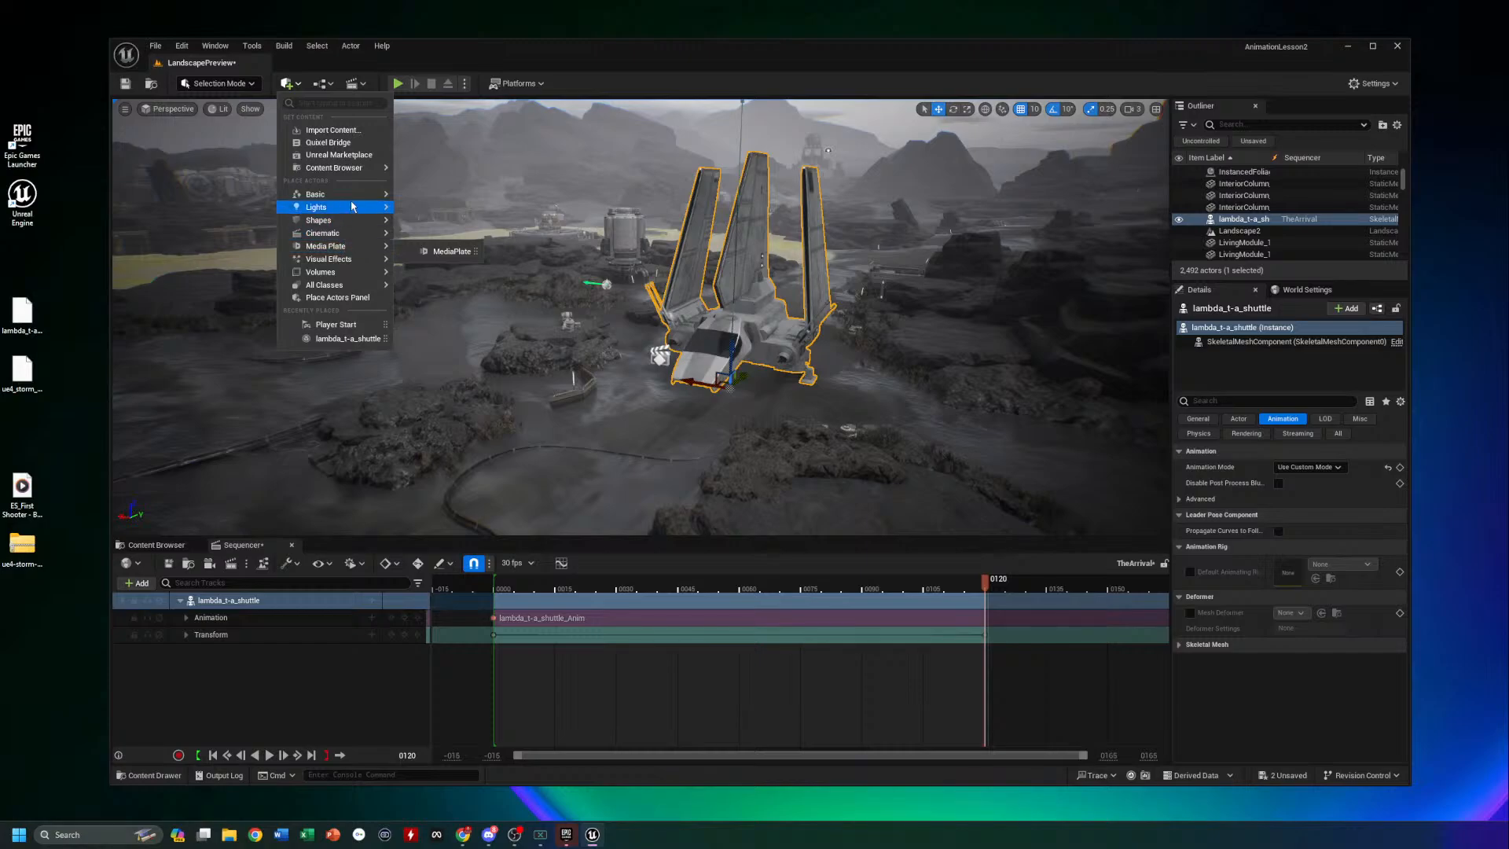
{"action": "mouse_move", "coordinate": [351, 234]}
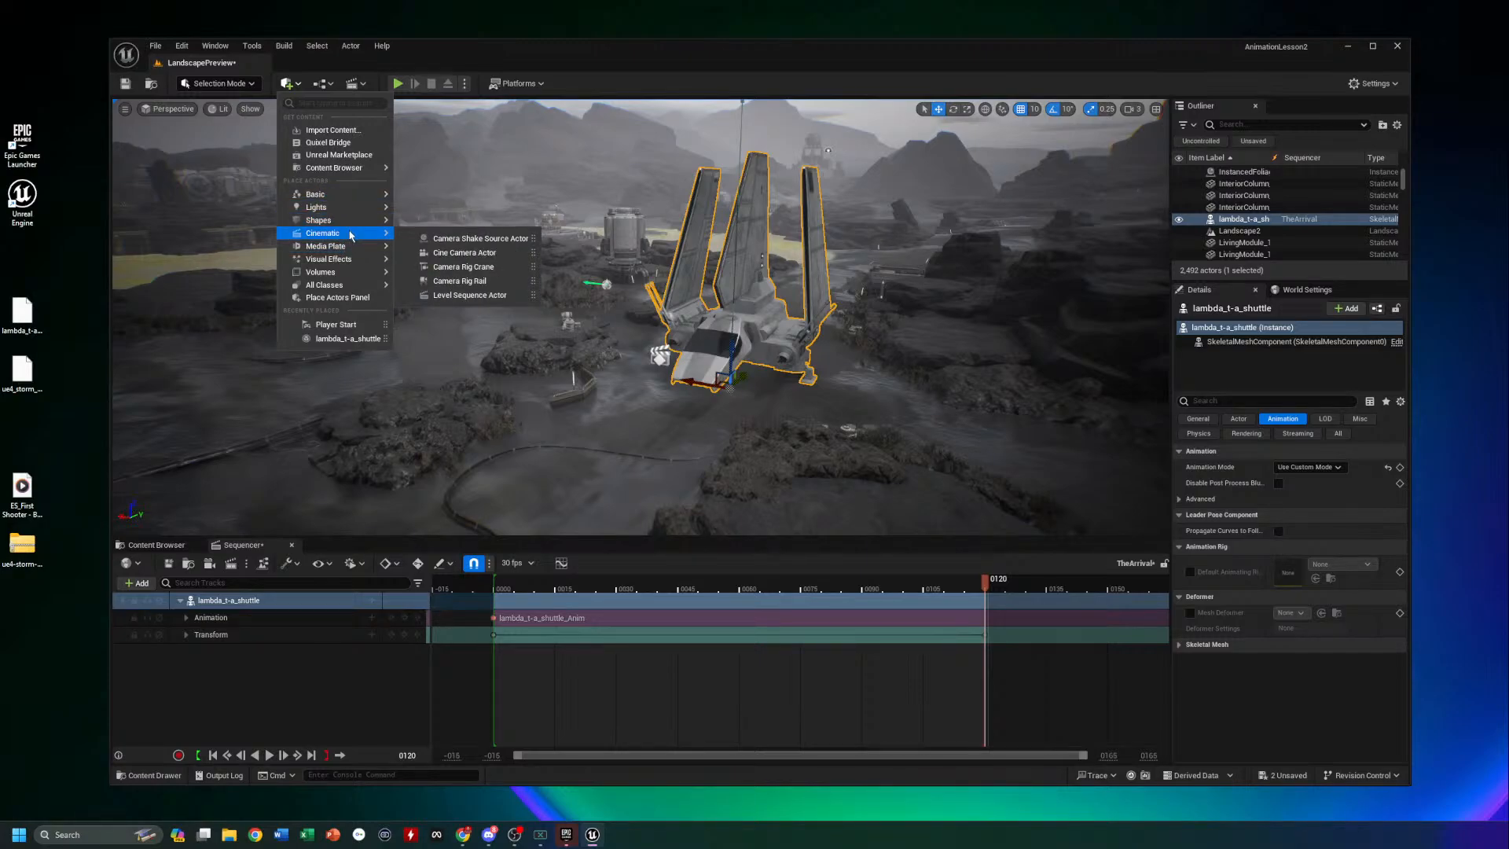
{"action": "left_click", "coordinate": [463, 254]}
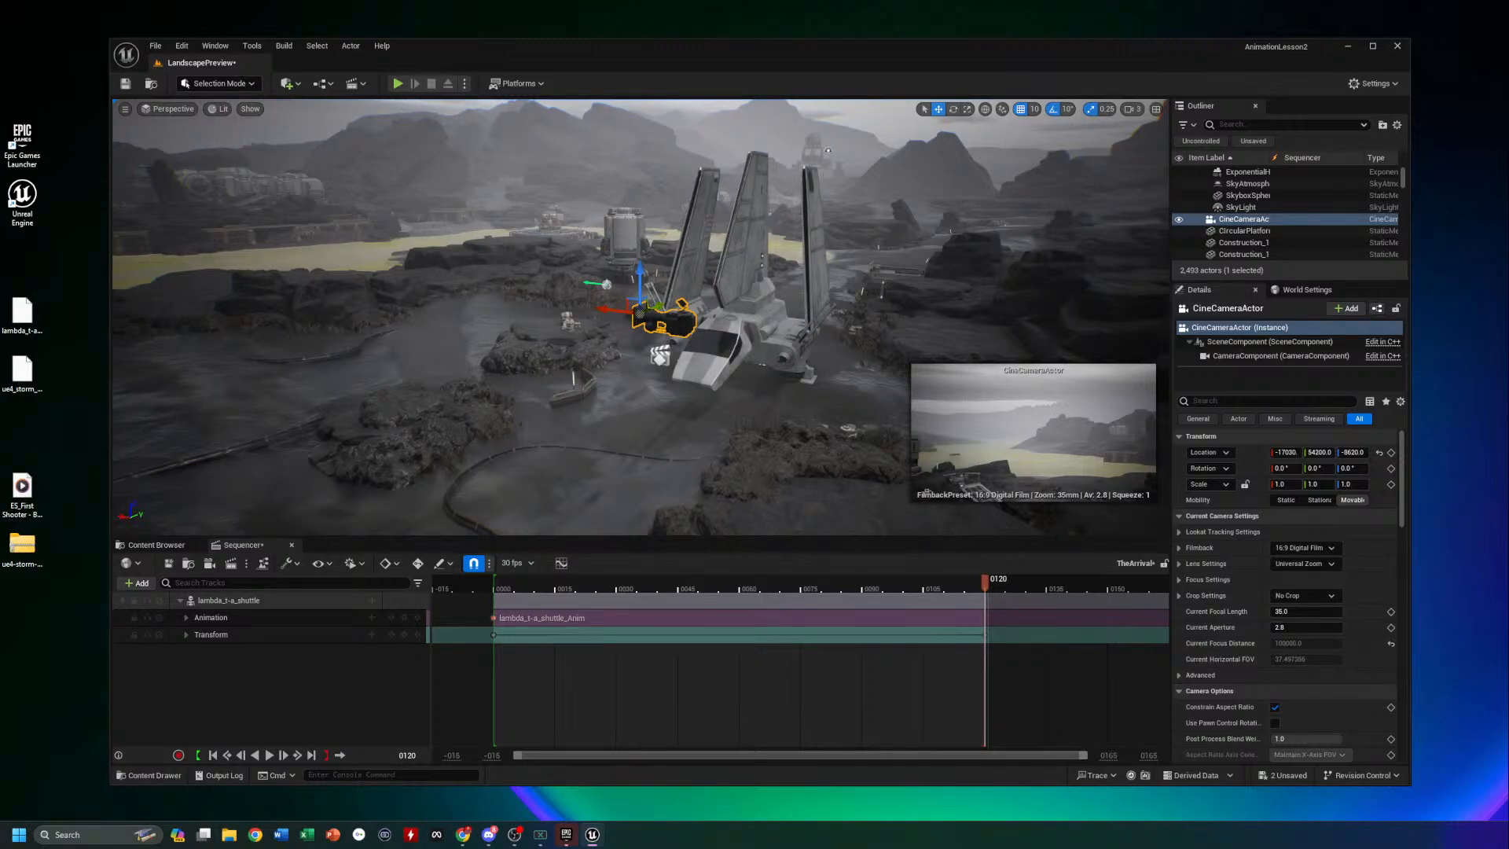
Lower the cine camera and move it nearer the landed shuttle, to about X -16880, Y 54200, Z -8700
{"action": "right_click_drag", "start_coordinate": [705, 354], "coordinate": [827, 367]}
{"action": "key", "text": "w"}
{"action": "key", "text": "s"}
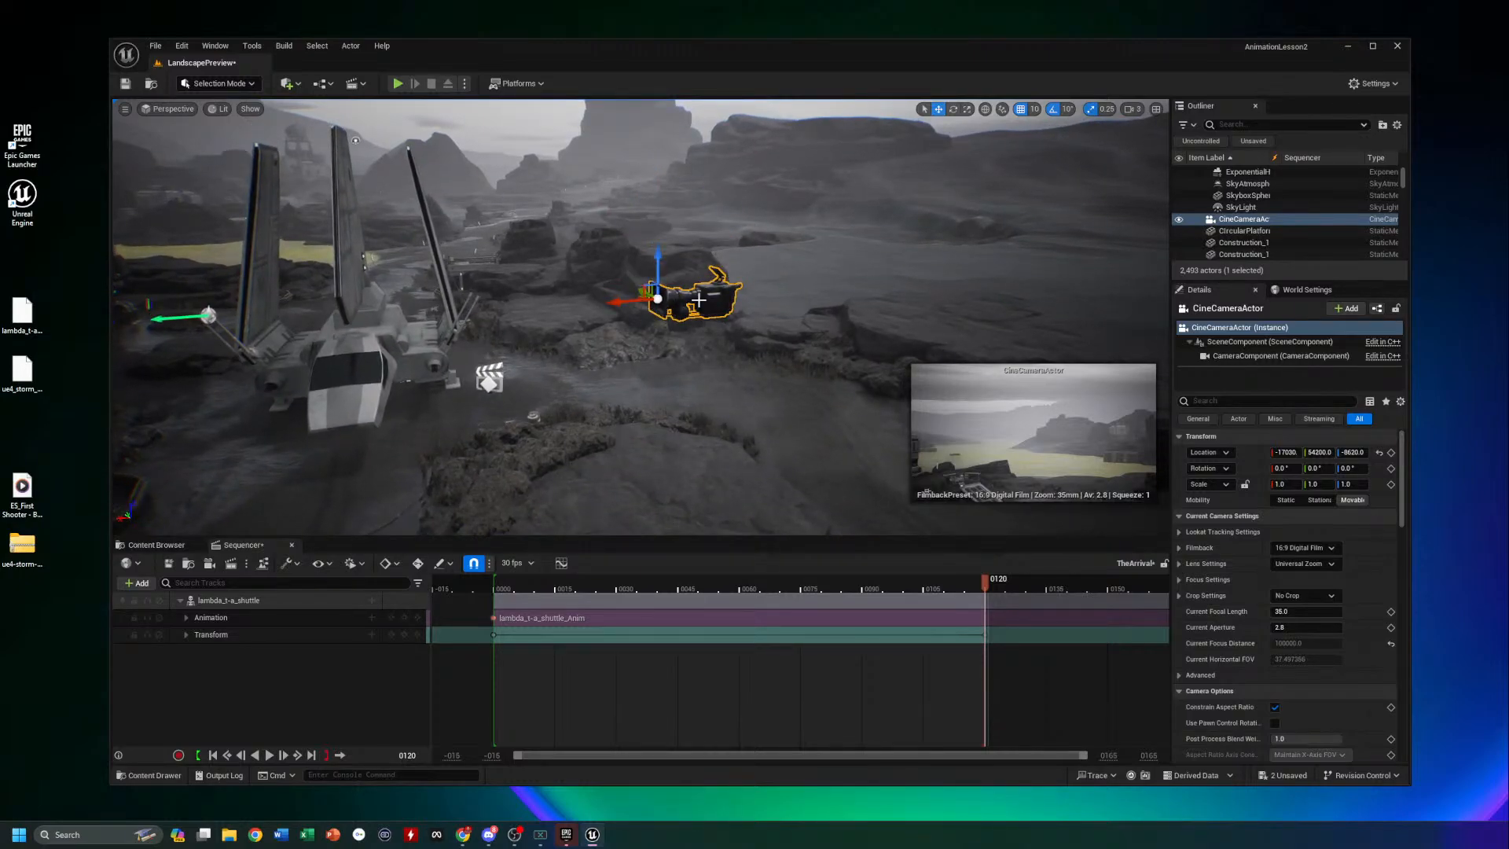
{"action": "left_click", "coordinate": [566, 431]}
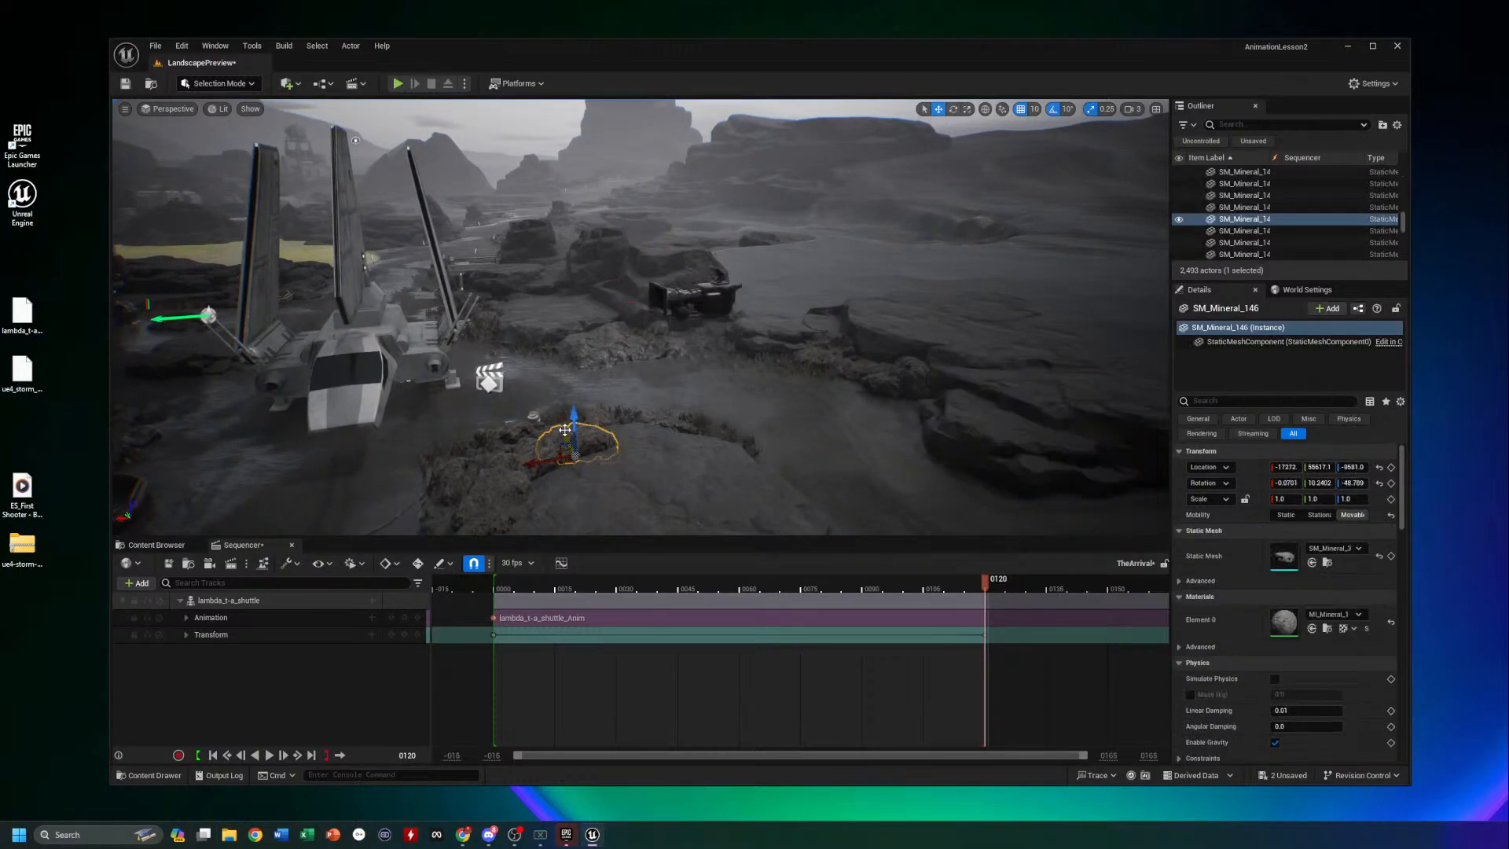
{"action": "left_click", "coordinate": [711, 303]}
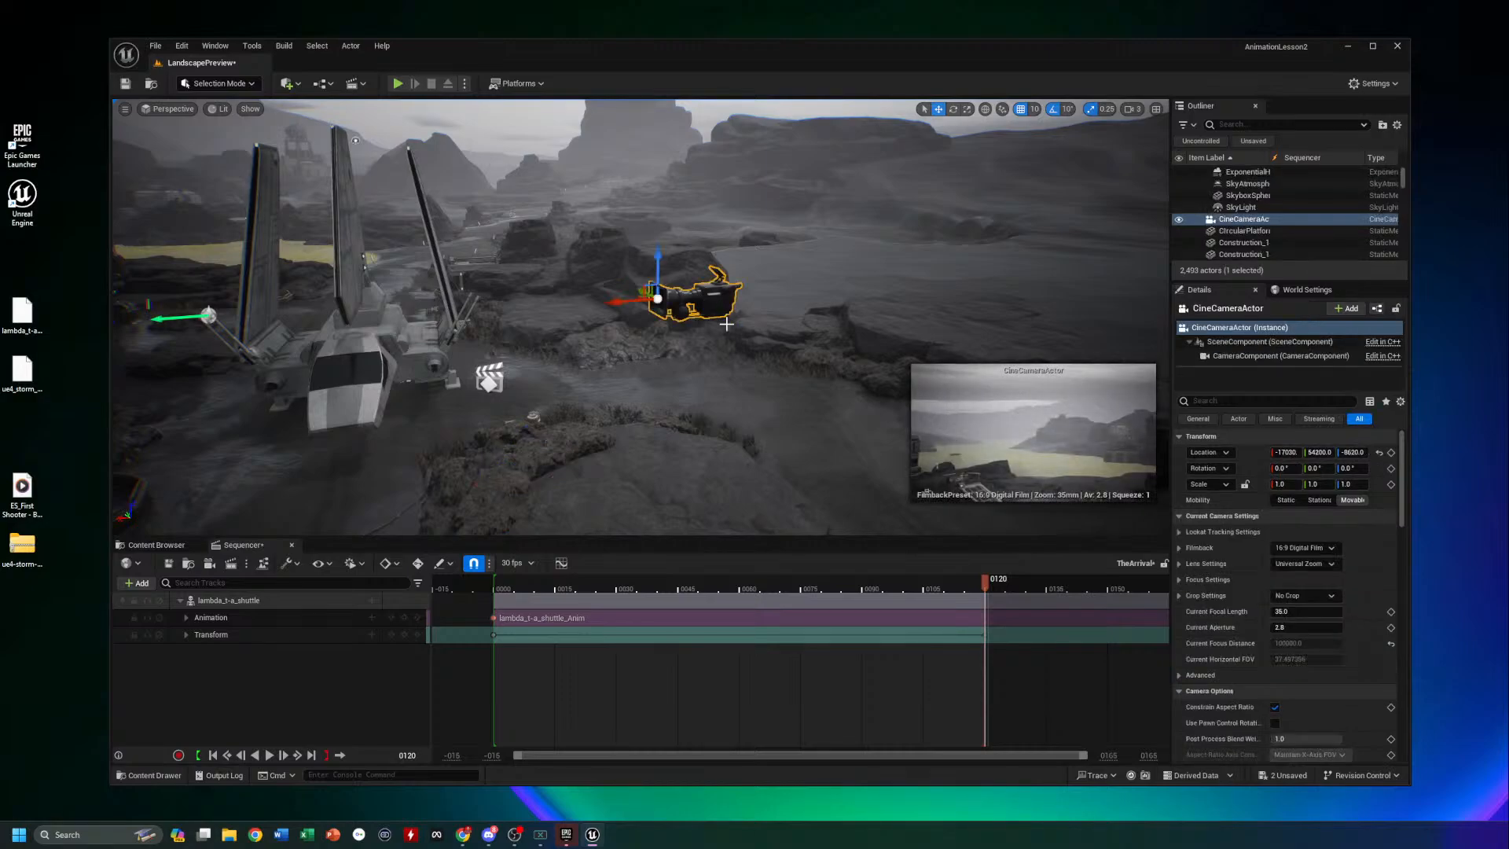
{"action": "mouse_move", "coordinate": [722, 322]}
{"action": "right_mouse_down"}
{"action": "mouse_move", "coordinate": [700, 313]}
{"action": "mouse_move", "coordinate": [711, 317]}
{"action": "right_mouse_up"}
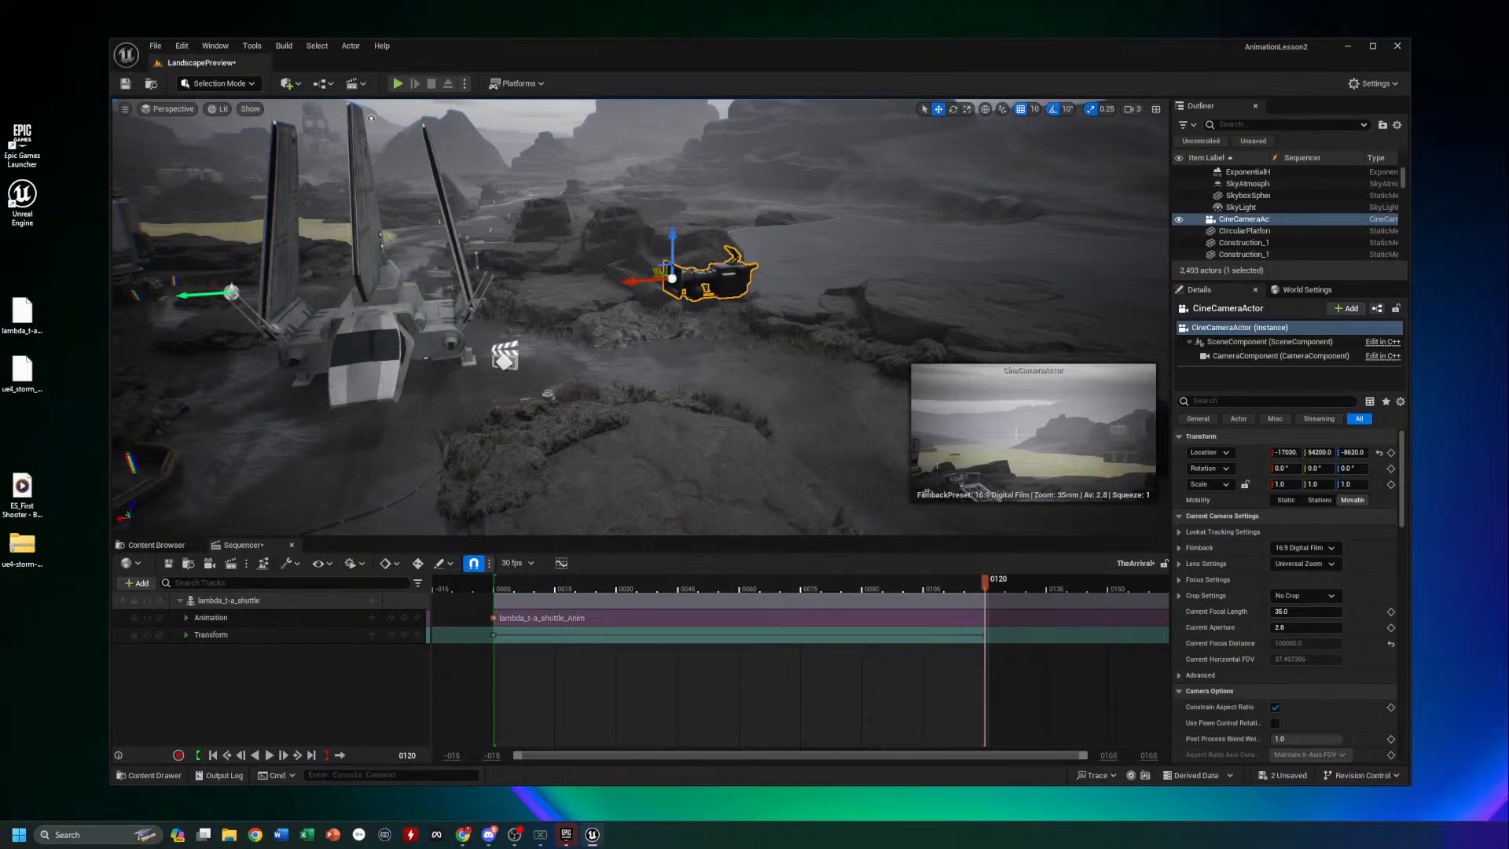
{"action": "left_click_drag", "start_coordinate": [636, 283], "coordinate": [575, 326]}
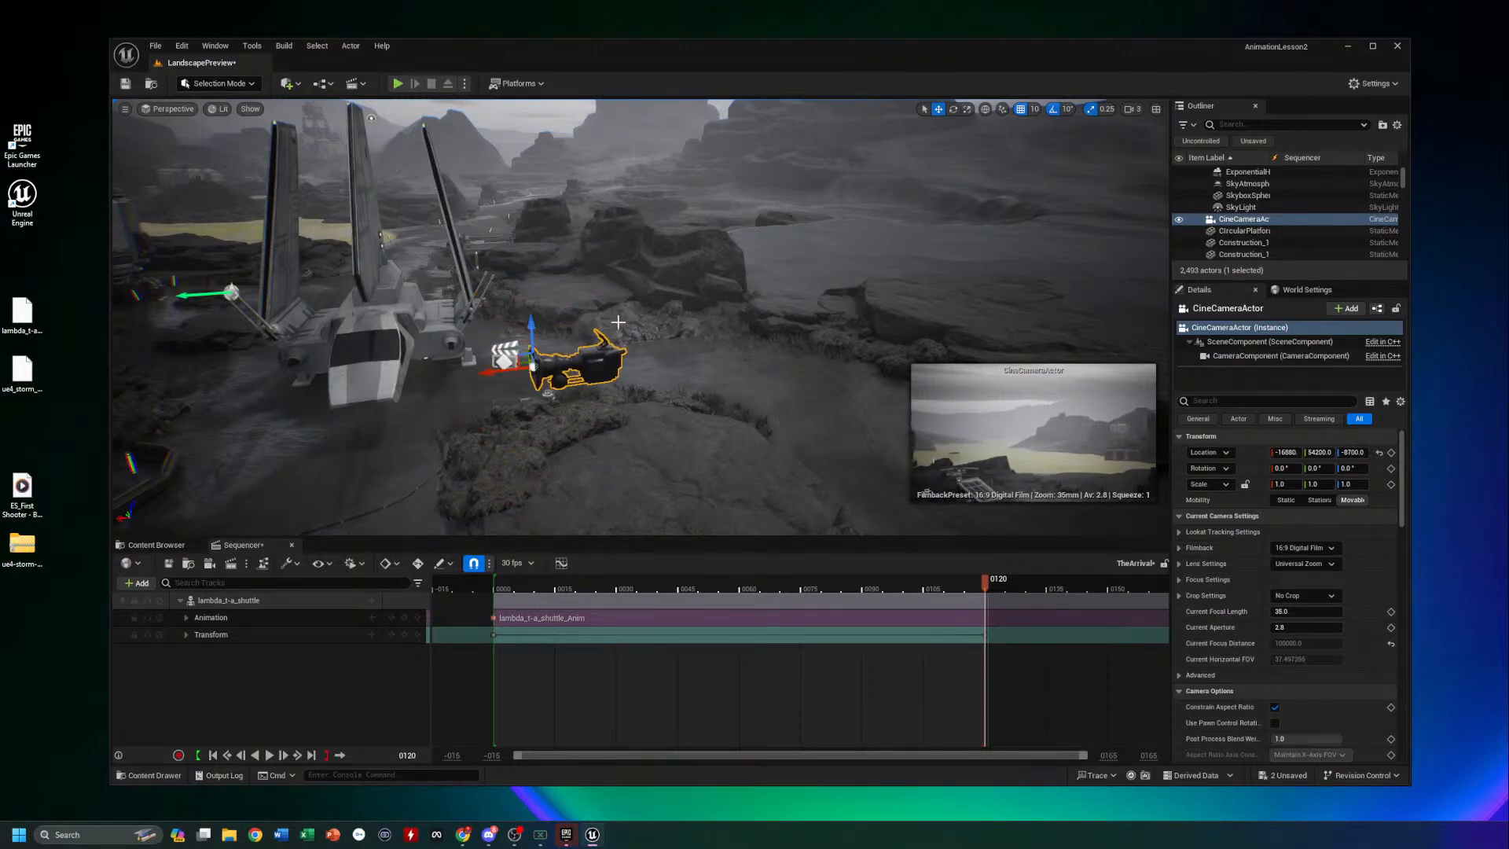
Pilot CineCameraActor and frame the landed shuttle head-on from low above the ground, with its nose centred in the shot
{"action": "right_click", "coordinate": [1236, 221]}
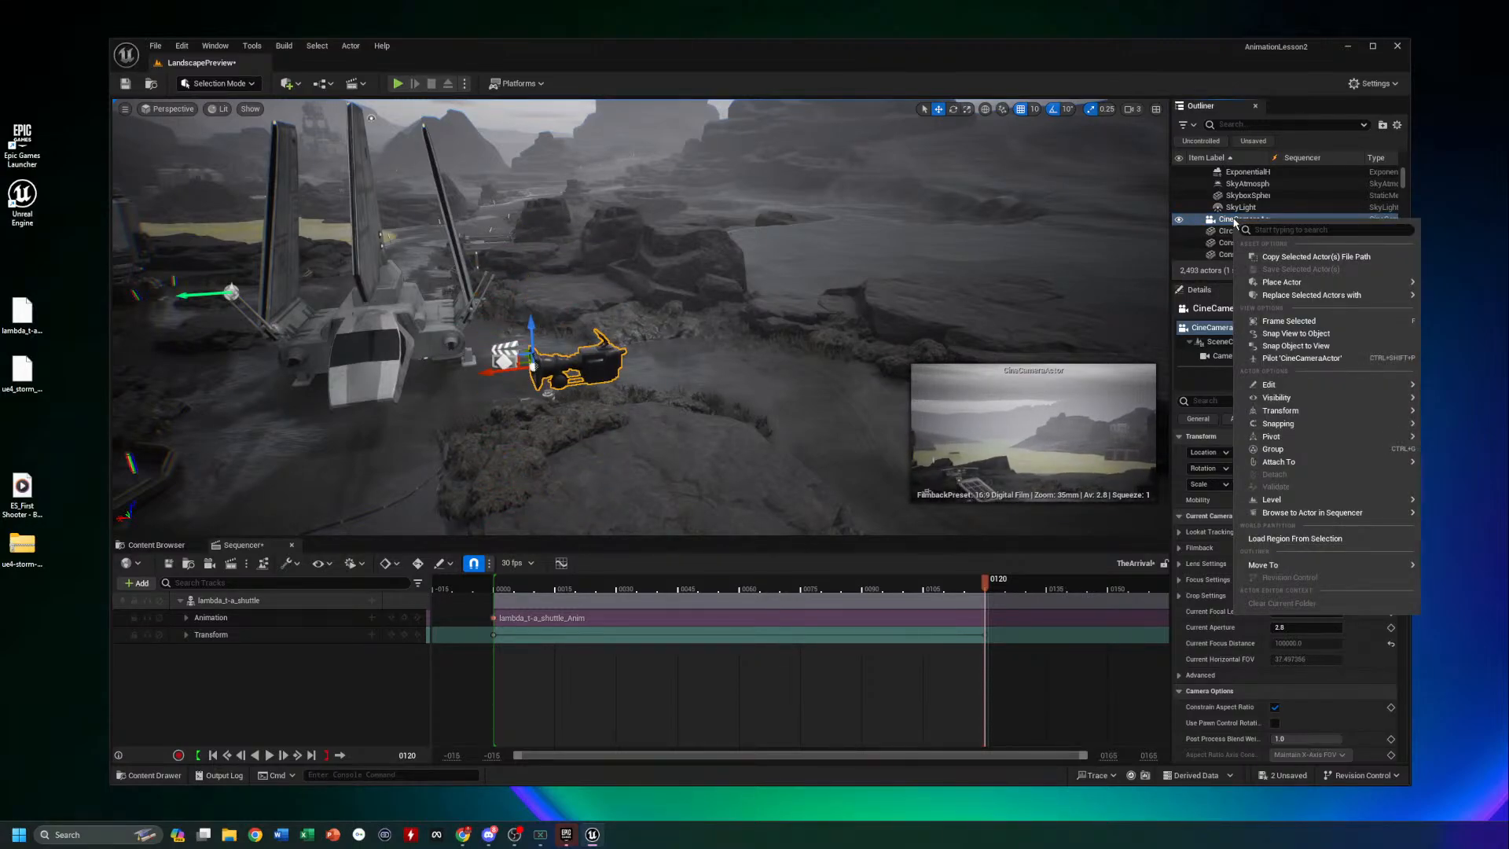
{"action": "left_click", "coordinate": [1319, 360]}
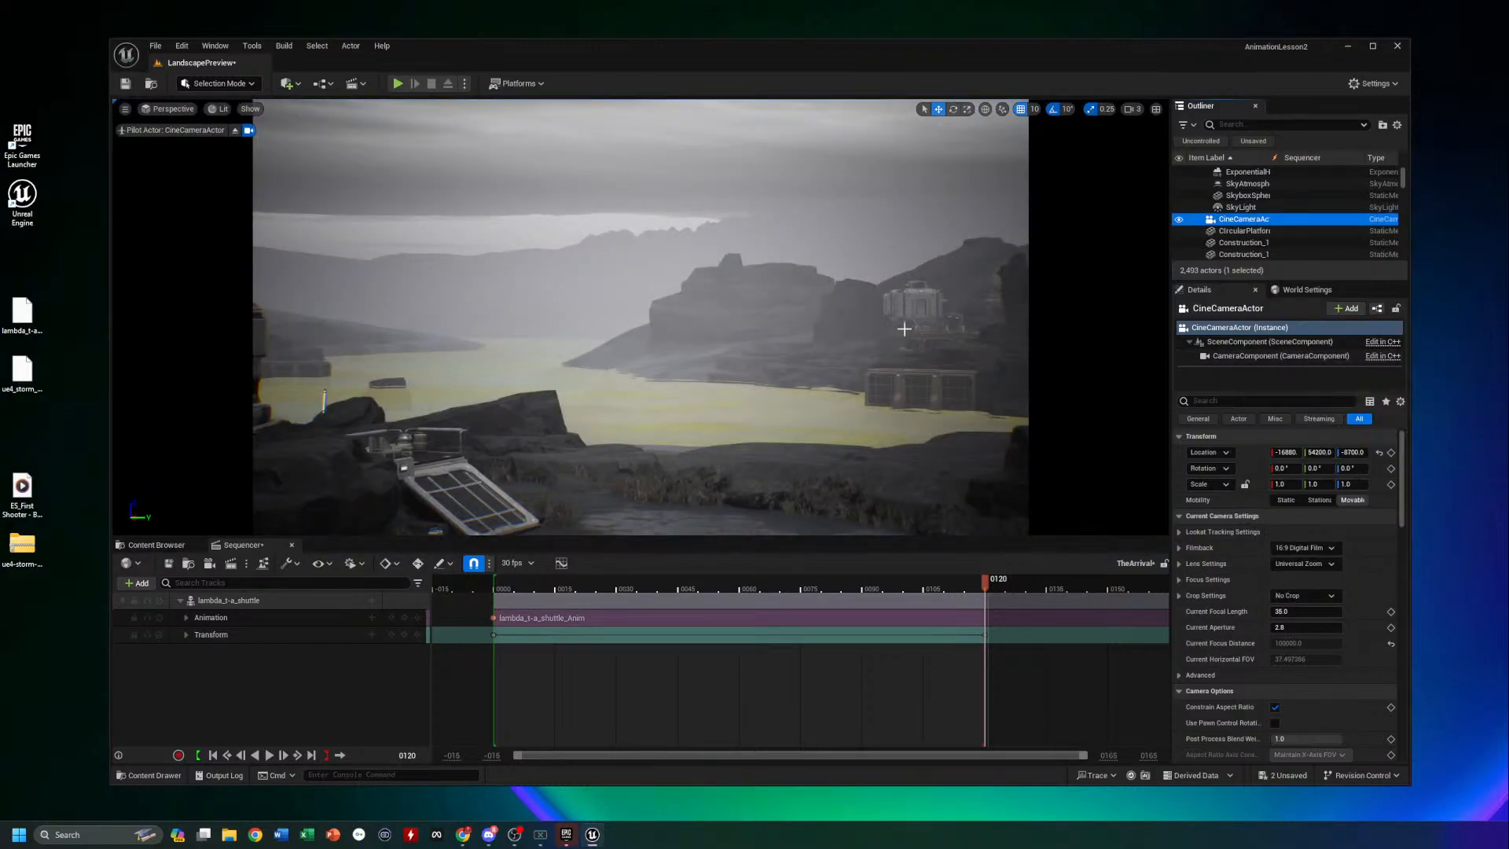
{"action": "left_click_drag", "start_coordinate": [830, 317], "coordinate": [448, 350]}
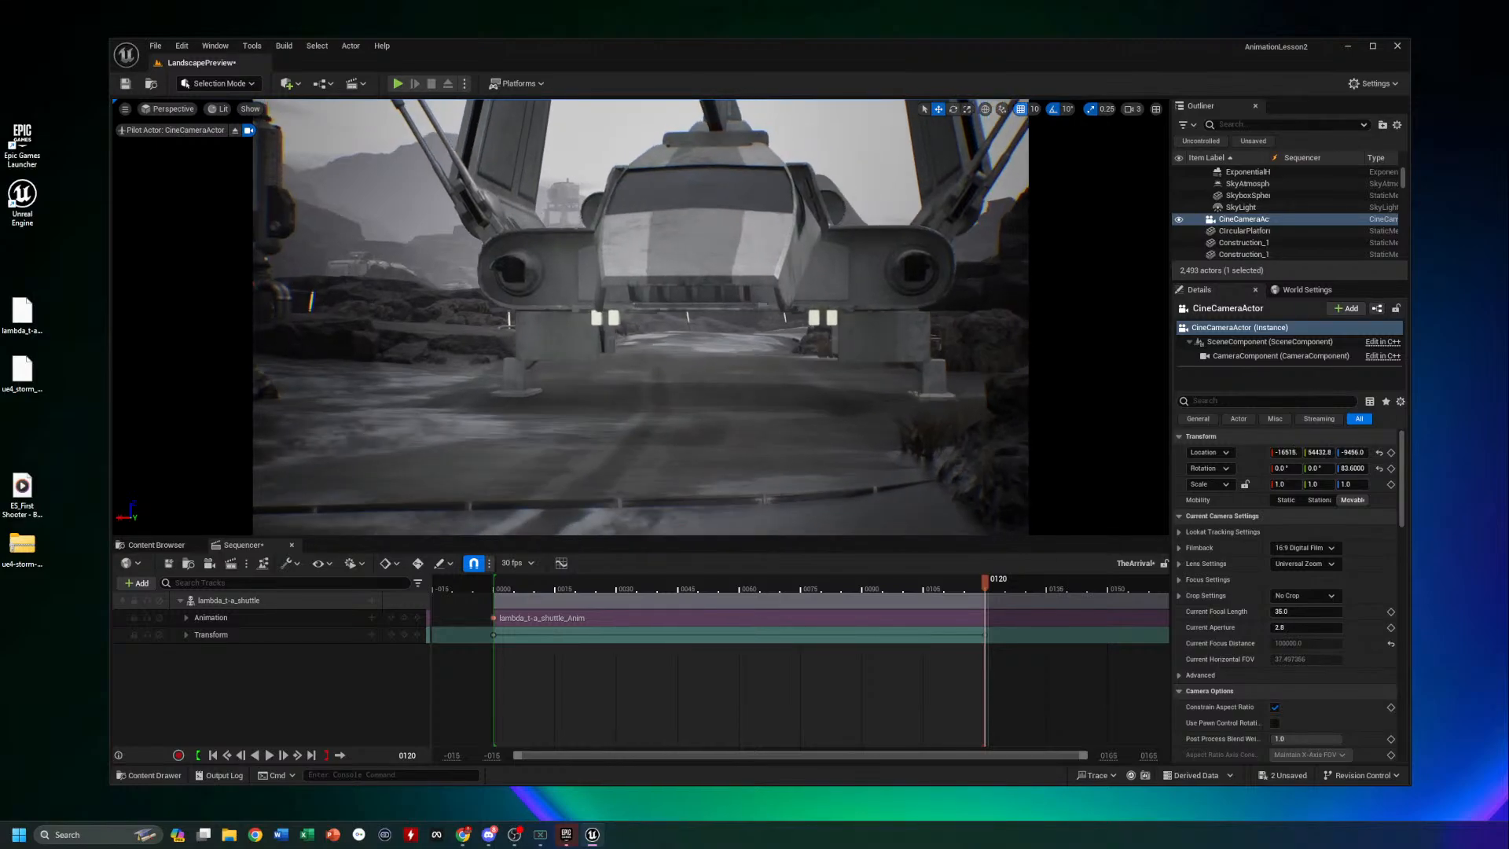
{"action": "key", "text": "a"}
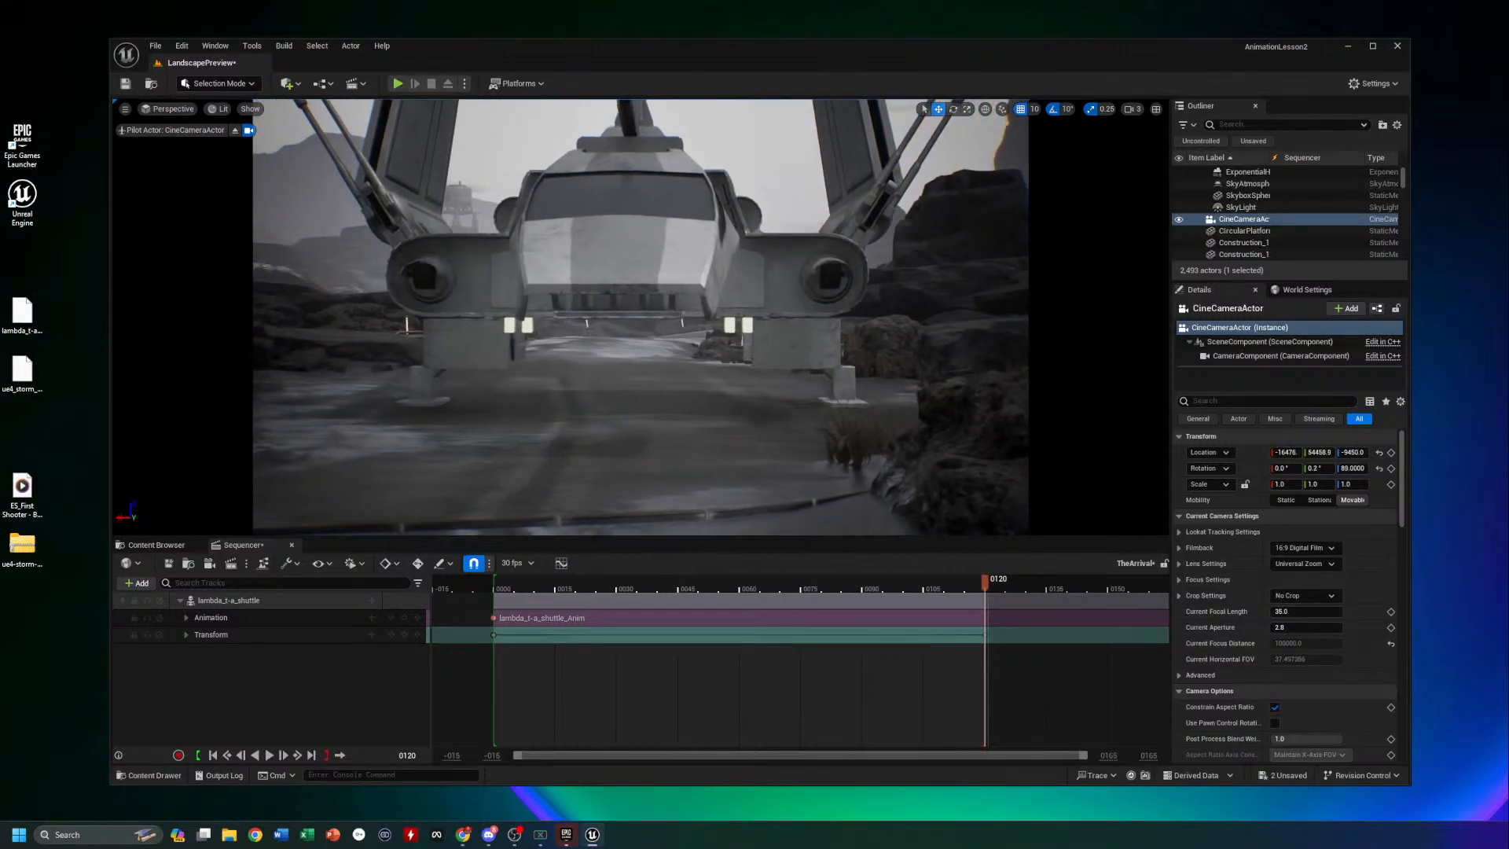
{"action": "left_click_drag", "start_coordinate": [641, 316], "coordinate": [634, 383]}
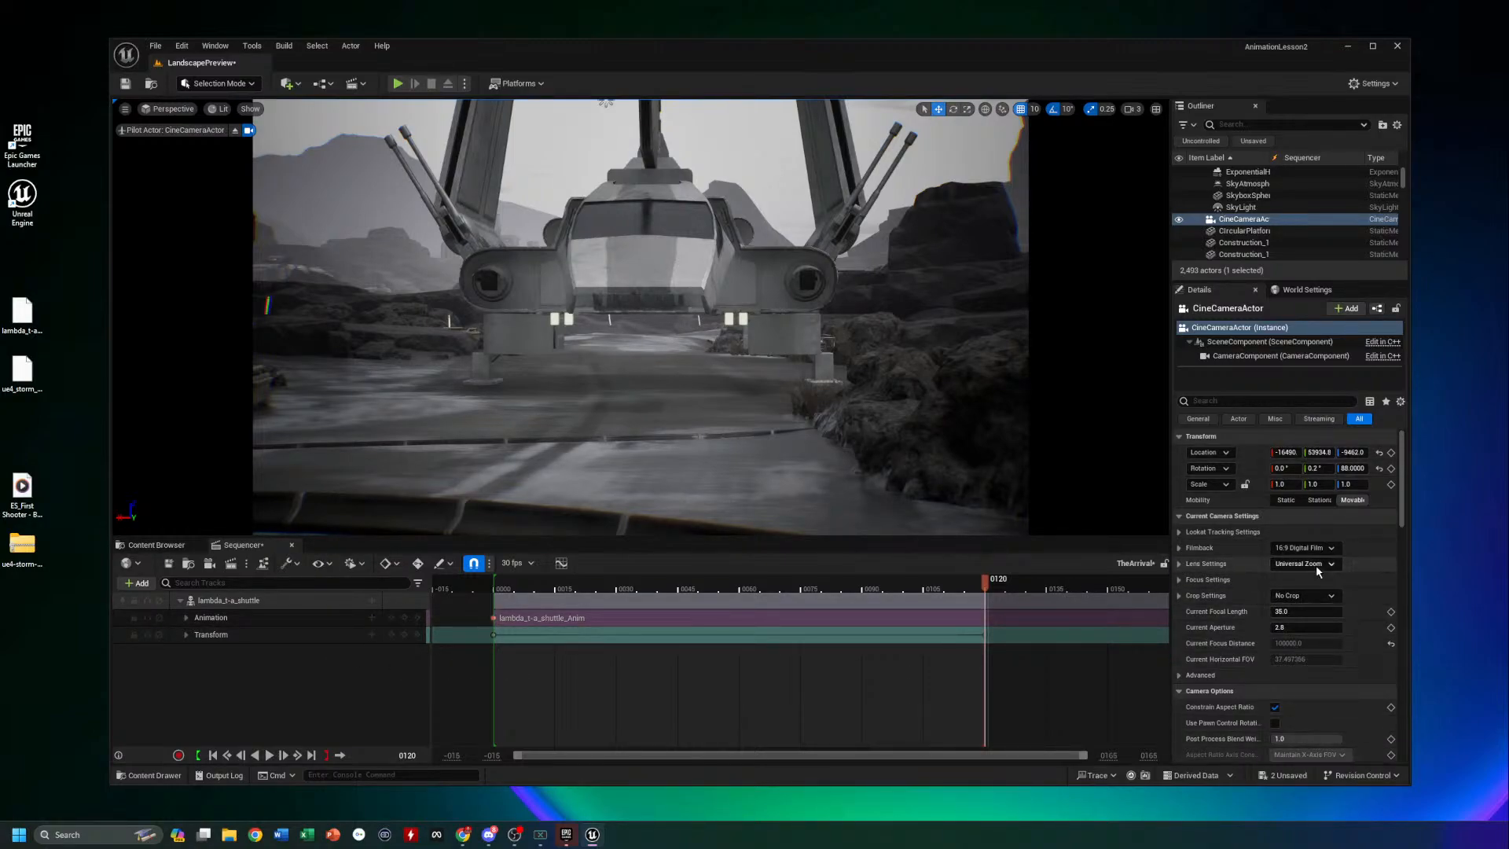
Try the IMAX 70mm and 16:9 DSLR filmbacks on the cine camera and return it to 16:9 Digital Film
{"action": "left_click", "coordinate": [1306, 547]}
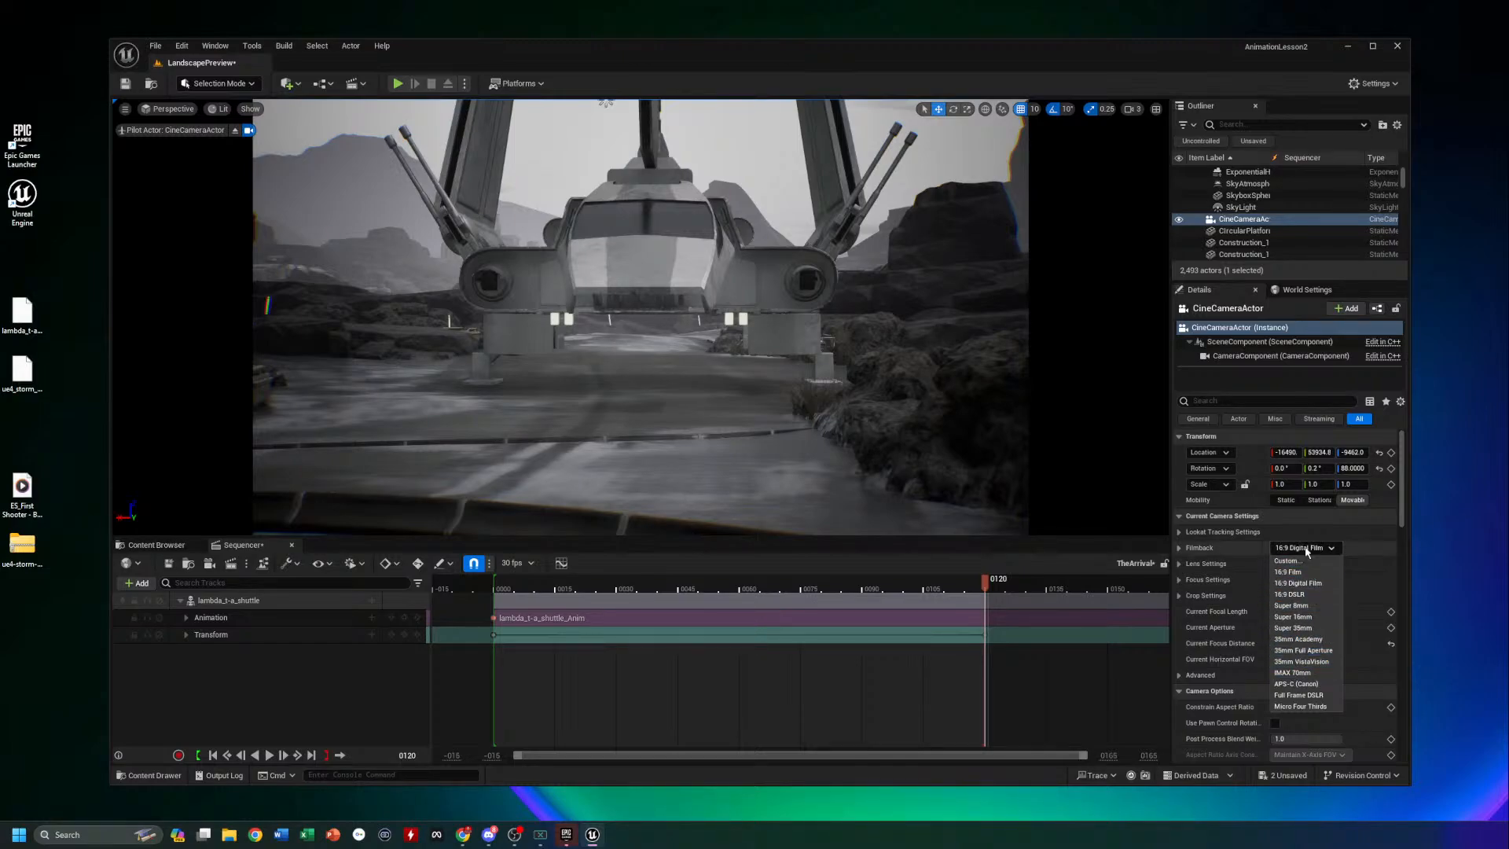
{"action": "left_click", "coordinate": [1318, 673]}
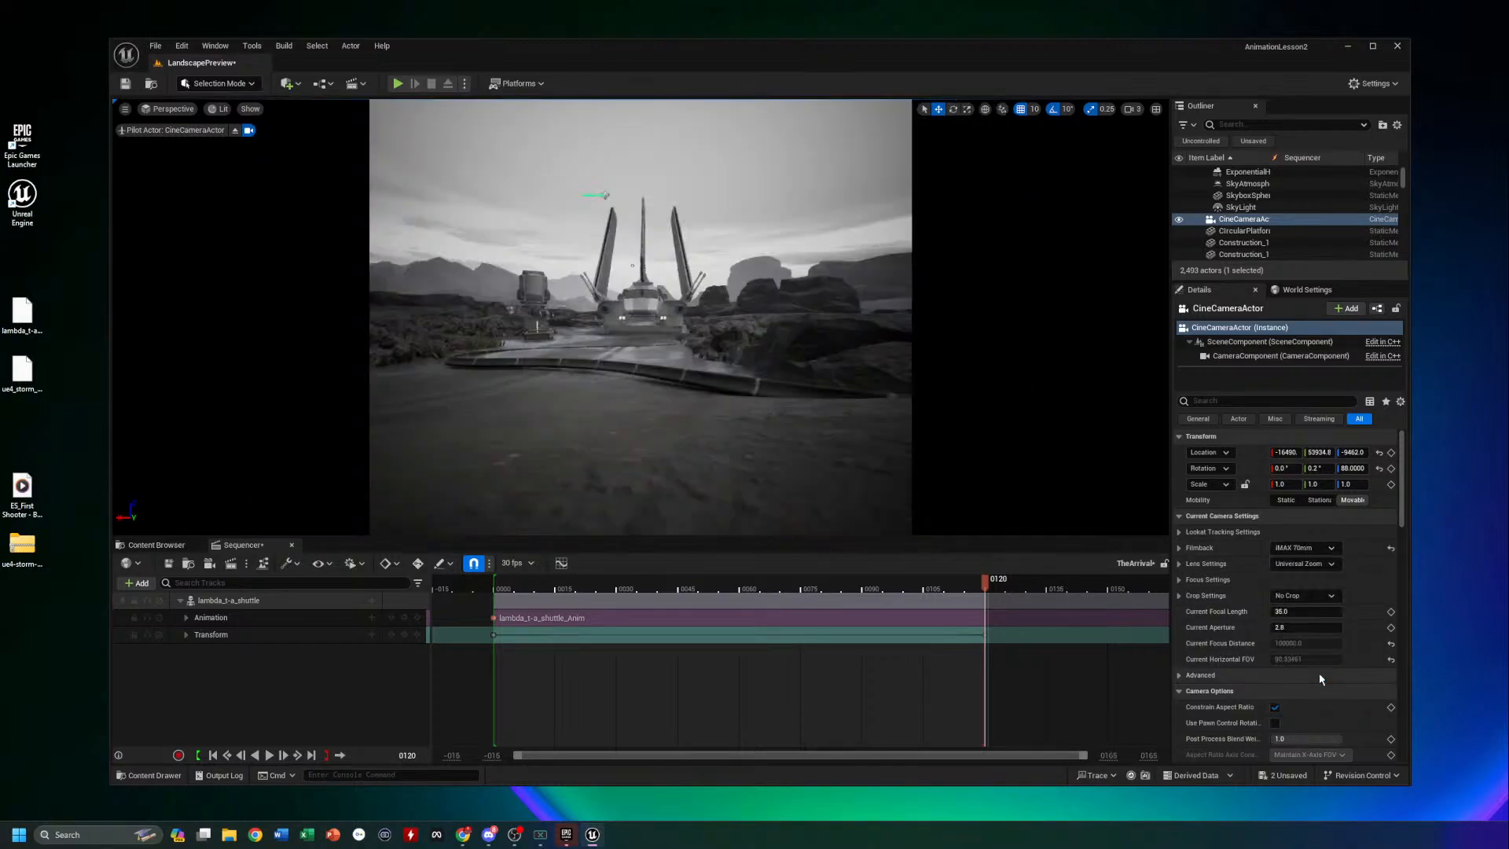
{"action": "left_click", "coordinate": [1326, 550]}
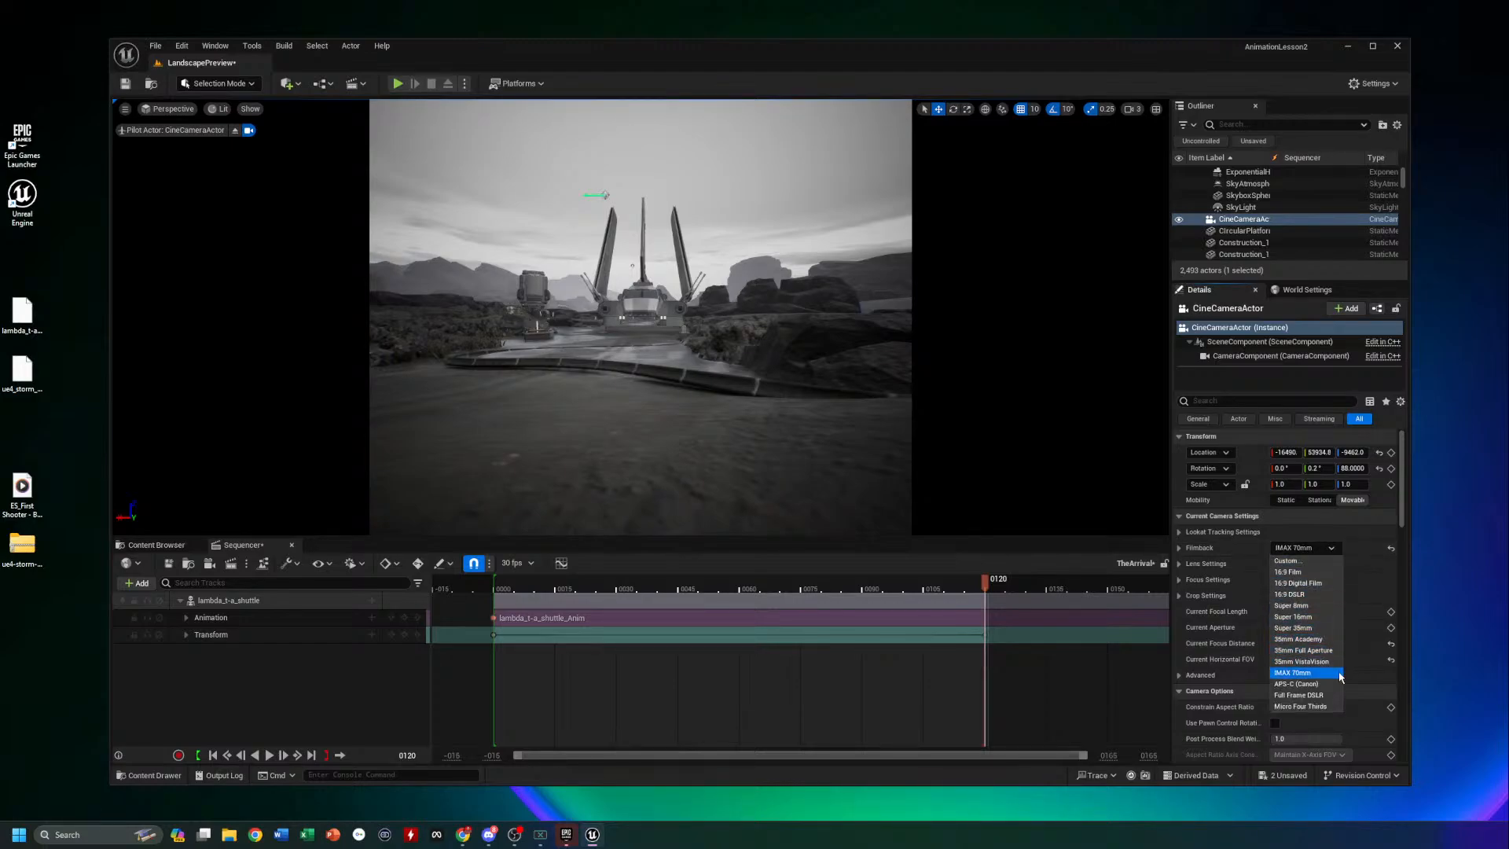
{"action": "left_click", "coordinate": [1318, 583]}
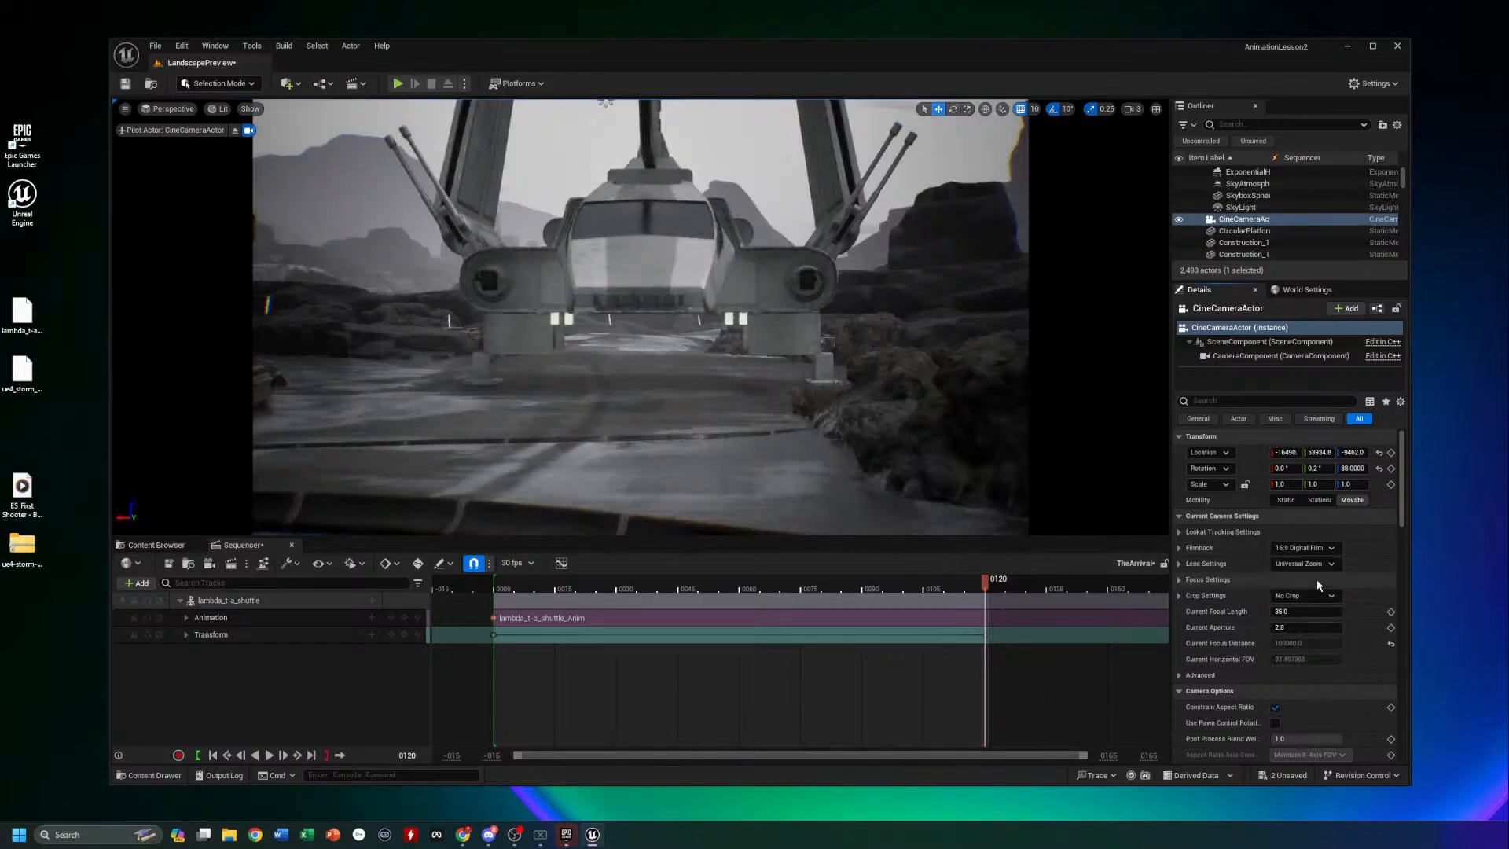
{"action": "left_click", "coordinate": [1328, 549]}
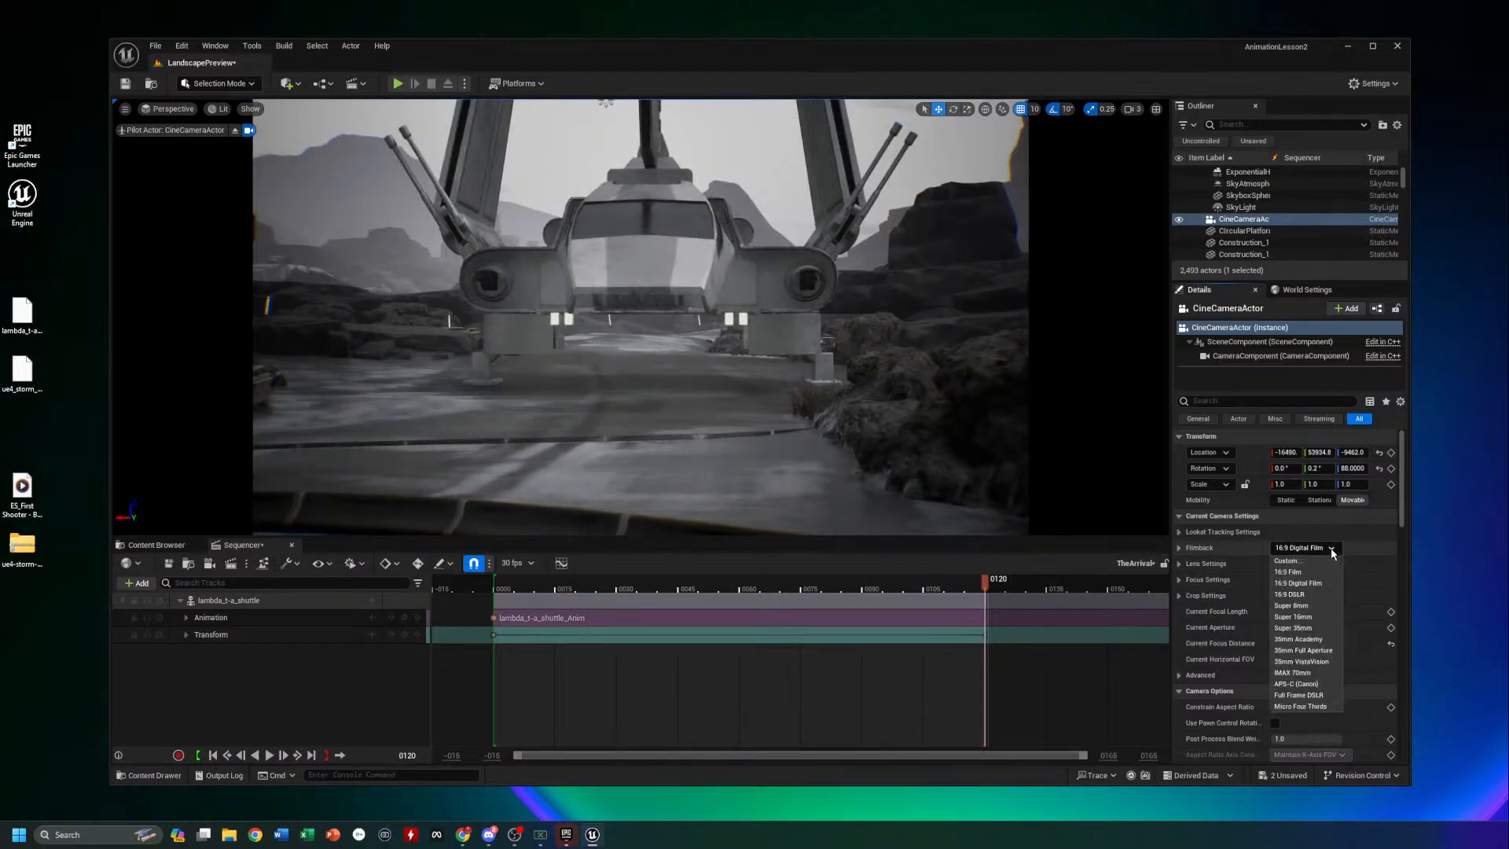
{"action": "left_click", "coordinate": [1322, 596]}
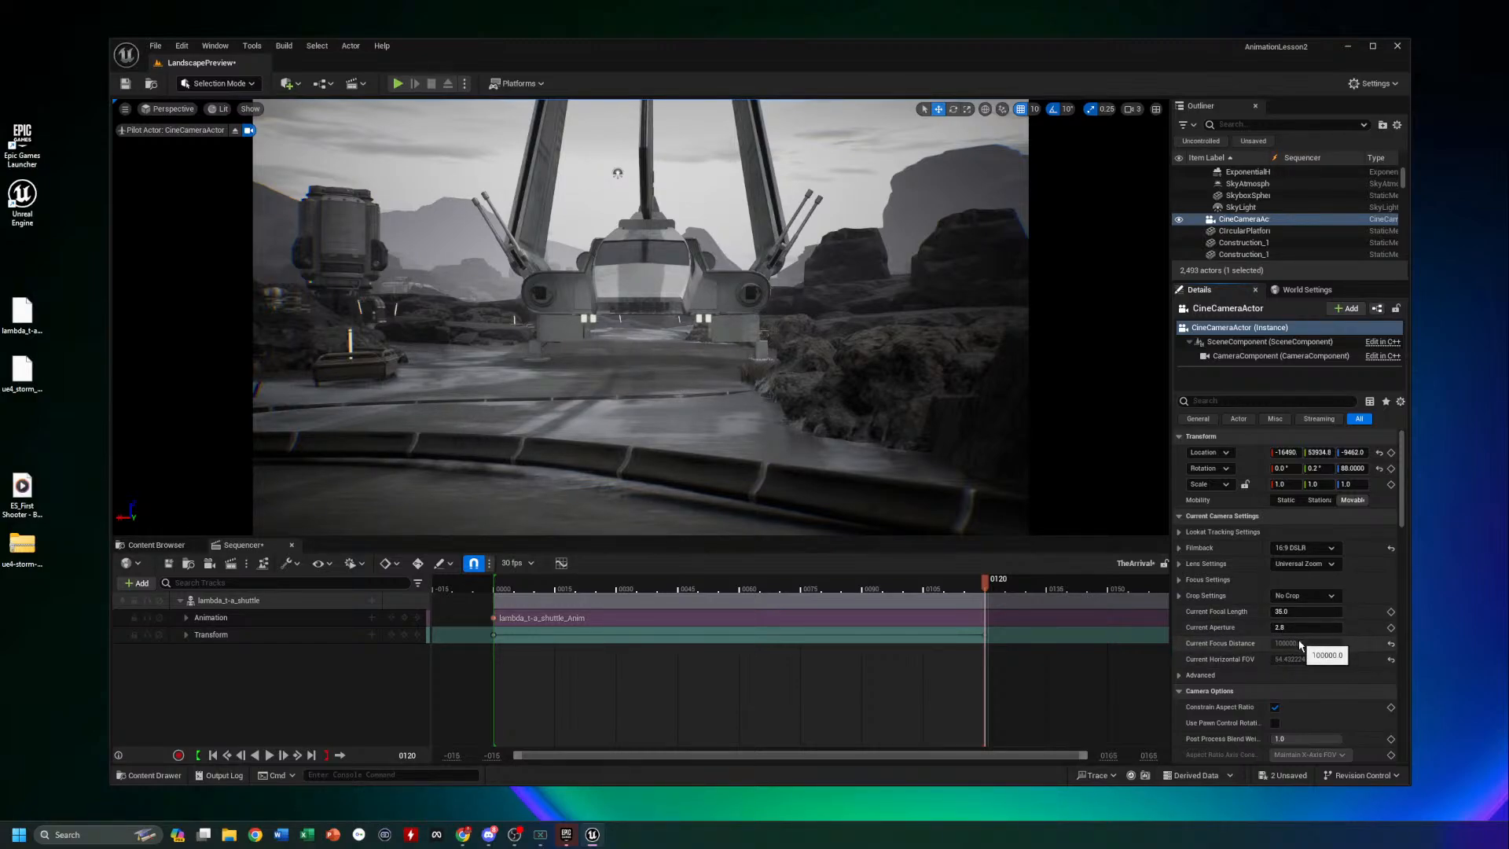
{"action": "left_click", "coordinate": [1331, 549]}
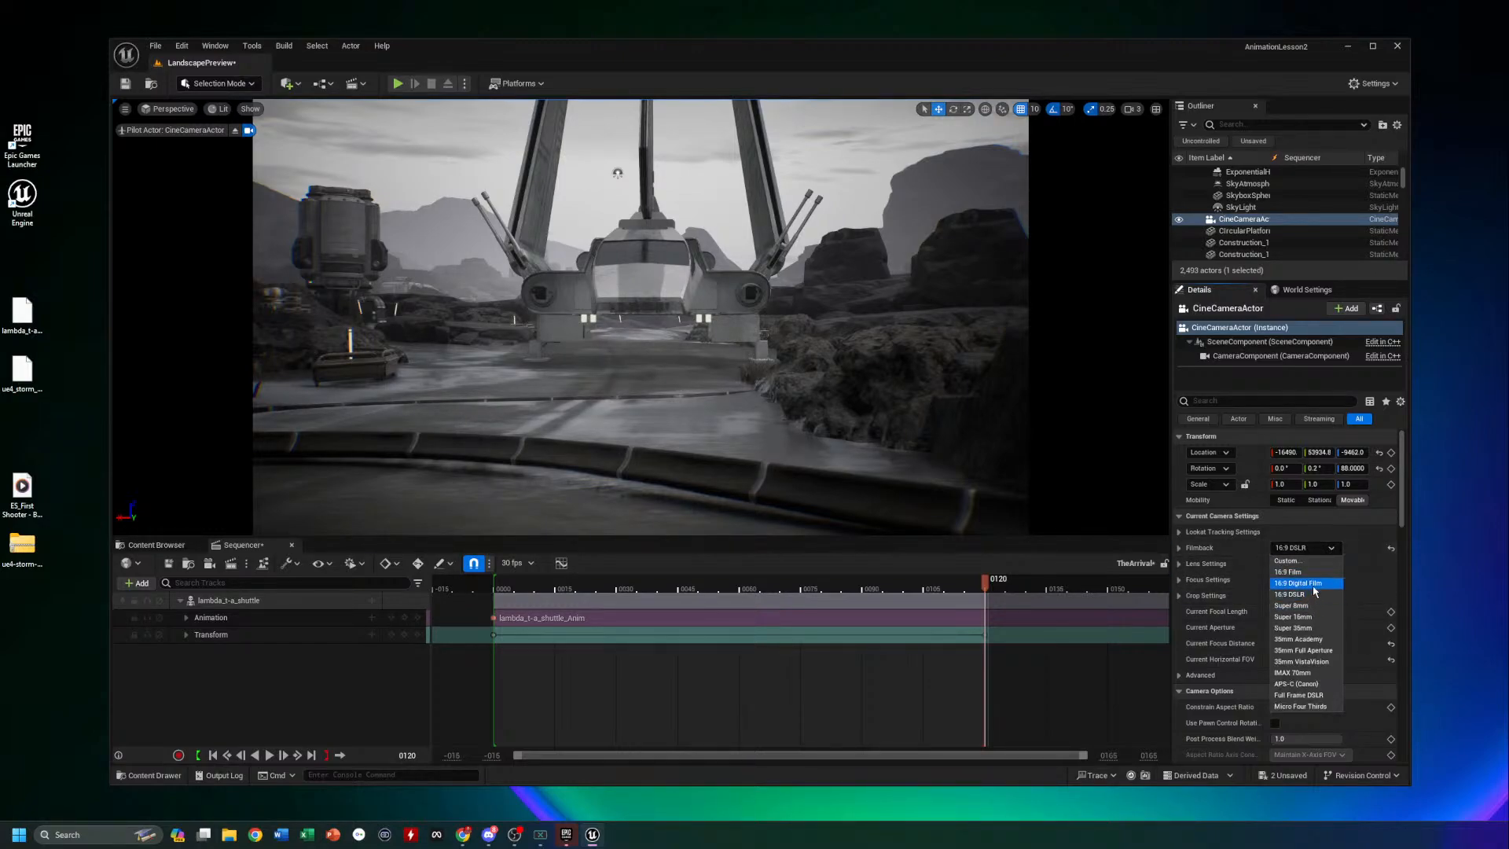
{"action": "left_click", "coordinate": [1310, 583]}
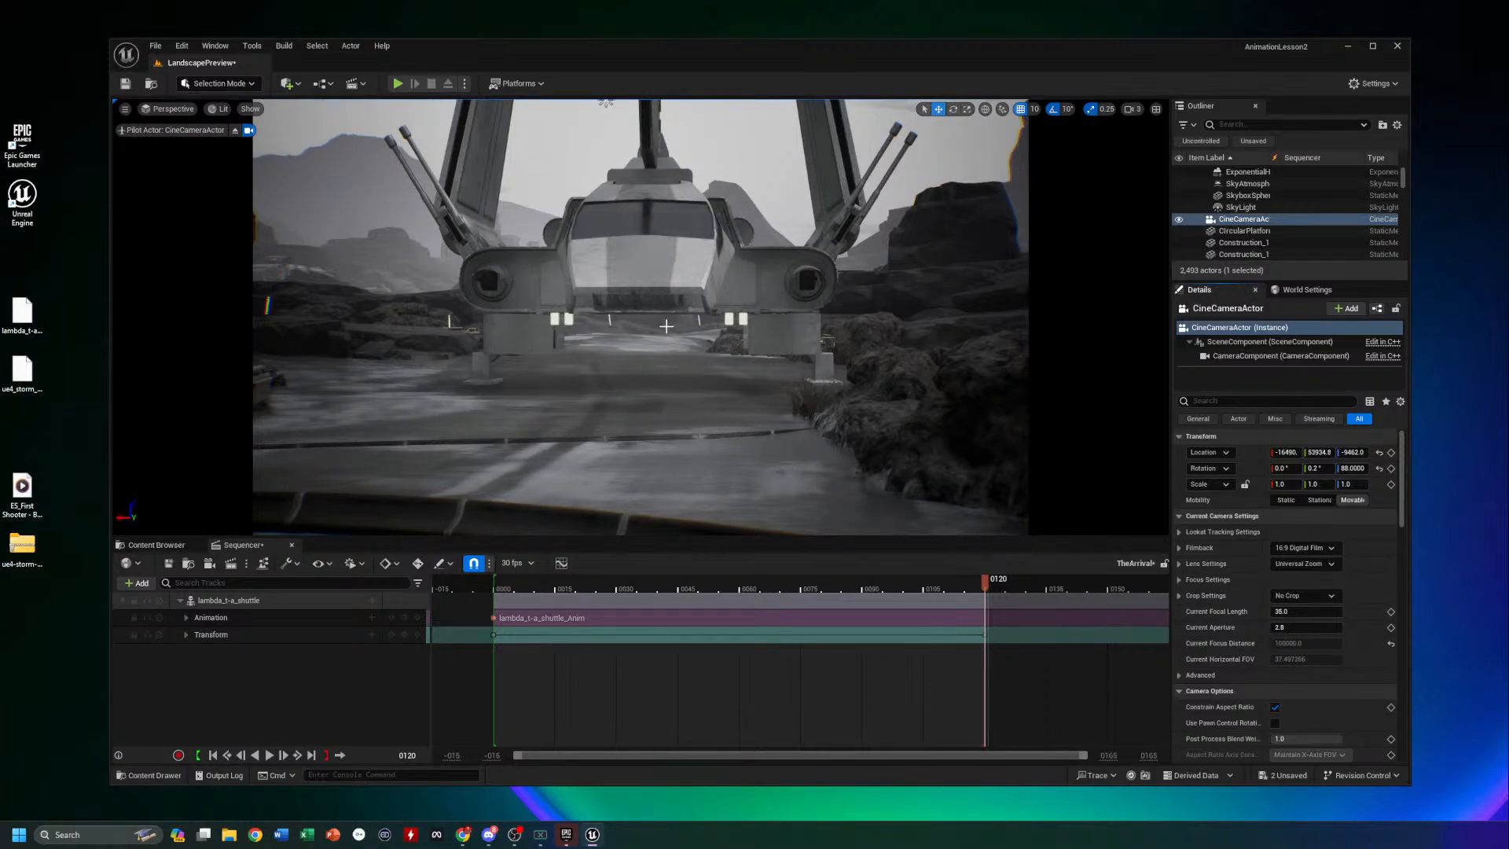
Filter the Outliner for "cam", select CineCameraActor and sample its manual focus distance from the shuttle's front landing gear
{"action": "left_click", "coordinate": [656, 280]}
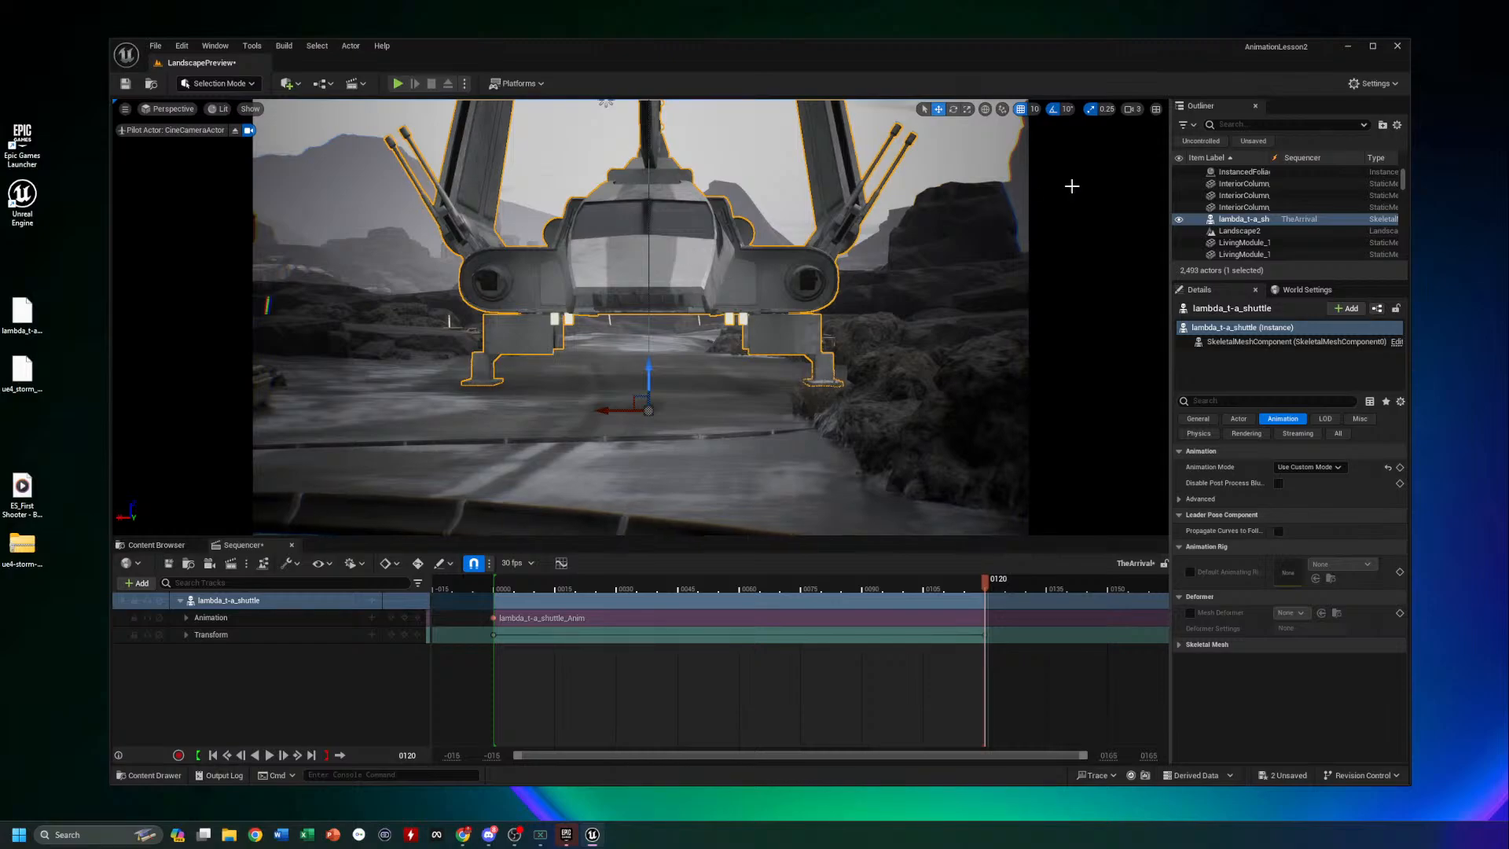
{"action": "left_click", "coordinate": [1249, 125]}
{"action": "type", "text": "cam"}
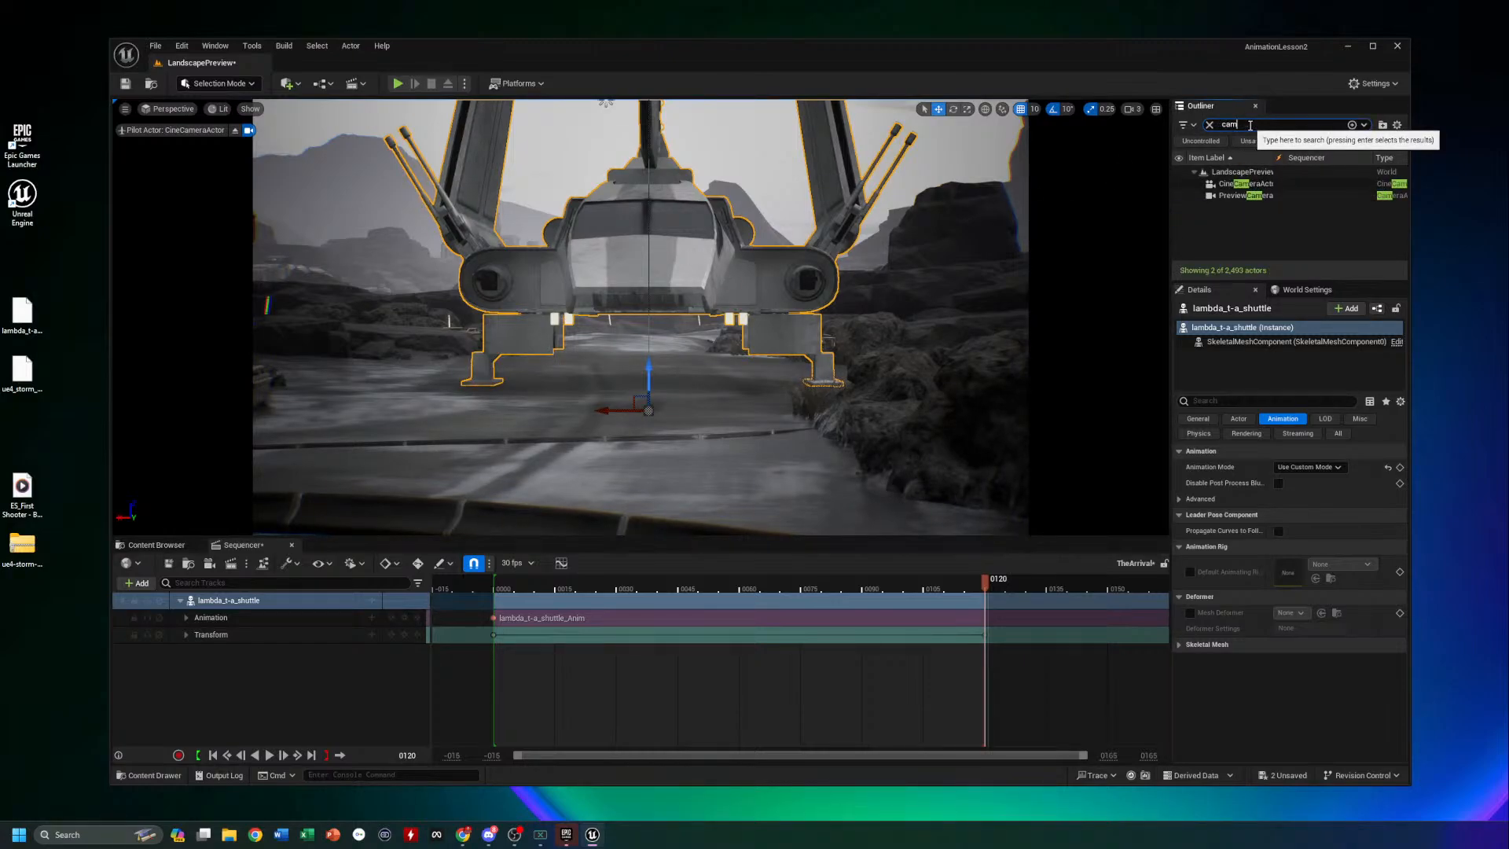
{"action": "left_click", "coordinate": [1246, 184]}
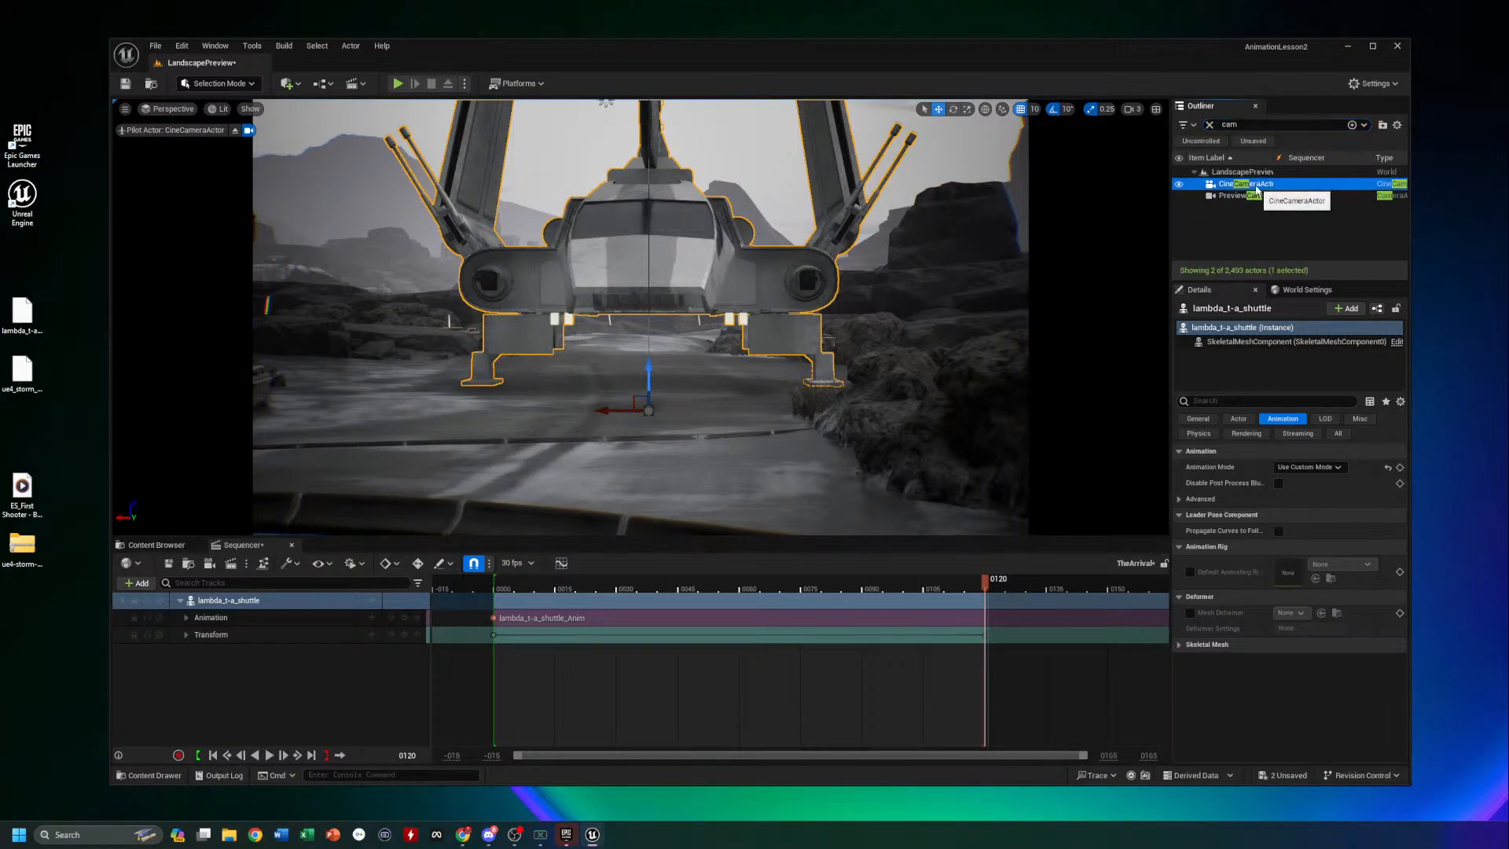
{"action": "left_click", "coordinate": [1284, 644]}
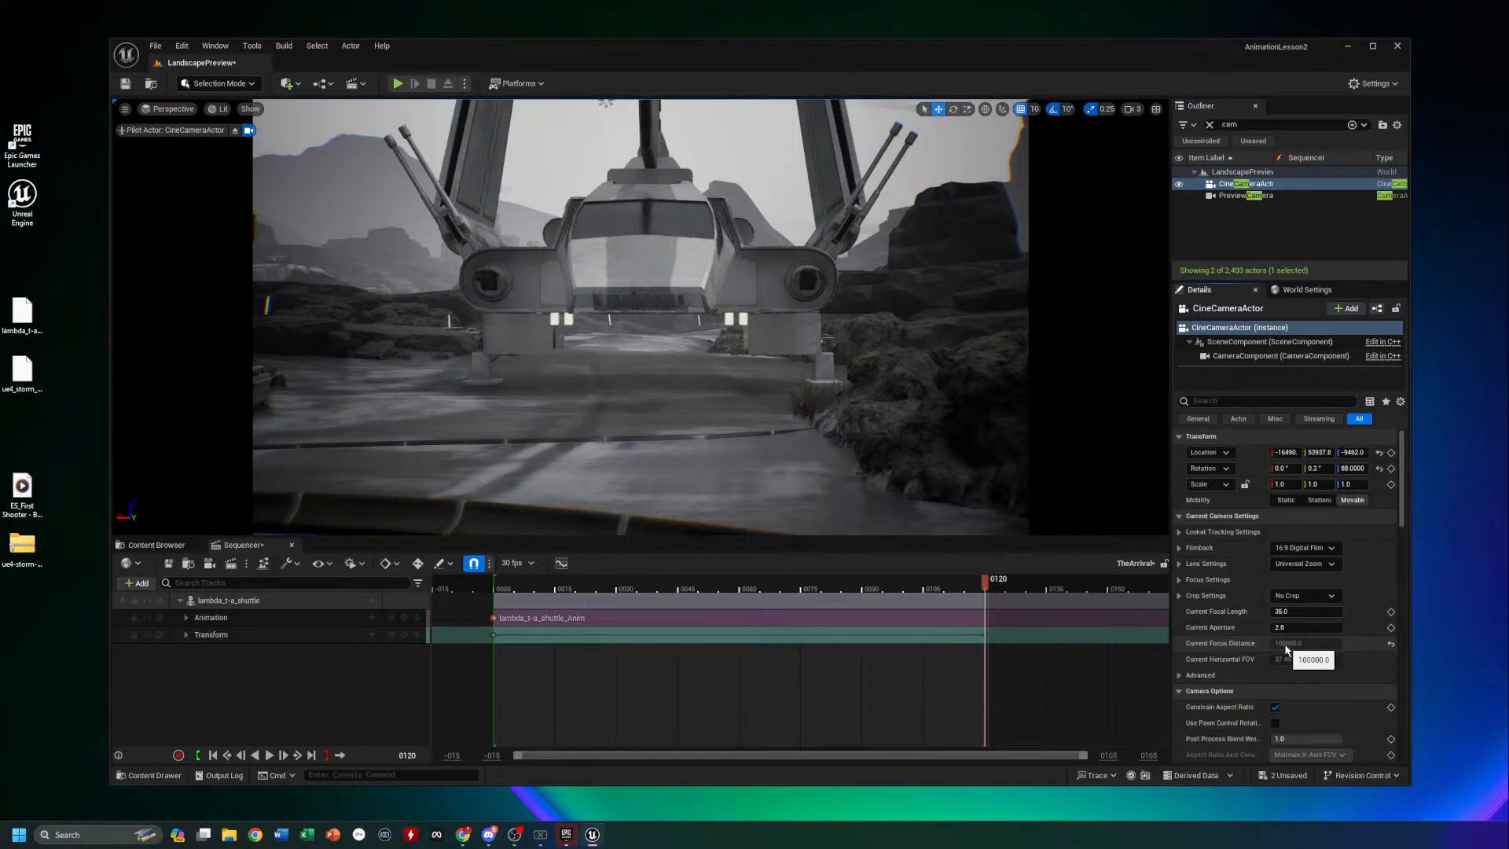
{"action": "left_click", "coordinate": [1179, 675]}
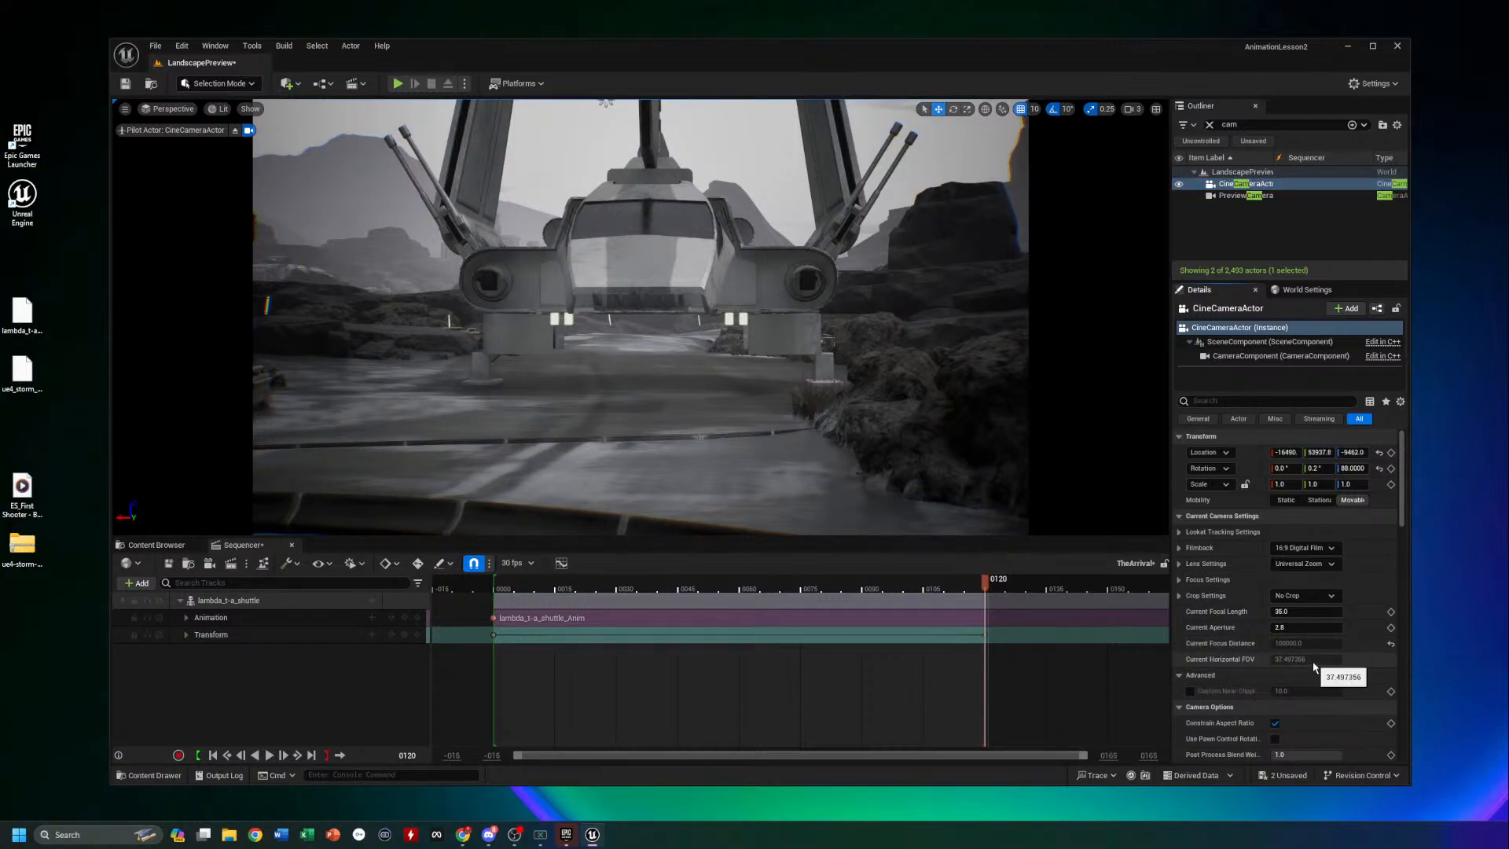
{"action": "left_click", "coordinate": [1203, 579]}
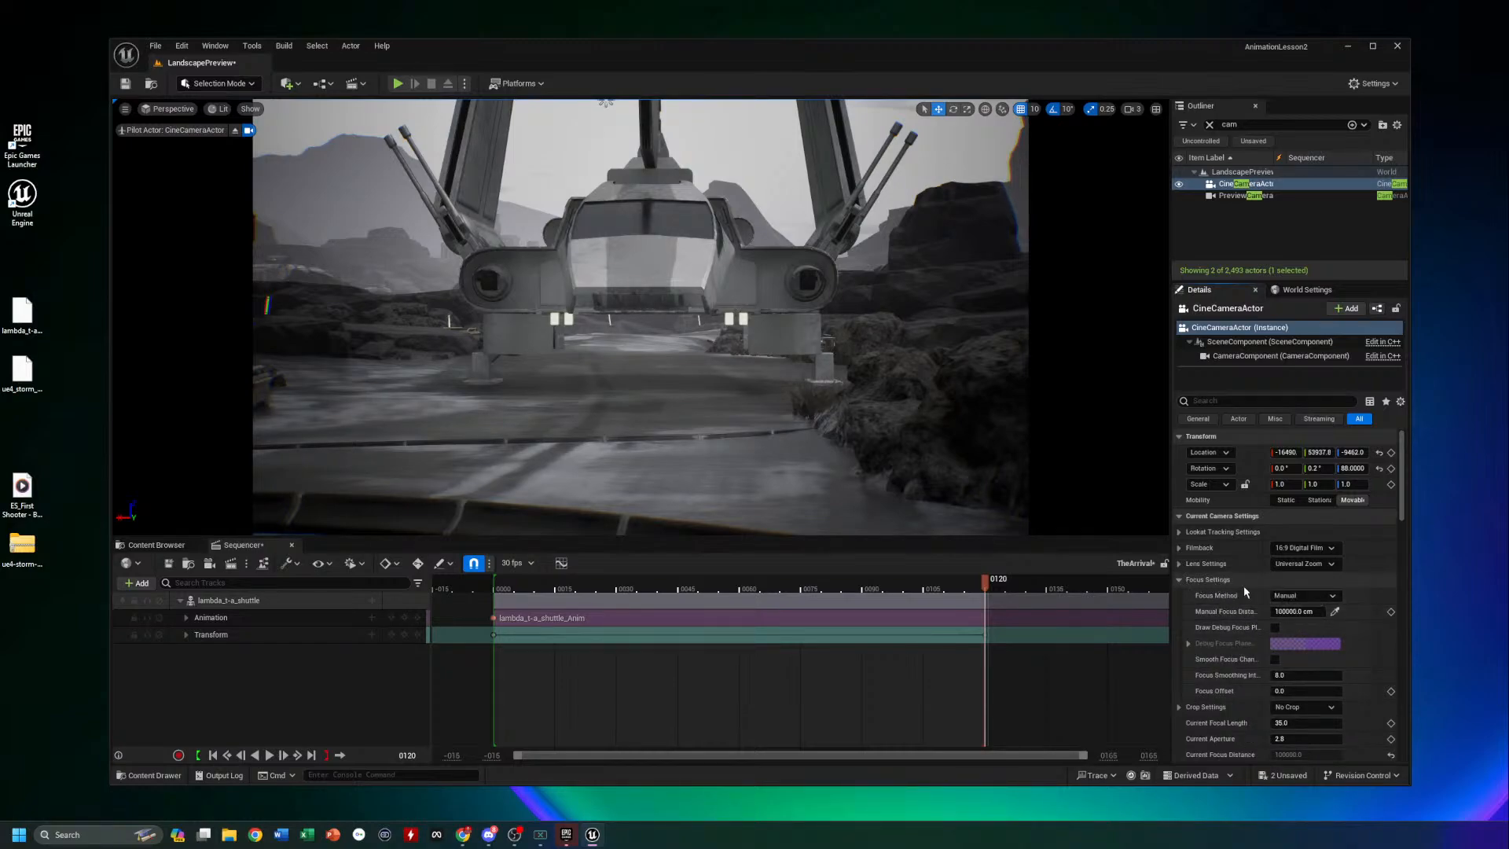
{"action": "left_click", "coordinate": [1334, 612]}
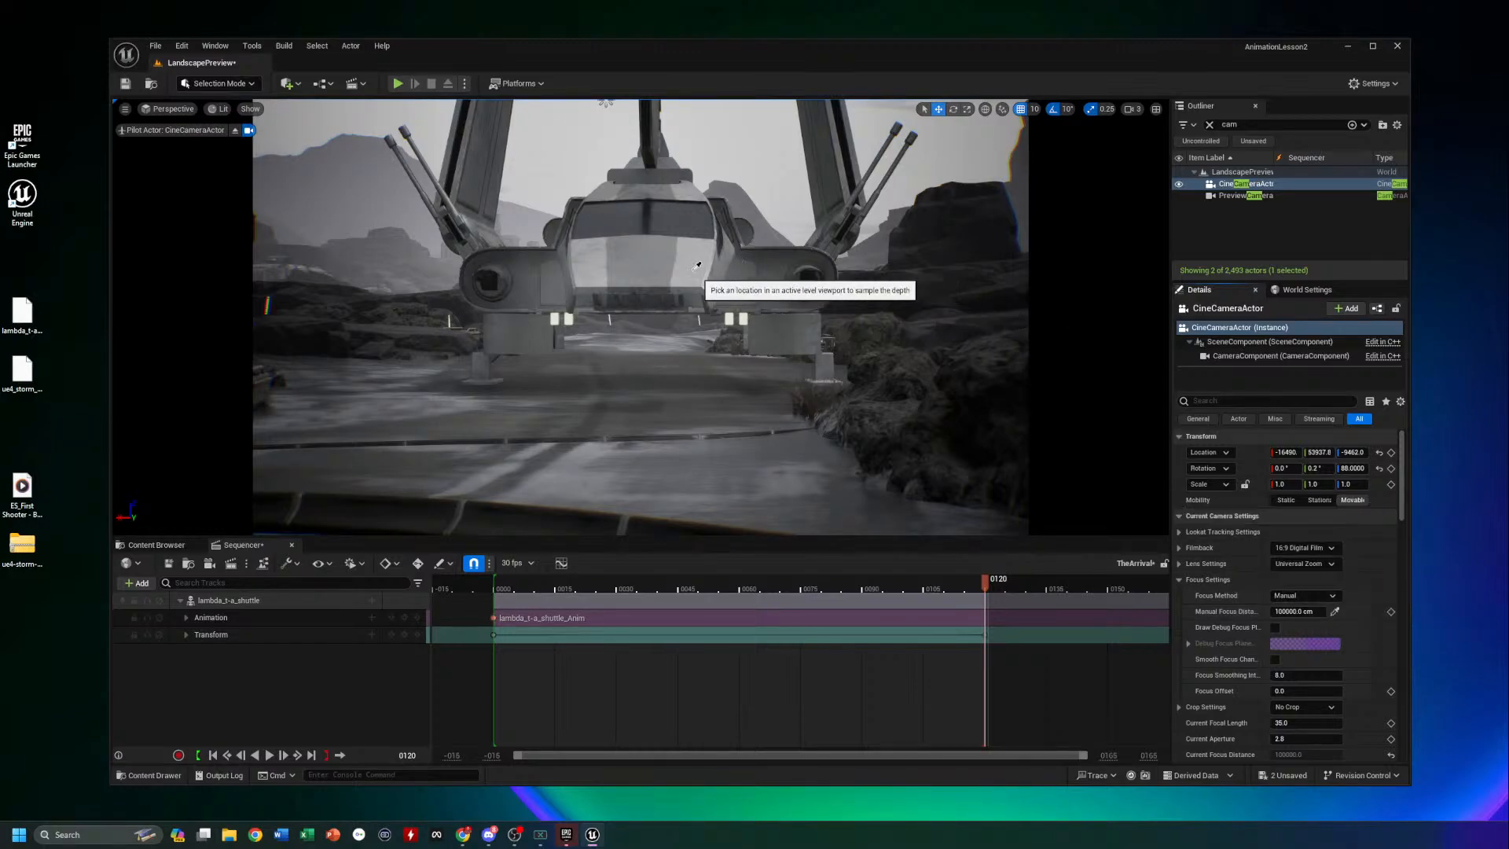
{"action": "left_click", "coordinate": [811, 336]}
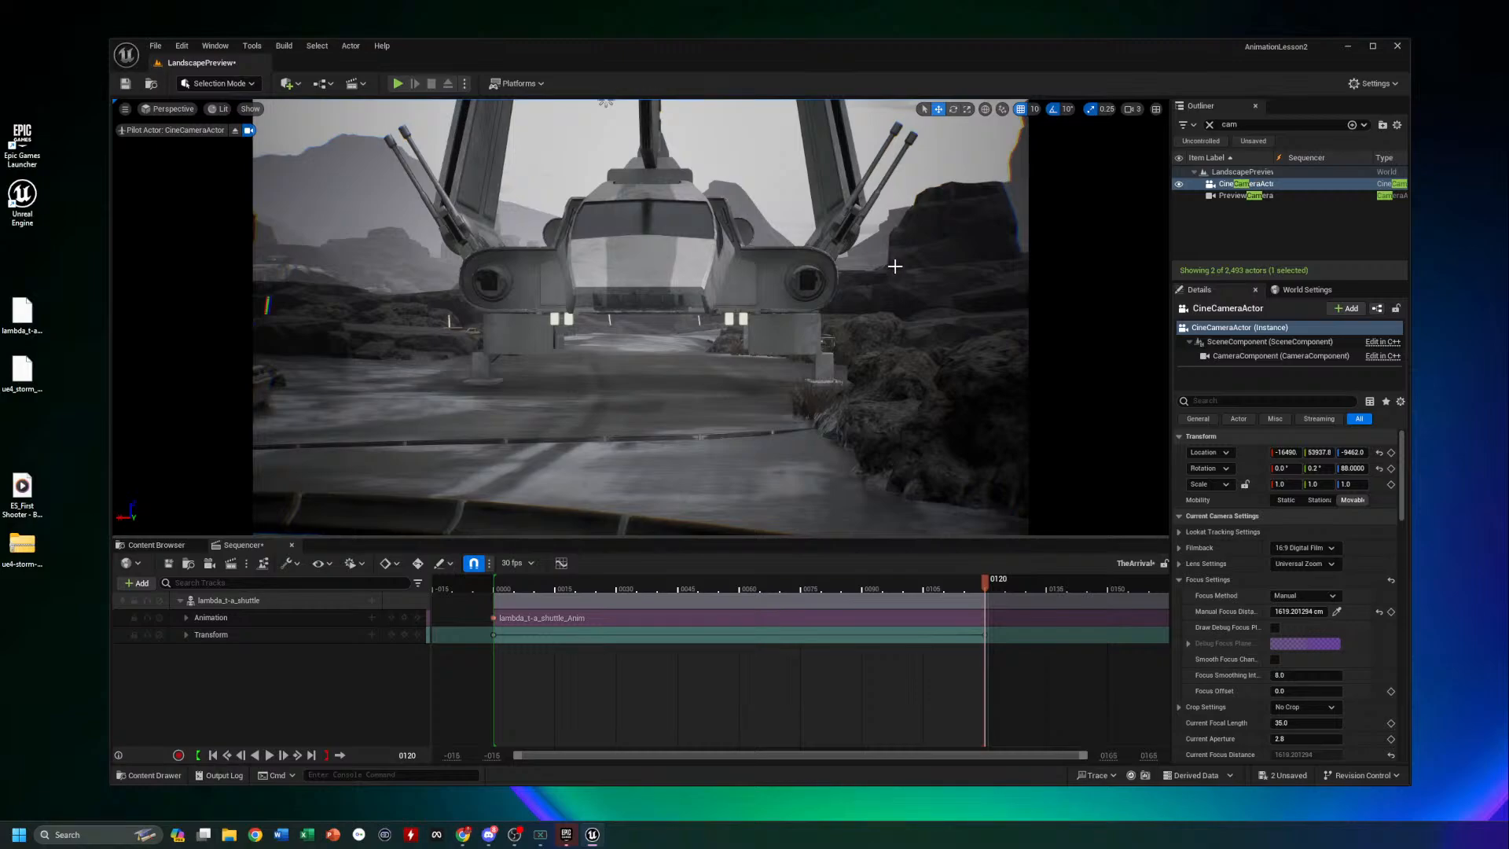
Add CineCameraActor to TheArrival sequence with its camera cut and collapse the camera's track
{"action": "left_click", "coordinate": [1222, 187]}
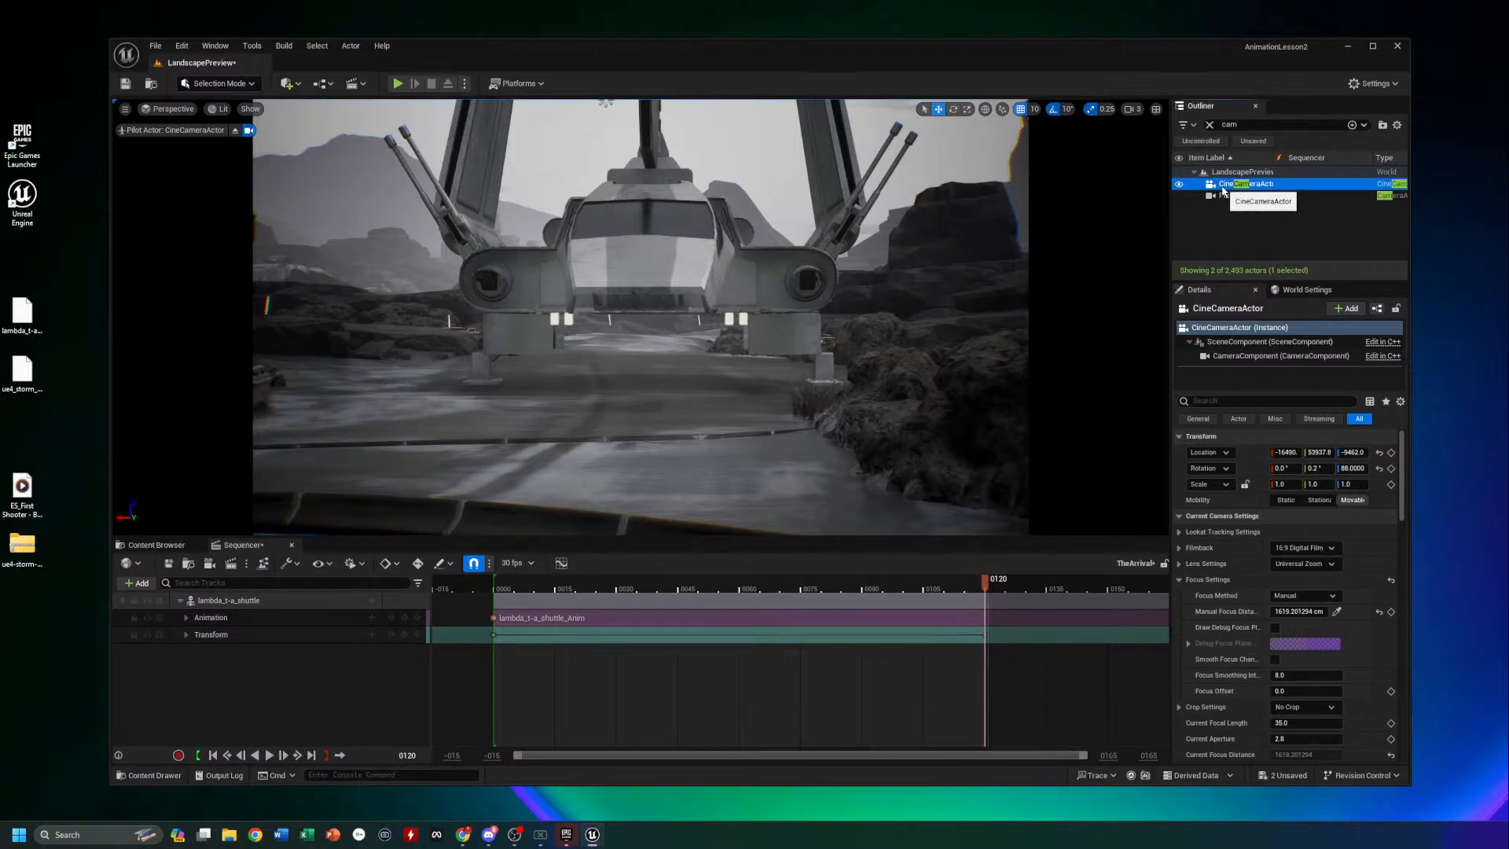
{"action": "left_click_drag", "start_coordinate": [1222, 191], "coordinate": [210, 687]}
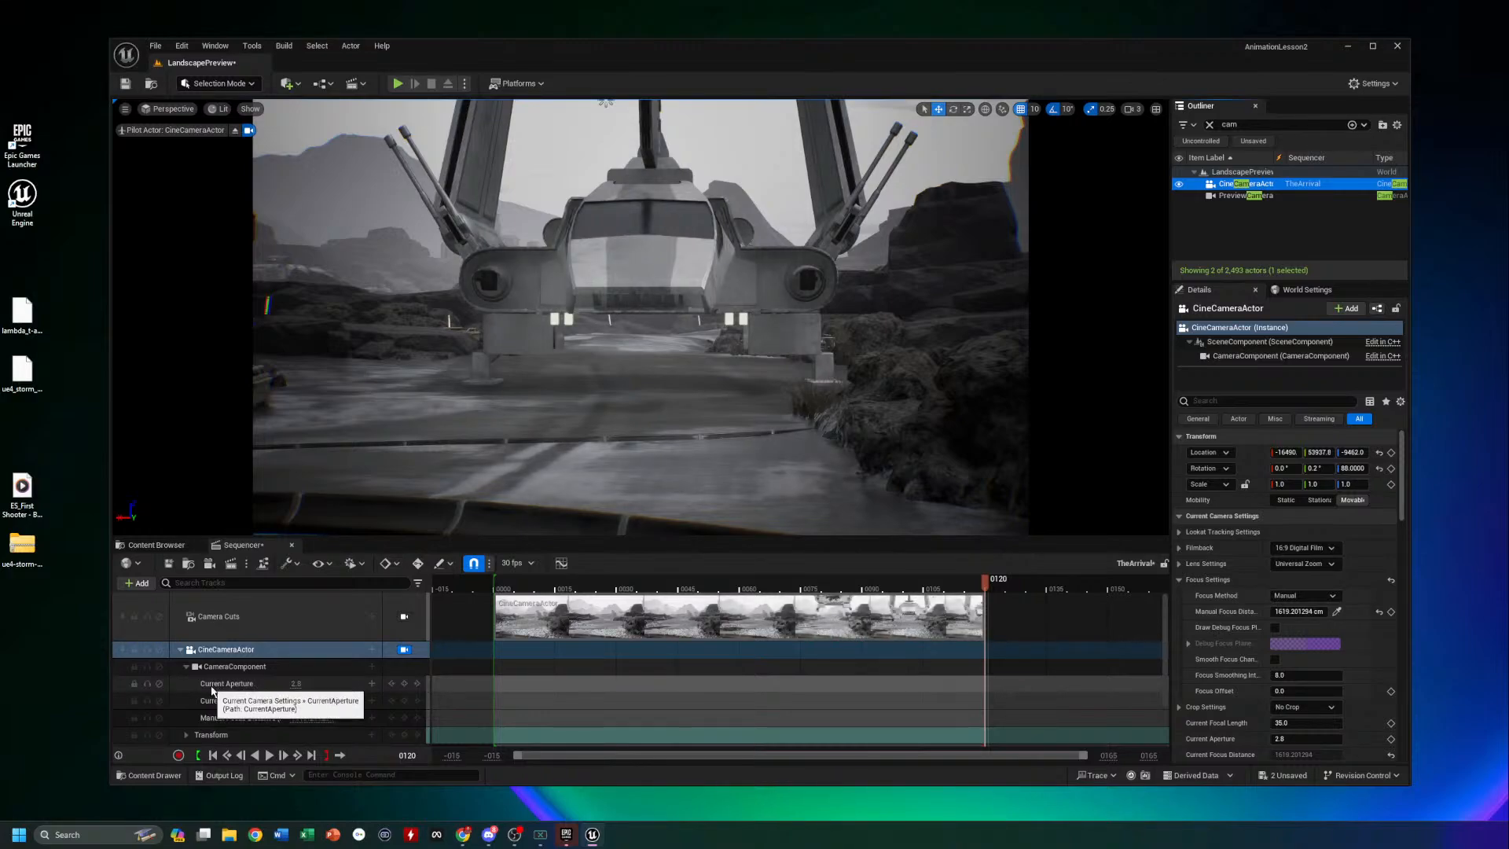
{"action": "left_click", "coordinate": [181, 650]}
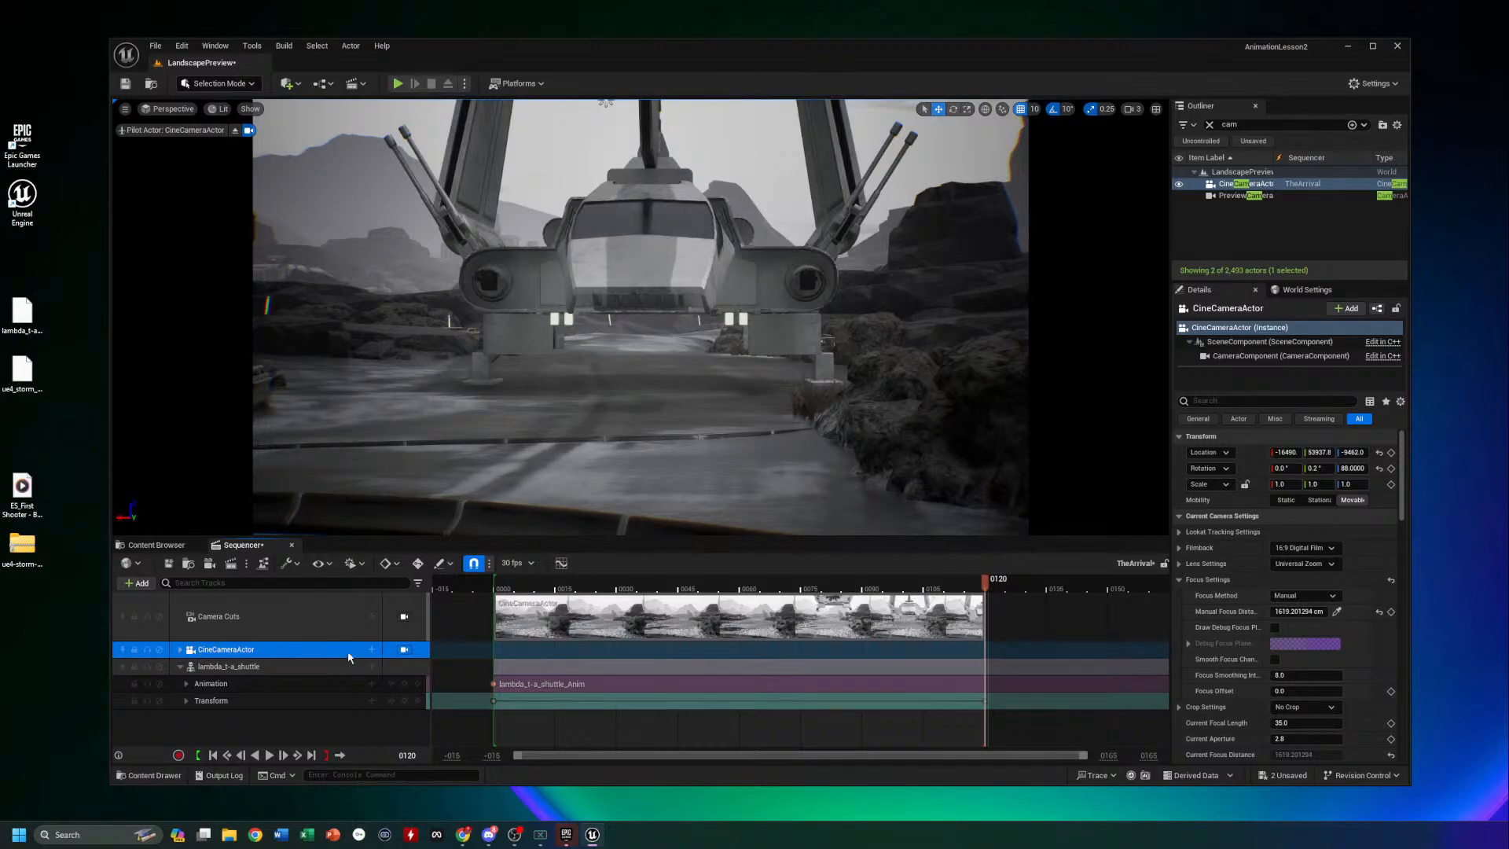
Select the Camera Cuts track and play the sequence from frame 0 to preview the landing through the cine camera
{"action": "left_click", "coordinate": [304, 615]}
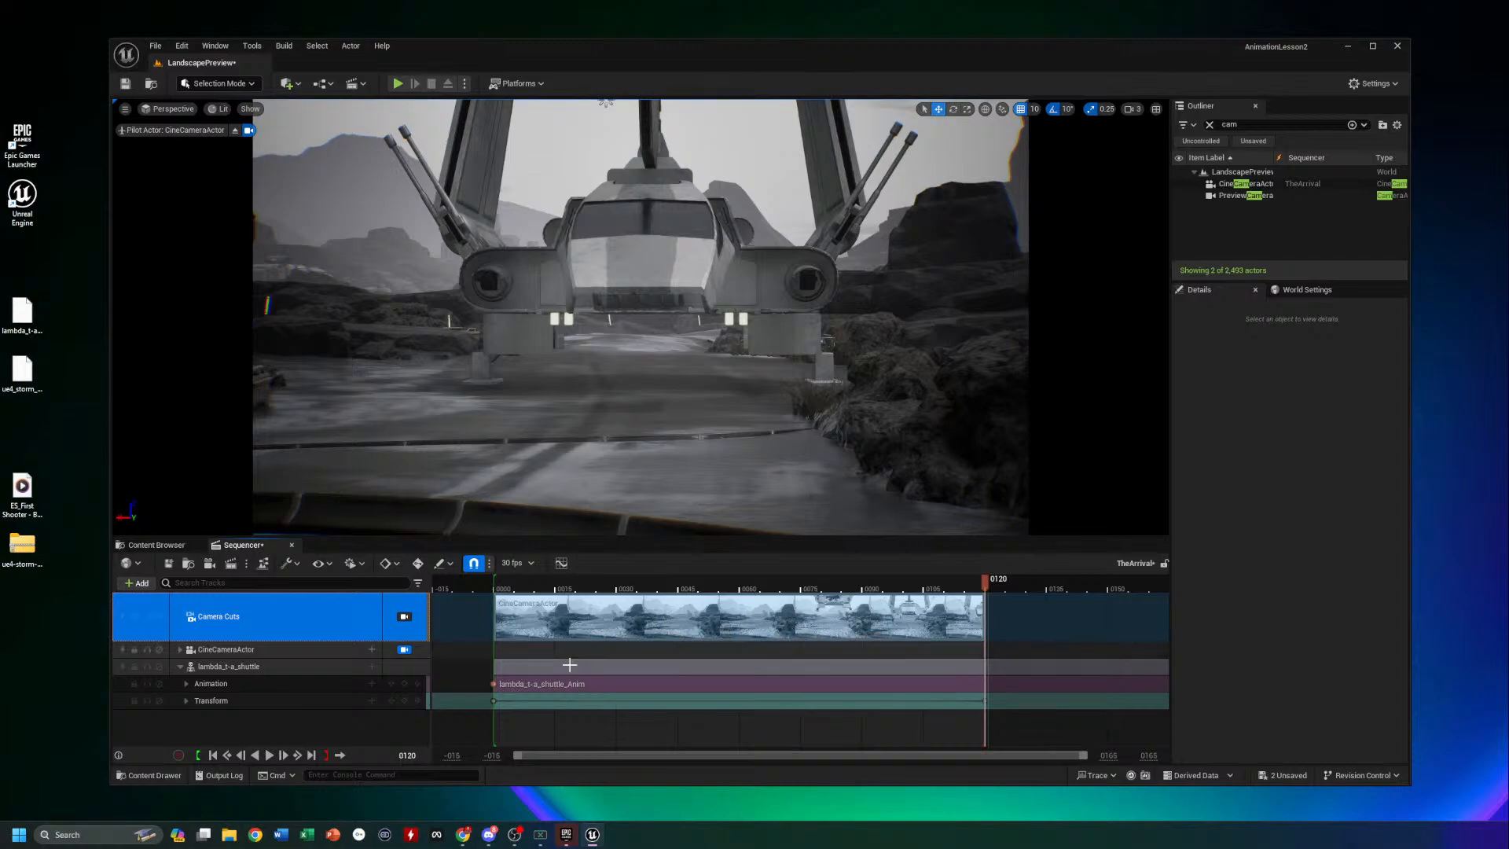
{"action": "left_click", "coordinate": [213, 755]}
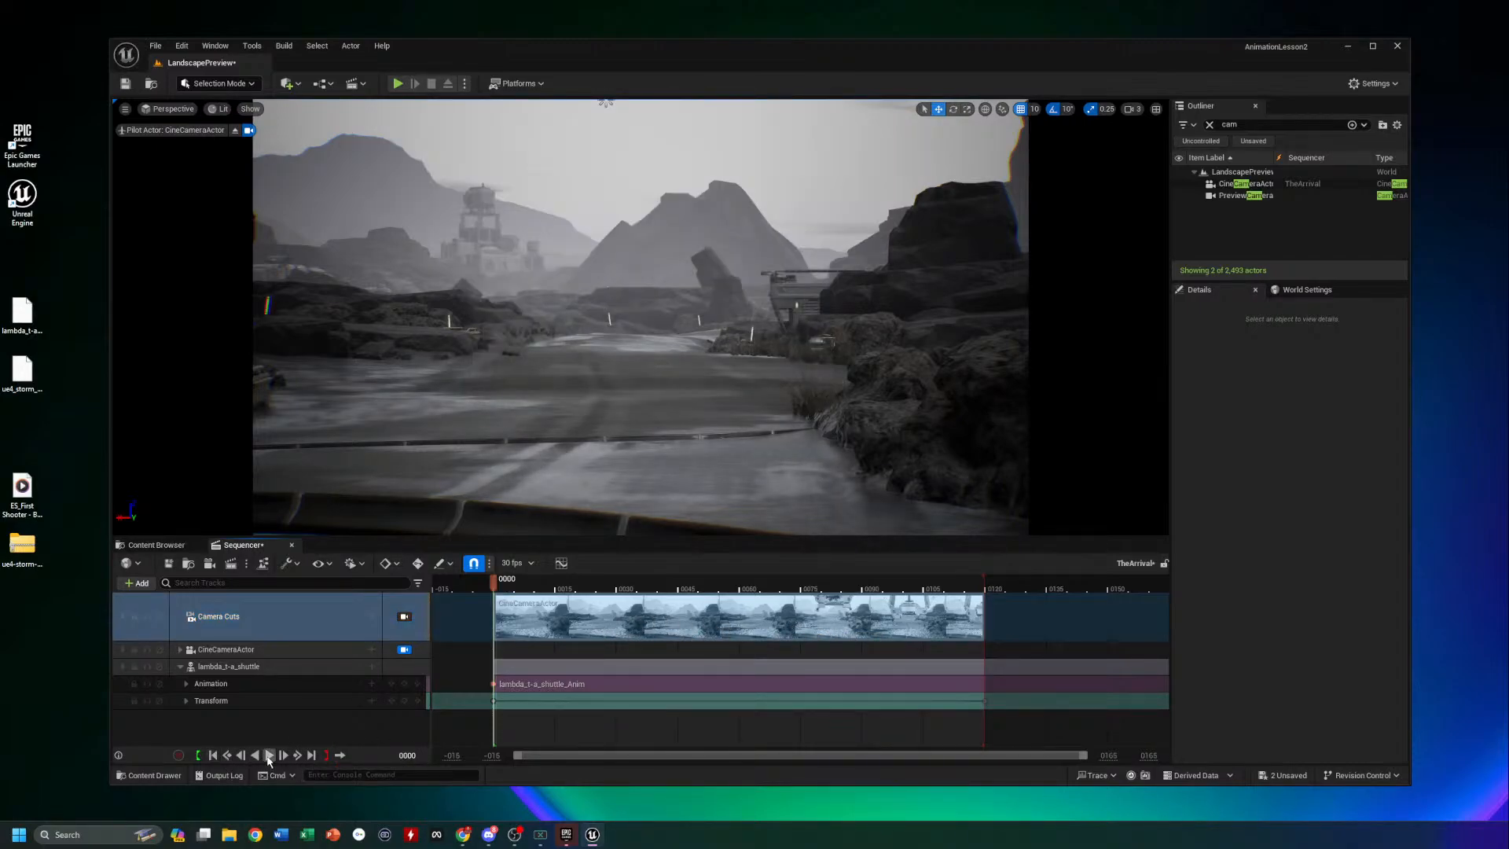
{"action": "left_click", "coordinate": [269, 755]}
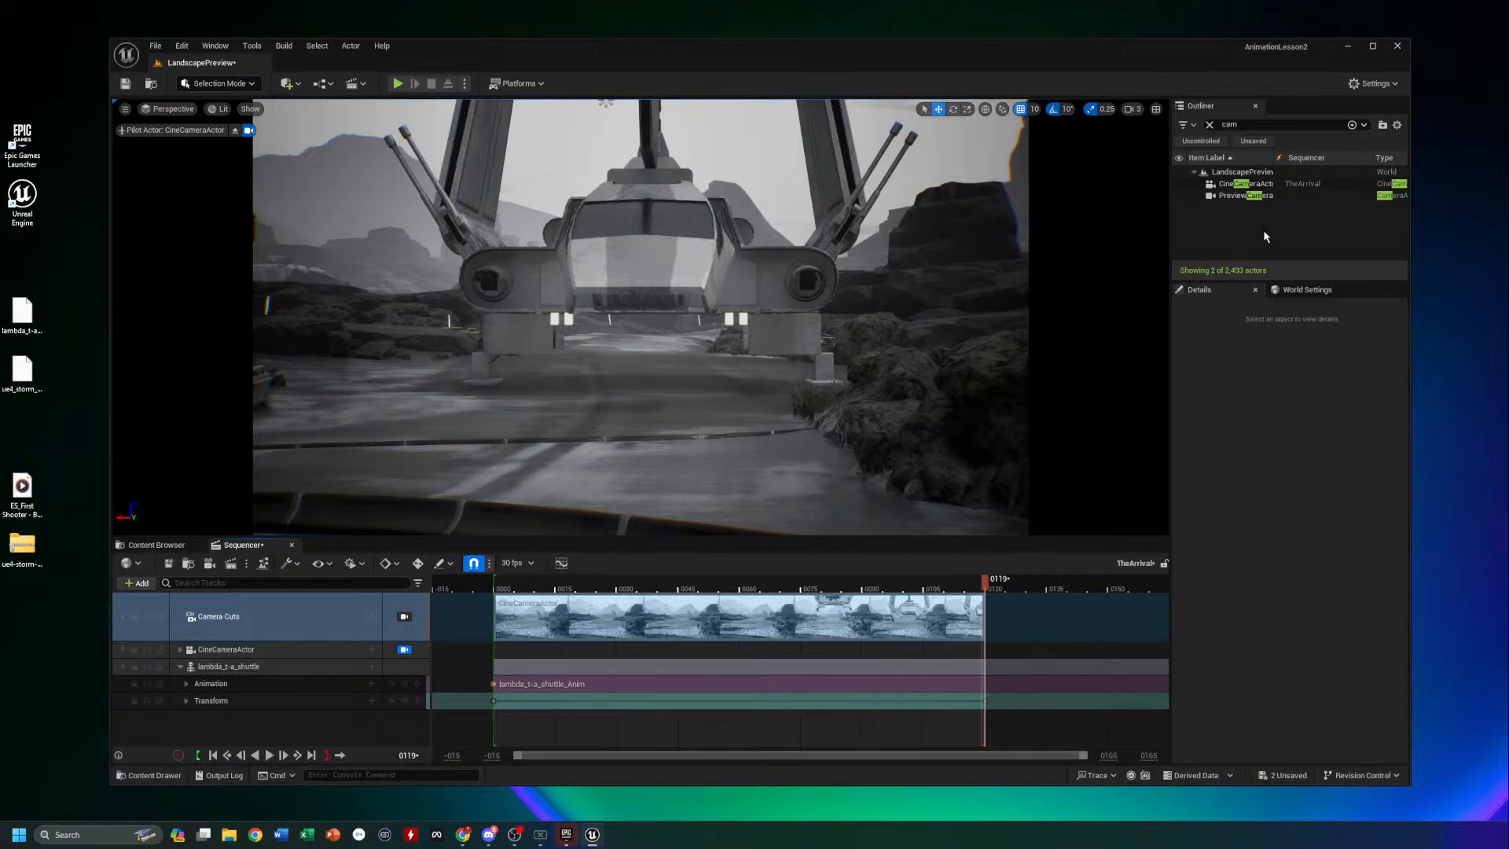
Rename the CineCameraActor as ShipPOVCamera in the Outliner and deselect it
{"action": "left_click", "coordinate": [1239, 185]}
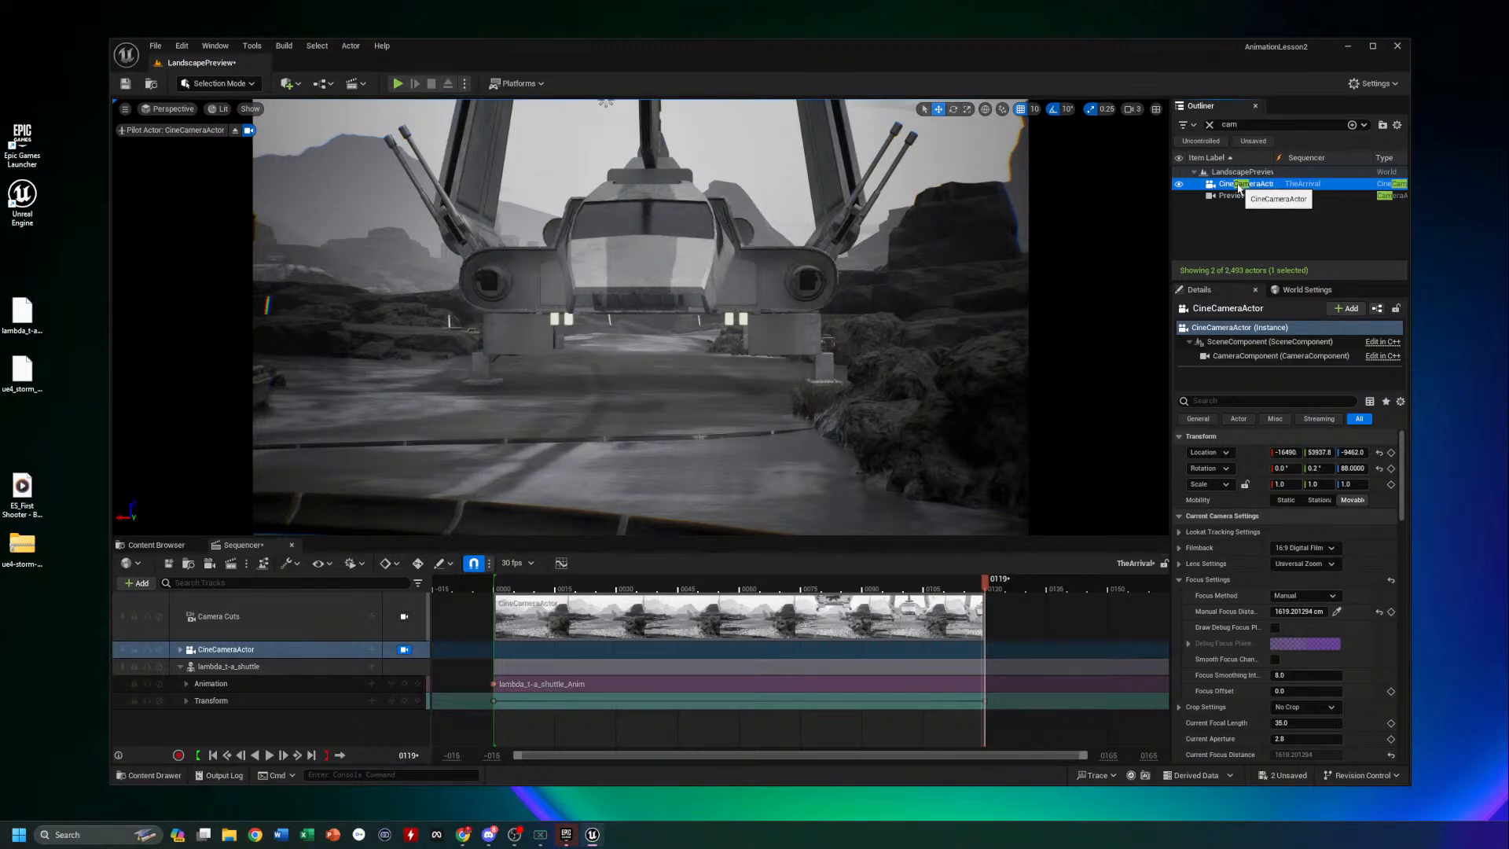
{"action": "right_click", "coordinate": [1239, 187]}
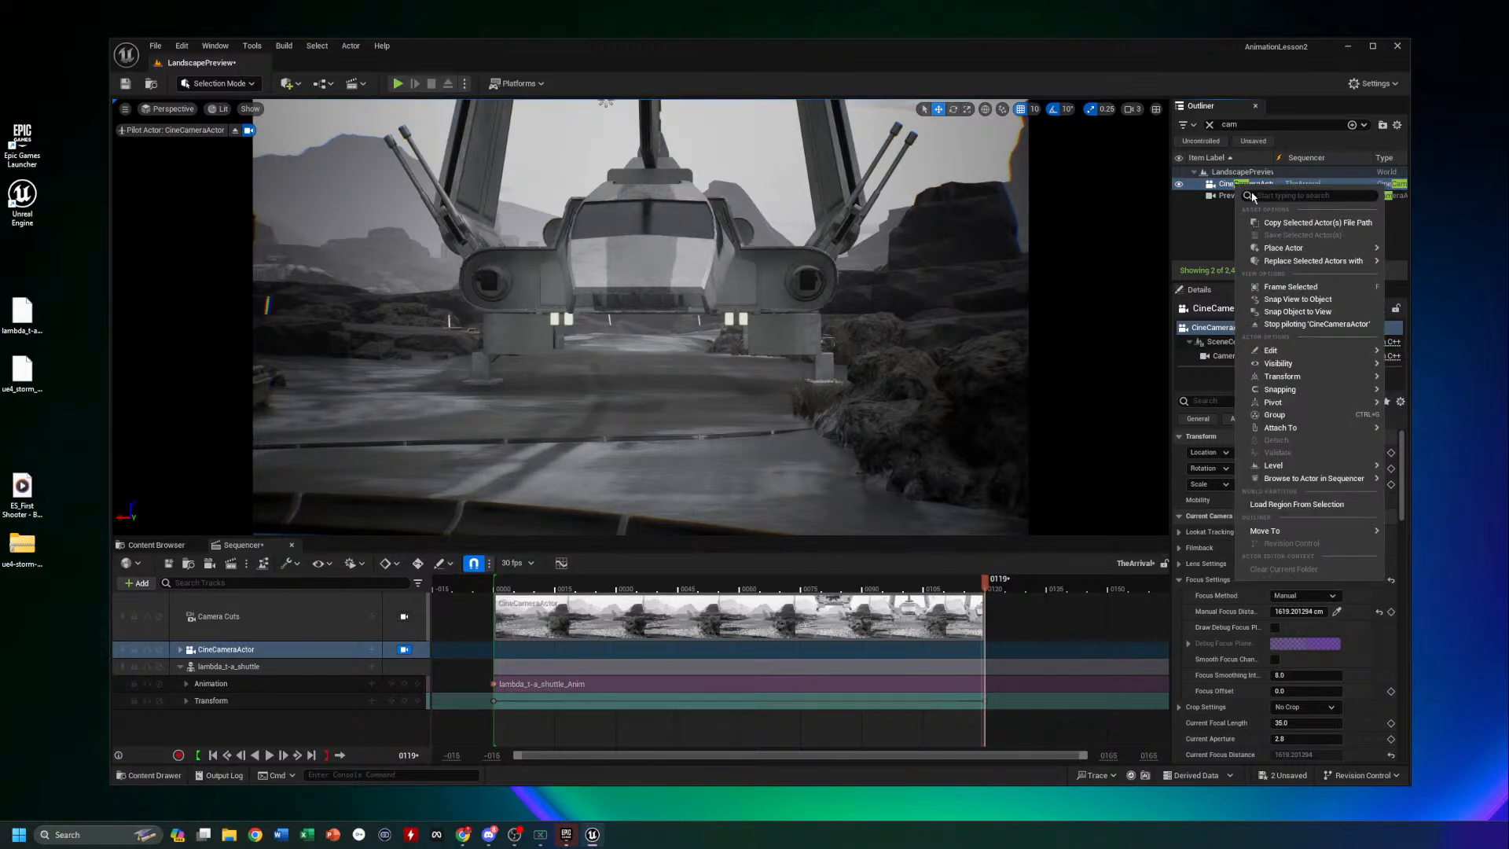
{"action": "mouse_move", "coordinate": [1301, 350]}
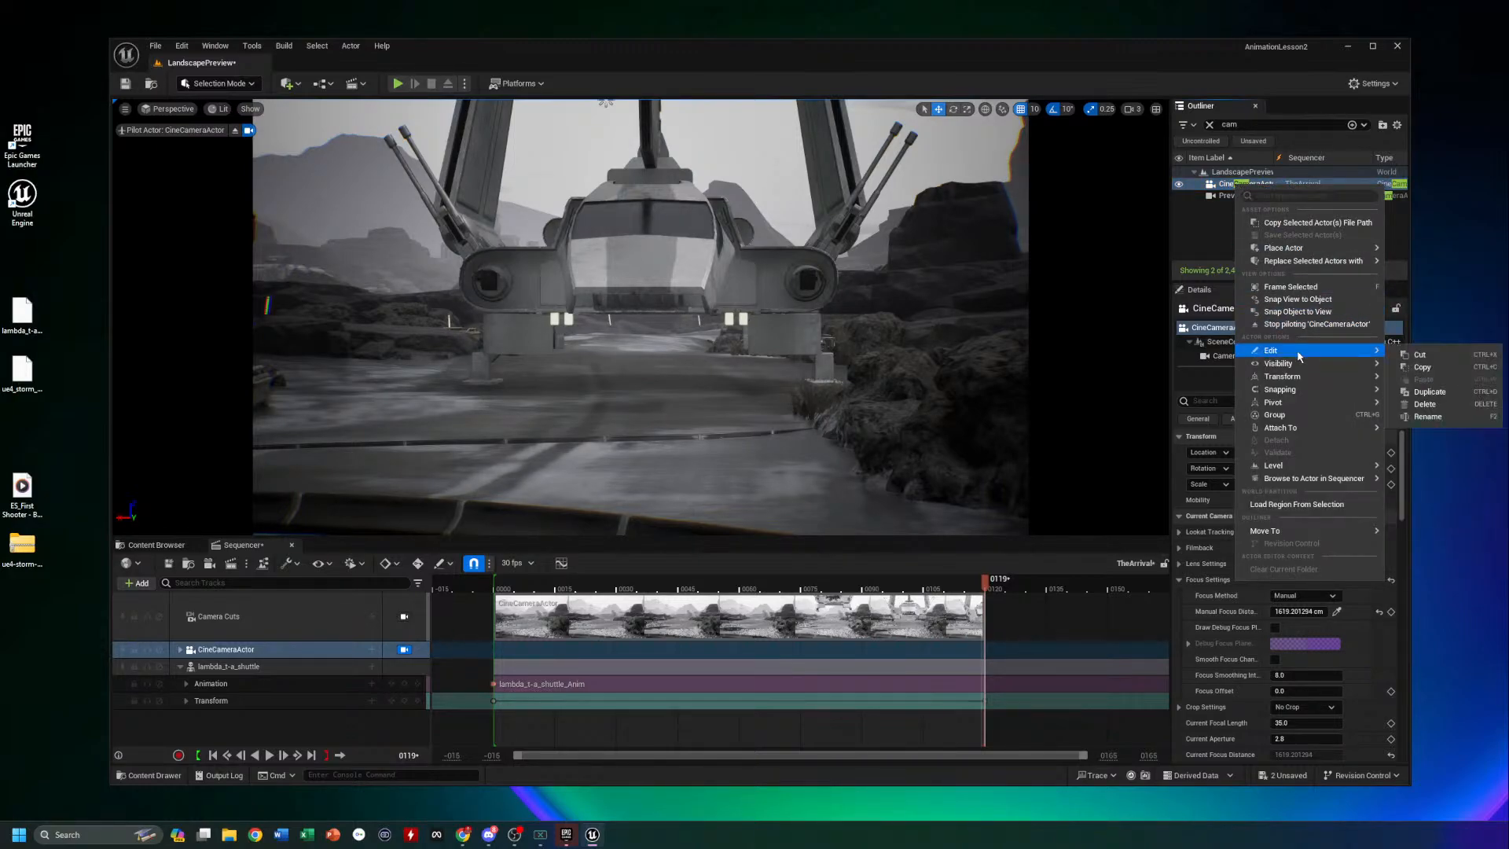
{"action": "left_click", "coordinate": [1428, 417]}
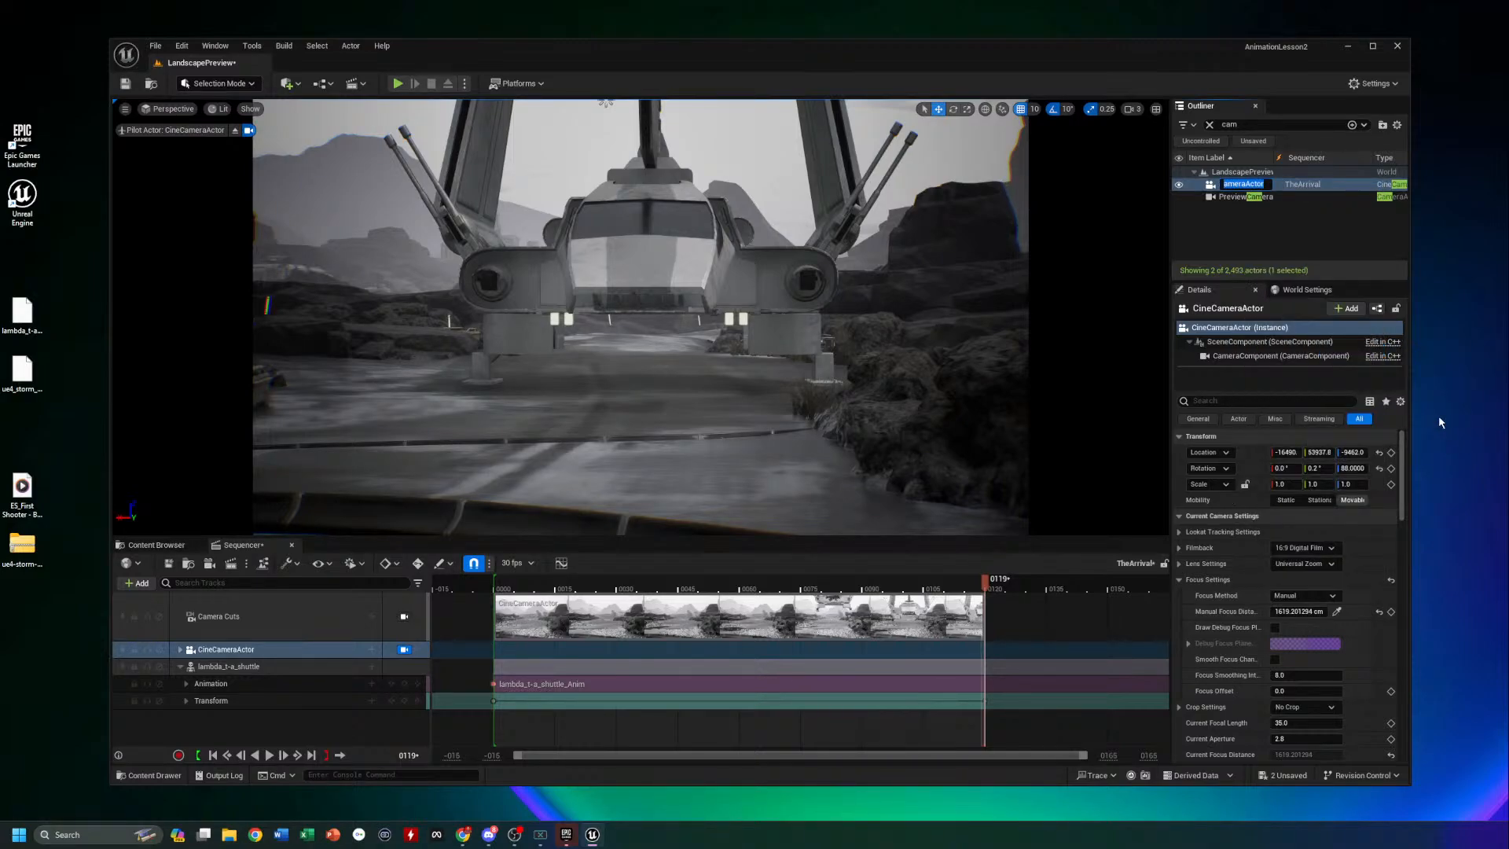
{"action": "type", "text": "S"}
{"action": "type", "text": "hipPOVCamera"}
{"action": "key", "text": "Return"}
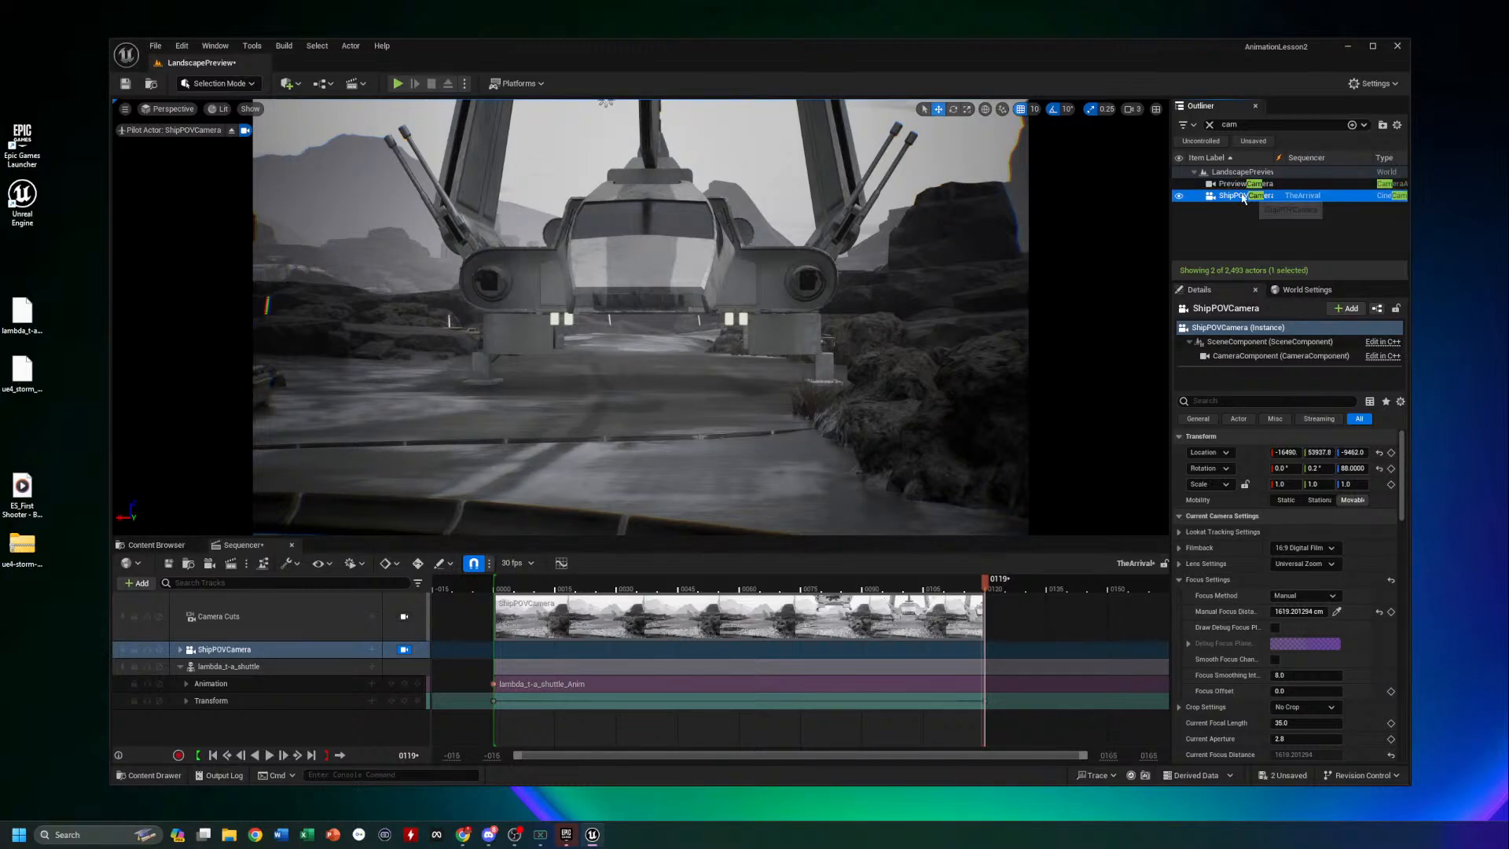
{"action": "left_click", "coordinate": [1231, 246]}
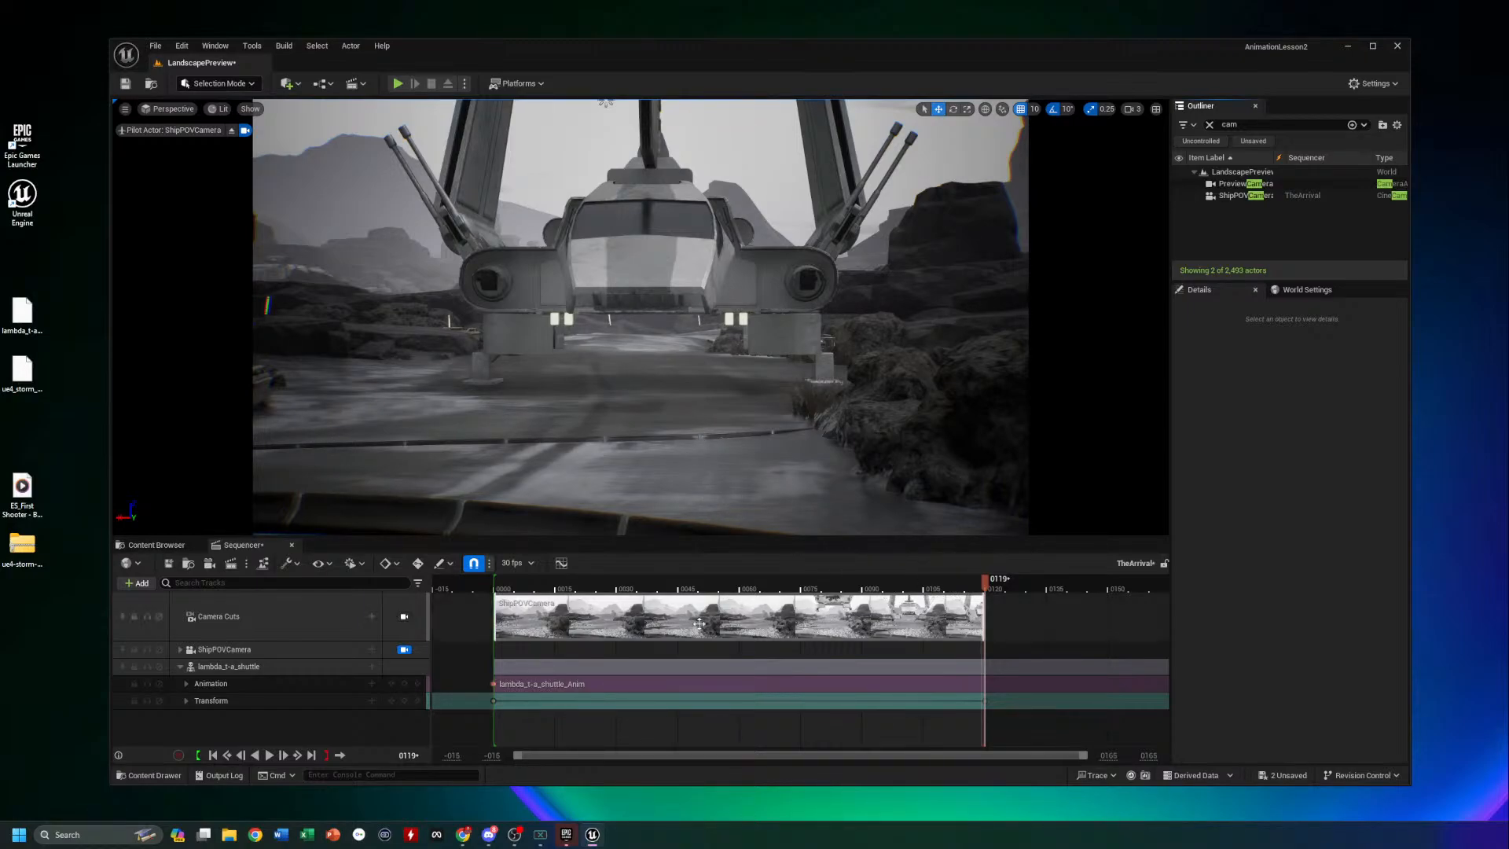
Play the sequence and inspect the Location keyframes under the lambda shuttle's Transform track
{"action": "left_click", "coordinate": [268, 755]}
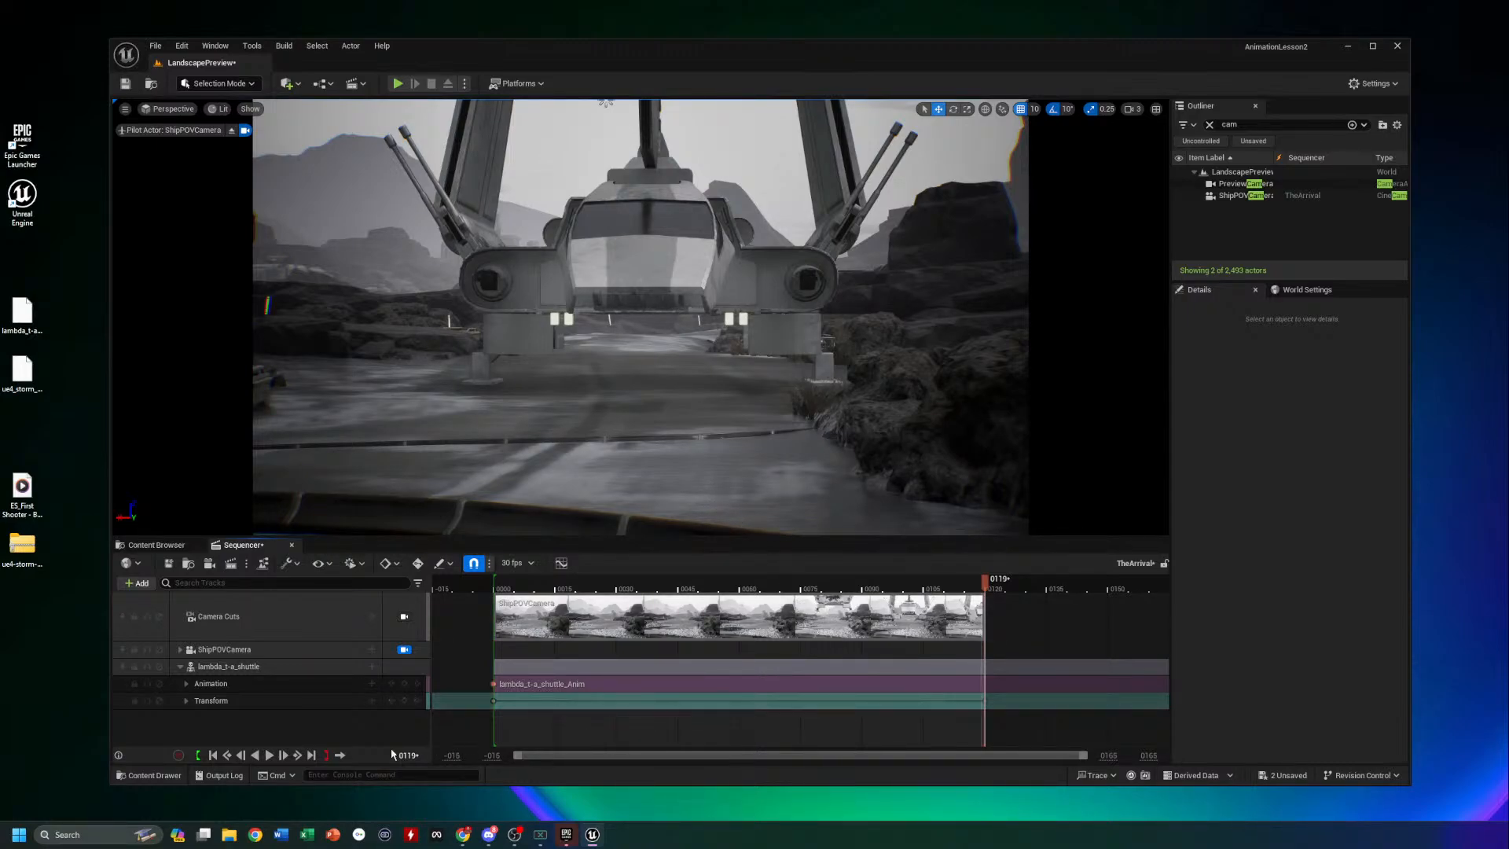
{"action": "left_click", "coordinate": [187, 701]}
{"action": "scroll", "coordinate": [640, 697], "scroll_direction": "down", "scroll_amount": 3}
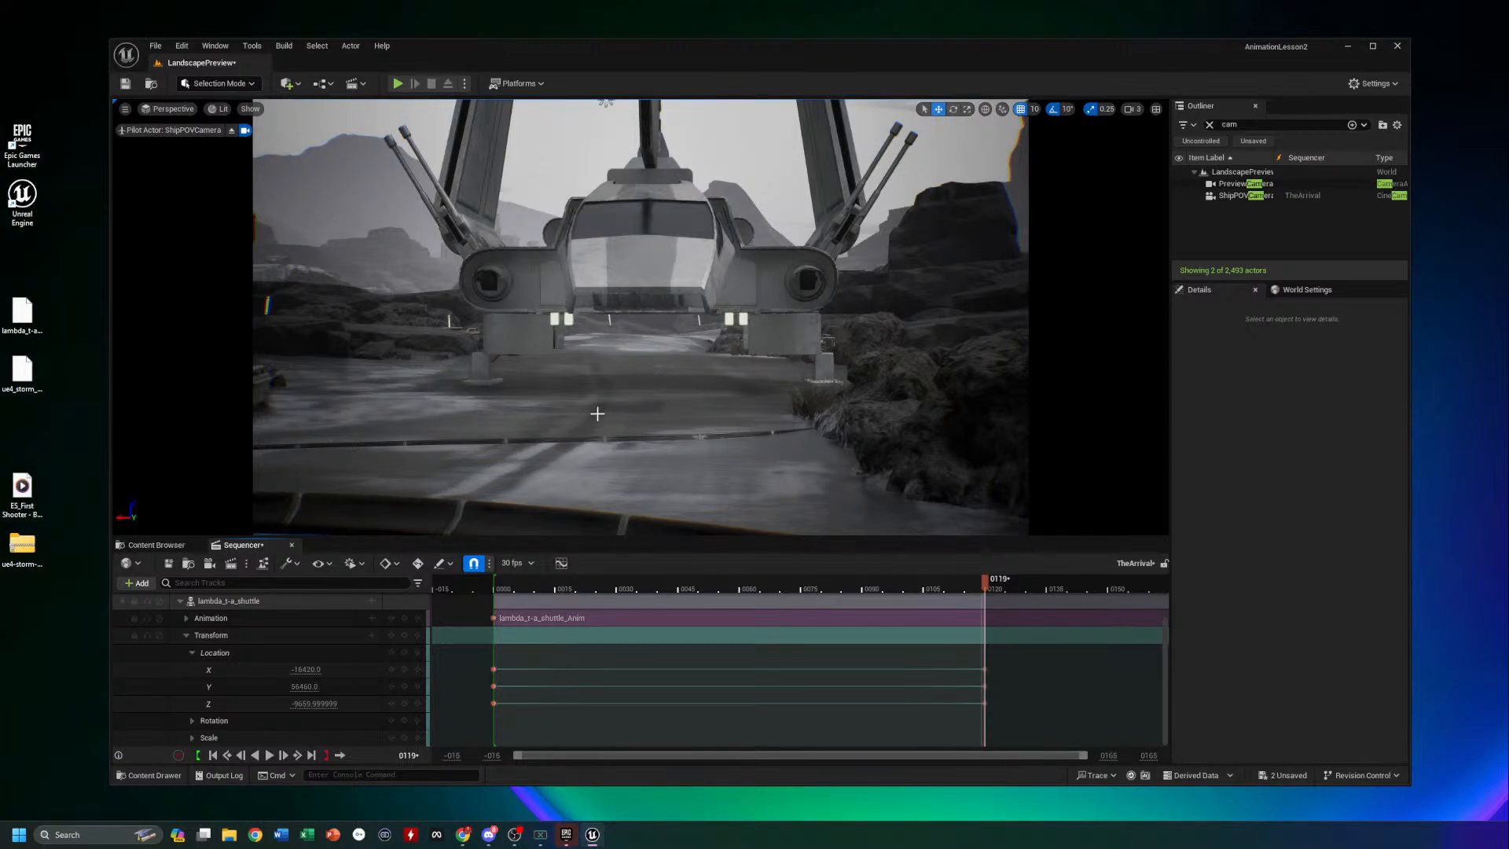
Close TheArrival in Sequencer and raise the lambda shuttle actor high into the sky above the landscape
{"action": "left_click", "coordinate": [291, 545]}
{"action": "right_click_drag", "start_coordinate": [640, 317], "coordinate": [723, 358]}
{"action": "key", "text": "s"}
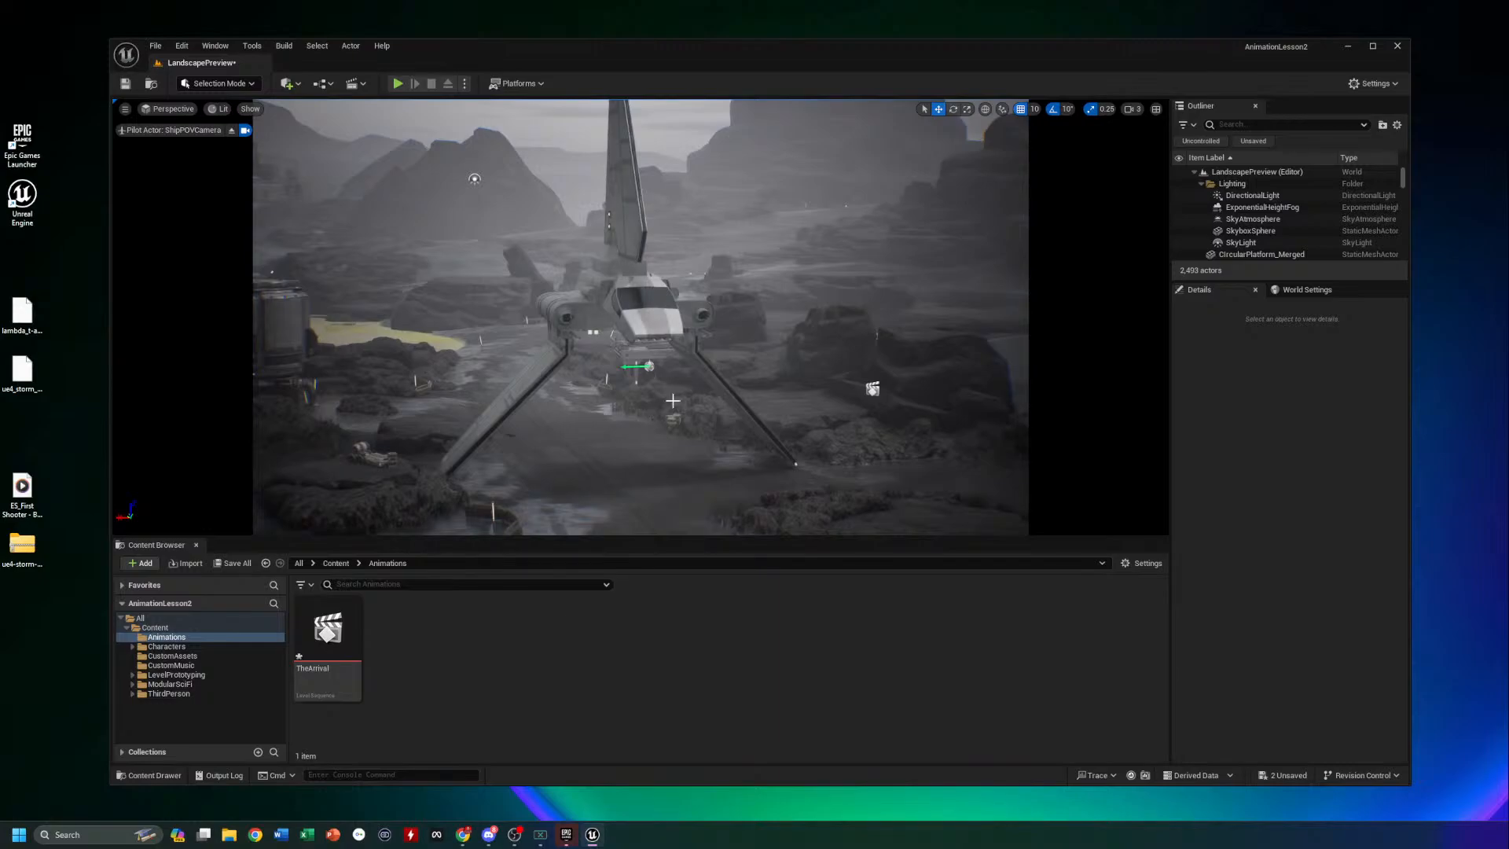
{"action": "left_click", "coordinate": [640, 355]}
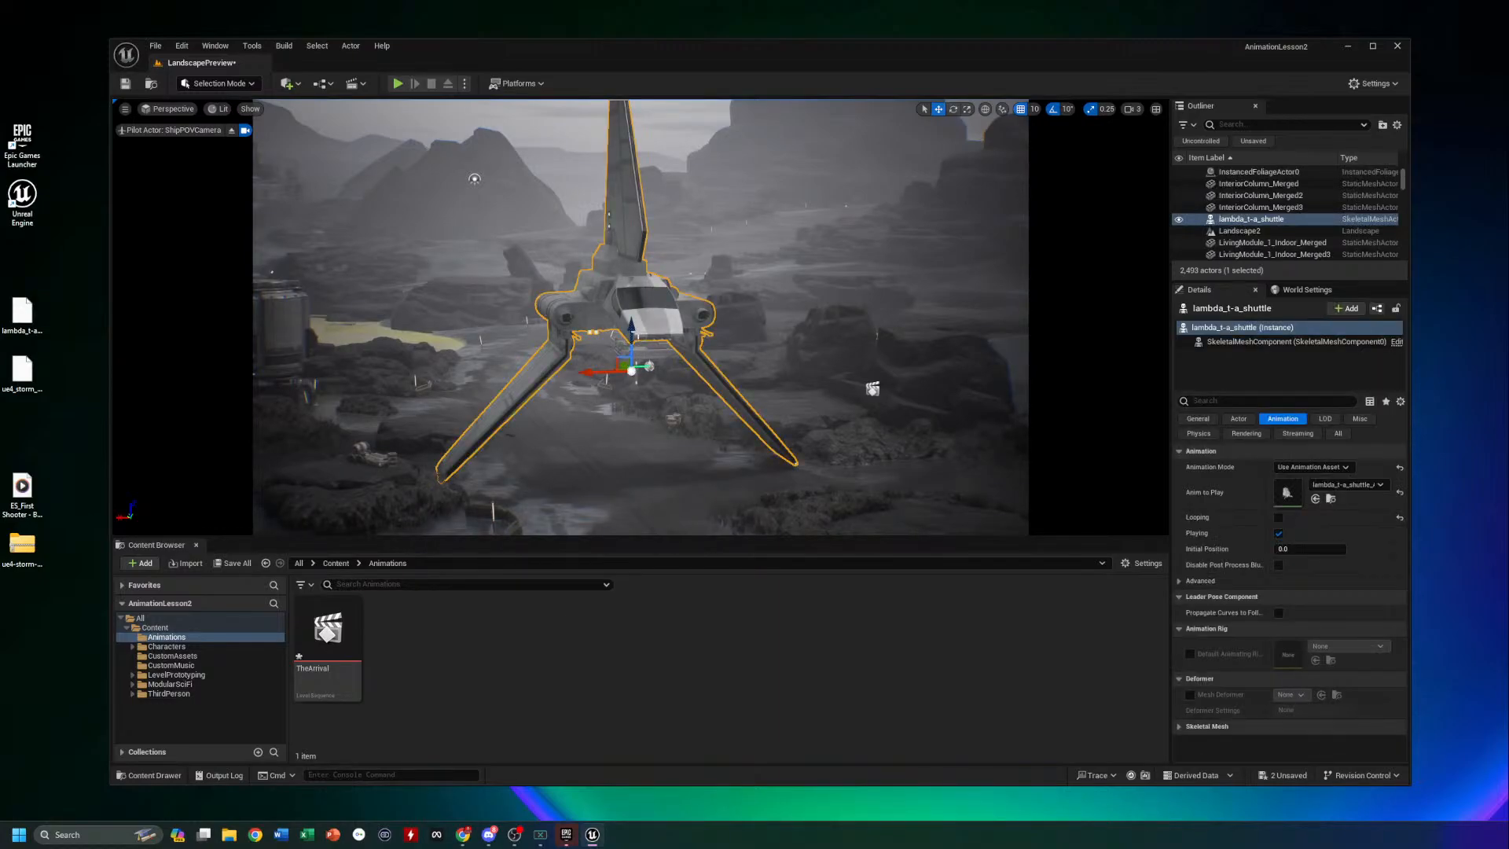
{"action": "left_click_drag", "start_coordinate": [633, 328], "coordinate": [631, 34]}
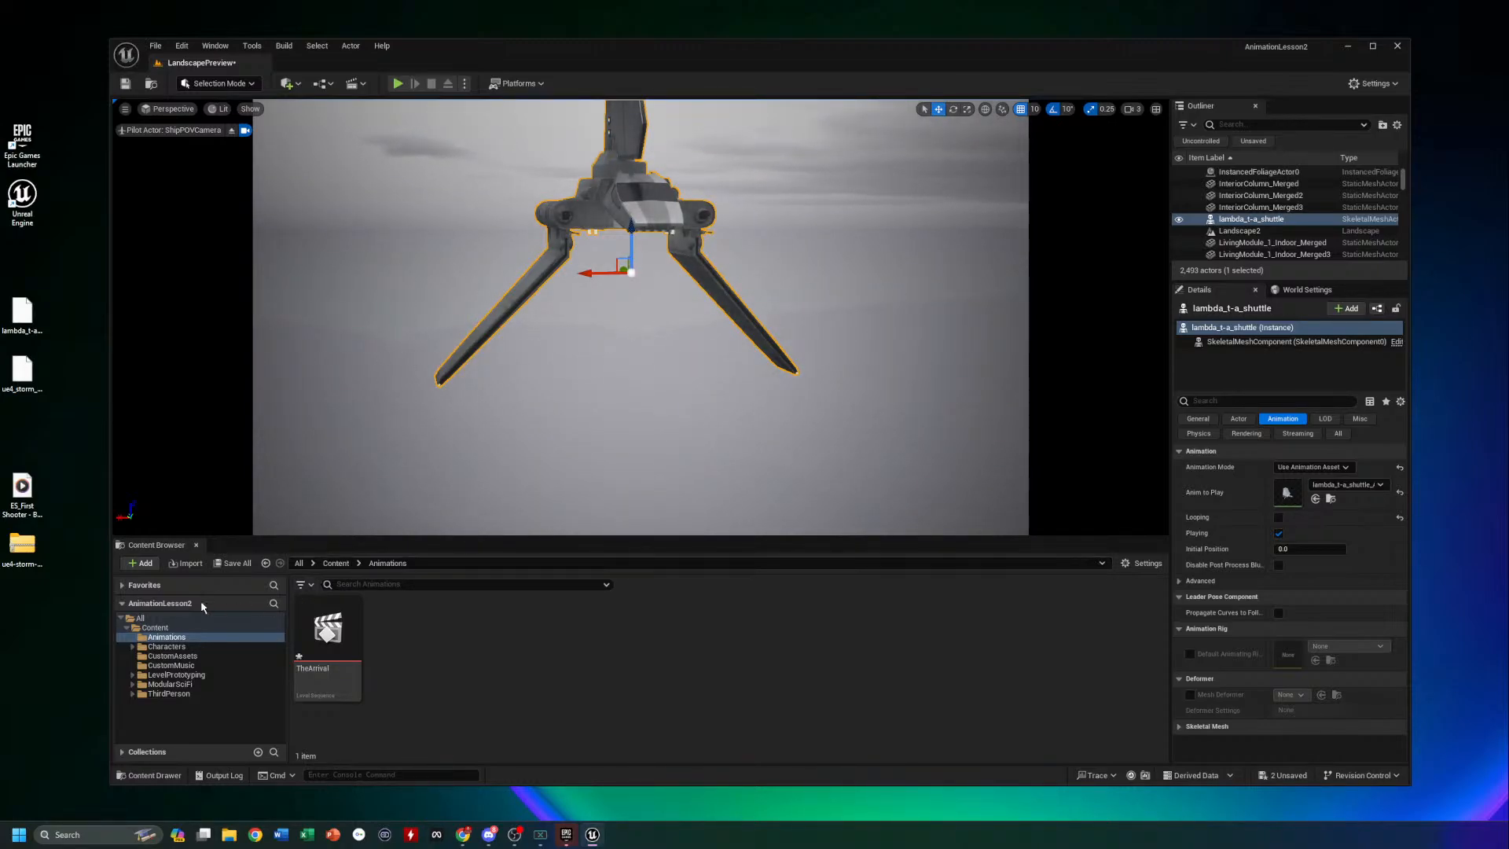
Play the level in the viewport, run the character through the landscape to check the sky and ground, and stop
{"action": "left_click", "coordinate": [397, 87]}
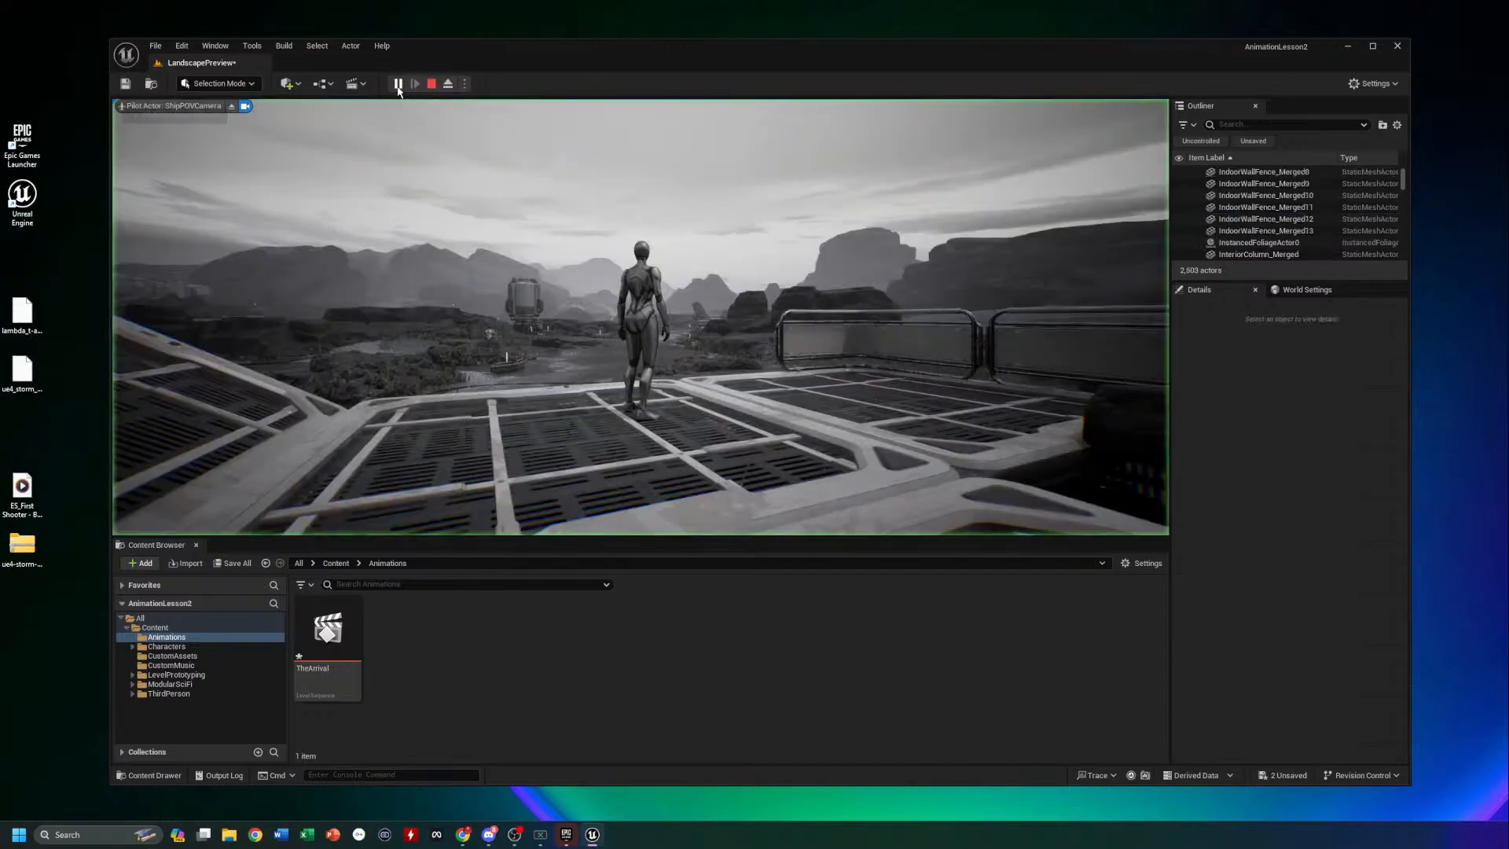
{"action": "left_click", "coordinate": [686, 334]}
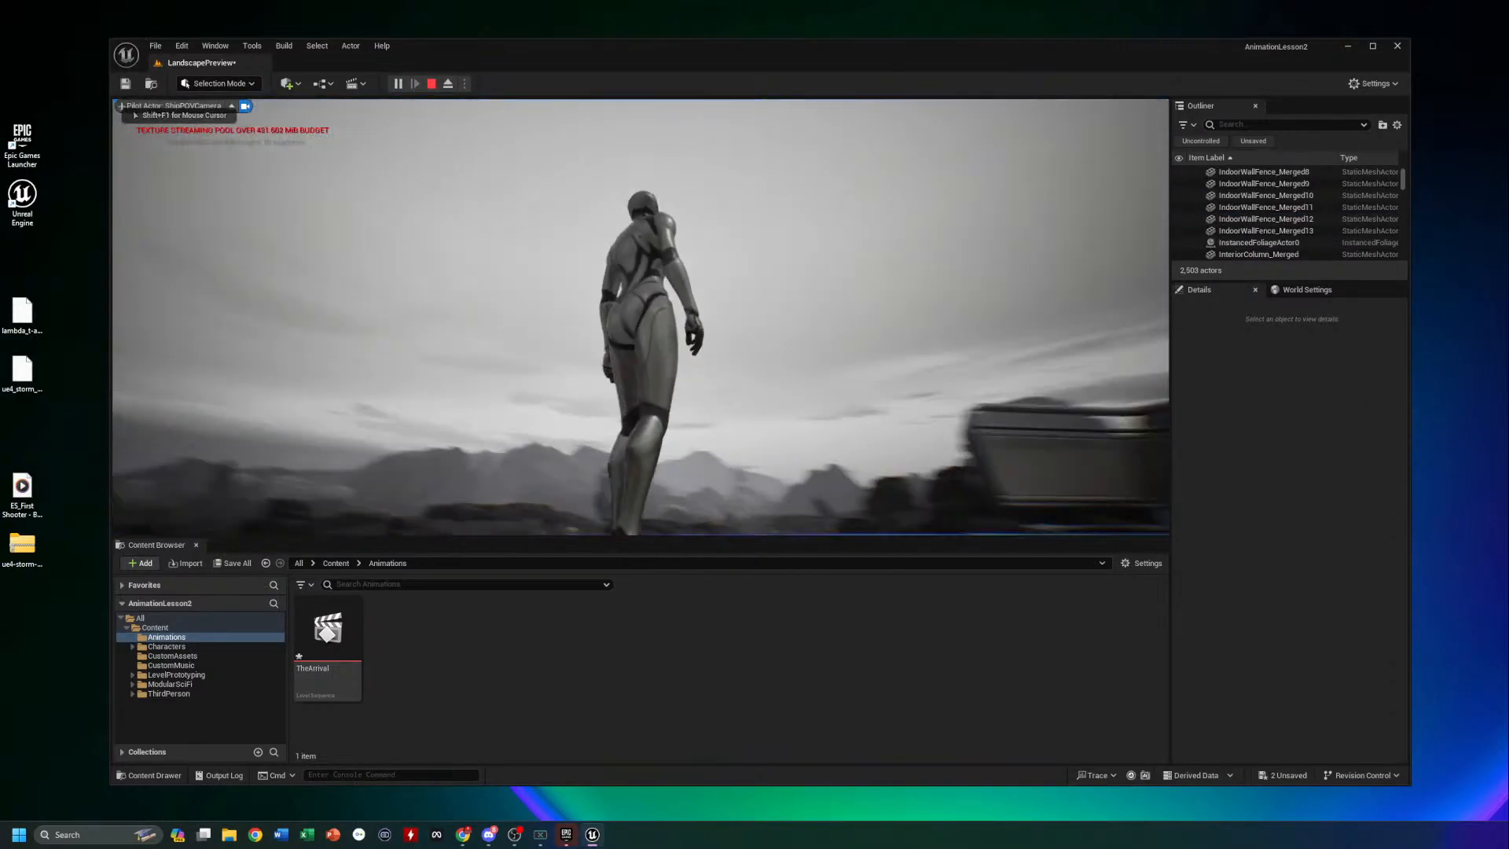
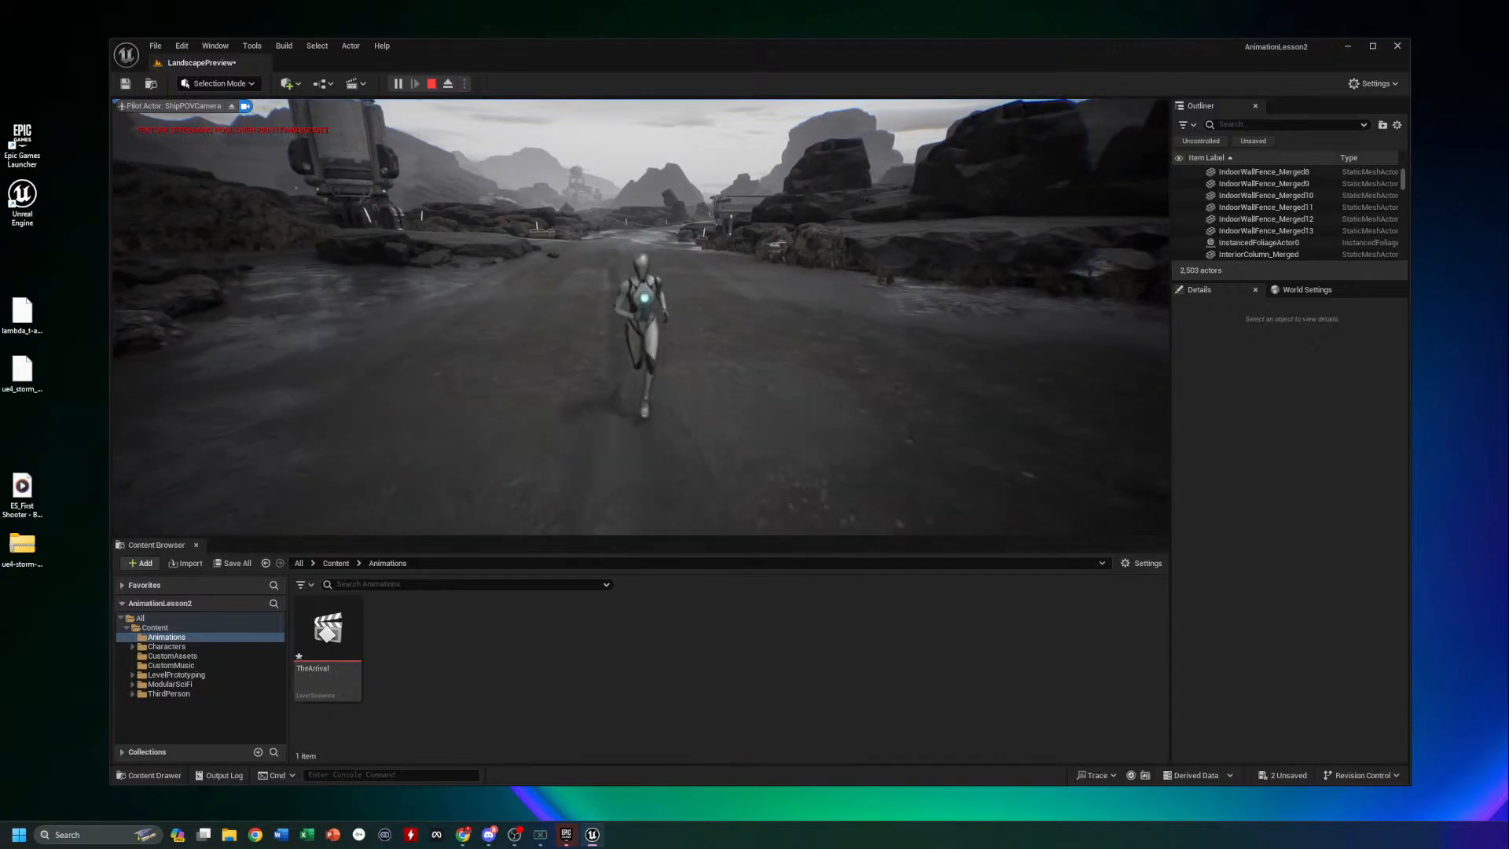
{"action": "key", "text": "Escape"}
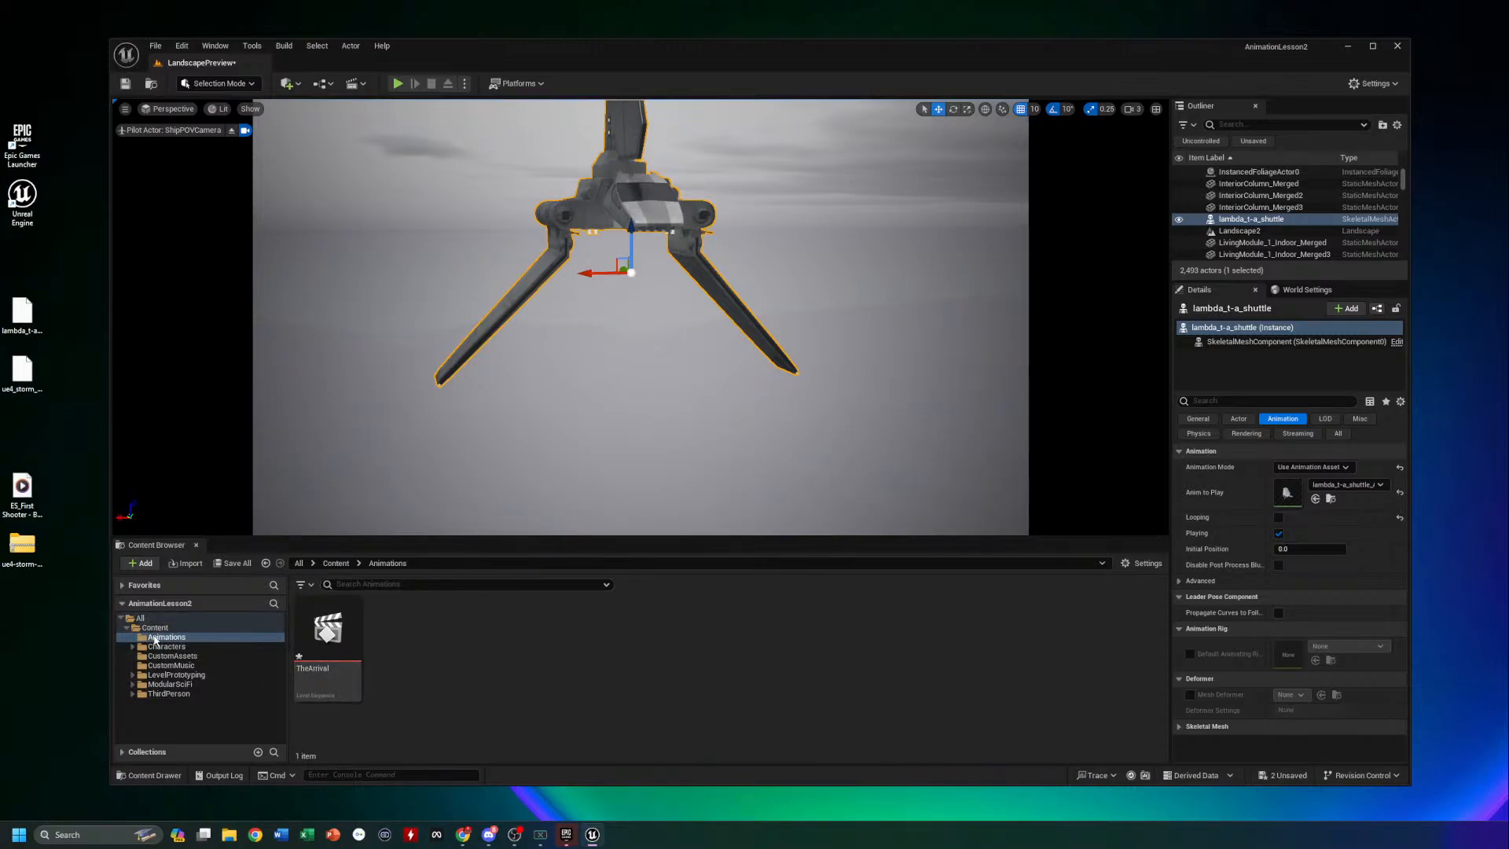
Reopen TheArrival level sequence from the Animations folder and turn the view toward the landing road
{"action": "double_click", "coordinate": [331, 636]}
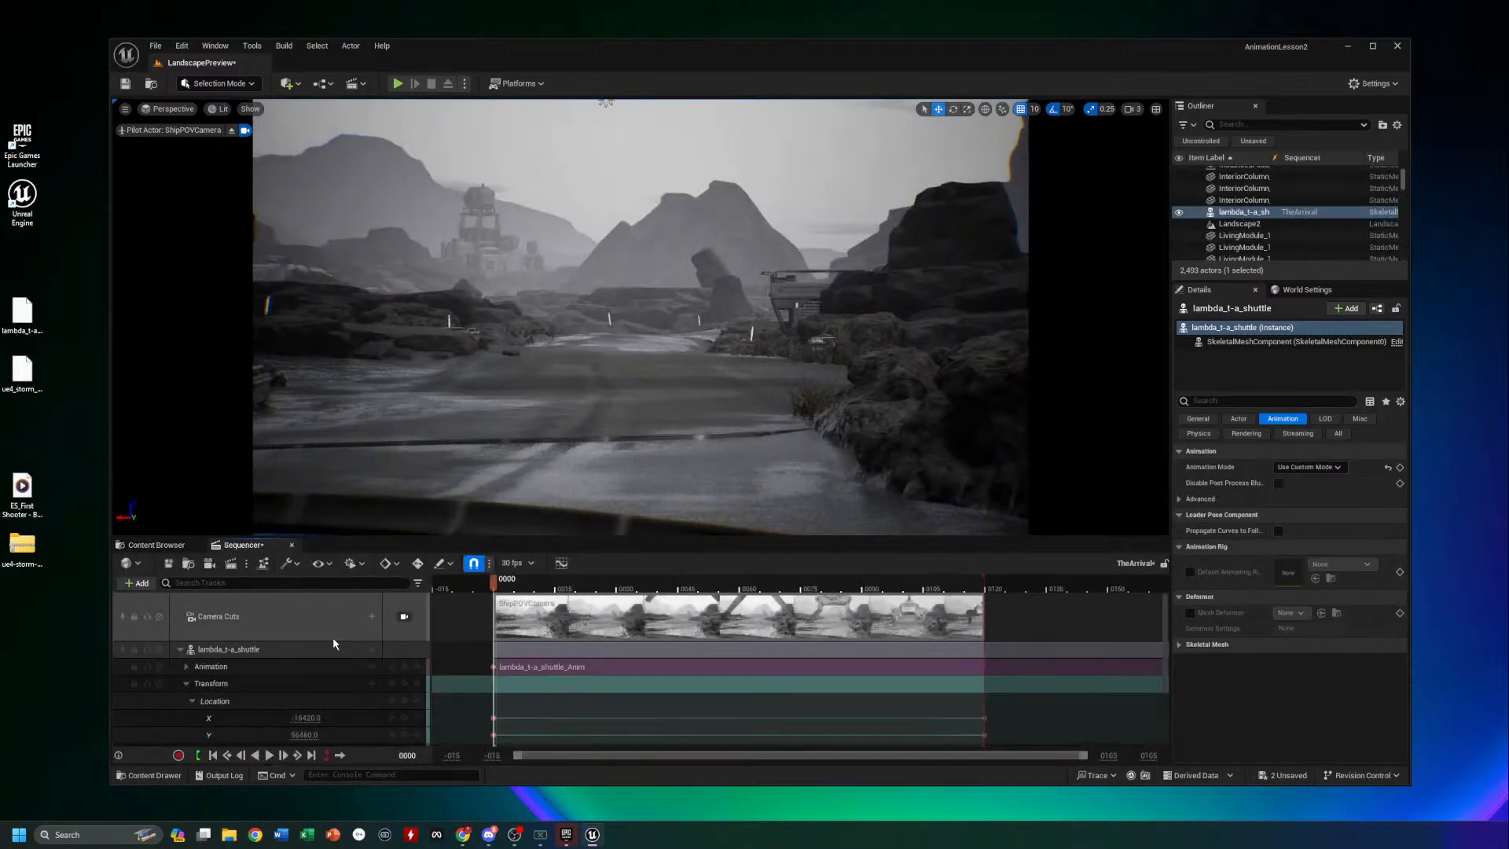
{"action": "right_click_drag", "start_coordinate": [698, 432], "coordinate": [674, 488]}
{"action": "left_click", "coordinate": [586, 646]}
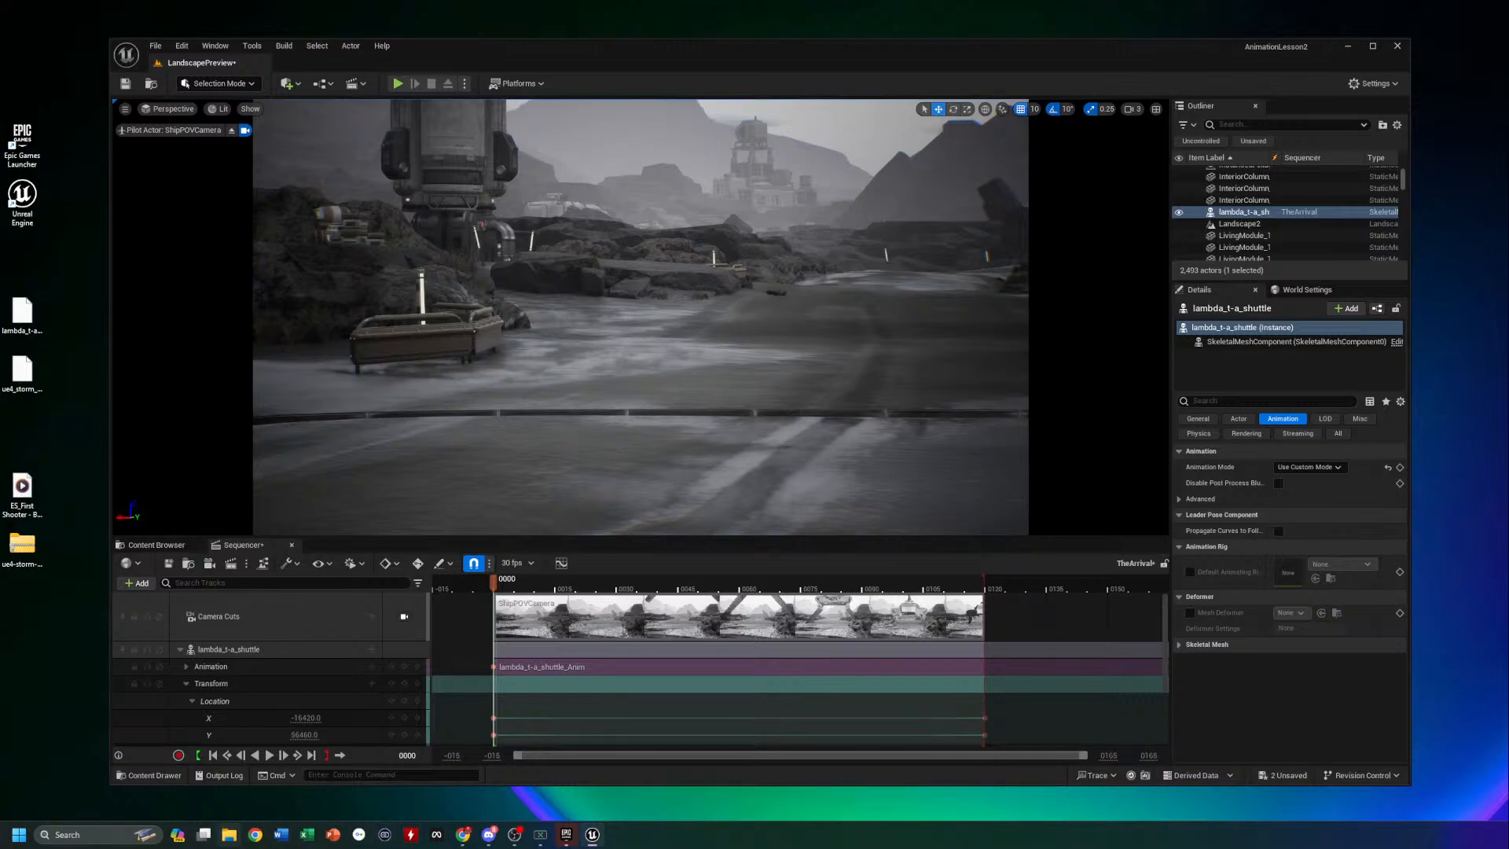
Switch to Google Chrome, choose the browser profile and search the web for "epidemic sound"
{"action": "left_click", "coordinate": [254, 838]}
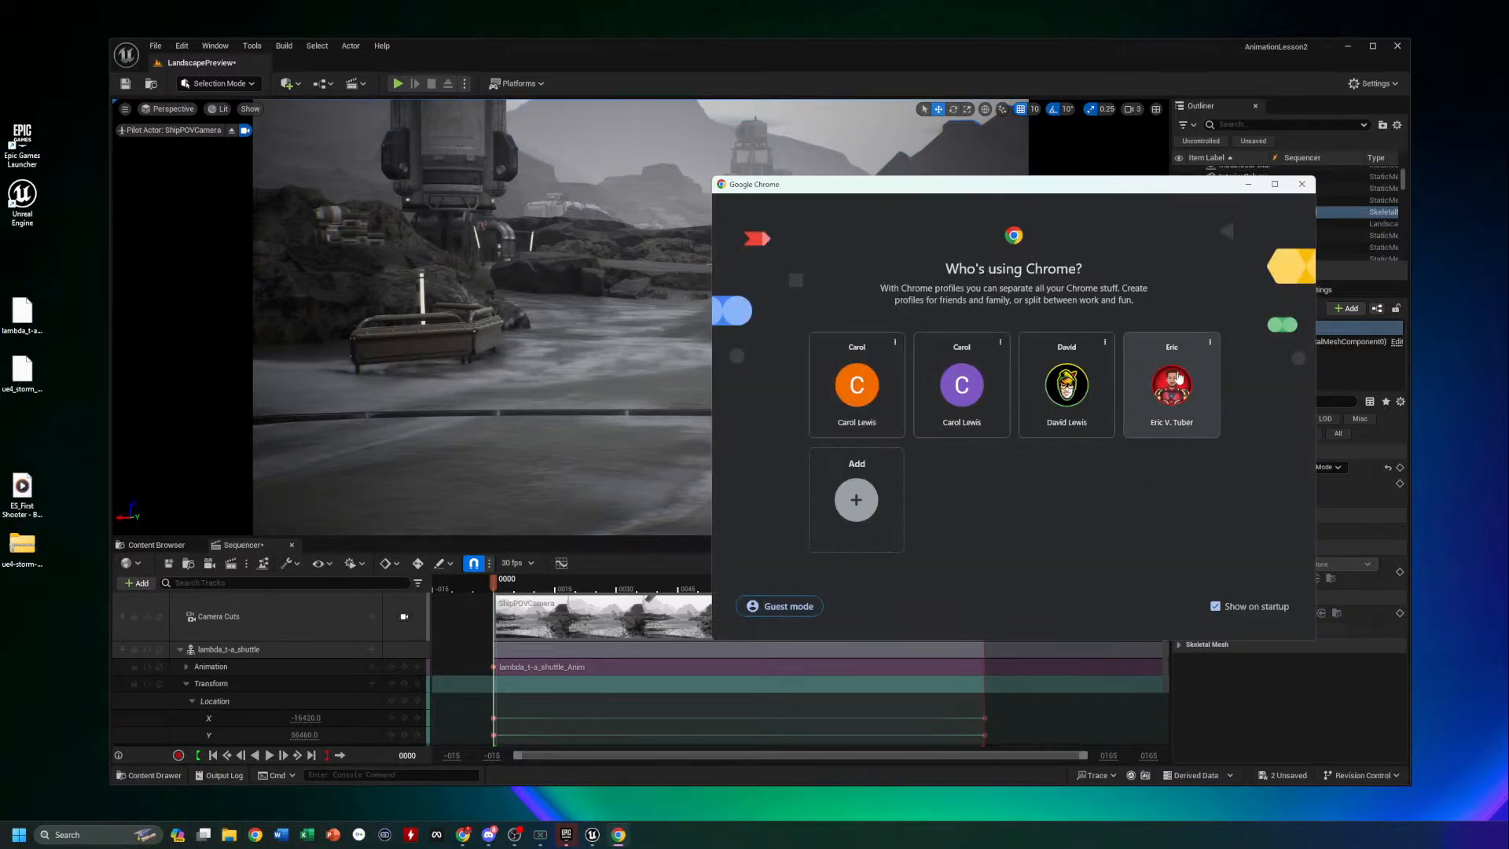
{"action": "left_click", "coordinate": [1142, 380]}
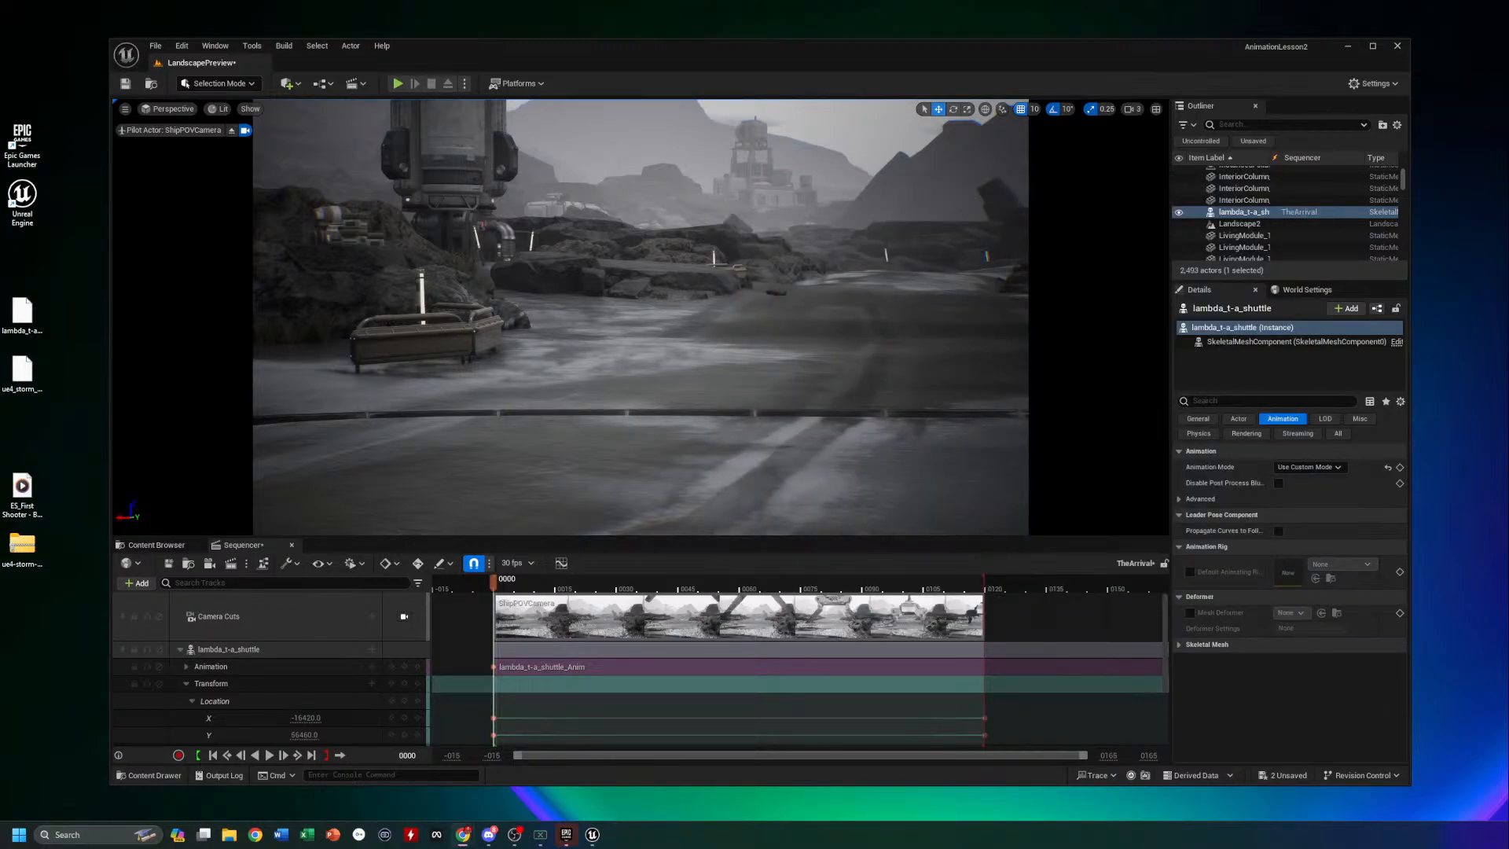
{"action": "left_click_drag", "start_coordinate": [1508, 471], "coordinate": [350, 92]}
{"action": "type", "text": "ep"}
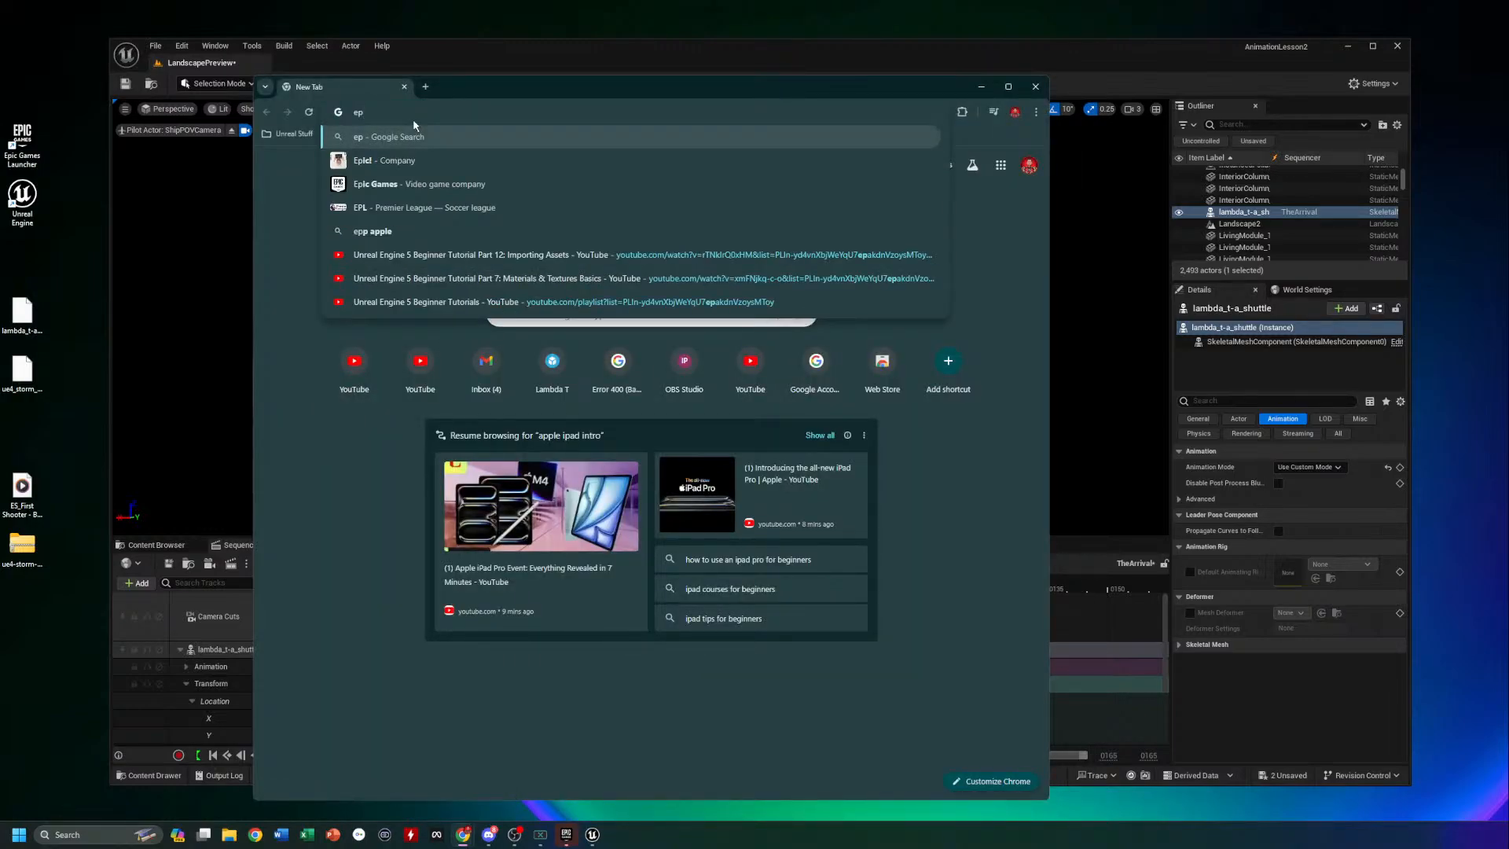
{"action": "type", "text": "e"}
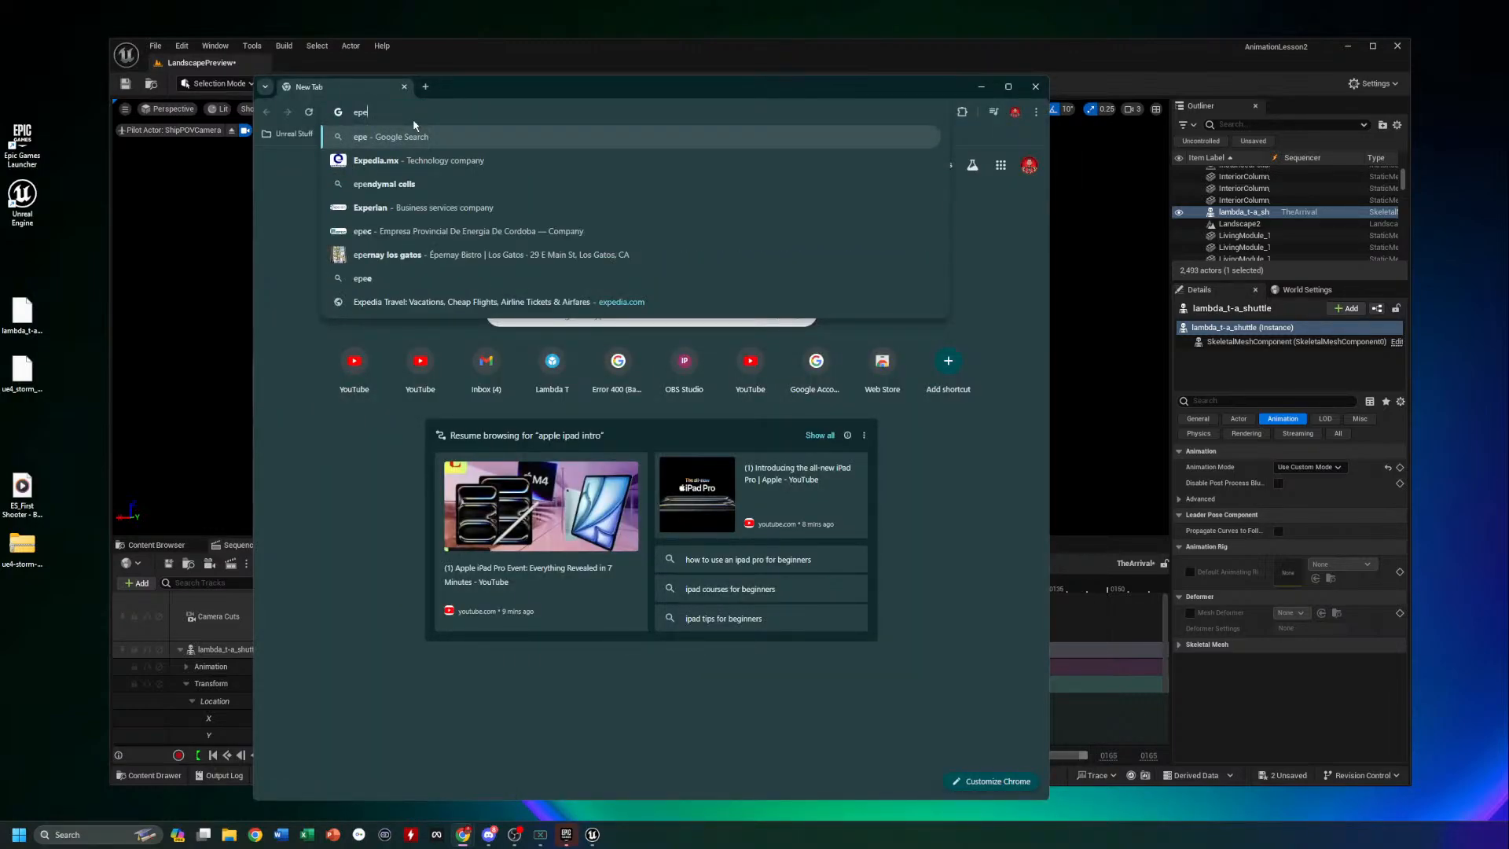
{"action": "key", "text": "BackSpace"}
{"action": "type", "text": "idemic s"}
{"action": "key", "text": "Down"}
{"action": "key", "text": "Down"}
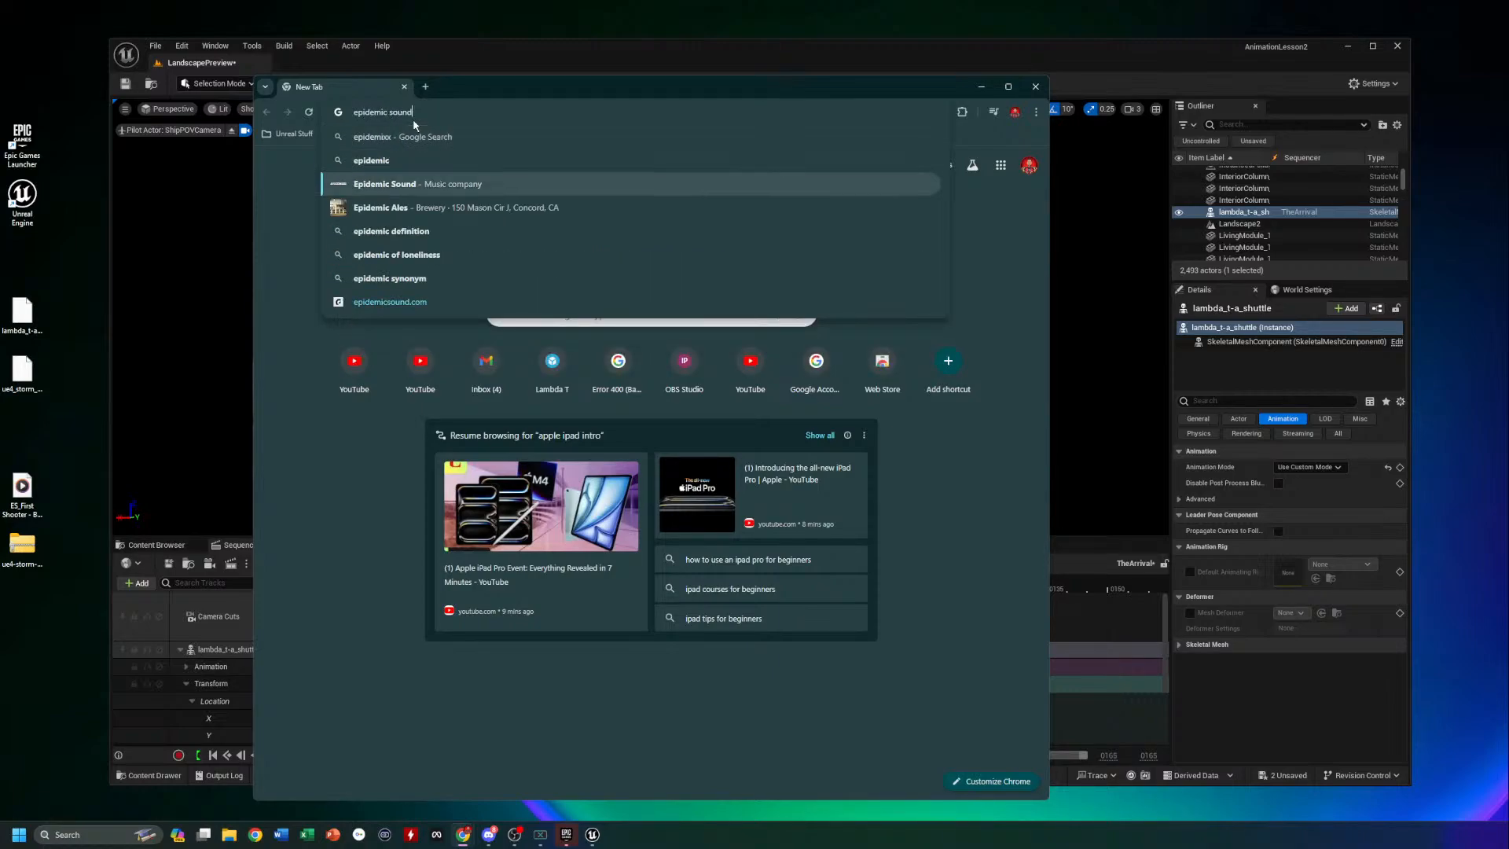
{"action": "key", "text": "Return"}
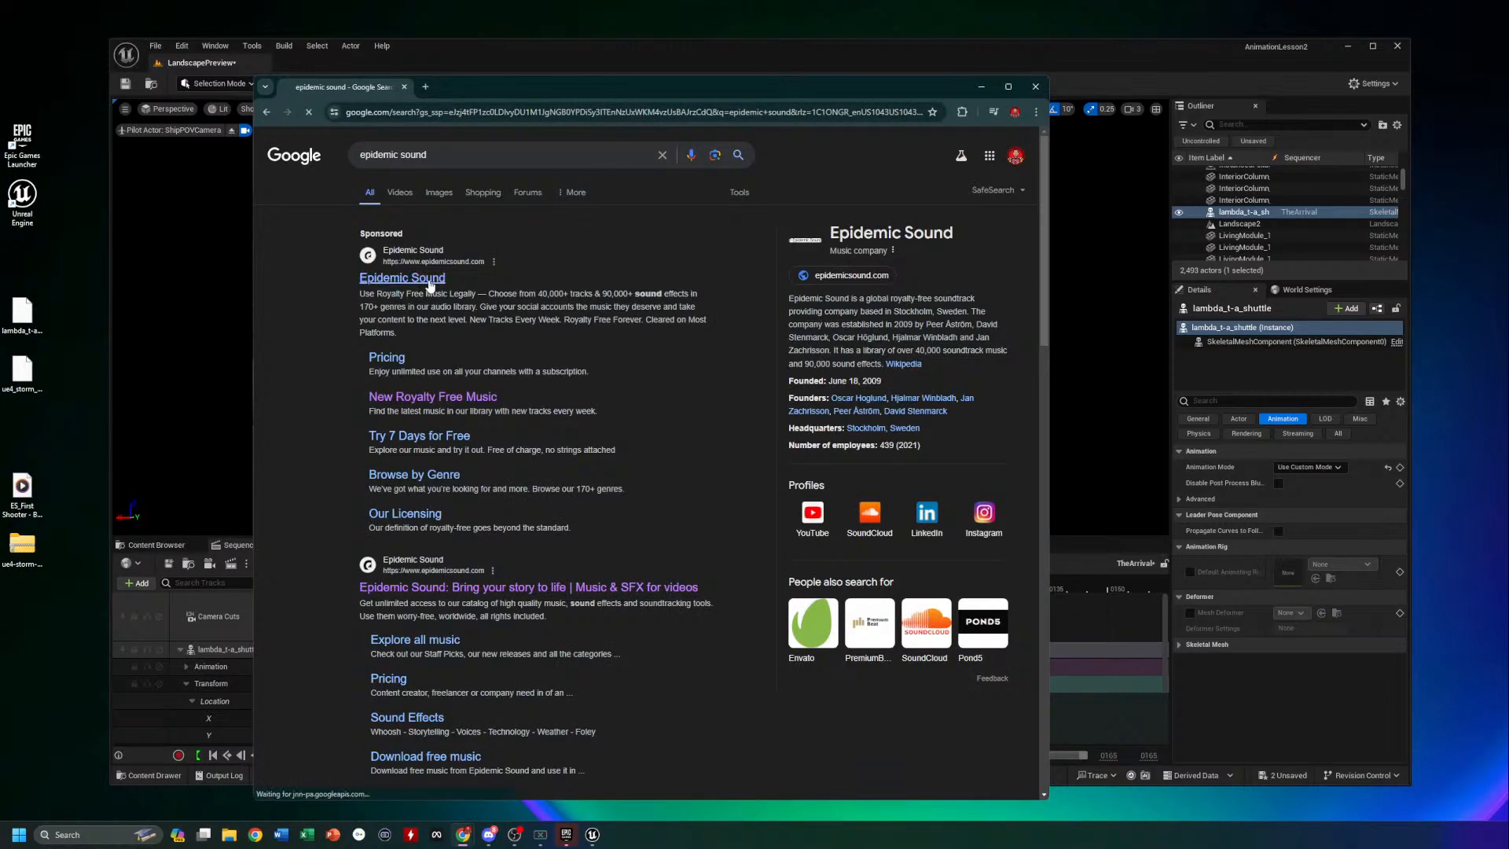
Open the Epidemic Sound website and log in with a Google account
{"action": "left_click", "coordinate": [426, 279]}
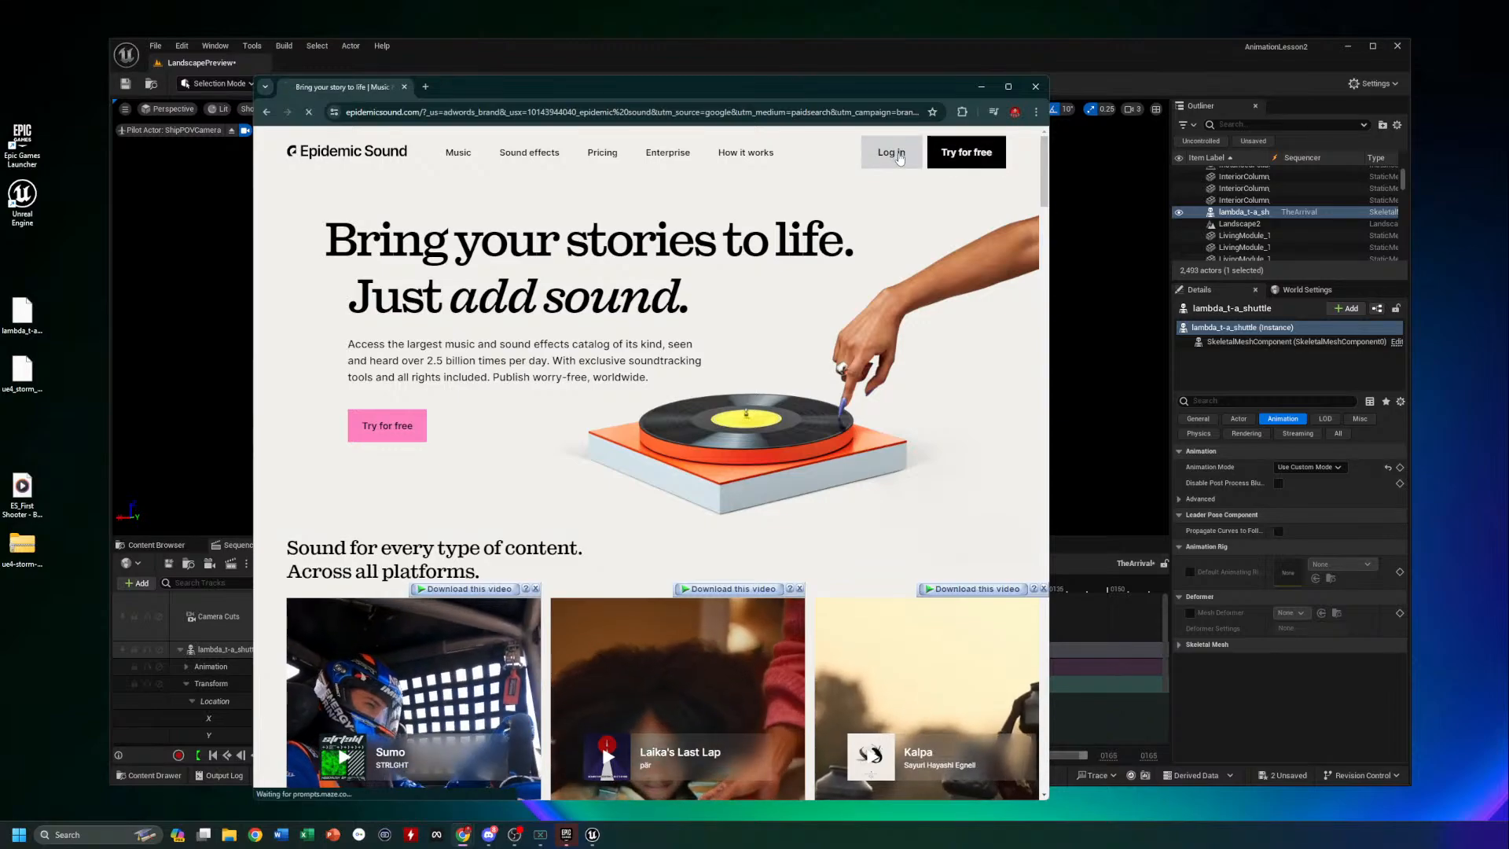
{"action": "left_click", "coordinate": [891, 152]}
{"action": "left_click", "coordinate": [452, 273]}
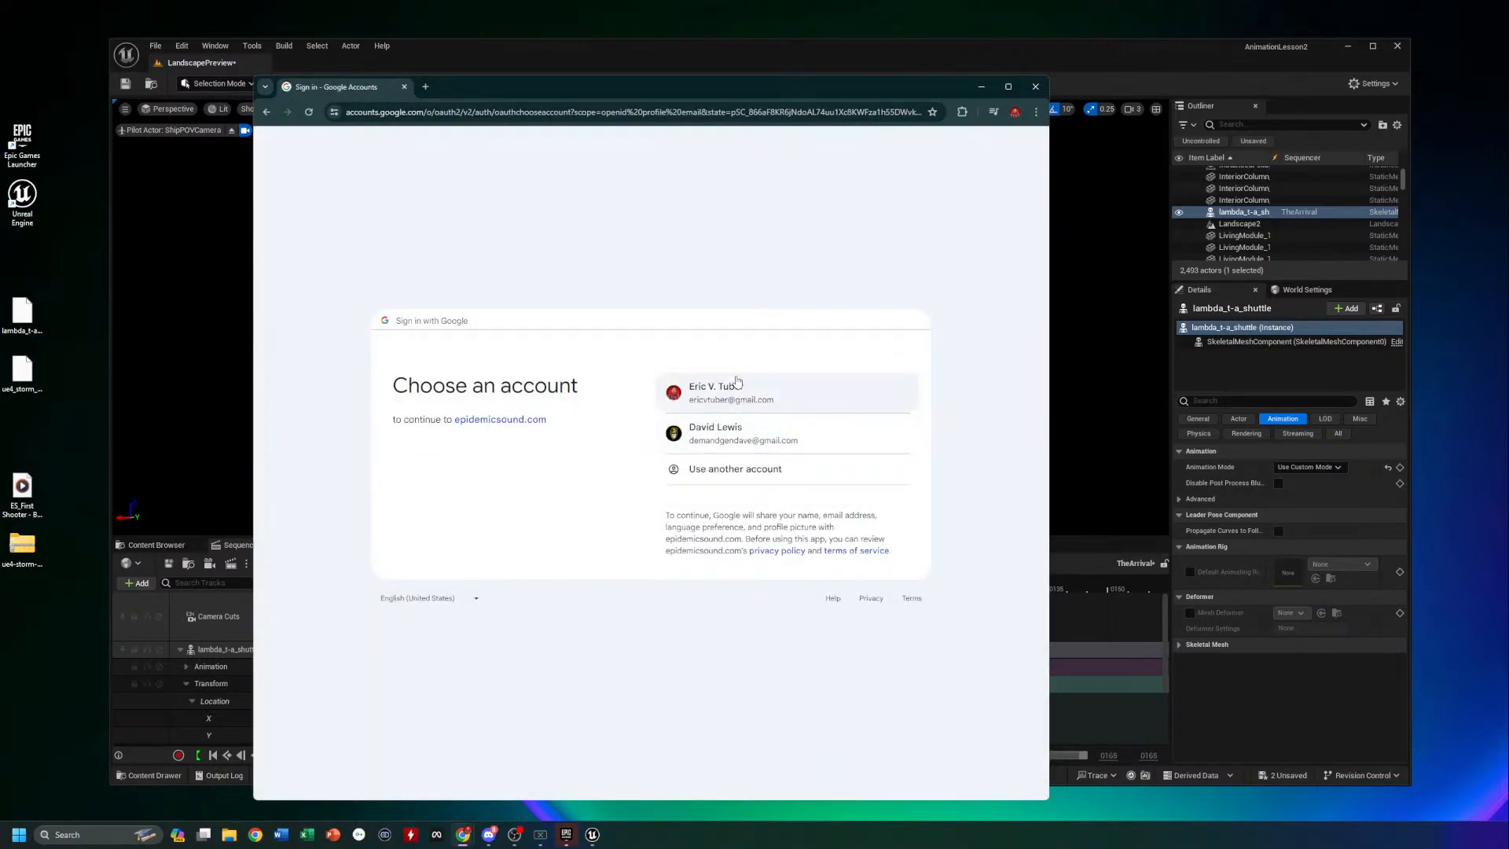
{"action": "left_click", "coordinate": [742, 440]}
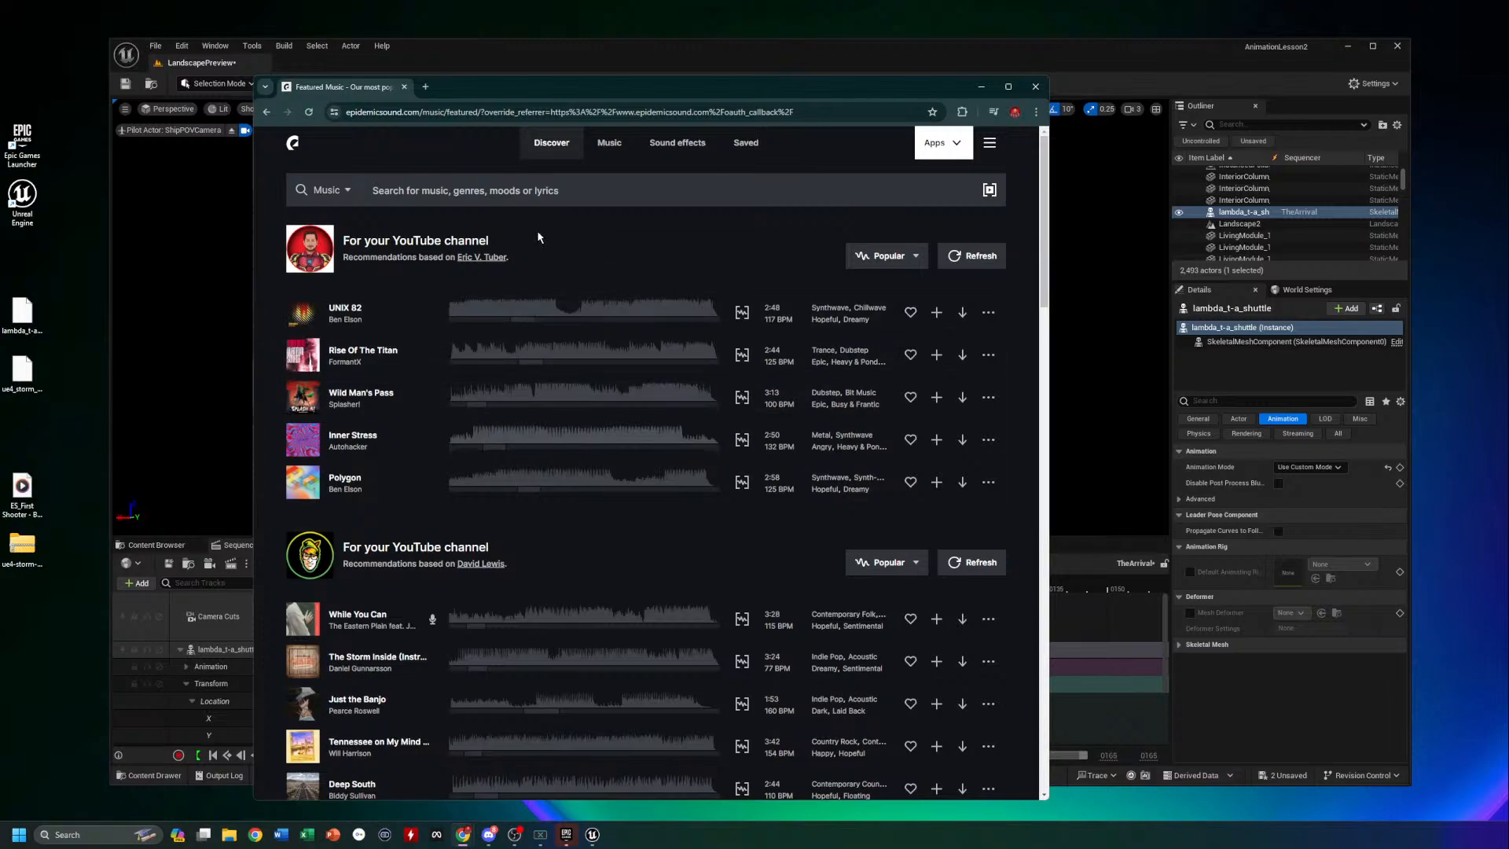
Search the Epidemic Sound music catalog for "imperial march"
{"action": "left_click", "coordinate": [607, 143]}
{"action": "left_click", "coordinate": [406, 189]}
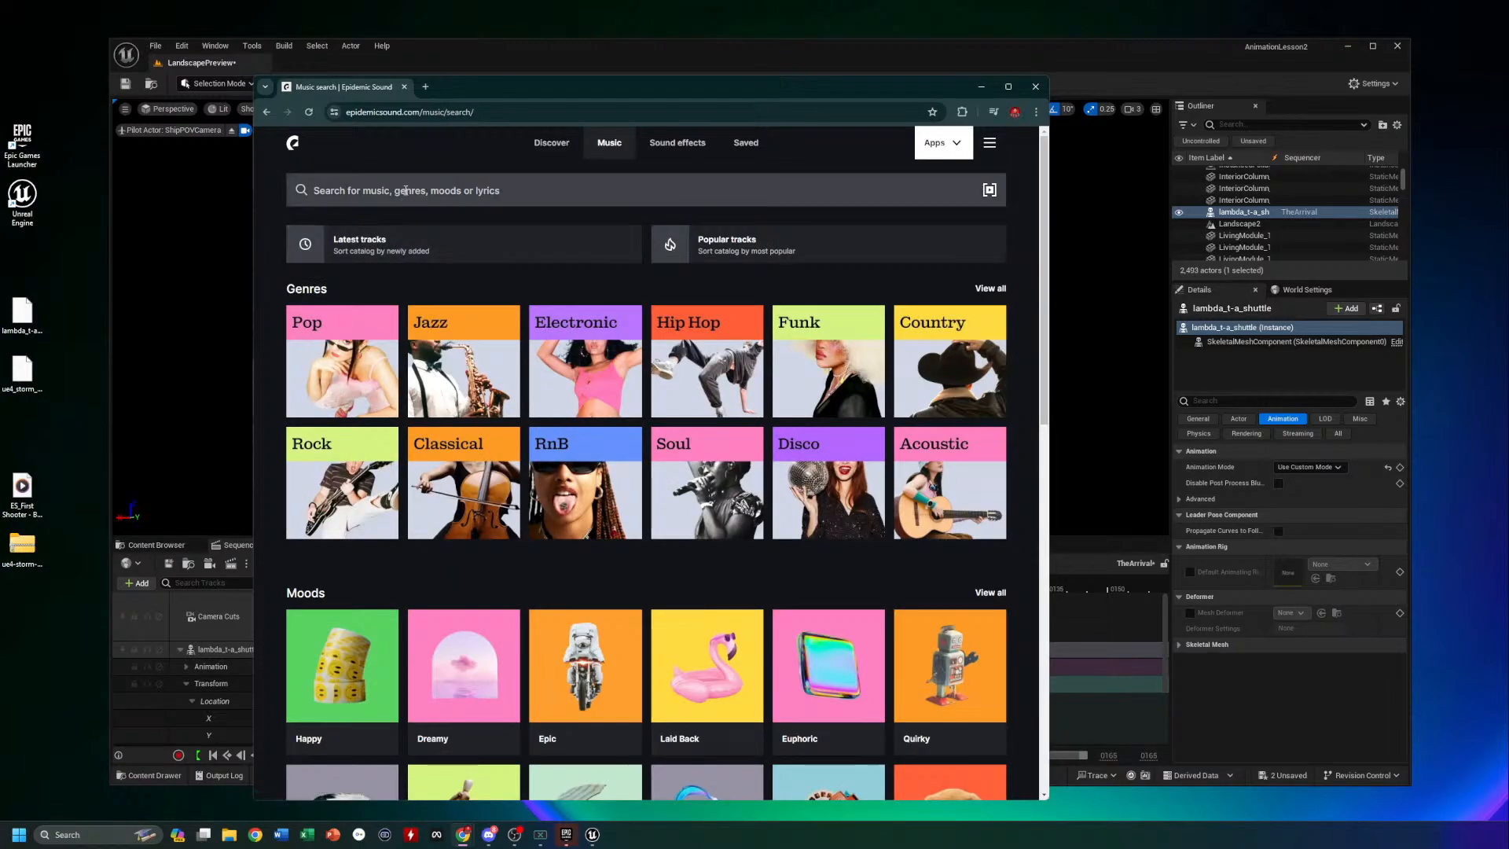
{"action": "type", "text": "imperial march"}
{"action": "key", "text": "Return"}
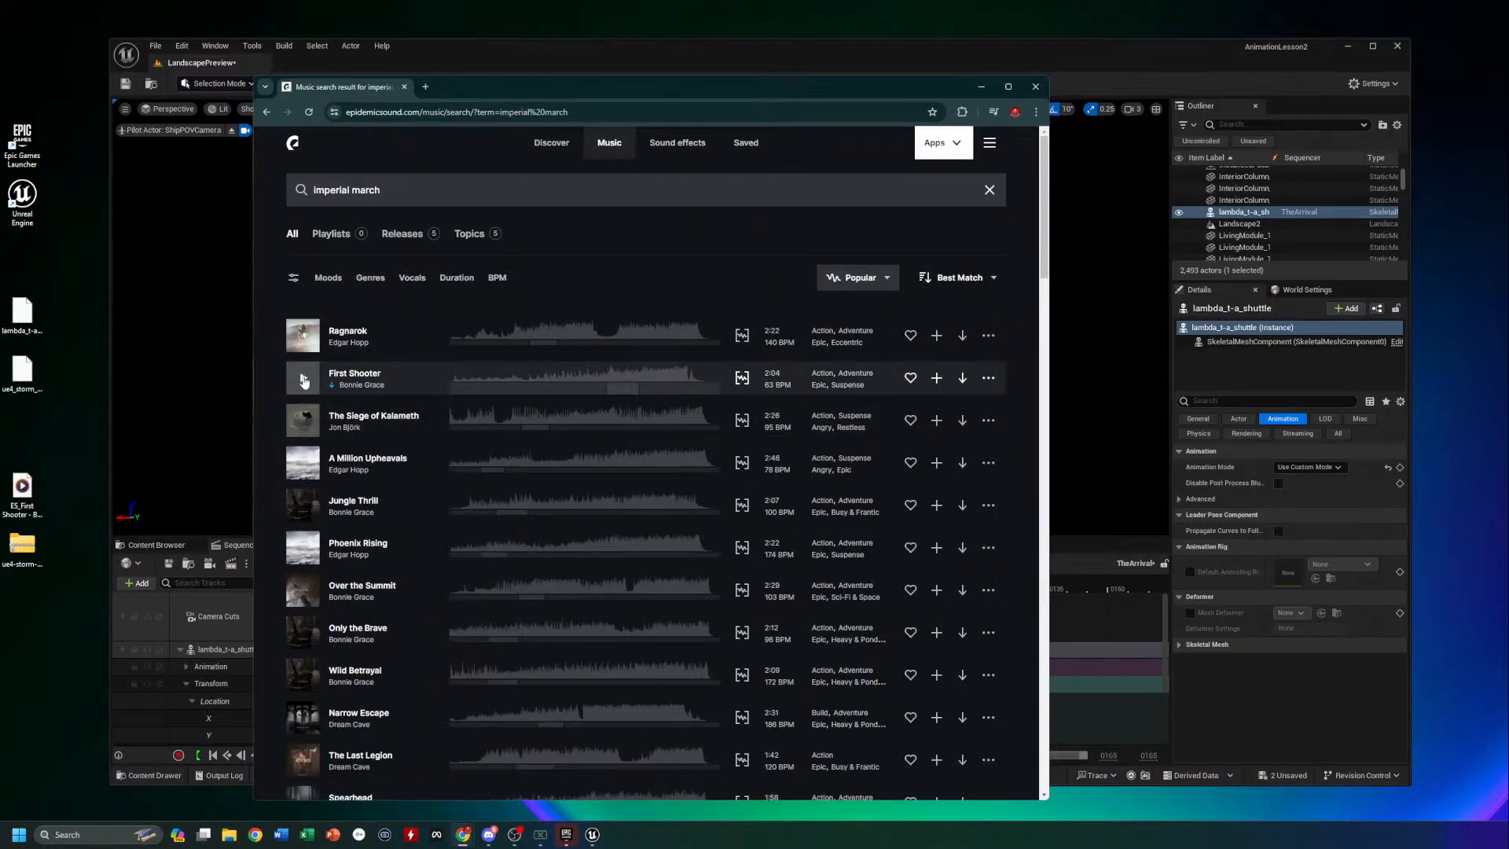
Preview the First Shooter track, look at its download options and cancel the download
{"action": "left_click", "coordinate": [304, 380]}
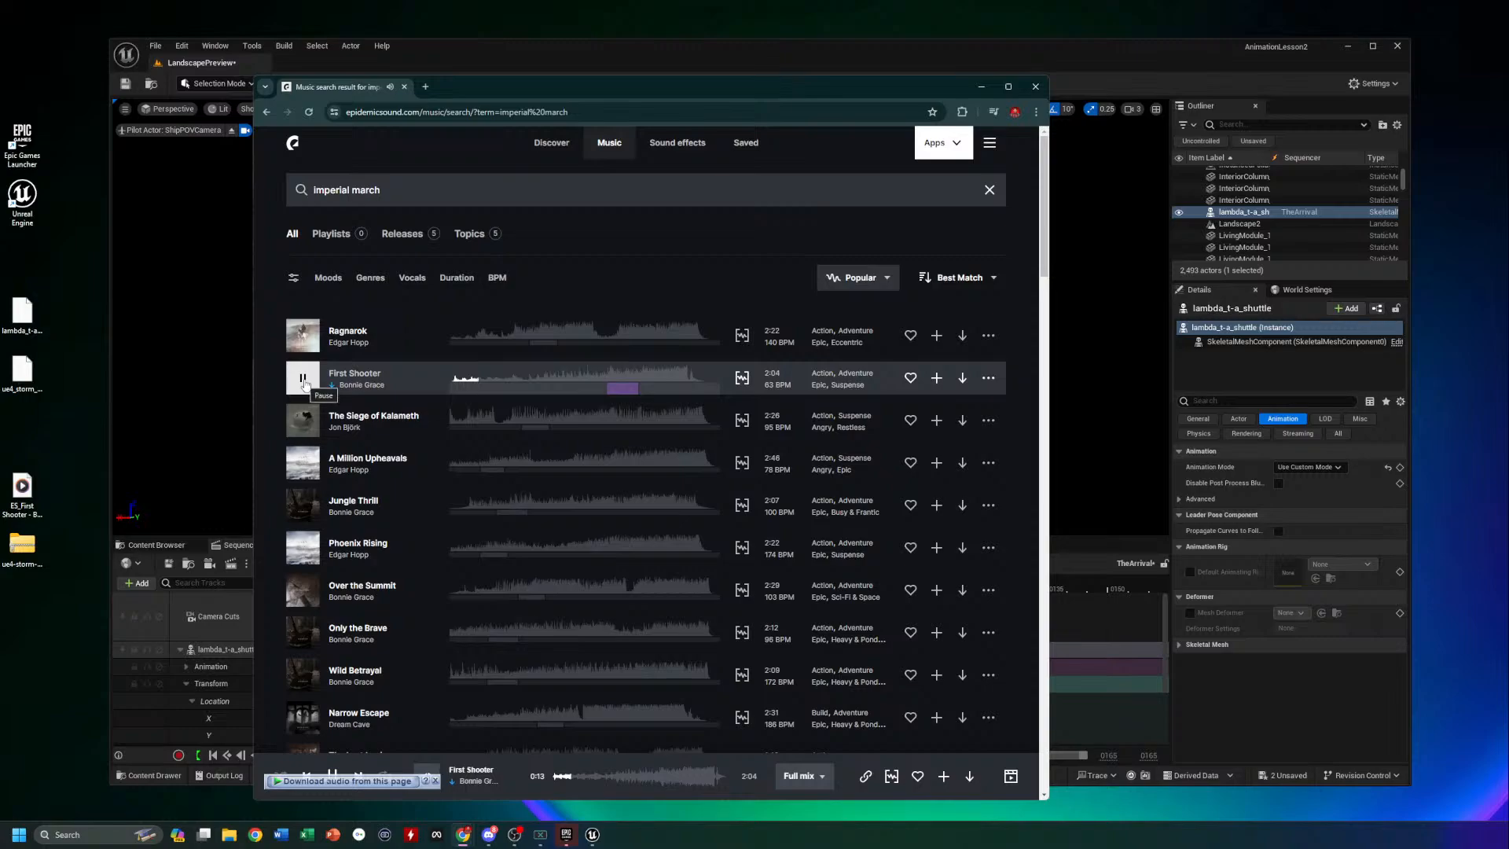
{"action": "left_click", "coordinate": [303, 379]}
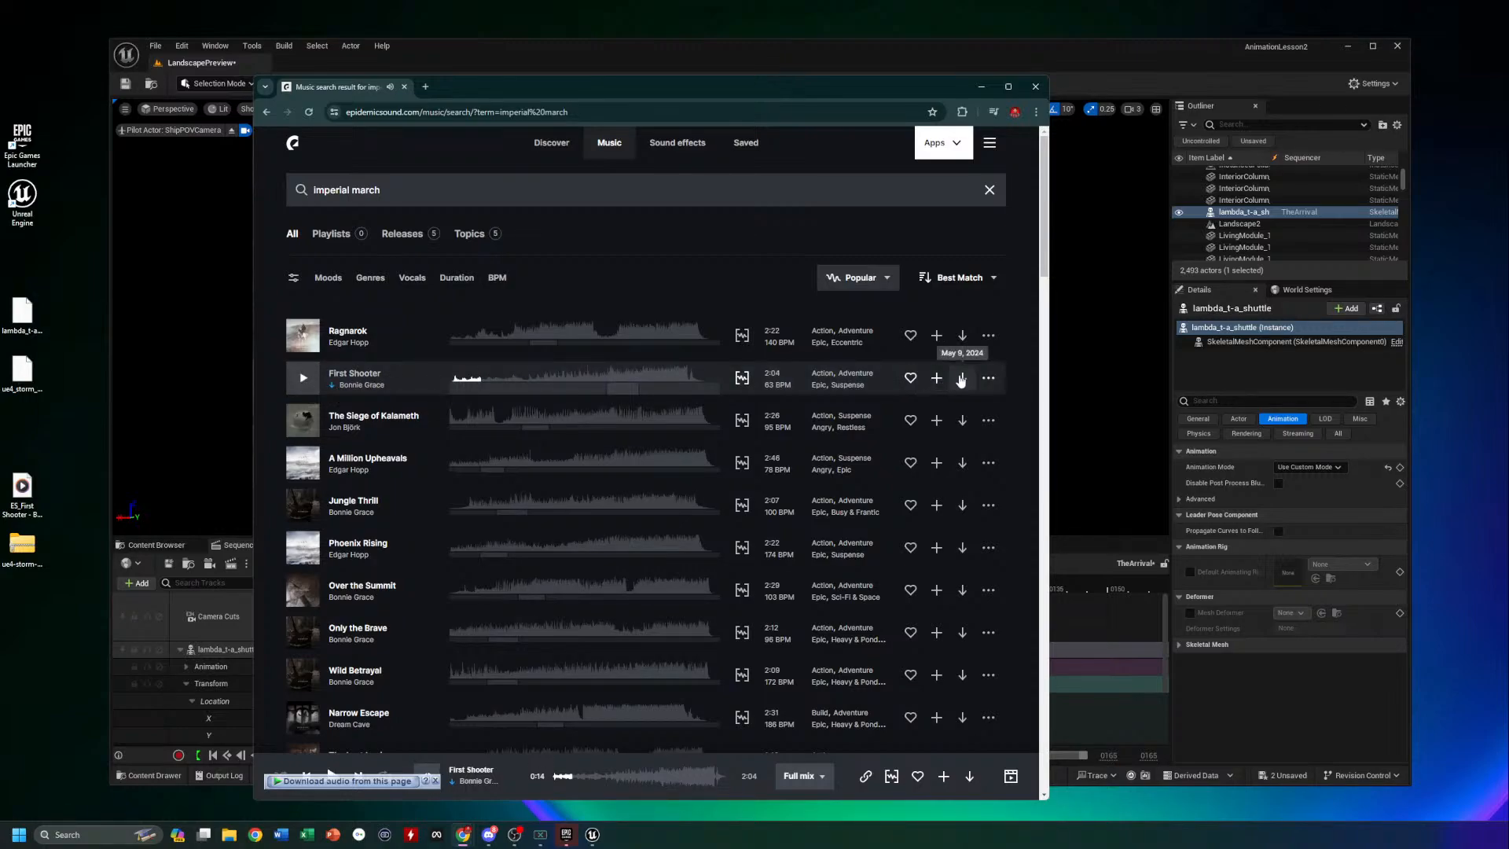
{"action": "left_click", "coordinate": [962, 379]}
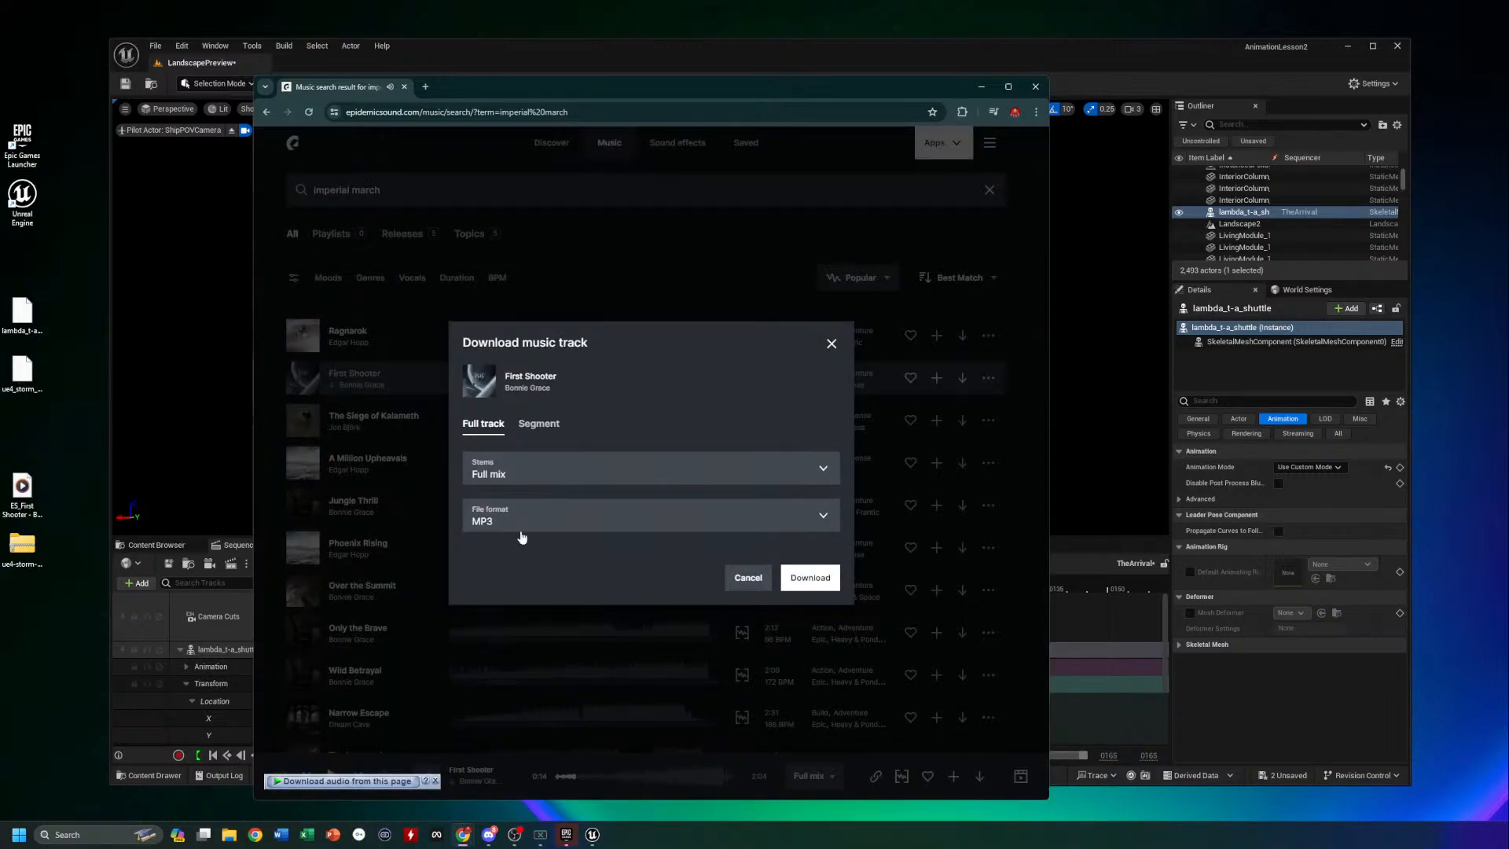
{"action": "left_click", "coordinate": [745, 579]}
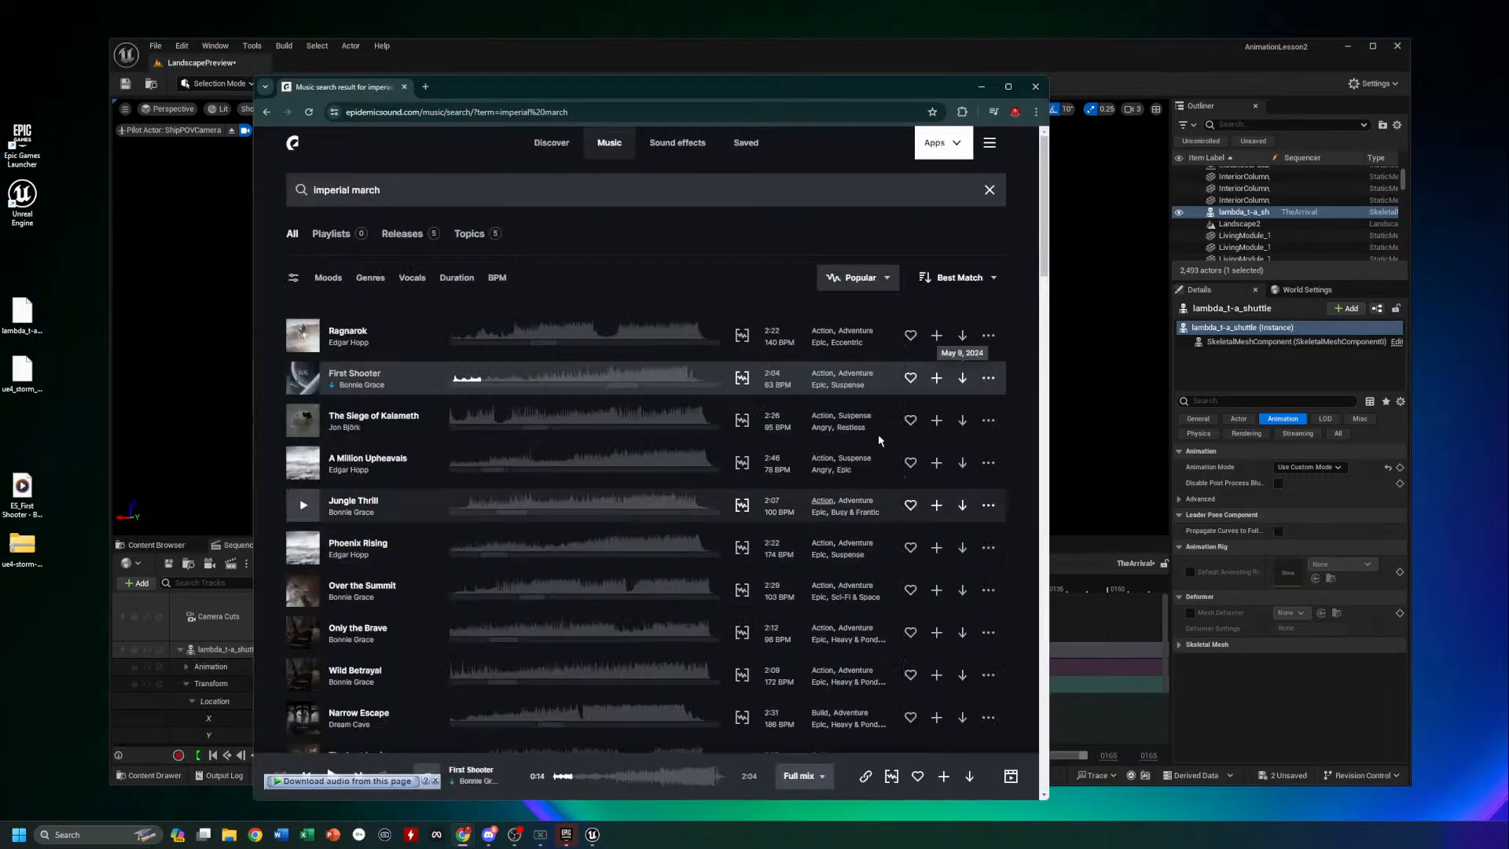
Return to Unreal Editor, uncover the ES_First Shooter music file on the desktop beside it and show the Content Browser
{"action": "left_click", "coordinate": [980, 87]}
{"action": "left_click_drag", "start_coordinate": [655, 37], "coordinate": [657, 47]}
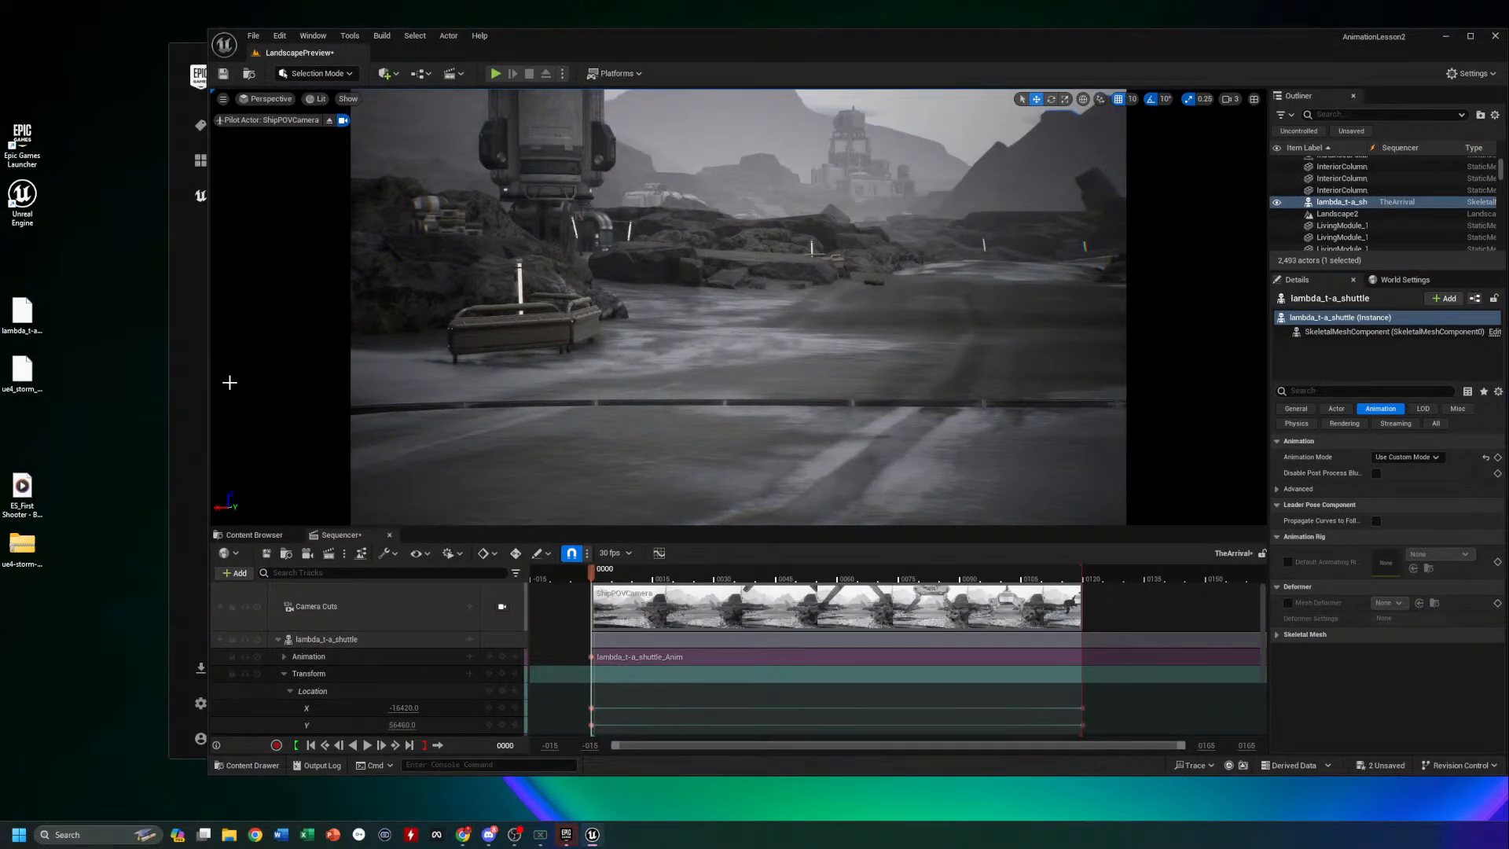
{"action": "left_click_drag", "start_coordinate": [25, 489], "coordinate": [73, 439]}
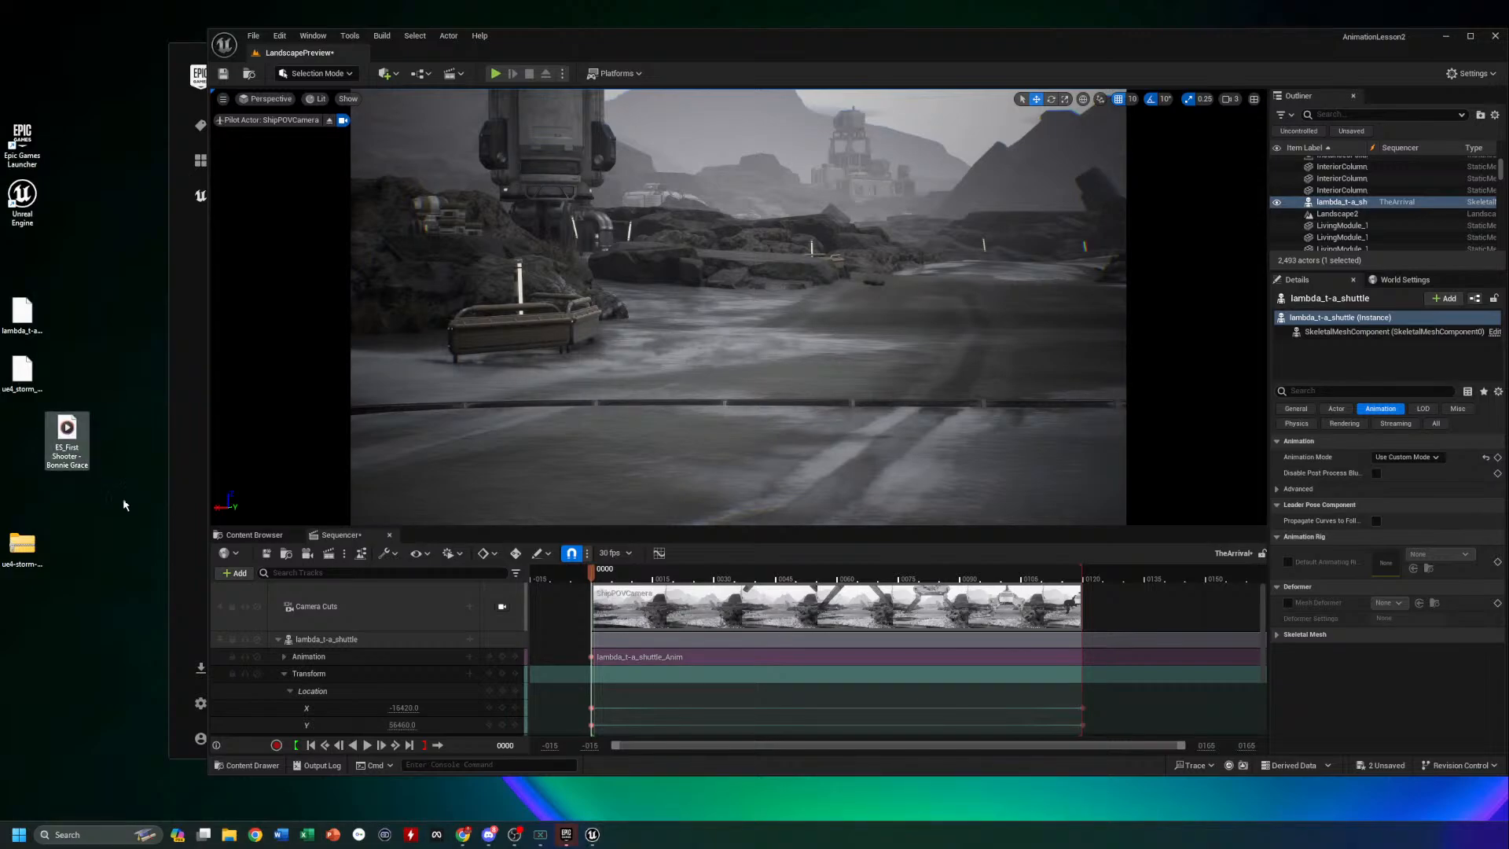
{"action": "left_click", "coordinate": [250, 536]}
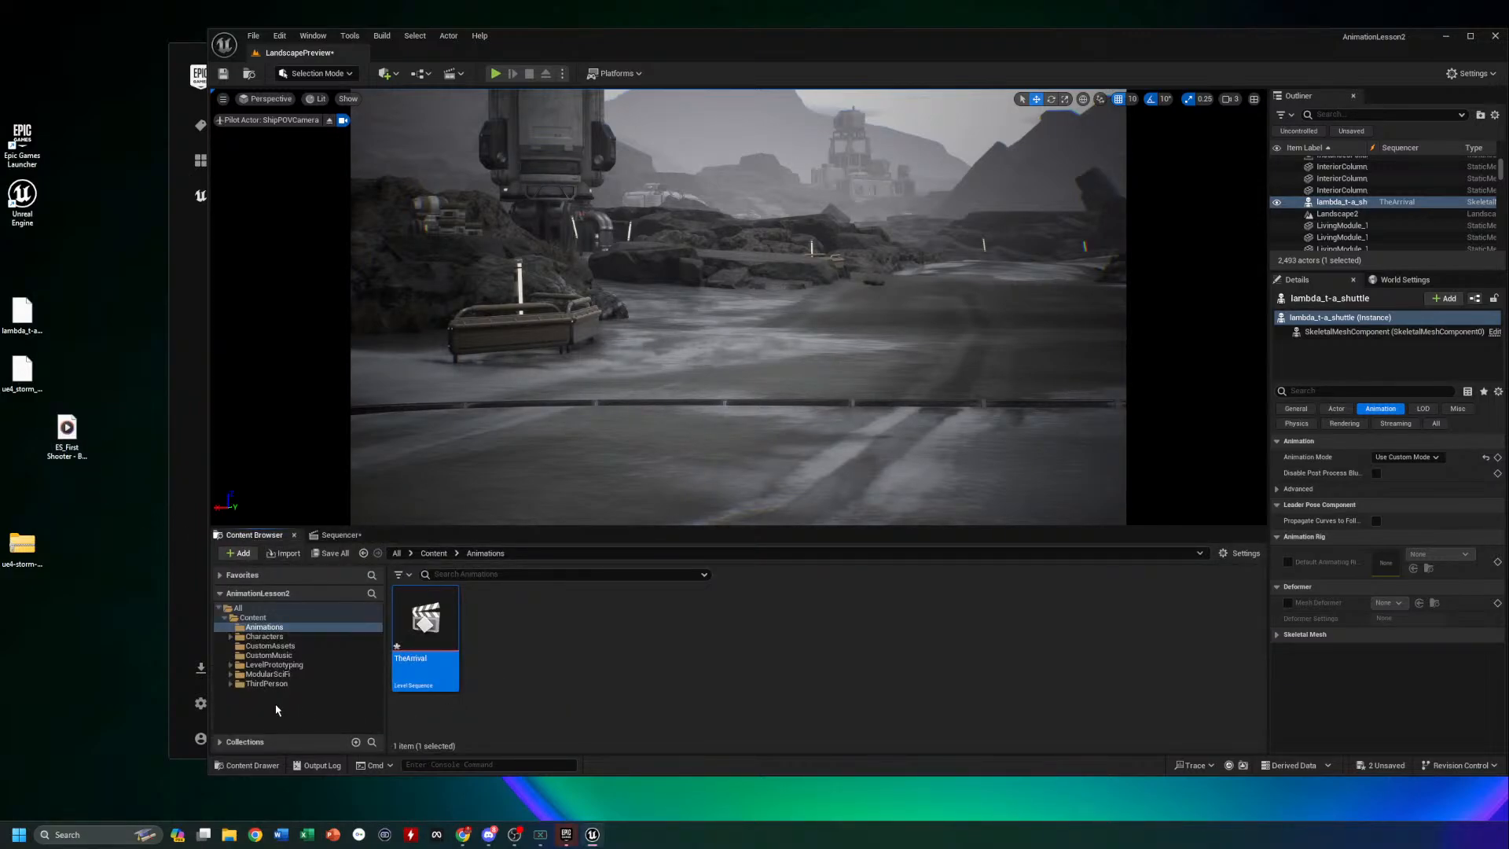
Import the ES_First Shooter music file into the CustomMusic folder and return to the Sequencer
{"action": "left_click", "coordinate": [269, 655]}
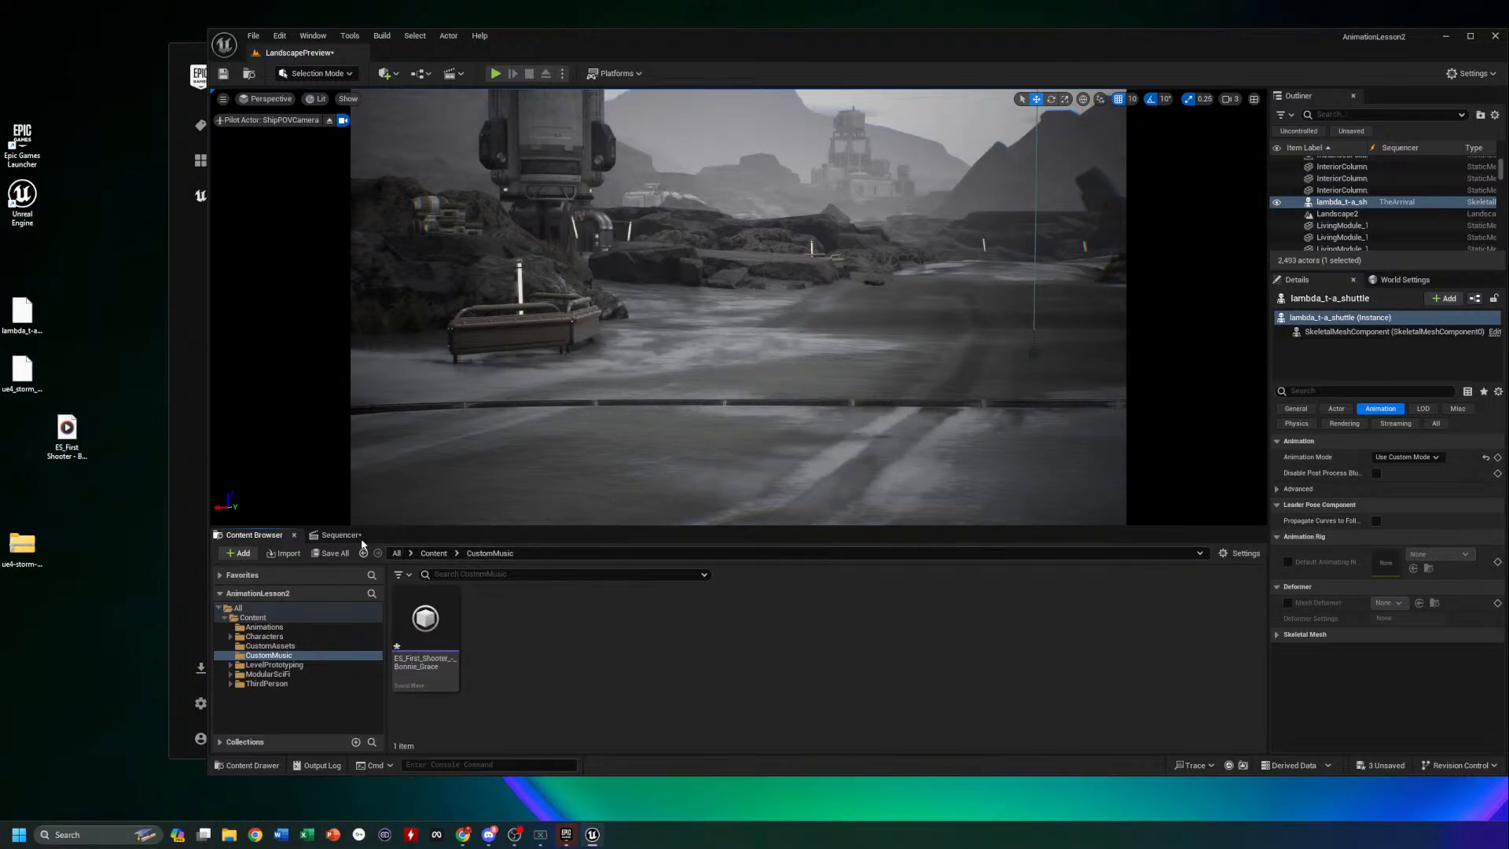
{"action": "left_click", "coordinate": [337, 535]}
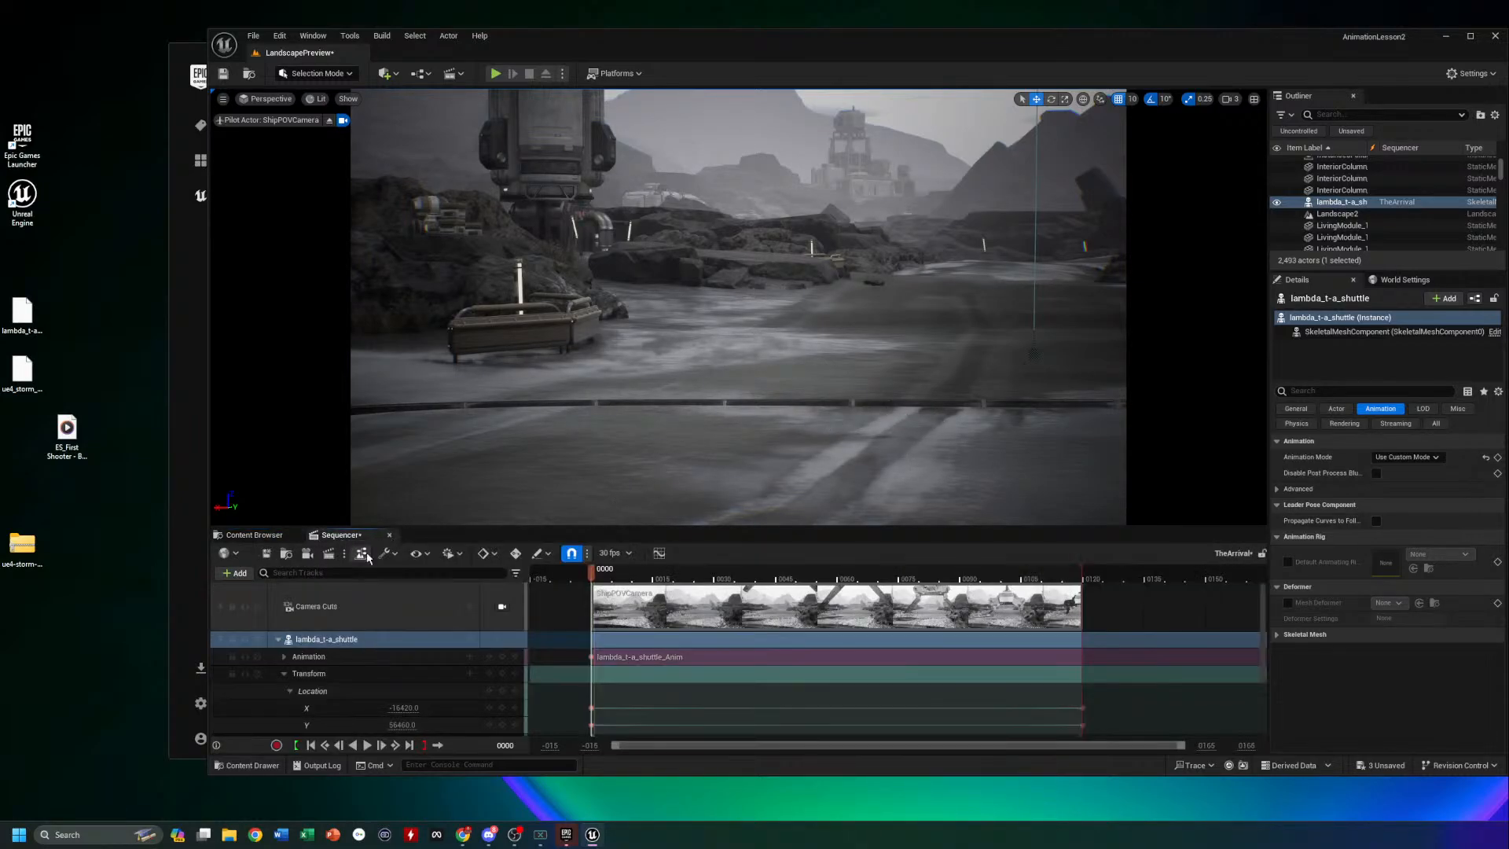
Collapse the lambda_t-a_shuttle and ShipPOVCamera tracks in TheArrival and lock the viewport to the Camera Cuts track
{"action": "left_click", "coordinate": [278, 638]}
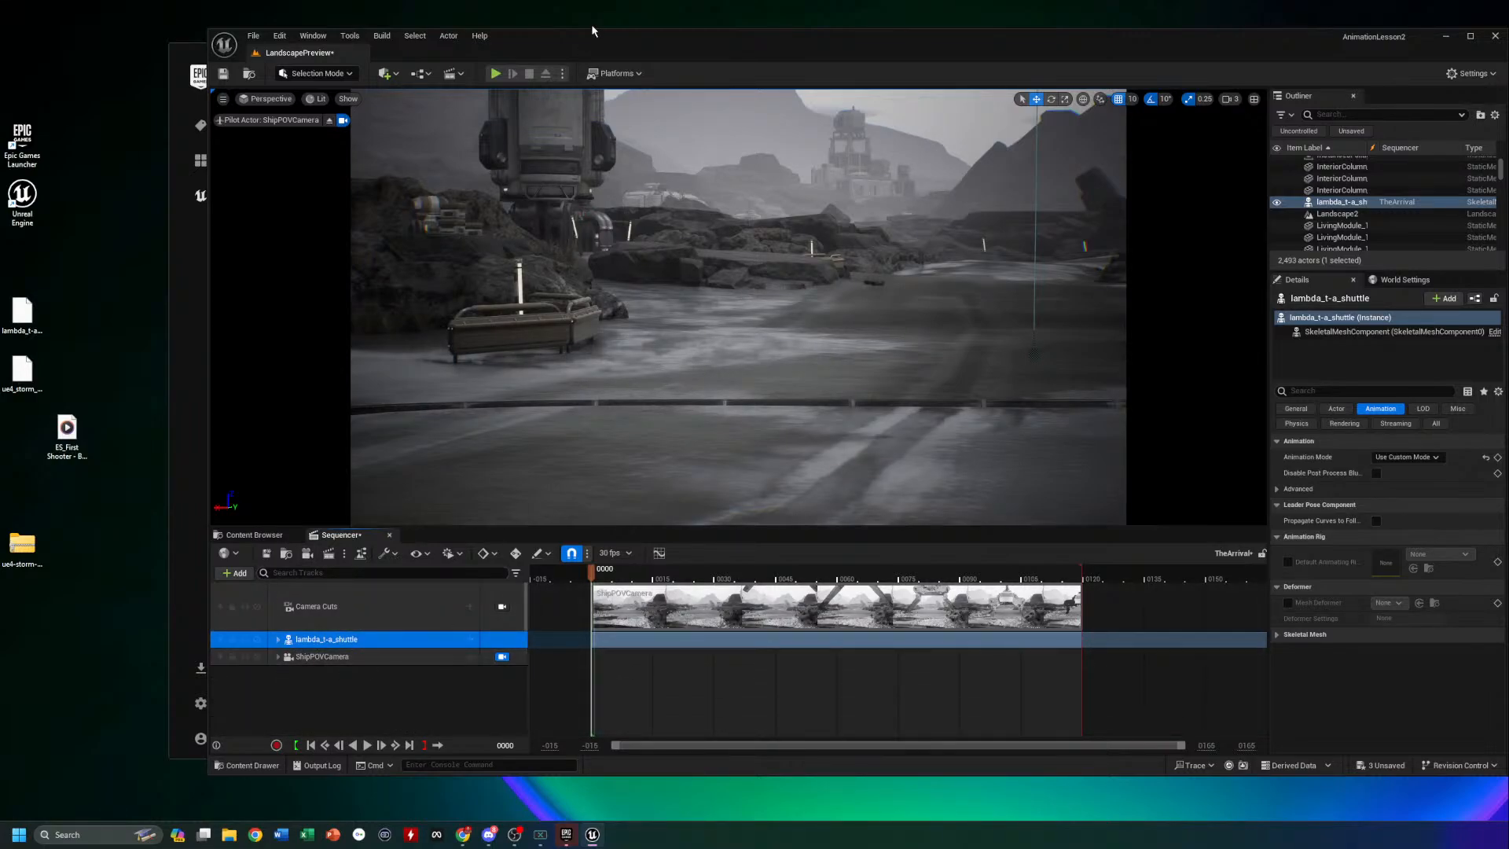
{"action": "mouse_move", "coordinate": [596, 43]}
{"action": "left_mouse_down"}
{"action": "mouse_move", "coordinate": [535, 24]}
{"action": "mouse_move", "coordinate": [592, 45]}
{"action": "left_mouse_up"}
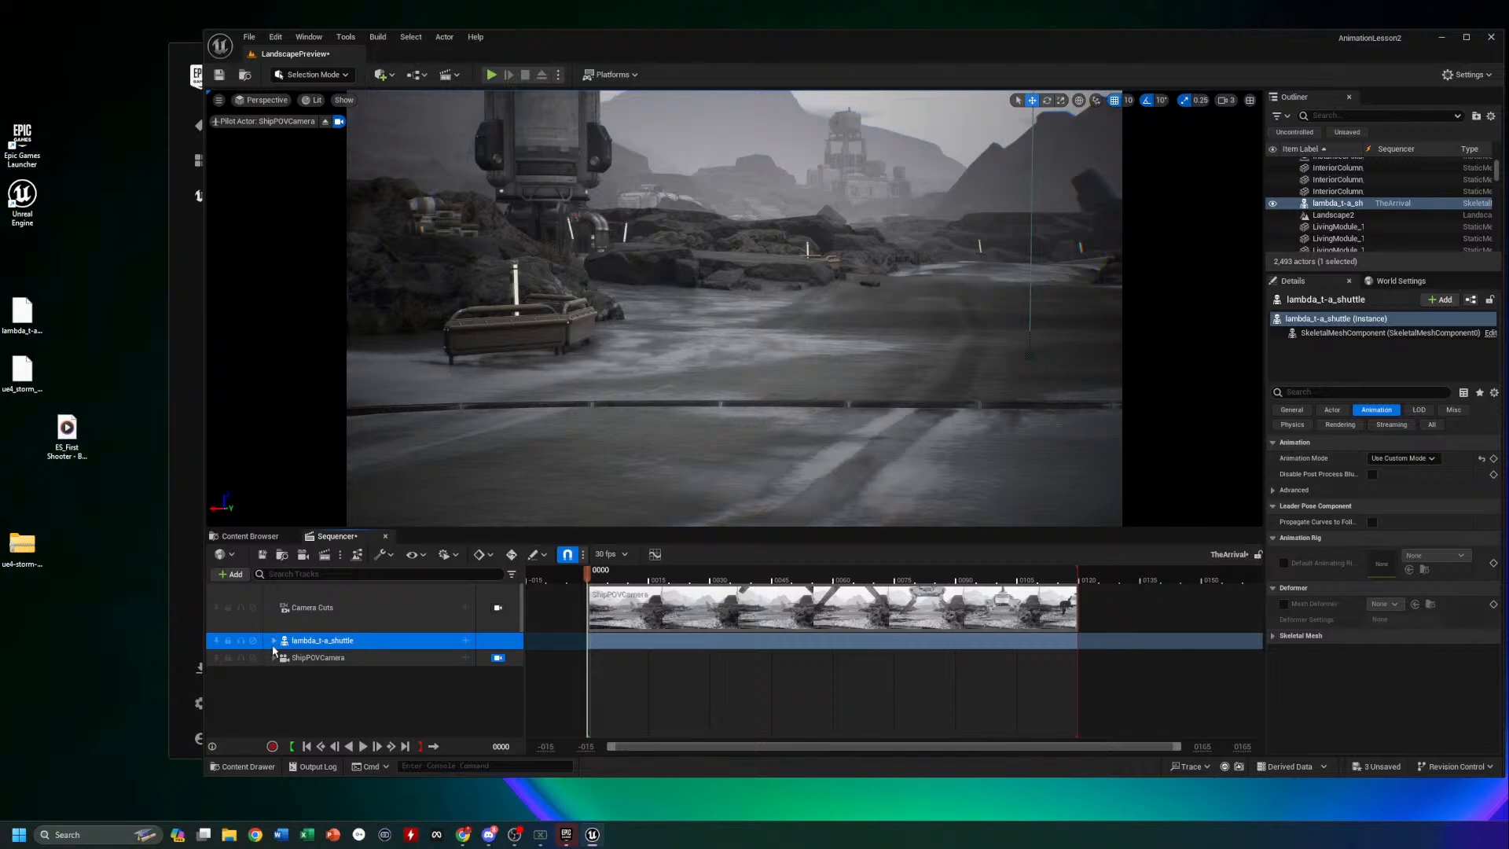
{"action": "left_click", "coordinate": [273, 641]}
{"action": "left_click", "coordinate": [273, 642]}
{"action": "left_click", "coordinate": [274, 657]}
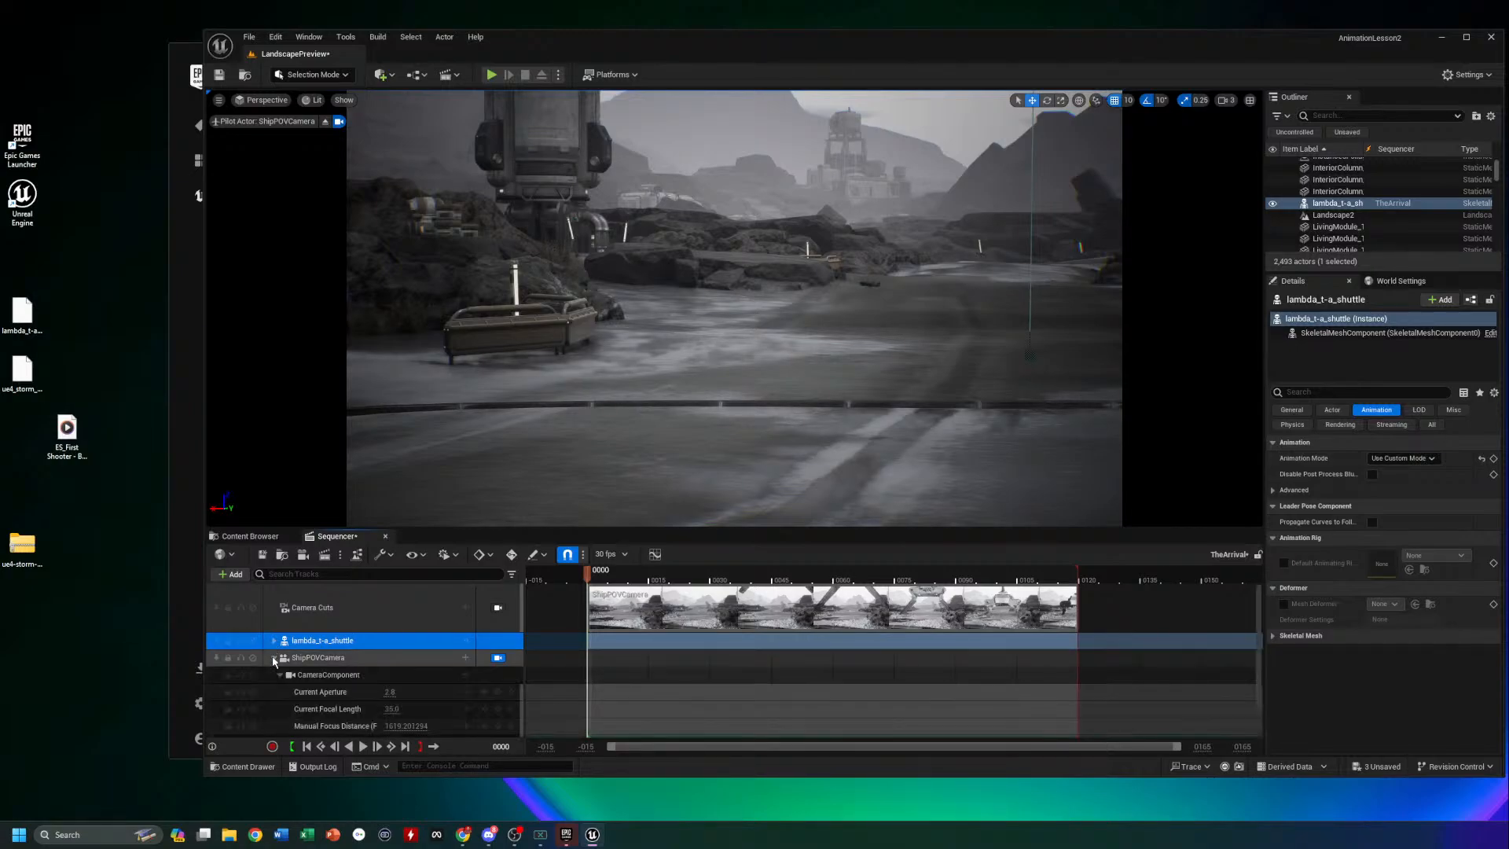
{"action": "left_click", "coordinate": [273, 659]}
{"action": "mouse_move", "coordinate": [367, 666]}
{"action": "left_mouse_down"}
{"action": "mouse_move", "coordinate": [367, 645]}
{"action": "mouse_move", "coordinate": [393, 634]}
{"action": "mouse_move", "coordinate": [368, 660]}
{"action": "mouse_move", "coordinate": [373, 647]}
{"action": "left_mouse_up"}
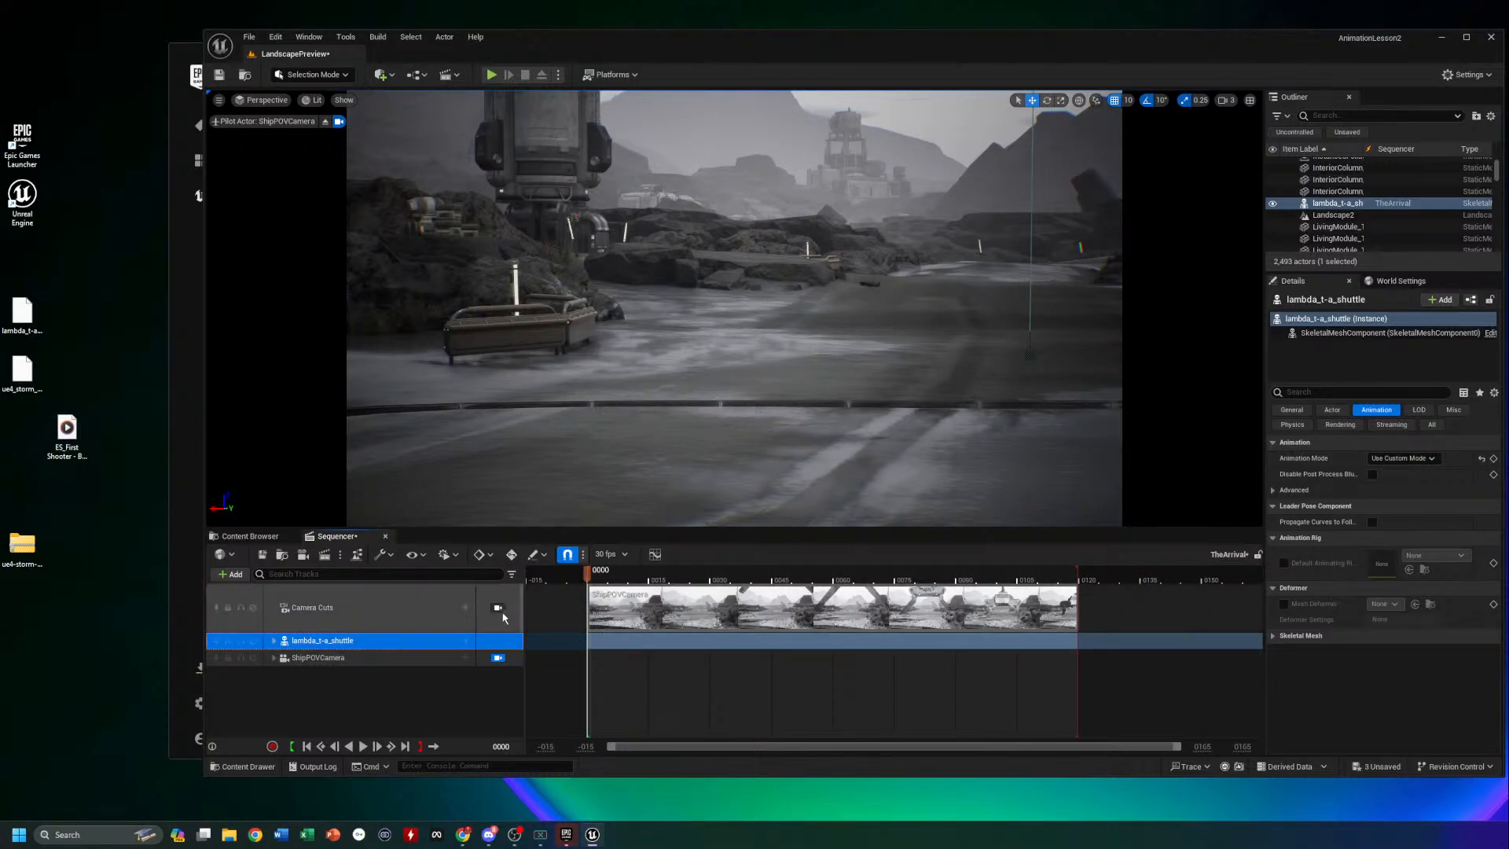
{"action": "left_click", "coordinate": [387, 615]}
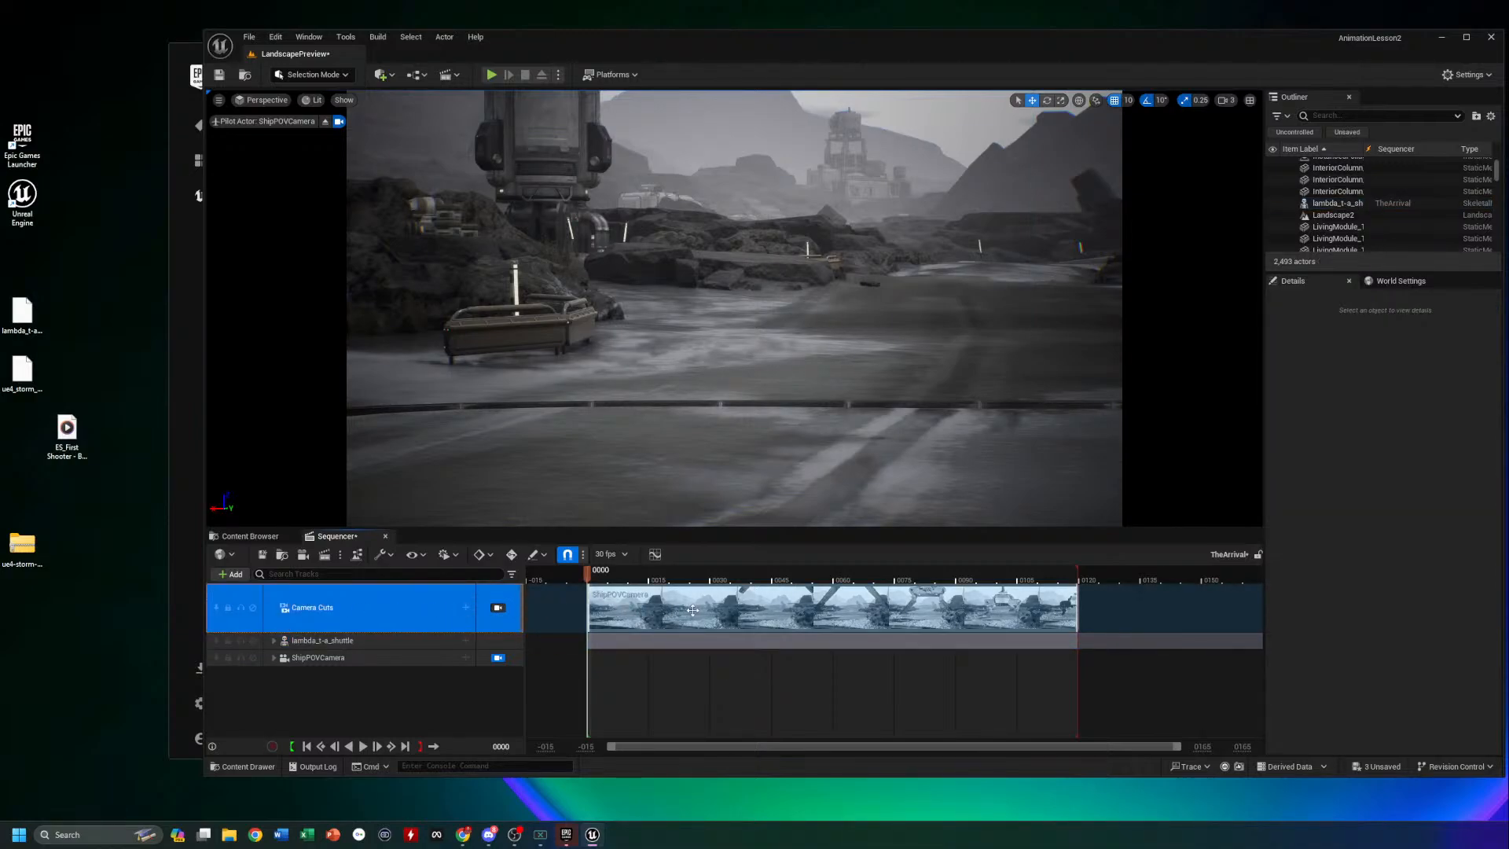
{"action": "left_click", "coordinate": [497, 608]}
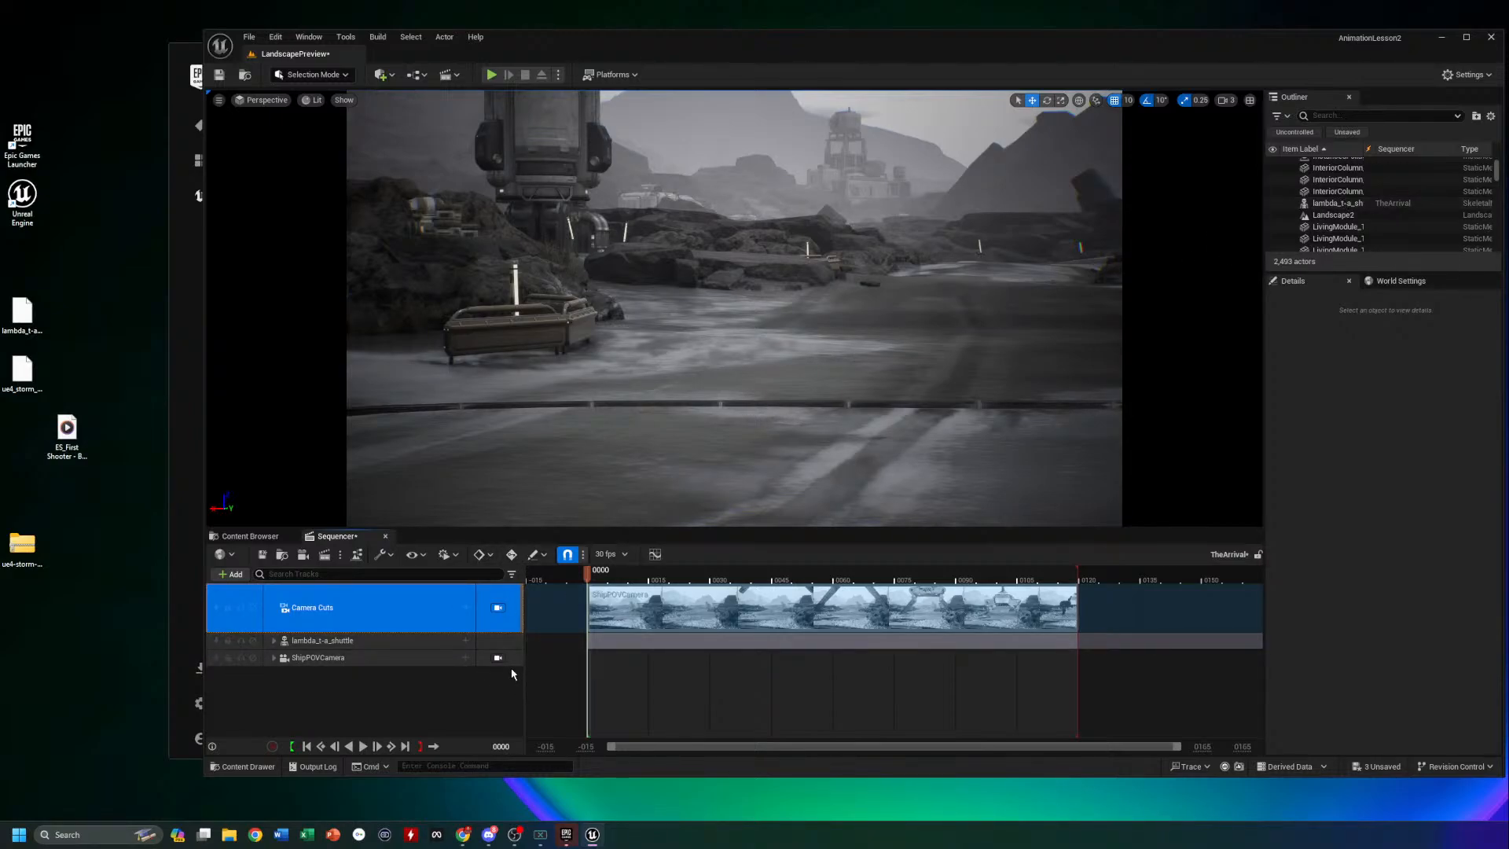
Add an audio track to TheArrival and switch the sequence to the audio clock source
{"action": "left_click", "coordinate": [232, 574]}
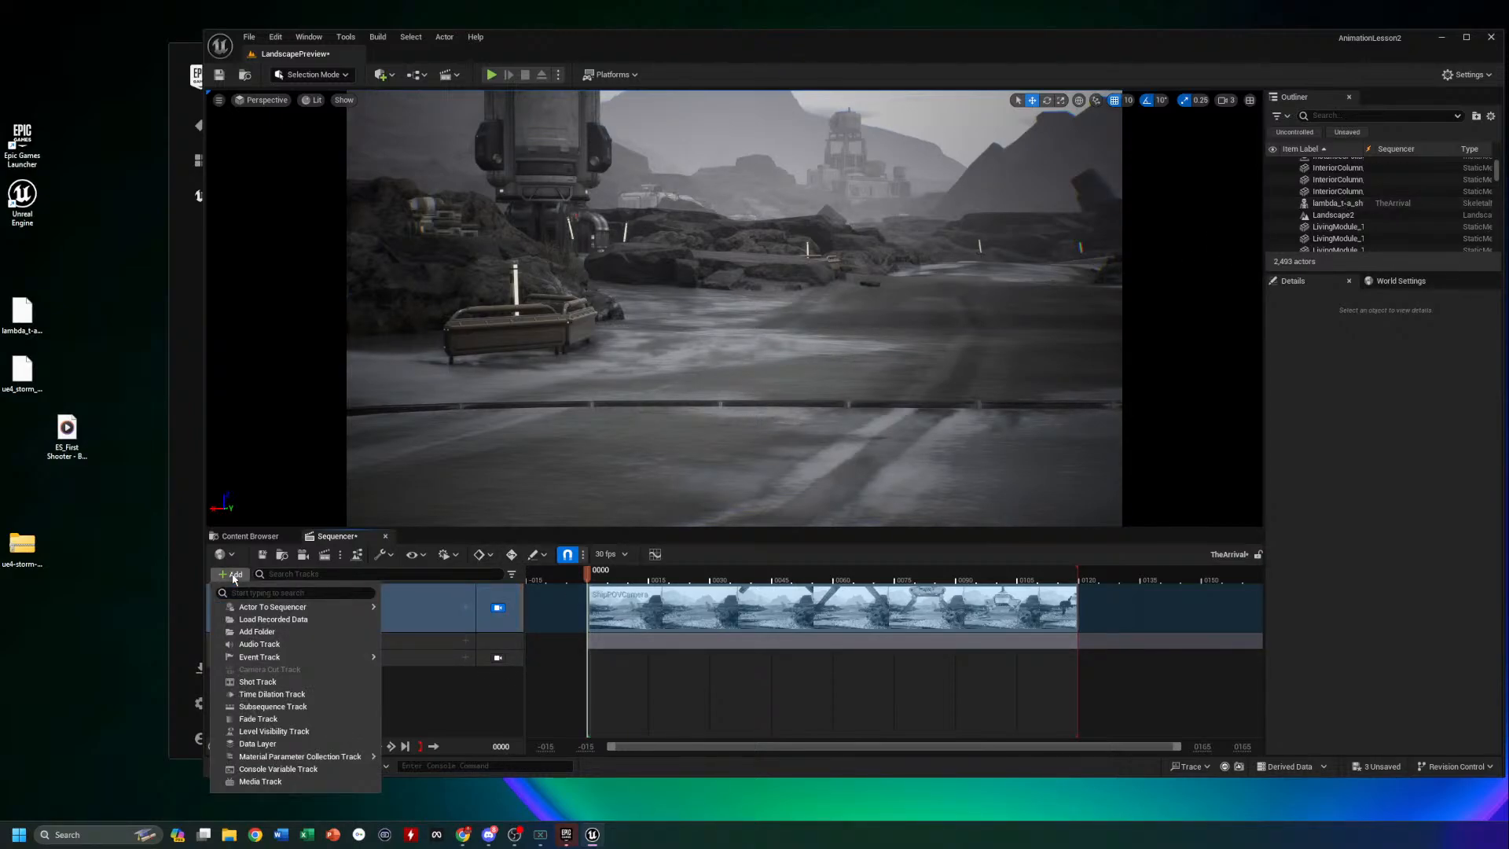
{"action": "left_click", "coordinate": [271, 644]}
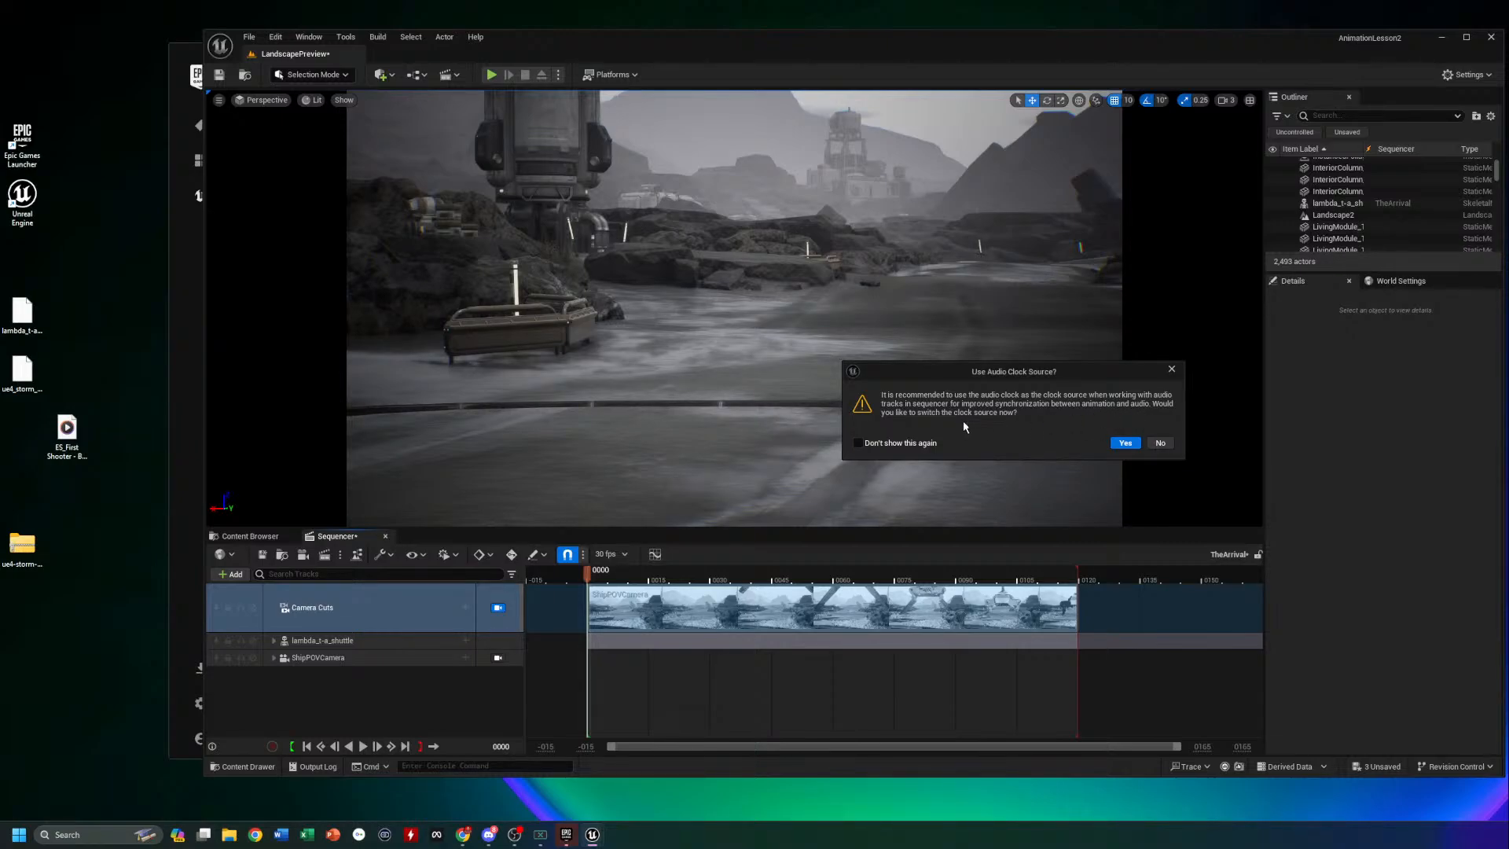
{"action": "left_click", "coordinate": [1124, 443]}
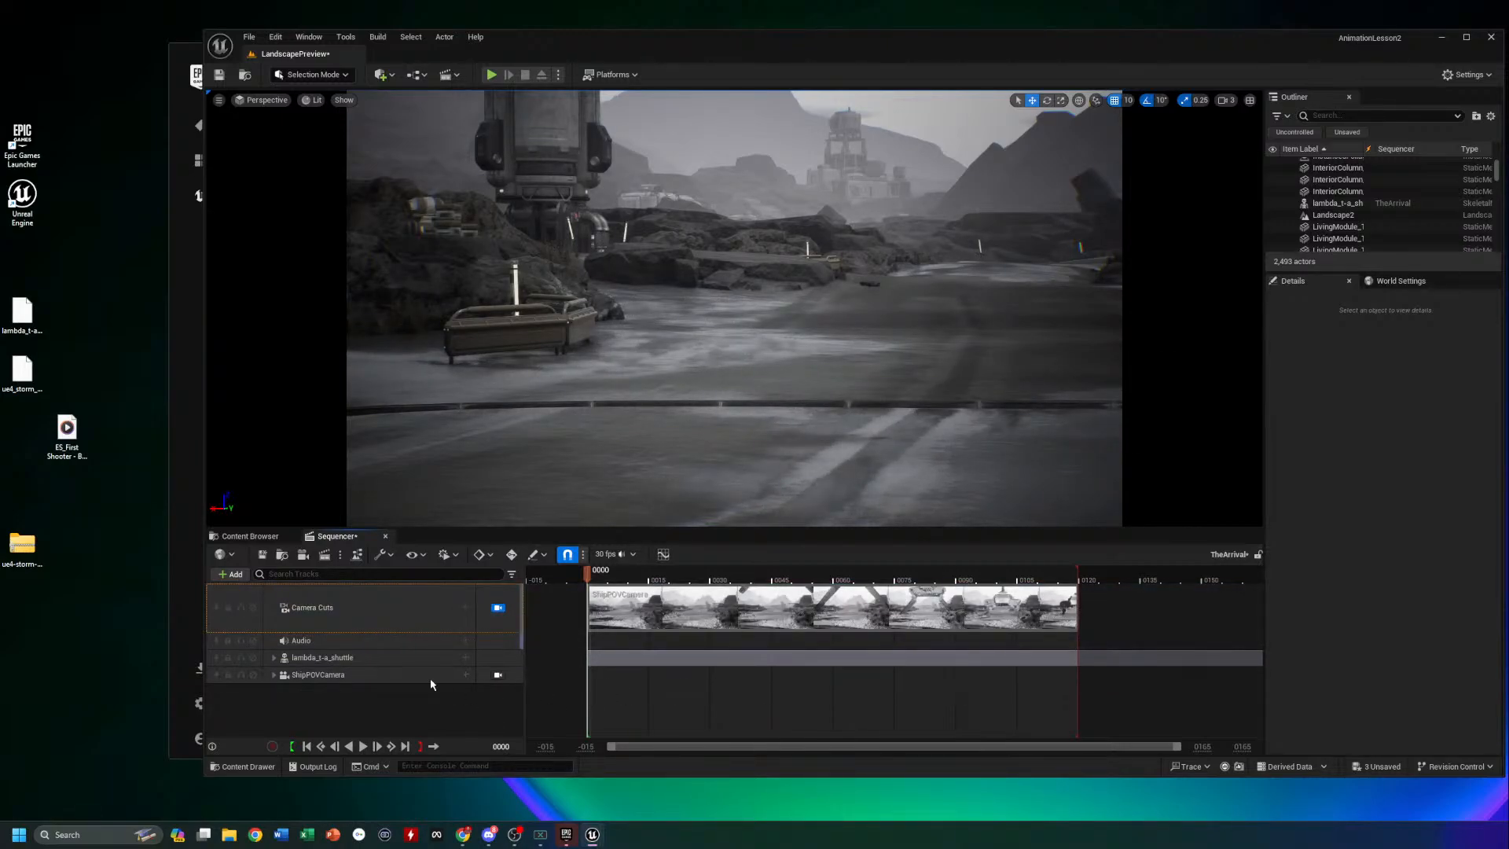
Place the ES_First_Shooter sound wave on the audio track from frame 0 and play the sequence
{"action": "left_click", "coordinate": [324, 641]}
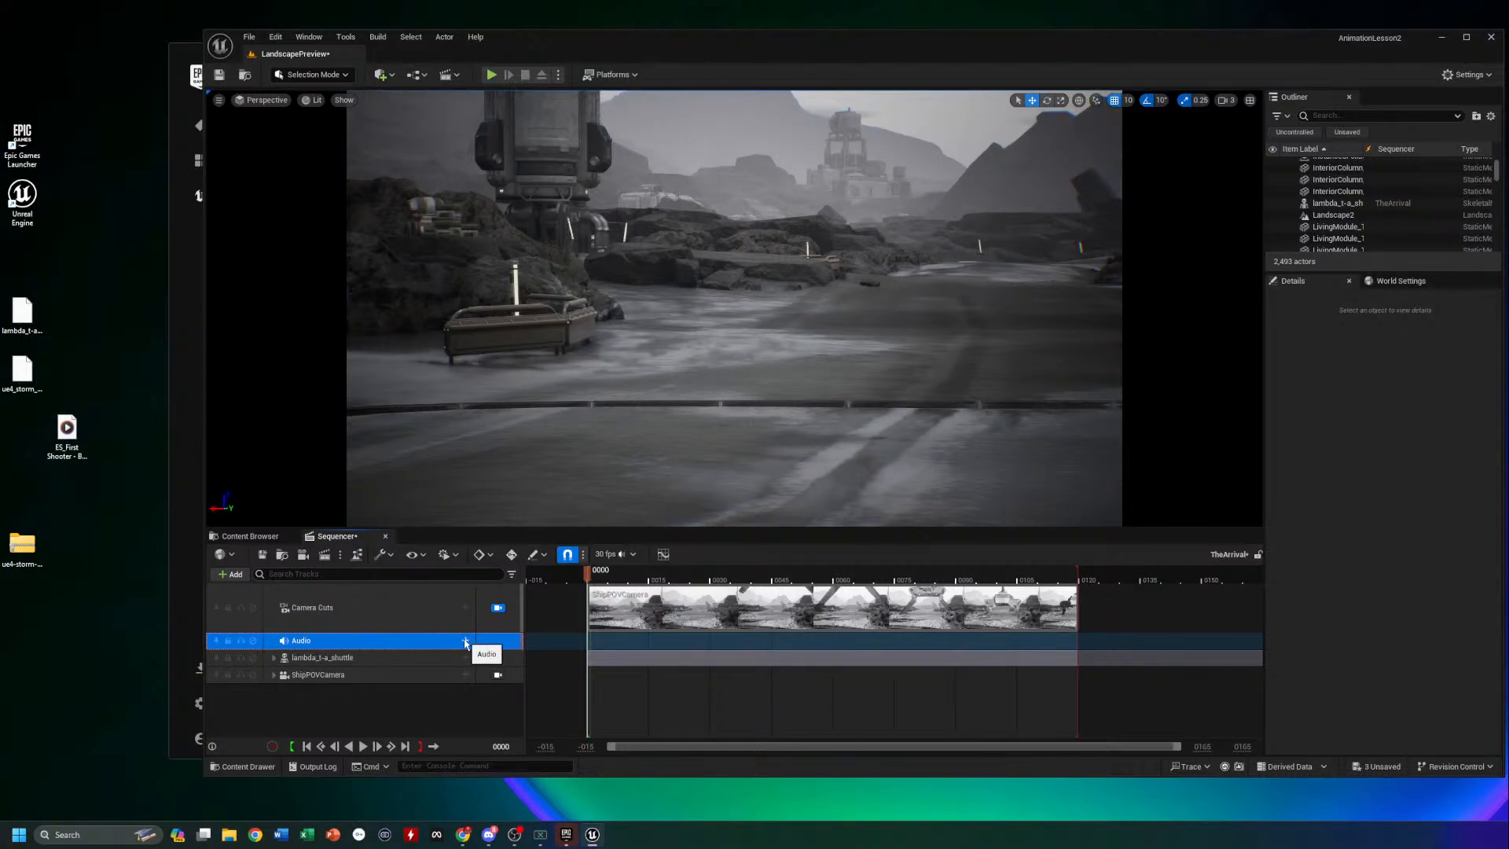
{"action": "left_click", "coordinate": [465, 641]}
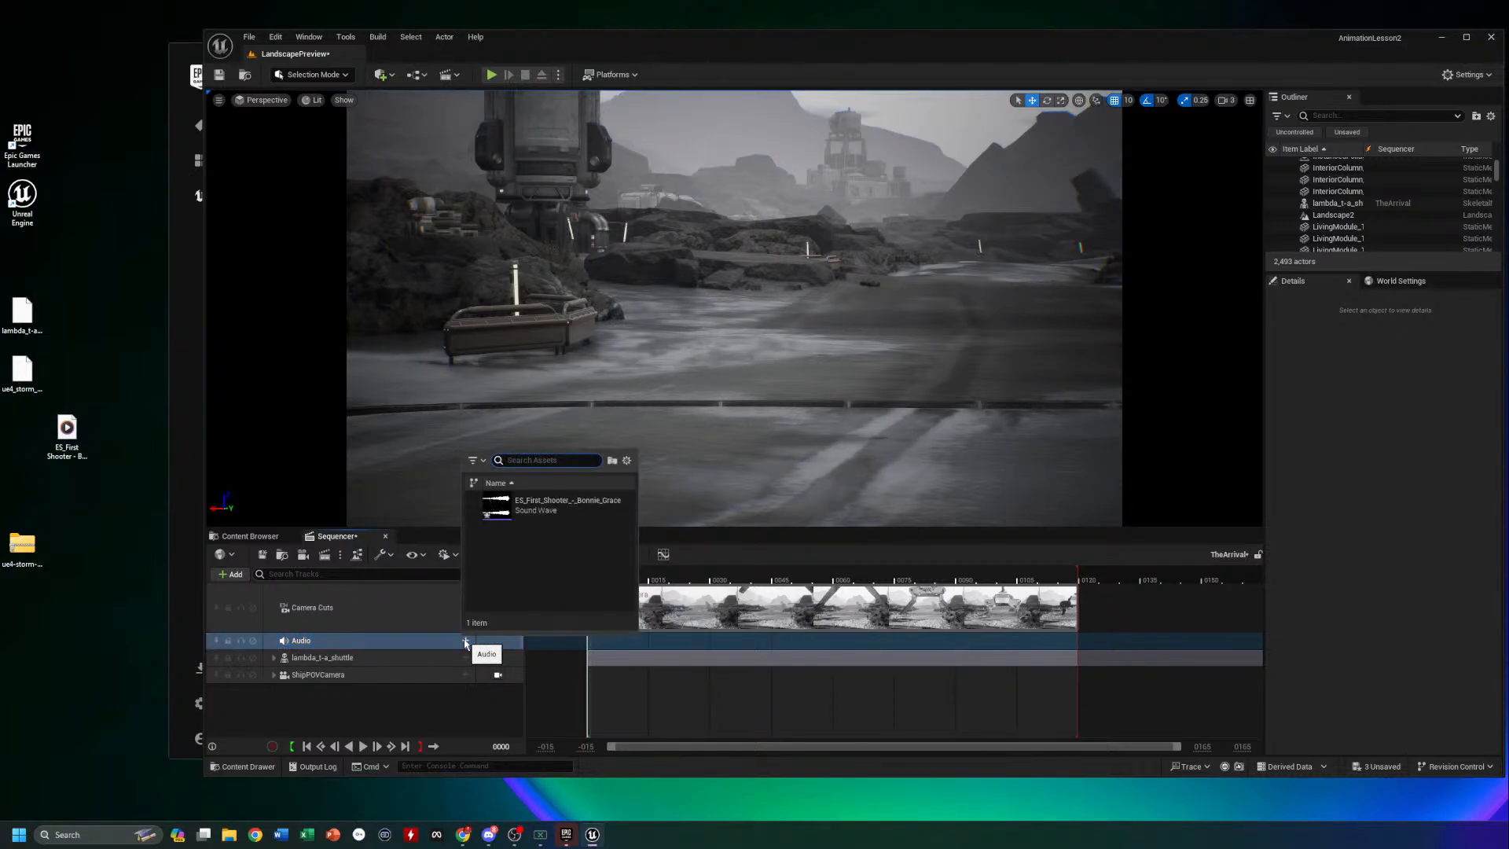
{"action": "left_click", "coordinate": [534, 509]}
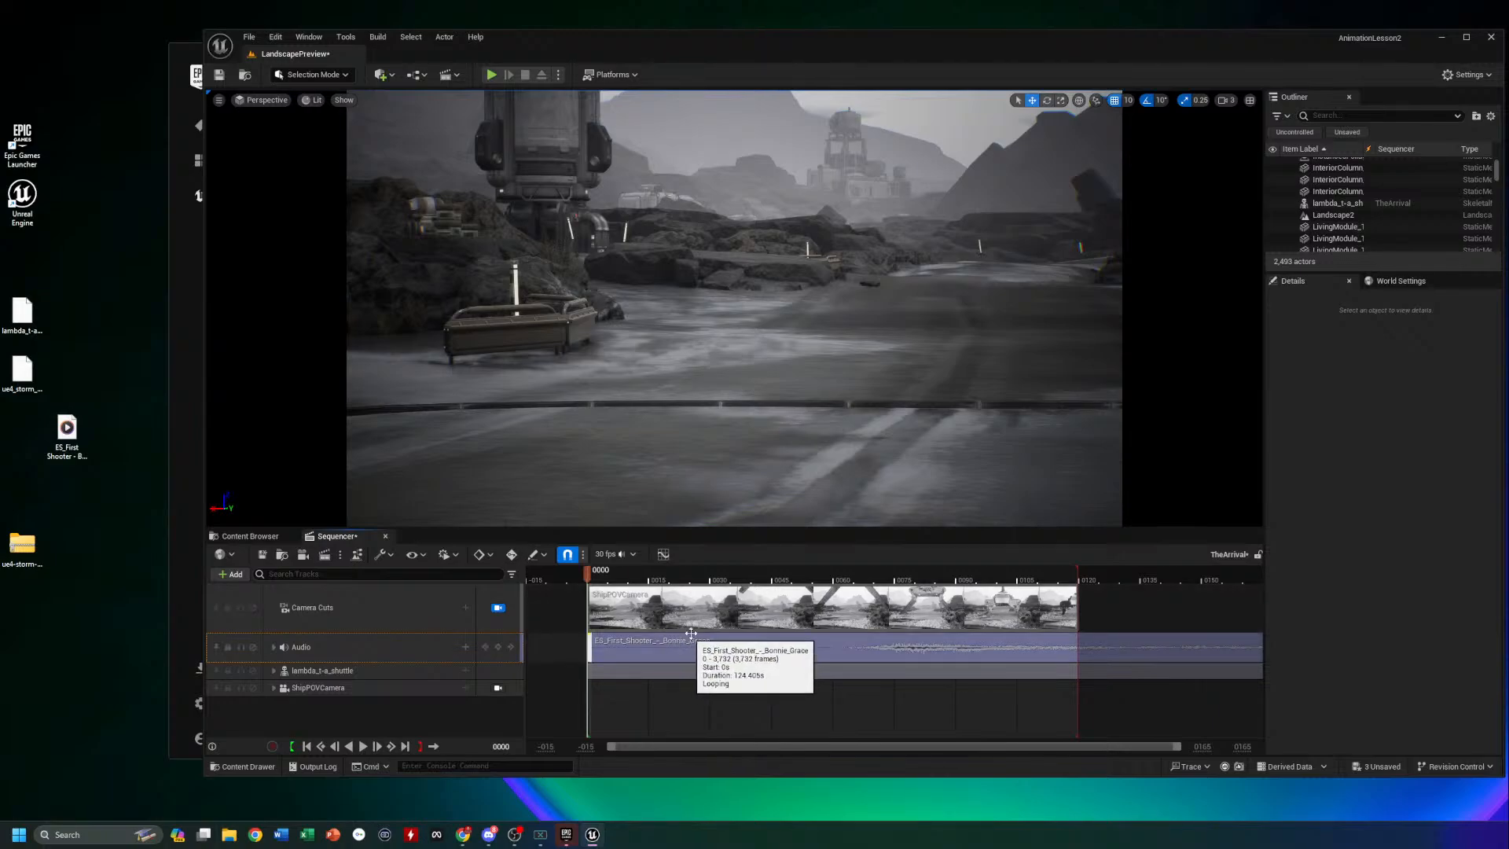
{"action": "key", "text": "space"}
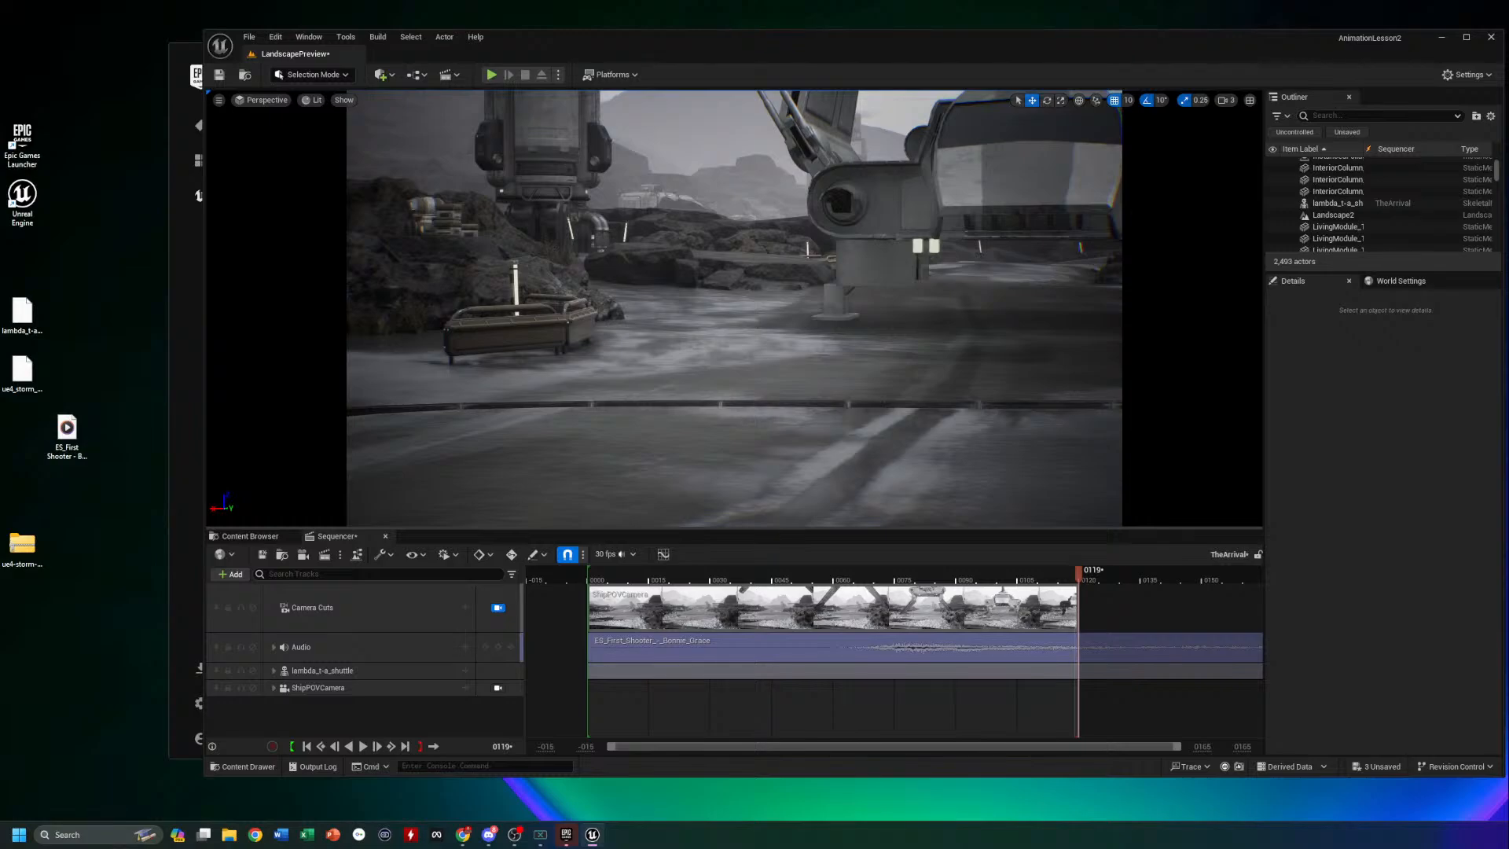
Pilot ShipPOVCamera at frame 20, reframe it to face straight along the landing road, and stop piloting
{"action": "left_click_drag", "start_coordinate": [1079, 579], "coordinate": [669, 575]}
{"action": "left_click", "coordinate": [498, 687]}
{"action": "right_click_drag", "start_coordinate": [735, 306], "coordinate": [900, 306]}
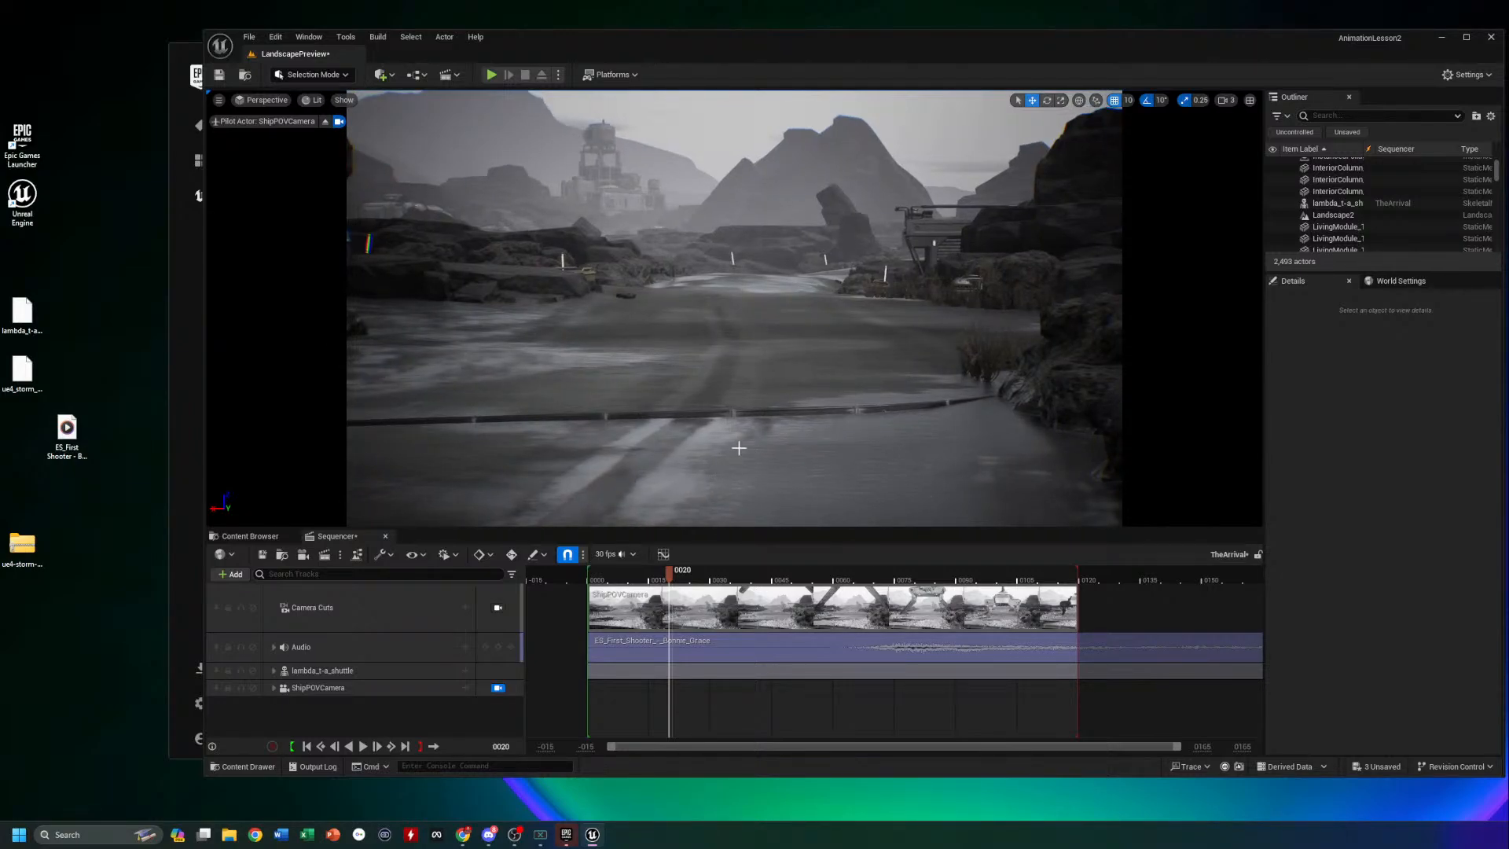
{"action": "right_click_drag", "start_coordinate": [735, 307], "coordinate": [1123, 328]}
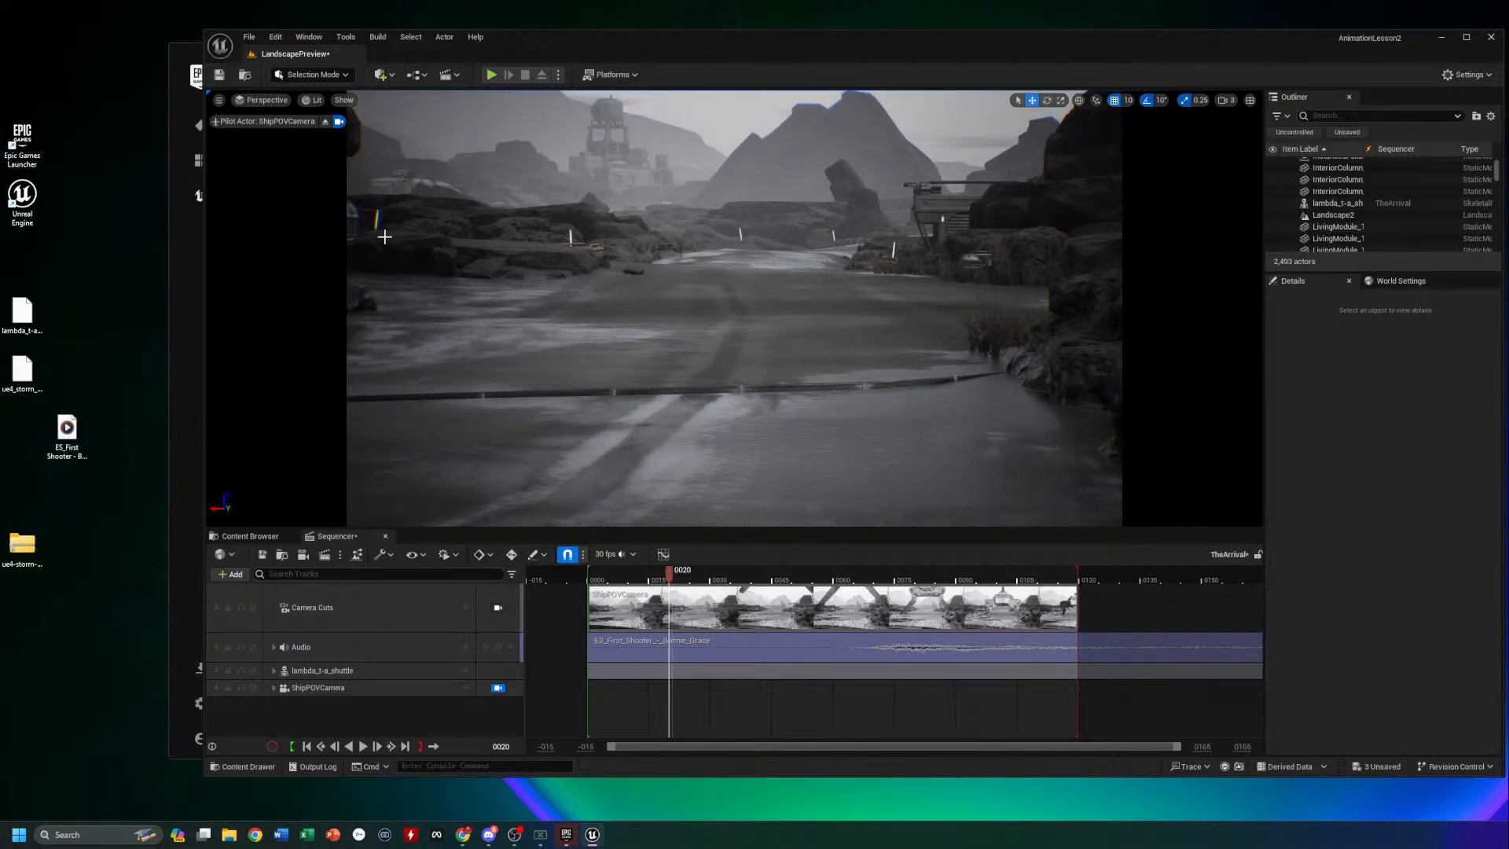
{"action": "left_click", "coordinate": [325, 122]}
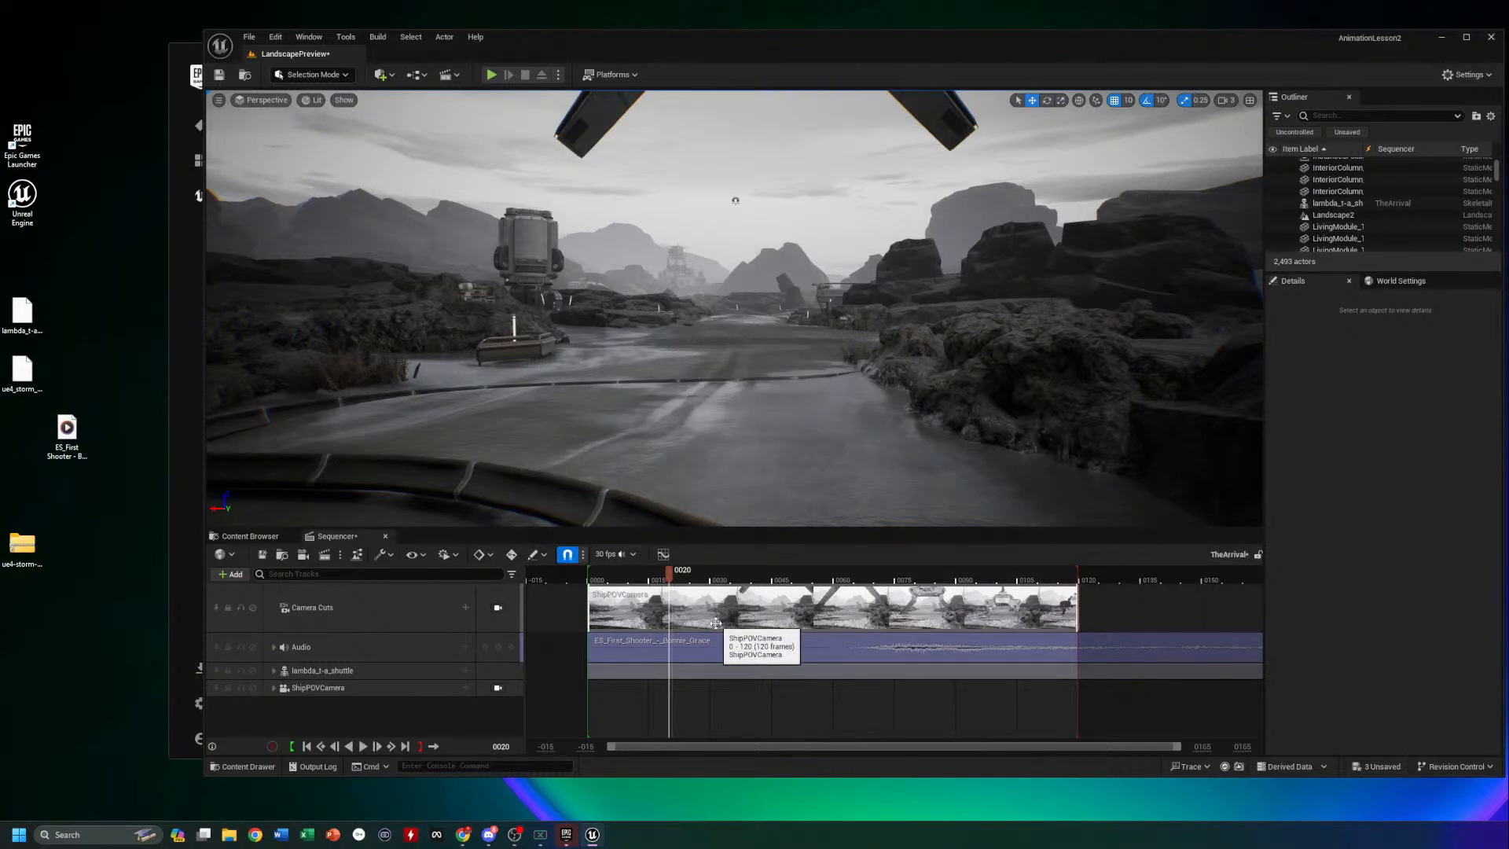
Play TheArrival from frame 0 through the Camera Cuts view to review the reframed shot with its music
{"action": "left_click_drag", "start_coordinate": [669, 577], "coordinate": [588, 577]}
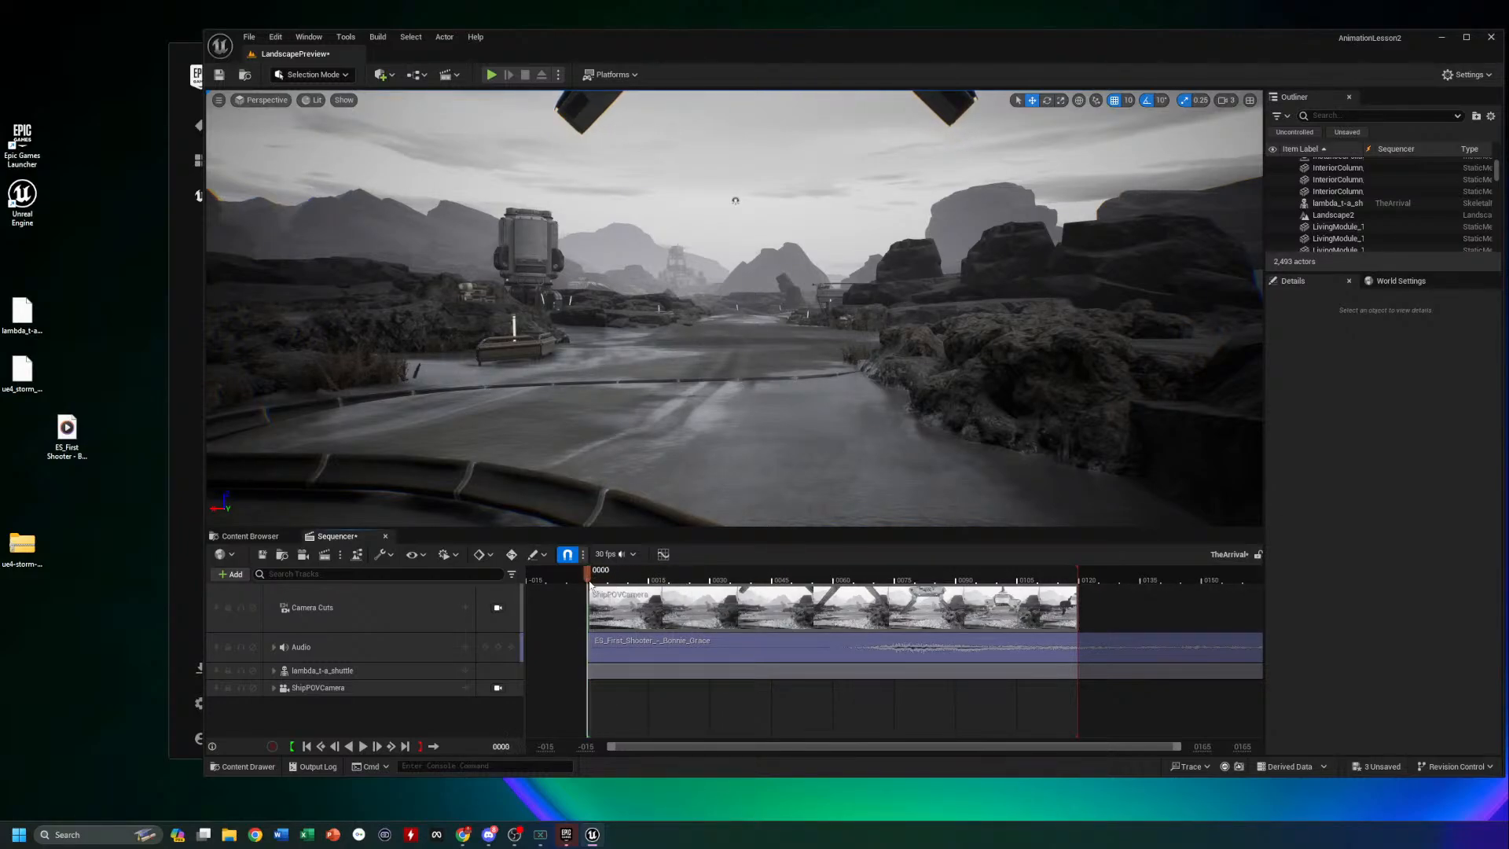
{"action": "left_click", "coordinate": [499, 609]}
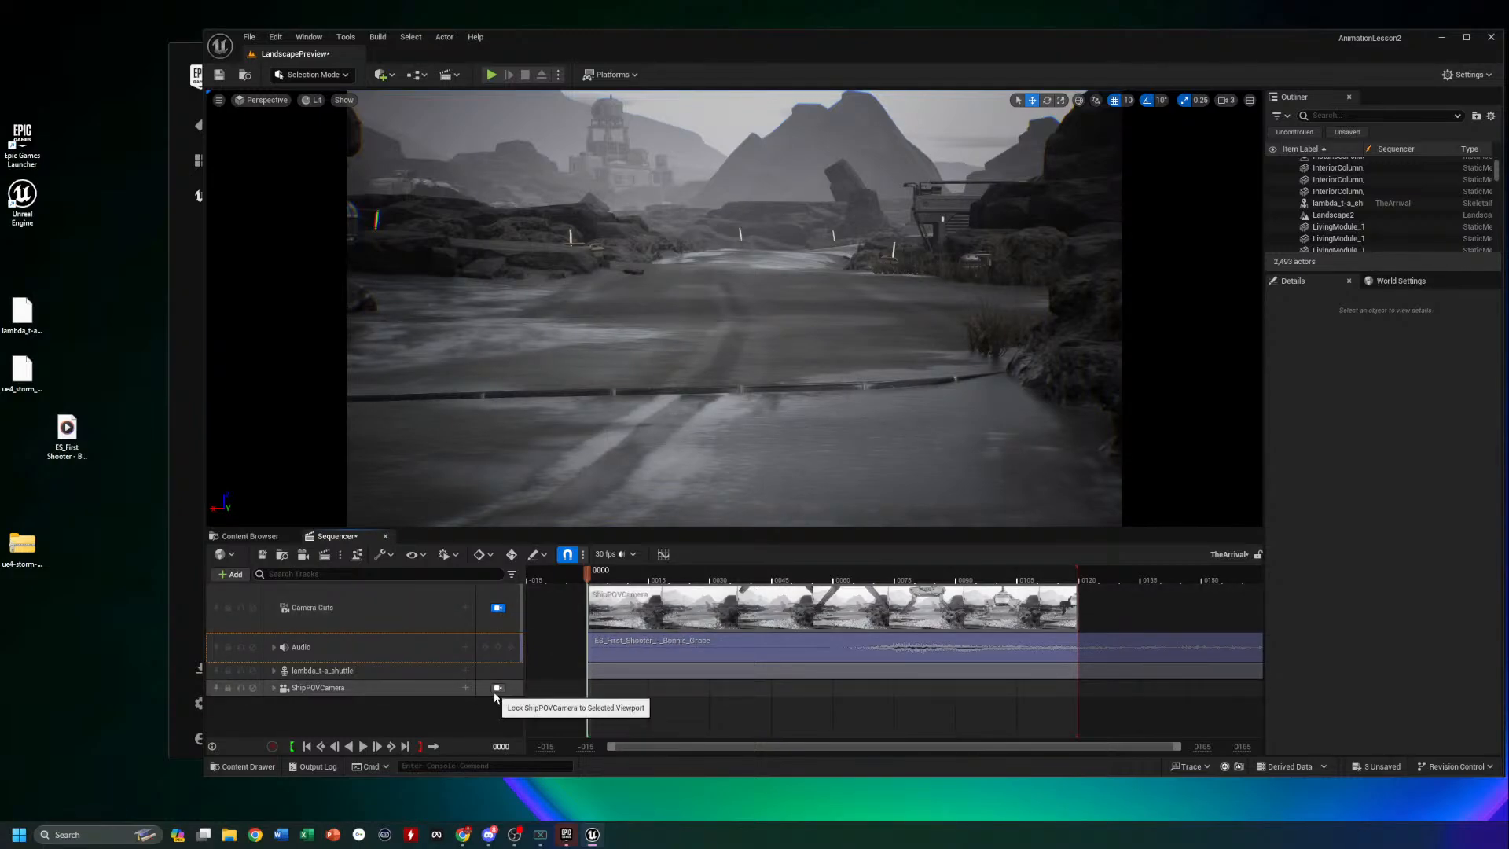
{"action": "key", "text": "space"}
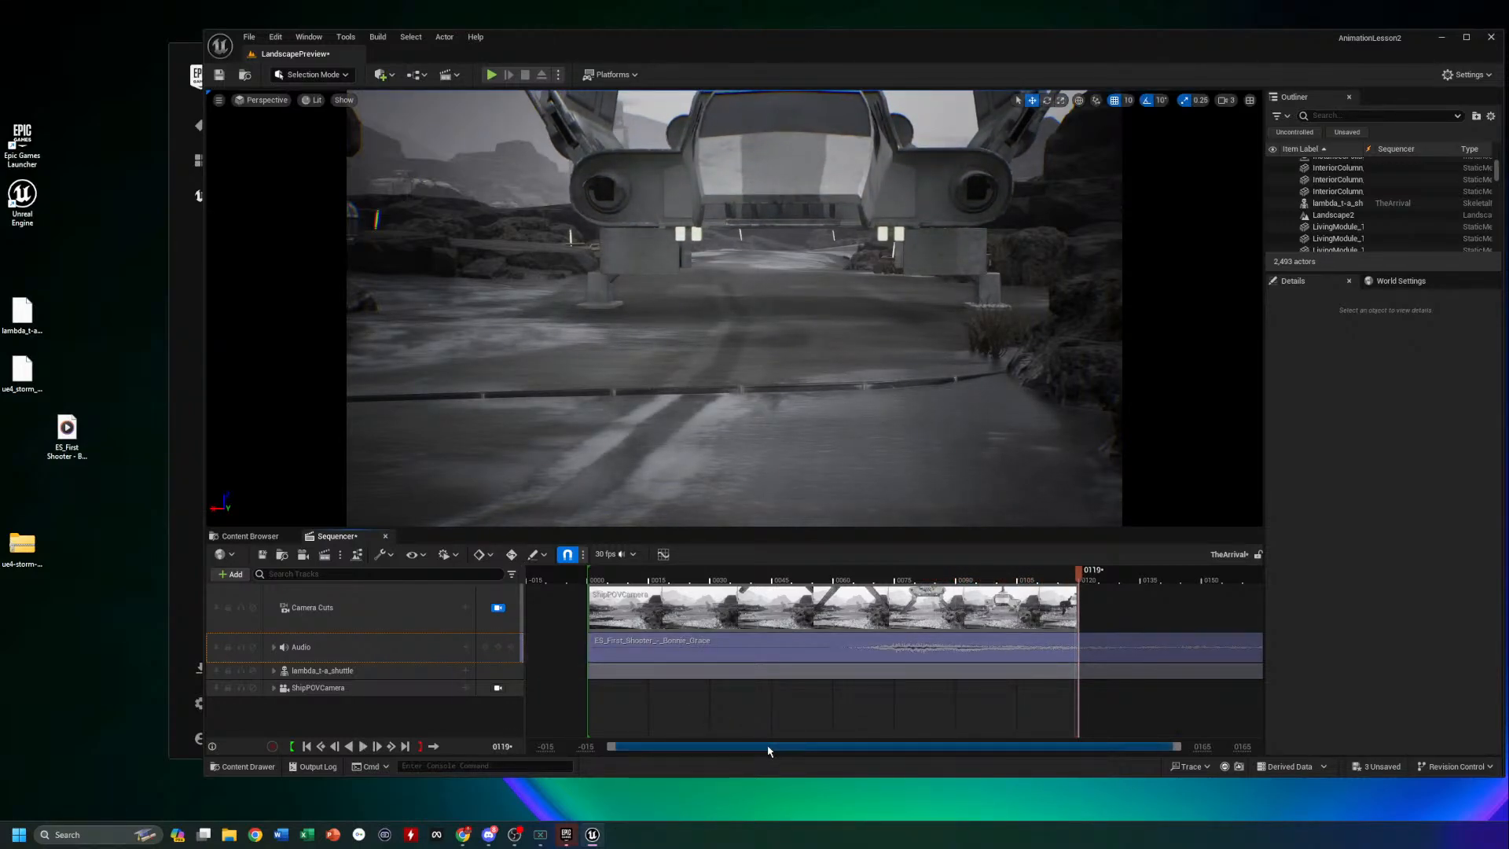
{"action": "left_click_drag", "start_coordinate": [1080, 574], "coordinate": [593, 575]}
{"action": "key", "text": "space"}
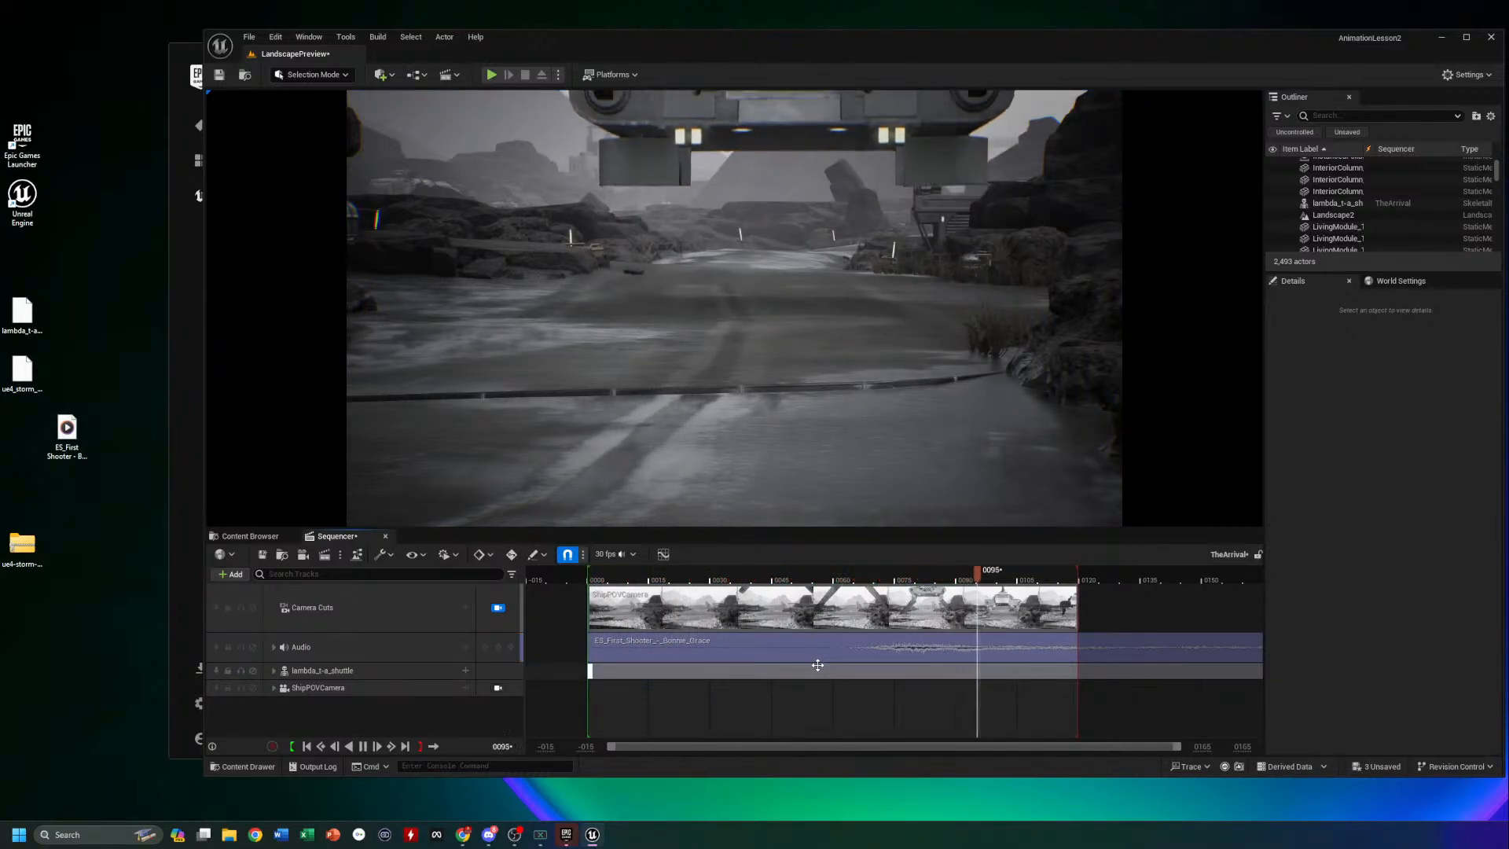
{"action": "key", "text": "space"}
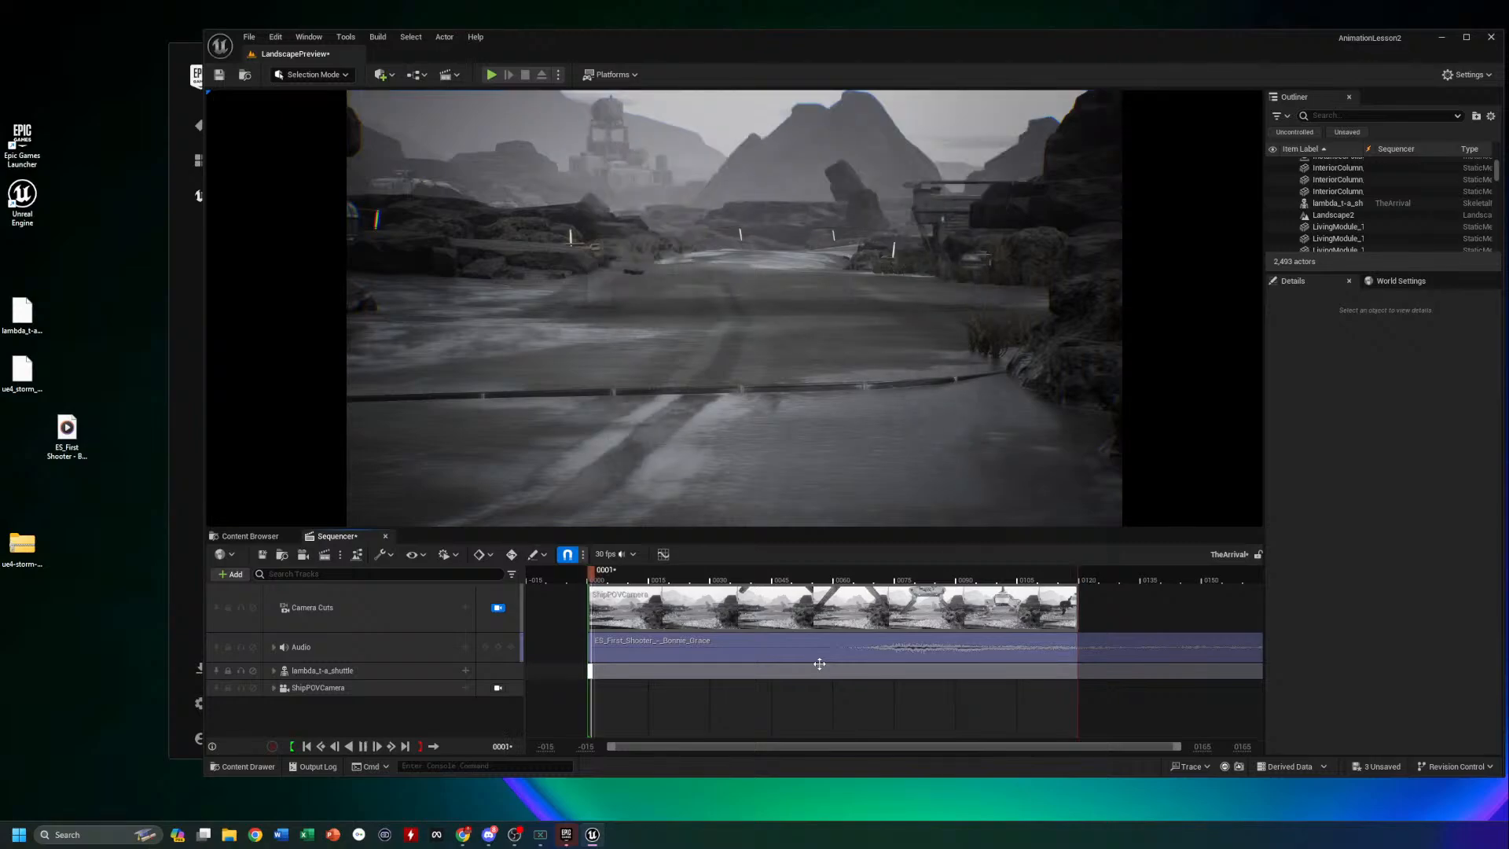
Slide the music clip earlier so its louder passage falls near the start of the shot, and play the sequence
{"action": "left_click_drag", "start_coordinate": [823, 649], "coordinate": [588, 662]}
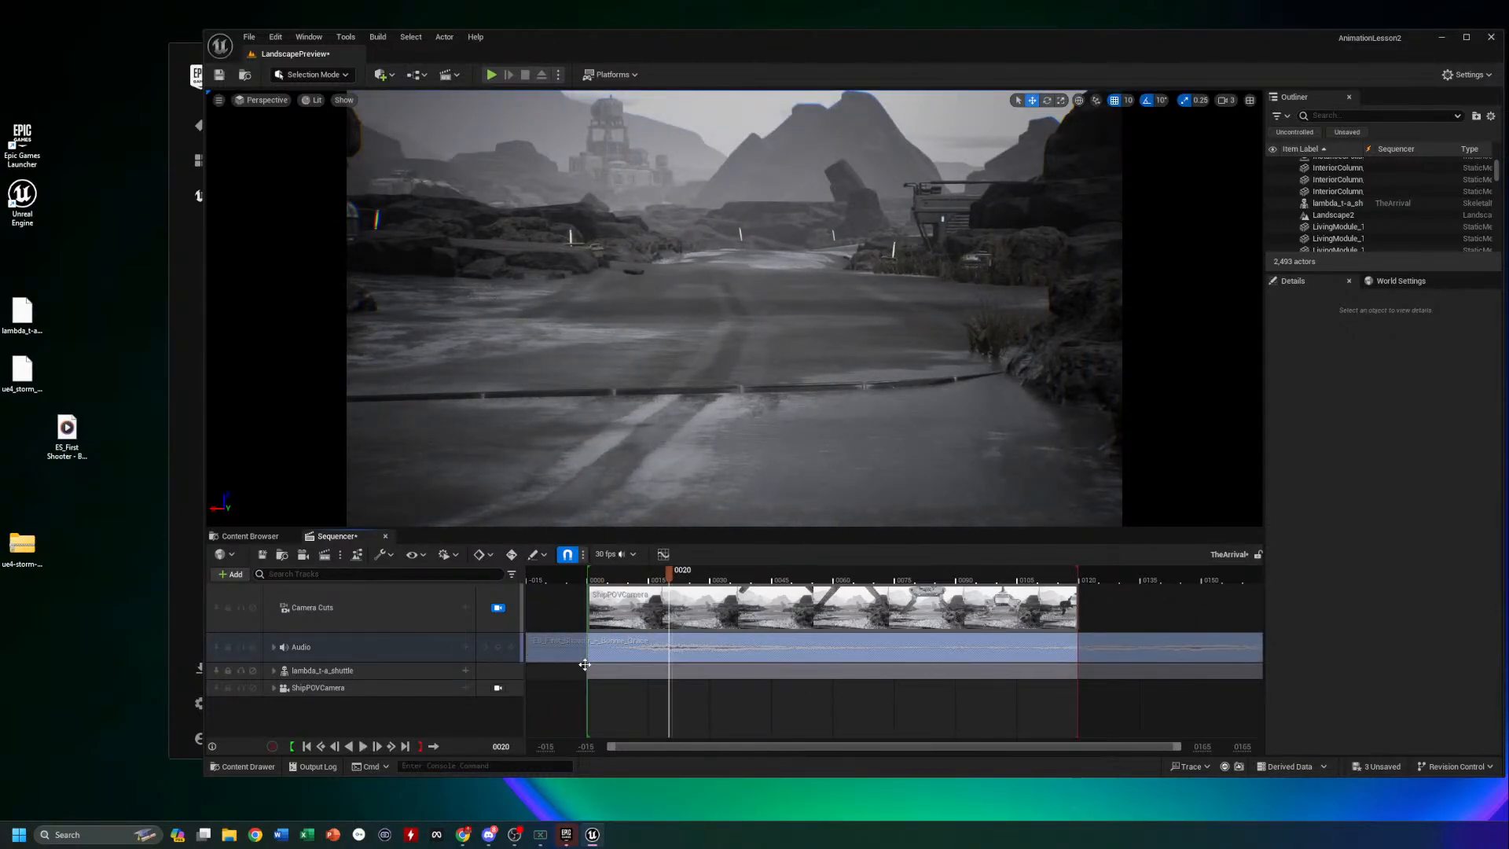
{"action": "left_click_drag", "start_coordinate": [660, 576], "coordinate": [598, 582]}
{"action": "key", "text": "space"}
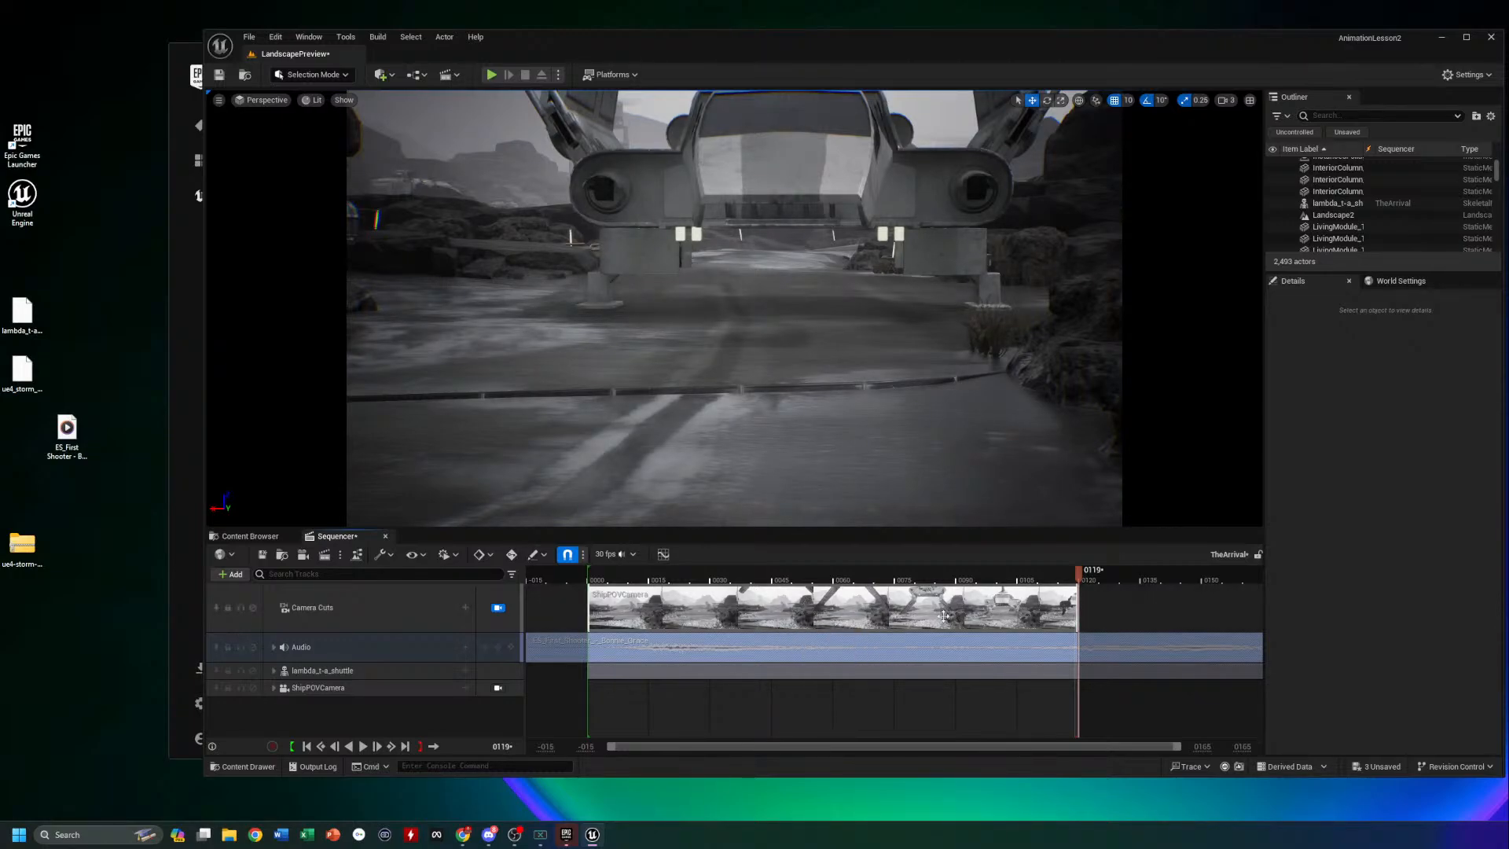
Go to frame 120 and place a new Cine Camera Actor beside the landed lambda shuttle
{"action": "mouse_move", "coordinate": [1078, 574]}
{"action": "left_mouse_down"}
{"action": "mouse_move", "coordinate": [591, 575]}
{"action": "mouse_move", "coordinate": [1079, 576]}
{"action": "left_mouse_up"}
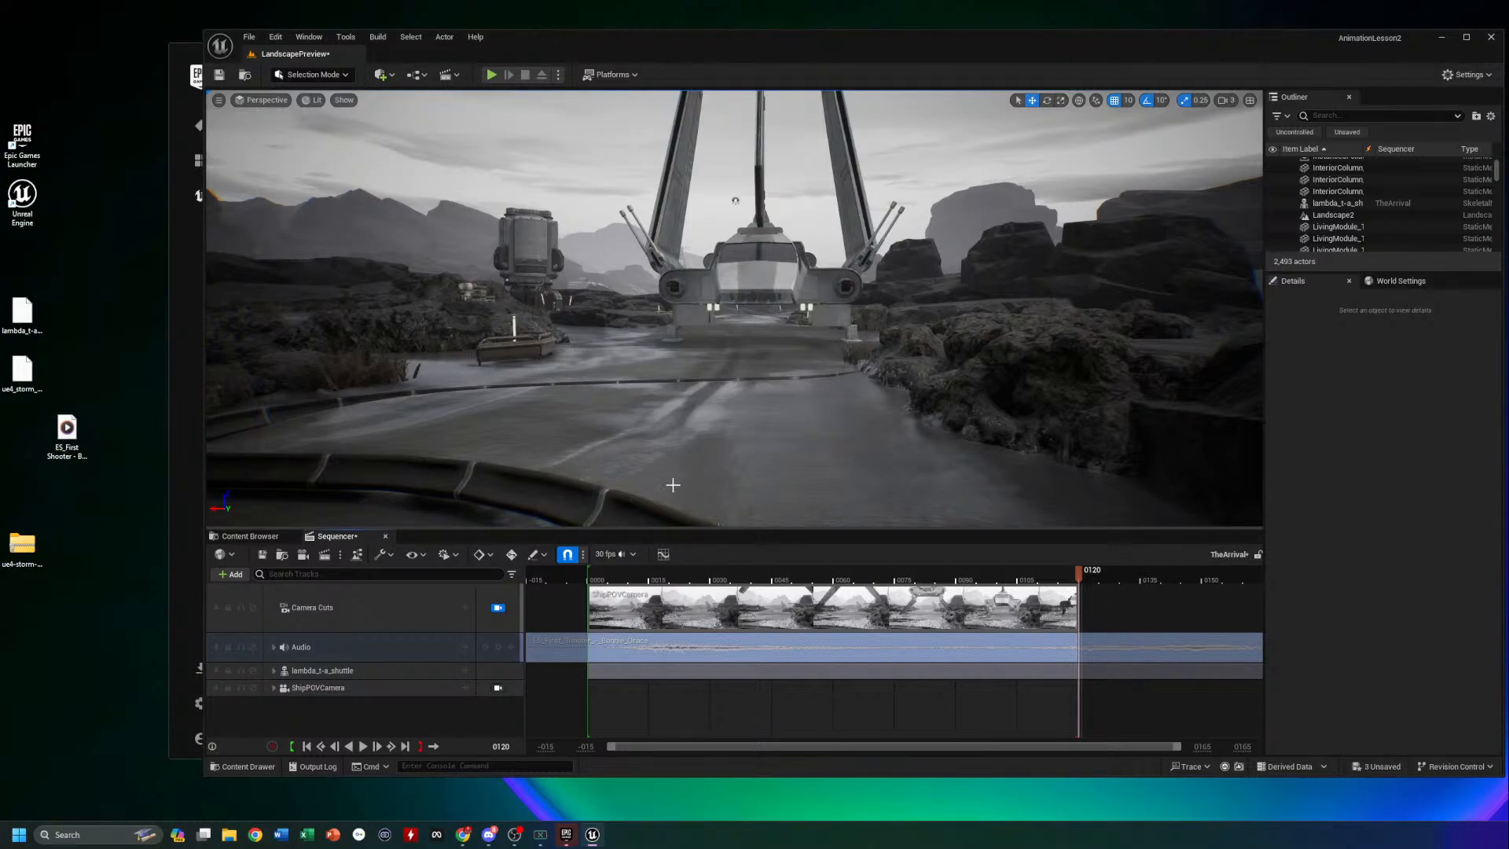
{"action": "left_click", "coordinate": [406, 642]}
{"action": "key", "text": "s"}
{"action": "right_click_drag", "start_coordinate": [735, 307], "coordinate": [892, 407]}
{"action": "key", "text": "w"}
{"action": "key", "text": "s"}
{"action": "key", "text": "e"}
{"action": "key", "text": "w"}
{"action": "key", "text": "w"}
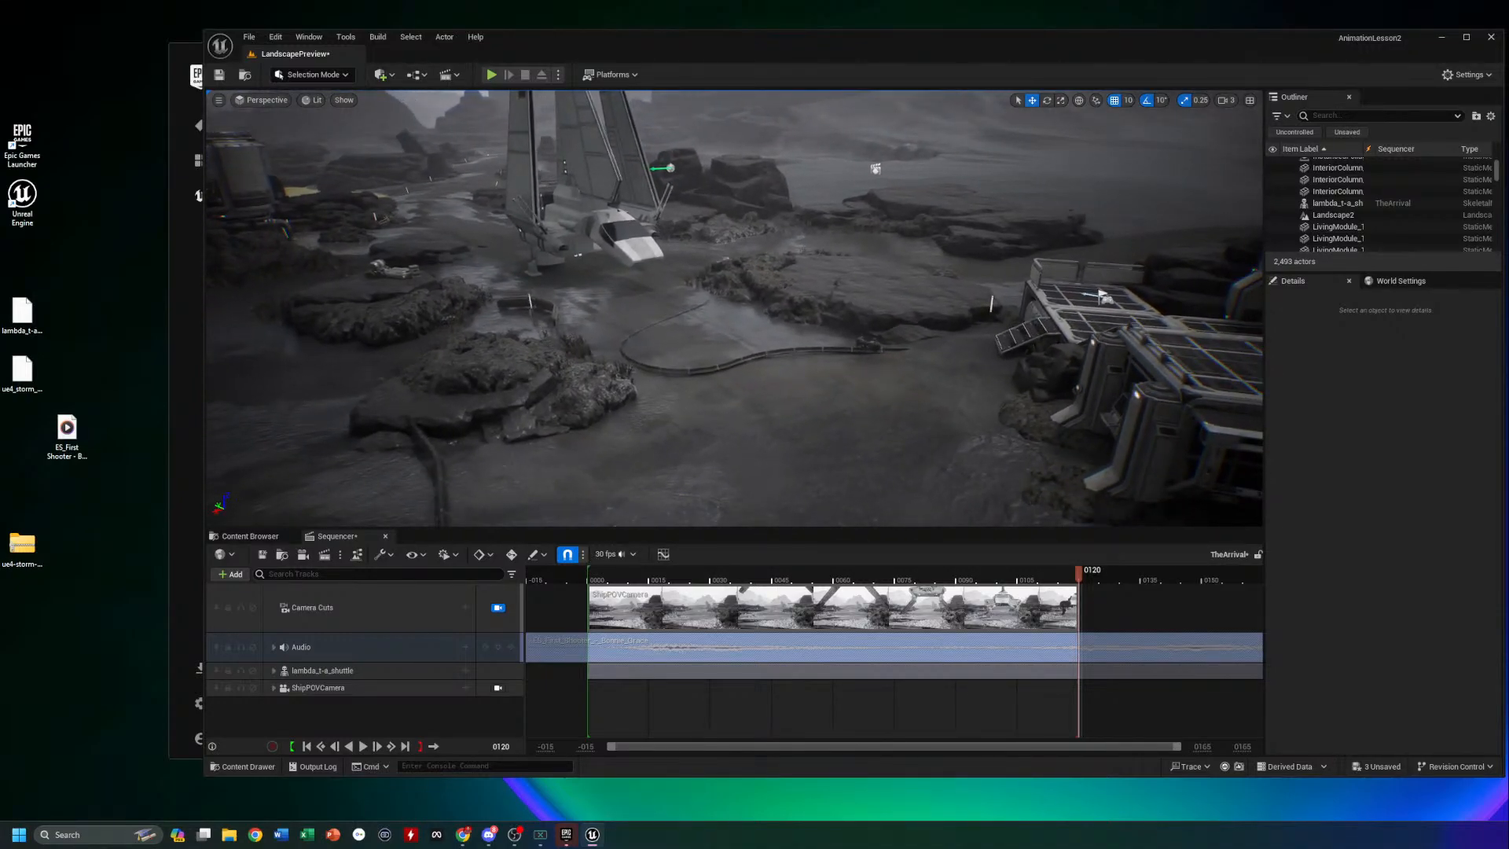
{"action": "right_click_drag", "start_coordinate": [893, 407], "coordinate": [773, 399]}
{"action": "key", "text": "s"}
{"action": "key", "text": "s"}
{"action": "key", "text": "w"}
{"action": "key", "text": "d"}
{"action": "key", "text": "a"}
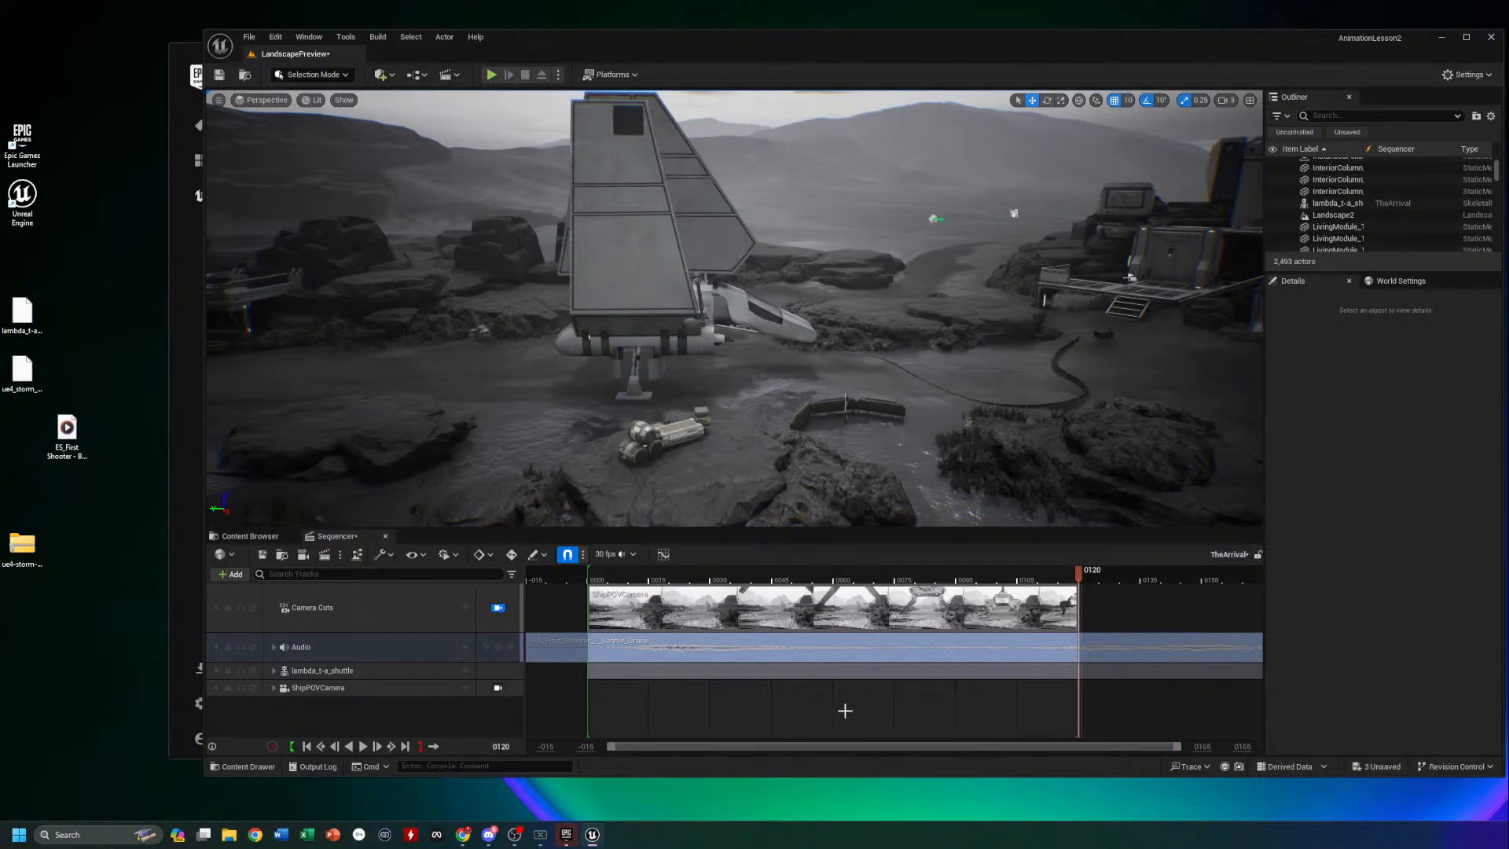
{"action": "left_click", "coordinate": [381, 75]}
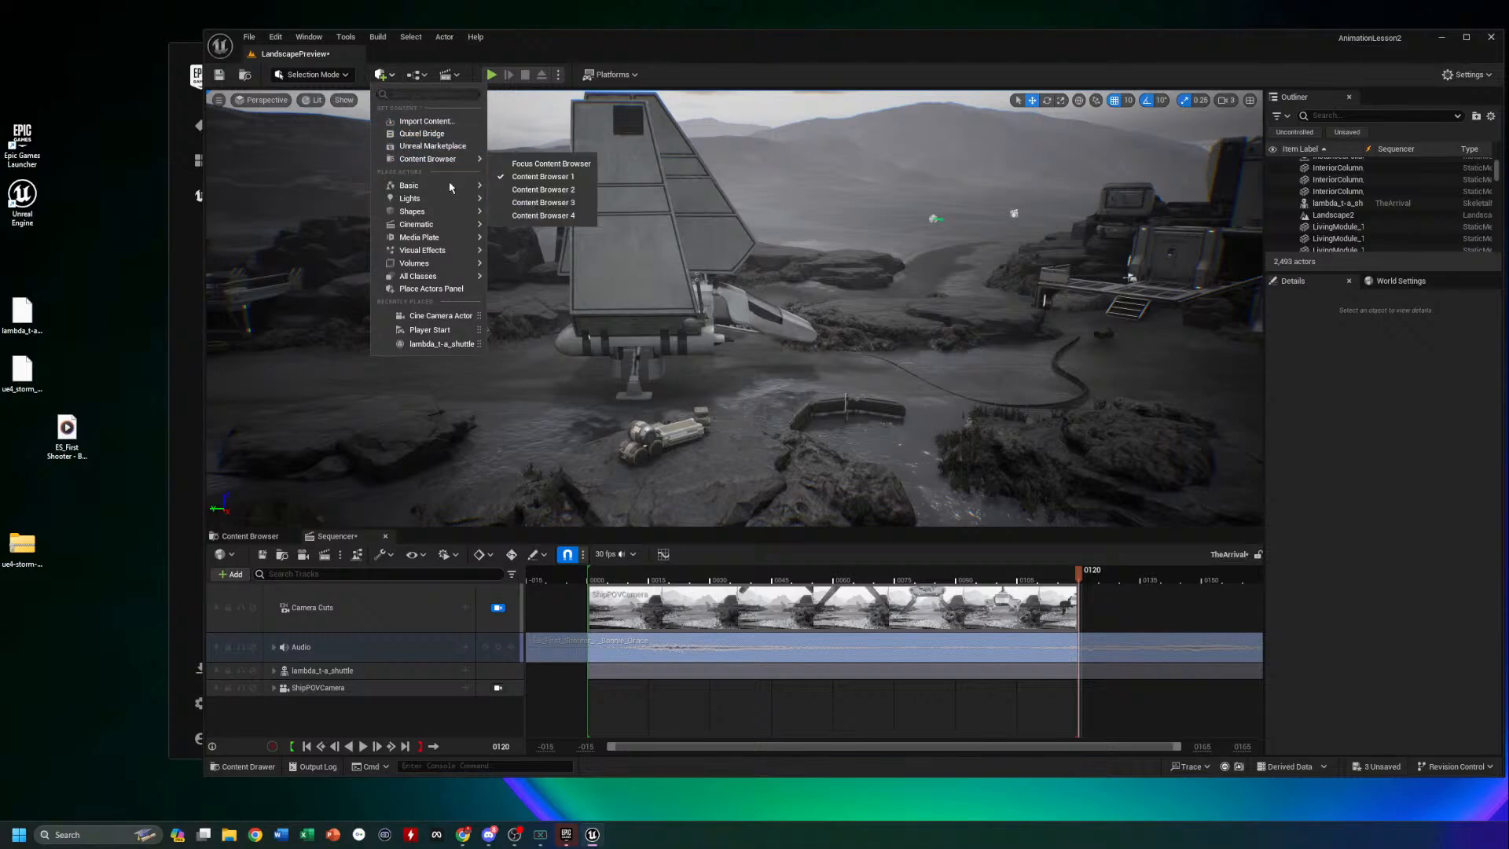
{"action": "mouse_move", "coordinate": [454, 186]}
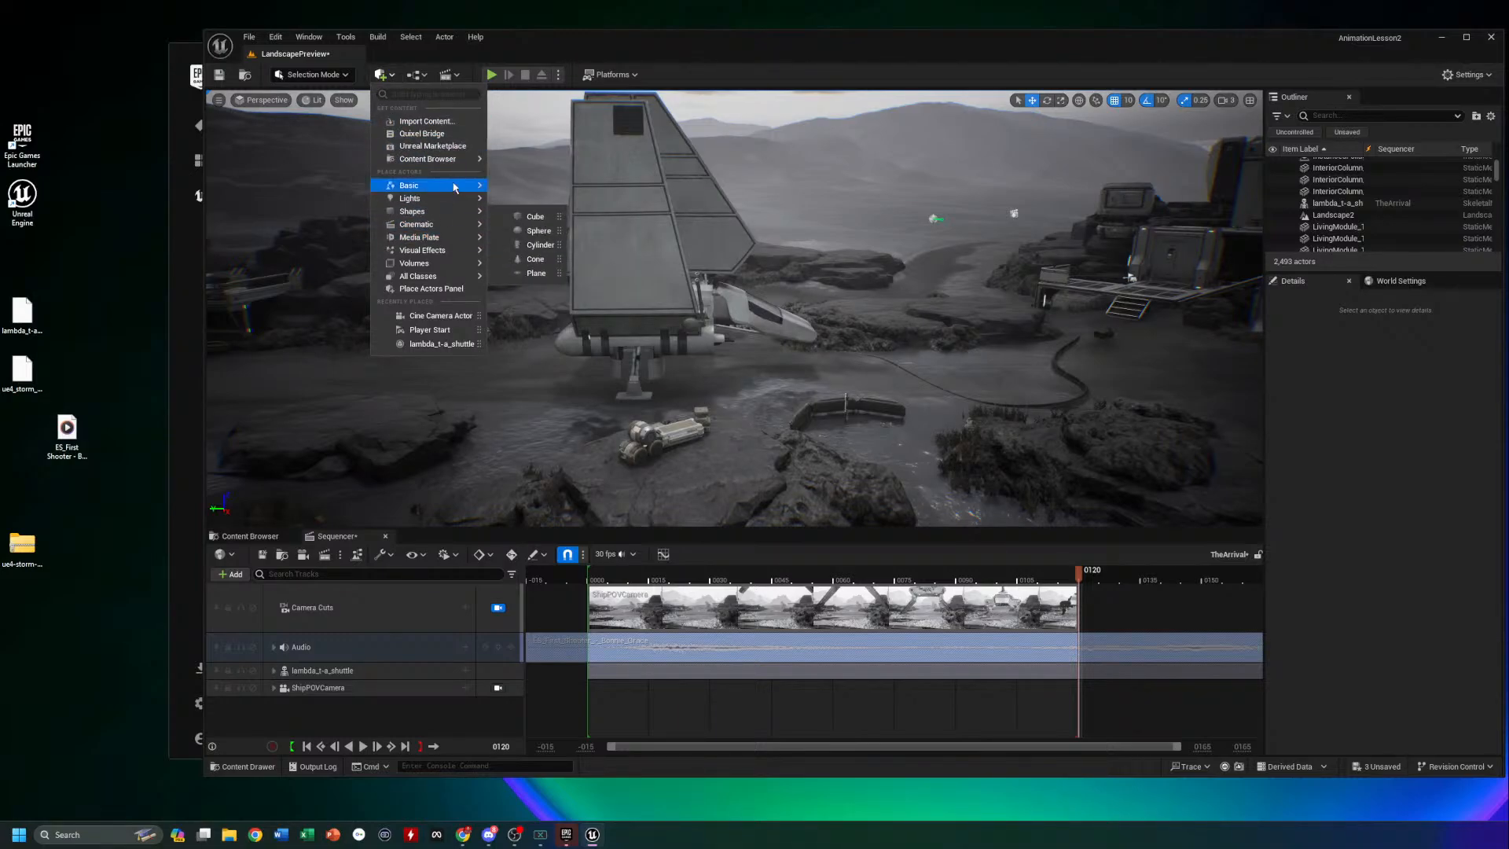
{"action": "mouse_move", "coordinate": [452, 225]}
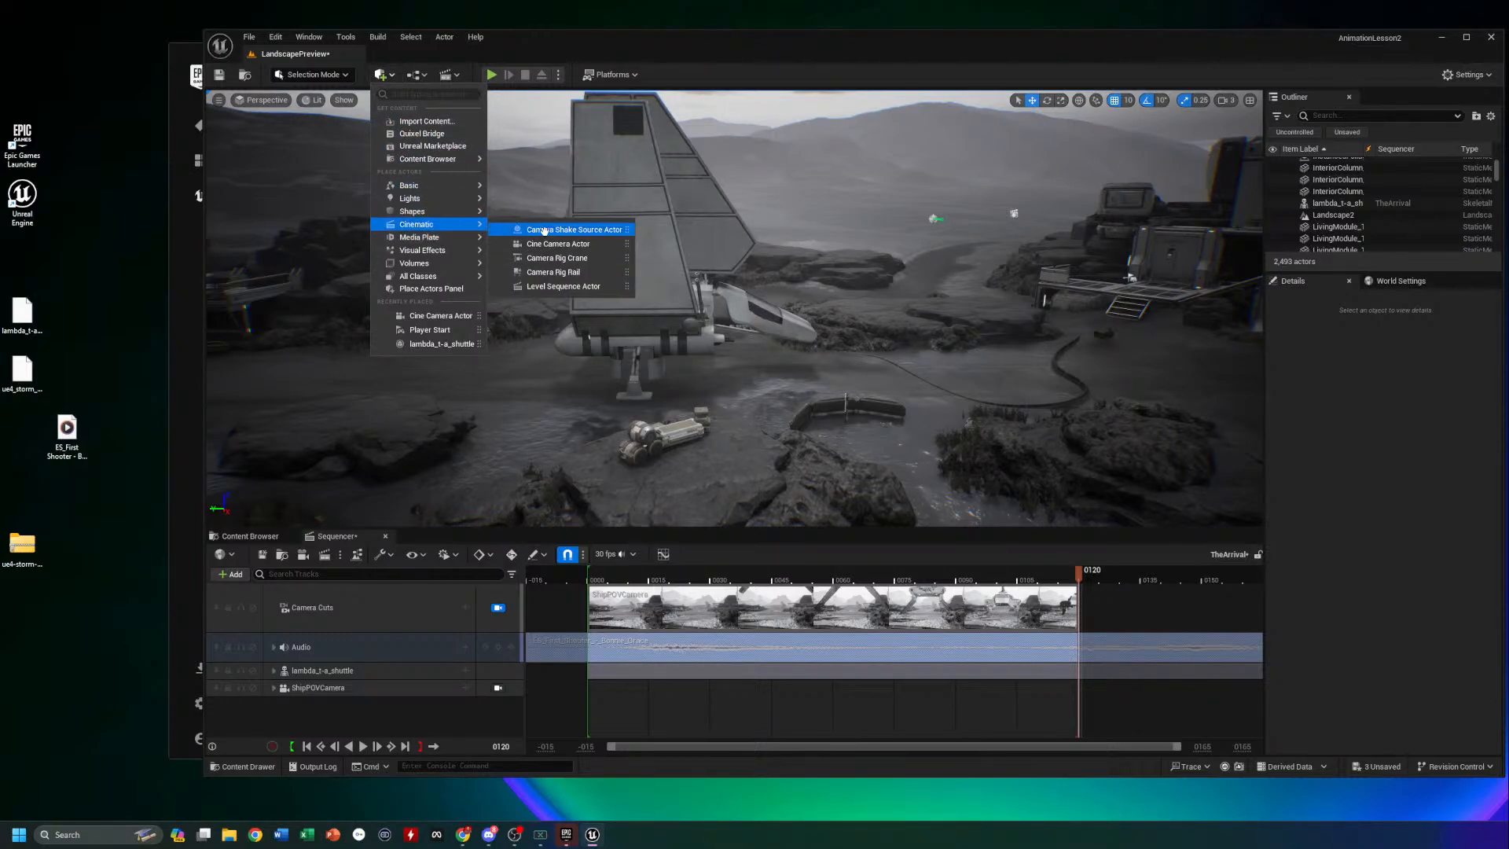
{"action": "left_click", "coordinate": [583, 245]}
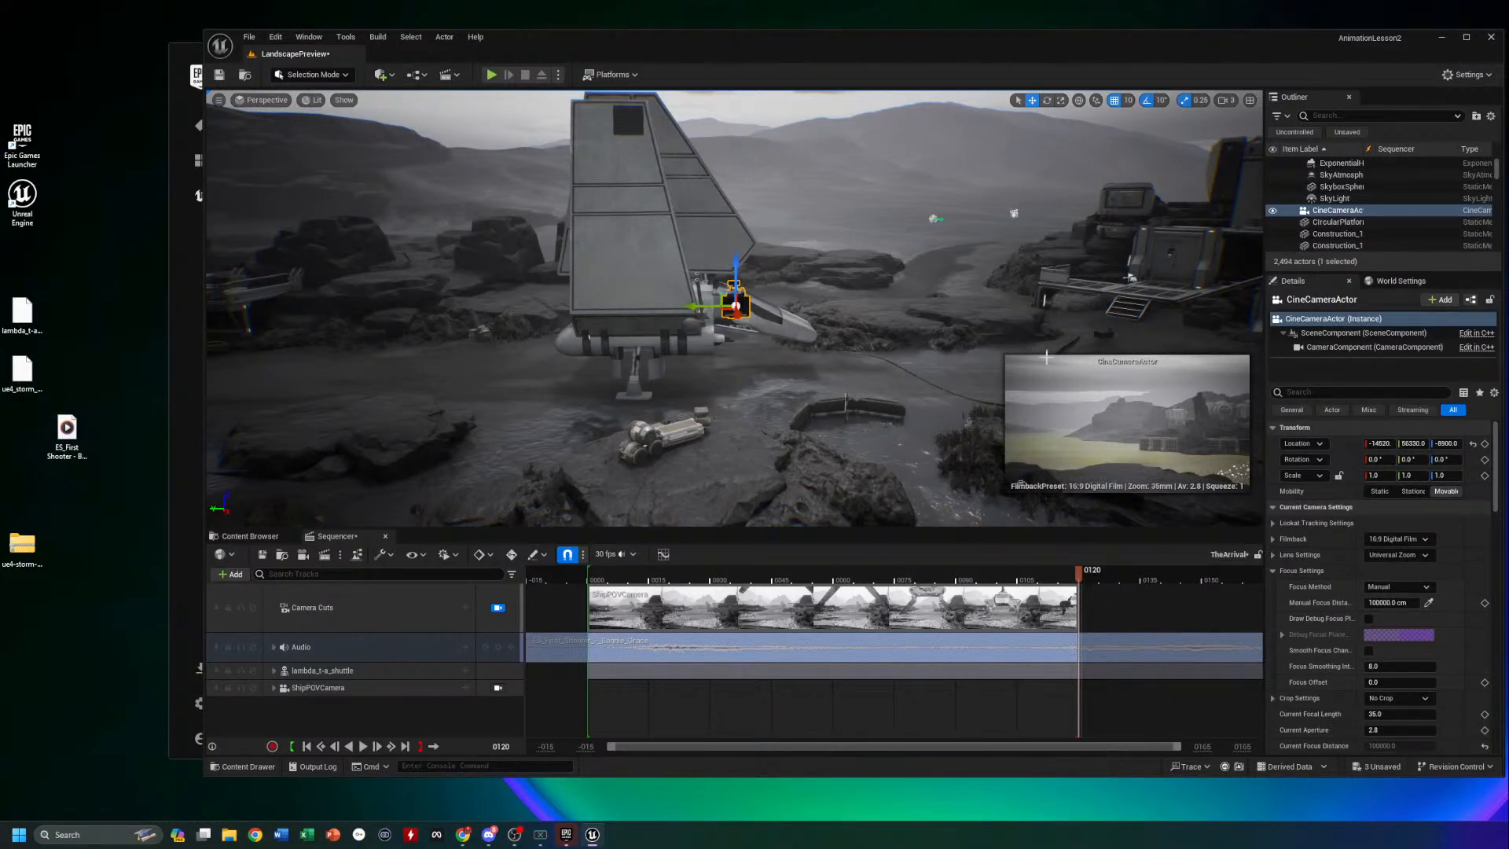
Pilot the new CineCameraActor and position it for a side view of the landed shuttle with rocks in the foreground
{"action": "right_click", "coordinate": [1336, 210]}
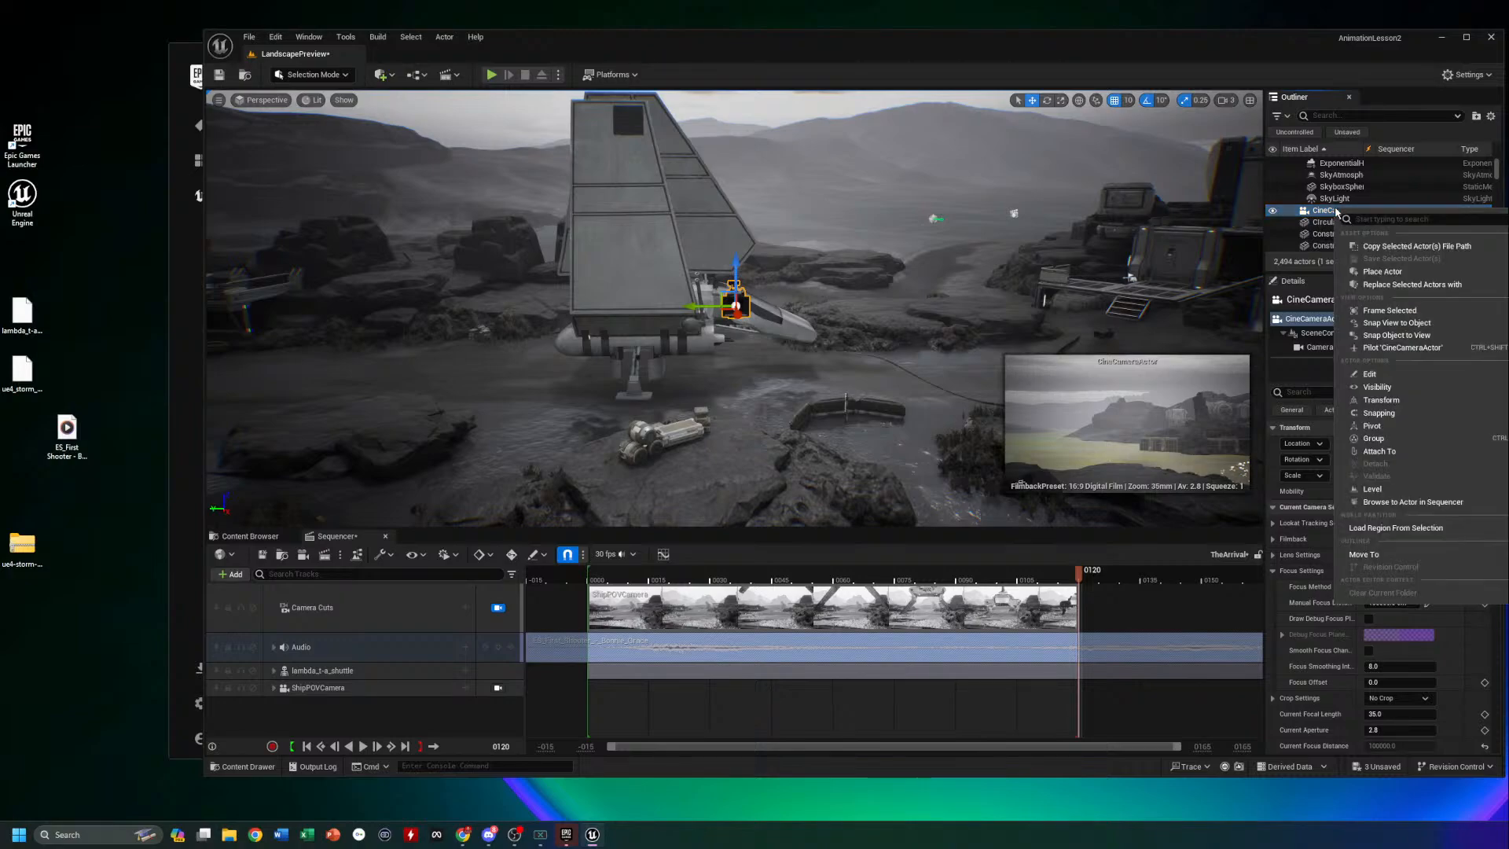
{"action": "left_click", "coordinate": [1402, 347]}
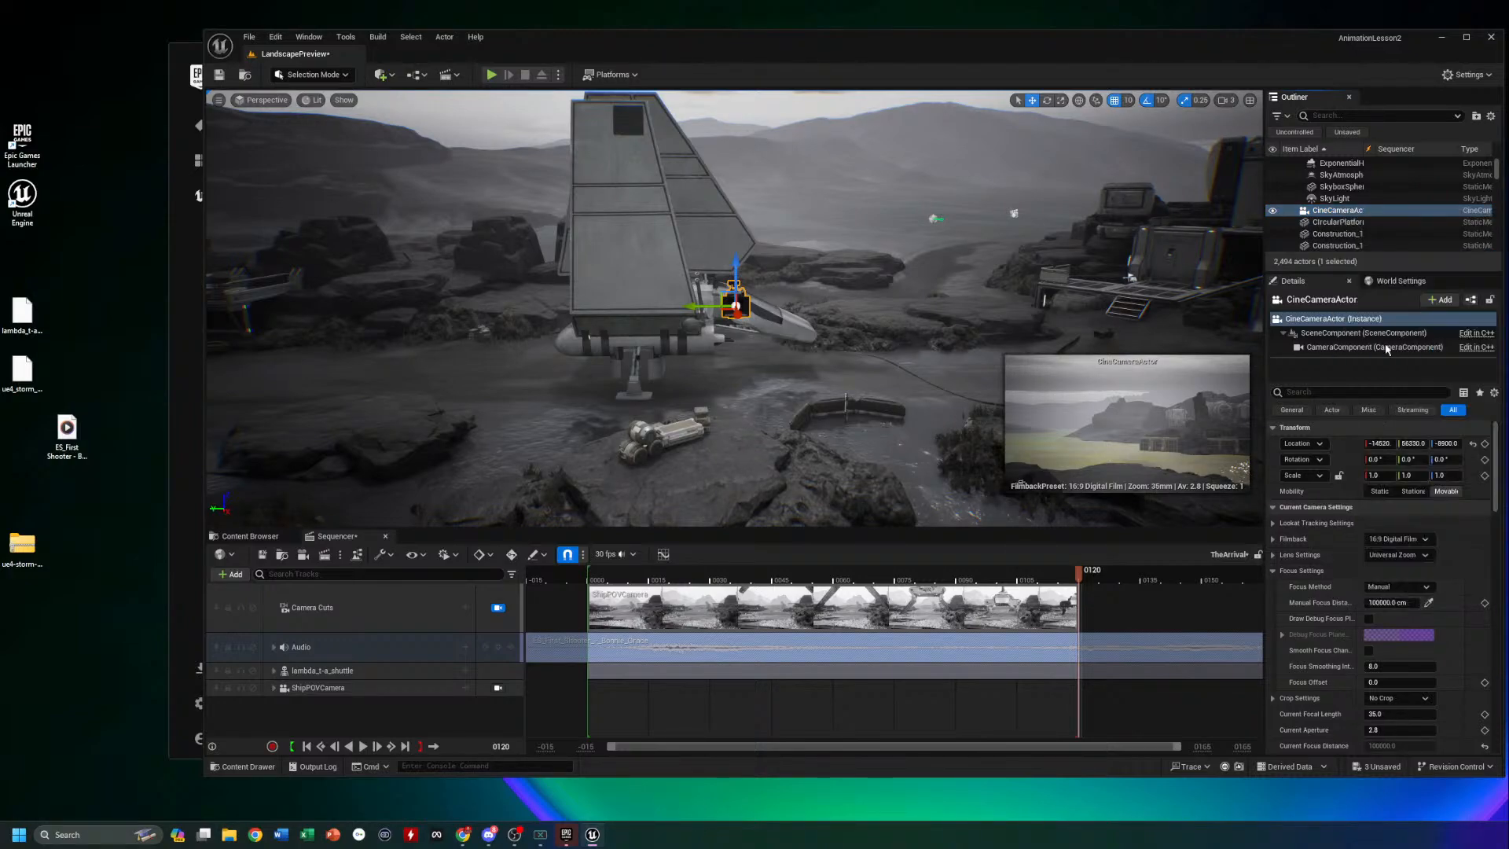
{"action": "right_click_drag", "start_coordinate": [613, 299], "coordinate": [1094, 334]}
{"action": "key", "text": "d"}
{"action": "key", "text": "e"}
{"action": "key", "text": "a"}
{"action": "key", "text": "w"}
{"action": "key", "text": "s"}
{"action": "key", "text": "w"}
{"action": "key", "text": "a"}
{"action": "key", "text": "e"}
{"action": "key", "text": "q"}
{"action": "key", "text": "s"}
{"action": "key", "text": "q"}
{"action": "middle_click_drag", "start_coordinate": [995, 391], "coordinate": [996, 389]}
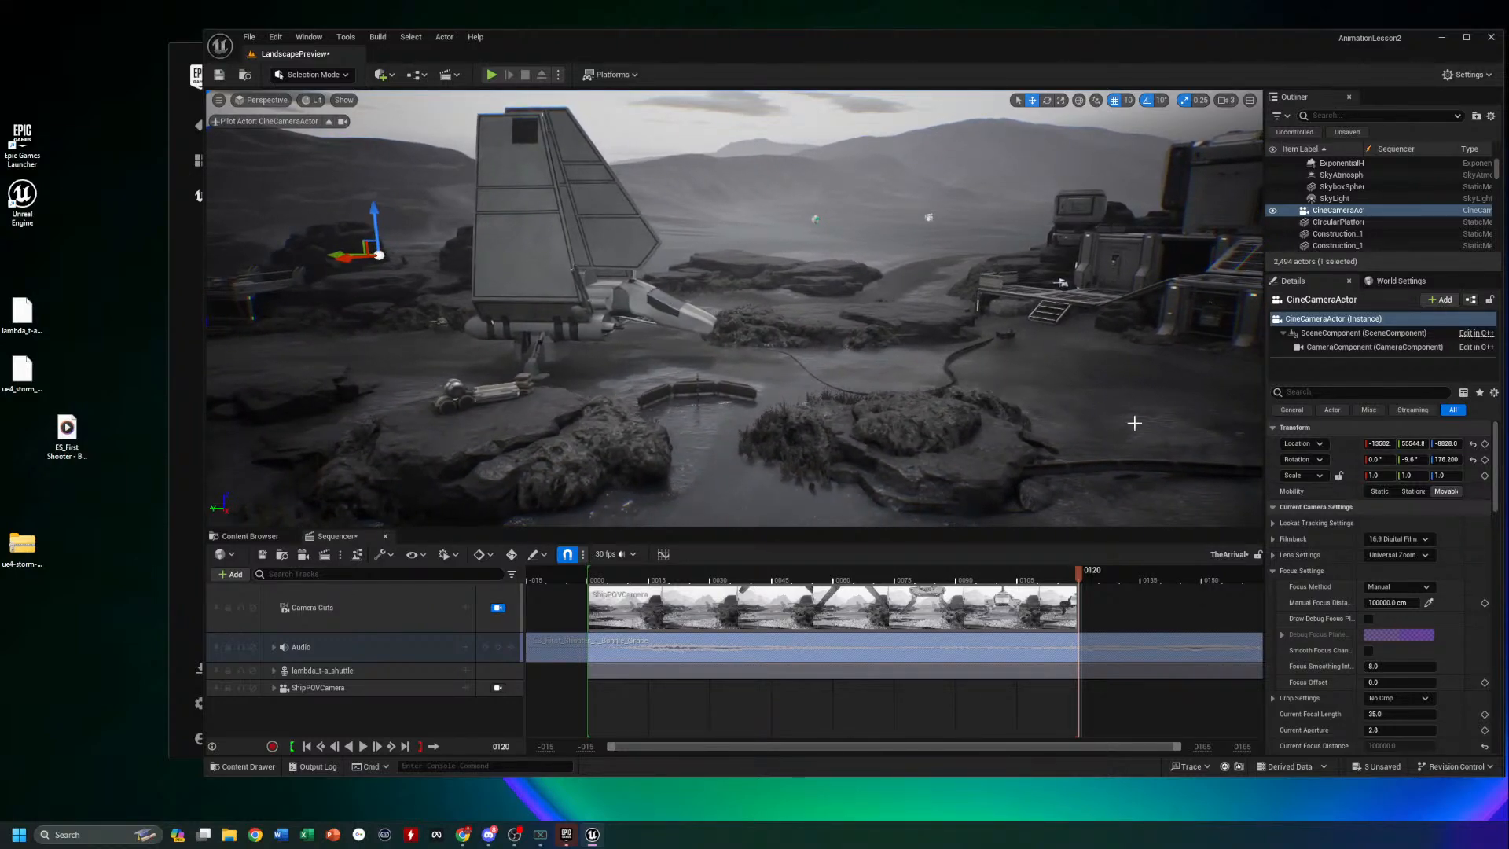
Try the Super 35mm, Super 8mm and 16:9 DSLR filmbacks on the new camera, finishing on 16:9 Digital Film
{"action": "left_click", "coordinate": [1406, 540]}
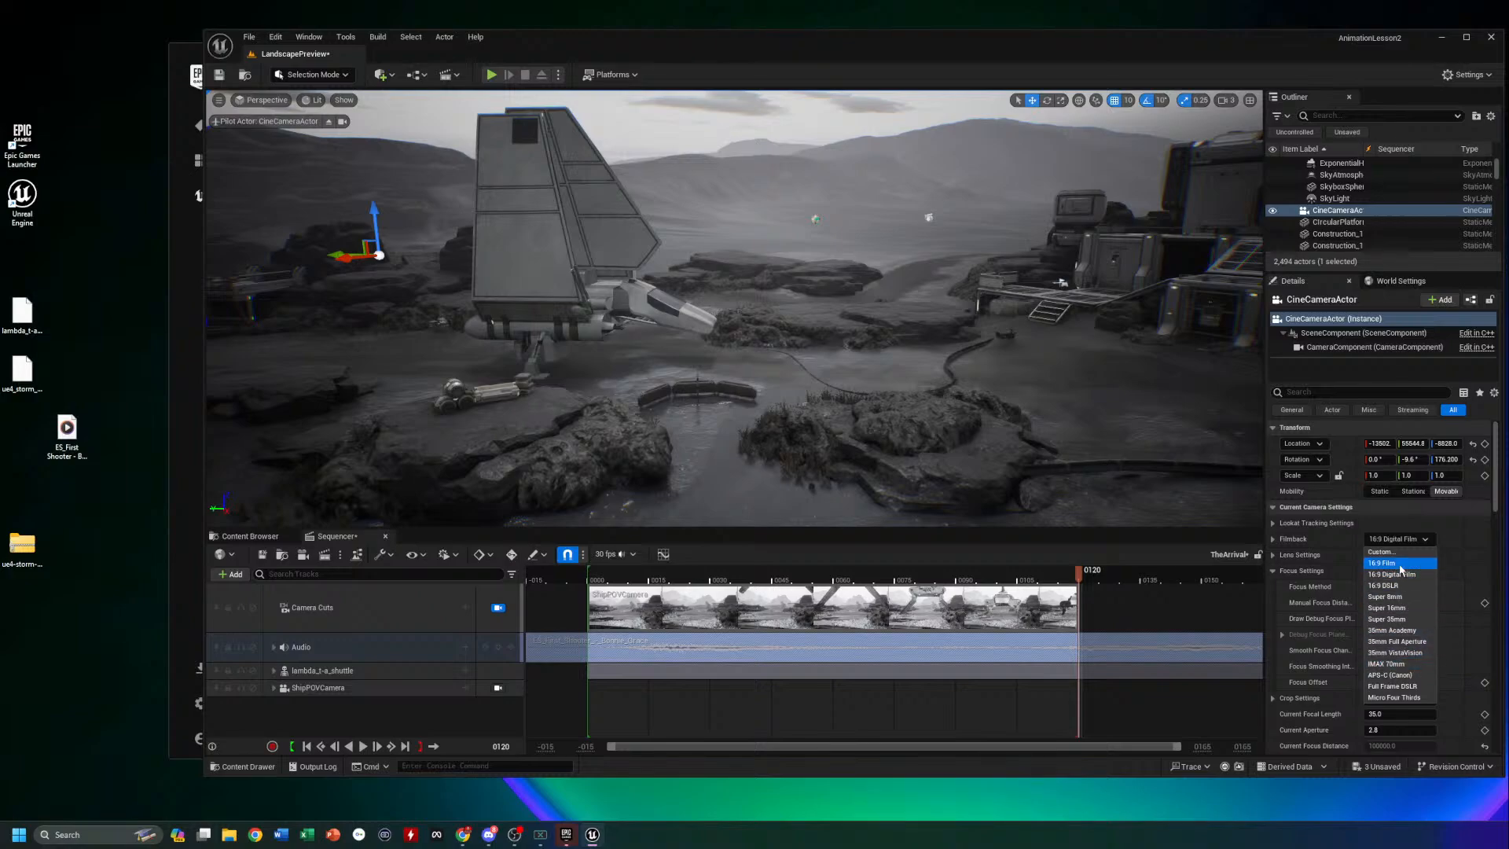
{"action": "left_click", "coordinate": [1413, 621]}
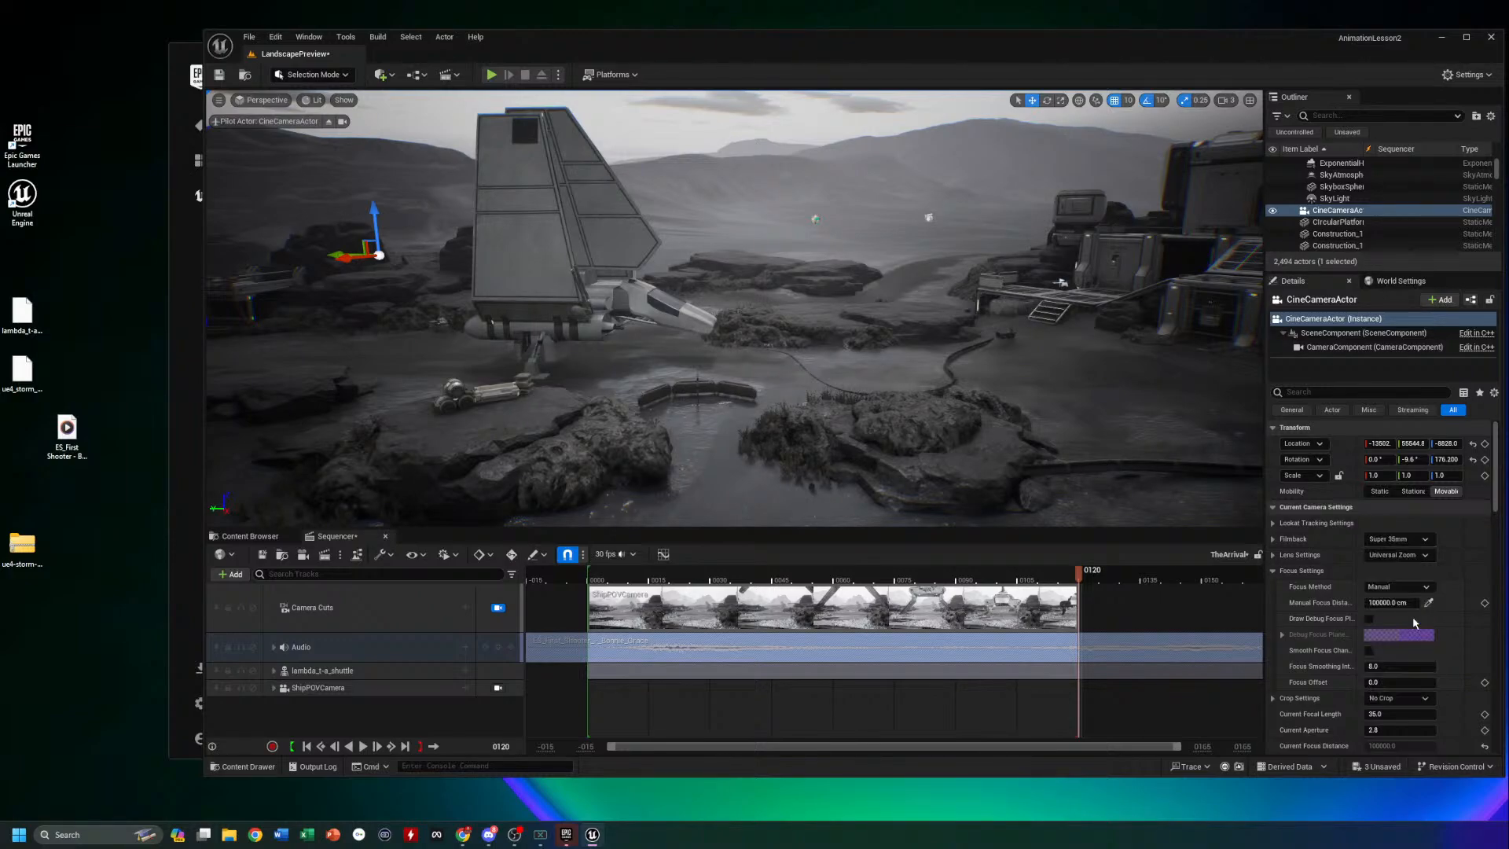
{"action": "left_click", "coordinate": [1407, 539]}
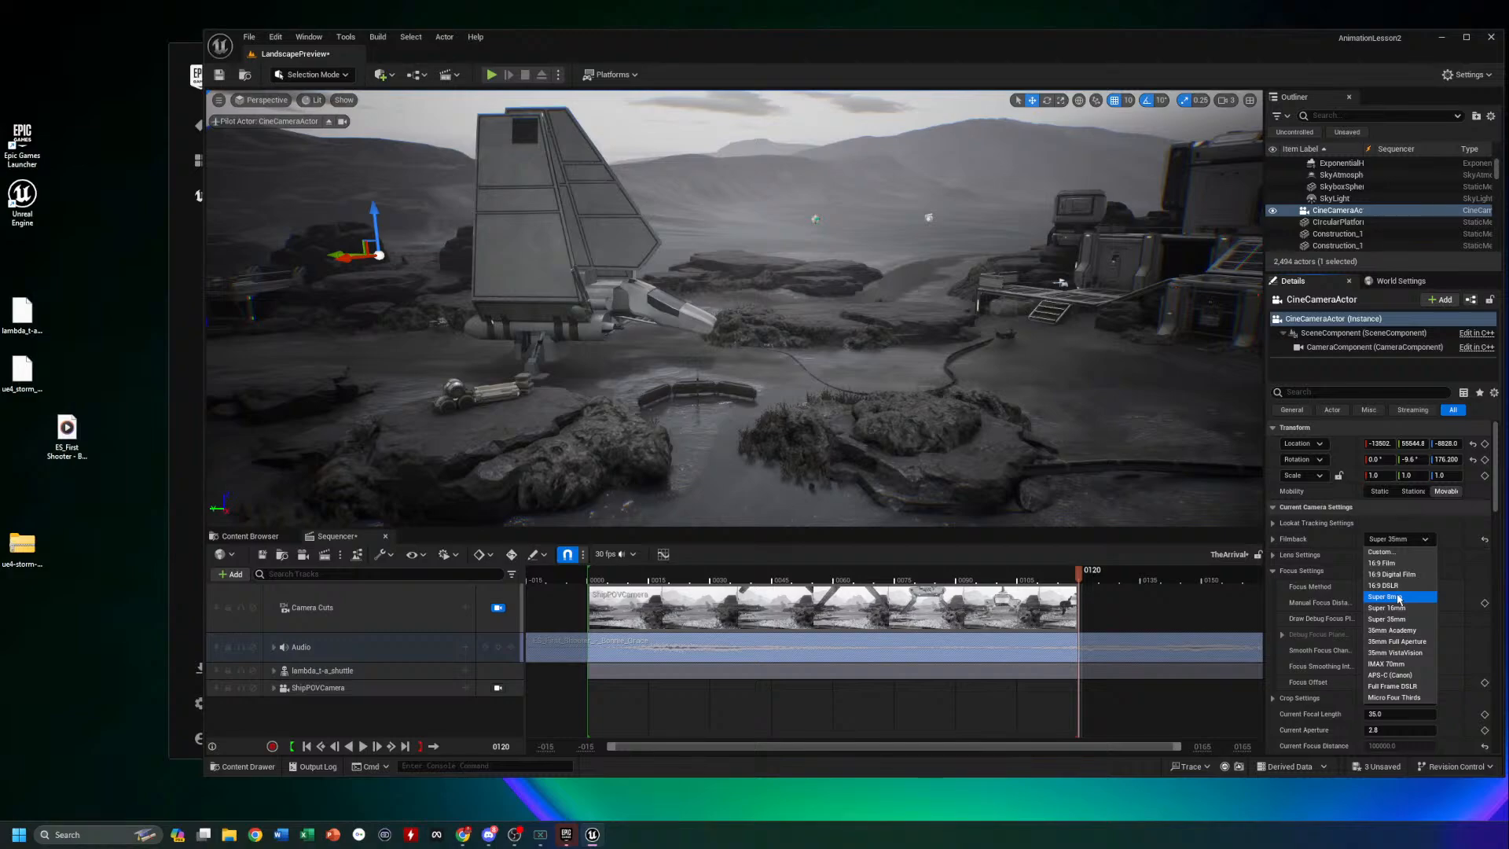
{"action": "left_click", "coordinate": [1399, 597]}
{"action": "left_click", "coordinate": [1410, 541]}
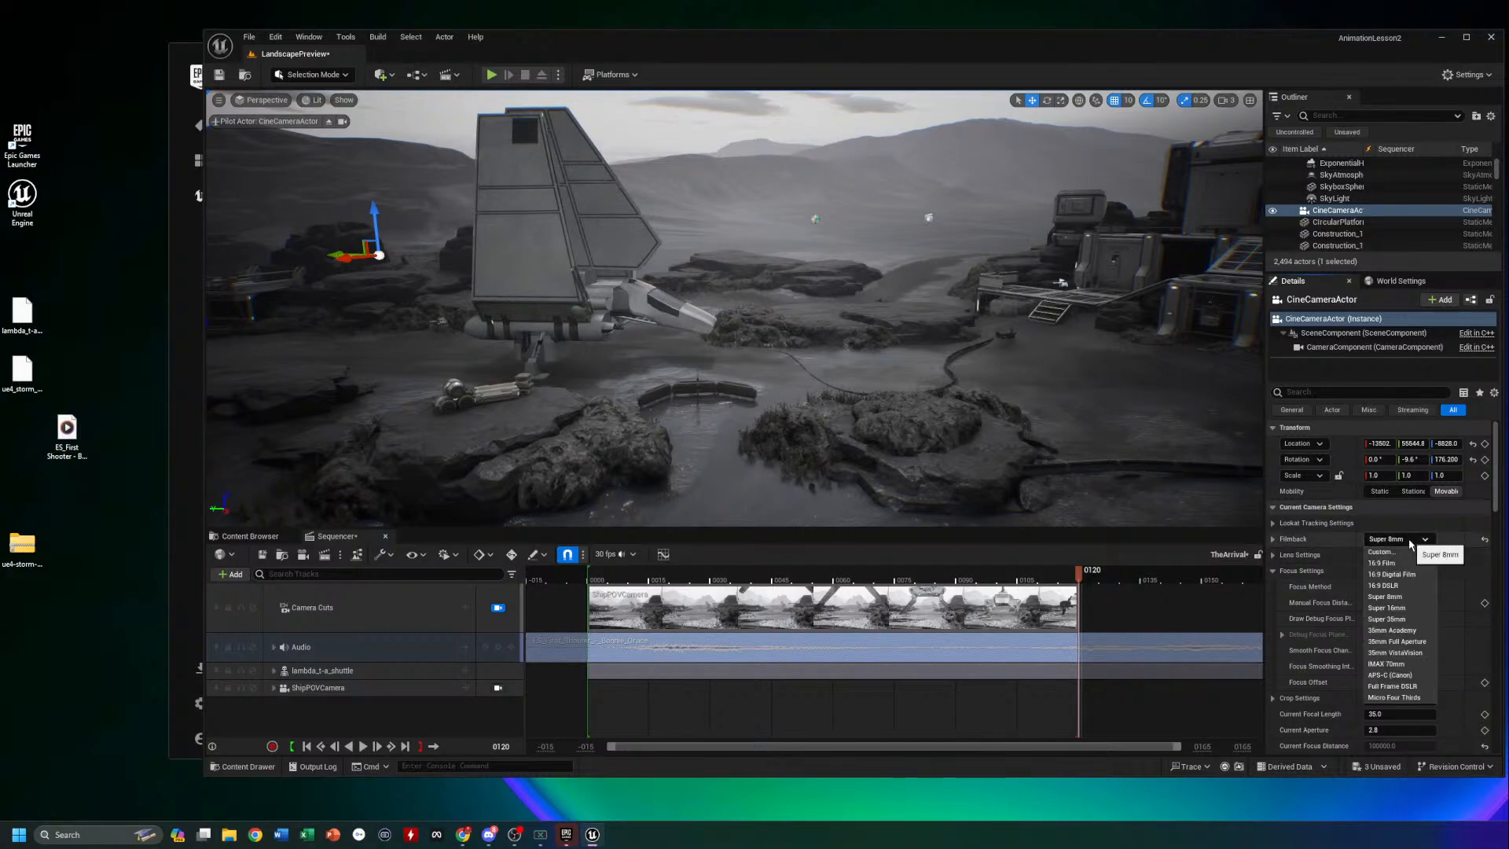
{"action": "left_click", "coordinate": [1400, 585]}
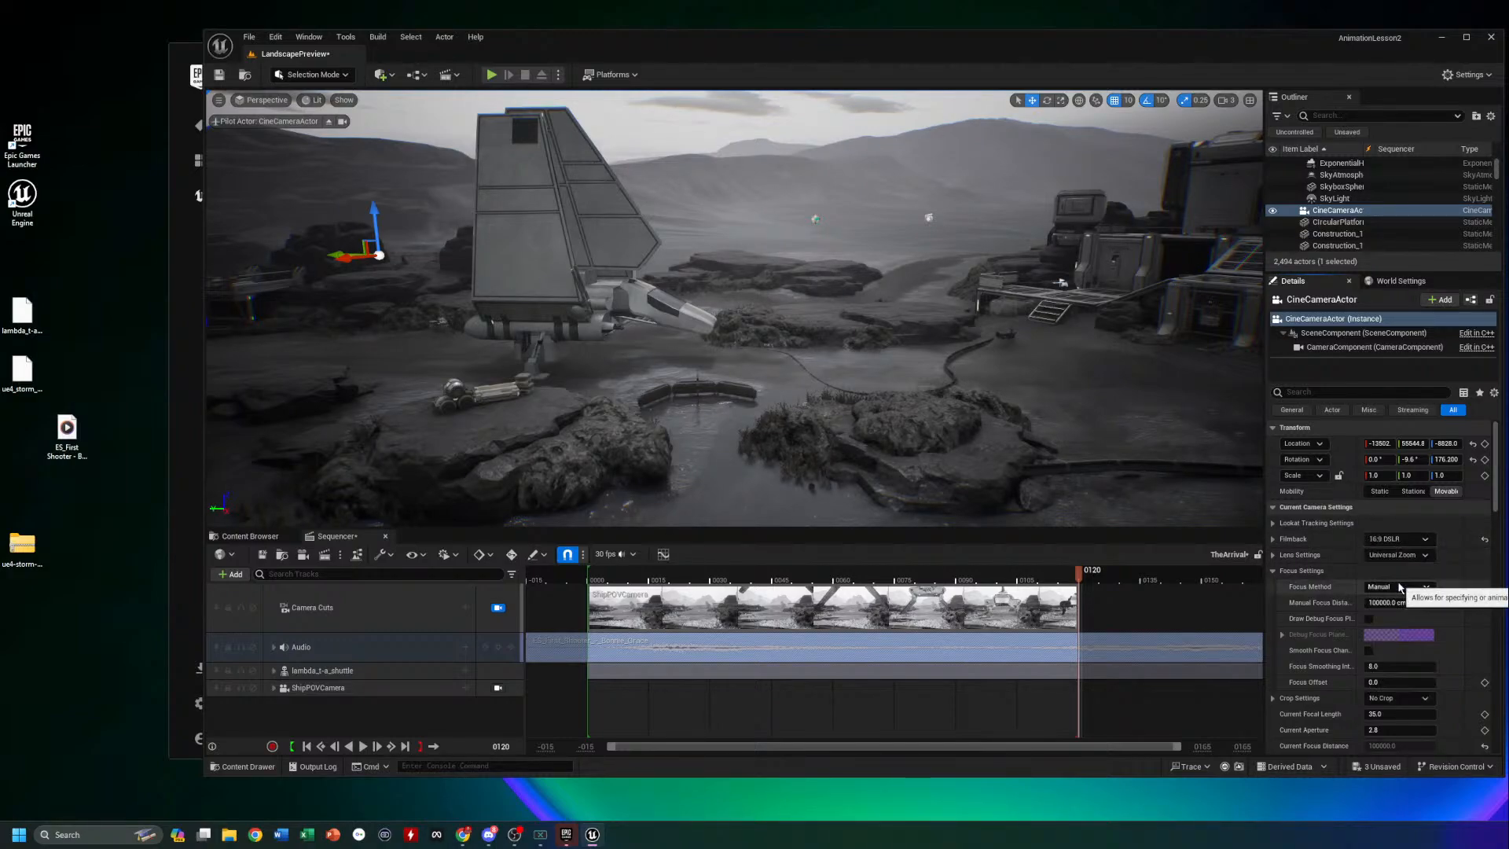
{"action": "left_click", "coordinate": [1406, 541]}
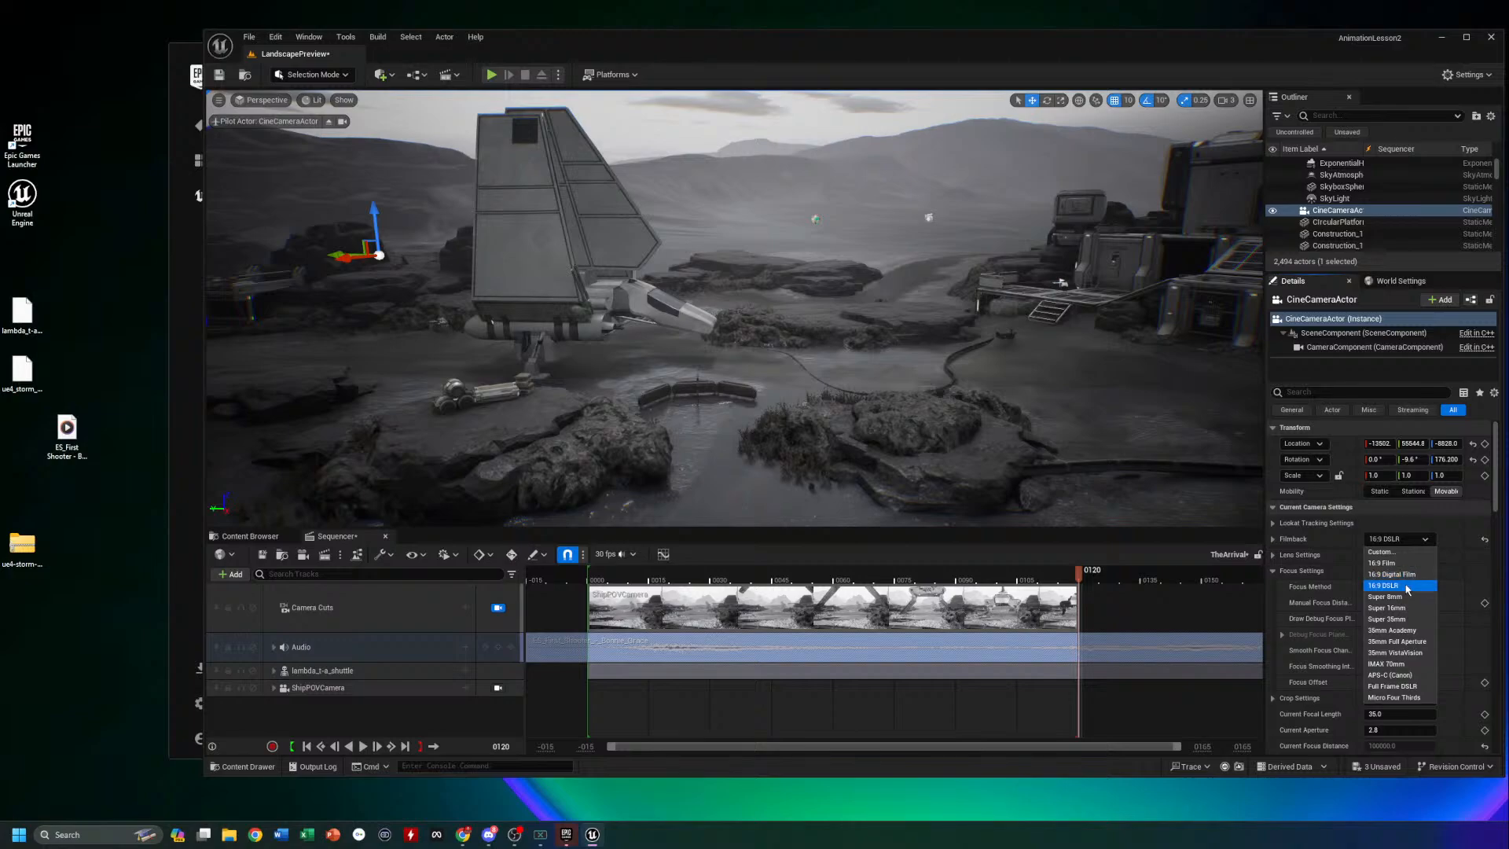
{"action": "left_click", "coordinate": [1395, 575]}
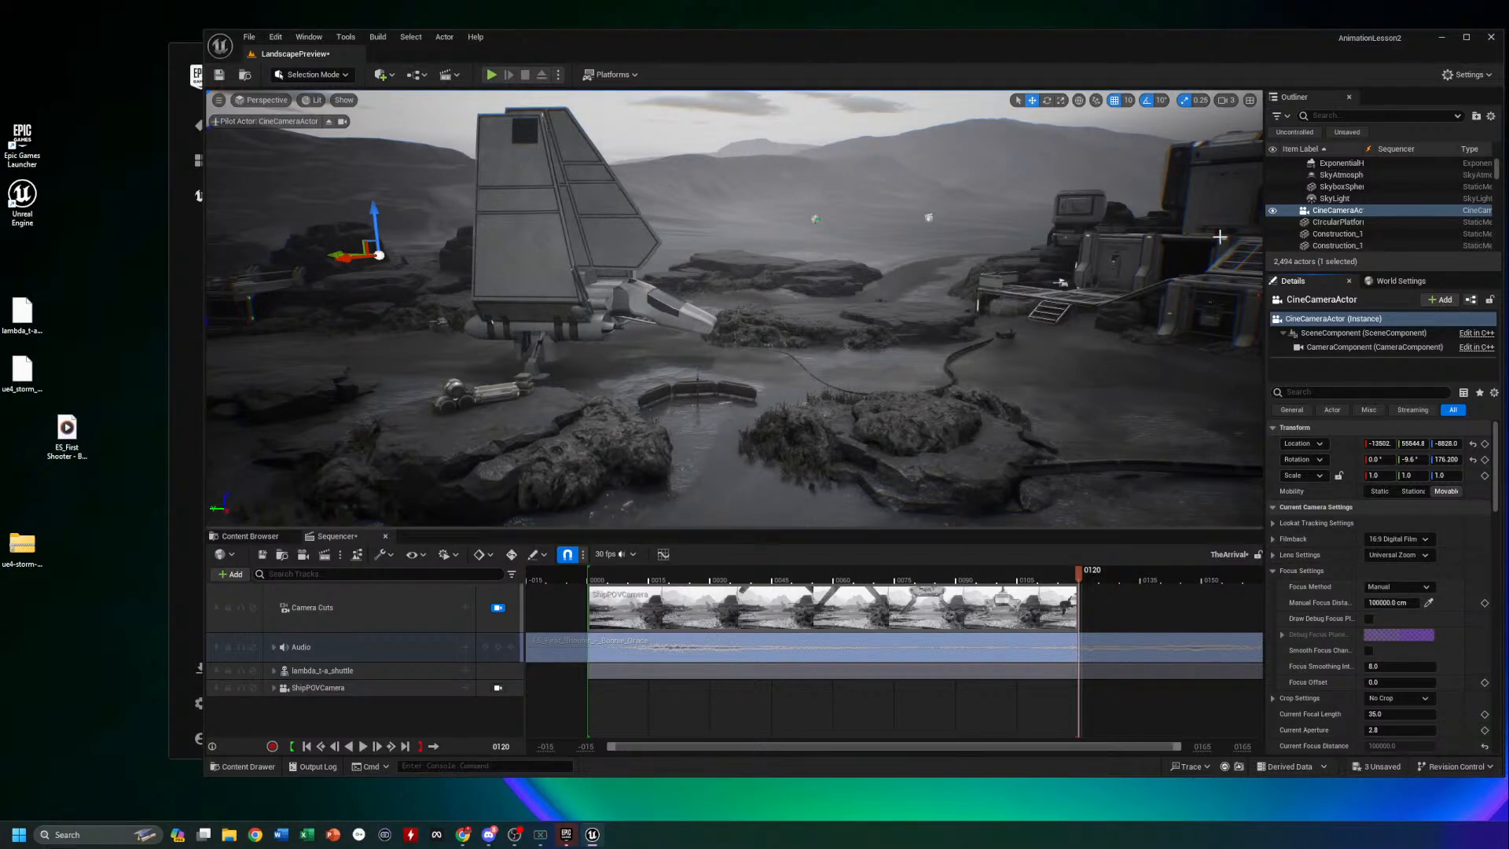
Rename the new CineCameraActor as WideShotCamera
{"action": "left_click", "coordinate": [1335, 210]}
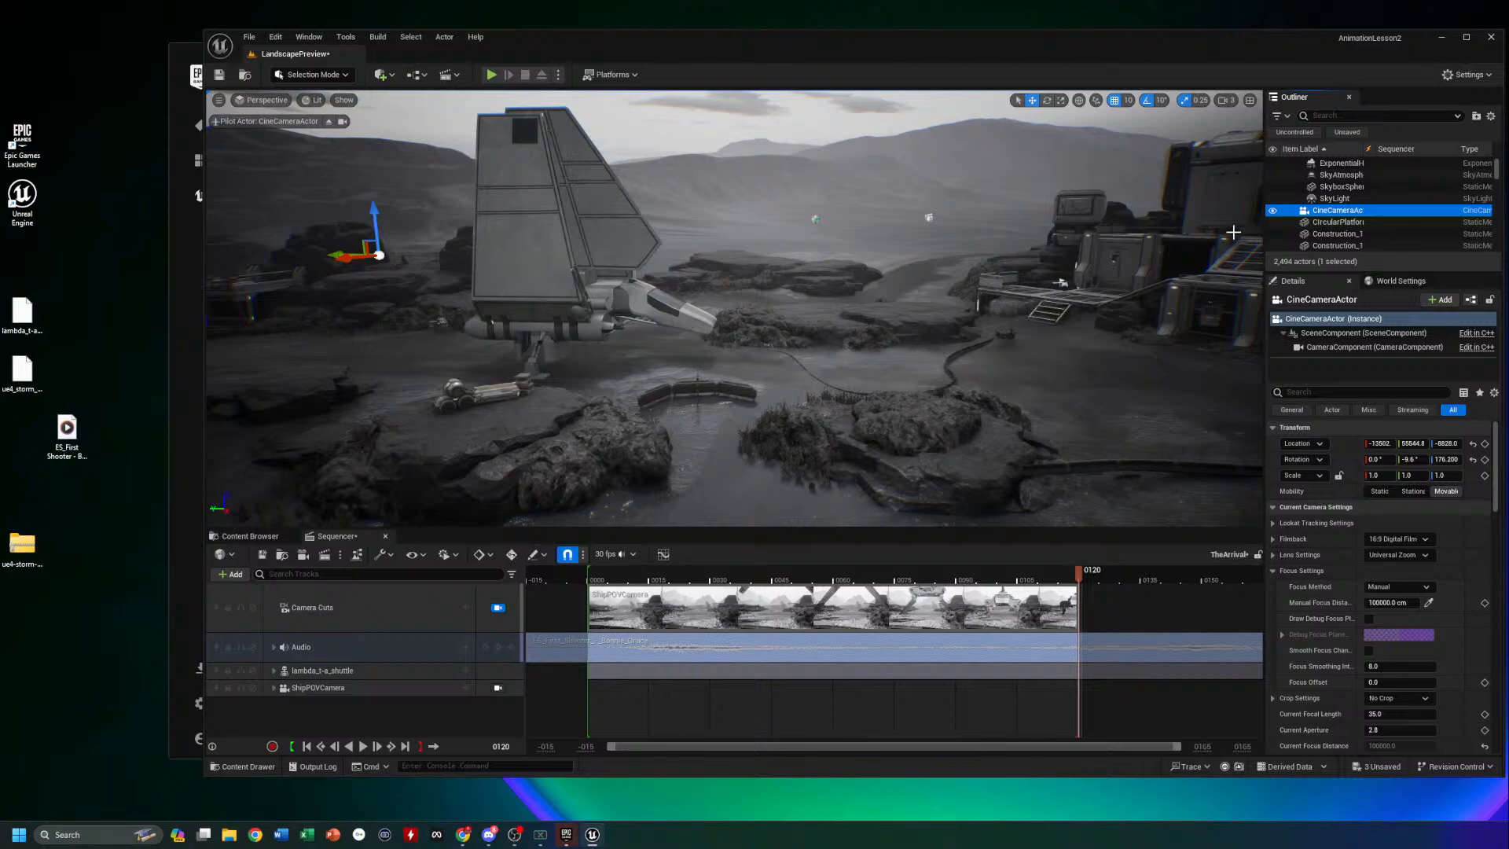
{"action": "double_click", "coordinate": [1331, 213]}
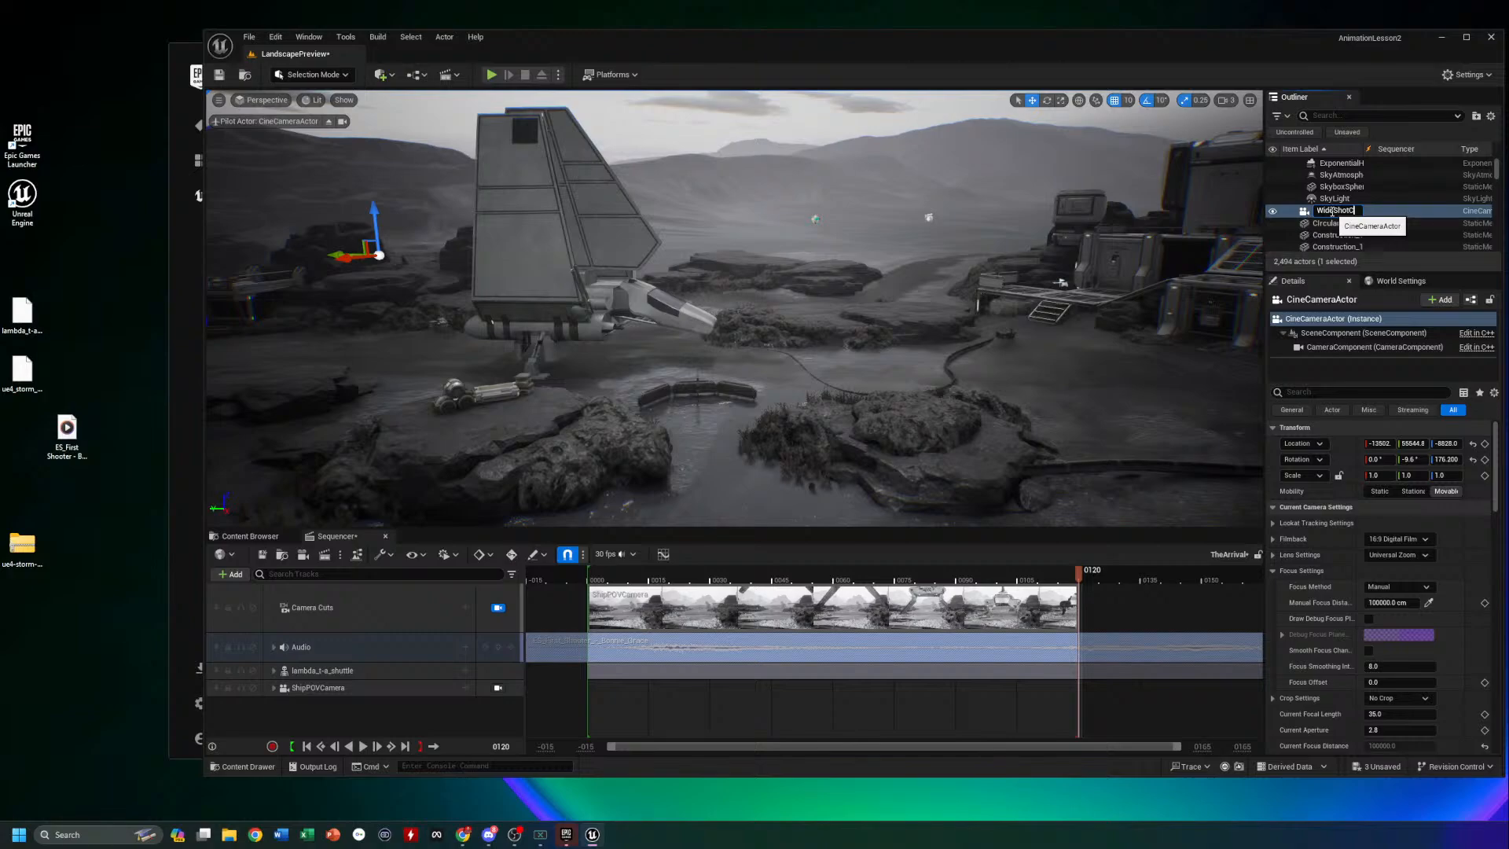
{"action": "key", "text": "Return"}
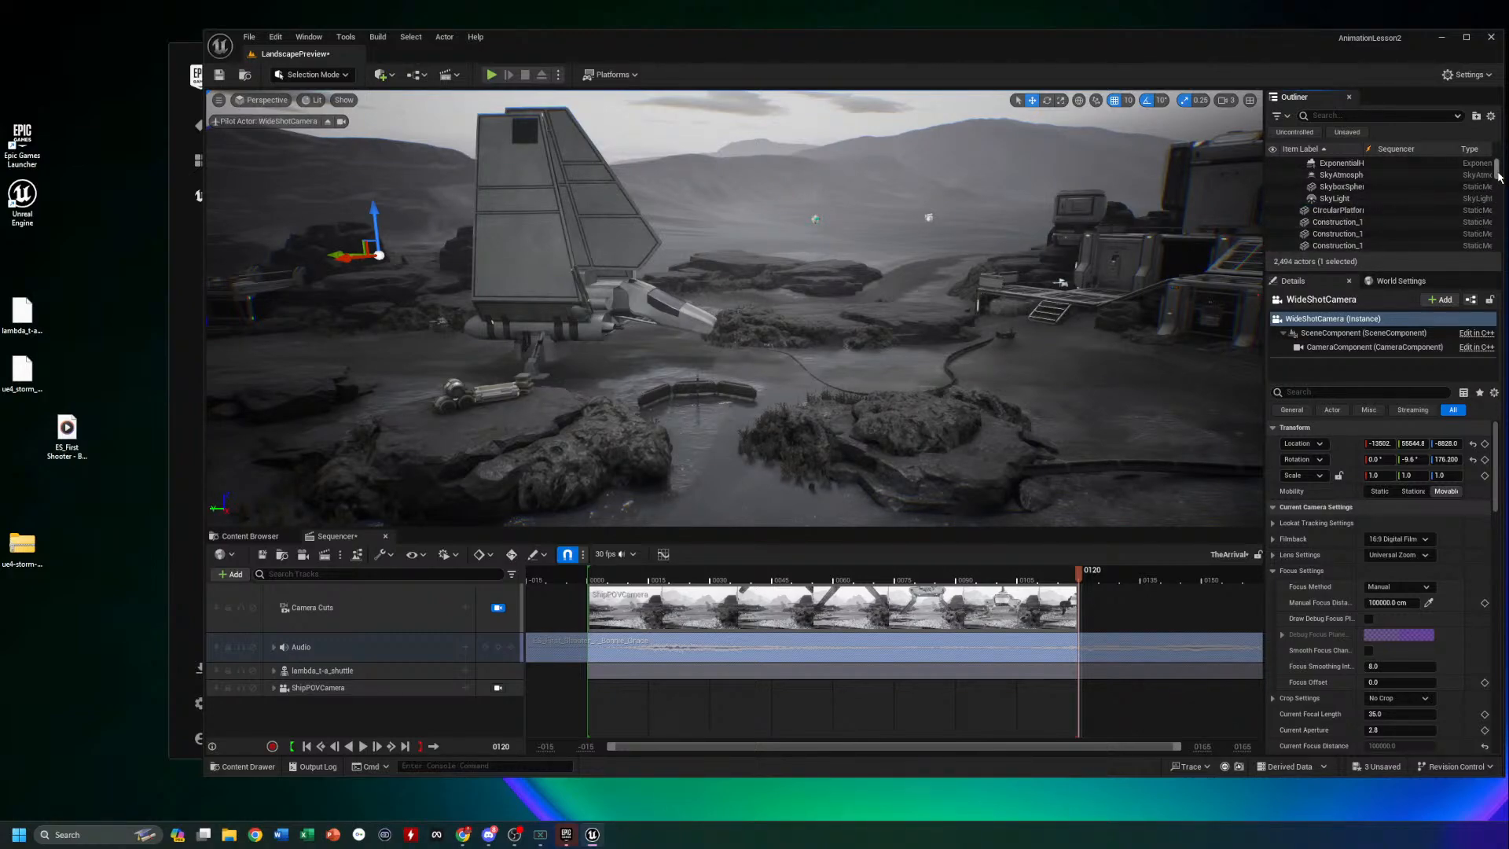
Search the scene actors for "wide" and add WideShotCamera to TheArrival sequence as a track
{"action": "left_click", "coordinate": [1412, 116]}
{"action": "type", "text": "wide"}
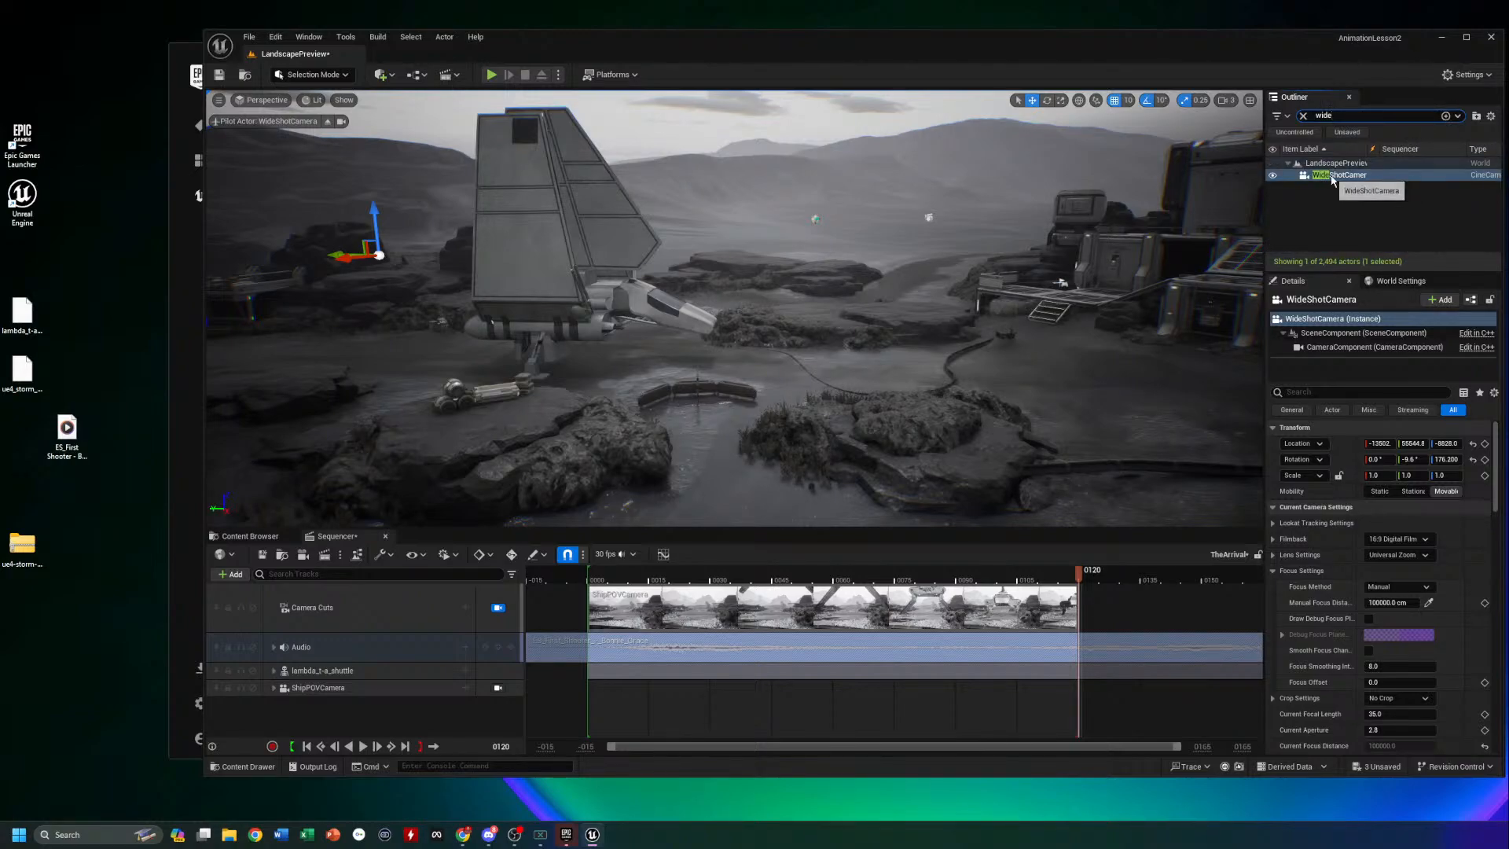
{"action": "left_click_drag", "start_coordinate": [1340, 174], "coordinate": [708, 579]}
{"action": "left_click_drag", "start_coordinate": [308, 724], "coordinate": [311, 726]}
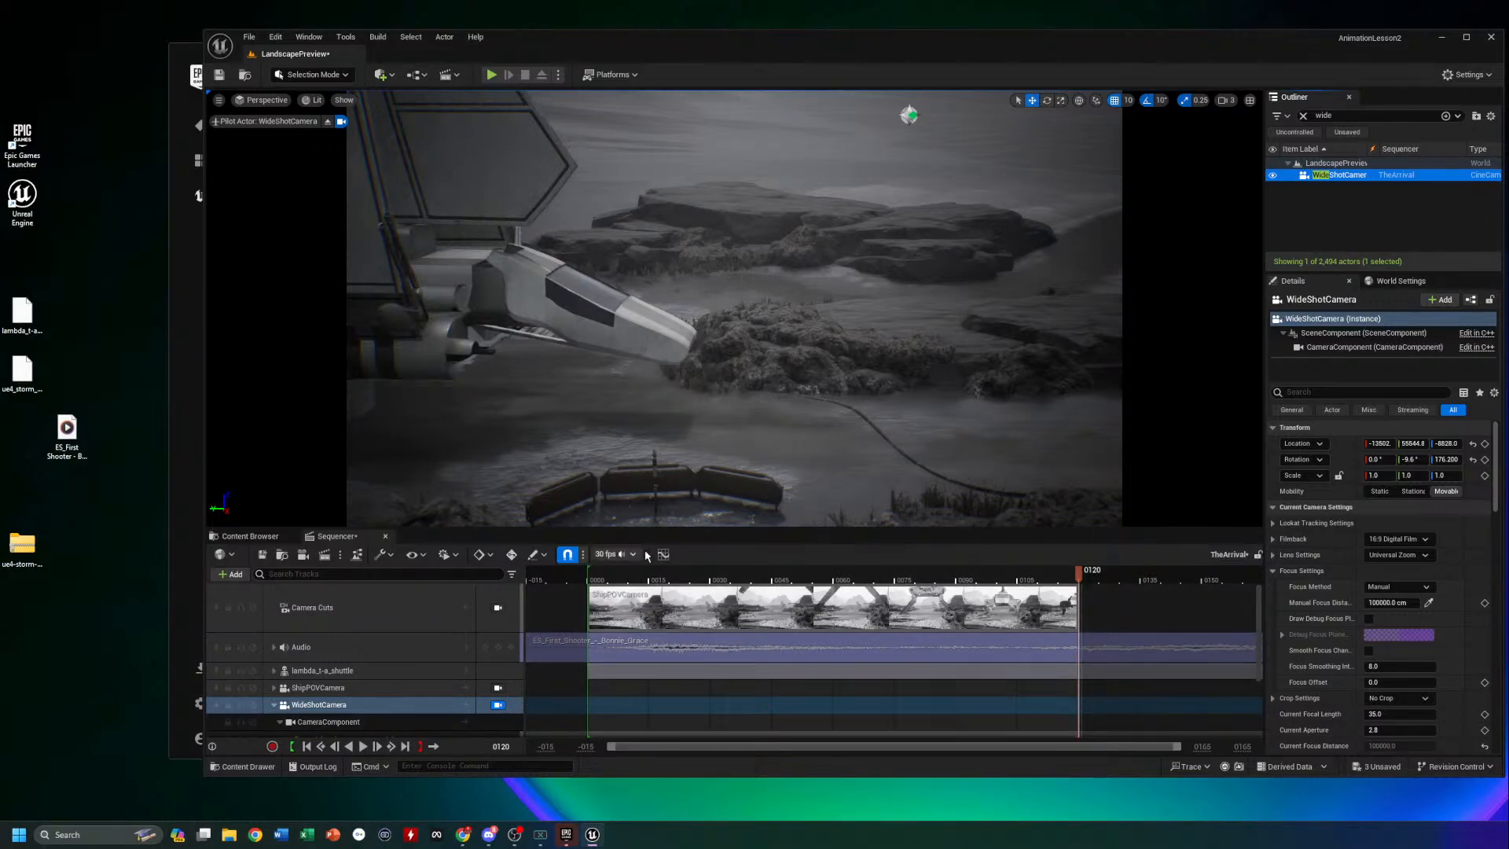
Pull WideShotCamera back so the landed shuttle, the pool and the foreground rocks fit in its frame
{"action": "left_click_drag", "start_coordinate": [660, 499], "coordinate": [652, 543]}
{"action": "key", "text": "s"}
{"action": "right_click_drag", "start_coordinate": [659, 503], "coordinate": [655, 503]}
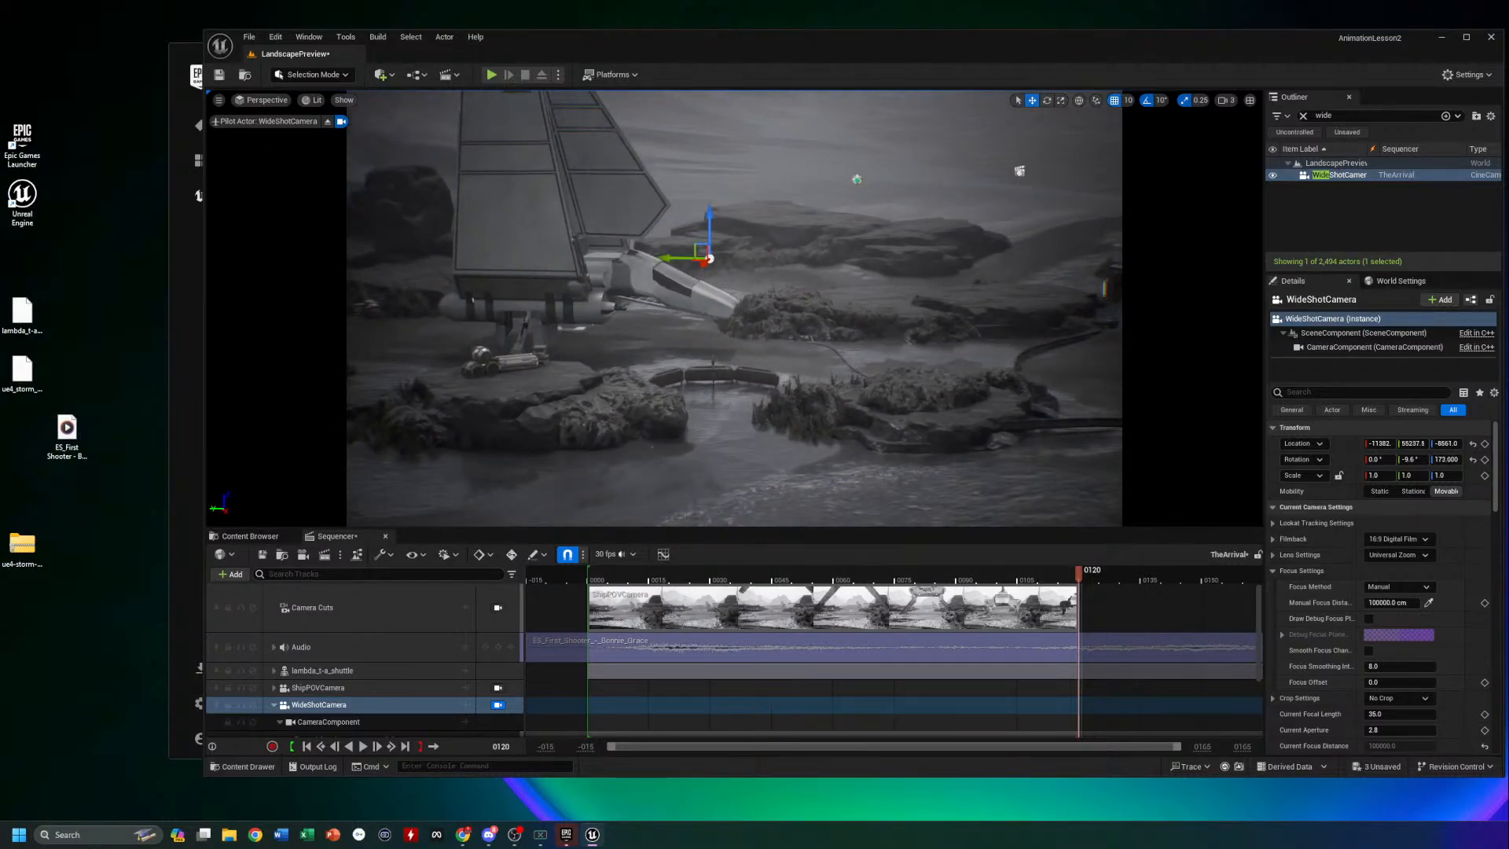
Try the 16:9 Film and 35mm Academy filmbacks on WideShotCamera, finishing on 16:9 Digital Film
{"action": "left_click", "coordinate": [1399, 539]}
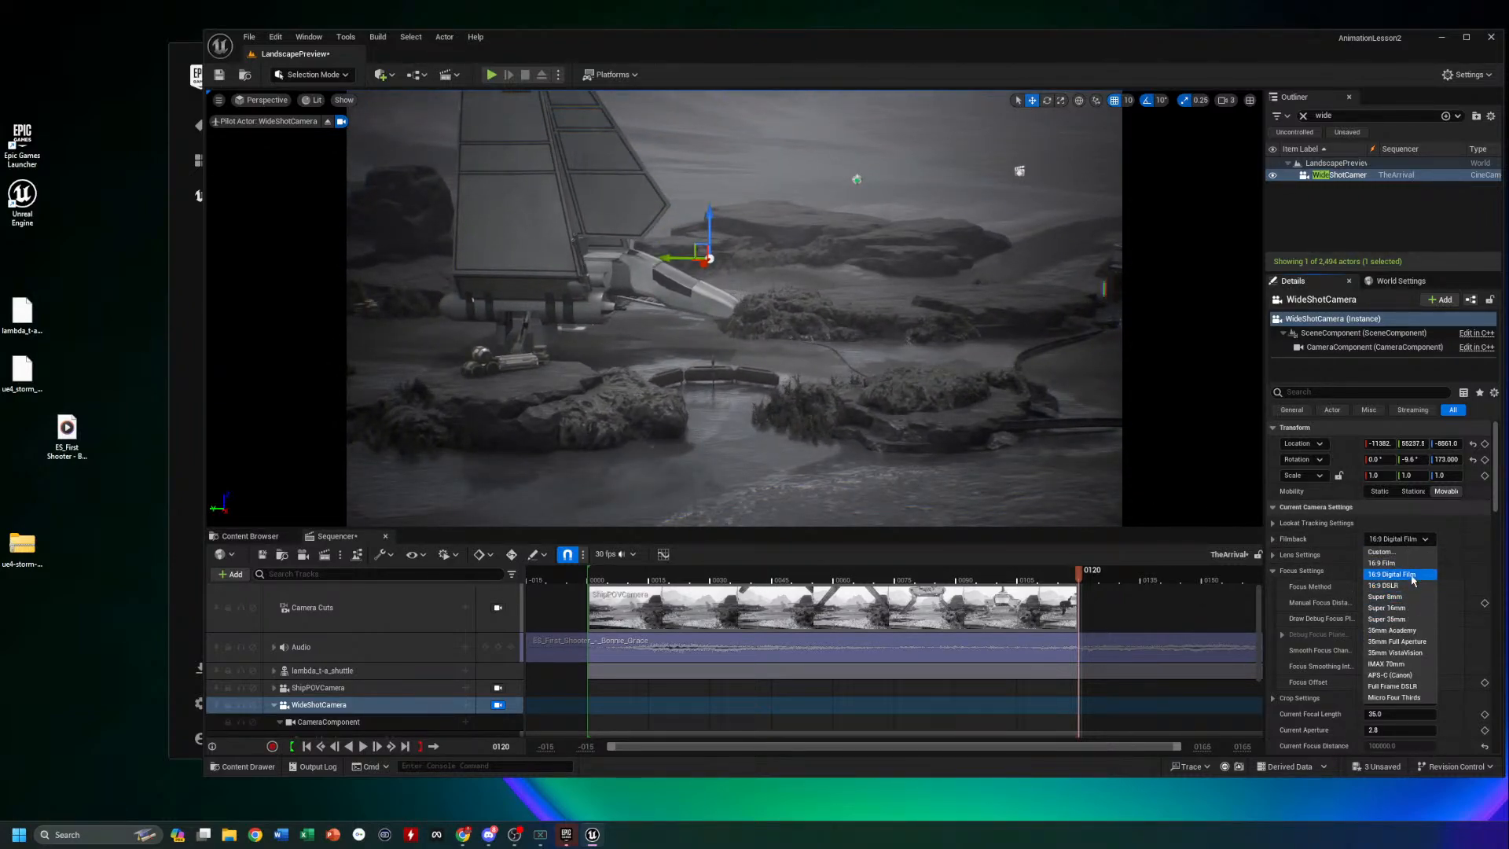
{"action": "left_click", "coordinate": [1407, 574]}
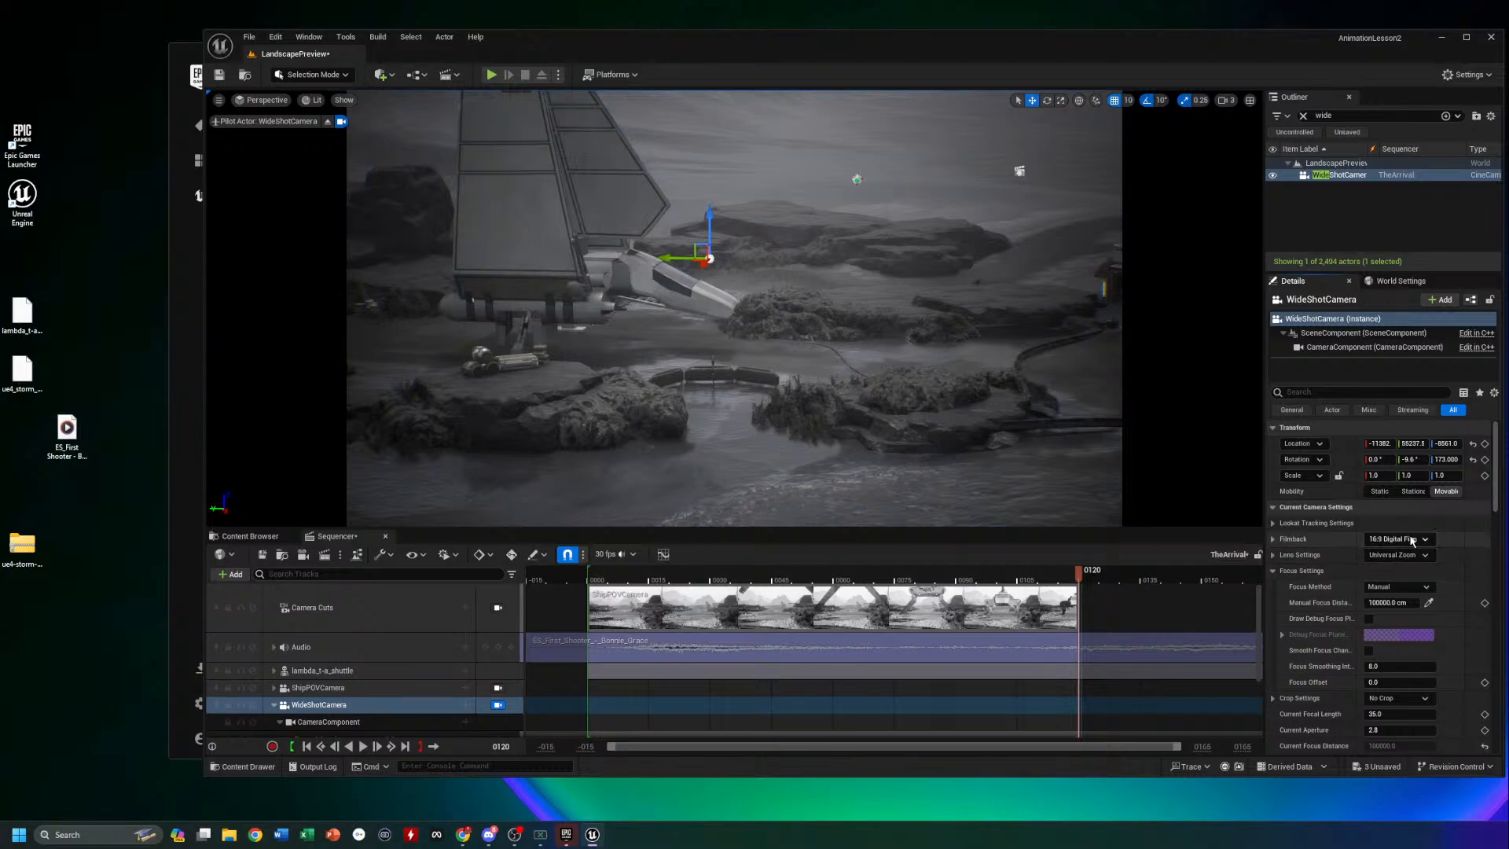
{"action": "left_click", "coordinate": [1398, 539]}
{"action": "left_click", "coordinate": [1394, 563]}
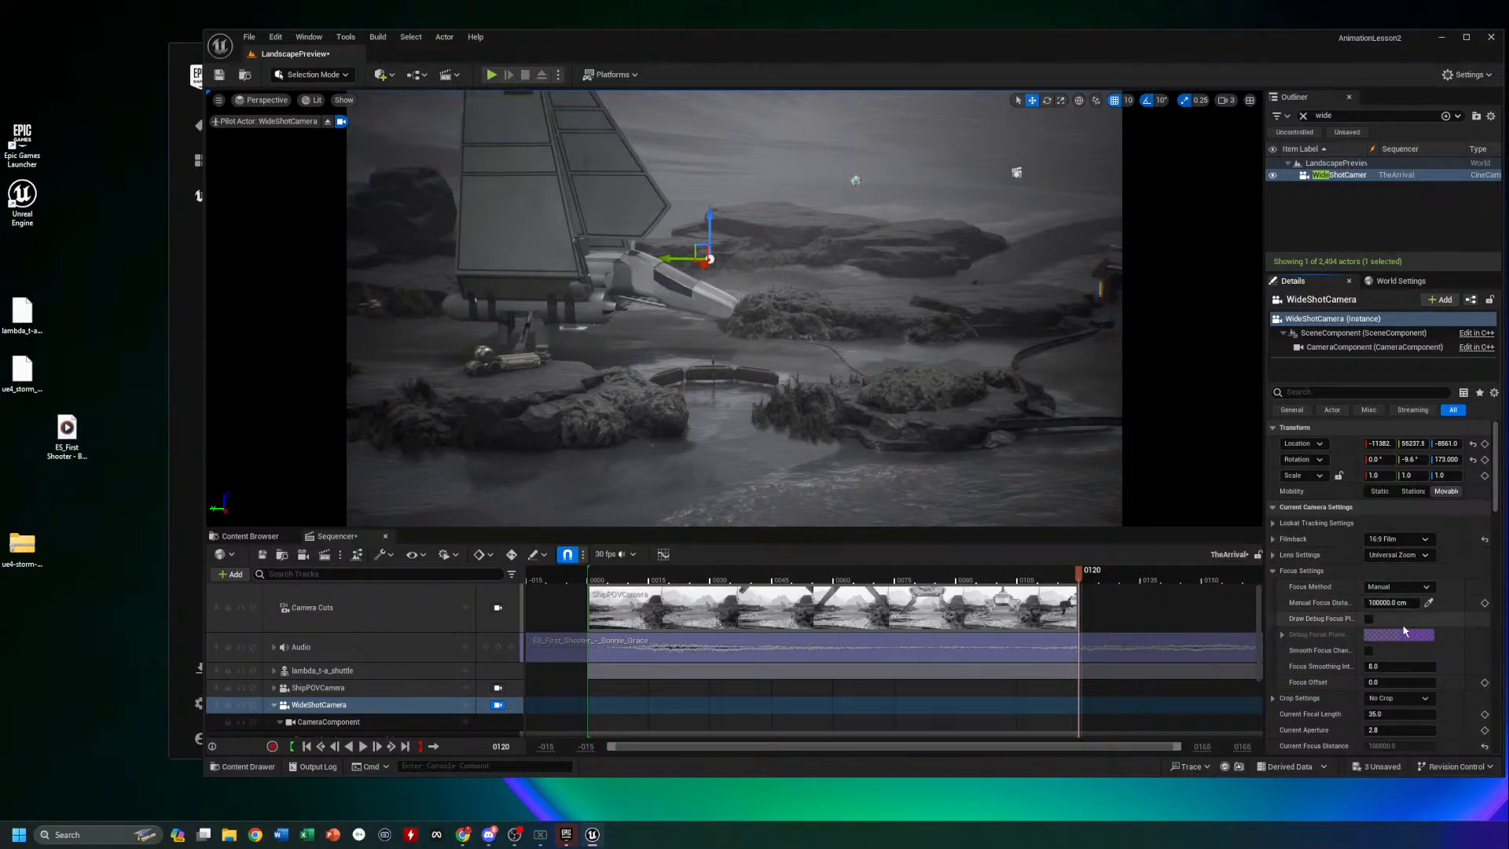
{"action": "left_click", "coordinate": [1403, 540]}
{"action": "left_click", "coordinate": [1391, 630]}
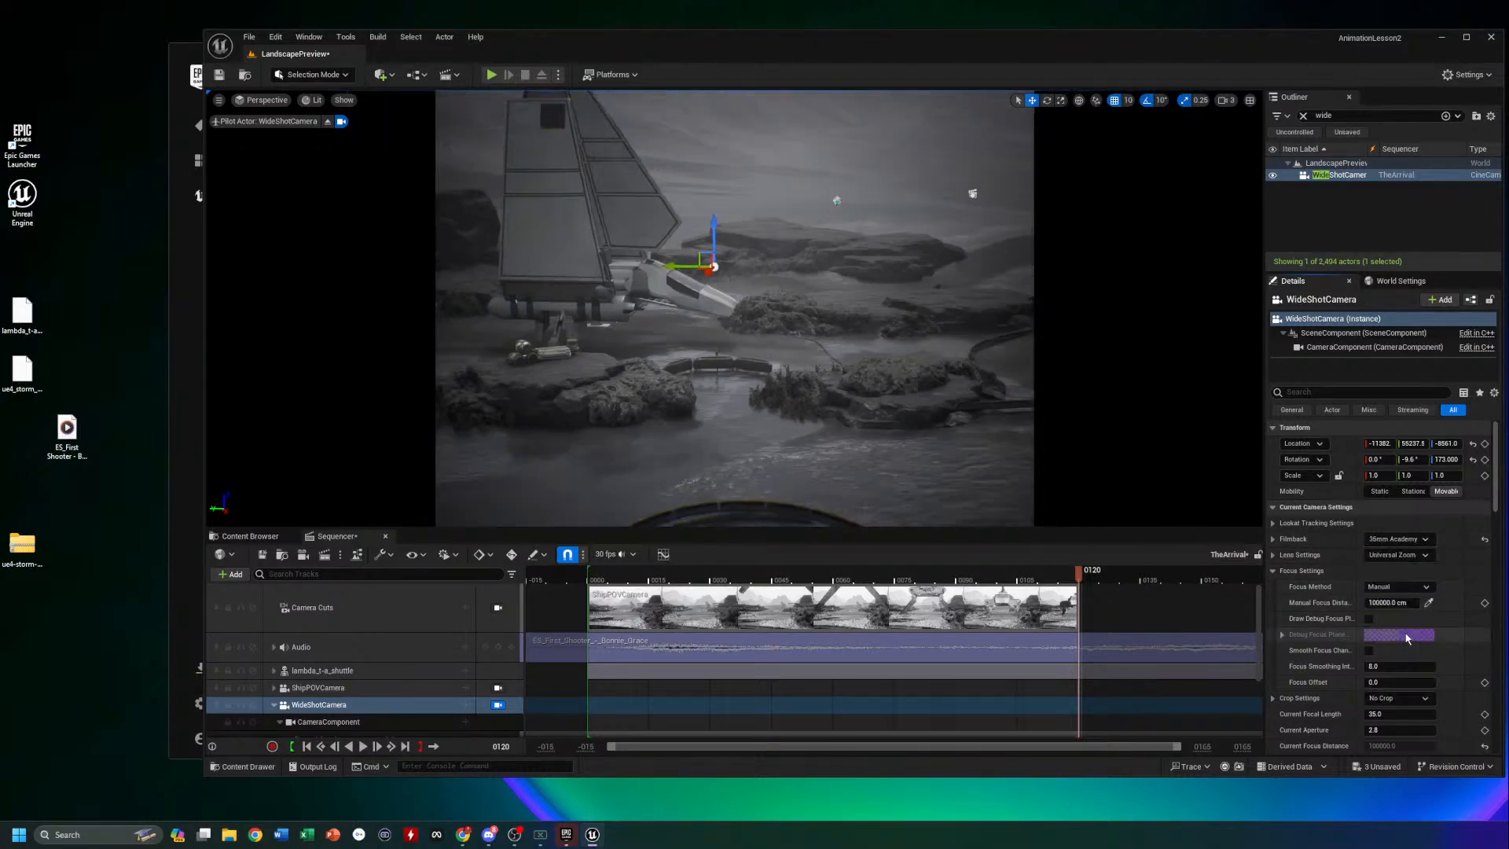
{"action": "left_click", "coordinate": [1418, 542]}
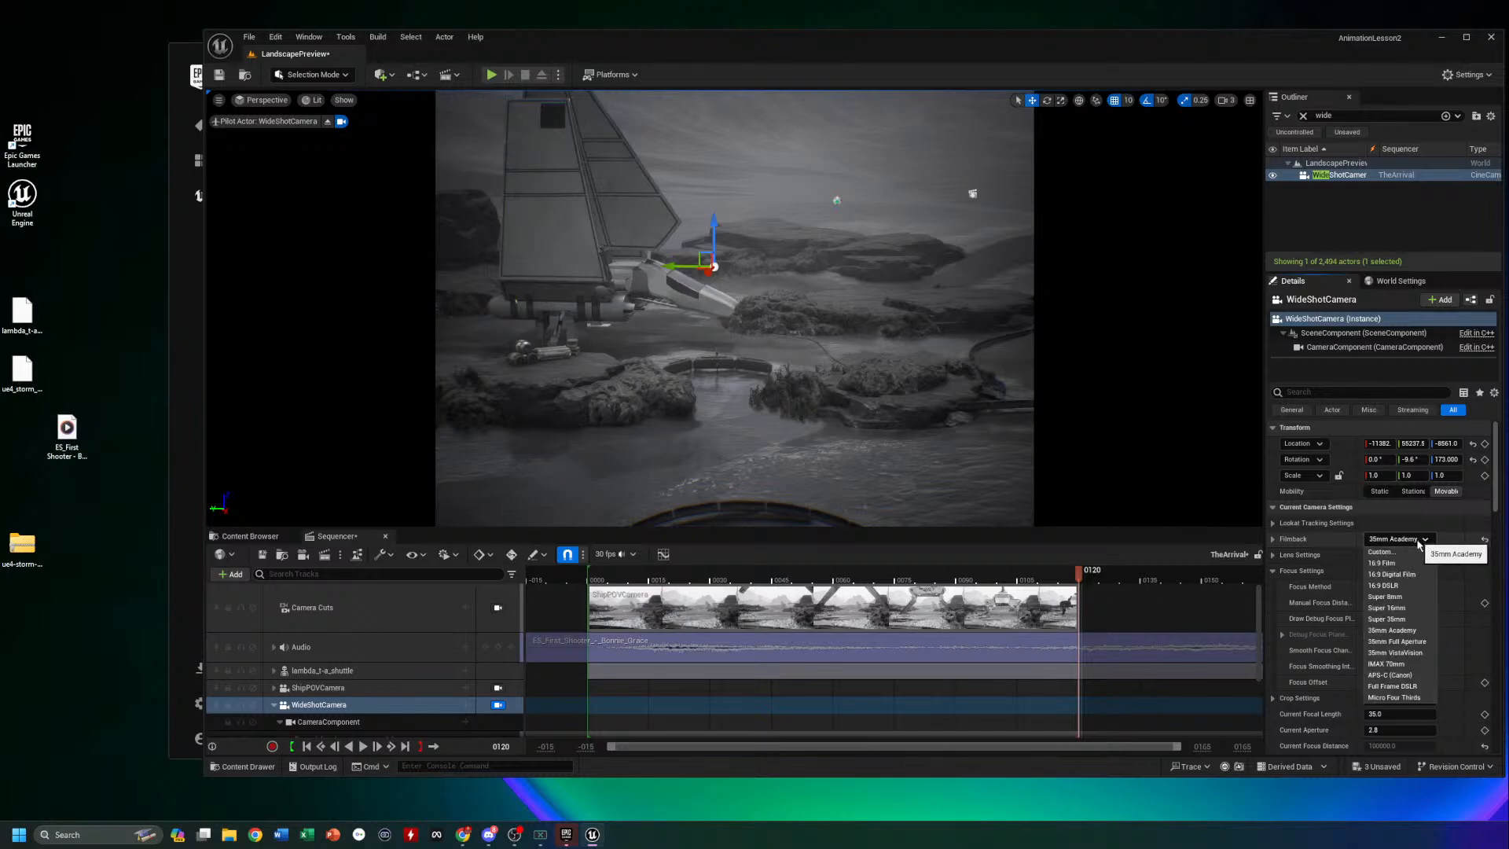
{"action": "left_click", "coordinate": [1424, 580]}
Rotate WideShotCamera slightly down and toward the base so the building's edge enters the frame
{"action": "right_click_drag", "start_coordinate": [842, 398], "coordinate": [890, 361]}
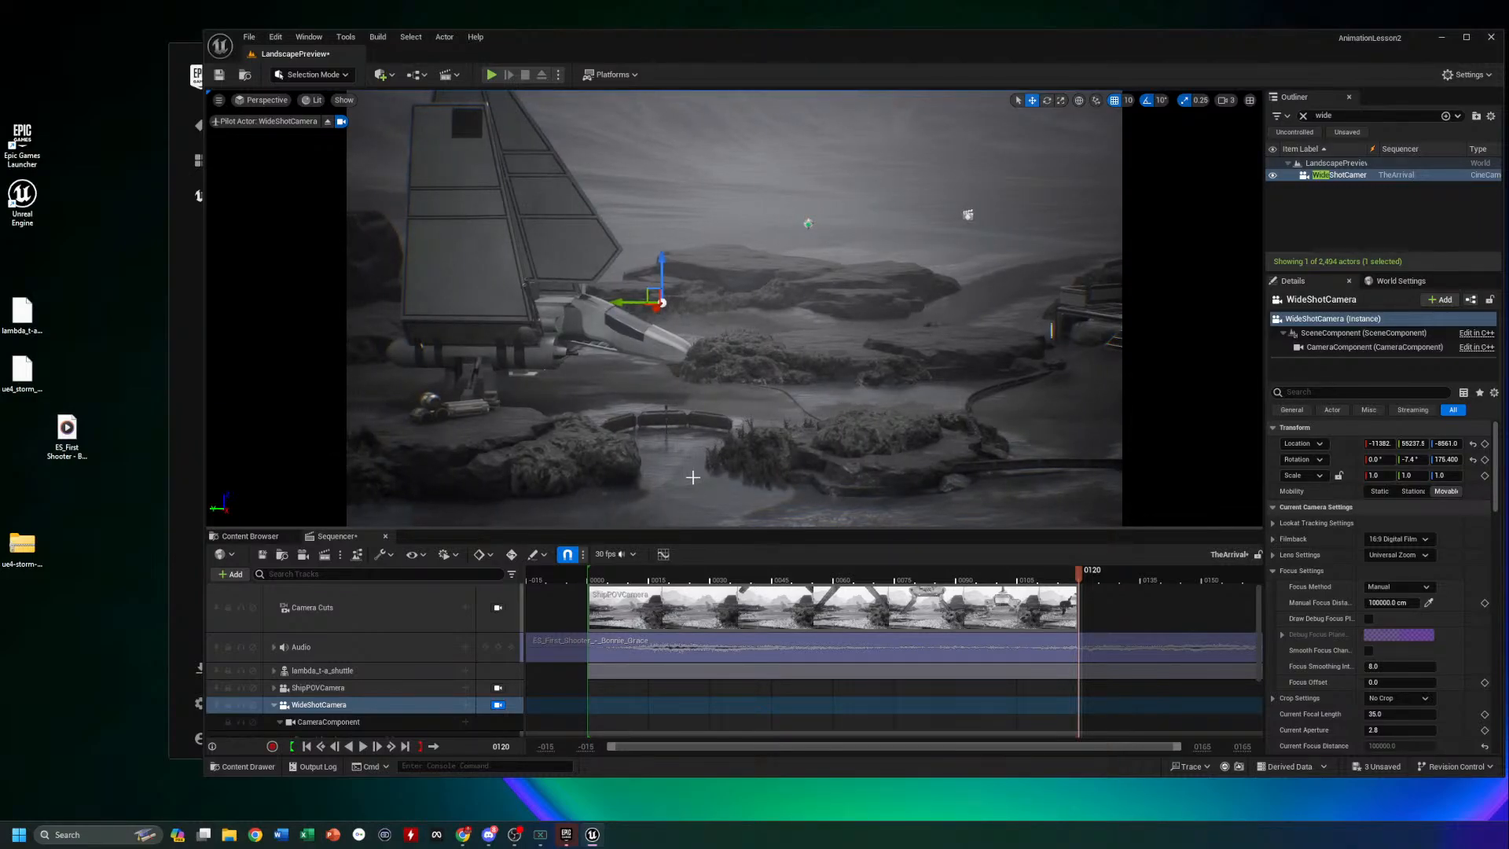
Extend the end of TheArrival's playback range to frame 240
{"action": "scroll", "coordinate": [491, 646], "scroll_direction": "down", "scroll_amount": 3}
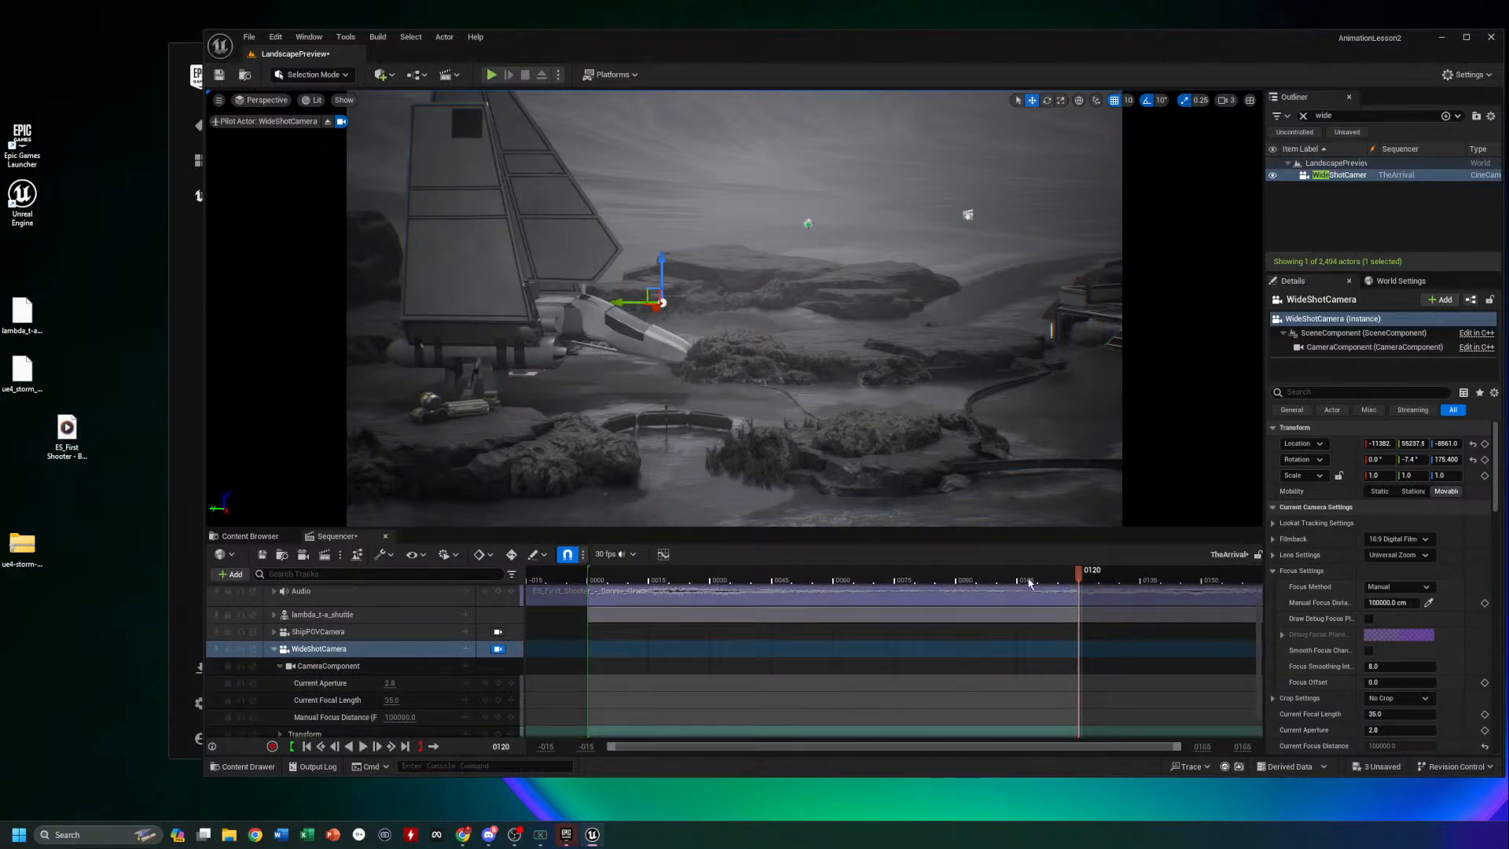
{"action": "mouse_move", "coordinate": [1080, 580]}
{"action": "left_mouse_down"}
{"action": "mouse_move", "coordinate": [947, 580]}
{"action": "mouse_move", "coordinate": [1184, 579]}
{"action": "left_mouse_up"}
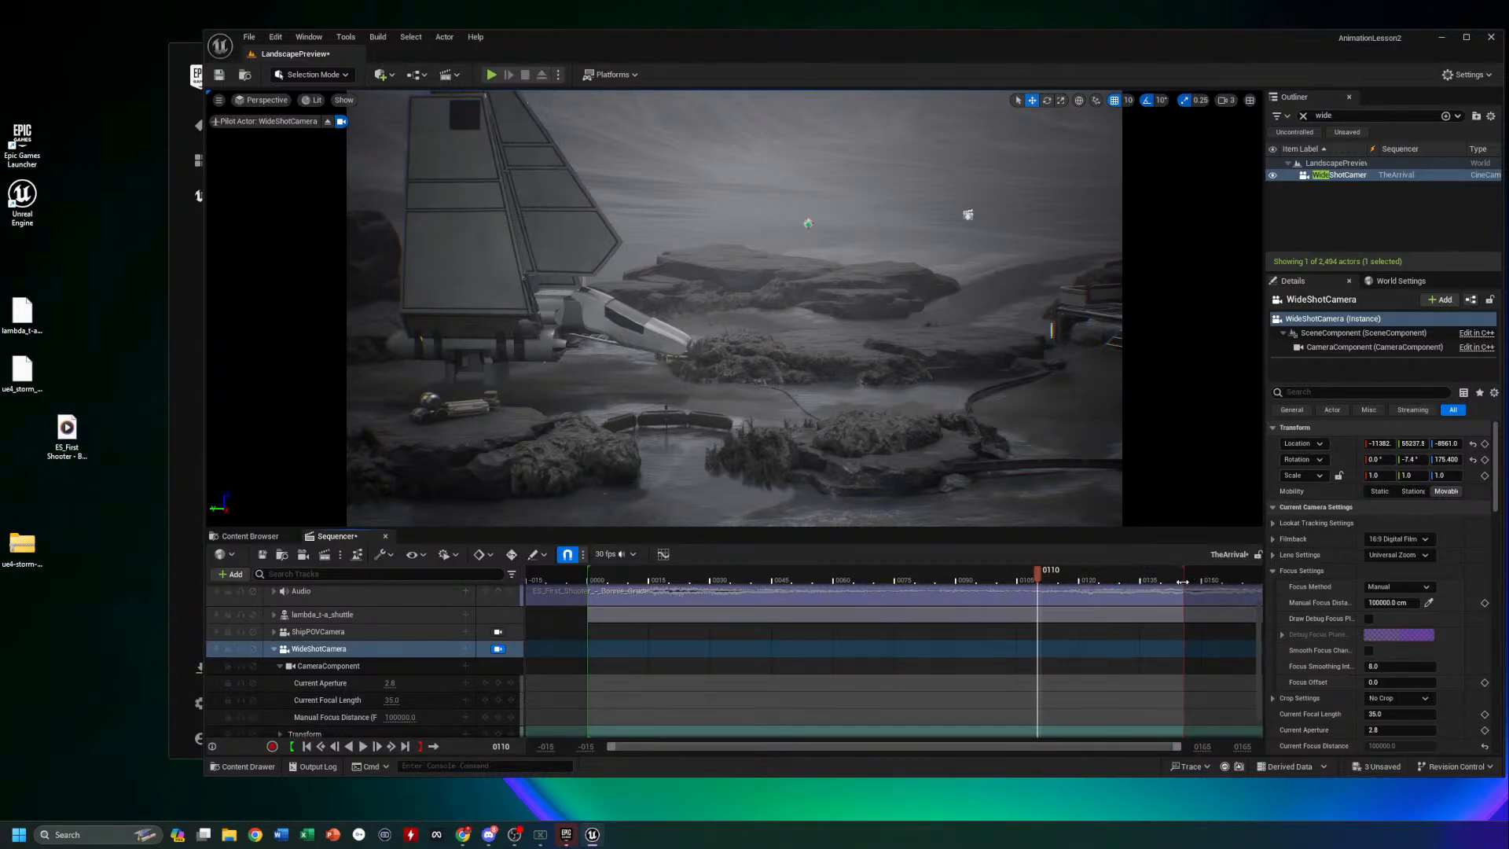
{"action": "left_click_drag", "start_coordinate": [1195, 579], "coordinate": [1225, 582]}
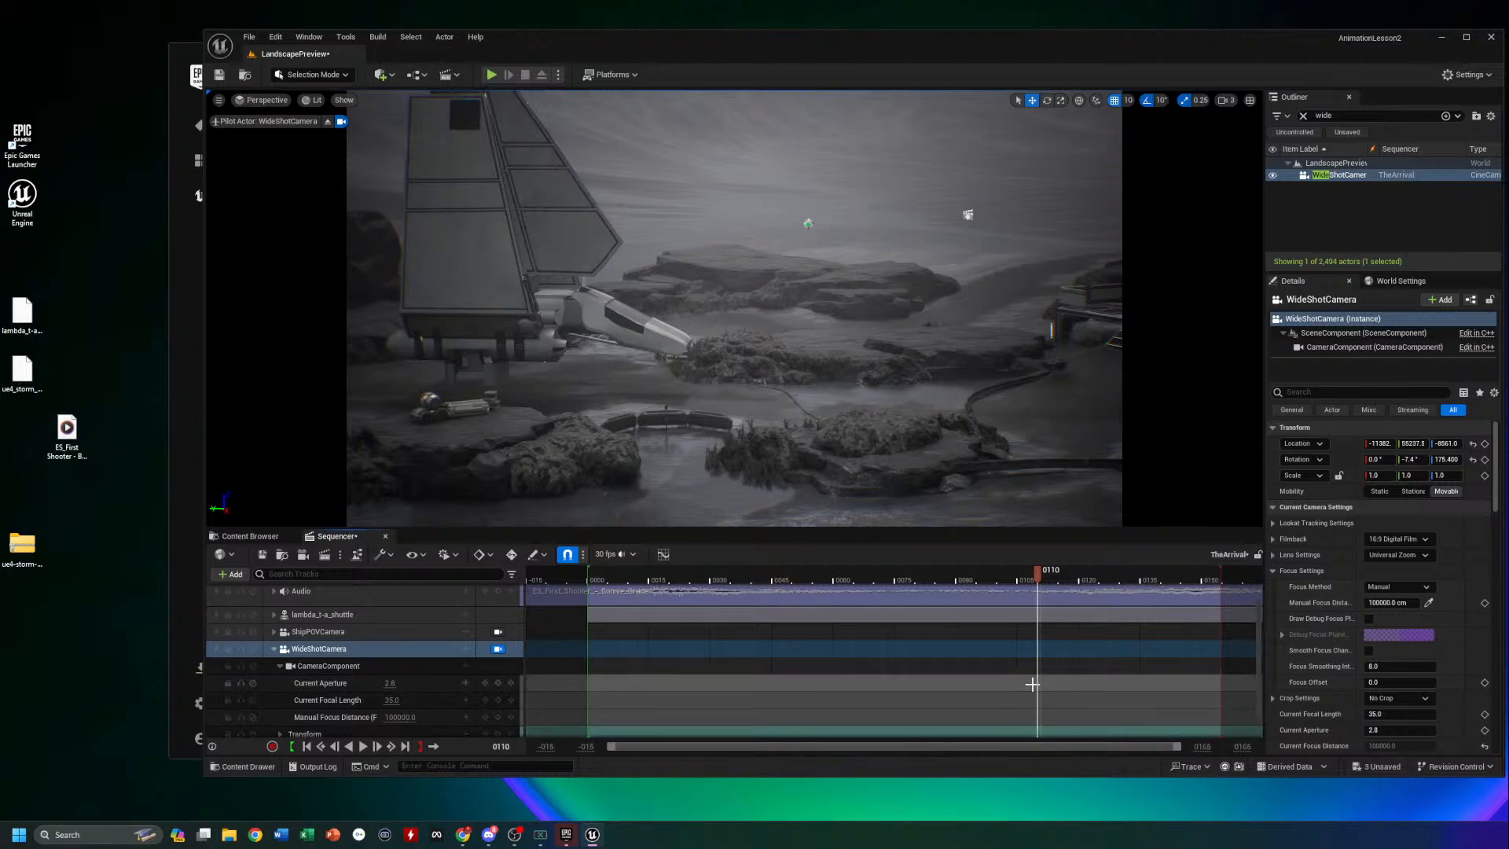
{"action": "scroll", "coordinate": [1031, 683], "scroll_direction": "down", "scroll_amount": 1}
{"action": "scroll", "coordinate": [1032, 681], "scroll_direction": "down", "scroll_amount": 4, "text": "ctrl"}
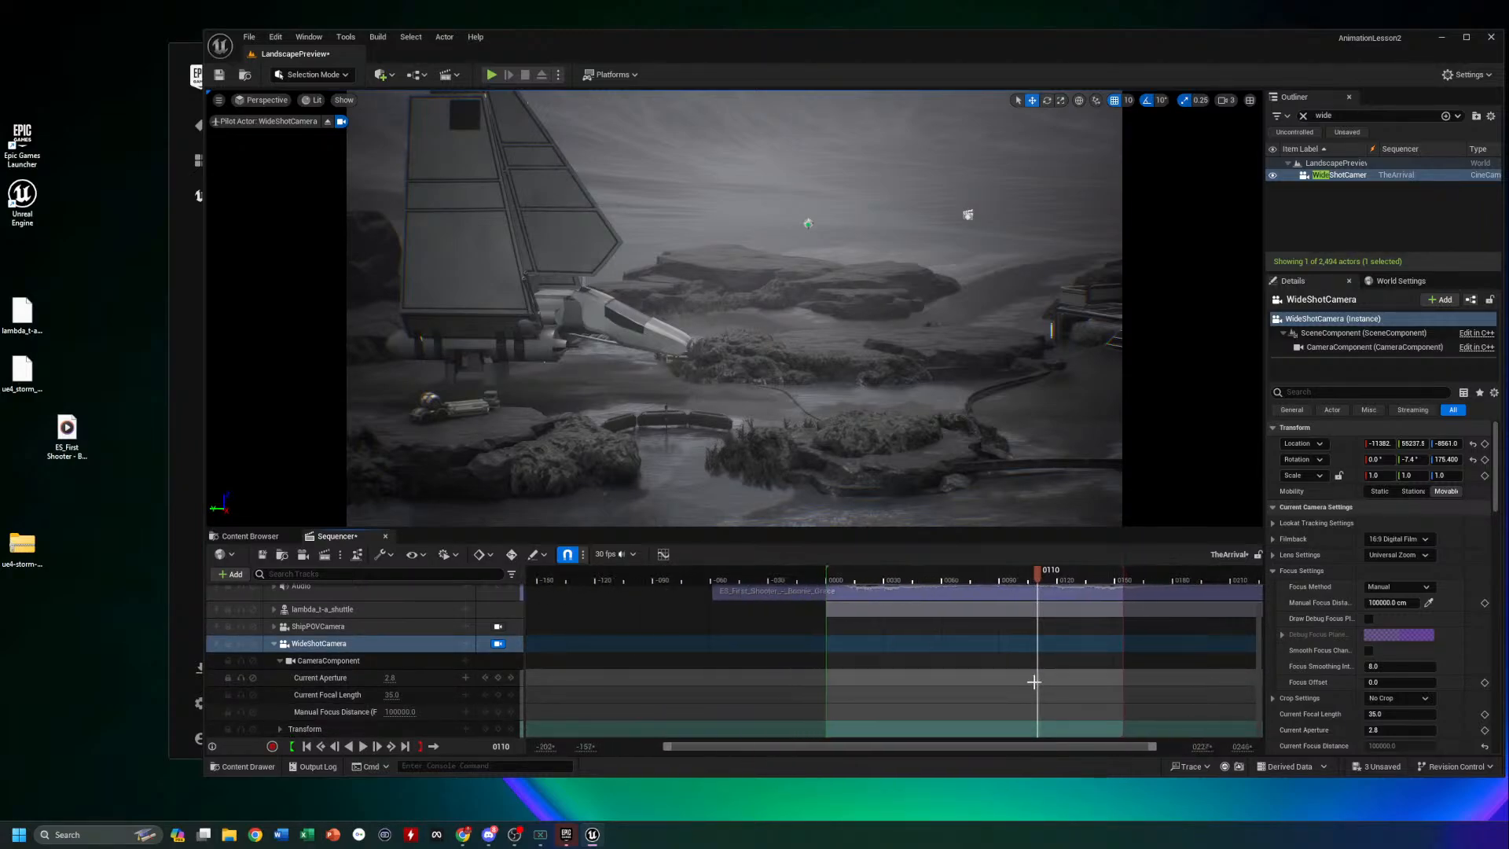
{"action": "scroll", "coordinate": [1033, 681], "scroll_direction": "down", "scroll_amount": 2, "text": "ctrl"}
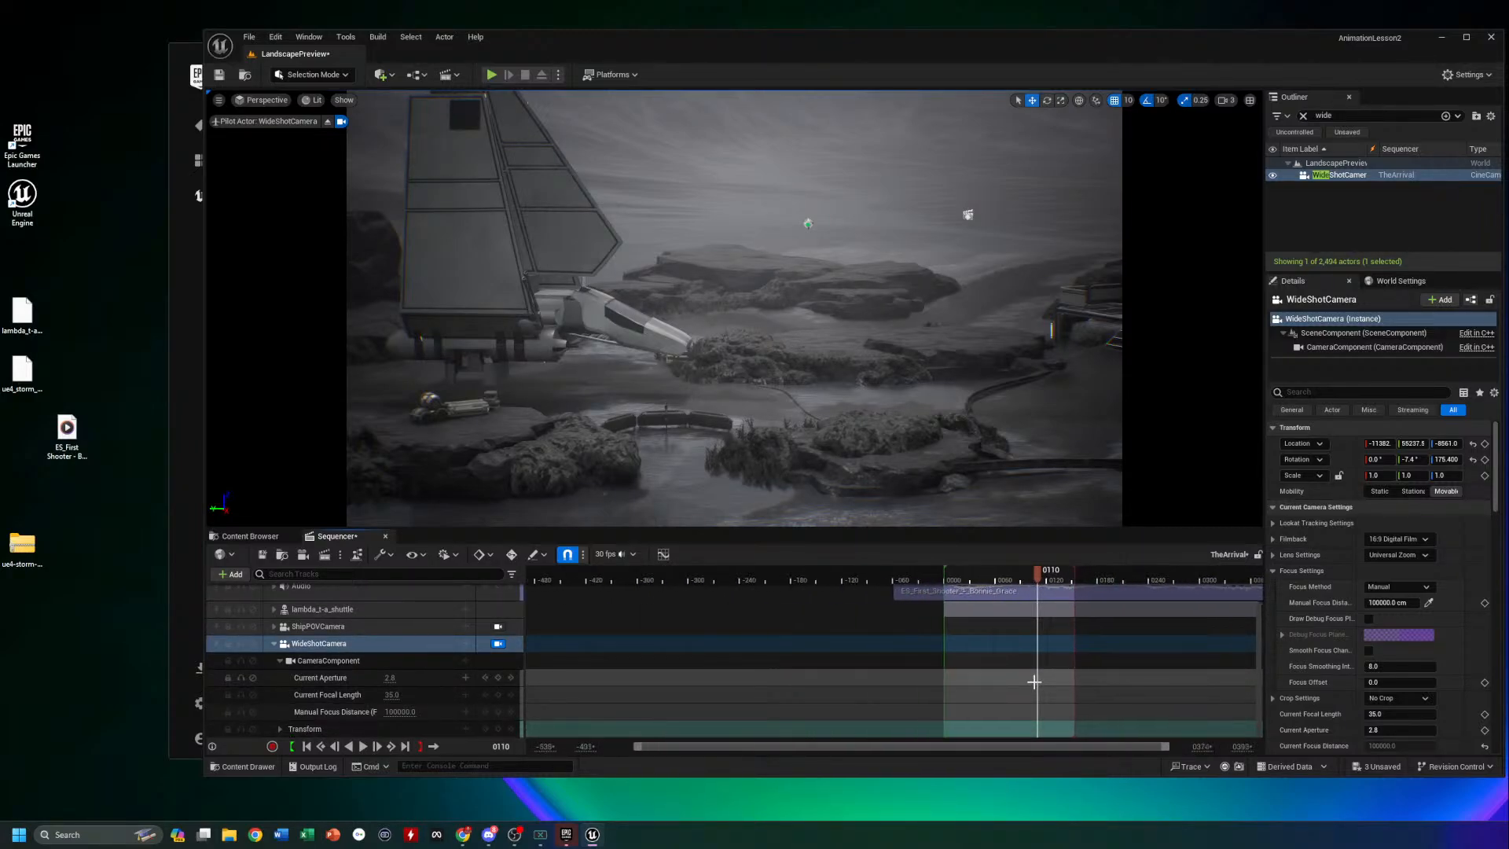
{"action": "scroll", "coordinate": [1033, 681], "scroll_direction": "up", "scroll_amount": 5, "text": "ctrl"}
{"action": "left_click_drag", "start_coordinate": [1145, 576], "coordinate": [1238, 579]}
{"action": "scroll", "coordinate": [1140, 607], "scroll_direction": "down", "scroll_amount": 5, "text": "ctrl"}
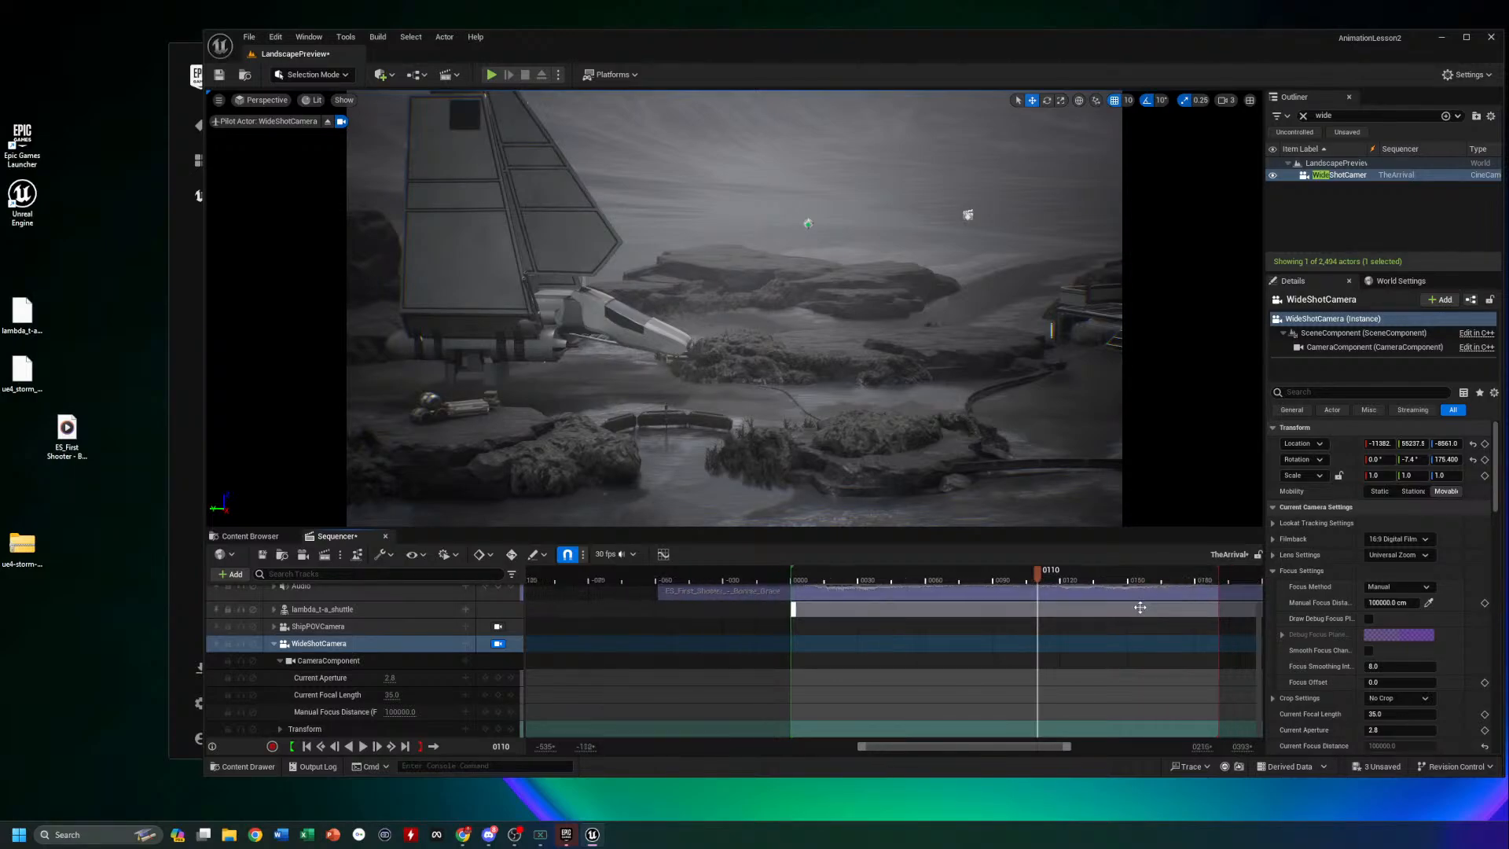
{"action": "scroll", "coordinate": [1140, 608], "scroll_direction": "up", "scroll_amount": 1, "text": "ctrl"}
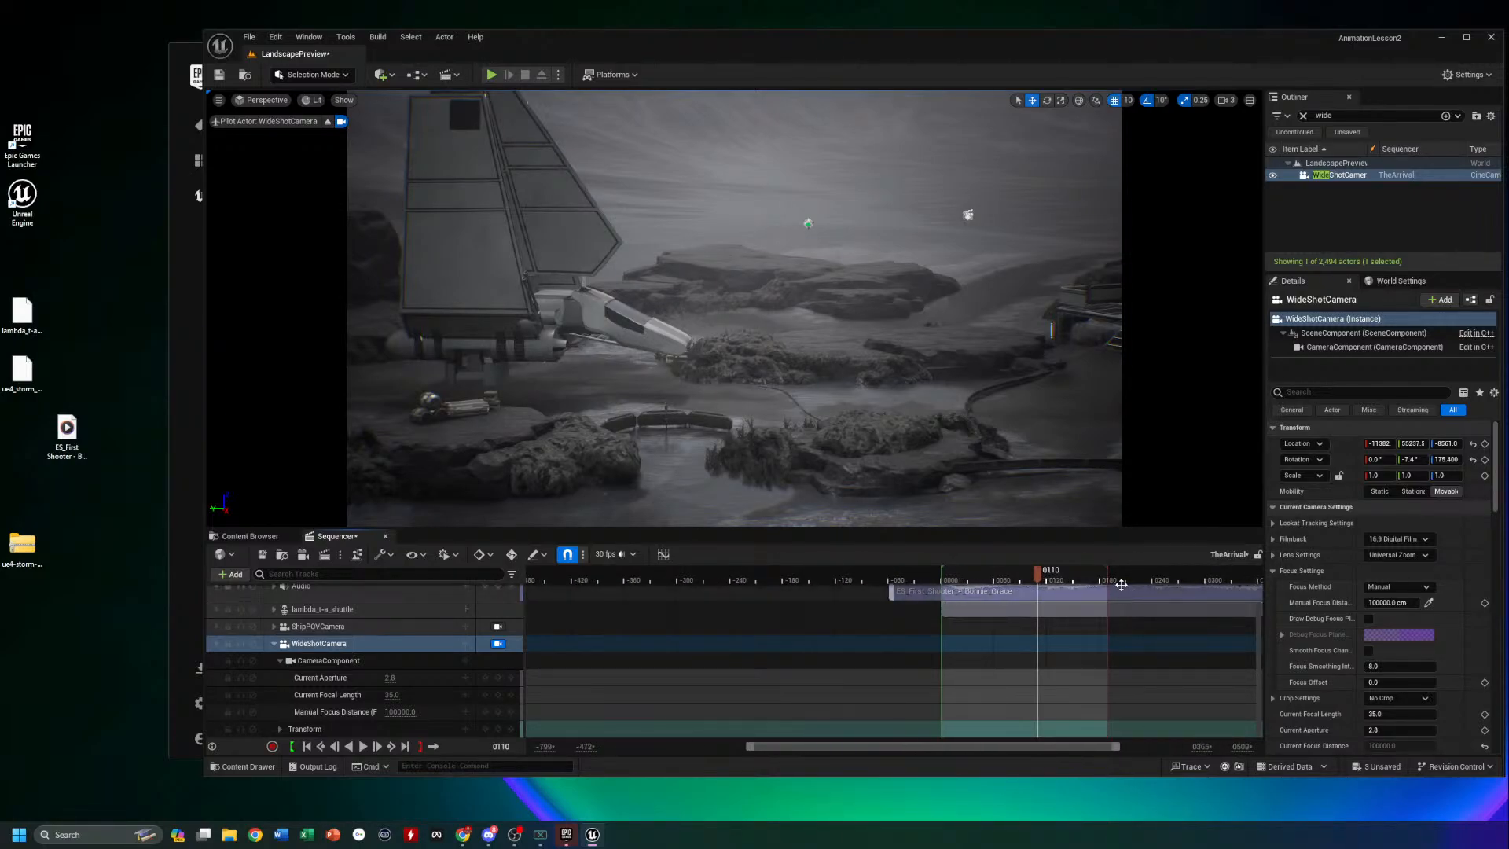
{"action": "left_click_drag", "start_coordinate": [1106, 579], "coordinate": [1168, 579]}
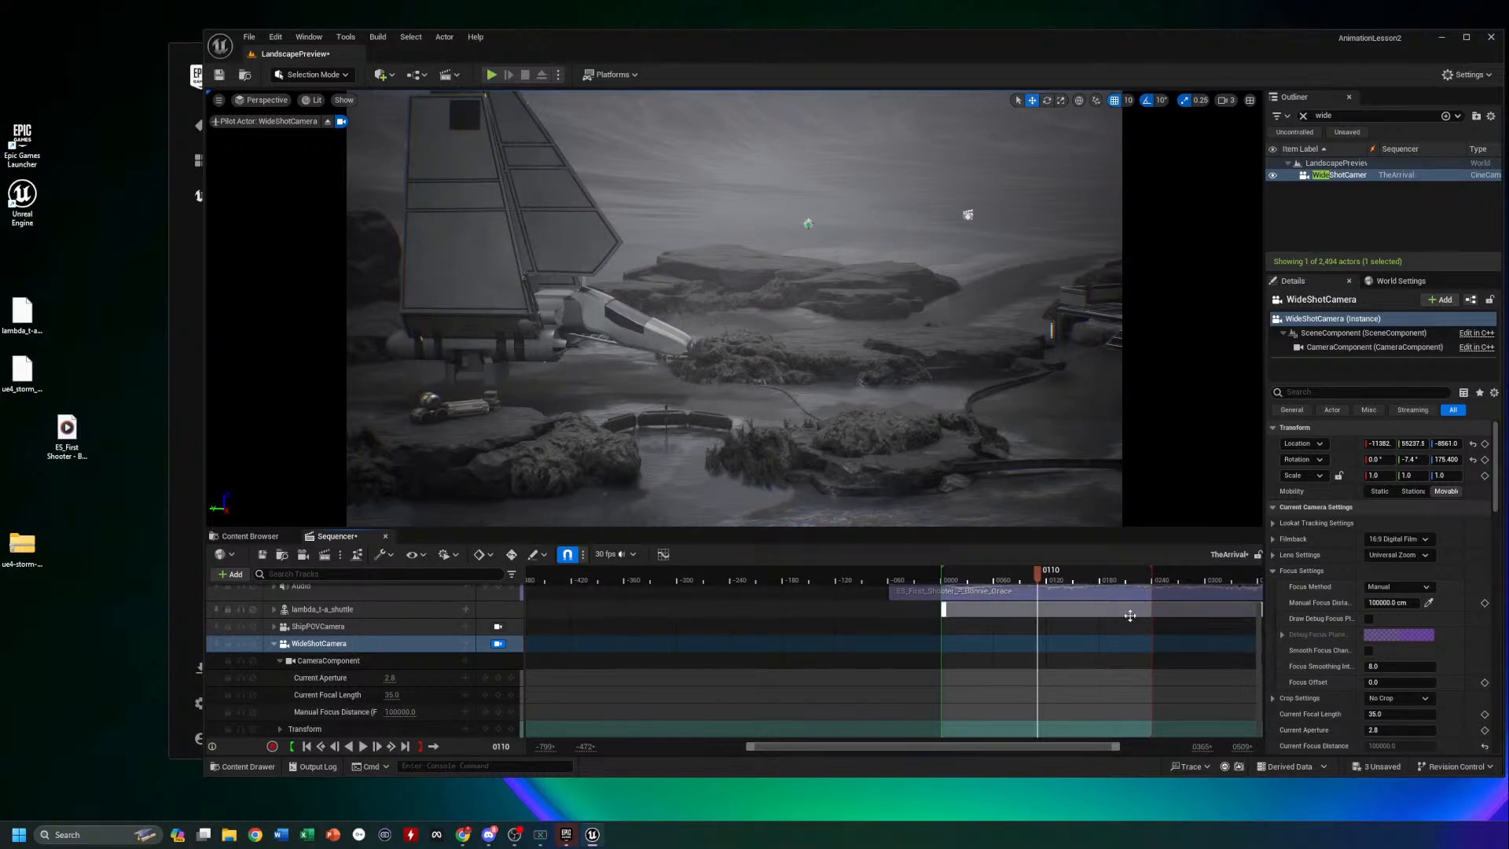
Go to frame 117 and add a Transform key for WideShotCamera
{"action": "mouse_move", "coordinate": [1038, 581]}
{"action": "left_mouse_down"}
{"action": "mouse_move", "coordinate": [1072, 581]}
{"action": "mouse_move", "coordinate": [1045, 582]}
{"action": "left_mouse_up"}
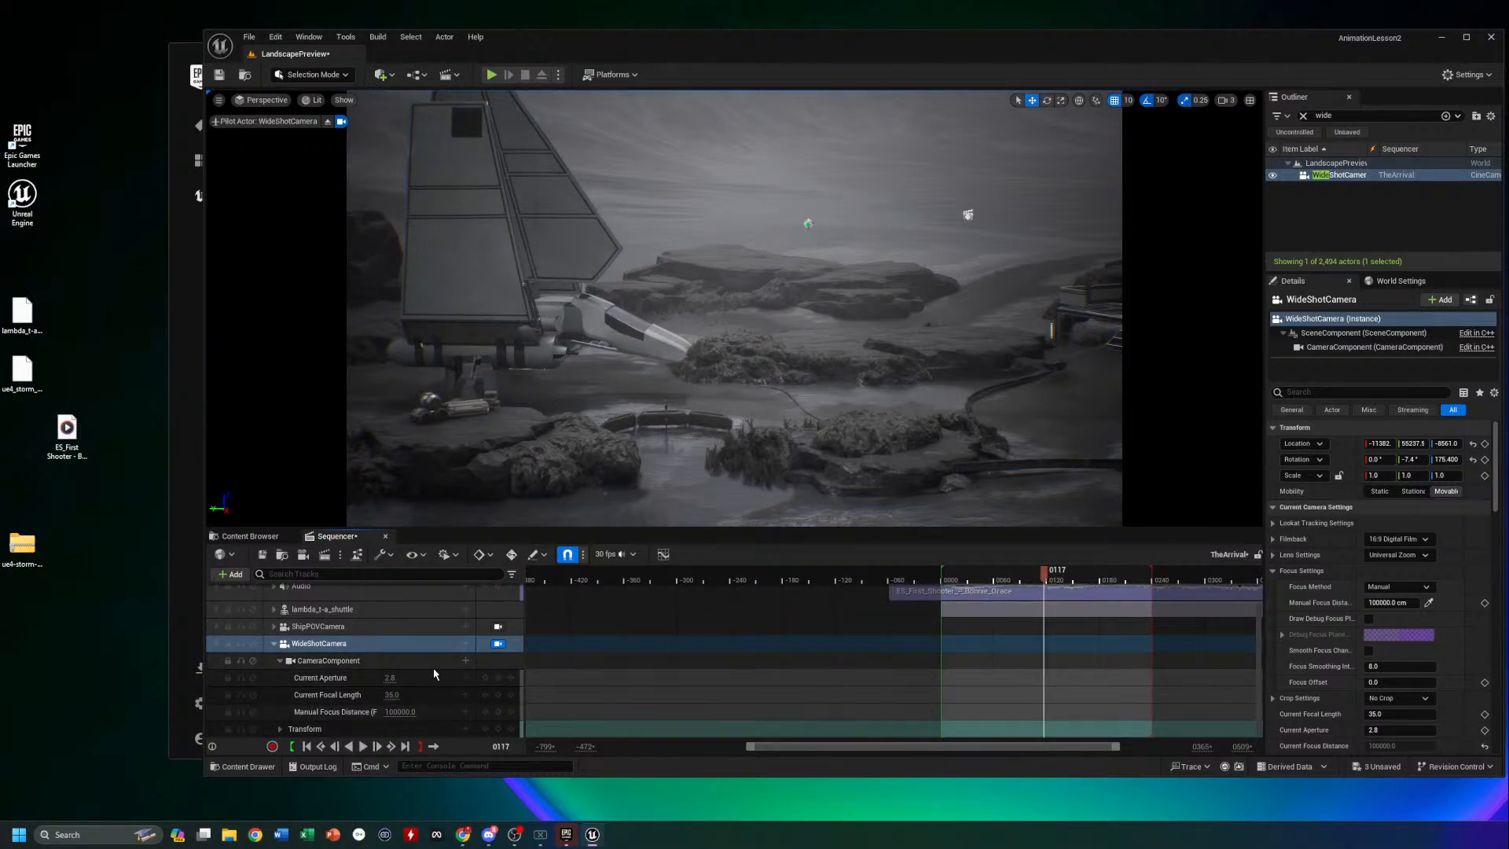
{"action": "left_click", "coordinate": [280, 661]}
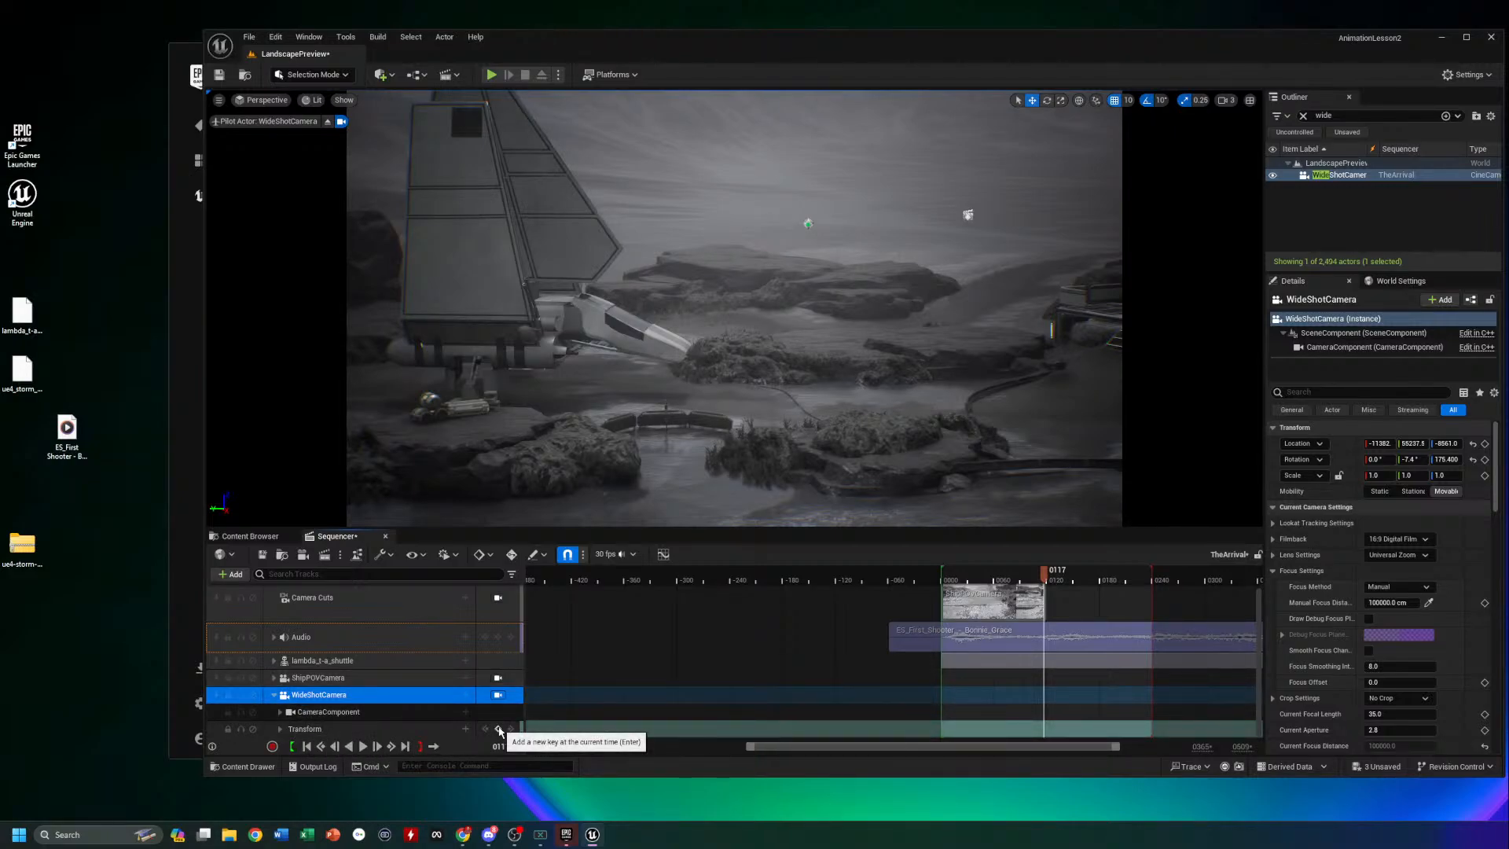
At frame 240, move WideShotCamera sideways toward the base to reveal its platform, and key its Transform
{"action": "left_click", "coordinate": [1048, 580]}
{"action": "left_click_drag", "start_coordinate": [1066, 583], "coordinate": [1137, 588]}
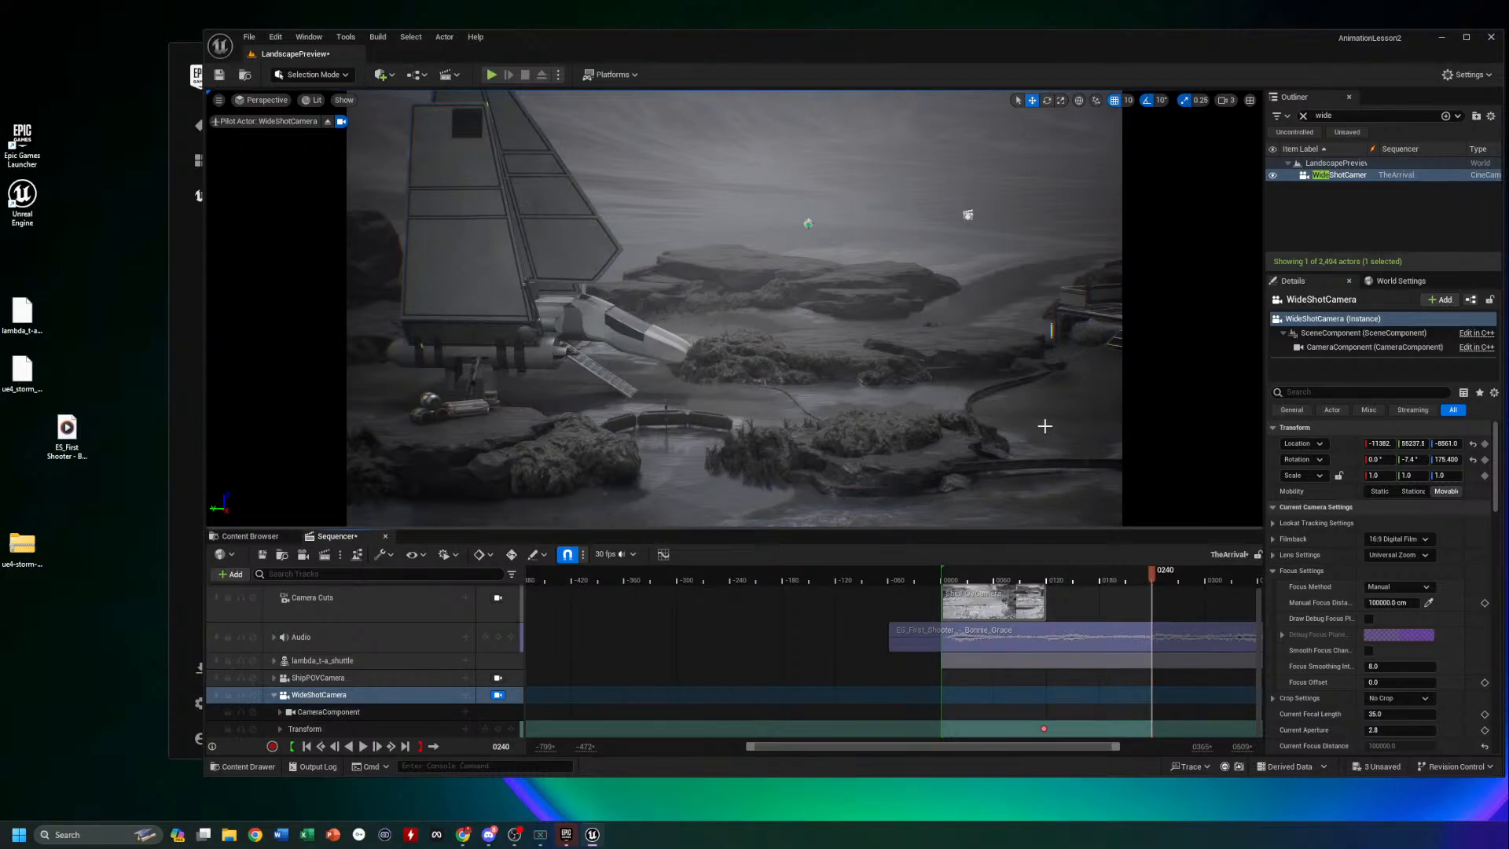
{"action": "left_click", "coordinate": [785, 401]}
{"action": "right_click_drag", "start_coordinate": [786, 400], "coordinate": [831, 392]}
{"action": "key", "text": "d"}
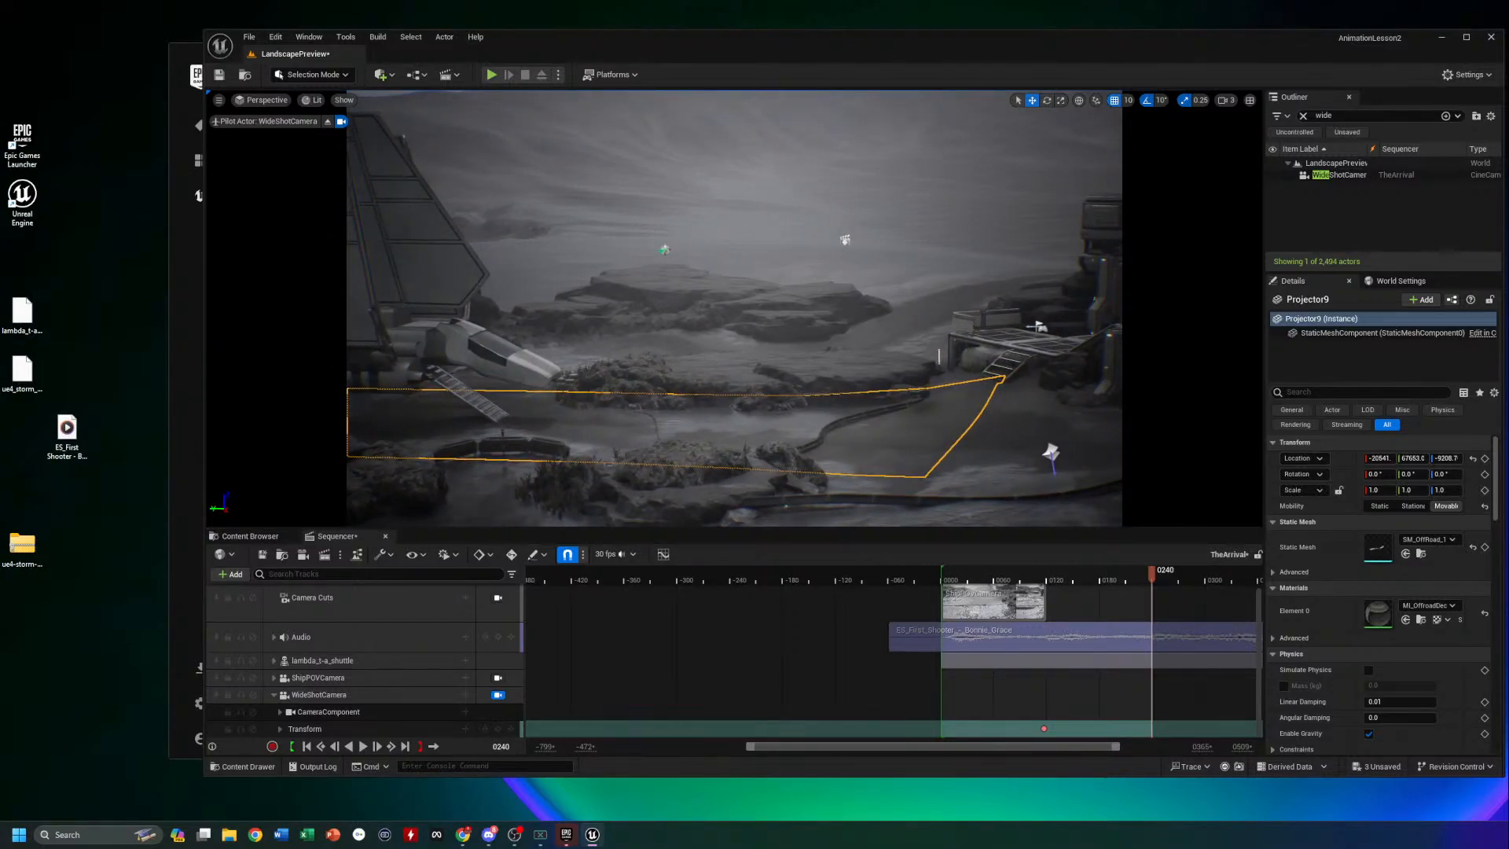
{"action": "left_click", "coordinate": [499, 730]}
Rewind into the landing and play the sequence through WideShotCamera to review its camera move
{"action": "left_click_drag", "start_coordinate": [1151, 582], "coordinate": [987, 583]}
{"action": "key", "text": "space"}
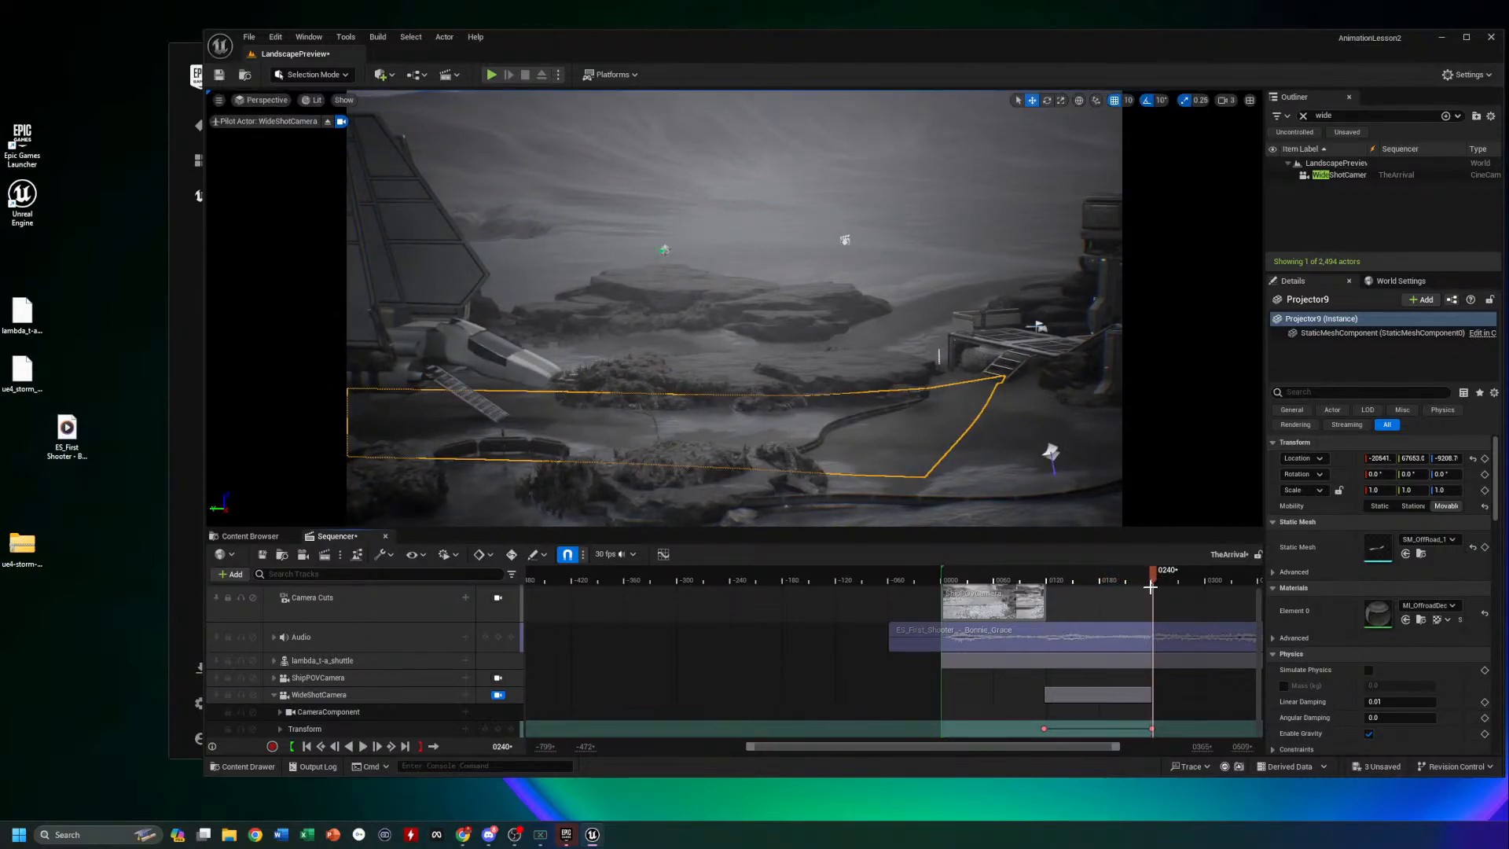
Move WideShotCamera's ending Transform key to frame 256
{"action": "mouse_move", "coordinate": [1162, 582]}
{"action": "left_mouse_down"}
{"action": "mouse_move", "coordinate": [1216, 581]}
{"action": "mouse_move", "coordinate": [1146, 585]}
{"action": "mouse_move", "coordinate": [1169, 583]}
{"action": "left_mouse_up"}
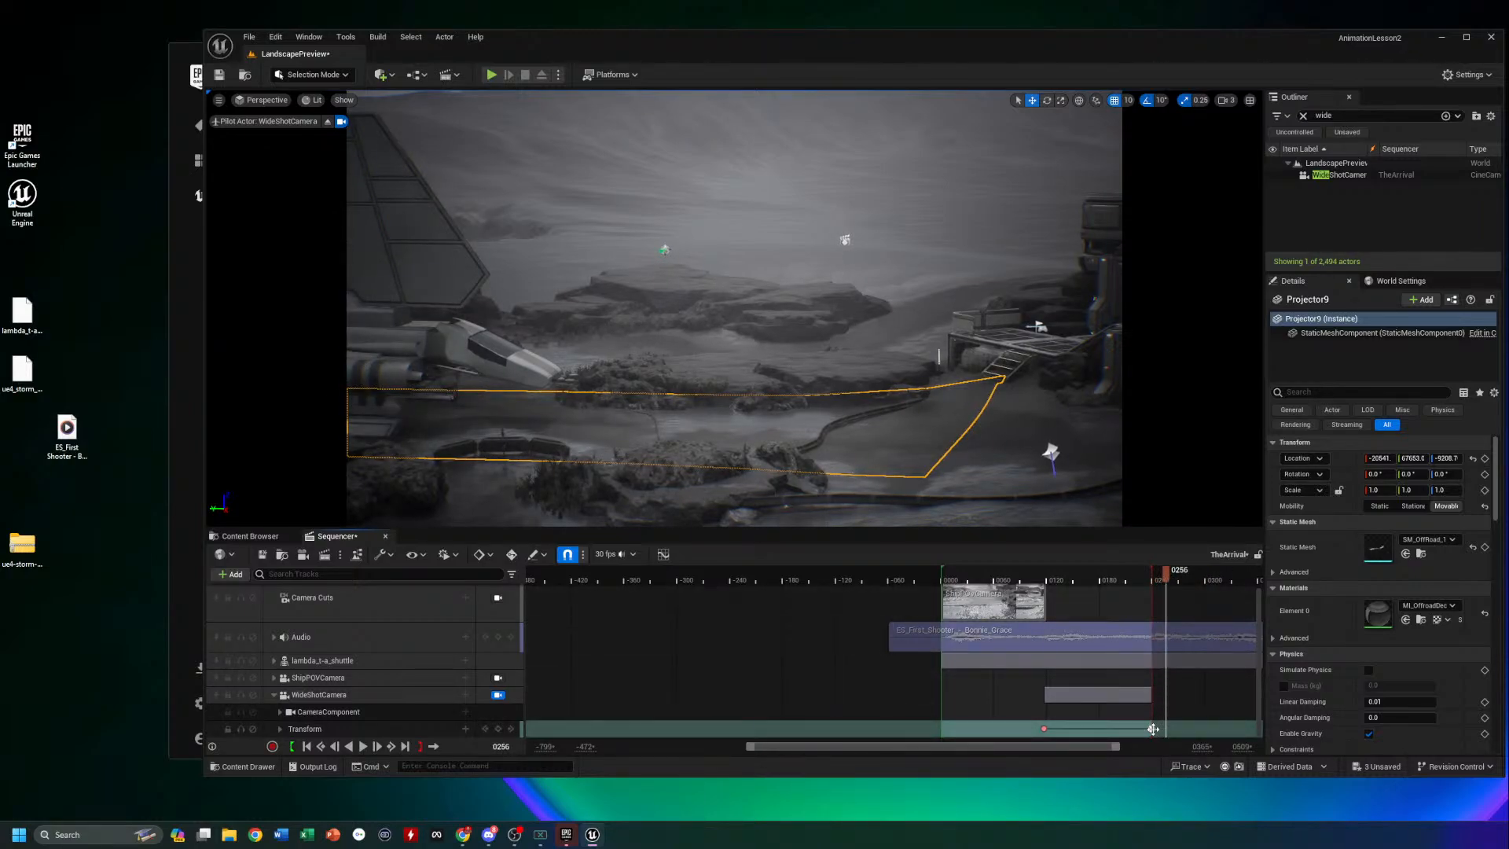
{"action": "left_click", "coordinate": [1153, 729]}
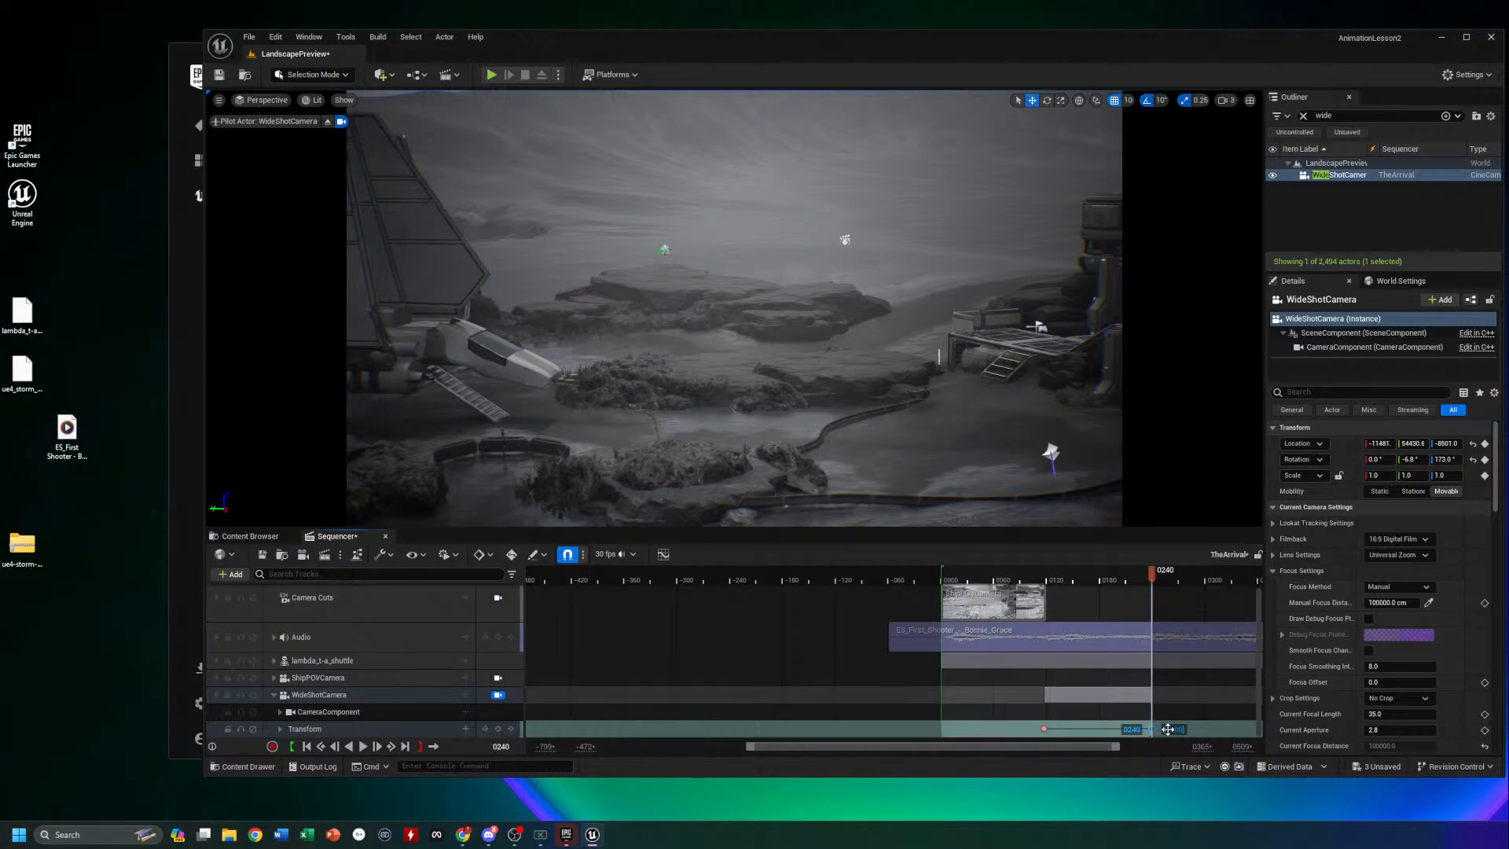
{"action": "left_click_drag", "start_coordinate": [1165, 726], "coordinate": [1168, 726]}
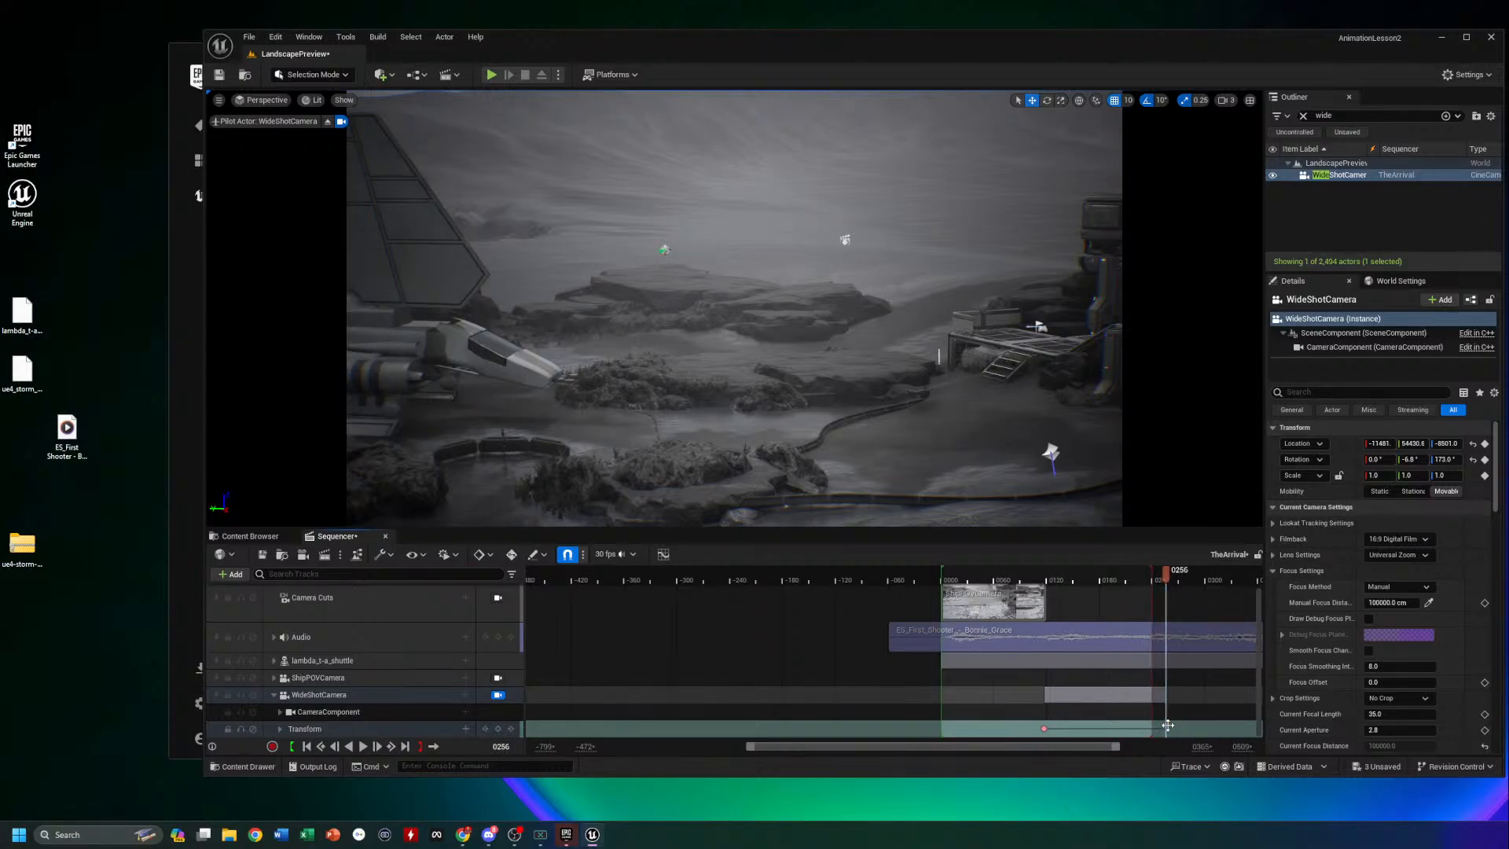
Extend the sequence's playback end to about frame 319 and scrub back to about frame 99
{"action": "left_click_drag", "start_coordinate": [1152, 574], "coordinate": [1222, 574]}
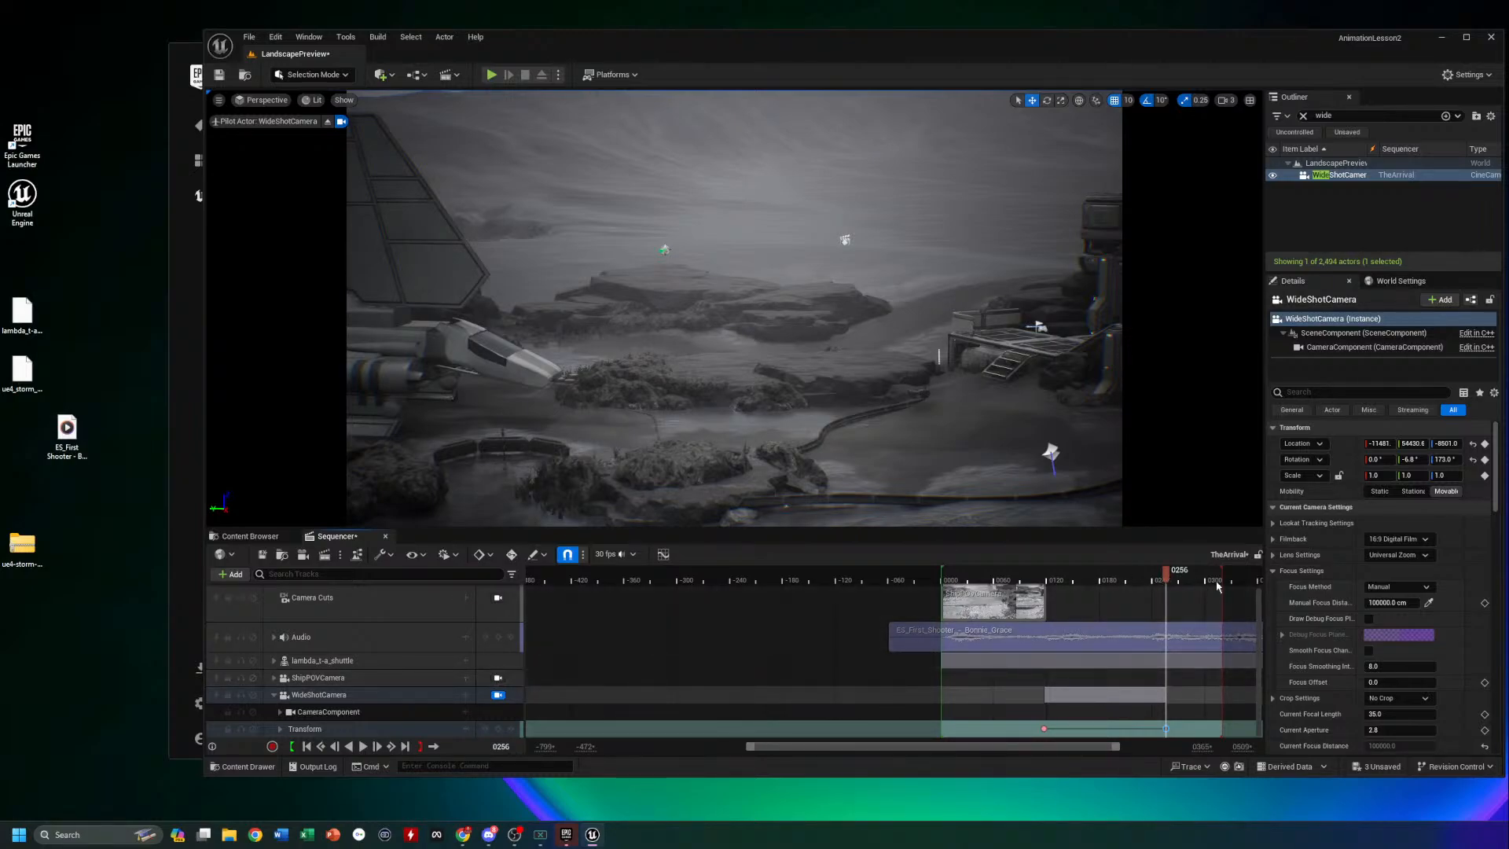
{"action": "left_click", "coordinate": [1136, 575]}
{"action": "left_click_drag", "start_coordinate": [1113, 577], "coordinate": [1029, 576]}
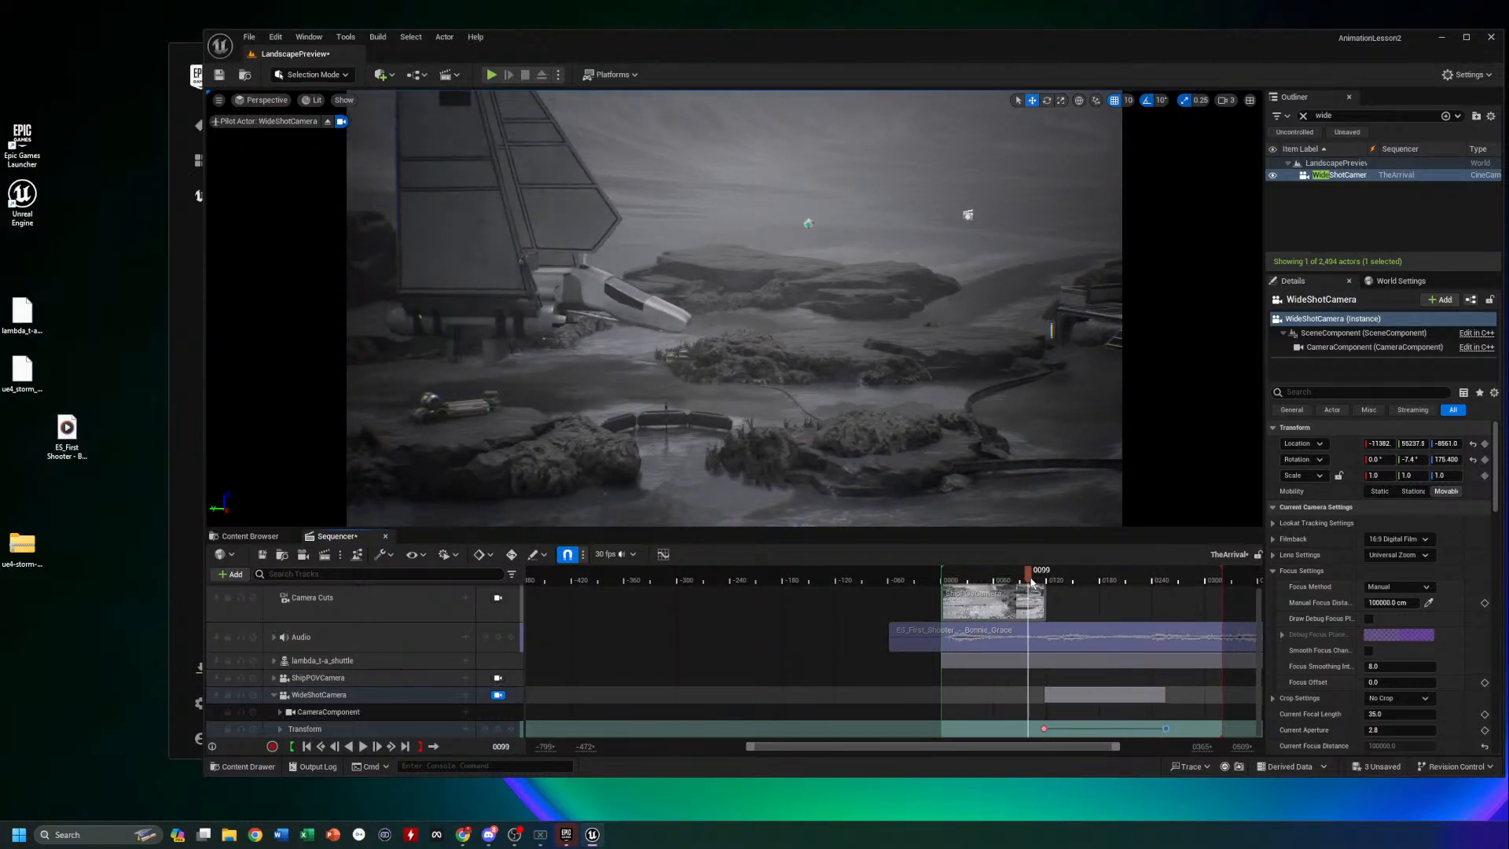
Compare the landing through the camera cuts, ShipPOVCamera and WideShotCamera views between frames 28 and 101
{"action": "left_click", "coordinate": [497, 599]}
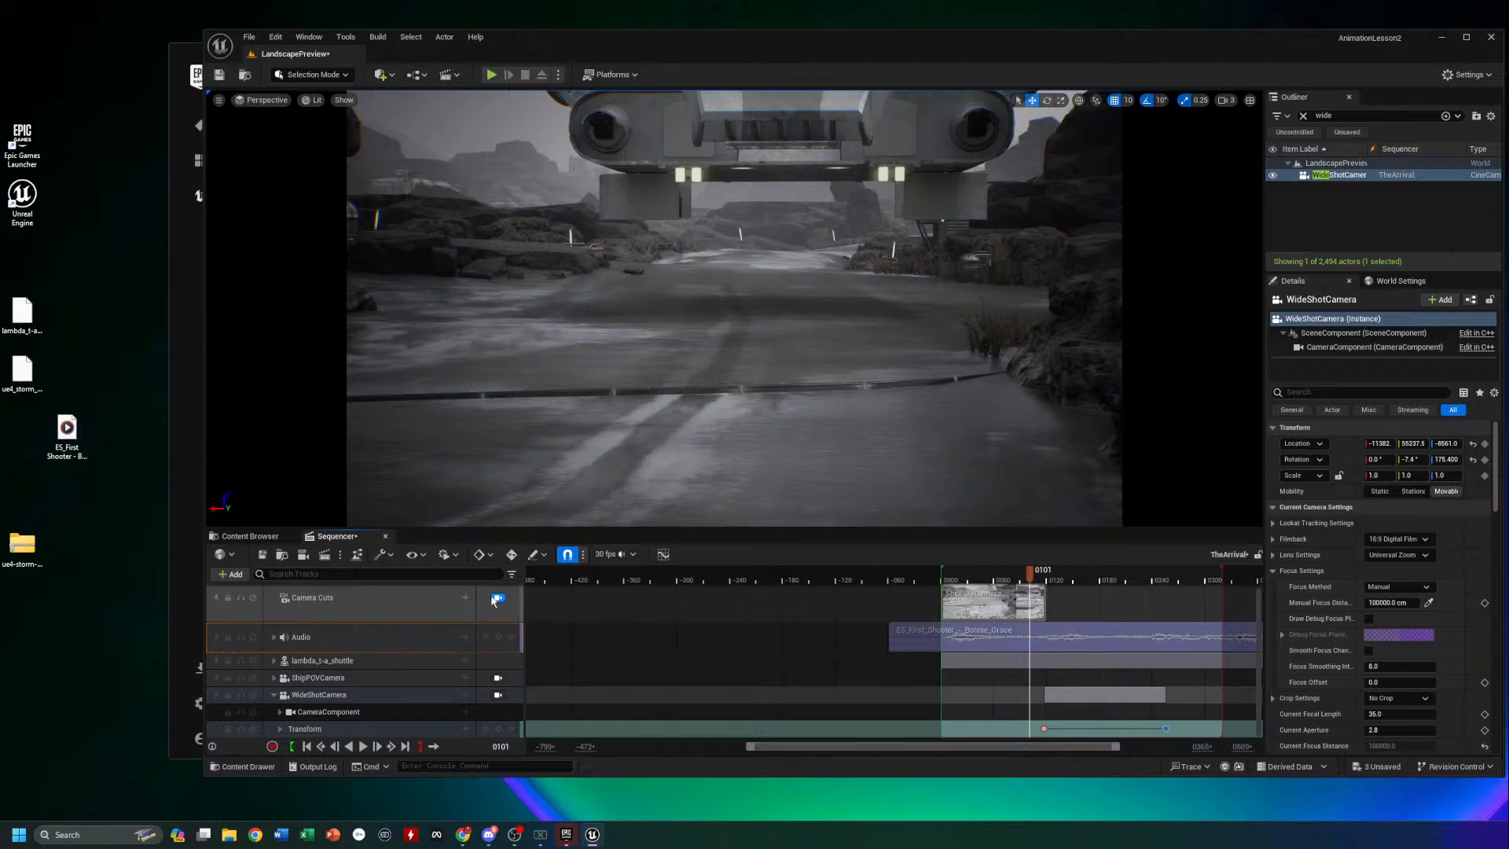
{"action": "left_click_drag", "start_coordinate": [1032, 578], "coordinate": [966, 582]}
{"action": "left_click", "coordinate": [497, 677]}
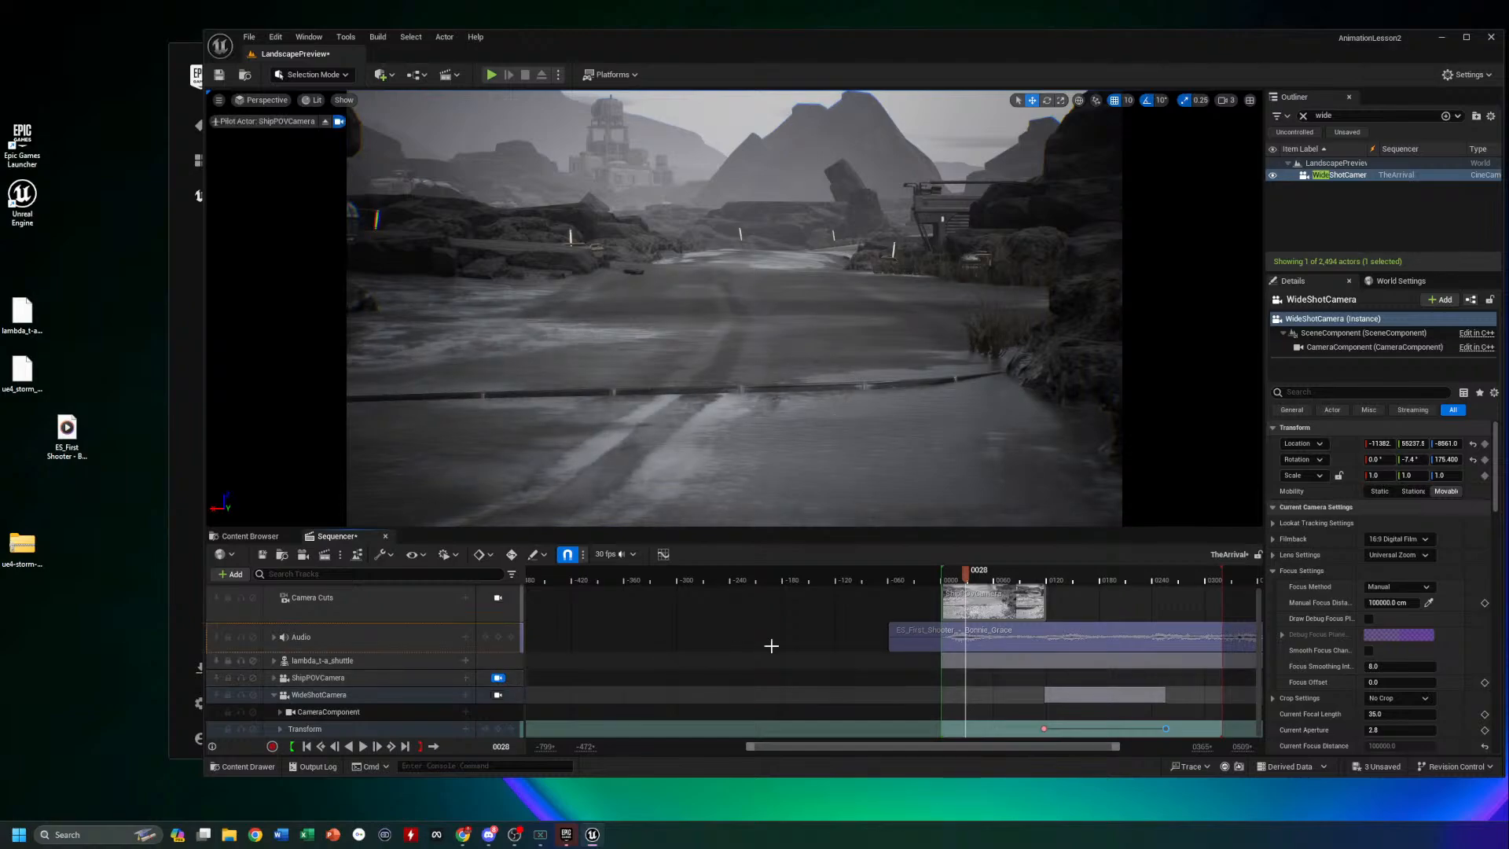
{"action": "left_click_drag", "start_coordinate": [967, 579], "coordinate": [1007, 583]}
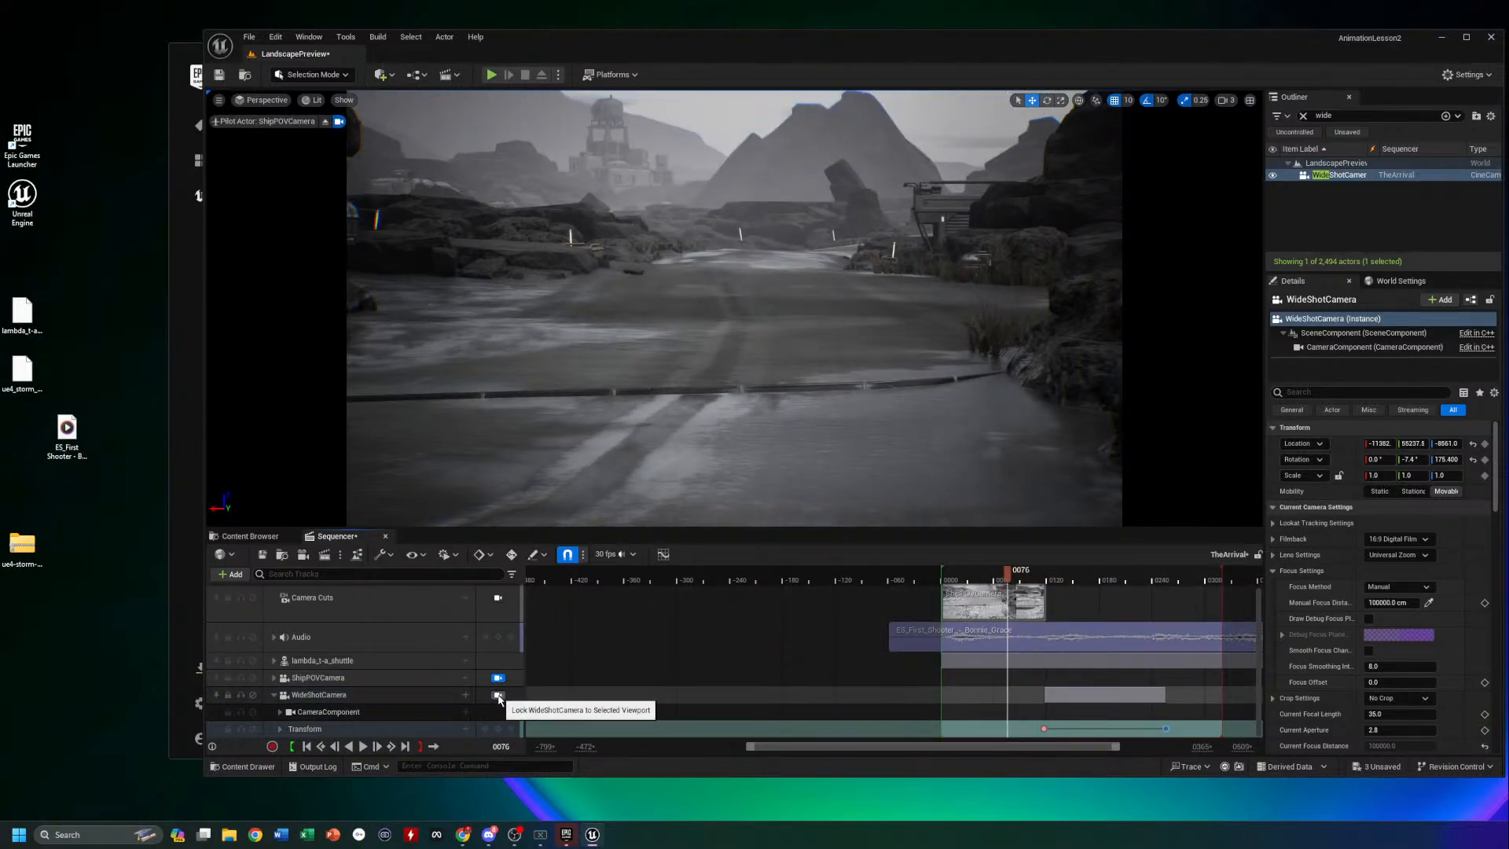
{"action": "left_click", "coordinate": [497, 694]}
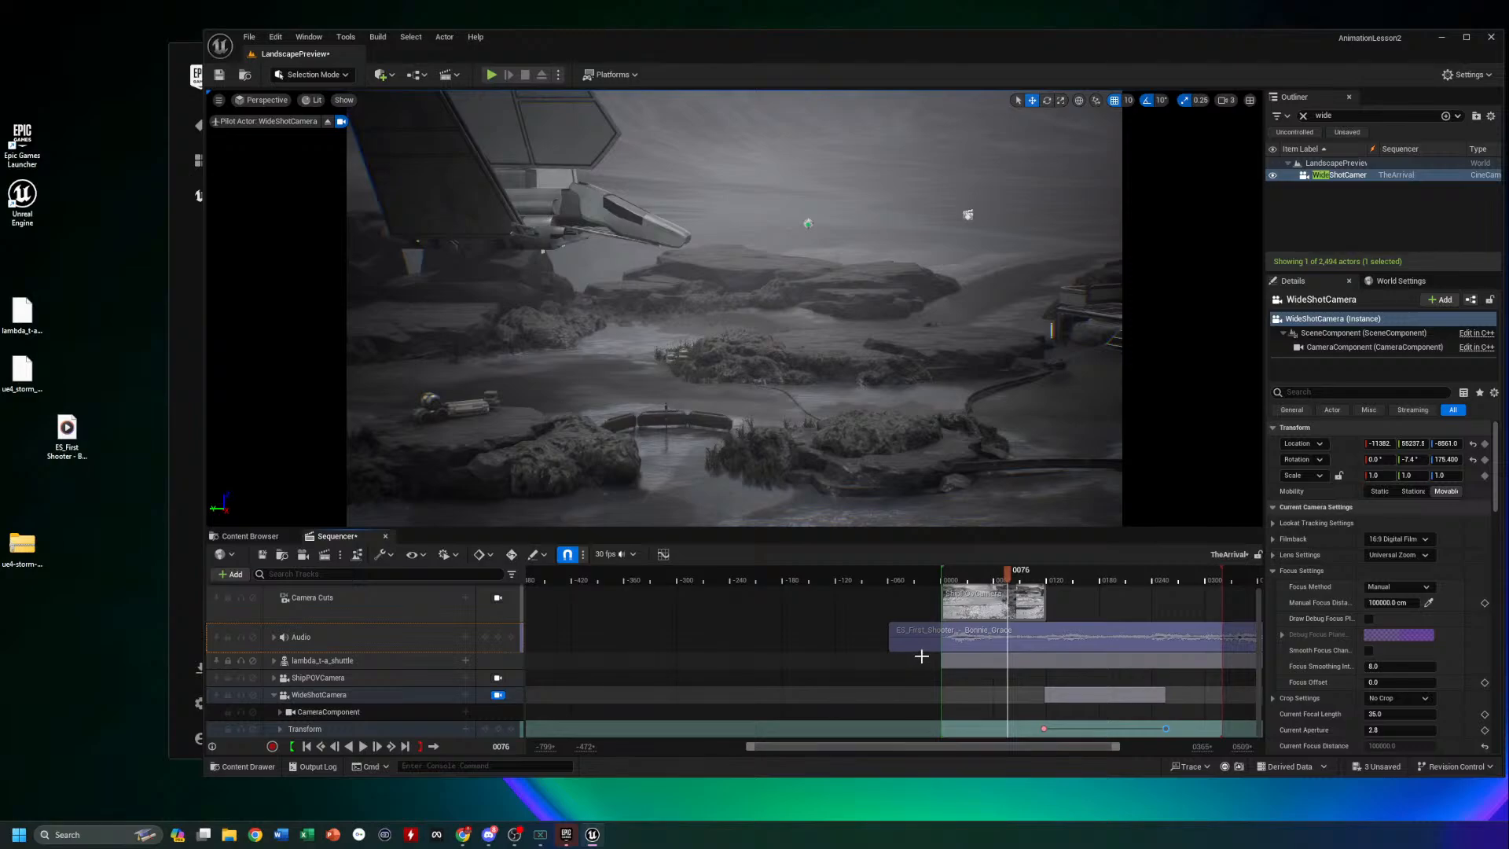
Go to frame 118 and add a camera cut there using the existing WideShotCamera binding
{"action": "left_click", "coordinate": [968, 580]}
{"action": "left_click_drag", "start_coordinate": [968, 580], "coordinate": [1046, 582]}
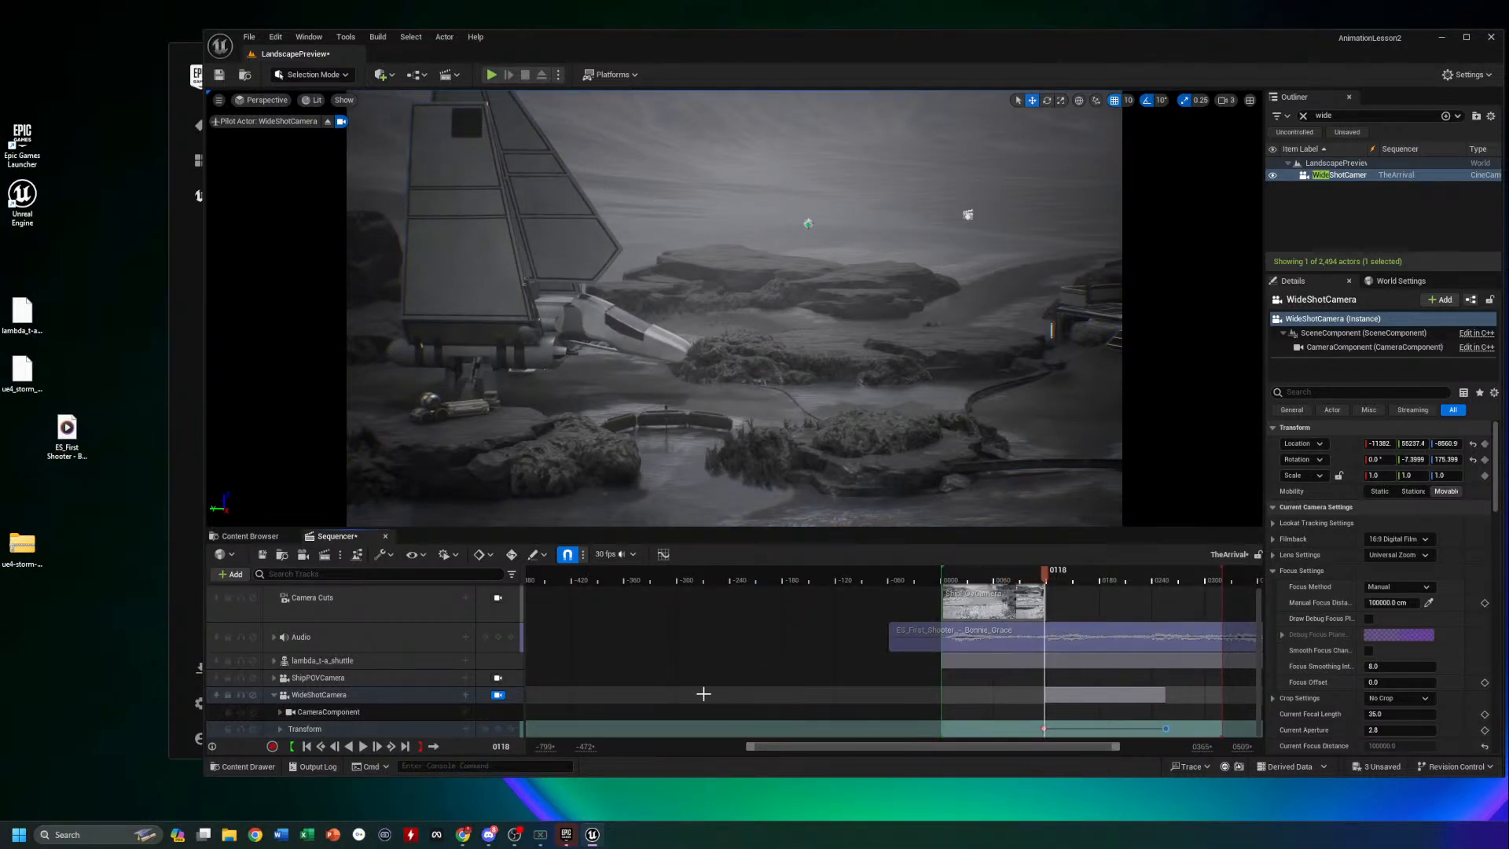
{"action": "left_click", "coordinate": [465, 597]}
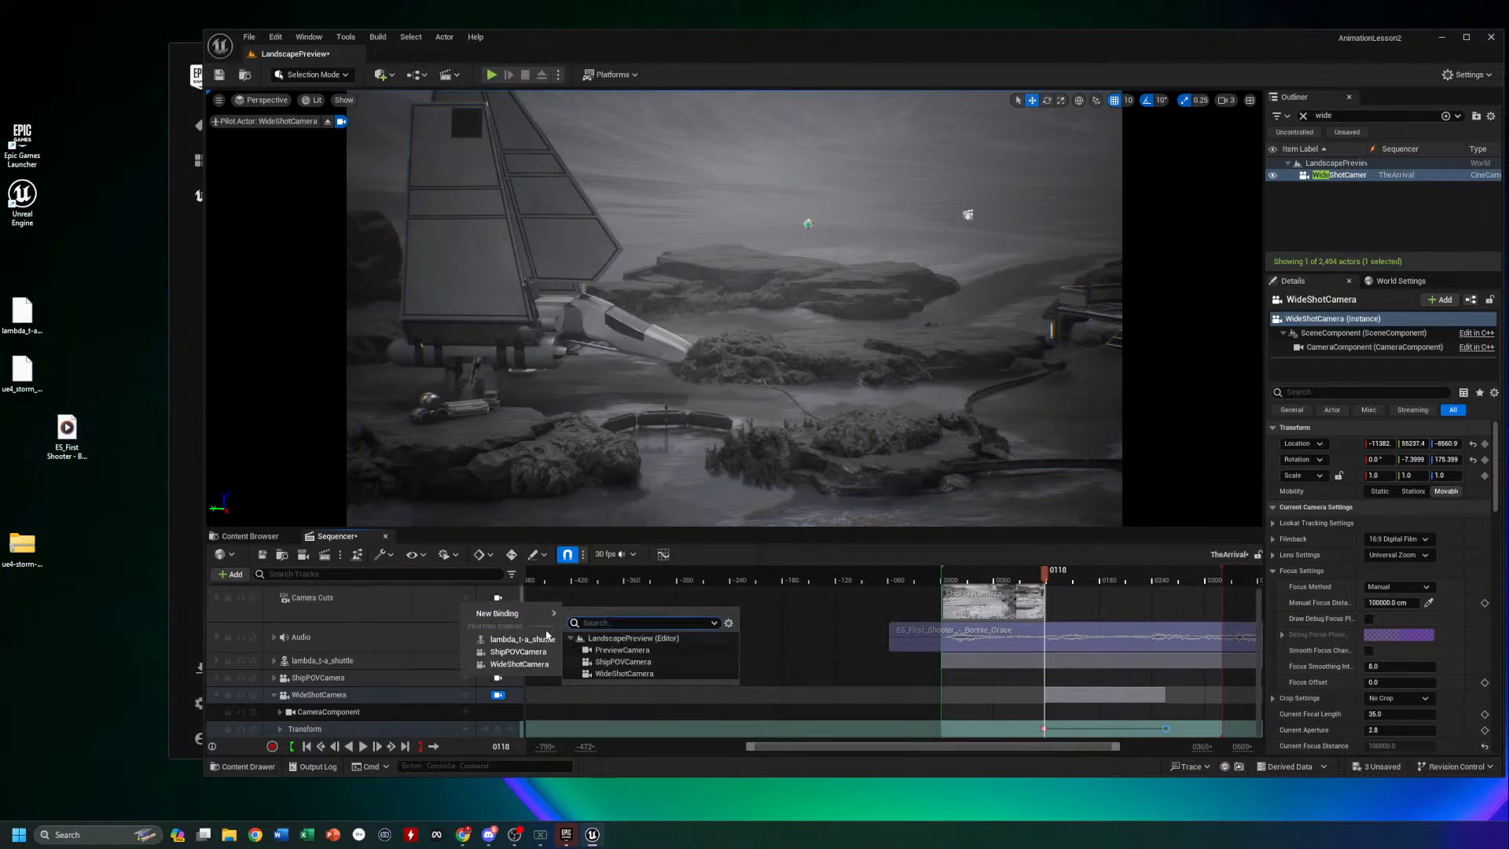
{"action": "left_click", "coordinate": [522, 666]}
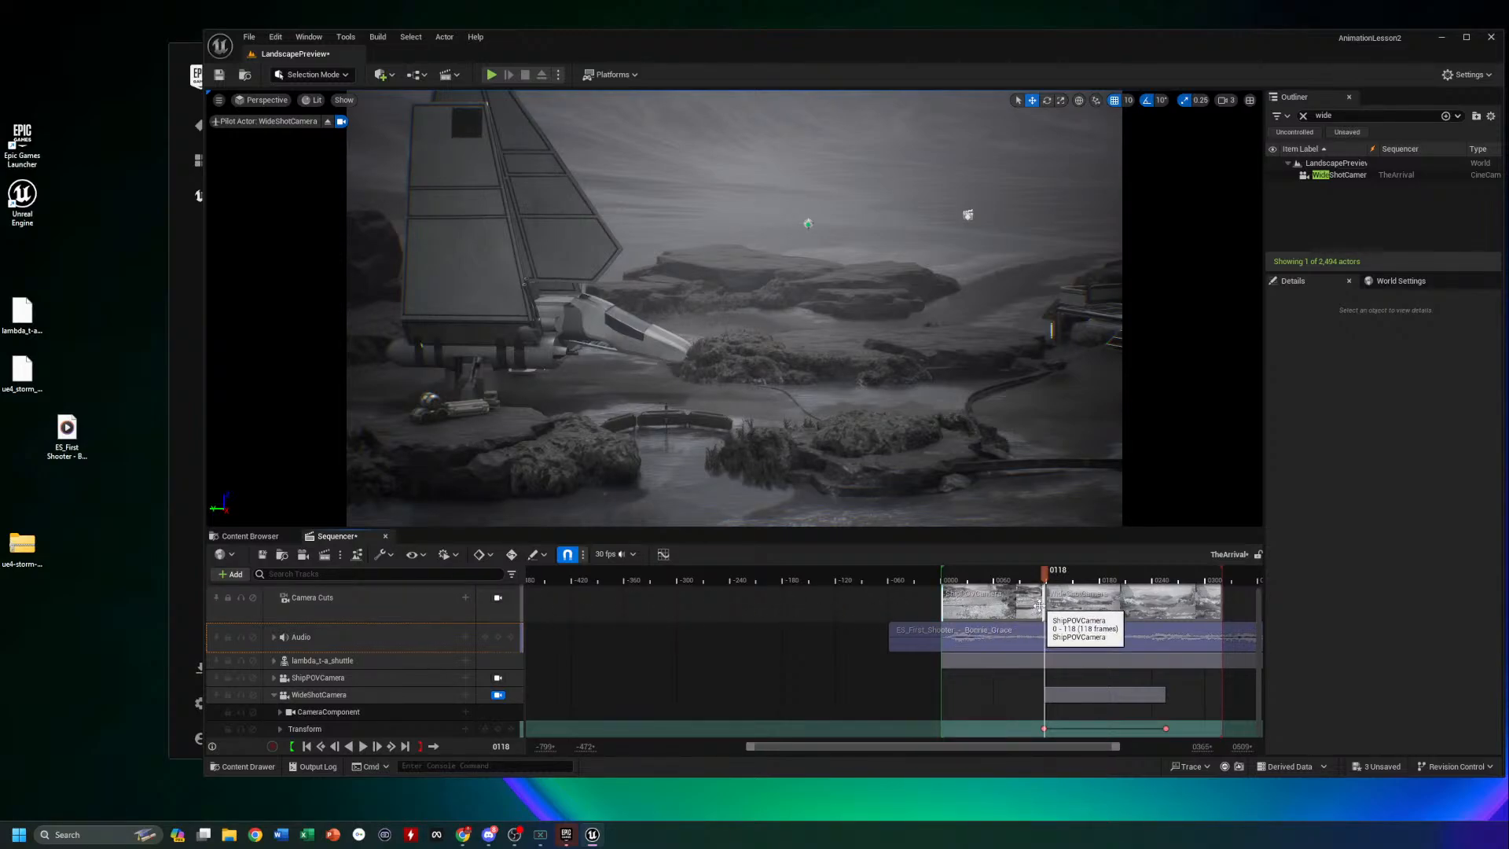
Play the sequence through the camera cuts from frame 12, and scrub through to frame 231 to review both shots
{"action": "left_click_drag", "start_coordinate": [1045, 579], "coordinate": [951, 580]}
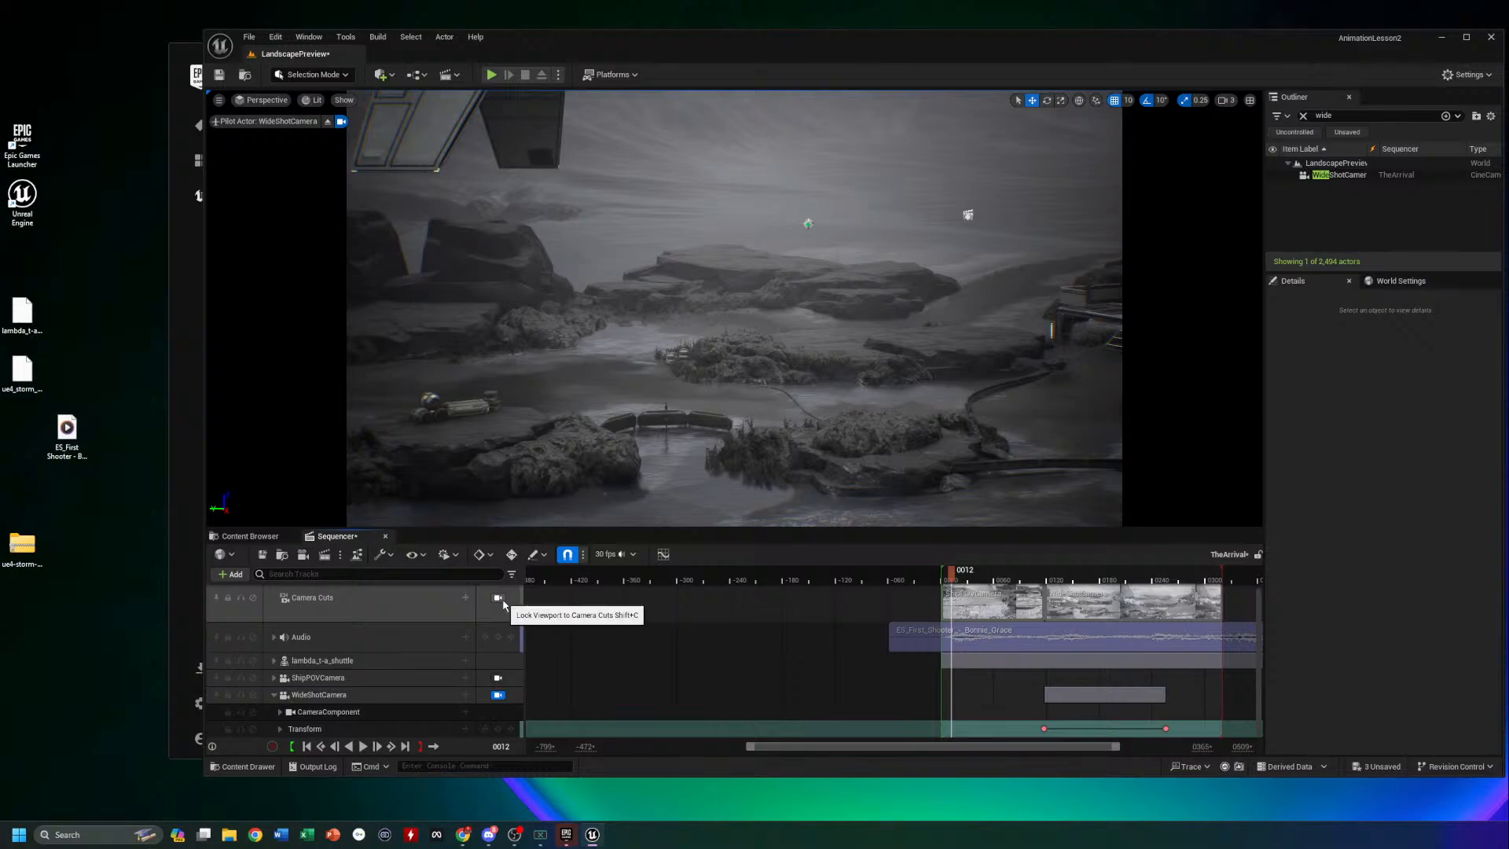
{"action": "left_click", "coordinate": [499, 599]}
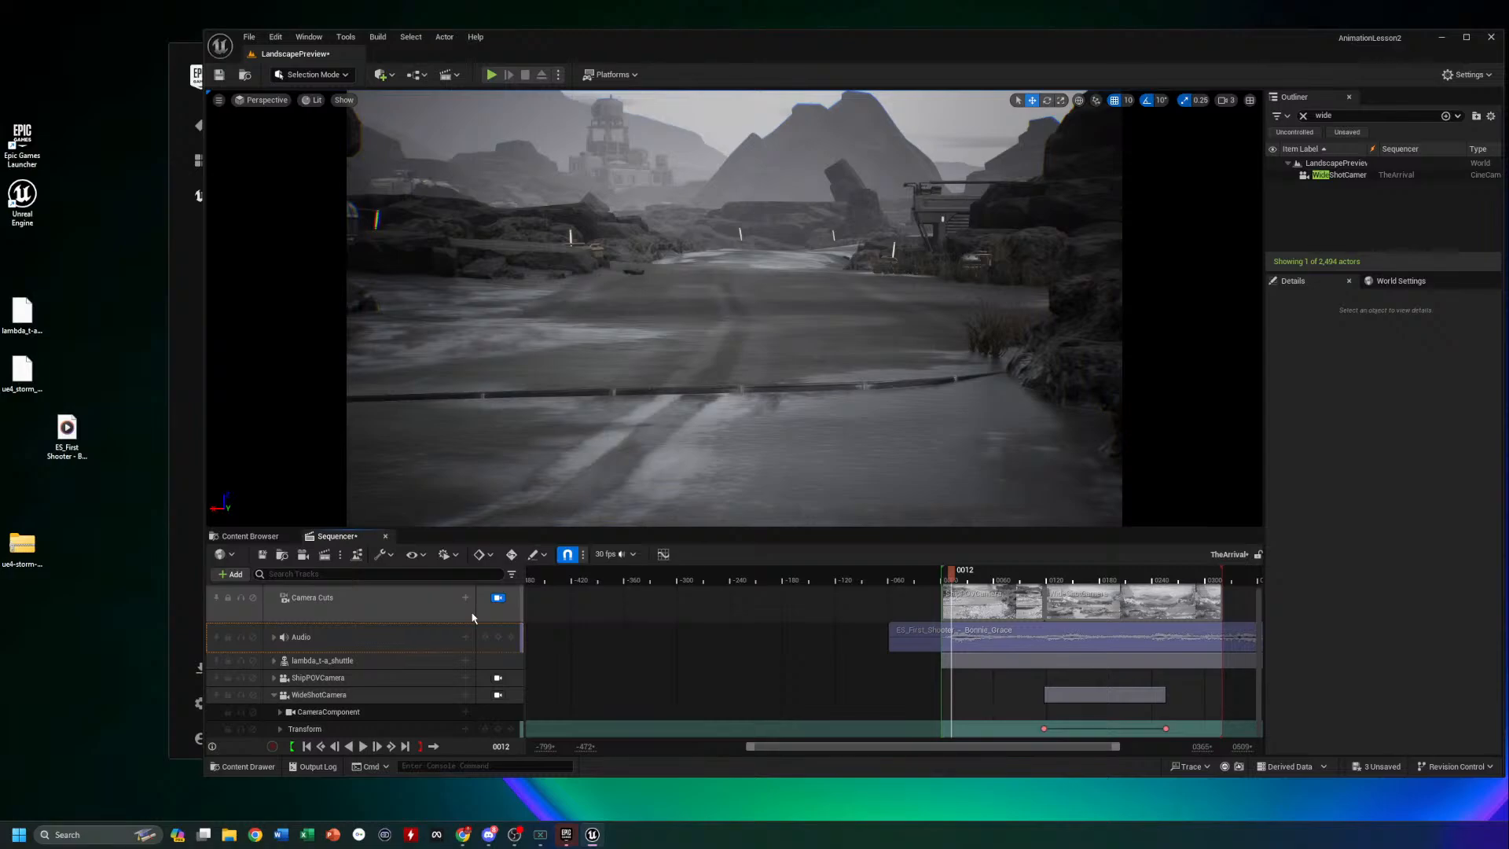
{"action": "left_click", "coordinate": [363, 747]}
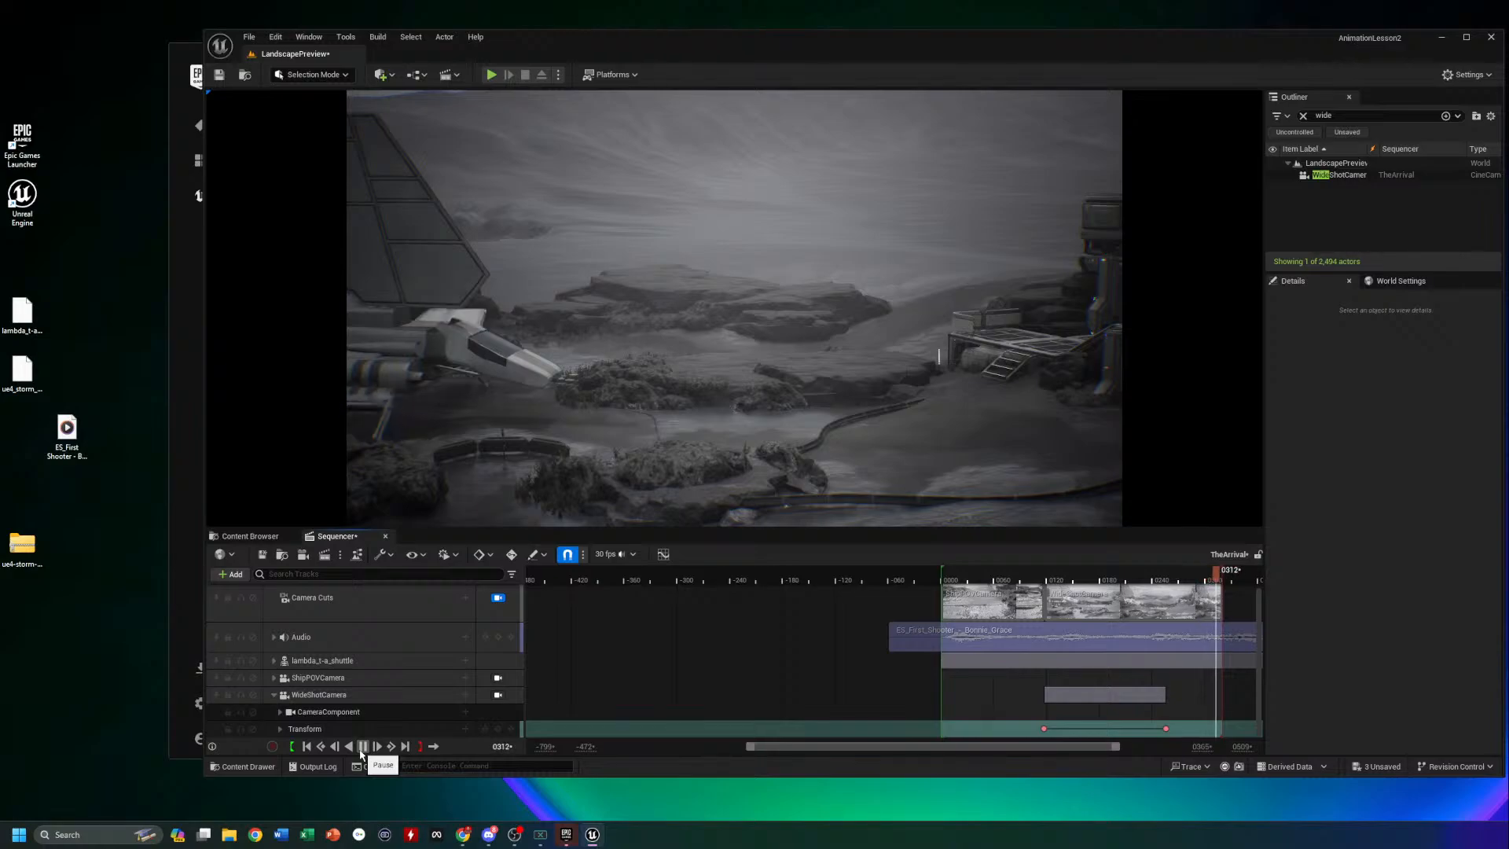
{"action": "left_click", "coordinate": [361, 748]}
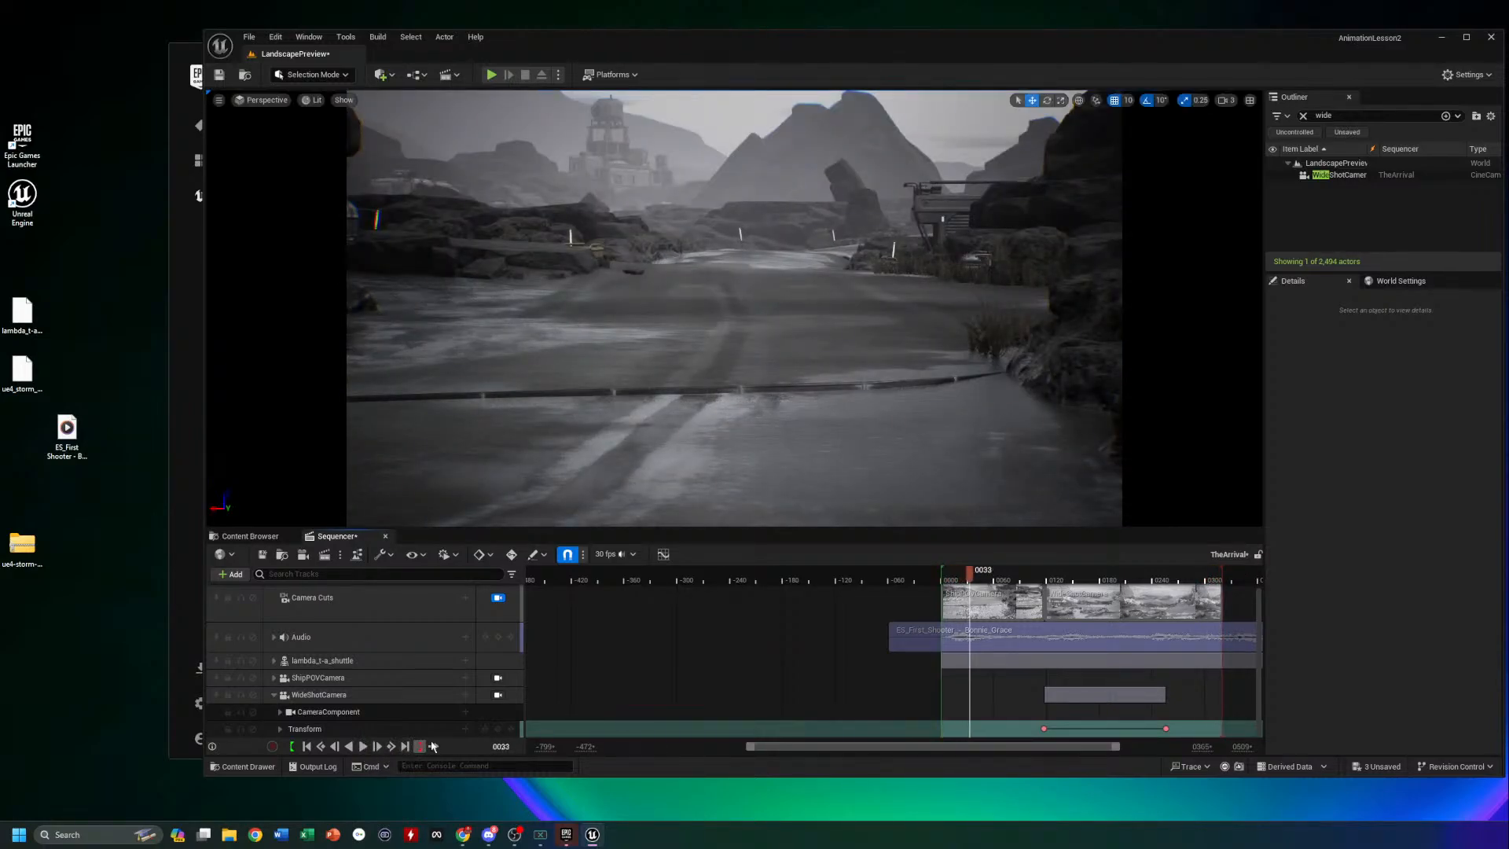
{"action": "left_click_drag", "start_coordinate": [970, 576], "coordinate": [1144, 572]}
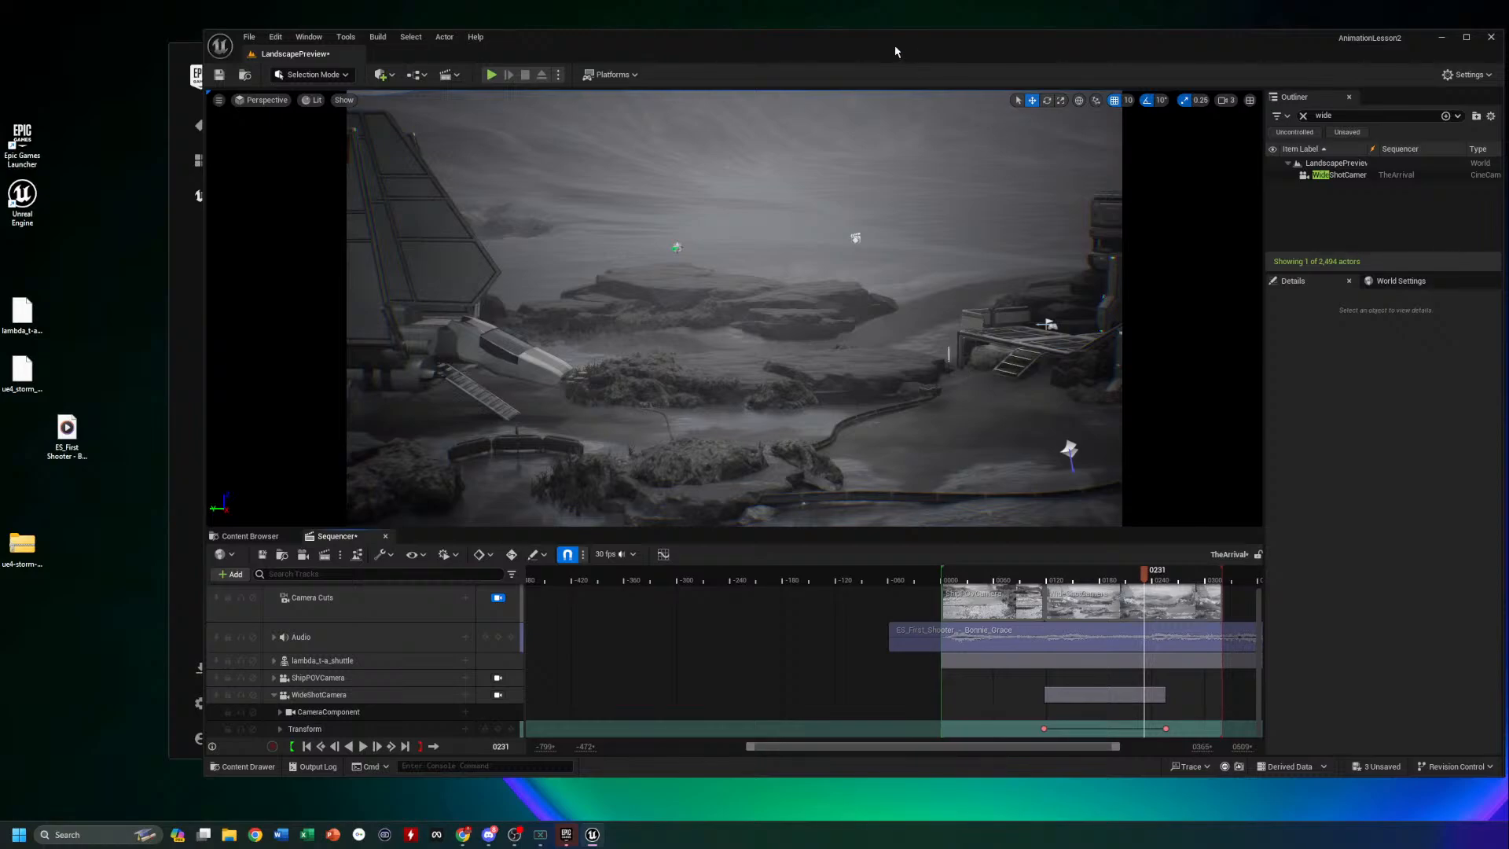
Reposition the editor window, make it taller, and go to the end of the sequence at frame 319
{"action": "left_click_drag", "start_coordinate": [841, 36], "coordinate": [786, 28]}
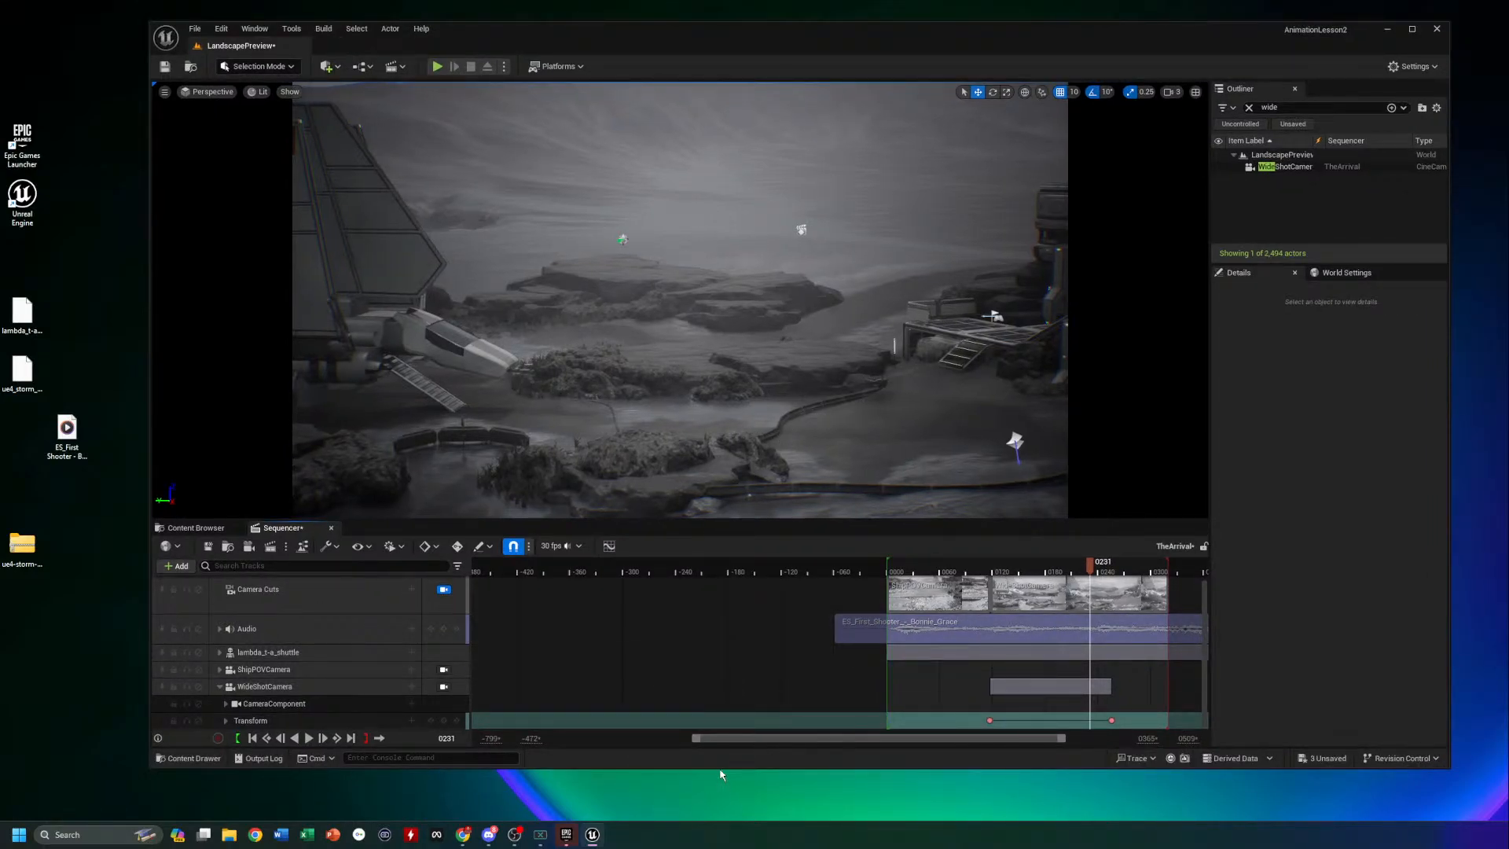
{"action": "left_click_drag", "start_coordinate": [719, 768], "coordinate": [720, 805]}
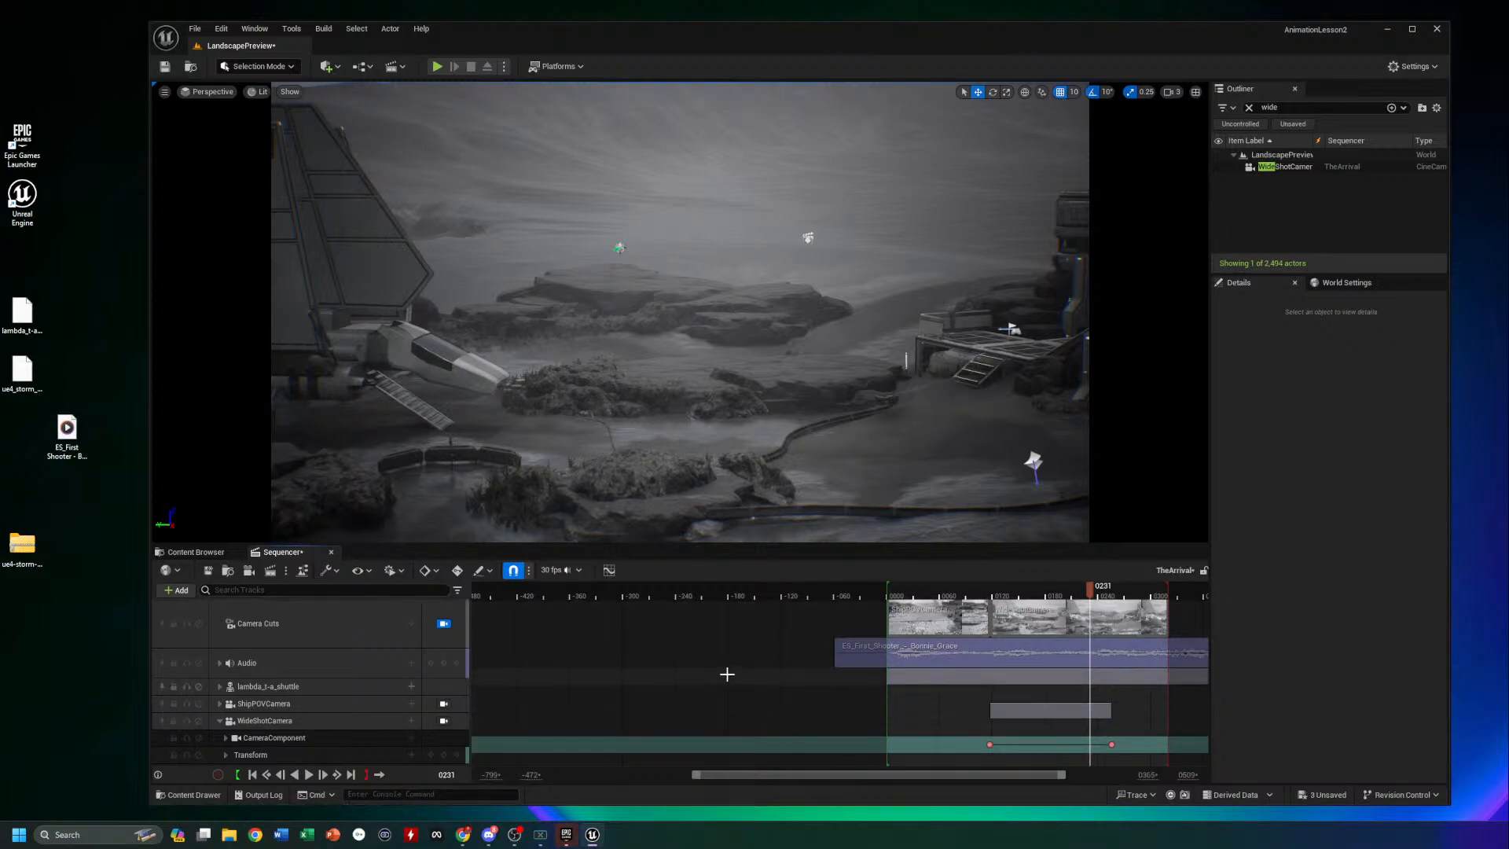
{"action": "left_click_drag", "start_coordinate": [1091, 591], "coordinate": [1170, 600]}
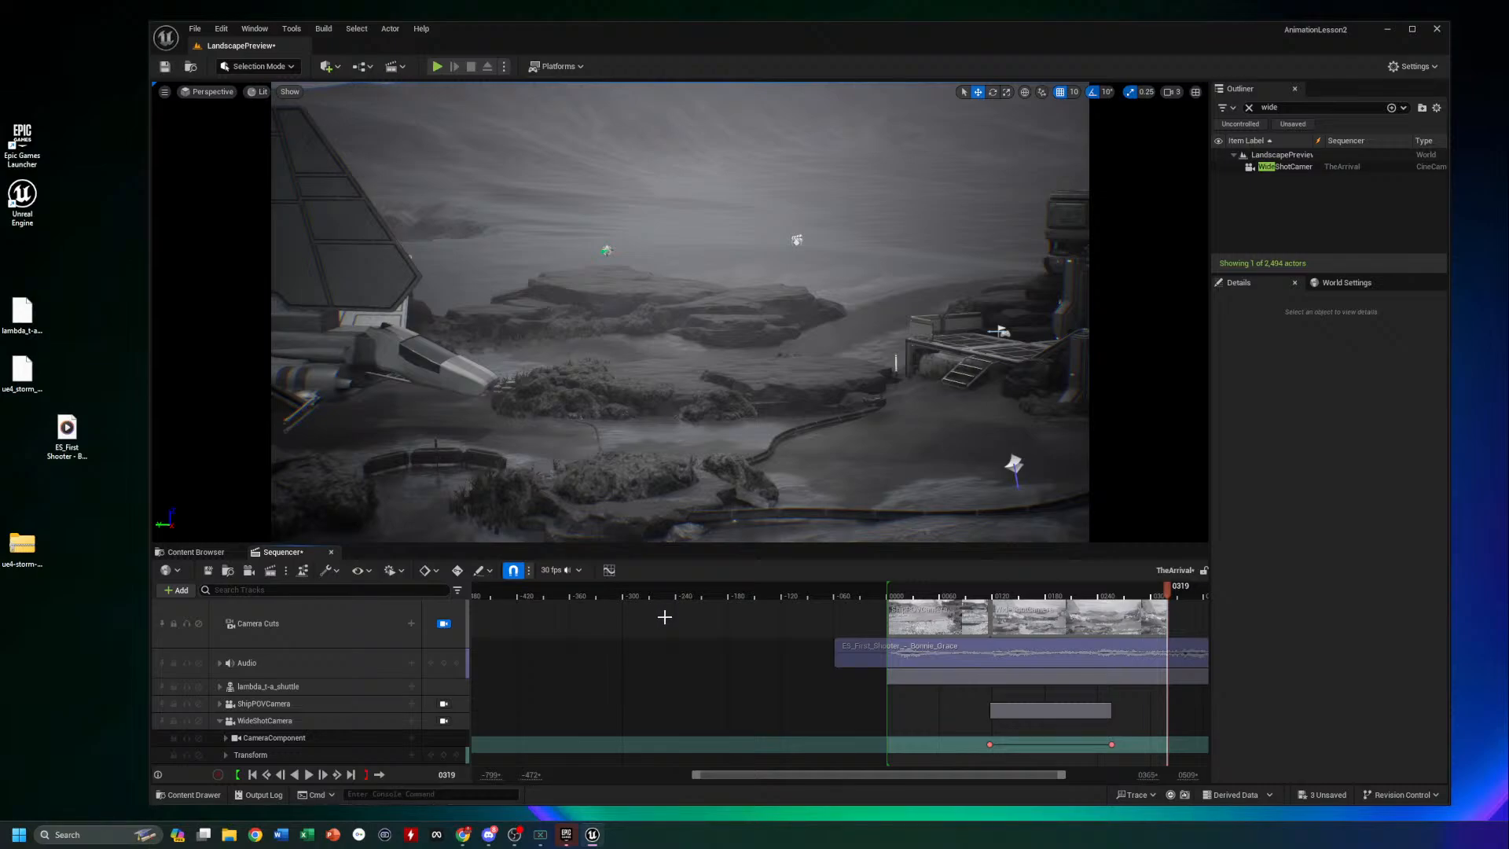
Place the ue4_storm_trooper_rigged__game_ready skeletal mesh from the CustomAssets folder in the scene, in front of the shuttle
{"action": "left_click", "coordinate": [196, 551]}
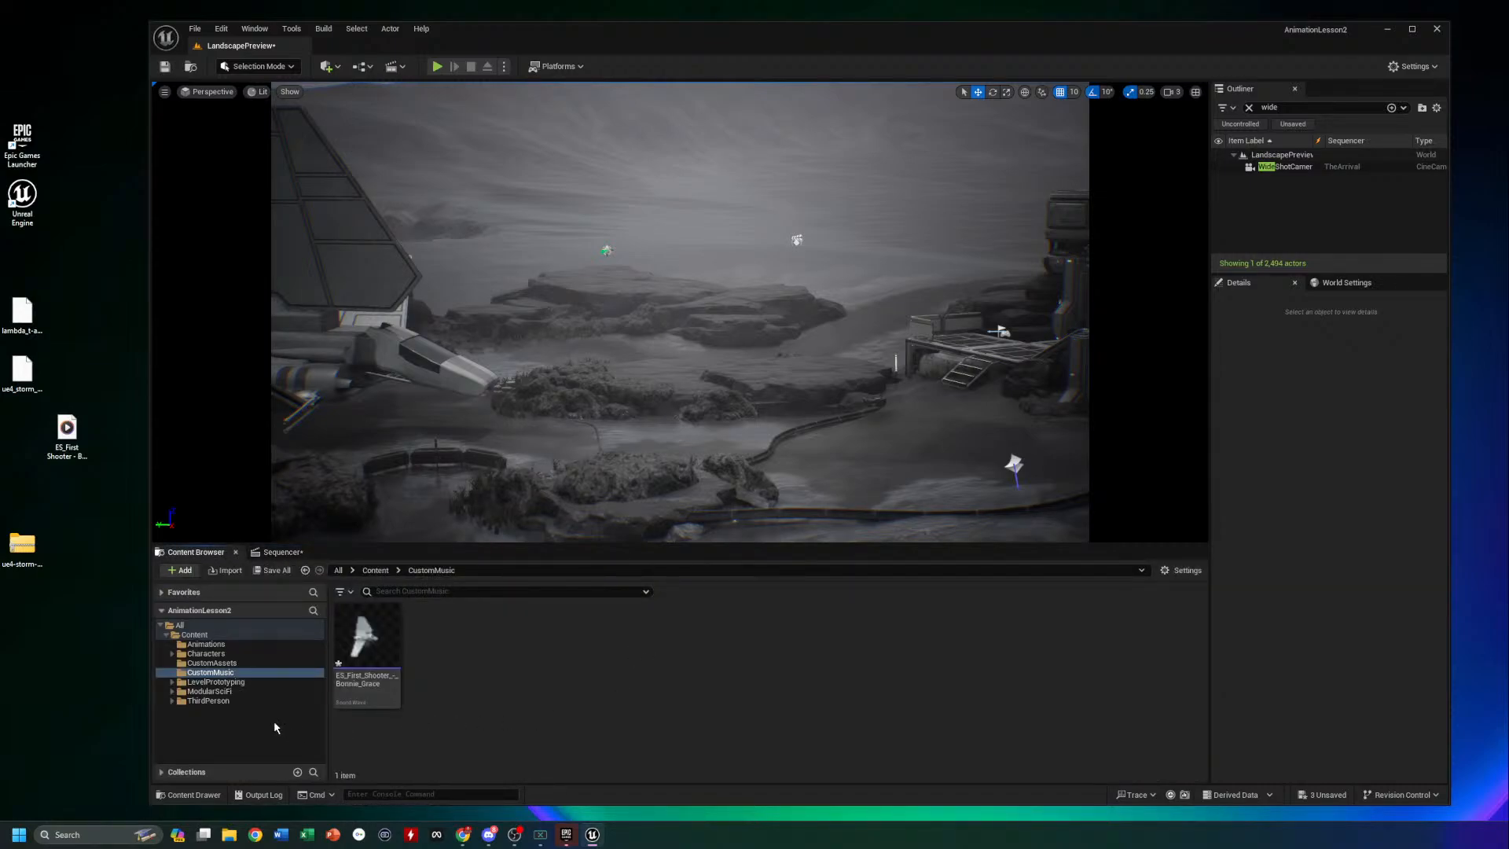
{"action": "left_click", "coordinate": [216, 662]}
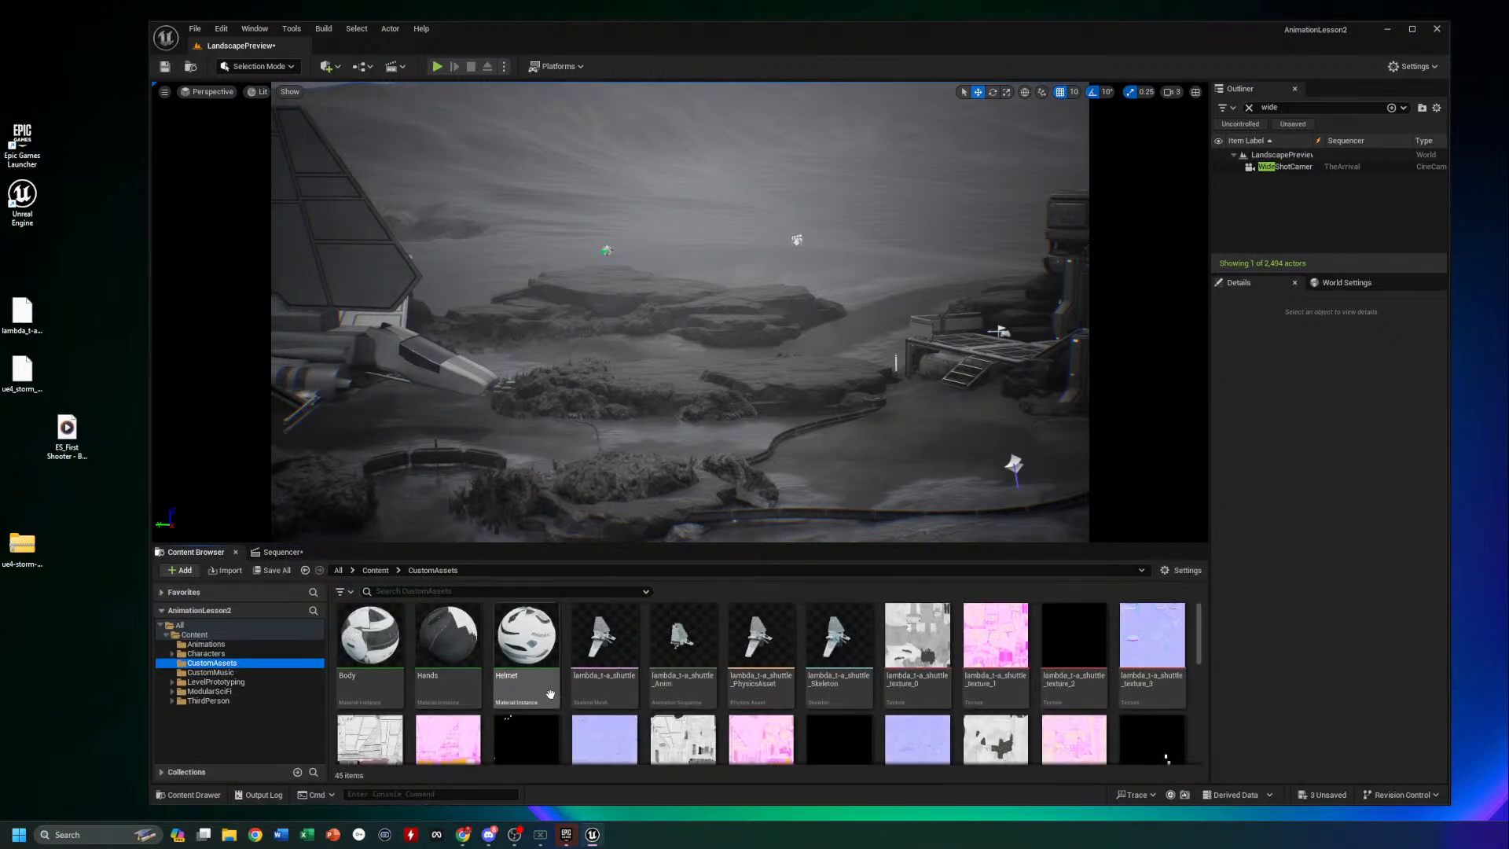
{"action": "scroll", "coordinate": [813, 728], "scroll_direction": "down", "scroll_amount": 5}
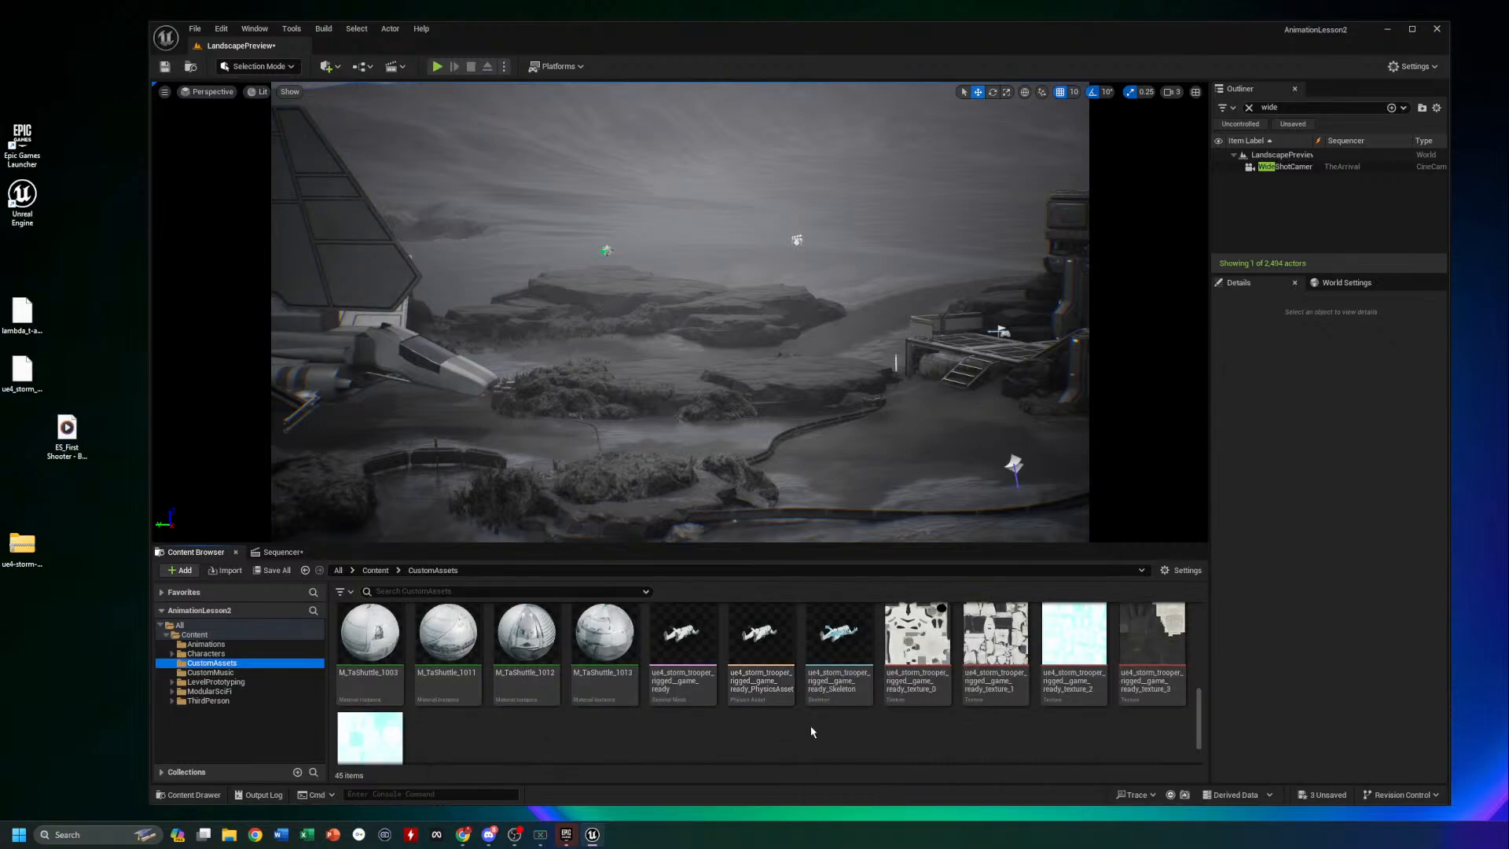
{"action": "left_click", "coordinate": [673, 646]}
{"action": "left_click_drag", "start_coordinate": [643, 424], "coordinate": [645, 311]}
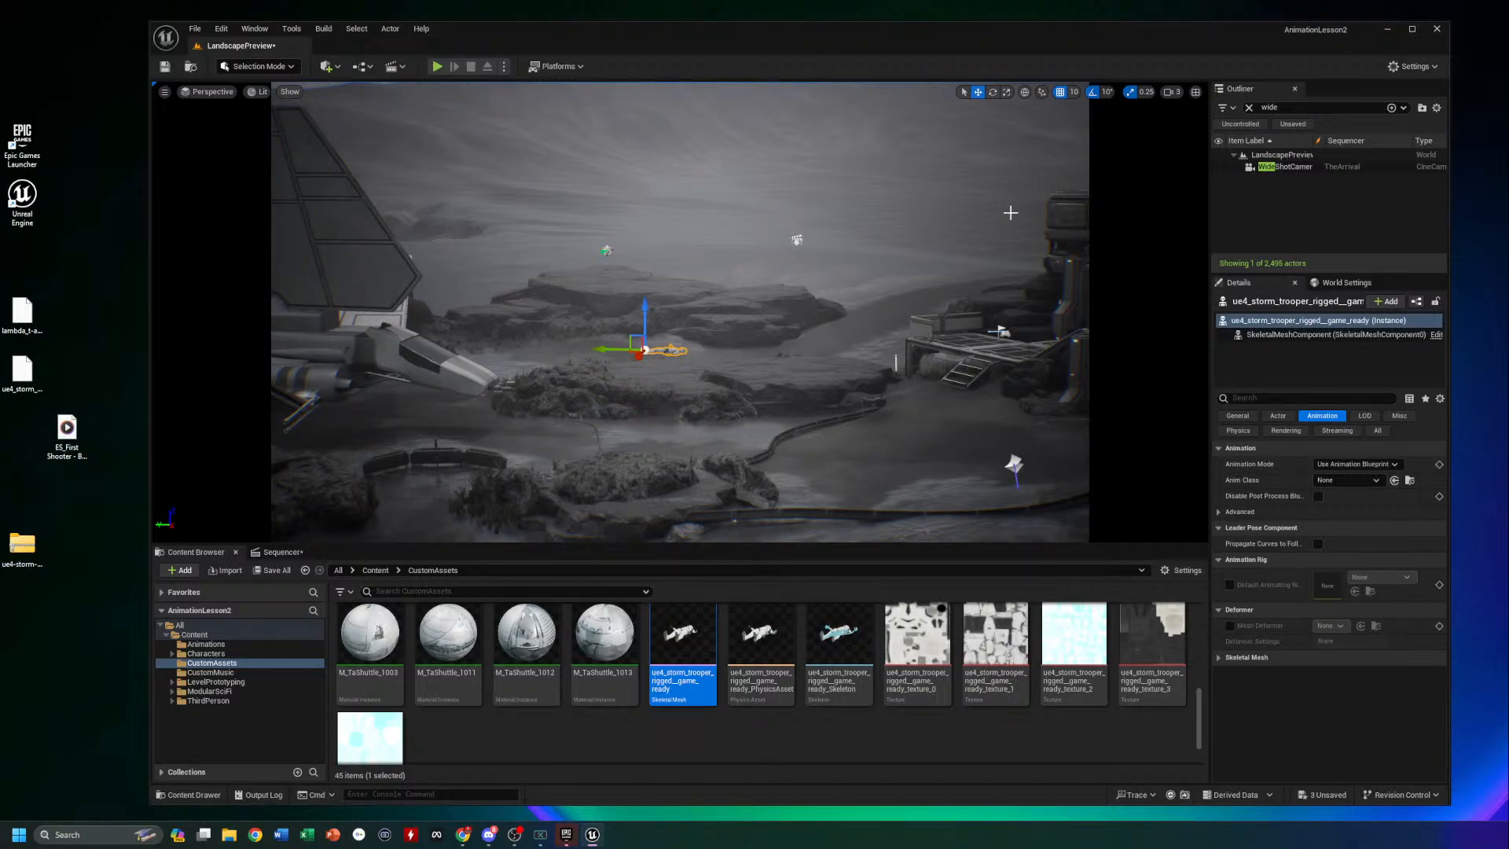
Rotate the storm trooper upright and drop it onto the ground
{"action": "left_click", "coordinate": [993, 92]}
{"action": "left_click_drag", "start_coordinate": [701, 335], "coordinate": [620, 292]}
{"action": "mouse_move", "coordinate": [660, 363]}
{"action": "left_mouse_down"}
{"action": "mouse_move", "coordinate": [738, 363]}
{"action": "mouse_move", "coordinate": [659, 362]}
{"action": "left_mouse_up"}
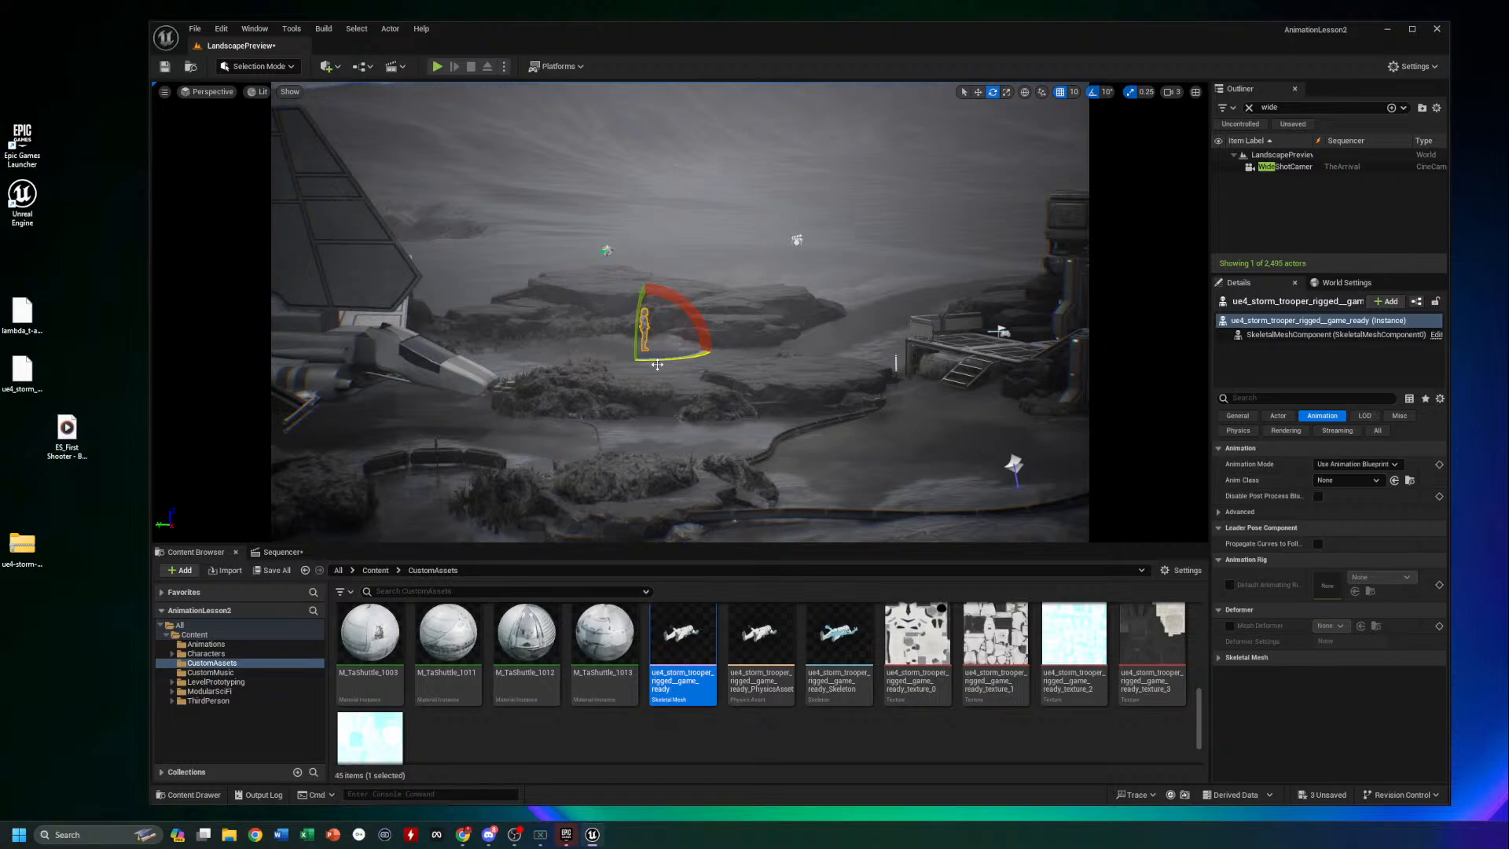
{"action": "left_click", "coordinate": [965, 93]}
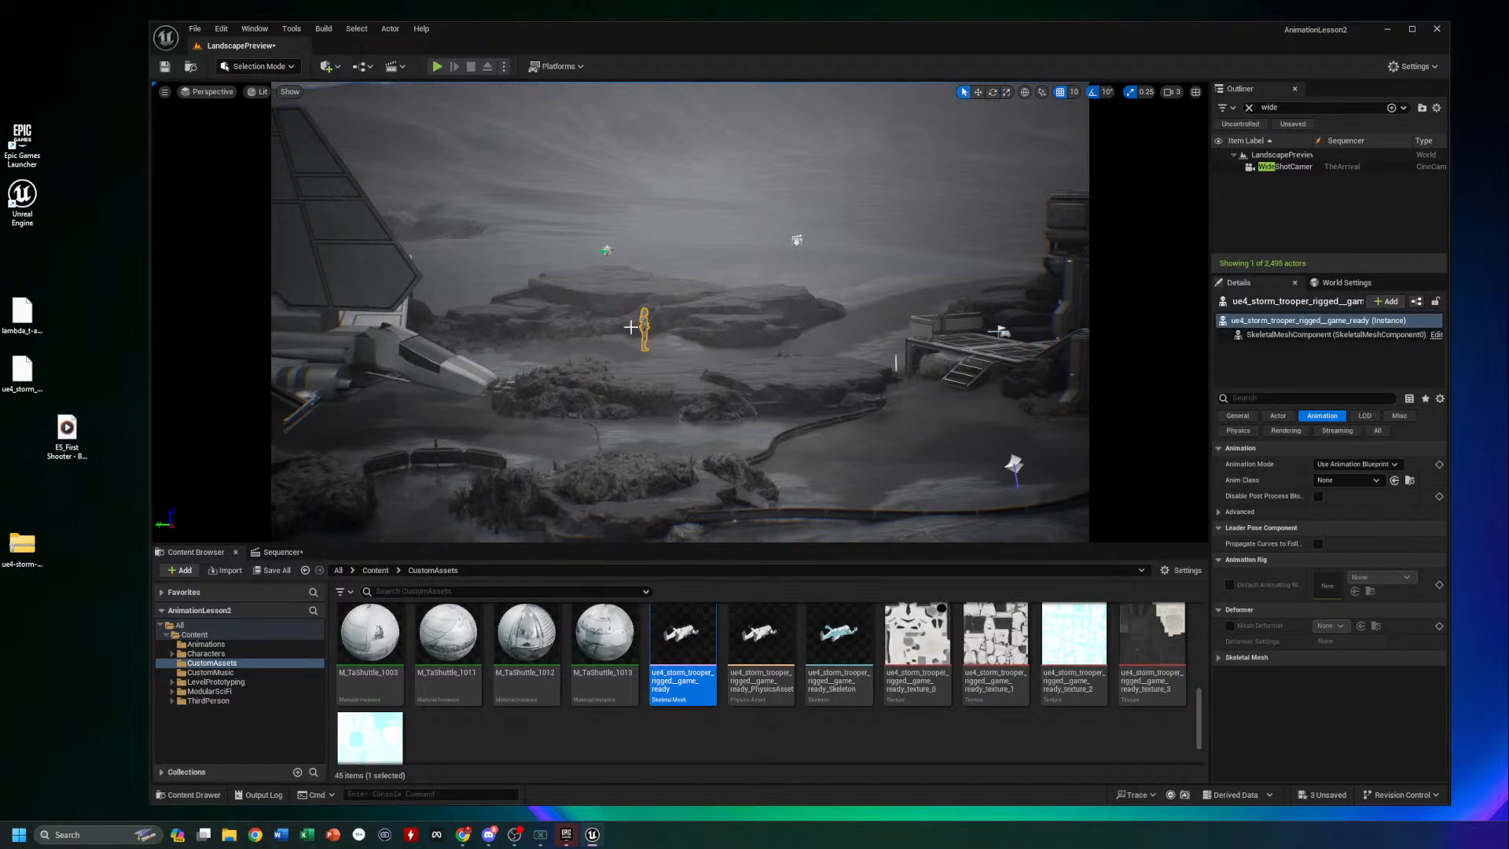
{"action": "left_click", "coordinate": [978, 92]}
{"action": "key", "text": "End"}
{"action": "left_click", "coordinate": [736, 444]}
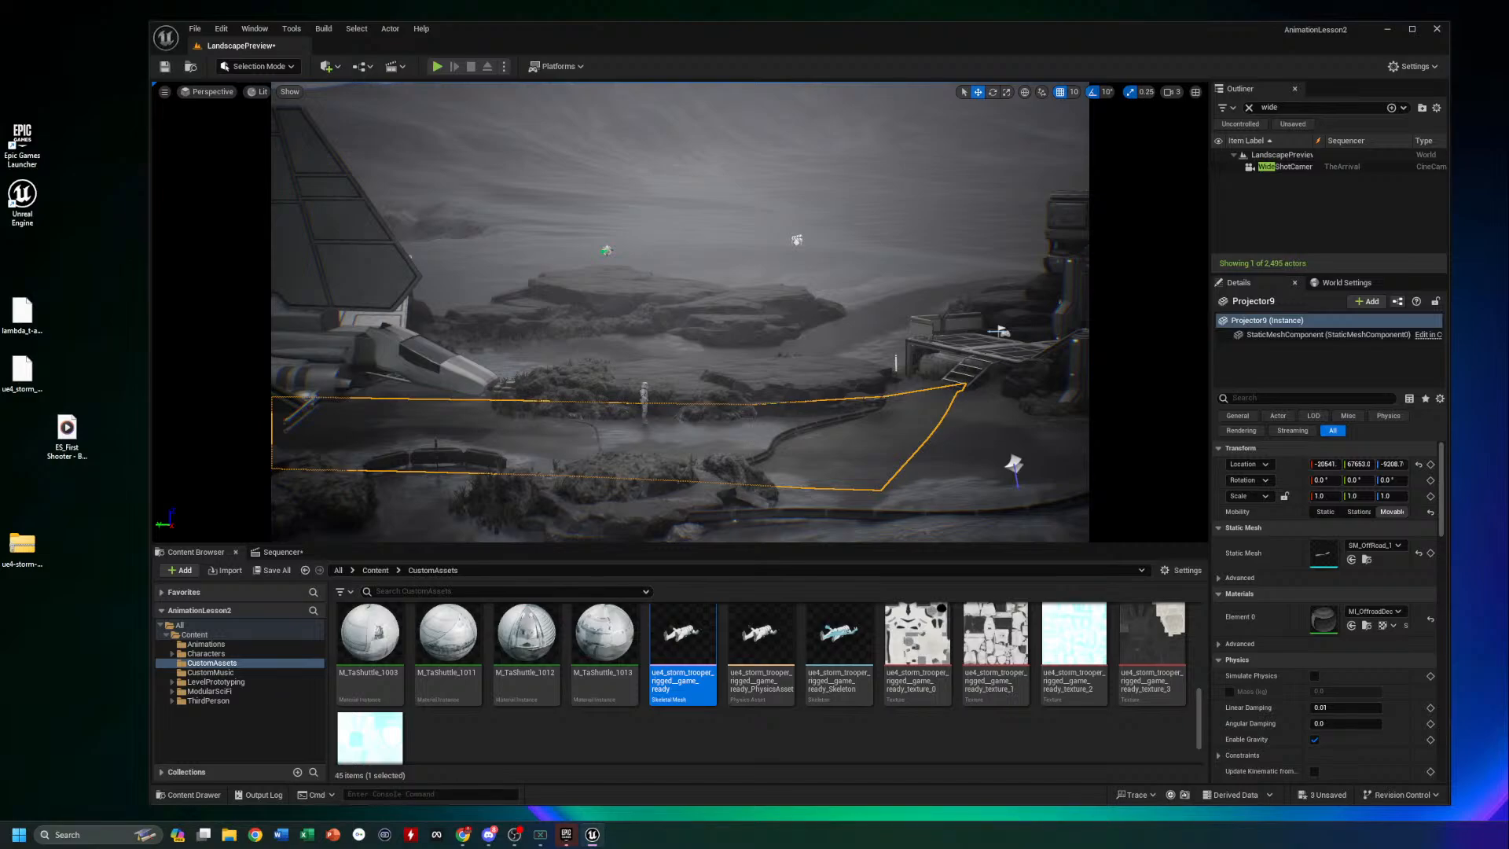
{"action": "left_click", "coordinate": [766, 367]}
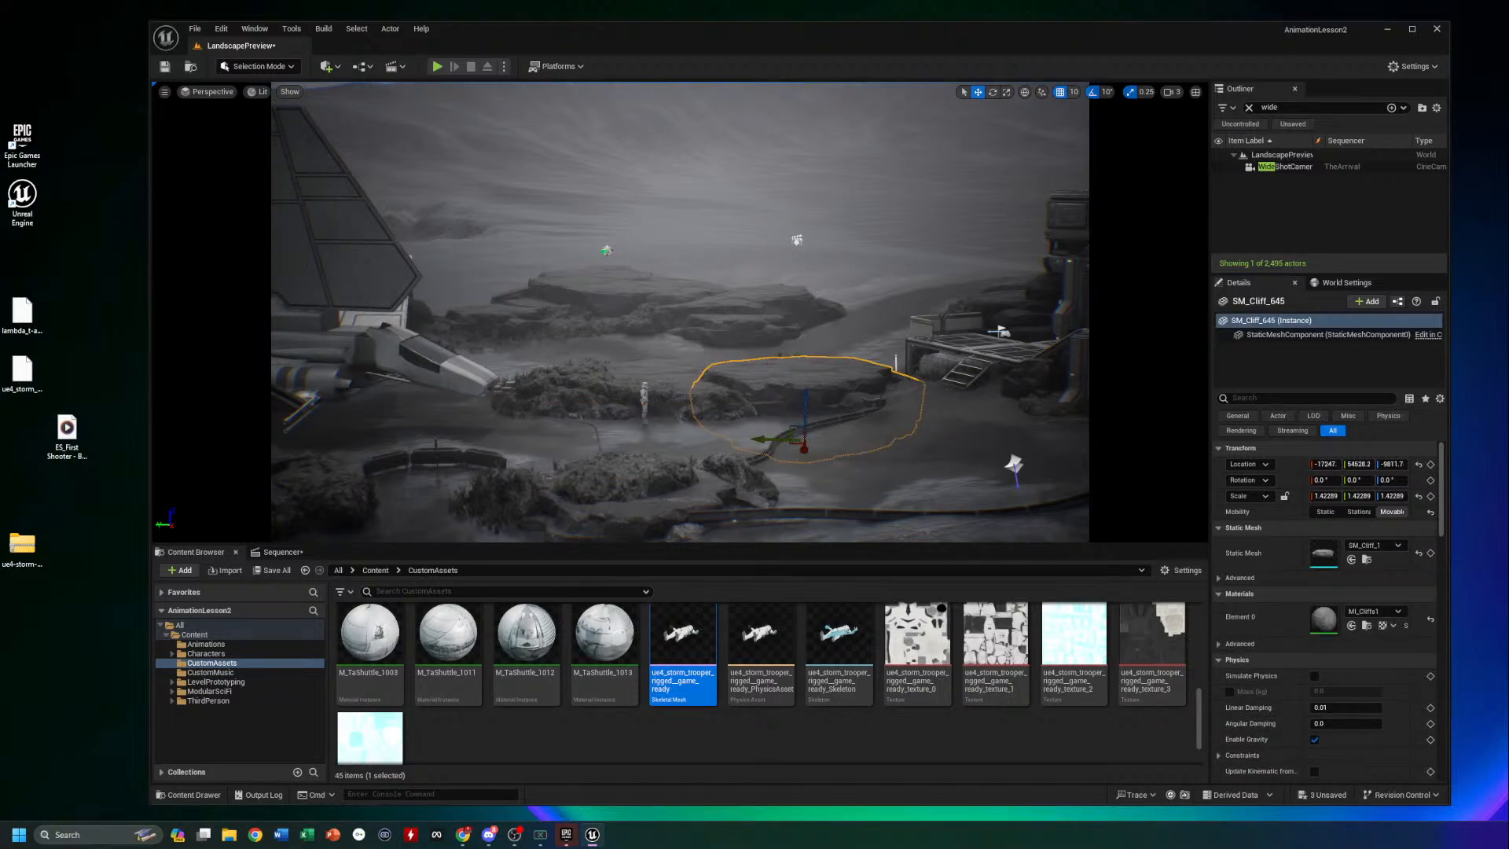
{"action": "left_click", "coordinate": [645, 402]}
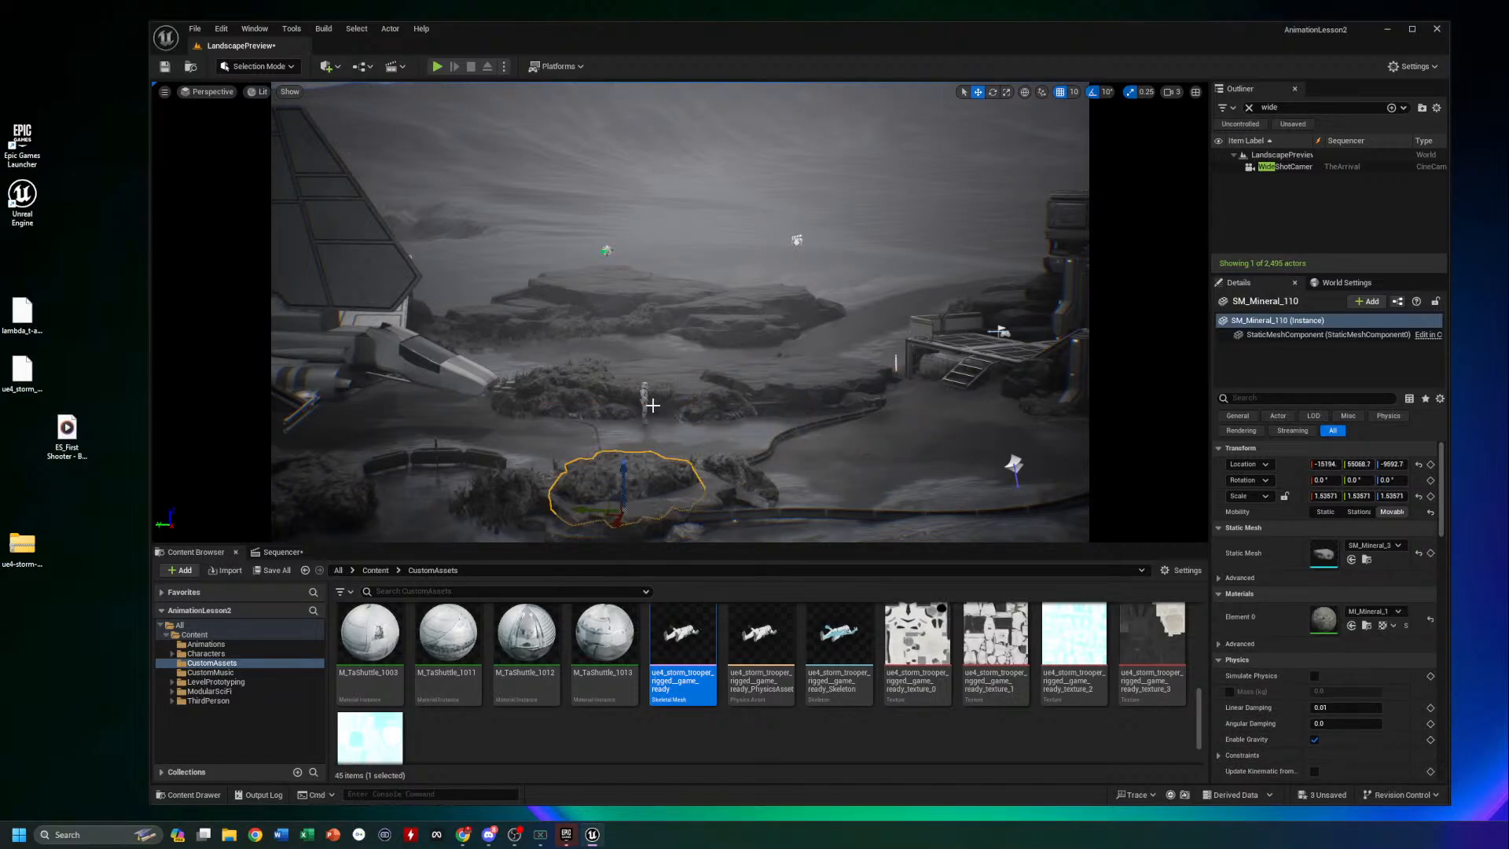
{"action": "right_click", "coordinate": [837, 417]}
{"action": "left_click", "coordinate": [743, 394]}
{"action": "key", "text": "Escape"}
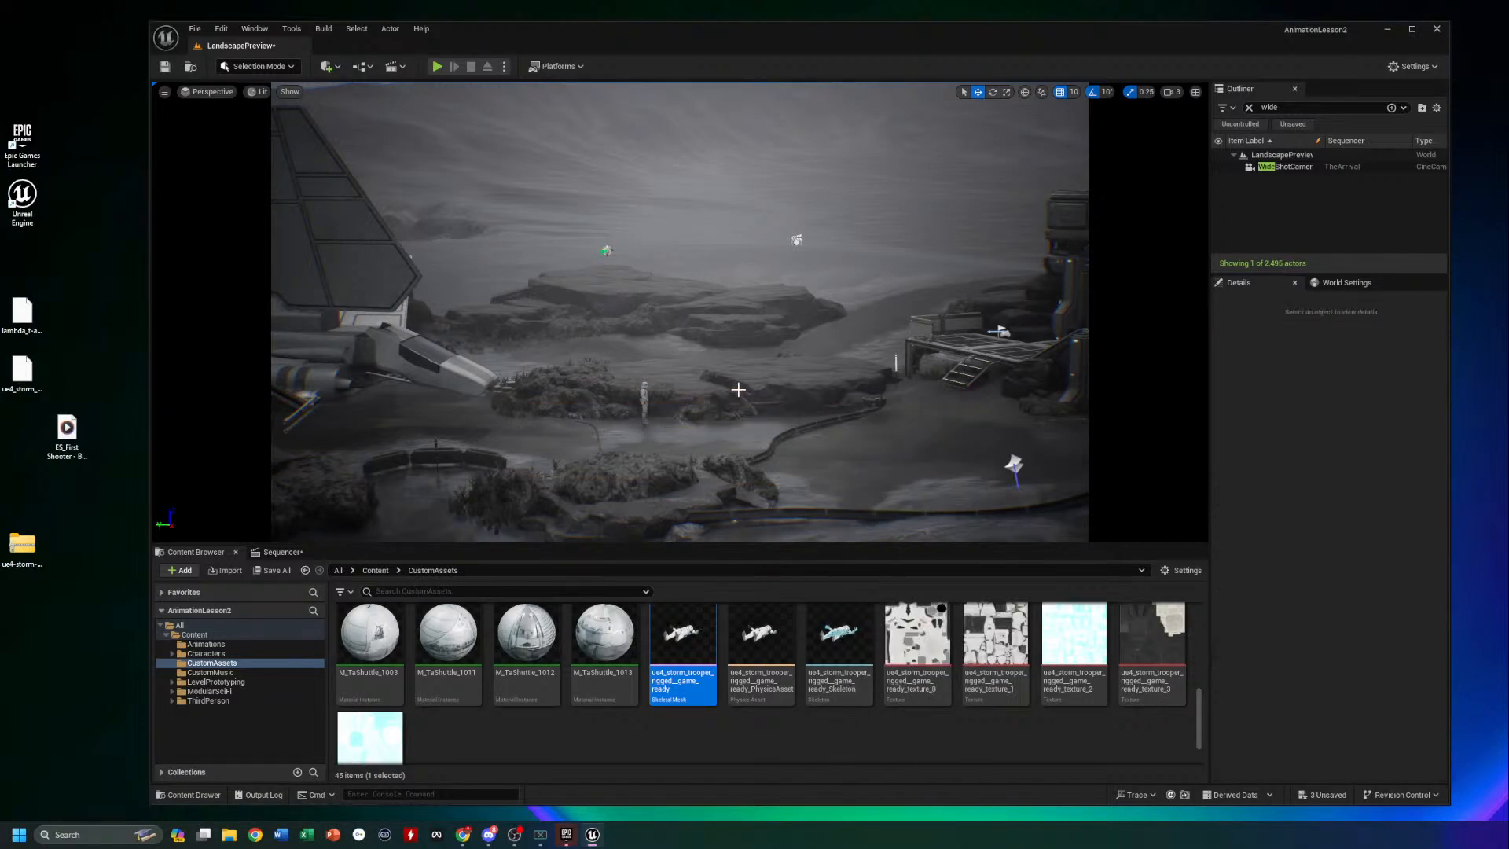
{"action": "left_click", "coordinate": [646, 398]}
{"action": "key", "text": "Escape"}
{"action": "right_click", "coordinate": [794, 458]}
{"action": "left_click", "coordinate": [732, 369]}
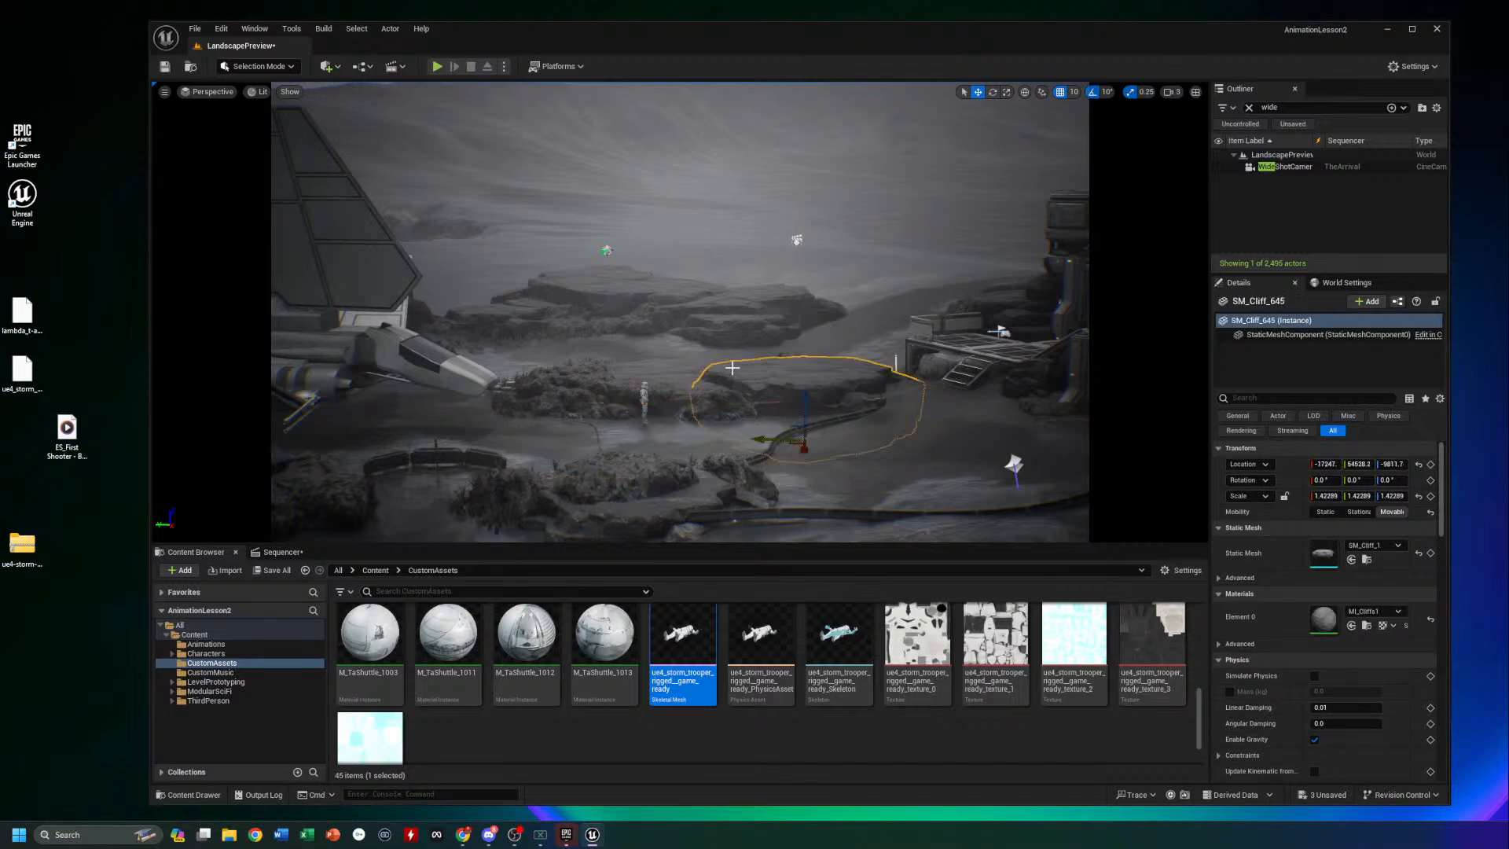
{"action": "left_click", "coordinate": [731, 456]}
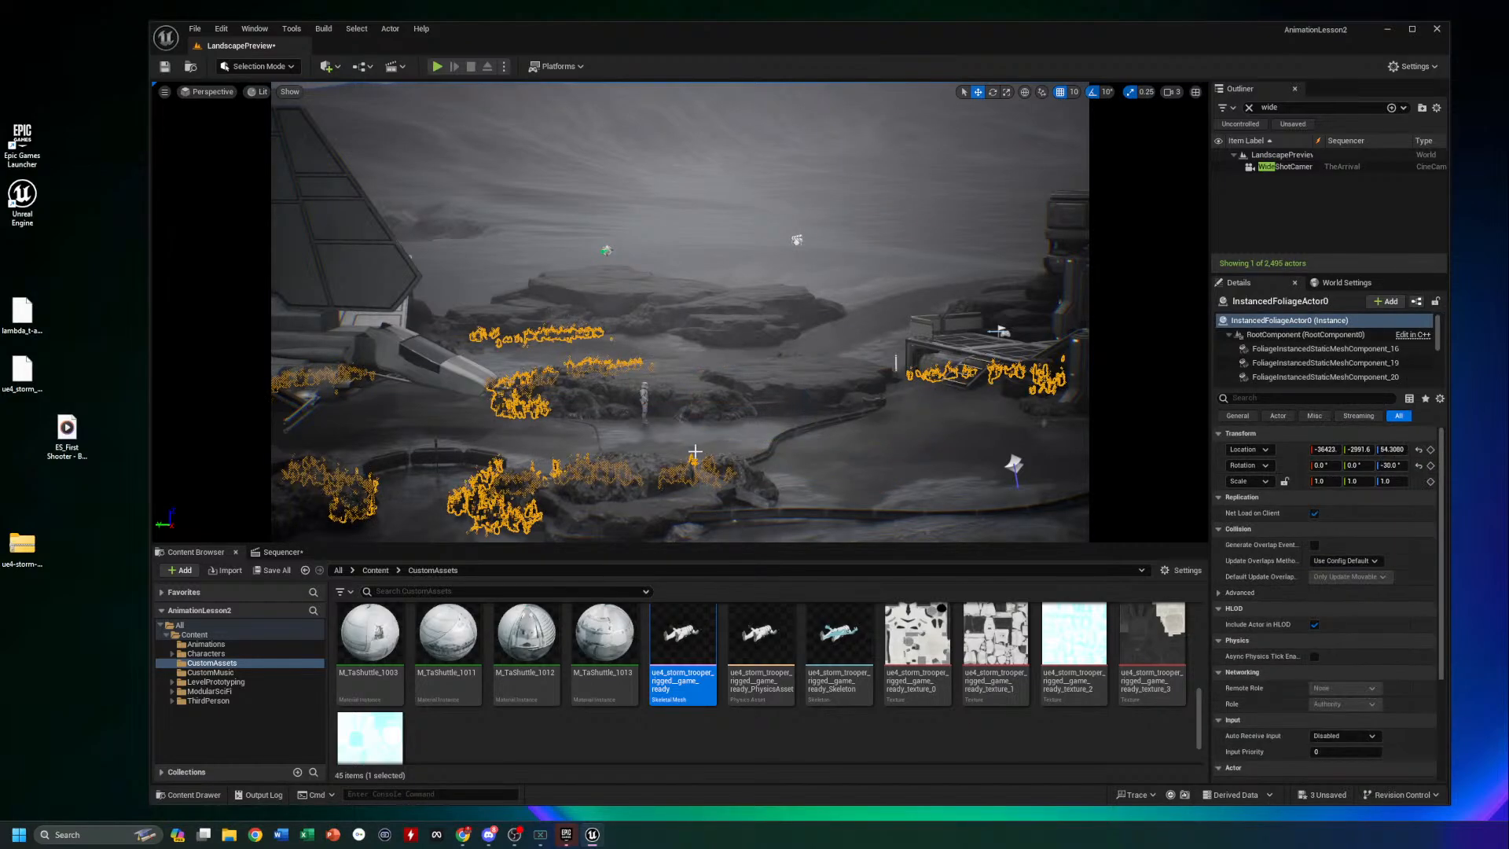
{"action": "right_click", "coordinate": [748, 395]}
{"action": "left_click", "coordinate": [697, 403]}
{"action": "left_click", "coordinate": [481, 379]}
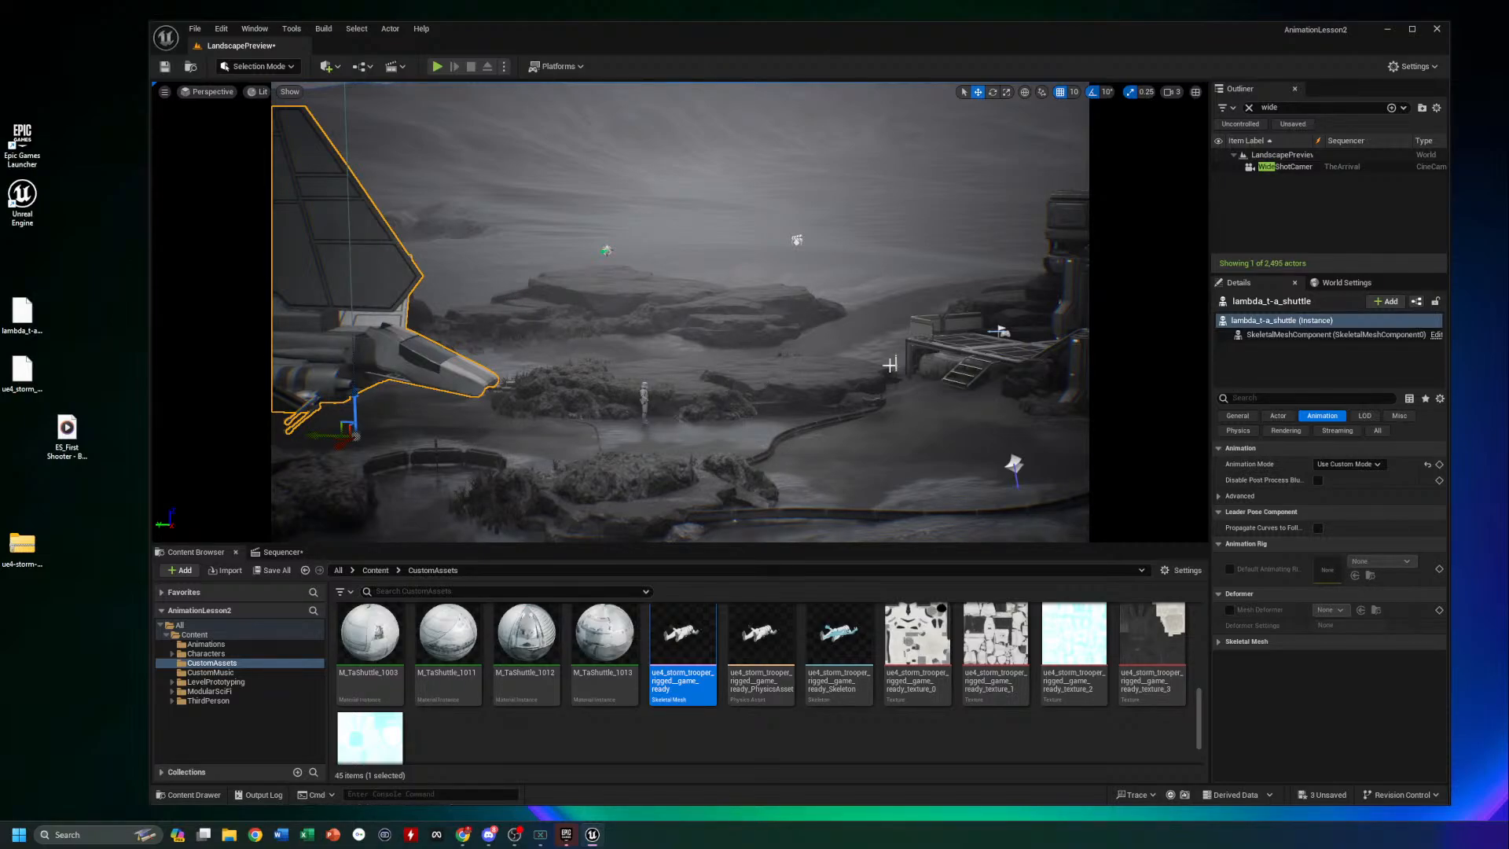
Clear the Outliner search and save the LandscapePreview level
{"action": "left_click", "coordinate": [1248, 108]}
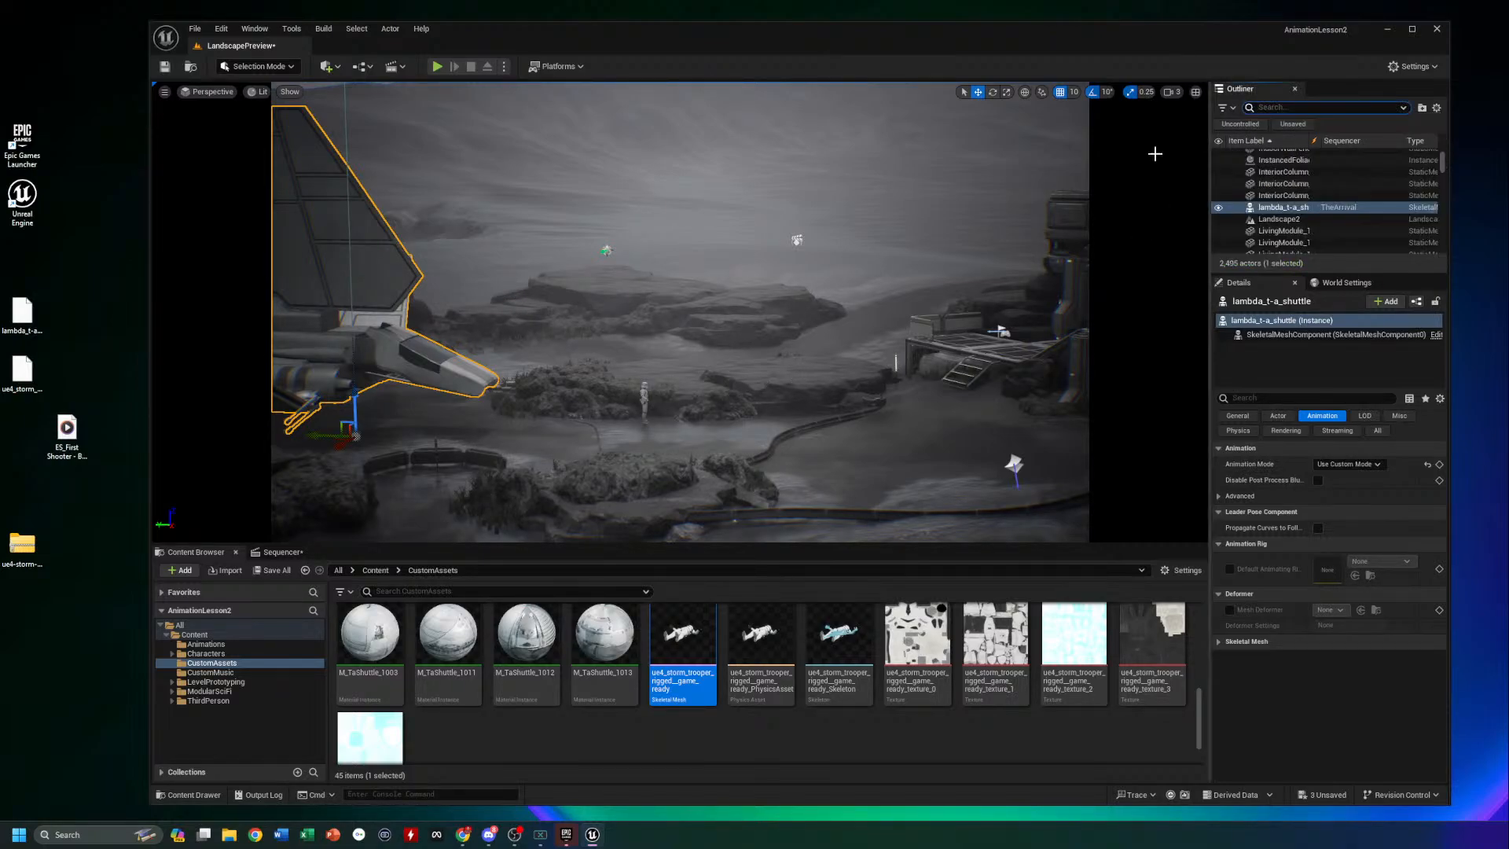
{"action": "left_click", "coordinate": [711, 336]}
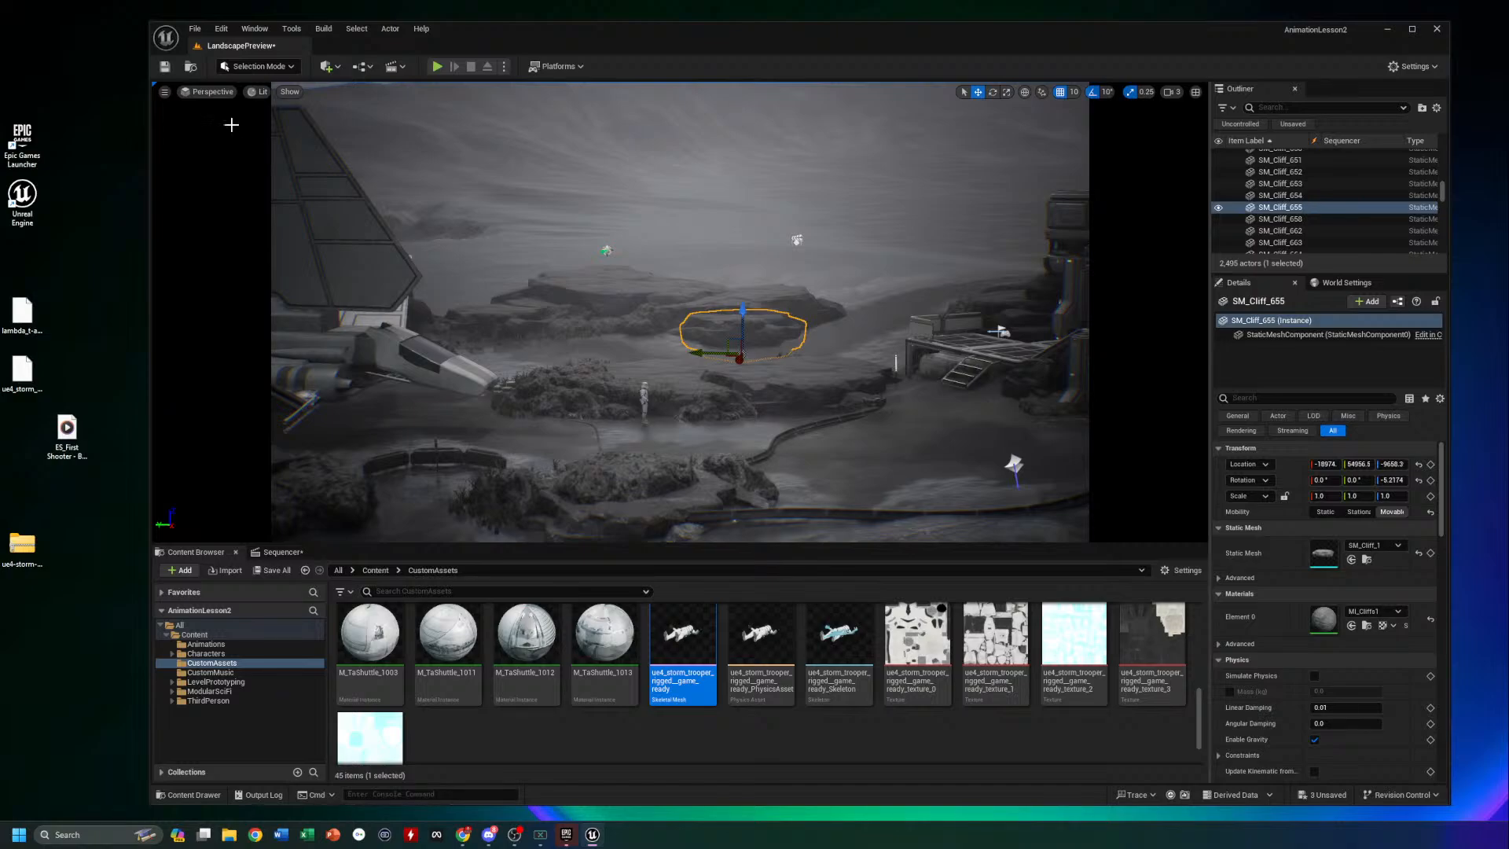
{"action": "left_click", "coordinate": [164, 66]}
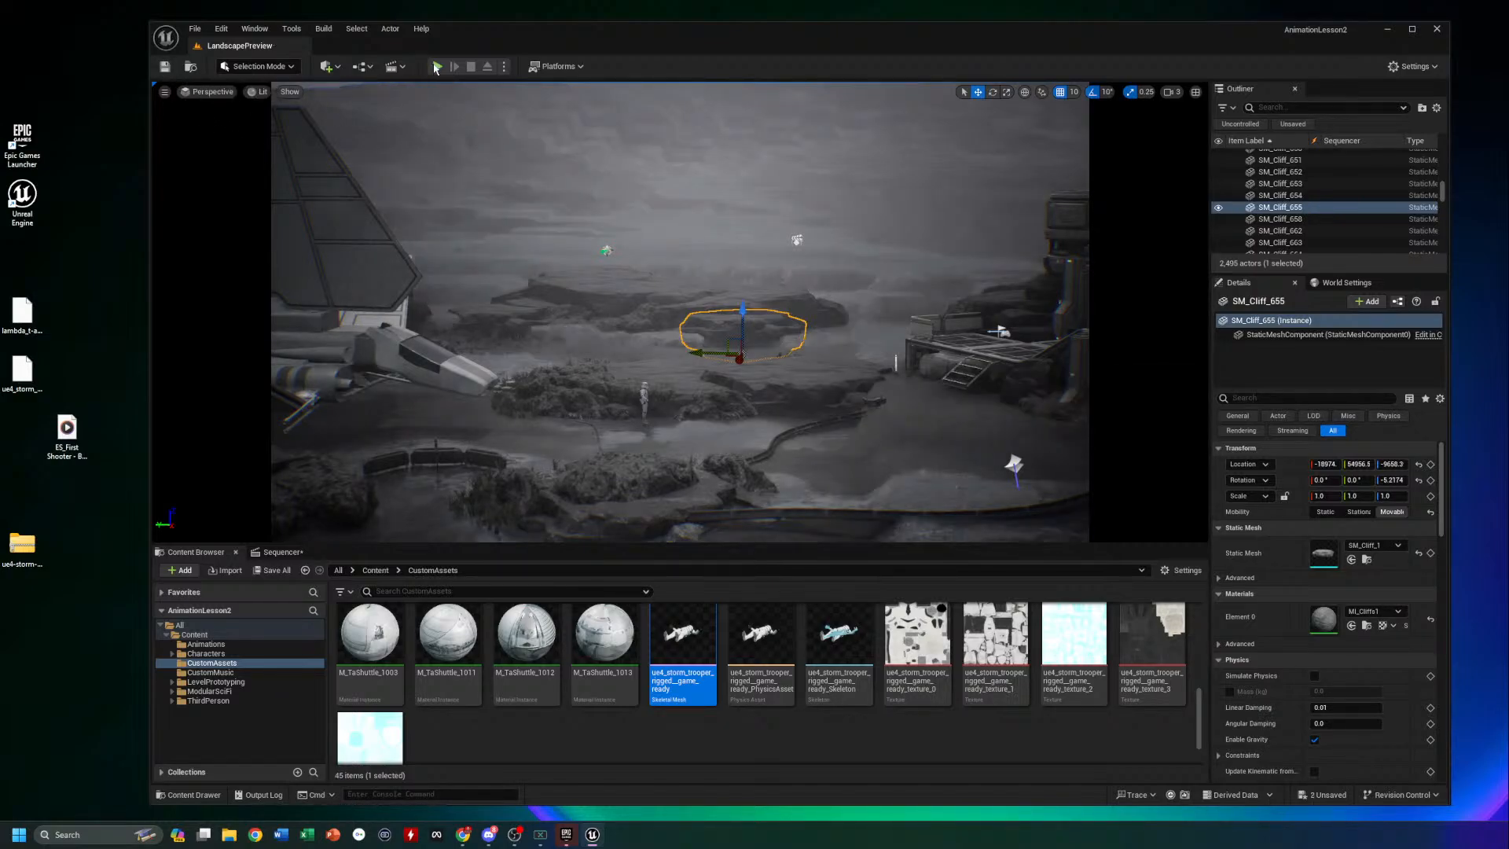
Run the level in the editor viewport to preview the shot, and stop the play session
{"action": "left_click", "coordinate": [437, 68]}
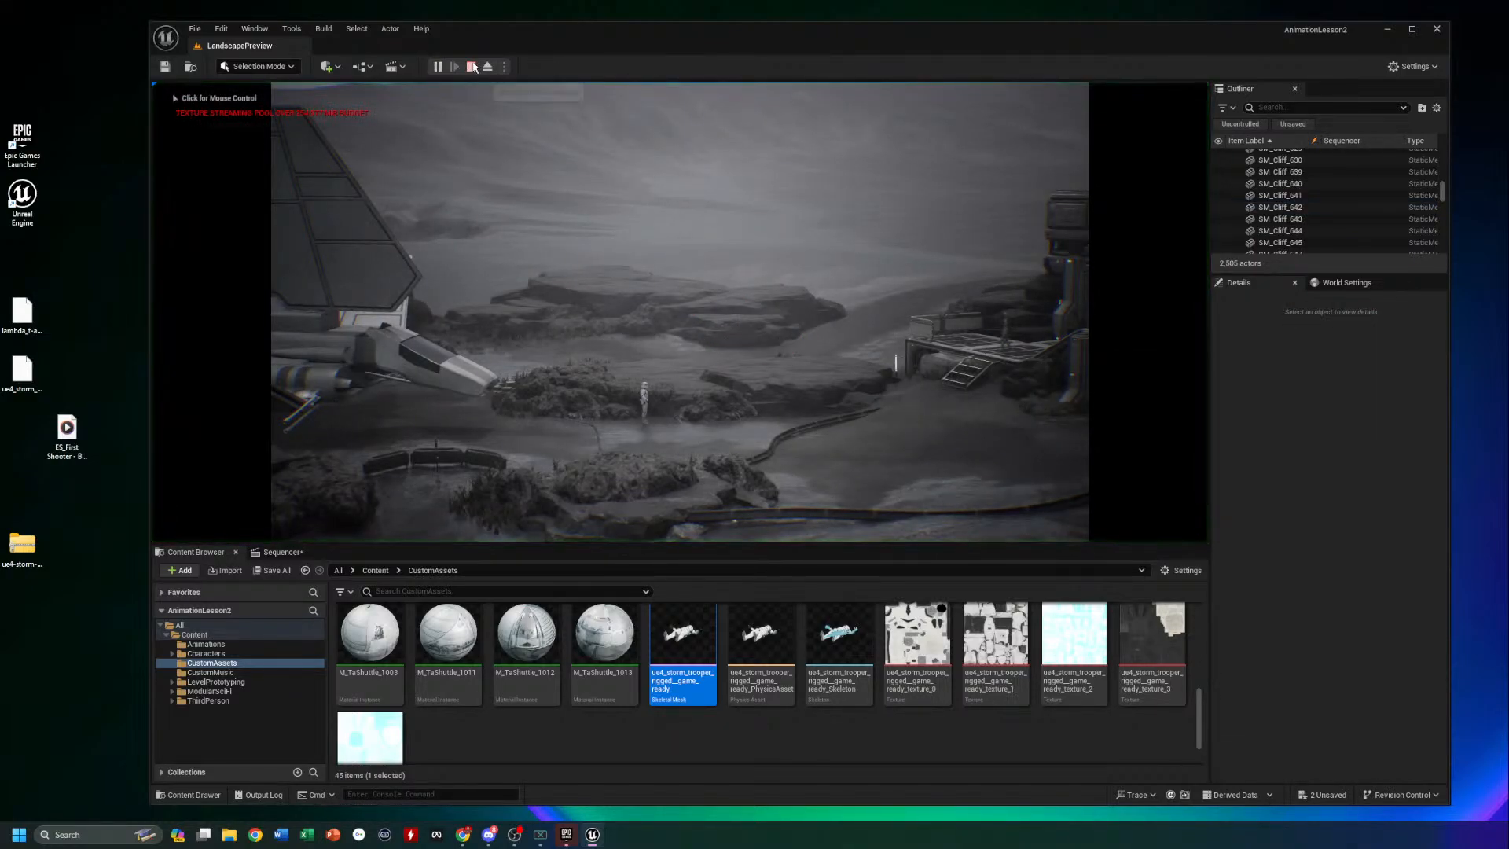
{"action": "key", "text": "Escape"}
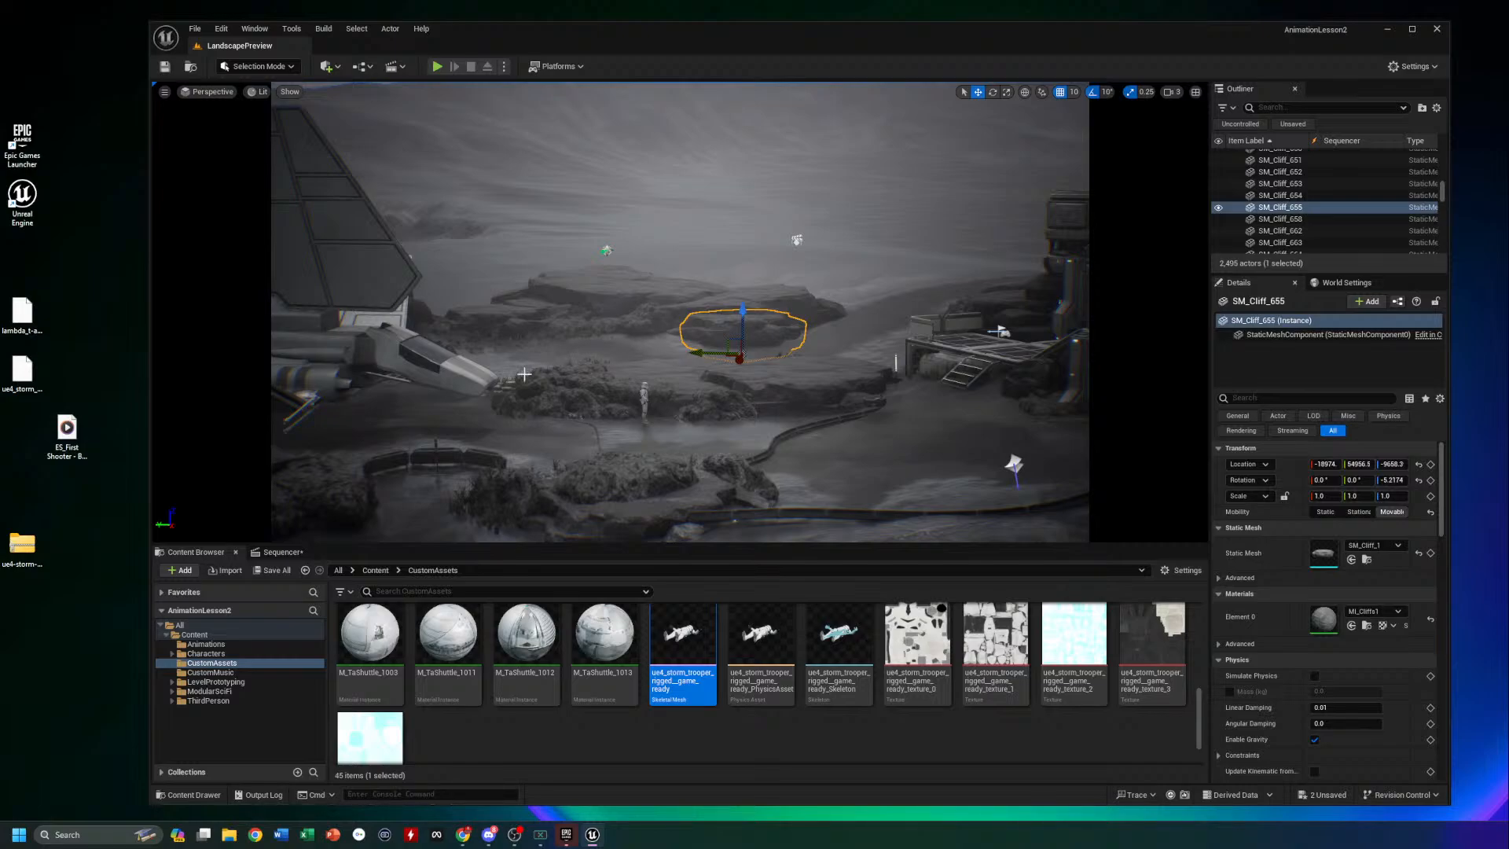
{"action": "left_click", "coordinate": [179, 625]}
{"action": "left_click", "coordinate": [613, 389]}
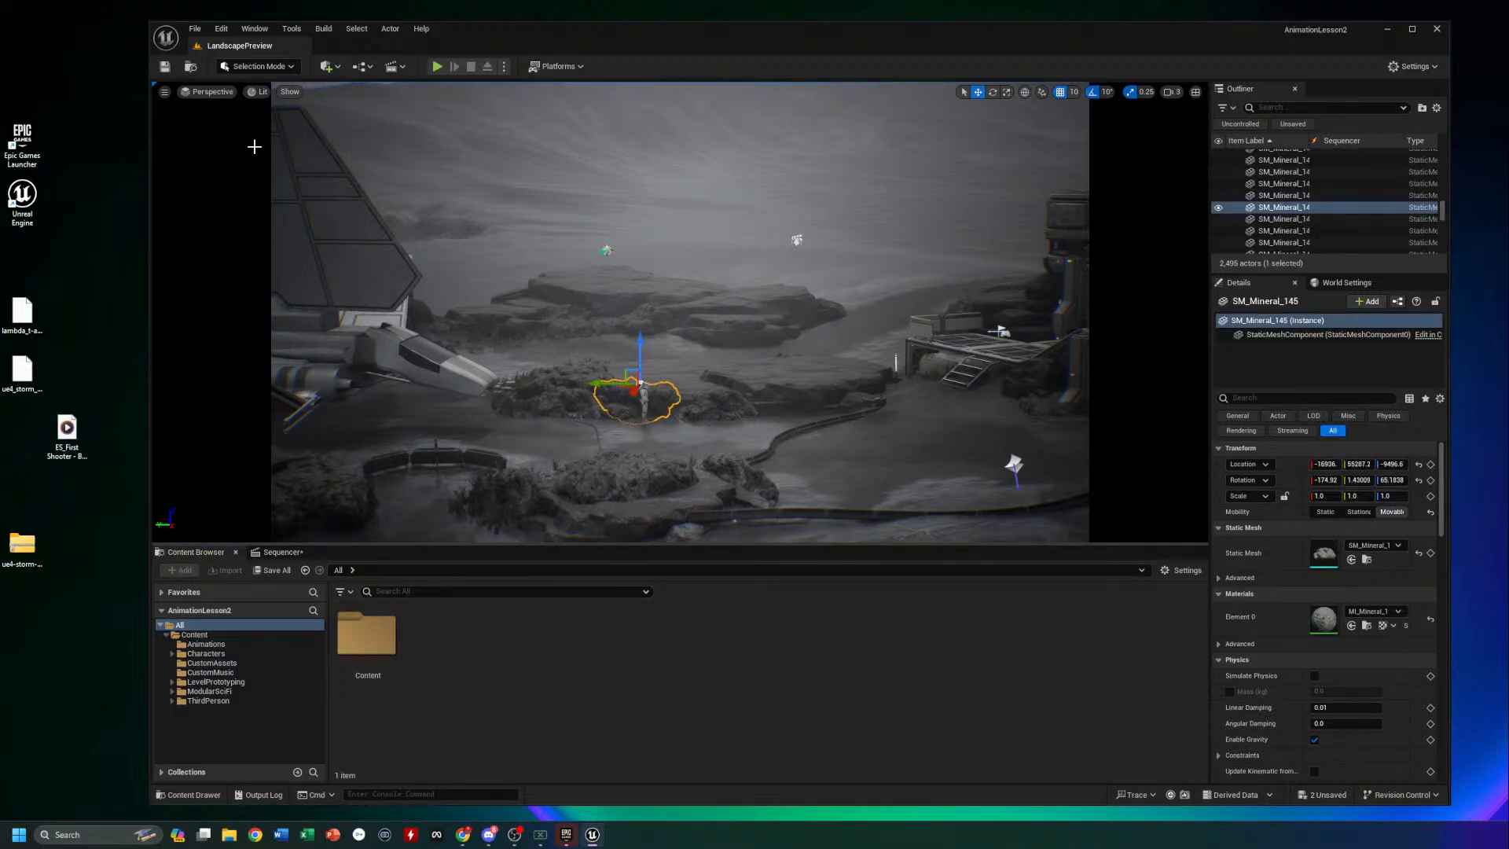
{"action": "right_click", "coordinate": [980, 329]}
{"action": "left_click", "coordinate": [877, 338]}
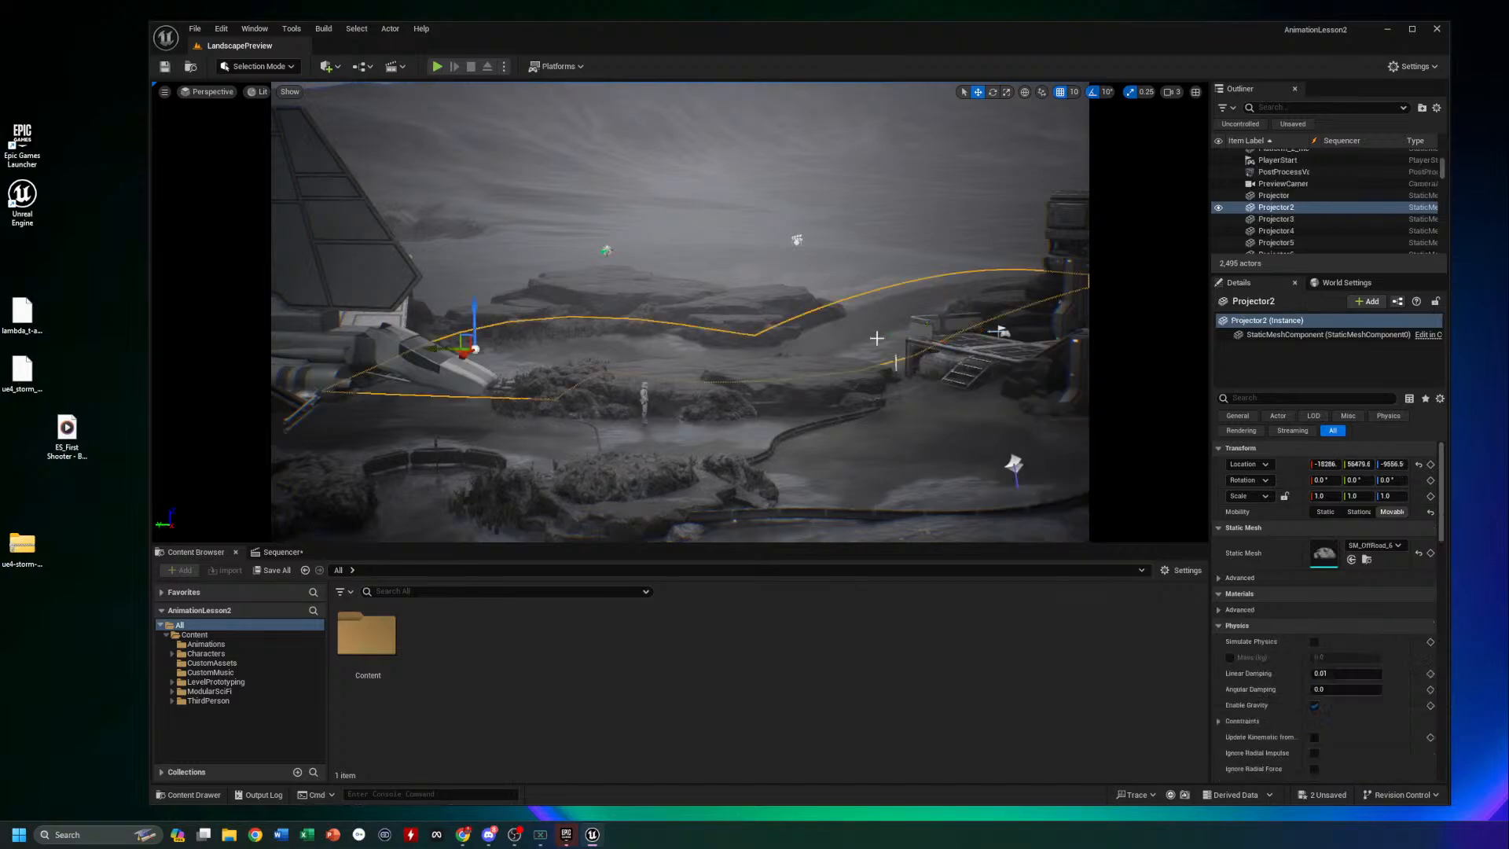
{"action": "right_click", "coordinate": [792, 378]}
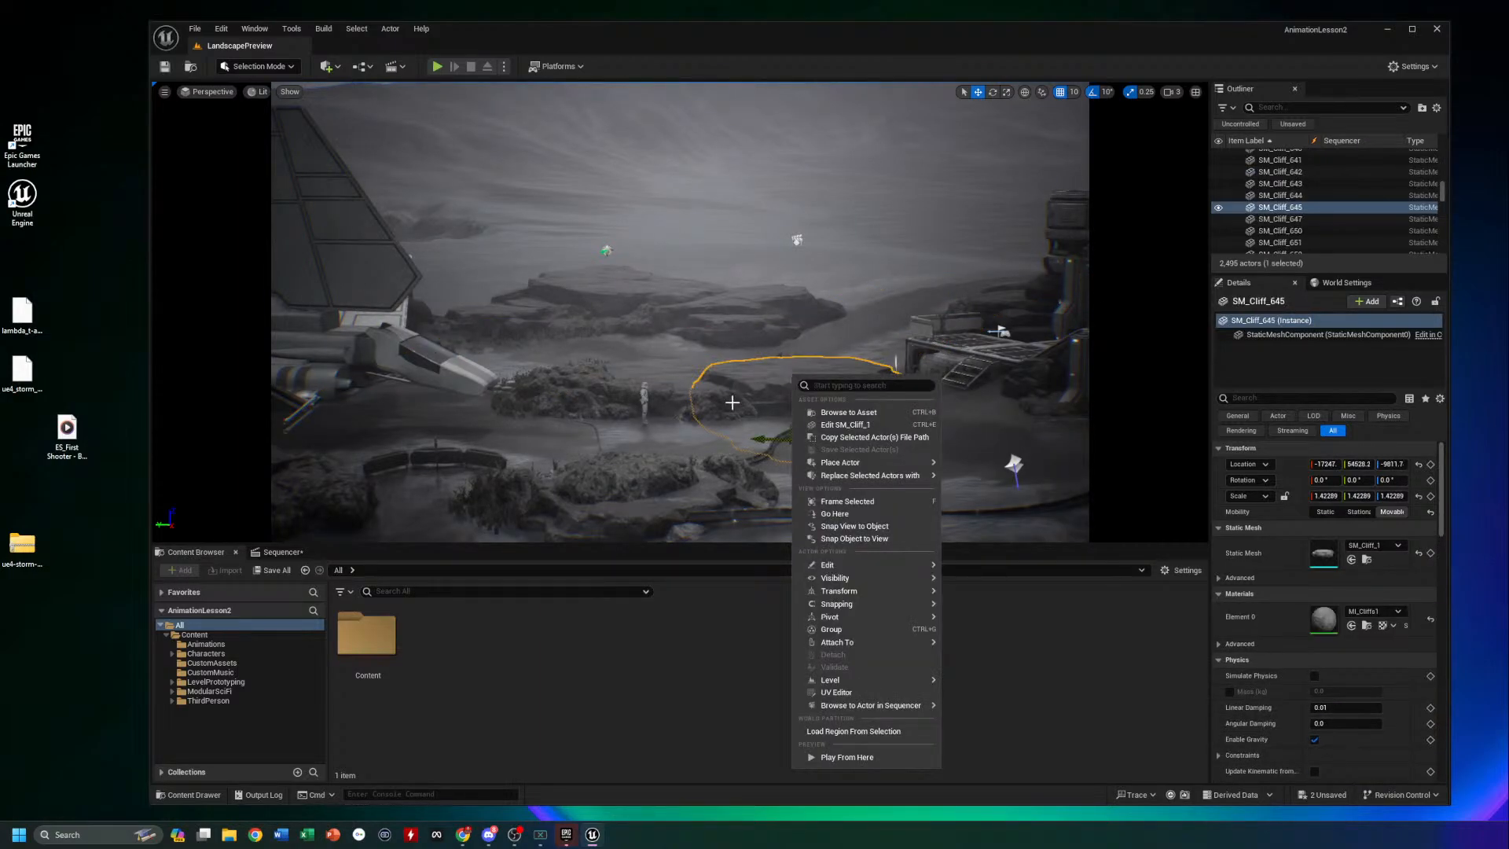
{"action": "left_click", "coordinate": [287, 552]}
{"action": "left_click", "coordinate": [582, 451]}
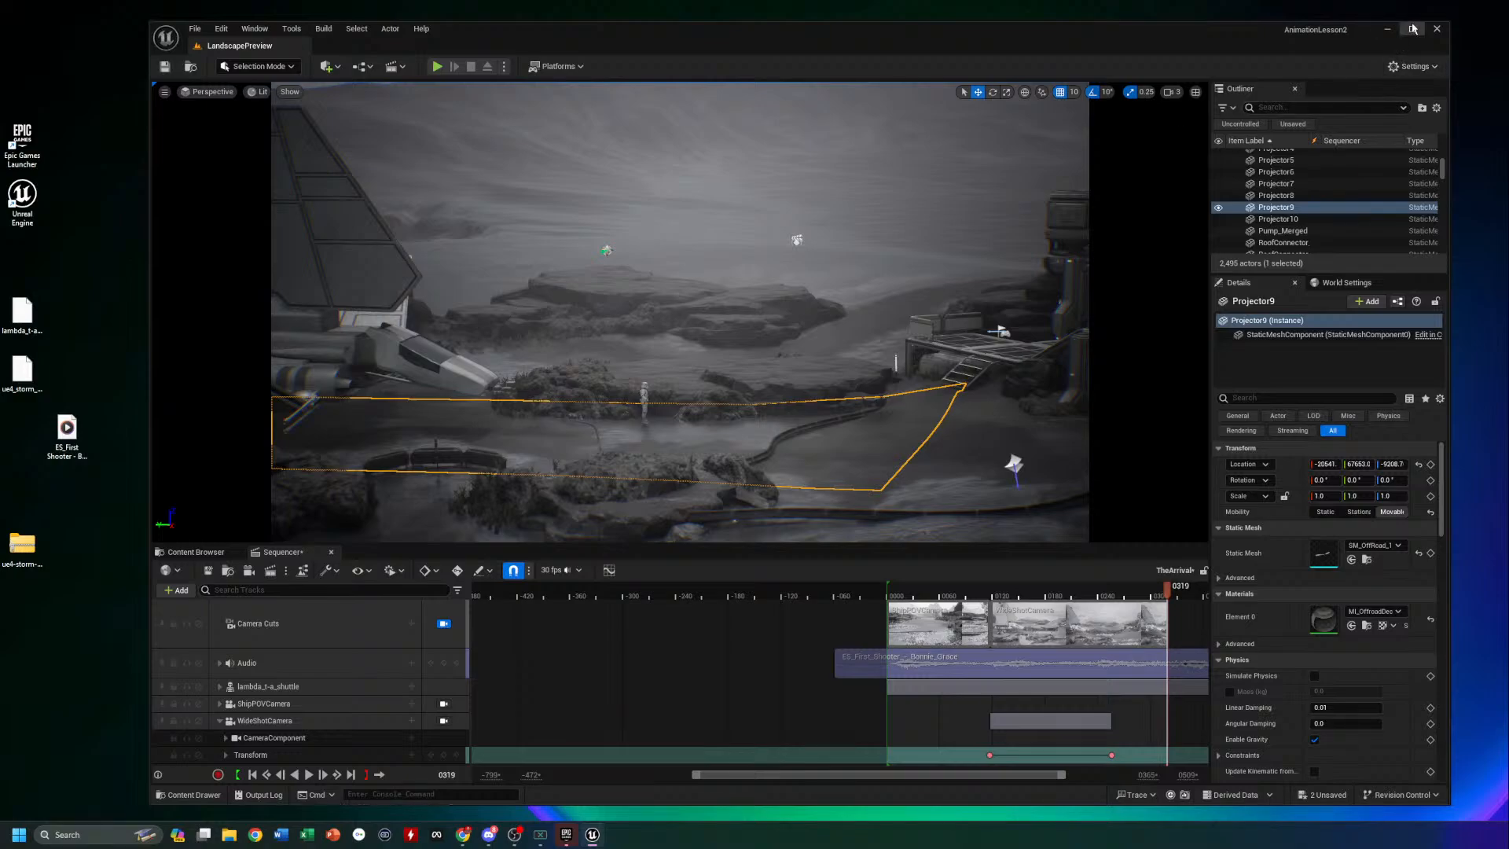
Close the editor, relaunch Unreal Engine from the Epic Games Launcher and reopen the AnimationLesson2 project
{"action": "left_click", "coordinate": [1436, 28]}
{"action": "left_click", "coordinate": [1045, 549]}
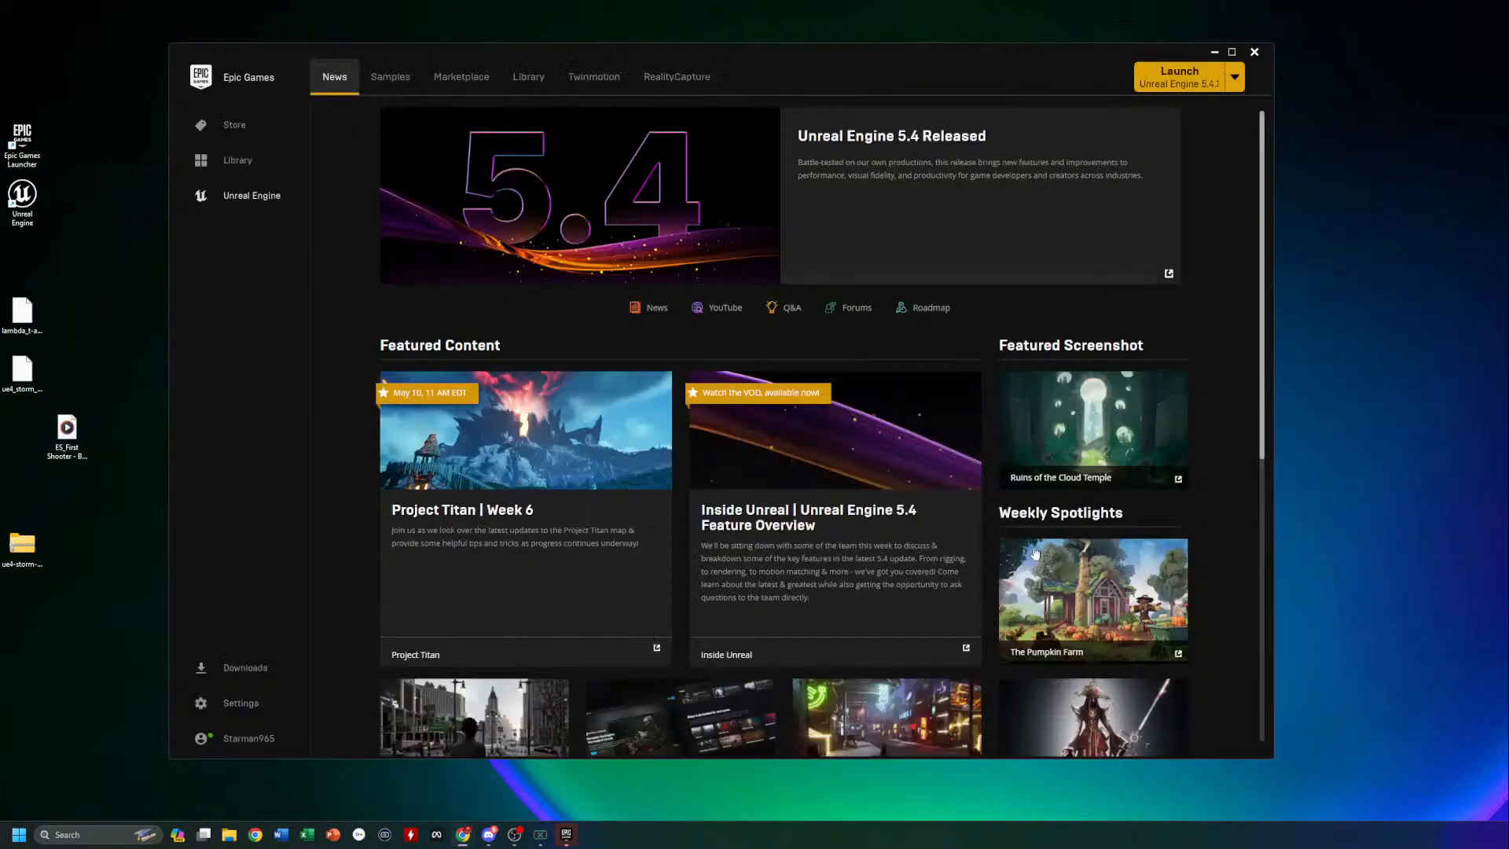
{"action": "left_click", "coordinate": [1181, 79]}
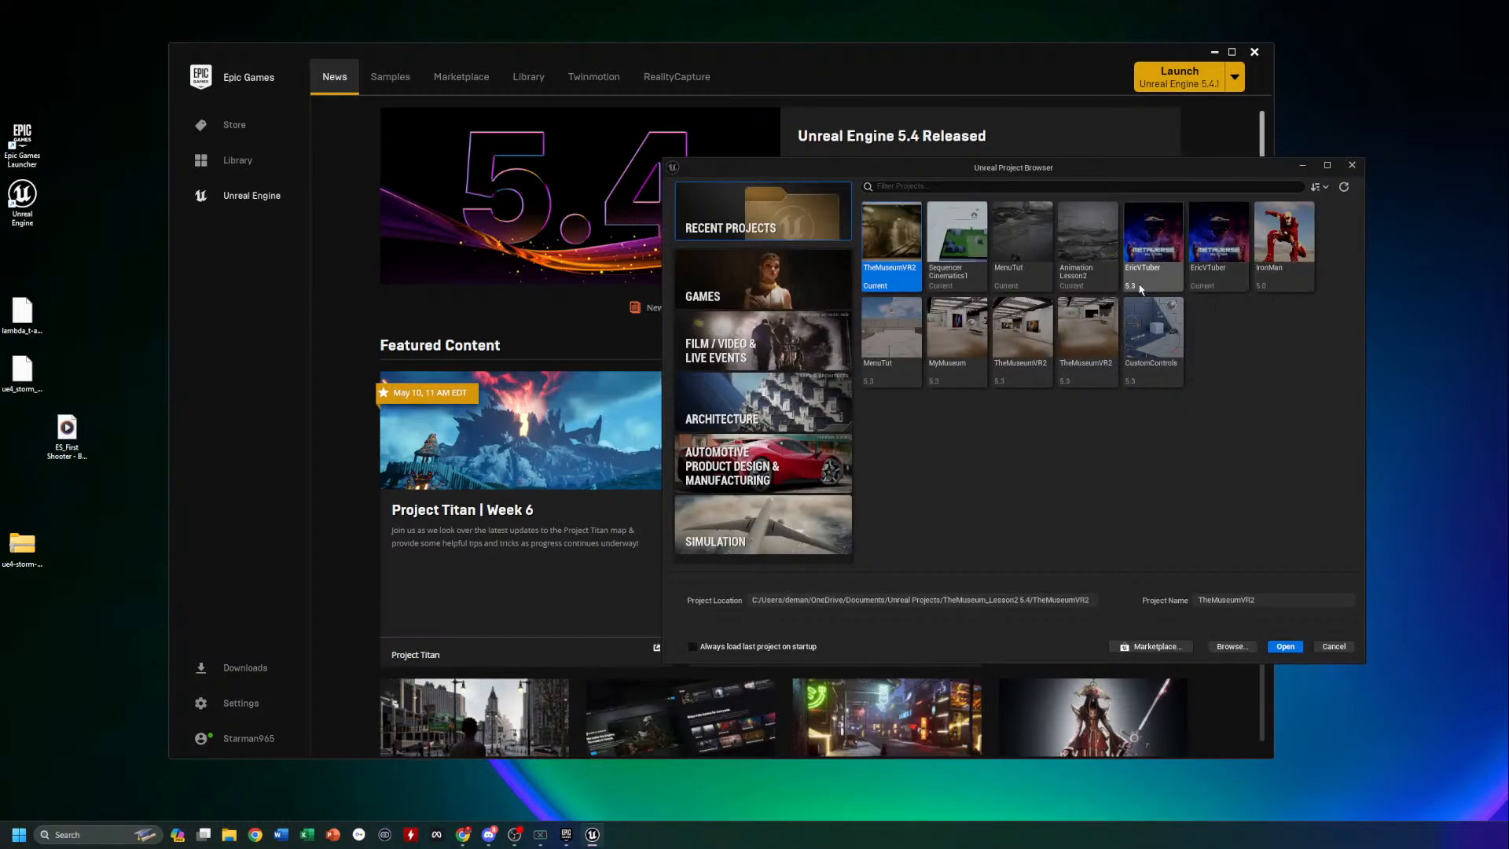
{"action": "double_click", "coordinate": [1101, 244]}
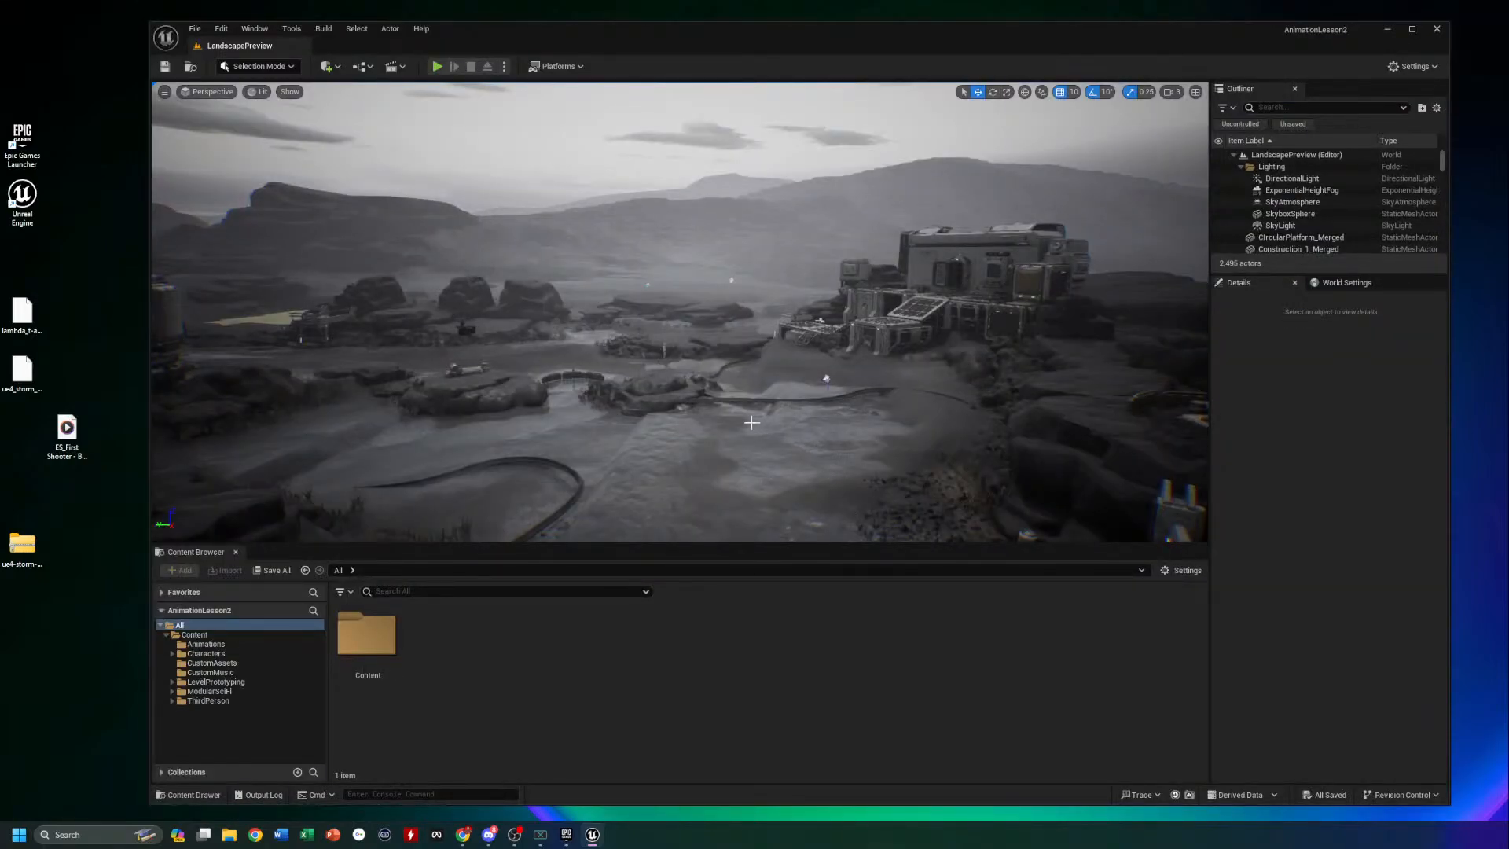
Locate the storm trooper standing beside the rocks in the level and select it
{"action": "right_click_drag", "start_coordinate": [752, 423], "coordinate": [833, 367]}
{"action": "key", "text": "w"}
{"action": "key", "text": "s"}
{"action": "key", "text": "w"}
{"action": "key", "text": "s"}
{"action": "key", "text": "s"}
{"action": "key", "text": "w"}
{"action": "left_click", "coordinate": [758, 387]}
{"action": "right_click_drag", "start_coordinate": [818, 453], "coordinate": [774, 582]}
{"action": "key", "text": "e"}
{"action": "key", "text": "s"}
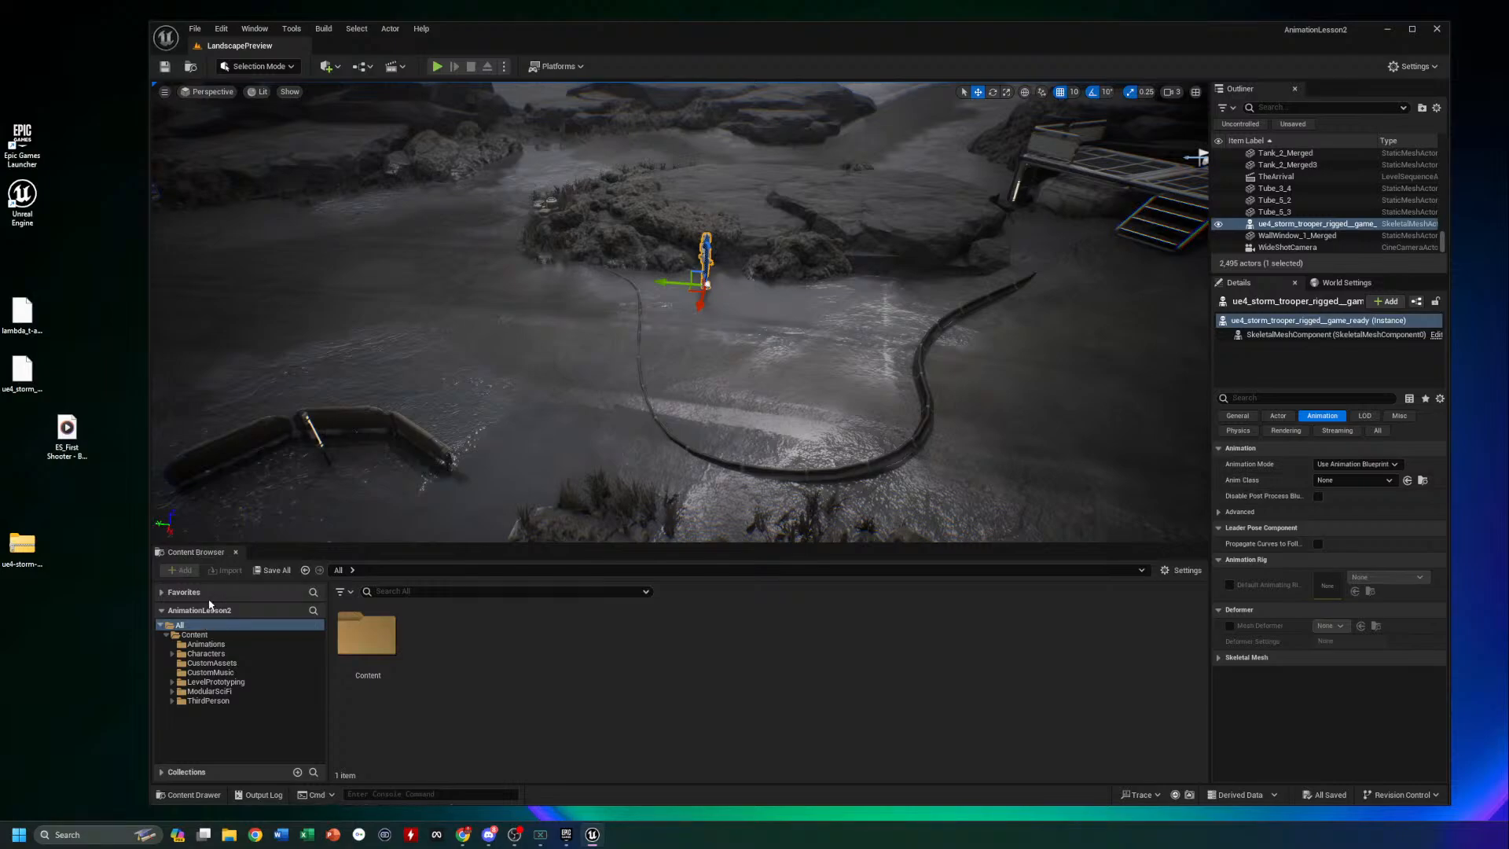
Open TheArrival level sequence and scrub the playhead to frame 255
{"action": "left_click", "coordinate": [393, 66]}
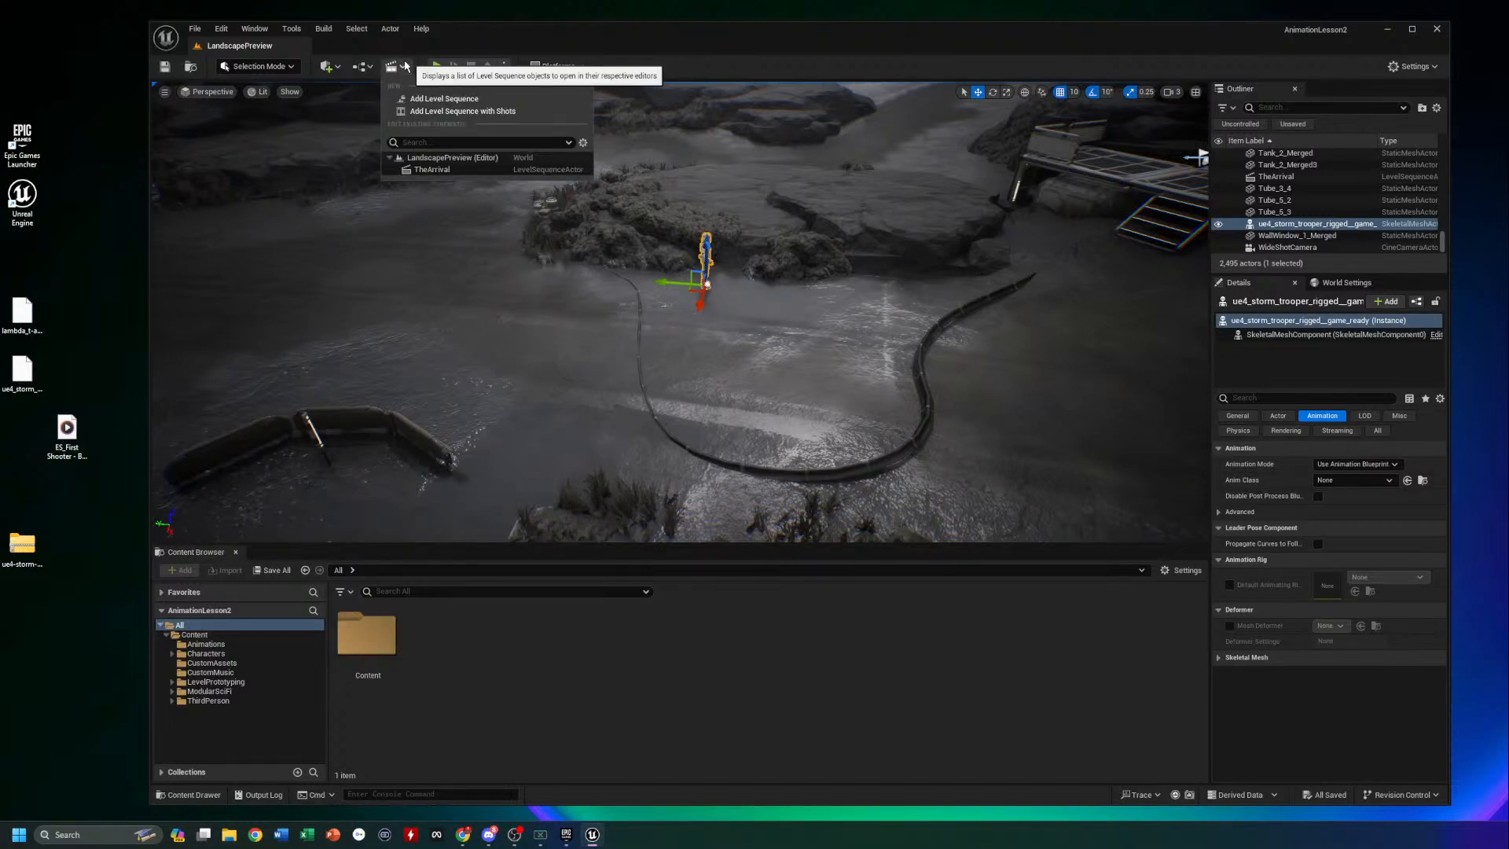
{"action": "left_click", "coordinate": [427, 170]}
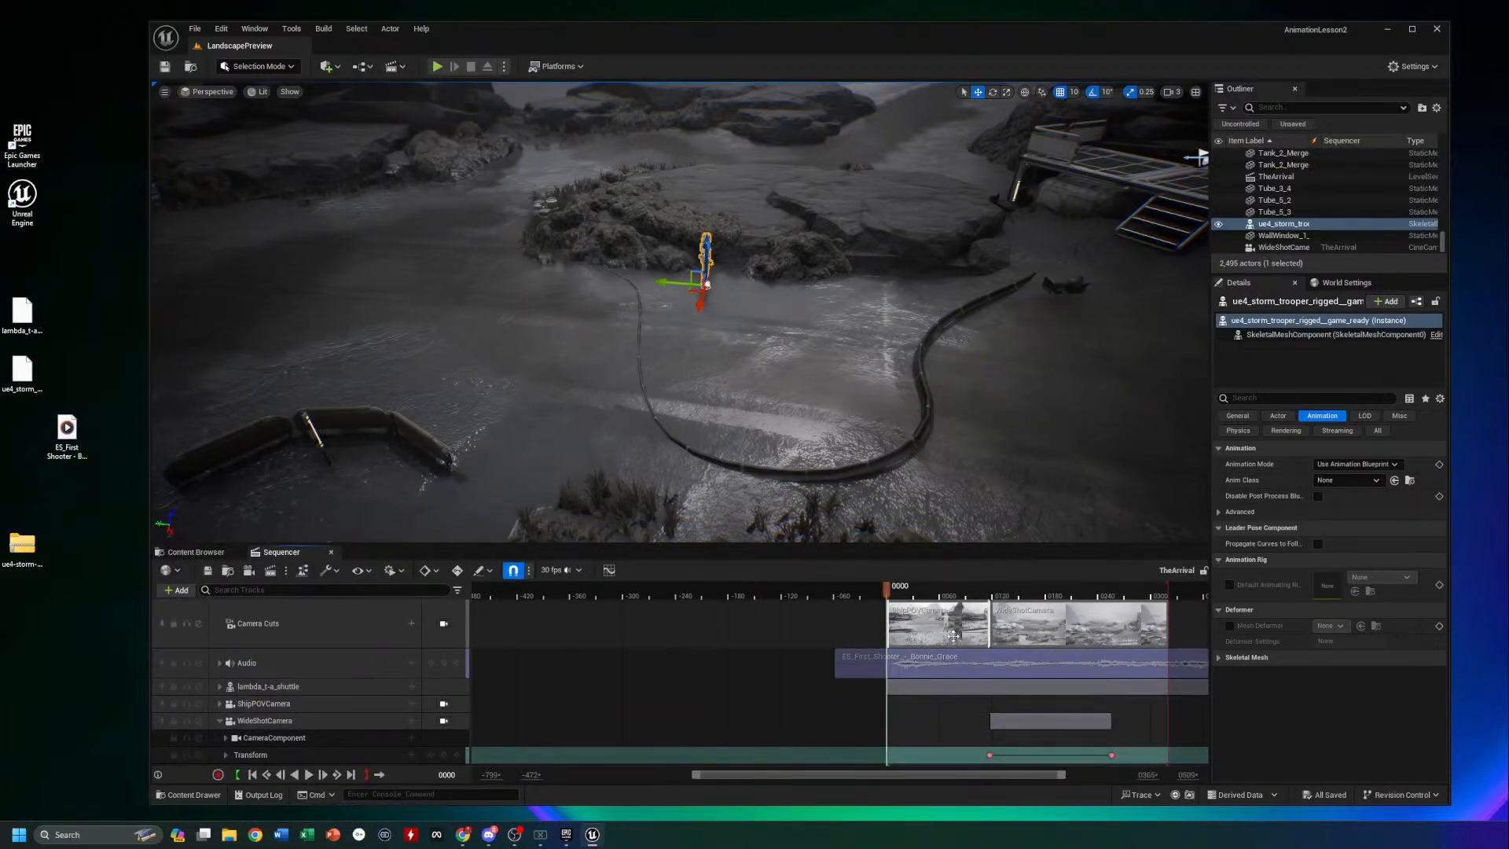
{"action": "left_click_drag", "start_coordinate": [890, 589], "coordinate": [1111, 628]}
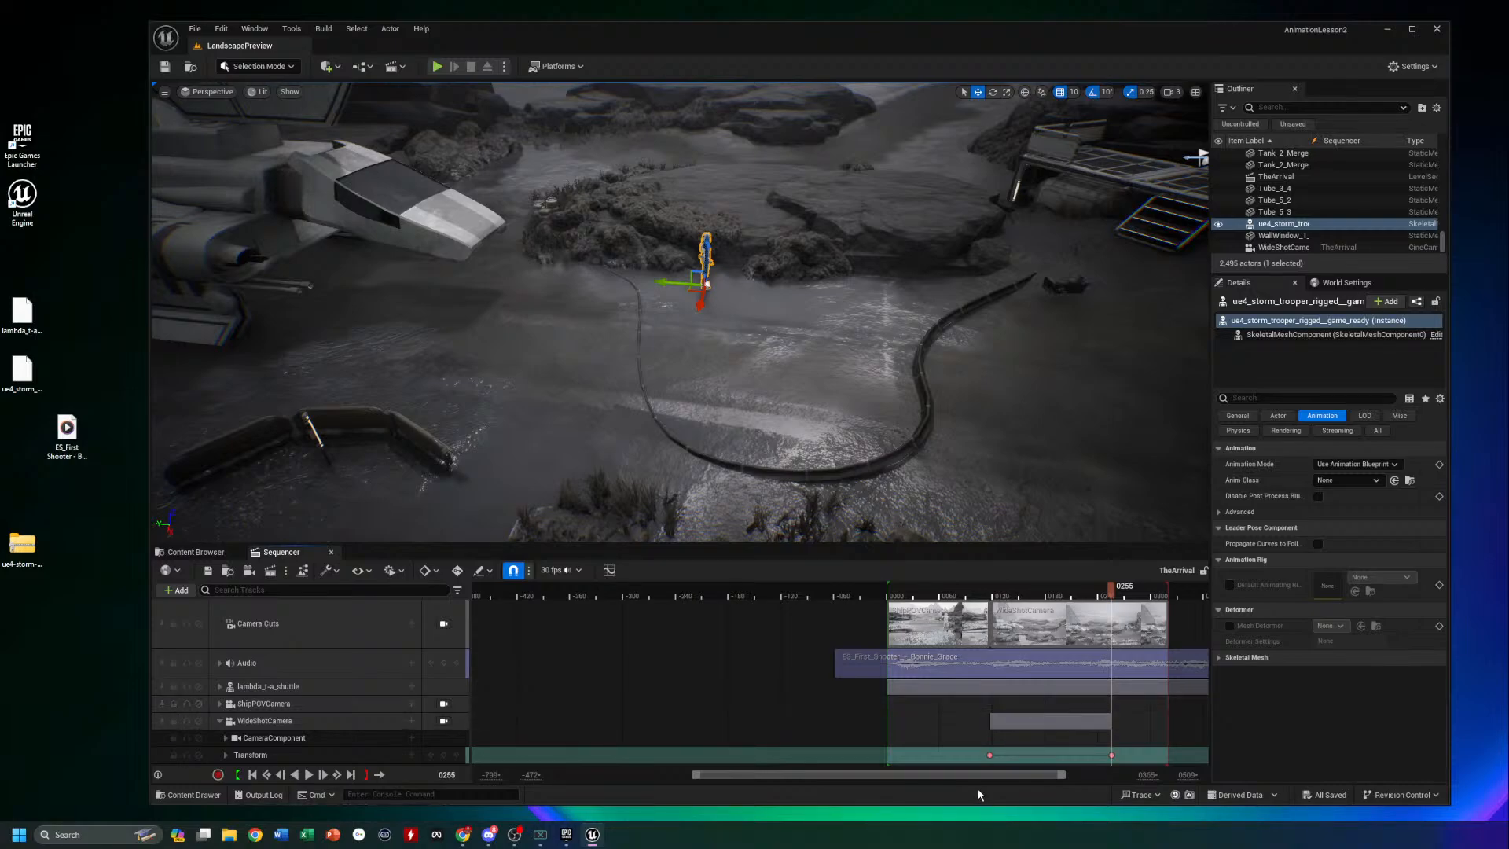
Move the editor window up, widen it across the desktop and adjust the visible range of the Sequencer timeline
{"action": "left_click_drag", "start_coordinate": [1142, 39], "coordinate": [1120, 20]}
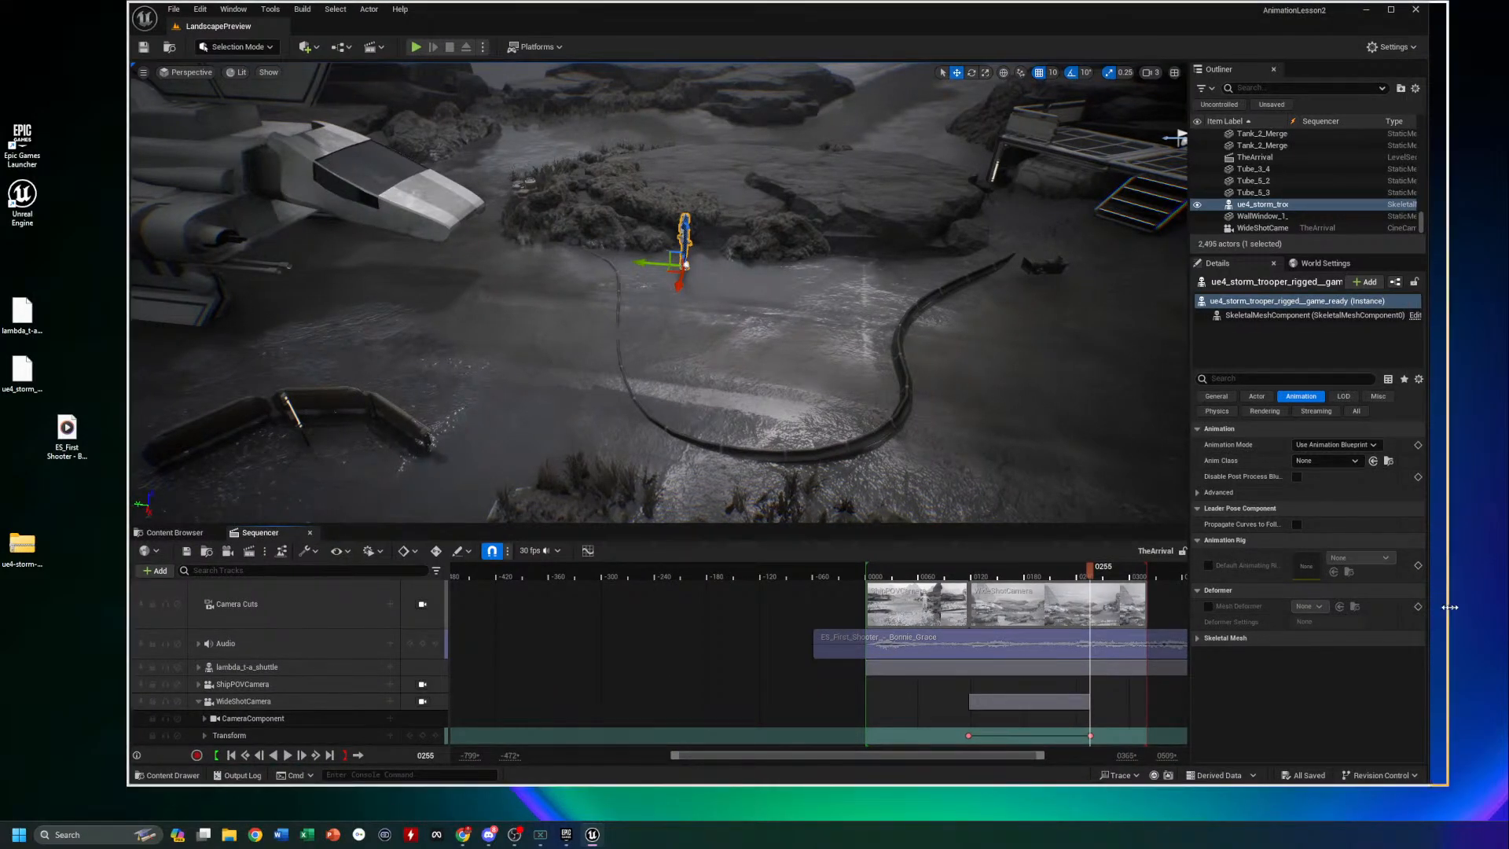
{"action": "left_click_drag", "start_coordinate": [1426, 605], "coordinate": [1507, 605]}
{"action": "left_click_drag", "start_coordinate": [1097, 757], "coordinate": [1167, 757]}
Scrub to frame 184 while viewing through the camera cuts and trim the WideShotCamera cut to end there
{"action": "left_click_drag", "start_coordinate": [1051, 580], "coordinate": [986, 579]}
{"action": "left_click", "coordinate": [455, 603]}
{"action": "left_click_drag", "start_coordinate": [988, 578], "coordinate": [983, 579]}
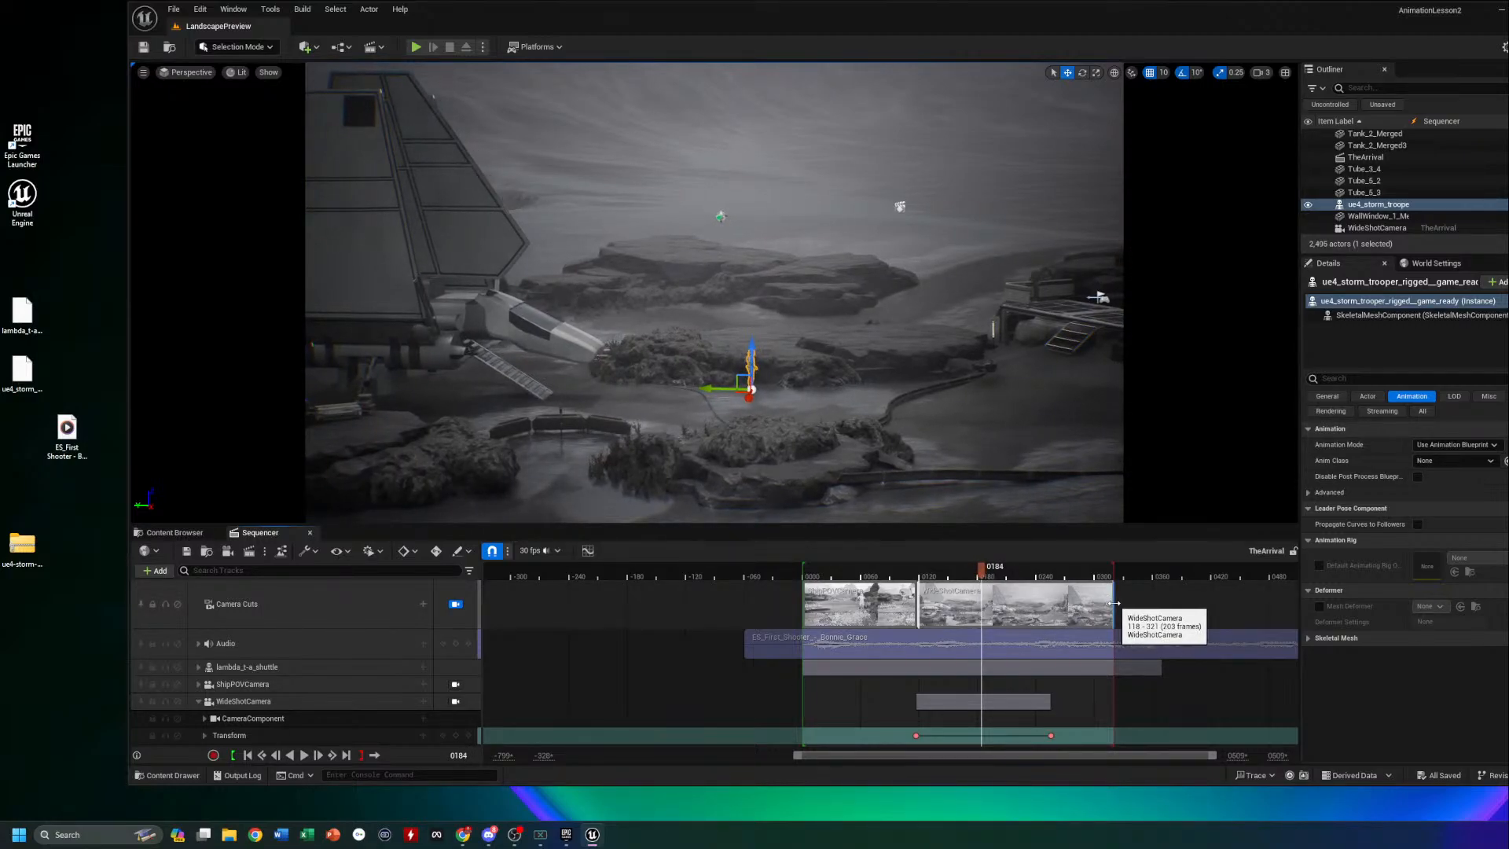
{"action": "left_click_drag", "start_coordinate": [1113, 603], "coordinate": [986, 607]}
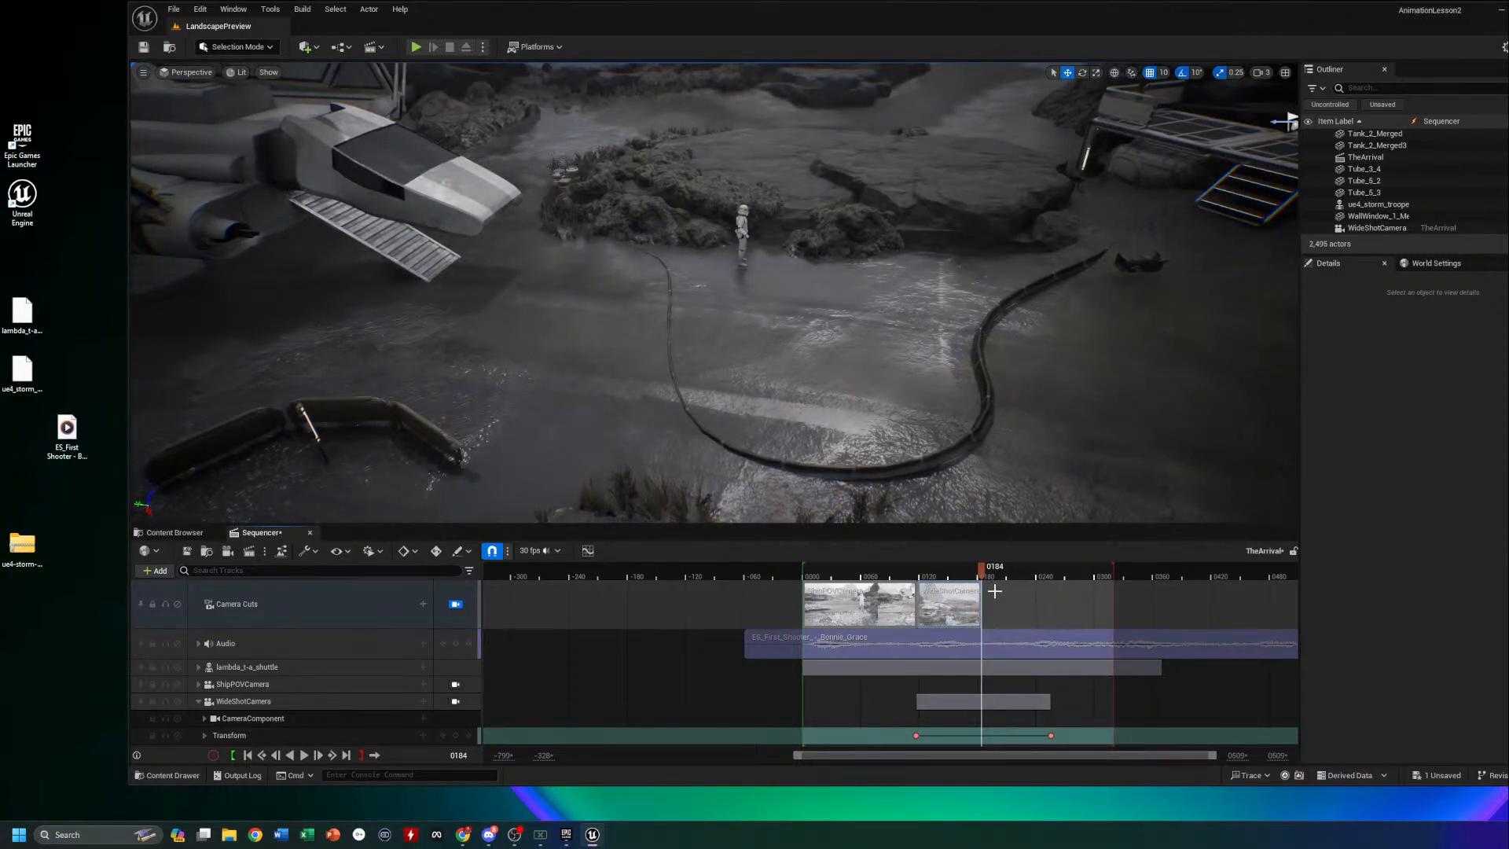
Move the storm trooper next to the shuttle's lowered ramp, beneath the cockpit
{"action": "left_click", "coordinate": [743, 228]}
{"action": "left_click_drag", "start_coordinate": [727, 255], "coordinate": [459, 270]}
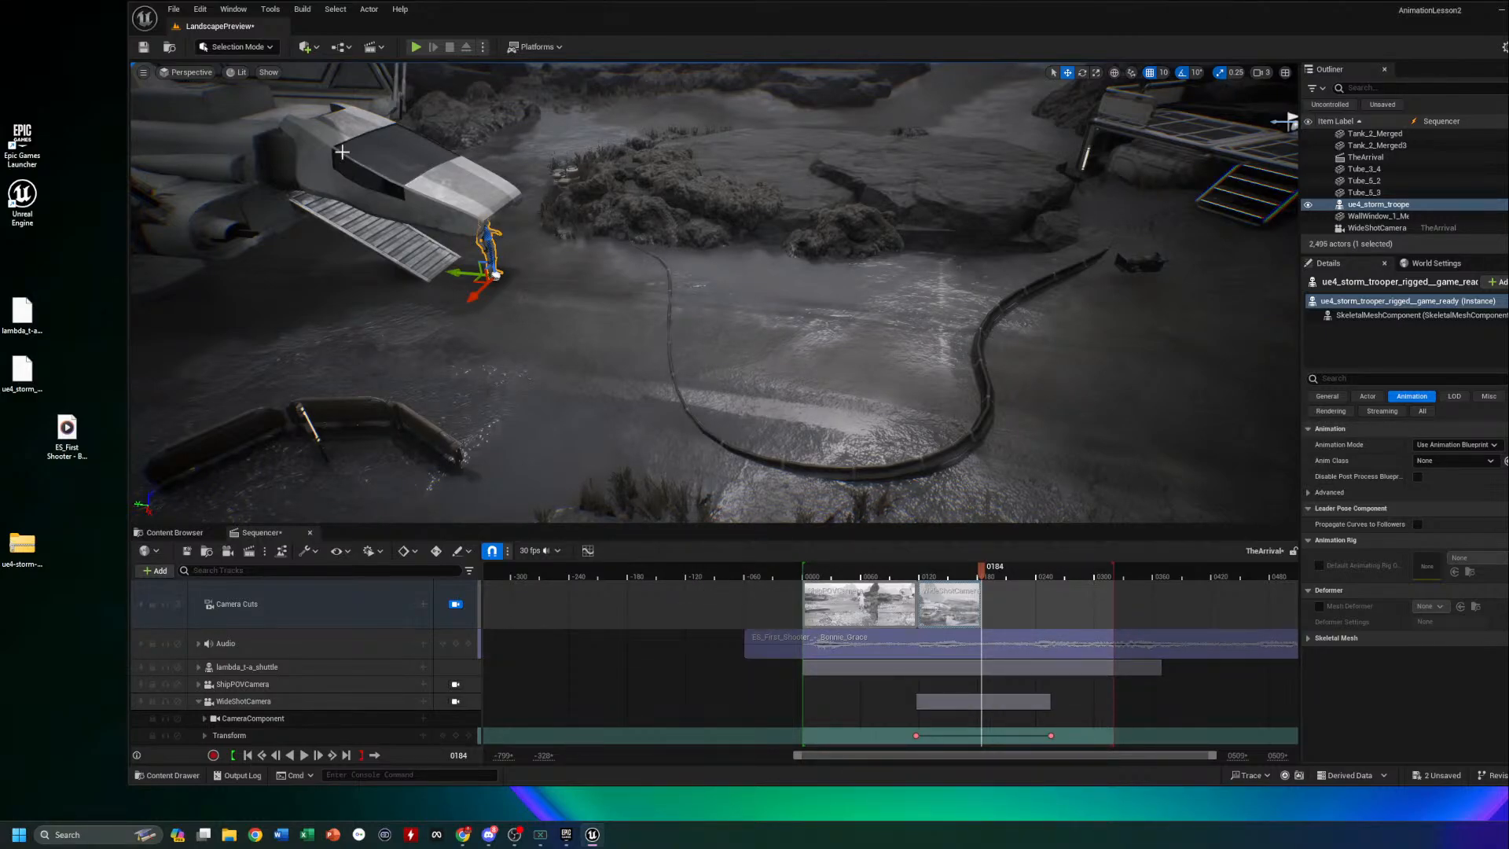
Add a Cine Camera Actor to the scene and rename it GreetingCamera
{"action": "left_click", "coordinate": [318, 48]}
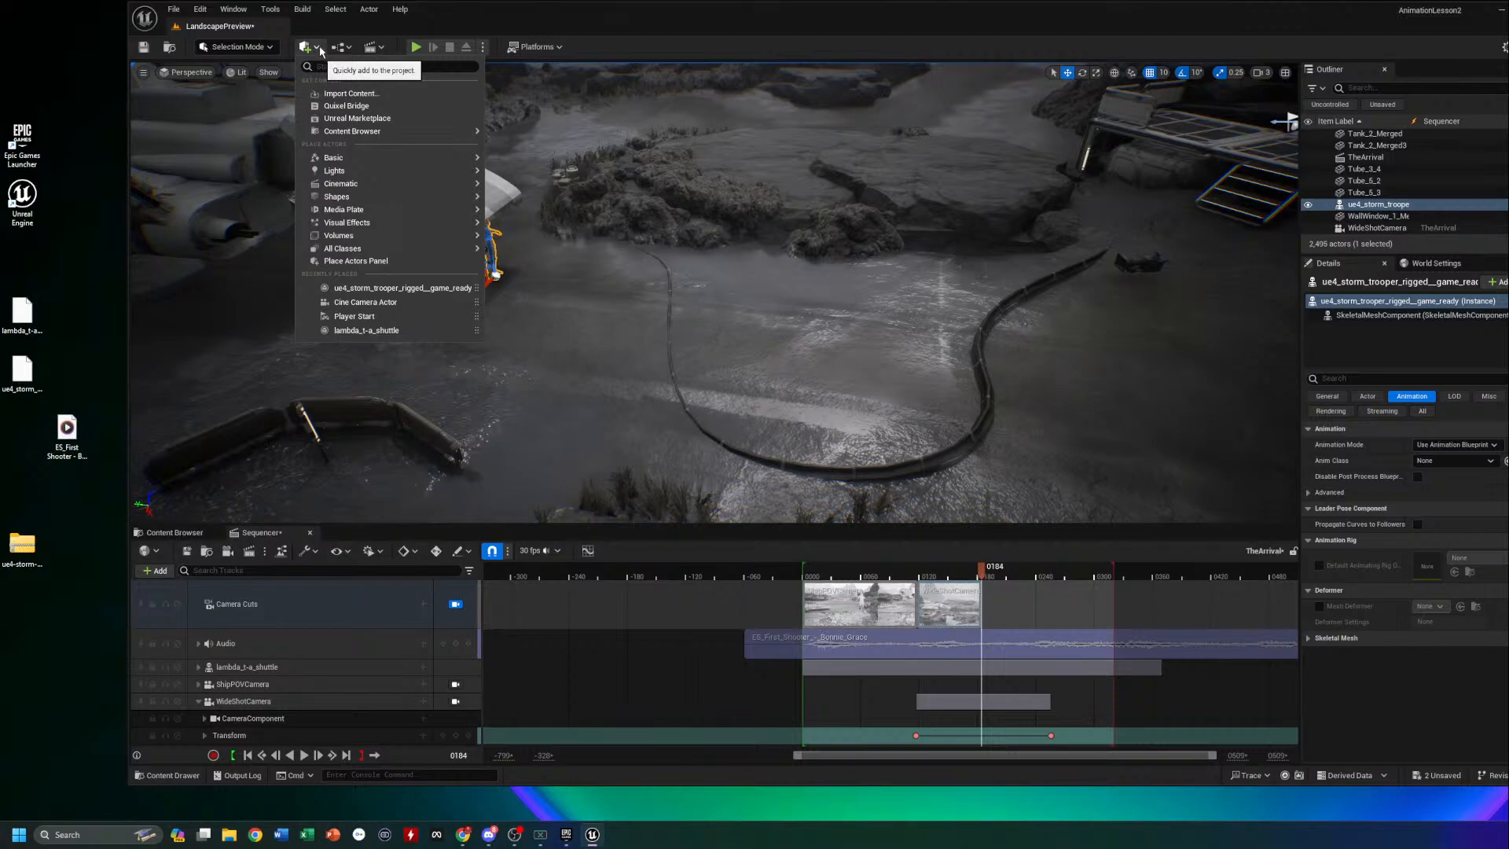
{"action": "mouse_move", "coordinate": [372, 183]}
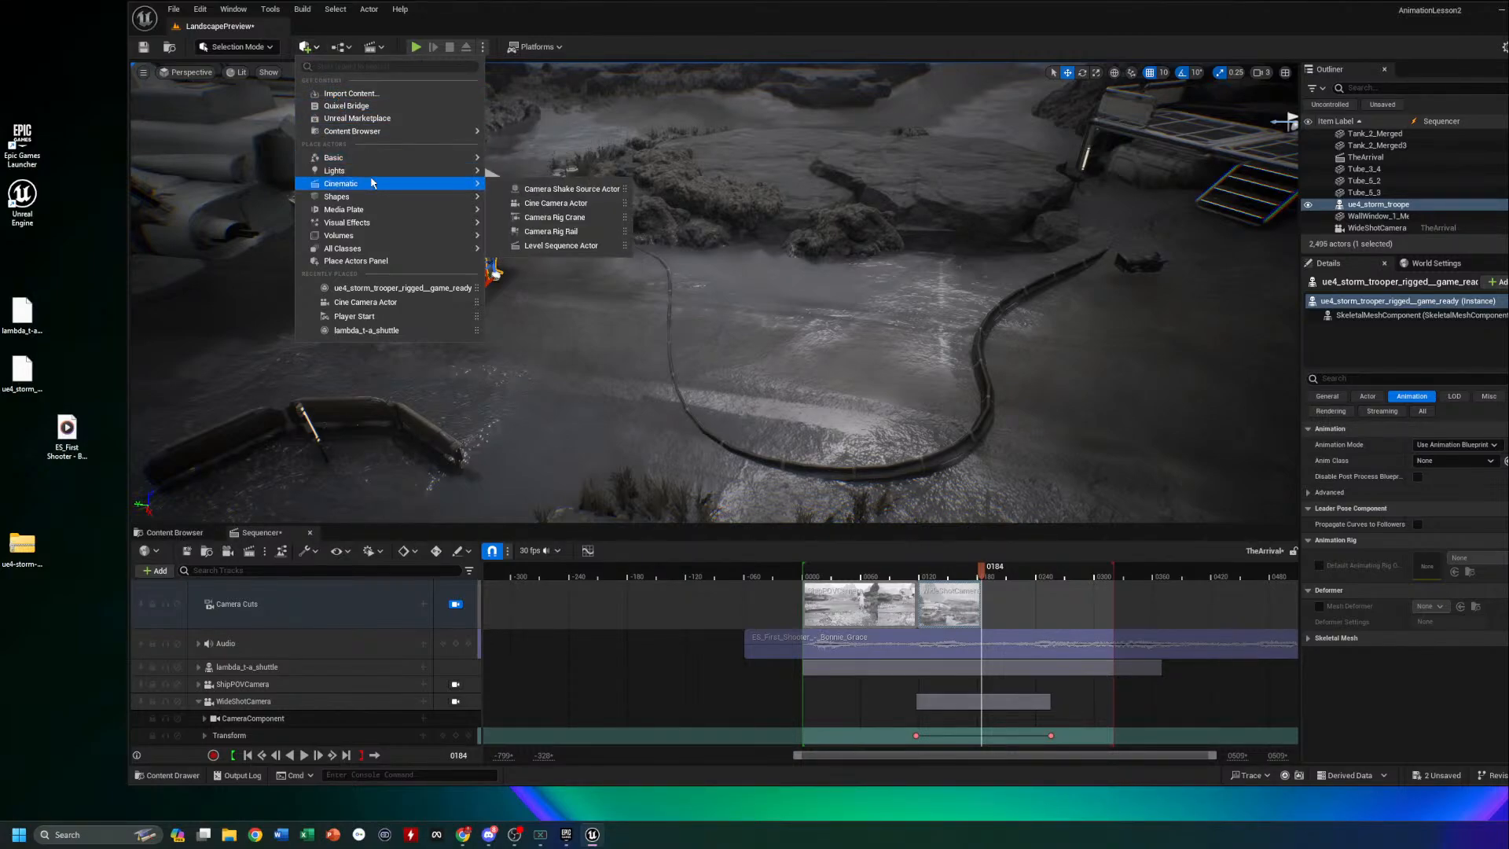
{"action": "left_click", "coordinate": [560, 202]}
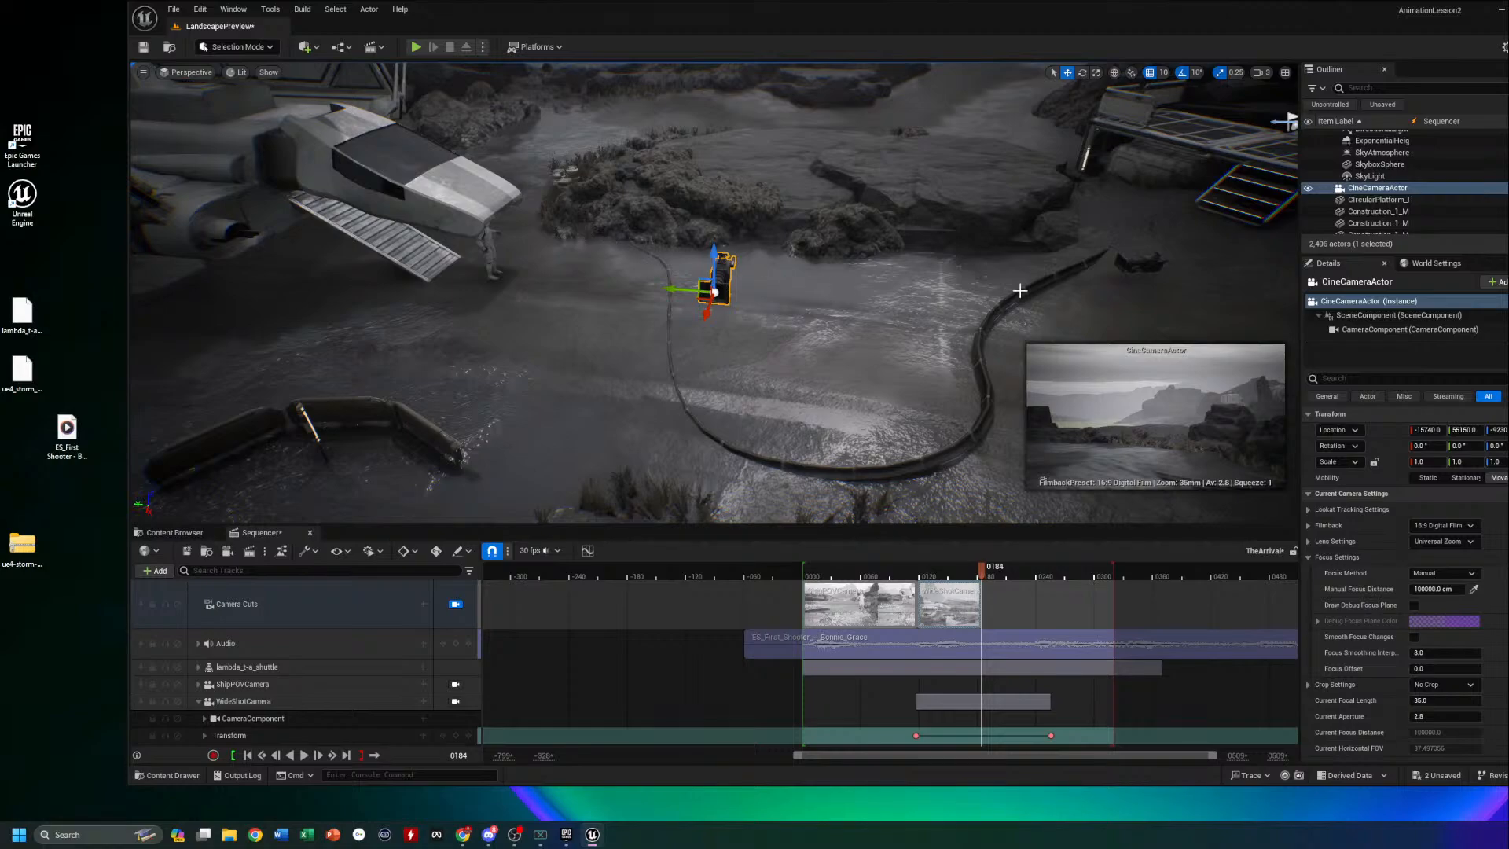
{"action": "left_click", "coordinate": [1365, 190]}
{"action": "right_click", "coordinate": [1365, 192]}
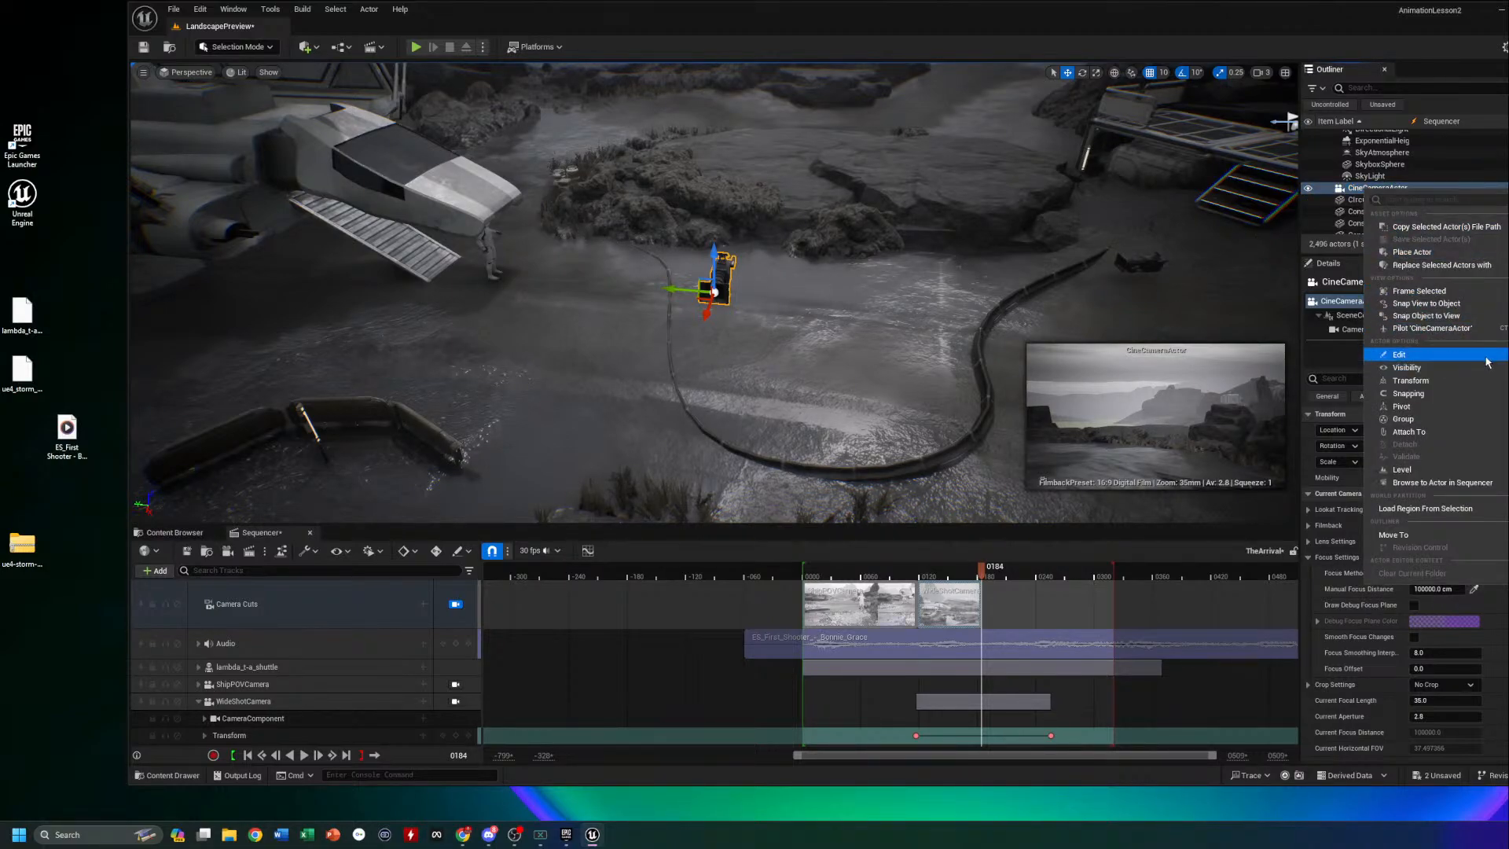
{"action": "key", "text": "F2"}
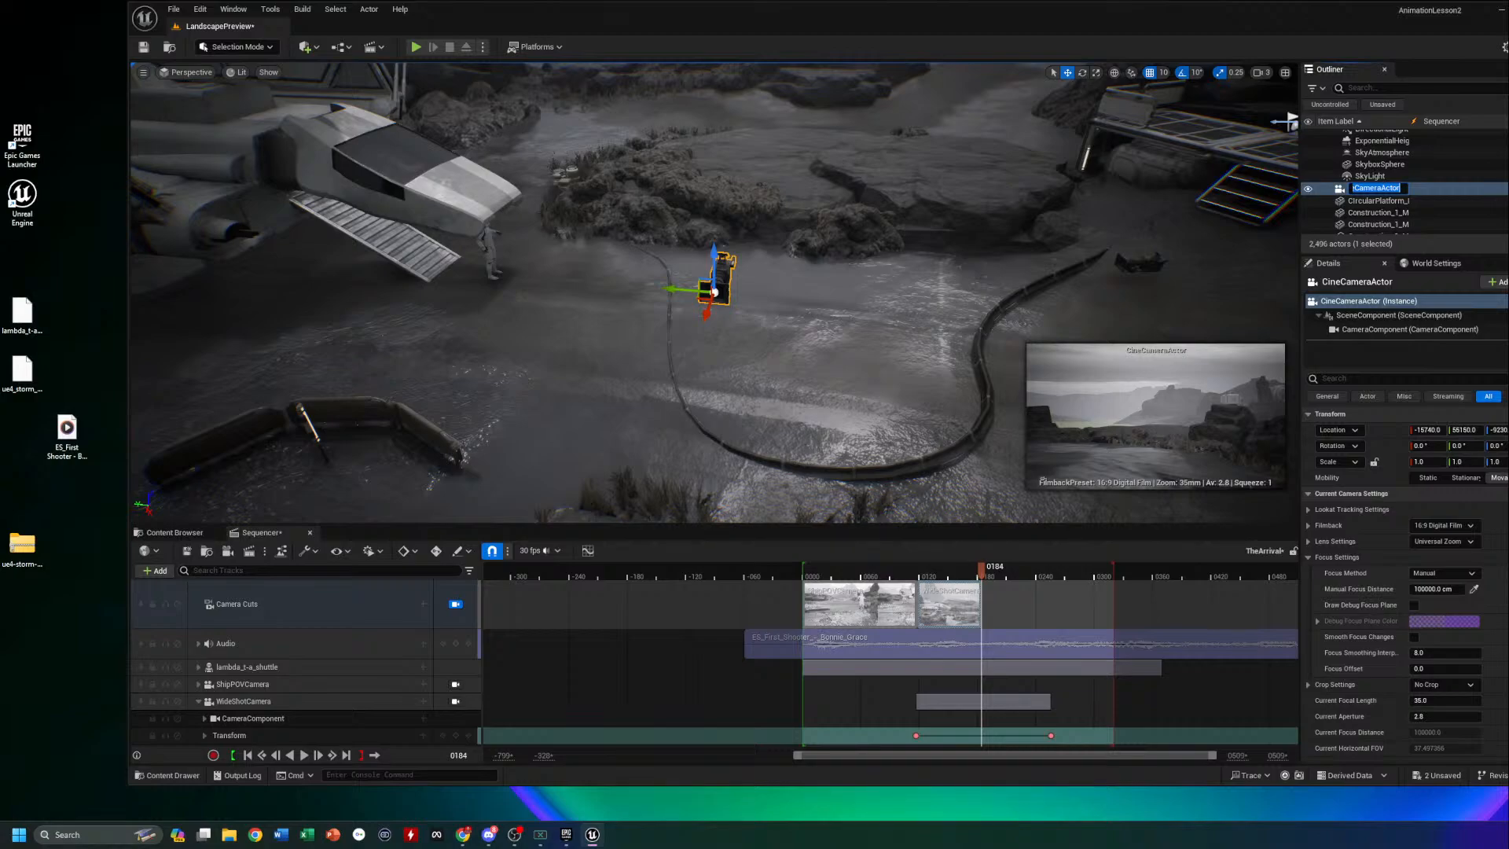
{"action": "type", "text": "0"}
{"action": "type", "text": "GreetingCamera"}
{"action": "key", "text": "Return"}
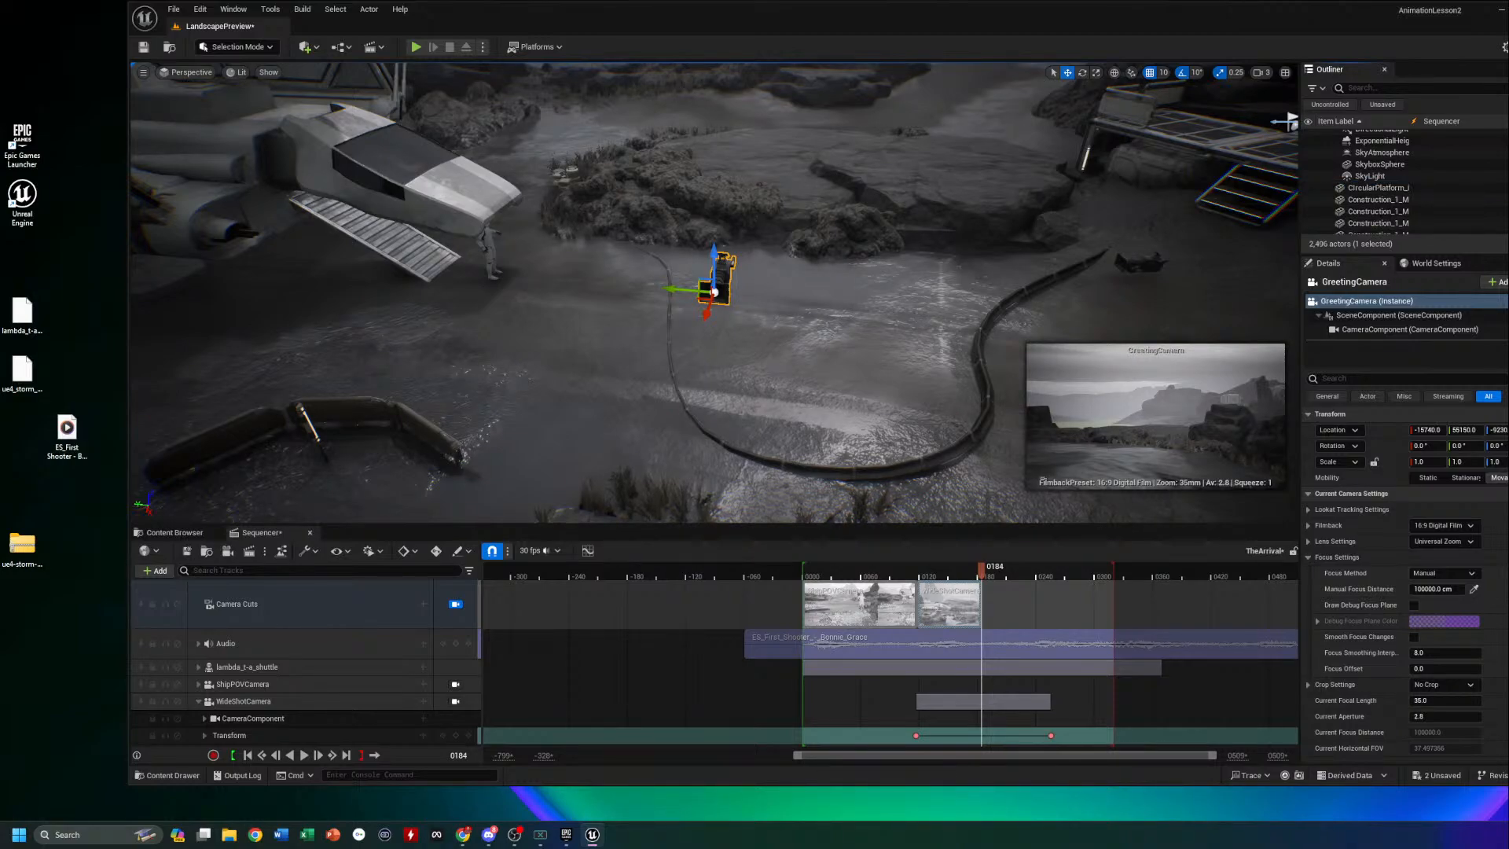
Find GreetingCamera in the Outliner with "gre", pilot it and frame the storm trooper in front of the shuttle's ramp
{"action": "left_click", "coordinate": [1405, 89]}
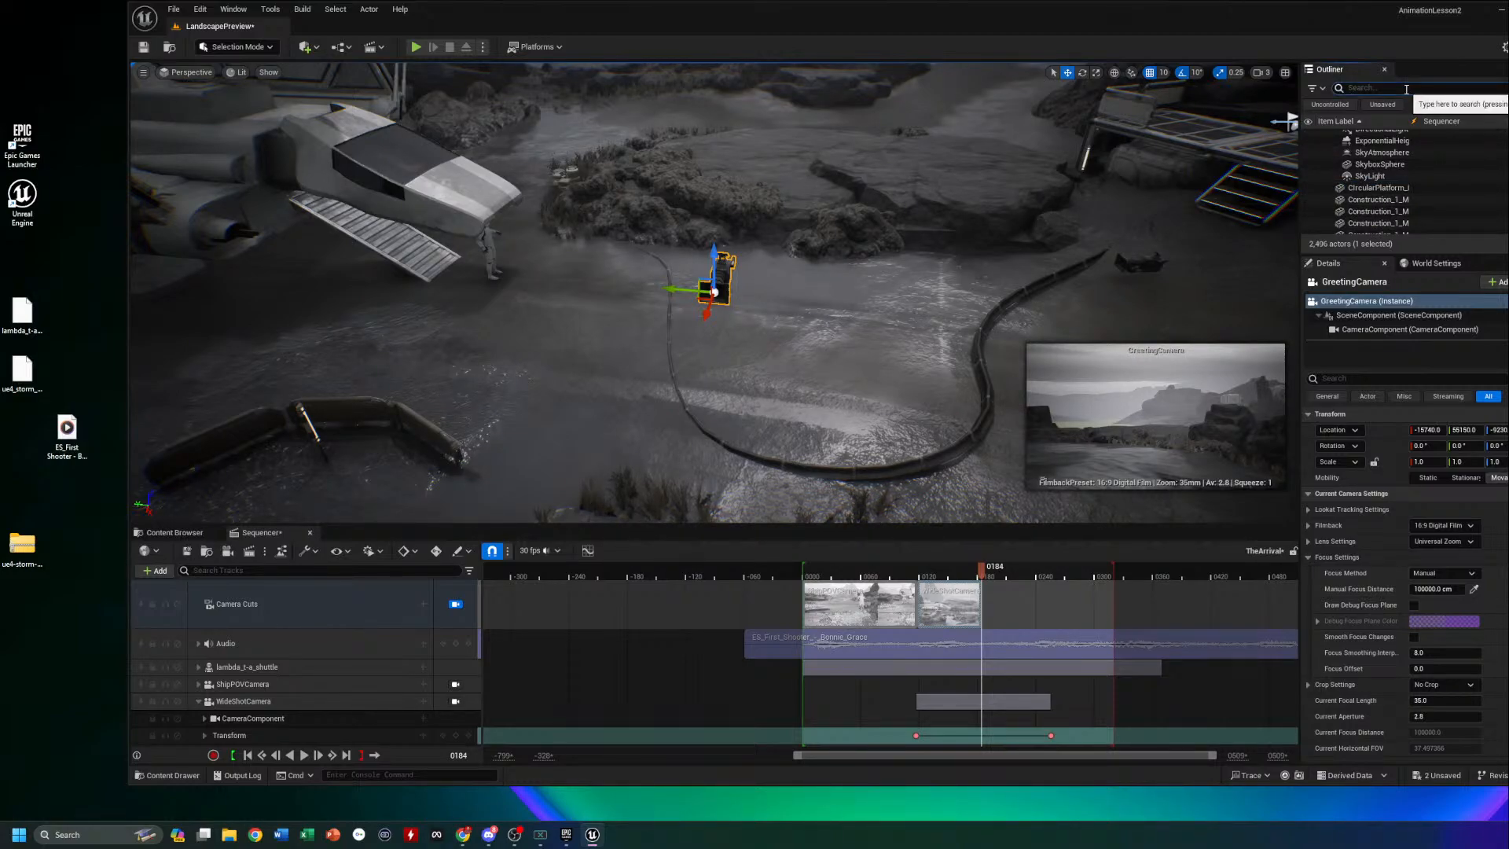
{"action": "type", "text": "gre"}
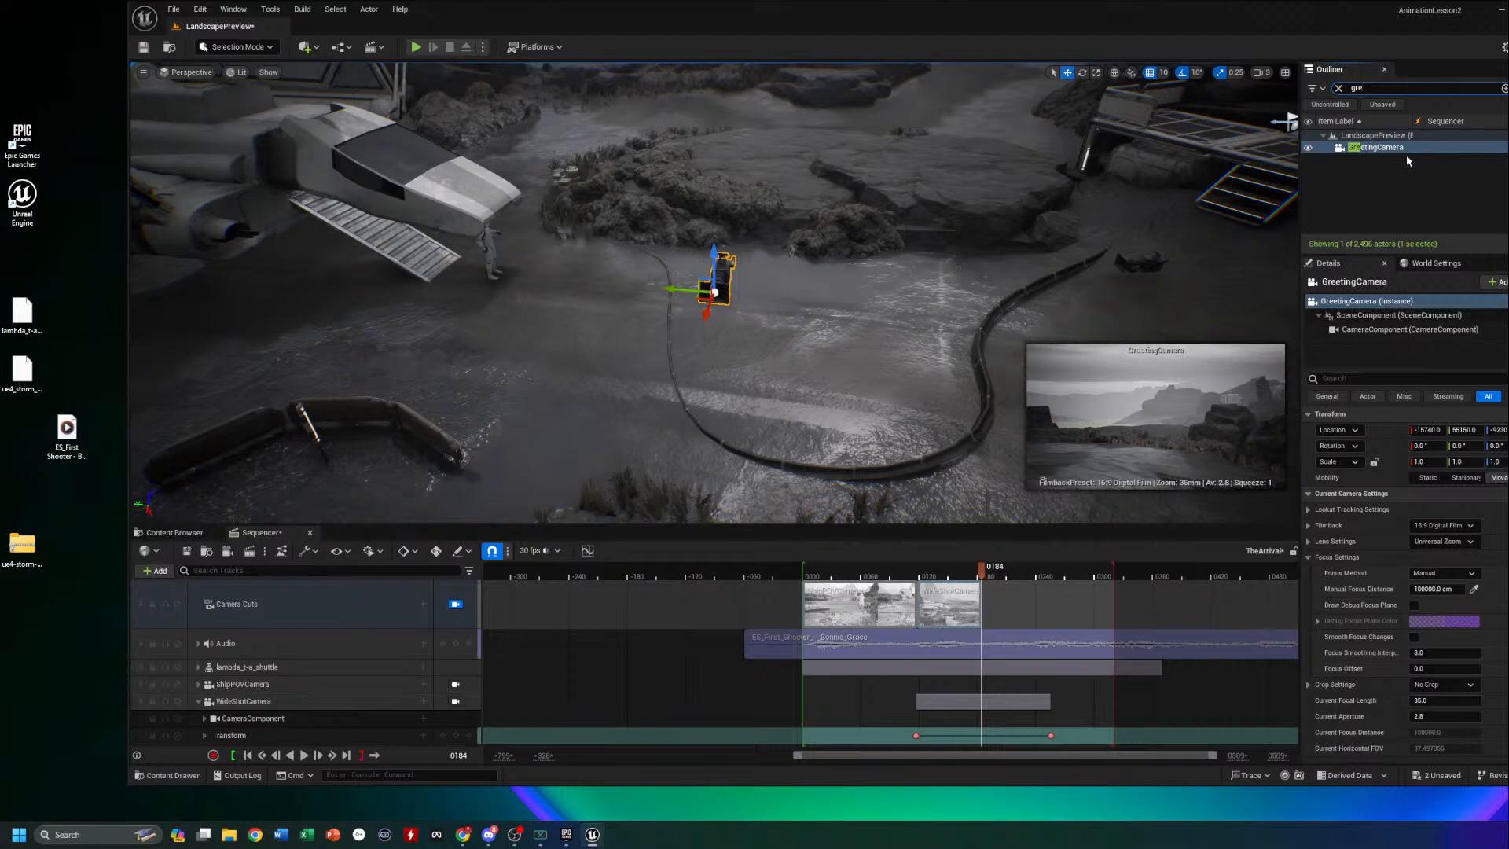
{"action": "right_click", "coordinate": [1384, 149]}
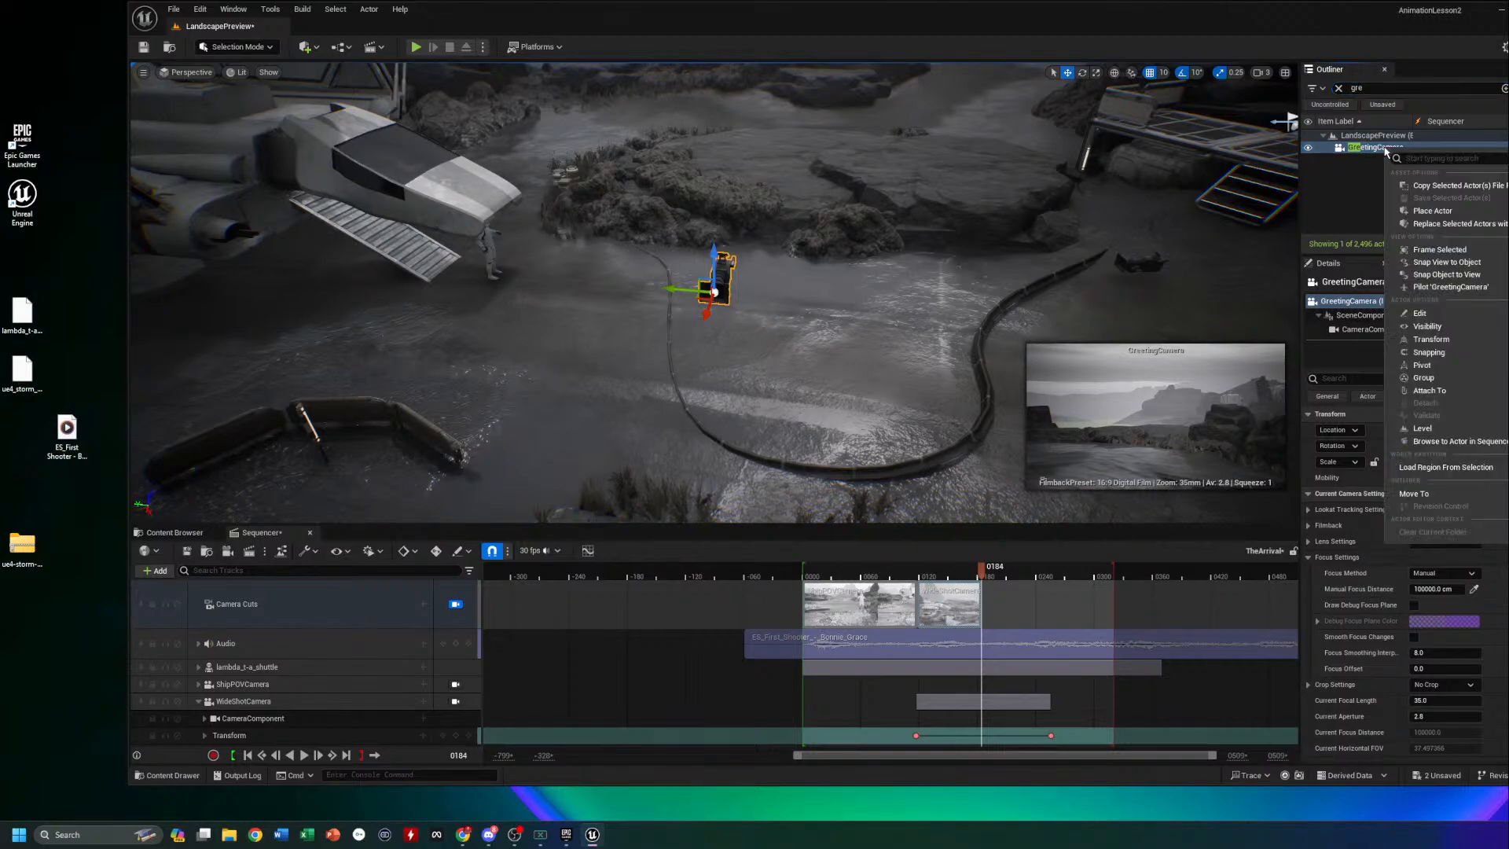
{"action": "left_click", "coordinate": [1450, 287]}
{"action": "left_click_drag", "start_coordinate": [906, 307], "coordinate": [1129, 352]}
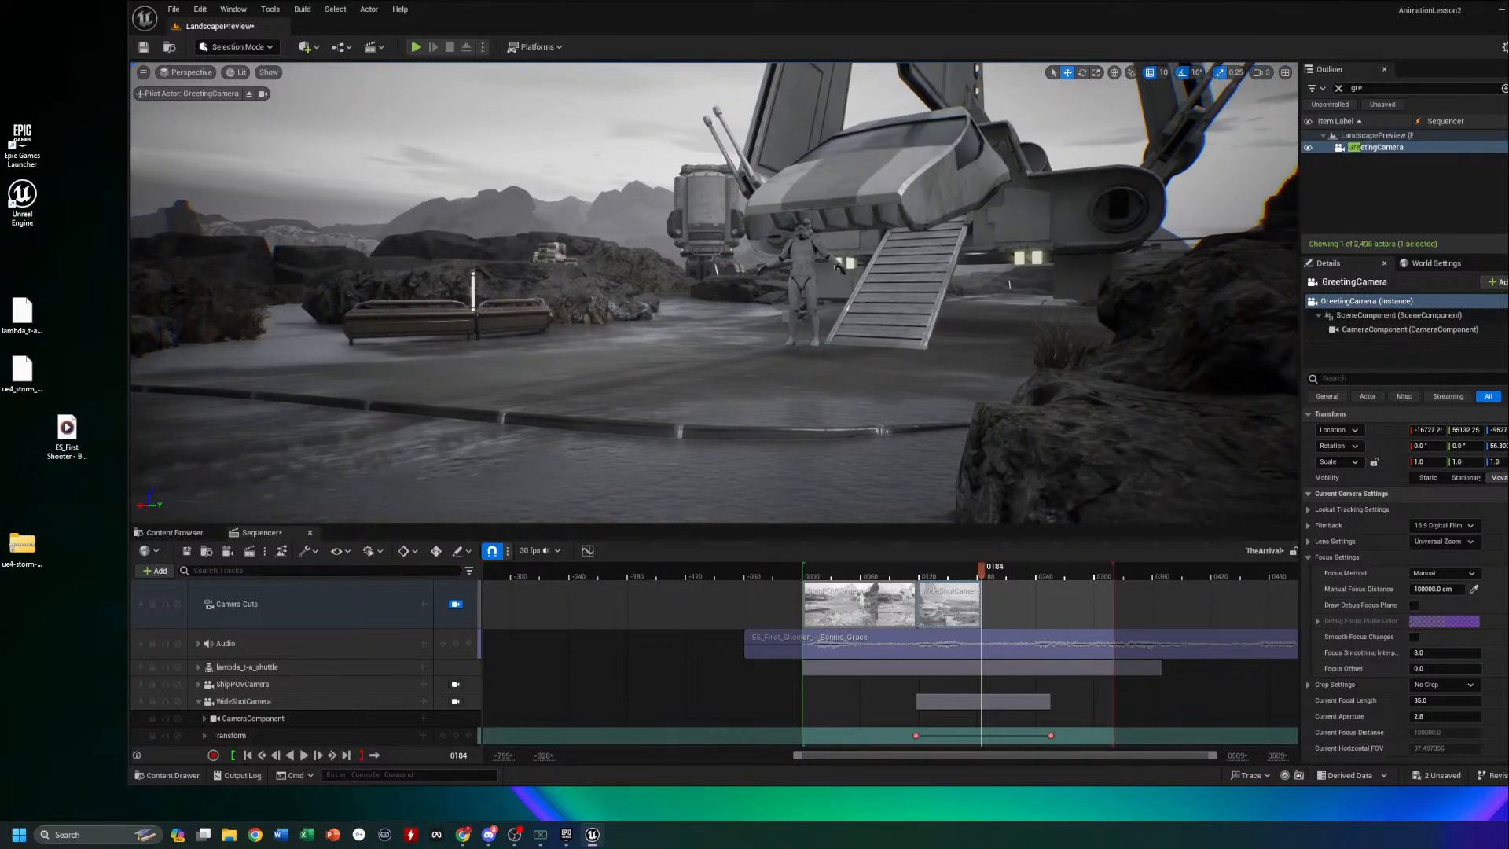
Move the storm trooper slightly closer to GreetingCamera, in front of the ramp
{"action": "left_click", "coordinate": [808, 295]}
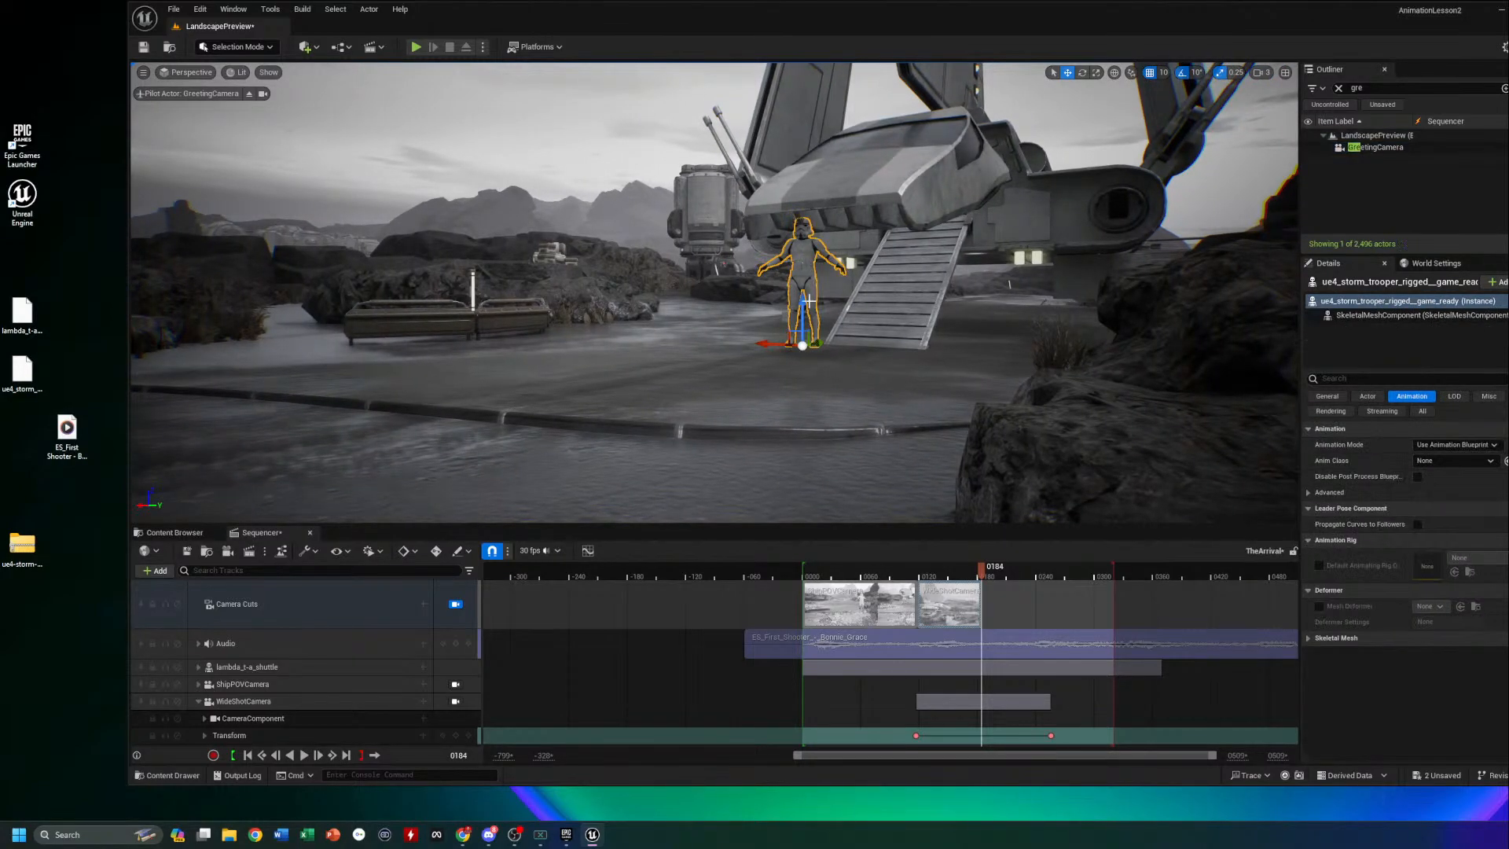
{"action": "mouse_move", "coordinate": [816, 339]}
{"action": "left_mouse_down"}
{"action": "mouse_move", "coordinate": [737, 347]}
{"action": "mouse_move", "coordinate": [804, 361]}
{"action": "left_mouse_up"}
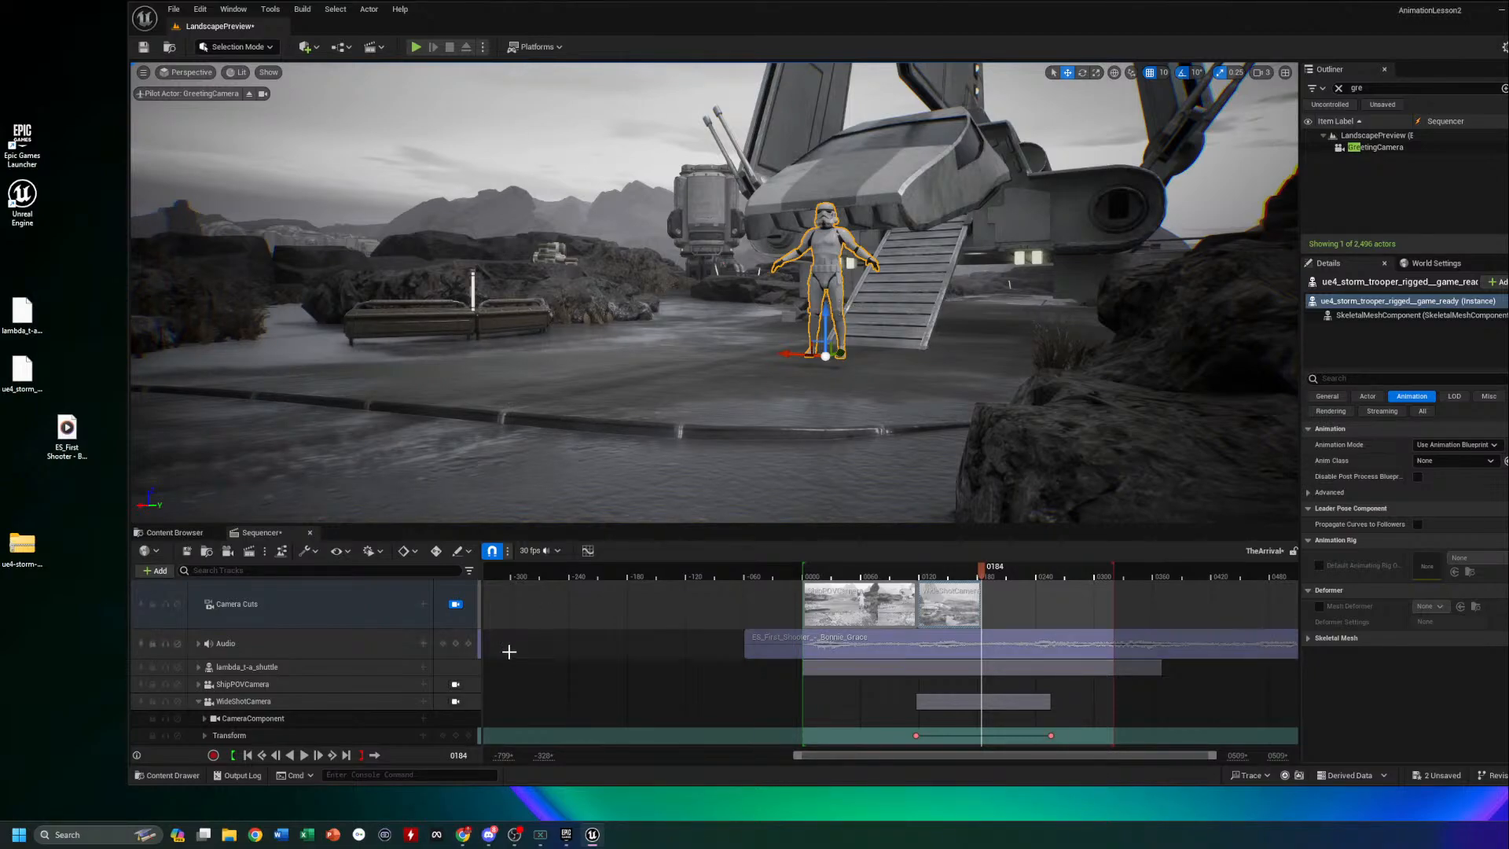
Switch to Chrome, search the web for "mixamo animations" and open the Mixamo website
{"action": "mouse_move", "coordinate": [464, 837]}
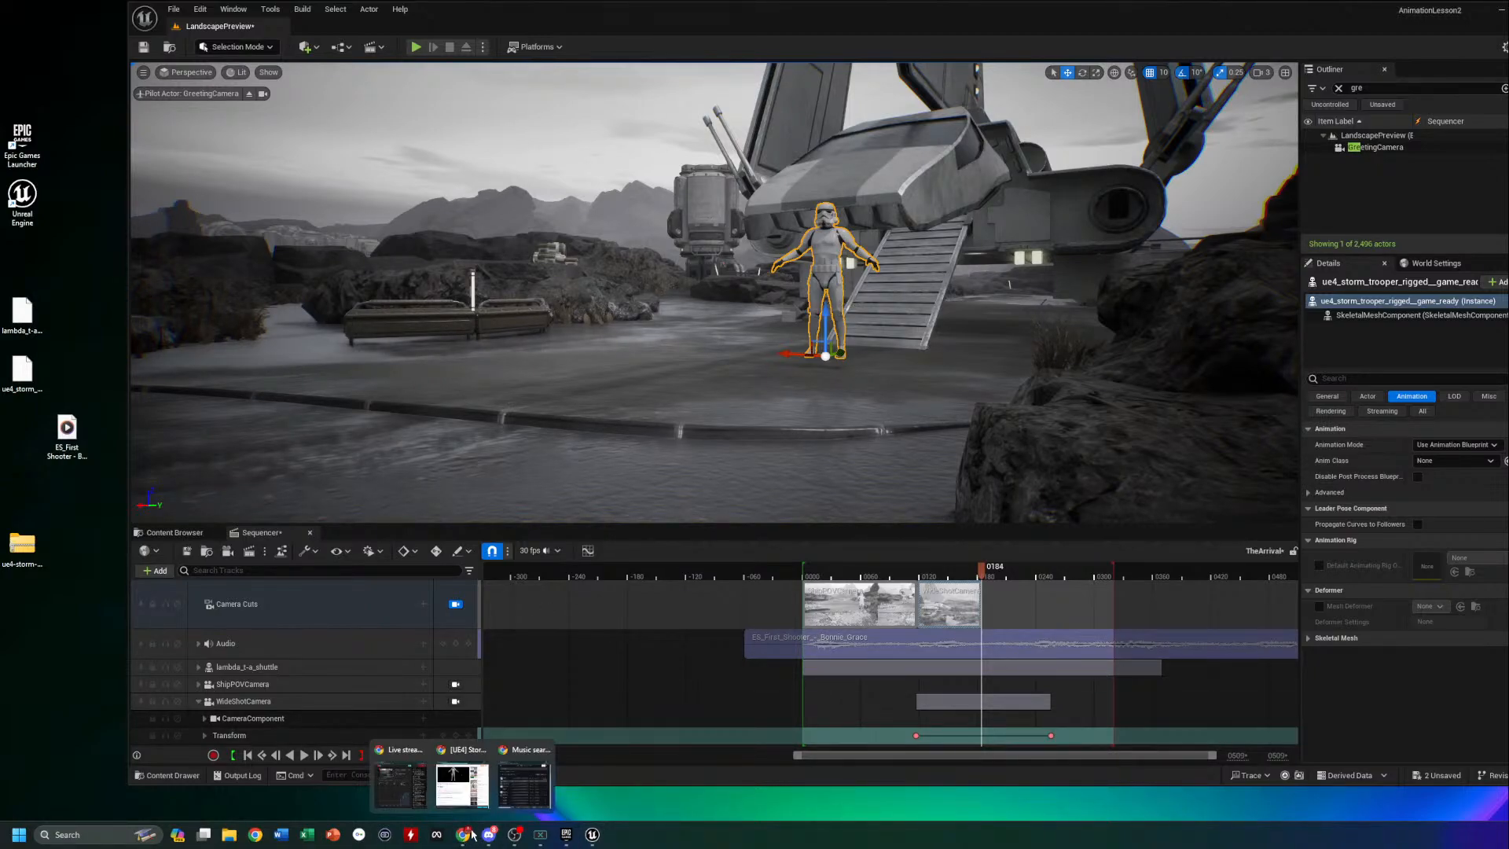
{"action": "left_click", "coordinate": [512, 801]}
{"action": "left_click", "coordinate": [560, 112]}
{"action": "type", "text": "mixamo"}
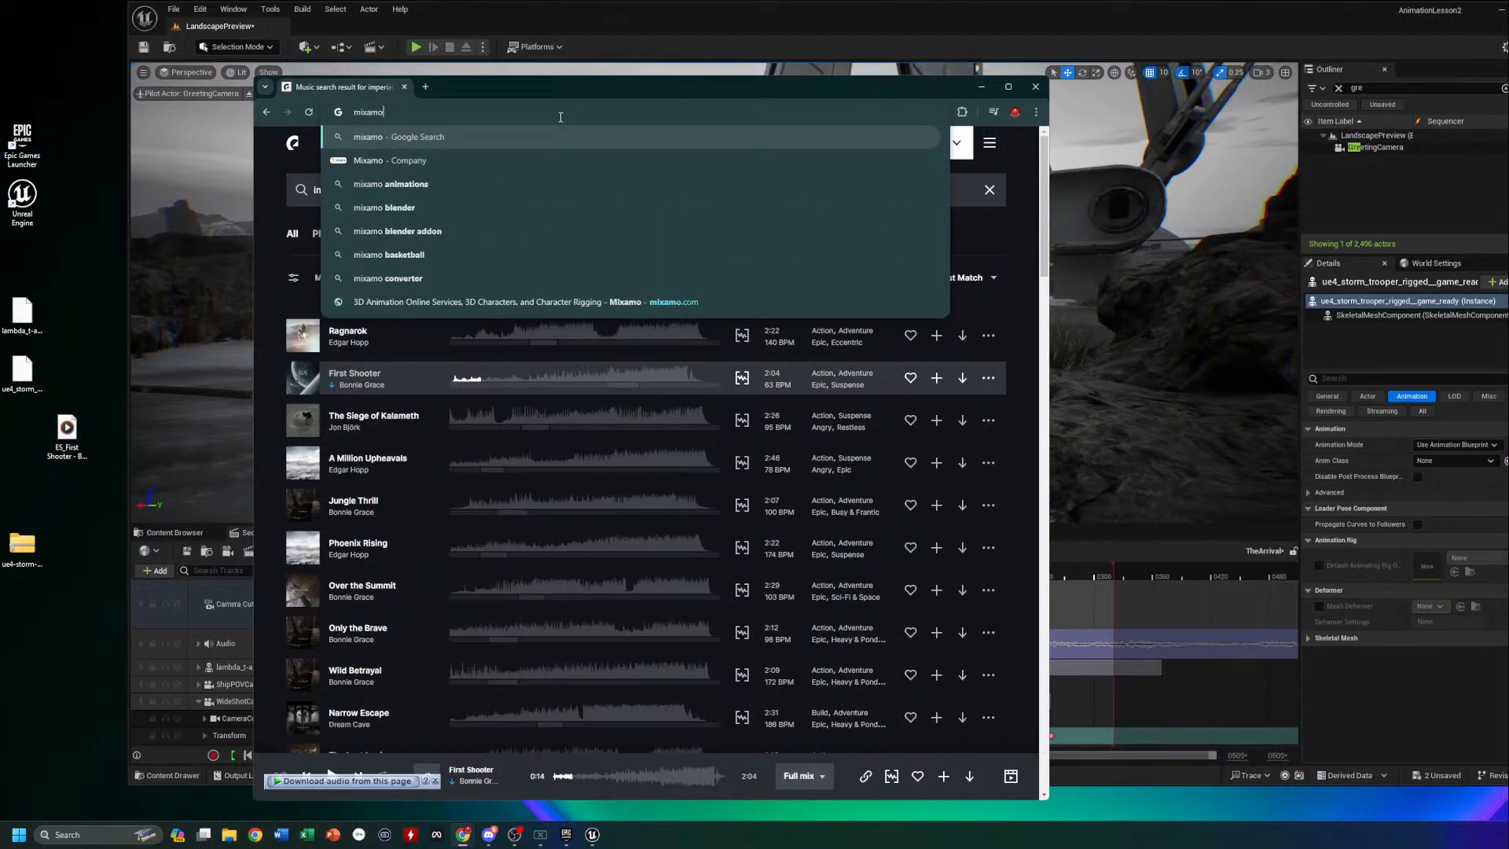
{"action": "left_click", "coordinate": [559, 183]}
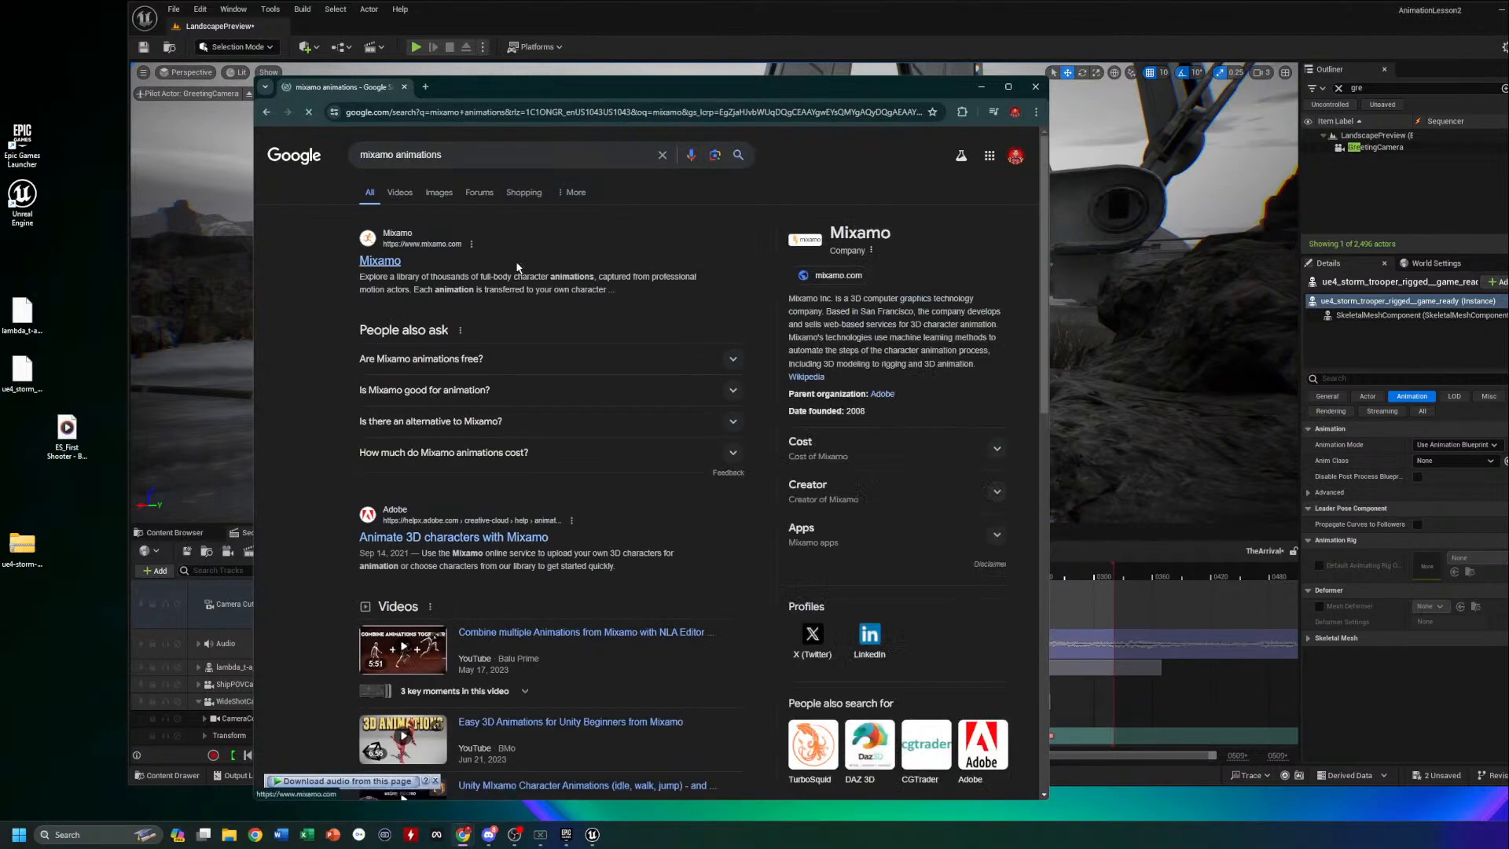
{"action": "left_click", "coordinate": [383, 261]}
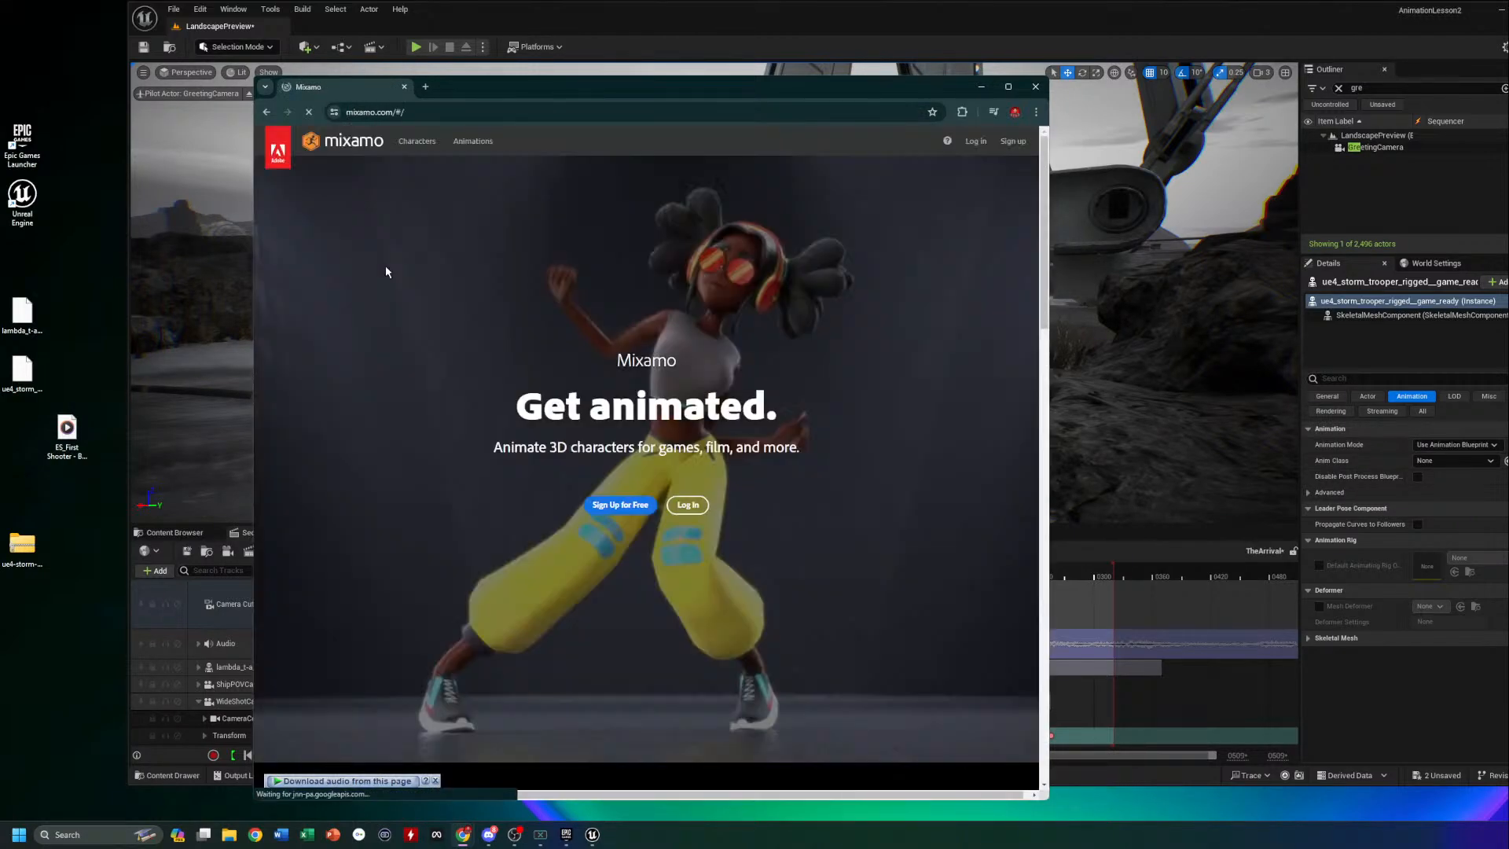
Log in to Mixamo through Adobe with the saved Google account
{"action": "left_click", "coordinate": [688, 506]}
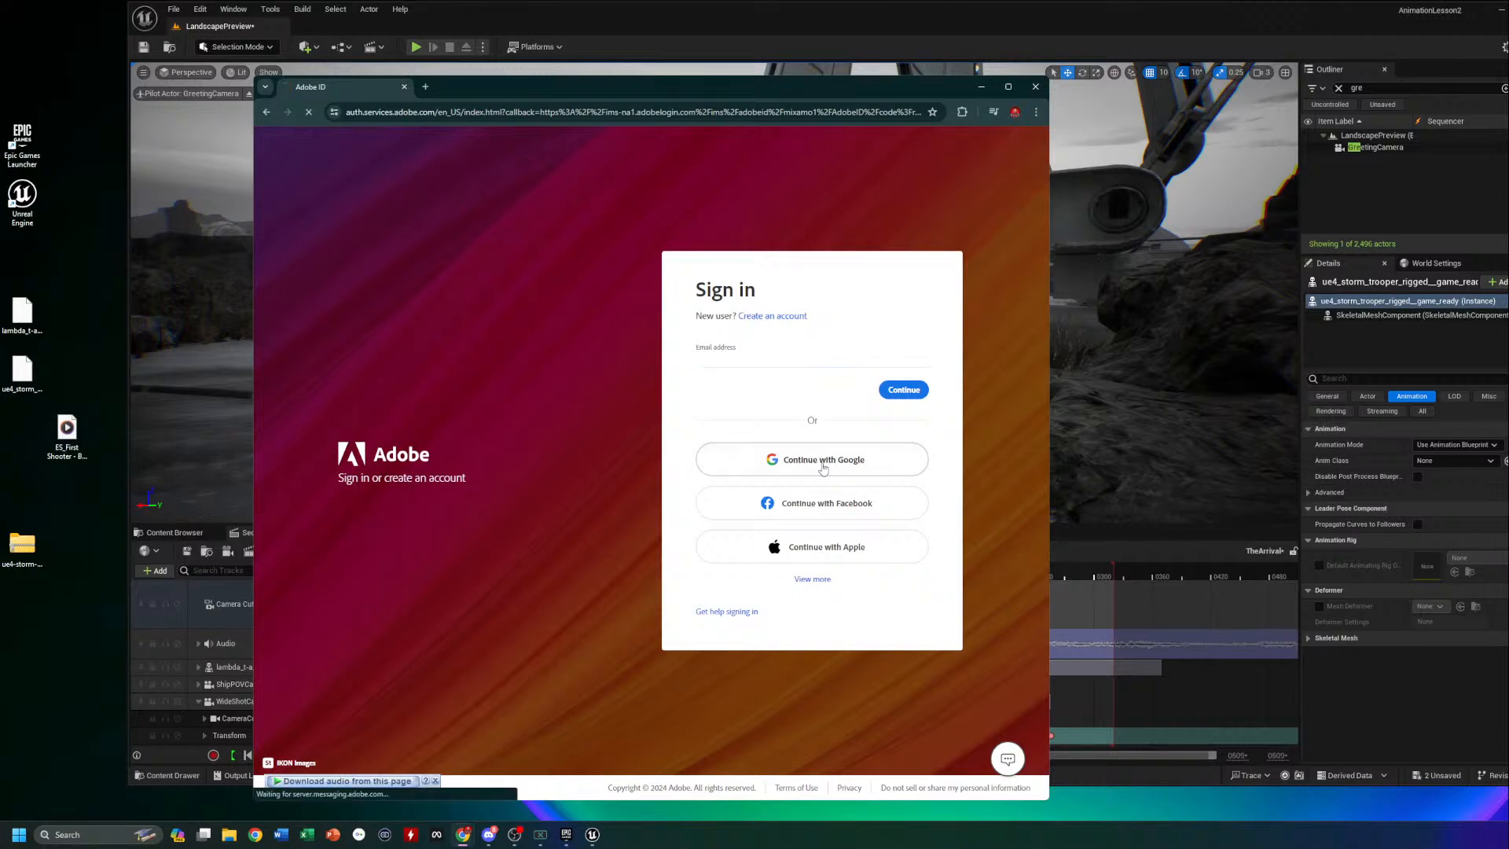
{"action": "left_click", "coordinate": [818, 468]}
{"action": "left_click", "coordinate": [748, 395]}
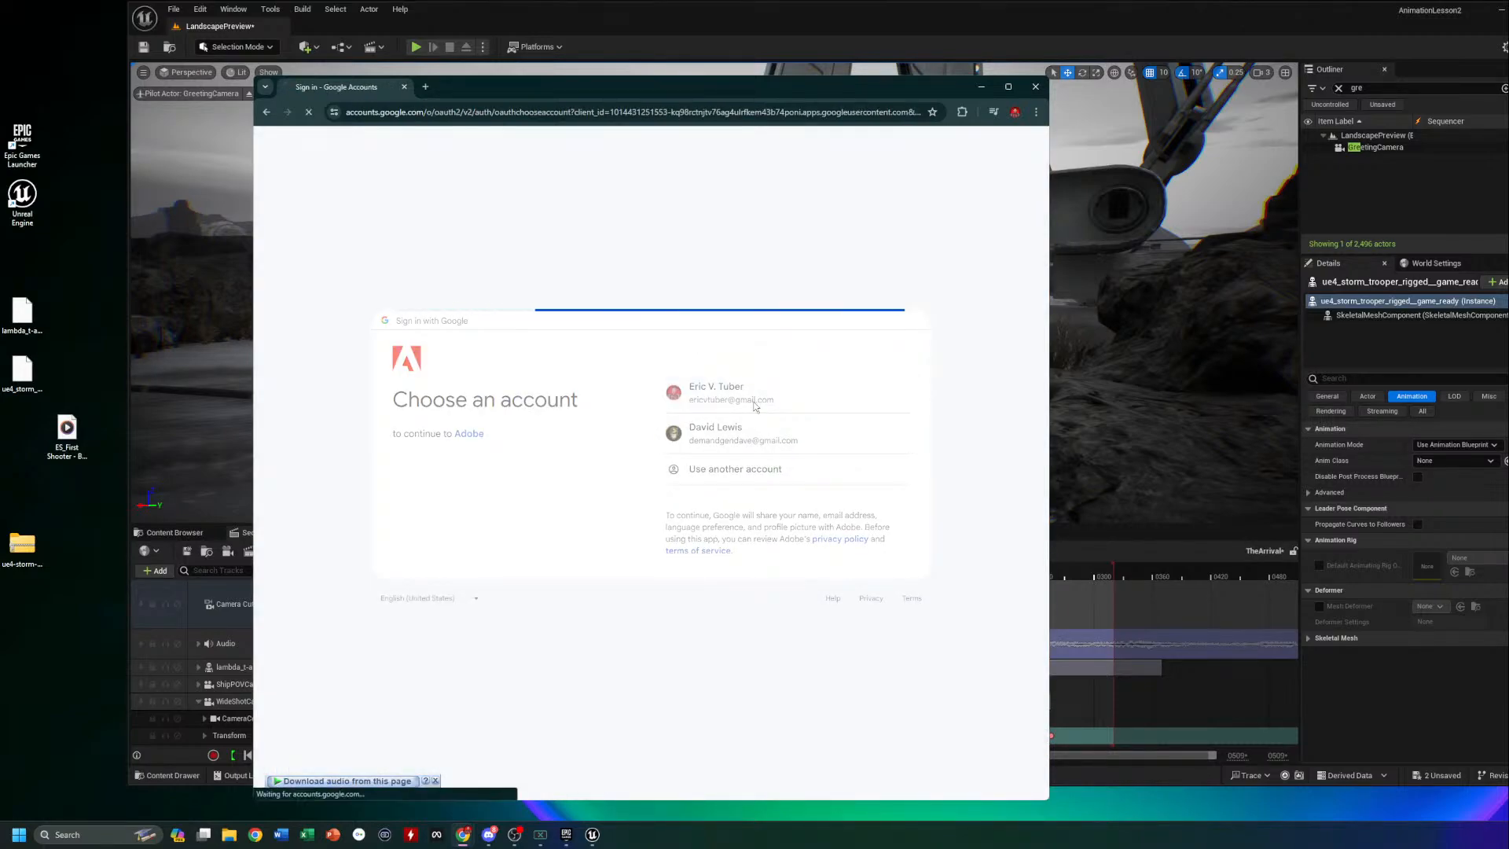
{"action": "left_click", "coordinate": [727, 528]}
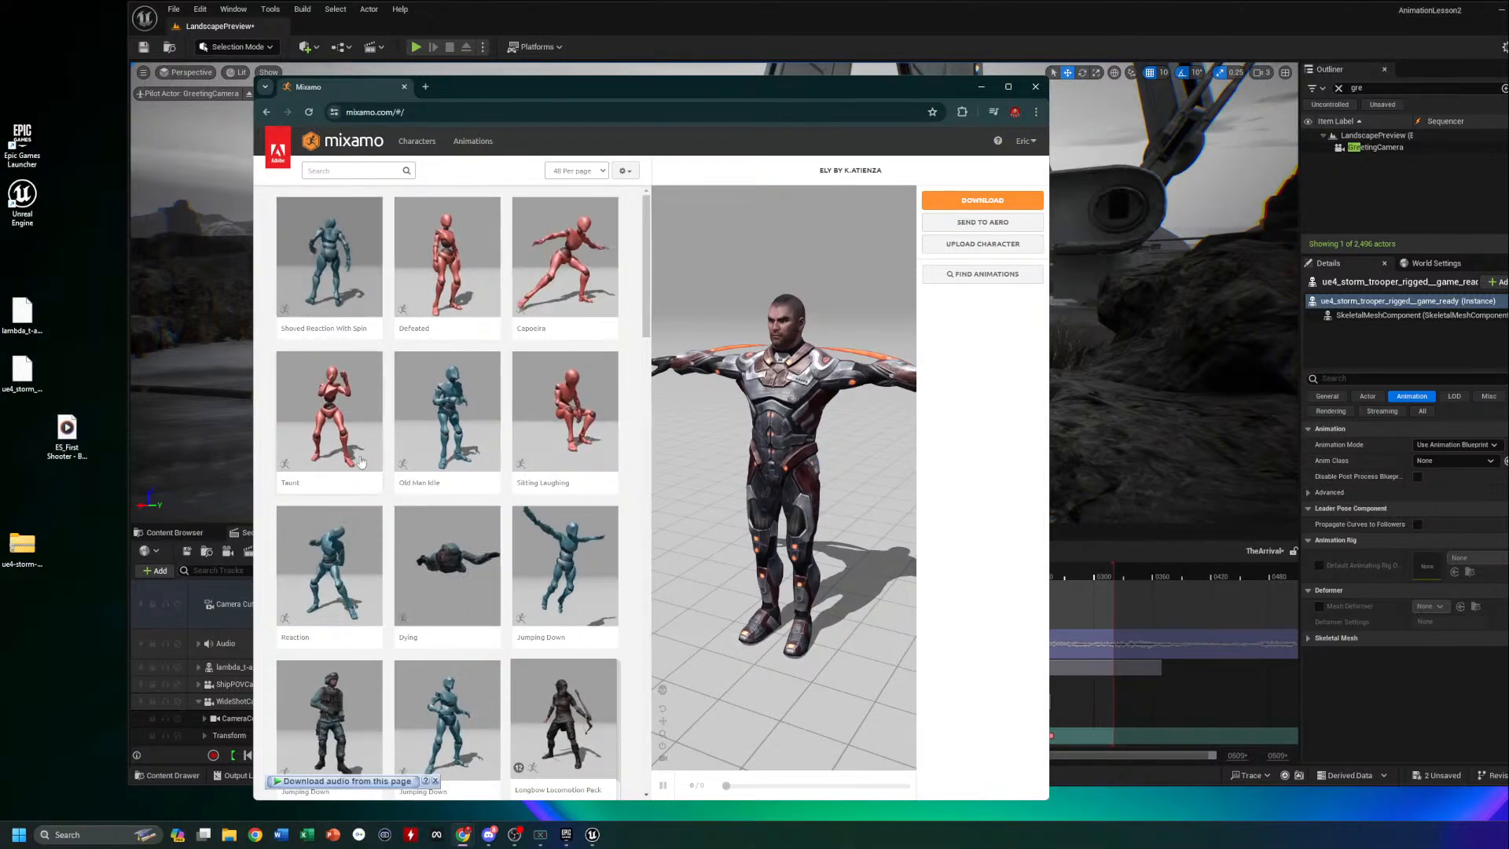
Search Mixamo's animations for "walking" and preview the Walking animation on the default character
{"action": "left_click", "coordinate": [349, 171]}
{"action": "type", "text": "walking"}
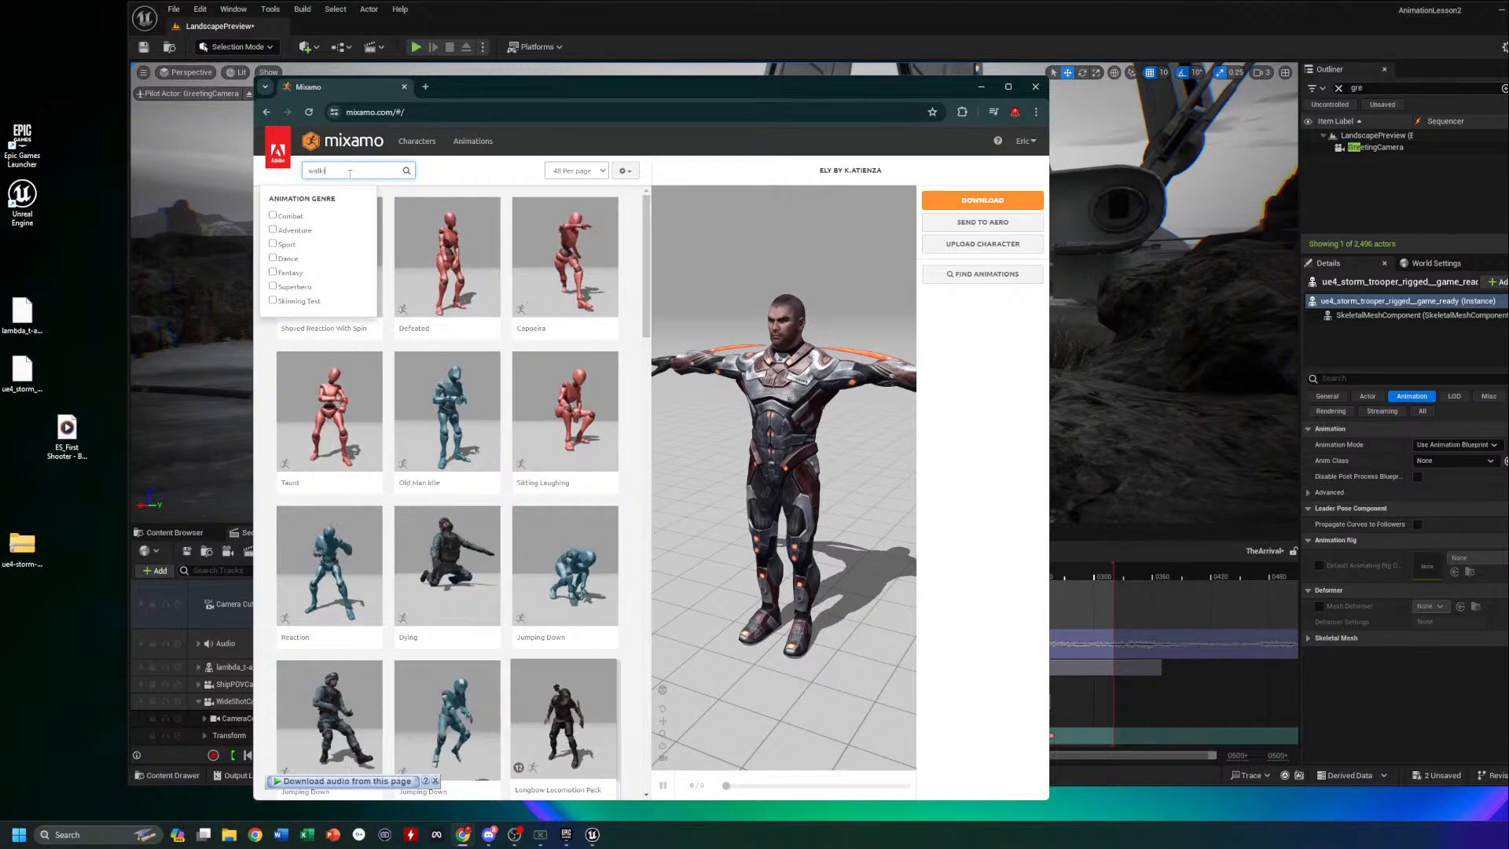
{"action": "key", "text": "Return"}
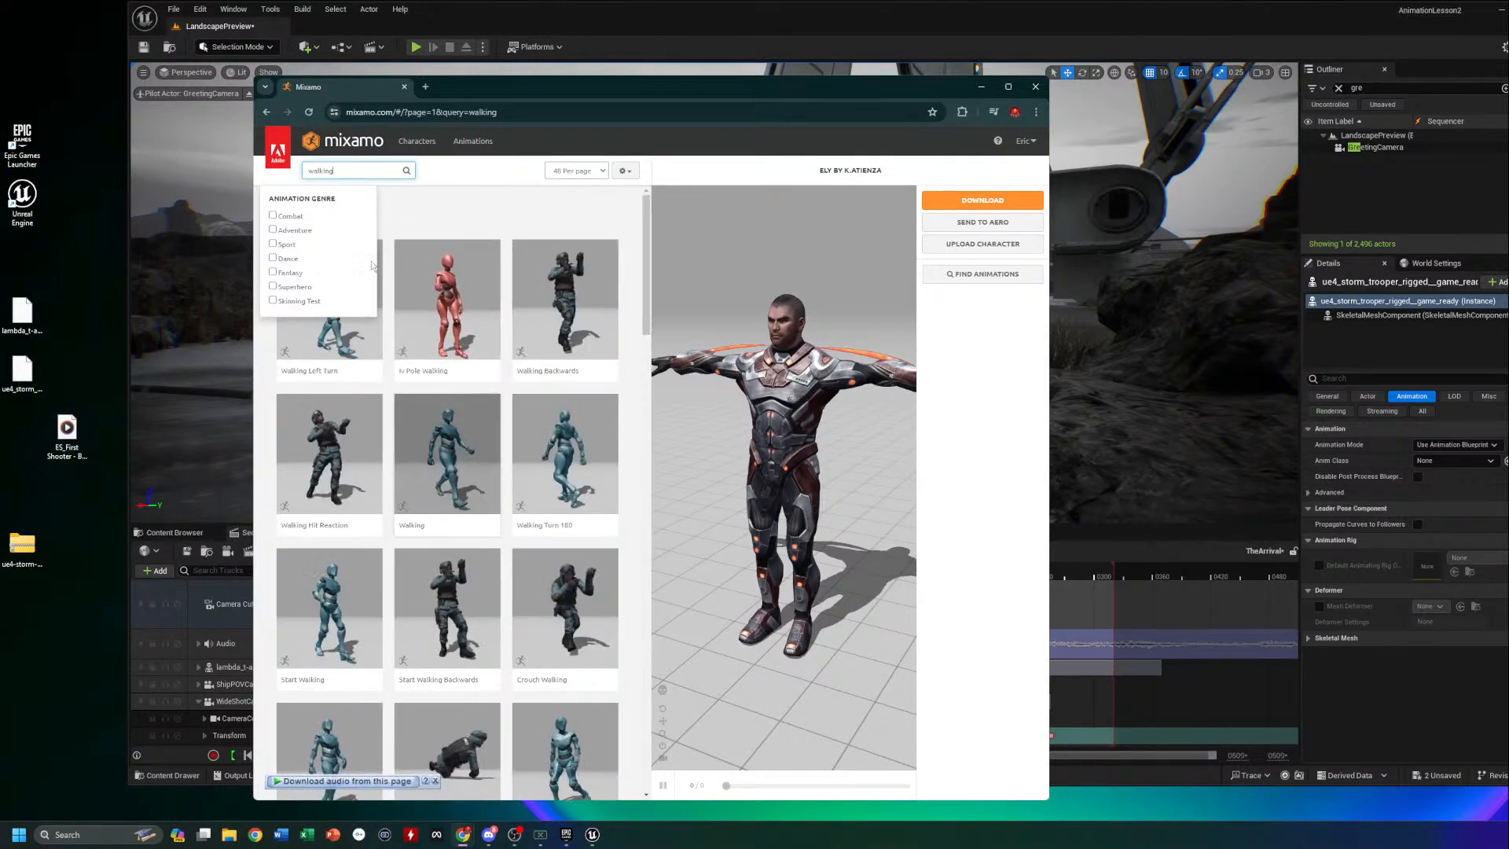
{"action": "left_click", "coordinate": [427, 201]}
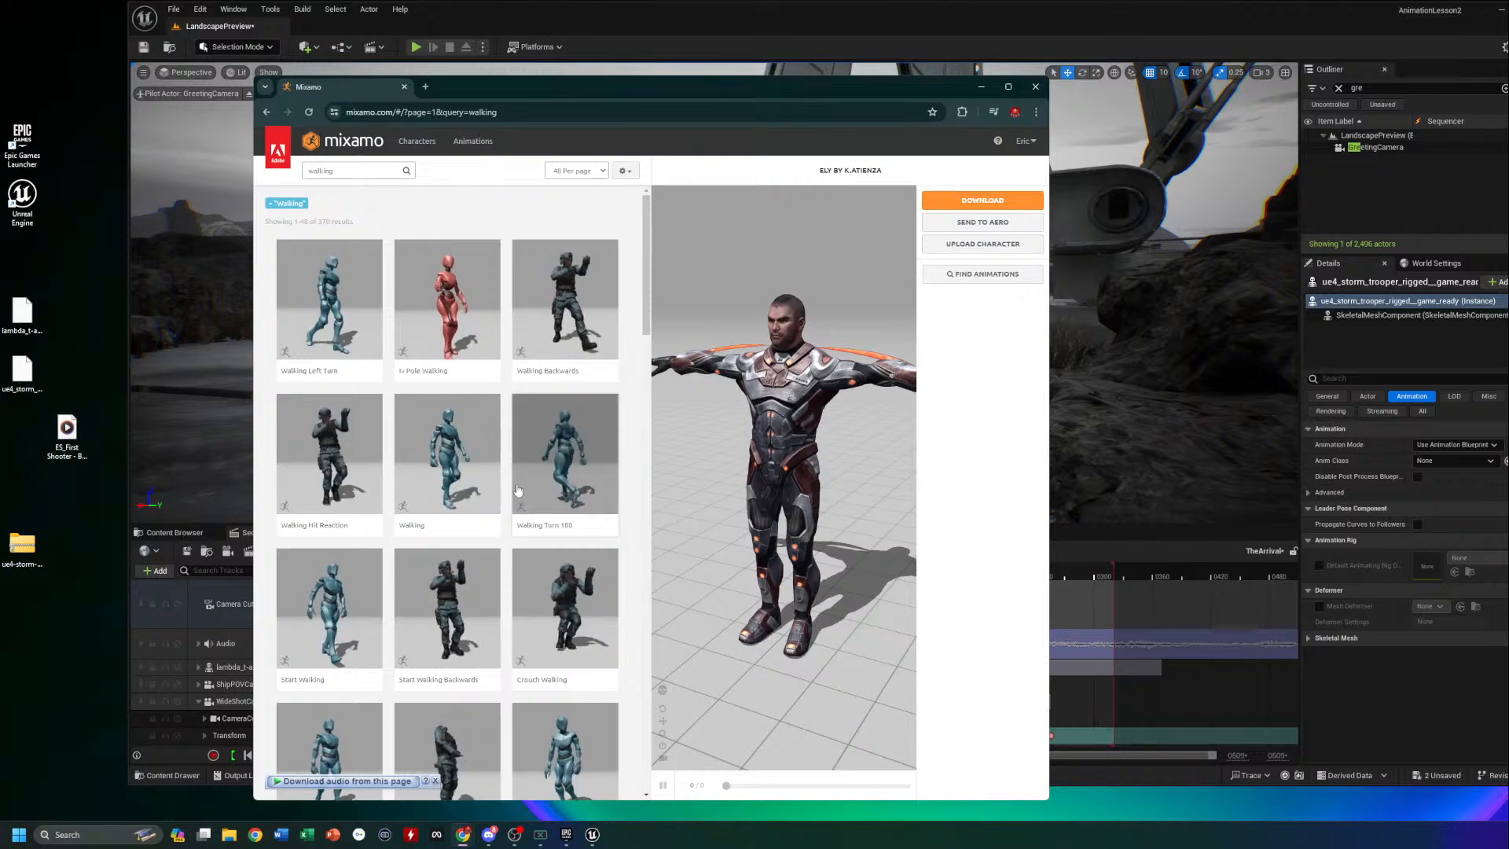
{"action": "left_click", "coordinate": [441, 456]}
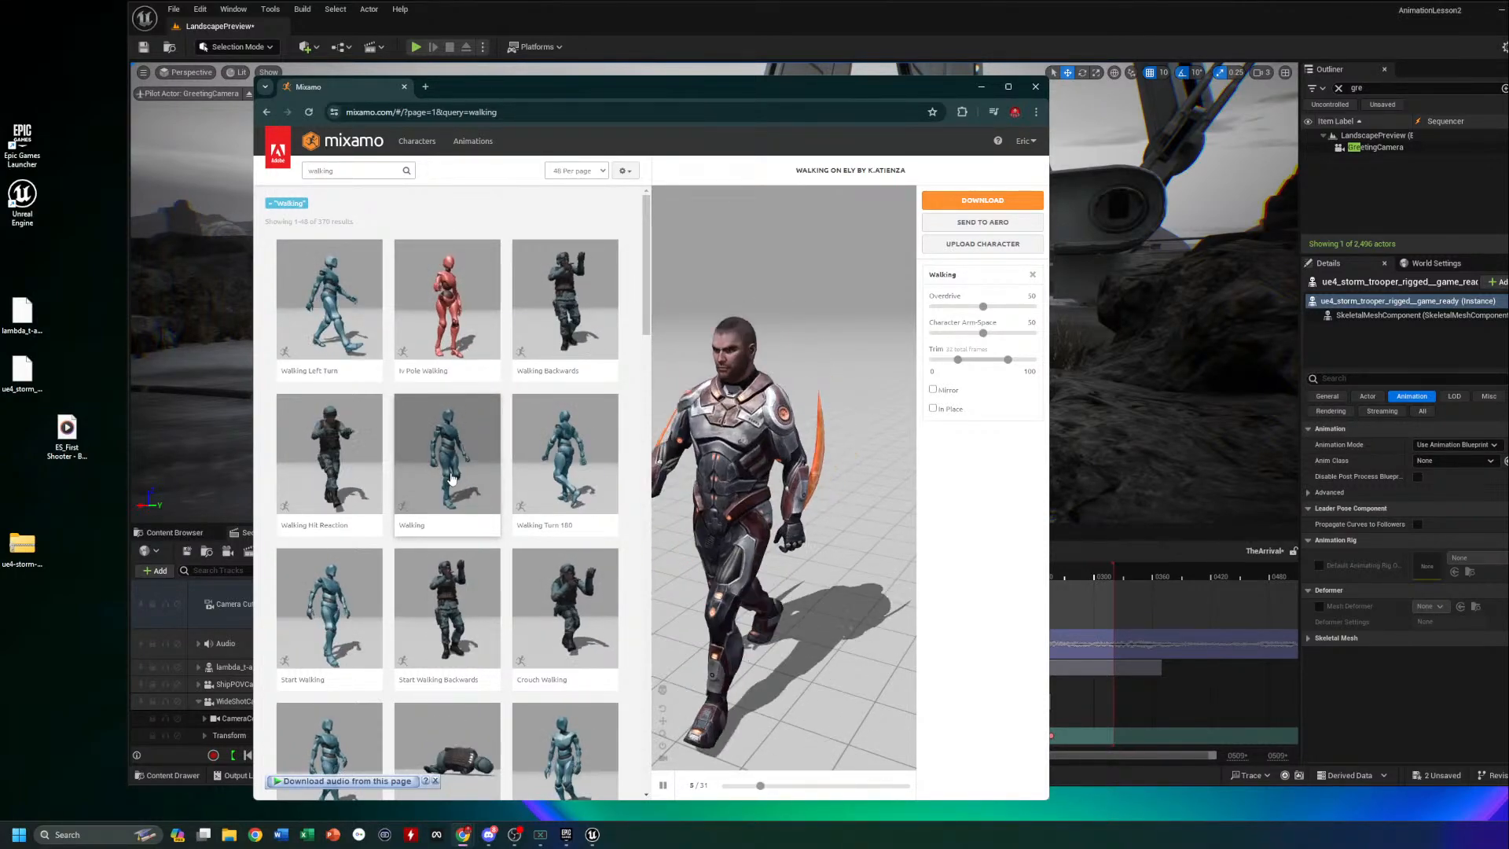
Switch back to Unreal Engine, add GreetingCamera to TheArrival sequence and collapse its track
{"action": "left_click", "coordinate": [980, 88]}
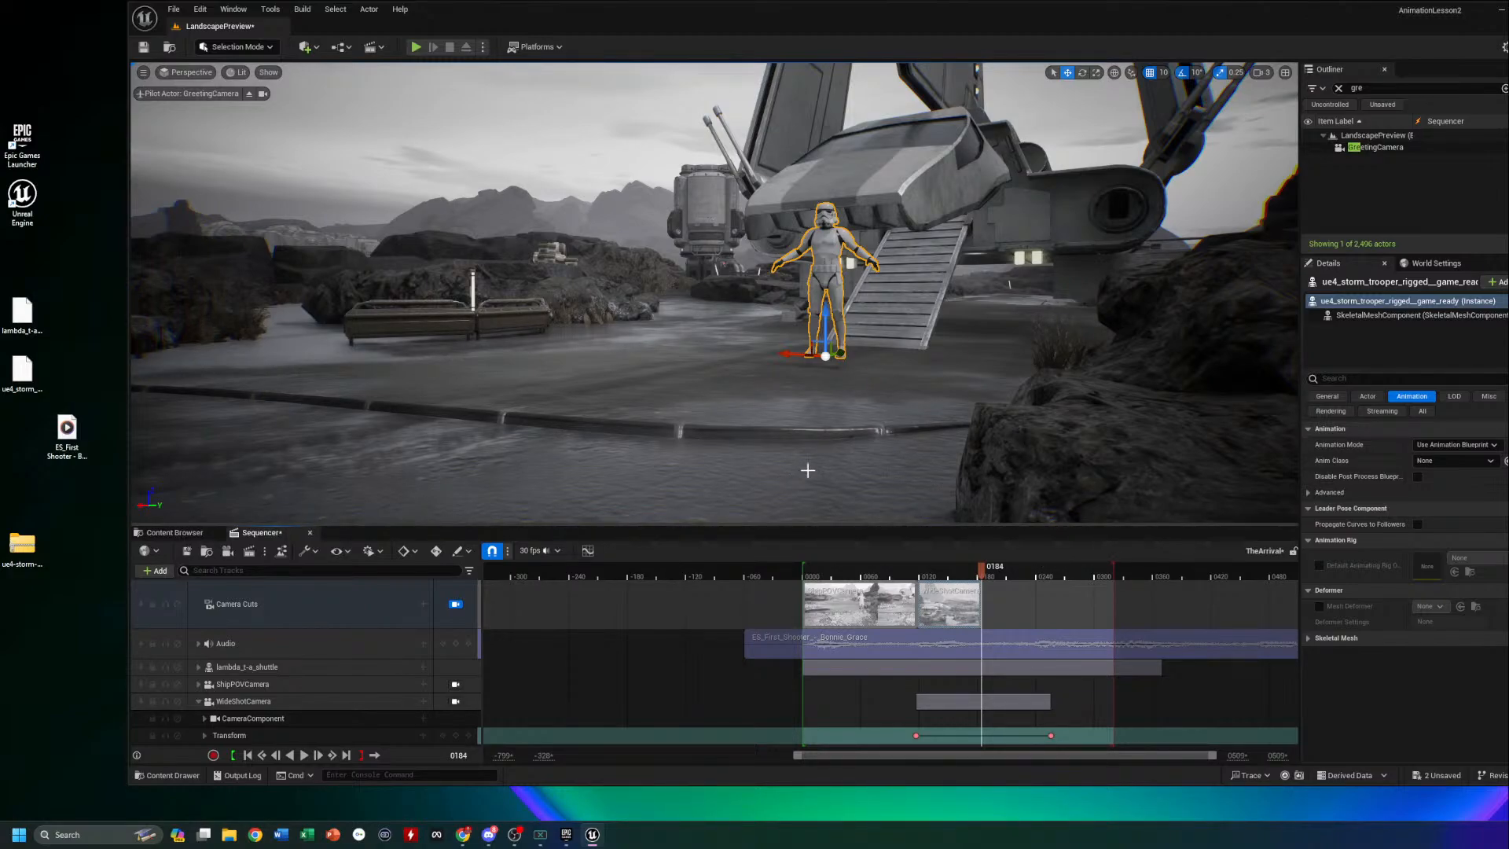
{"action": "left_click_drag", "start_coordinate": [1351, 149], "coordinate": [314, 693]}
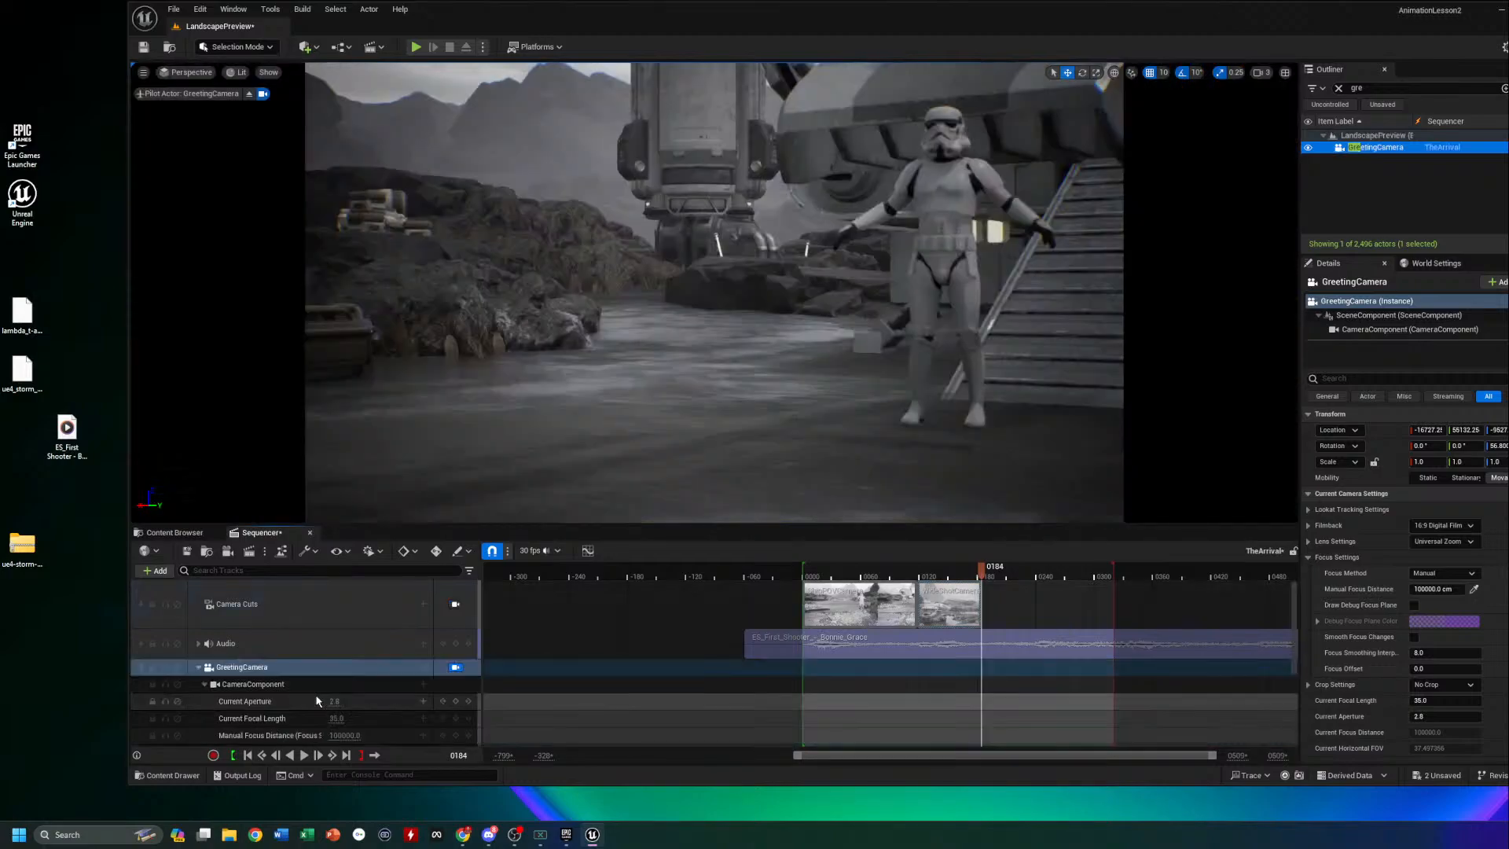
{"action": "left_click", "coordinate": [201, 668]}
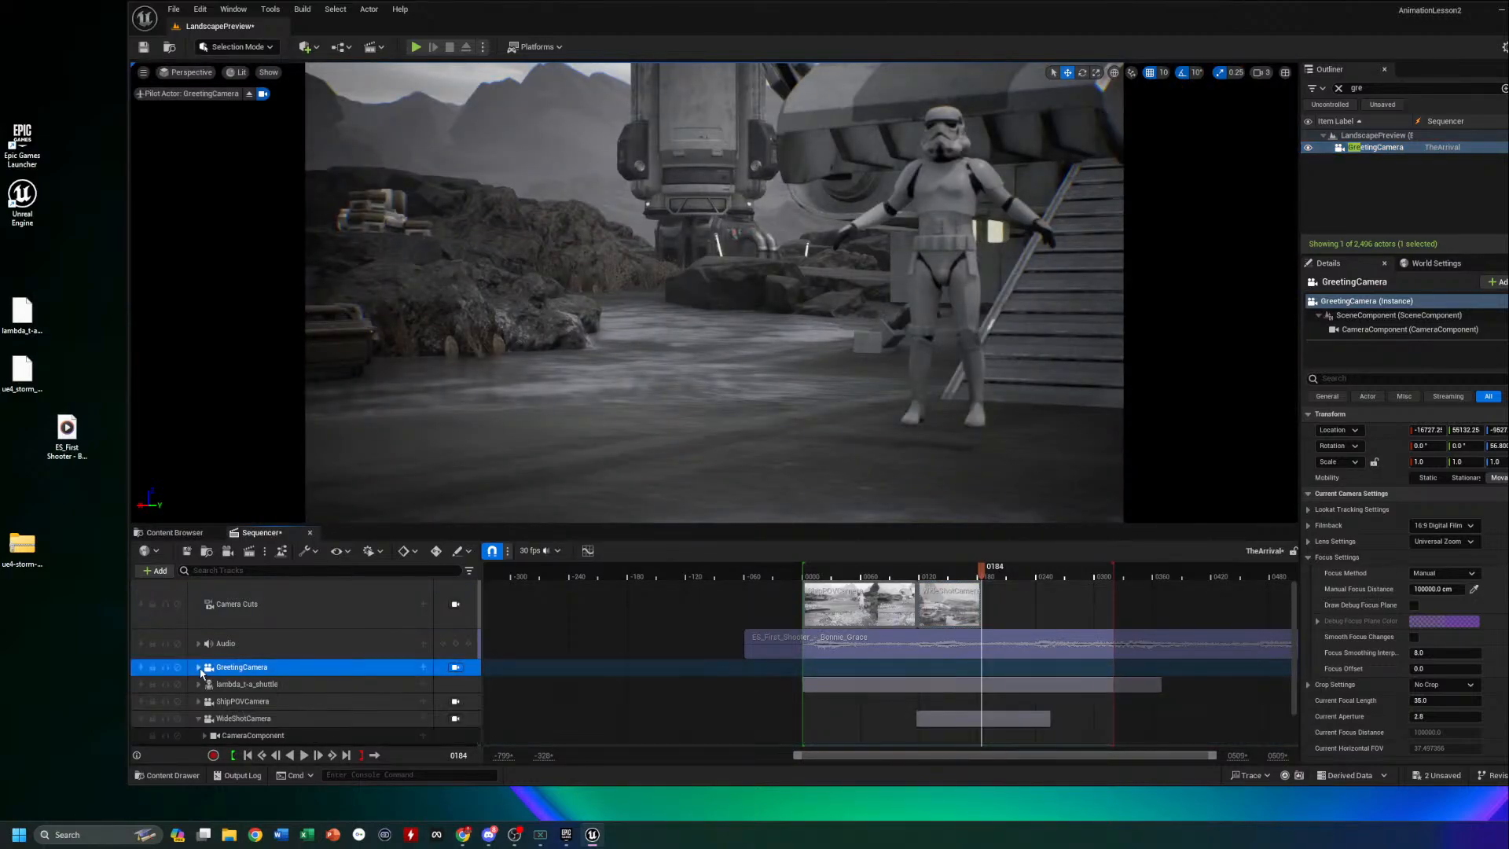
{"action": "double_click", "coordinate": [258, 668]}
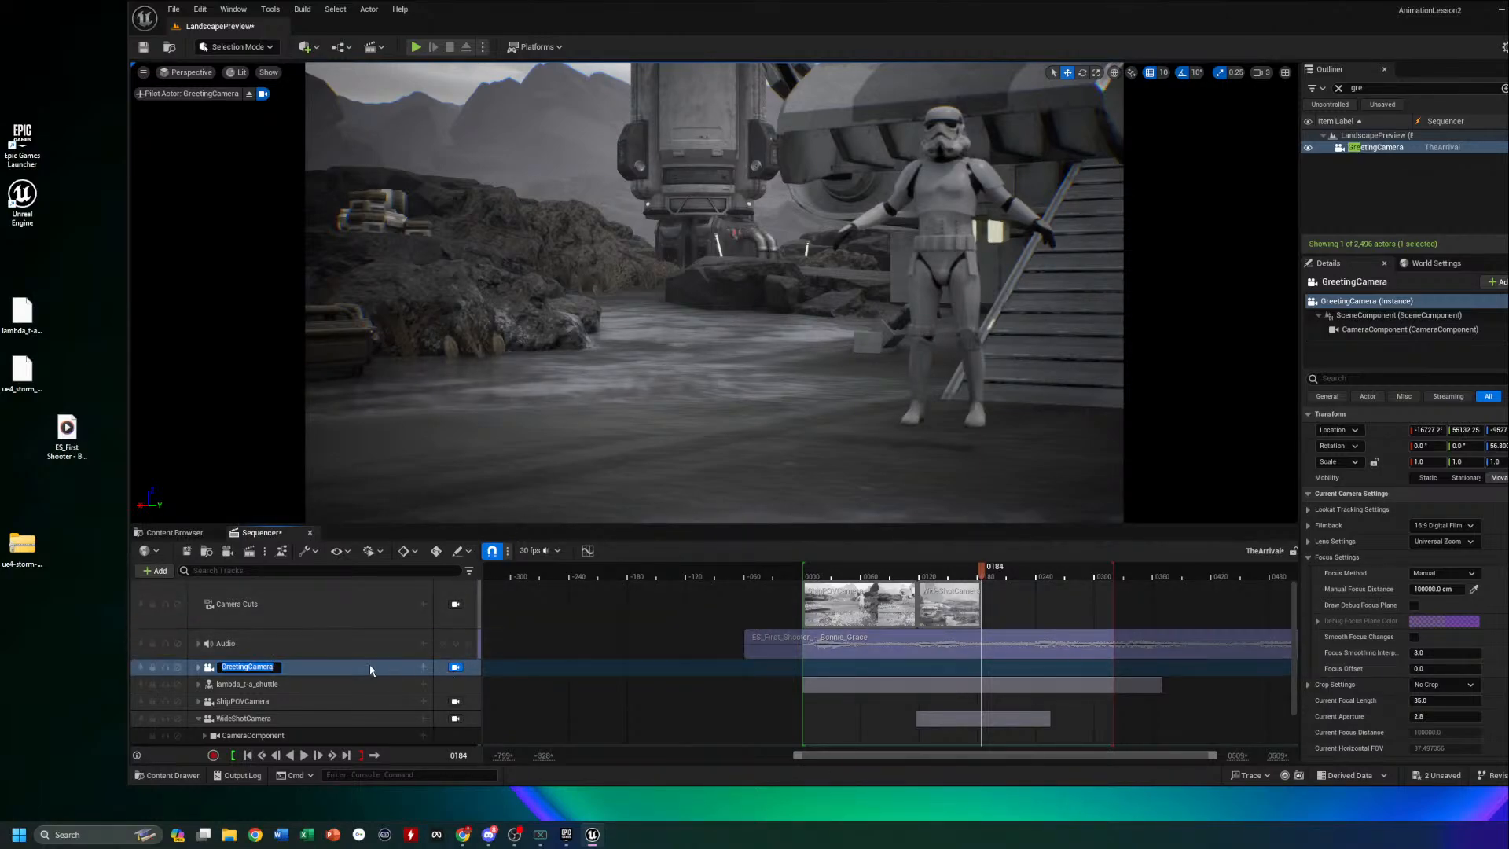
{"action": "key", "text": "Return"}
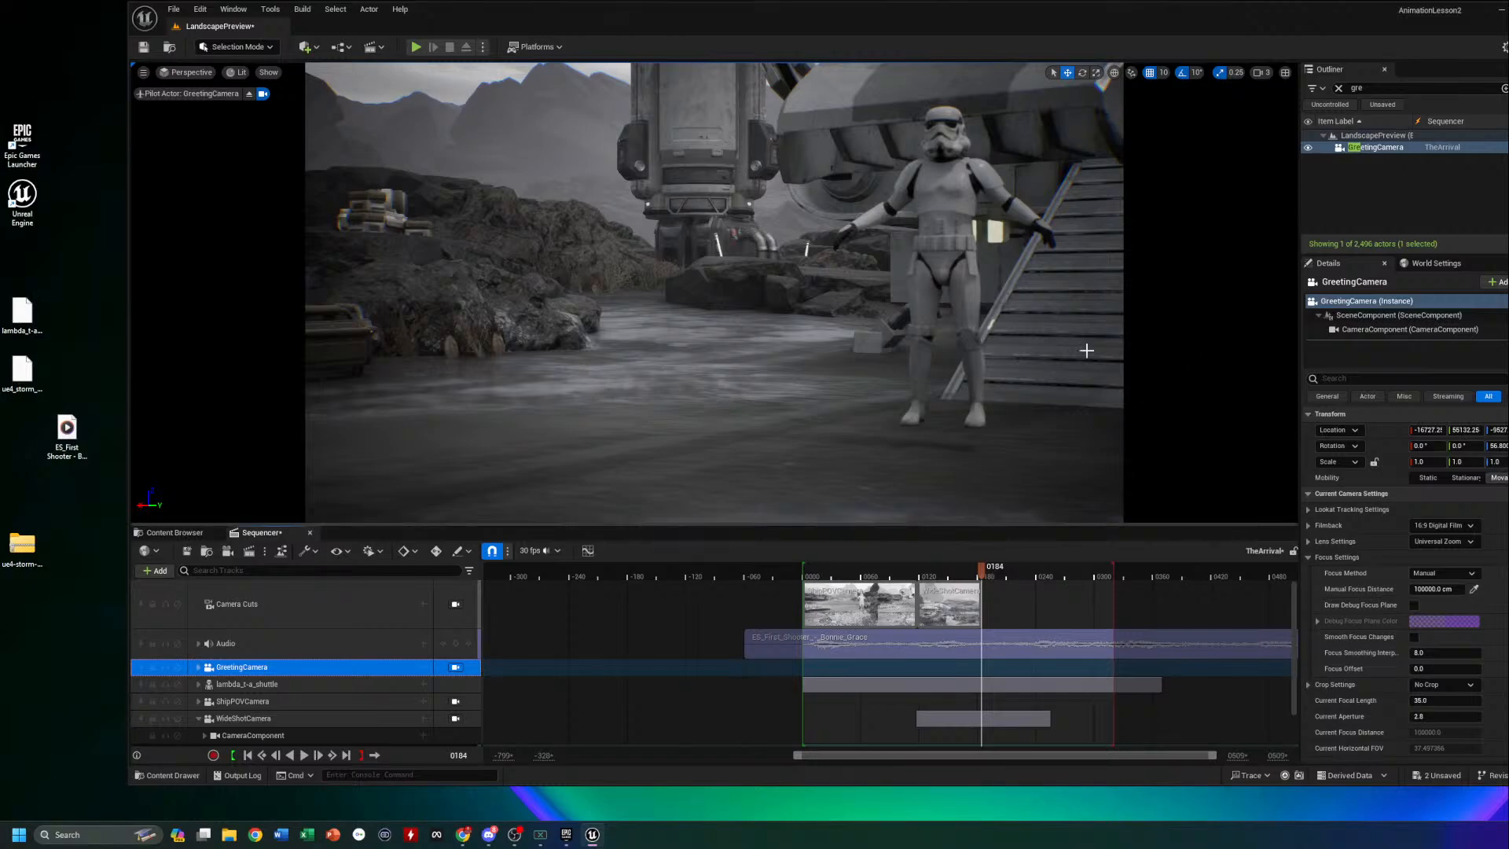
Reframe GreetingCamera with the storm trooper near the centre before the ramp and the dark rock in the foreground beside him
{"action": "right_click_drag", "start_coordinate": [902, 383], "coordinate": [975, 382]}
{"action": "key", "text": "d"}
{"action": "key", "text": "a"}
{"action": "key", "text": "d"}
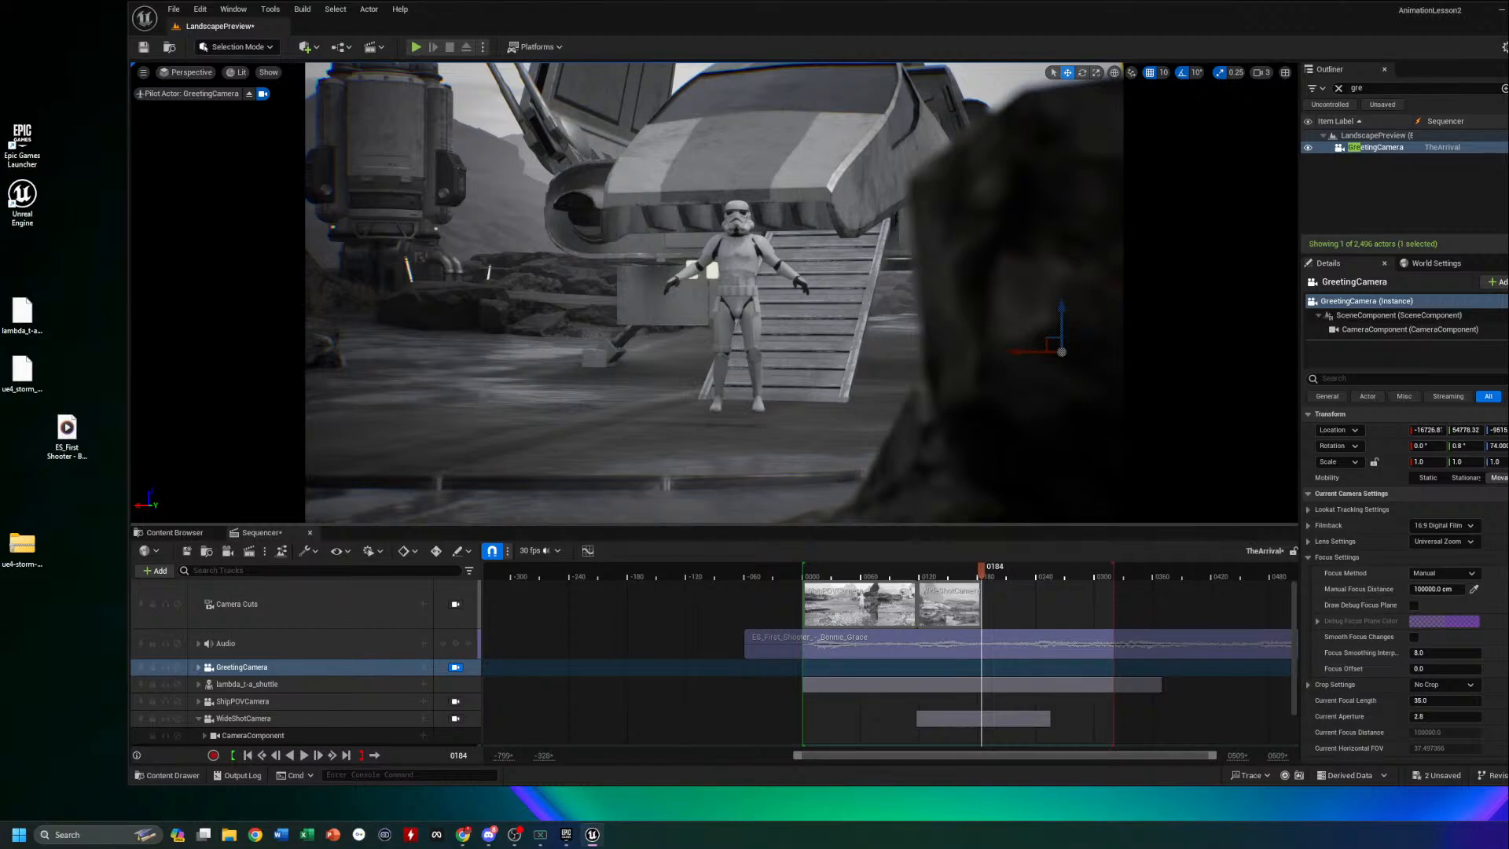
Test GreetingCamera's manual focus by sampling the foreground rock and the storm trooper in turn
{"action": "left_click", "coordinate": [1475, 590]}
{"action": "left_click", "coordinate": [1035, 260]}
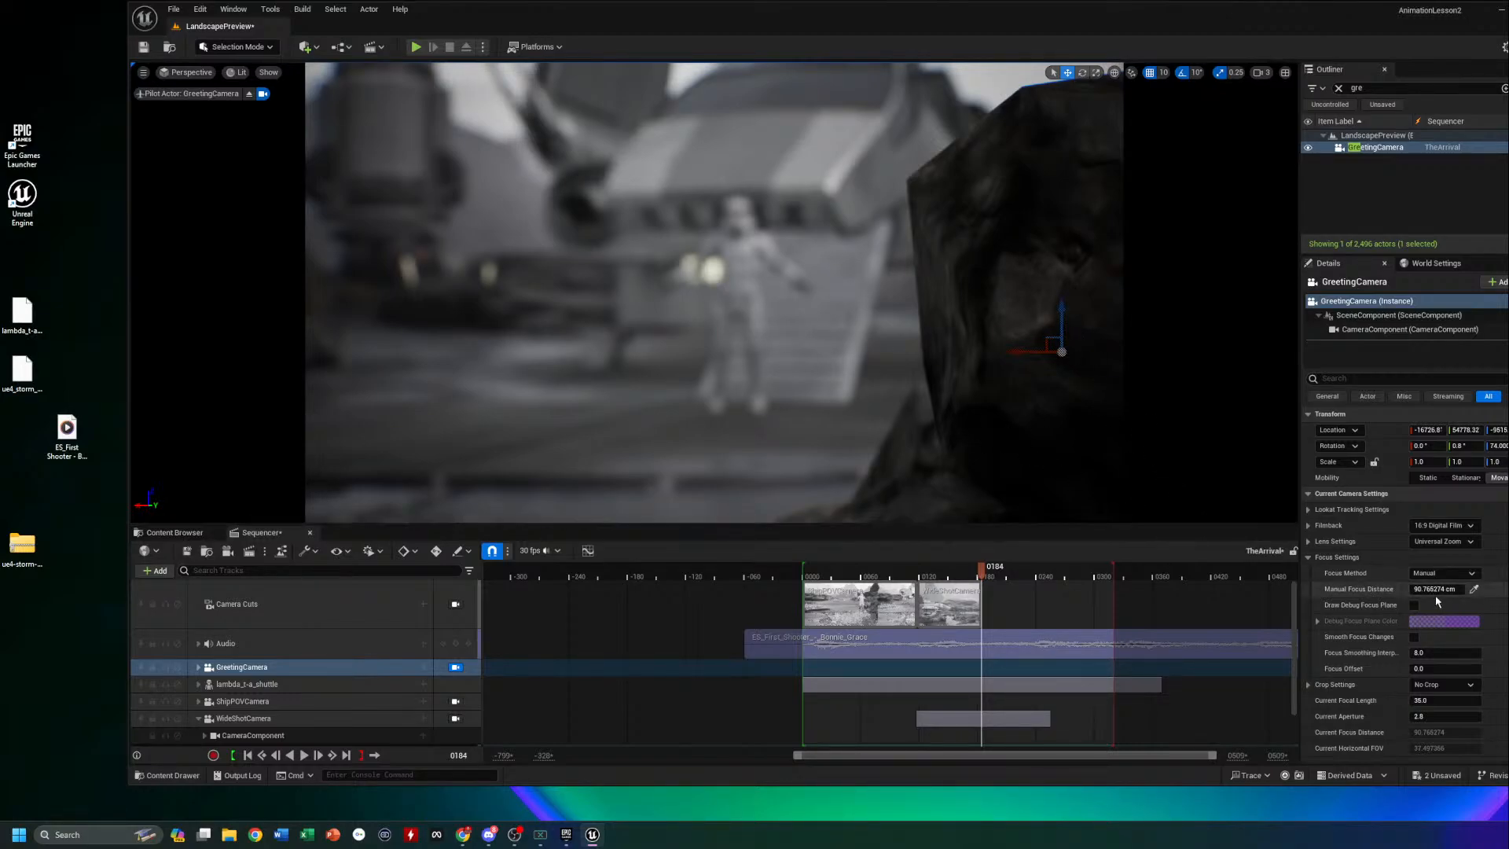
{"action": "left_click", "coordinate": [1474, 589]}
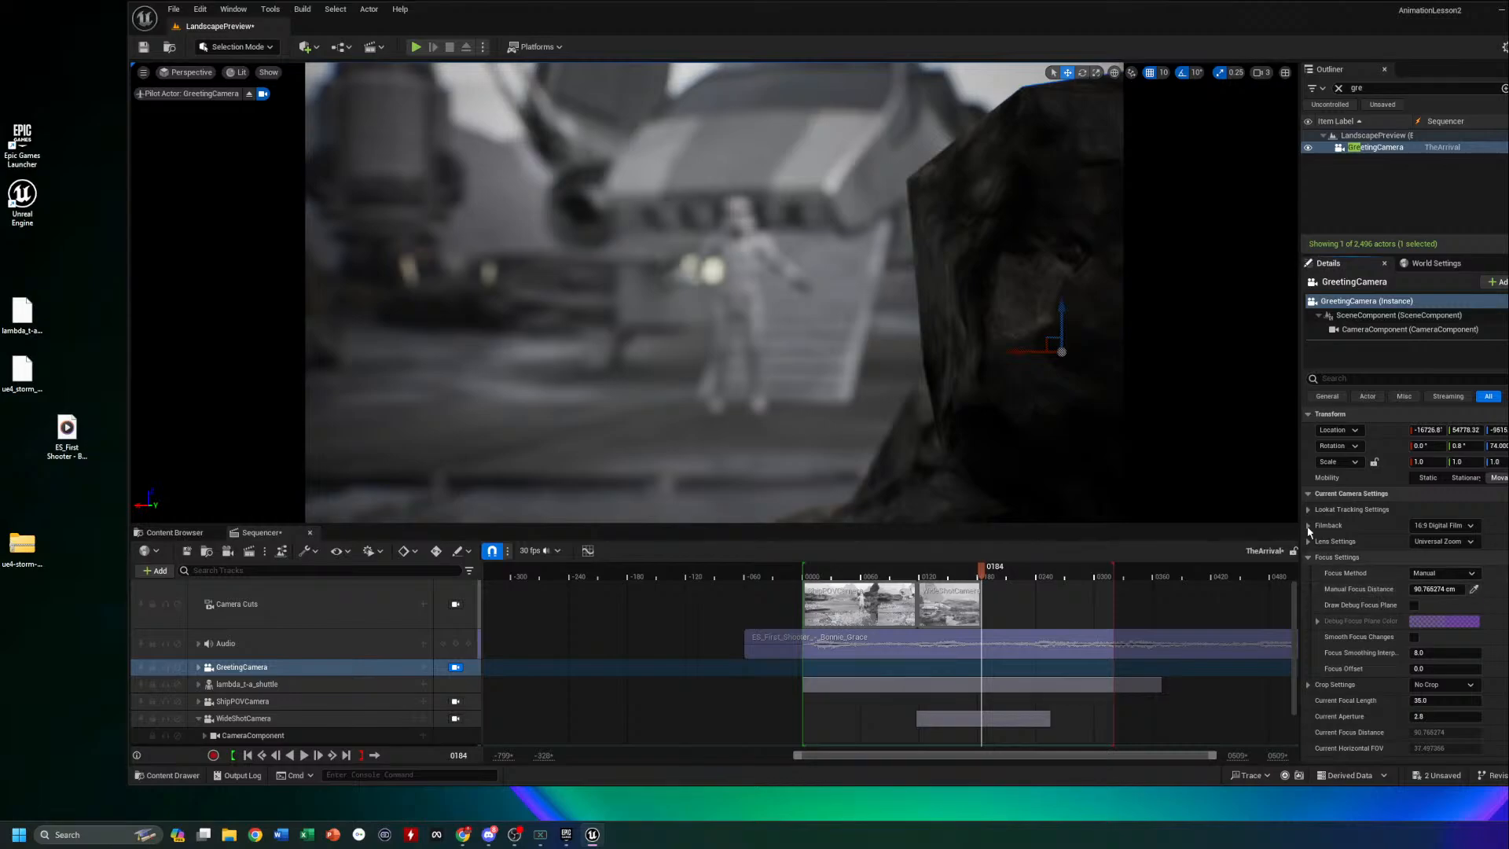
{"action": "left_click", "coordinate": [746, 257]}
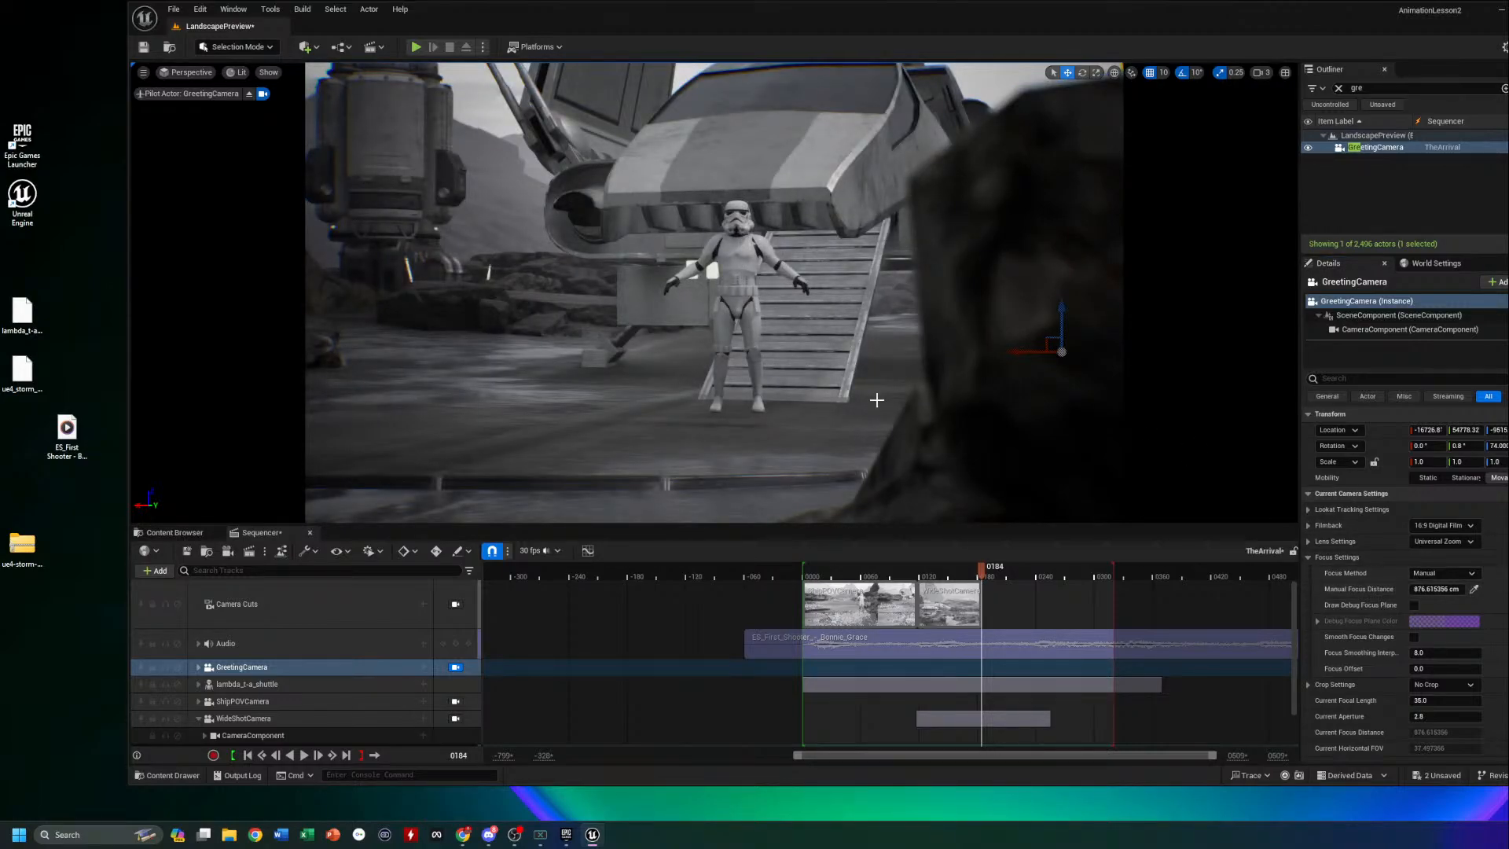
Focus GreetingCamera on the foreground rock and key its Manual Focus Distance at frame 184
{"action": "left_click", "coordinate": [198, 668]}
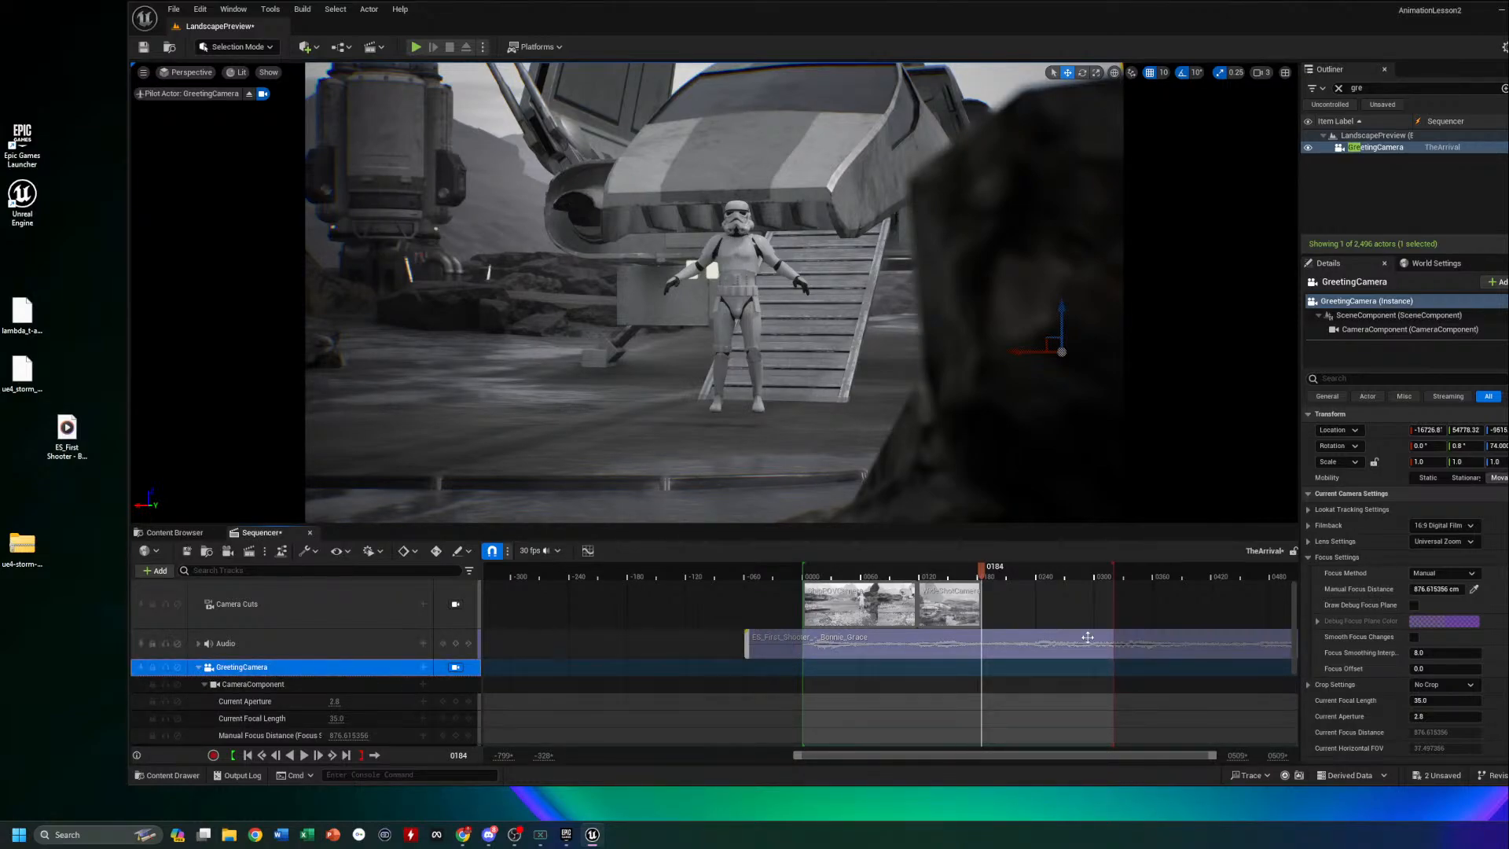
{"action": "left_click", "coordinate": [1476, 593]}
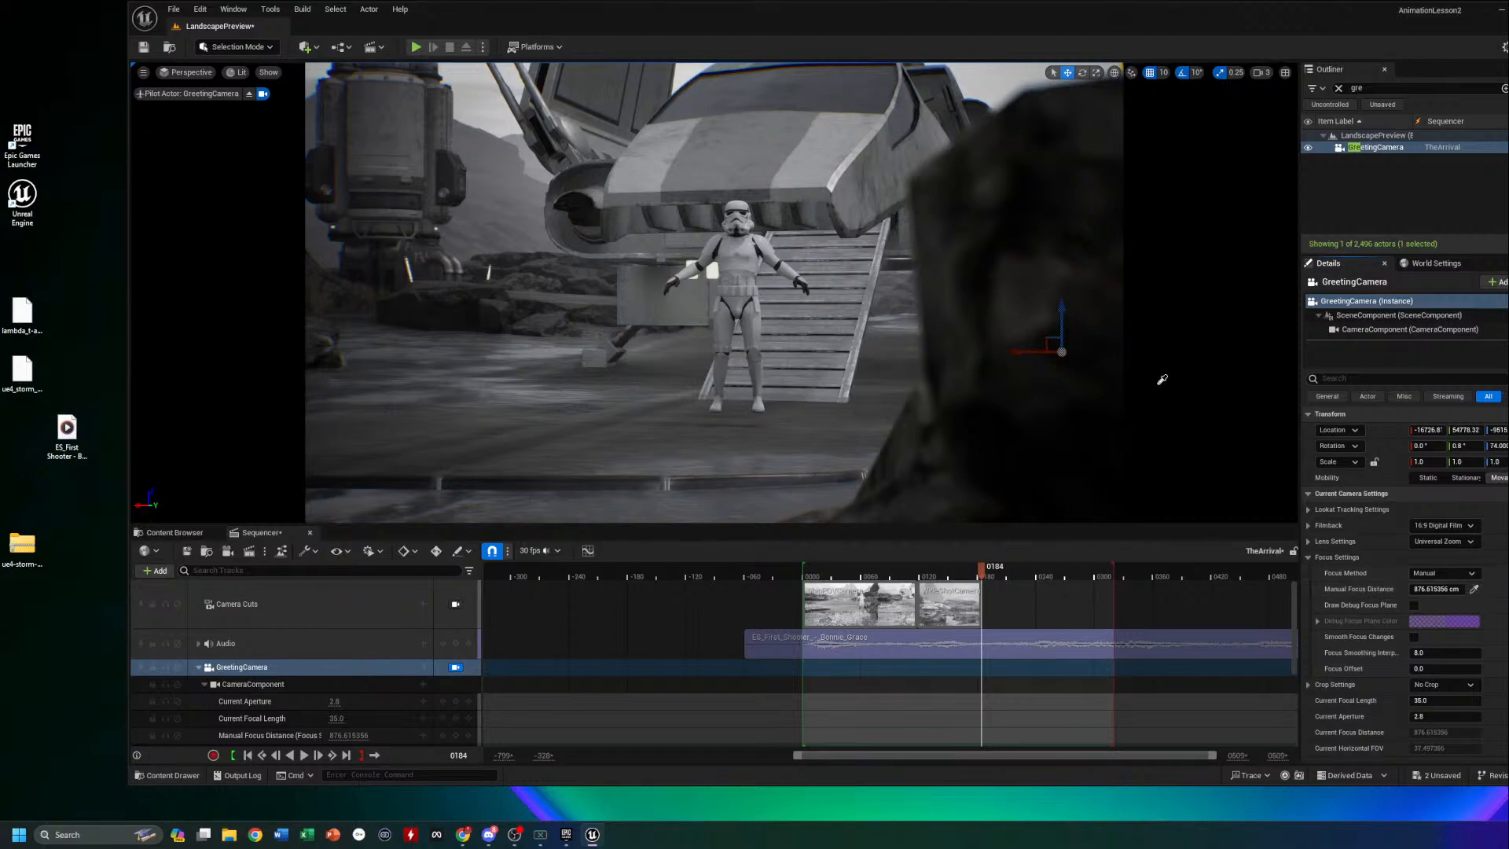
{"action": "left_click", "coordinate": [1022, 280]}
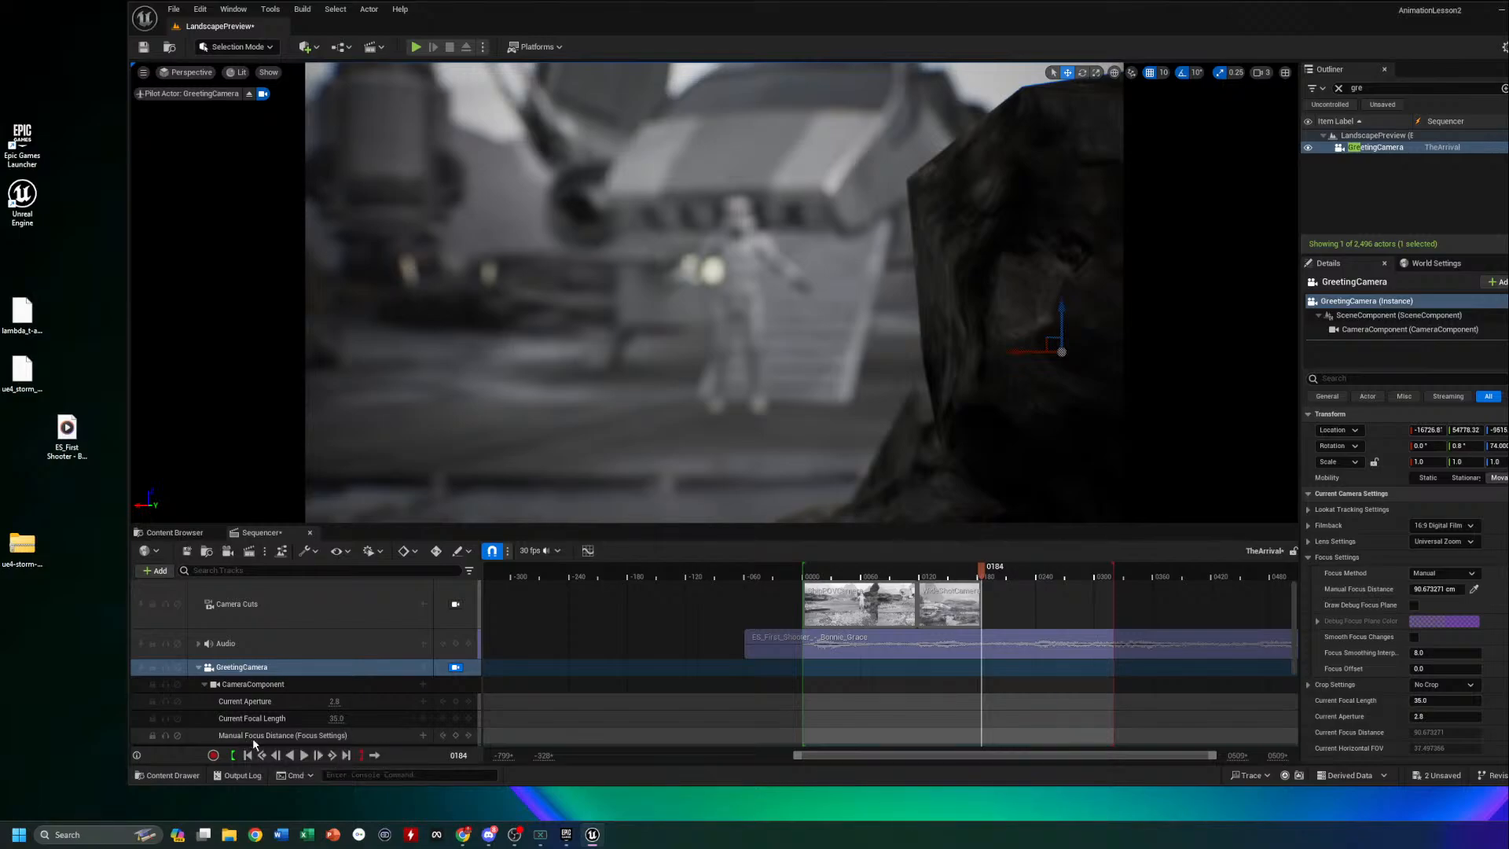
{"action": "left_click", "coordinate": [456, 736]}
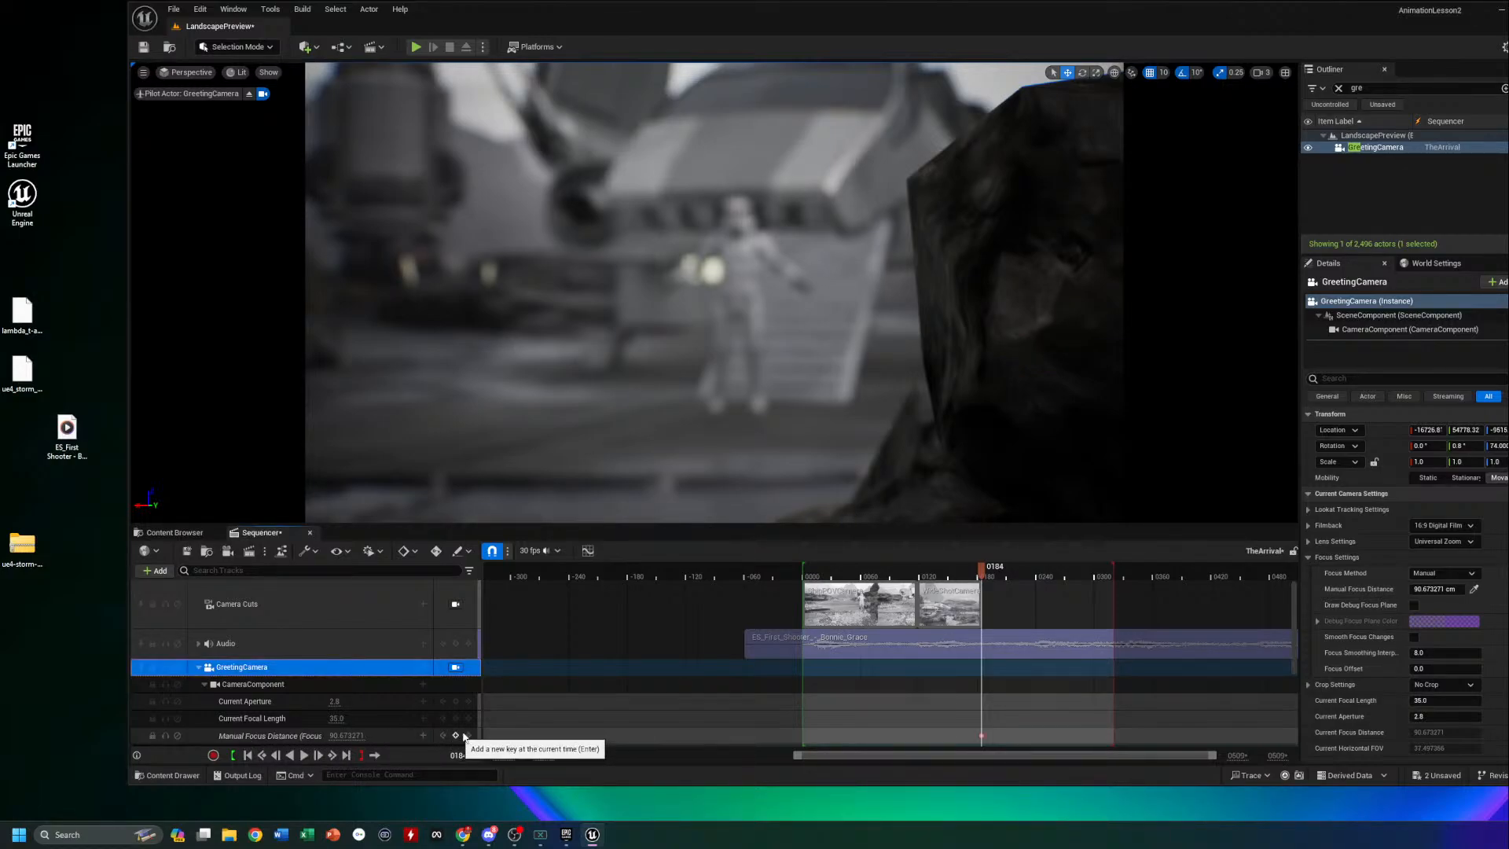
At frame 270, focus GreetingCamera on the storm trooper and key its Manual Focus Distance
{"action": "left_click_drag", "start_coordinate": [981, 567], "coordinate": [1067, 567]}
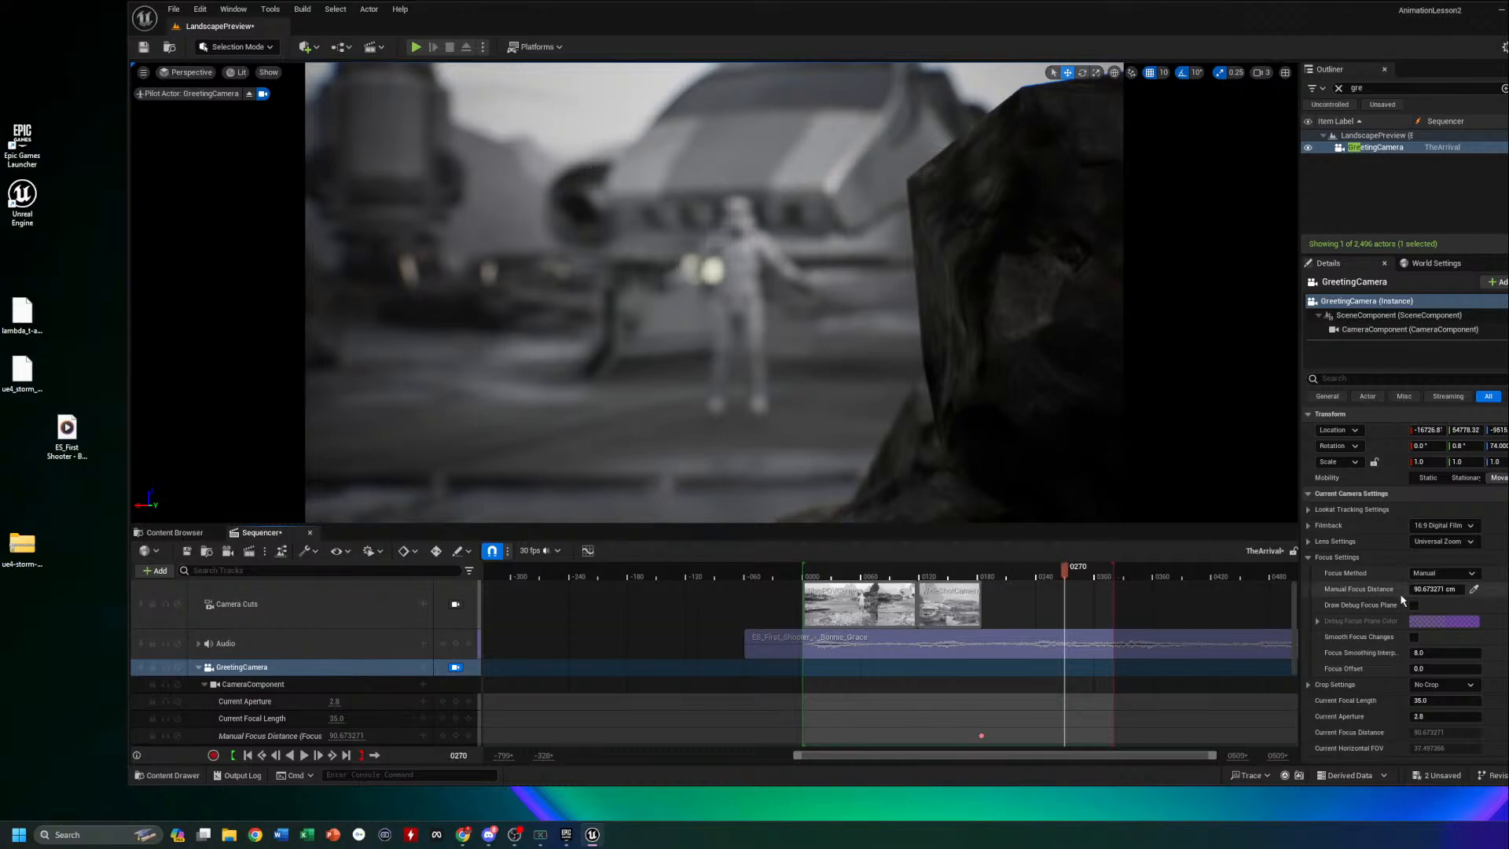
{"action": "left_click", "coordinate": [1474, 588]}
{"action": "left_click", "coordinate": [754, 278]}
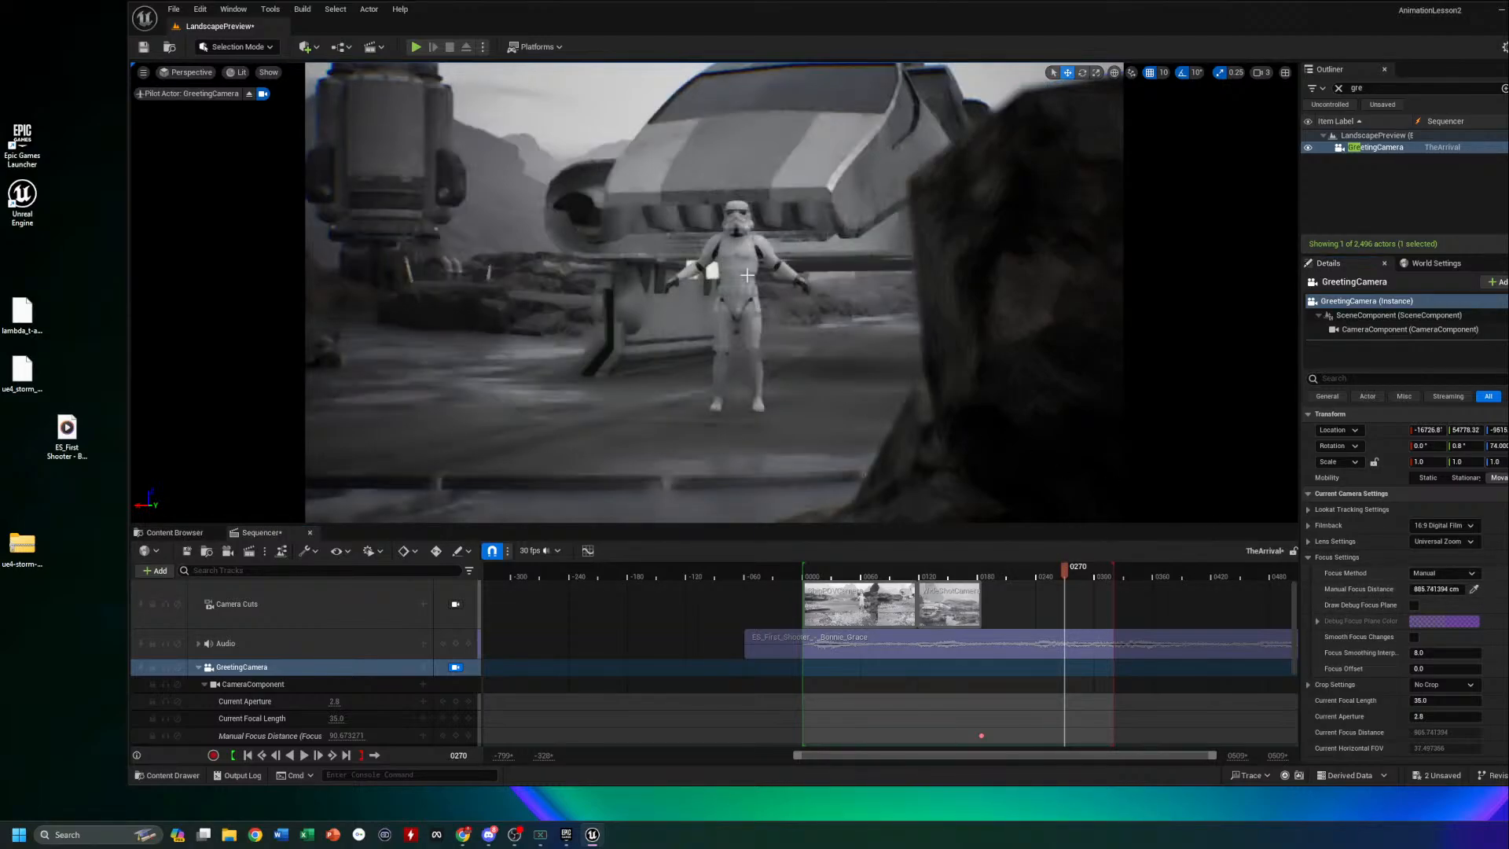
{"action": "left_click", "coordinate": [452, 735]}
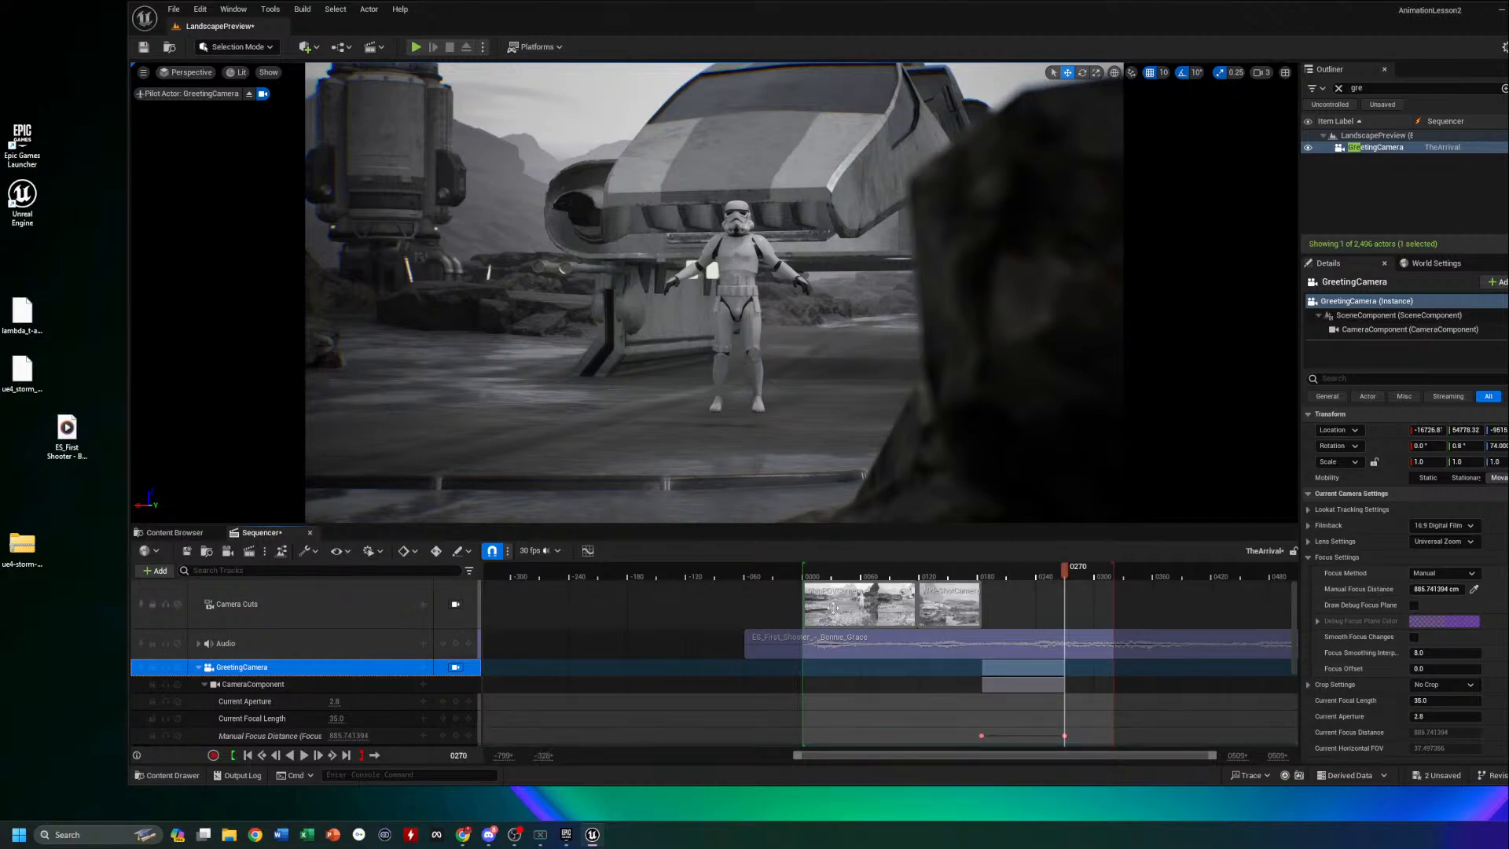
Play back GreetingCamera's focus pull from the rock to the storm trooper twice
{"action": "left_click_drag", "start_coordinate": [1067, 577], "coordinate": [933, 578]}
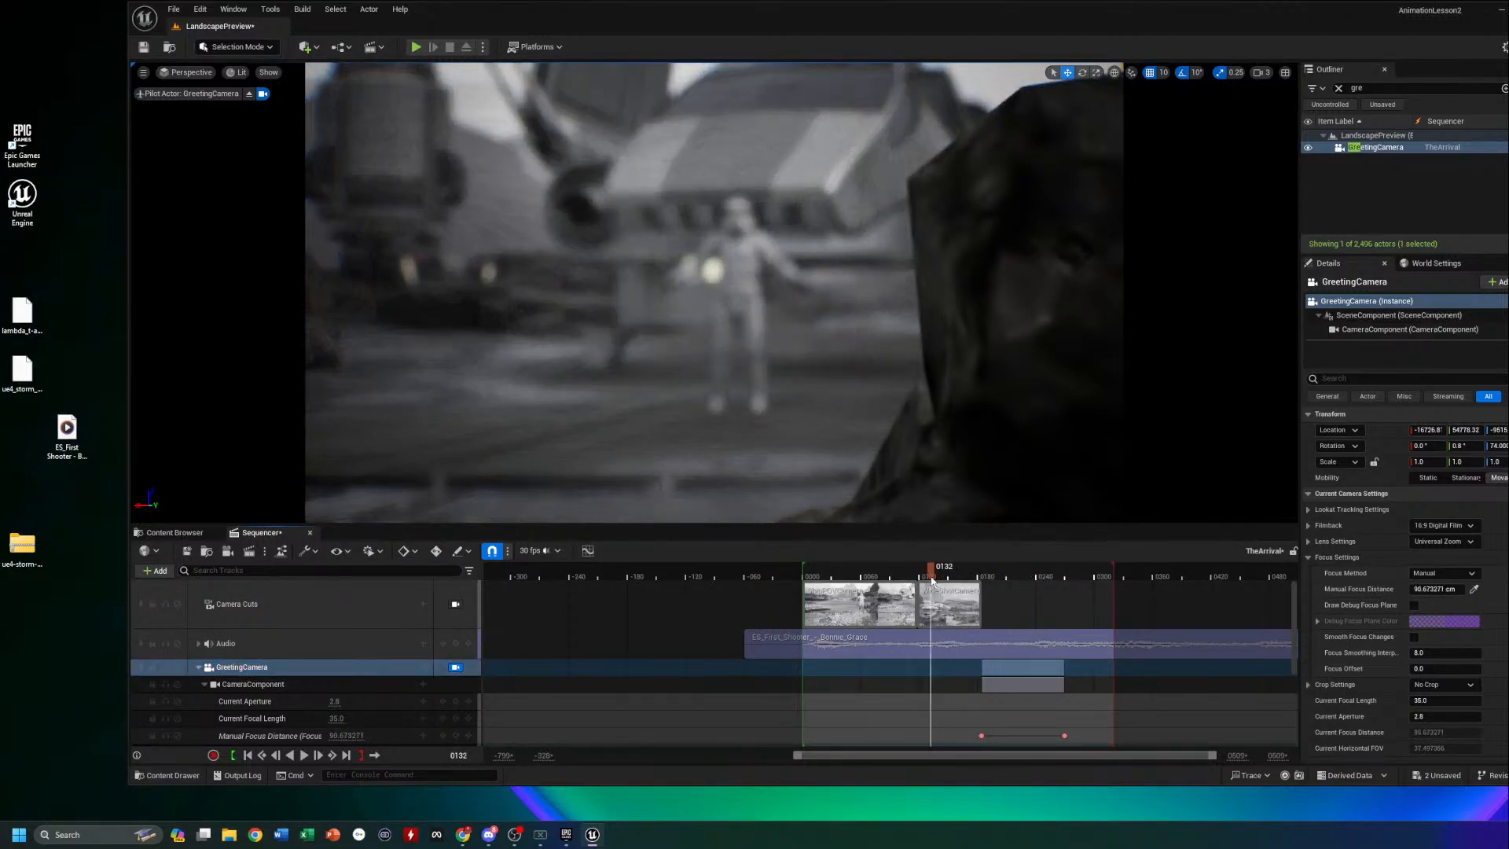
{"action": "key", "text": "space"}
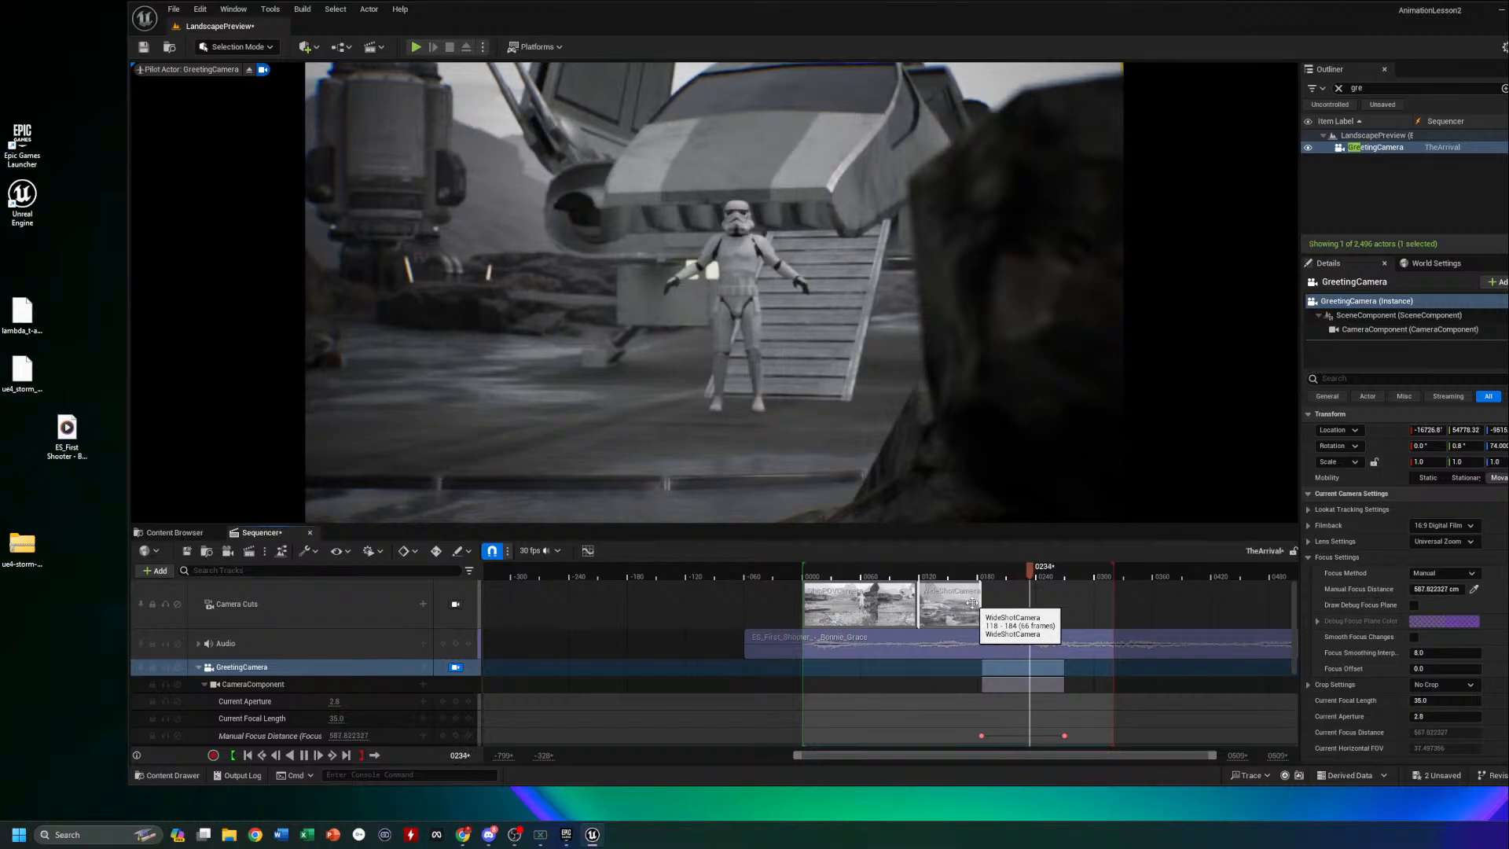
{"action": "key", "text": "space"}
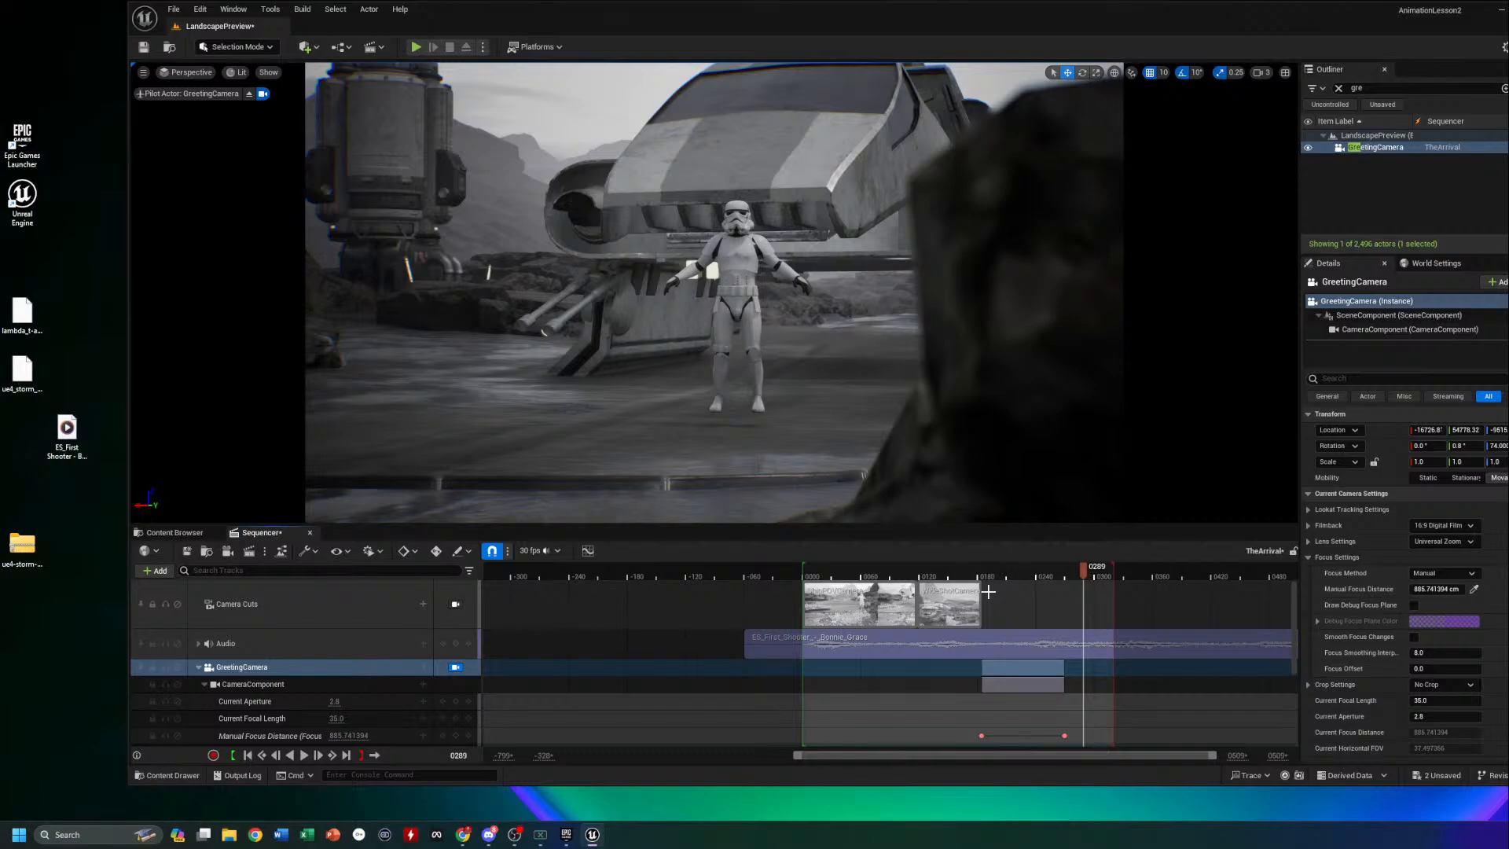
{"action": "left_click_drag", "start_coordinate": [1086, 576], "coordinate": [978, 576]}
{"action": "key", "text": "space"}
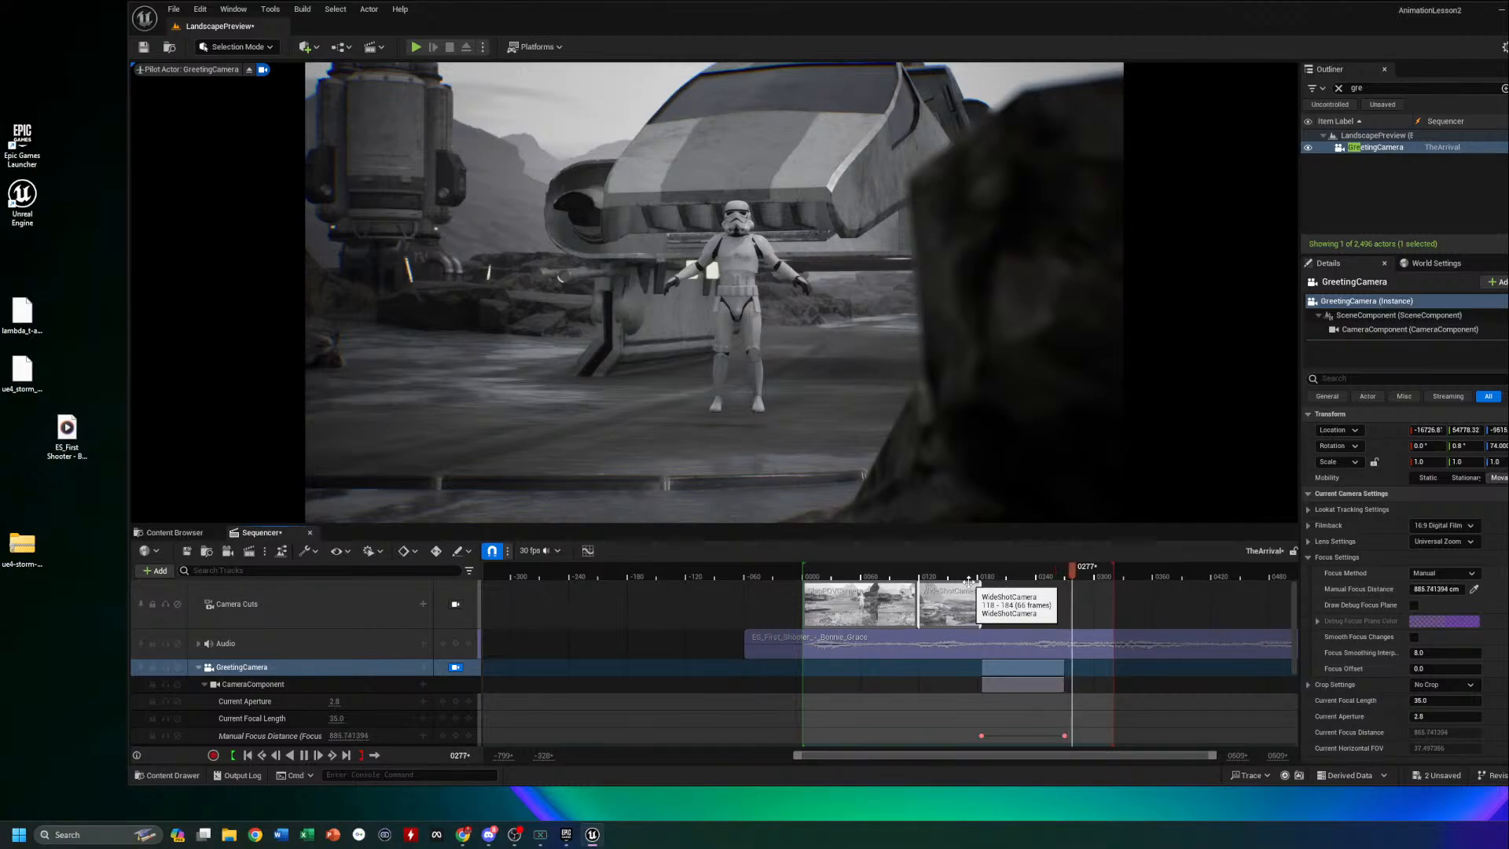
{"action": "key", "text": "space"}
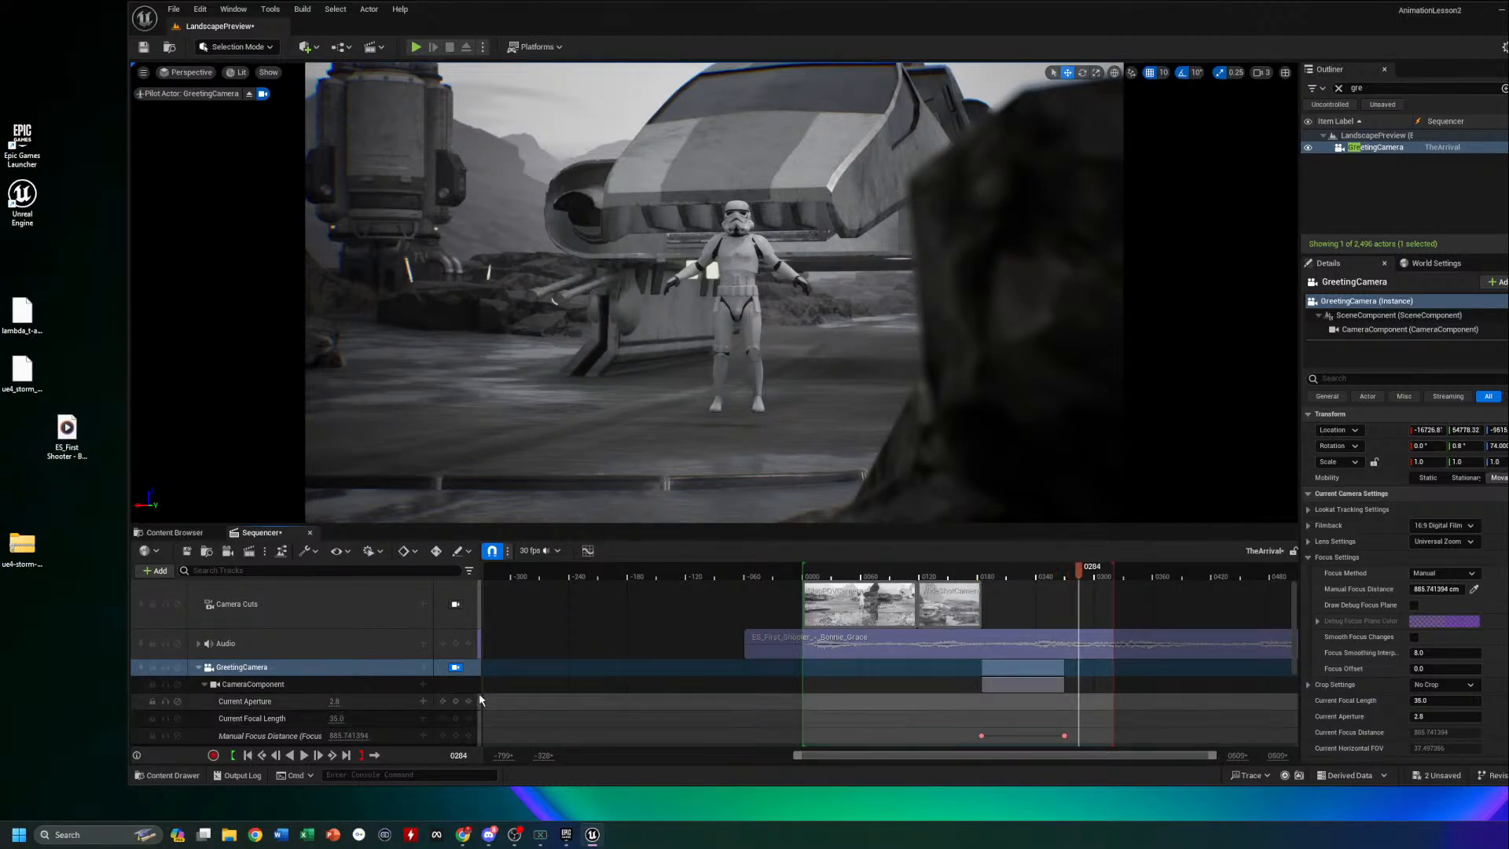
Extend the WideShotCamera cut to frame 195 and shift GreetingCamera's keyed section to start there
{"action": "left_click", "coordinate": [204, 684]}
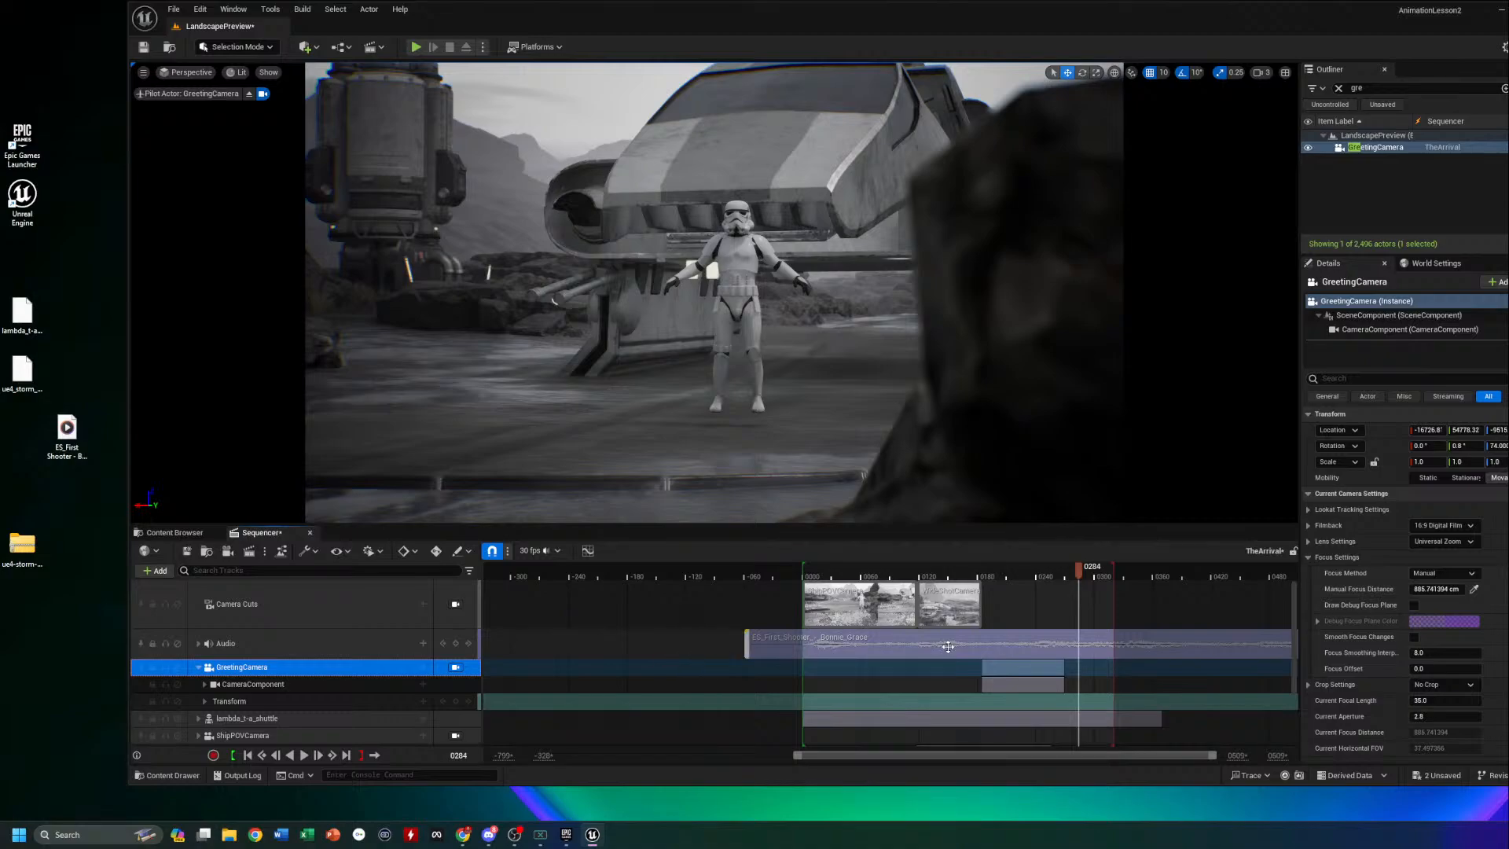
{"action": "left_click_drag", "start_coordinate": [1080, 574], "coordinate": [986, 578]}
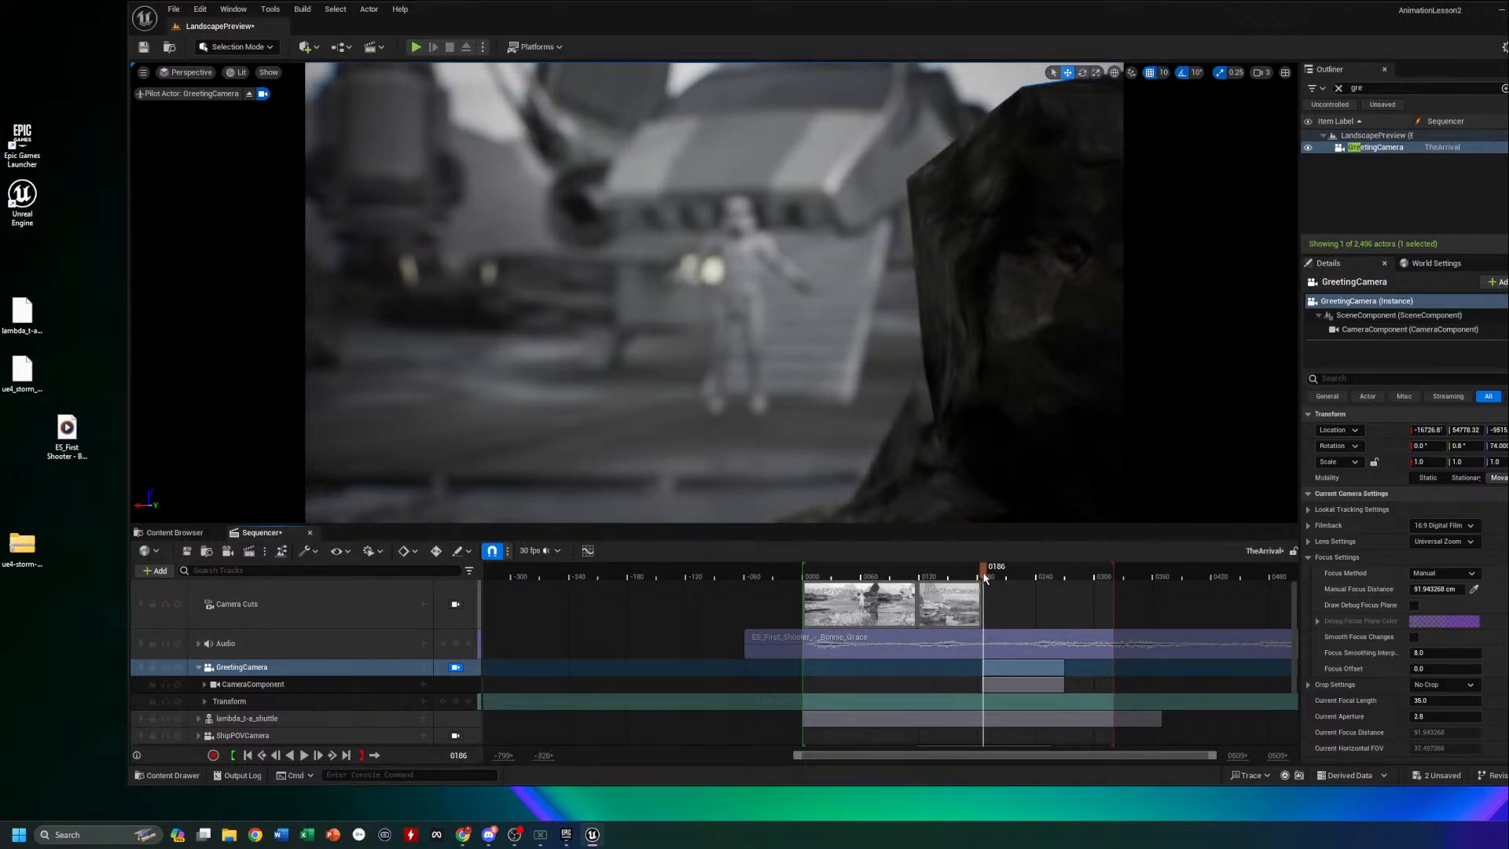
{"action": "left_click", "coordinate": [986, 591]}
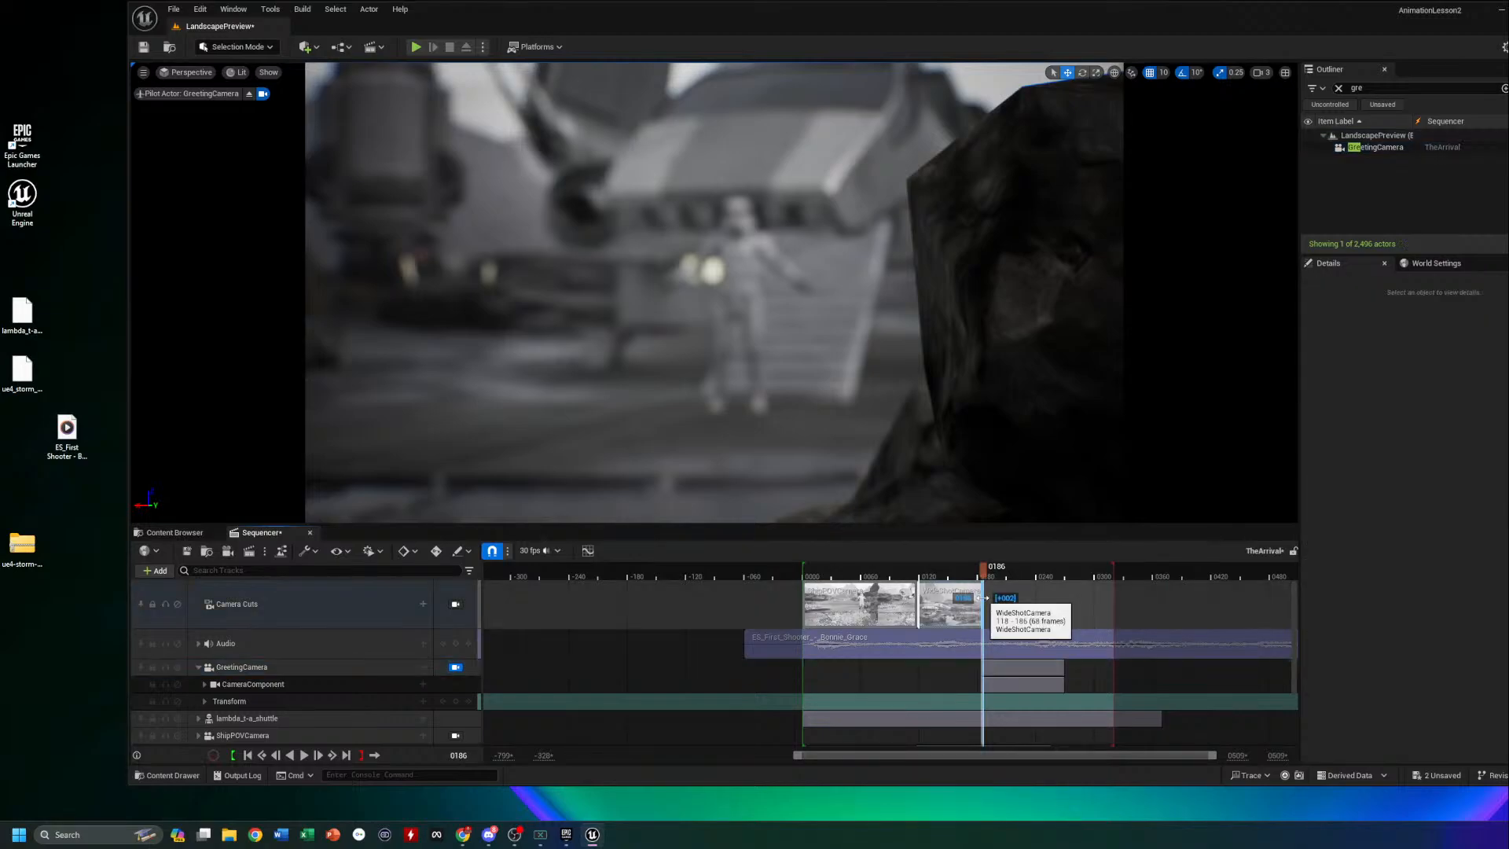
{"action": "left_click_drag", "start_coordinate": [986, 576], "coordinate": [991, 596]}
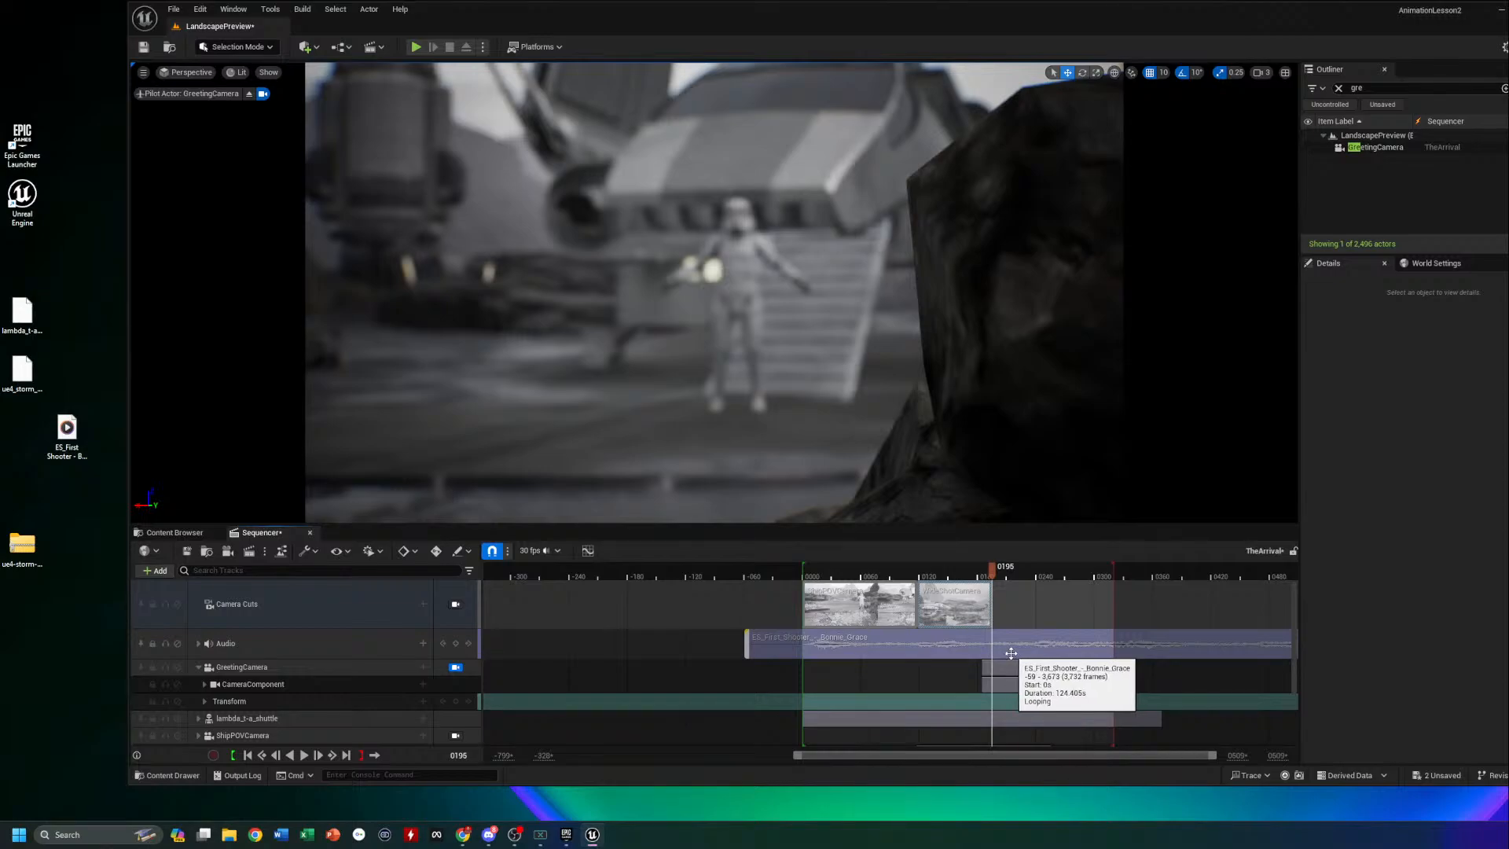
{"action": "left_click_drag", "start_coordinate": [1005, 670], "coordinate": [1015, 669]}
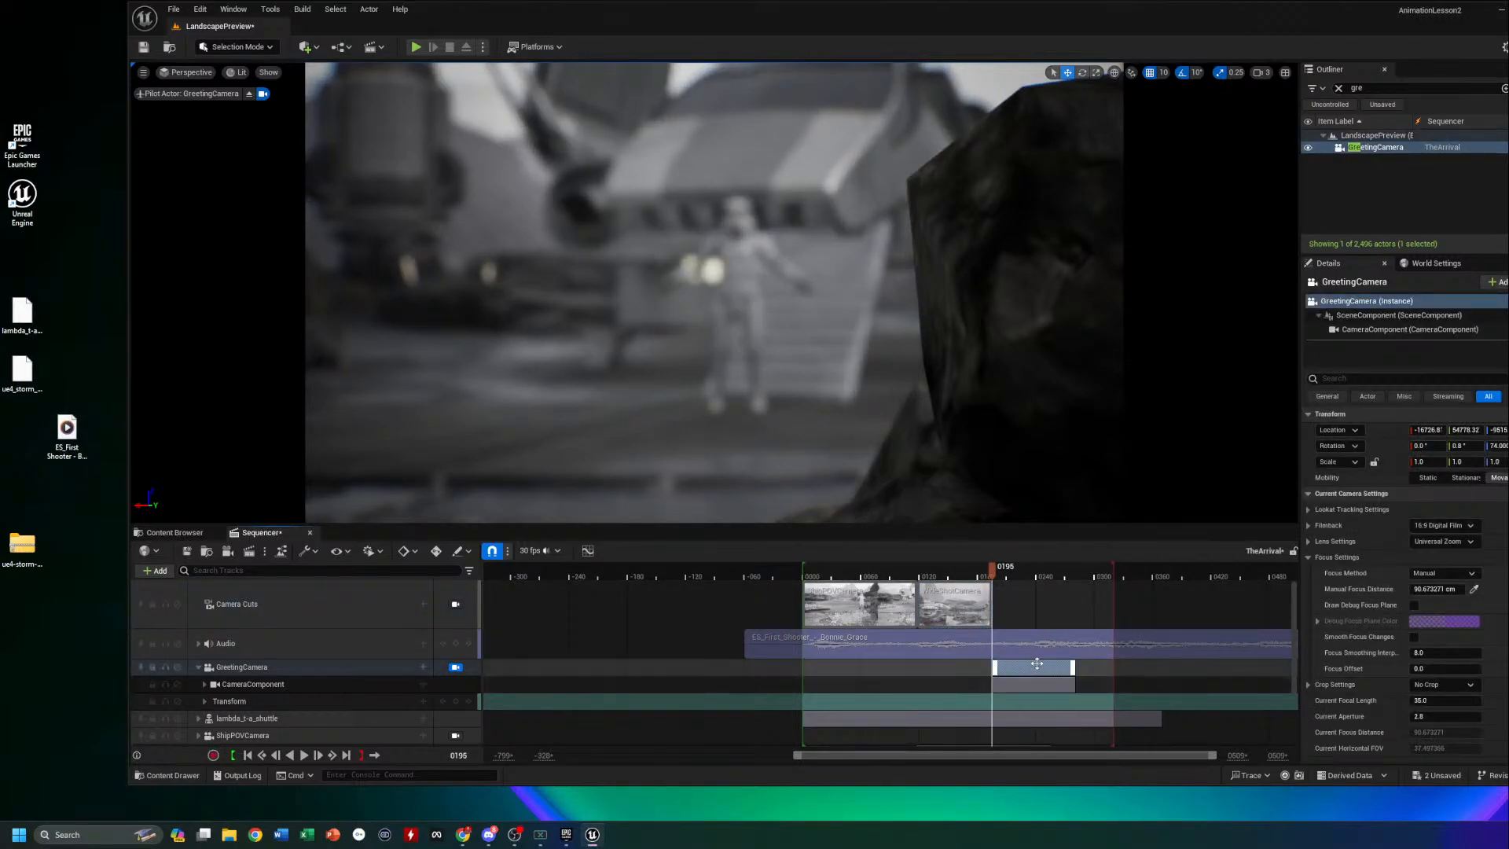
Add a GreetingCamera cut to the Camera Cuts track at frame 195
{"action": "left_click", "coordinate": [422, 605]}
{"action": "mouse_move", "coordinate": [495, 622]}
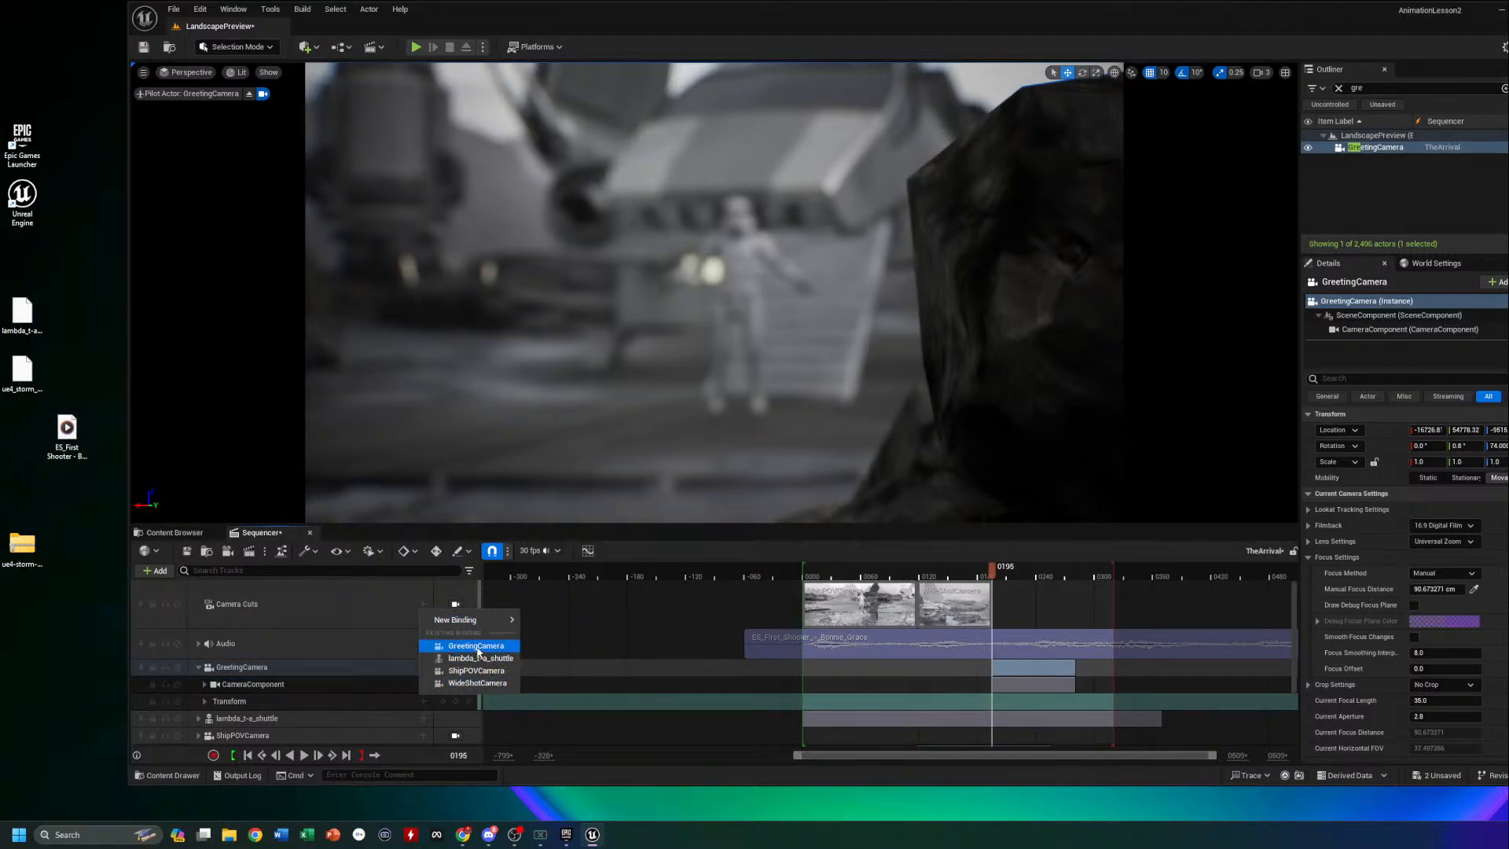
{"action": "left_click", "coordinate": [475, 645]}
Lock the viewport to the camera cuts and play the sequence from frame 145 through the GreetingCamera shot
{"action": "left_click_drag", "start_coordinate": [992, 575], "coordinate": [946, 580]}
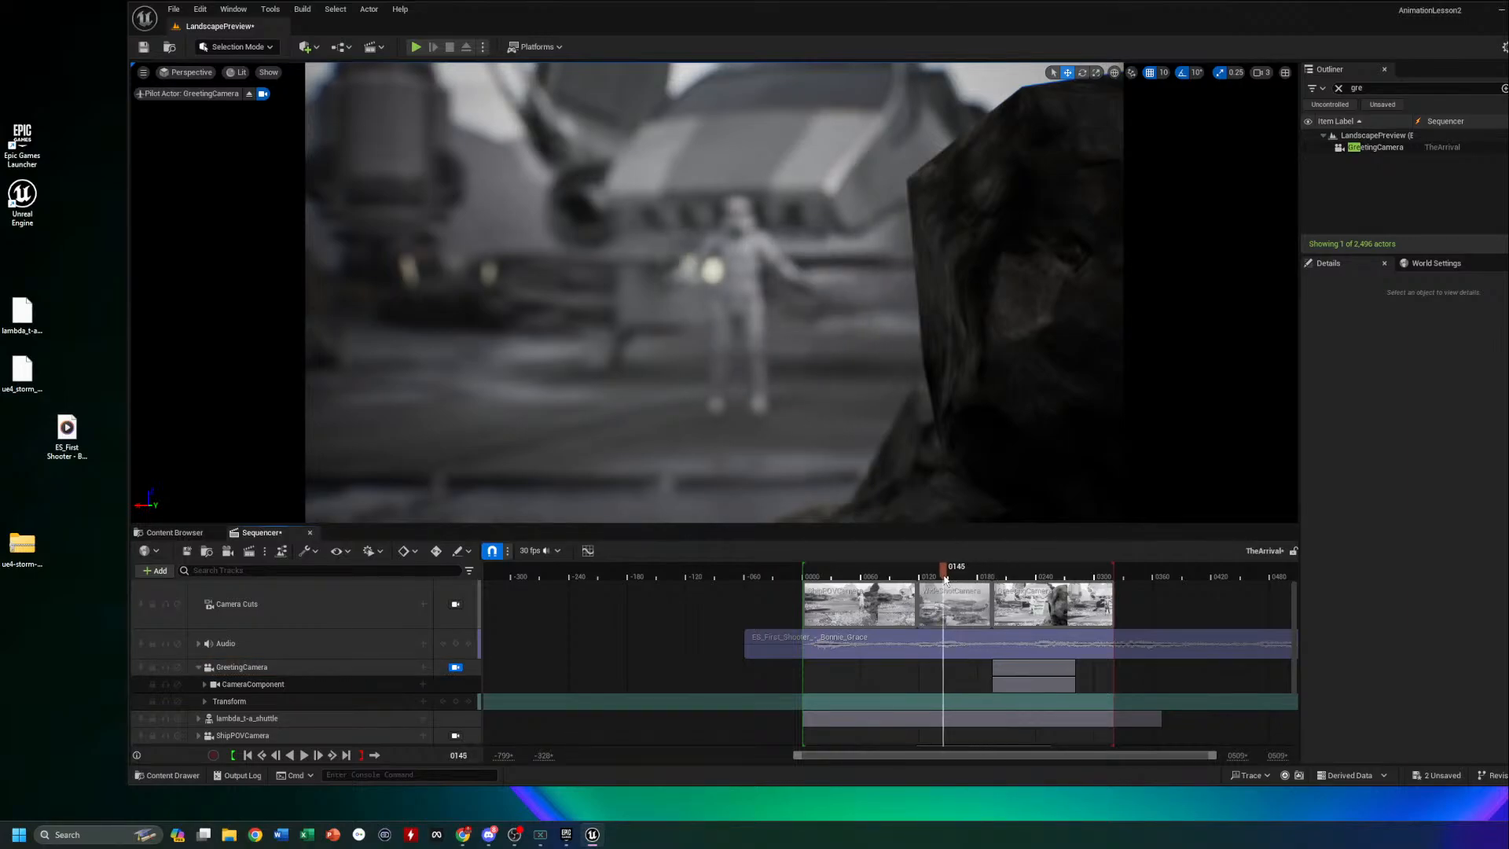
{"action": "left_click", "coordinate": [456, 605]}
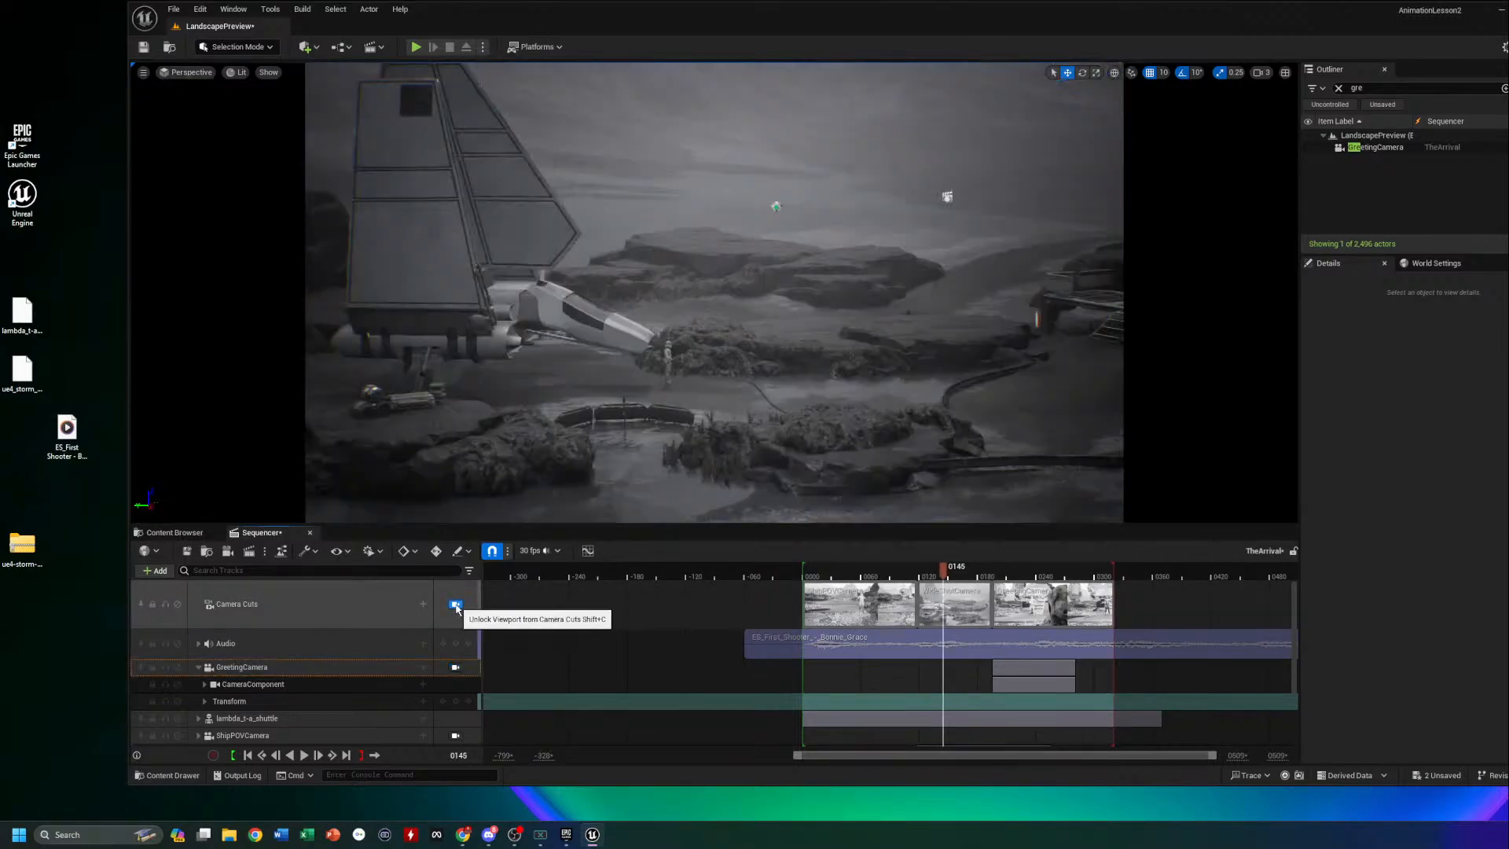
{"action": "key", "text": "space"}
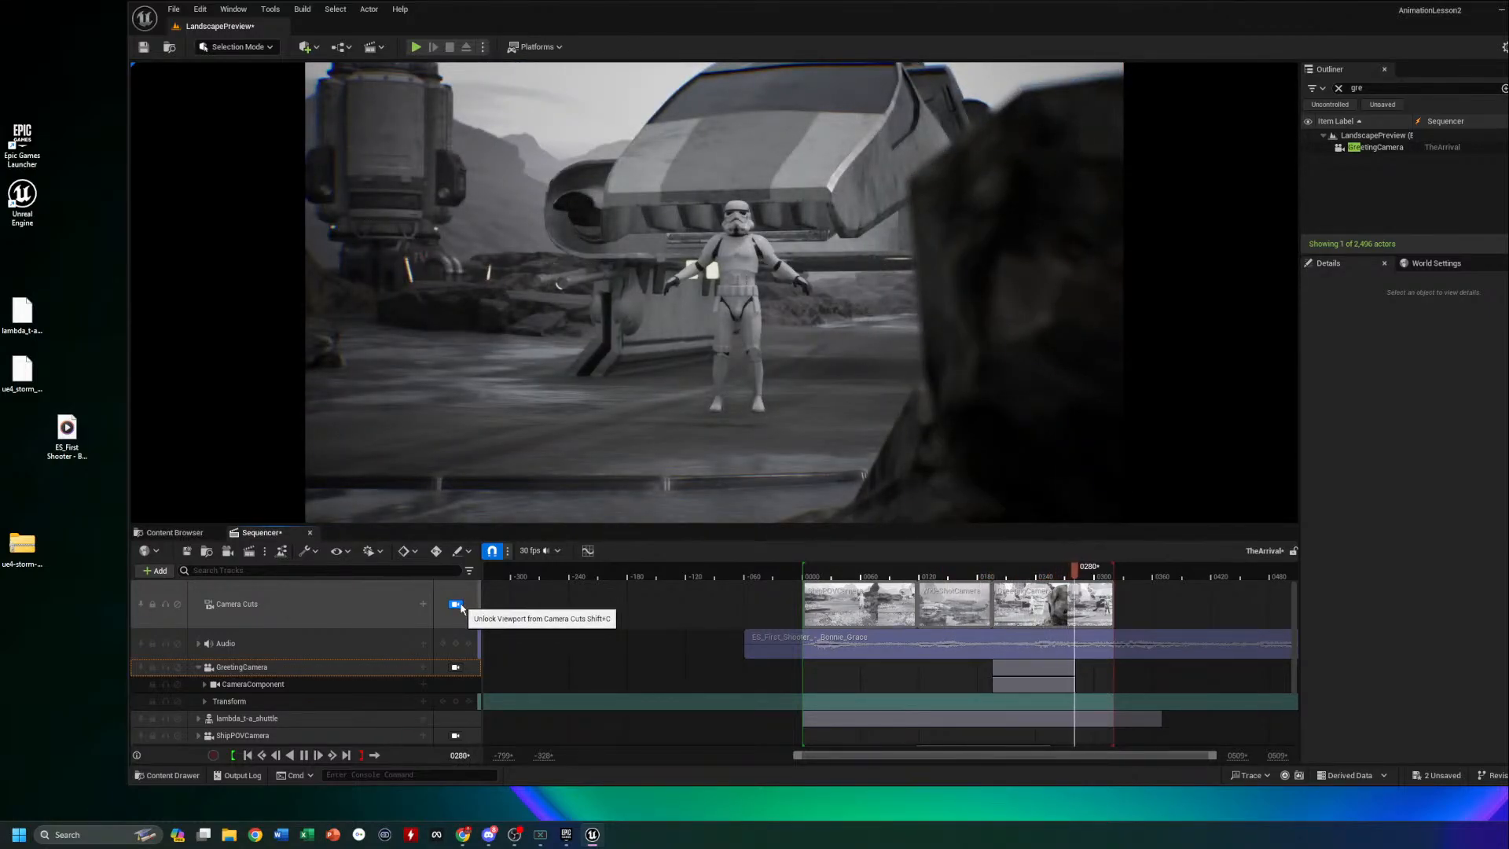
Stop playback, move the playhead to frame 0145, and select the stormtrooper beside the landed shuttle
{"action": "key", "text": "space"}
{"action": "left_click_drag", "start_coordinate": [1084, 579], "coordinate": [945, 571]}
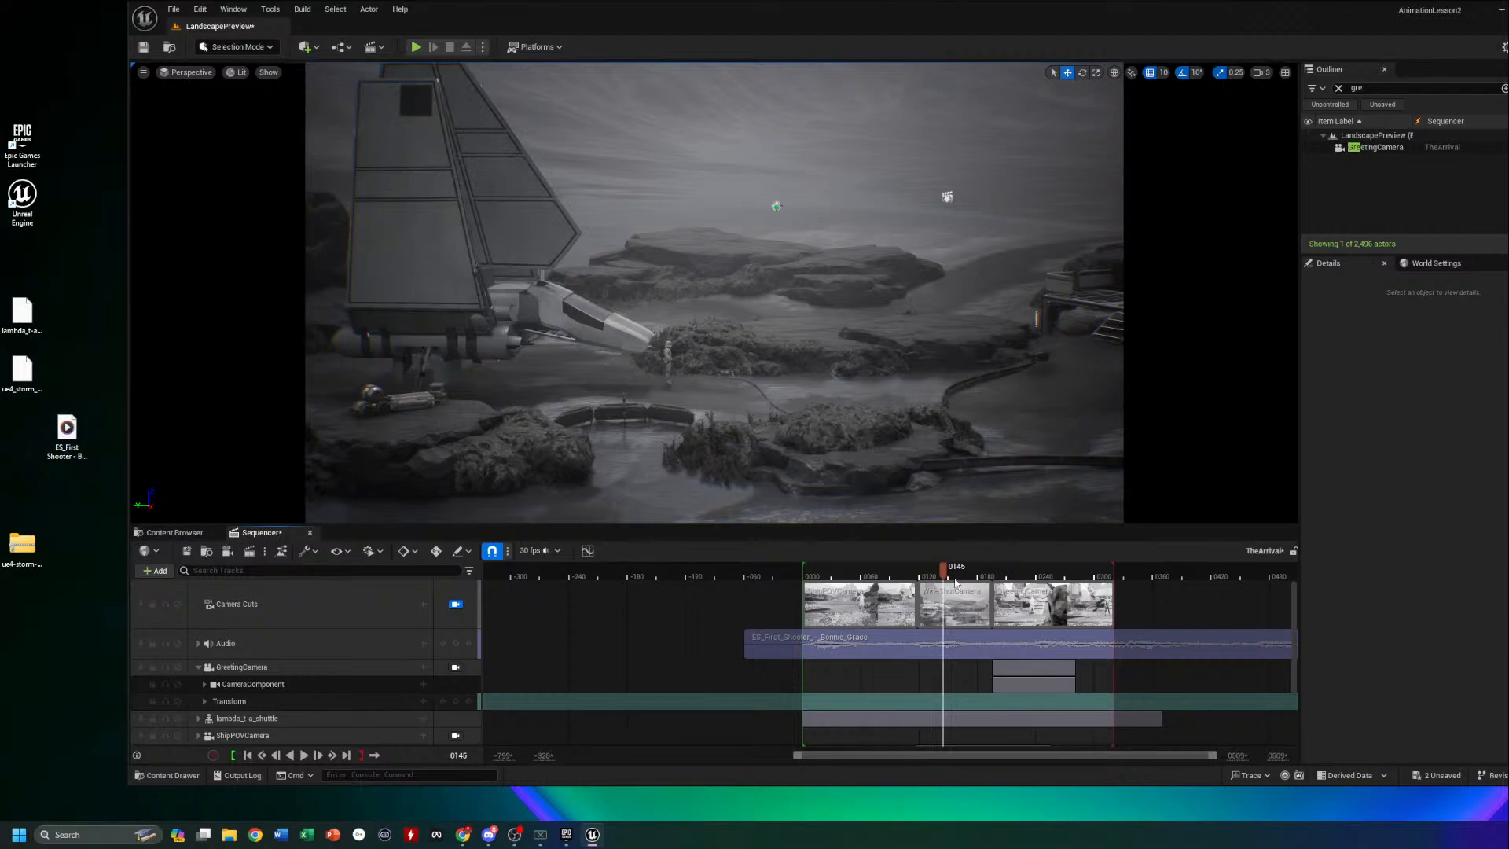
{"action": "left_click", "coordinate": [667, 363]}
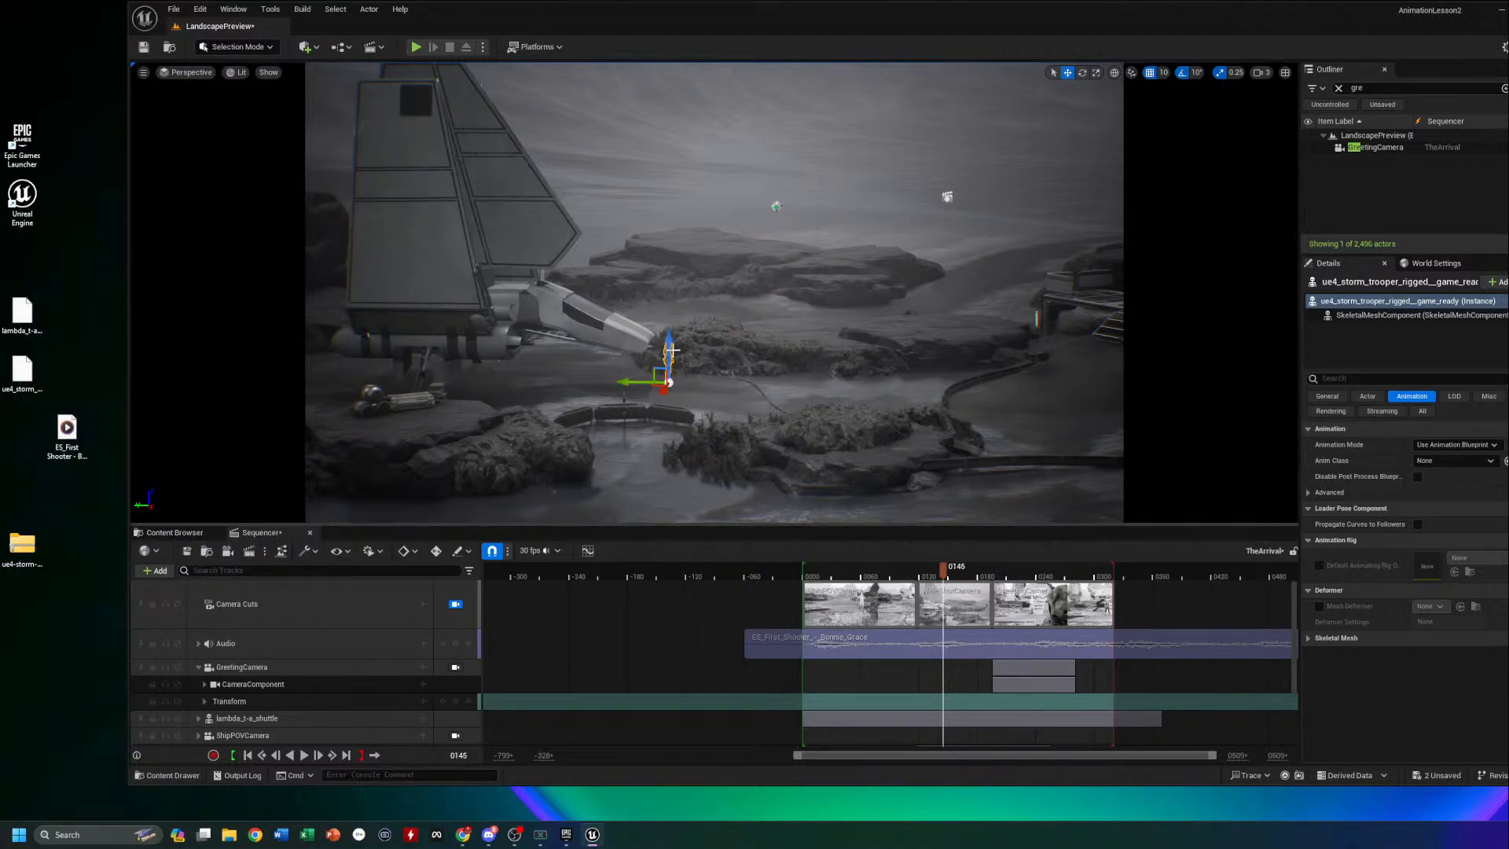
{"action": "left_click", "coordinate": [729, 406]}
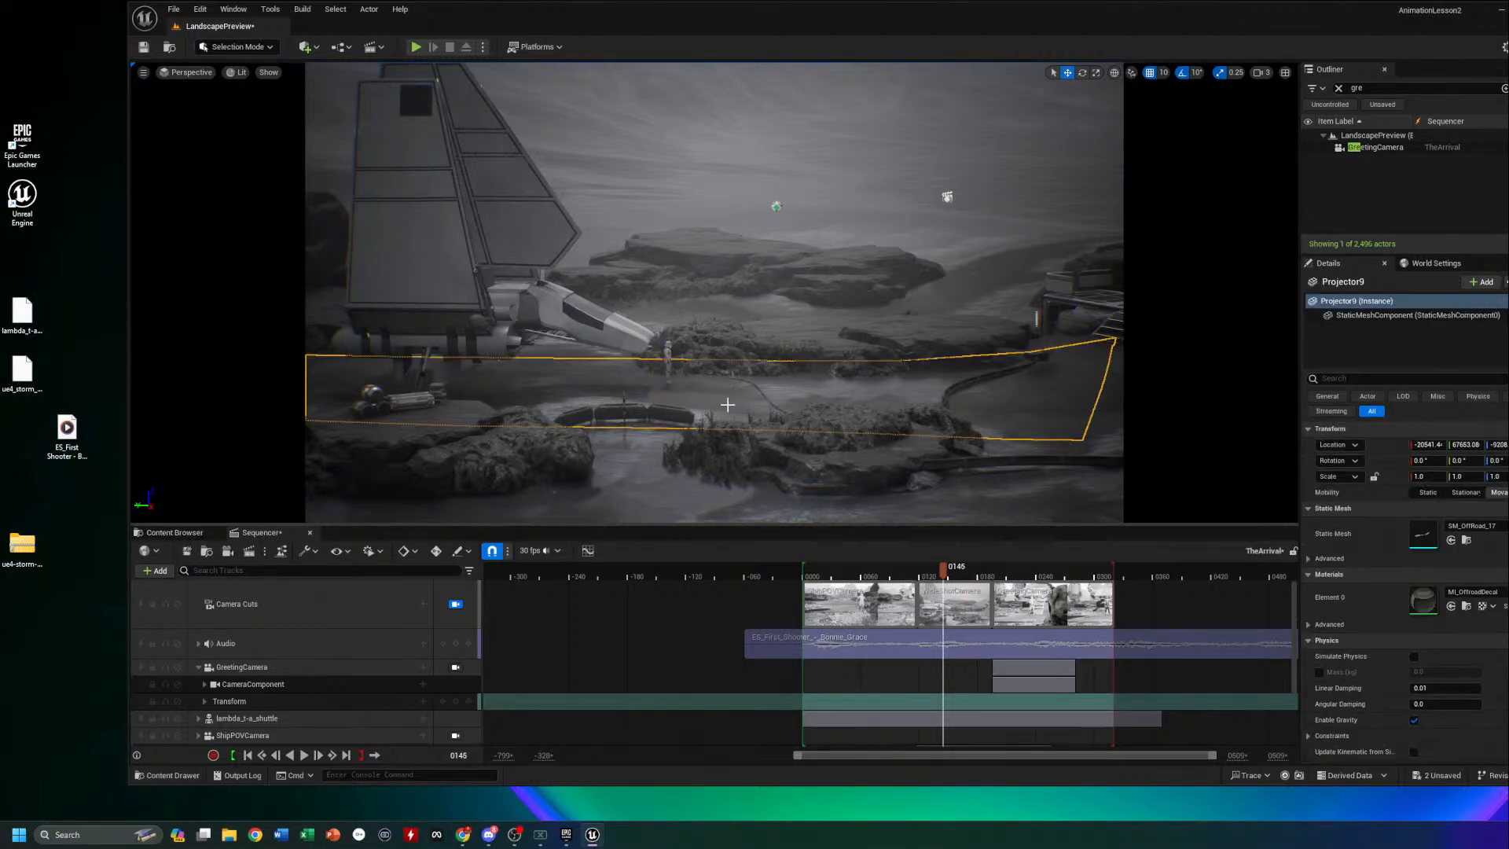
{"action": "left_click", "coordinate": [669, 351]}
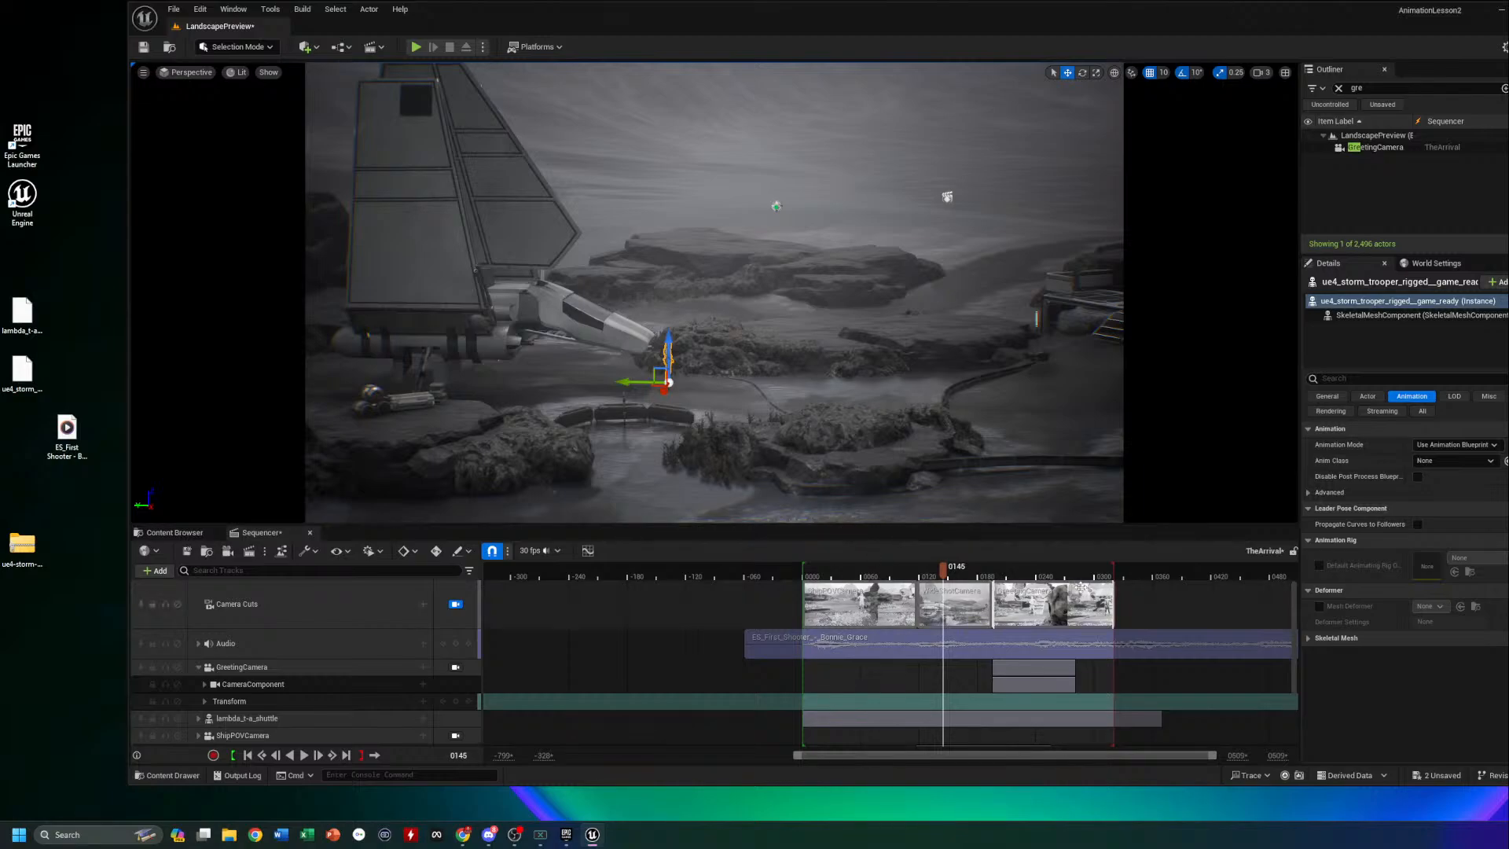
Collapse the WideShotCamera and GreetingCamera tracks and move the playhead to frame 0196, where the GreetingCamera shot starts
{"action": "scroll", "coordinate": [1016, 623], "scroll_direction": "down", "scroll_amount": 2}
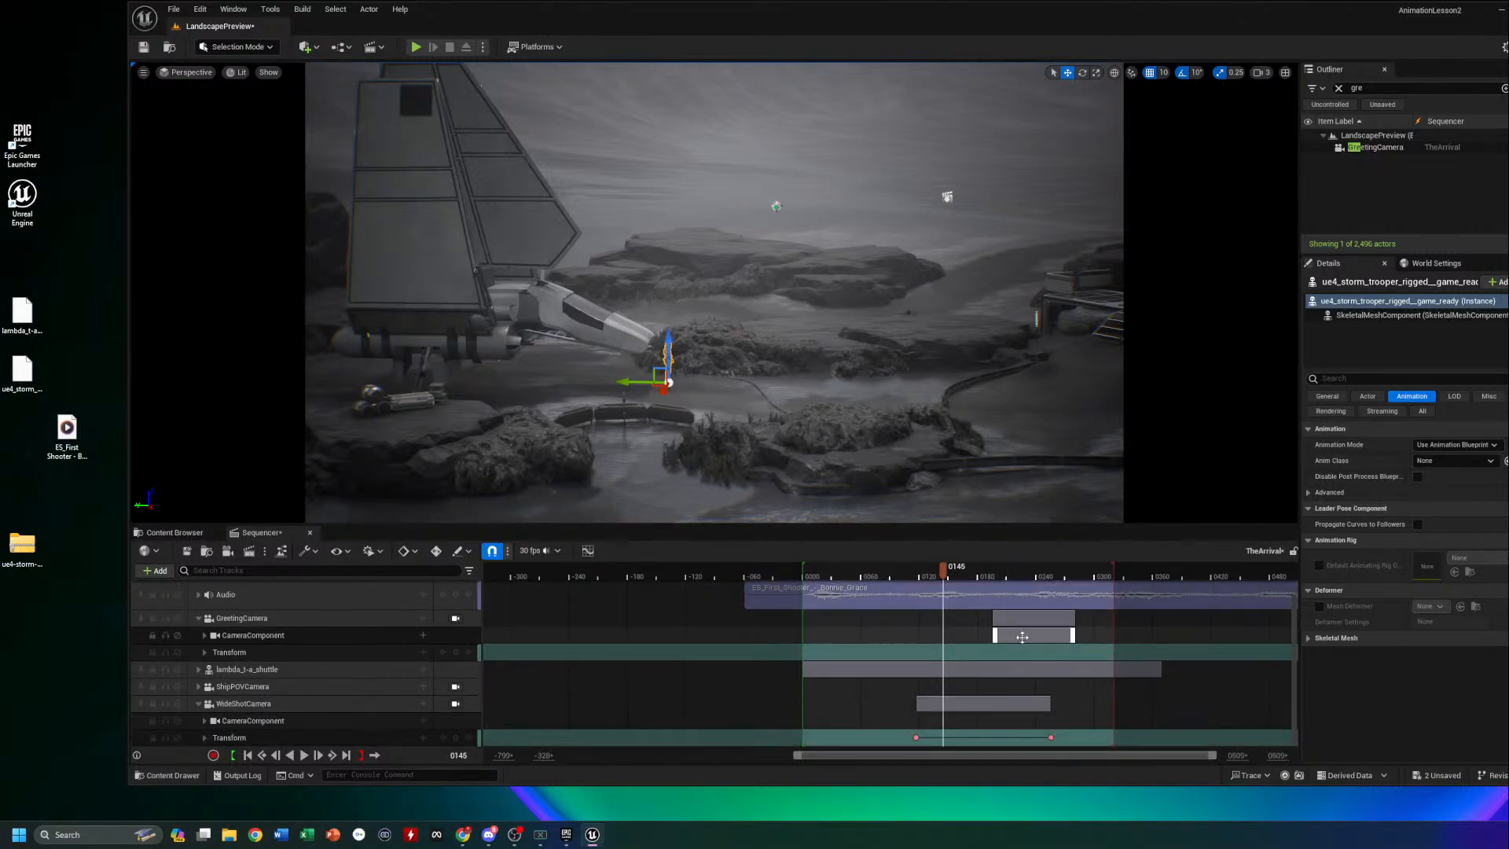
{"action": "left_click", "coordinate": [197, 705]}
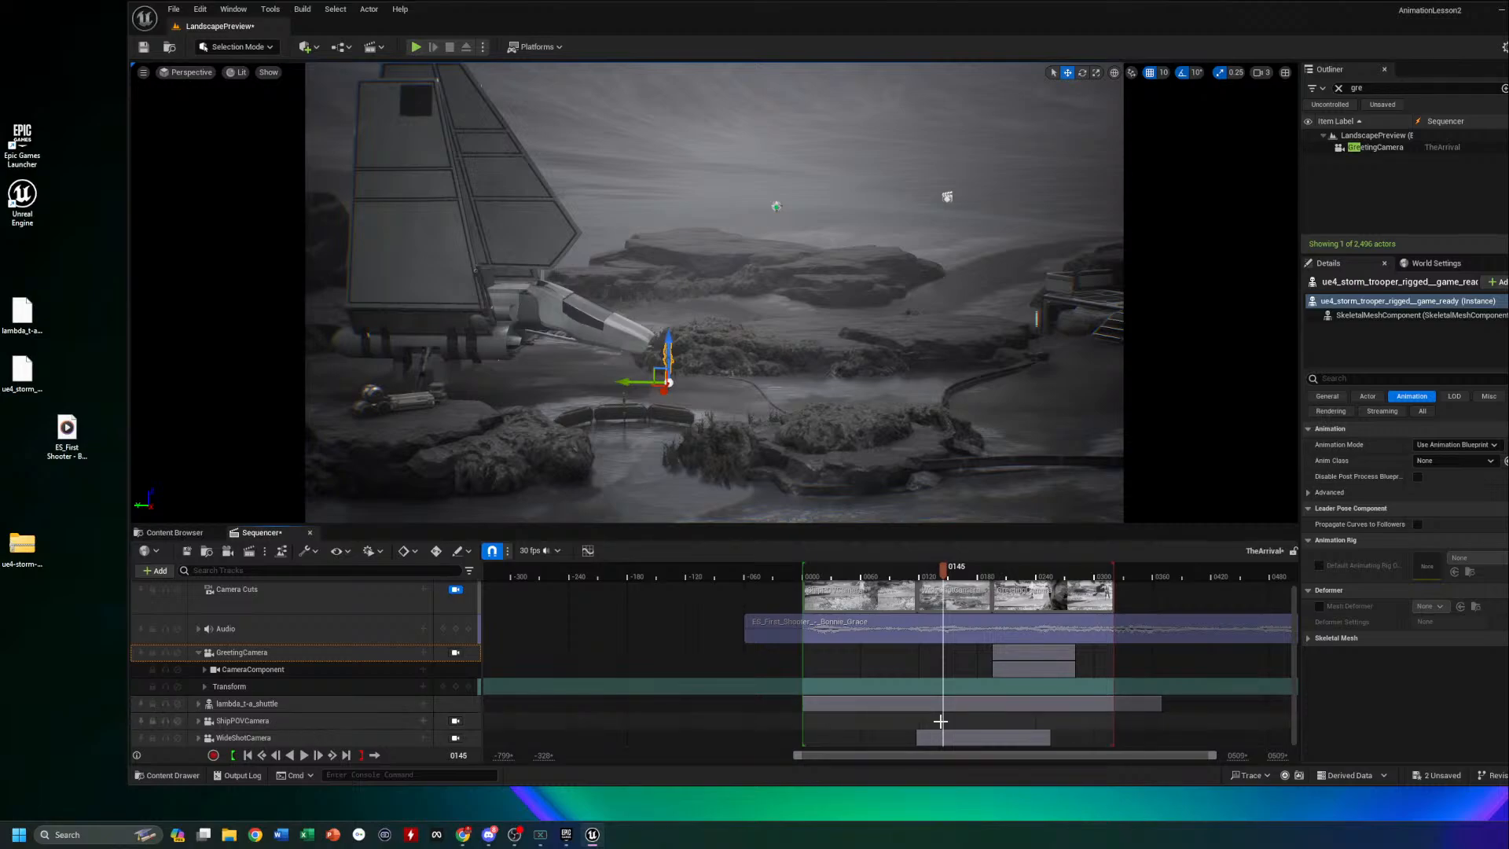
{"action": "left_click_drag", "start_coordinate": [945, 580], "coordinate": [995, 574]}
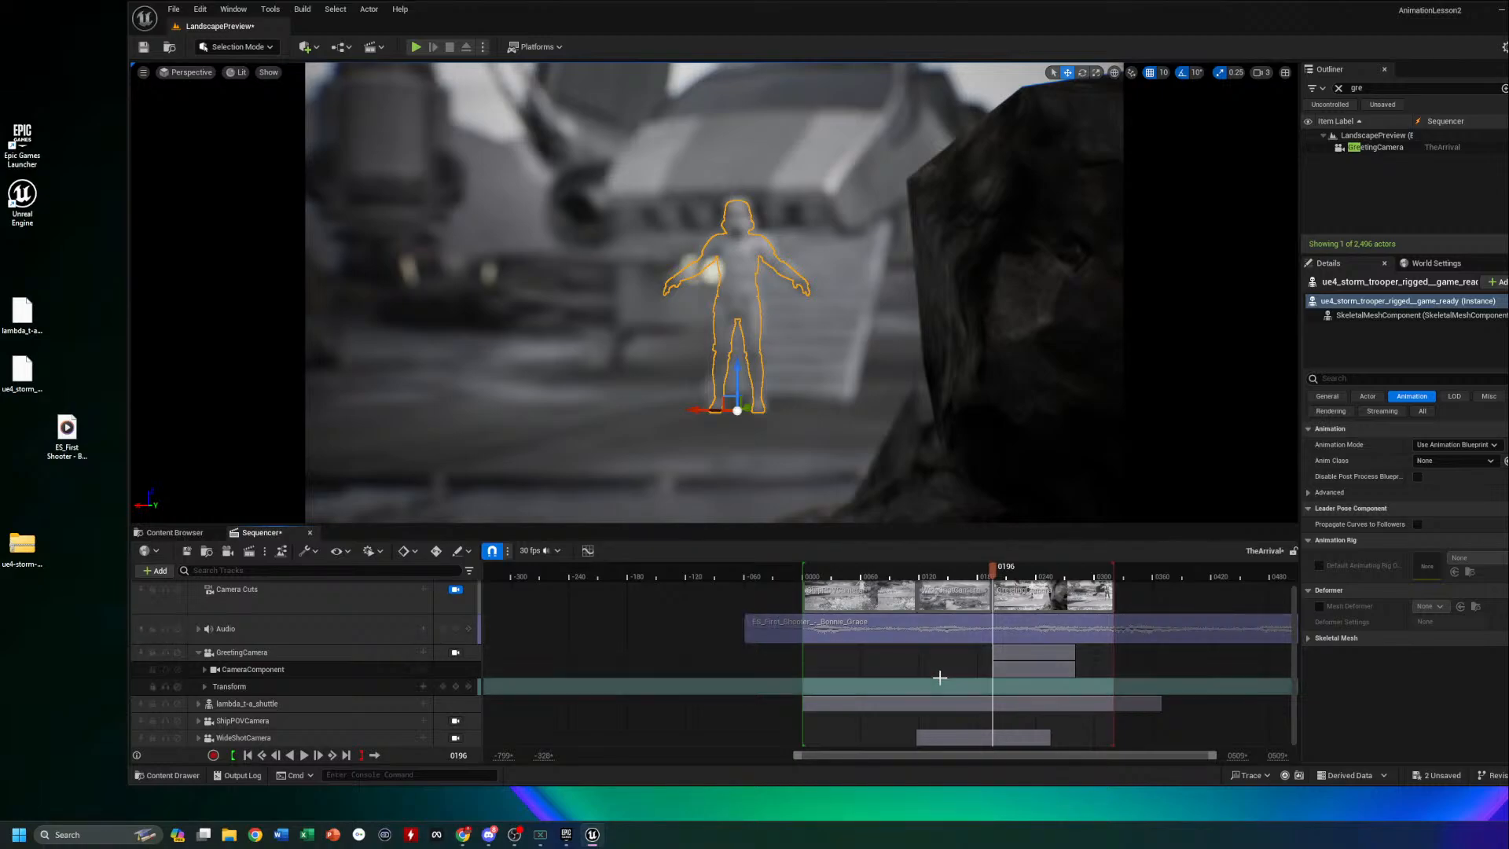
{"action": "left_click", "coordinate": [199, 652]}
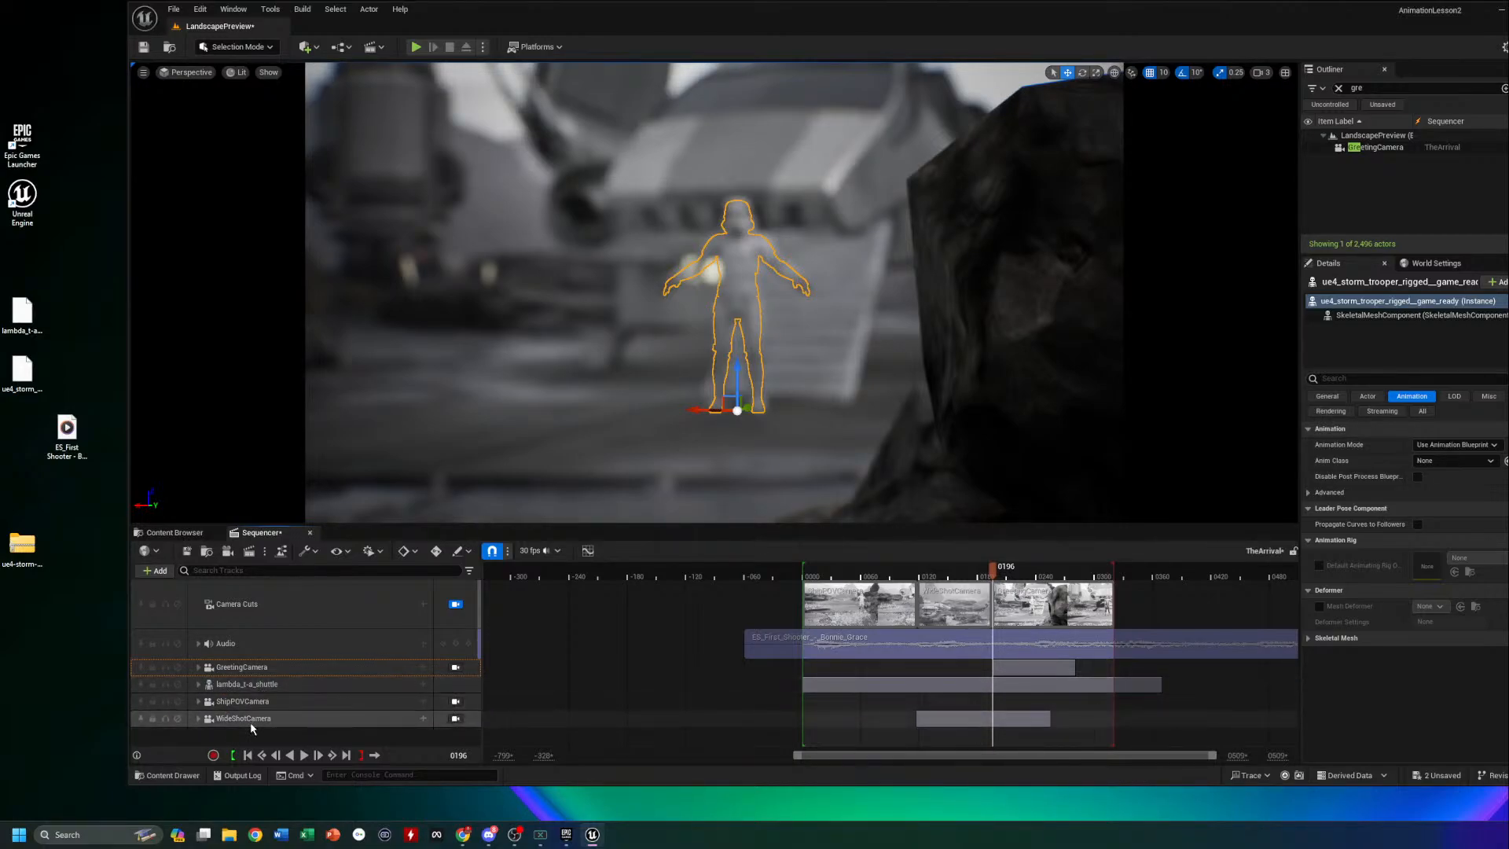
Find the stormtrooper actor by searching for "storm", add it to the sequence, and key its Transform at frame 0196
{"action": "left_click", "coordinate": [1338, 88]}
{"action": "type", "text": "storm"}
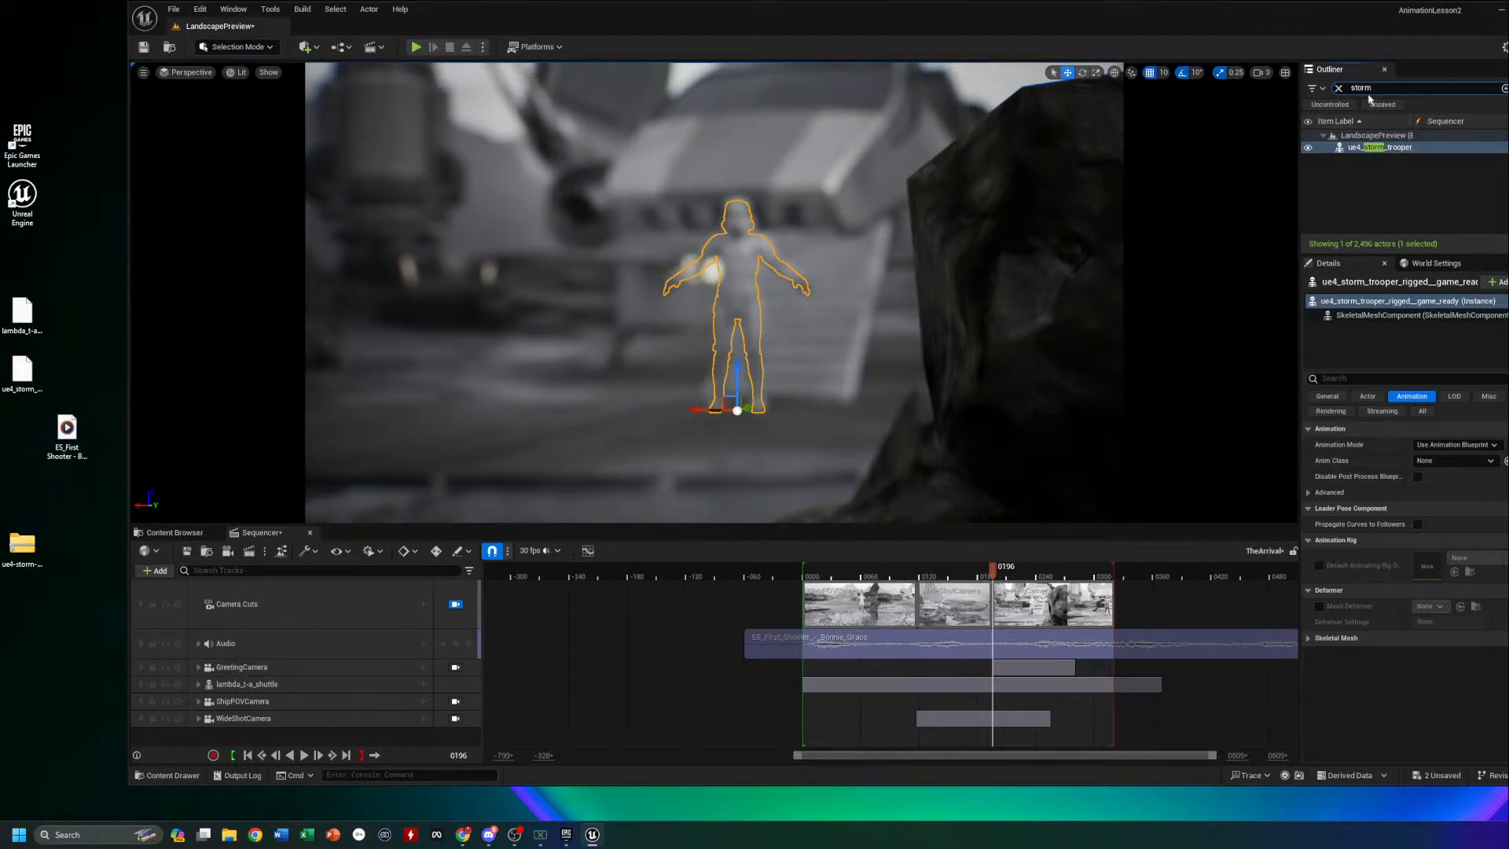
{"action": "left_click_drag", "start_coordinate": [1376, 146], "coordinate": [317, 748]}
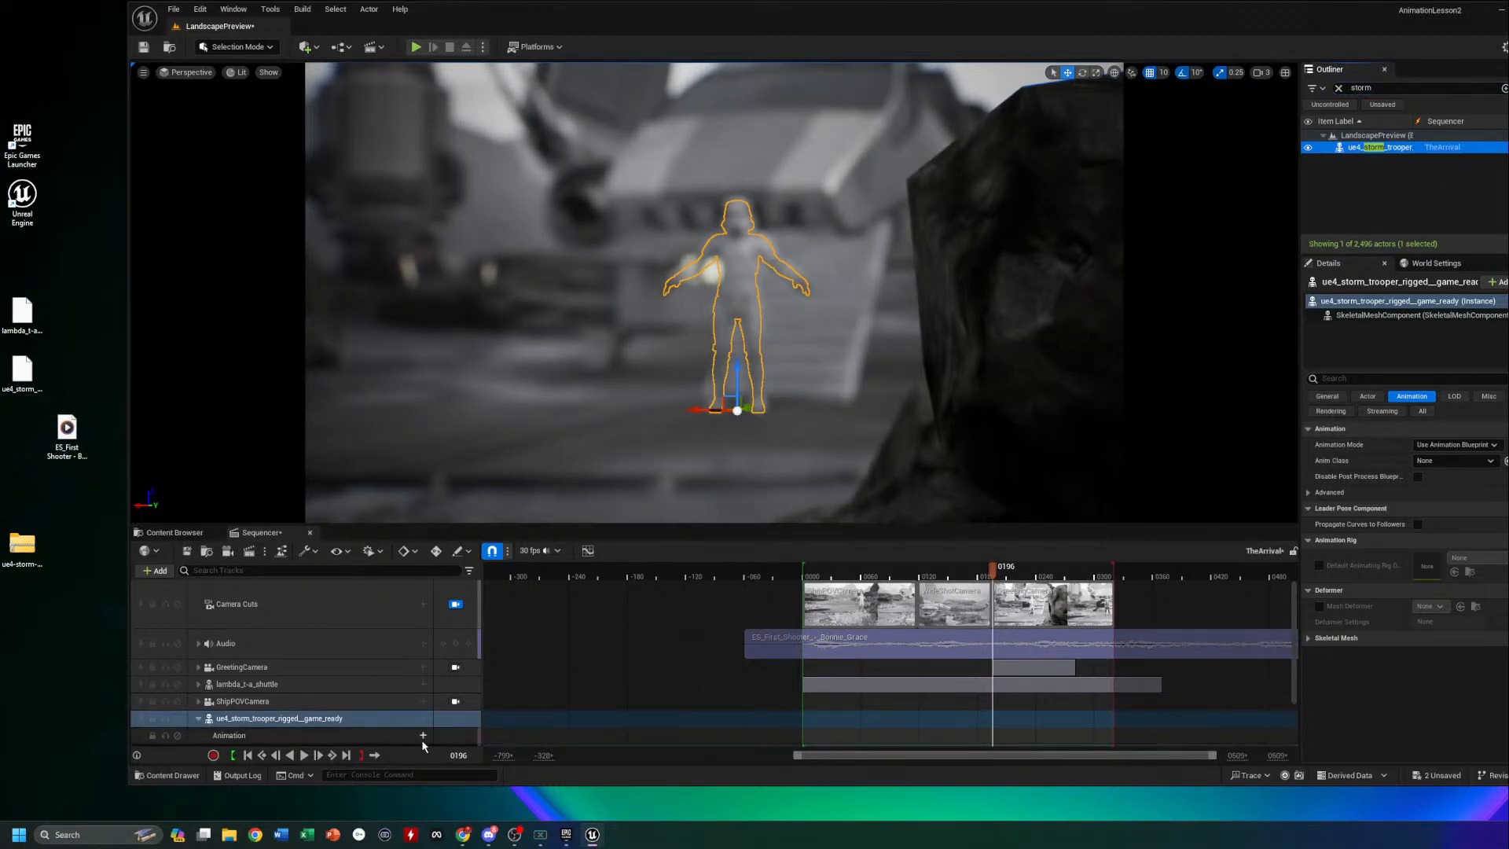
{"action": "scroll", "coordinate": [317, 738], "scroll_direction": "down", "scroll_amount": 1}
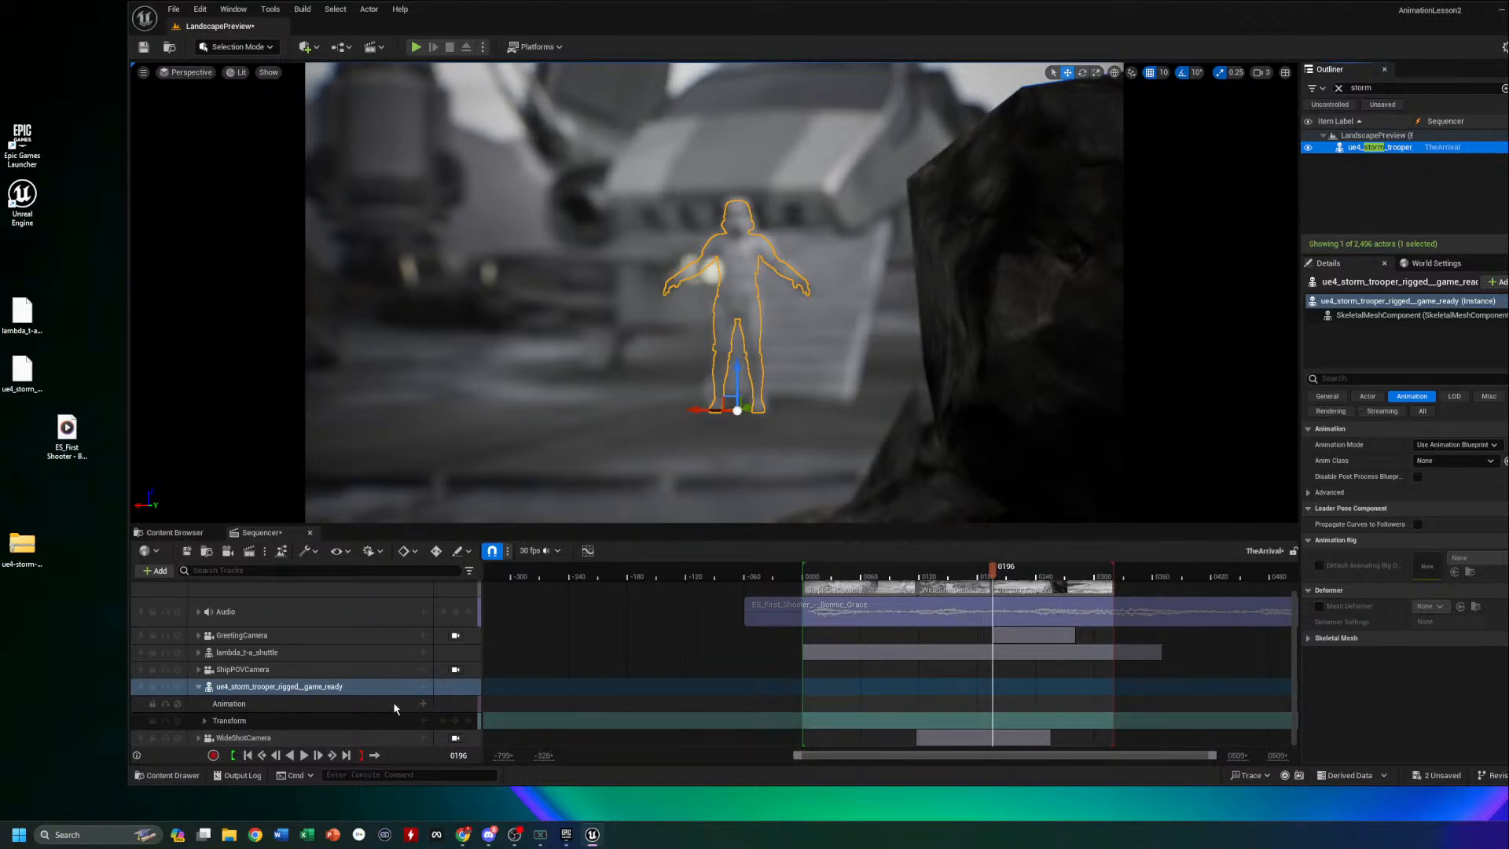
{"action": "left_click", "coordinate": [457, 721]}
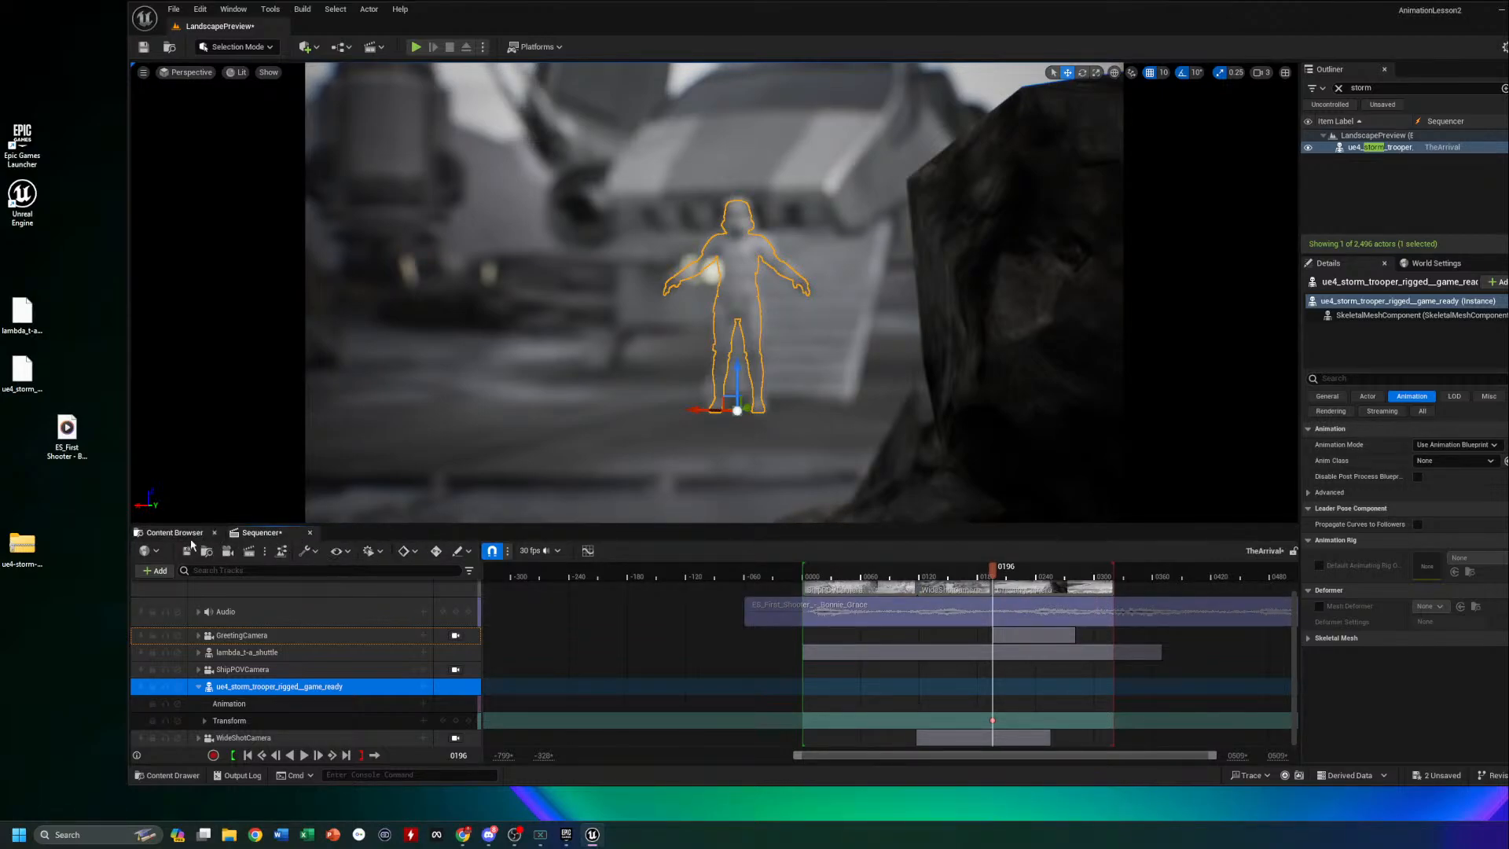
Save the LandscapePreview level and TheArrival sequence, and close the Sequencer
{"action": "key", "text": "ctrl+s"}
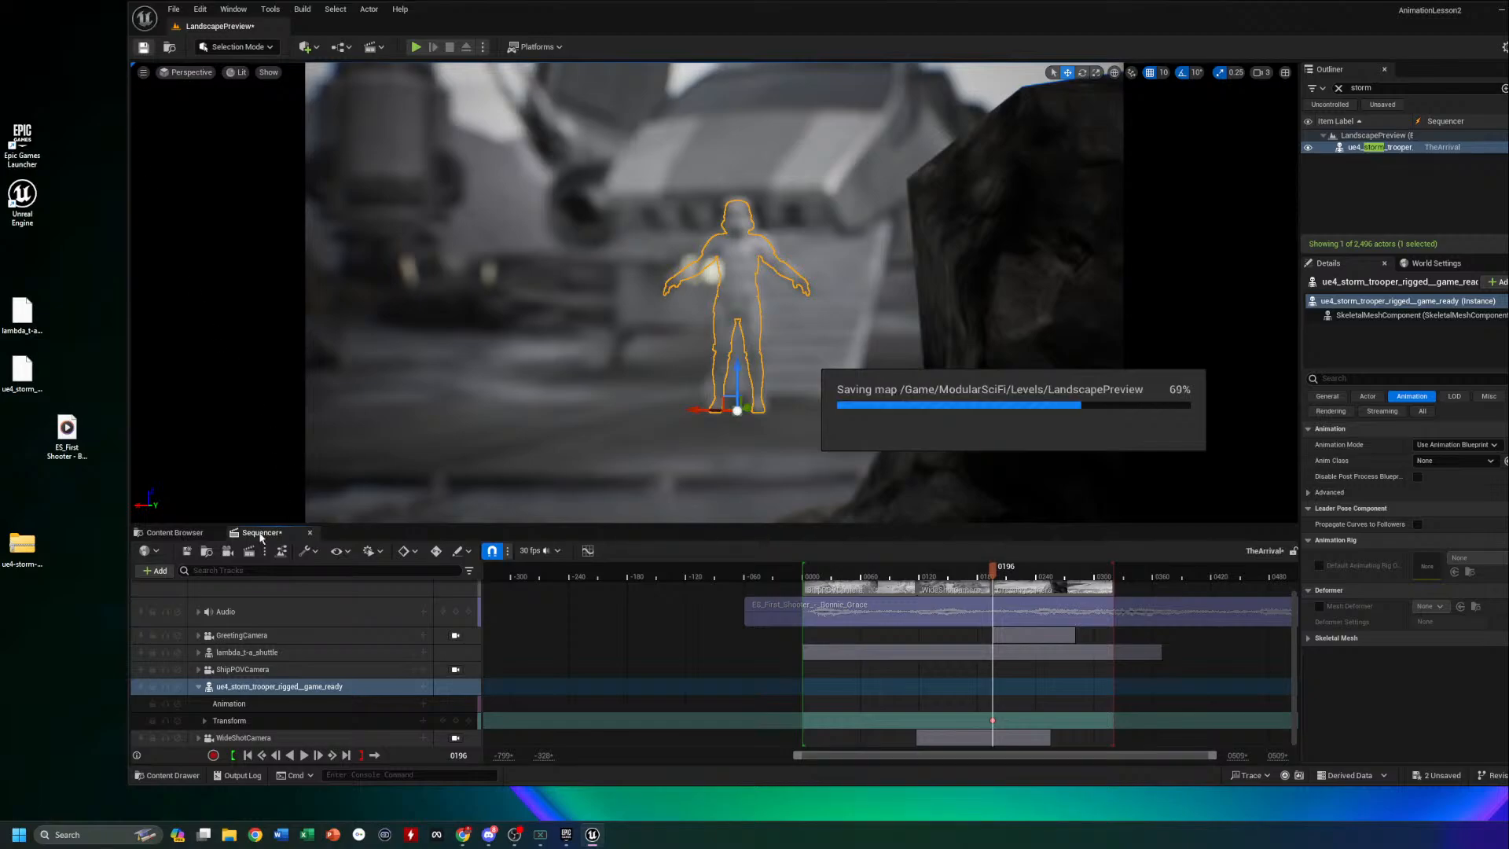
{"action": "left_click", "coordinate": [186, 558]}
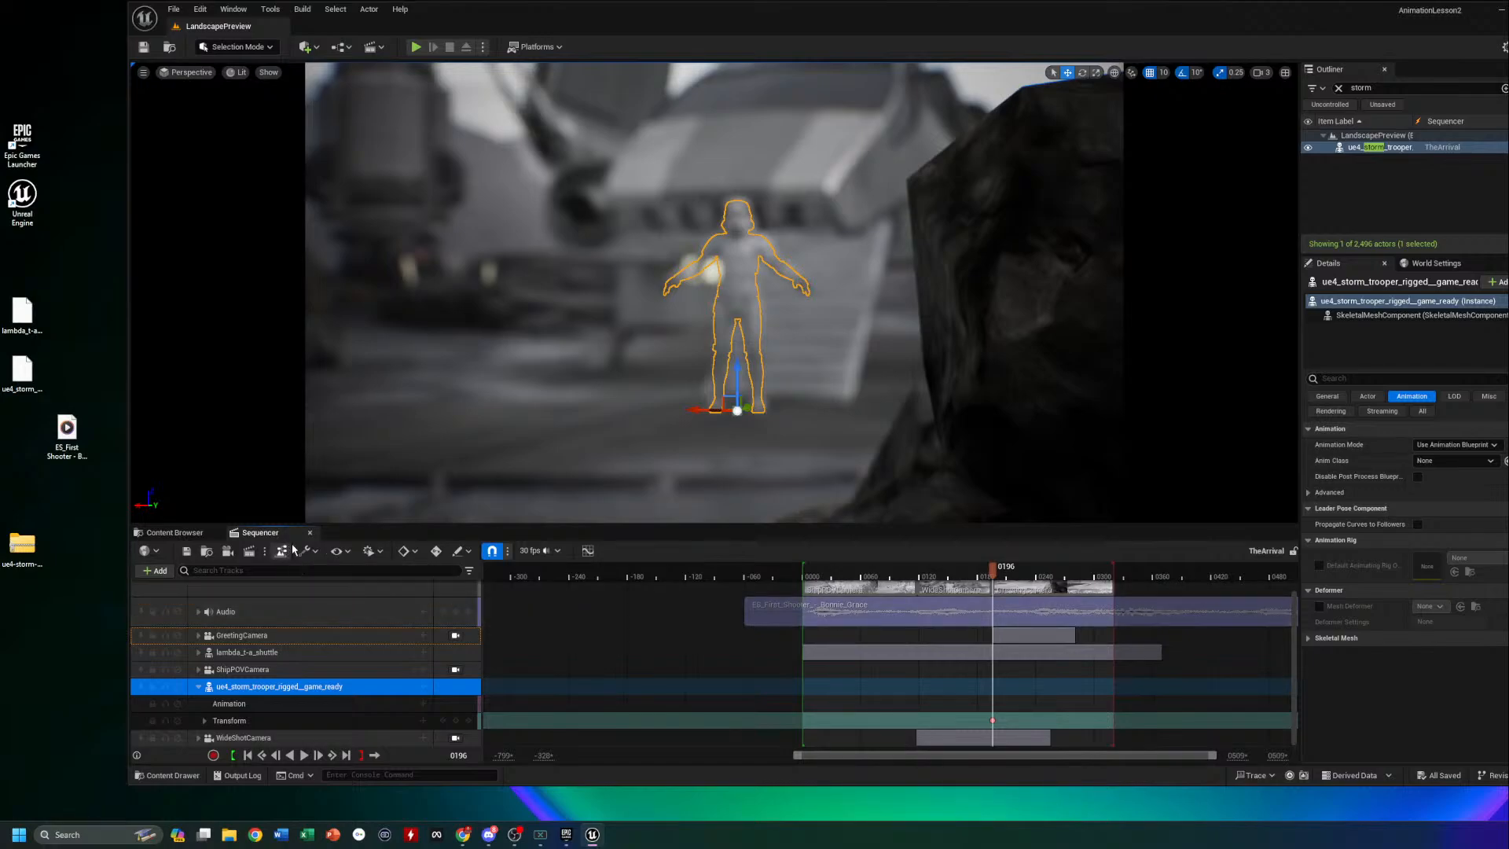
{"action": "left_click", "coordinate": [507, 440]}
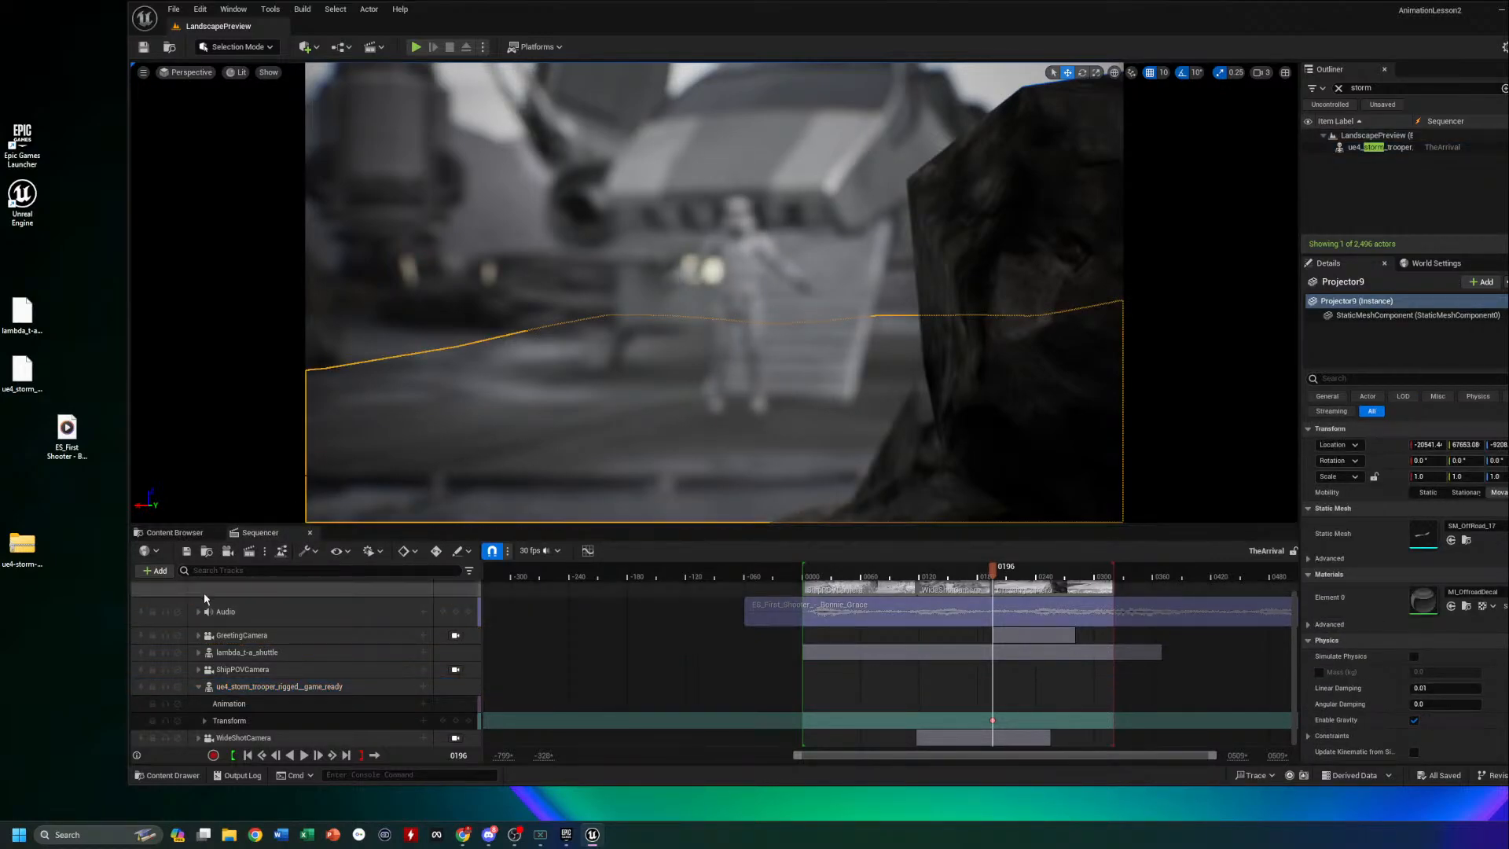
{"action": "left_click", "coordinate": [175, 532]}
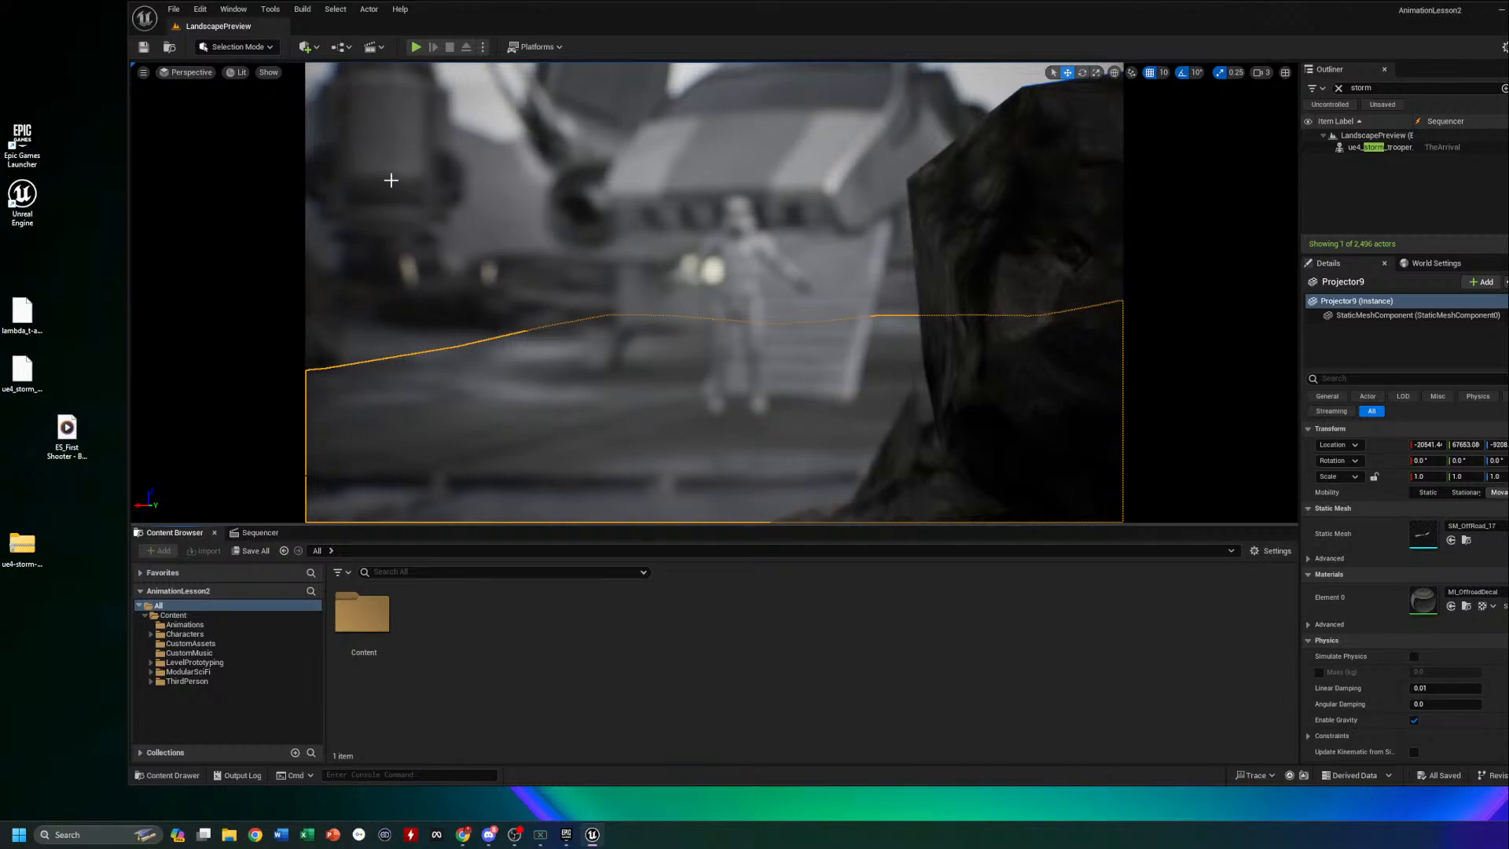
{"action": "left_click", "coordinate": [291, 531]}
Raise the stormtrooper straight up from the ground into the sky, near the flying shuttle
{"action": "right_click_drag", "start_coordinate": [488, 414], "coordinate": [432, 388]}
{"action": "key", "text": "s"}
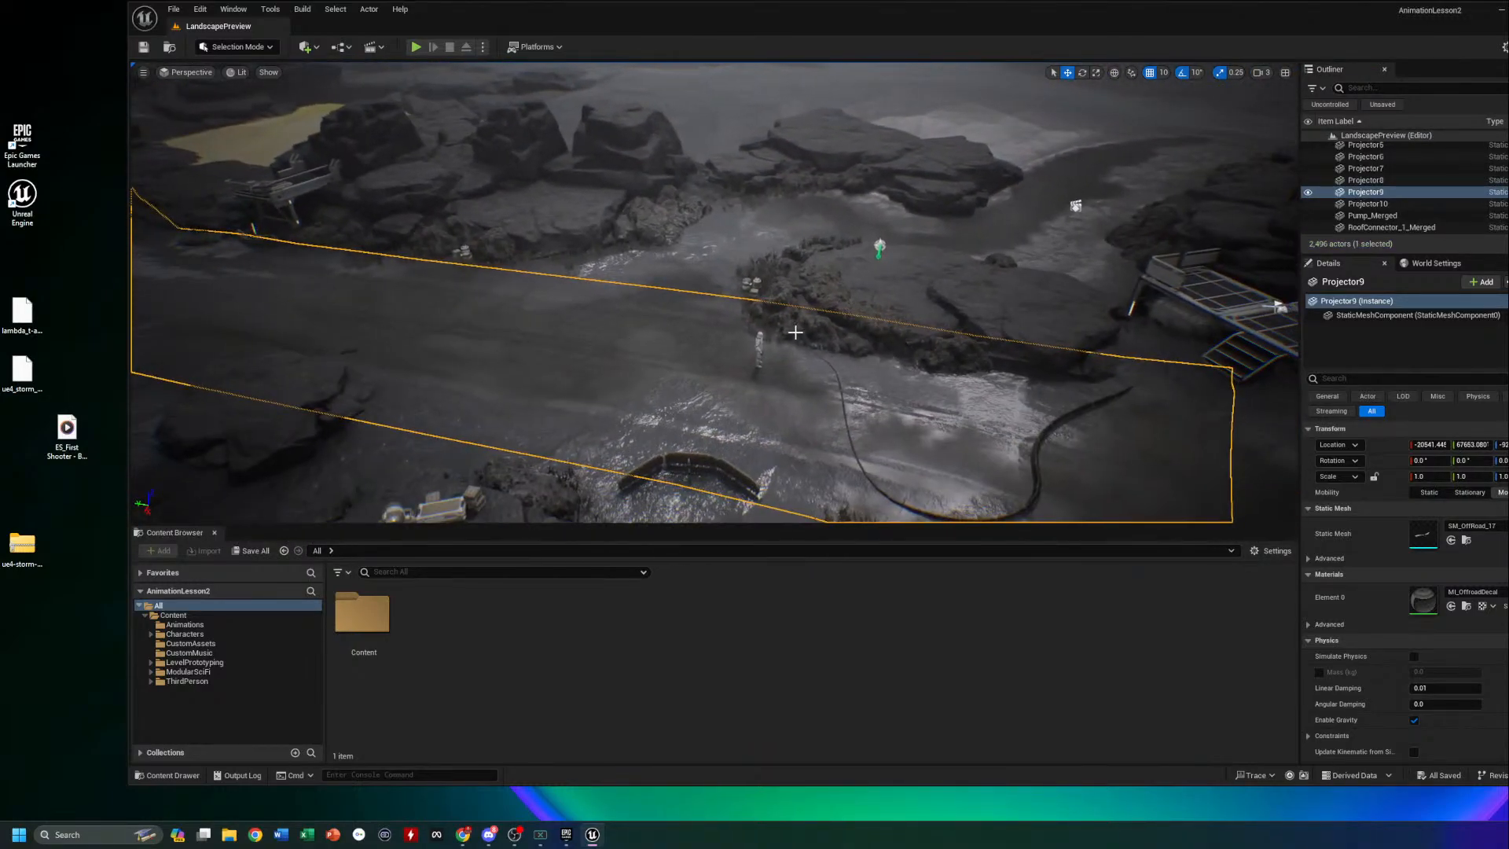
{"action": "left_click", "coordinate": [759, 344]}
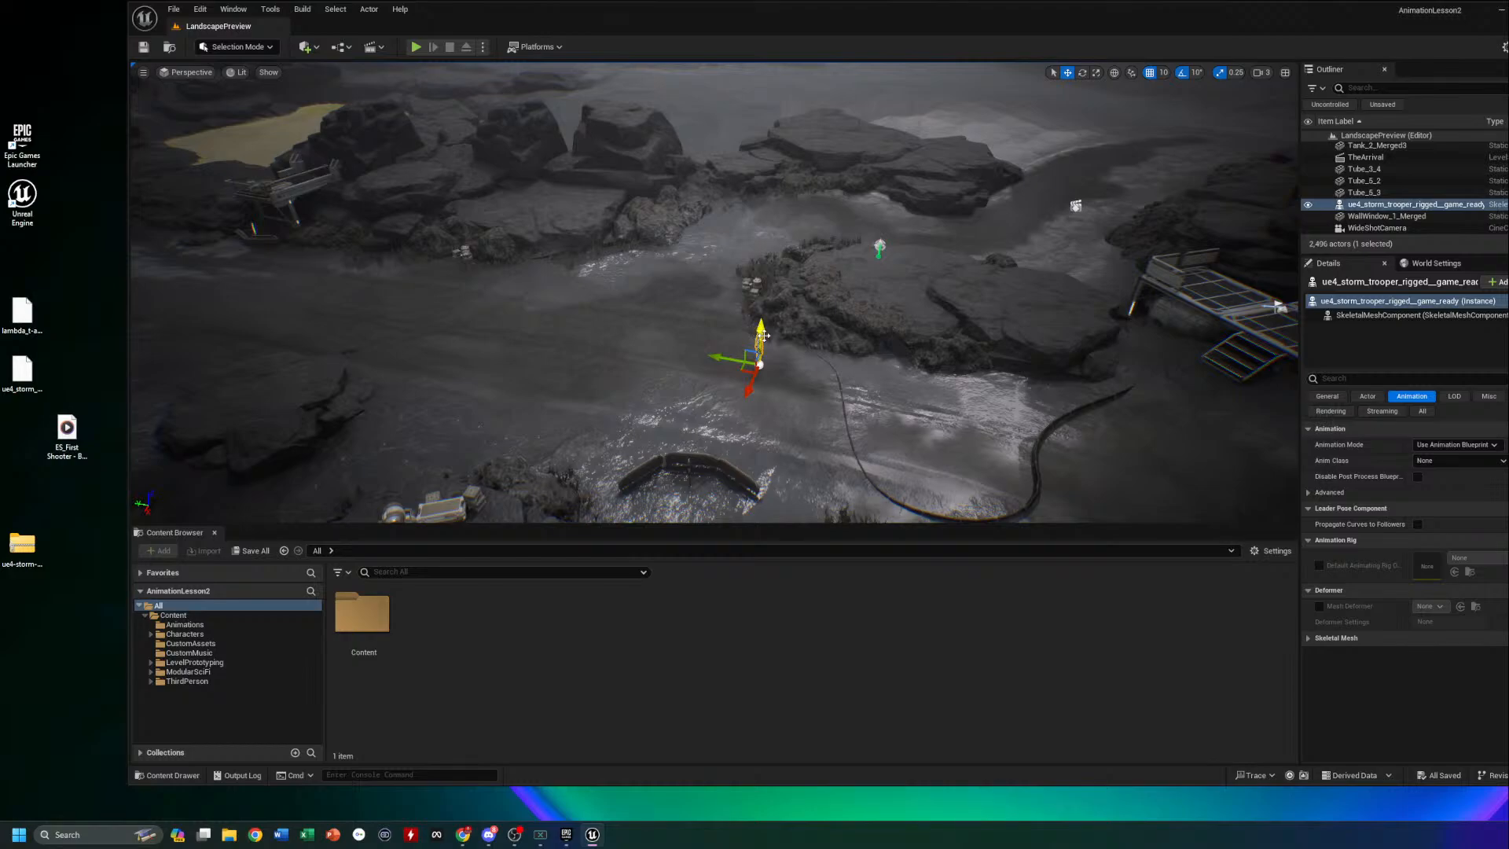
{"action": "left_click_drag", "start_coordinate": [764, 336], "coordinate": [771, 67]}
{"action": "left_click_drag", "start_coordinate": [869, 432], "coordinate": [868, 430]}
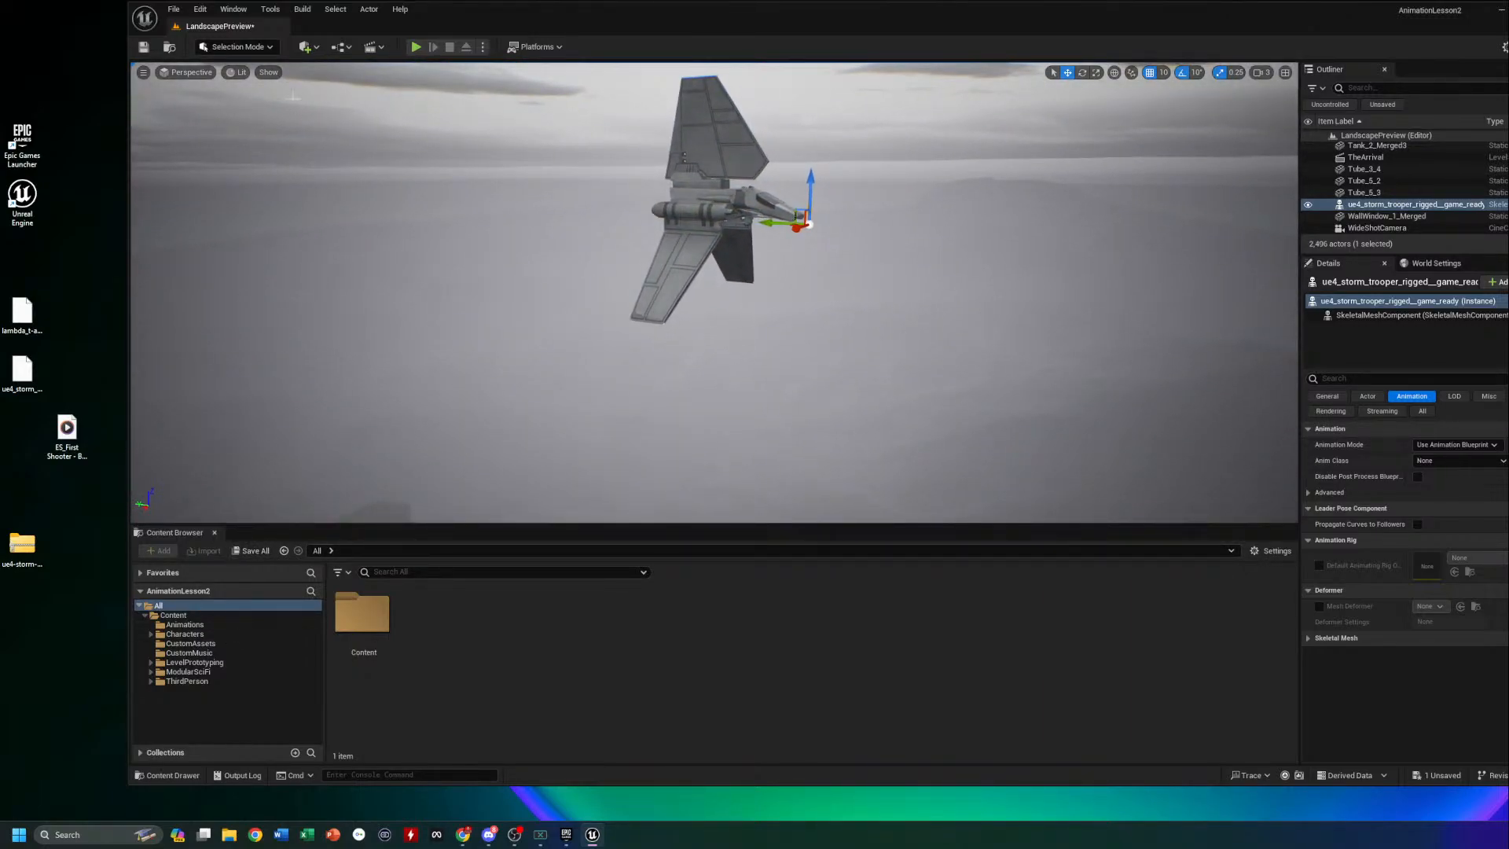
Reopen TheArrival level sequence and lock the viewport to its camera cuts
{"action": "left_click", "coordinate": [373, 48]}
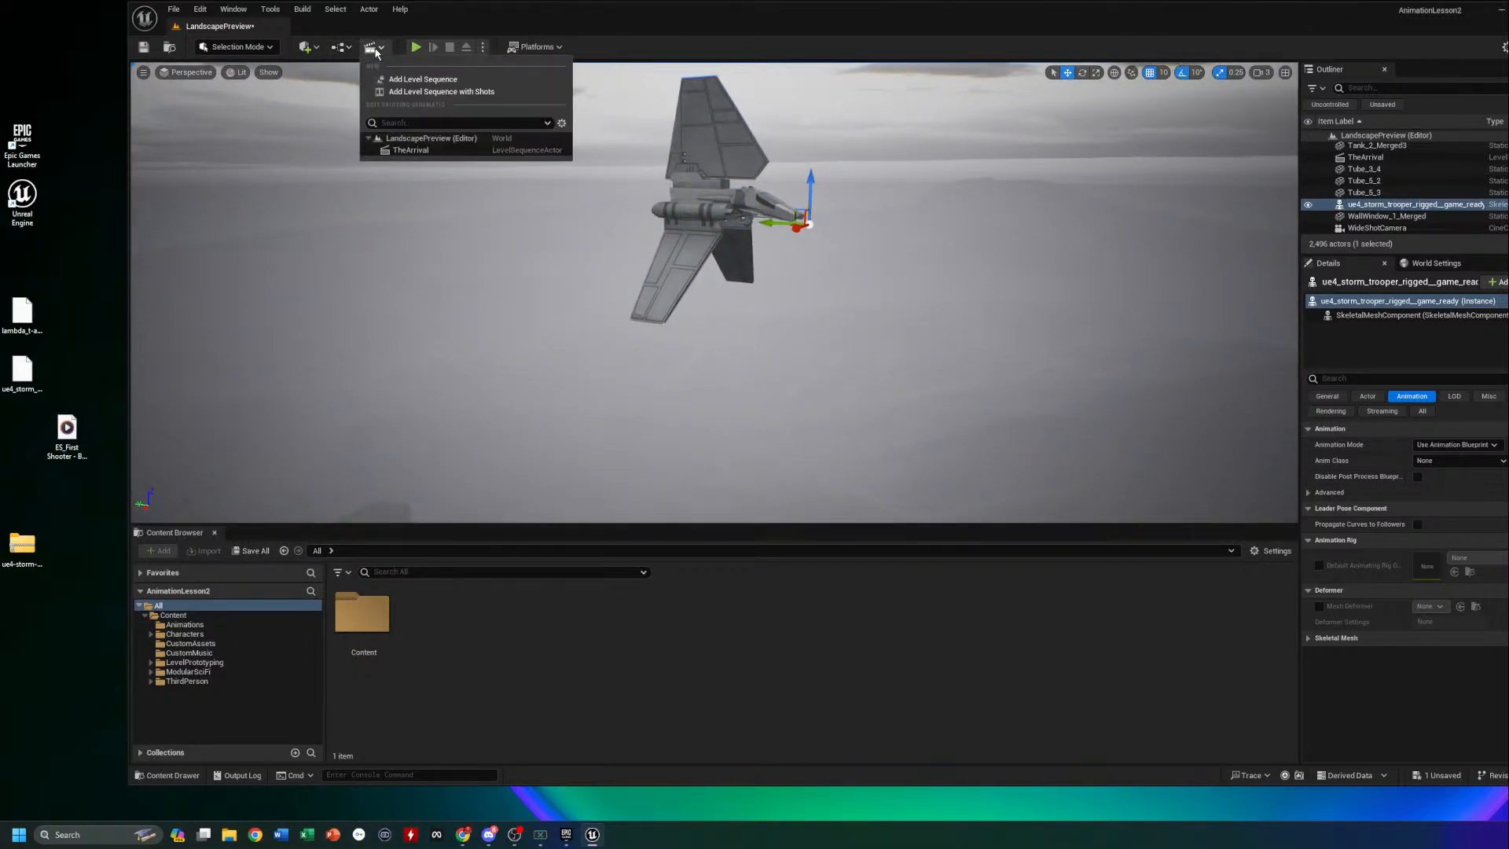
{"action": "left_click", "coordinate": [408, 150]}
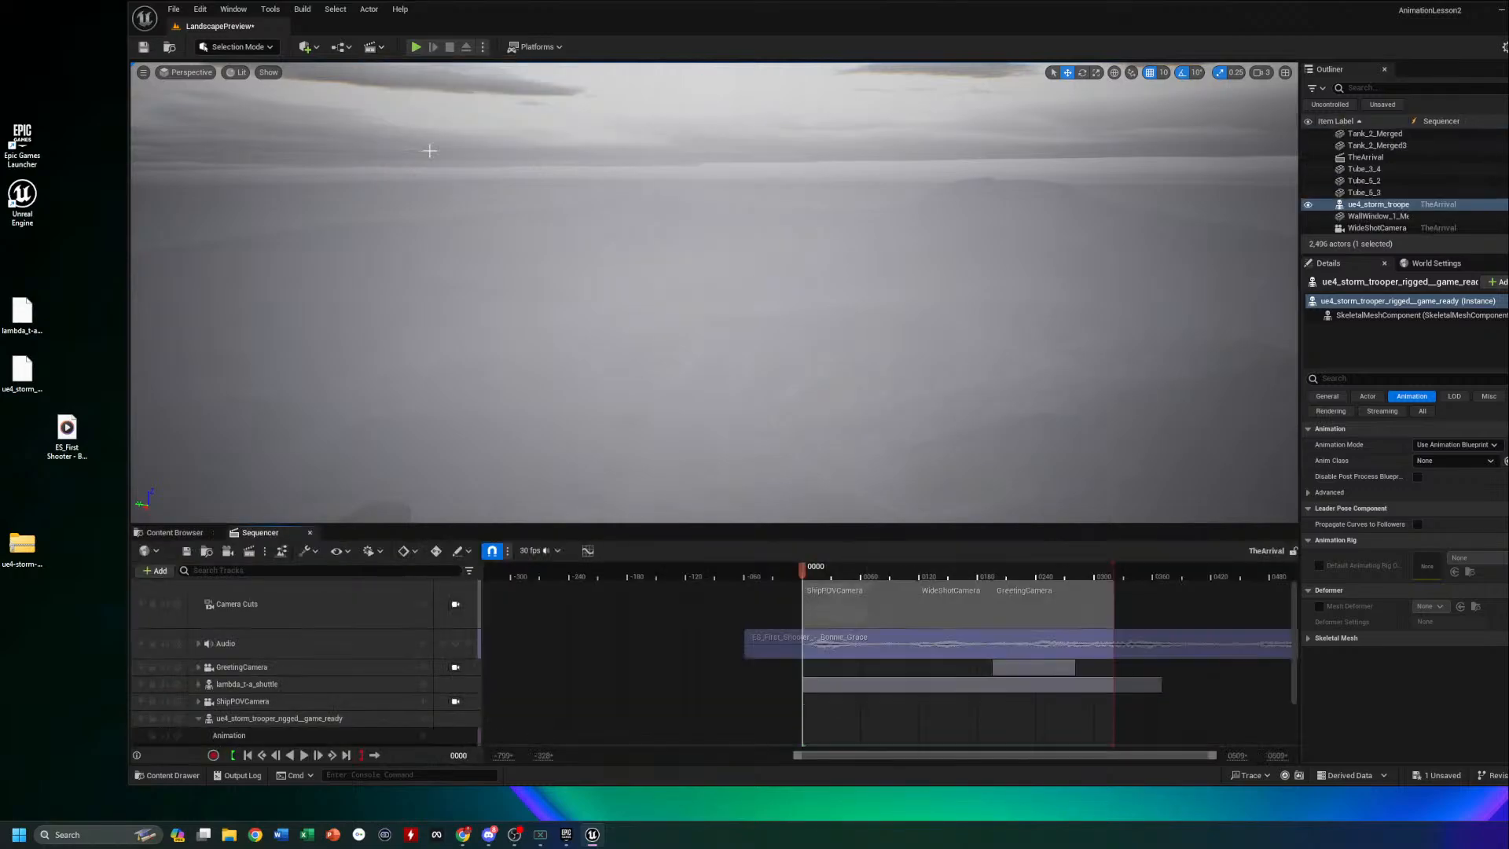
{"action": "left_click", "coordinate": [455, 604]}
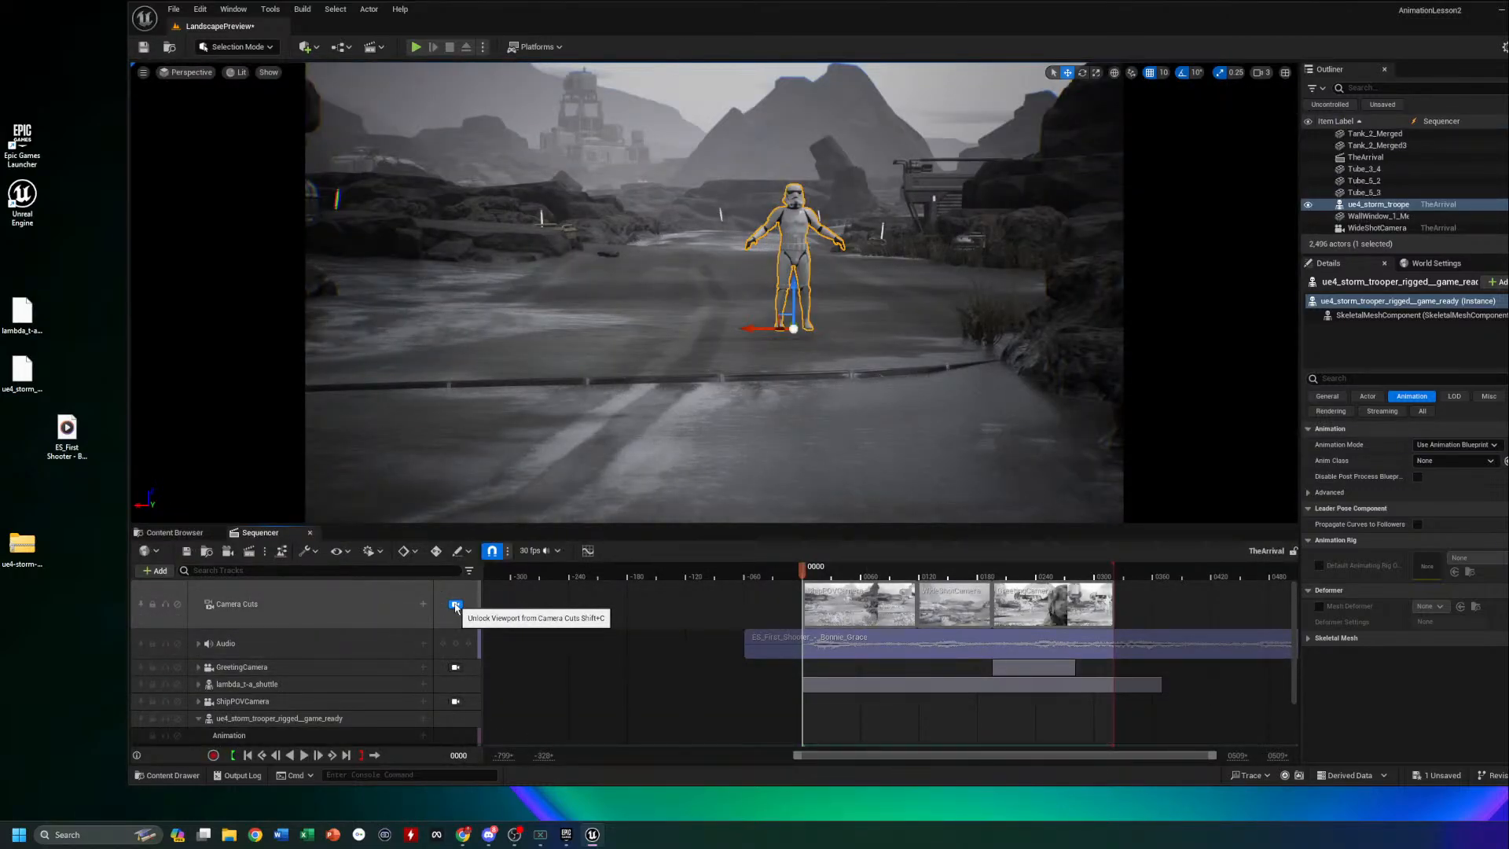
Play the ShipPOVCamera shot from the start twice to check where the stormtrooper appears
{"action": "key", "text": "space"}
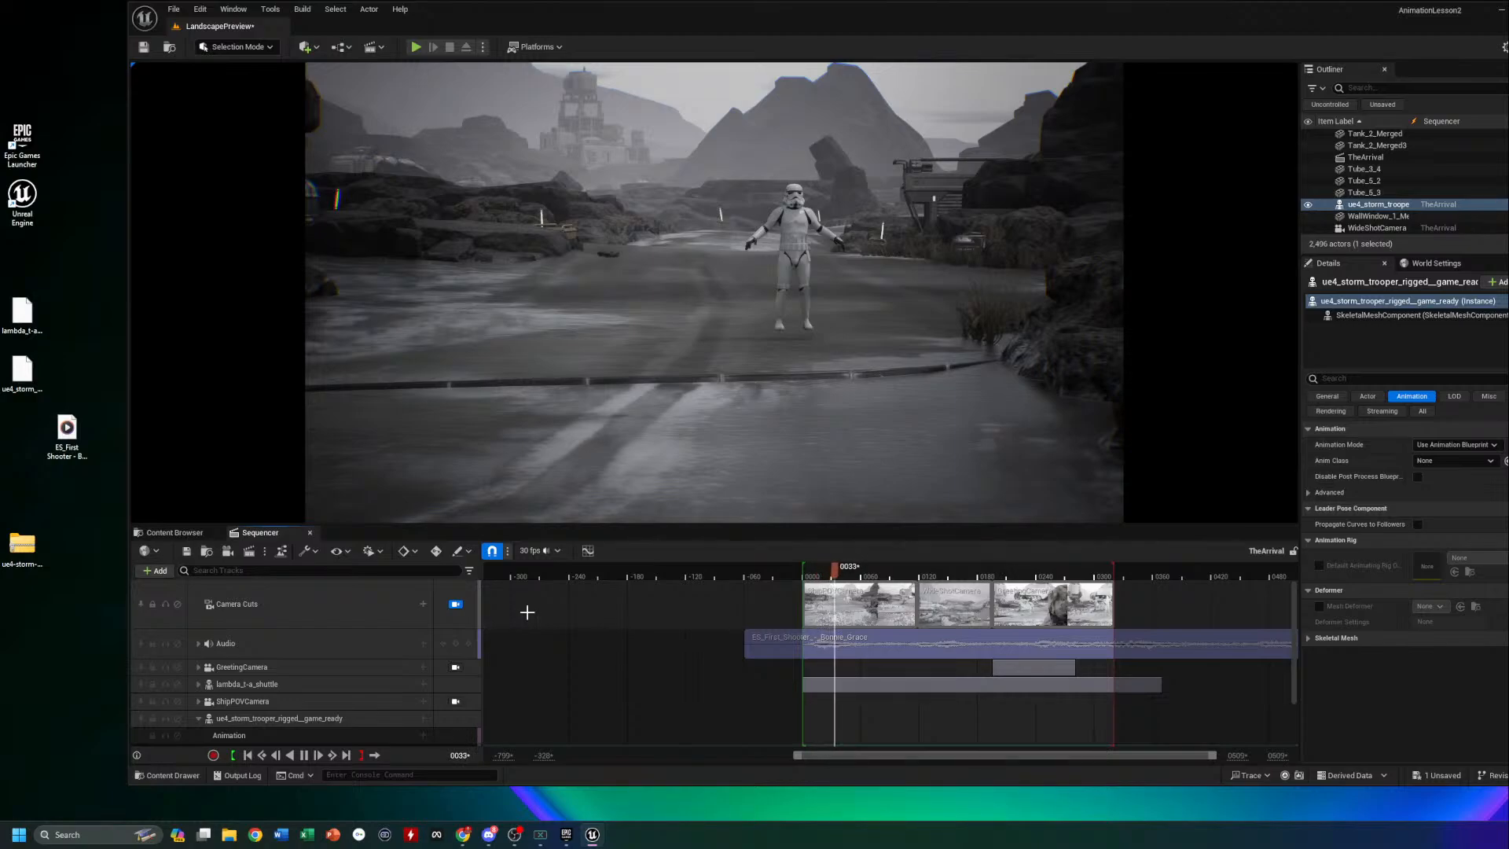
{"action": "key", "text": "space"}
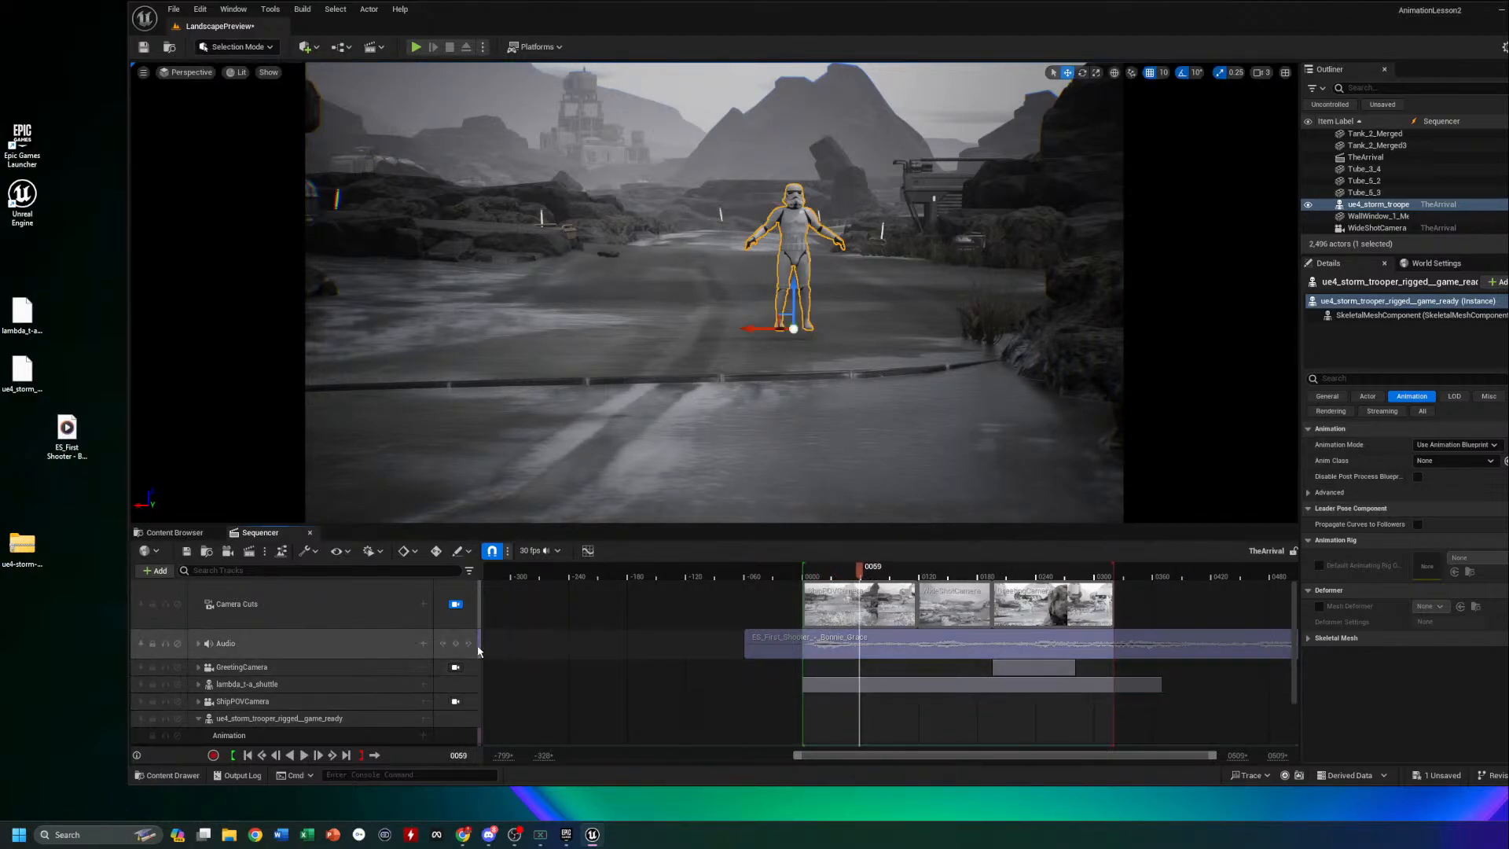
{"action": "scroll", "coordinate": [415, 682], "scroll_direction": "down", "scroll_amount": 1}
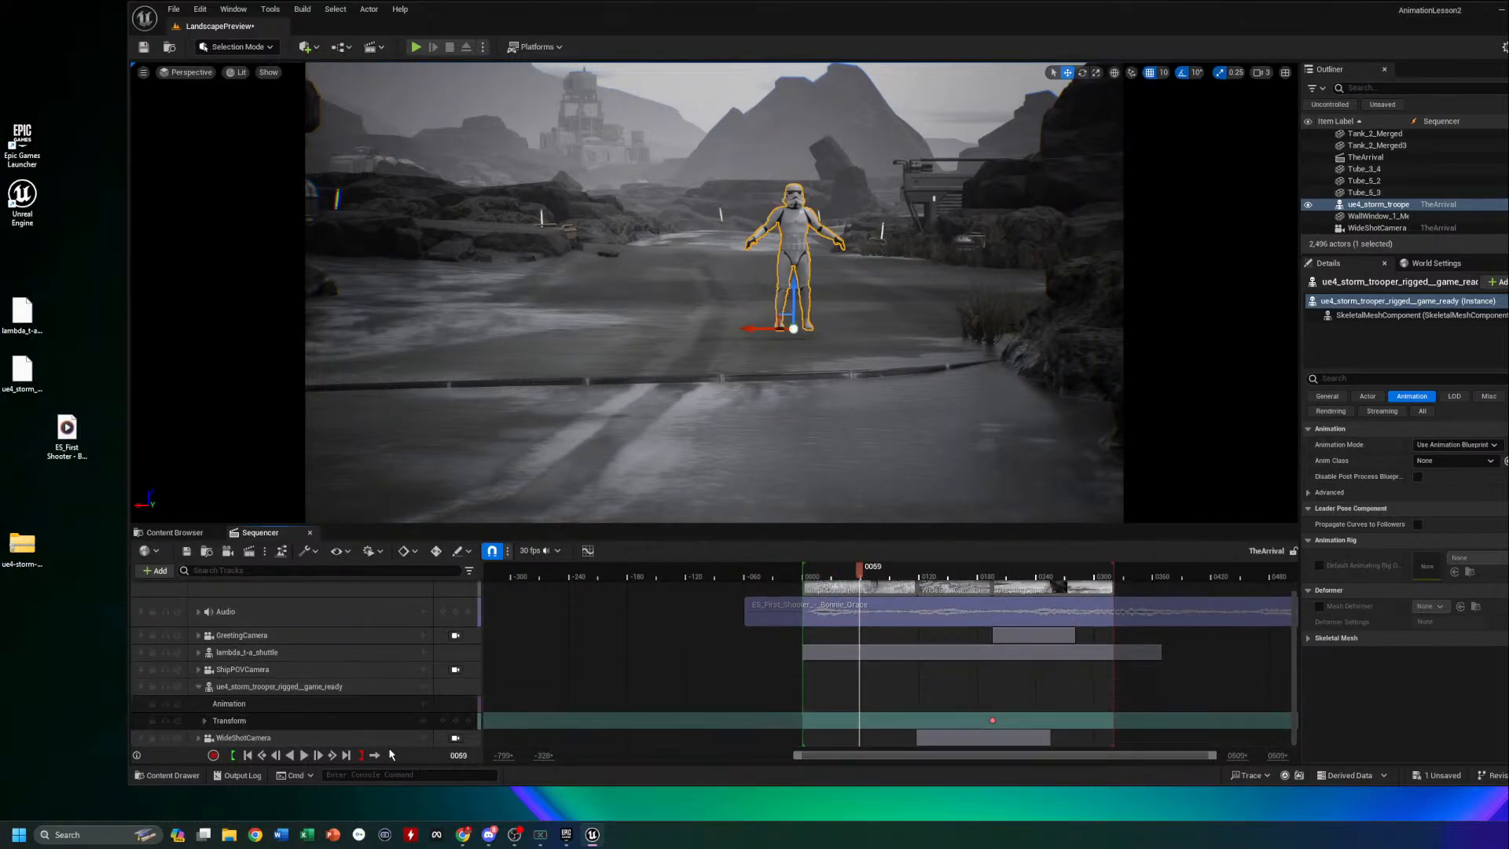
{"action": "scroll", "coordinate": [314, 691], "scroll_direction": "up", "scroll_amount": 1}
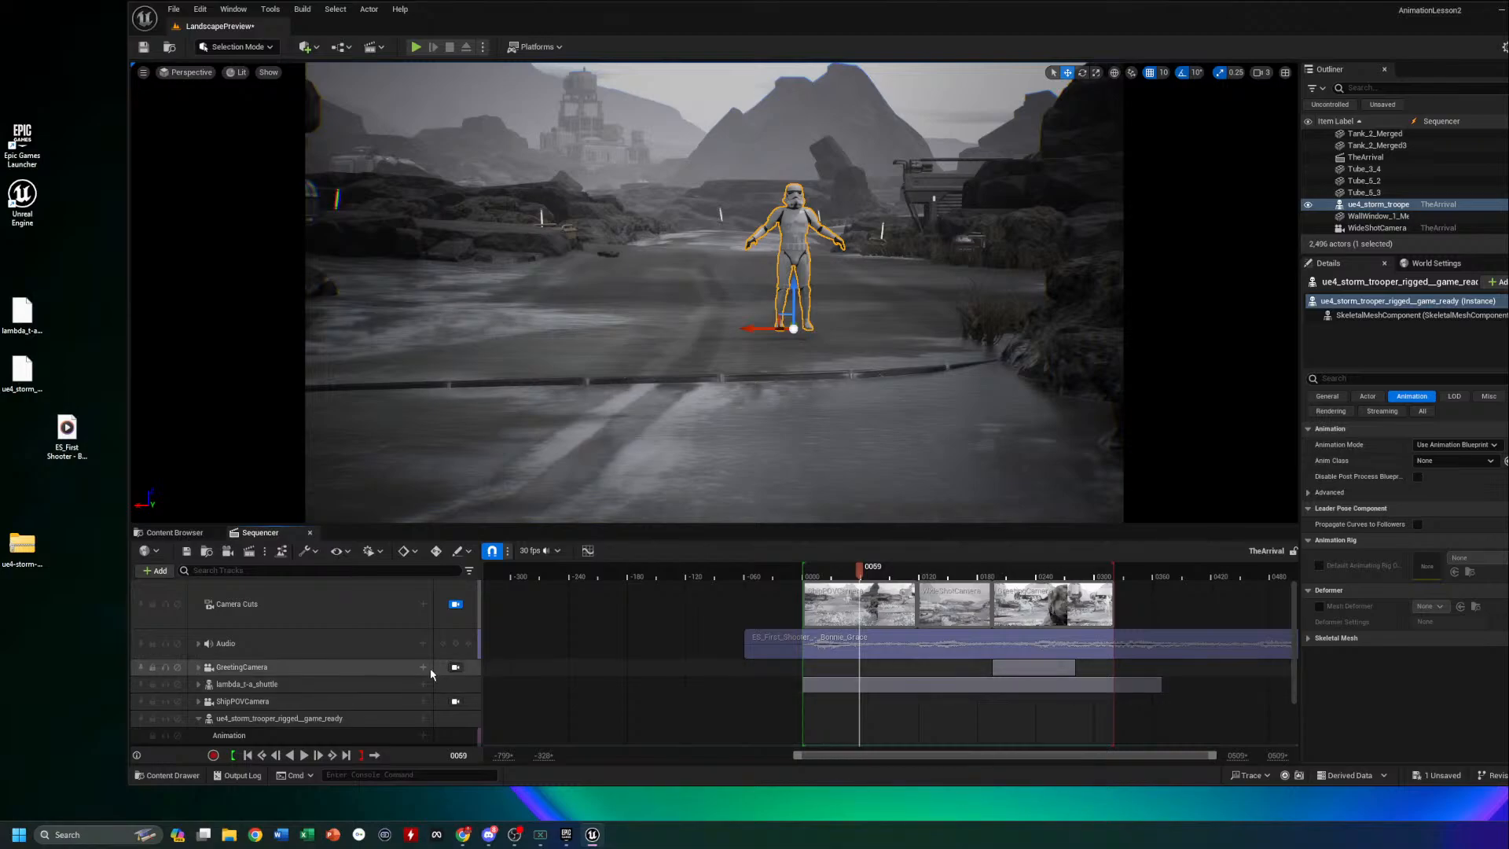
{"action": "left_click_drag", "start_coordinate": [862, 572], "coordinate": [803, 574]}
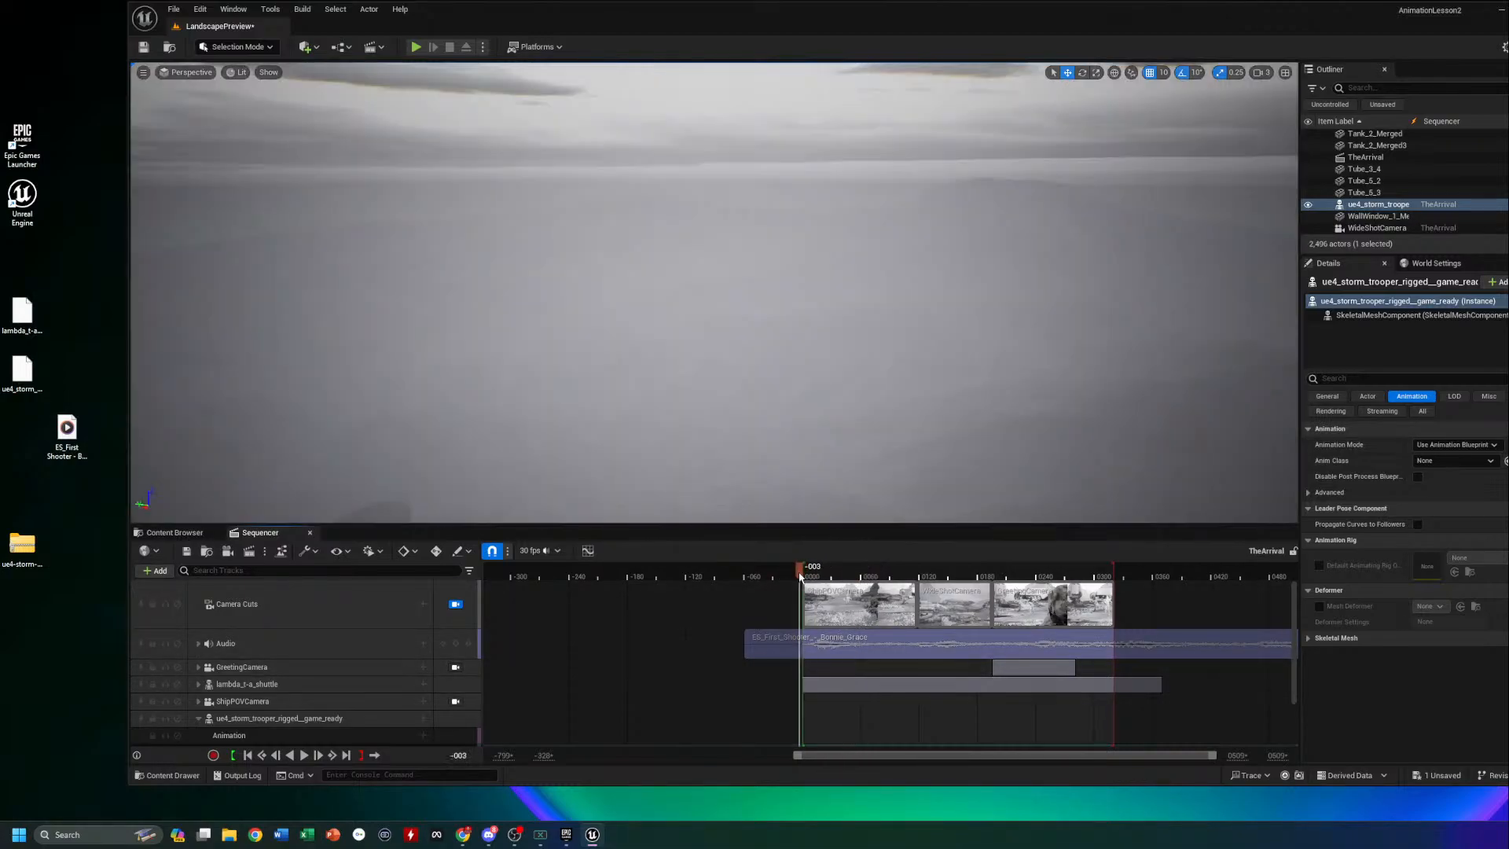
{"action": "key", "text": "space"}
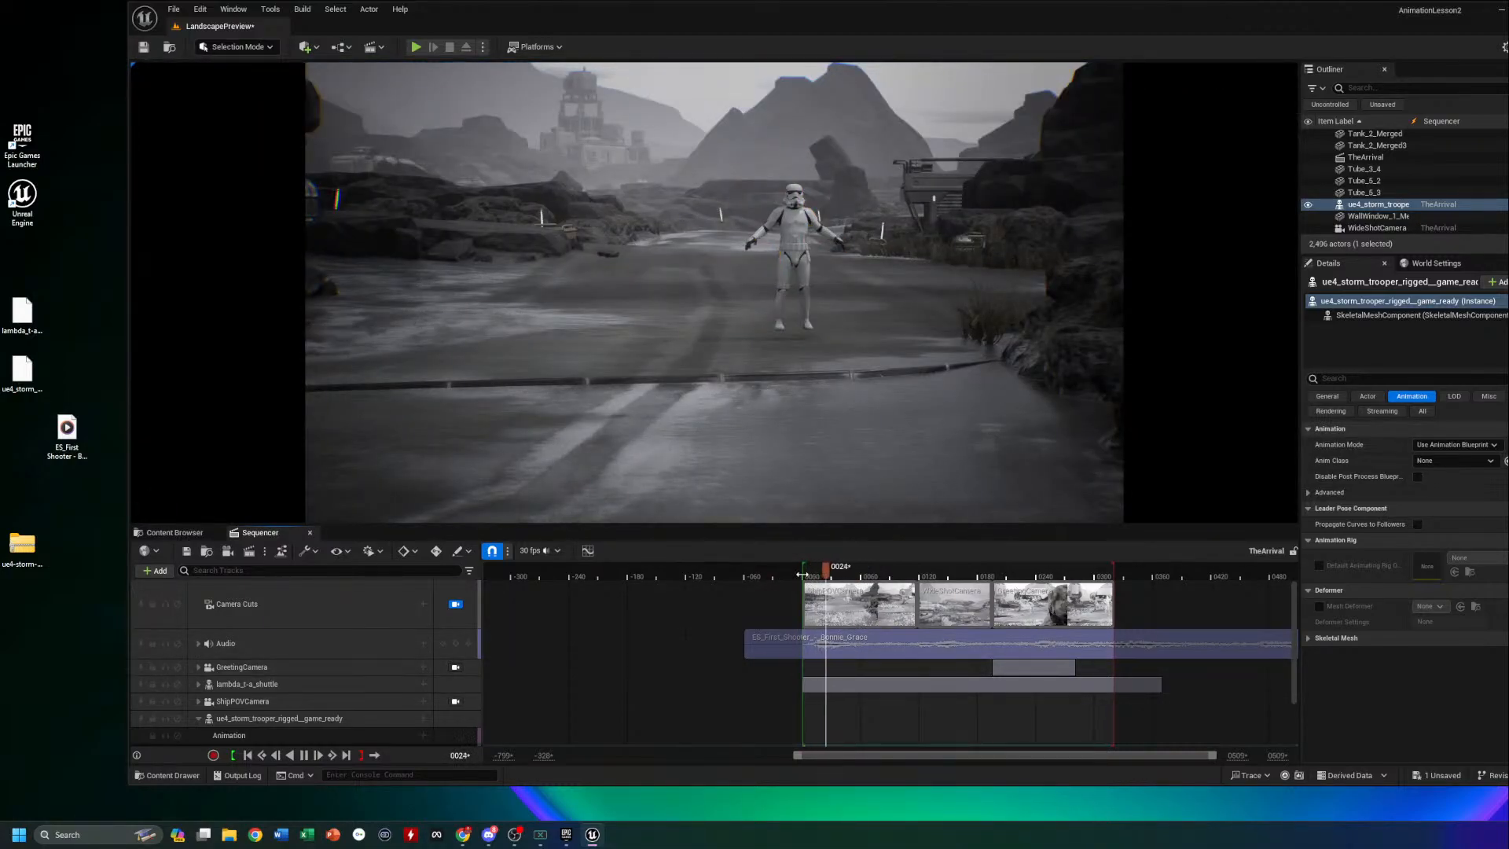
{"action": "key", "text": "space"}
Examine the stormtrooper's Transform track and its keyframe in relation to the camera shots in TheArrival sequence
{"action": "scroll", "coordinate": [942, 676], "scroll_direction": "down", "scroll_amount": 1}
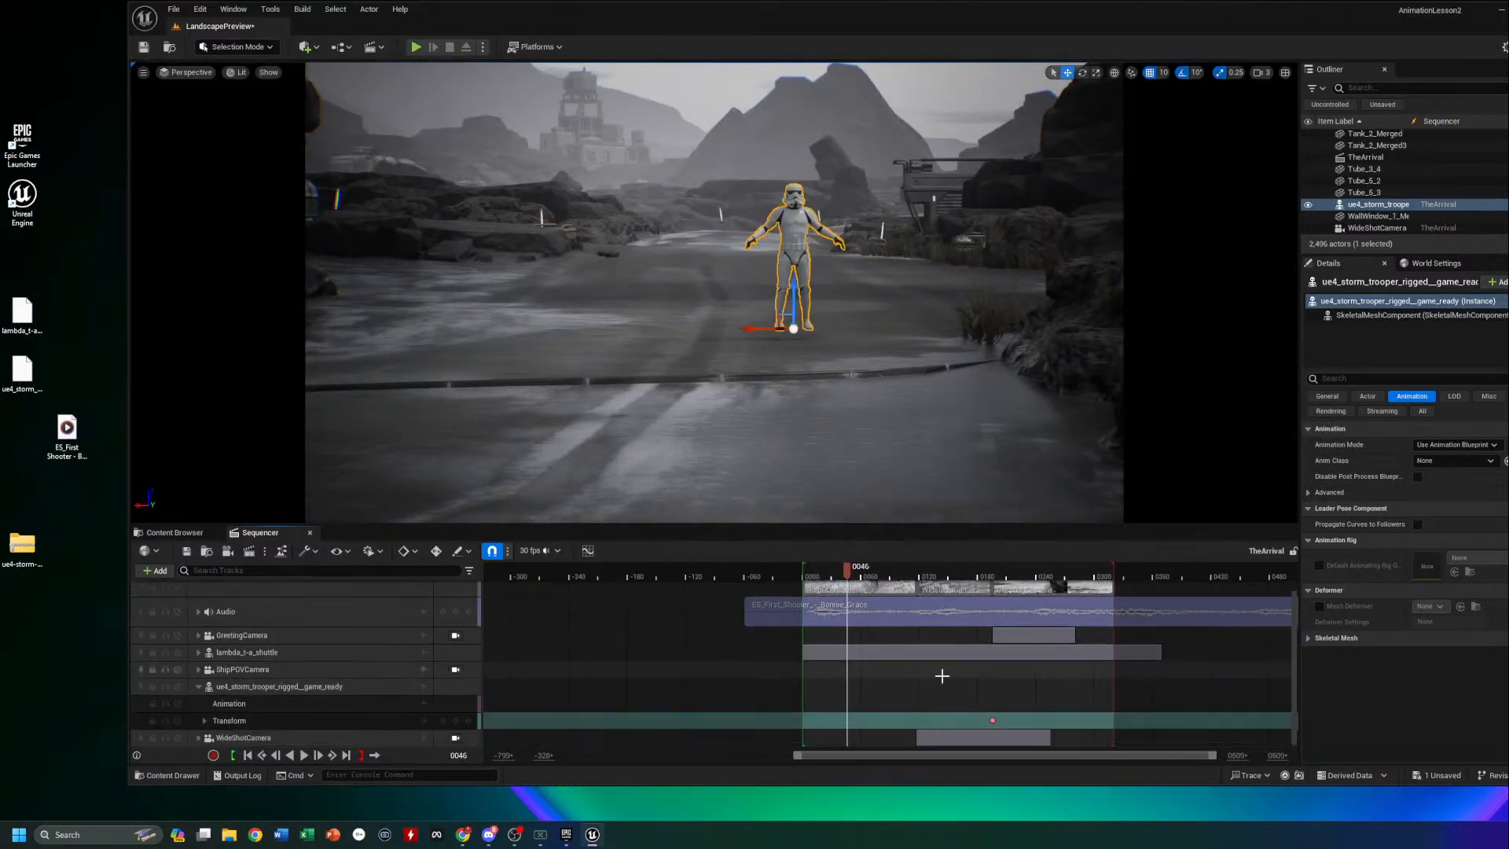
{"action": "left_click", "coordinate": [198, 687]}
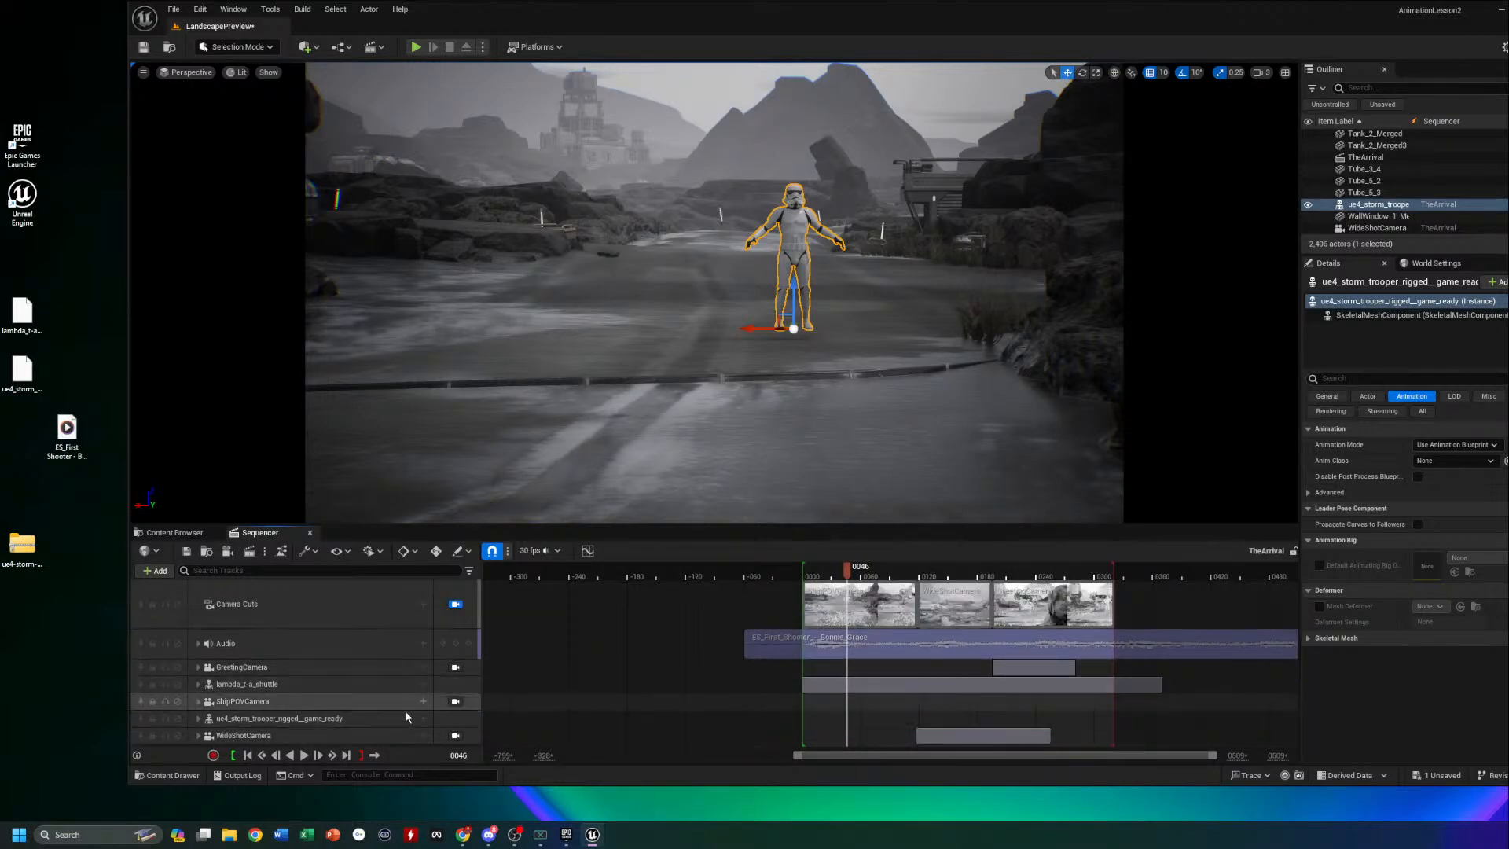
{"action": "left_click", "coordinate": [271, 718]}
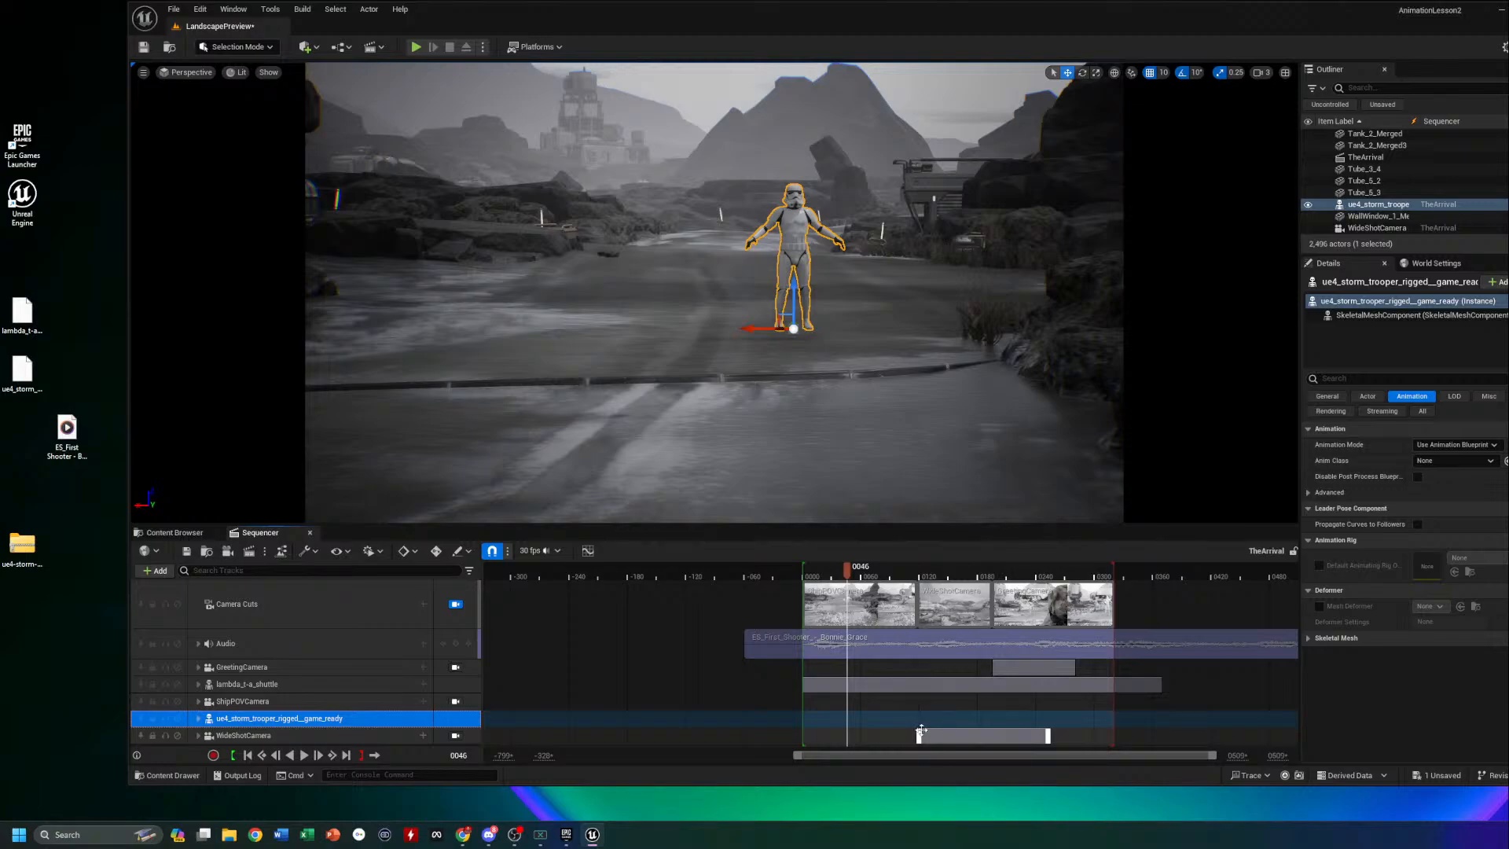
{"action": "left_click", "coordinate": [199, 718]}
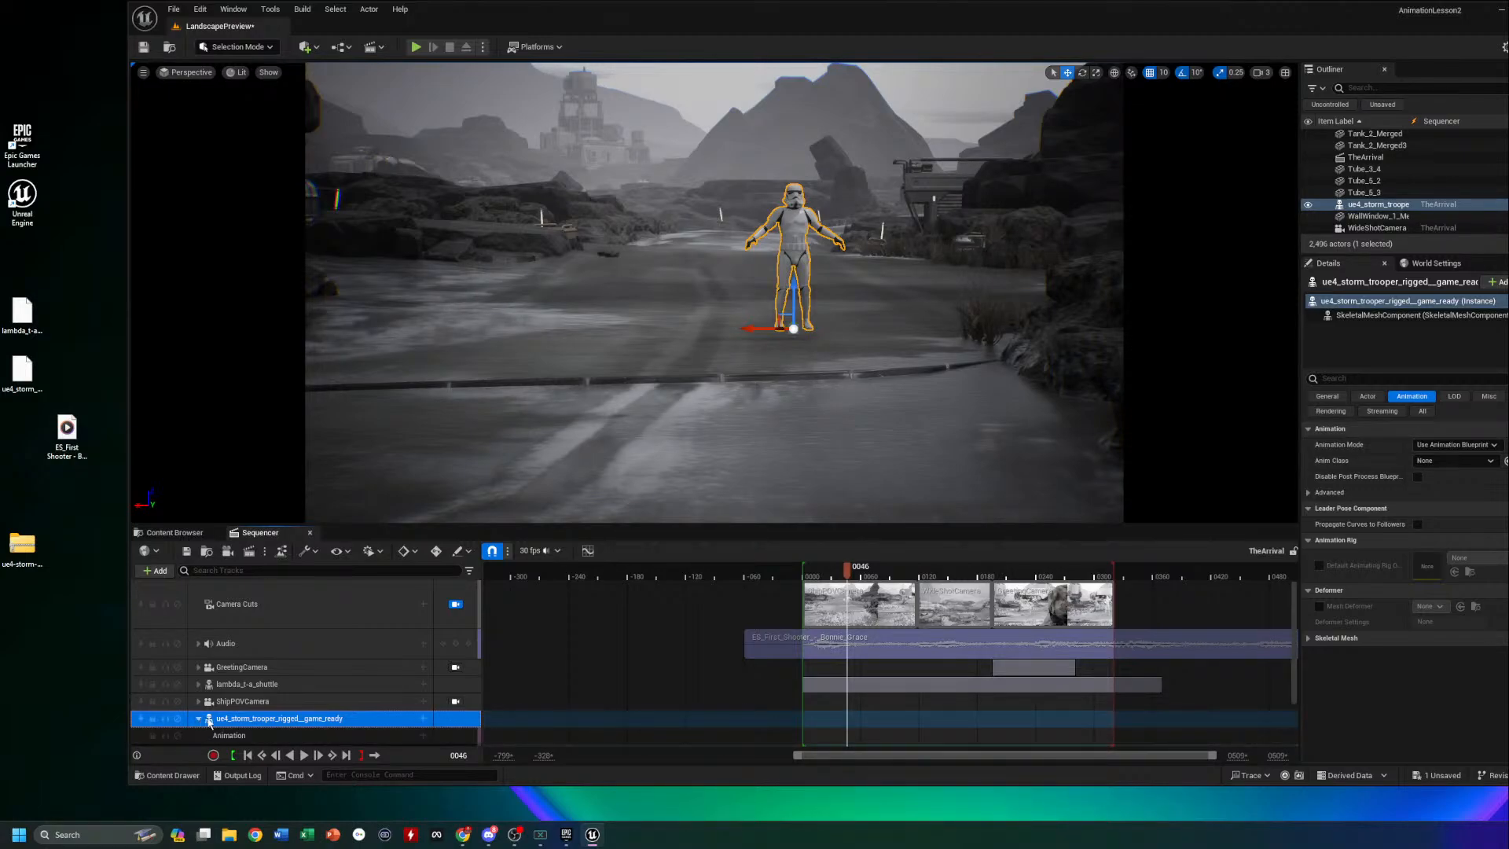
{"action": "scroll", "coordinate": [389, 734], "scroll_direction": "down", "scroll_amount": 1}
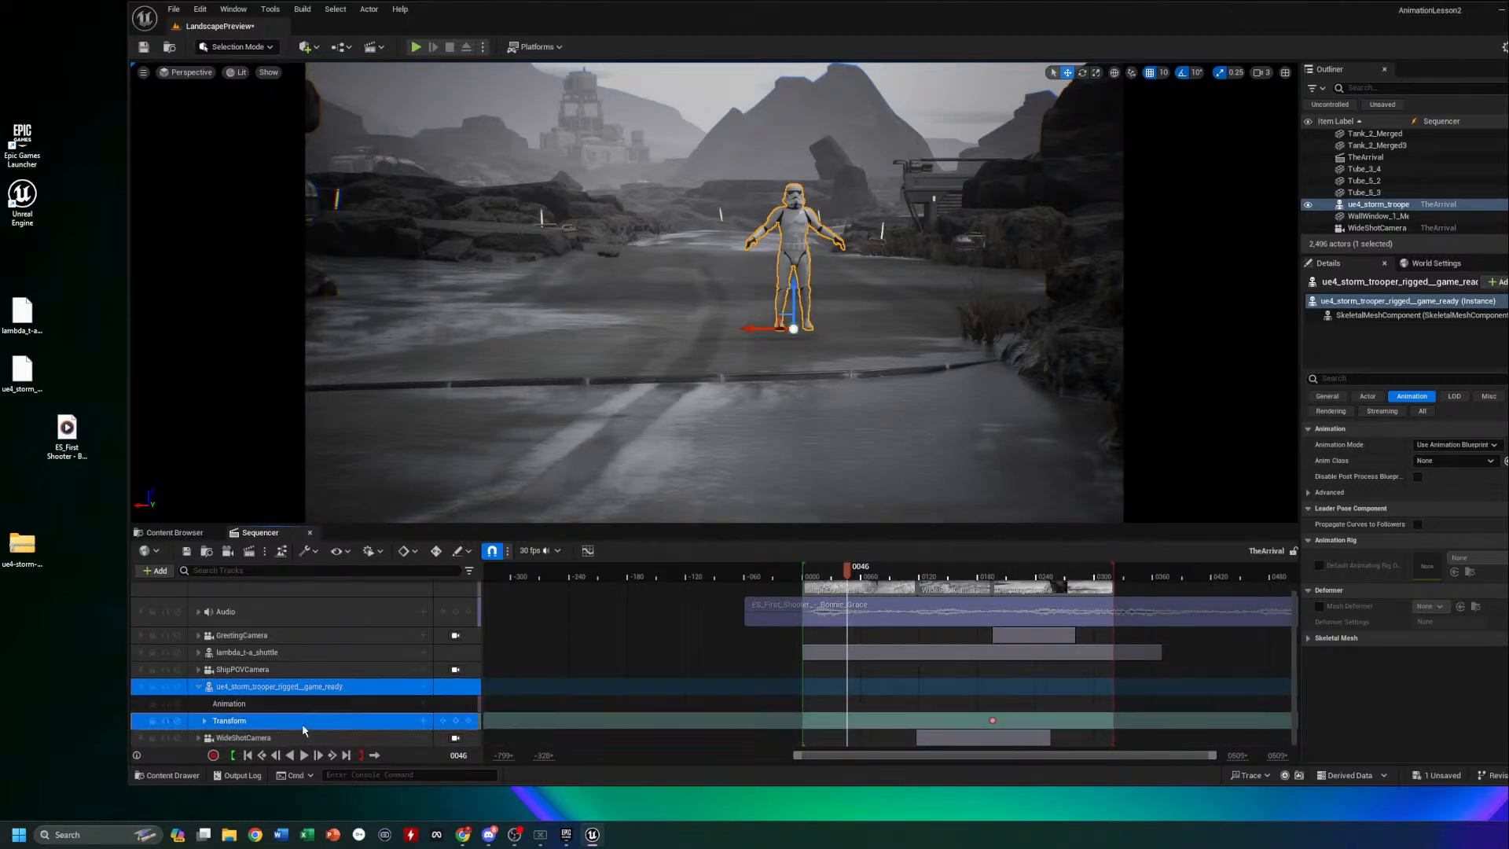
{"action": "left_click", "coordinate": [390, 722]}
{"action": "left_click", "coordinate": [767, 718]}
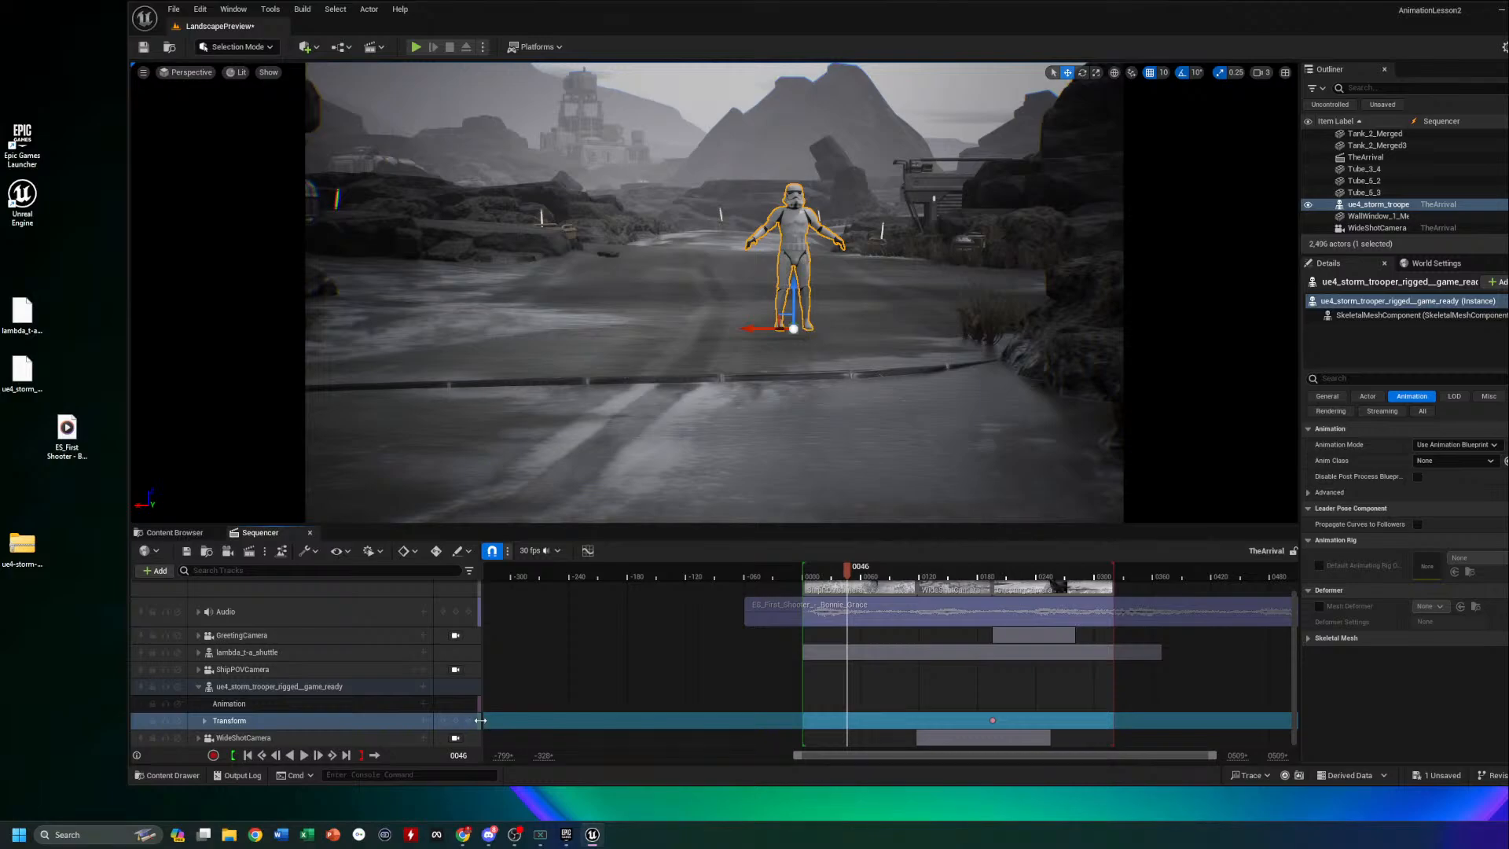
{"action": "left_click_drag", "start_coordinate": [479, 719], "coordinate": [484, 720]}
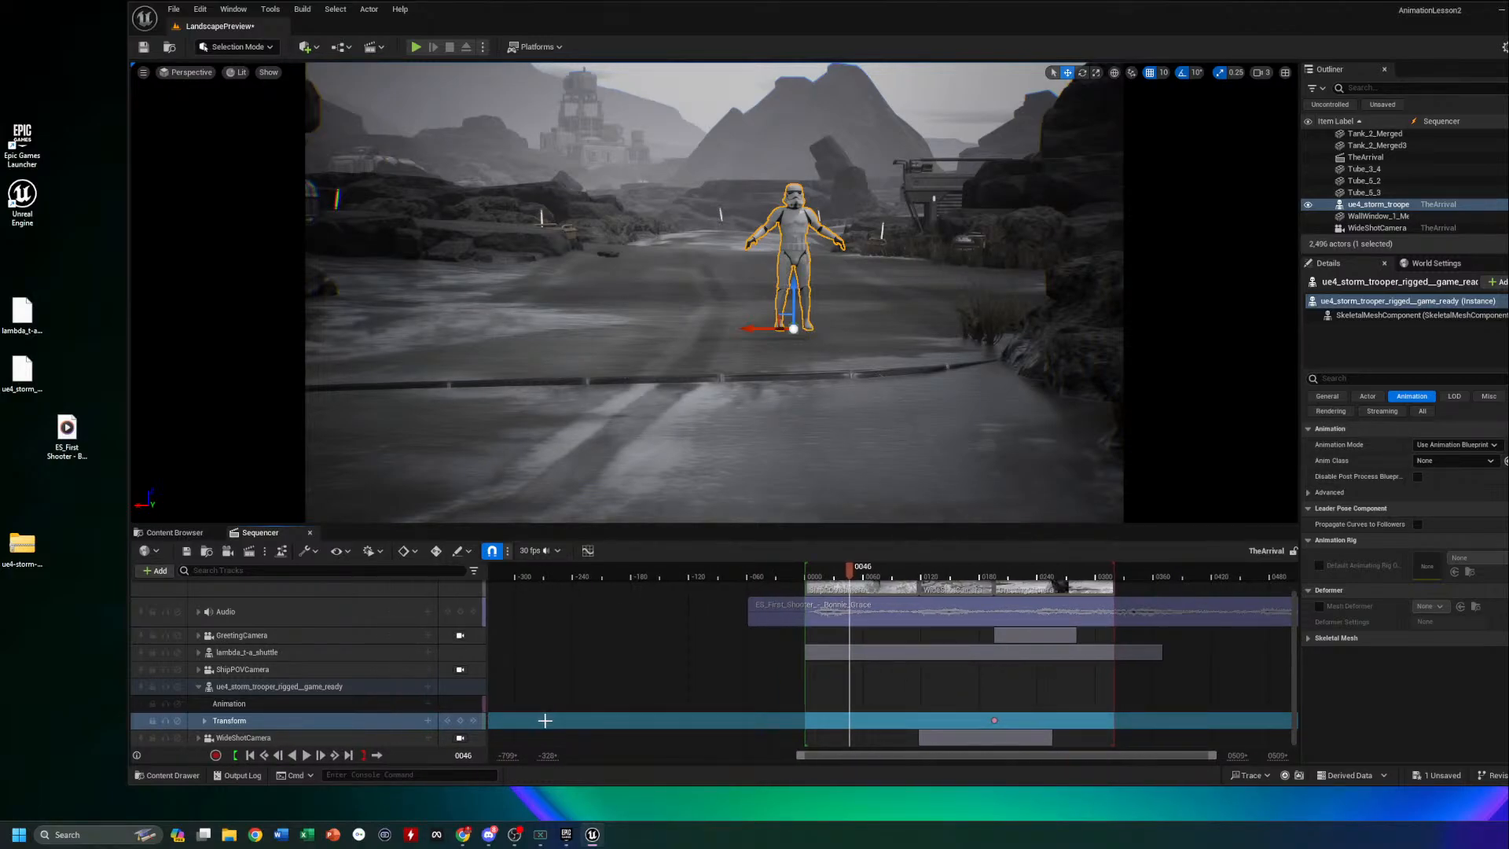
{"action": "right_click", "coordinate": [743, 721]}
{"action": "left_click", "coordinate": [850, 718]}
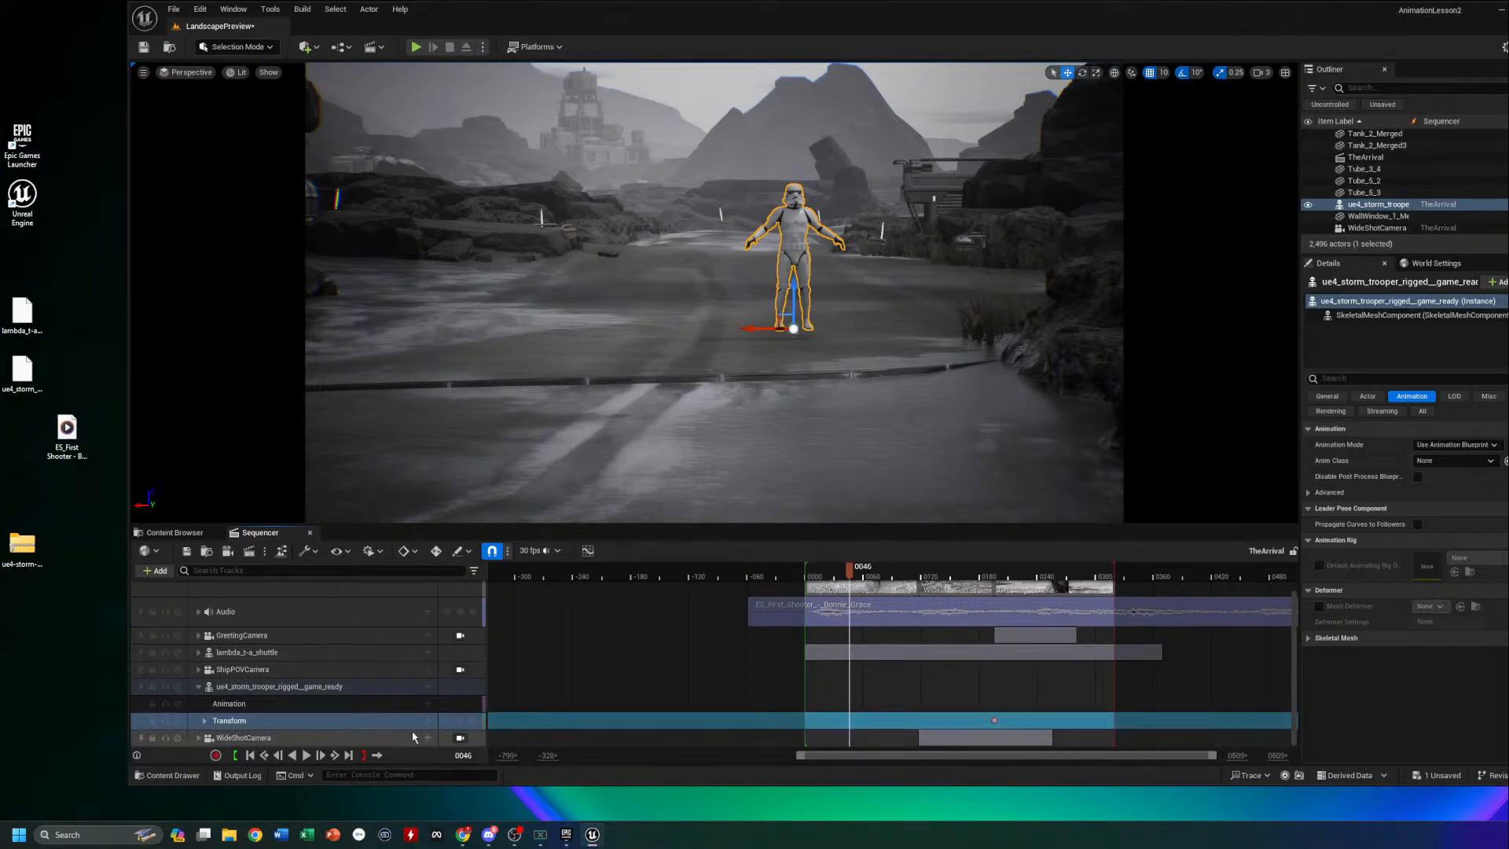
Inspect the stormtrooper's Location, Rotation and Scale keyframes and the track types that can be added to it
{"action": "left_click", "coordinate": [205, 721]}
{"action": "scroll", "coordinate": [321, 718], "scroll_direction": "down", "scroll_amount": 1}
{"action": "scroll", "coordinate": [321, 718], "scroll_direction": "down", "scroll_amount": 1}
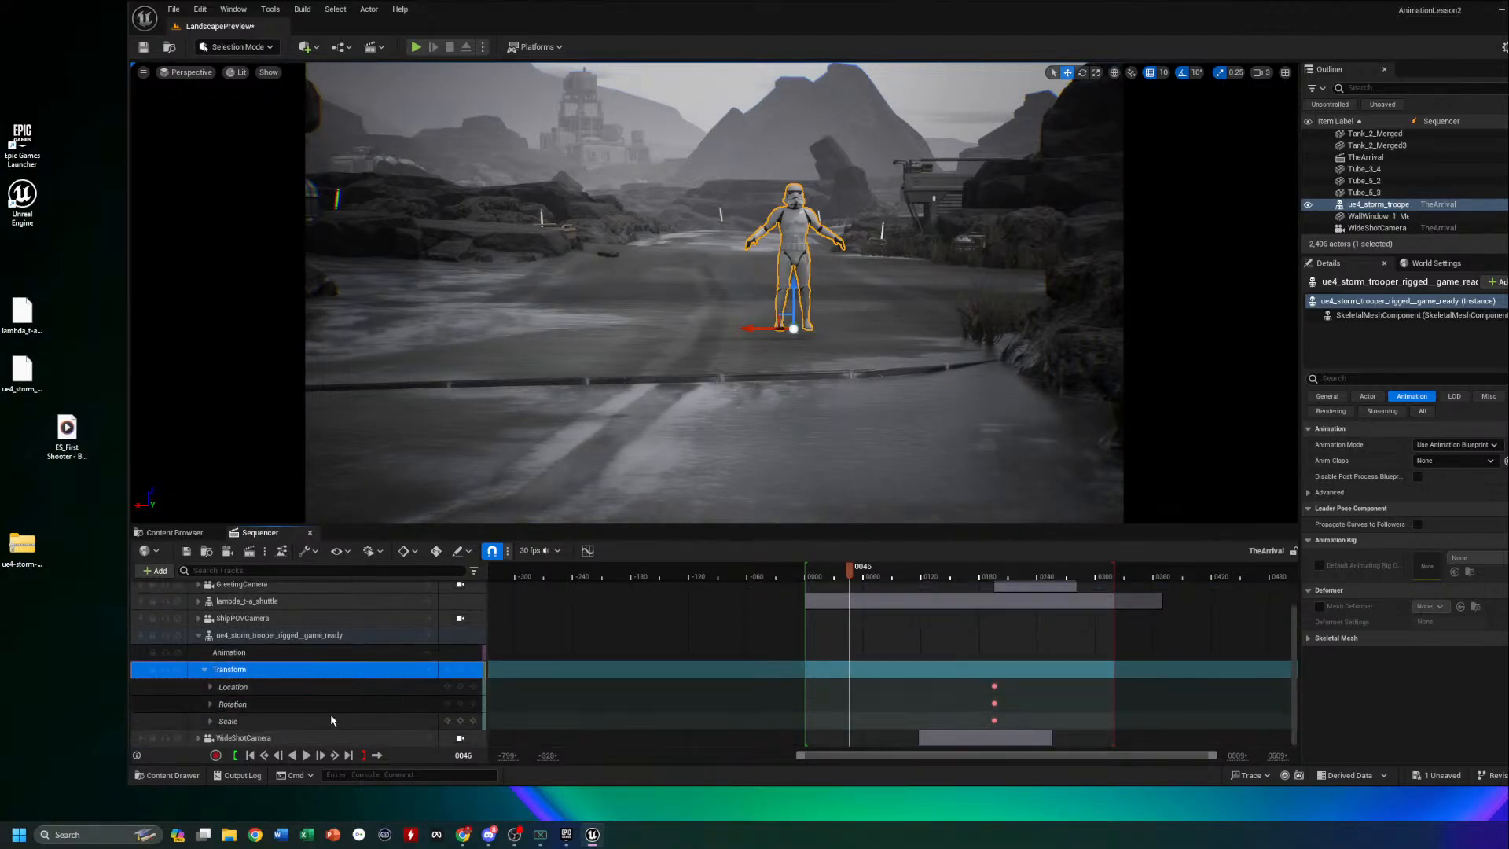
{"action": "left_click", "coordinate": [429, 635]}
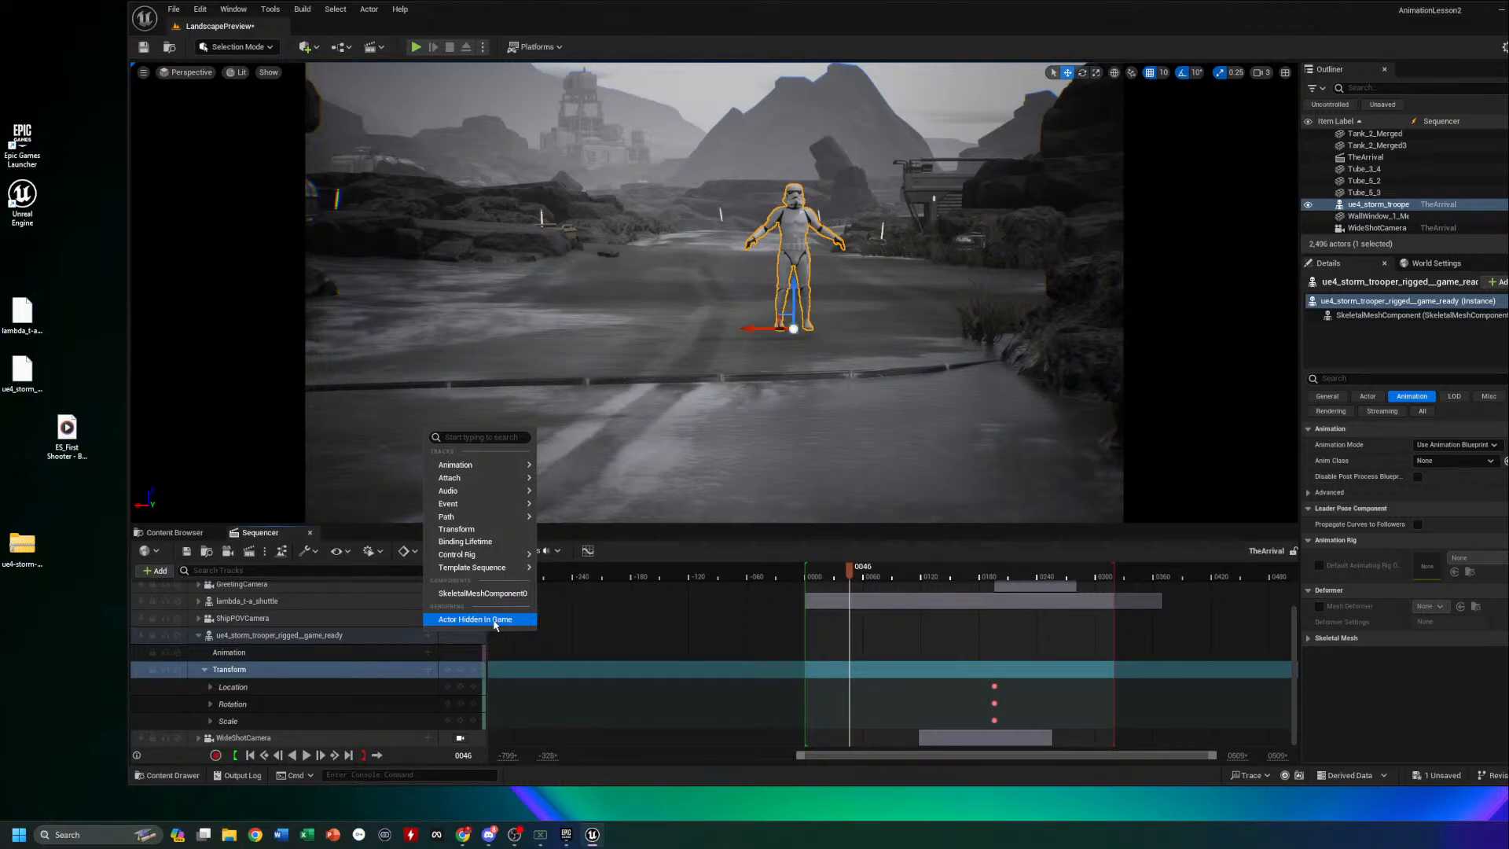
{"action": "left_click", "coordinate": [747, 696]}
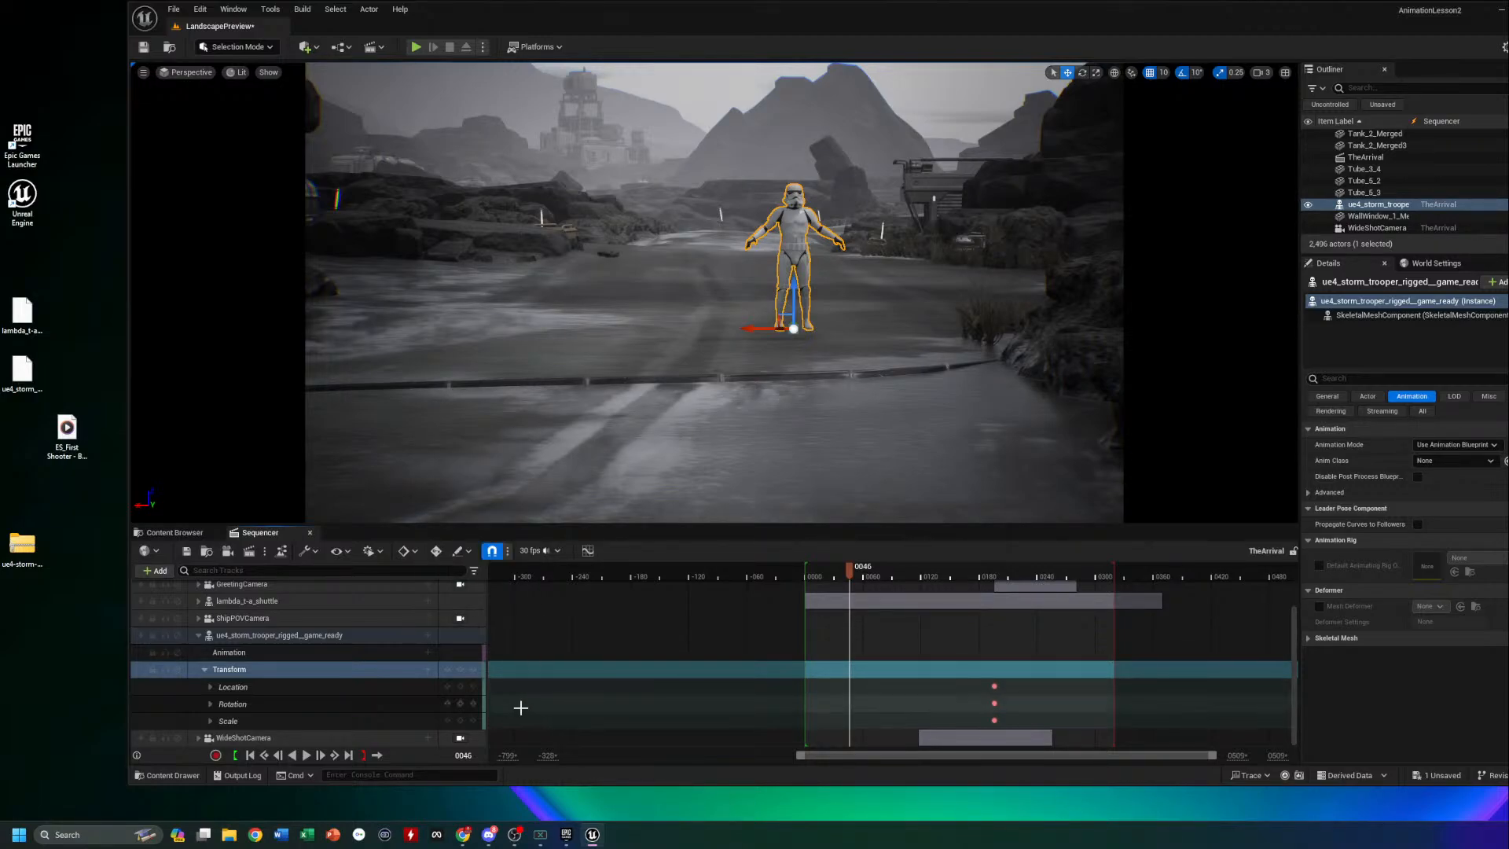
{"action": "left_click", "coordinate": [202, 672]}
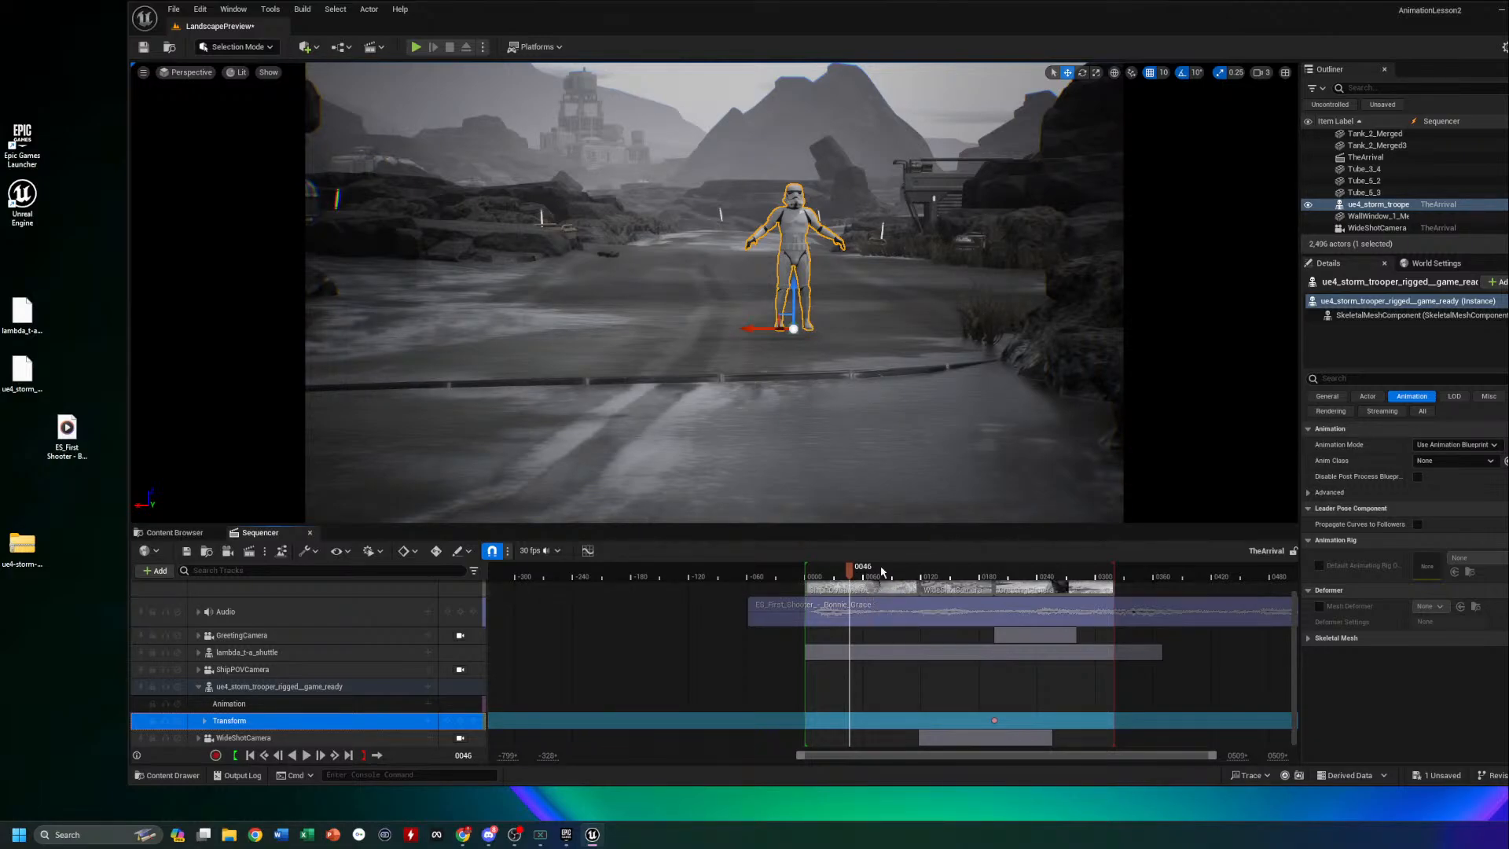
Delete the stormtrooper's Transform section, and scrub from frame 78 to the start of the GreetingCamera shot
{"action": "left_click_drag", "start_coordinate": [848, 574], "coordinate": [880, 588]}
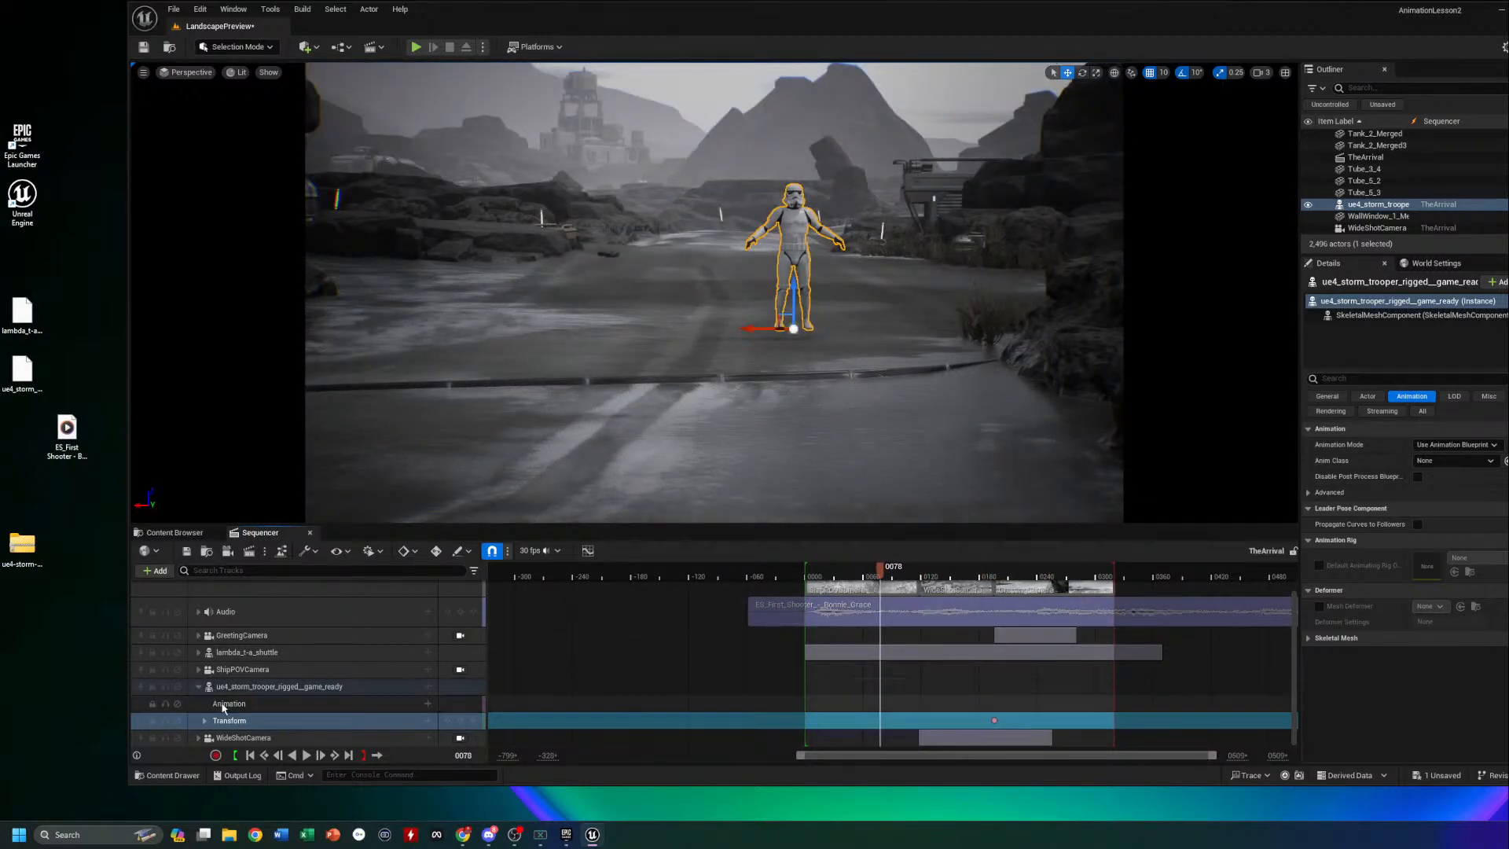
{"action": "left_click", "coordinate": [205, 720]}
{"action": "scroll", "coordinate": [319, 743], "scroll_direction": "down", "scroll_amount": 3}
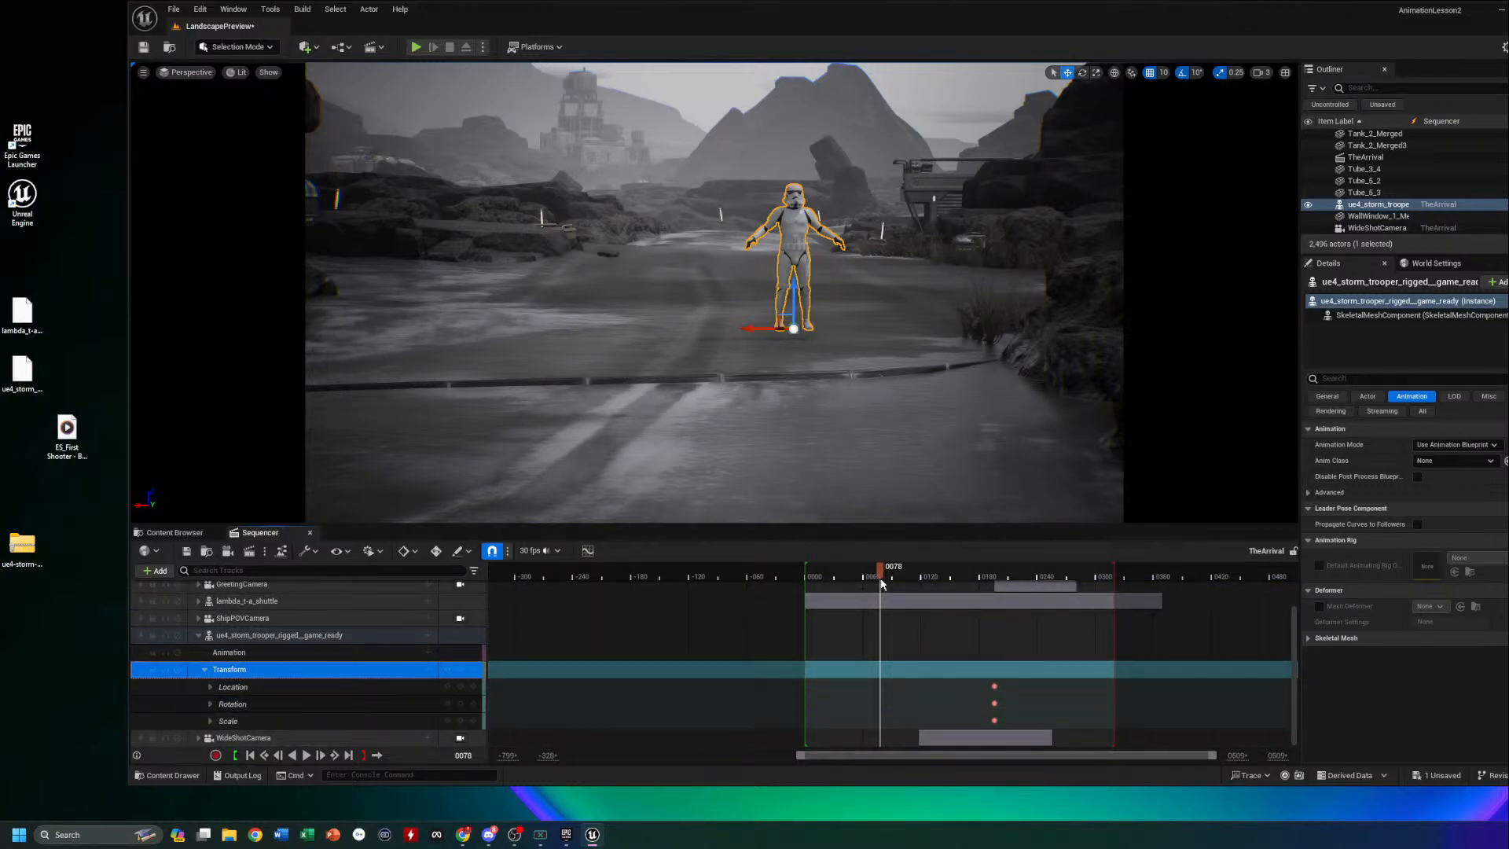
{"action": "left_click", "coordinate": [610, 672]}
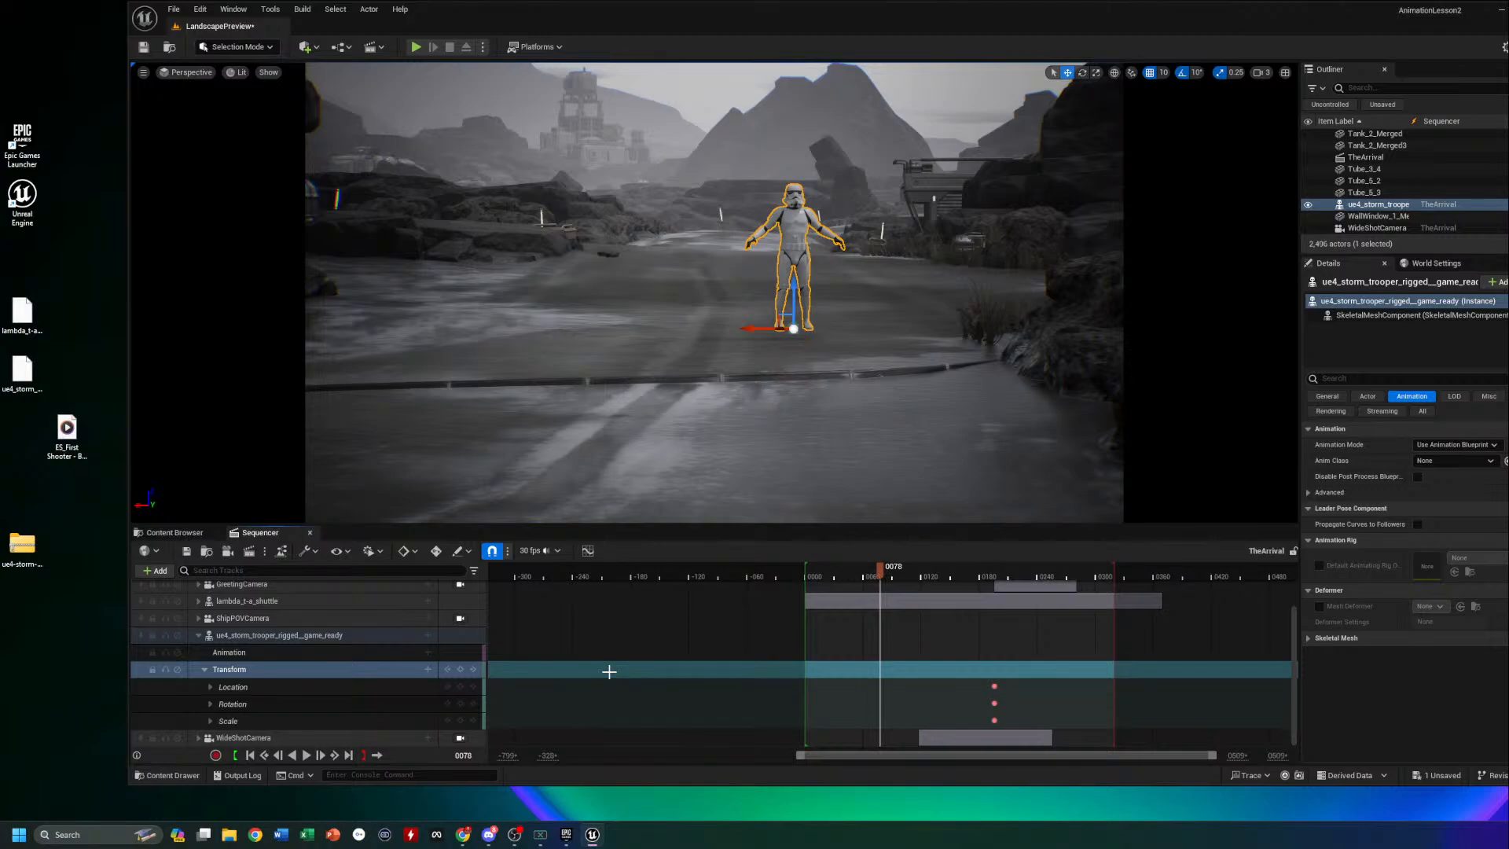
{"action": "key", "text": "Delete"}
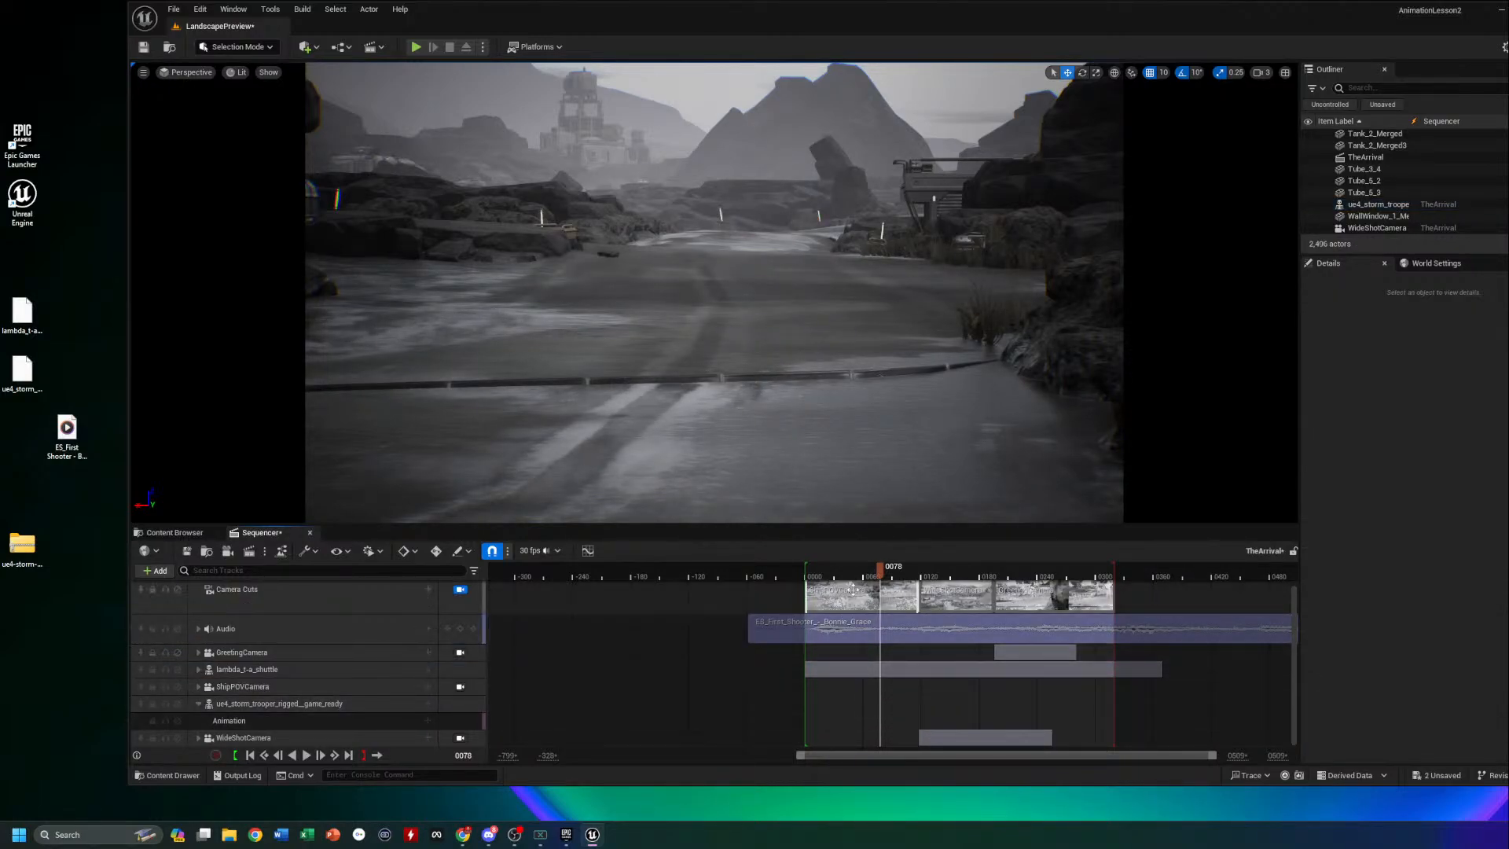
{"action": "left_click_drag", "start_coordinate": [880, 577], "coordinate": [995, 582]}
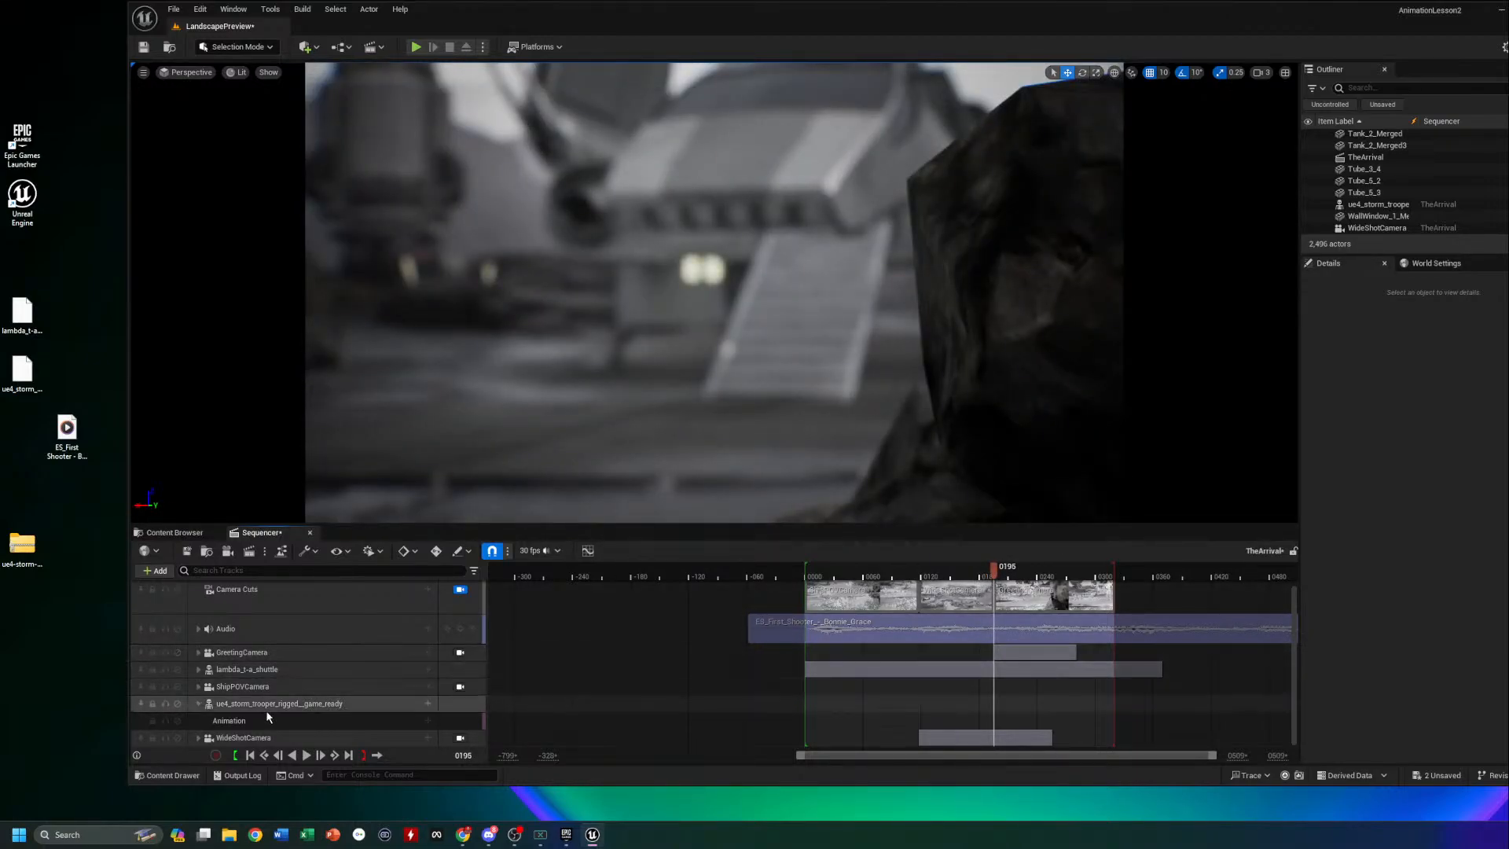
Review the section options of the stormtrooper's Transform track and collapse the stormtrooper's tracks
{"action": "left_click", "coordinate": [354, 710]}
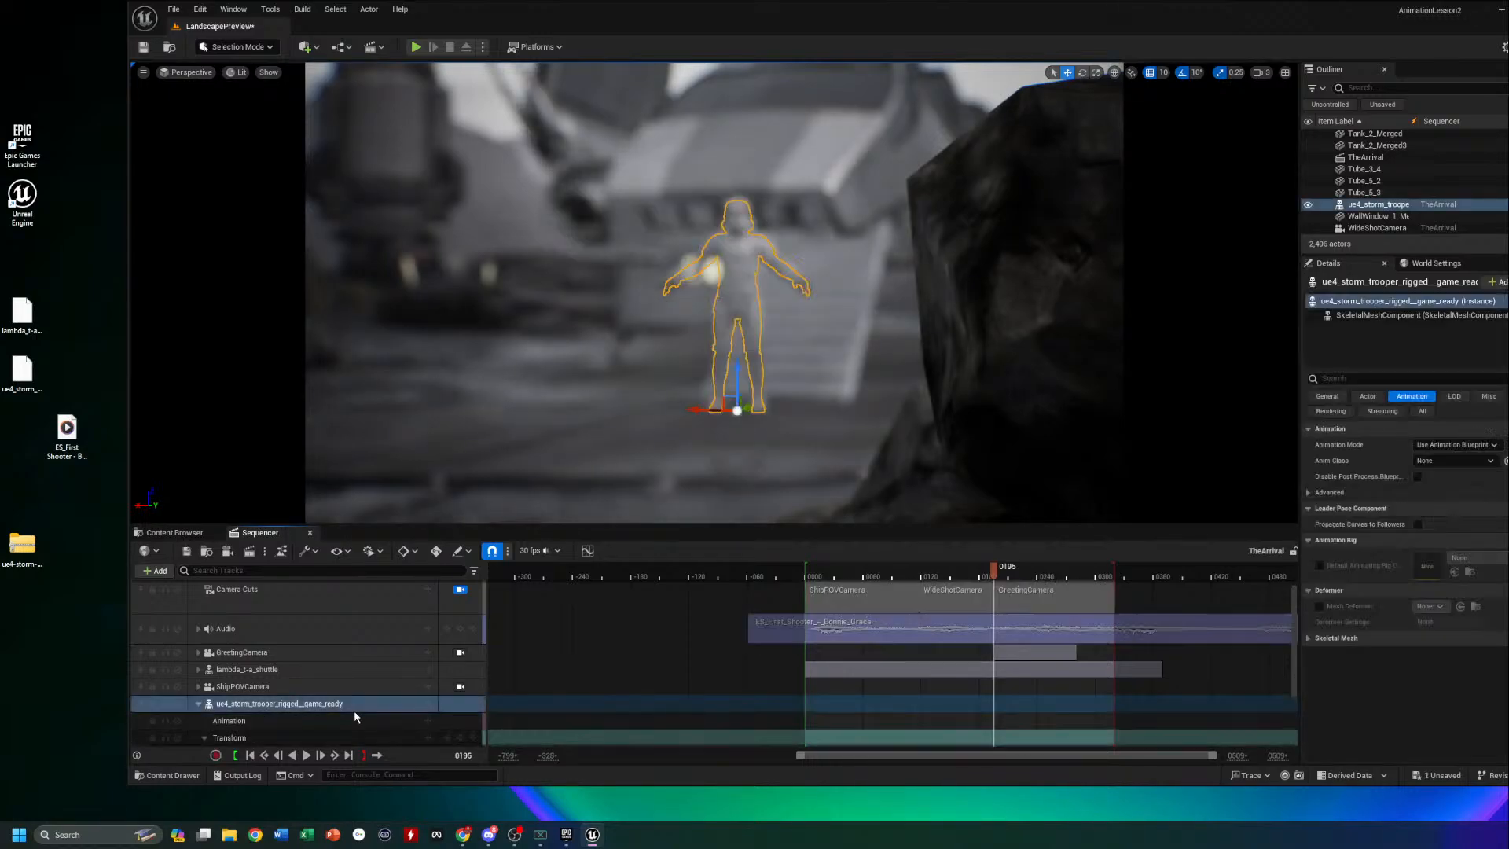
{"action": "right_click", "coordinate": [707, 739]}
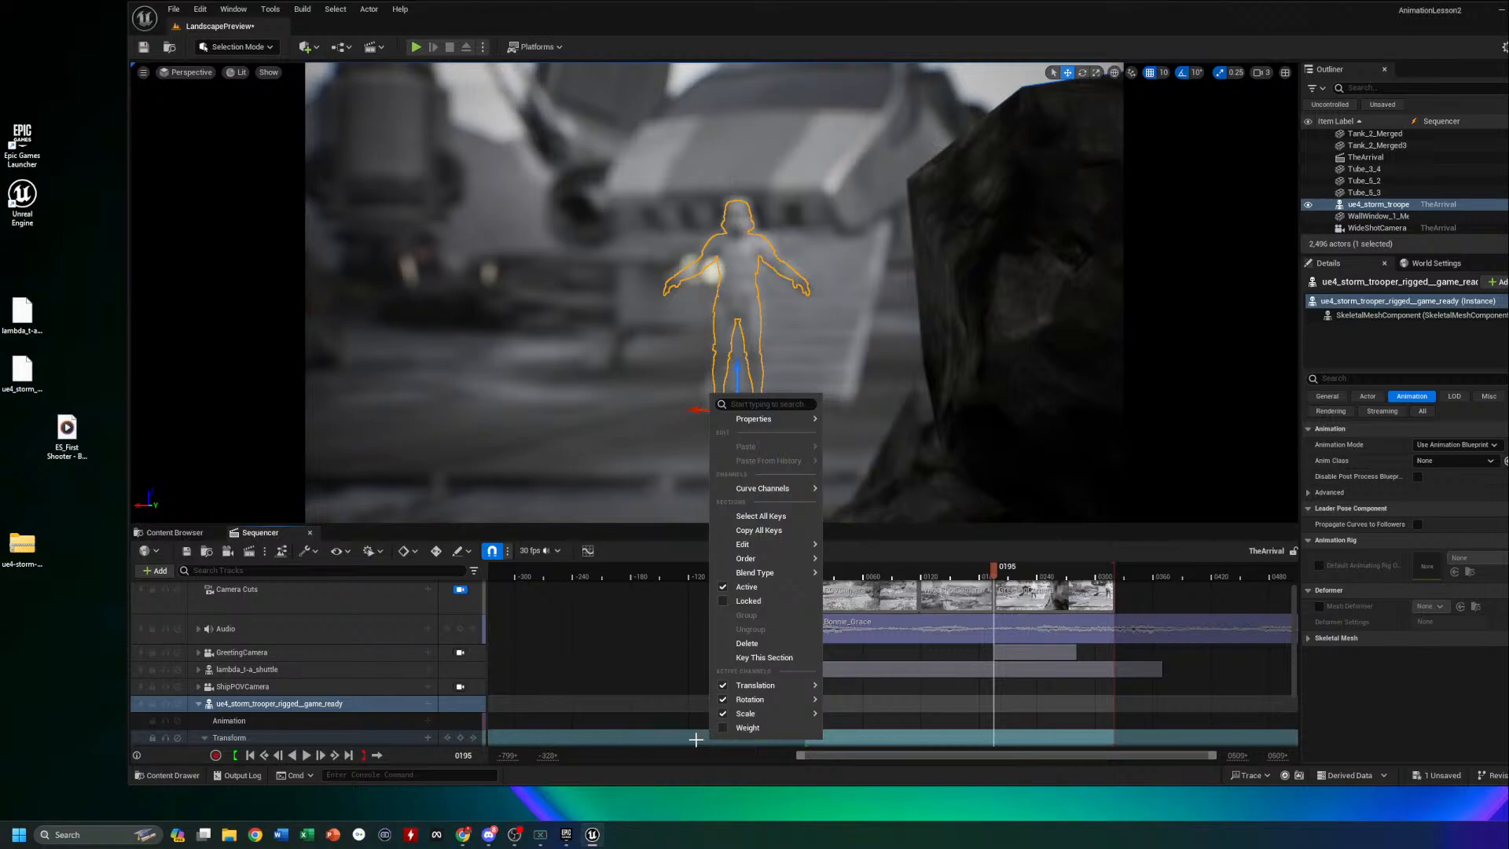
{"action": "left_click", "coordinate": [695, 739]}
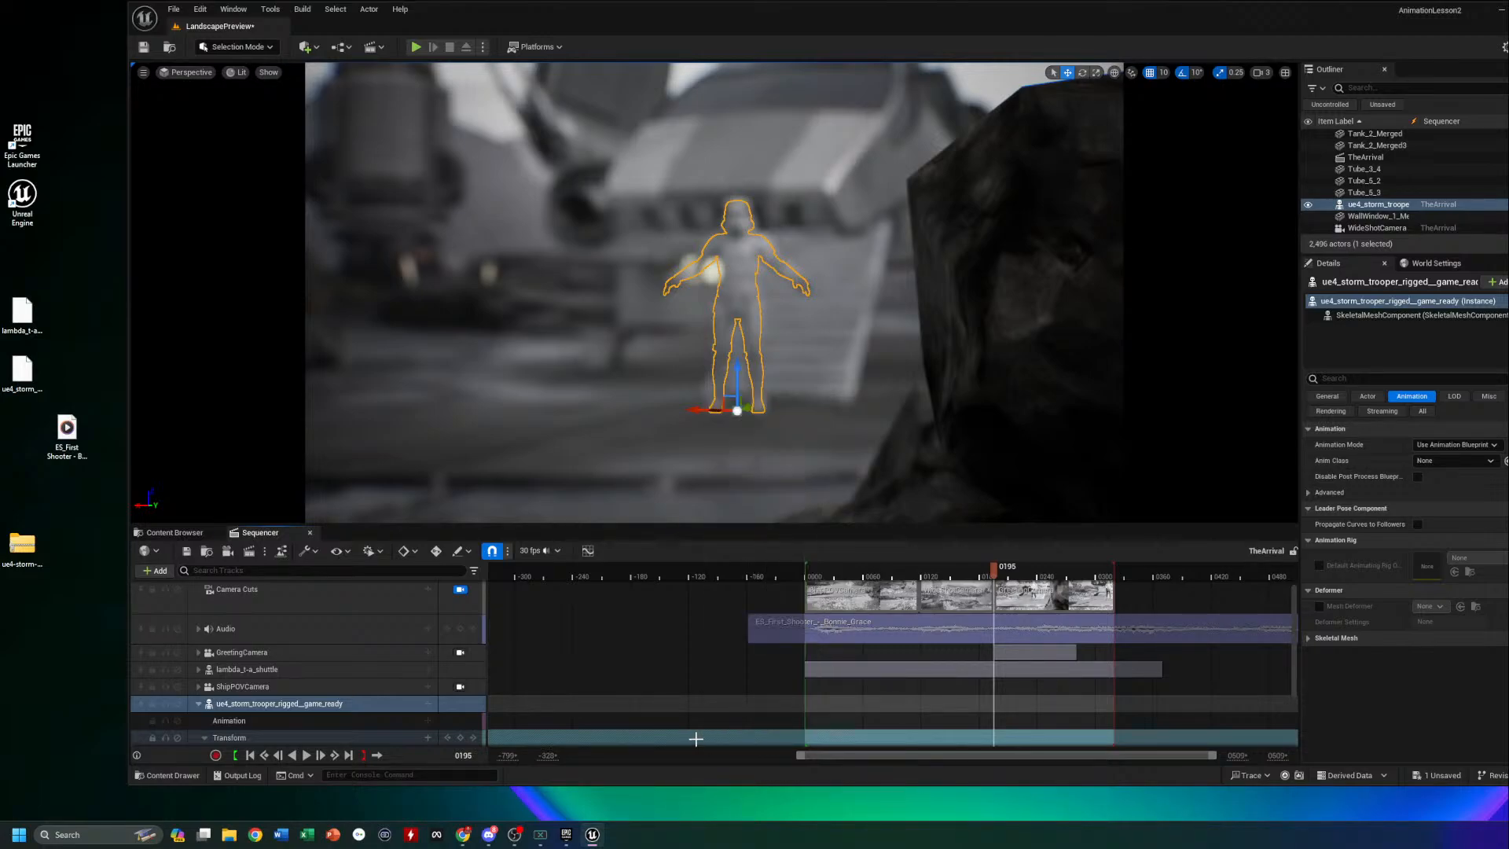
{"action": "left_click", "coordinate": [198, 705]}
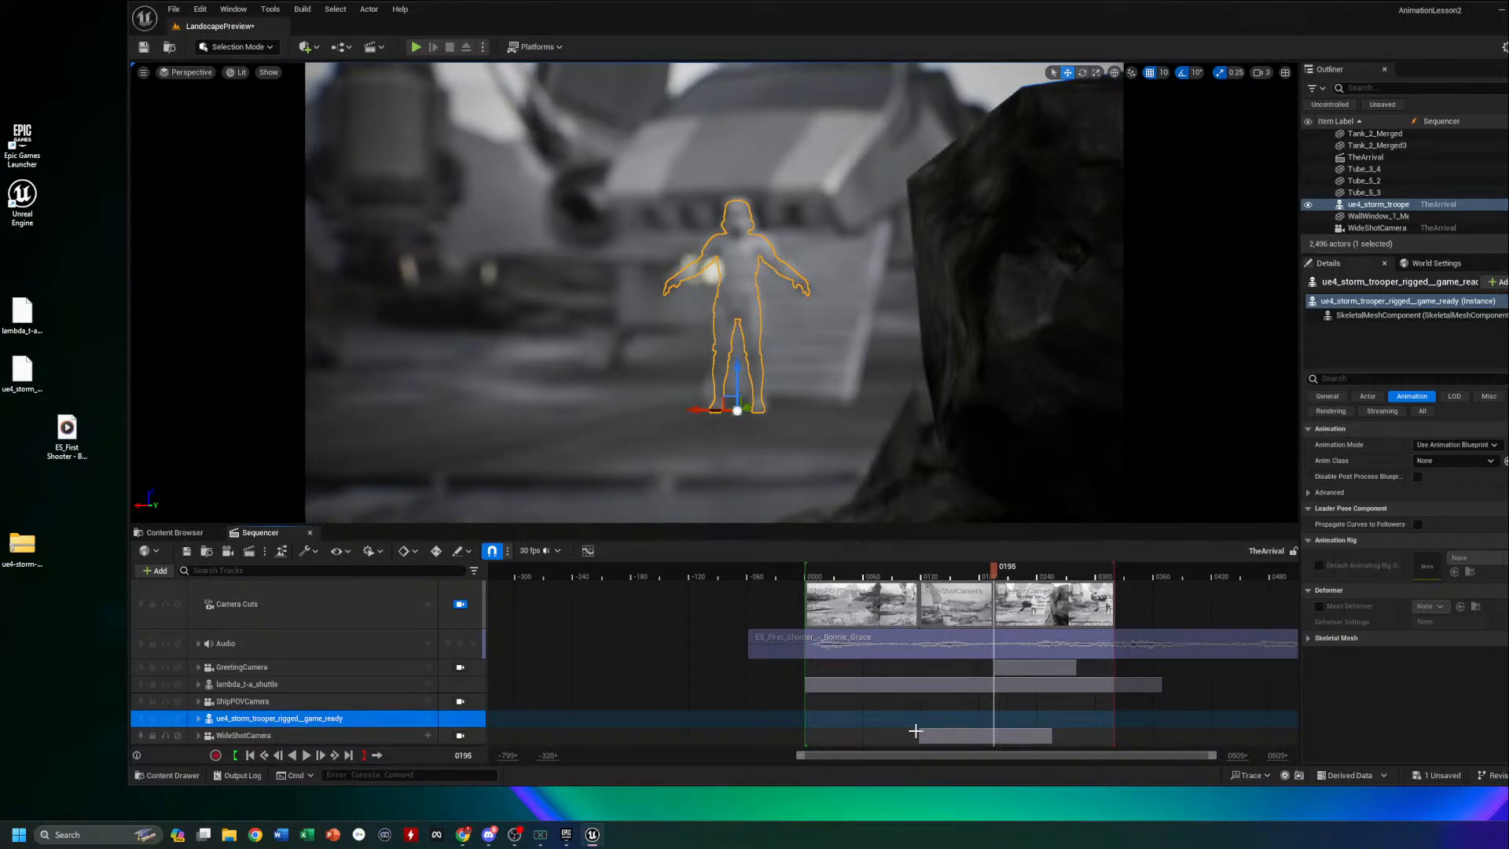
Move the WideShotCamera track above the stormtrooper in the sequence, and expand the stormtrooper's tracks
{"action": "left_click_drag", "start_coordinate": [247, 735], "coordinate": [247, 714]}
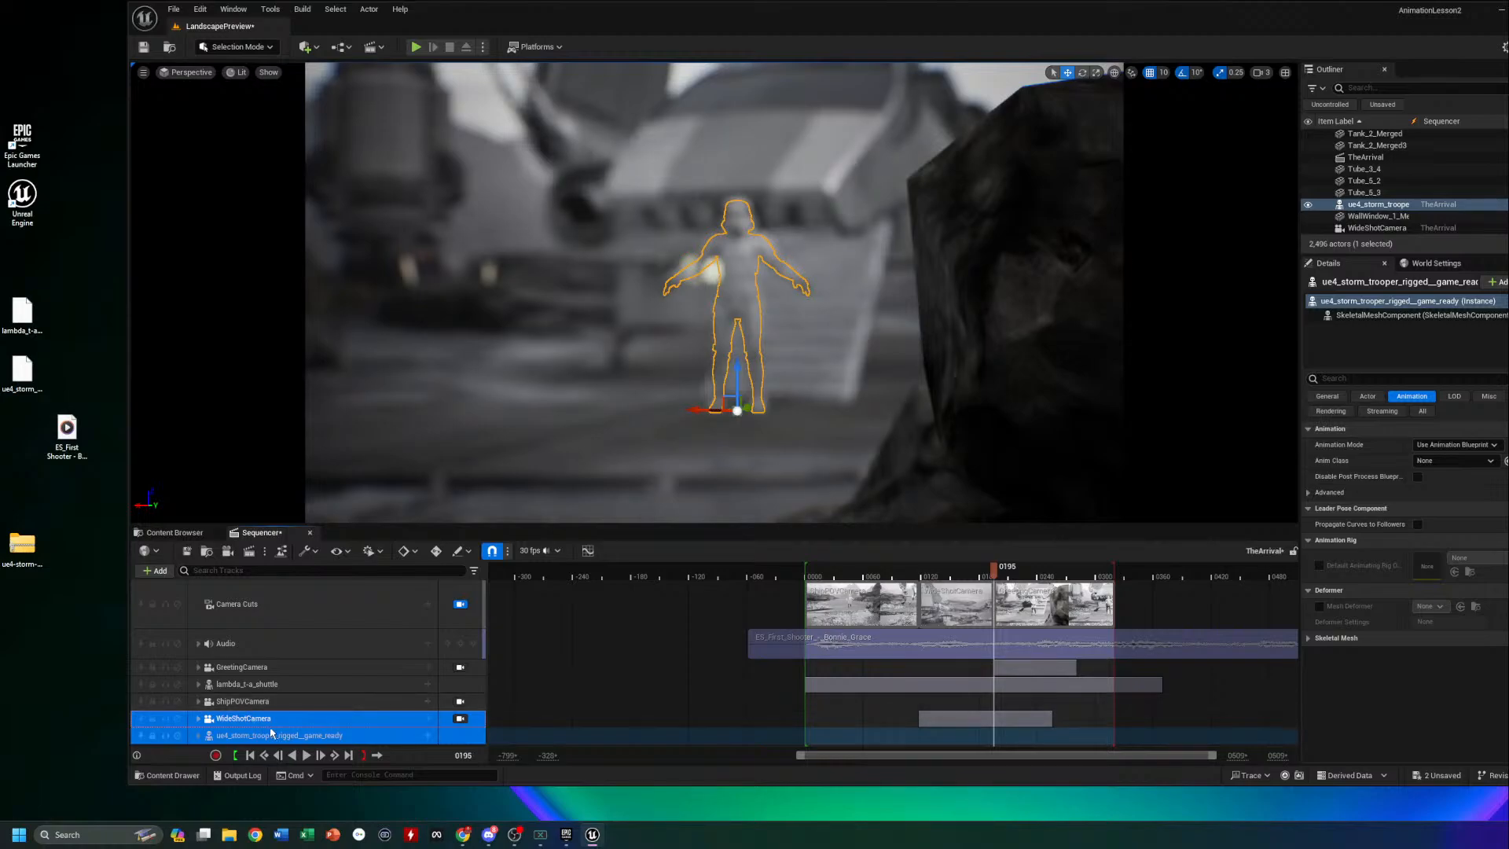
{"action": "left_click", "coordinate": [291, 735]}
{"action": "left_click", "coordinate": [727, 740]}
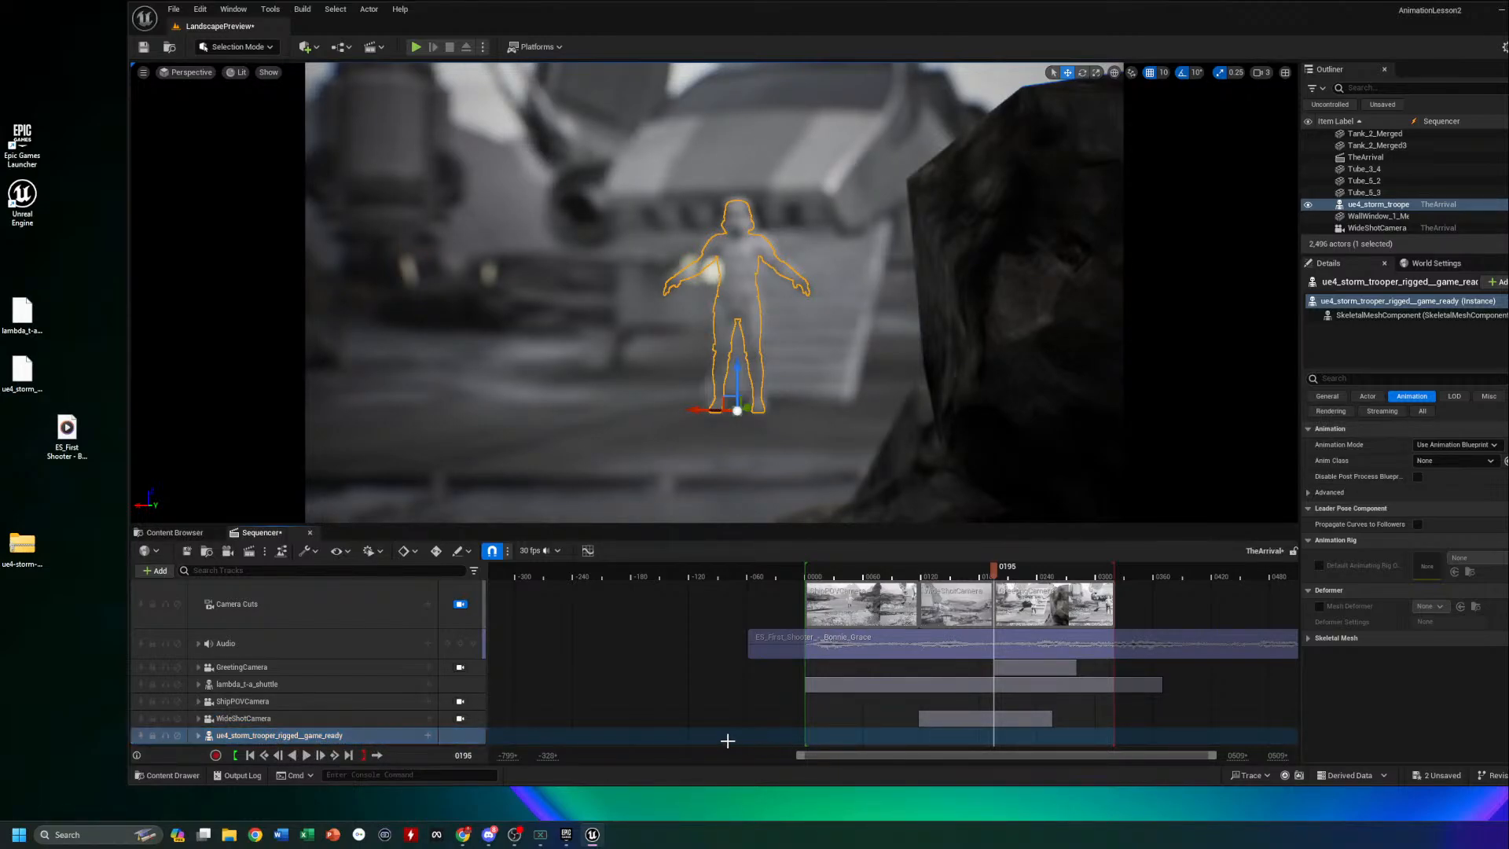
{"action": "left_click", "coordinate": [367, 736]}
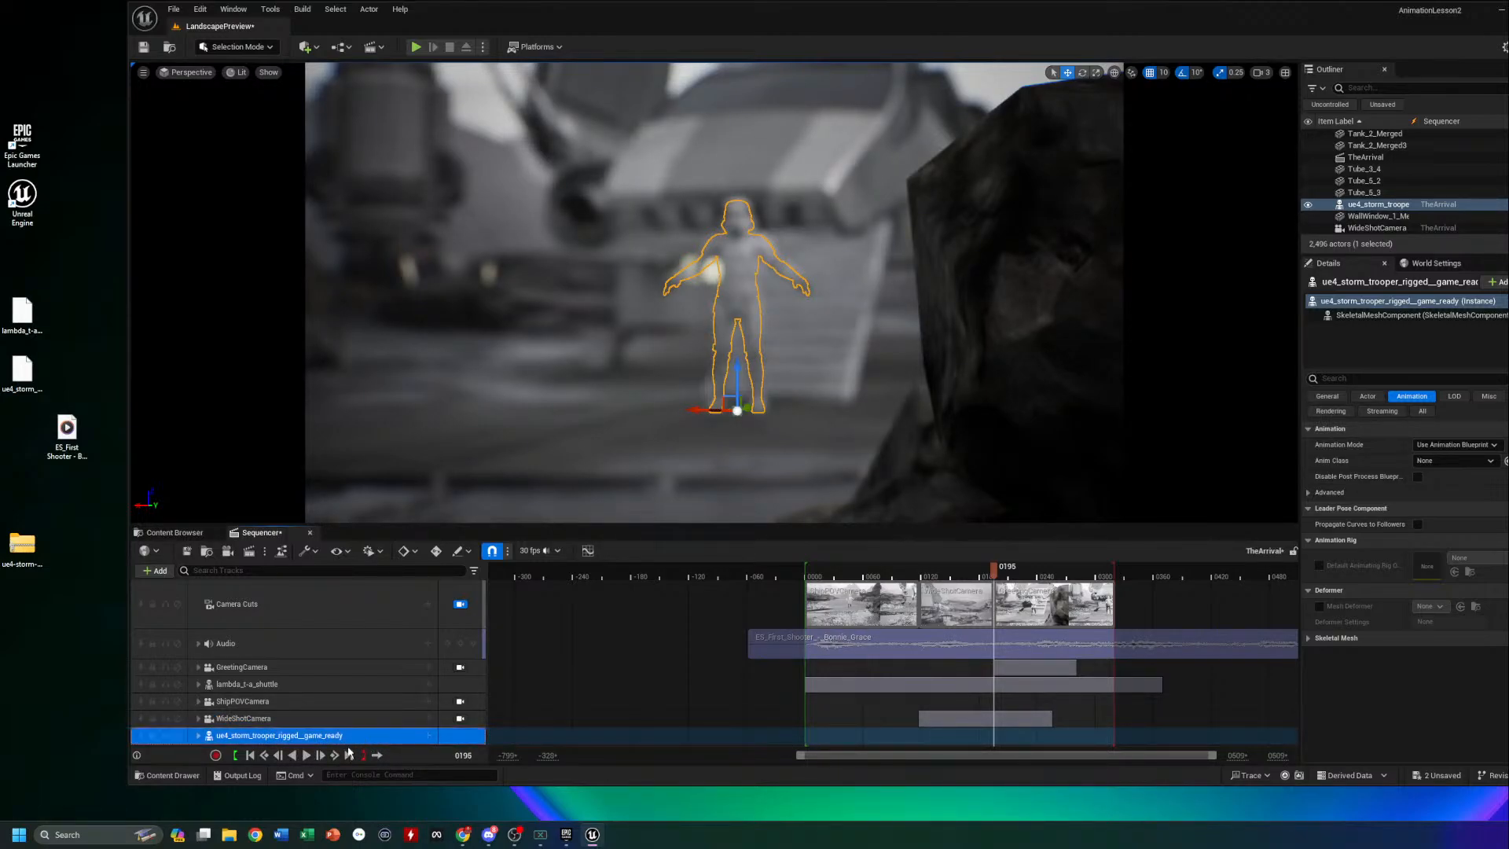
{"action": "left_click", "coordinate": [198, 735]}
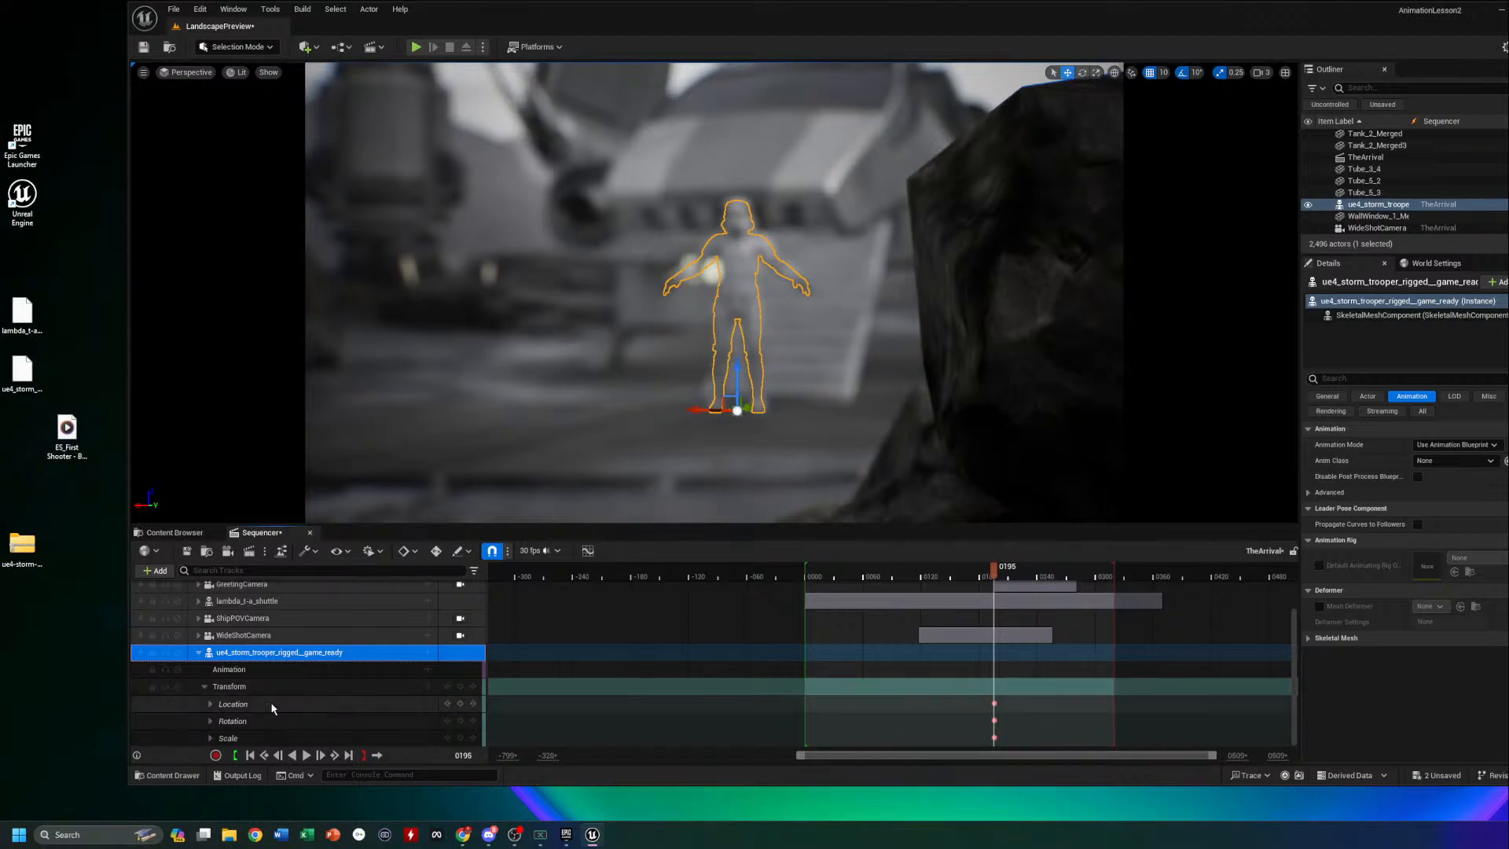
Delete the stormtrooper's Location keyframe and remove the stormtrooper from TheArrival sequence
{"action": "left_click", "coordinate": [994, 704]}
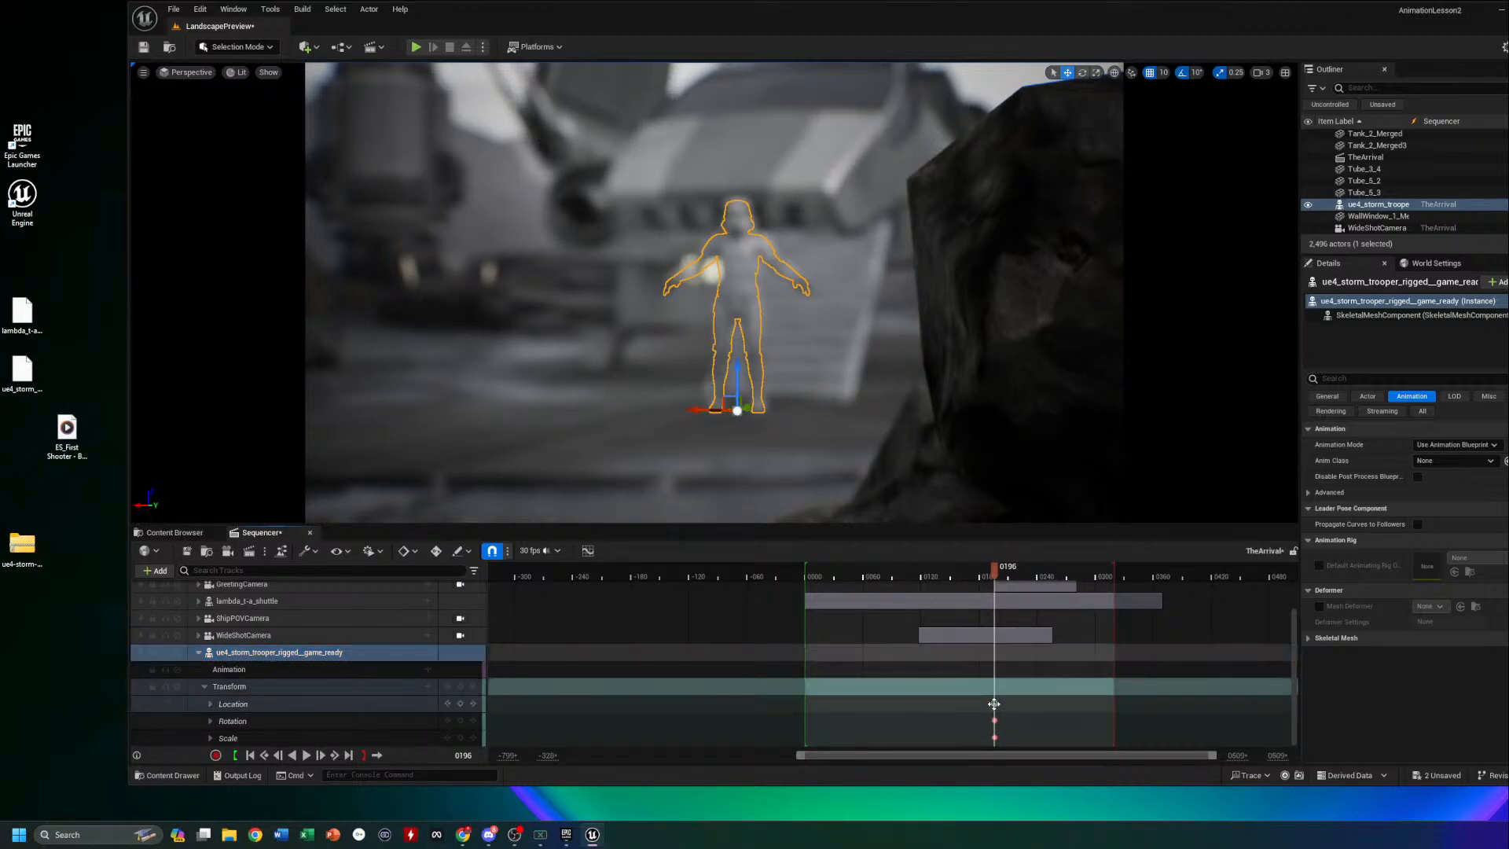
{"action": "left_click_drag", "start_coordinate": [994, 567], "coordinate": [995, 608]}
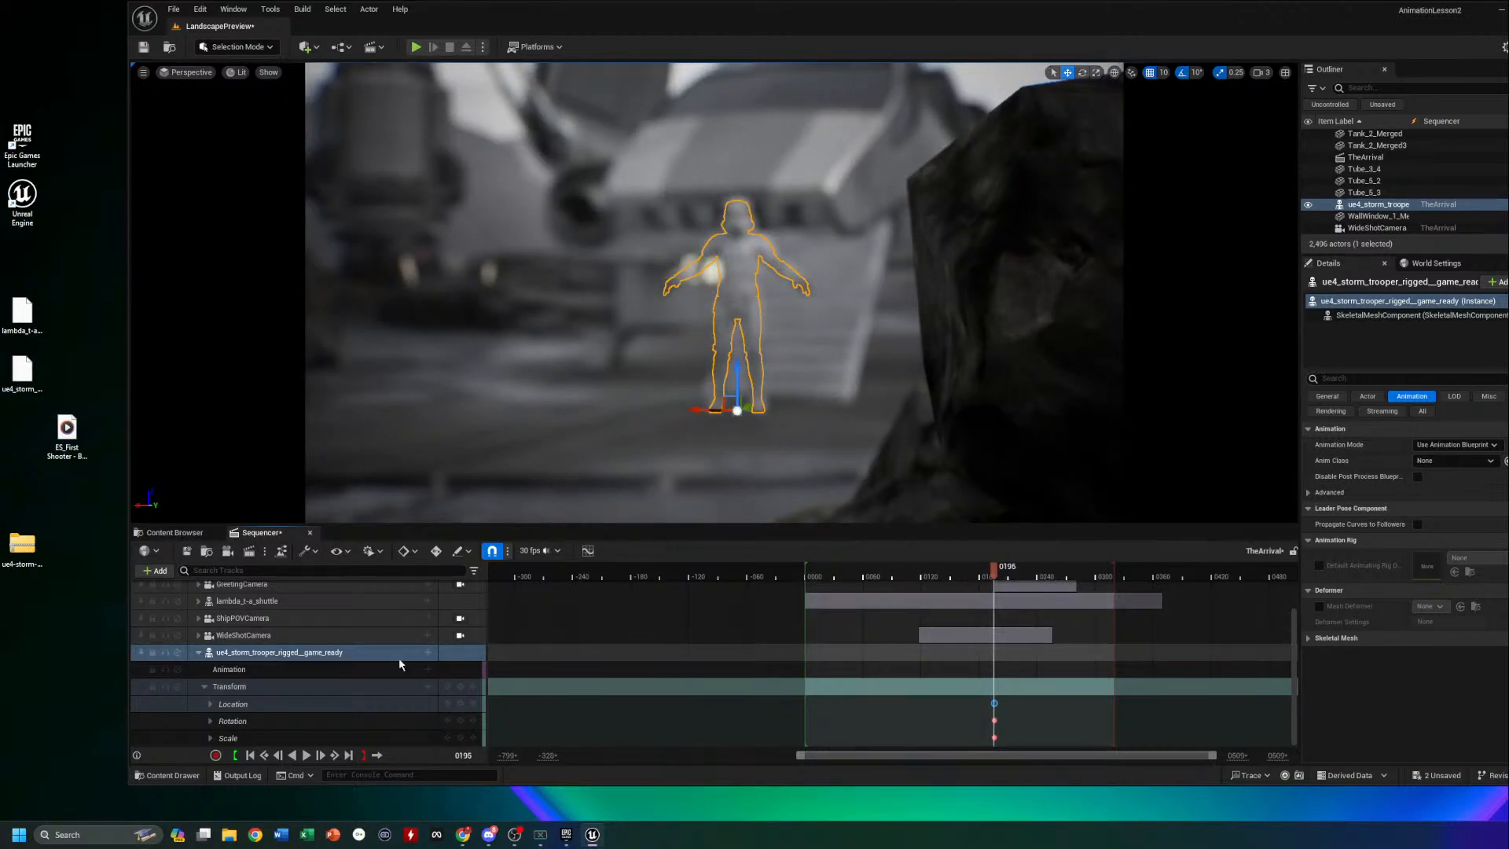
{"action": "left_click", "coordinate": [287, 660]}
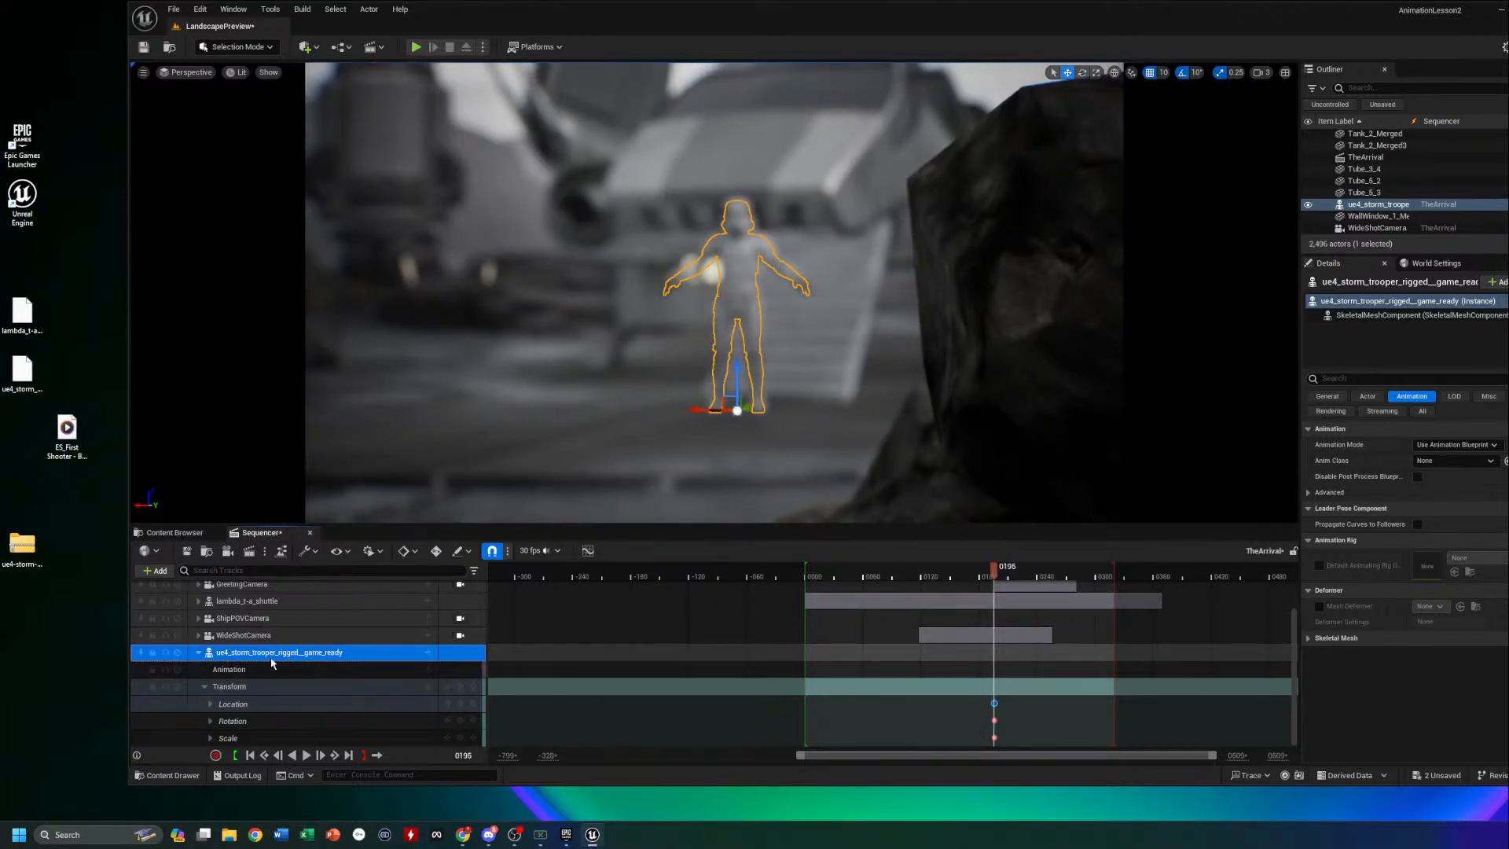
{"action": "left_click", "coordinate": [267, 653]}
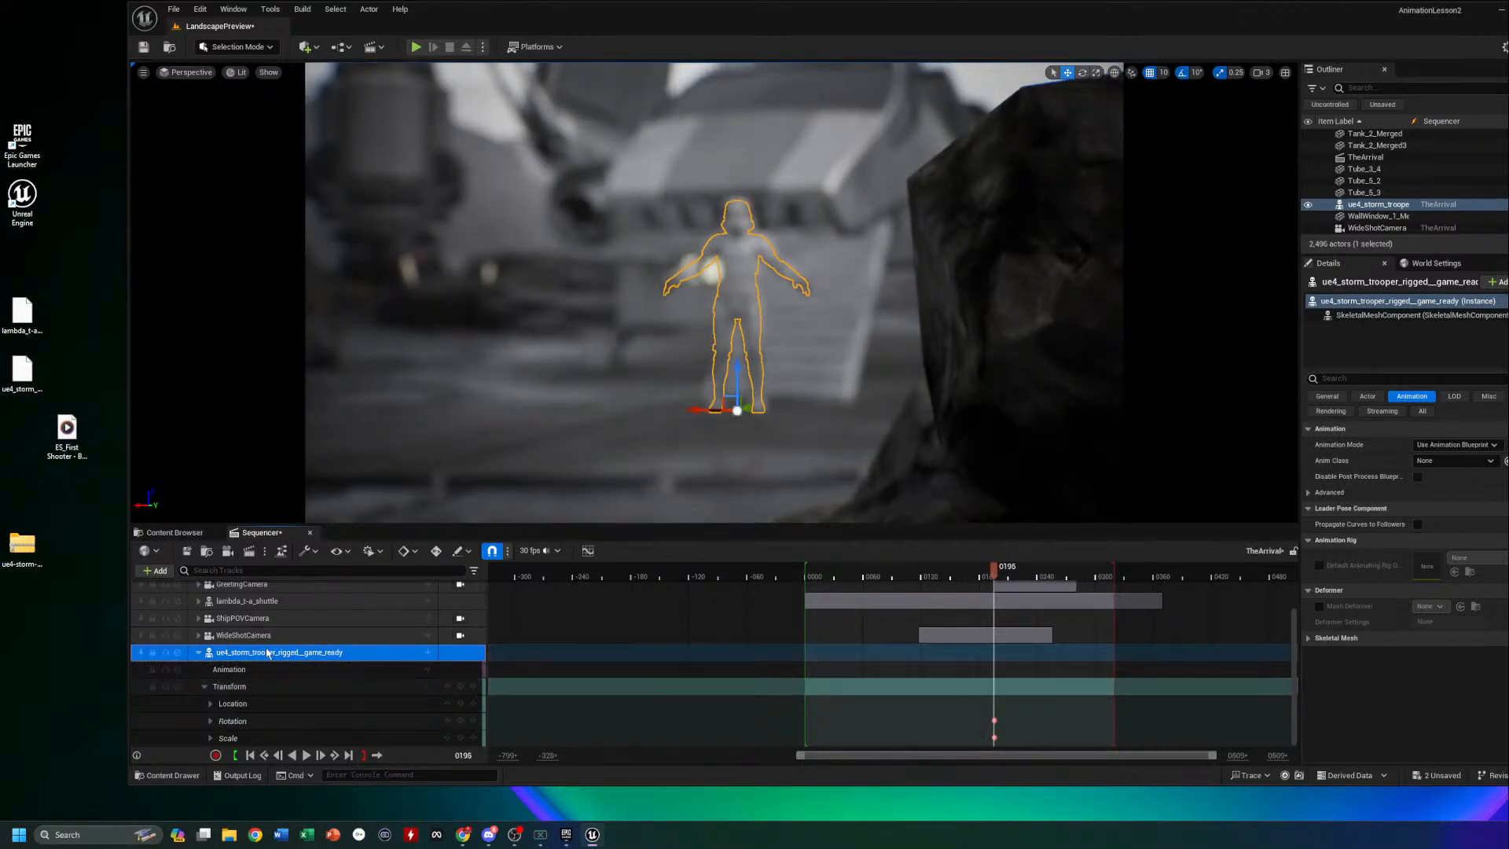
{"action": "double_click", "coordinate": [227, 654]}
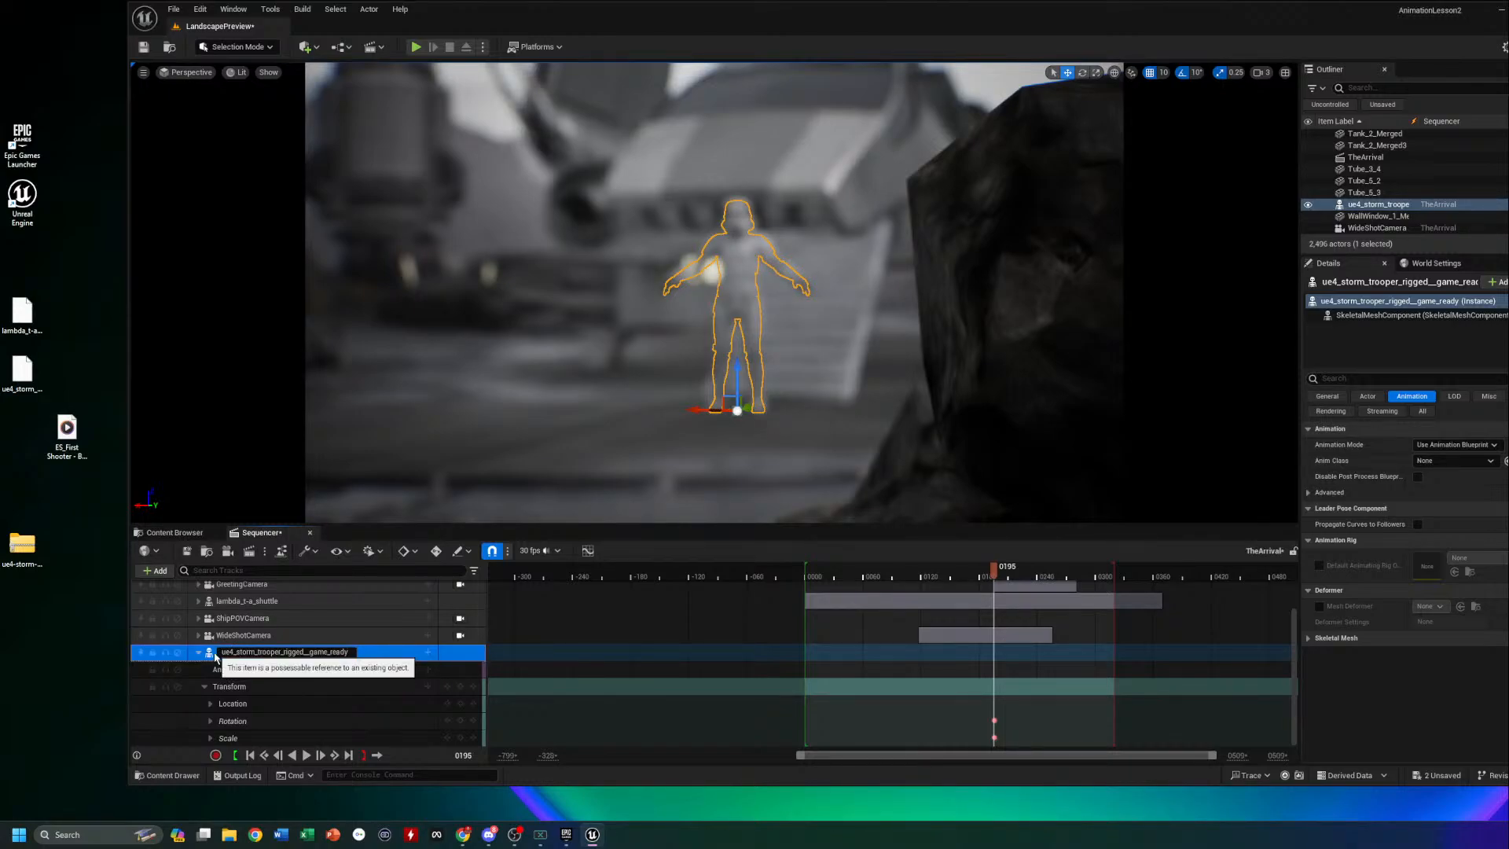
{"action": "key", "text": "Delete"}
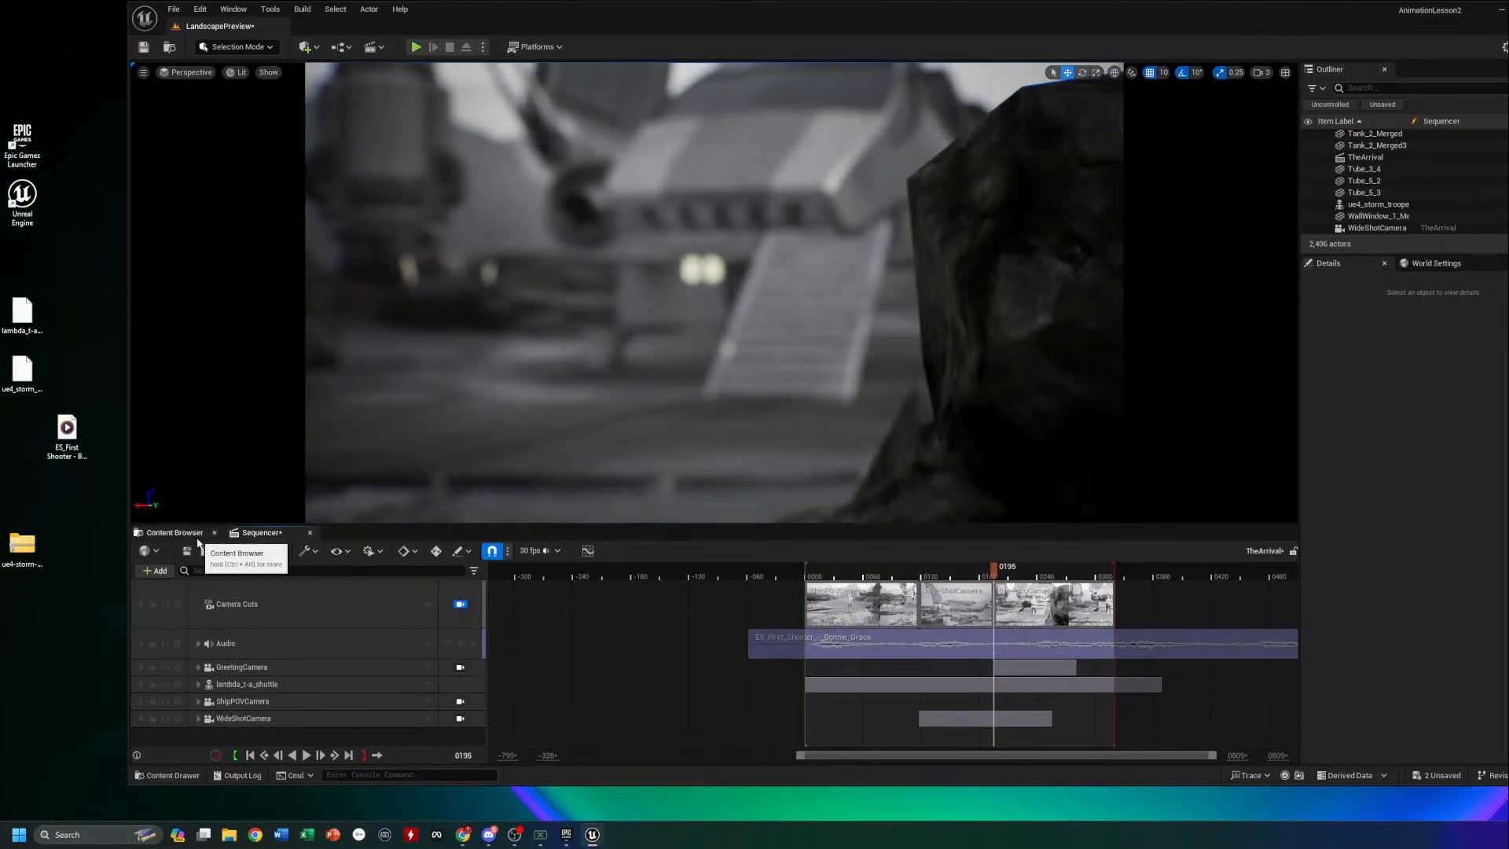
Search the level's actors for "st", add the stormtrooper to TheArrival sequence again, and select it at frame 195
{"action": "left_click", "coordinate": [1412, 89]}
{"action": "type", "text": "st"}
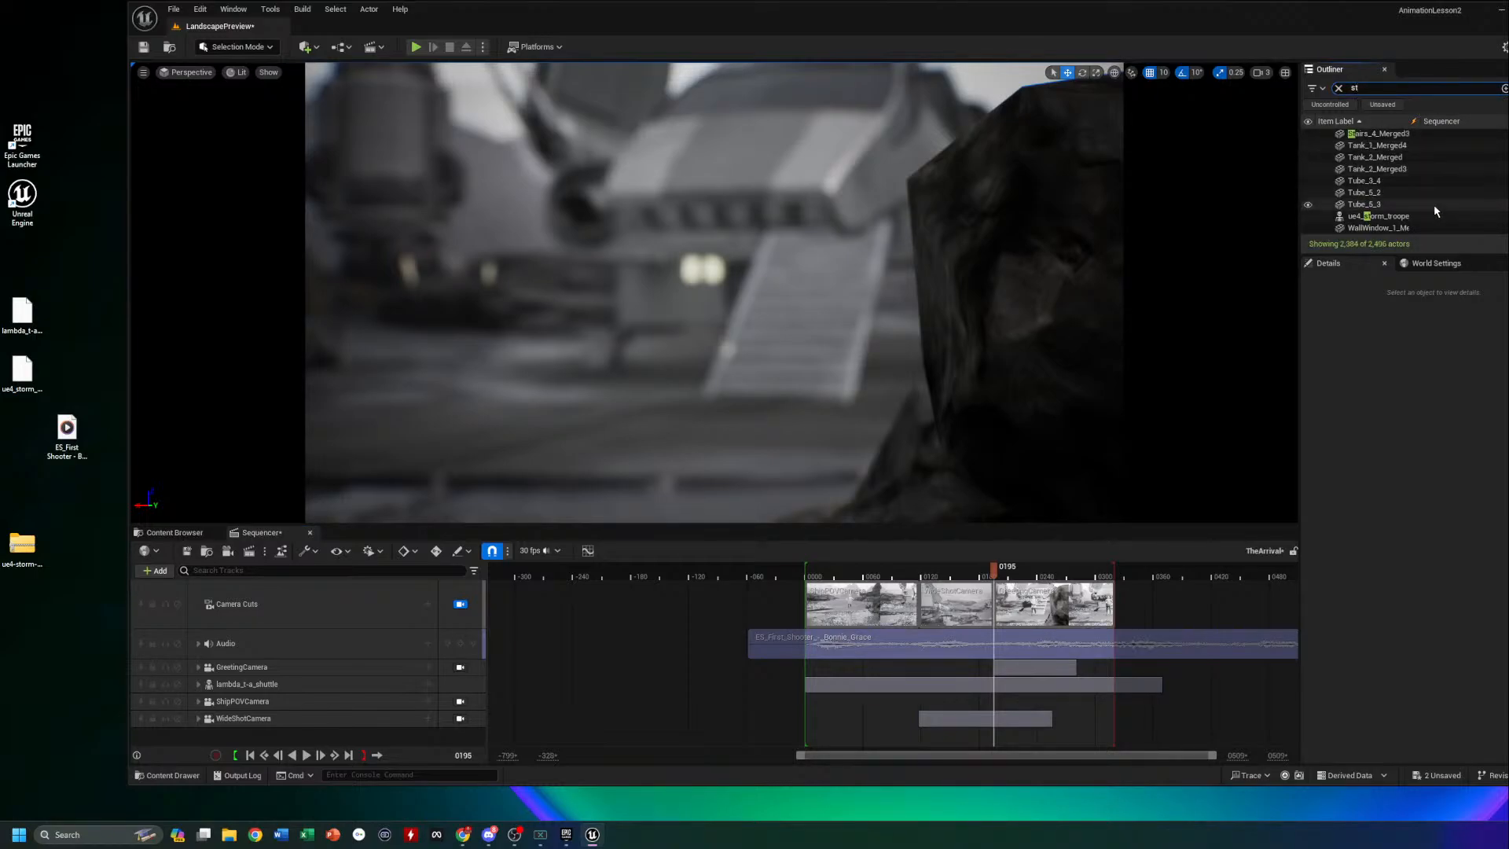
{"action": "left_click", "coordinate": [1374, 218]}
{"action": "left_click_drag", "start_coordinate": [1373, 225], "coordinate": [236, 719]}
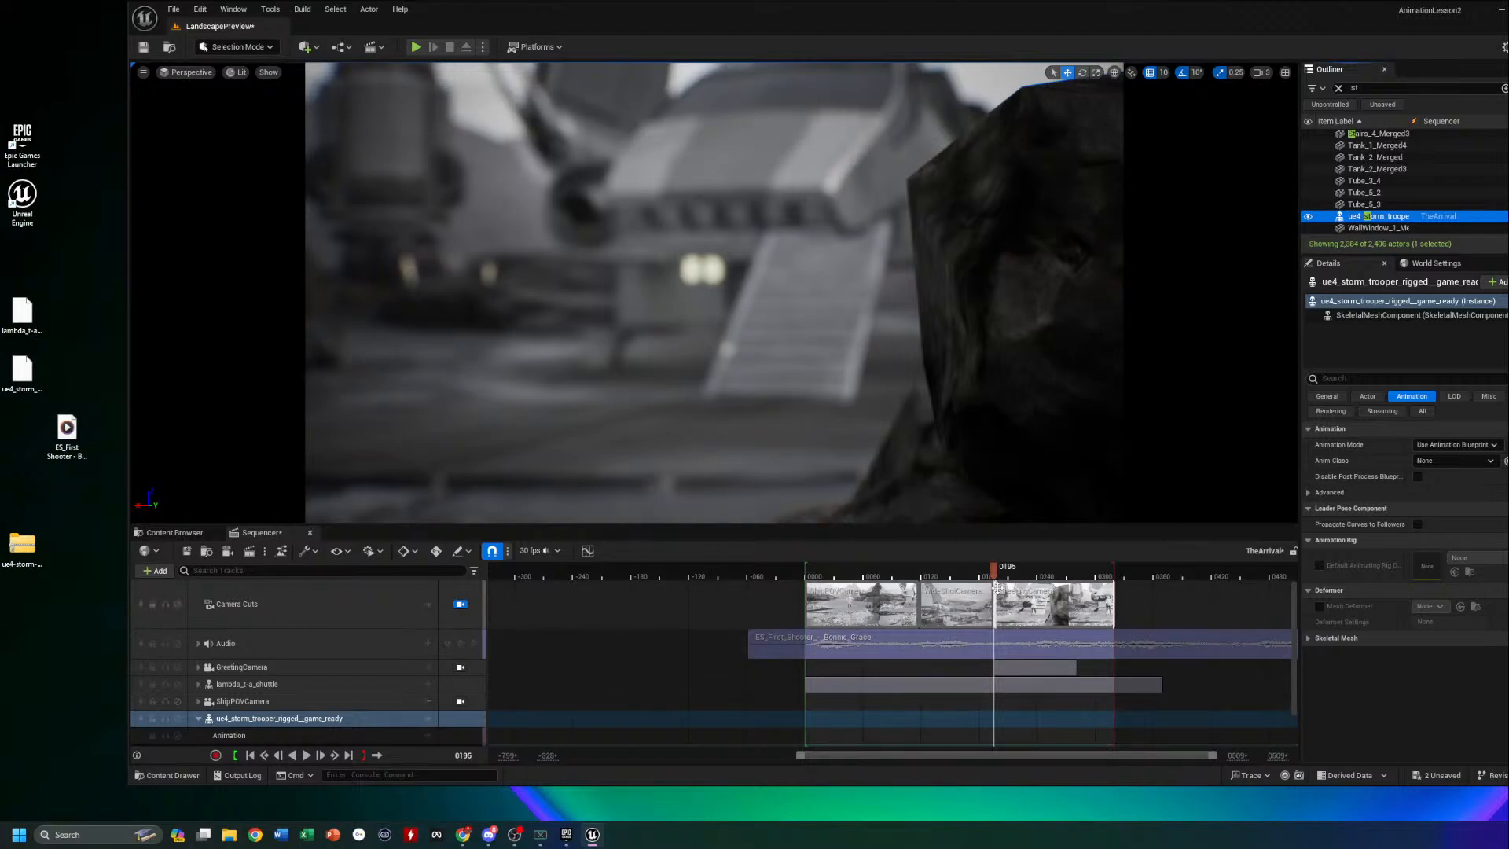
{"action": "mouse_move", "coordinate": [997, 579]}
{"action": "left_mouse_down"}
{"action": "mouse_move", "coordinate": [1014, 579]}
{"action": "mouse_move", "coordinate": [995, 580]}
{"action": "left_mouse_up"}
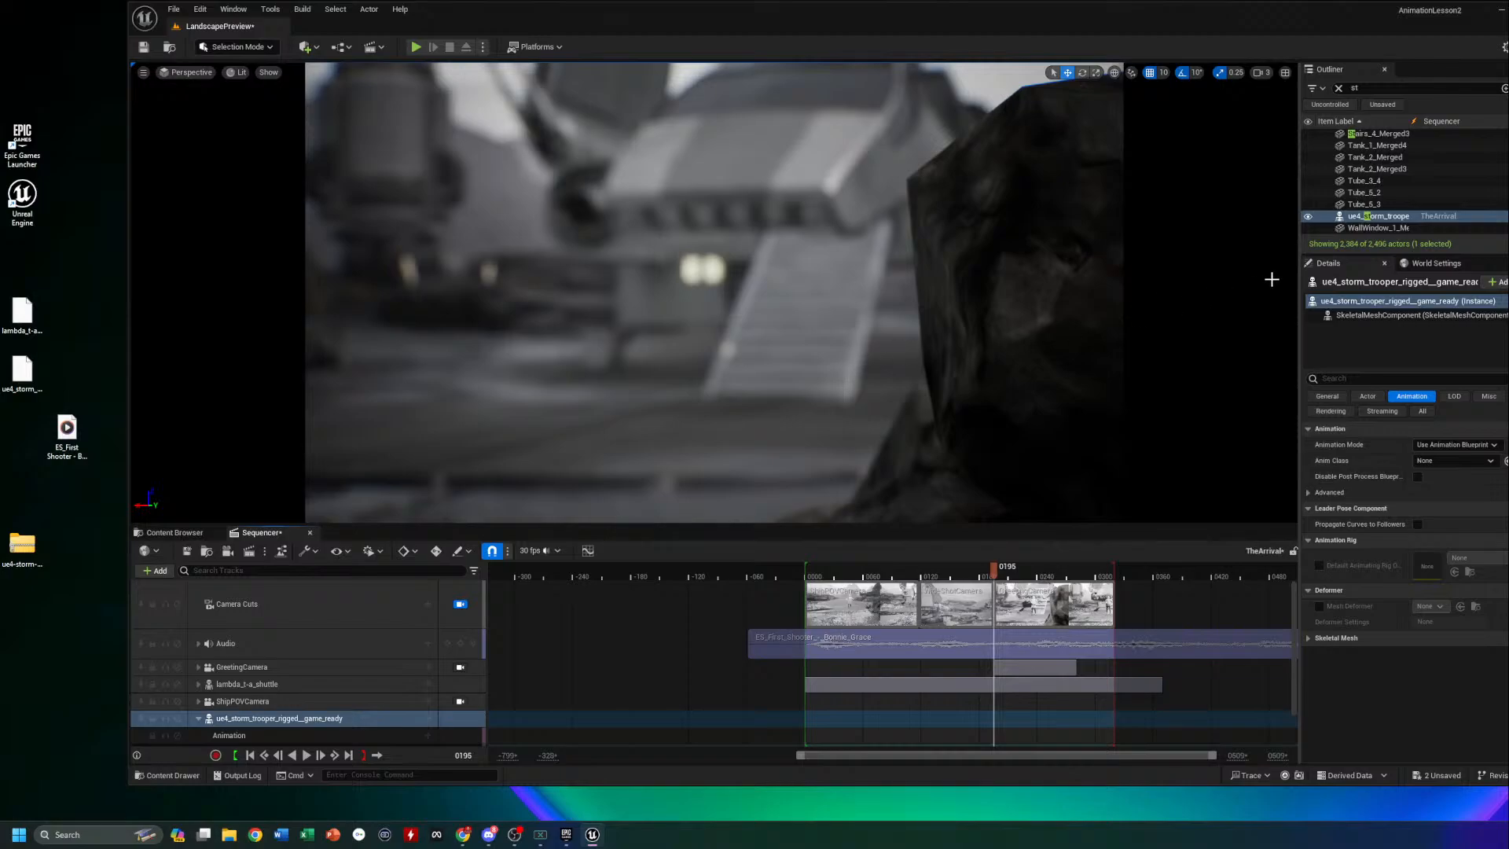
{"action": "left_click", "coordinate": [1377, 216]}
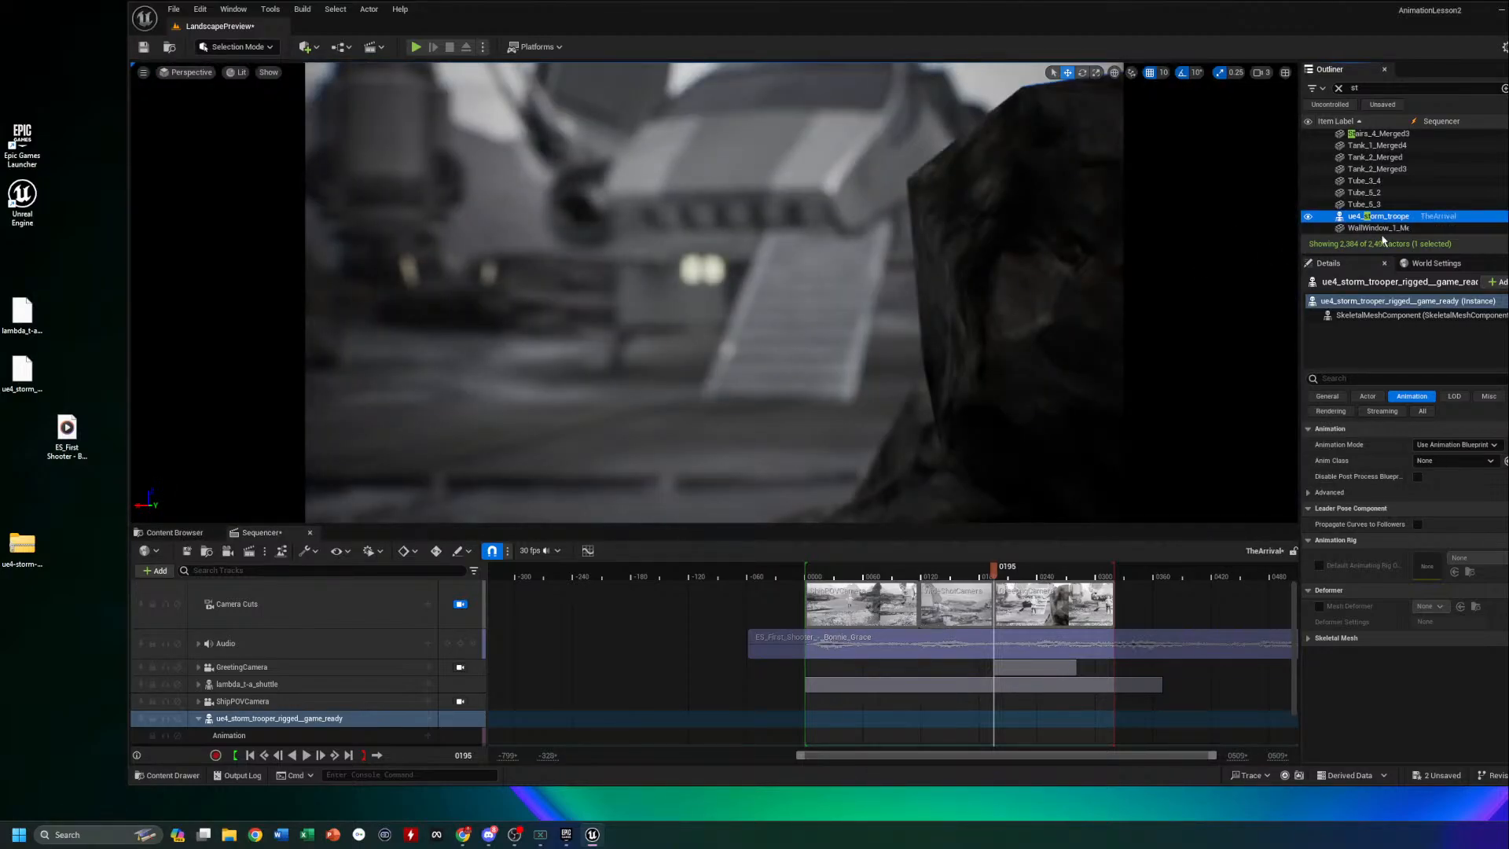
Close TheArrival sequence and frame the stormtrooper in the level to check its placement outside the sequence
{"action": "double_click", "coordinate": [1403, 216]}
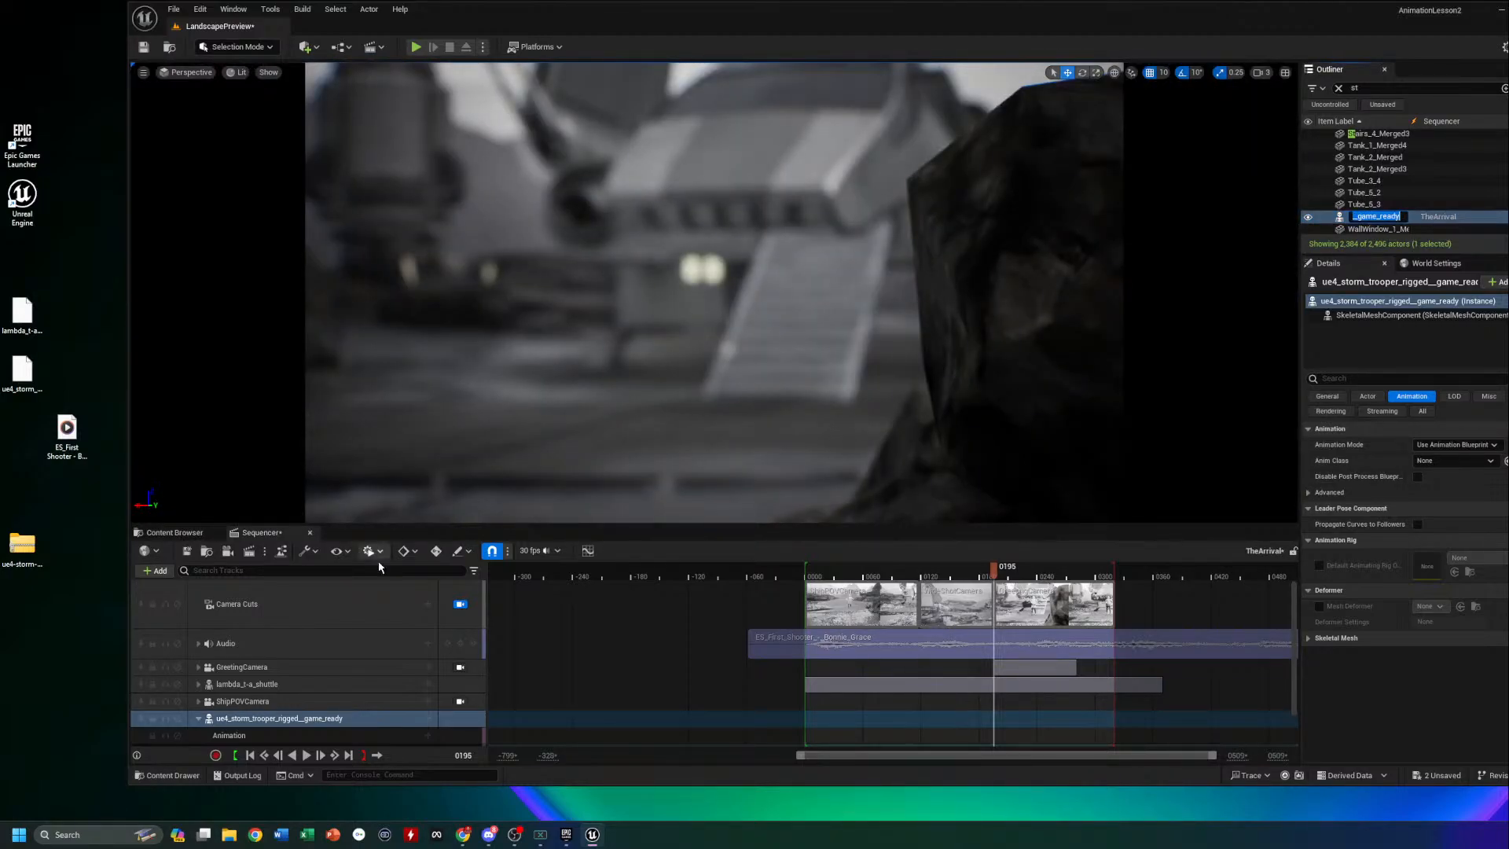
{"action": "key", "text": "Escape"}
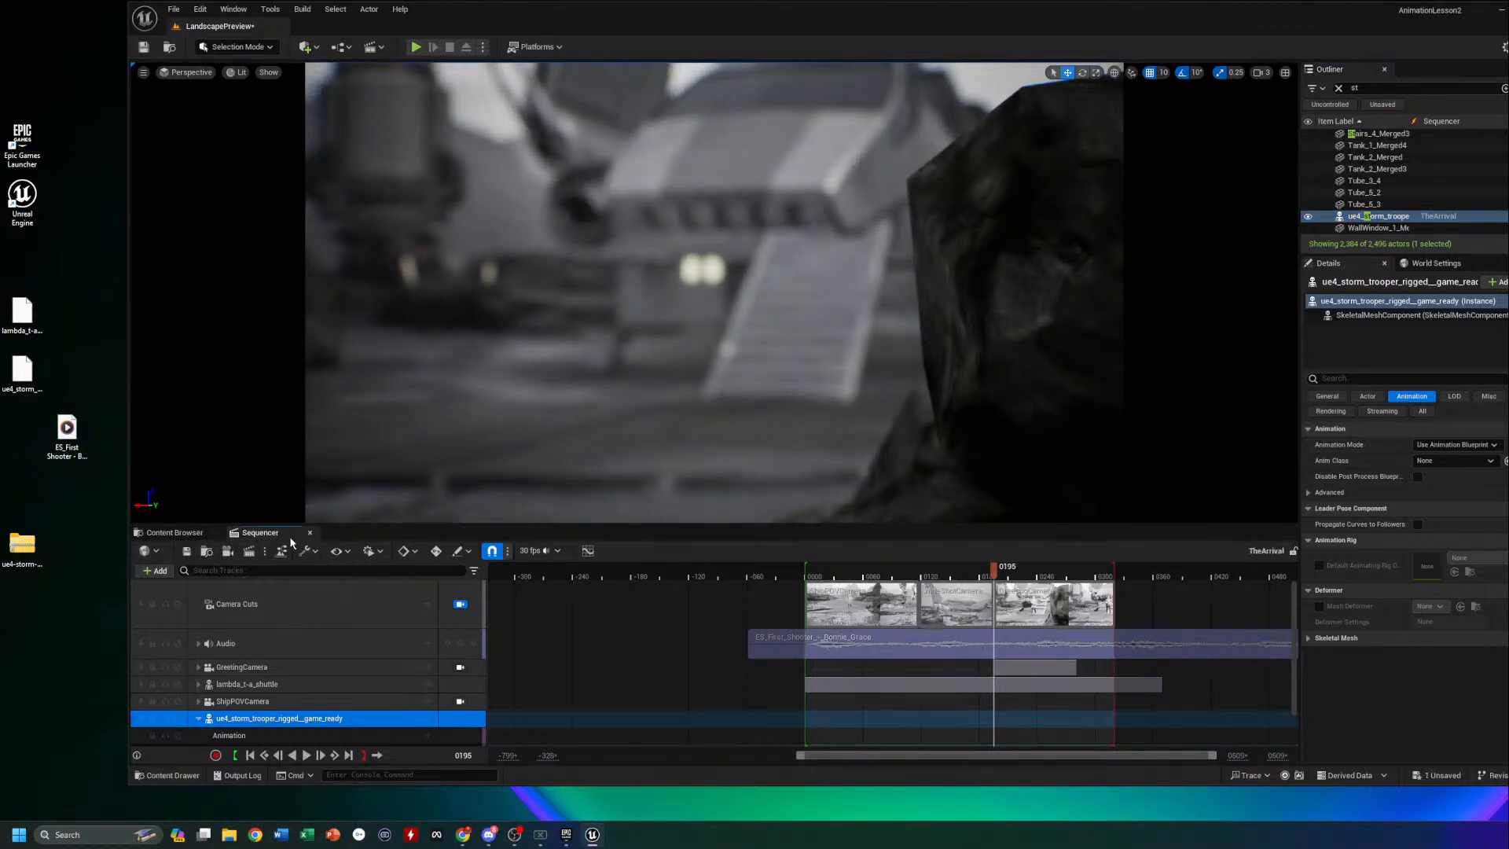
{"action": "left_click", "coordinate": [310, 532]}
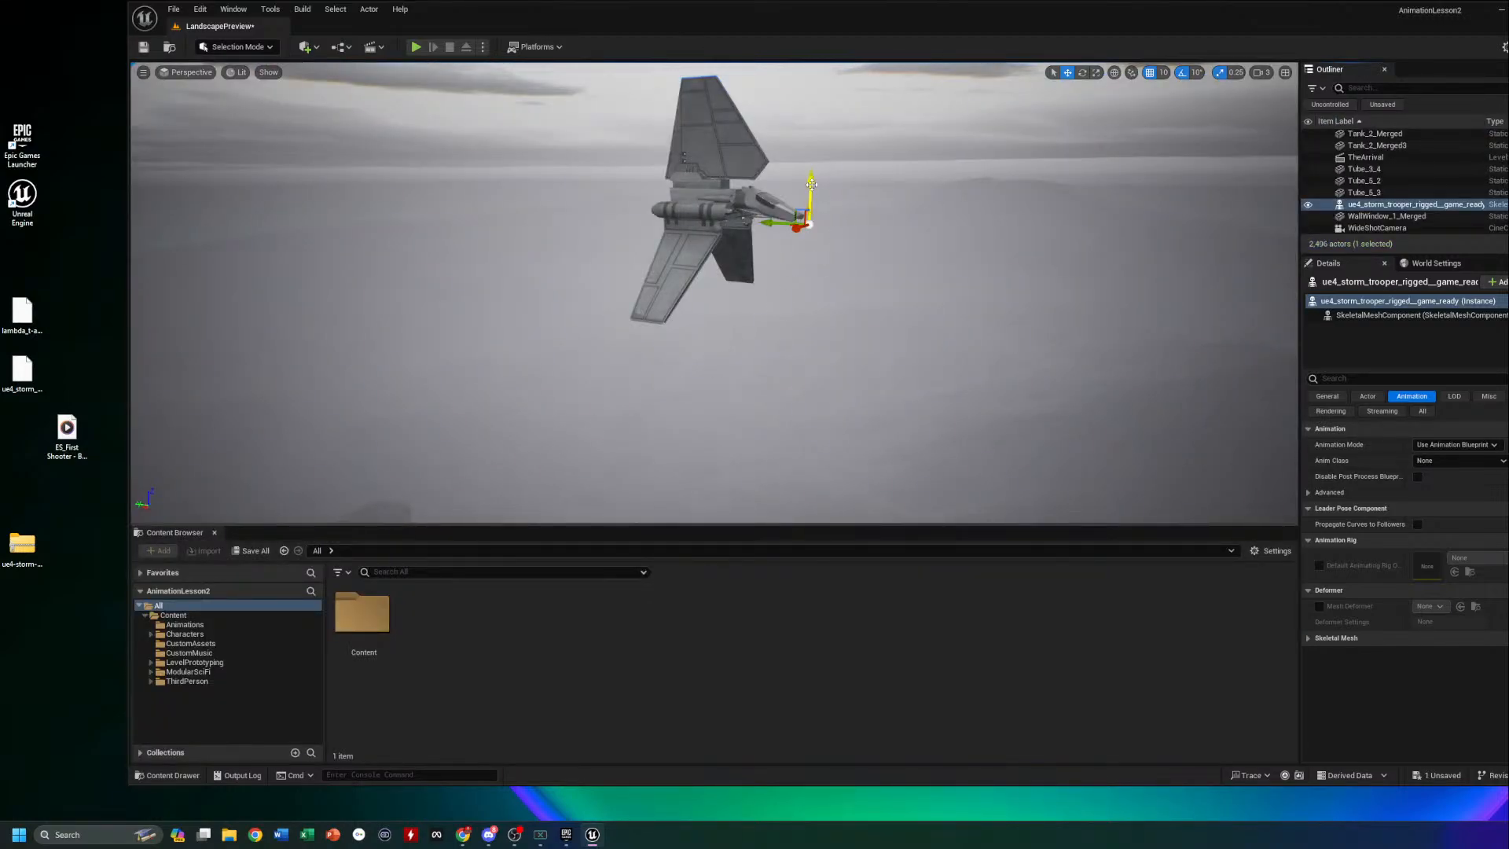
{"action": "left_click_drag", "start_coordinate": [812, 182], "coordinate": [815, 229]}
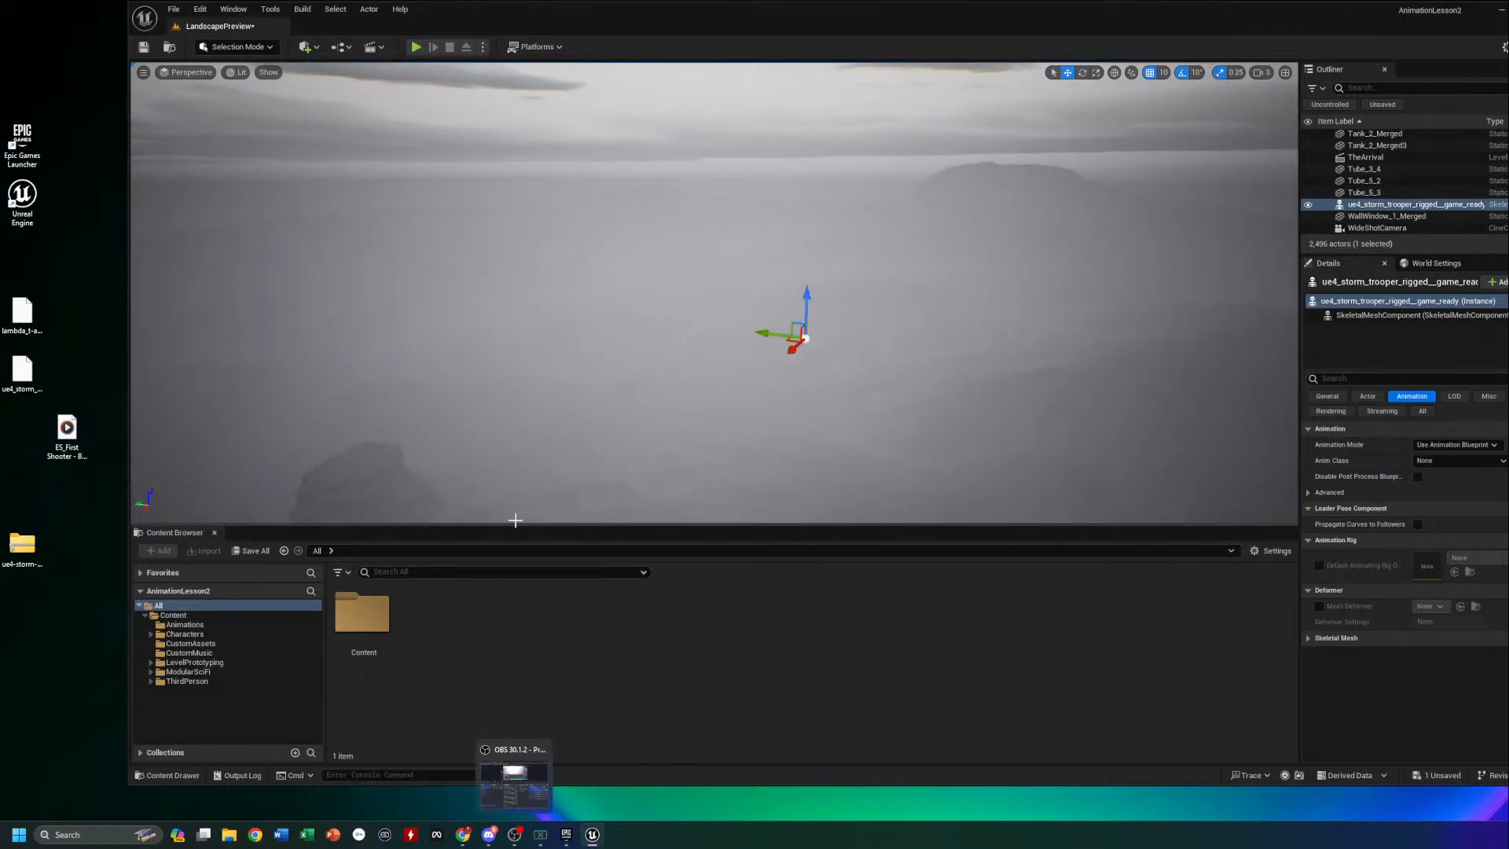
{"action": "key", "text": "ctrl+z"}
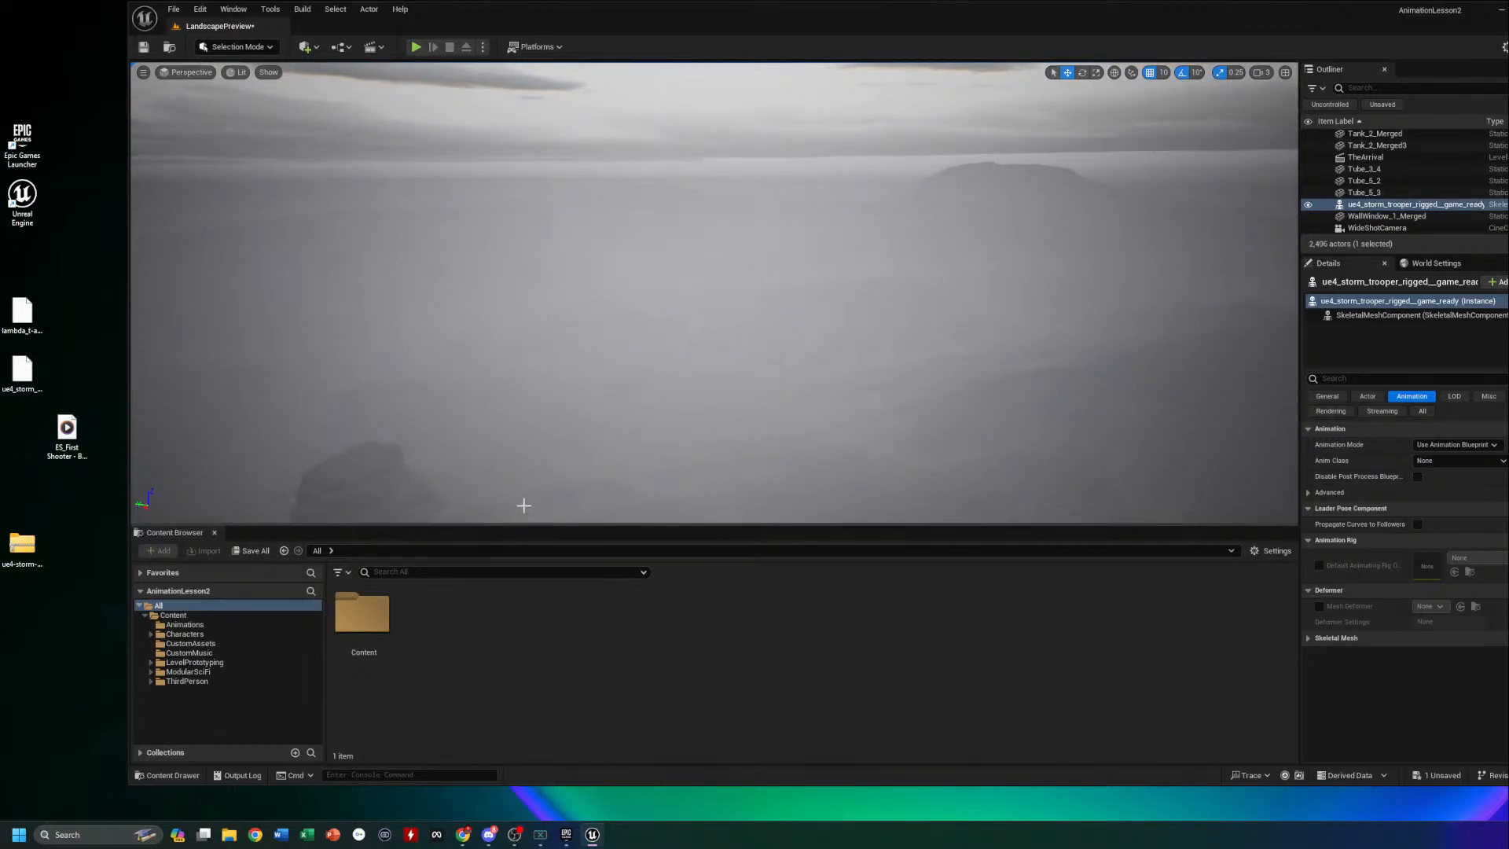
{"action": "right_click_drag", "start_coordinate": [510, 411], "coordinate": [542, 410]}
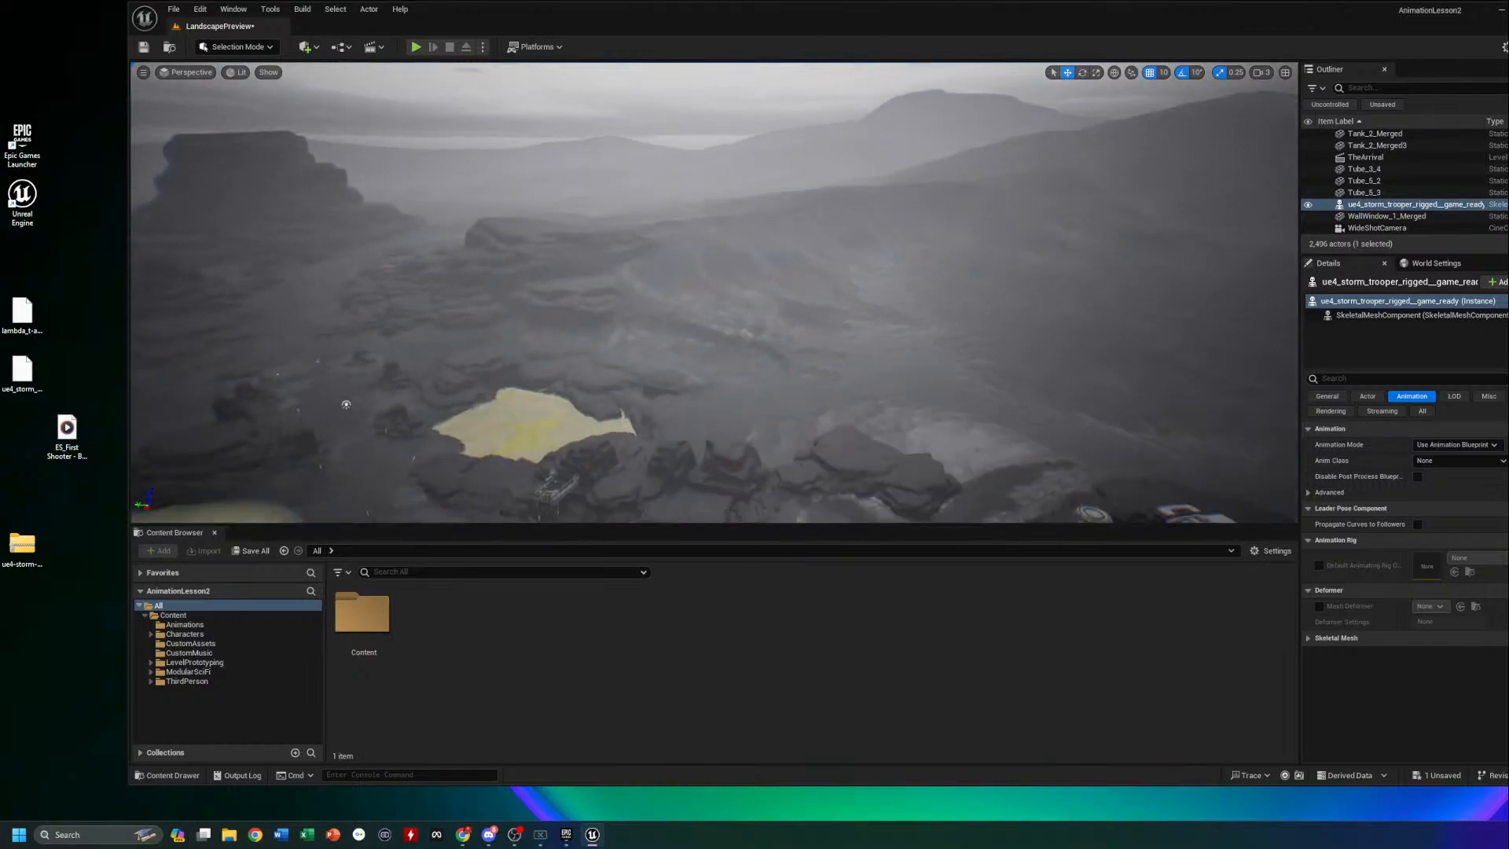
{"action": "key", "text": "f"}
{"action": "right_click_drag", "start_coordinate": [487, 400], "coordinate": [440, 399]}
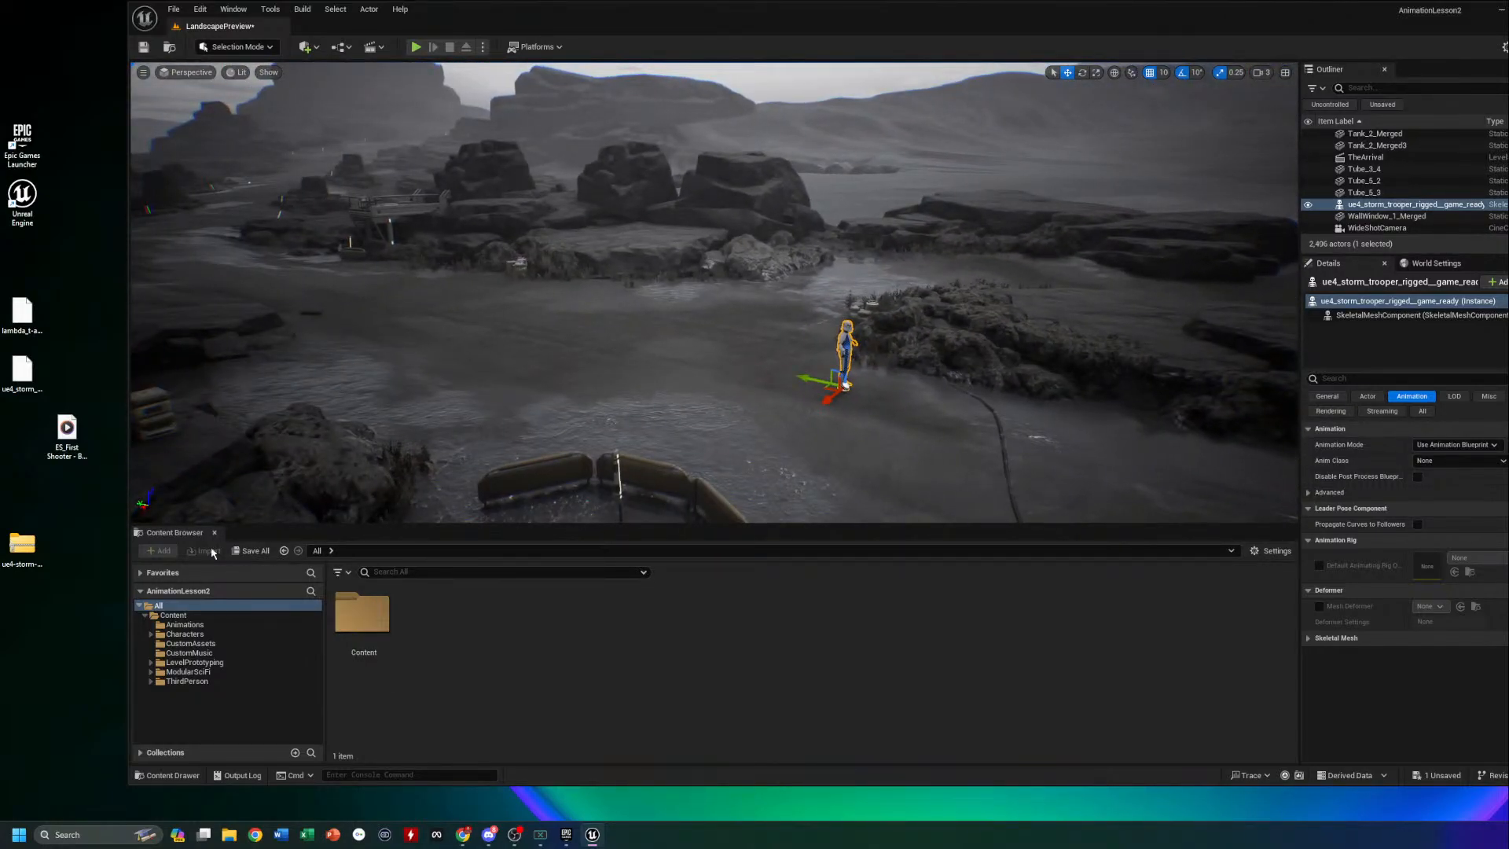
Reopen TheArrival from the Animations folder, select the stormtrooper's track, and look for the stormtrooper in the level at frame 195
{"action": "left_click", "coordinate": [189, 625]}
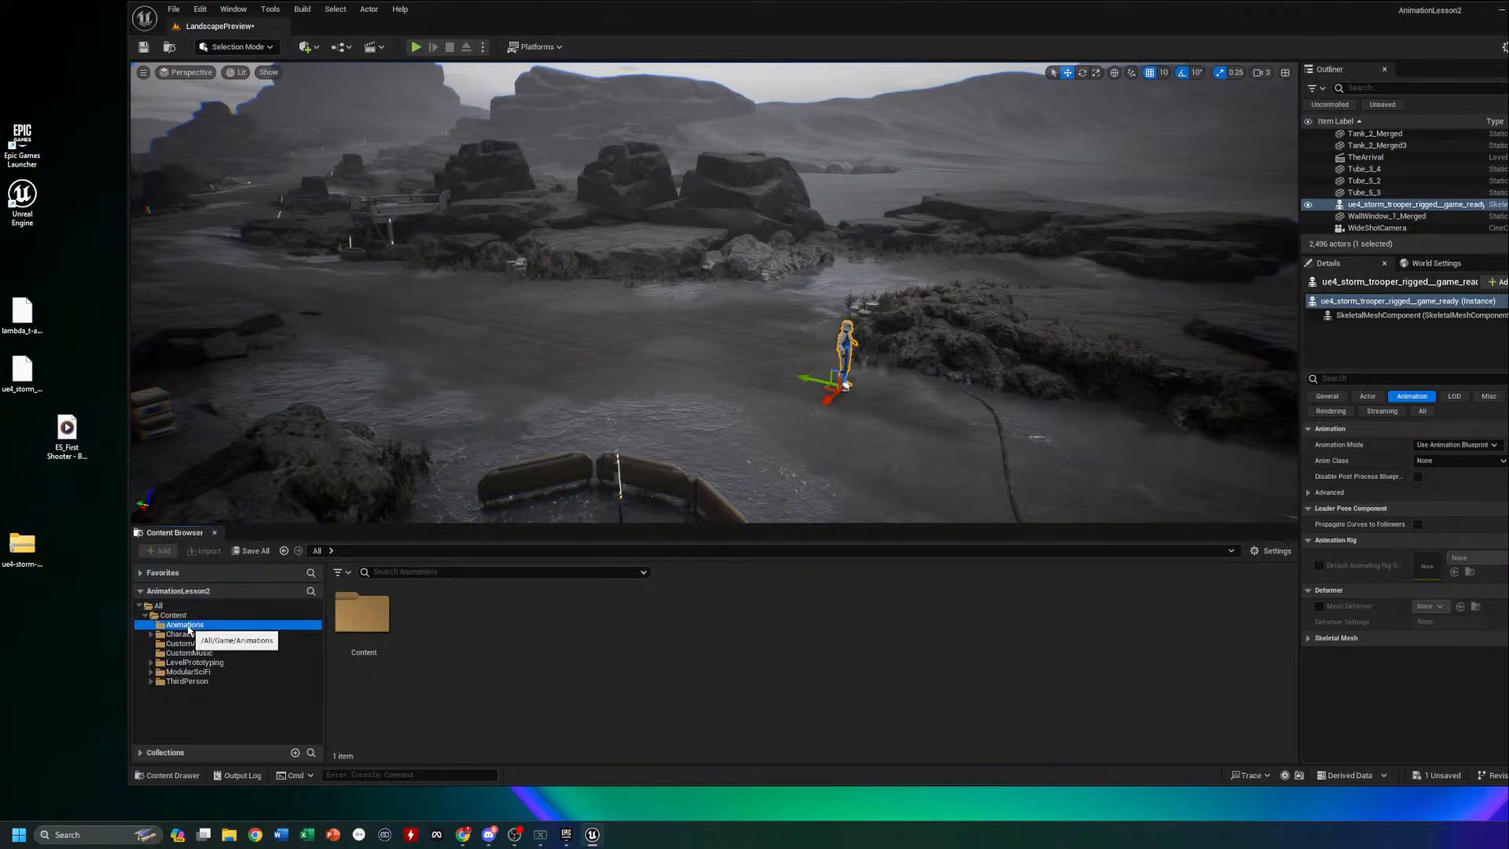
{"action": "double_click", "coordinate": [362, 620]}
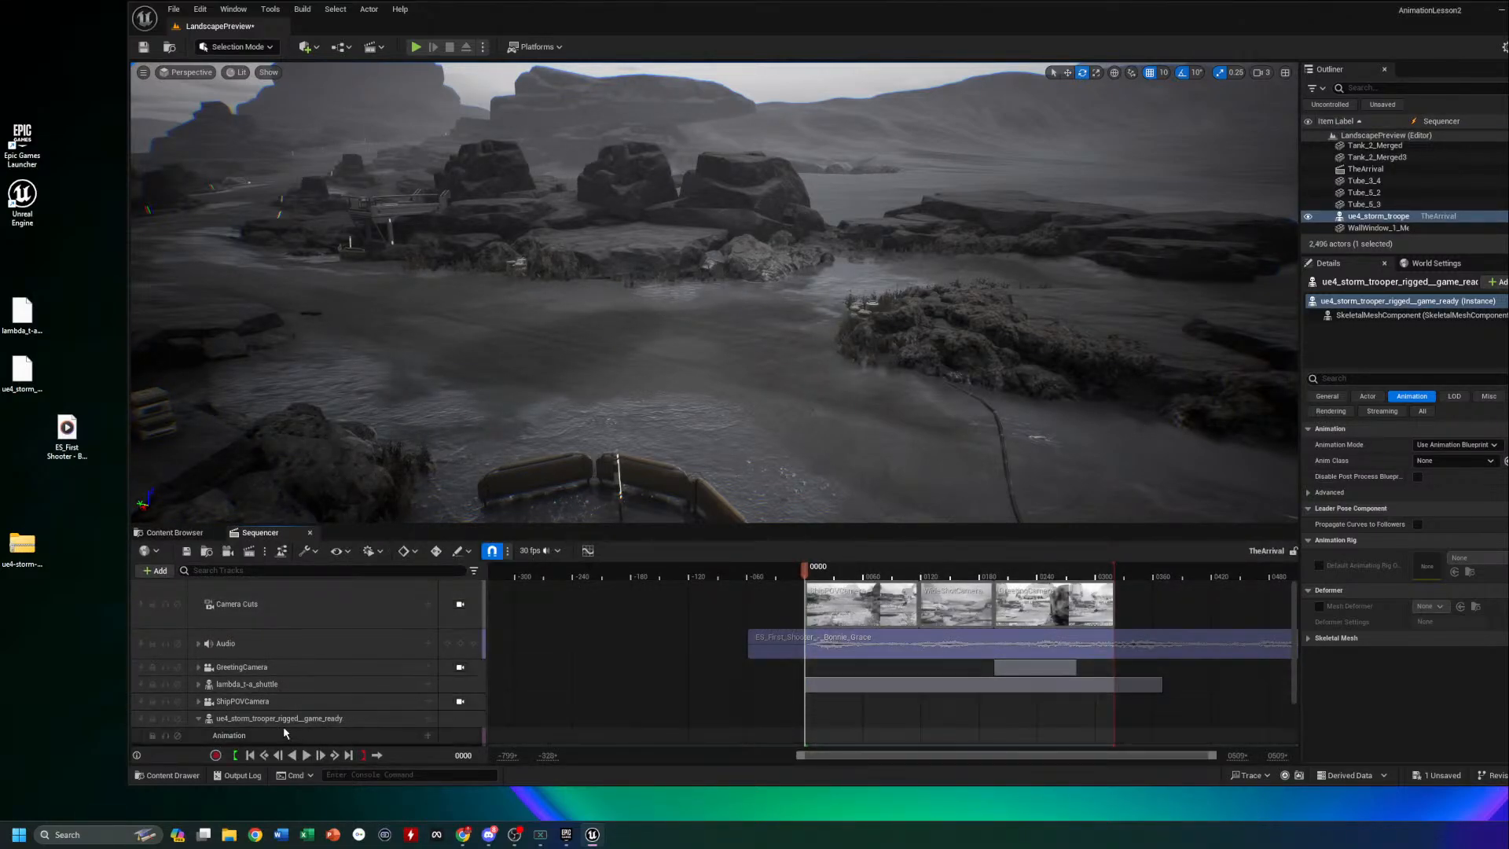
{"action": "left_click", "coordinate": [314, 718]}
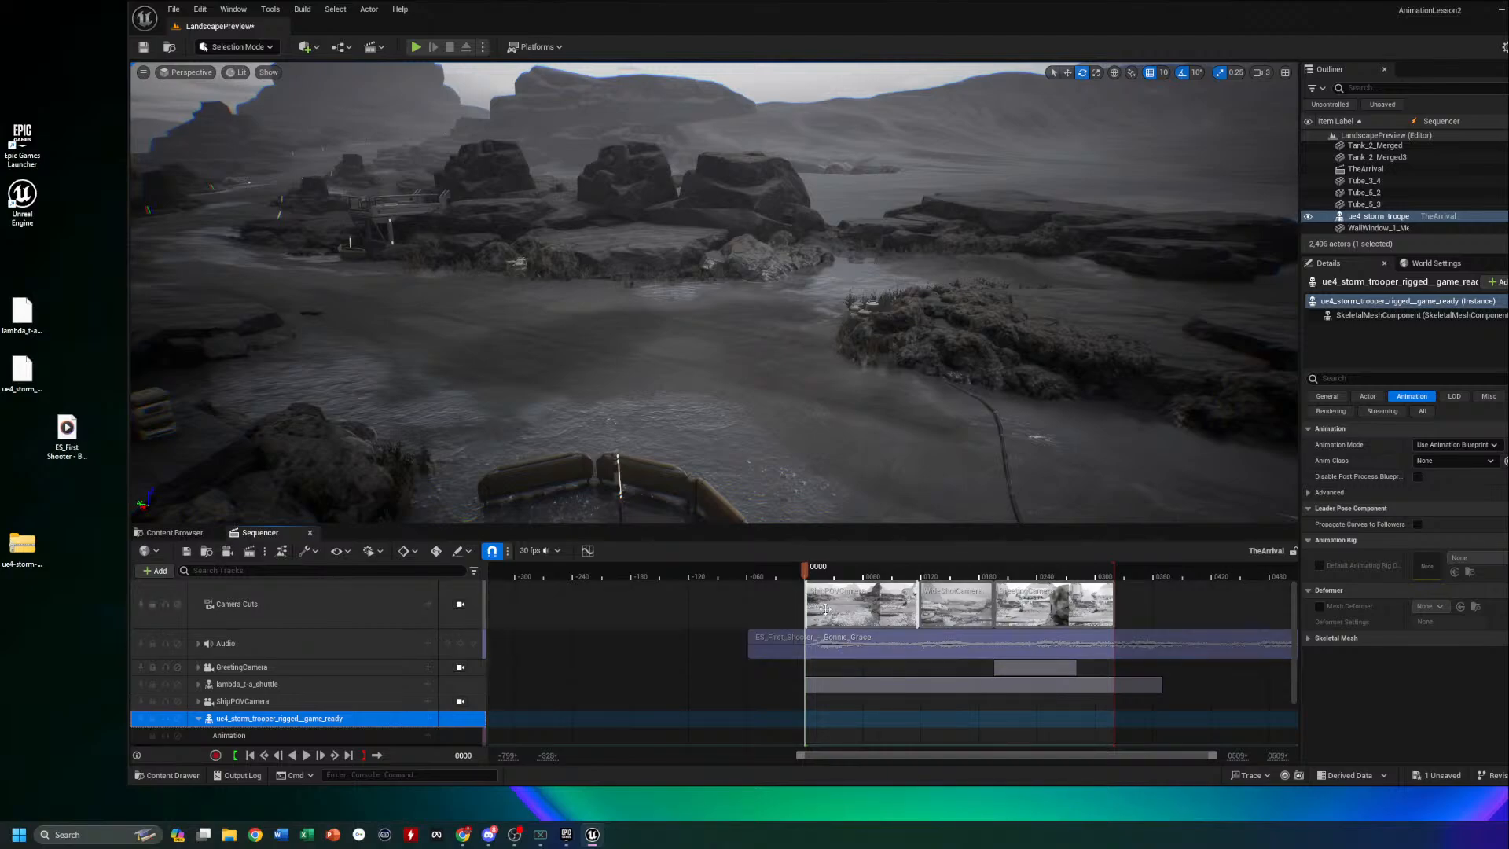
{"action": "left_click_drag", "start_coordinate": [806, 576], "coordinate": [995, 575]}
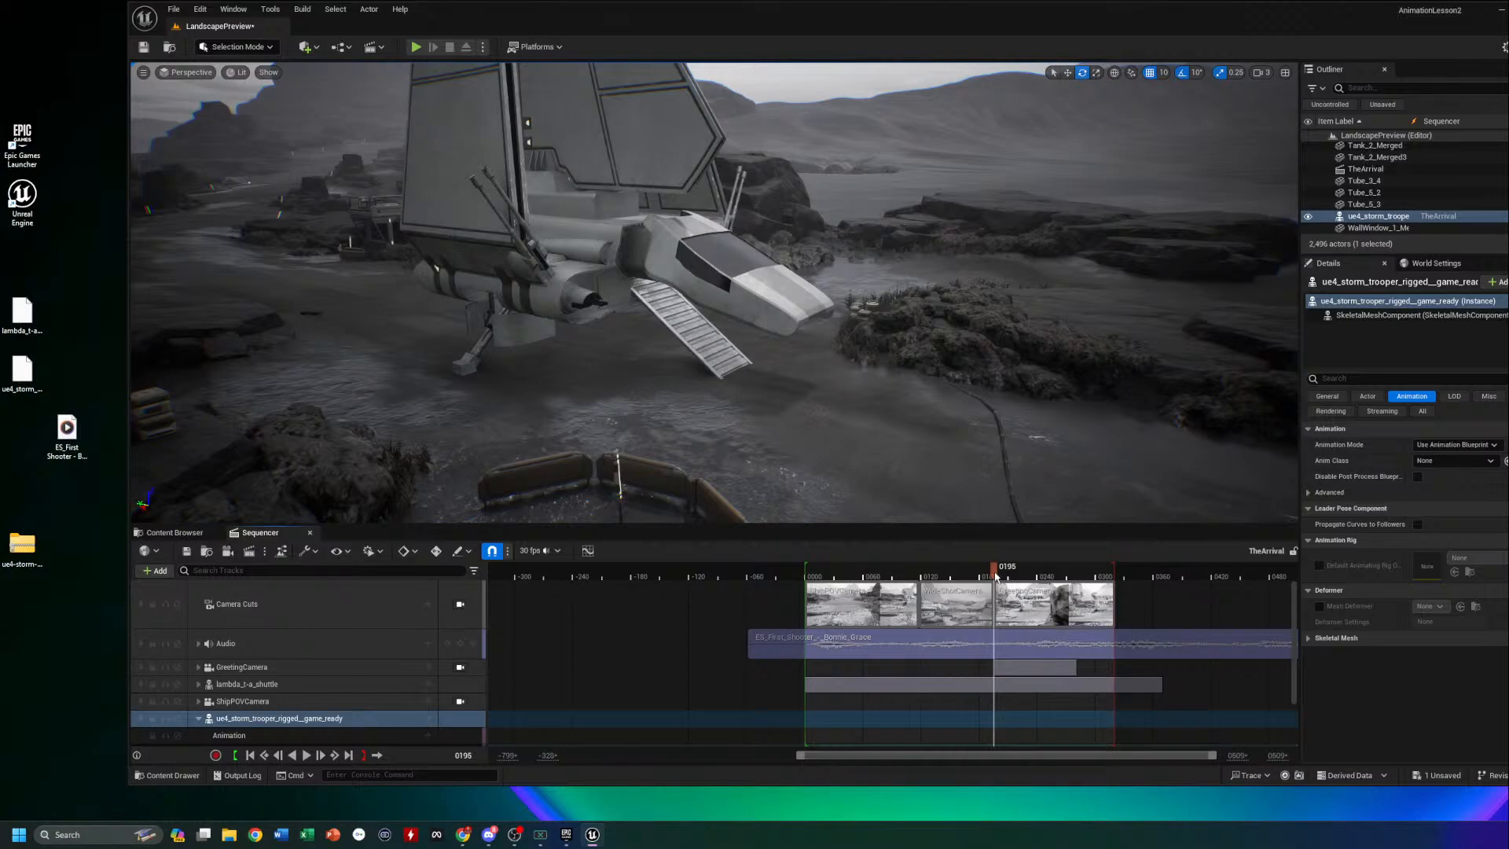
{"action": "right_click_drag", "start_coordinate": [1084, 328], "coordinate": [844, 403]}
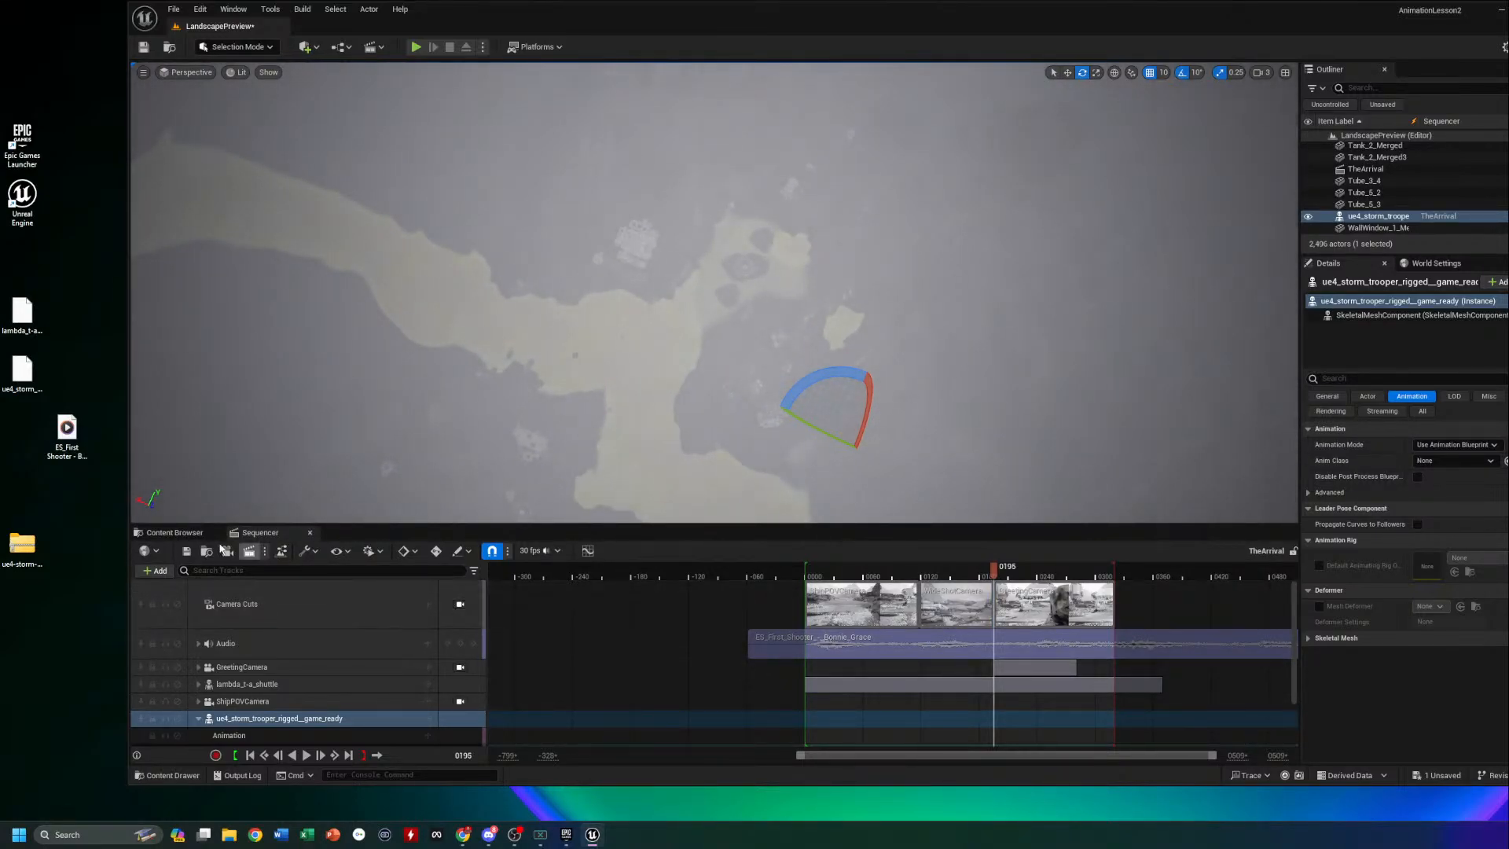
Close the sequence again and view the stormtrooper up close at its landing-area position in the level
{"action": "left_click", "coordinate": [310, 533]}
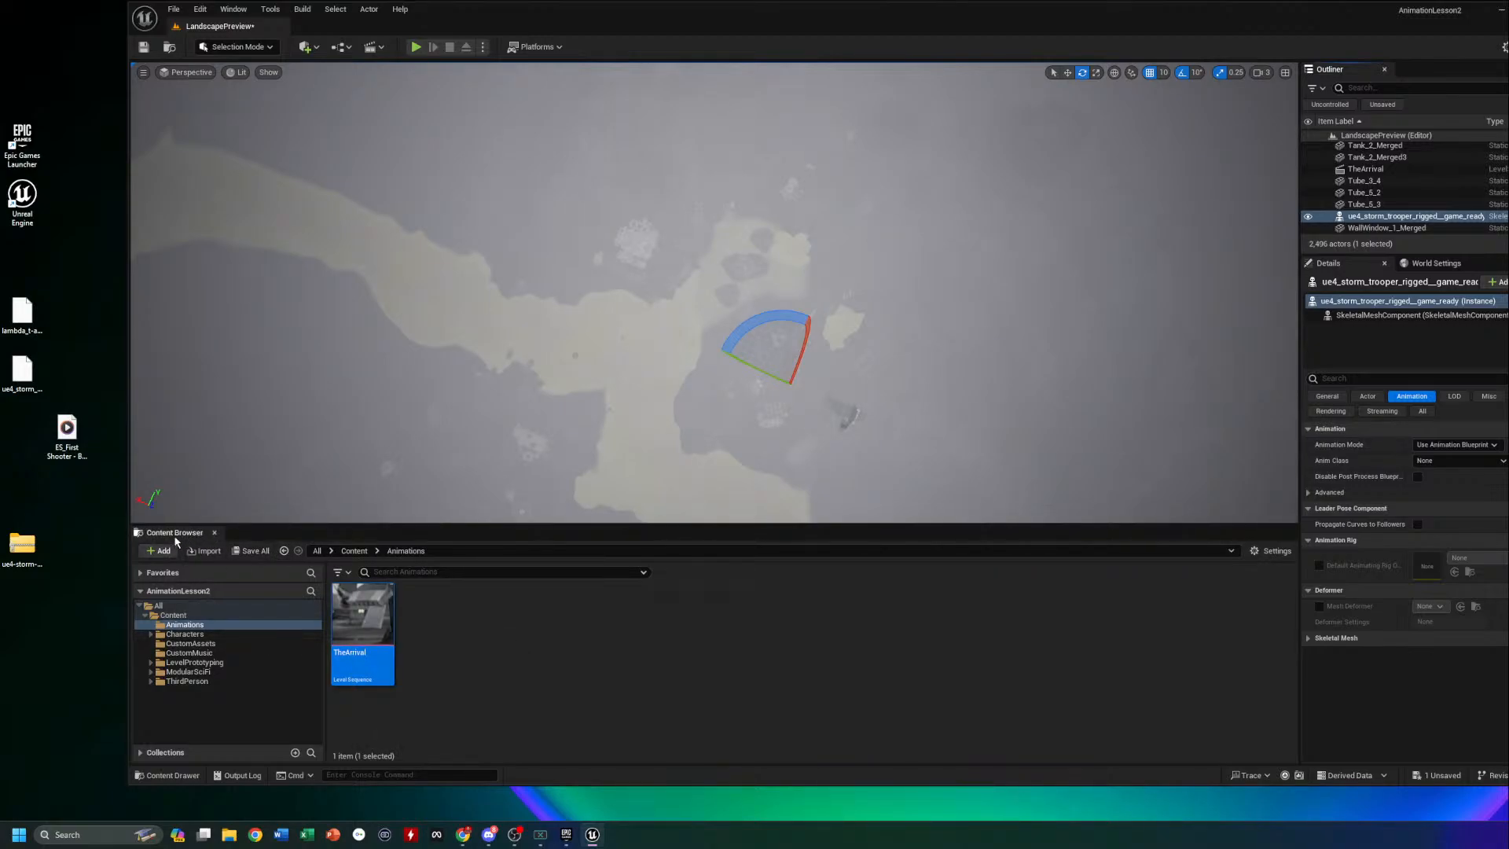
{"action": "right_click_drag", "start_coordinate": [503, 409], "coordinate": [676, 440]}
{"action": "key", "text": "f"}
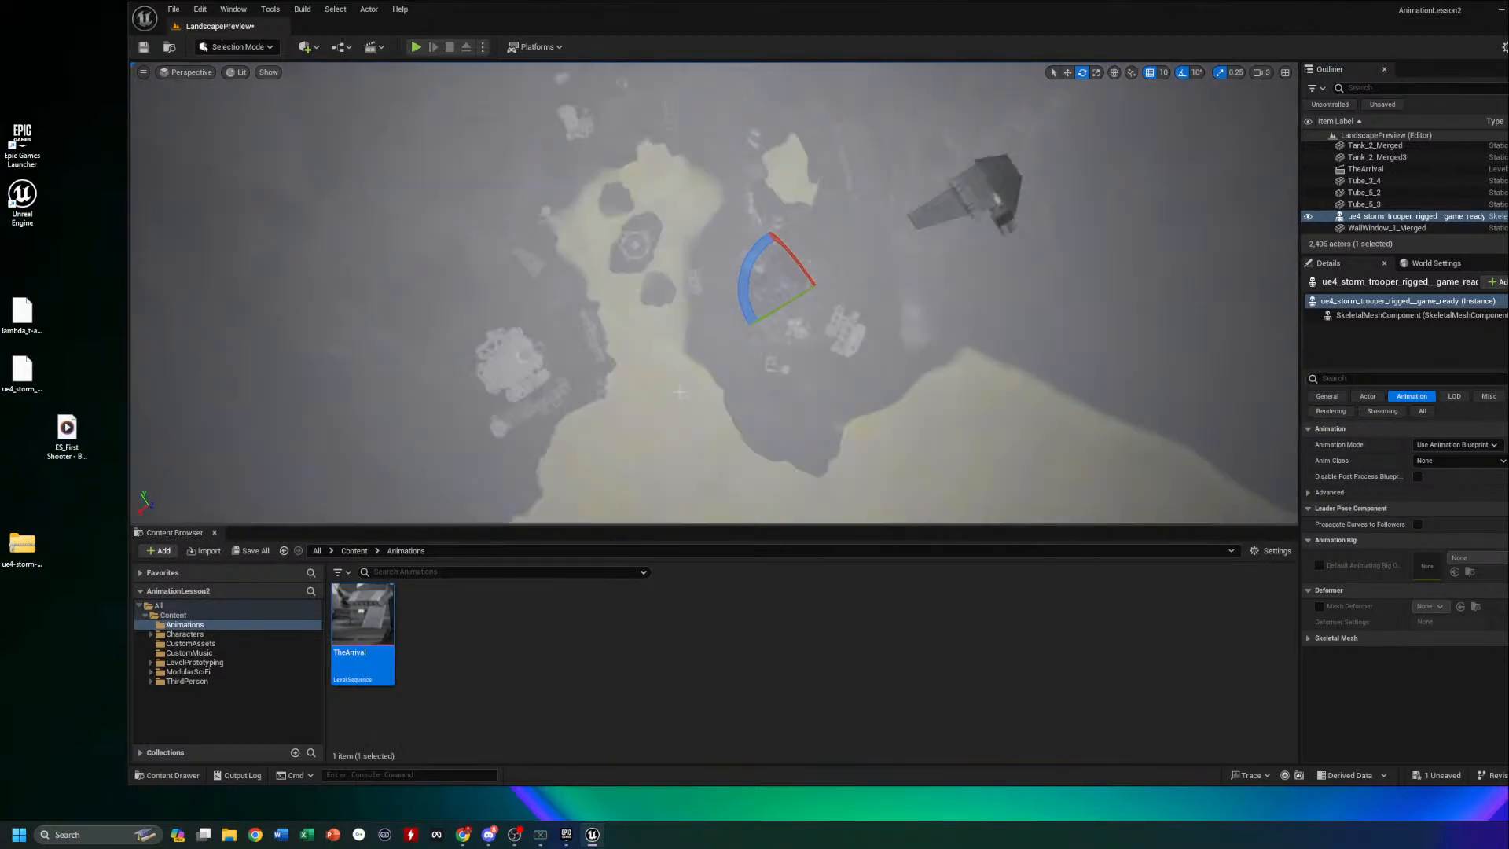
{"action": "right_click_drag", "start_coordinate": [711, 391], "coordinate": [880, 218]}
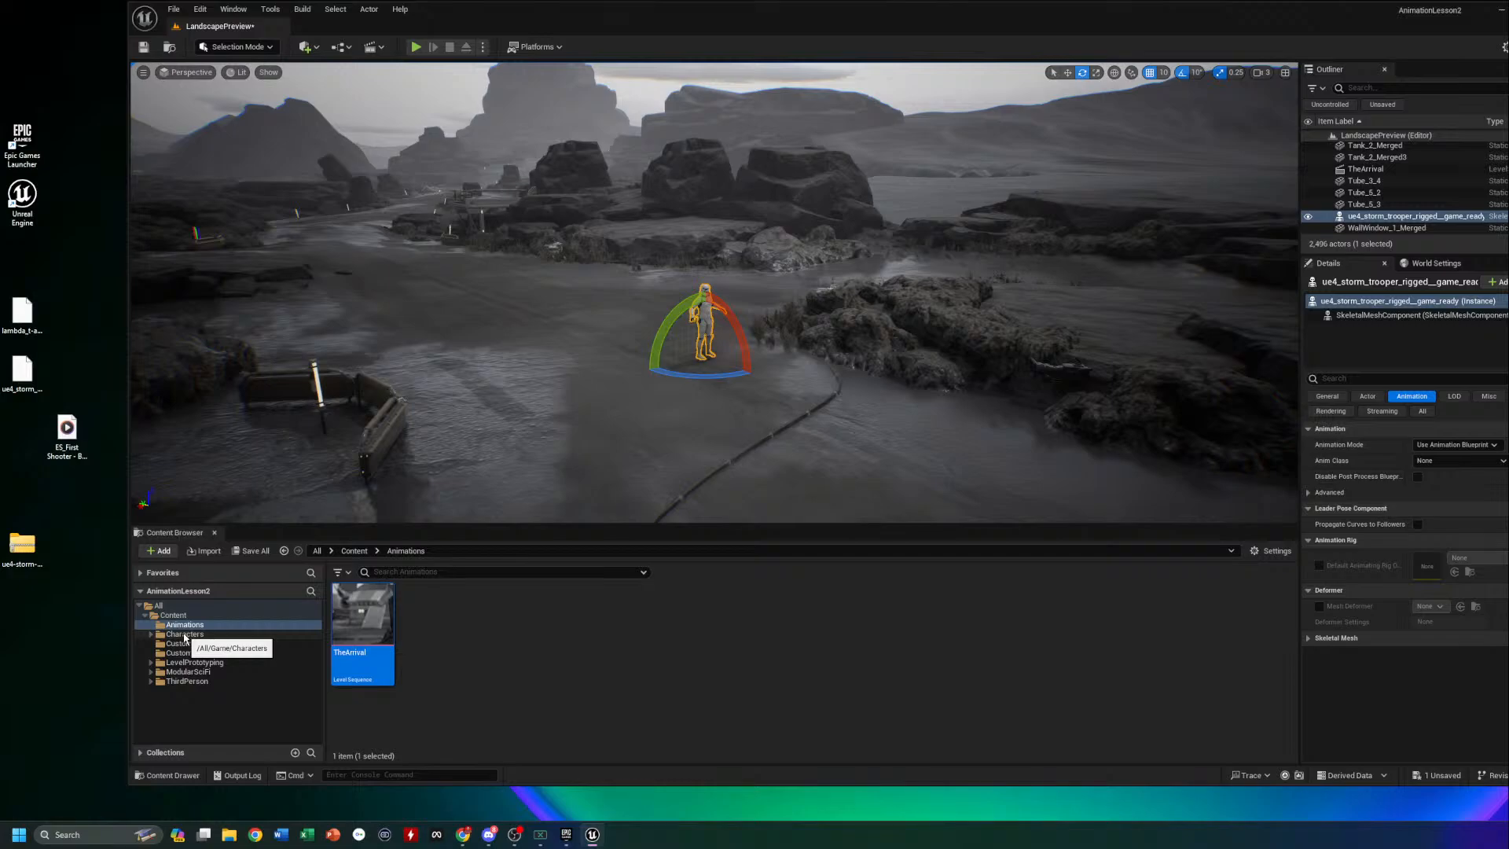
Reopen TheArrival, compare the stormtrooper's visibility at frame 196 and at the sequence start, and close the sequence
{"action": "double_click", "coordinate": [372, 640]}
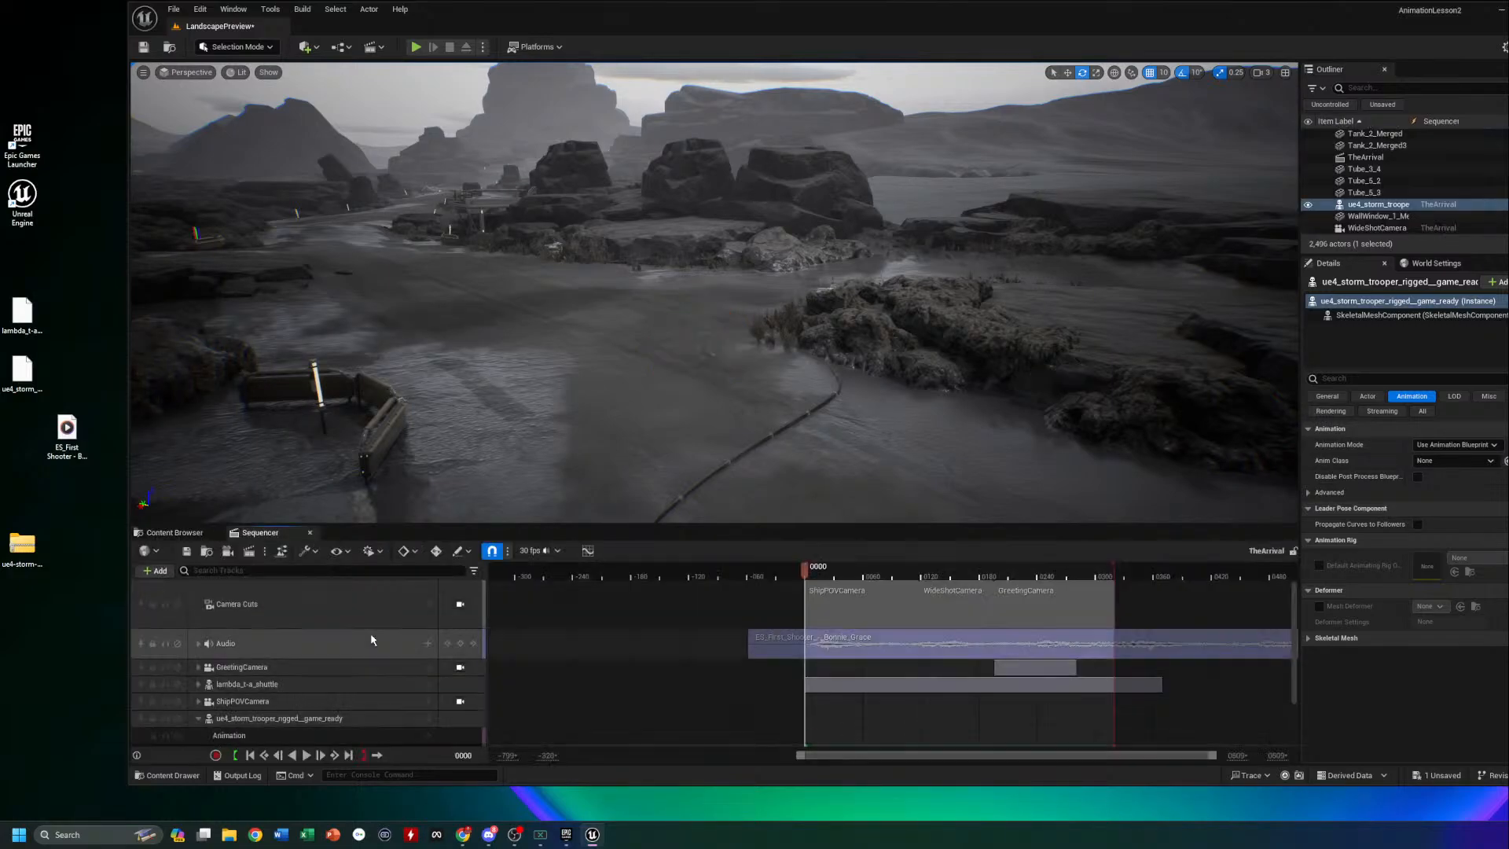
{"action": "left_click_drag", "start_coordinate": [807, 581], "coordinate": [994, 574]}
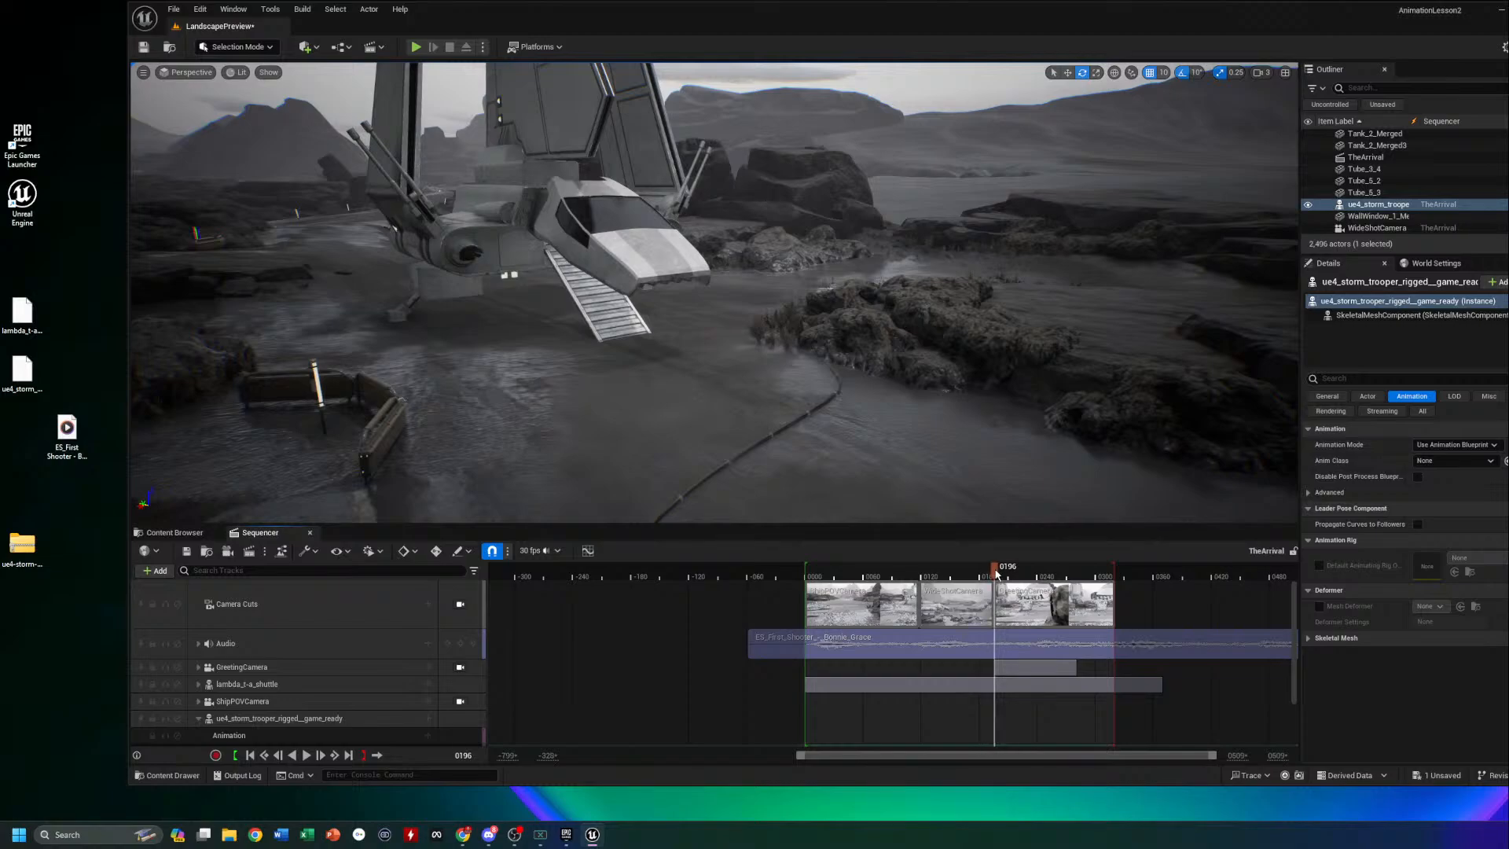
{"action": "left_click_drag", "start_coordinate": [995, 573], "coordinate": [805, 572]}
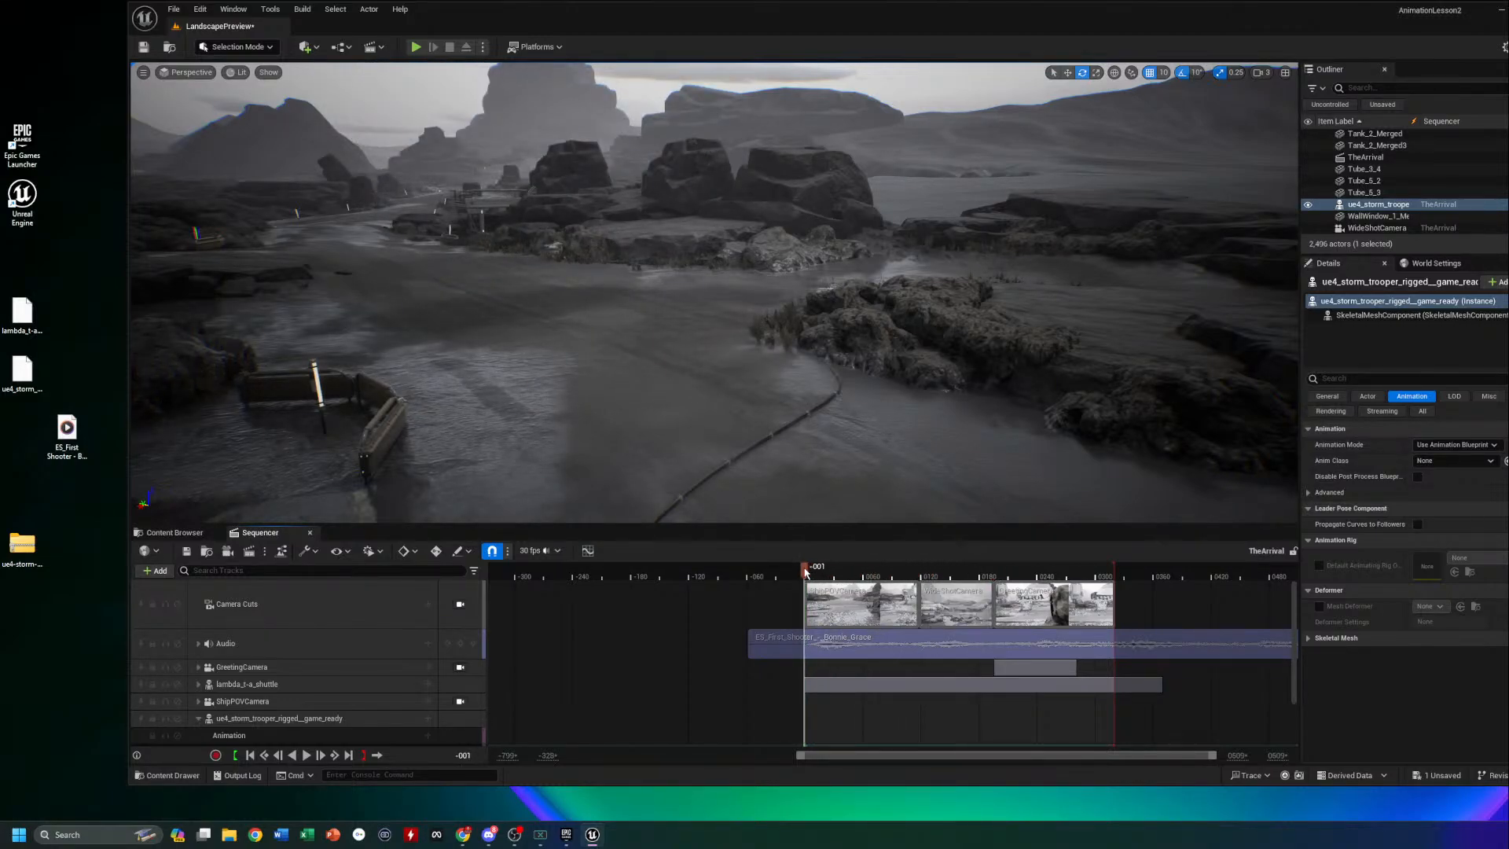
{"action": "left_click", "coordinate": [175, 532]}
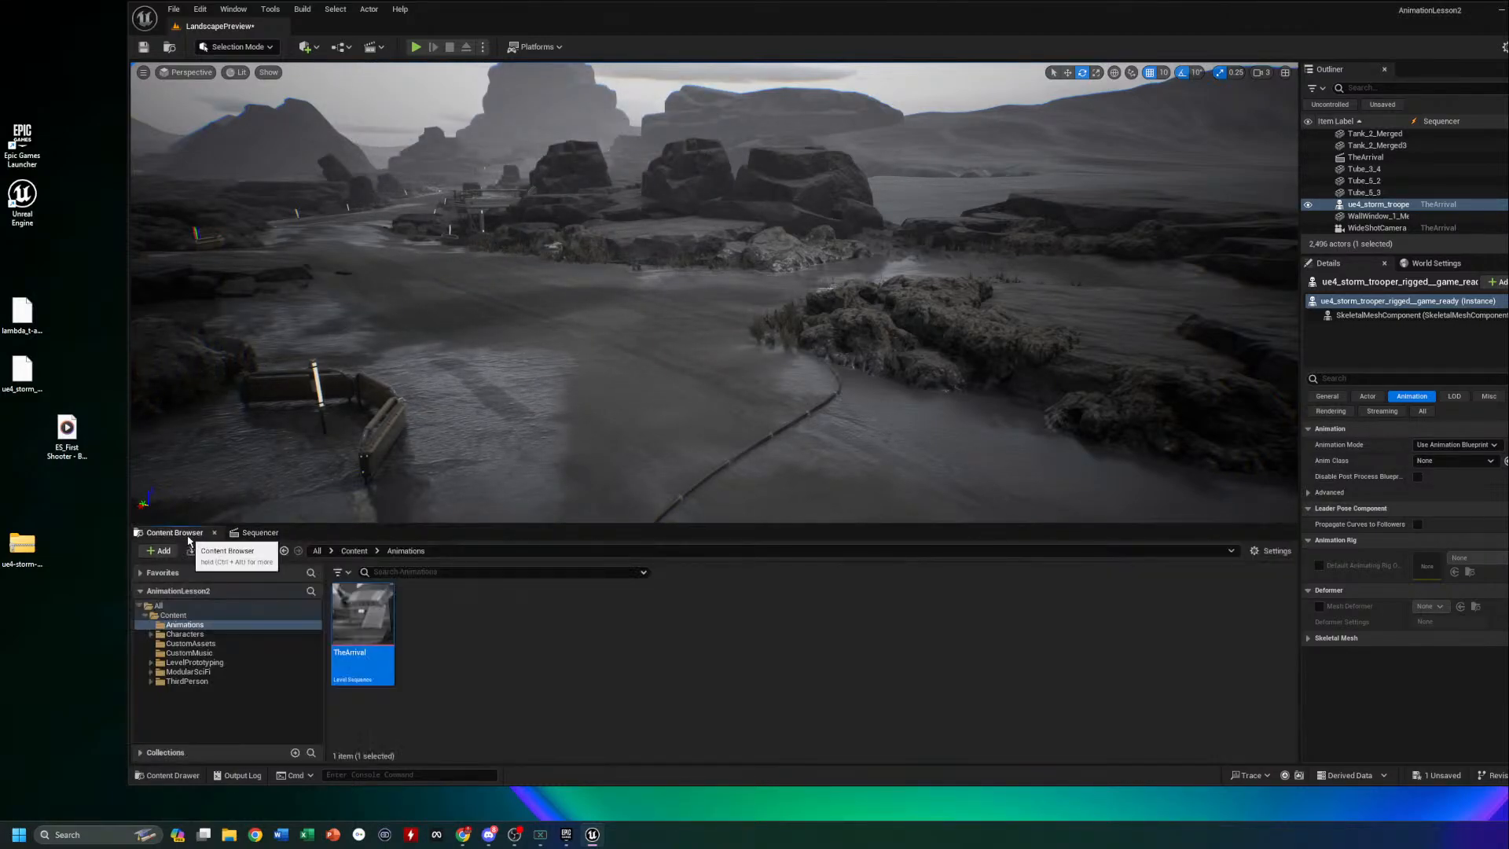
{"action": "left_click", "coordinate": [297, 532]}
{"action": "left_click", "coordinate": [309, 532]}
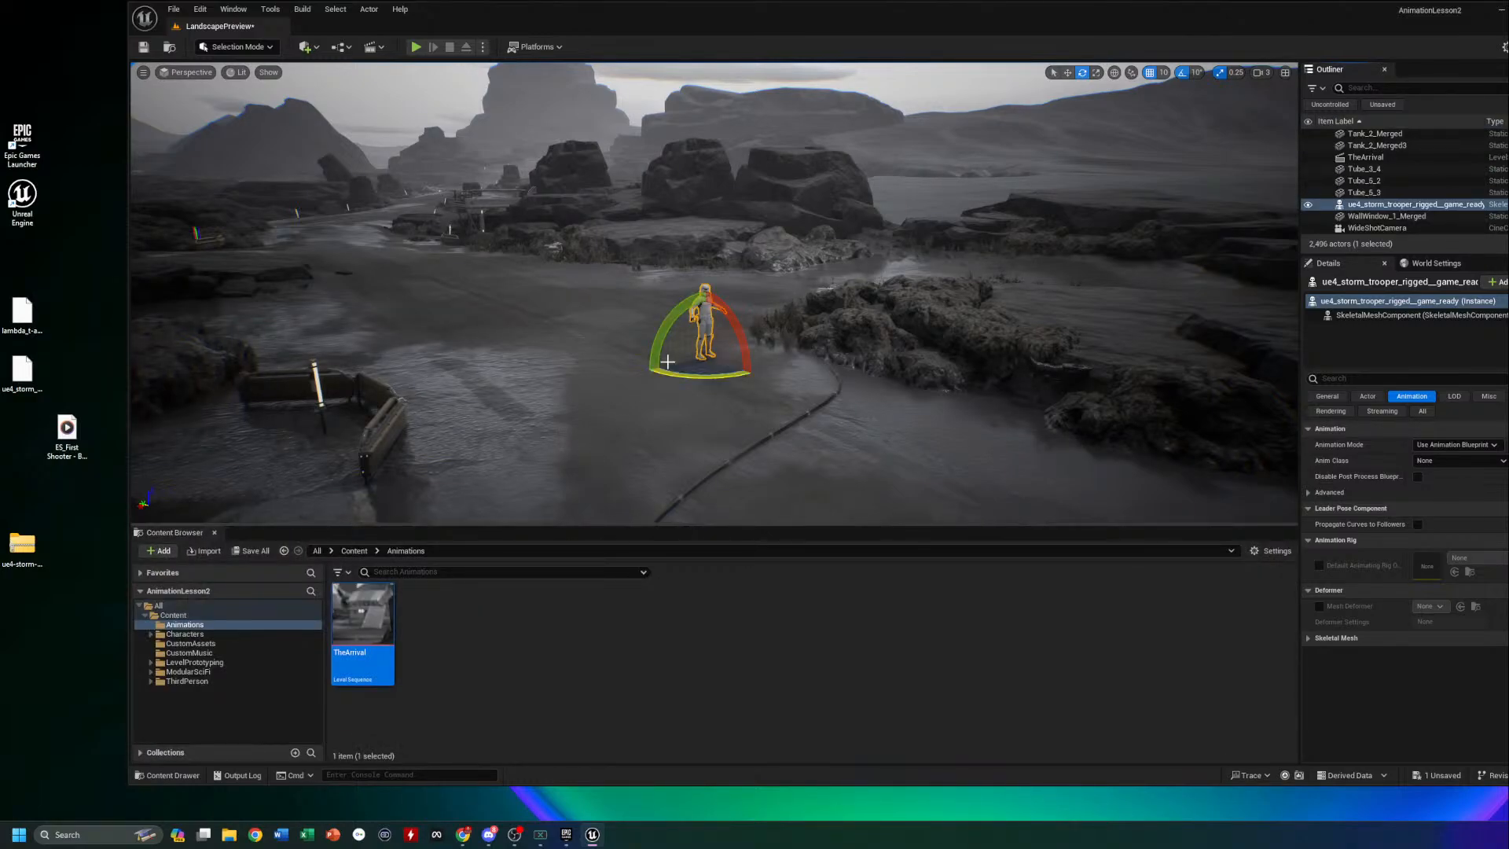
Show the stormtrooper's general transform values and inspect its position in the level
{"action": "left_click", "coordinate": [1339, 397]}
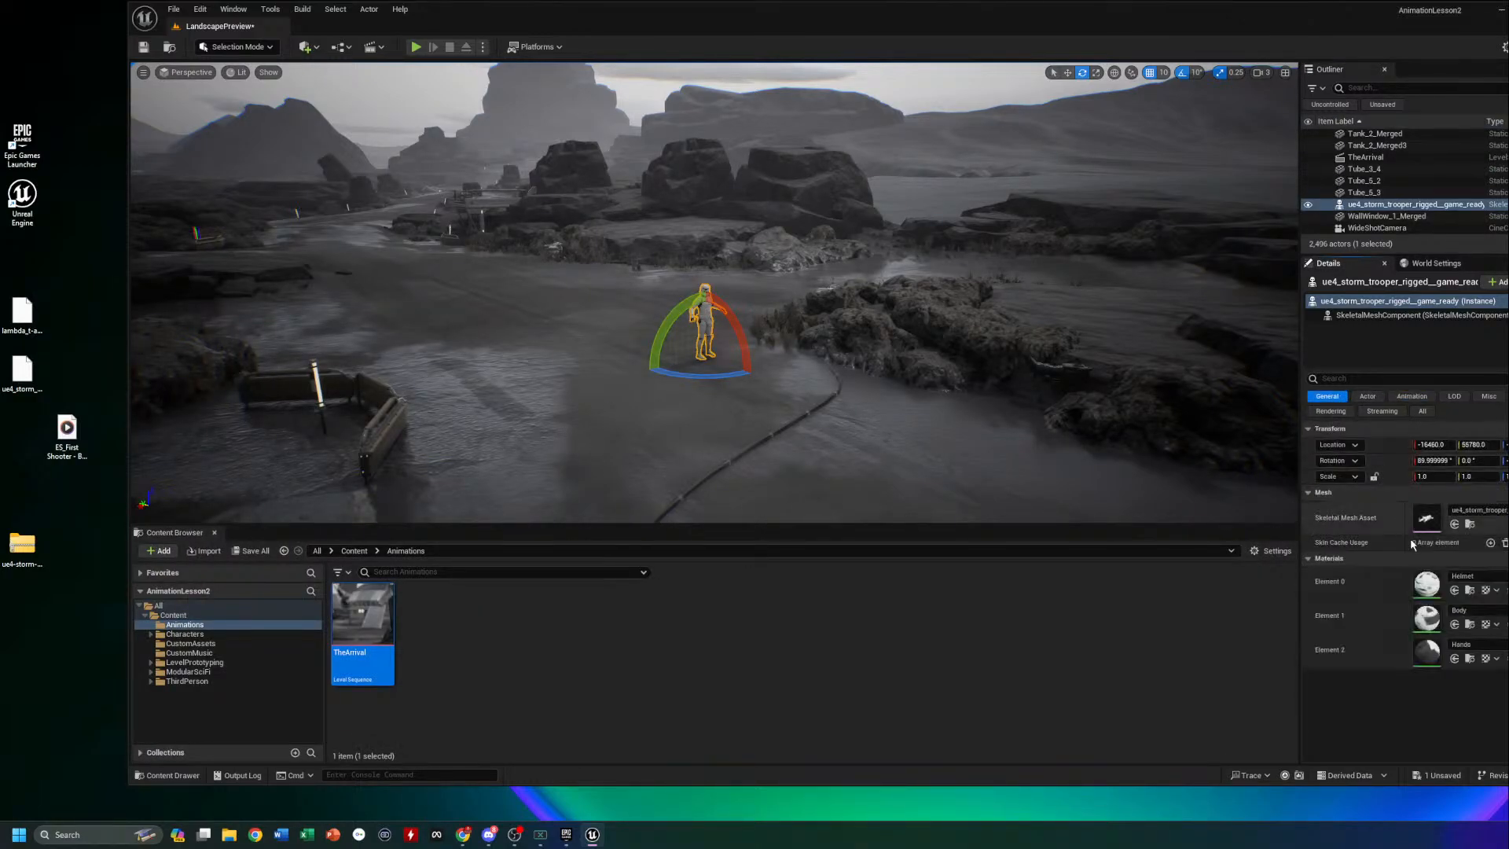
{"action": "left_click", "coordinate": [1435, 445]}
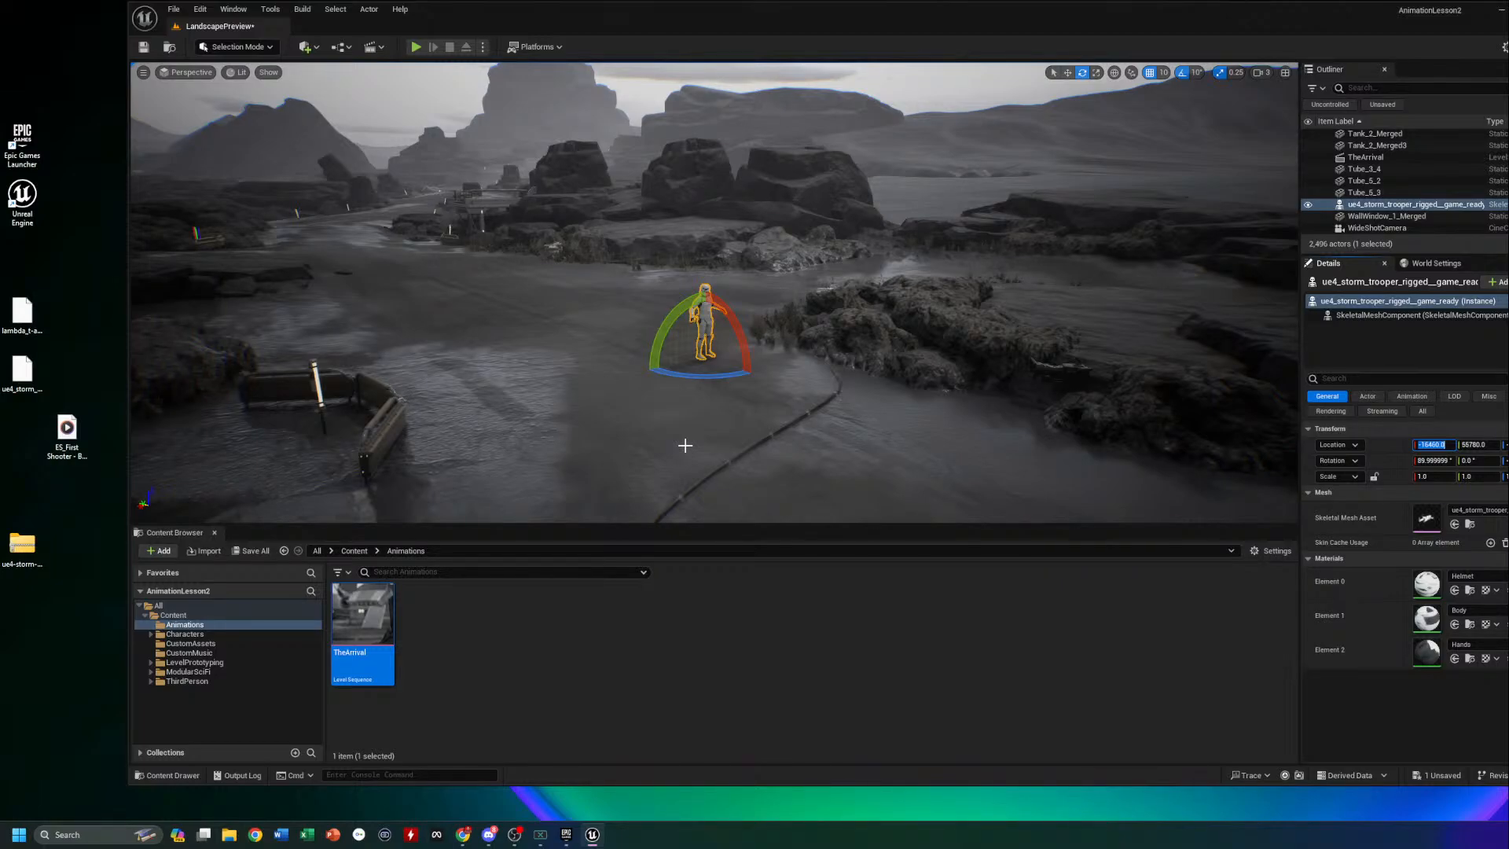
{"action": "right_click_drag", "start_coordinate": [683, 414], "coordinate": [735, 429]}
{"action": "key", "text": "s"}
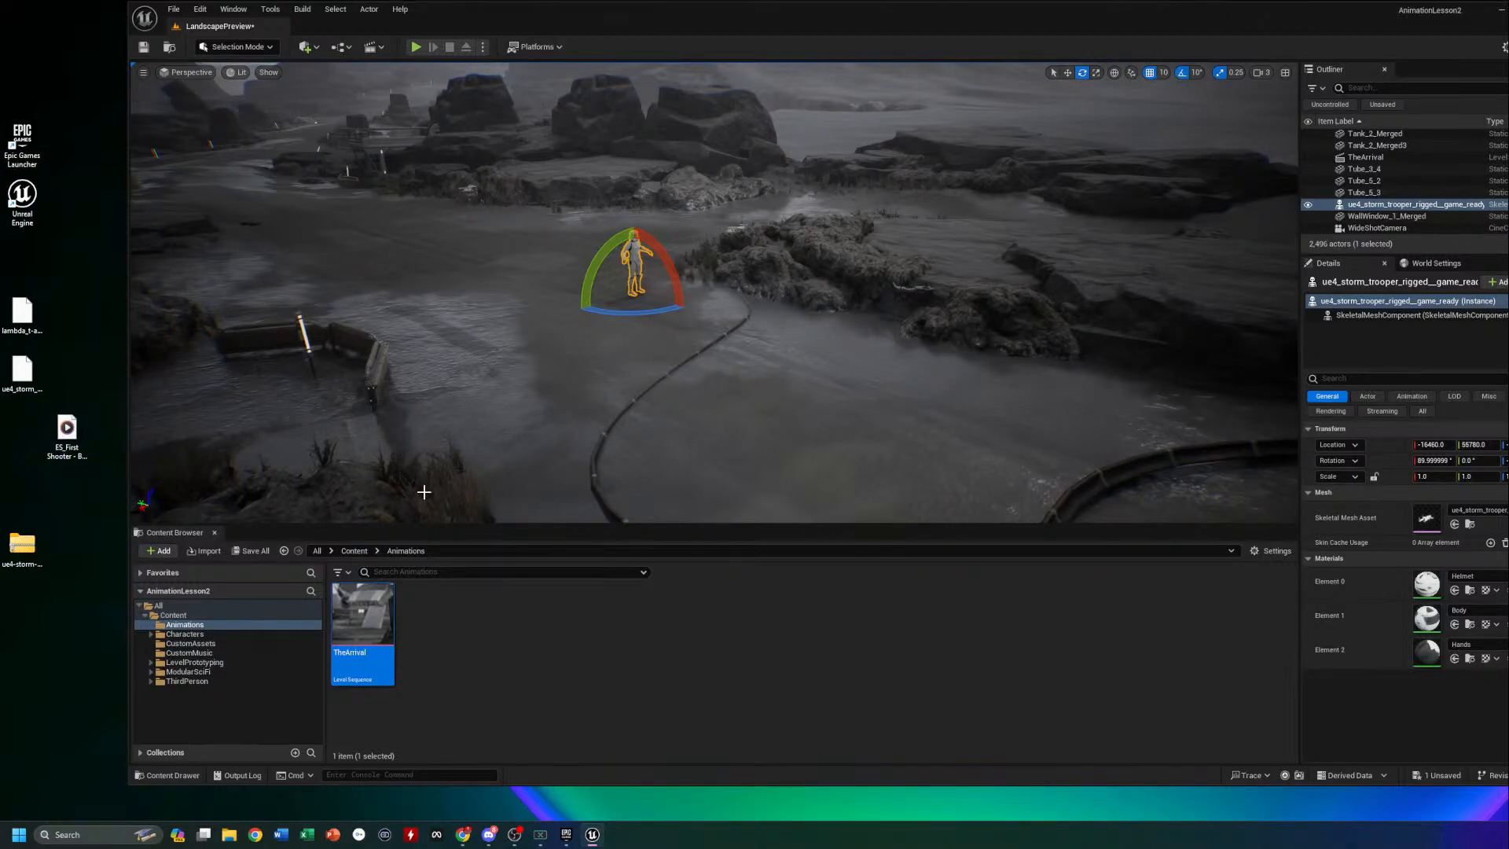
{"action": "right_click_drag", "start_coordinate": [535, 388], "coordinate": [535, 388]}
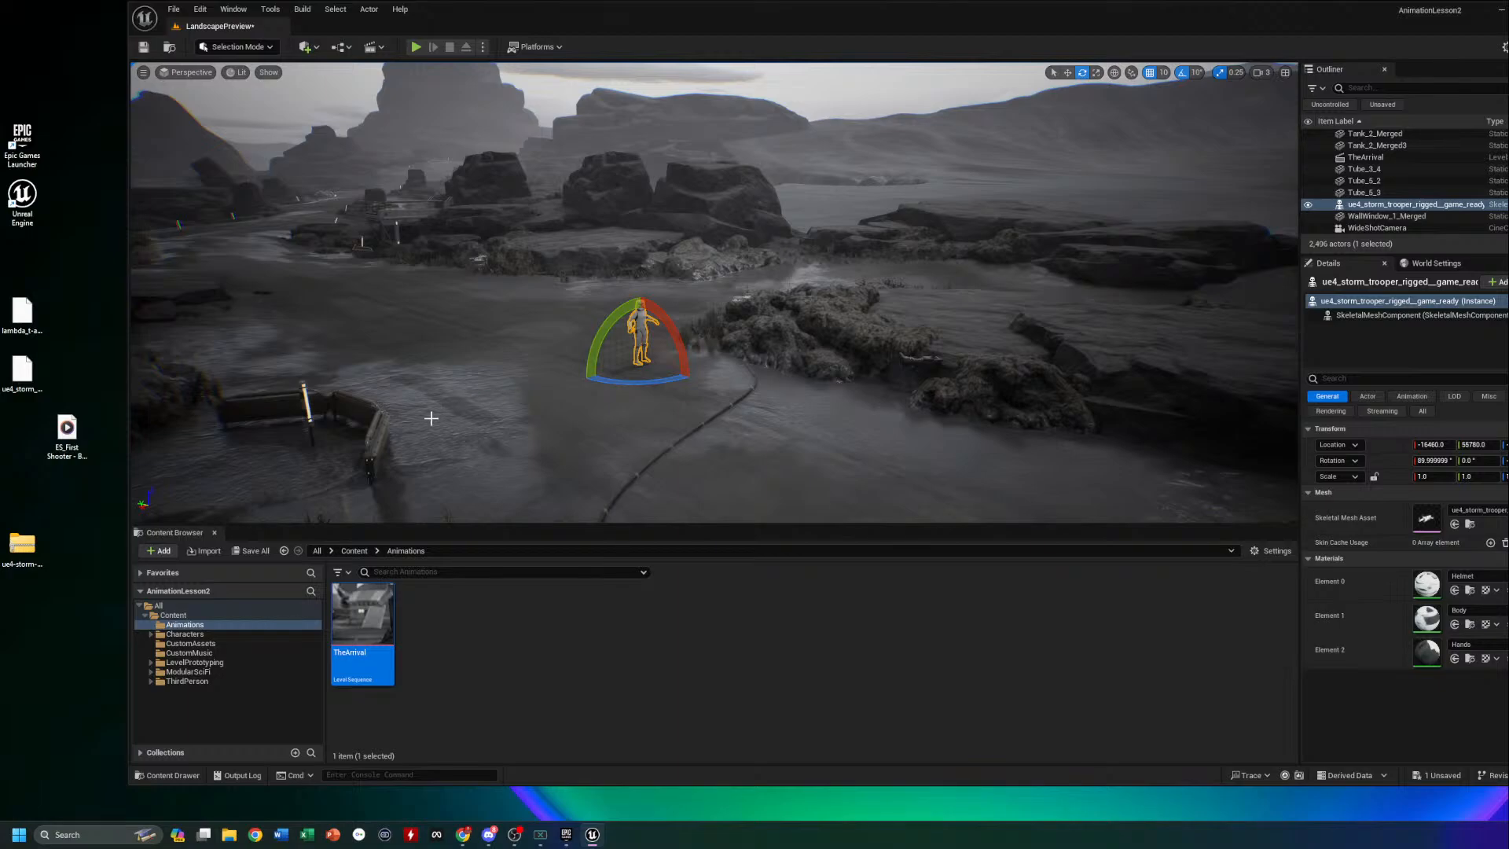
Reopen TheArrival sequence, play its opening frames, and lock the viewport to the Camera Cuts track at frame 52
{"action": "left_click", "coordinate": [372, 46]}
{"action": "left_click", "coordinate": [426, 145]}
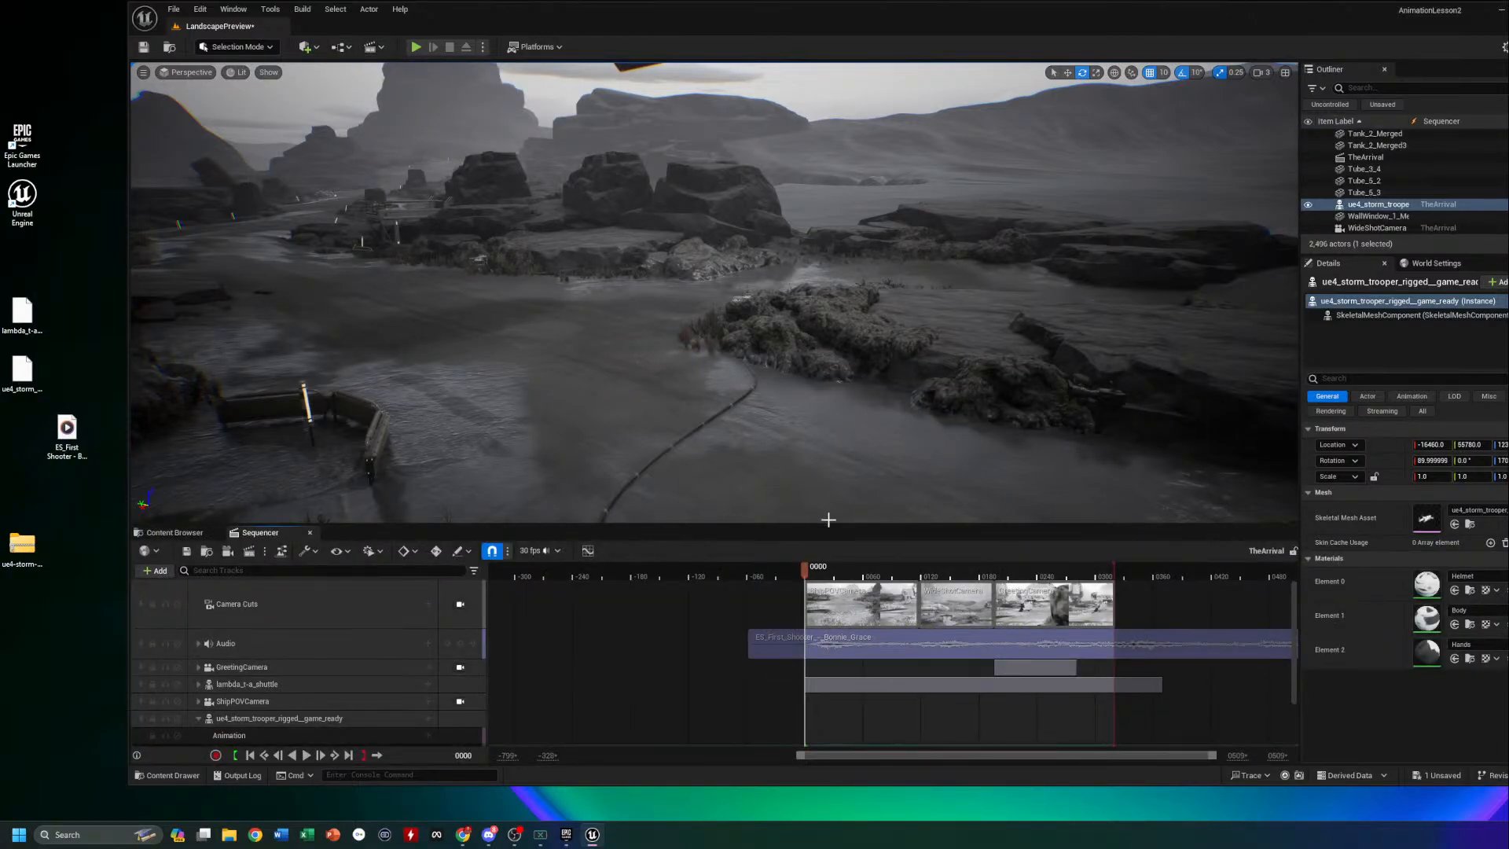
{"action": "left_click", "coordinate": [305, 755]}
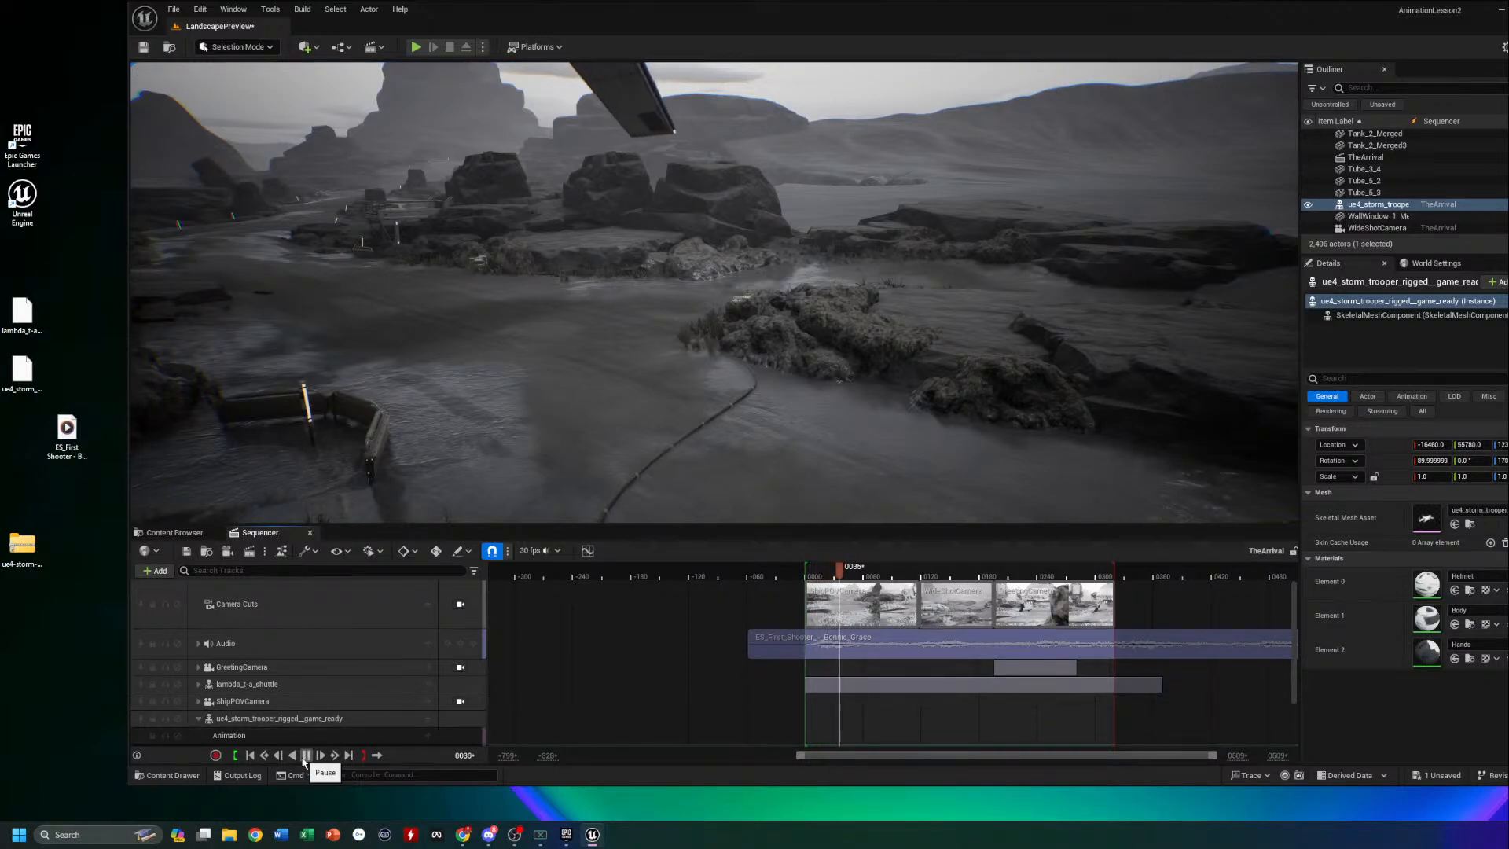
{"action": "left_click", "coordinate": [305, 755]}
{"action": "left_click", "coordinate": [459, 603]}
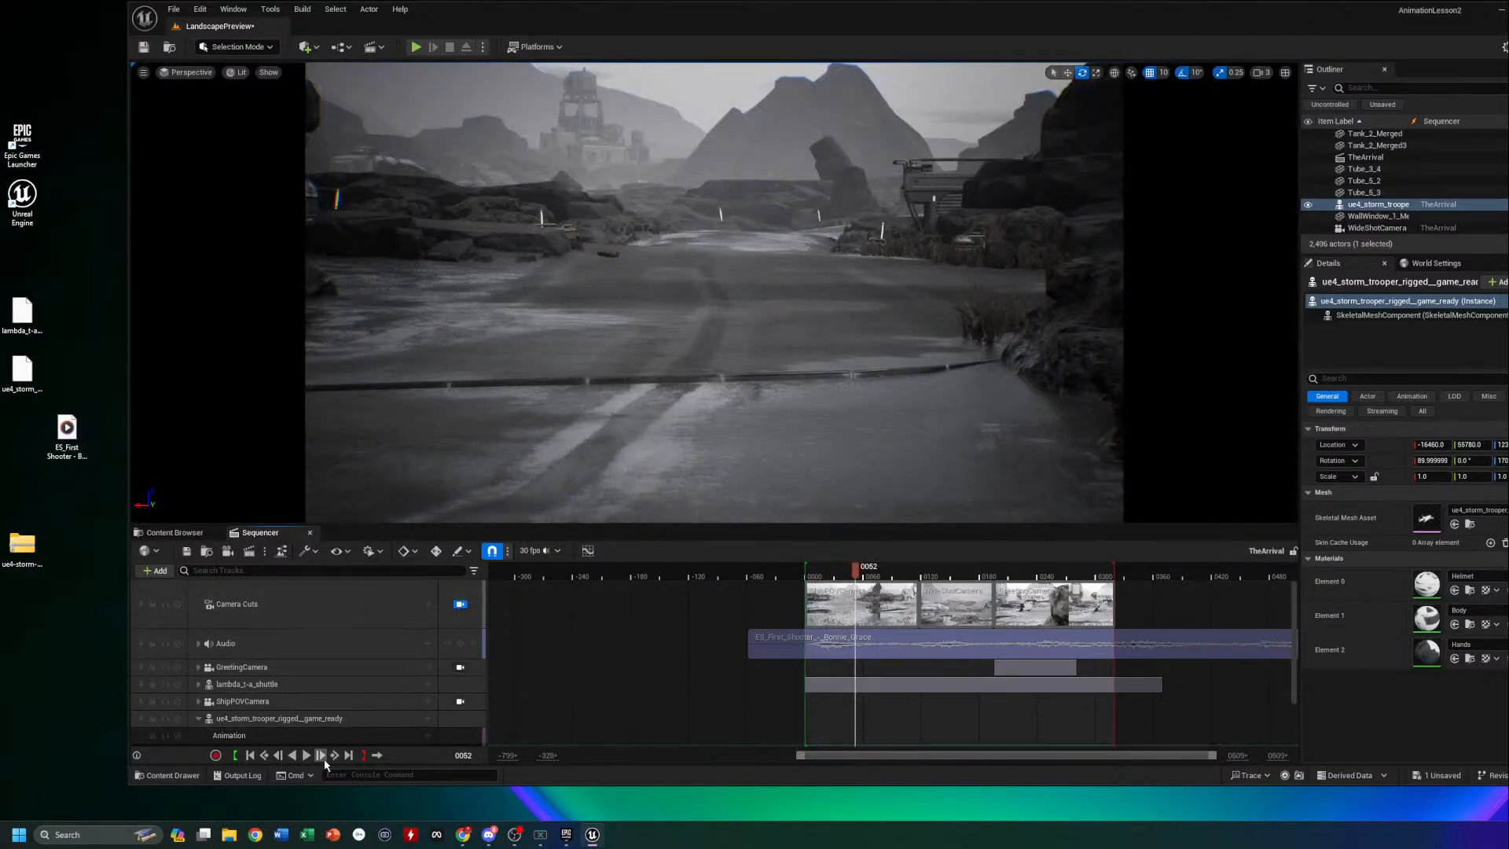
Play the sequence to its end through the cut cameras and review the greeting shot at frame 246
{"action": "left_click", "coordinate": [304, 756]}
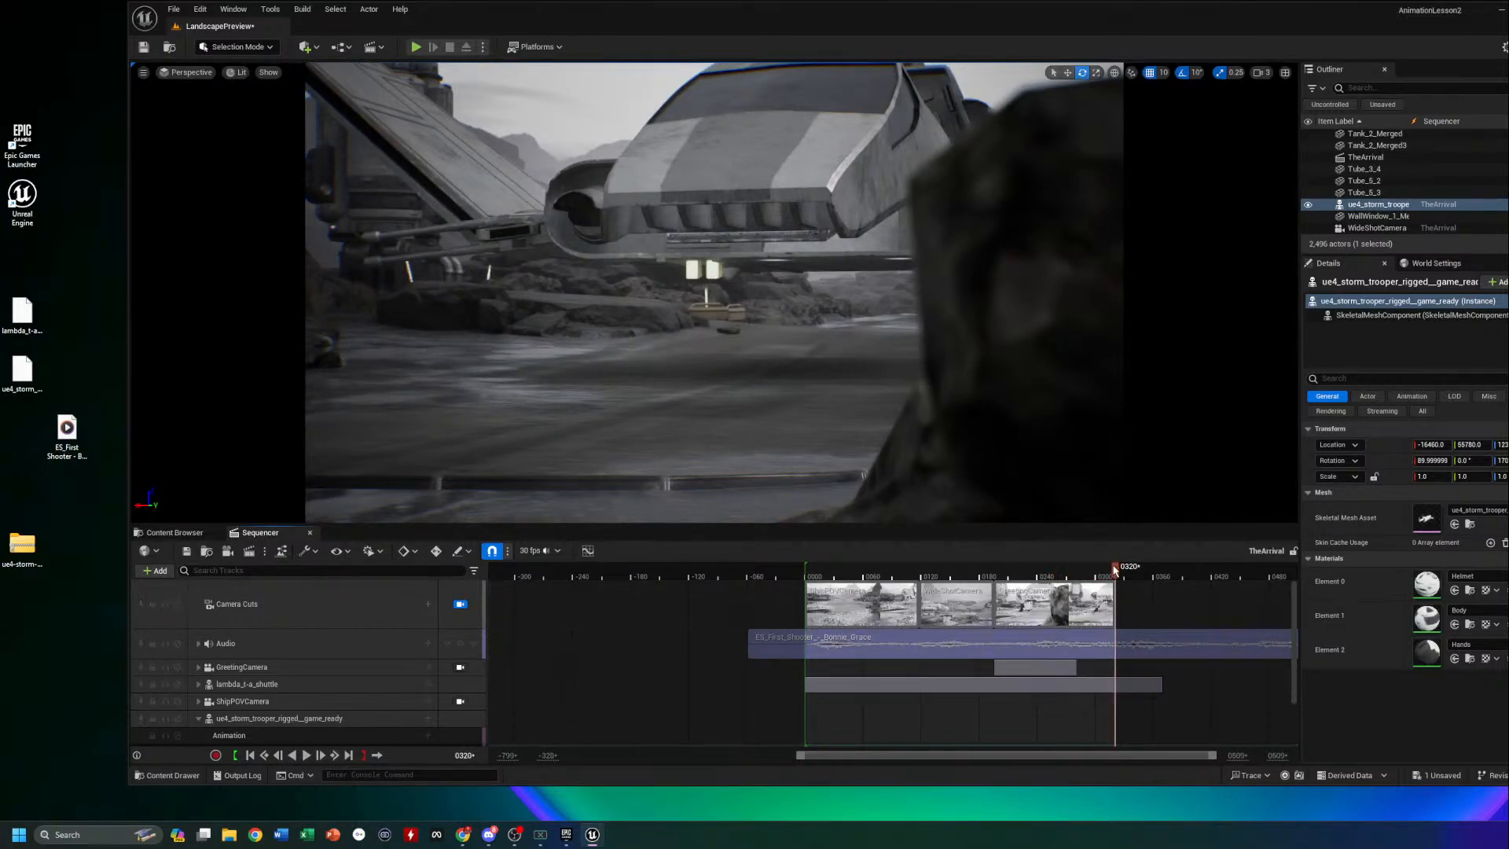
{"action": "left_click_drag", "start_coordinate": [1115, 569], "coordinate": [1093, 574]}
{"action": "mouse_move", "coordinate": [1031, 576]}
{"action": "left_mouse_down"}
{"action": "mouse_move", "coordinate": [1000, 574]}
{"action": "mouse_move", "coordinate": [1045, 572]}
{"action": "left_mouse_up"}
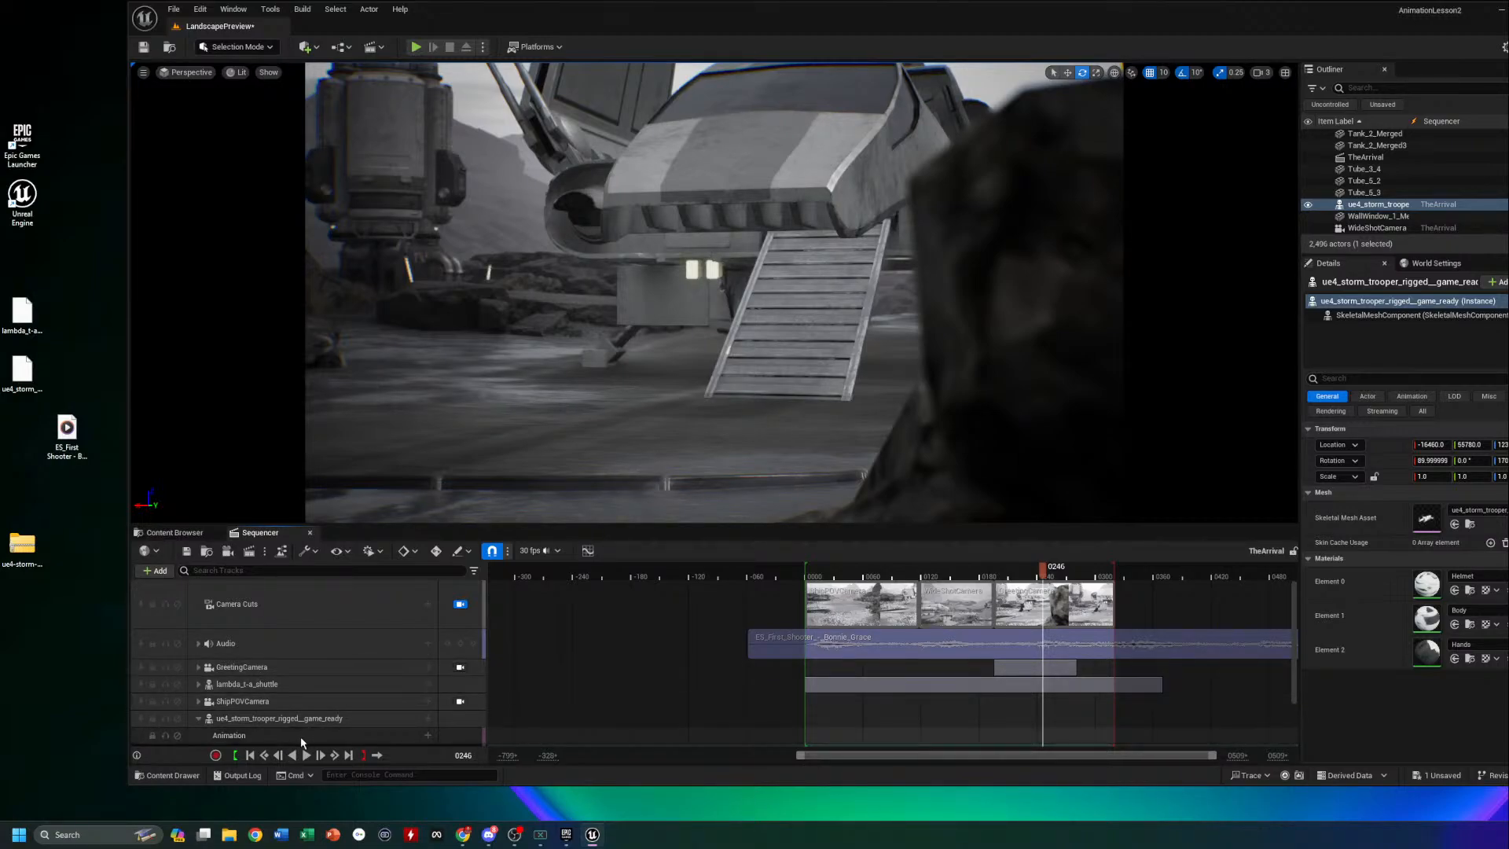
Expand the lambda_t-a_shuttle's tracks, extend its animation section to frame 453, and check the sequence at frame 194
{"action": "double_click", "coordinate": [259, 684]}
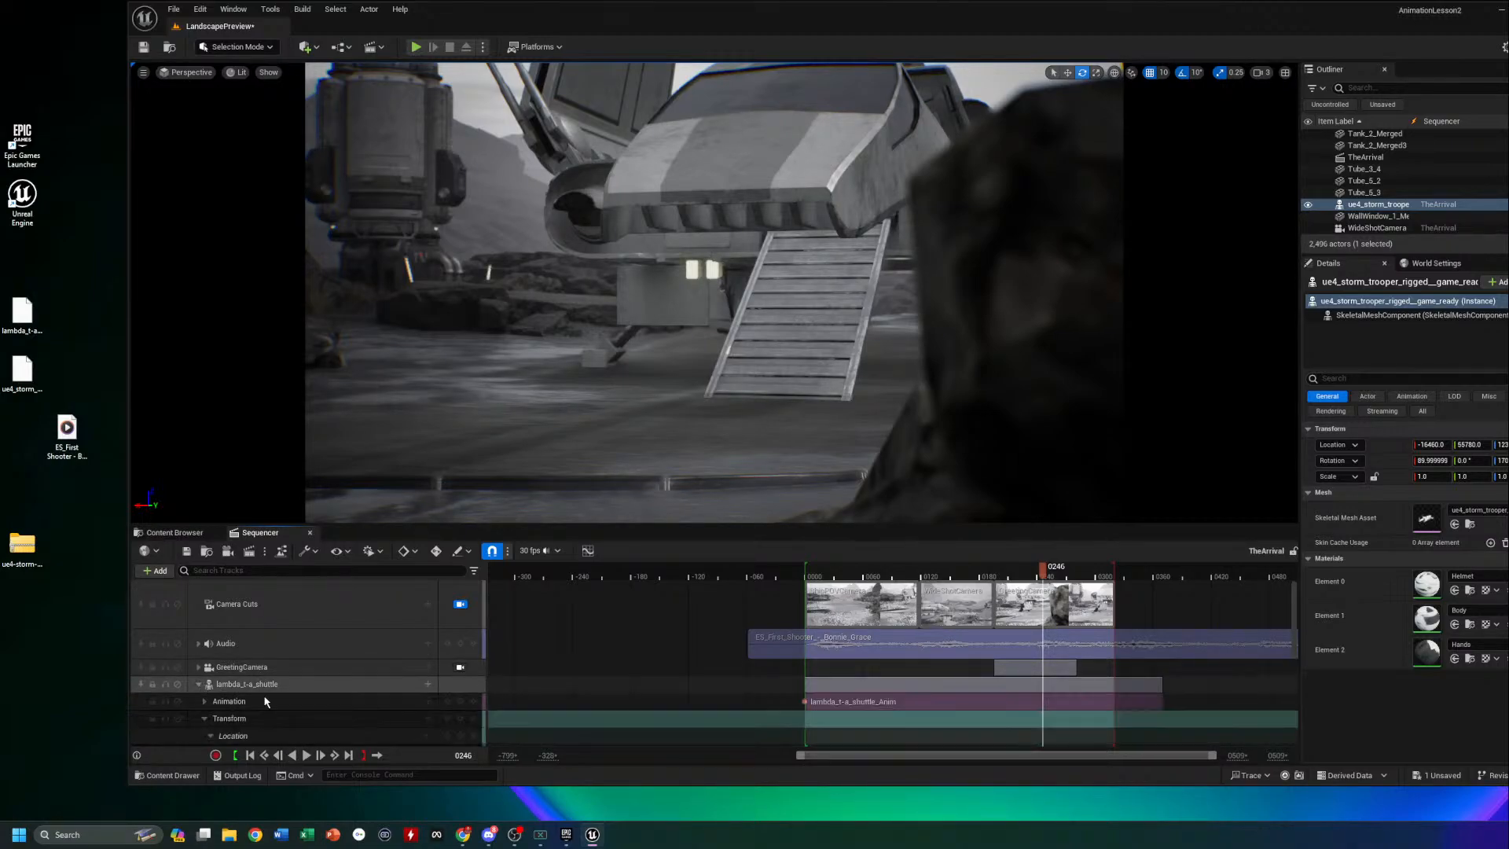
{"action": "left_click", "coordinate": [354, 701]}
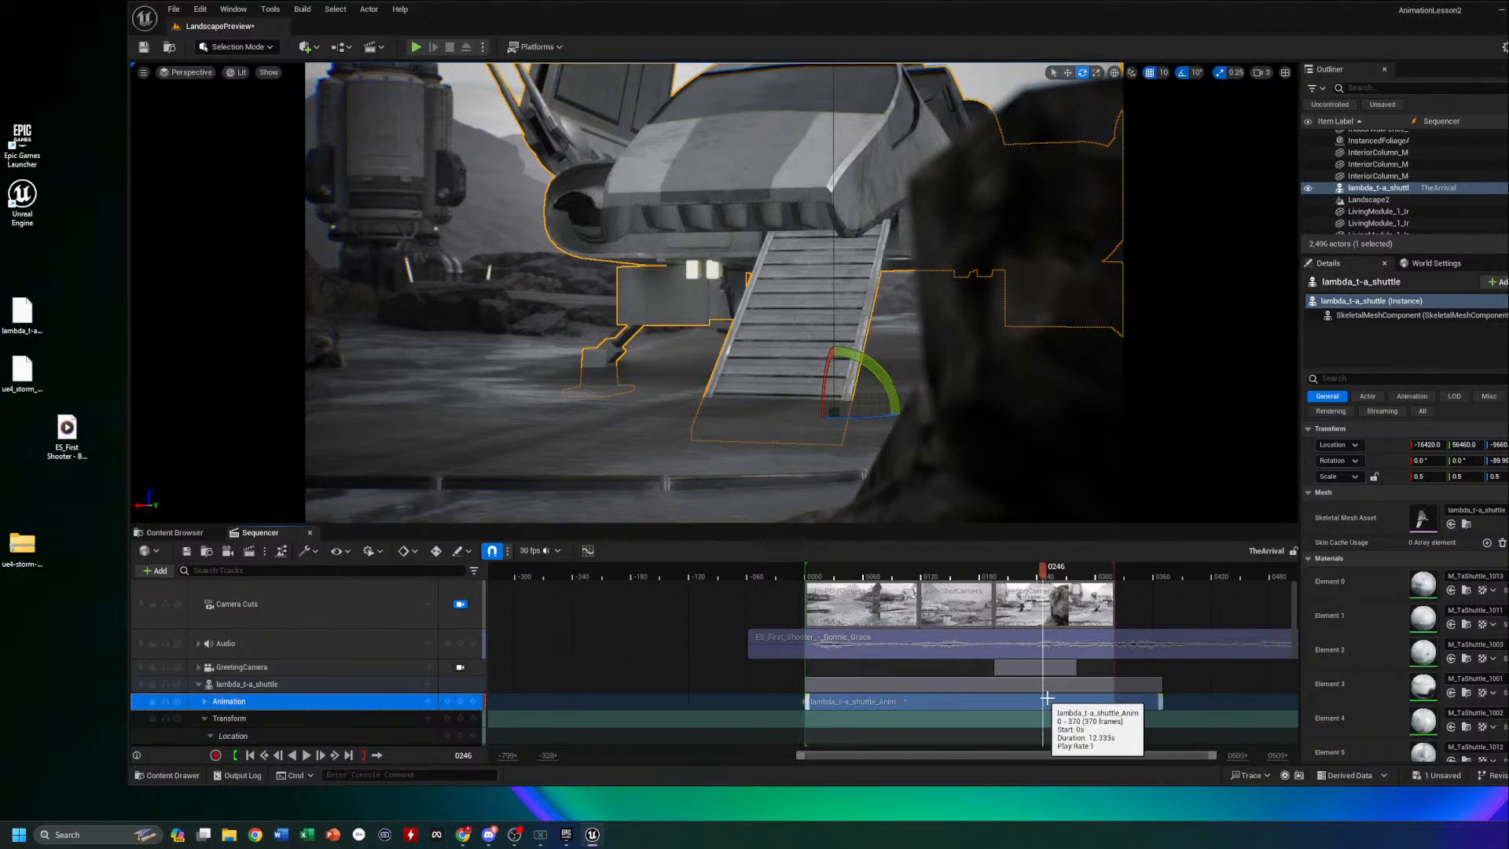
{"action": "left_click_drag", "start_coordinate": [1161, 701], "coordinate": [1242, 713]}
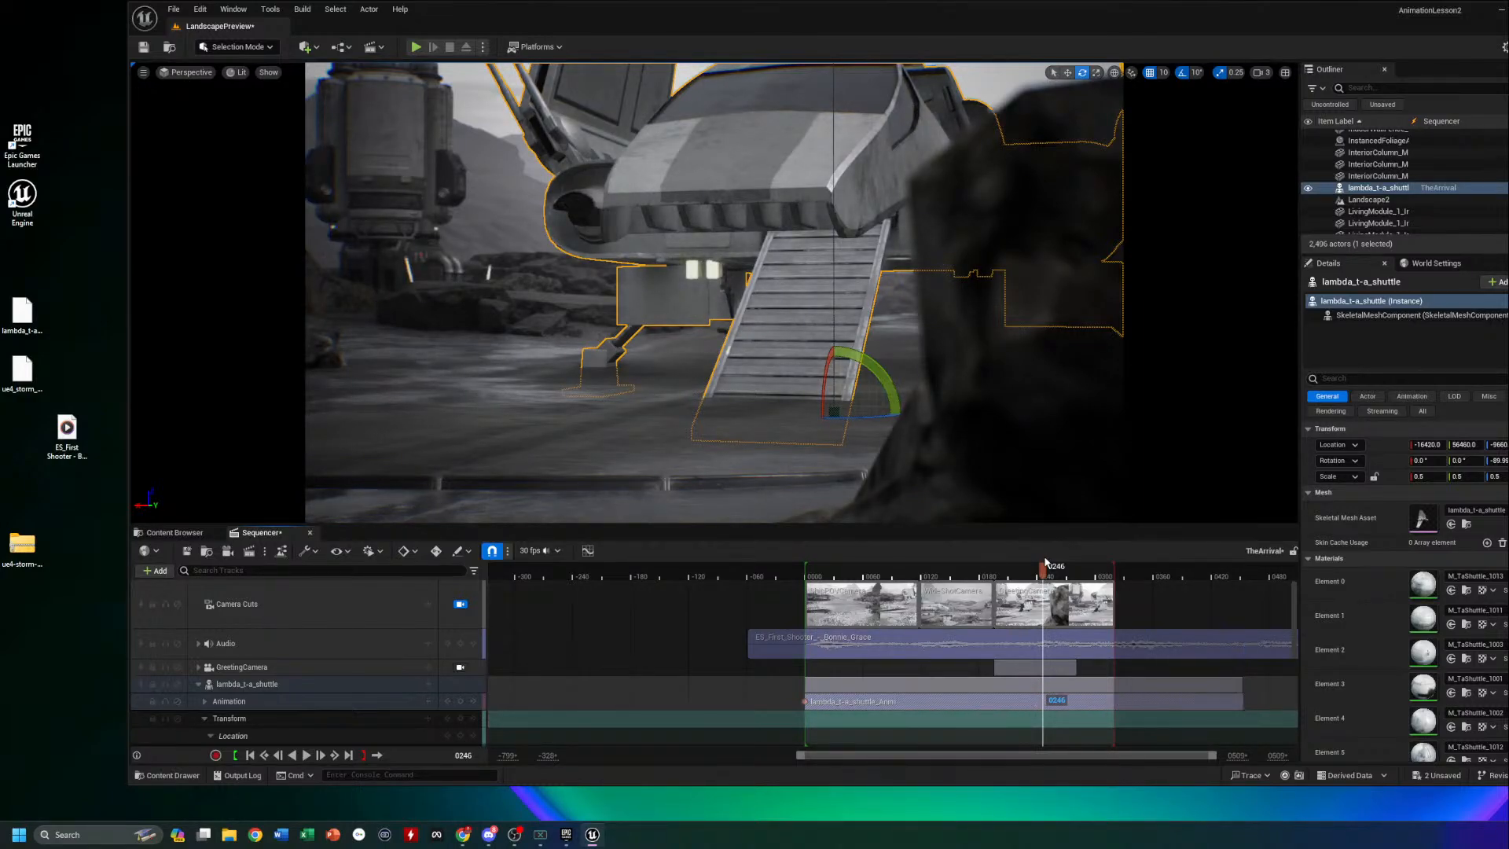
{"action": "left_click_drag", "start_coordinate": [1041, 571], "coordinate": [992, 571]}
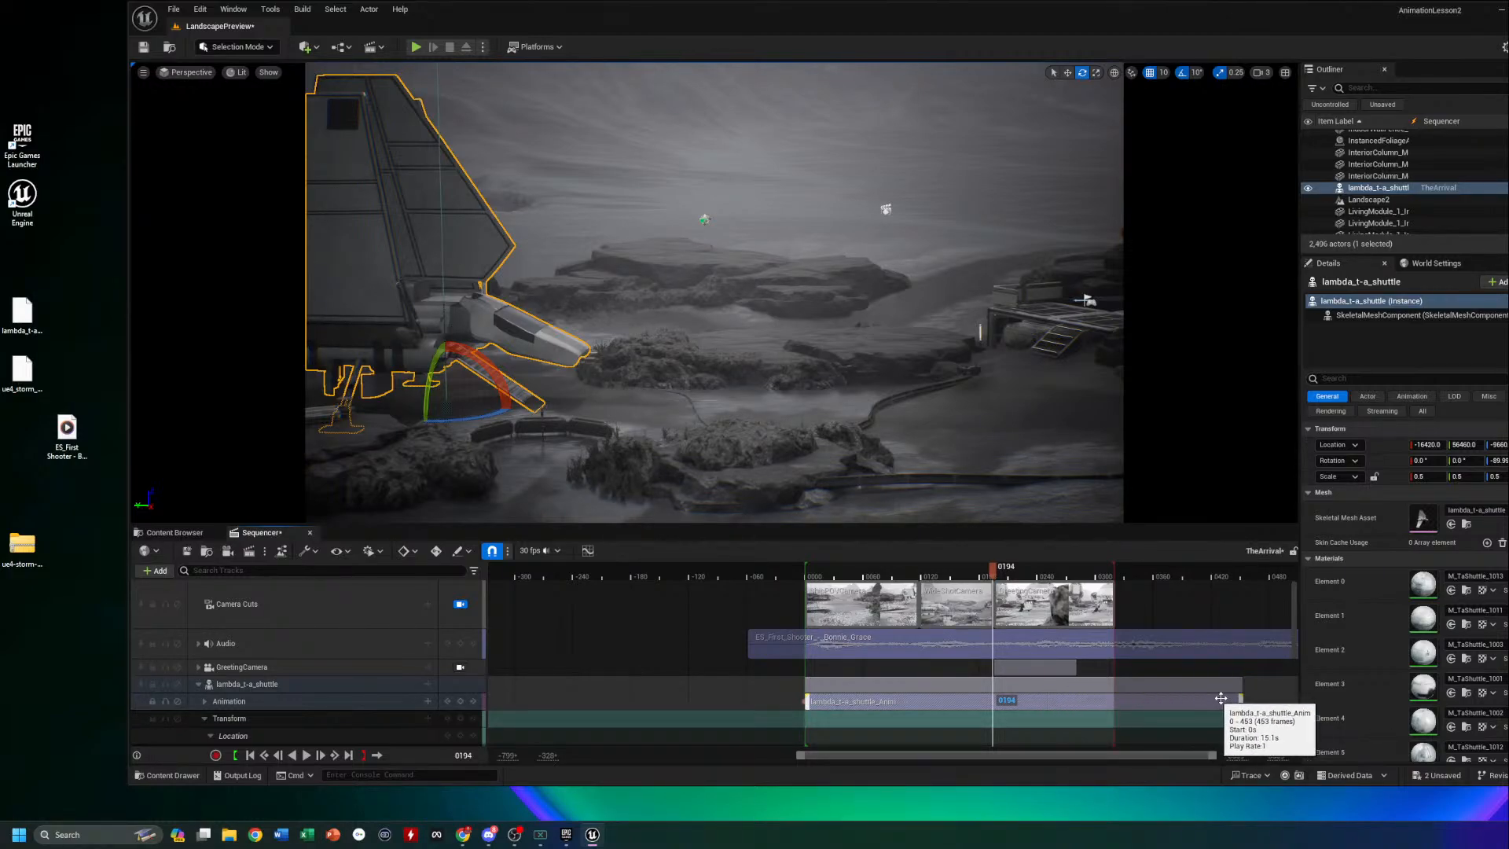
Shorten the lambda_t-a_shuttle's animation section to end within the greeting shot, and check the sequence at frame 120
{"action": "left_click_drag", "start_coordinate": [1238, 700], "coordinate": [1036, 718]}
{"action": "key", "text": "ctrl+z"}
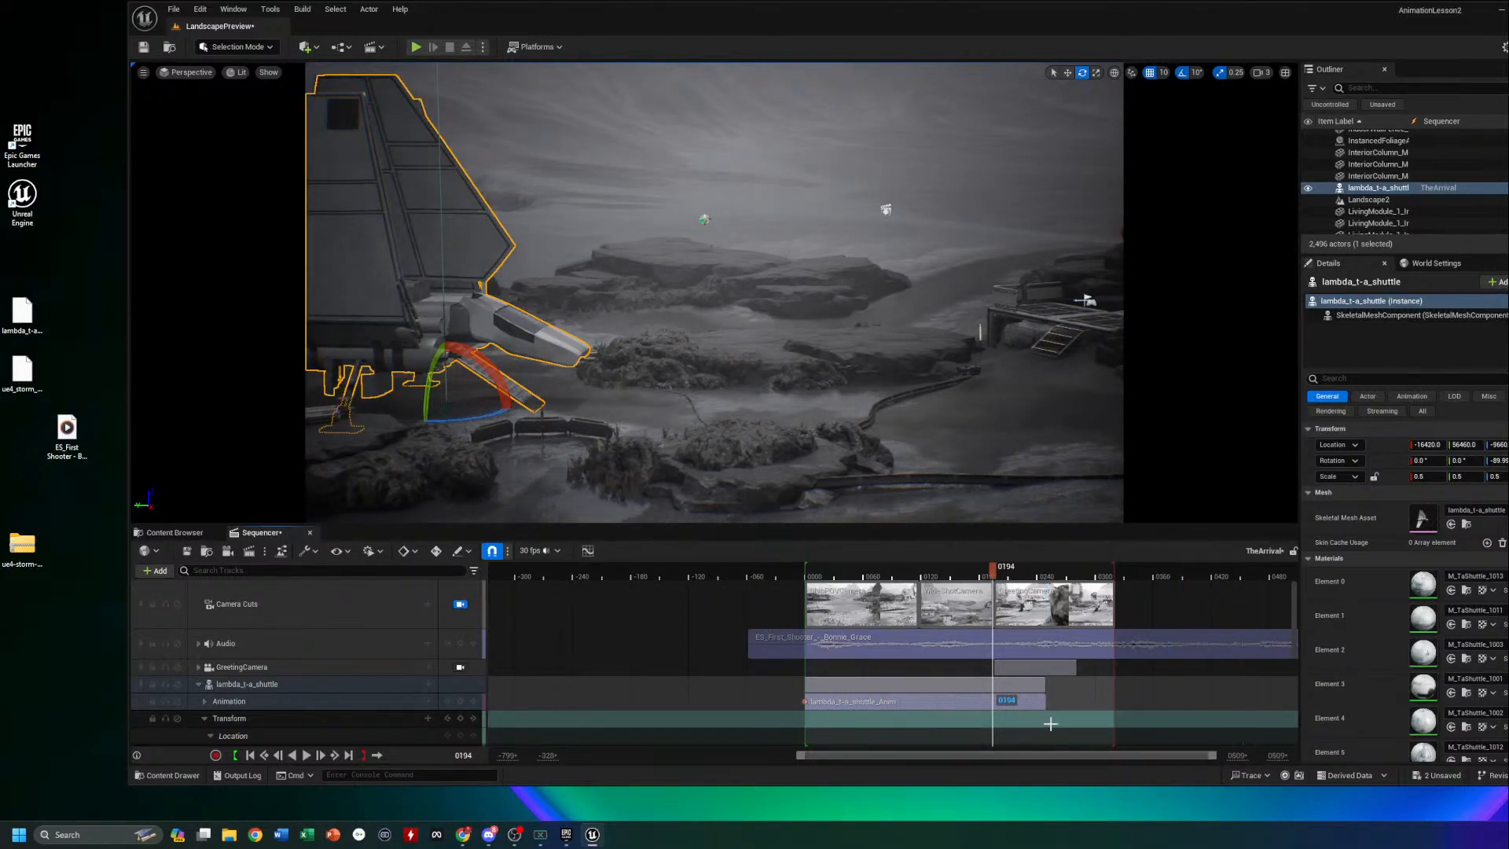
{"action": "left_click_drag", "start_coordinate": [993, 575], "coordinate": [921, 578]}
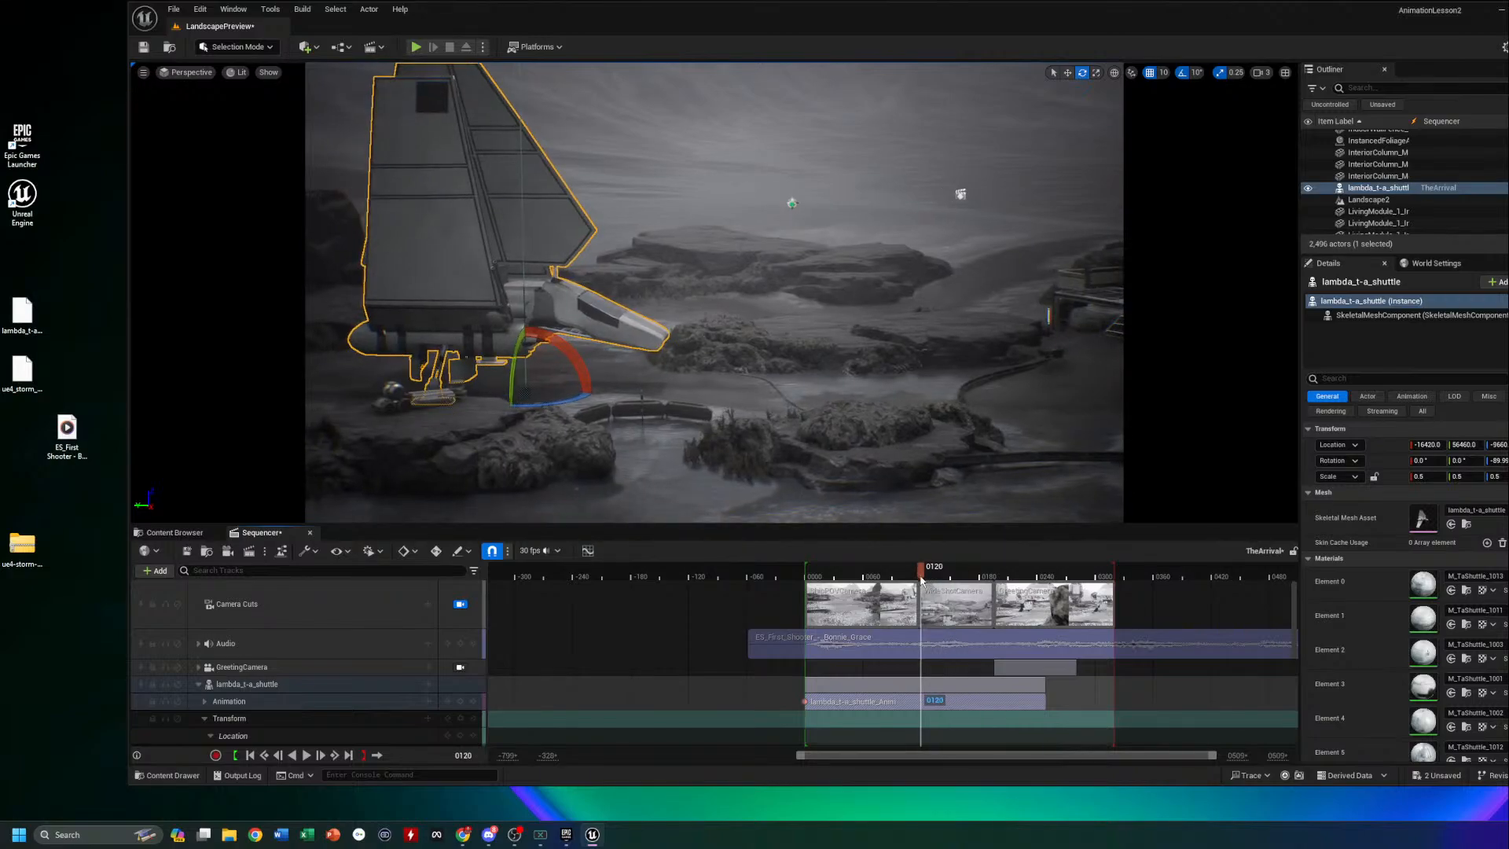
Extend the GreetingCamera's section to the end of the sequence at frame 320 and recheck the greeting shot
{"action": "key", "text": "space"}
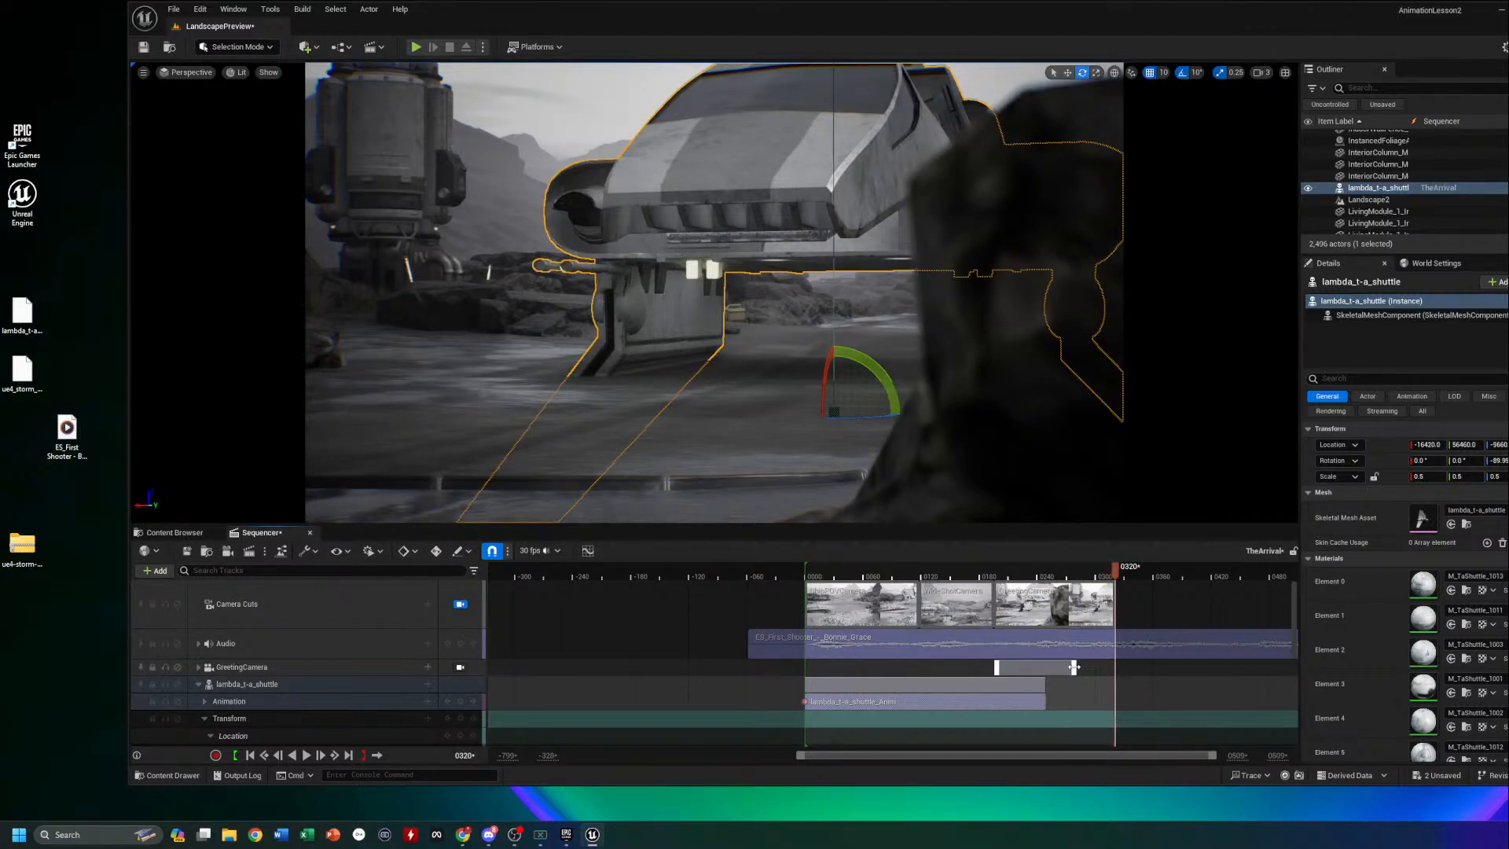
{"action": "left_click_drag", "start_coordinate": [1081, 666], "coordinate": [1114, 667]}
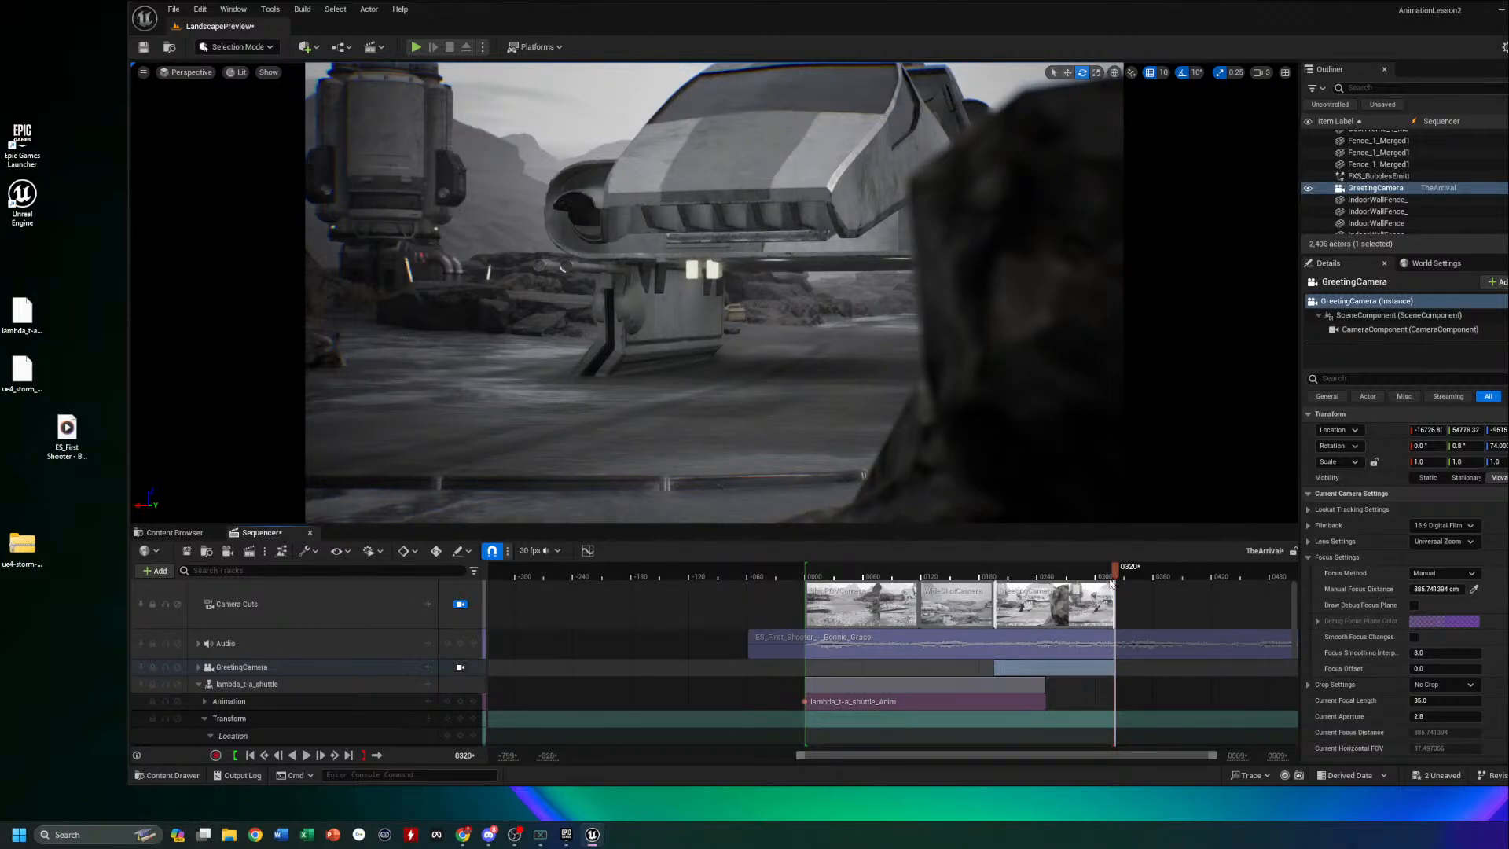
{"action": "left_click_drag", "start_coordinate": [1116, 567], "coordinate": [985, 572]}
{"action": "key", "text": "space"}
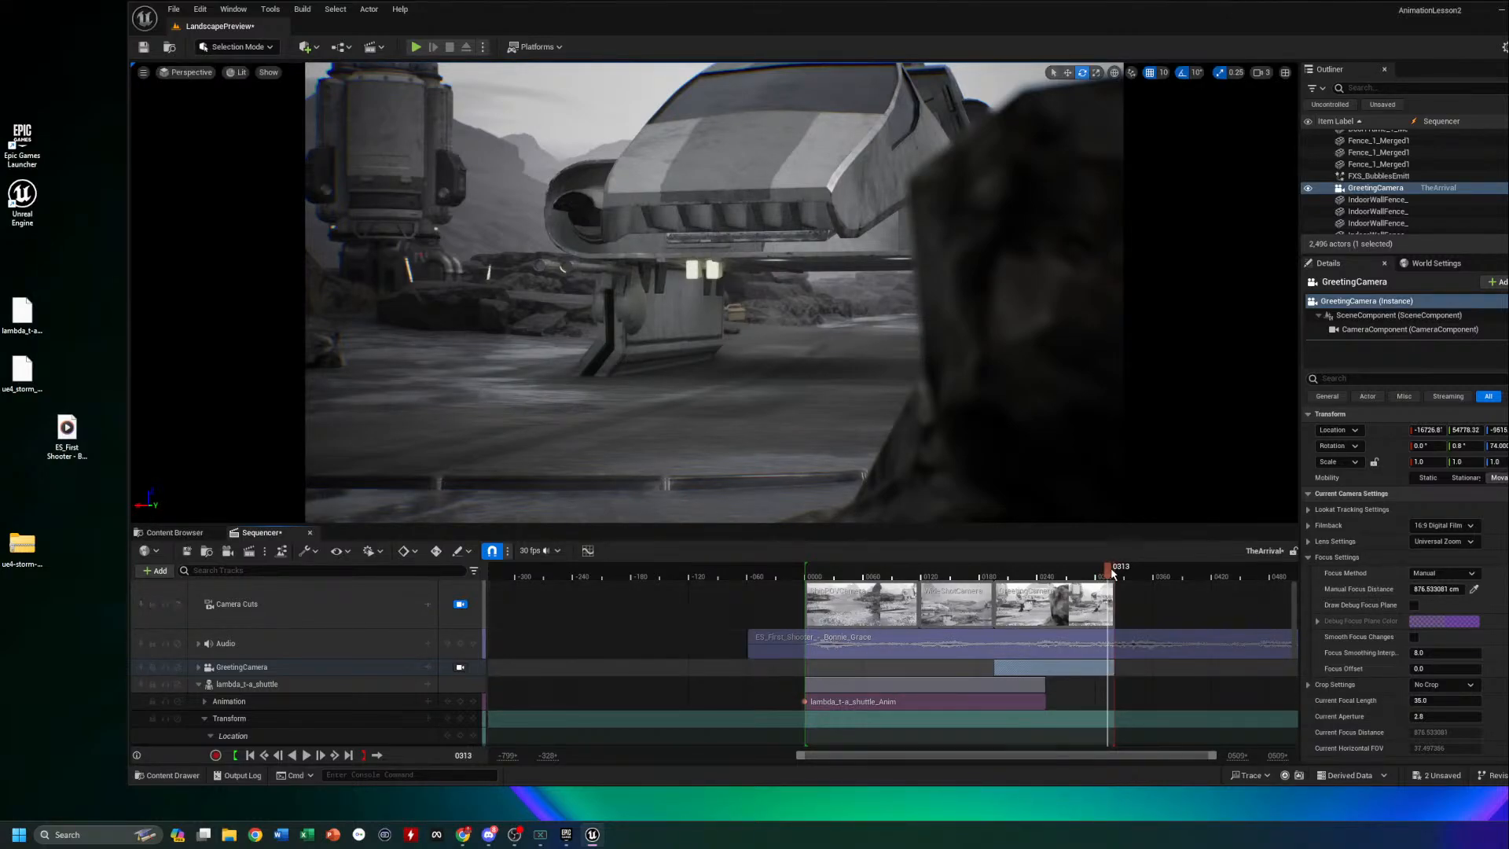
{"action": "left_click_drag", "start_coordinate": [1086, 580], "coordinate": [1048, 592]}
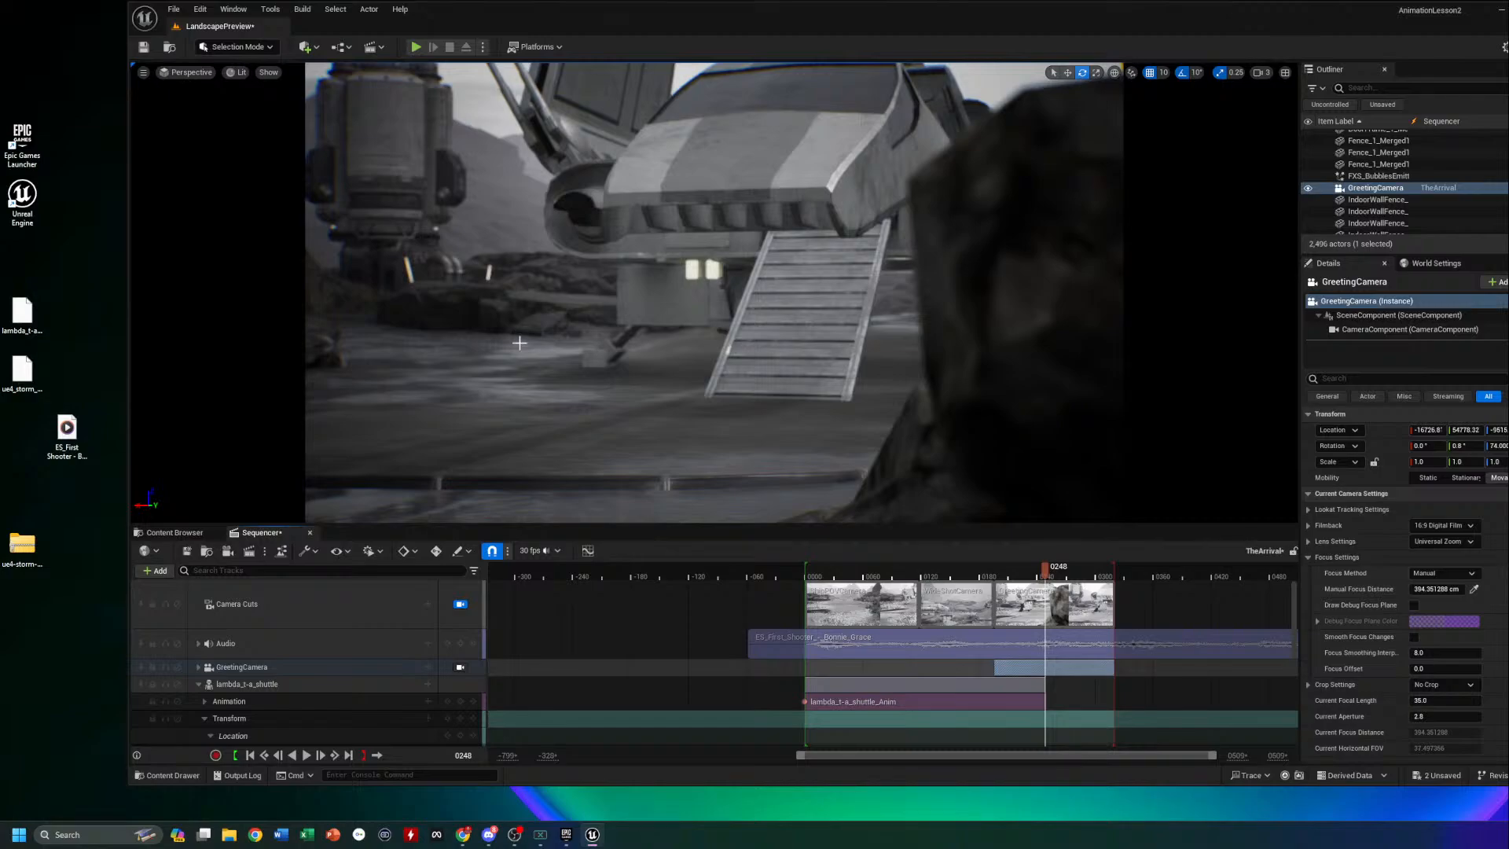
Save TheArrival sequence and the LandscapePreview level, and close the Sequencer
{"action": "left_click", "coordinate": [185, 553]}
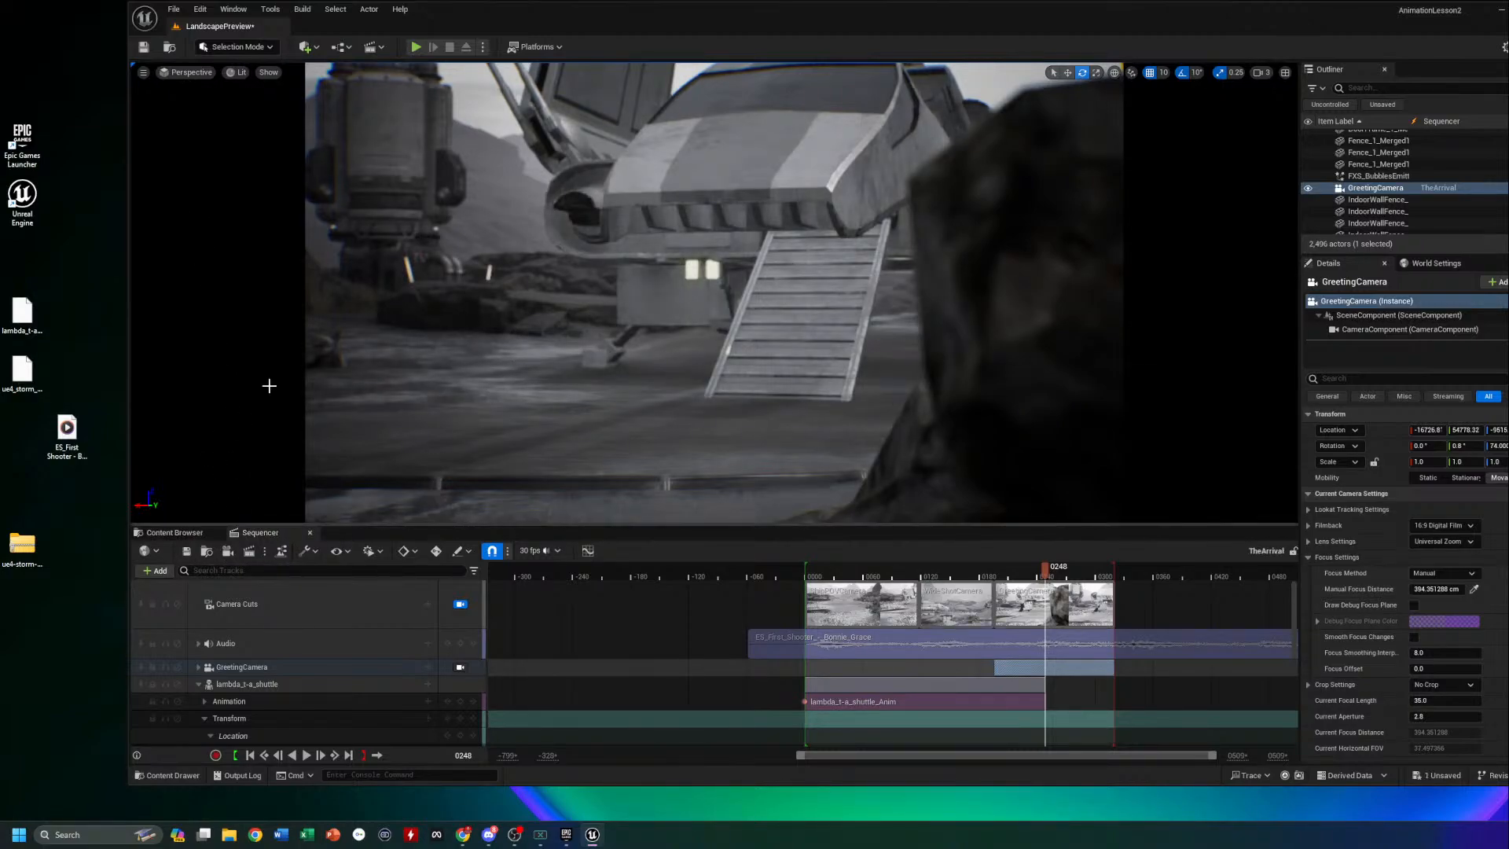
{"action": "left_click", "coordinate": [144, 46]}
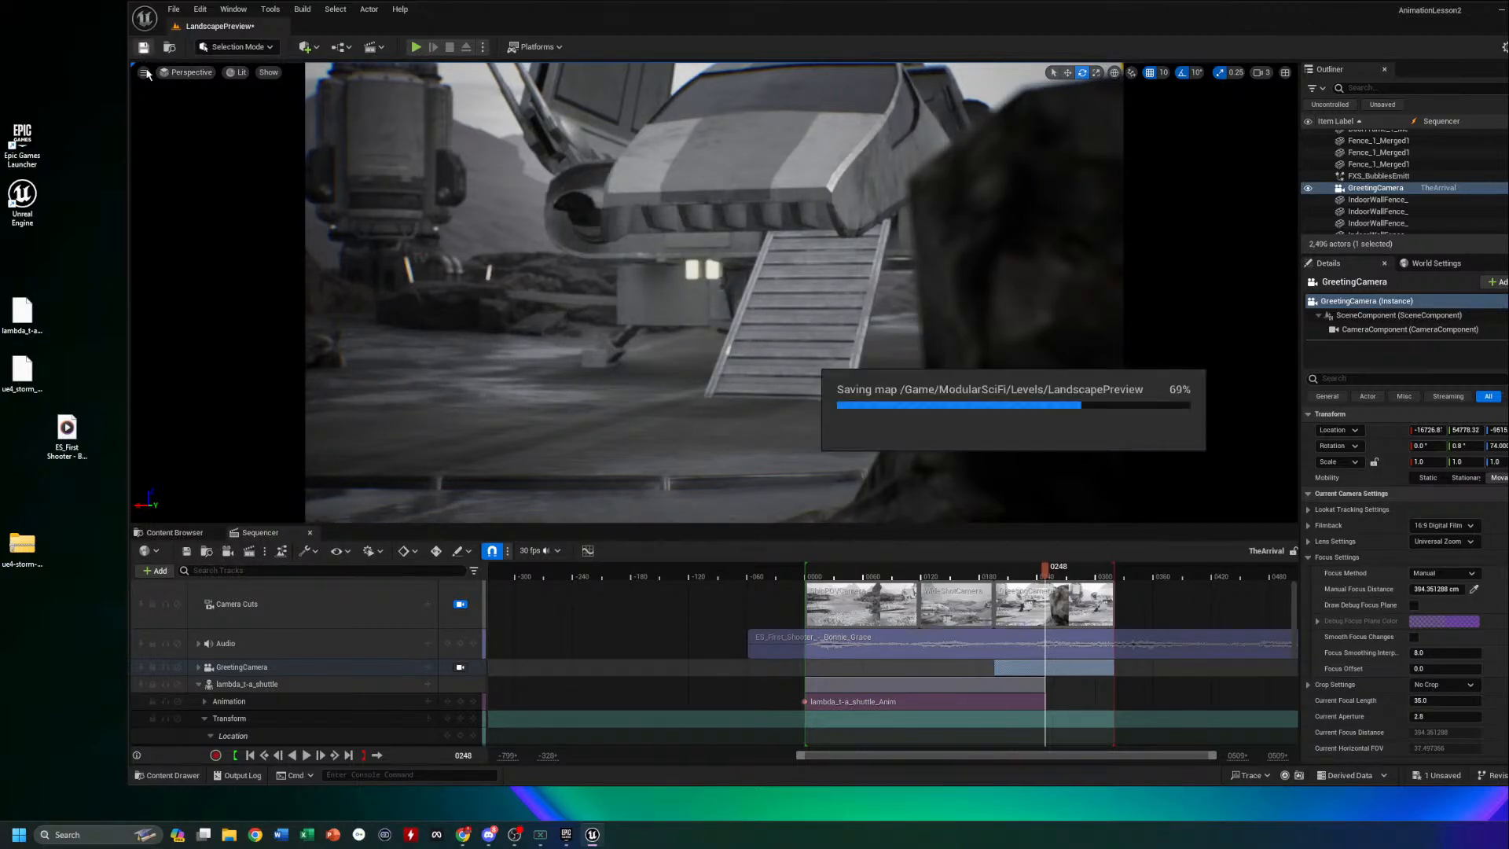
{"action": "left_click", "coordinate": [311, 534]}
Play the level in the viewport and run the character off the platform along the path to the stormtrooper
{"action": "right_click_drag", "start_coordinate": [732, 393], "coordinate": [1226, 402]}
{"action": "key", "text": "w"}
{"action": "key", "text": "Escape"}
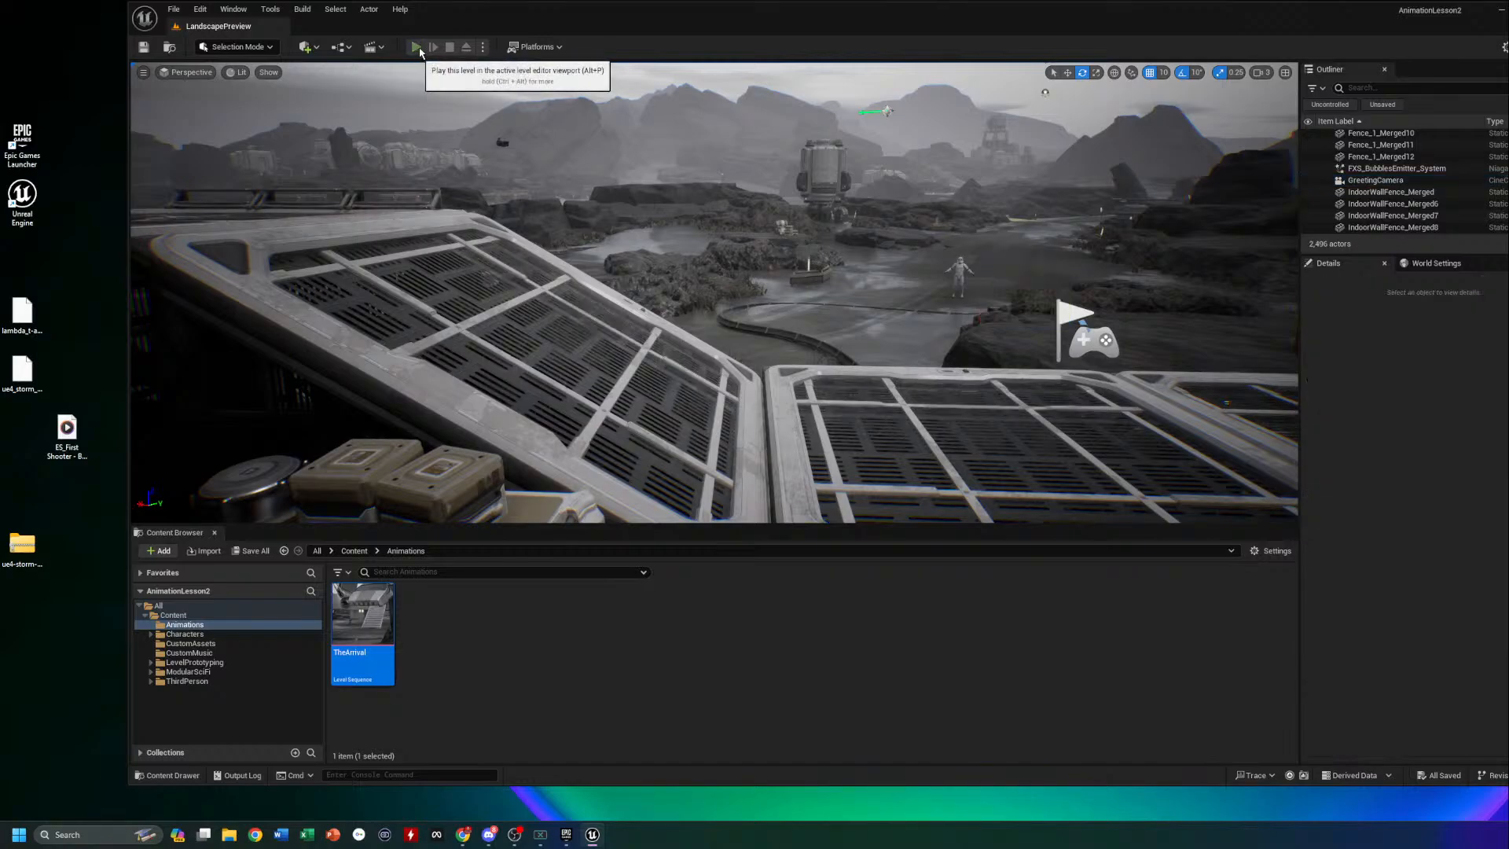
{"action": "key", "text": "alt+p"}
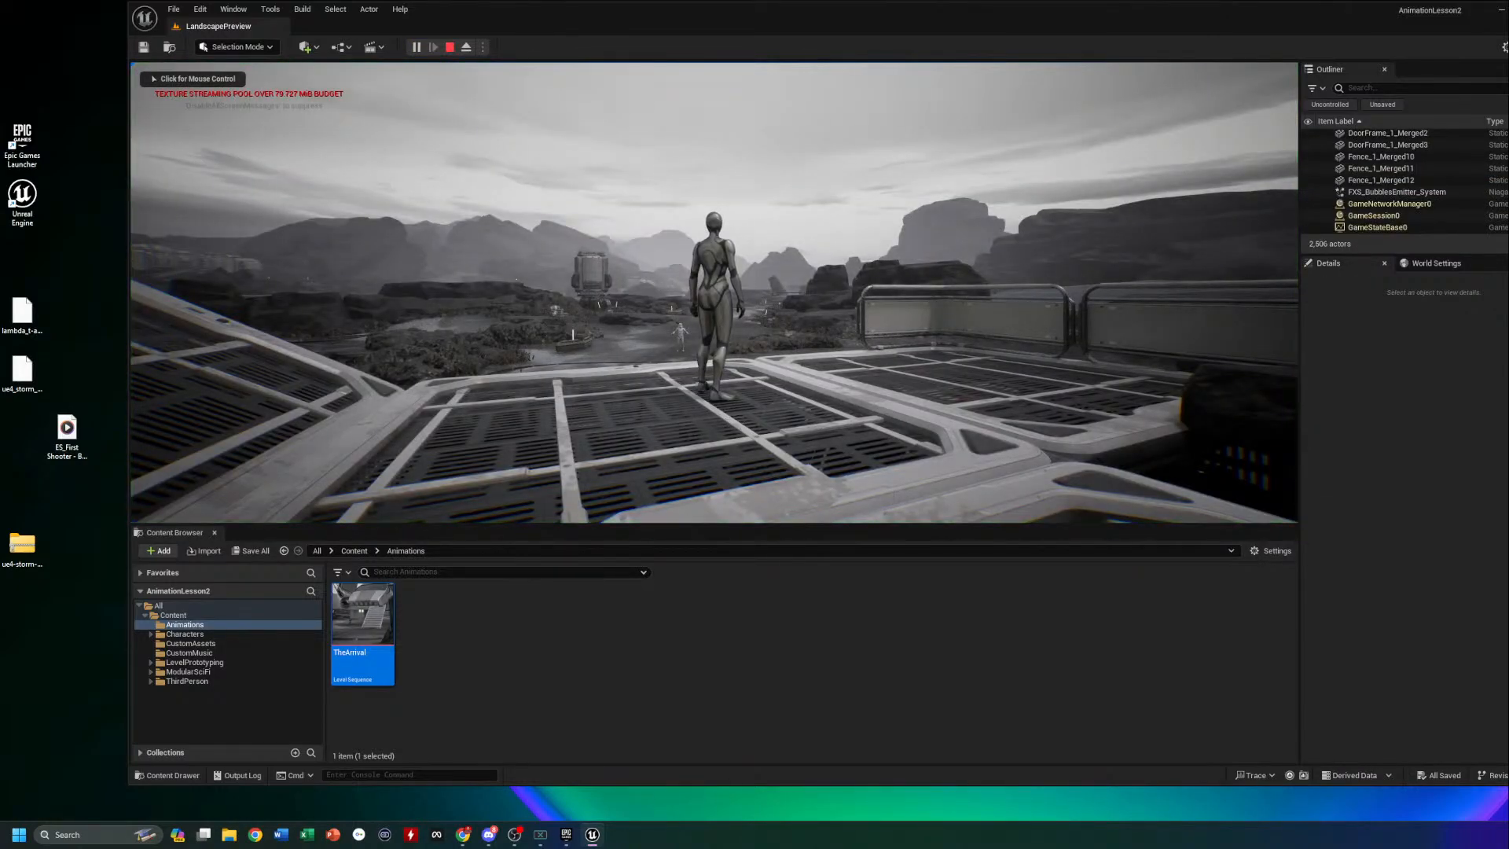
{"action": "left_click", "coordinate": [722, 409]}
{"action": "key", "text": "w"}
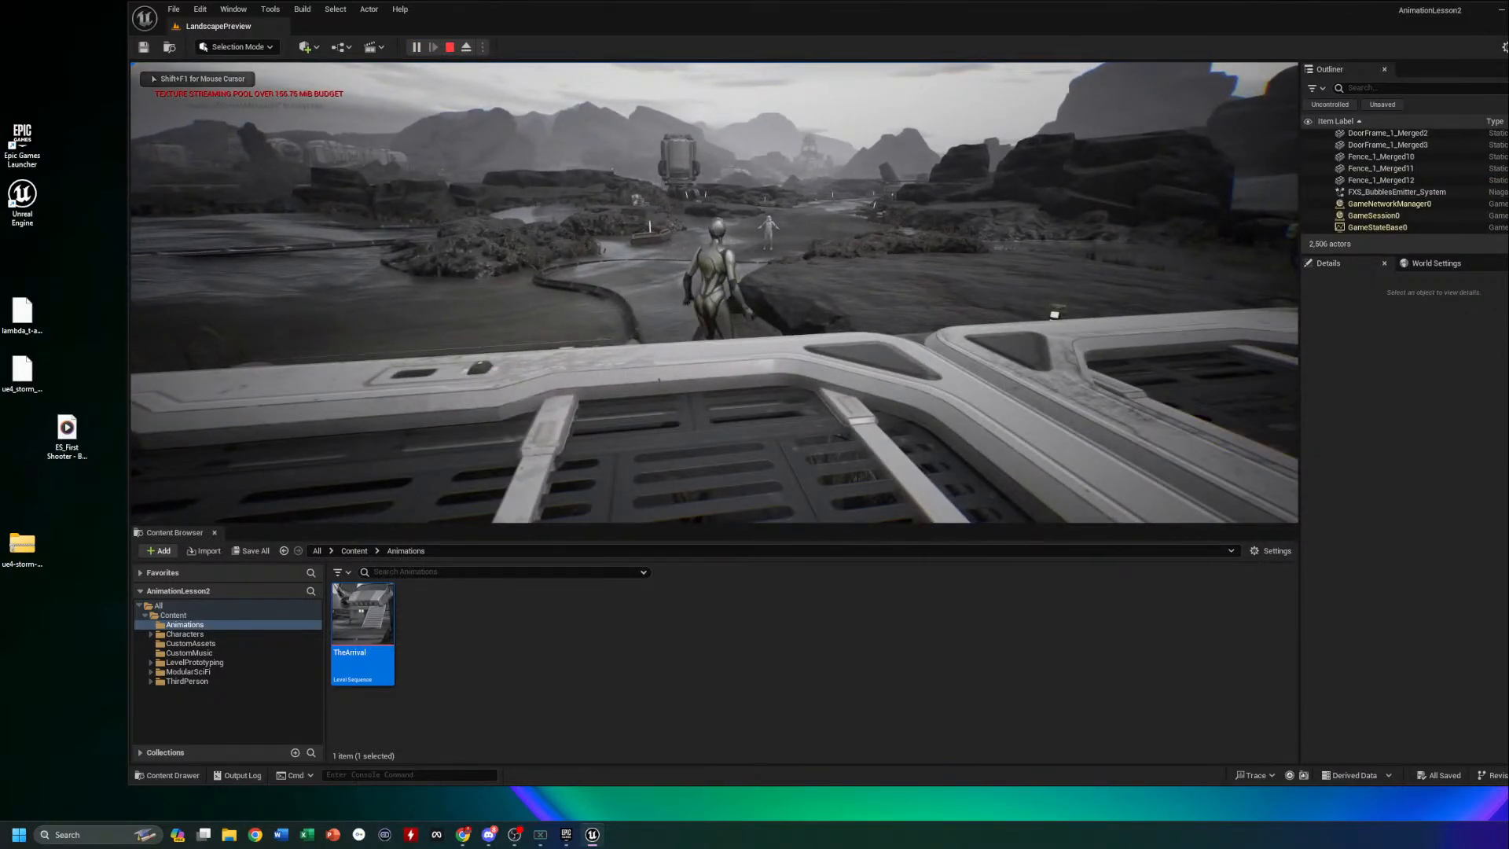
{"action": "key", "text": "w"}
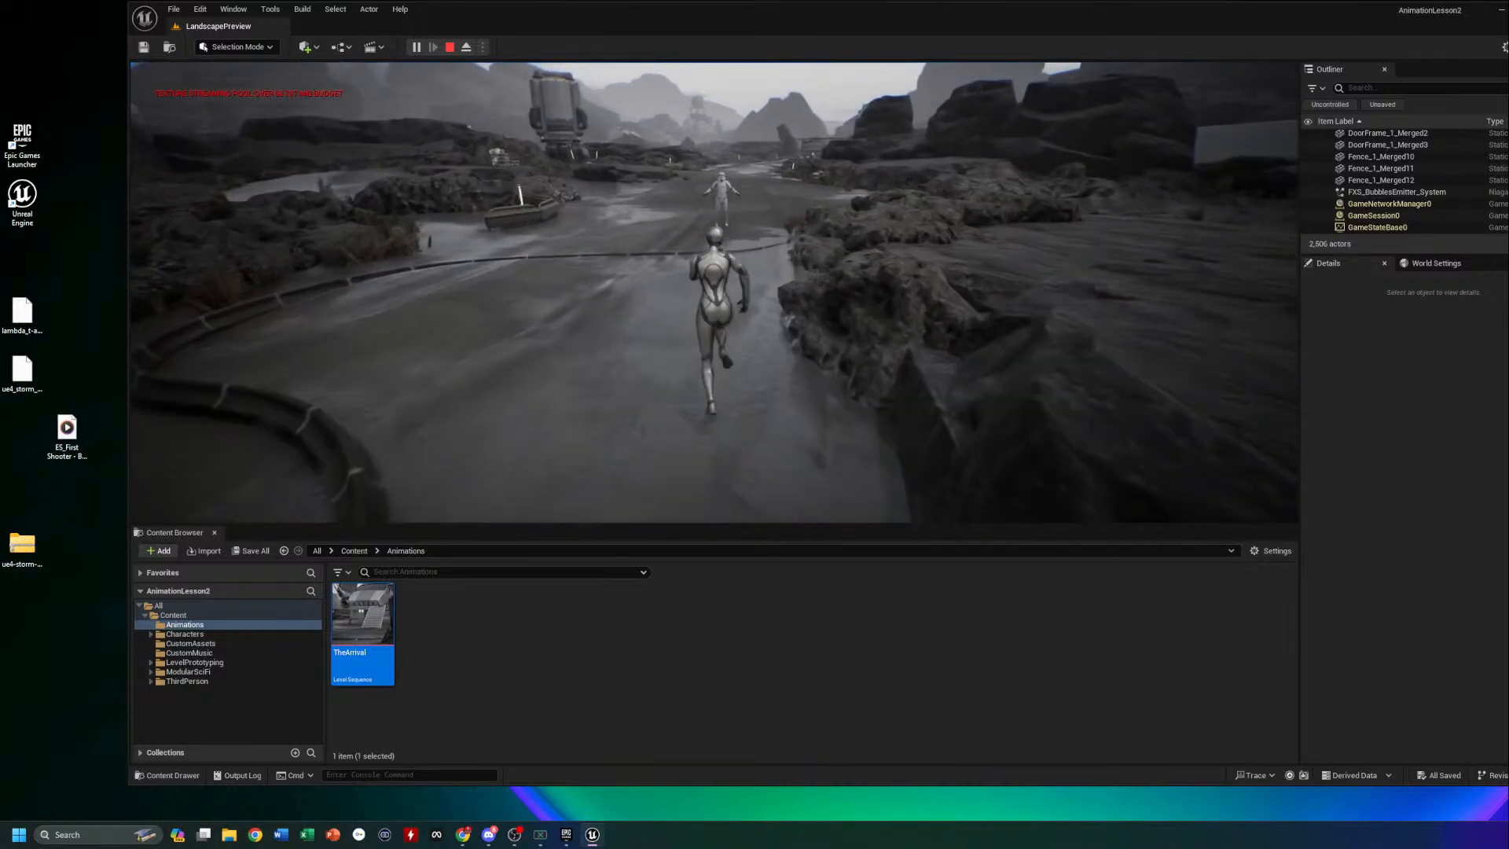
{"action": "key", "text": "w"}
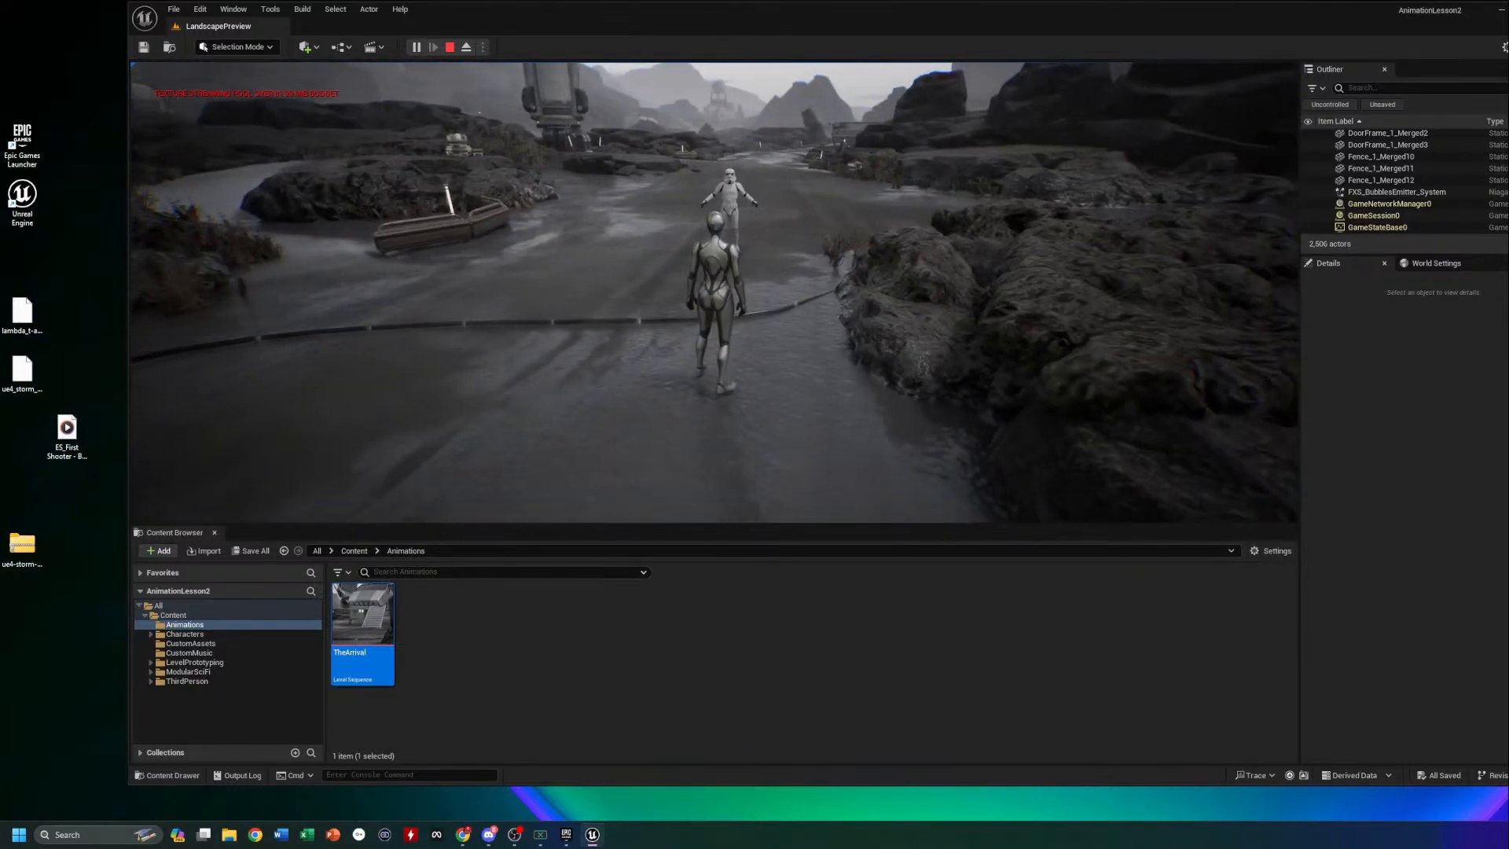
Walk the character back and forth on the path before the stormtrooper to judge the trigger spot, and stop playing
{"action": "key", "text": "s"}
{"action": "key", "text": "w"}
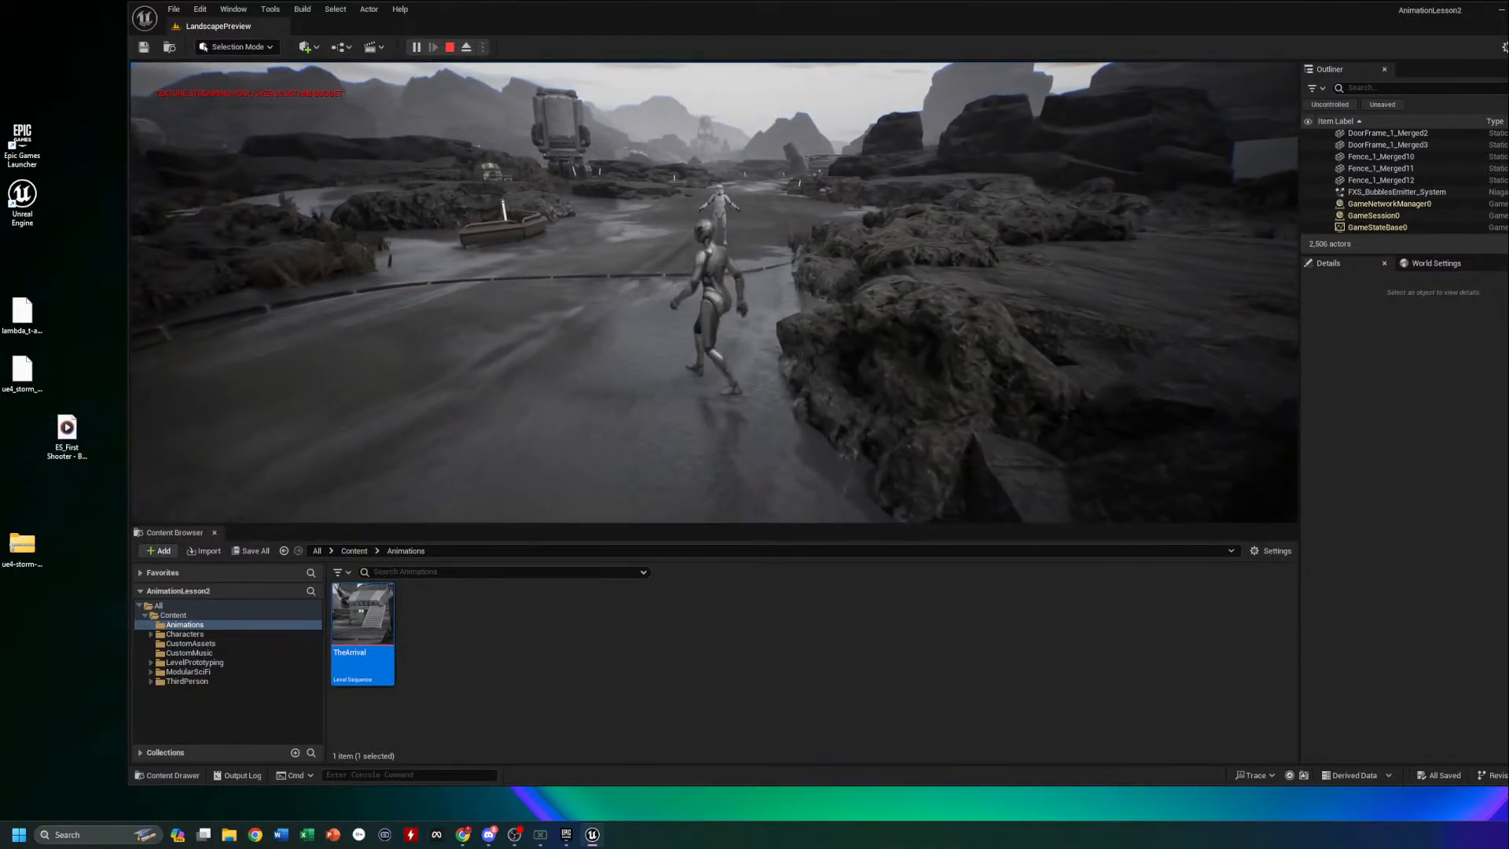
{"action": "key", "text": "s"}
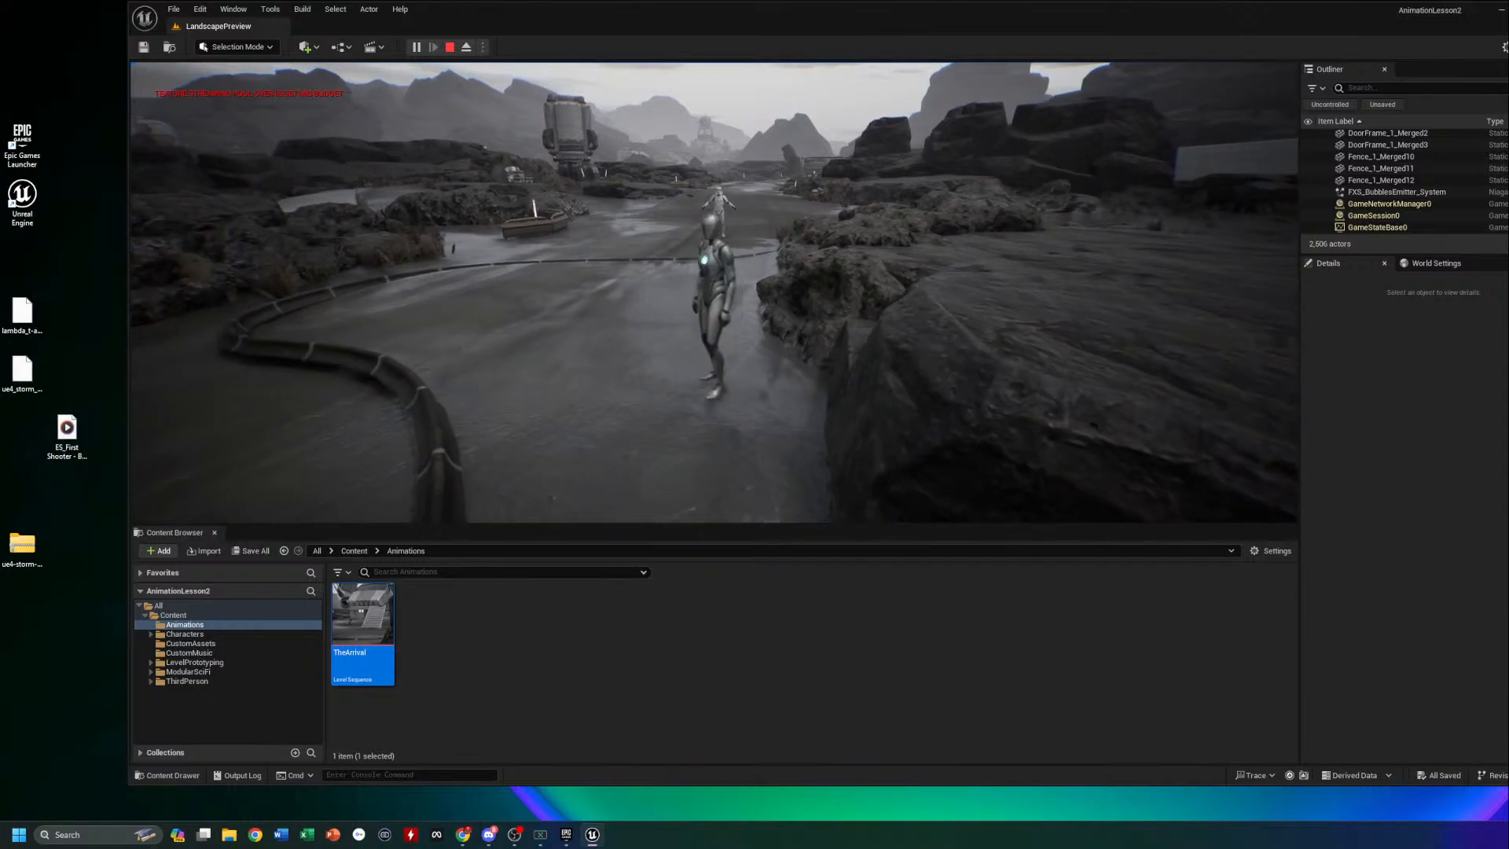
{"action": "key", "text": "w"}
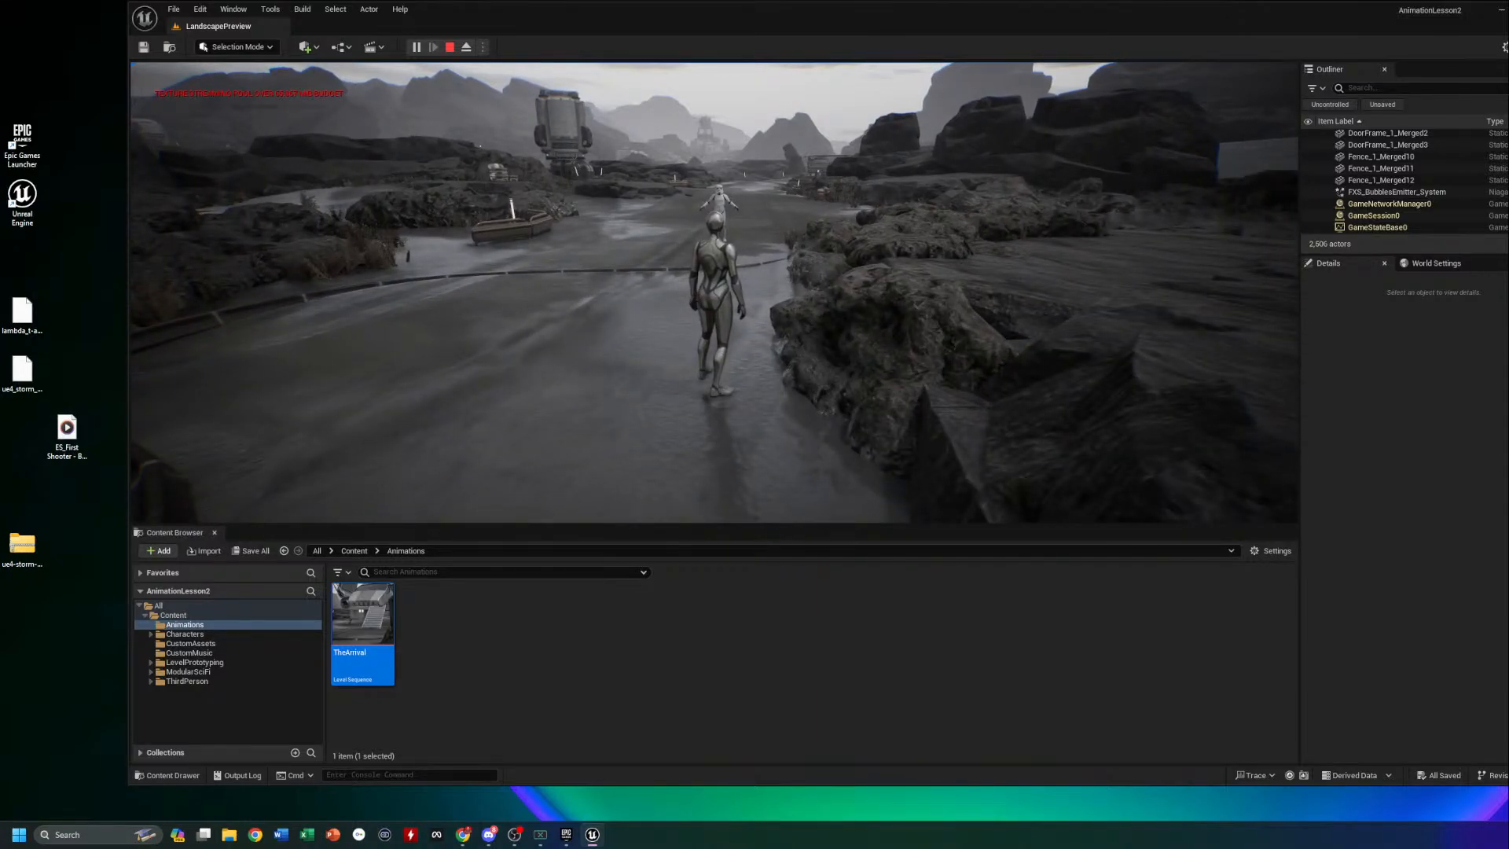
{"action": "key", "text": "Escape"}
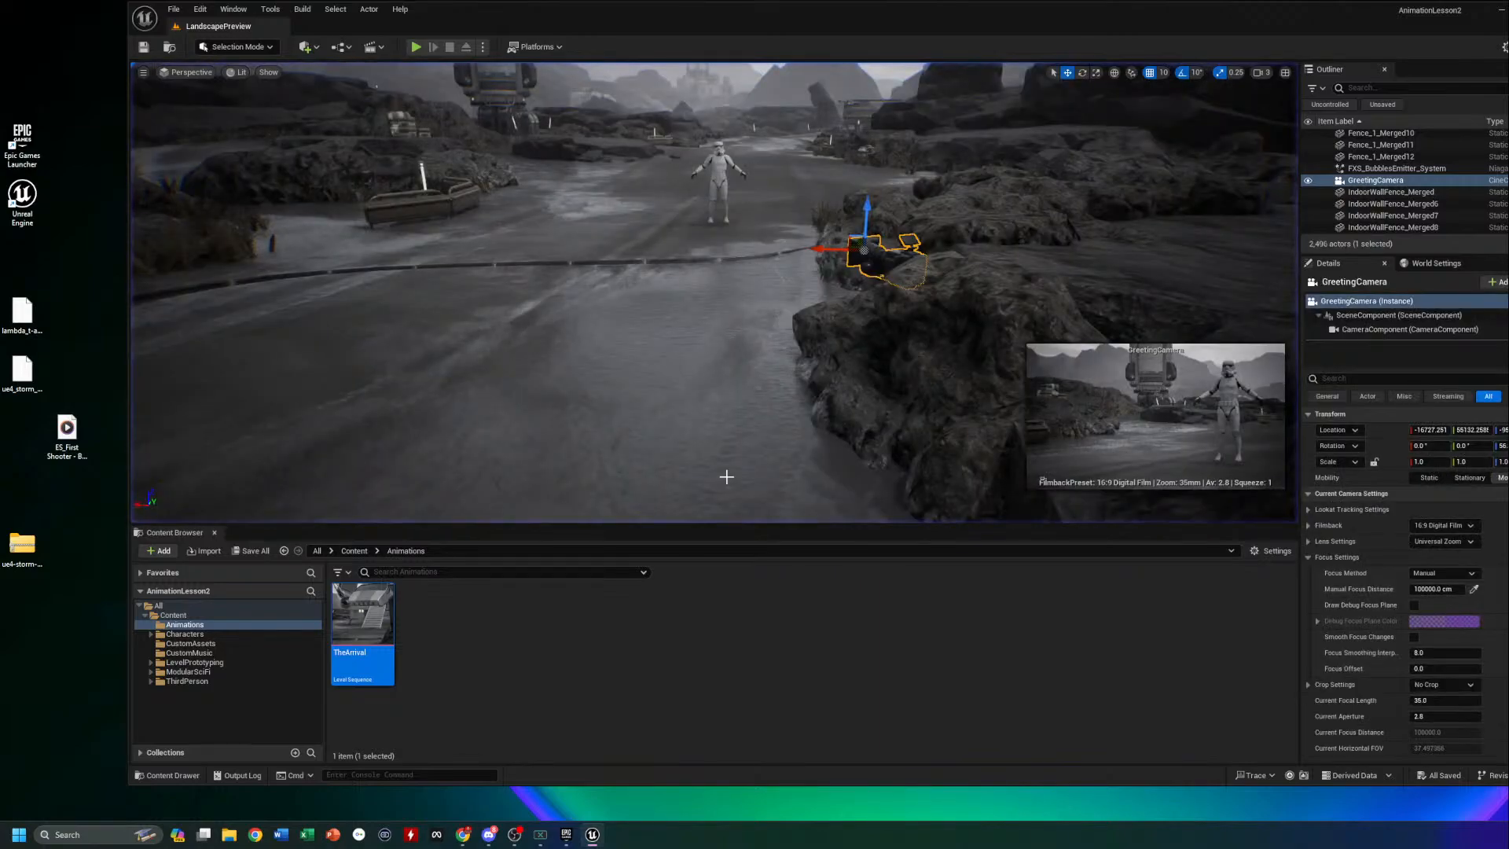
Add a Trigger Volume to the level on the path in front of the stormtrooper
{"action": "right_click_drag", "start_coordinate": [713, 292], "coordinate": [712, 273]}
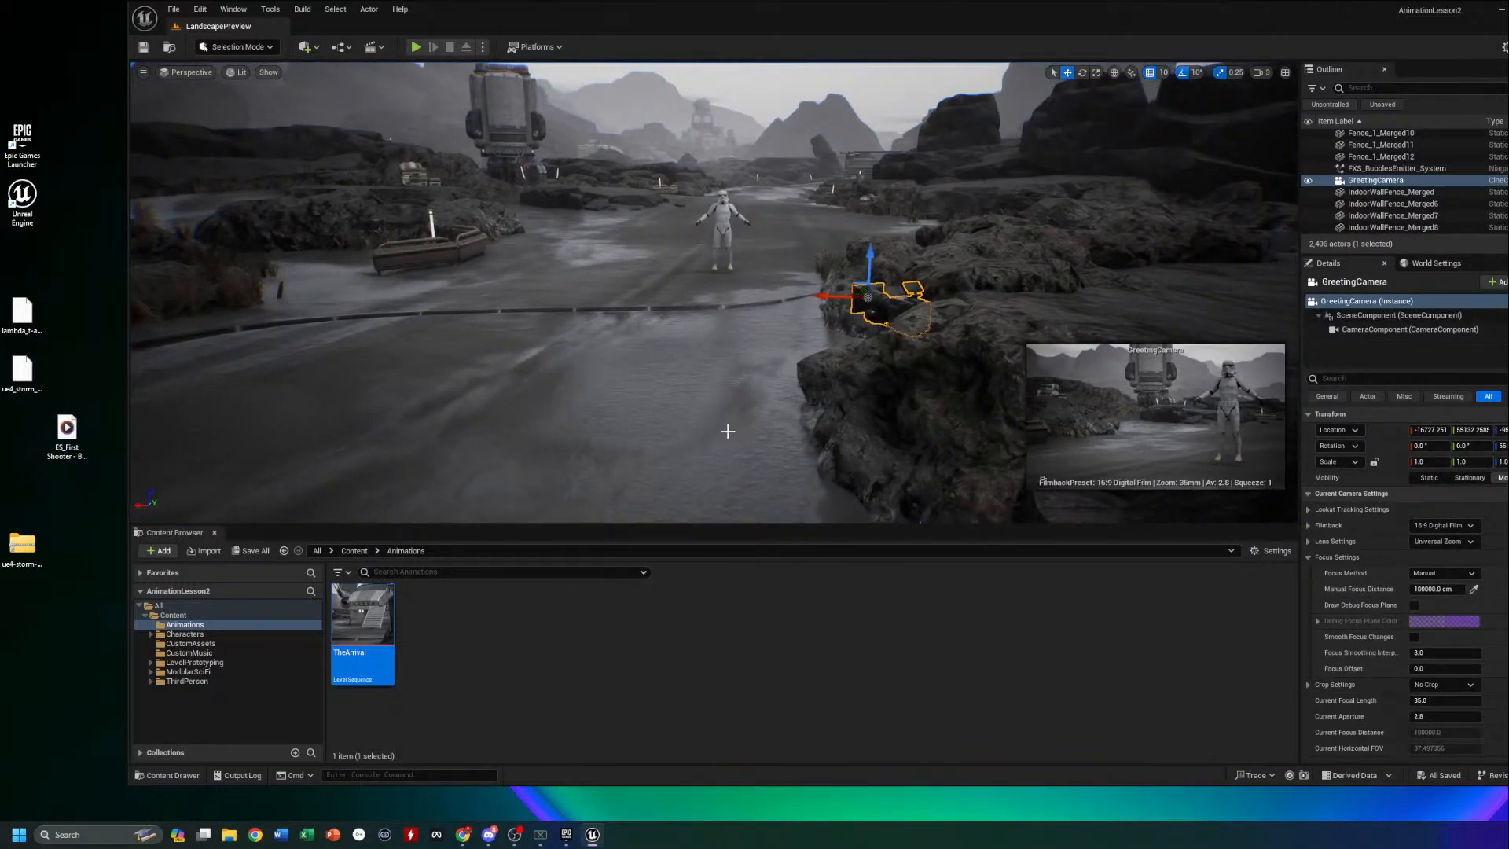
{"action": "left_click", "coordinate": [307, 46]}
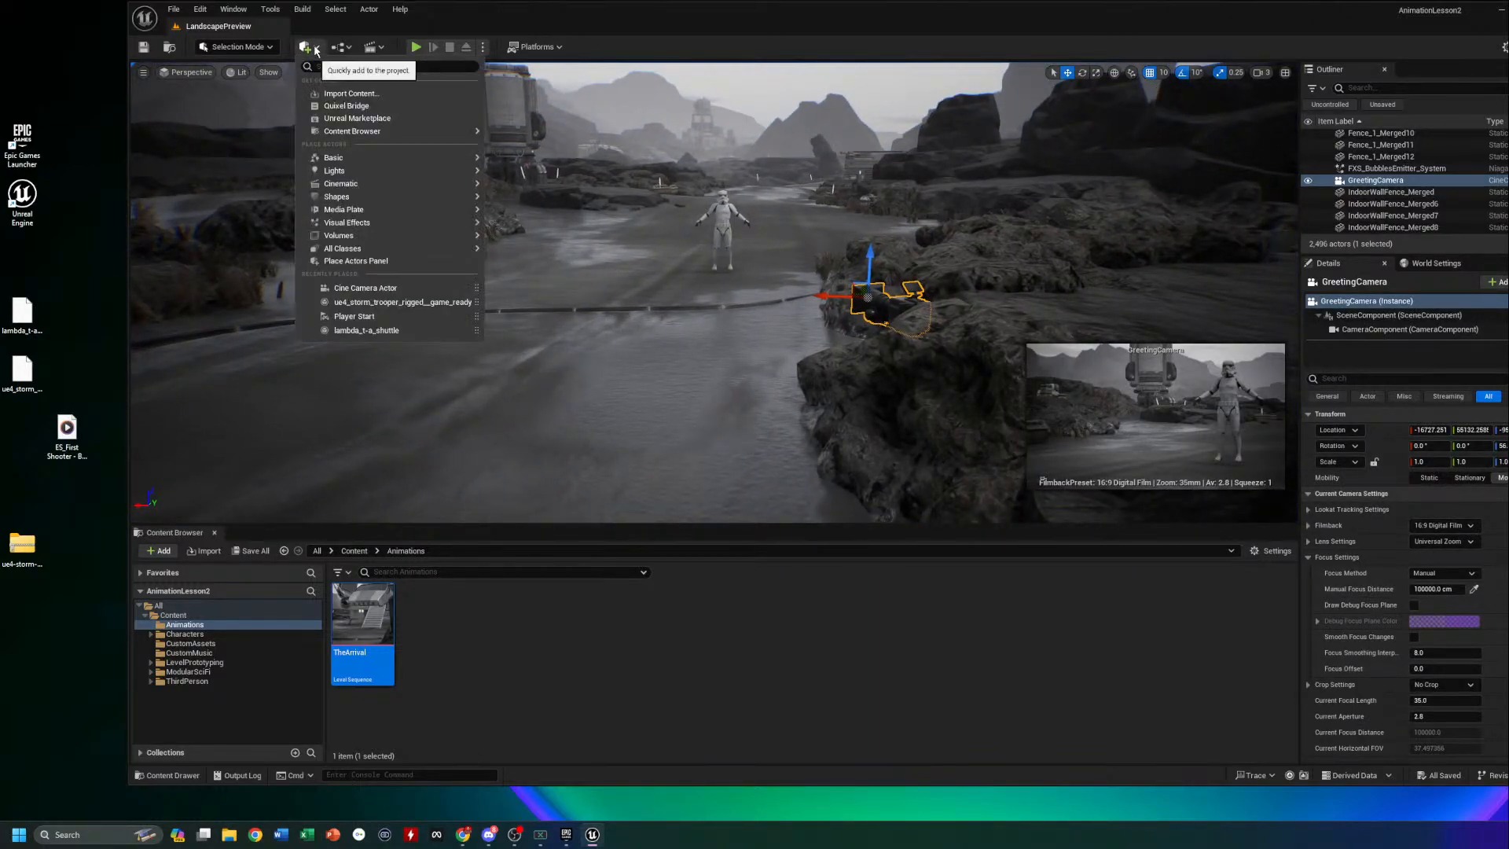
{"action": "mouse_move", "coordinate": [369, 241]}
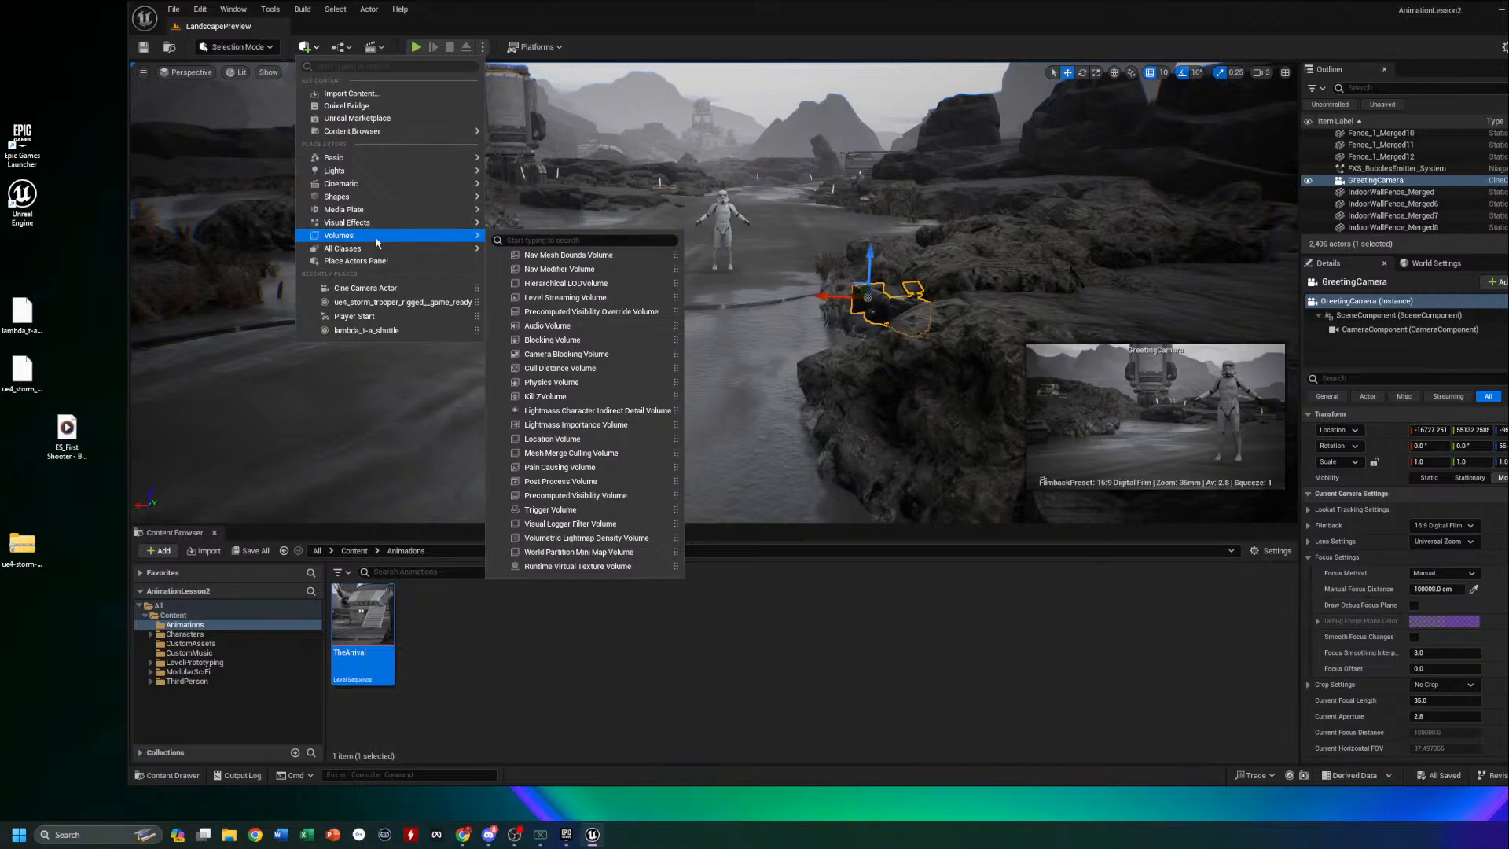
{"action": "left_click", "coordinate": [593, 510]}
{"action": "right_click_drag", "start_coordinate": [632, 268], "coordinate": [731, 275]}
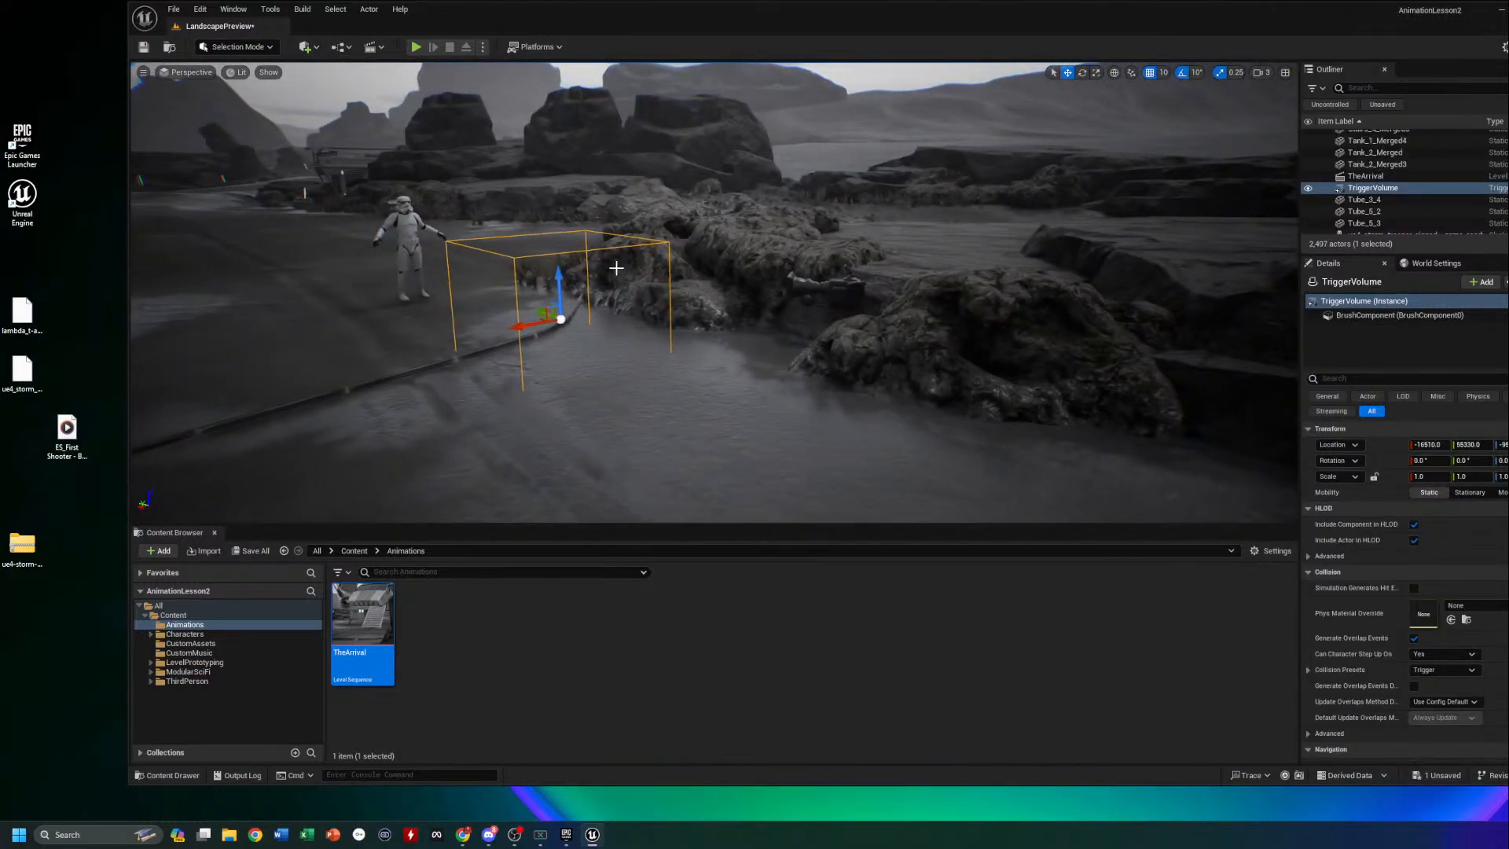
Move the TriggerVolume along the path away from the stormtrooper to Y 55210, beside the GreetingCamera
{"action": "left_click_drag", "start_coordinate": [542, 306], "coordinate": [597, 323]}
{"action": "key", "text": "w"}
{"action": "right_click_drag", "start_coordinate": [663, 328], "coordinate": [721, 327]}
{"action": "left_click", "coordinate": [677, 331]}
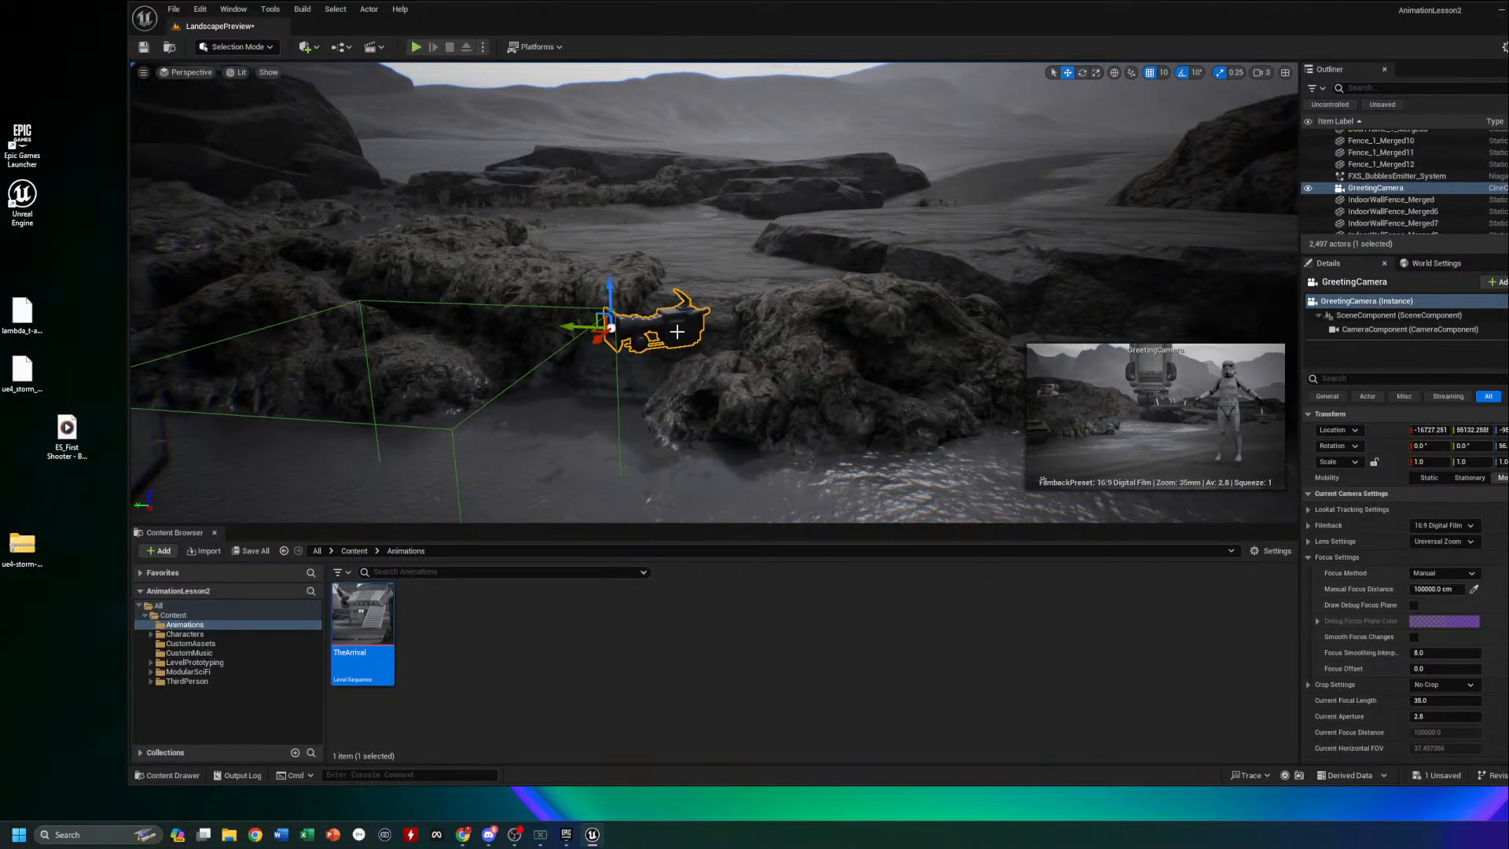
{"action": "left_click", "coordinate": [534, 365]}
{"action": "left_click_drag", "start_coordinate": [377, 495], "coordinate": [346, 494]}
{"action": "right_click_drag", "start_coordinate": [595, 464], "coordinate": [513, 499]}
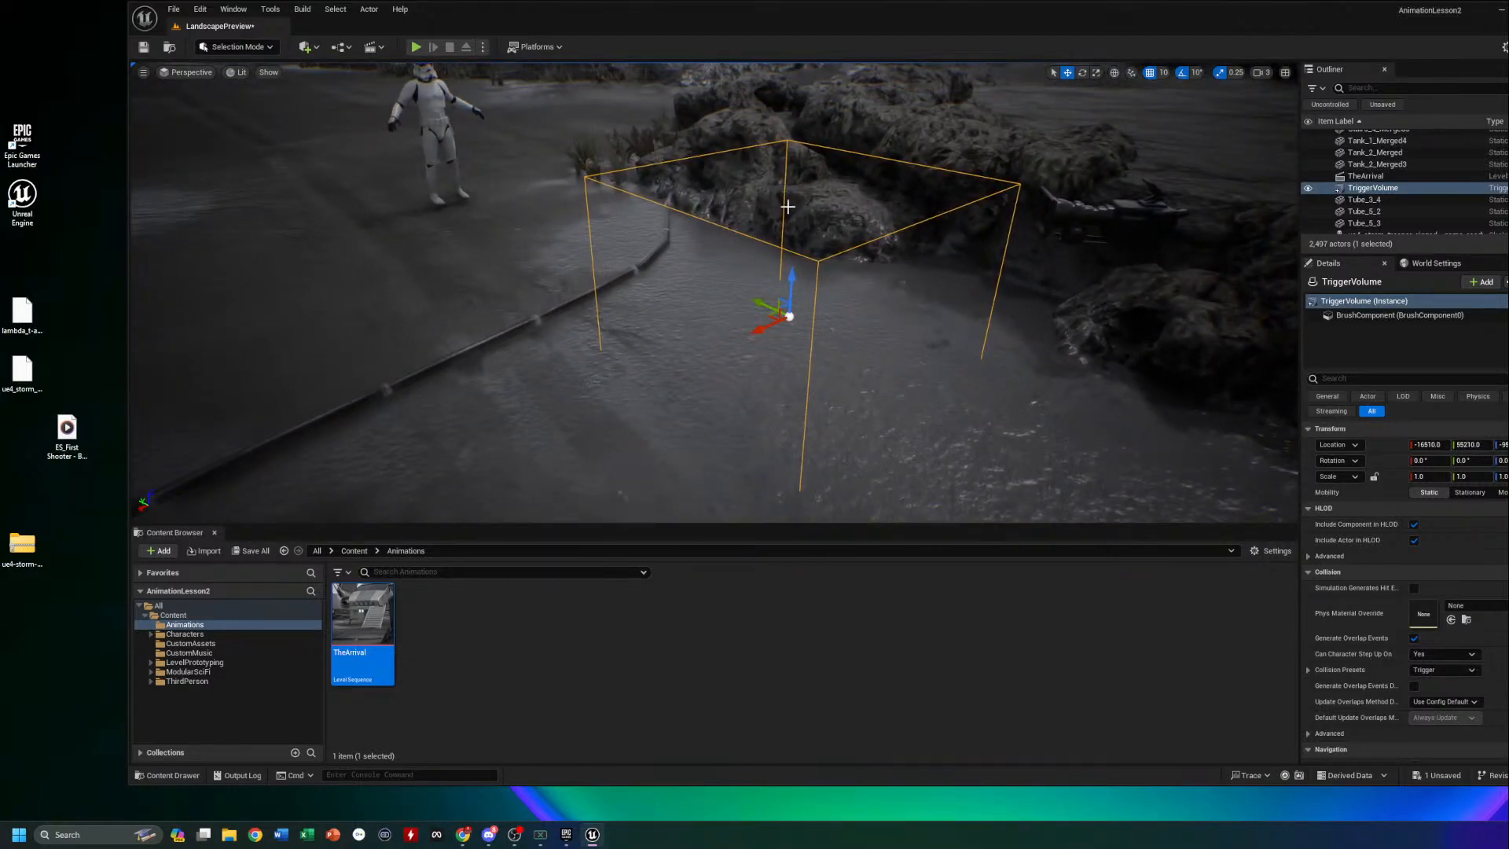
Scale the TriggerVolume to 4.75 in X and position it at X -16270 so it spans the whole path
{"action": "left_click", "coordinate": [1094, 73]}
{"action": "left_click_drag", "start_coordinate": [756, 330], "coordinate": [676, 367]}
{"action": "right_click_drag", "start_coordinate": [675, 366], "coordinate": [874, 301]}
{"action": "key", "text": "s"}
{"action": "left_click_drag", "start_coordinate": [823, 259], "coordinate": [646, 299]}
{"action": "left_click", "coordinate": [1068, 73]}
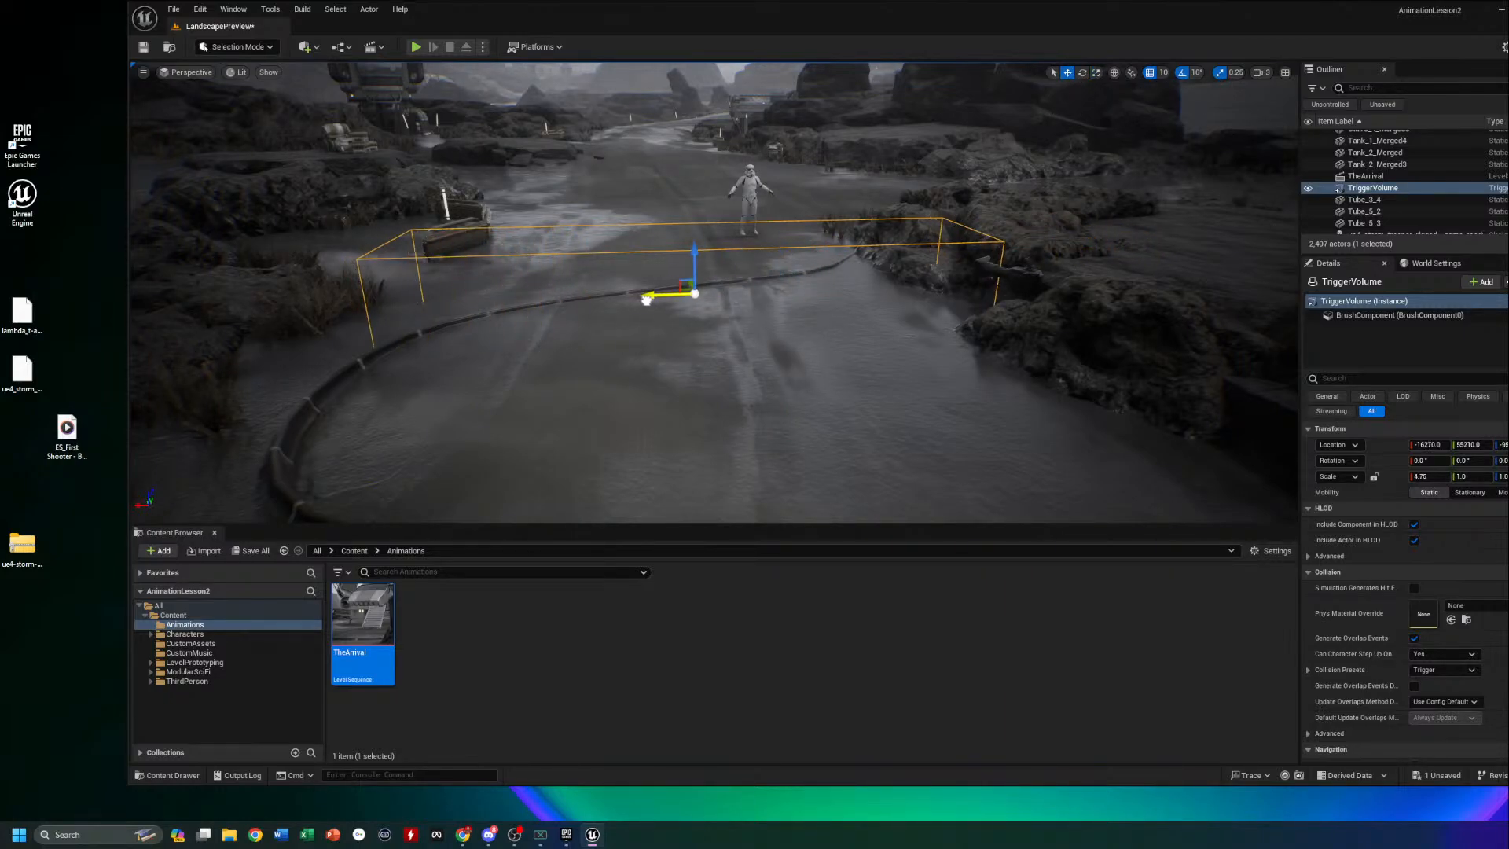
{"action": "right_click_drag", "start_coordinate": [685, 301], "coordinate": [869, 306]}
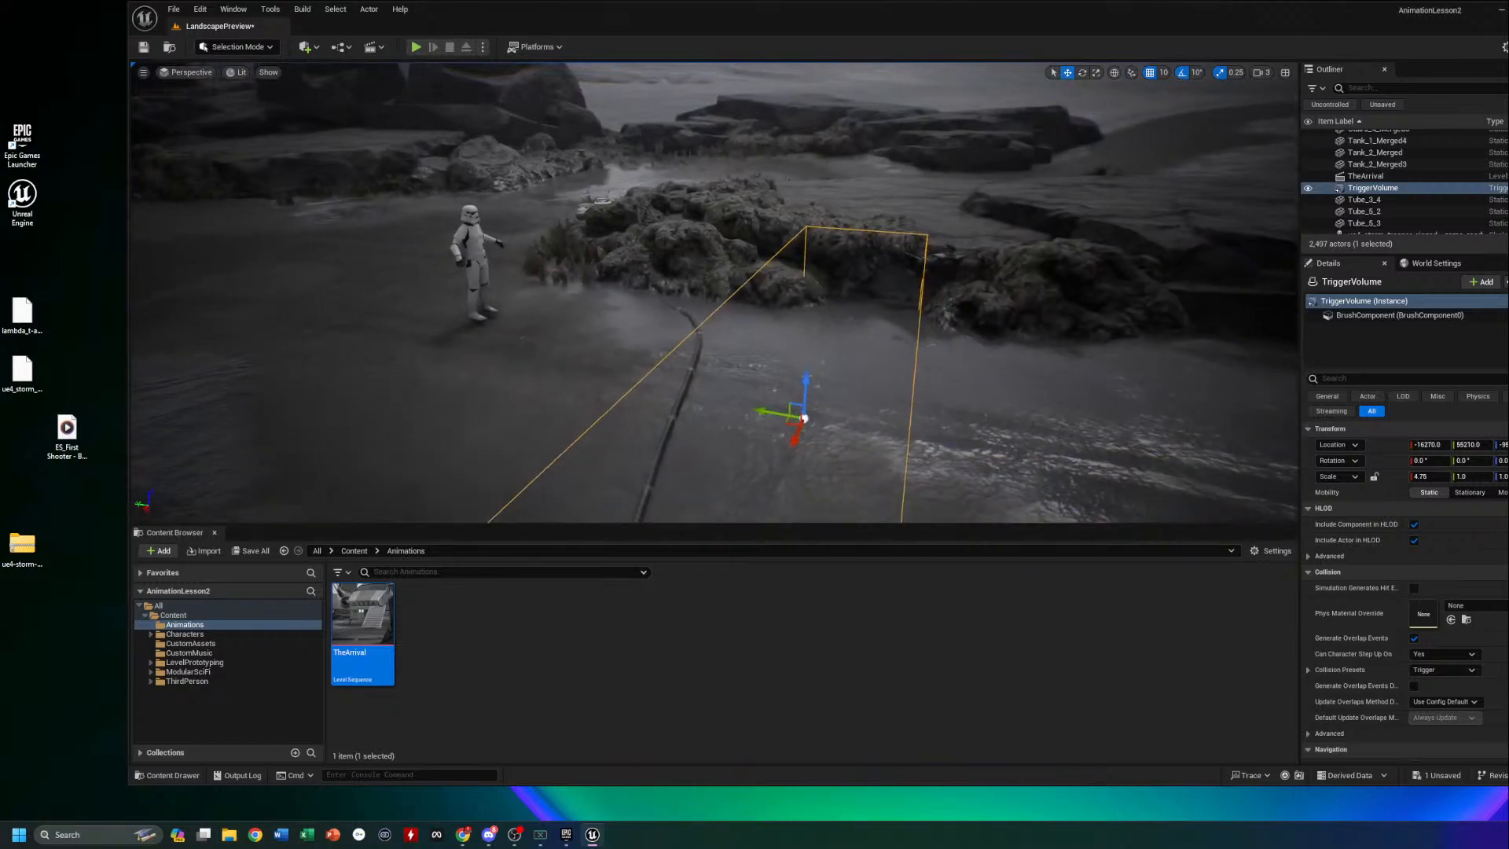
{"action": "right_click_drag", "start_coordinate": [763, 339], "coordinate": [543, 346]}
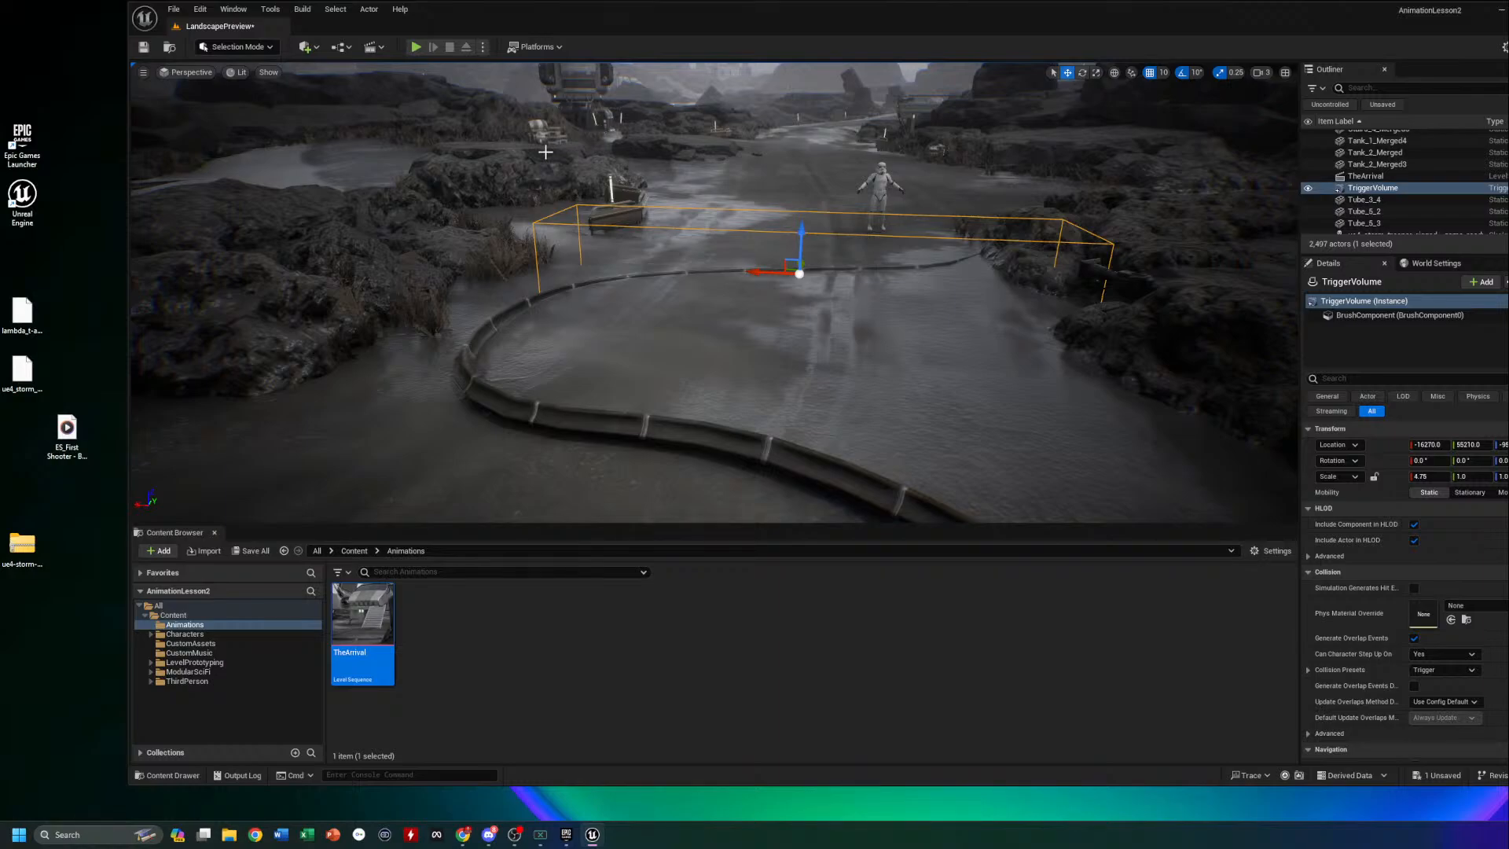
Open the Level Blueprint and move its window down so the level viewport and Outliner stay accessible
{"action": "left_click", "coordinate": [313, 48]}
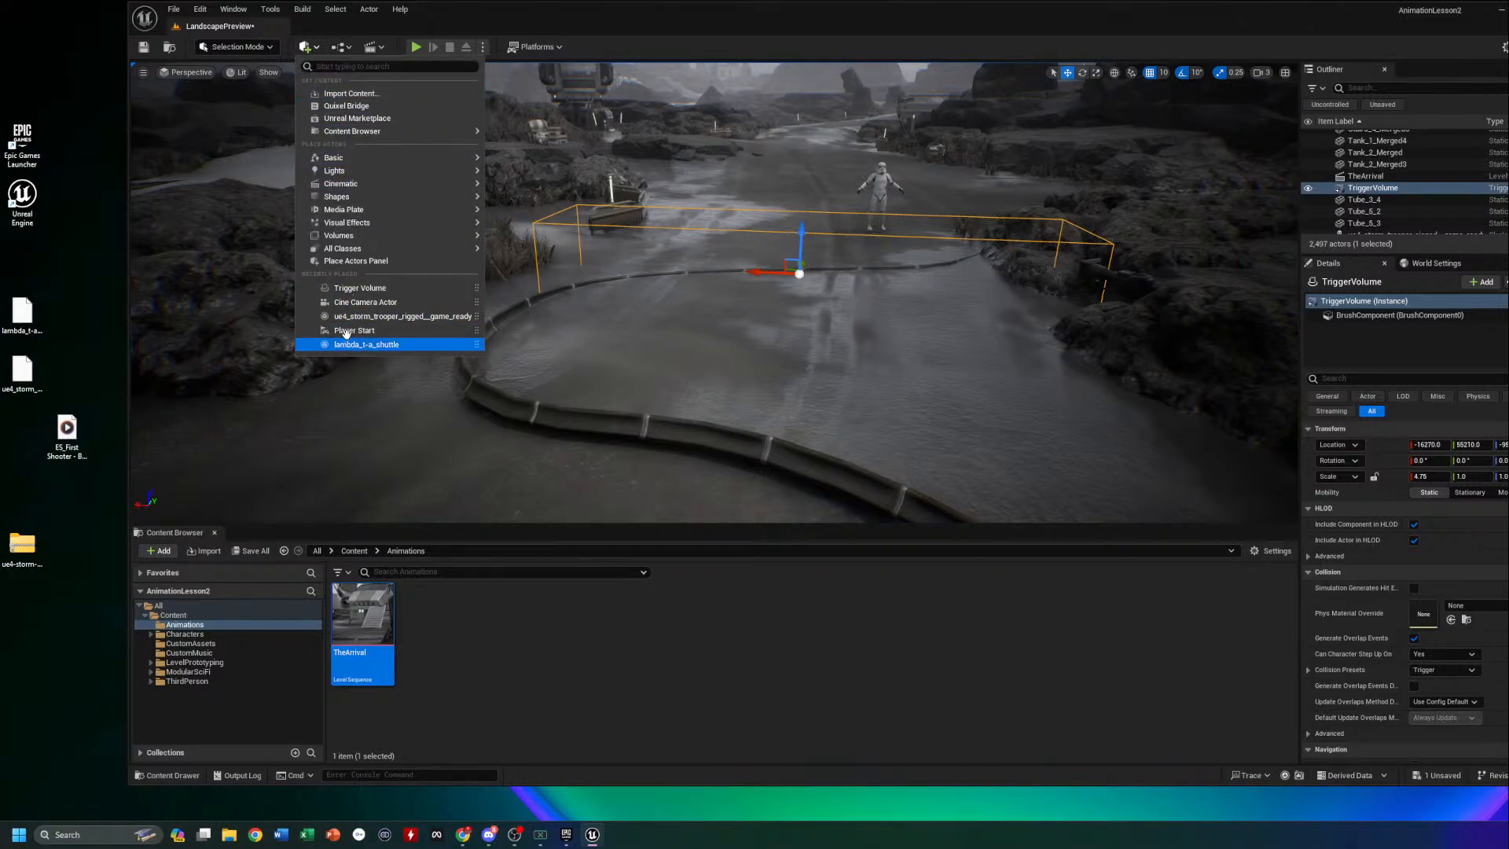
{"action": "left_click", "coordinate": [373, 46]}
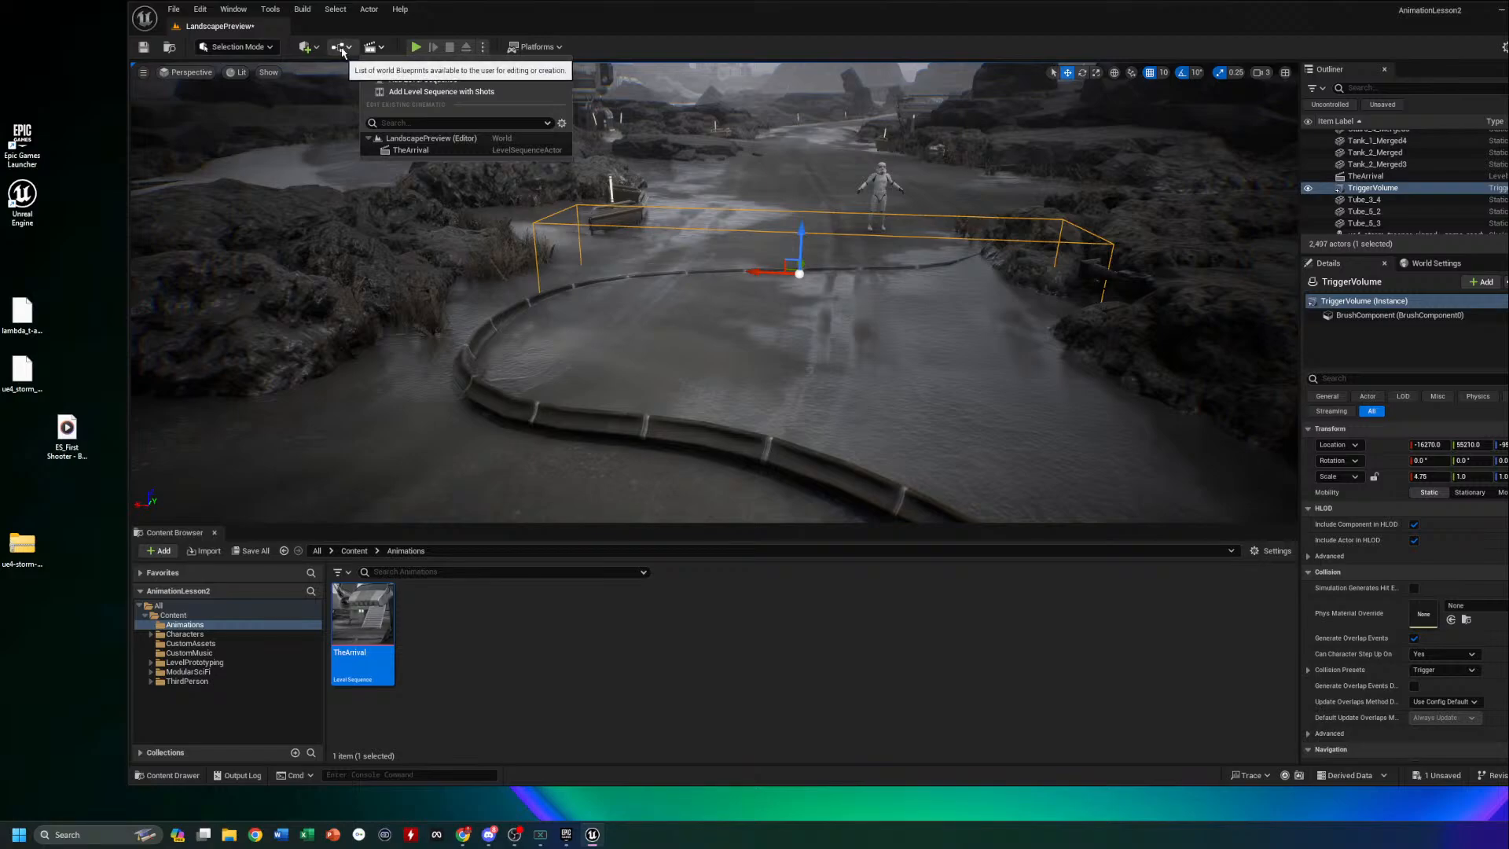
{"action": "left_click", "coordinate": [340, 48]}
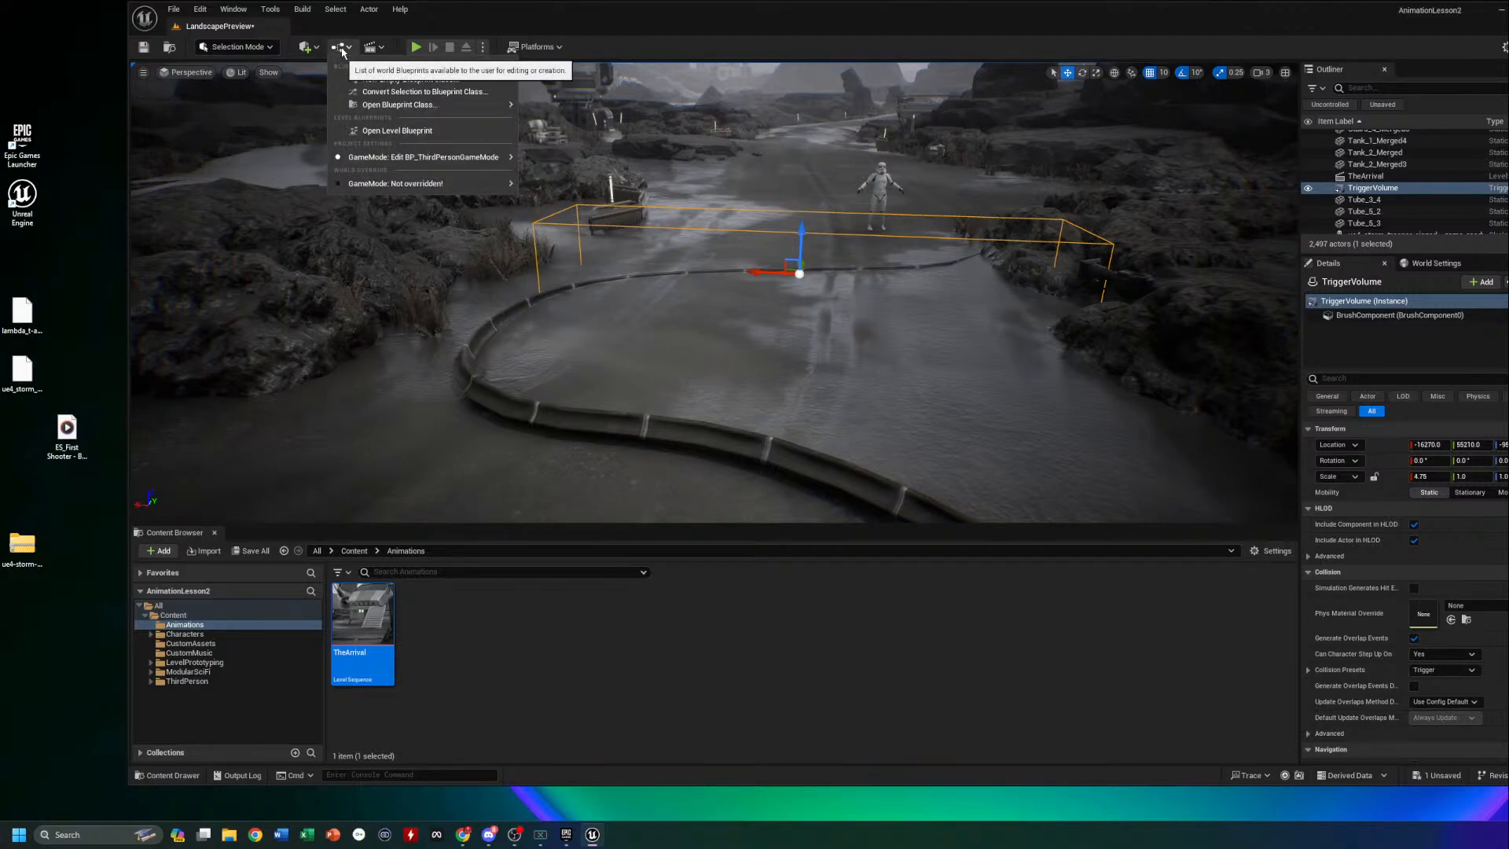
{"action": "left_click", "coordinate": [396, 134]}
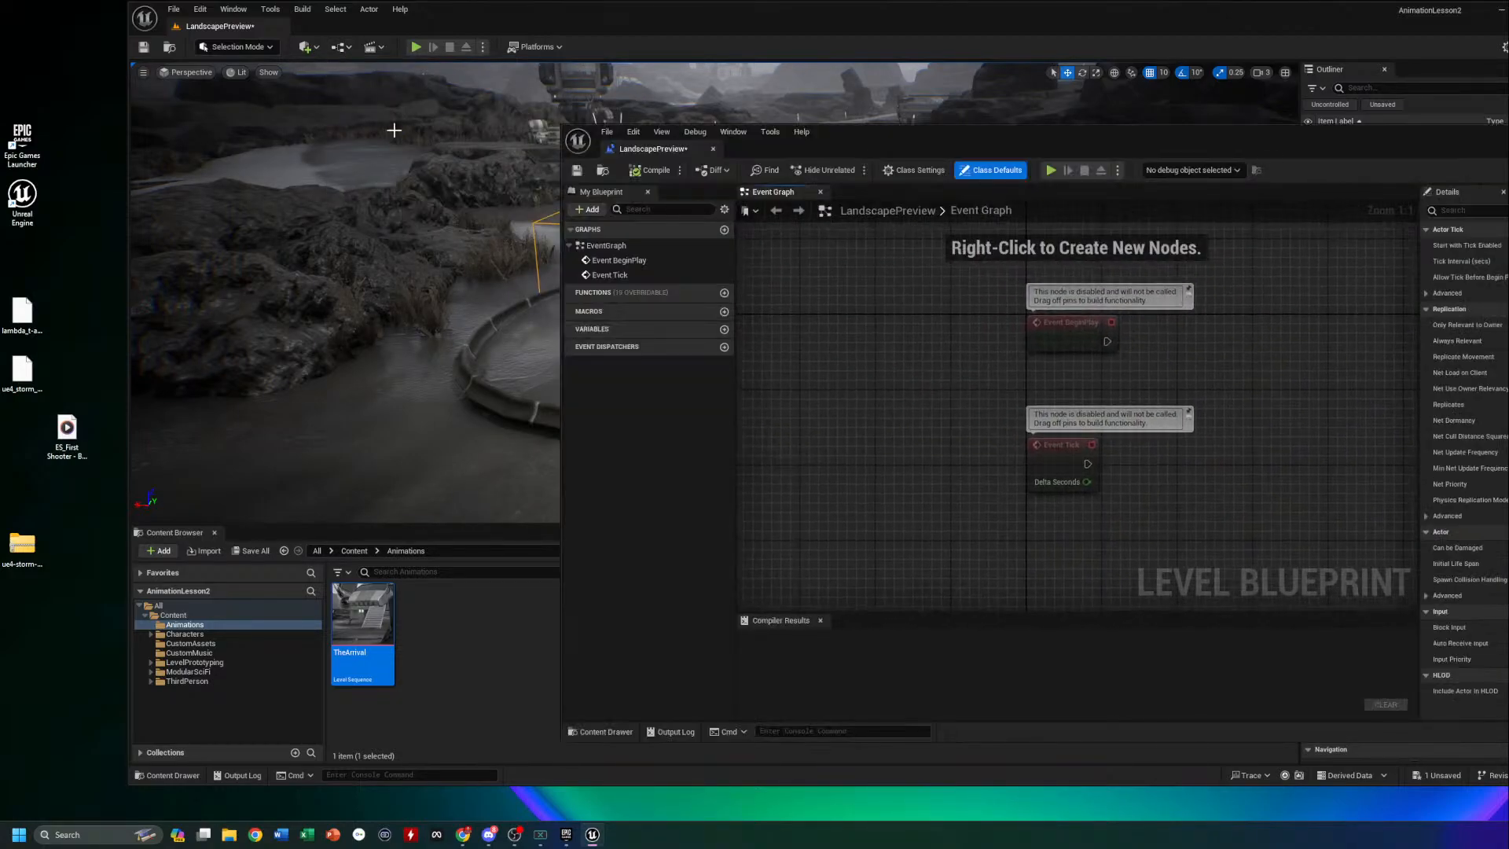
{"action": "left_click_drag", "start_coordinate": [1137, 140], "coordinate": [916, 426]}
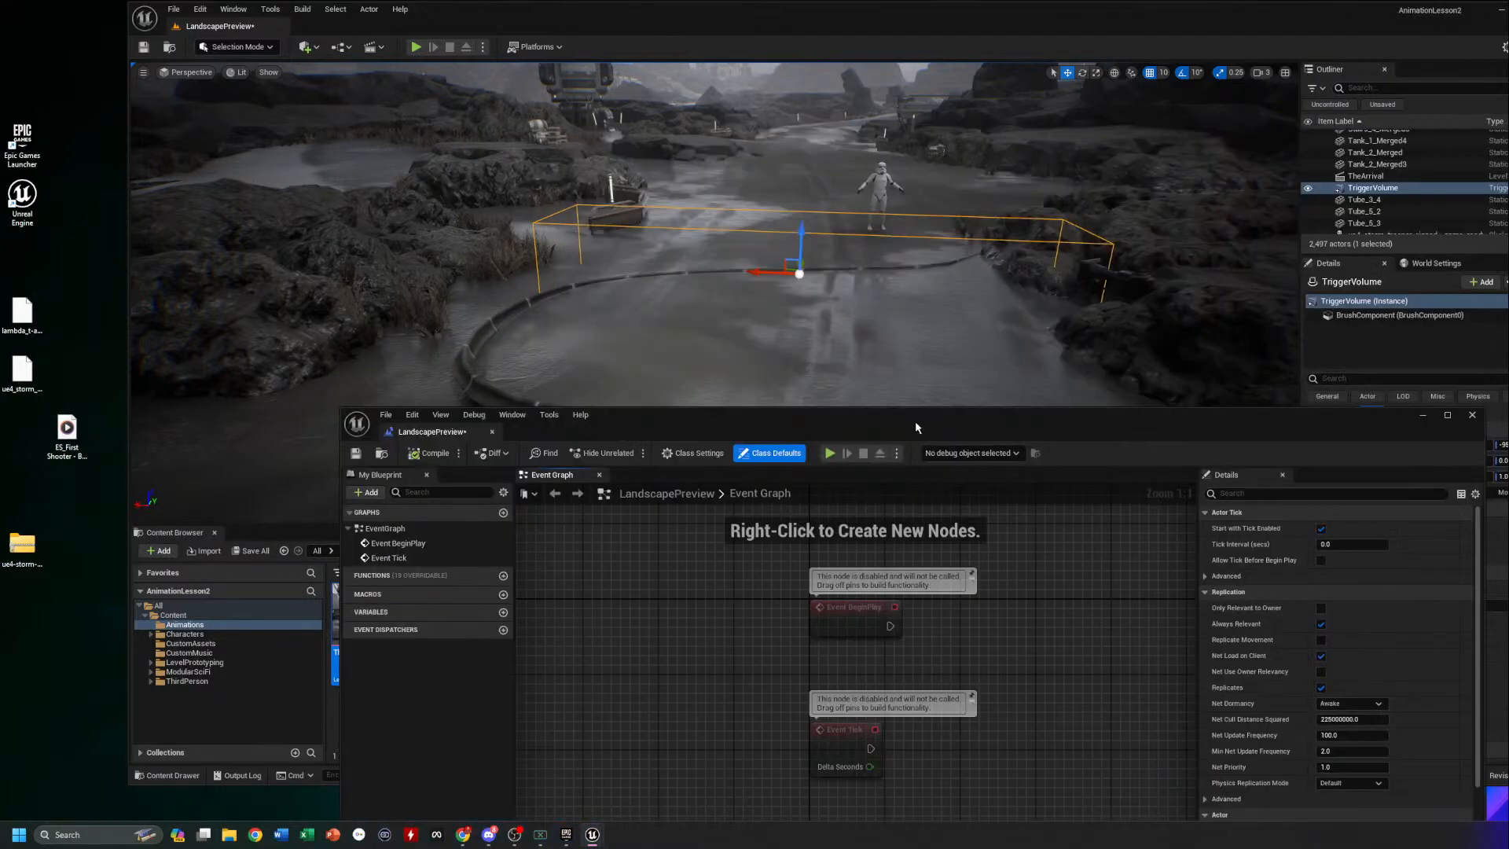
Add a reference to the TriggerVolume in the Level Blueprint's Event Graph, below the Event Tick node
{"action": "left_click", "coordinate": [1353, 190]}
{"action": "left_click_drag", "start_coordinate": [1154, 422], "coordinate": [1122, 322]}
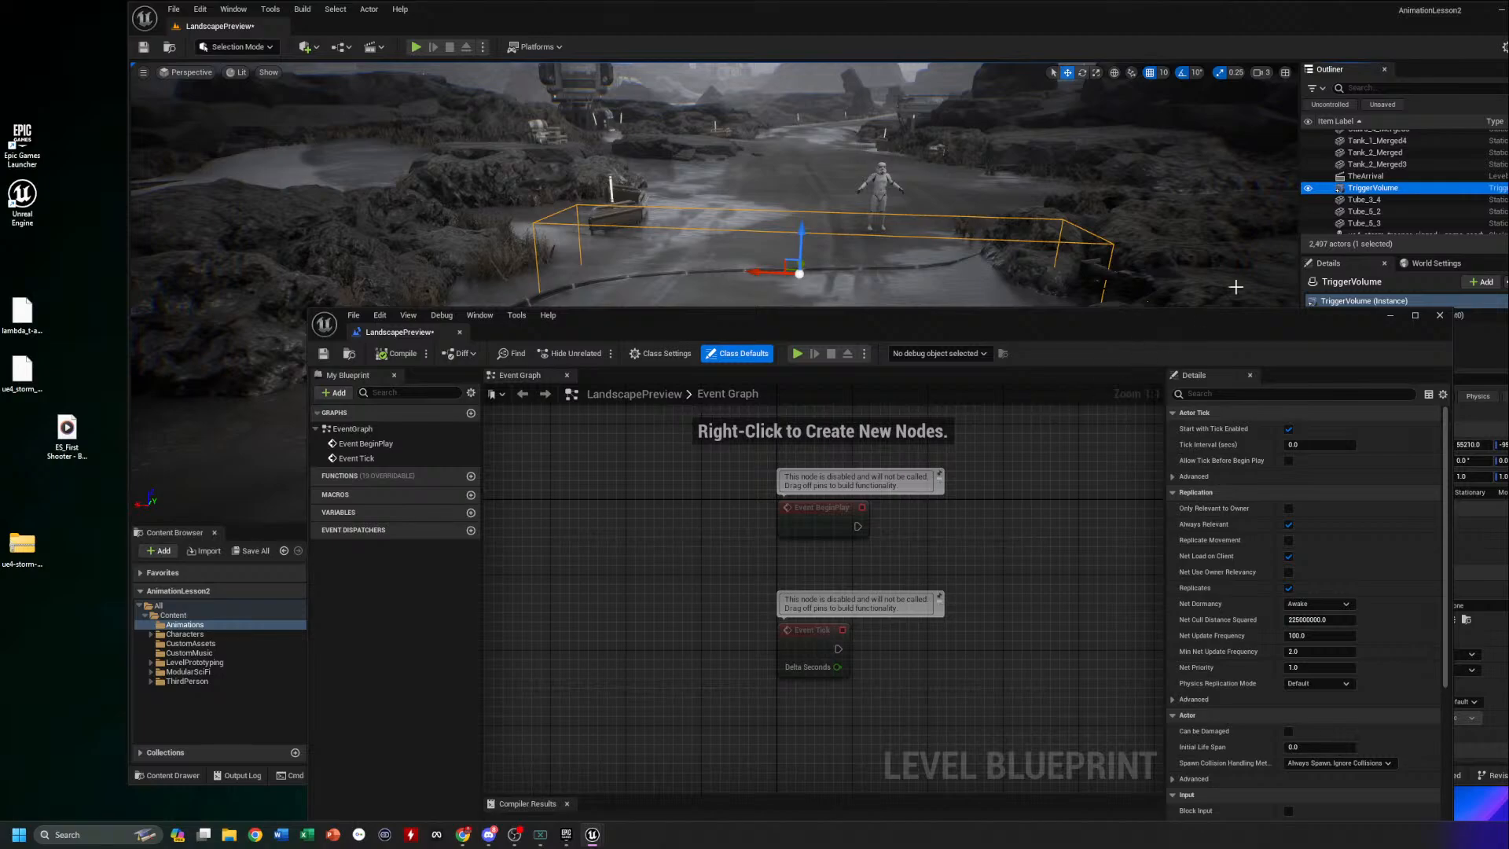
{"action": "left_click_drag", "start_coordinate": [1350, 189], "coordinate": [1036, 470]}
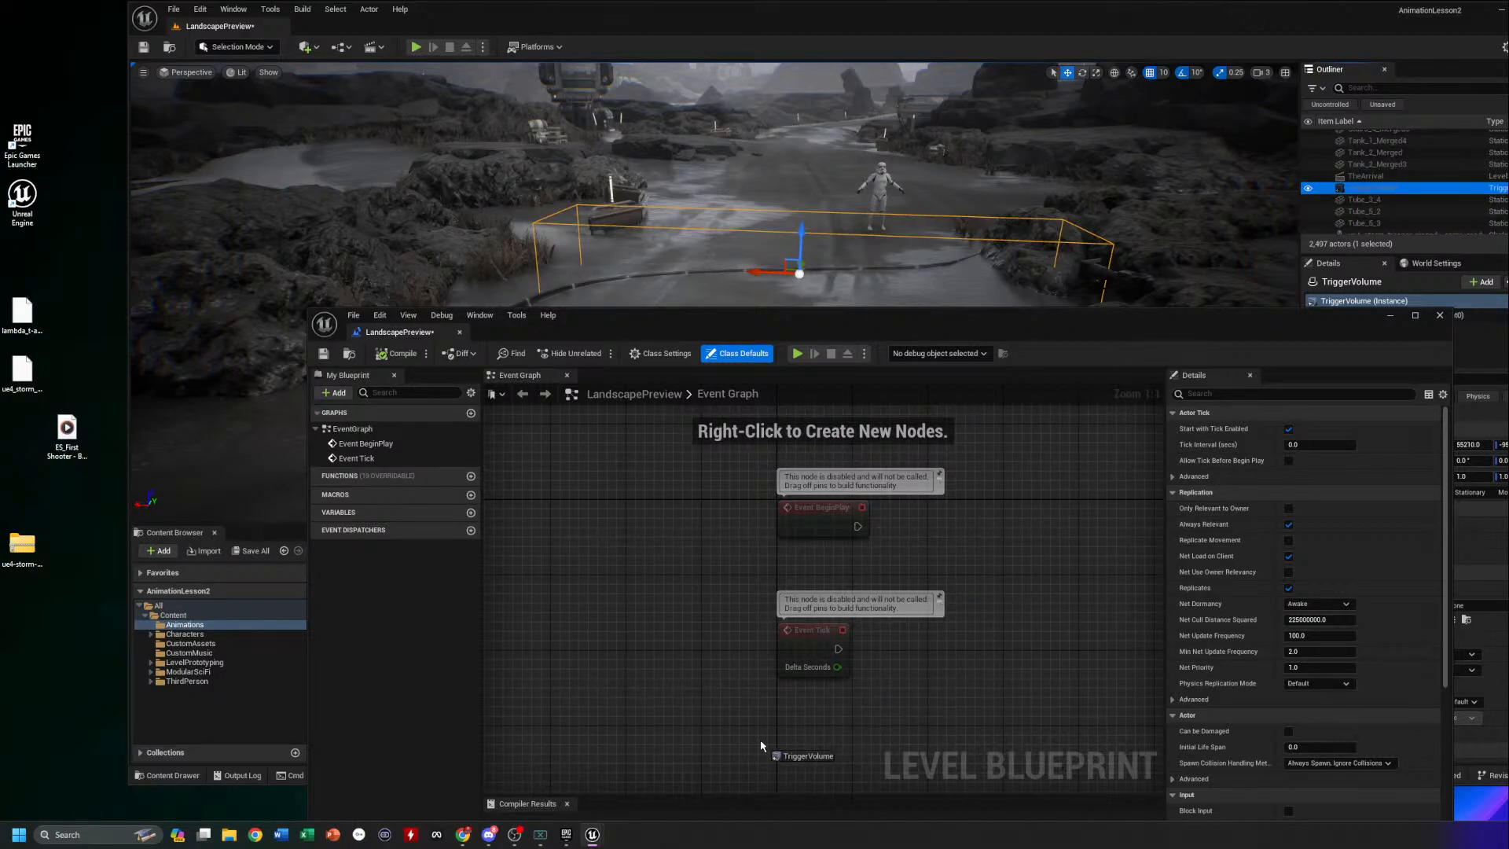
{"action": "left_click_drag", "start_coordinate": [763, 745], "coordinate": [760, 742]}
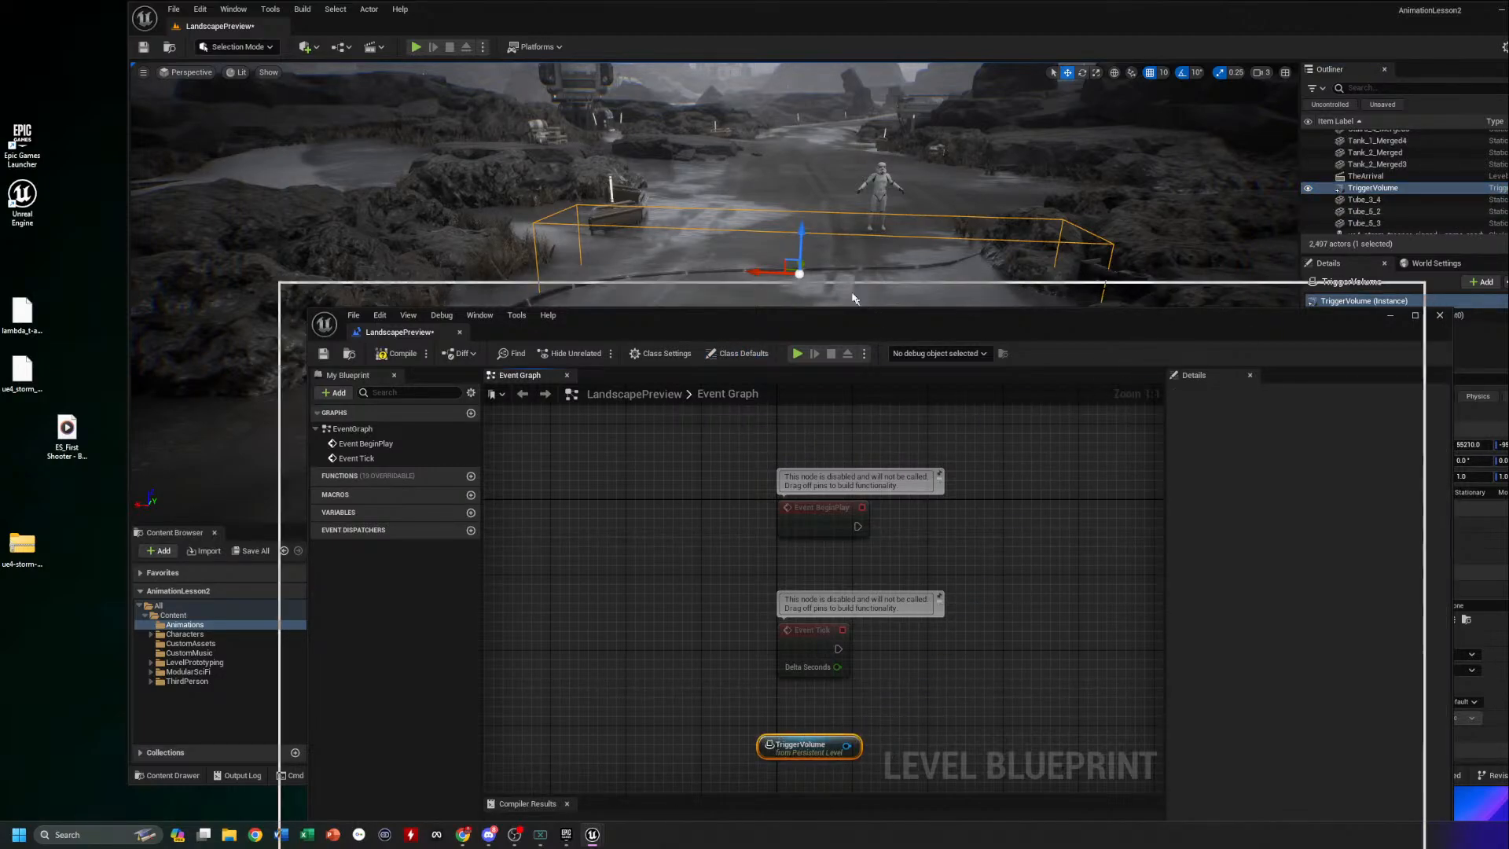
Narrow the Level Blueprint window and place it over the viewport, leaving the level's Outliner and Details uncovered
{"action": "left_click_drag", "start_coordinate": [875, 344], "coordinate": [839, 211]}
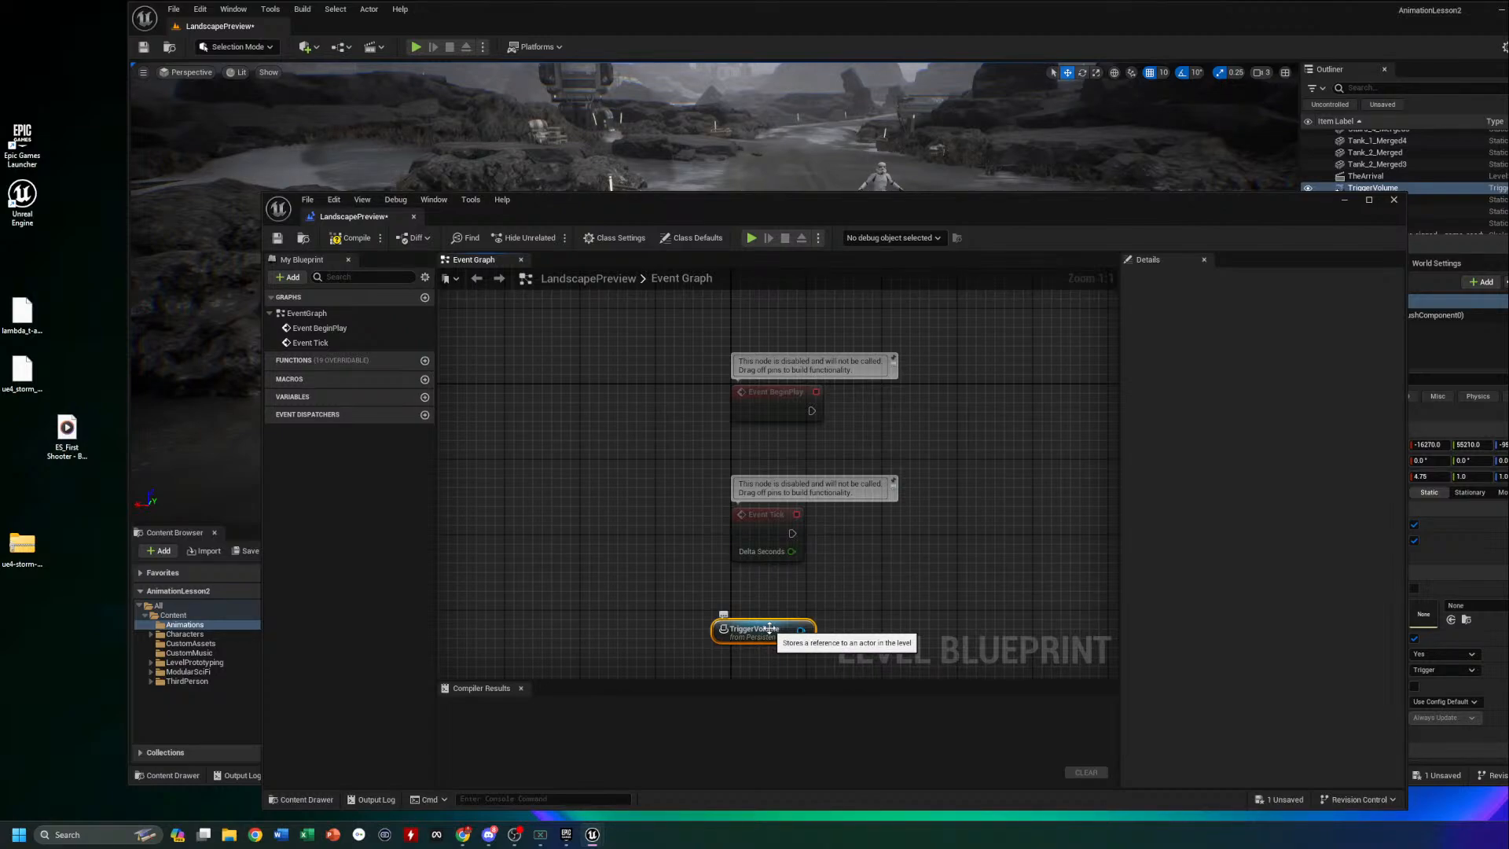
{"action": "left_click_drag", "start_coordinate": [966, 229], "coordinate": [1048, 246]}
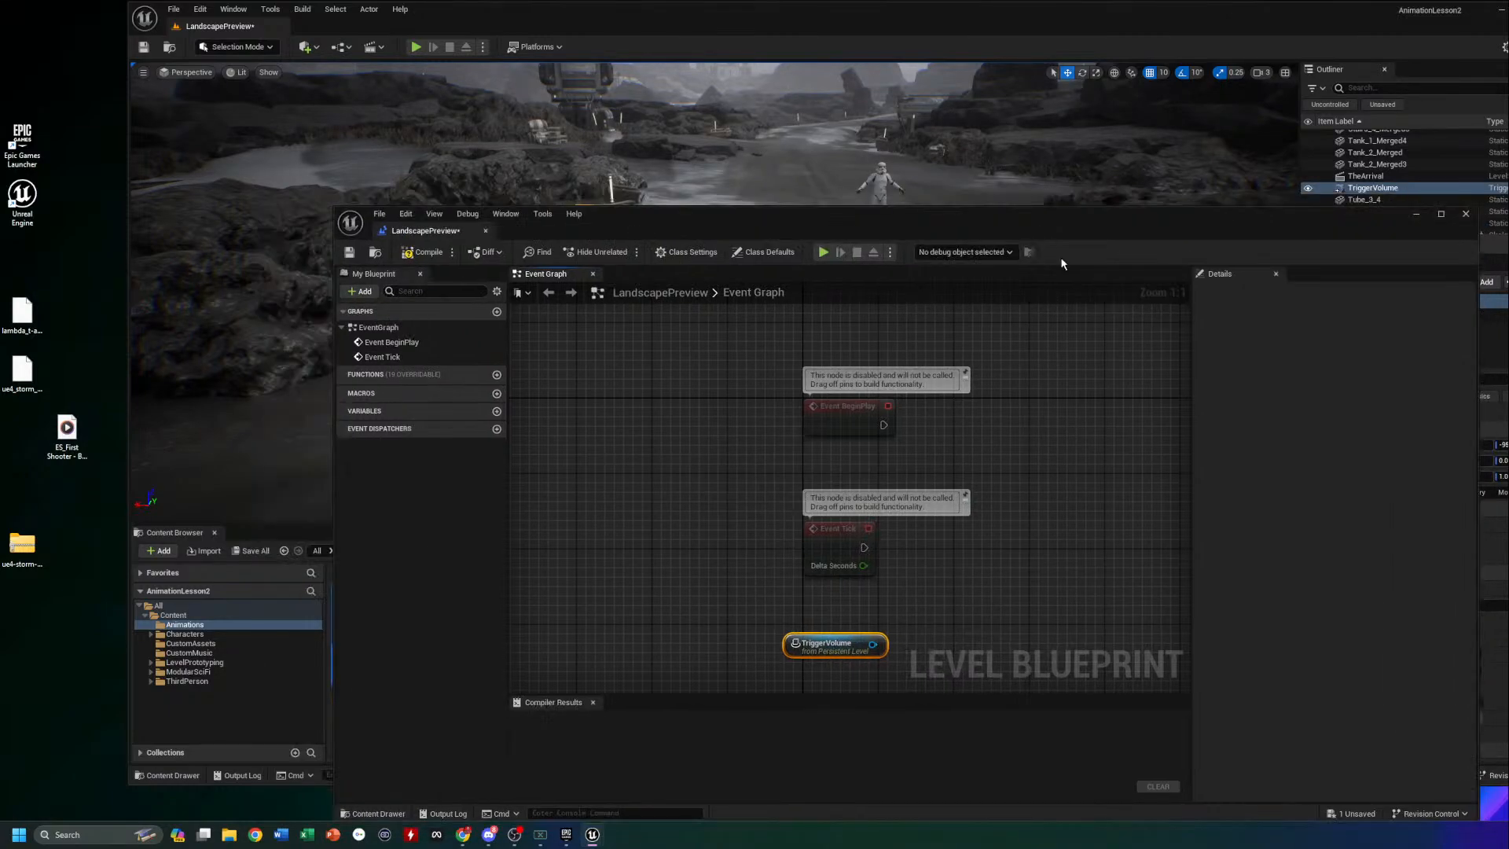
{"action": "left_click_drag", "start_coordinate": [1477, 706], "coordinate": [1249, 707]}
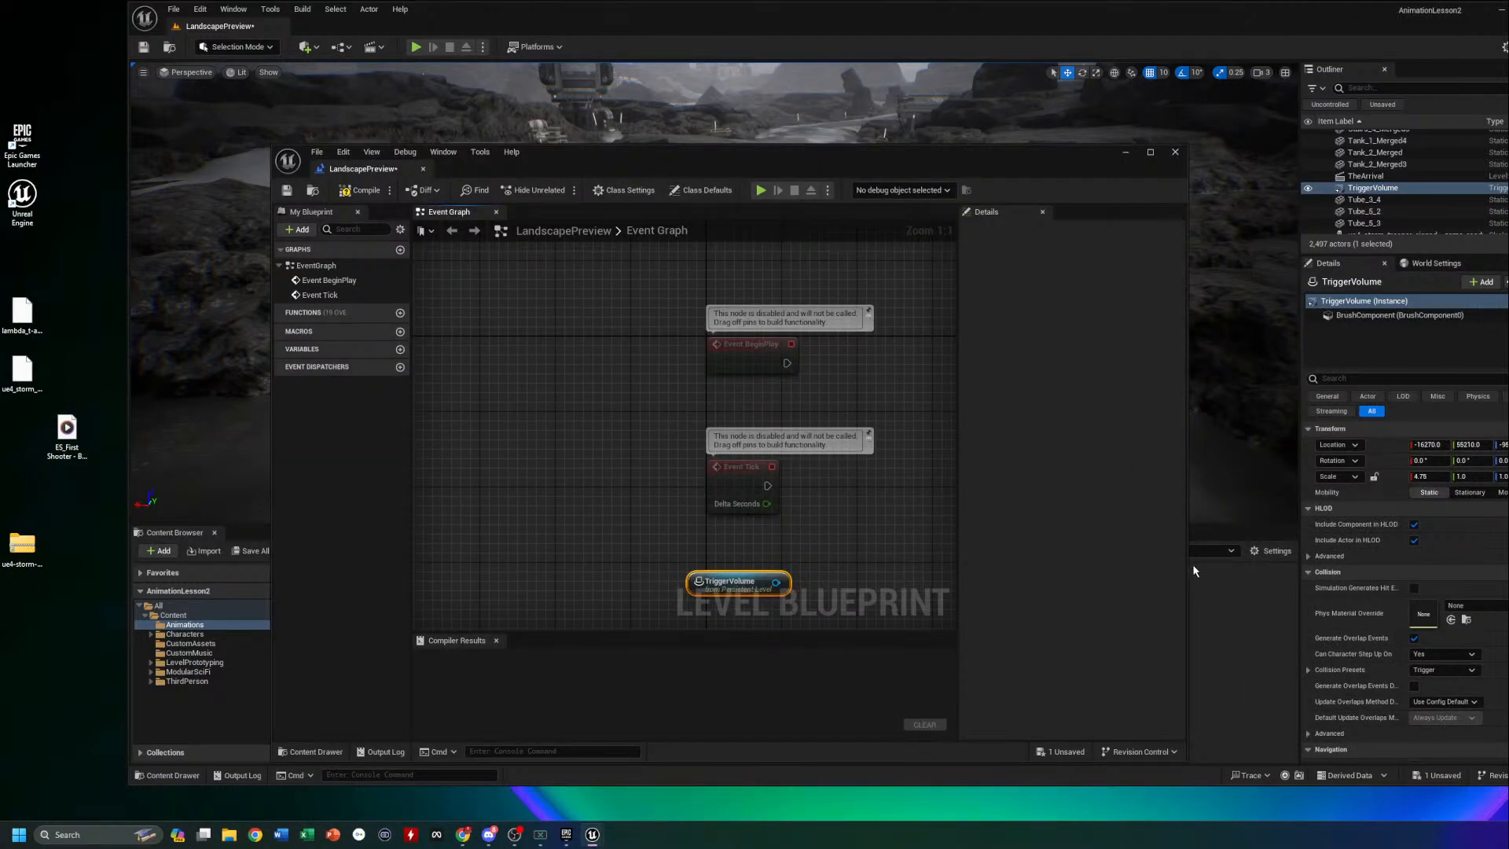
Delete the TriggerVolume reference node from the Event Graph, then widen the Level Blueprint window and place it clear of the Outliner
{"action": "left_click_drag", "start_coordinate": [1188, 563], "coordinate": [1393, 564]}
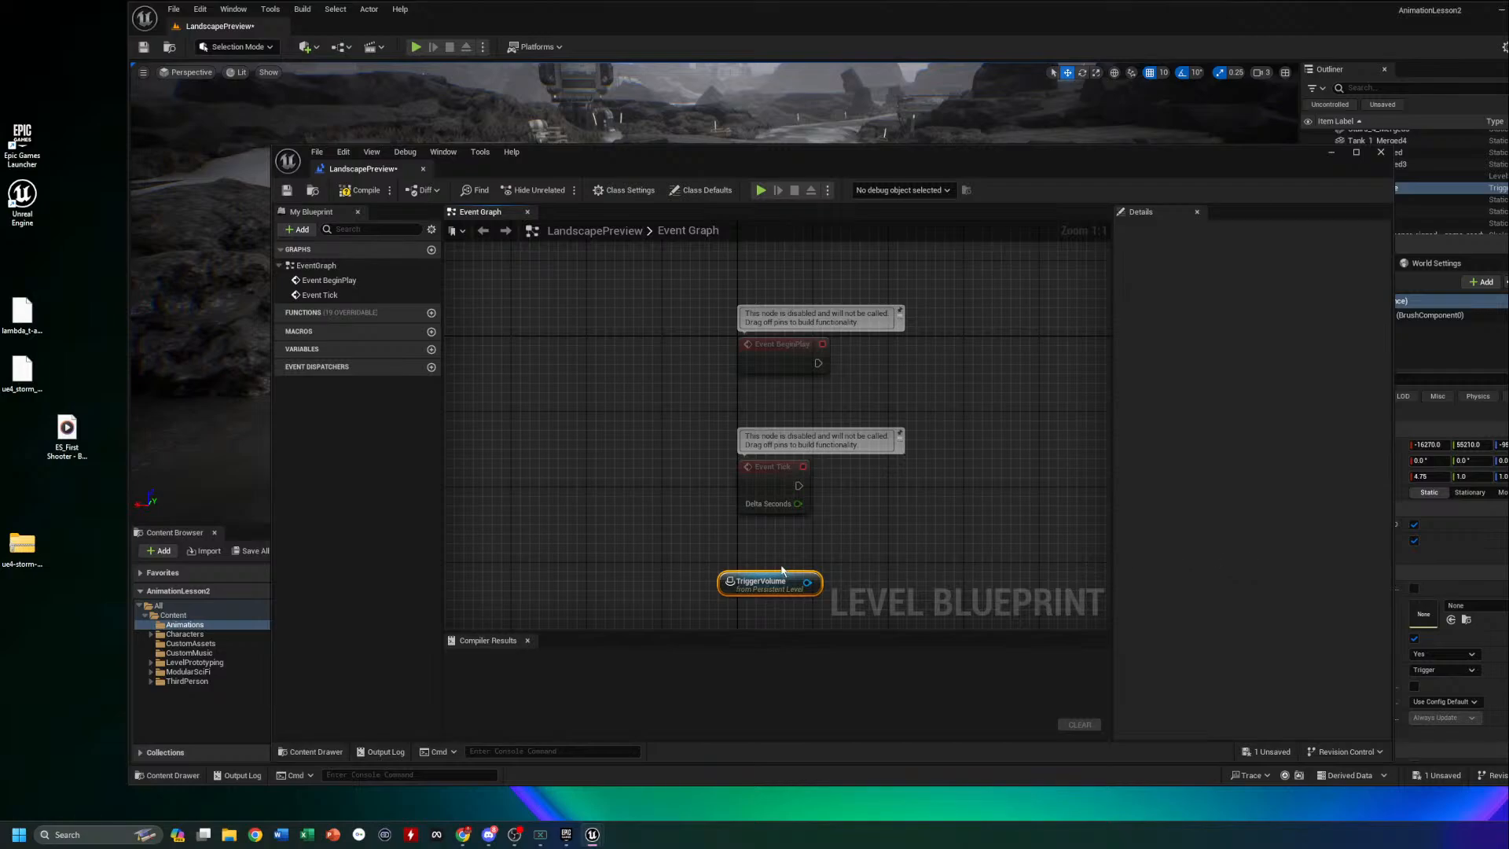
{"action": "key", "text": "Delete"}
{"action": "left_click_drag", "start_coordinate": [1266, 157], "coordinate": [1153, 153]}
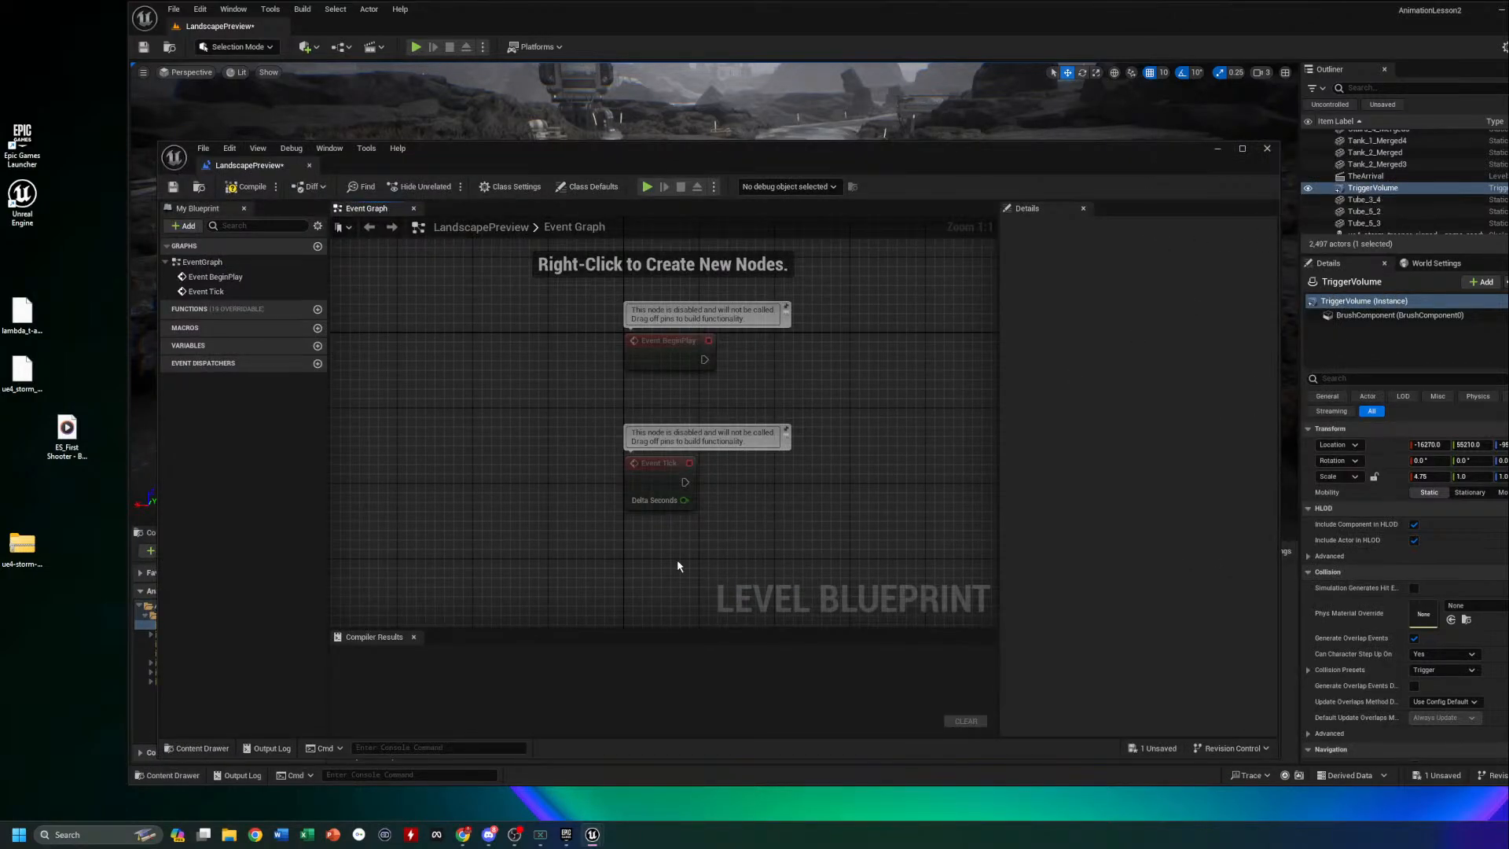
Add an On Actor Begin Overlap event for the TriggerVolume and place it below the Event Tick node
{"action": "right_click", "coordinate": [713, 555]}
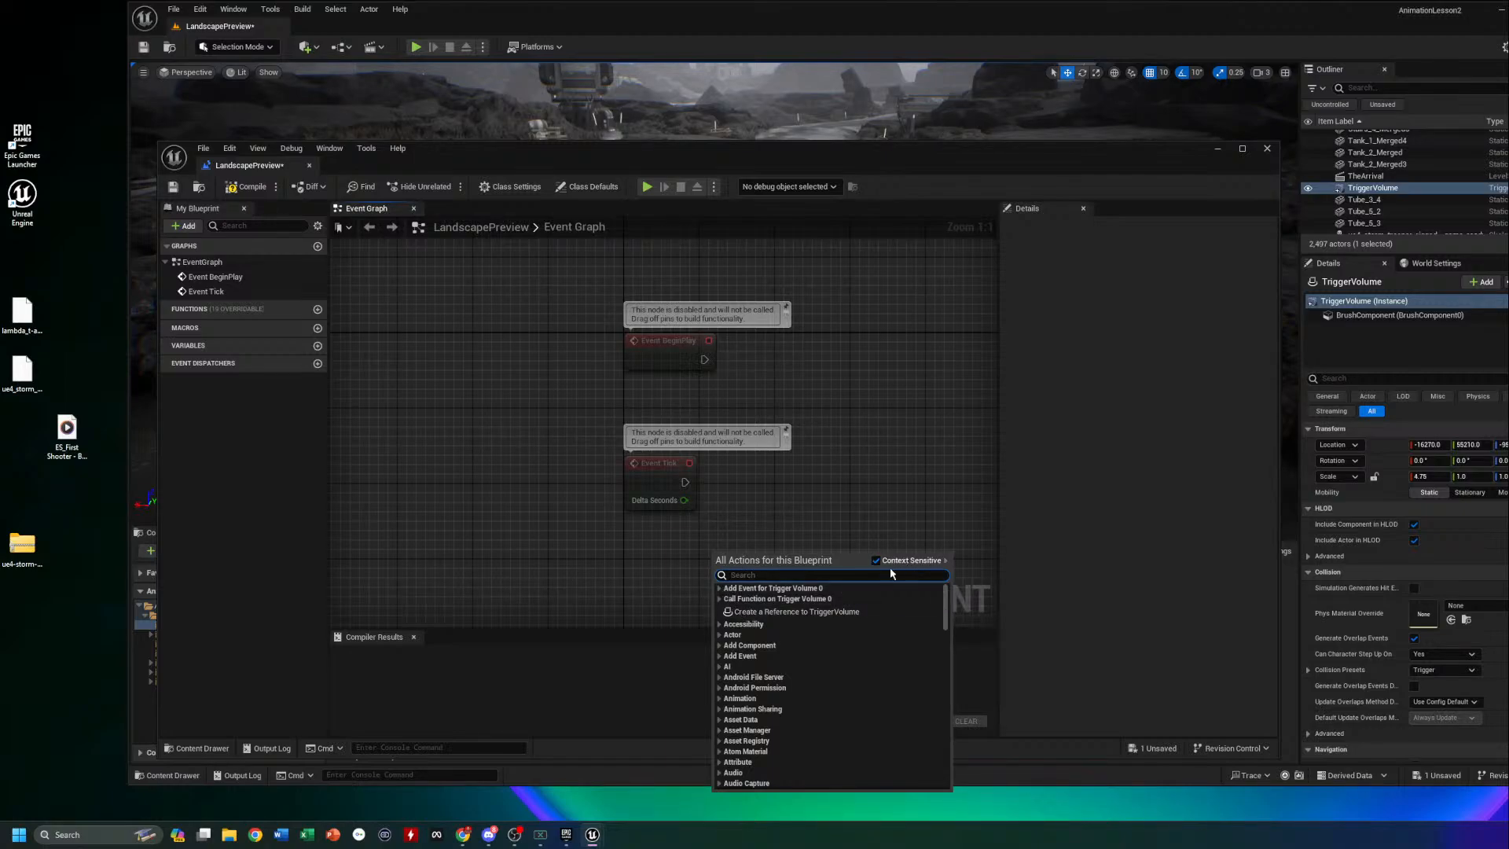
{"action": "left_click", "coordinate": [719, 589]}
{"action": "left_click", "coordinate": [726, 600]}
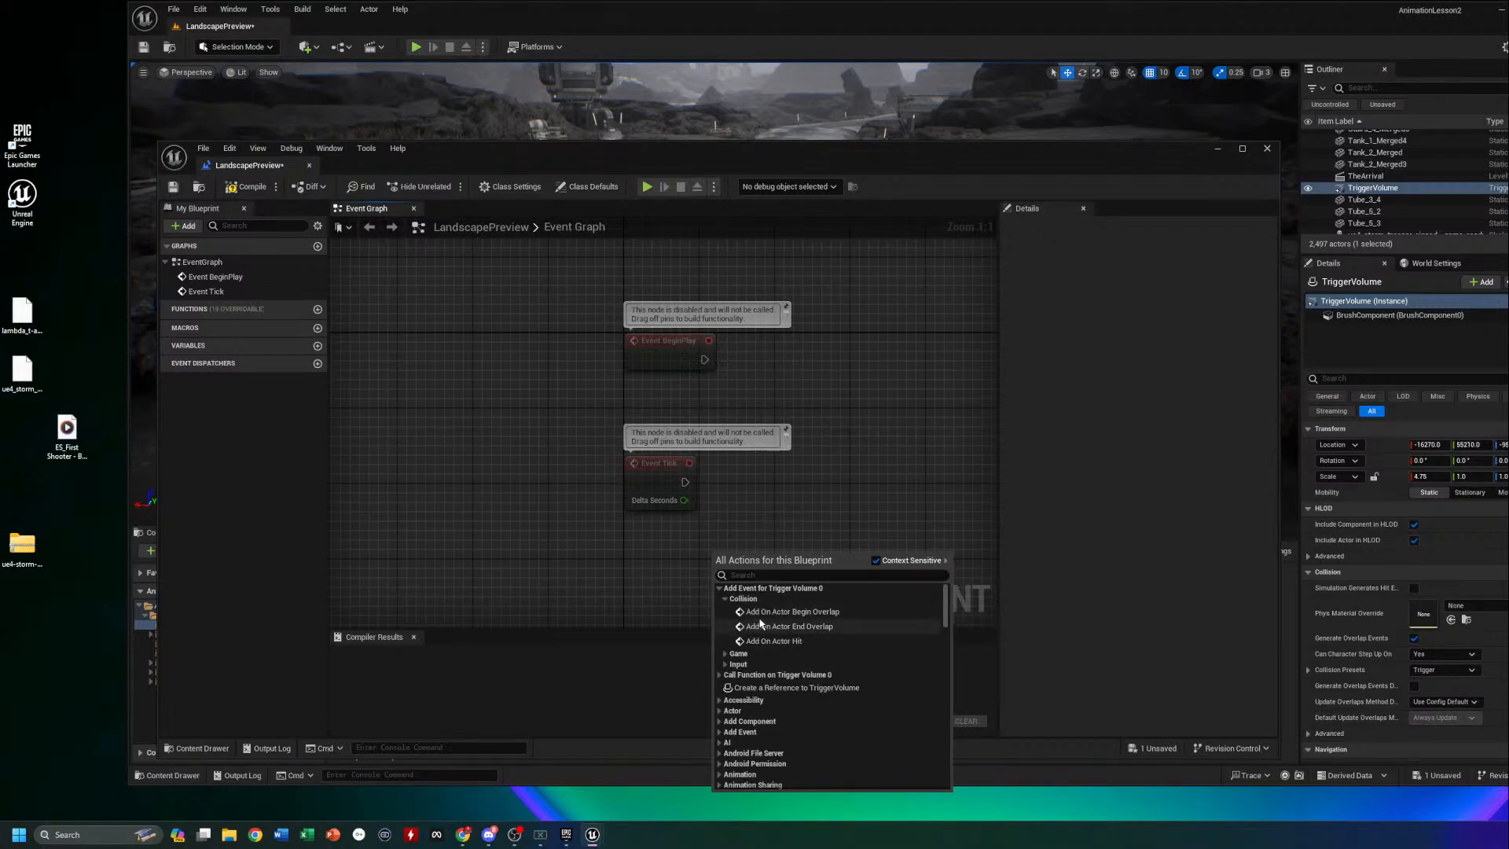
{"action": "left_click", "coordinate": [815, 613]}
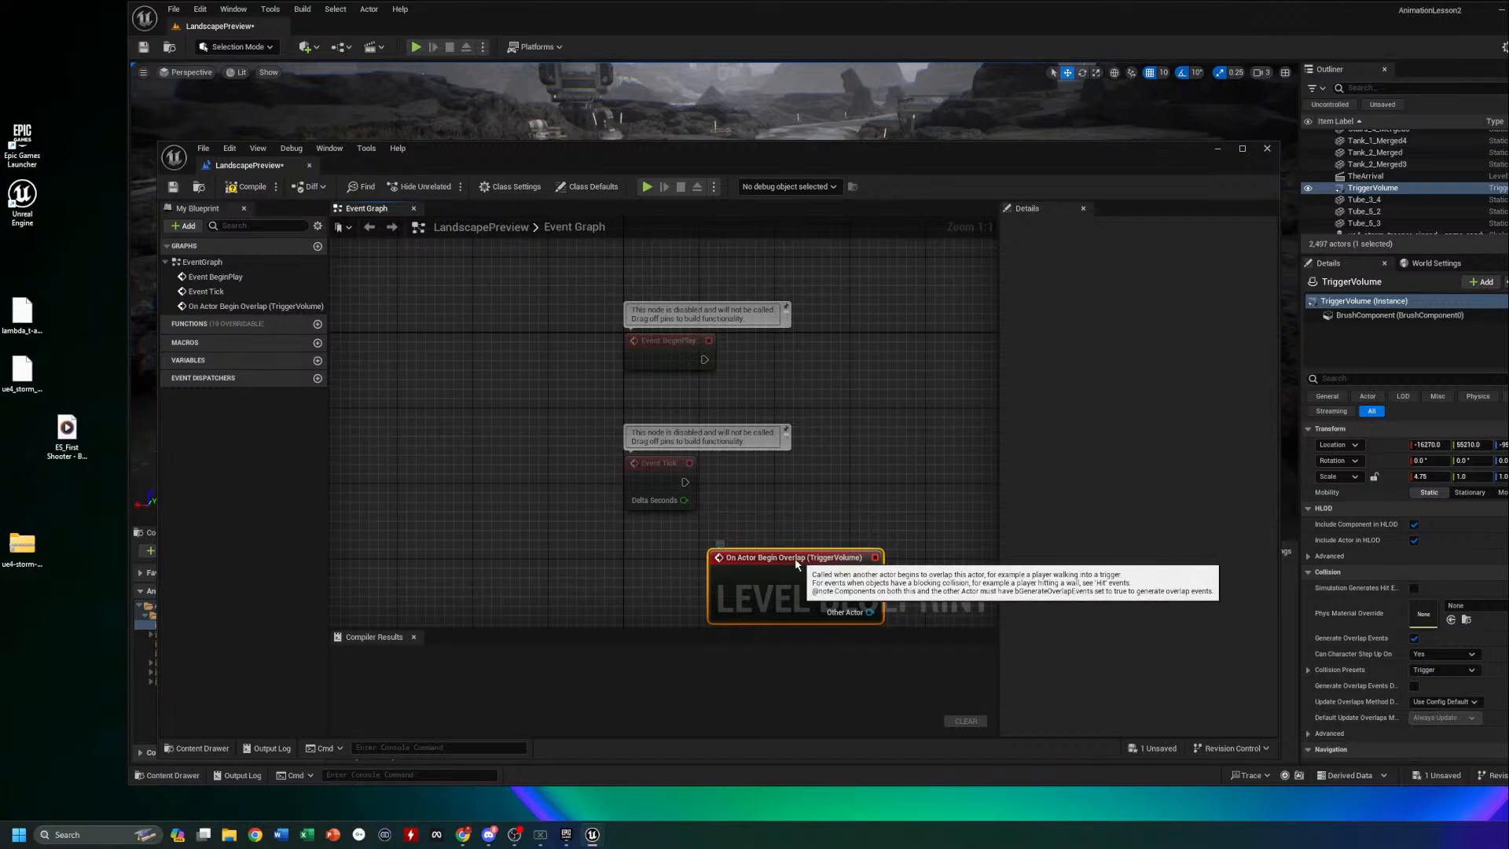
{"action": "left_click_drag", "start_coordinate": [639, 556], "coordinate": [658, 555]}
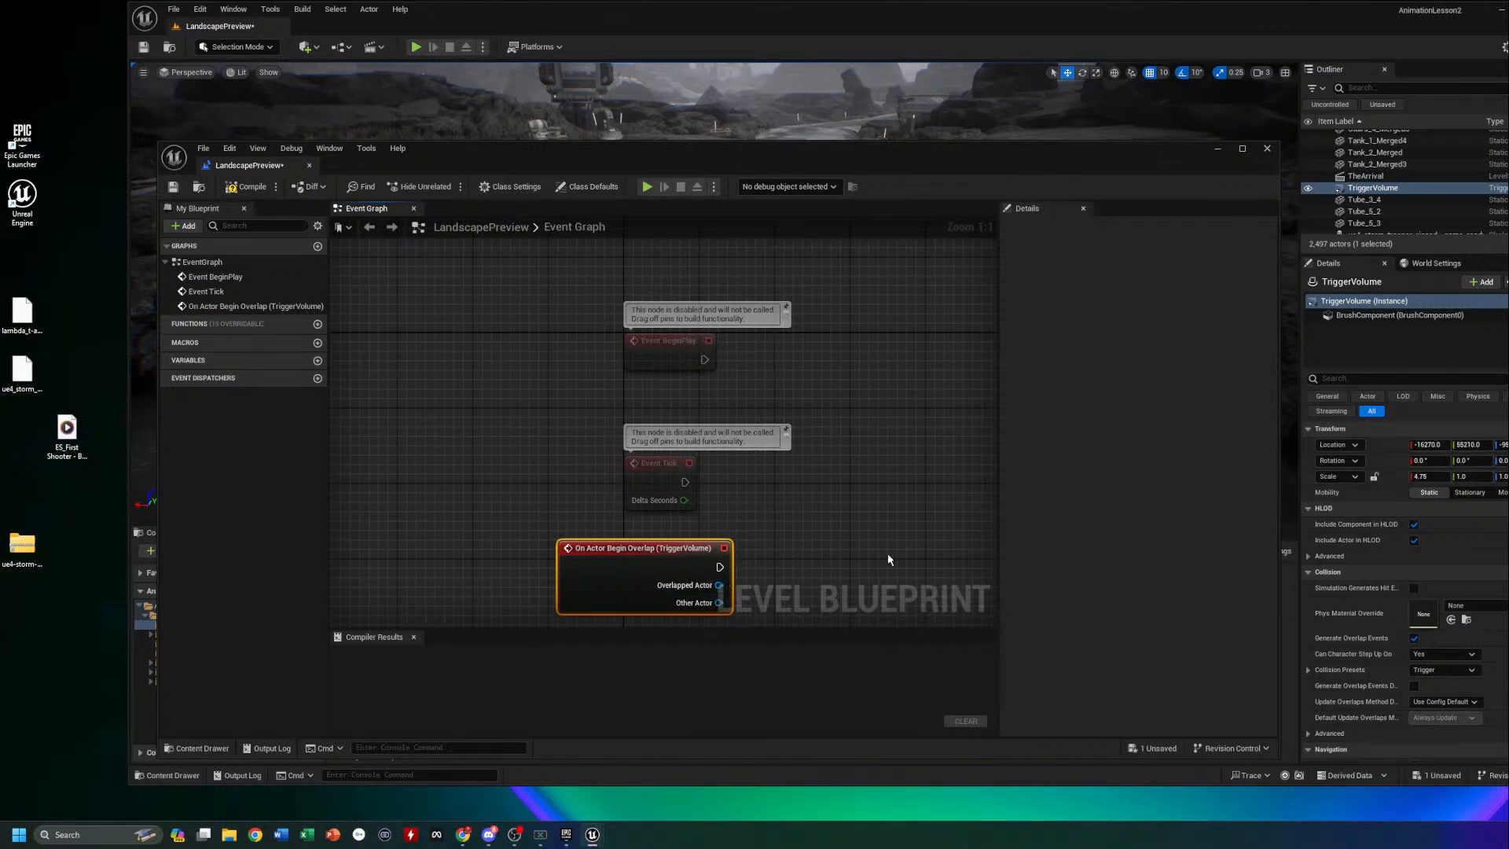
Enlarge the Event Graph area and add a Create Level Sequence Player node beside the On Actor Begin Overlap event
{"action": "left_click_drag", "start_coordinate": [1001, 544], "coordinate": [1159, 550]}
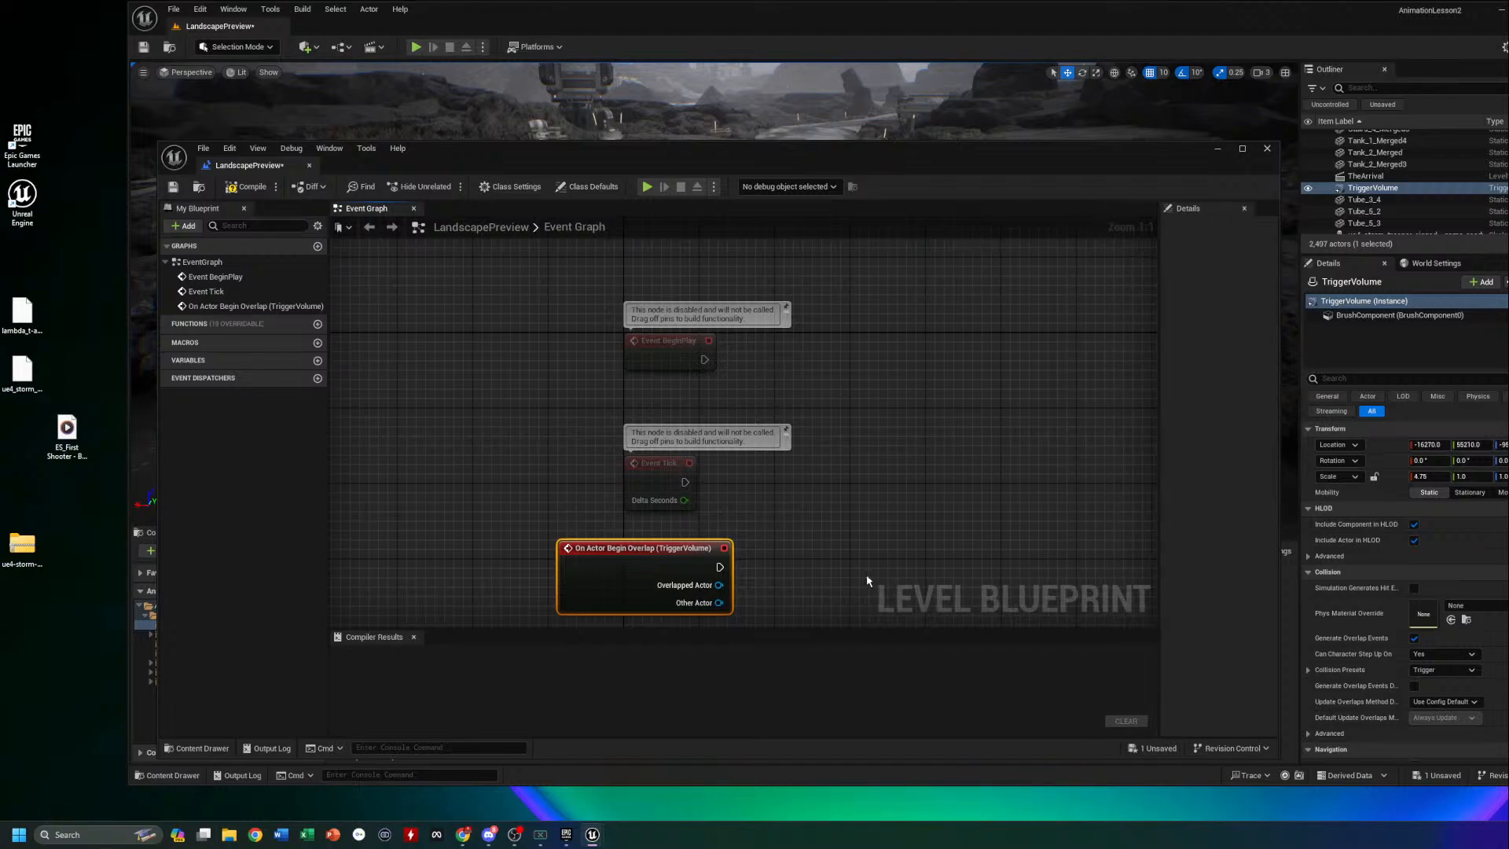
{"action": "right_click", "coordinate": [837, 538]}
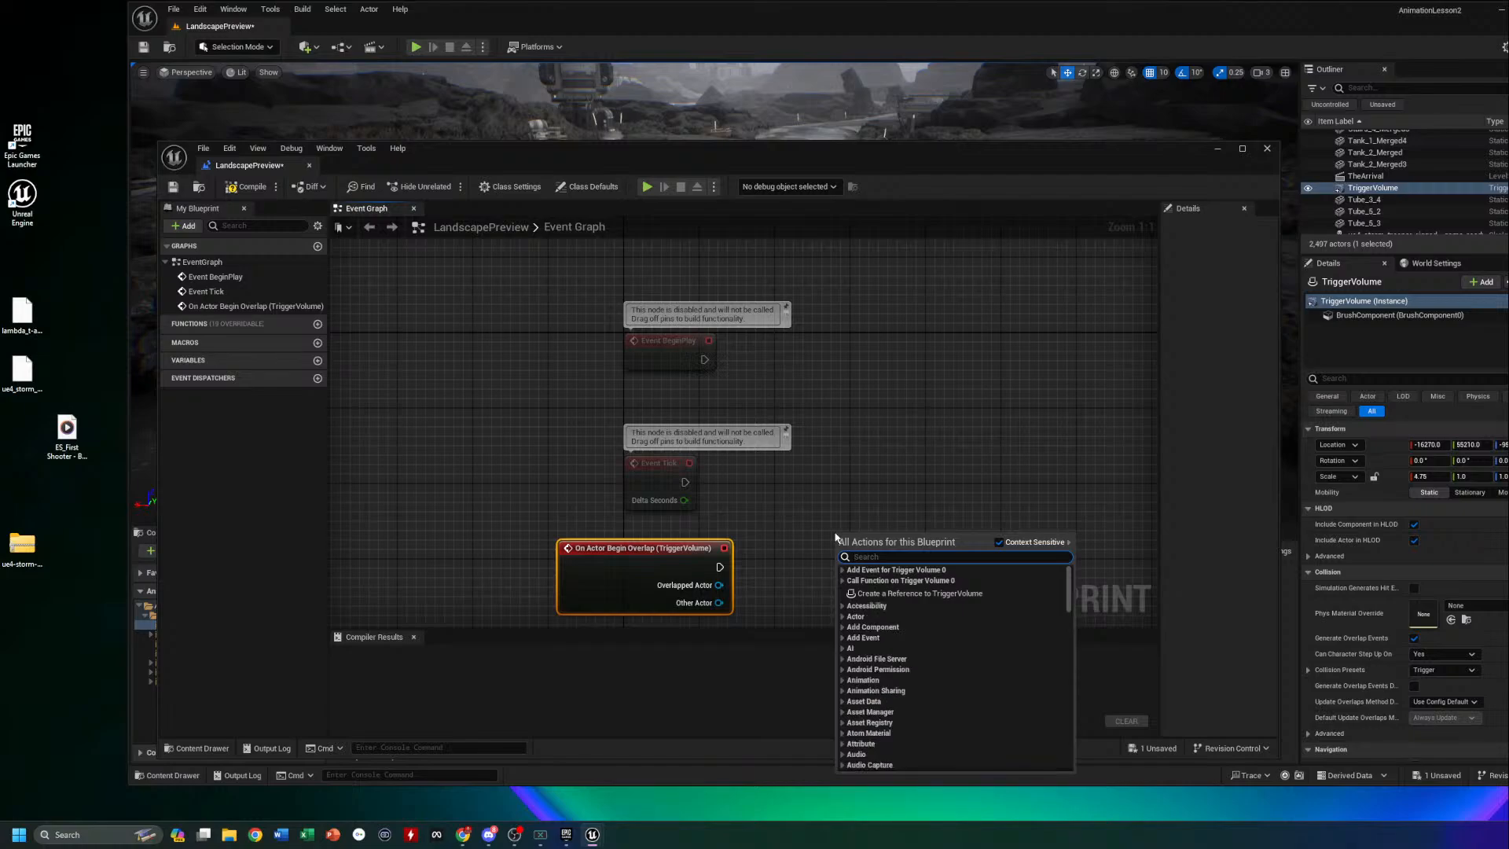
{"action": "type", "text": "play se"}
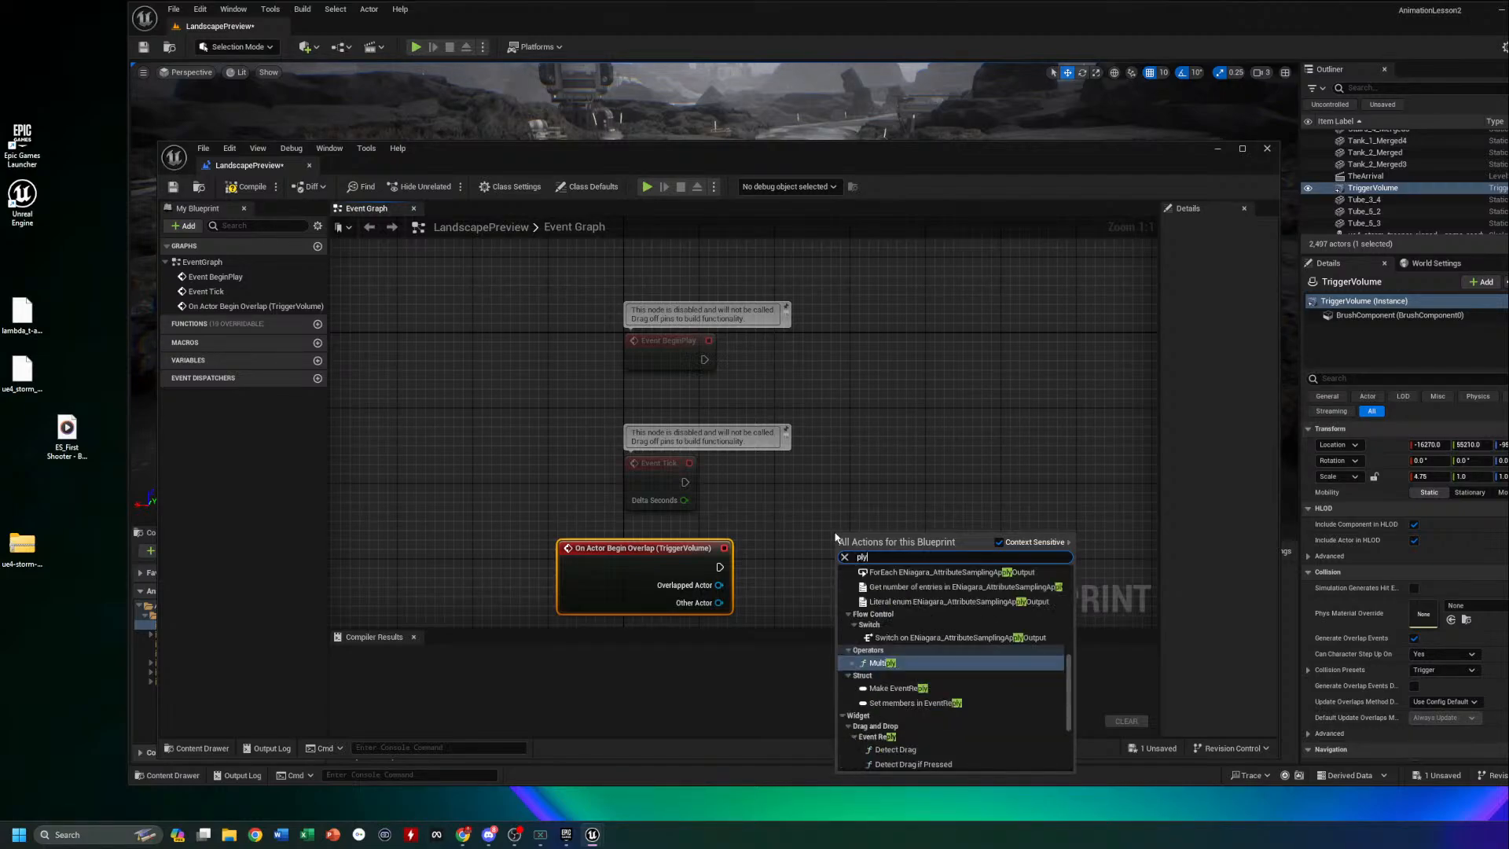
{"action": "type", "text": "q"}
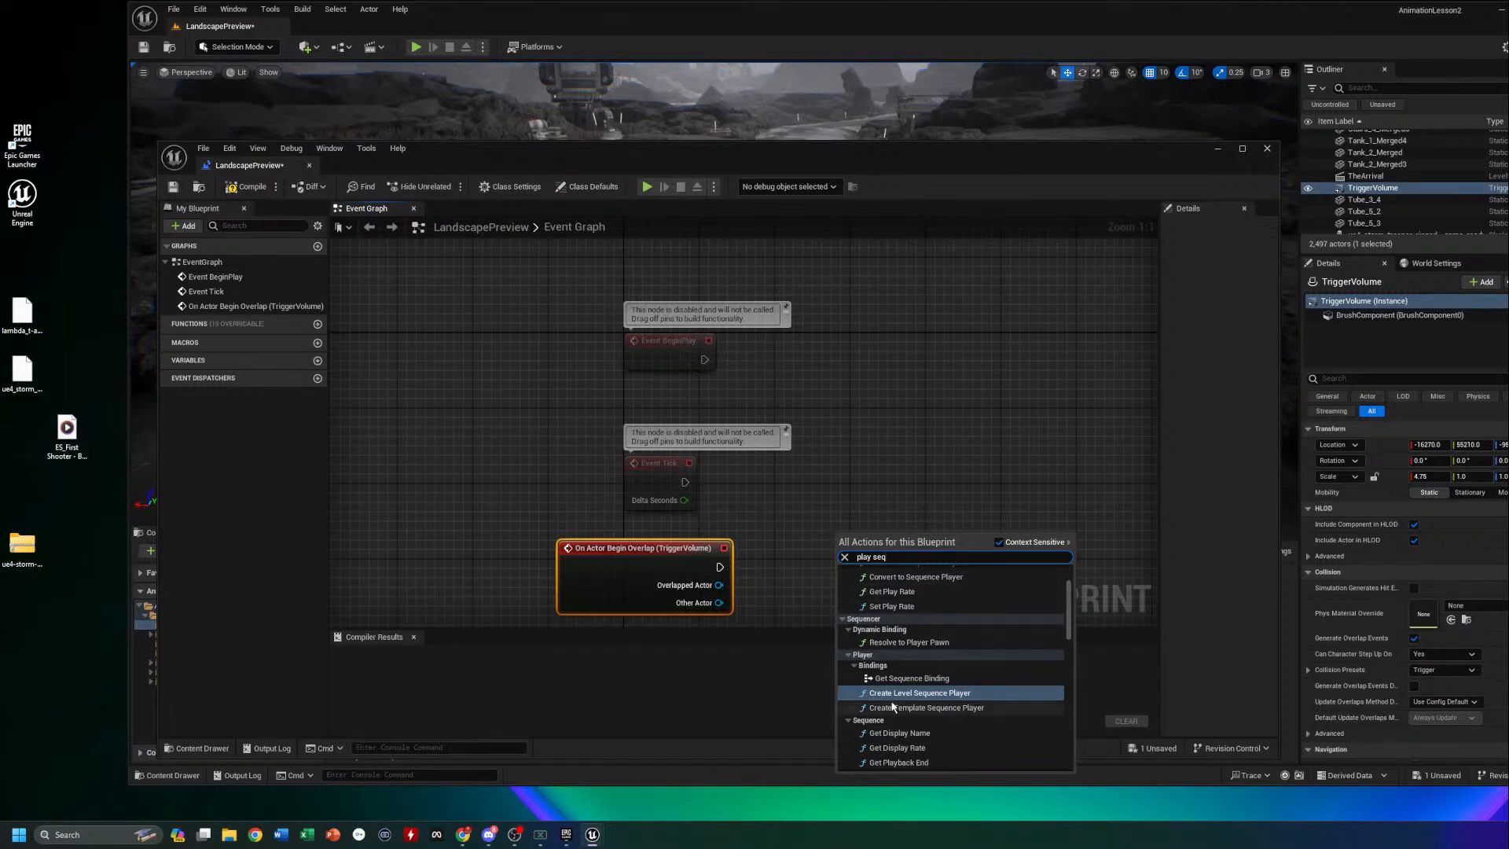
{"action": "left_click", "coordinate": [949, 693]}
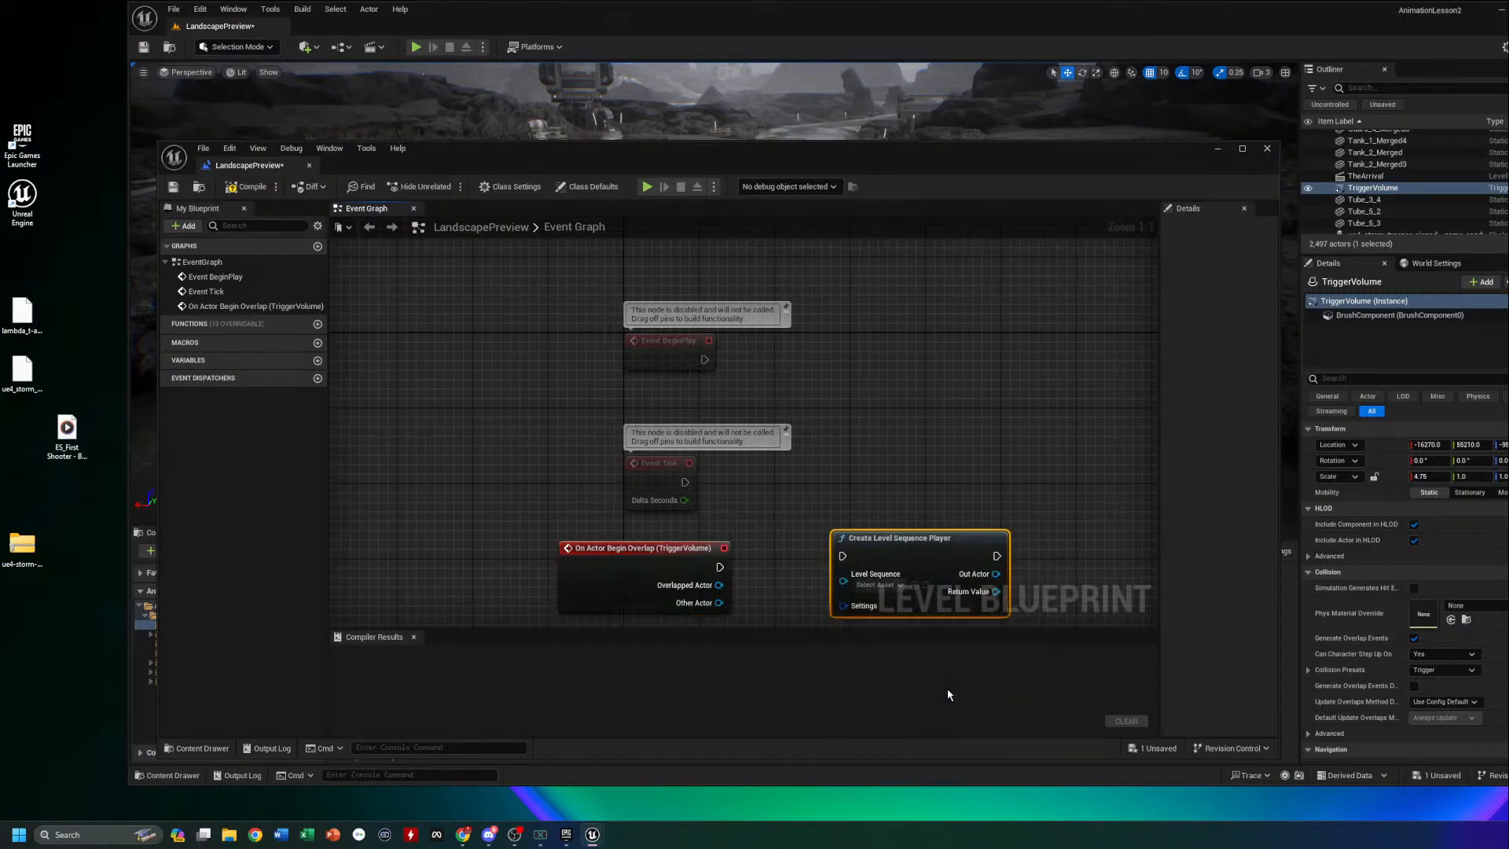
{"action": "left_click_drag", "start_coordinate": [924, 547], "coordinate": [895, 557]}
{"action": "scroll", "coordinate": [1029, 524], "scroll_direction": "down", "scroll_amount": 2}
{"action": "scroll", "coordinate": [1026, 528], "scroll_direction": "up", "scroll_amount": 2}
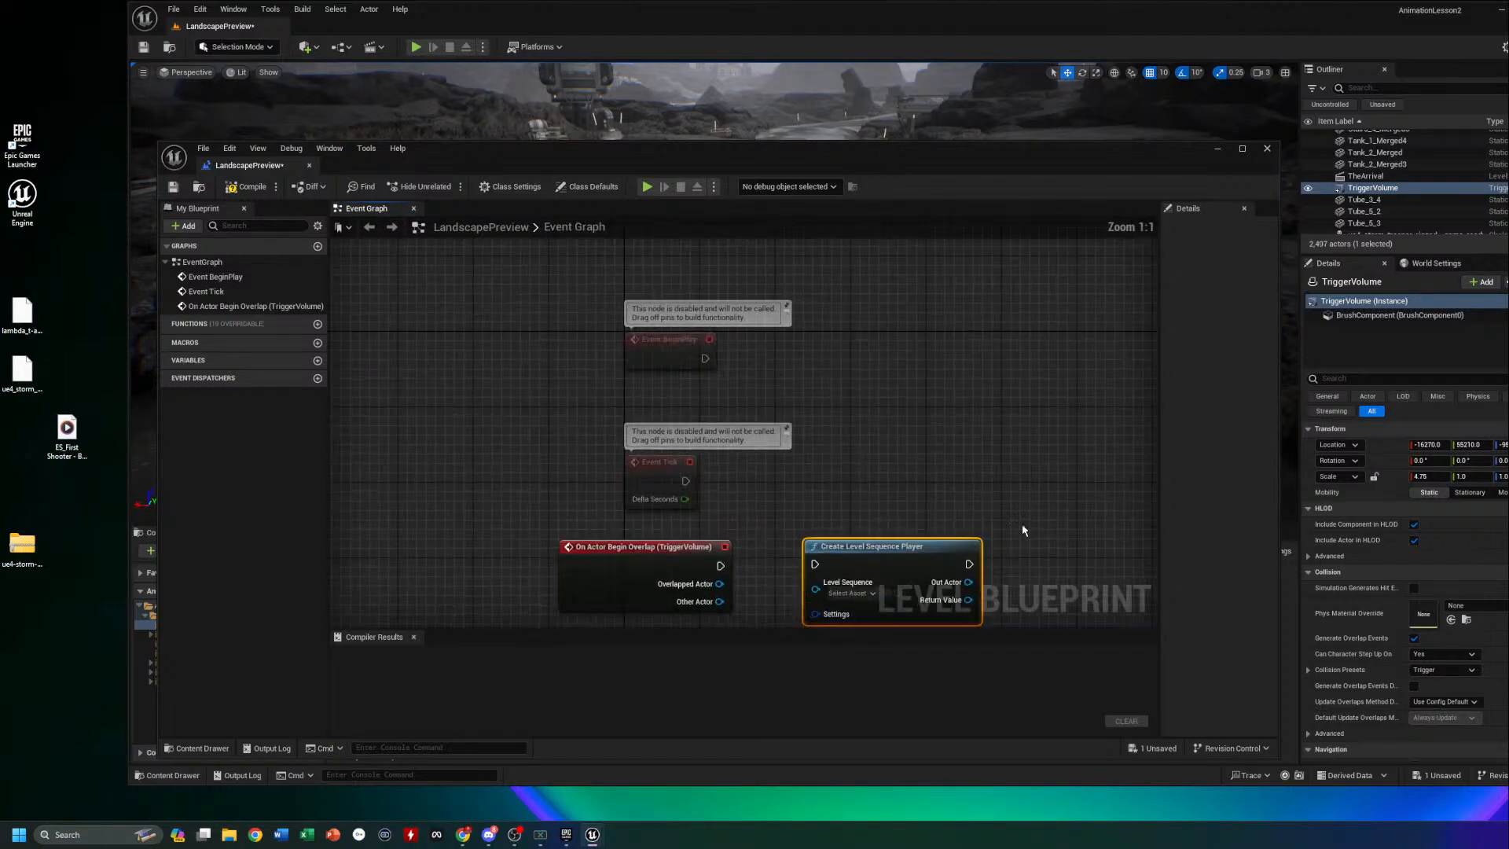
Arrange the two nodes and connect On Actor Begin Overlap's execution output to Create Level Sequence Player
{"action": "left_click_drag", "start_coordinate": [688, 558], "coordinate": [659, 548]}
{"action": "left_click_drag", "start_coordinate": [854, 544], "coordinate": [835, 525]}
{"action": "left_click_drag", "start_coordinate": [691, 556], "coordinate": [890, 534]}
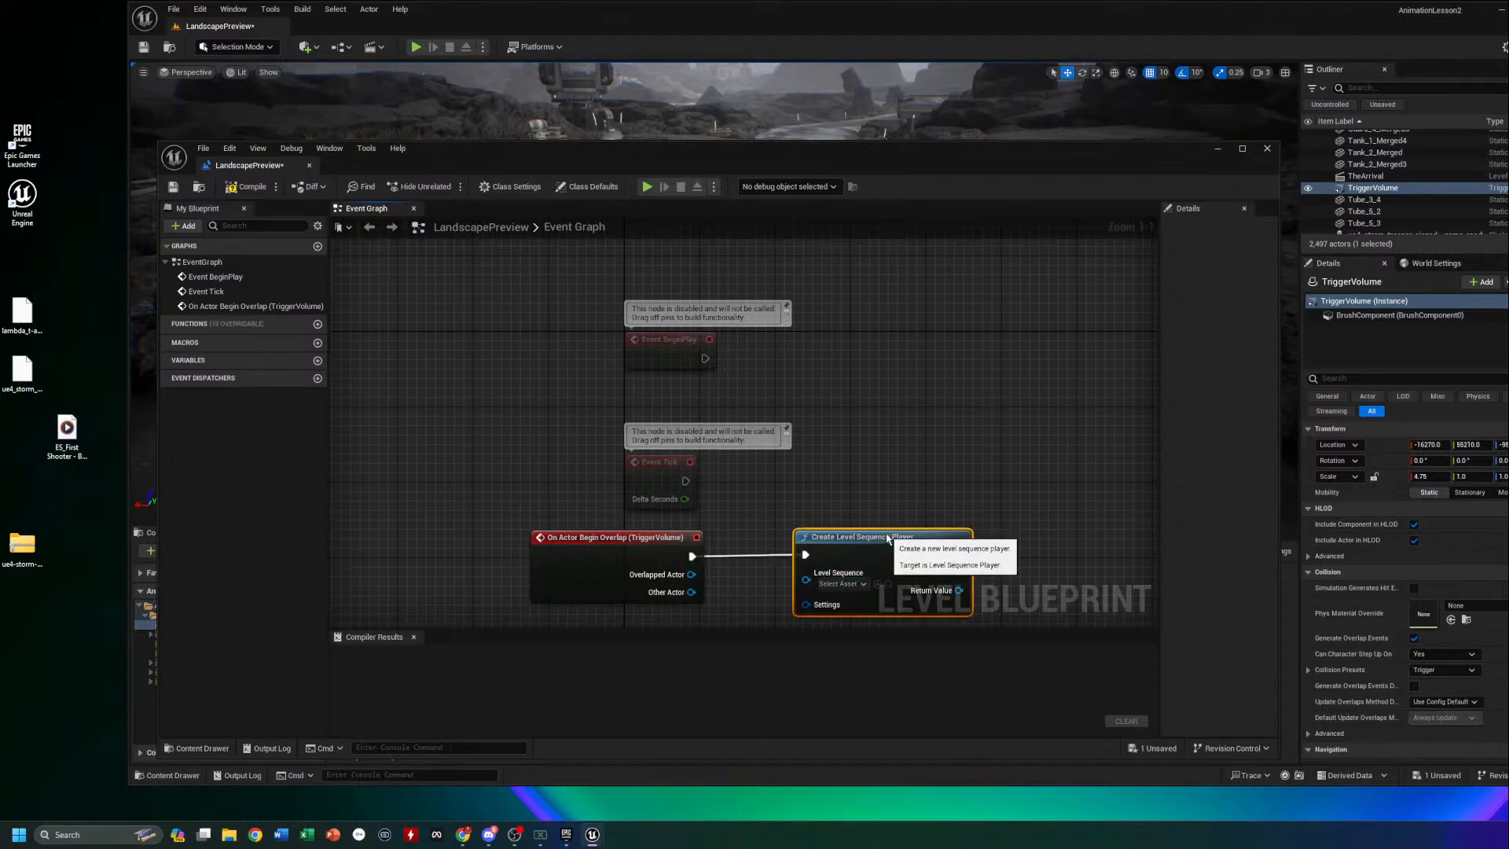
Set Create Level Sequence Player's Level Sequence to TheArrival, and compile and save the Level Blueprint
{"action": "left_click", "coordinate": [864, 584]}
{"action": "left_click", "coordinate": [892, 674]}
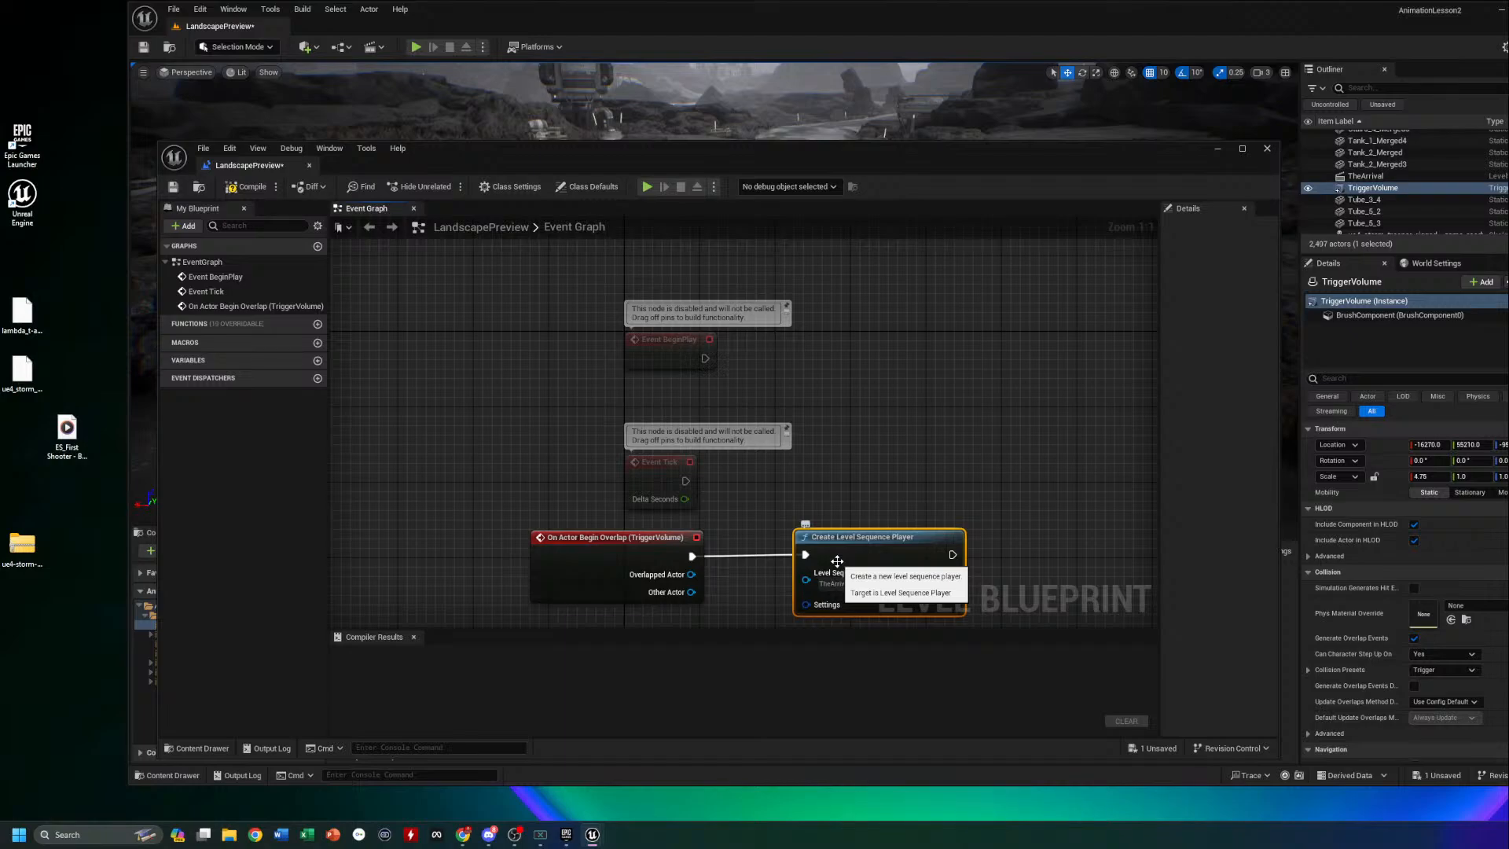
{"action": "left_click", "coordinate": [243, 186]}
{"action": "left_click", "coordinate": [172, 186]}
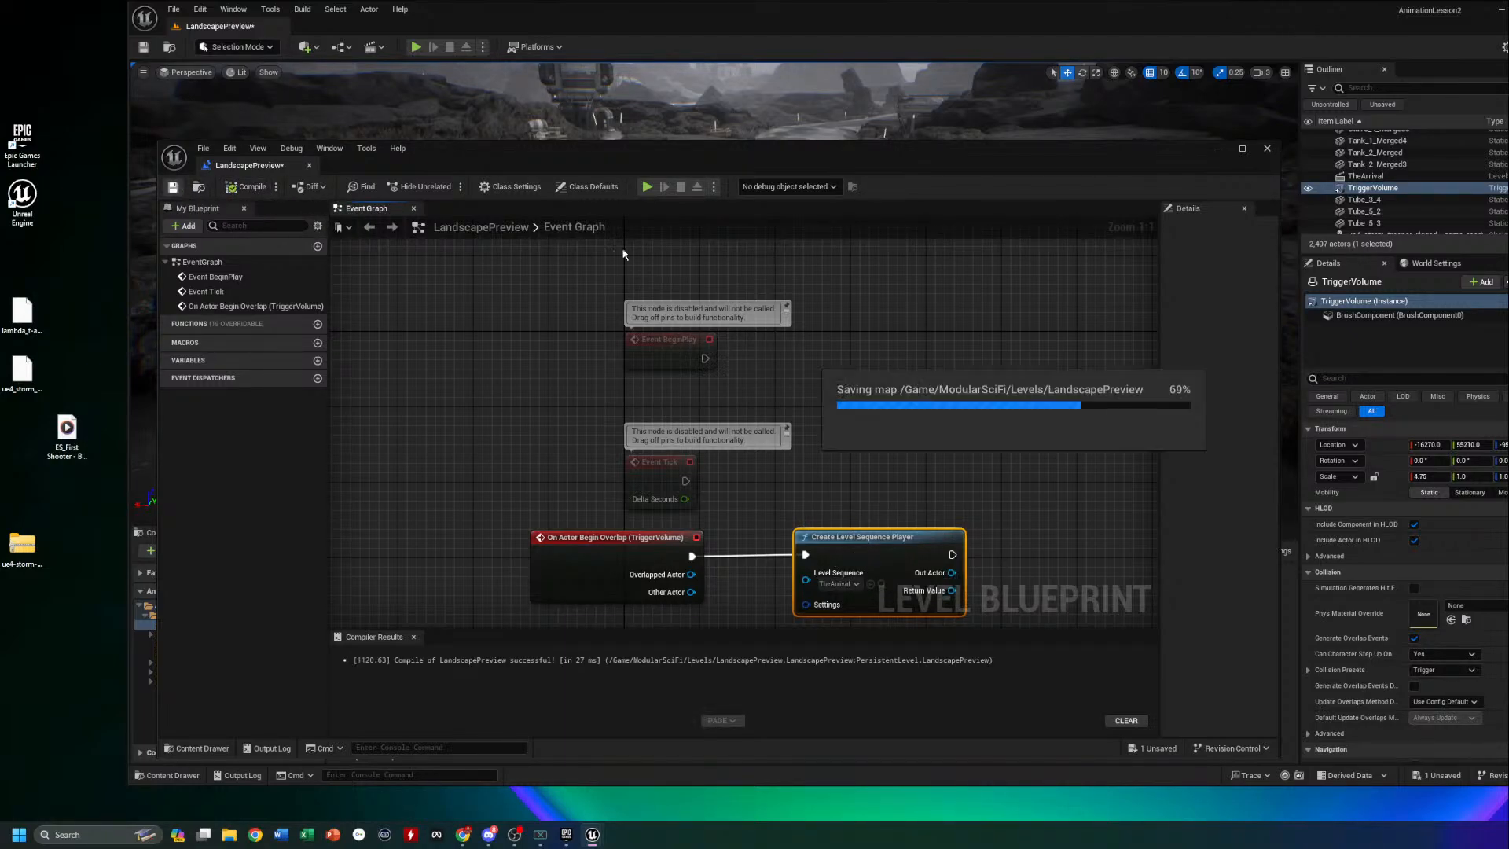
Play-test the level with the Level Blueprint closed, running the character down the path through the trigger volume, and end the session
{"action": "left_click", "coordinate": [645, 189]}
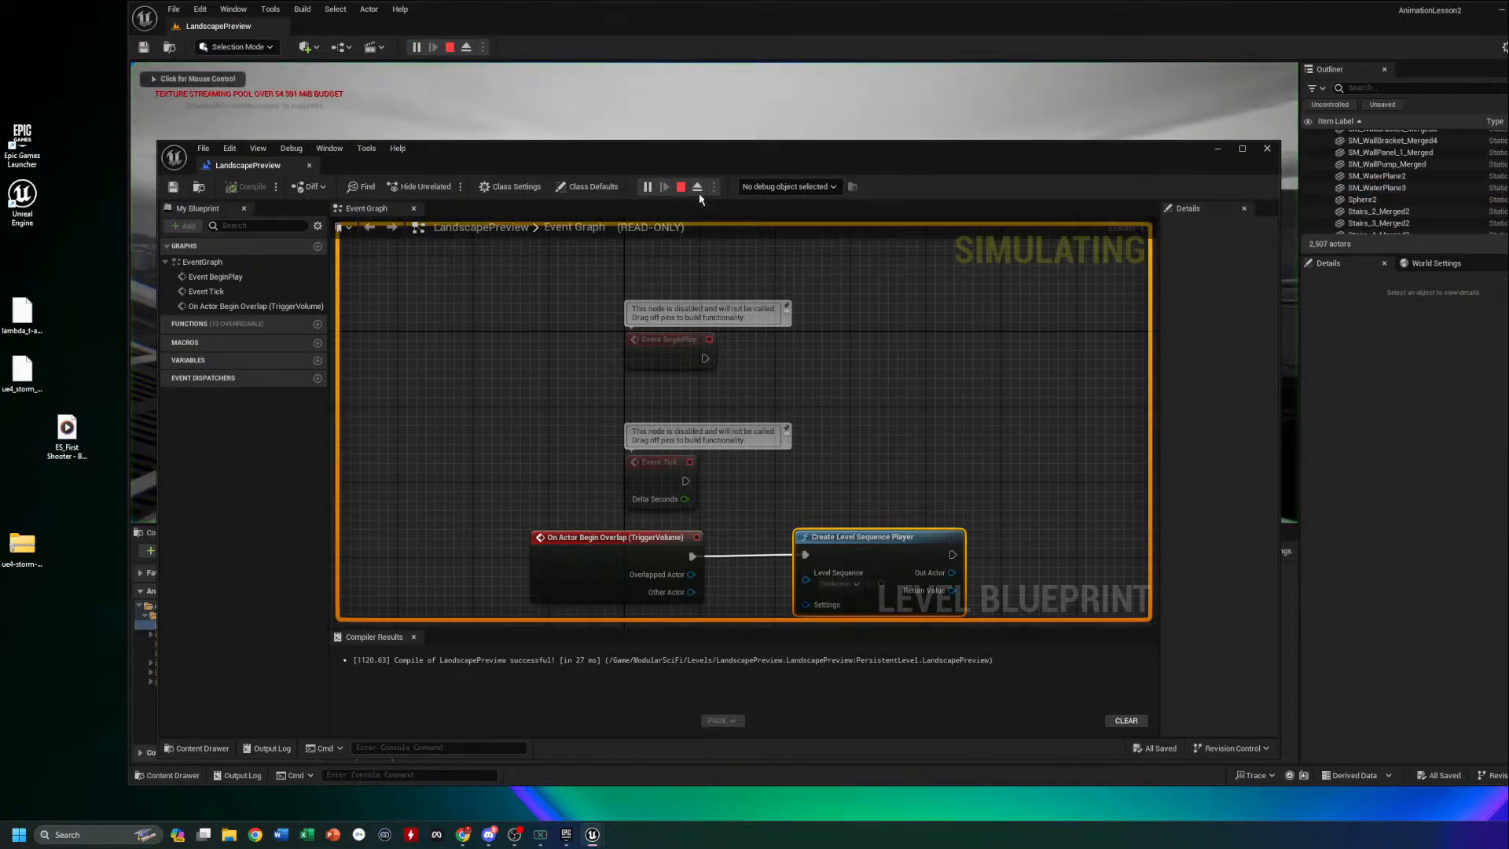
{"action": "left_click", "coordinate": [1266, 149]}
{"action": "left_click", "coordinate": [1249, 166]}
{"action": "key", "text": "w"}
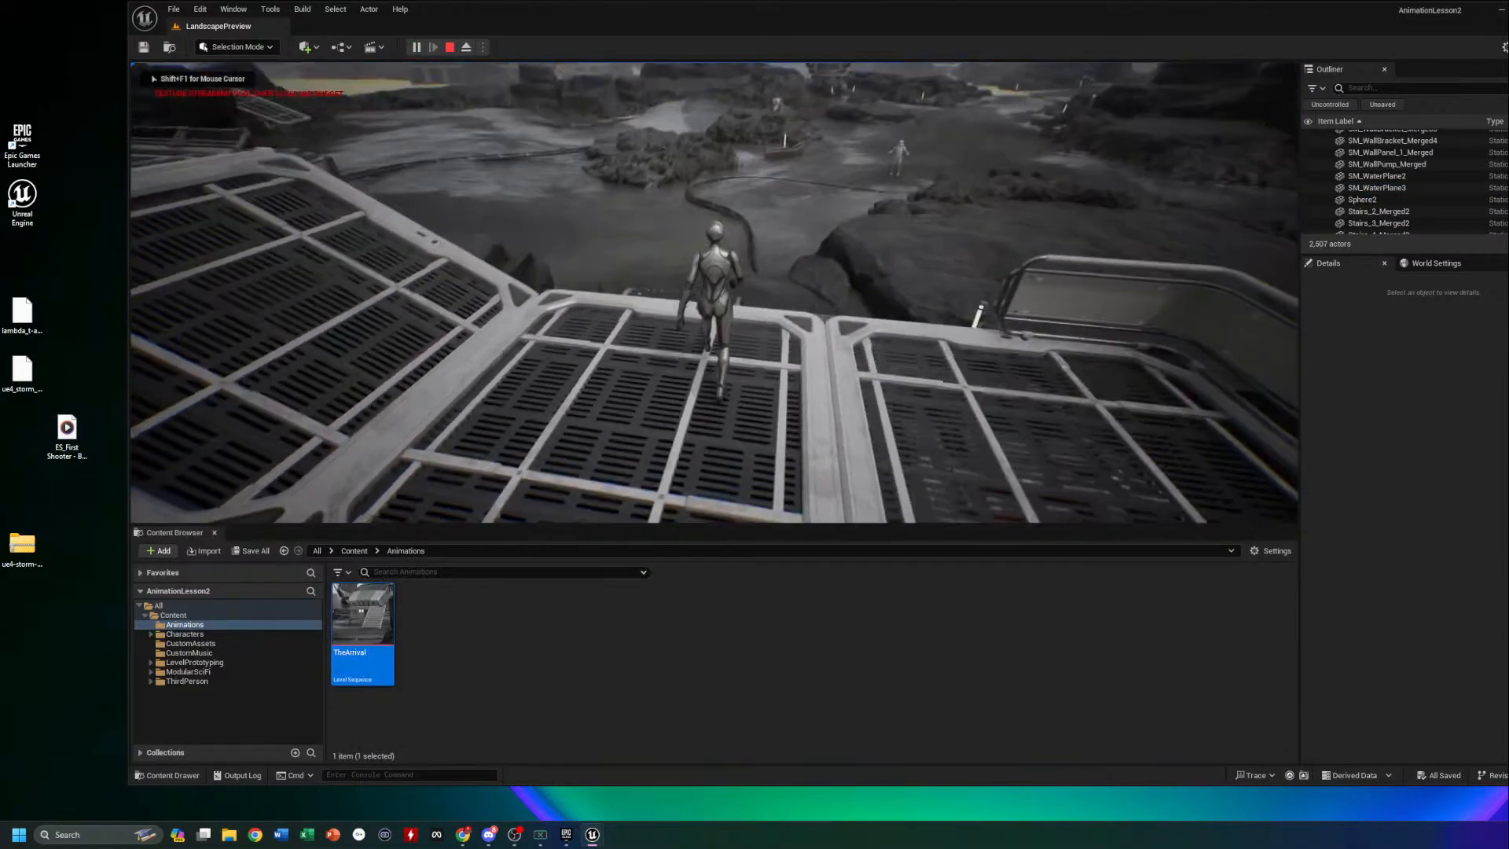
{"action": "key", "text": "w"}
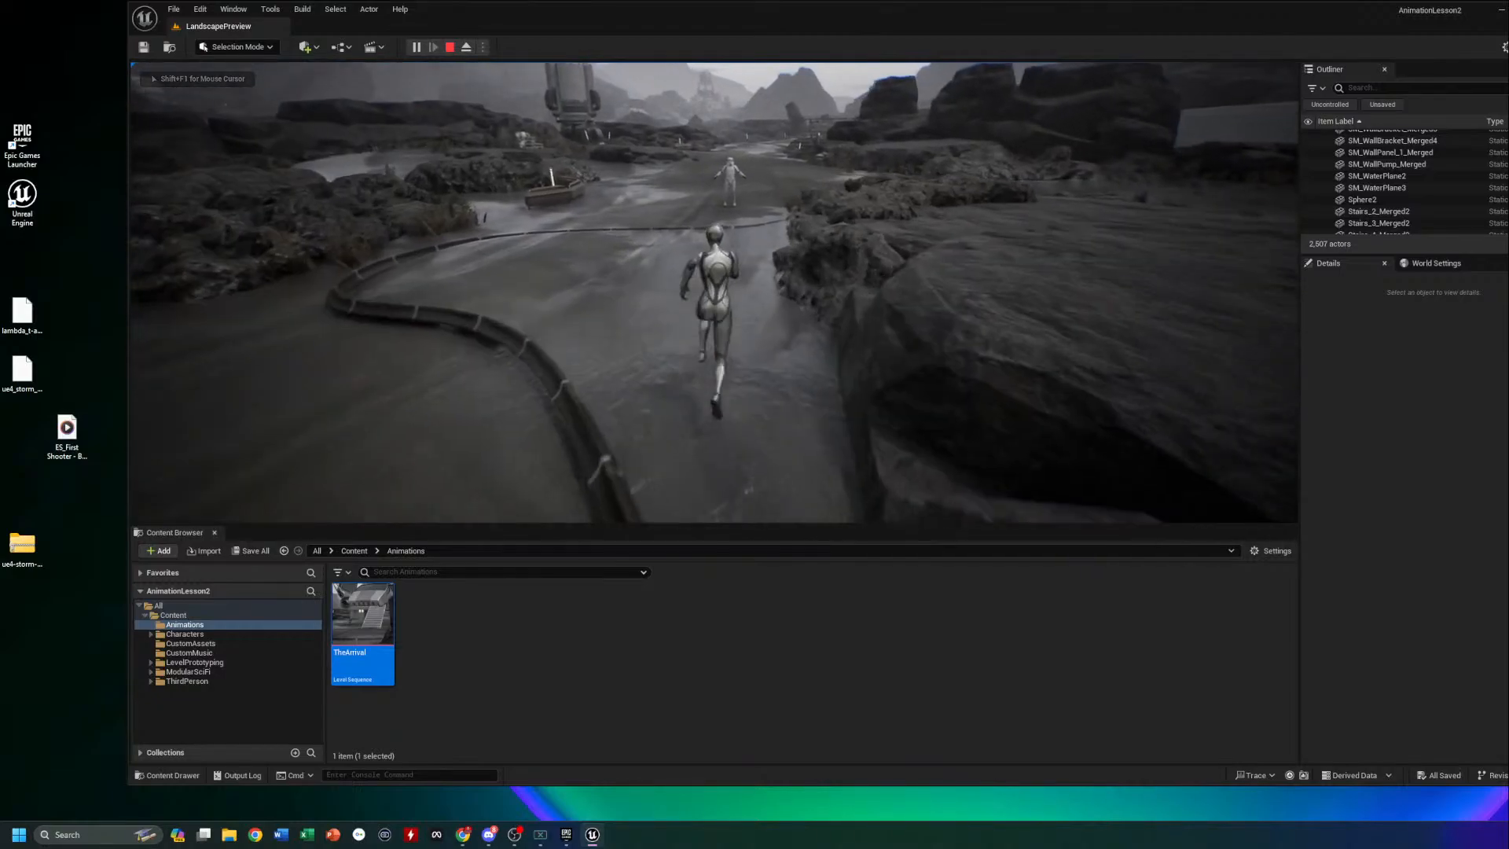
{"action": "key", "text": "w"}
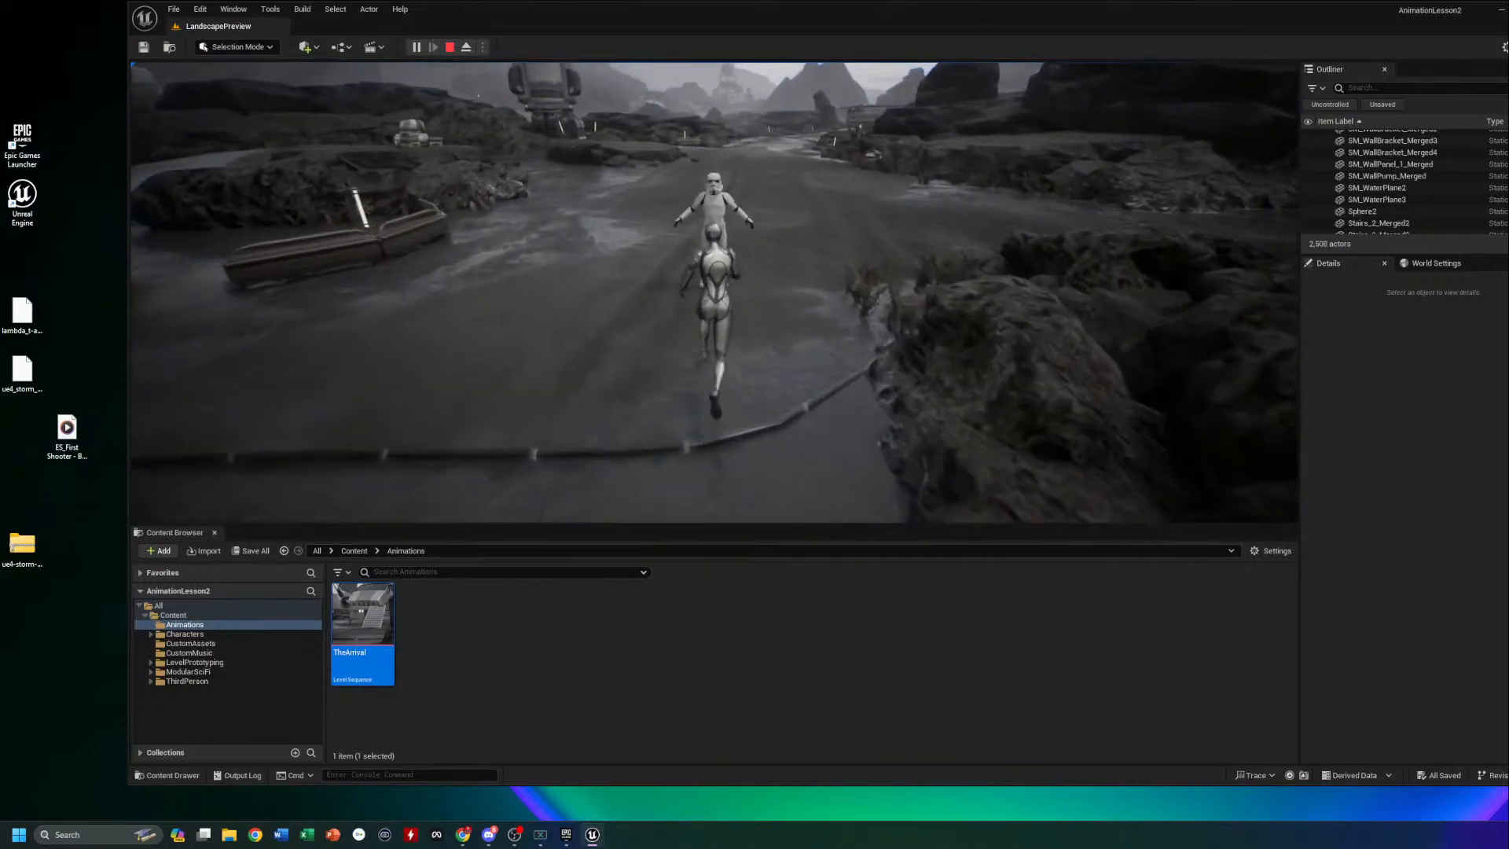
{"action": "key", "text": "w"}
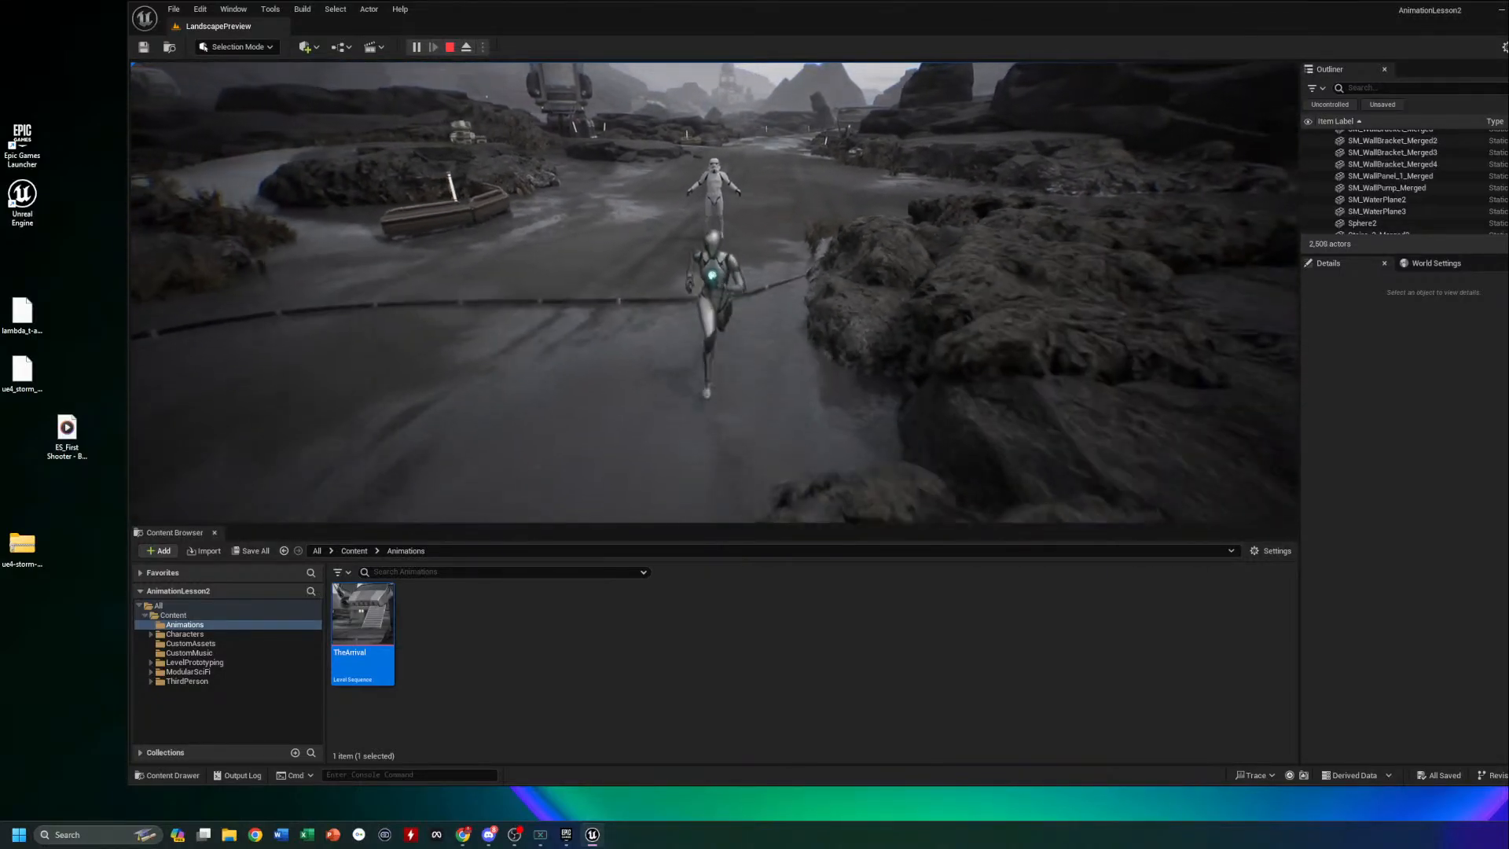
{"action": "key", "text": "Escape"}
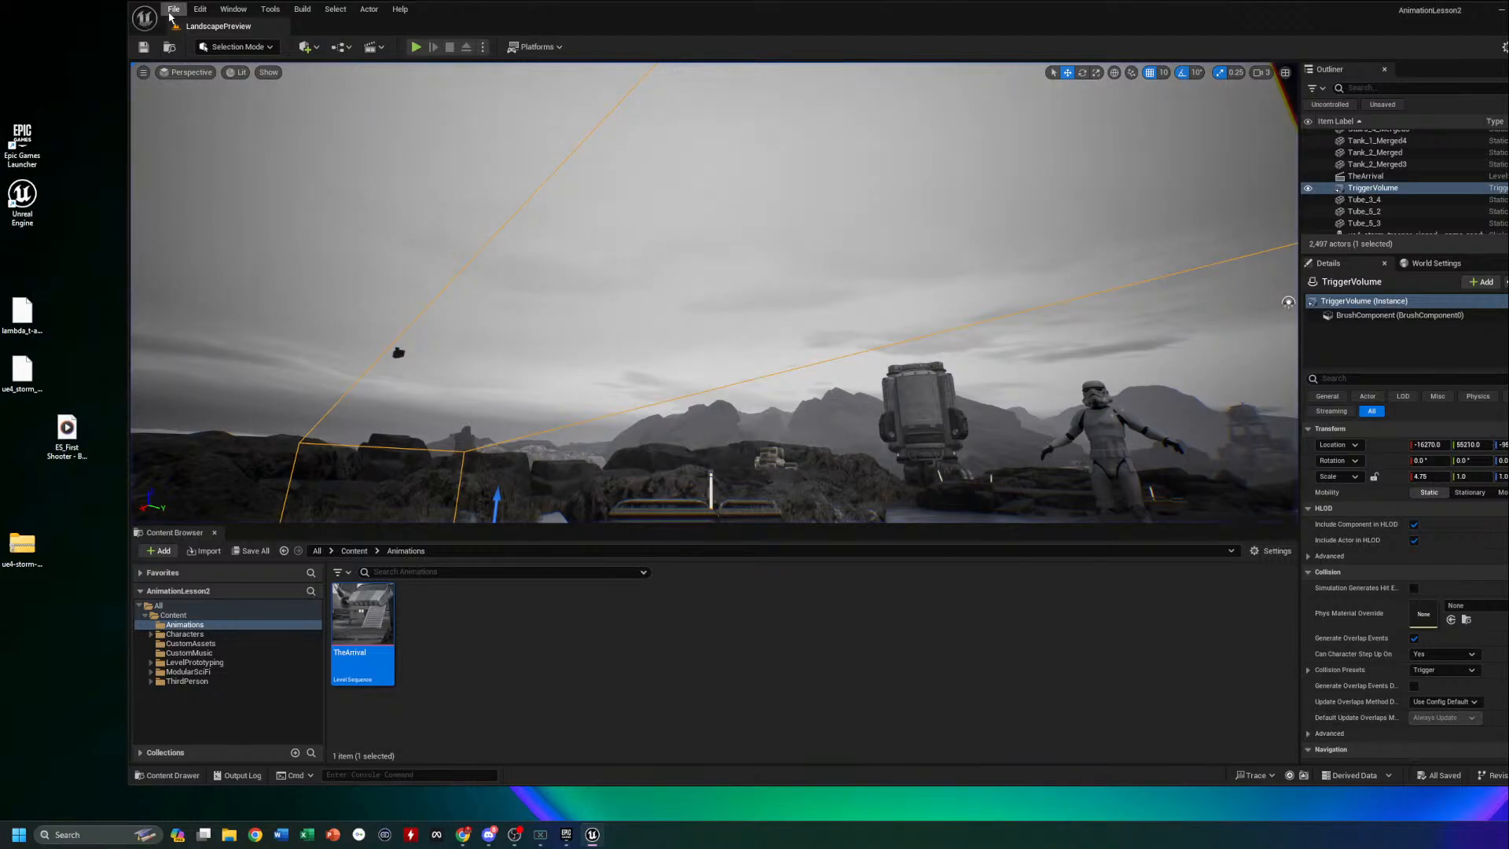
Open the MenuTut project in place of the current one
{"action": "left_click", "coordinate": [172, 11]}
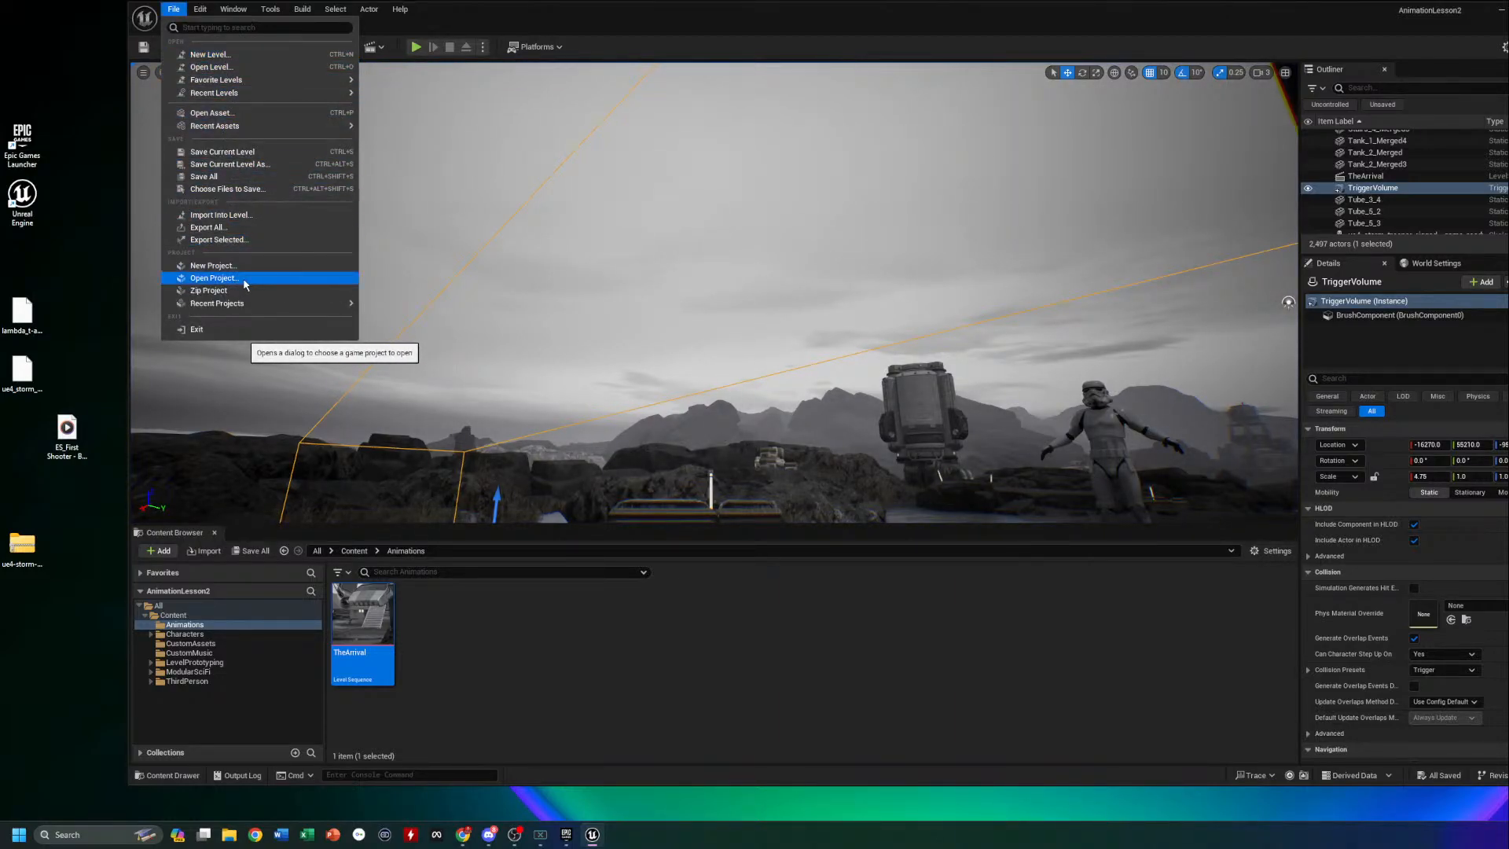
{"action": "left_click", "coordinate": [212, 278]}
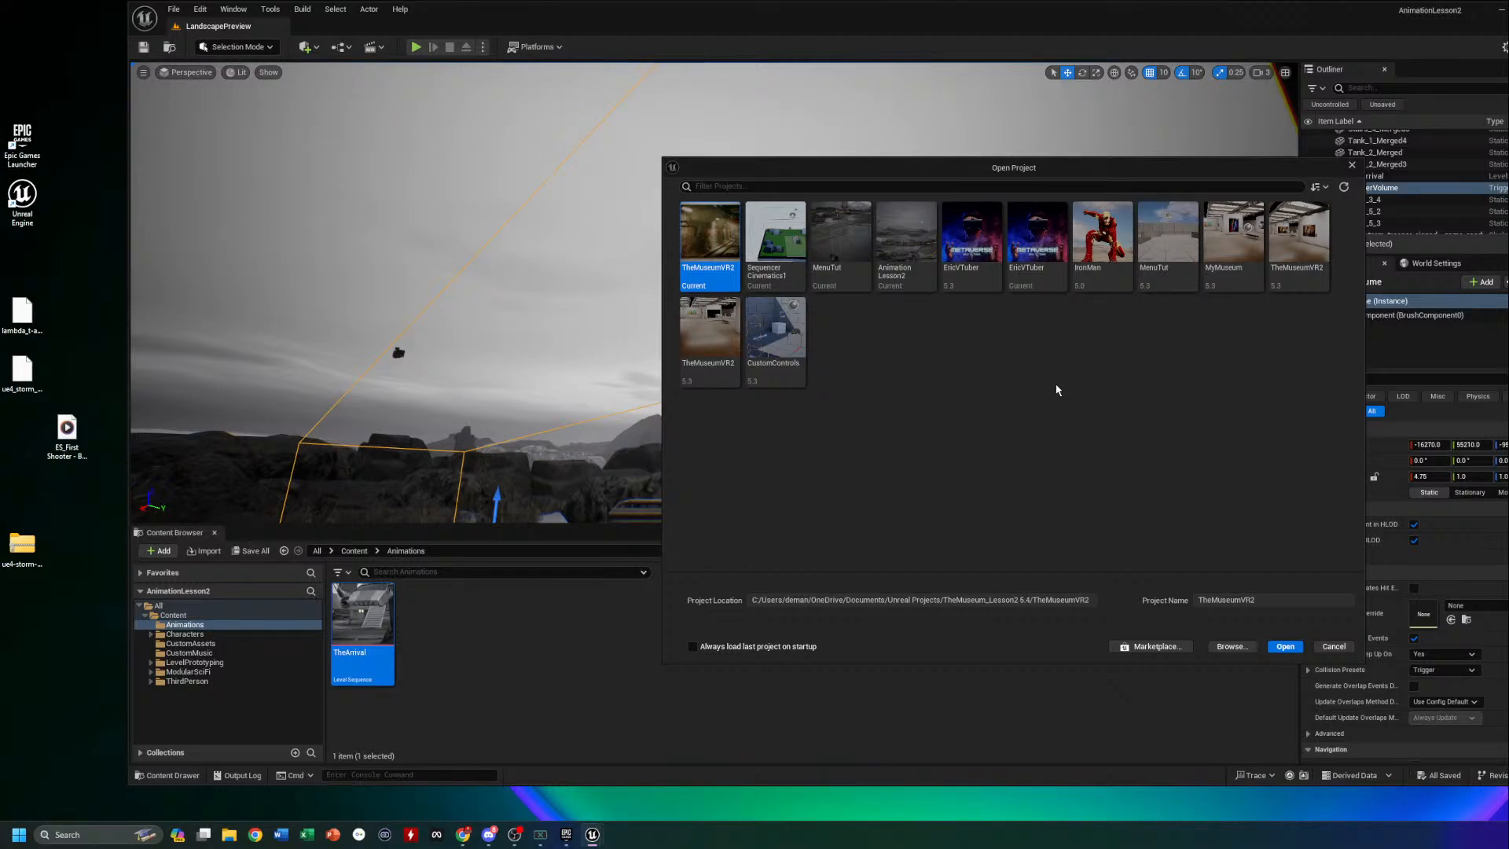
{"action": "double_click", "coordinate": [836, 243]}
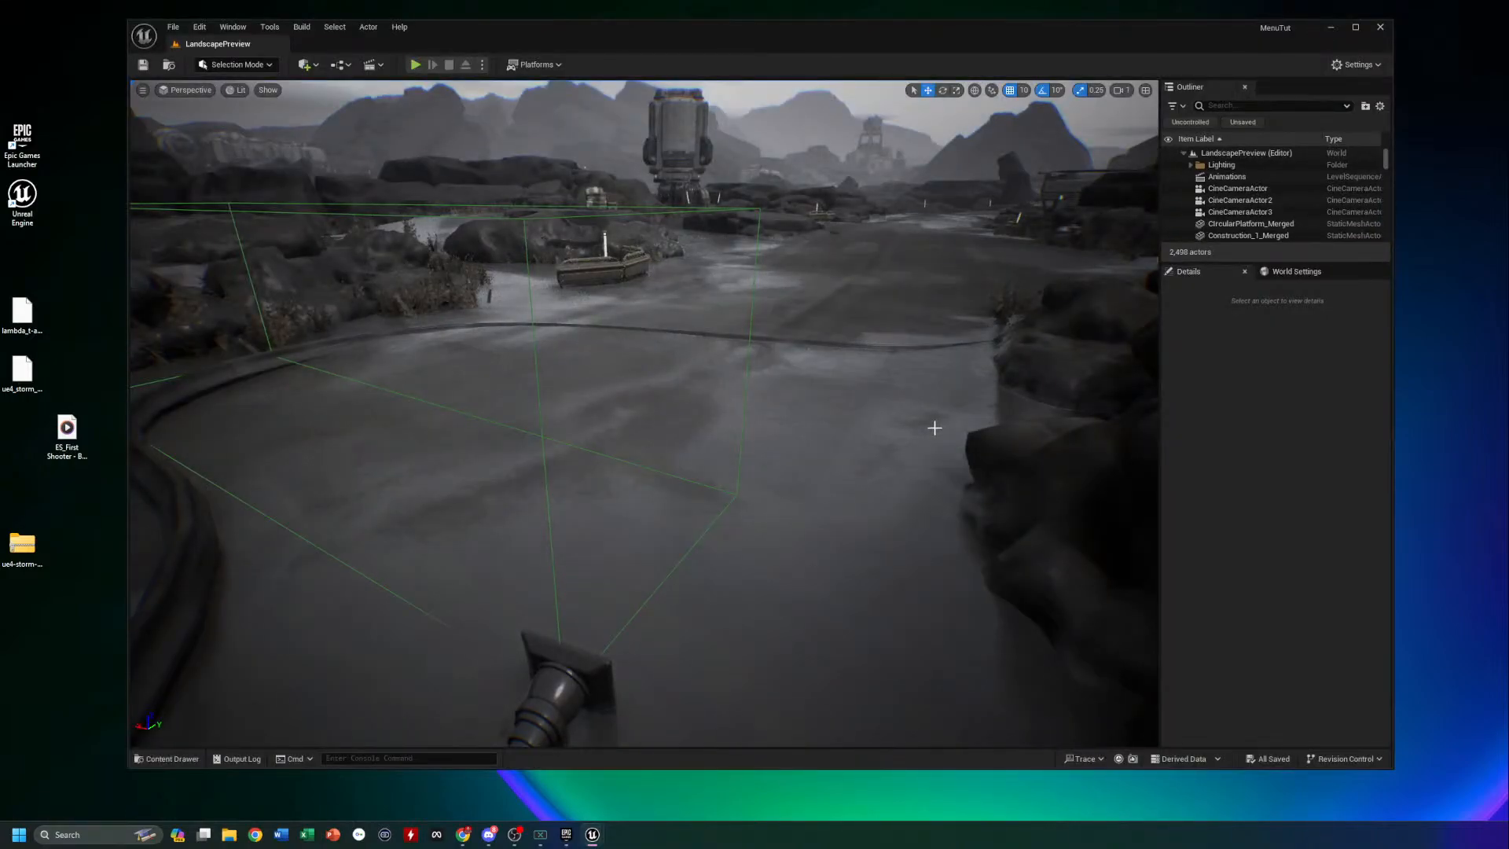
Open MenuTut's Level Blueprint and space the Play node further from Create Level Sequence Player so the connections can be examined
{"action": "left_click", "coordinate": [338, 65]}
{"action": "left_click", "coordinate": [396, 149]}
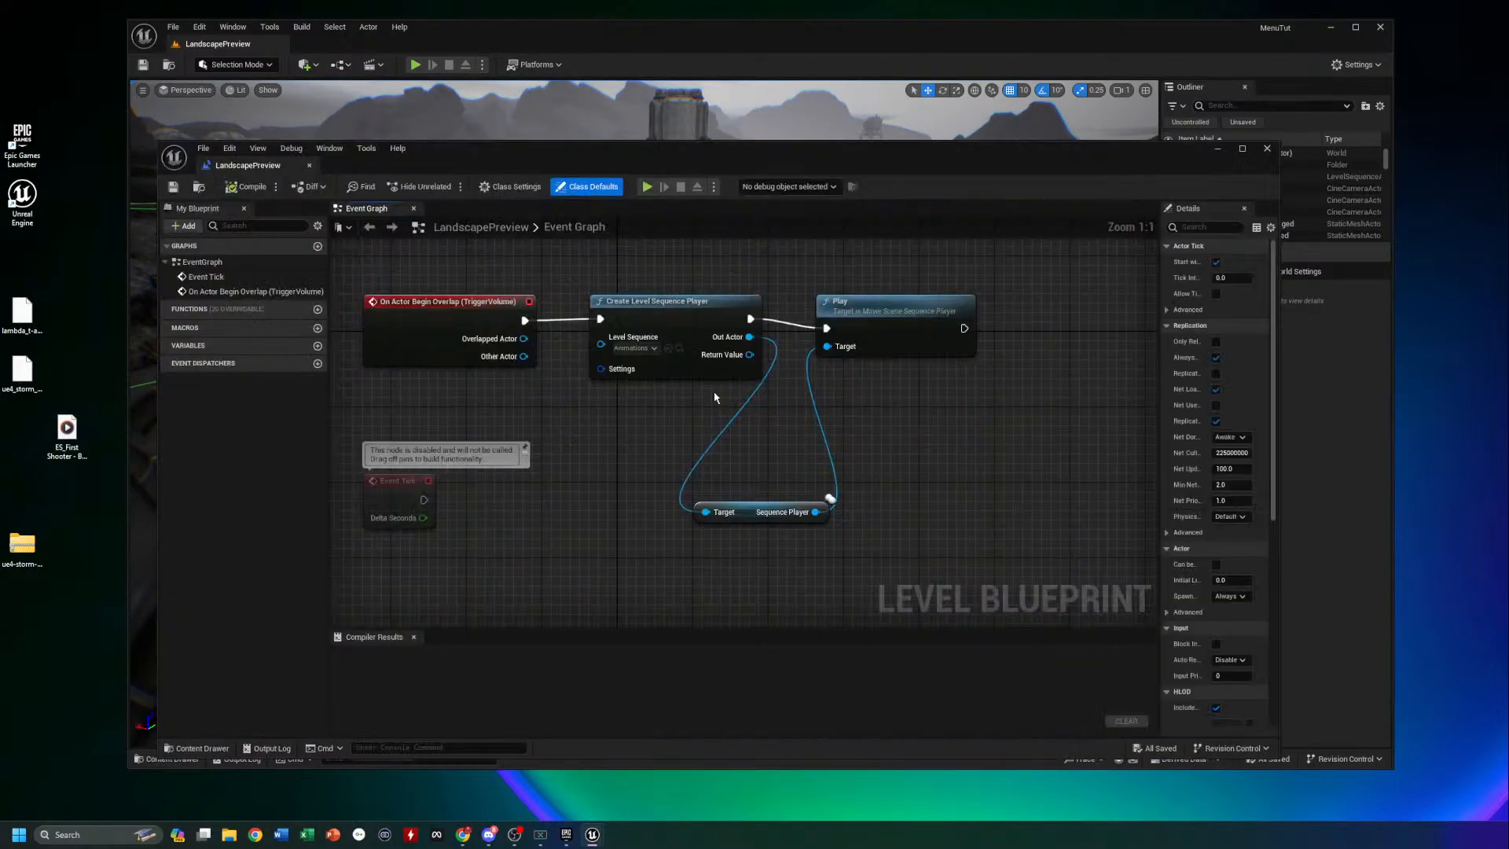
{"action": "right_click_drag", "start_coordinate": [620, 563], "coordinate": [701, 563]}
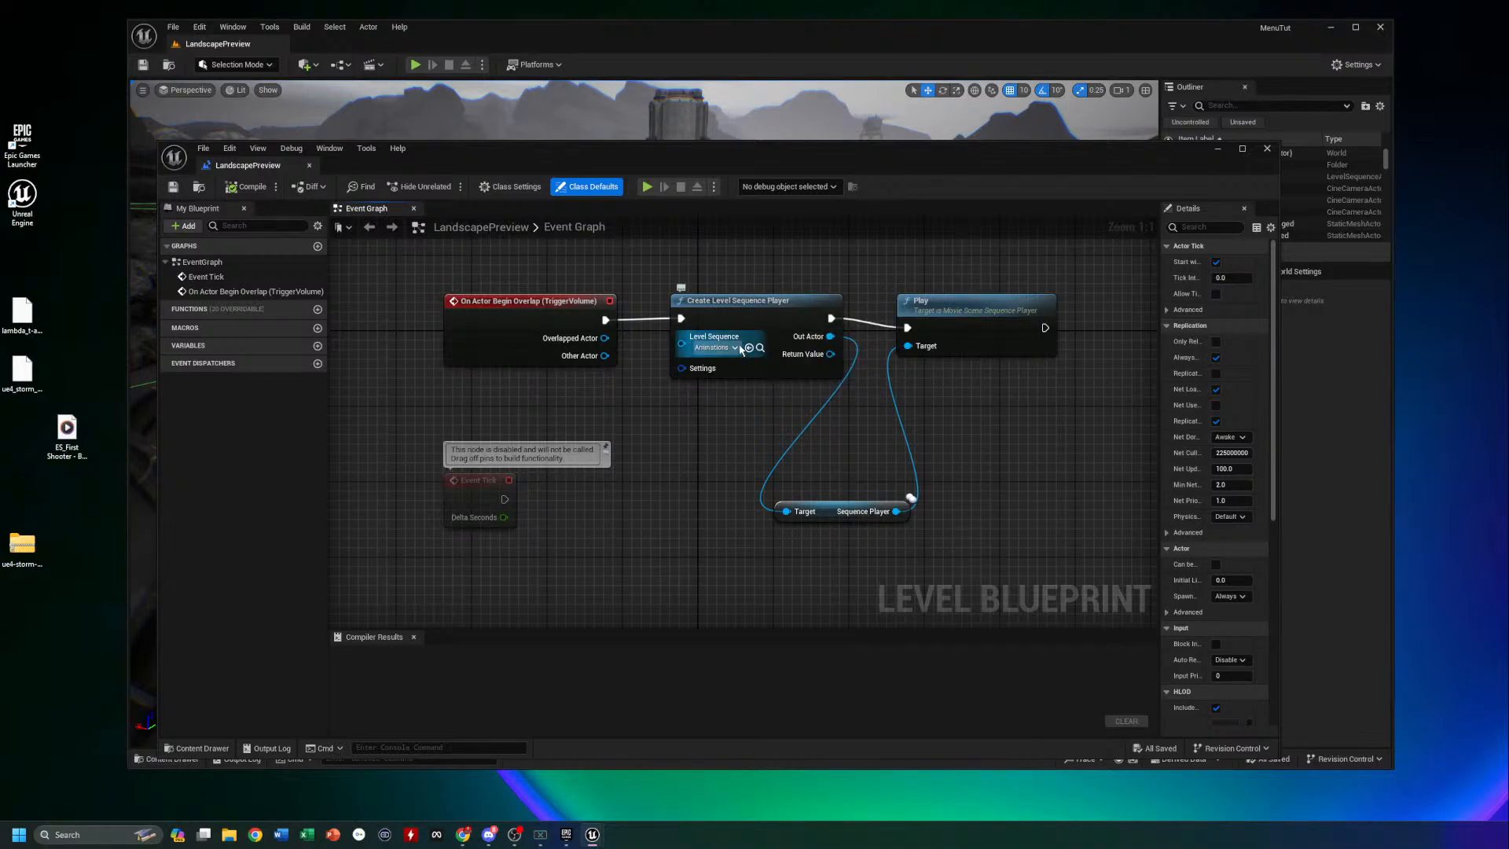
{"action": "left_click_drag", "start_coordinate": [939, 303], "coordinate": [967, 303]}
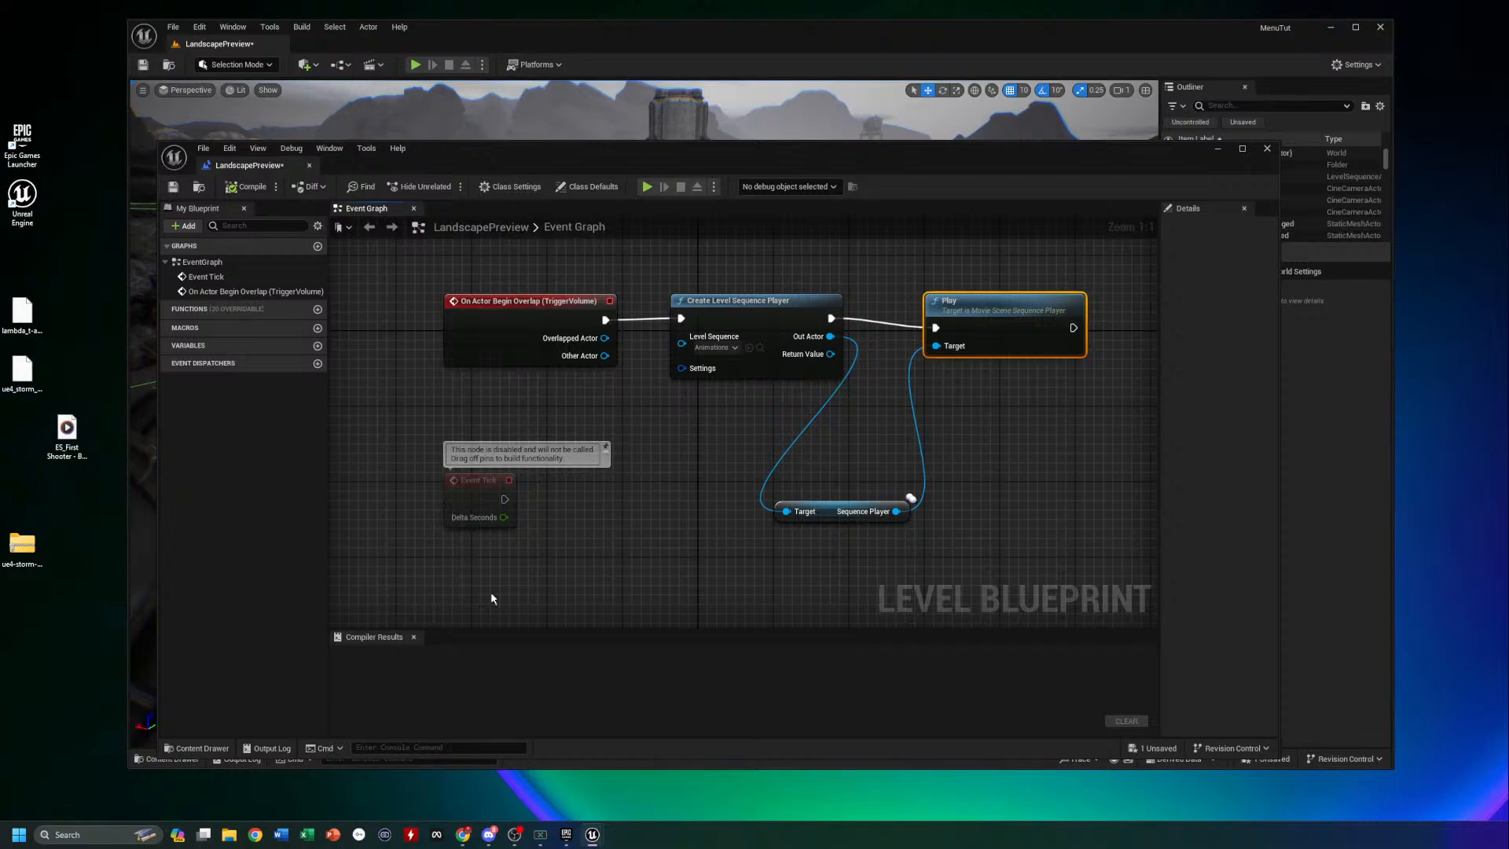
Switch to Snipping Tool, capture the Event Graph's node setup, and move the snip window clear of the editor
{"action": "left_click", "coordinate": [120, 837]}
{"action": "type", "text": "sni"}
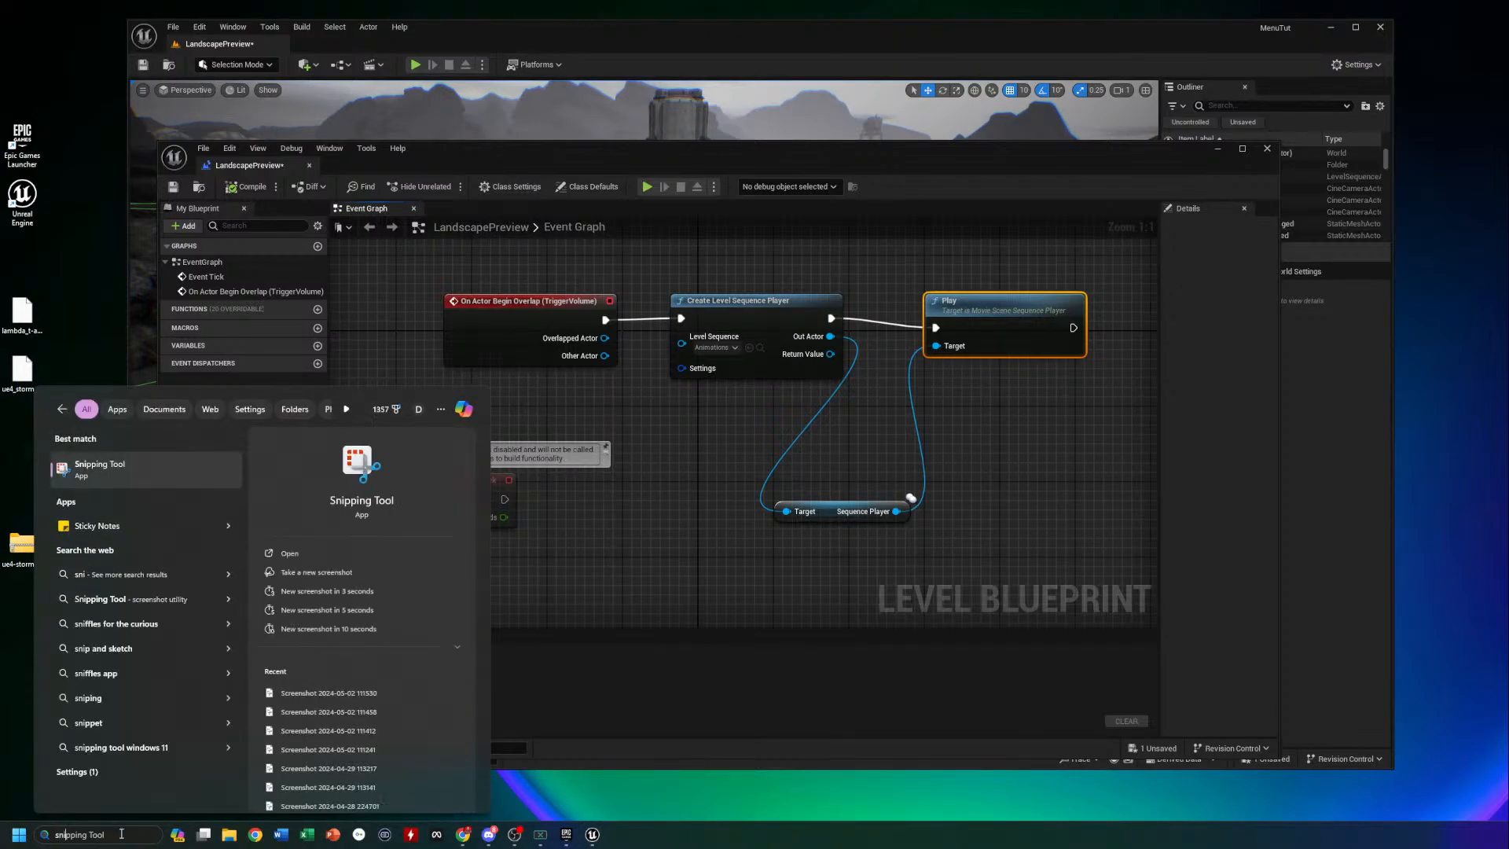
{"action": "key", "text": "Return"}
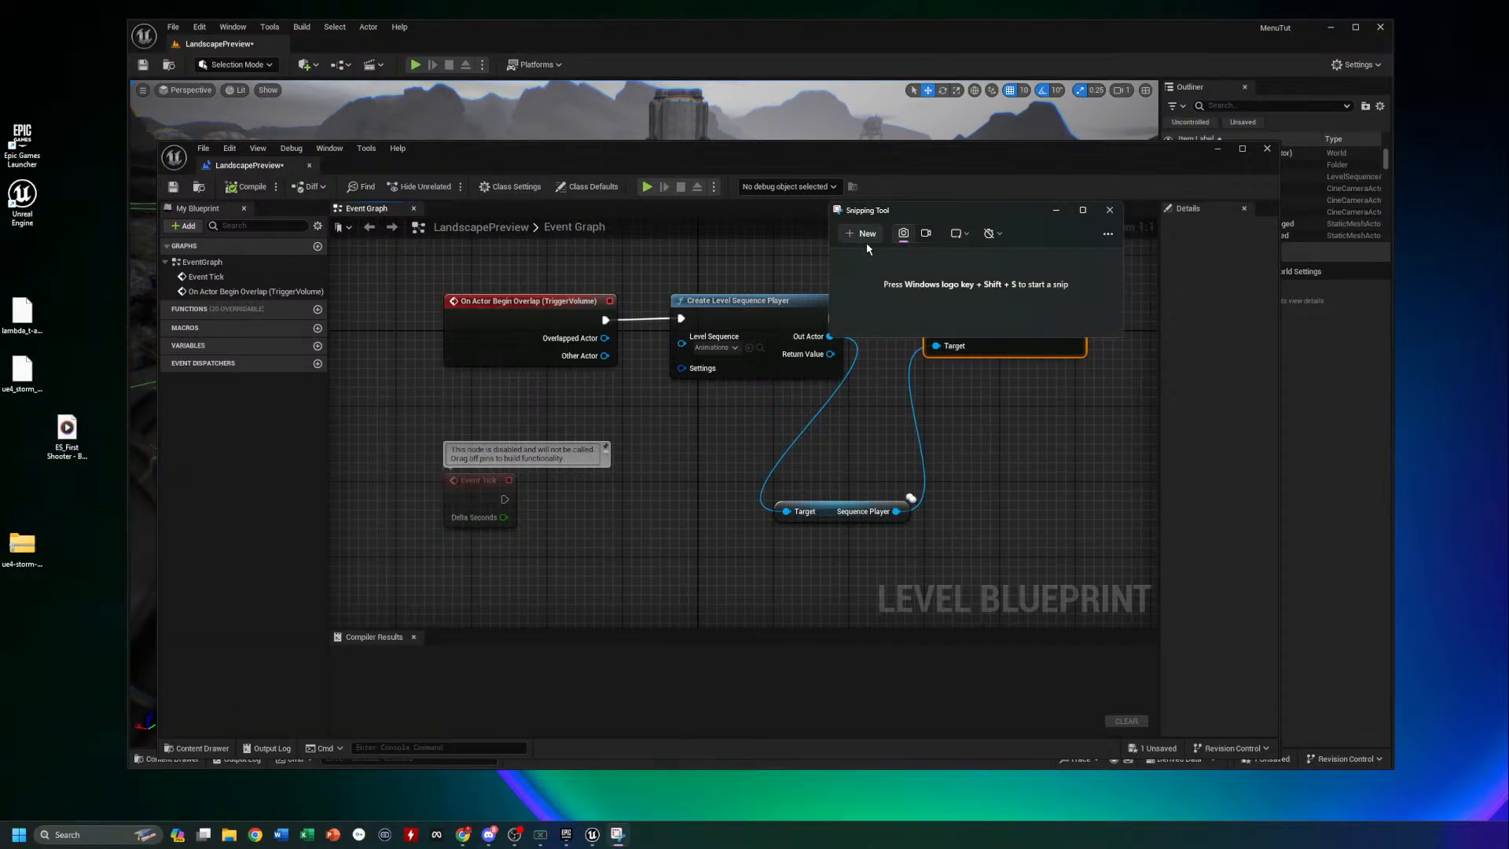
{"action": "left_click", "coordinate": [868, 233]}
{"action": "left_click_drag", "start_coordinate": [388, 254], "coordinate": [1108, 570]}
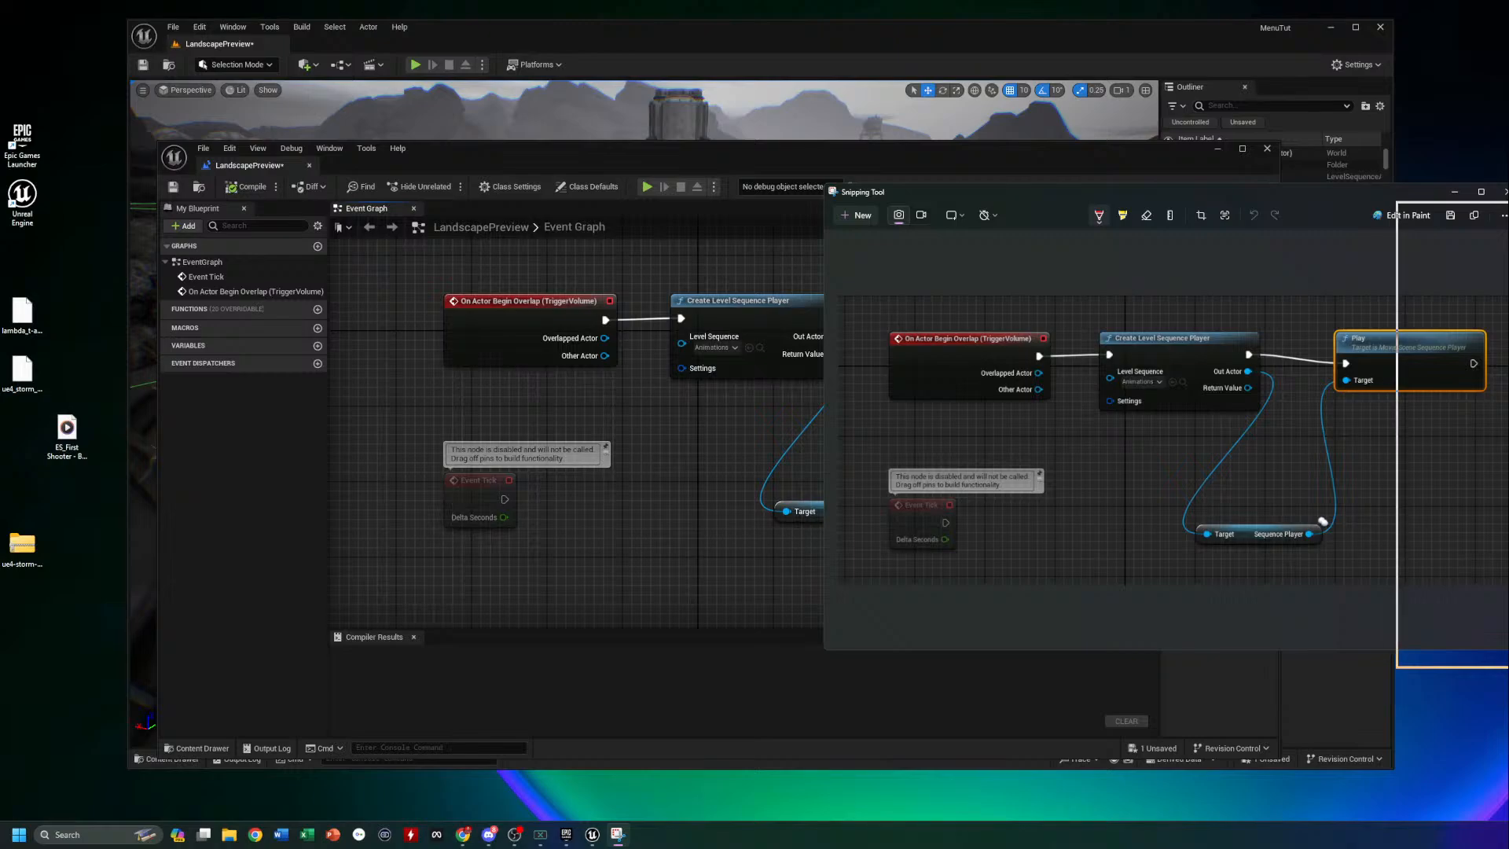
{"action": "left_click_drag", "start_coordinate": [935, 192], "coordinate": [1508, 209]}
Close the Level Blueprint and reopen the AnimationLesson2 project, saving the LandscapePreview level of MenuTut
{"action": "left_click", "coordinate": [1267, 148]}
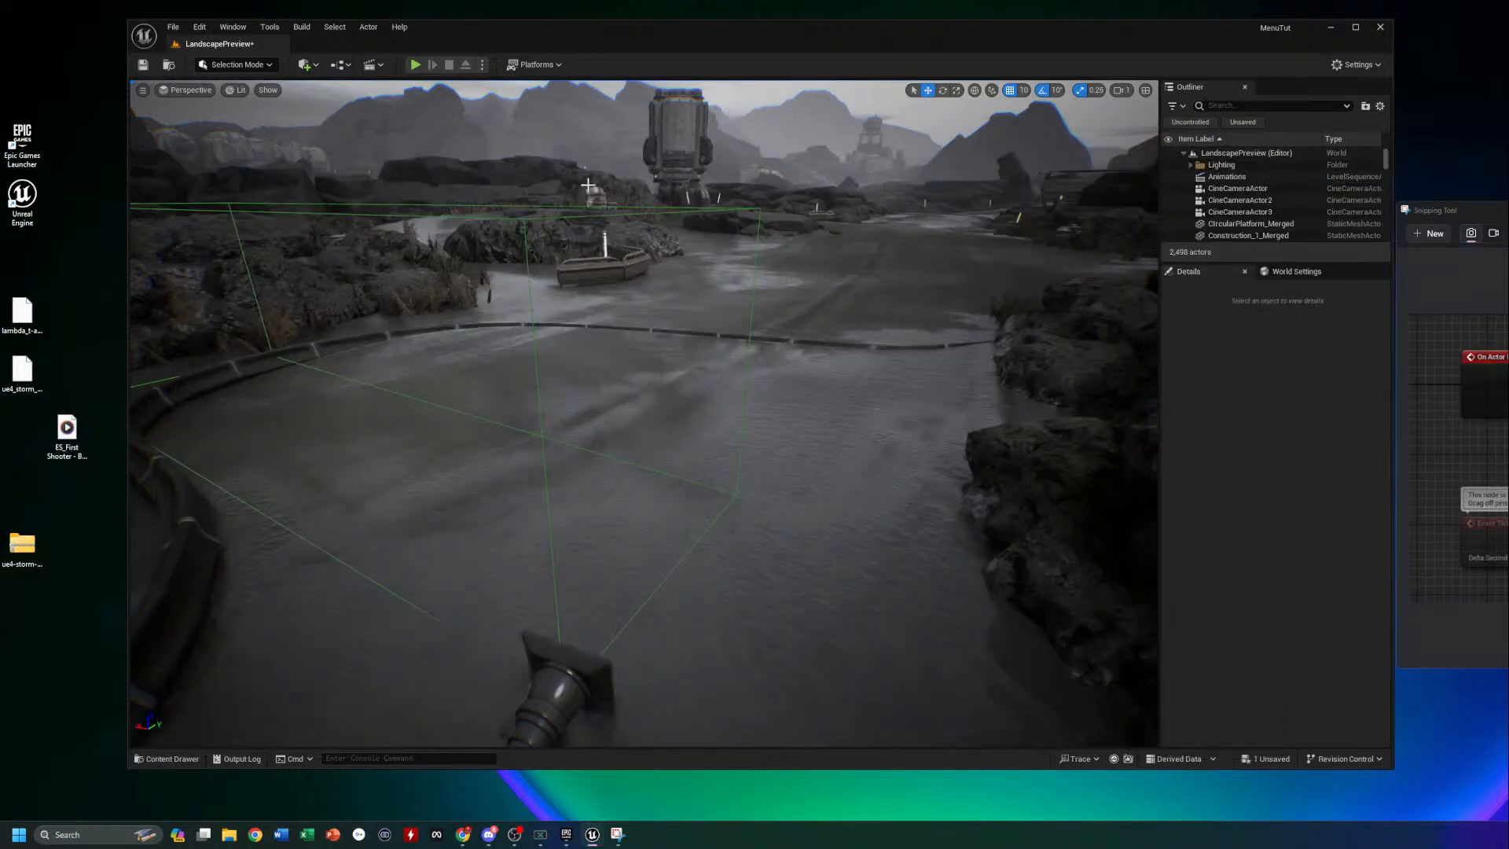
{"action": "left_click", "coordinate": [173, 27]}
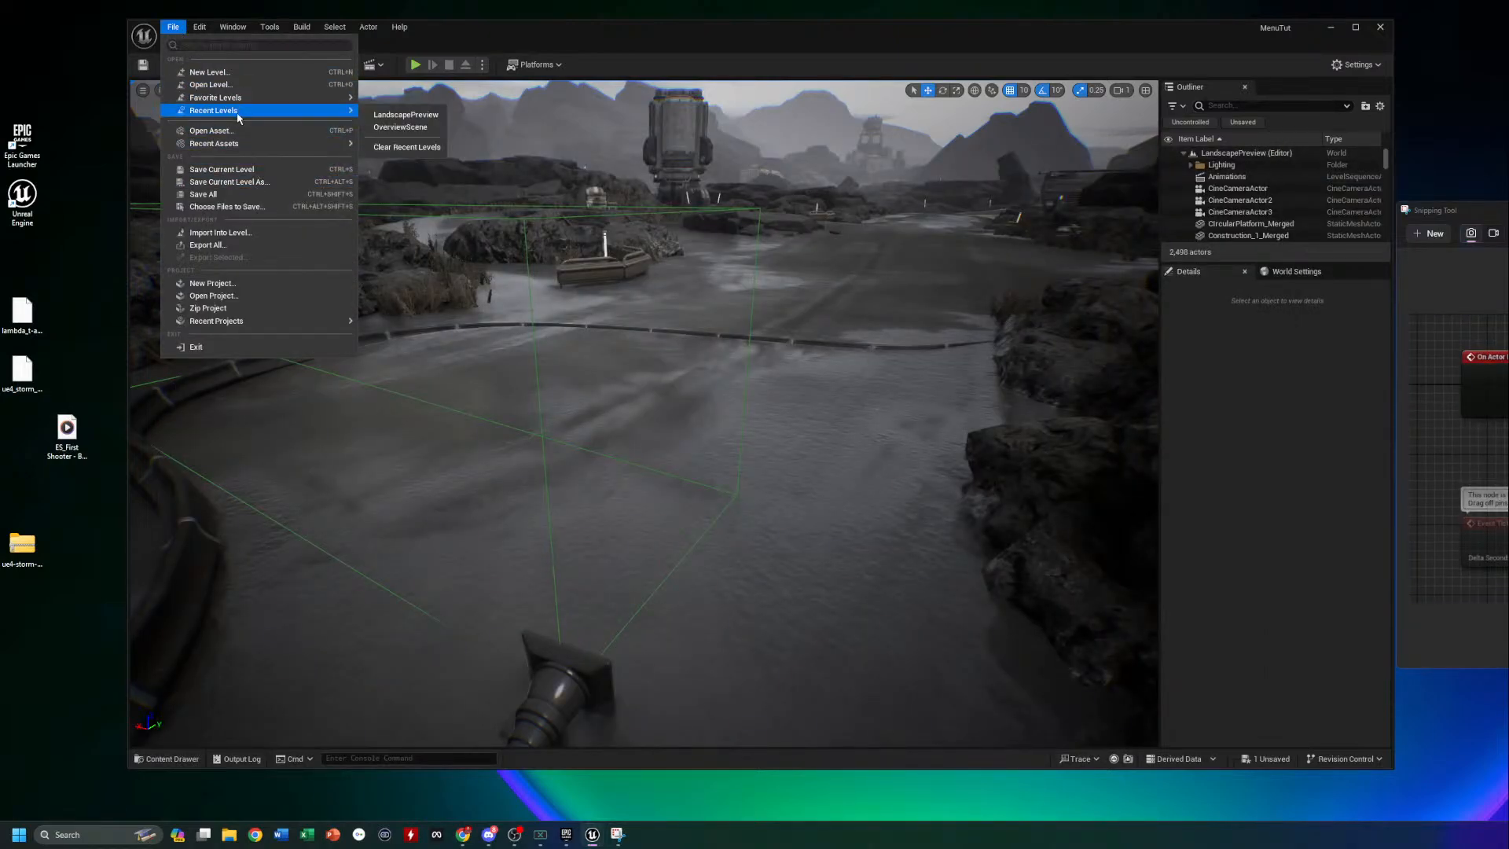
{"action": "left_click", "coordinate": [264, 296]}
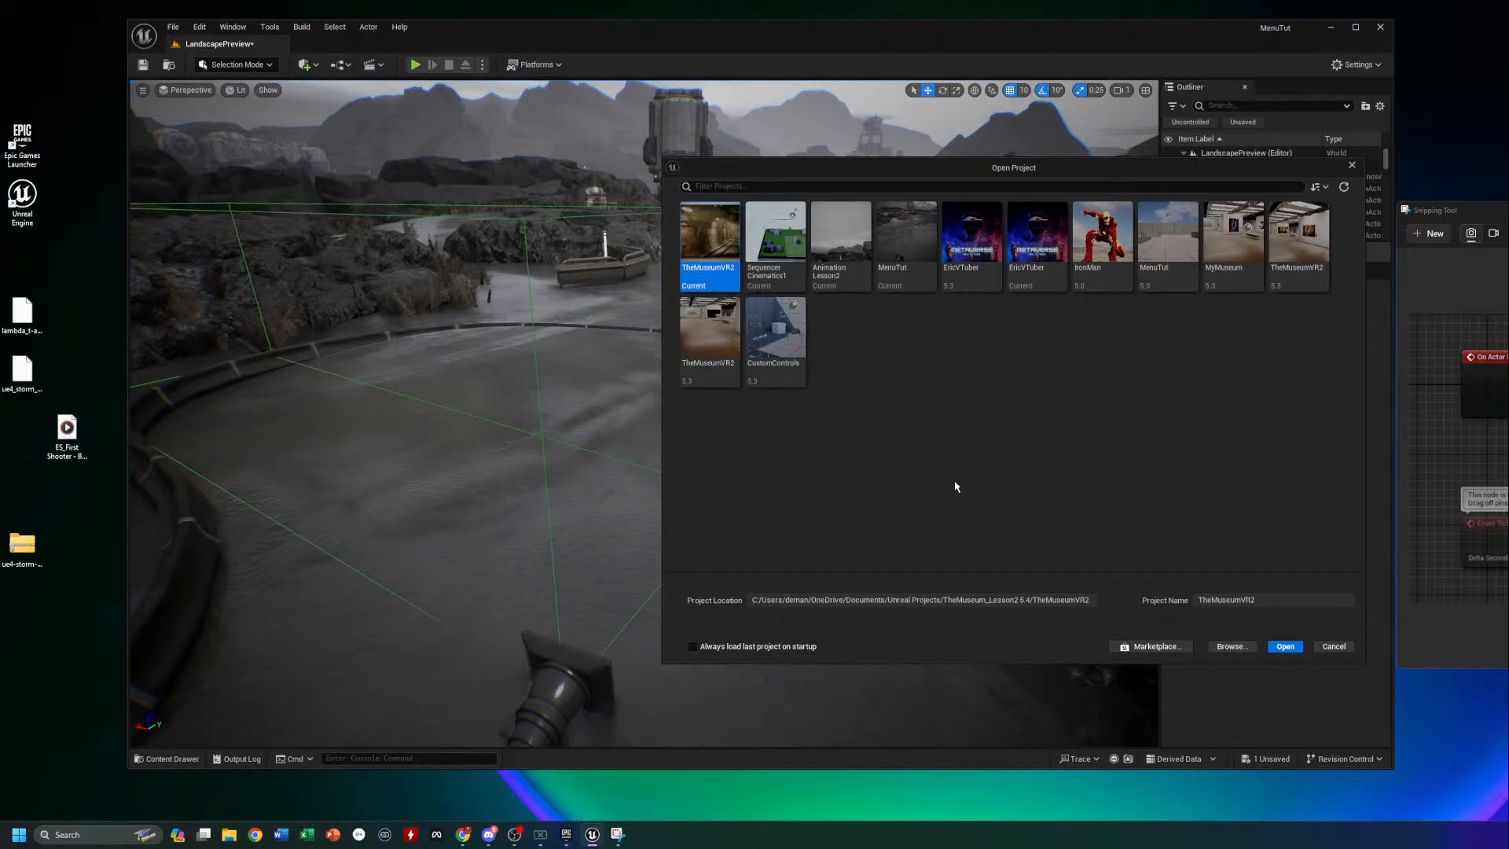
{"action": "double_click", "coordinate": [895, 294]}
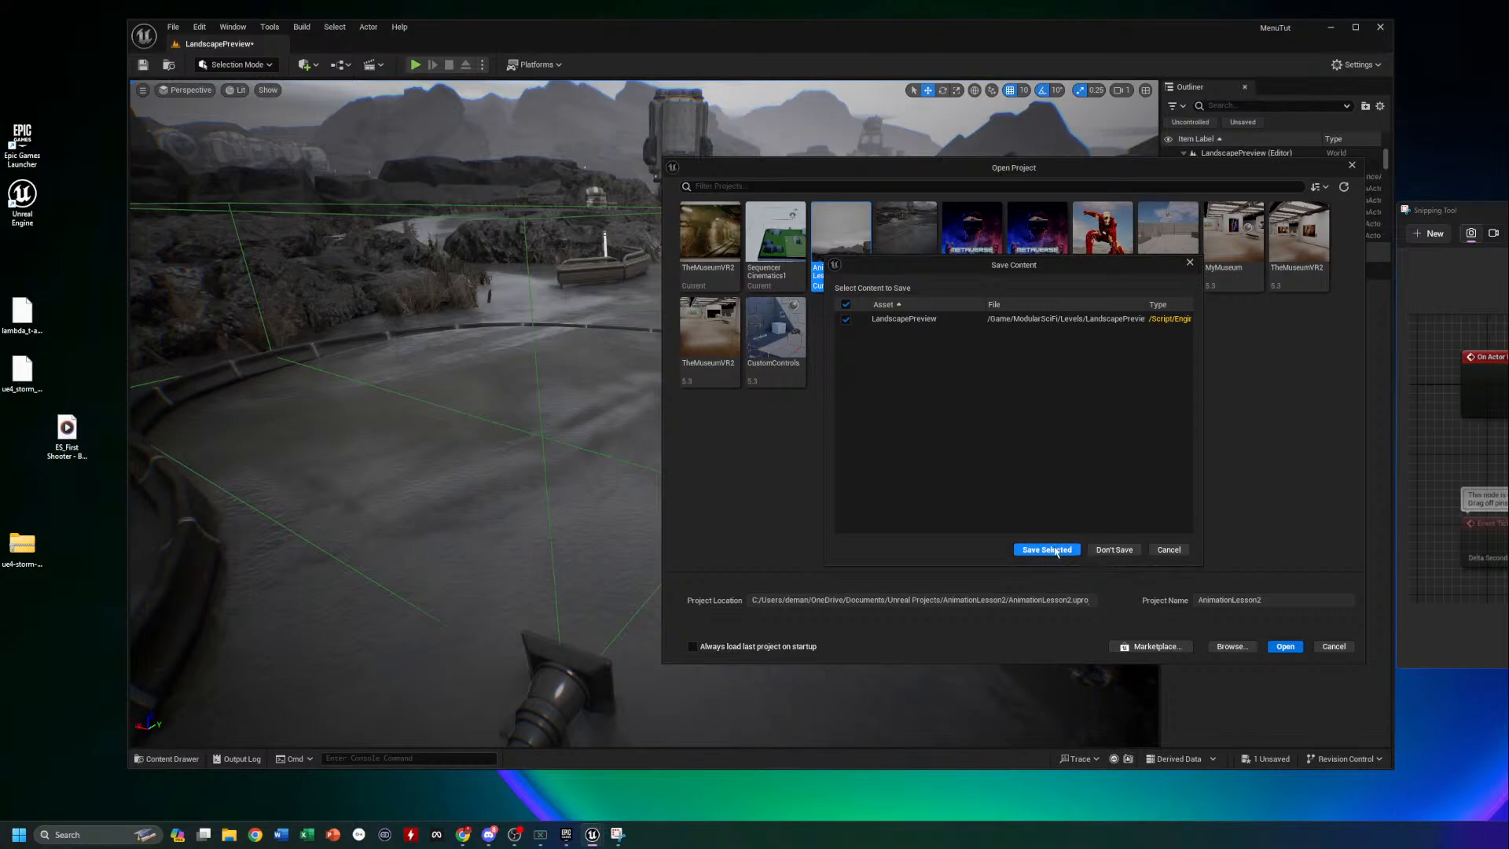
{"action": "left_click", "coordinate": [1046, 550]}
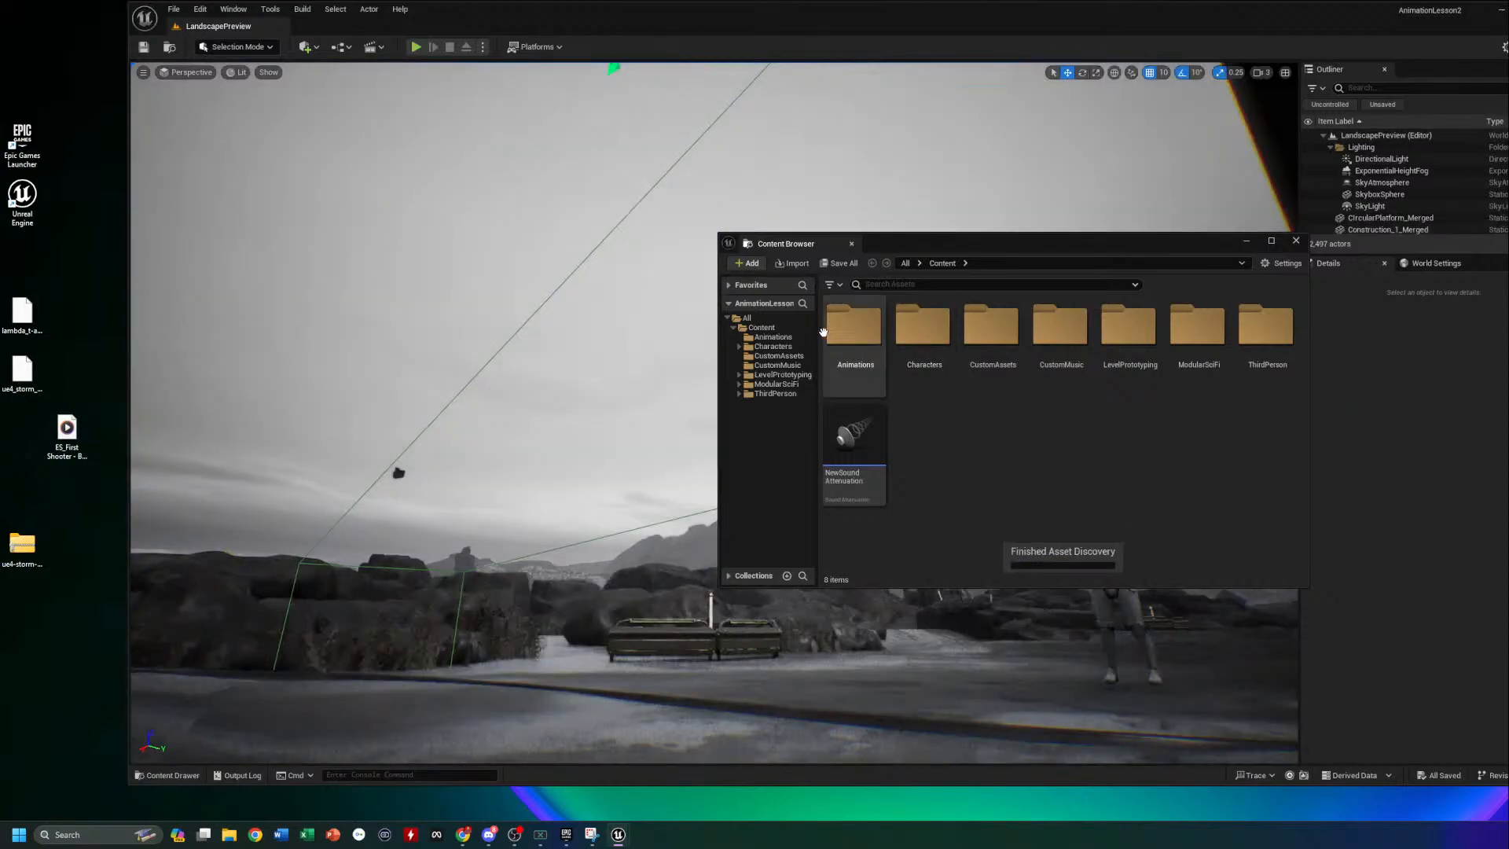
Close the Content Browser window, open the Level Blueprint and move Create Level Sequence Player closer to the TriggerVolume overlap event
{"action": "left_click_drag", "start_coordinate": [1142, 245], "coordinate": [781, 240]}
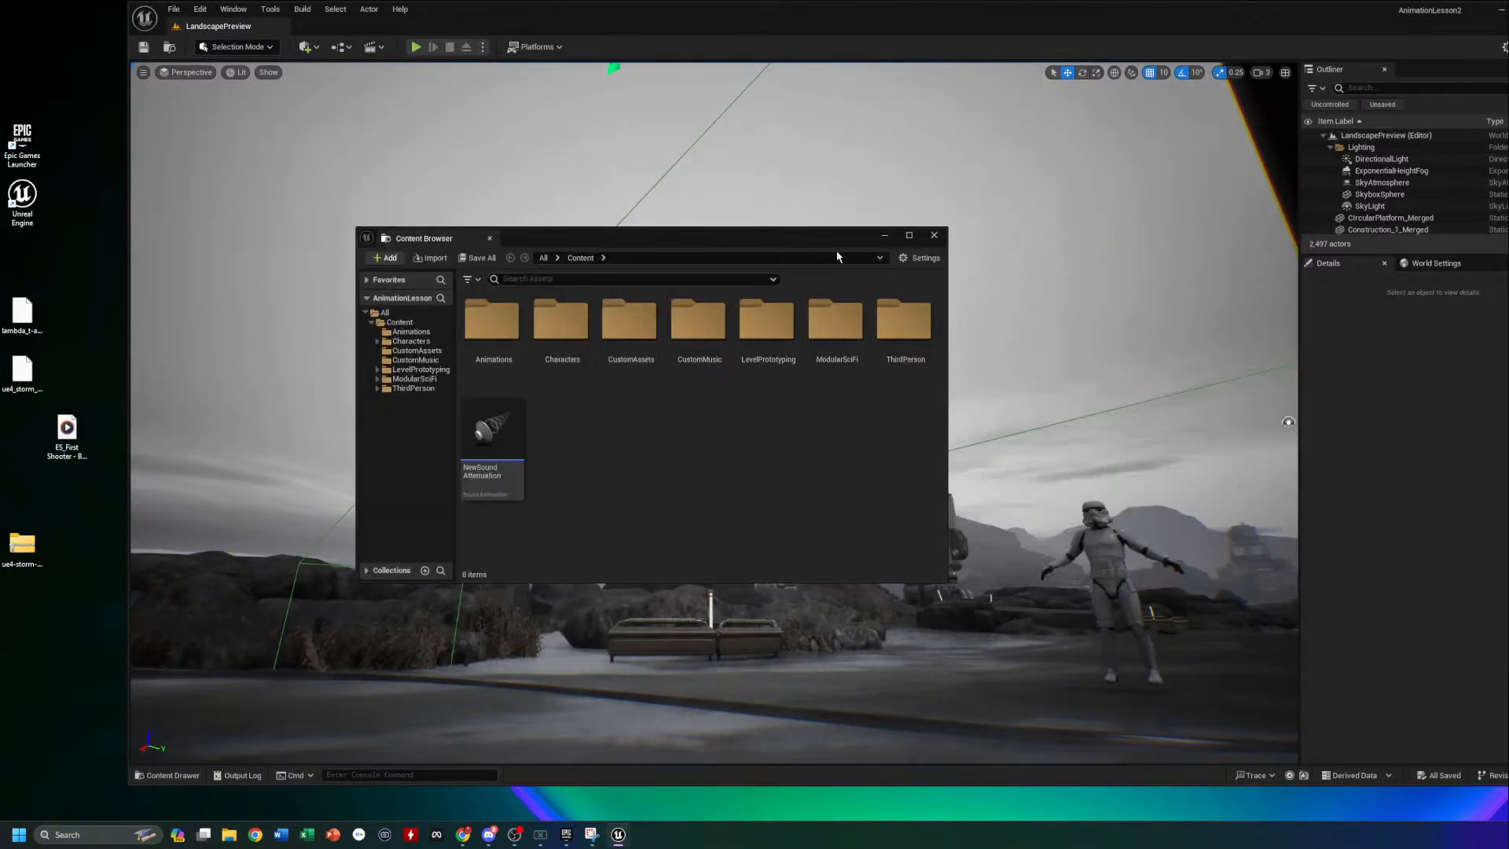
{"action": "left_click", "coordinate": [931, 239]}
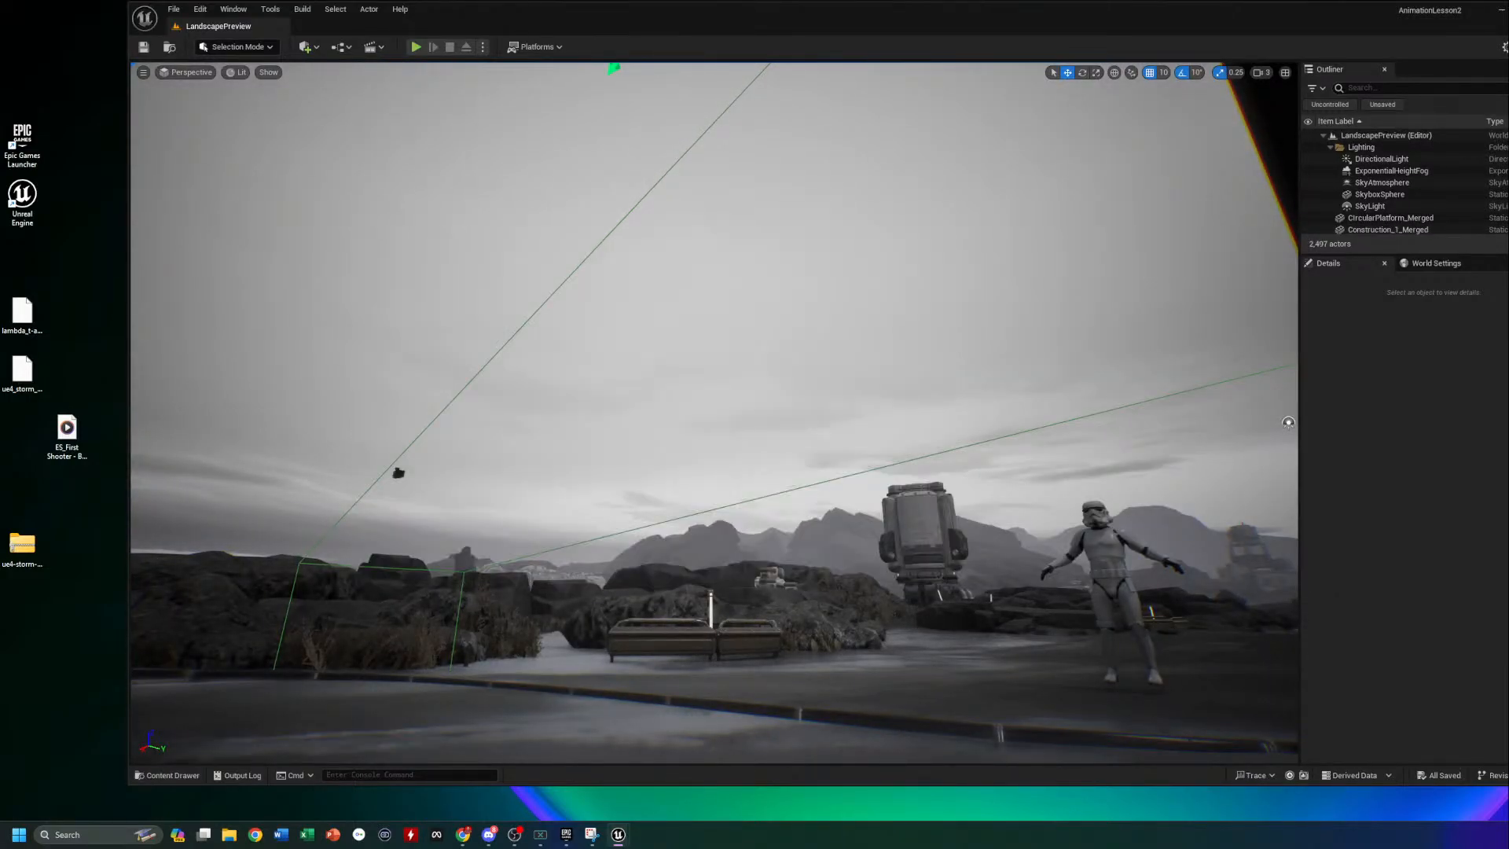
{"action": "left_click", "coordinate": [346, 49]}
{"action": "left_click", "coordinate": [397, 128]}
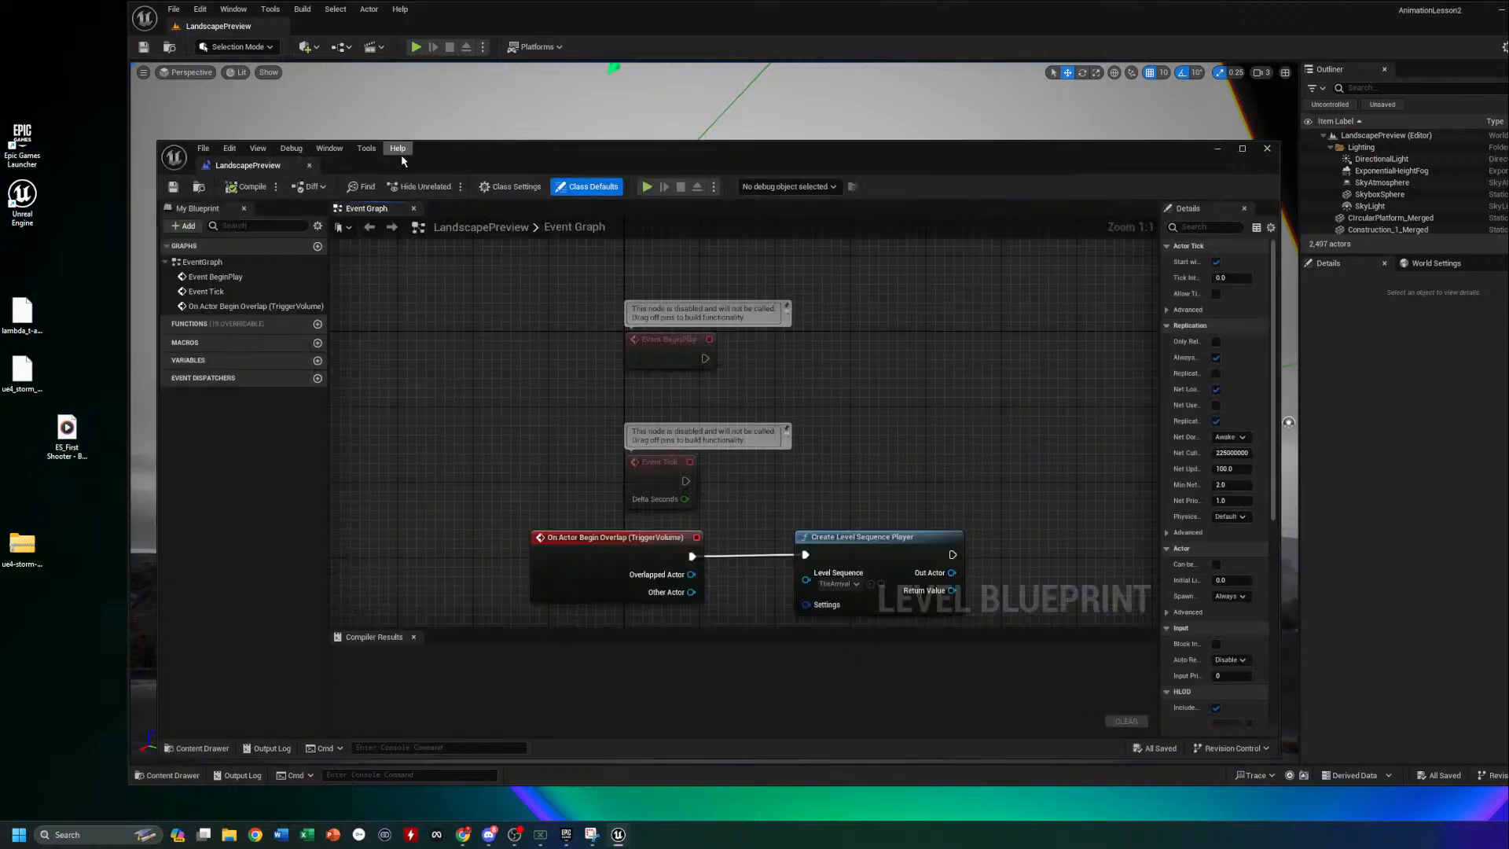
{"action": "left_click_drag", "start_coordinate": [847, 160], "coordinate": [779, 105]}
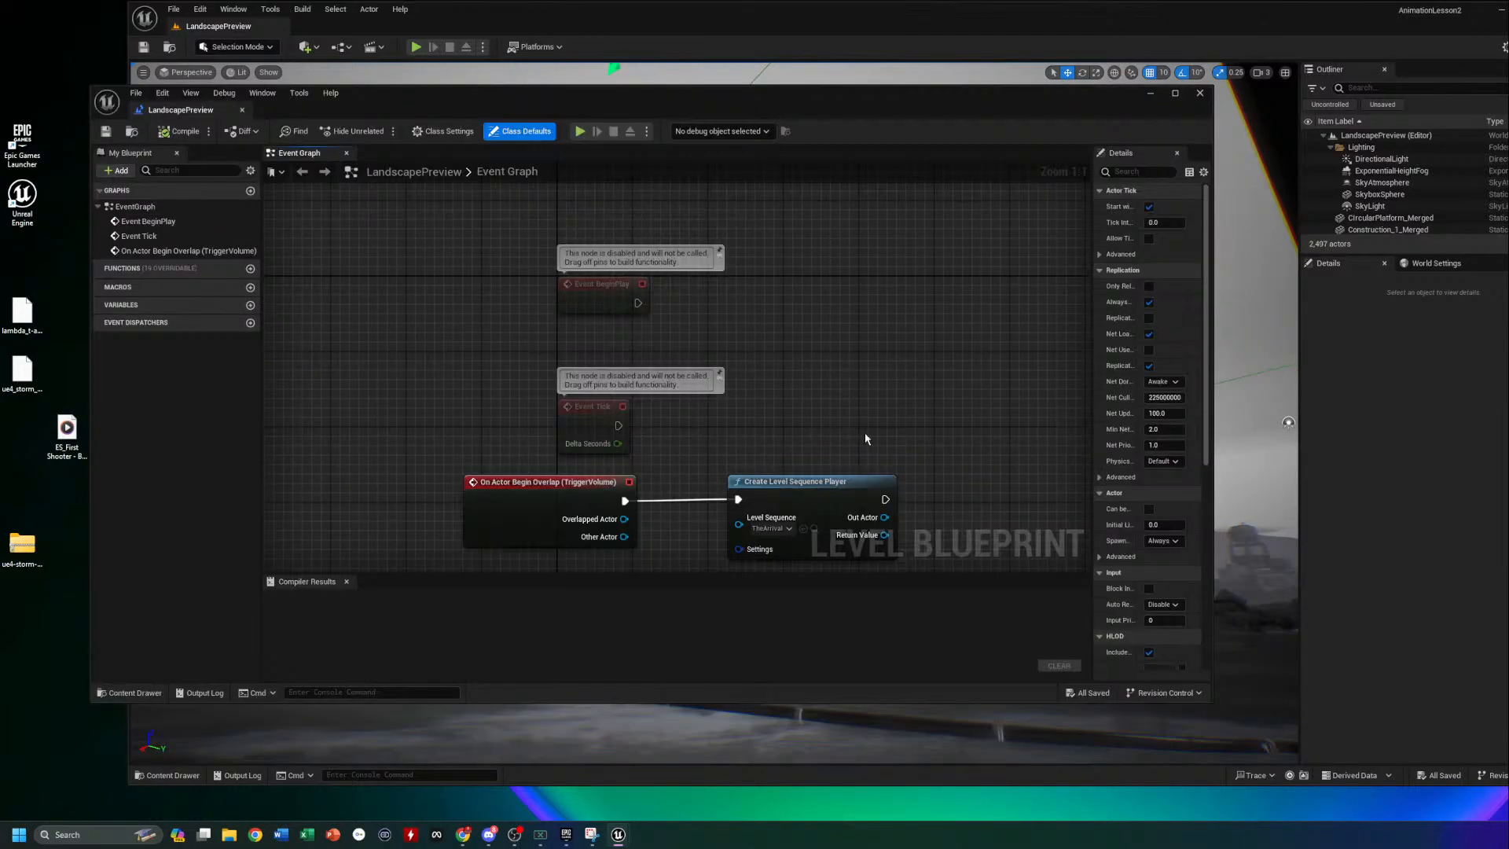
{"action": "left_click_drag", "start_coordinate": [864, 480], "coordinate": [793, 492]}
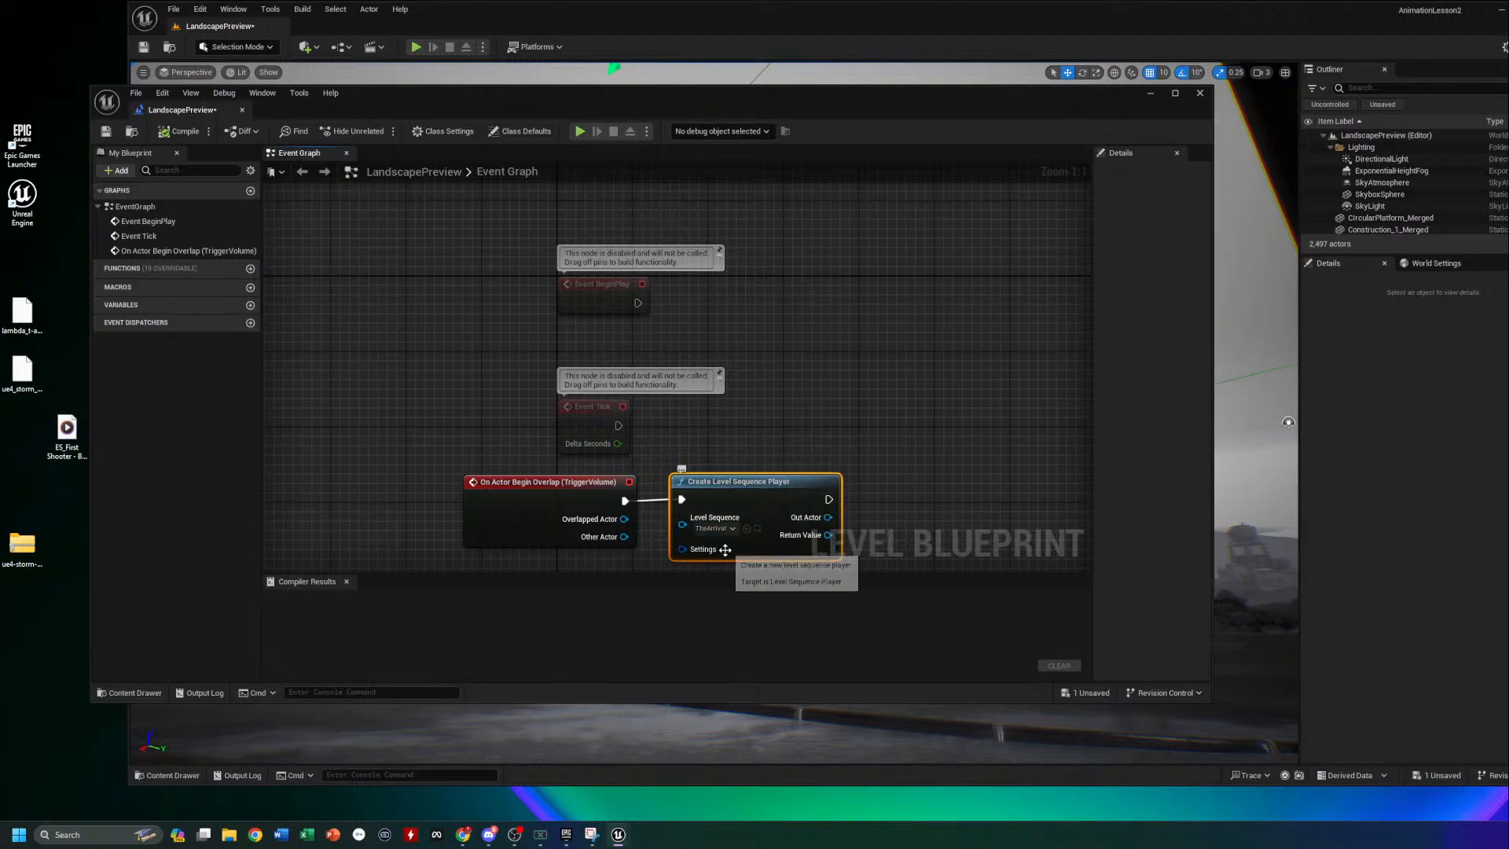
Add a Play (SequencePlayer) node after Create Level Sequence Player's execution output and align it with that node
{"action": "left_click_drag", "start_coordinate": [829, 499], "coordinate": [909, 493]}
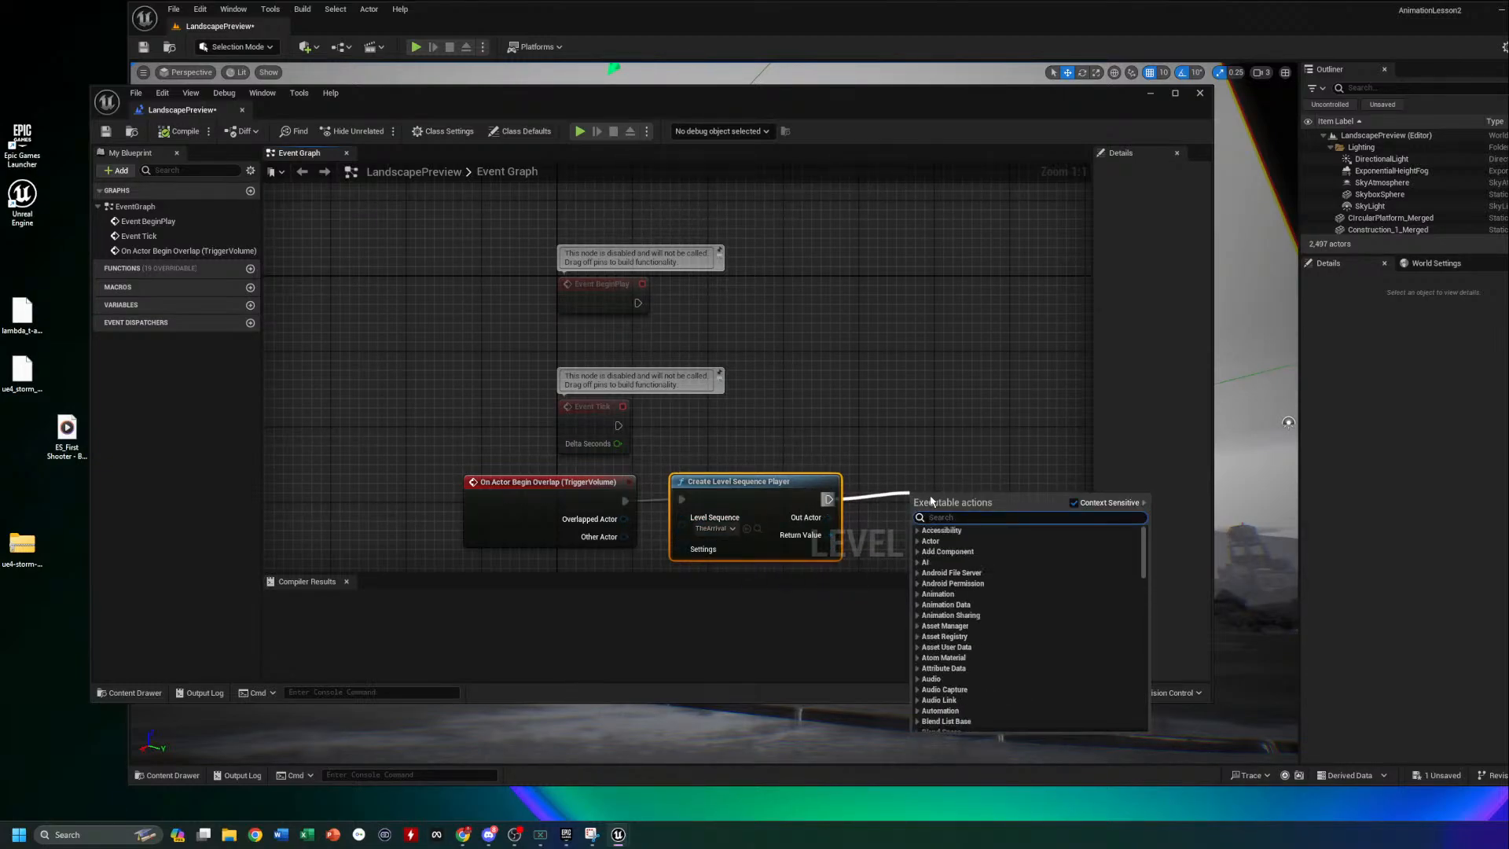
{"action": "type", "text": "play"}
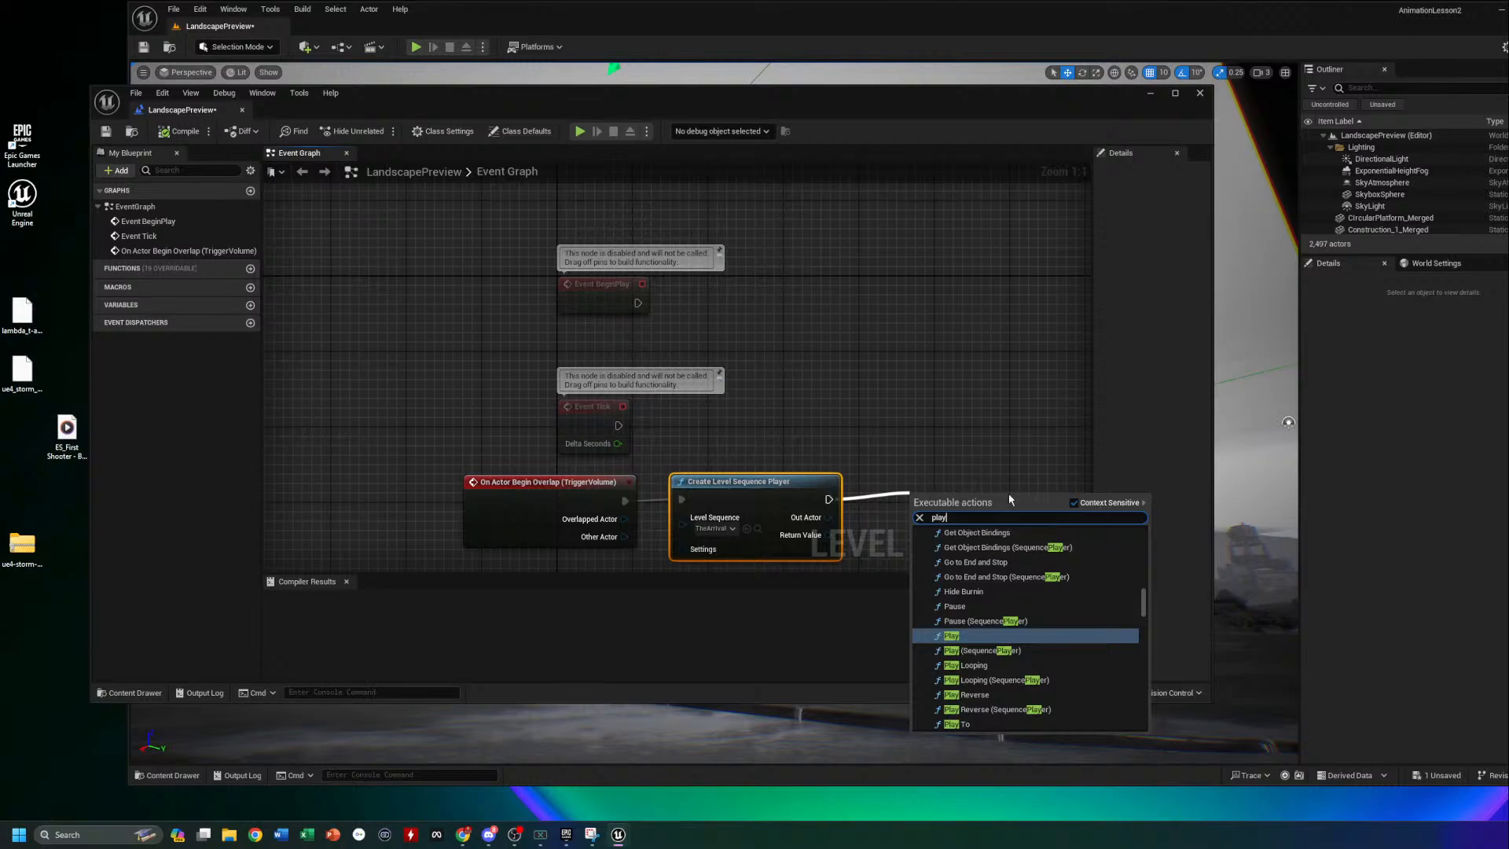
{"action": "left_click", "coordinate": [996, 651]}
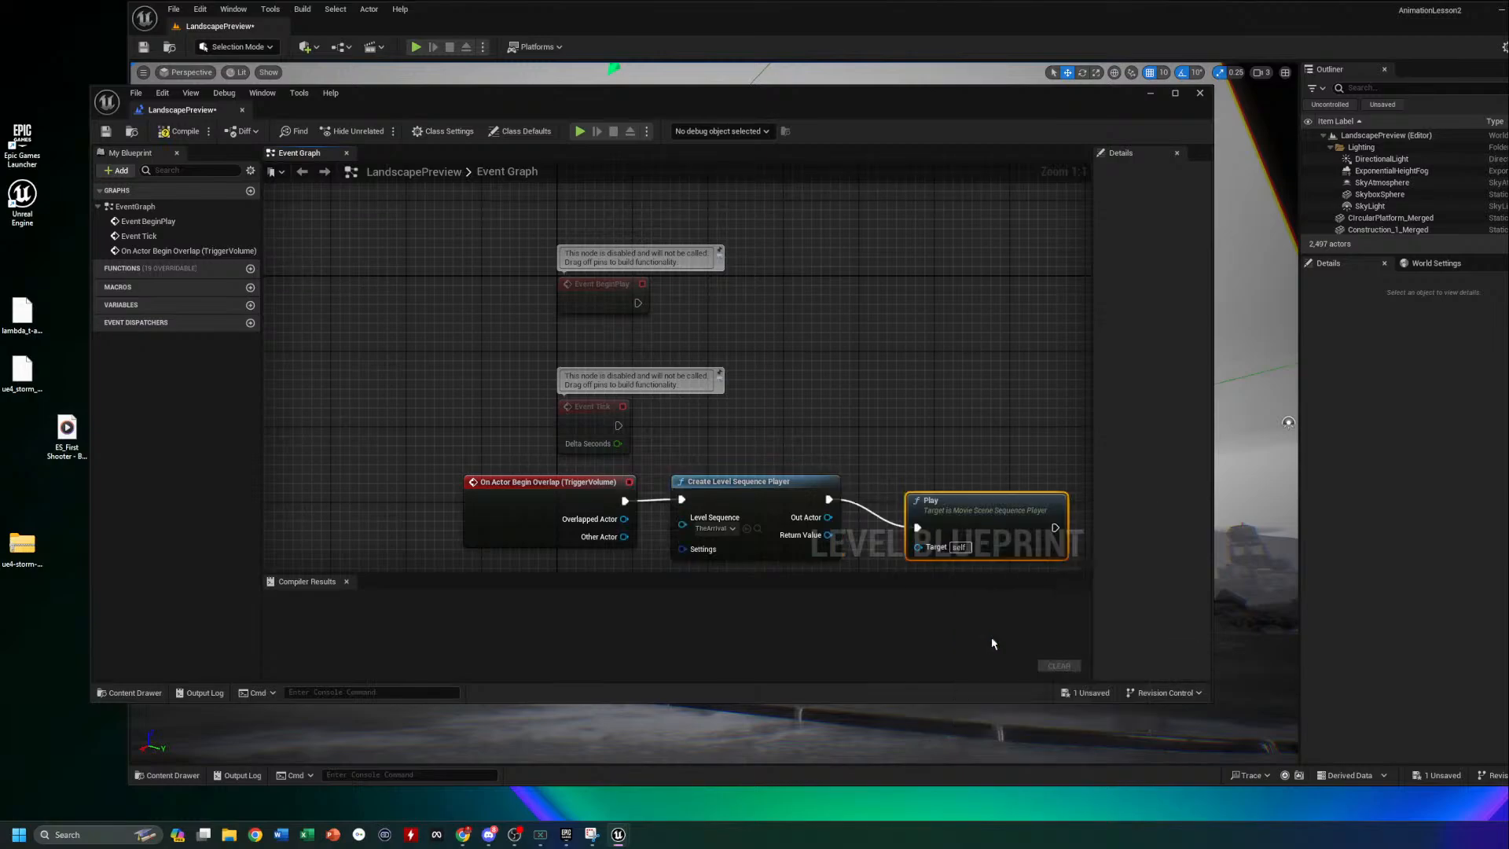
{"action": "left_click_drag", "start_coordinate": [997, 526], "coordinate": [1001, 499]}
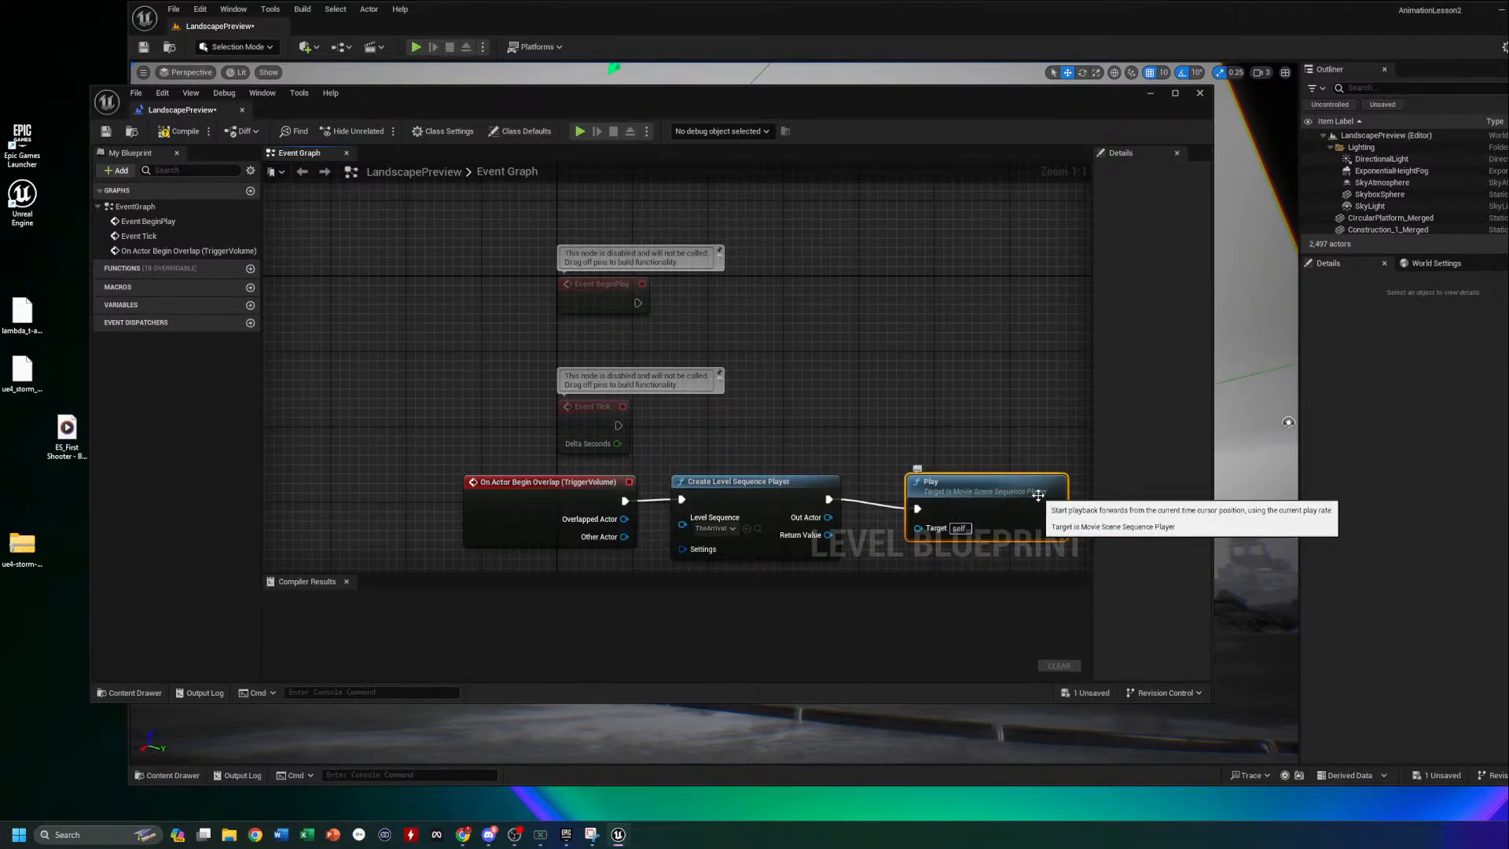
{"action": "left_click_drag", "start_coordinate": [1038, 495], "coordinate": [1037, 486]}
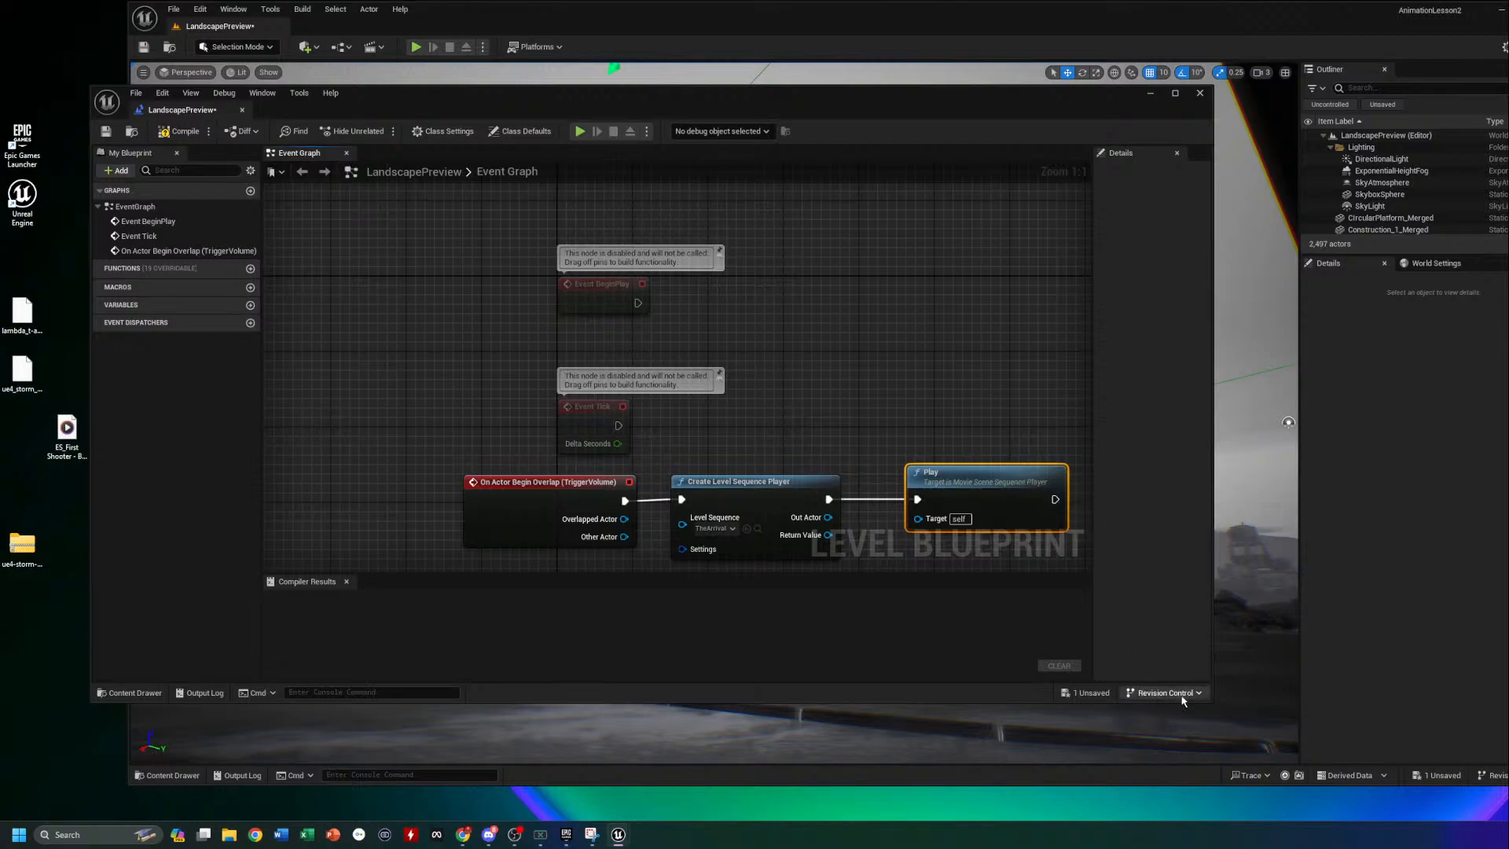
Connect Create Level Sequence Player's Out Actor to Play's Target, and arrange the Sequence Player conversion node below with Play spaced further away
{"action": "left_click_drag", "start_coordinate": [1212, 702], "coordinate": [1318, 794]}
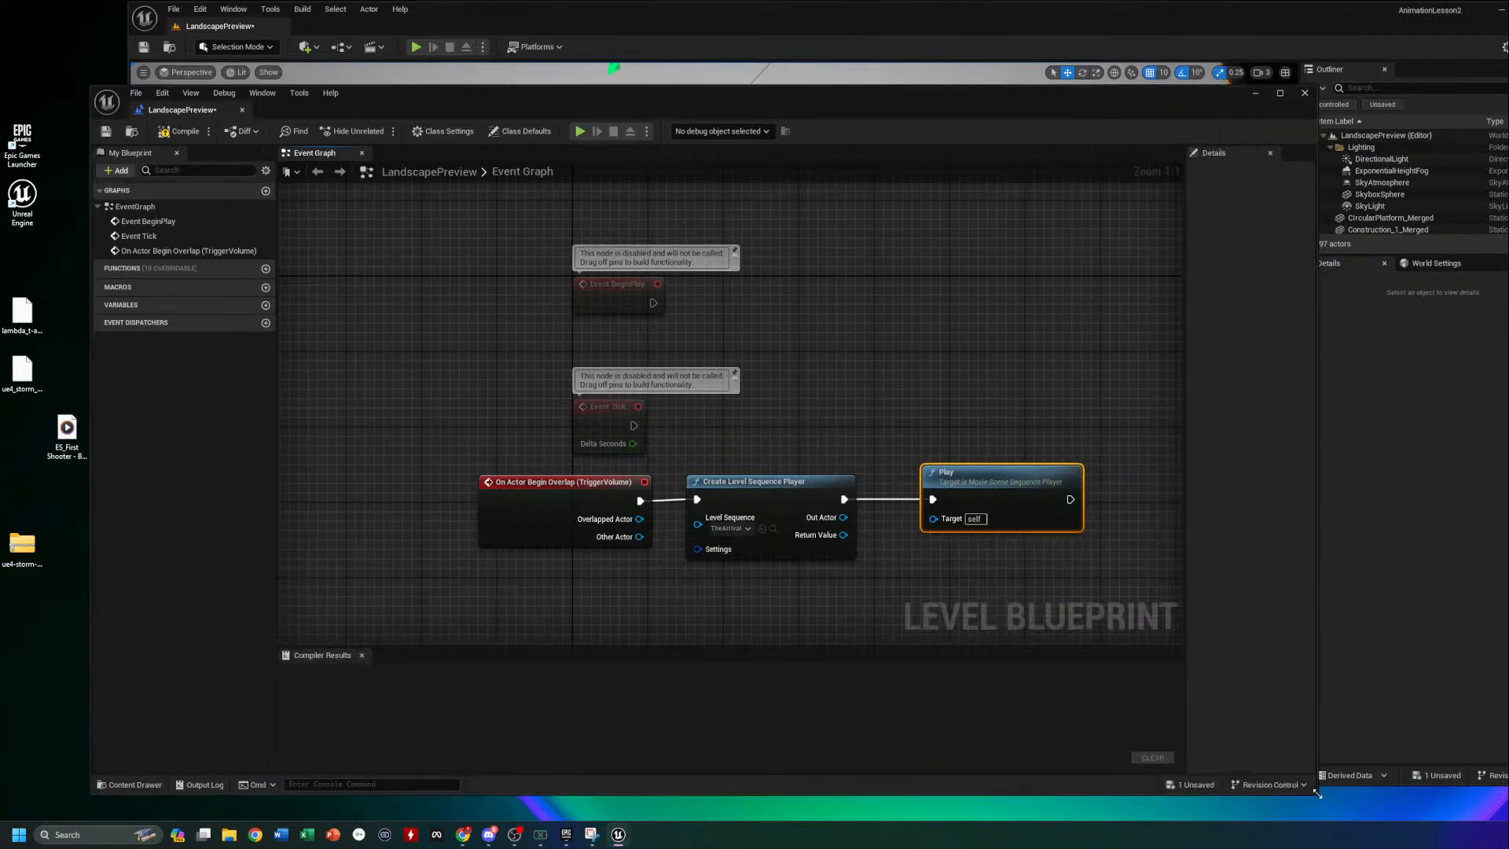
{"action": "left_click_drag", "start_coordinate": [968, 476], "coordinate": [987, 484]}
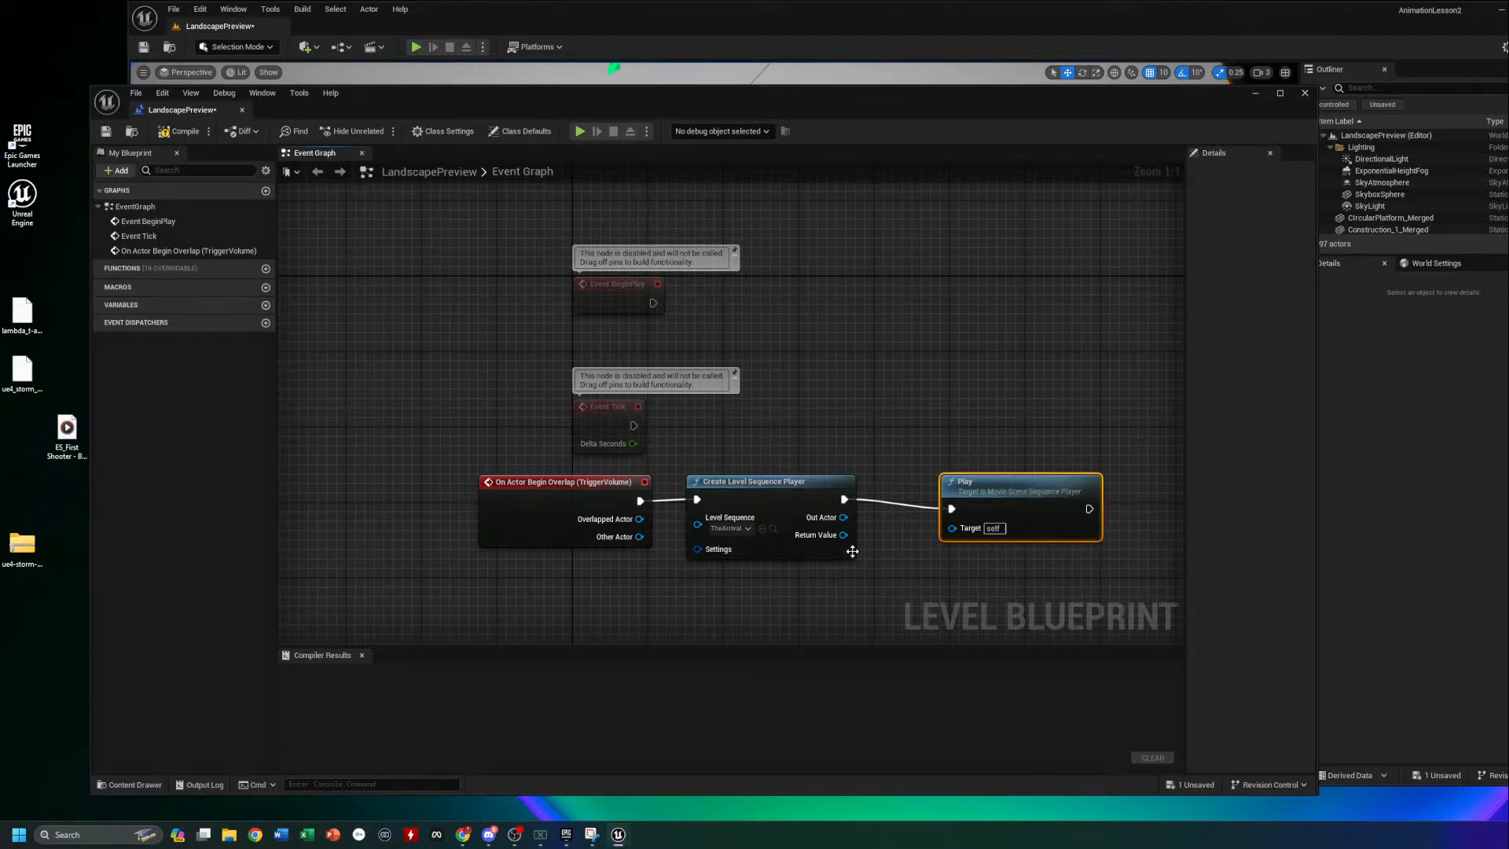
{"action": "left_click_drag", "start_coordinate": [844, 517], "coordinate": [951, 528]}
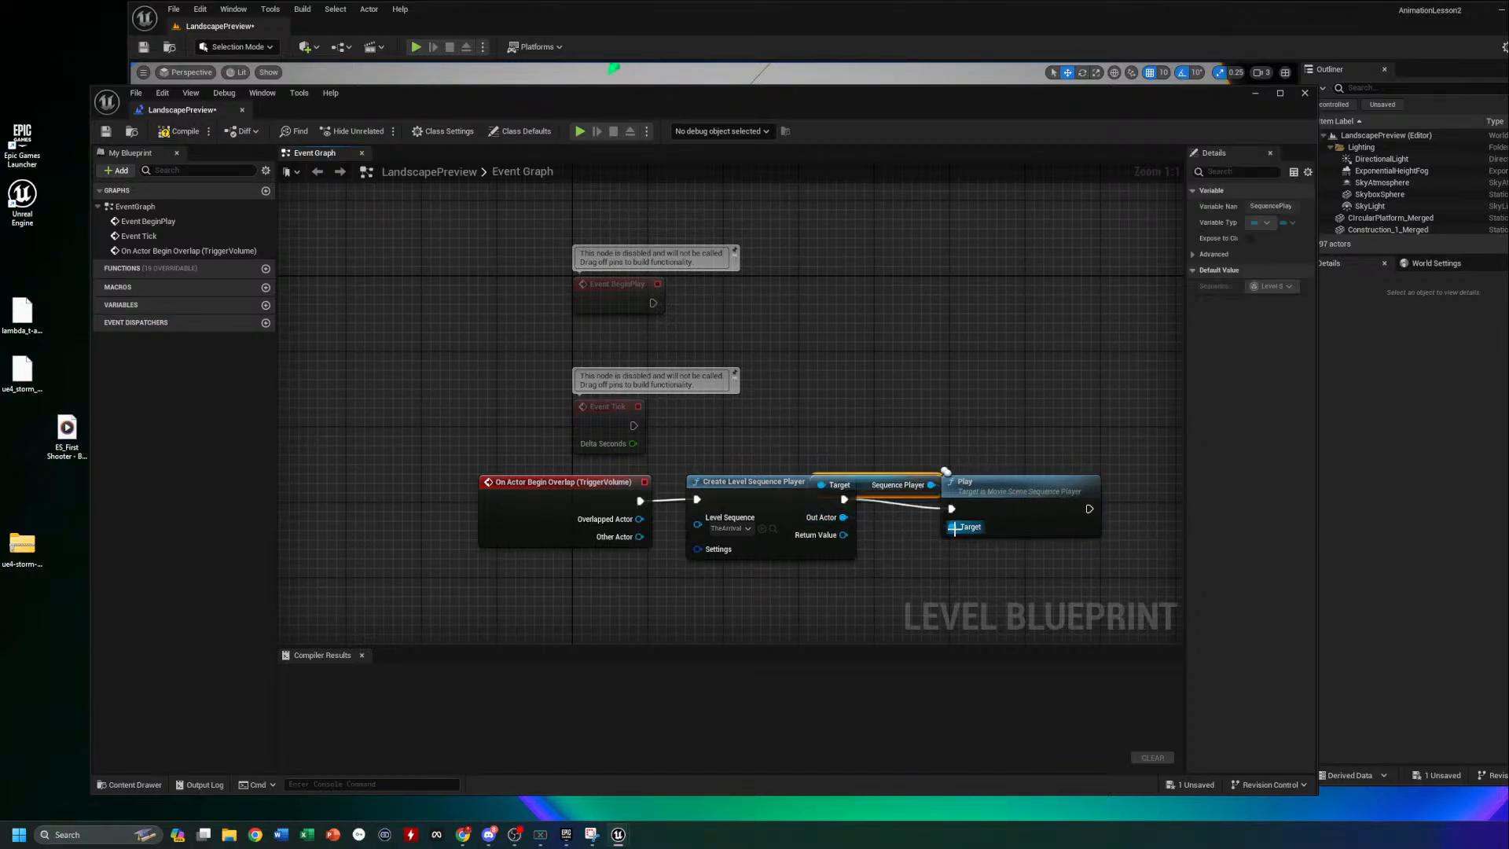
{"action": "left_click", "coordinate": [948, 597]}
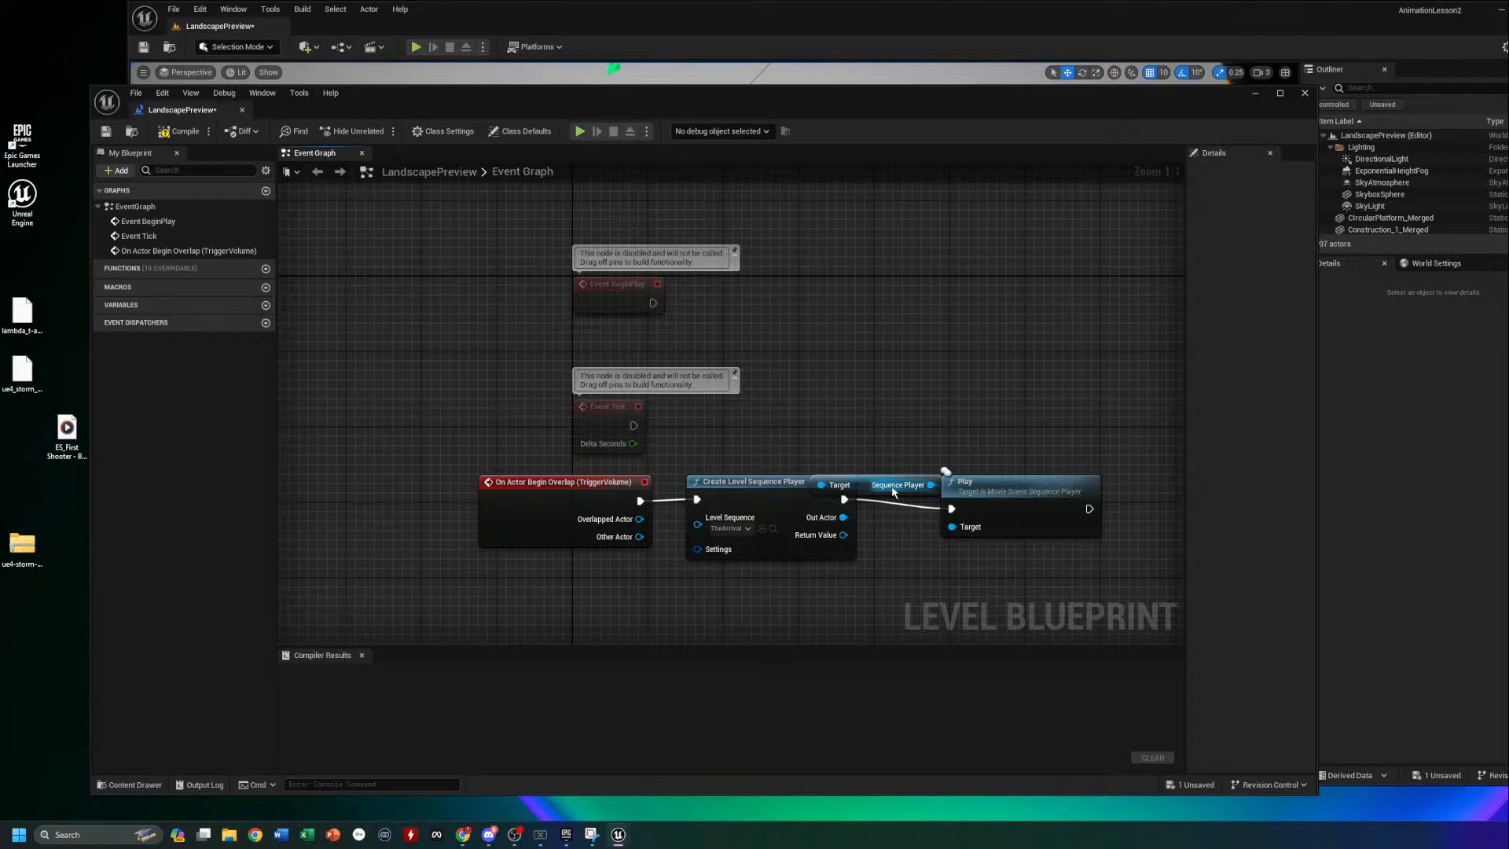
{"action": "left_click_drag", "start_coordinate": [865, 486], "coordinate": [866, 610]}
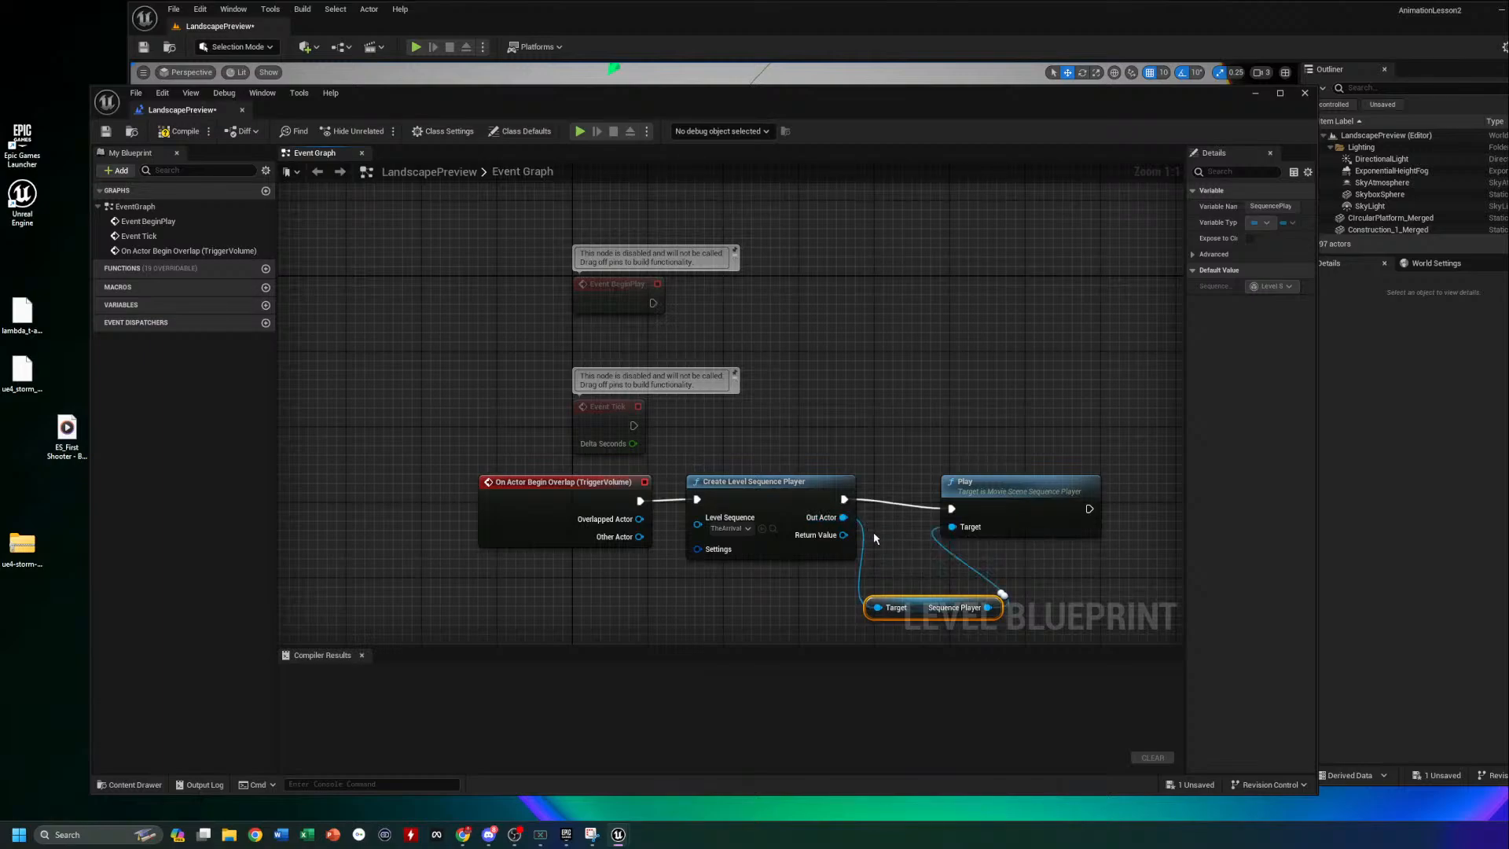
{"action": "left_click_drag", "start_coordinate": [999, 499], "coordinate": [1046, 488]}
{"action": "left_click_drag", "start_coordinate": [943, 602], "coordinate": [943, 601]}
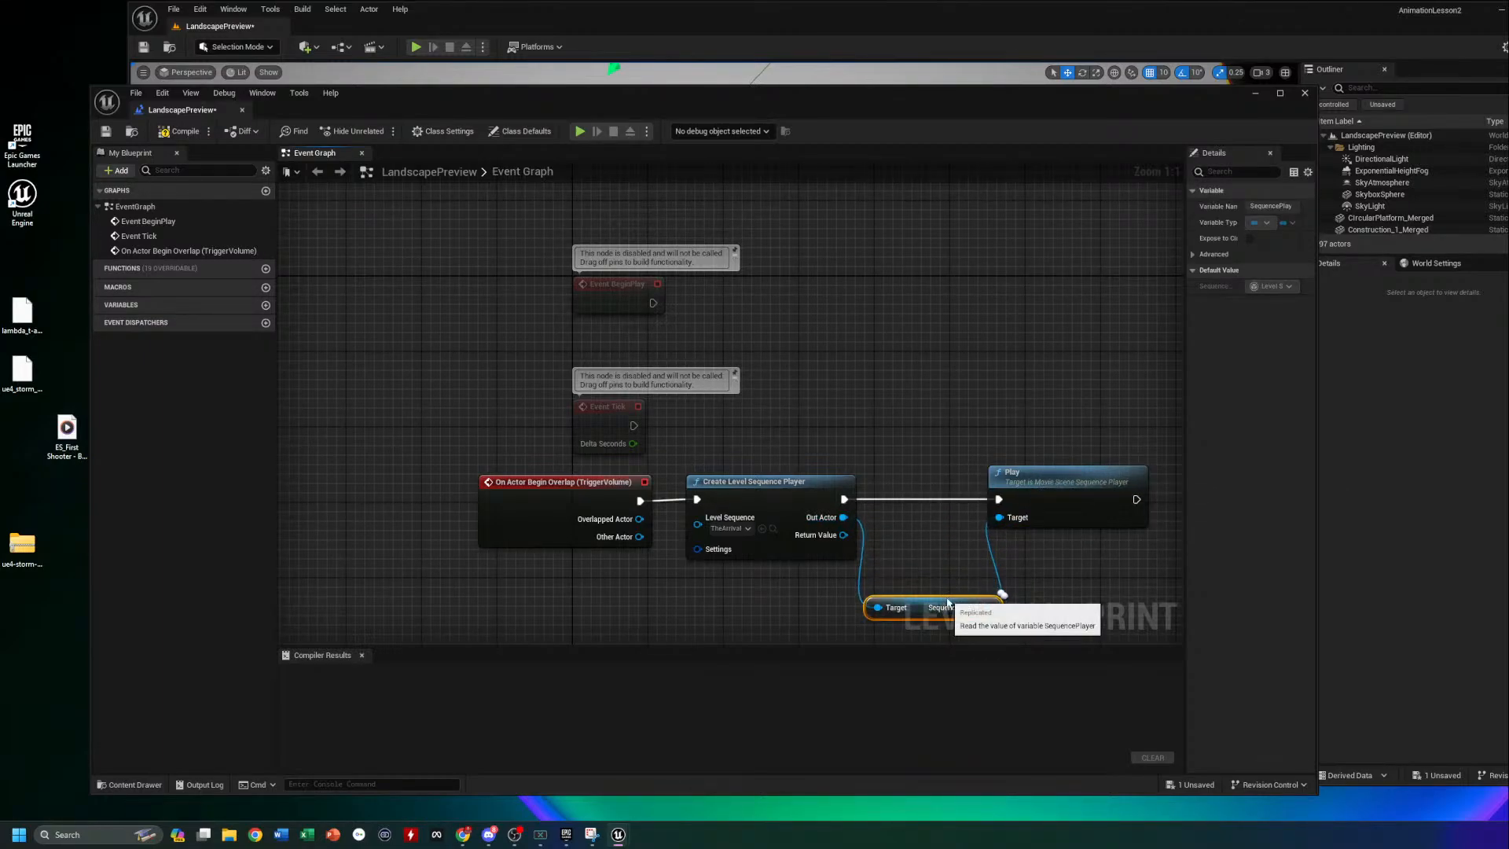
Compile and save the completed Level Blueprint, and close its window
{"action": "left_click", "coordinate": [185, 132]}
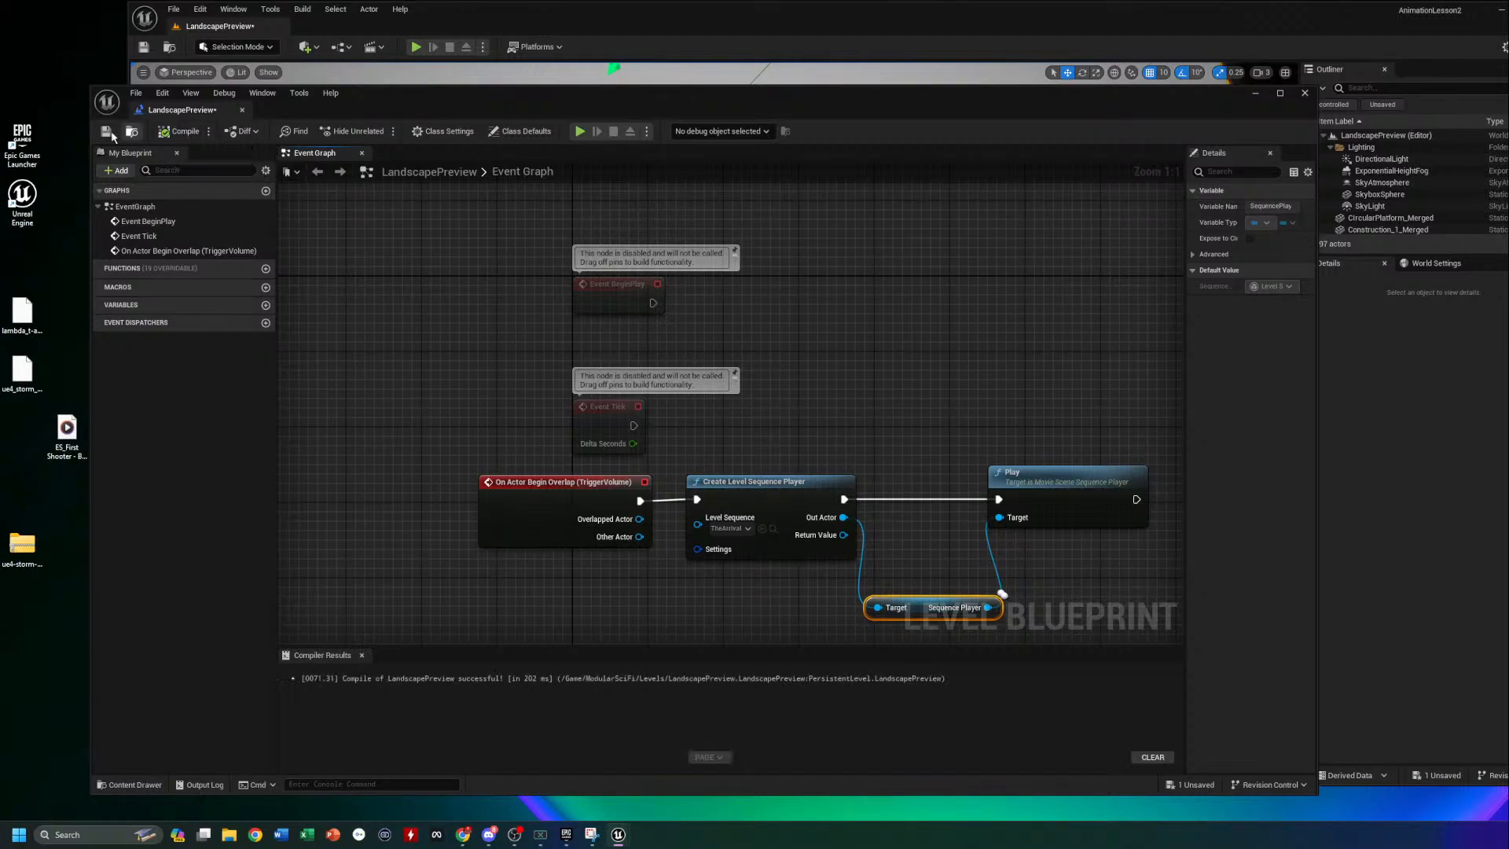
{"action": "left_click", "coordinate": [107, 131]}
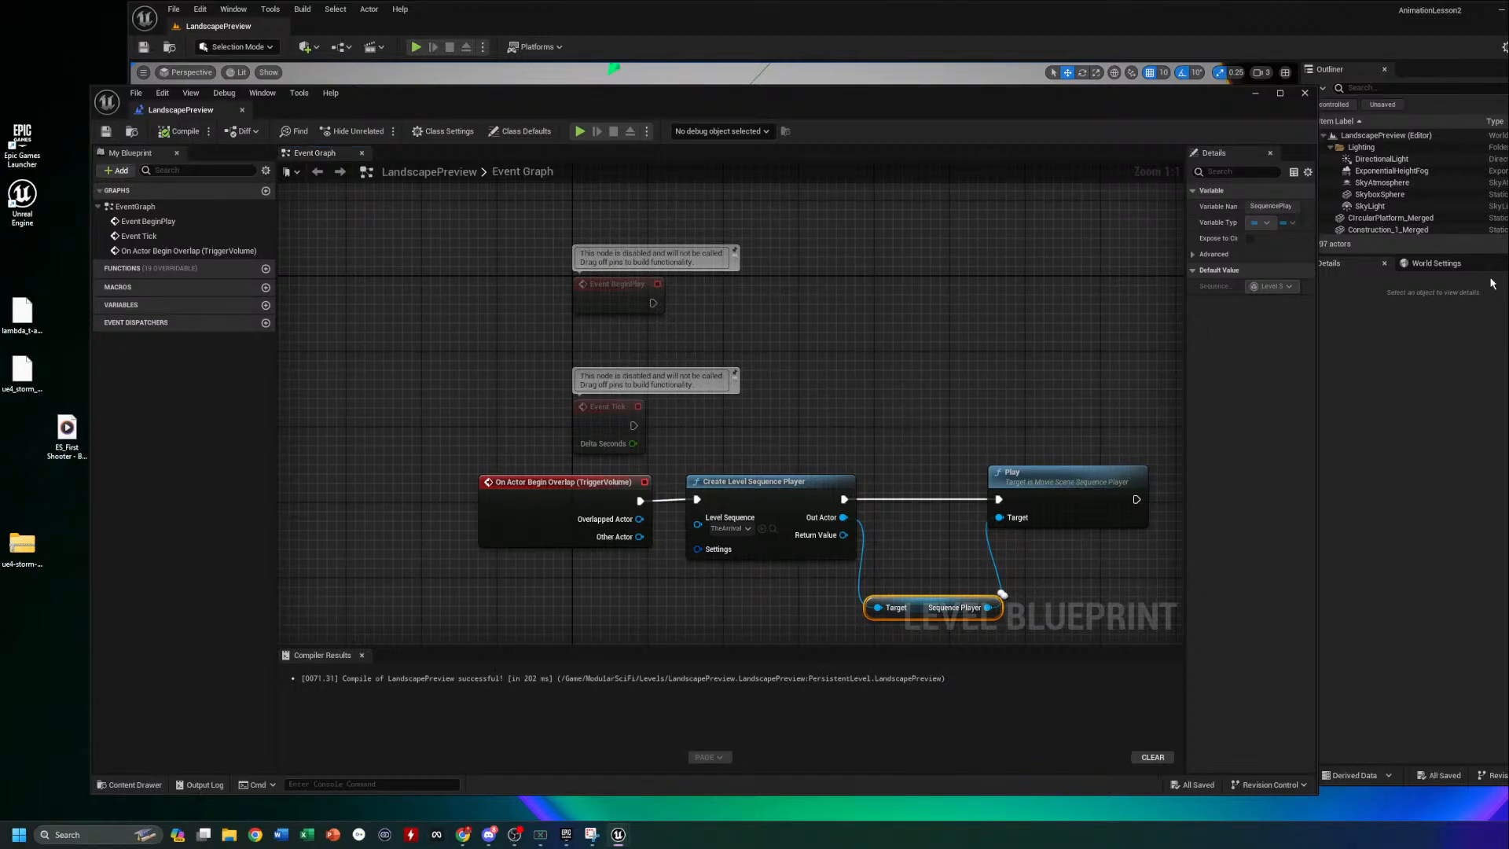
{"action": "left_click", "coordinate": [1304, 94]}
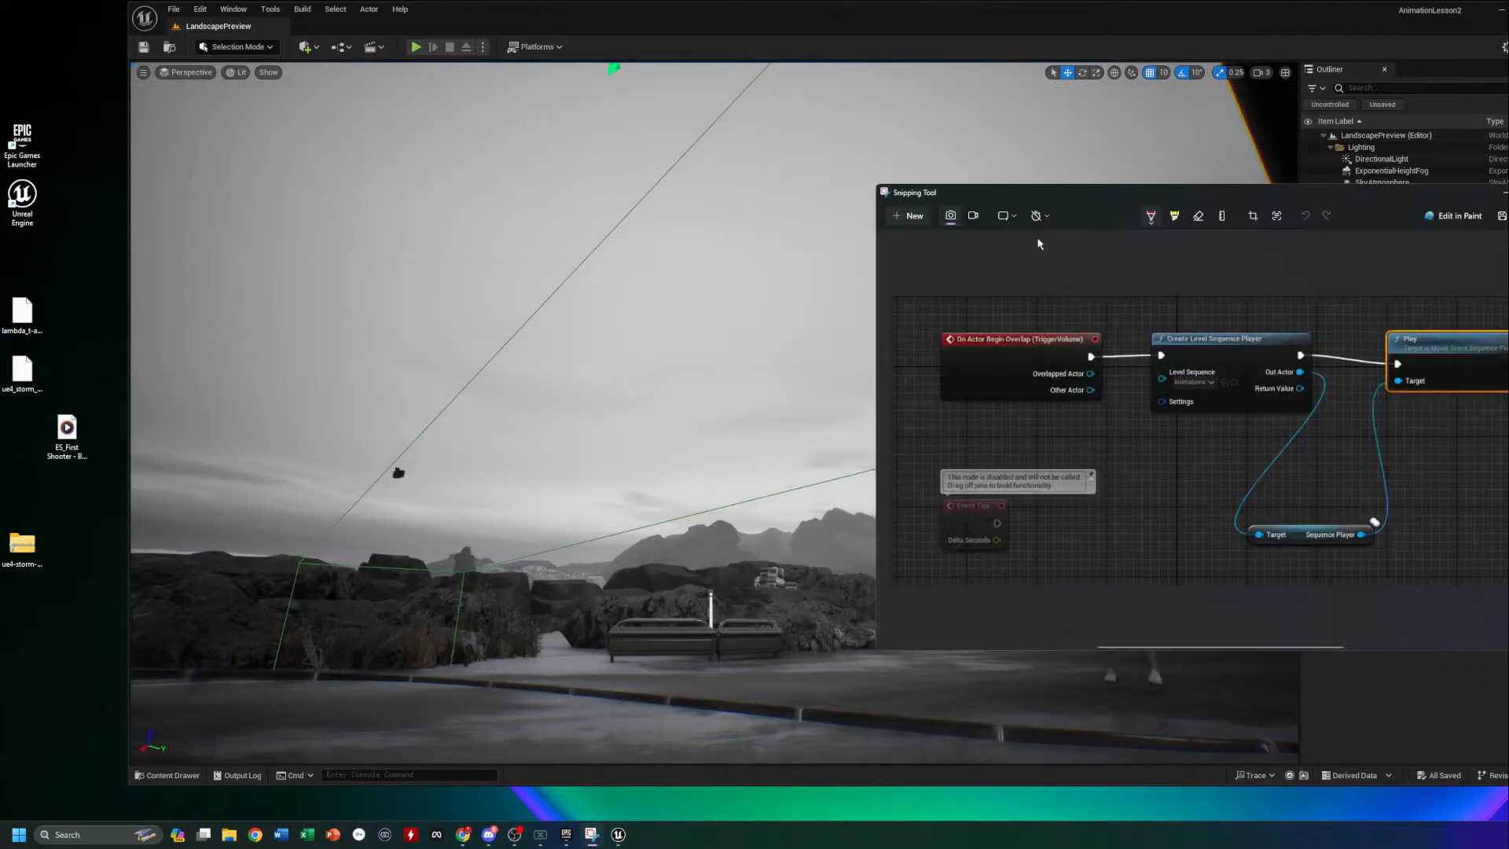
Close the Snipping Tool window with the reference node capture
{"action": "left_click", "coordinate": [1507, 215]}
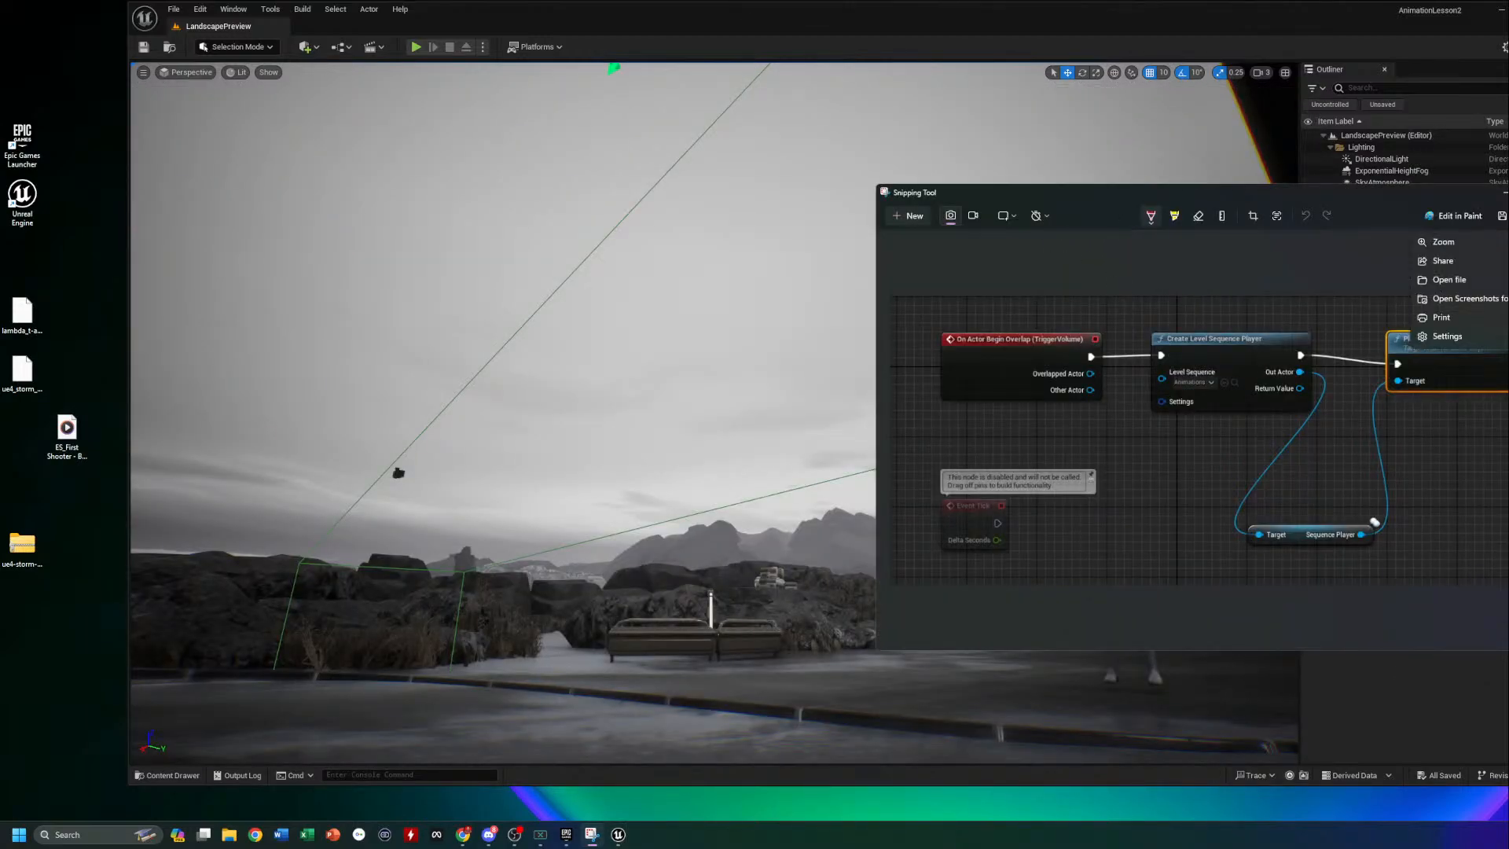
{"action": "left_click", "coordinate": [1389, 223]}
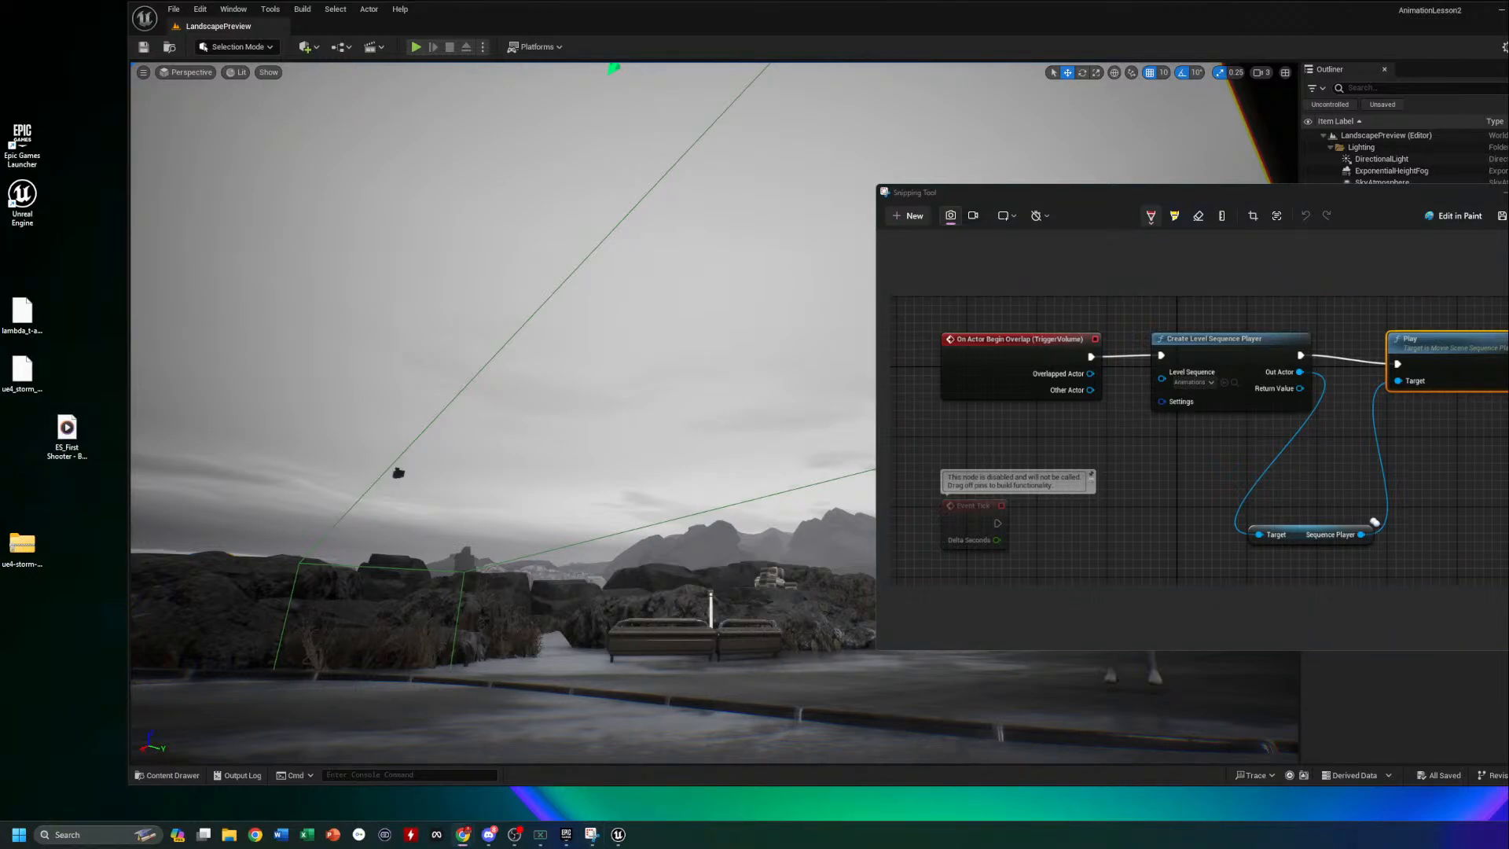
{"action": "left_click", "coordinate": [1508, 192]}
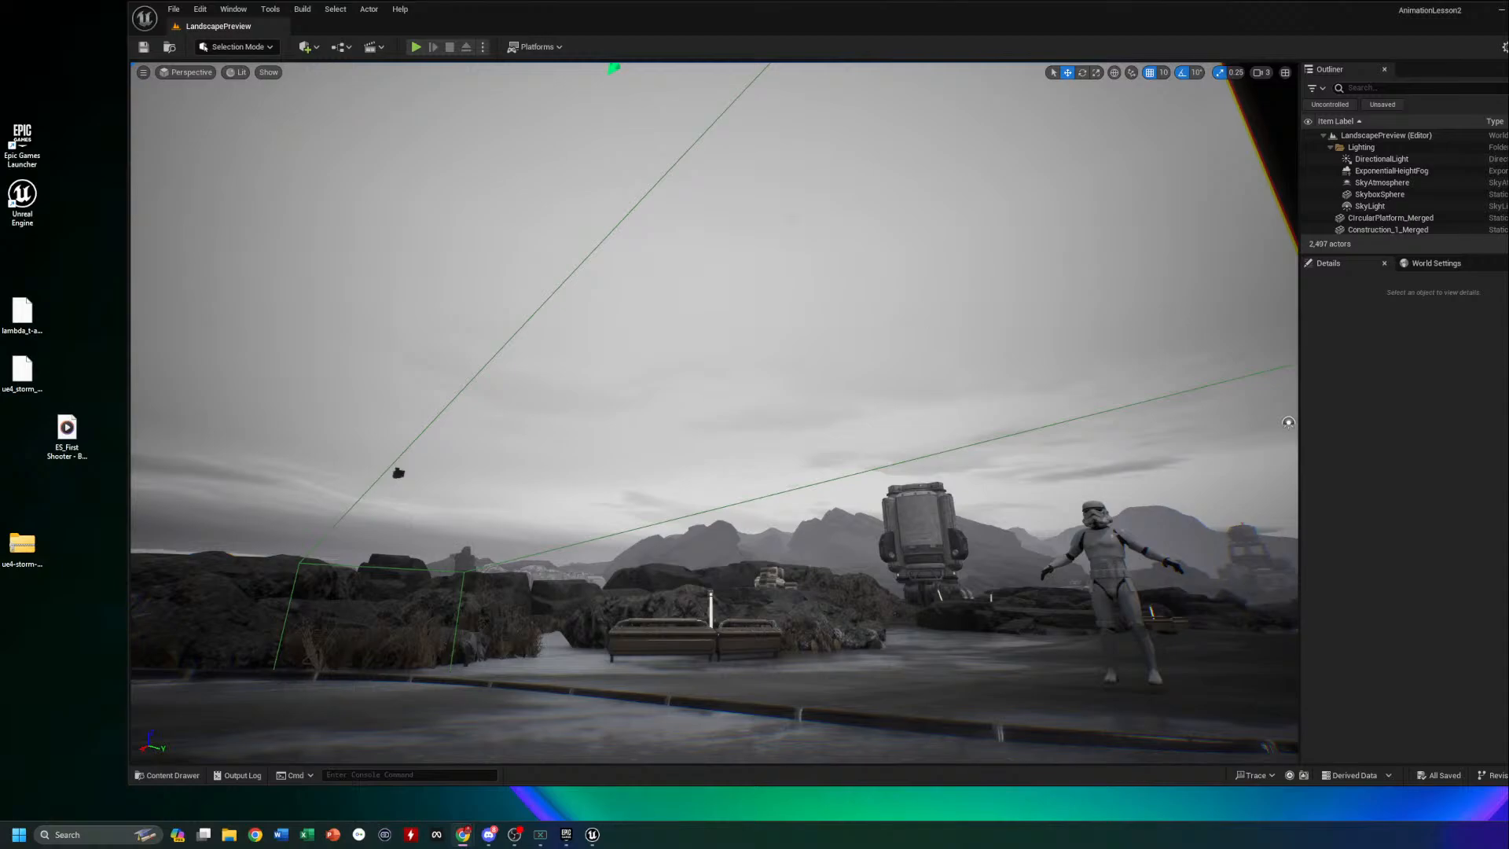
Play-test the level by walking the character into the TriggerVolume, stop the session and select the TriggerVolume
{"action": "left_click", "coordinate": [415, 48]}
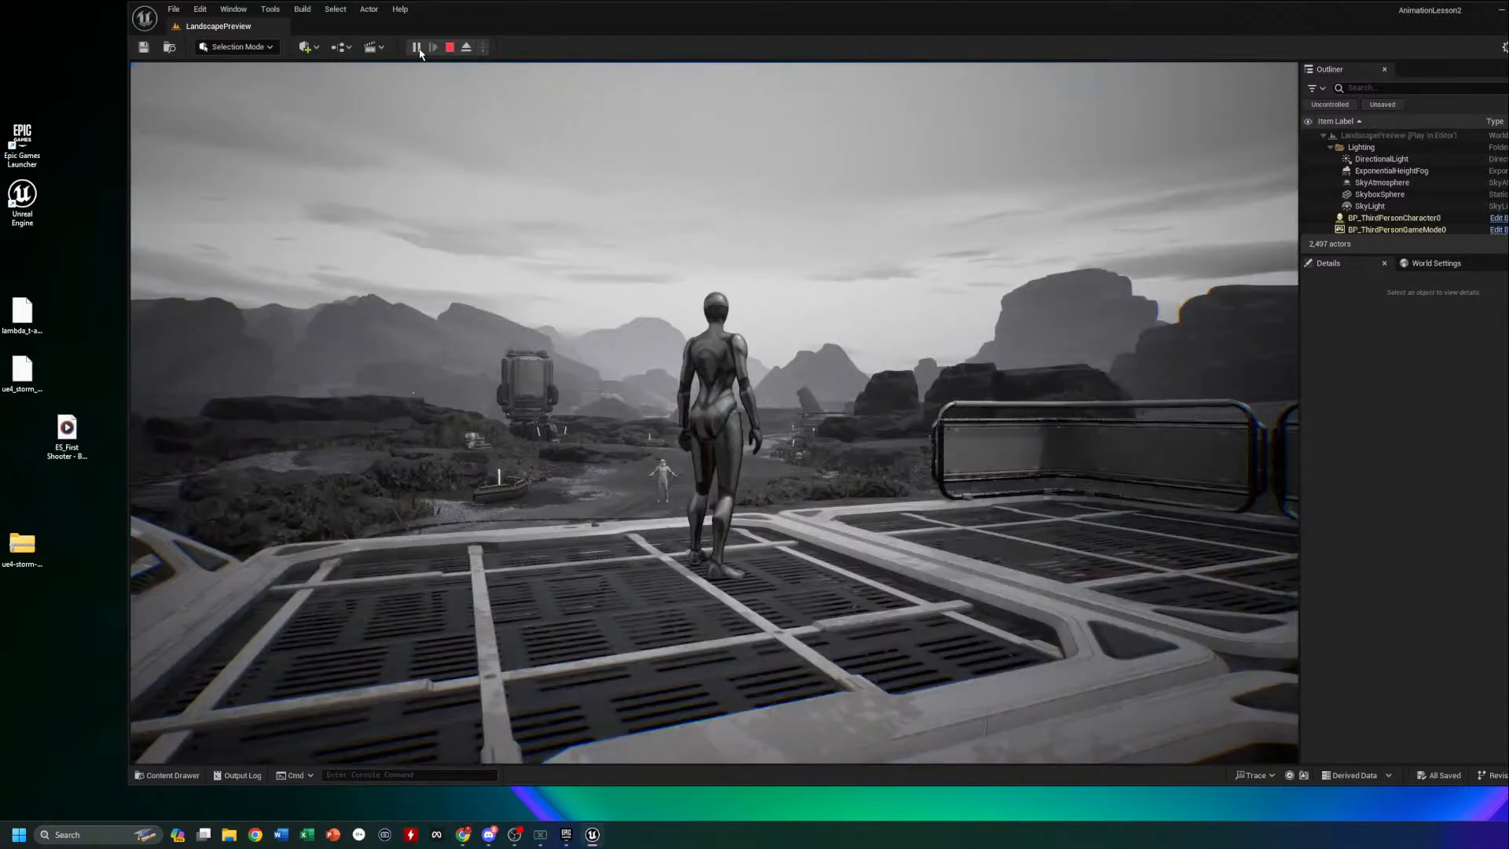
{"action": "key", "text": "w"}
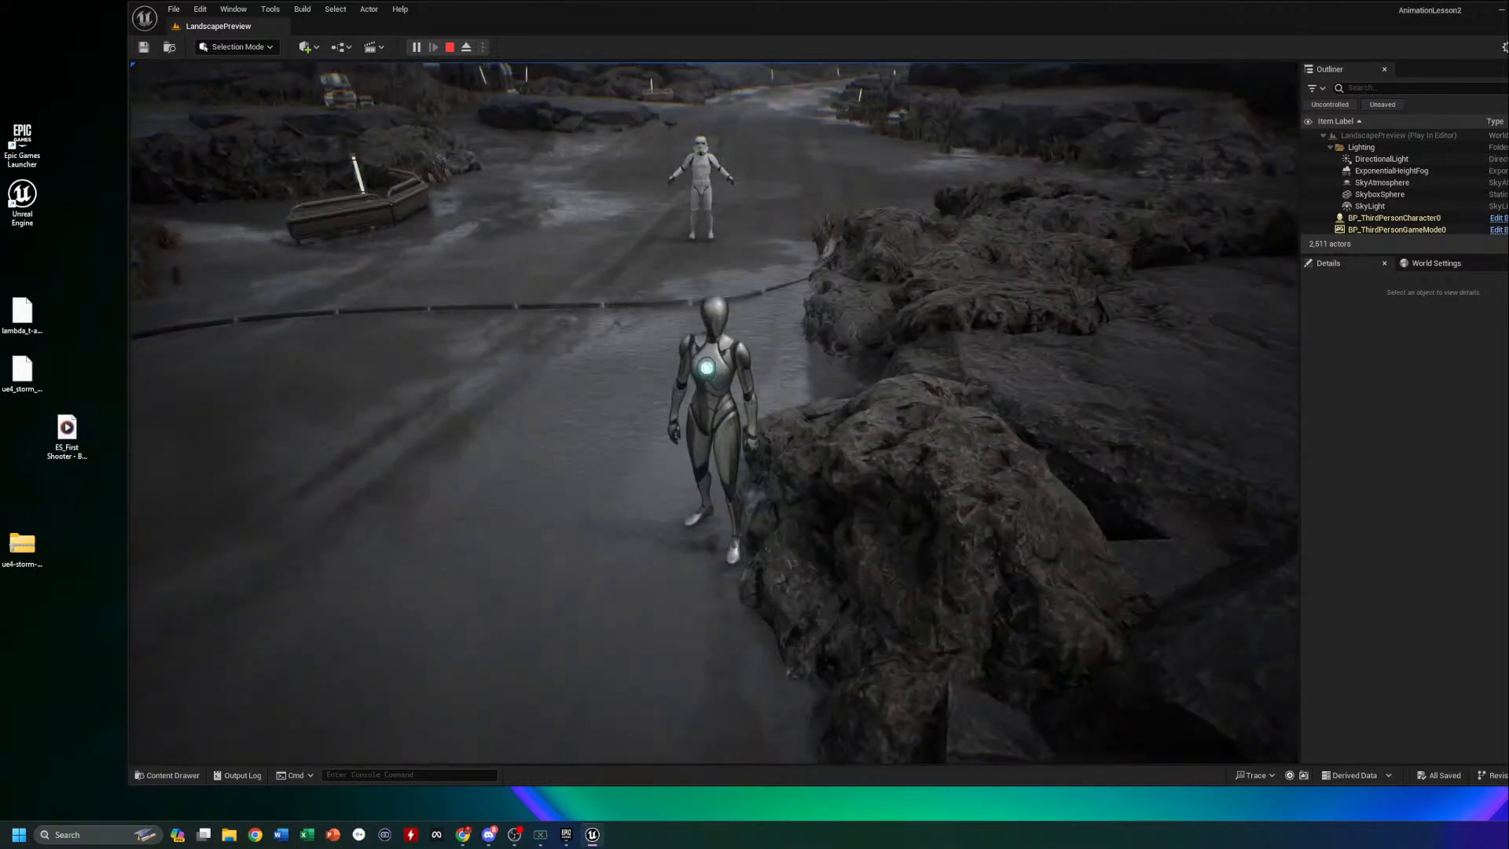
{"action": "key", "text": "Escape"}
{"action": "left_click", "coordinate": [753, 317]}
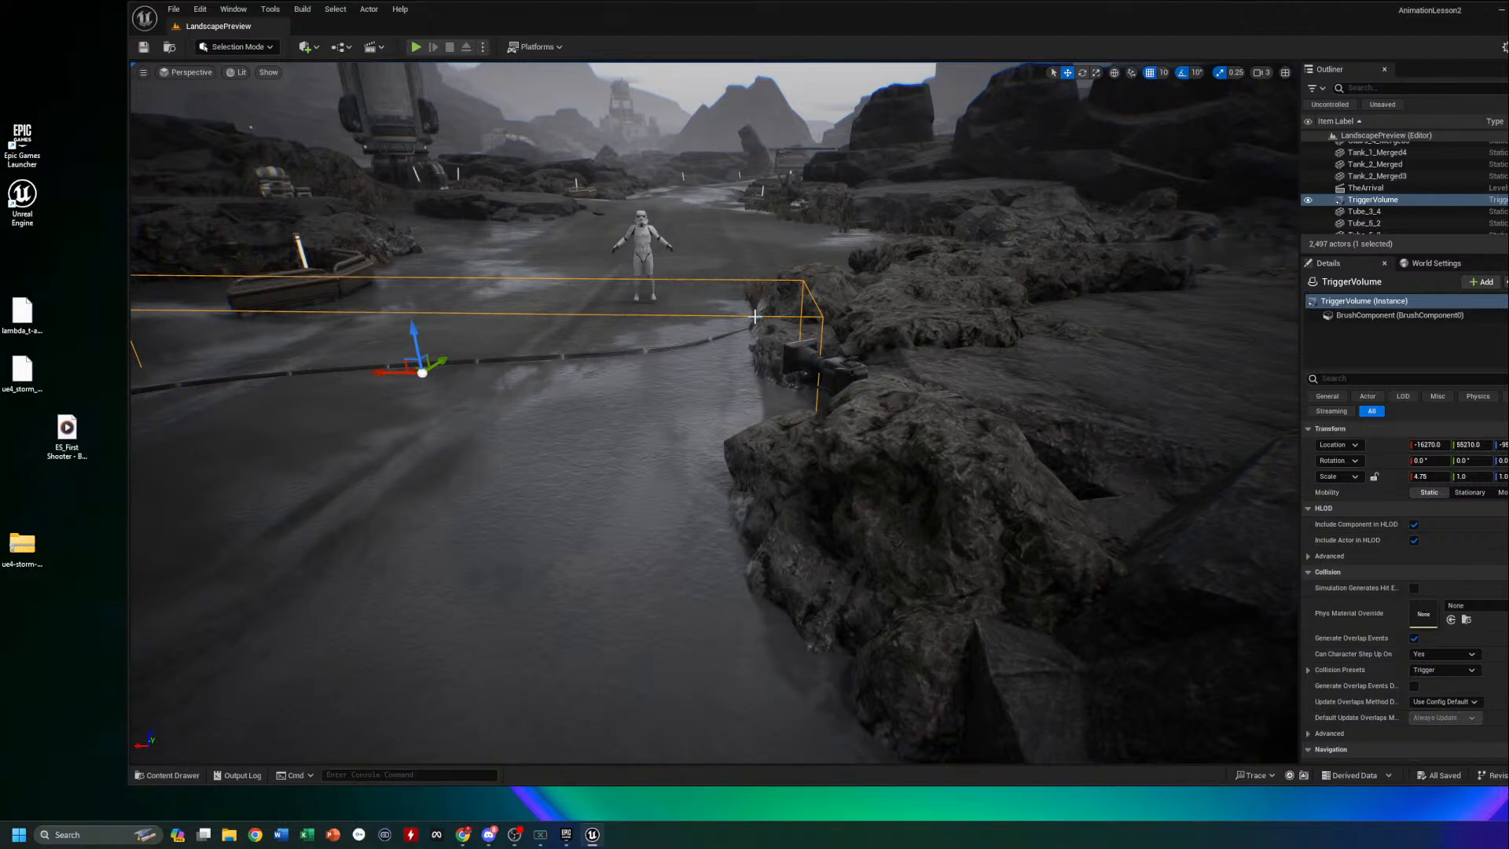
Open TheArrival in Sequencer and render it as an AVI video sequence at 1280 x 720 with the filename TheArrival
{"action": "left_click", "coordinate": [375, 49]}
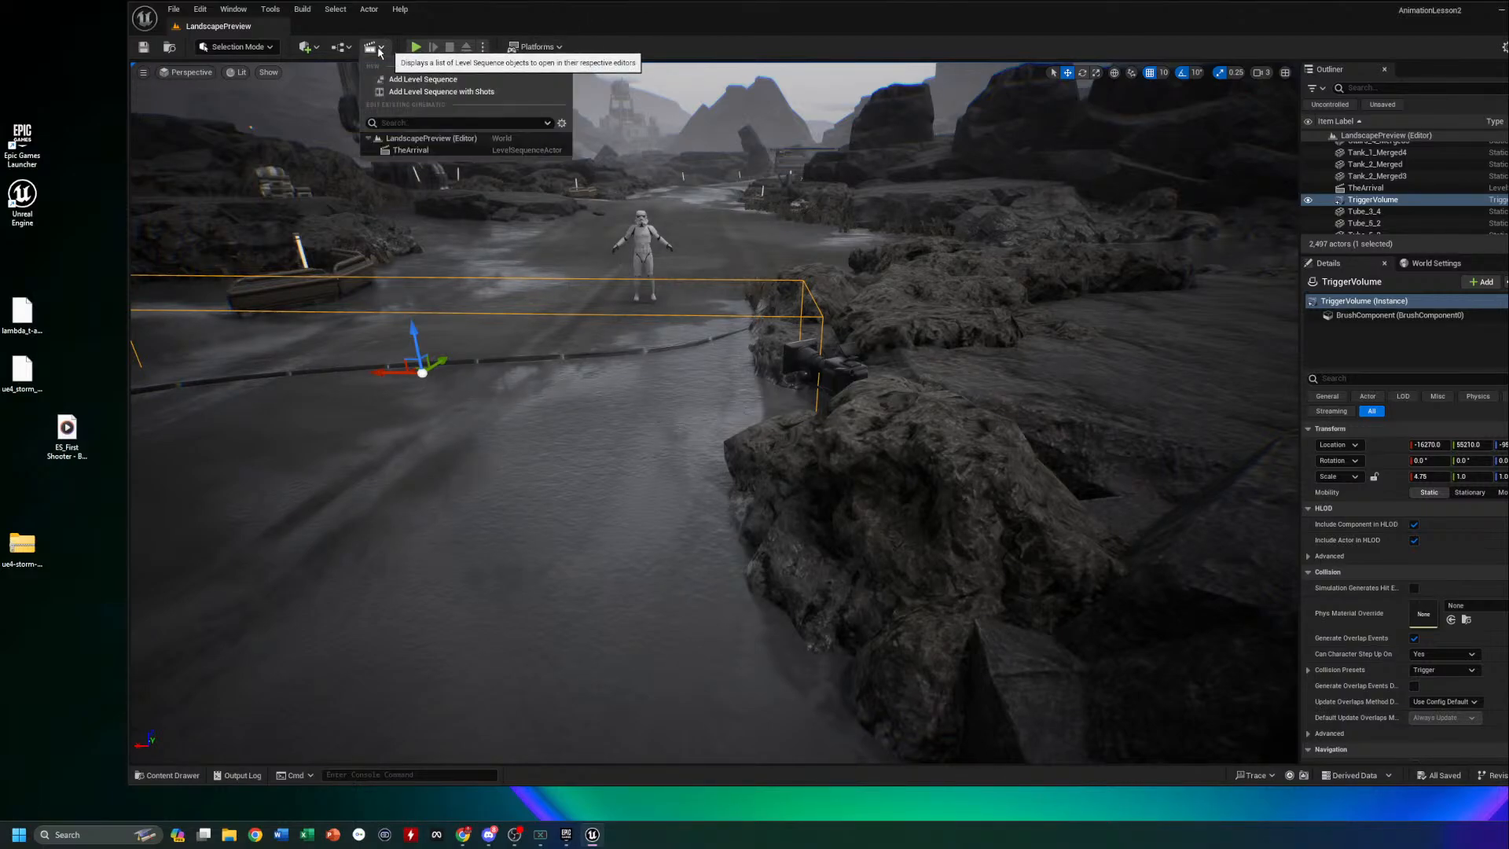
{"action": "left_click", "coordinate": [424, 149]}
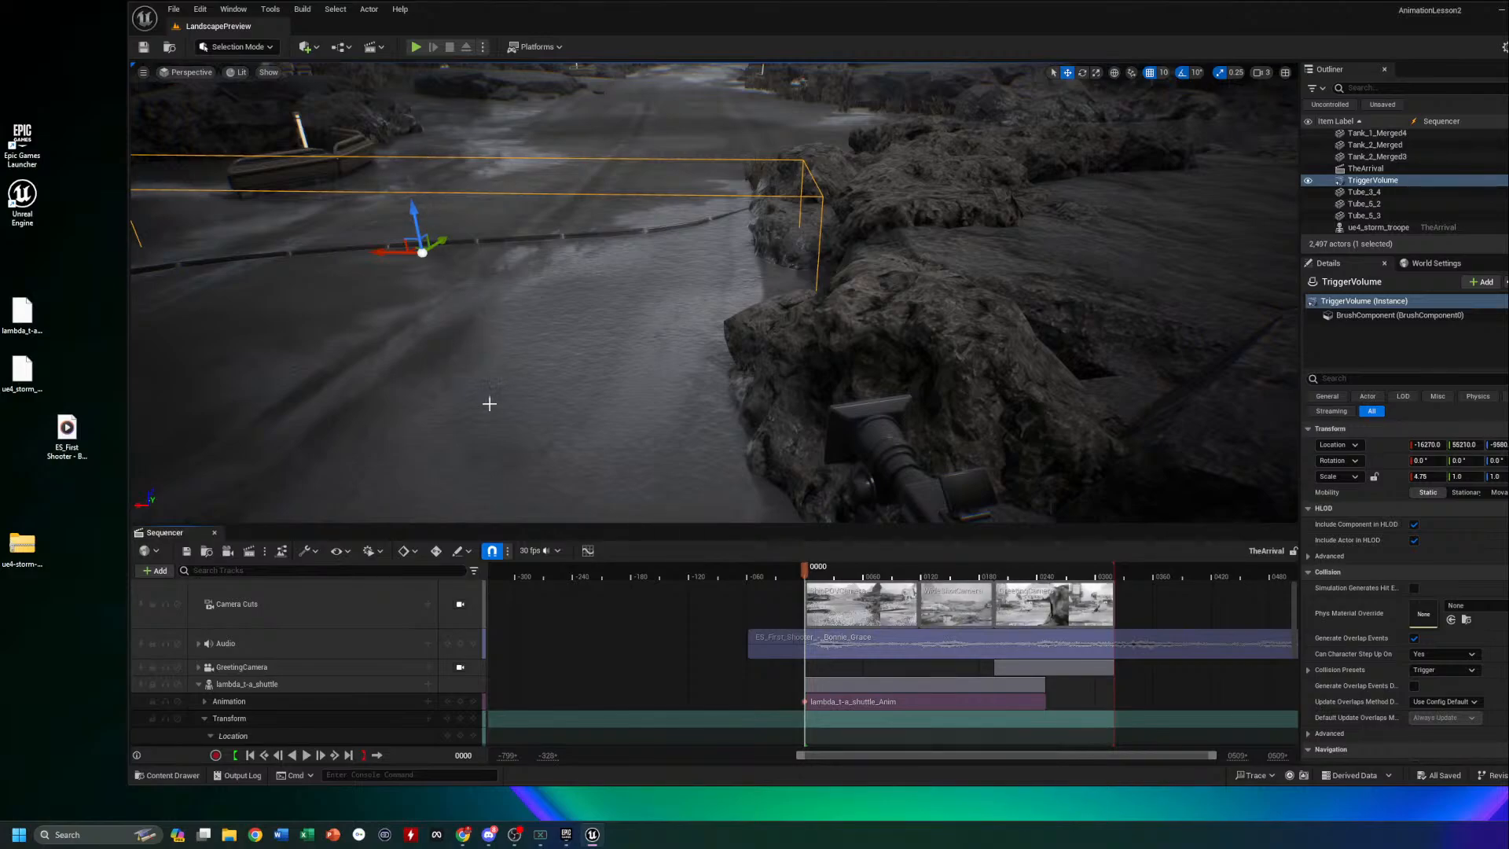
{"action": "left_click", "coordinate": [251, 552]}
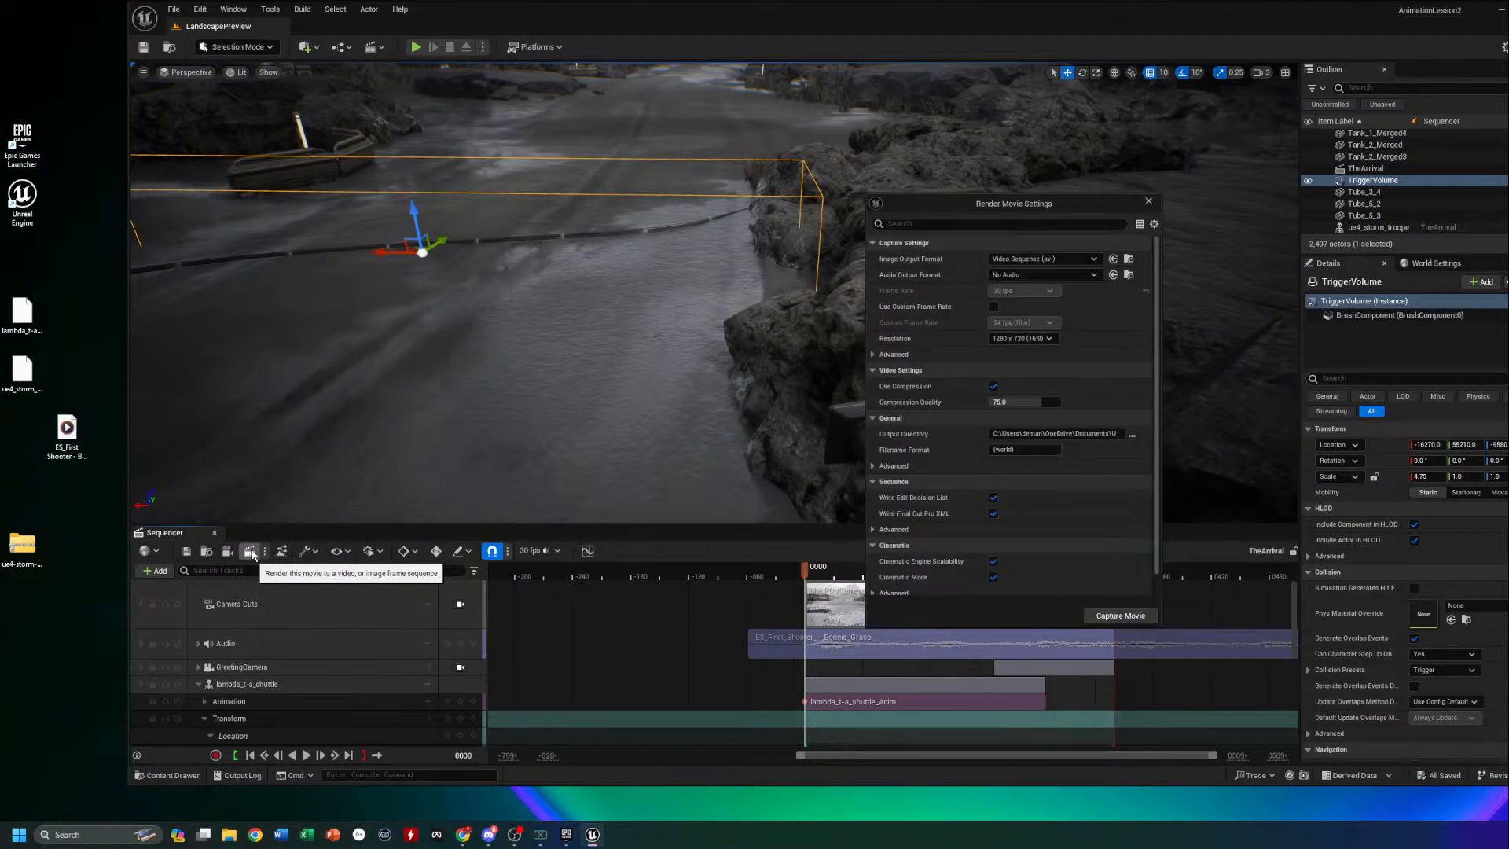
{"action": "left_click", "coordinate": [1022, 450]}
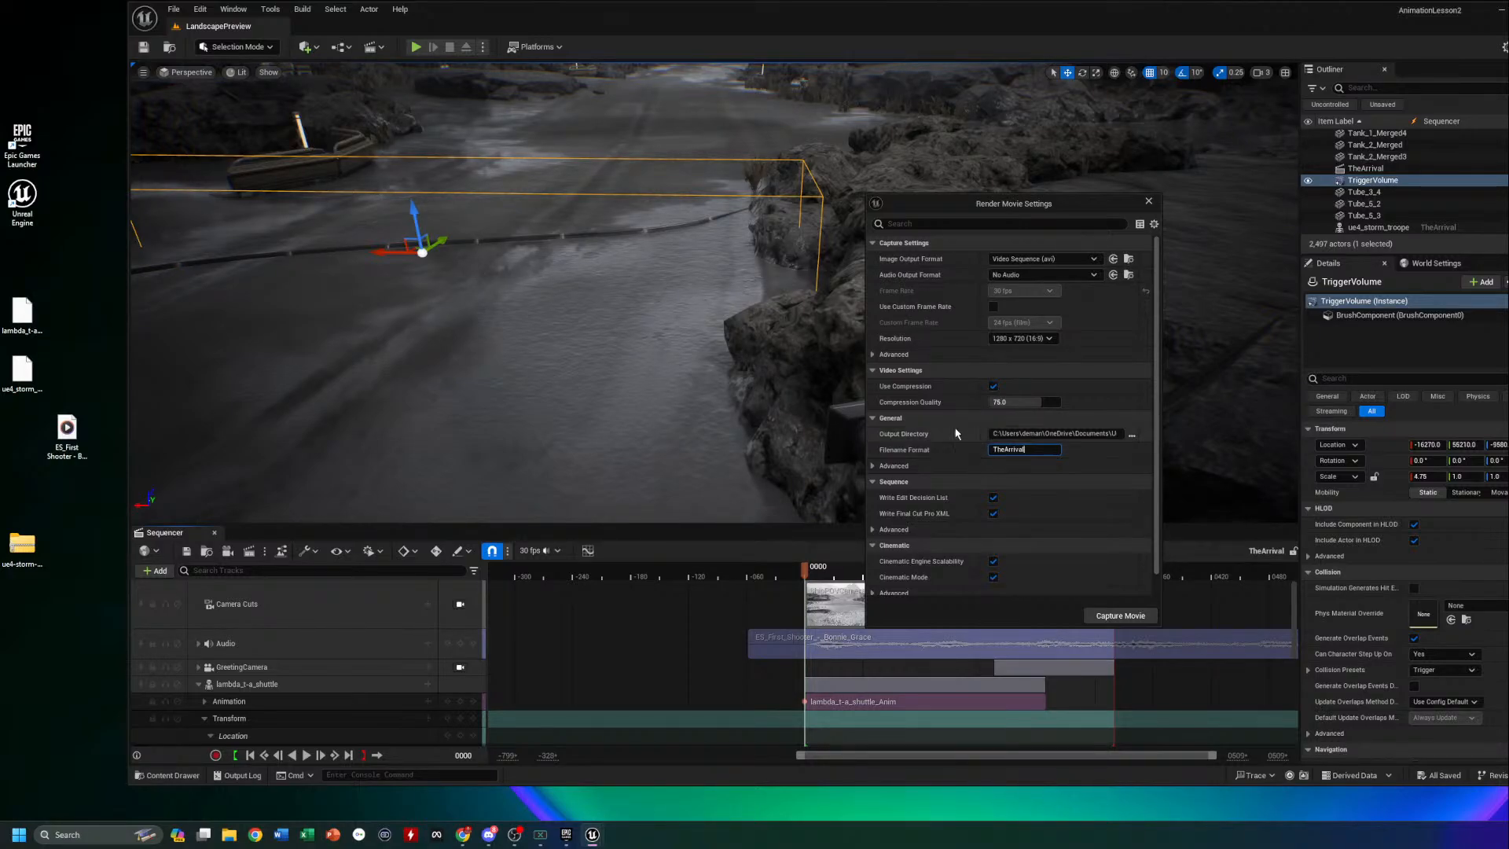
{"action": "left_click", "coordinate": [1119, 615]}
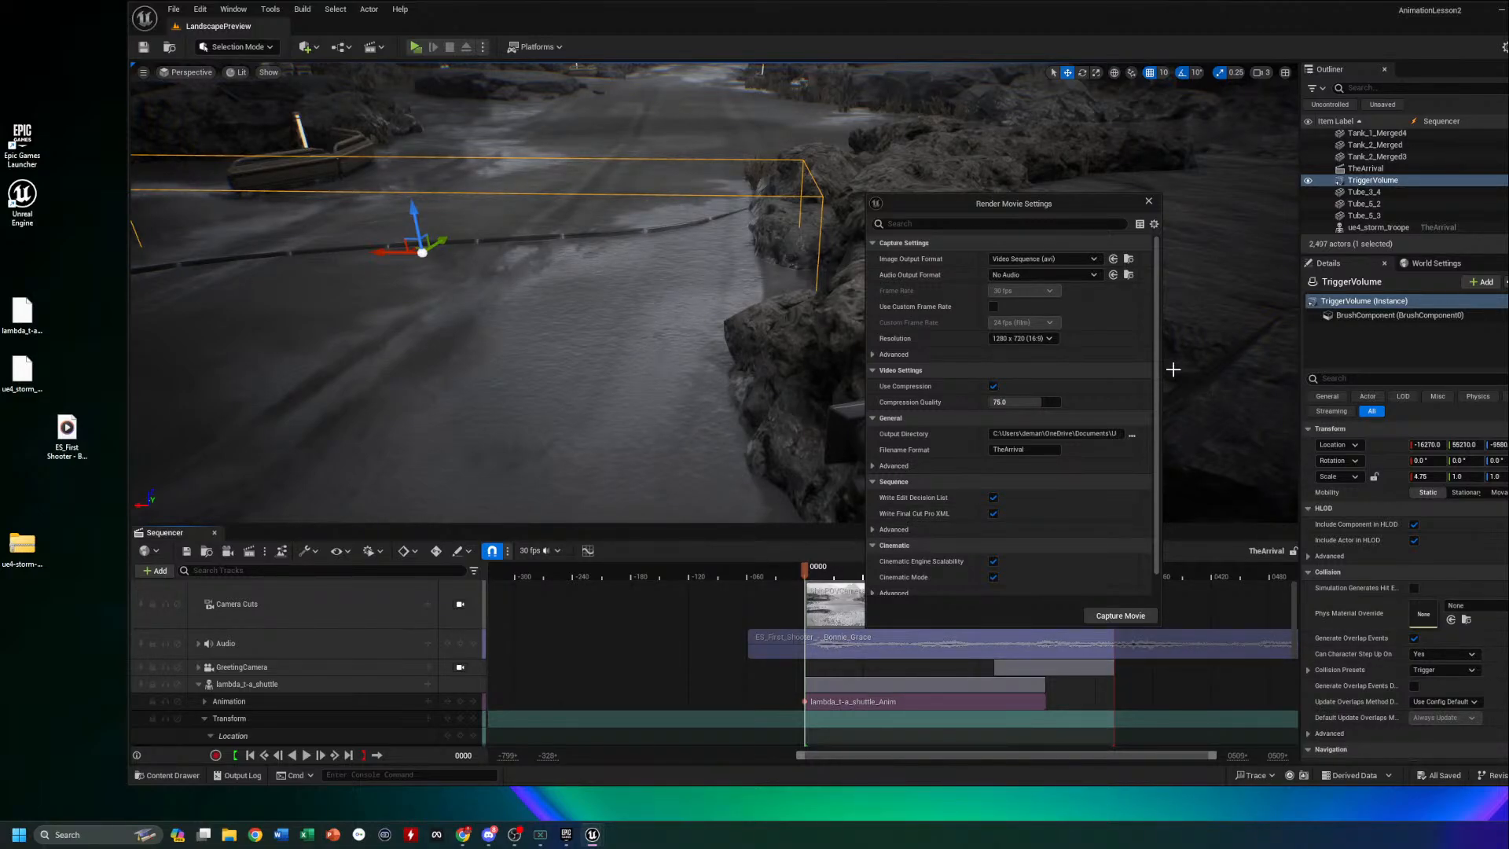
Close the render settings and look for the rendered movie in the AnimationLesson2 folder under Unreal Projects
{"action": "left_click", "coordinate": [1148, 202]}
{"action": "left_click", "coordinate": [228, 834]}
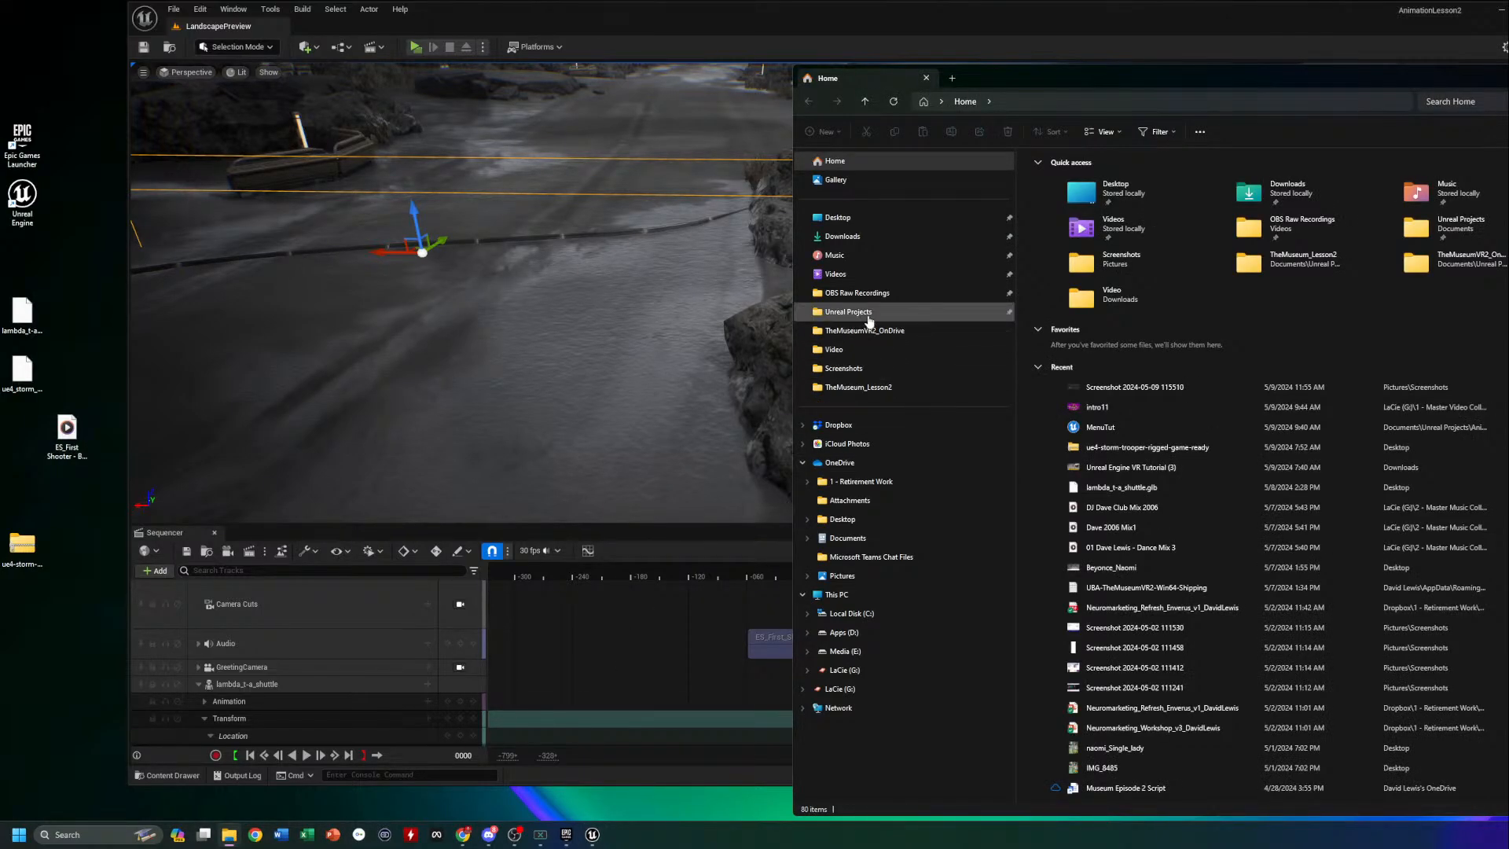
{"action": "left_click", "coordinate": [867, 314]}
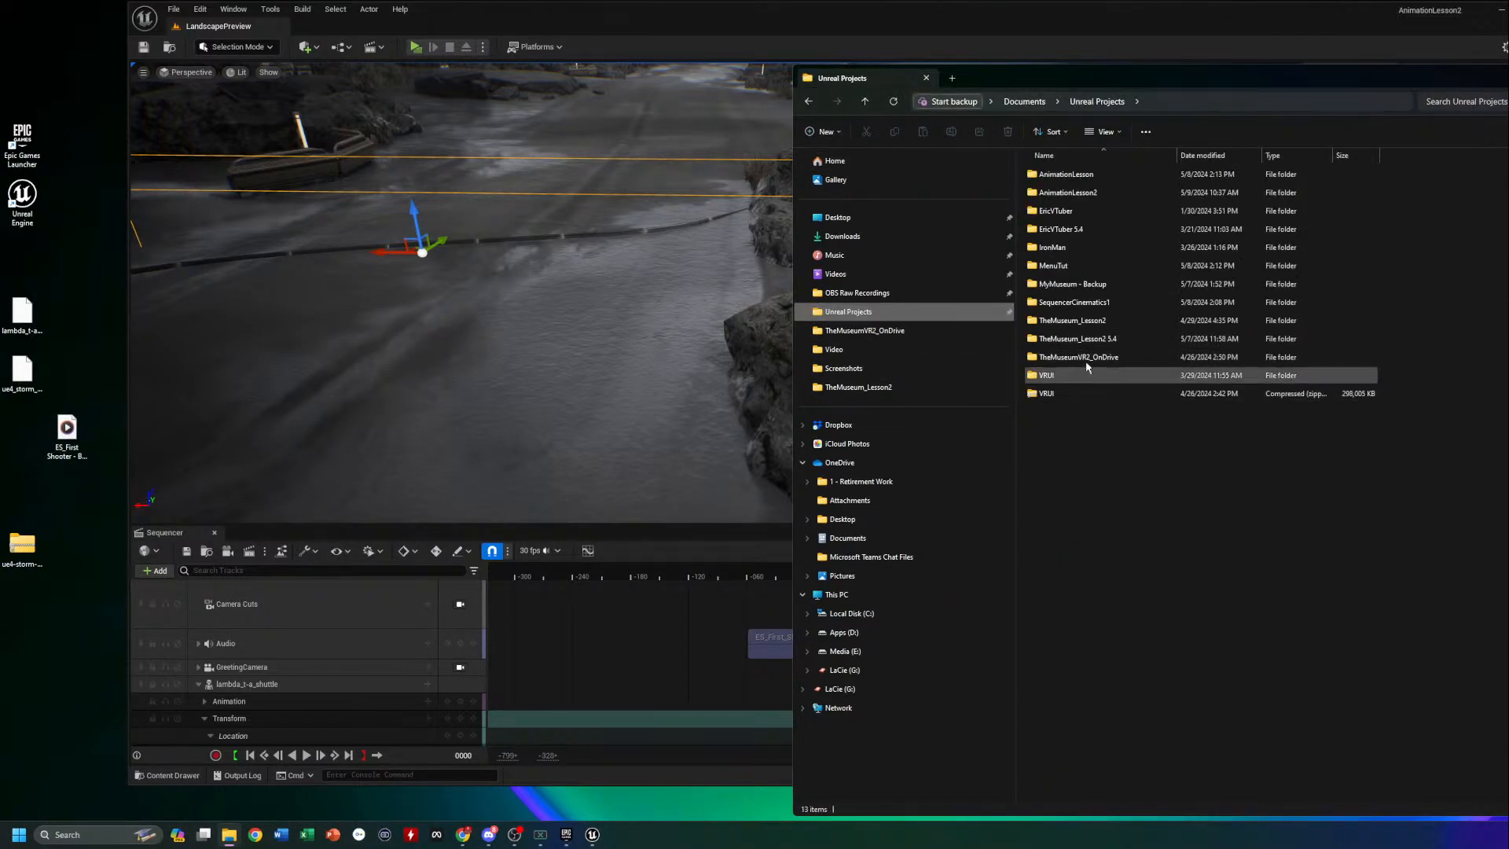
{"action": "double_click", "coordinate": [1095, 193]}
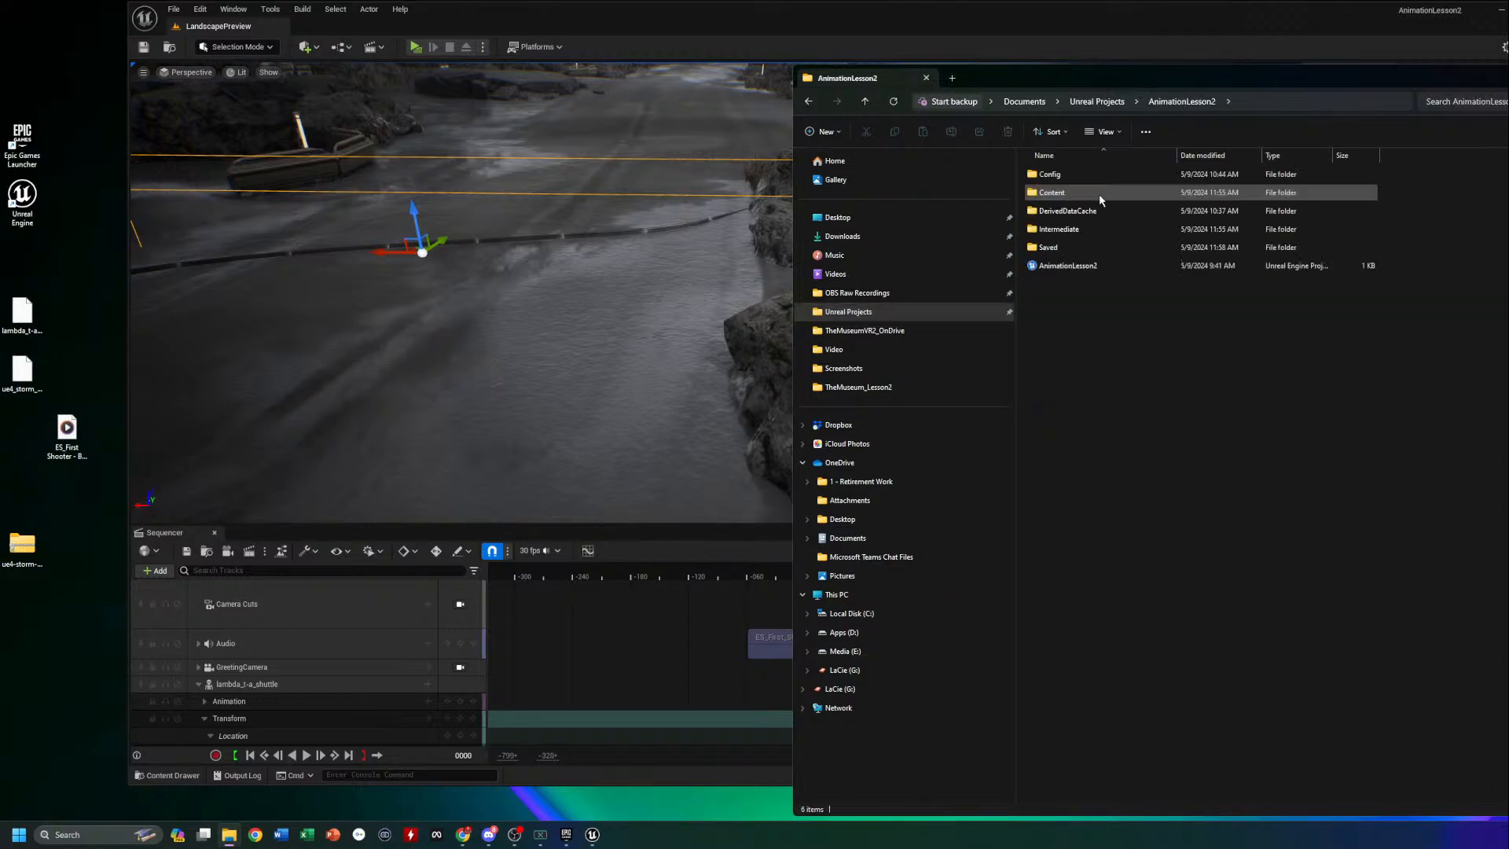
{"action": "left_click", "coordinate": [1507, 78]}
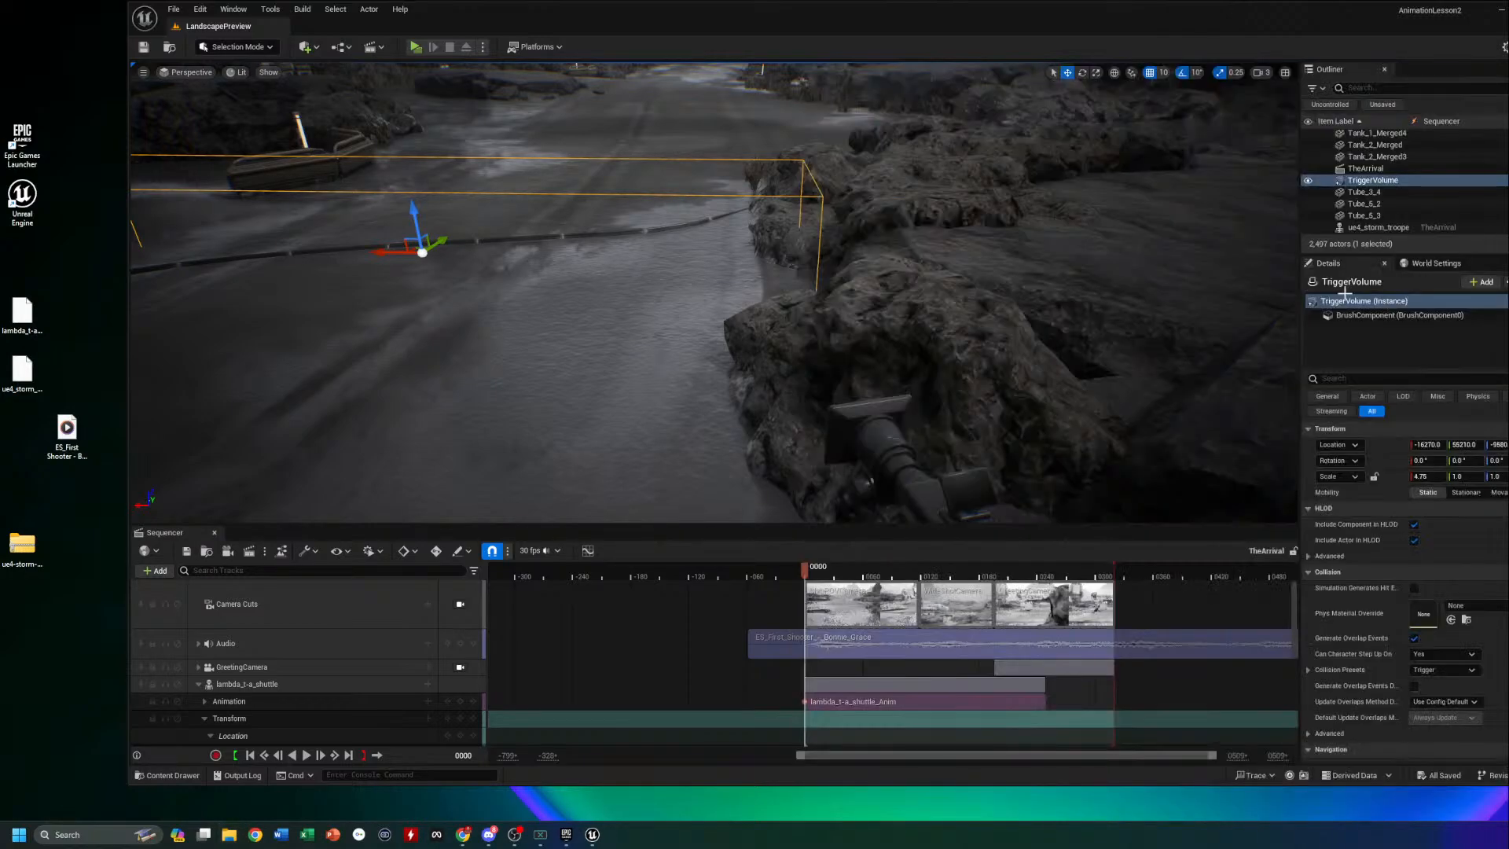
Check the output directory in the sequence's render movie settings, browse its folder location, and close without rendering
{"action": "left_click", "coordinate": [250, 551]}
{"action": "left_click", "coordinate": [1094, 435]}
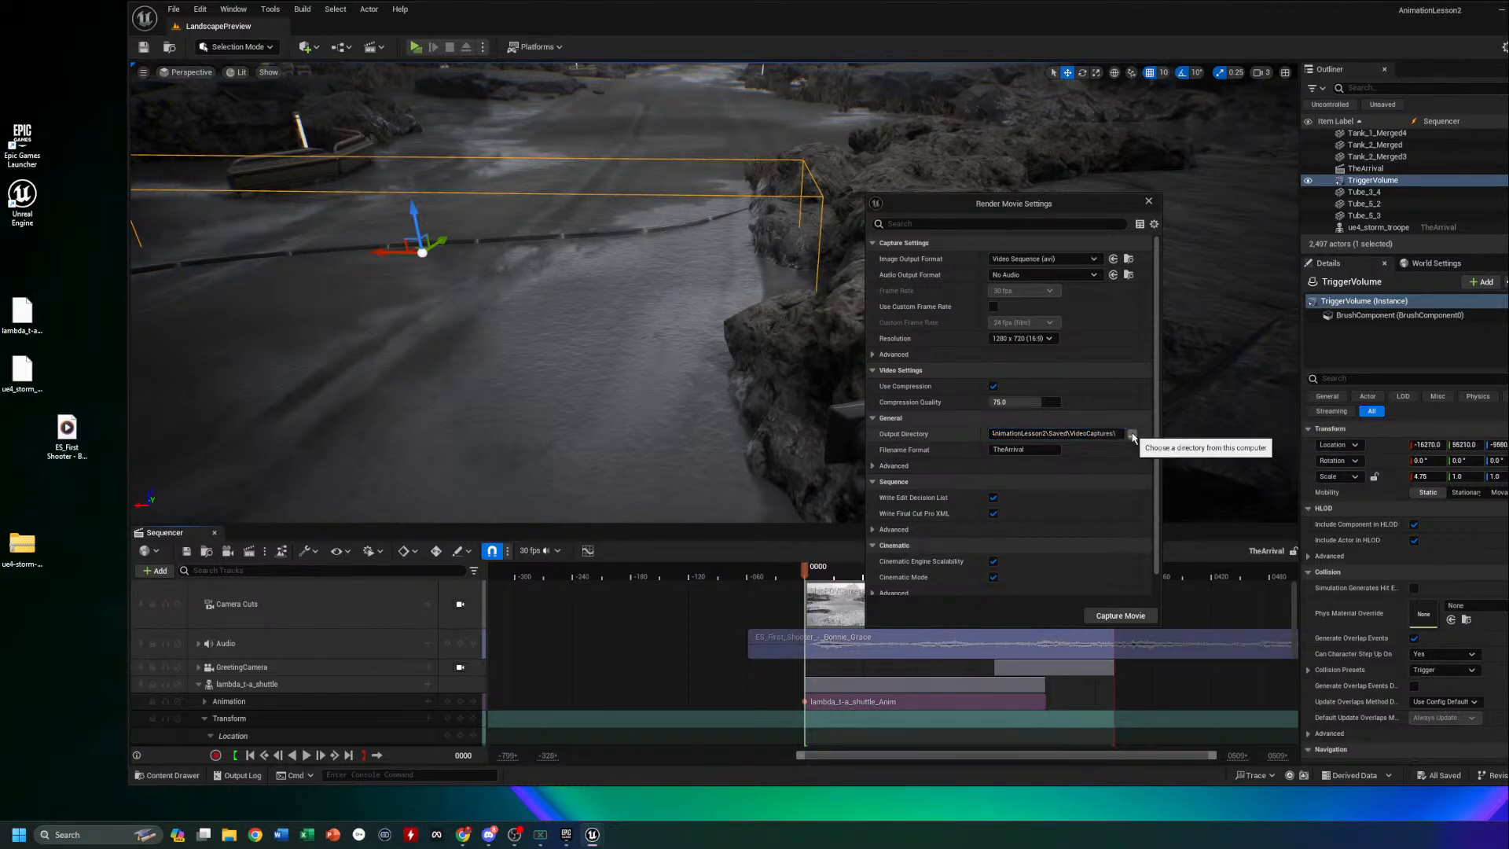
{"action": "left_click", "coordinate": [1131, 435]}
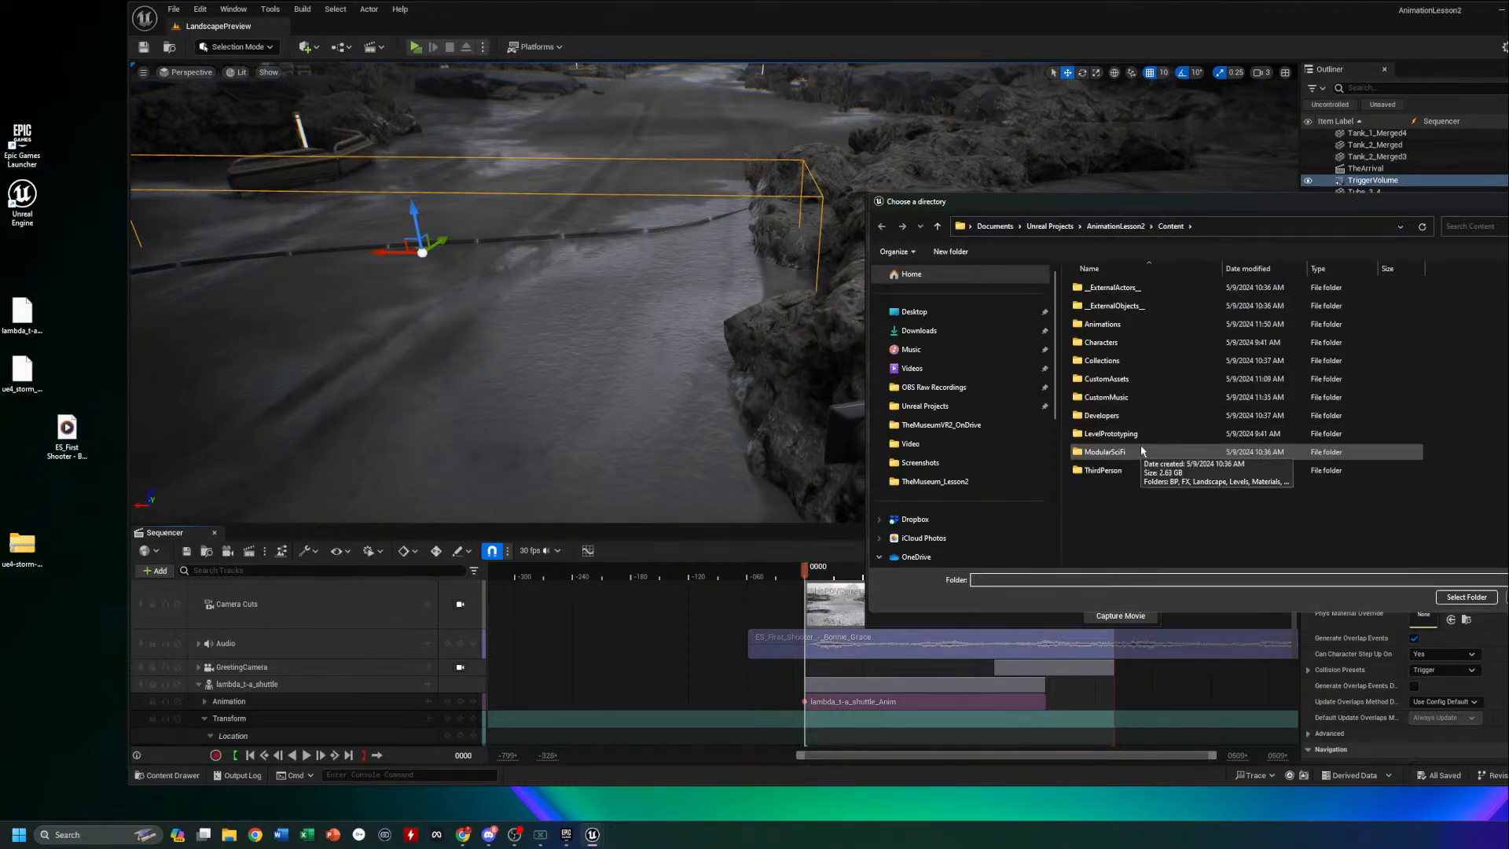
{"action": "left_click", "coordinate": [1507, 597]}
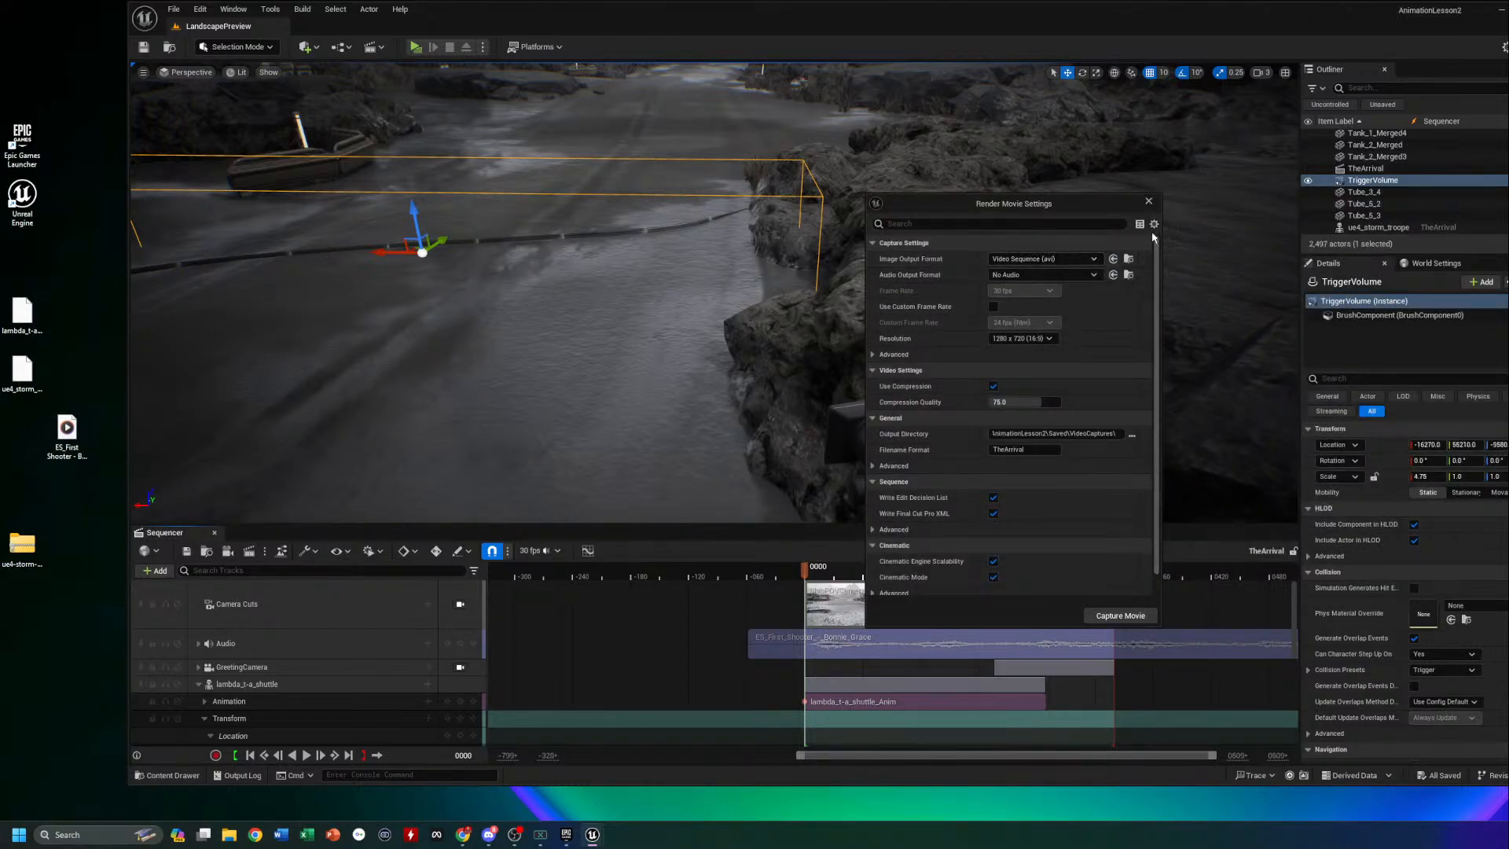
{"action": "left_click", "coordinate": [1148, 201]}
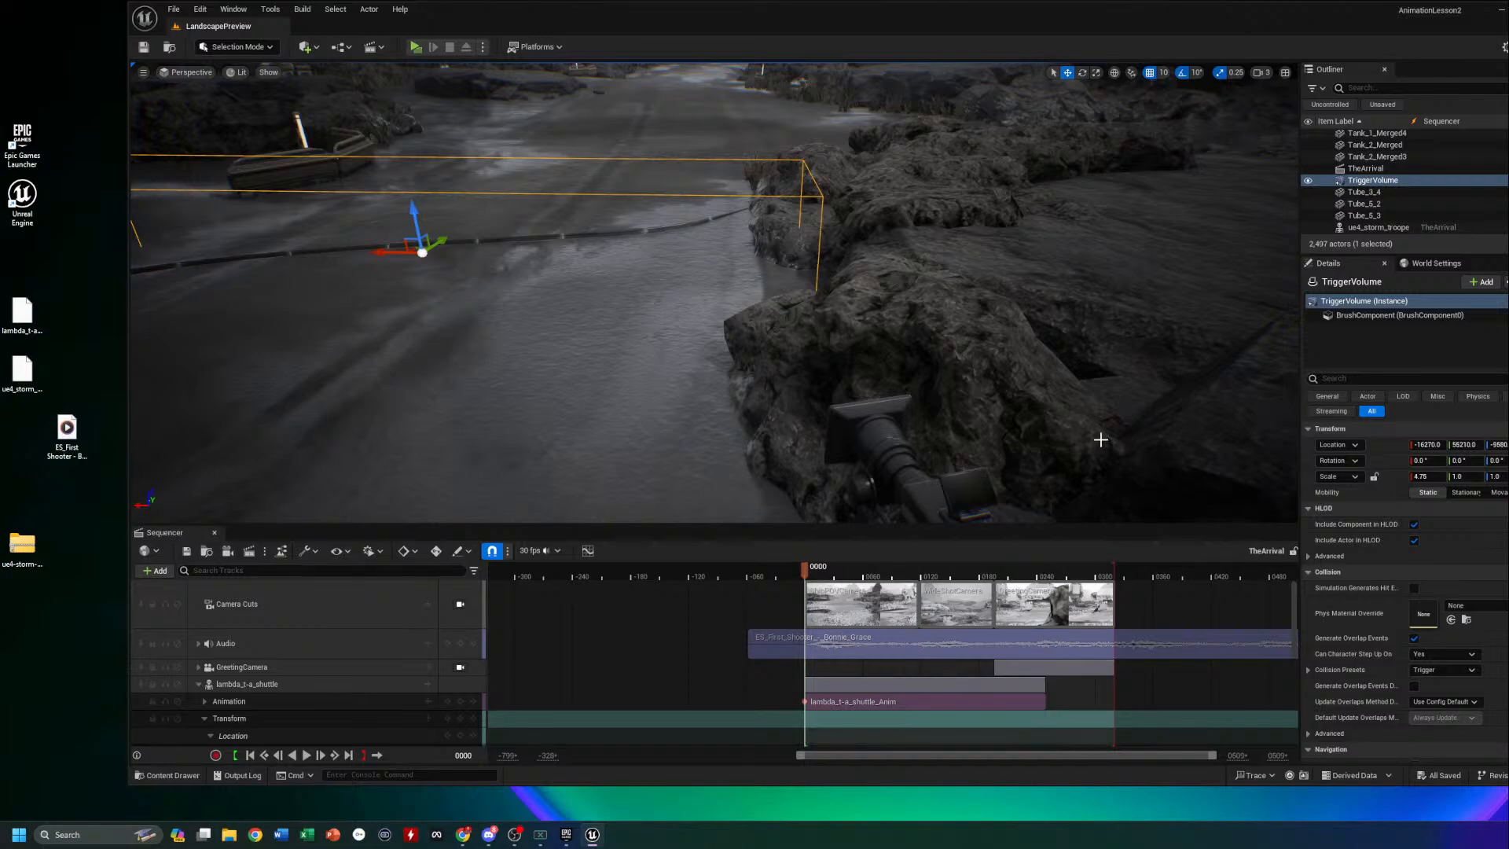
Focus on the TriggerVolume and examine its placement on the road from several viewpoints
{"action": "key", "text": "f"}
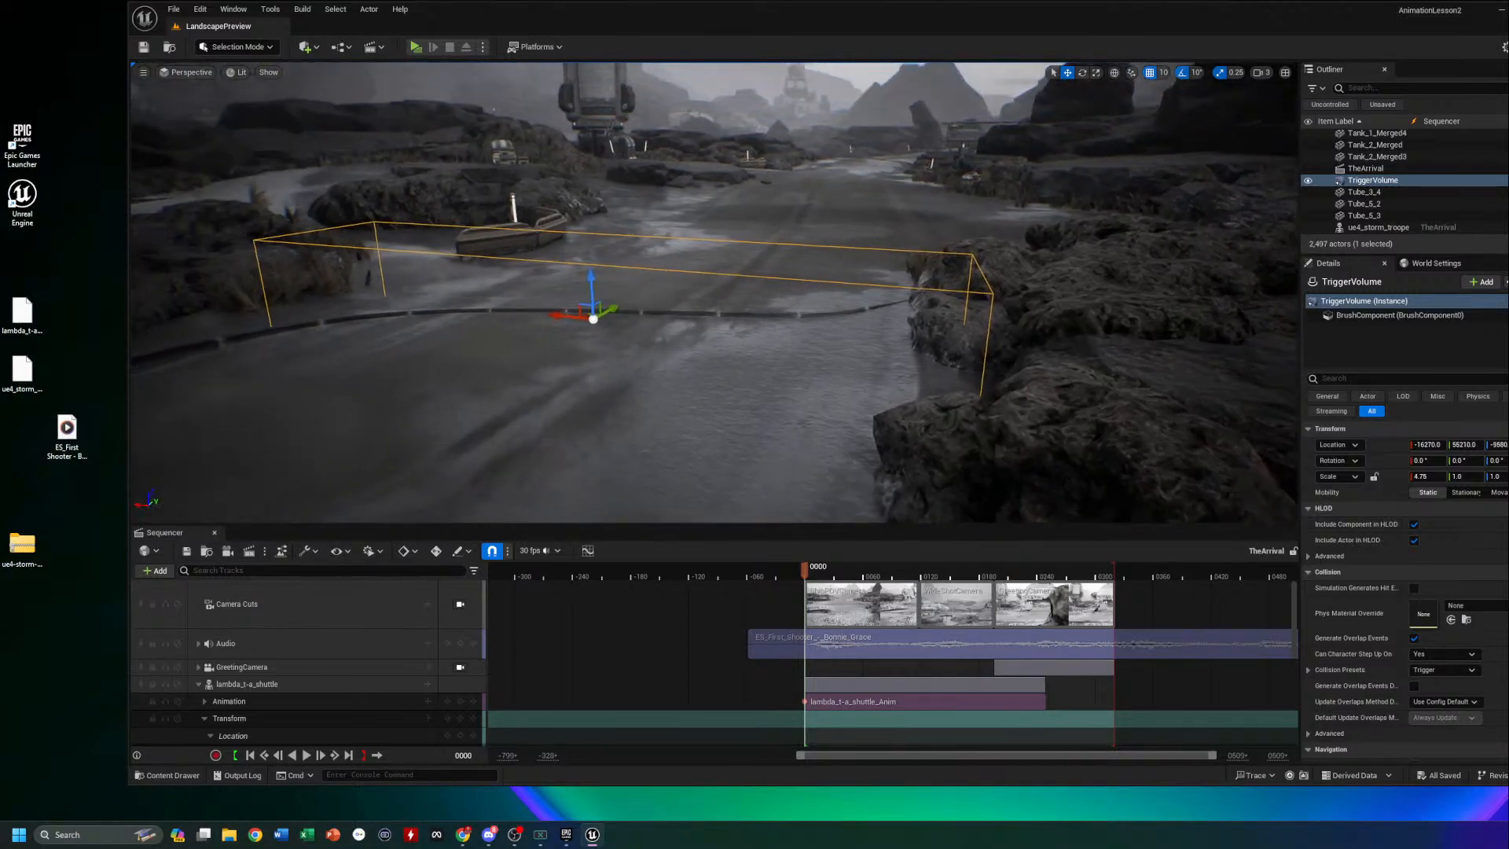
{"action": "right_click_drag", "start_coordinate": [908, 396], "coordinate": [965, 399]}
{"action": "key", "text": "s"}
{"action": "key", "text": "e"}
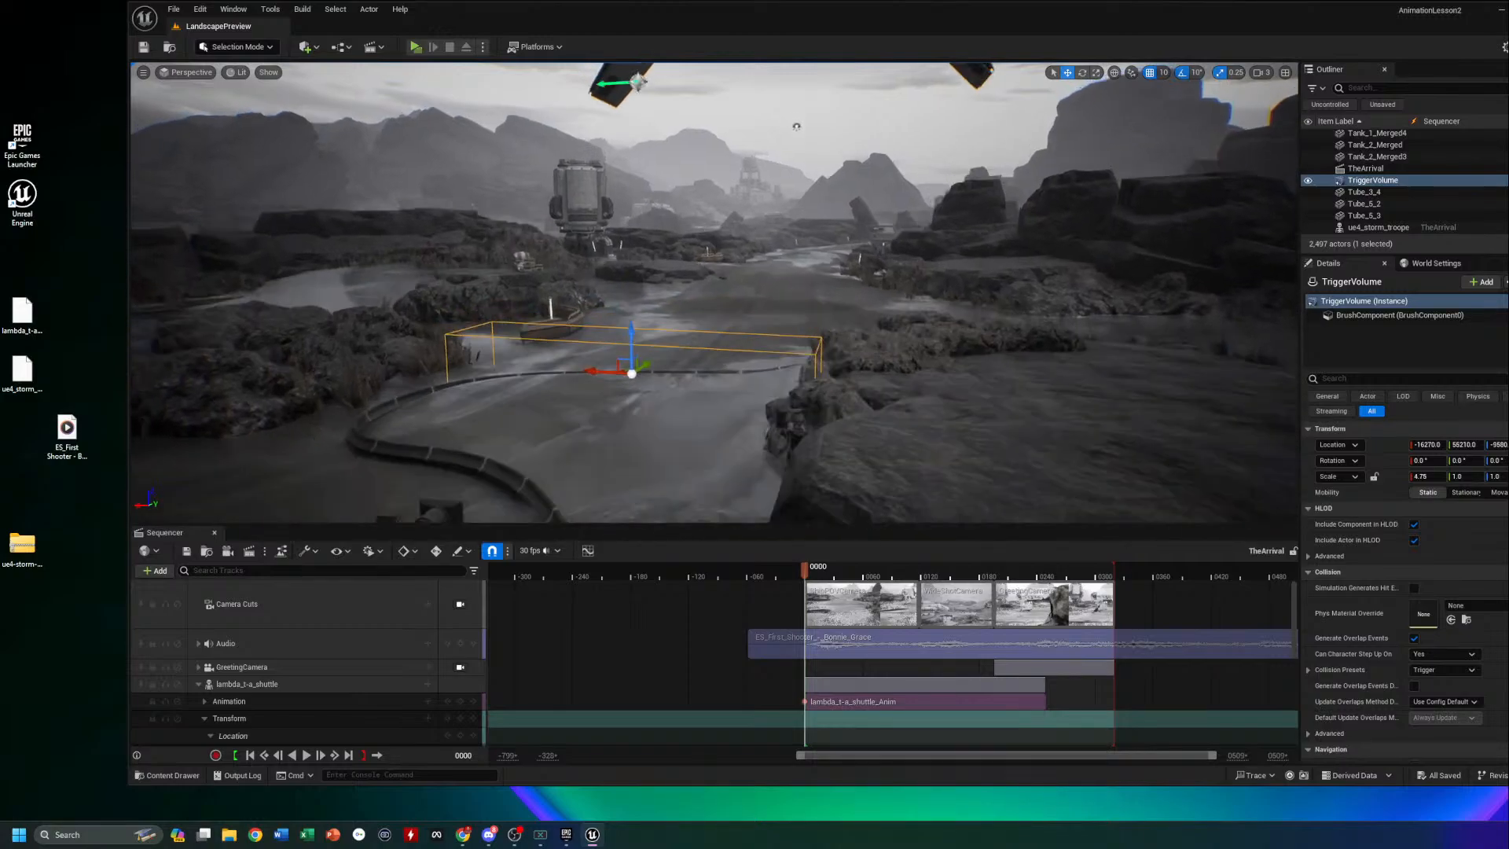
{"action": "key", "text": "w"}
{"action": "key", "text": "s"}
{"action": "key", "text": "s"}
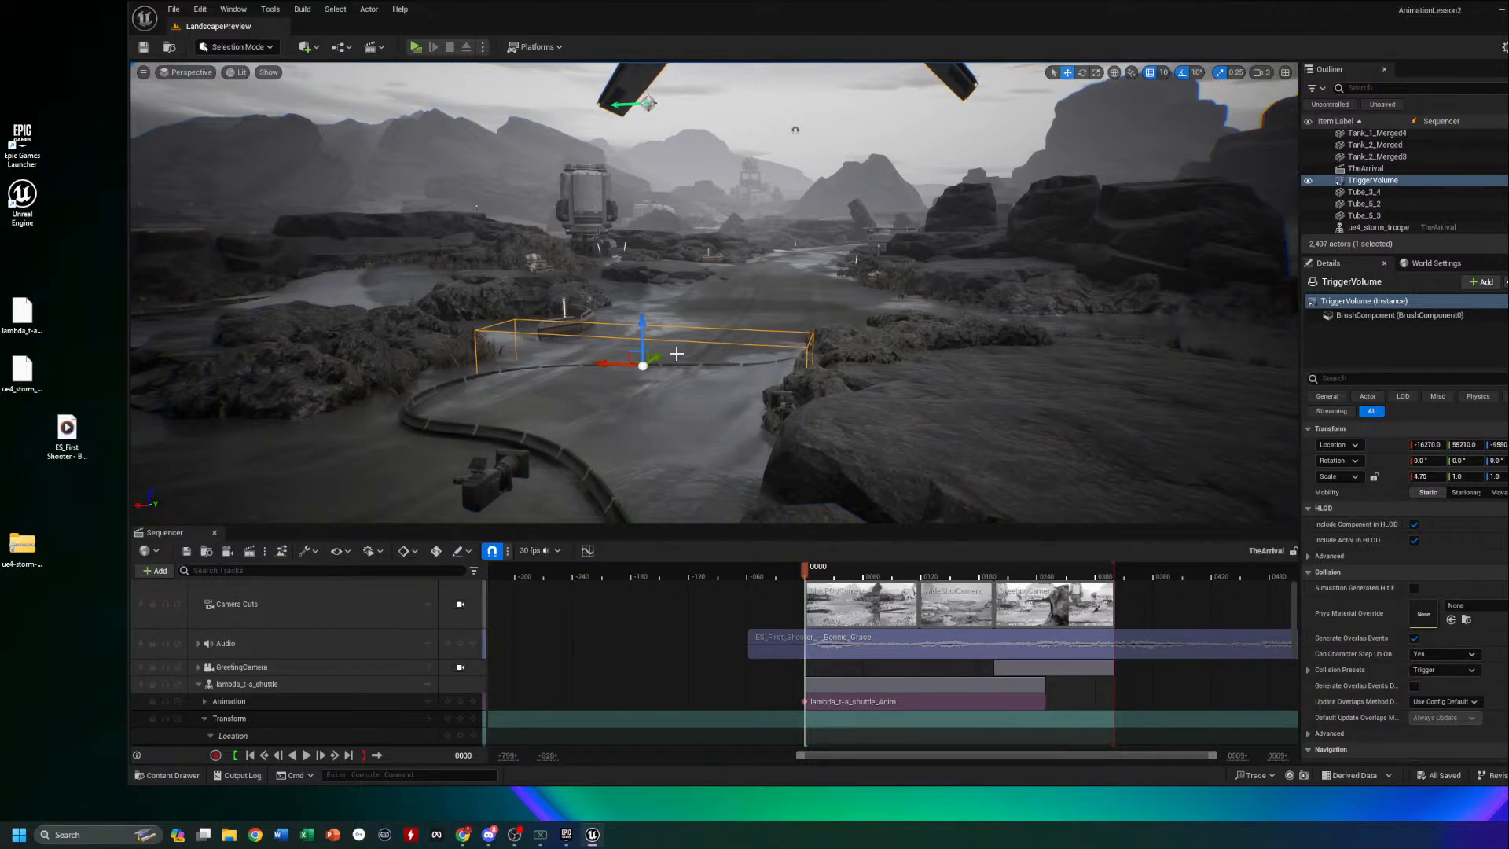
{"action": "right_click_drag", "start_coordinate": [708, 410], "coordinate": [781, 408]}
{"action": "key", "text": "s"}
{"action": "key", "text": "w"}
{"action": "key", "text": "w"}
{"action": "key", "text": "s"}
{"action": "mouse_move", "coordinate": [743, 315]}
{"action": "right_mouse_down"}
{"action": "mouse_move", "coordinate": [751, 346]}
{"action": "mouse_move", "coordinate": [740, 336]}
{"action": "right_mouse_up"}
{"action": "key", "text": "w"}
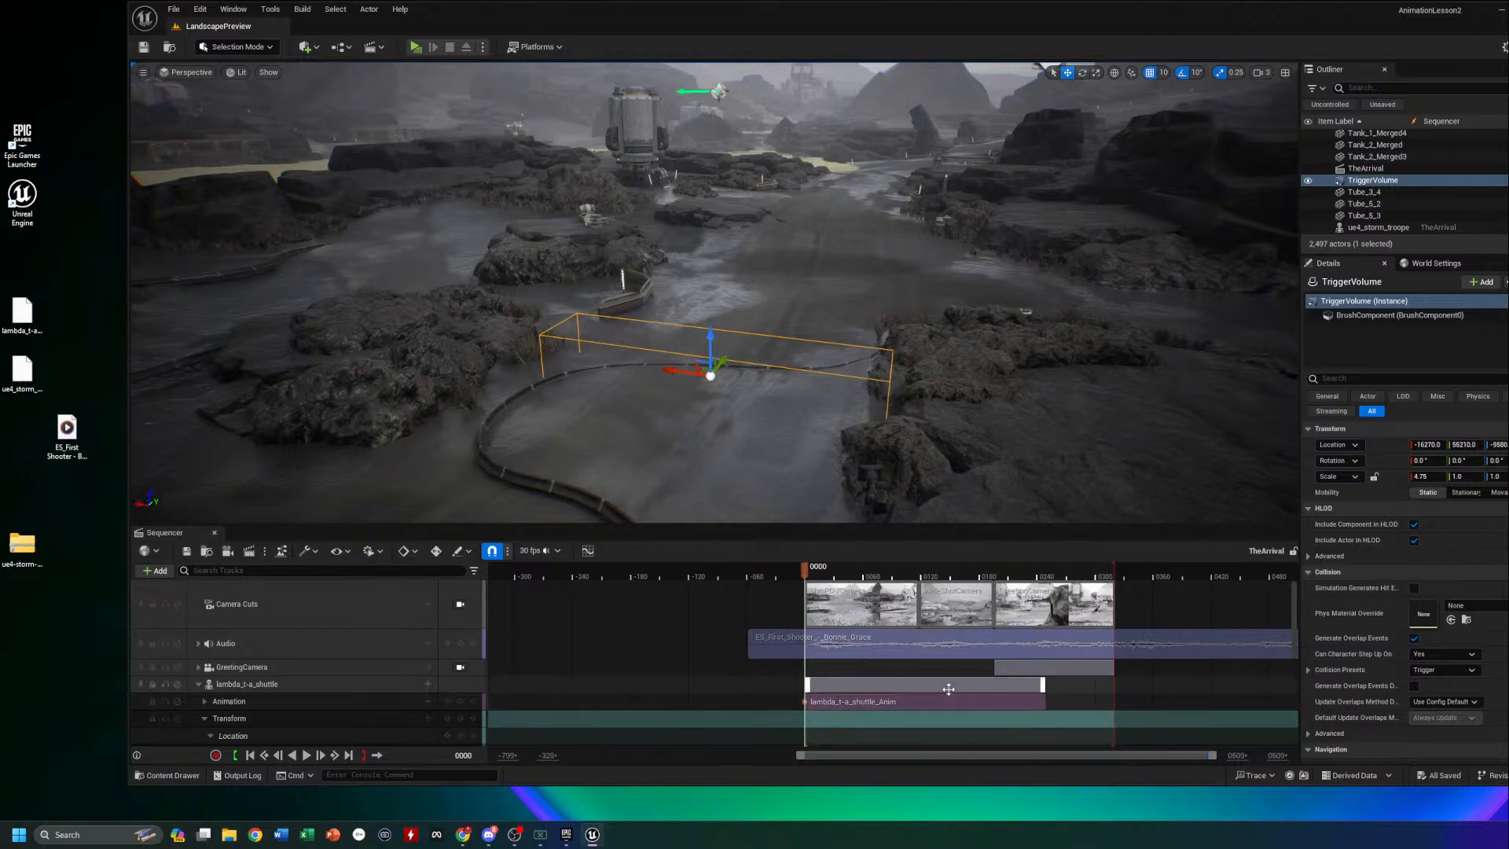
Collapse the shuttle's Location track in Sequencer and lock the viewport to Camera Cuts
{"action": "scroll", "coordinate": [950, 691], "scroll_direction": "down", "scroll_amount": 5}
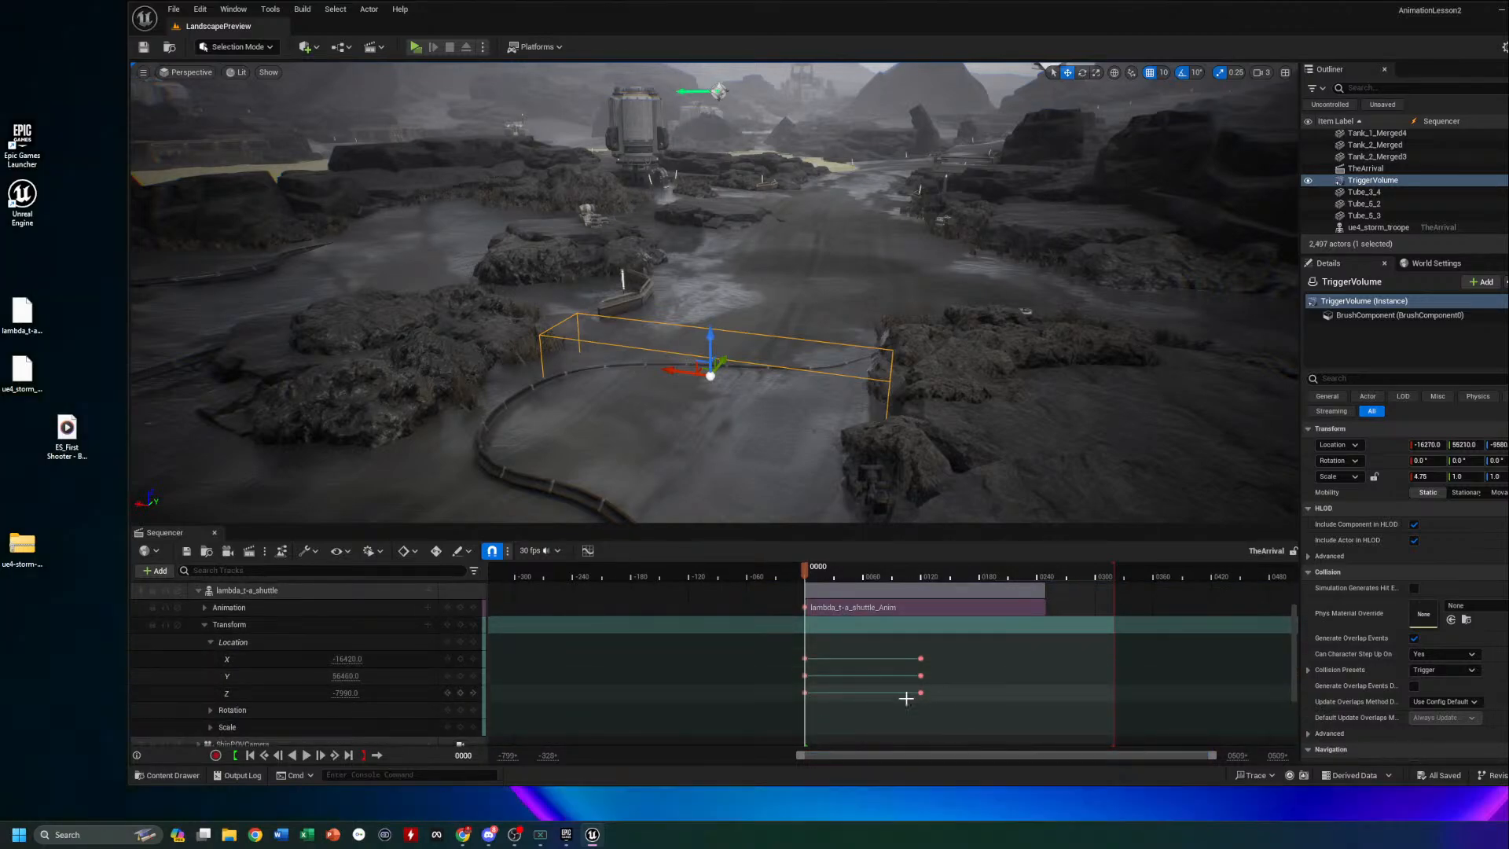
{"action": "left_click", "coordinate": [210, 642]}
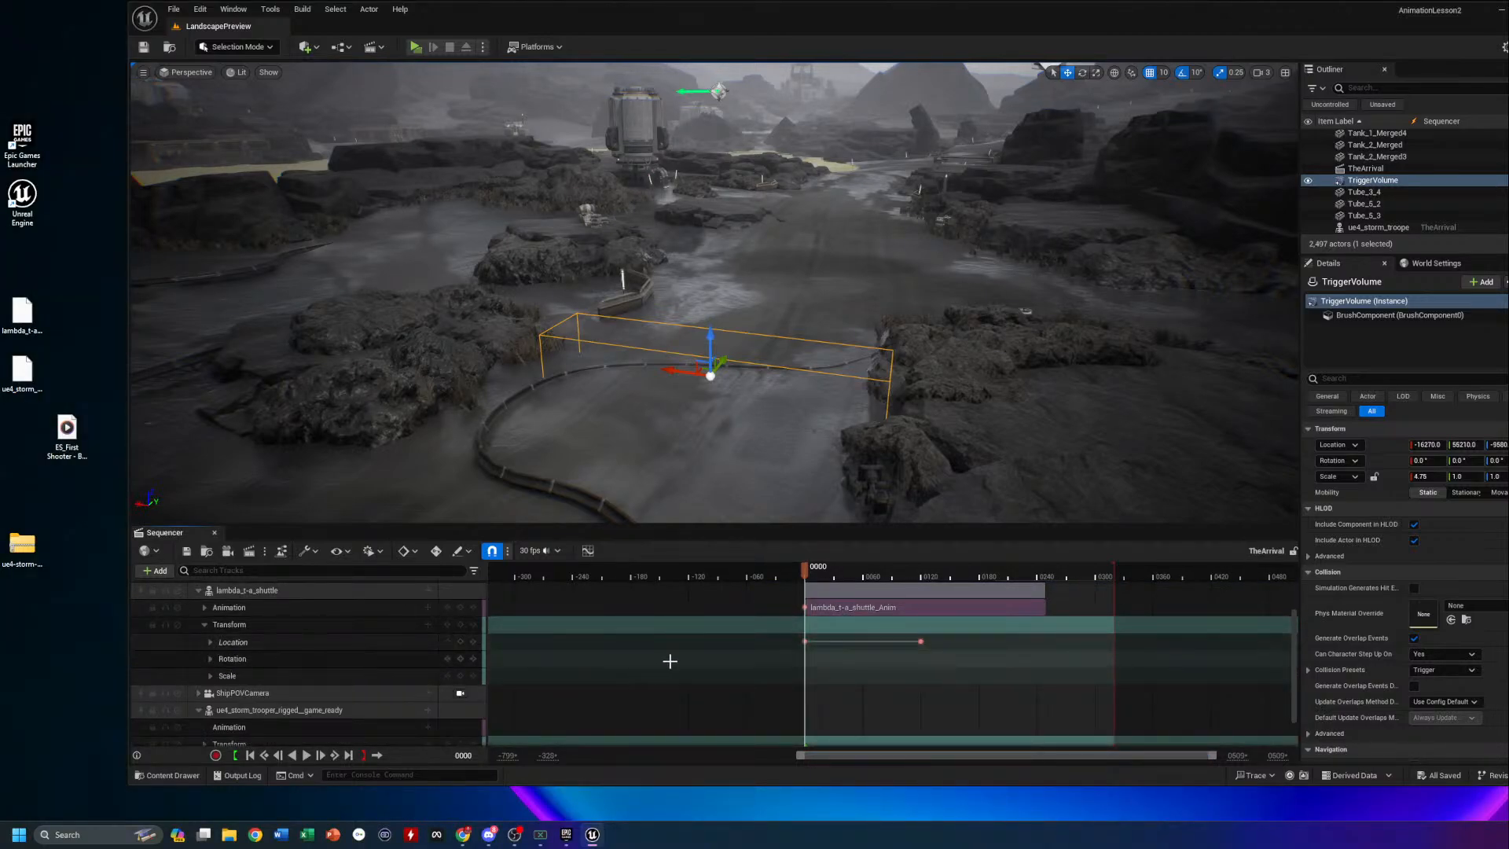
{"action": "scroll", "coordinate": [714, 691], "scroll_direction": "up", "scroll_amount": 5}
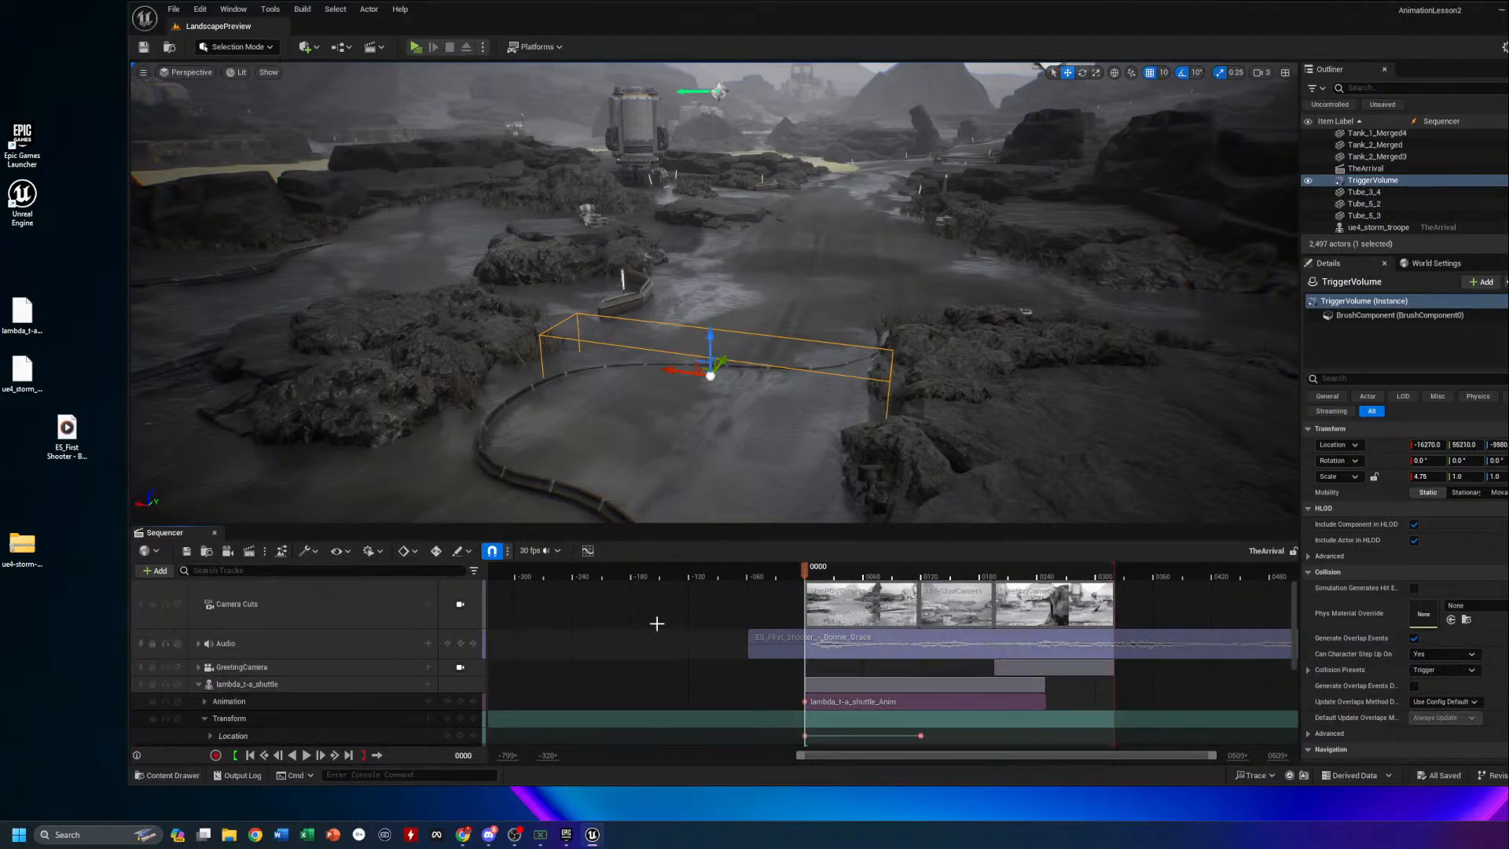
{"action": "left_click", "coordinate": [460, 604]}
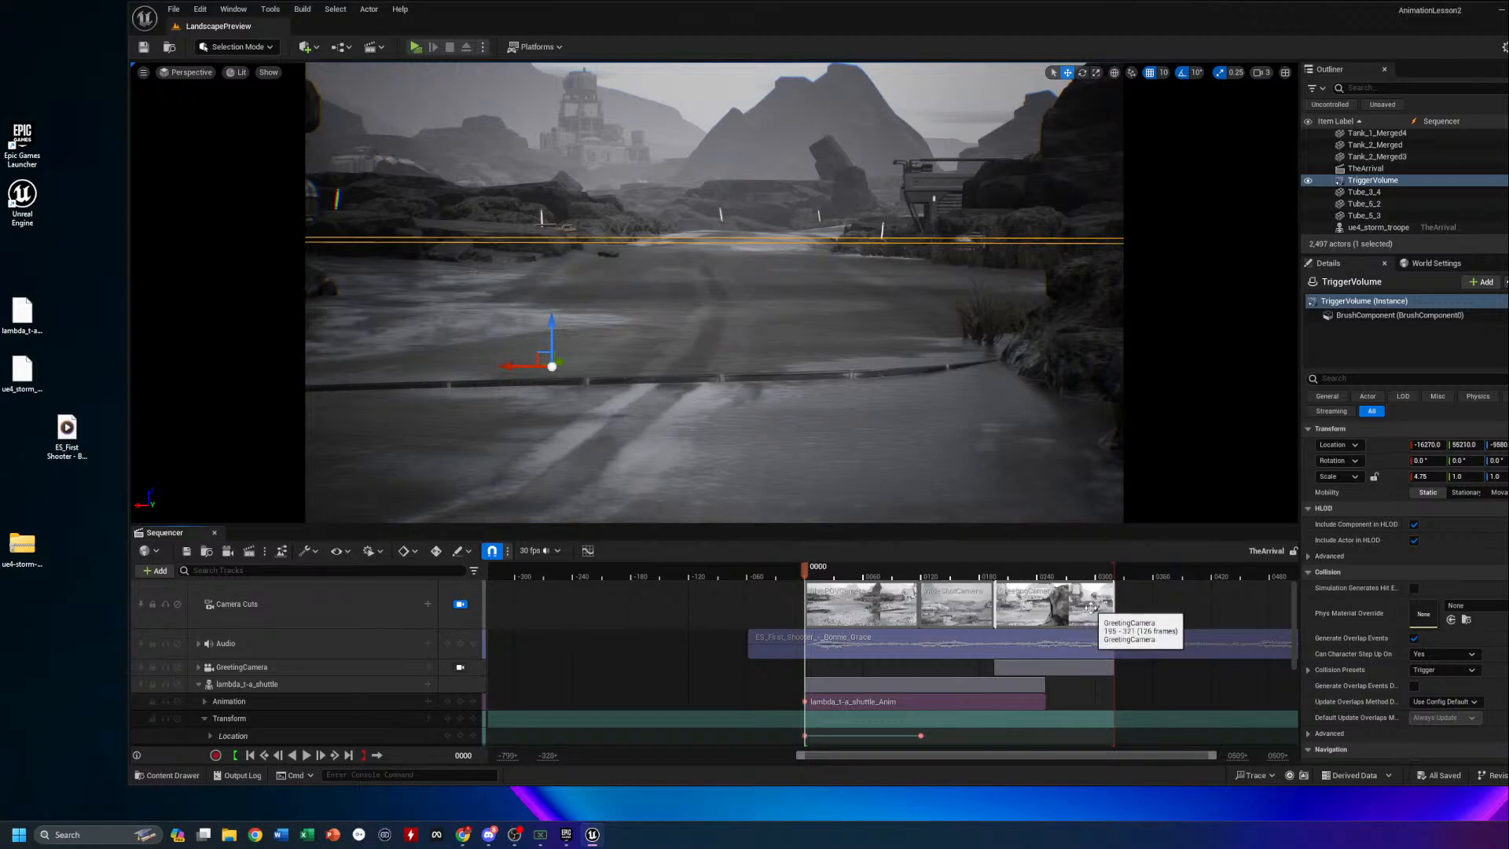
Review the render movie settings, including the available audio output formats, and close them without changing anything
{"action": "left_click", "coordinate": [250, 551]}
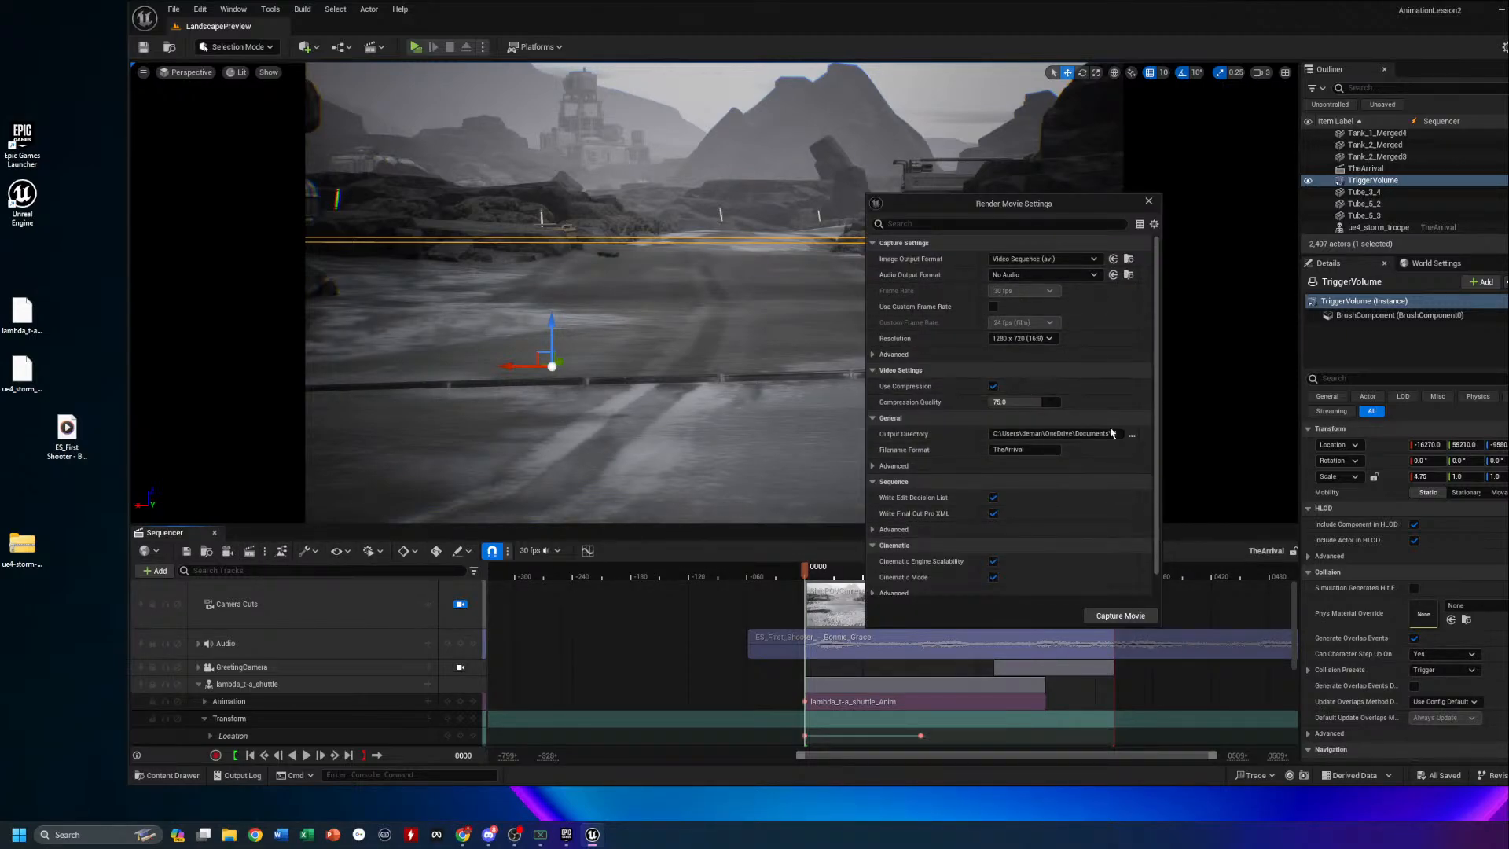
{"action": "left_click_drag", "start_coordinate": [1158, 515], "coordinate": [1157, 572]}
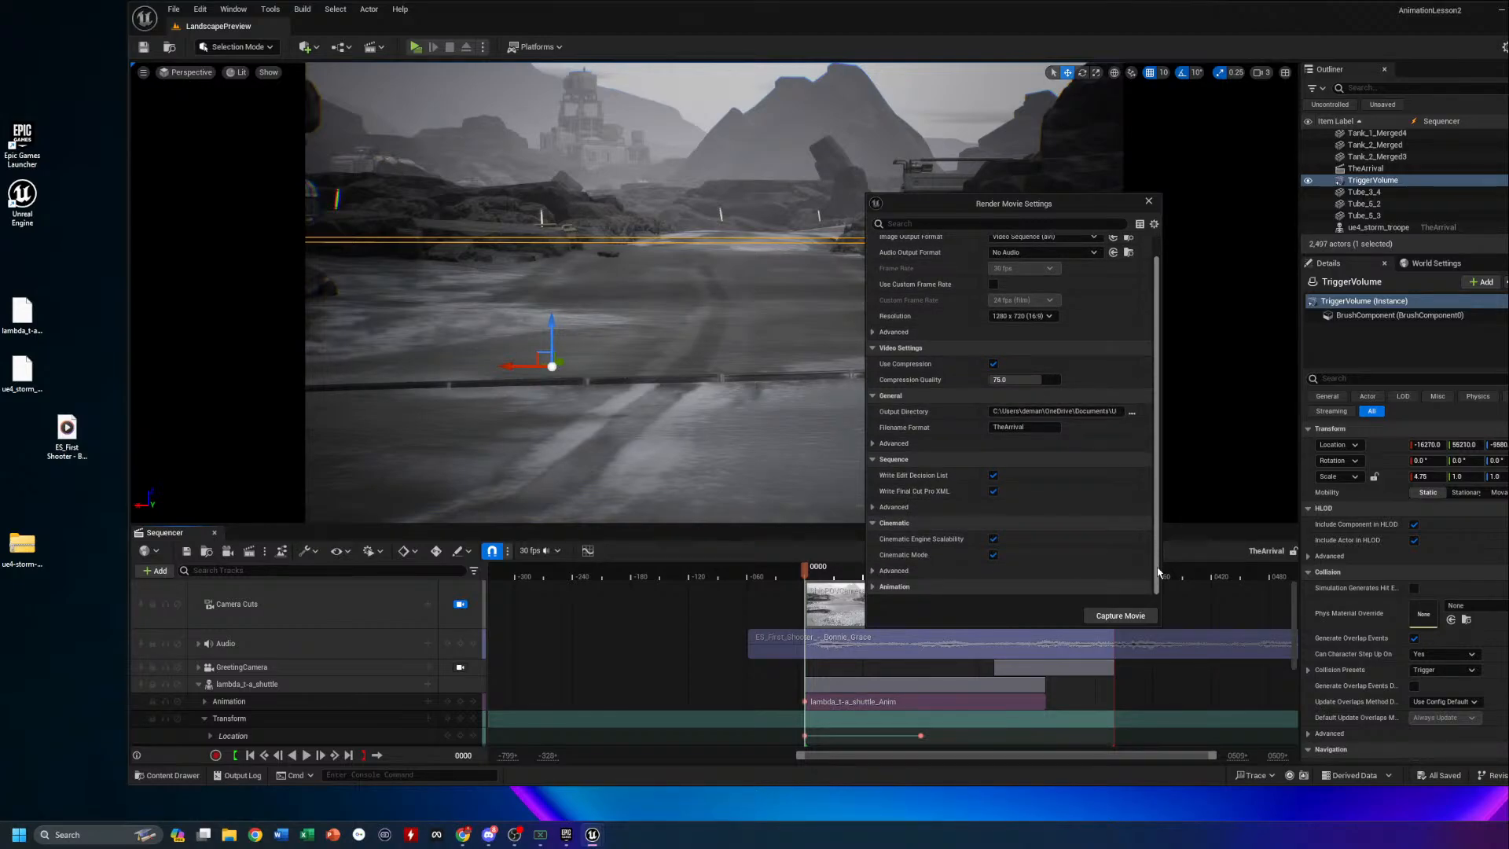
{"action": "left_click_drag", "start_coordinate": [1151, 553], "coordinate": [1156, 477]}
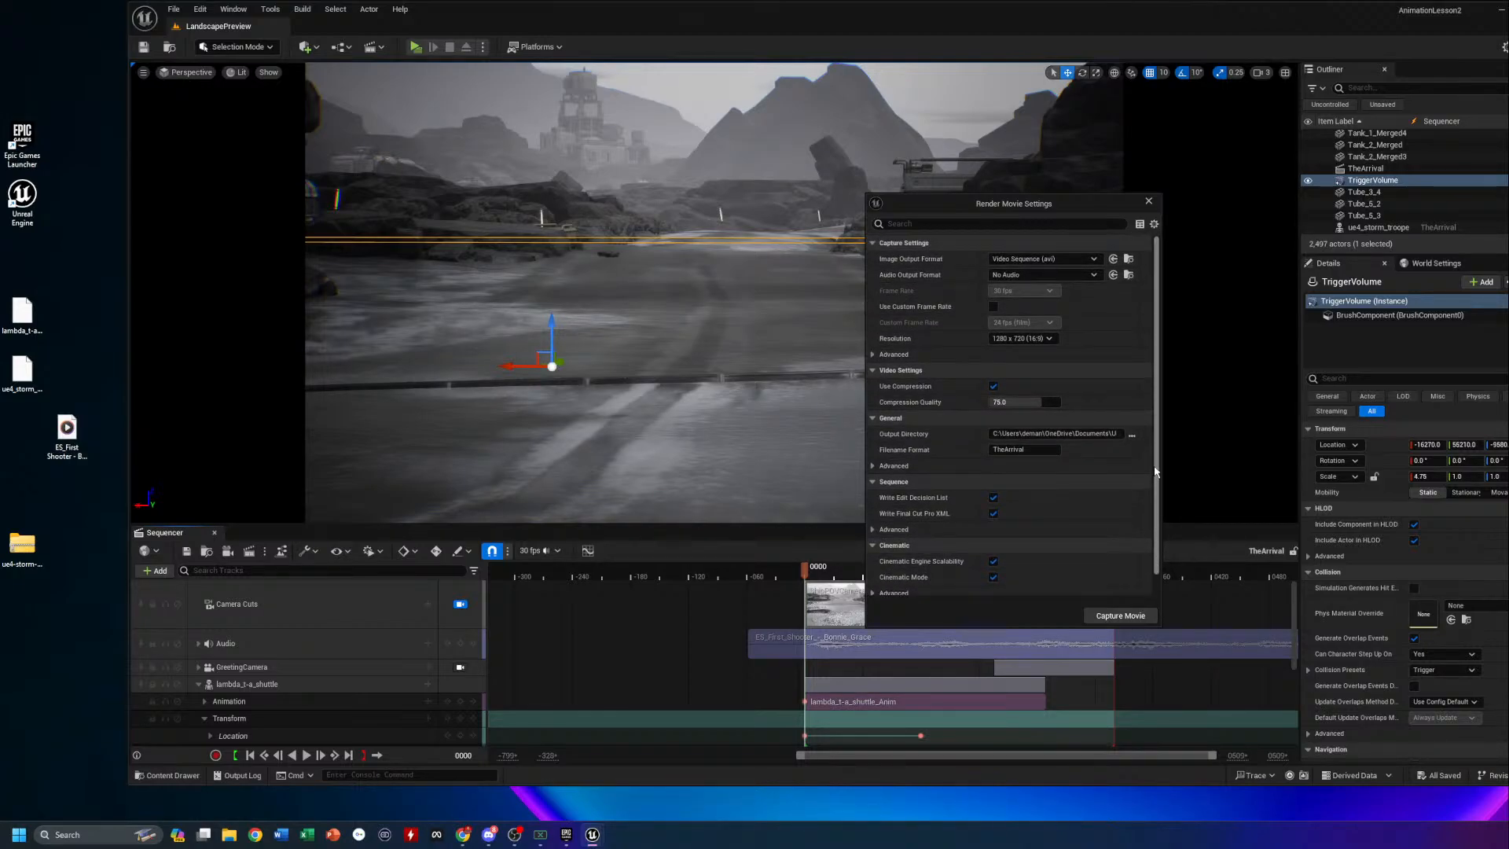
{"action": "left_click", "coordinate": [1057, 277]}
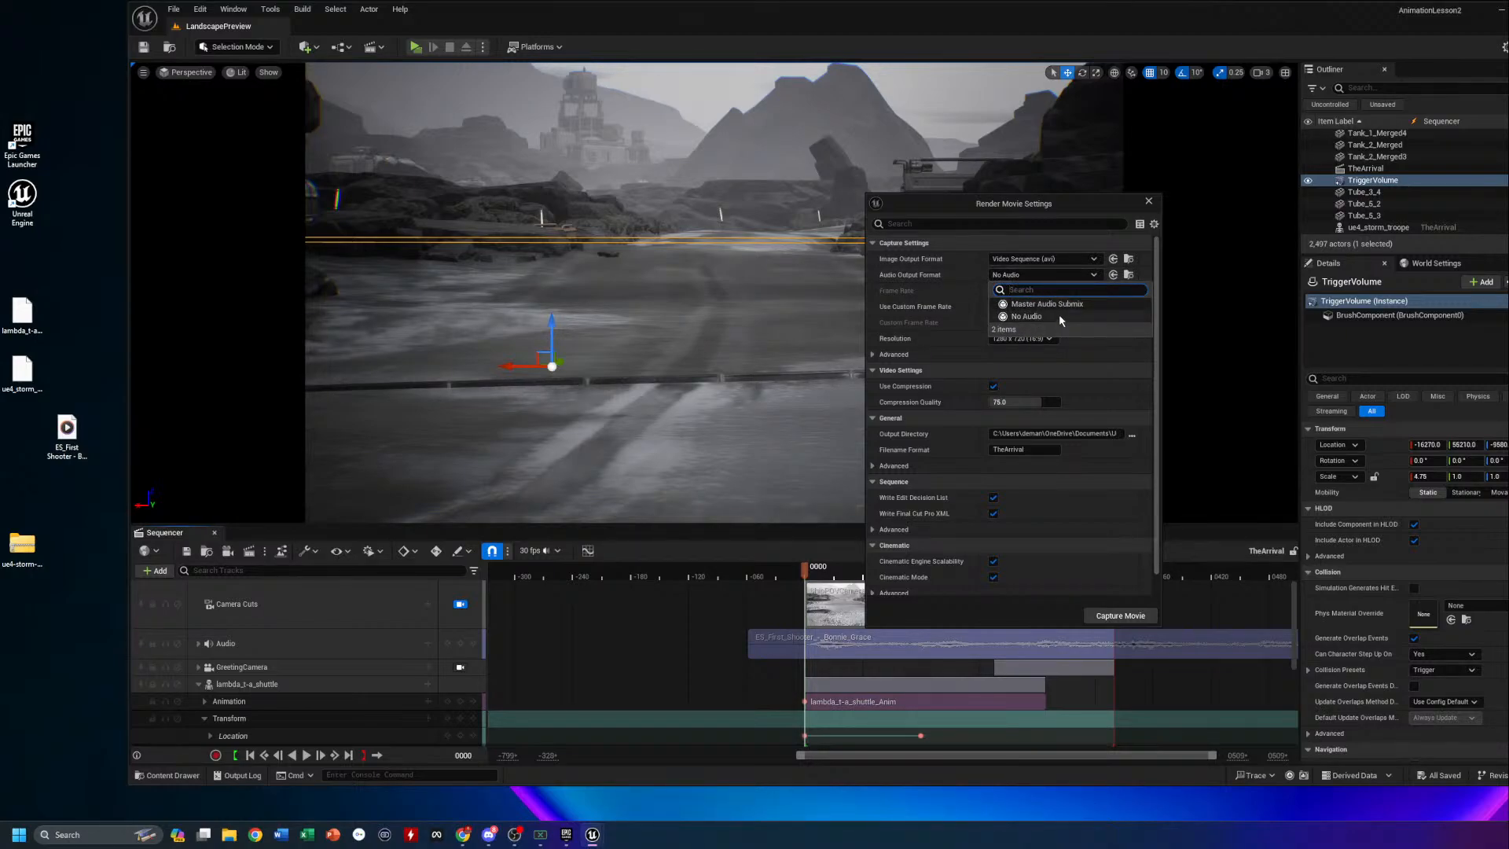
{"action": "left_click", "coordinate": [1118, 205]}
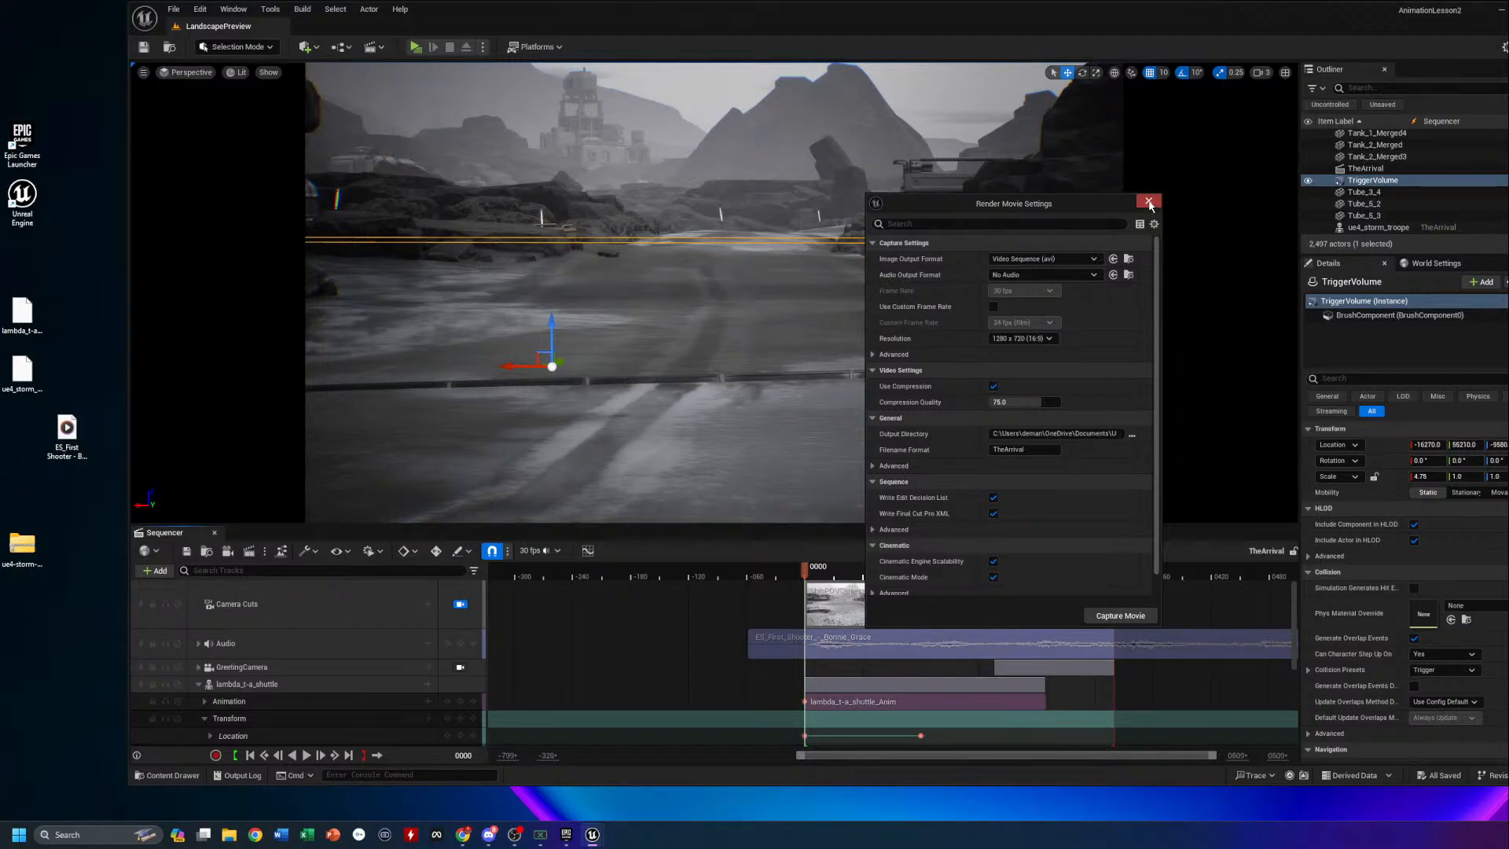
{"action": "left_click", "coordinate": [1148, 202]}
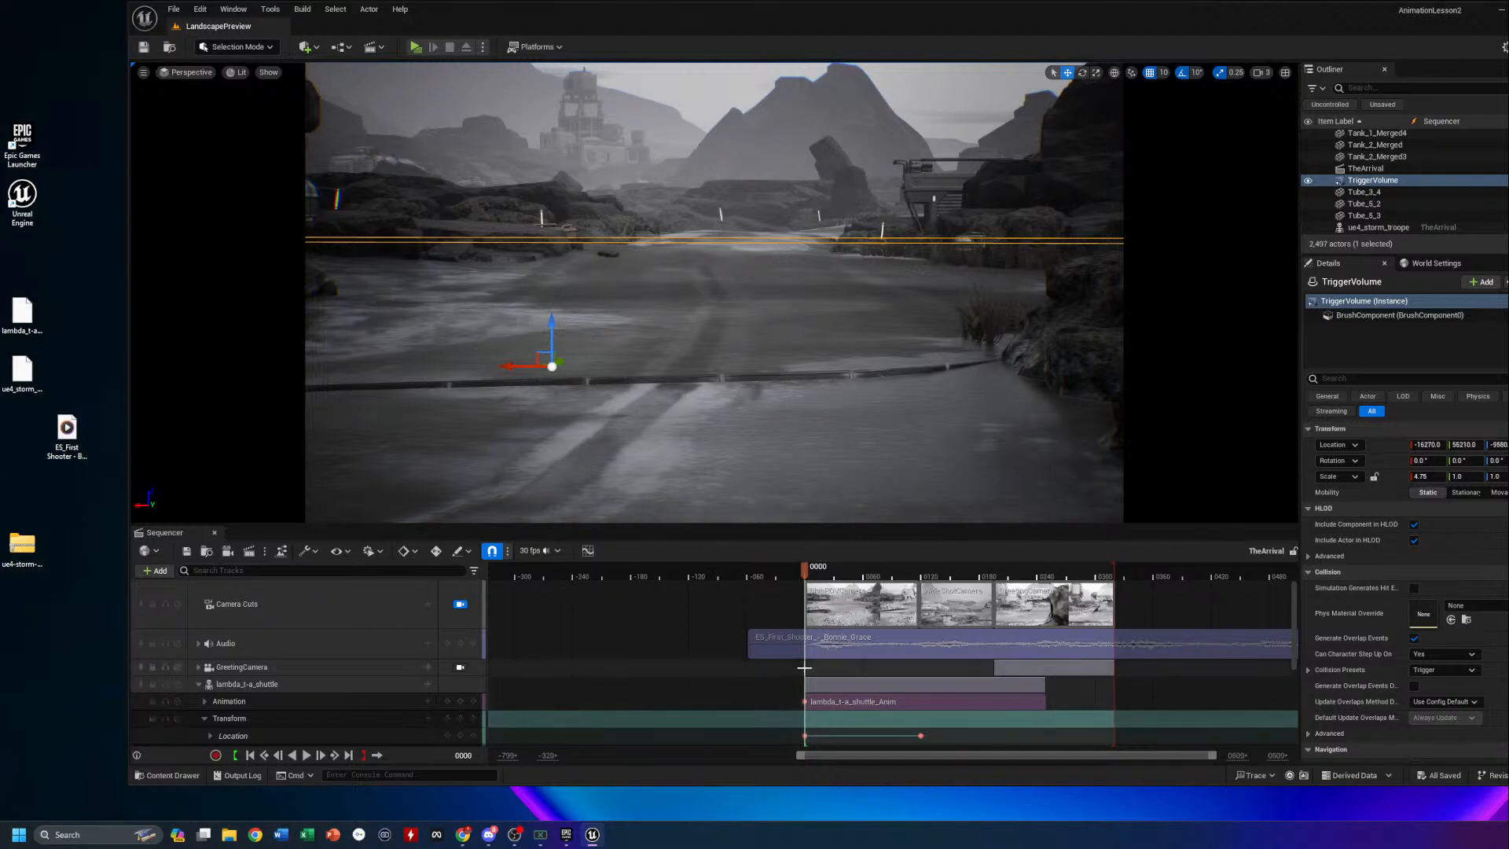
Collapse the lambda_t-a_shuttle and storm trooper tracks and extend the shuttle's section to the end of the playback range
{"action": "scroll", "coordinate": [687, 700], "scroll_direction": "down", "scroll_amount": 3}
{"action": "scroll", "coordinate": [687, 700], "scroll_direction": "up", "scroll_amount": 3}
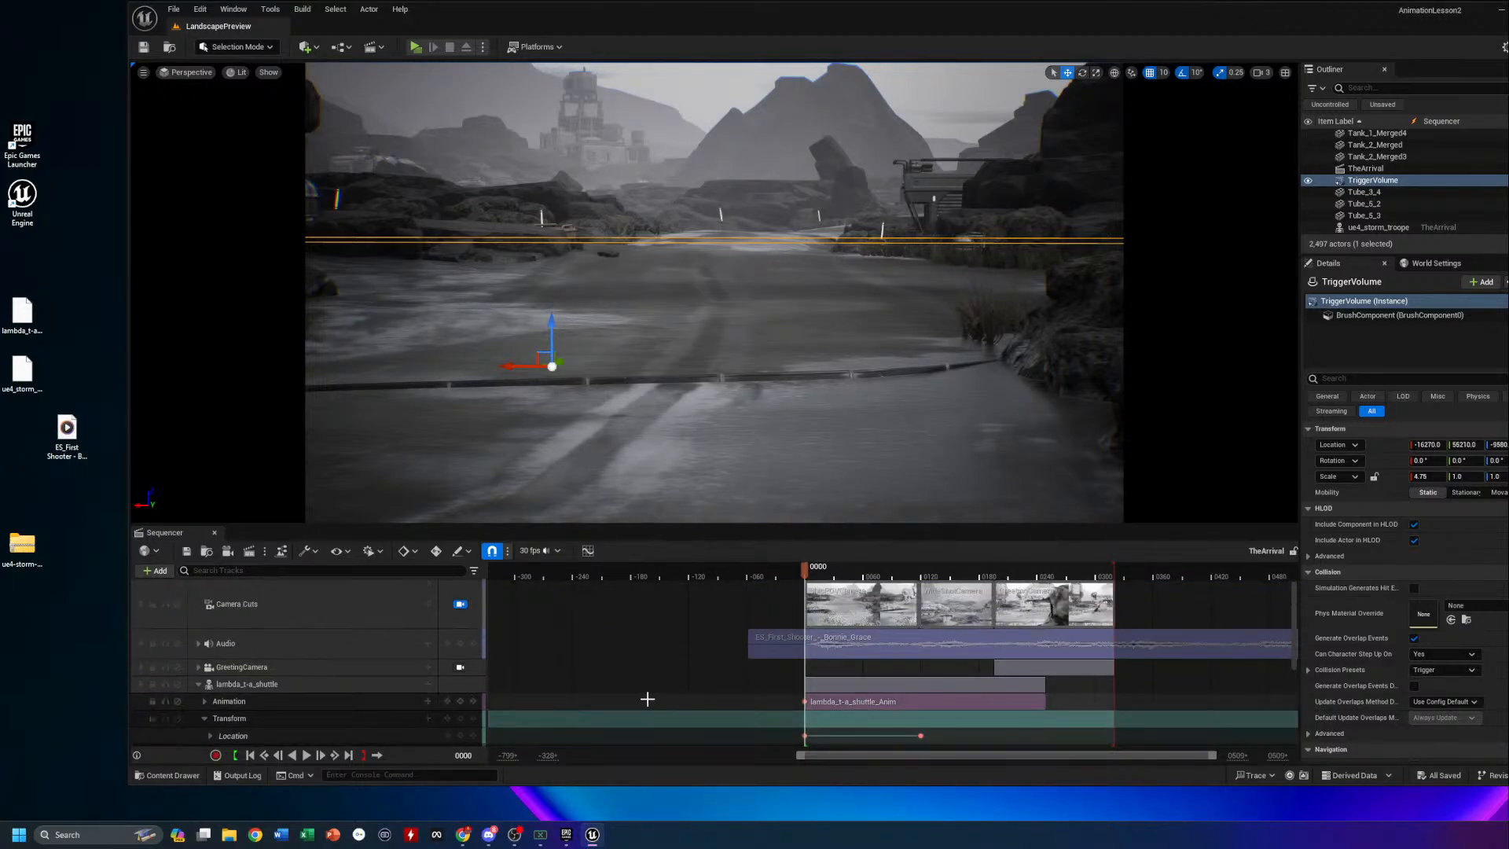
{"action": "left_click", "coordinate": [199, 684]}
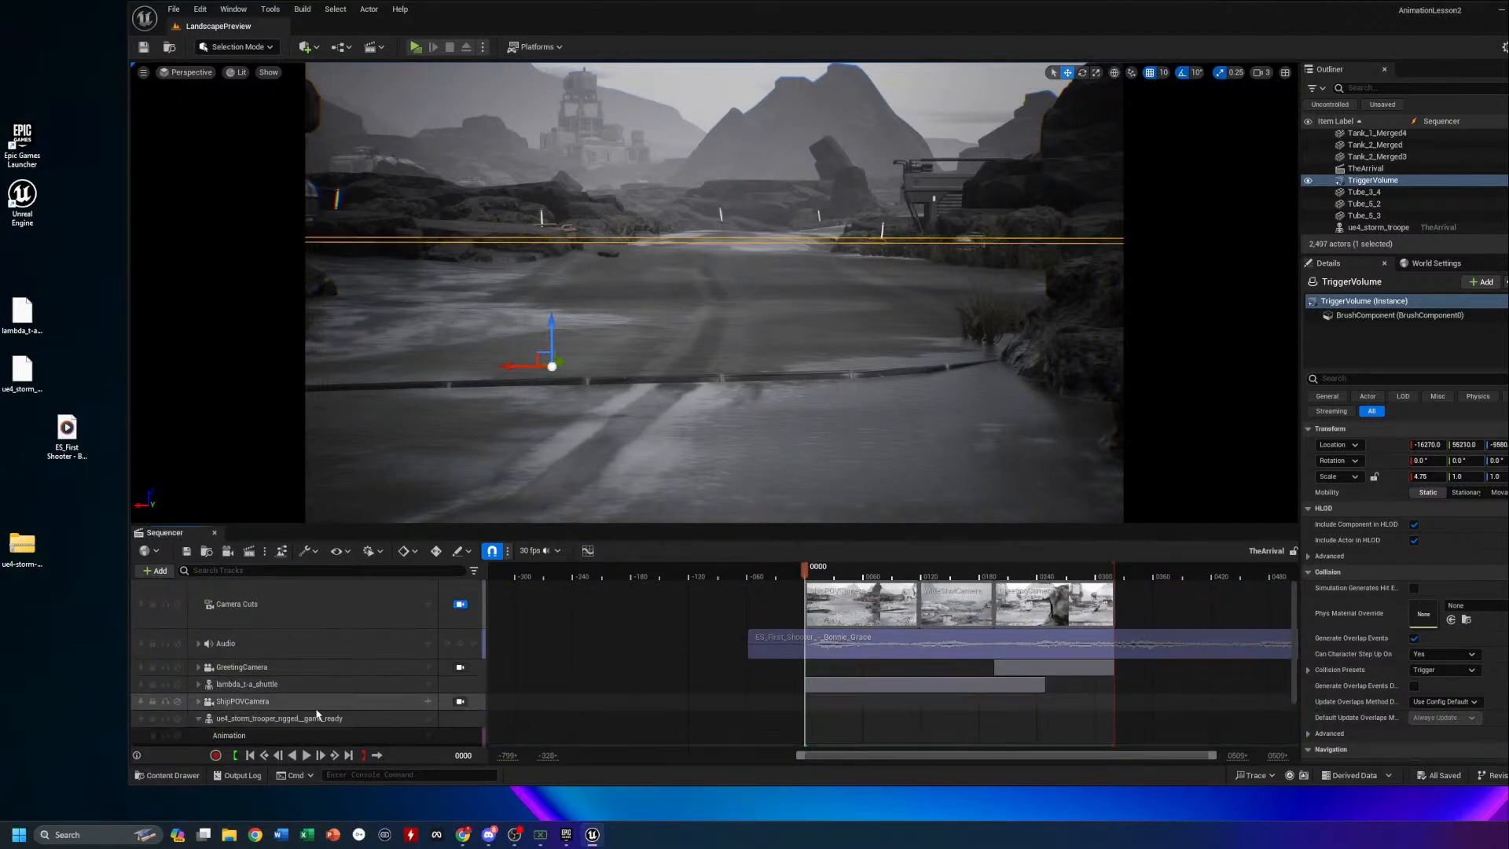
{"action": "left_click", "coordinate": [198, 718]}
{"action": "left_click", "coordinate": [303, 684]}
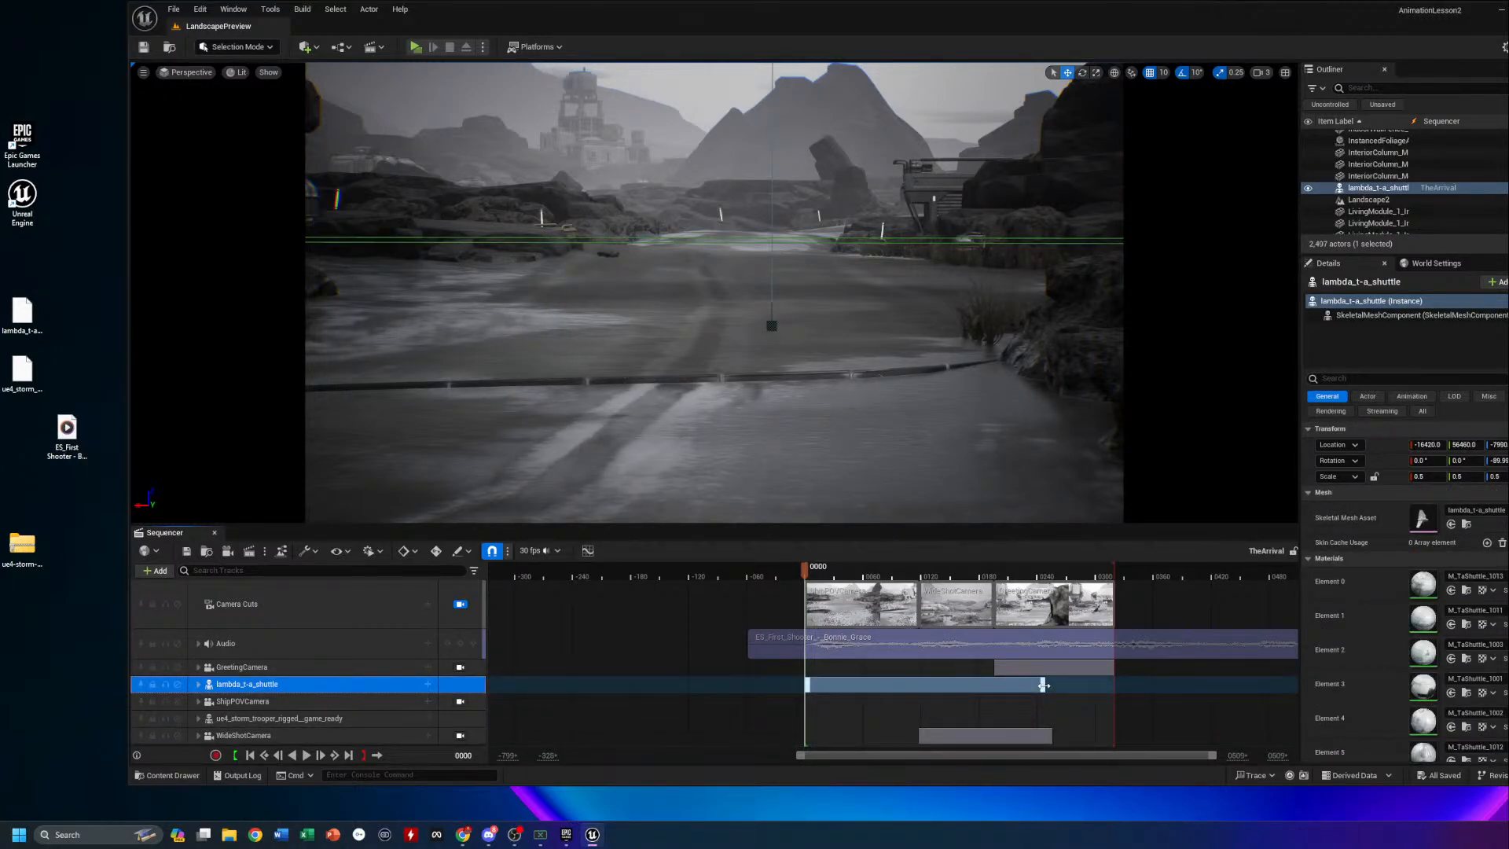
{"action": "left_click_drag", "start_coordinate": [1043, 685], "coordinate": [1112, 685]}
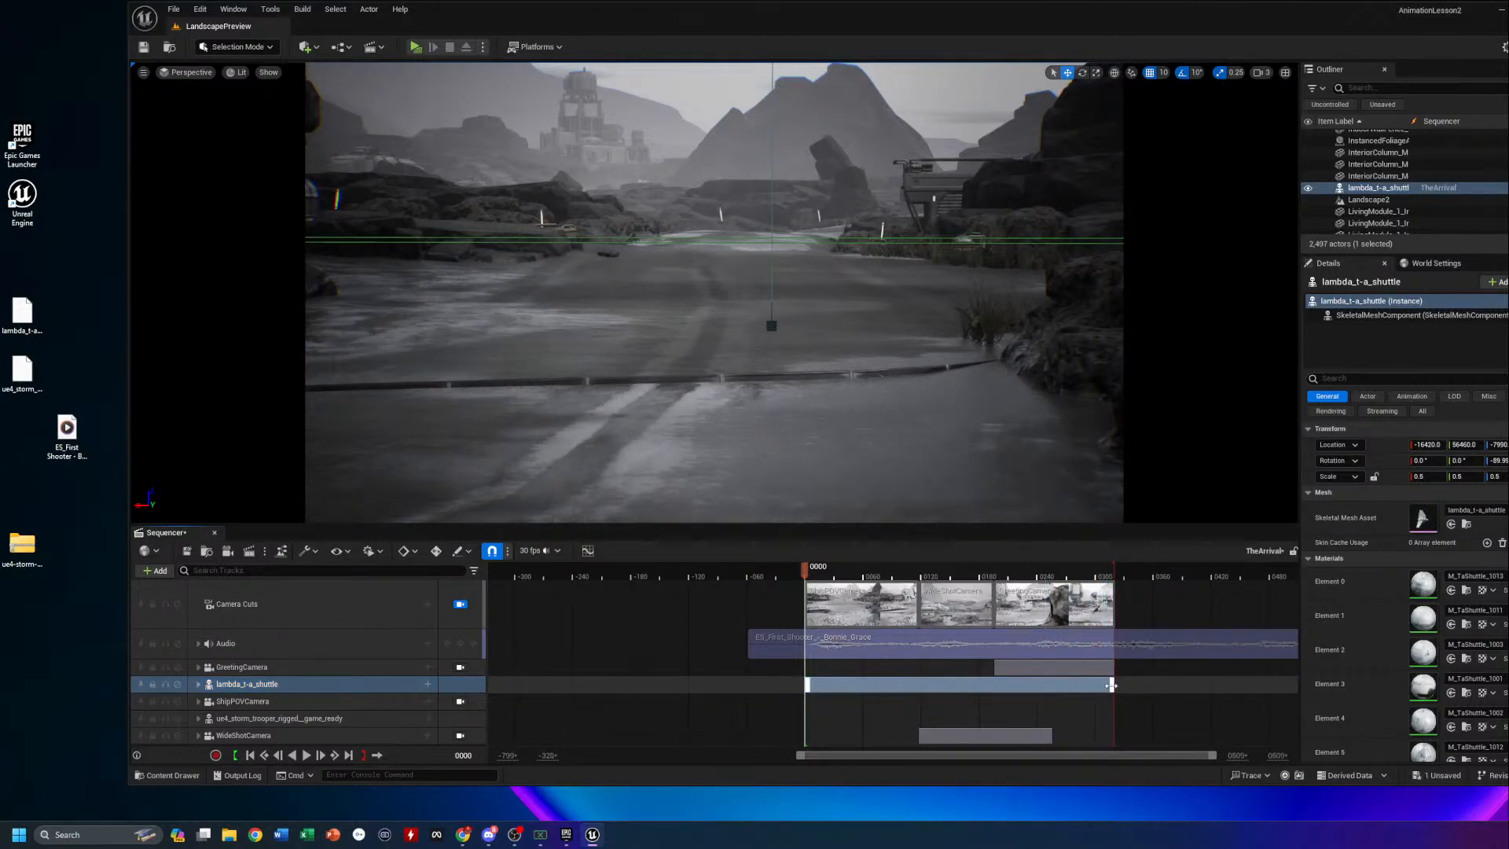
Inspect the animation curves of lambda_t-a_shuttle and ShipPOVCamera in the curve editor while scrubbing the timeline, and close the editor
{"action": "left_click", "coordinate": [590, 551]}
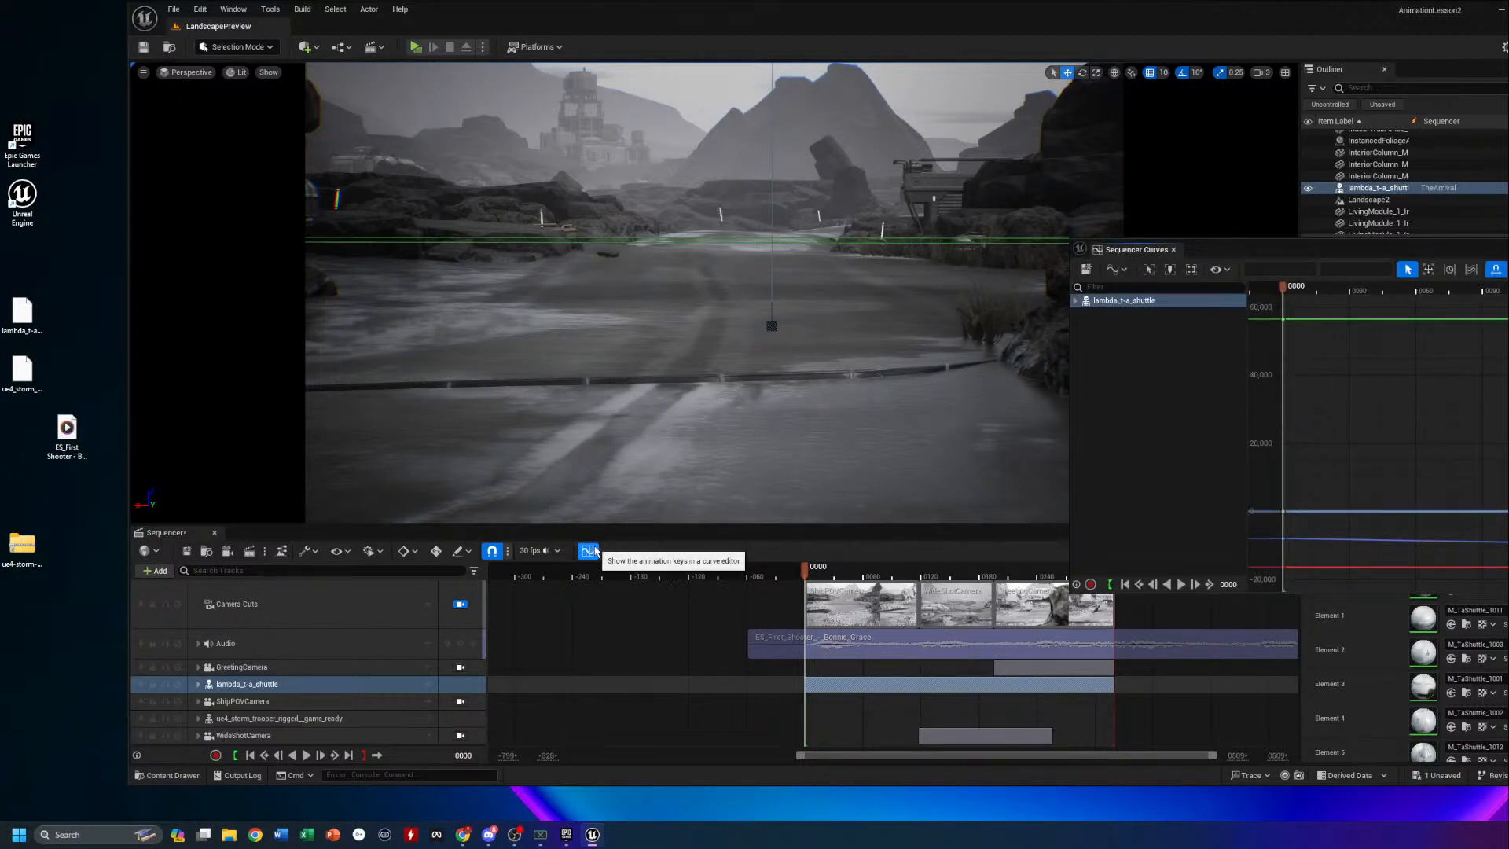
{"action": "left_click_drag", "start_coordinate": [1320, 255], "coordinate": [1147, 208]}
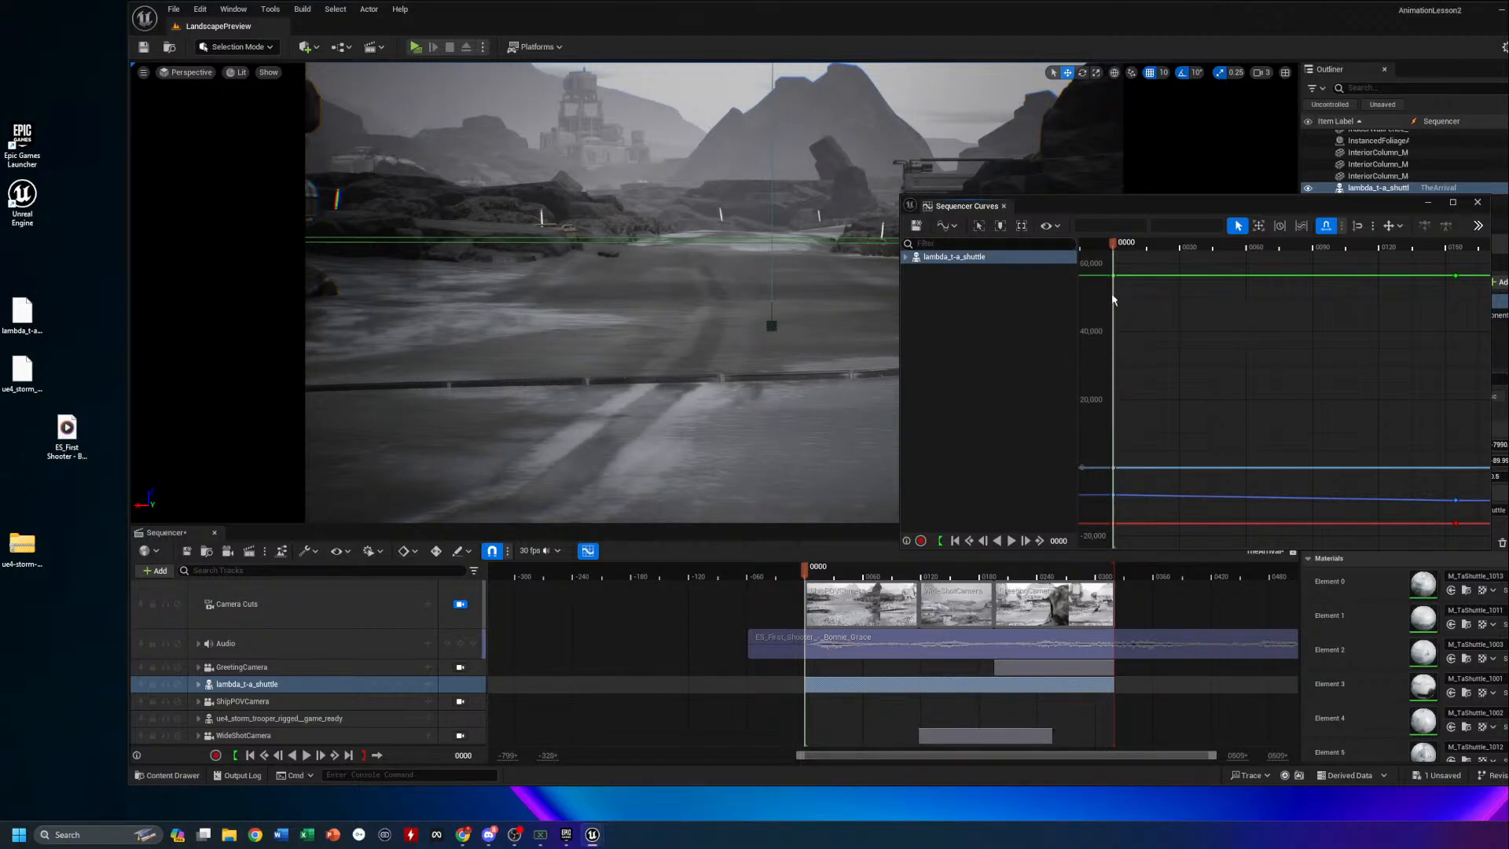
{"action": "left_click_drag", "start_coordinate": [1117, 251], "coordinate": [1319, 259]}
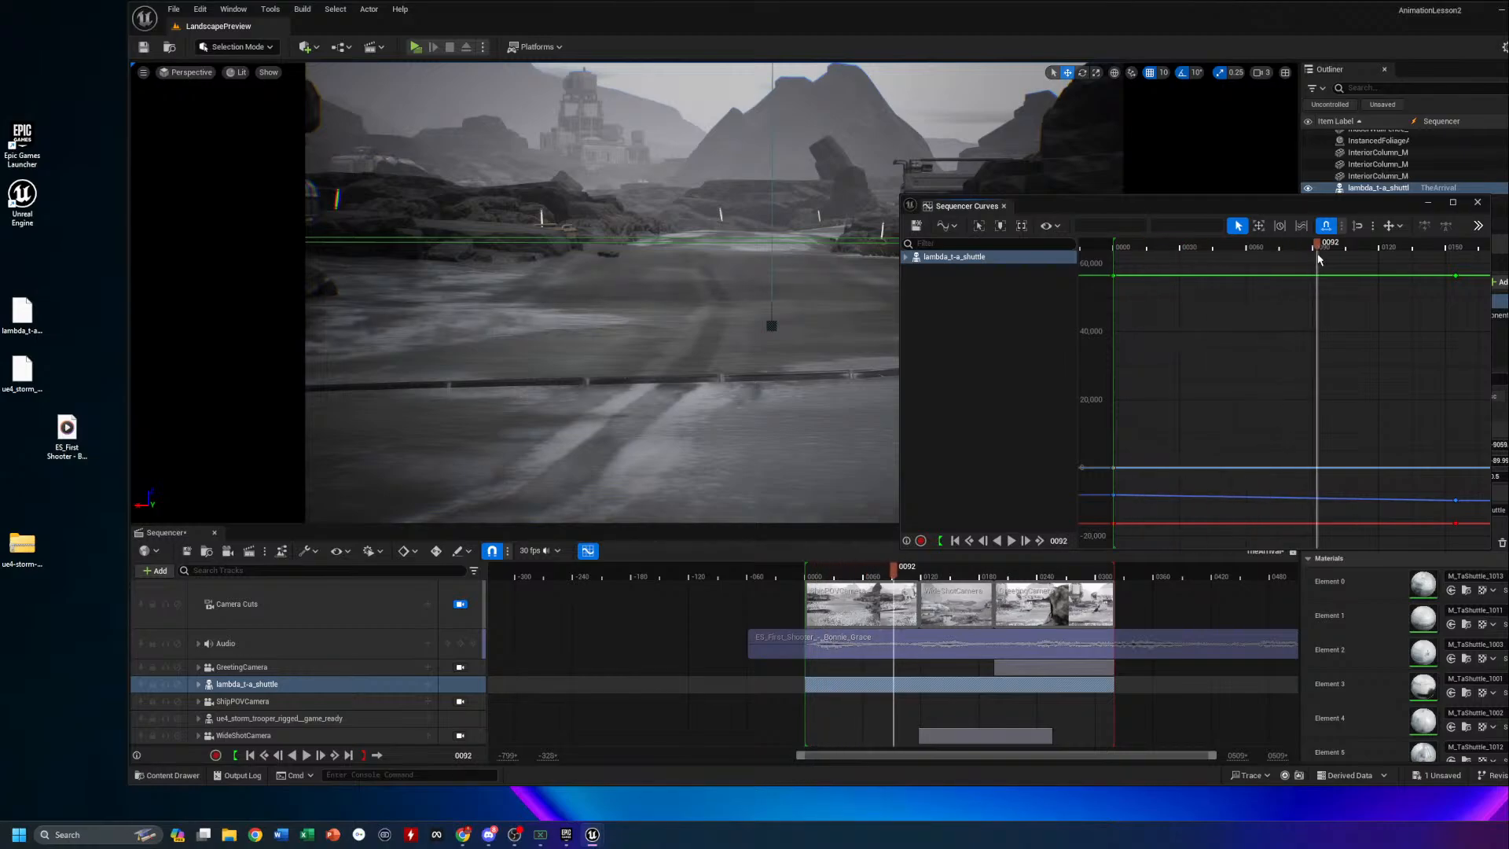
{"action": "left_click", "coordinate": [460, 668]}
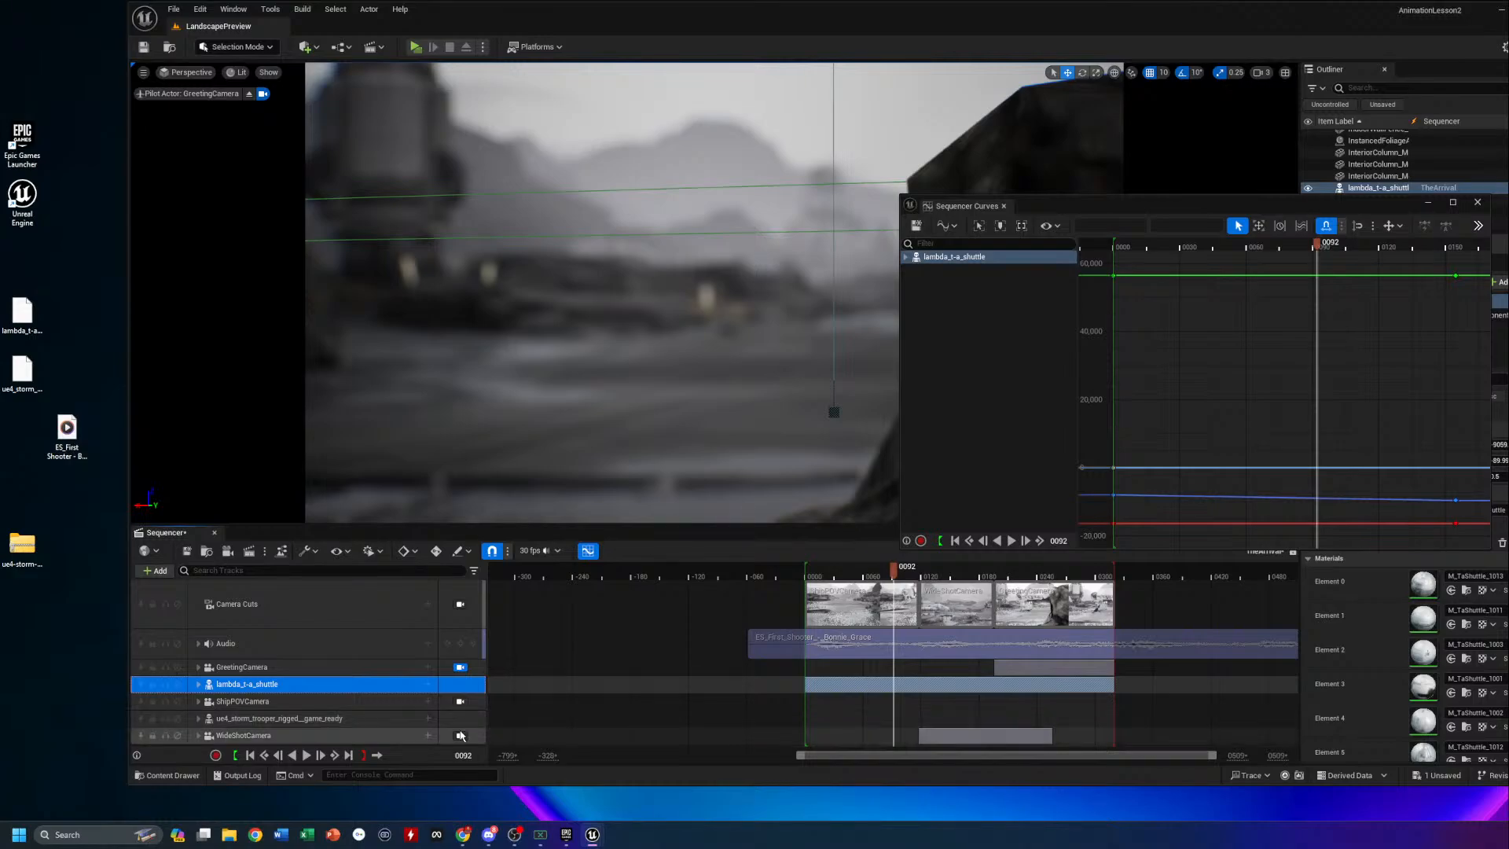
{"action": "left_click", "coordinate": [456, 704]}
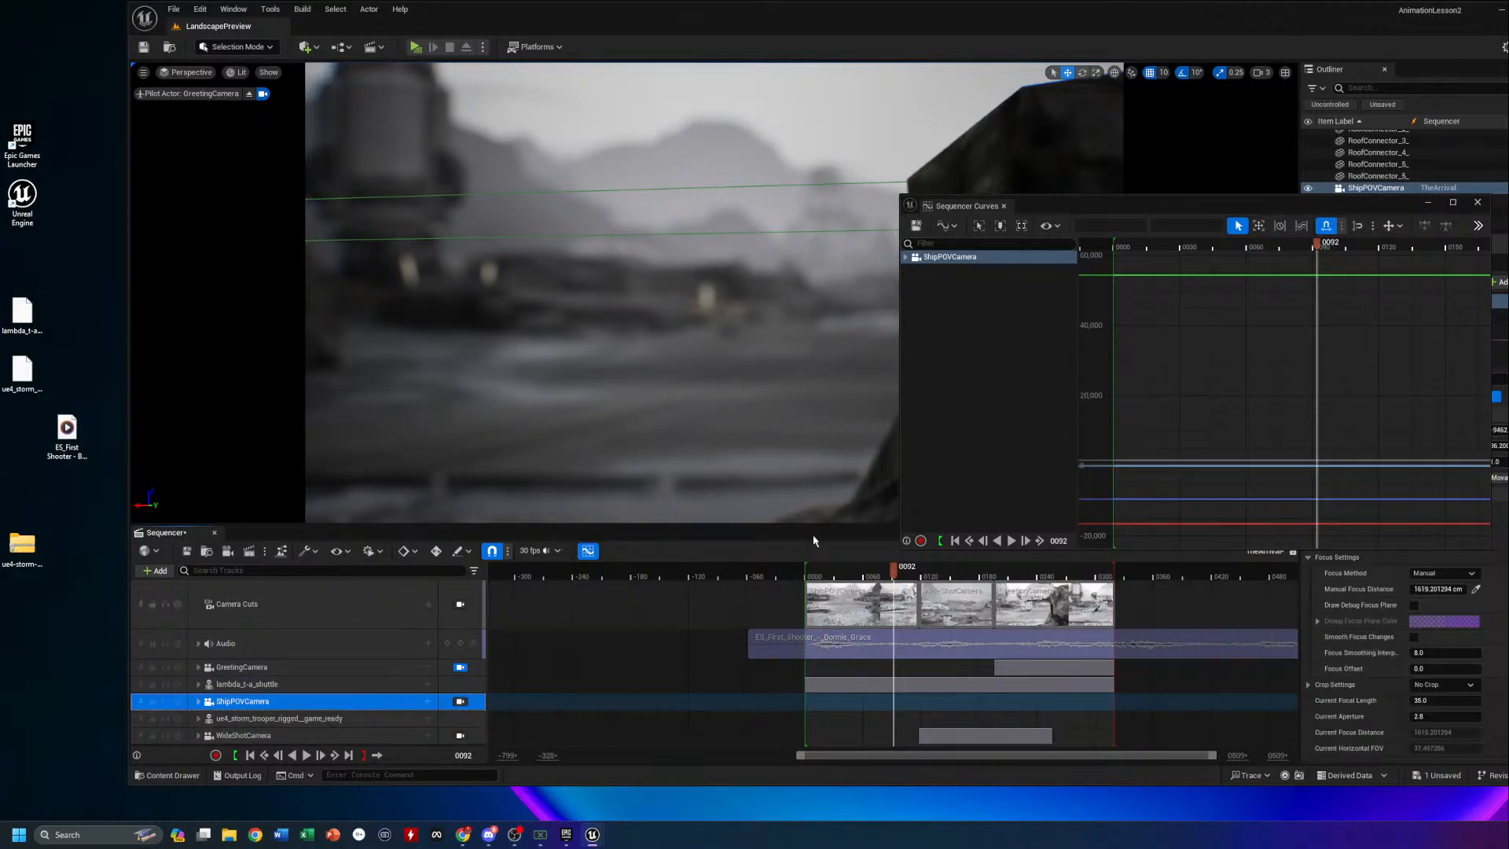
{"action": "left_click_drag", "start_coordinate": [1319, 246], "coordinate": [1222, 281]}
{"action": "left_click_drag", "start_coordinate": [1280, 206], "coordinate": [1508, 264]}
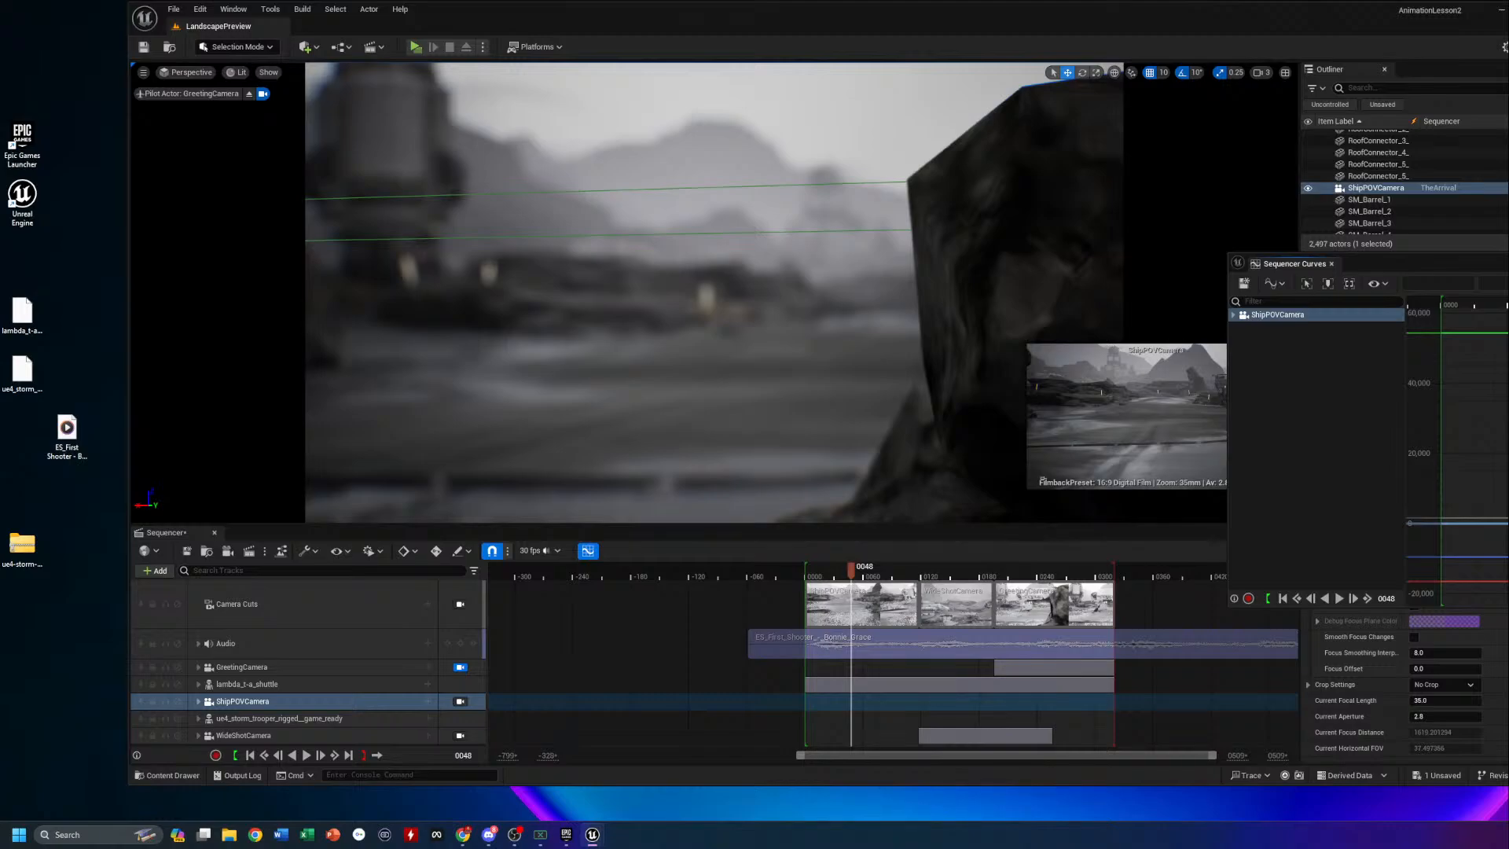
{"action": "left_click", "coordinate": [1331, 264]}
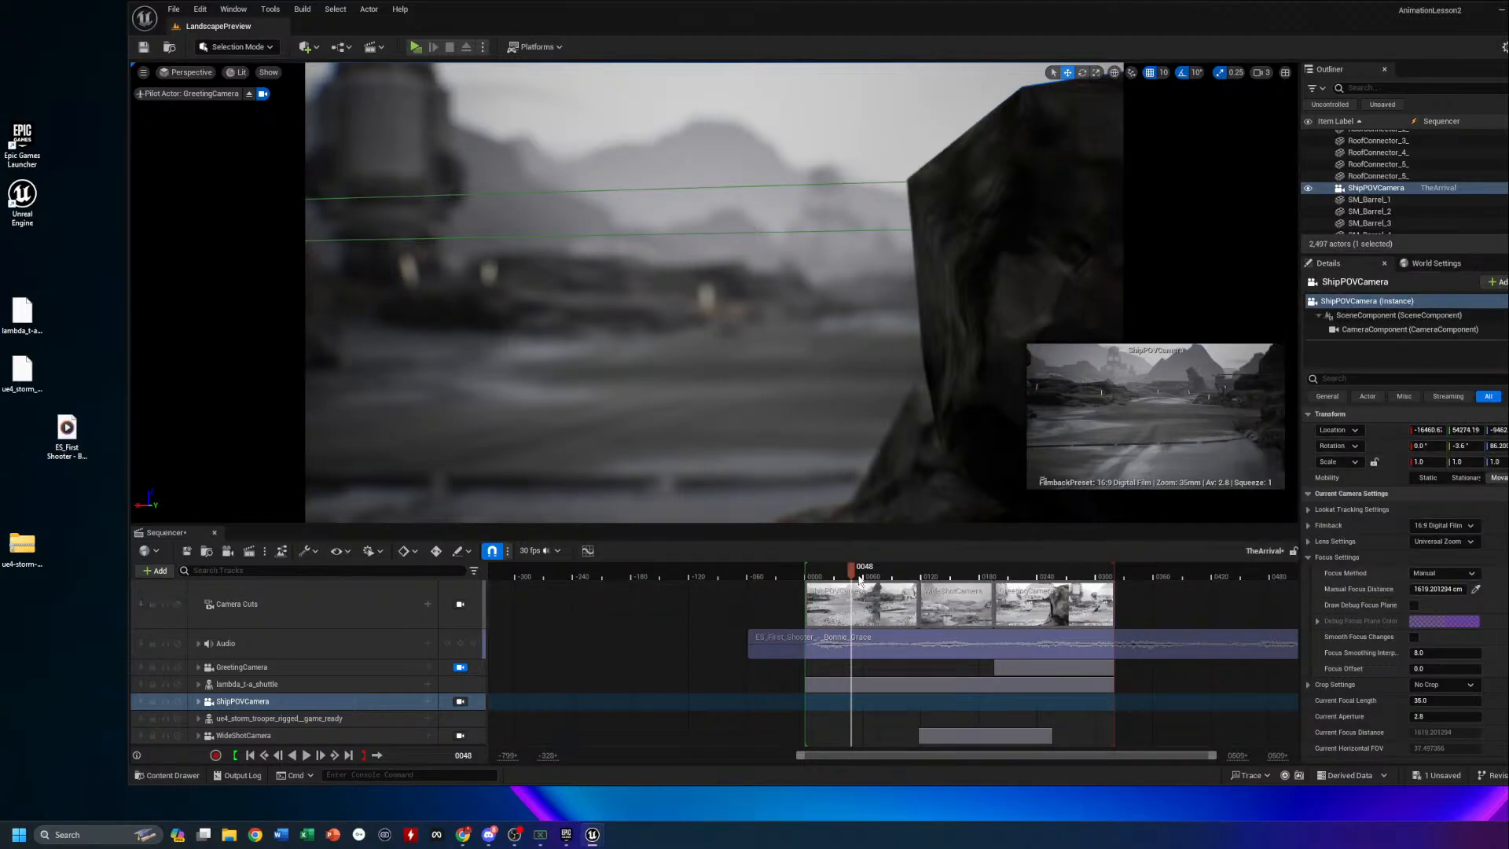
Play the sequence from frame 0 through the Camera Cuts view, and replay it from frame 128 to review the shuttle landing
{"action": "left_click_drag", "start_coordinate": [854, 574], "coordinate": [804, 569]}
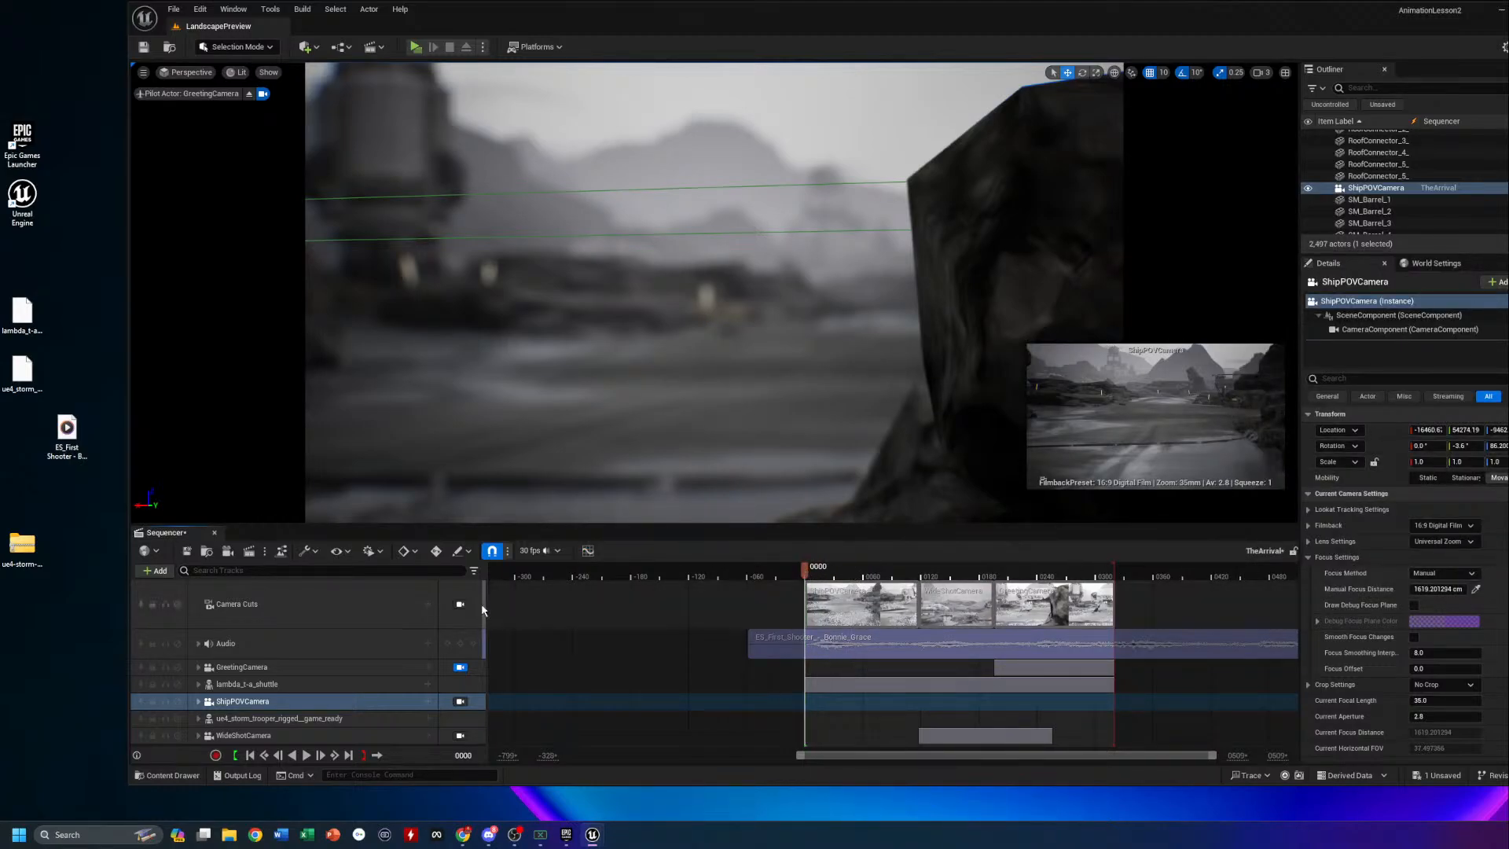
{"action": "left_click", "coordinate": [459, 603]}
{"action": "key", "text": "space"}
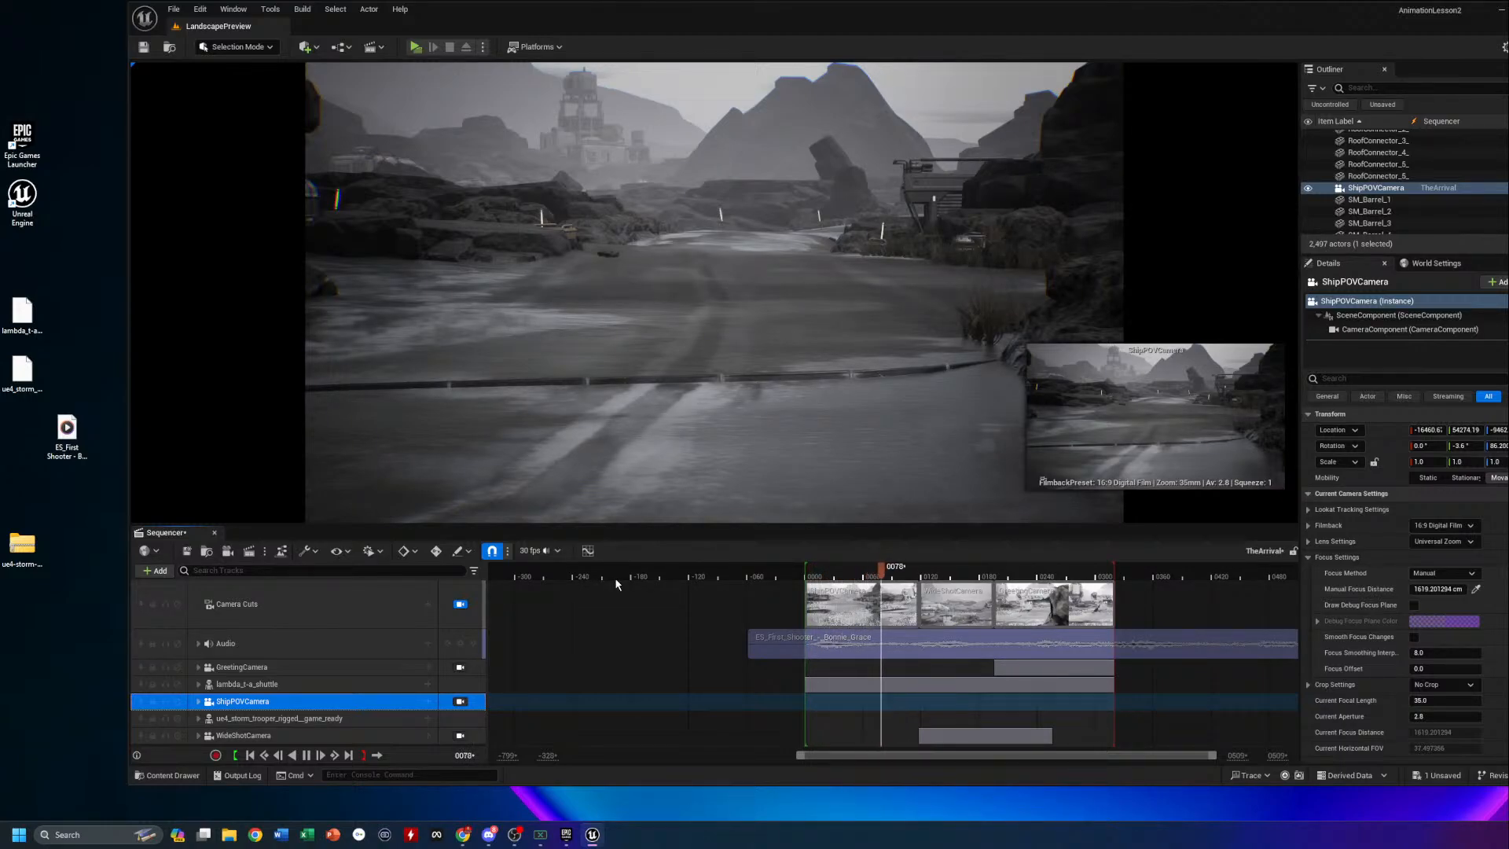
{"action": "key", "text": "space"}
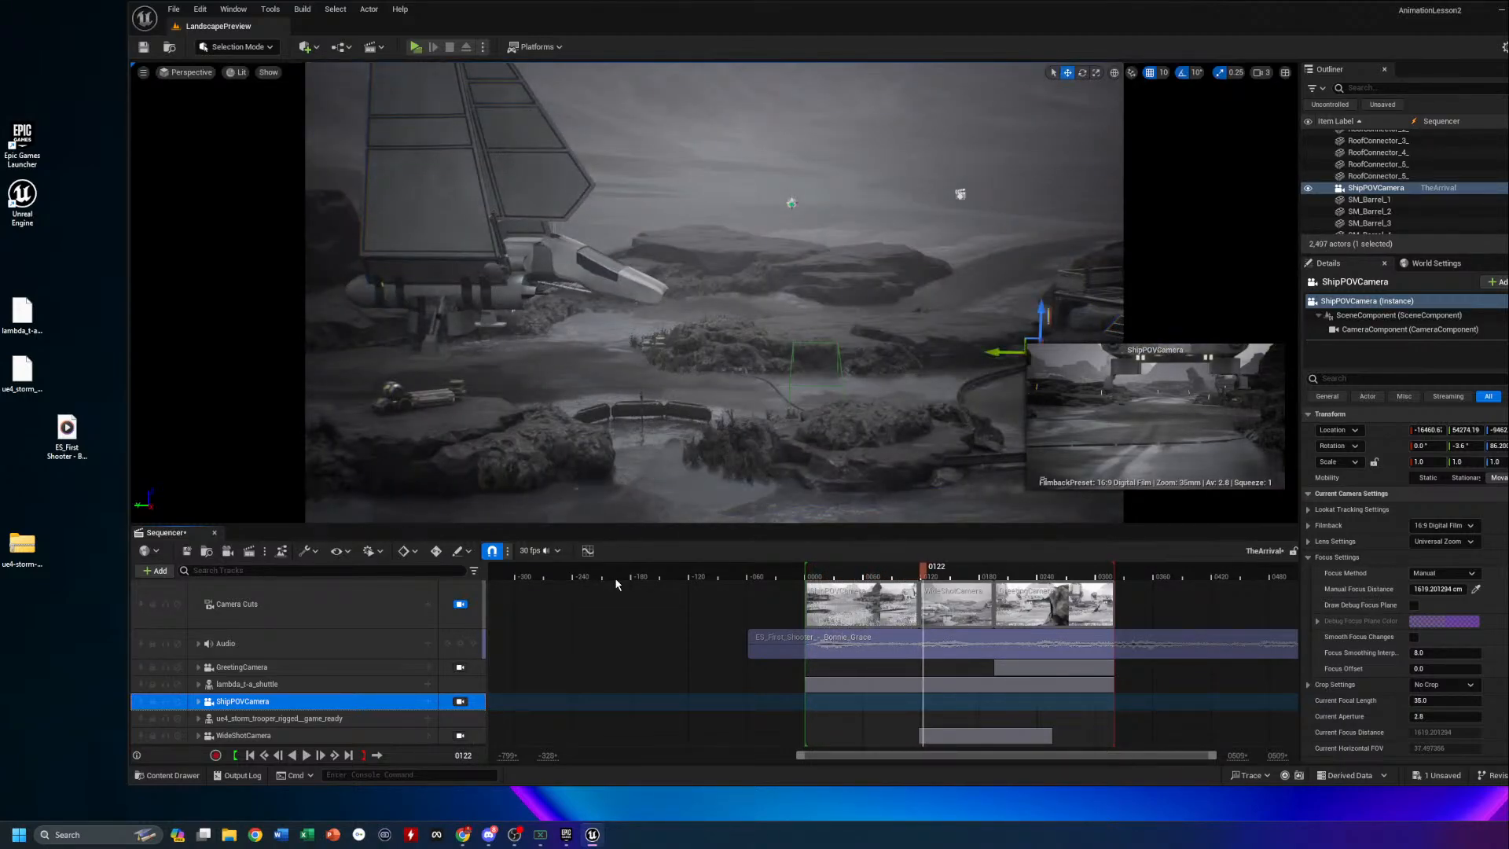
{"action": "key", "text": "space"}
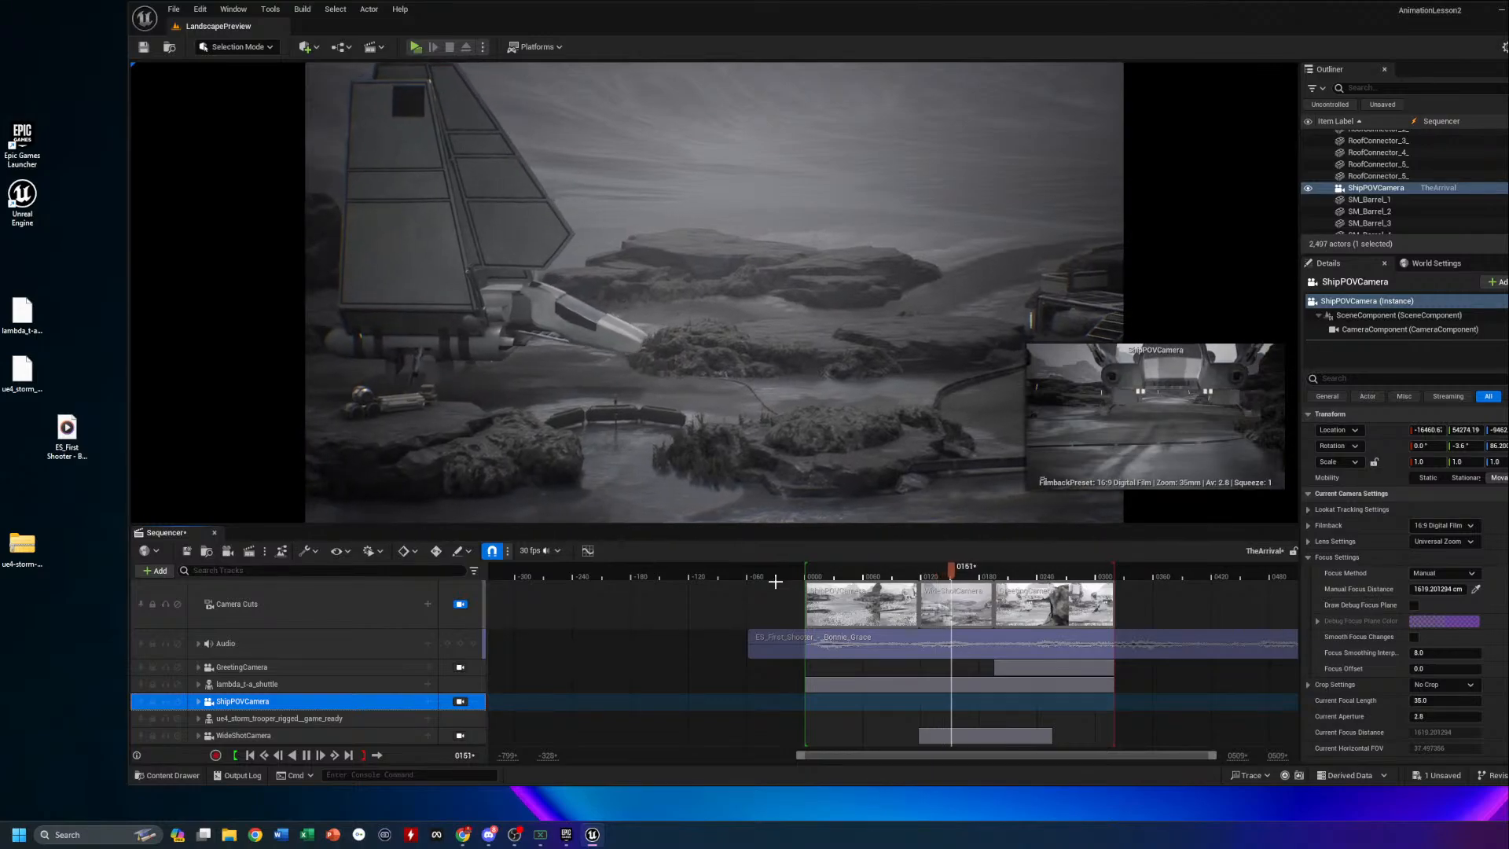
{"action": "key", "text": "space"}
{"action": "mouse_move", "coordinate": [953, 567]}
{"action": "left_mouse_down"}
{"action": "mouse_move", "coordinate": [908, 571]}
{"action": "mouse_move", "coordinate": [949, 574]}
{"action": "mouse_move", "coordinate": [931, 576]}
{"action": "left_mouse_up"}
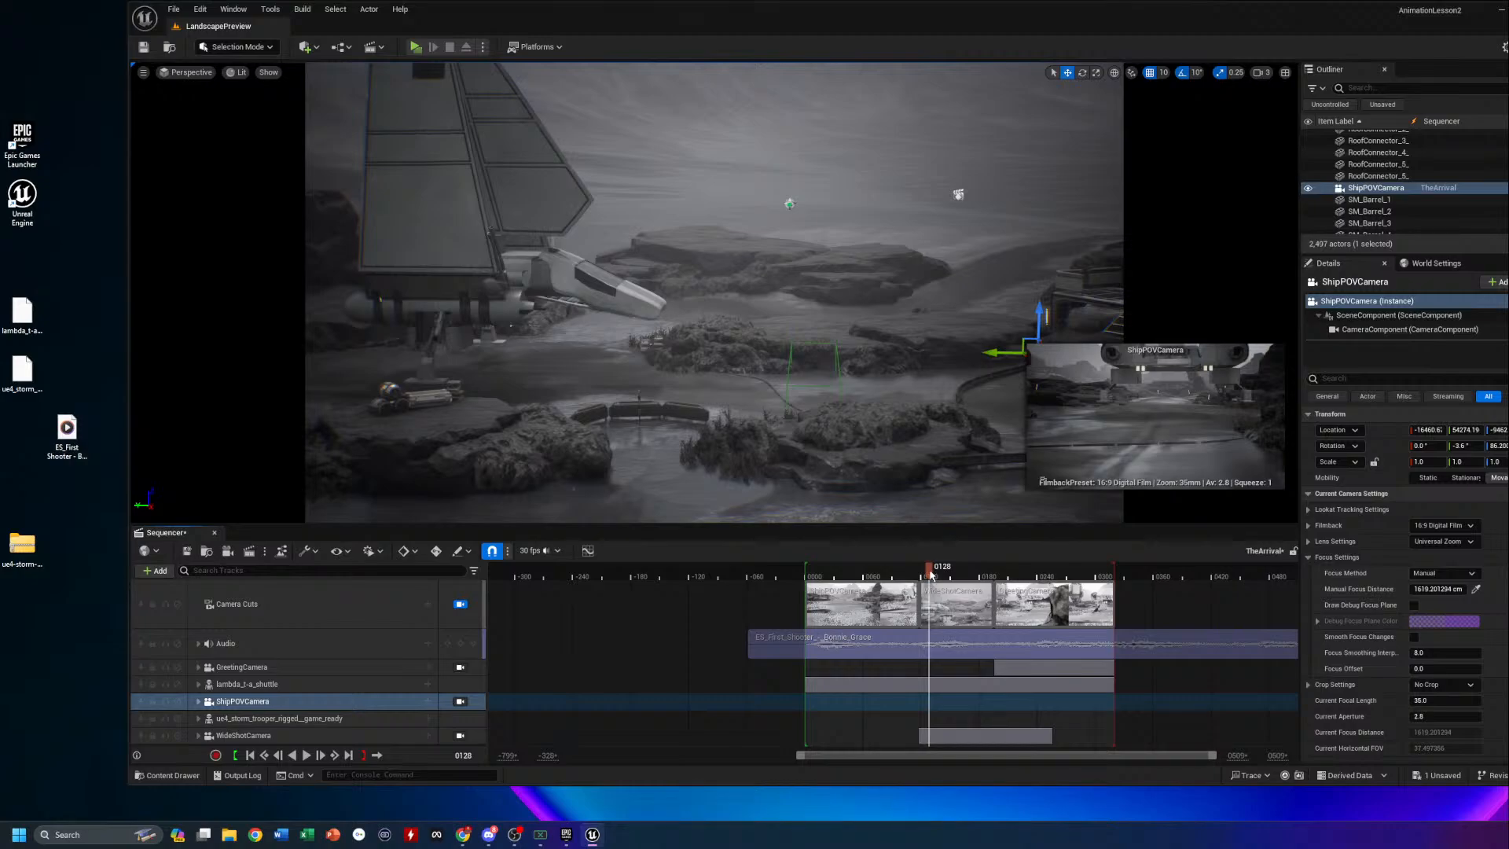
{"action": "key", "text": "space"}
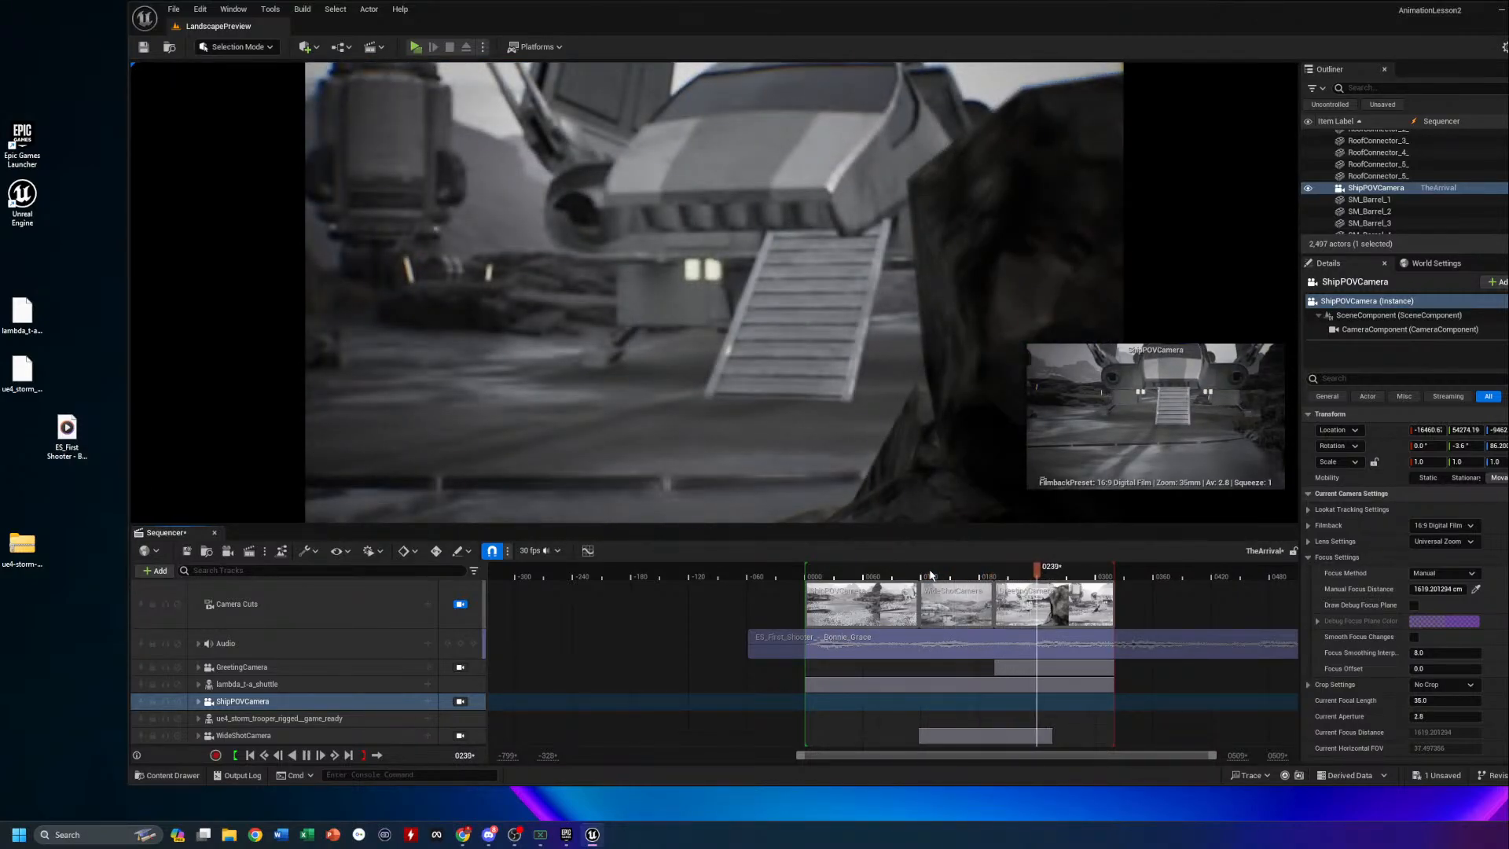
Stop playback past the landing and shorten the lambda_t-a_shuttle section to end just before frame 267
{"action": "key", "text": "space"}
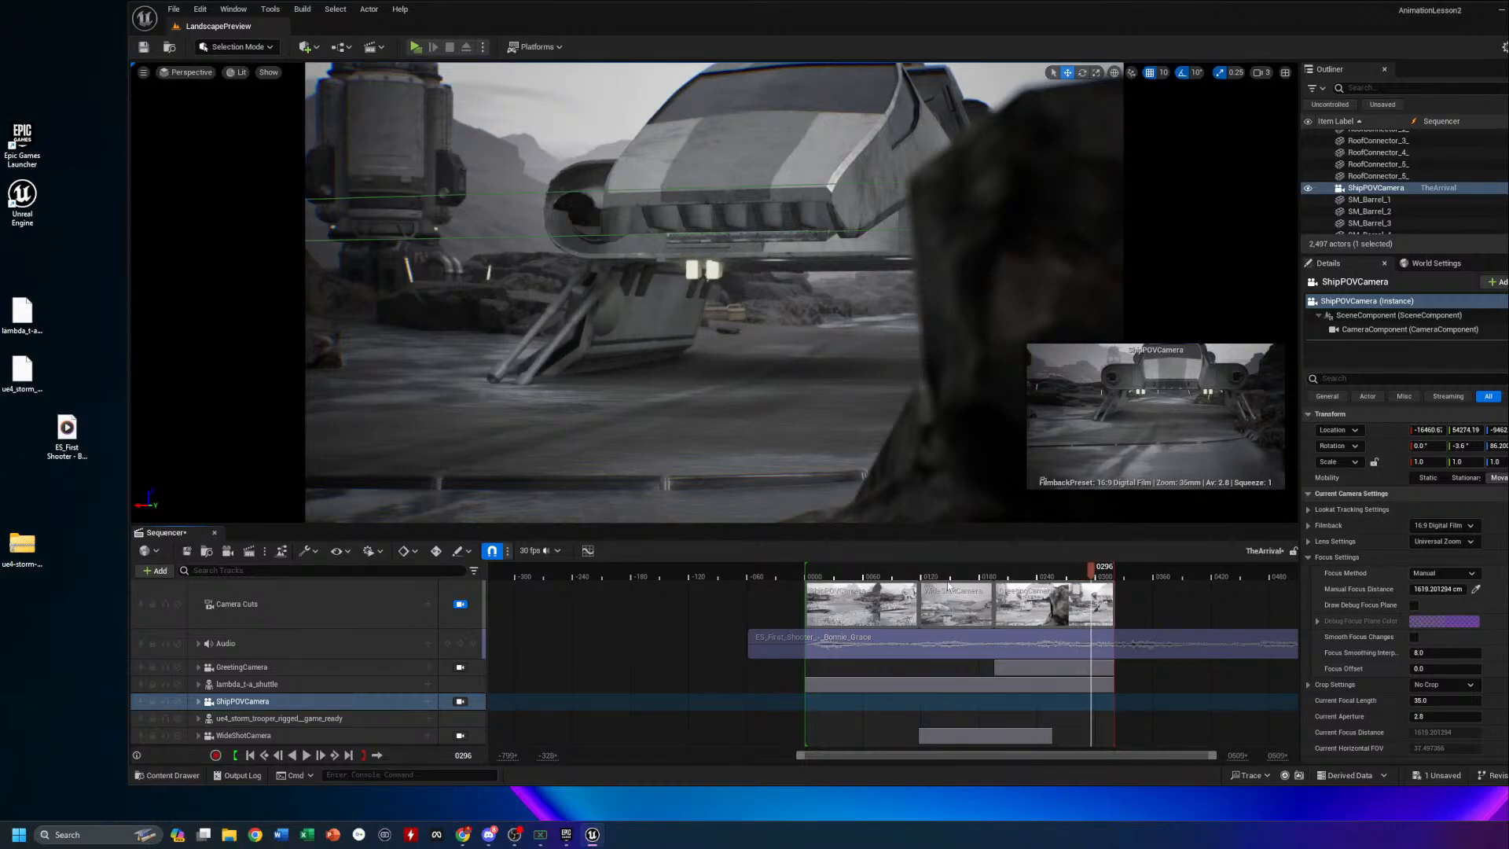
{"action": "left_click_drag", "start_coordinate": [1100, 688], "coordinate": [1056, 686]}
{"action": "mouse_move", "coordinate": [1079, 570]}
{"action": "left_mouse_down"}
{"action": "mouse_move", "coordinate": [957, 572]}
{"action": "mouse_move", "coordinate": [1066, 584]}
{"action": "left_mouse_up"}
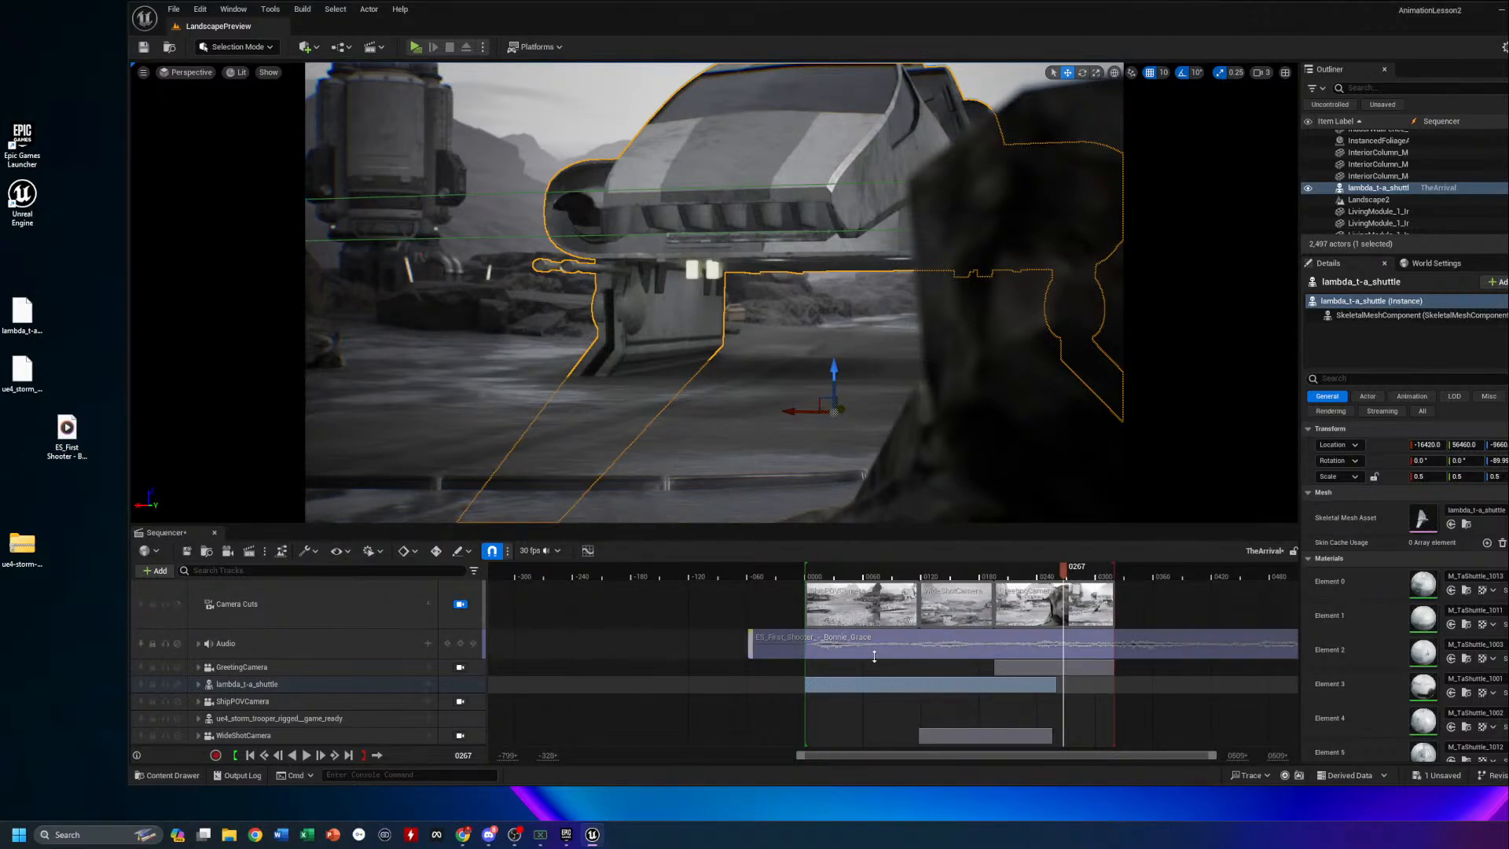
{"action": "left_click", "coordinate": [845, 687]}
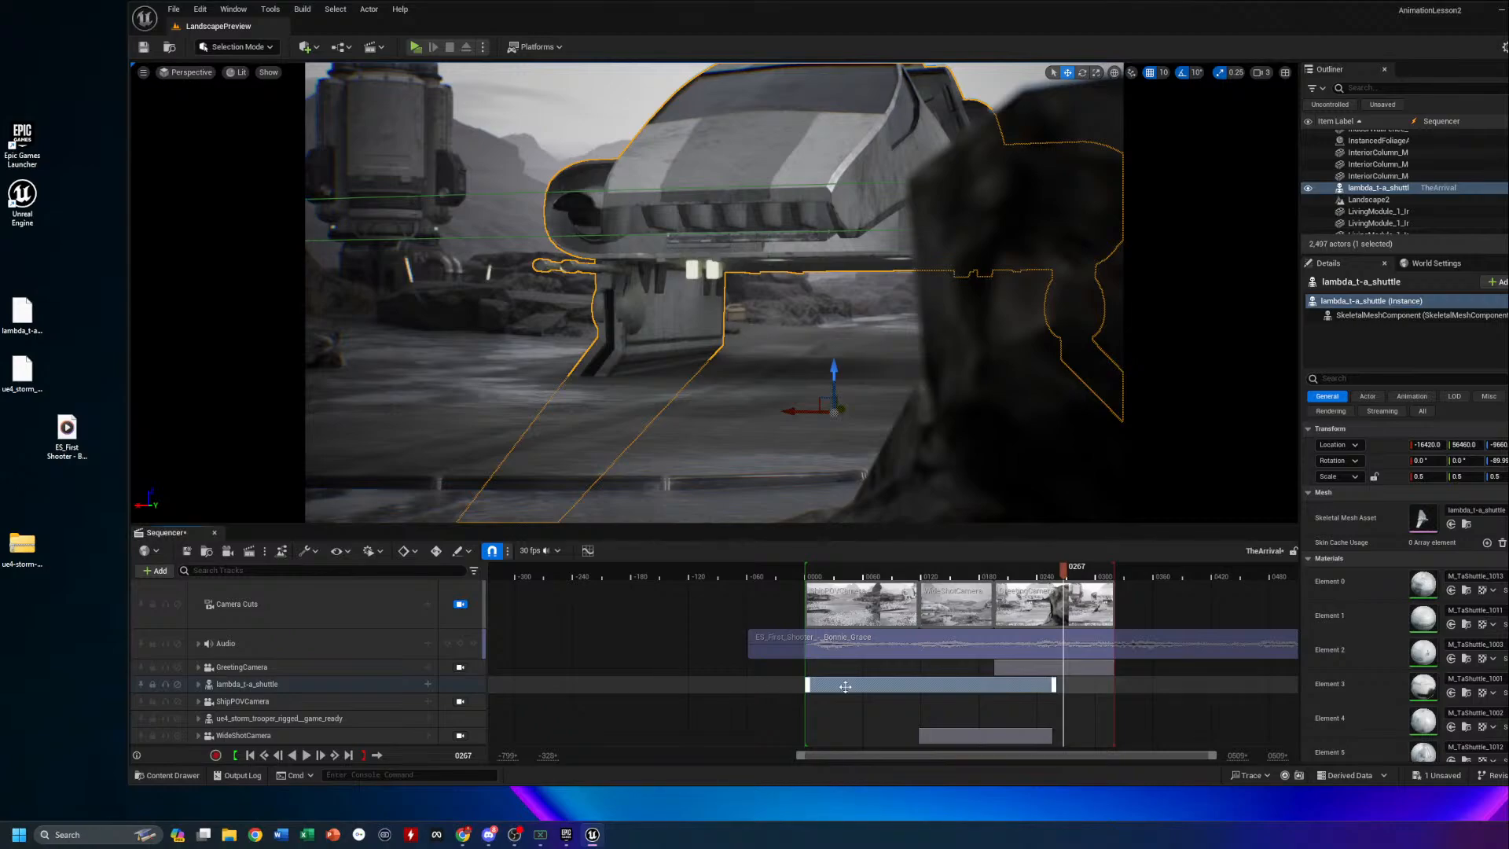
Raise lambda_t-a_shuttle's frame 0 key on the green location curve to about 58361 in the curve editor, and close the editor
{"action": "left_click", "coordinate": [356, 688]}
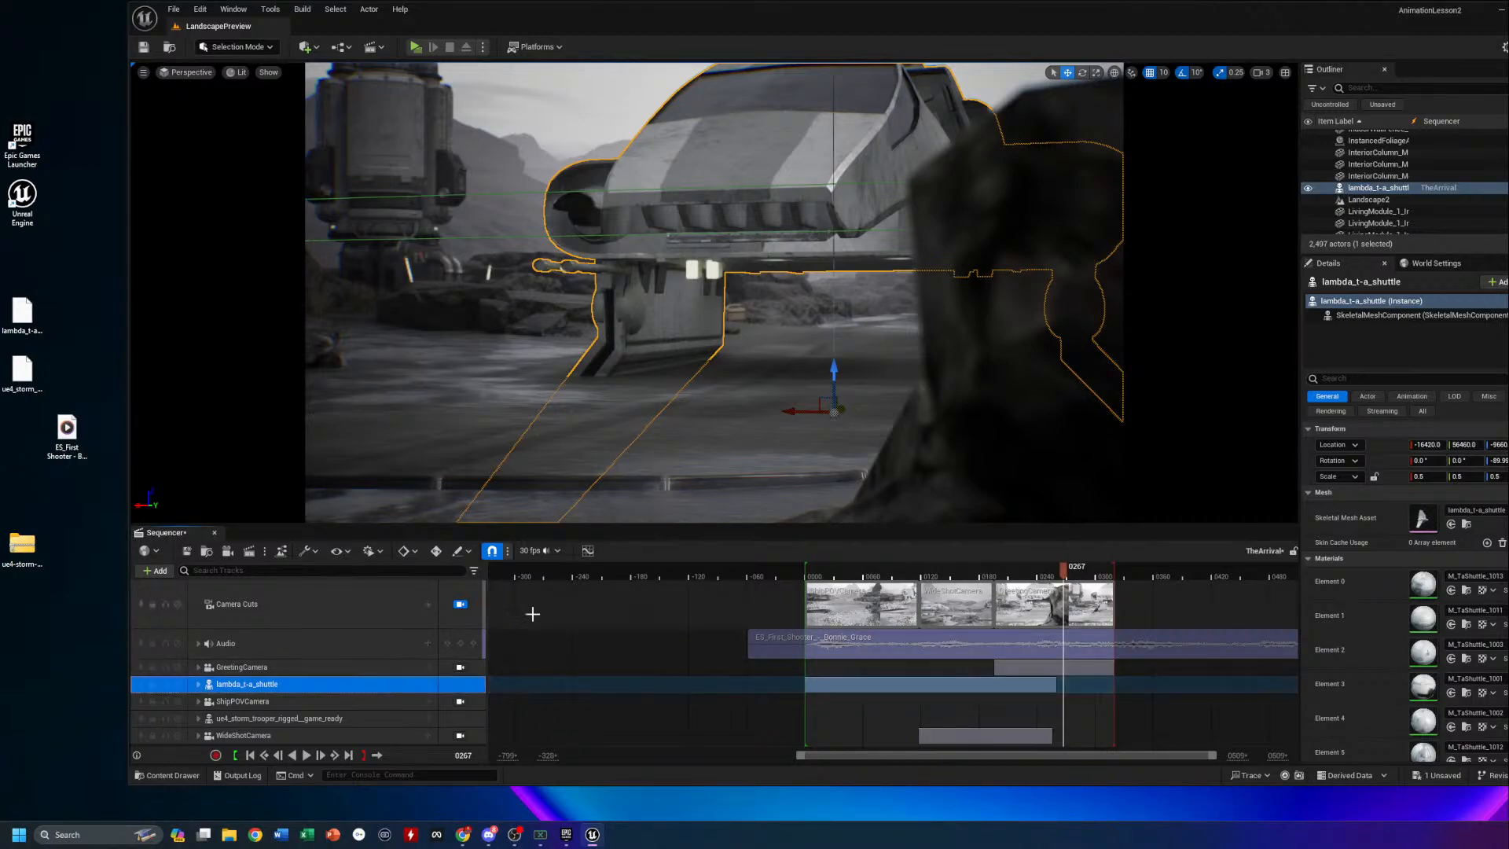
{"action": "left_click", "coordinate": [588, 551]}
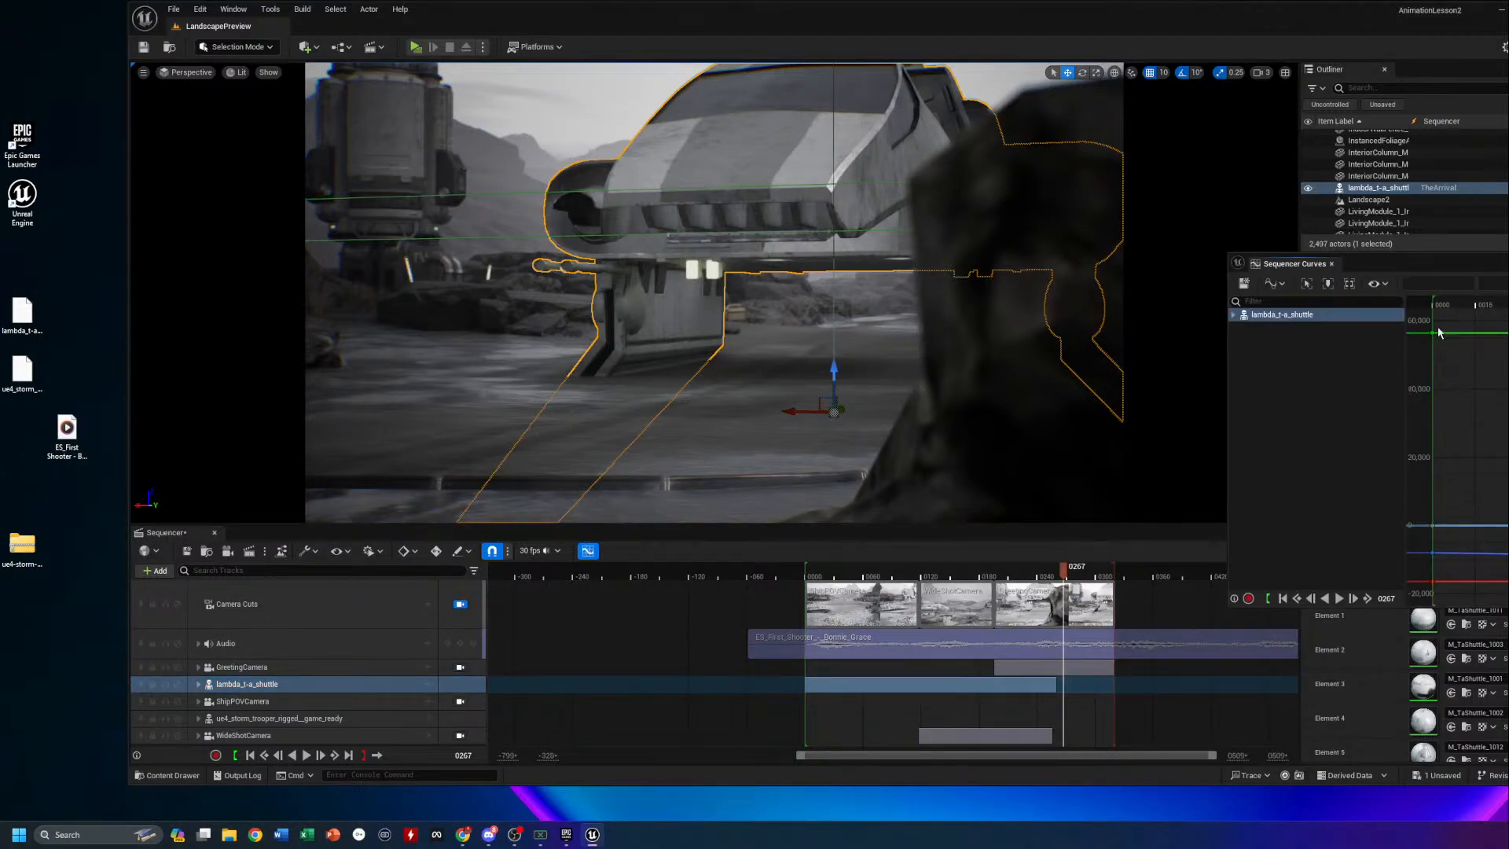
{"action": "mouse_move", "coordinate": [1449, 334]}
{"action": "left_mouse_down"}
{"action": "mouse_move", "coordinate": [1444, 391]}
{"action": "mouse_move", "coordinate": [1432, 326]}
{"action": "left_mouse_up"}
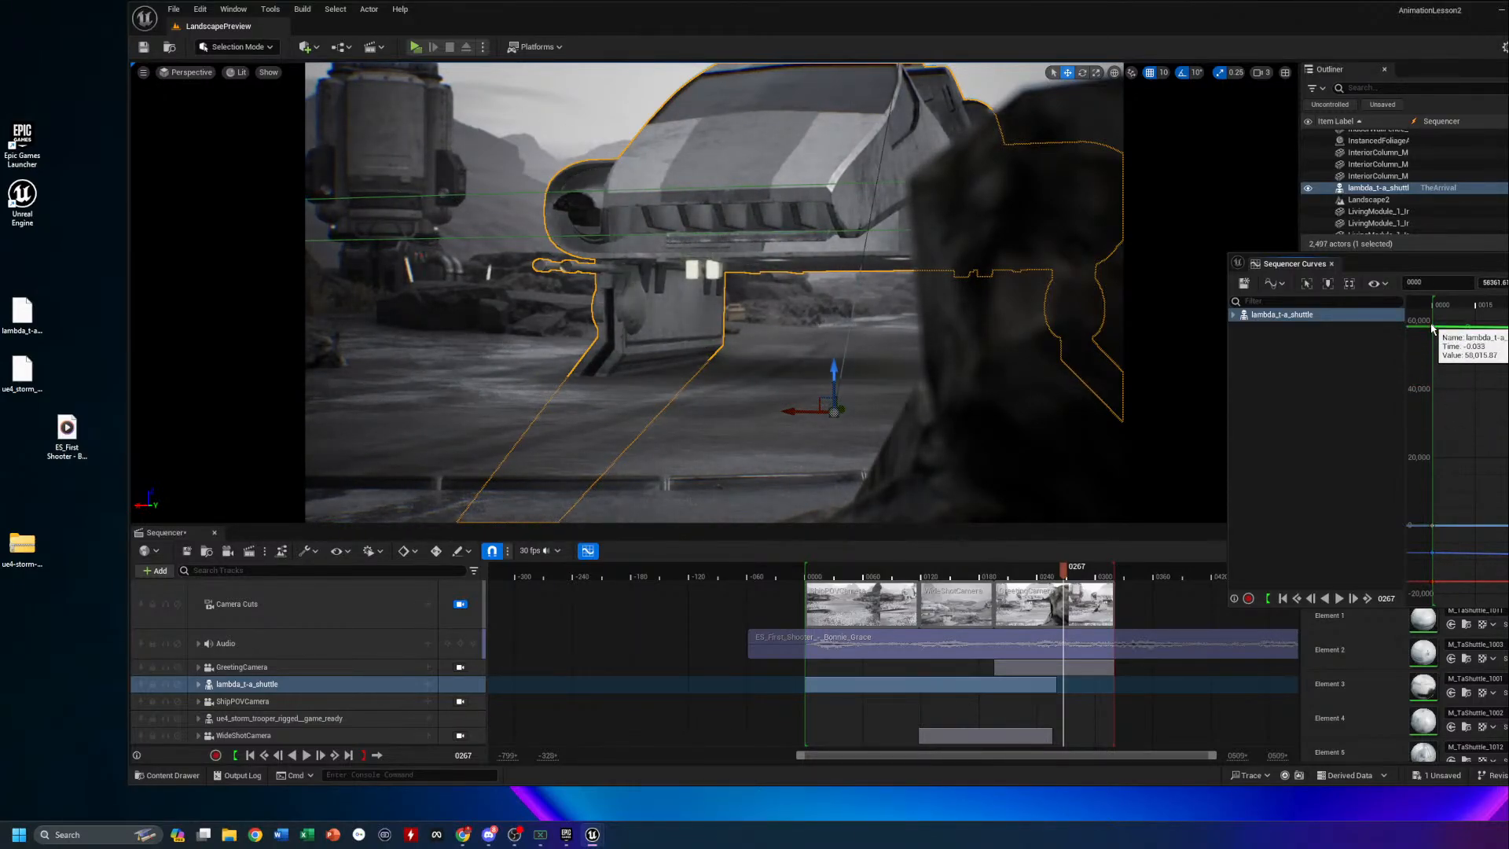
{"action": "left_click", "coordinate": [1467, 525]}
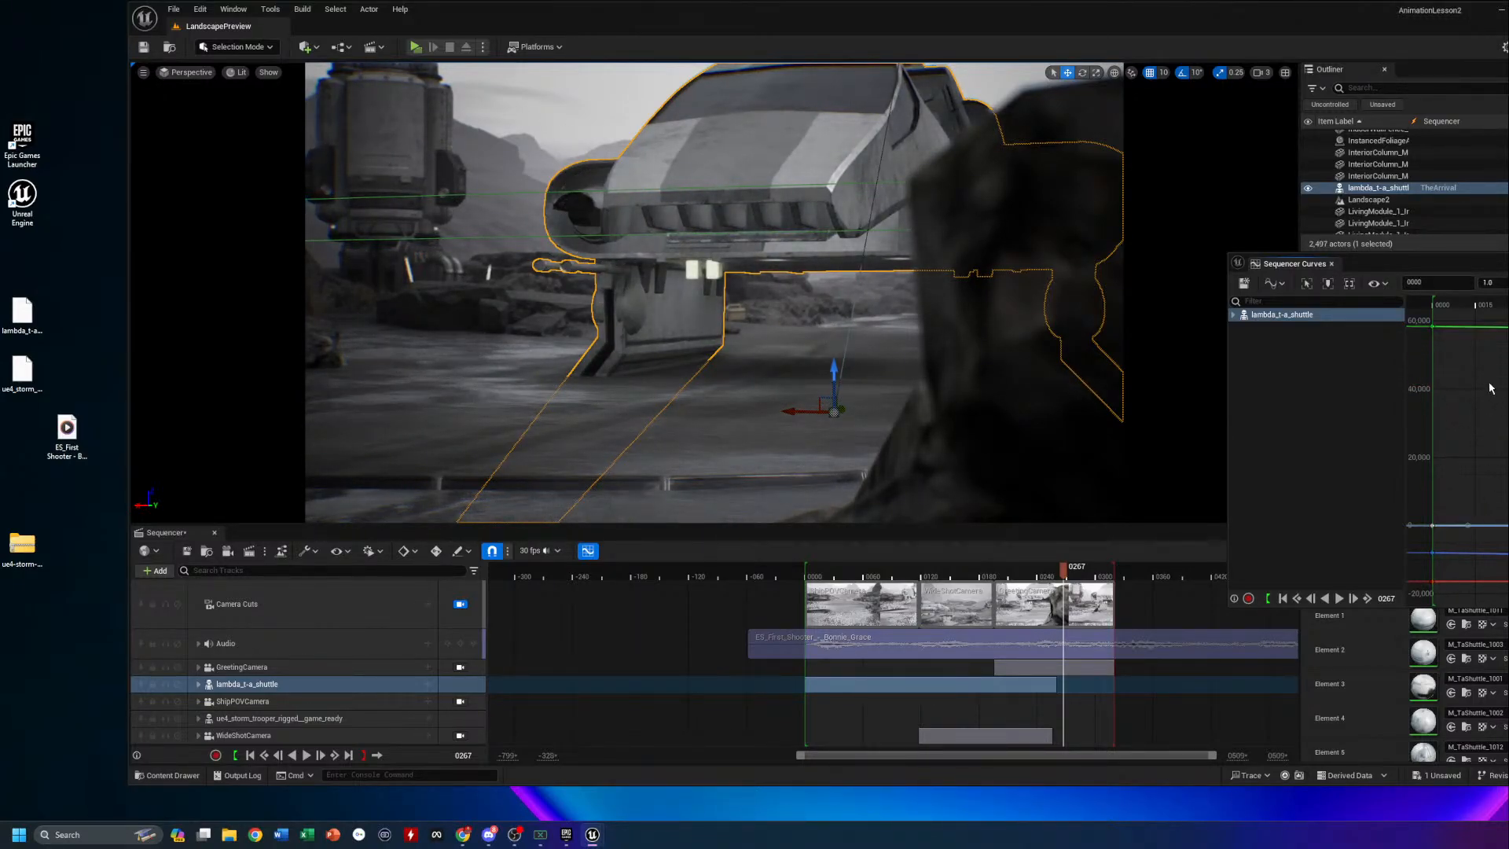
{"action": "left_click_drag", "start_coordinate": [1342, 264], "coordinate": [1224, 269]}
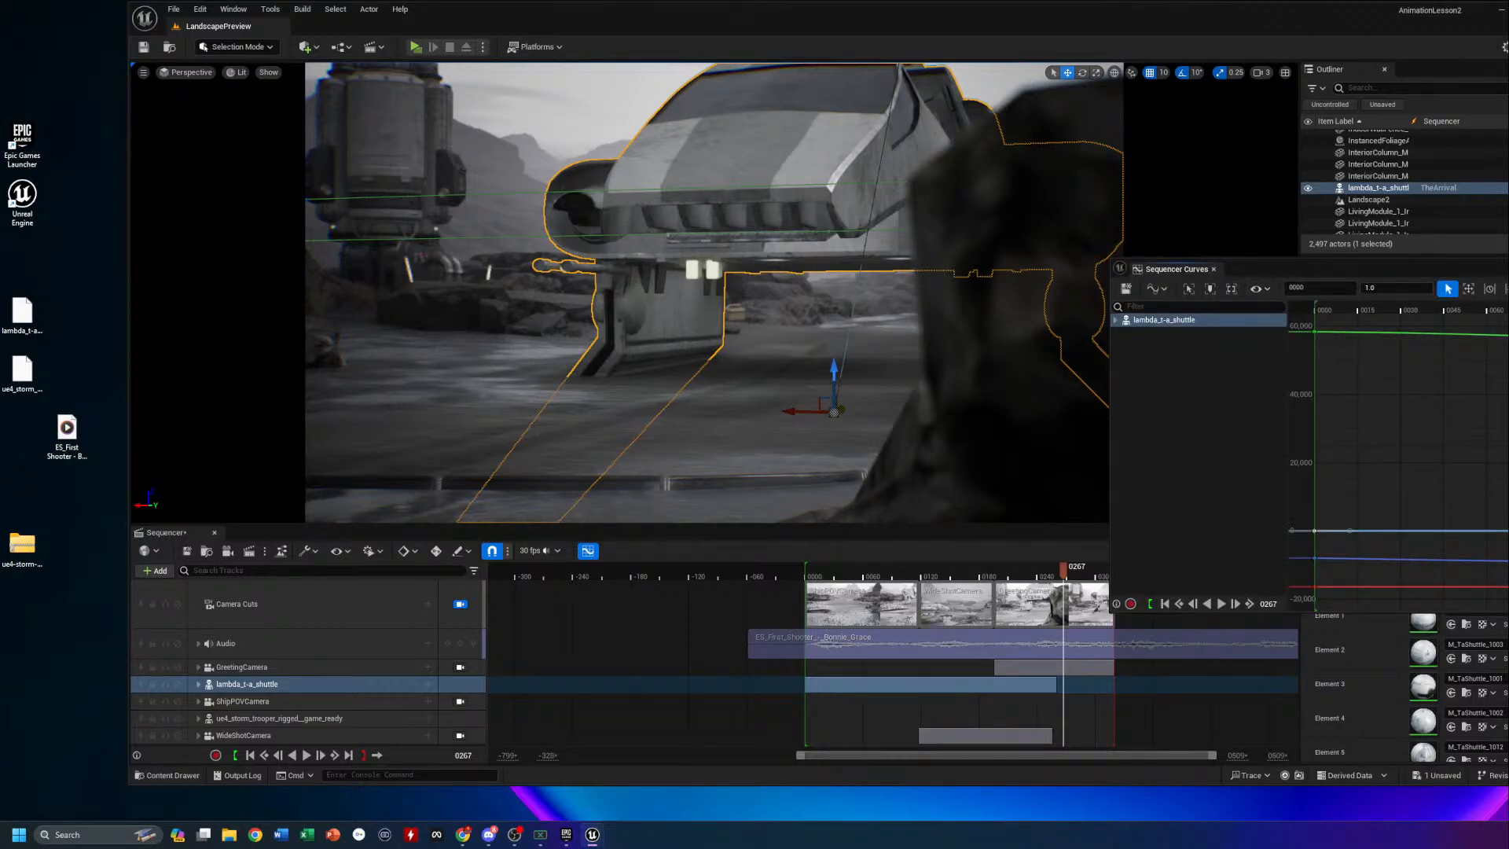
{"action": "left_click", "coordinate": [1213, 269]}
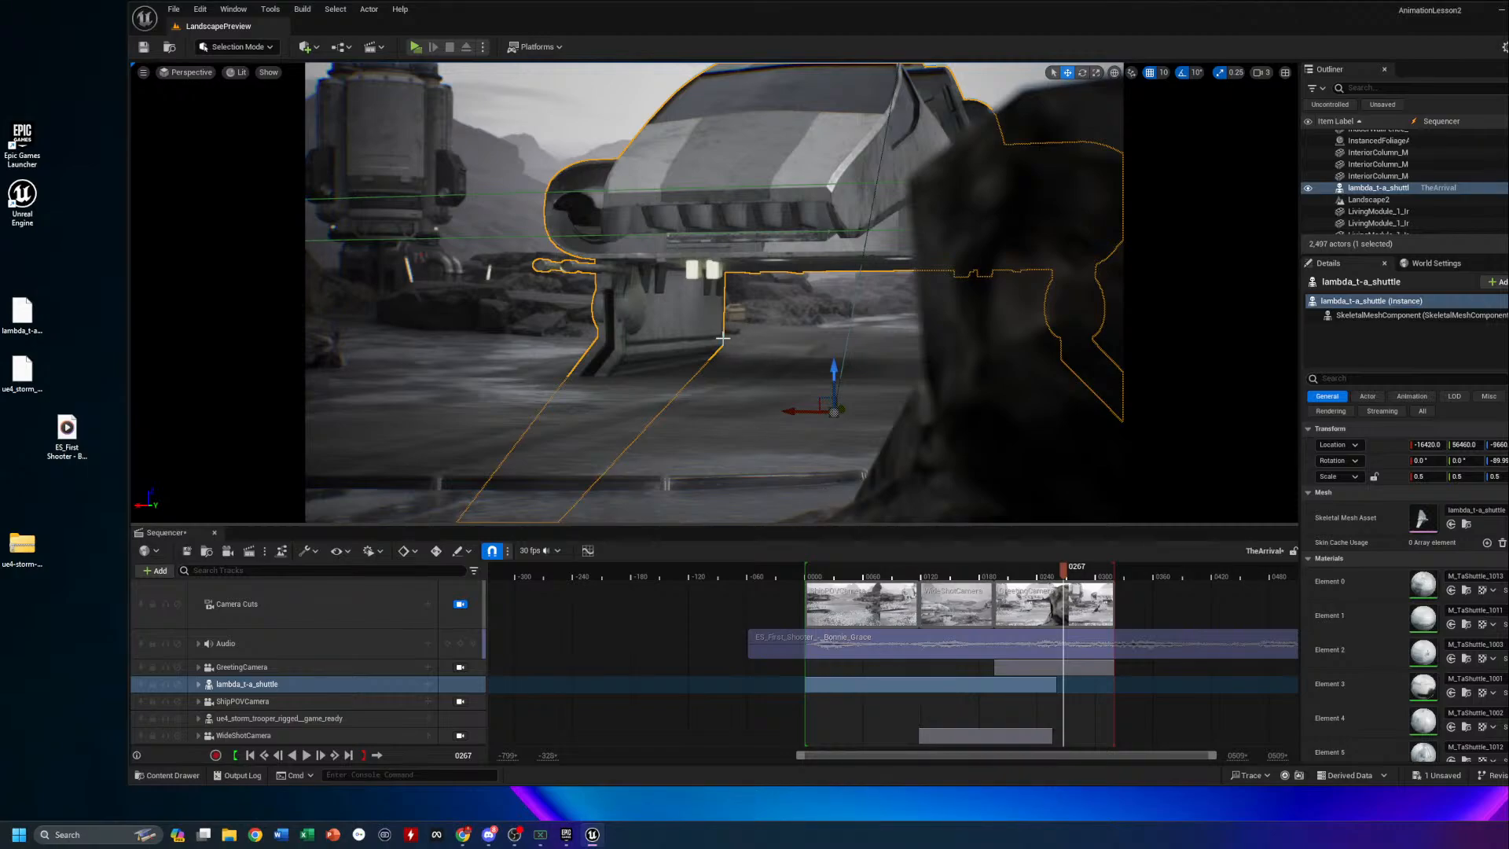
Open the MenuTut project without saving the changes to TheArrival
{"action": "left_click", "coordinate": [174, 10]}
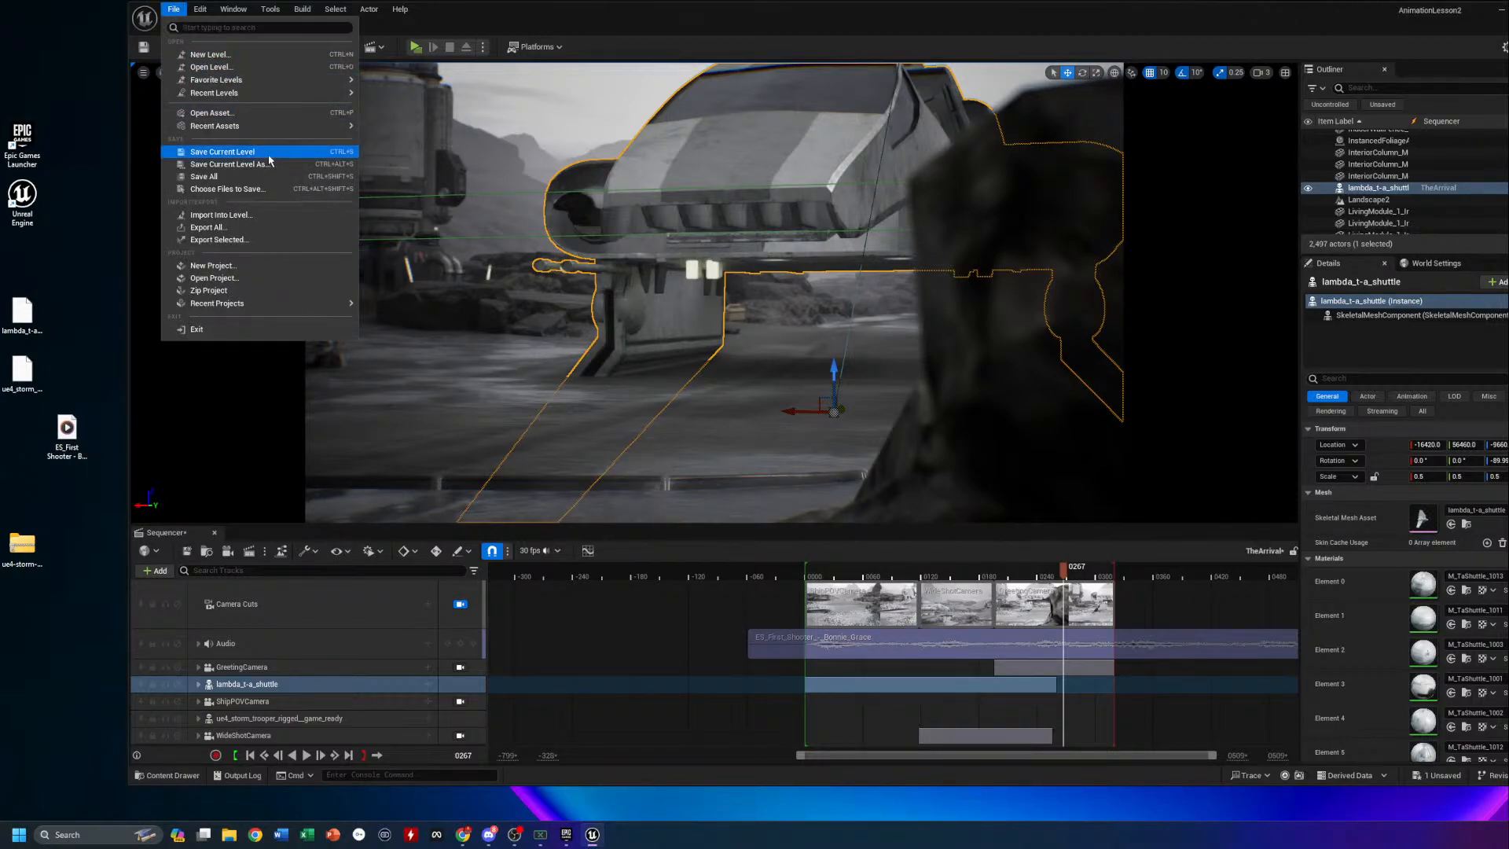
{"action": "left_click", "coordinate": [265, 278]}
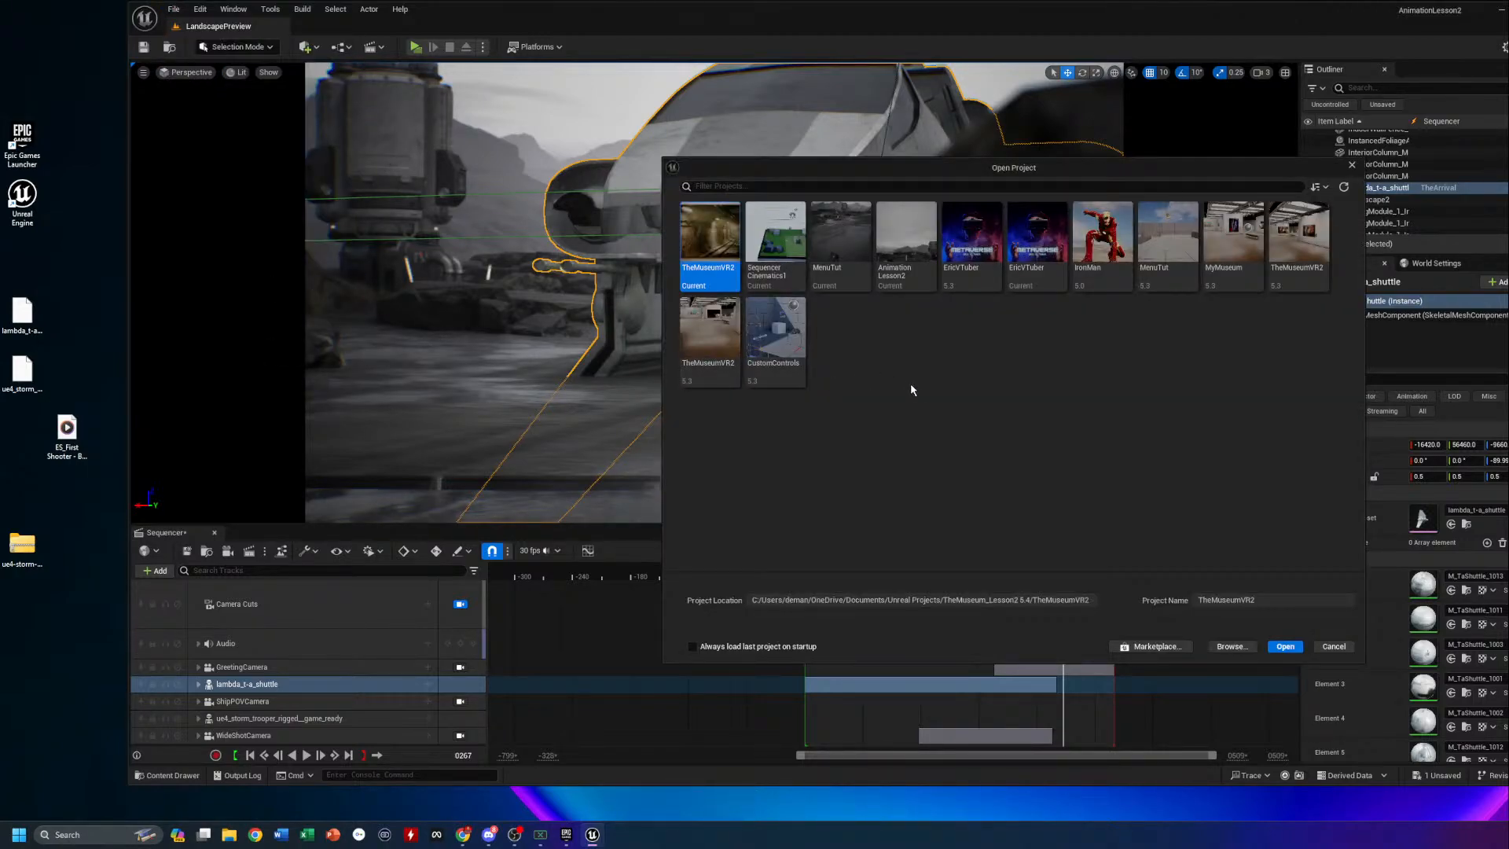
{"action": "double_click", "coordinate": [835, 240]}
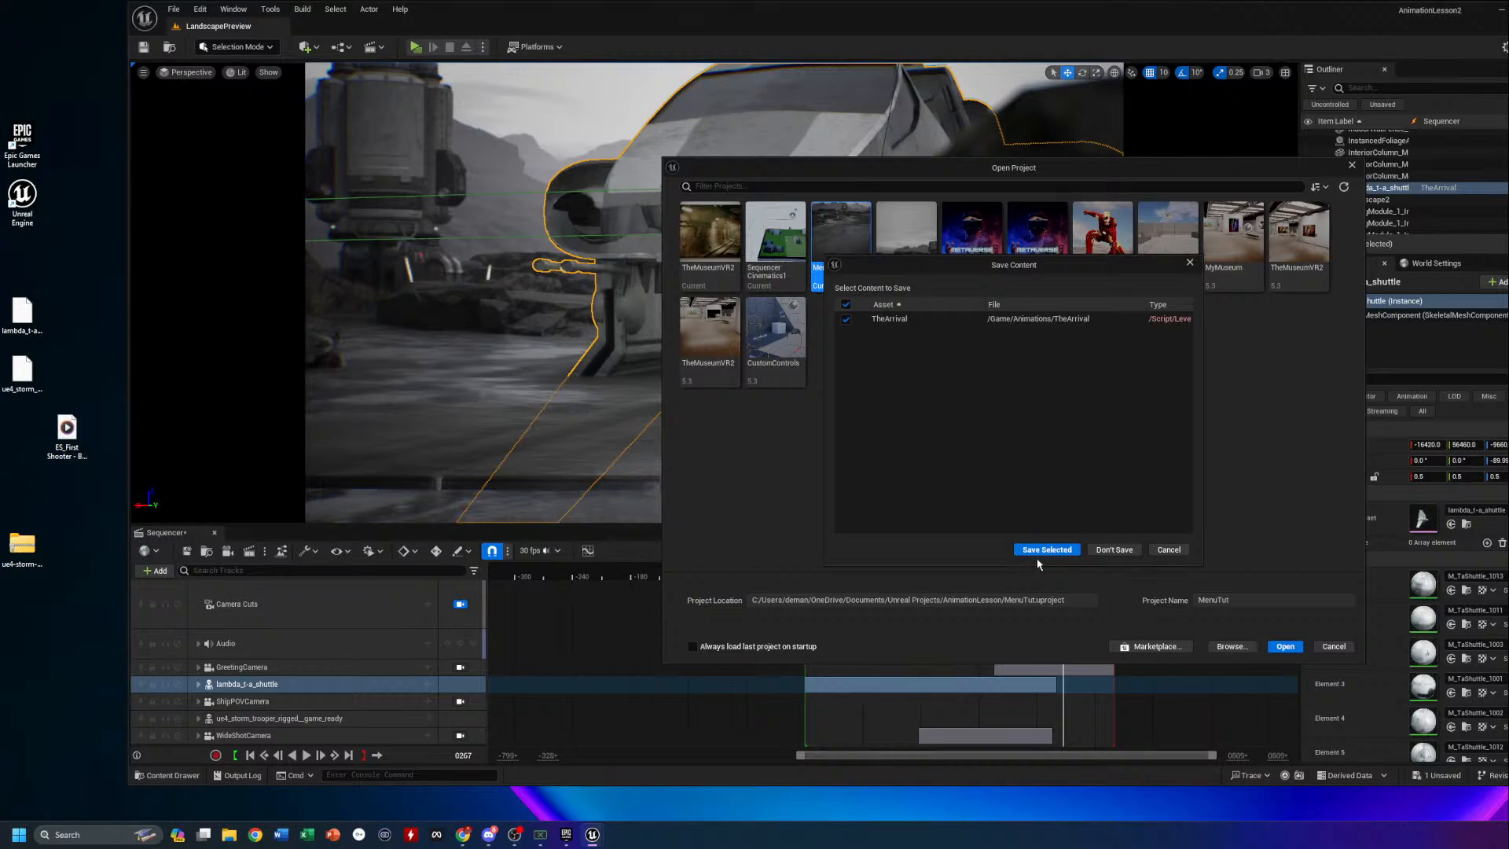
{"action": "left_click", "coordinate": [1110, 549]}
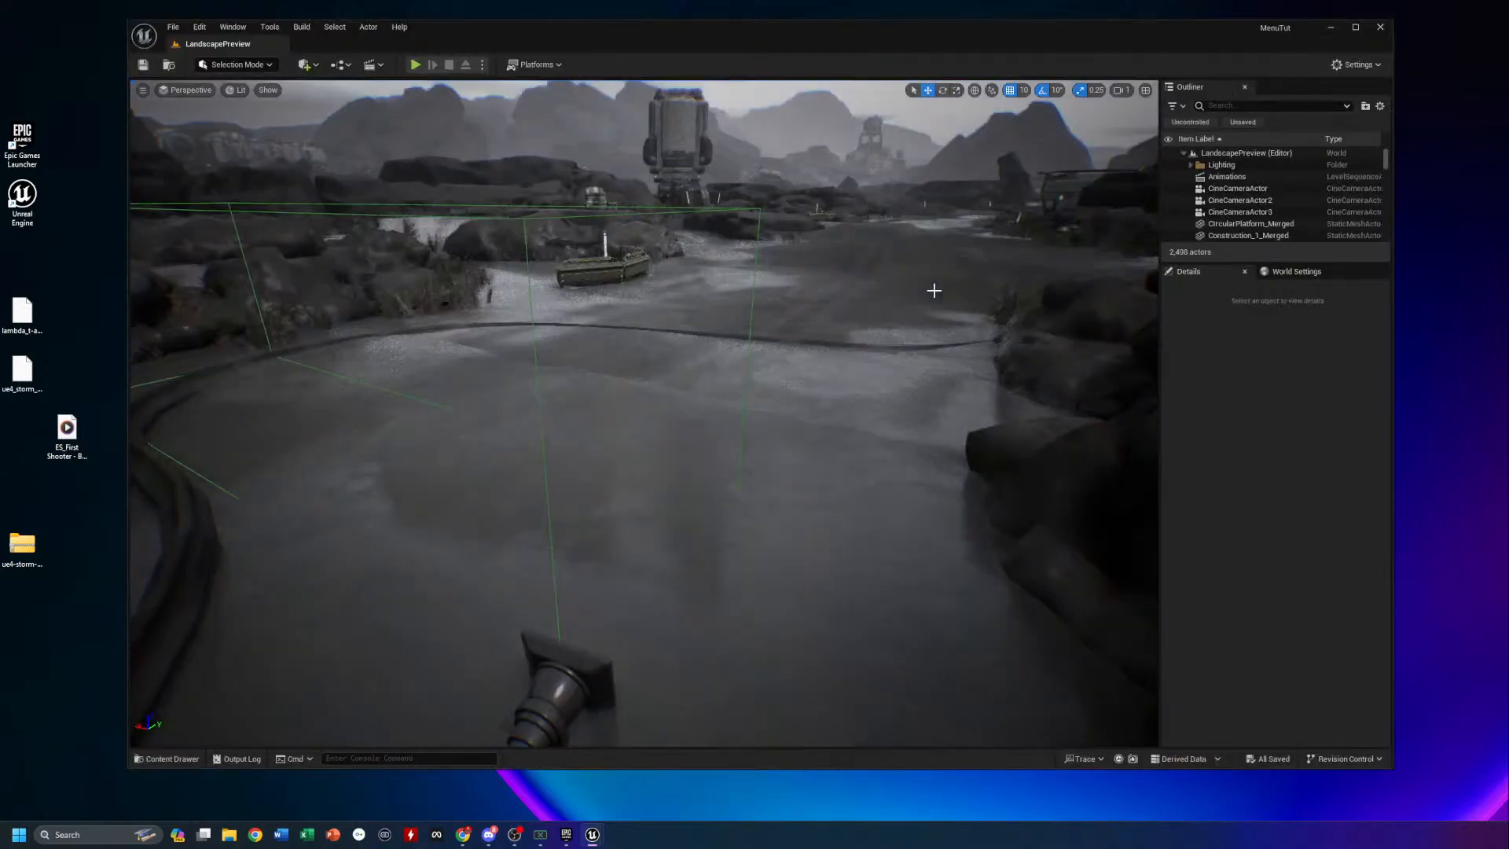
Play the level, run the character across the landscape to trigger the shuttle cinematic, and stop the play session
{"action": "left_click", "coordinate": [416, 65]}
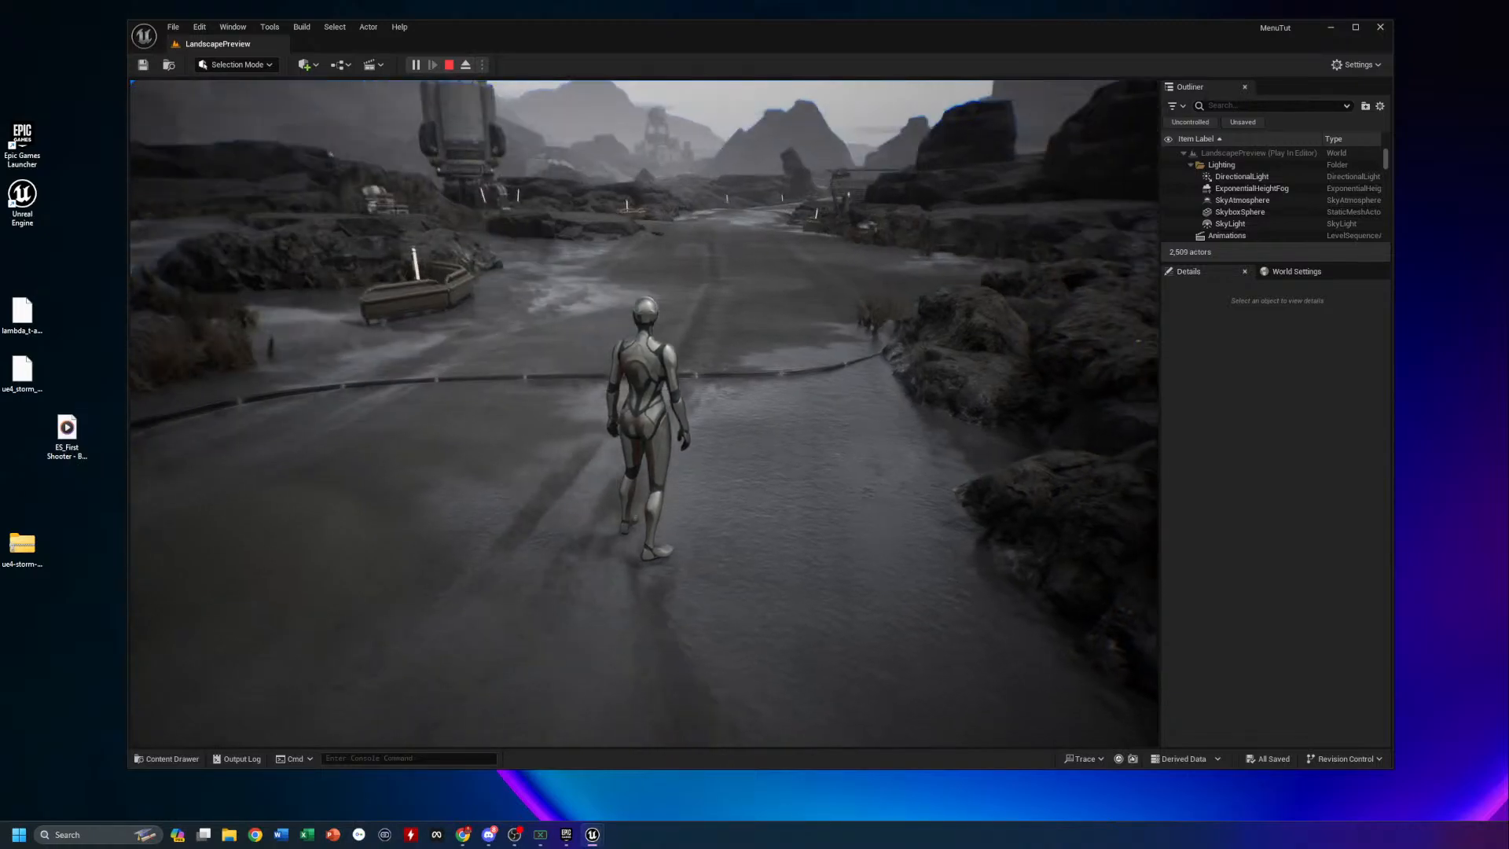
{"action": "key", "text": "w"}
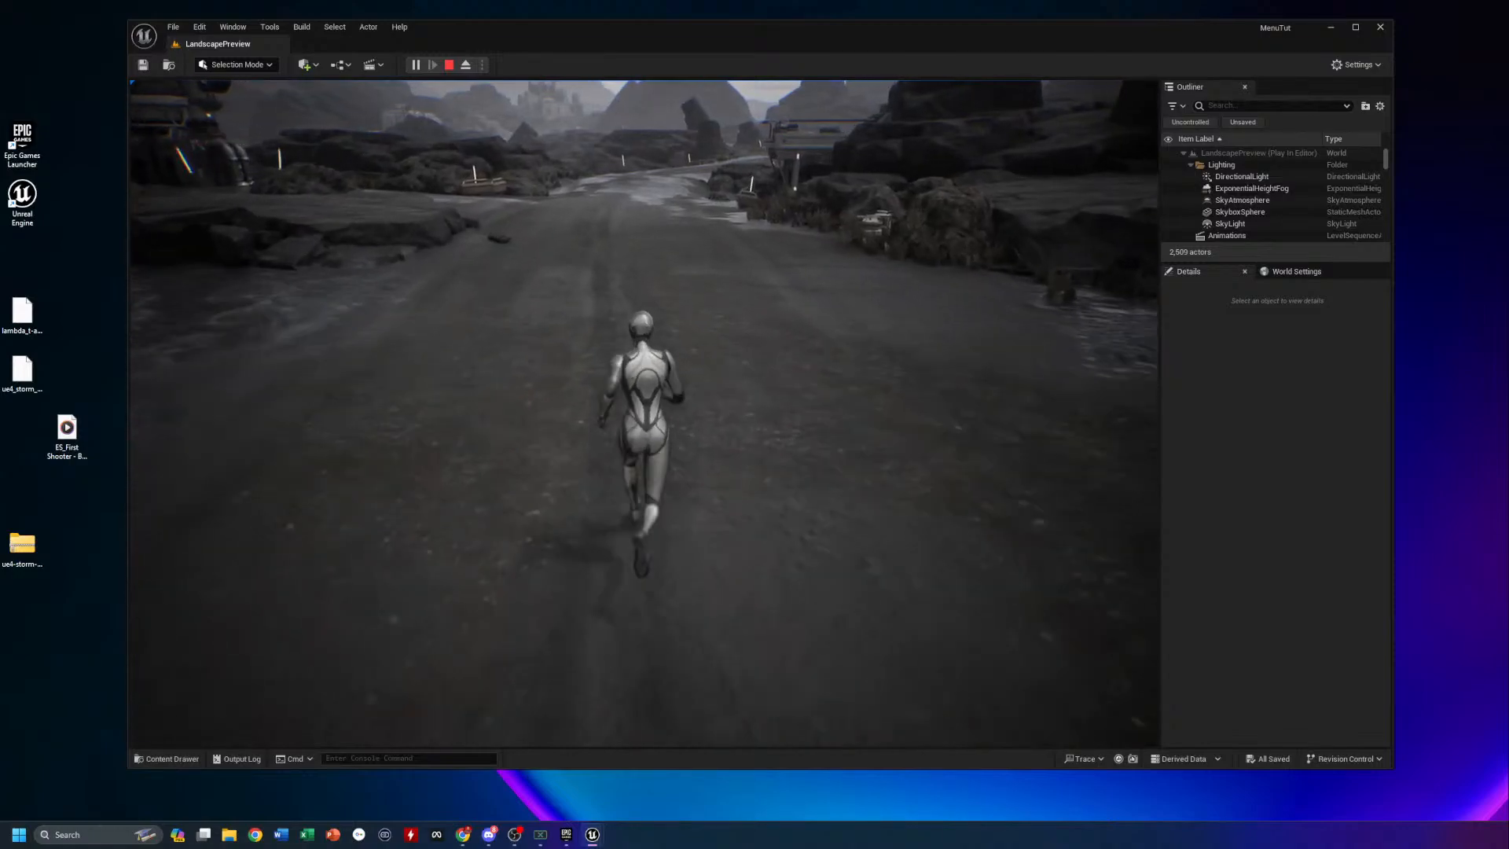
{"action": "key", "text": "a"}
{"action": "key", "text": "w"}
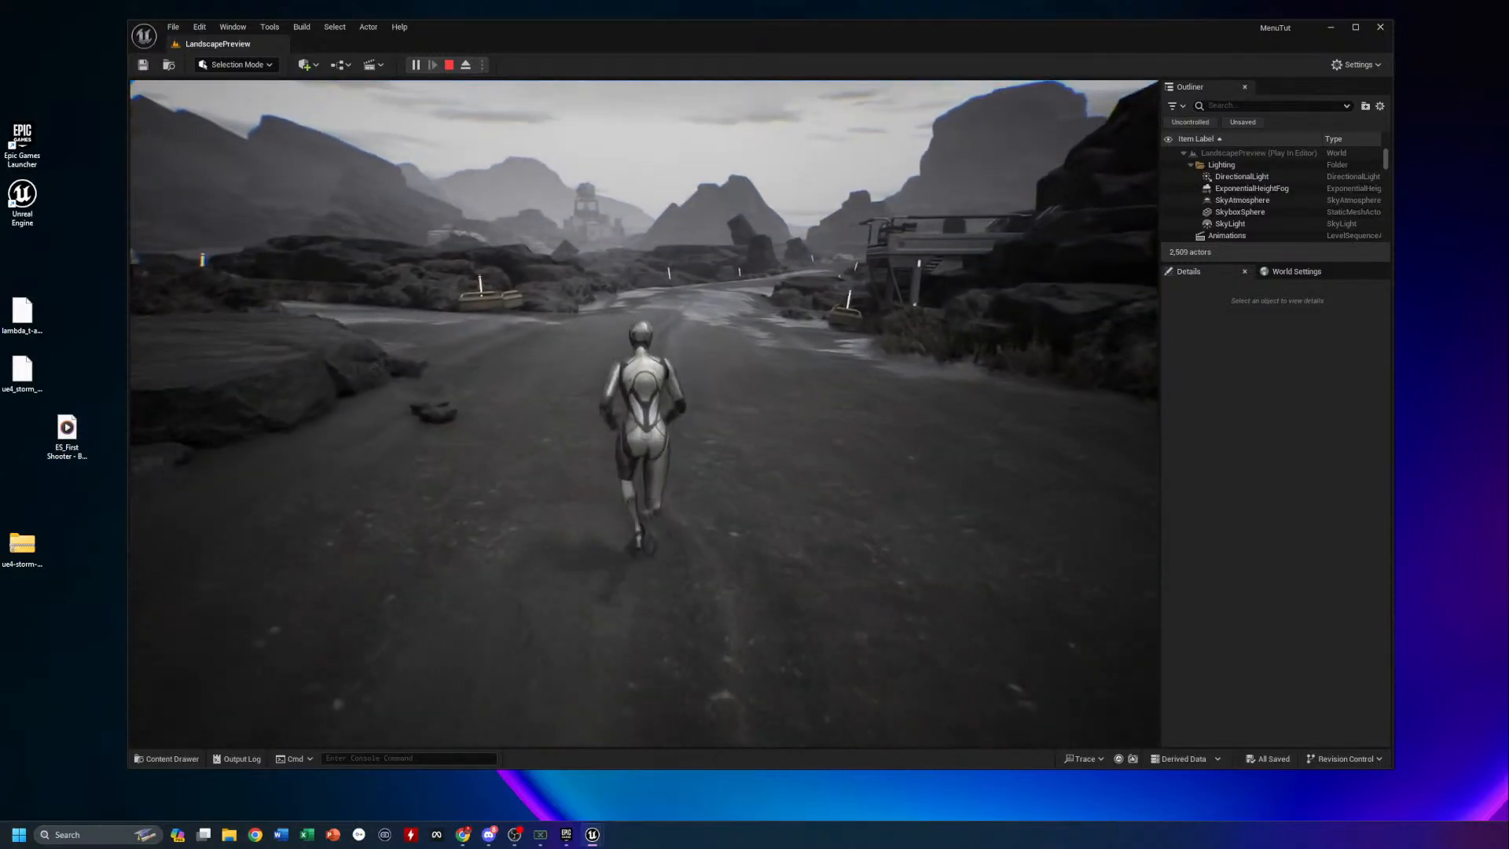
{"action": "key", "text": "a"}
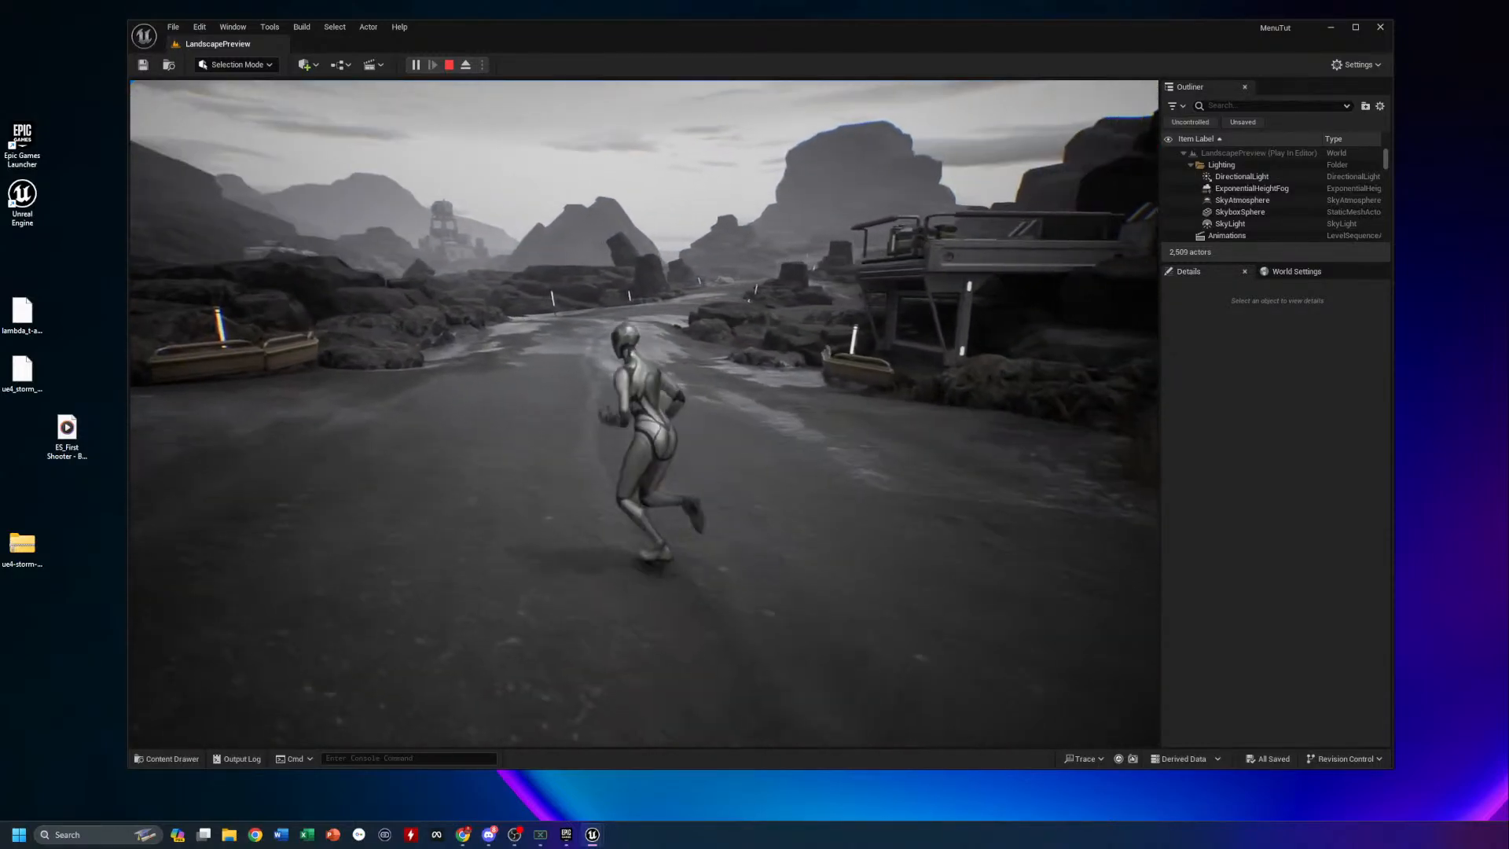
{"action": "key", "text": "d"}
{"action": "key", "text": "w"}
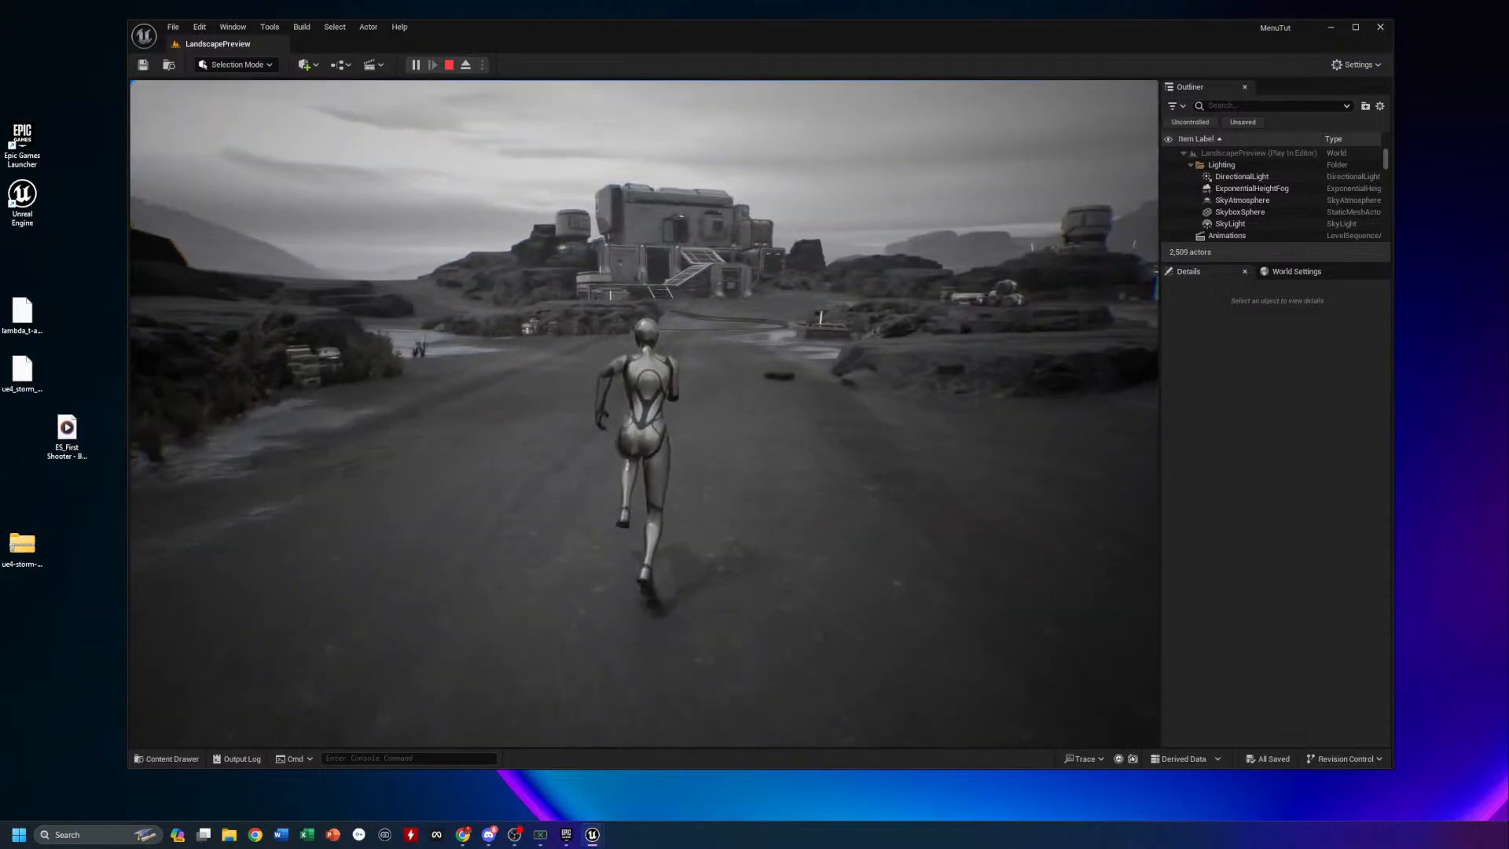
{"action": "key", "text": "w"}
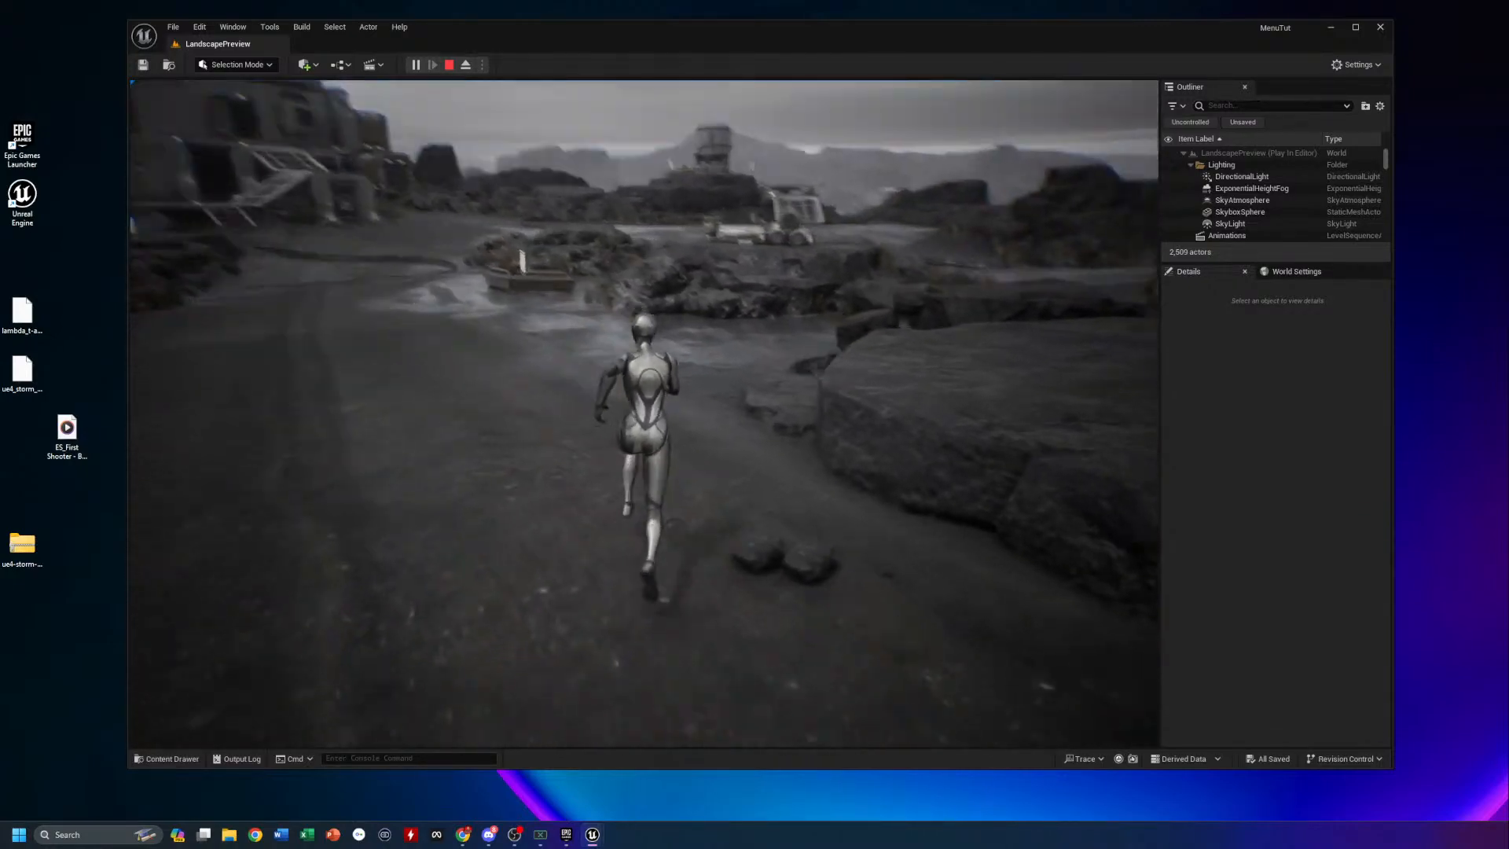
{"action": "key", "text": "w"}
{"action": "key", "text": "space"}
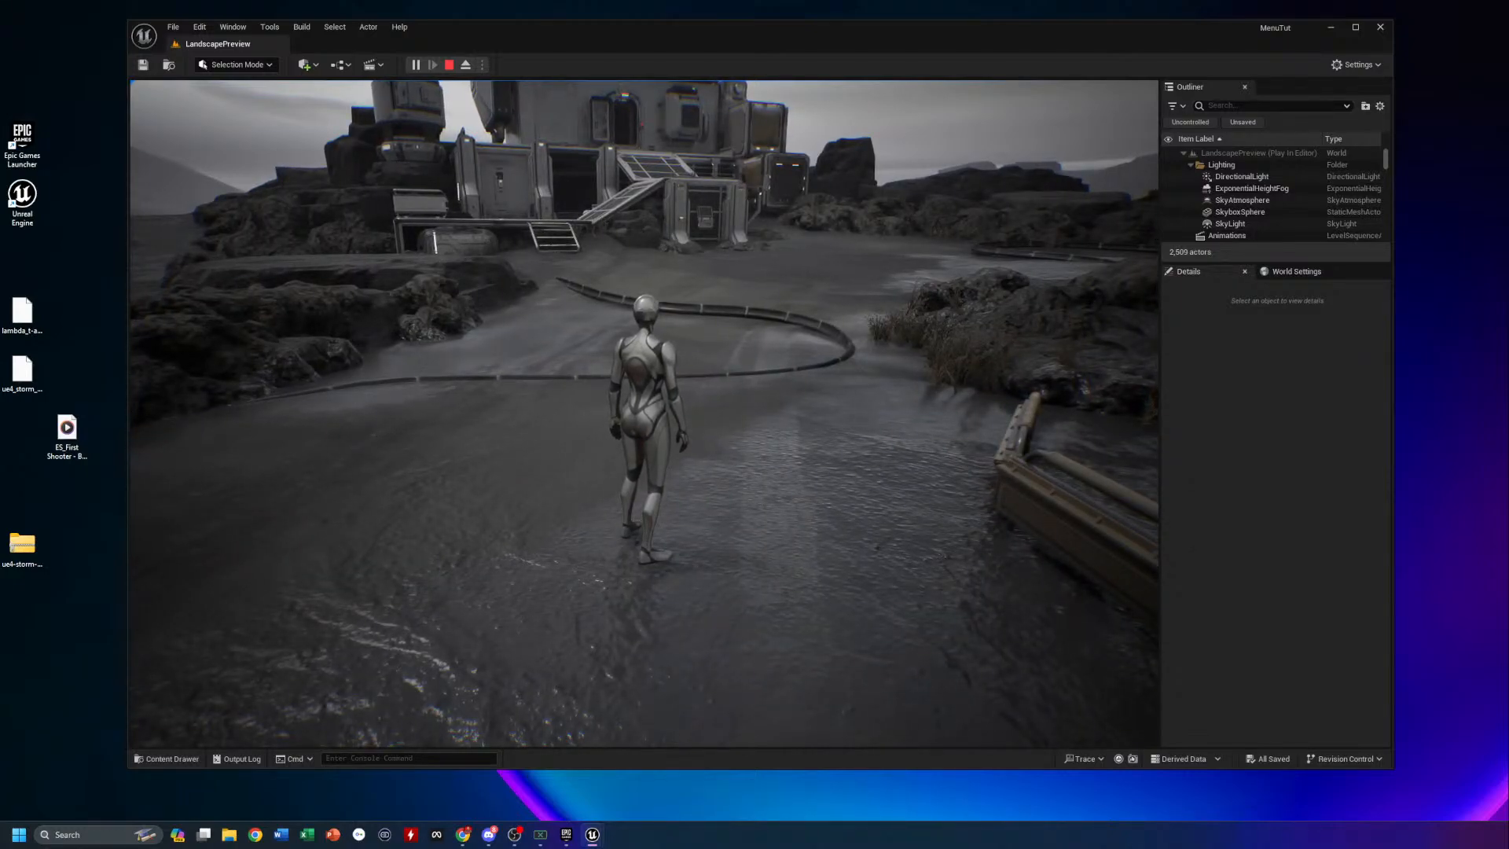
{"action": "key", "text": "w"}
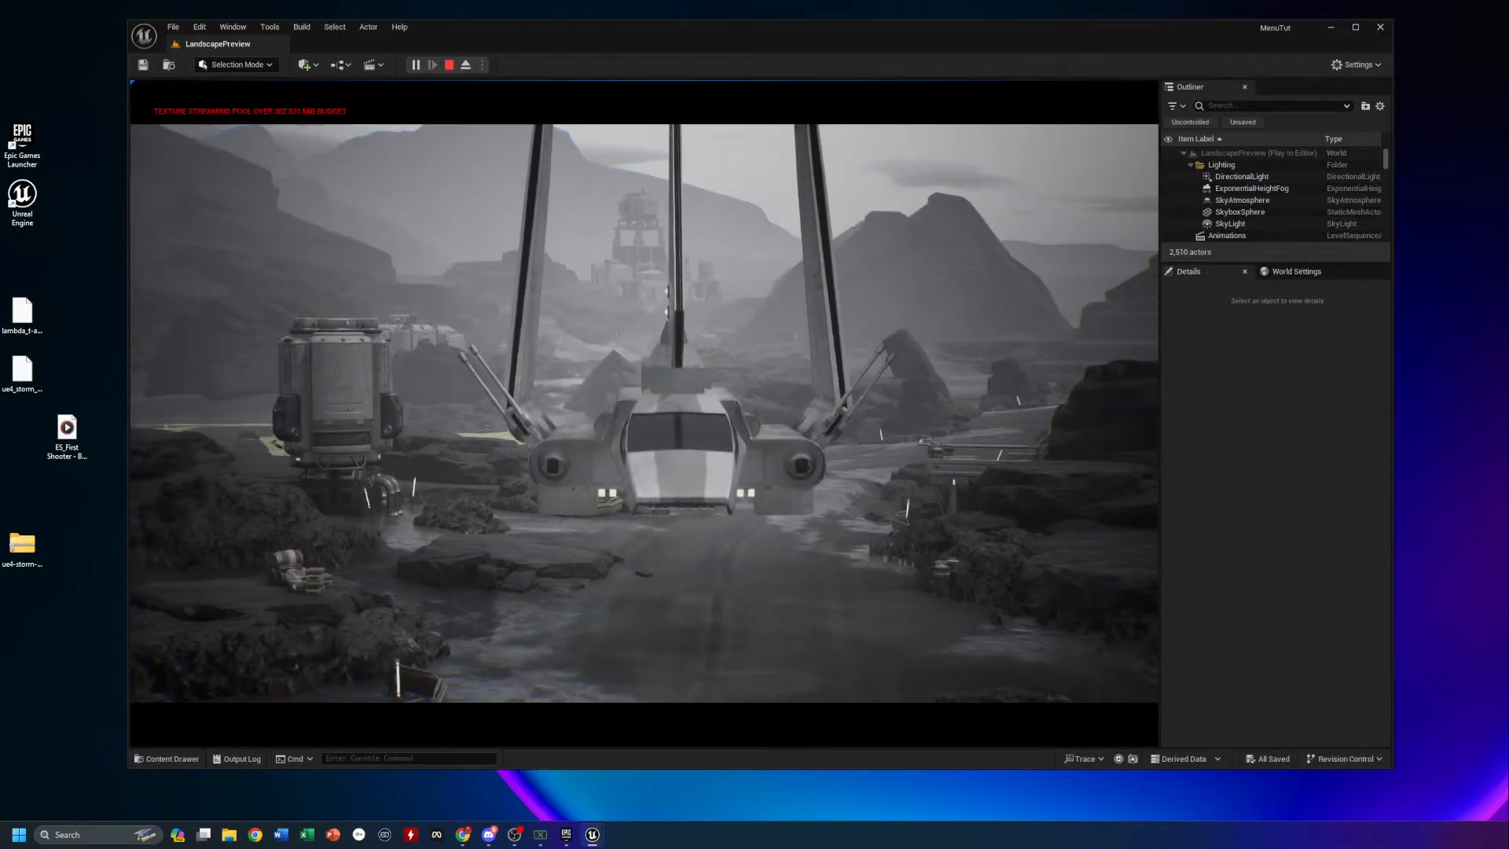
{"action": "key", "text": "Escape"}
{"action": "mouse_move", "coordinate": [861, 487]}
{"action": "right_mouse_down"}
{"action": "mouse_move", "coordinate": [660, 490]}
{"action": "mouse_move", "coordinate": [861, 486]}
{"action": "right_mouse_up"}
Switch to Discord to check the main-chat channel, dismiss the Streamer Mode notice, and minimize the window
{"action": "left_click", "coordinate": [490, 835]}
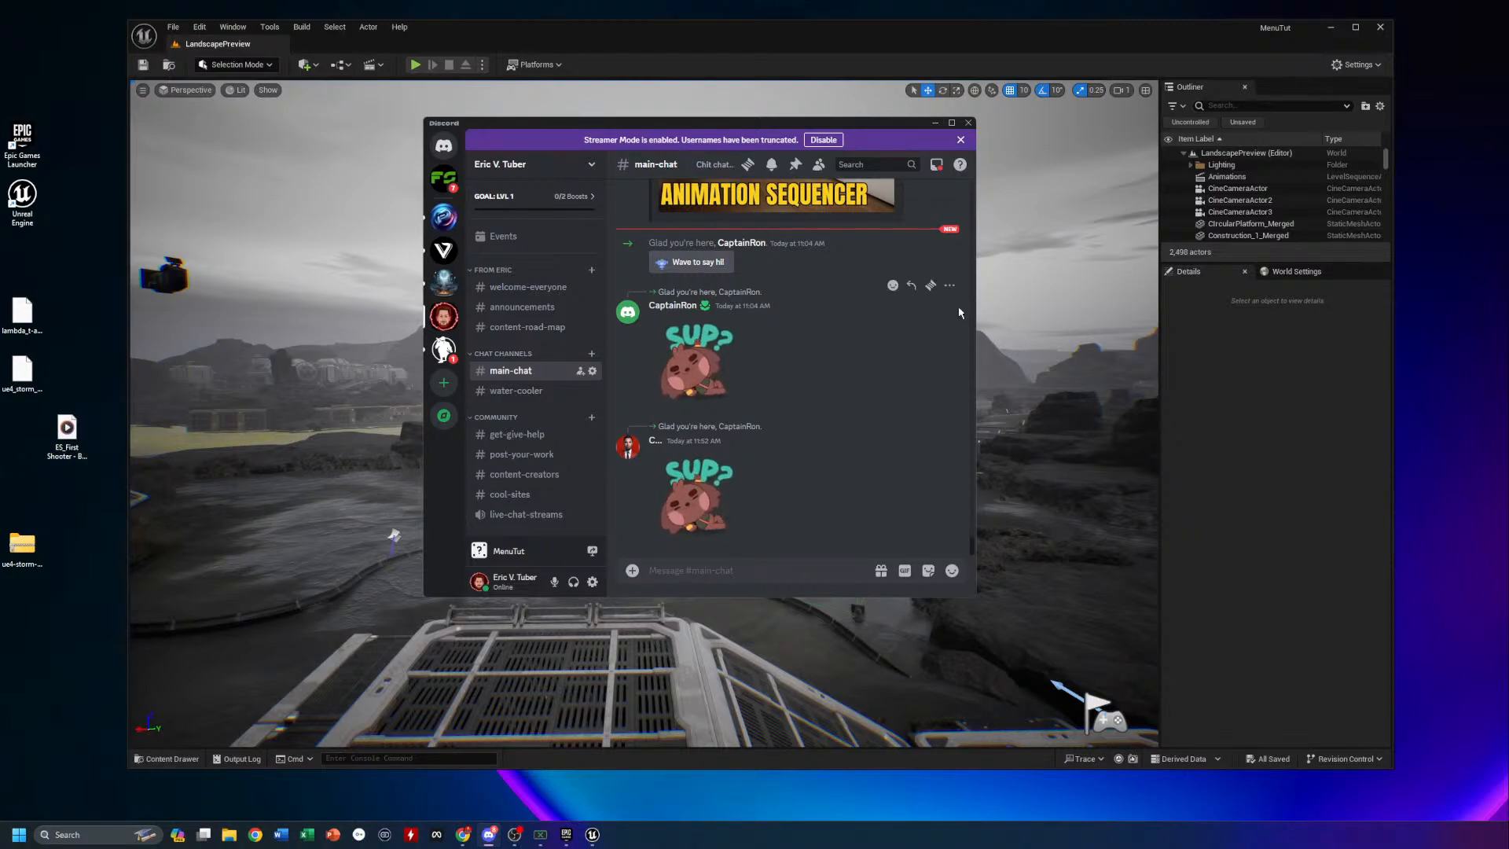
{"action": "left_click", "coordinate": [960, 140]}
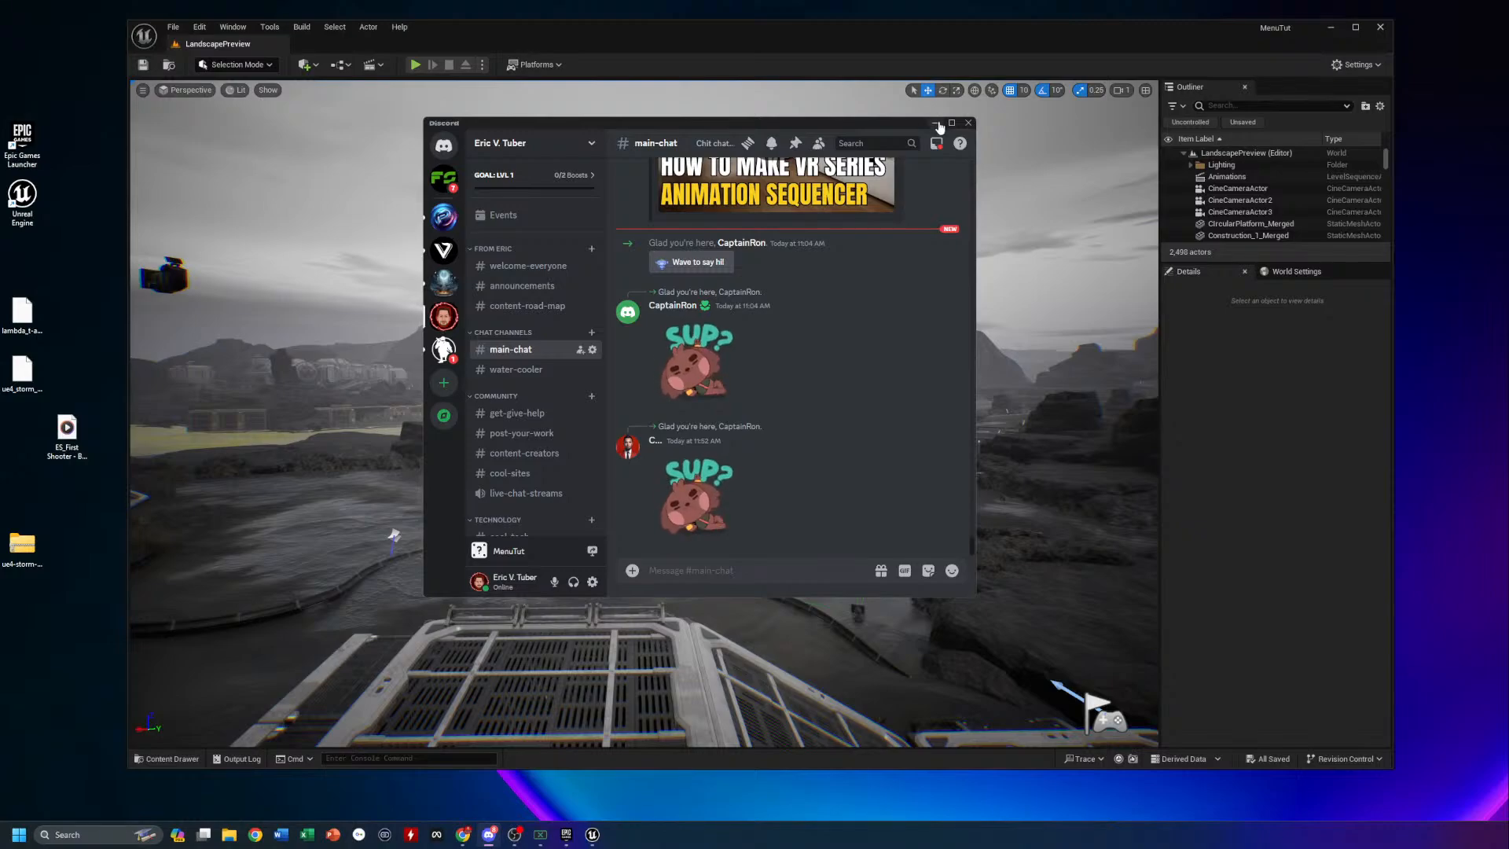
{"action": "left_click", "coordinate": [937, 124]}
Open the TheMuseumVR2 project and close its floating Content Browser window
{"action": "left_click", "coordinate": [174, 27]}
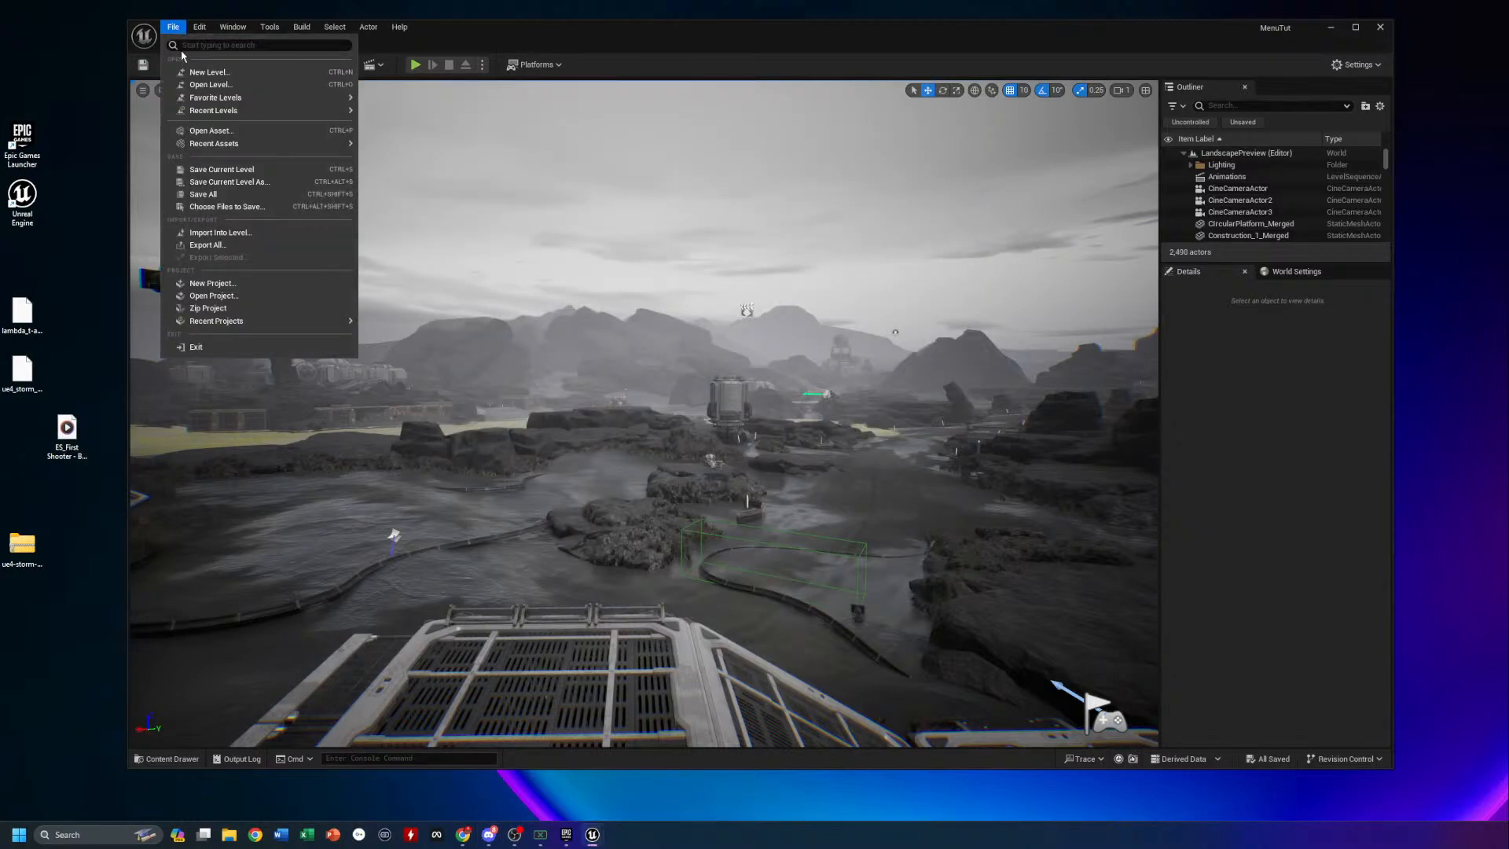
{"action": "left_click", "coordinate": [235, 296]}
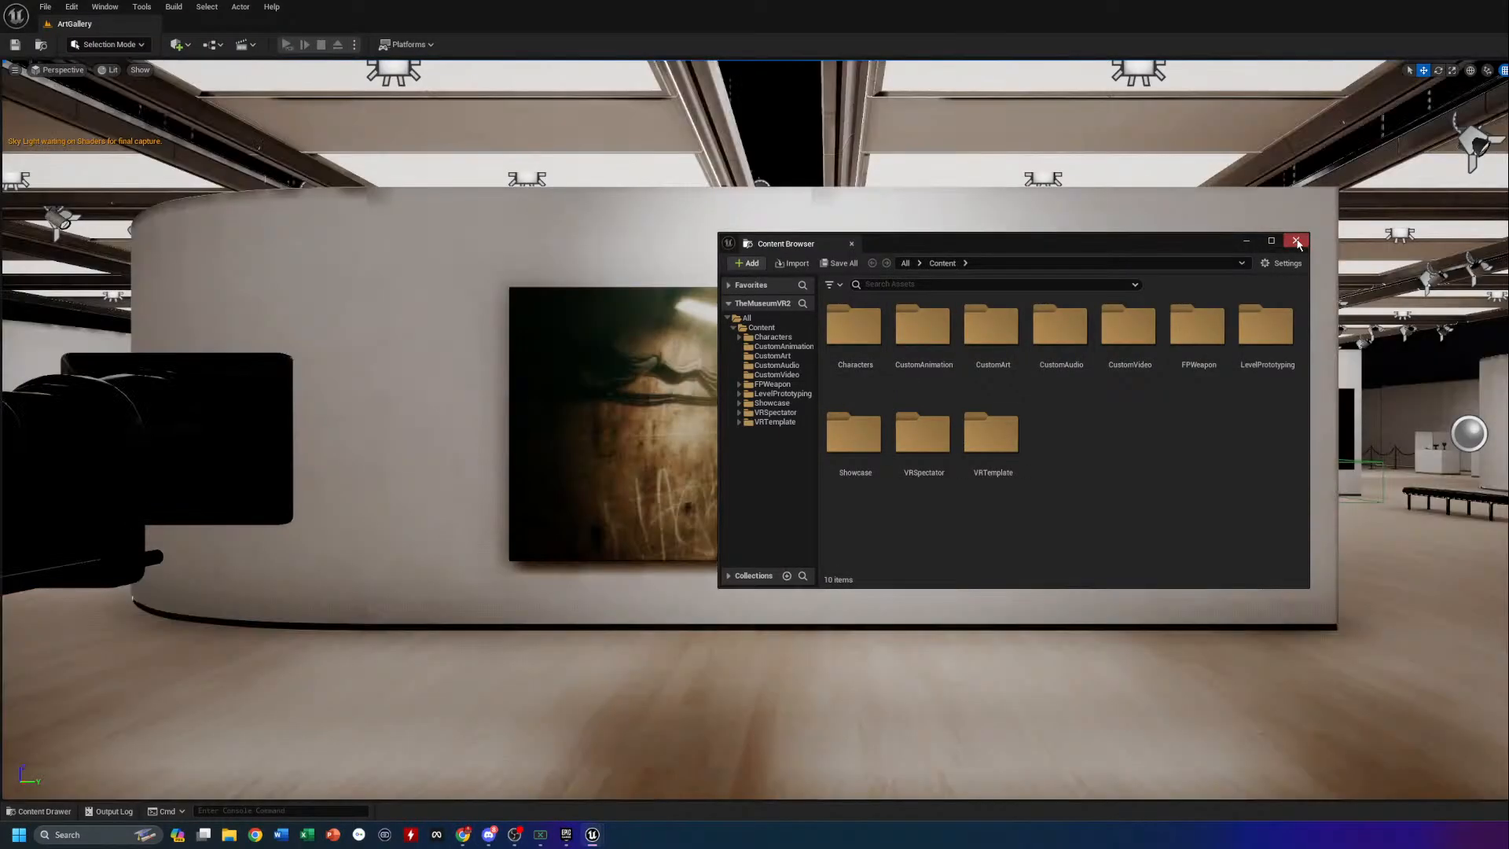
{"action": "left_click", "coordinate": [1295, 241]}
Select the black video screen on the gallery wall beside its trigger volume
{"action": "left_click_drag", "start_coordinate": [997, 529], "coordinate": [1006, 628]}
{"action": "left_click", "coordinate": [895, 575]}
{"action": "left_click", "coordinate": [943, 528]}
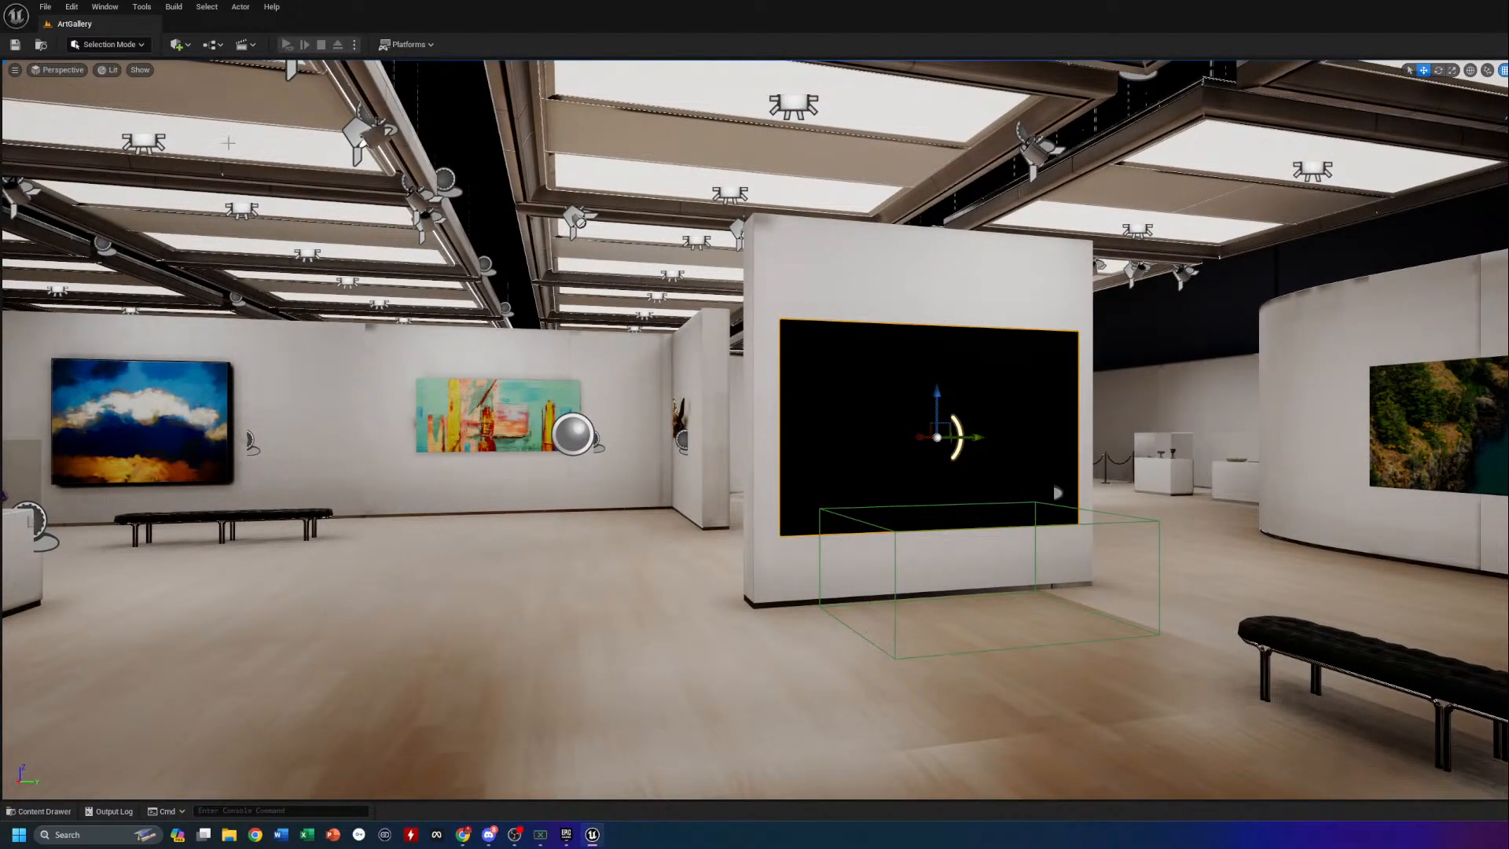
Review the ArtGallery Level Blueprint's overlap events for the DisneyPhoto1 sound and TowerofTerror media player, and close the Blueprint
{"action": "left_click", "coordinate": [212, 44]}
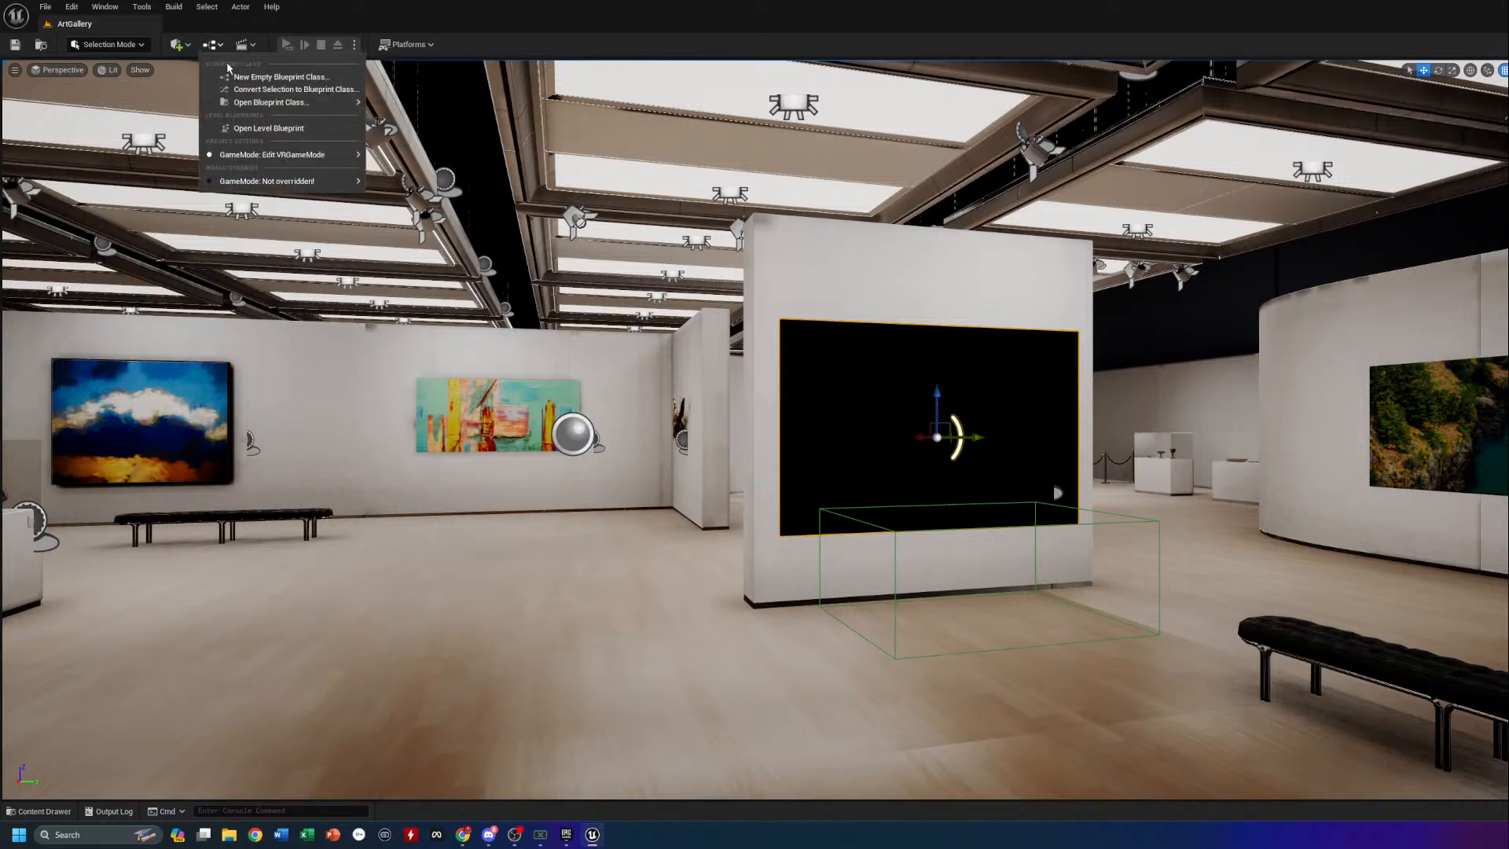
{"action": "left_click", "coordinate": [292, 129]}
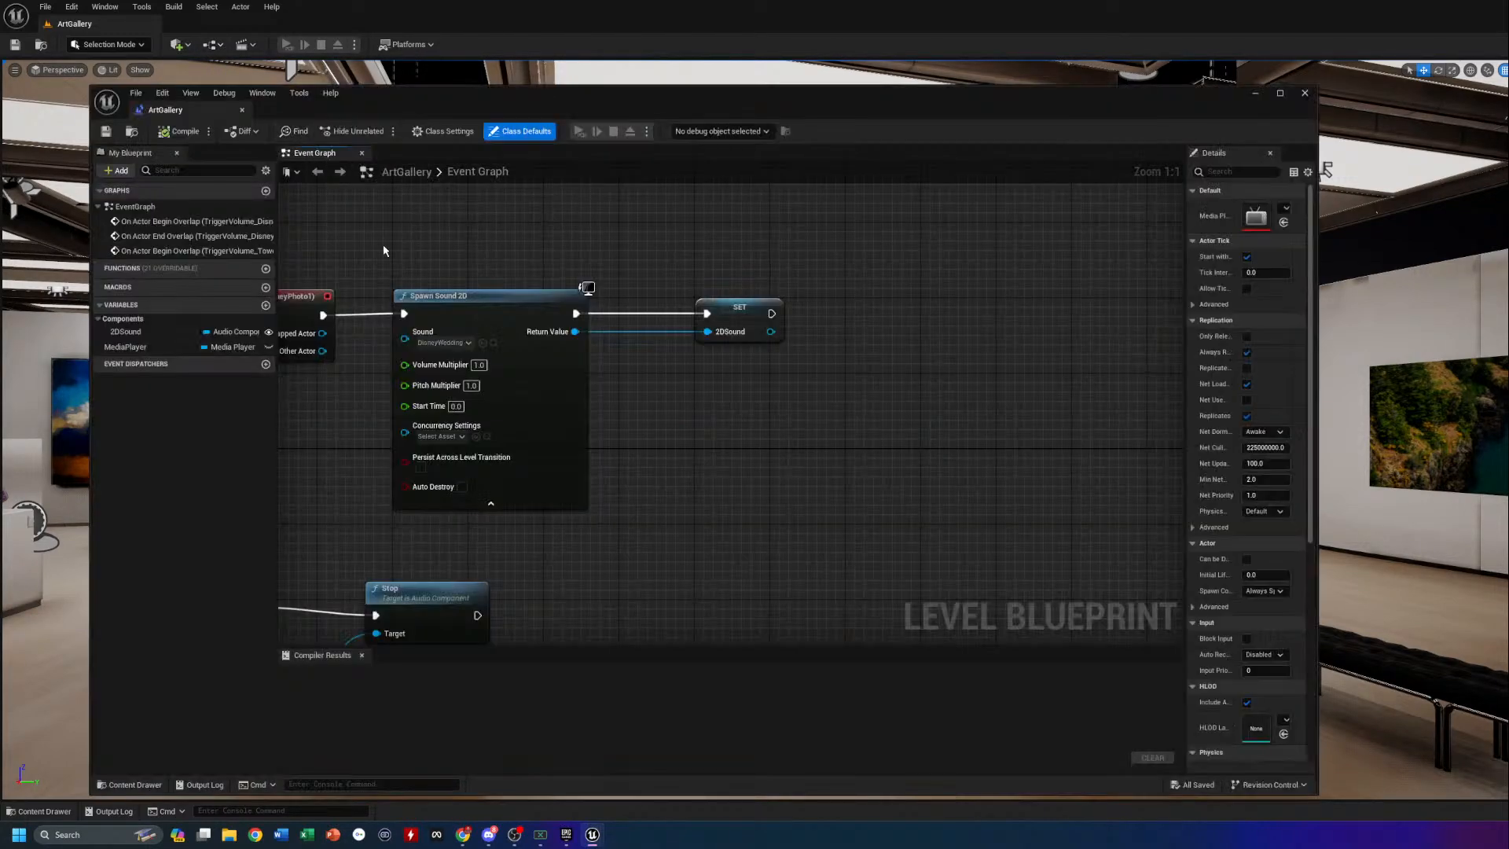
{"action": "left_click_drag", "start_coordinate": [498, 529], "coordinate": [660, 501]}
{"action": "right_click_drag", "start_coordinate": [621, 548], "coordinate": [1082, 306]}
{"action": "right_click_drag", "start_coordinate": [1066, 575], "coordinate": [1098, 326]}
{"action": "right_click_drag", "start_coordinate": [768, 555], "coordinate": [659, 689]}
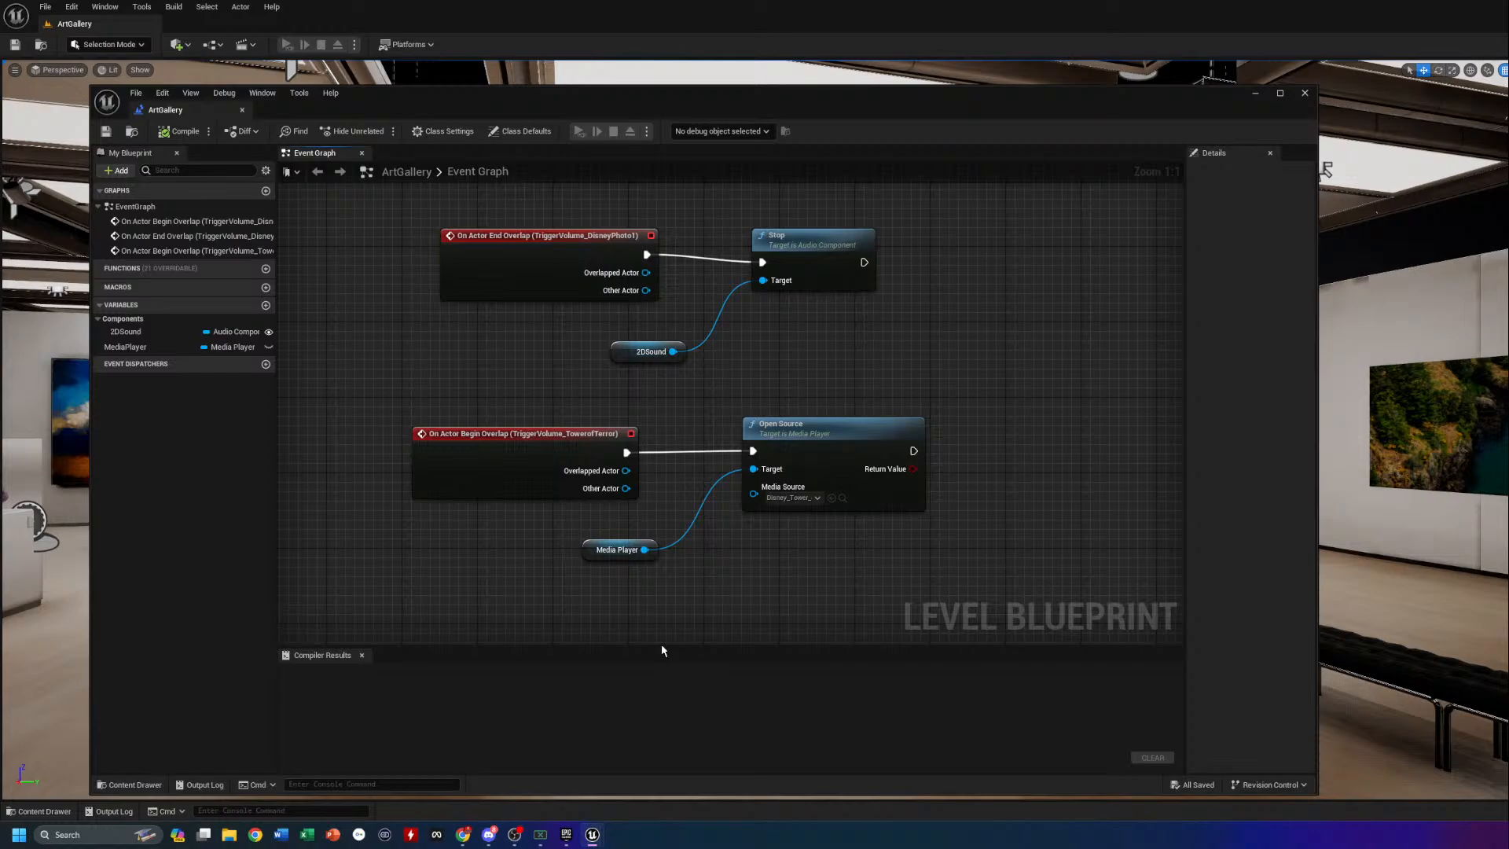
{"action": "right_click_drag", "start_coordinate": [977, 478], "coordinate": [924, 452]}
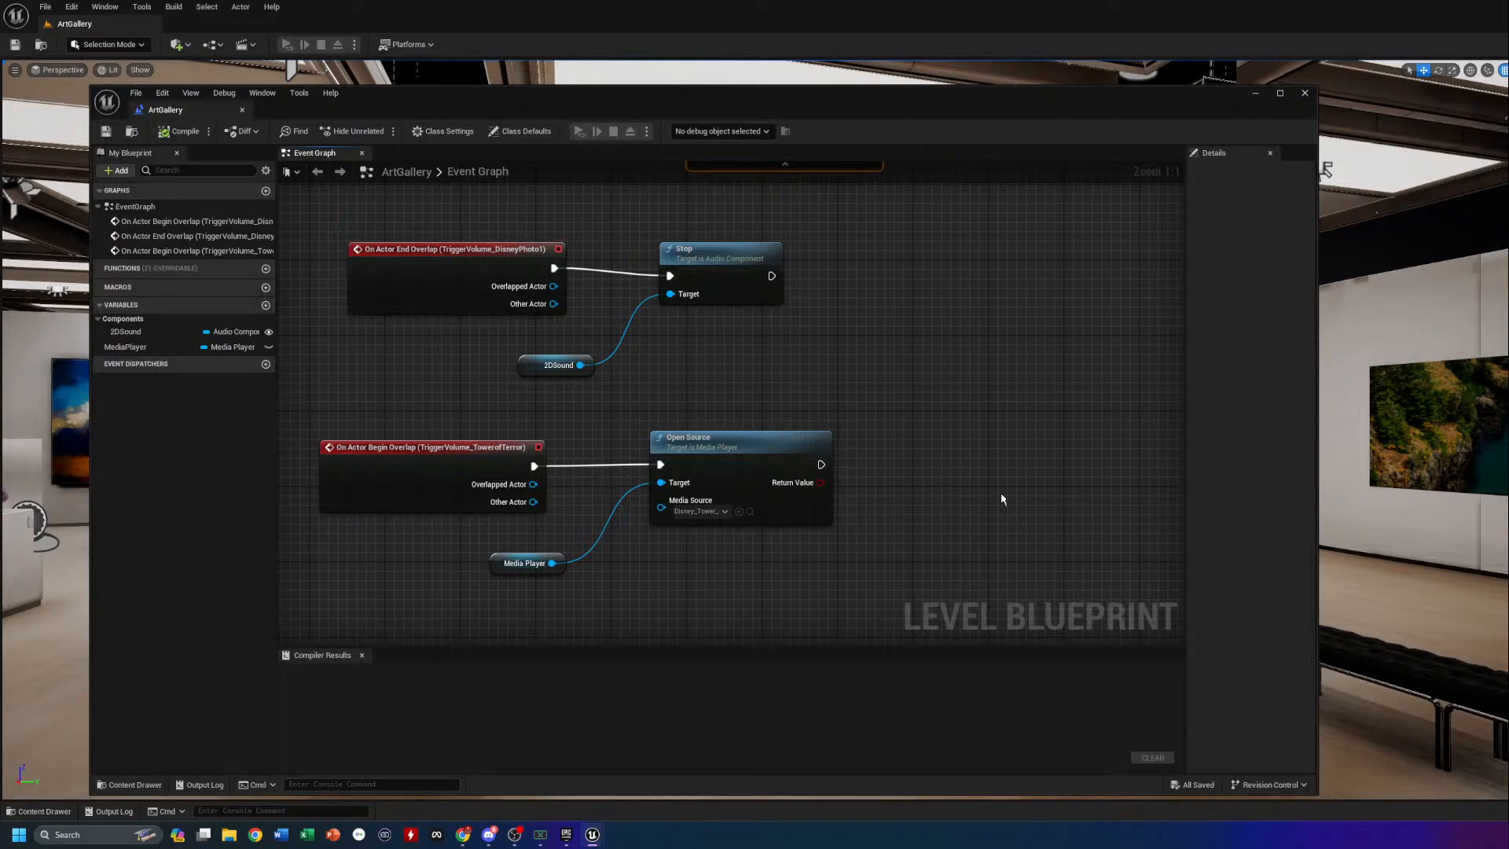
{"action": "left_click", "coordinate": [1304, 94]}
Switch to the Mixamo browser window, load youtube.com/watch?v=5q9Og-KuQe4 there, pause the video, and view its description and comments
{"action": "left_click", "coordinate": [255, 834]}
{"action": "left_click", "coordinate": [1149, 401]}
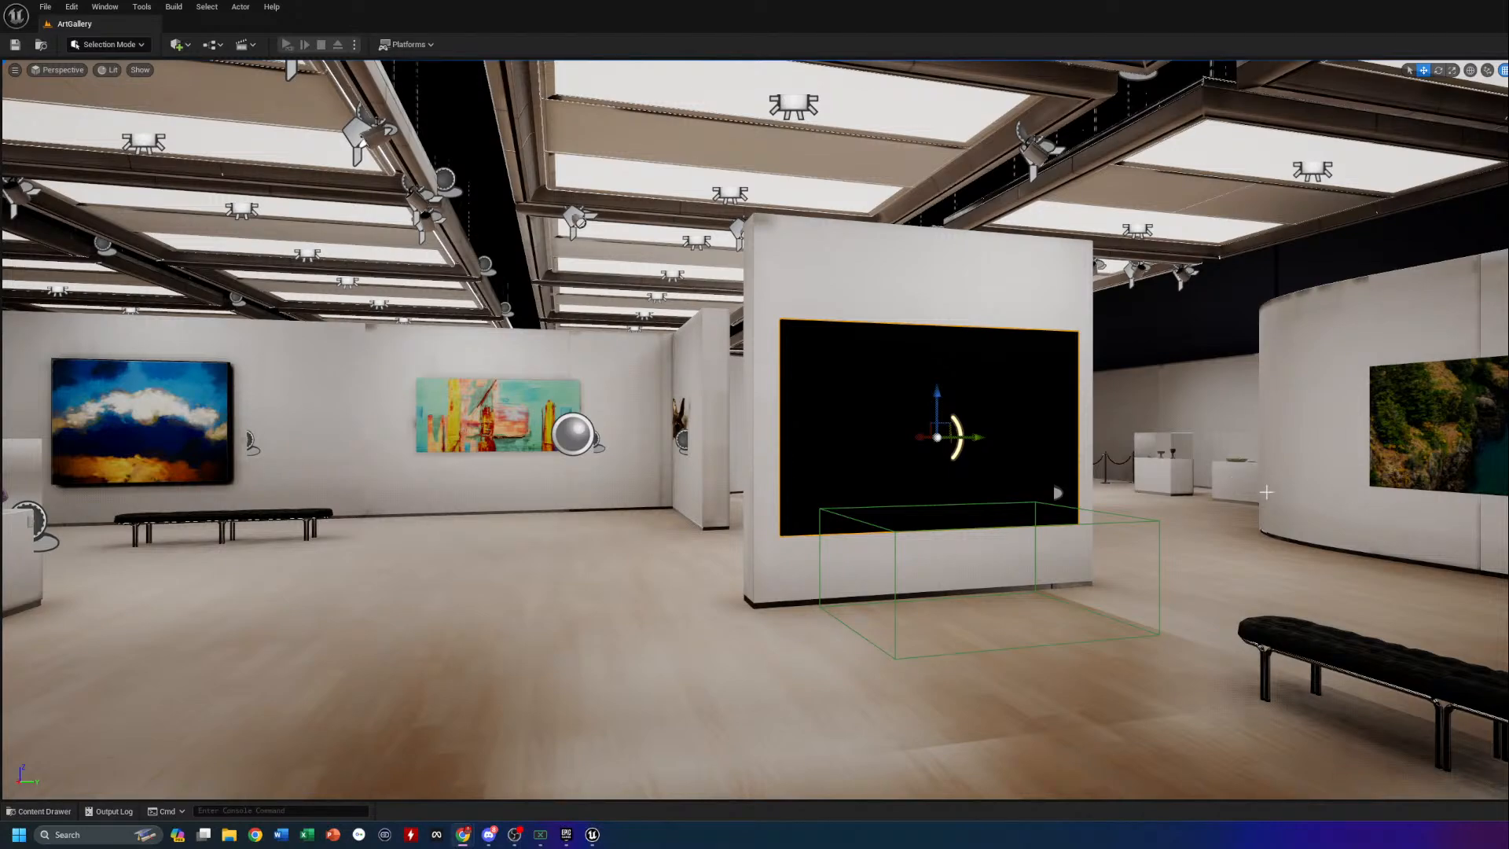
{"action": "key", "text": "alt+Tab"}
{"action": "mouse_move", "coordinate": [466, 839]}
{"action": "left_click", "coordinate": [525, 782]}
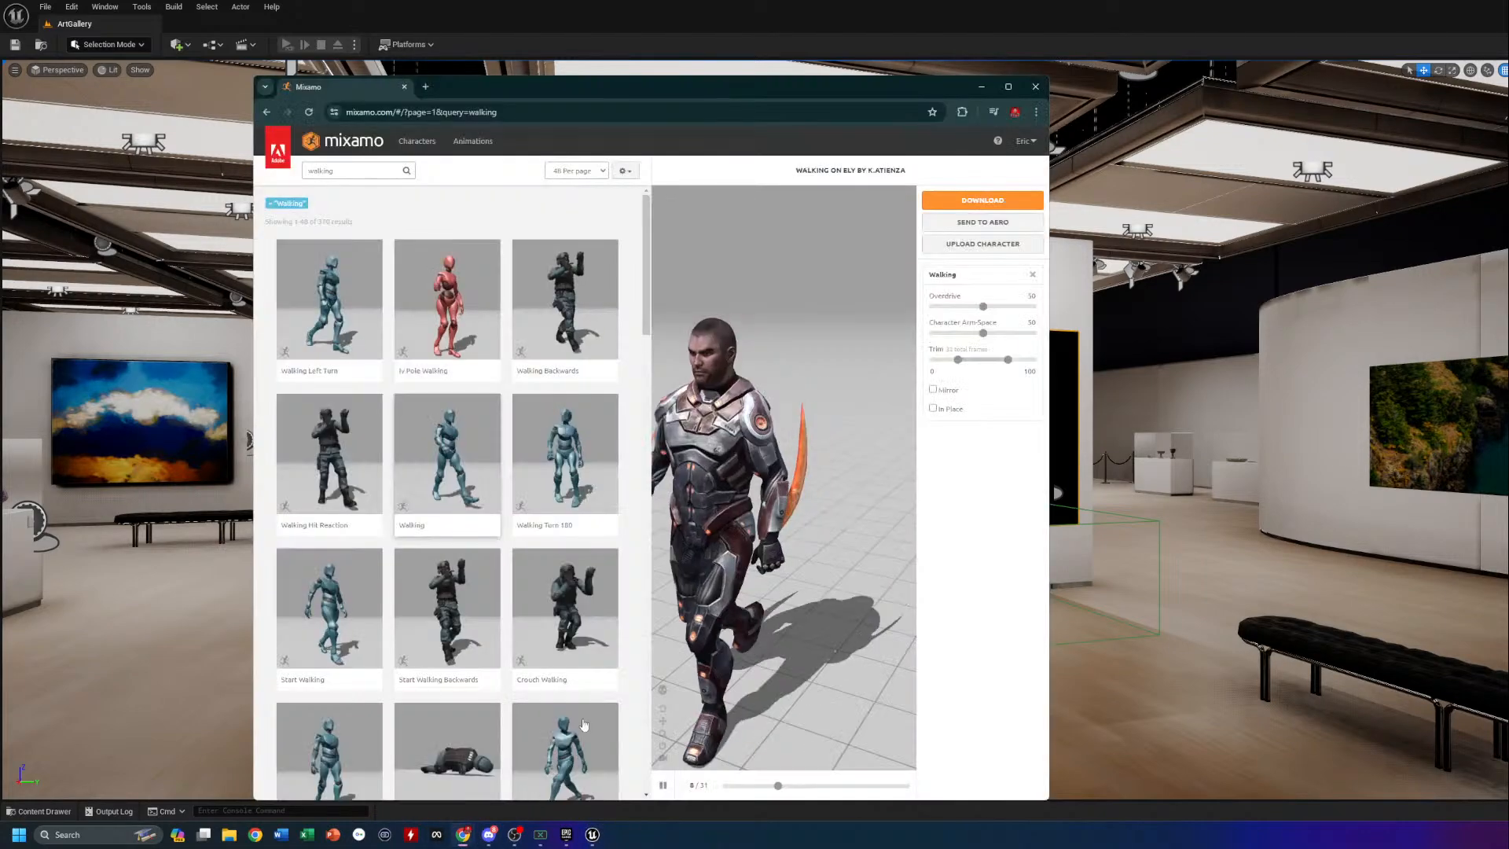
{"action": "left_click", "coordinate": [588, 107]}
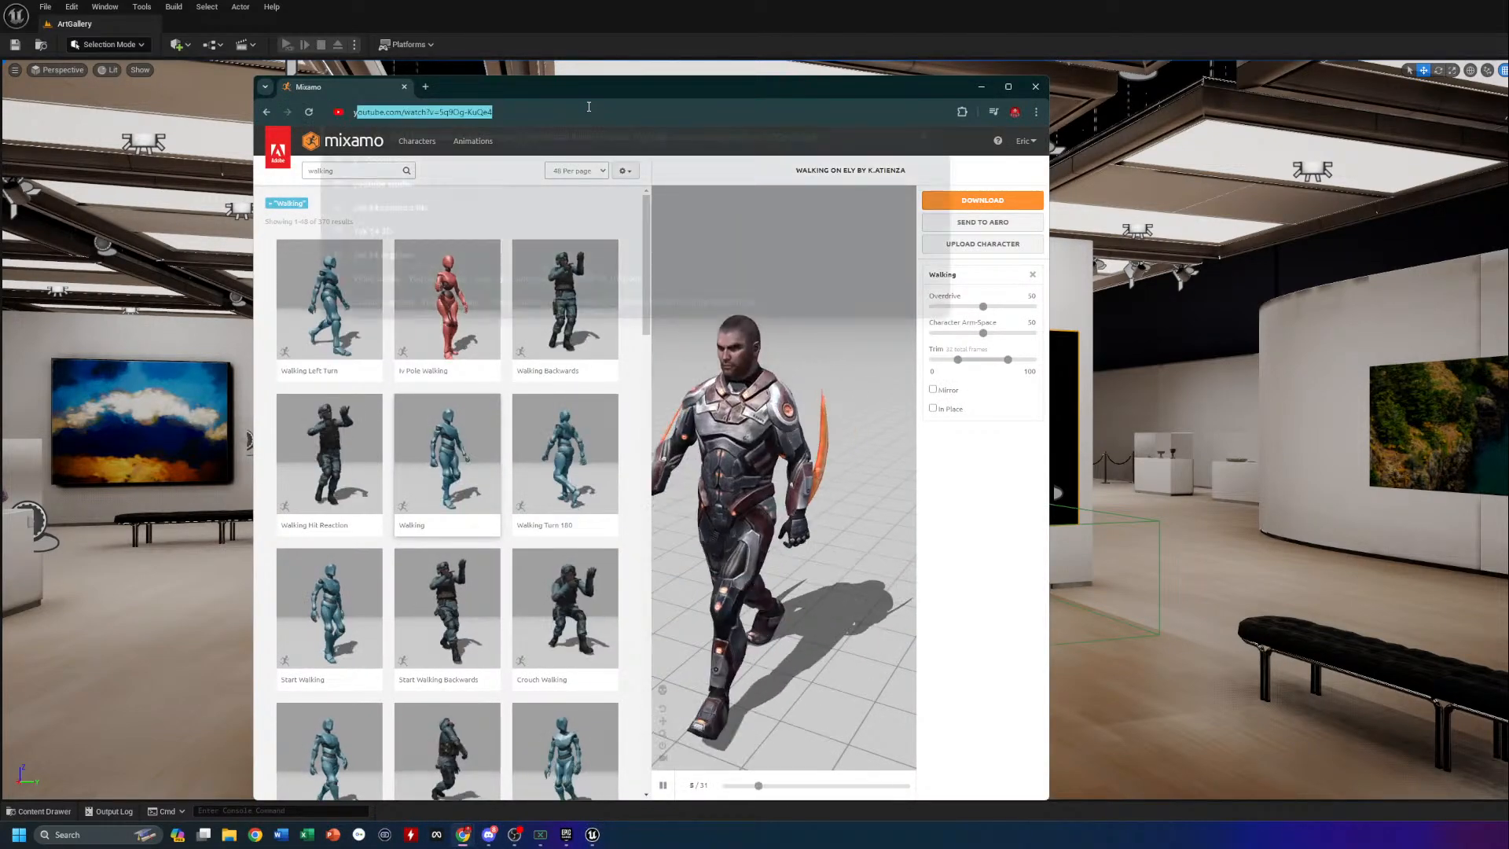
{"action": "type", "text": "https://www.youtube.com/watch?v=5q9Og-KuQe4"}
{"action": "key", "text": "Return"}
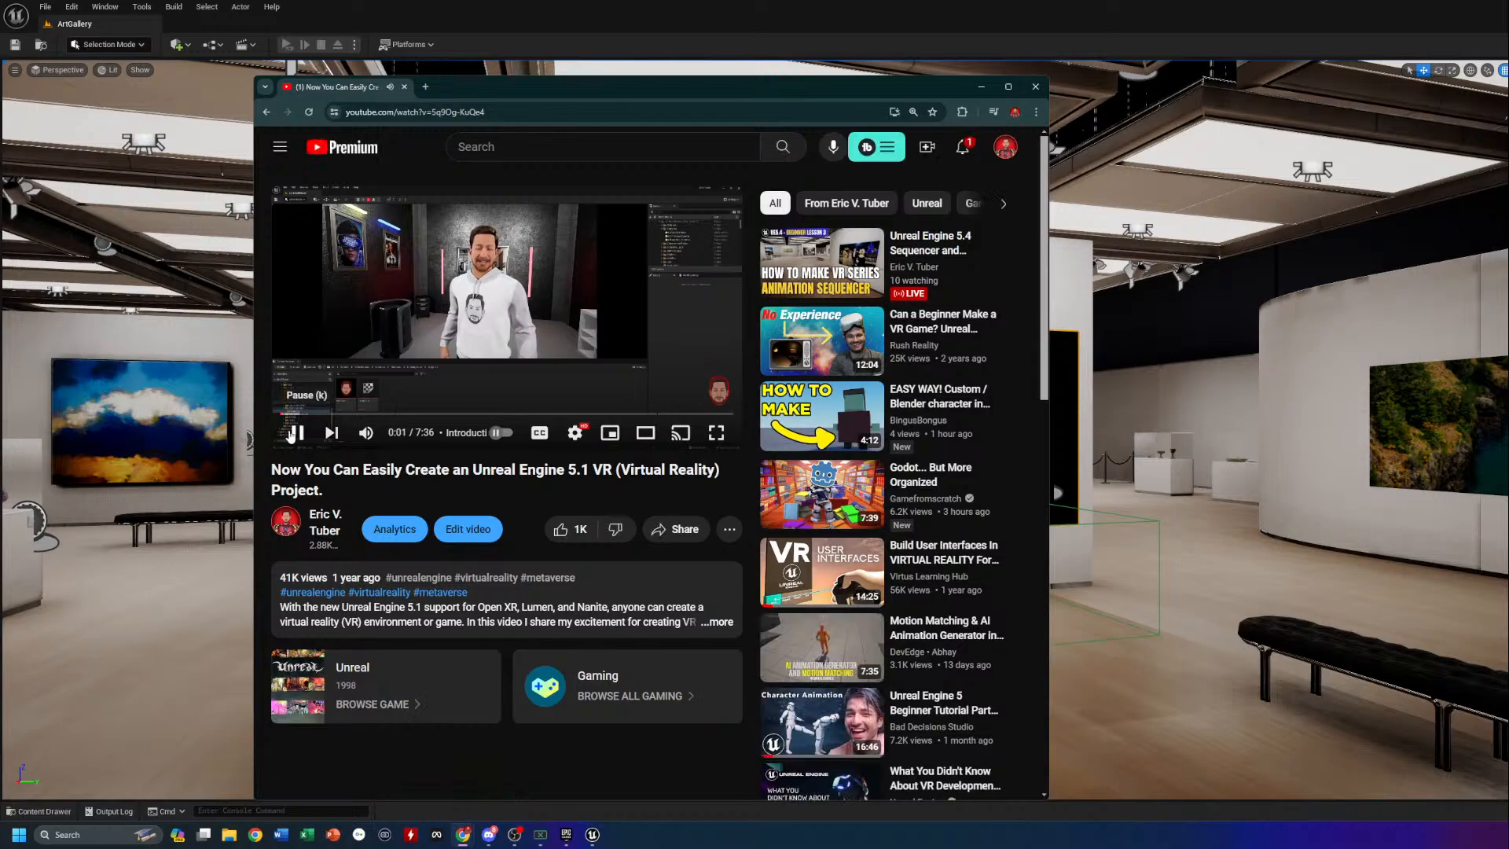
{"action": "left_click", "coordinate": [298, 433]}
{"action": "scroll", "coordinate": [480, 658], "scroll_direction": "down", "scroll_amount": 2}
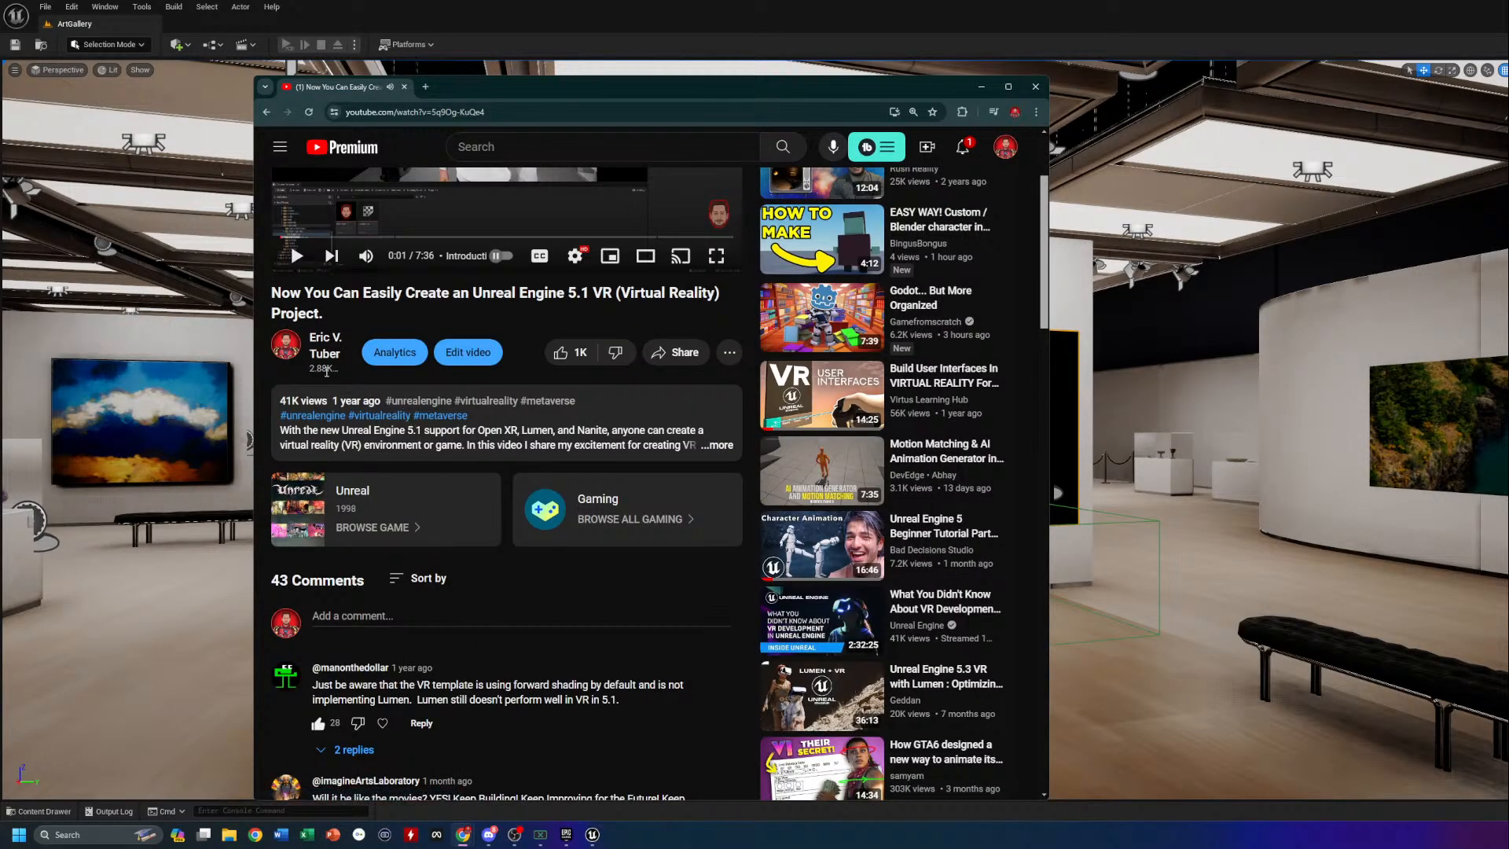
Open the channel's Shorts list, load the short "2022 Unreal Engine Odyssey - Vtuber Cinematic Fun", and pause it
{"action": "left_click", "coordinate": [319, 346]}
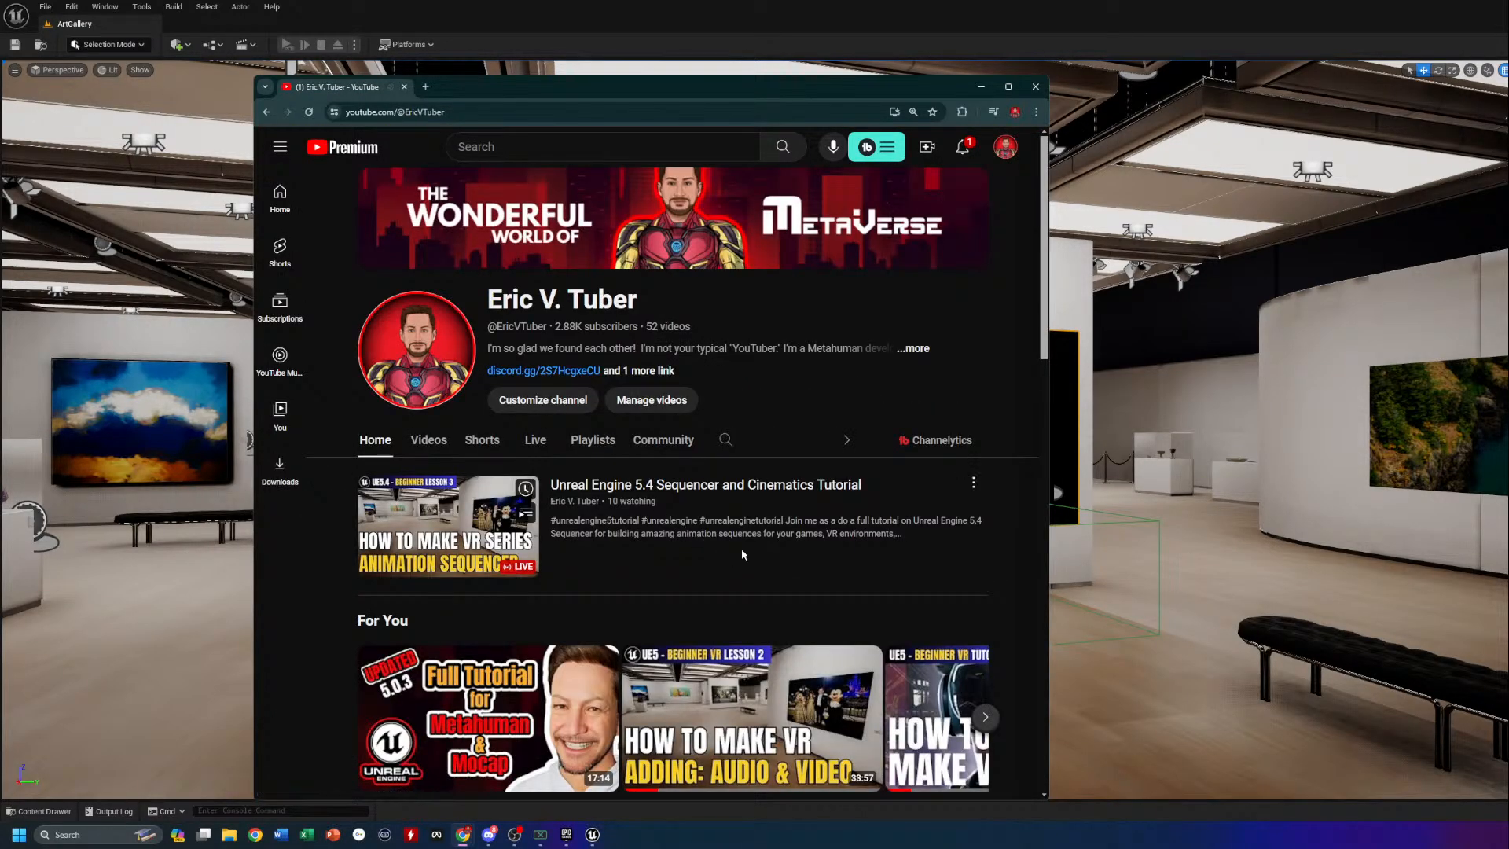
{"action": "left_click", "coordinate": [475, 441]}
{"action": "scroll", "coordinate": [833, 625], "scroll_direction": "down", "scroll_amount": 1}
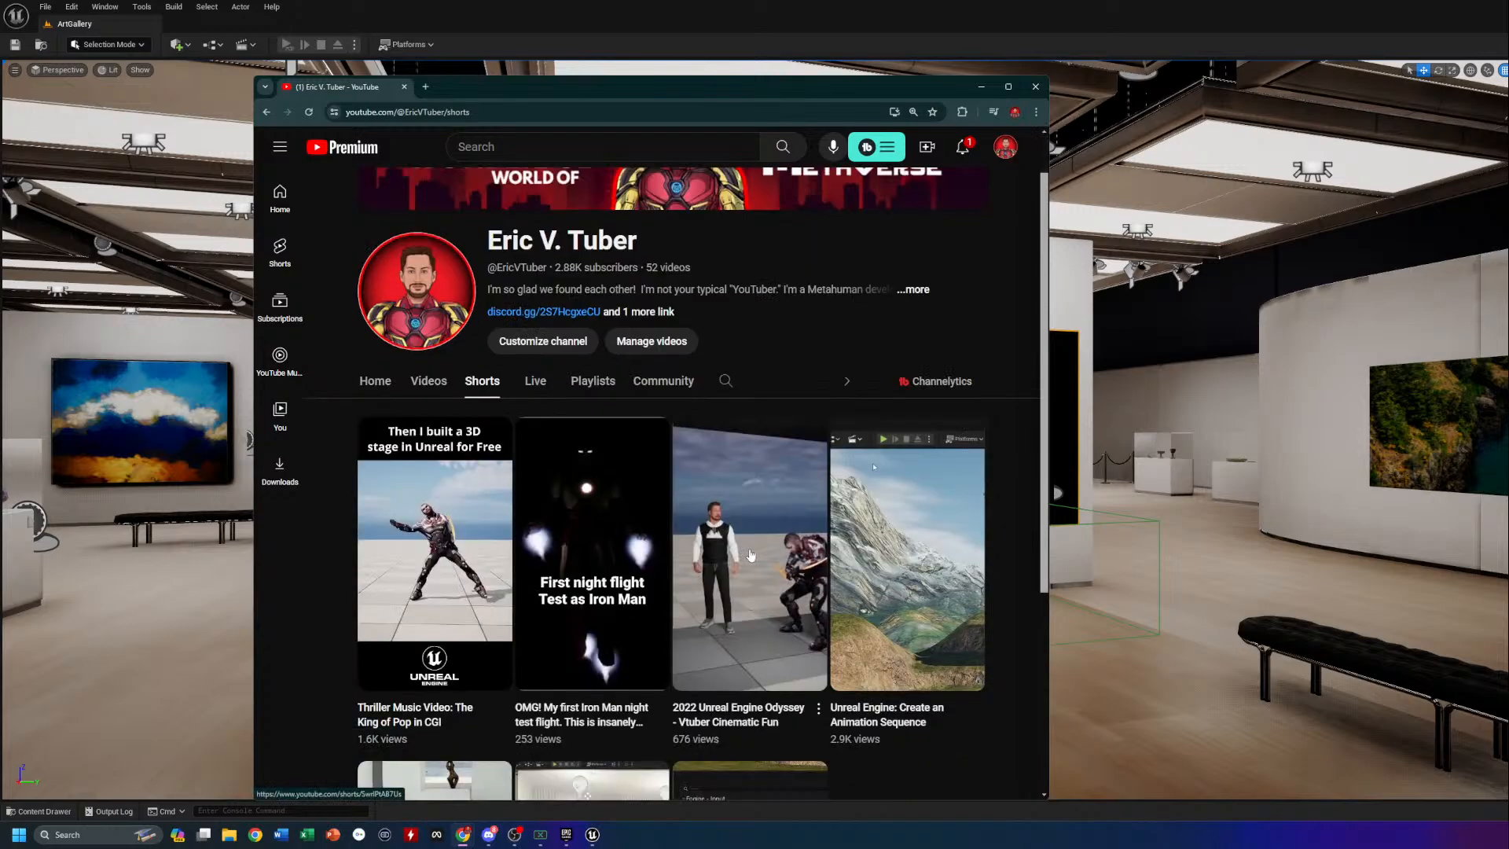
{"action": "scroll", "coordinate": [833, 625], "scroll_direction": "down", "scroll_amount": 1}
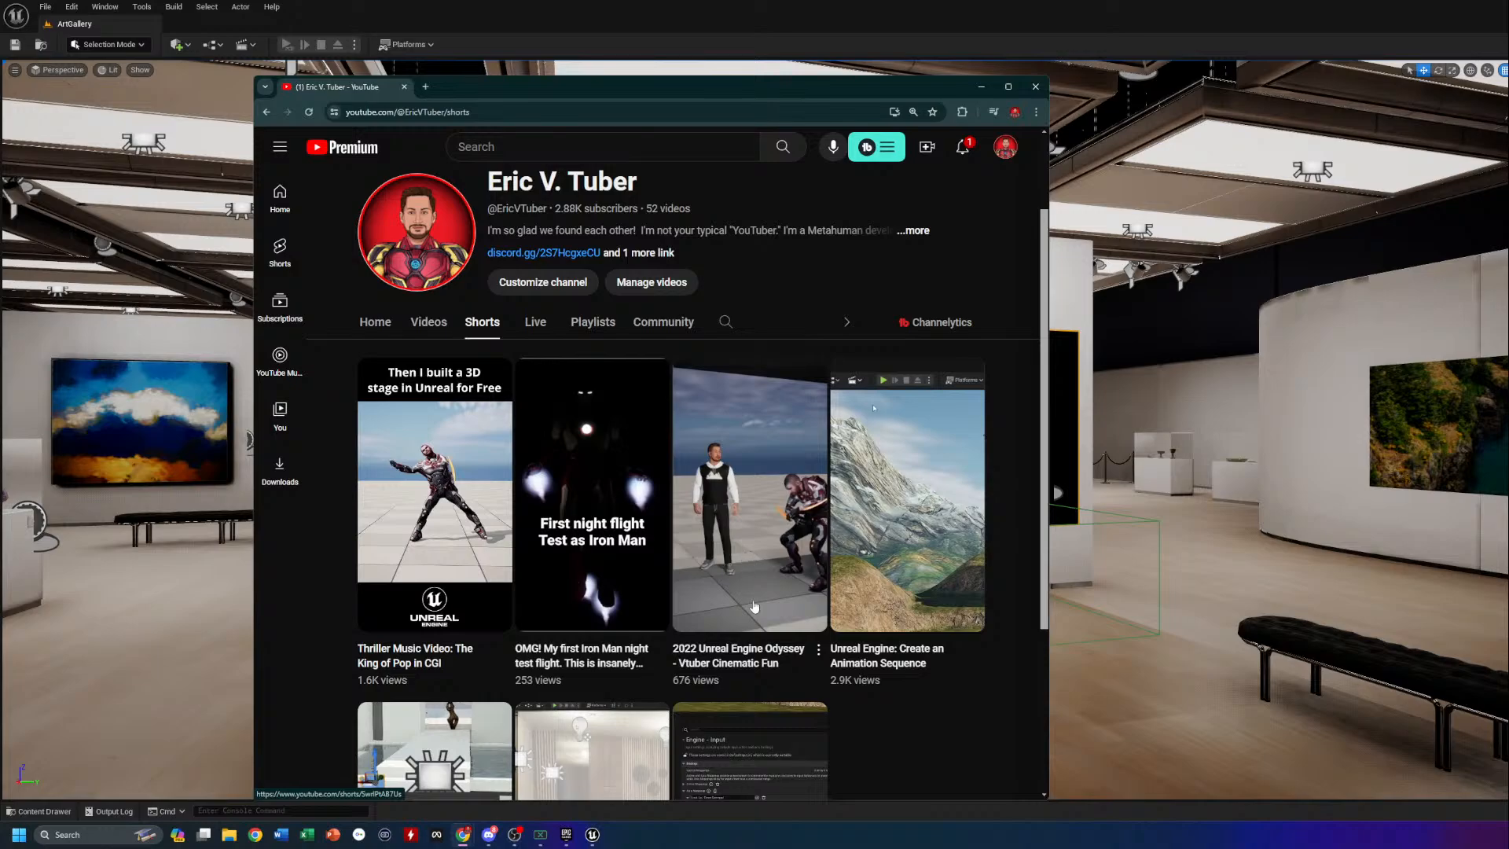
{"action": "left_click", "coordinate": [748, 504]}
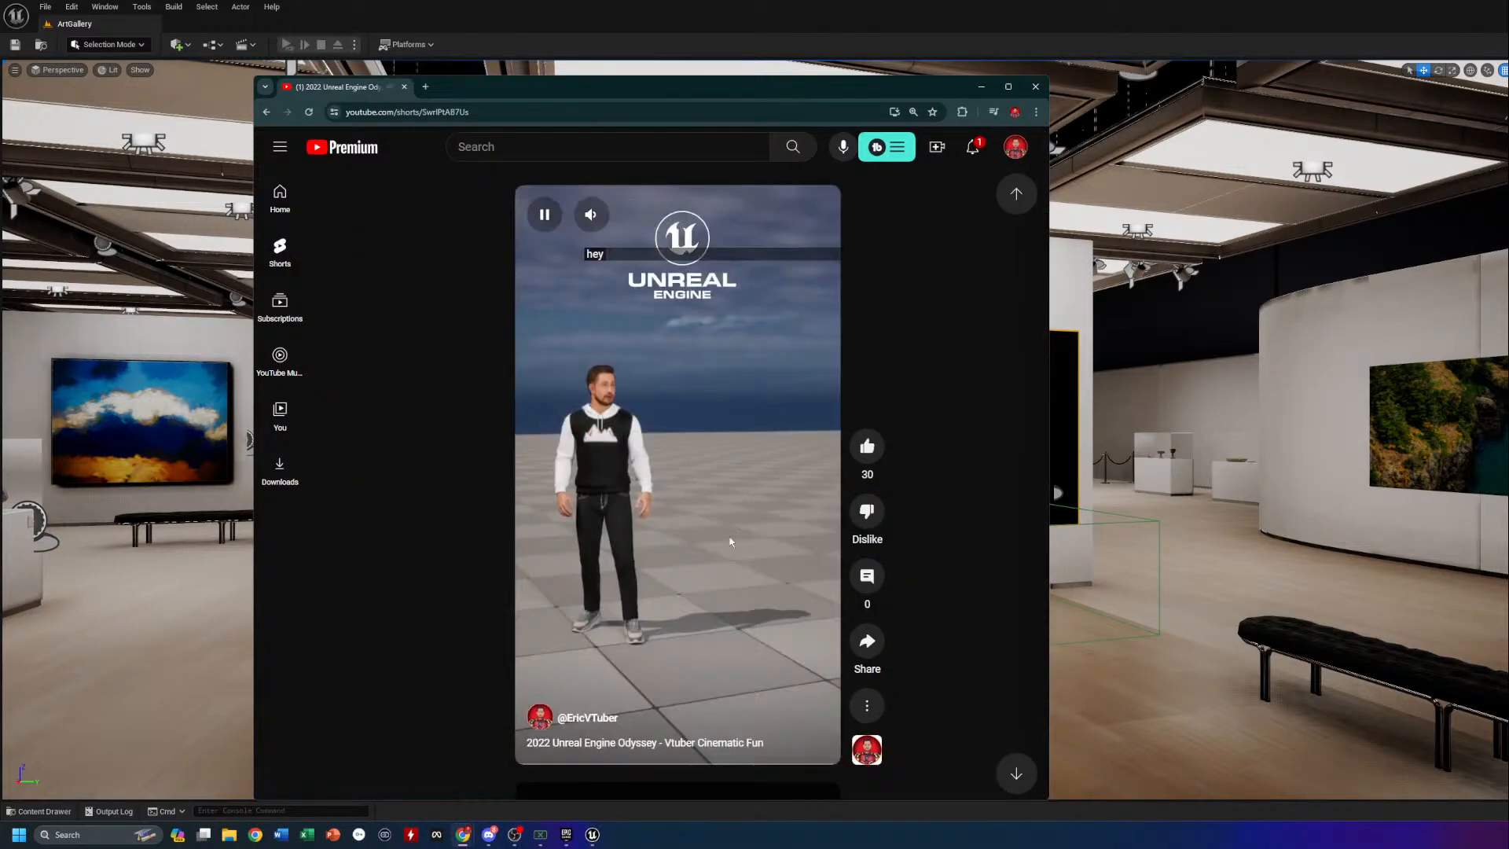
{"action": "left_click", "coordinate": [648, 507]}
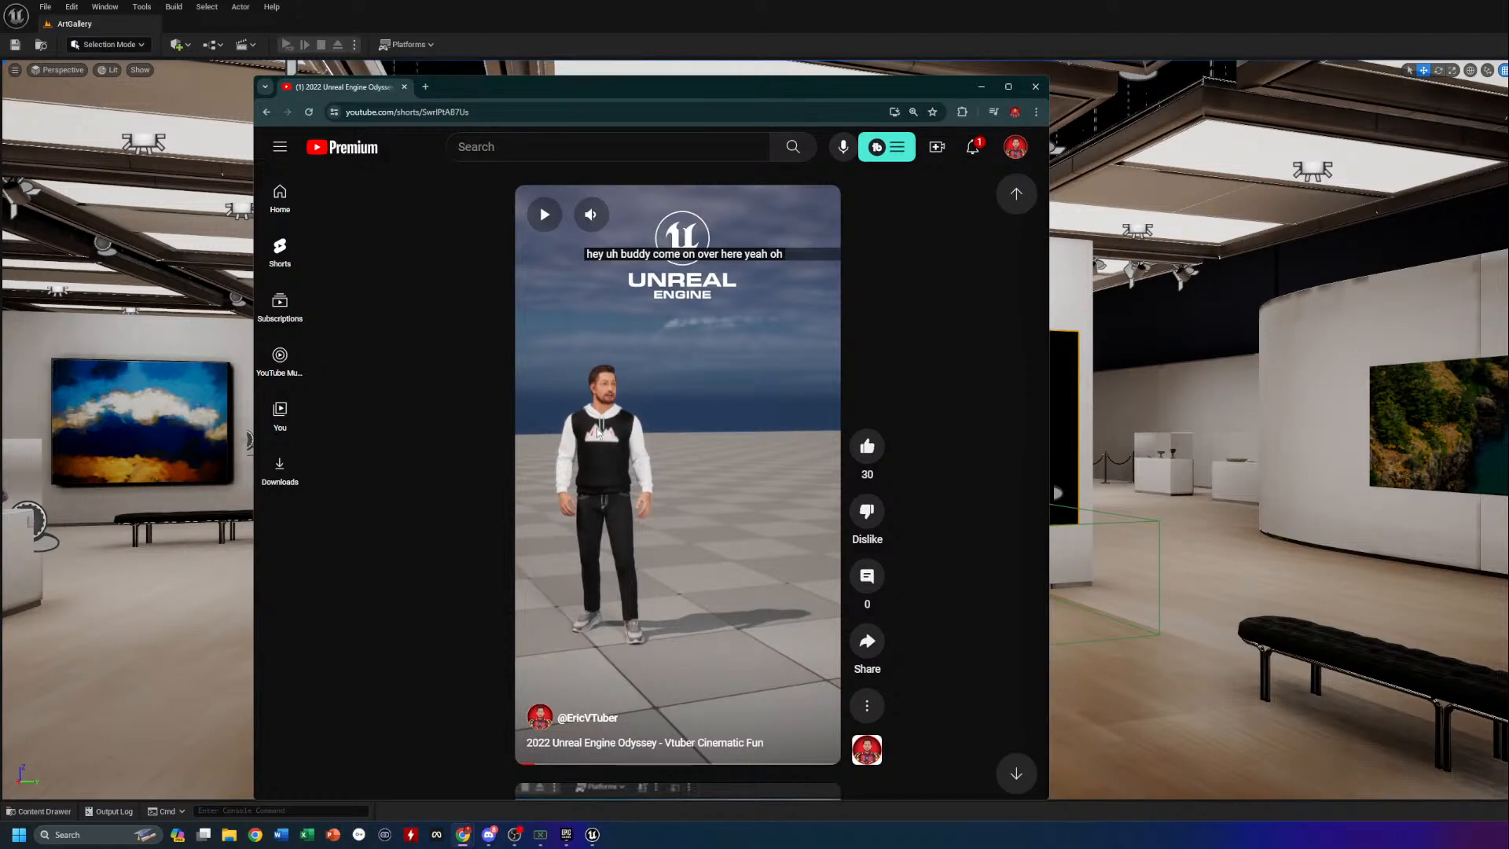
Play the short, replay its closing section, pause it, and close the browser window
{"action": "left_click", "coordinate": [546, 227]}
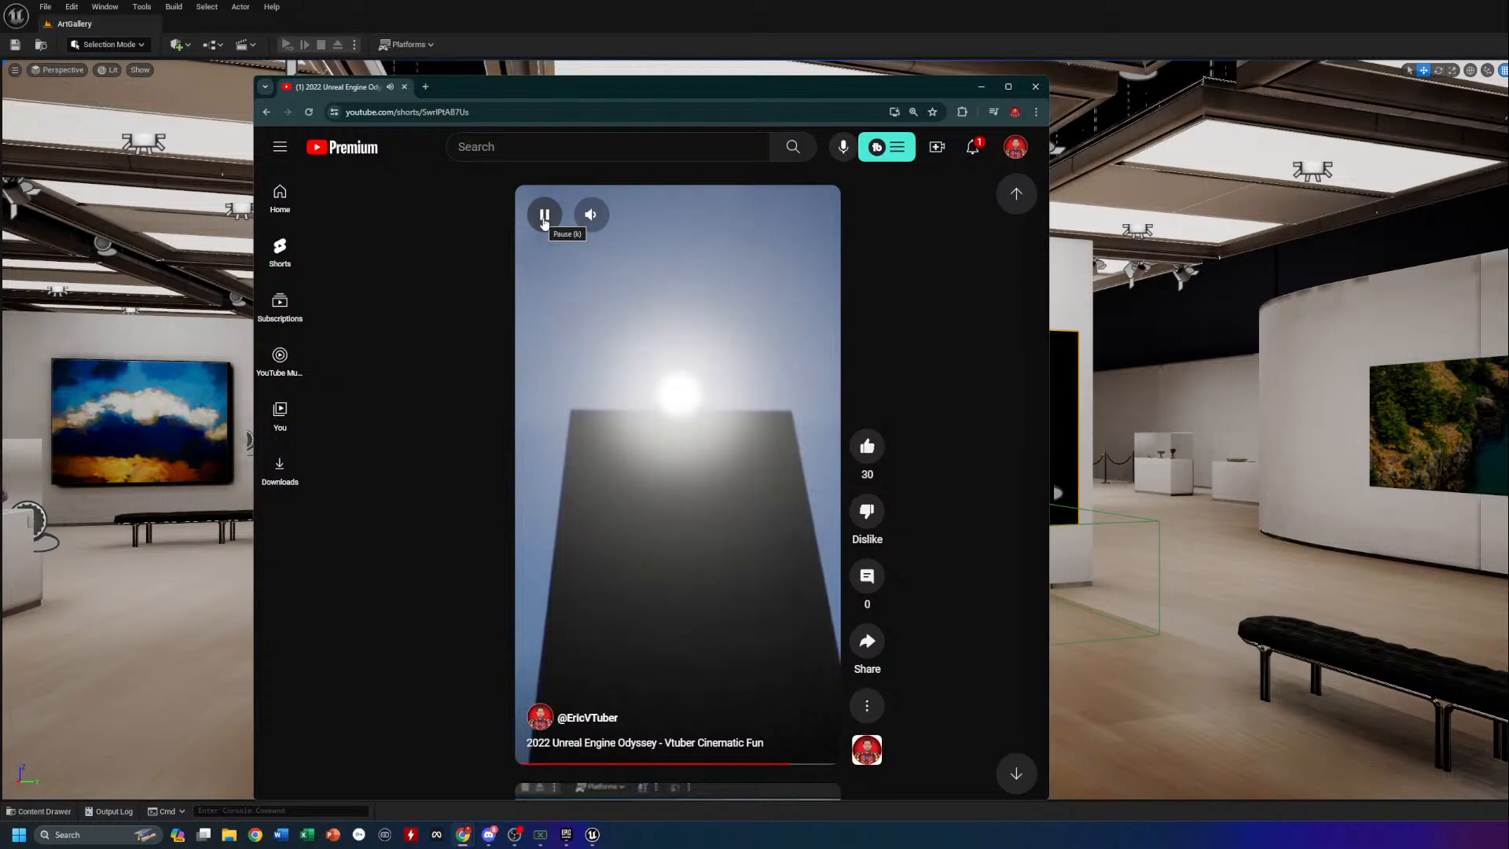
{"action": "left_click", "coordinate": [544, 216]}
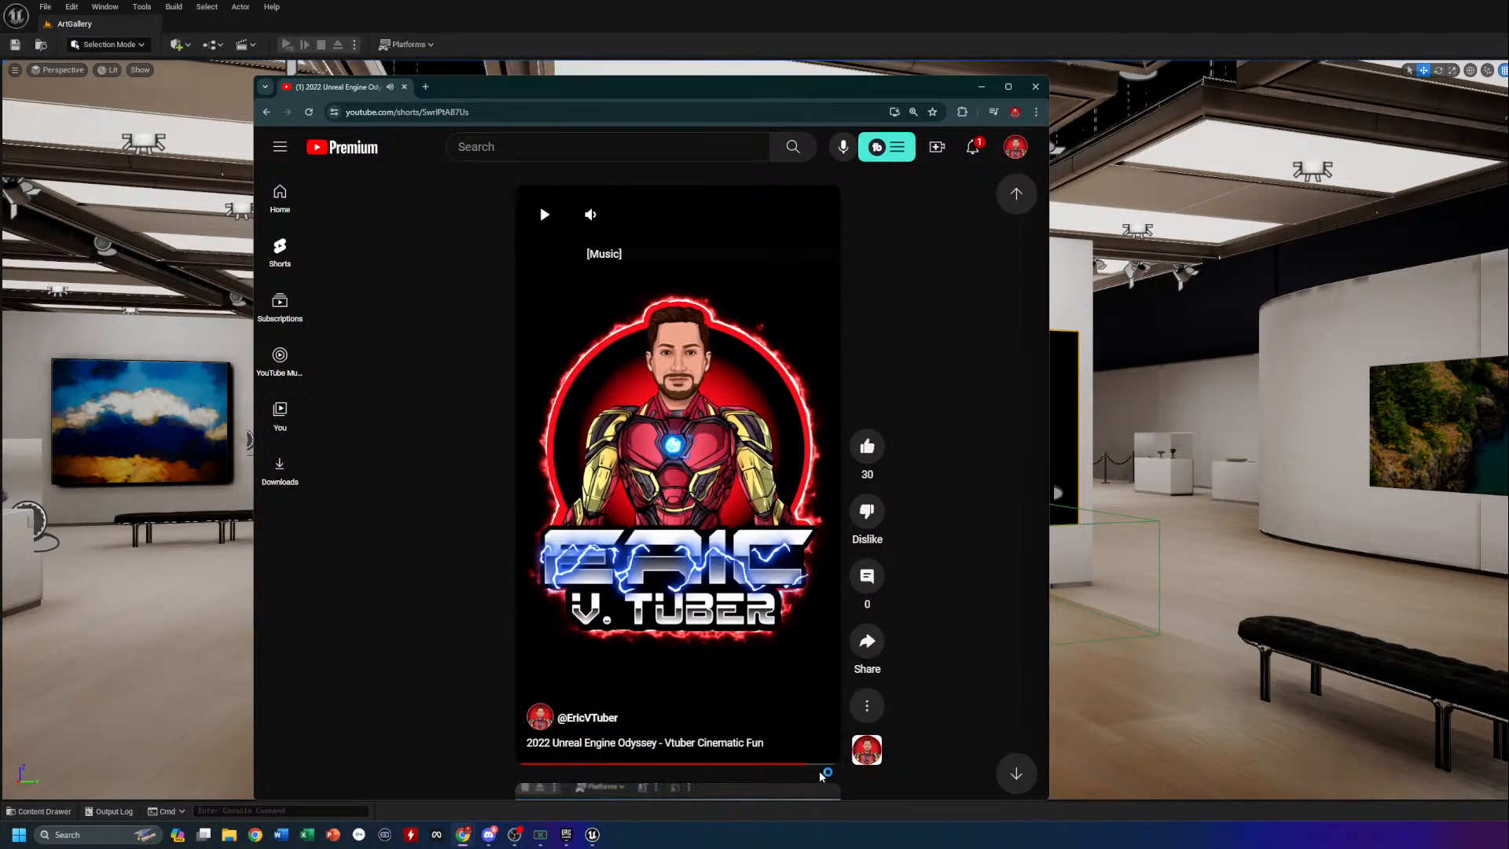
{"action": "left_click", "coordinate": [742, 764]}
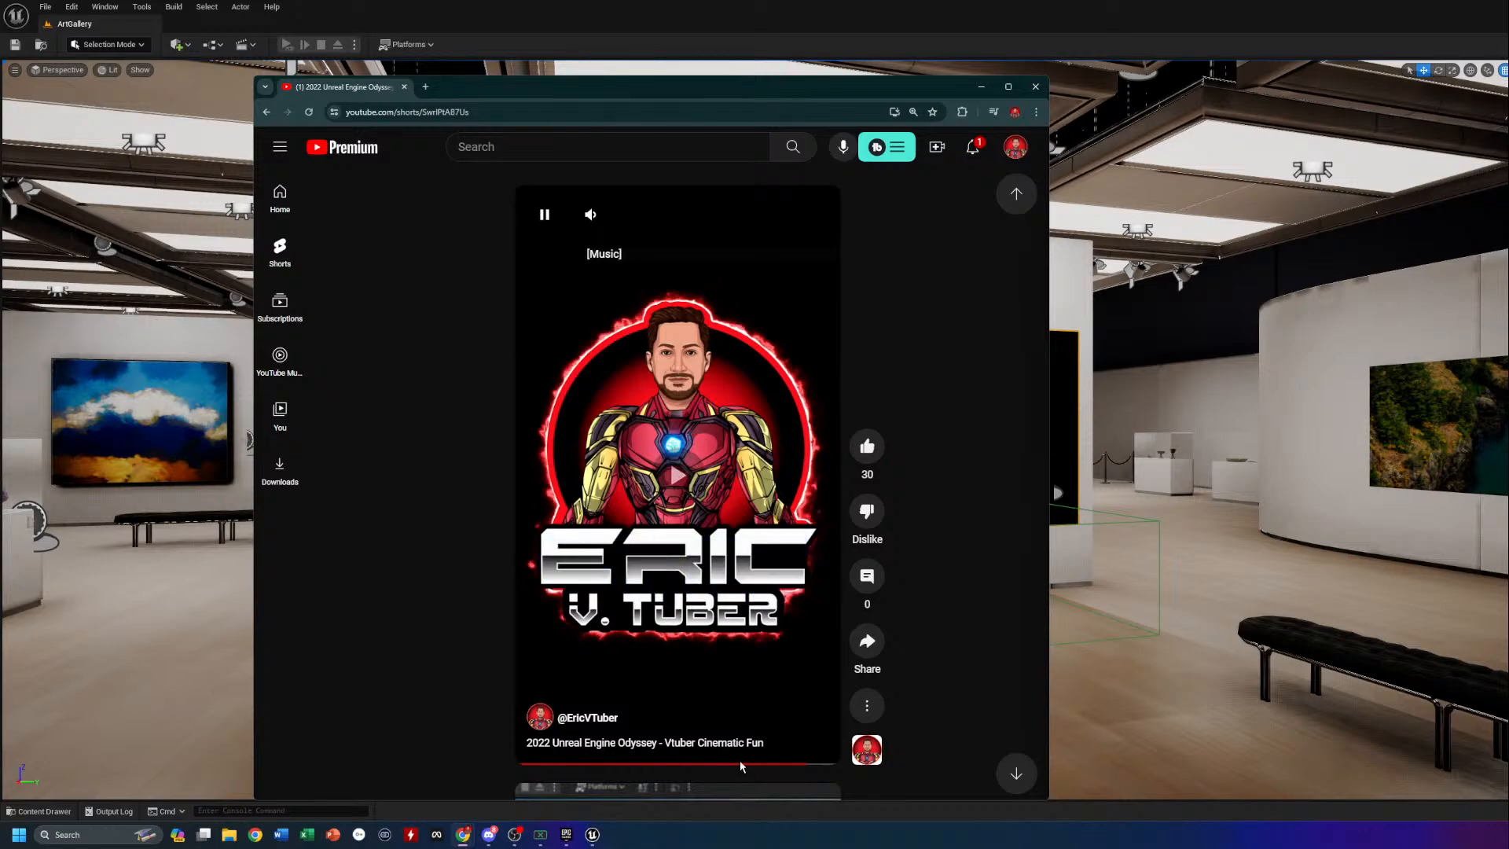
{"action": "left_click", "coordinate": [545, 216]}
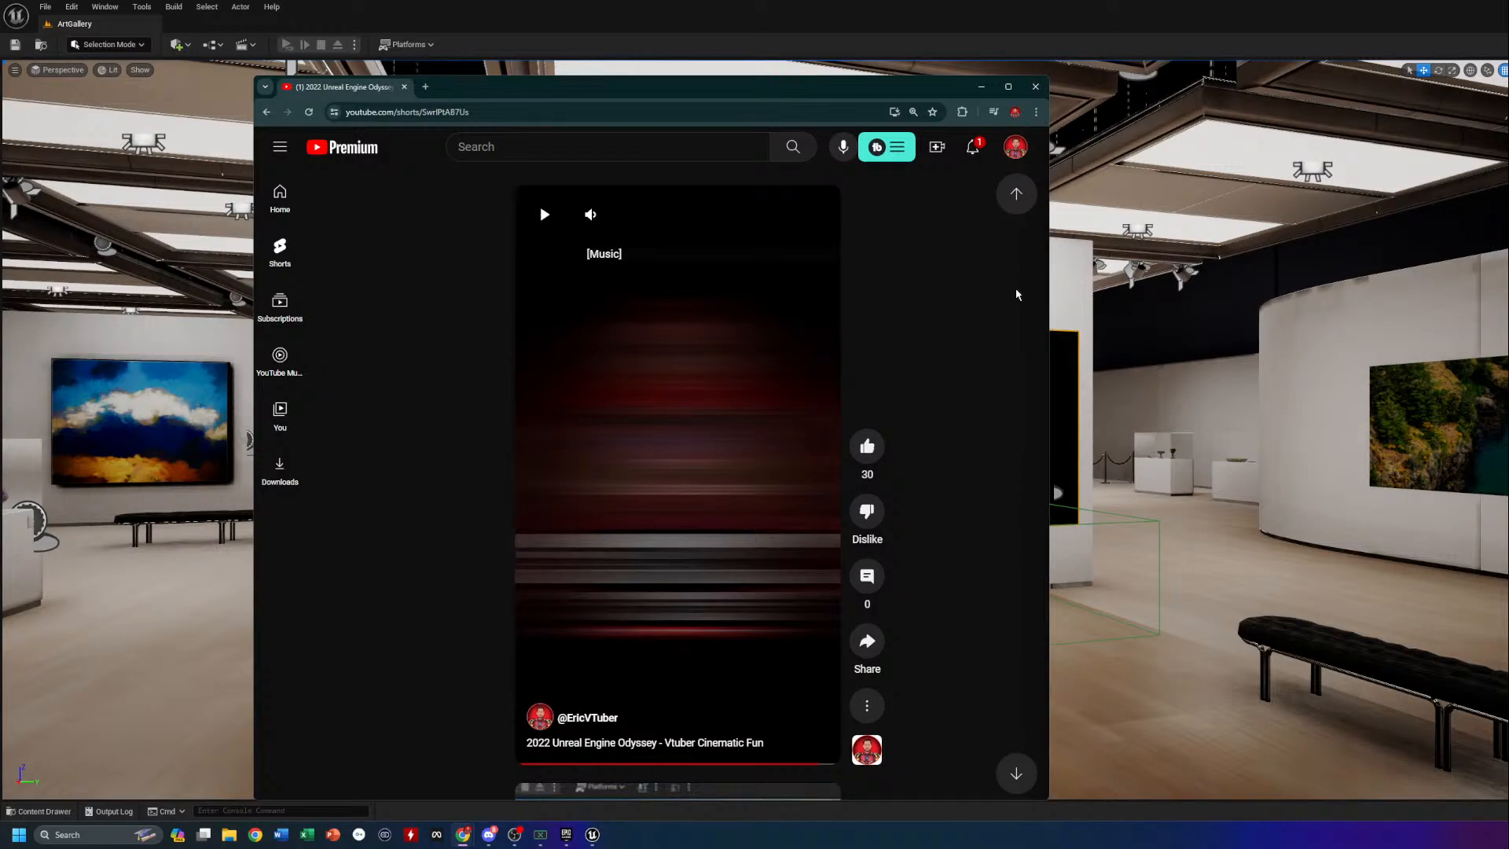
{"action": "left_click", "coordinate": [1035, 87]}
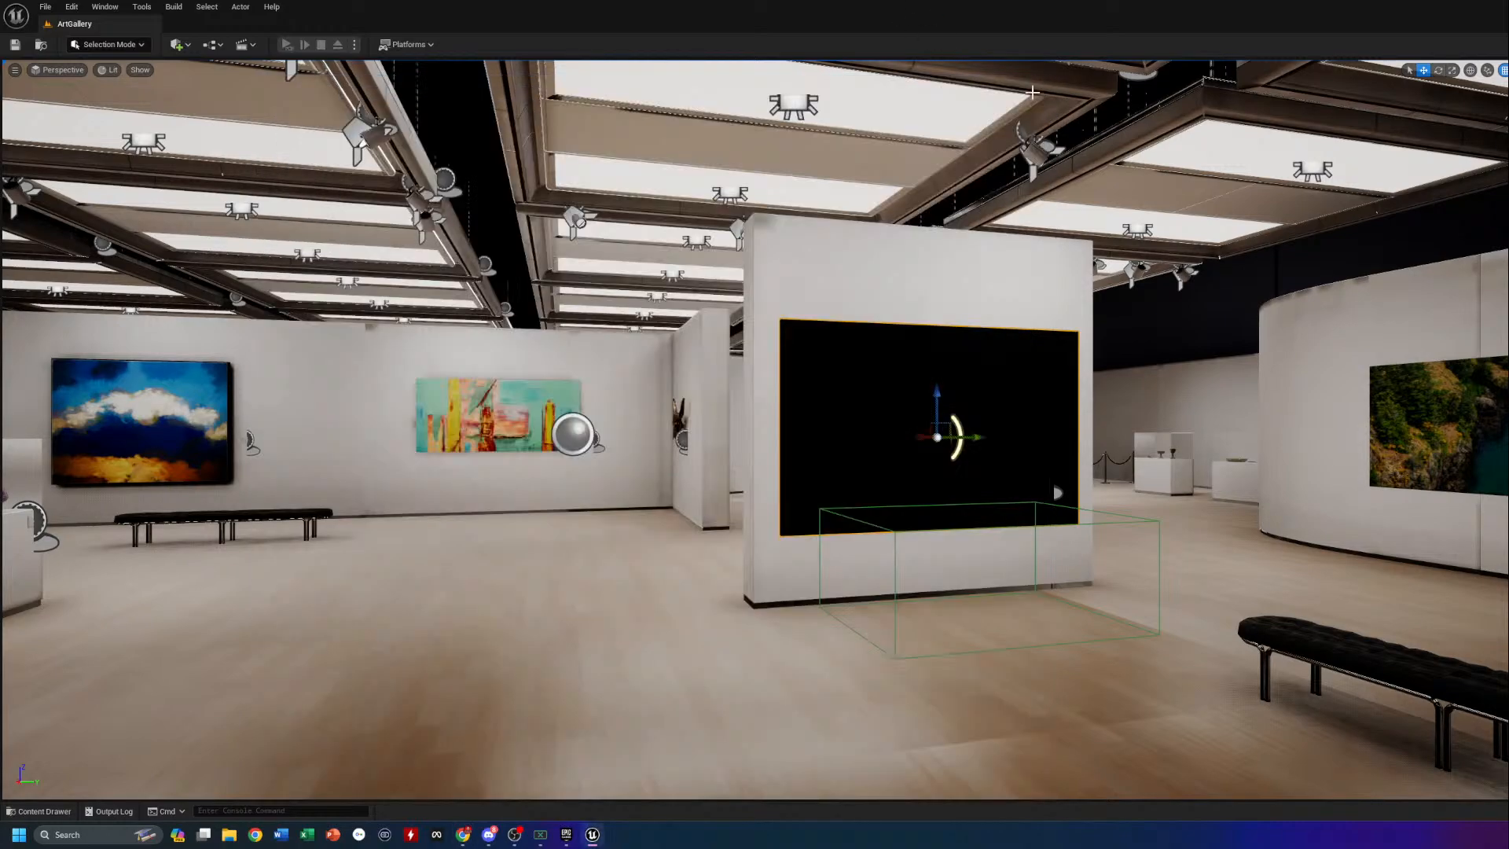
Examine the gallery hall, including the video wall, the Mickey and Minnie photos with their trigger volumes, and the cameras near the benches
{"action": "left_click_drag", "start_coordinate": [712, 459], "coordinate": [680, 462]}
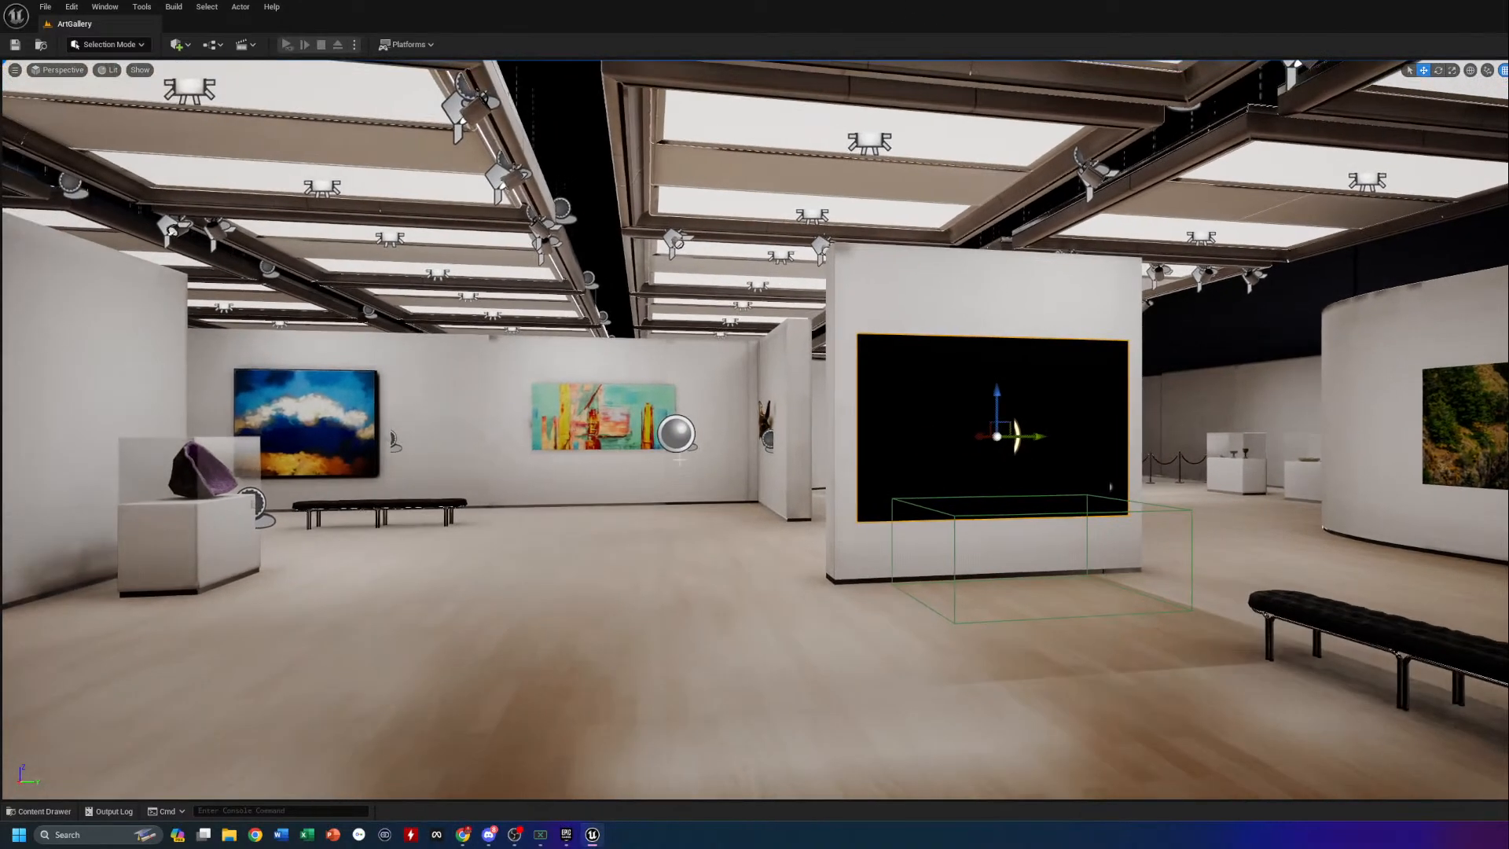
{"action": "left_click", "coordinate": [41, 811]}
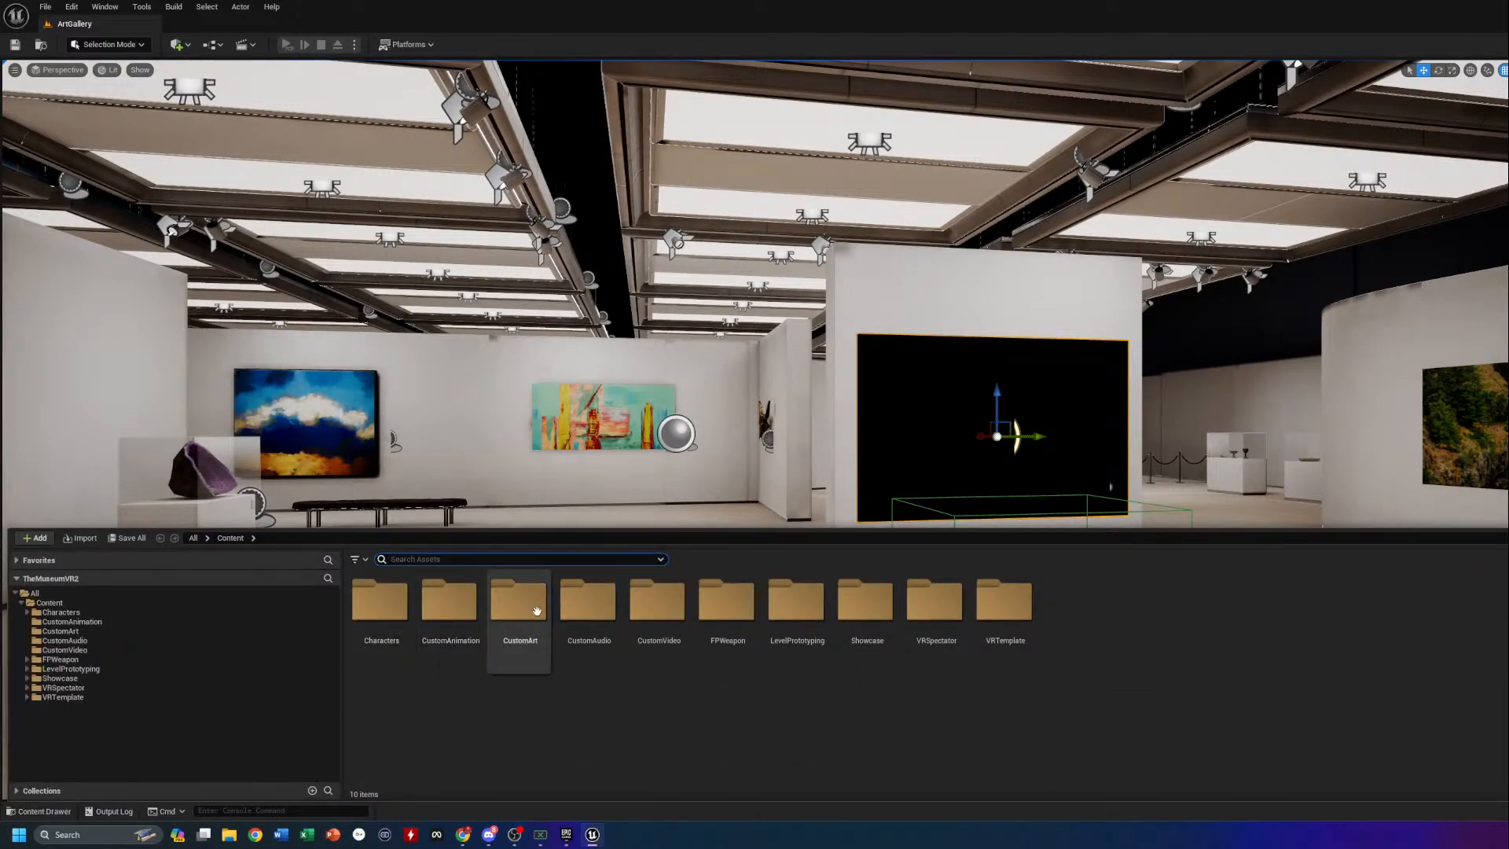
{"action": "right_click_drag", "start_coordinate": [578, 442], "coordinate": [736, 485]}
{"action": "left_click_drag", "start_coordinate": [574, 435], "coordinate": [306, 244]}
{"action": "right_click_drag", "start_coordinate": [577, 439], "coordinate": [773, 448]}
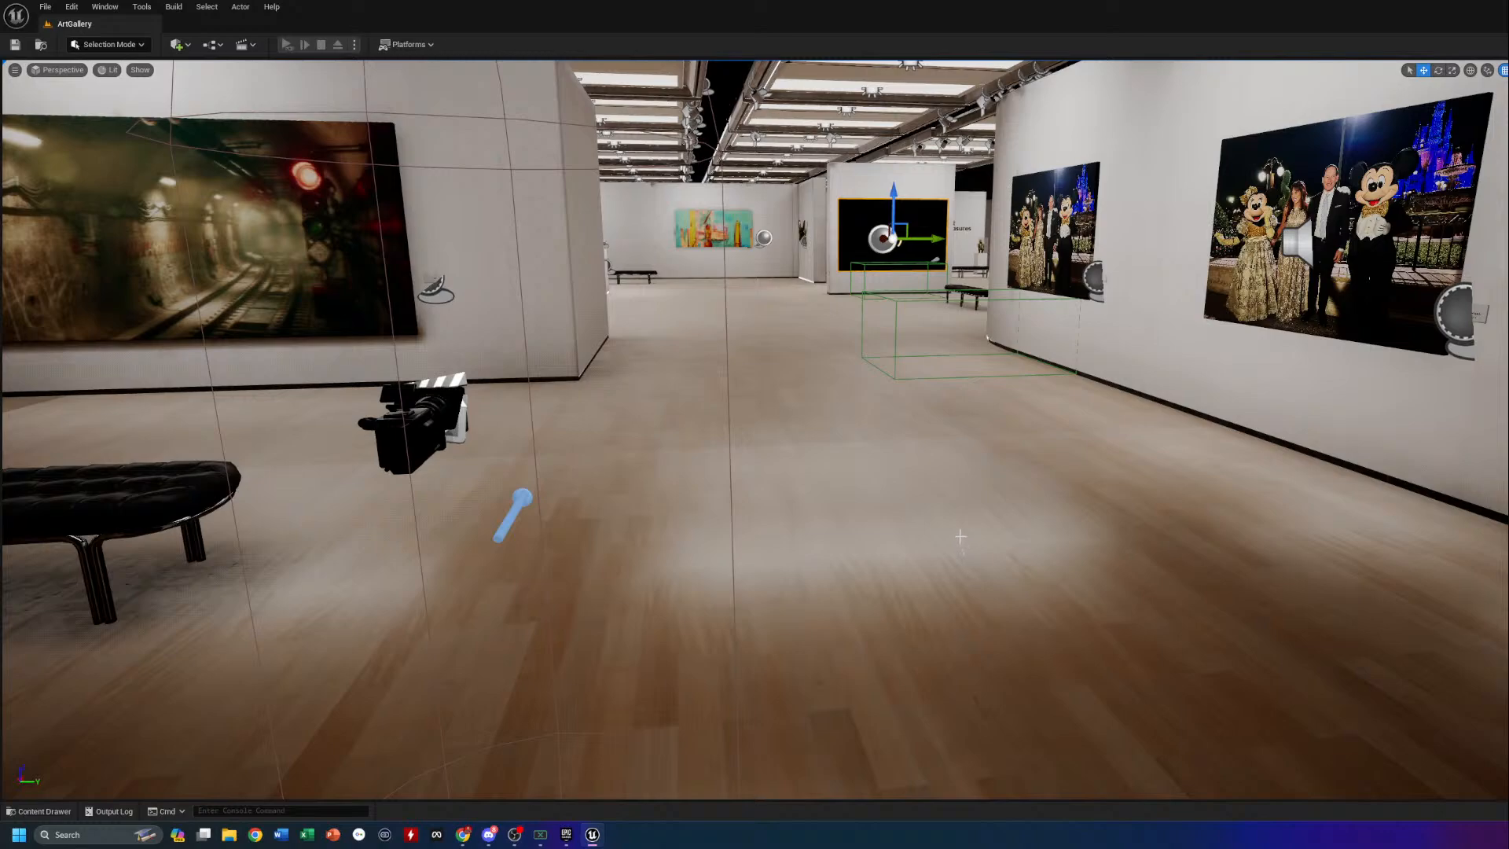
{"action": "right_click_drag", "start_coordinate": [975, 539], "coordinate": [948, 517]}
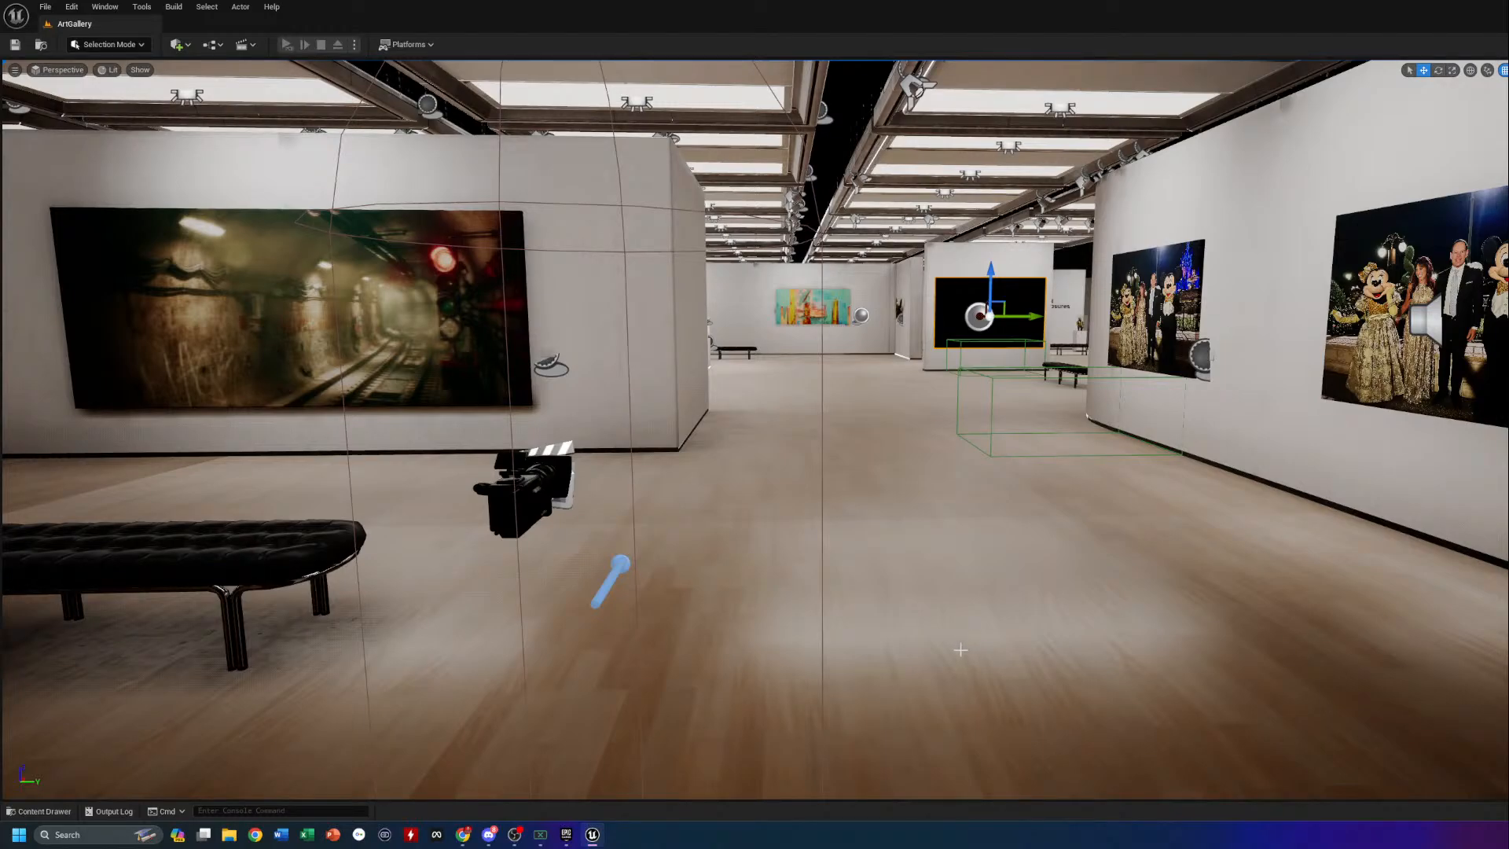
{"action": "mouse_move", "coordinate": [754, 440]}
{"action": "left_mouse_down"}
{"action": "mouse_move", "coordinate": [786, 401]}
{"action": "mouse_move", "coordinate": [950, 338]}
{"action": "mouse_move", "coordinate": [856, 416]}
{"action": "mouse_move", "coordinate": [845, 448]}
{"action": "mouse_move", "coordinate": [613, 574]}
{"action": "mouse_move", "coordinate": [668, 542]}
{"action": "mouse_move", "coordinate": [856, 503]}
{"action": "mouse_move", "coordinate": [861, 421]}
{"action": "left_mouse_up"}
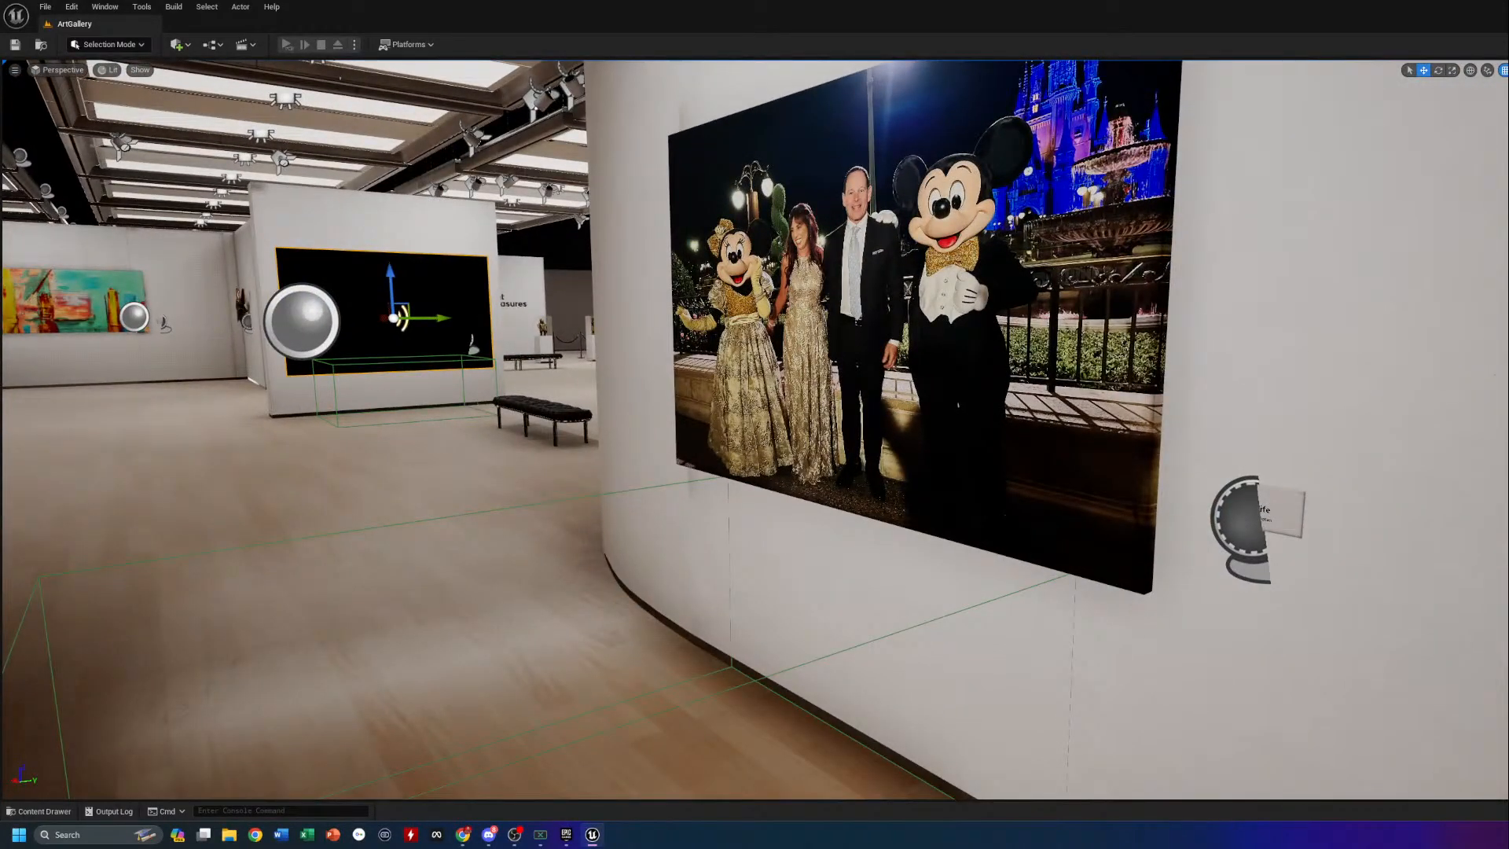
{"action": "right_click_drag", "start_coordinate": [754, 440], "coordinate": [754, 404]}
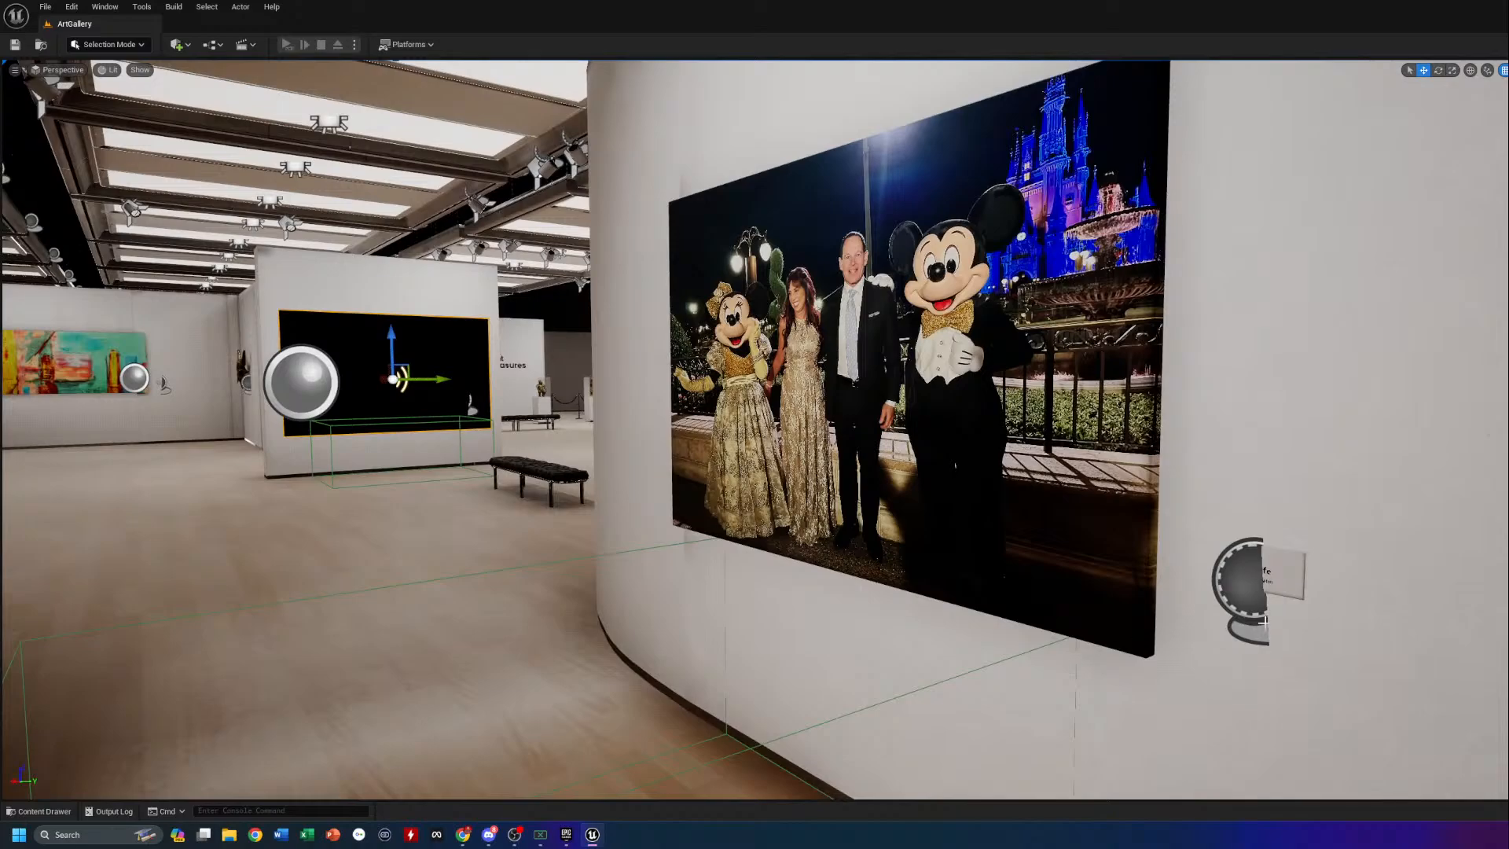
{"action": "mouse_move", "coordinate": [861, 440]}
{"action": "left_mouse_down"}
{"action": "mouse_move", "coordinate": [801, 479]}
{"action": "mouse_move", "coordinate": [699, 440]}
{"action": "mouse_move", "coordinate": [730, 393]}
{"action": "mouse_move", "coordinate": [487, 393]}
{"action": "mouse_move", "coordinate": [267, 315]}
{"action": "mouse_move", "coordinate": [102, 295]}
{"action": "mouse_move", "coordinate": [85, 251]}
{"action": "mouse_move", "coordinate": [100, 238]}
{"action": "mouse_move", "coordinate": [68, 212]}
{"action": "mouse_move", "coordinate": [235, 169]}
{"action": "mouse_move", "coordinate": [613, 141]}
{"action": "mouse_move", "coordinate": [629, 196]}
{"action": "left_mouse_up"}
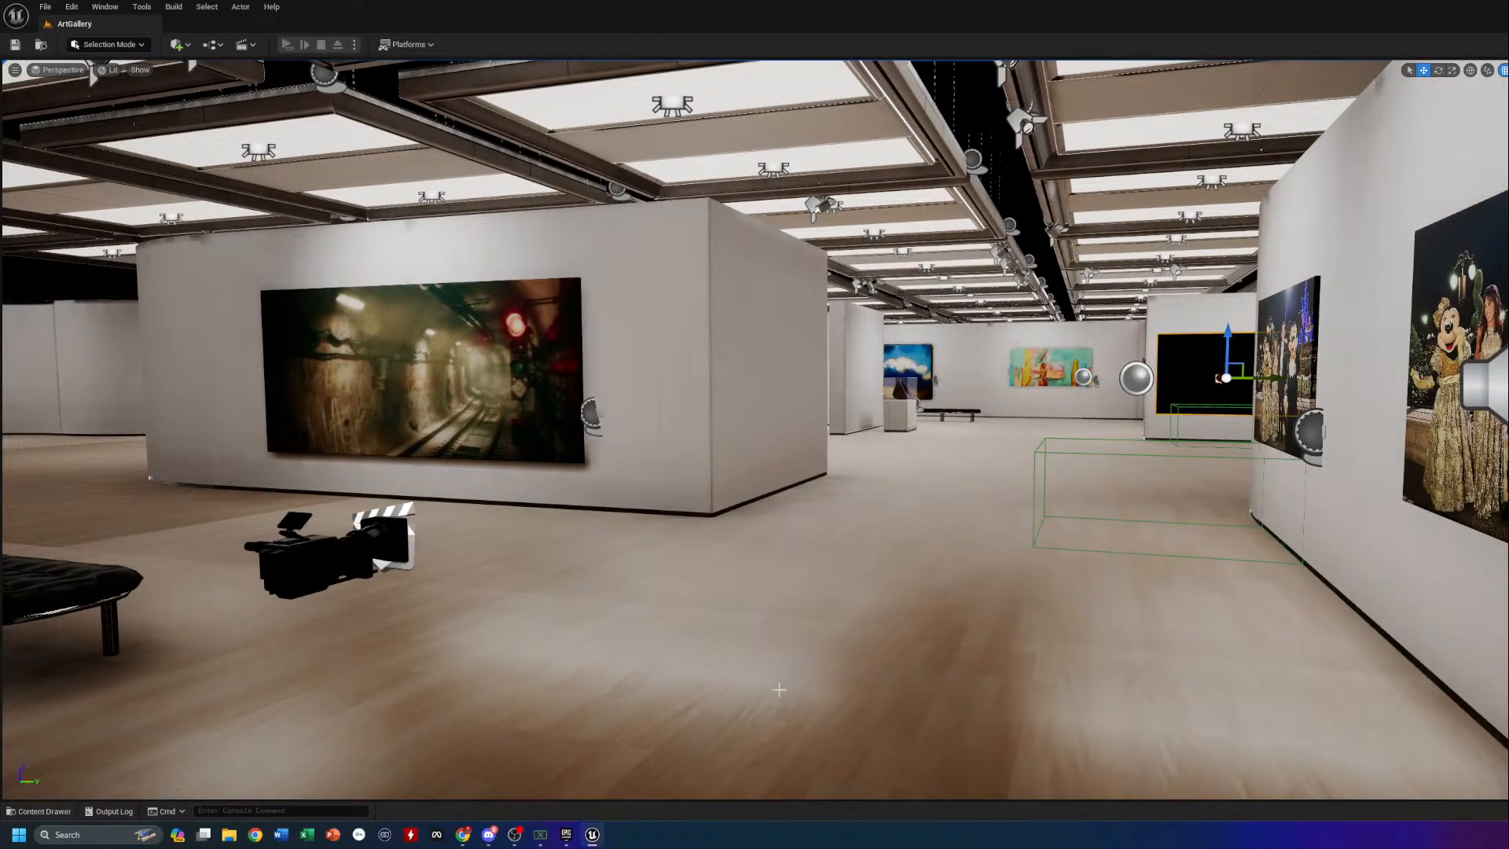
{"action": "right_click_drag", "start_coordinate": [747, 710], "coordinate": [667, 743]}
{"action": "left_click_drag", "start_coordinate": [747, 711], "coordinate": [741, 660]}
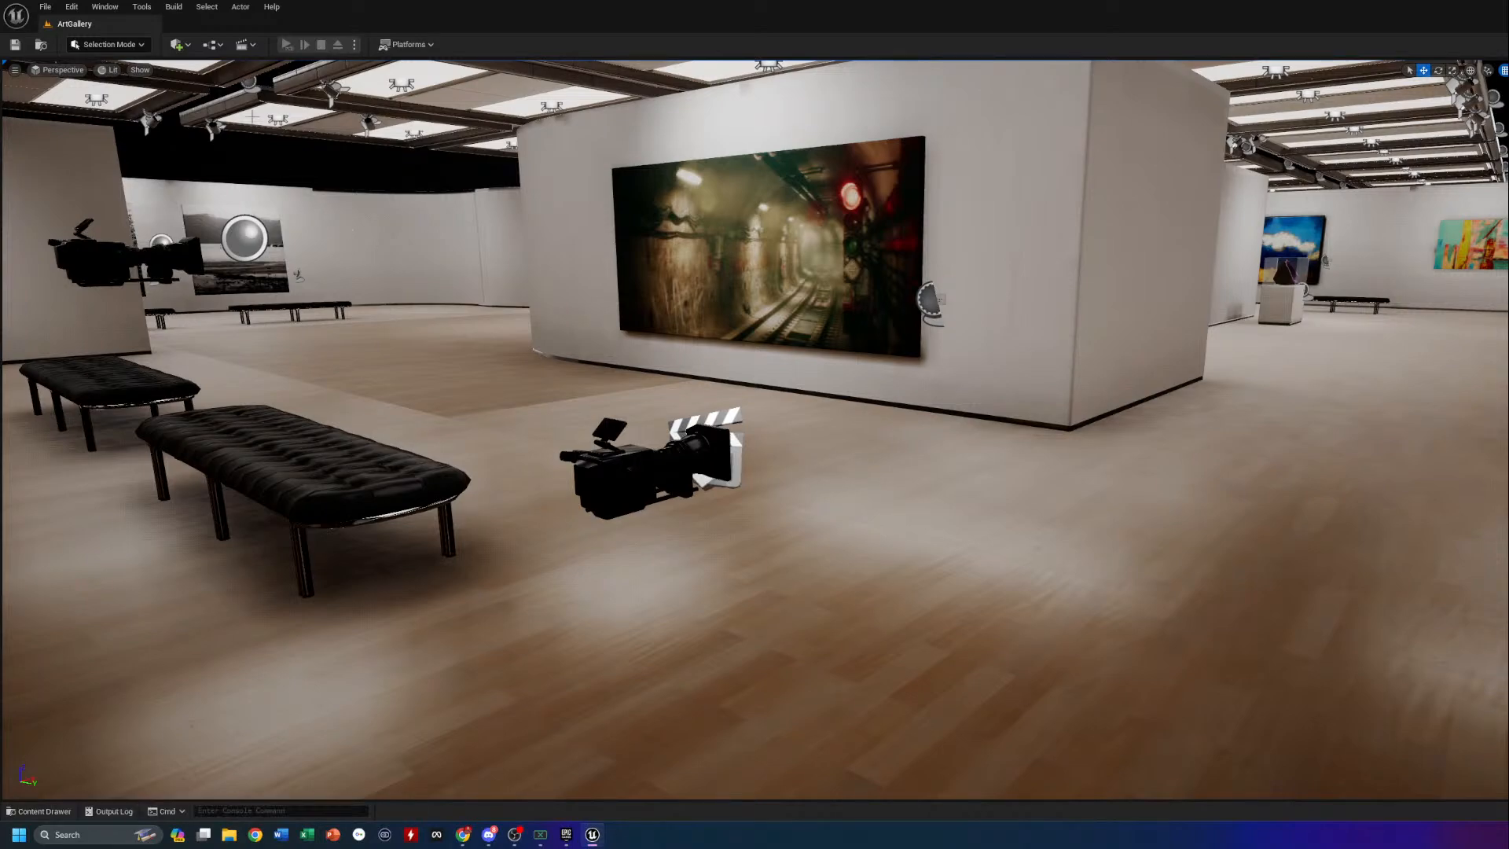
Add a new level sequence named Showandtell and save it in the CustomAnimation folder
{"action": "left_click", "coordinate": [245, 44]}
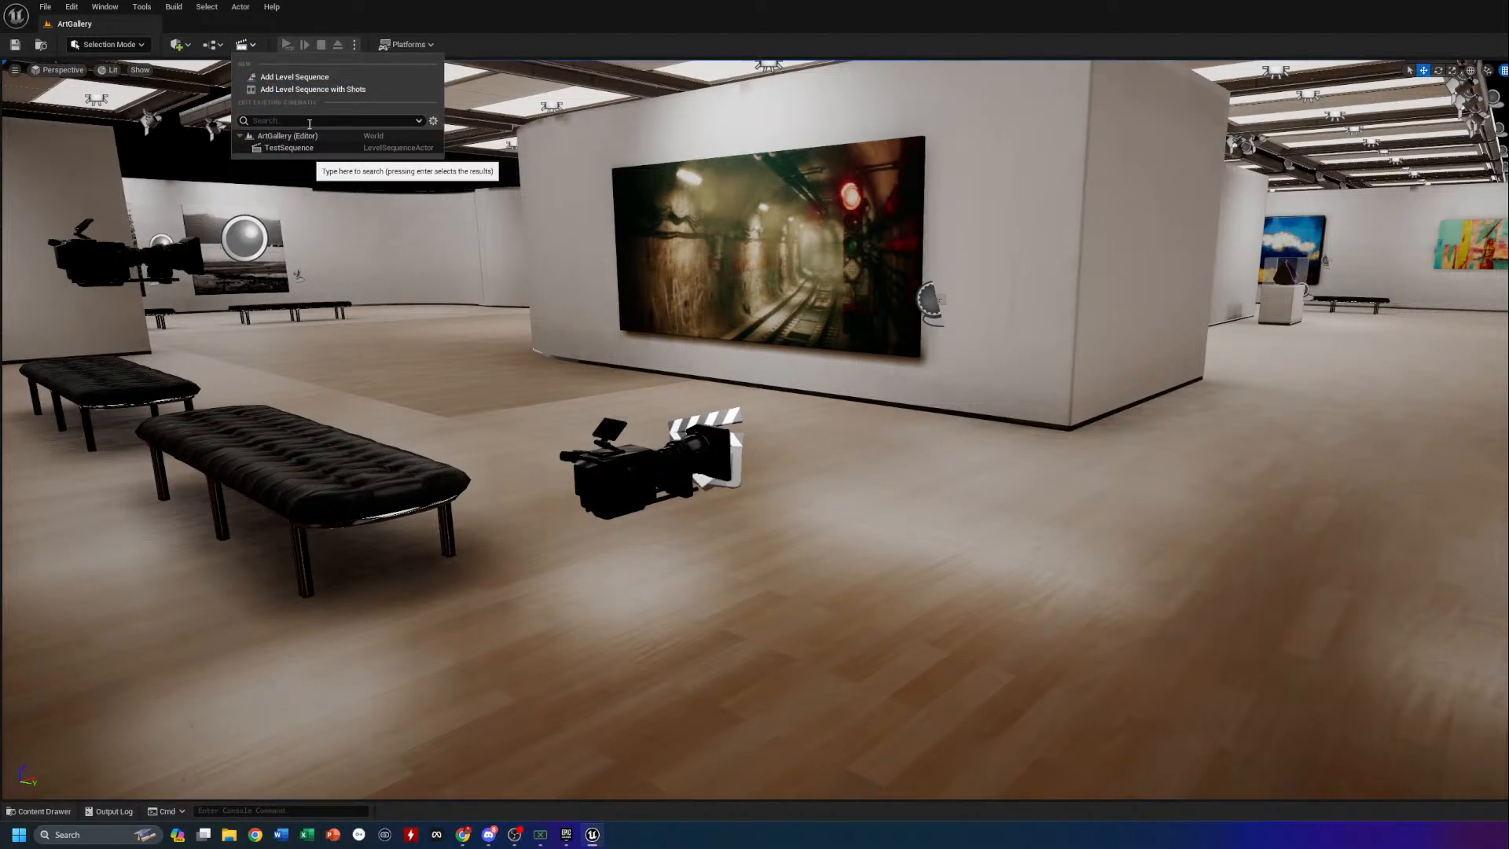
{"action": "left_click", "coordinate": [305, 78]}
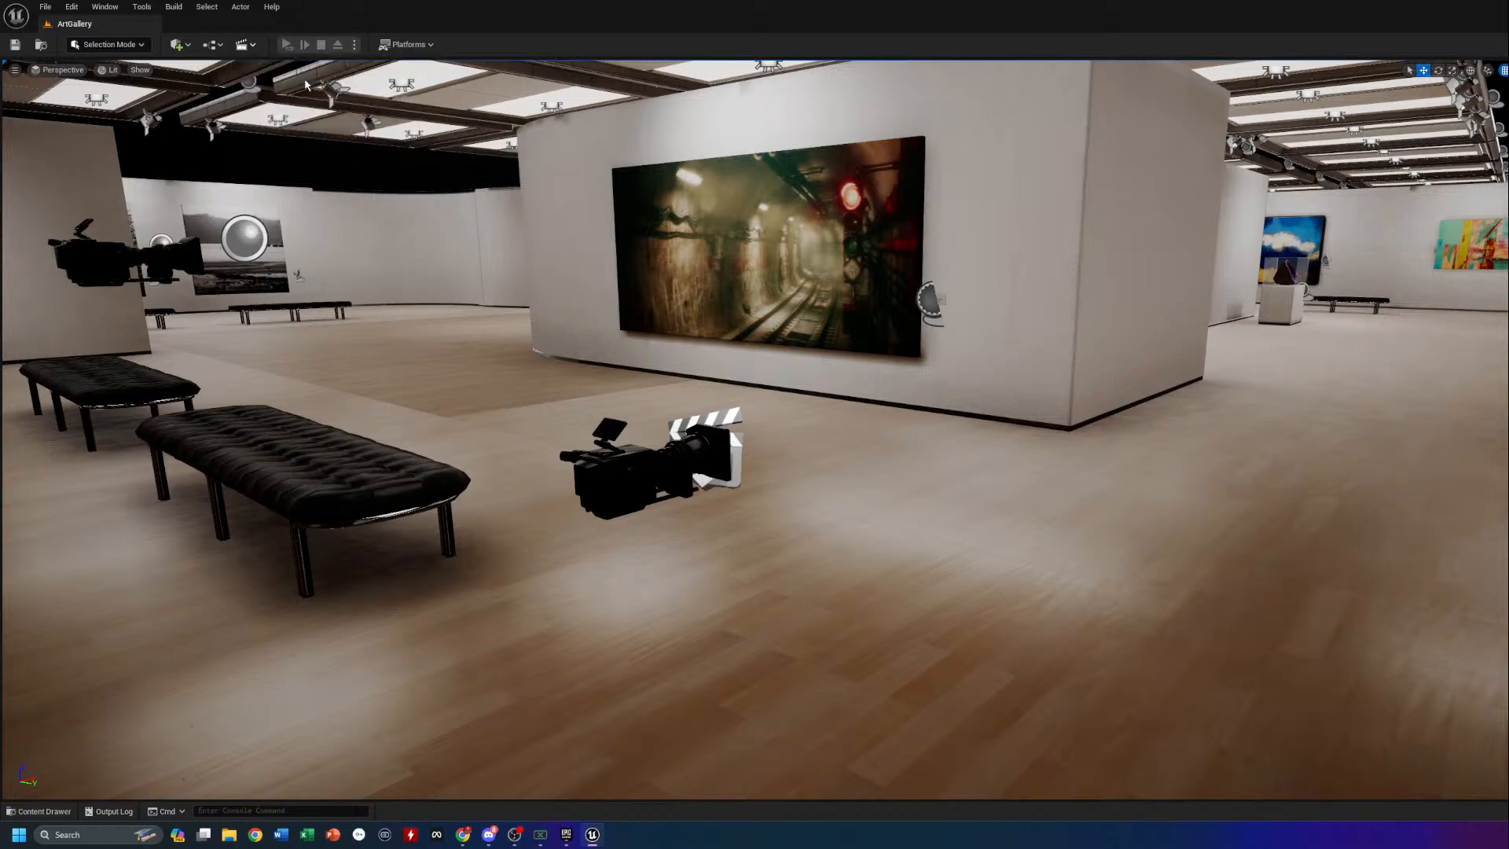
{"action": "type", "text": "Showandtell"}
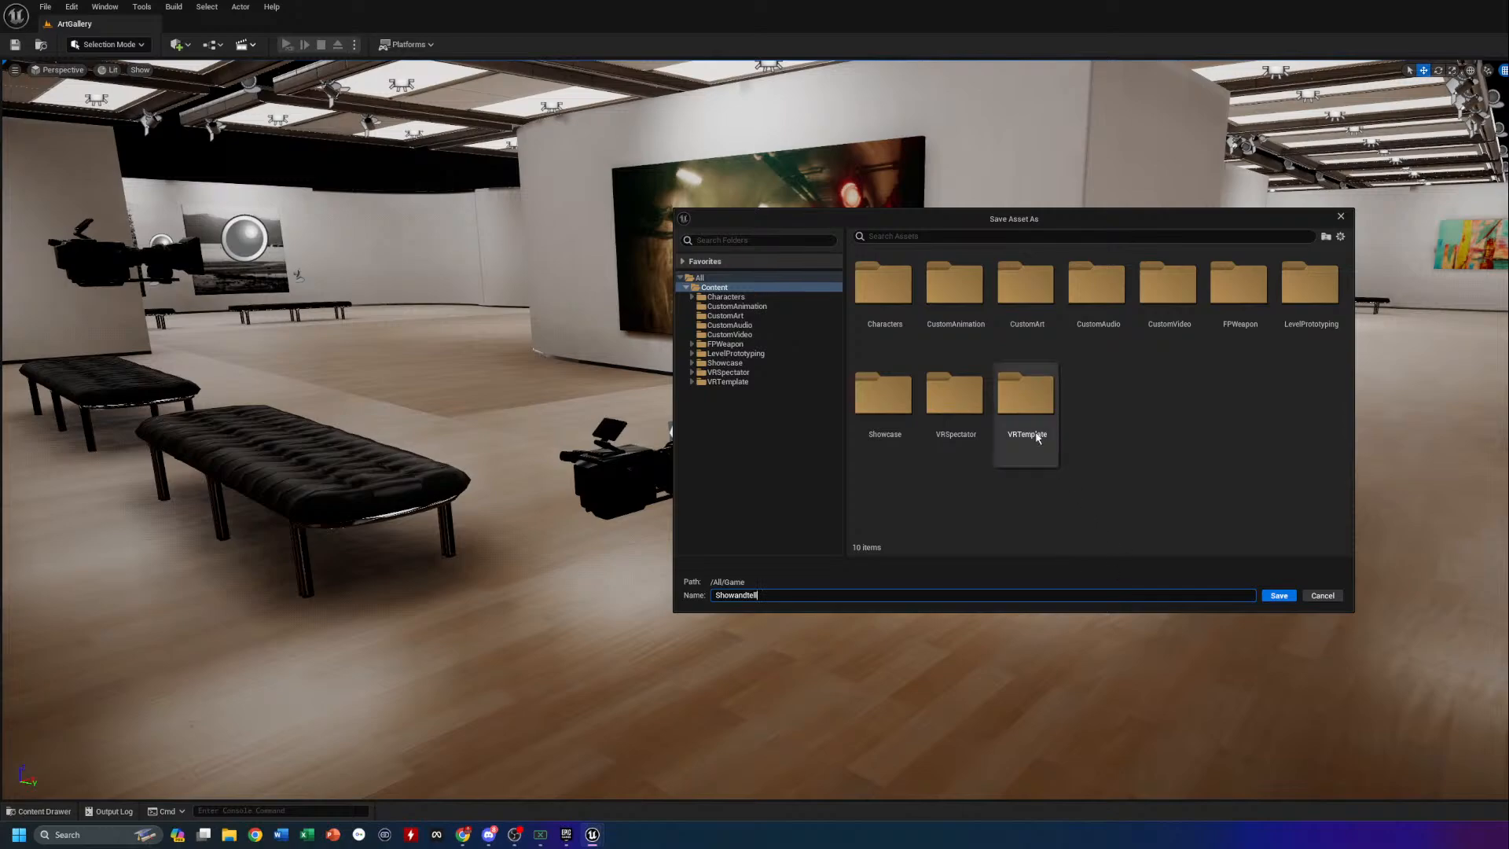
{"action": "double_click", "coordinate": [958, 319]}
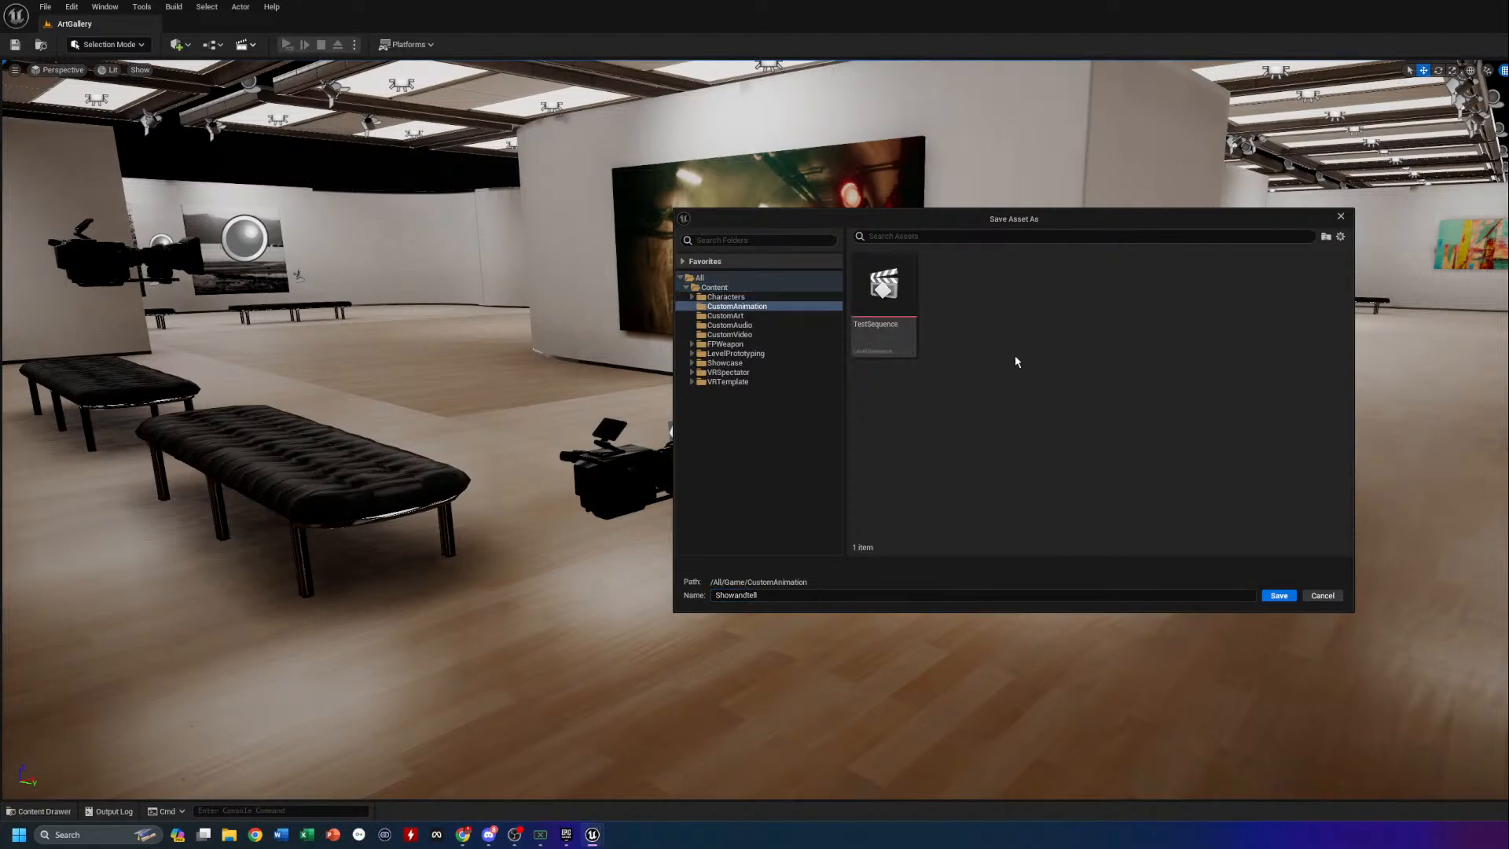
{"action": "left_click", "coordinate": [1277, 595]}
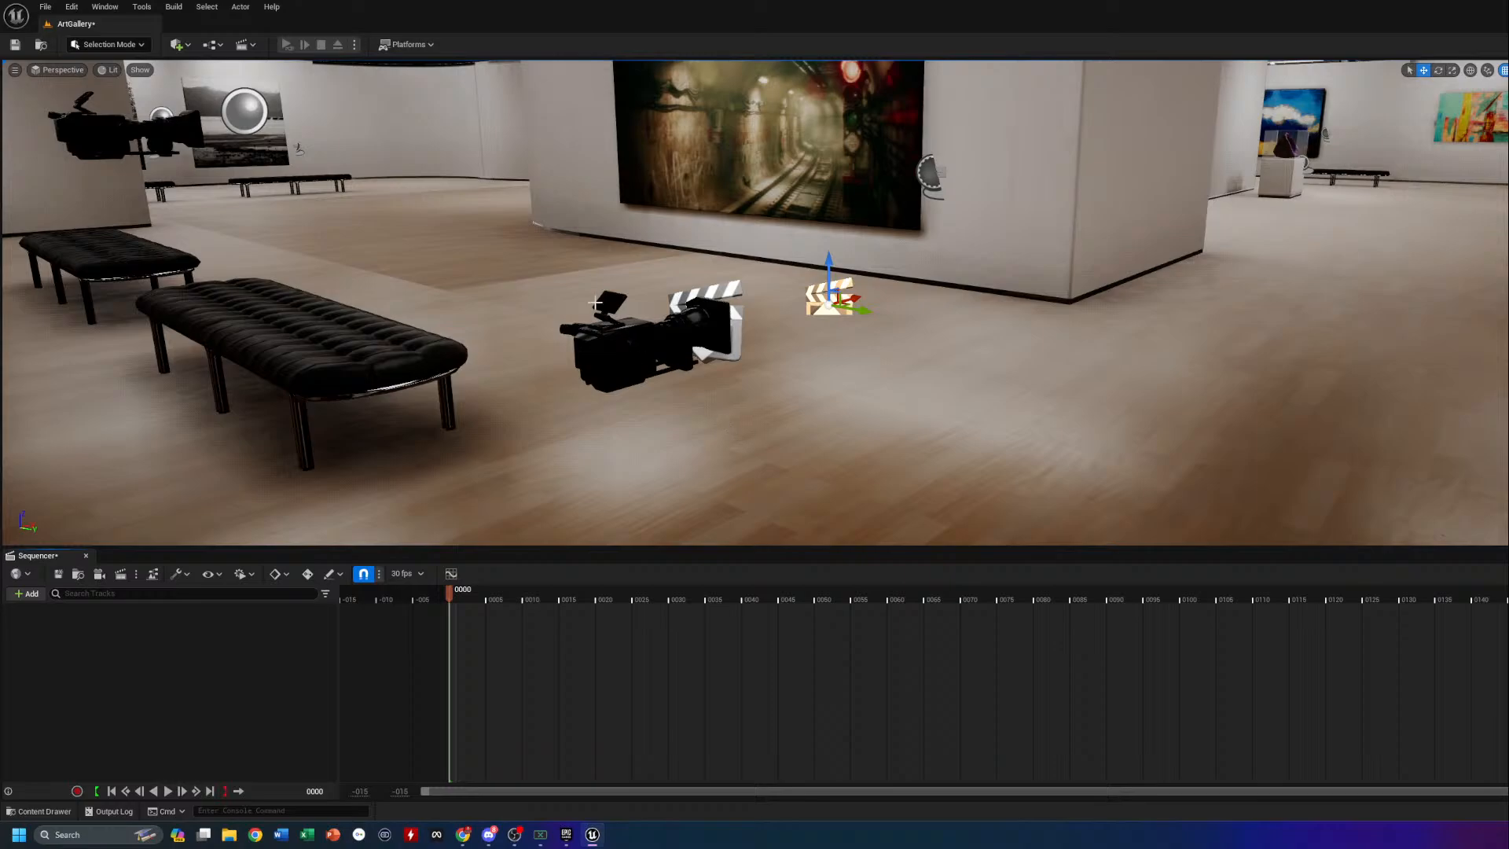
Place a Cine Camera Actor in the gallery, move it across the open floor away from the benches, and add it to the sequence
{"action": "left_click", "coordinate": [177, 44]}
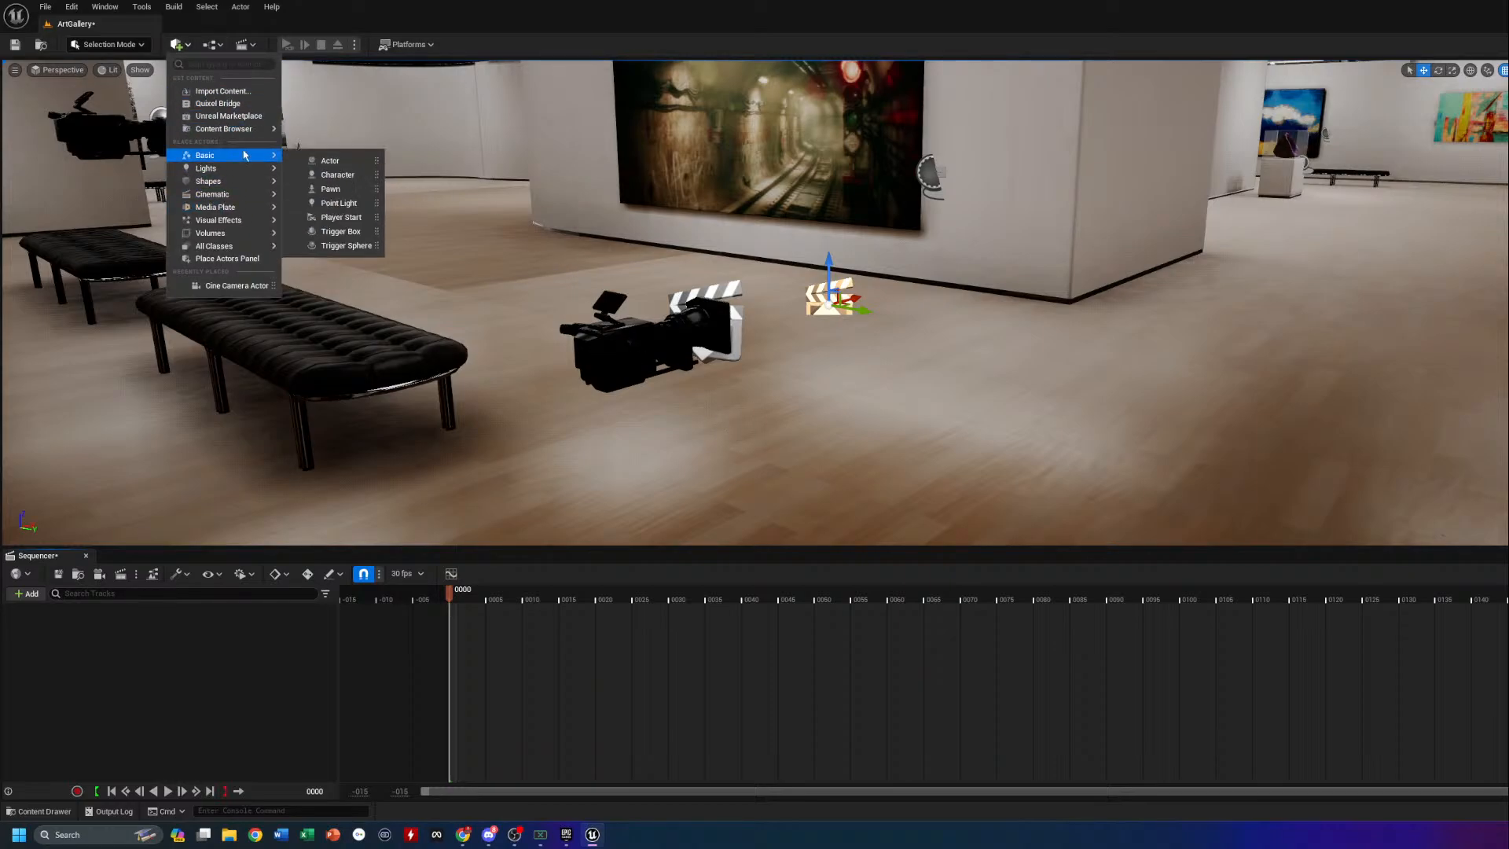
{"action": "mouse_move", "coordinate": [233, 227]}
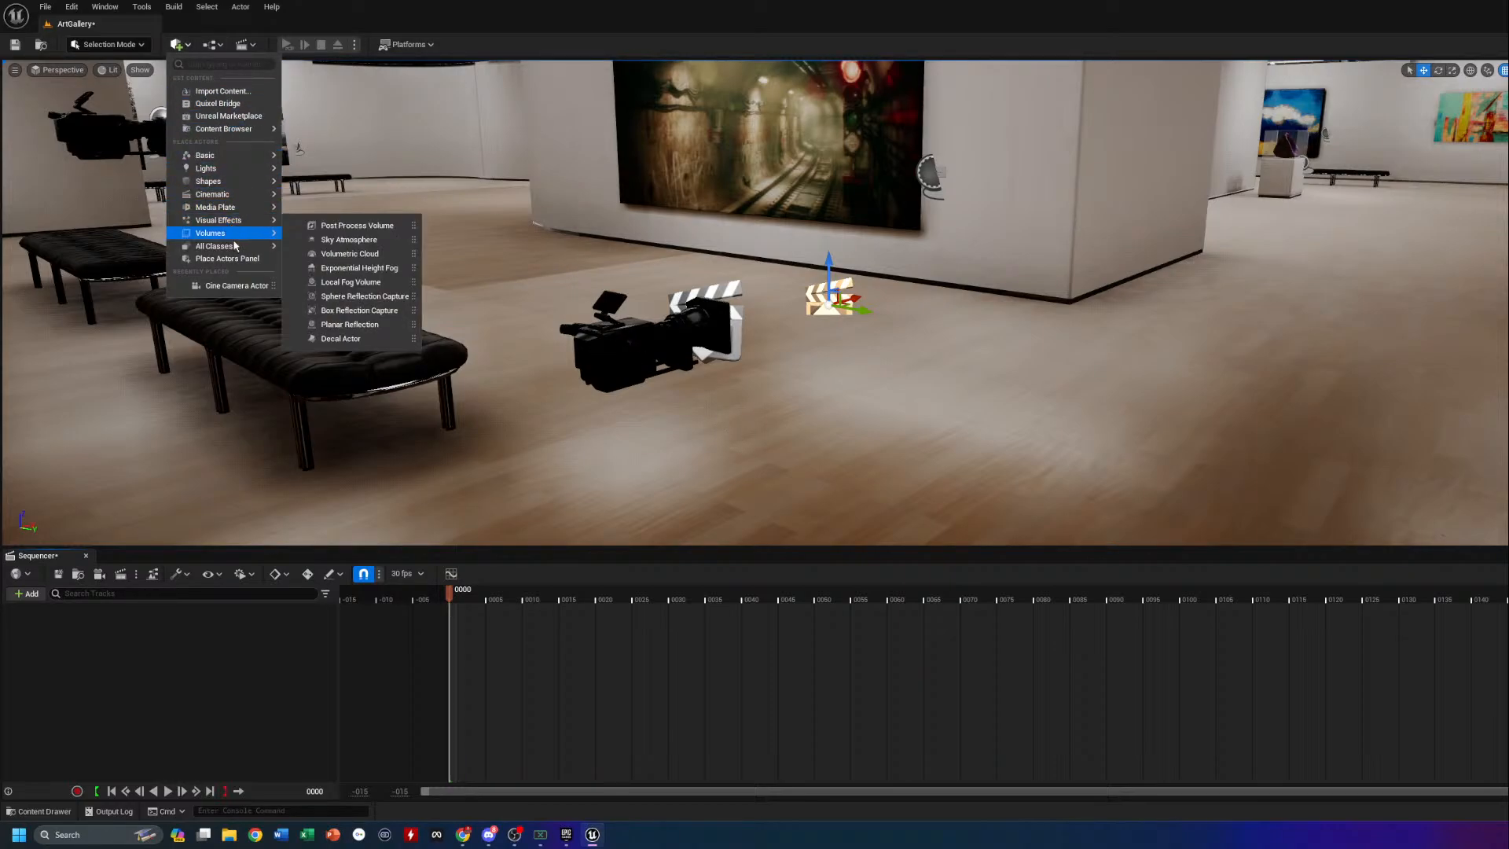
{"action": "mouse_move", "coordinate": [245, 198]}
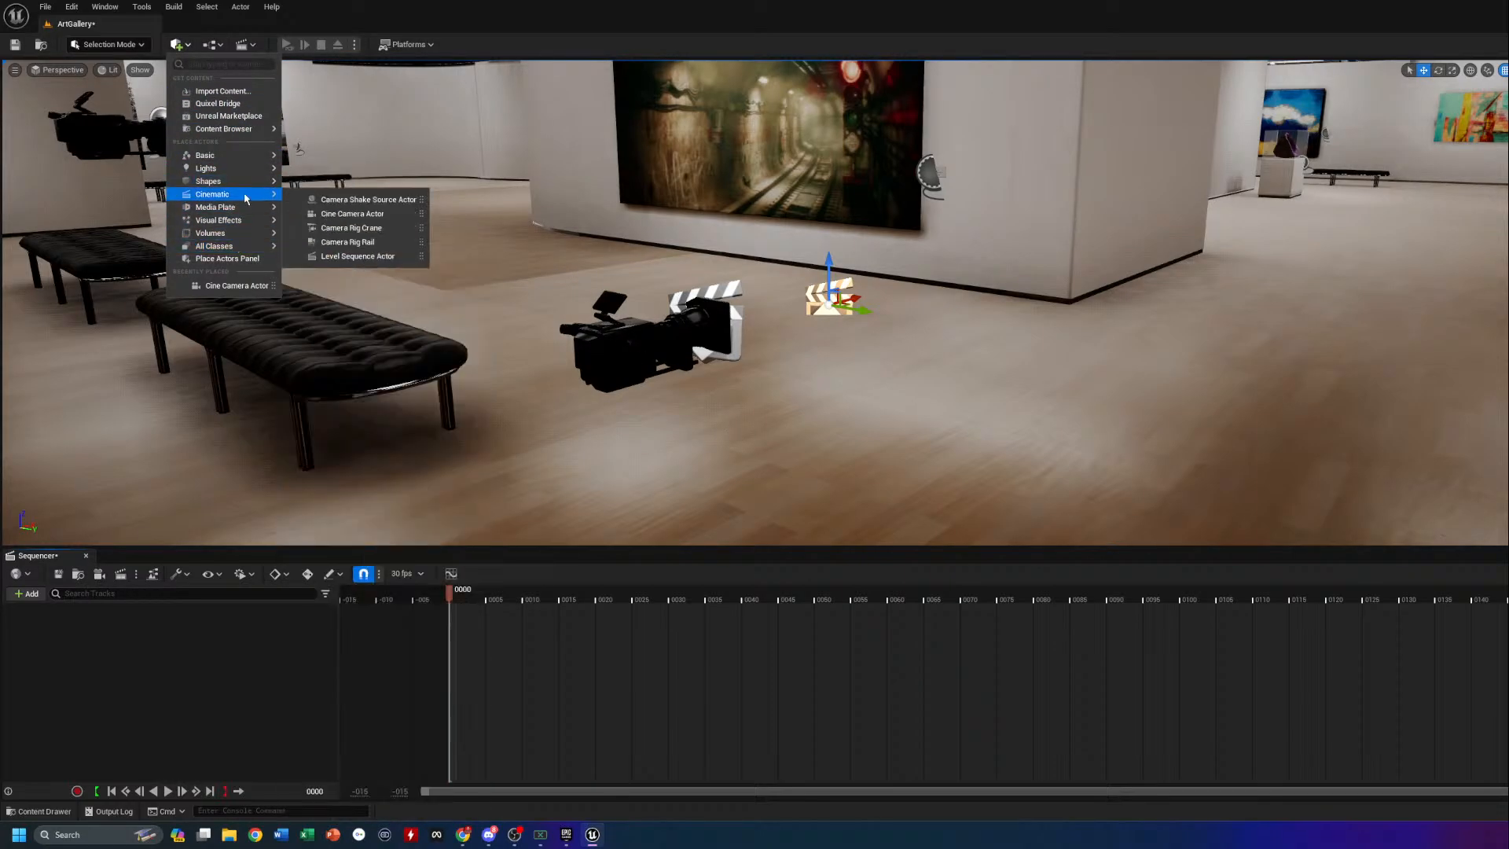
{"action": "left_click", "coordinate": [352, 214]}
{"action": "left_click_drag", "start_coordinate": [869, 313], "coordinate": [1167, 371]}
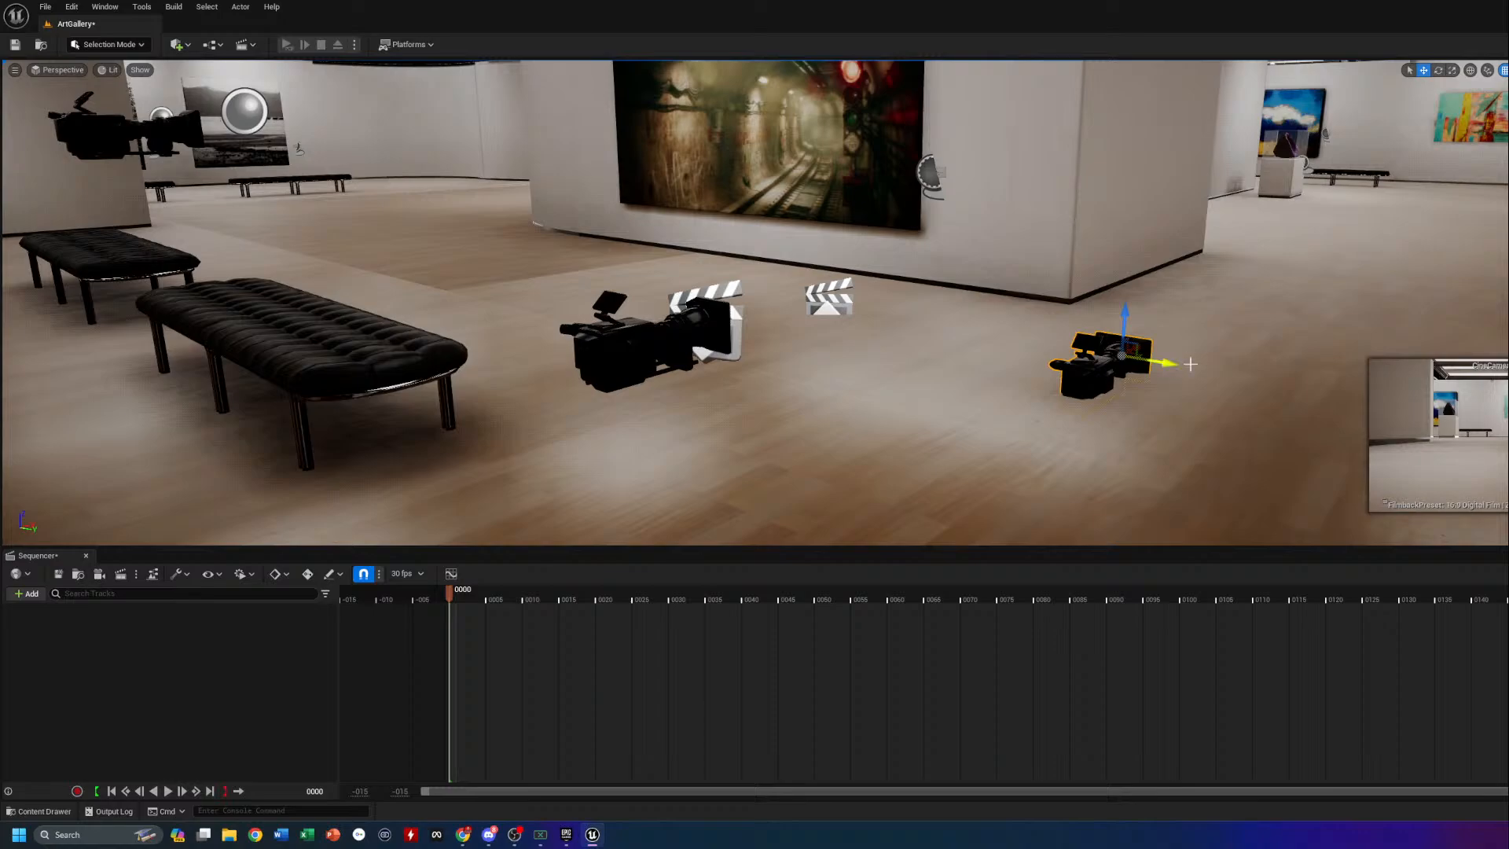
{"action": "left_click_drag", "start_coordinate": [1104, 369], "coordinate": [105, 669]}
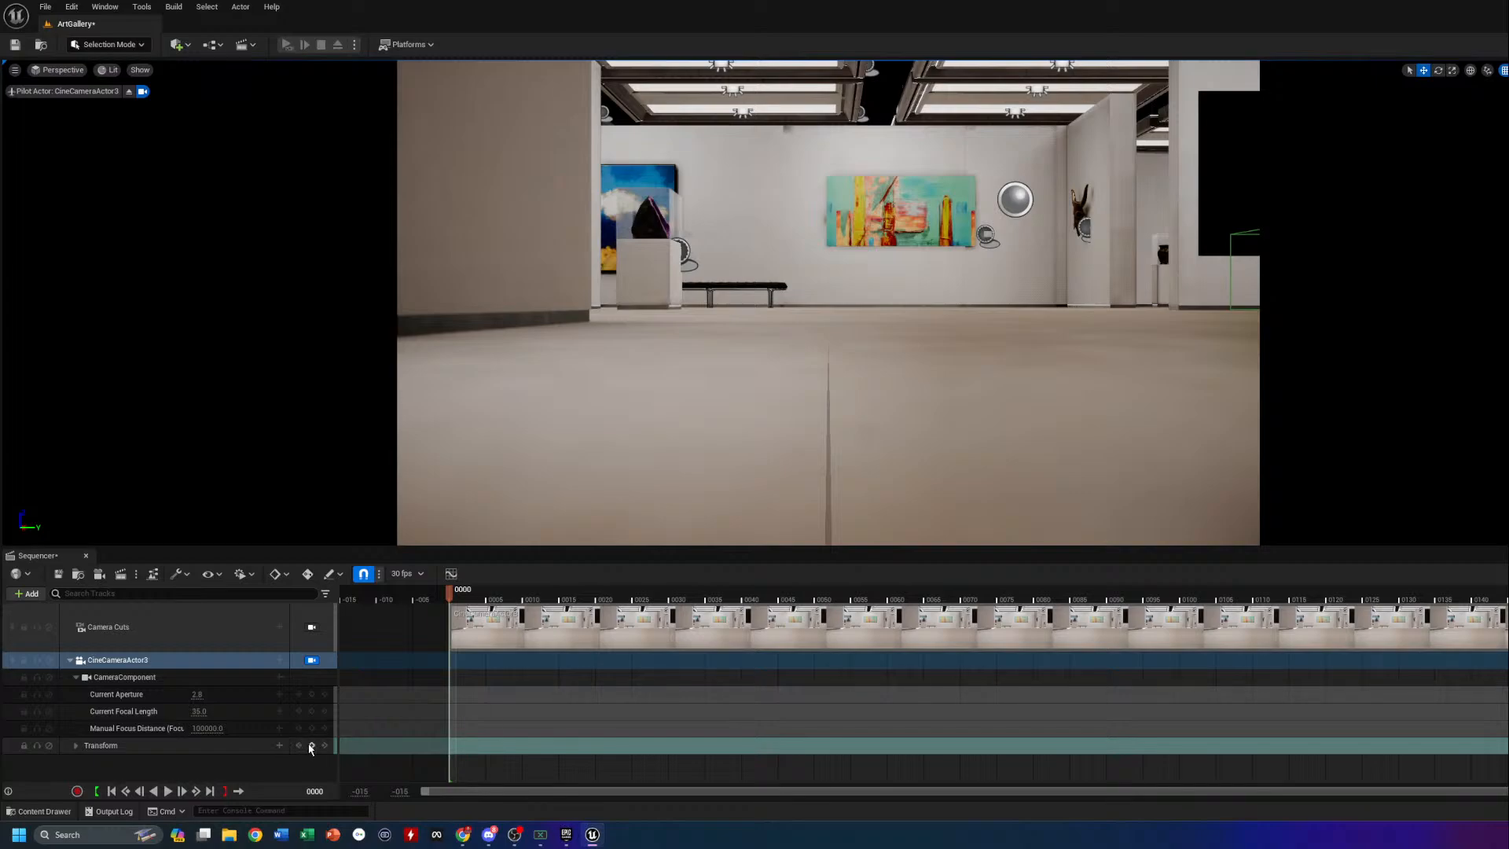
Key the new camera's Transform at frame 0, then shift the camera sideways toward the black video screen and key it at frame 106
{"action": "left_click", "coordinate": [299, 745]}
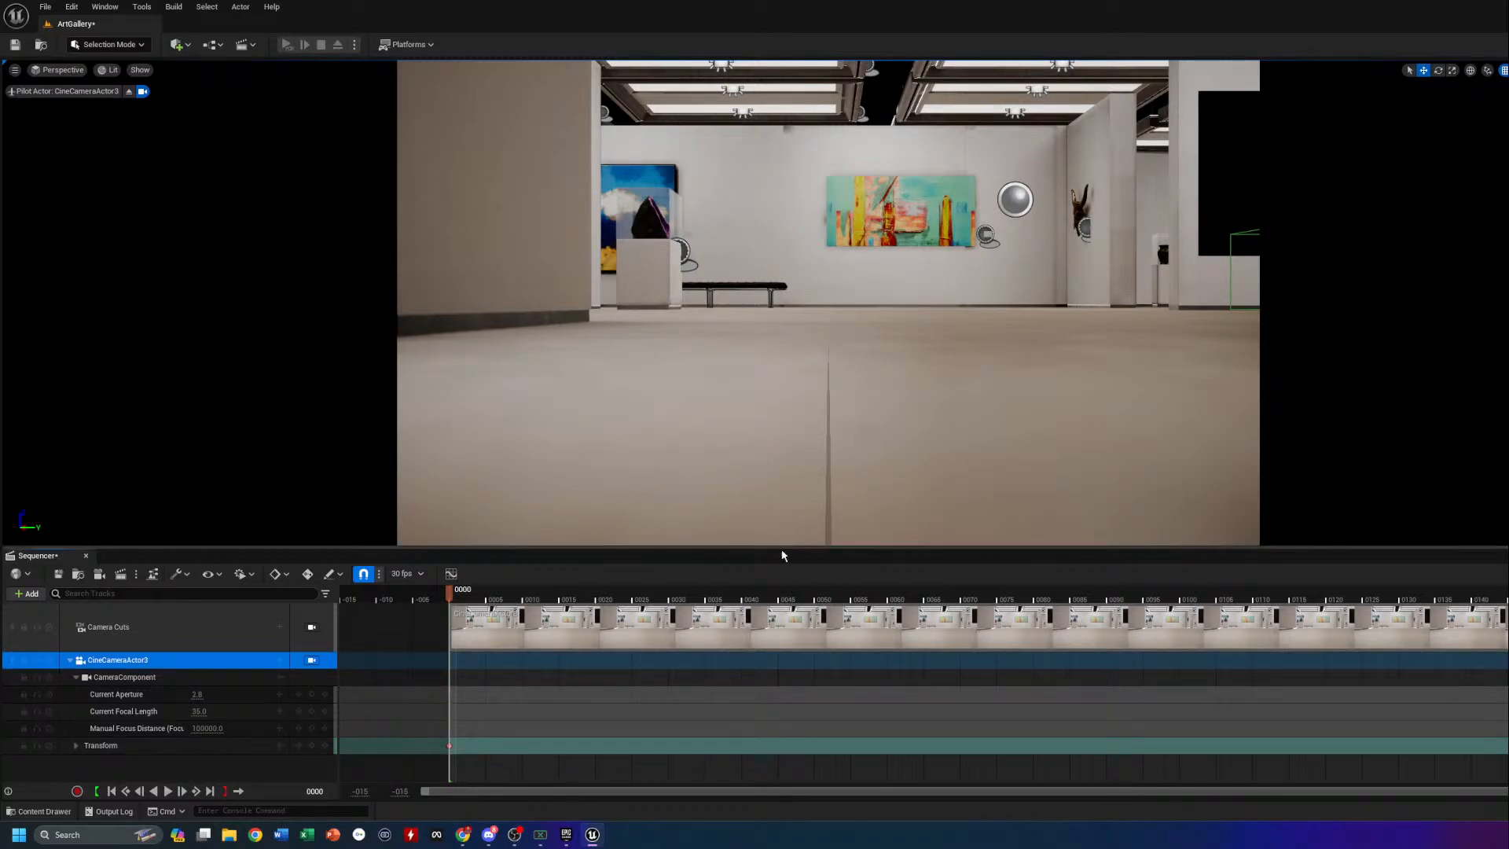
{"action": "left_click", "coordinate": [517, 600]}
{"action": "left_click_drag", "start_coordinate": [533, 603], "coordinate": [1215, 601]}
{"action": "middle_click_drag", "start_coordinate": [1125, 461], "coordinate": [1359, 449]}
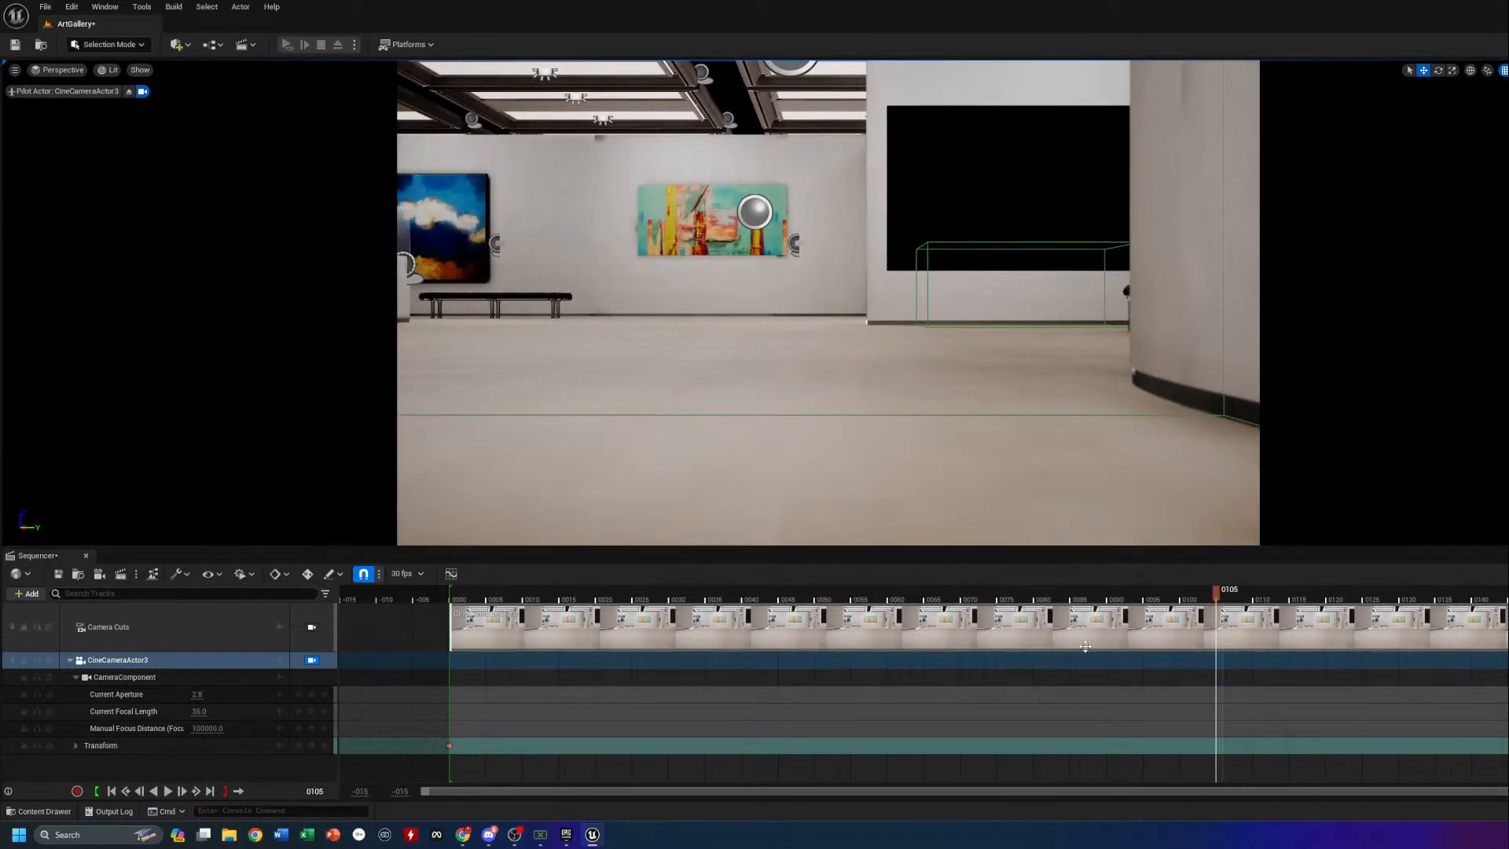
{"action": "left_click", "coordinate": [318, 746]}
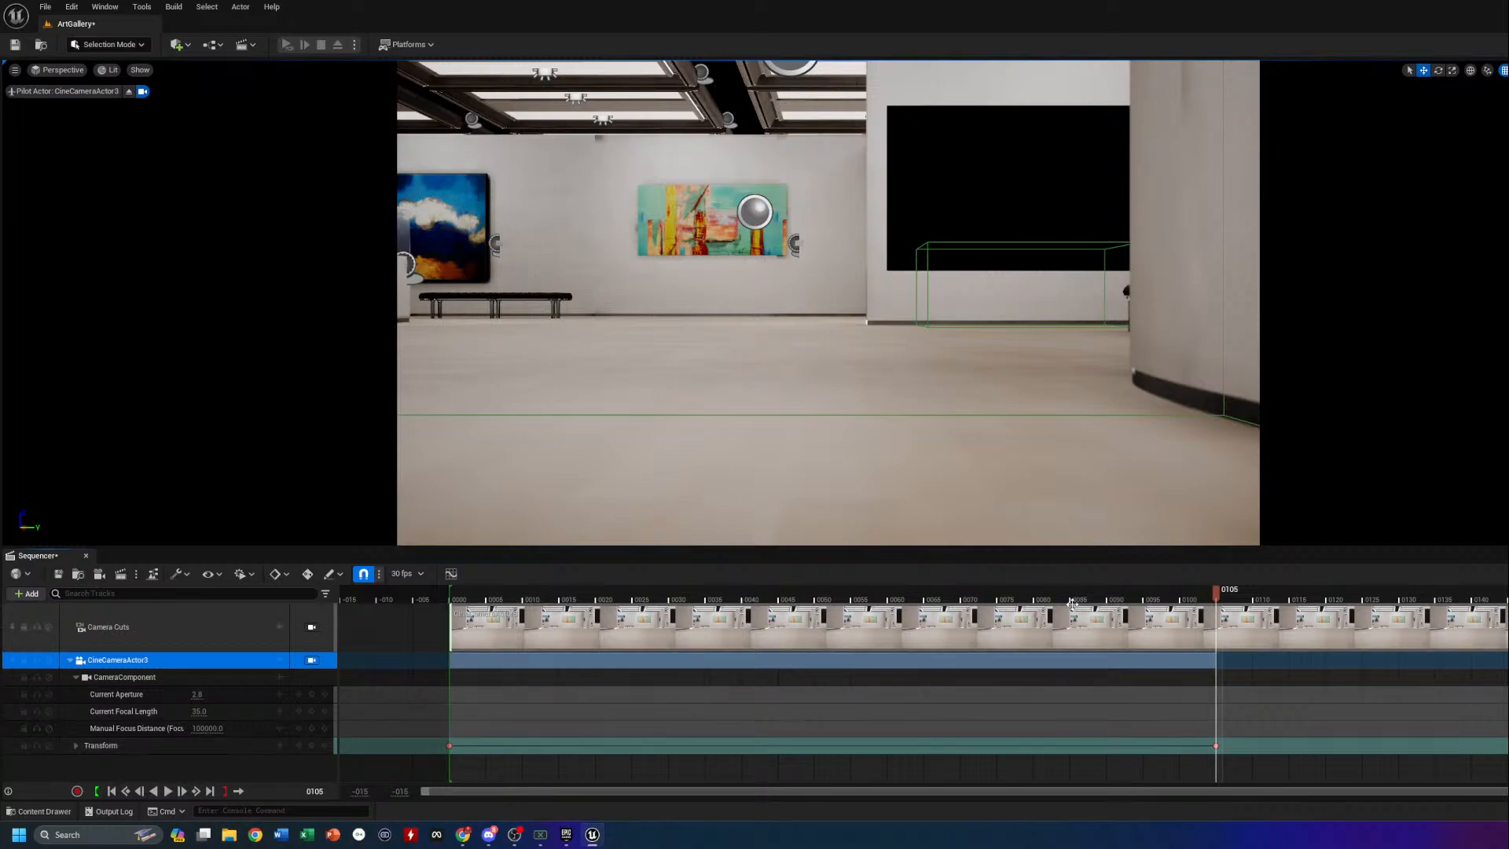
Play the sequence back from frame 0 to preview the camera move, then stop playback
{"action": "left_click", "coordinate": [455, 635]}
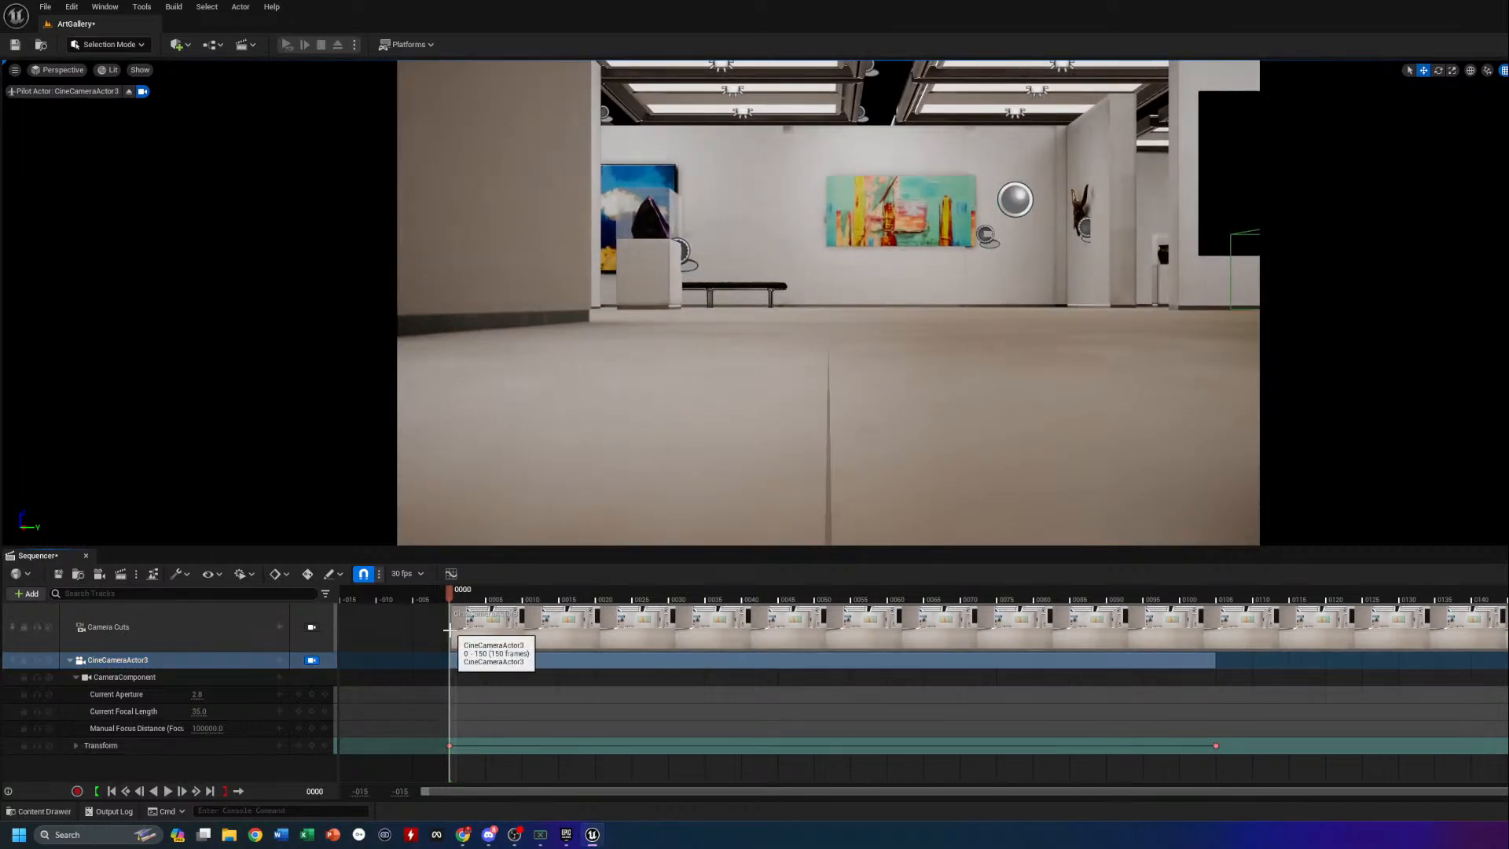
{"action": "key", "text": "space"}
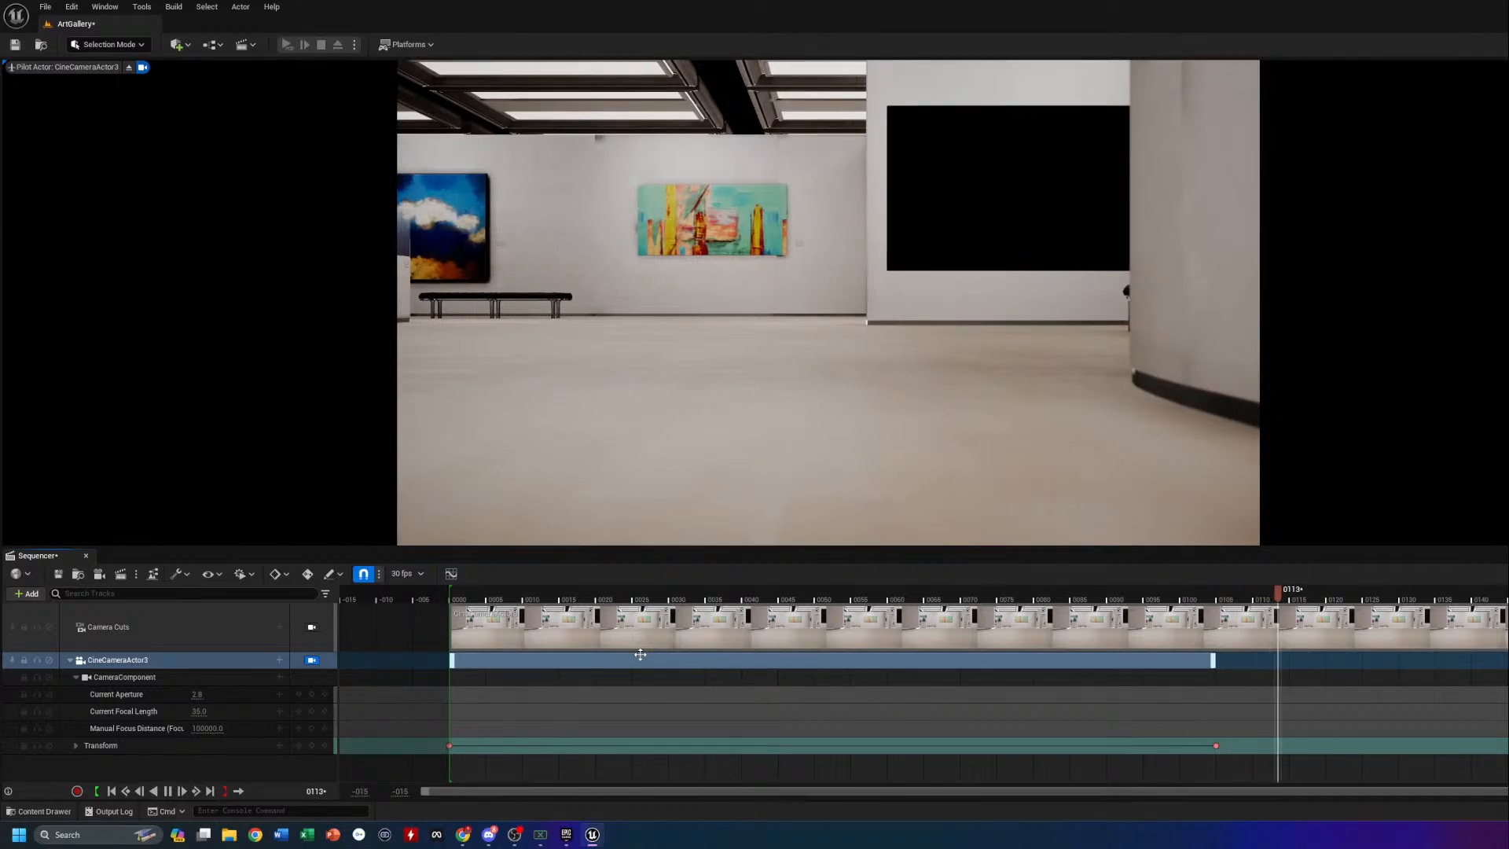
{"action": "key", "text": "space"}
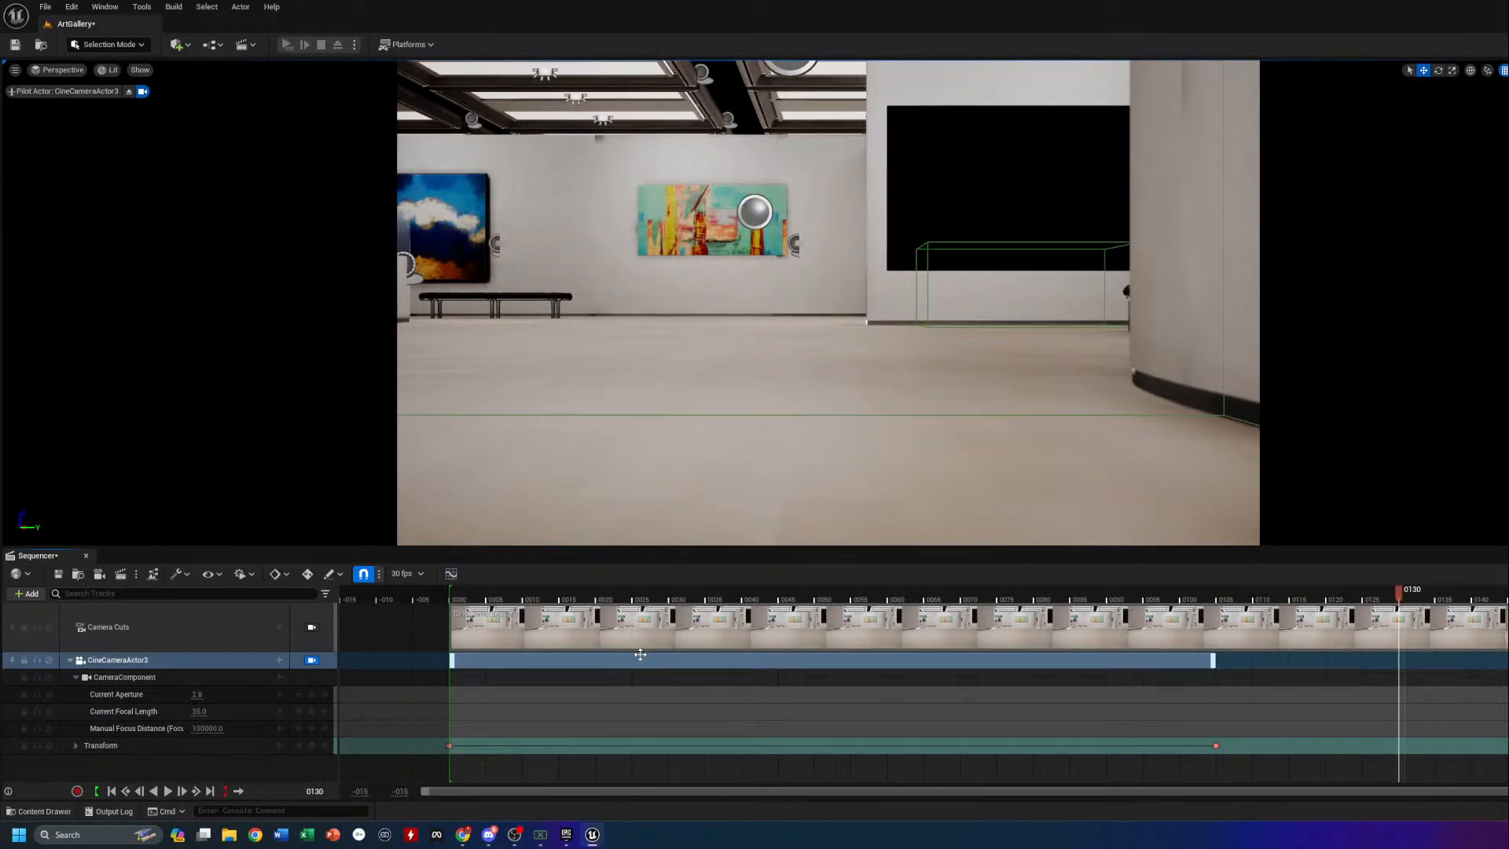